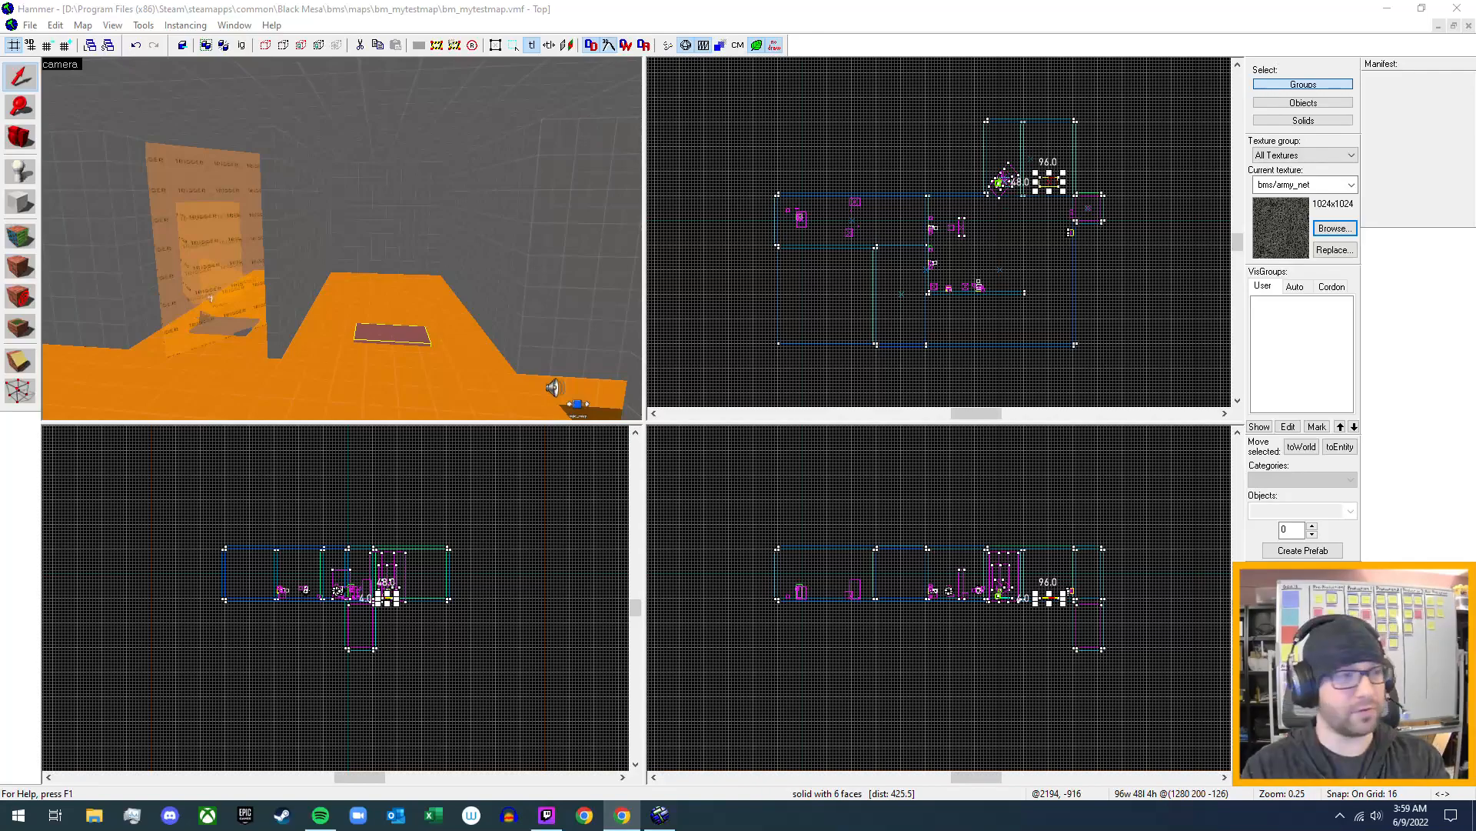
- Examine the floor pit holding the sound and logic_relay entities and the red valve wheel beside it in the 3D view
left_click(750, 12)
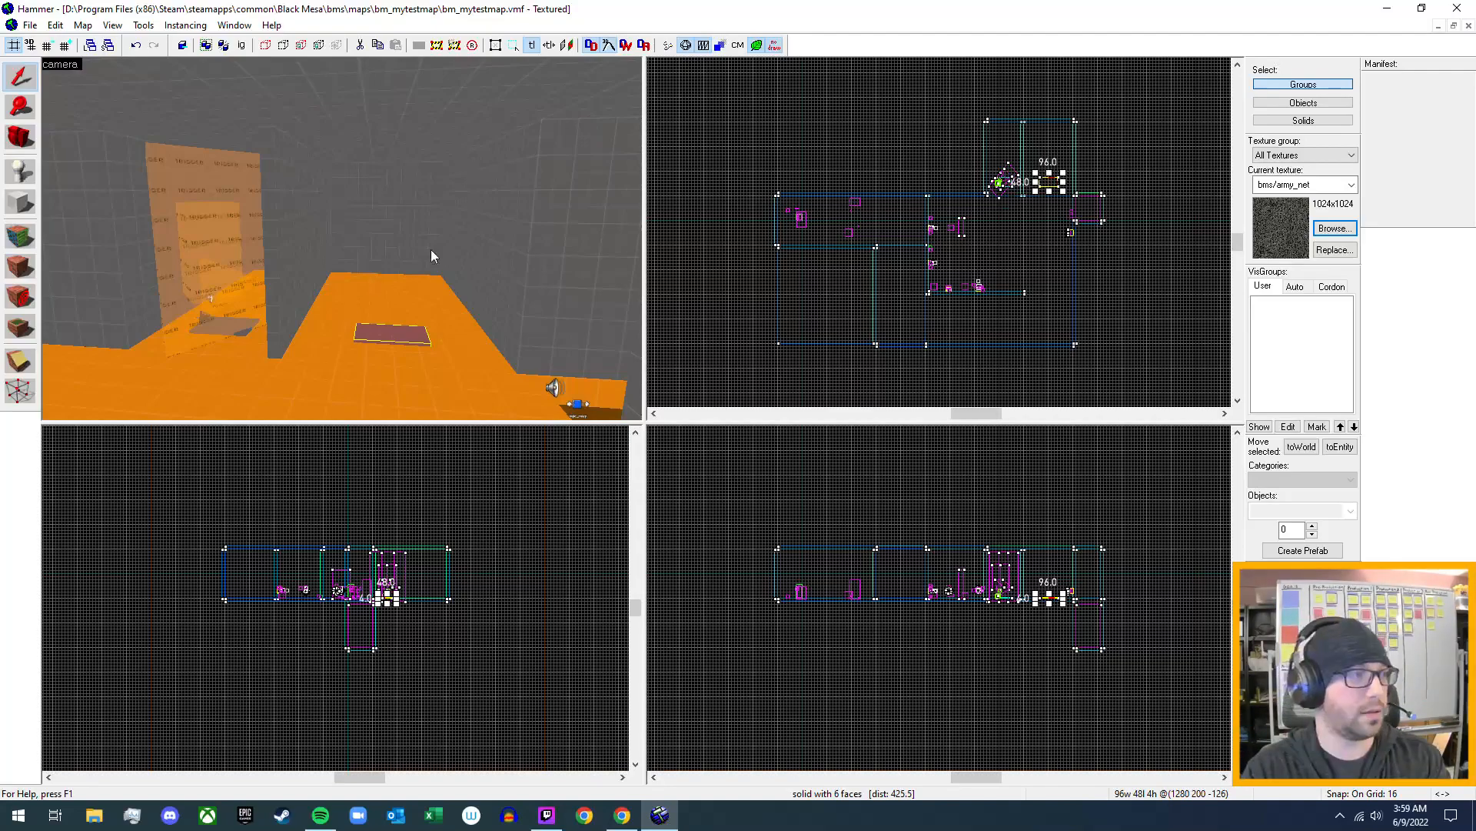
key("z")
key("w")
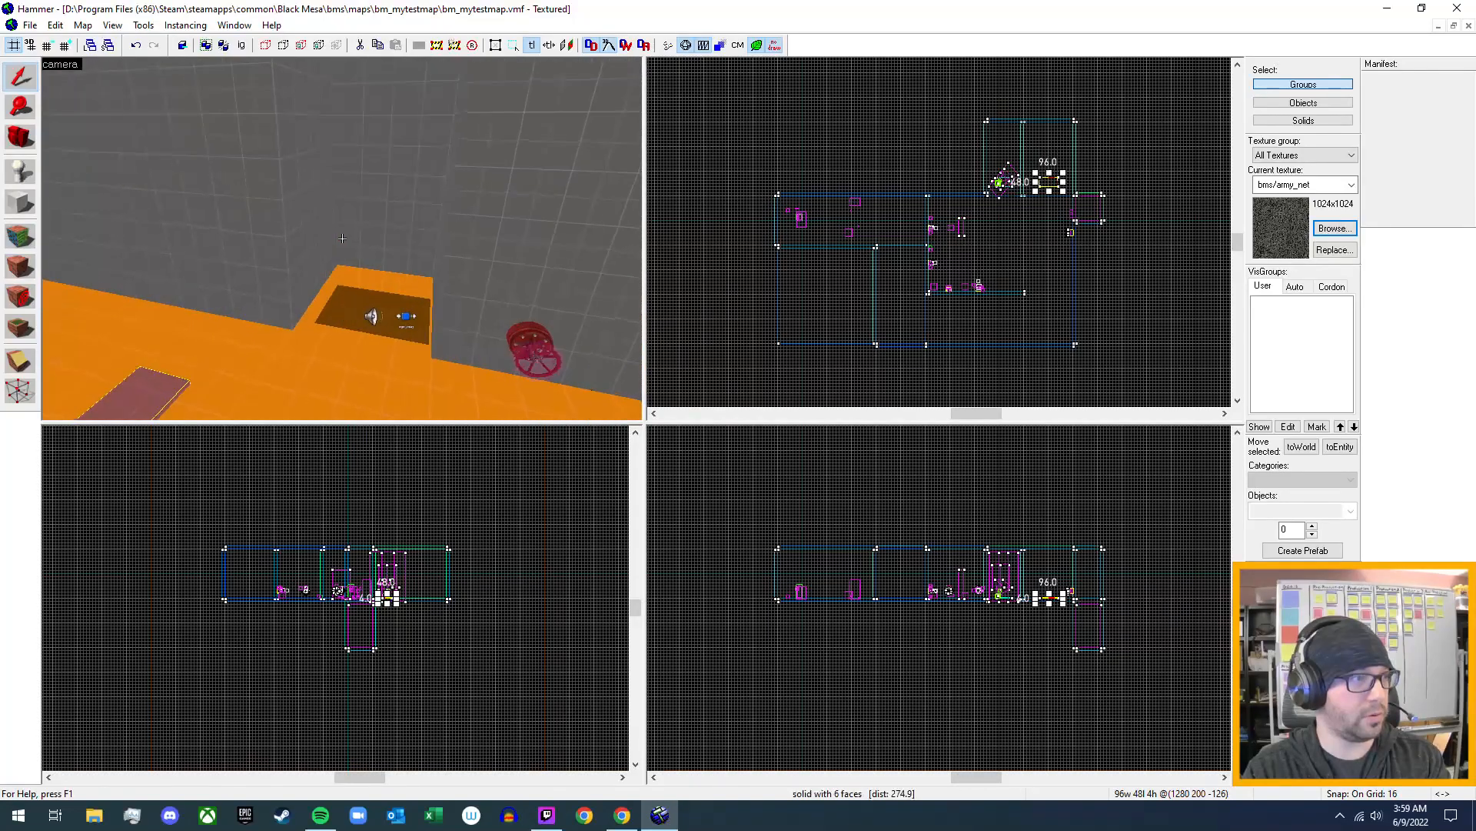
key("s")
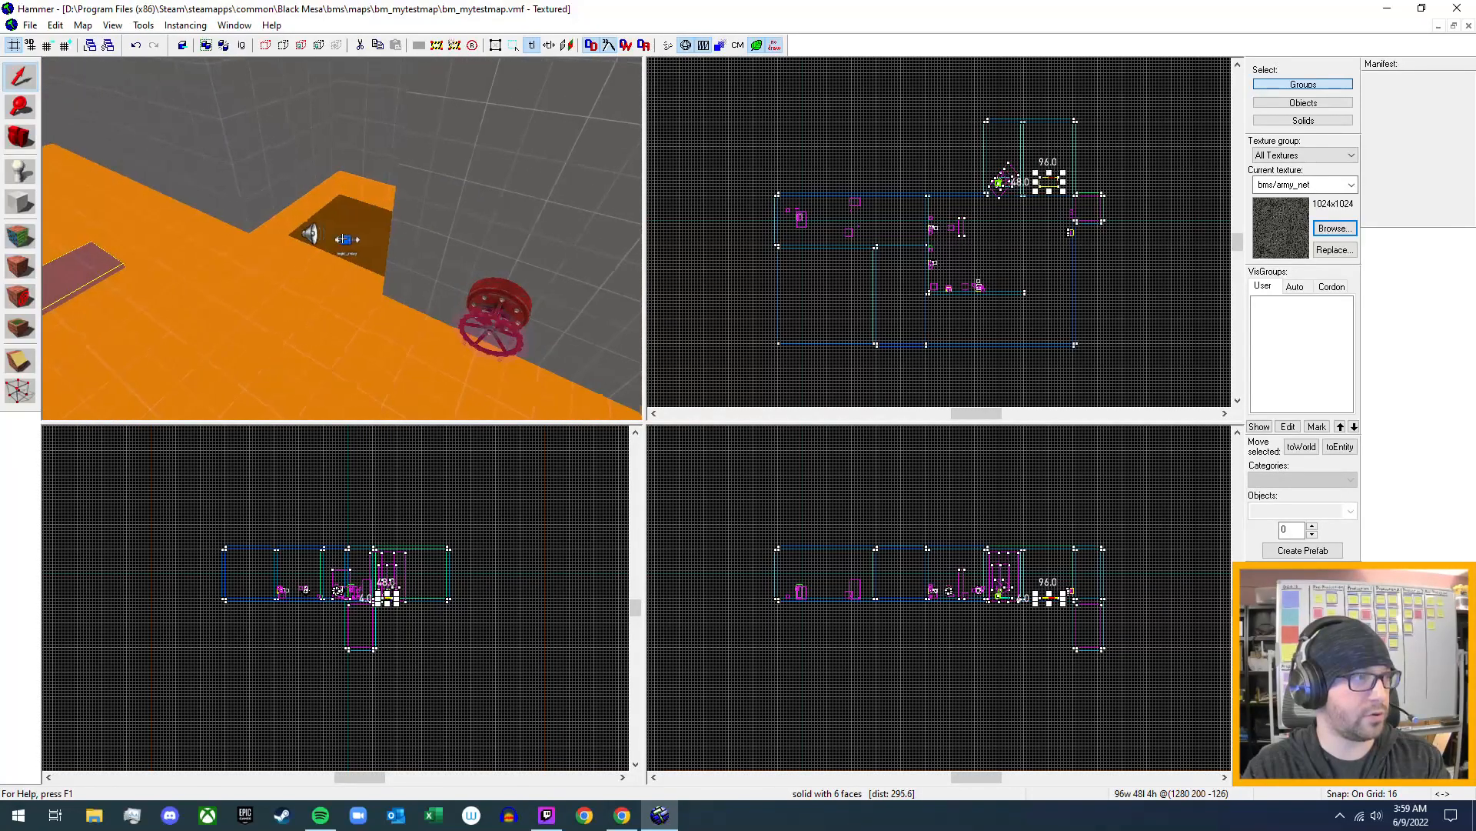
key("w")
key("z")
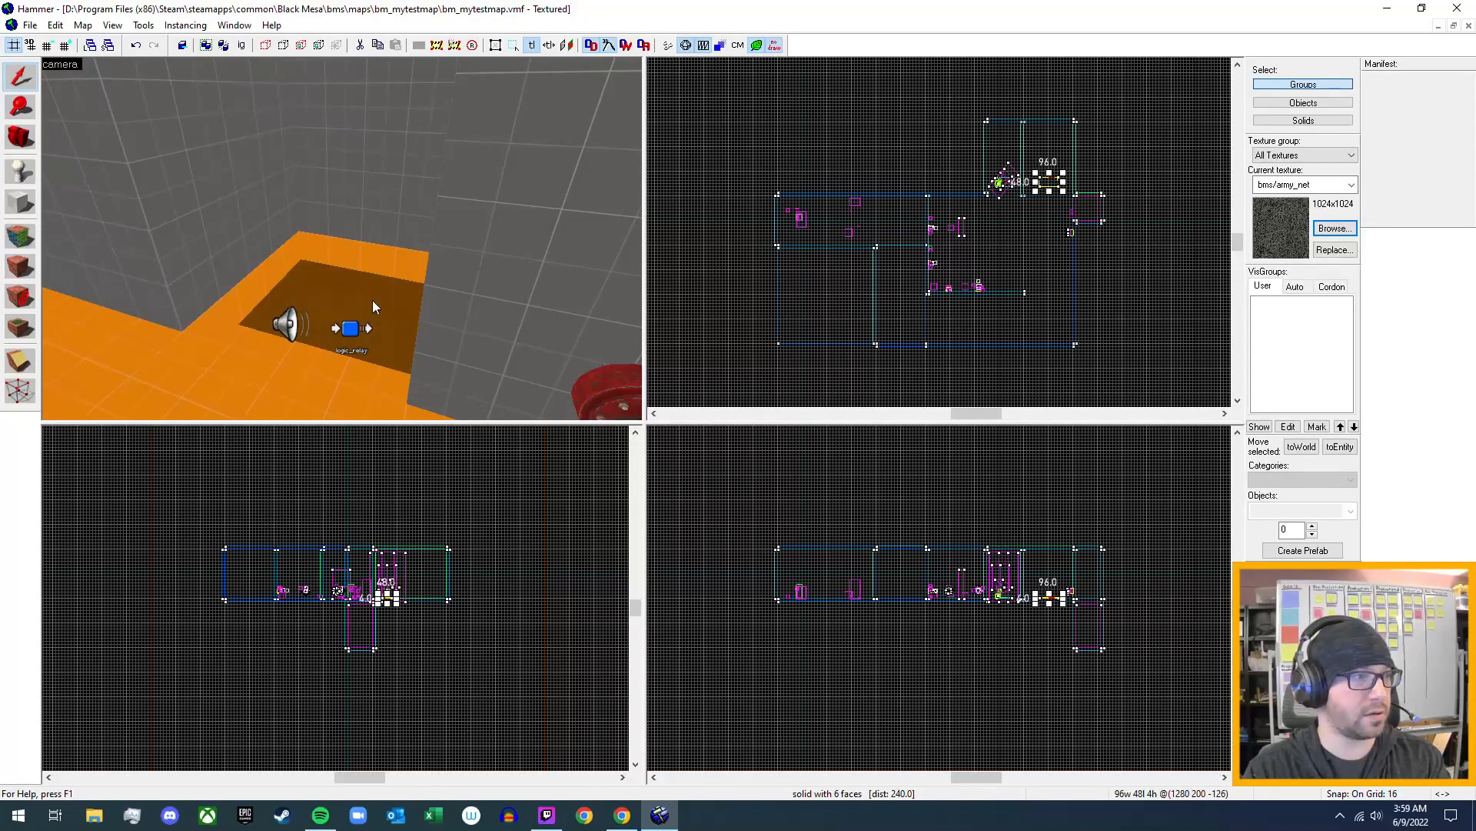
key("z")
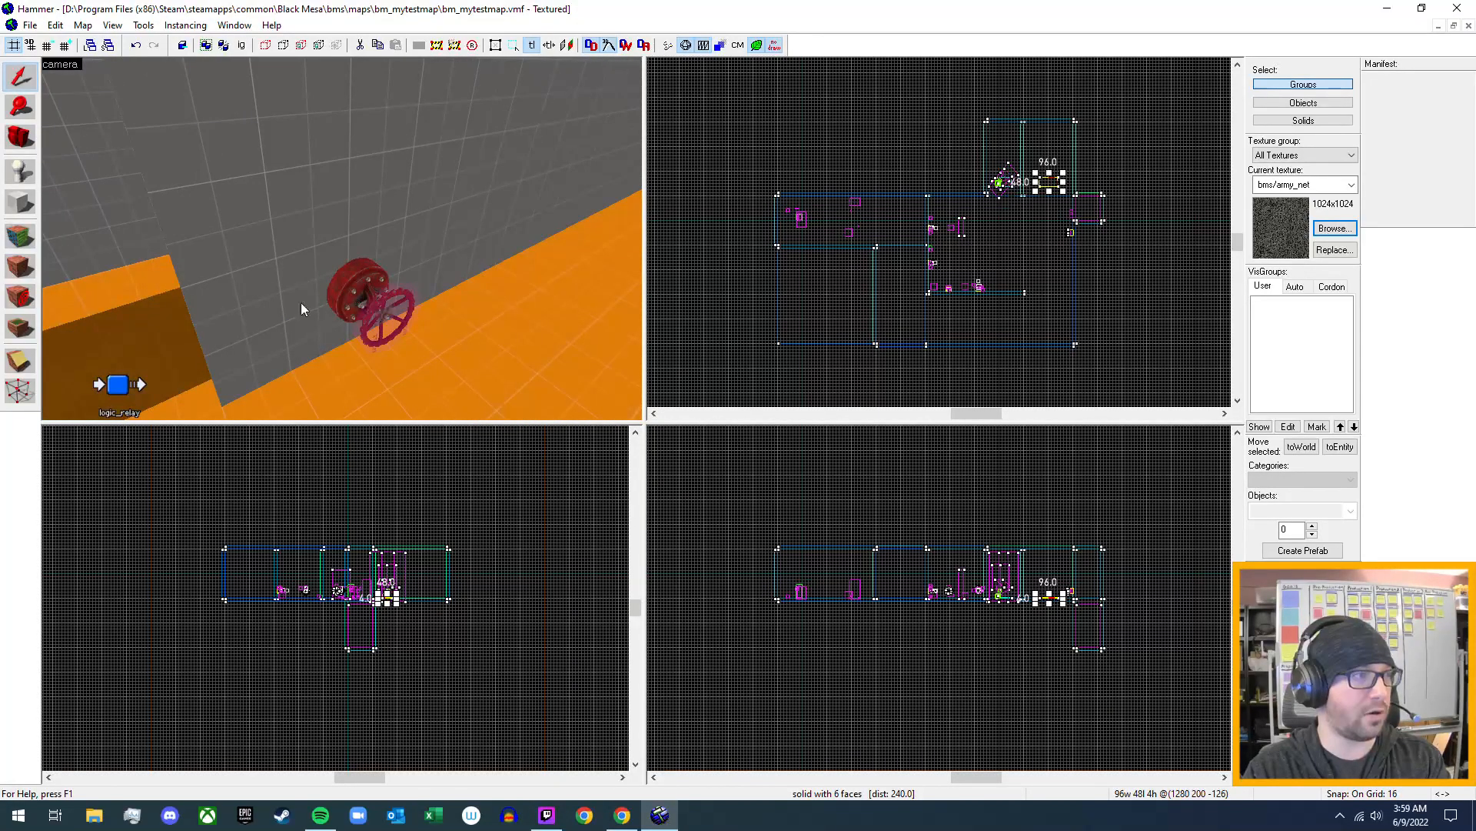
key("z")
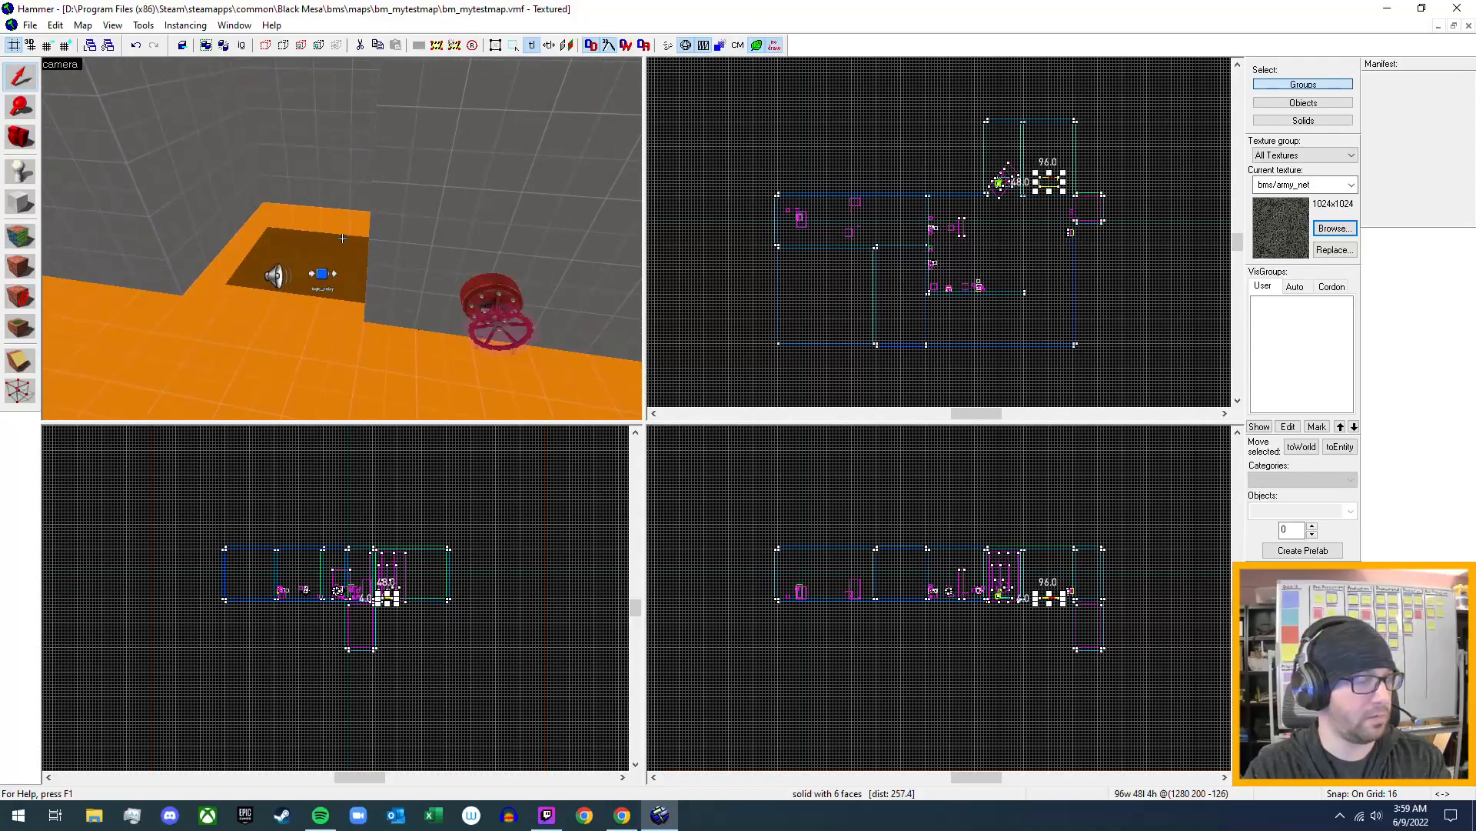
key("z")
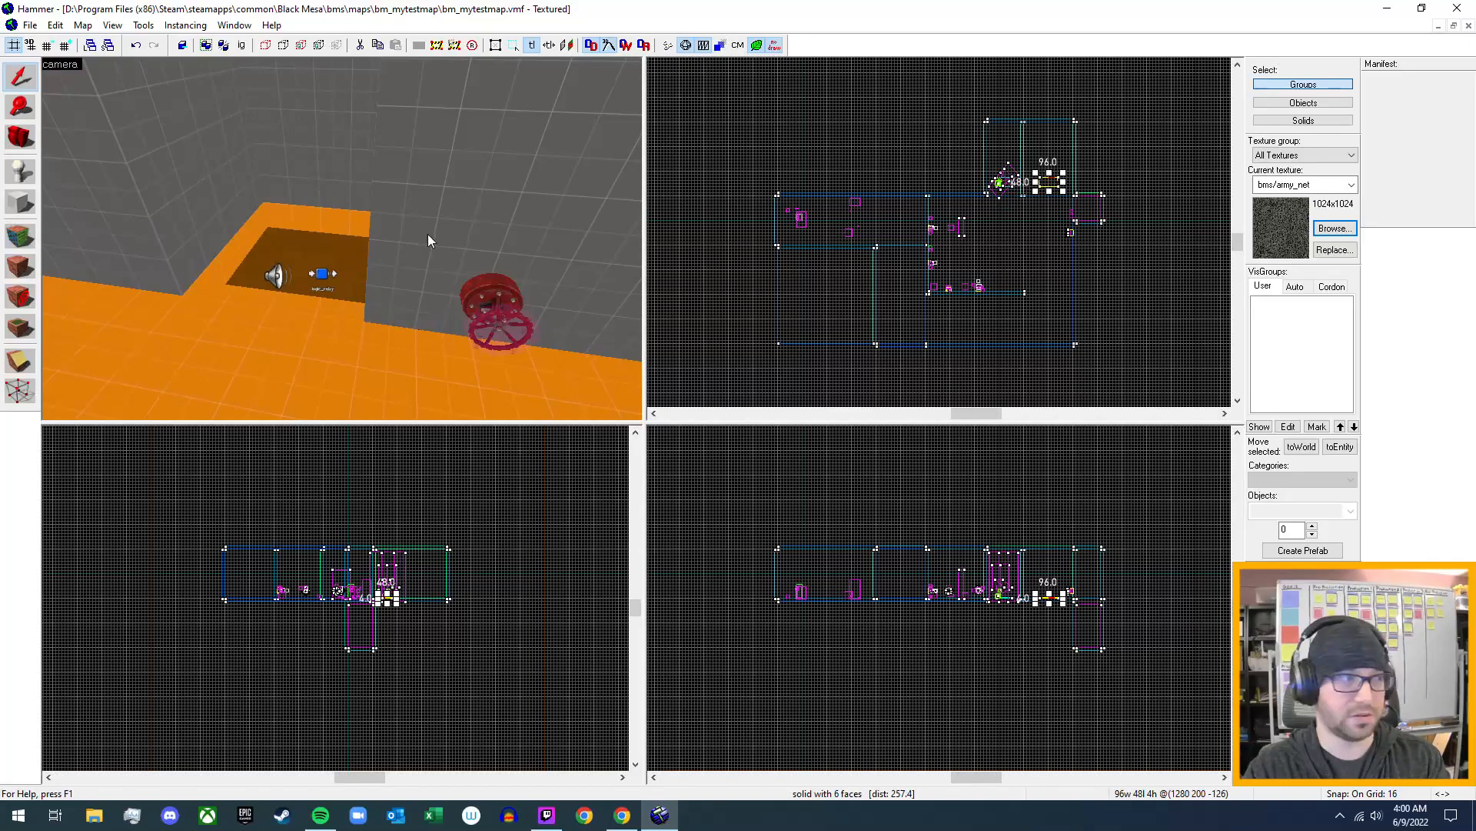
- Examine the trigger volumes in the alcove and compare that area with the neighbouring alcove holding the flat brush
key("z")
key("a")
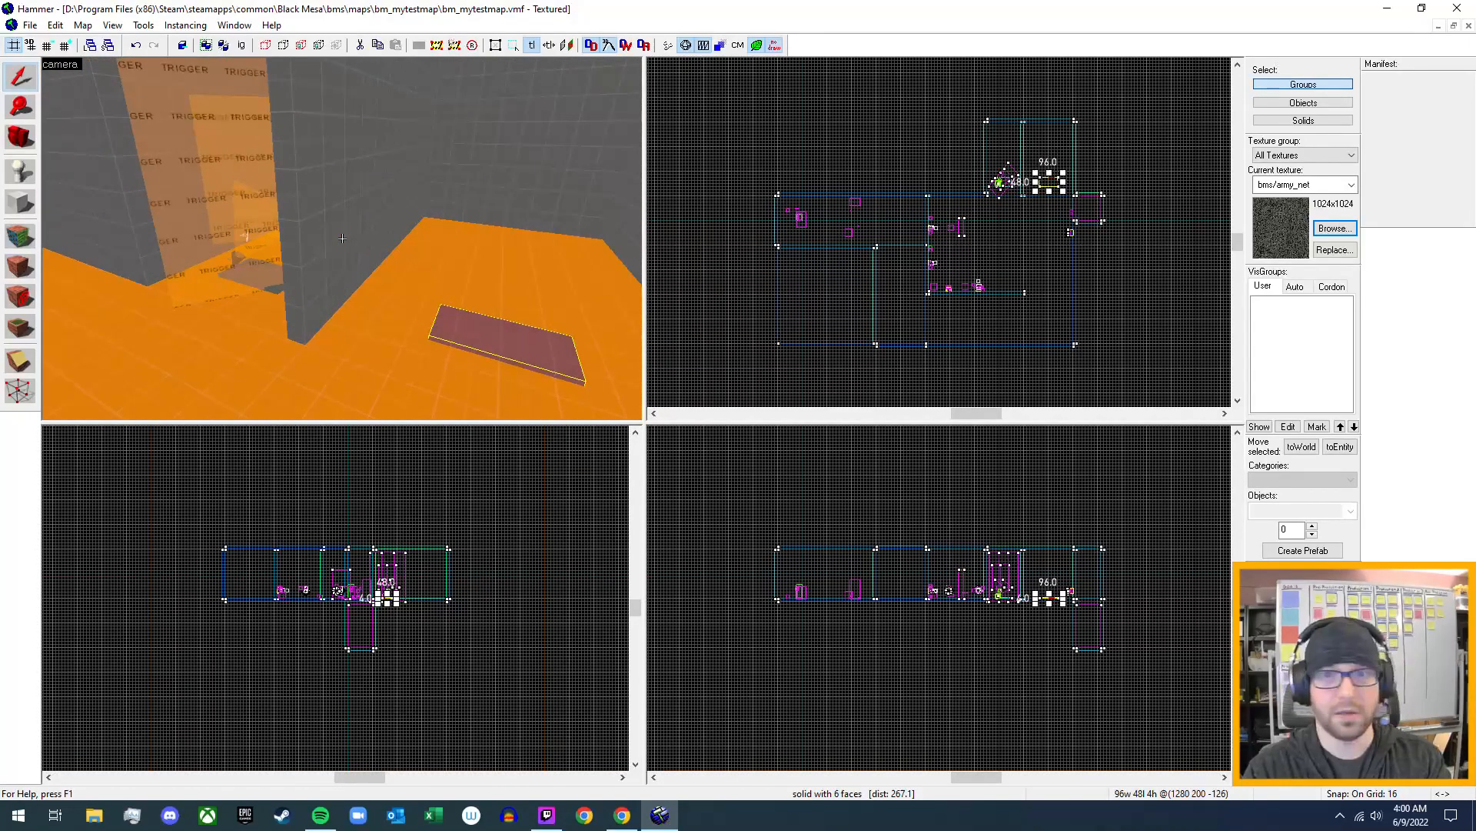
key("s")
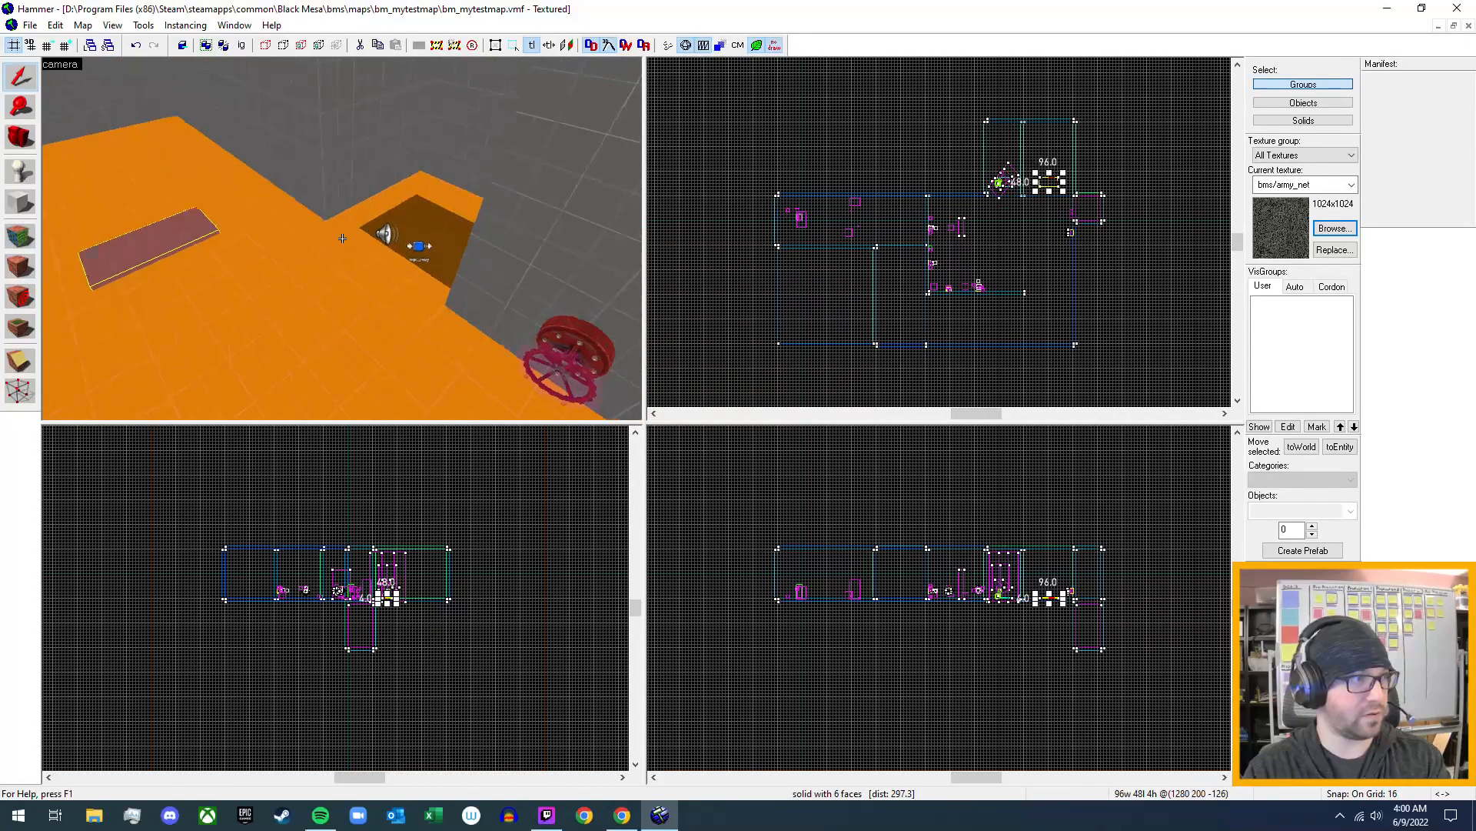
key("w")
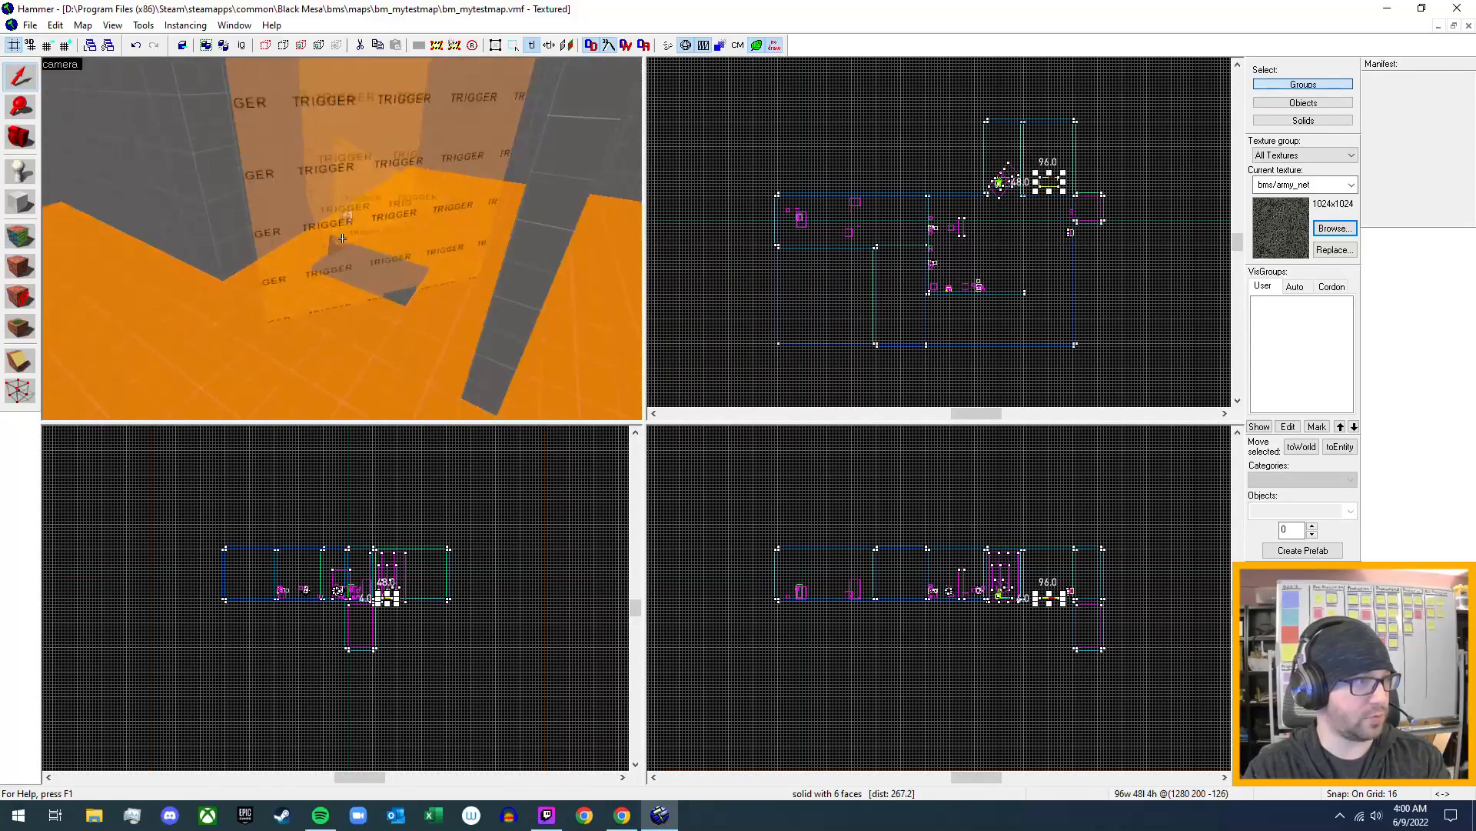
key("s")
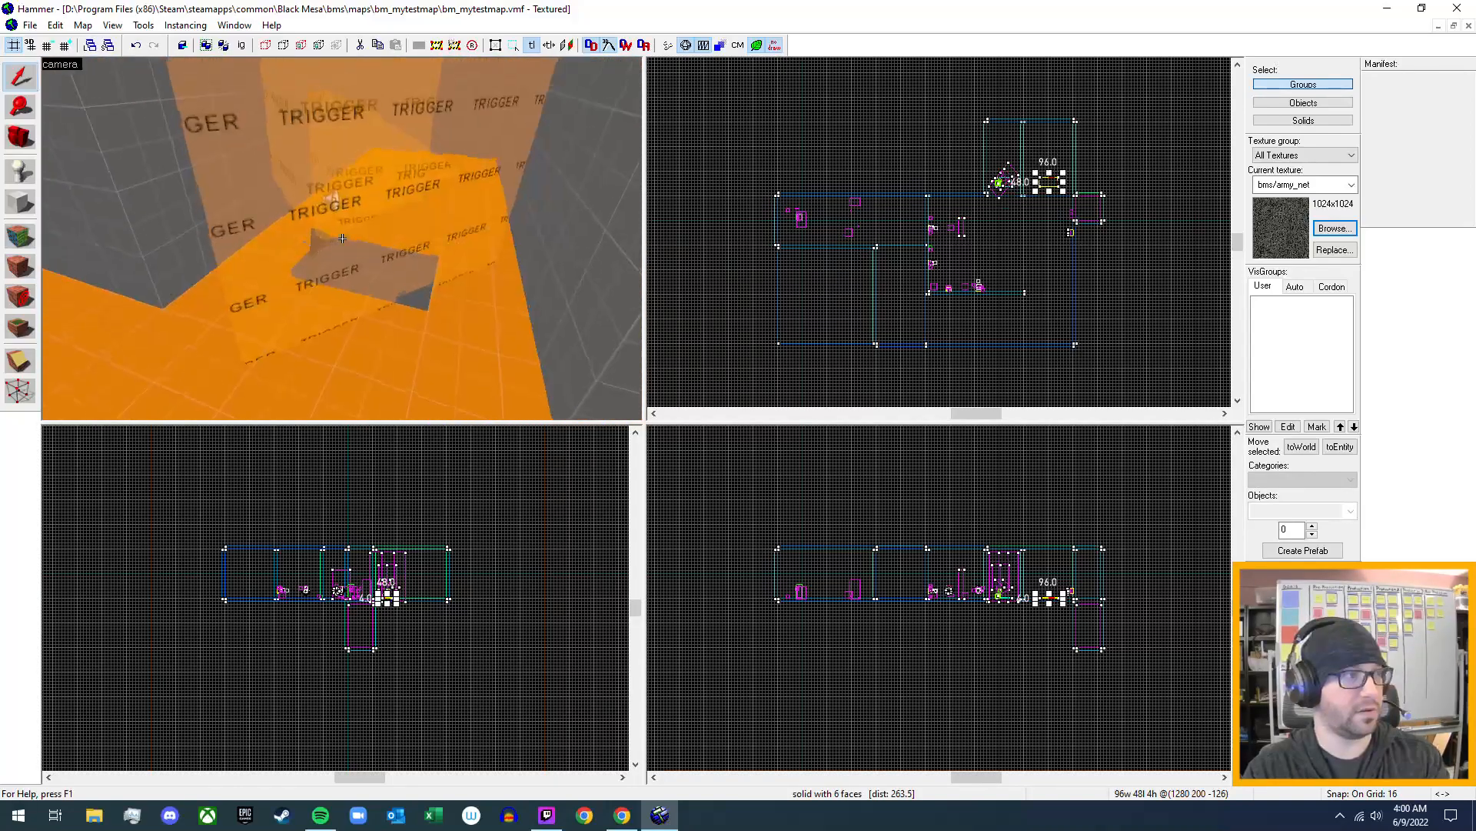
key("s")
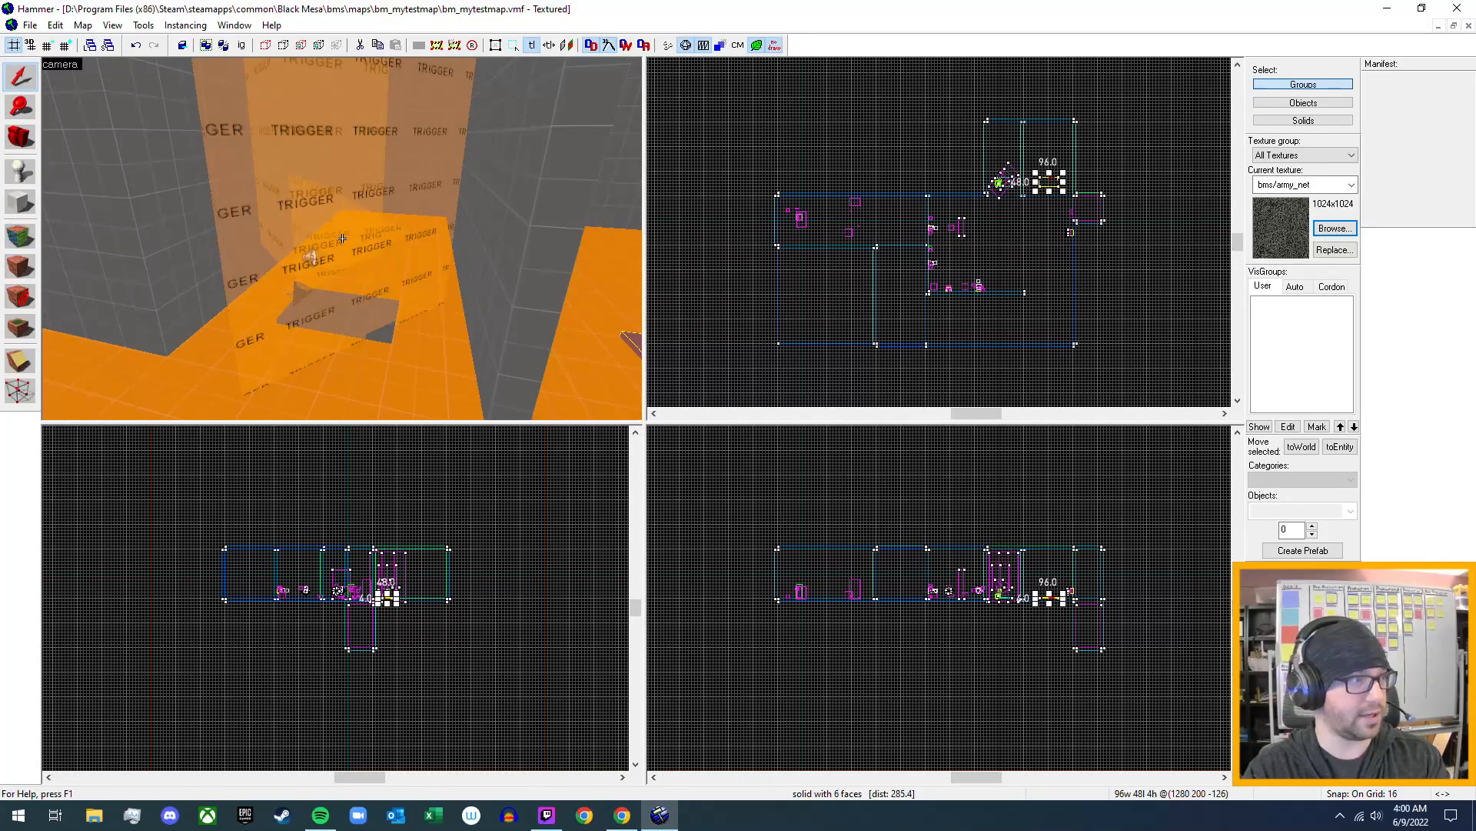
key("z")
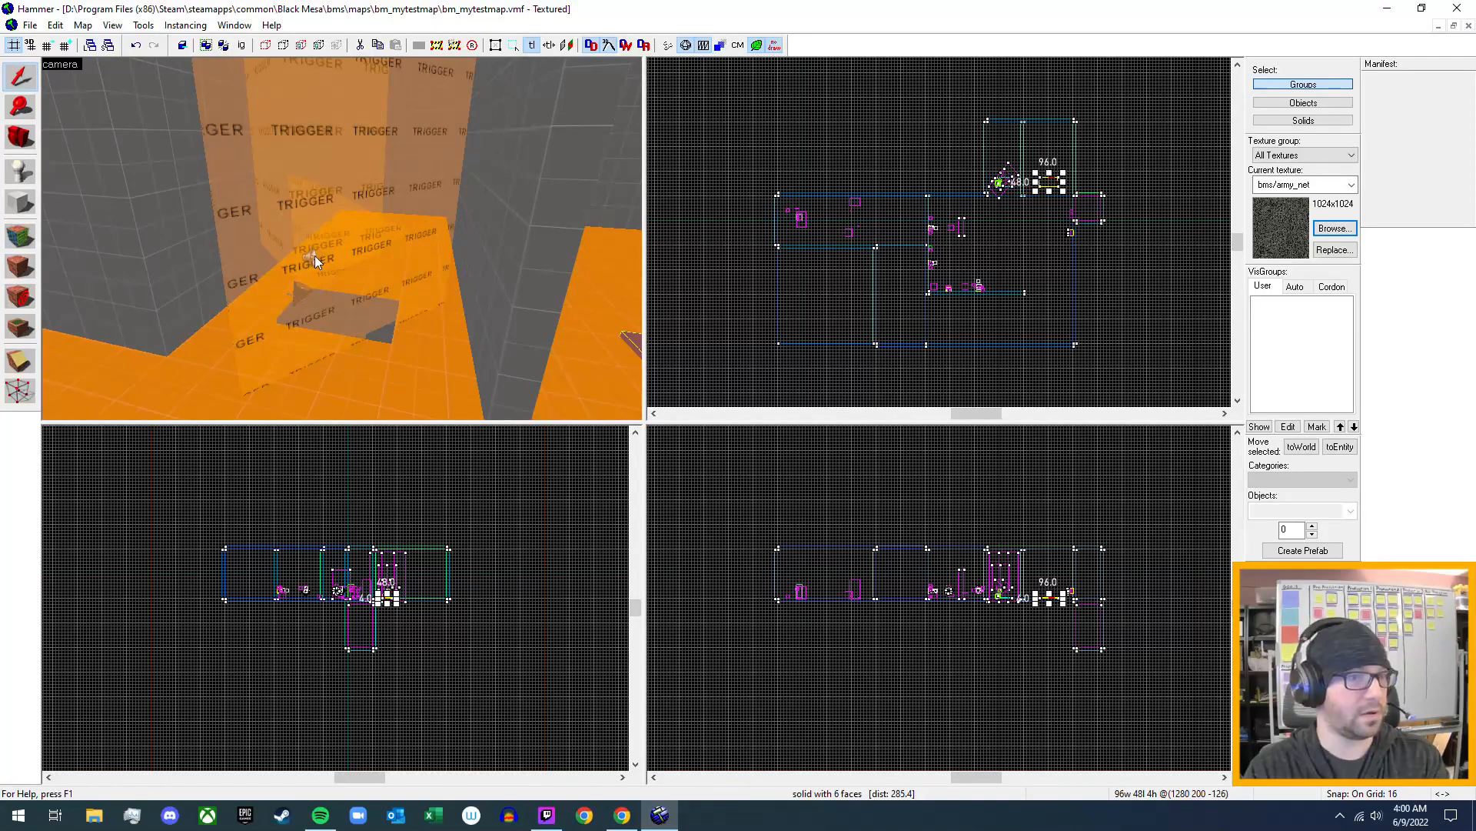
key("z")
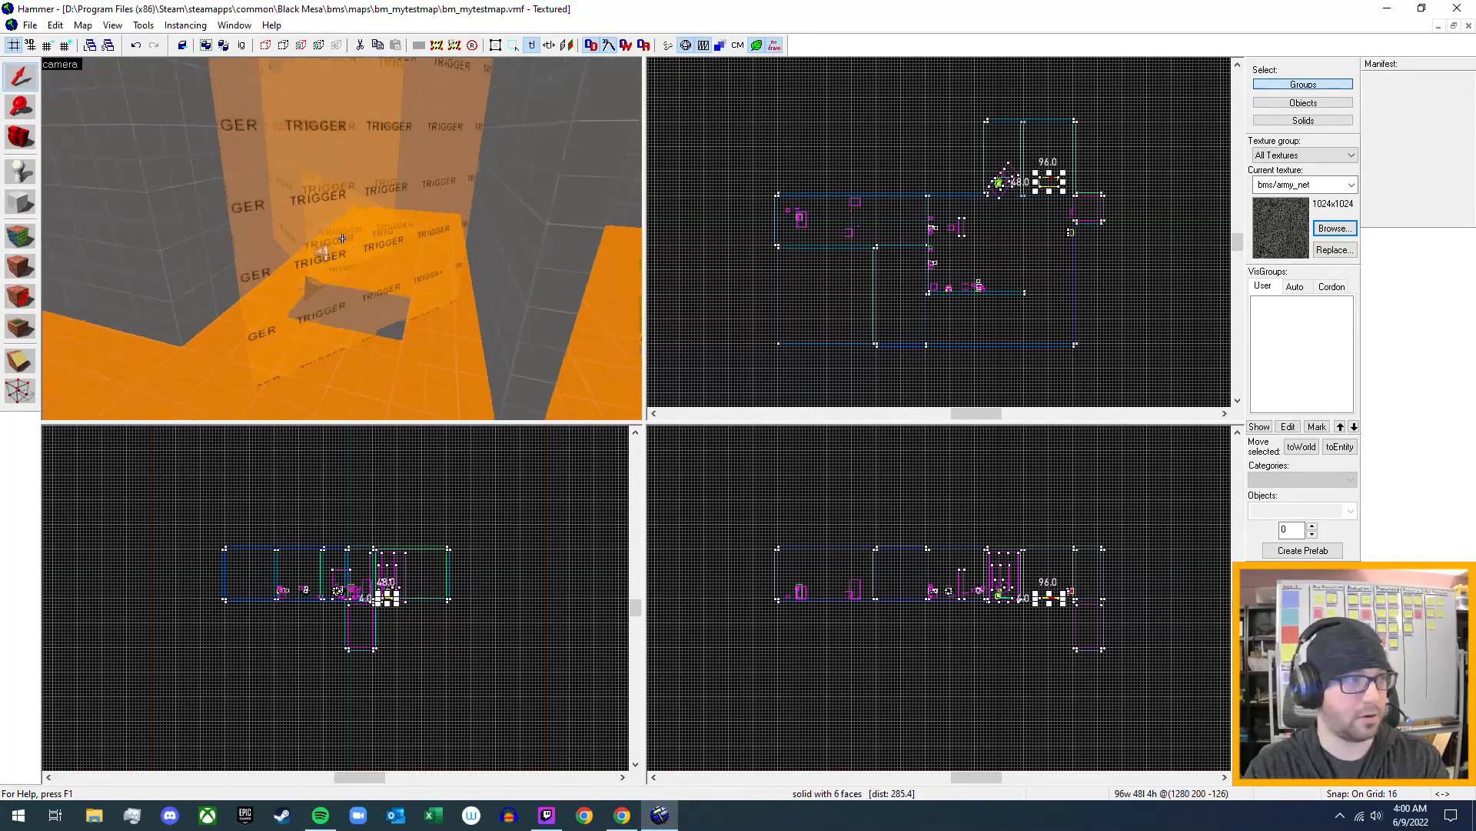
key("w")
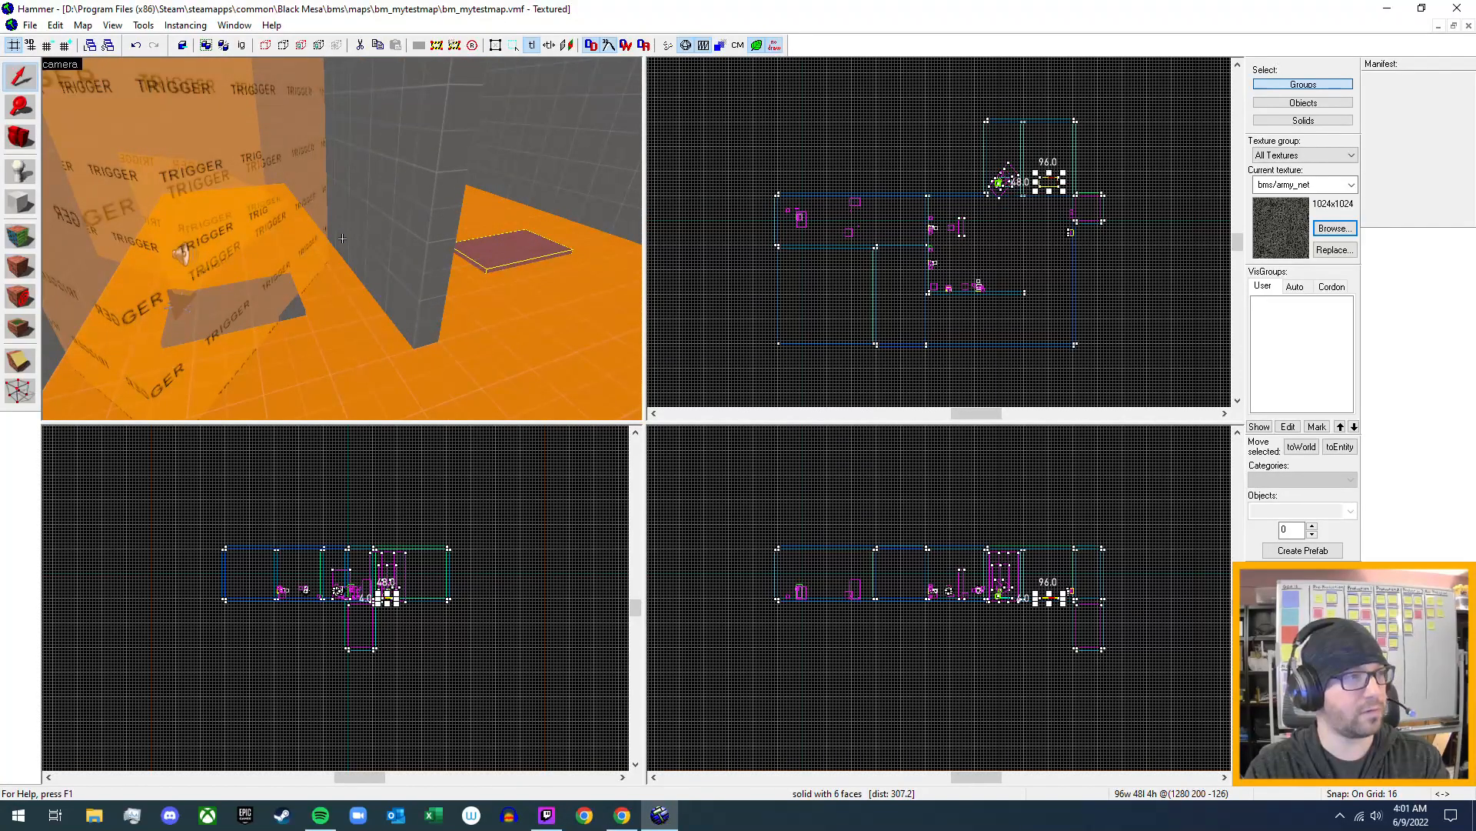
key("d")
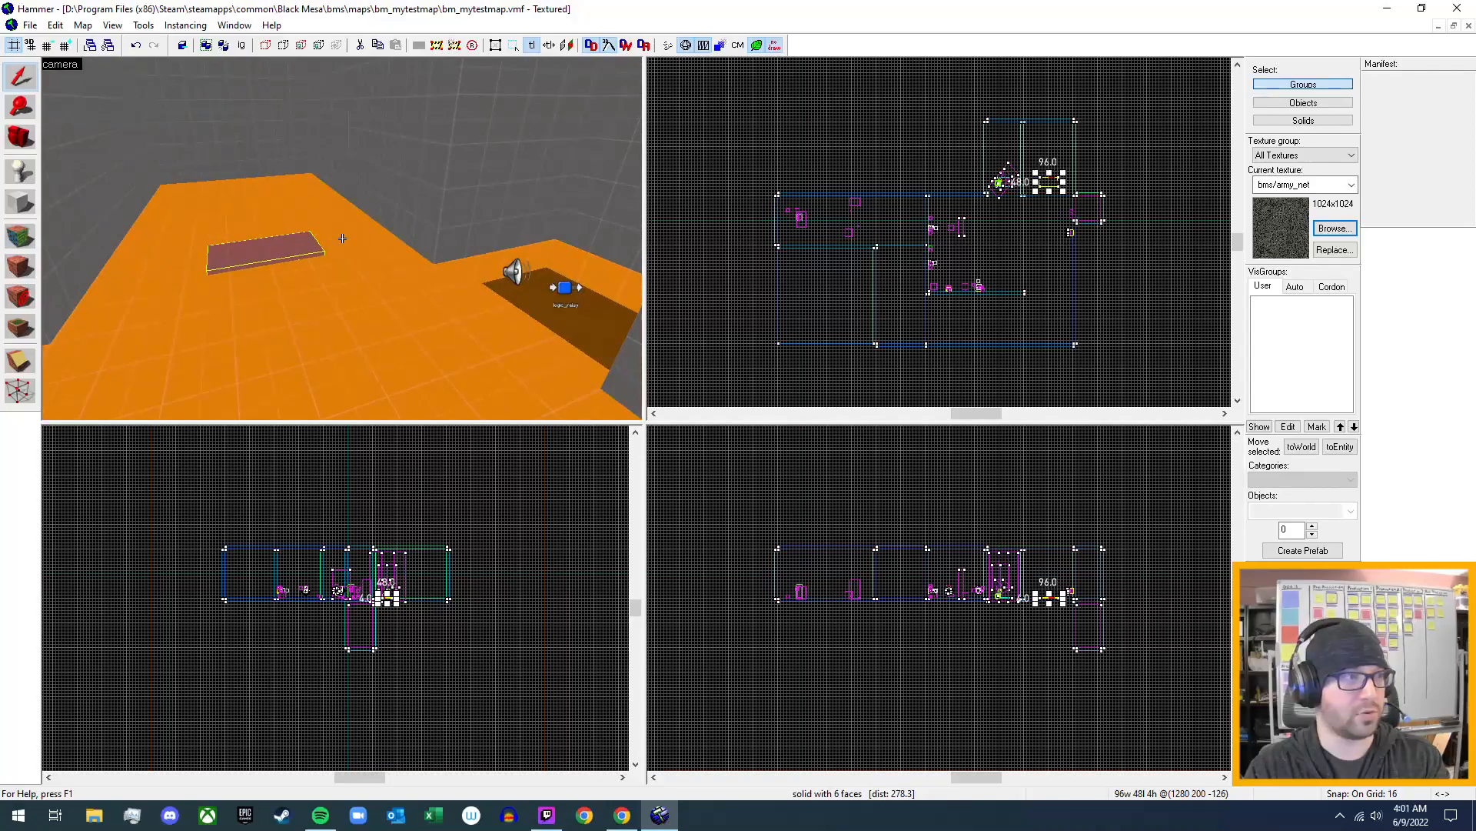
key("a")
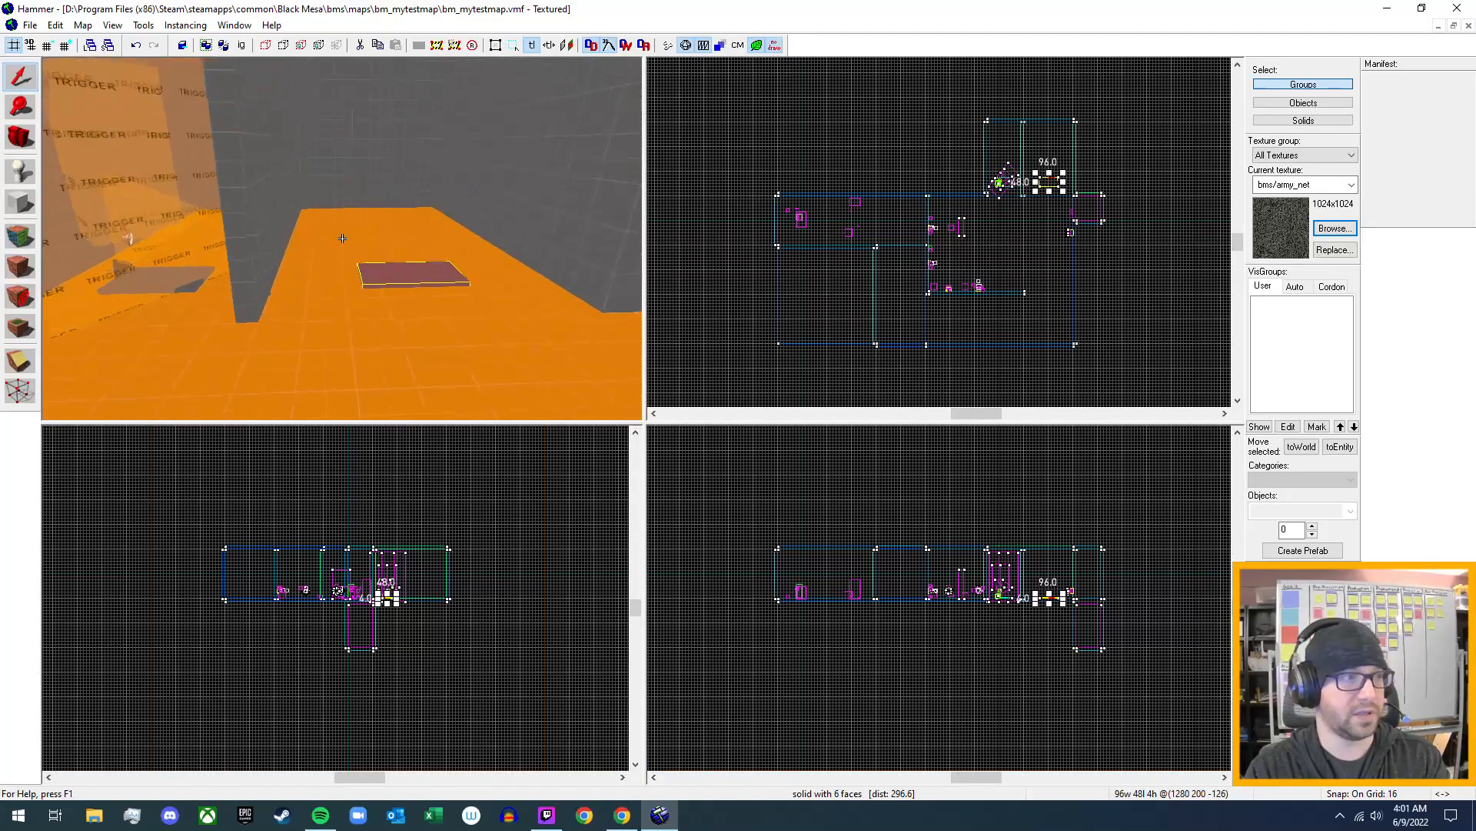
key("z")
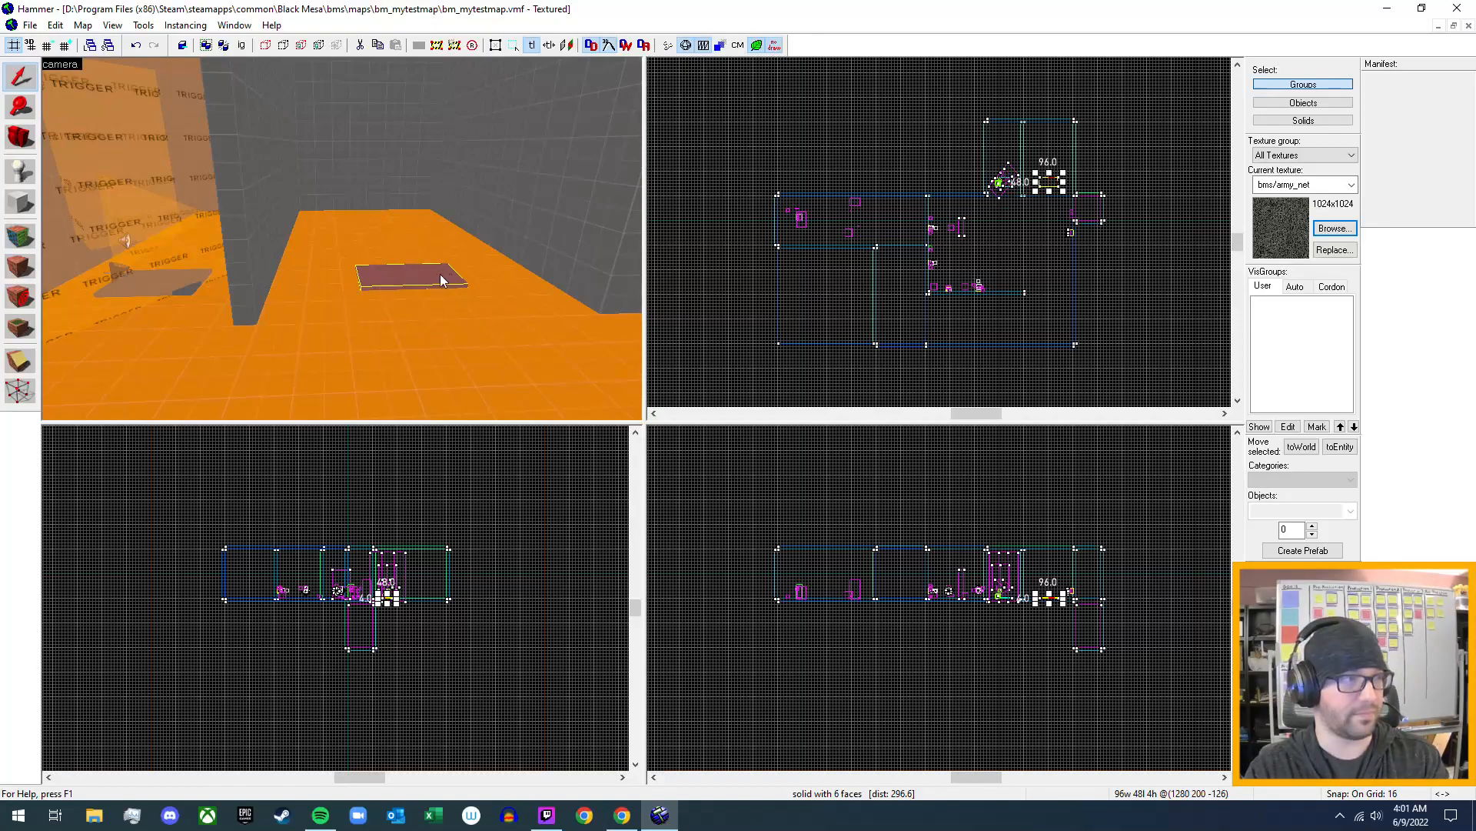
- Look over the long room and the flat brush's surroundings from several angles in the 3D view
key("z")
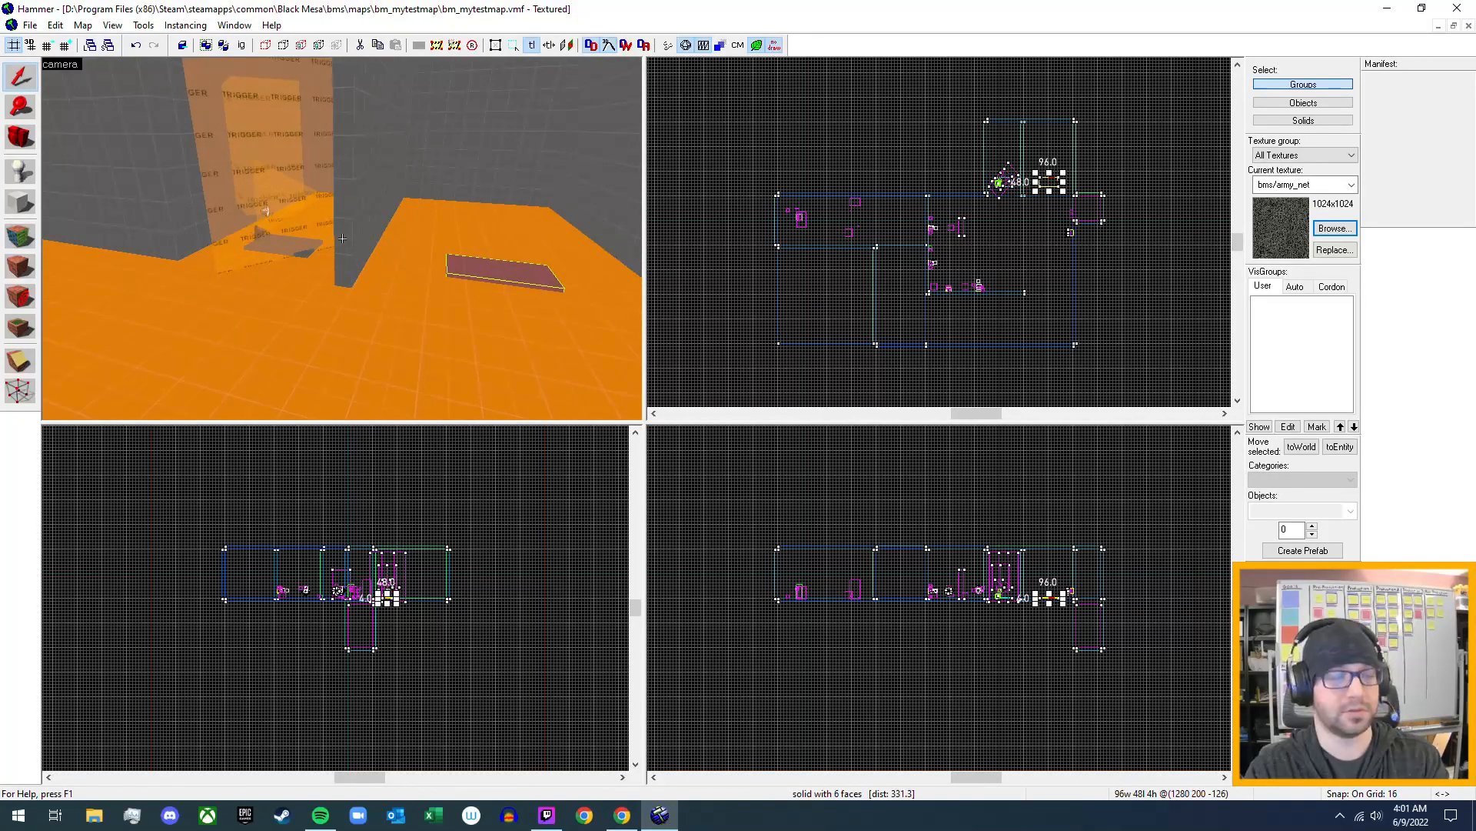
key("w")
key("s")
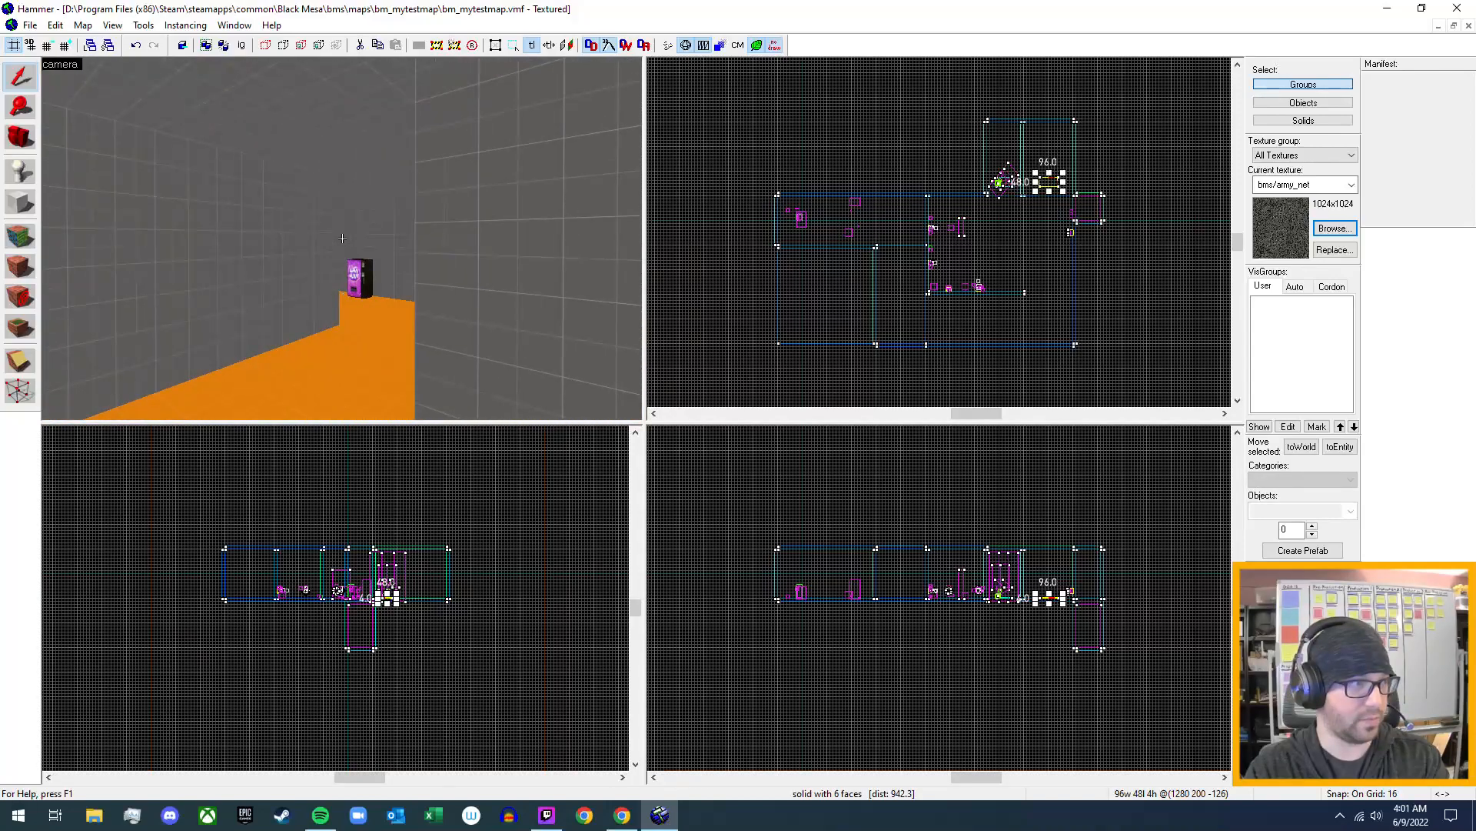
key("w")
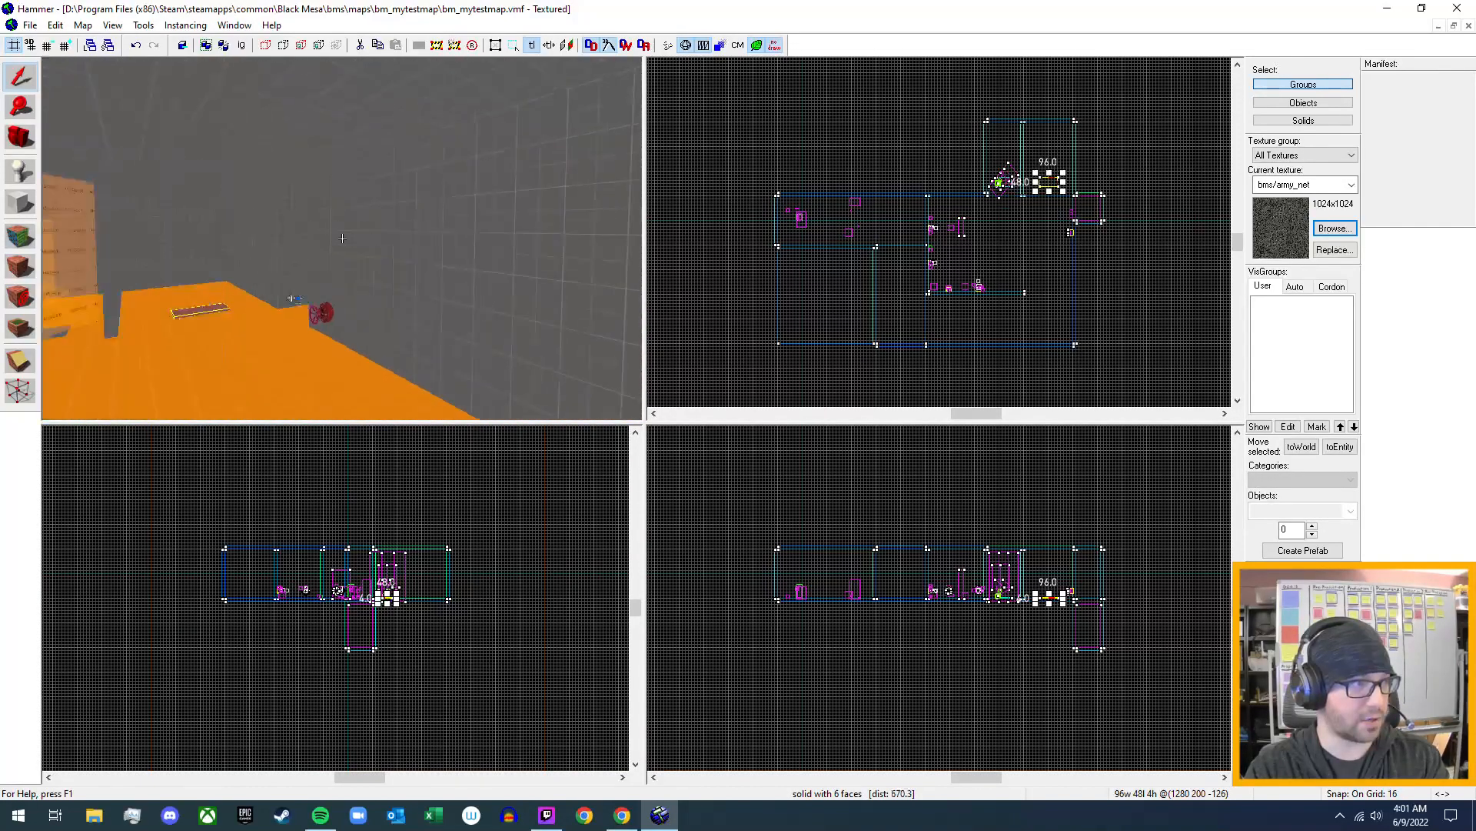
key("s")
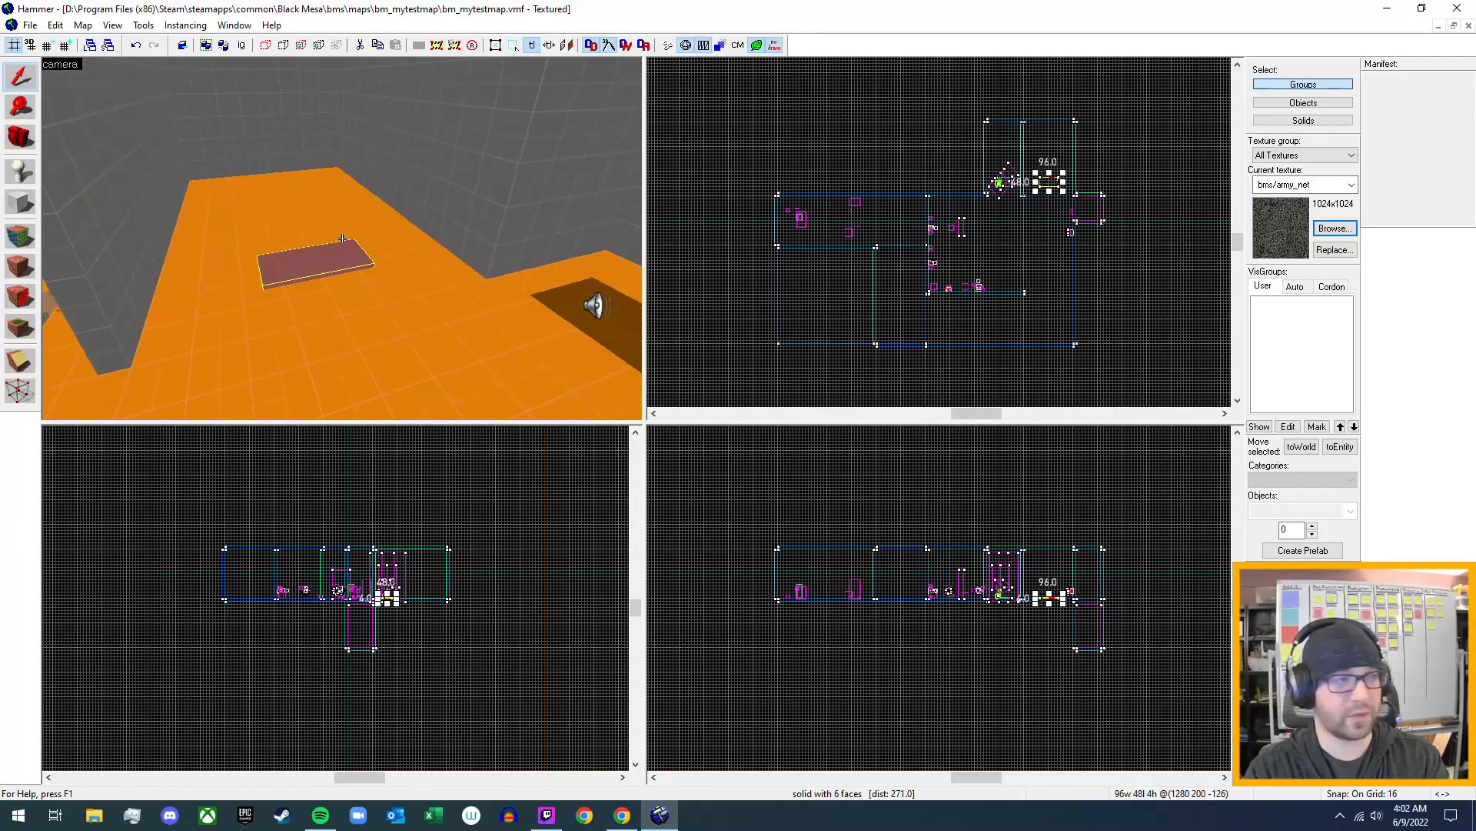
key("a")
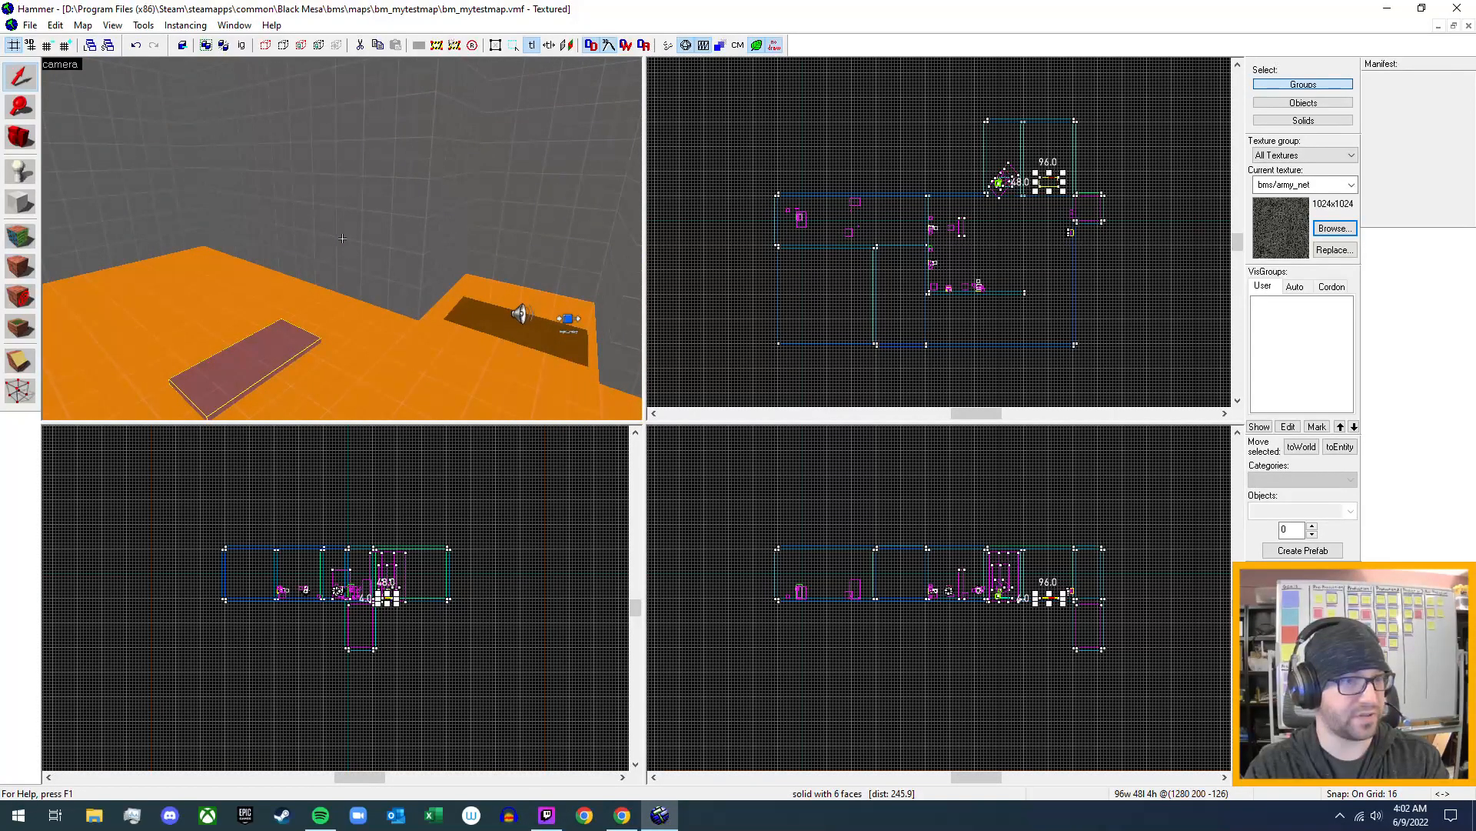
key("d")
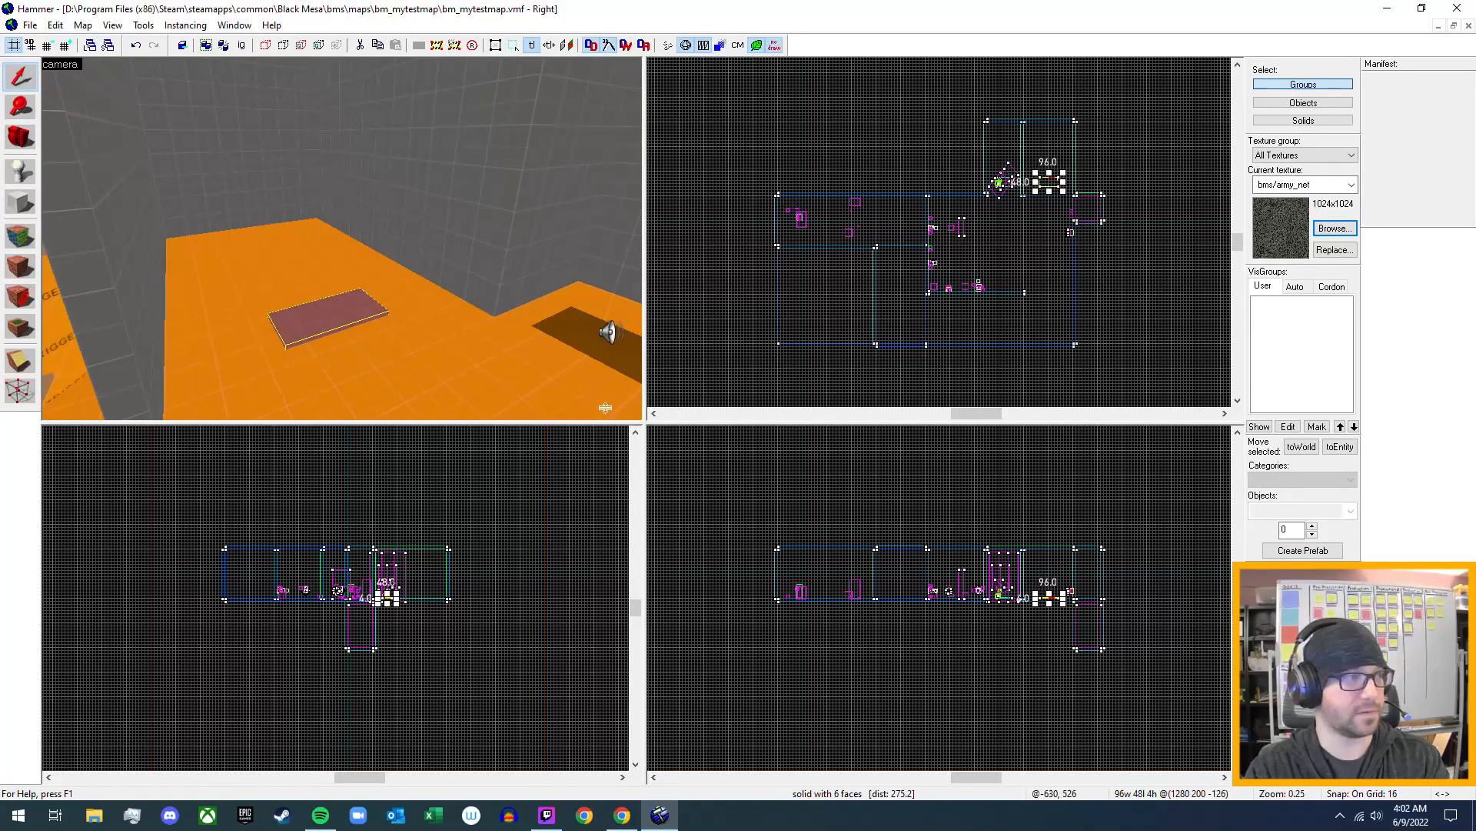
- Move the flat 96 × 48 brush 160 units deeper into its alcove, centred at 1280, 360, -126
scroll(1046, 136, "up", 3)
scroll(1059, 158, "up", 2)
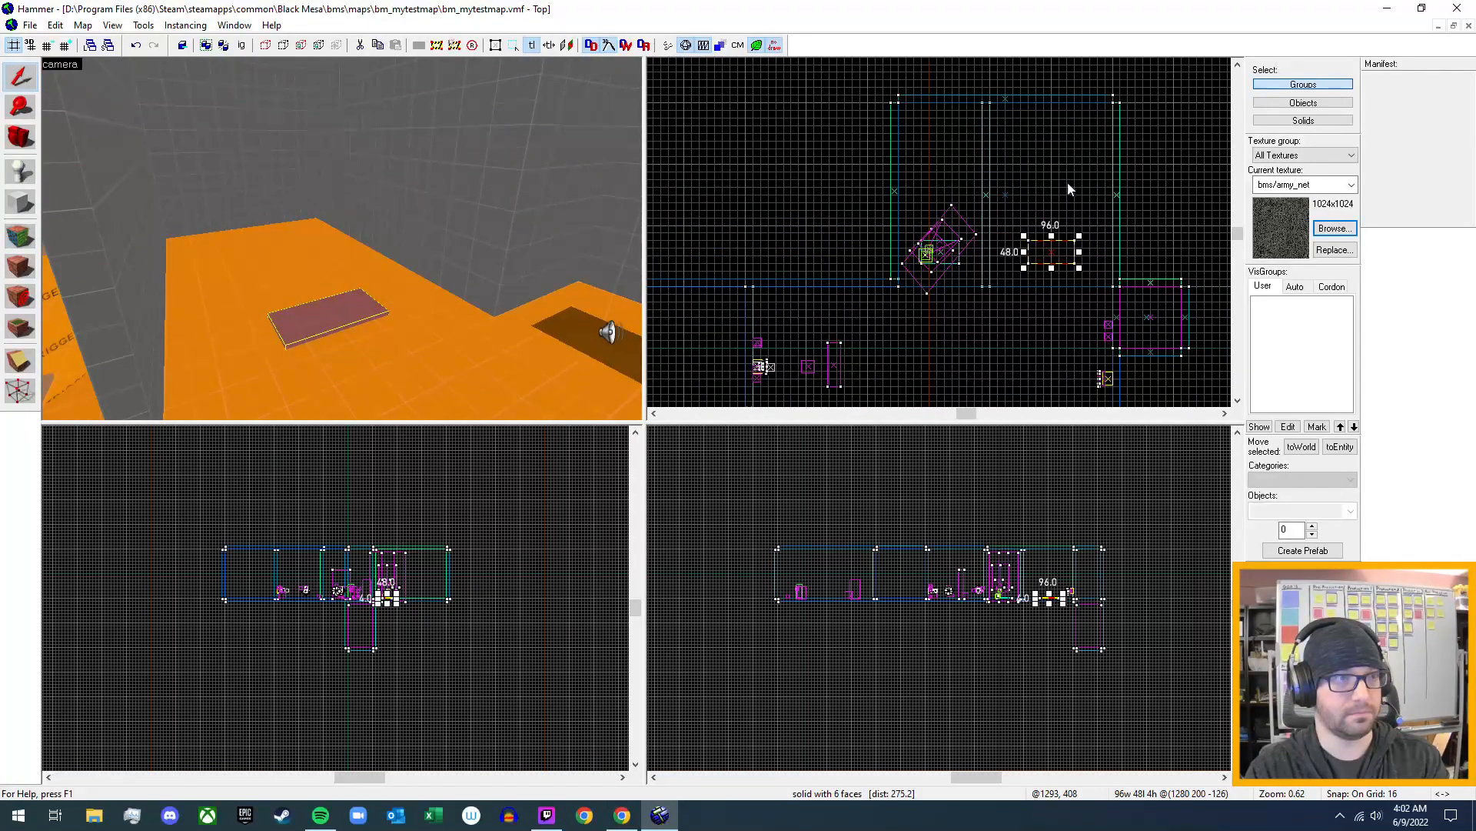
left_click_drag(1053, 259, 1051, 182)
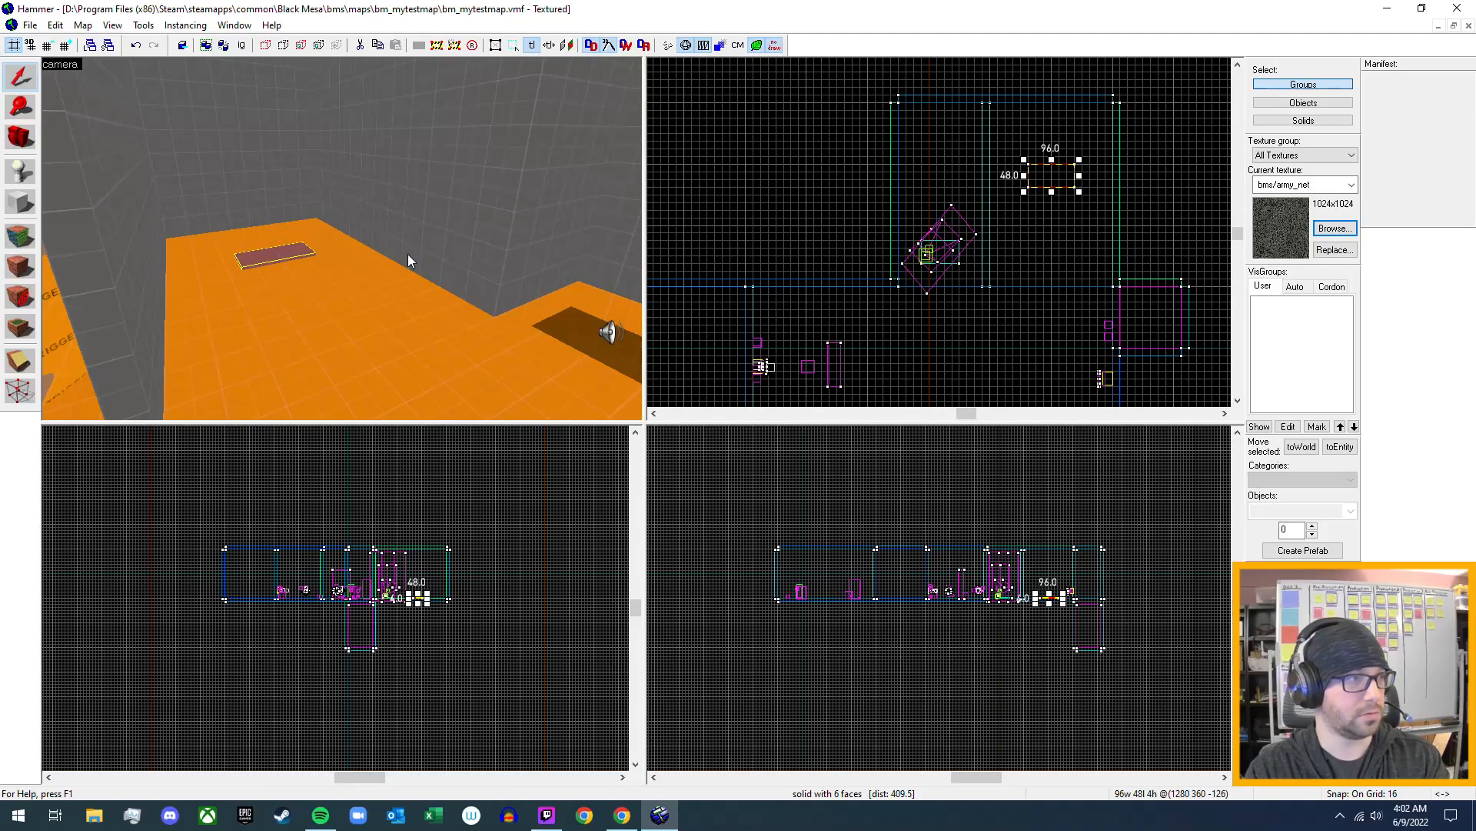
- Duplicate the flat brush toward the alcove's entrance and align the copy with the original, centred at 1280, 232, -126
key("z")
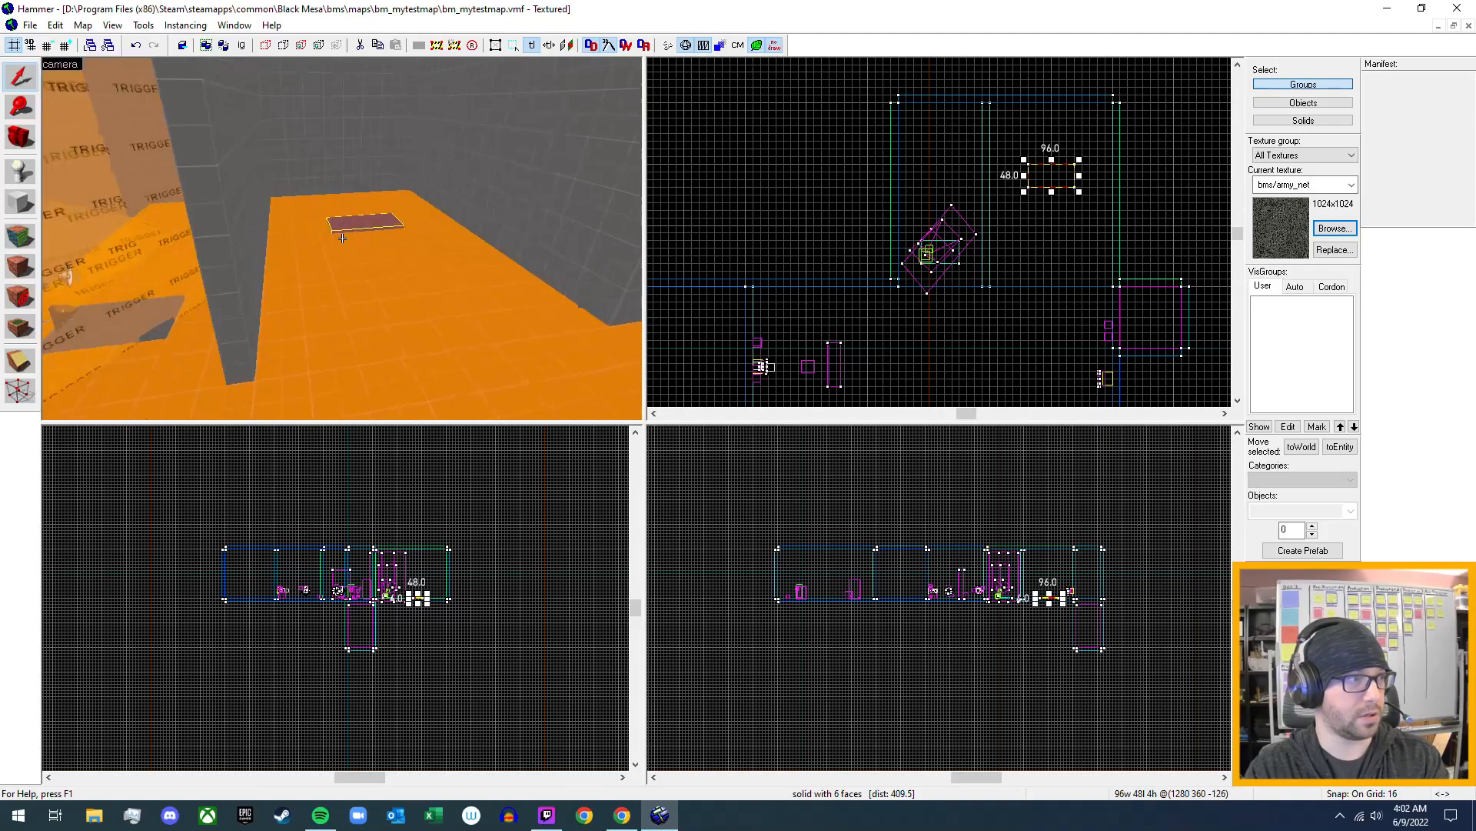
key("d")
key("w")
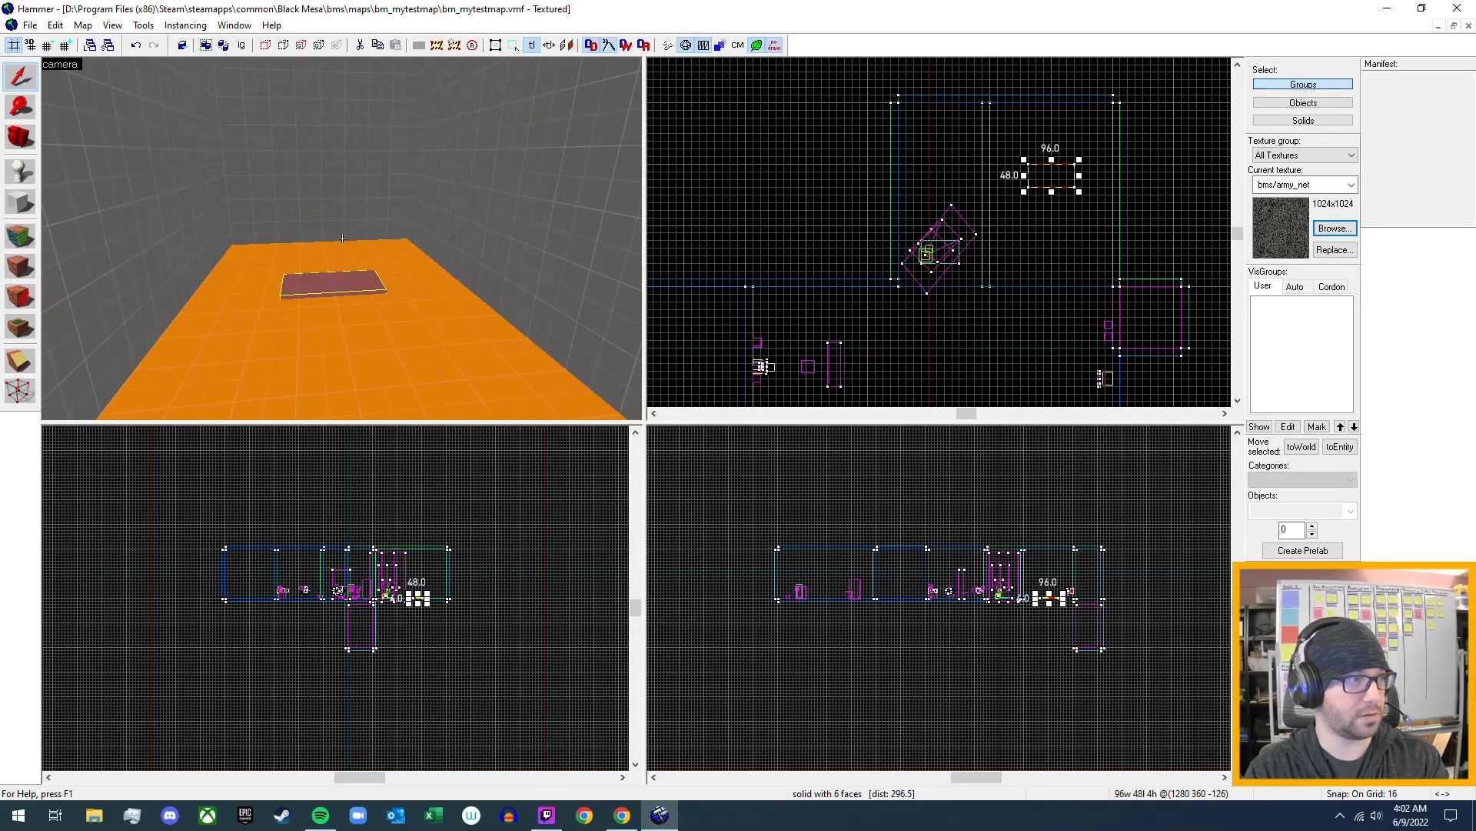
key("z")
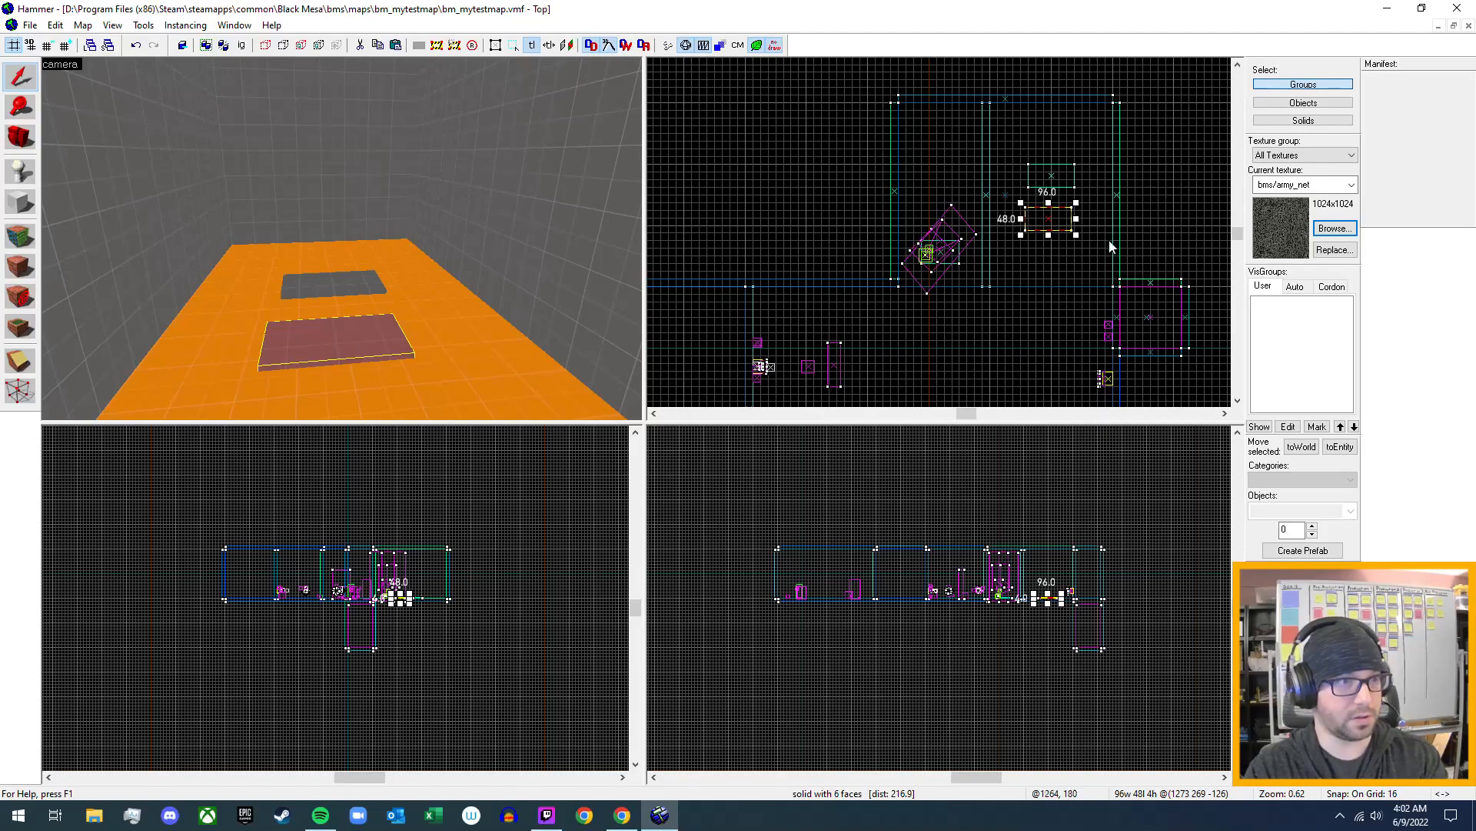
left_click_drag(1047, 227, 1049, 243)
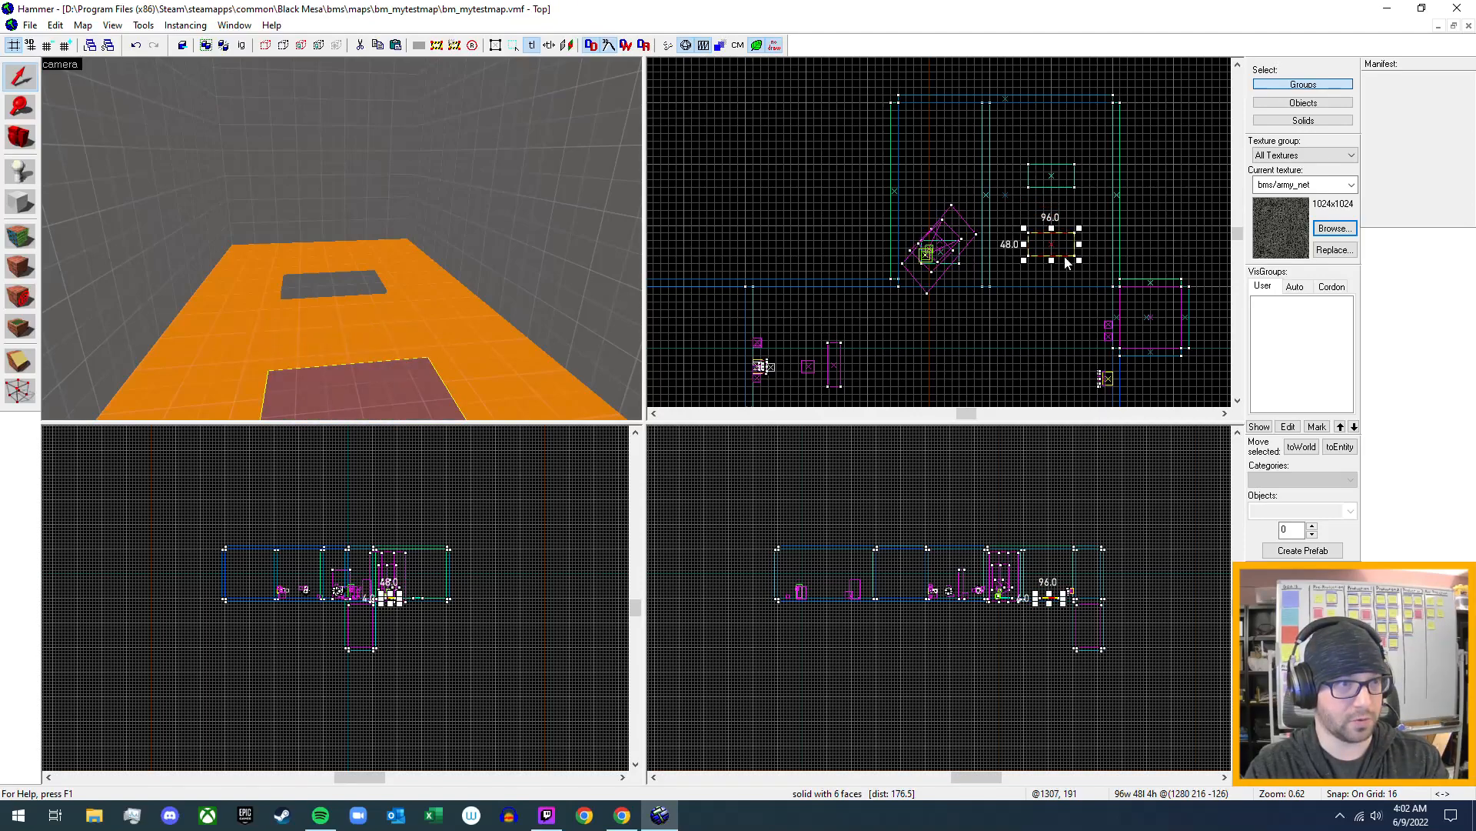
scroll(1066, 243, "up", 7)
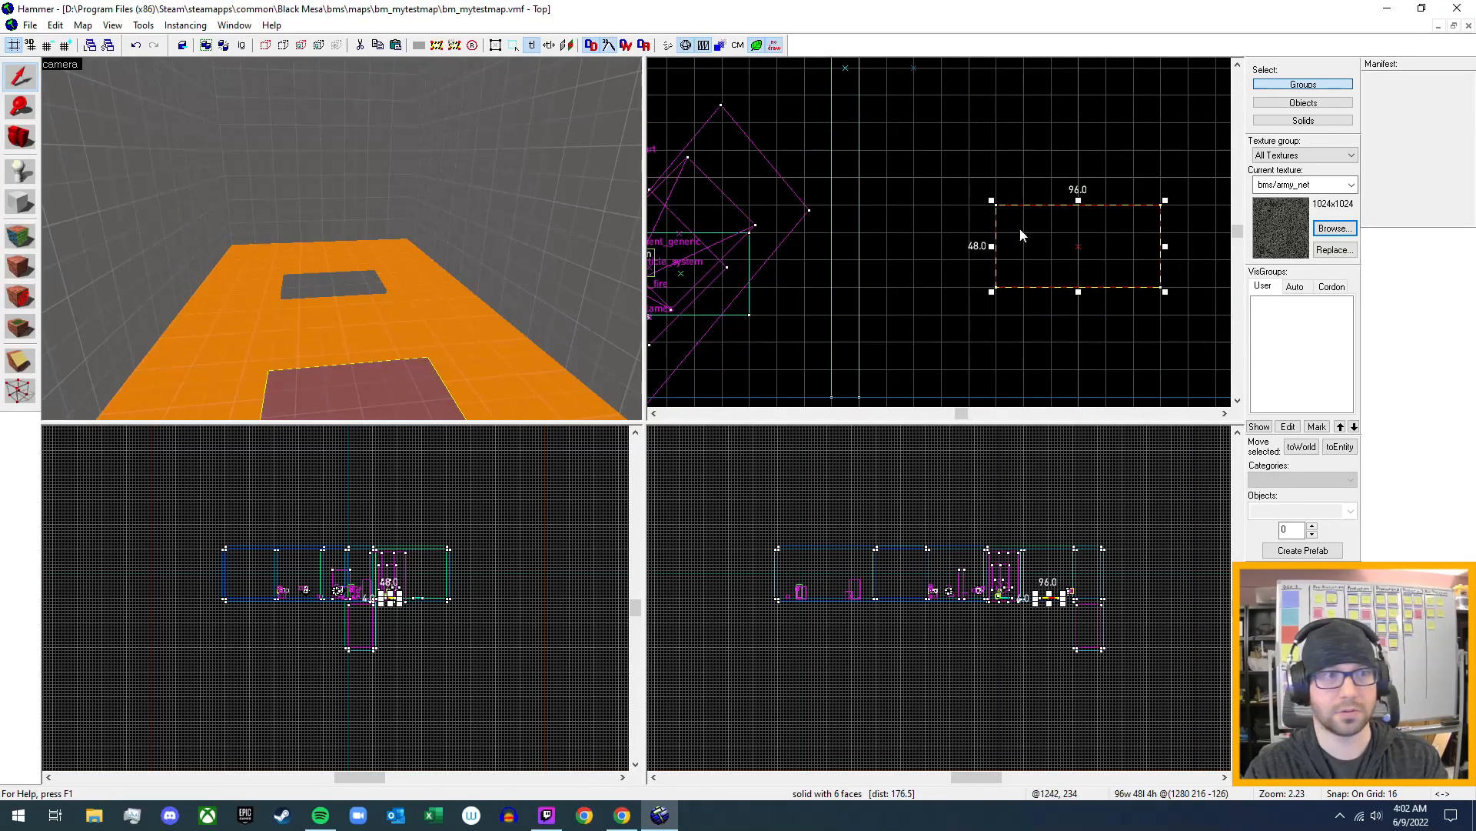
left_click_drag(1081, 250, 1076, 228)
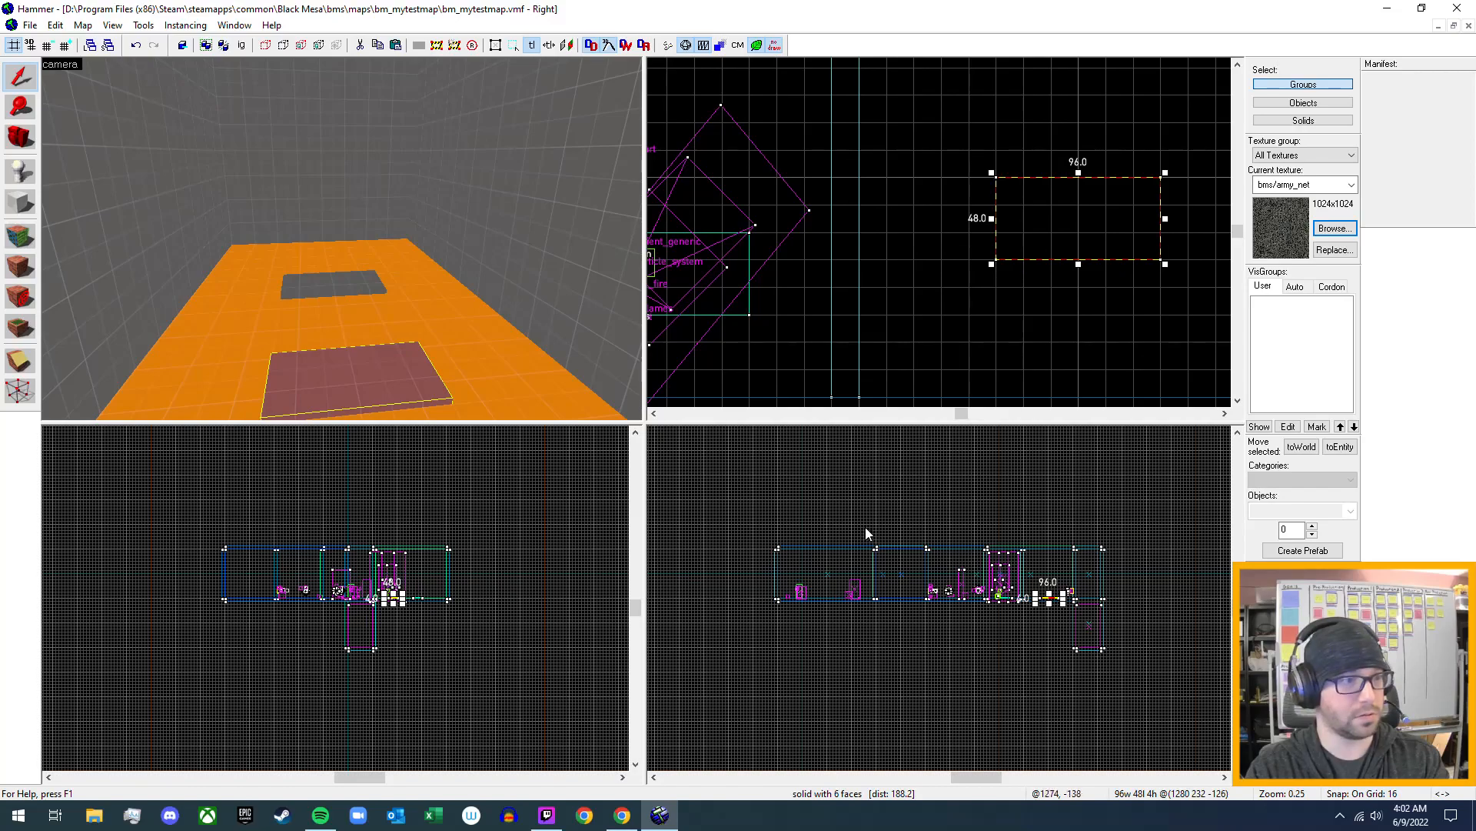
scroll(1128, 612, "up", 2)
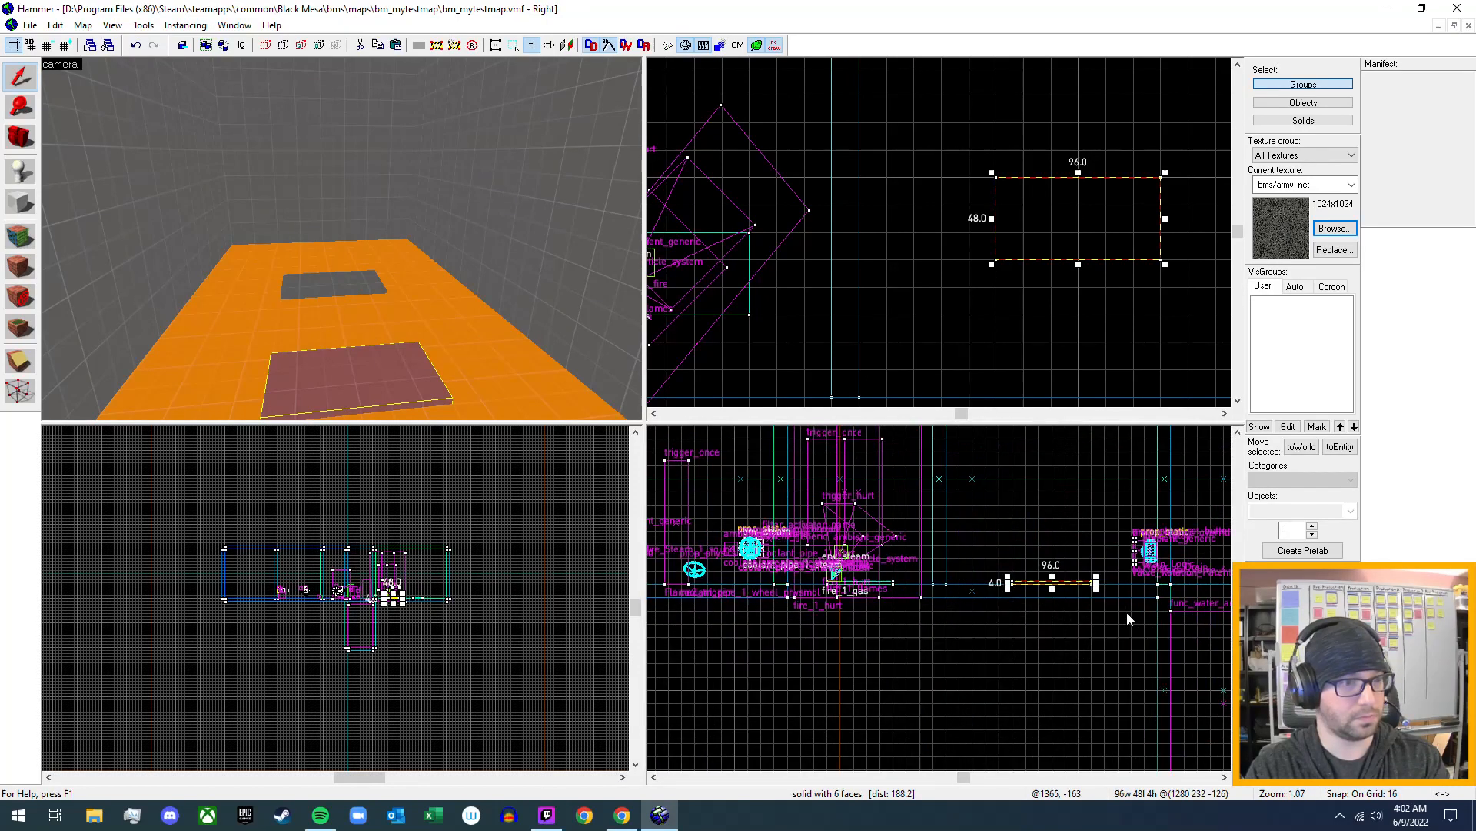
scroll(997, 620, "down", 6)
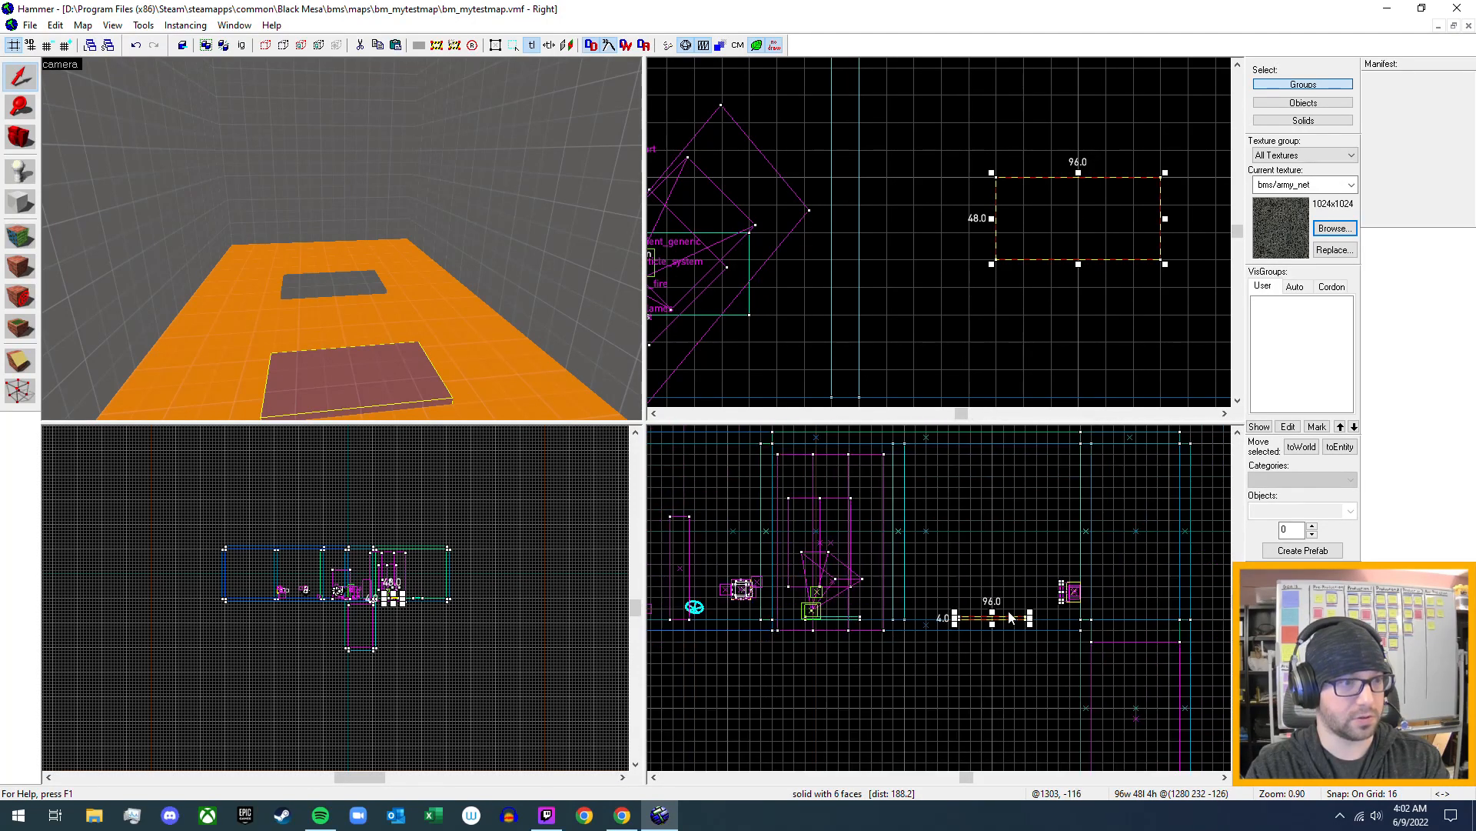
scroll(1054, 266, "down", 2)
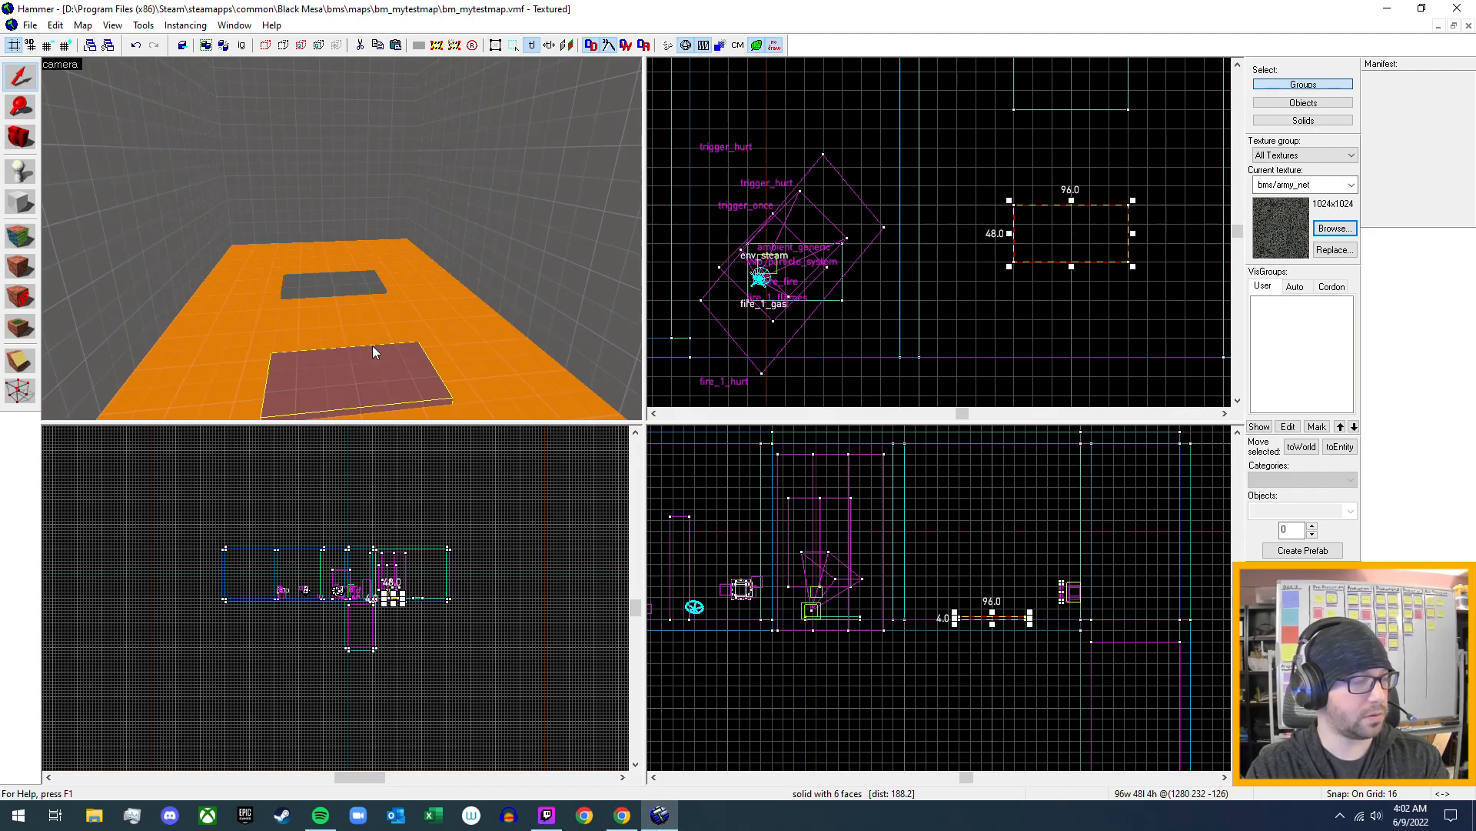
- Shrink the footprint of the duplicated flat brush near the alcove's entrance to 48 × 16 units
key("z")
key("w")
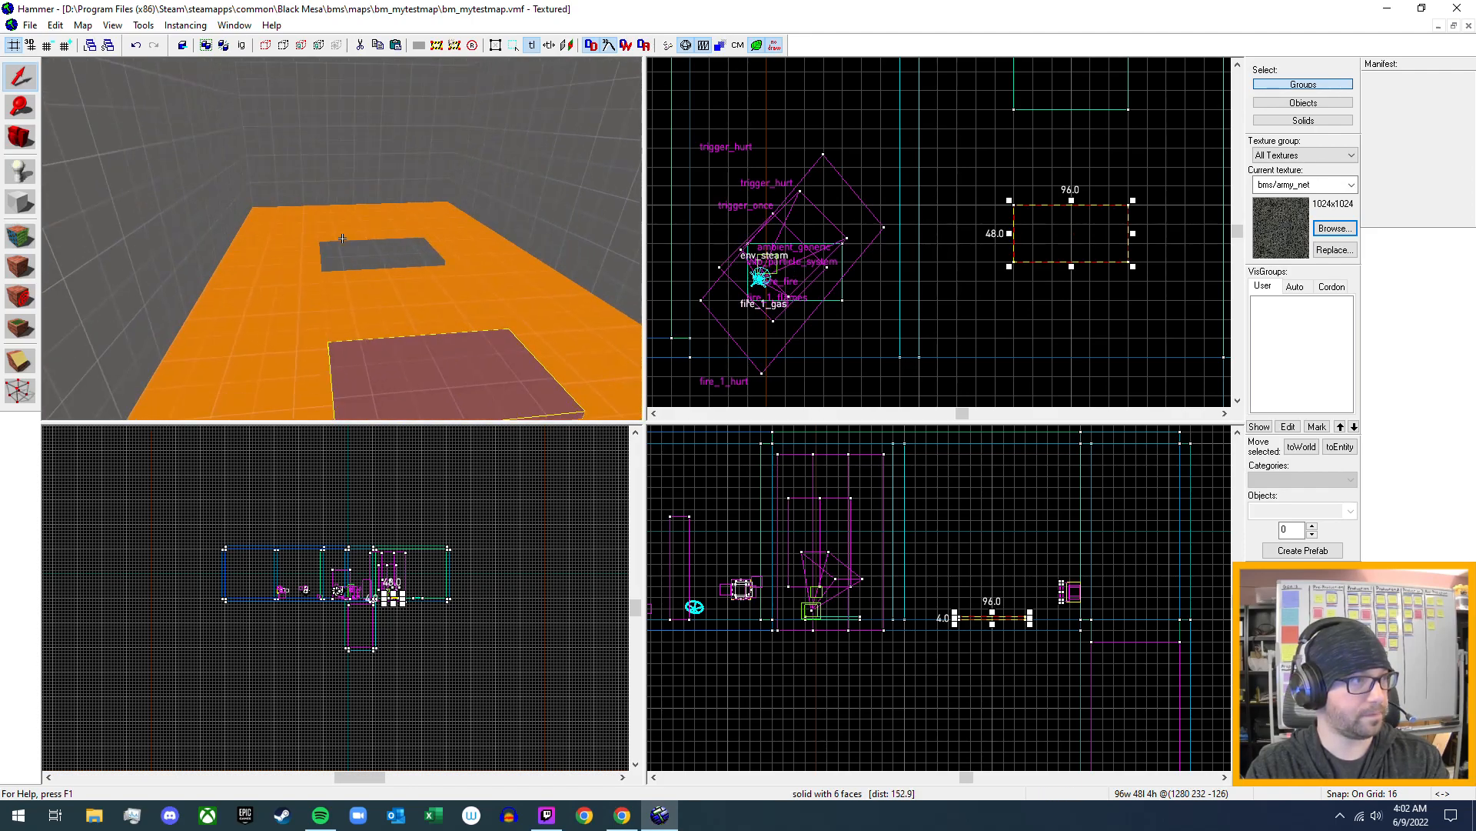
key("z")
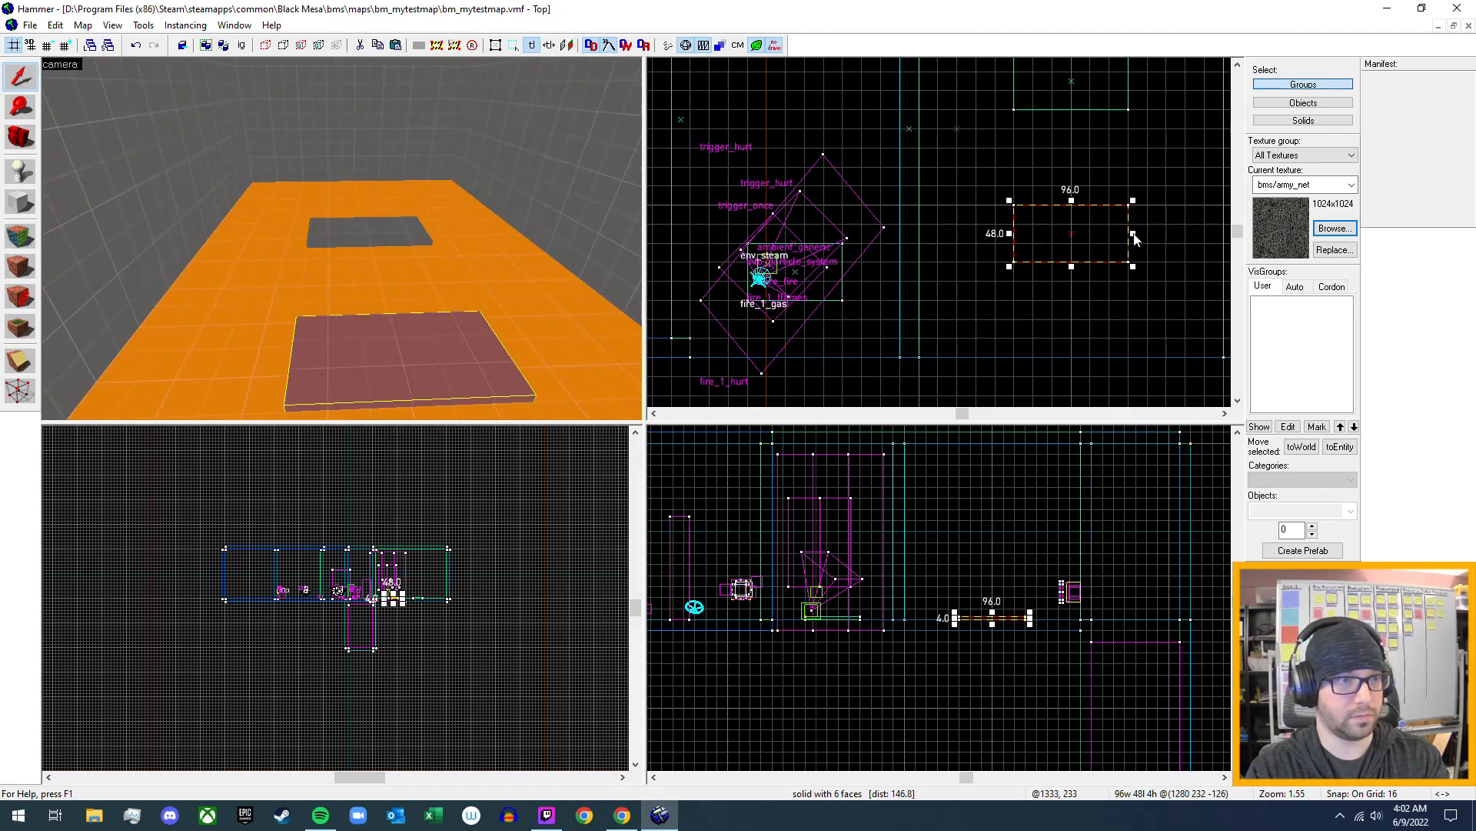
left_click_drag(1133, 233, 1083, 235)
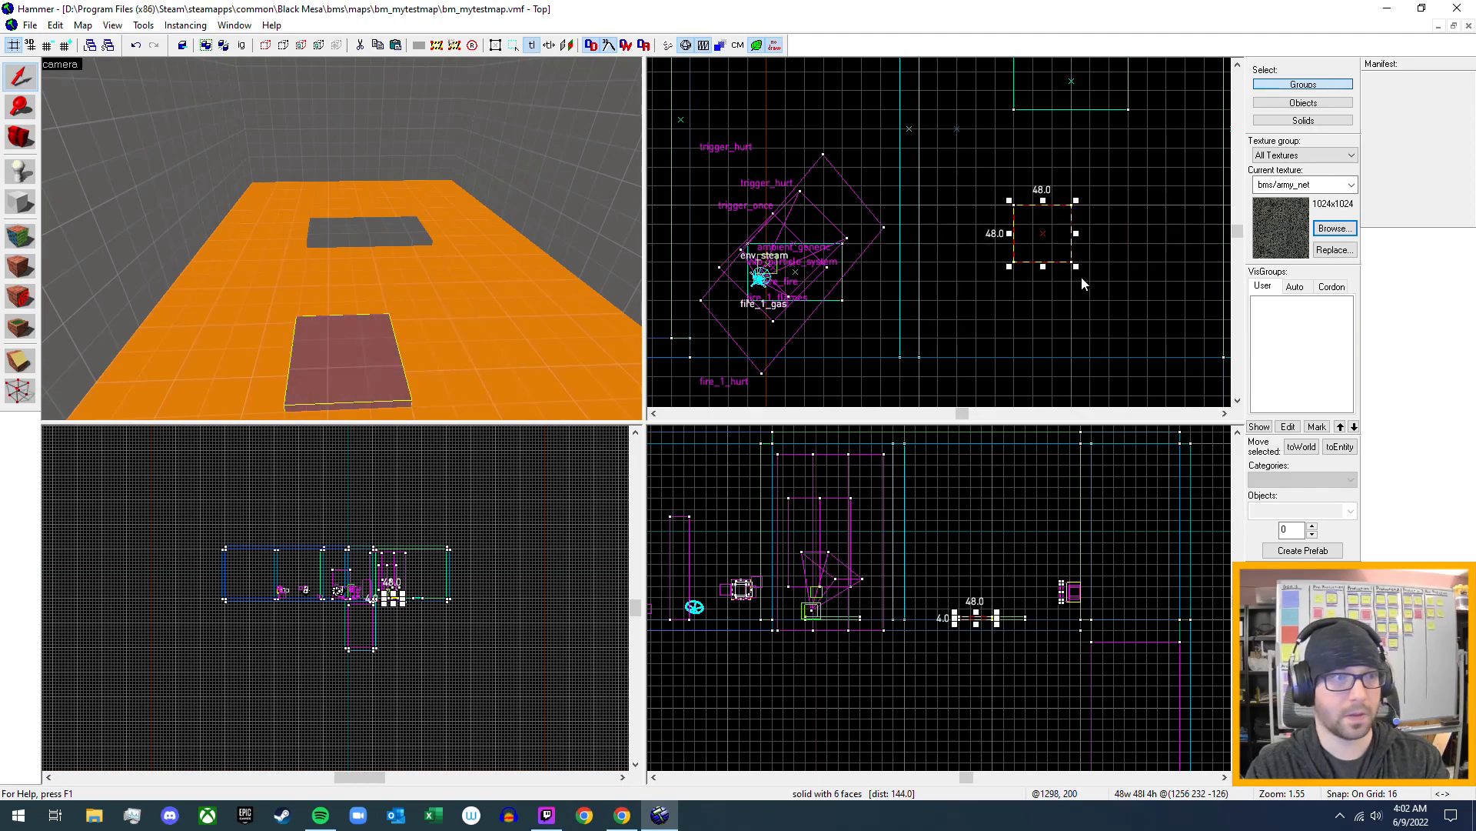
left_click_drag(1044, 268, 1044, 234)
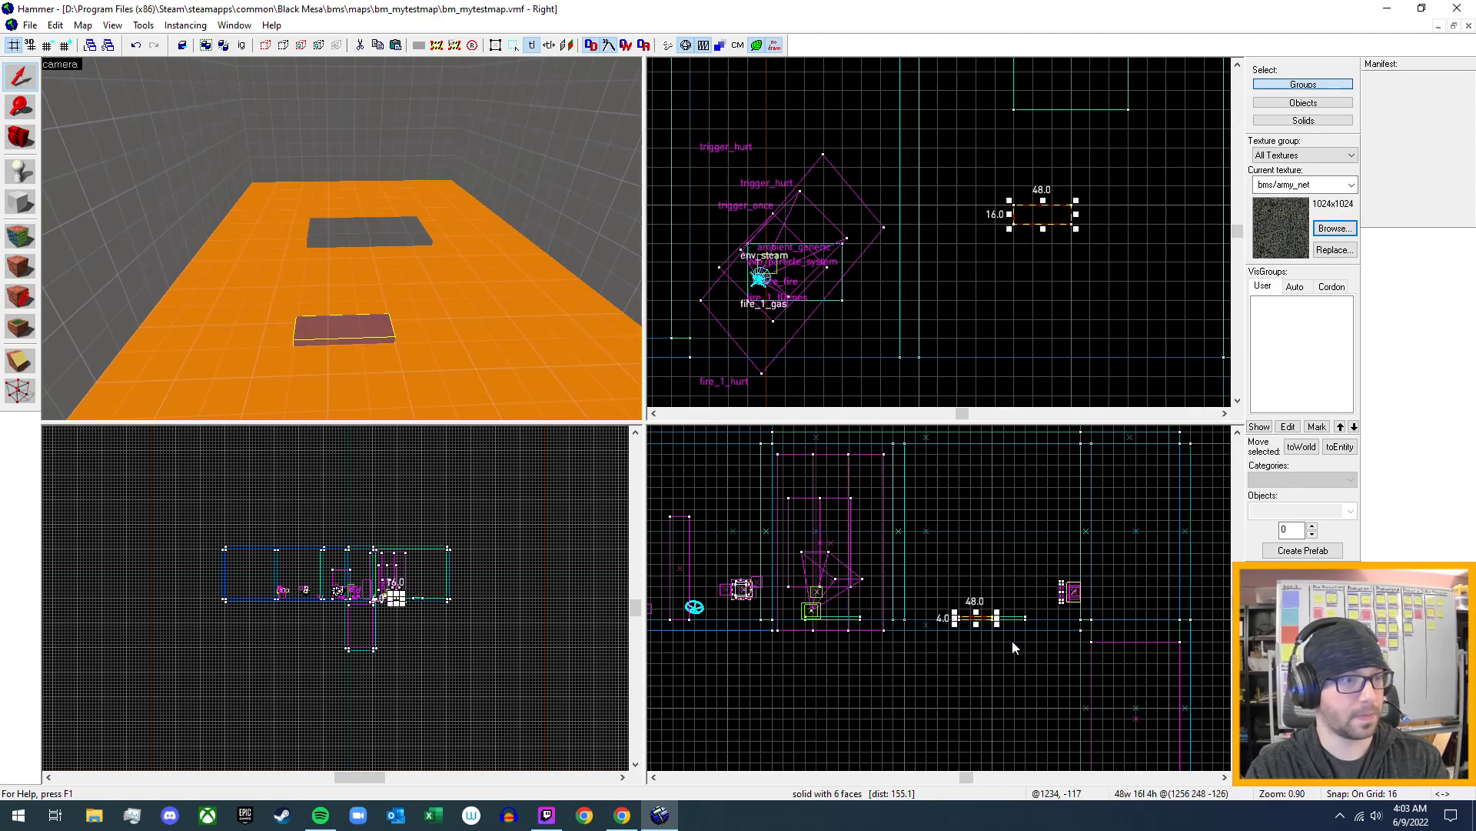
- Raise the top of the 48 × 16 brush to make it an upright block 64 units high
scroll(1012, 639, "up", 4)
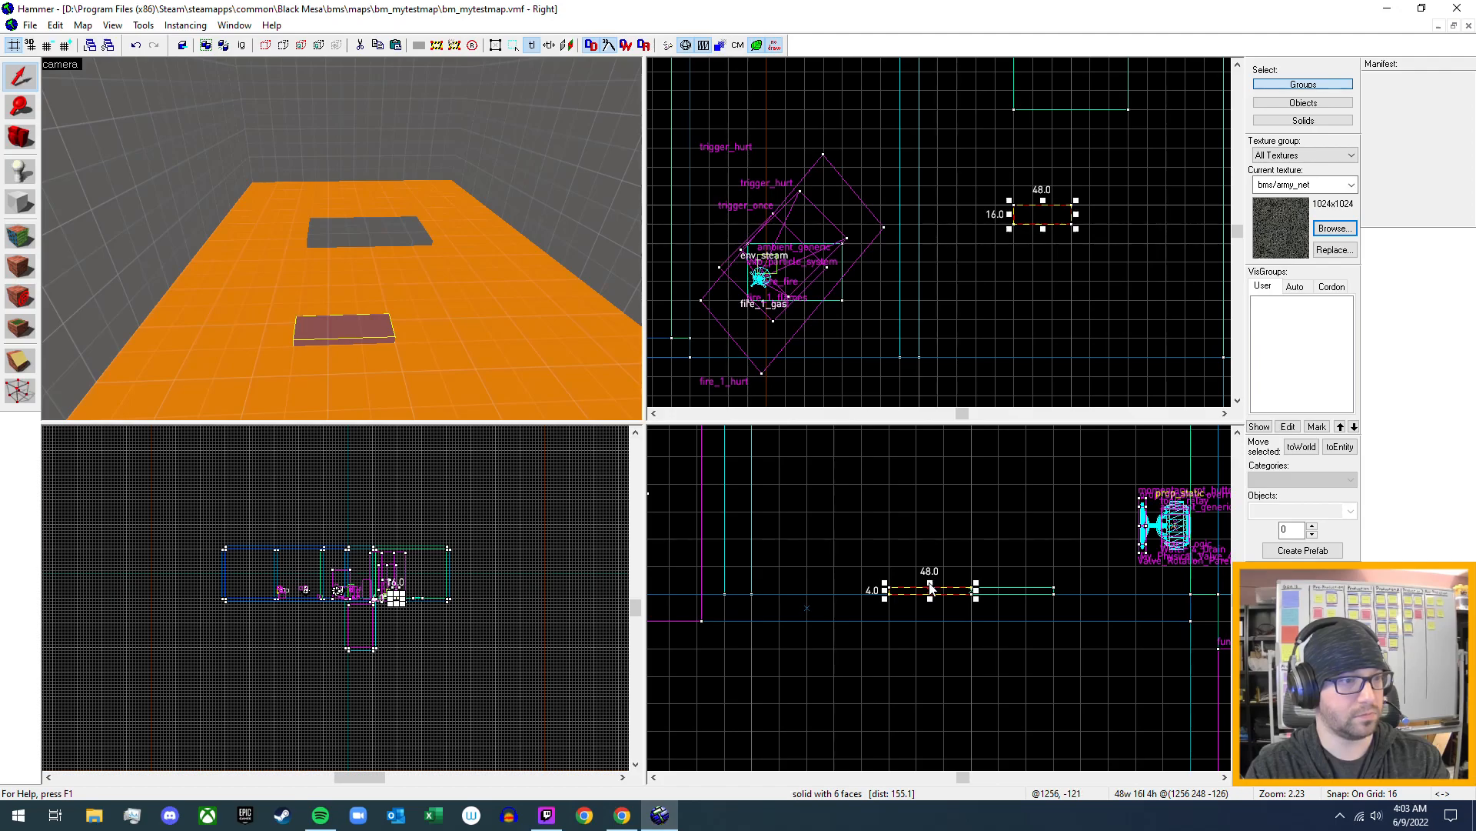
left_click_drag(931, 588, 936, 492)
key("Return")
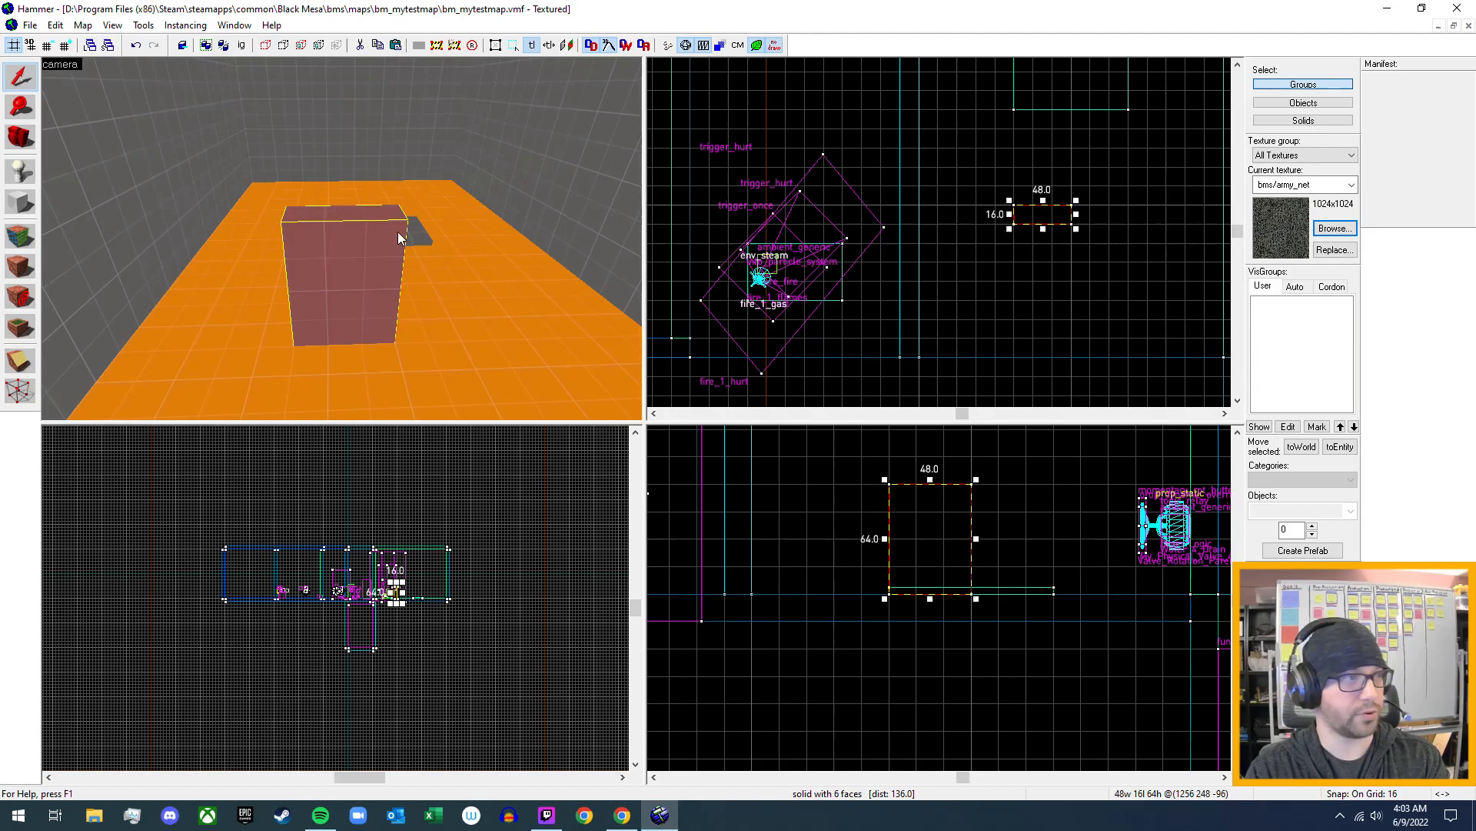
- Move the upright block 80 units sideways against the alcove's side wall, centred at 1176, 248, -96
key("z")
key("w")
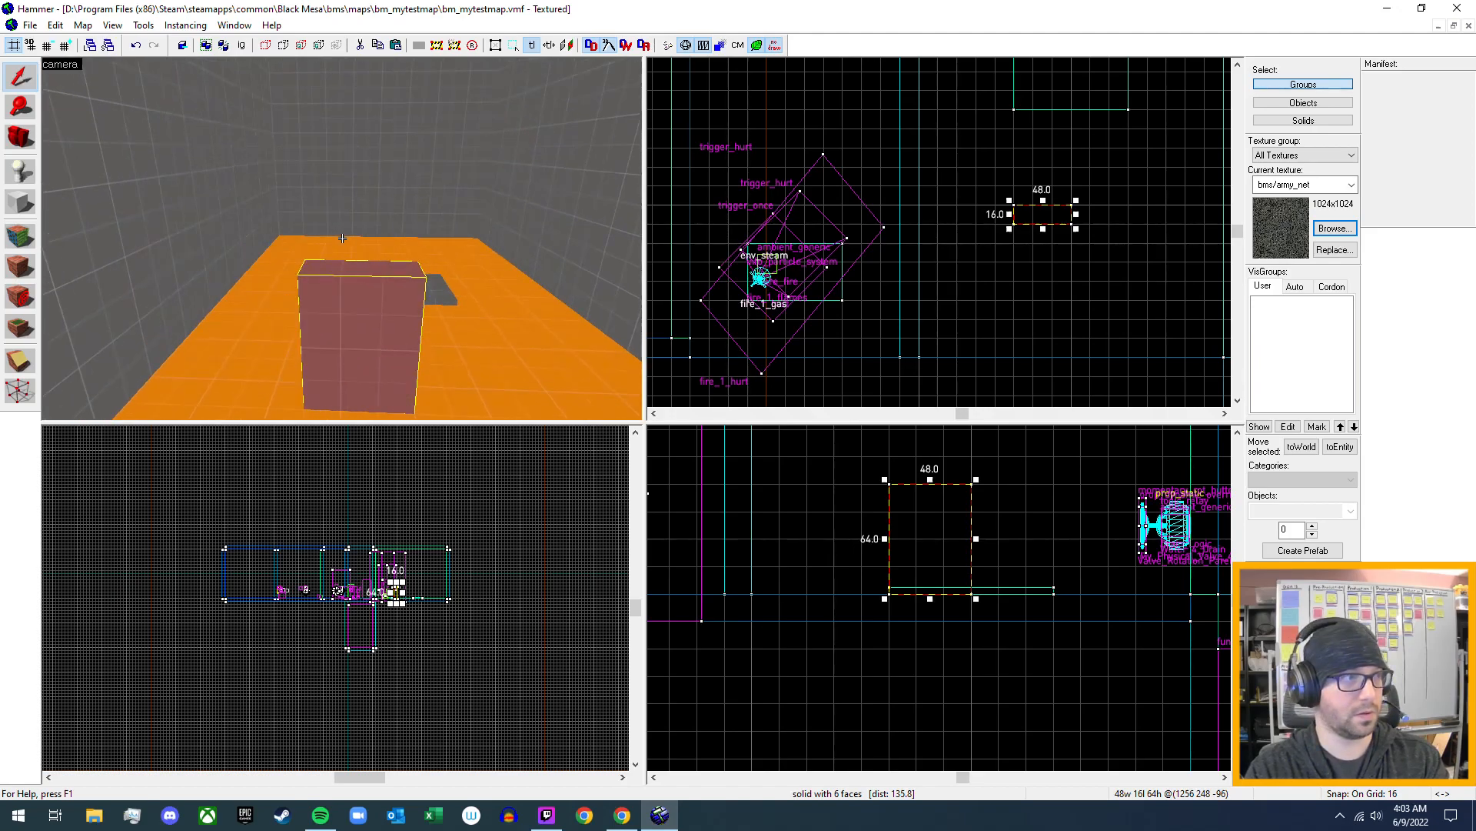
key("d")
key("s")
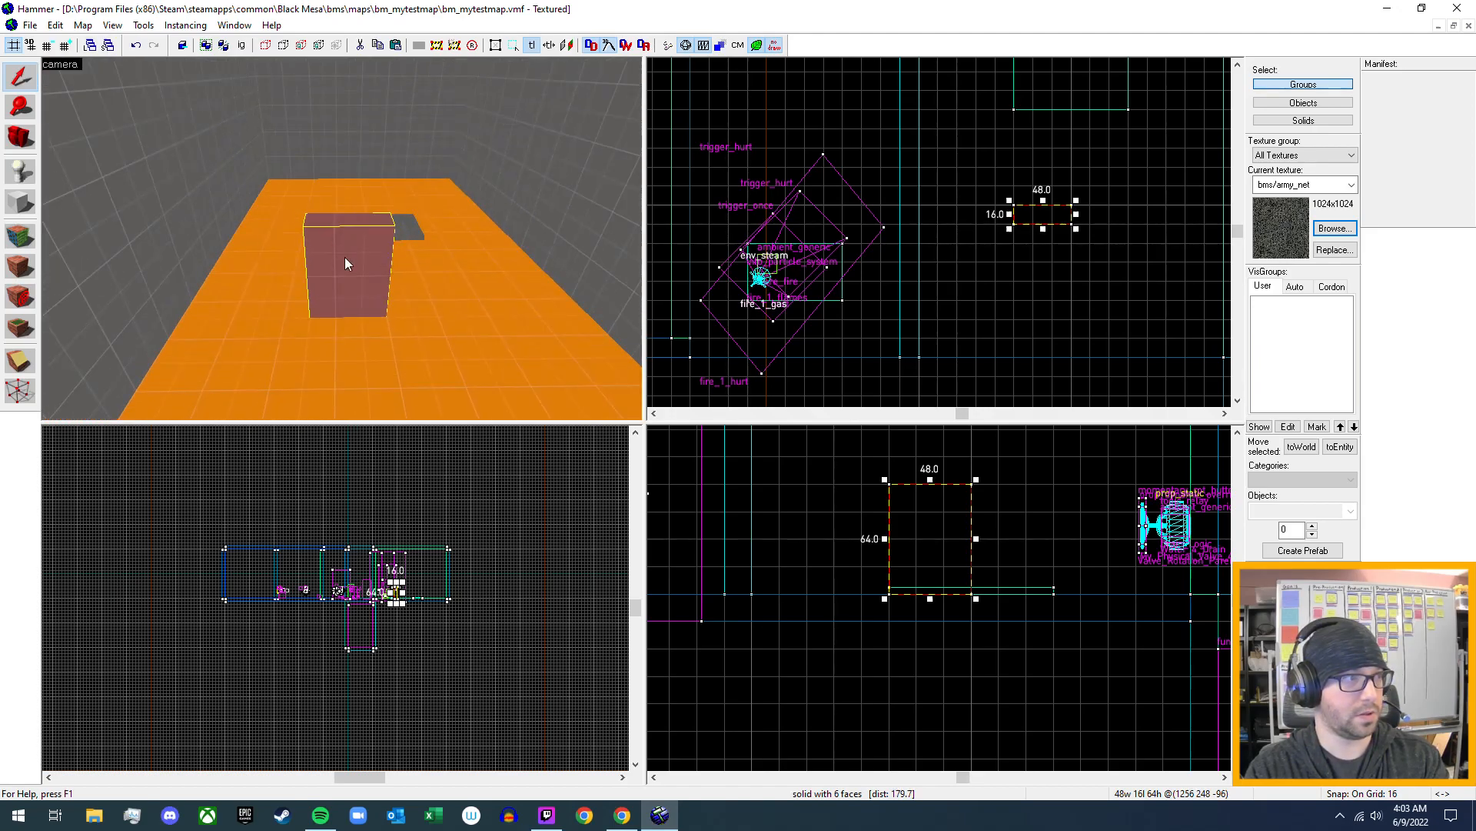
left_click_drag(1044, 222, 947, 221)
key("z")
key("w")
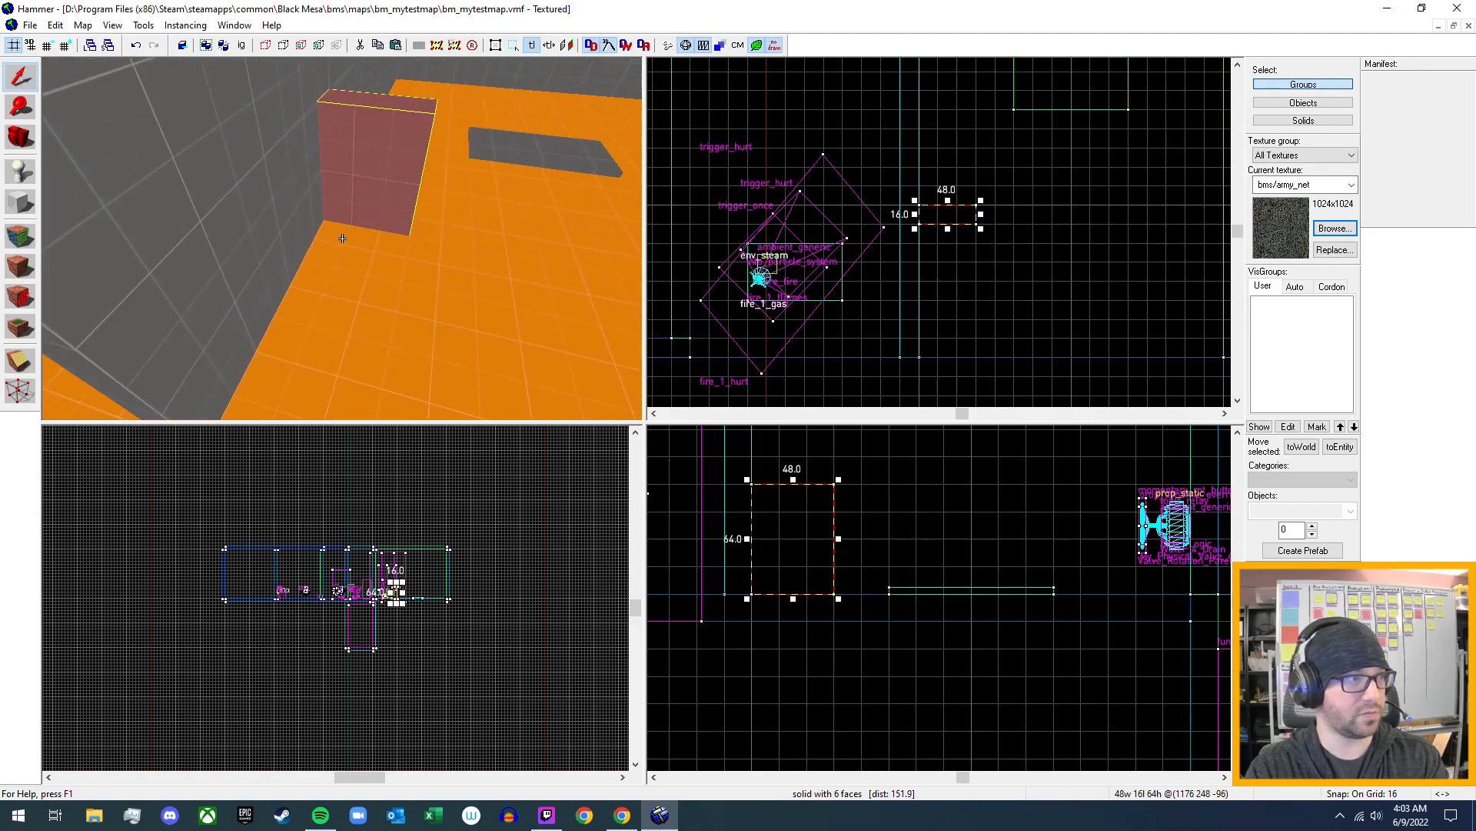
key("w")
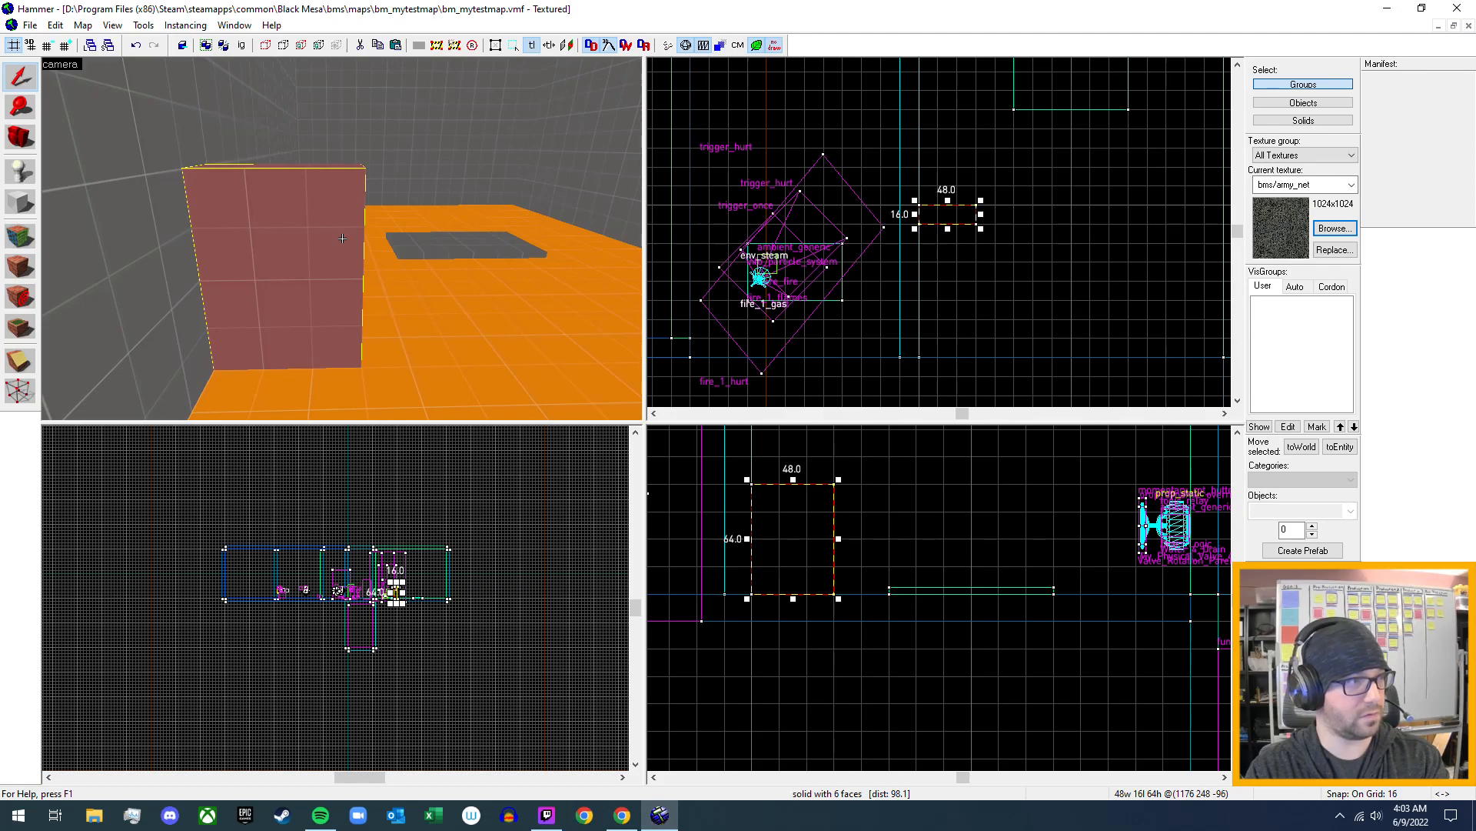
key("s")
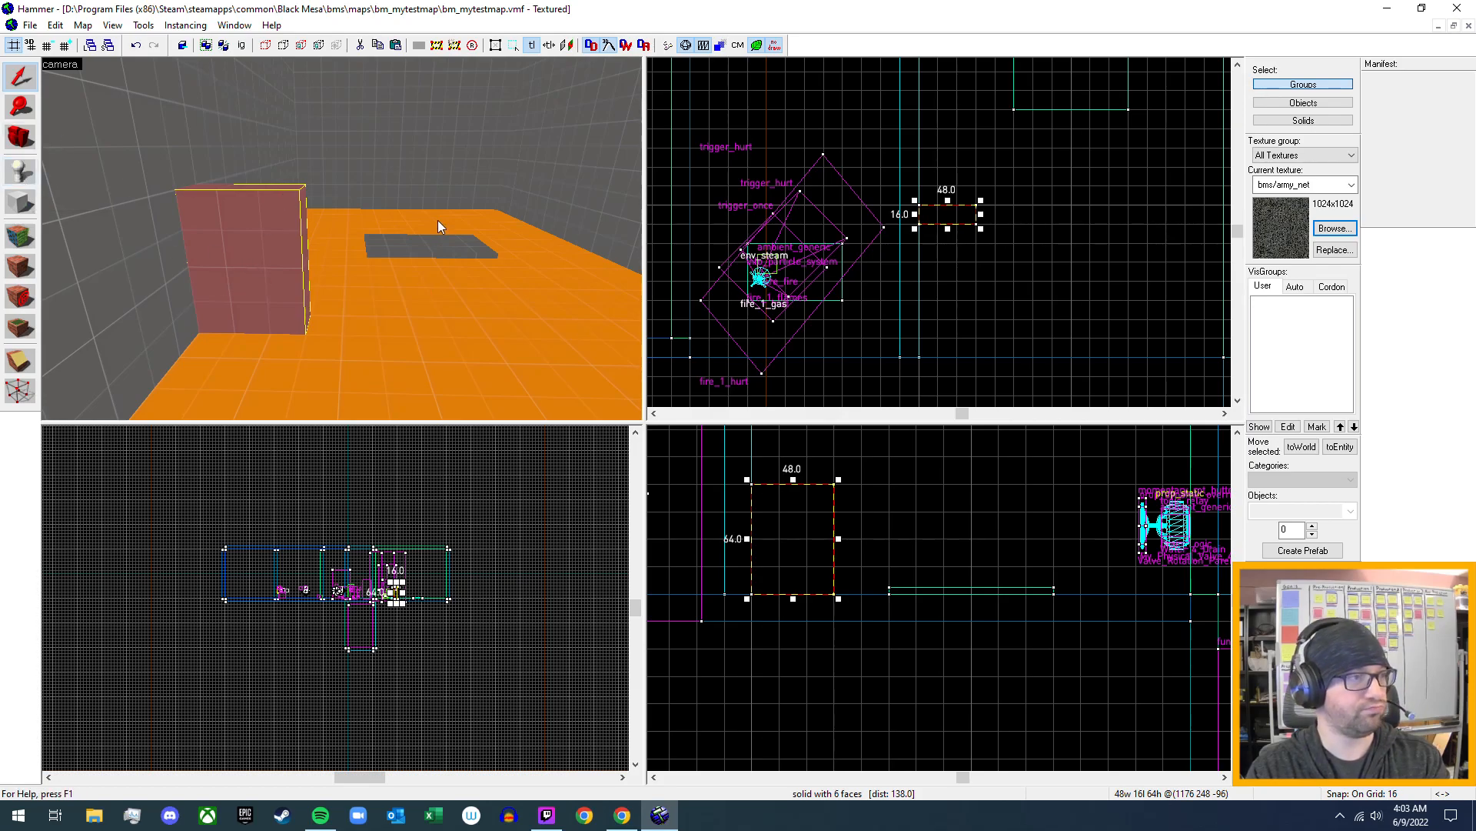
- Copy the red valve housing prop_static from the existing valves and paste it onto the front of the upright block
key("z")
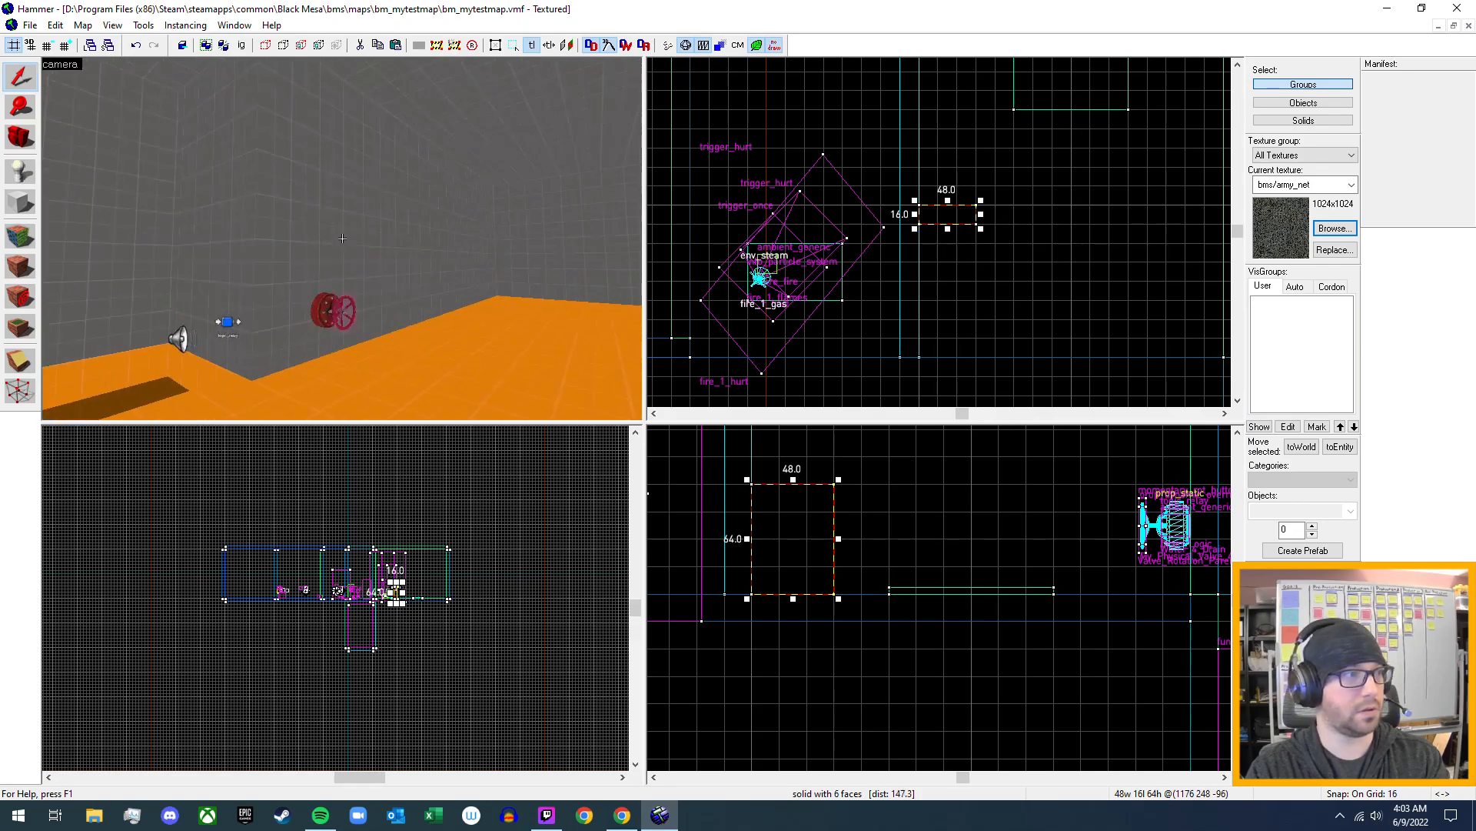
key("z")
key("z")
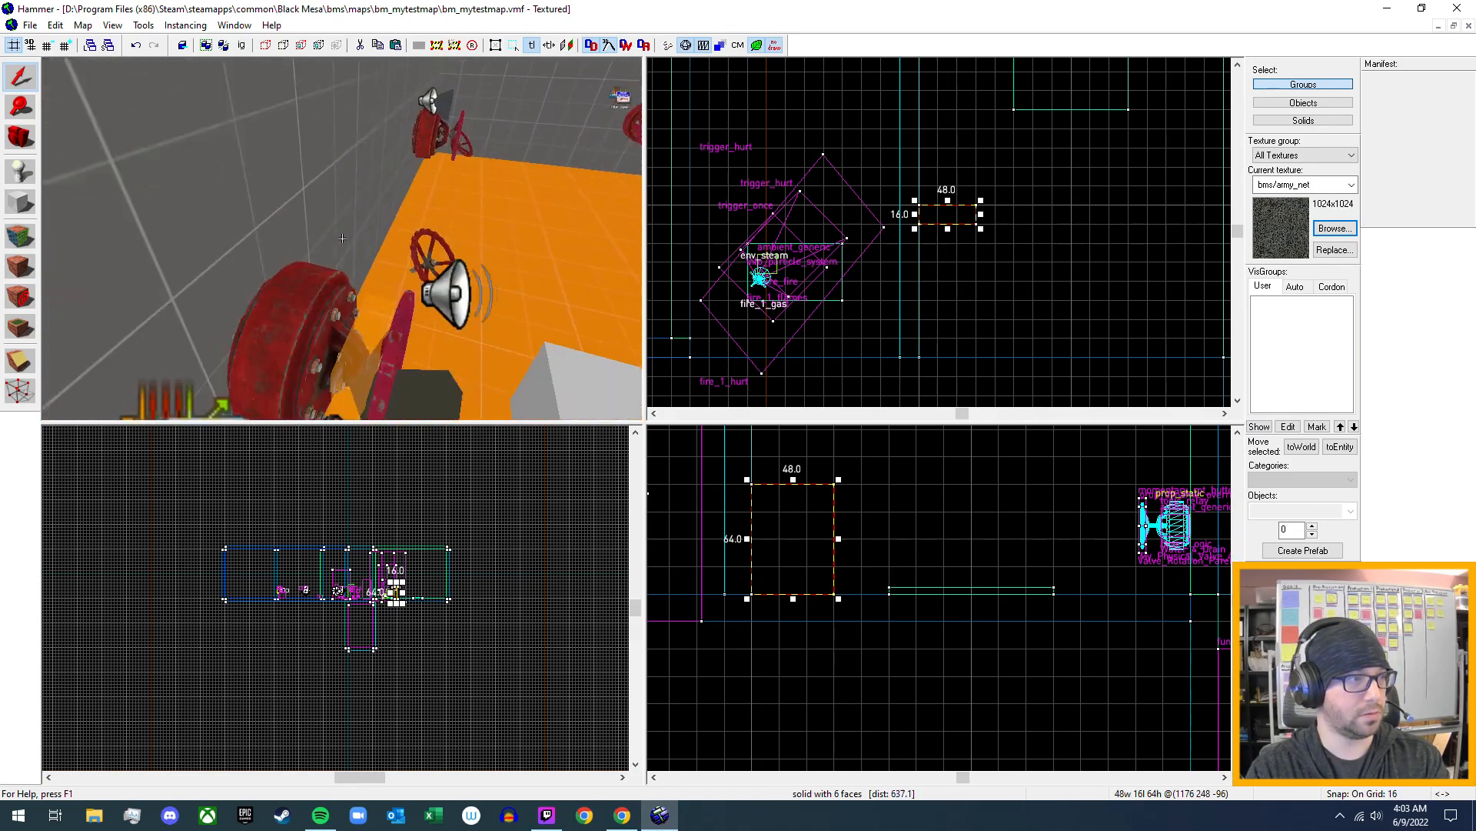
key("z")
left_click(316, 299)
key("z")
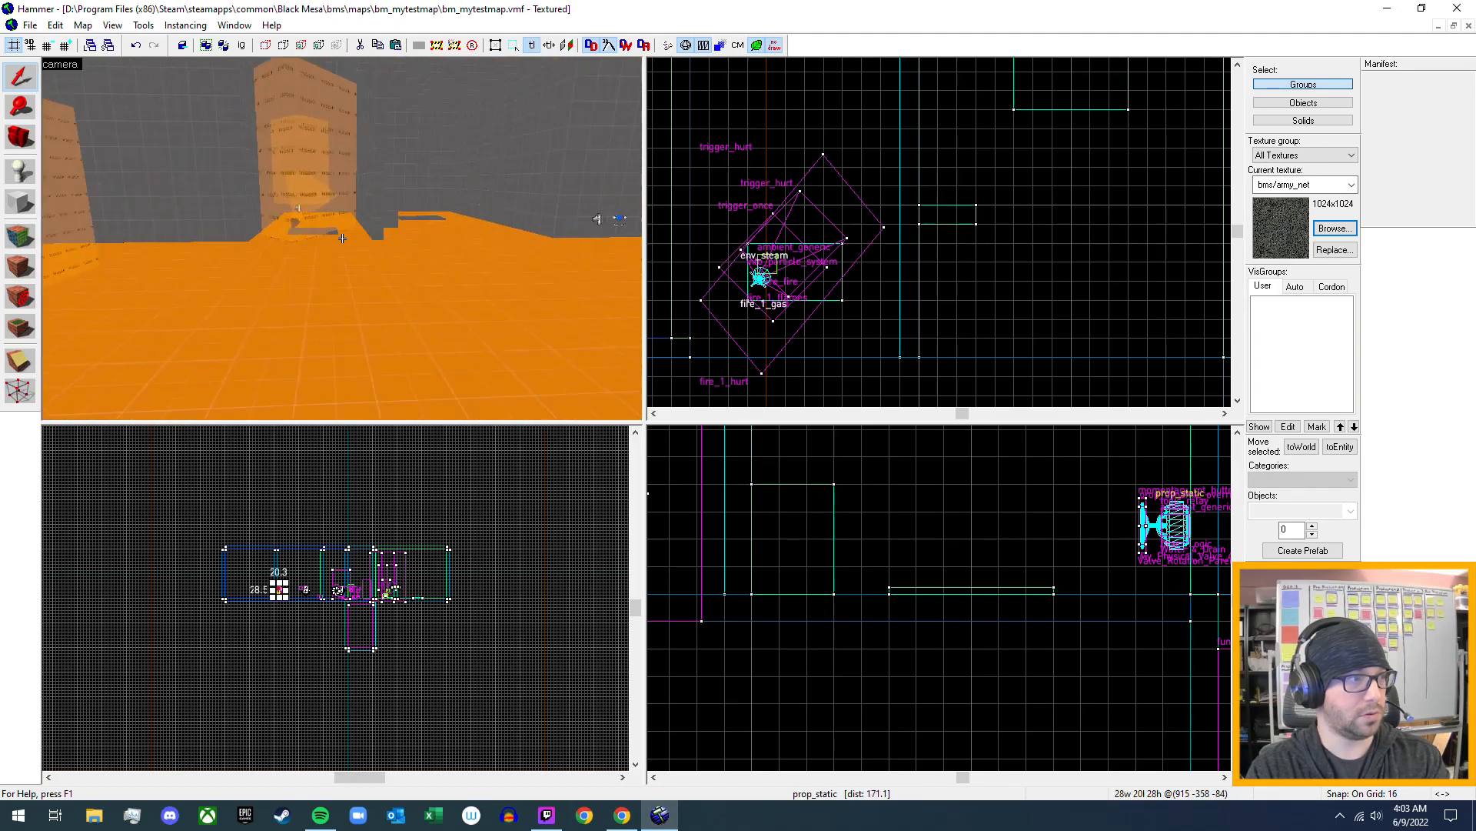
key("z")
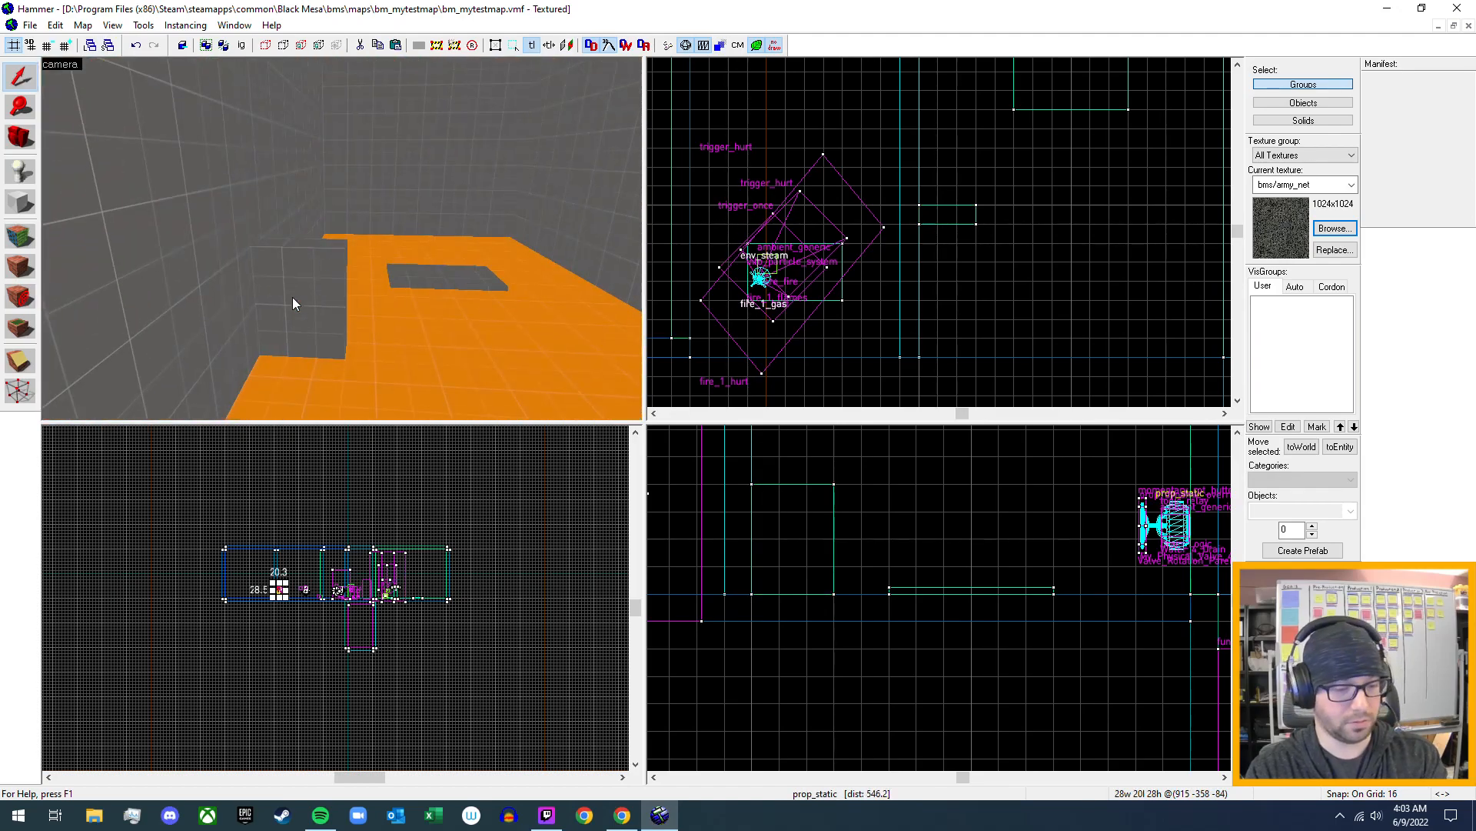
key("ctrl+v")
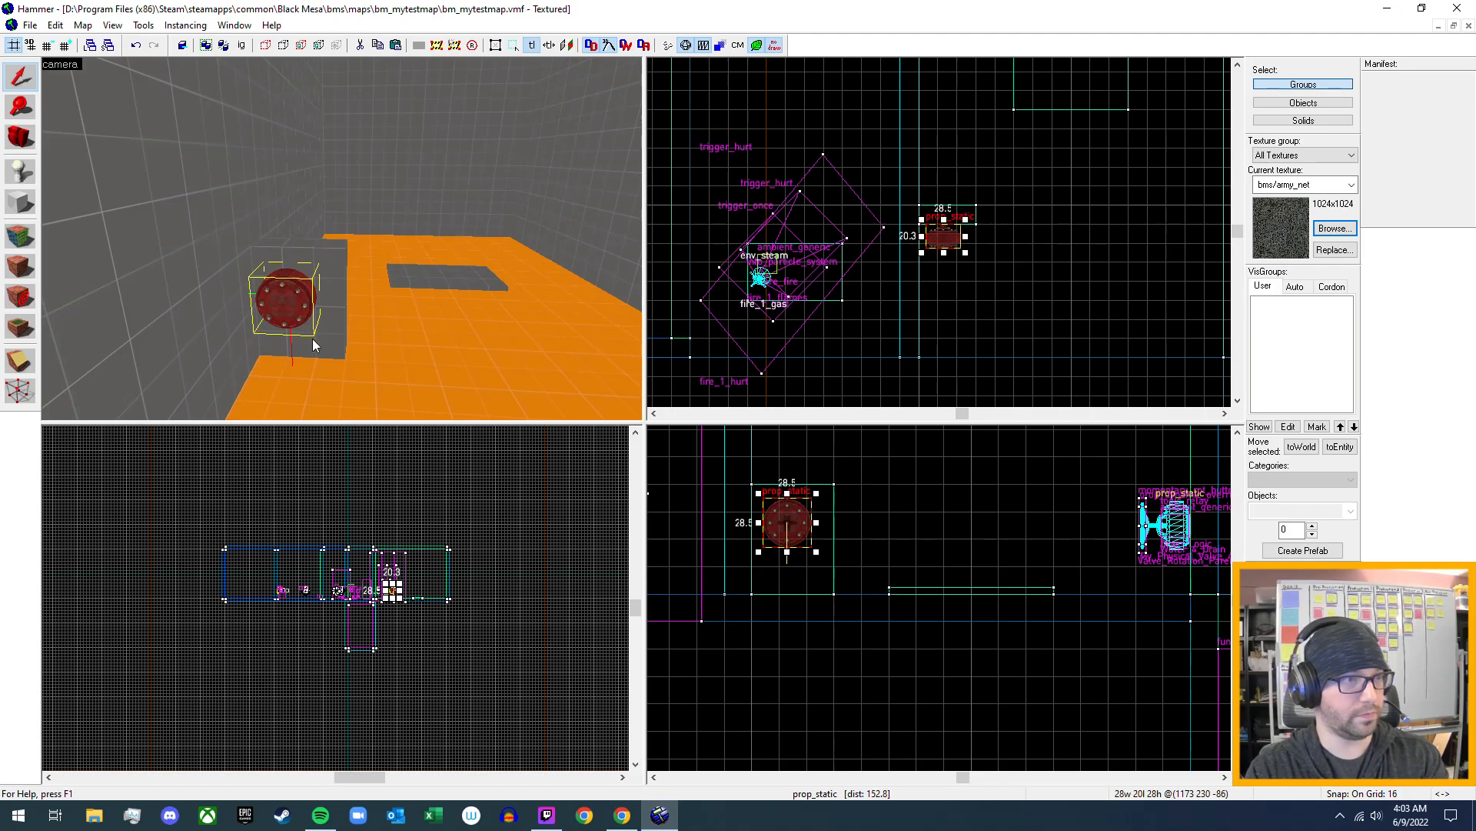
- Turn the pasted valve prop to face away from the block and, with the grid at 2, centre it at 1176, 230, -86
scroll(920, 289, "up", 6)
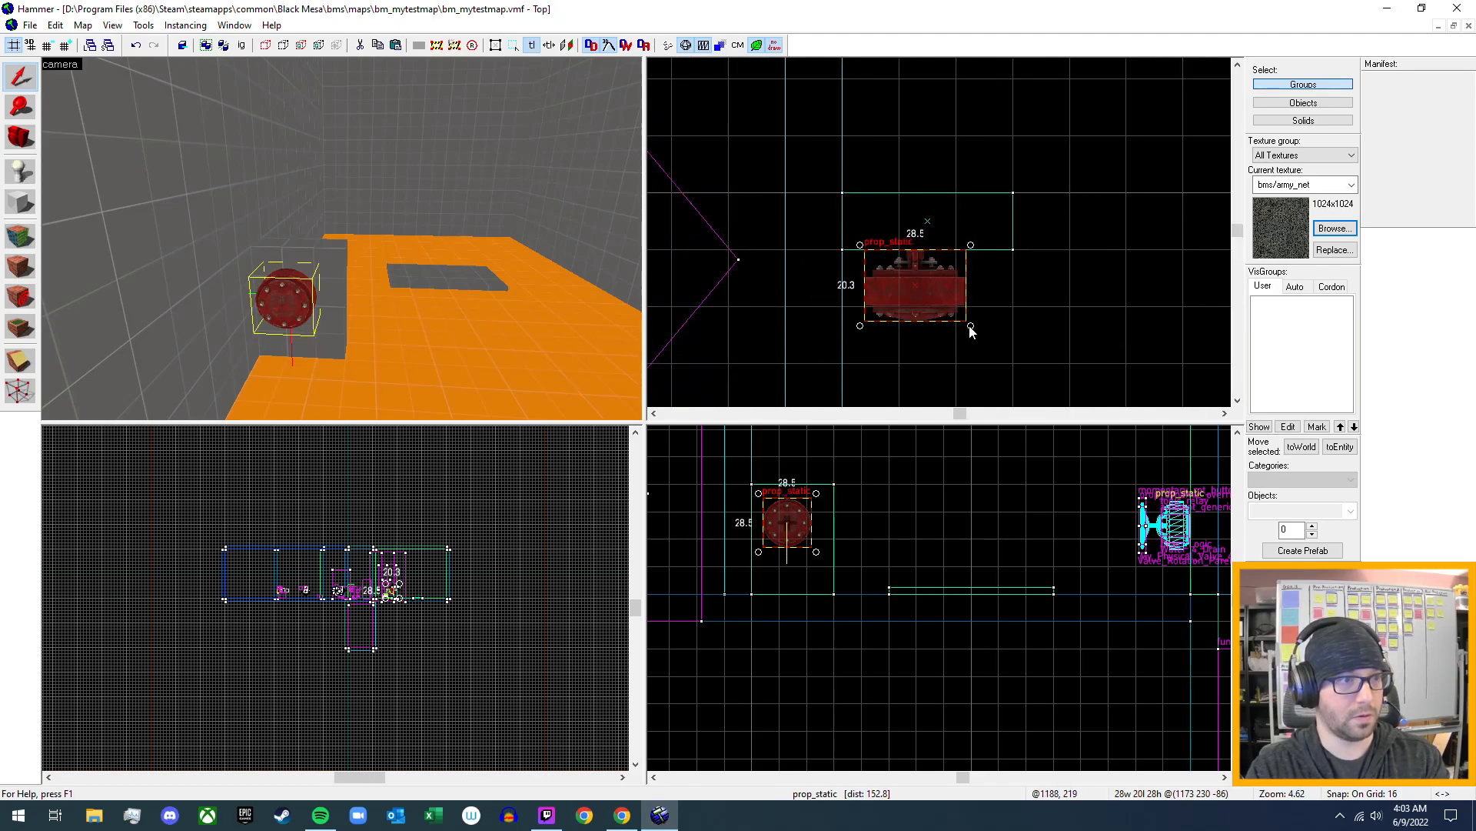
left_click_drag(965, 330, 907, 285)
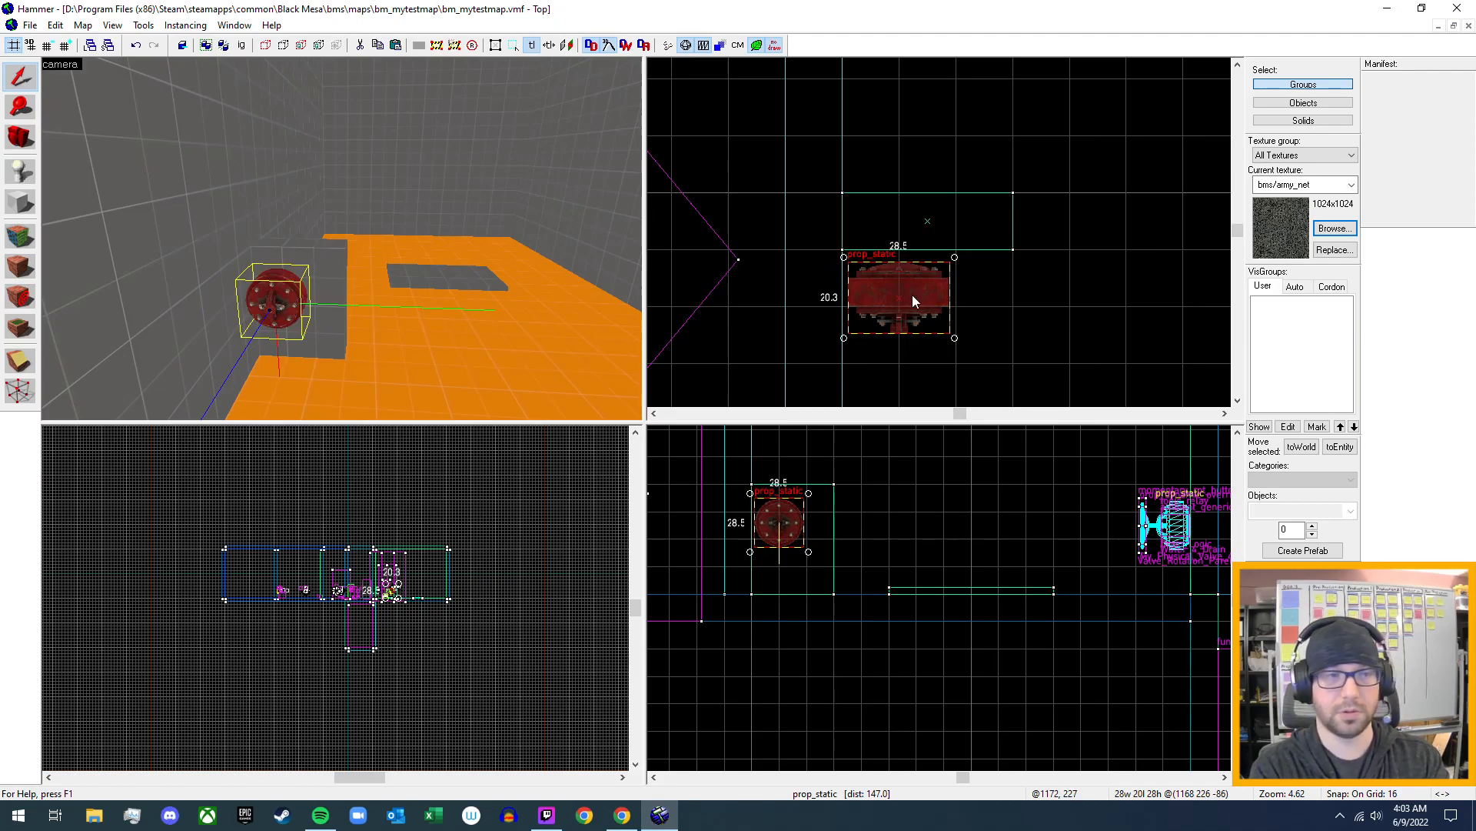
key("bracketleft")
key("bracketleft")
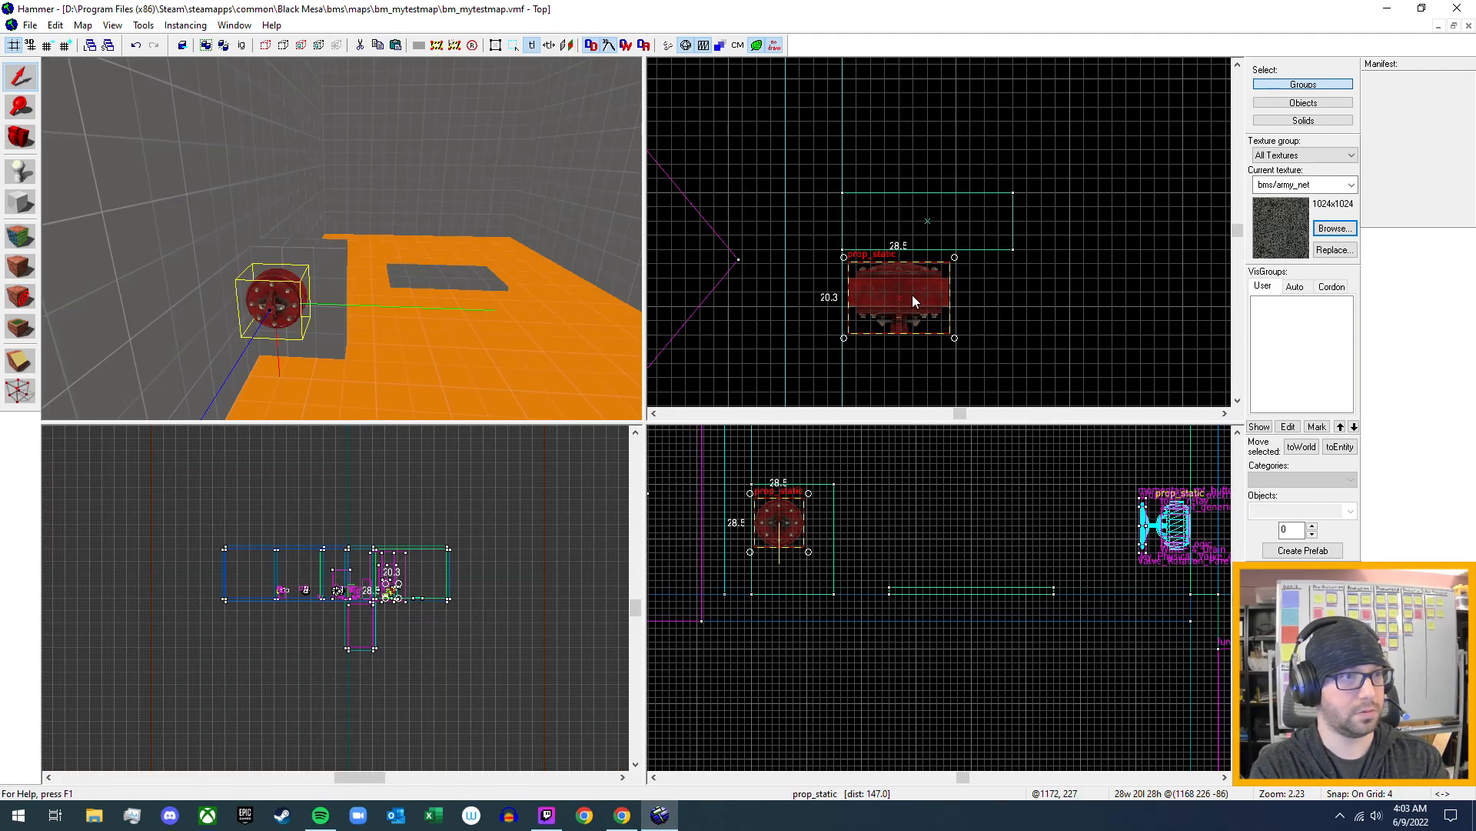
key("bracketleft")
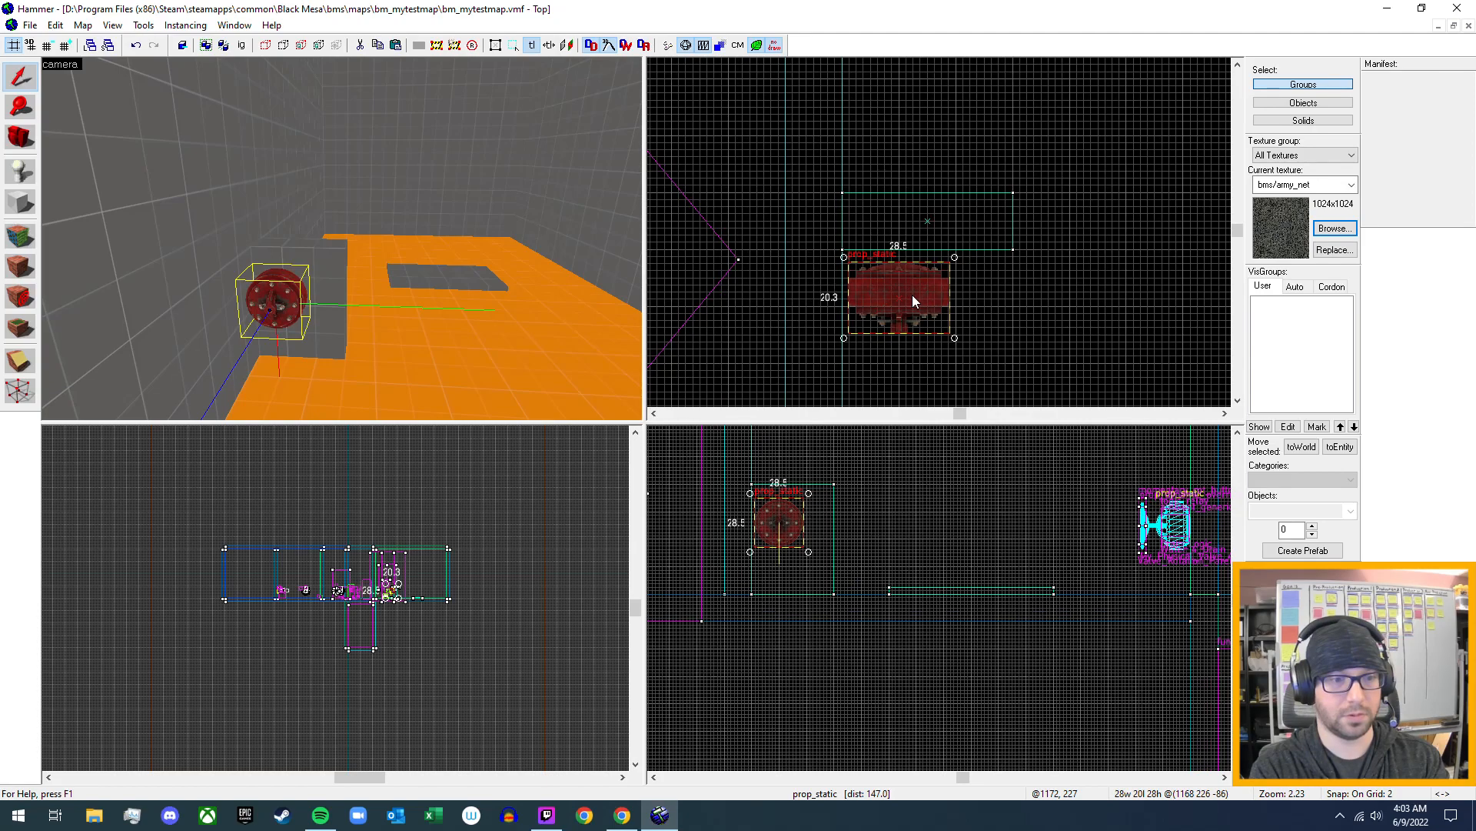
left_click_drag(903, 301, 943, 290)
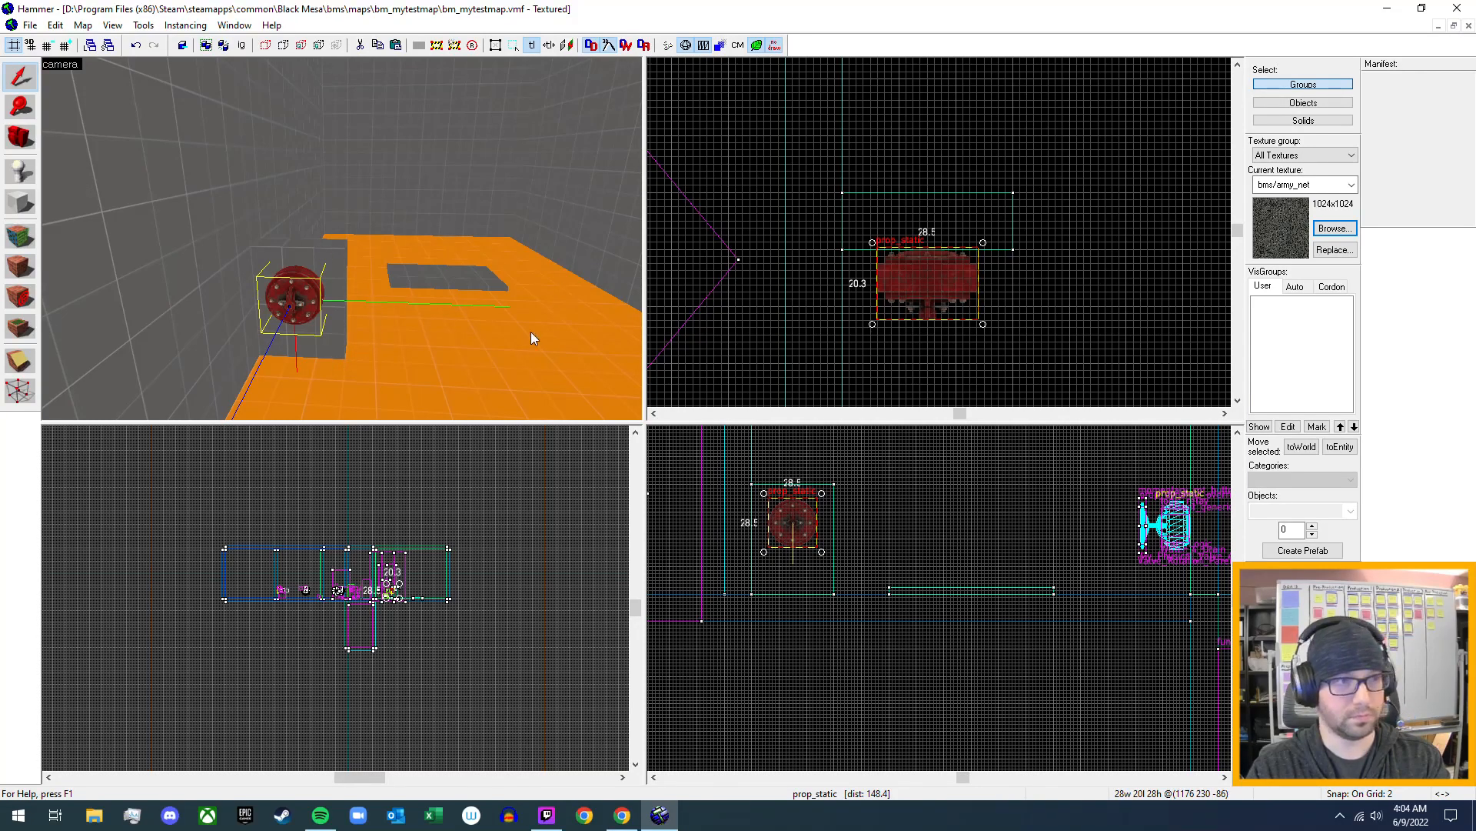
- Examine the existing valve props, wheels and trigger volumes in the room and compare them with the new valve prop
key("z")
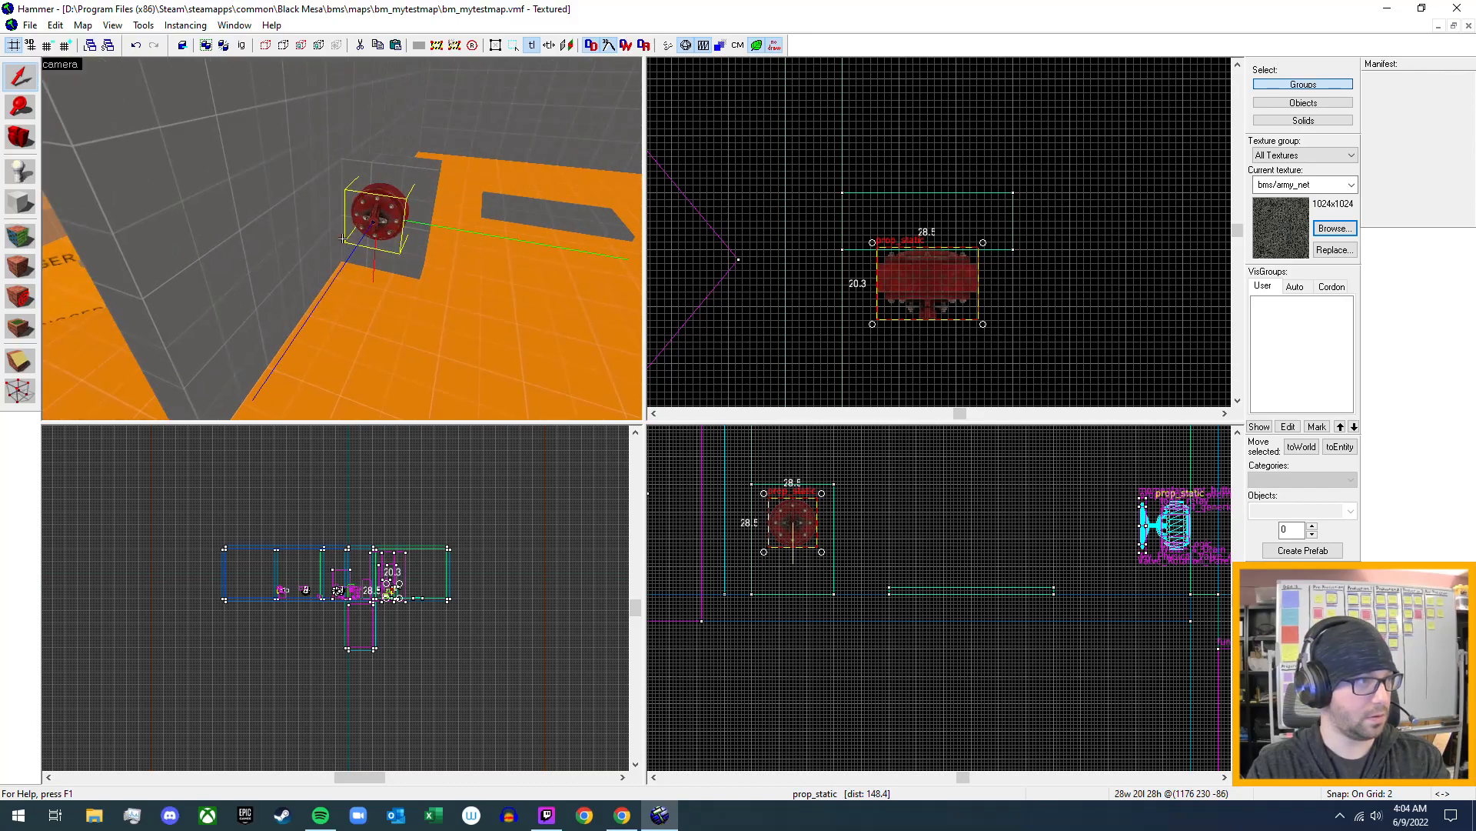
key("z")
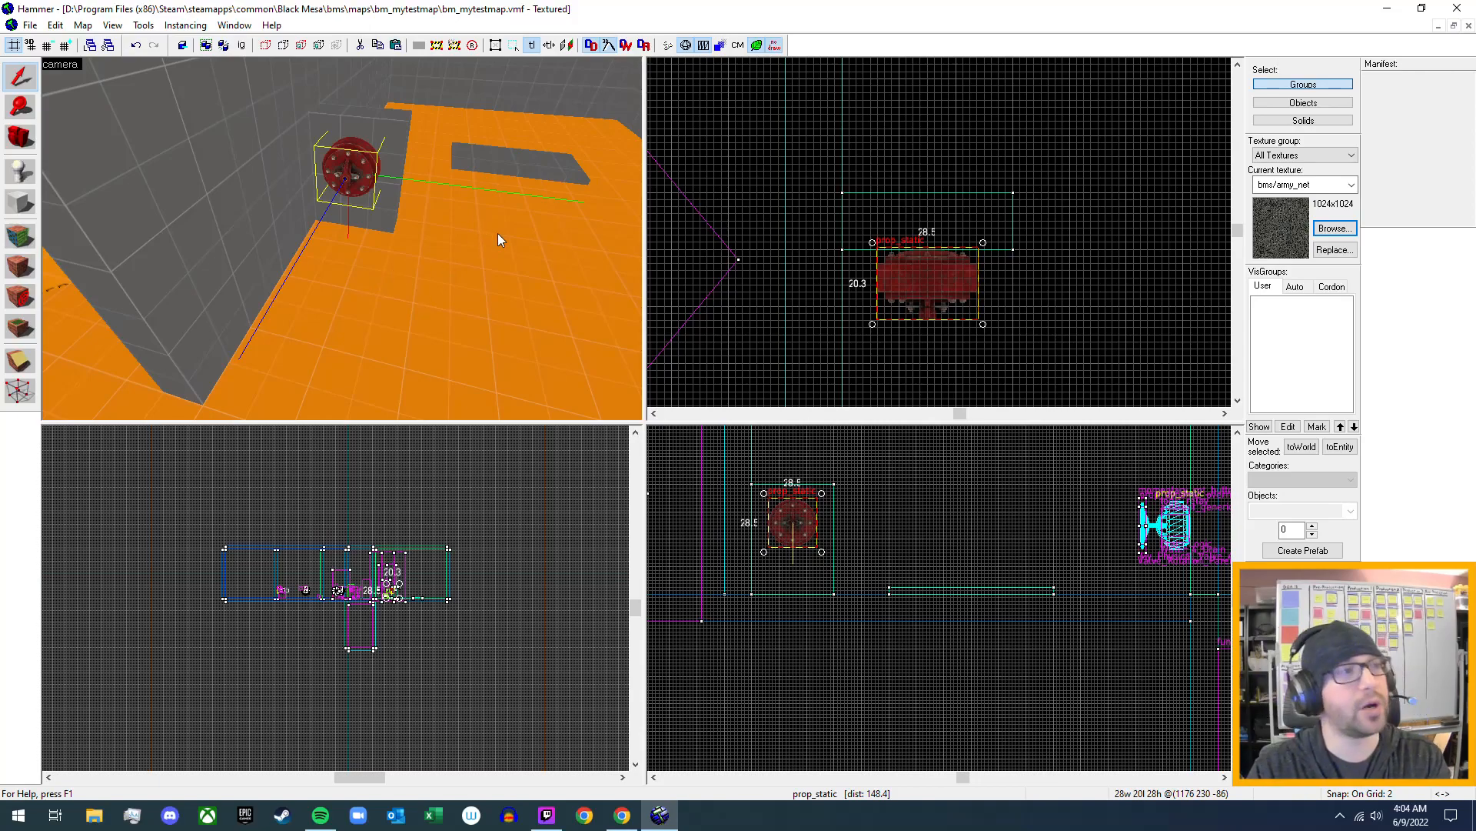
key("z")
key("w")
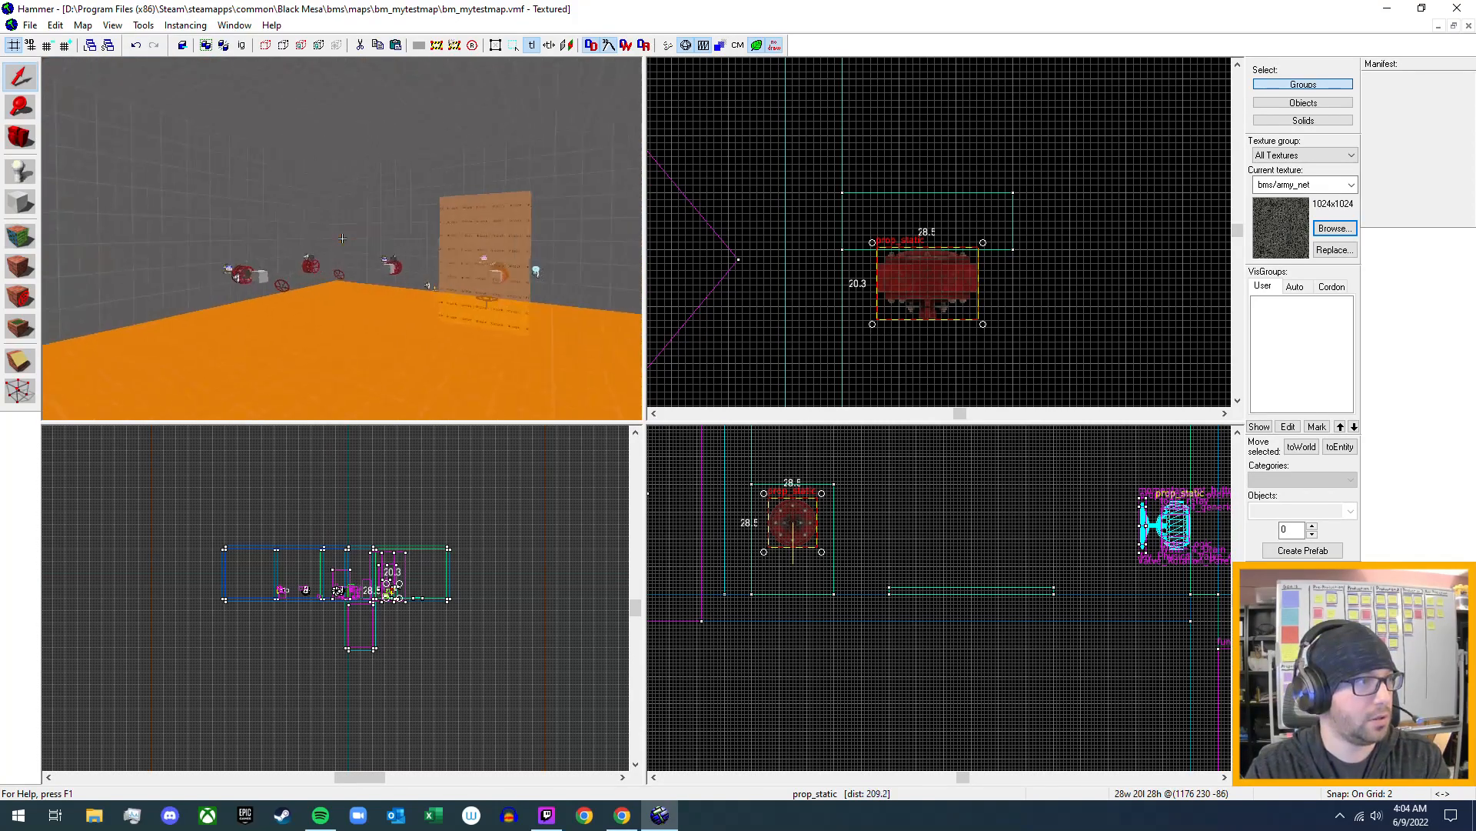
key("w")
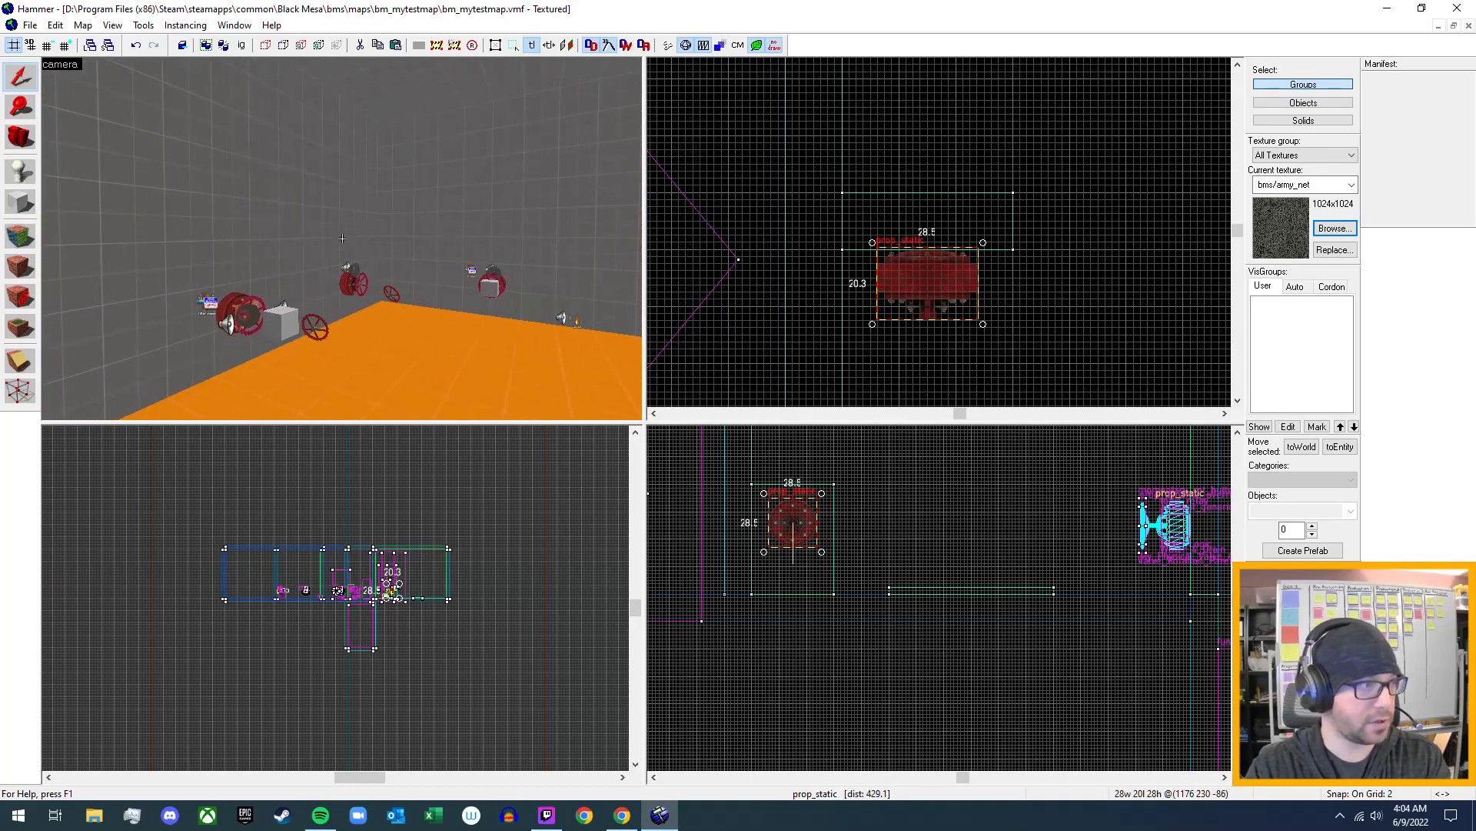
key("w")
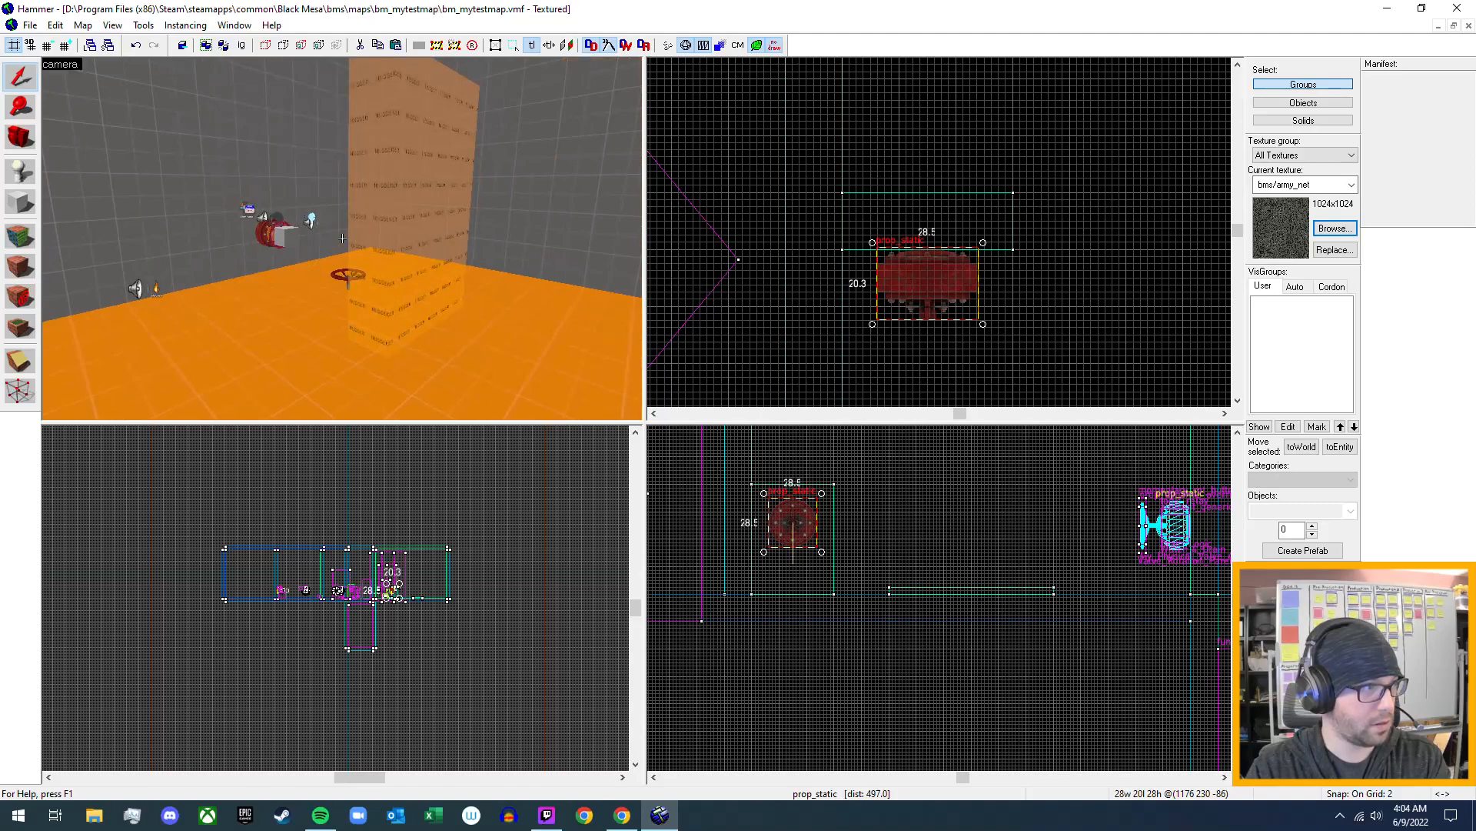
key("w")
key("w")
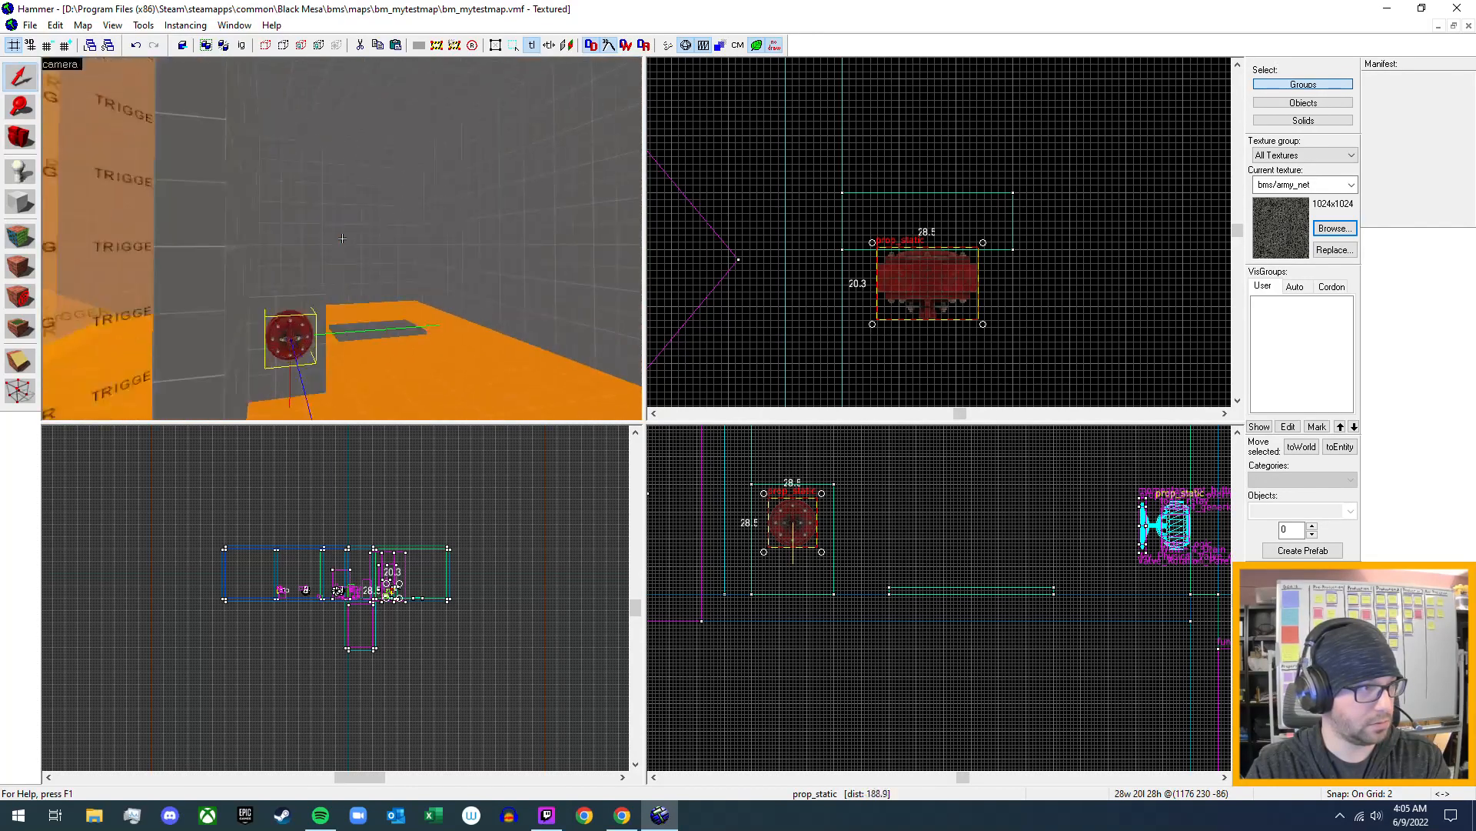
key("d")
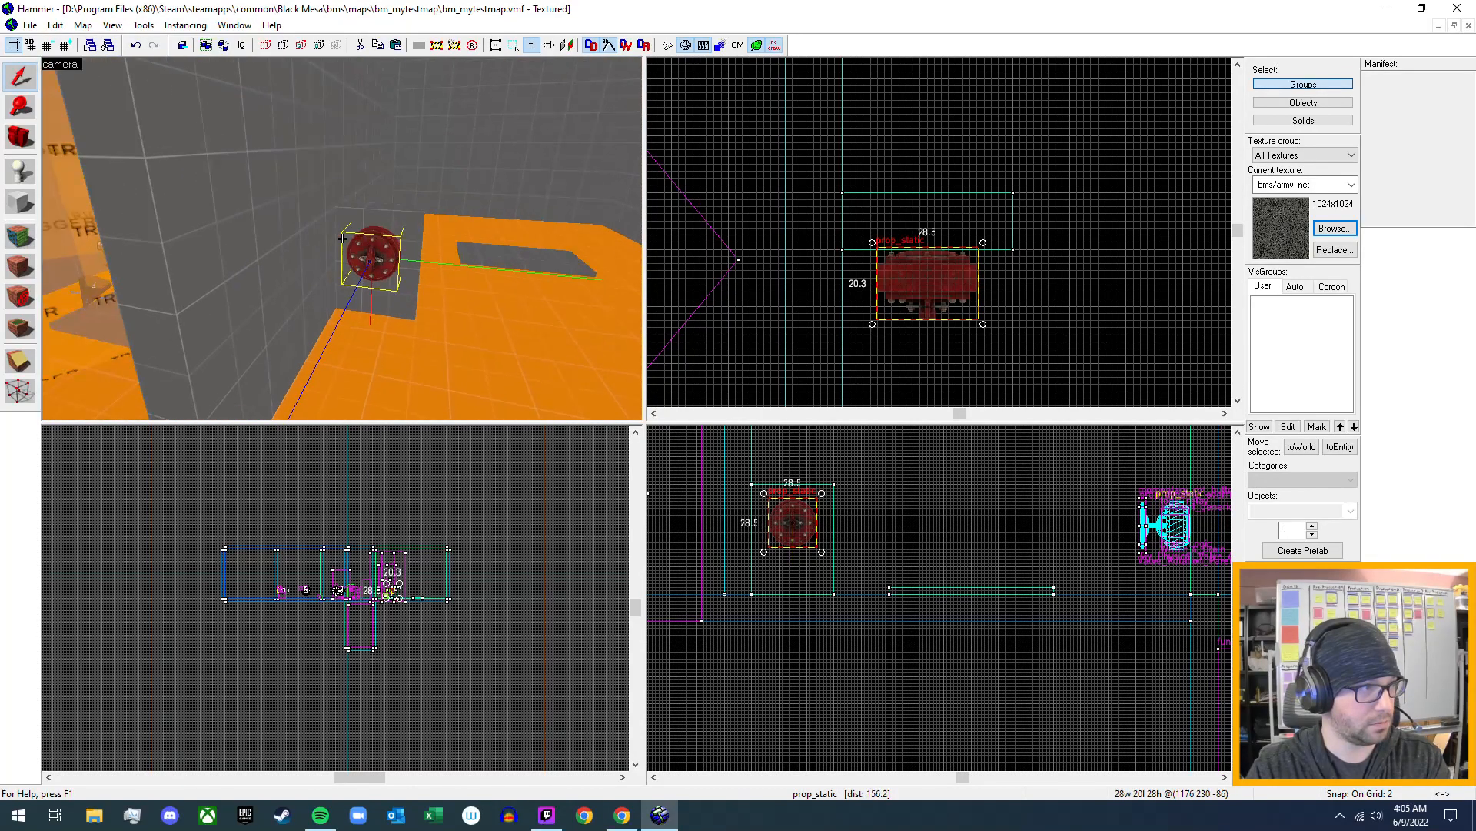
key("w")
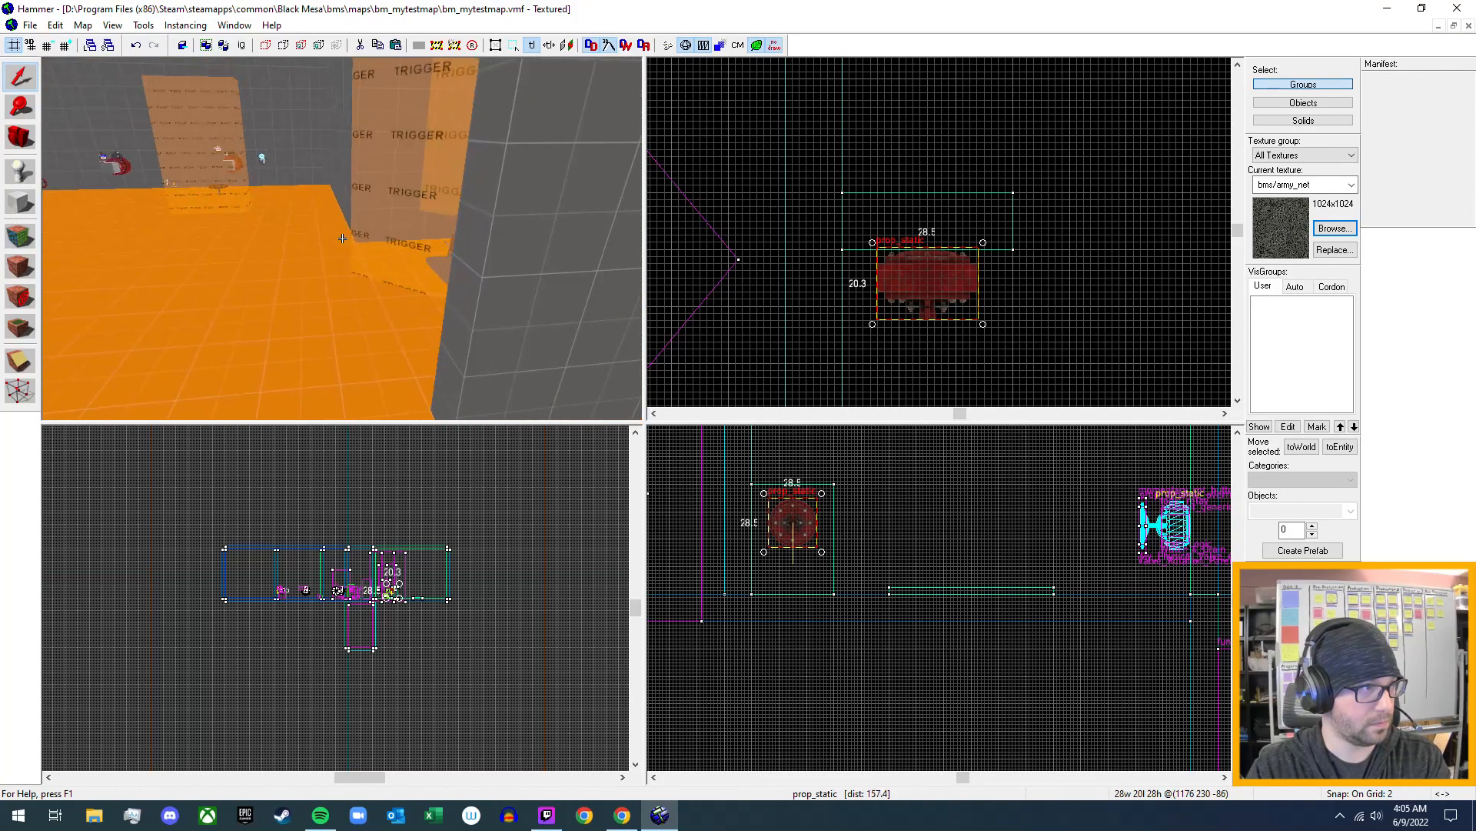
key("w")
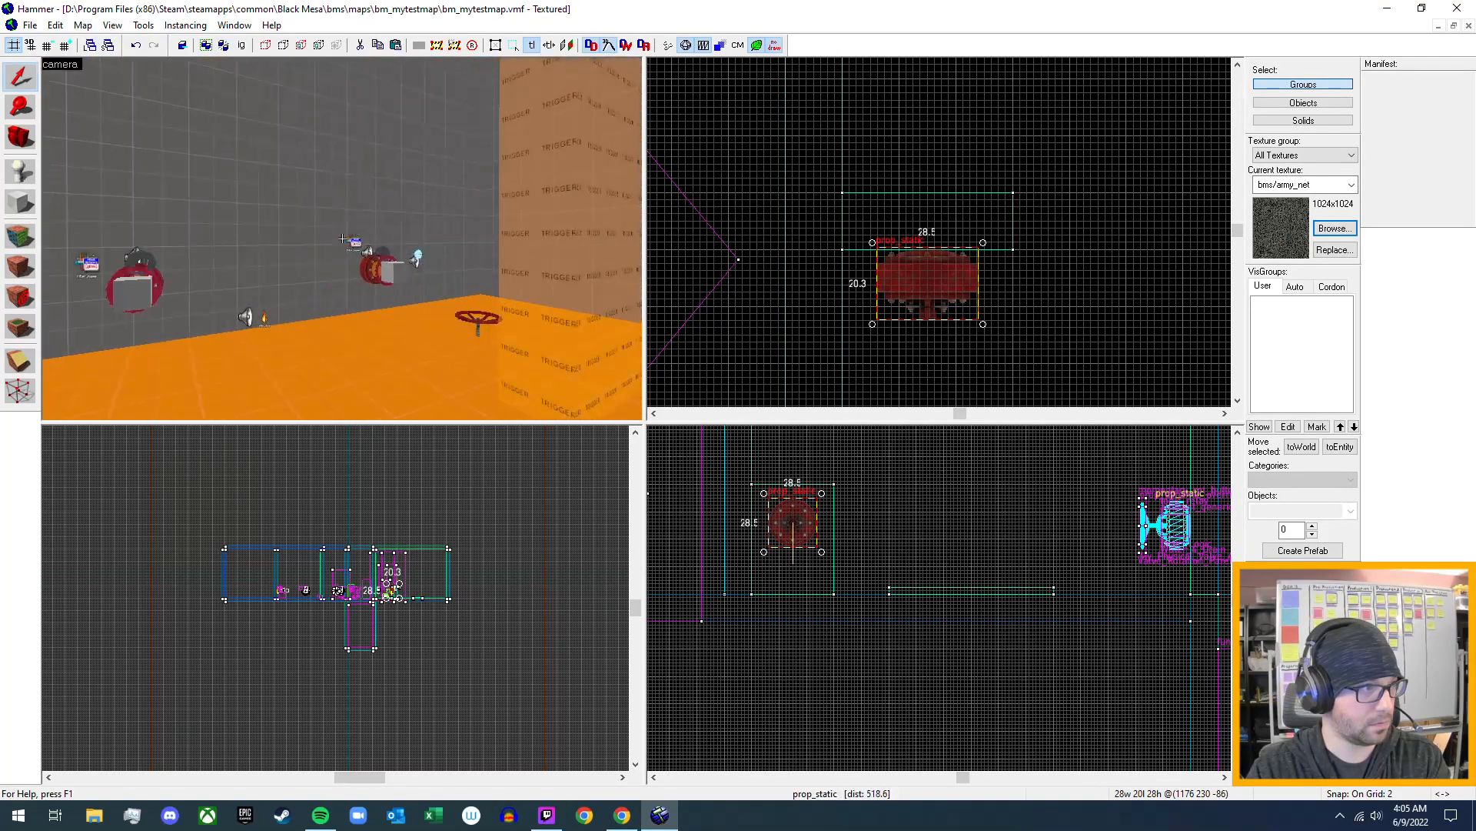
key("w")
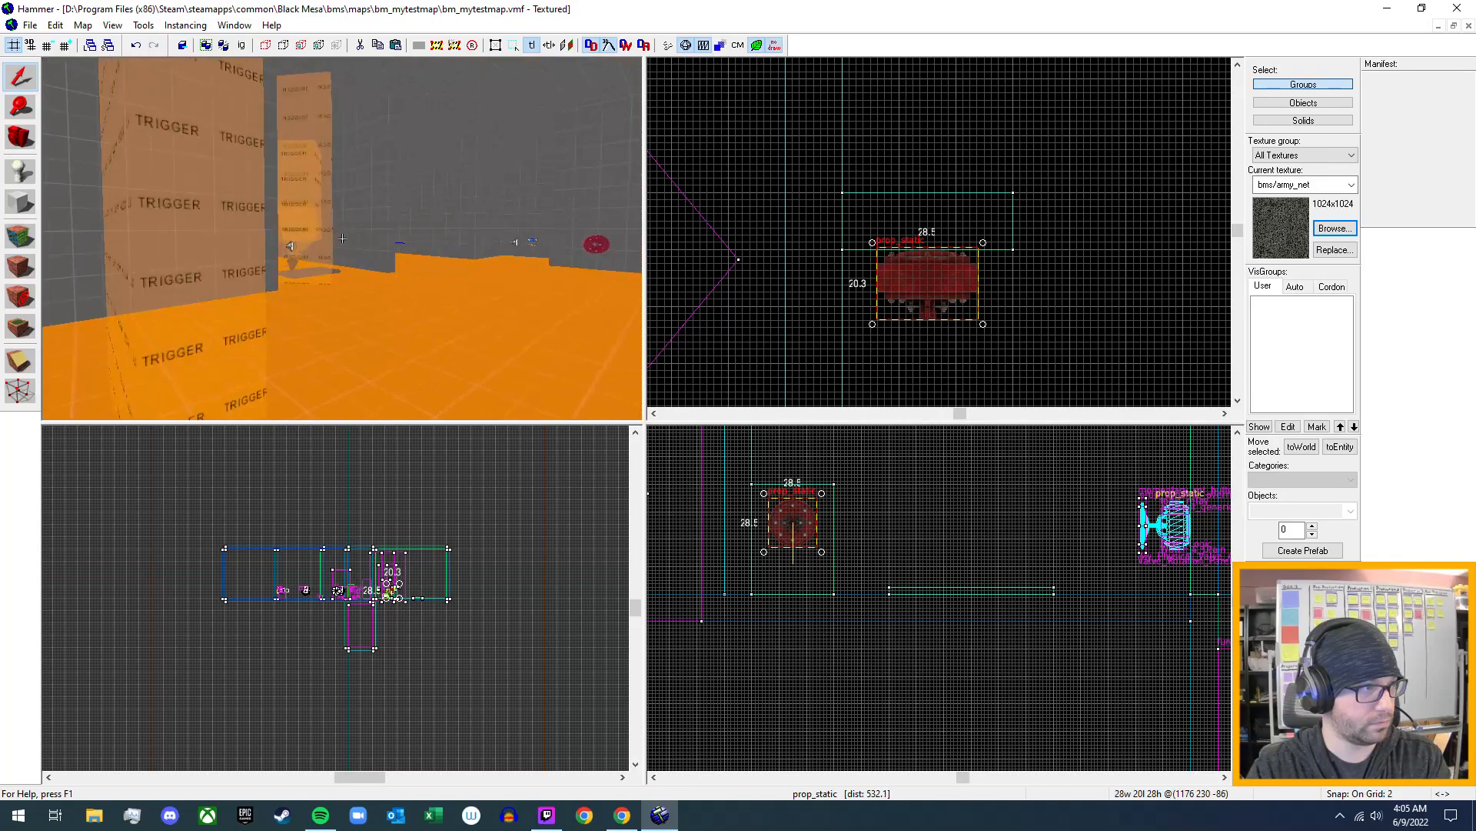
key("s")
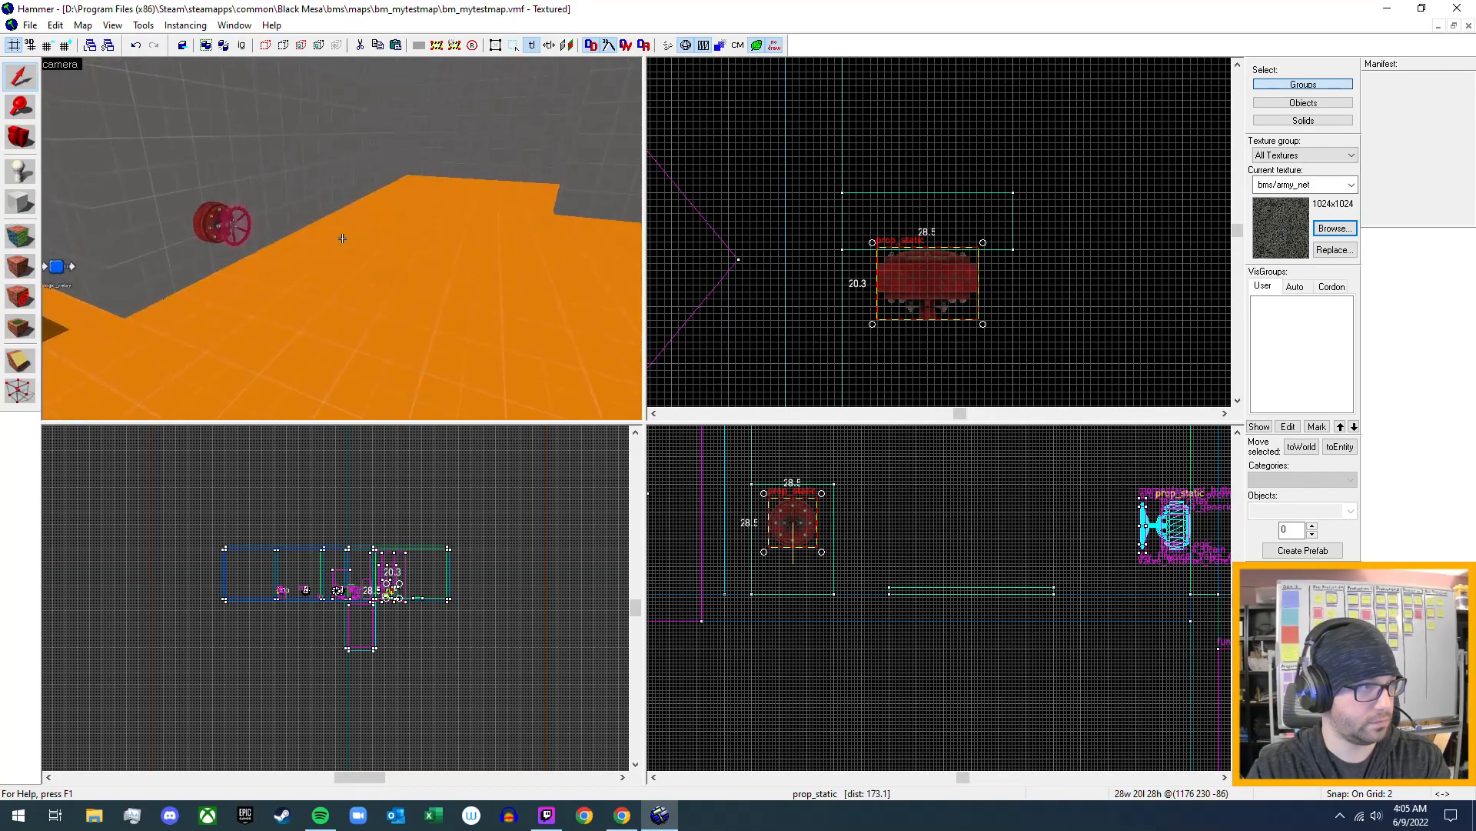
key("w")
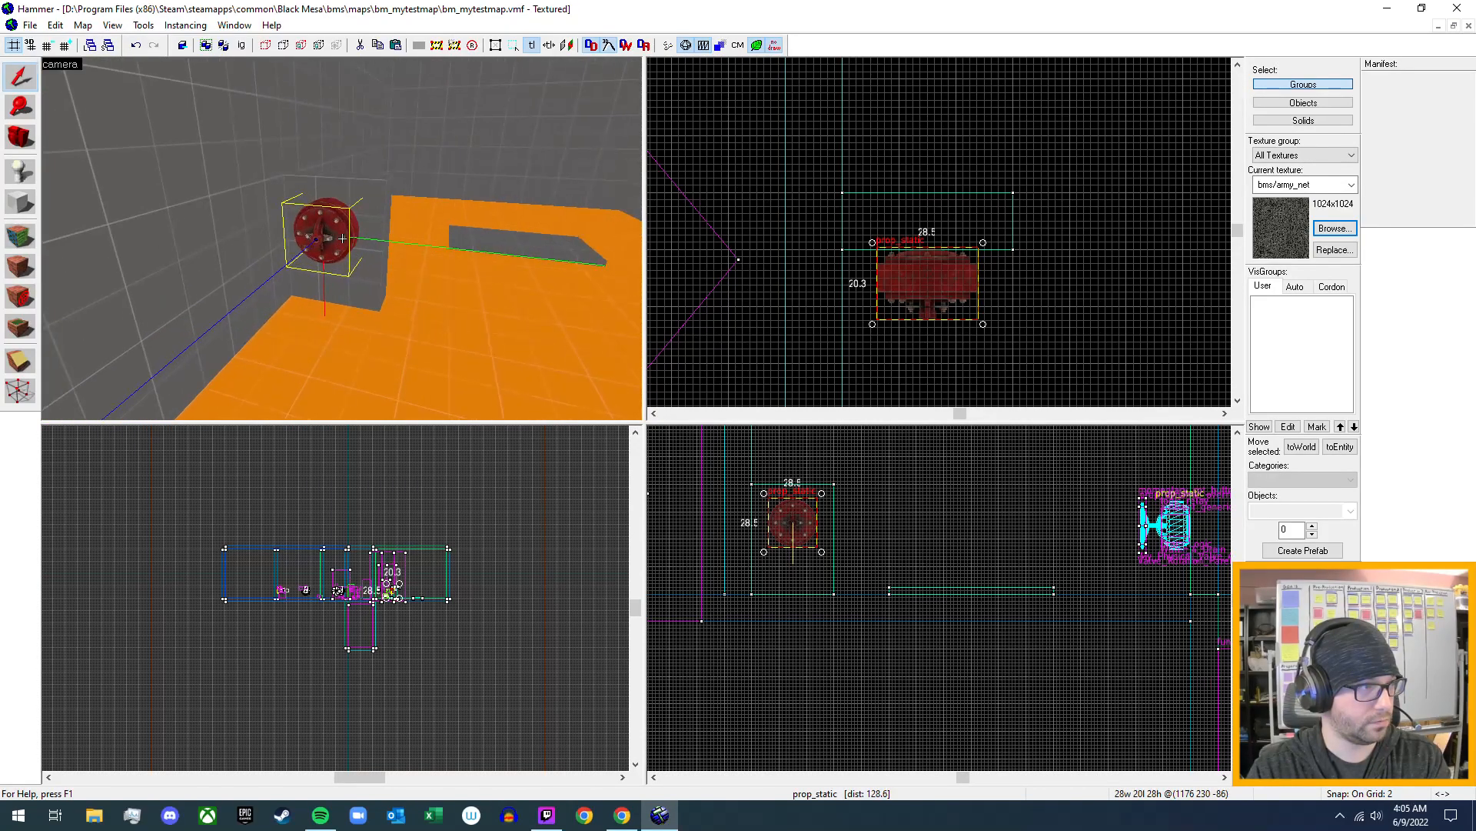
key("s")
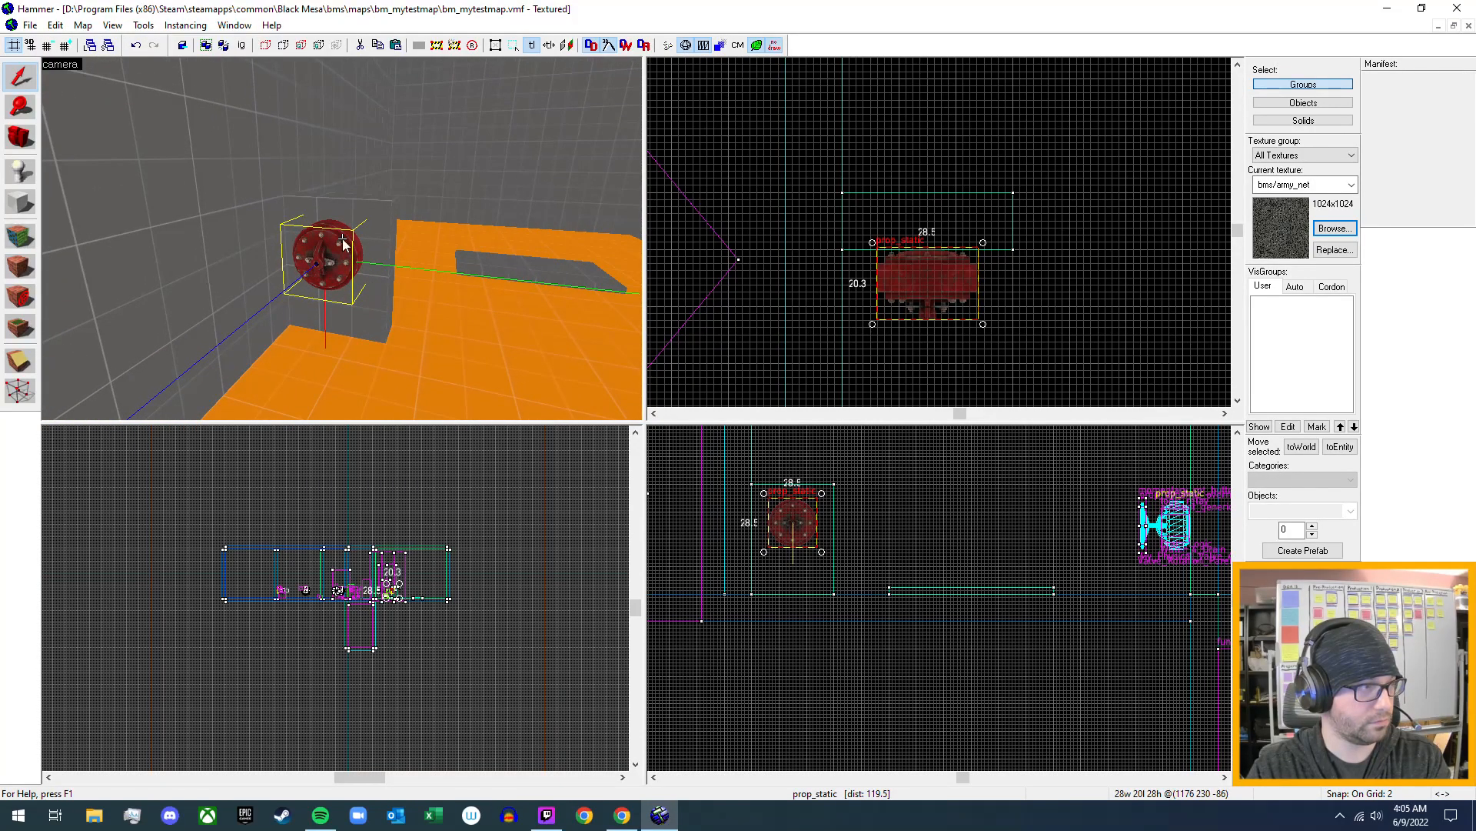
key("z")
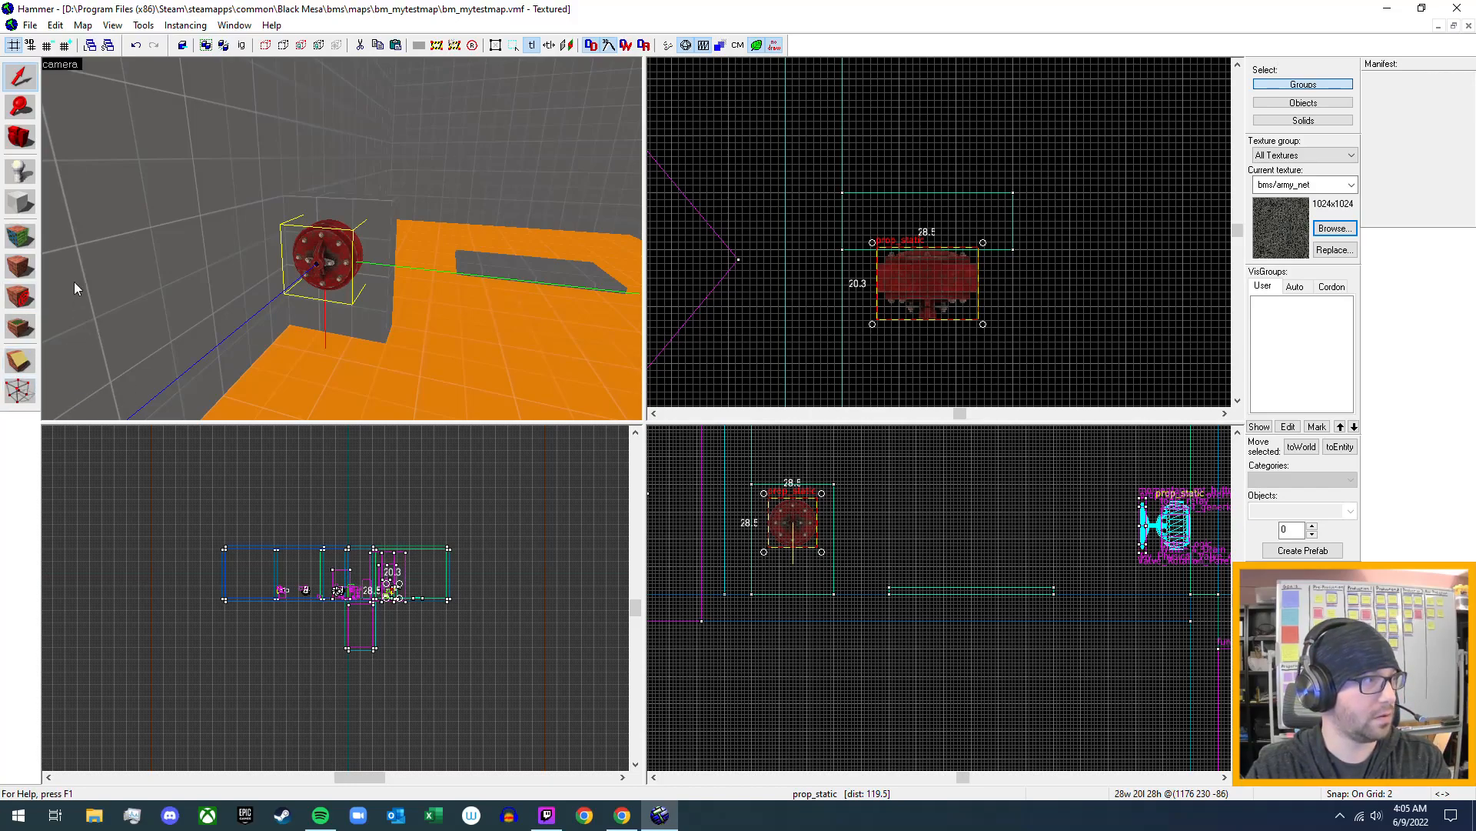
- Search the entity classes for "rot" and "prop"
left_click(21, 173)
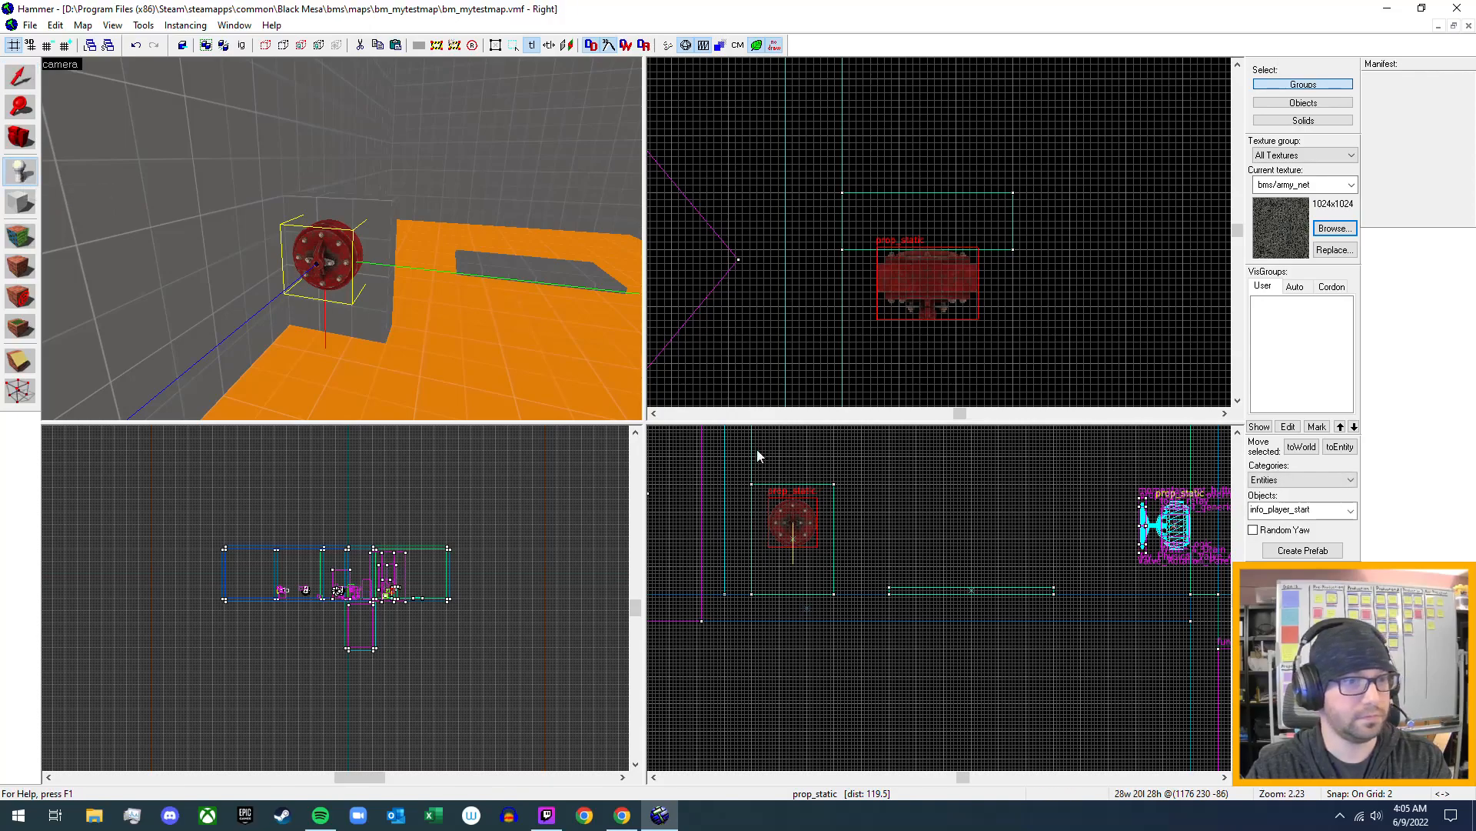
double_click(1335, 508)
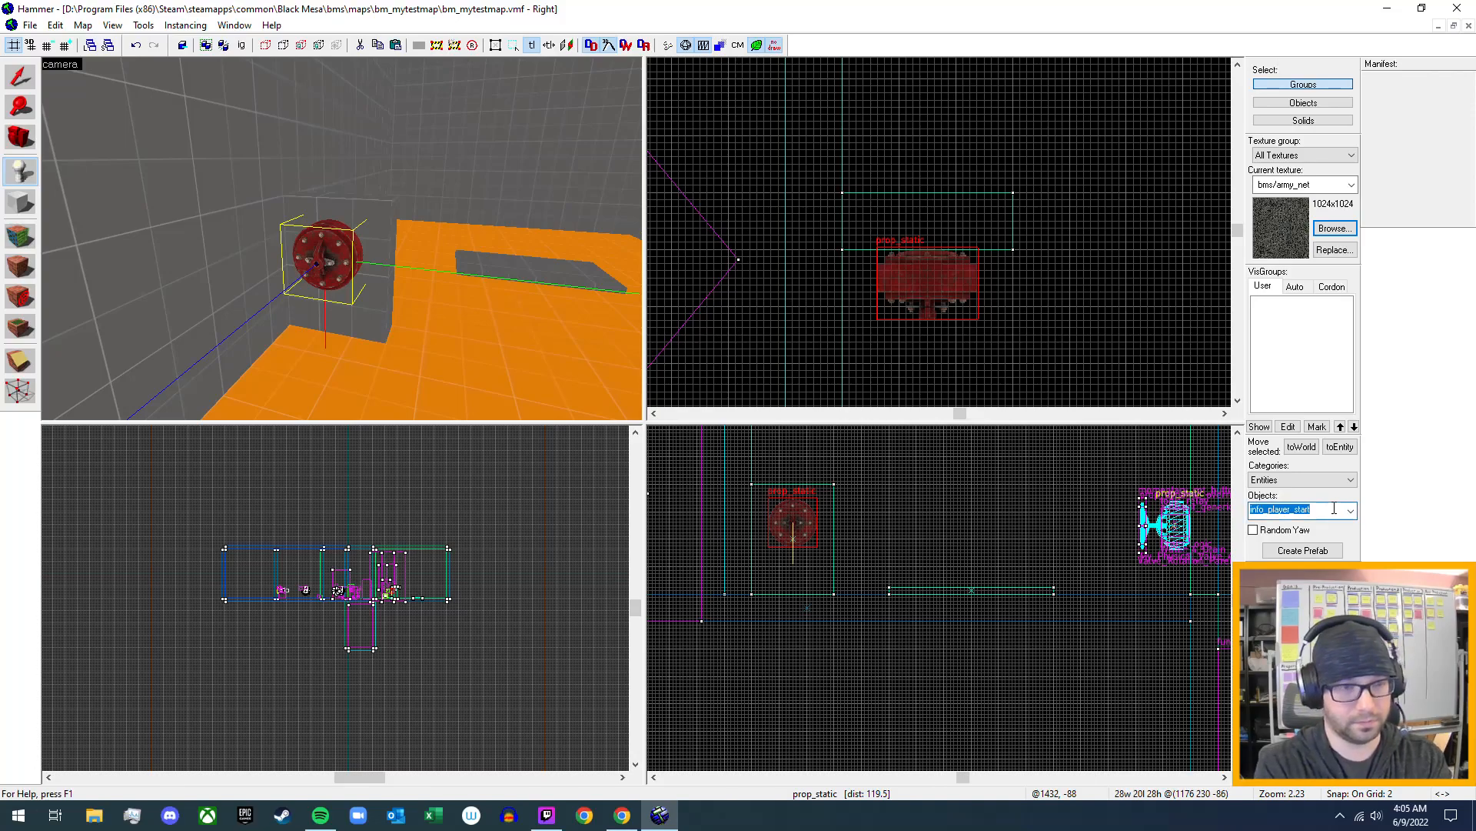
type("rot")
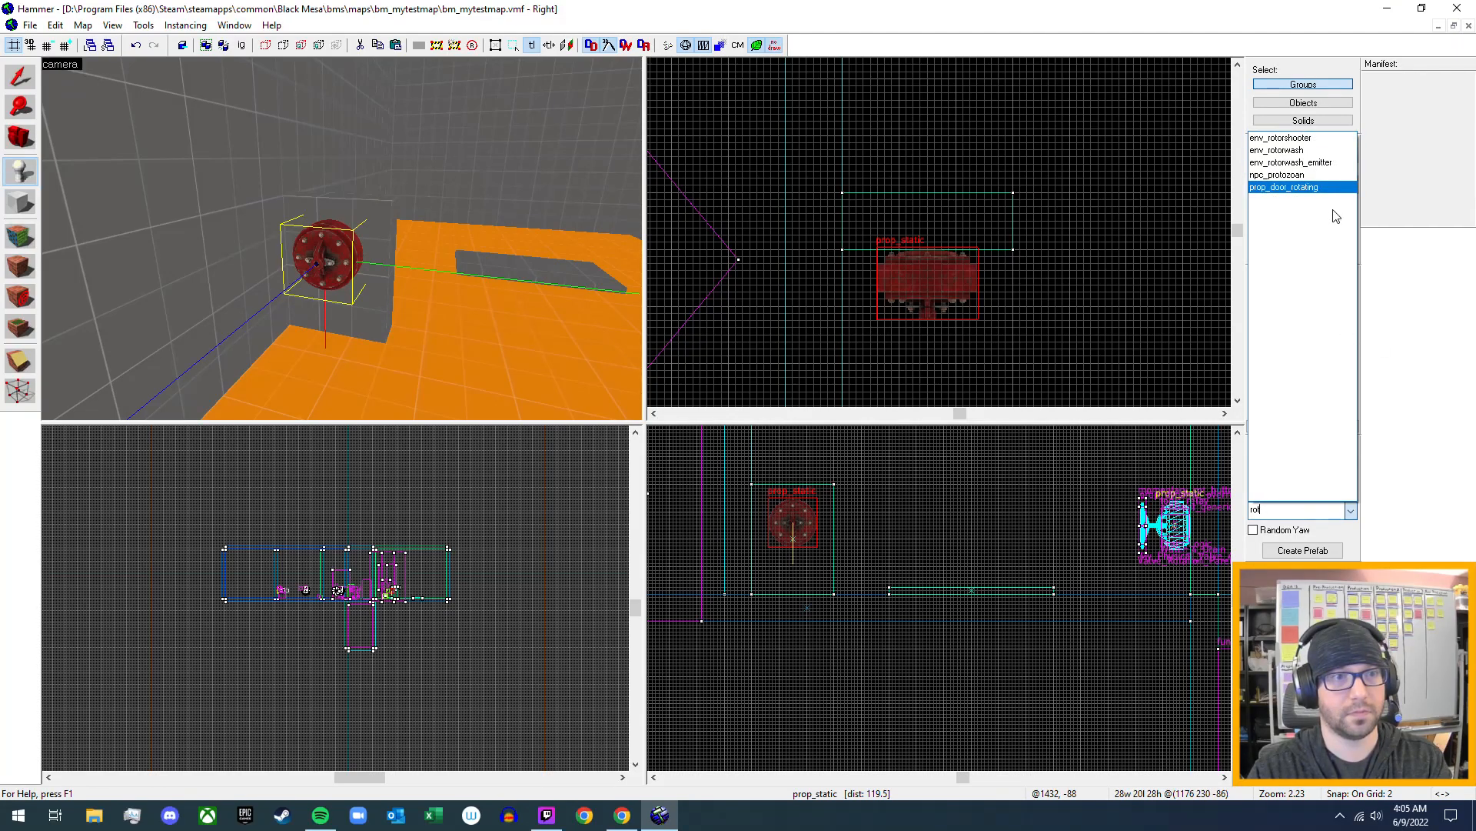
left_click(1282, 517)
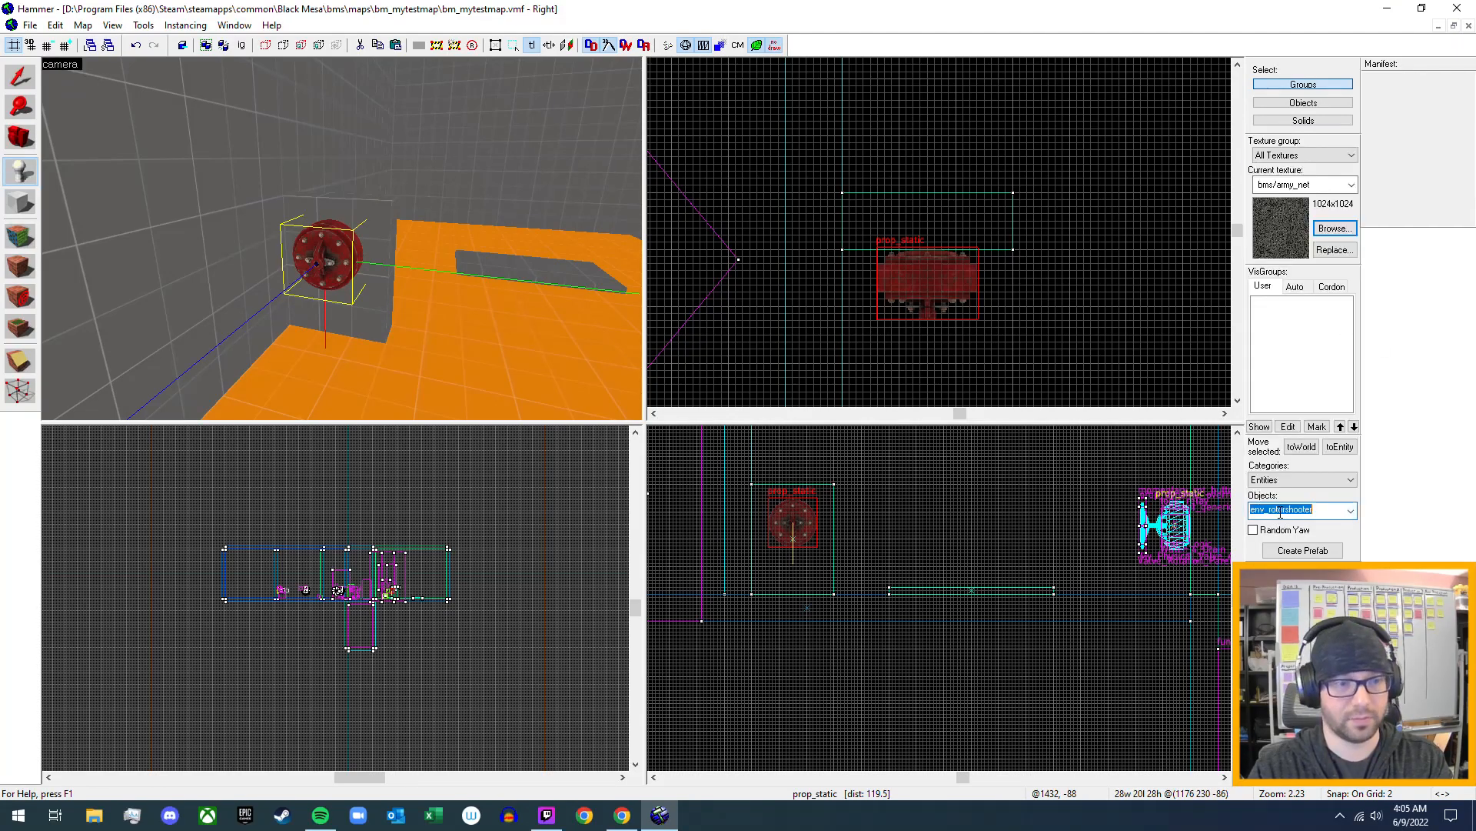
type("prop")
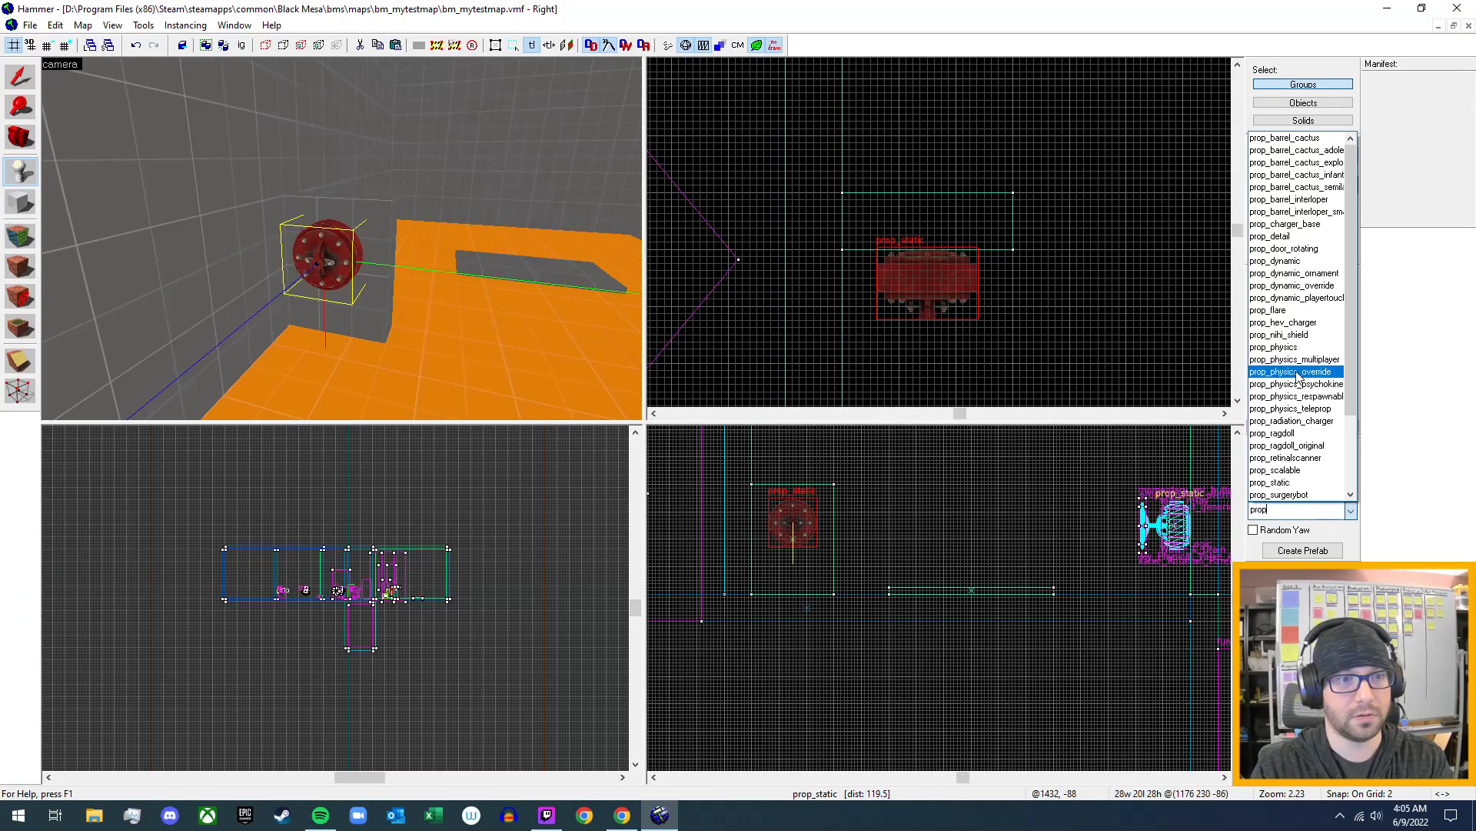
type("z")
left_click(498, 274)
key("z")
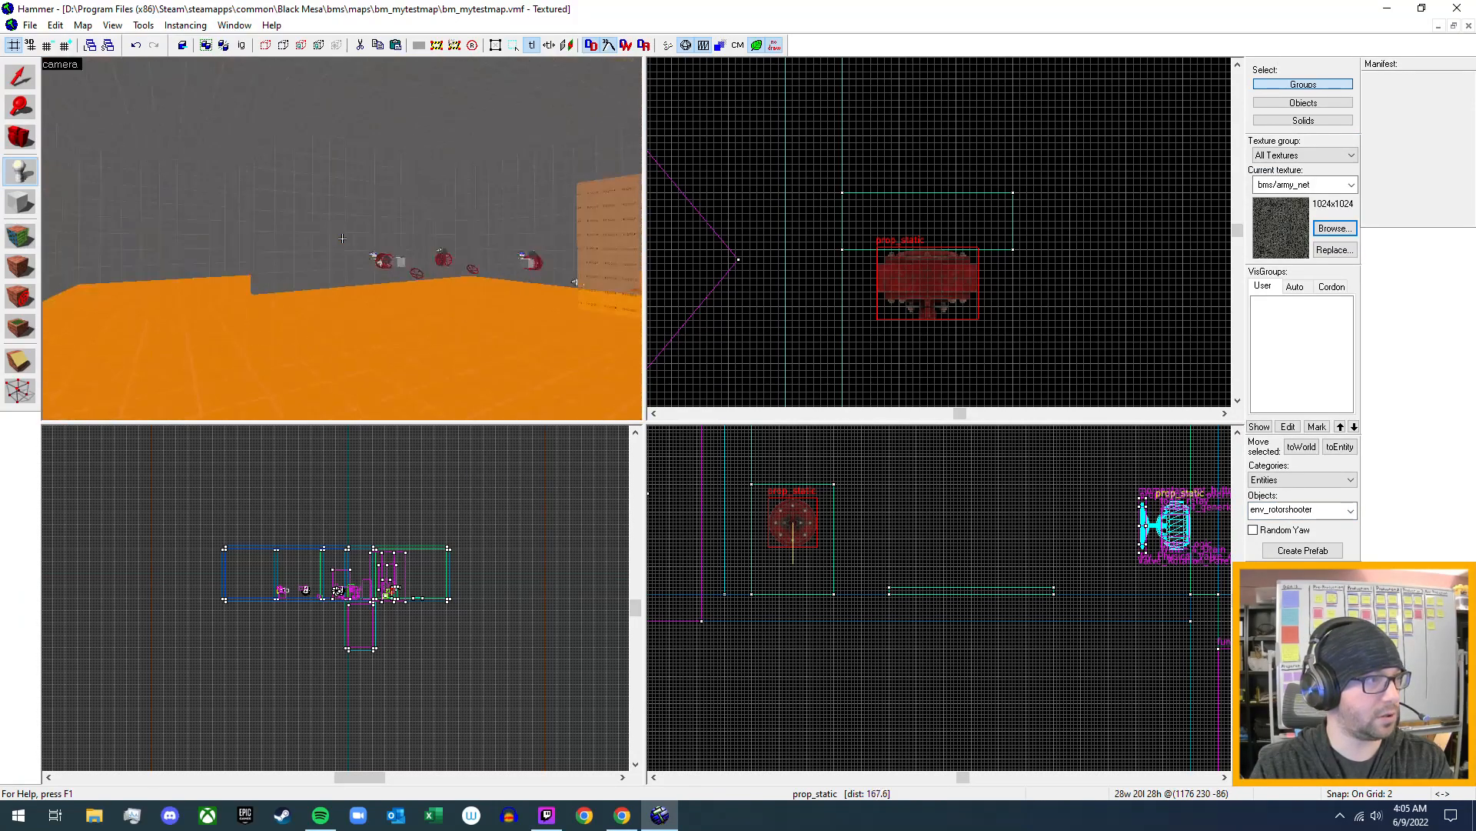
key("w")
key("w")
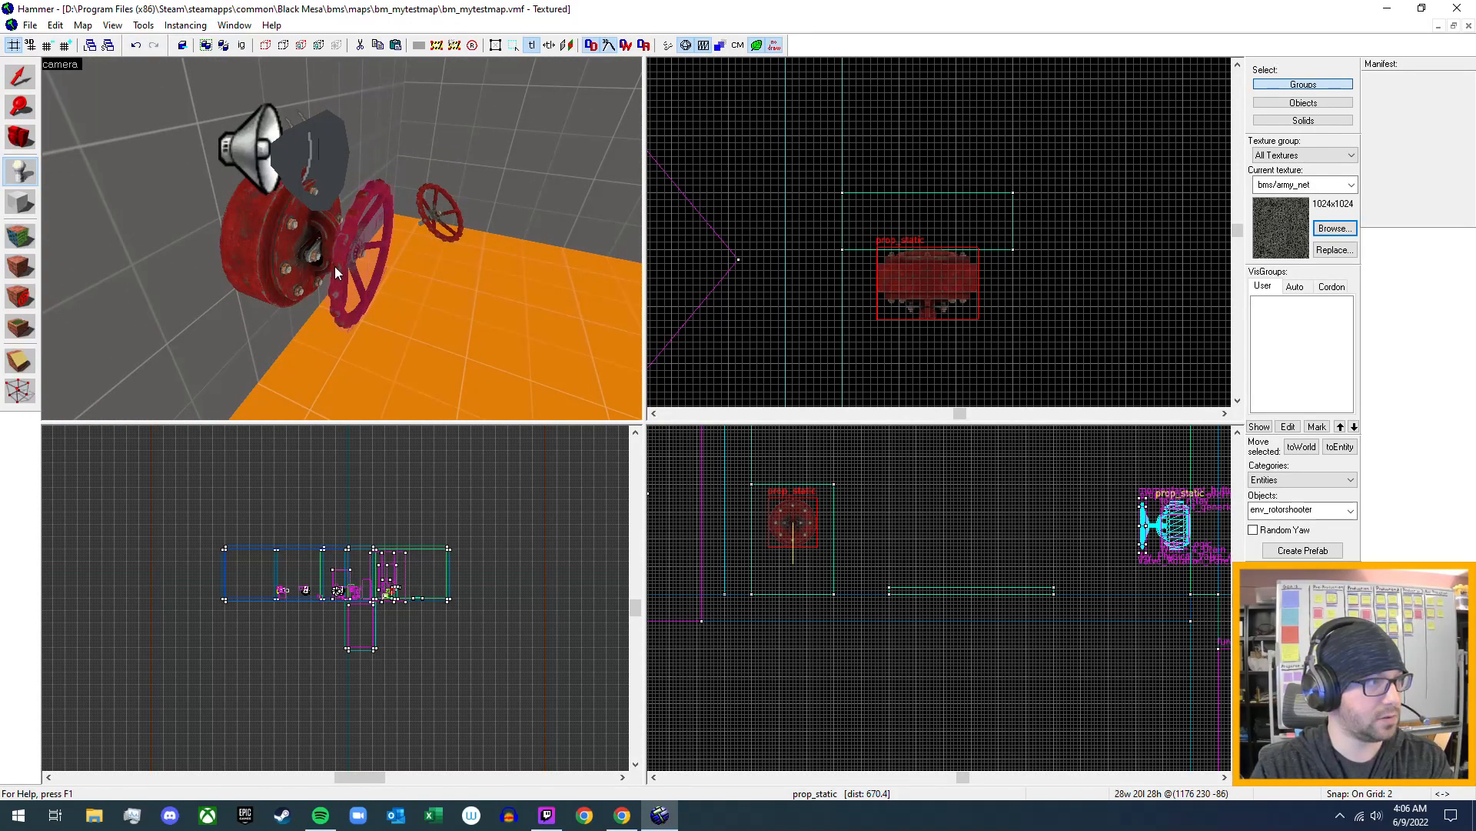
key("z")
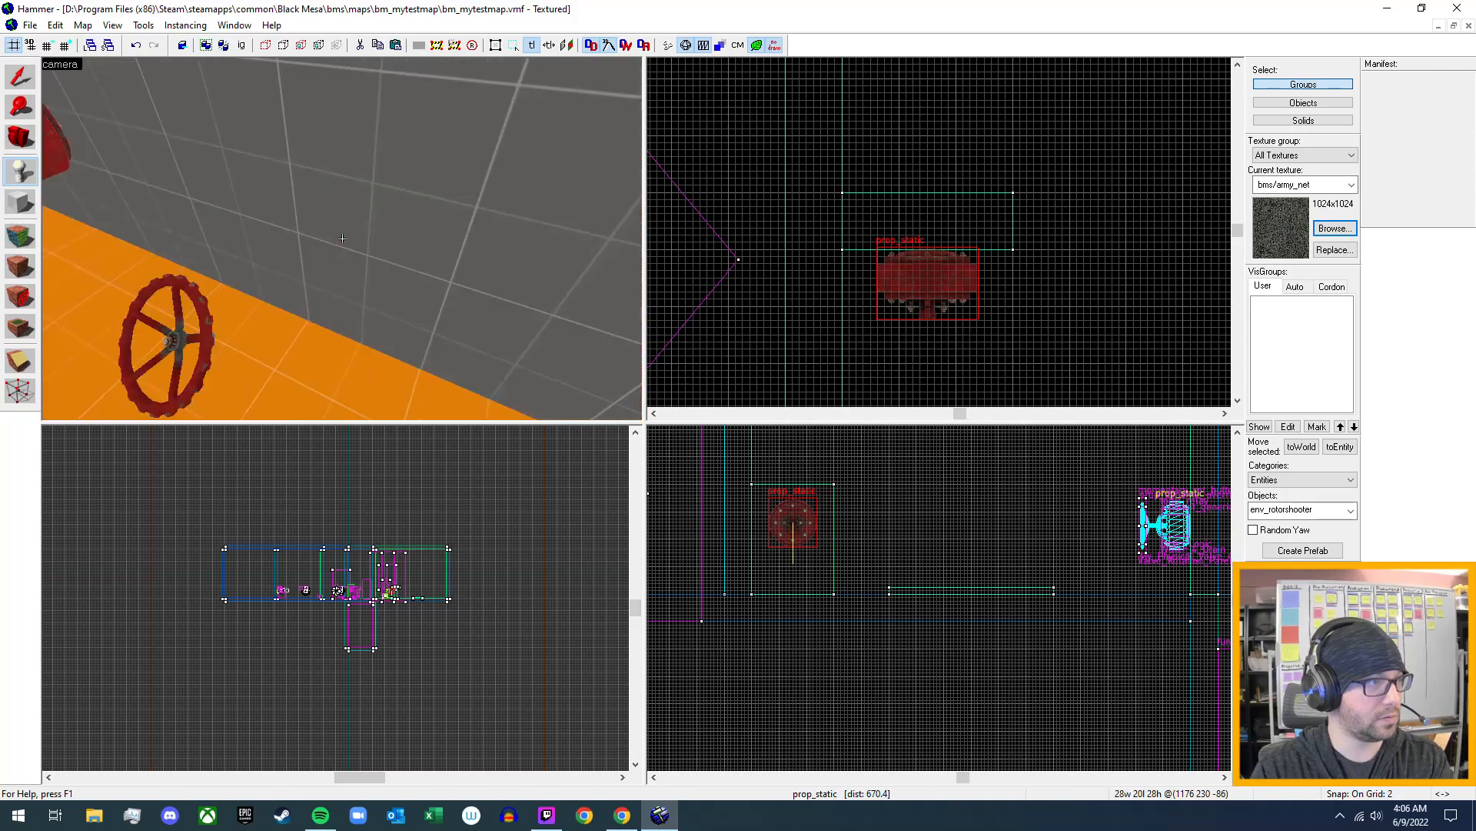
key("w")
key("z")
left_click(353, 288)
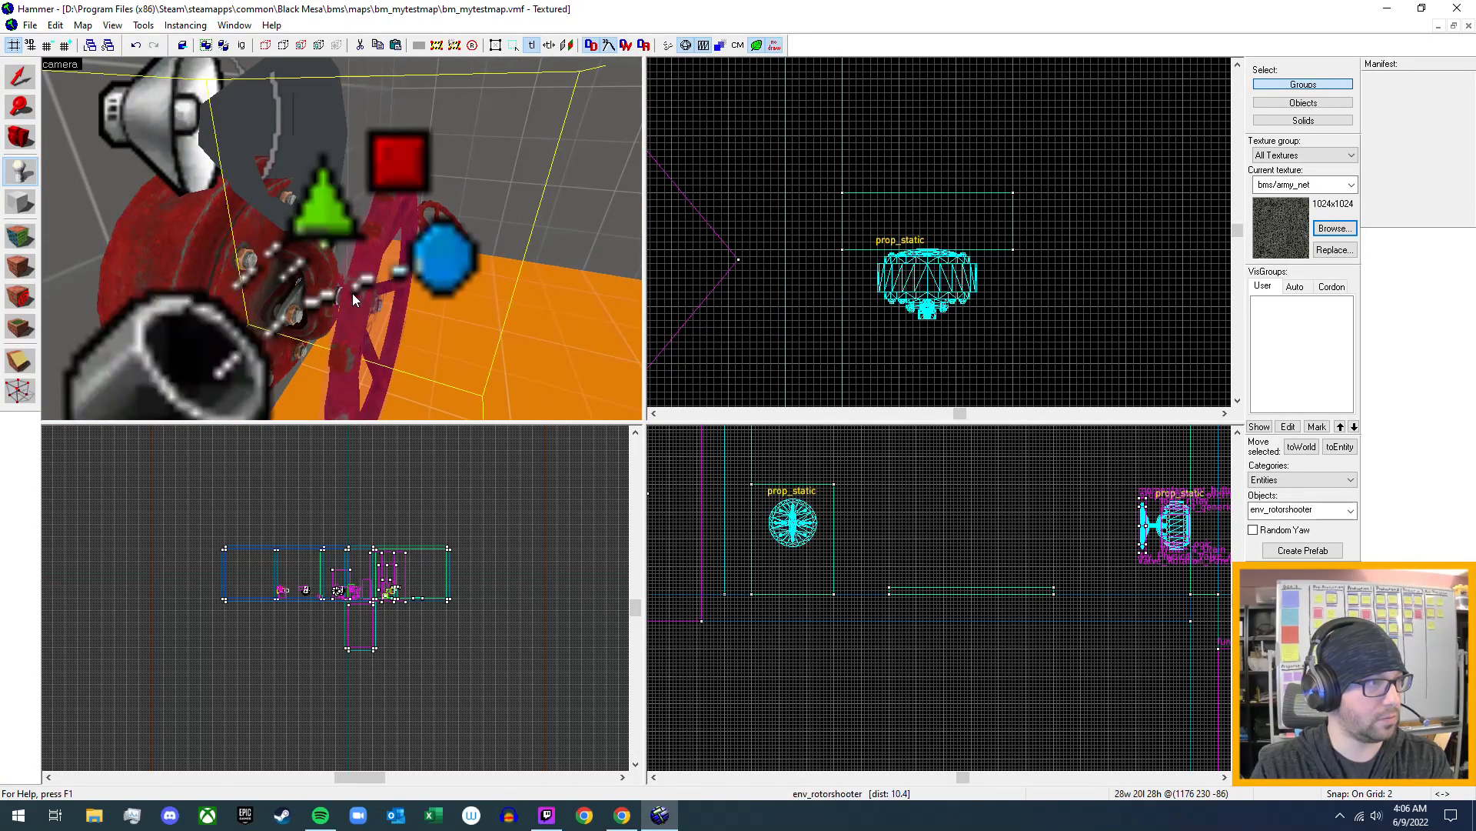
key("z")
key("s")
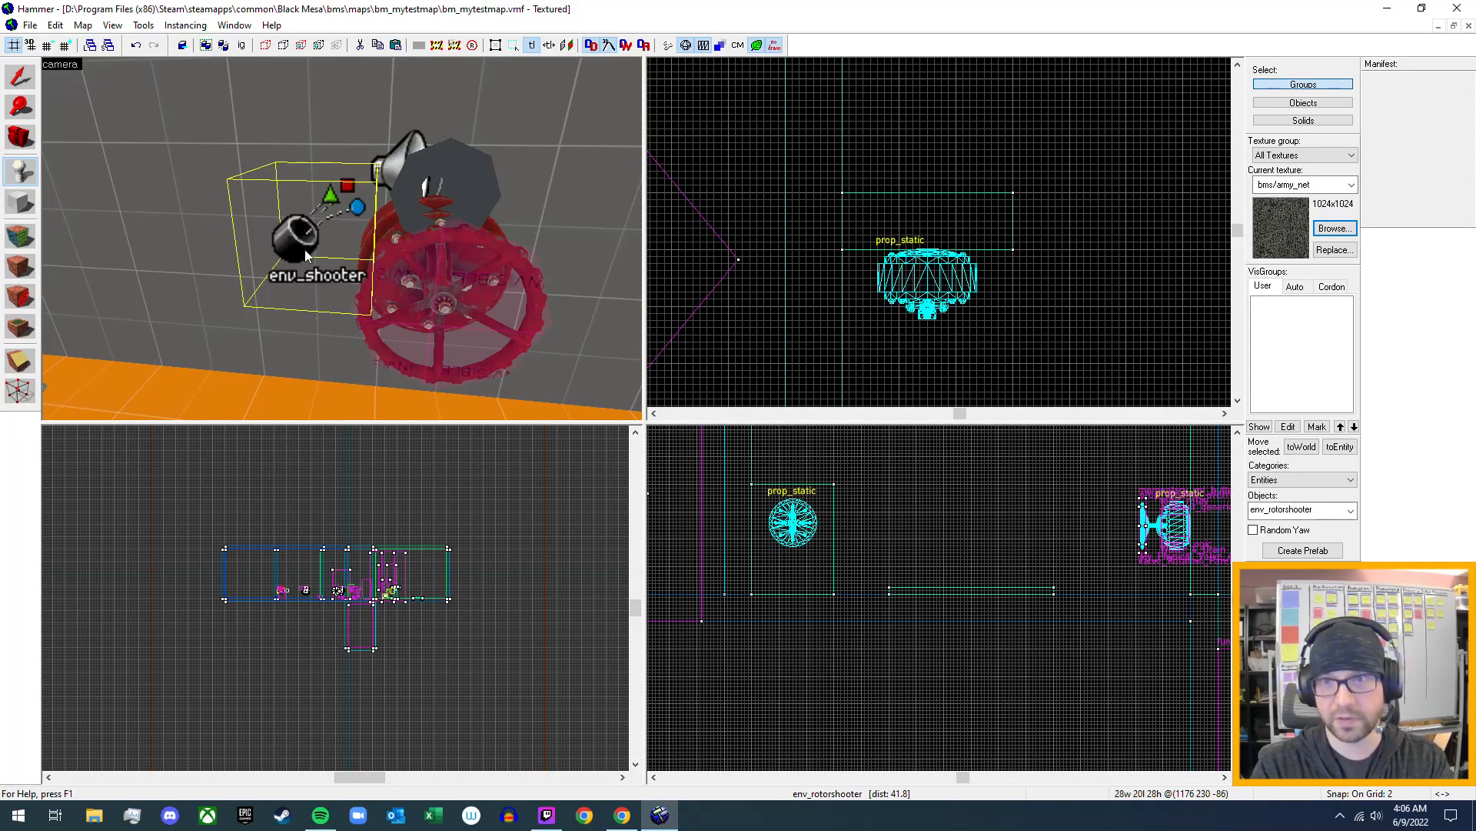
key("Delete")
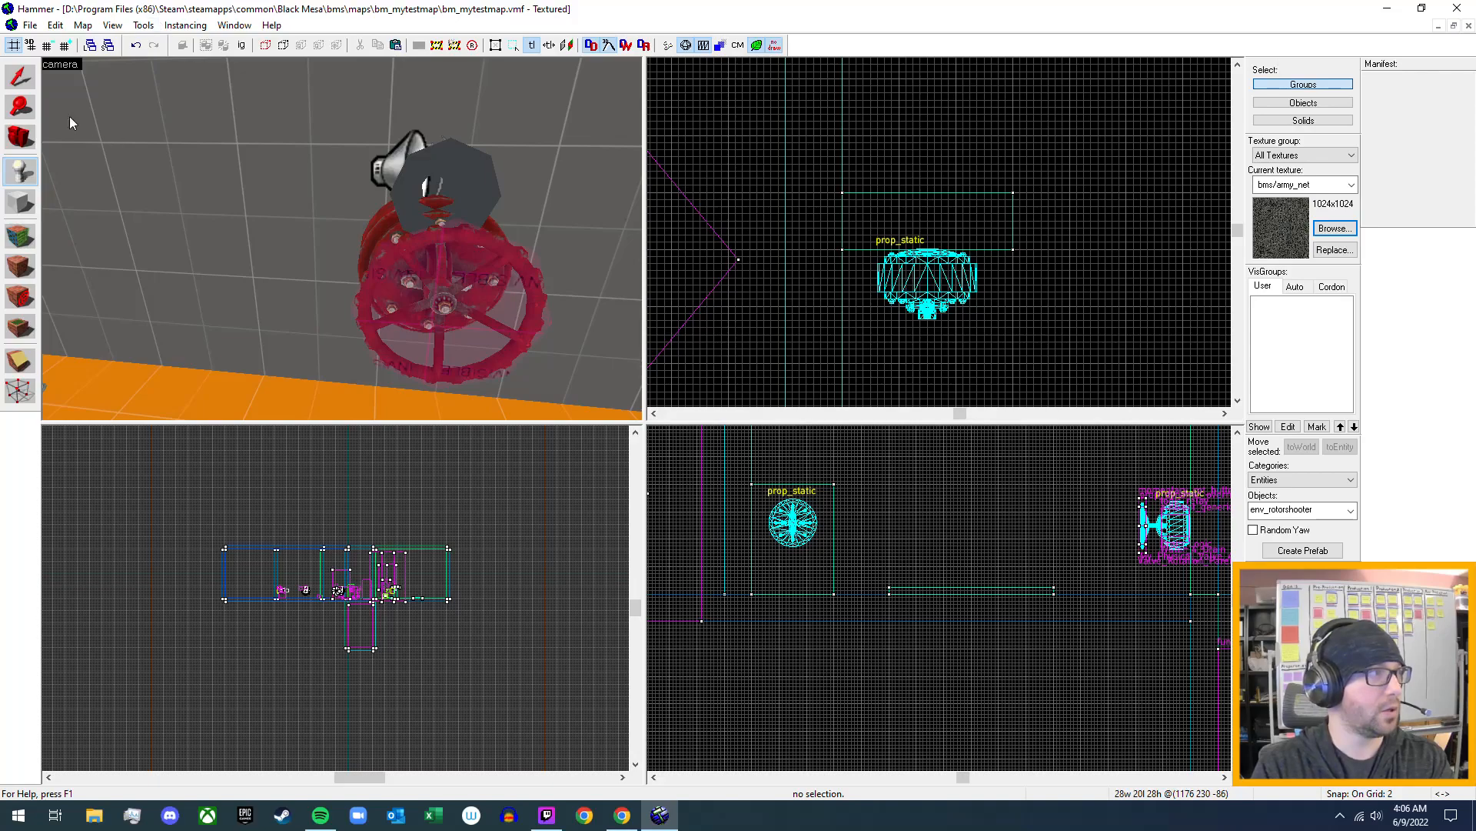
- Inspect the wheel mounted on the existing valve and its object properties to identify its entity class and model
left_click(21, 75)
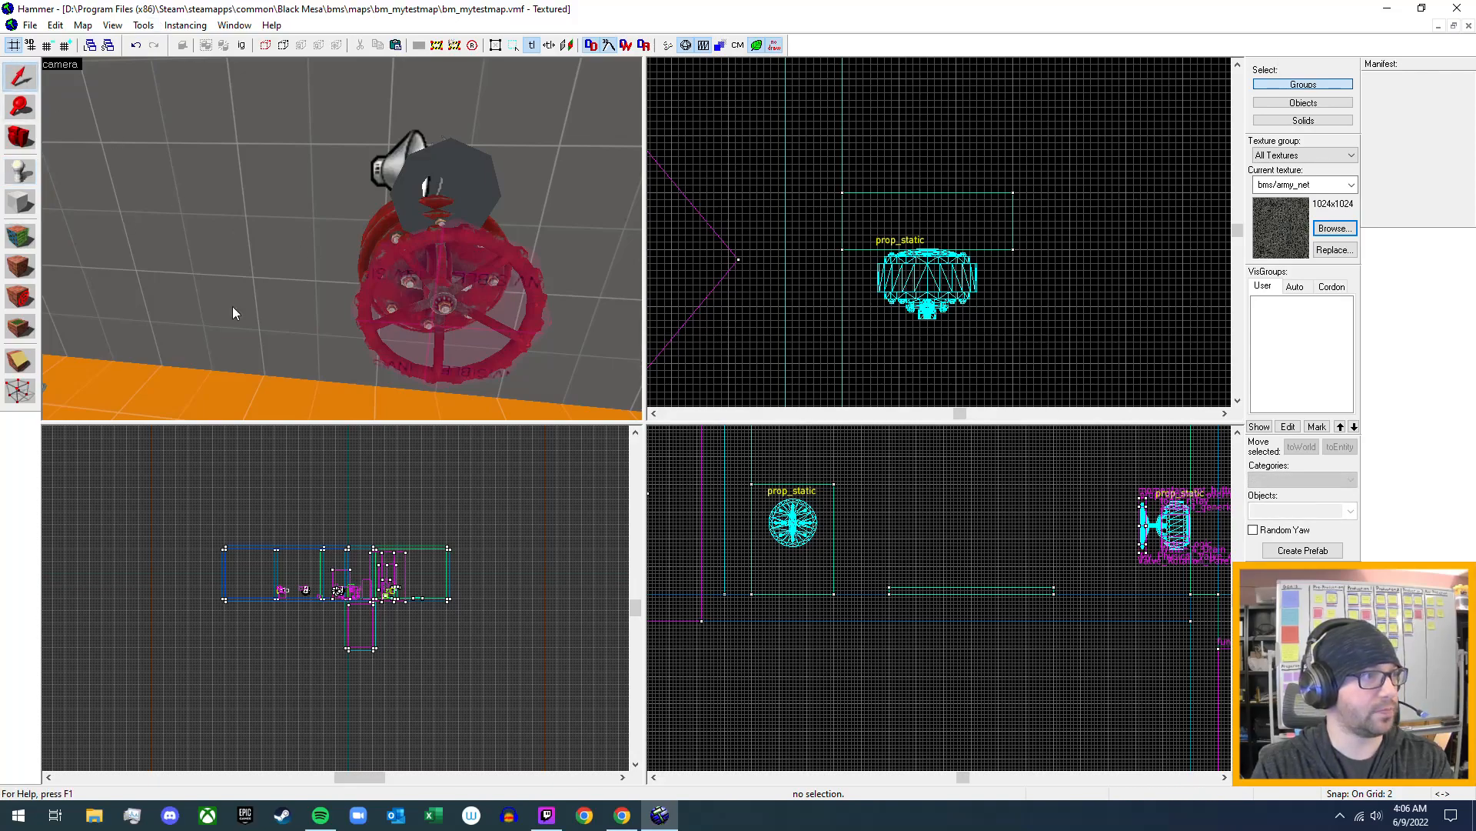
left_click(361, 285)
key("z")
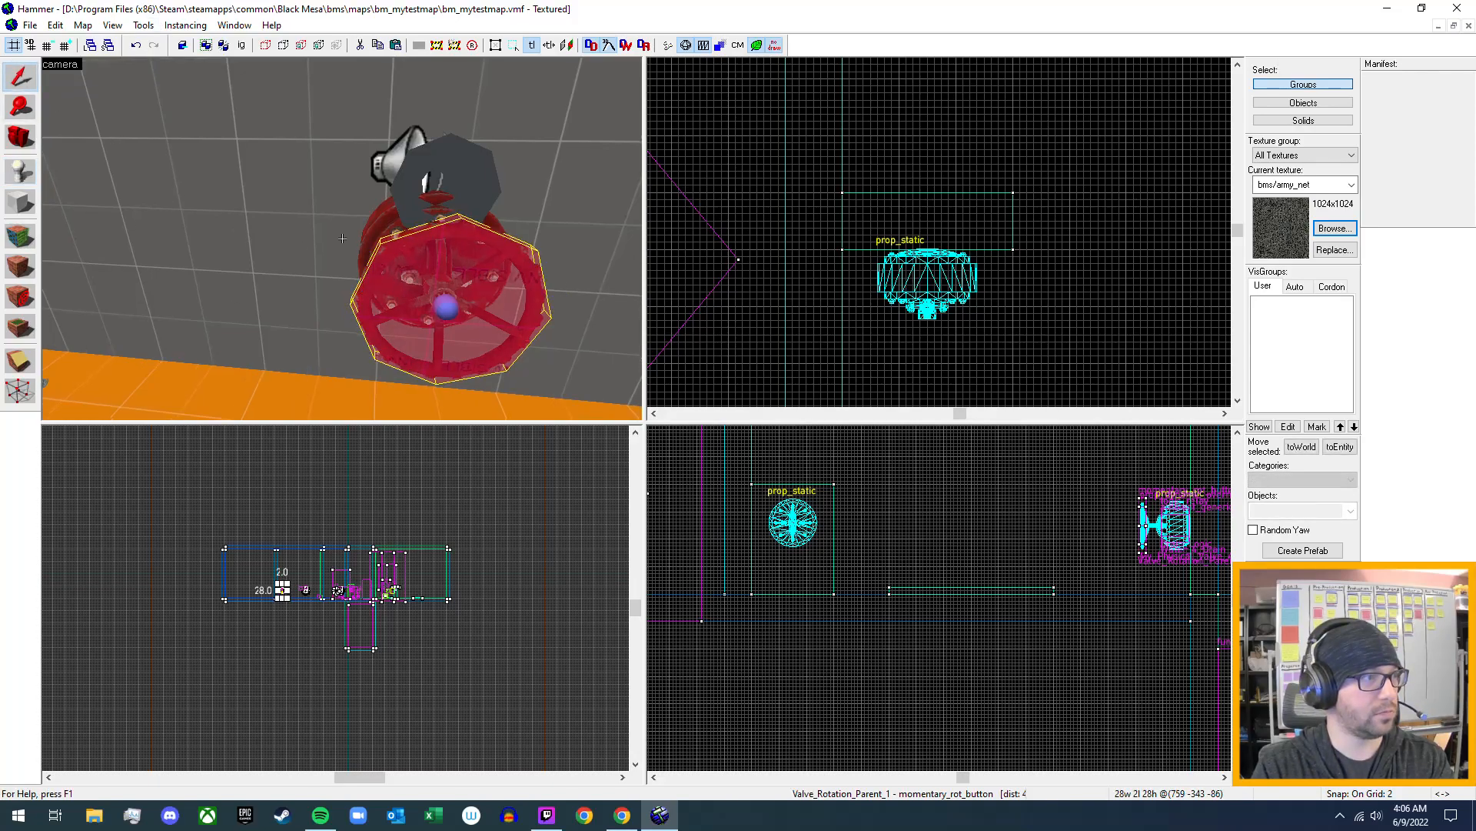
key("a")
key("w")
key("z")
double_click(401, 269)
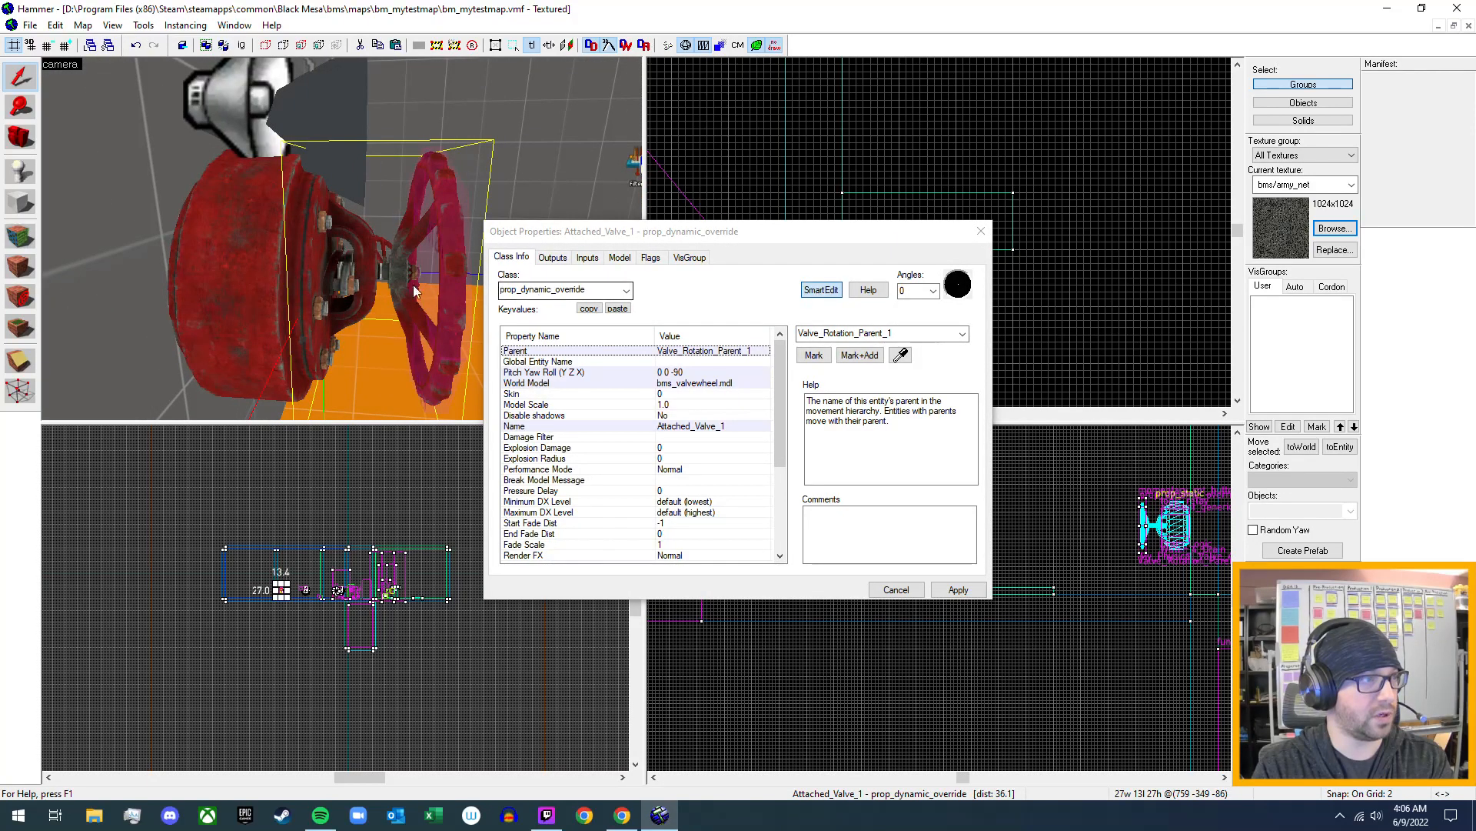
key("z")
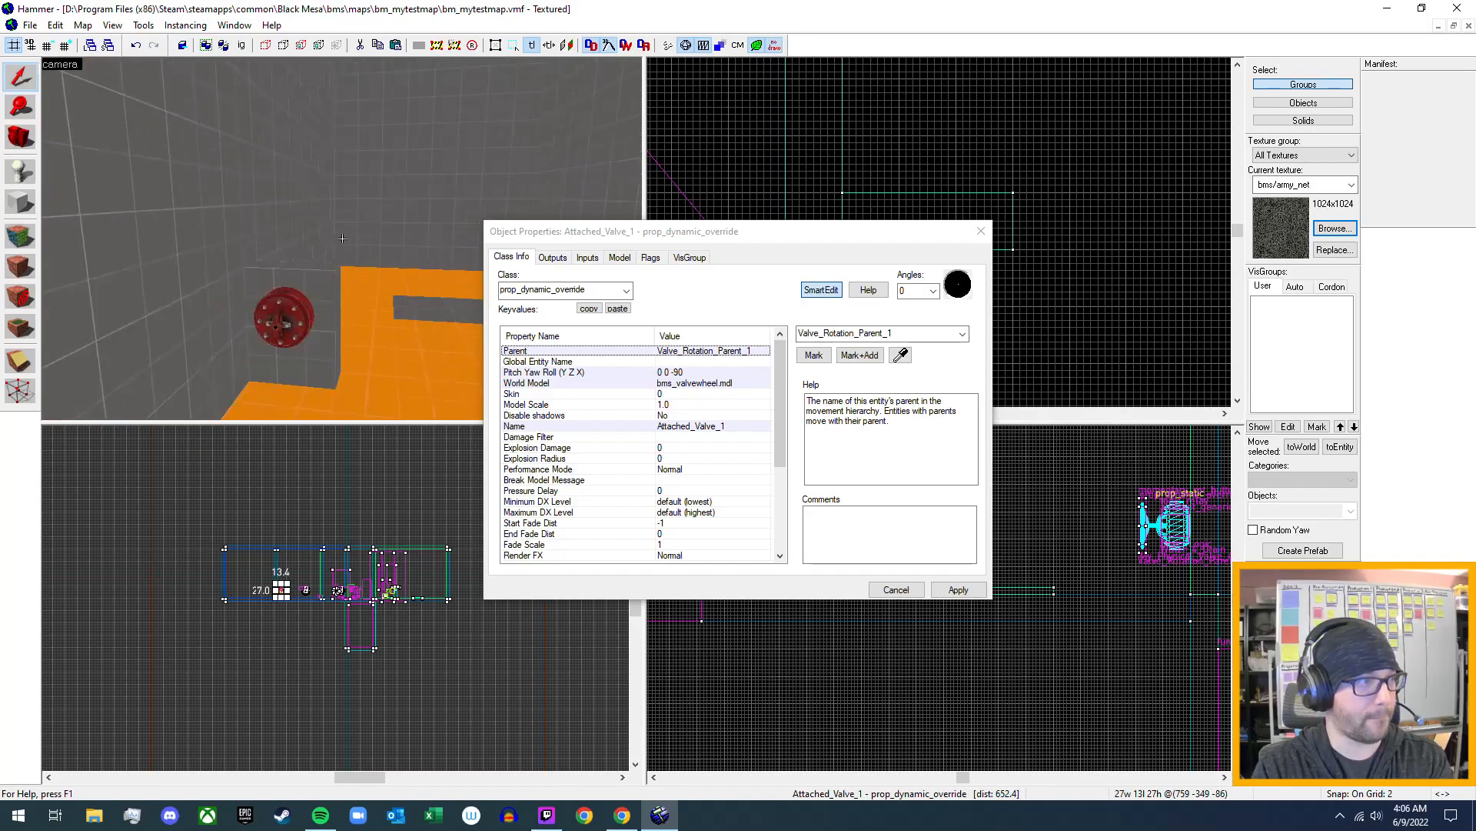
key("z")
left_click(982, 231)
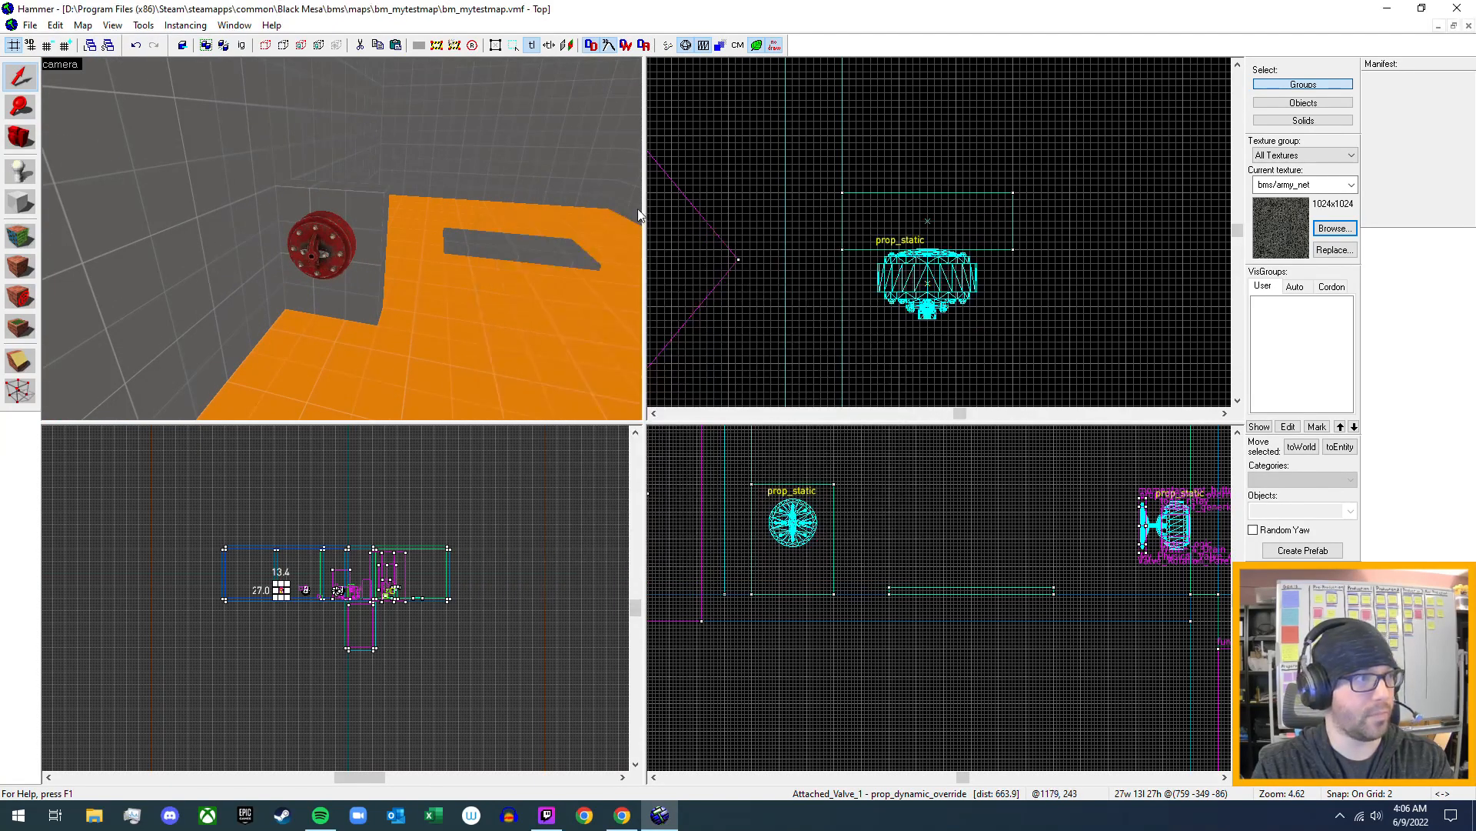
- Place a prop_dynamic_override entity on the floor just in front of and below the new valve housing
key("d")
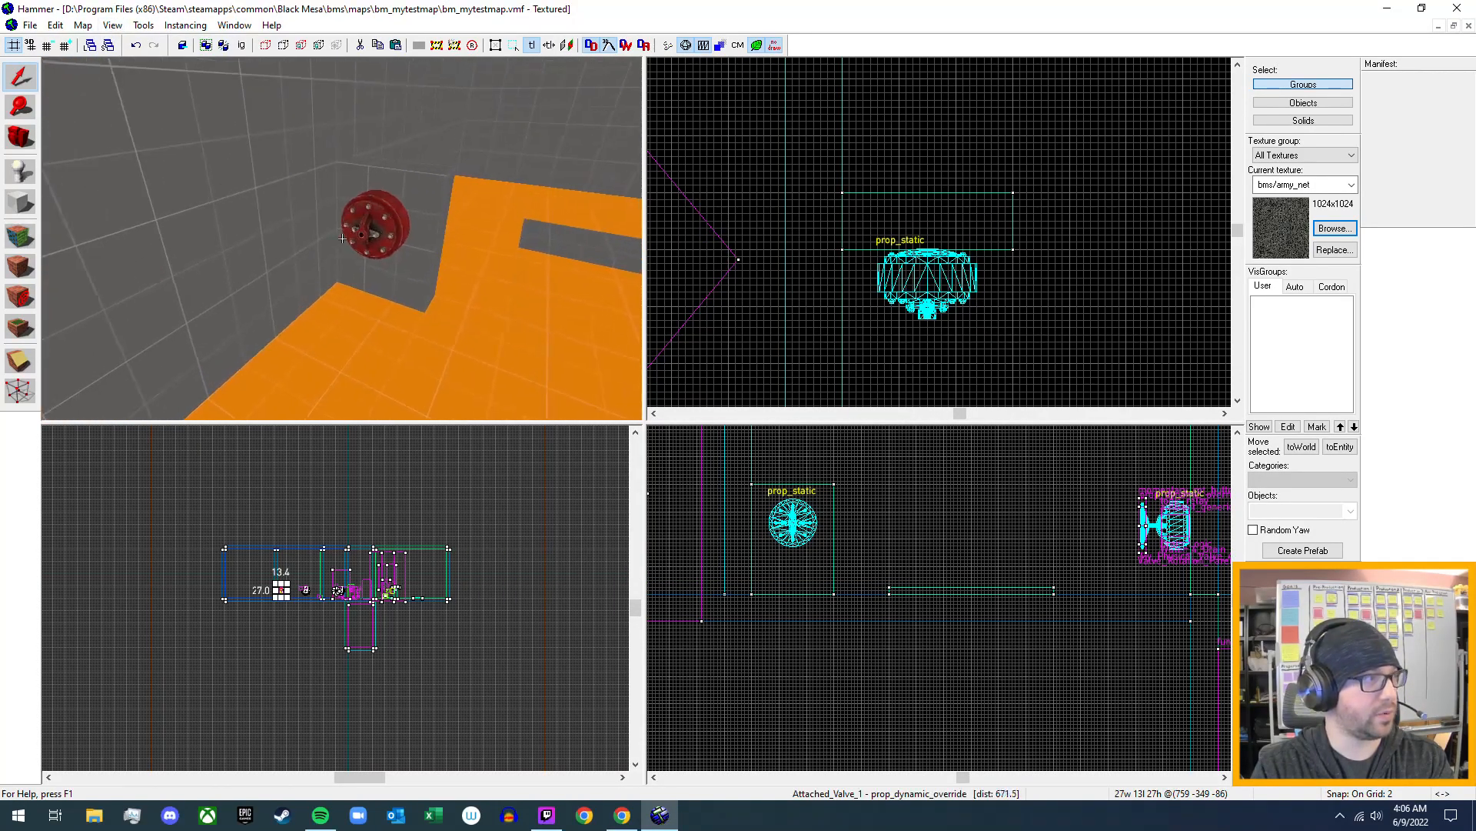
key("a")
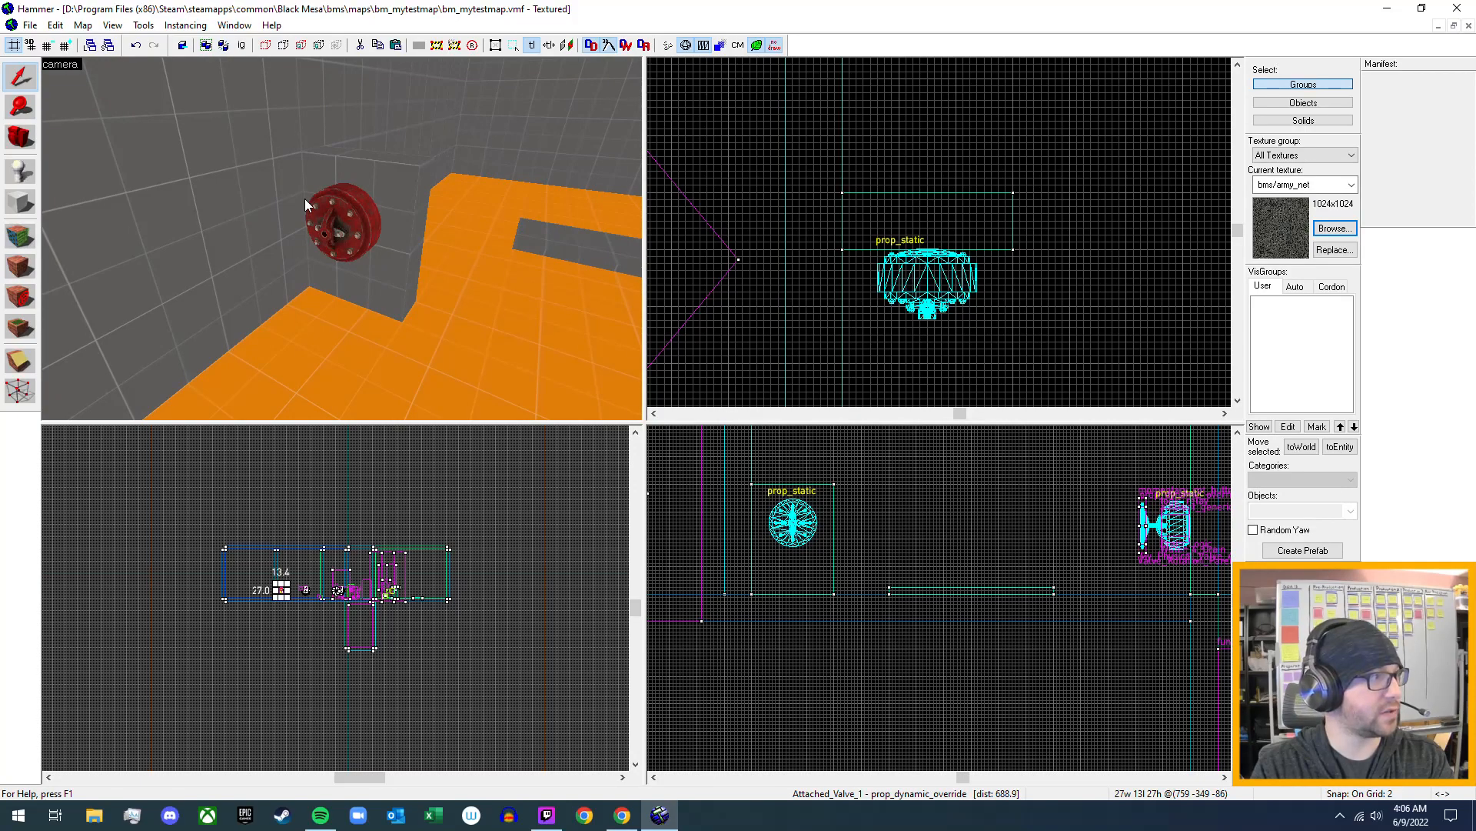
left_click(21, 172)
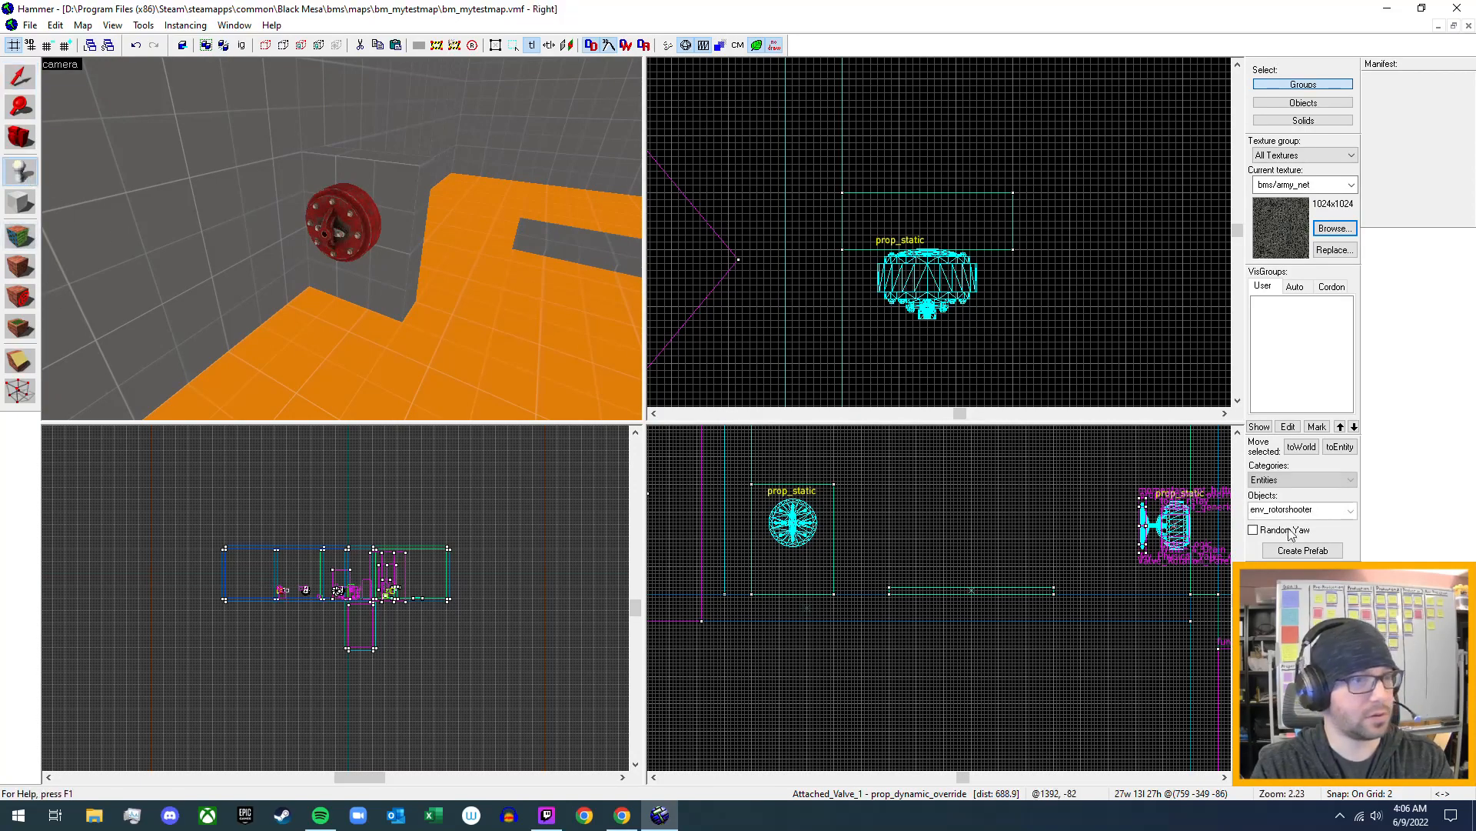
left_click(1306, 509)
type("dyna")
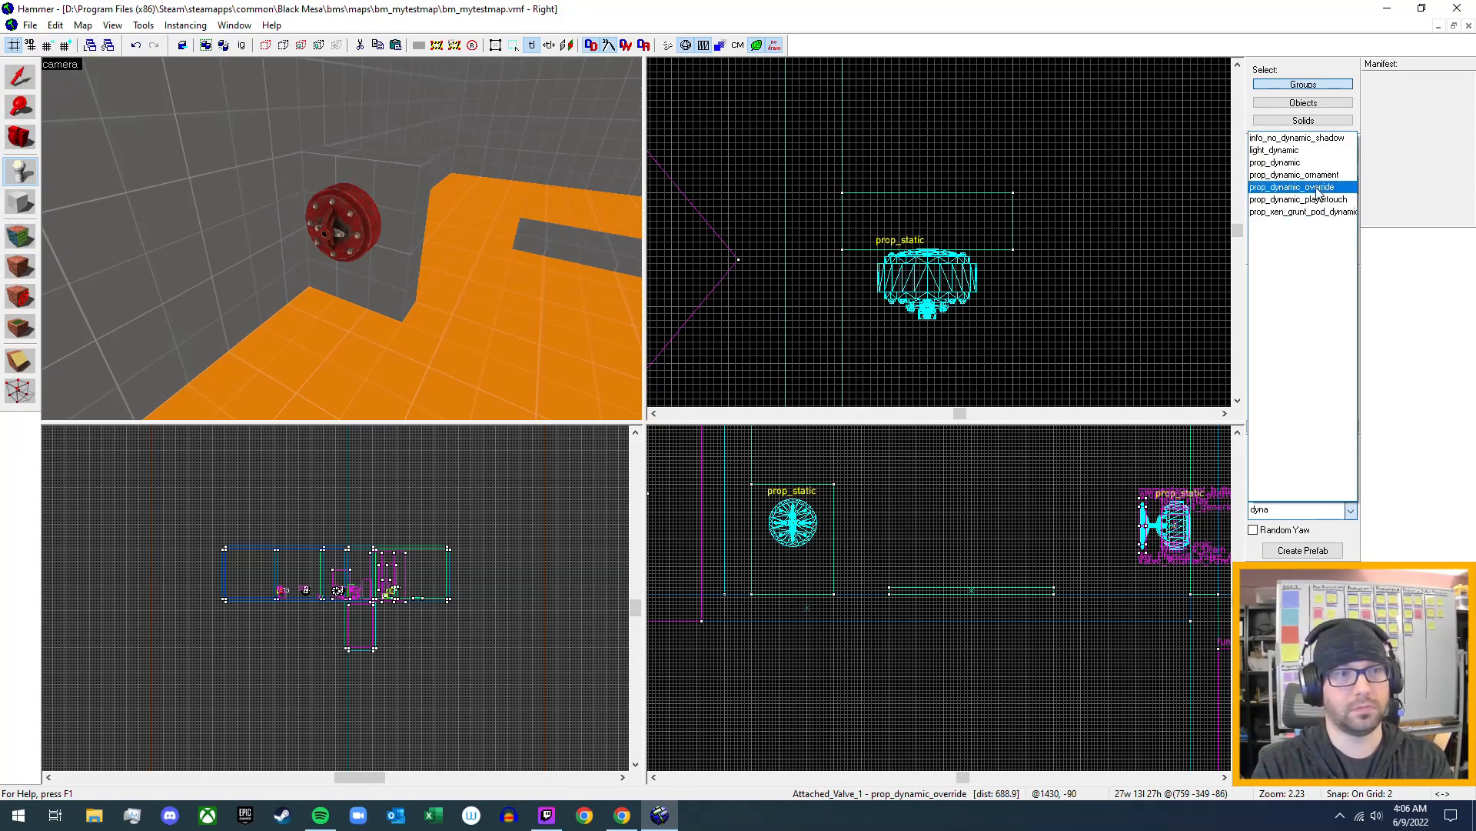
left_click(1292, 186)
left_click(316, 330)
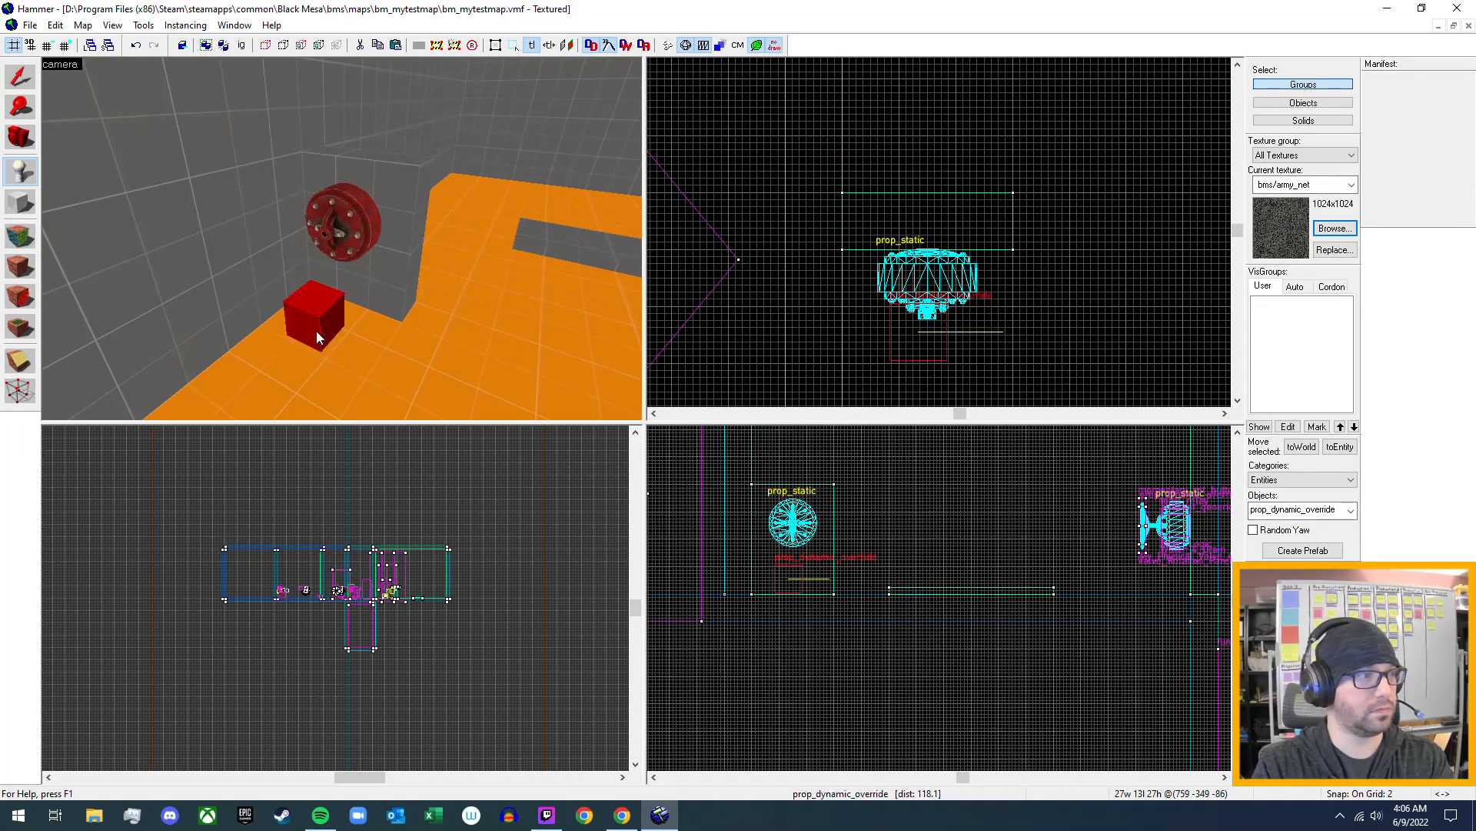
left_click(20, 77)
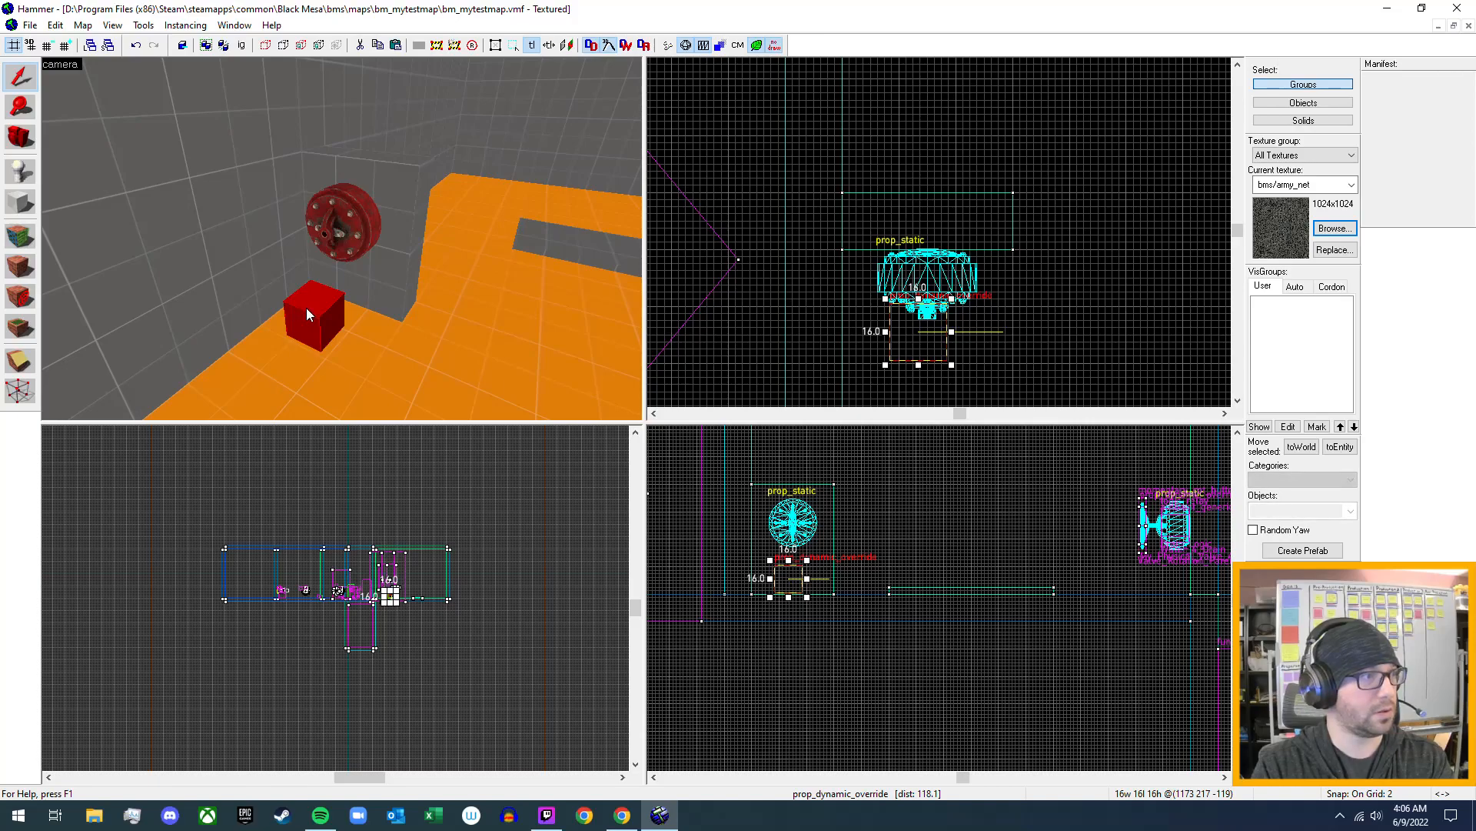
- Set the new prop_dynamic_override's world model to props_blackmesa/bms_valvewheel.mdl and apply it
double_click(306, 308)
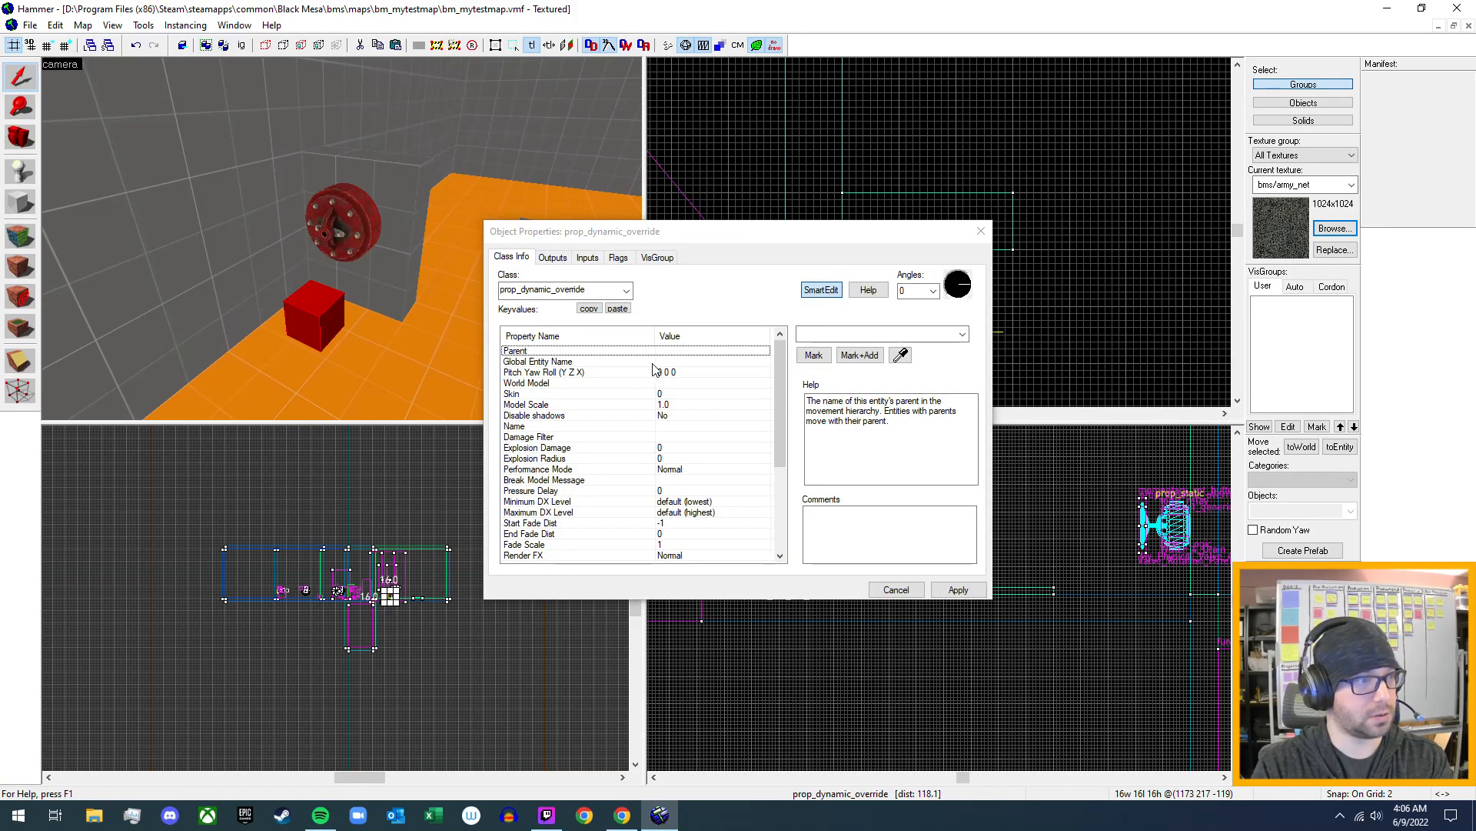
left_click(668, 384)
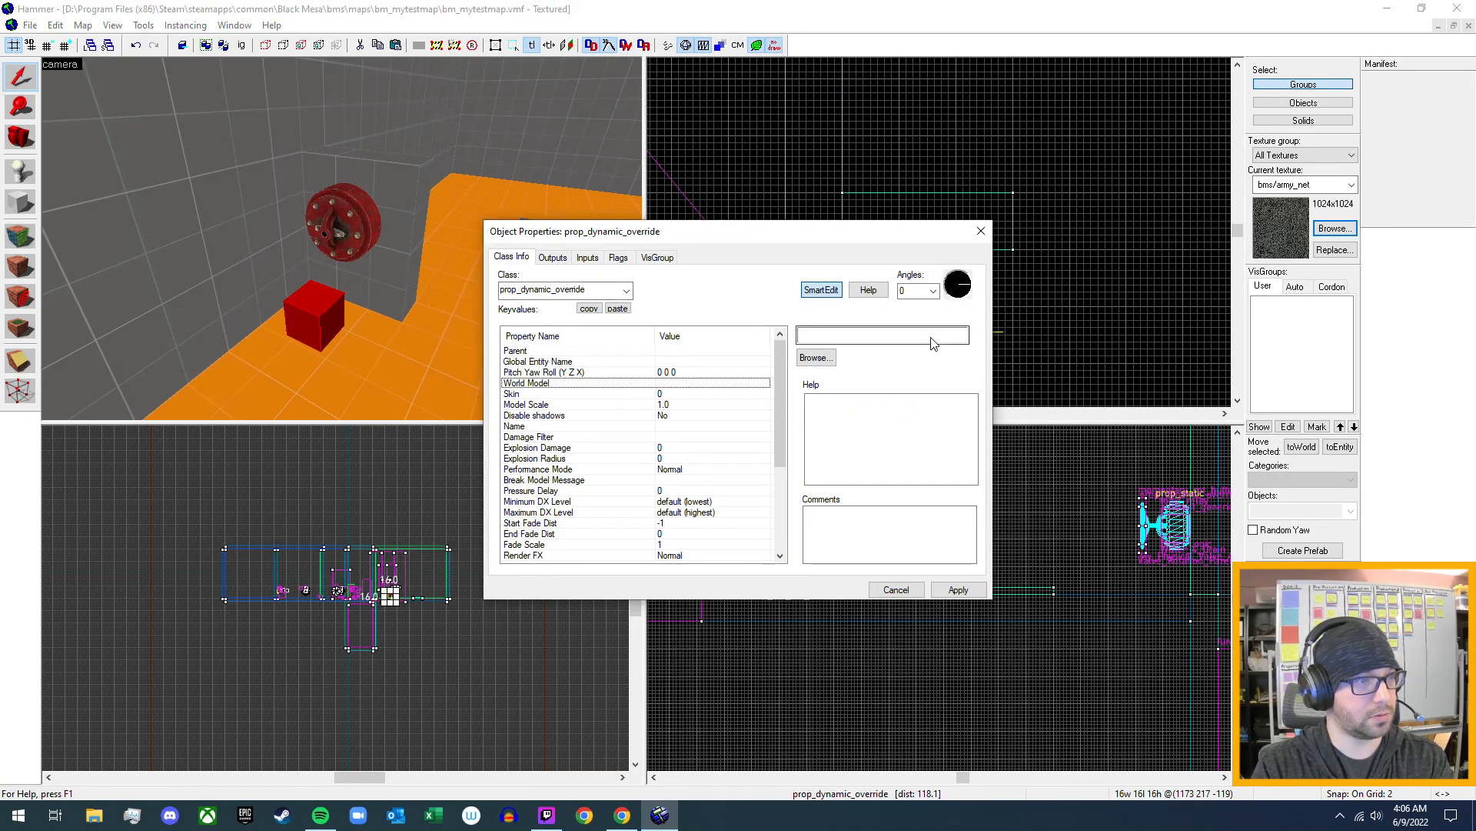
left_click(815, 357)
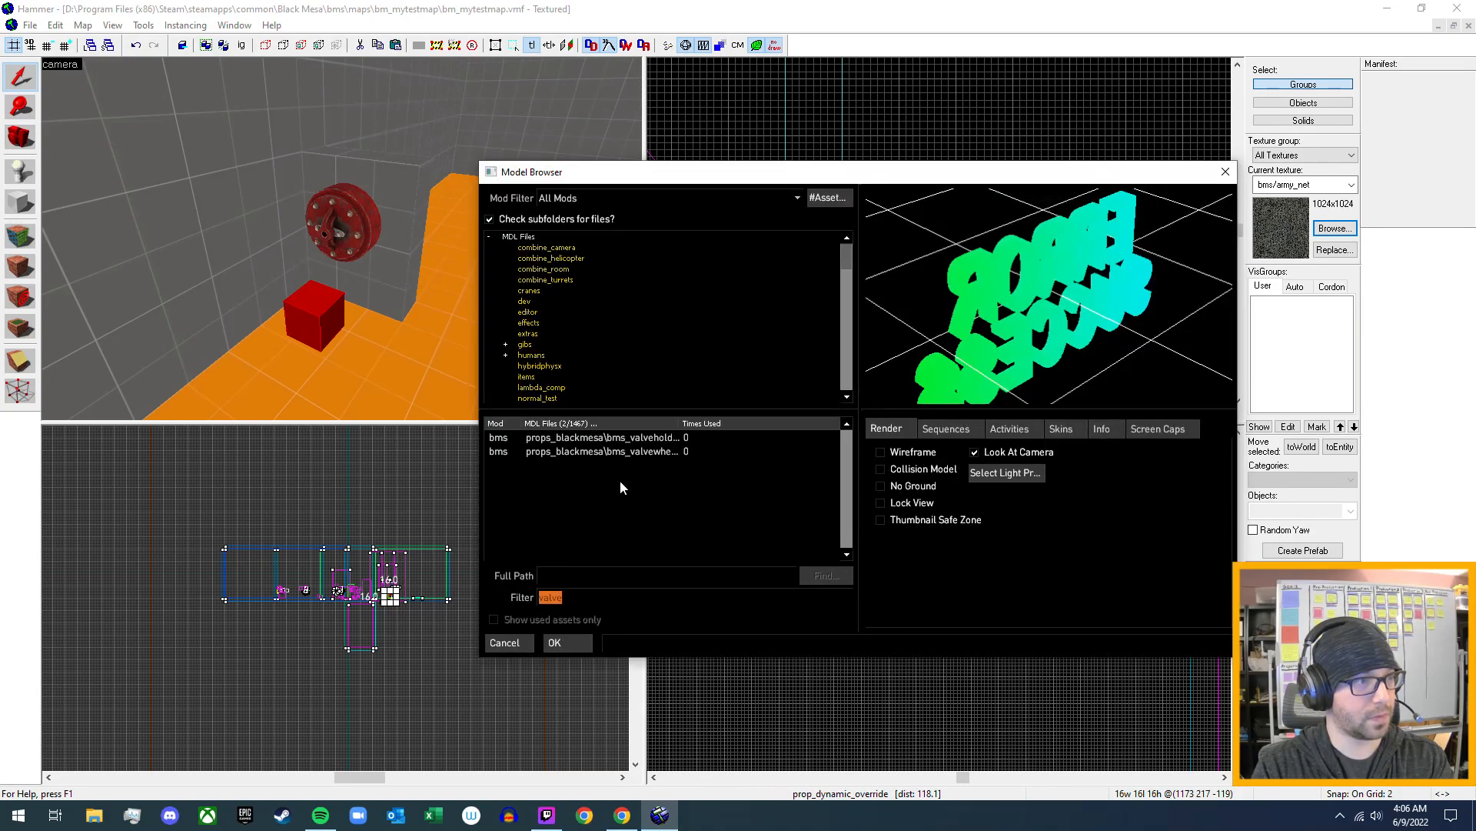
left_click(654, 452)
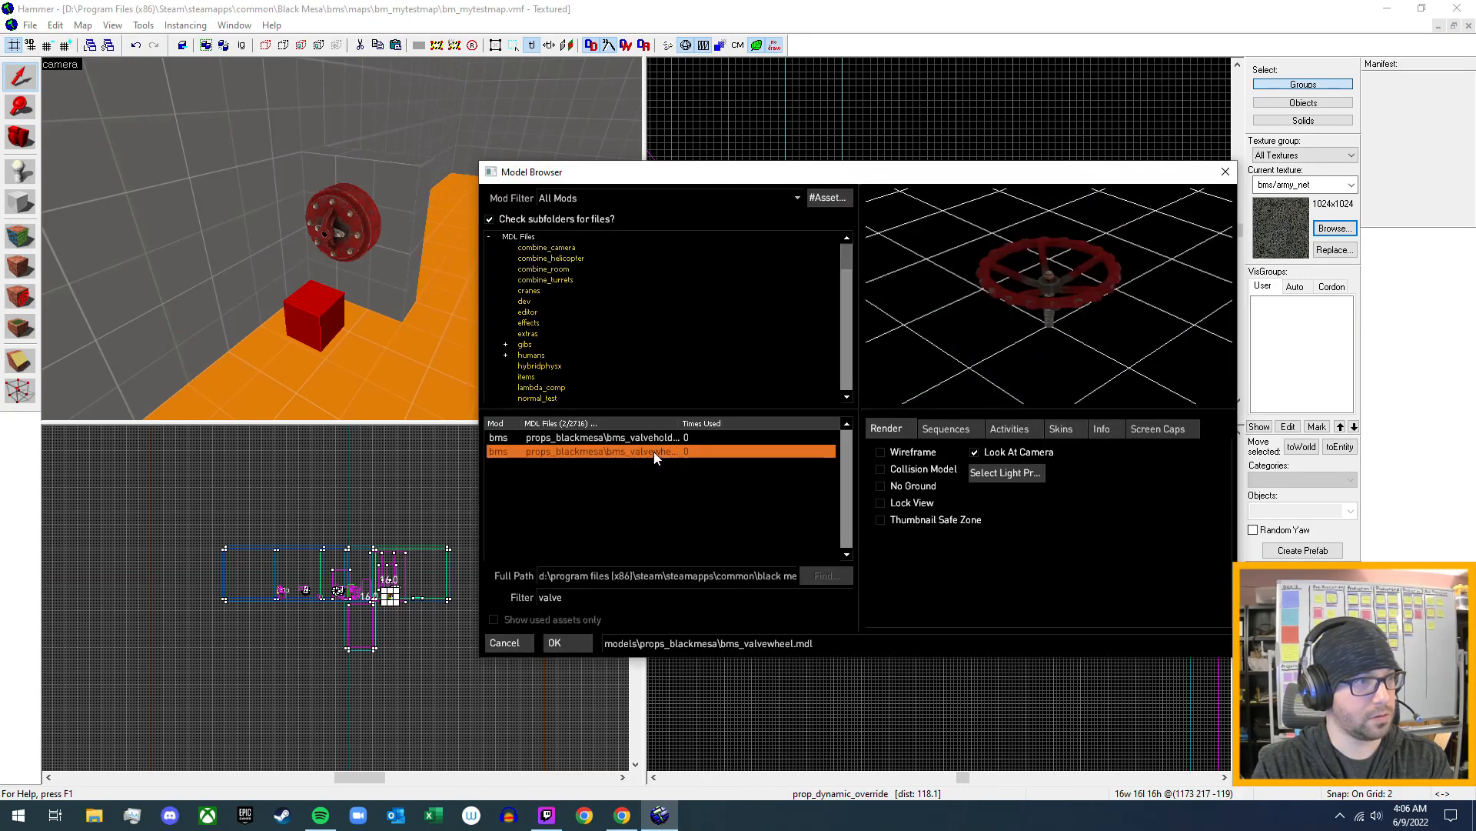
left_click(554, 643)
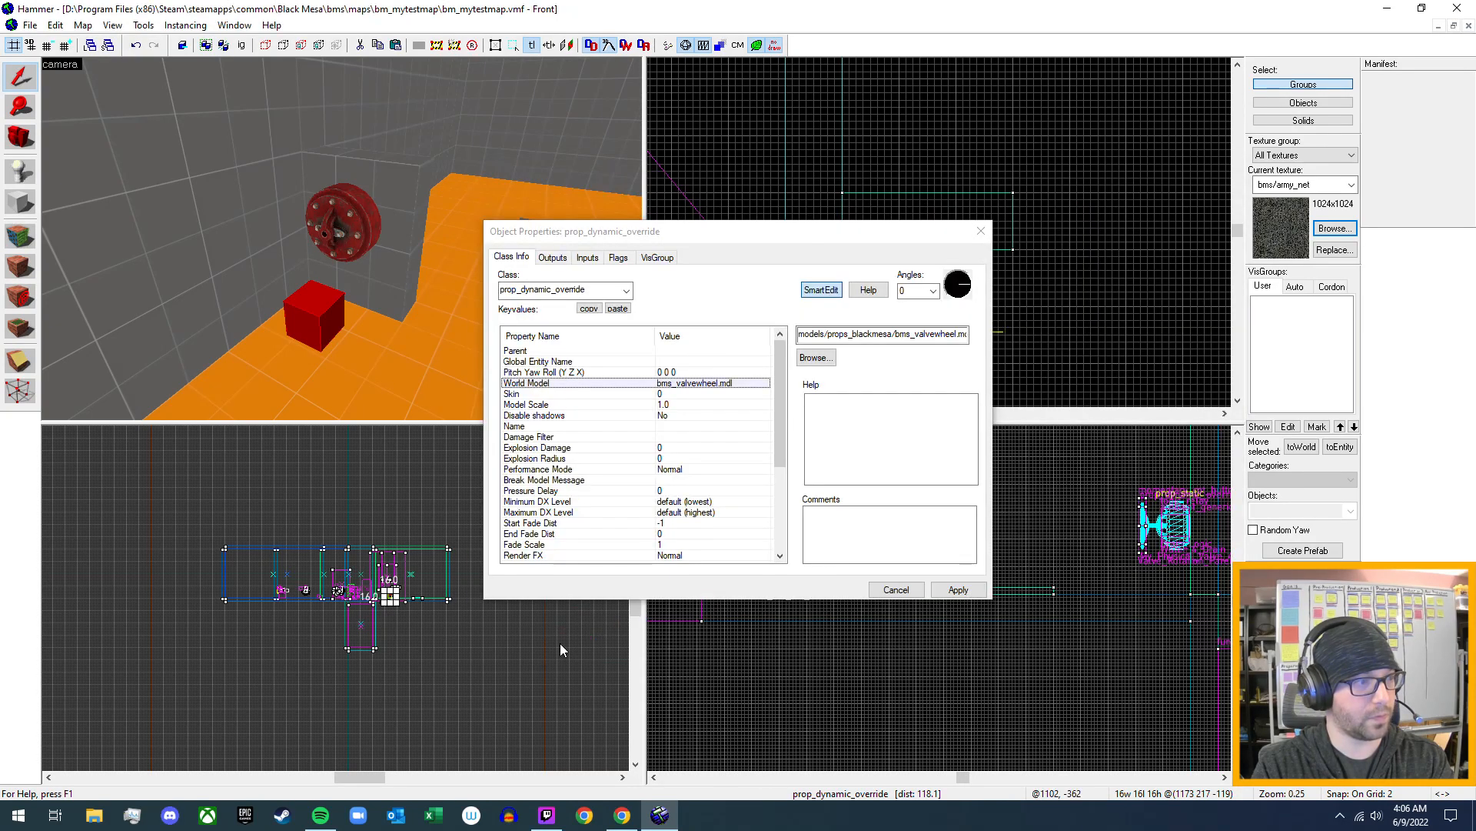
left_click(958, 589)
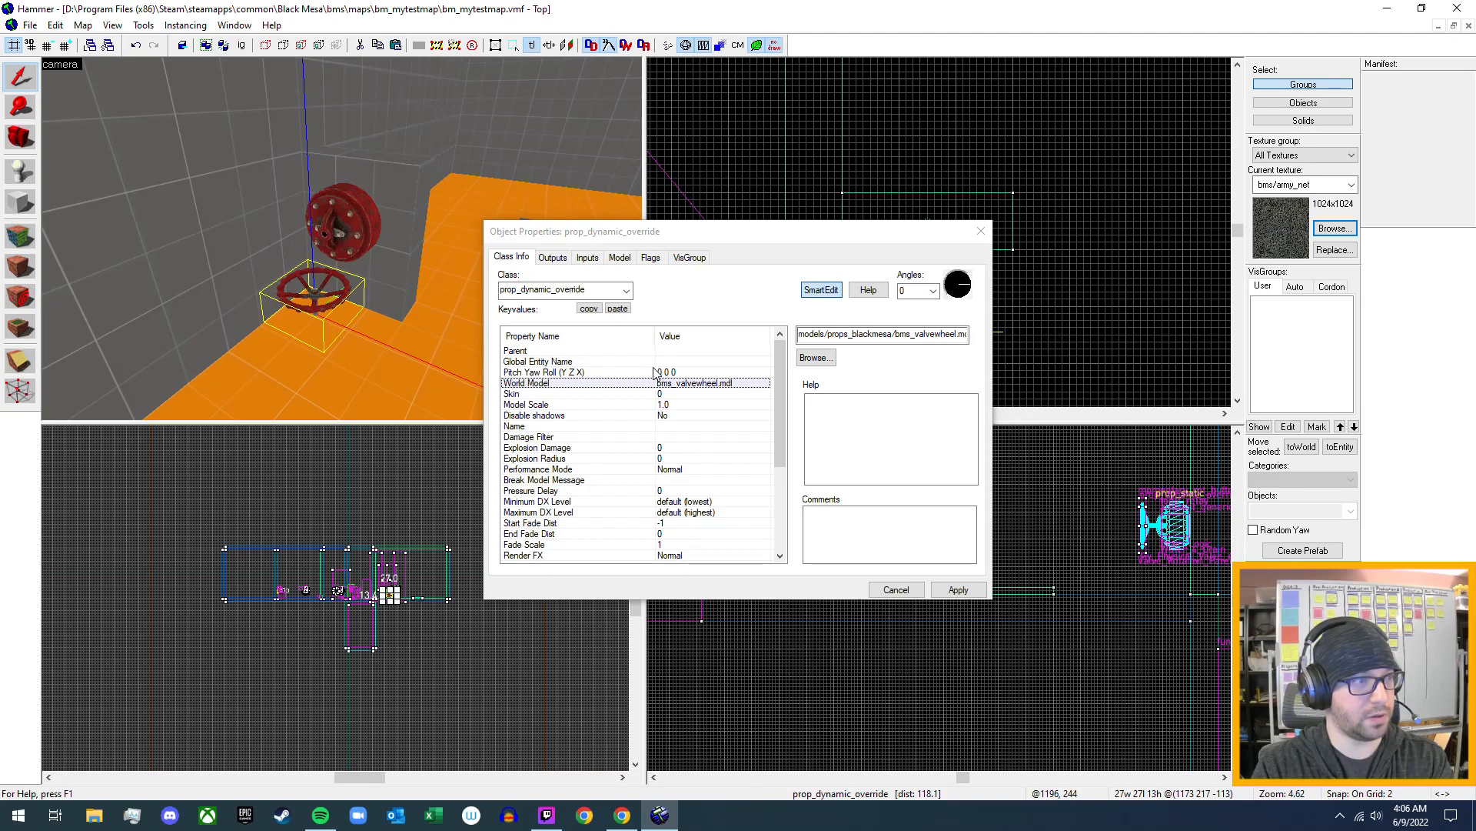
- Name the new valve wheel prop My_Physical_Valve_5
left_click(664, 427)
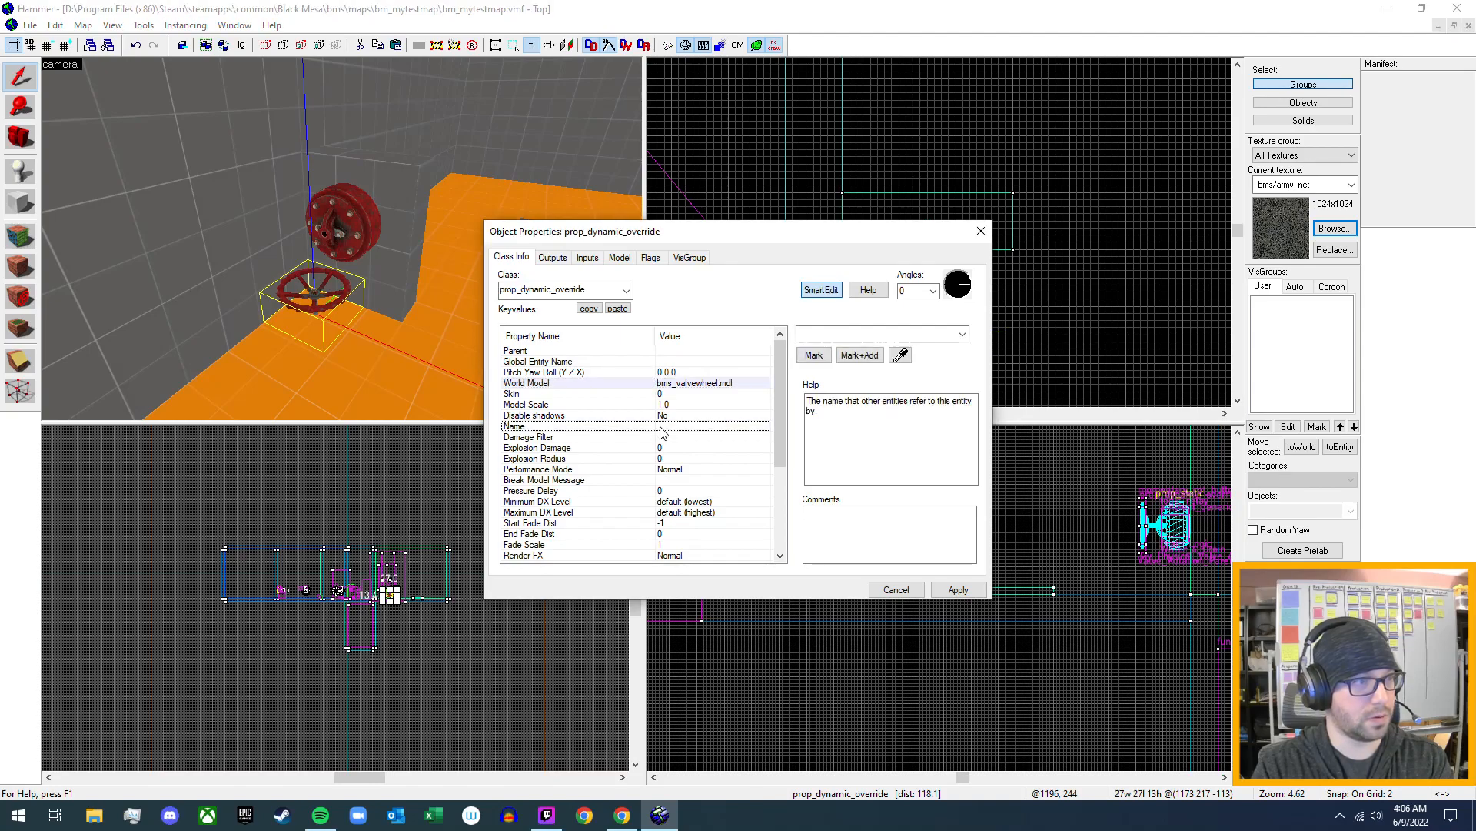
left_click(846, 335)
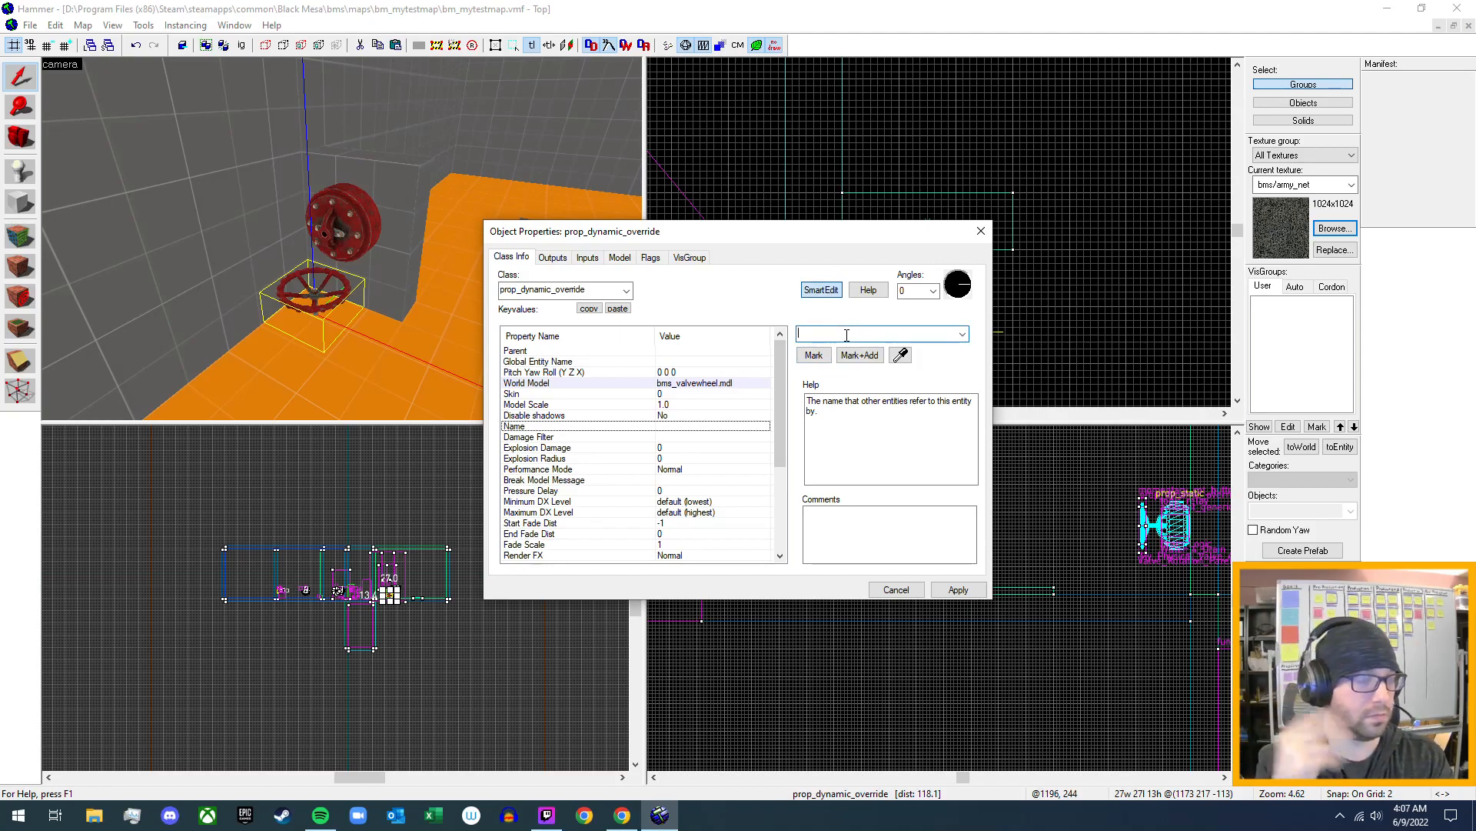
type("My")
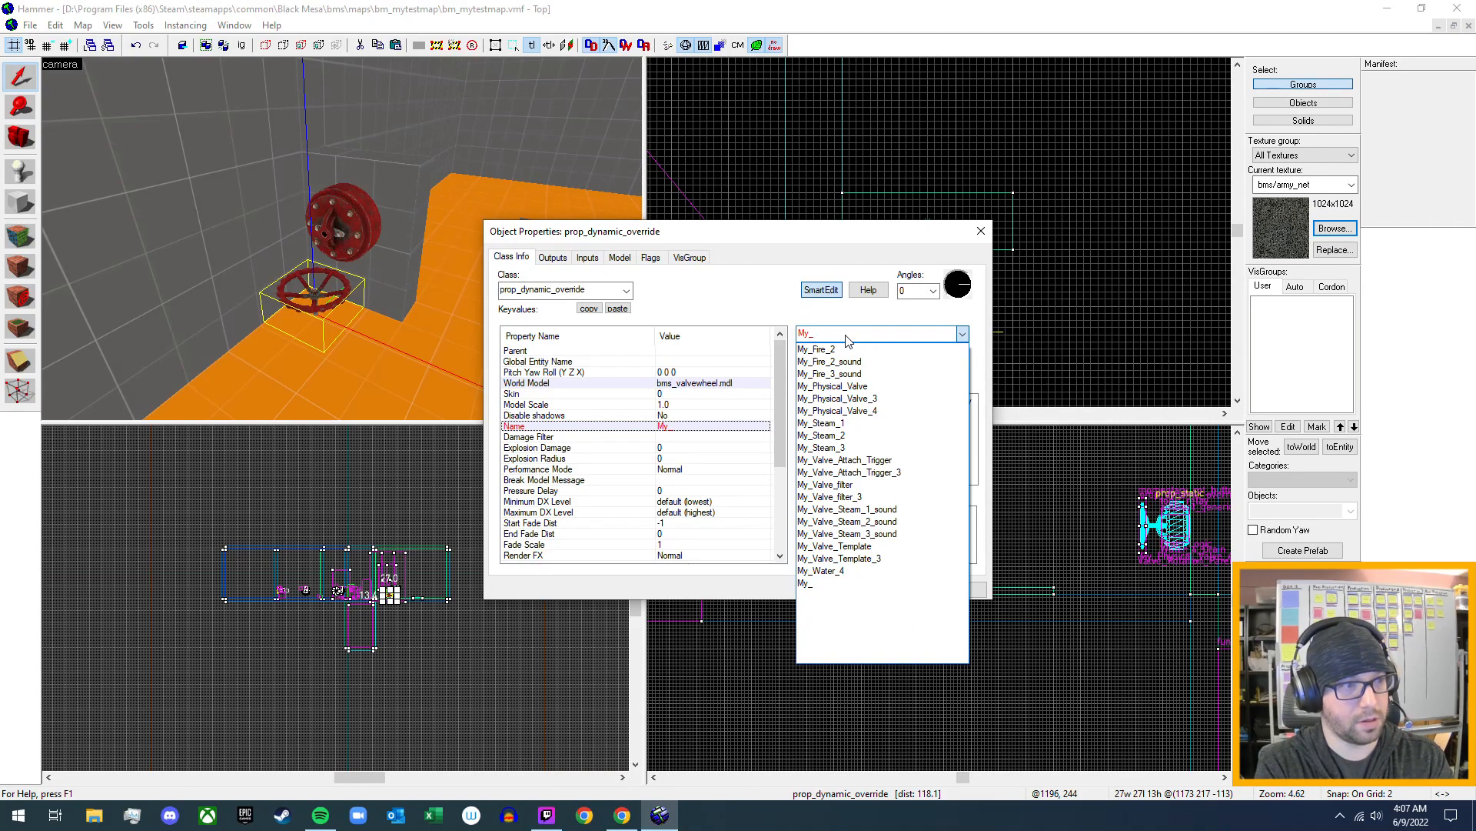
type("_")
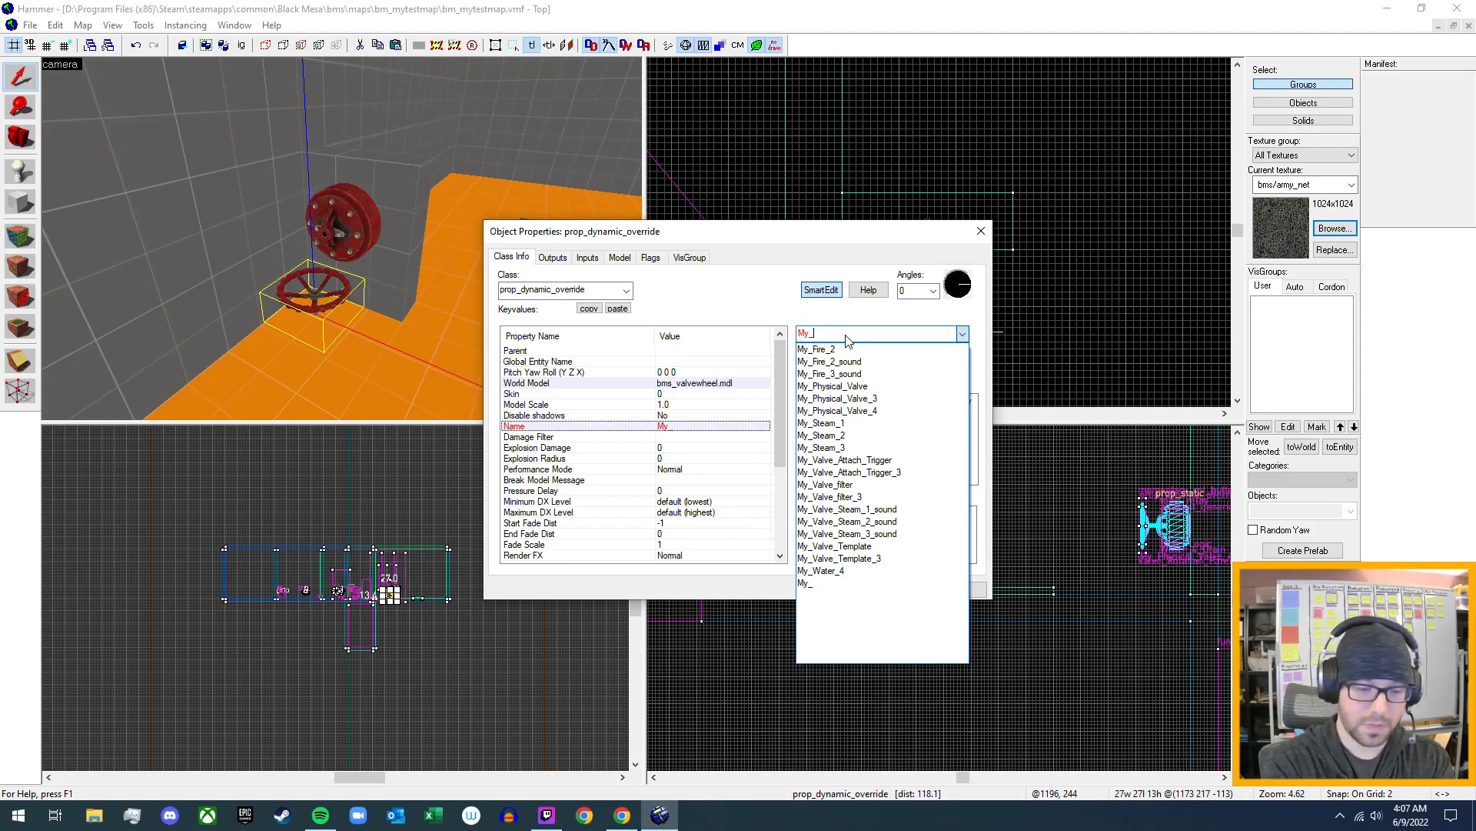
type("Physica")
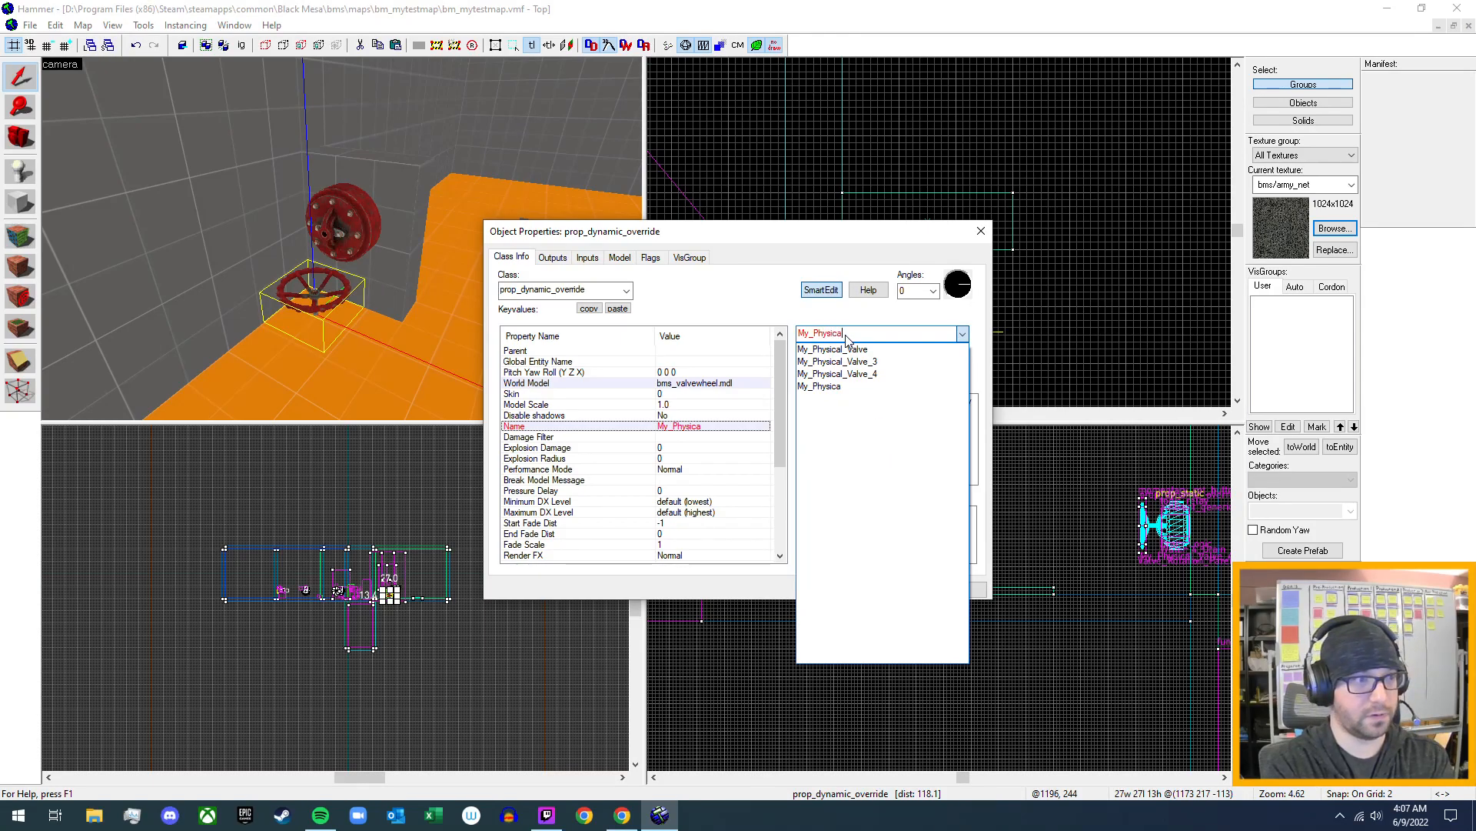
type("l_Valve_")
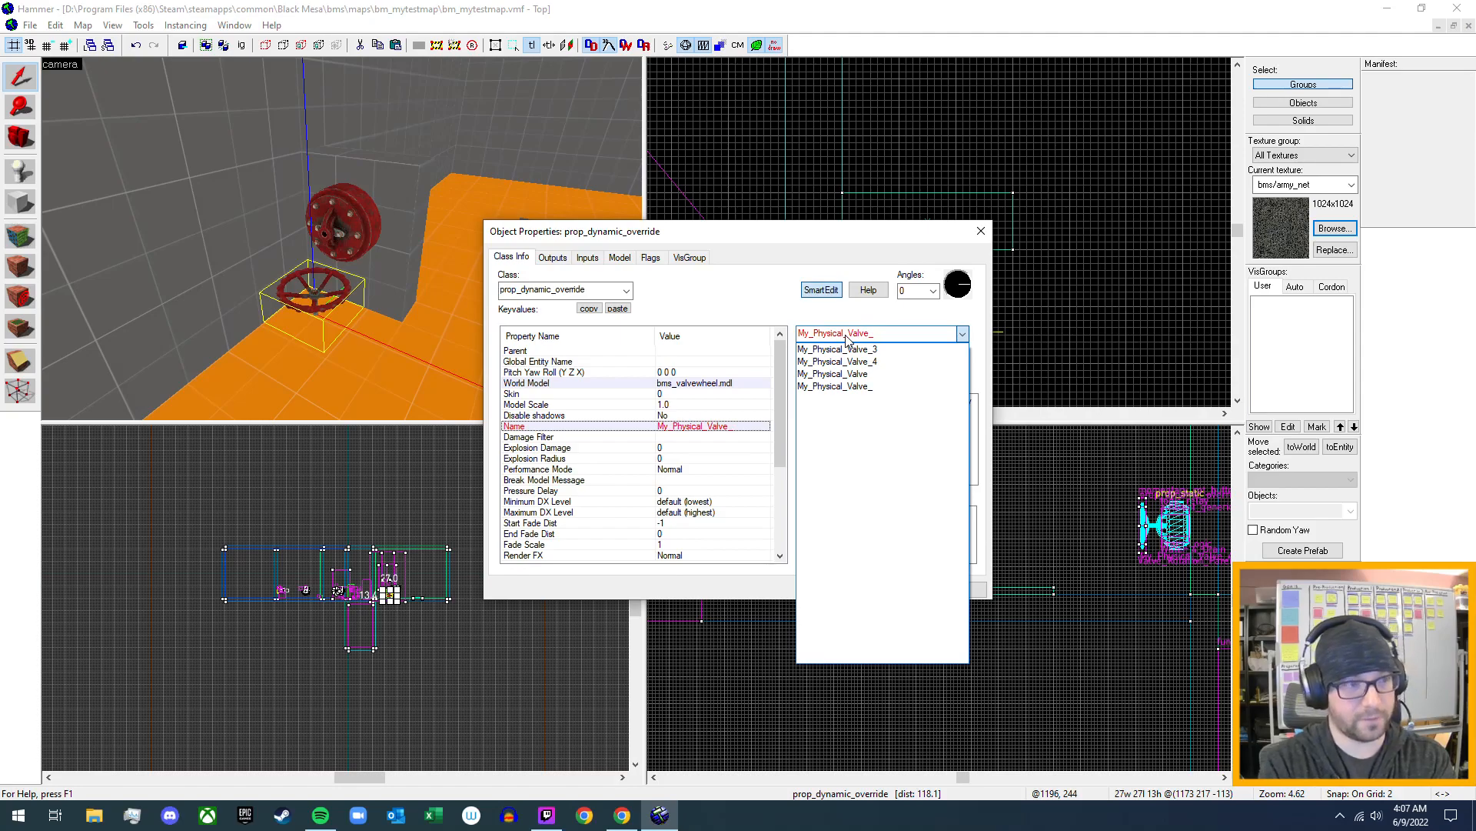
type("5")
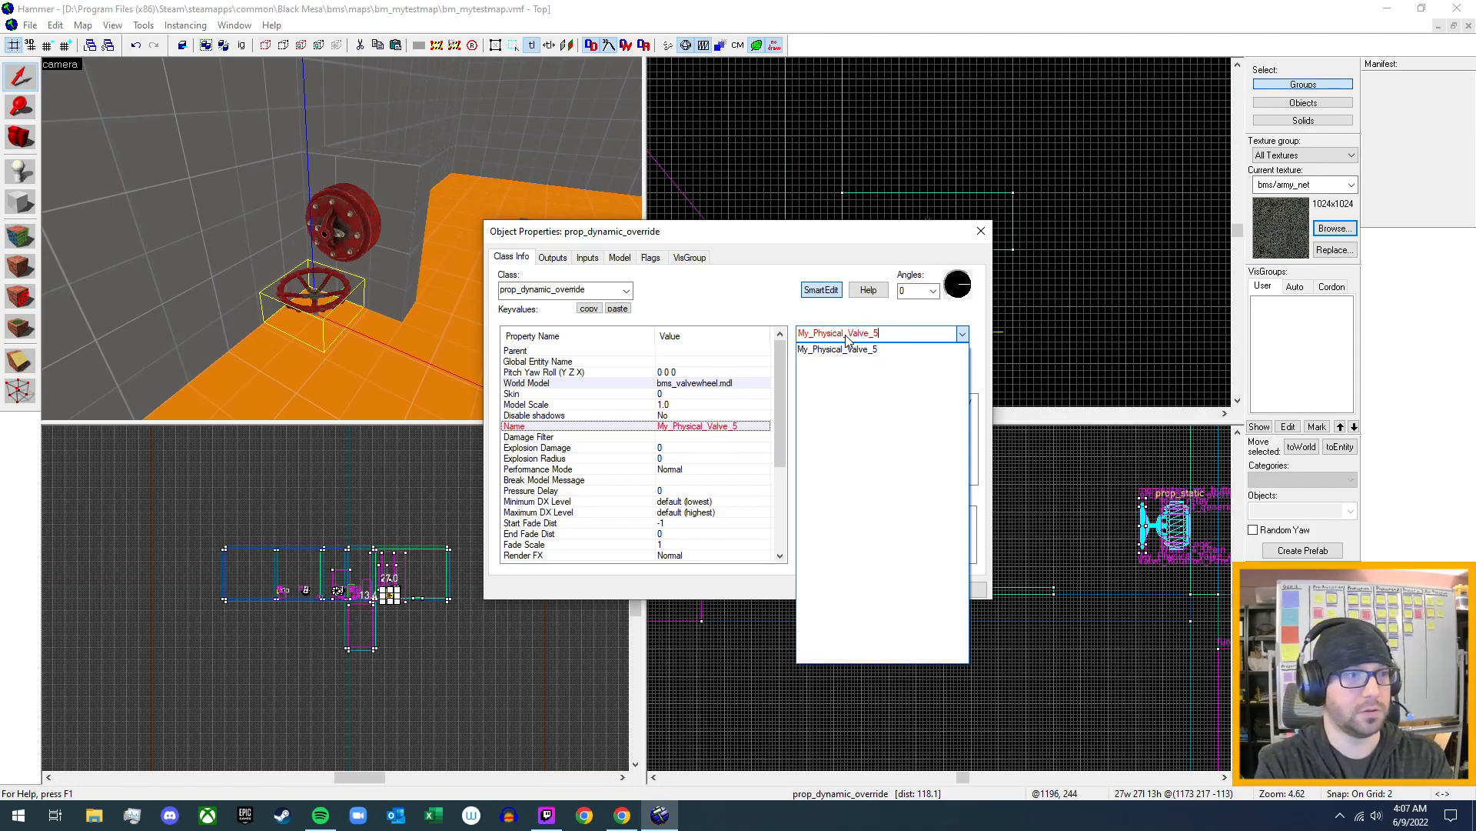
- Apply the name My_Physical_Valve_5 to the valve wheel prop and close its object properties
key("Return")
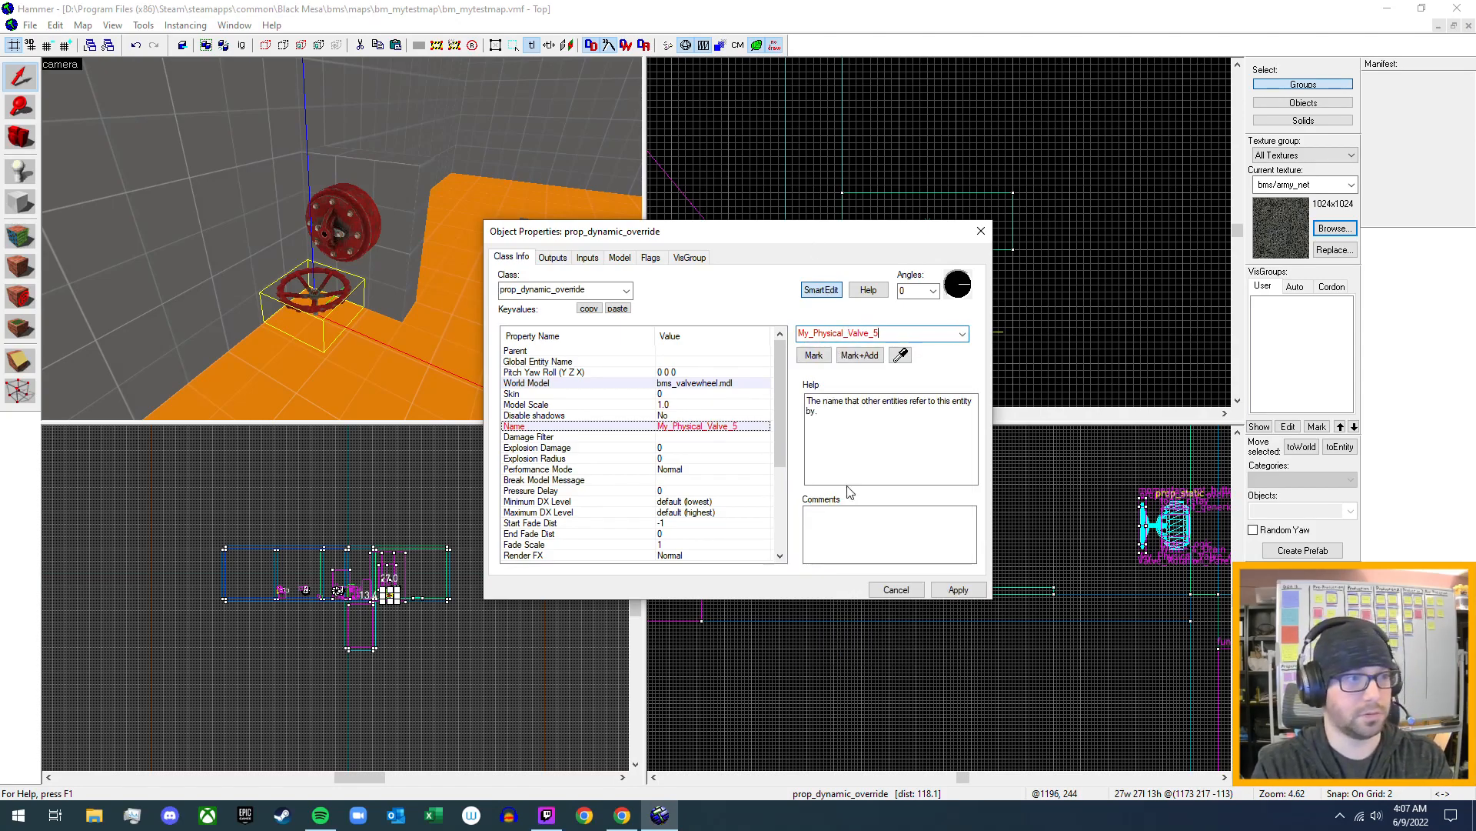
left_click(958, 589)
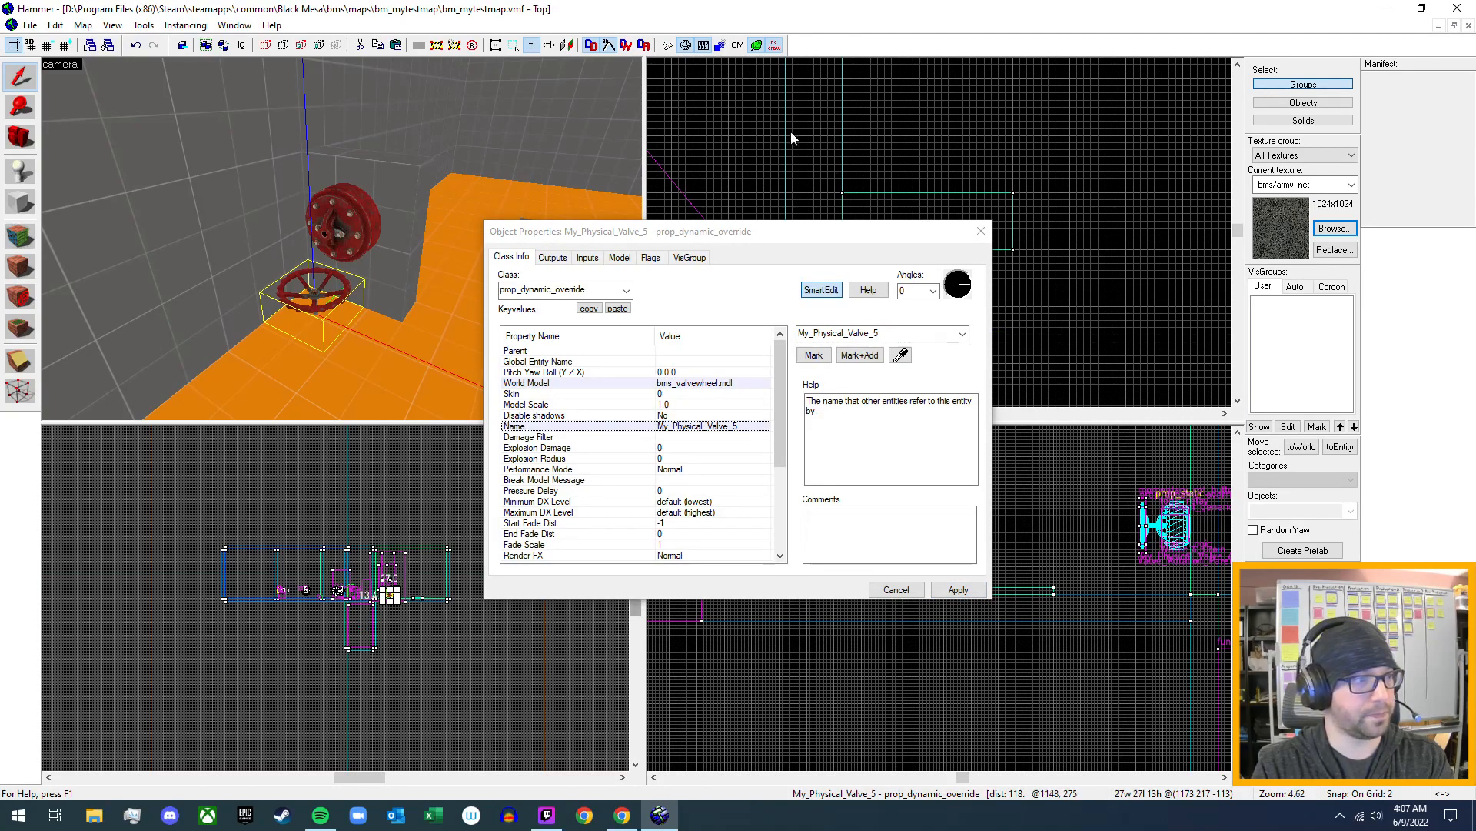
left_click(980, 233)
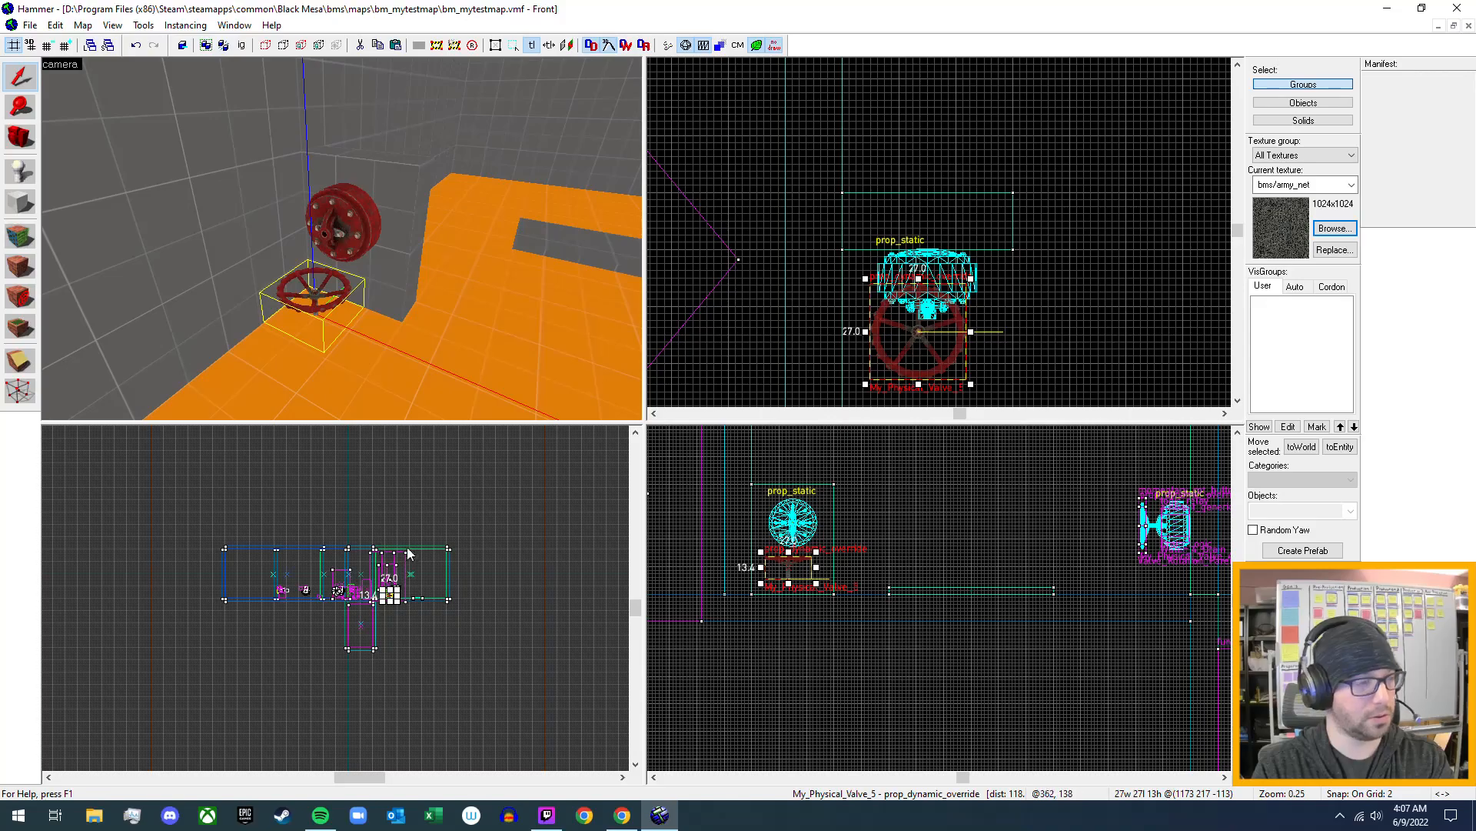
- Rotate the valve wheel prop 90 degrees so it stands upright and move it onto the front of the valve housing, centred on its stem
scroll(453, 615, "up", 4)
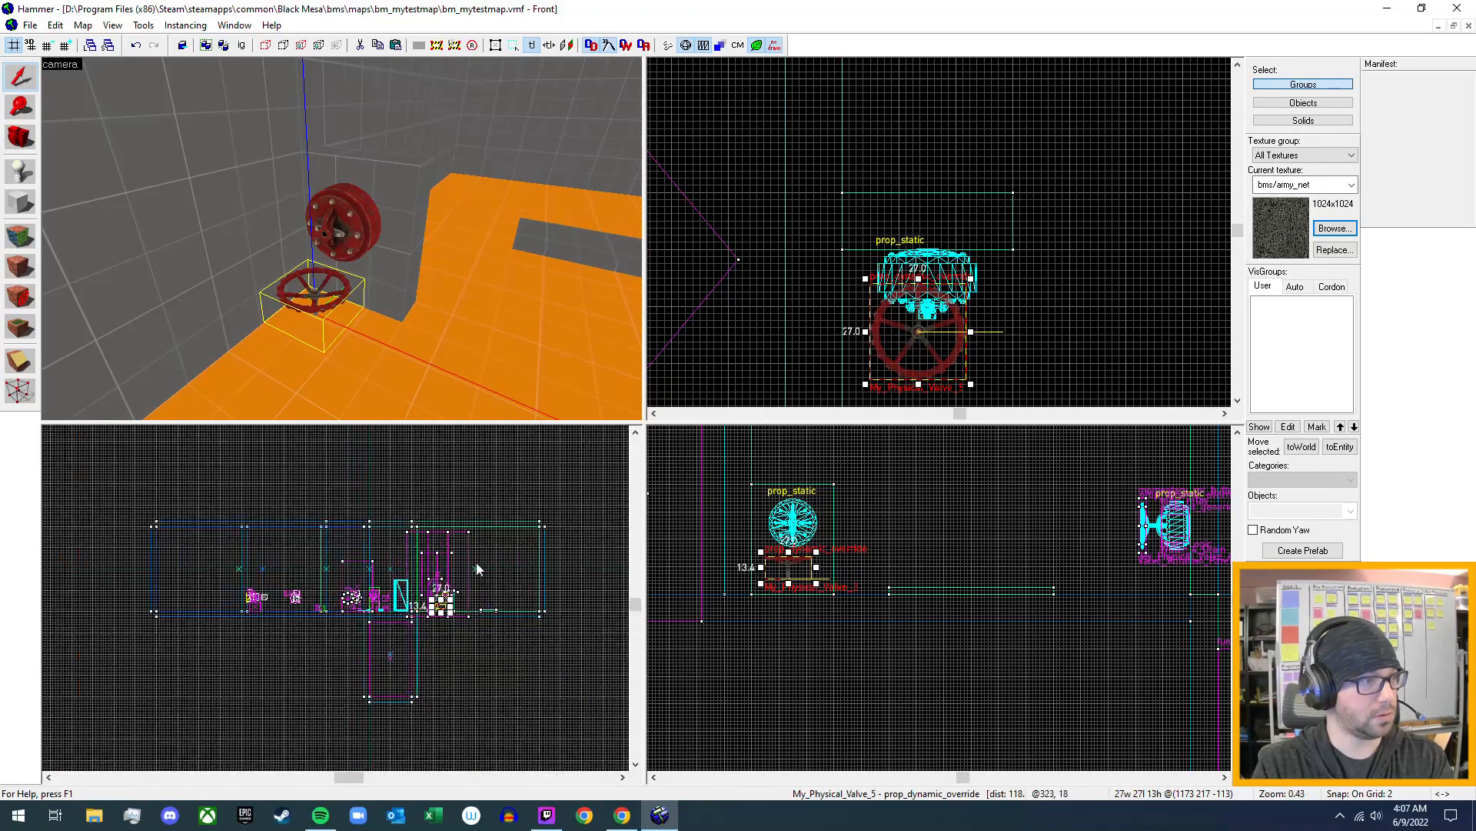
scroll(428, 659, "up", 5)
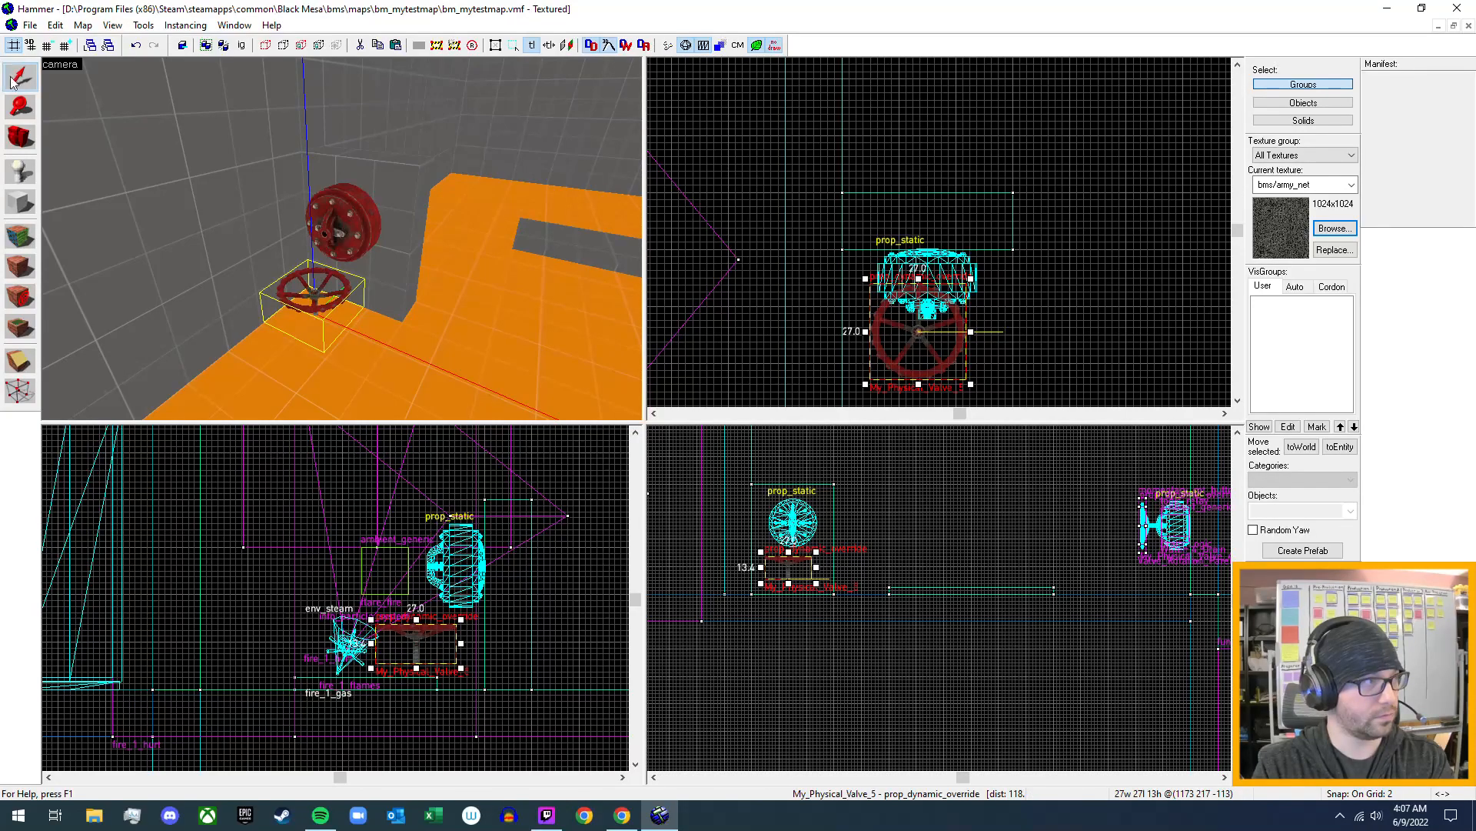
left_click(415, 640)
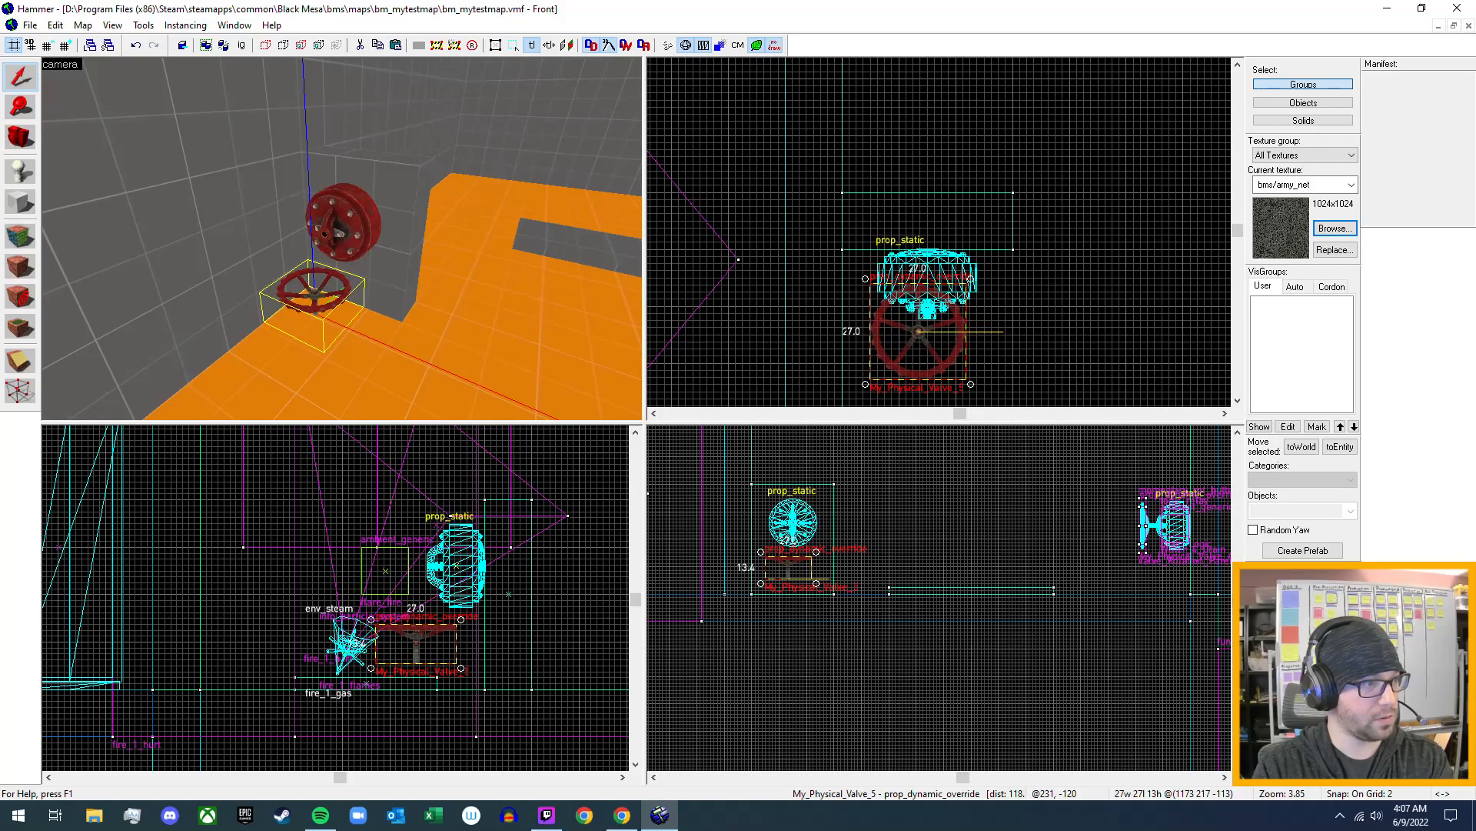
left_click_drag(461, 619, 415, 608)
left_click_drag(399, 658, 420, 567)
scroll(972, 330, "up", 6)
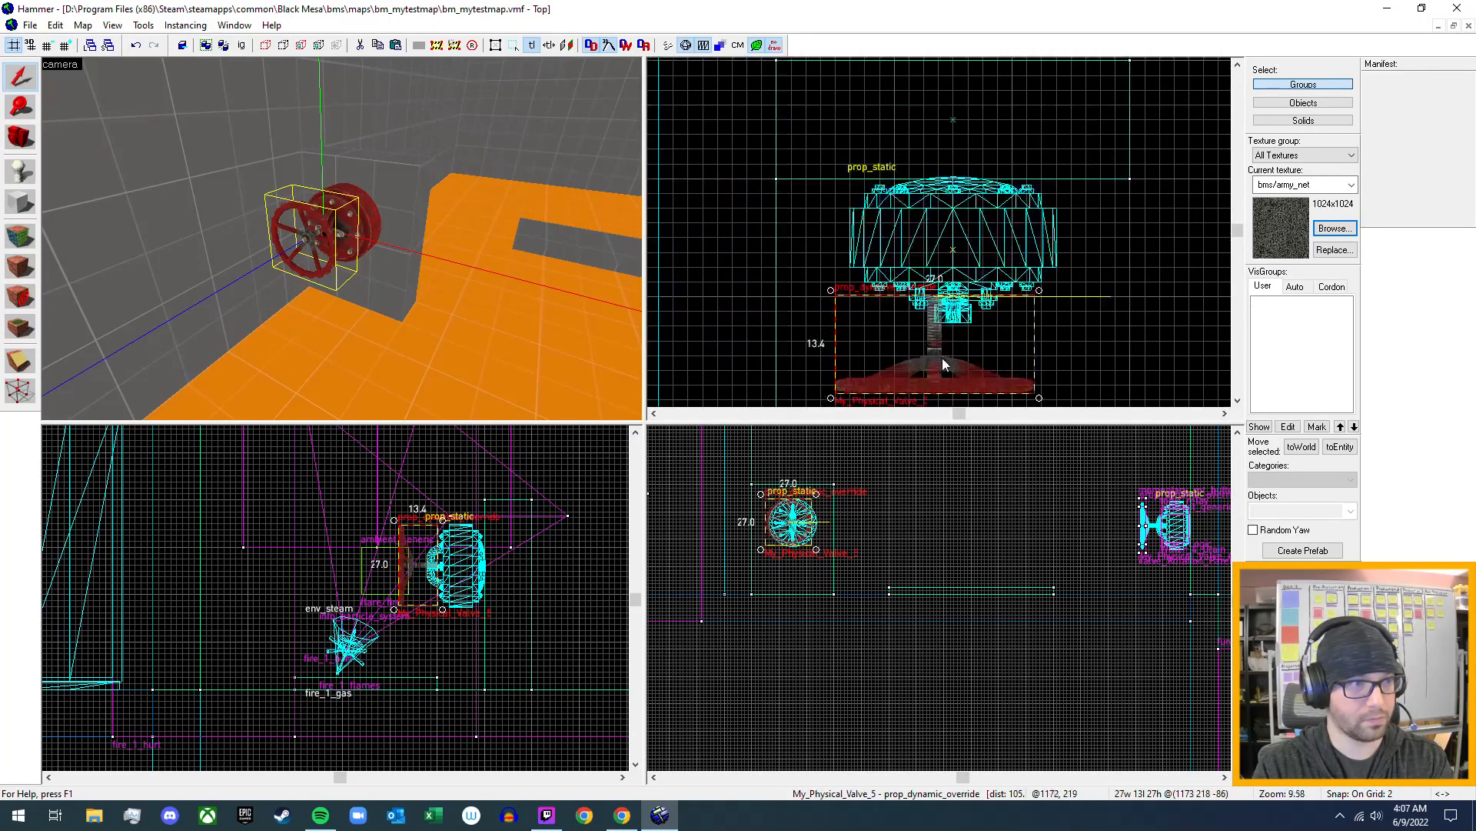
left_click_drag(929, 358, 957, 358)
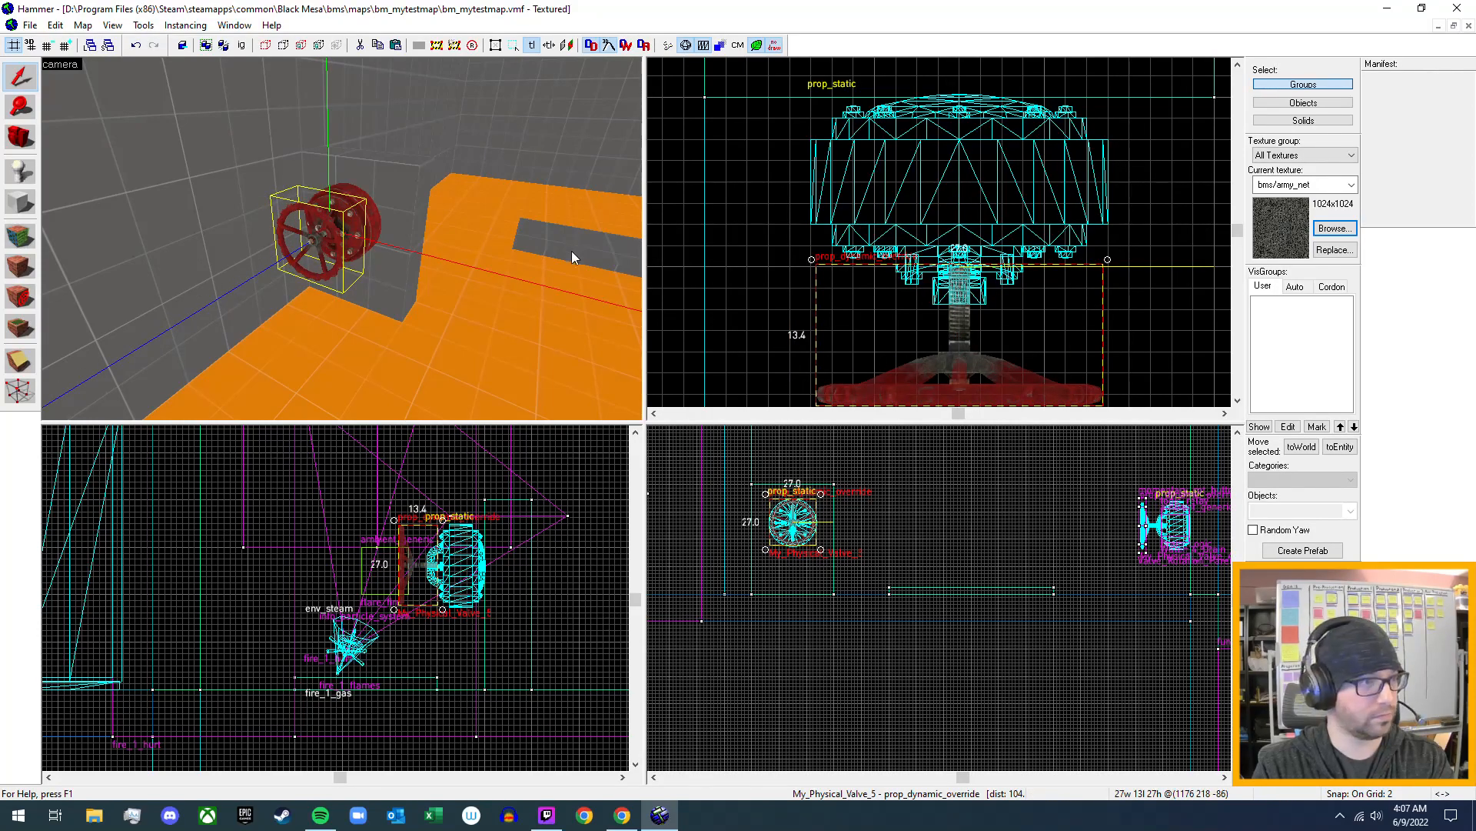
- Examine the wheel's alignment with the valve housing up close, selecting each prop in turn and viewing them from the side
scroll(794, 539, "up", 6)
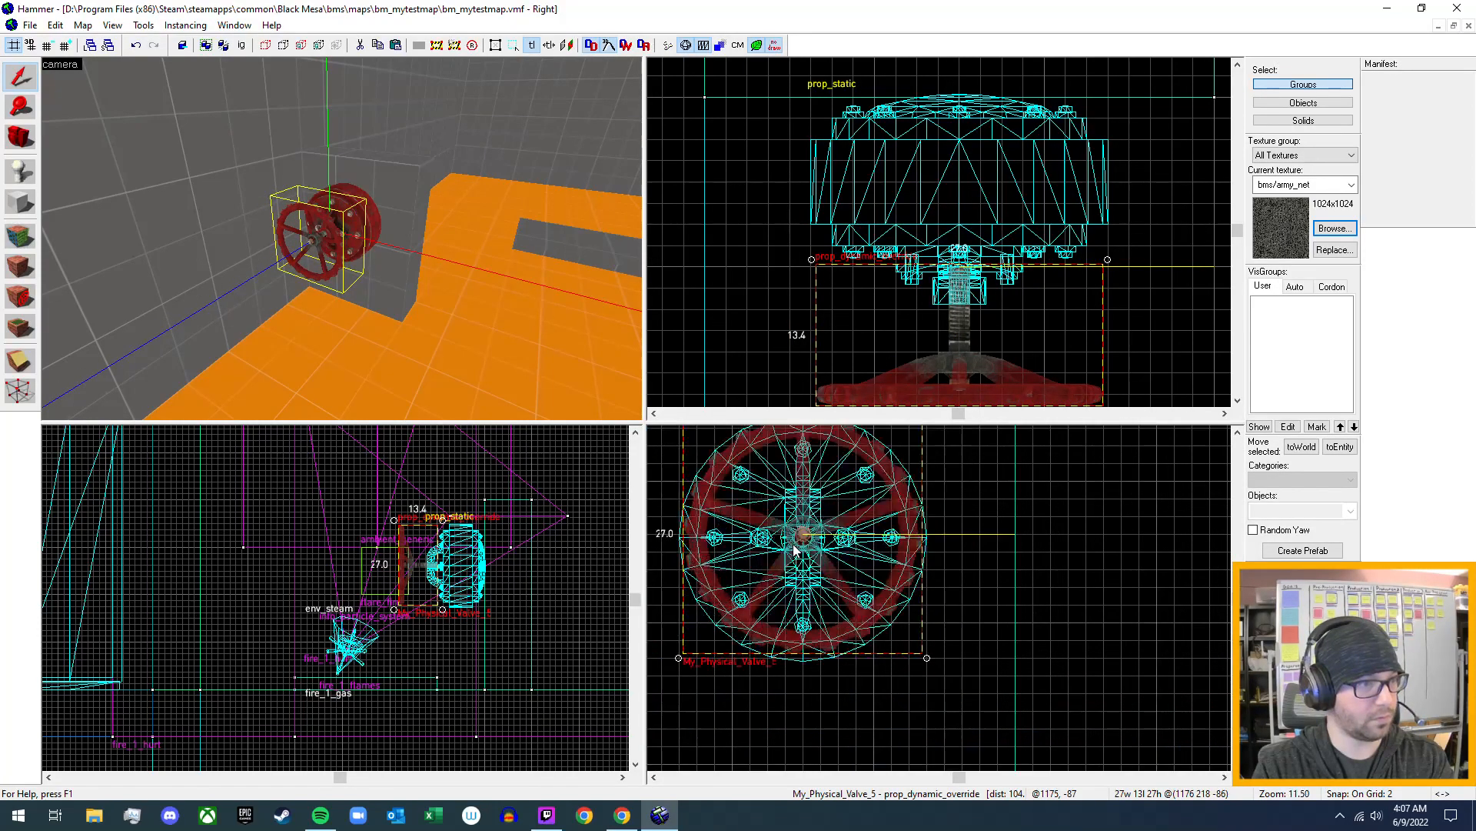
scroll(795, 547, "up", 7)
left_click(371, 223)
left_click_drag(854, 594, 854, 589)
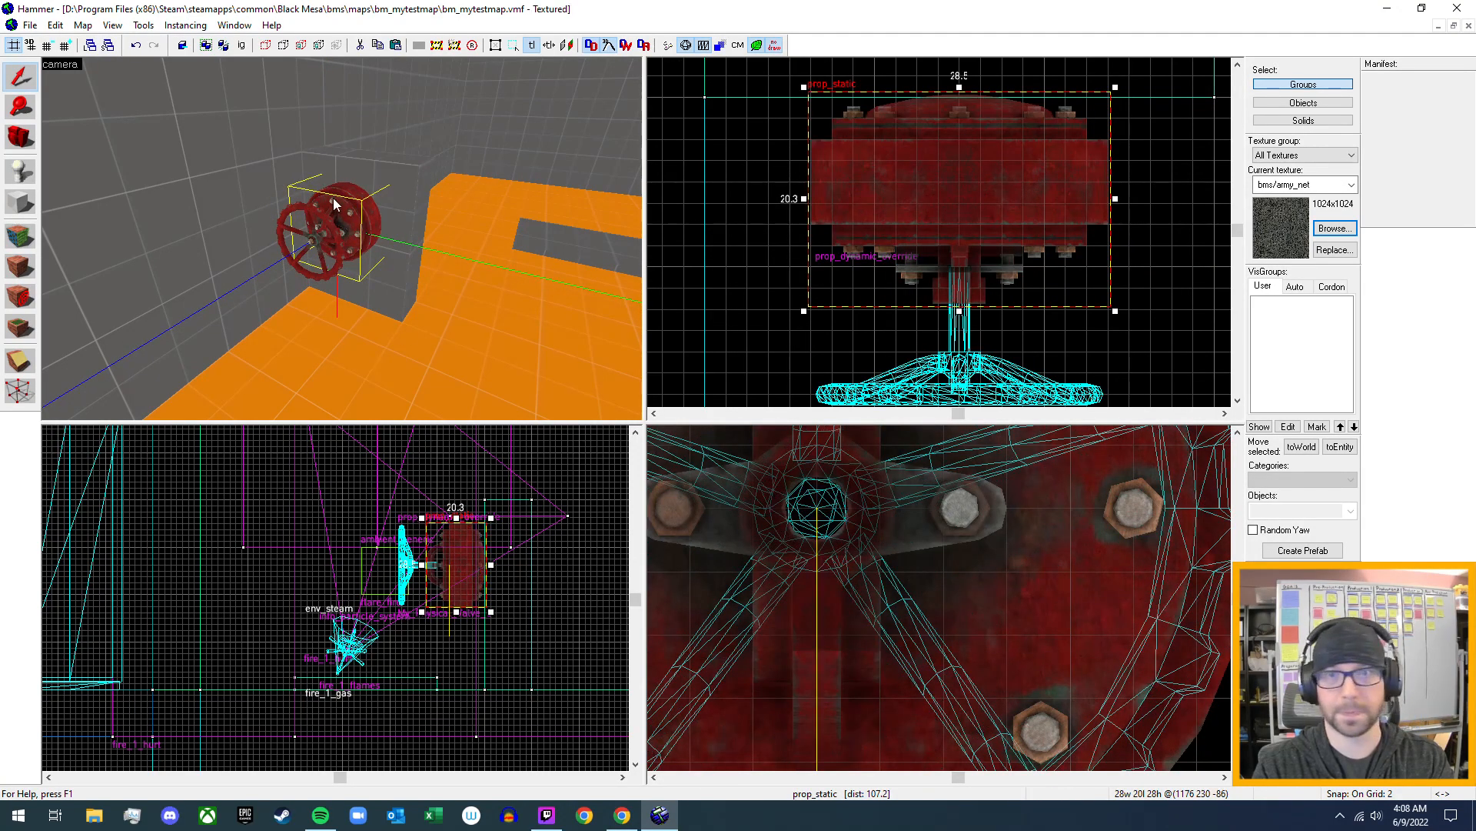
left_click(338, 248)
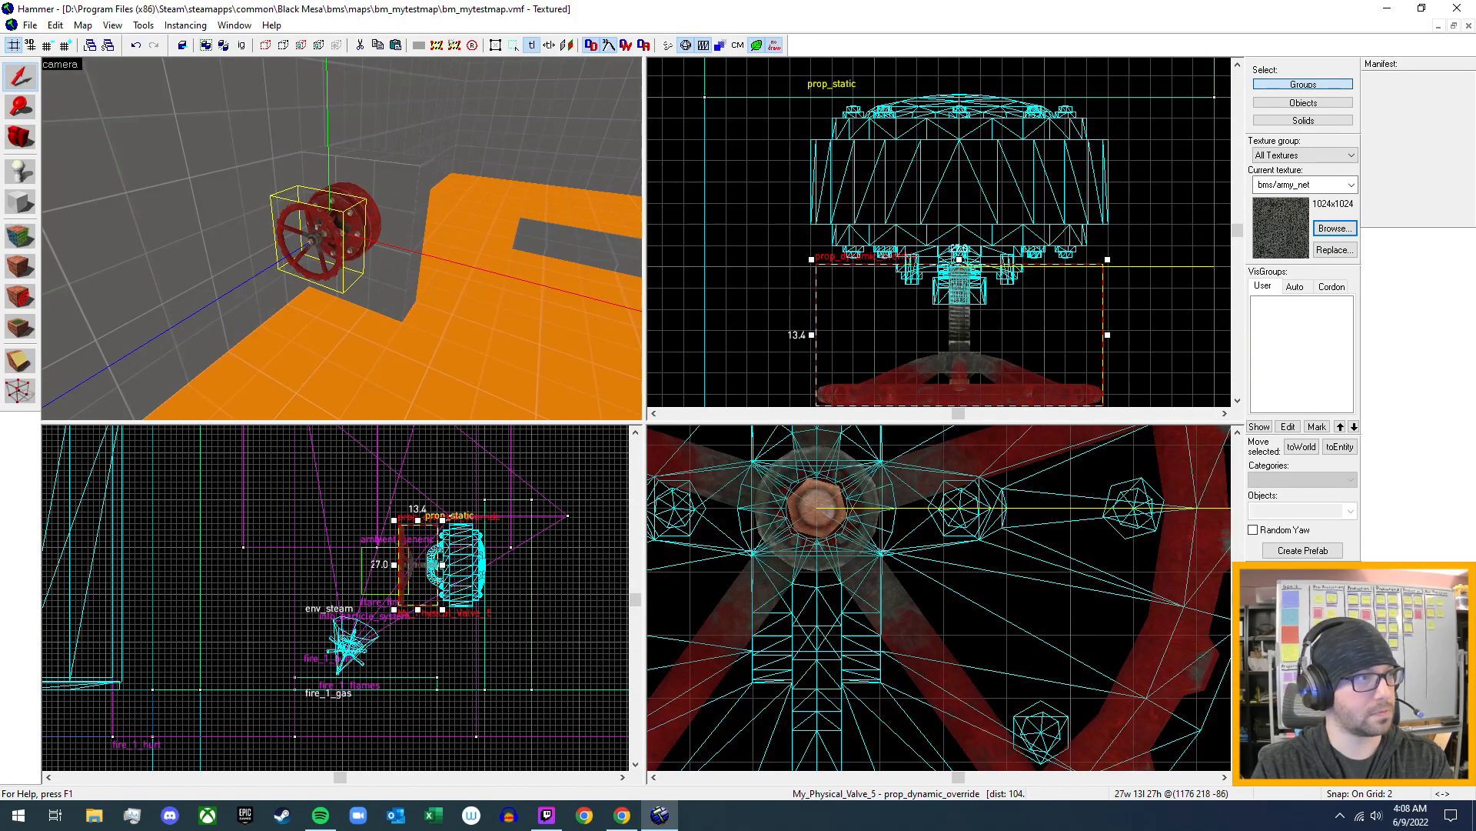
key("z")
key("s")
key("w")
key("d")
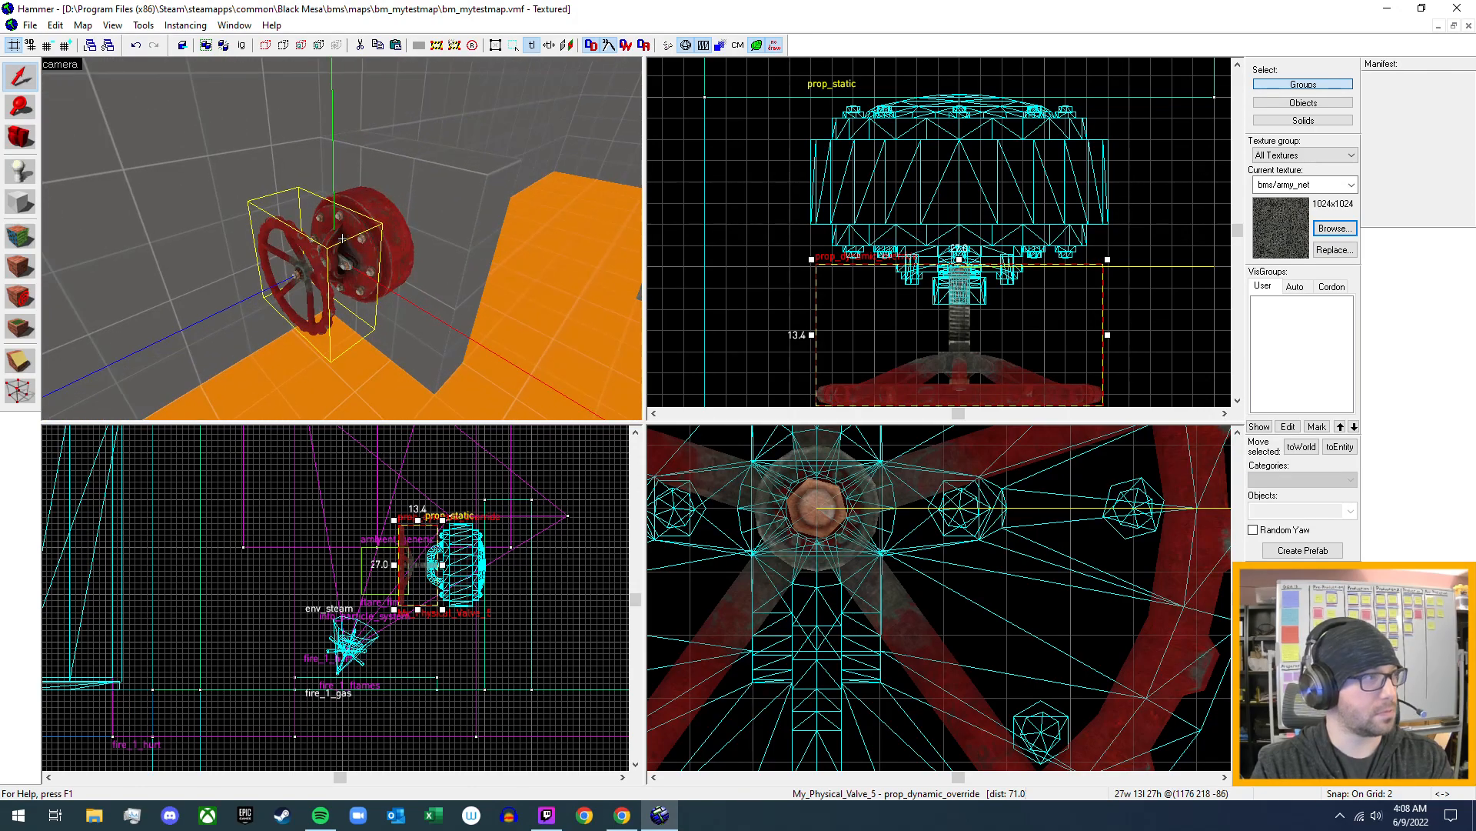
key("a")
key("z")
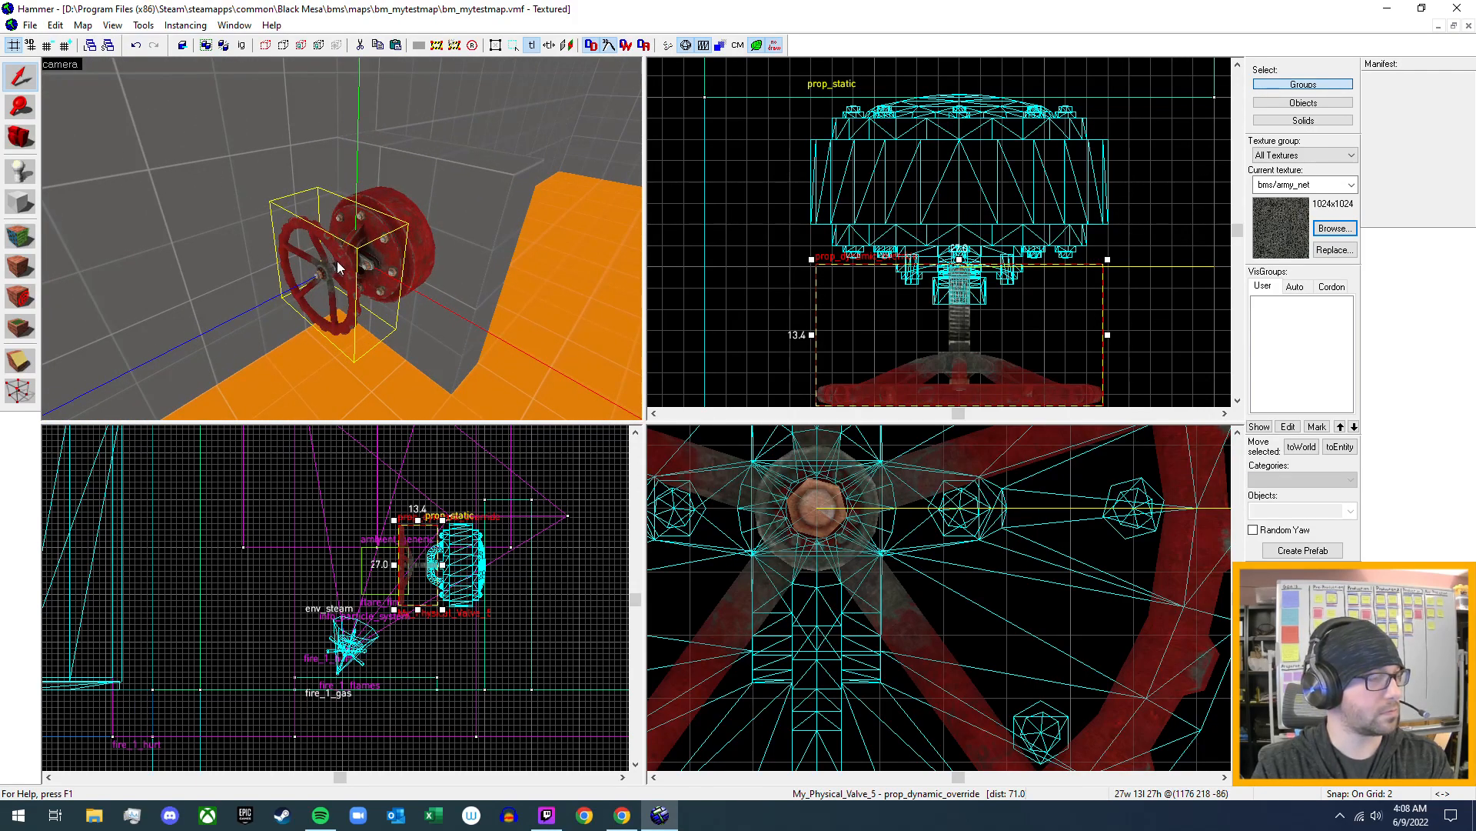
- Set Disable shadows to Yes for the My_Physical_Valve_5 wheel and check its remaining keyvalues and flags
key("alt+Return")
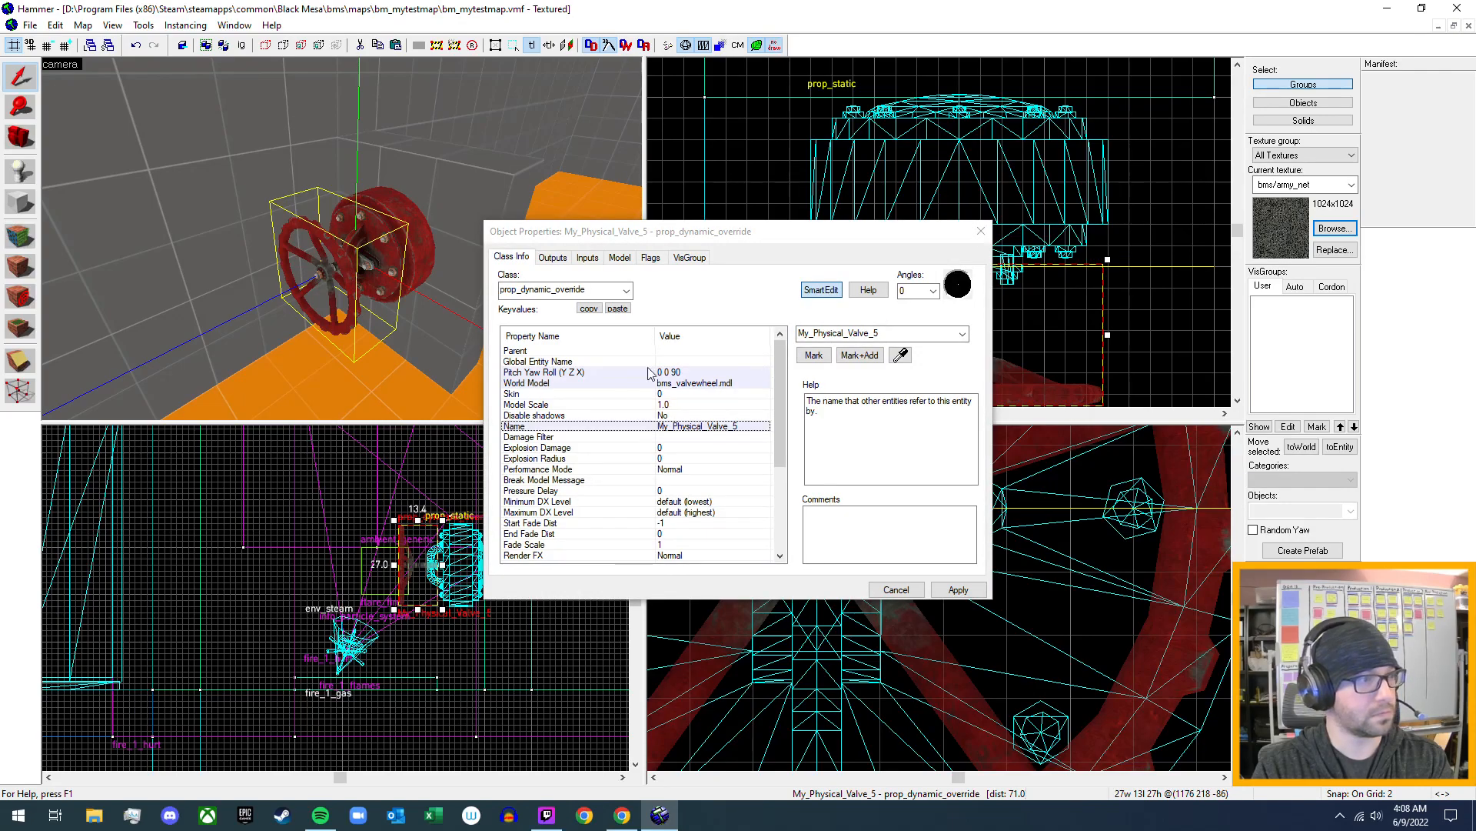
left_click(677, 416)
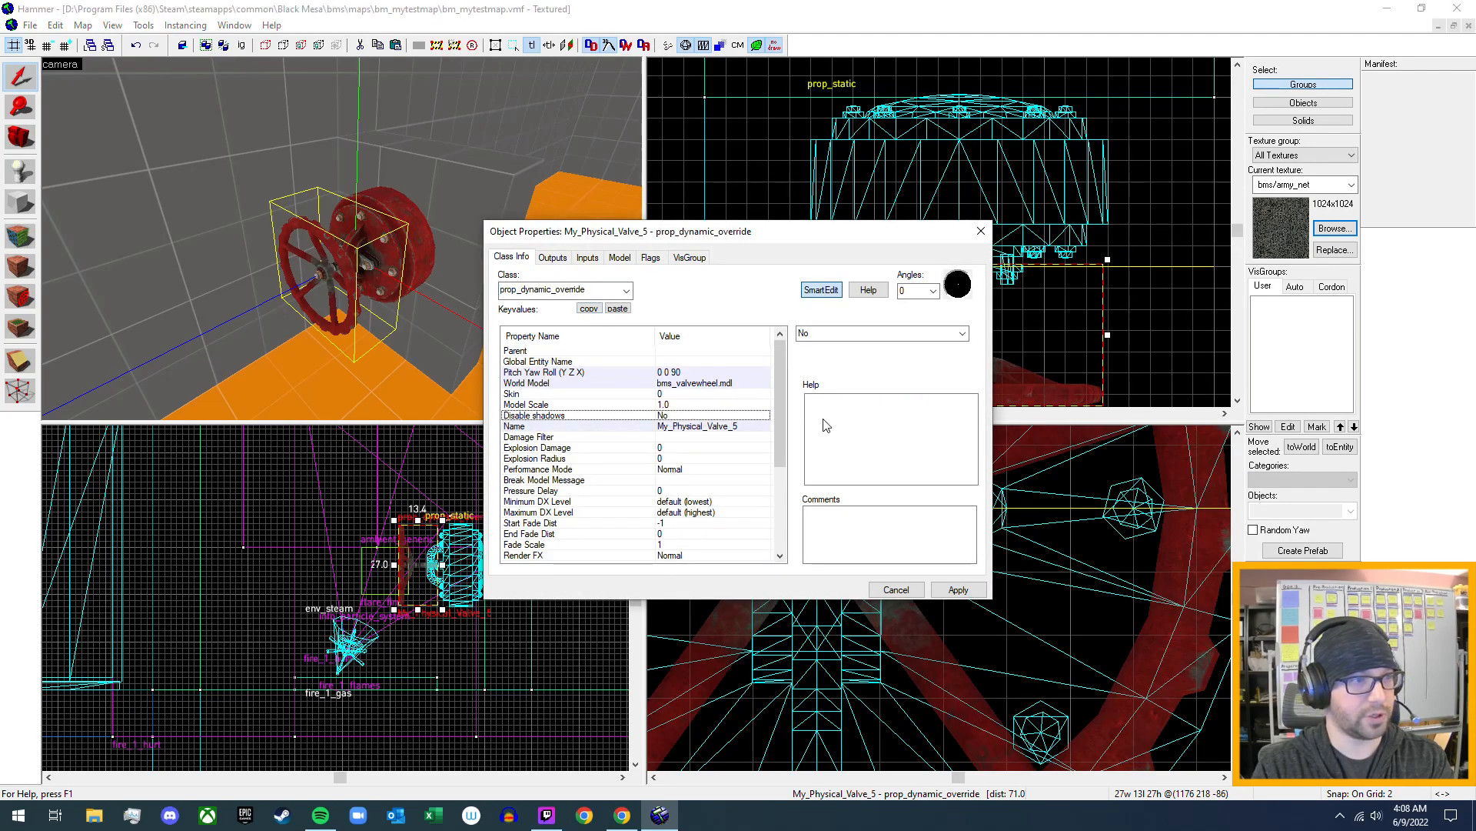
left_click(962, 333)
left_click(939, 359)
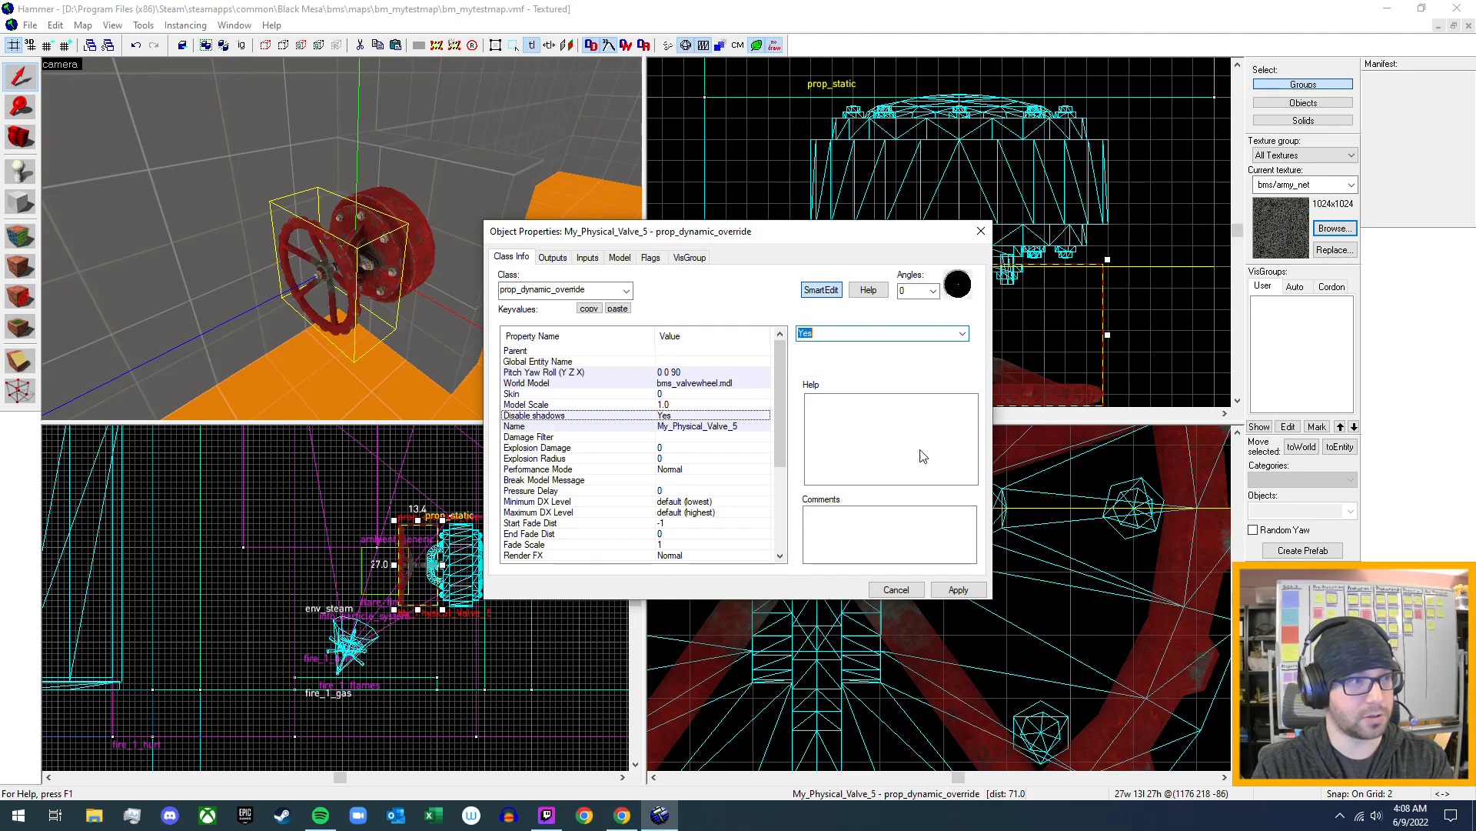
scroll(620, 450, "down", 4)
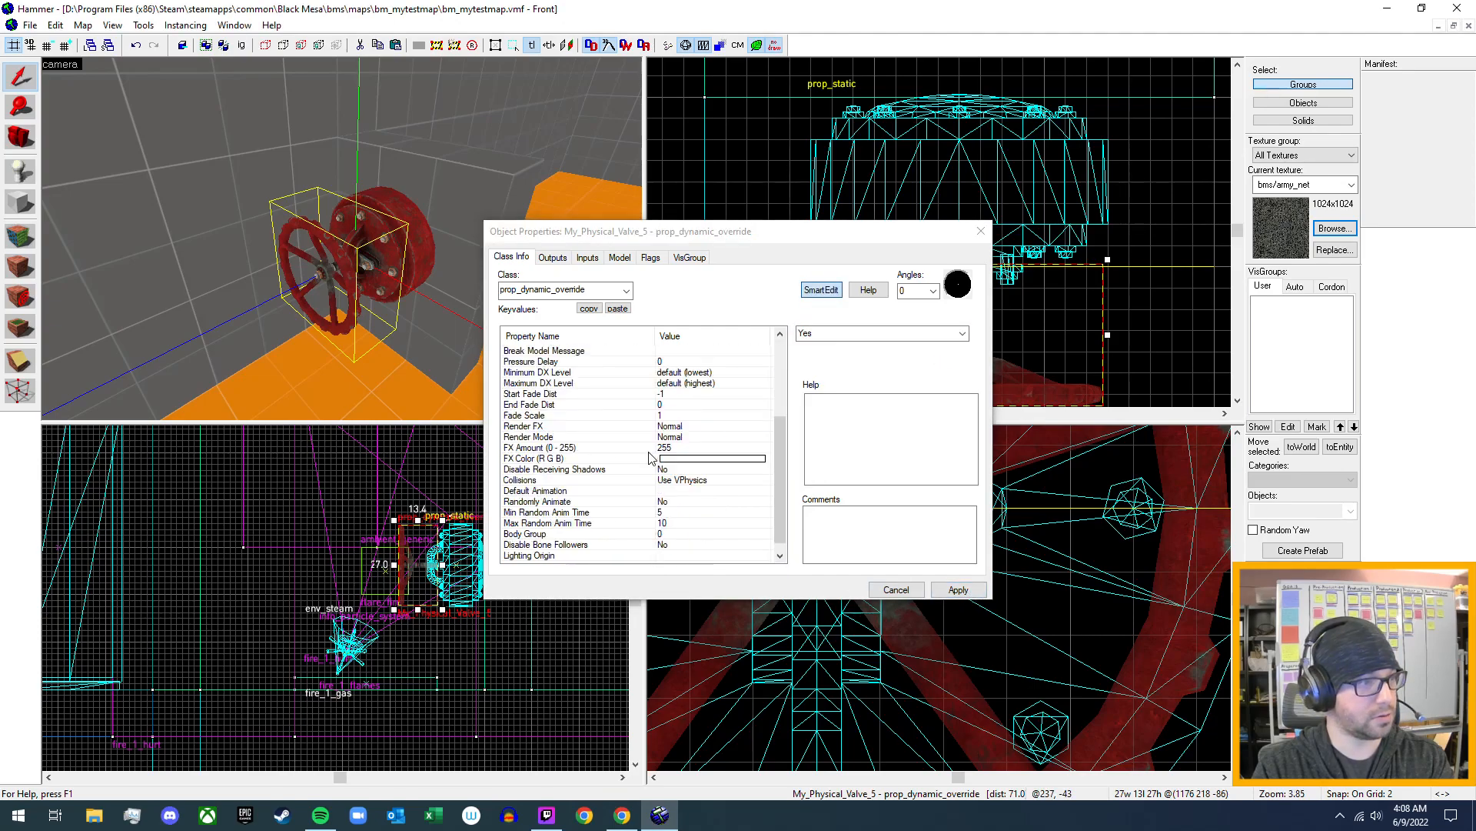
scroll(566, 515, "up", 5)
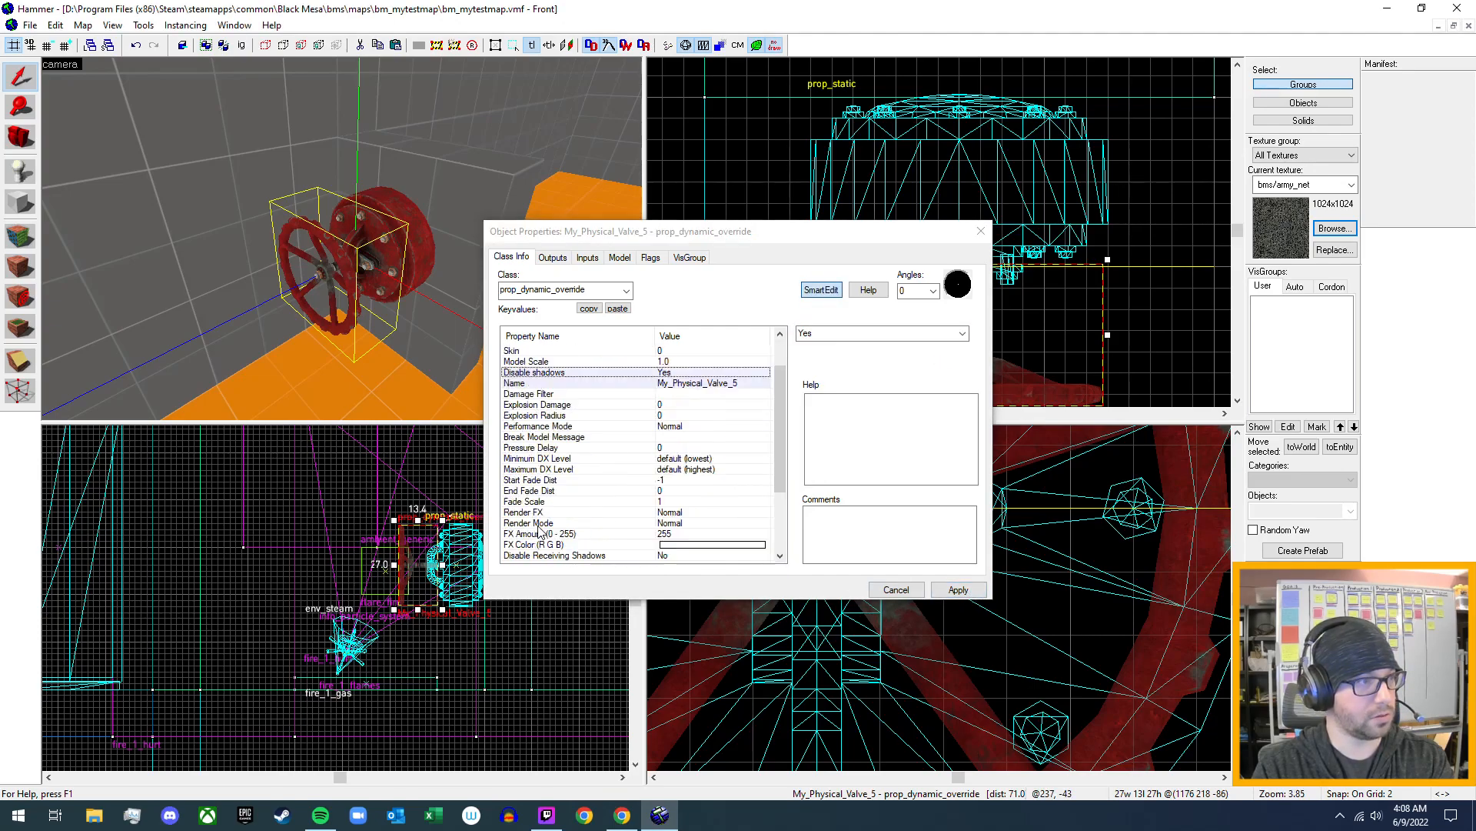
left_click(651, 258)
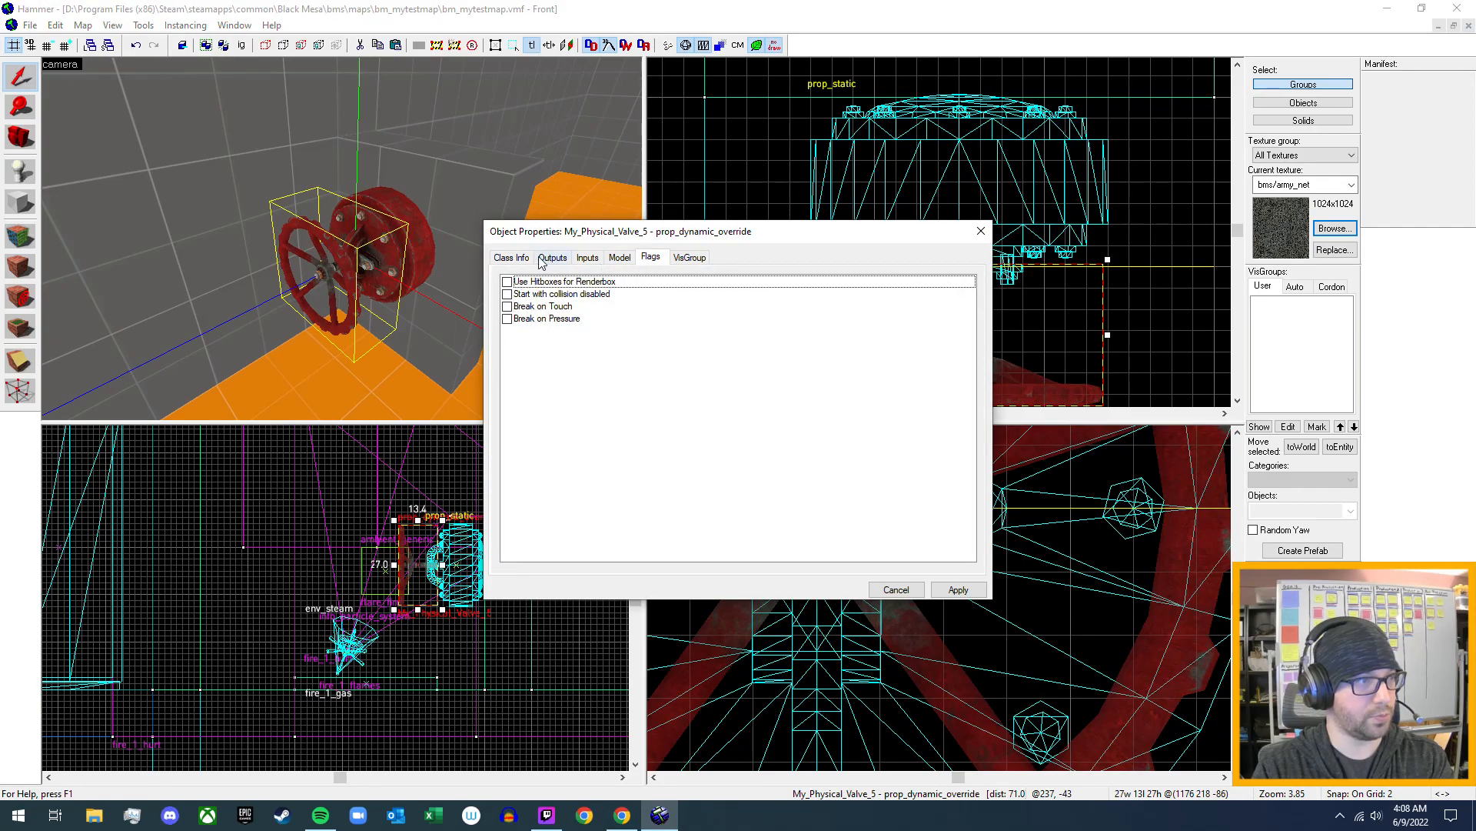
left_click(526, 258)
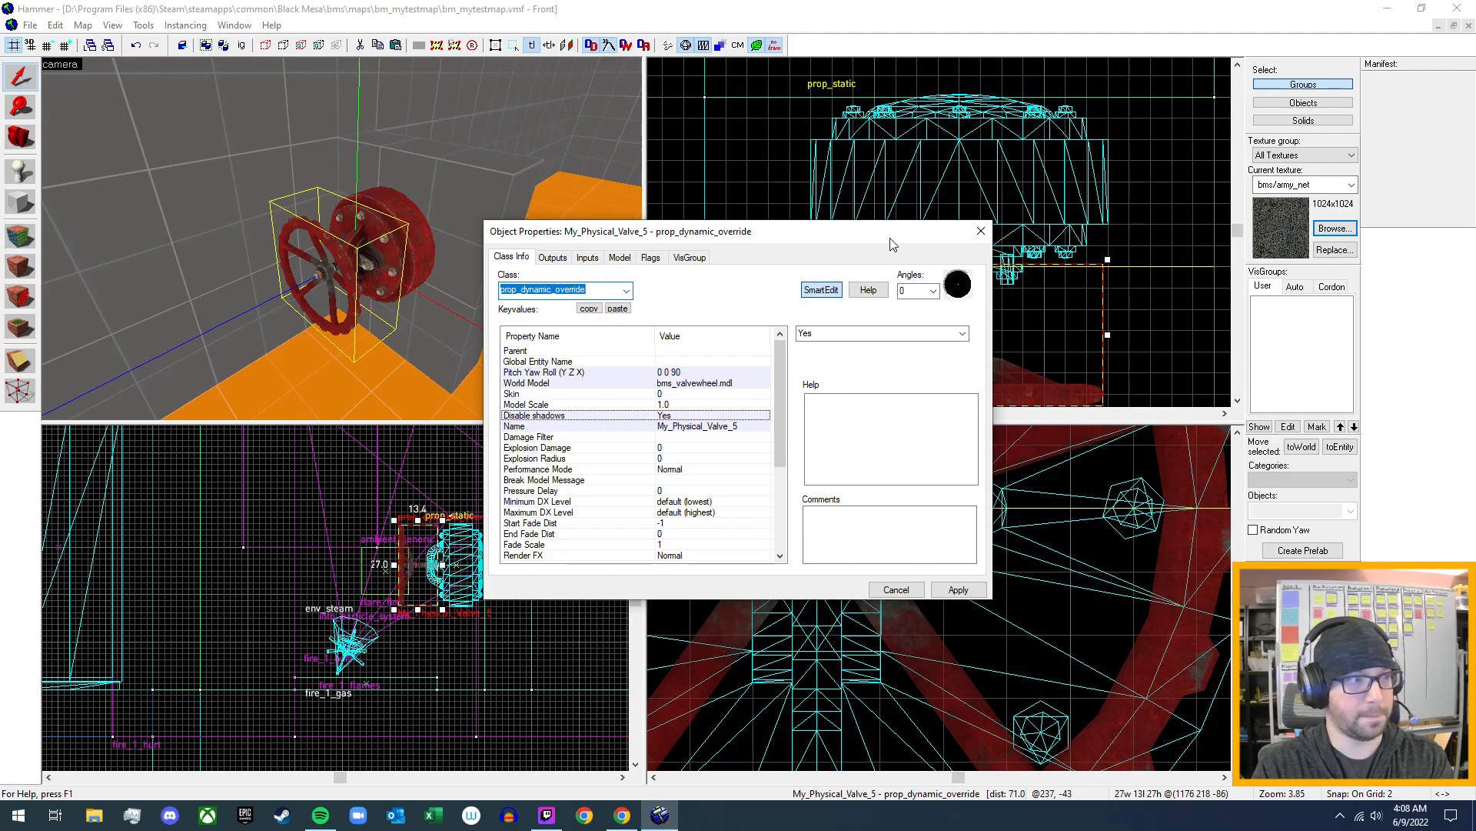
left_click(959, 199)
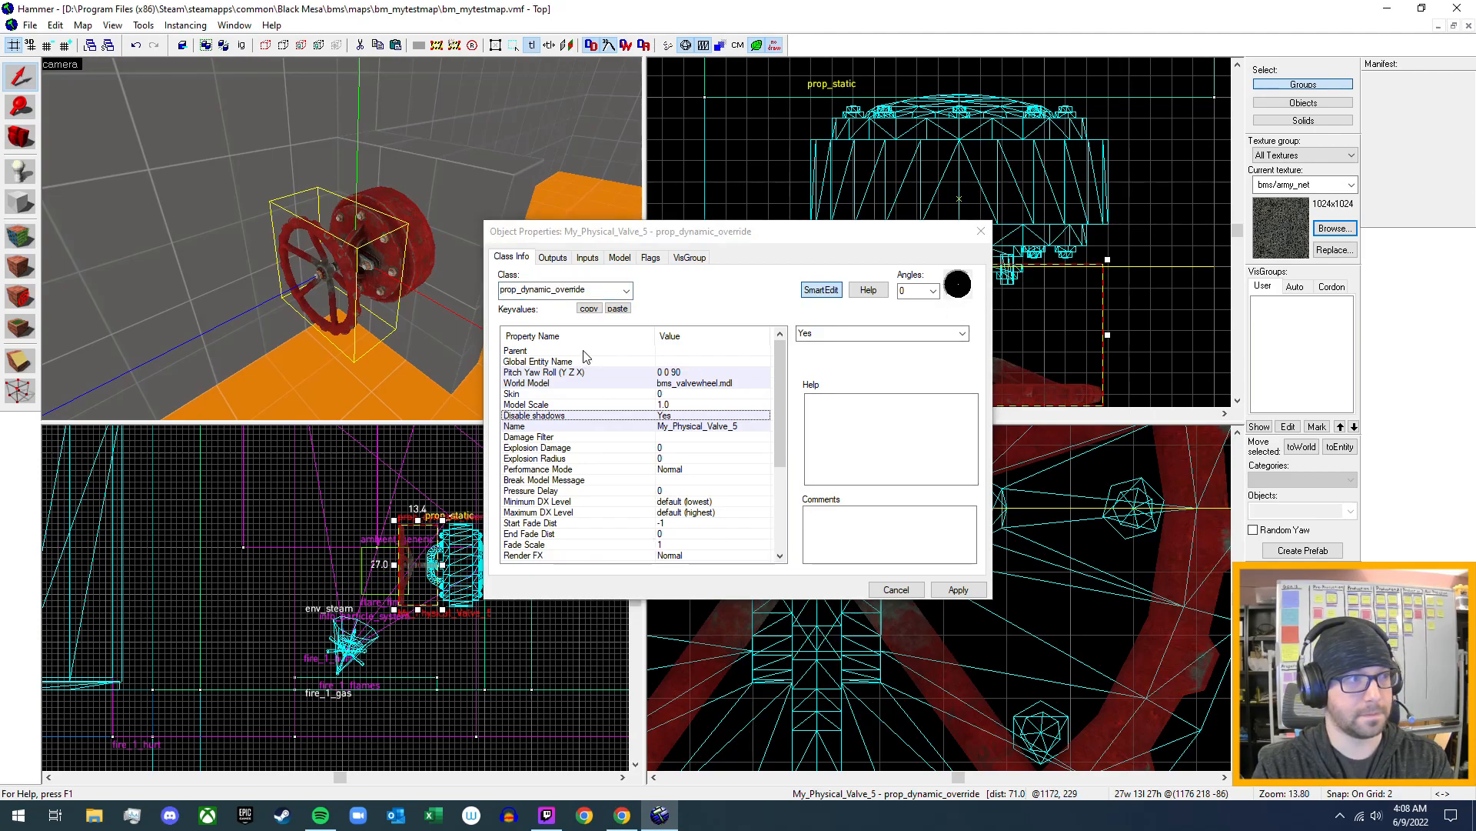
left_click(982, 233)
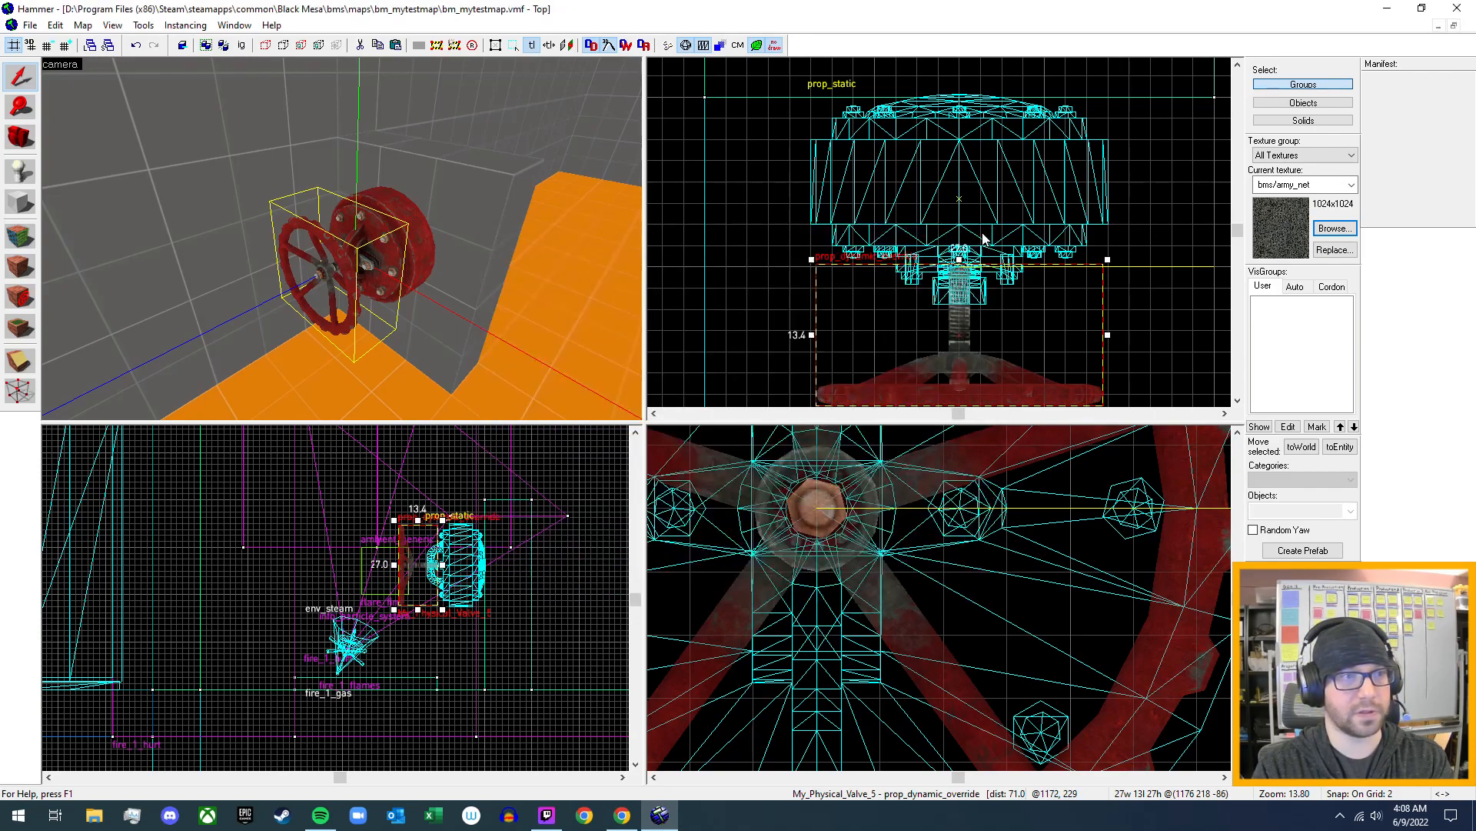
- Set up a new cylinder primitive brush with the tools/toolsinvisible texture
left_click(20, 201)
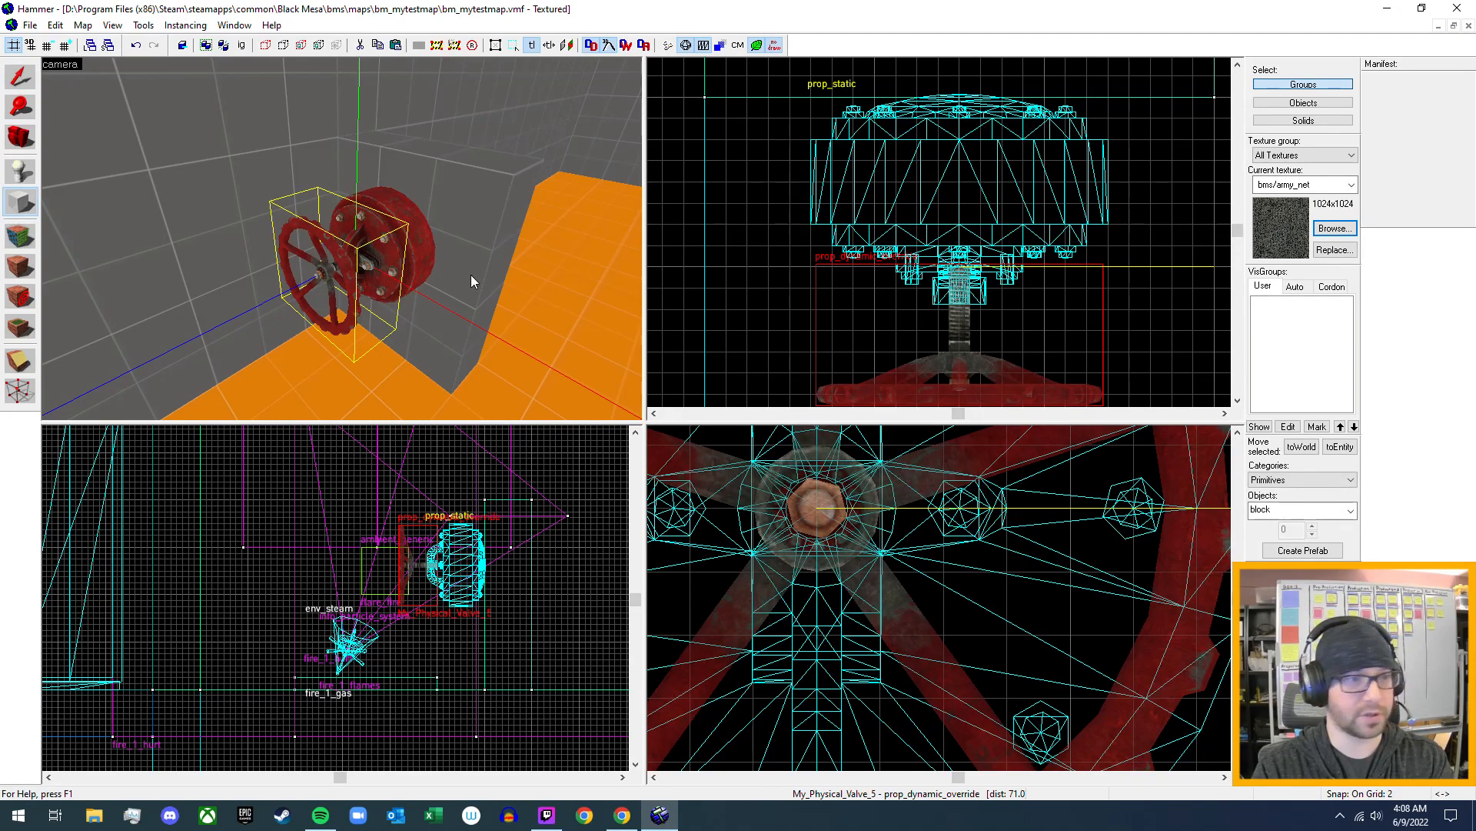
left_click(1348, 511)
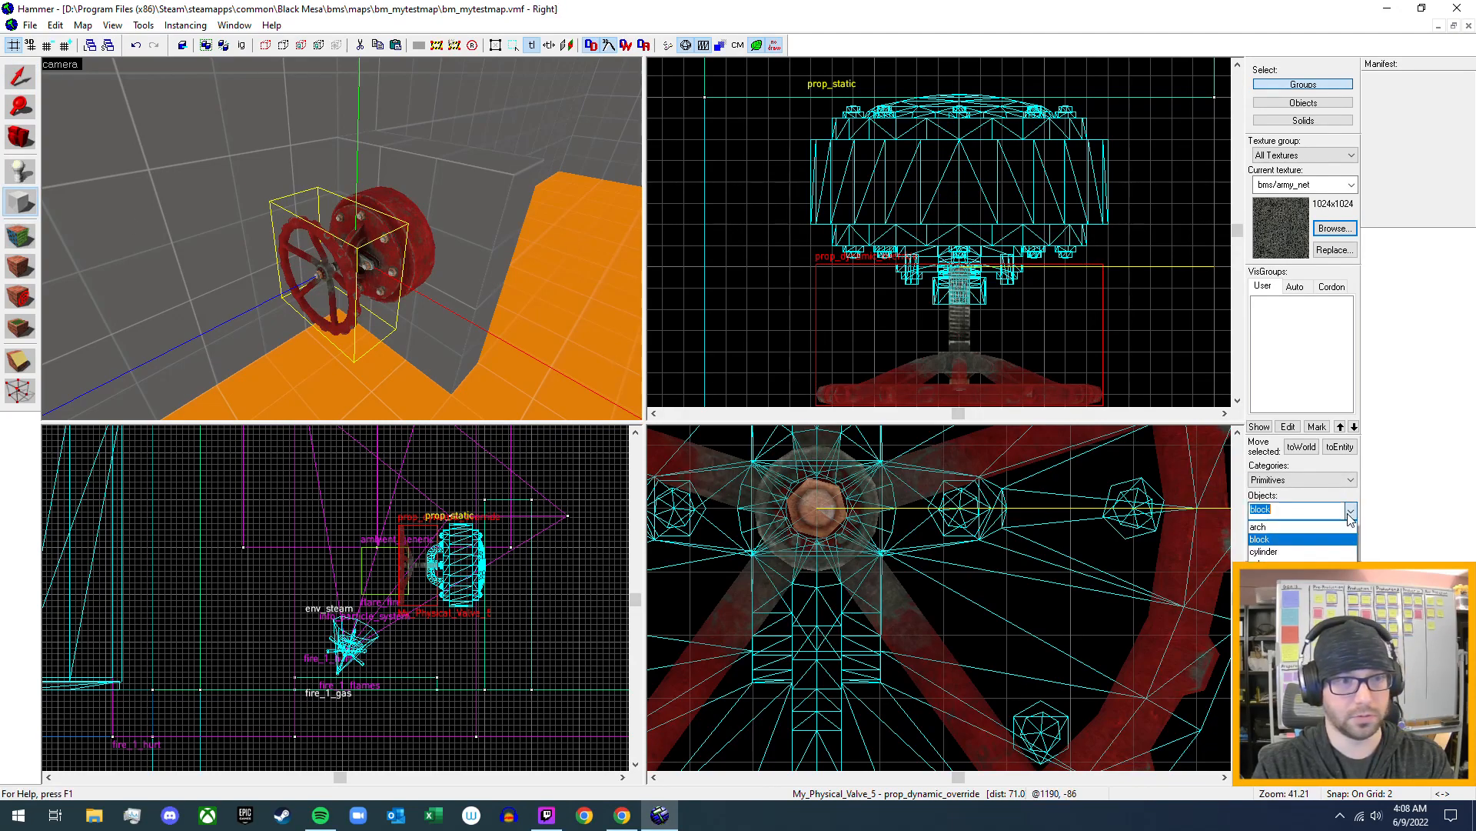
left_click(1300, 552)
left_click(1335, 228)
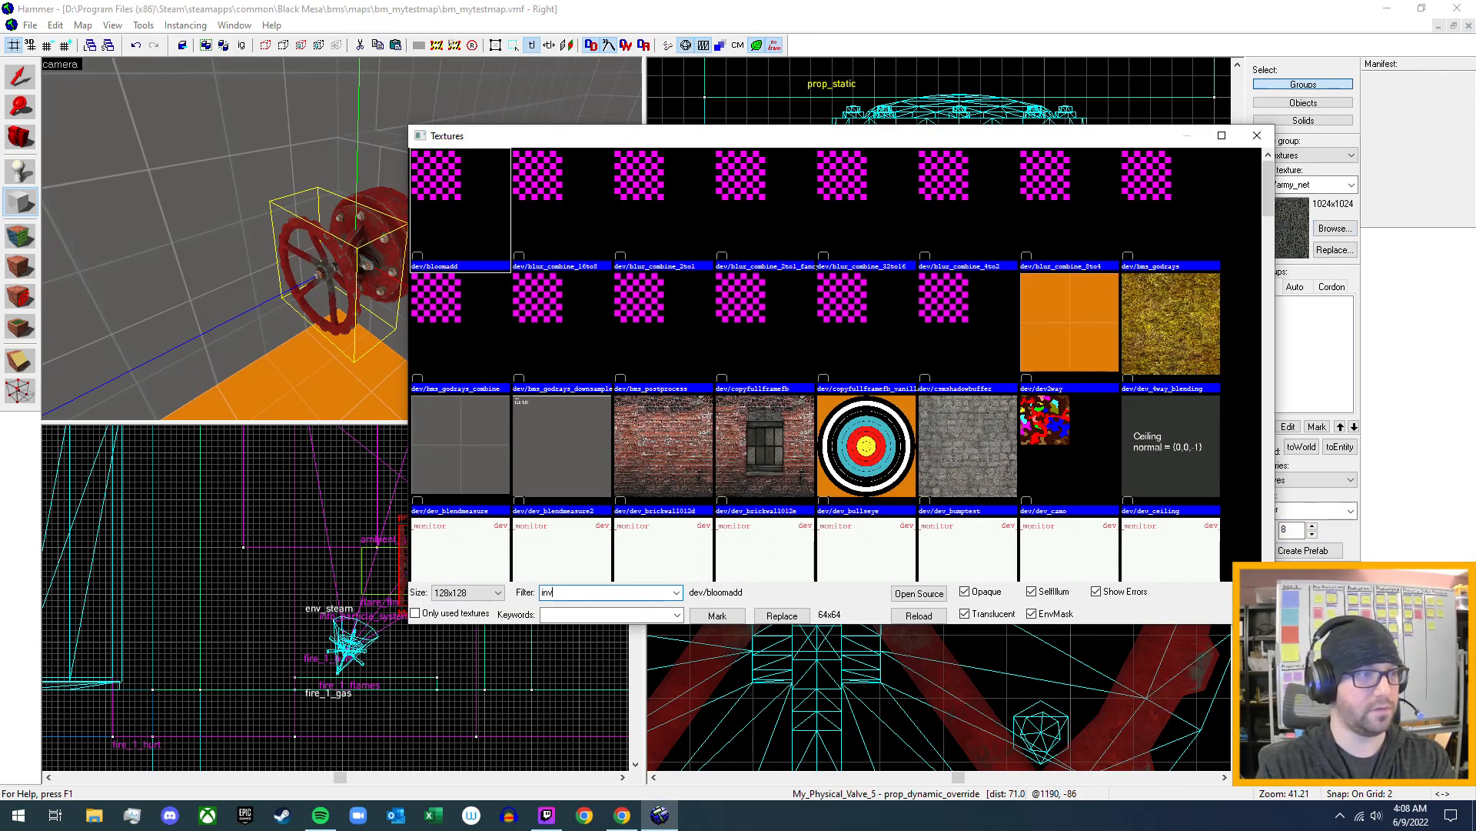
double_click(756, 175)
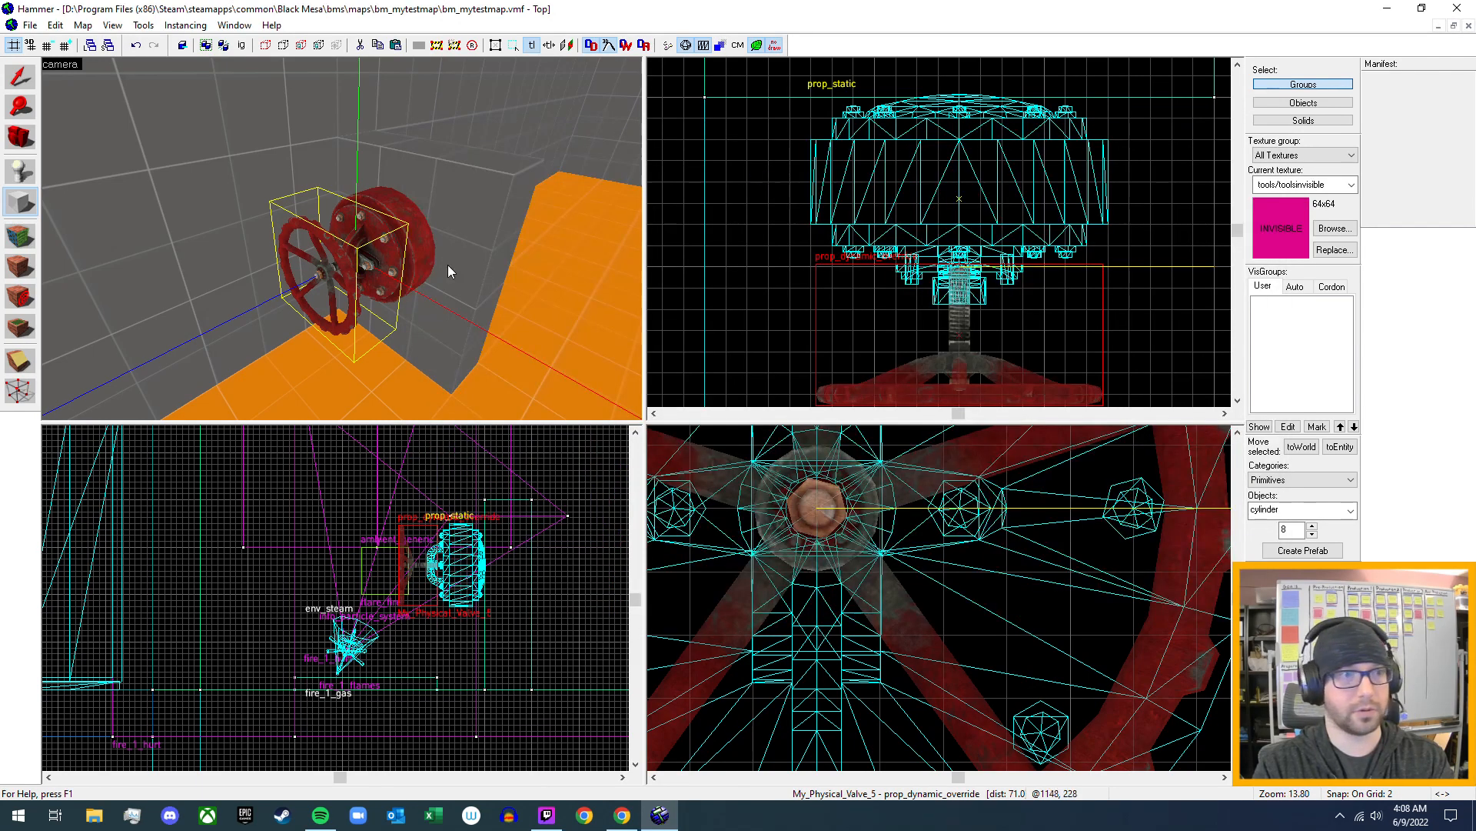
- Create an eight-sided invisible cylinder 32 by 32 units and 4 units thick on the open floor area in front of the valve wheel
middle_click_drag(975, 295, 923, 134)
scroll(897, 288, "down", 2)
middle_click_drag(907, 329, 902, 223)
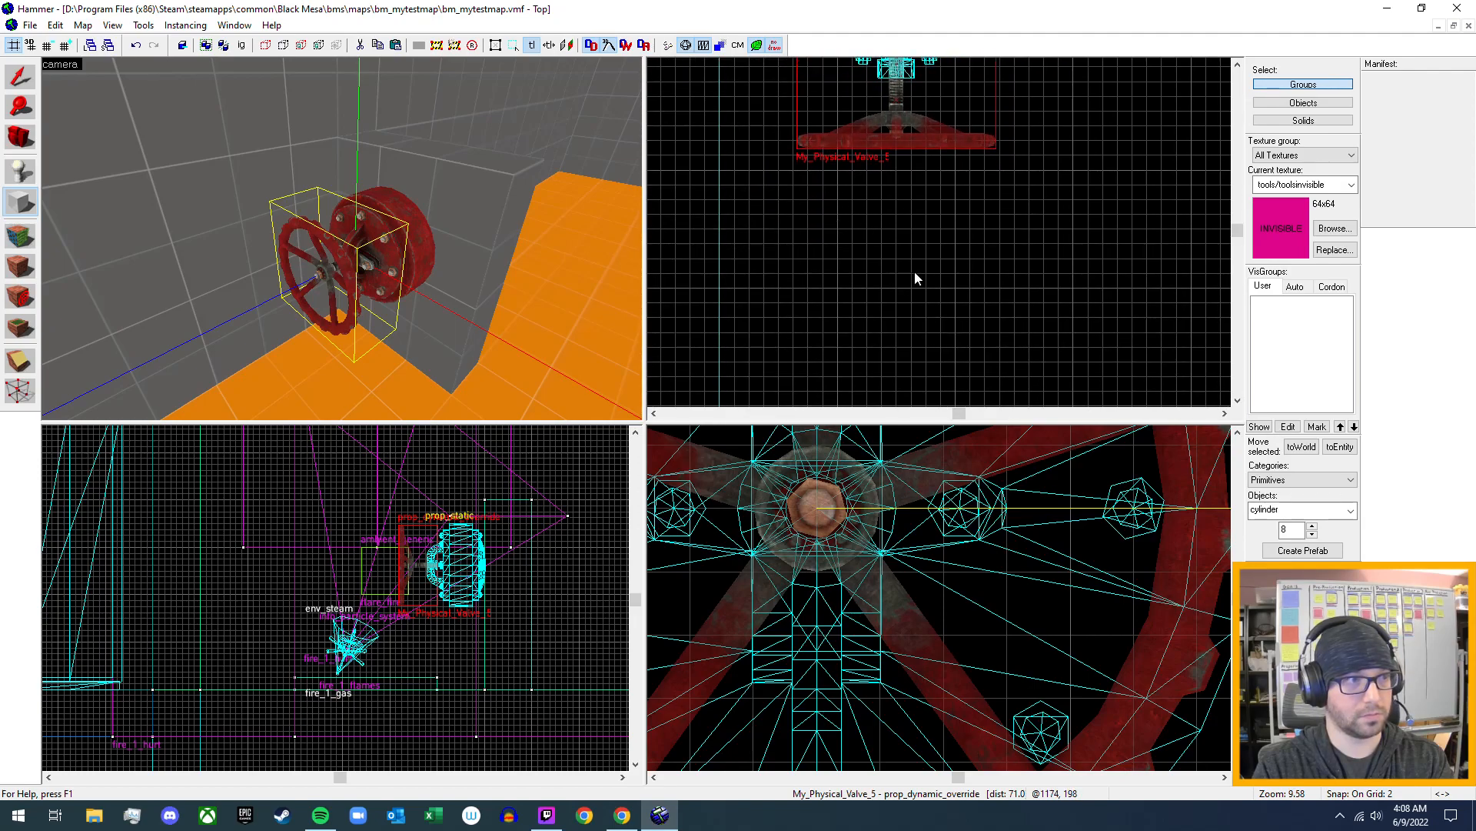
left_click_drag(842, 173, 1077, 285)
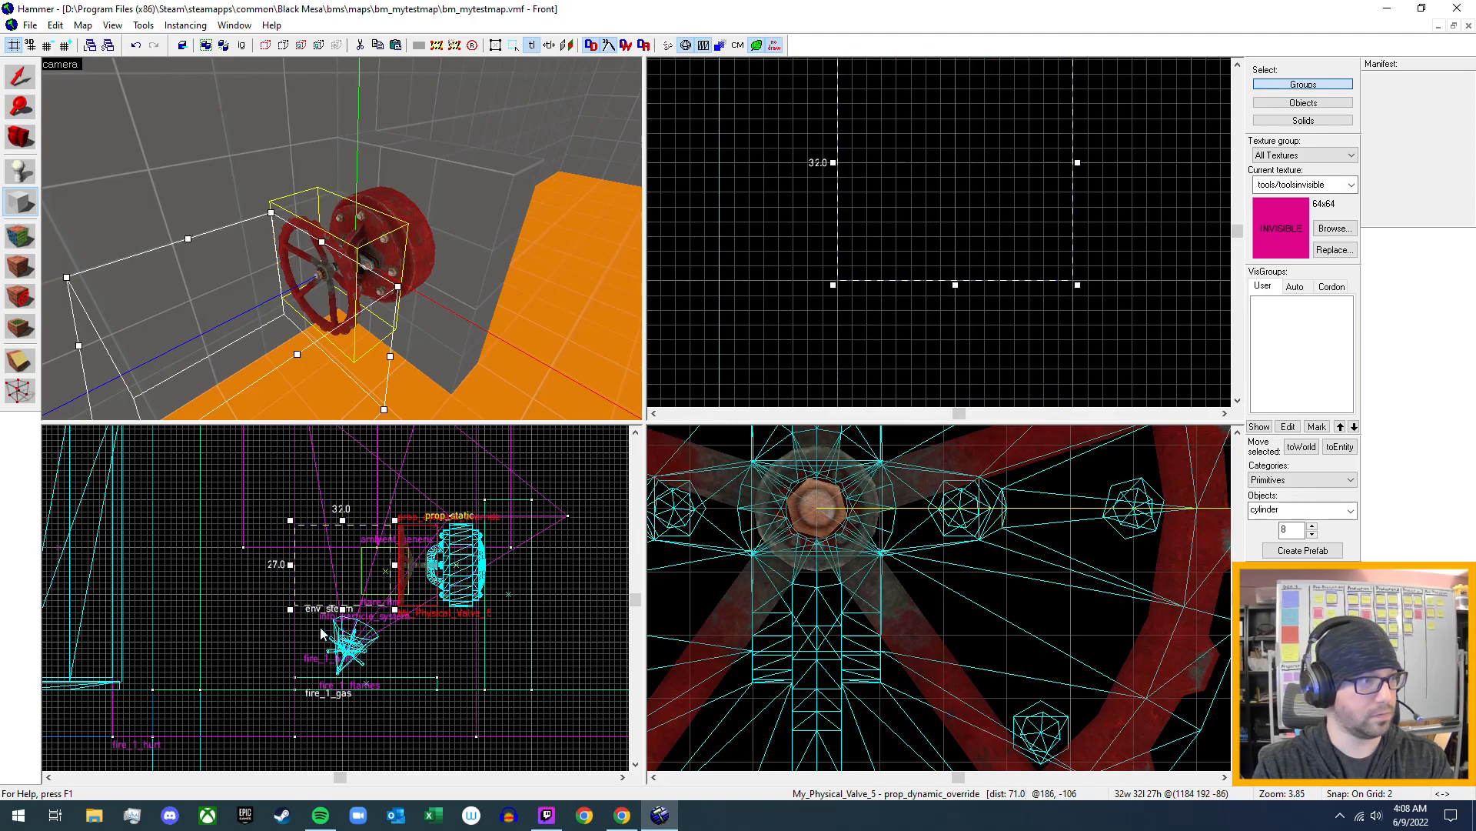
left_click_drag(343, 521, 350, 590)
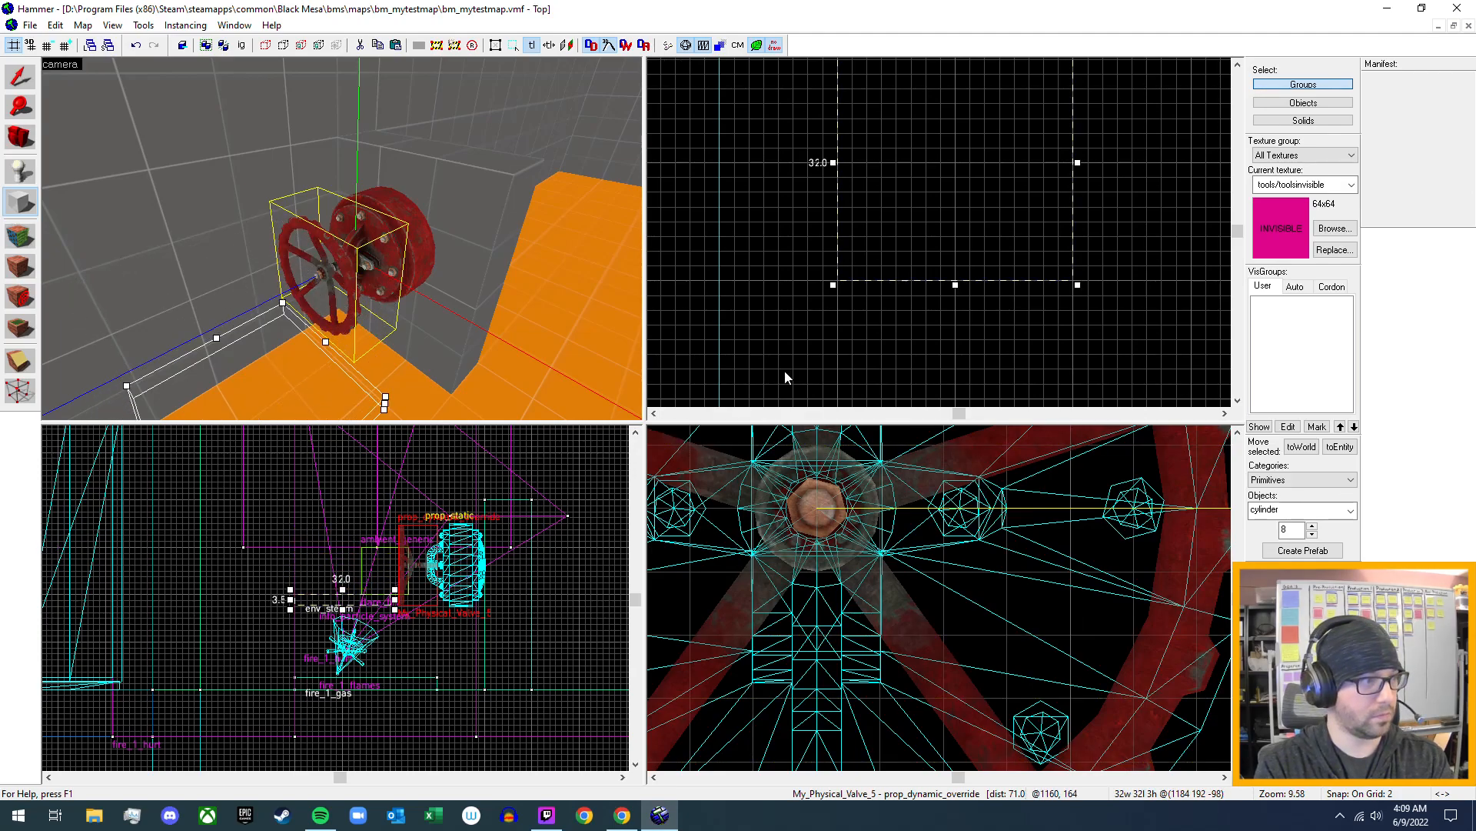
scroll(283, 579, "up", 5)
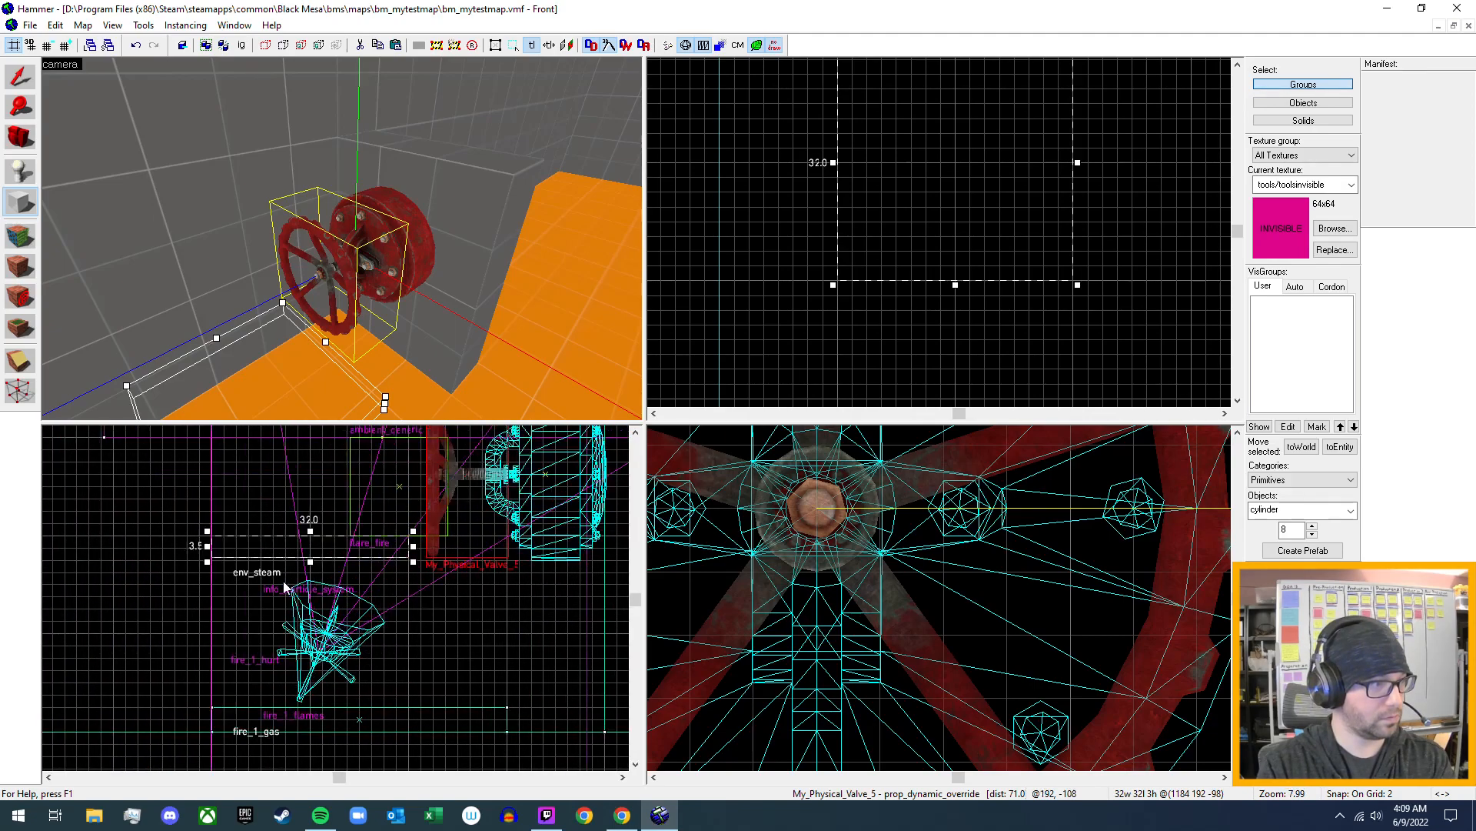
left_click_drag(323, 552, 323, 558)
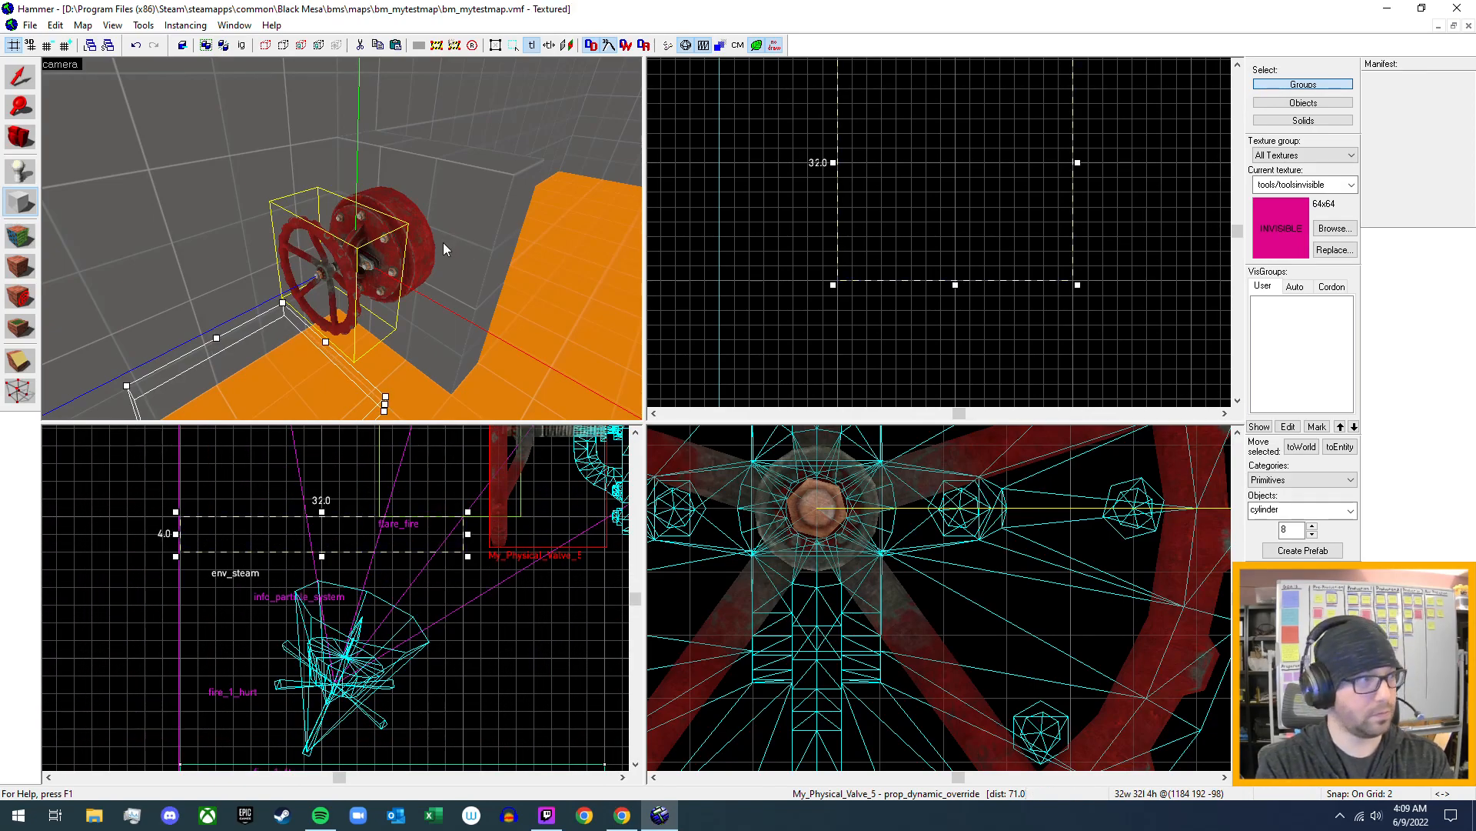
key("Return")
- Rotate the invisible cylinder 90 degrees so it stands upright with its flat face parallel to the valve wheel
scroll(1000, 220, "down", 1)
left_click(19, 76)
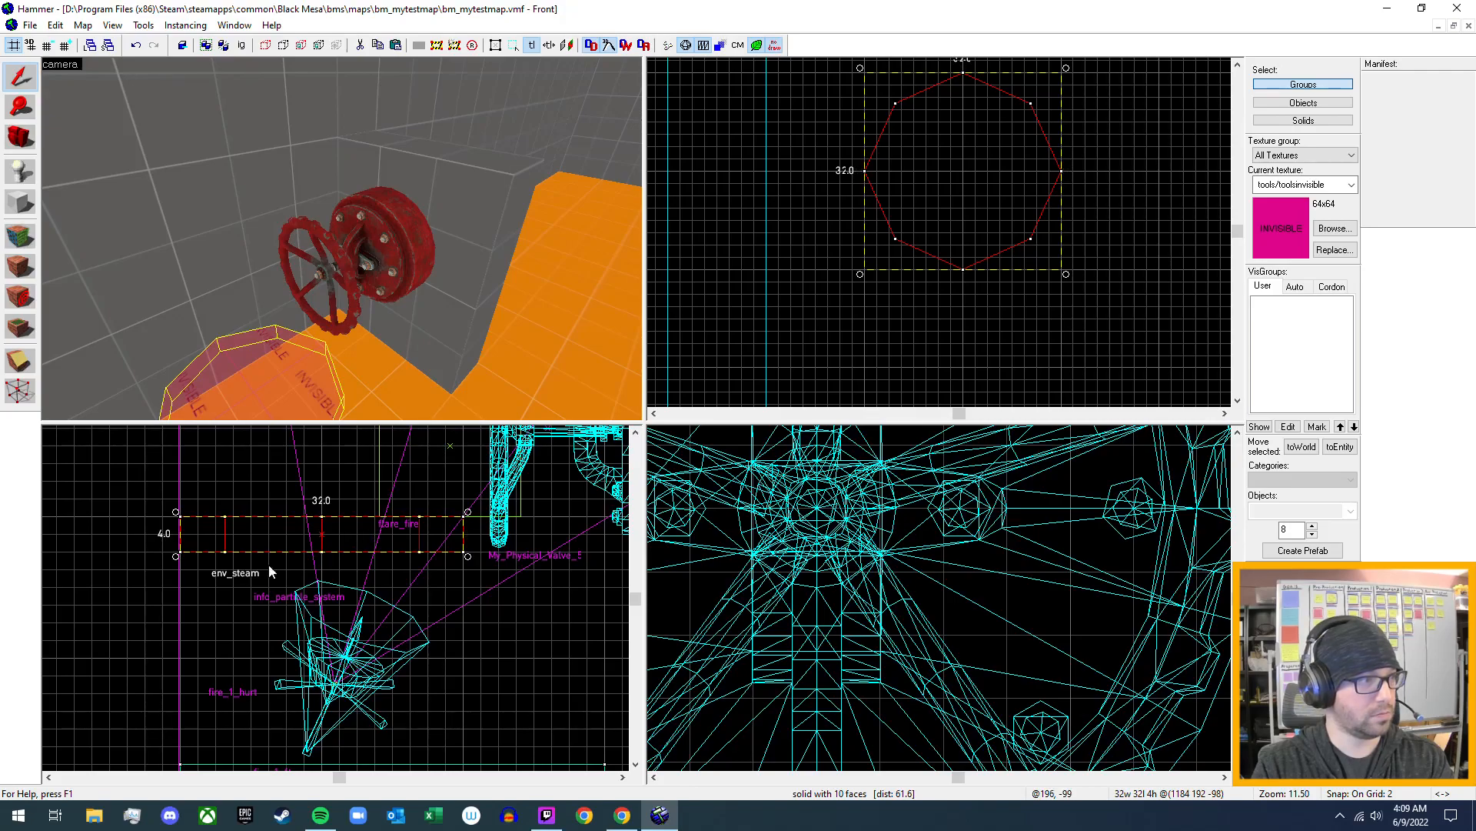
left_click_drag(170, 559, 321, 635)
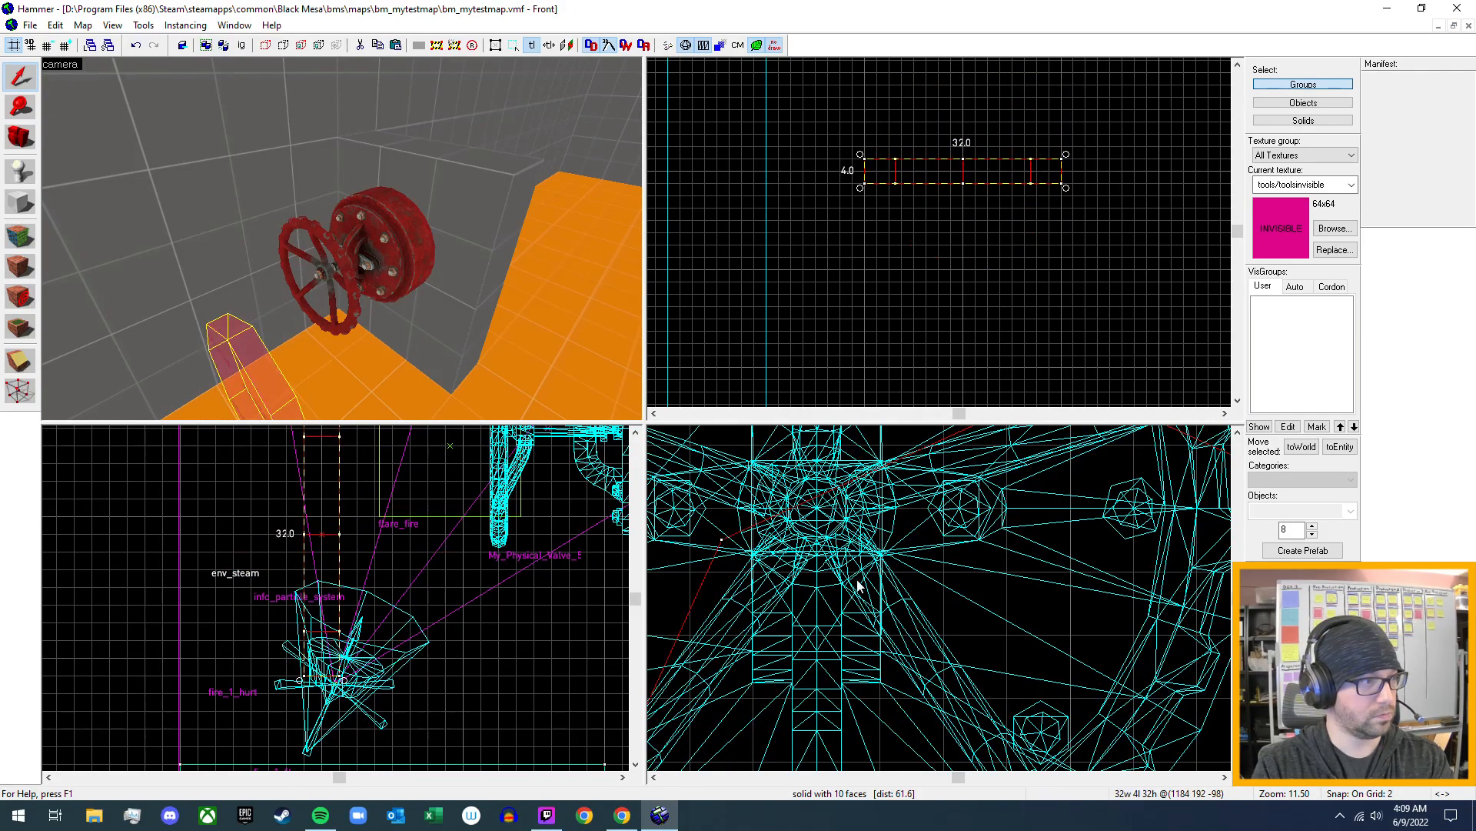
scroll(287, 320, "down", 2)
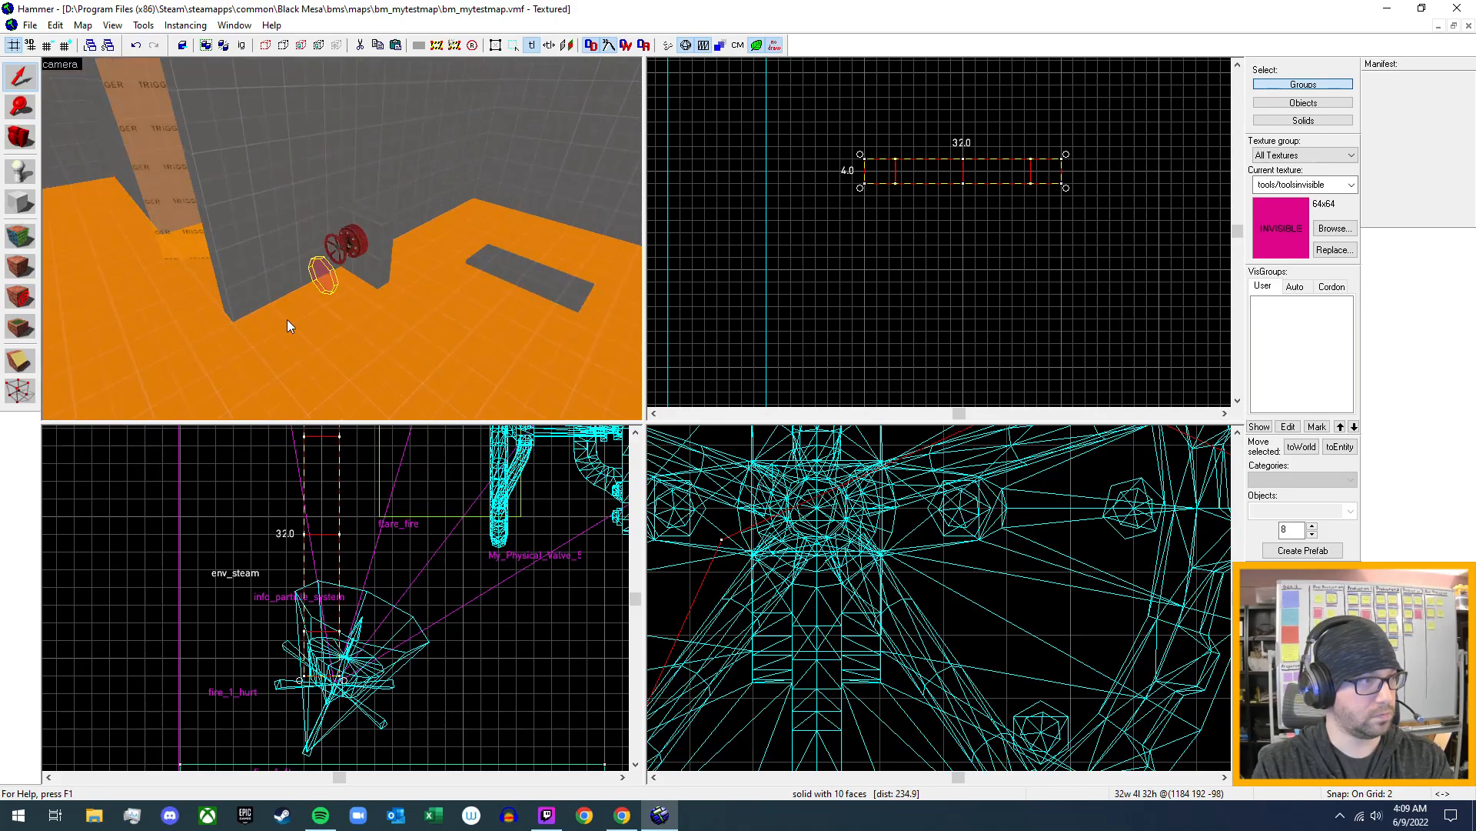
scroll(306, 281, "up", 1)
scroll(961, 210, "down", 3)
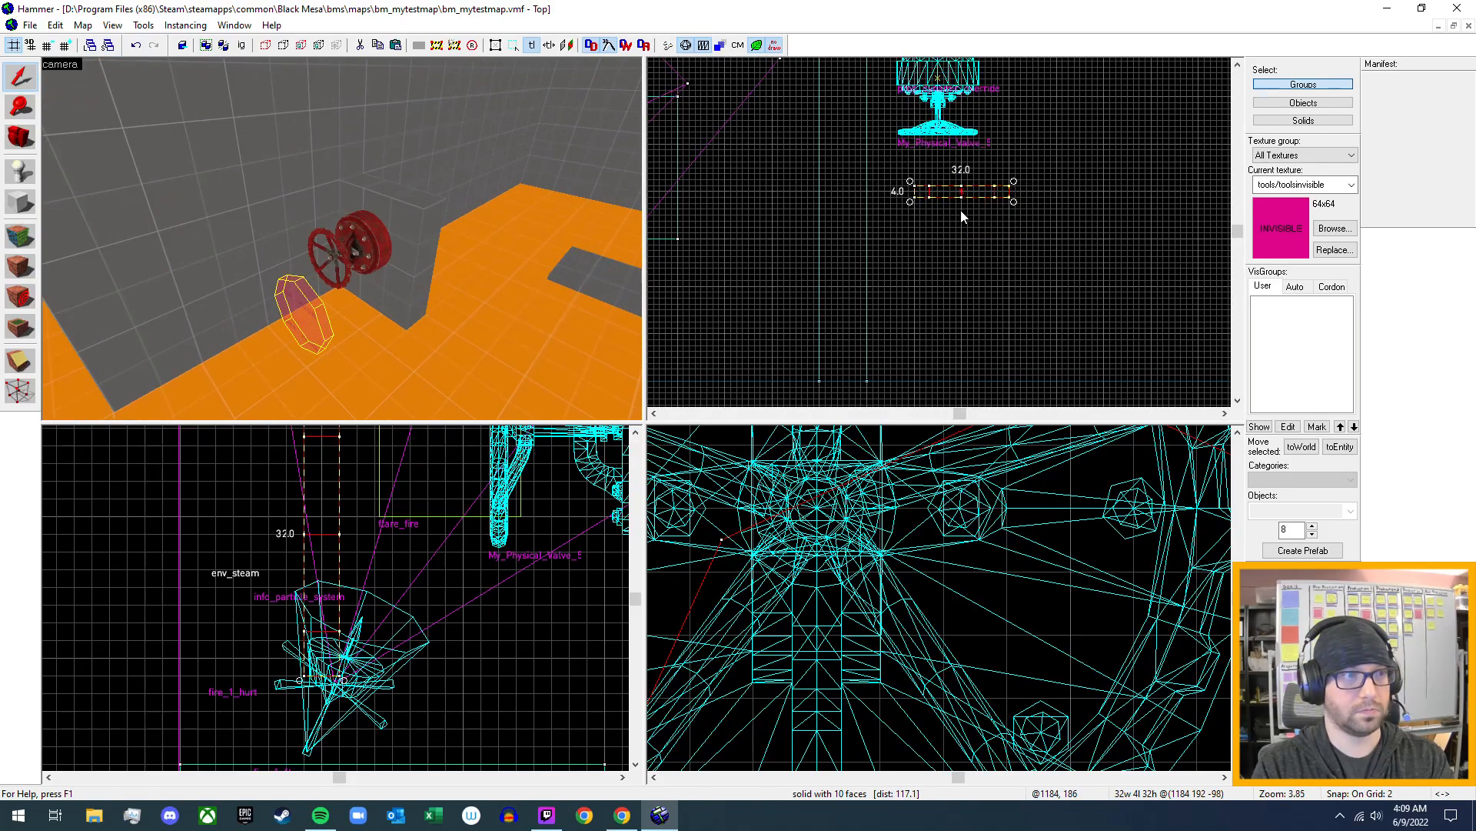
- Move the invisible cylinder onto the valve wheel so it encloses the wheel in depth and height
middle_click_drag(989, 232, 1008, 301)
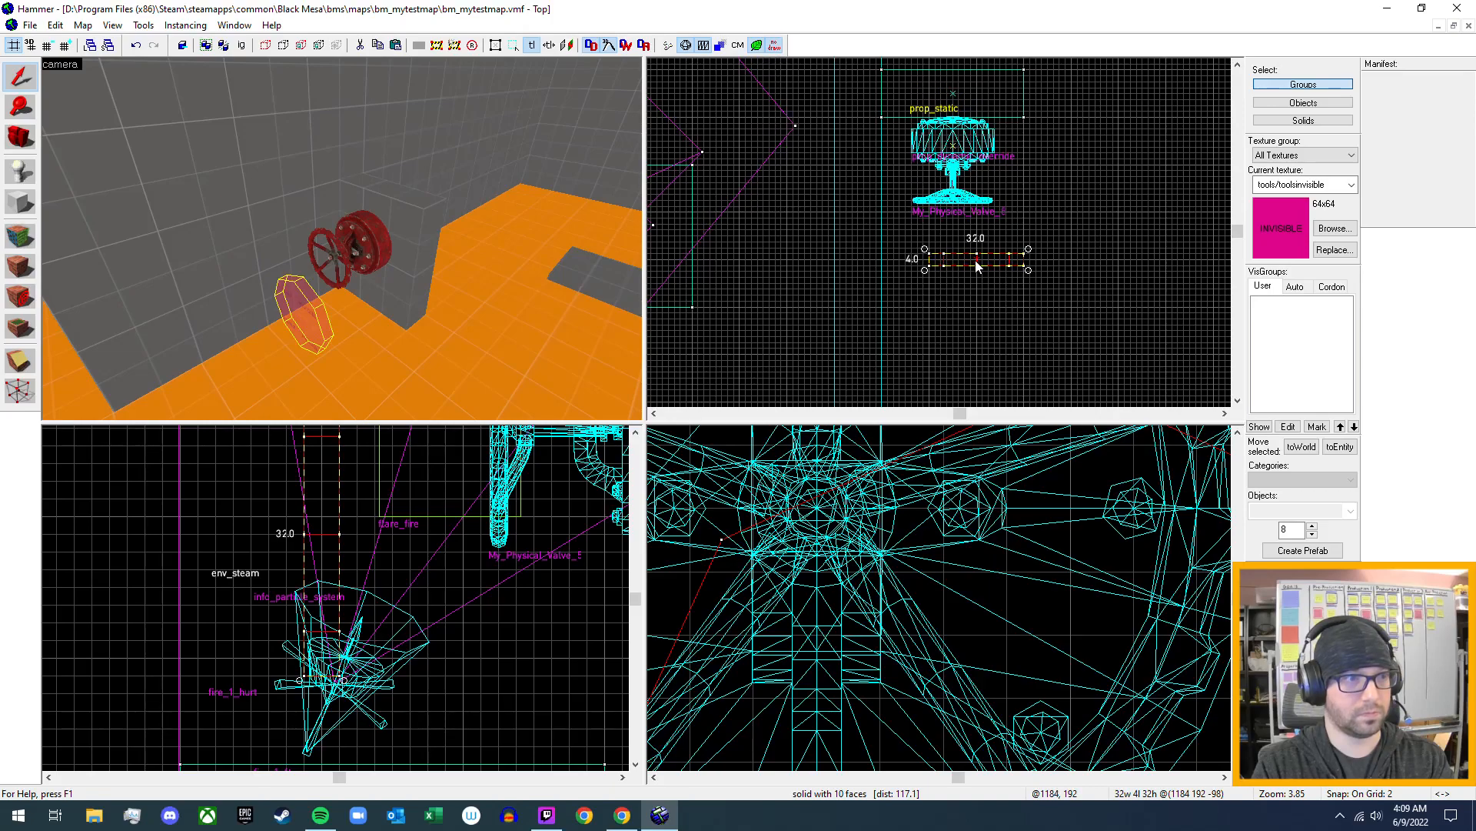
left_click_drag(976, 265, 955, 212)
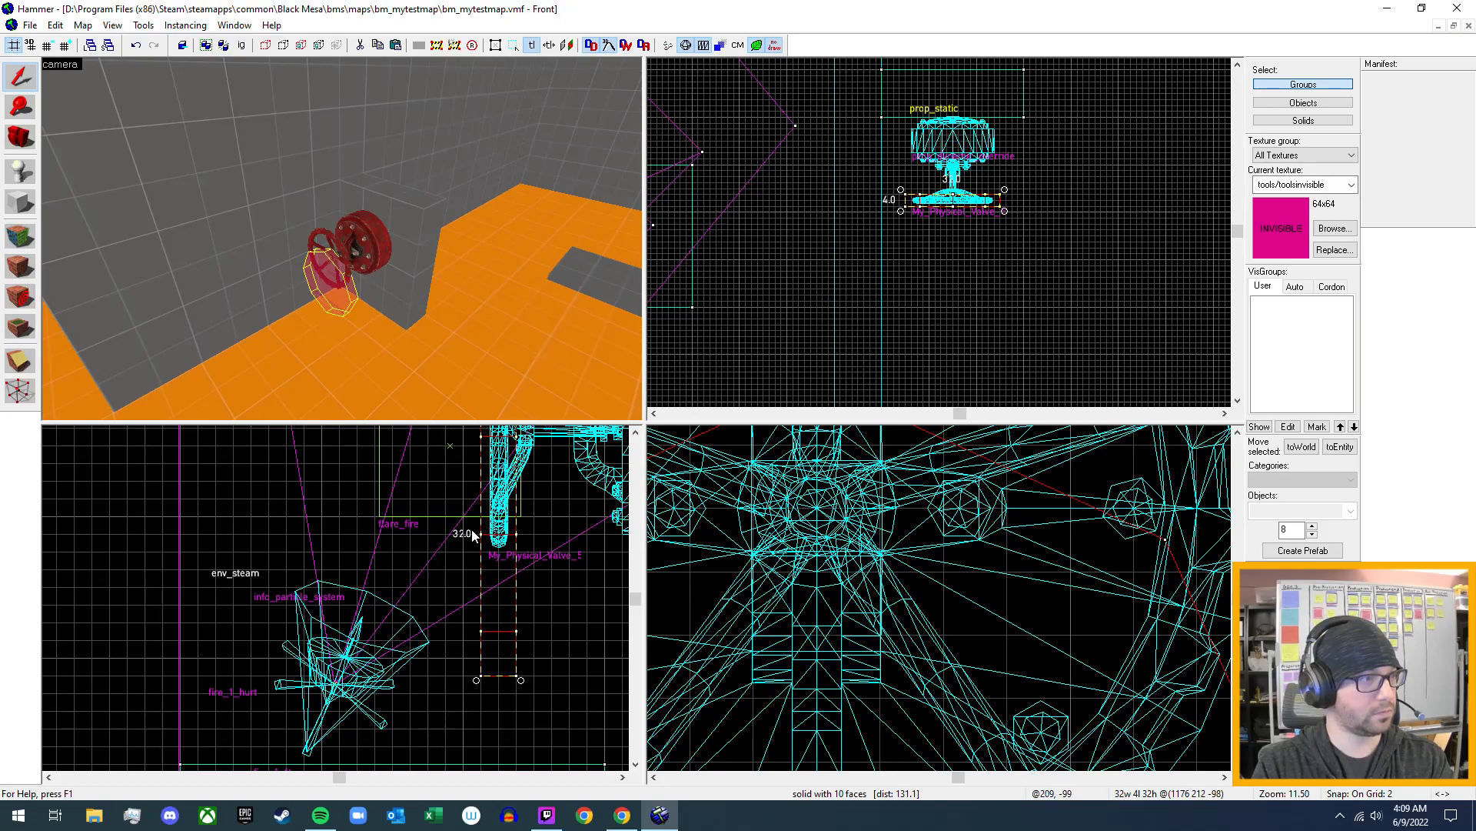
middle_click_drag(562, 511, 474, 642)
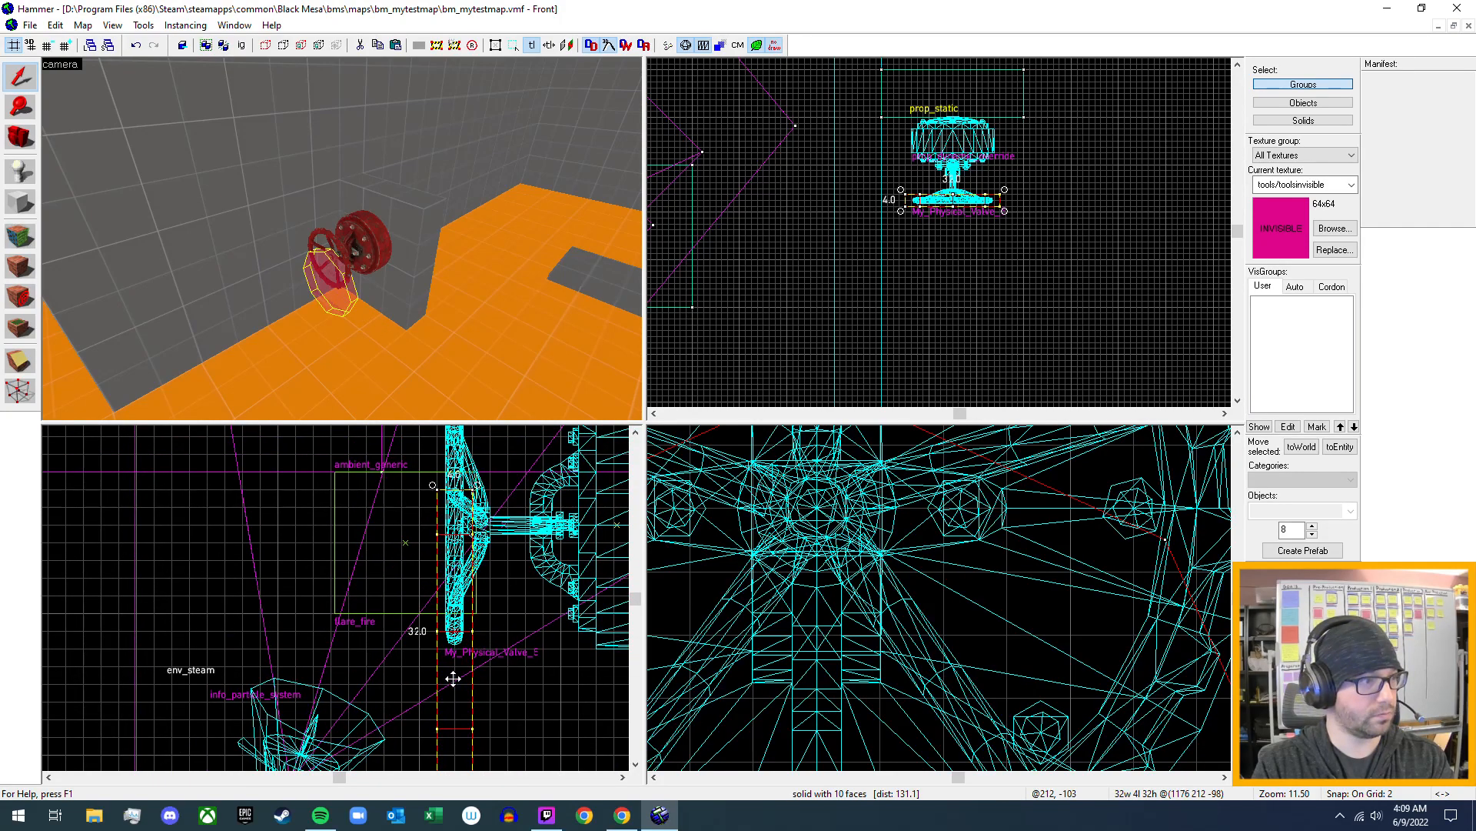
left_click_drag(453, 678, 455, 553)
mouse_move(537, 480)
middle_mouse_down()
mouse_move(537, 584)
mouse_move(536, 568)
middle_mouse_up()
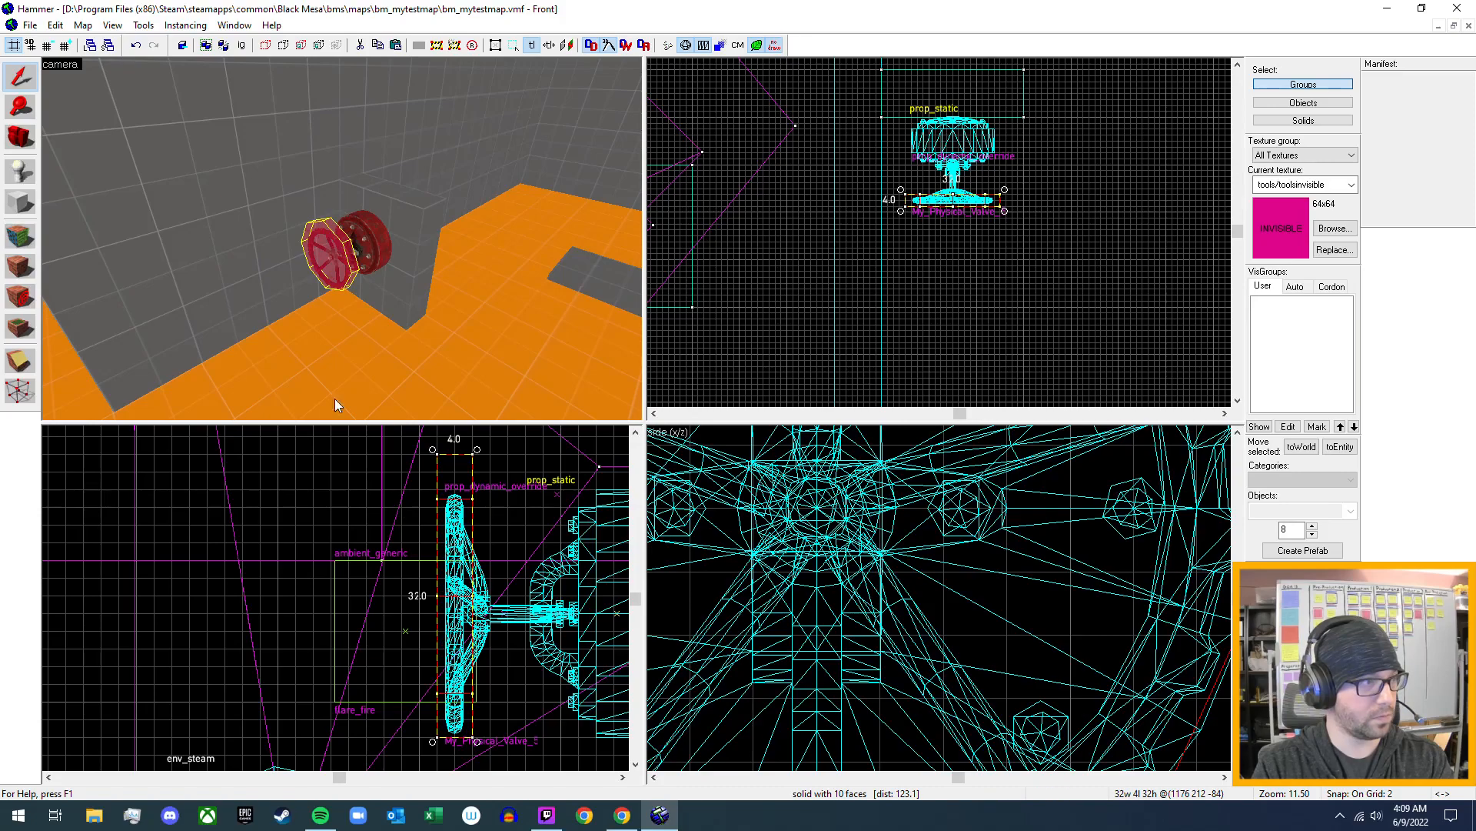
- Resize the invisible cylinder to 28 by 28 units so its outline fits the rim of the valve wheel
key("z")
key("w")
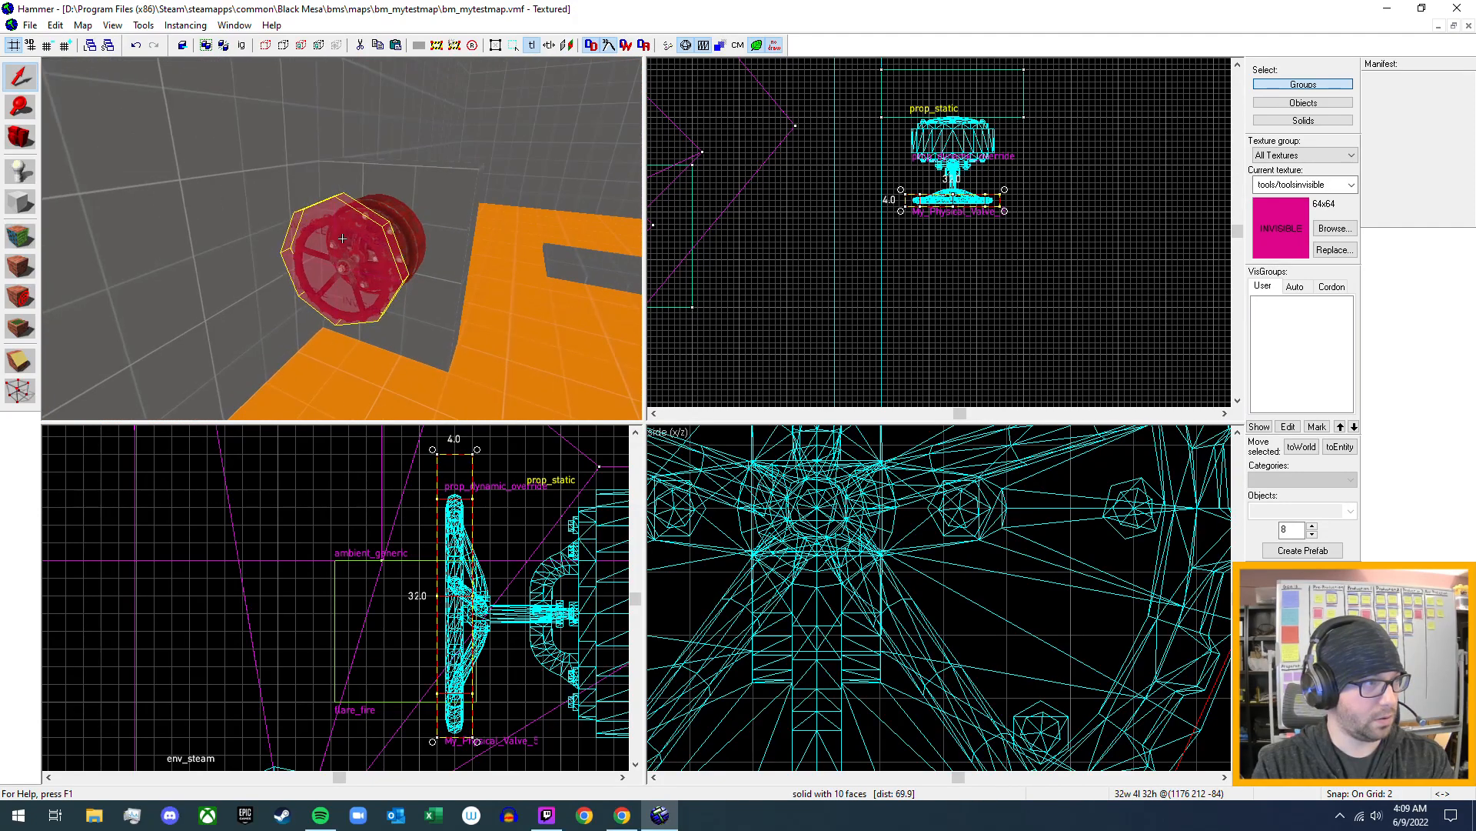
key("z")
scroll(815, 557, "up", 5)
scroll(959, 536, "down", 2)
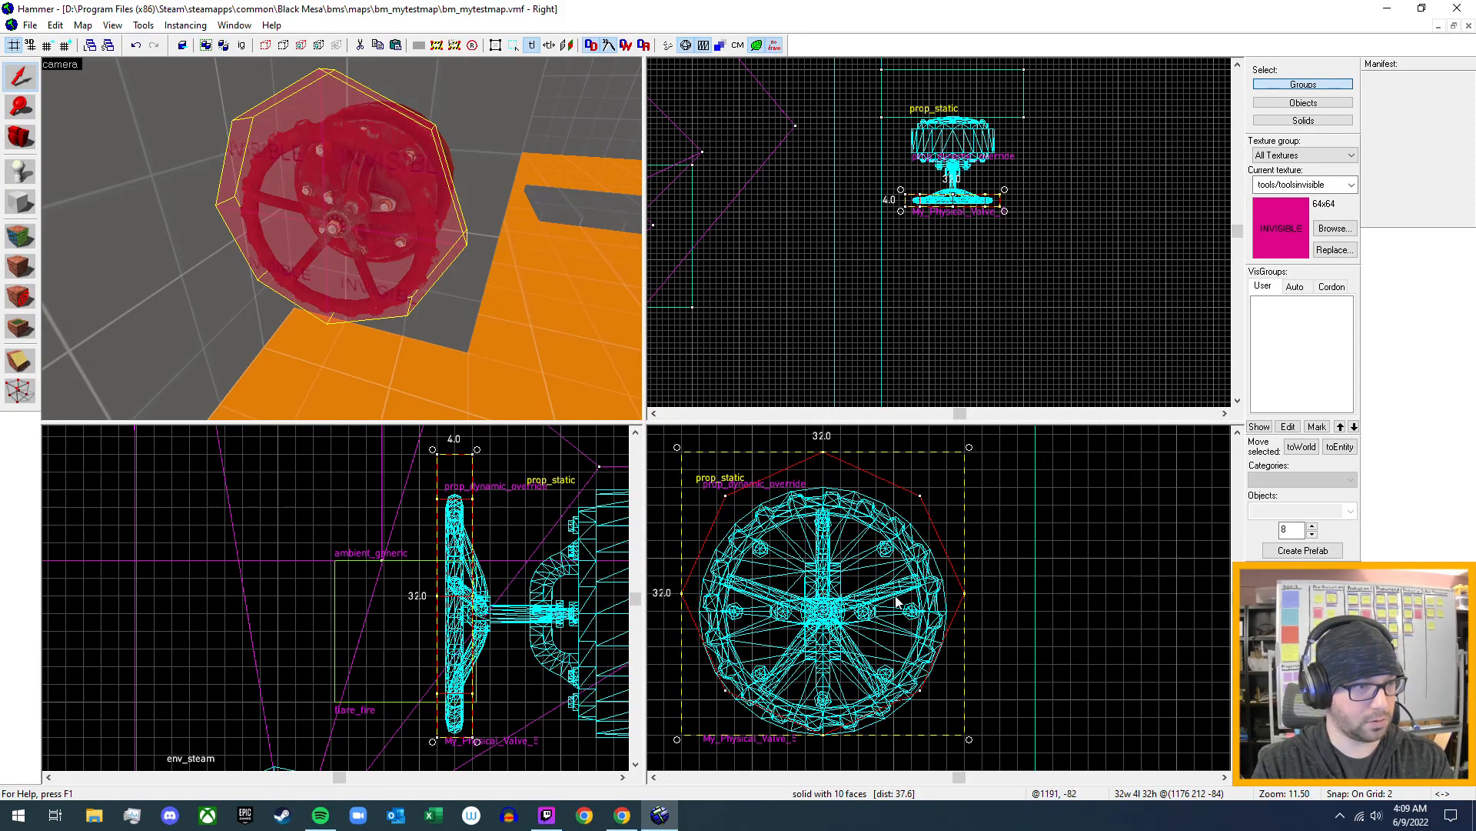
left_click(895, 486)
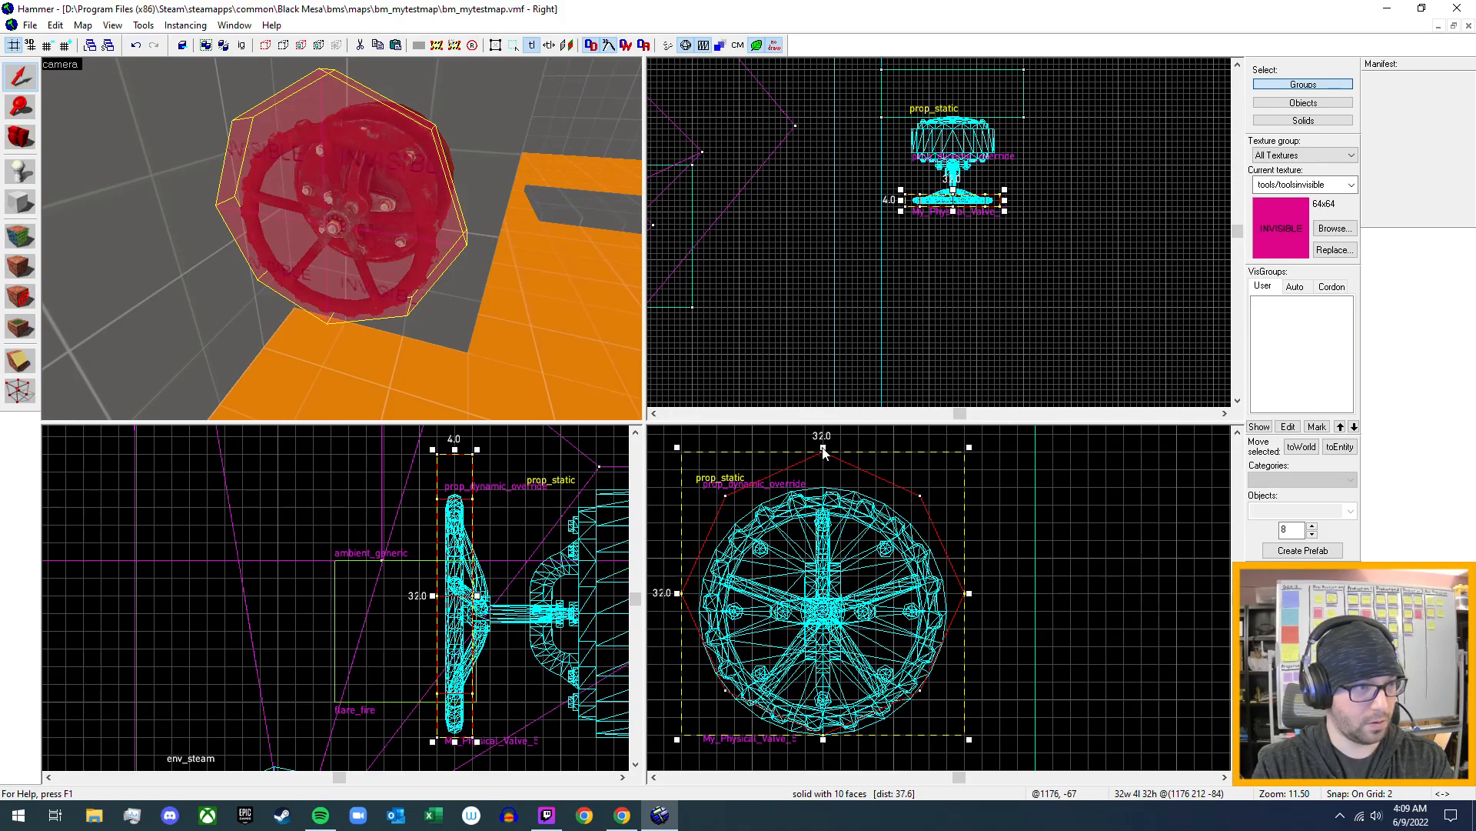
left_click_drag(822, 452, 824, 485)
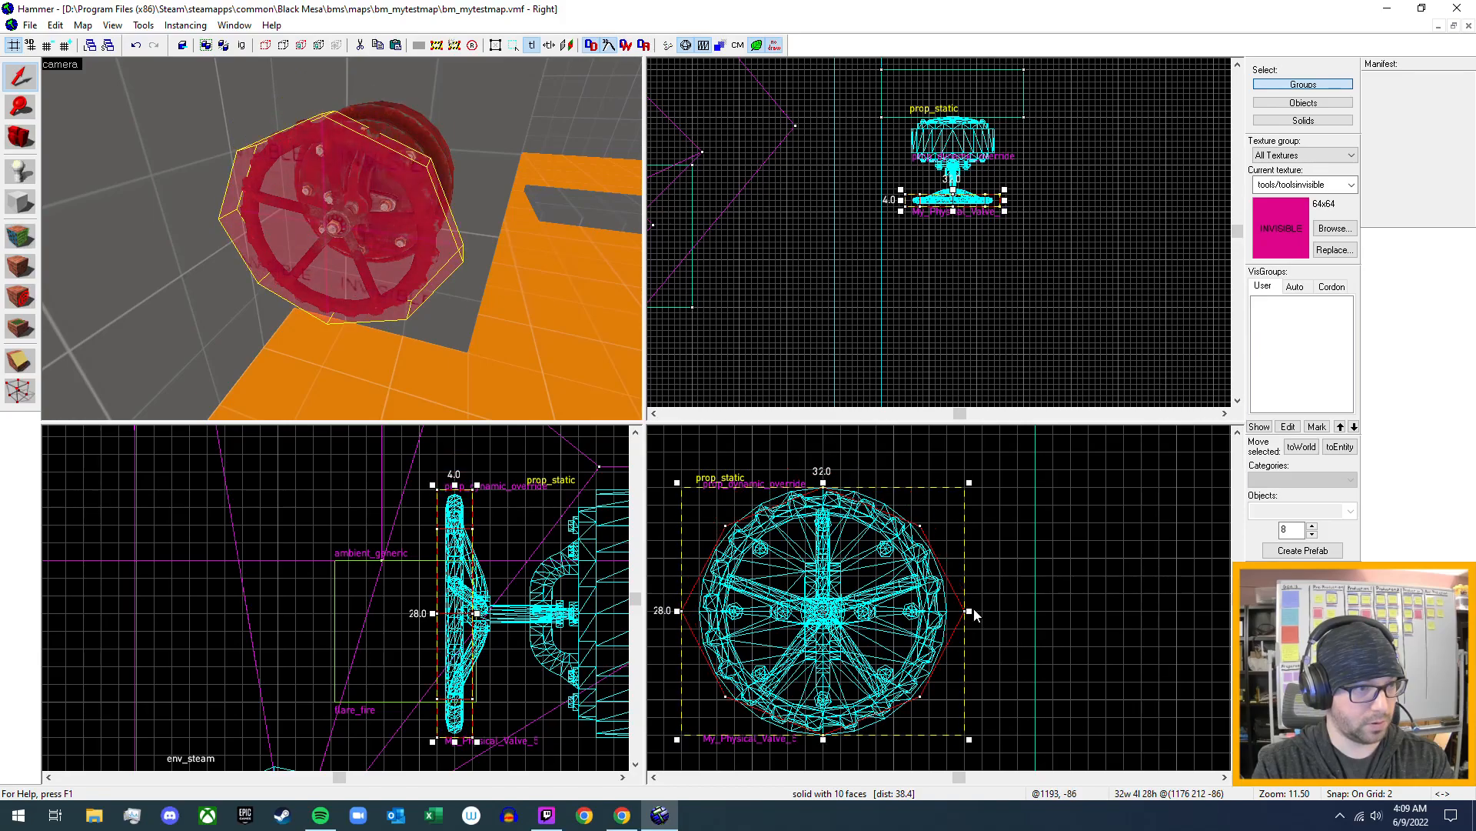
left_click_drag(969, 612, 952, 613)
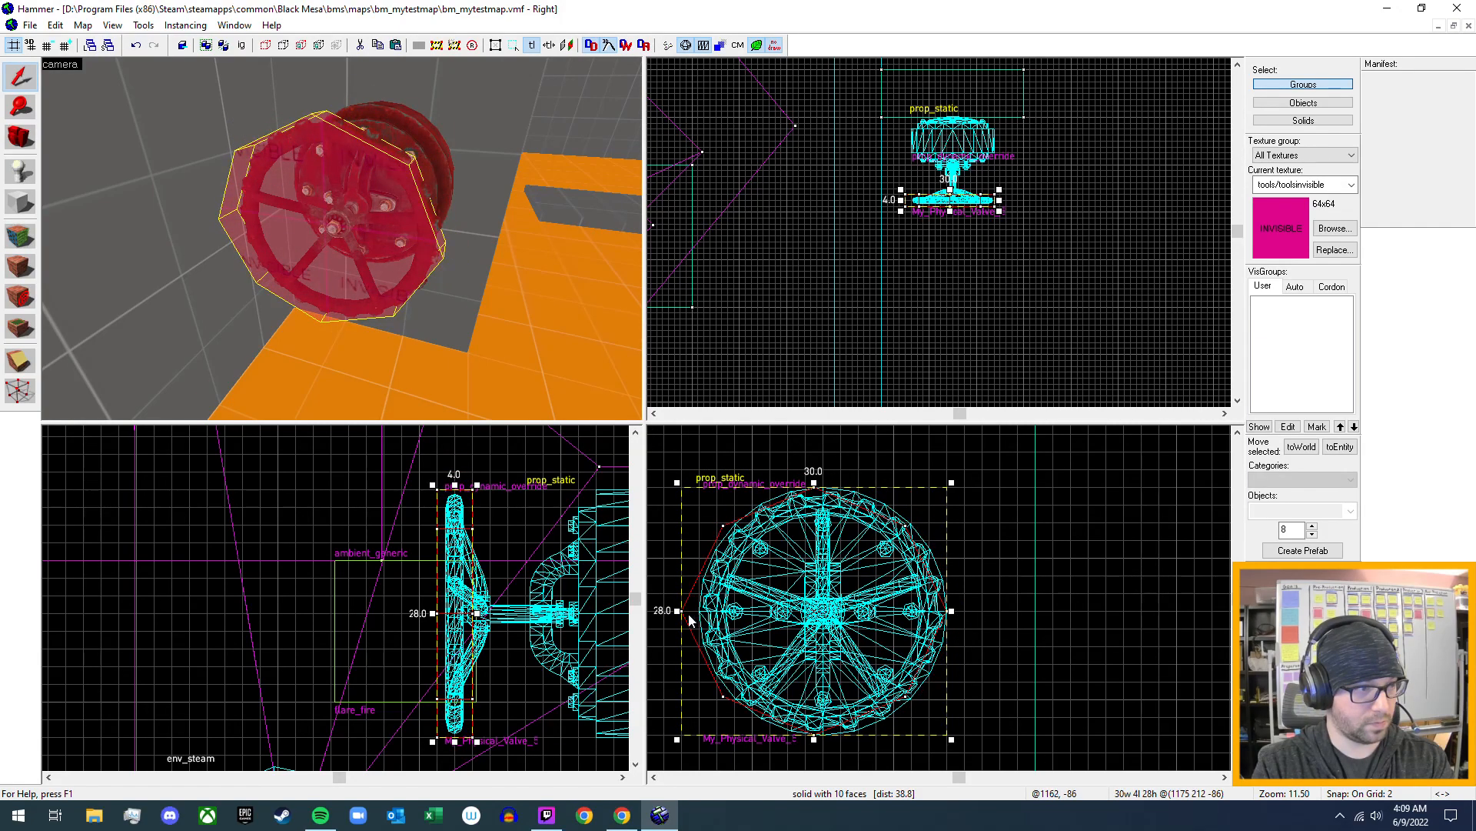
left_click_drag(678, 611, 696, 617)
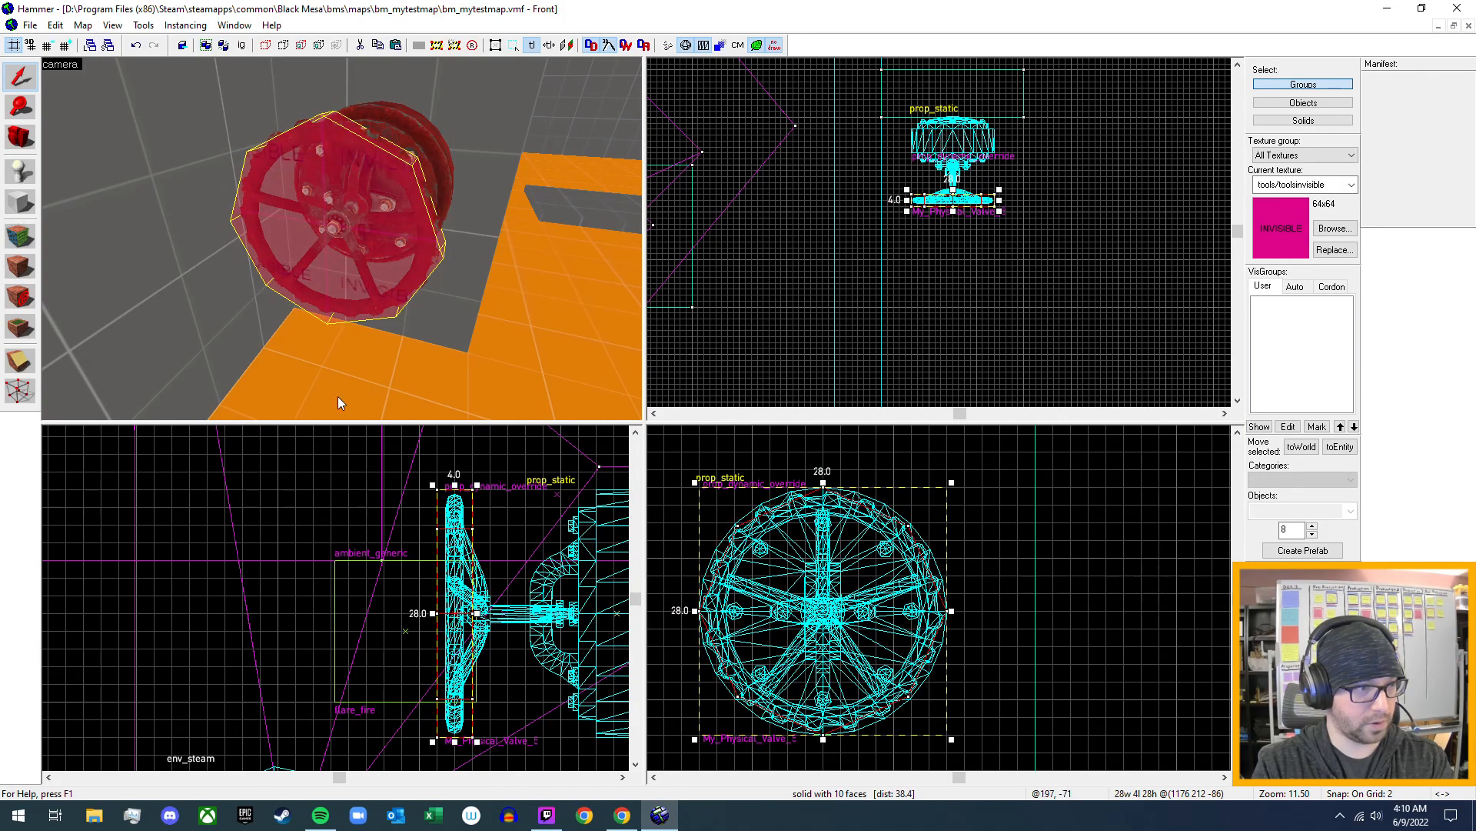
- Tie the invisible cylinder to a brush entity and set its class to func_rot_button
key("z")
key("s")
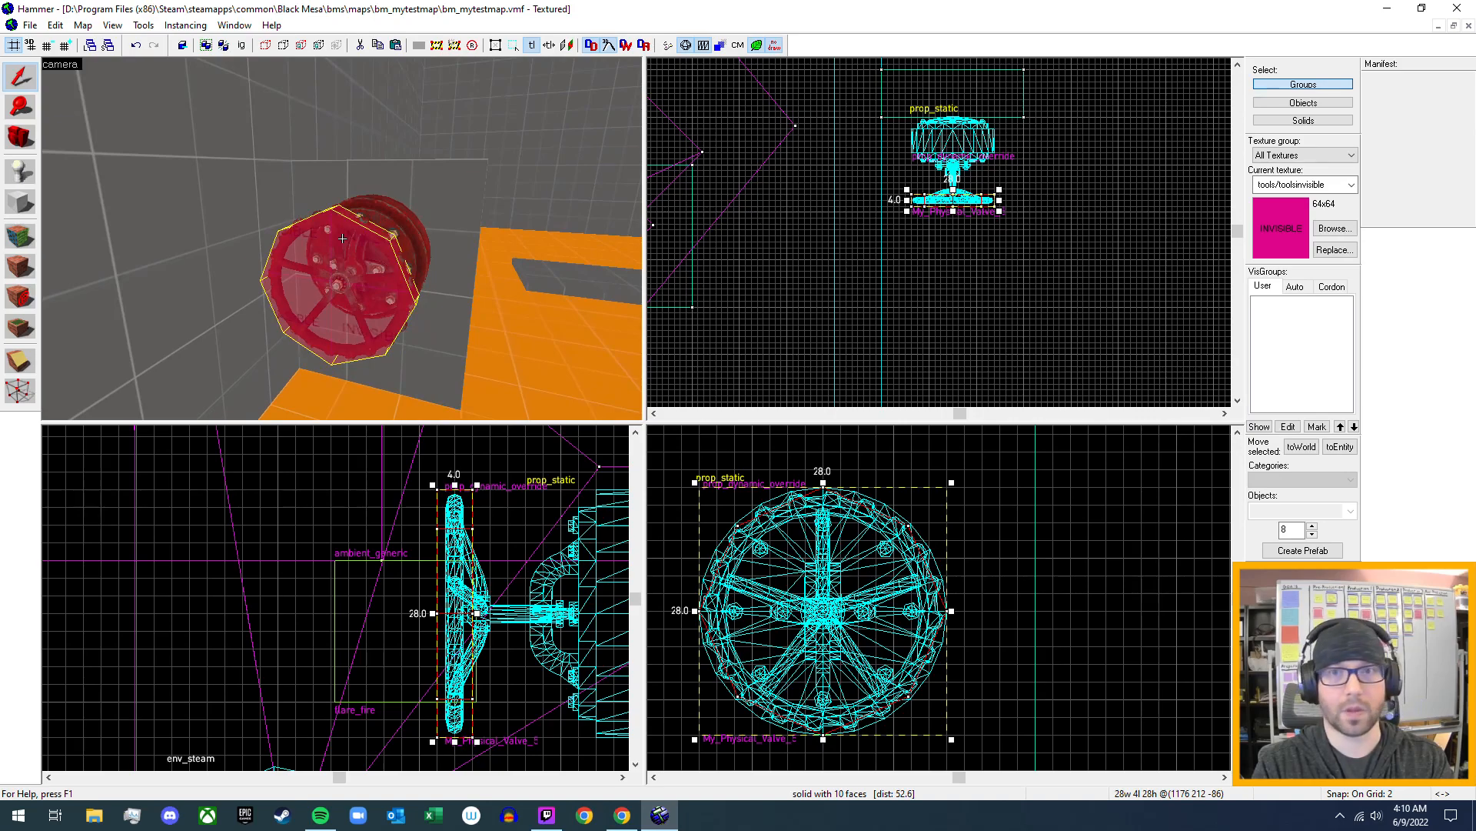
key("w")
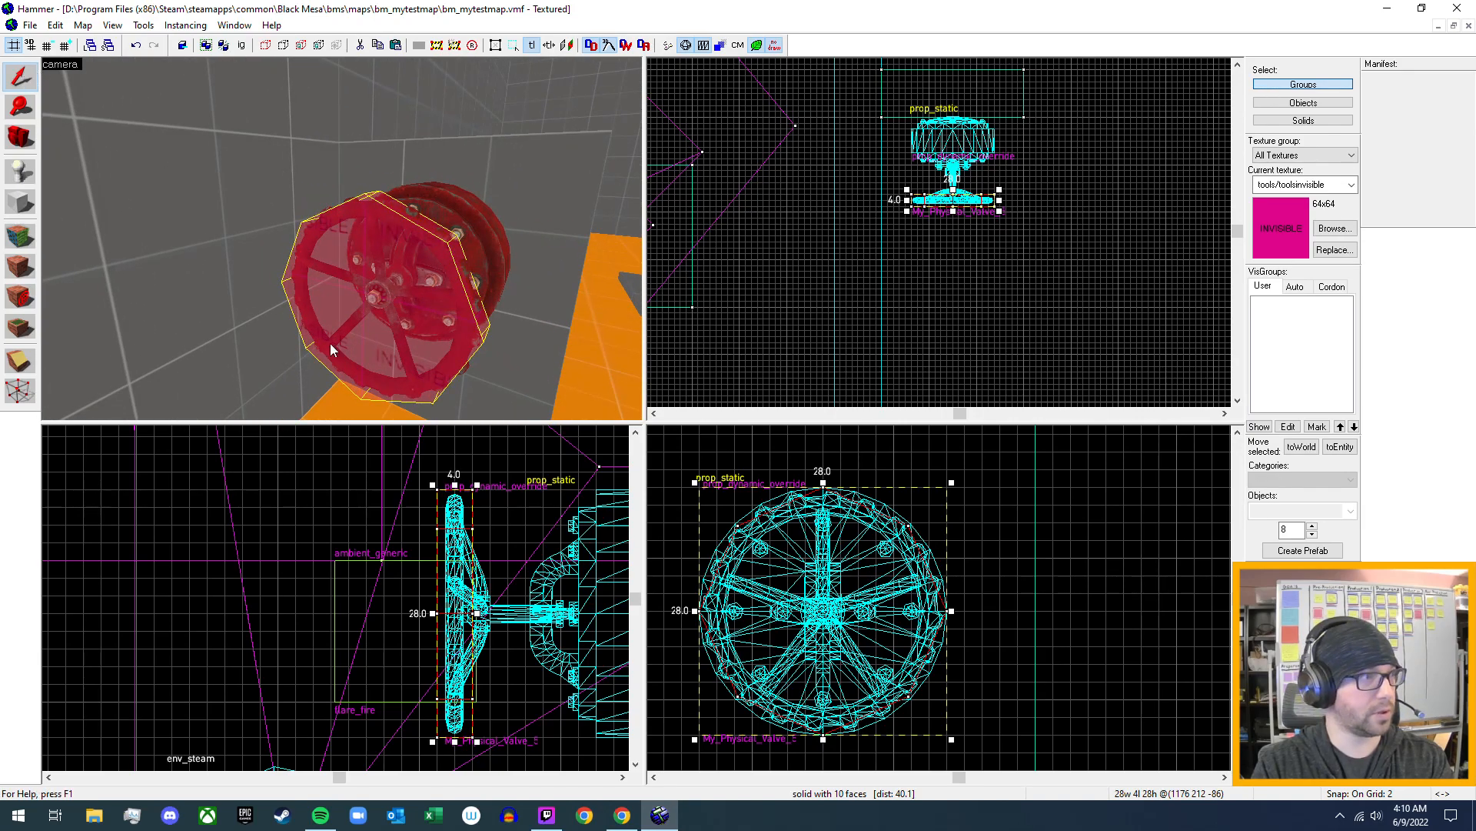
key("alt+Return")
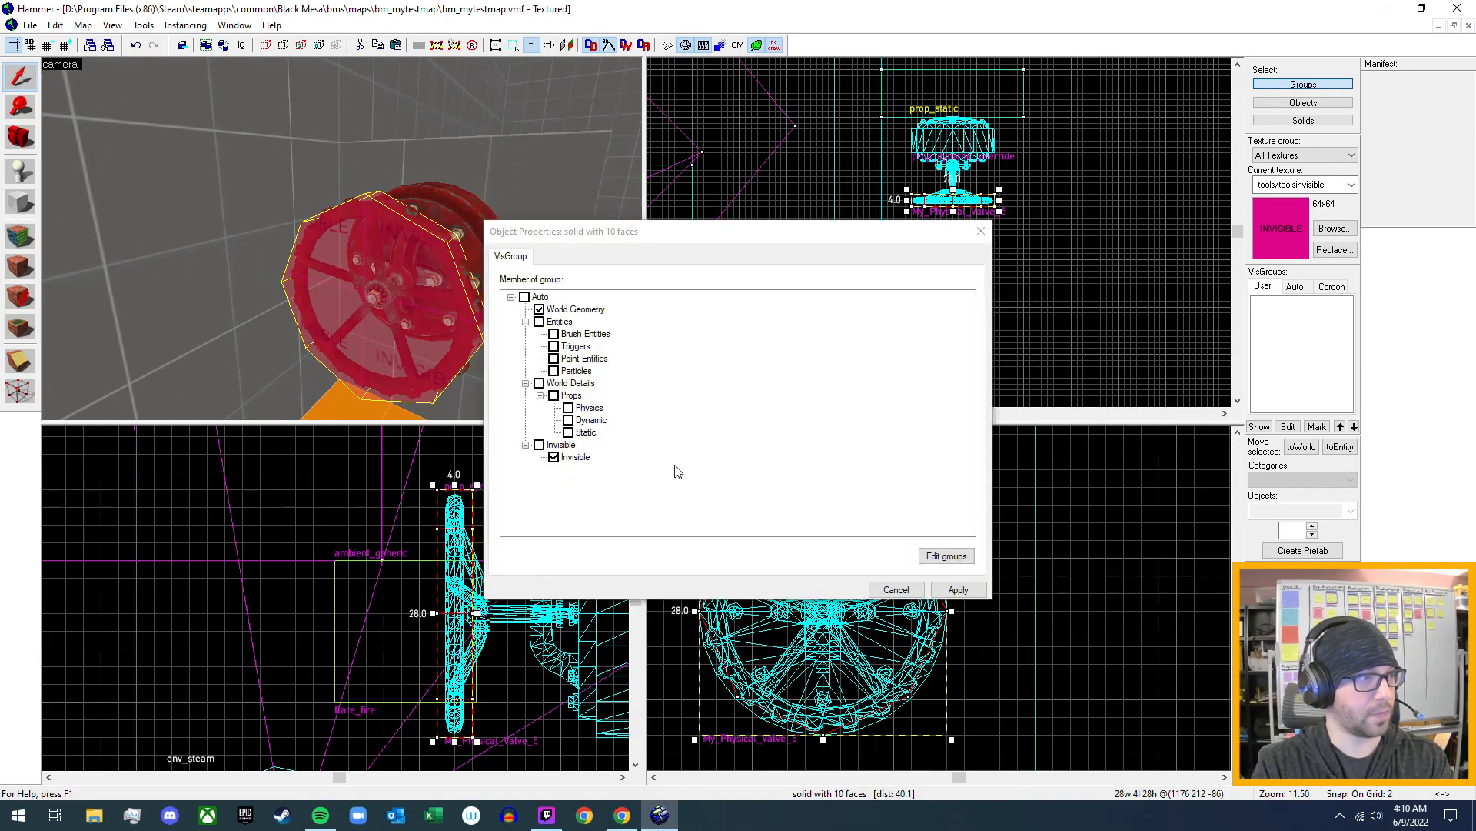
left_click(896, 589)
left_click(1339, 446)
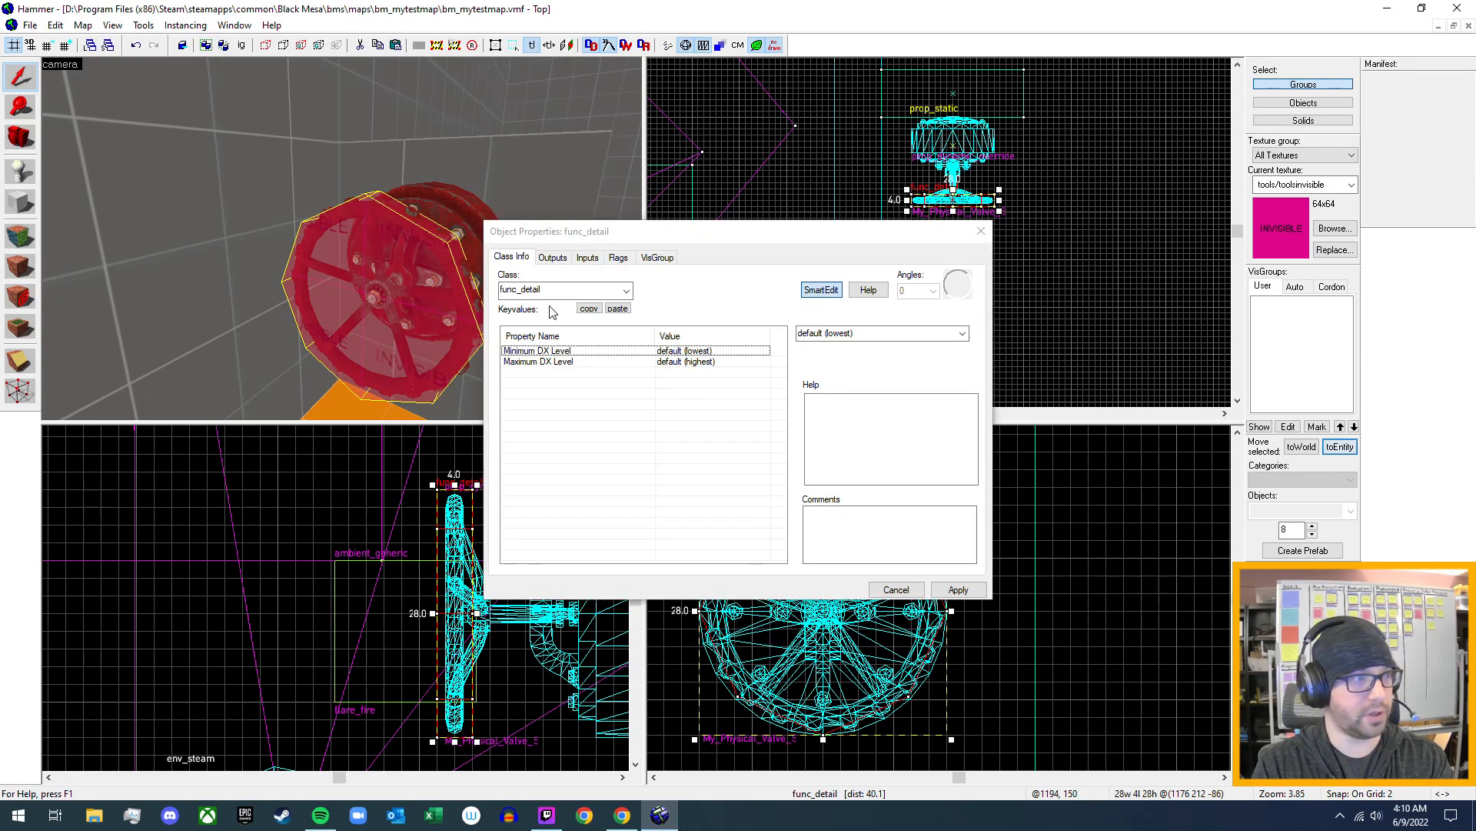
left_click(606, 294)
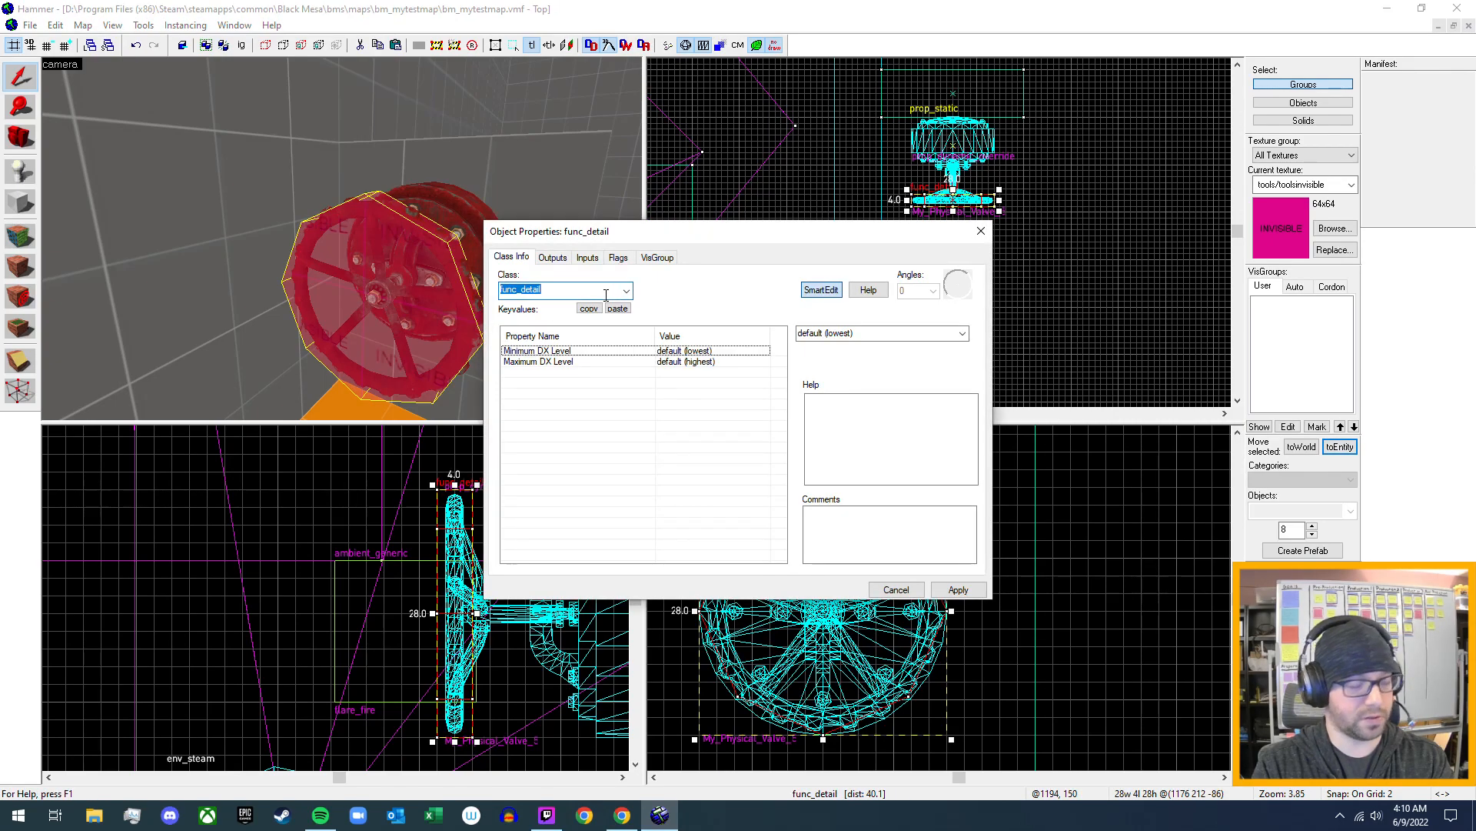
type("rot")
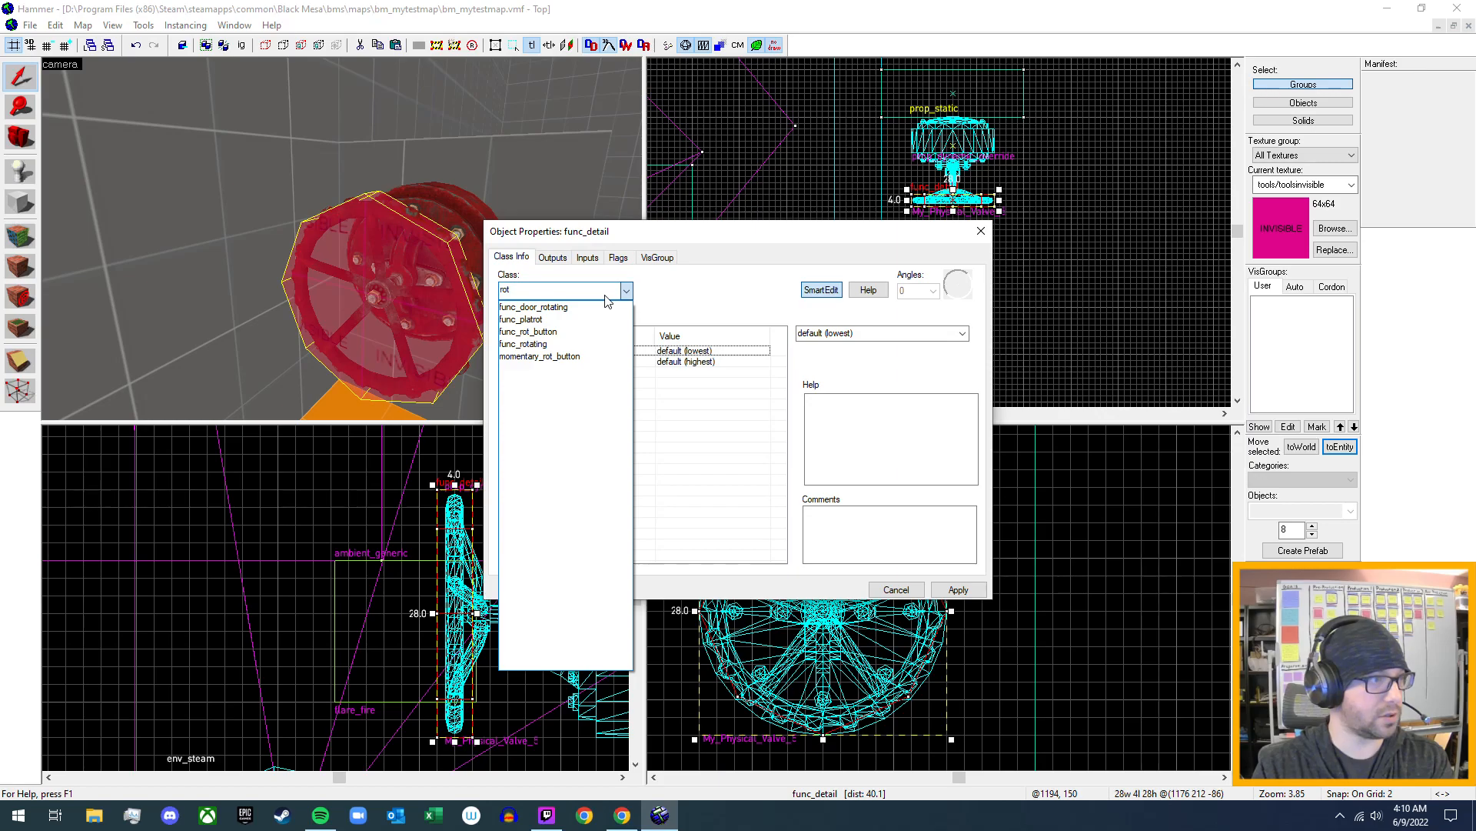
left_click(552, 335)
left_click(959, 589)
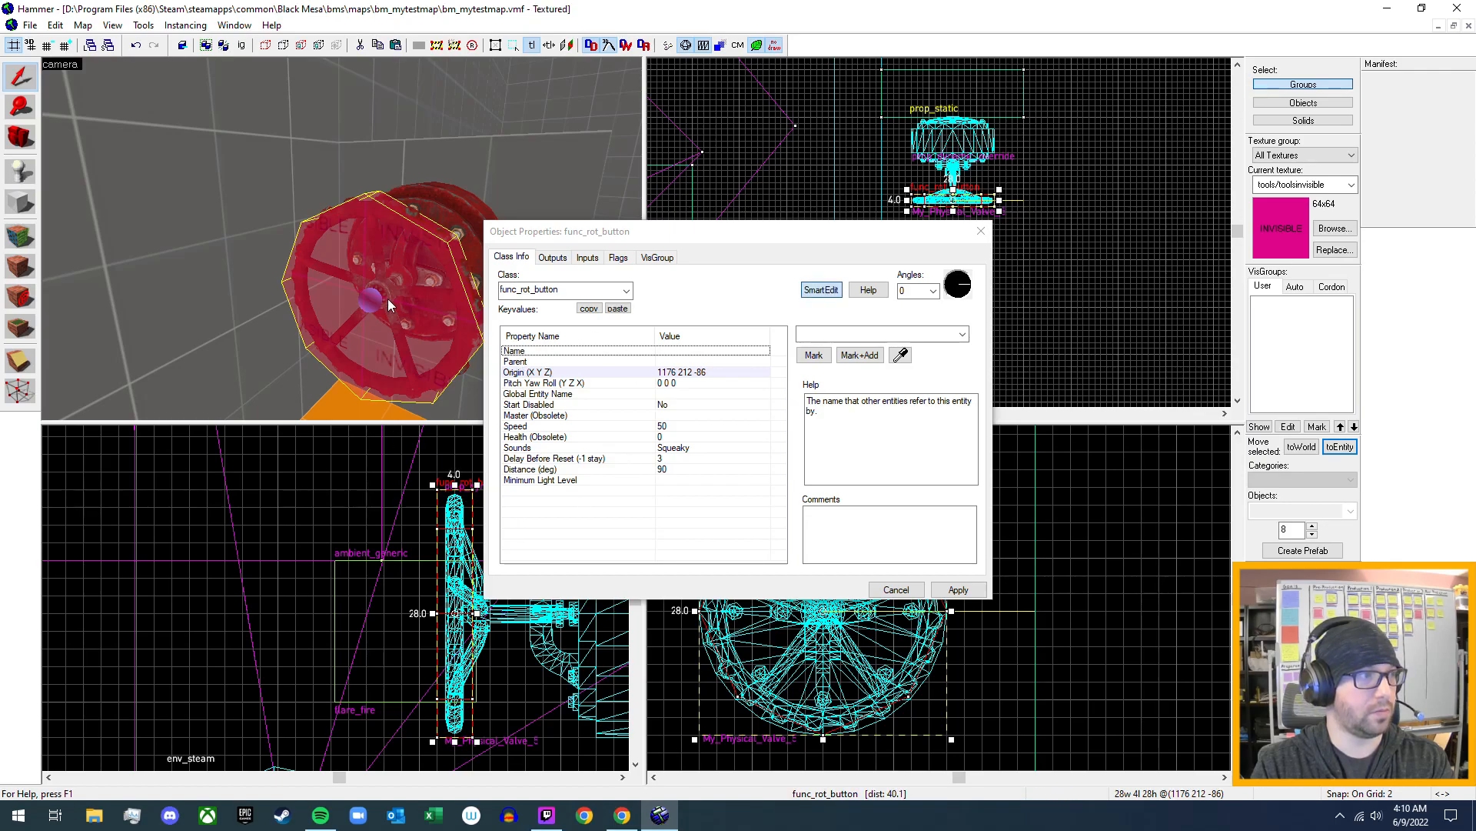
- Inspect the name and keyvalues of the rotating button brush on the first existing valve for reference
scroll(371, 277, "down", 10)
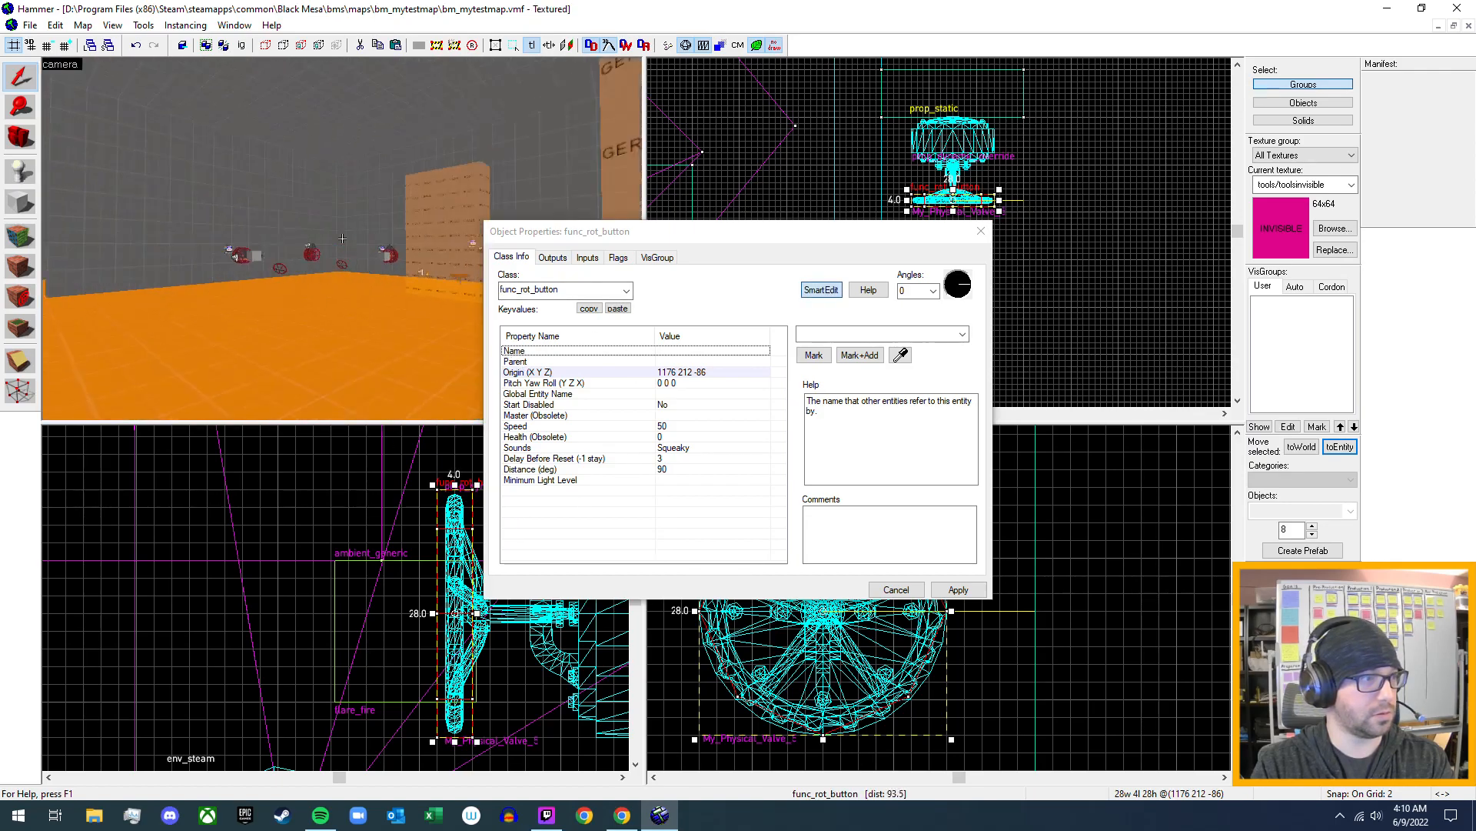
key("w")
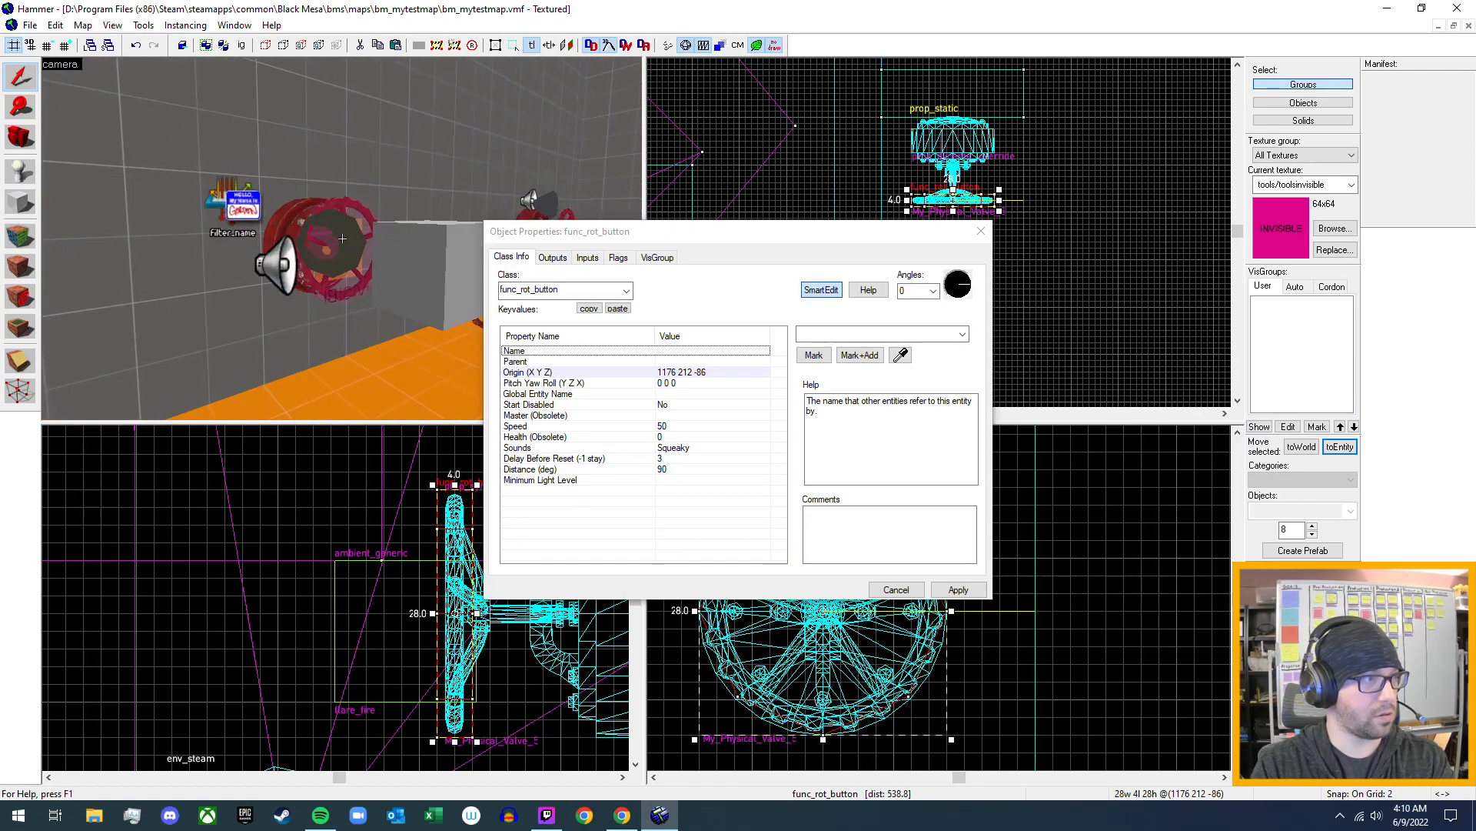
key("d")
key("w")
key("z")
left_click(361, 257)
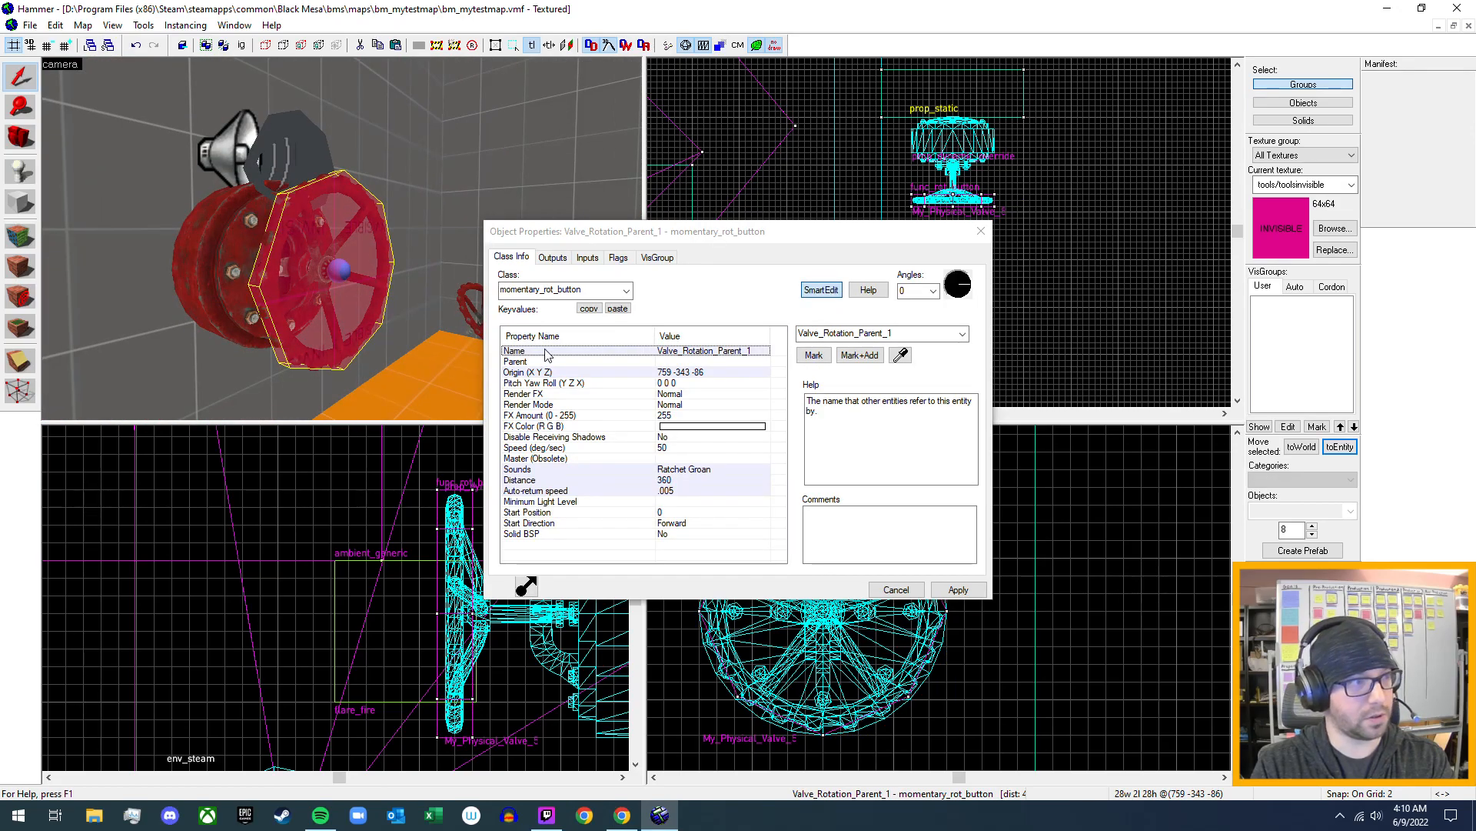
- Reselect the new valve's func_rot_button, name it Valve_Rotation_Parent_5 and close its properties
key("z")
key("s")
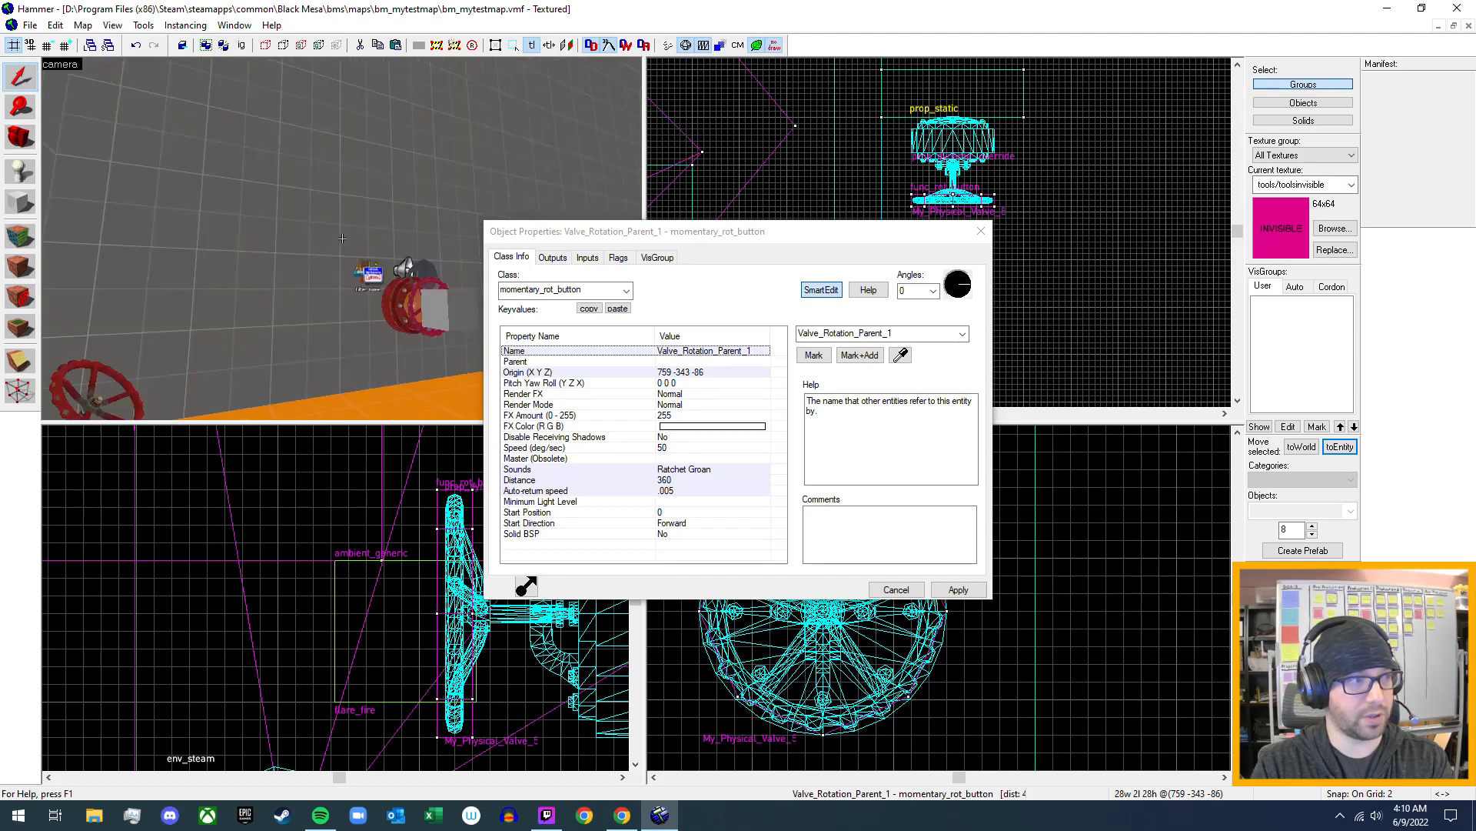
key("w")
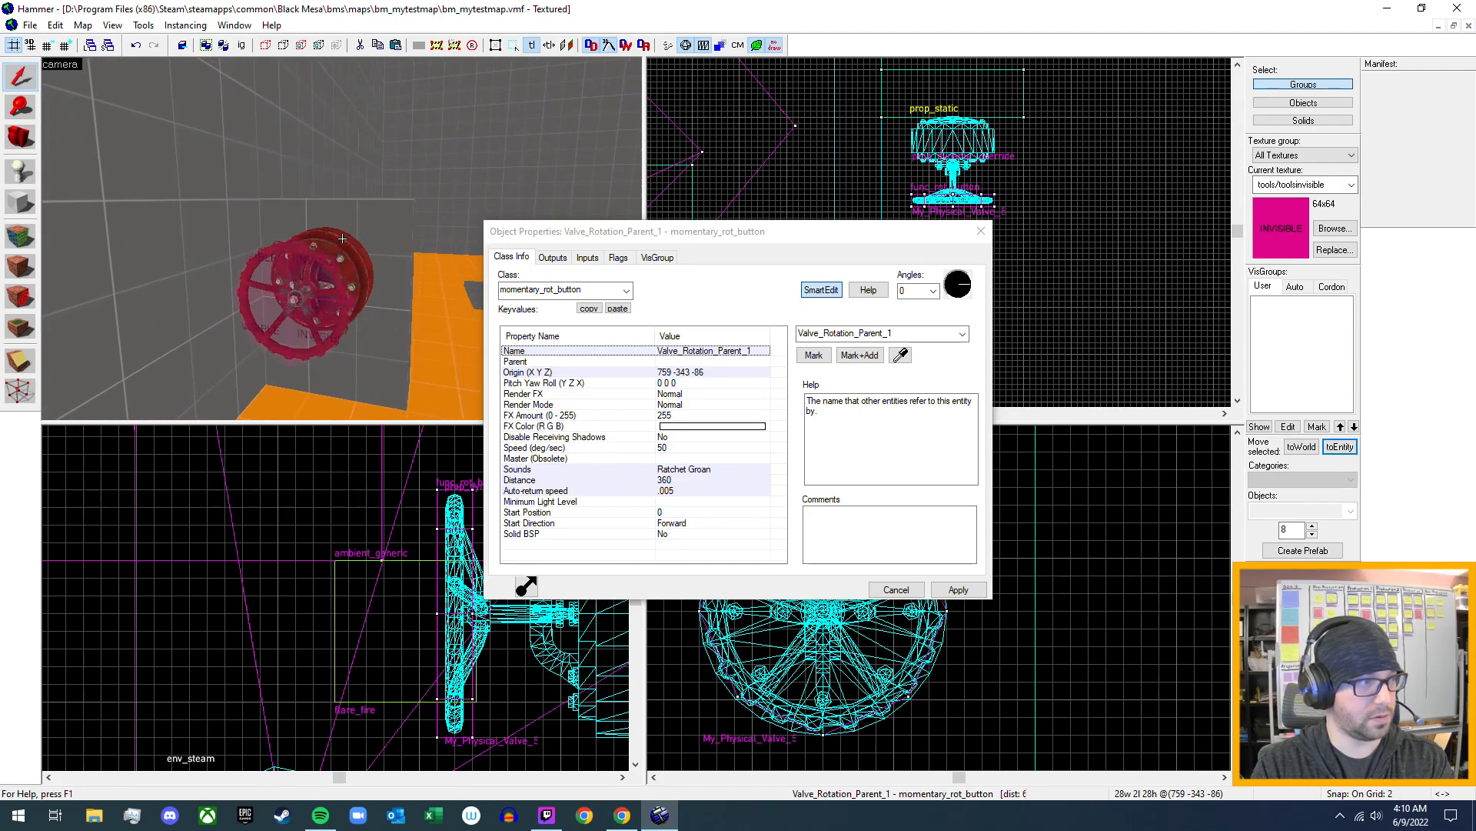
key("z")
left_click(324, 300)
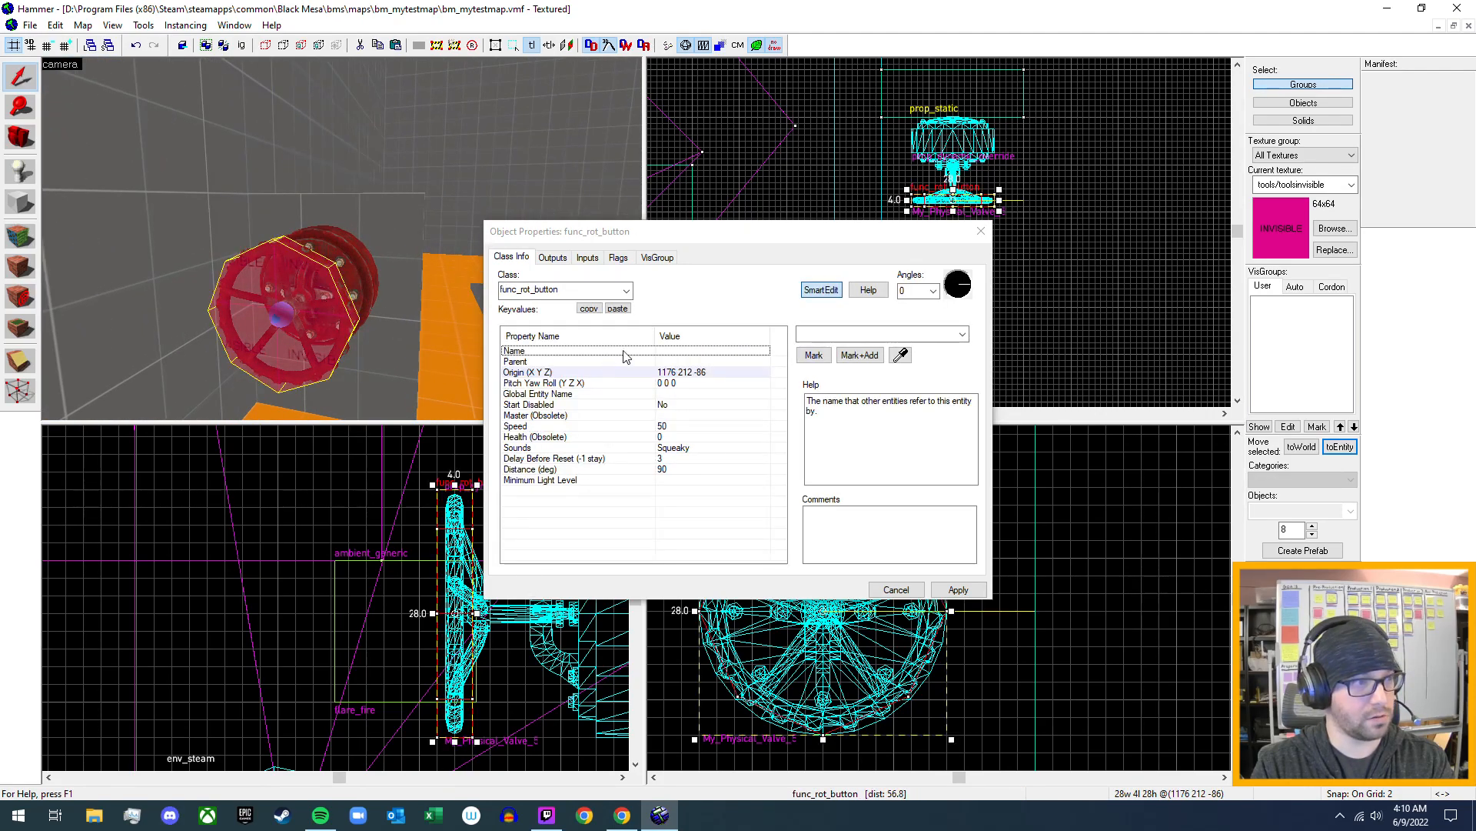
left_click(725, 352)
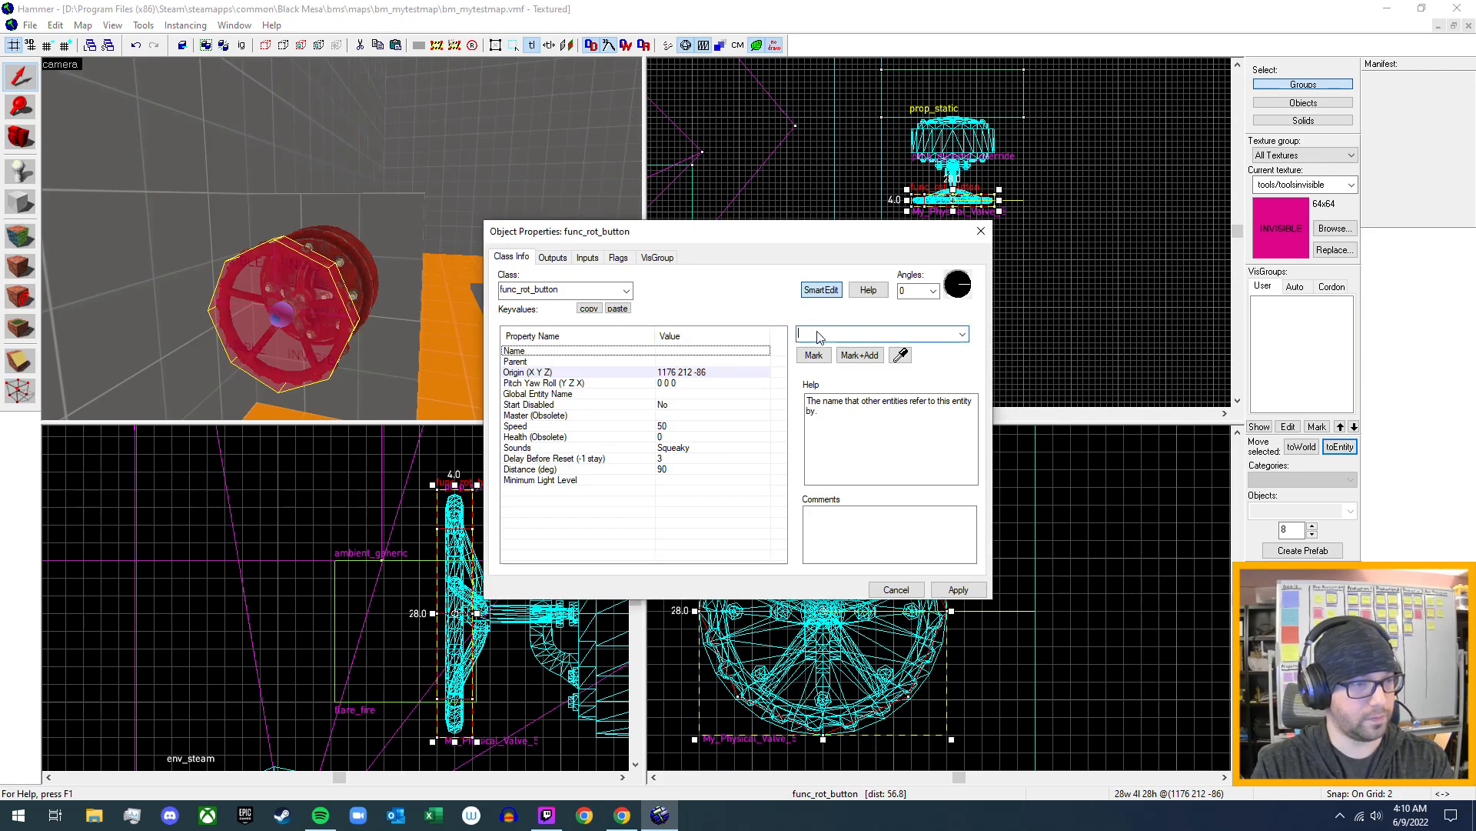
type("V")
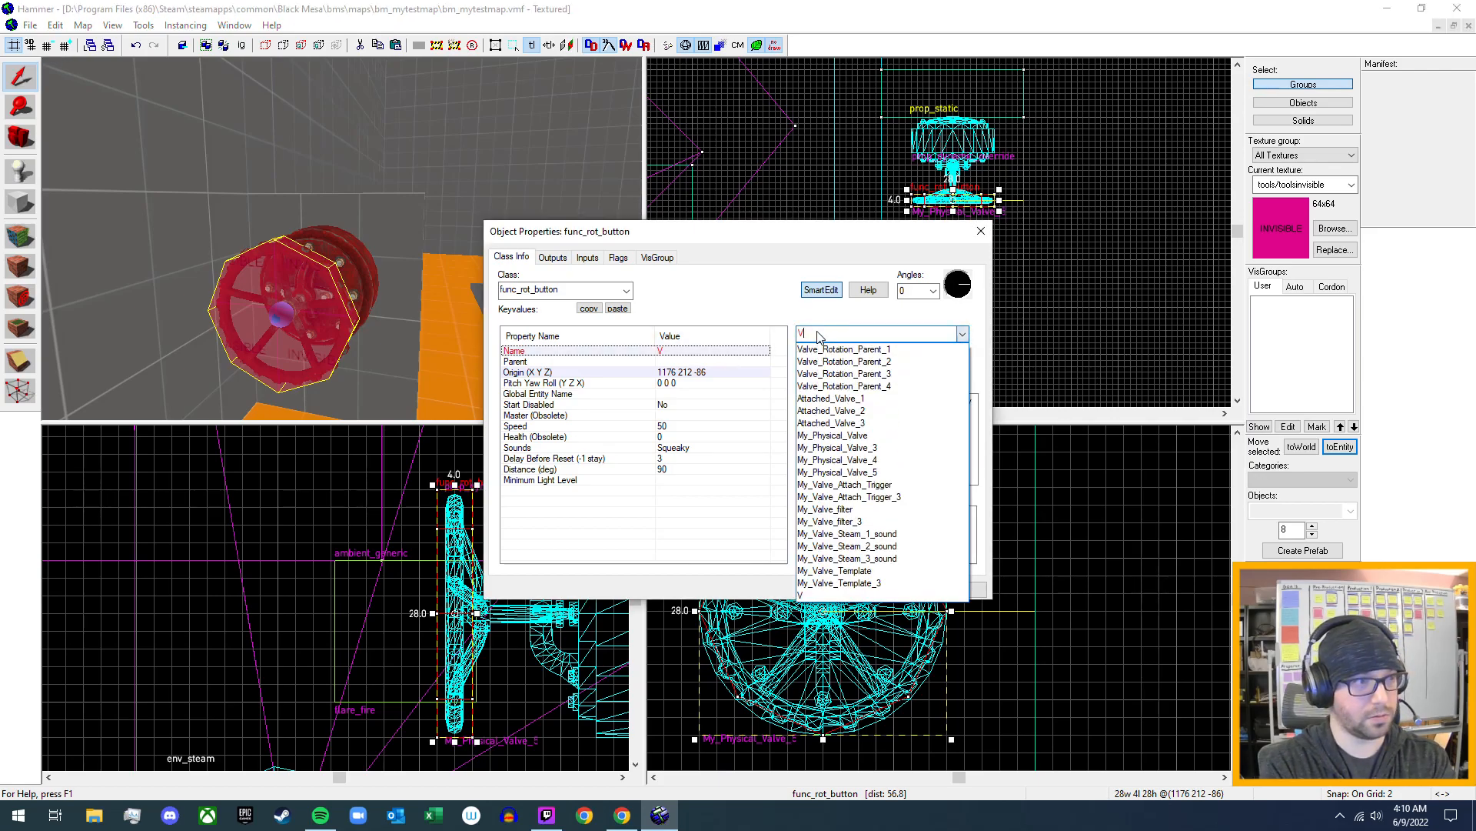
type("alve")
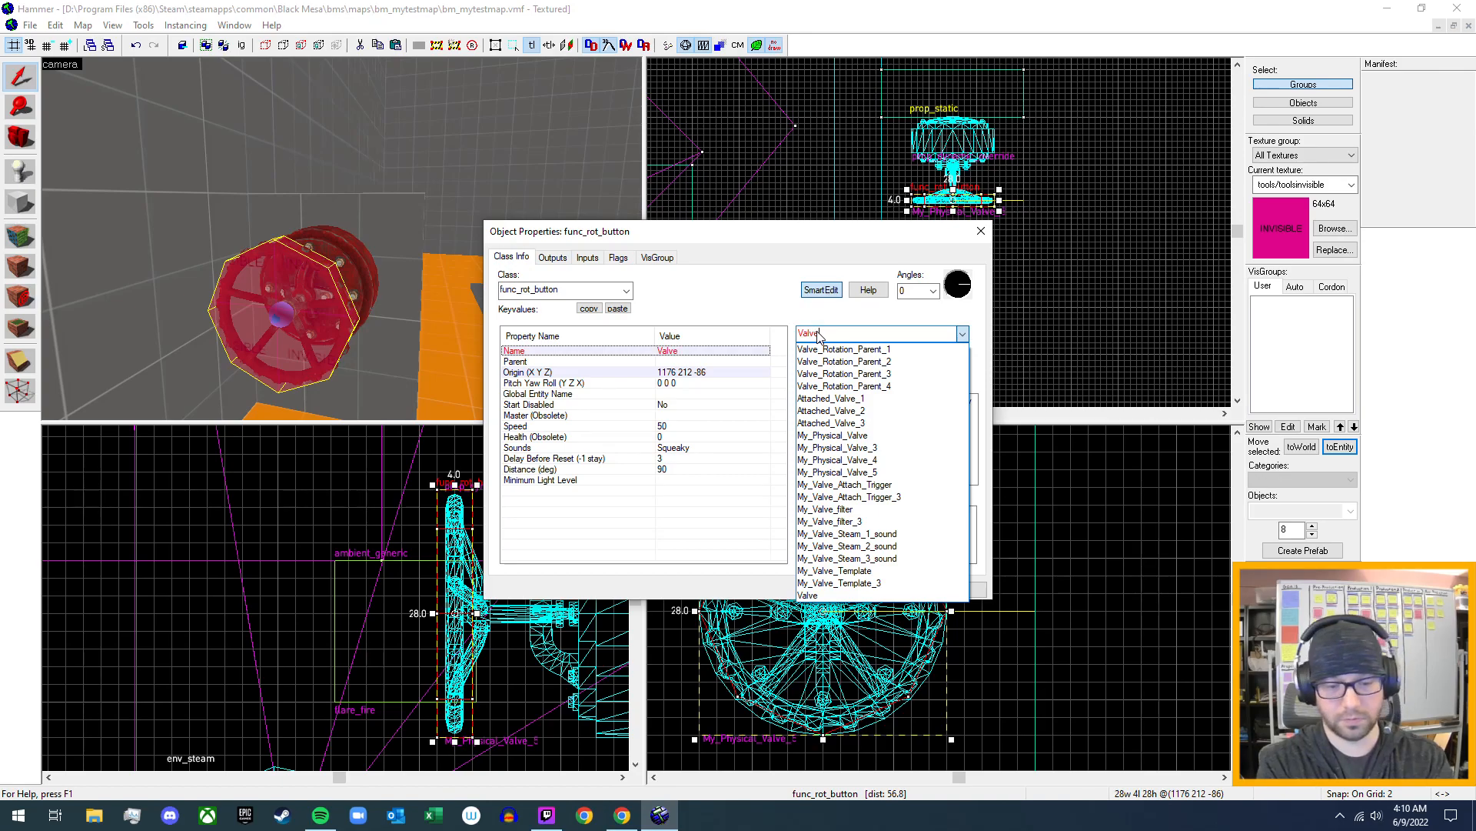
type("_Rotation_Parent_")
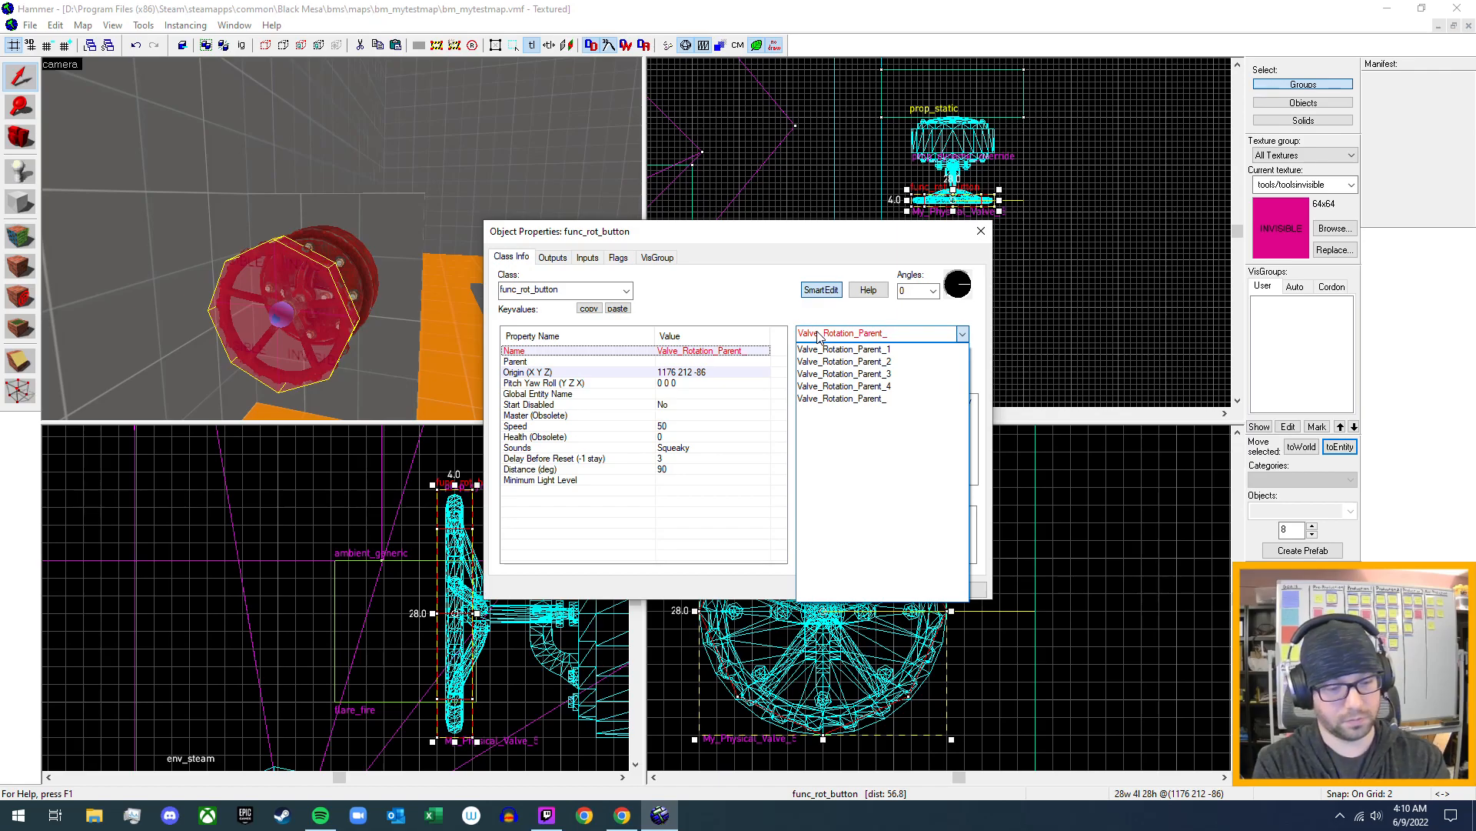
type("5")
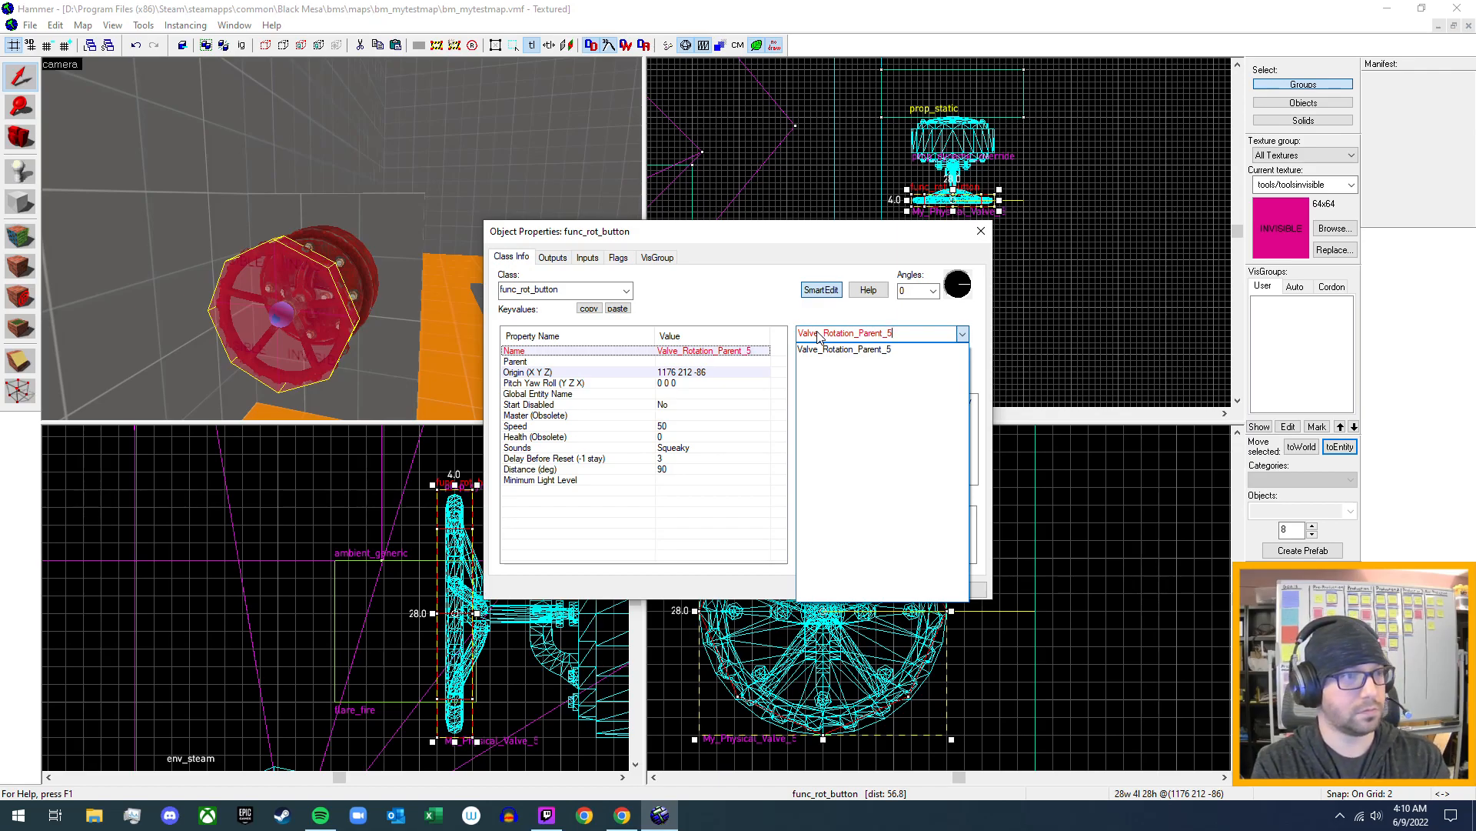
left_click(819, 334)
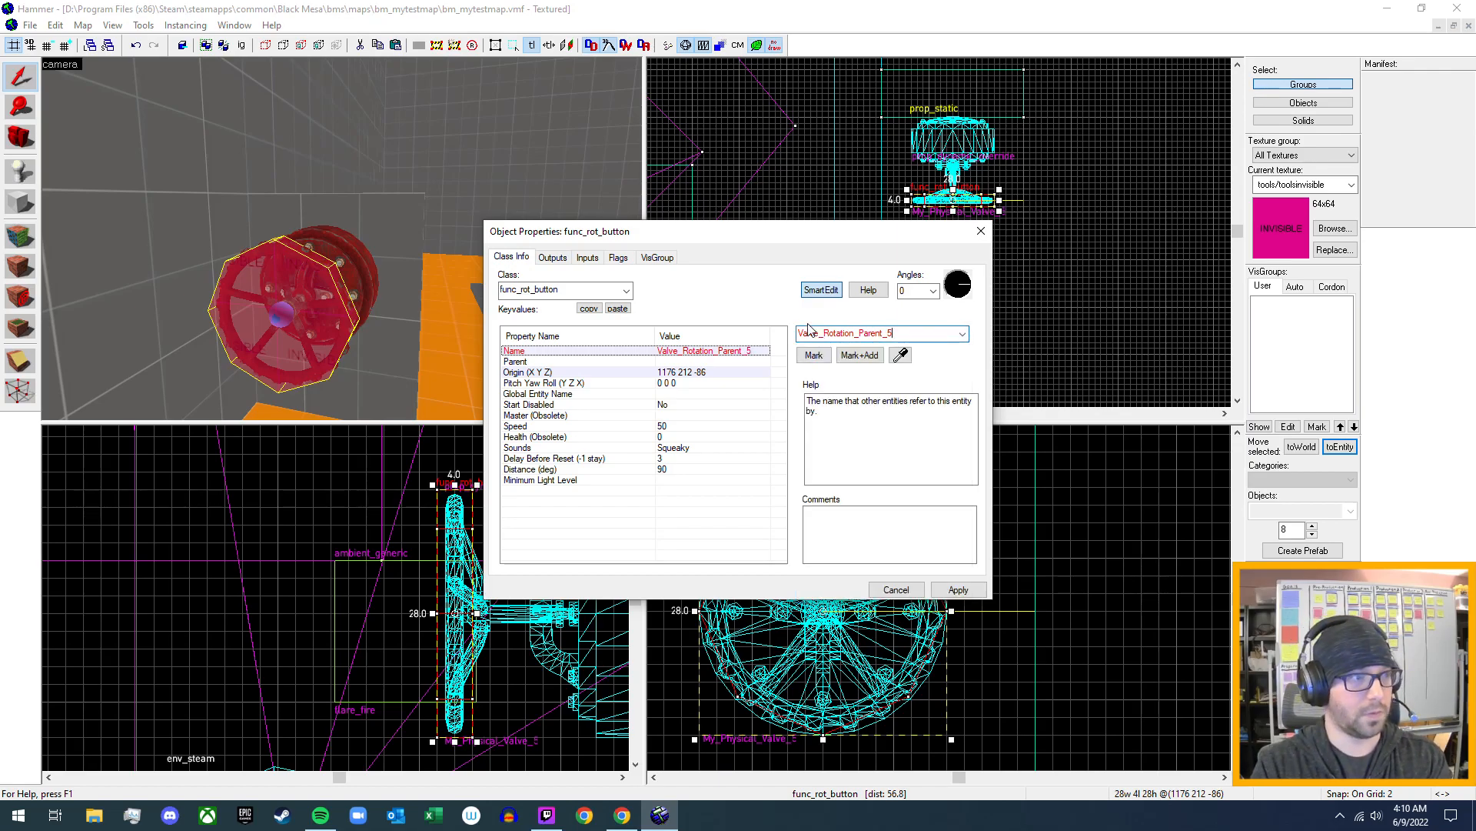
left_click(967, 594)
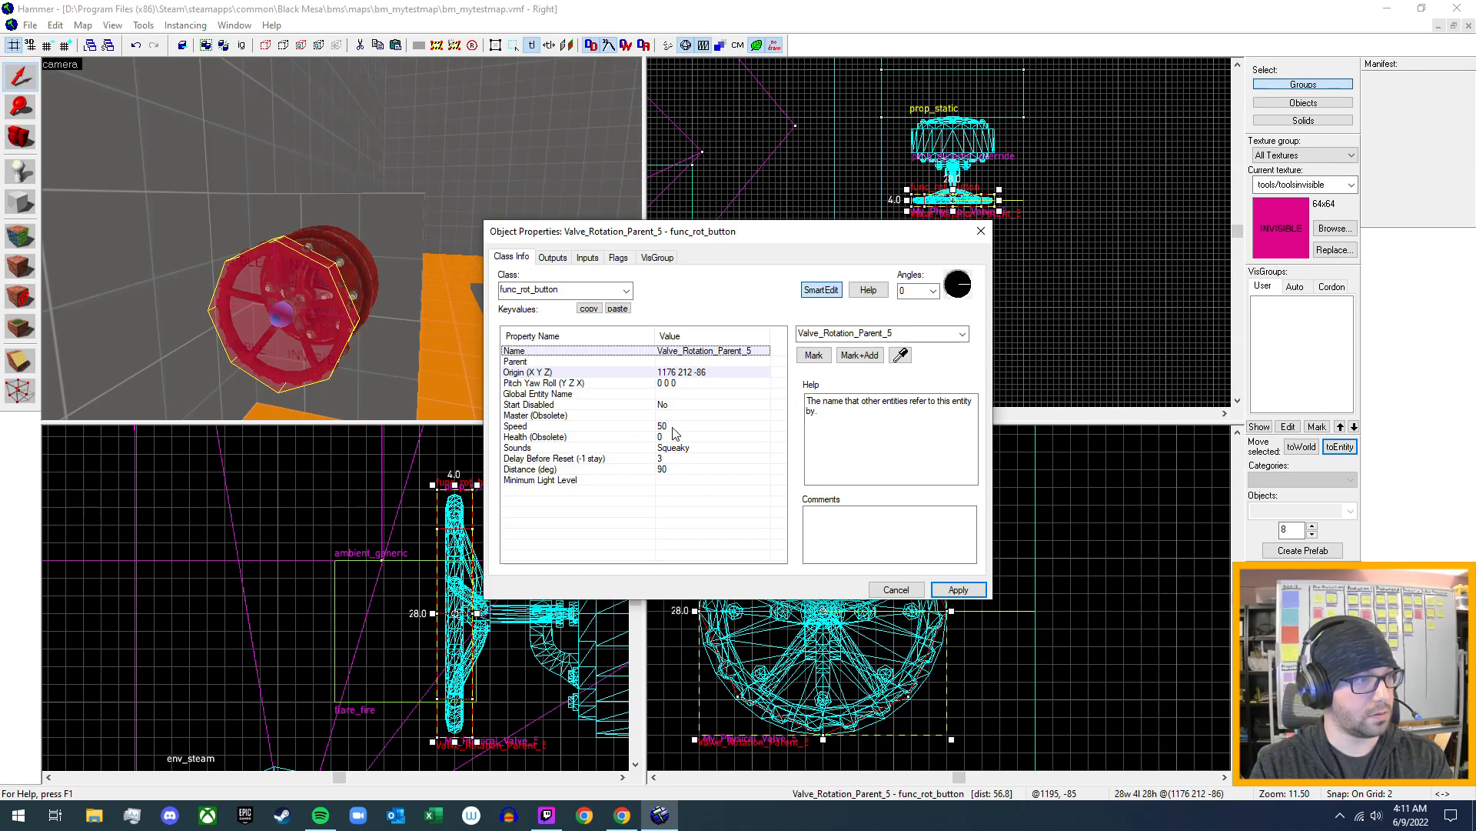
left_click(980, 231)
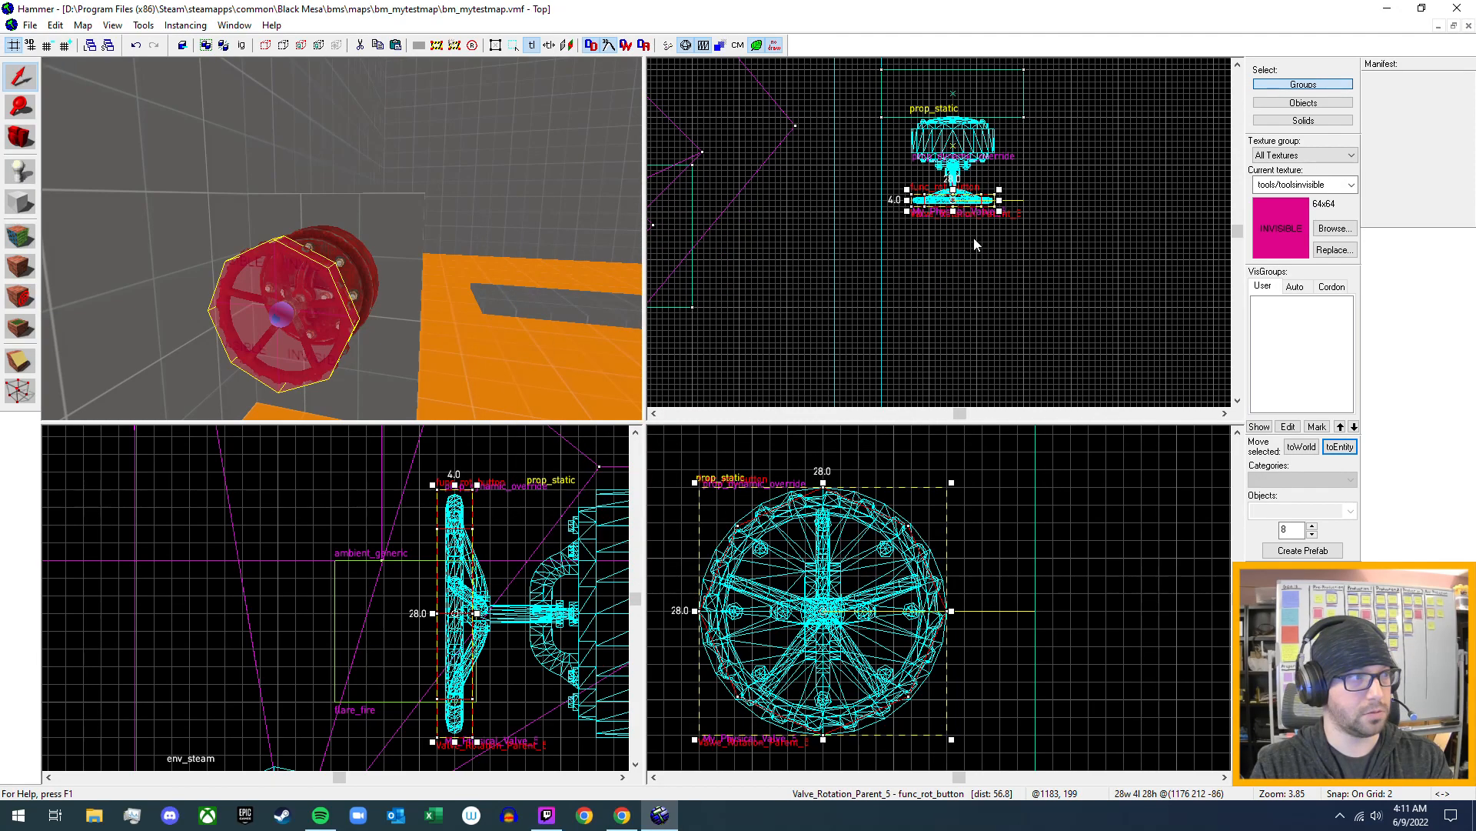
- Set the parent of the My_Physical_Valve_5 wheel prop to Valve_Rotation_Parent_5, apply it and close the properties
key("d")
key("w")
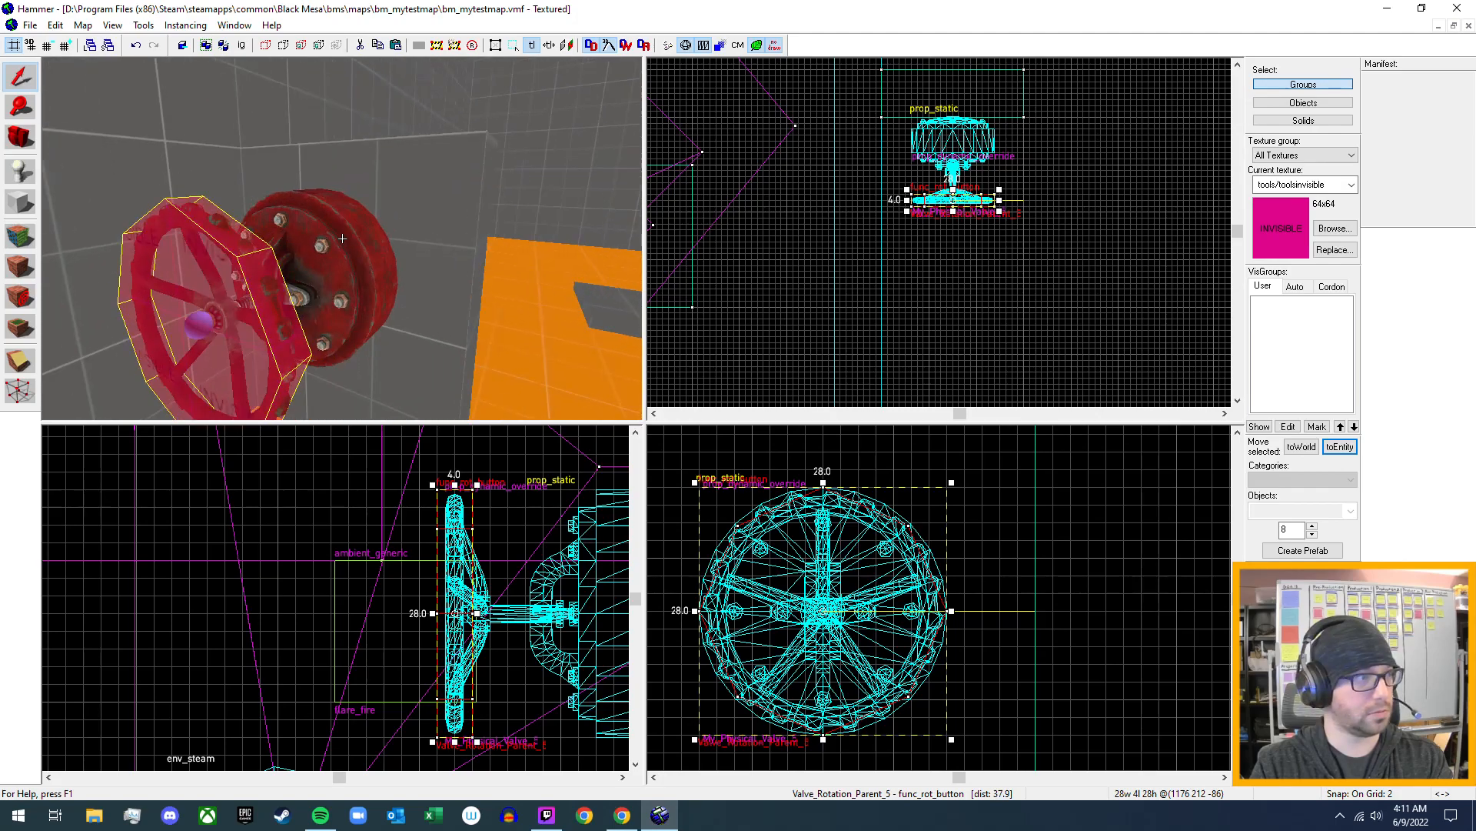
key("z")
left_click(339, 258)
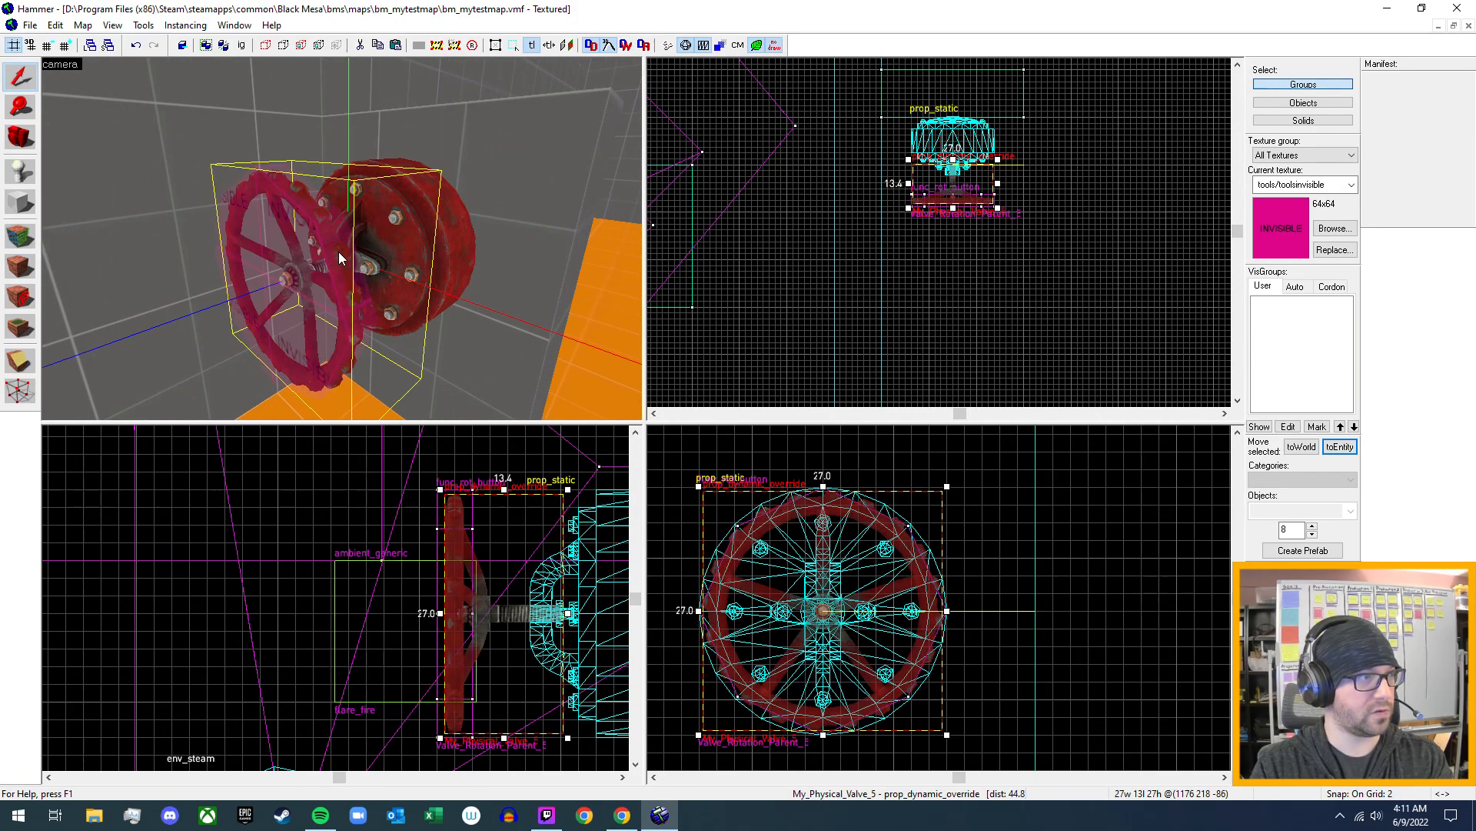
key("alt+Return")
left_click(672, 352)
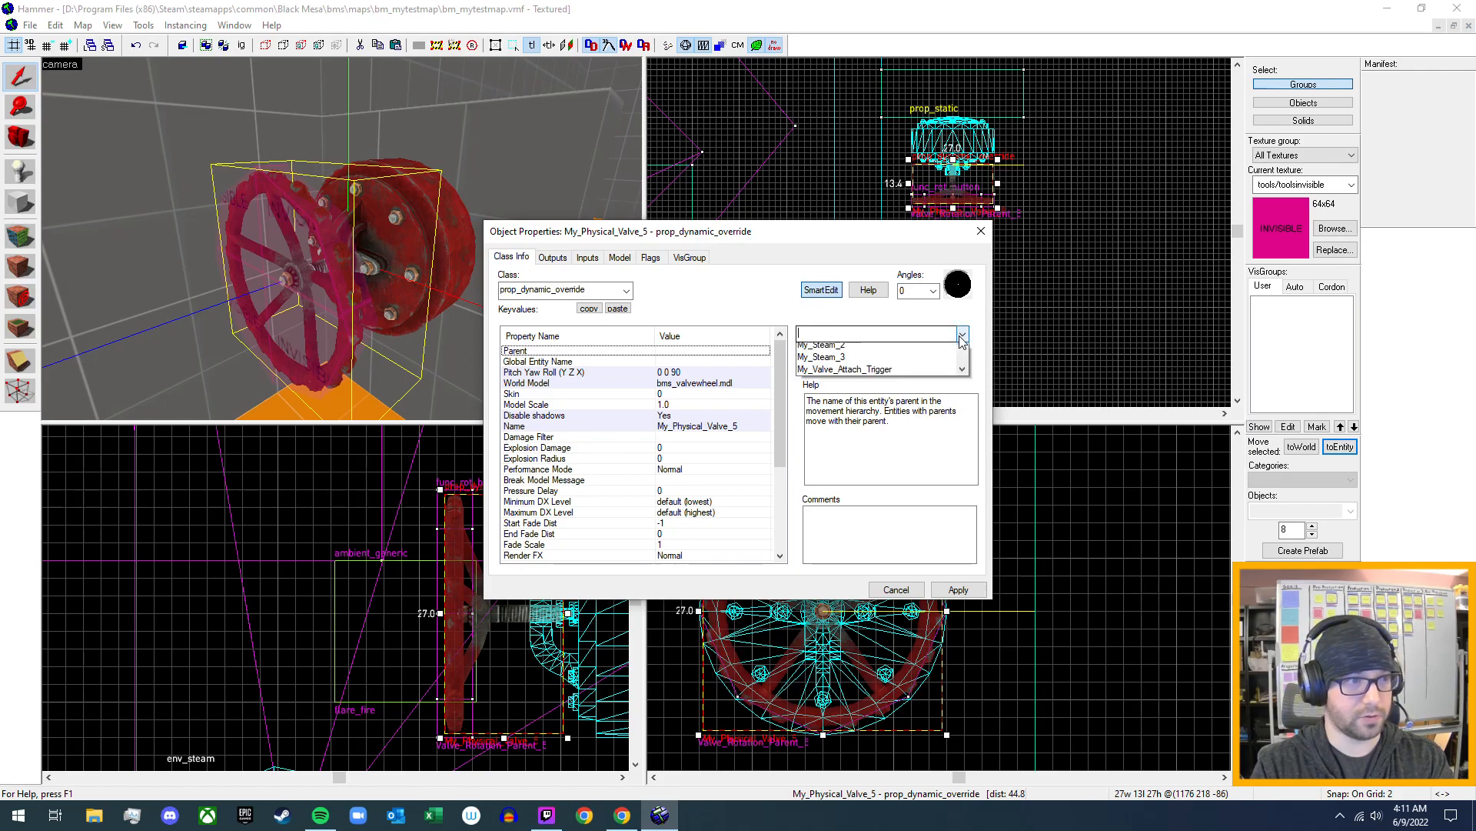
left_click(962, 334)
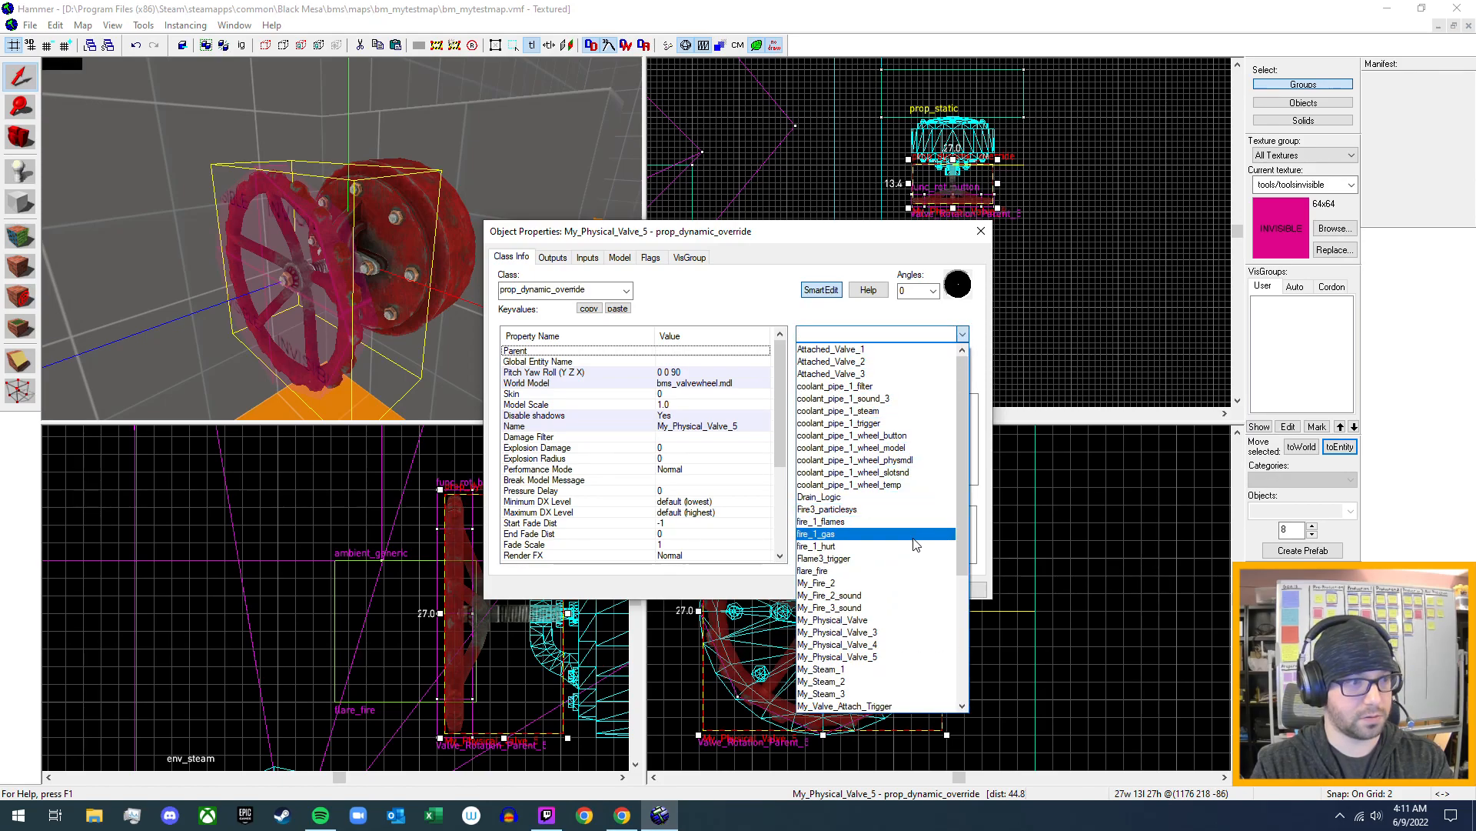
scroll(914, 538, "down", 6)
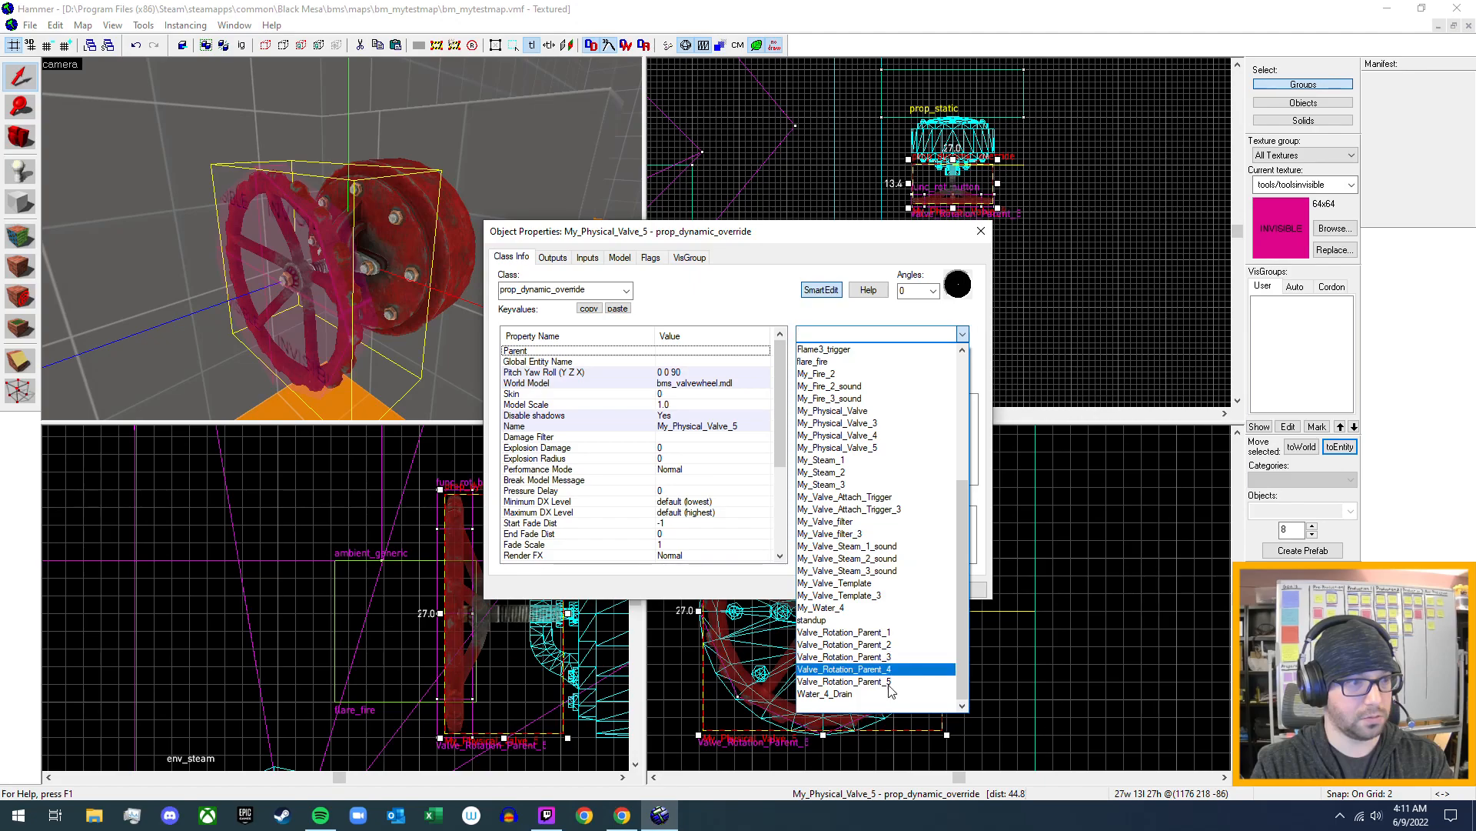
left_click(846, 681)
left_click(956, 592)
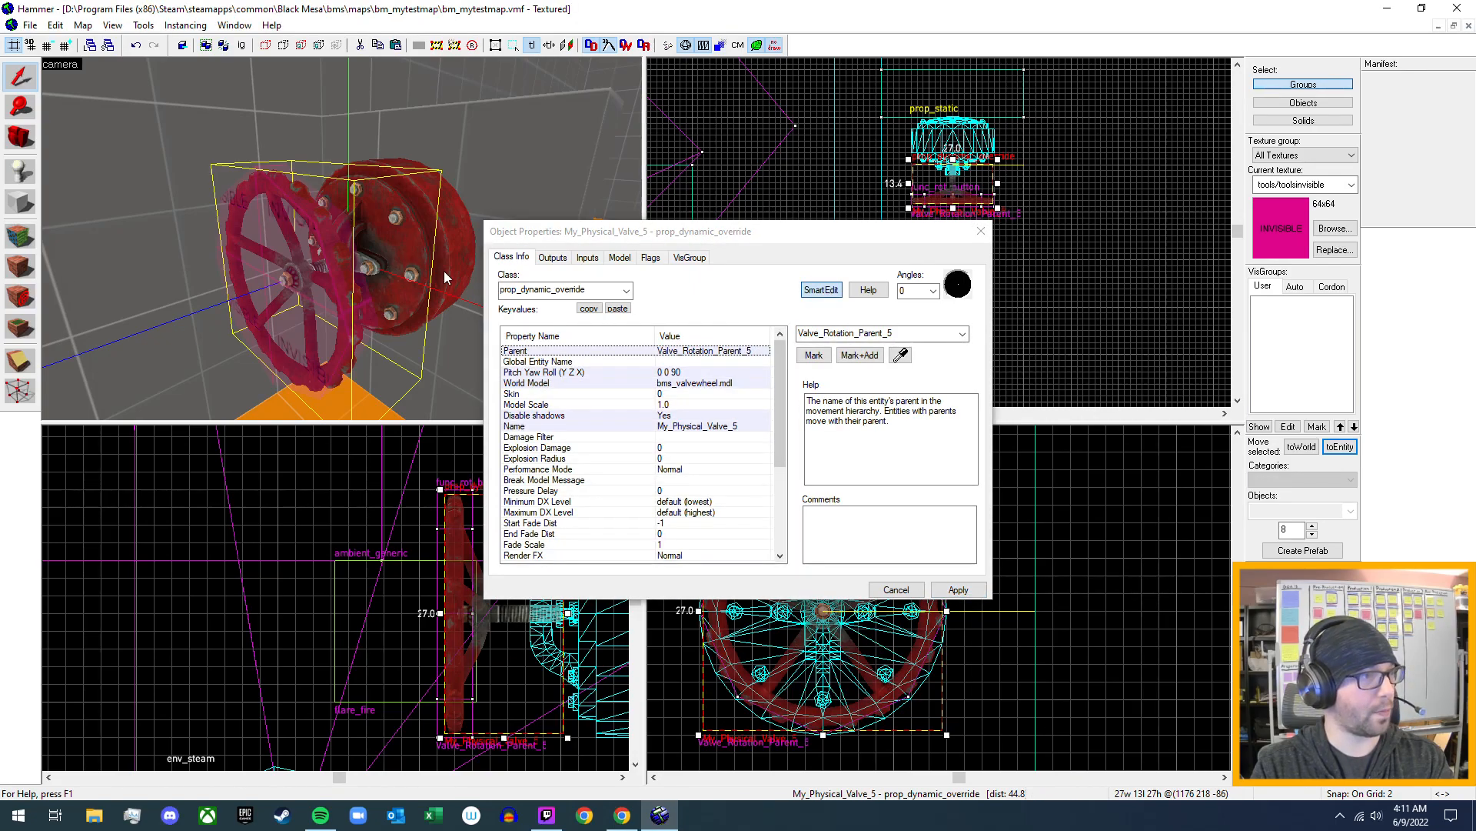
left_click(981, 232)
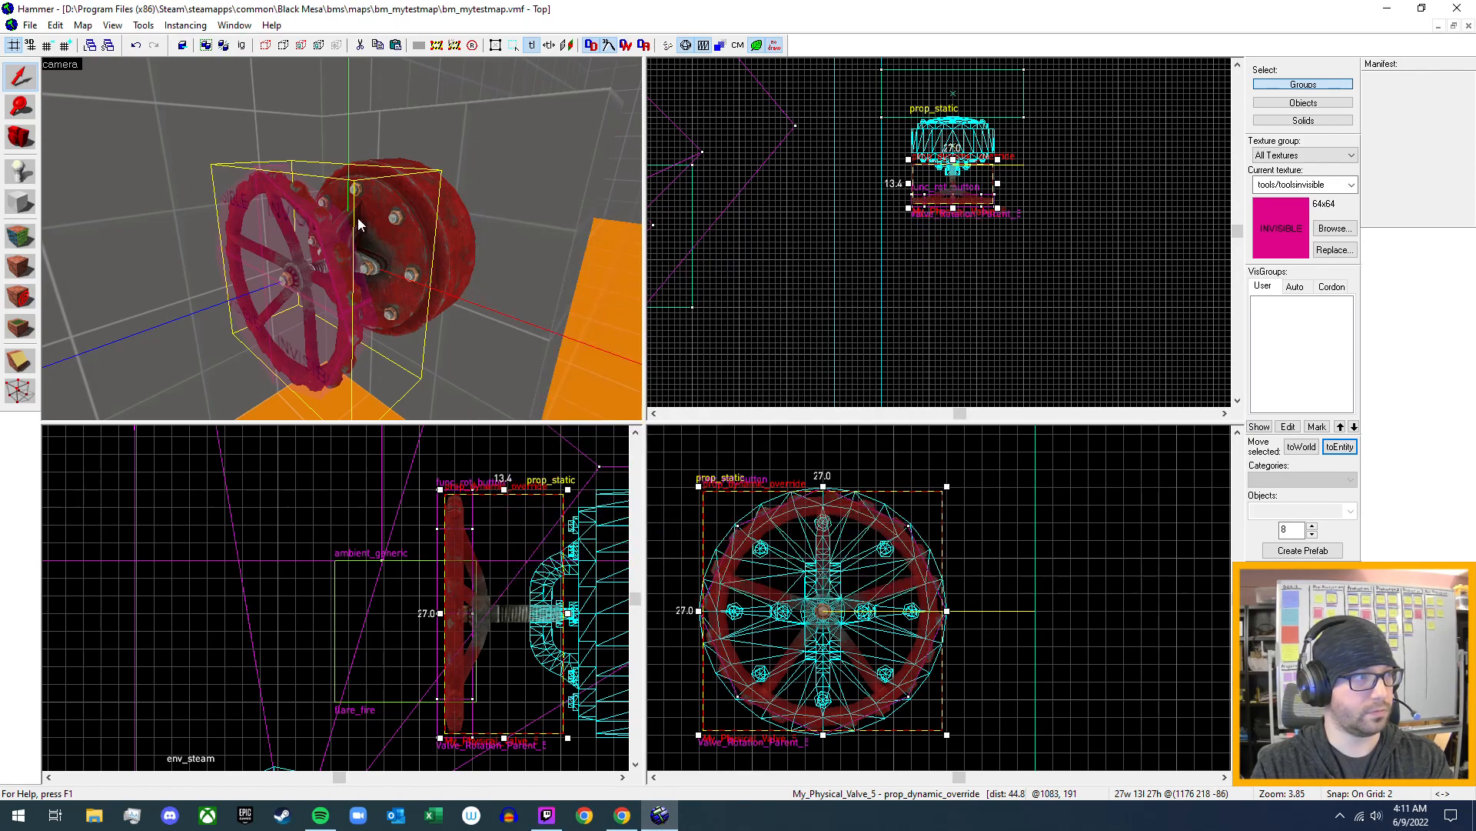
- Enable the Not solid, Y Axis and Use Activates flags on the Valve_Rotation_Parent_5 button brush, apply them and close its properties
left_click(319, 238)
key("alt+Return")
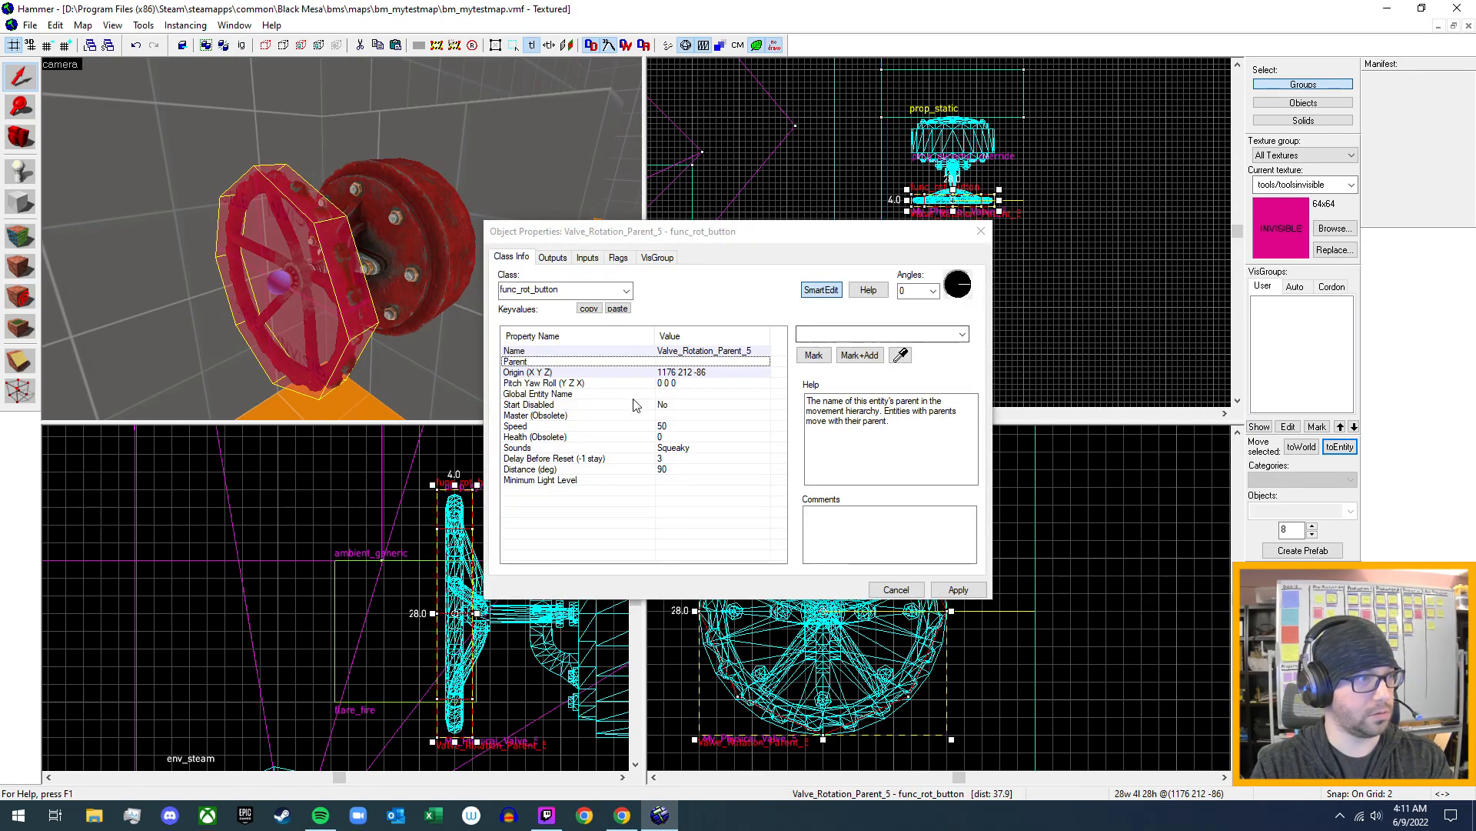
left_click(620, 259)
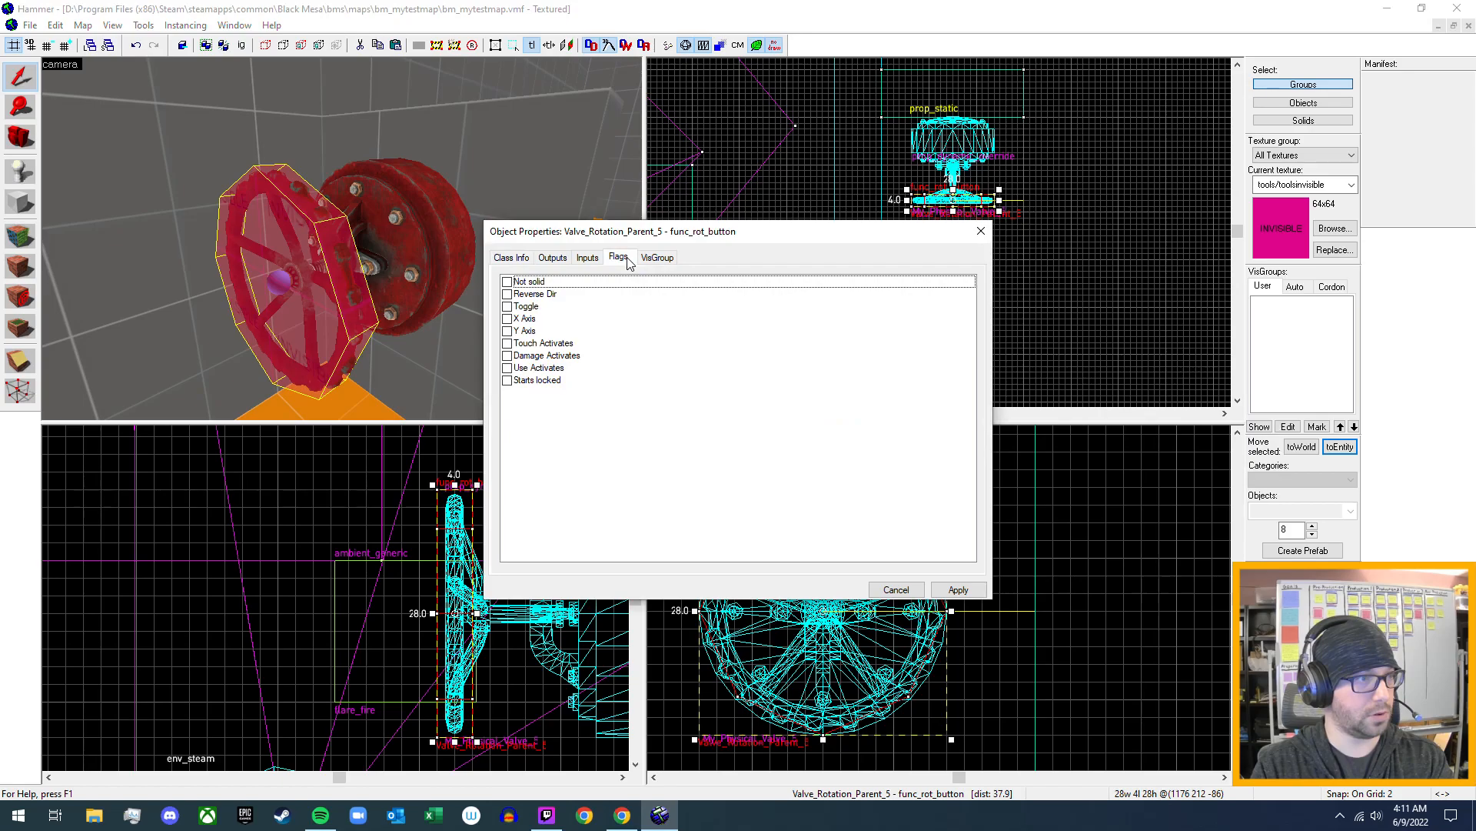
left_click(507, 331)
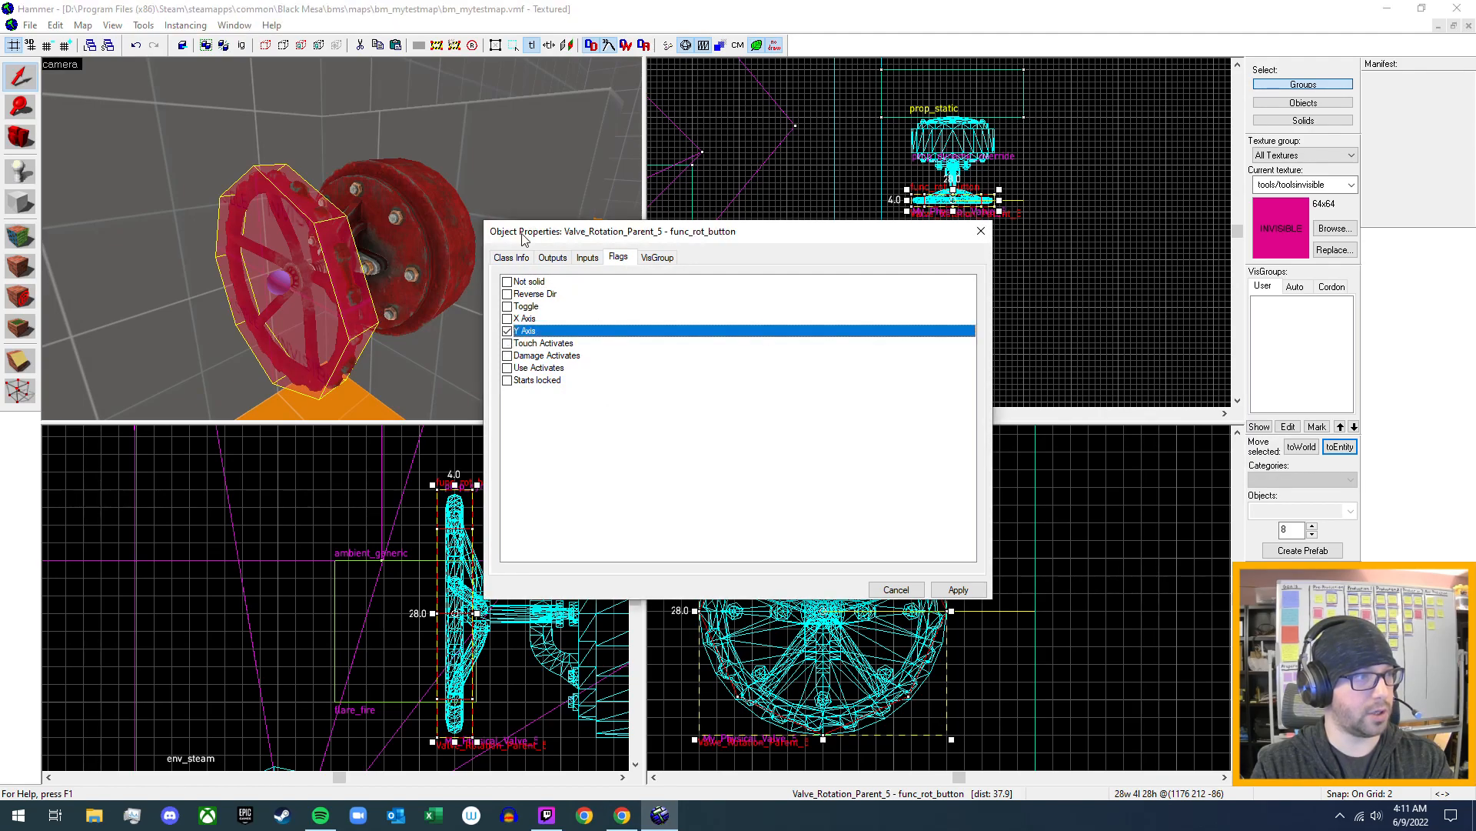
left_click(507, 282)
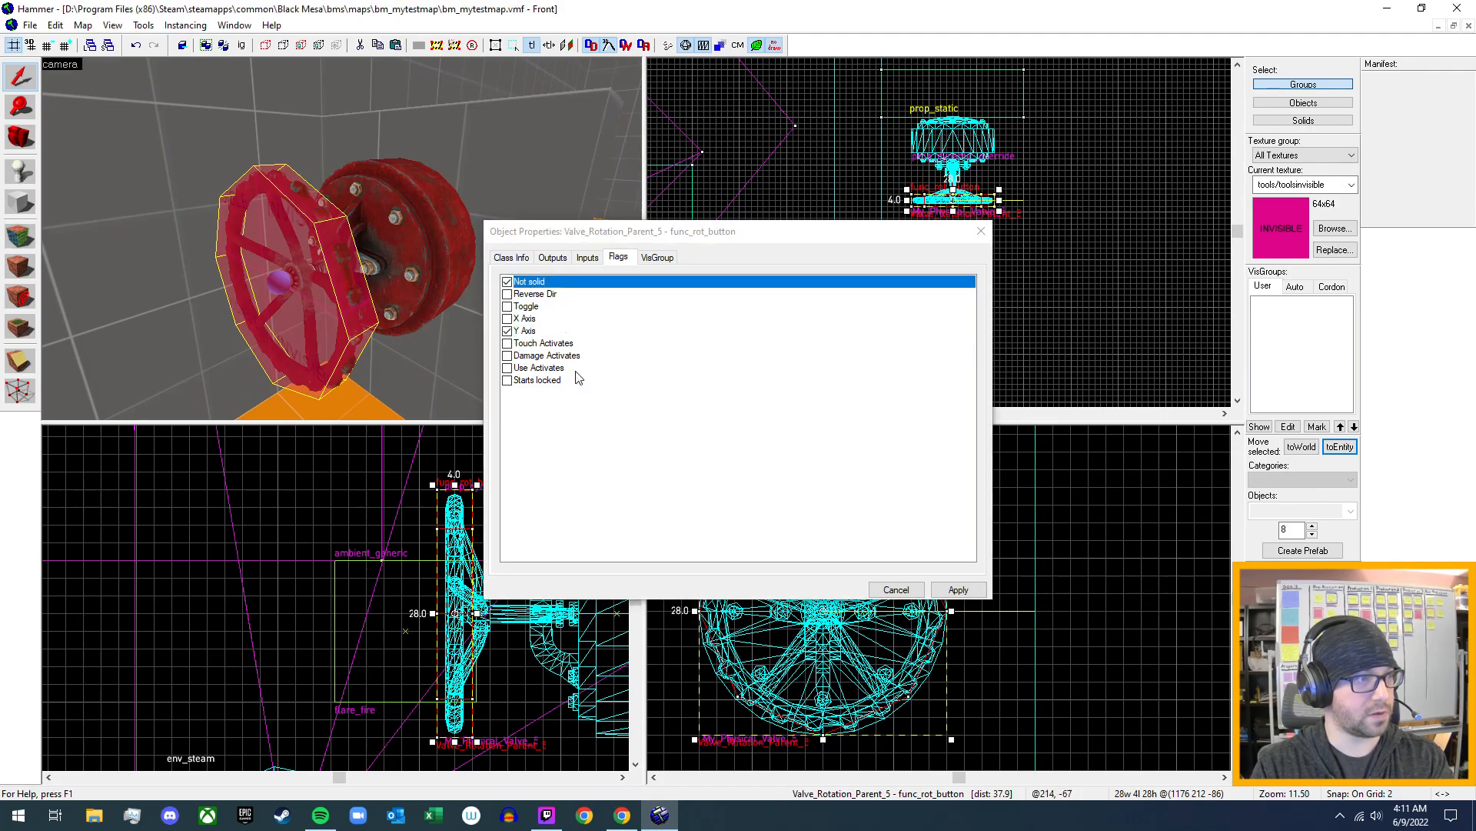
left_click(507, 368)
left_click(958, 589)
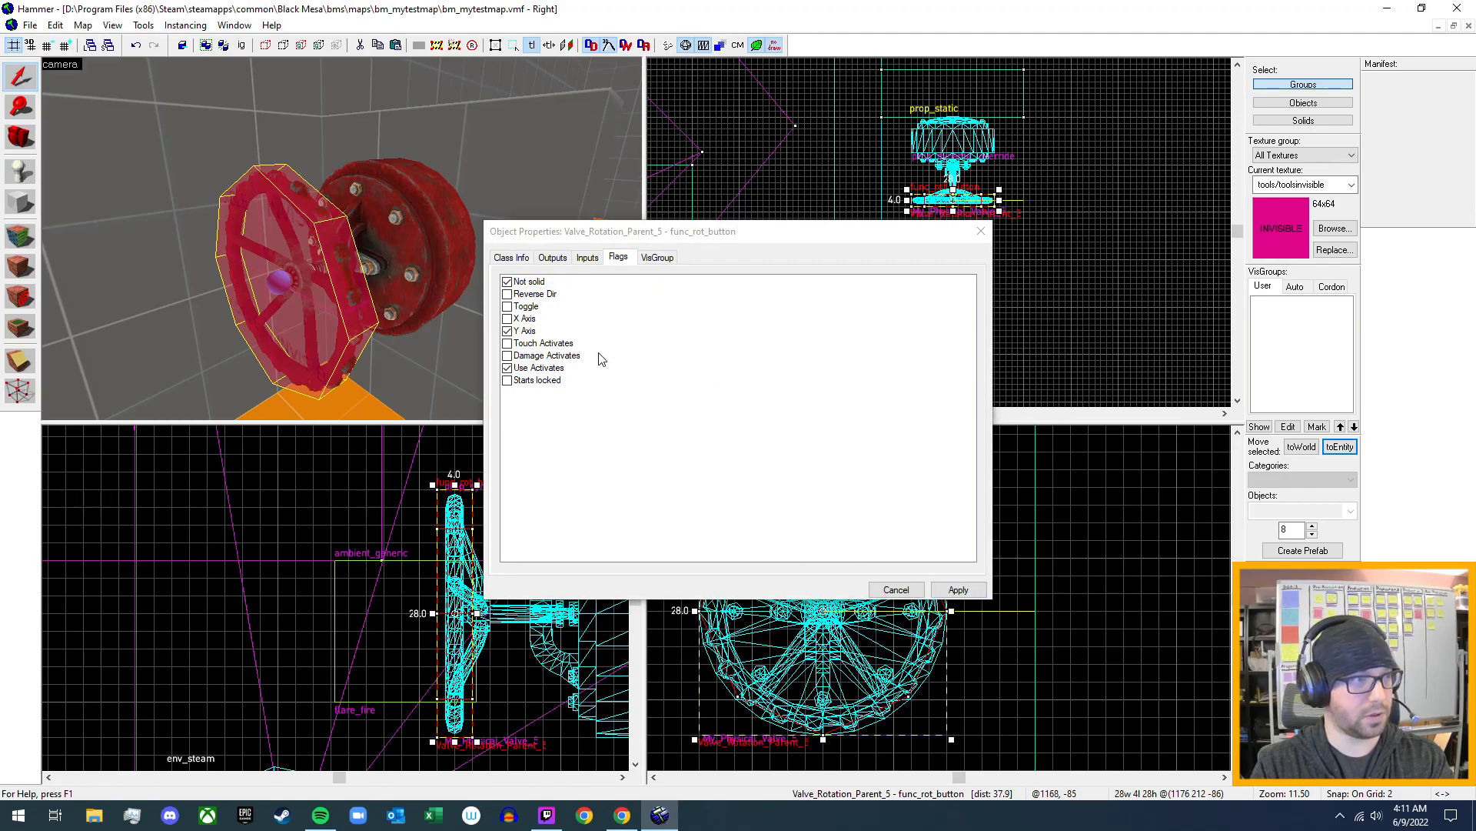
left_click(511, 257)
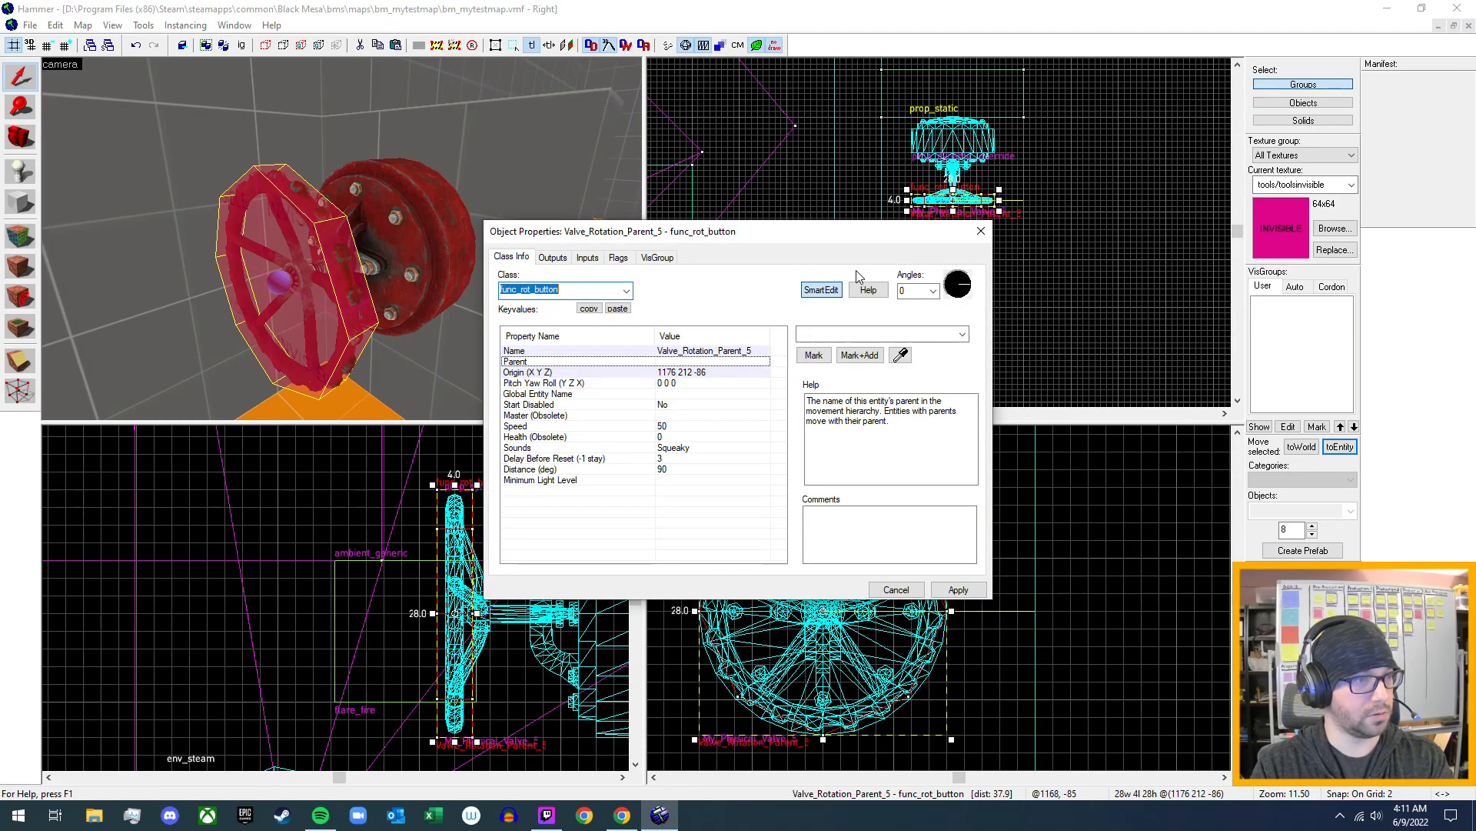
left_click(979, 231)
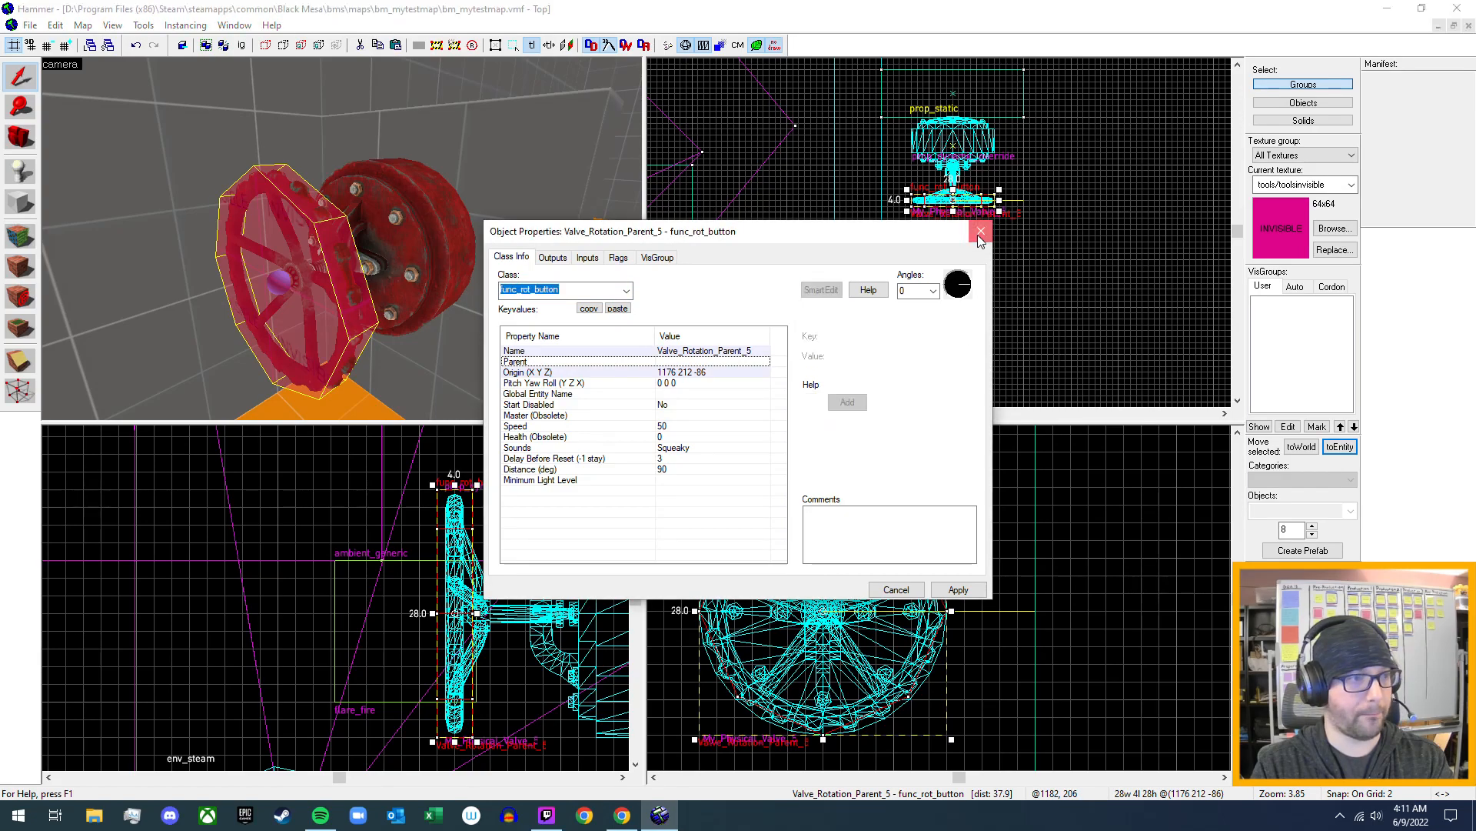
- Survey the existing valve setups around the map and examine the new valve's wheel and button brush up close
key("z")
key("s")
key("w")
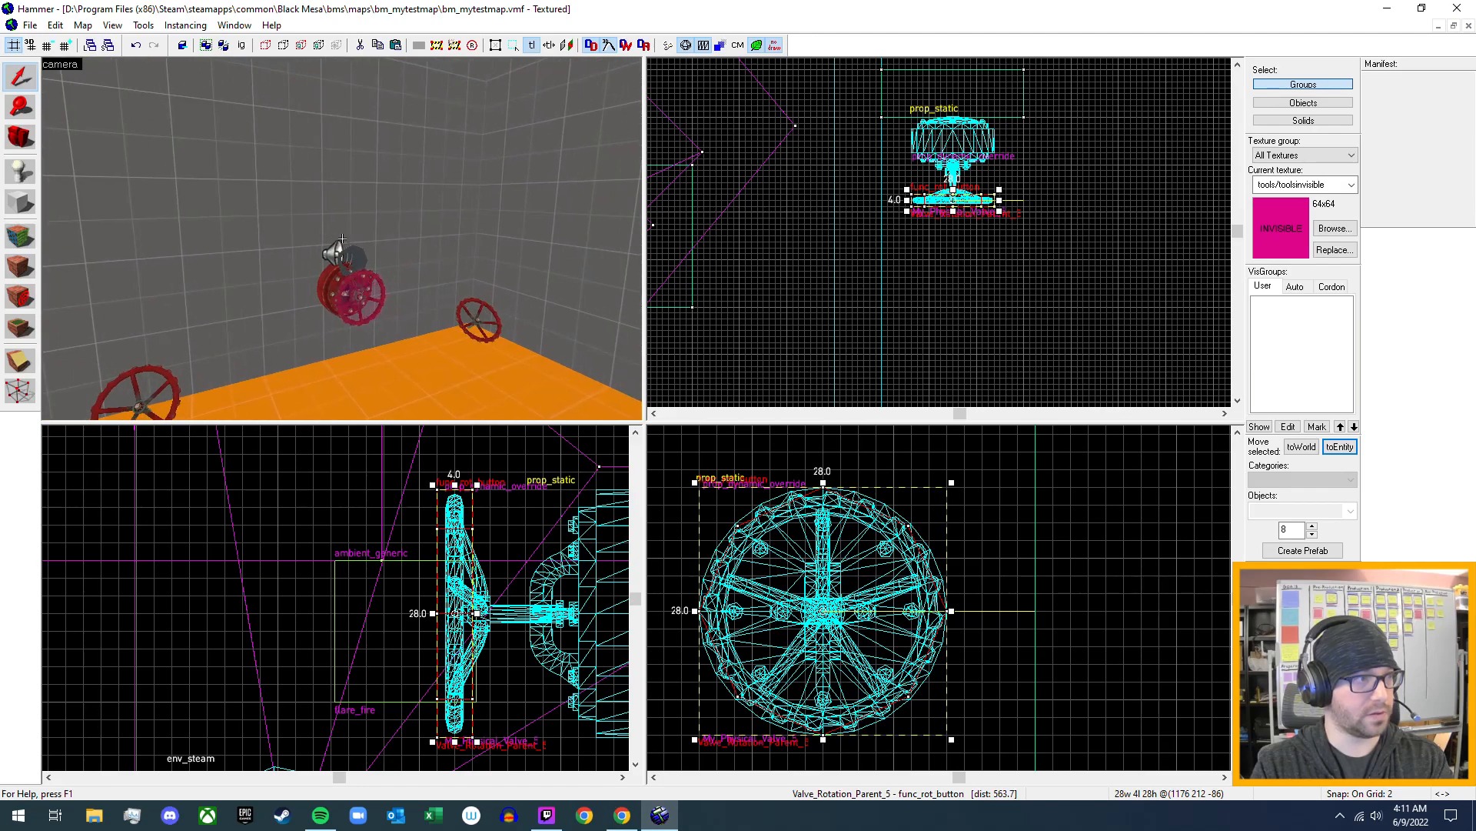
key("d")
key("w")
key("a")
key("s")
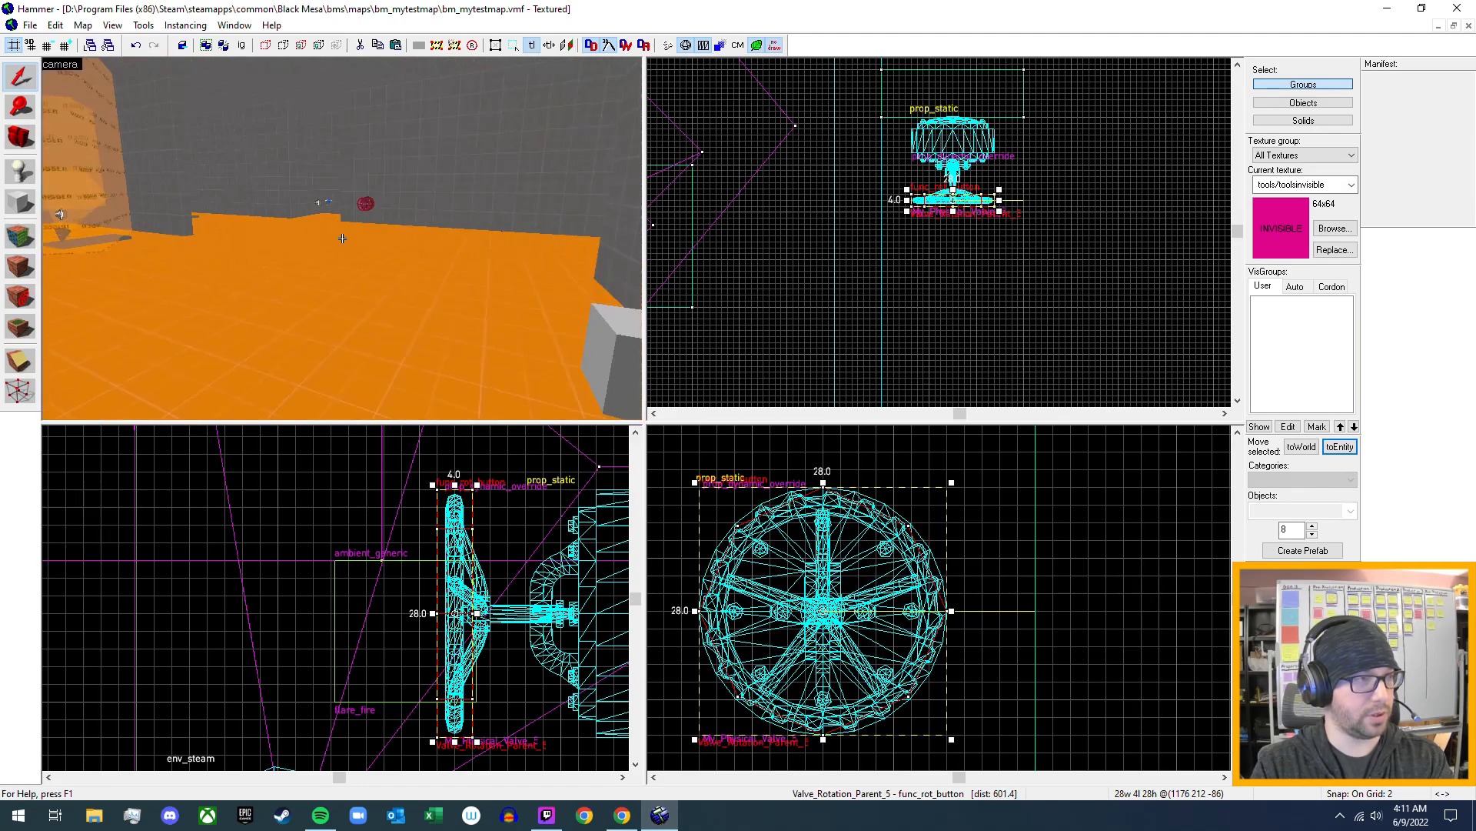
key("w")
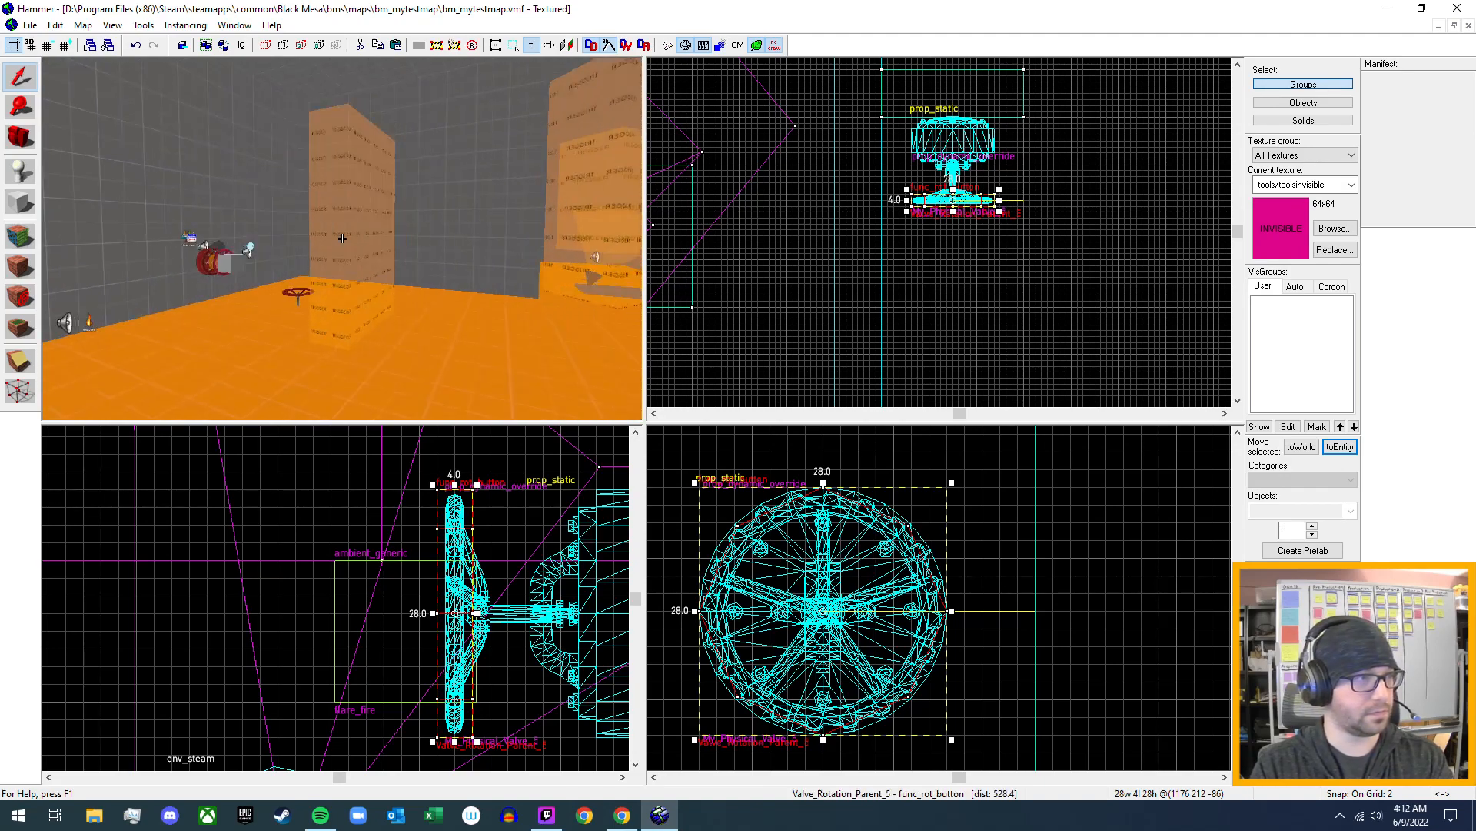
key("w")
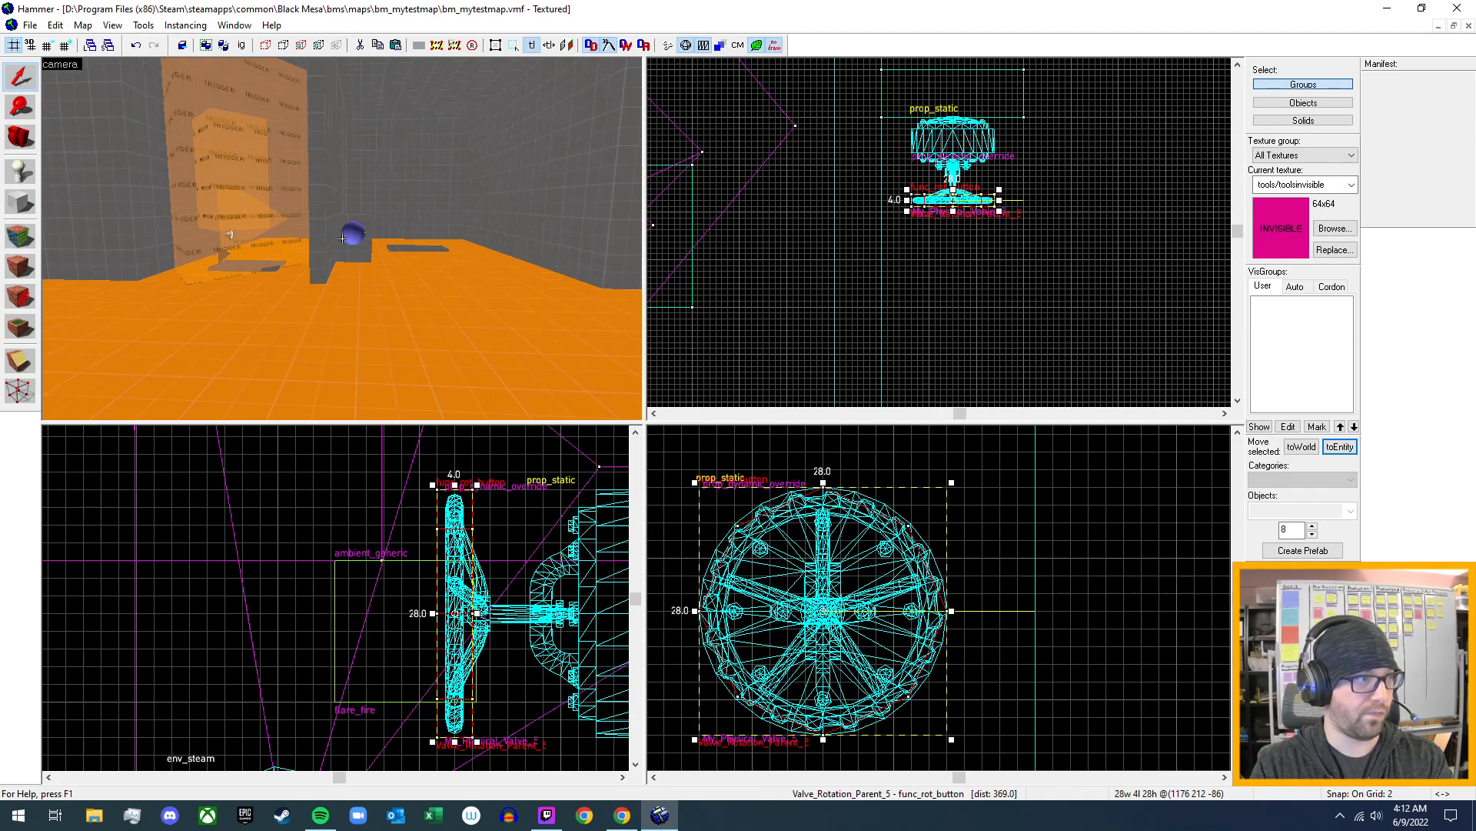
key("w")
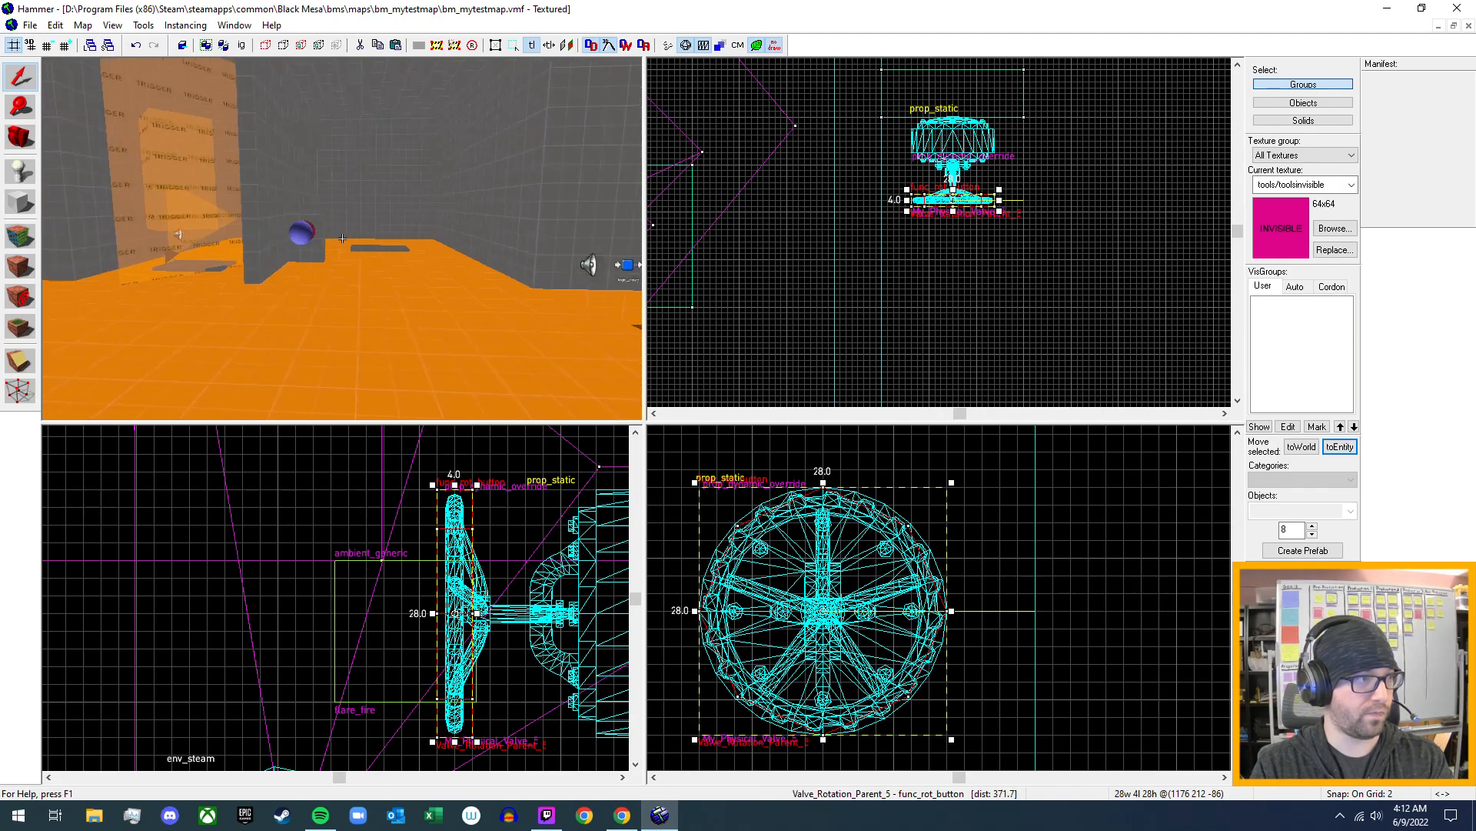
key("w")
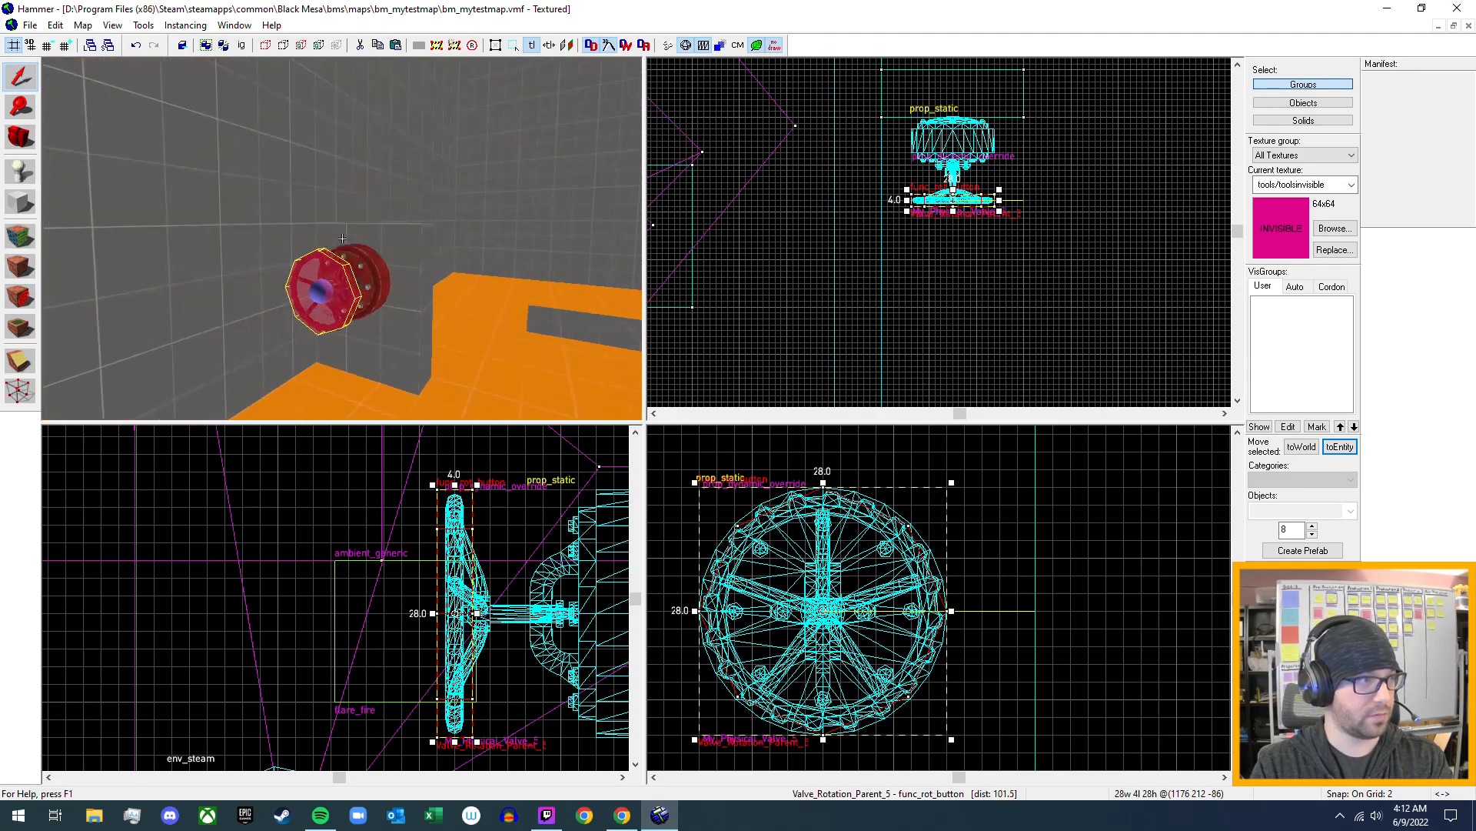
key("w")
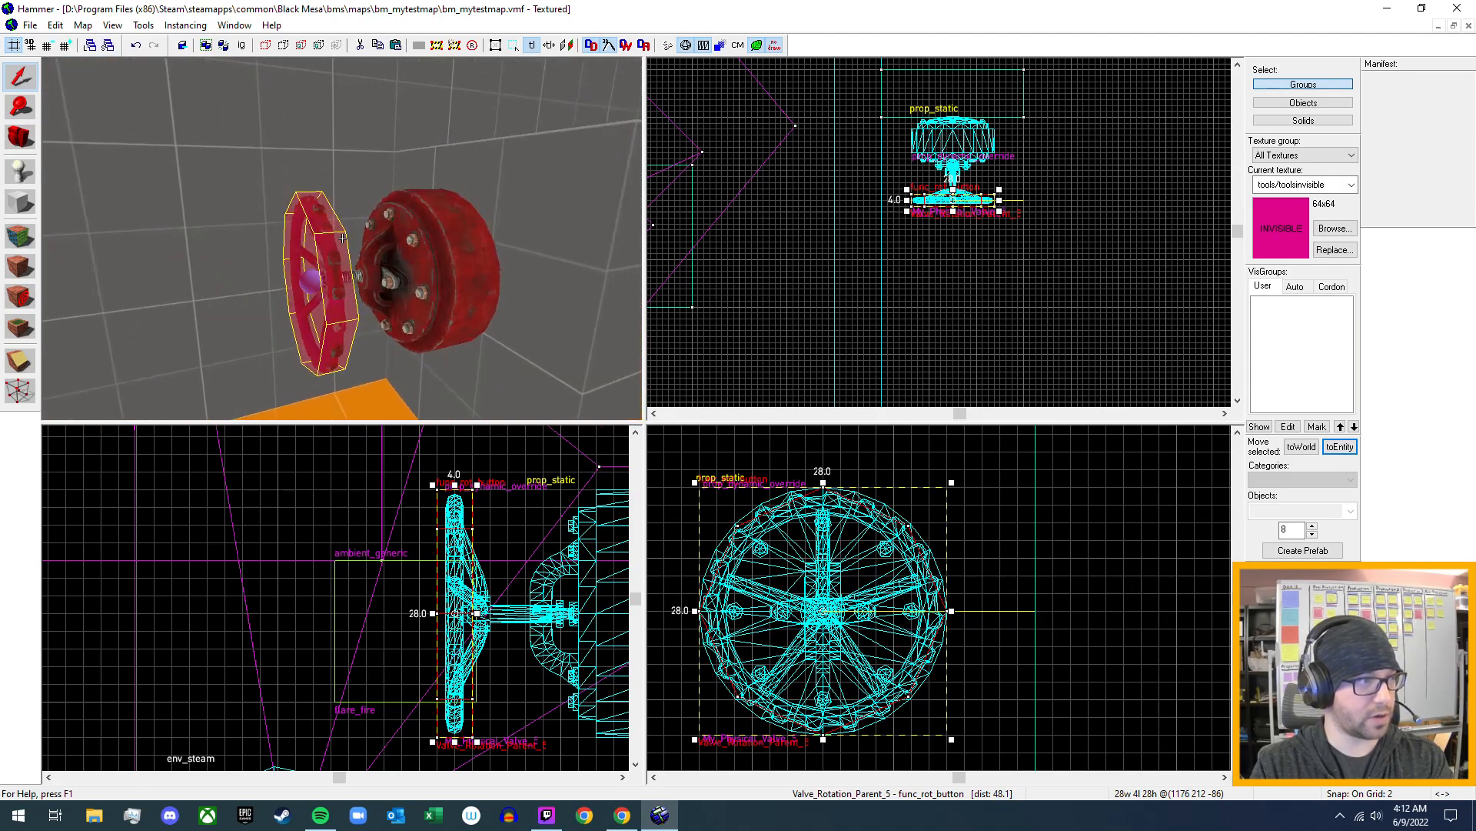
key("s")
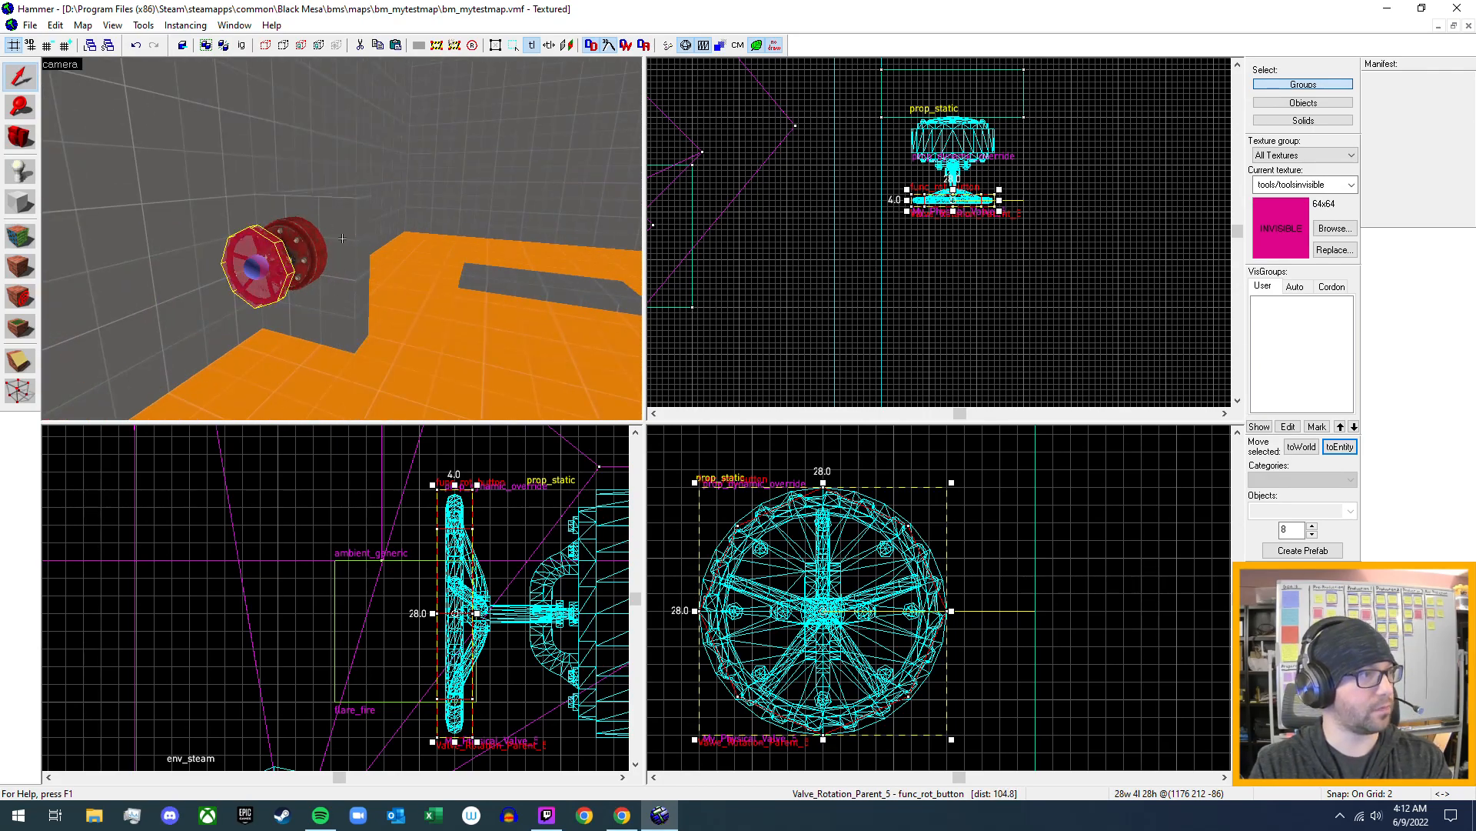
- Inspect the outputs, flags and keyvalues of the Valve_Rotation_Parent_4 momentary_rot_button for comparison
key("s")
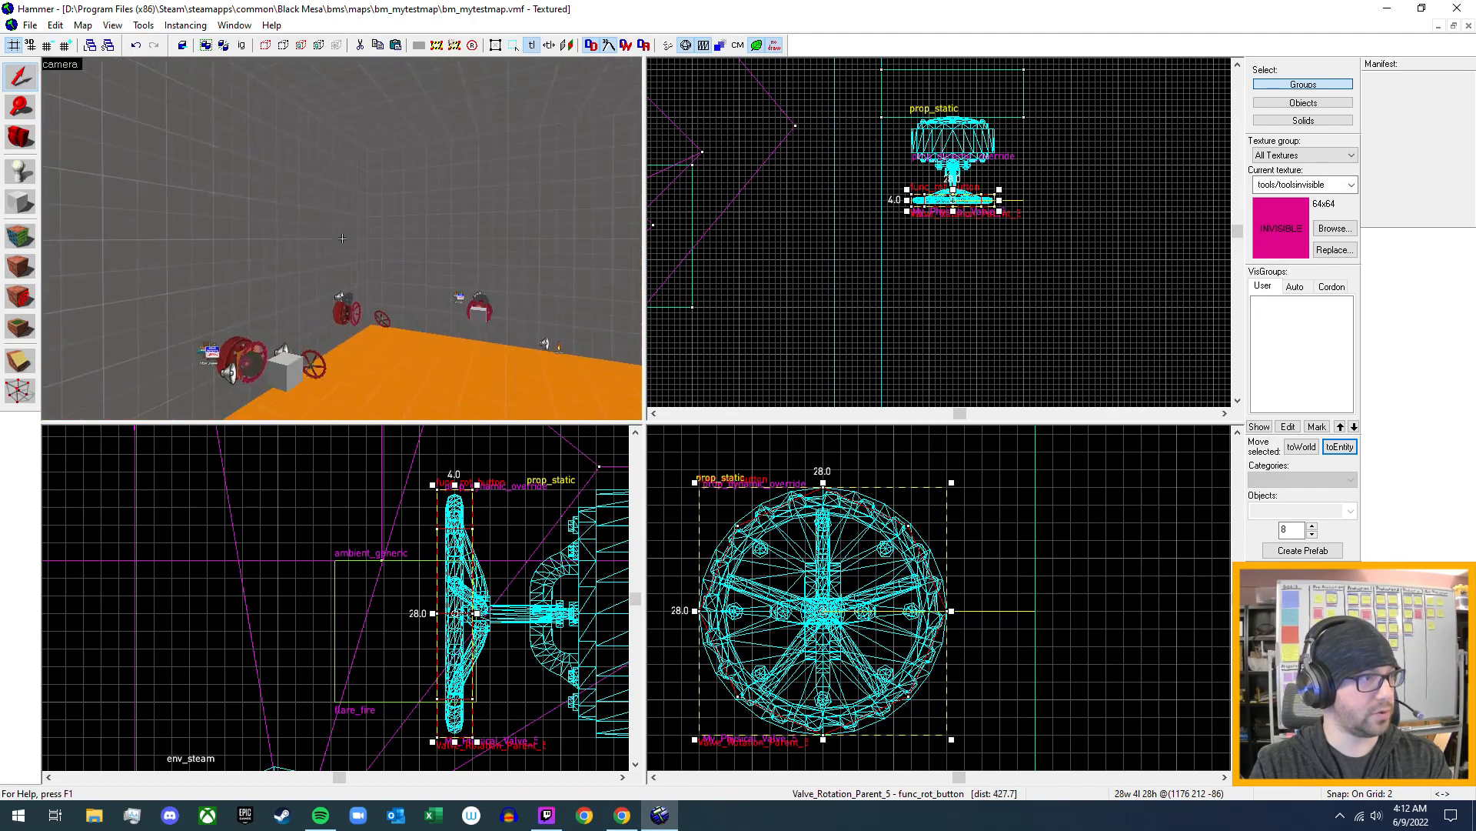
key("w")
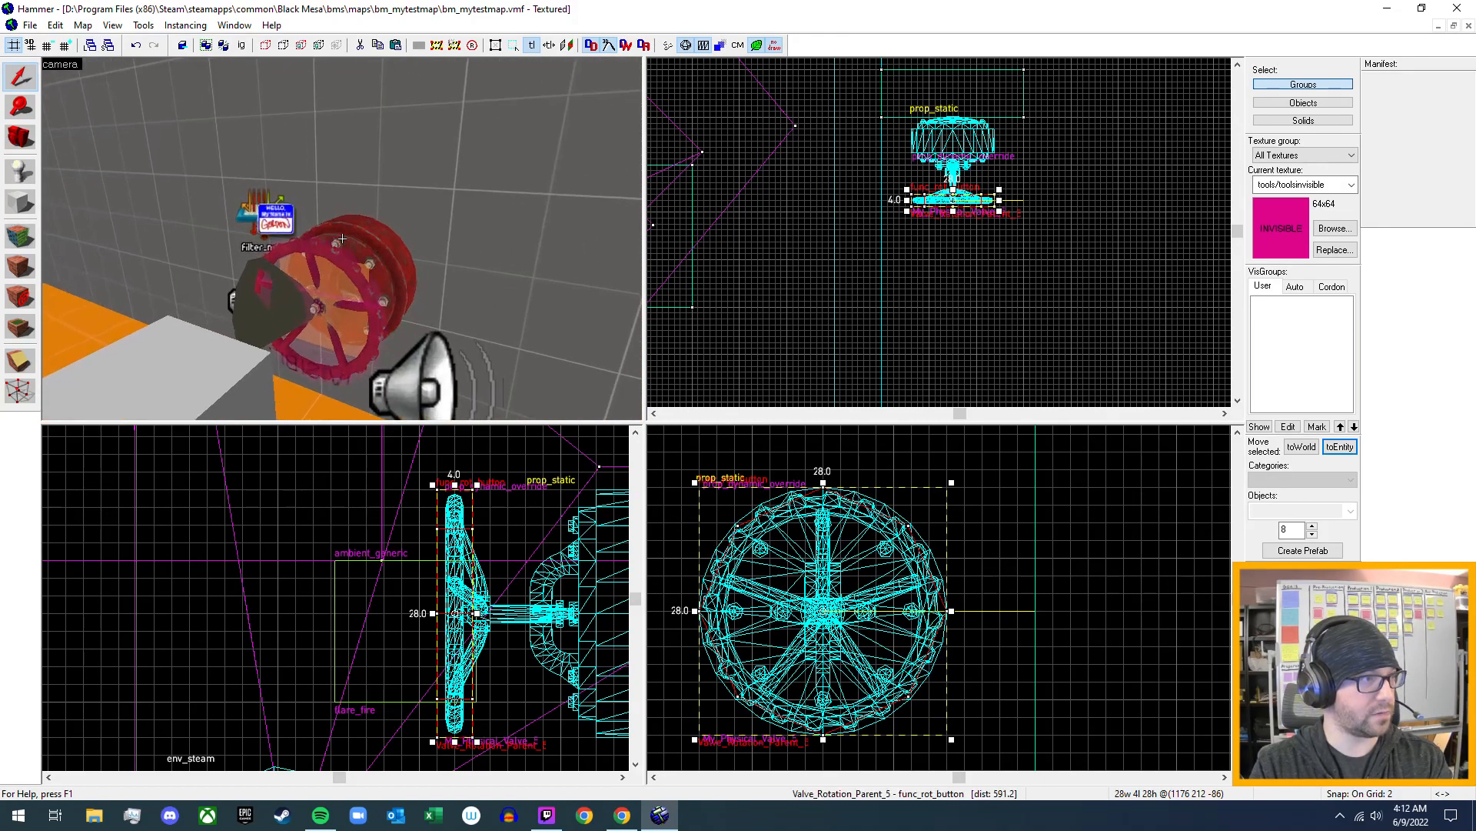
key("w")
key("s")
key("z")
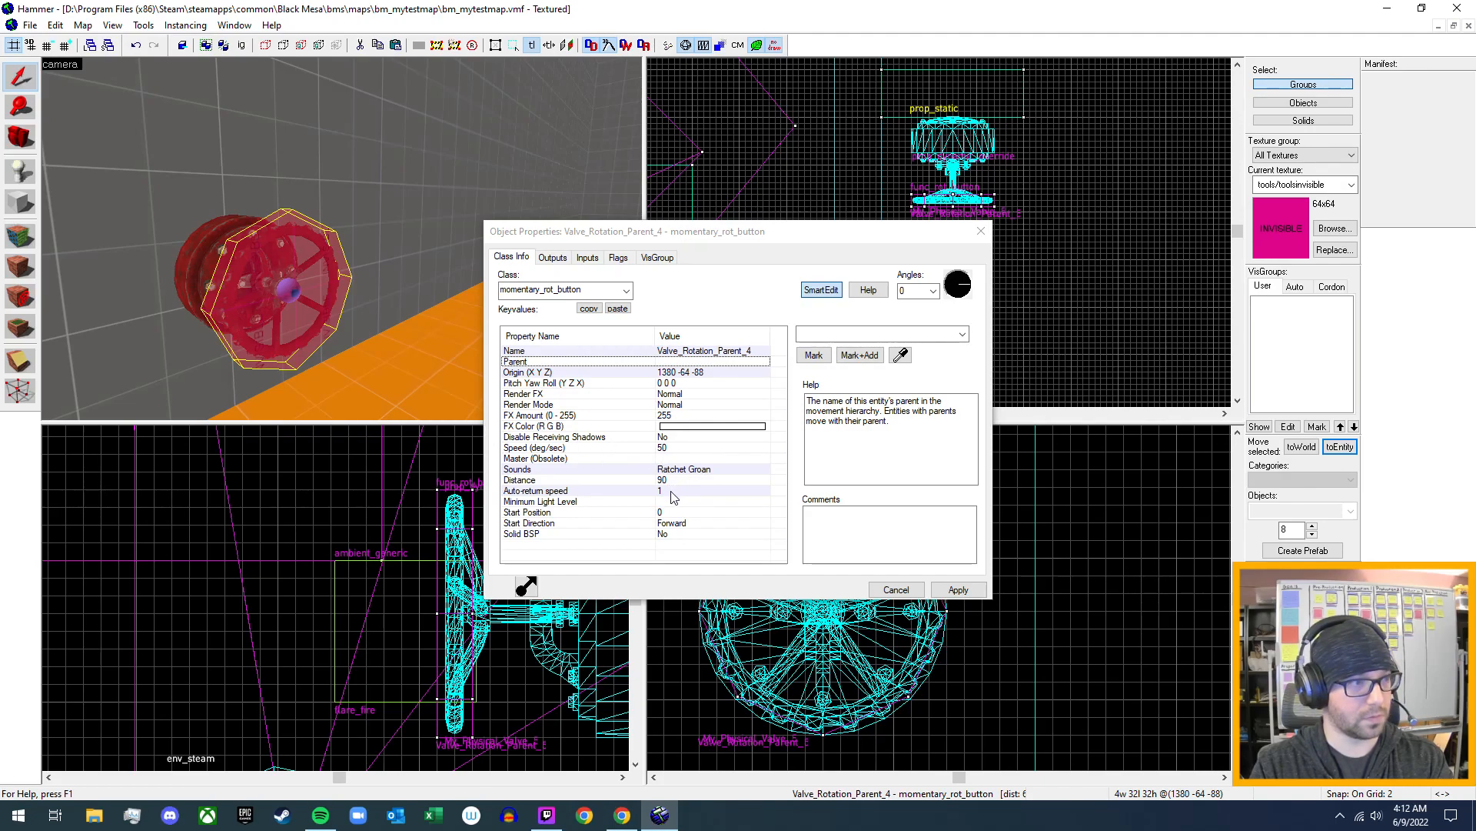
left_click(559, 261)
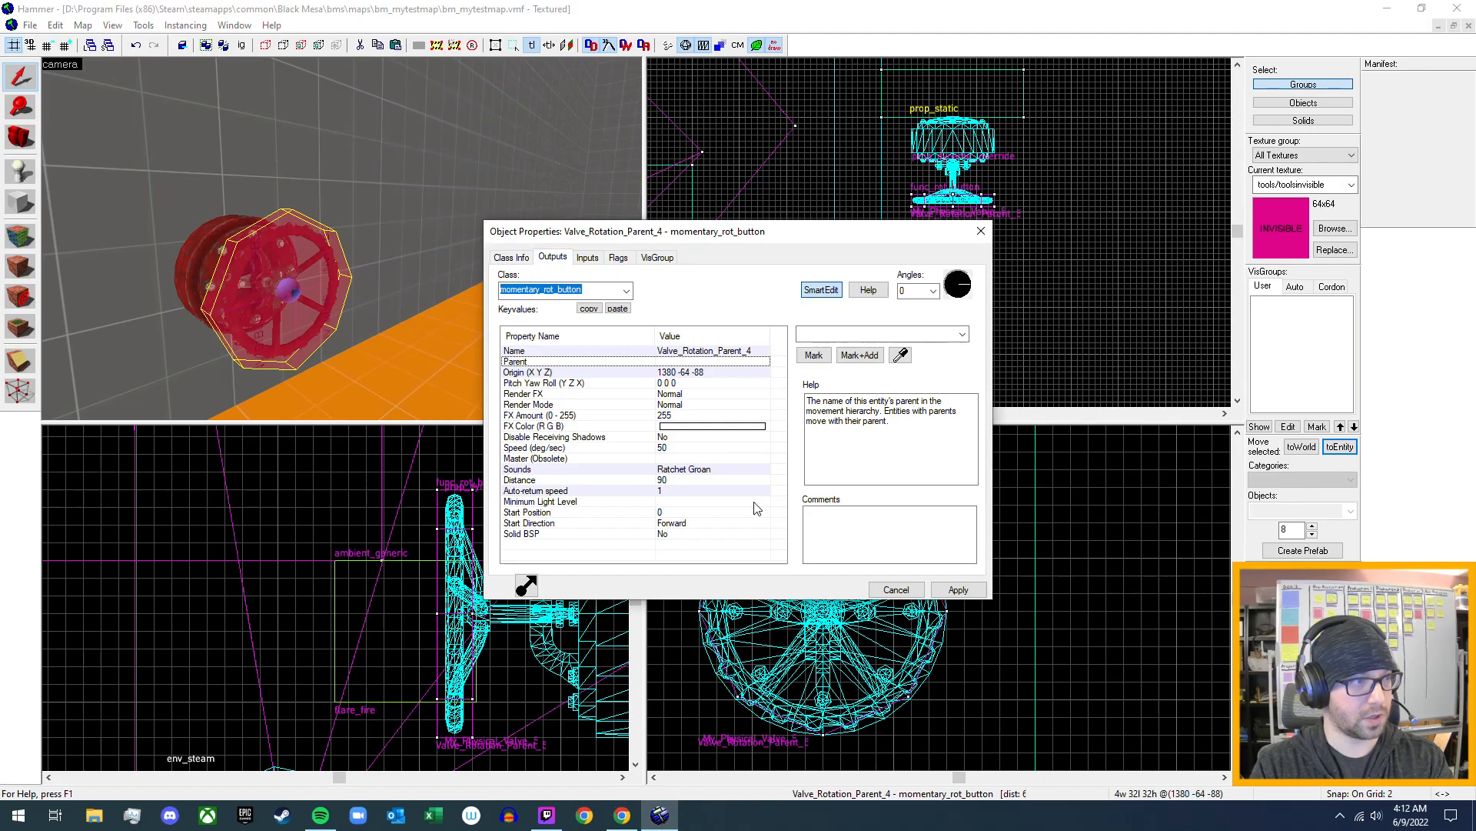
left_click(616, 258)
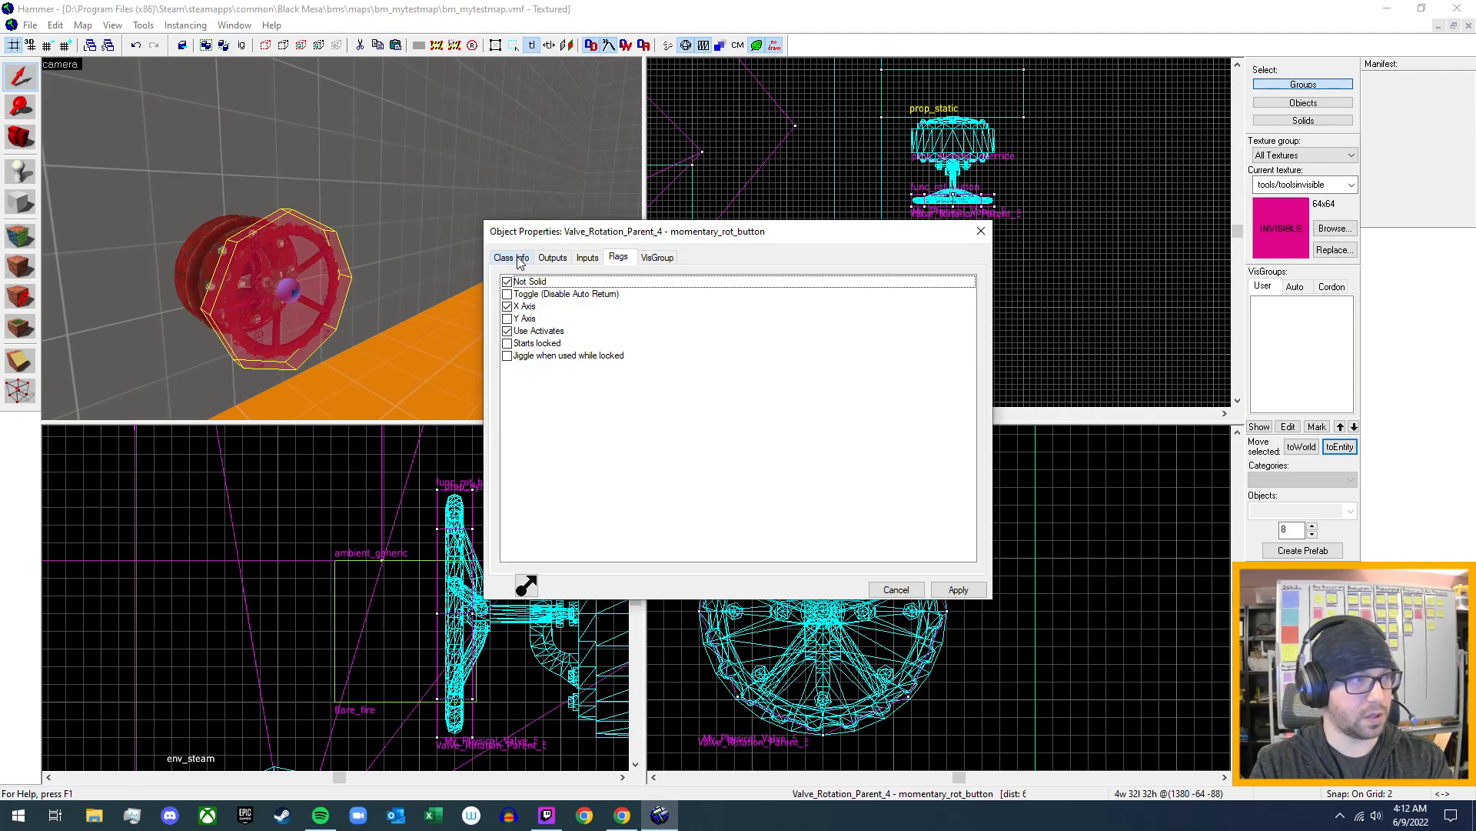
left_click(520, 257)
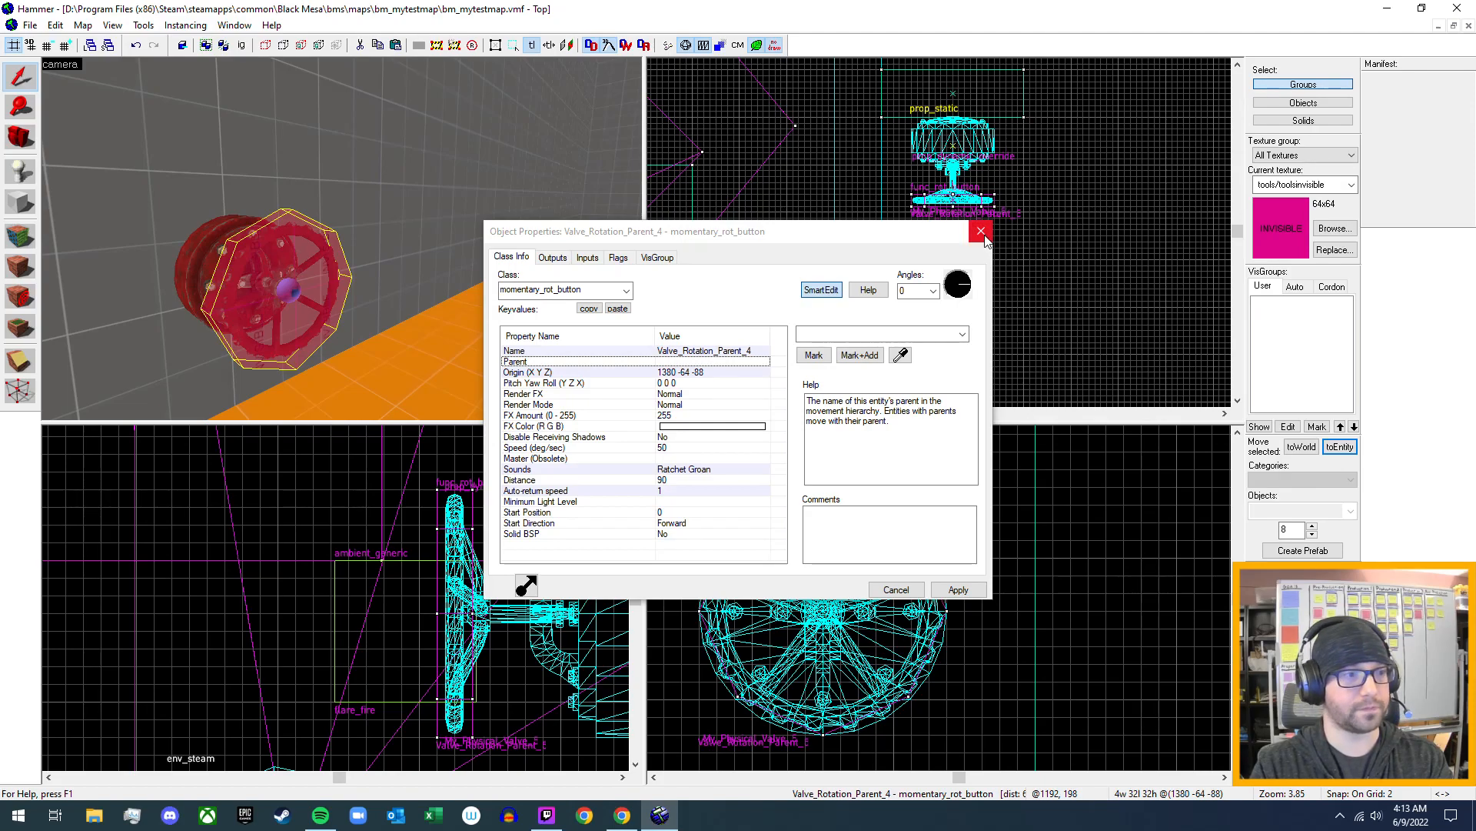
left_click(983, 234)
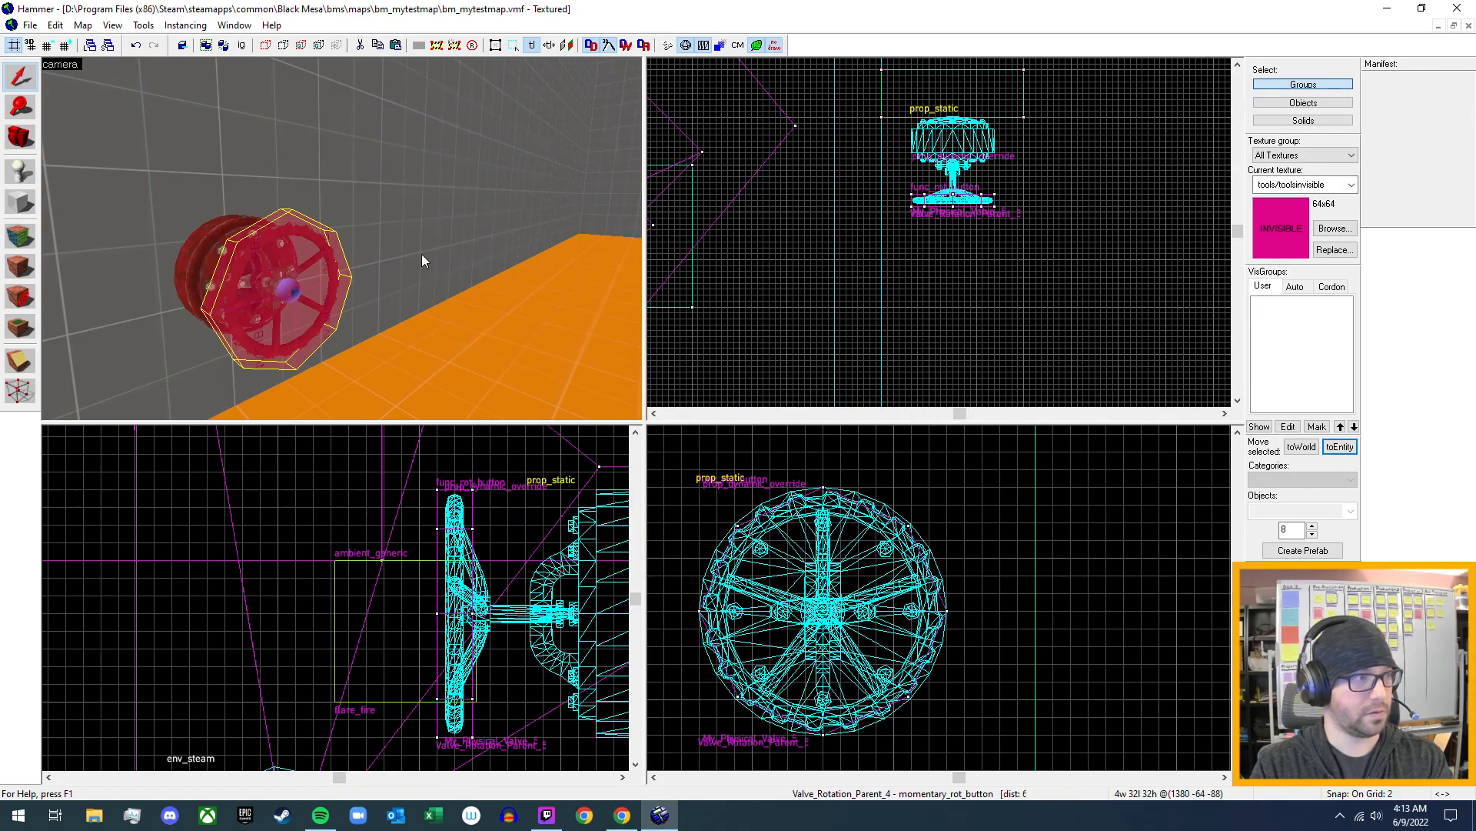
- Reselect the new valve's func_rot_button, review its flags against its orientation in the room and close its properties
key("z")
key("s")
key("w")
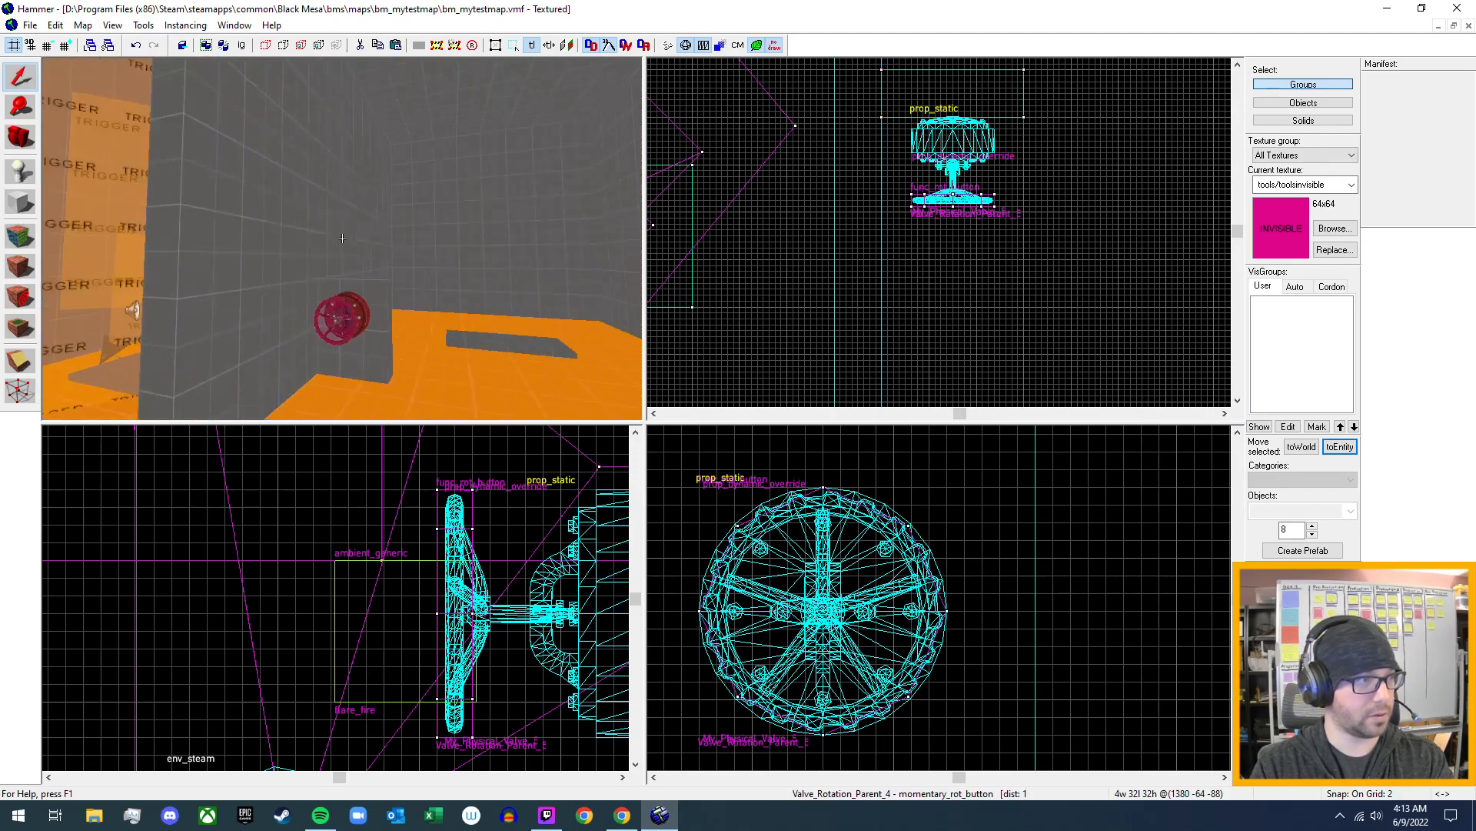
key("z")
left_click(365, 269)
key("alt+Return")
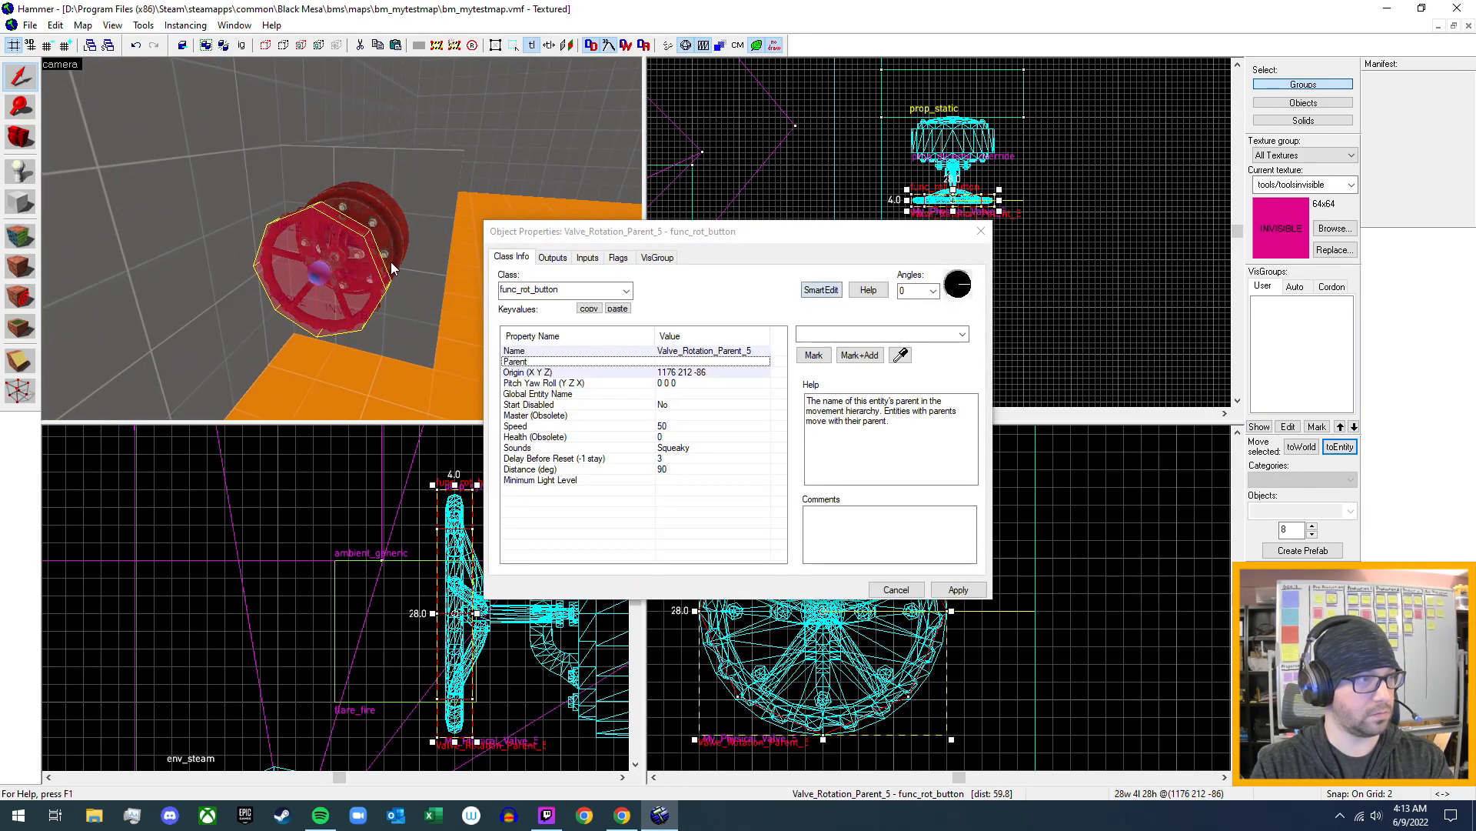
left_click(618, 257)
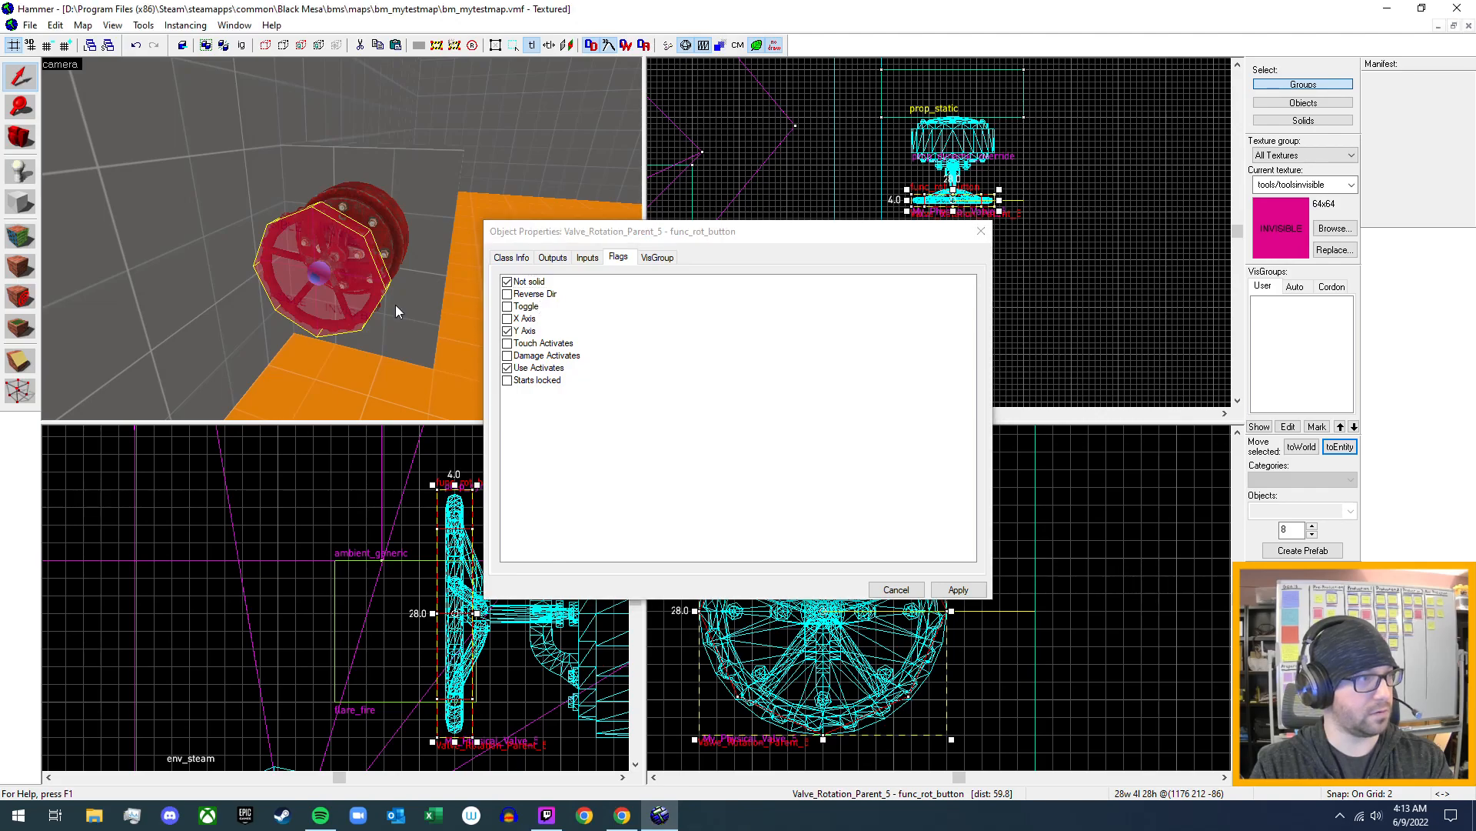
key("z")
key("s")
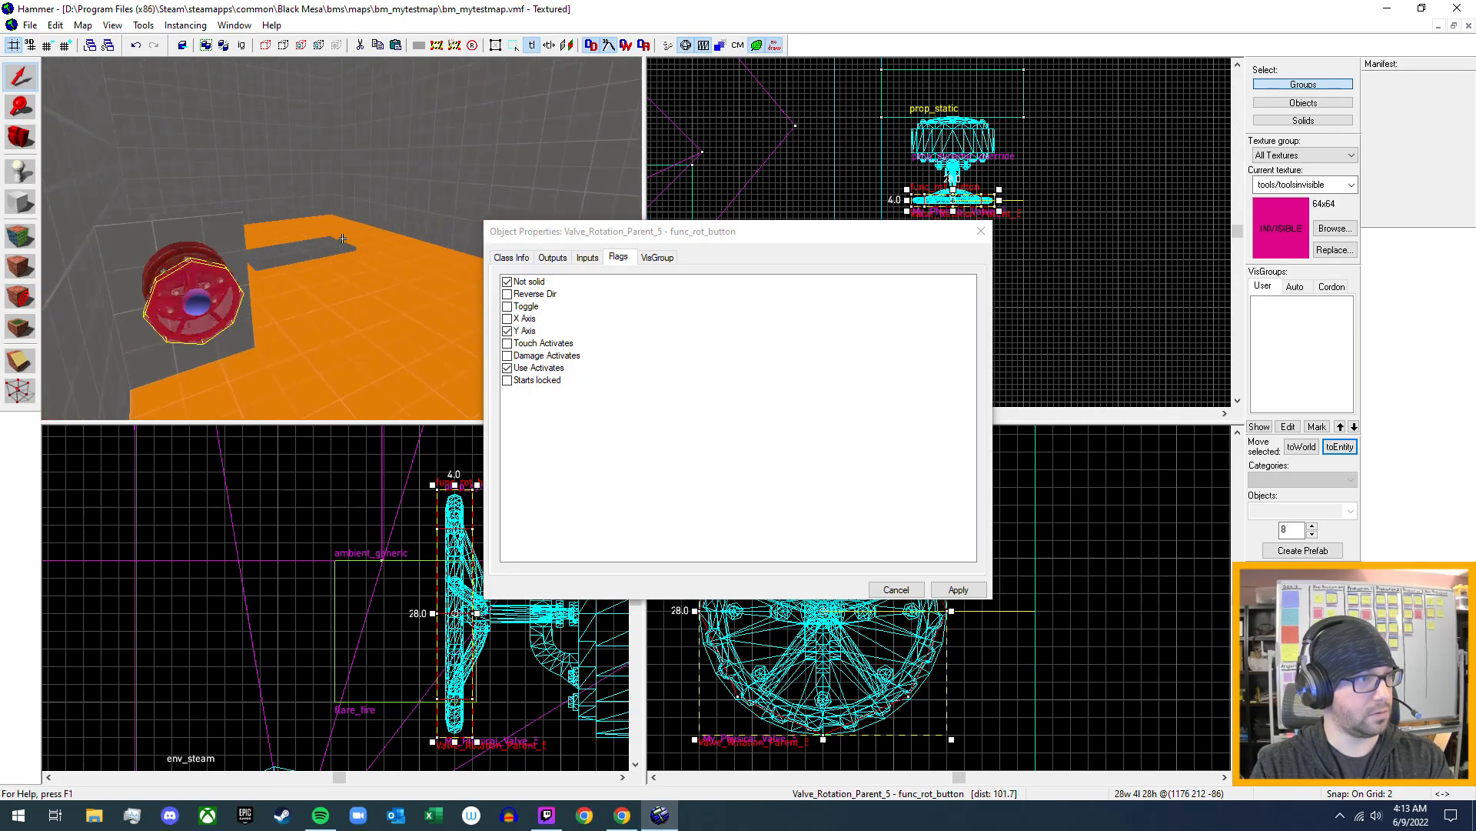
key("w")
key("z")
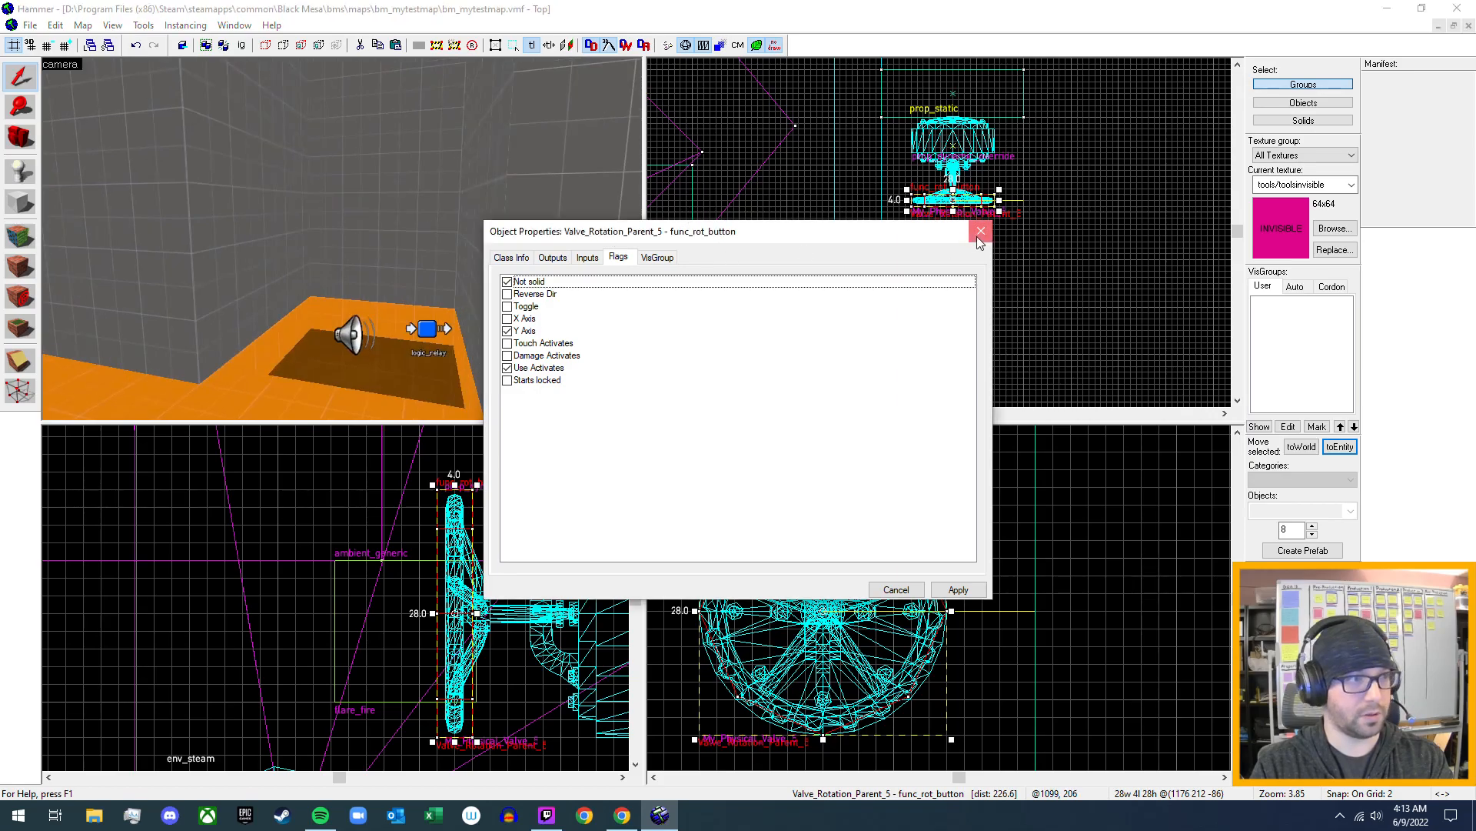
left_click(977, 237)
- Fly to the wall-mounted valve, open the properties of the Valve_Rotation_Parent_4 momentary_rot_button and close them again
key("z")
key("w")
key("z")
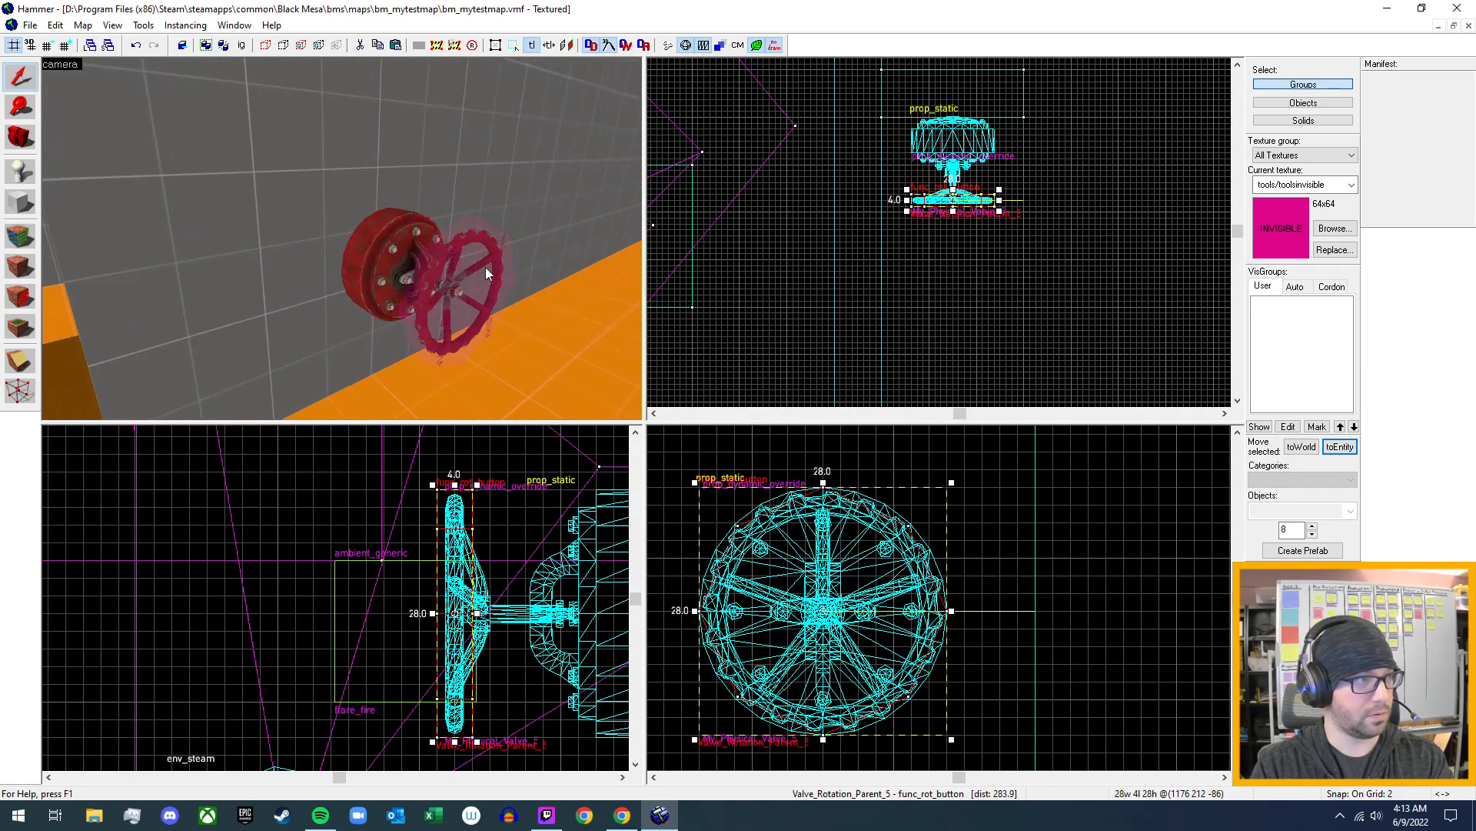
double_click(479, 269)
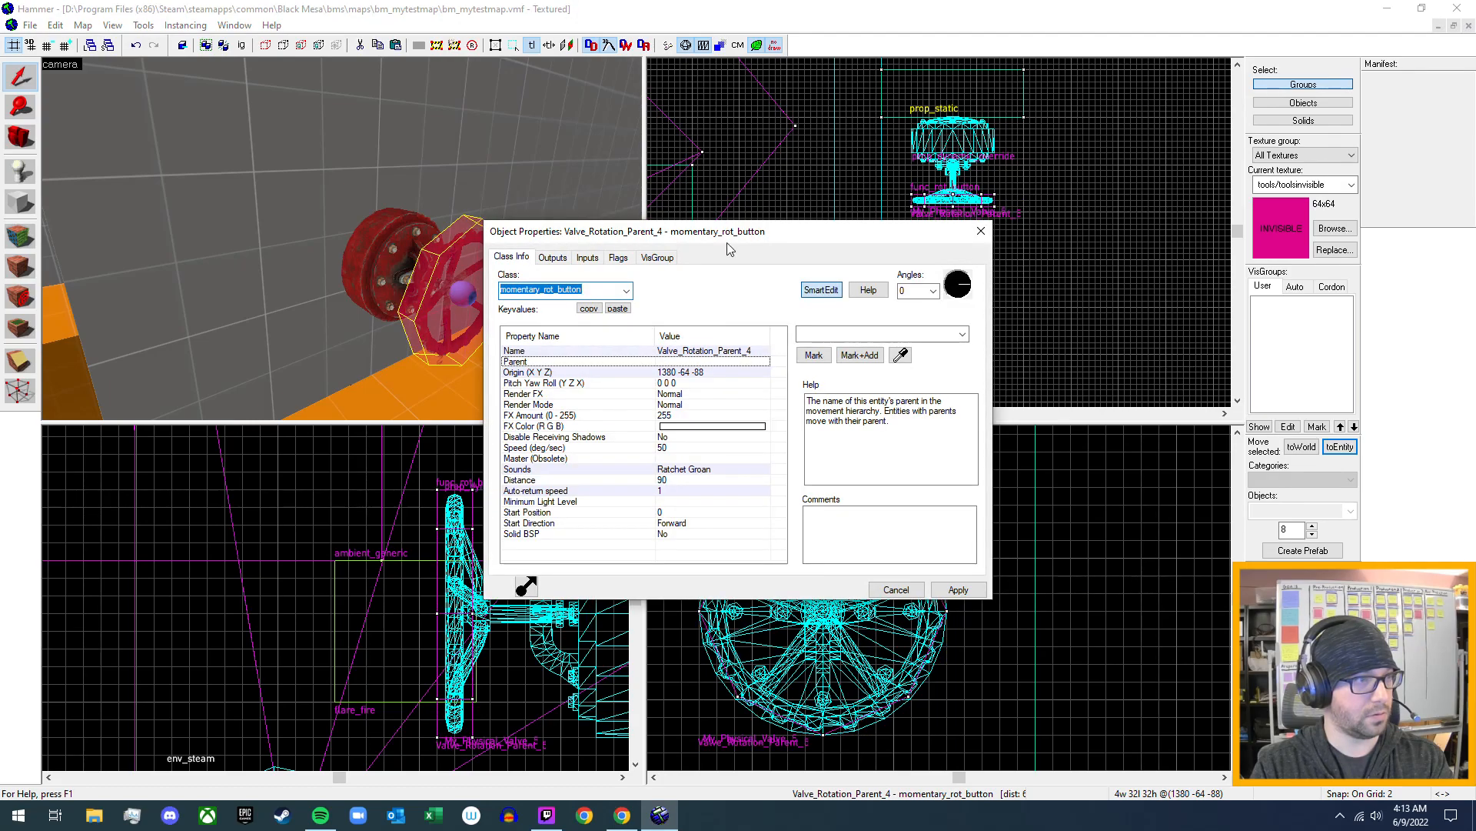
left_click(982, 234)
- Return to the new valve and open the properties of its Valve_Rotation_Parent_5 func_rot_button brush
key("z")
key("s")
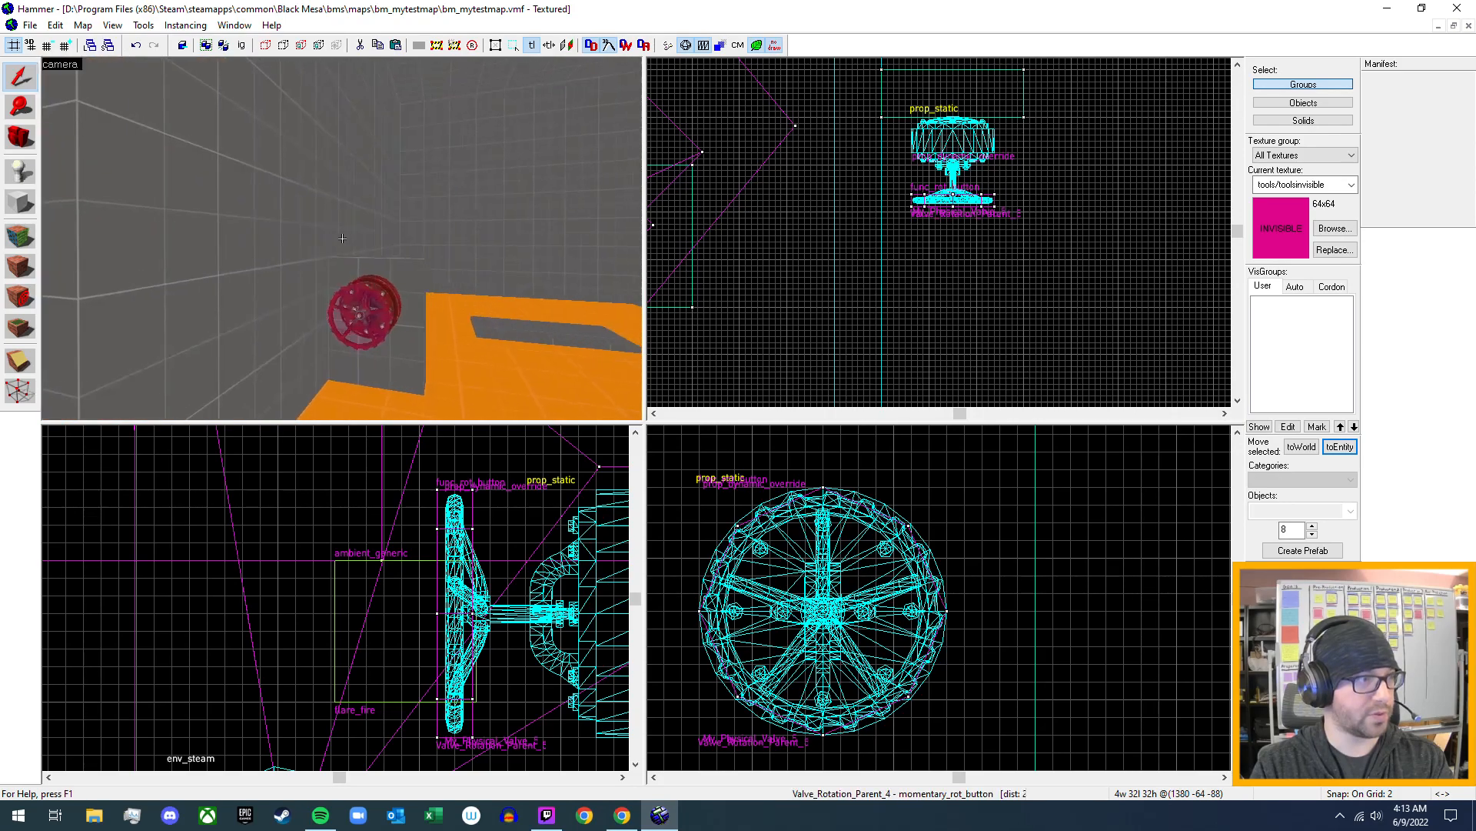
key("w")
key("z")
double_click(381, 292)
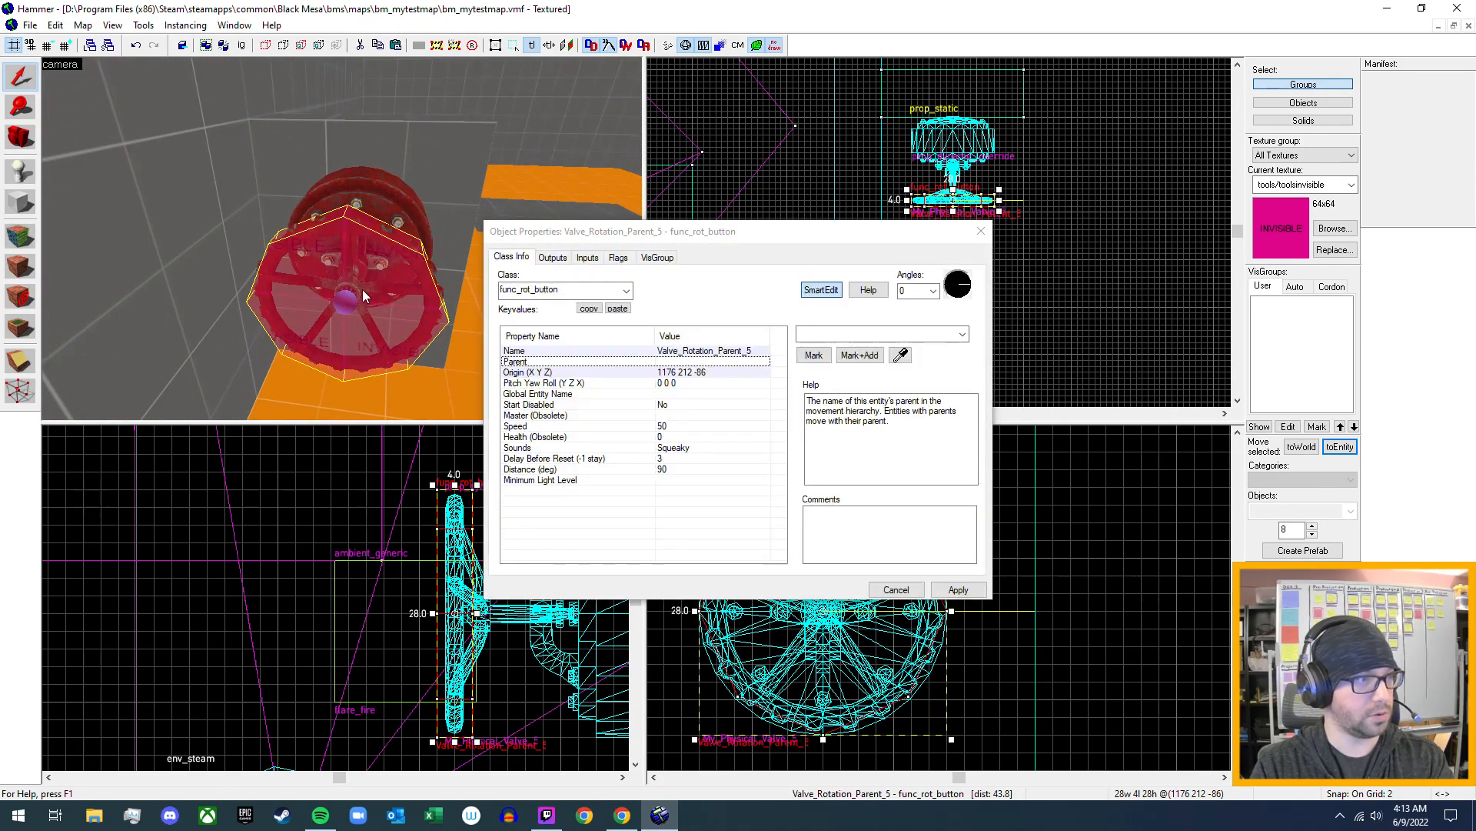
left_click(609, 292)
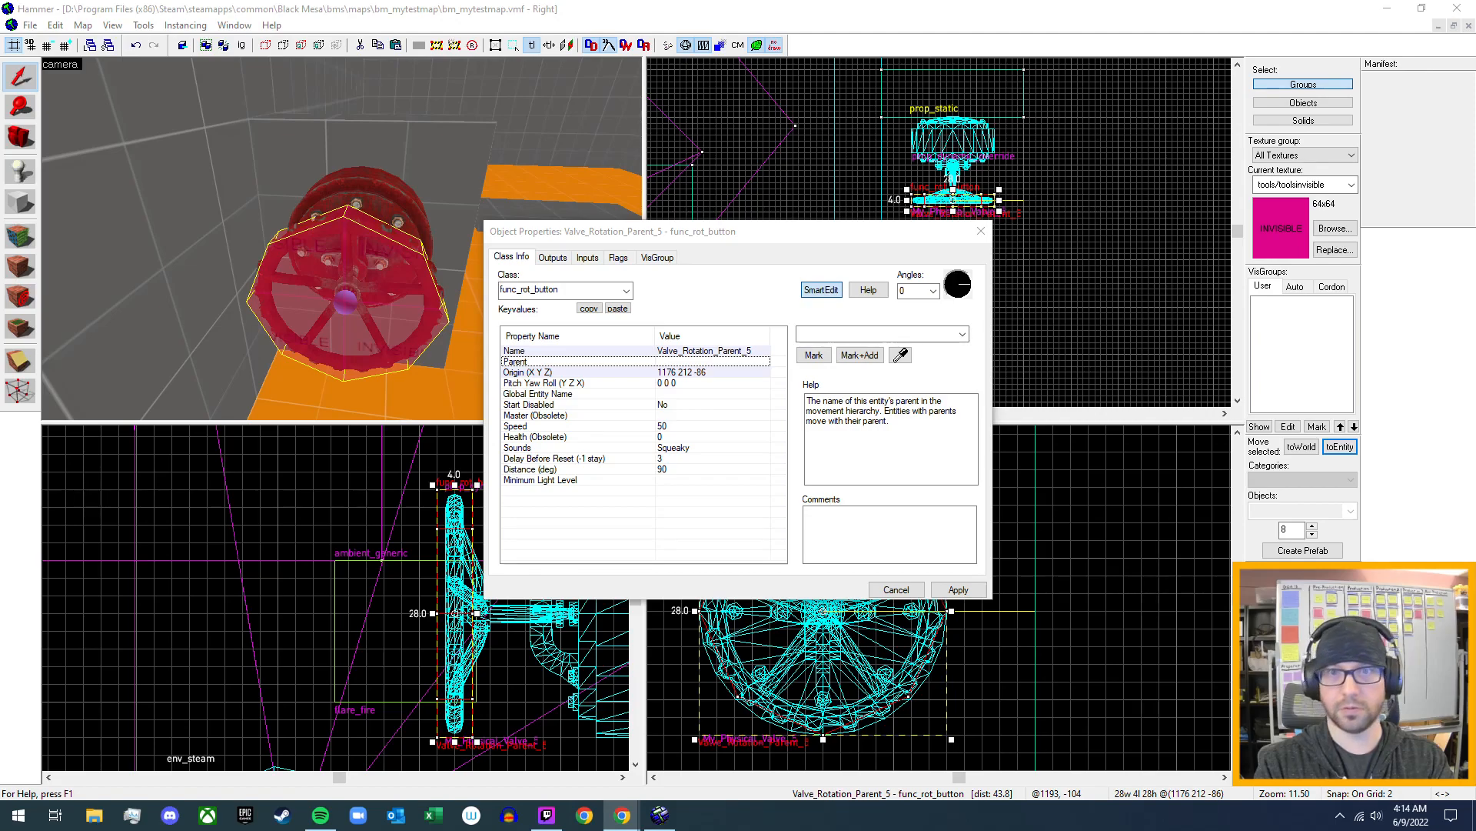
- Switch to Chrome and read the Valve Developer wiki's func_rot_button page, covering its keyvalues, flags, inputs and outputs
left_click_drag(1475, 250, 815, 3)
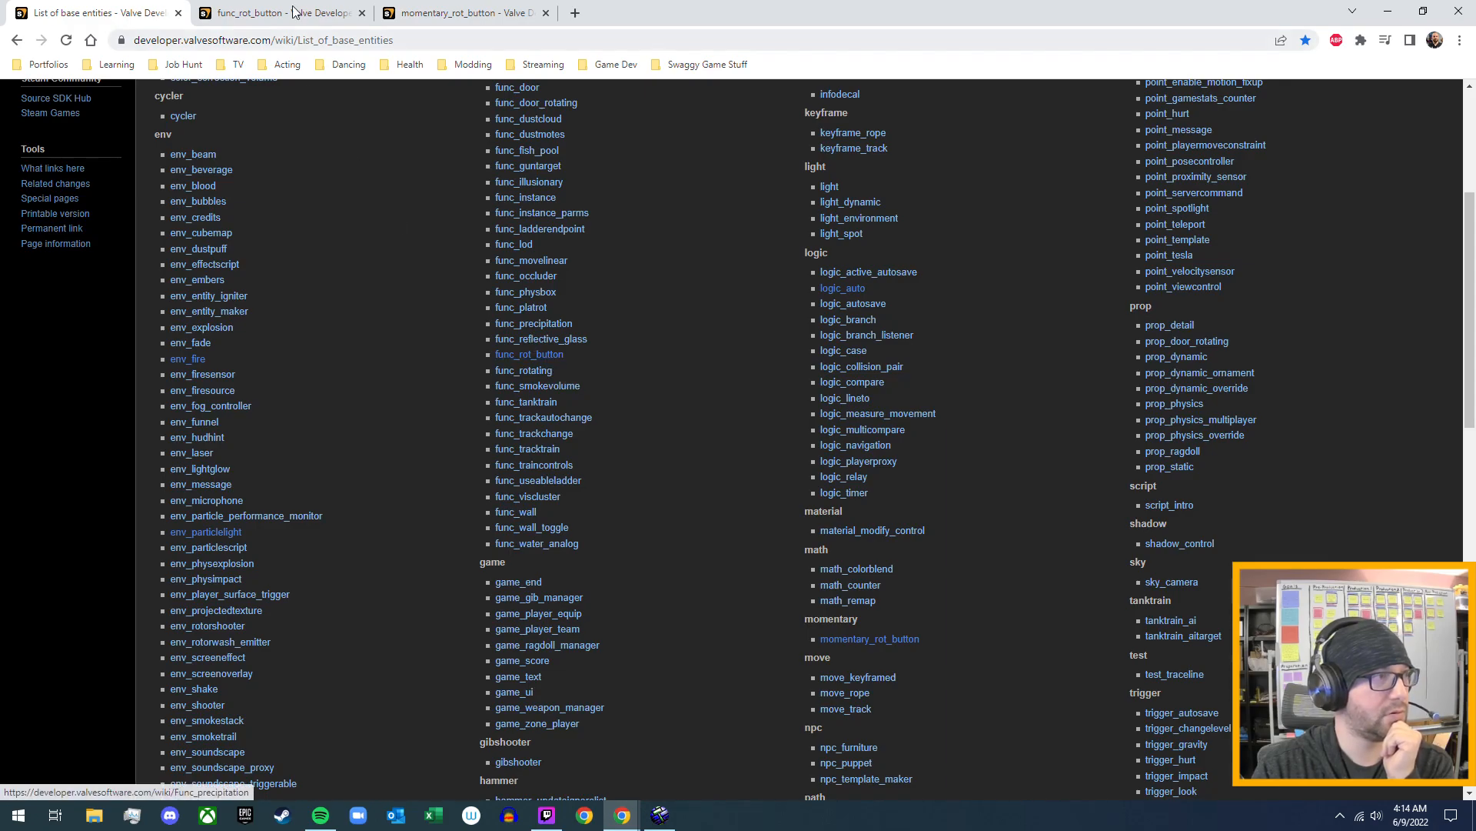
key("ctrl+Tab")
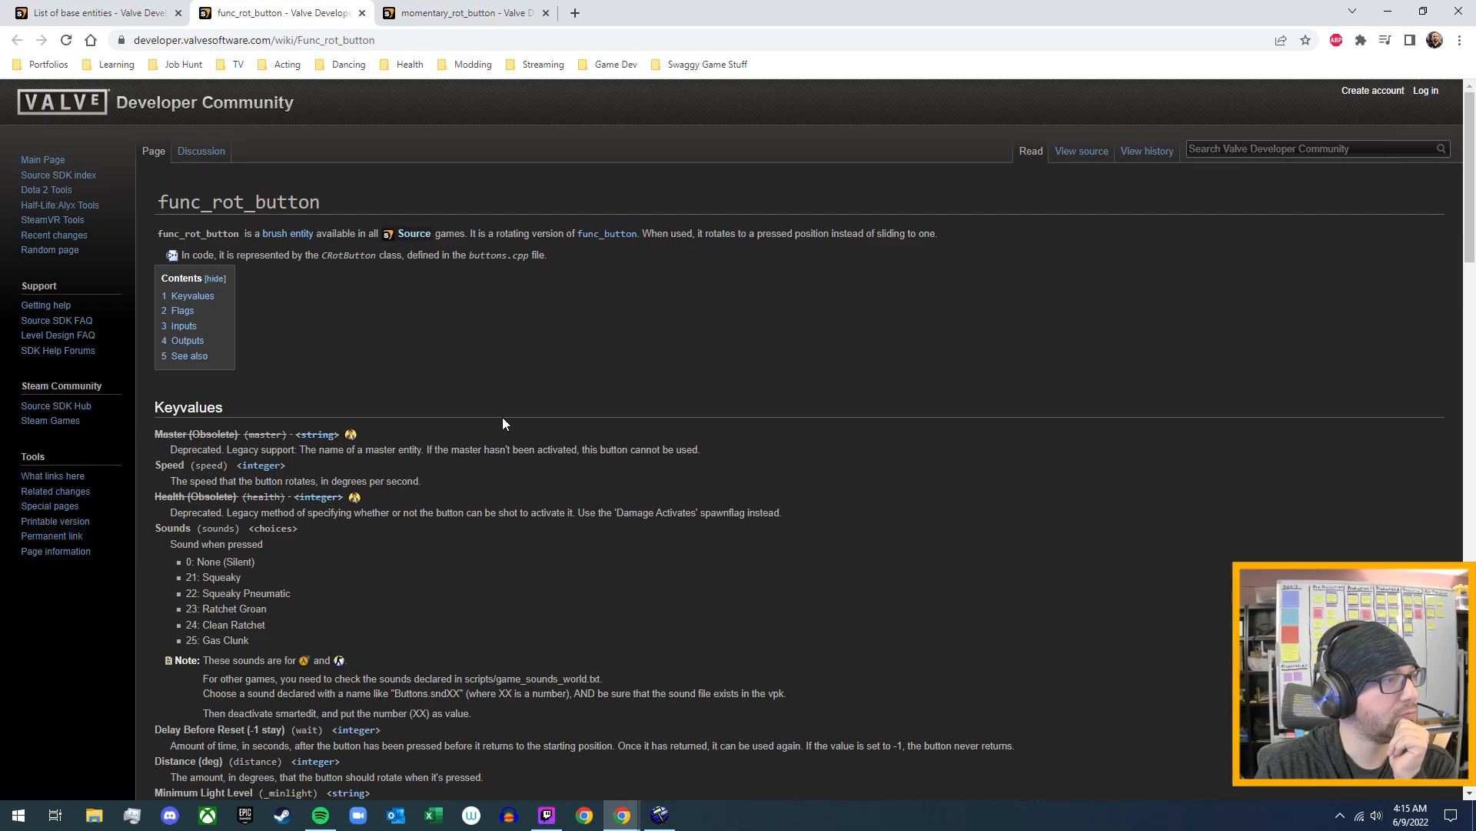
scroll(504, 423, "down", 1)
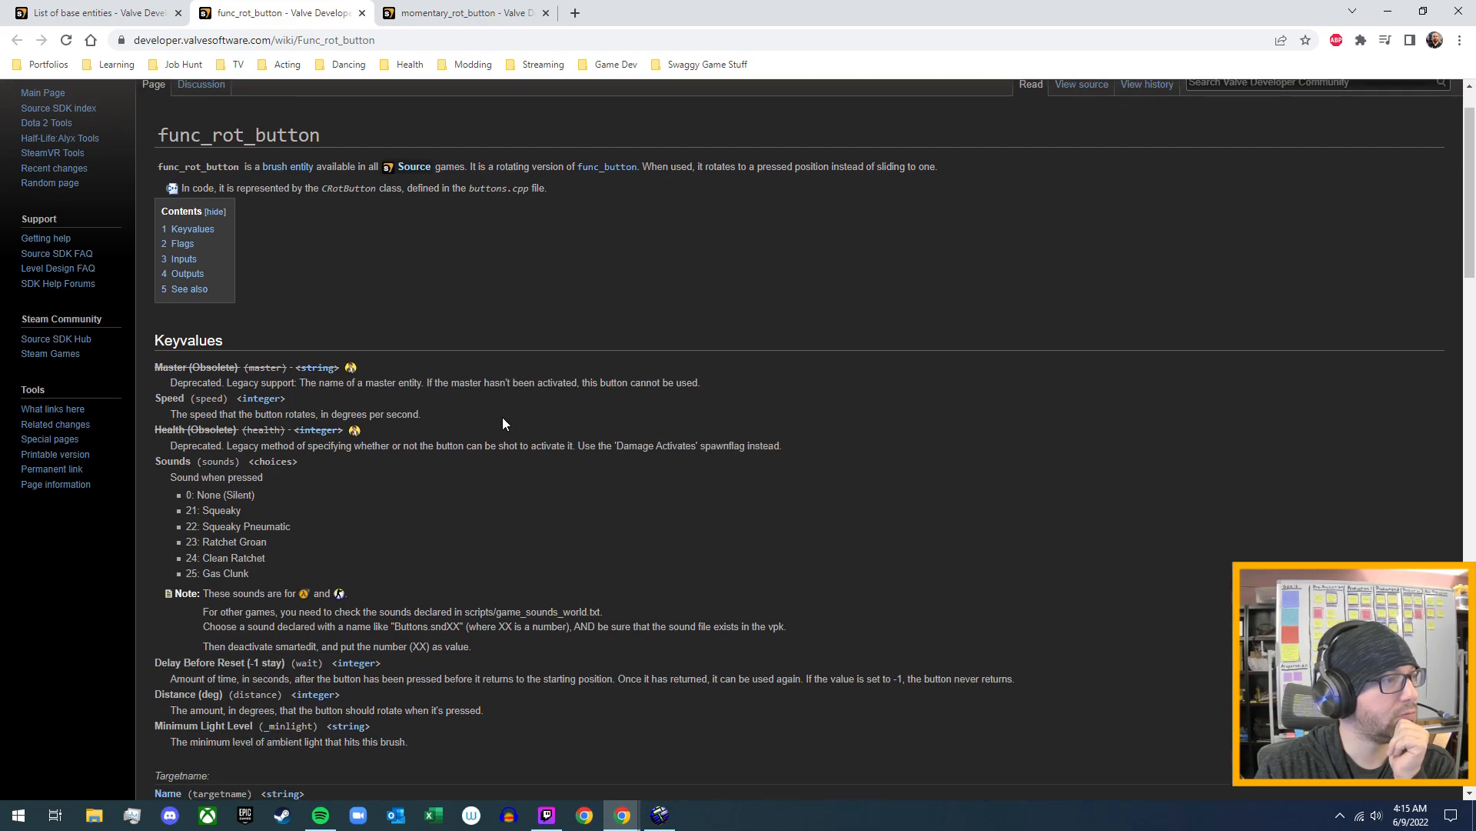
scroll(503, 419, "down", 3)
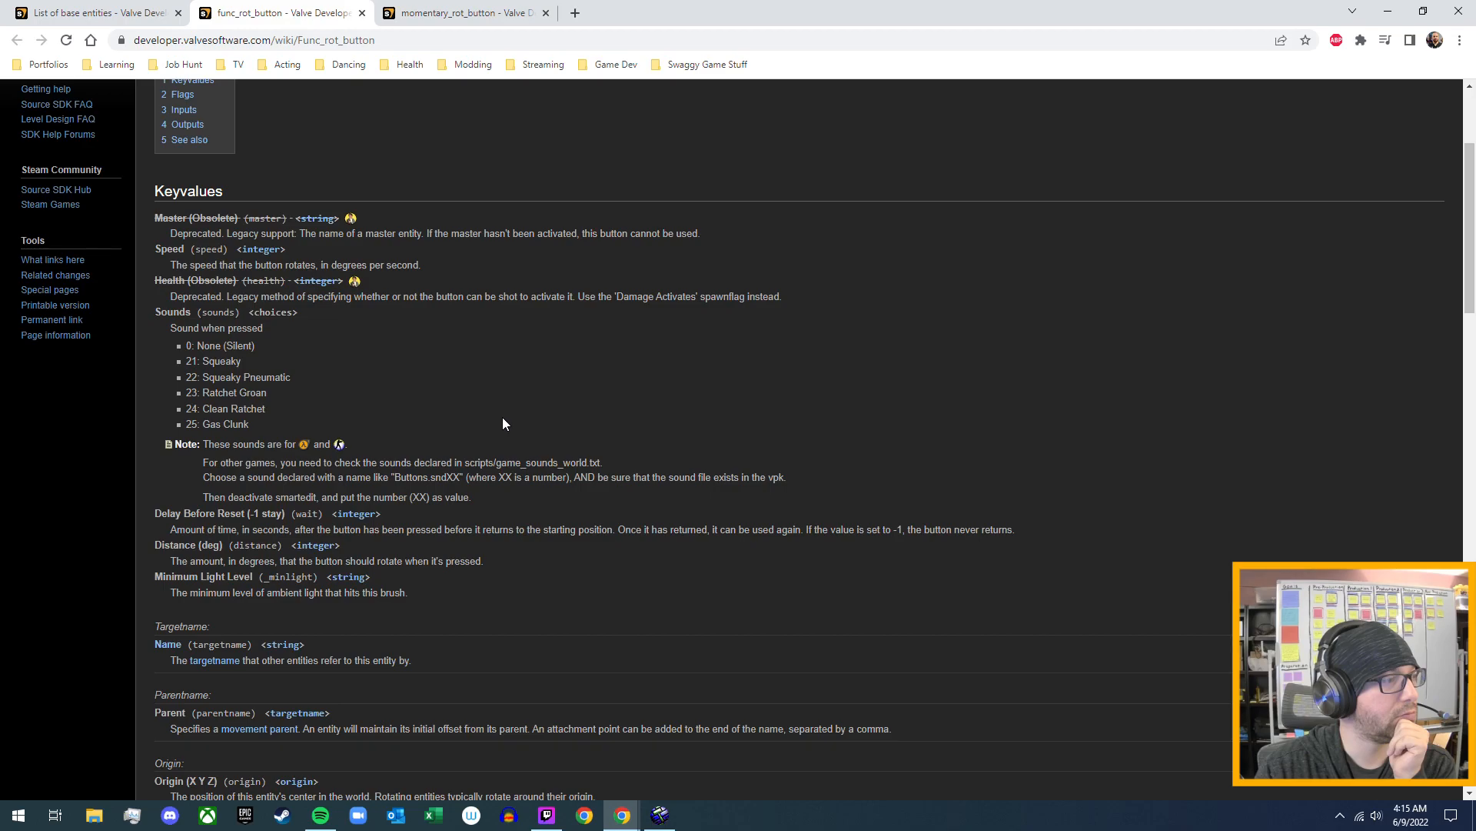
scroll(503, 423, "down", 5)
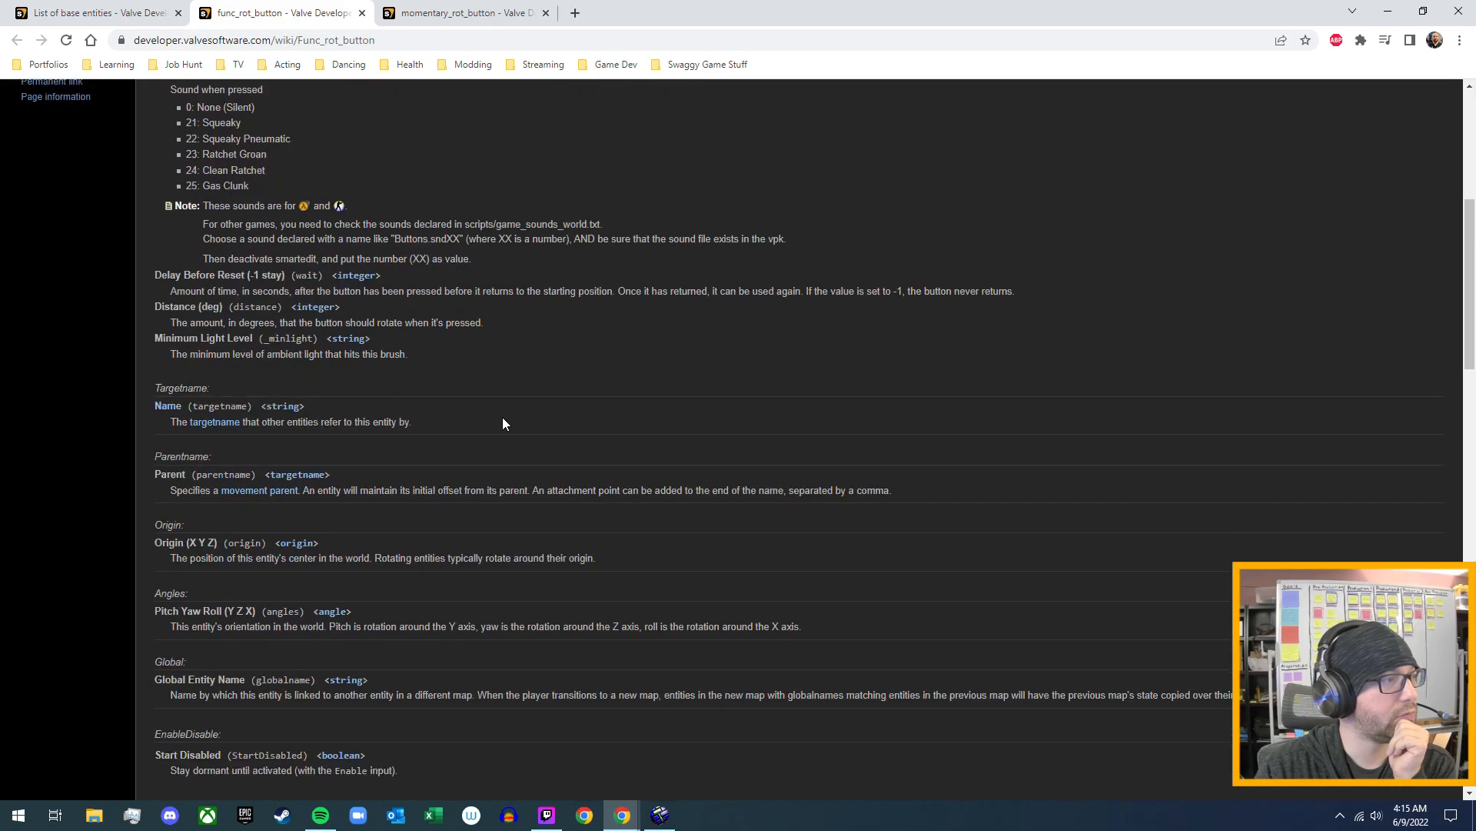
scroll(504, 424, "down", 1)
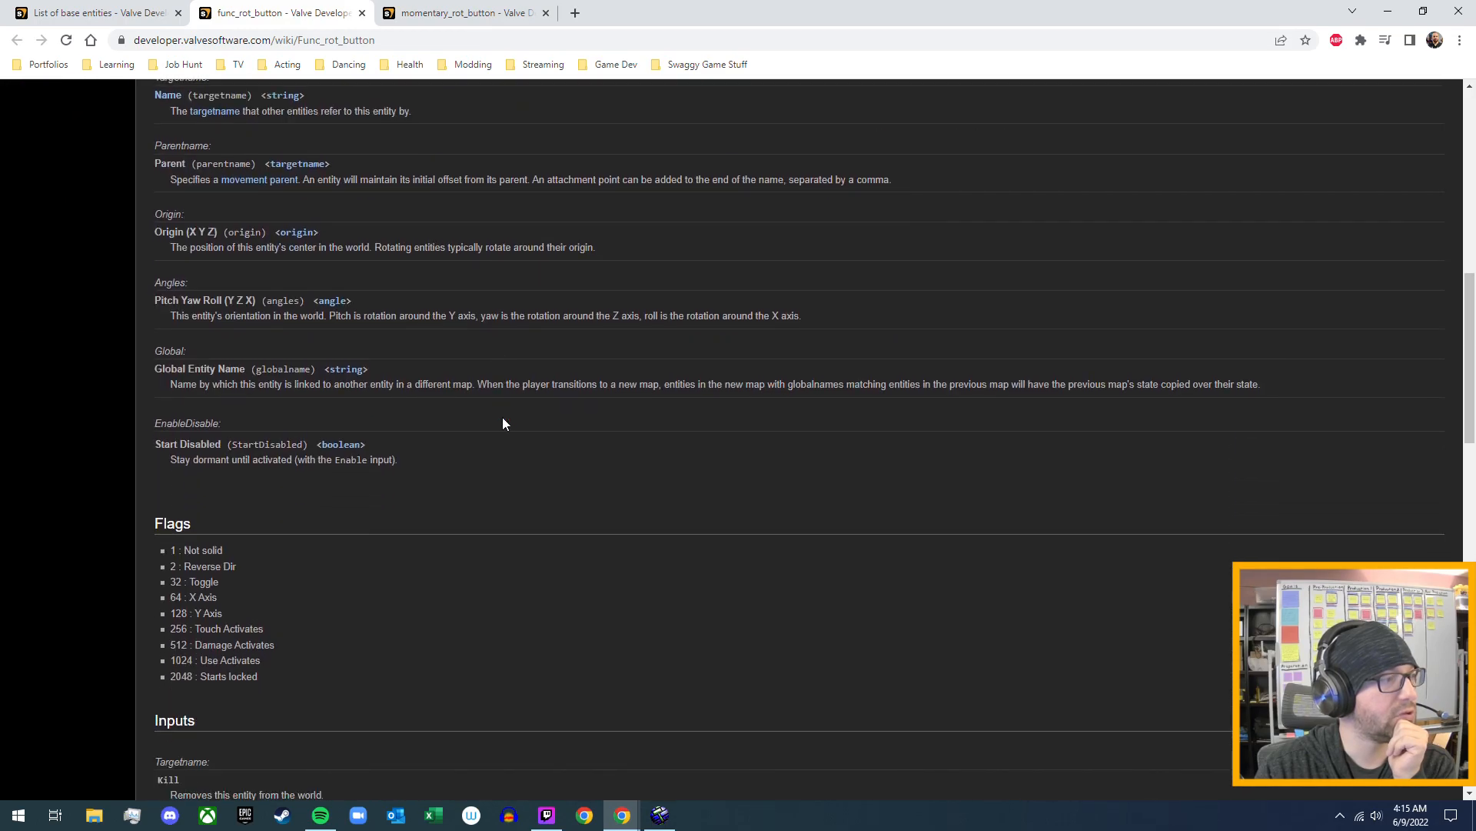
scroll(496, 430, "down", 2)
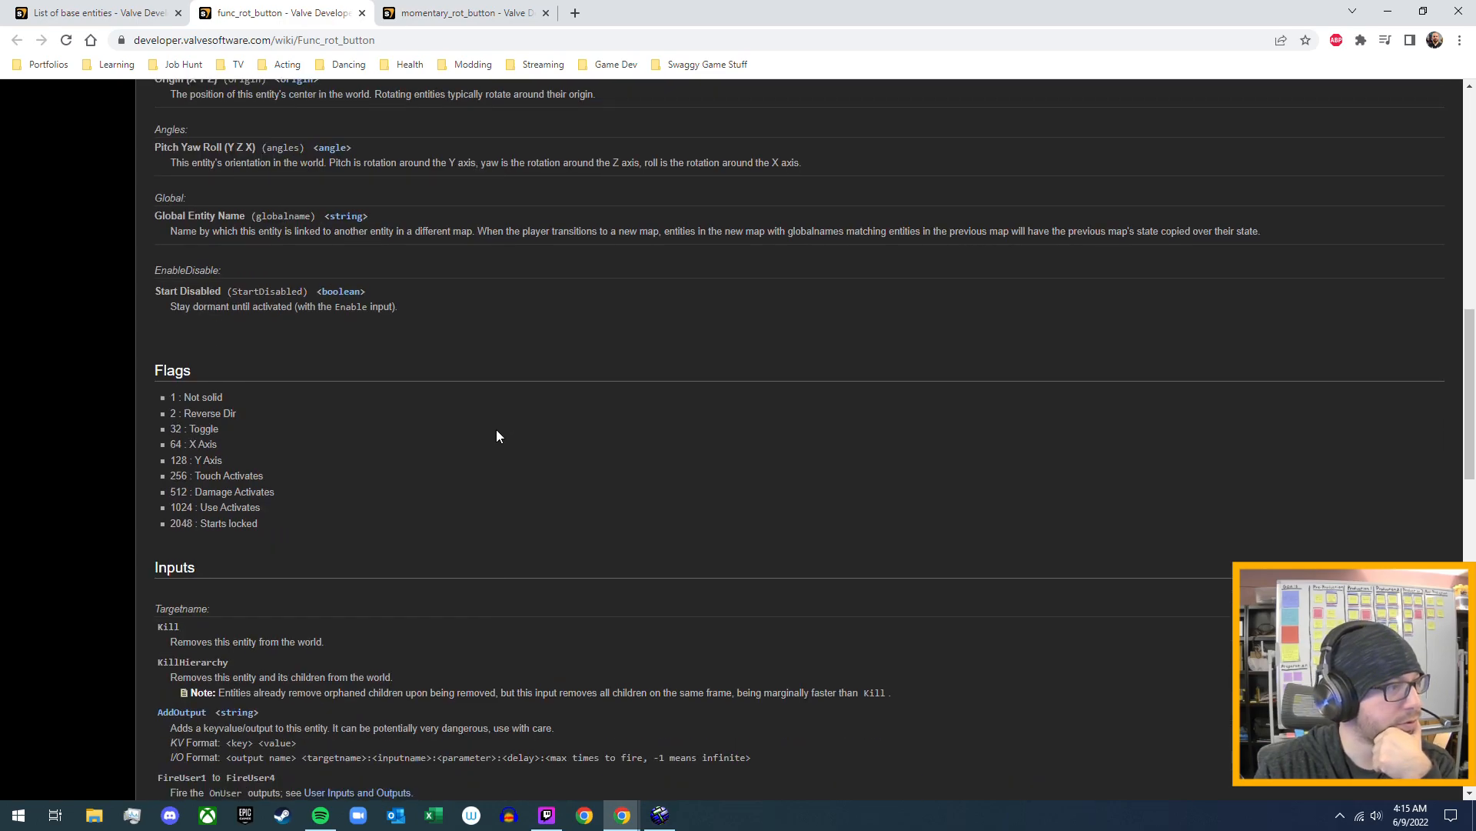
scroll(496, 436, "down", 3)
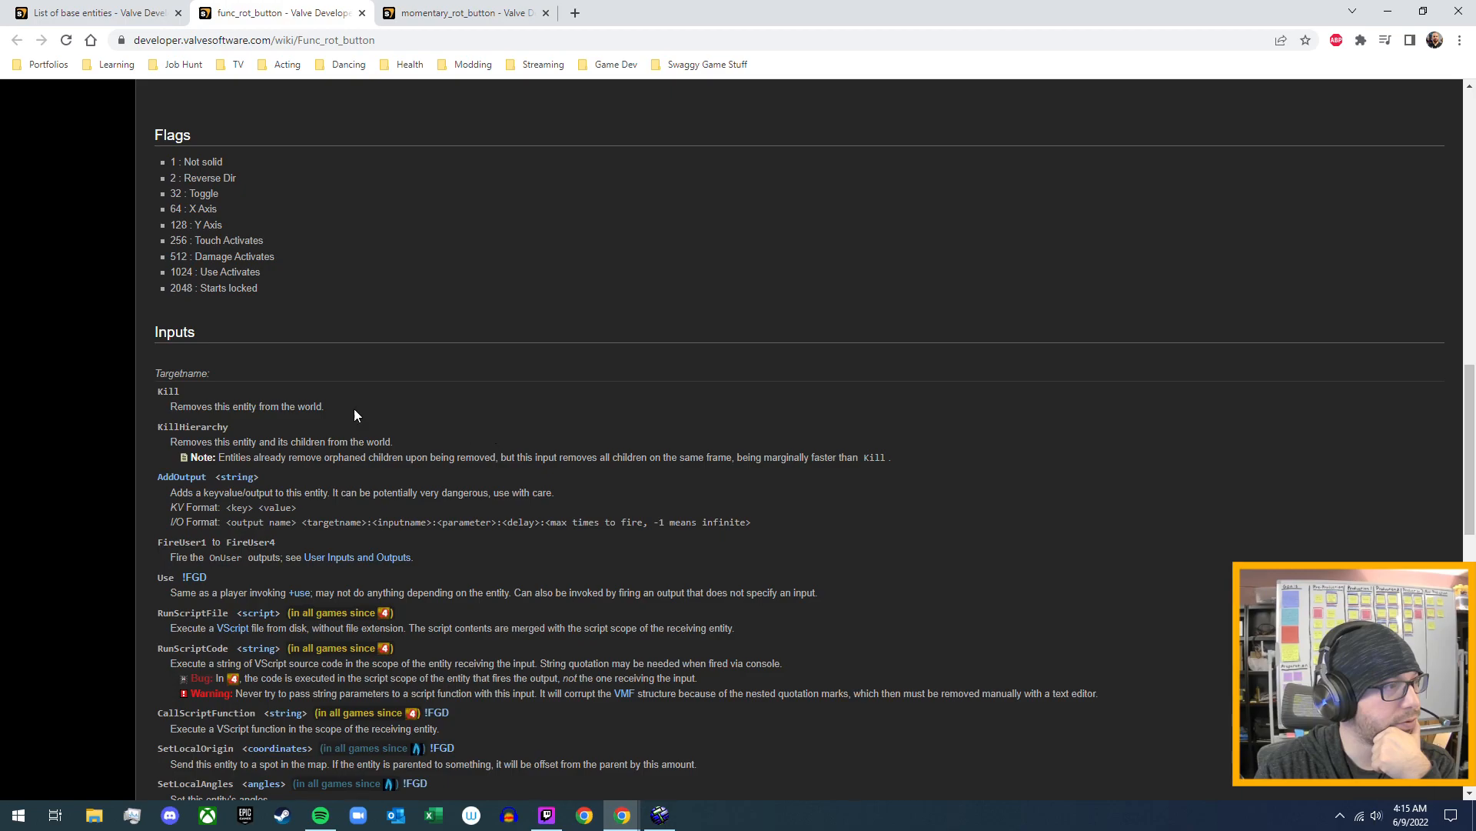
scroll(376, 411, "down", 1)
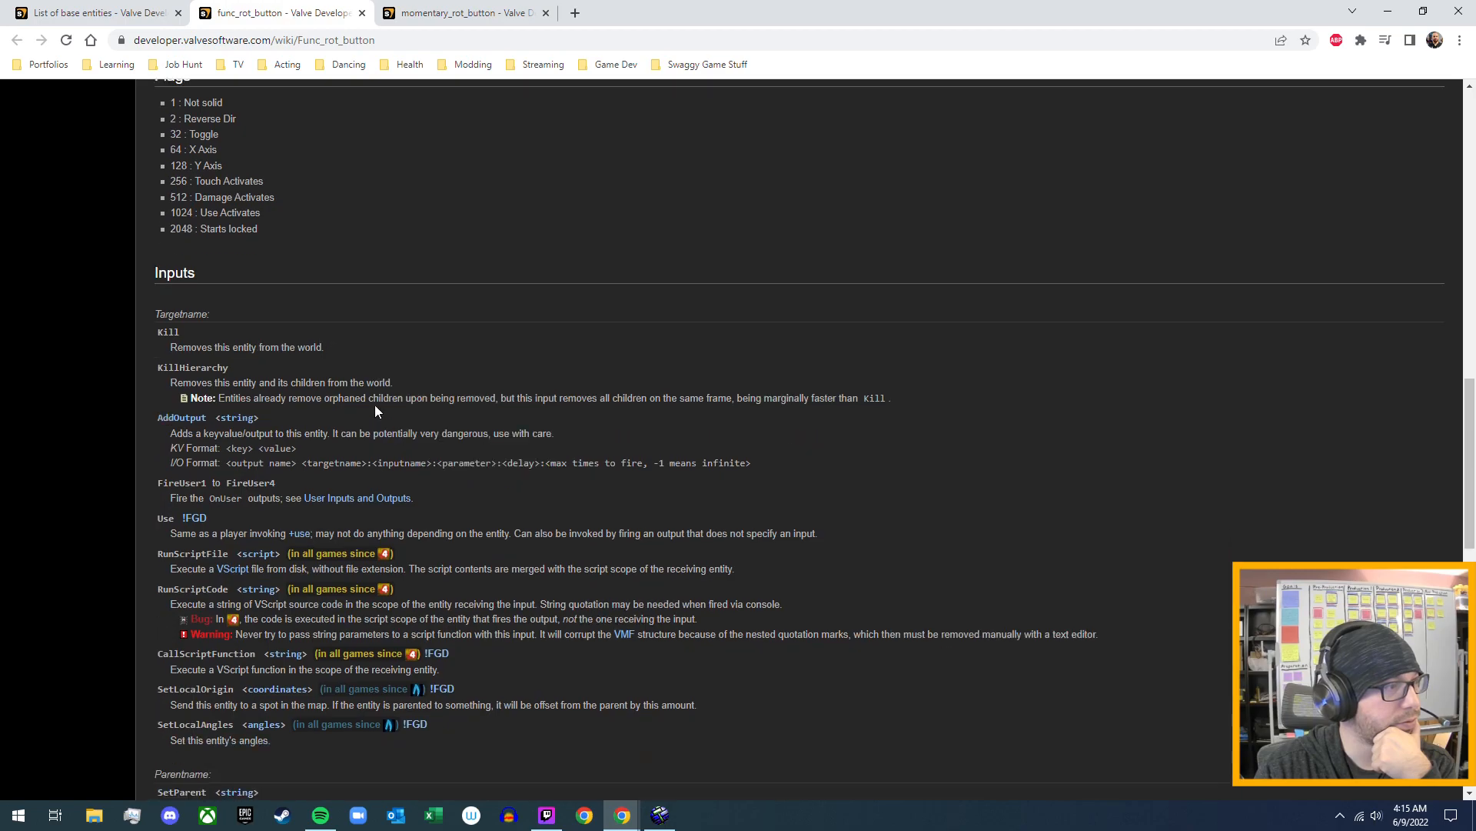
scroll(375, 407, "down", 3)
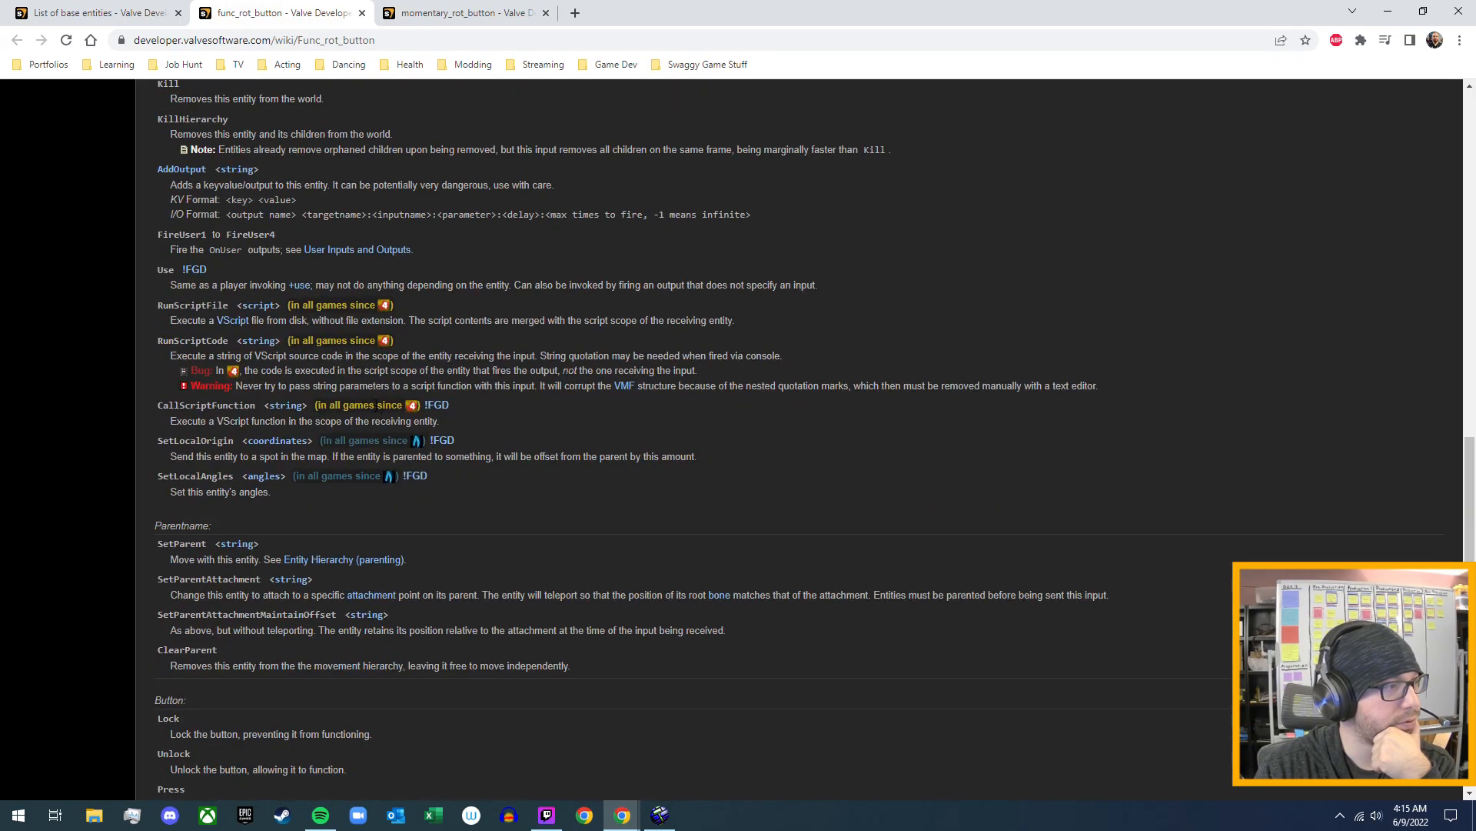
scroll(376, 405, "down", 8)
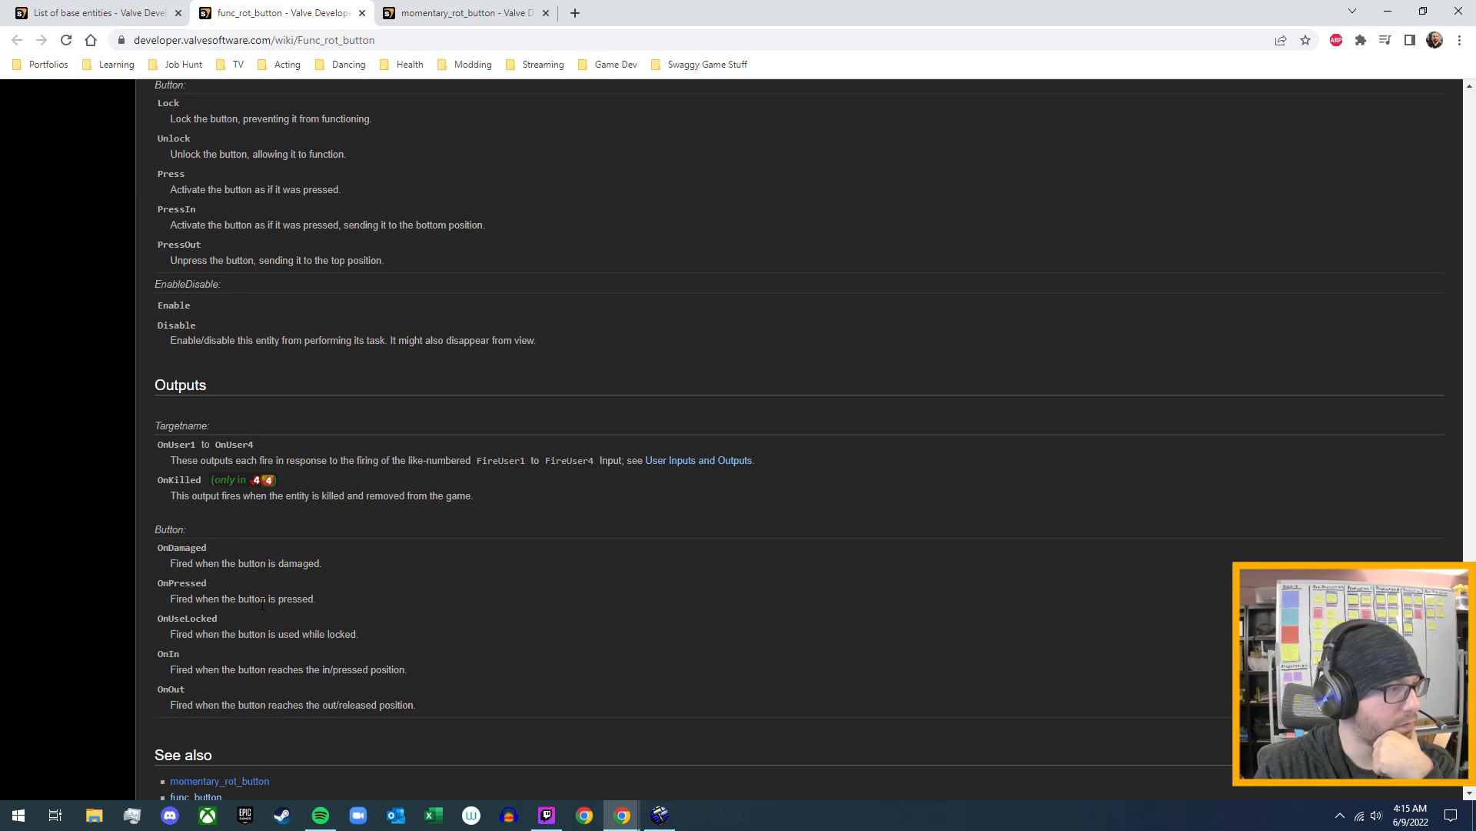
scroll(262, 603, "down", 1)
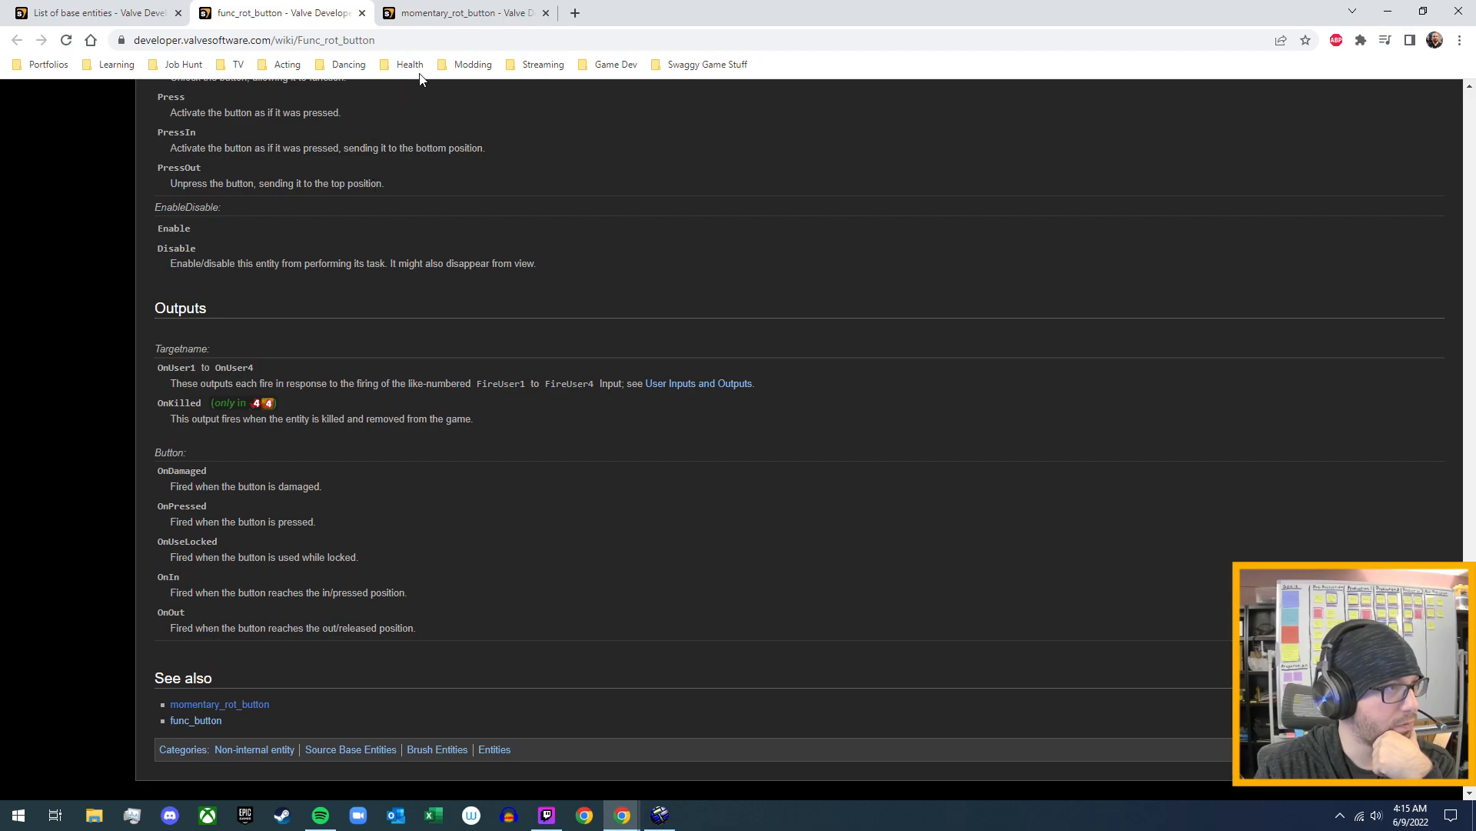
- Read the introduction and first keyvalues on the wiki's momentary_rot_button page for comparison
left_click(456, 14)
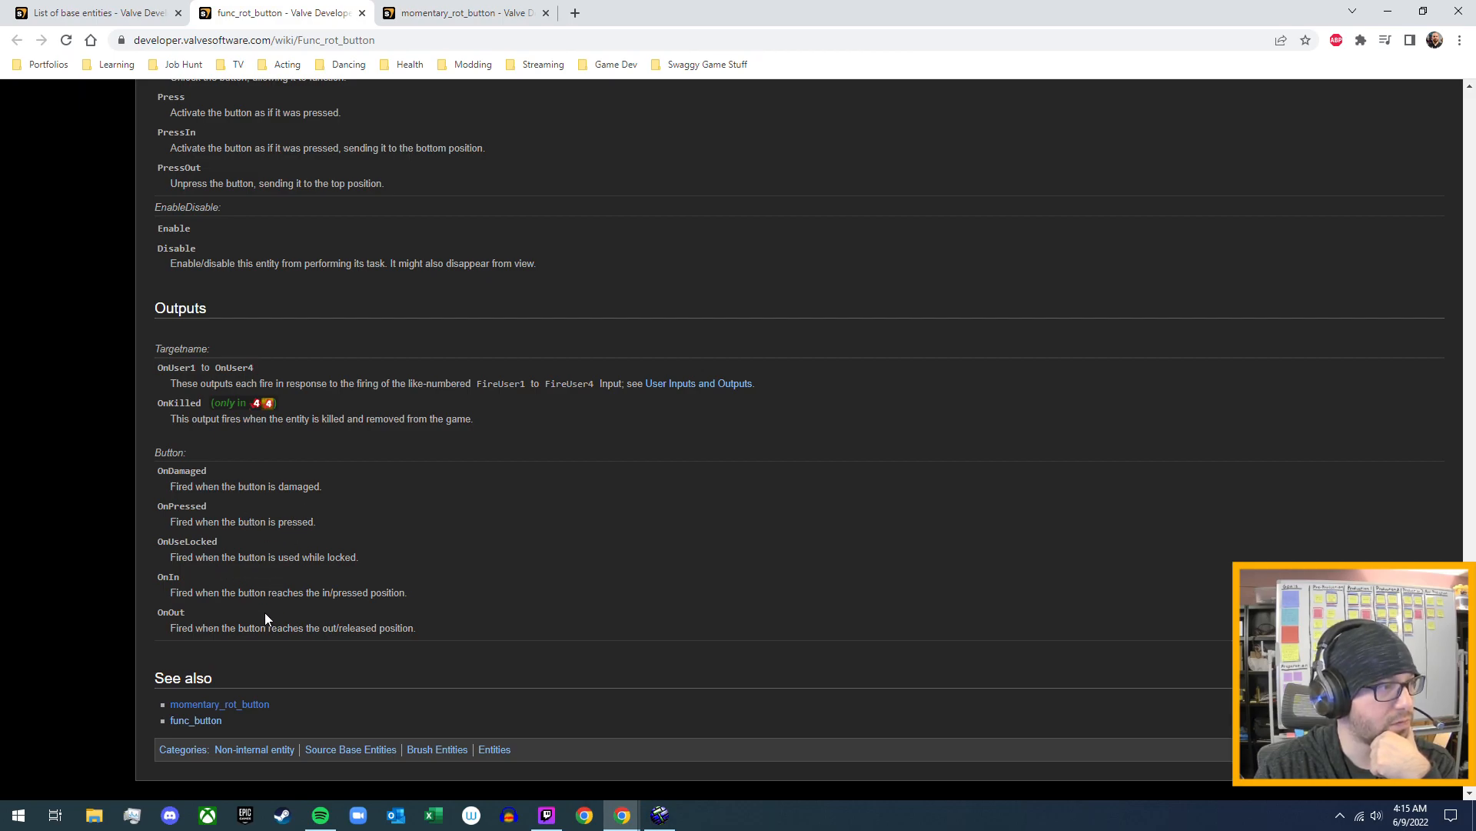
left_click(474, 15)
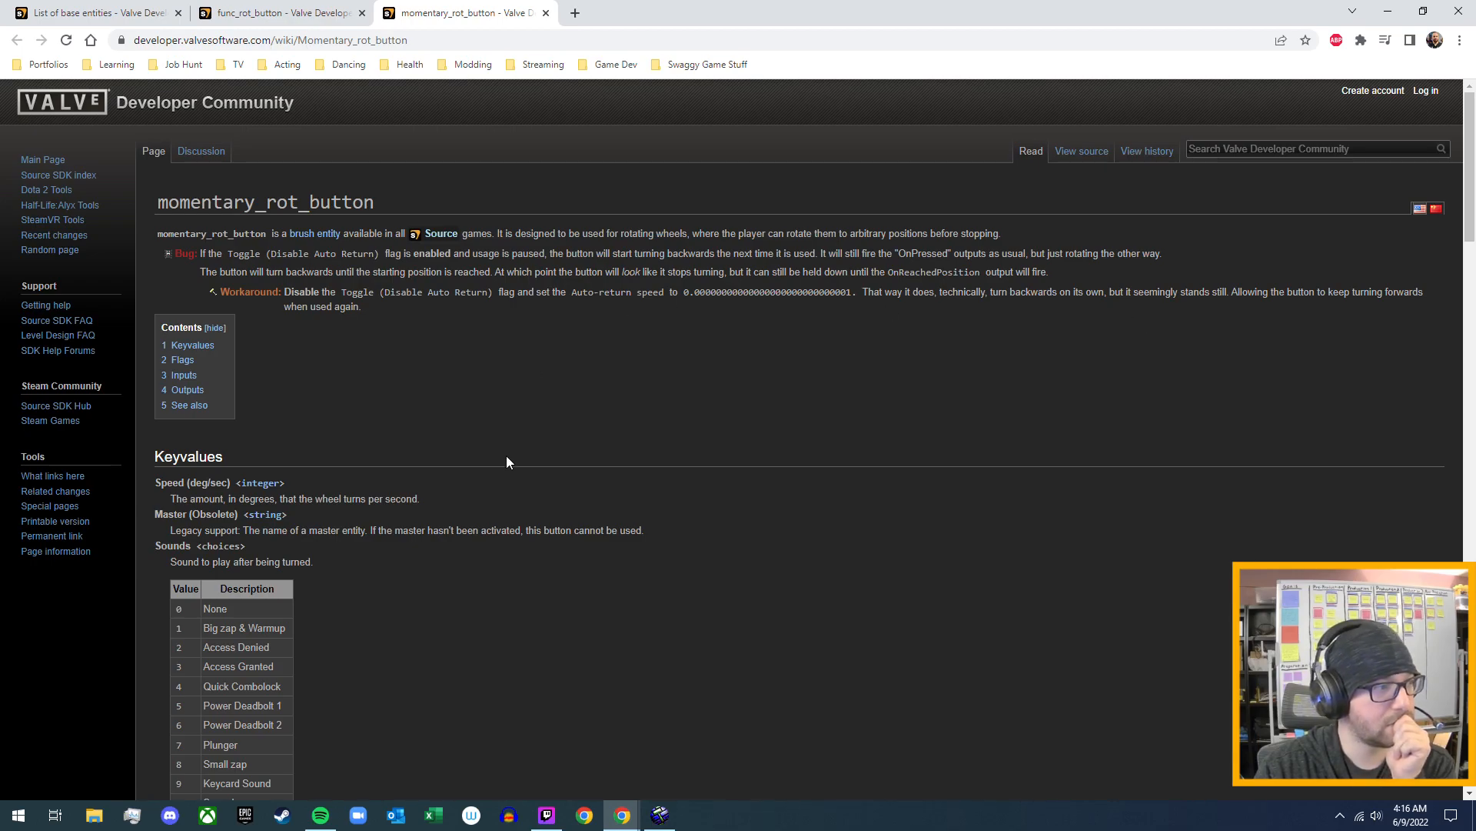
scroll(506, 461, "down", 2)
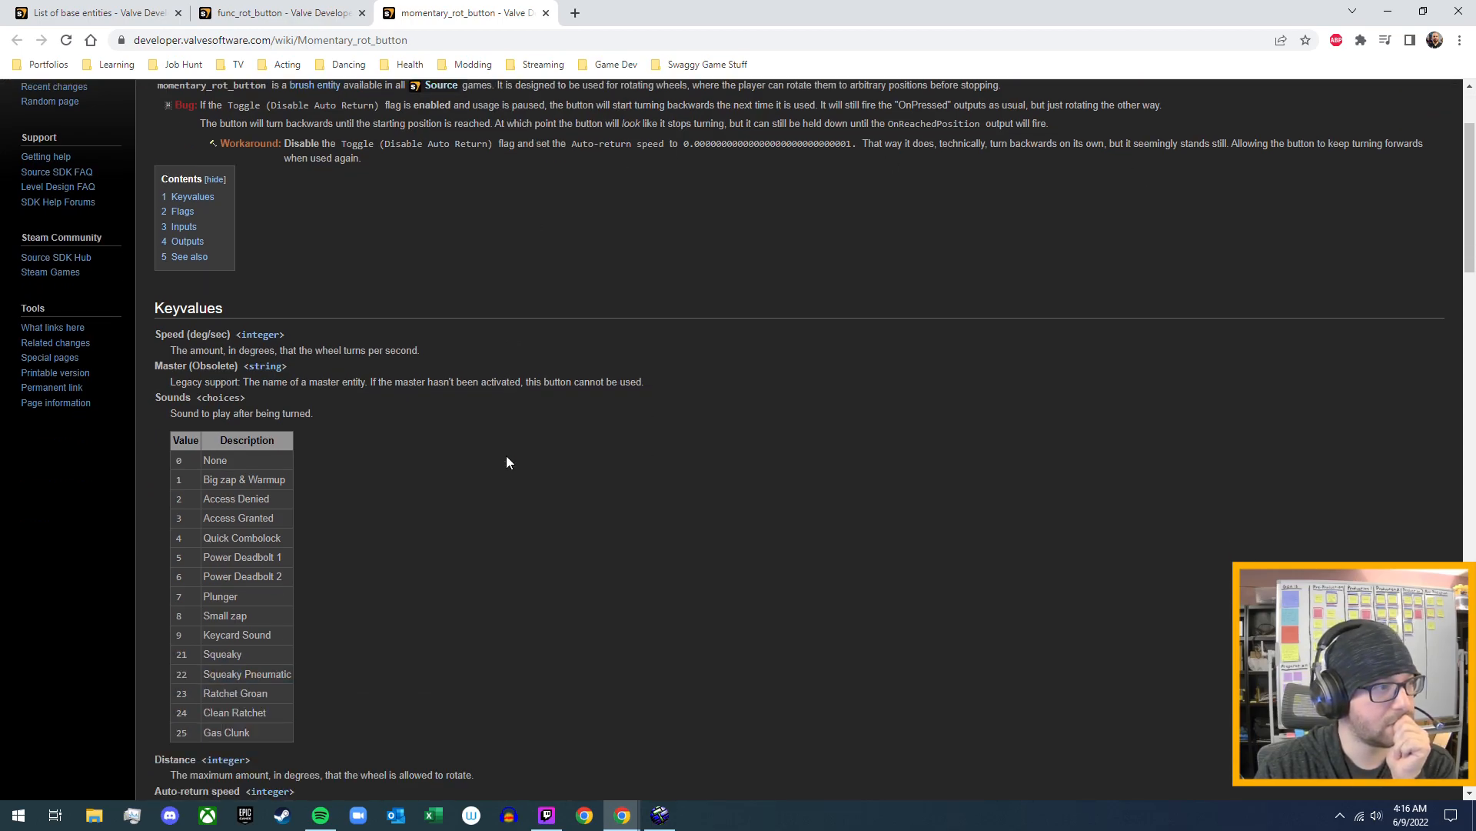
scroll(508, 415, "up", 3)
- Review the sound, reset delay, distance, origin and angle keyvalues on the func_rot_button wiki page and return to Hammer
left_click(284, 13)
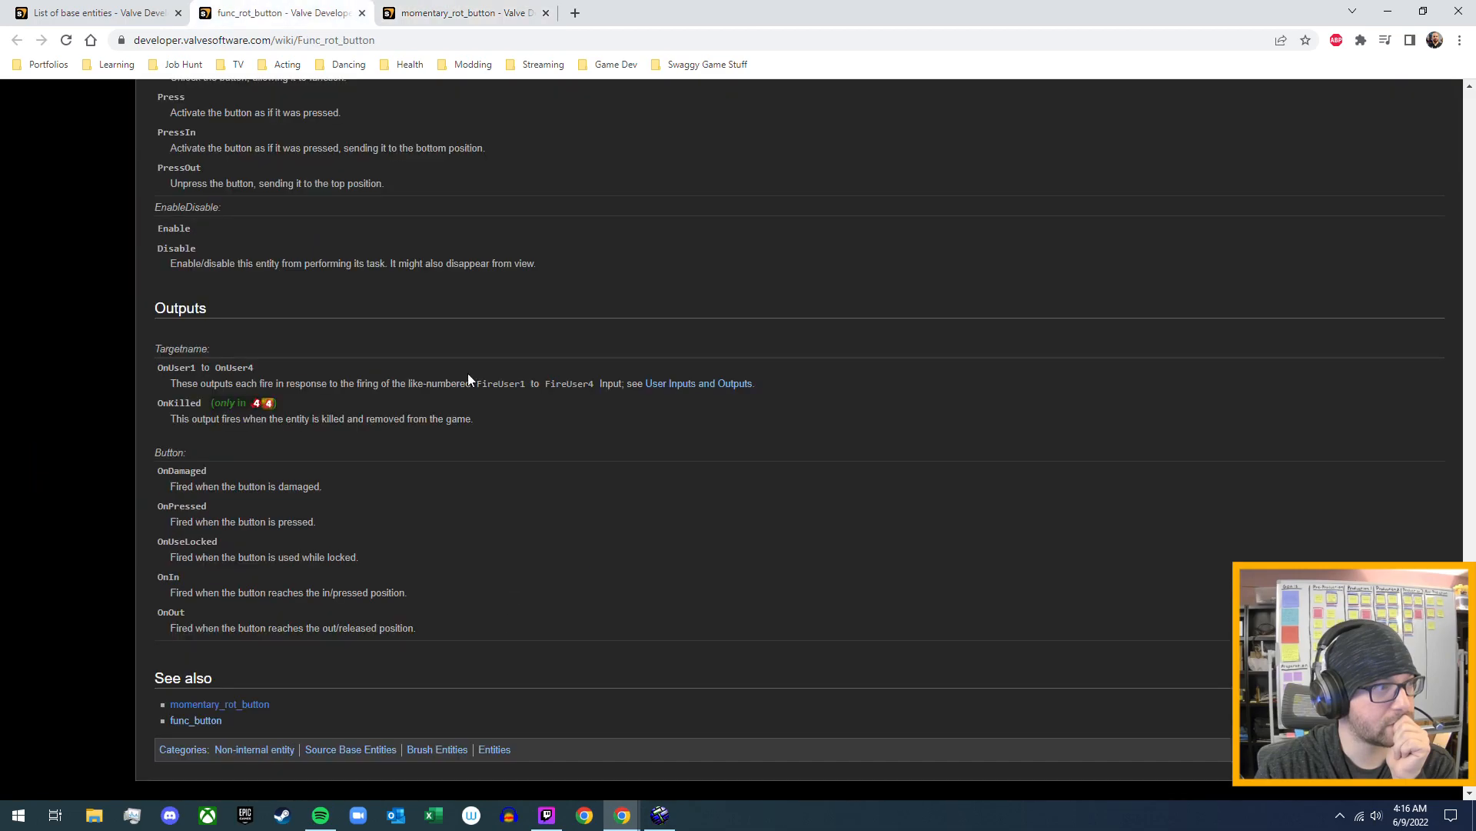
scroll(437, 504, "up", 20)
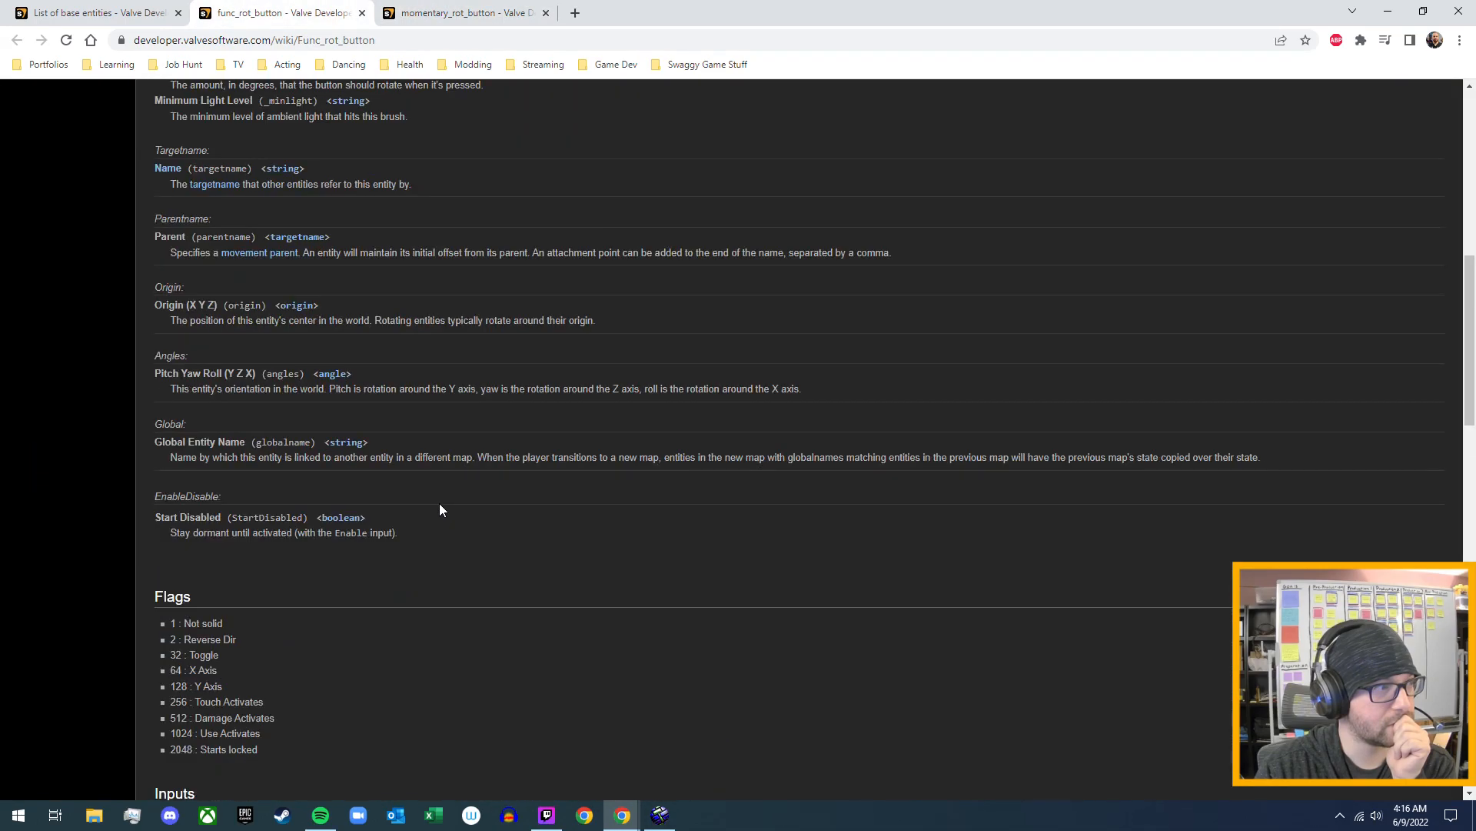
scroll(439, 511, "up", 5)
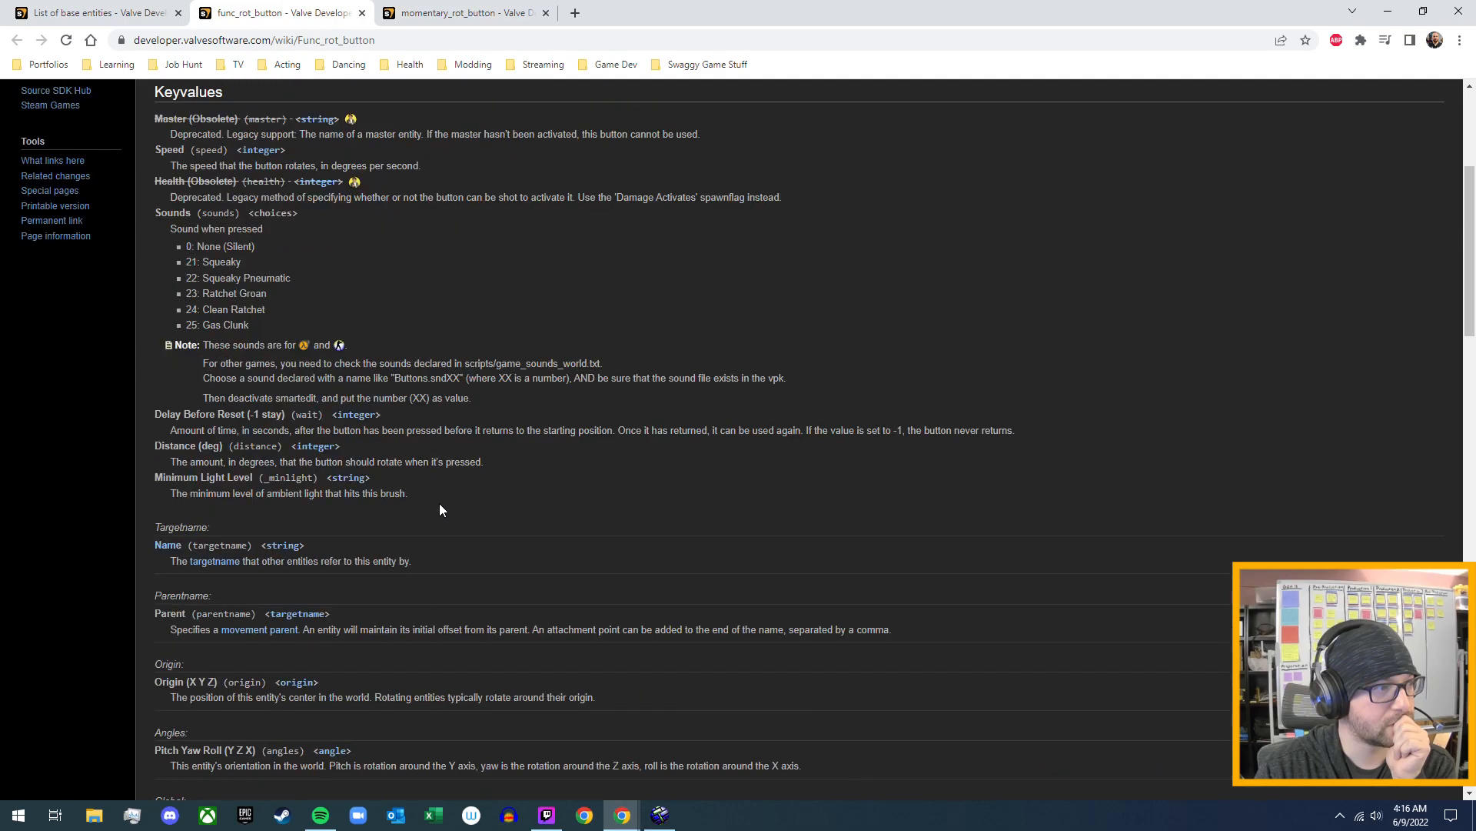
scroll(440, 510, "up", 3)
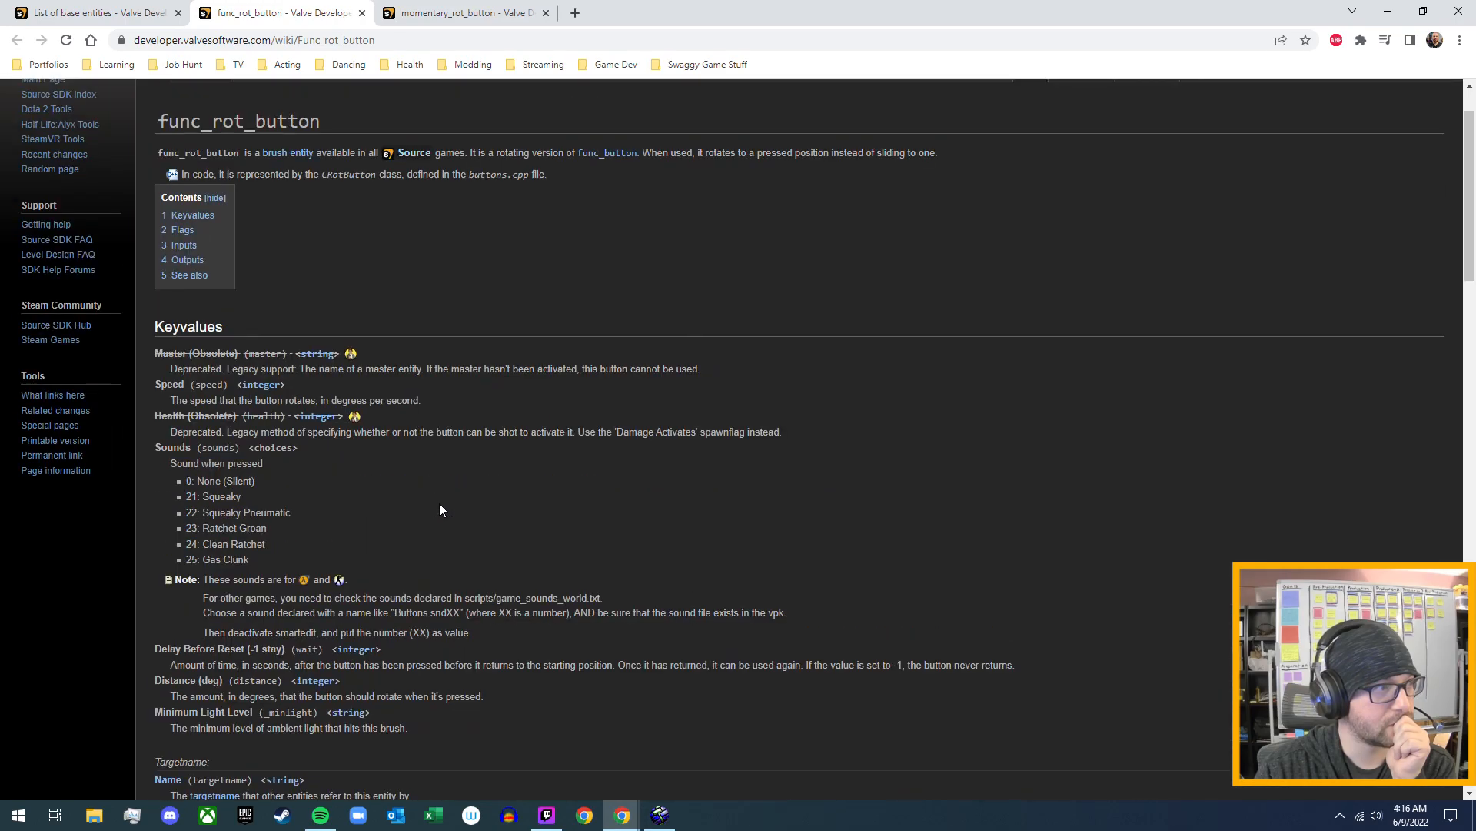
scroll(366, 528, "up", 1)
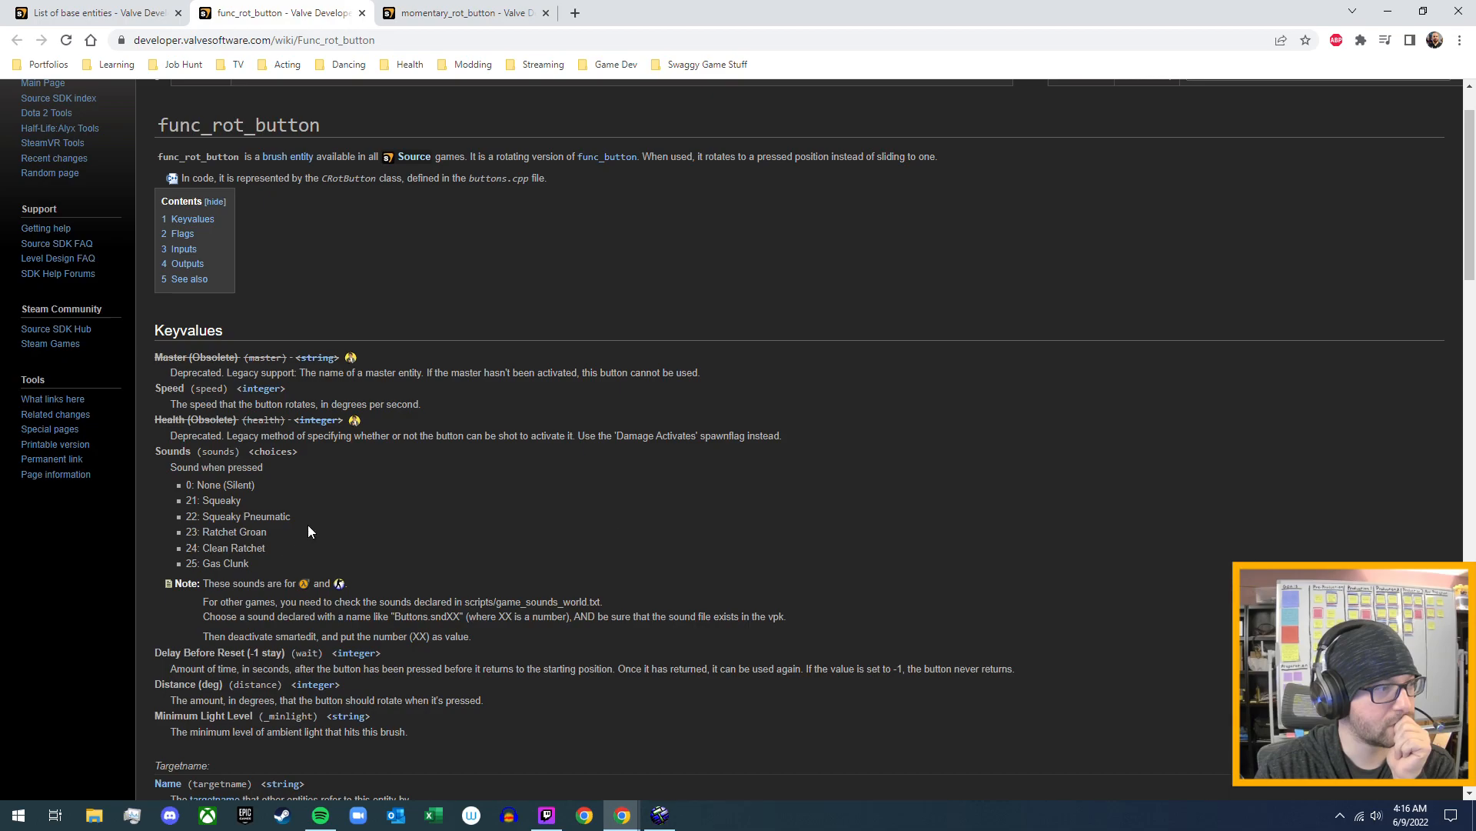
scroll(307, 531, "down", 2)
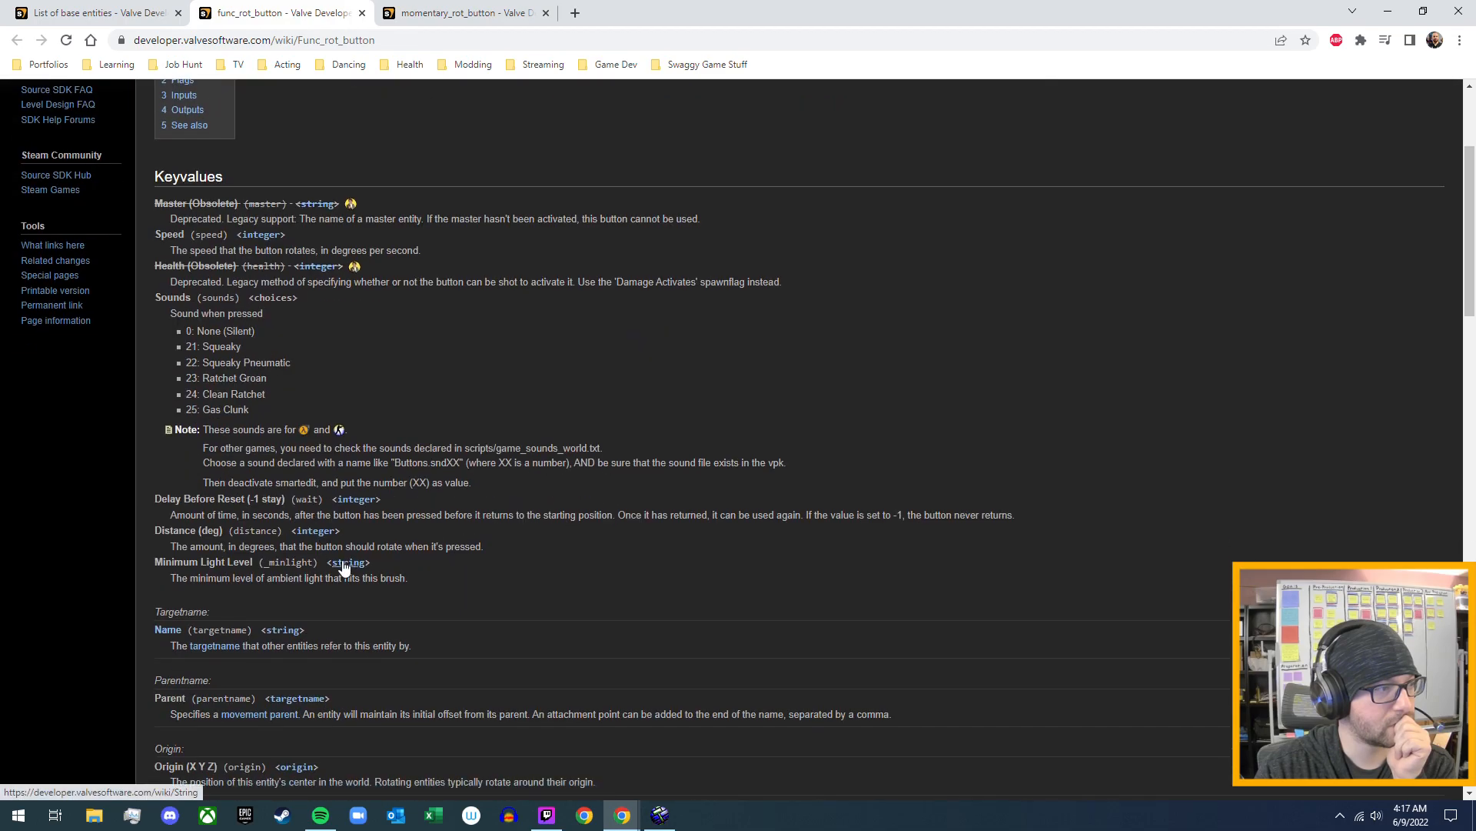
scroll(468, 567, "down", 3)
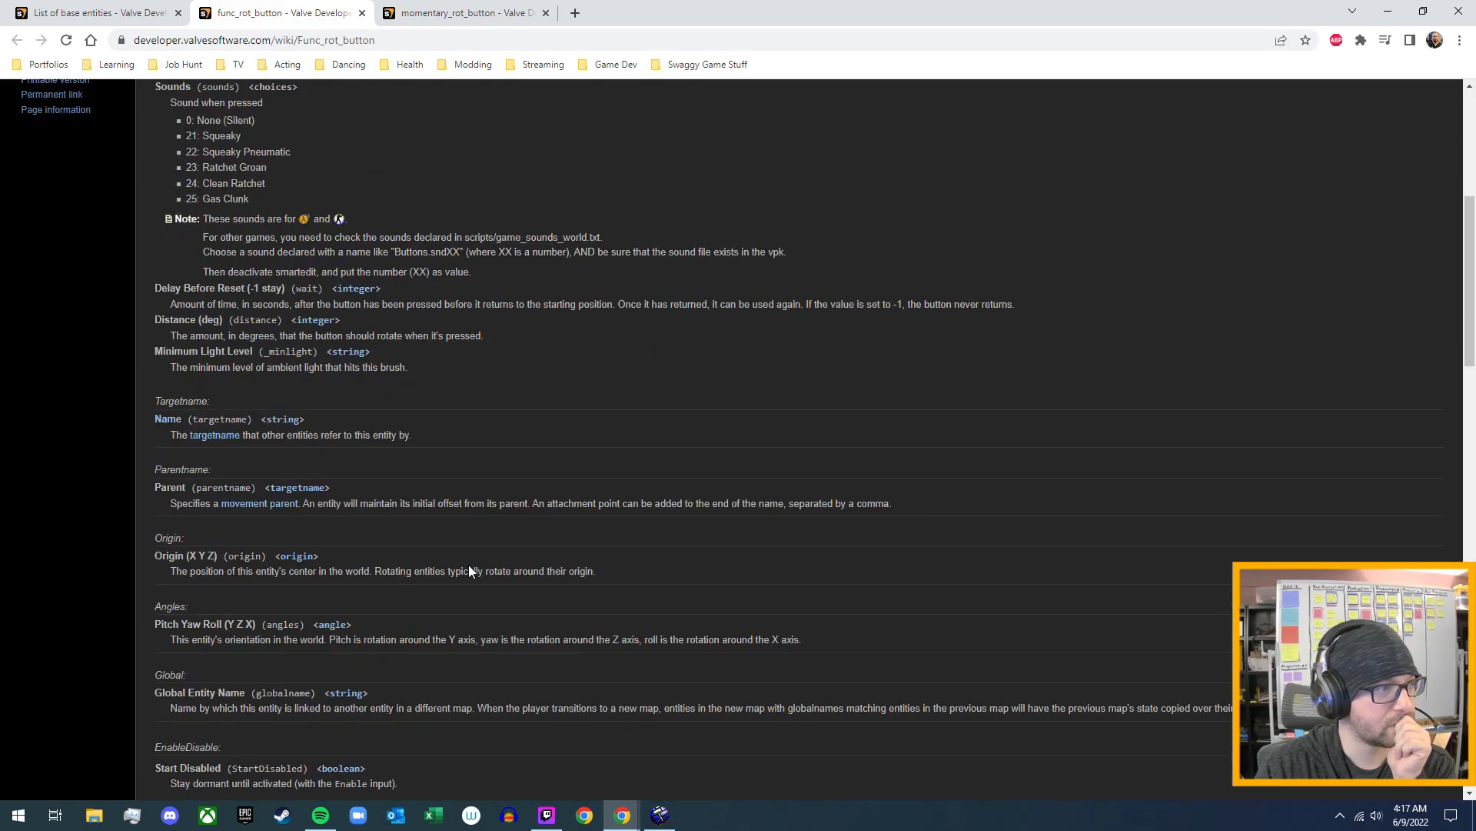
scroll(468, 569, "down", 2)
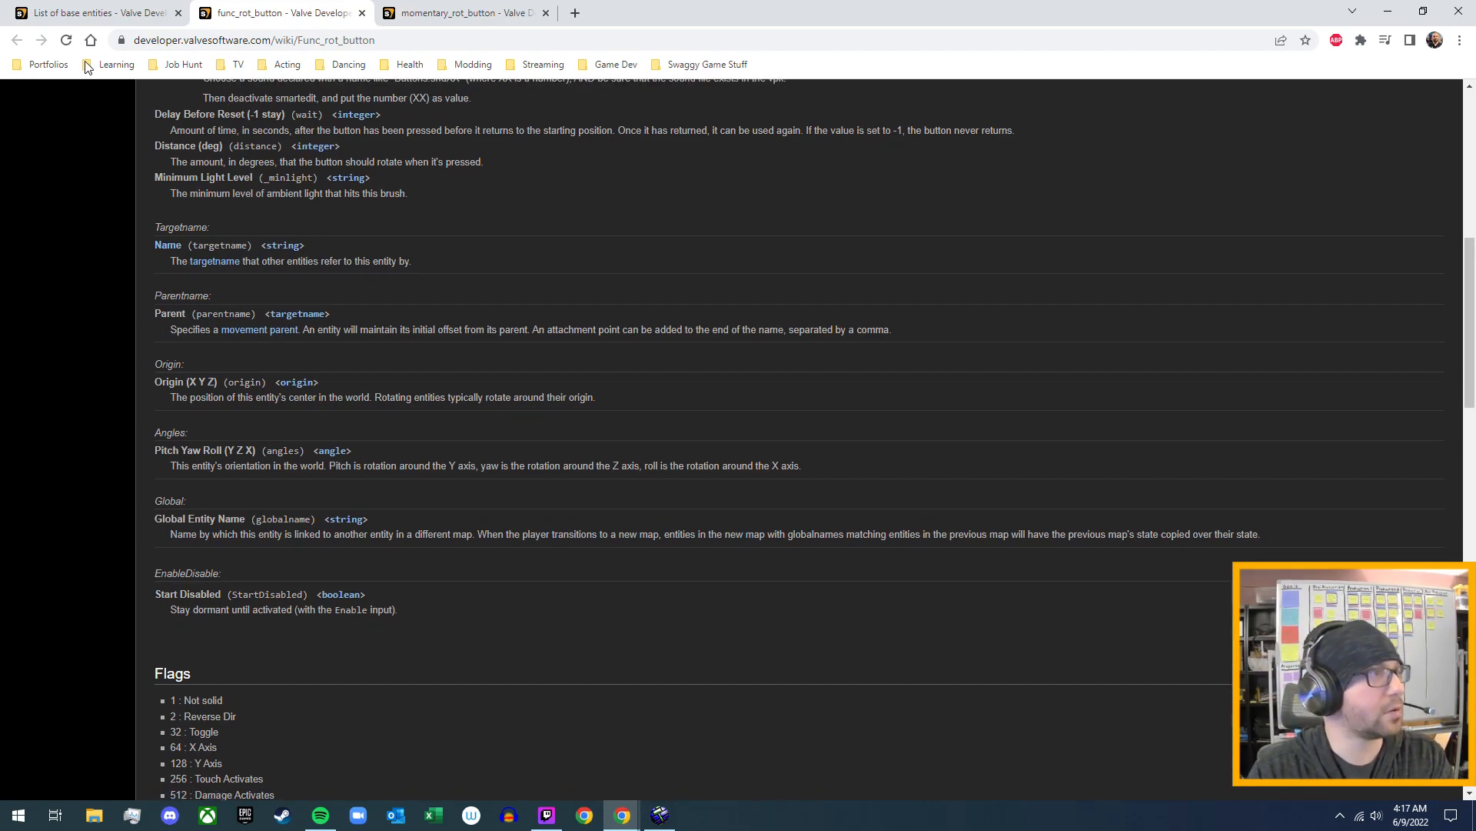
left_click(1392, 16)
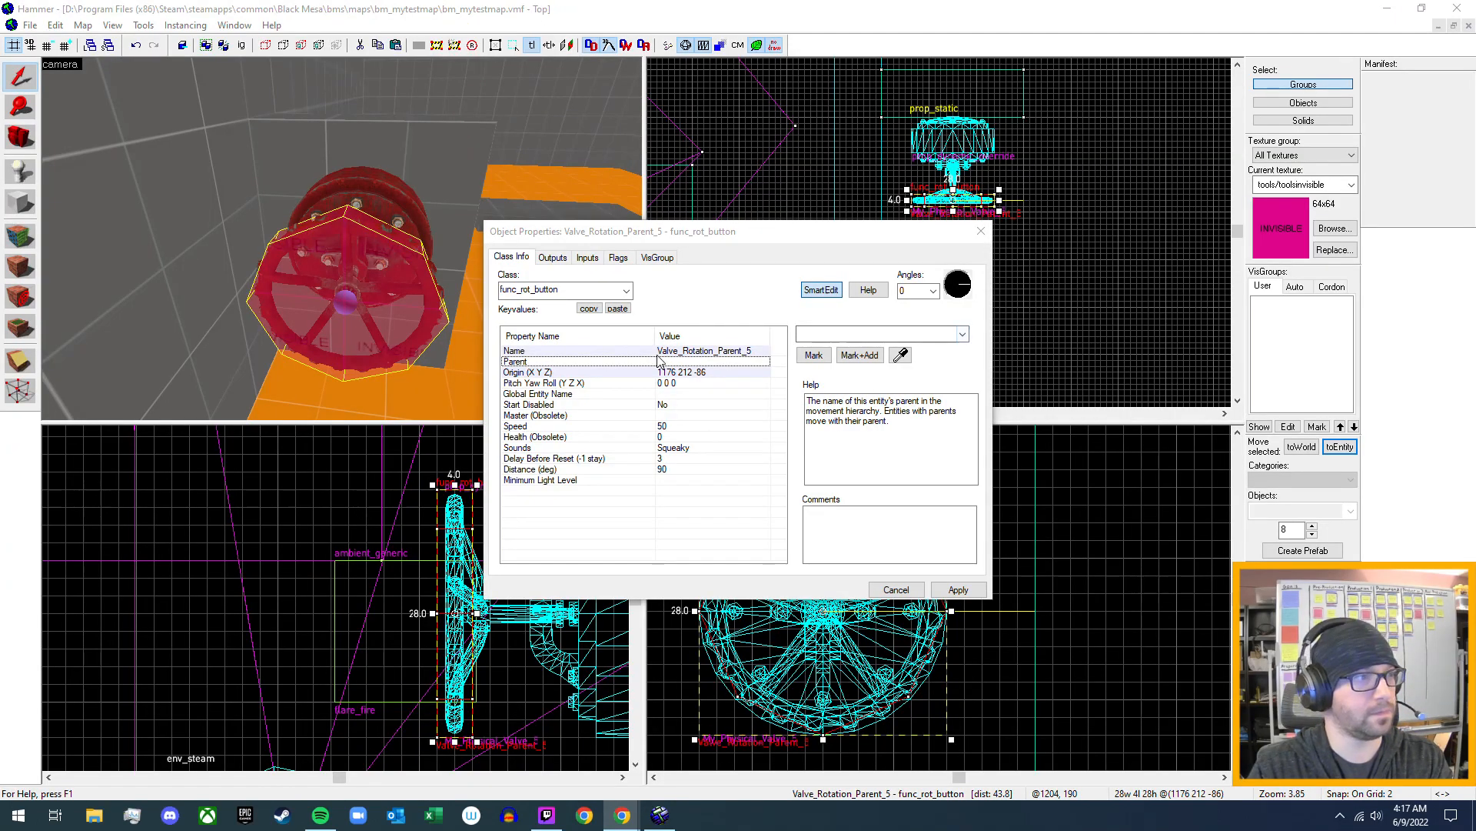
- Change the Valve_Rotation_Parent_5 brush's class to momentary_rot_button, apply it, and review its flags before returning to its keyvalues
left_click(627, 290)
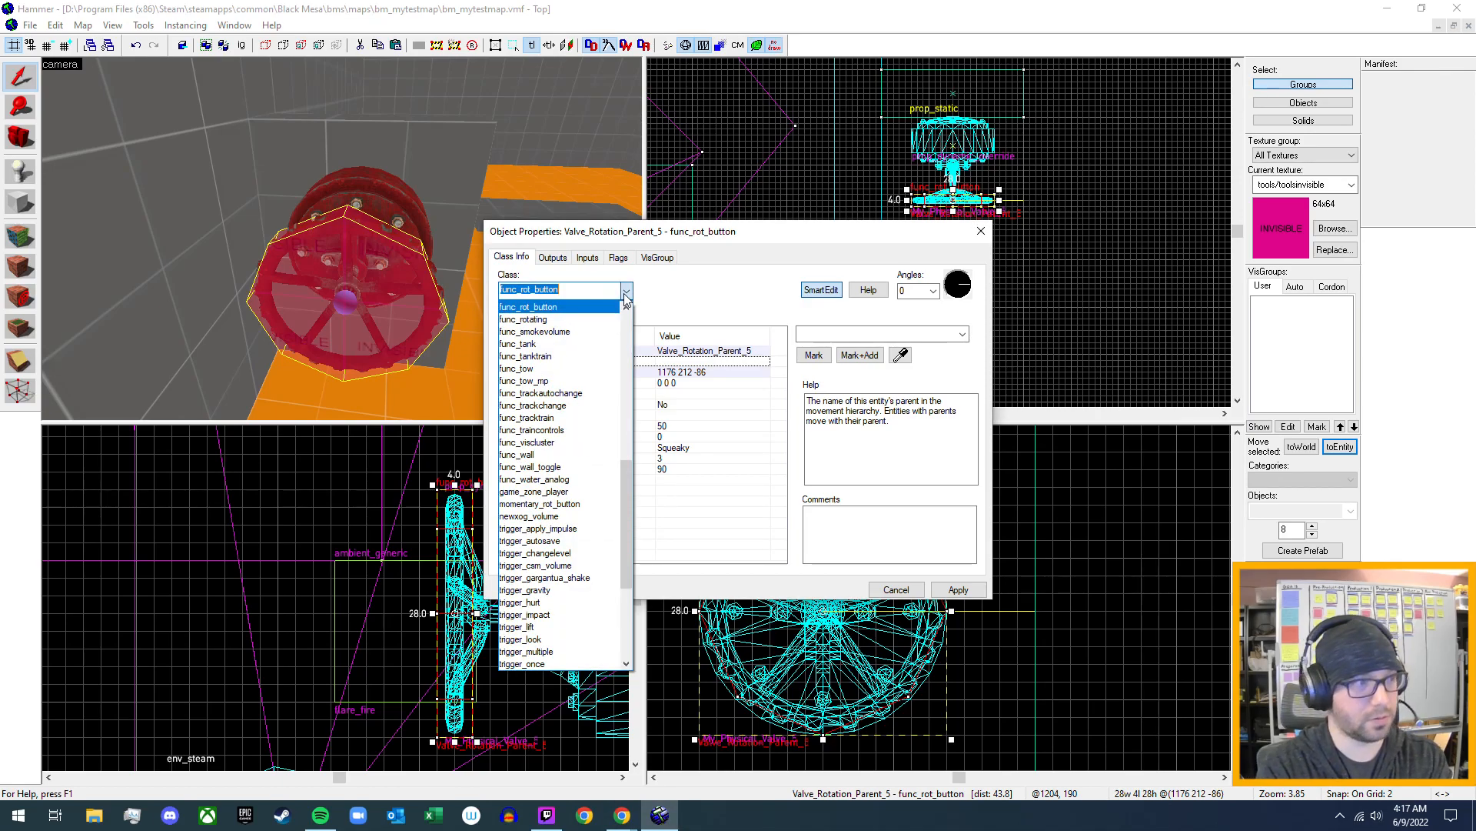
type("rot")
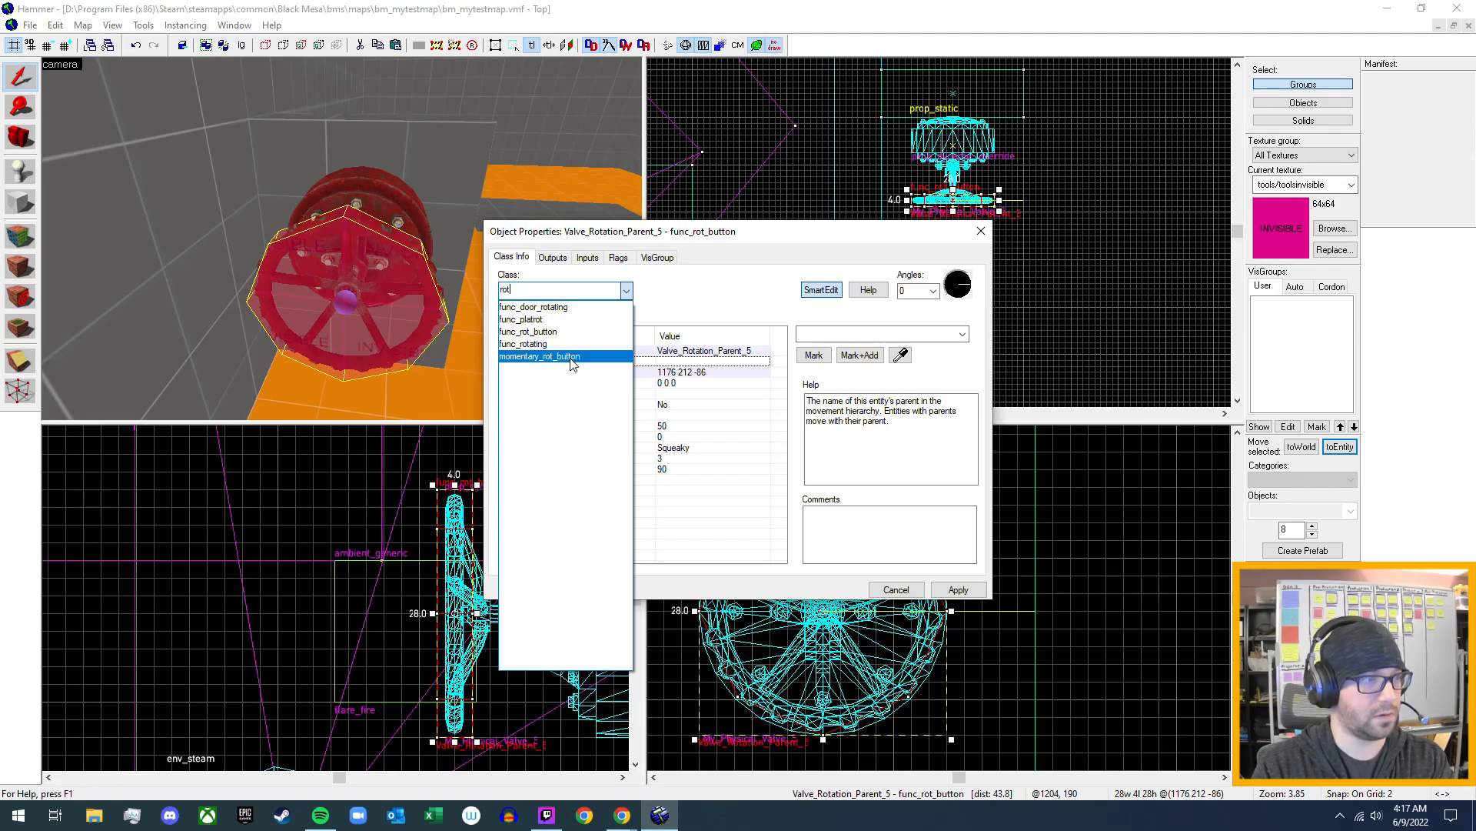
left_click(575, 357)
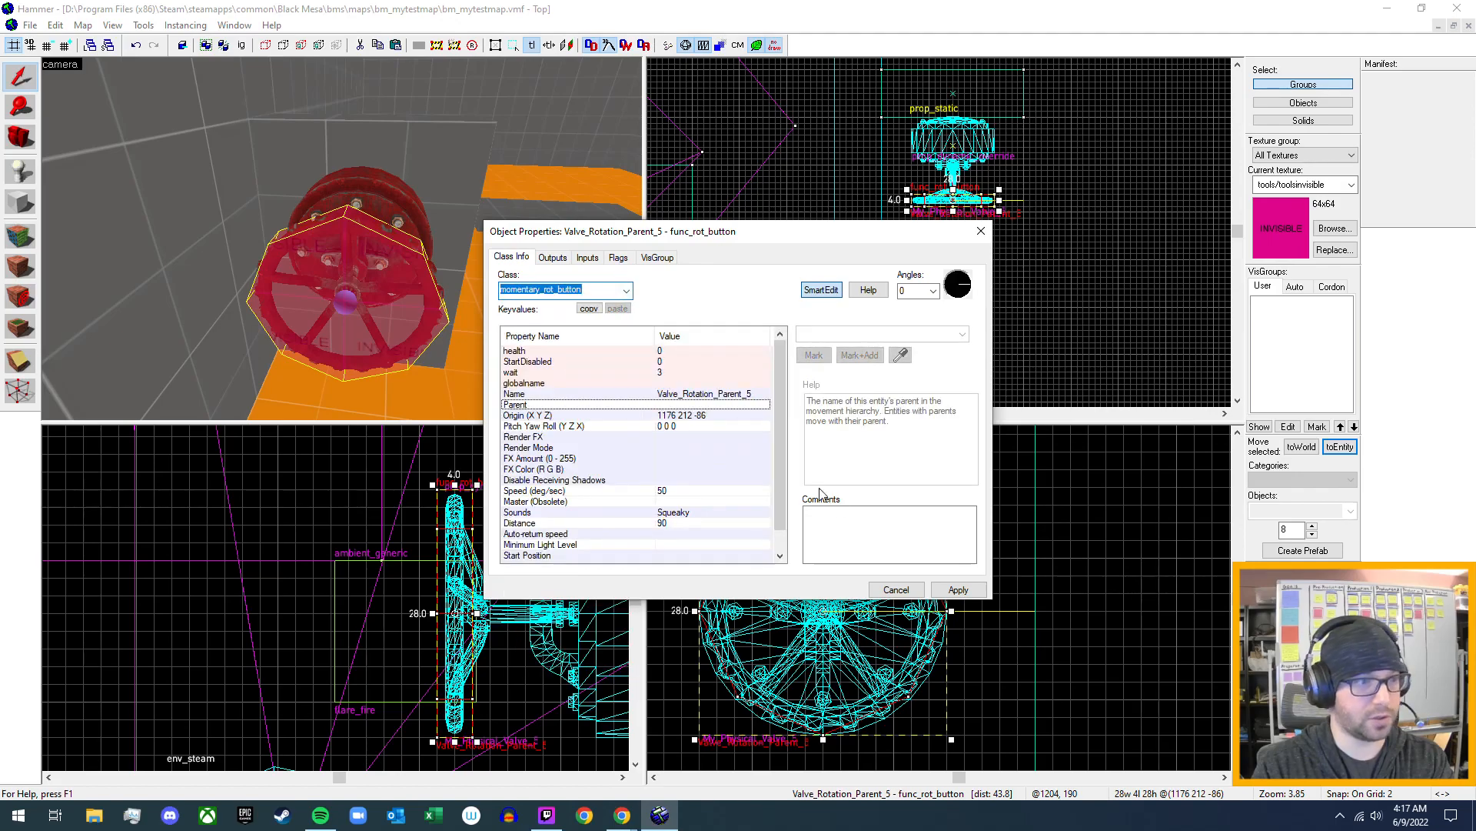
left_click(957, 590)
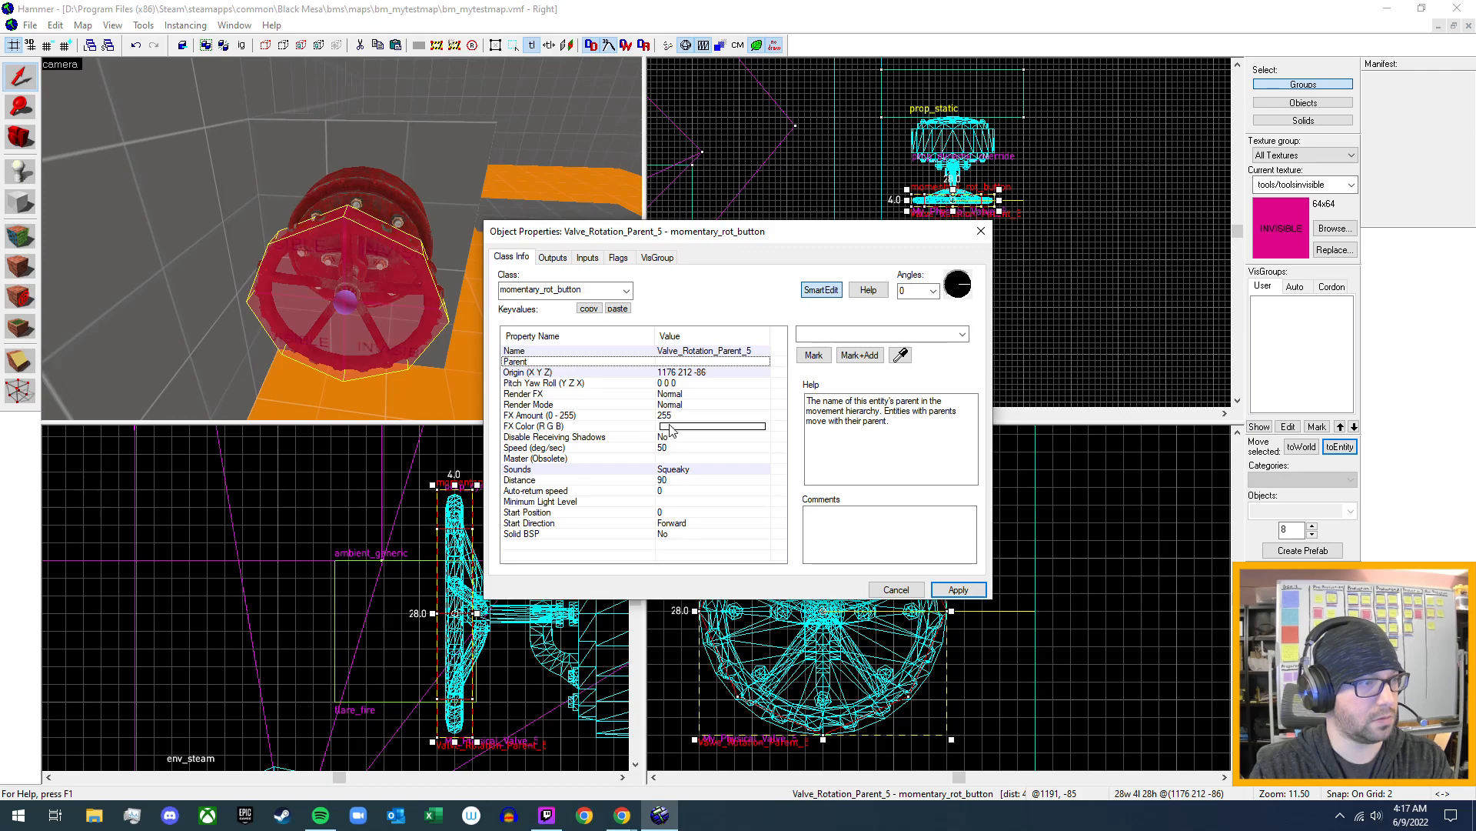
left_click(618, 259)
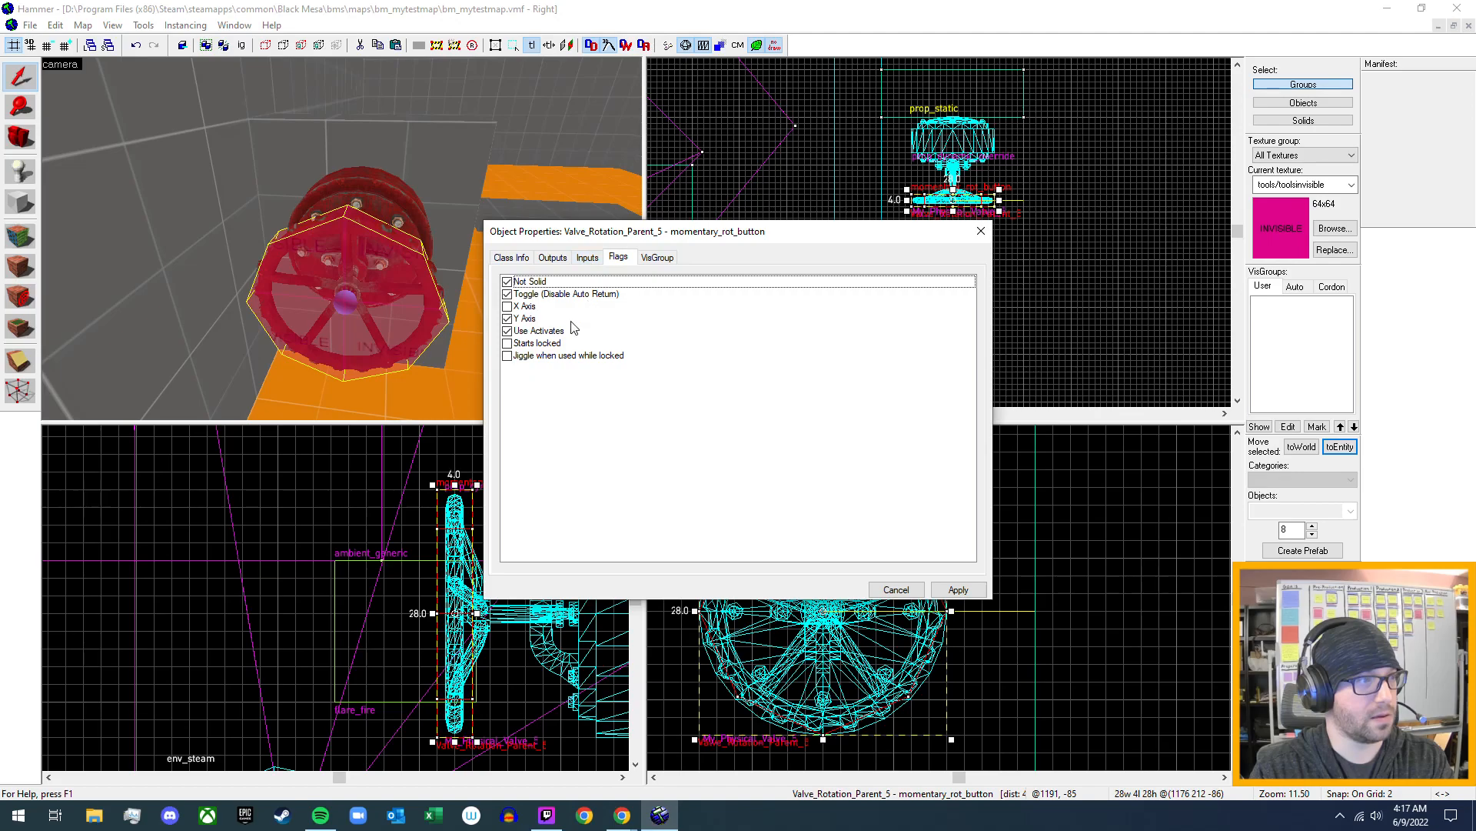
left_click(520, 258)
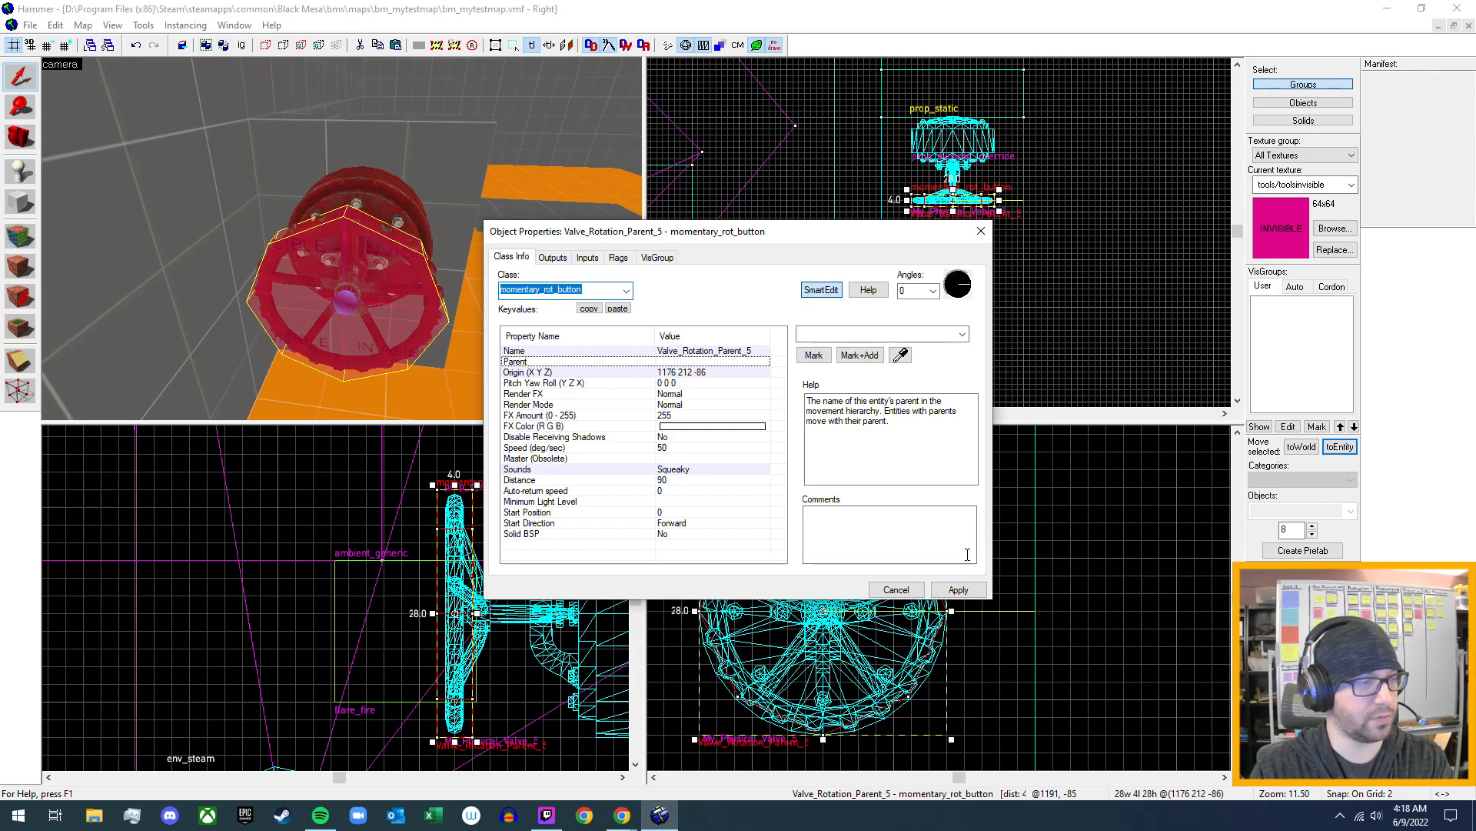
- Apply the Valve_Rotation_Parent_5 button's properties and close them
left_click(964, 590)
left_click(983, 231)
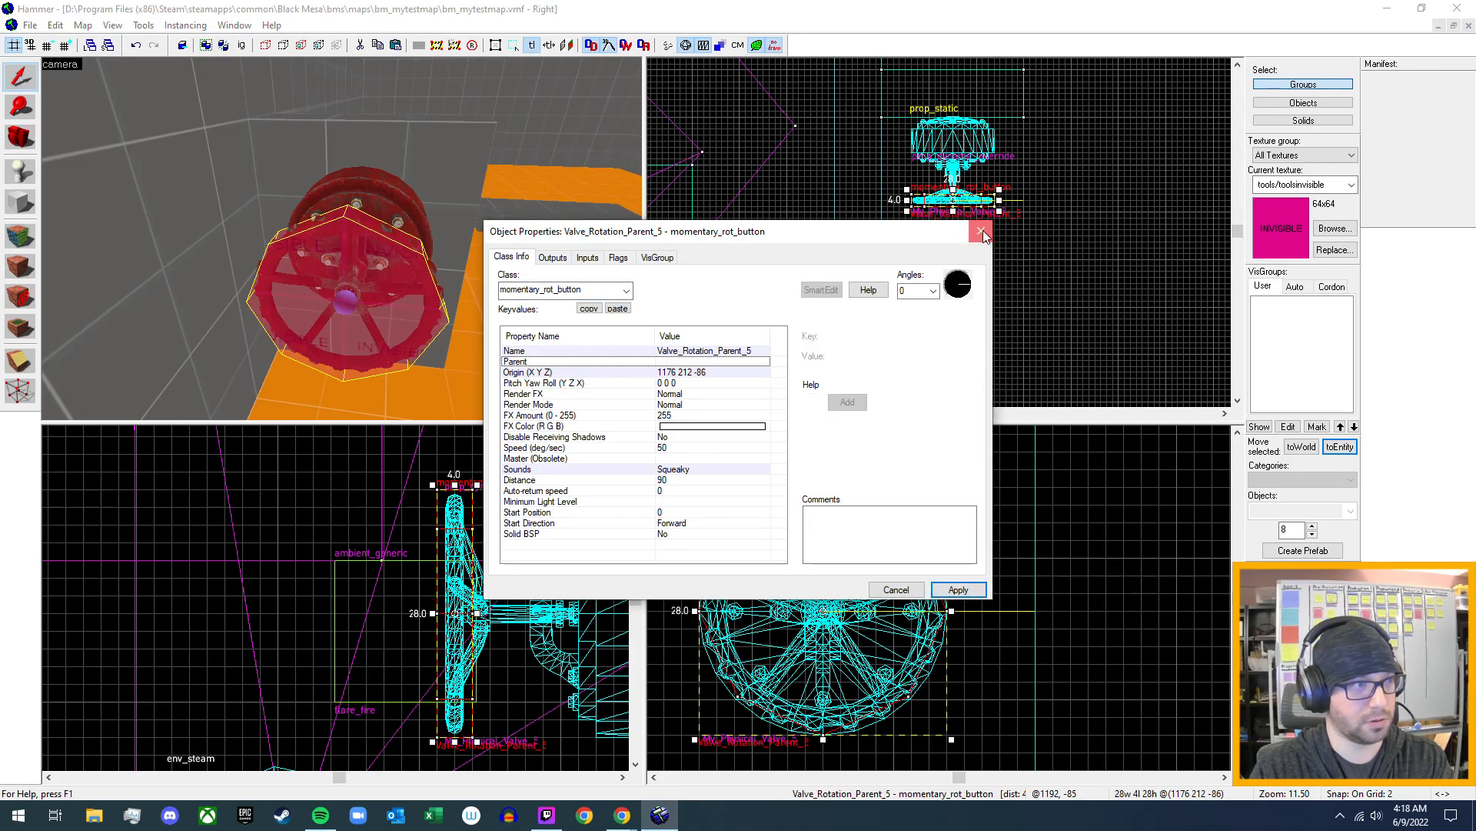
- Select the grouped fire and steam effect entities near the trigger brush and ungroup them
key("z")
key("s")
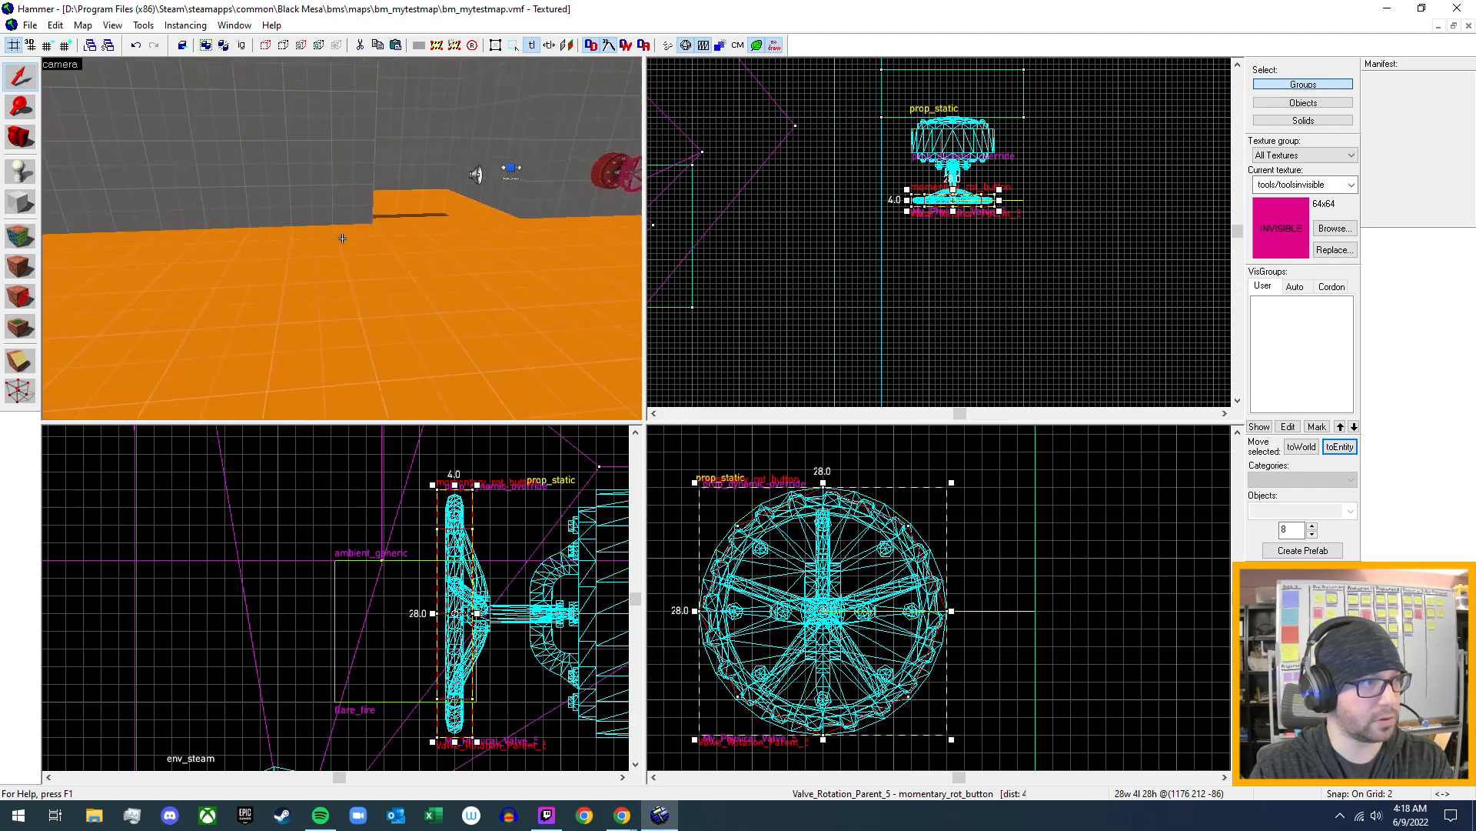
key("w")
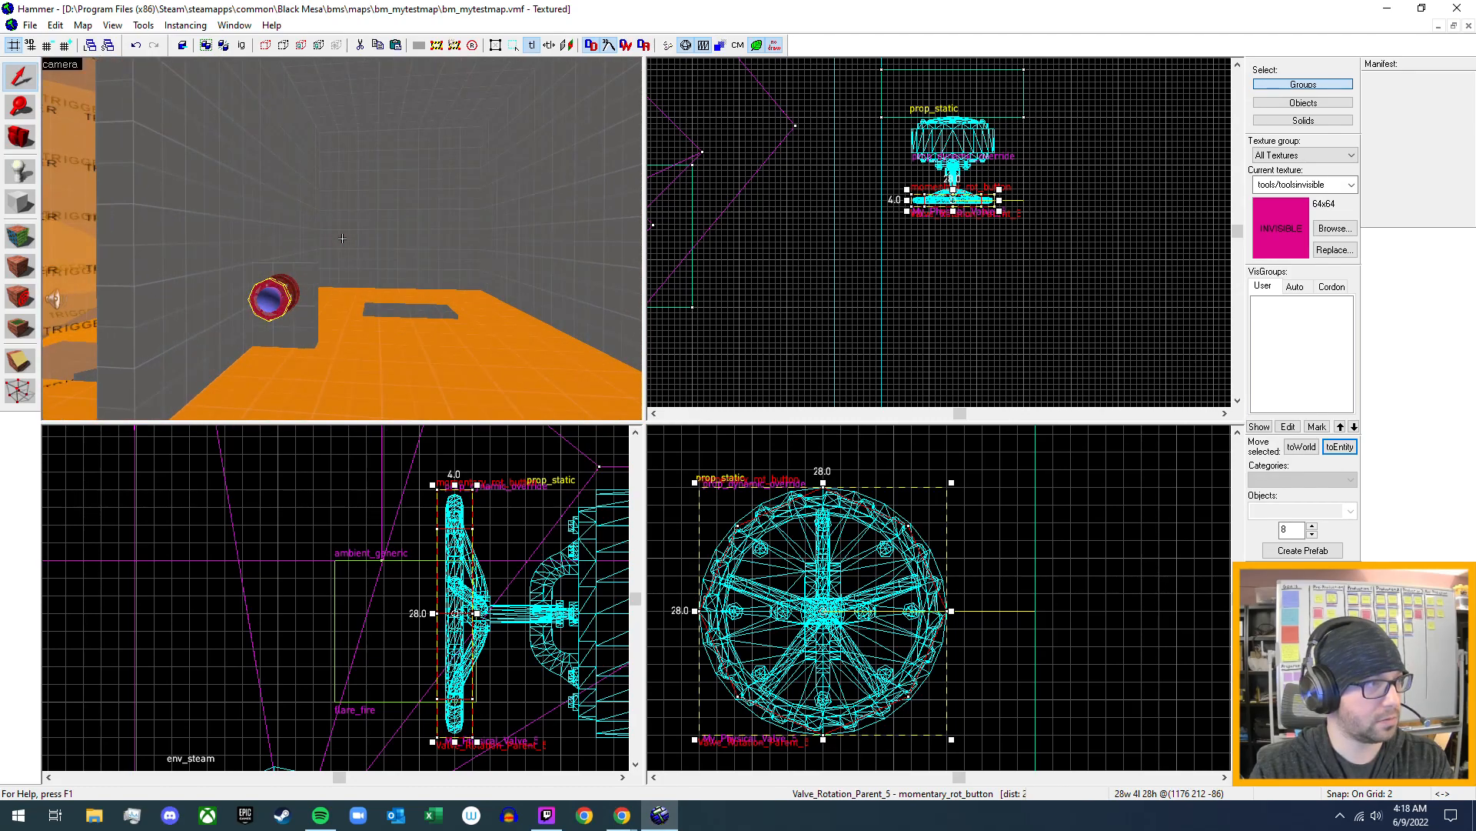
key("w")
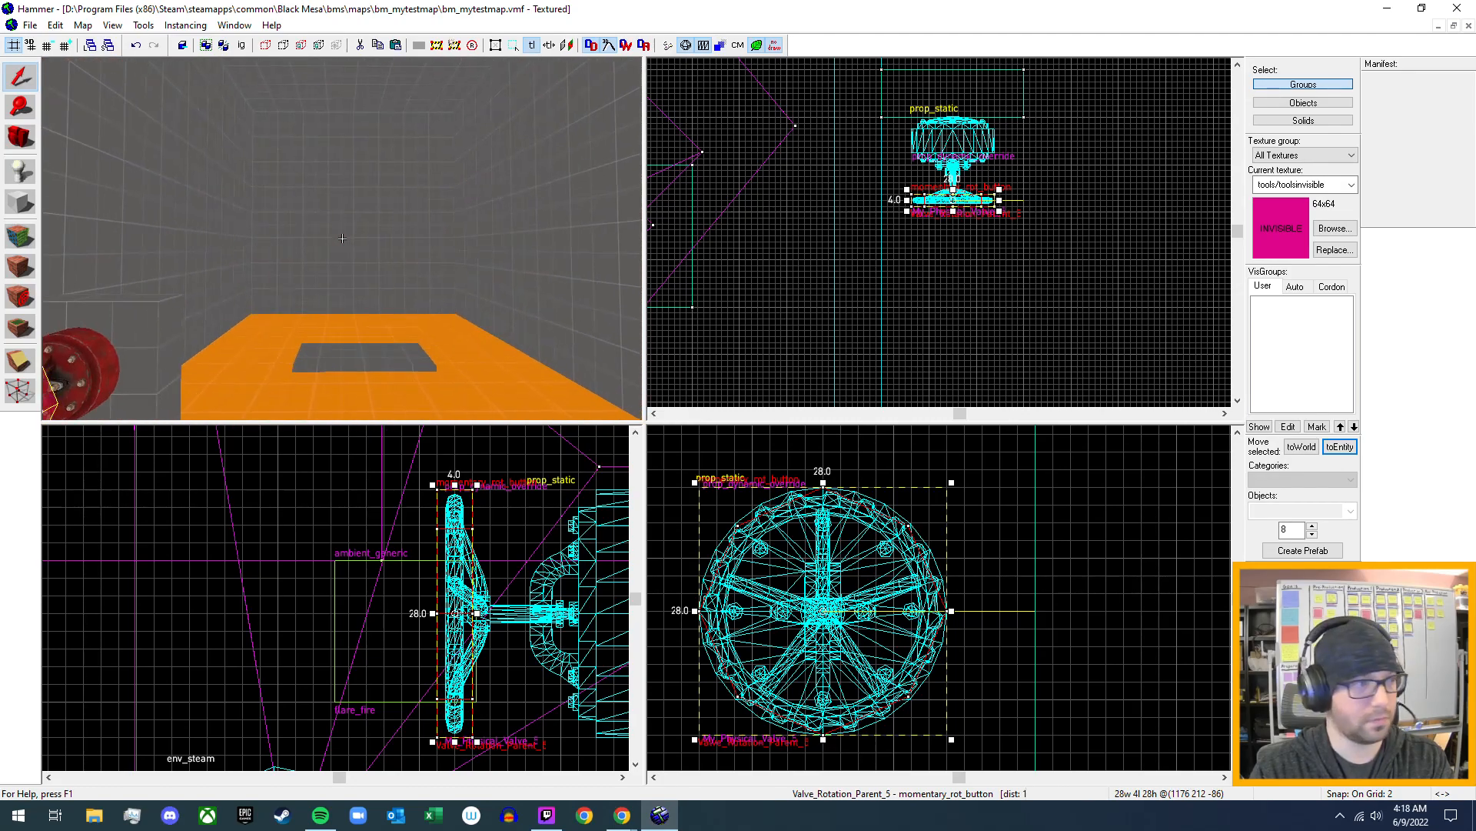
key("a")
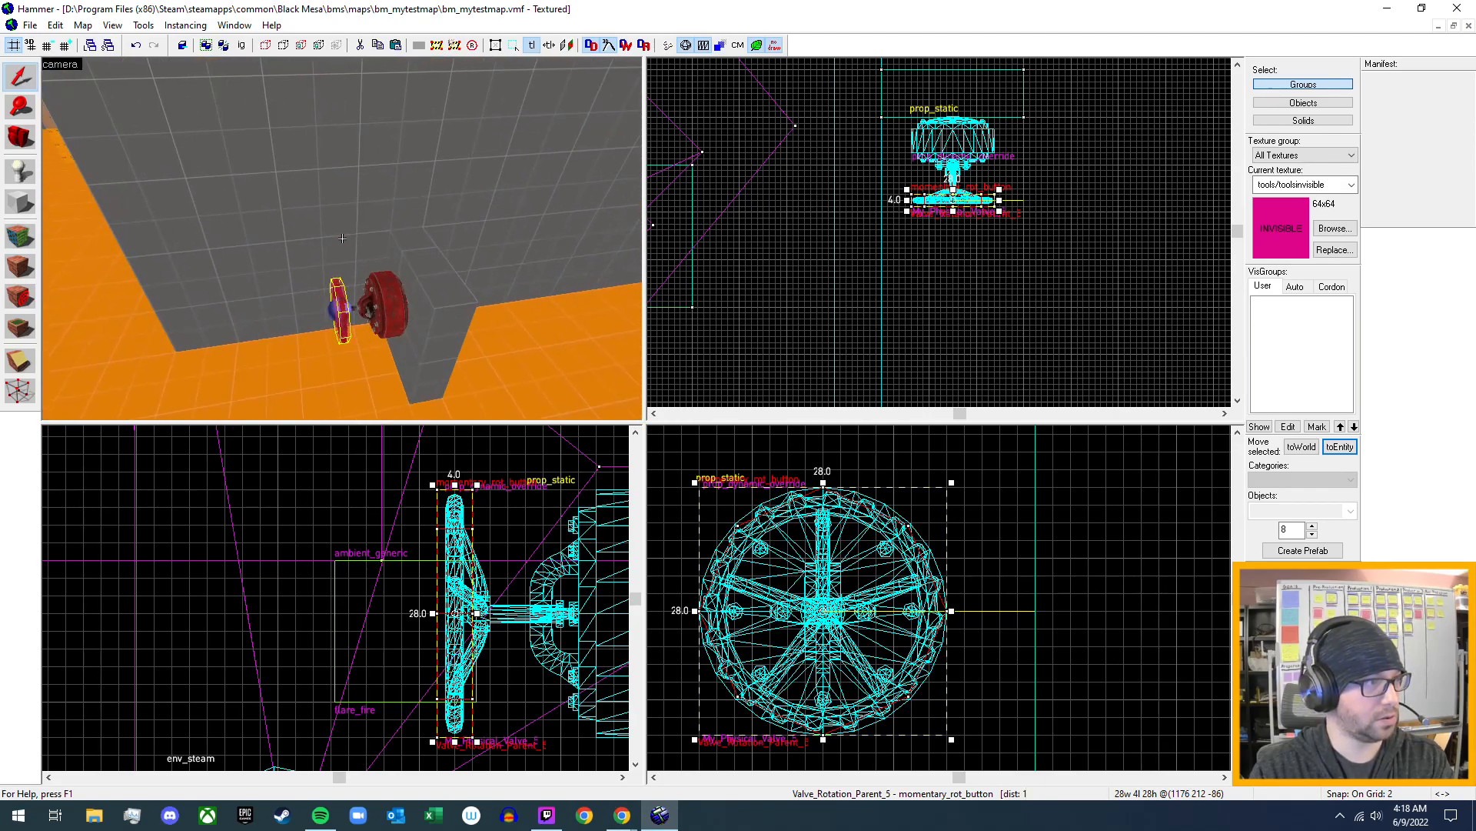
key("d")
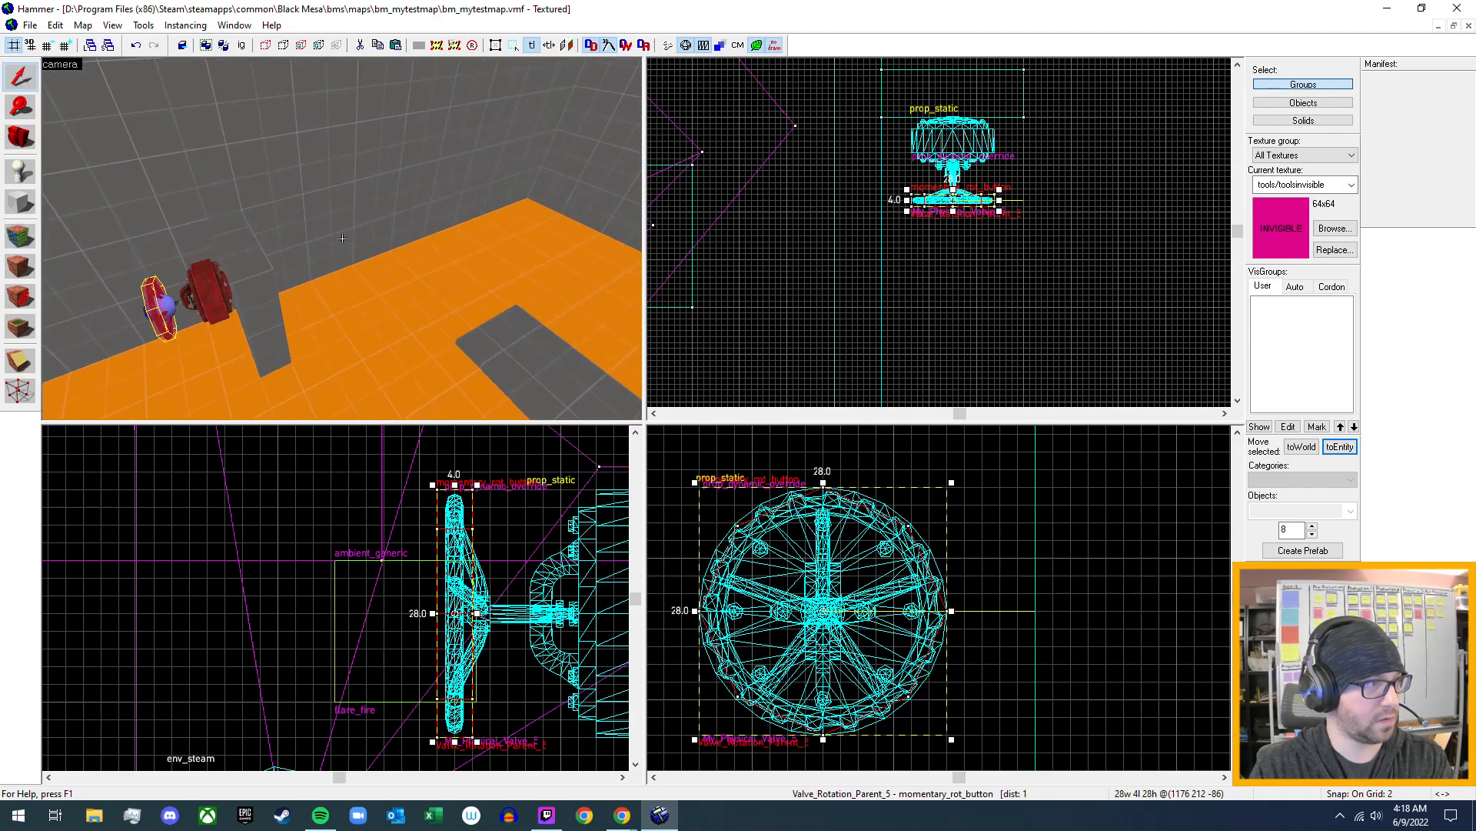
key("d")
key("a")
key("w")
key("w")
key("d")
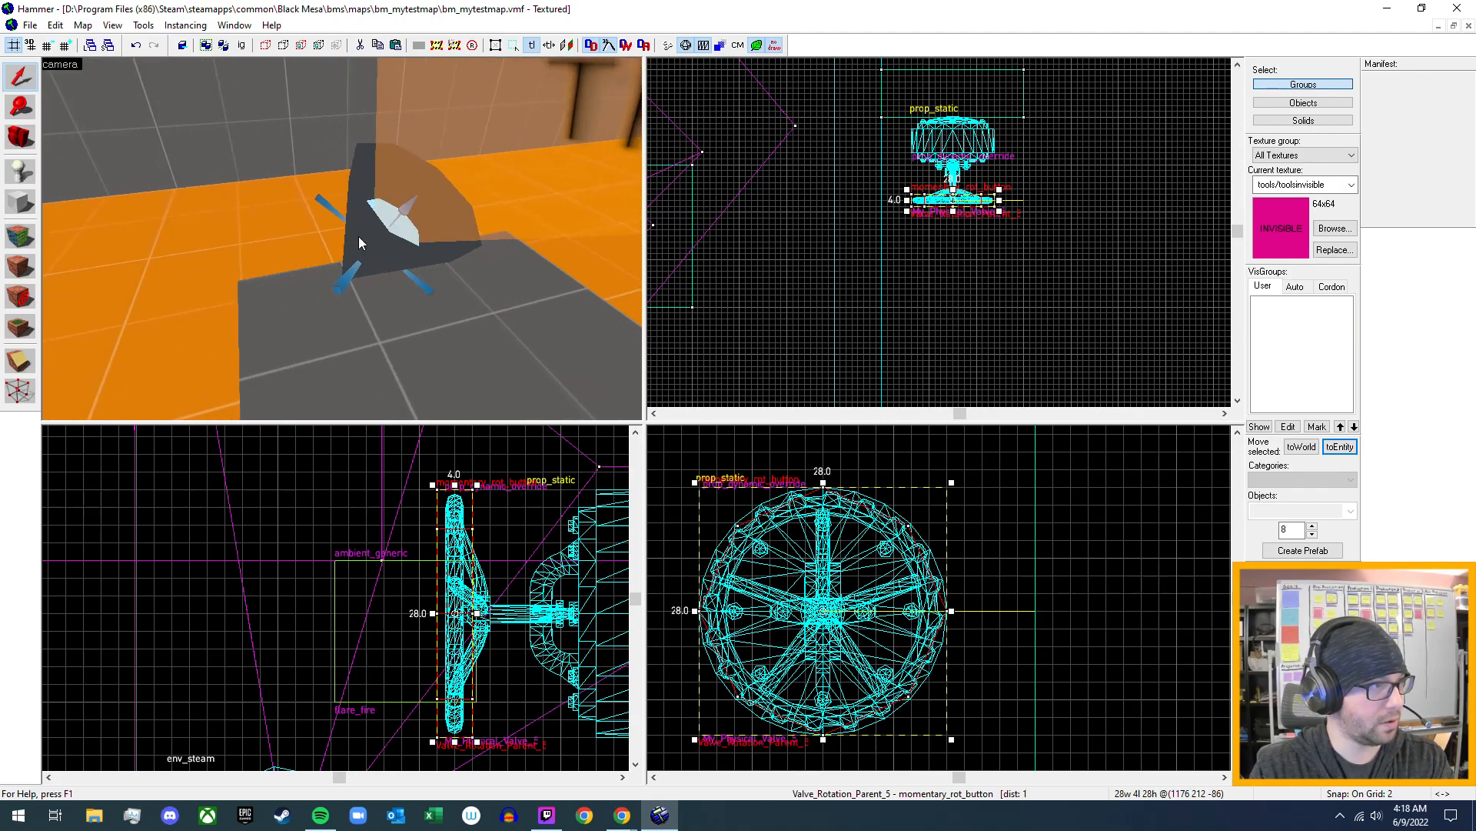
left_click(358, 235)
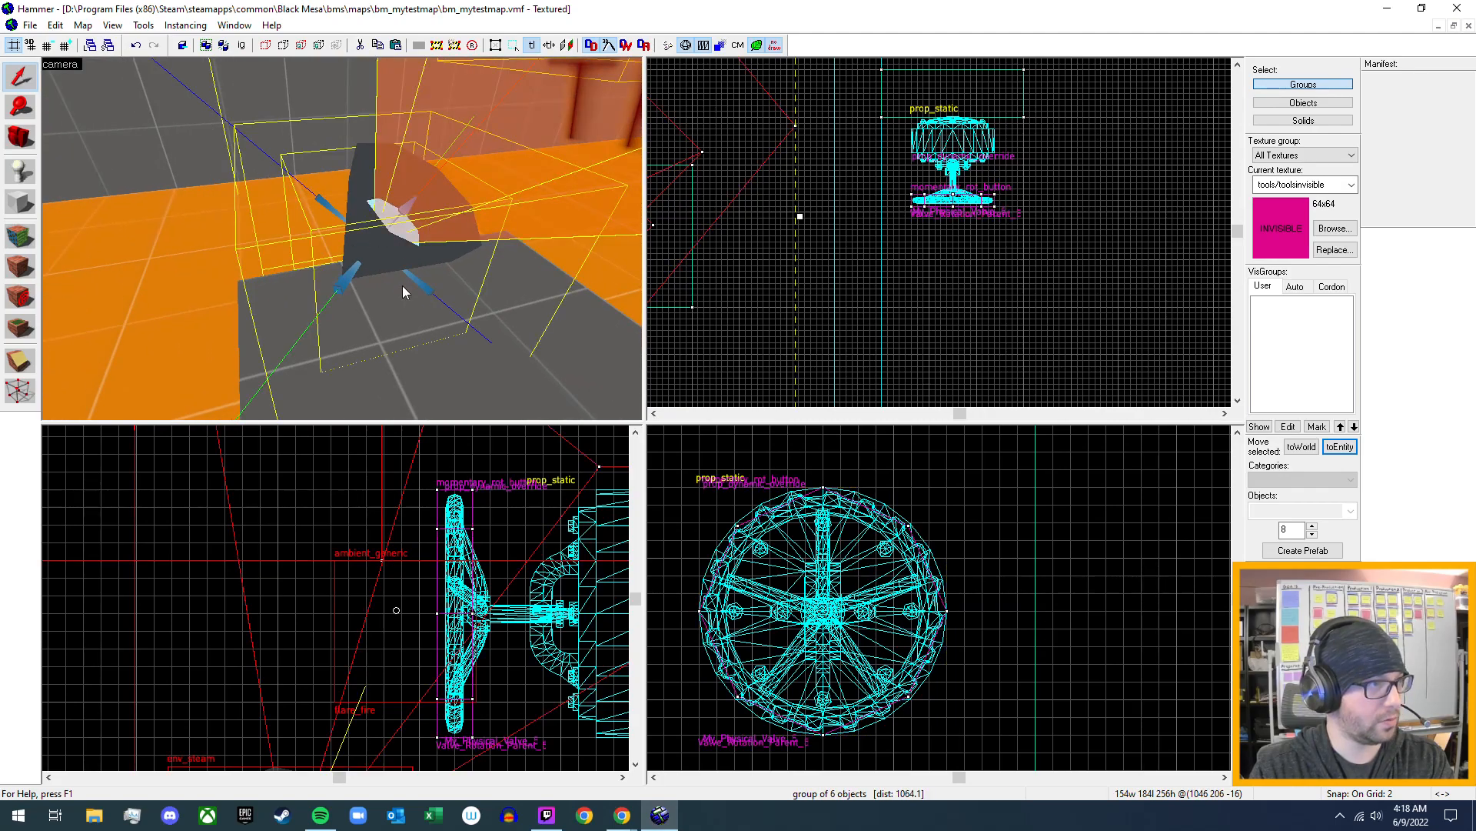
key("z")
key("s")
key("w")
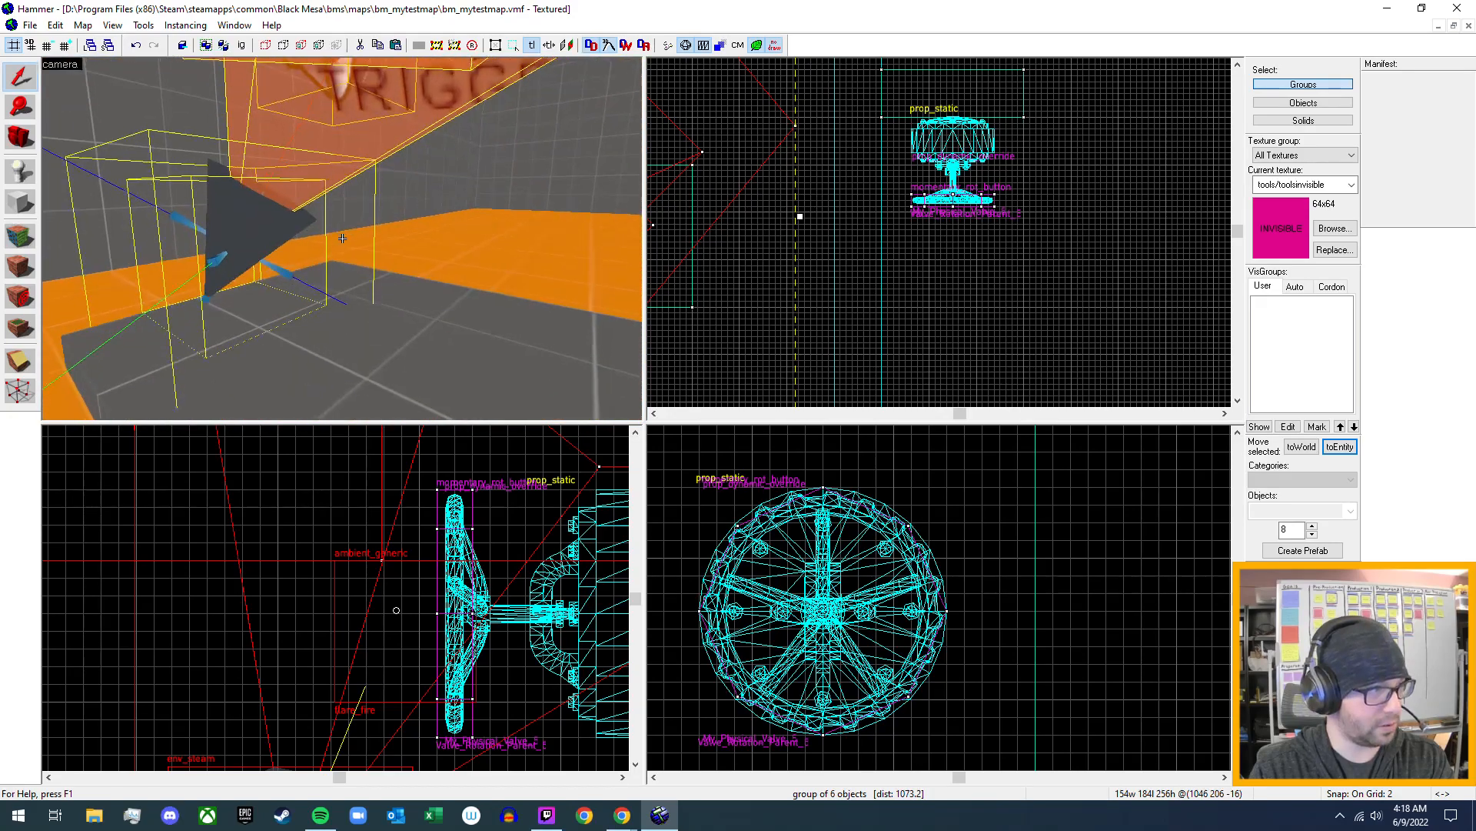
key("s")
key("z")
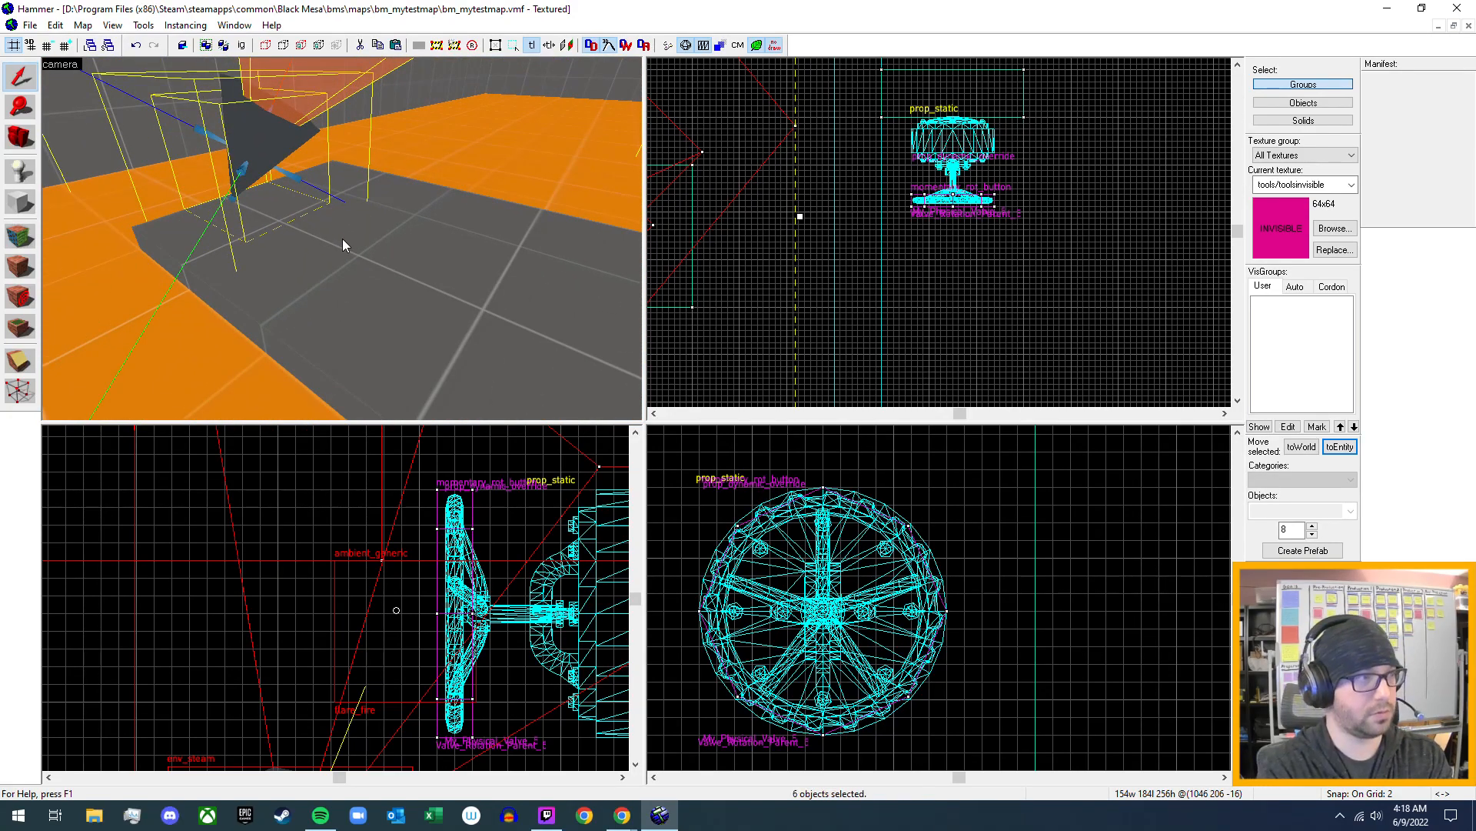
- Select the fire_1_gas env_steam entity on its own and open its properties
left_click(255, 136)
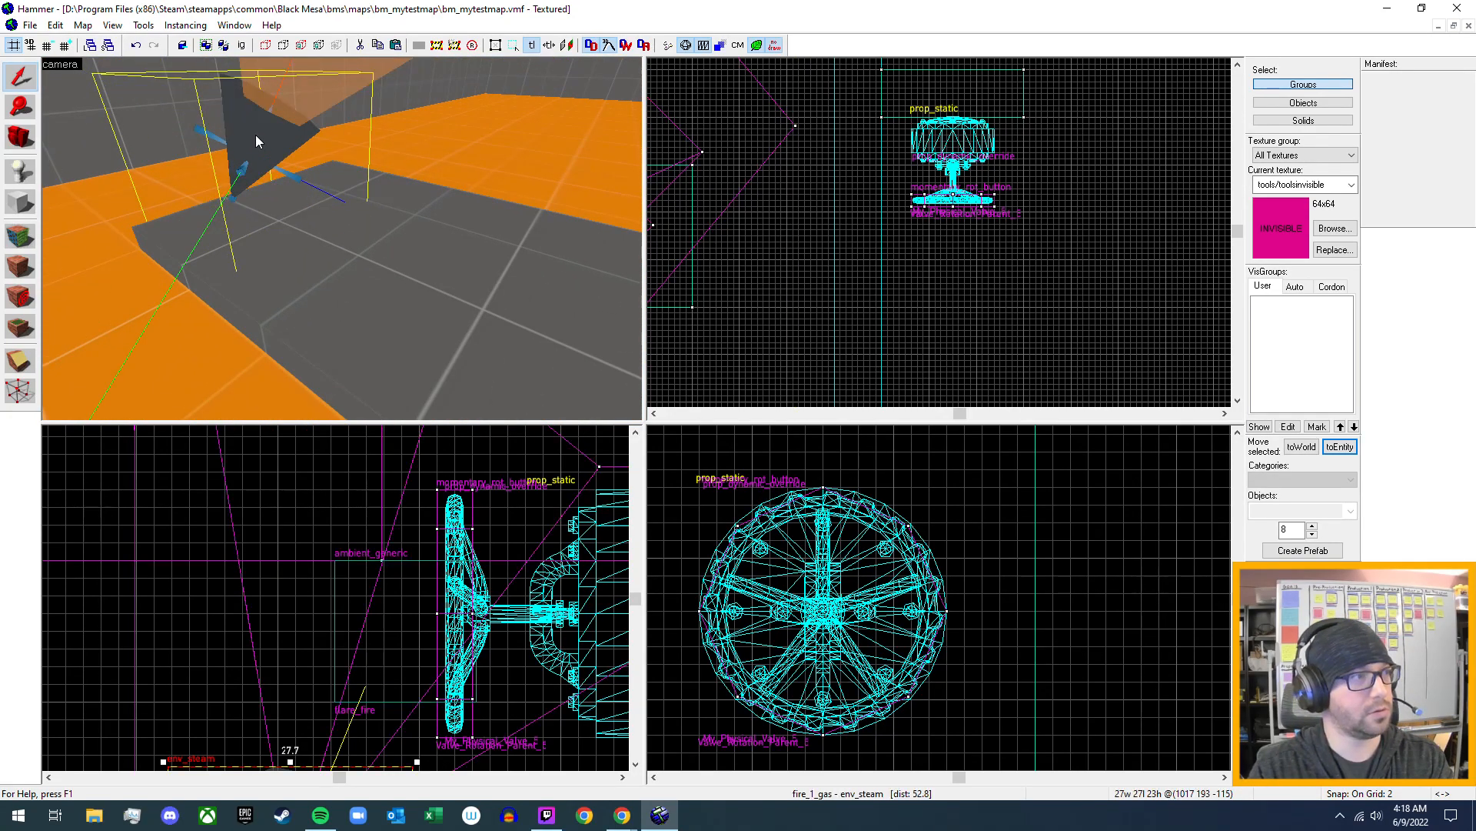
double_click(256, 136)
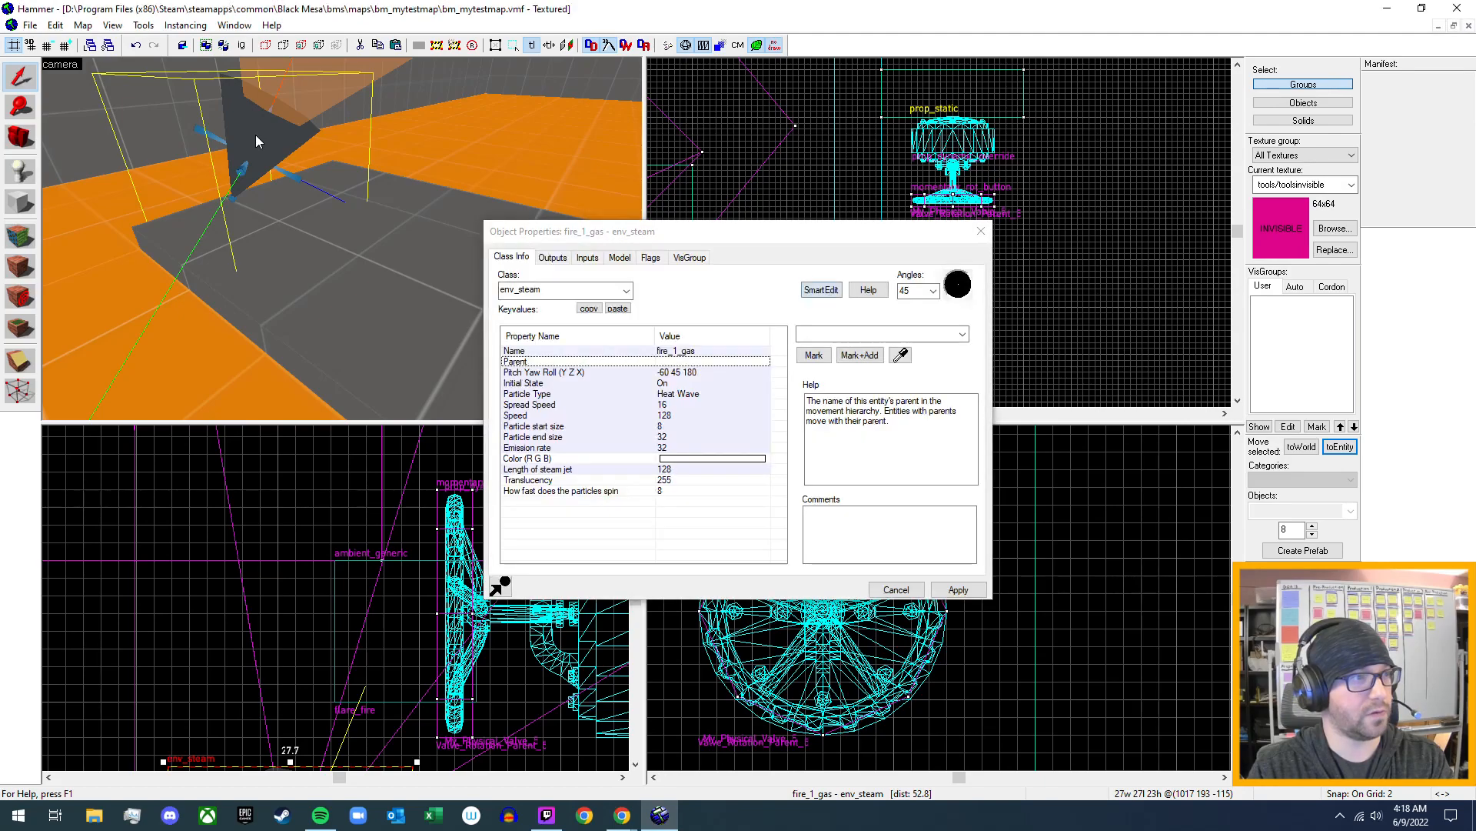
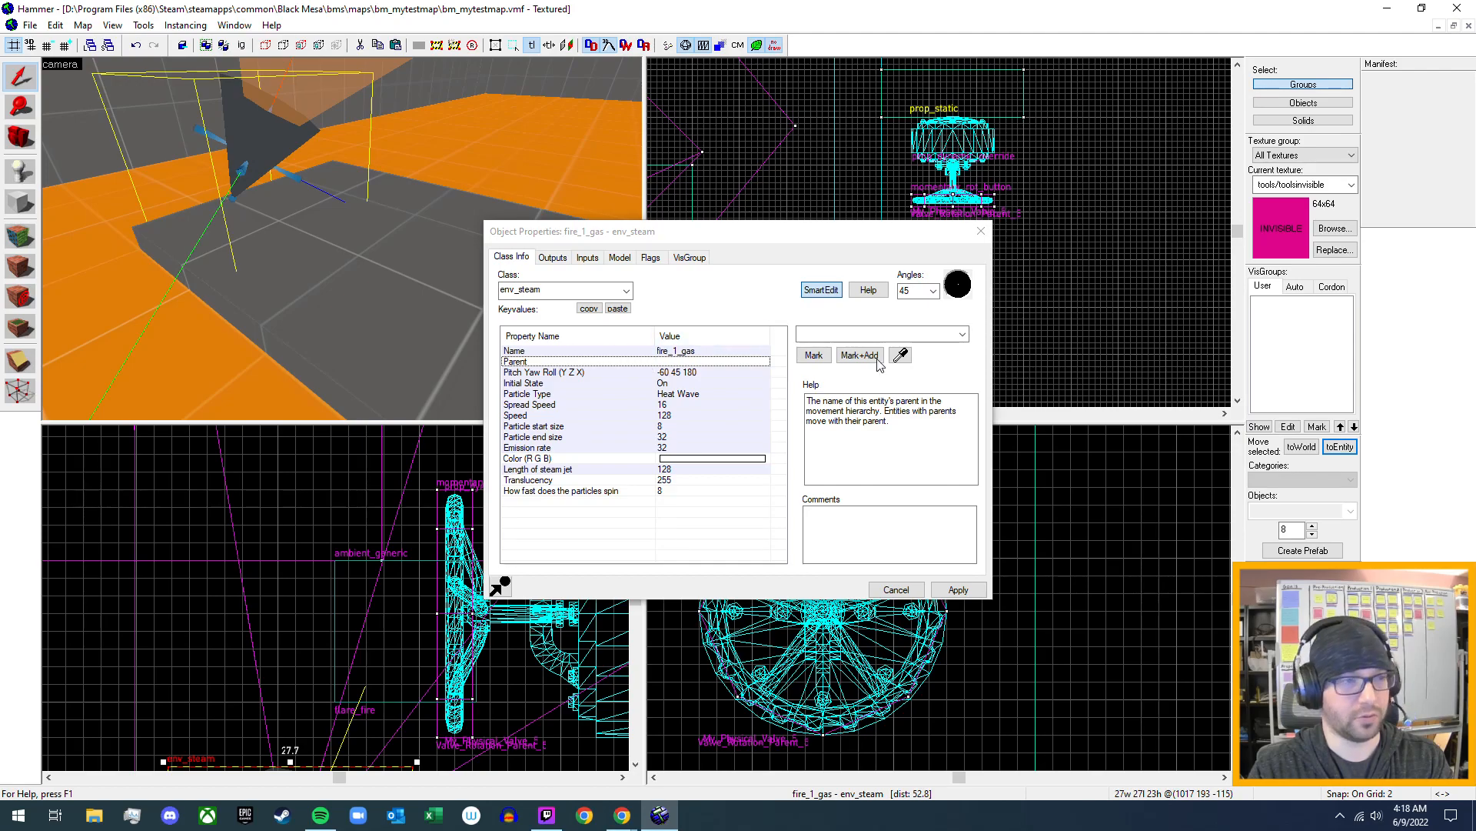
- Close the fire_1_gas properties and place a new env_steam entity on the grey floor slab in the orange-floored room
left_click(981, 231)
key("z")
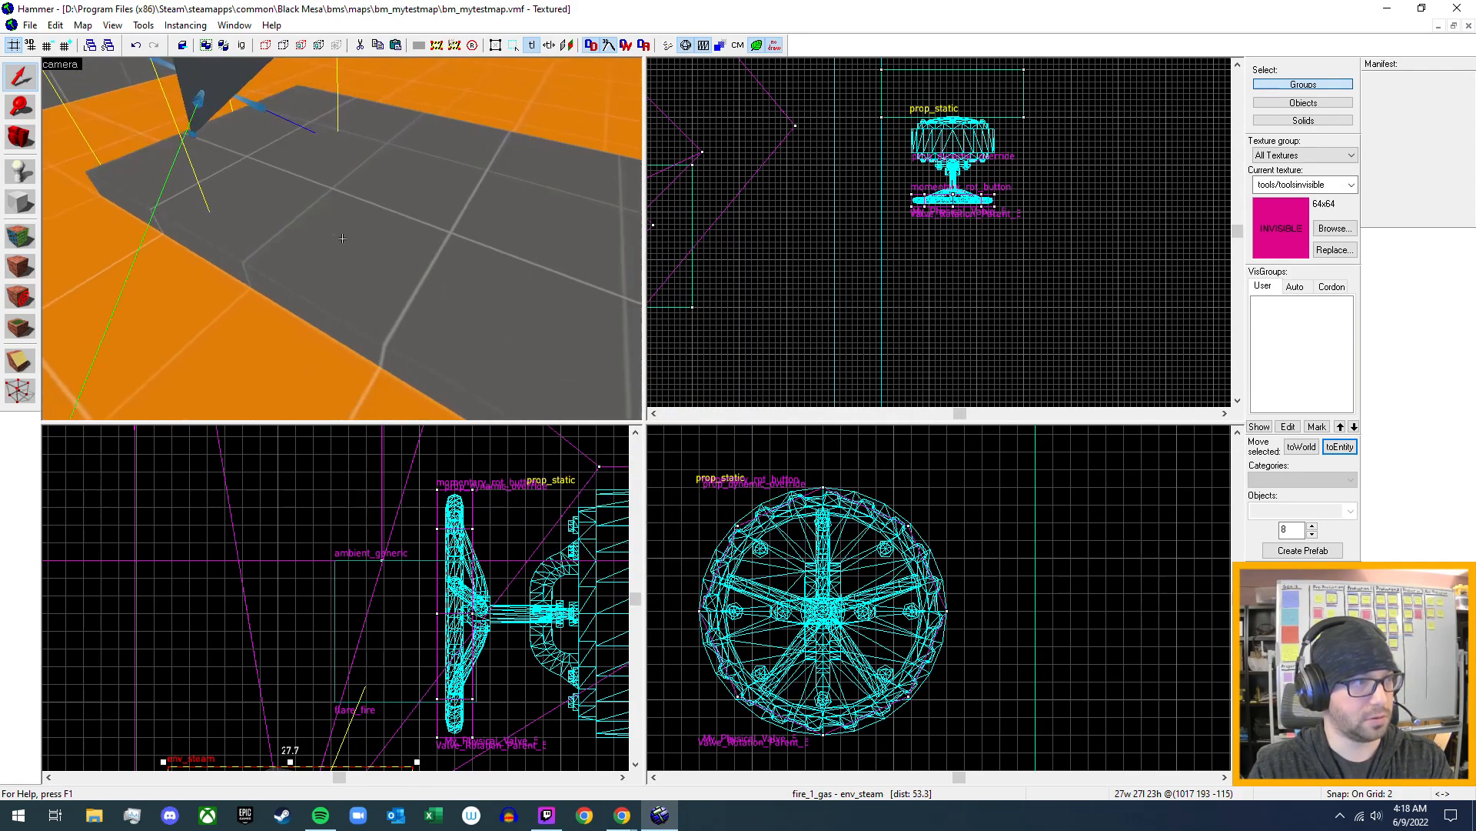
key("w")
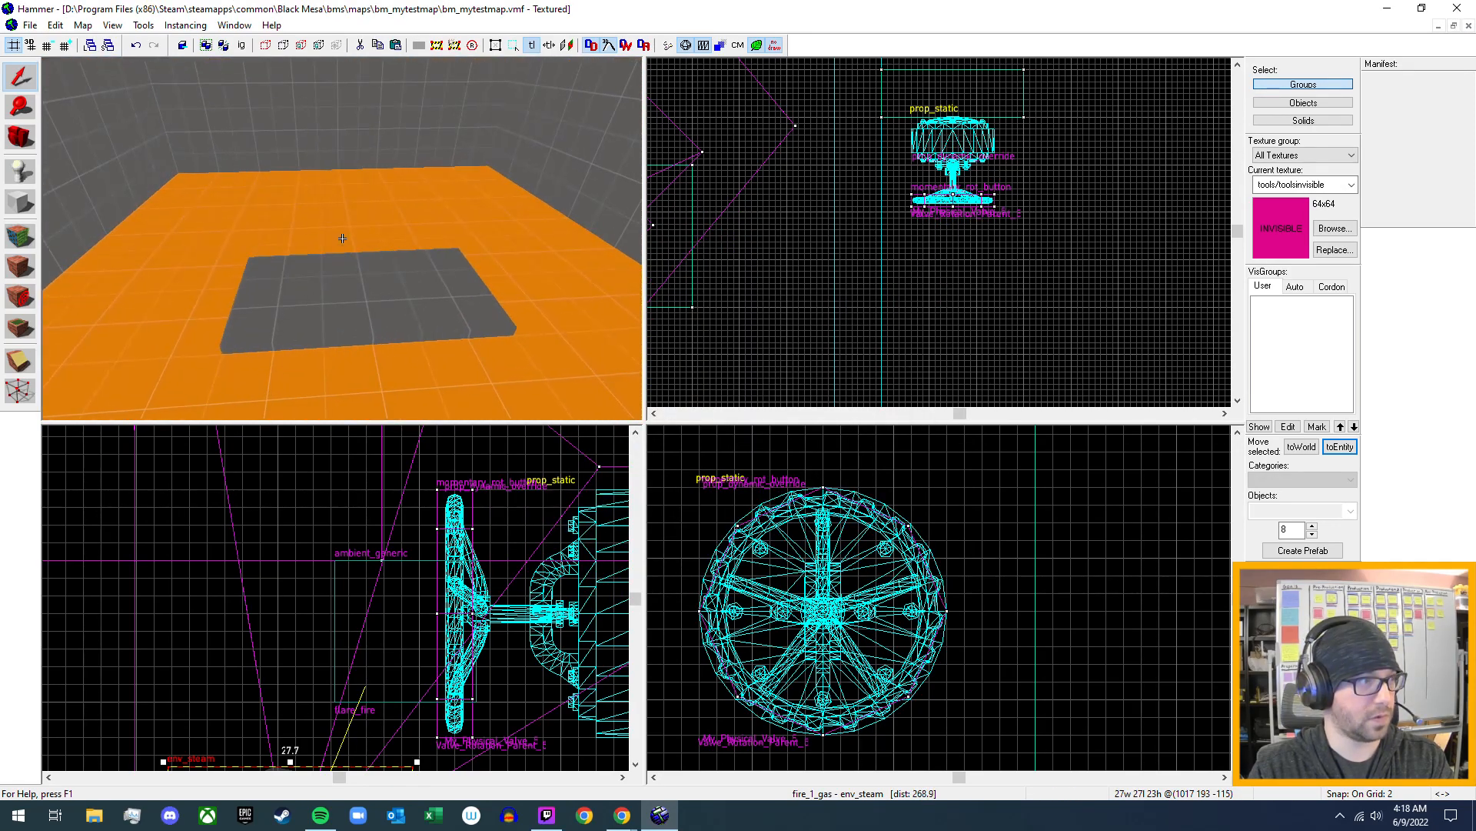
key("s")
key("d")
key("w")
key("z")
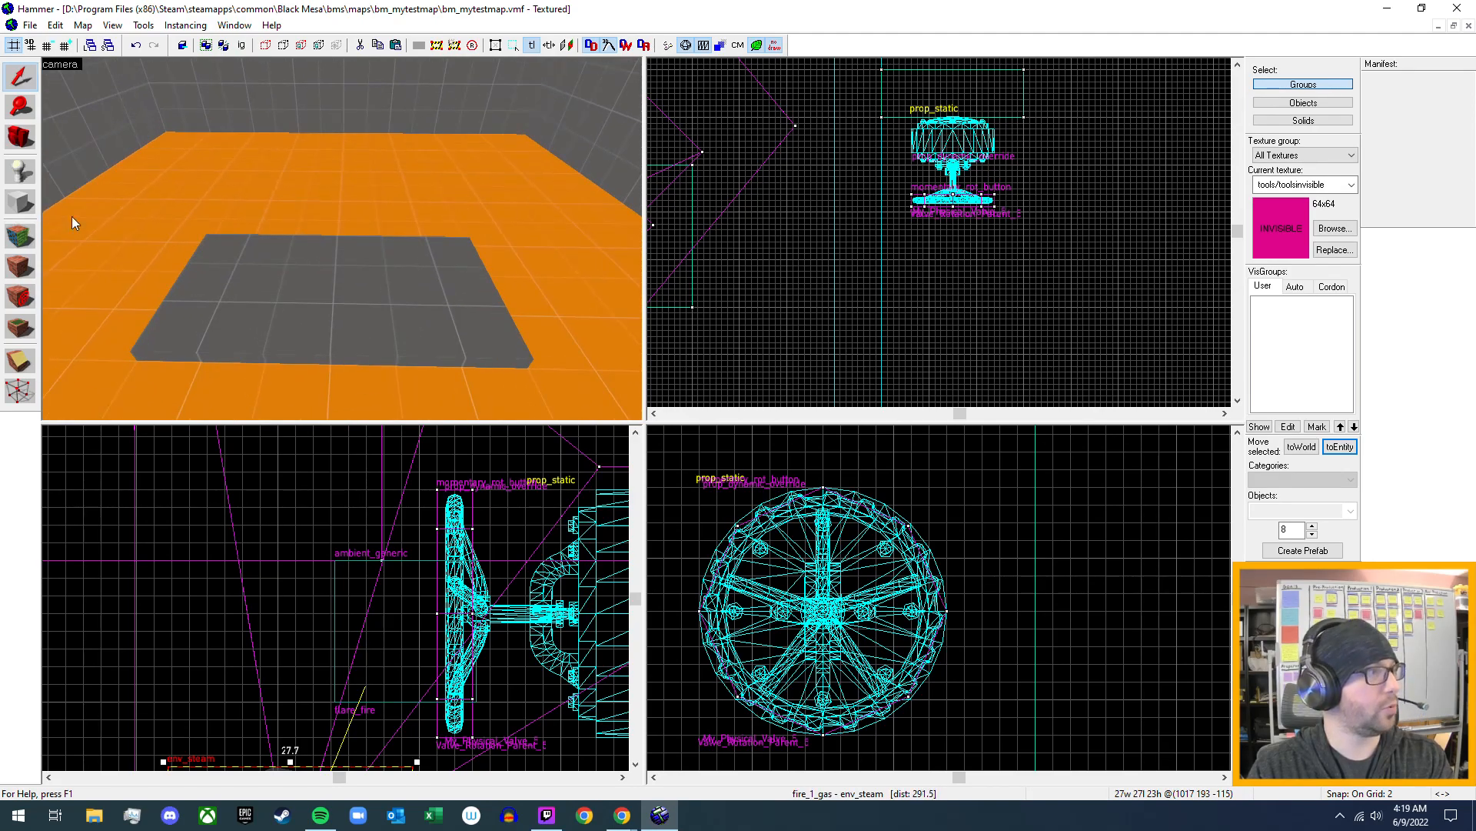
left_click(19, 183)
left_click(1336, 511)
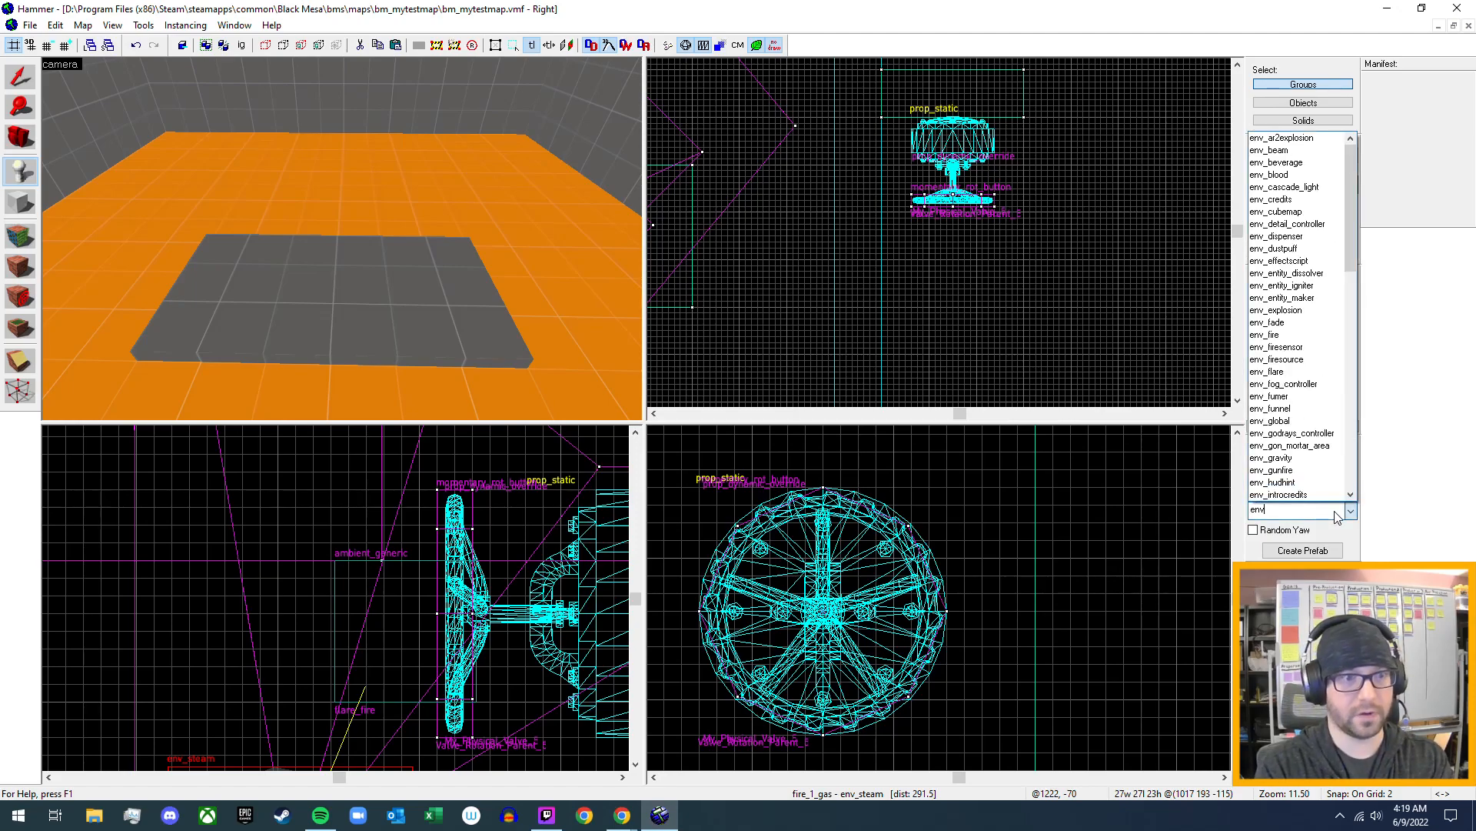
type("steam")
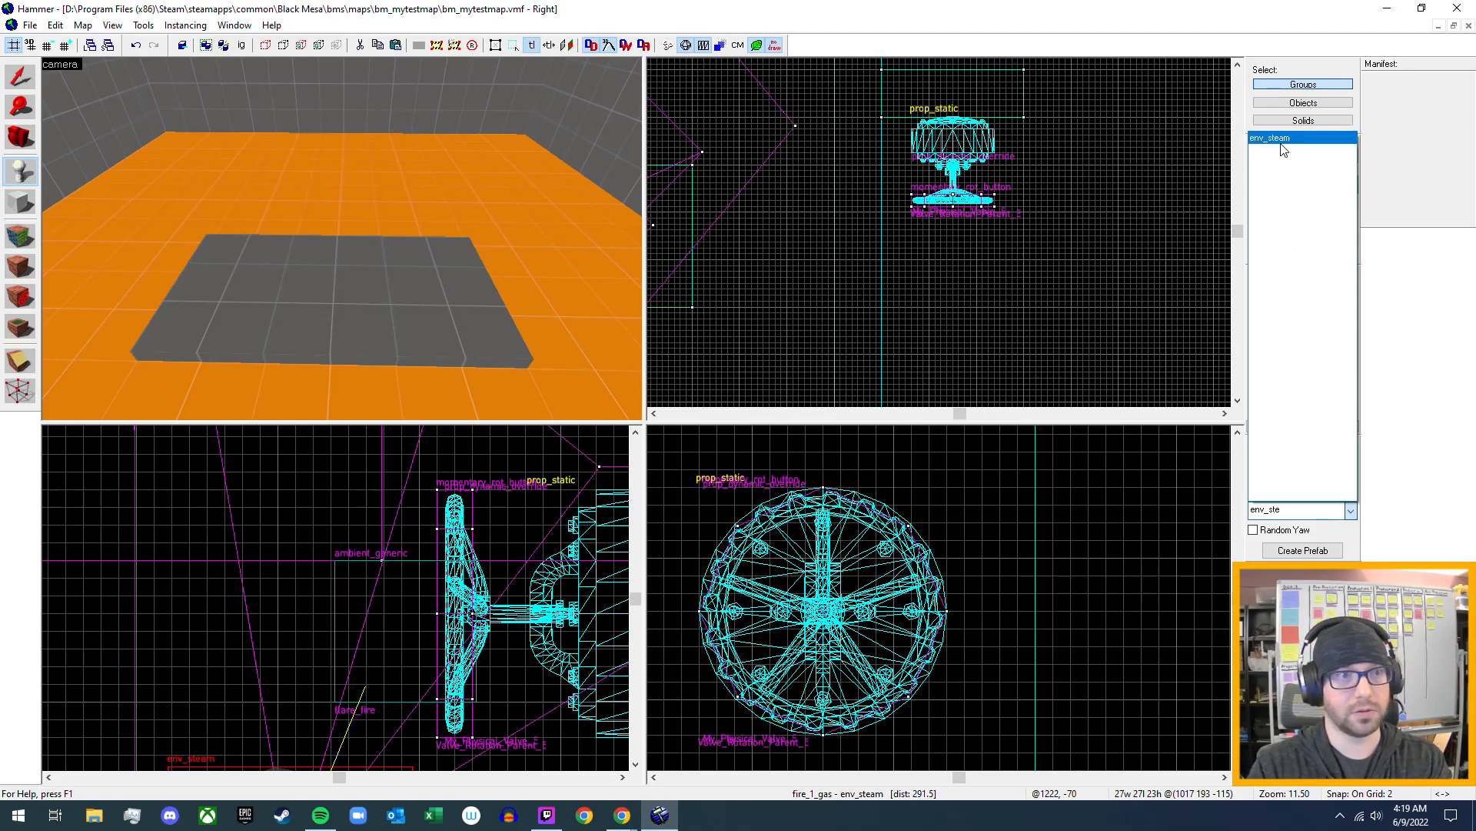
left_click(1277, 137)
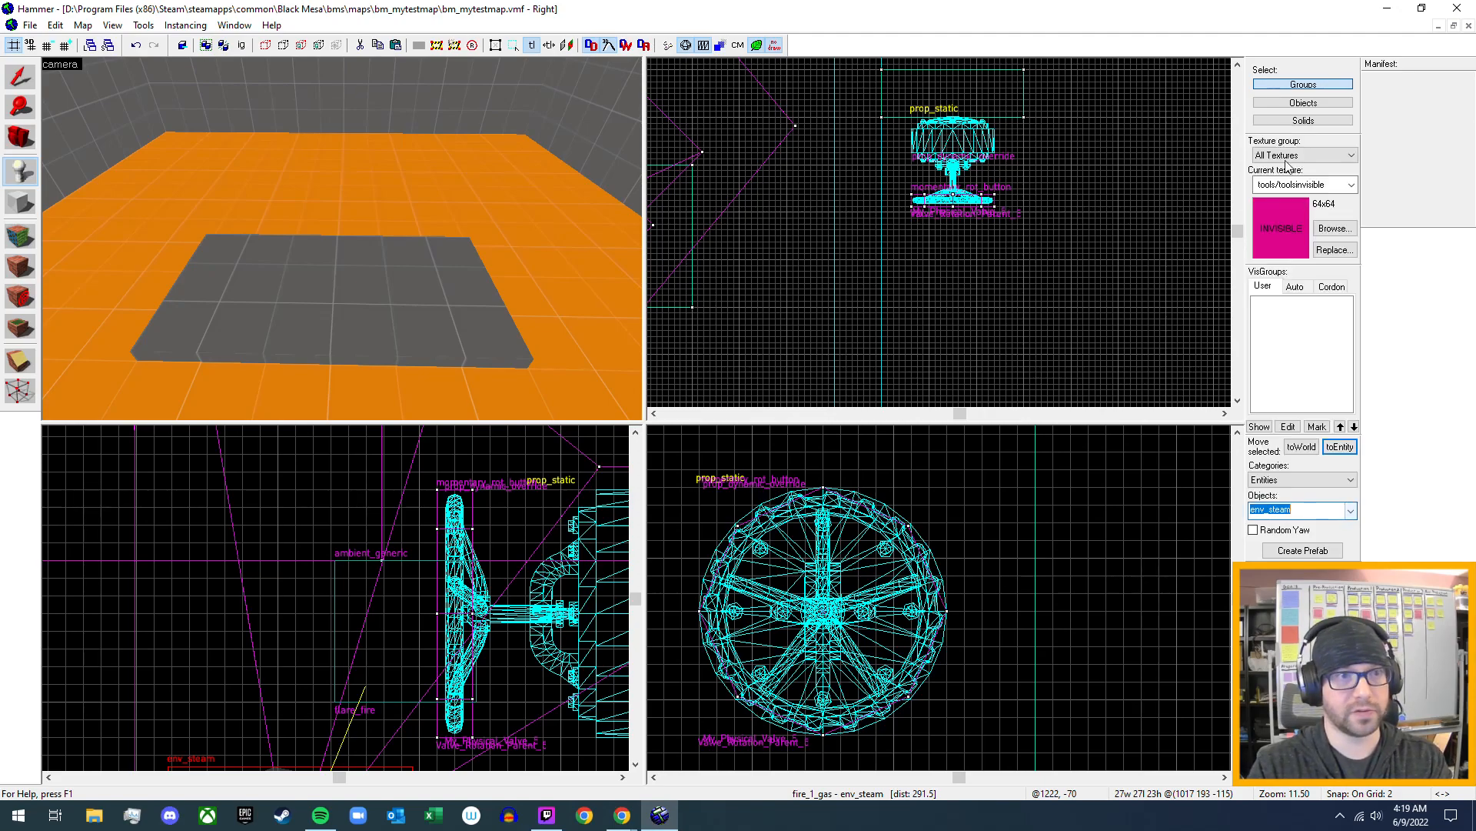
left_click(235, 287)
key("shift+s")
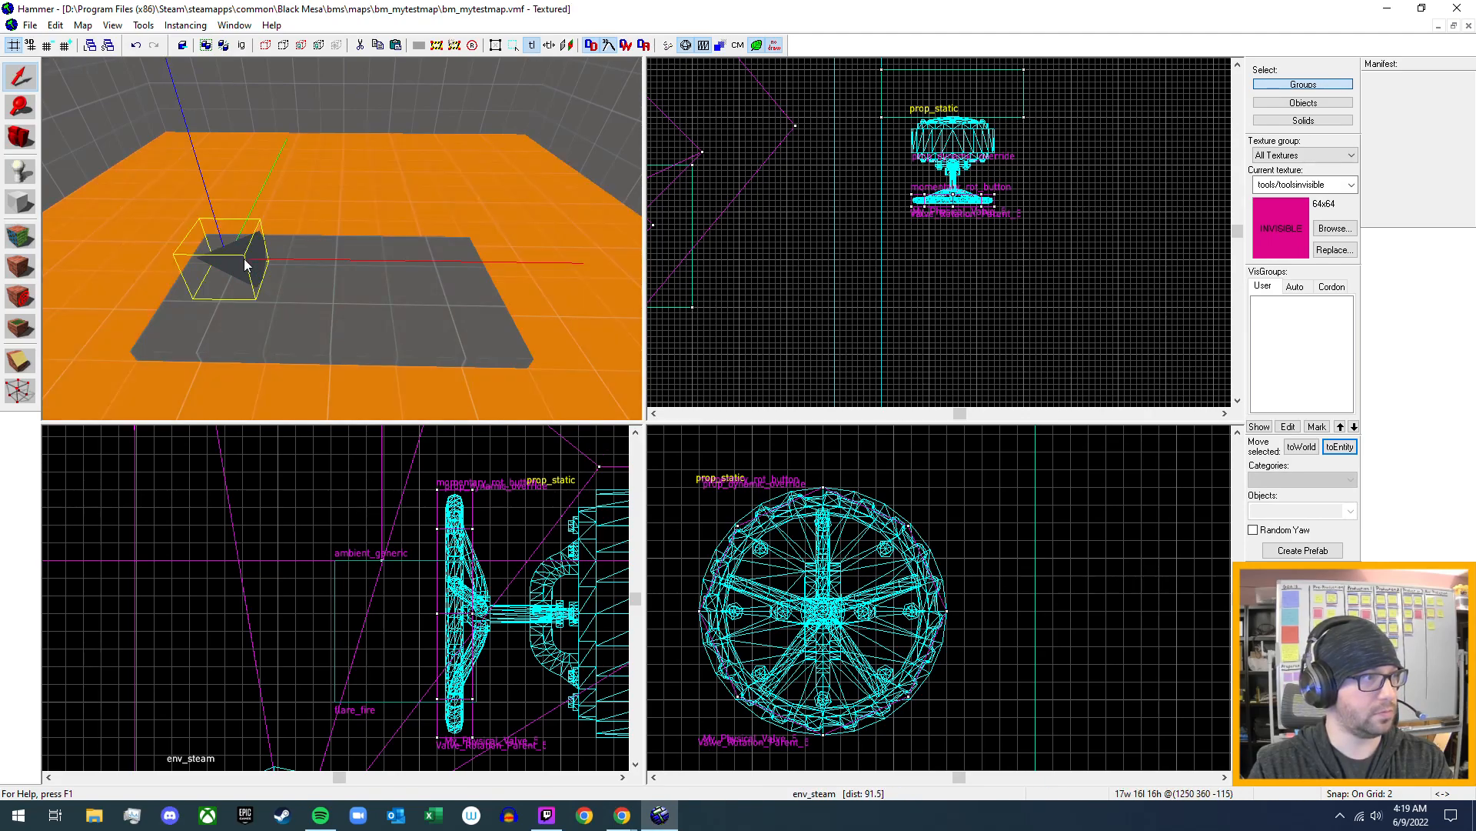
- Centre the new env_steam on the grey slab and rotate it to point straight up
scroll(892, 203, "down", 5)
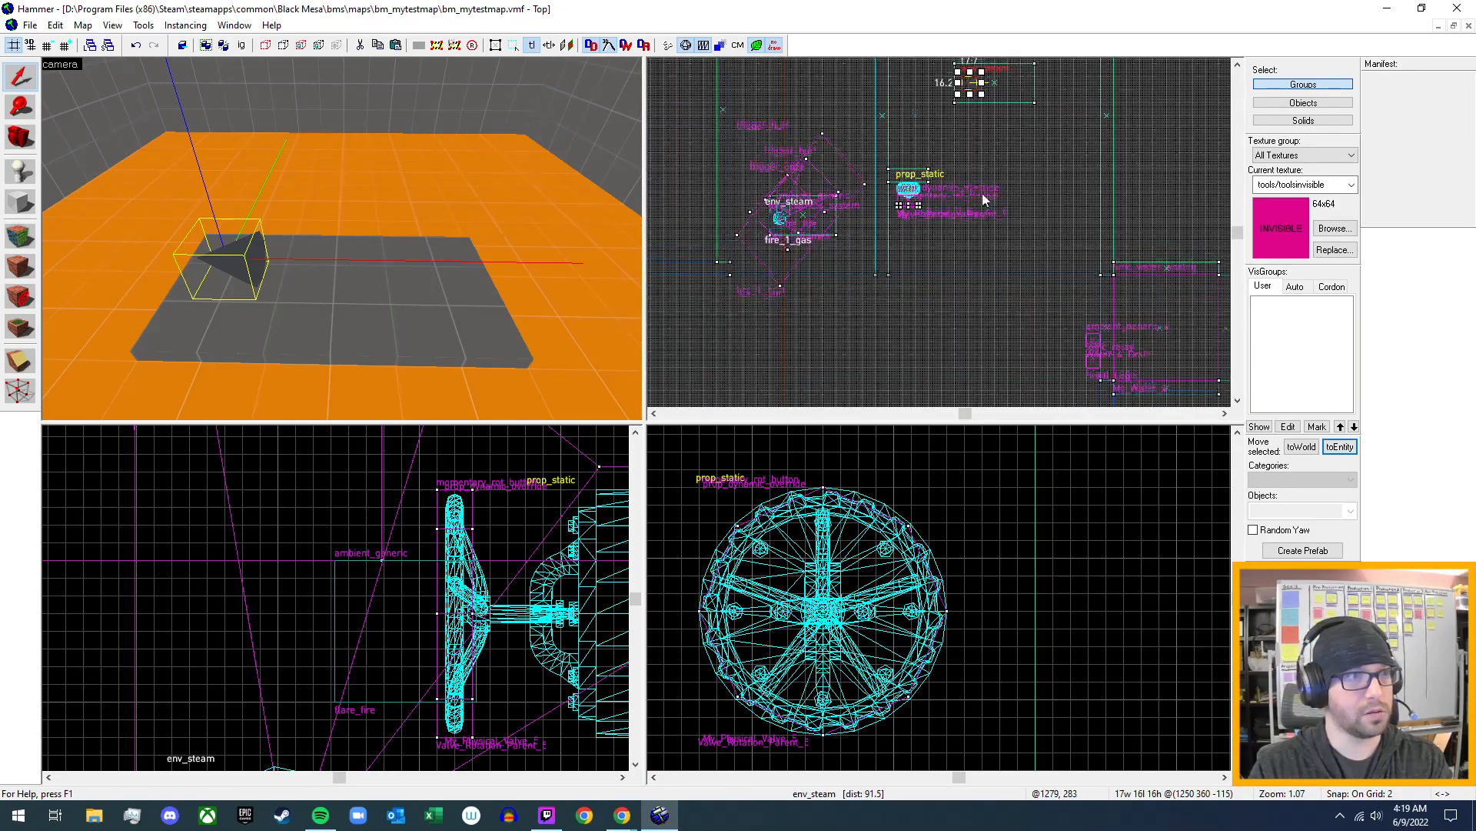
scroll(970, 185, "up", 5)
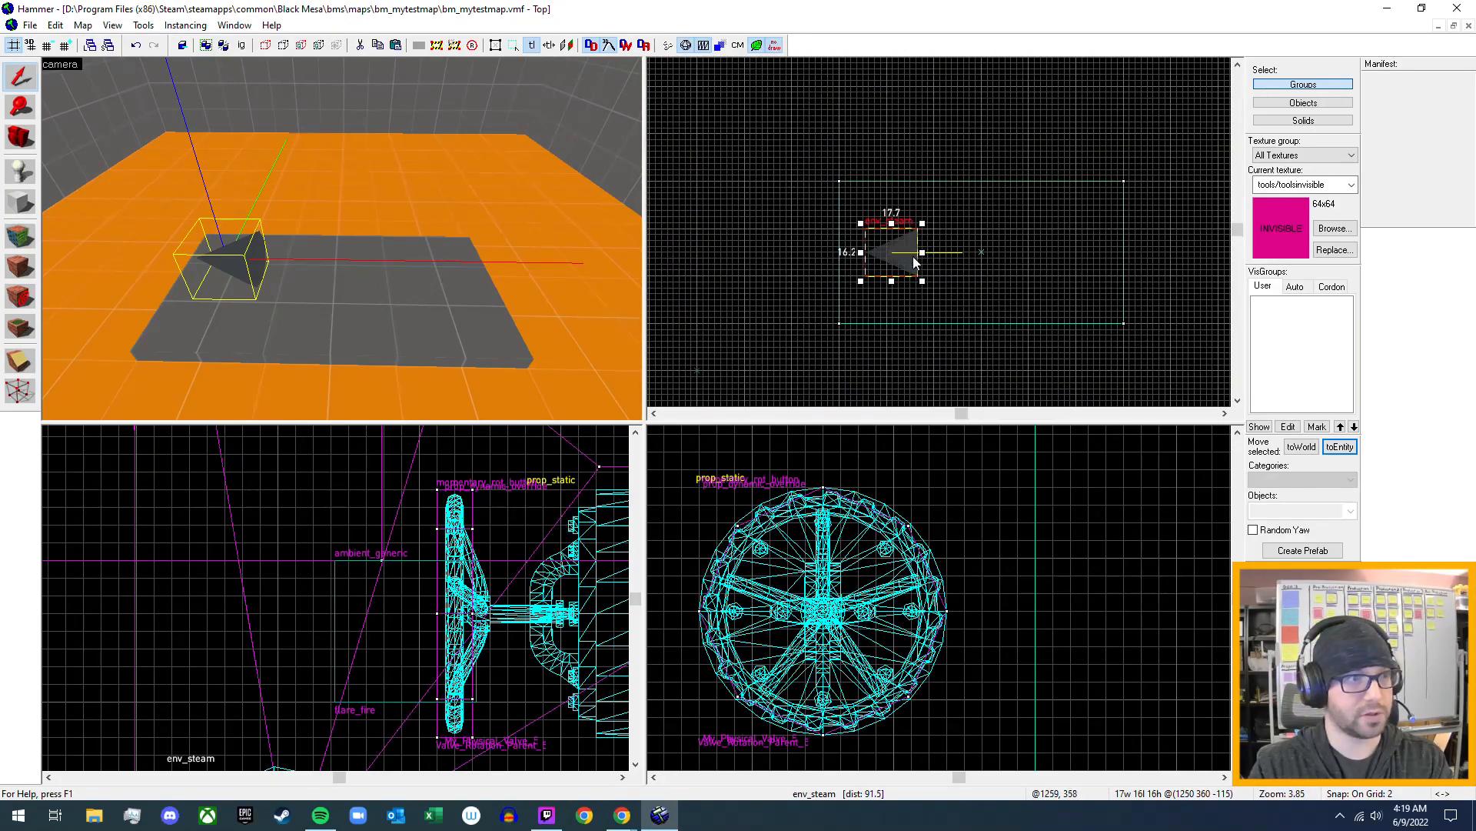
left_click_drag(901, 251, 991, 257)
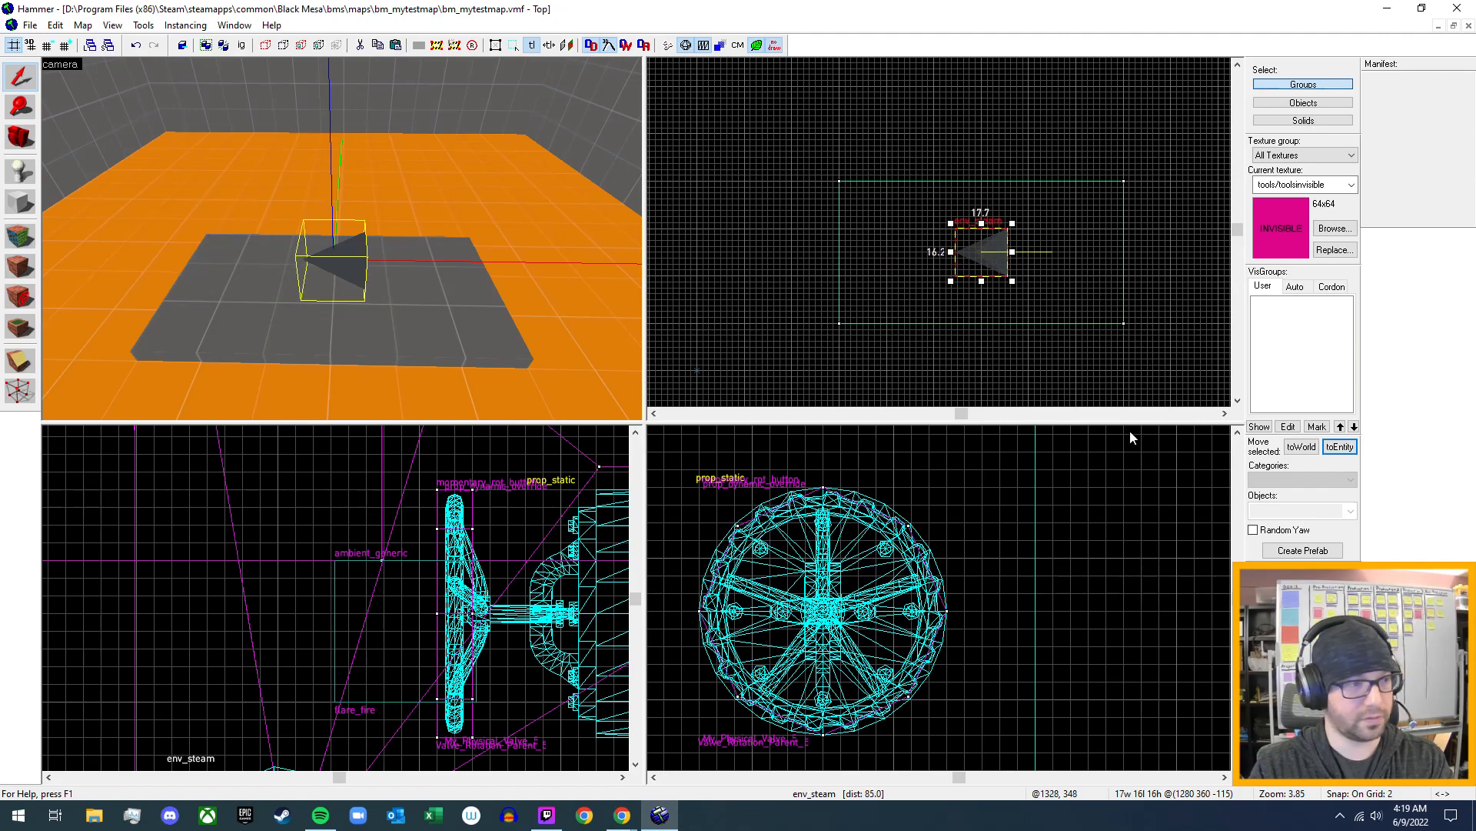
scroll(1118, 661, "down", 5)
scroll(1023, 615, "up", 3)
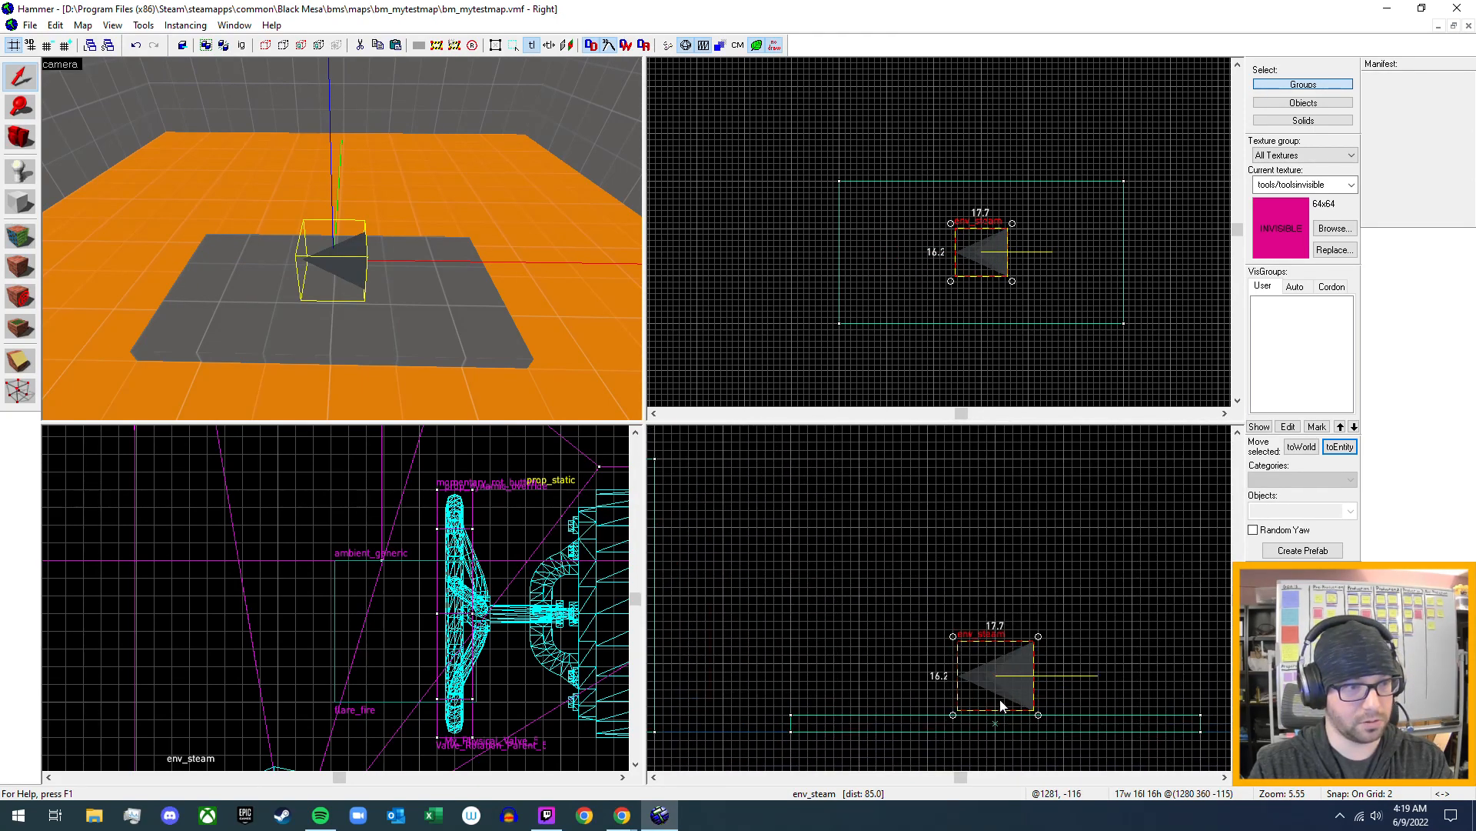
left_click_drag(1038, 717, 1044, 638)
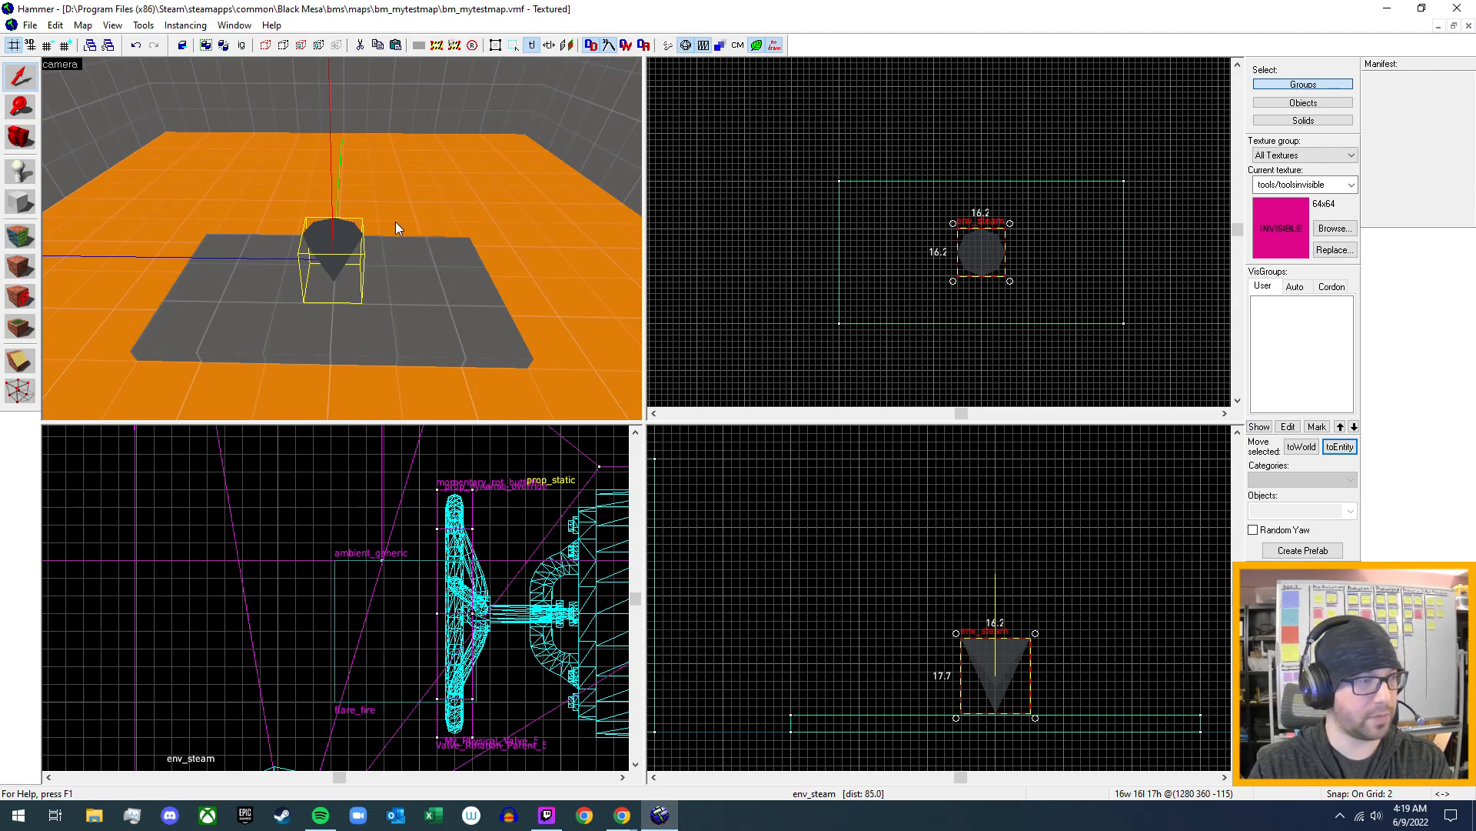
- Name the new env_steam My_GasLeak_5 in its properties and apply the name
double_click(339, 246)
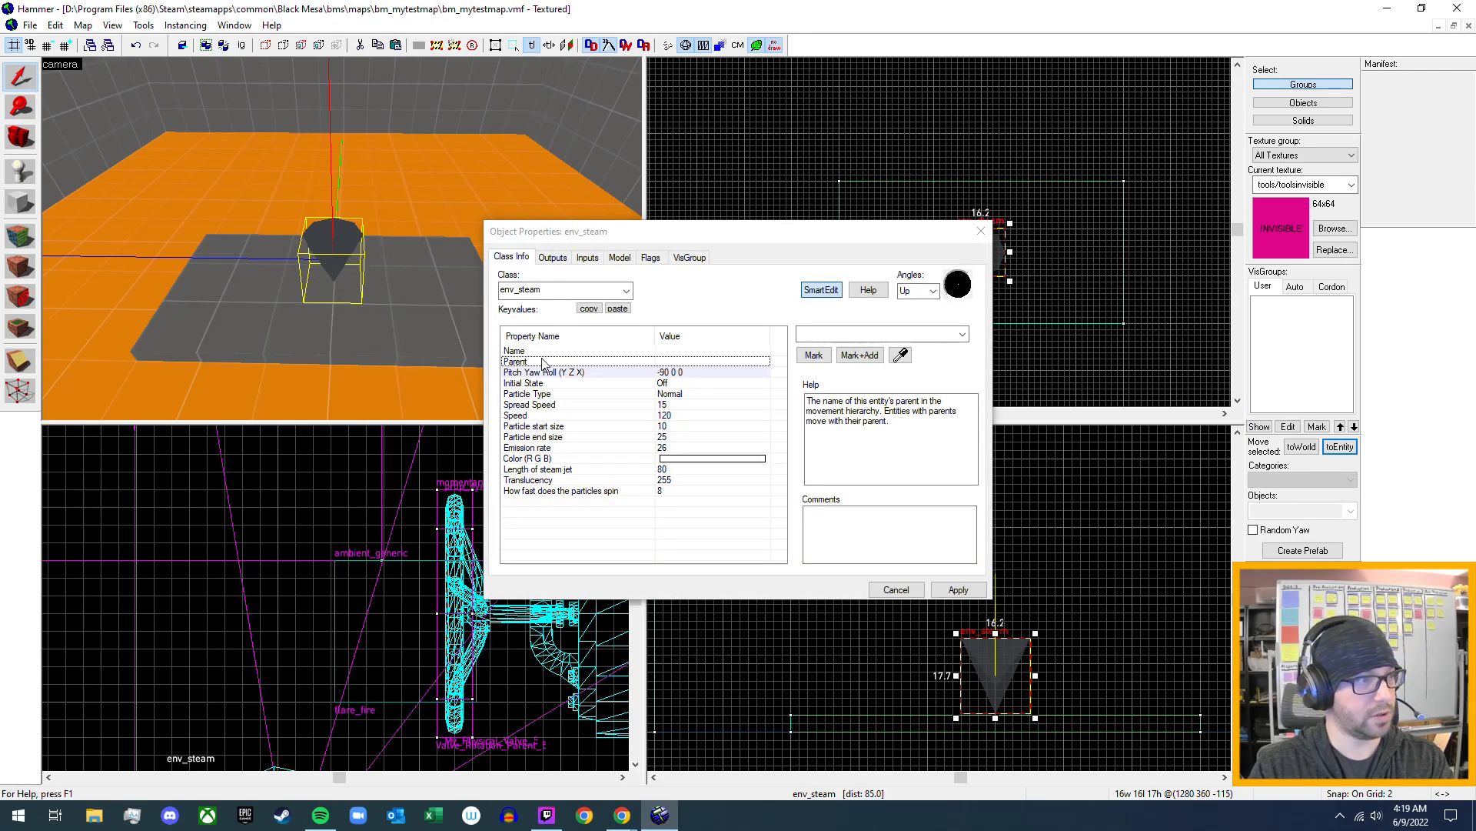
left_click(677, 352)
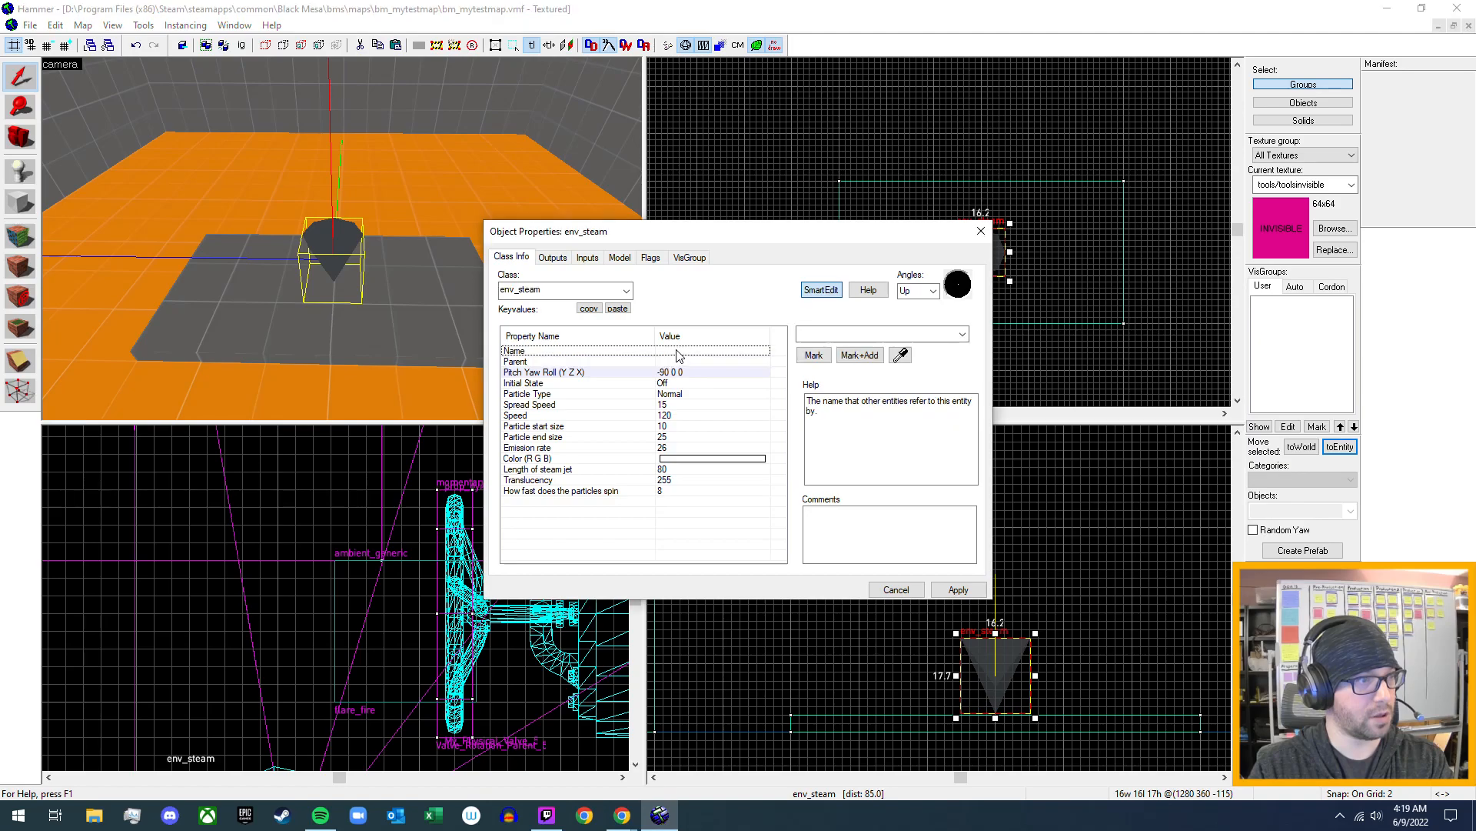
left_click(829, 335)
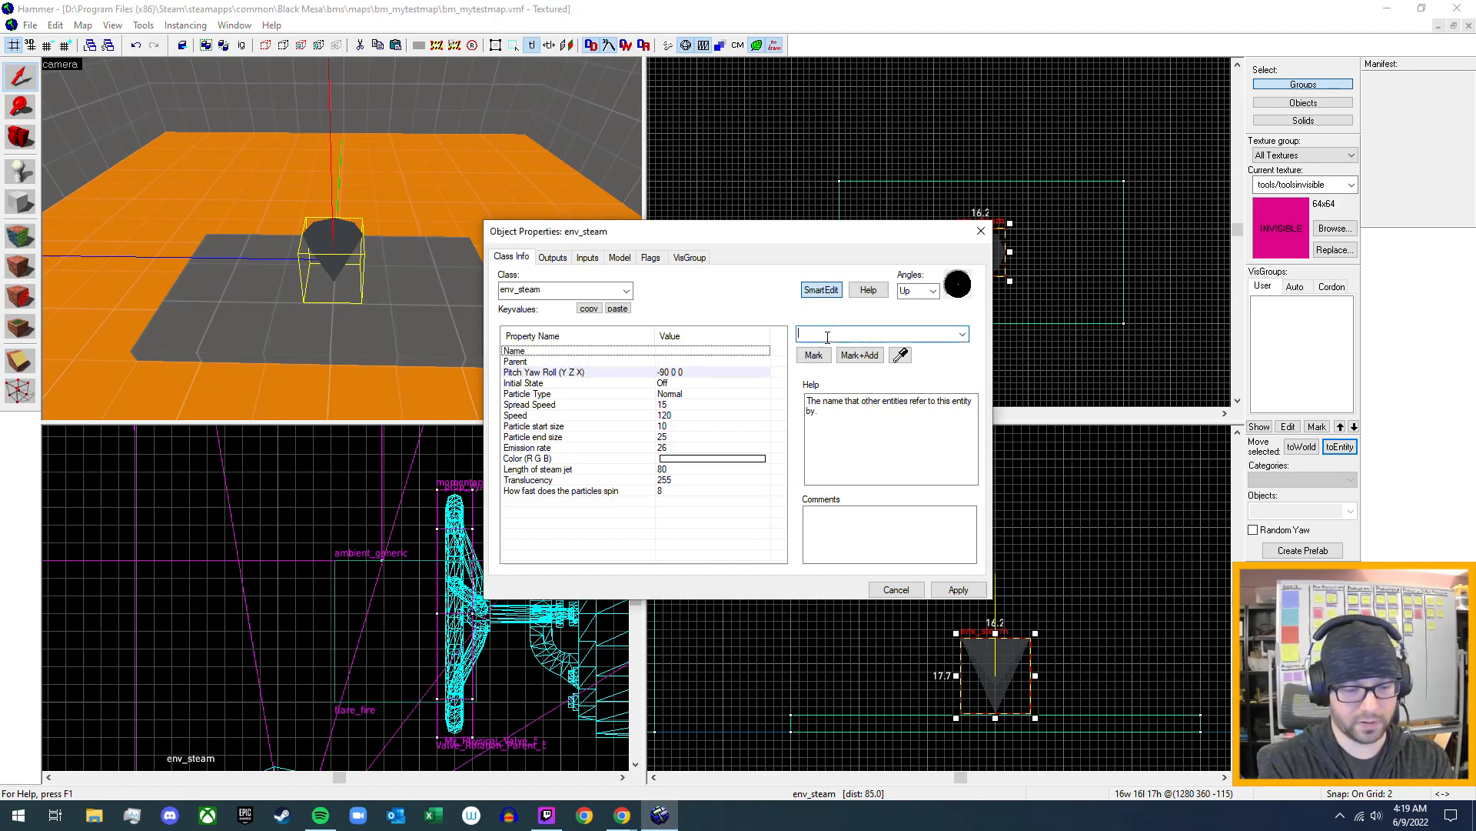
type("My")
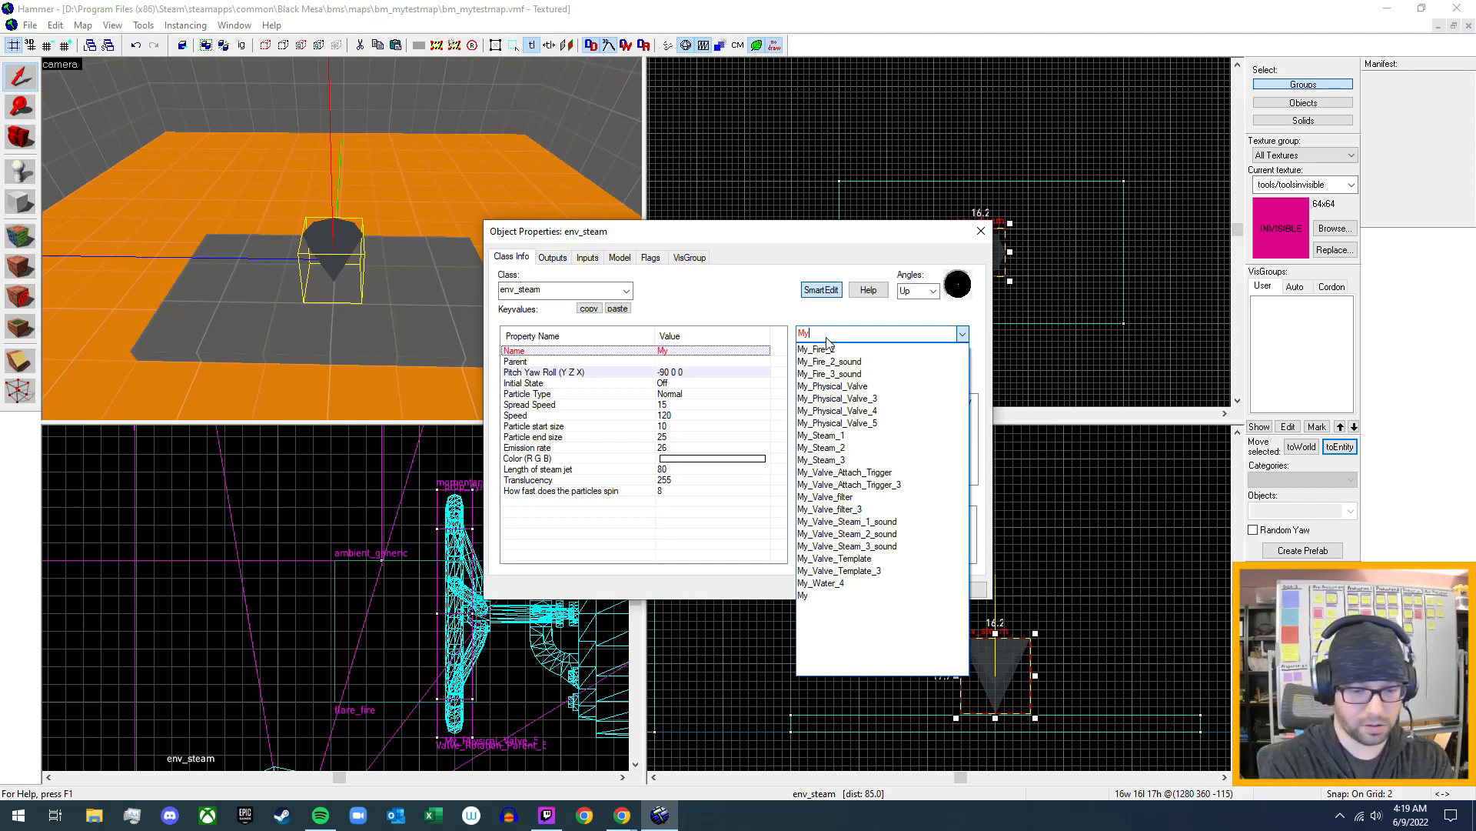
type("_")
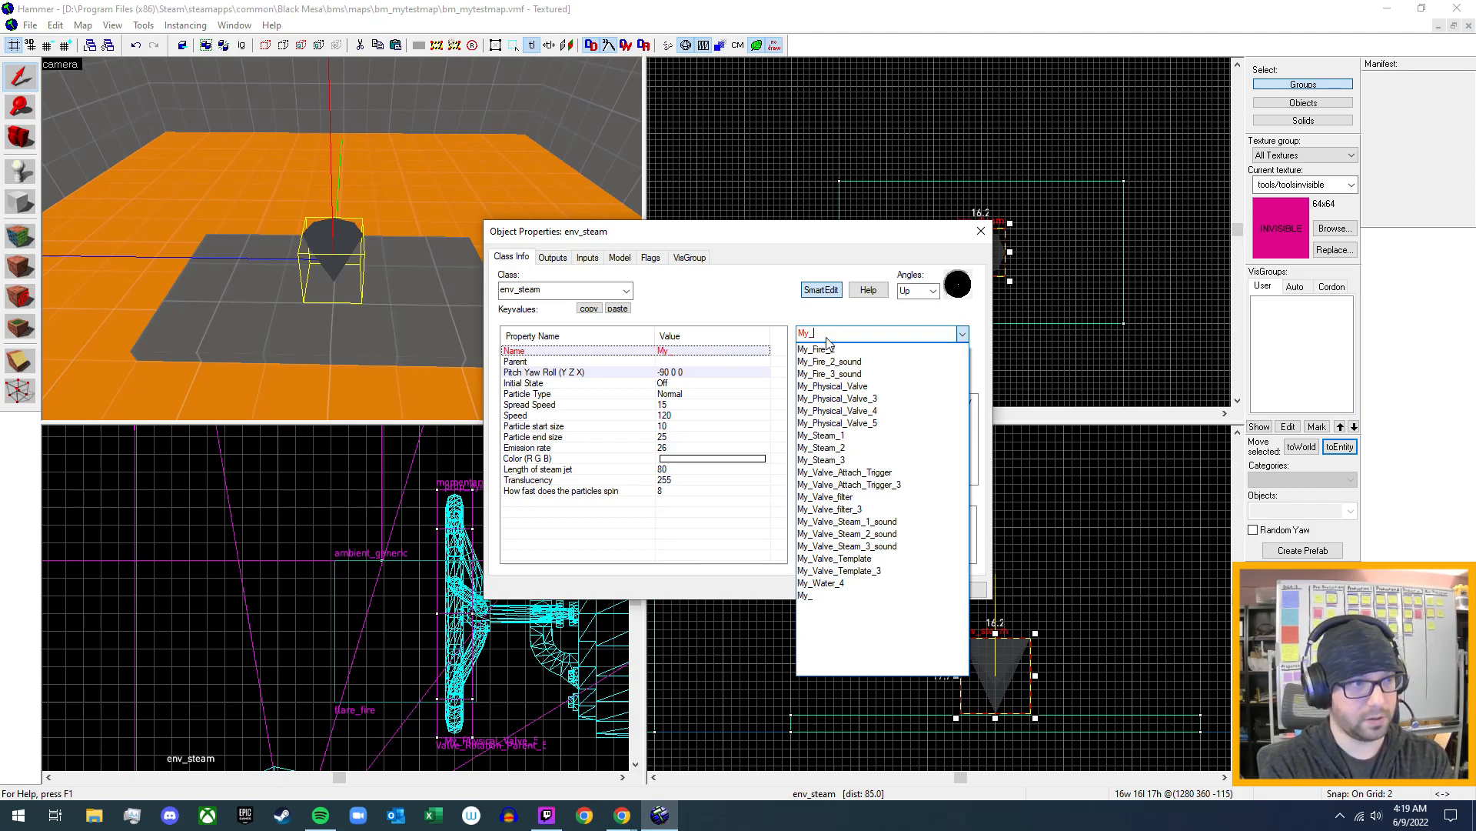
type("GasLeak_5")
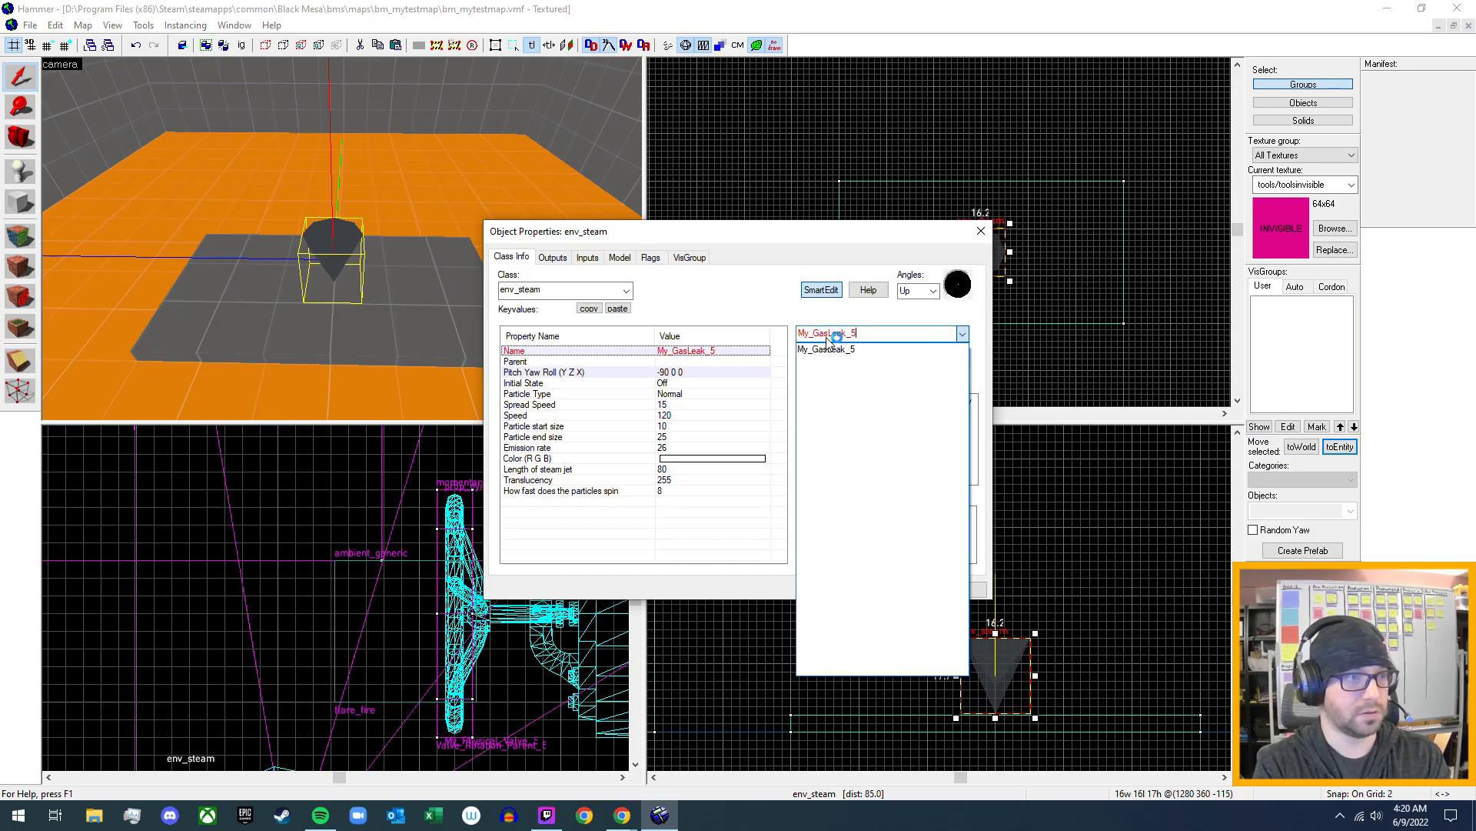
left_click(827, 347)
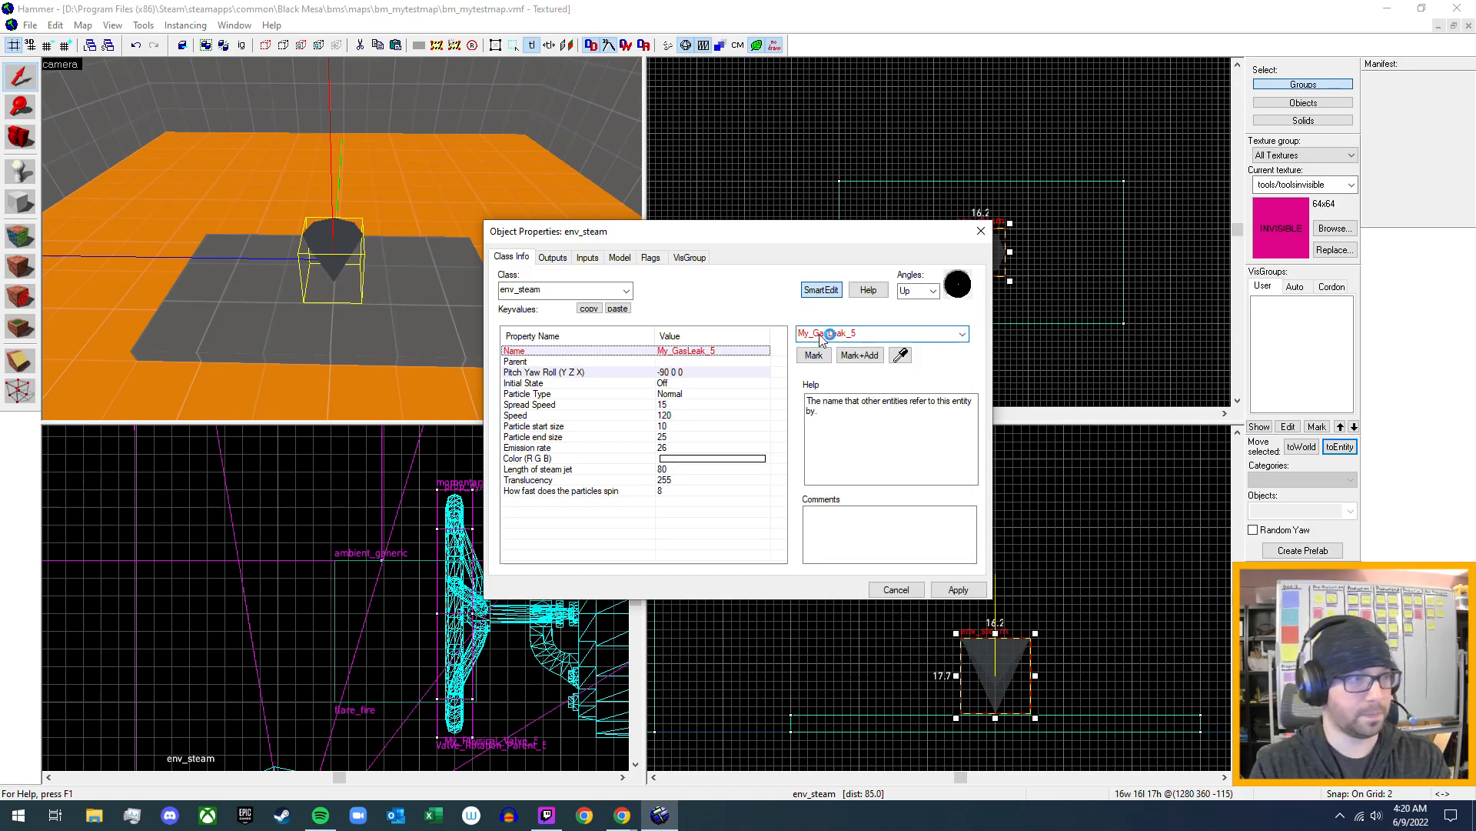
left_click(958, 589)
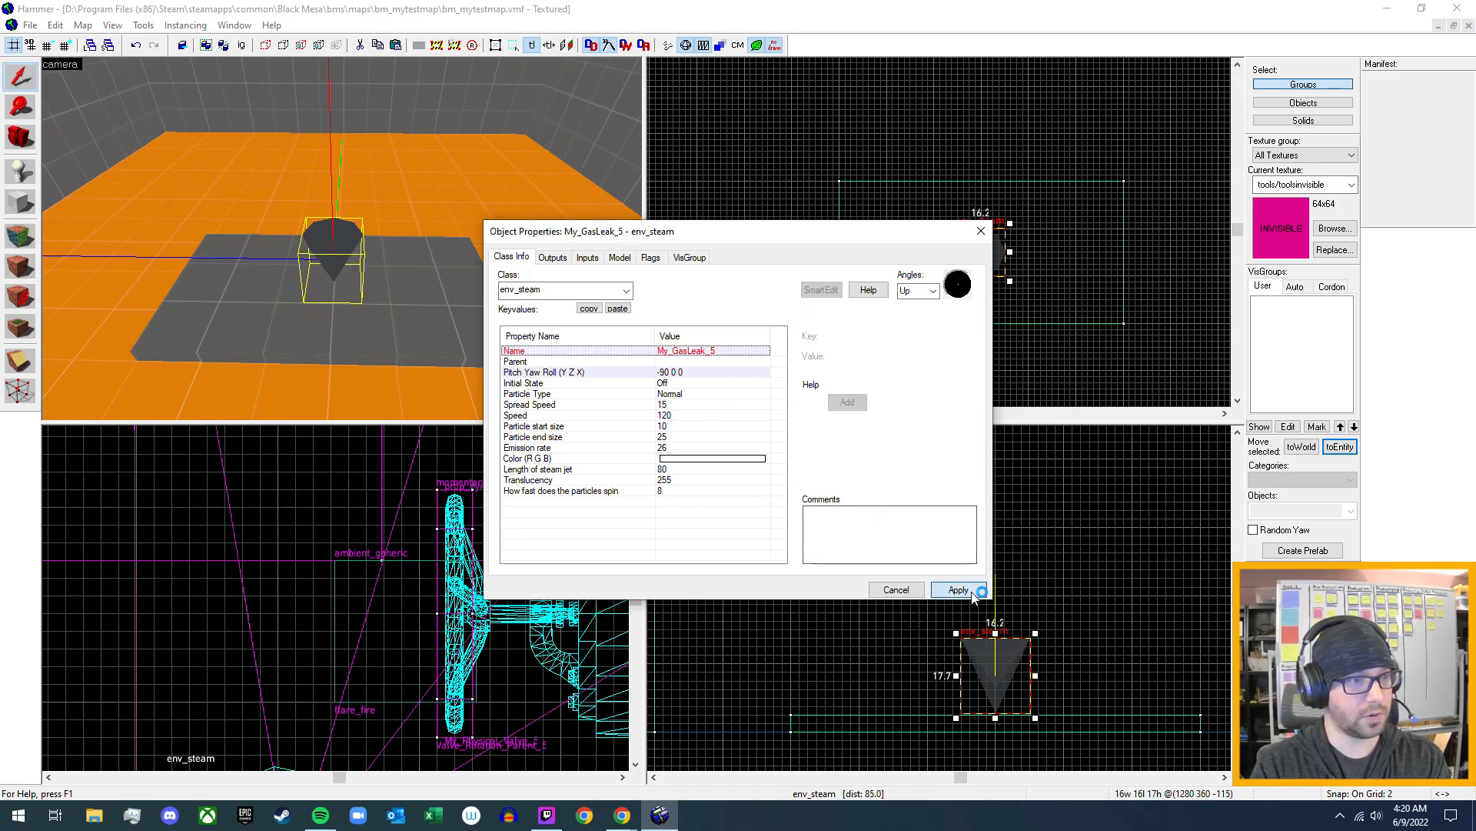
- Set the My_GasLeak_5 env_steam's Initial State to On and apply it
left_click(662, 384)
left_click(962, 333)
left_click(920, 359)
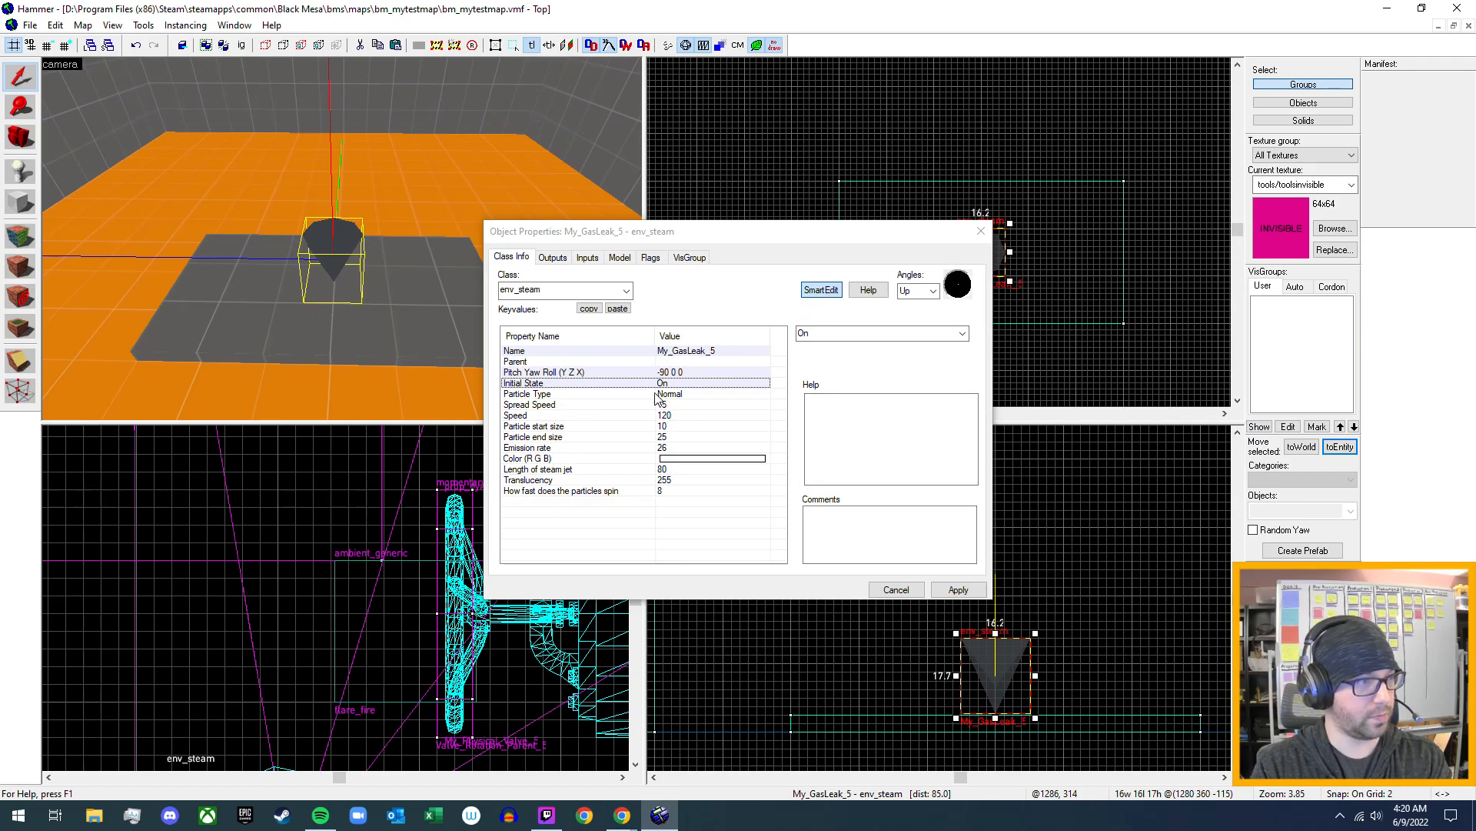
left_click(956, 593)
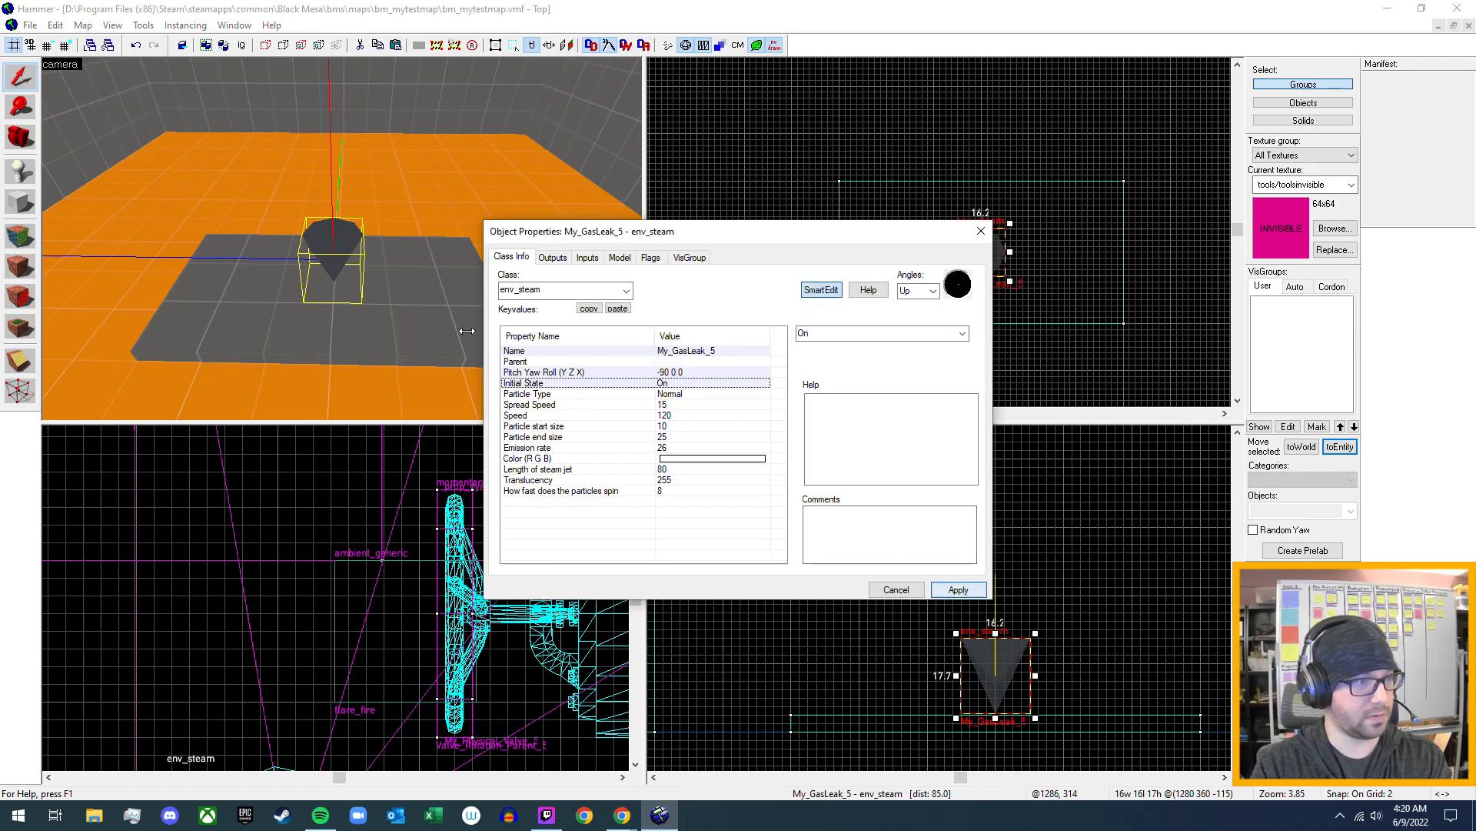
- Select the fire_1_gas env_steam near the trigger brush and examine its Particle Type and other keyvalues
key("z")
key("s")
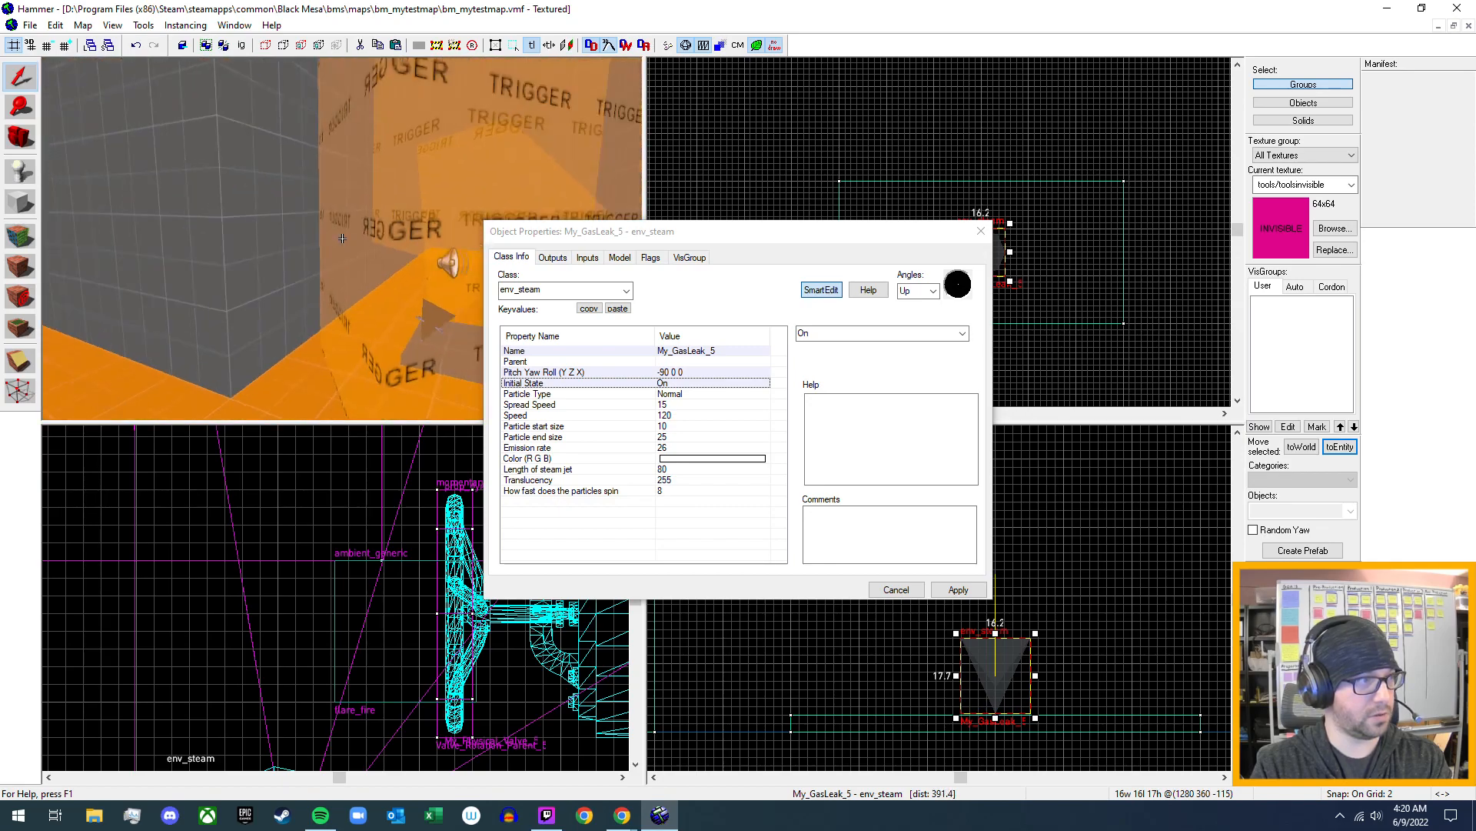
key("z")
scroll(342, 238, "up", 4)
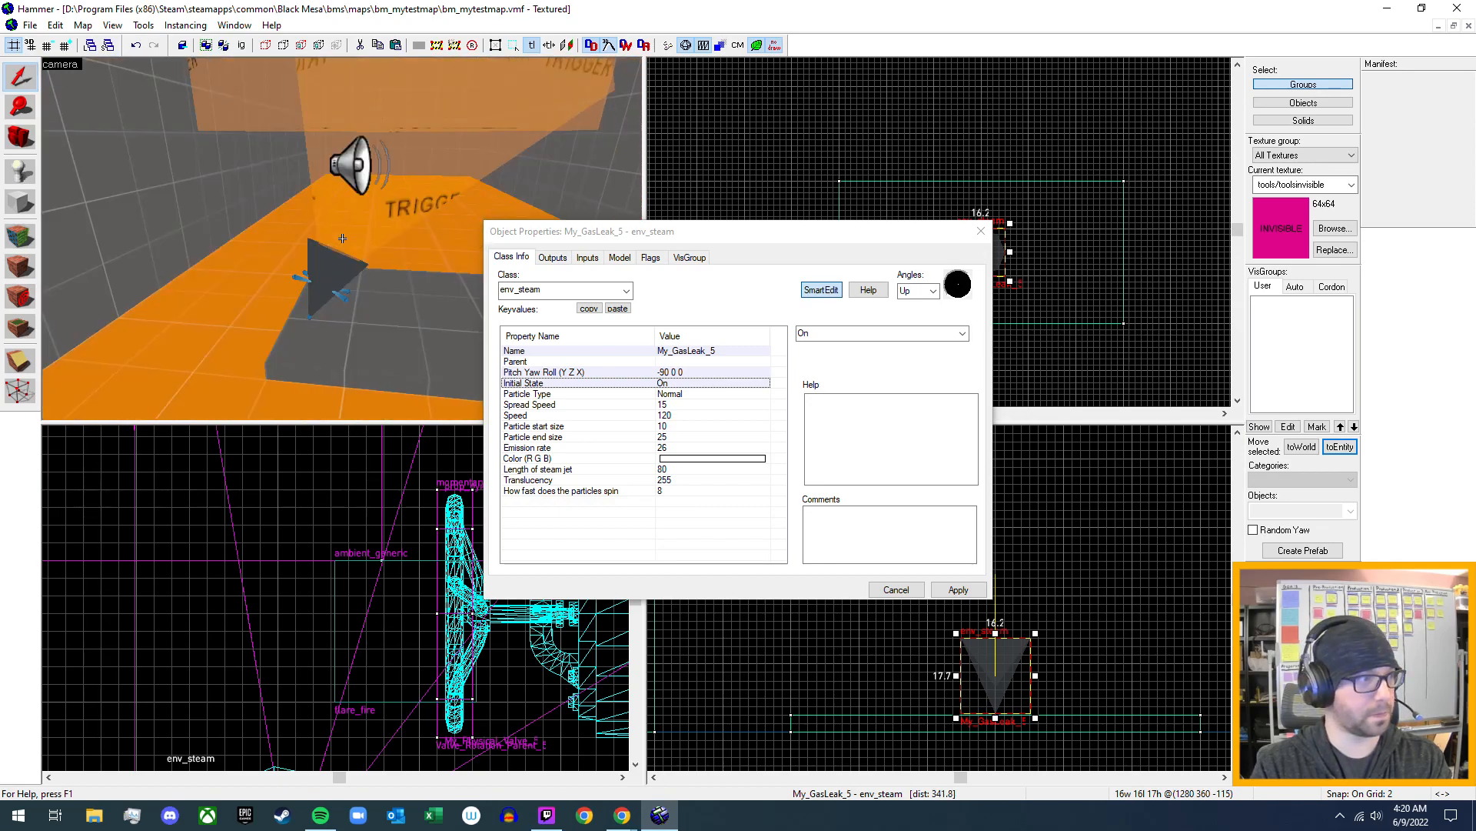
left_click(321, 288)
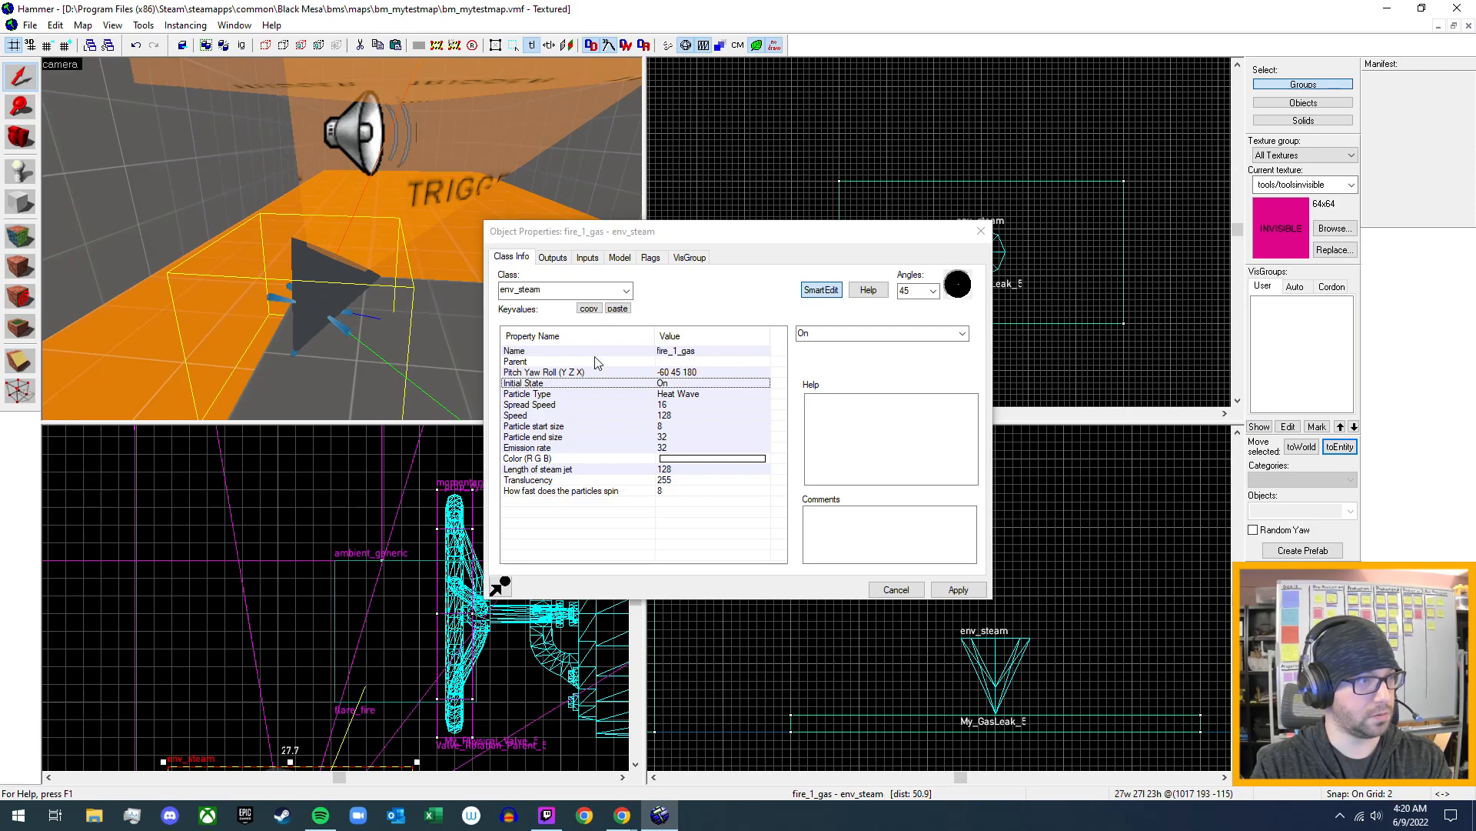
left_click(687, 397)
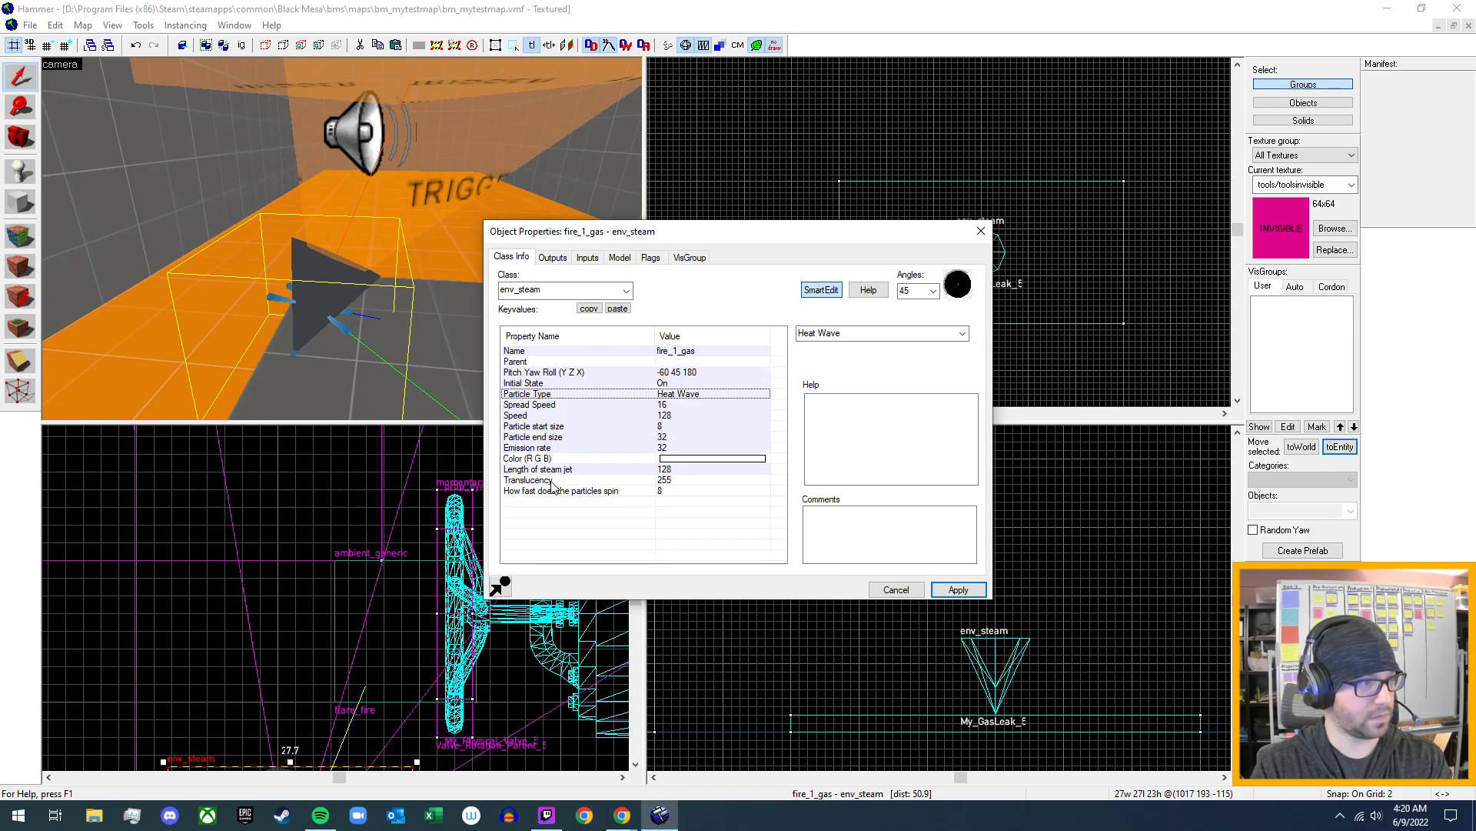
left_click(290, 310)
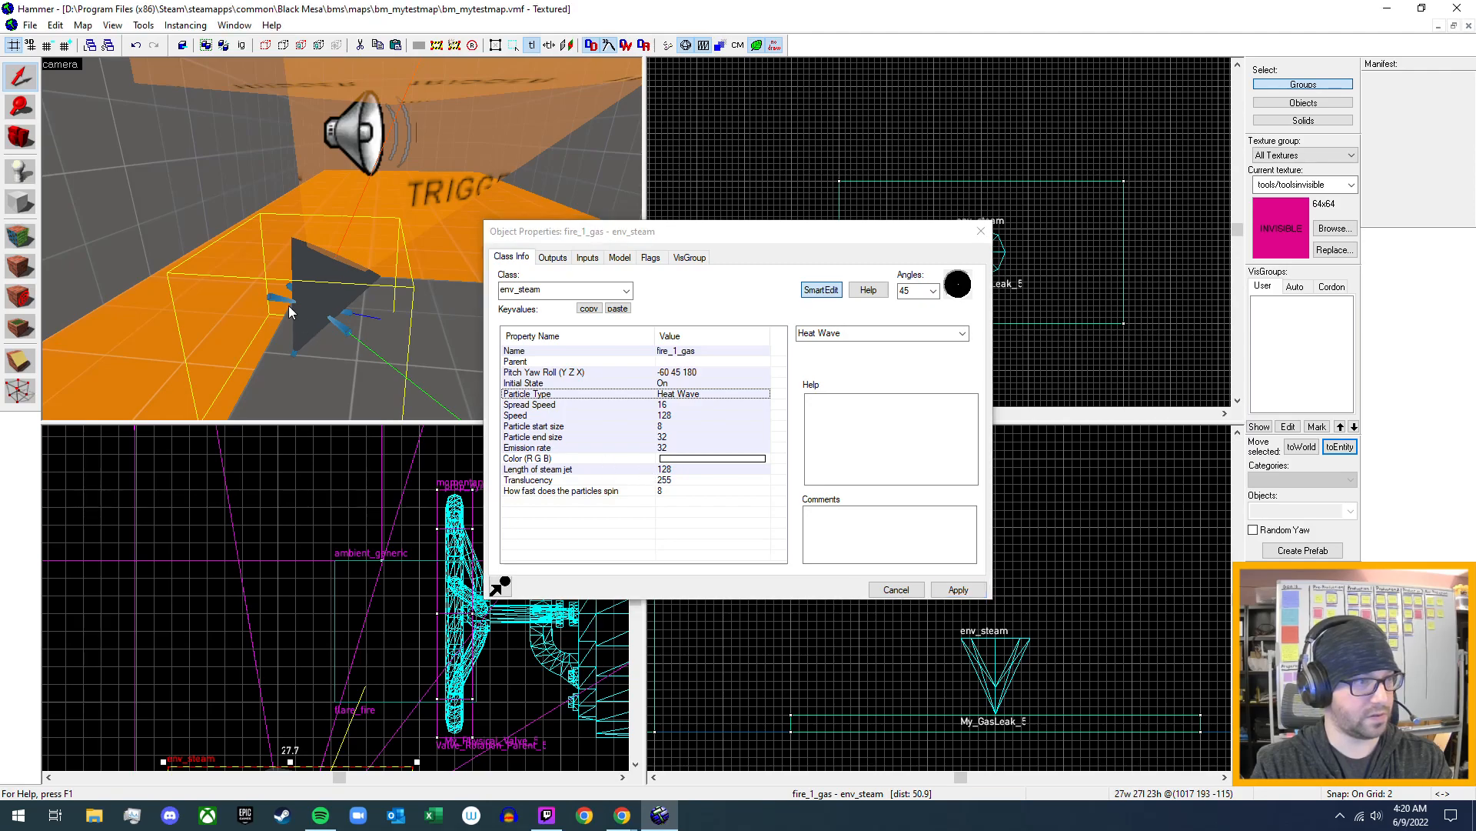
- Reselect the My_GasLeak_5 env_steam on the grey slab, set its Particle Type to Heat Wave, and apply it
key("z")
key("w")
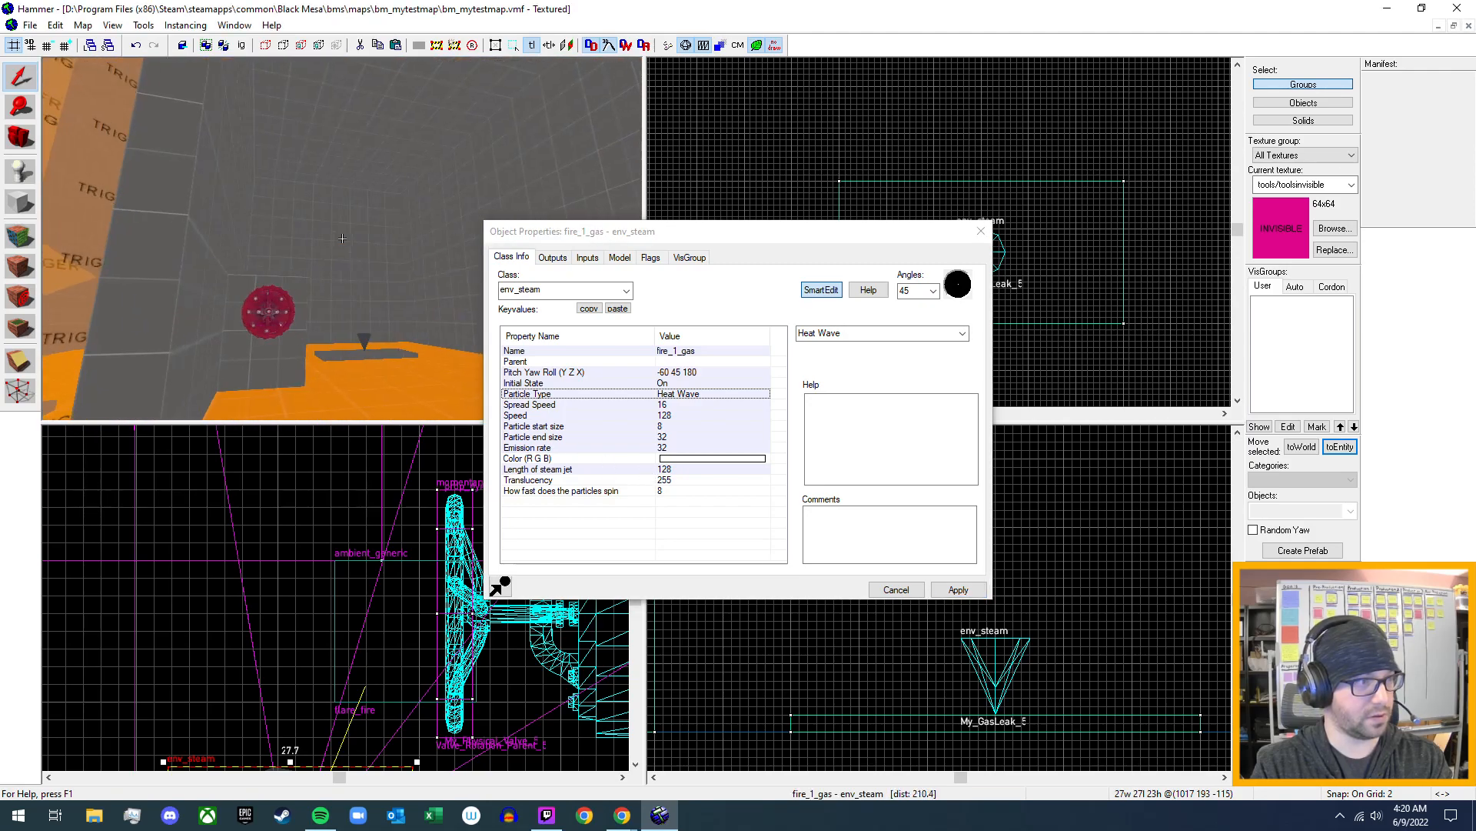
key("w")
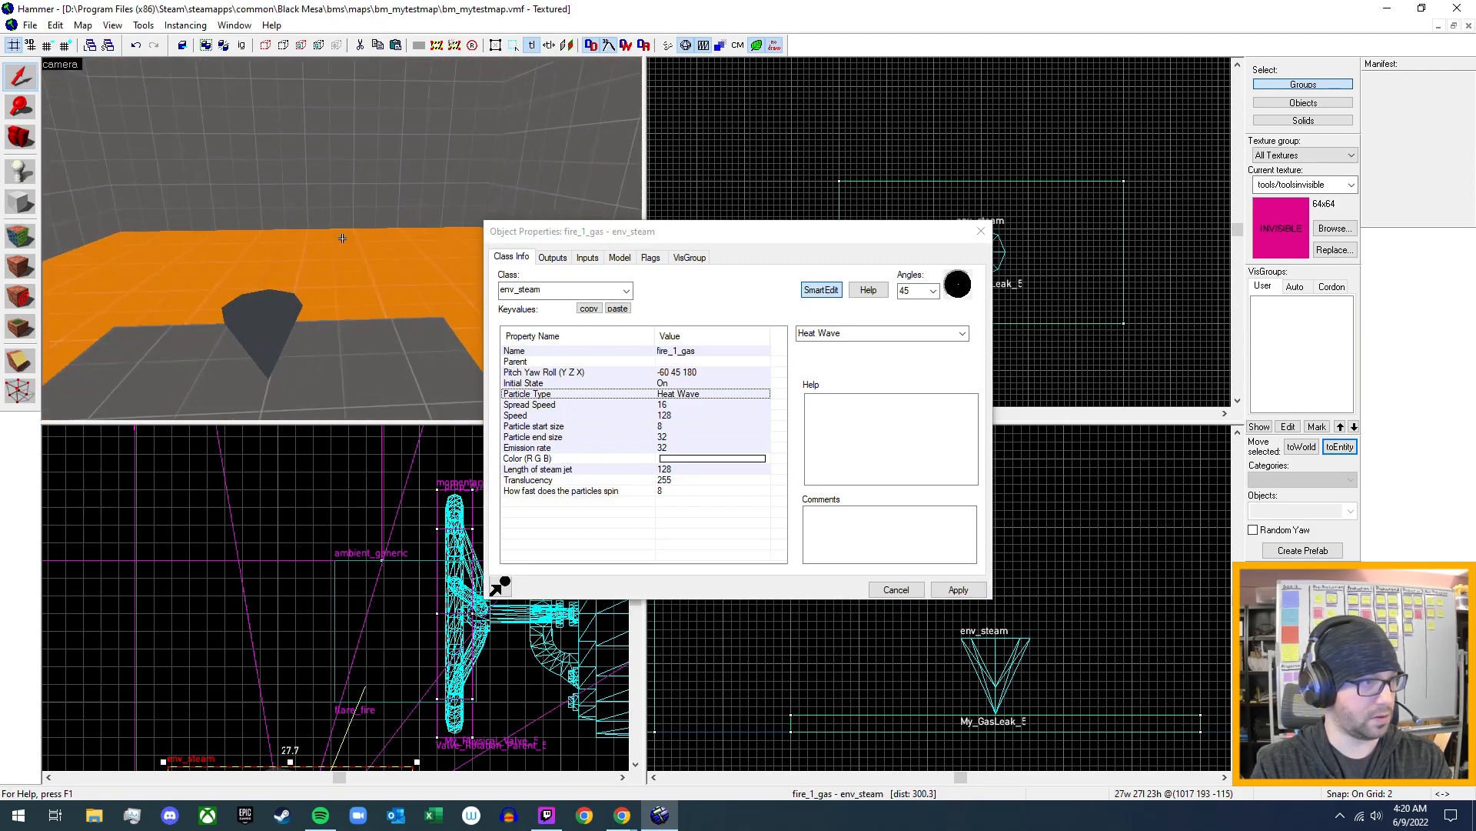
key("z")
left_click(290, 311)
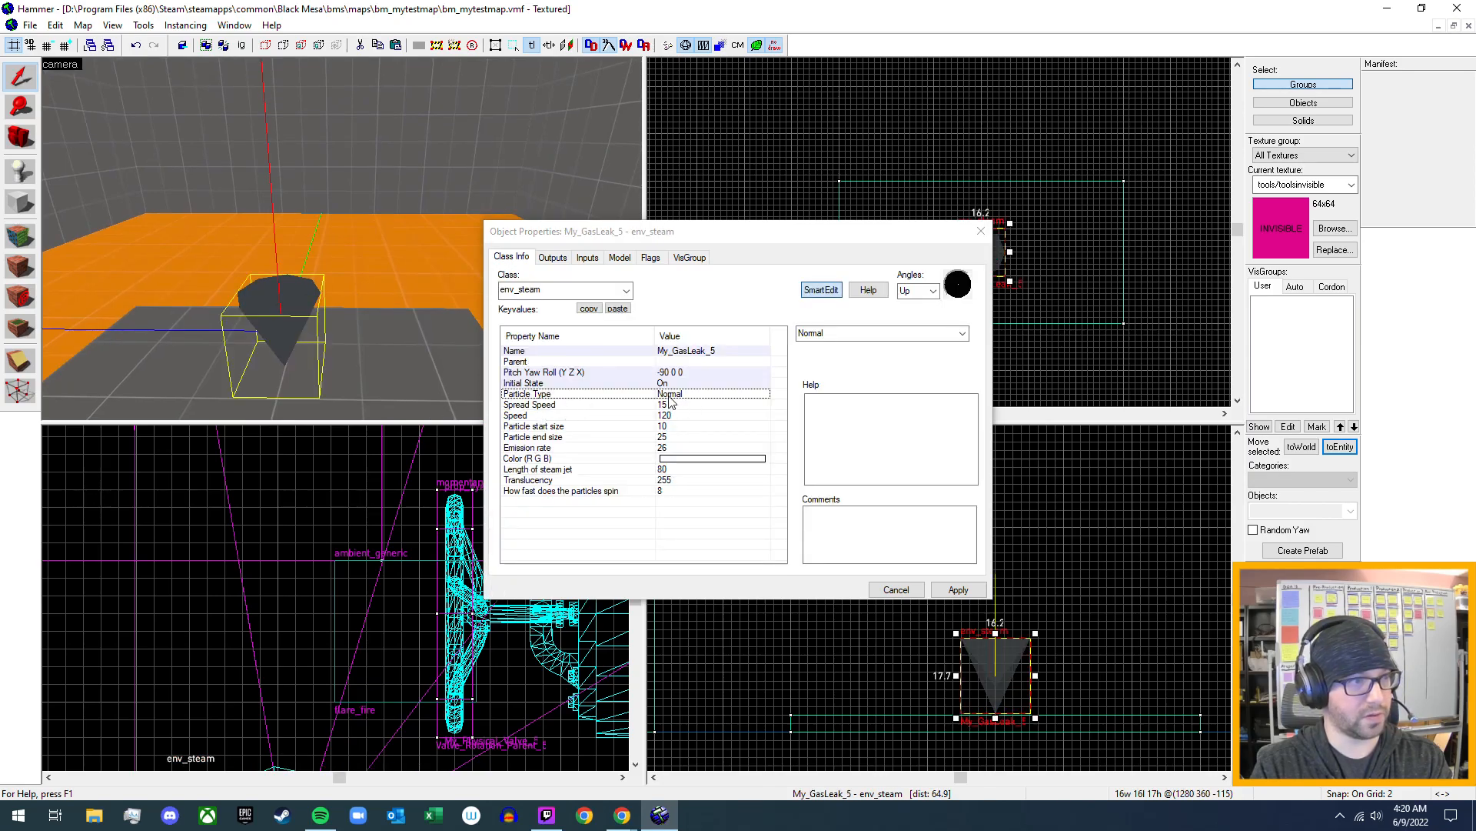
left_click(962, 336)
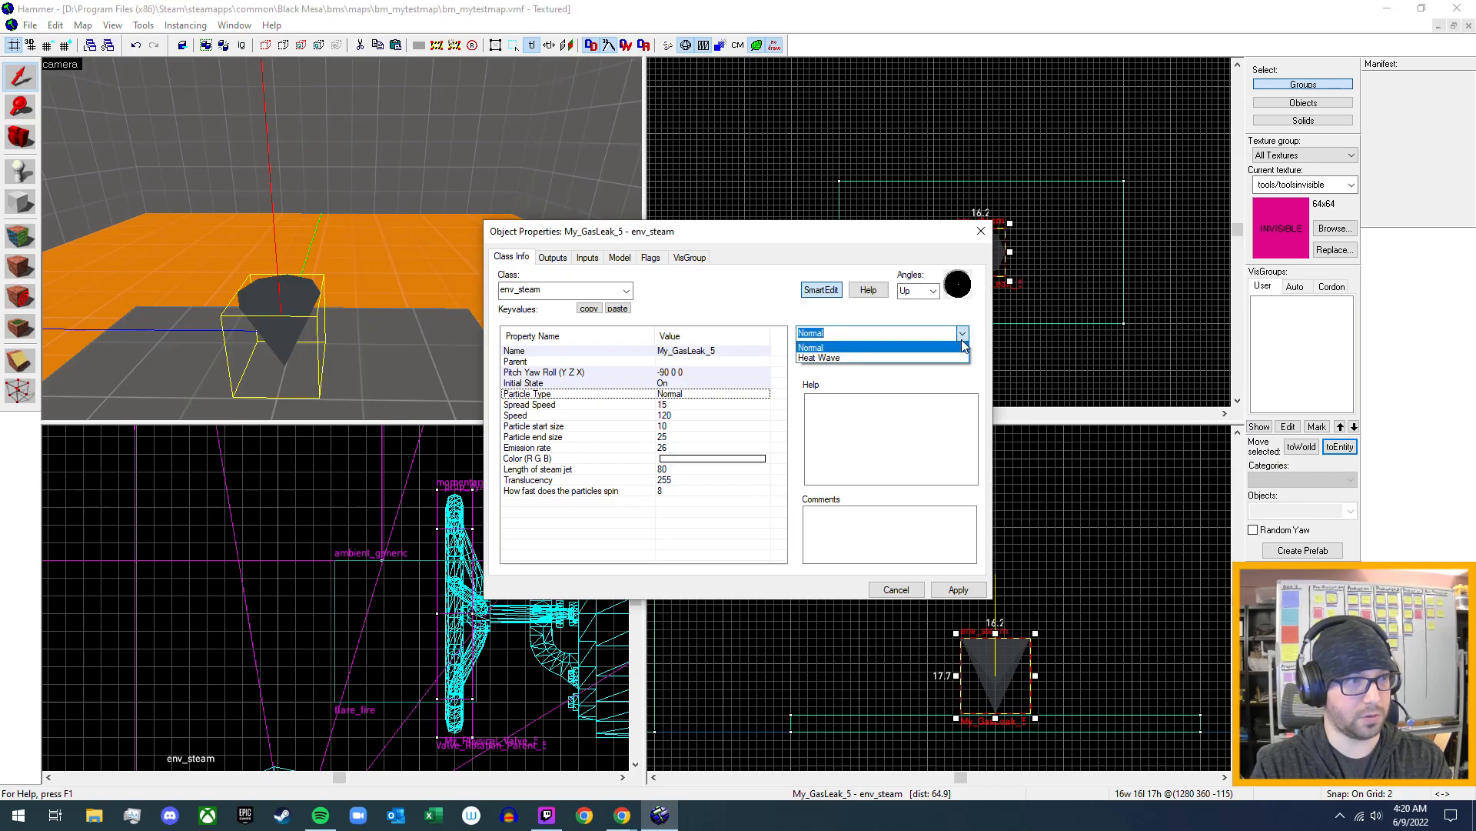
left_click(911, 359)
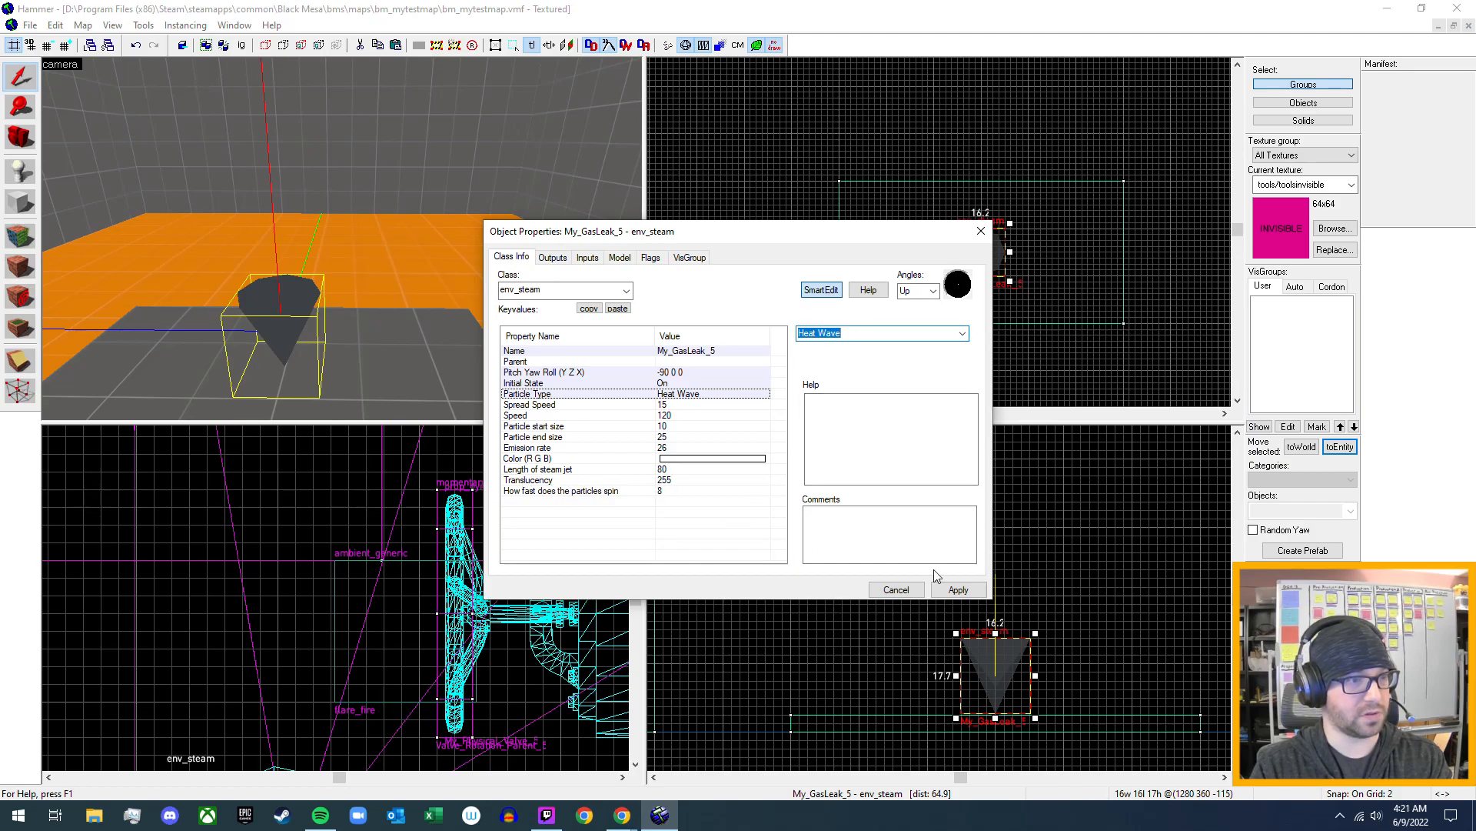
left_click(962, 590)
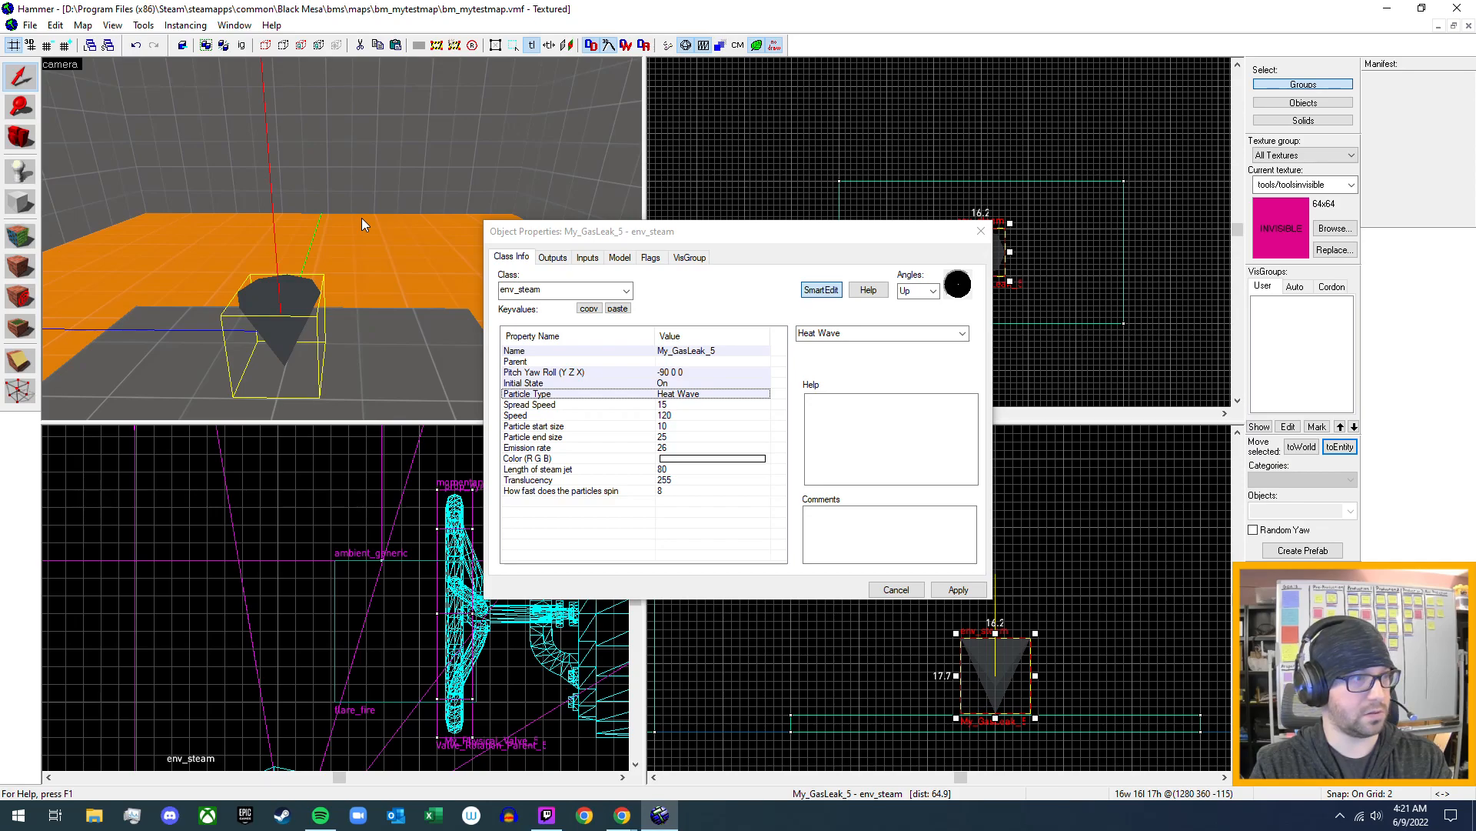
- Set the My_GasLeak_5 env_steam's Initial State to Off and apply it
left_click(669, 385)
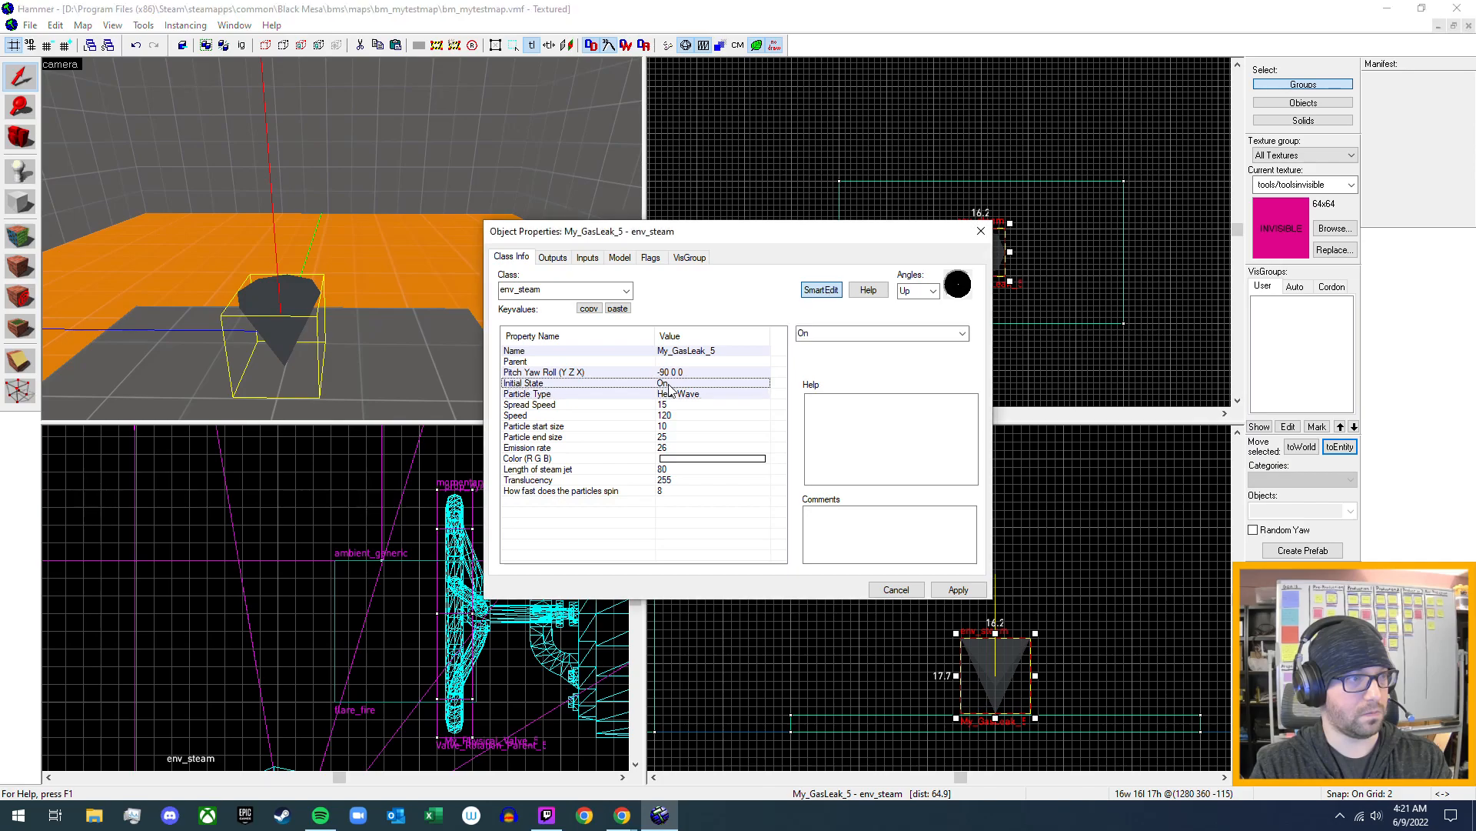
left_click(962, 332)
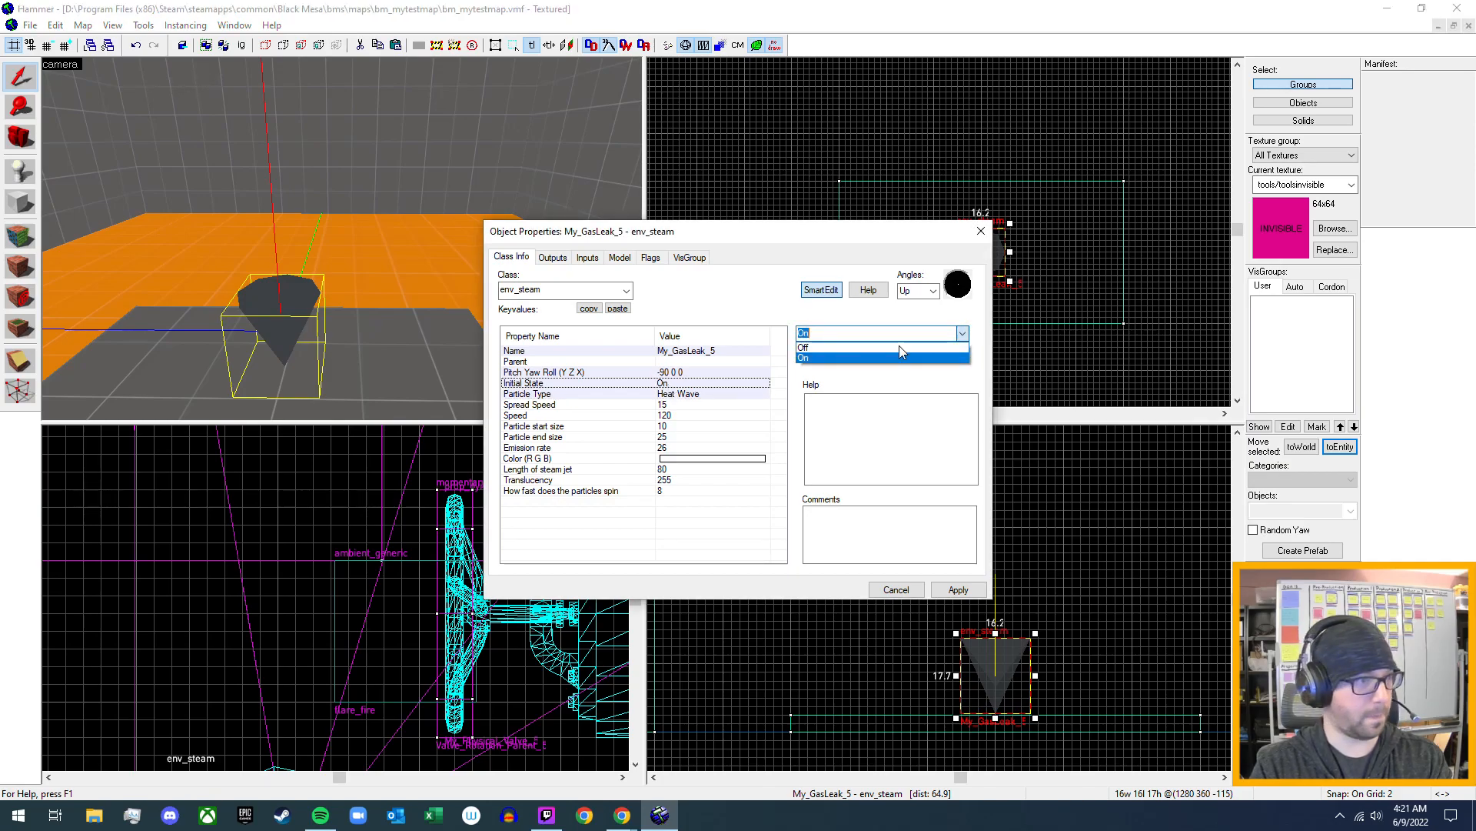
left_click(896, 356)
left_click(958, 589)
- Select the Valve_Rotation_Parent_5 momentary_rot_button on the wheel and add an OnFullyClosed output to it
left_click(400, 325)
key("z")
key("s")
key("a")
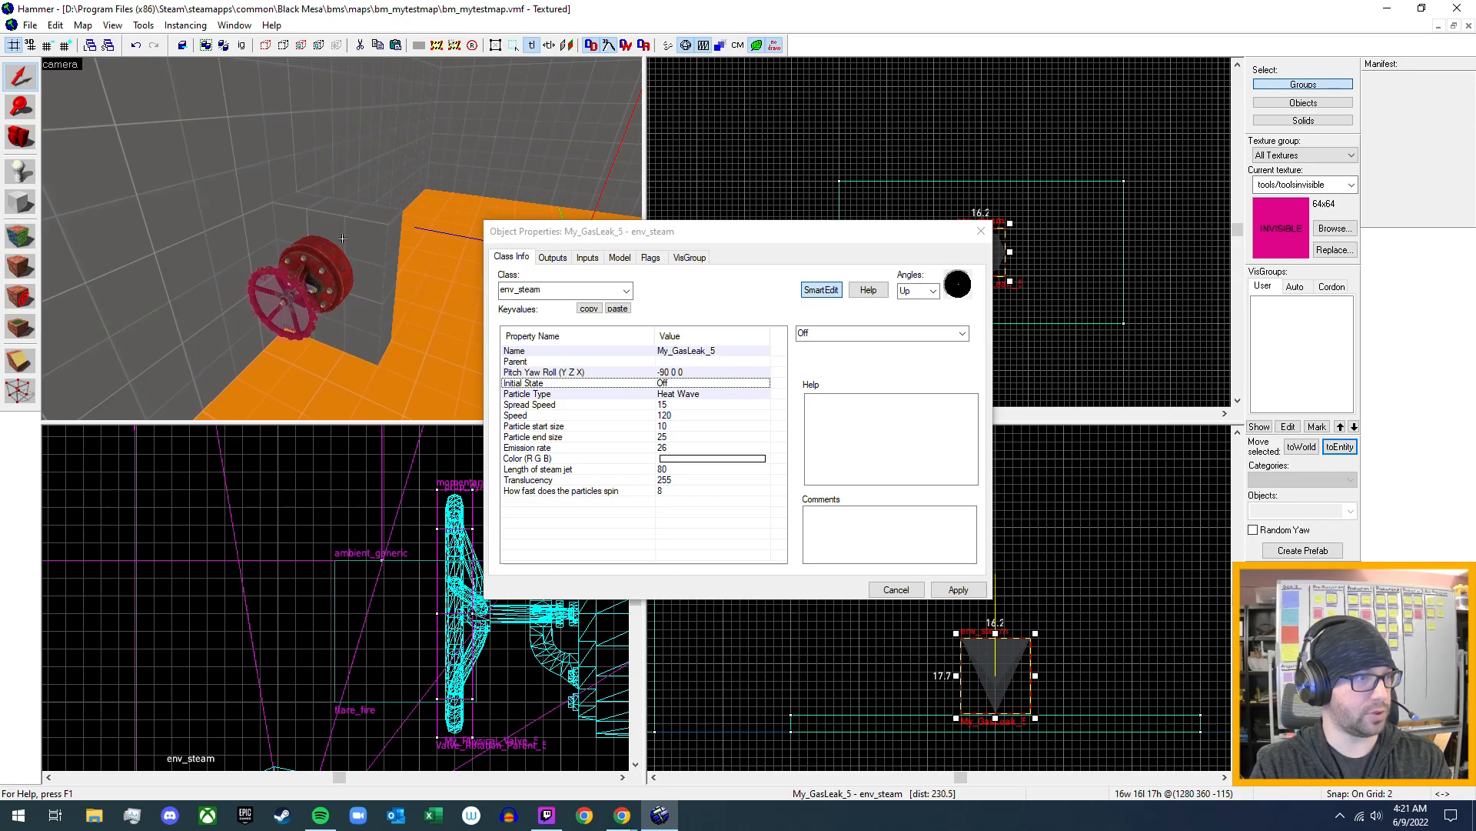
left_click(274, 303)
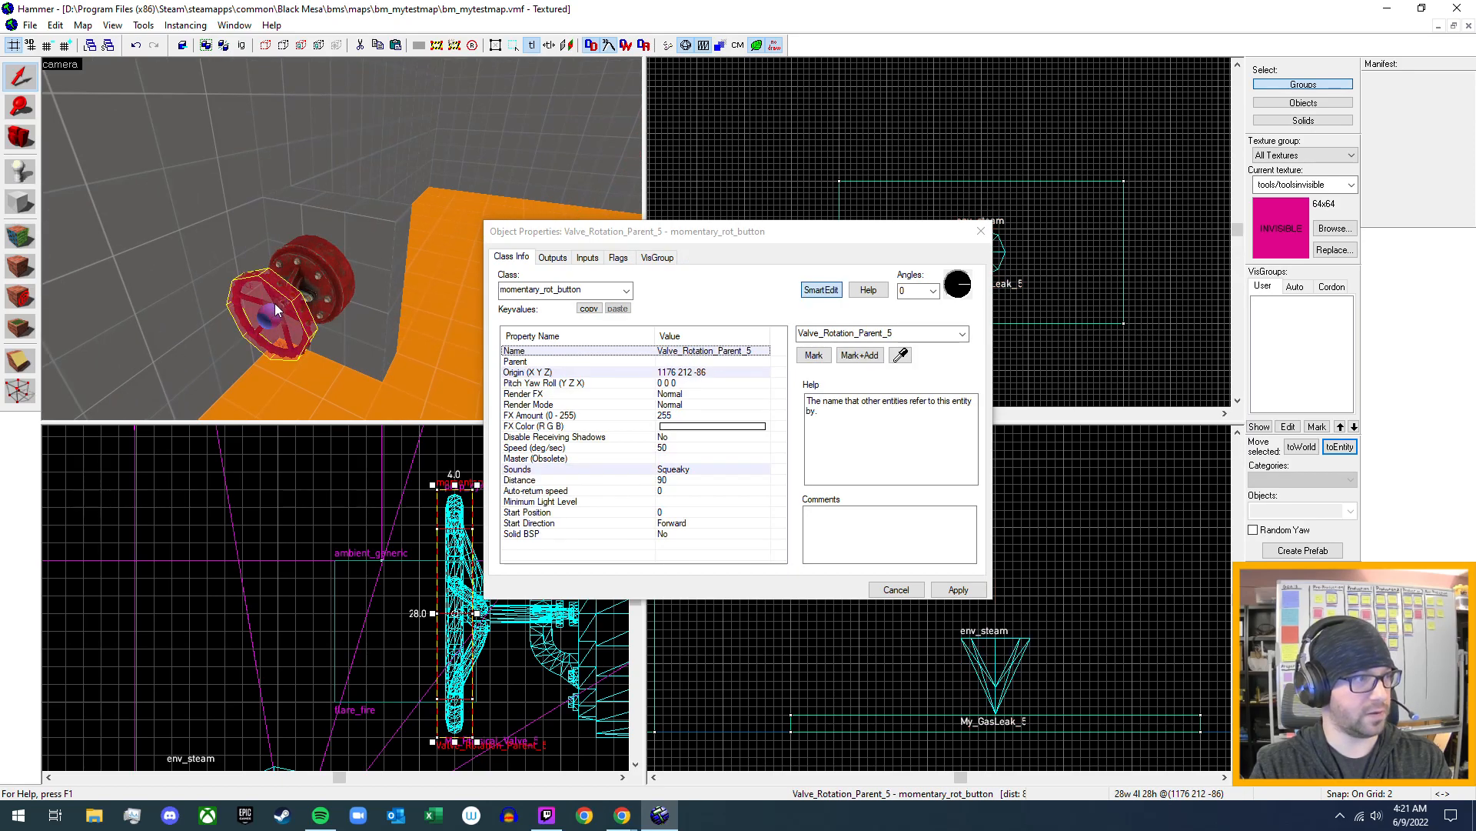
left_click(552, 259)
left_click(584, 556)
left_click(784, 452)
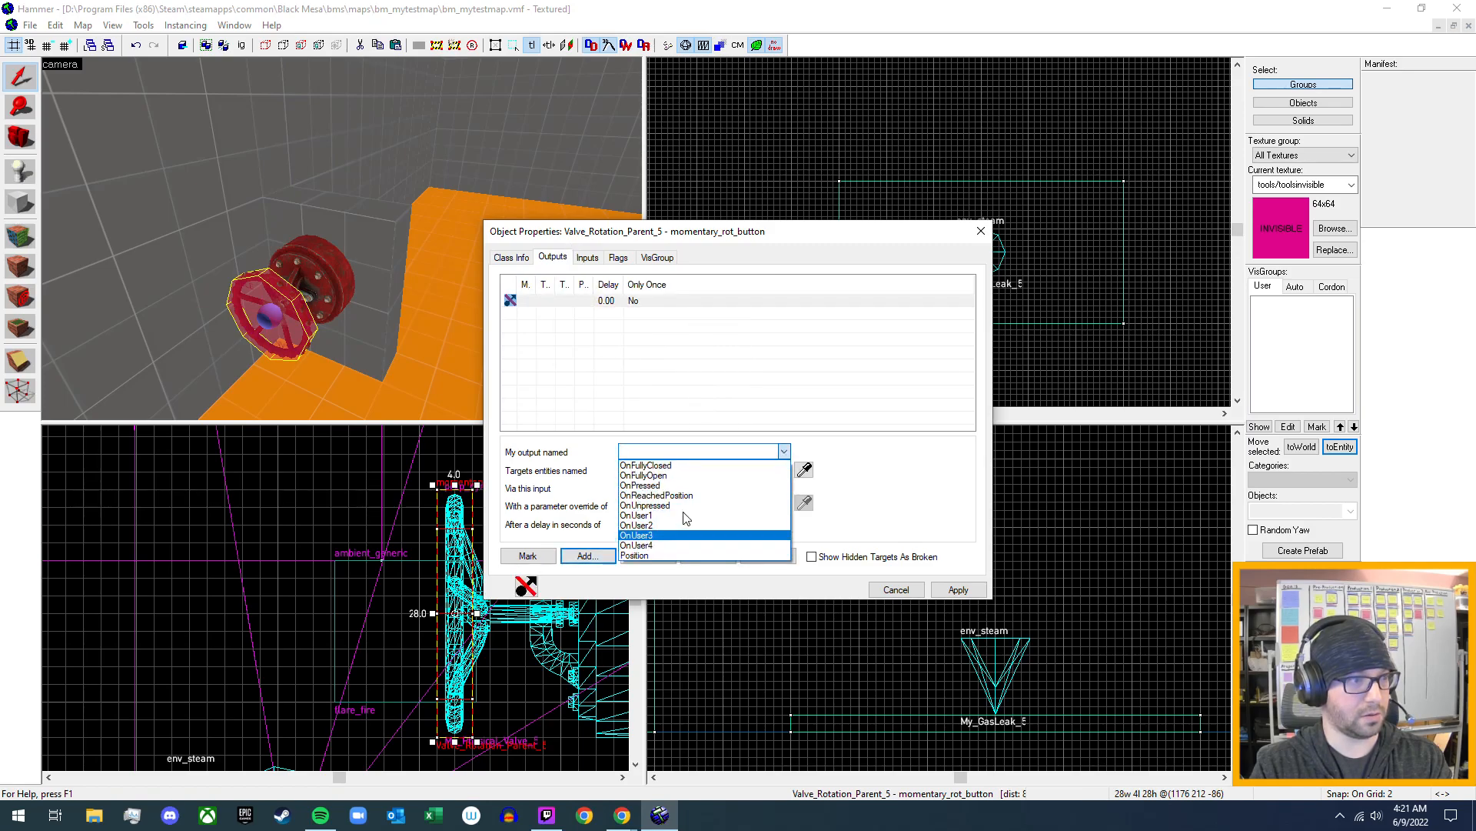
left_click(703, 465)
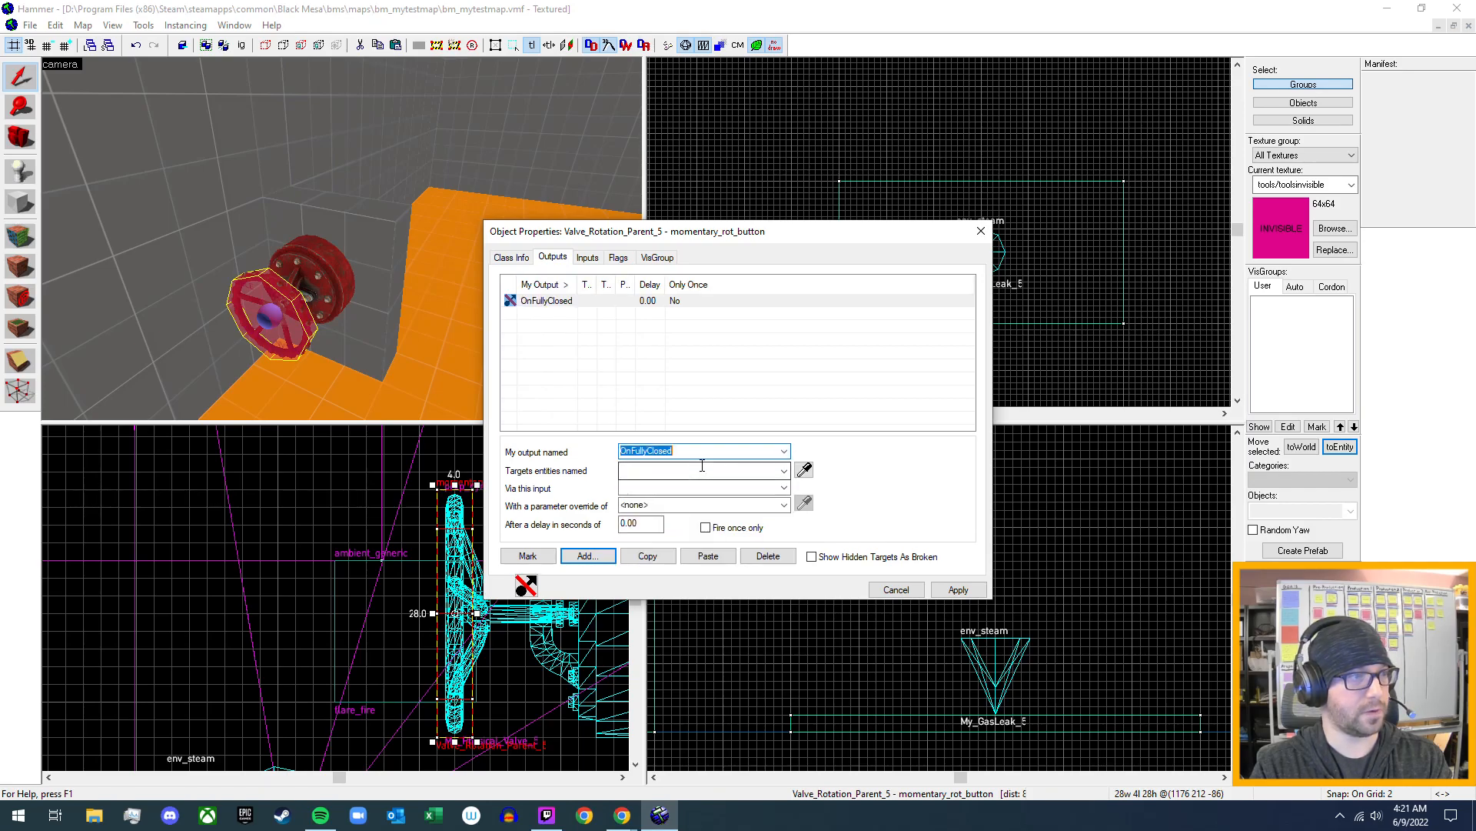
- Make the wheel's OnFullyClosed output target My_GasLeak_5 with the TurnOn input, and apply it
left_click(784, 471)
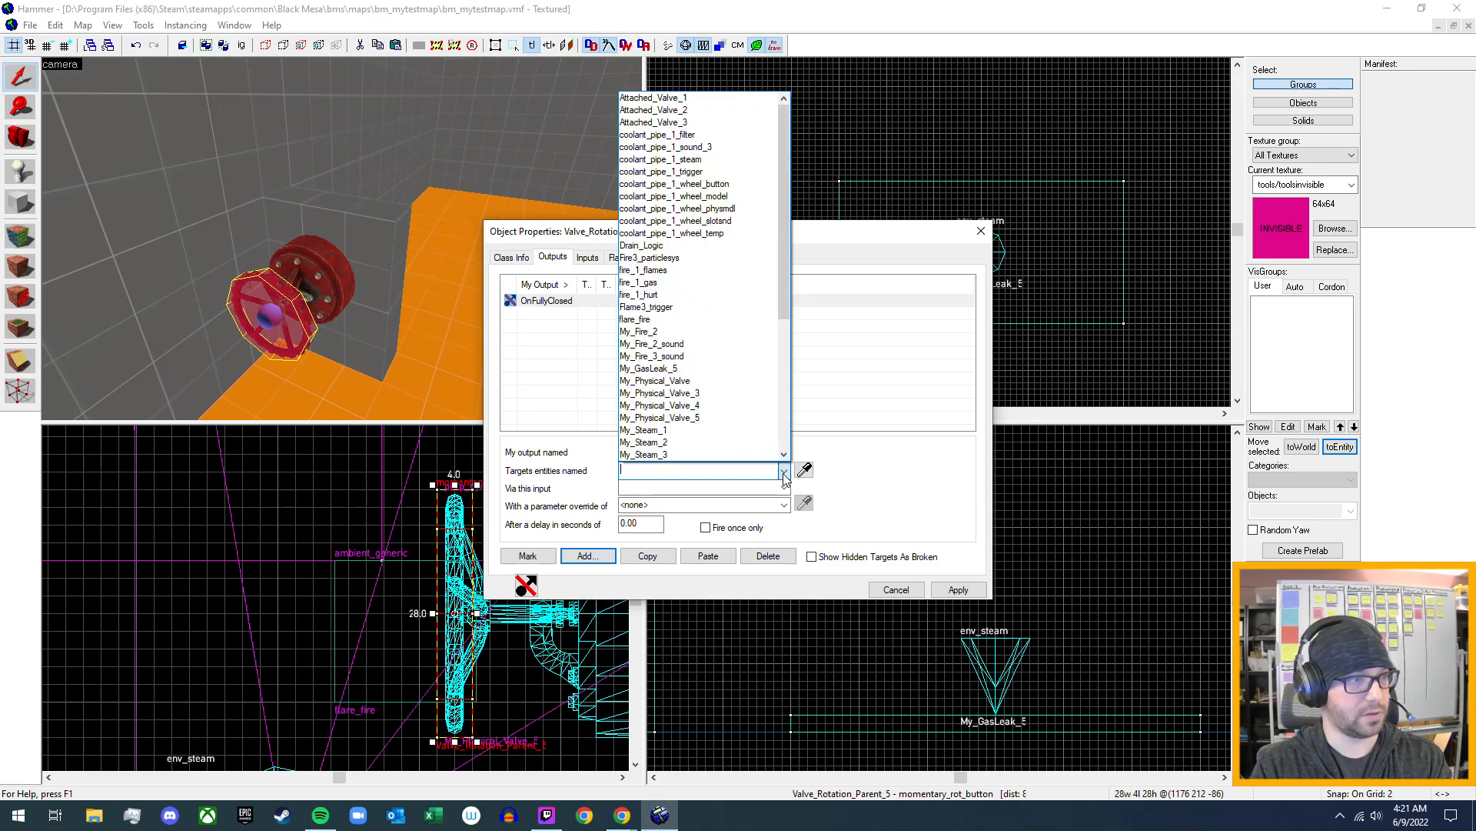
left_click(684, 369)
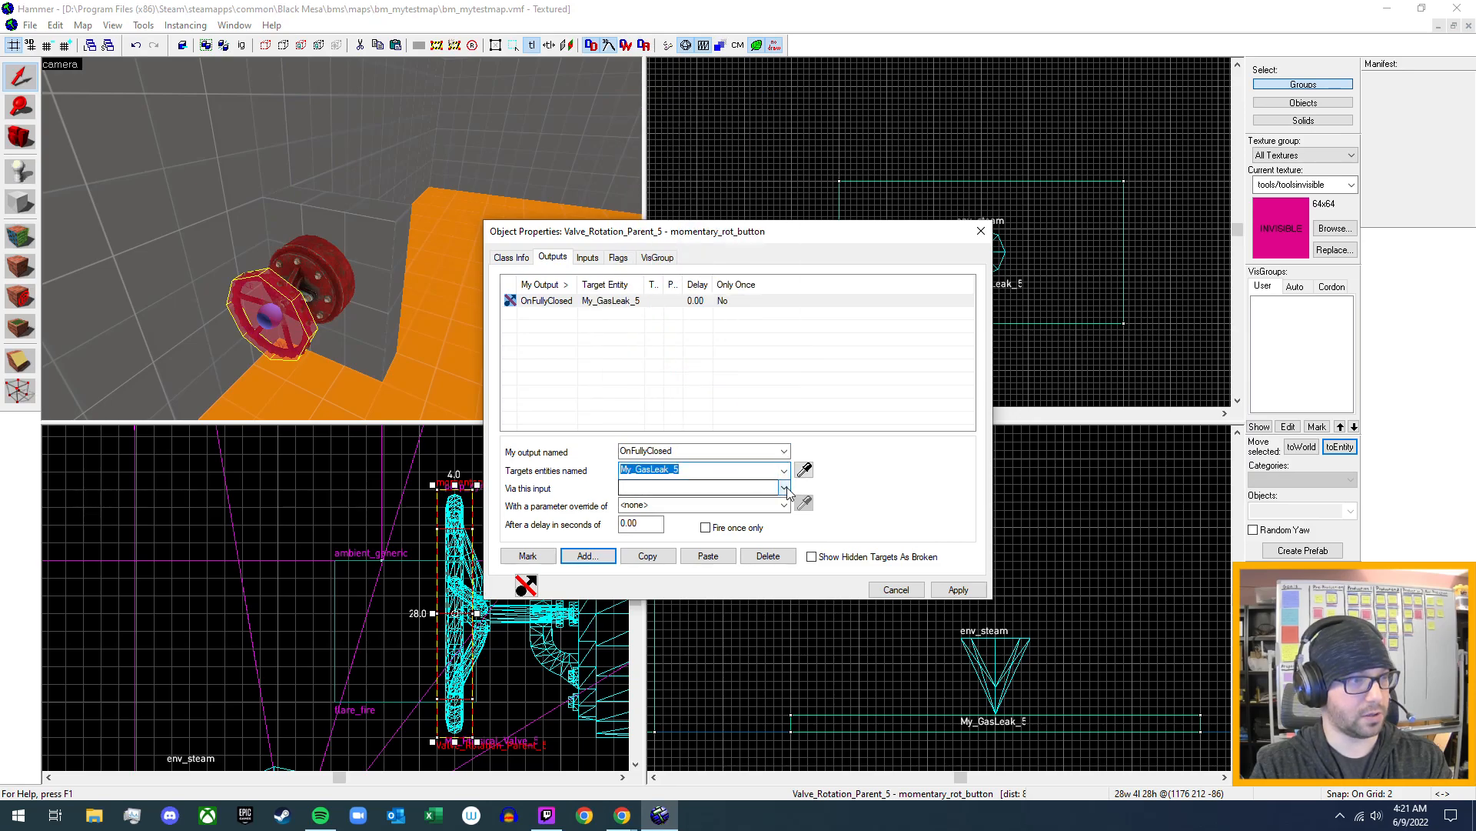
left_click(783, 487)
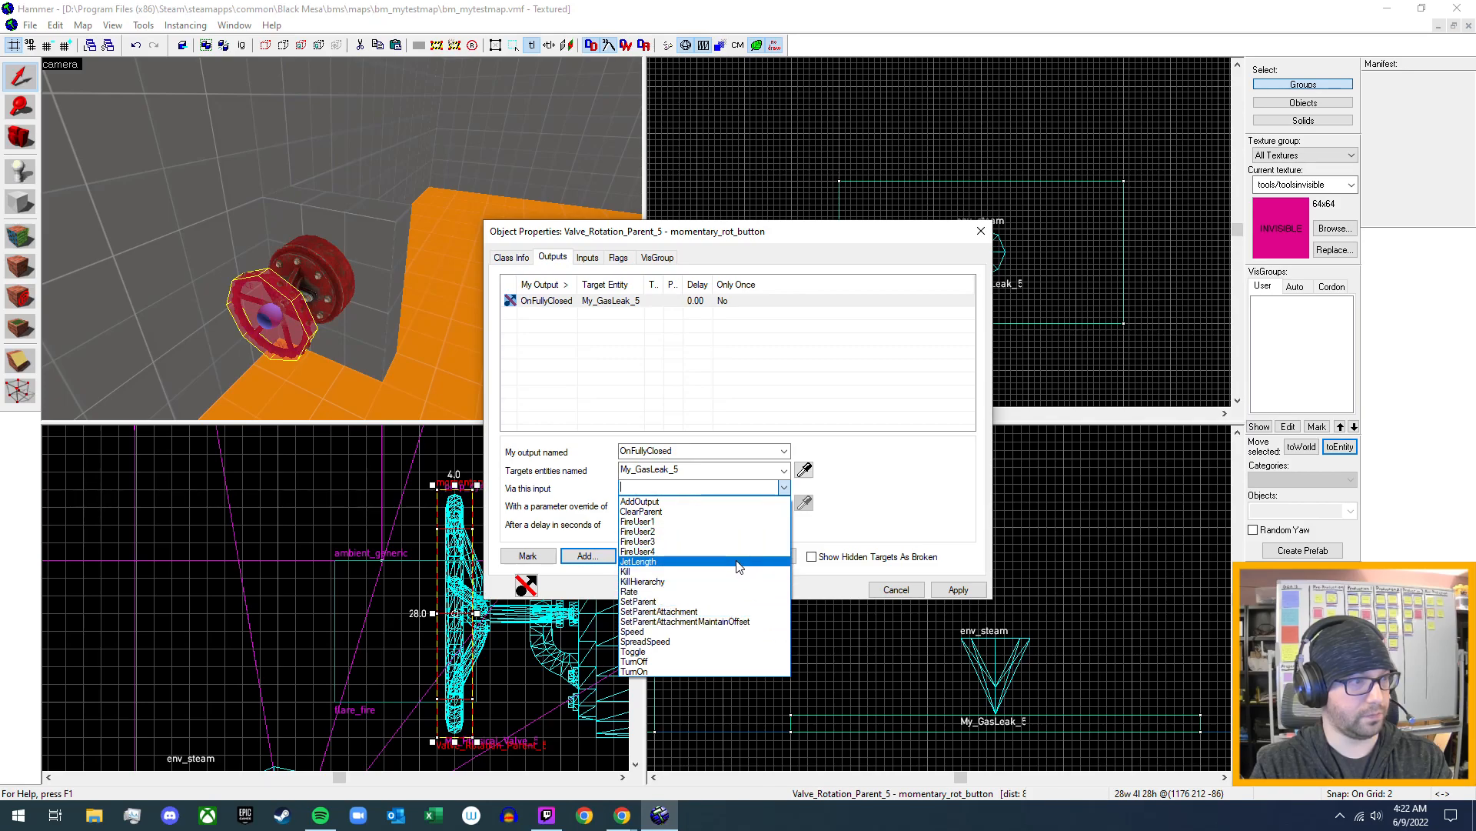
left_click(711, 671)
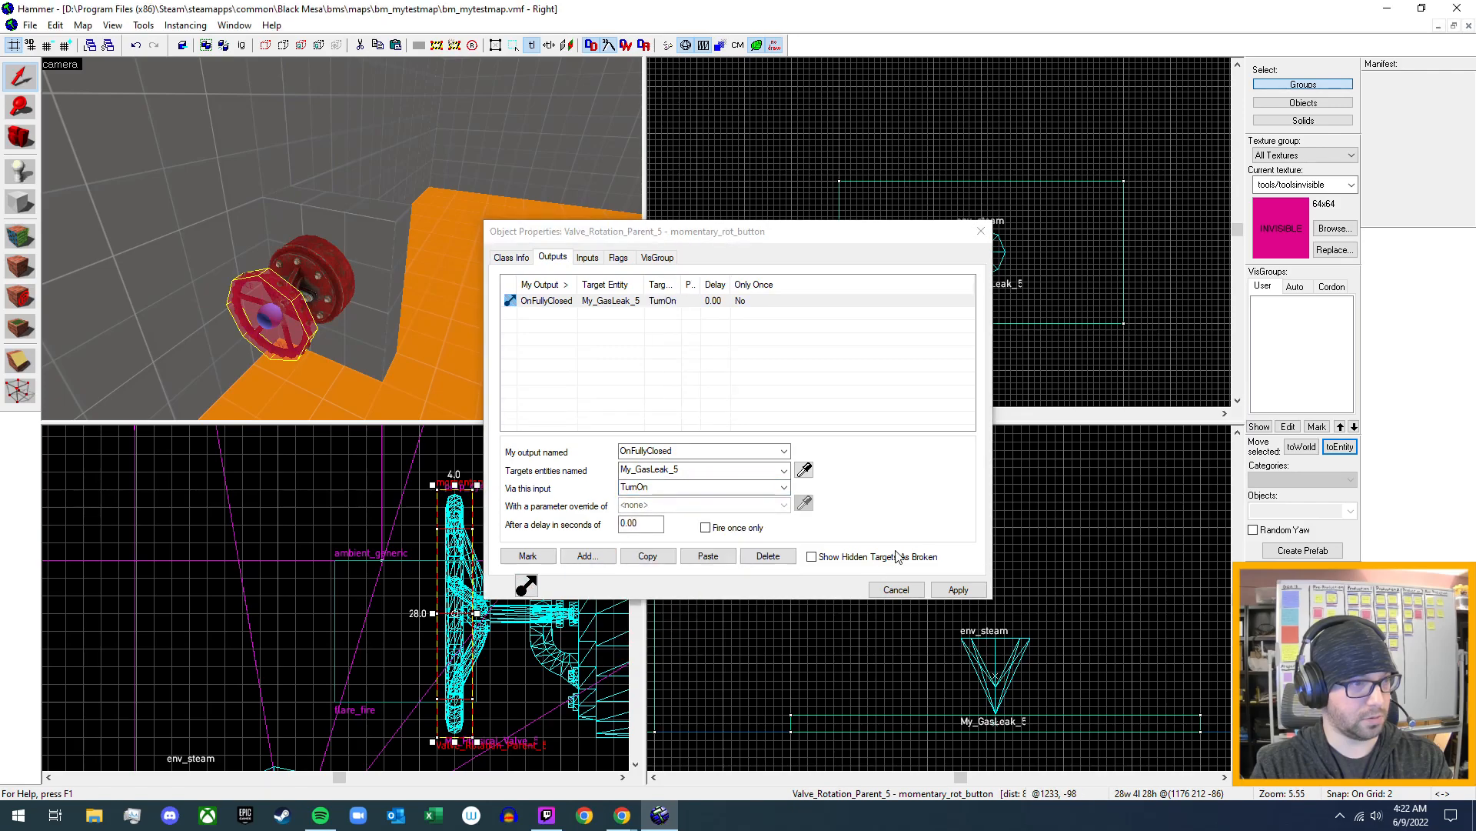
left_click(959, 591)
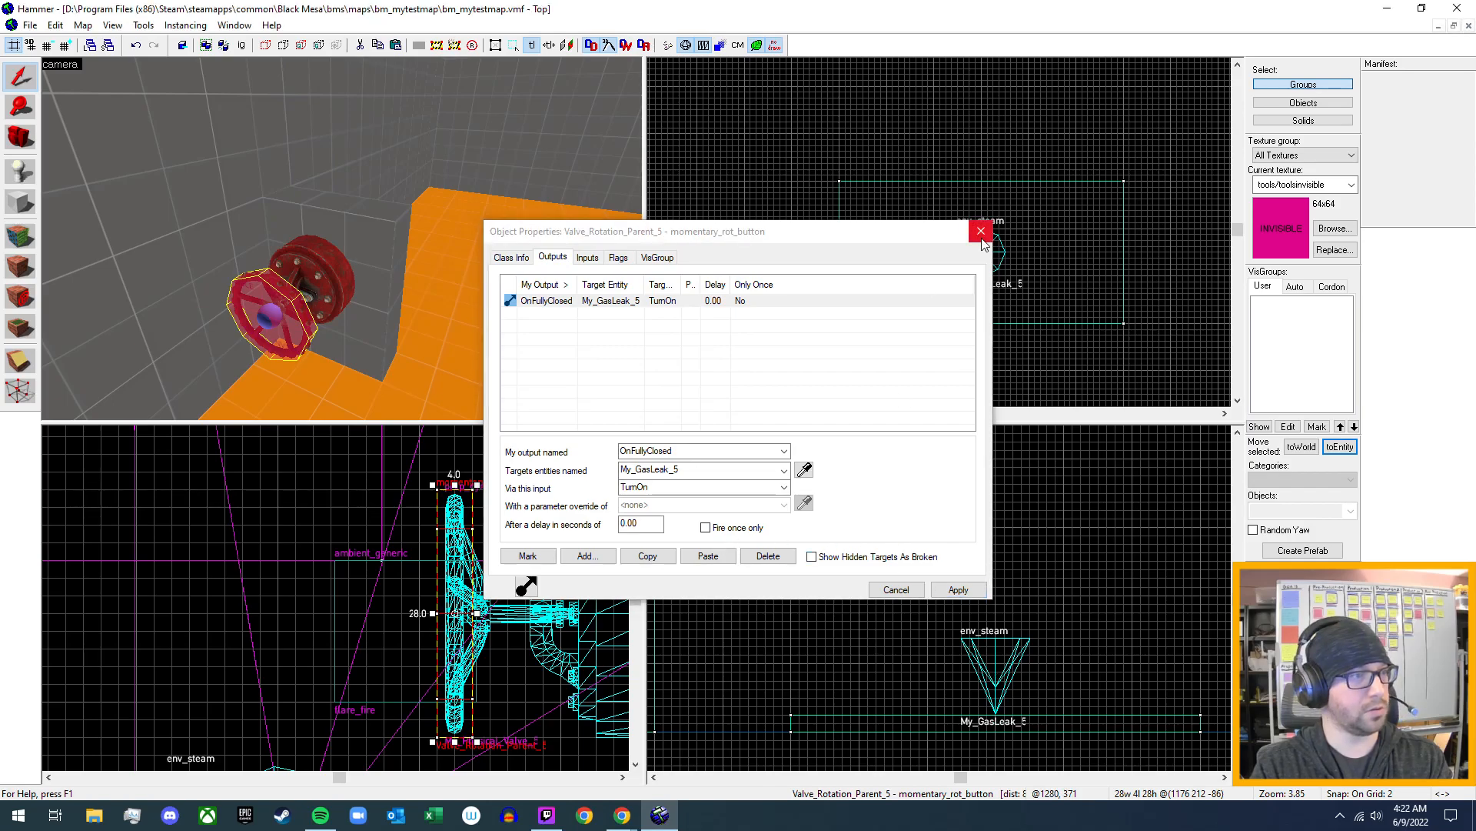
- Examine the inputs and flags of the My_GasLeak_5 env_steam and compare its flags with those of fire_1_gas
key("alt+Return")
double_click(599, 259)
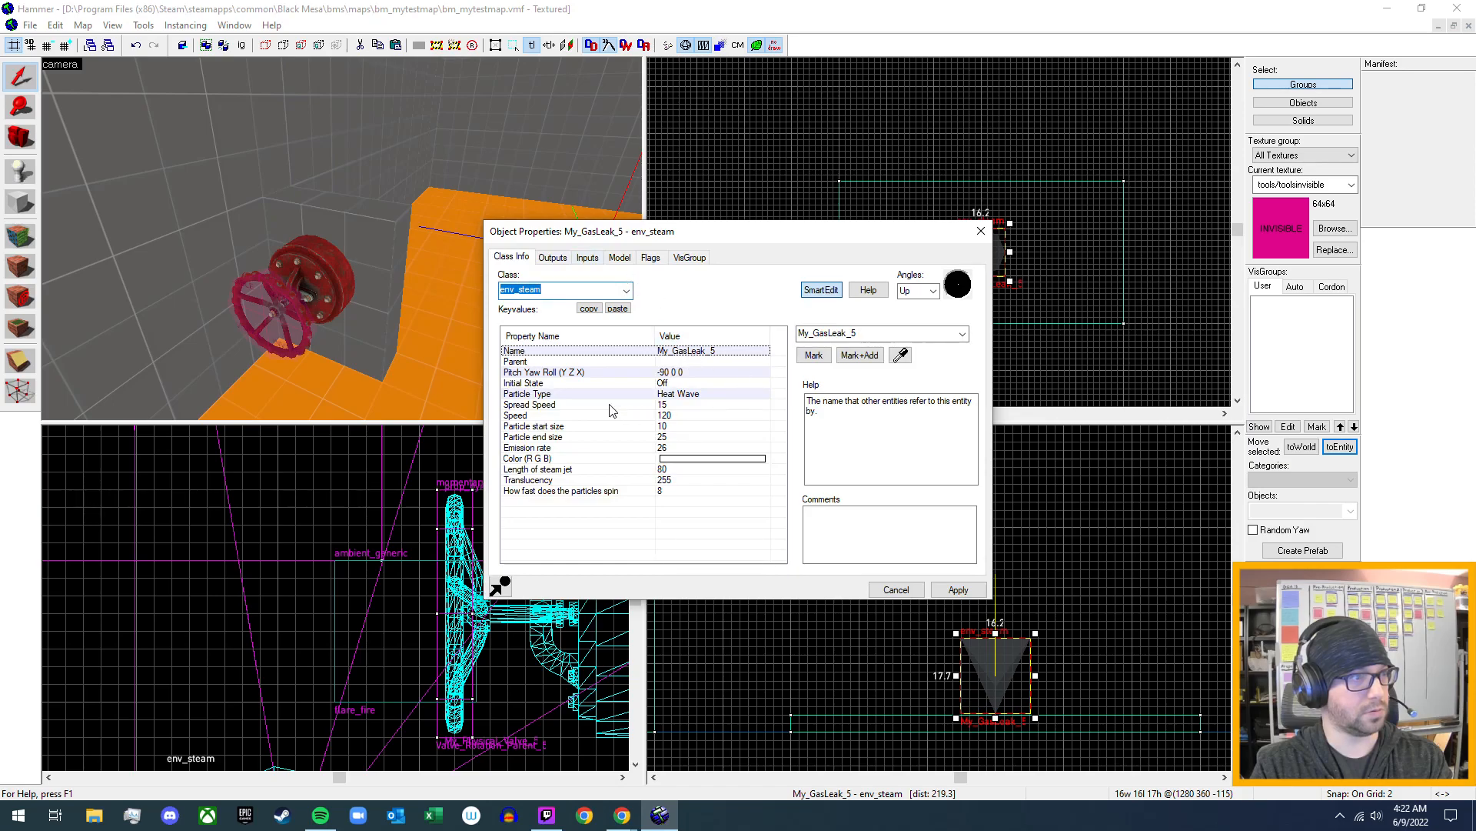
left_click(619, 261)
left_click(589, 260)
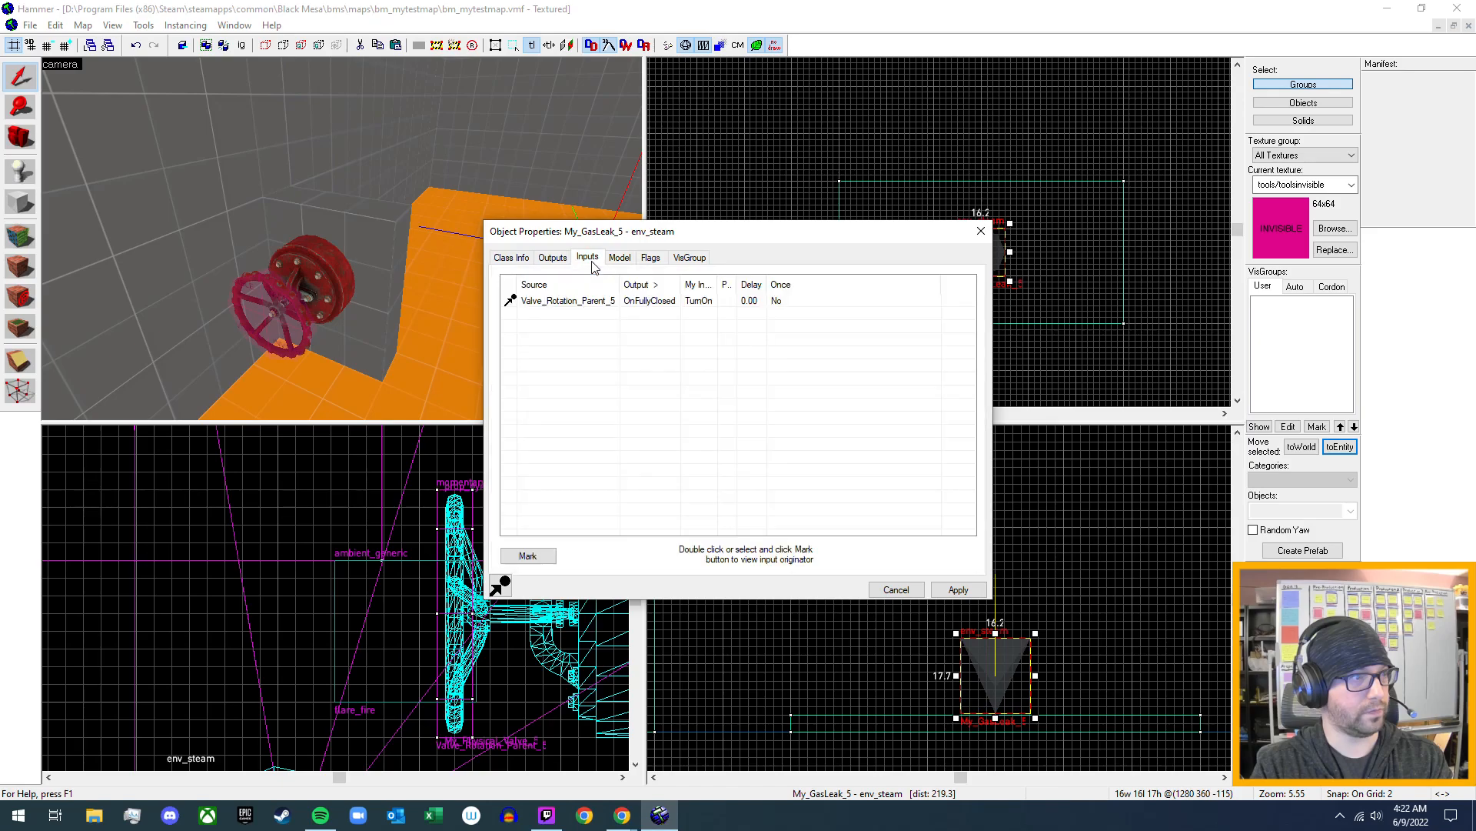
left_click(666, 262)
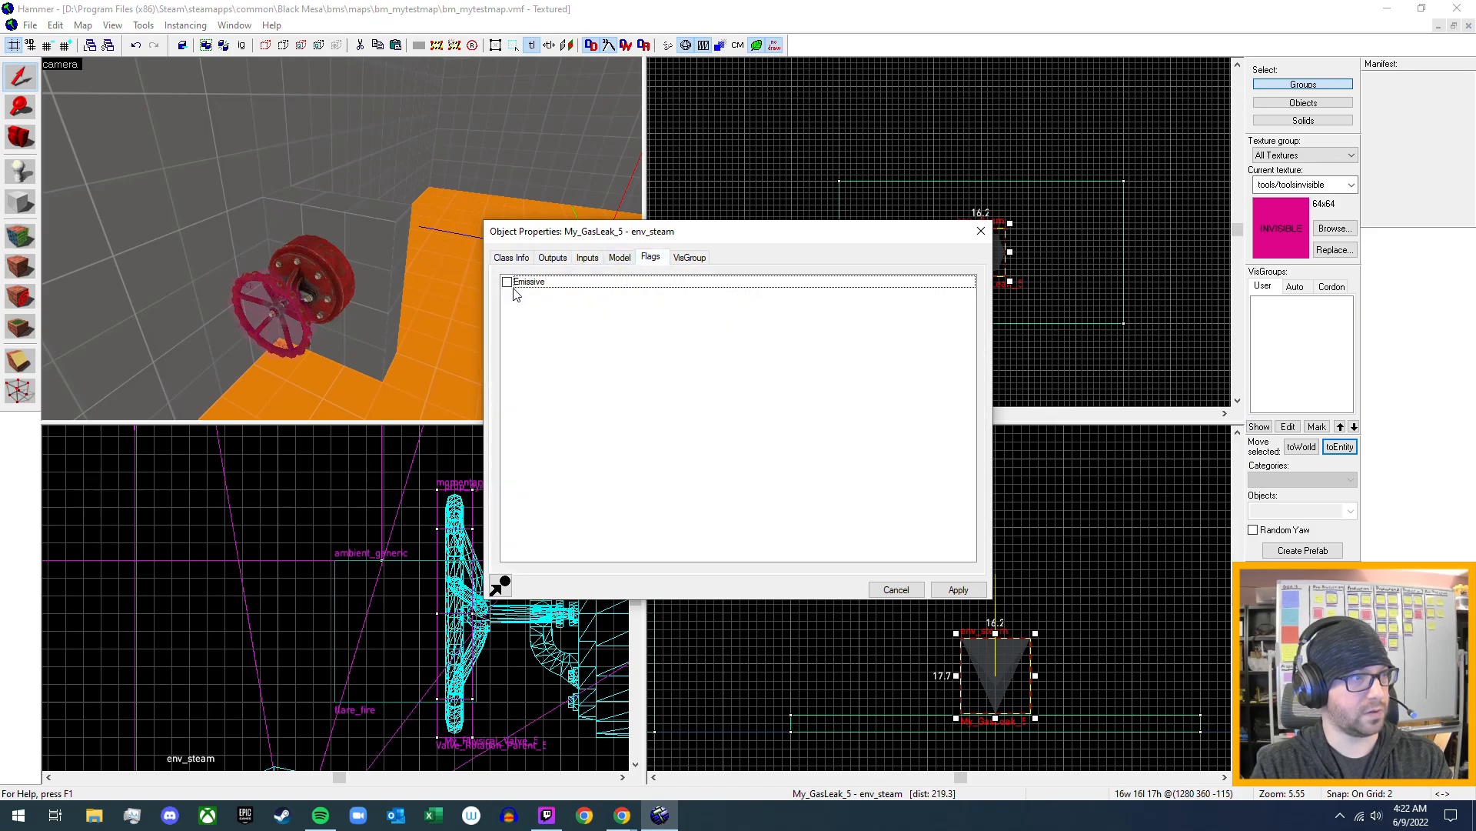
key("z")
key("w")
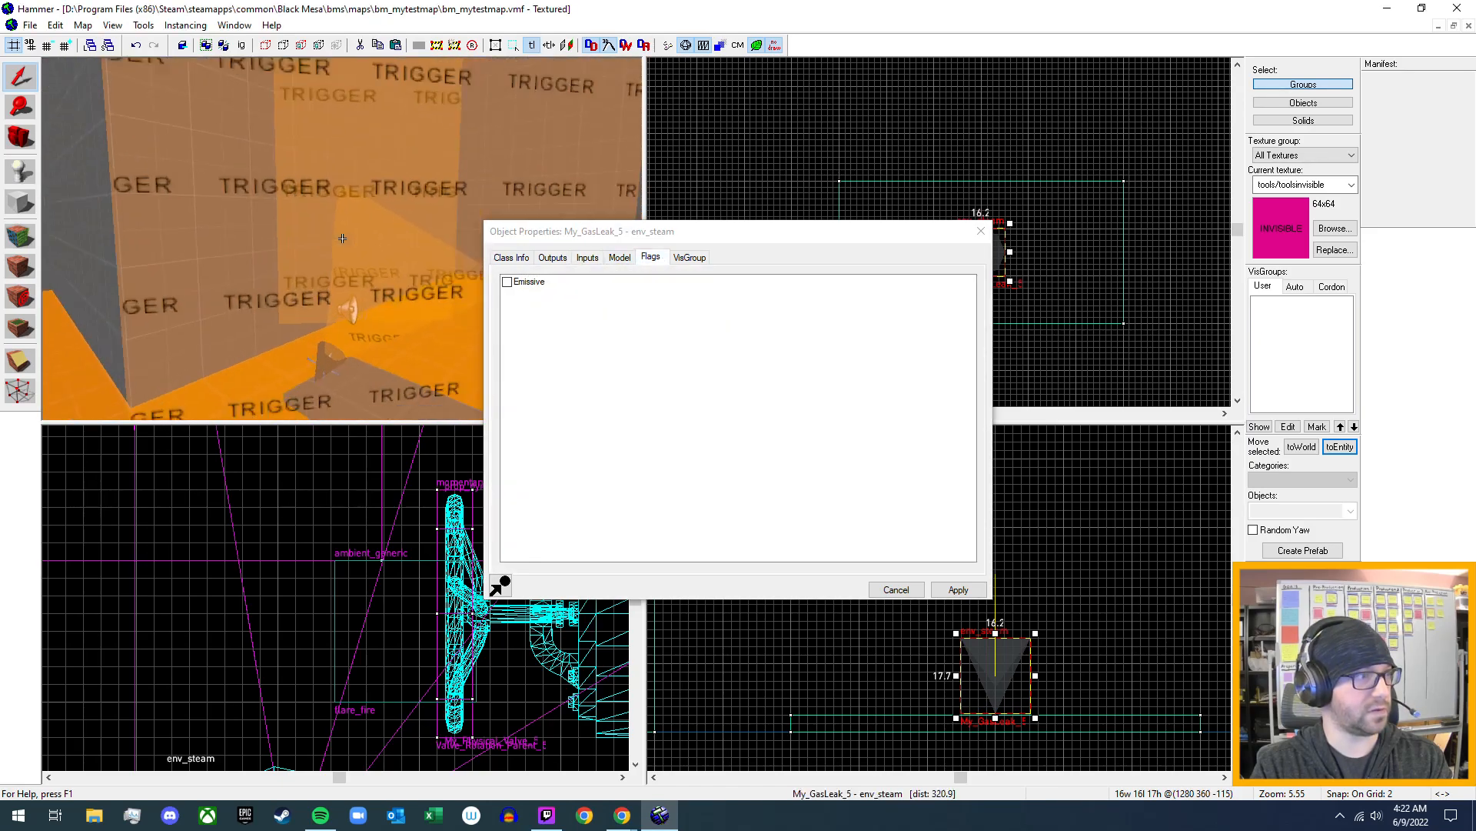
key("z")
left_click(316, 267)
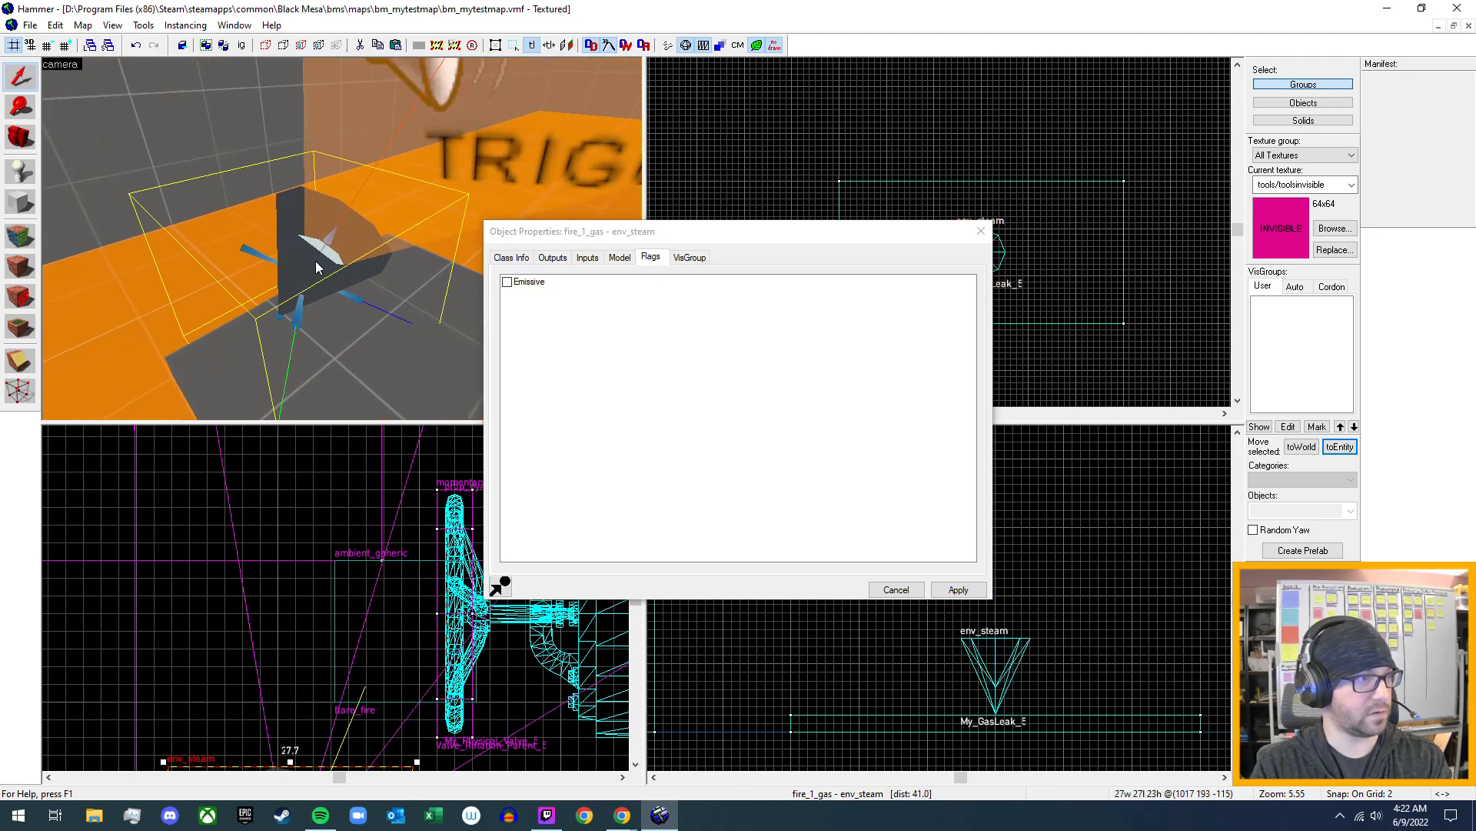
- Reselect the My_GasLeak_5 env_steam on the grey slab, review its inputs and outputs, and close its properties
key("z")
key("s")
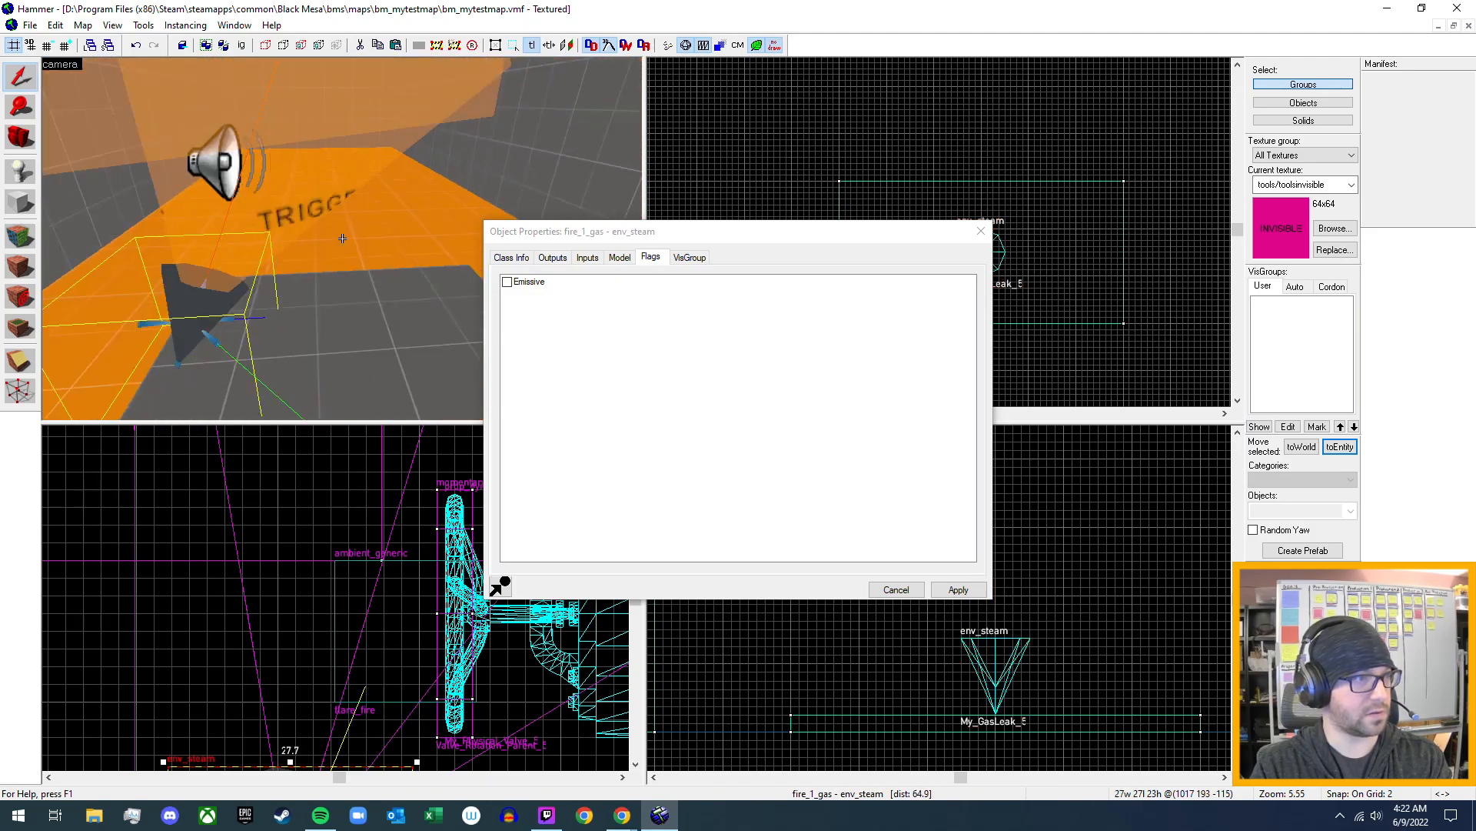
key("w")
key("w")
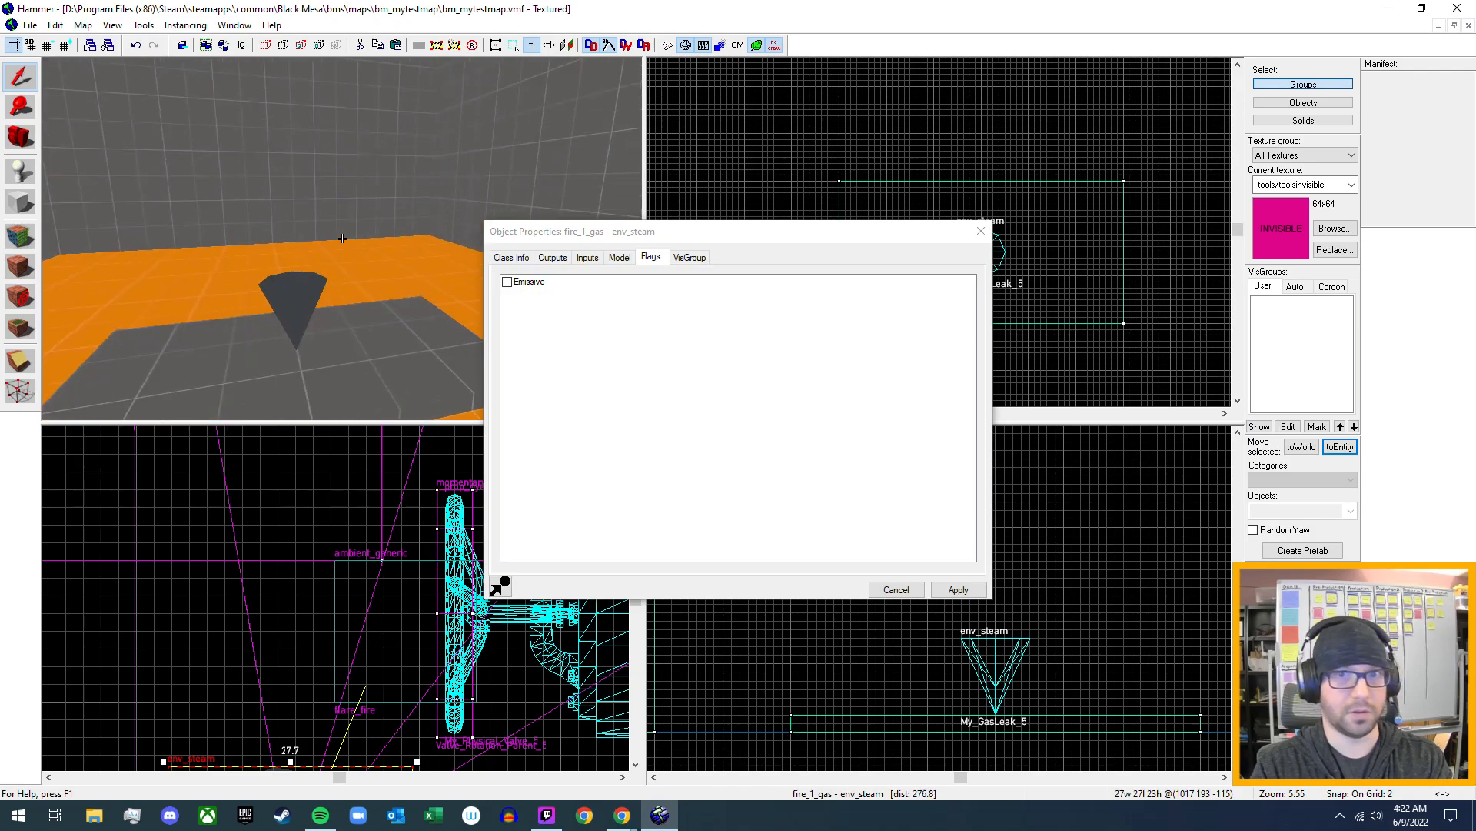
left_click(284, 289)
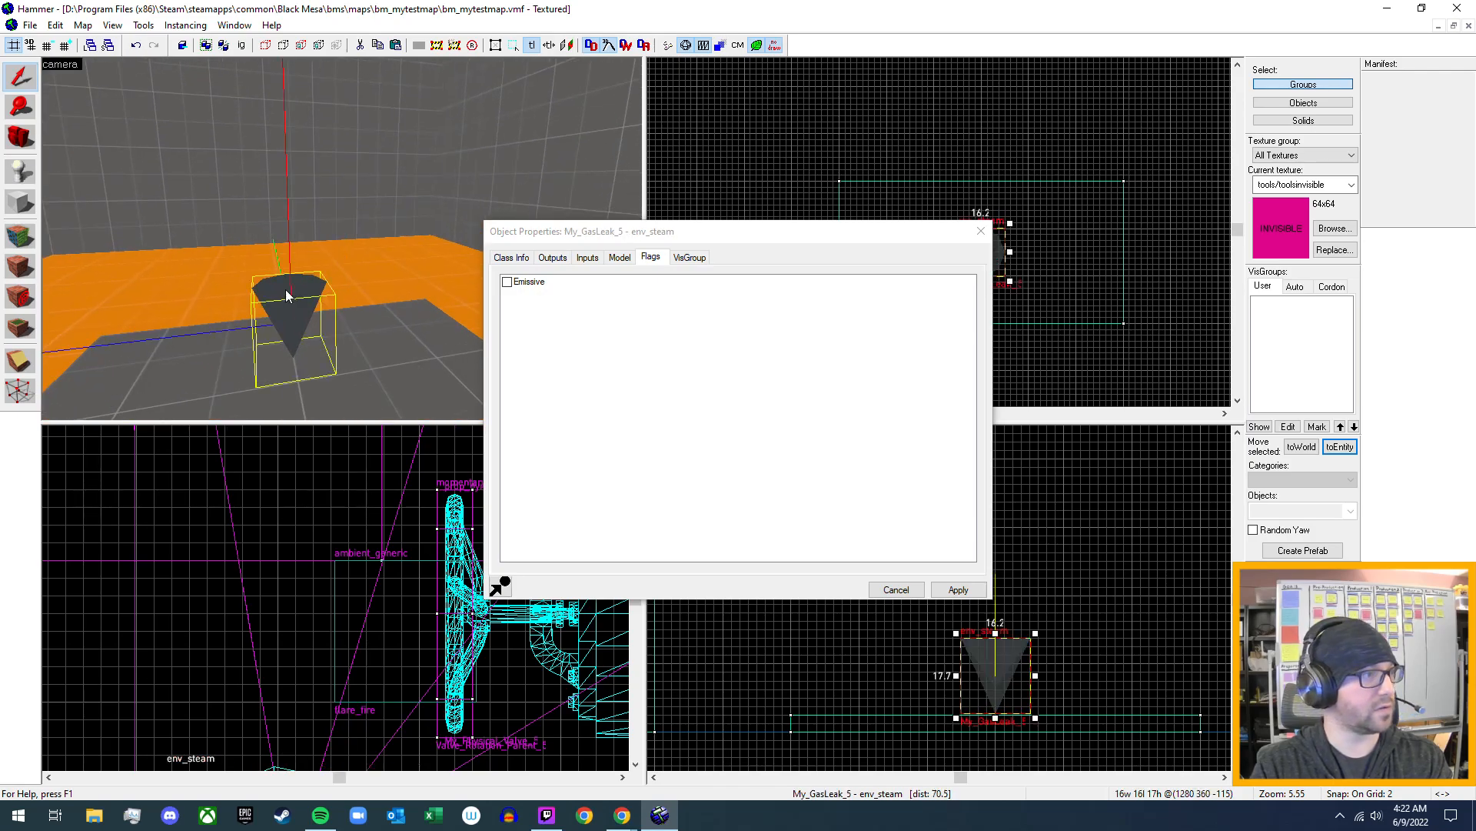
left_click(624, 260)
left_click(586, 262)
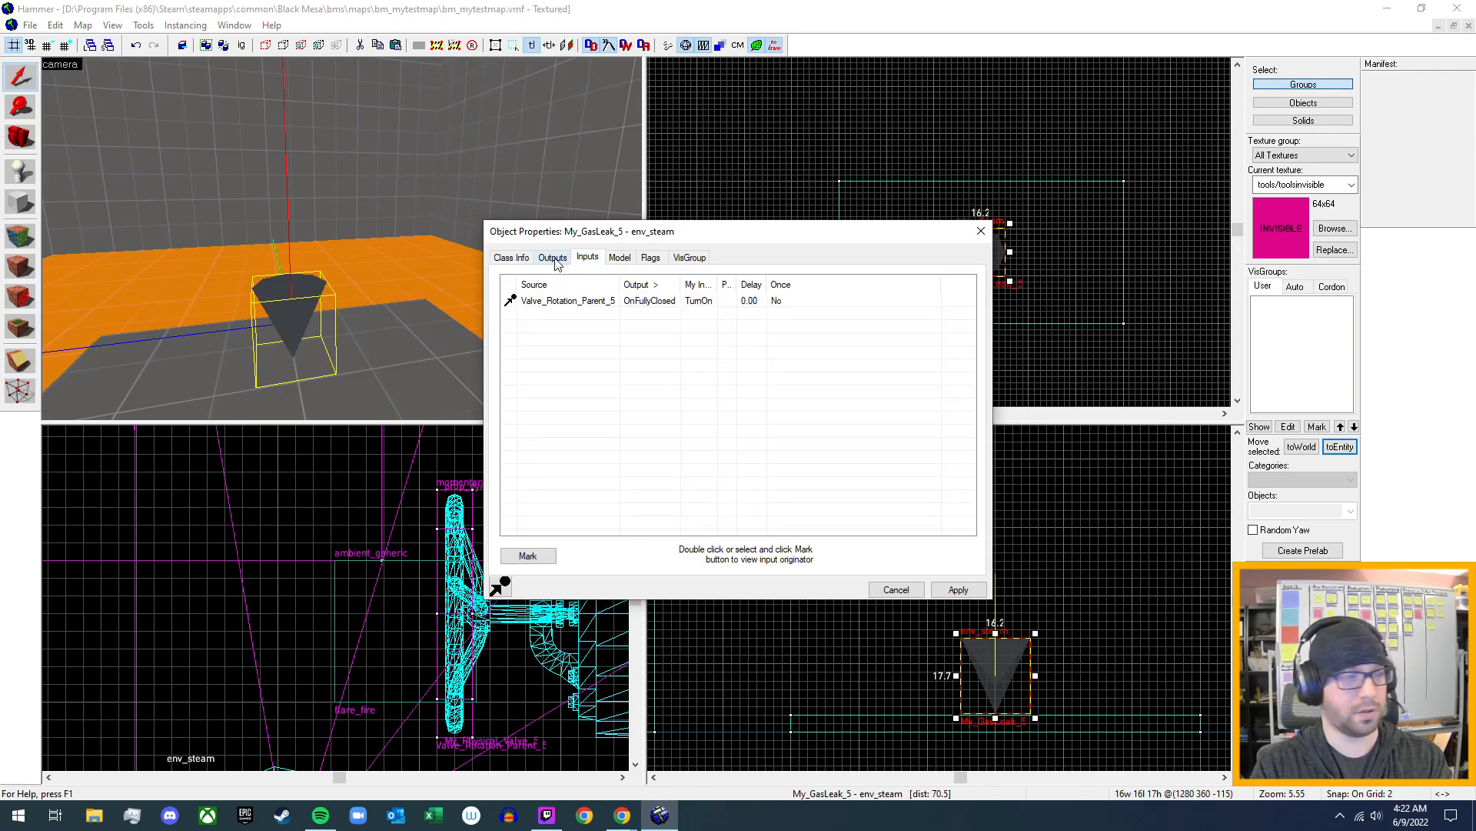
left_click(555, 260)
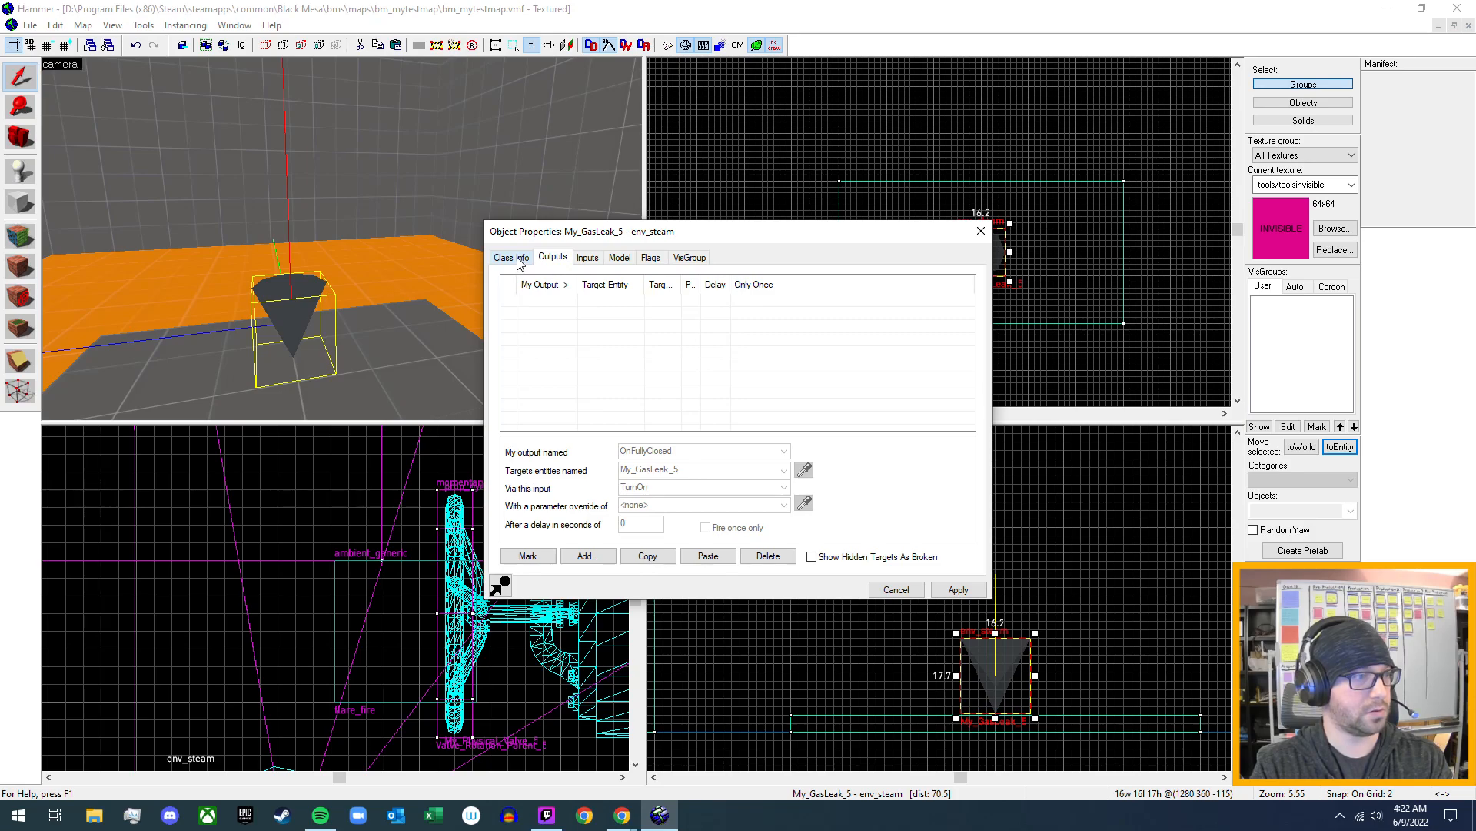
left_click(958, 589)
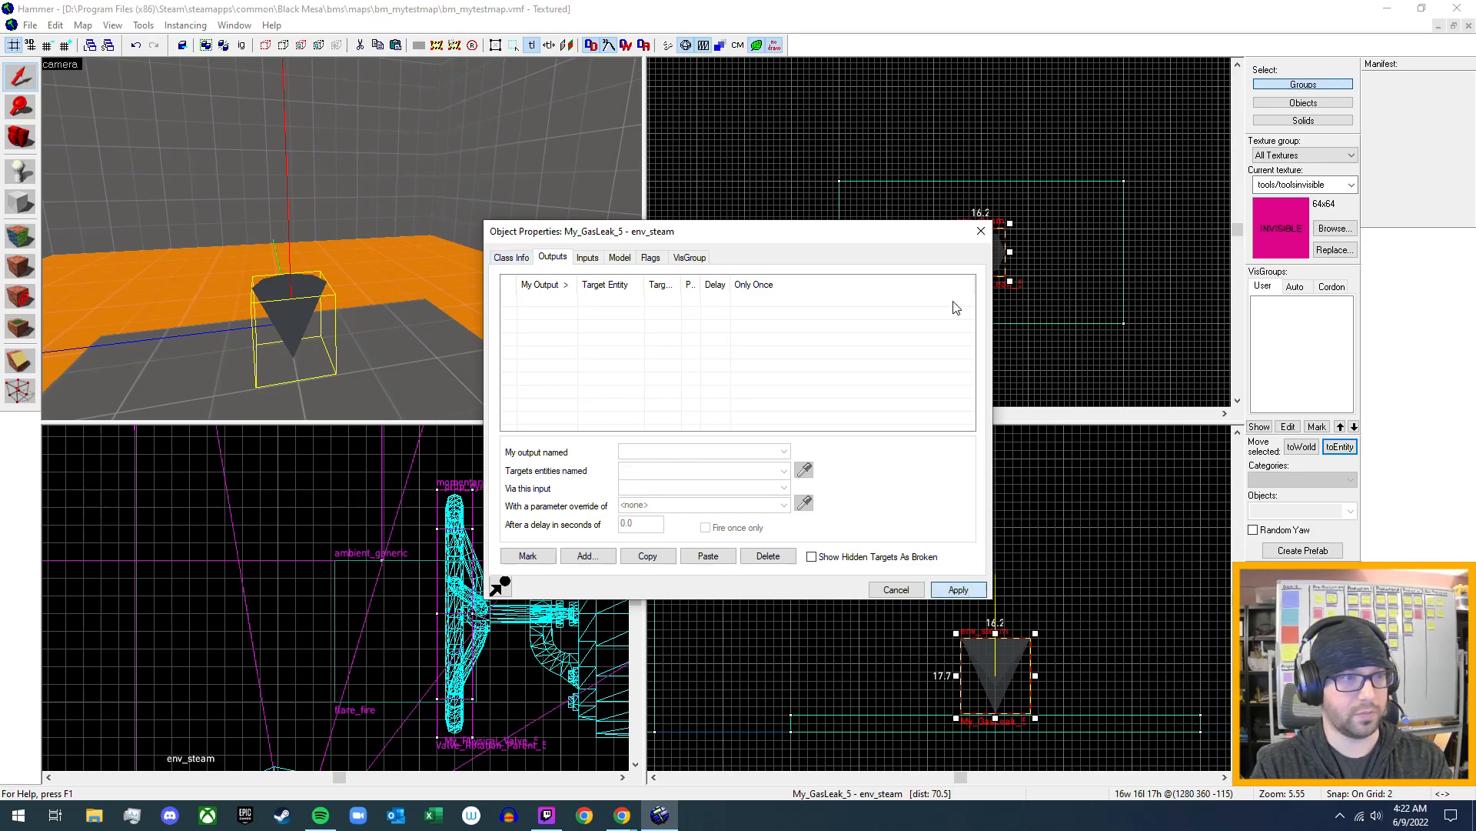
left_click(981, 231)
- Run the map to compile it and launch it in Black Mesa
key("z")
key("s")
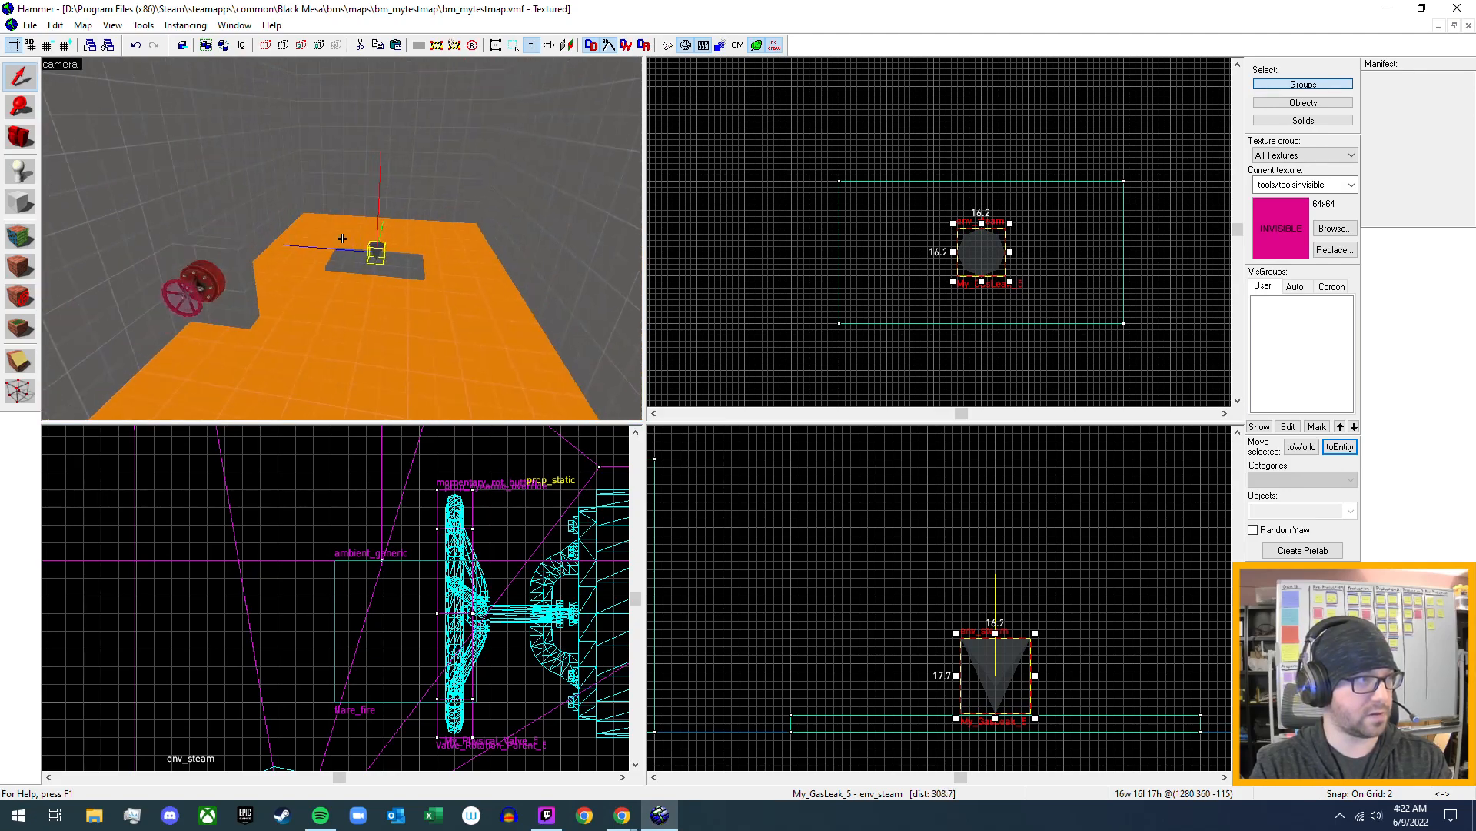
key("z")
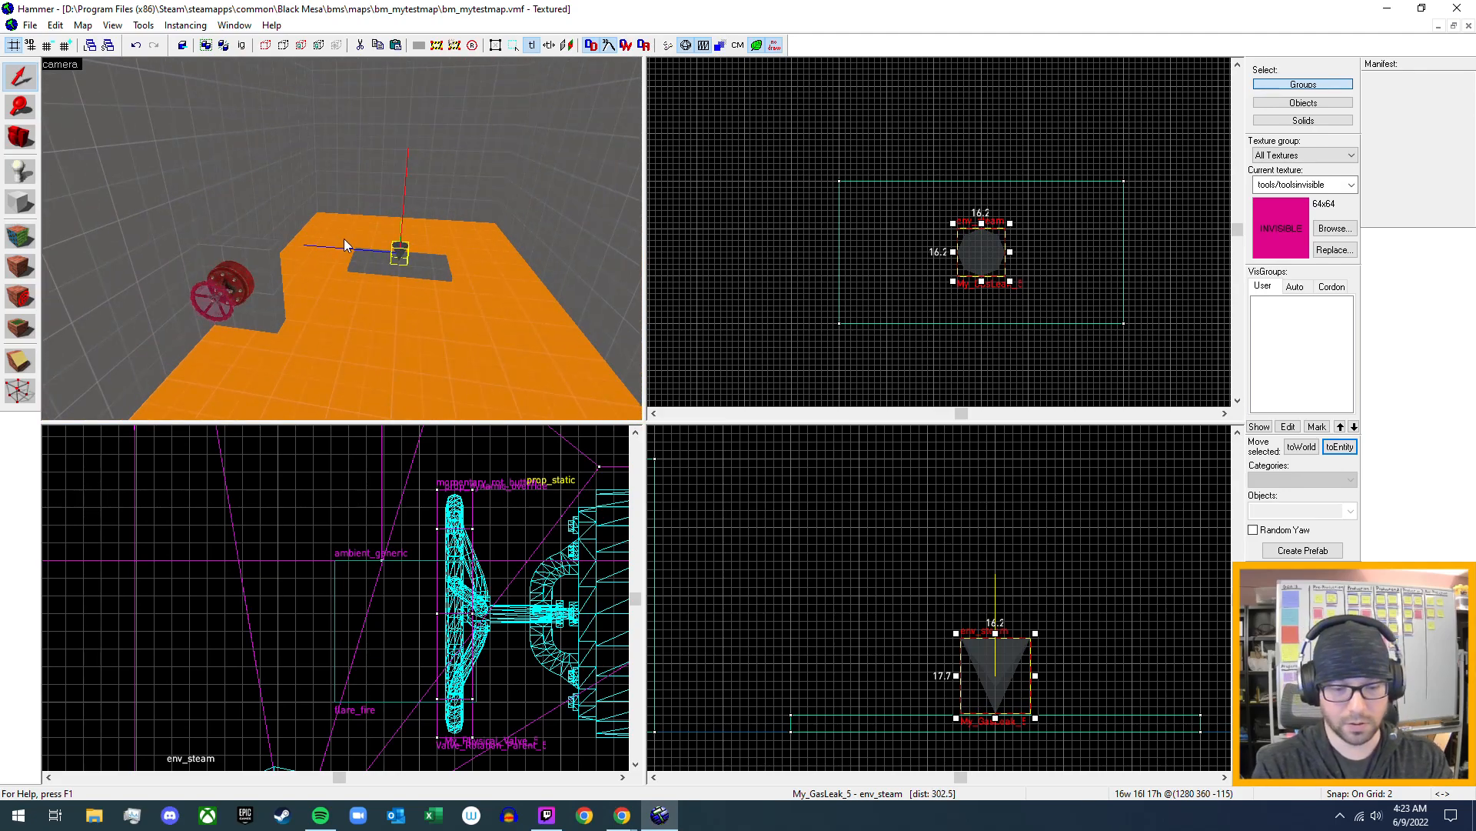
key("F9")
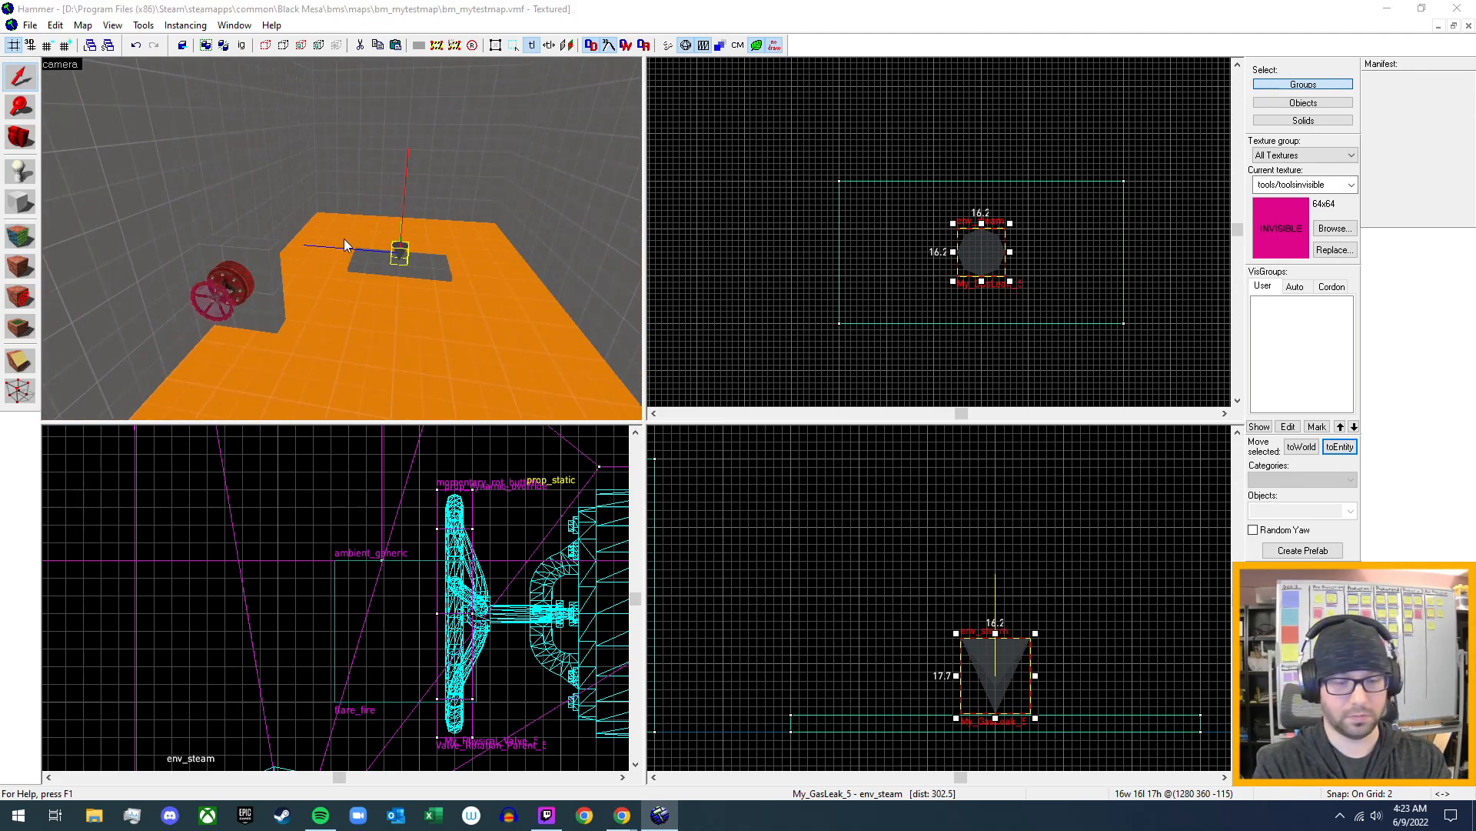
key("Return")
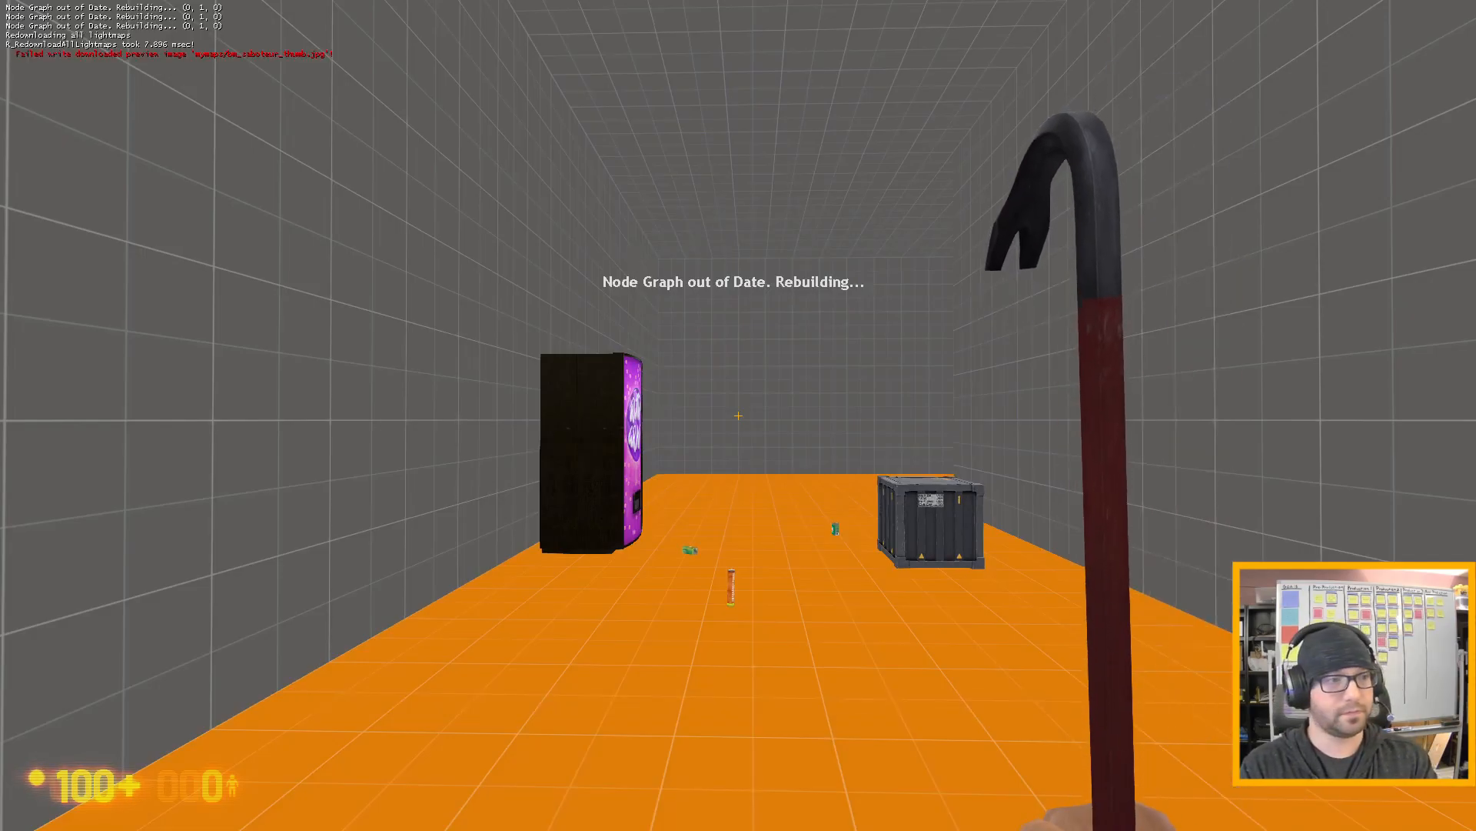
- Walk through the running test map to the area with the new valve and the grey slab
key("w")
key("w")
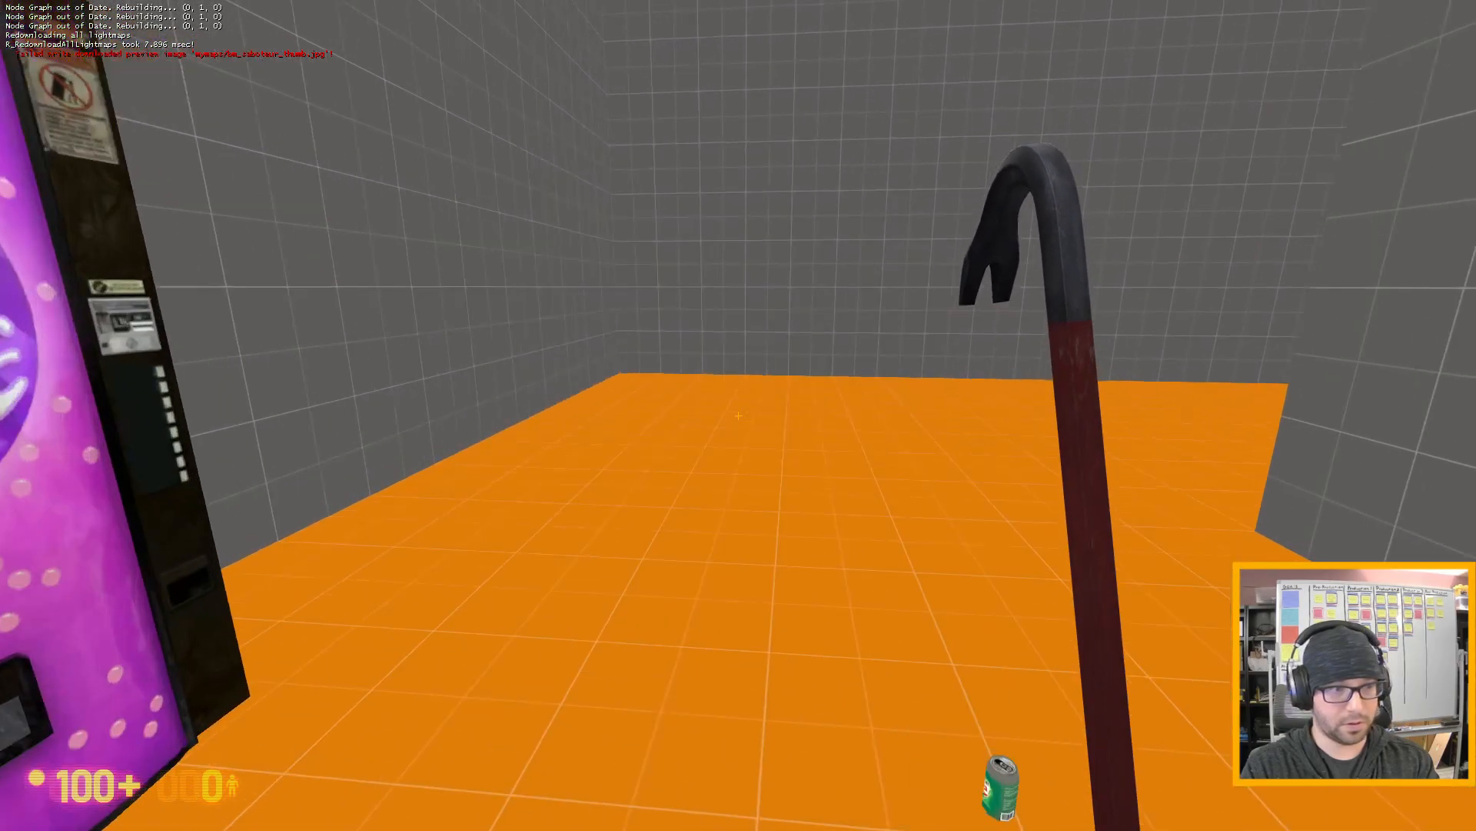
key("w")
left_click(739, 415)
left_click(739, 415)
key("w")
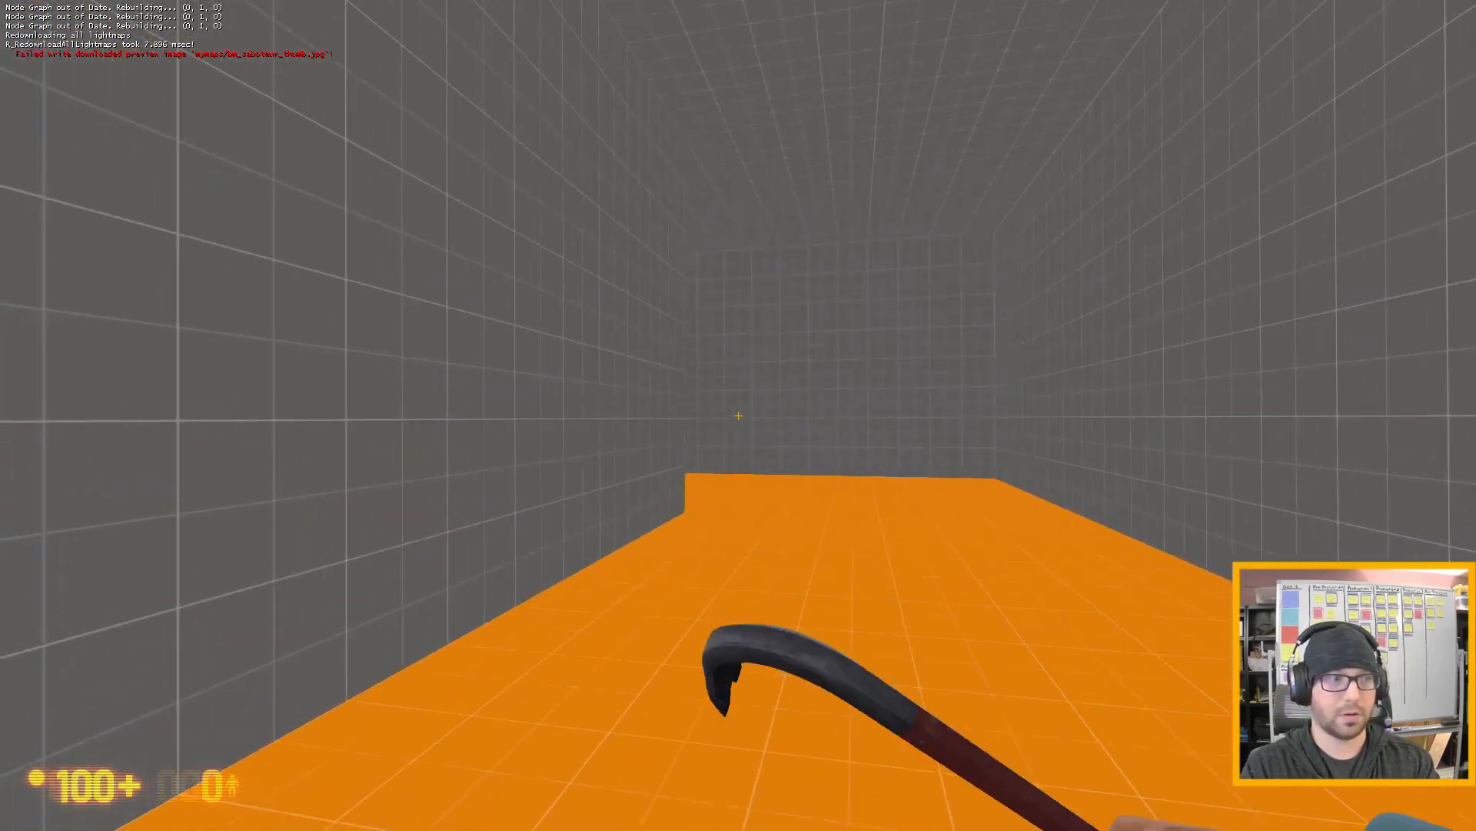
key("w")
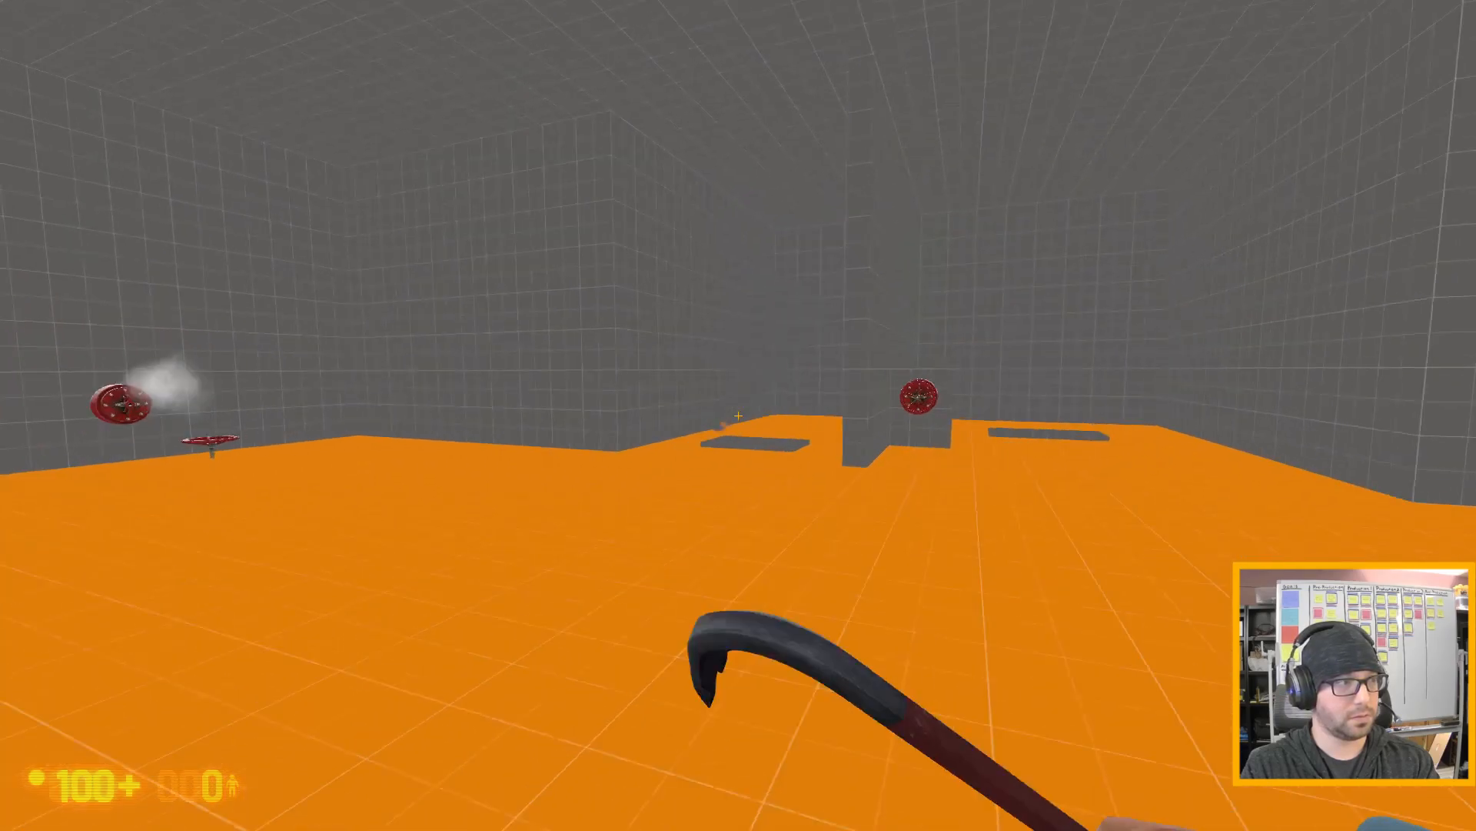
key("w")
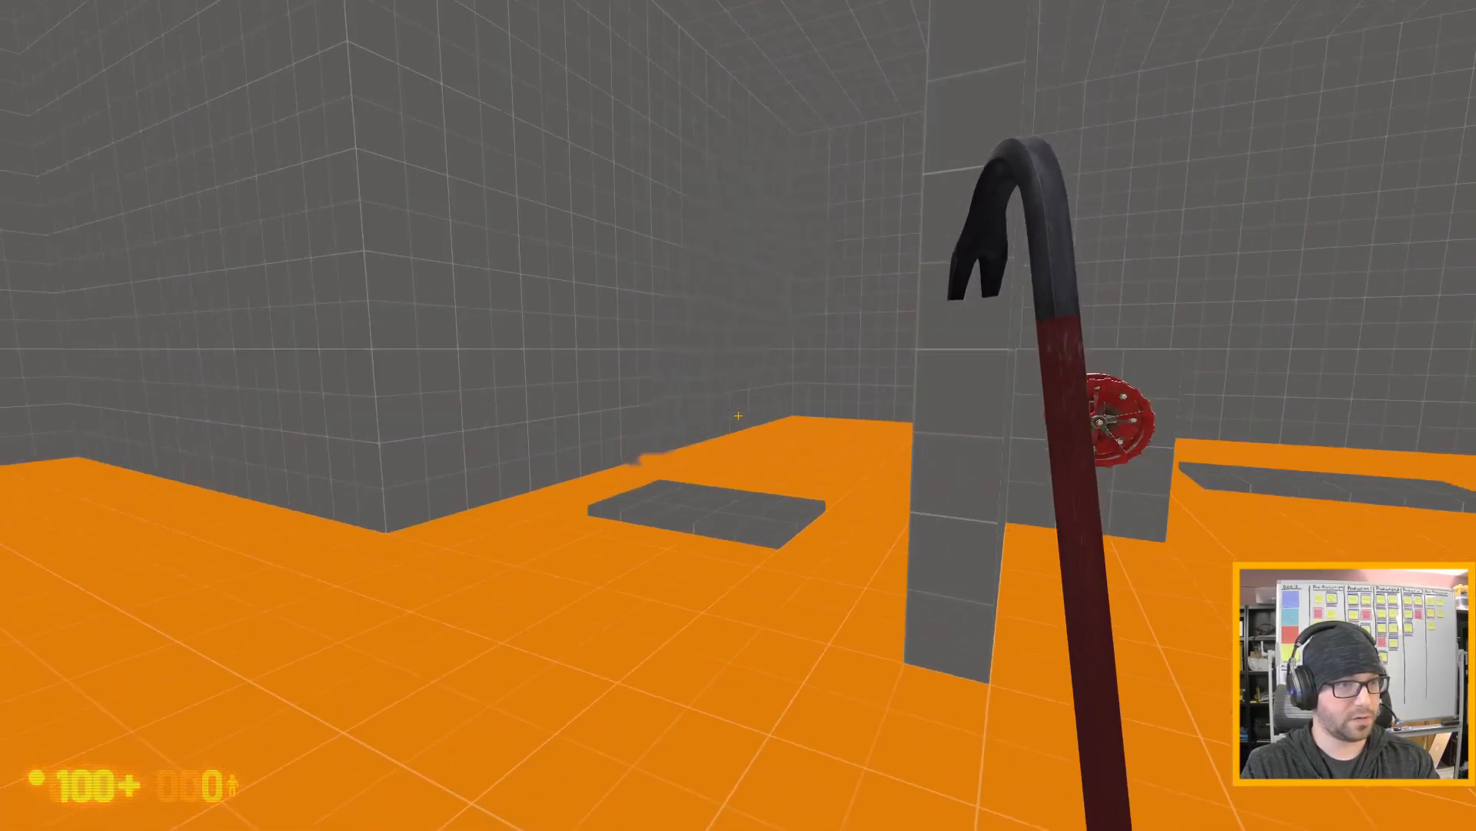
key("w")
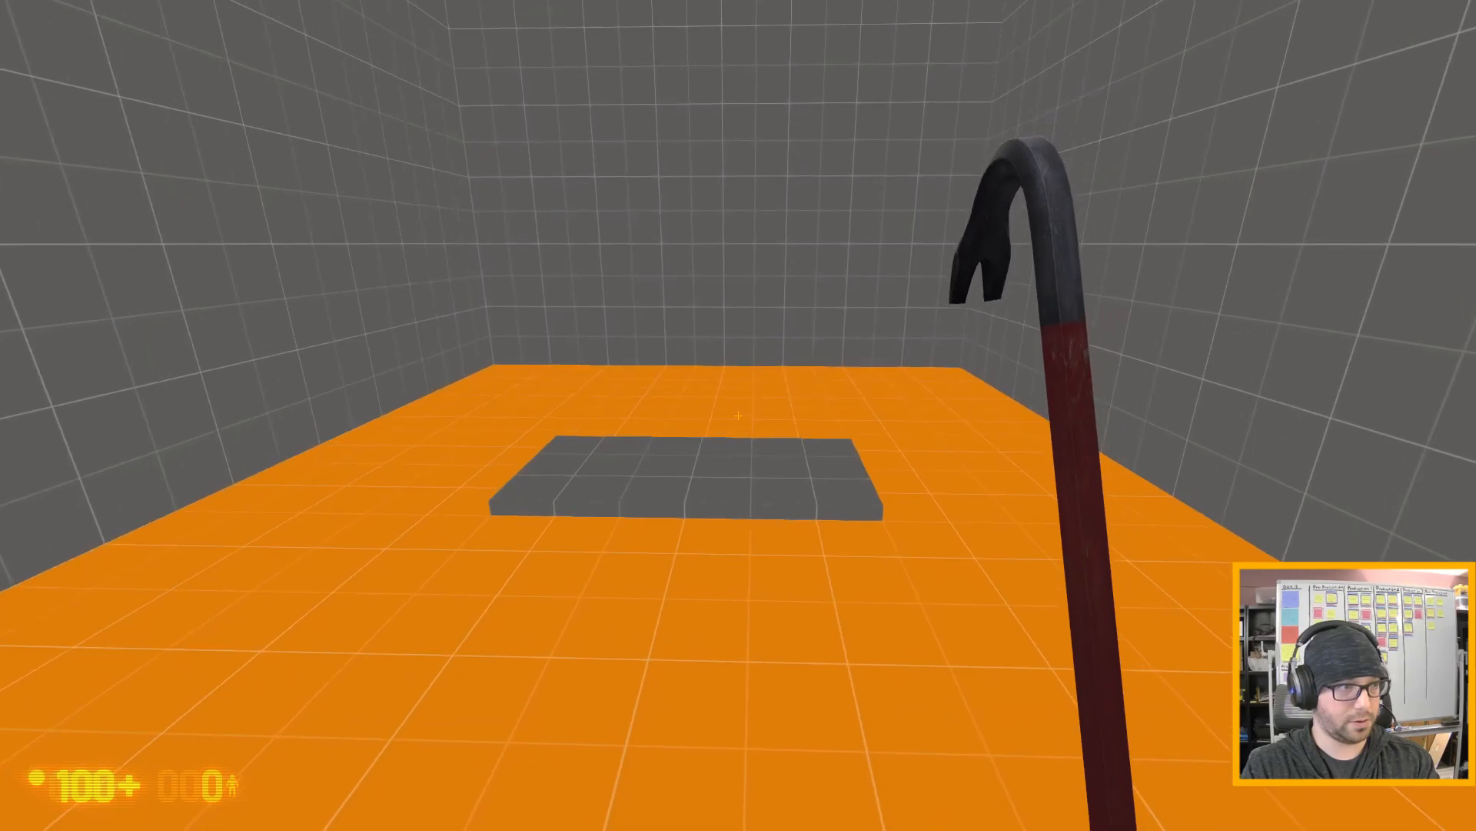
- Check the gas leak's heat-wave effect over the grey slab from around the new valve
key("a")
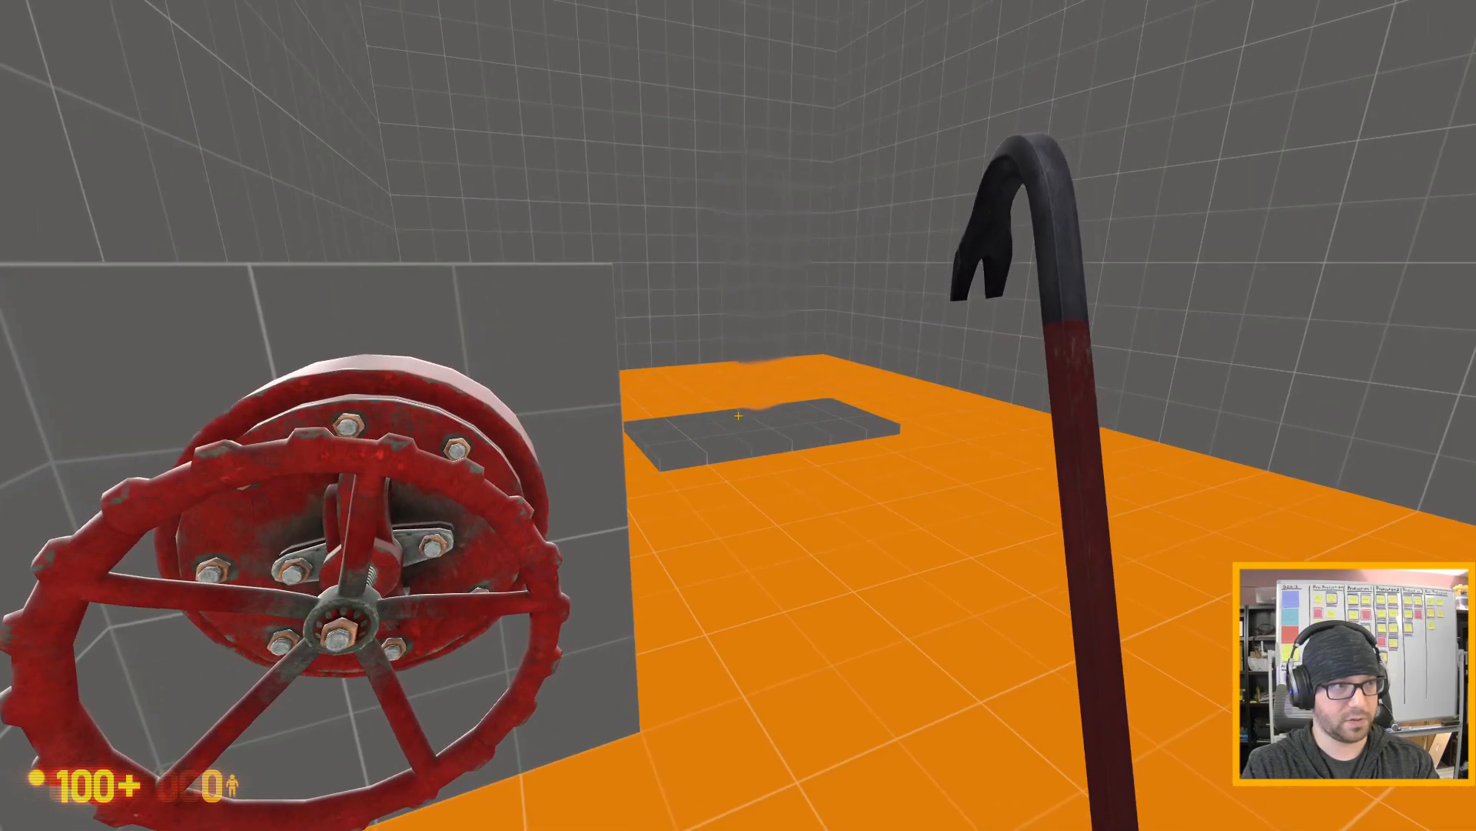
key("w")
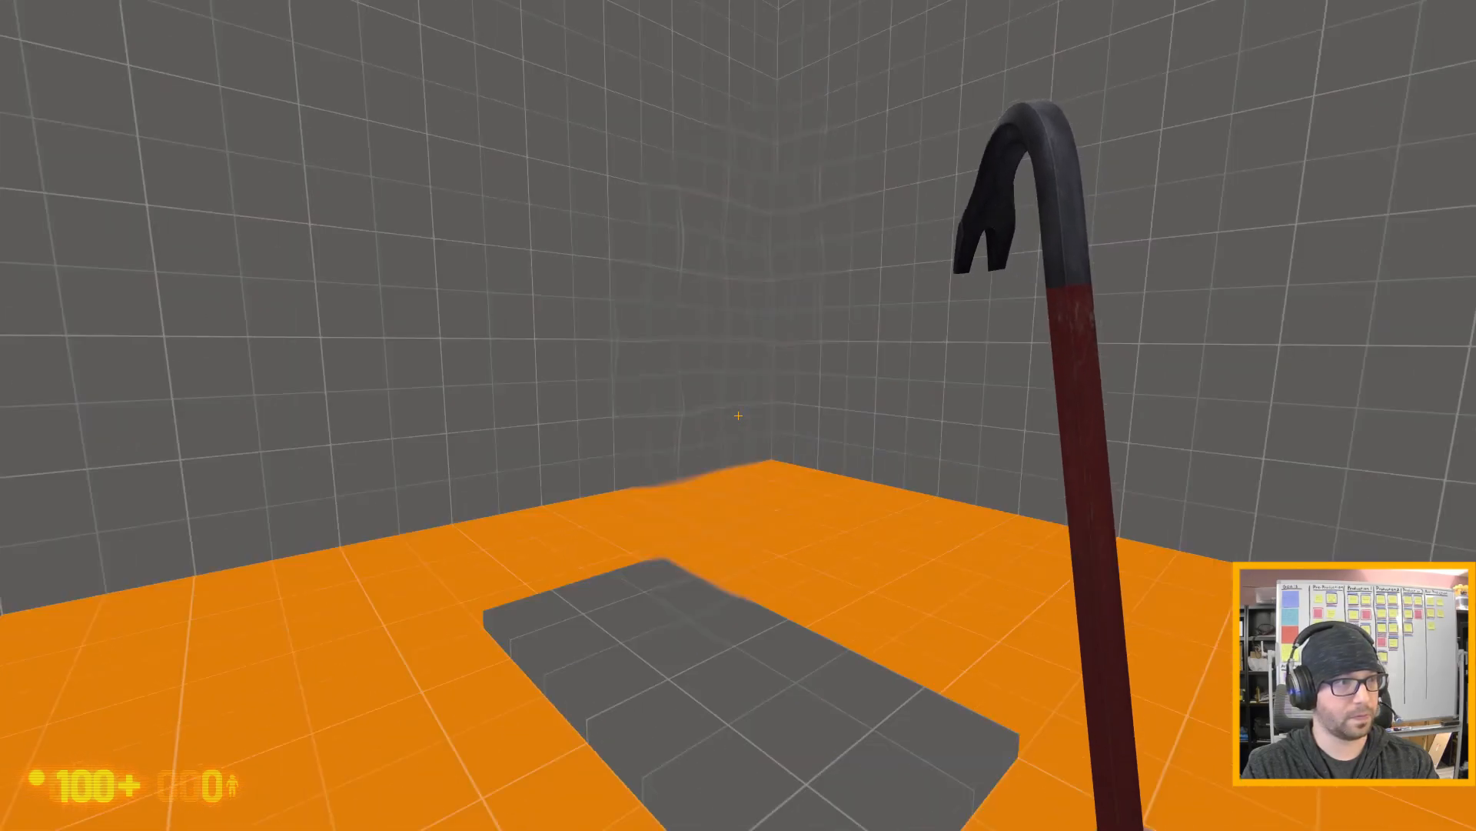
key("a")
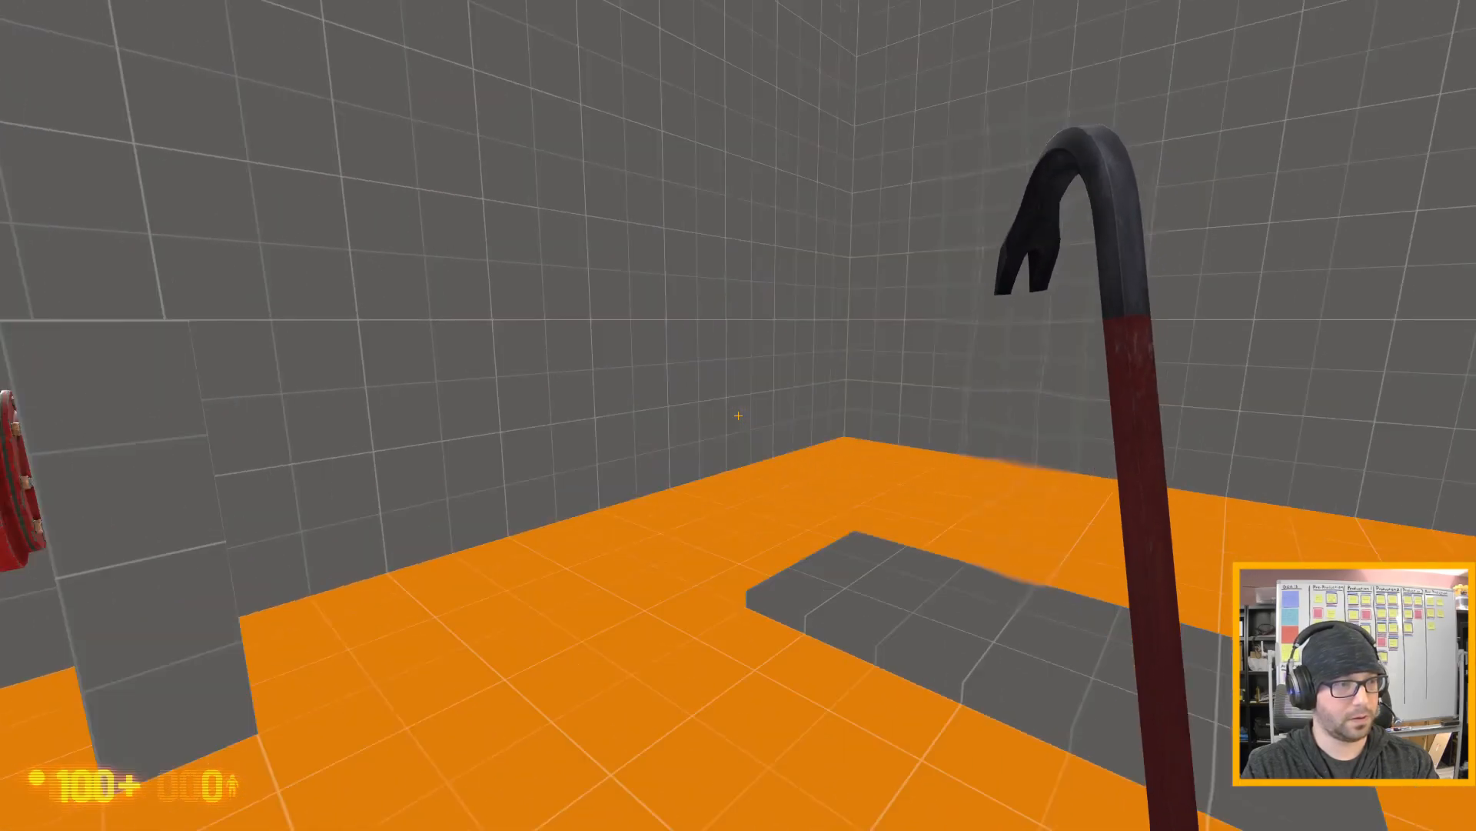
key("w")
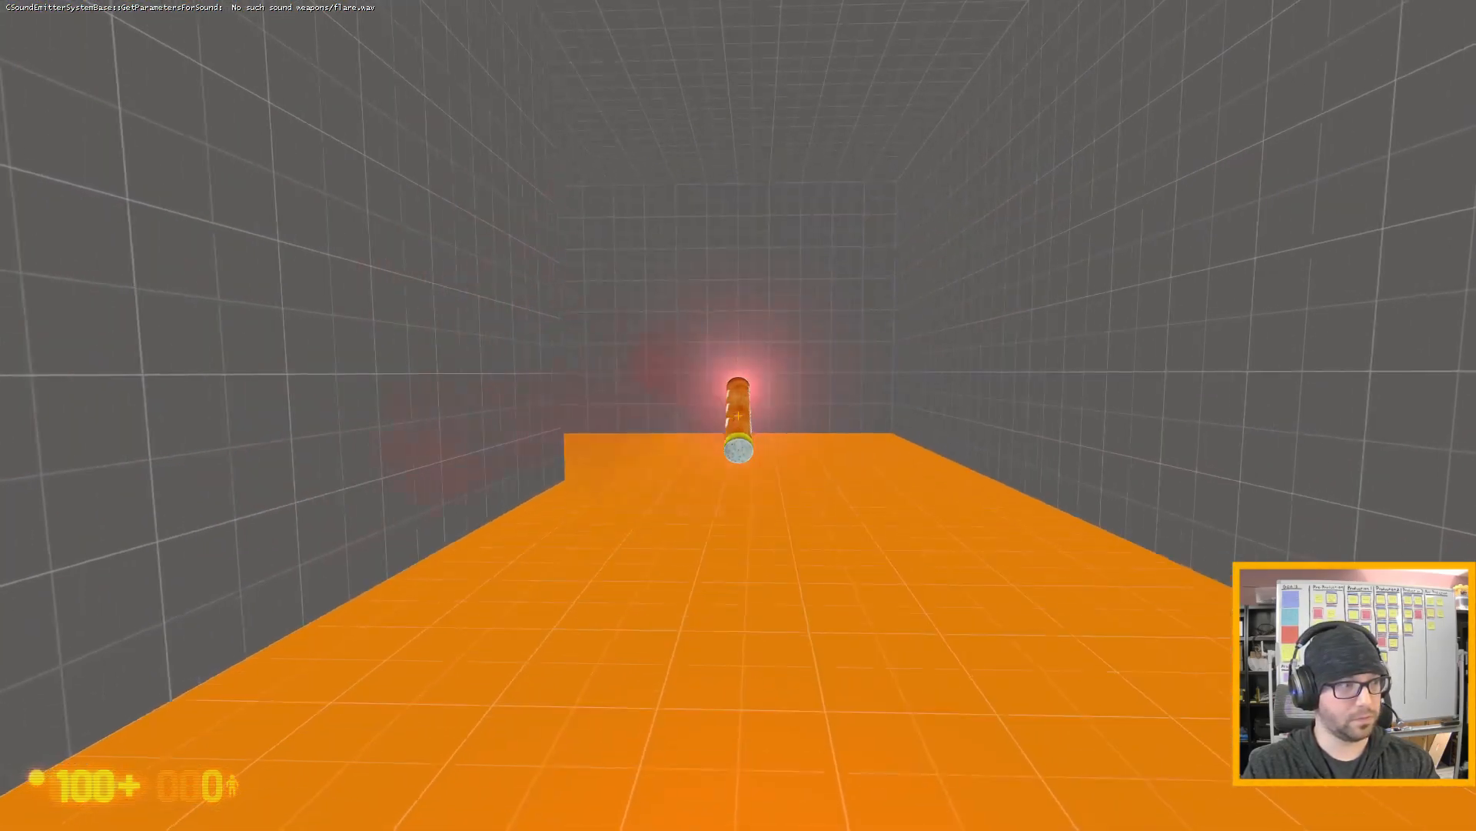
- Carry the lit flare to the existing fire trap's slab behind the wall and back away from it
key("w")
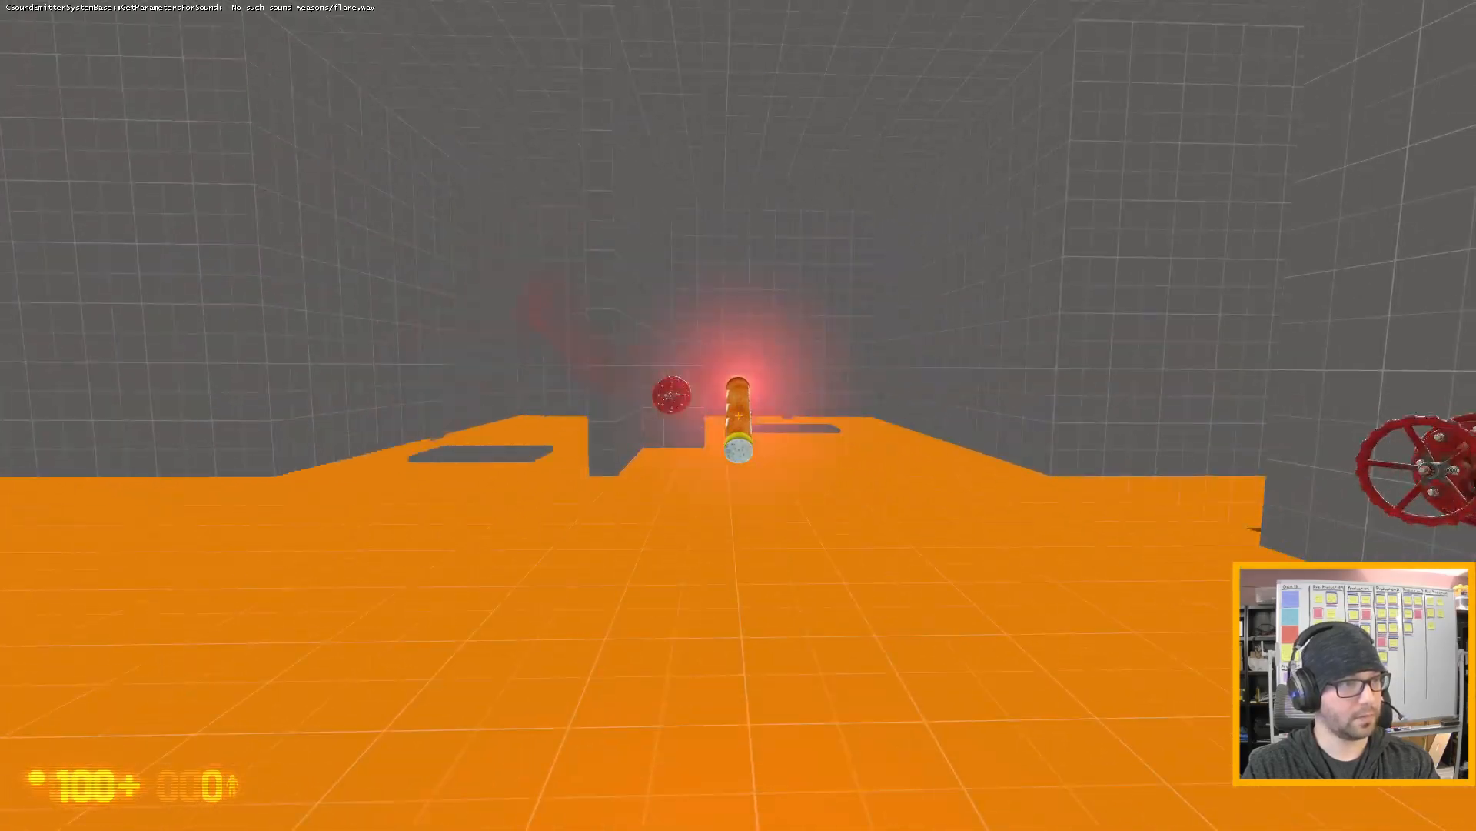
key("w")
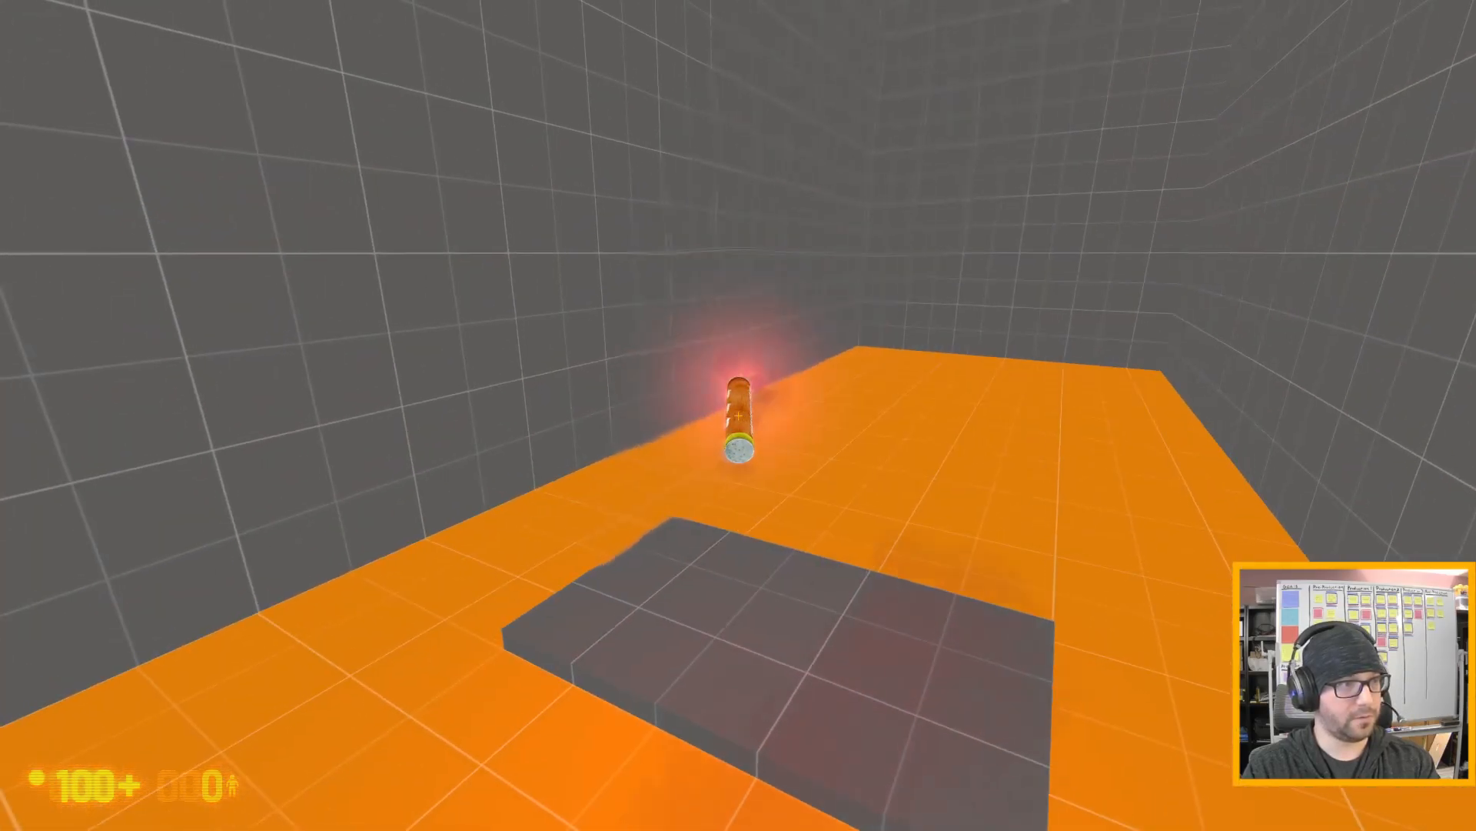
key("s")
- Carry the lit flare over the new gas leak's grey slab to test ignition, and drop it near the valve
key("s")
key("d")
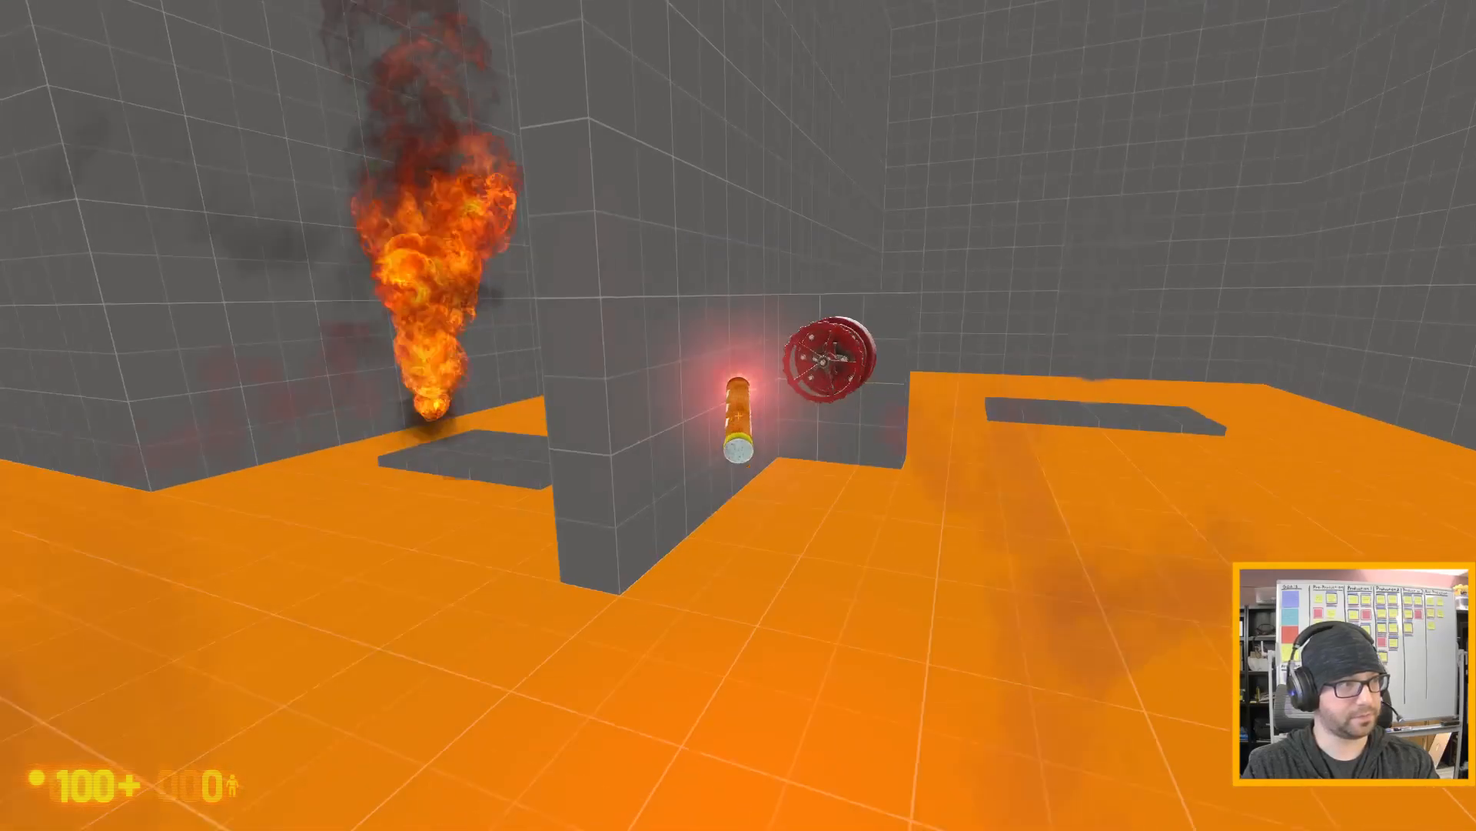
key("s")
key("w")
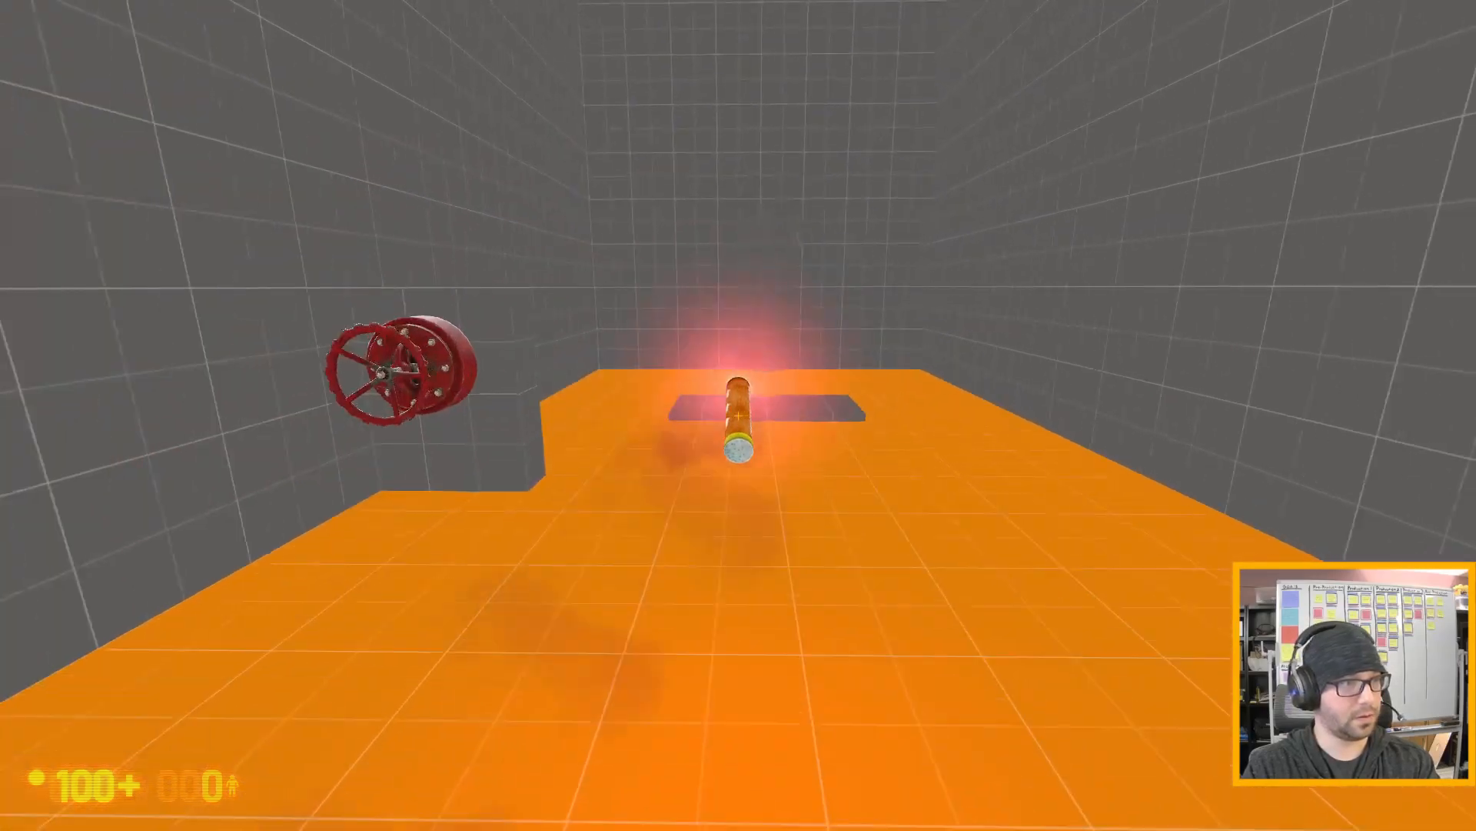
key("w")
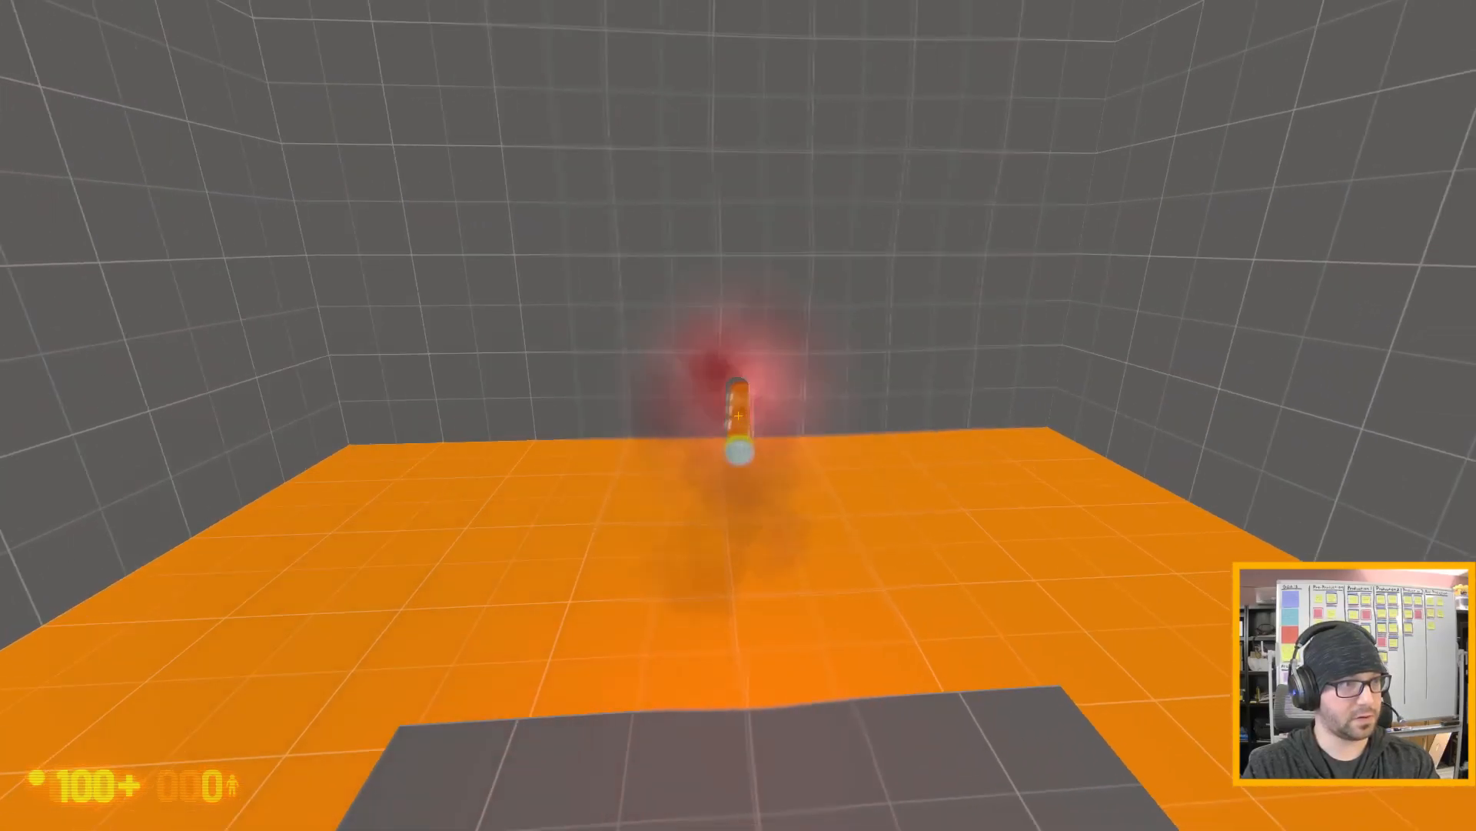
key("s")
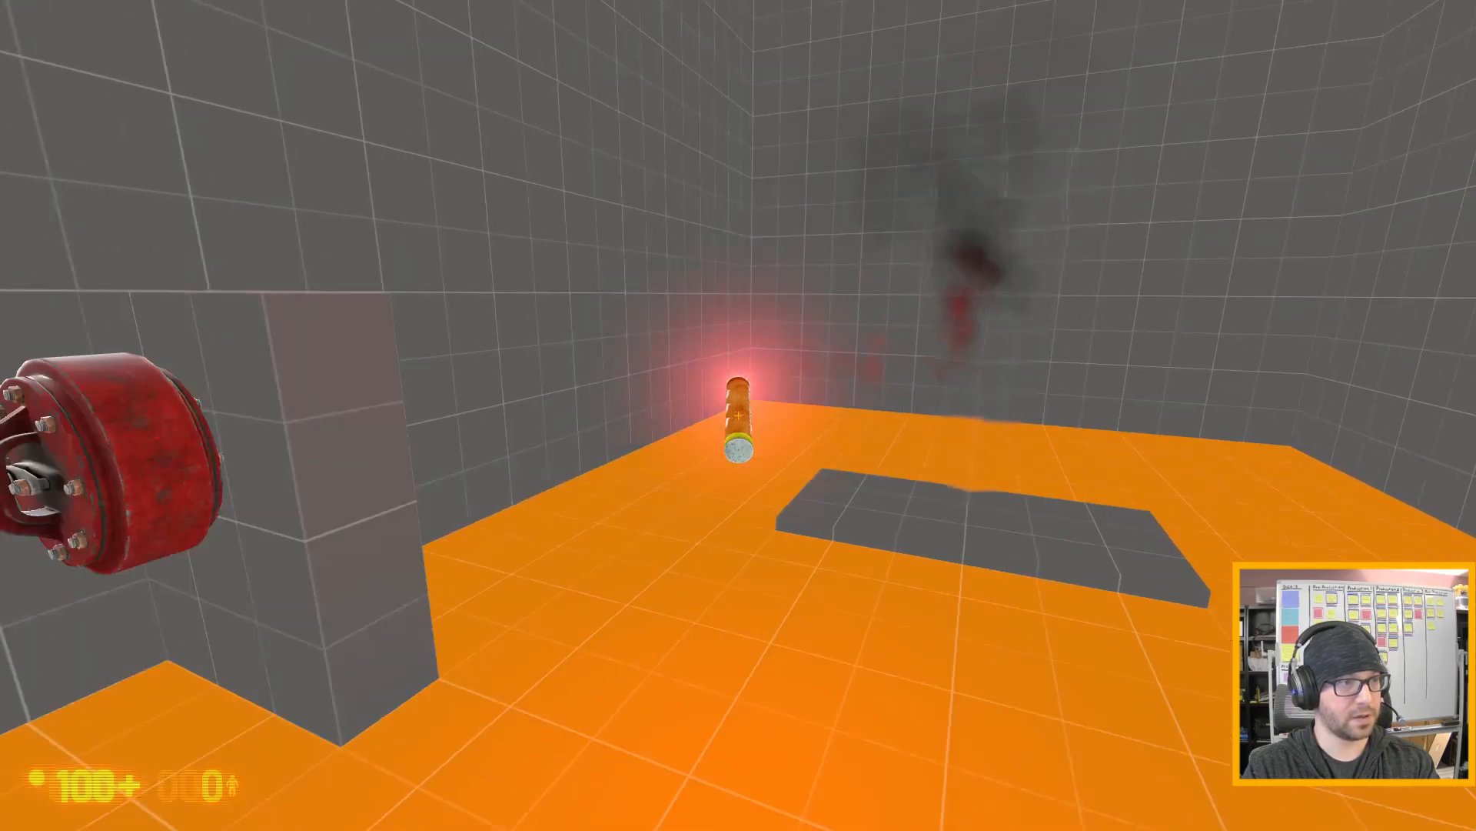
key("e")
key("a")
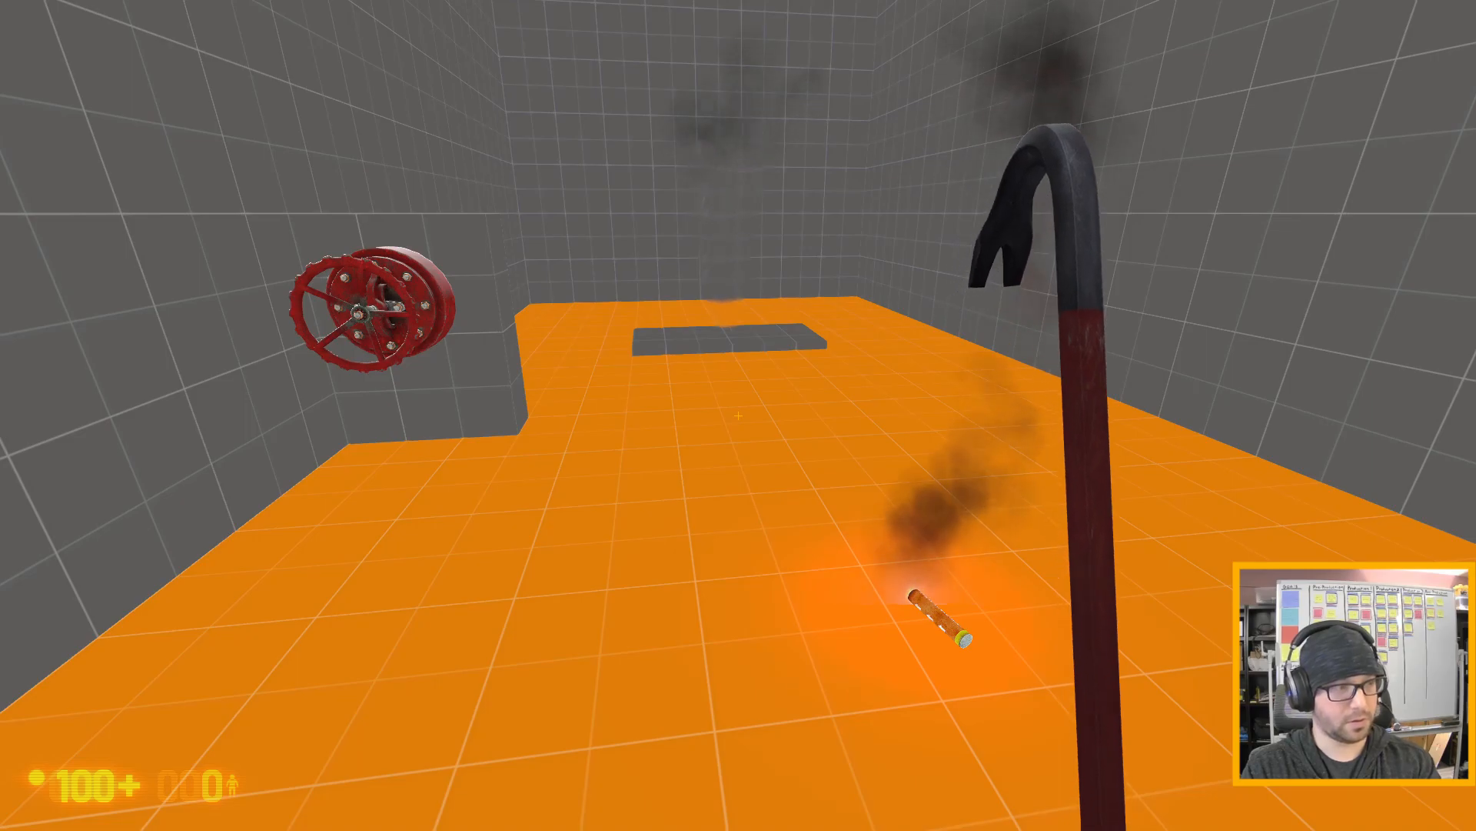
- Quit the game with the console command quit and continue past the failed-command dialog in Hammer
key("grave")
type("quit")
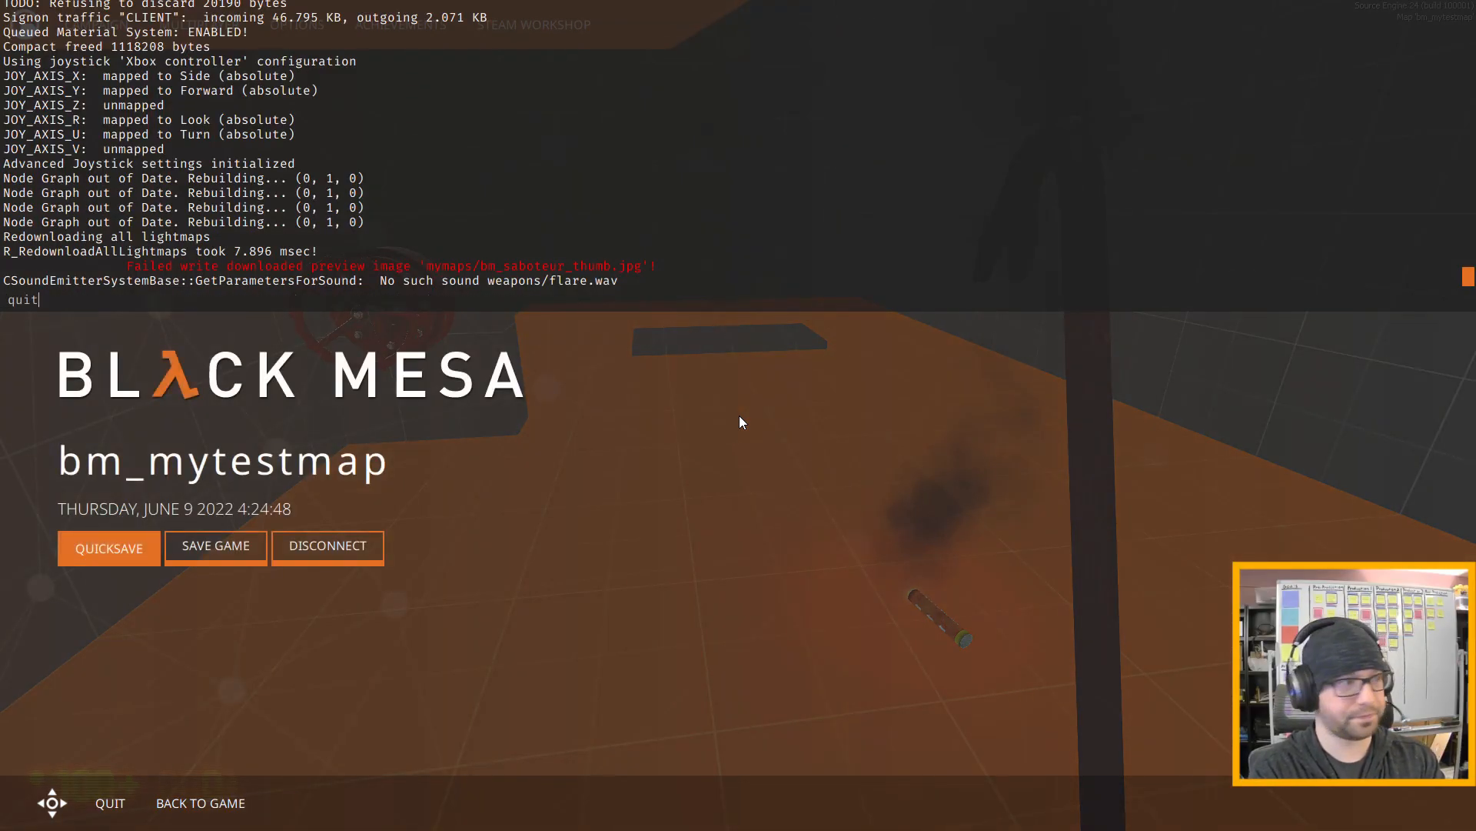
key("Return")
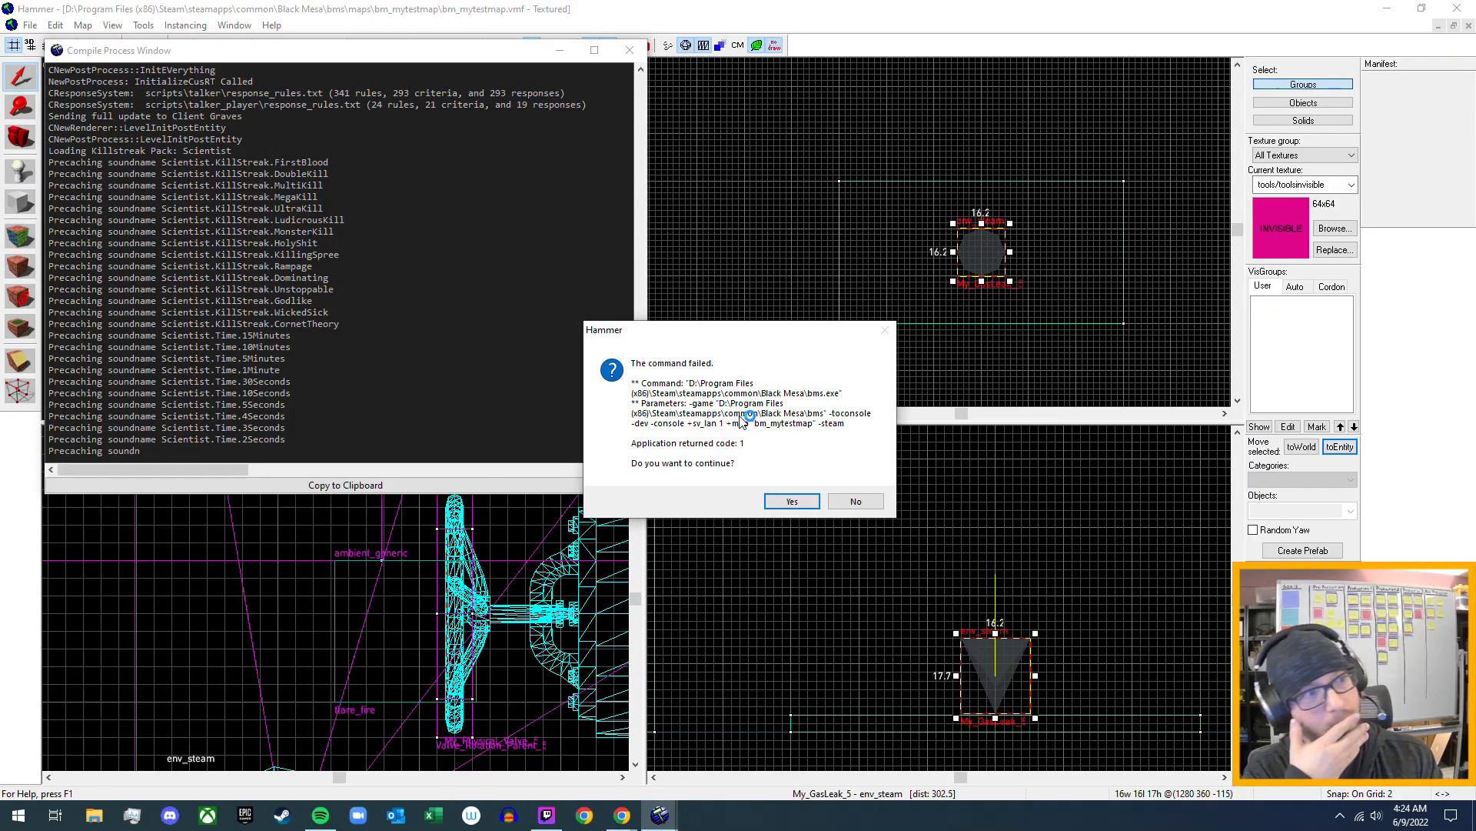
left_click(796, 502)
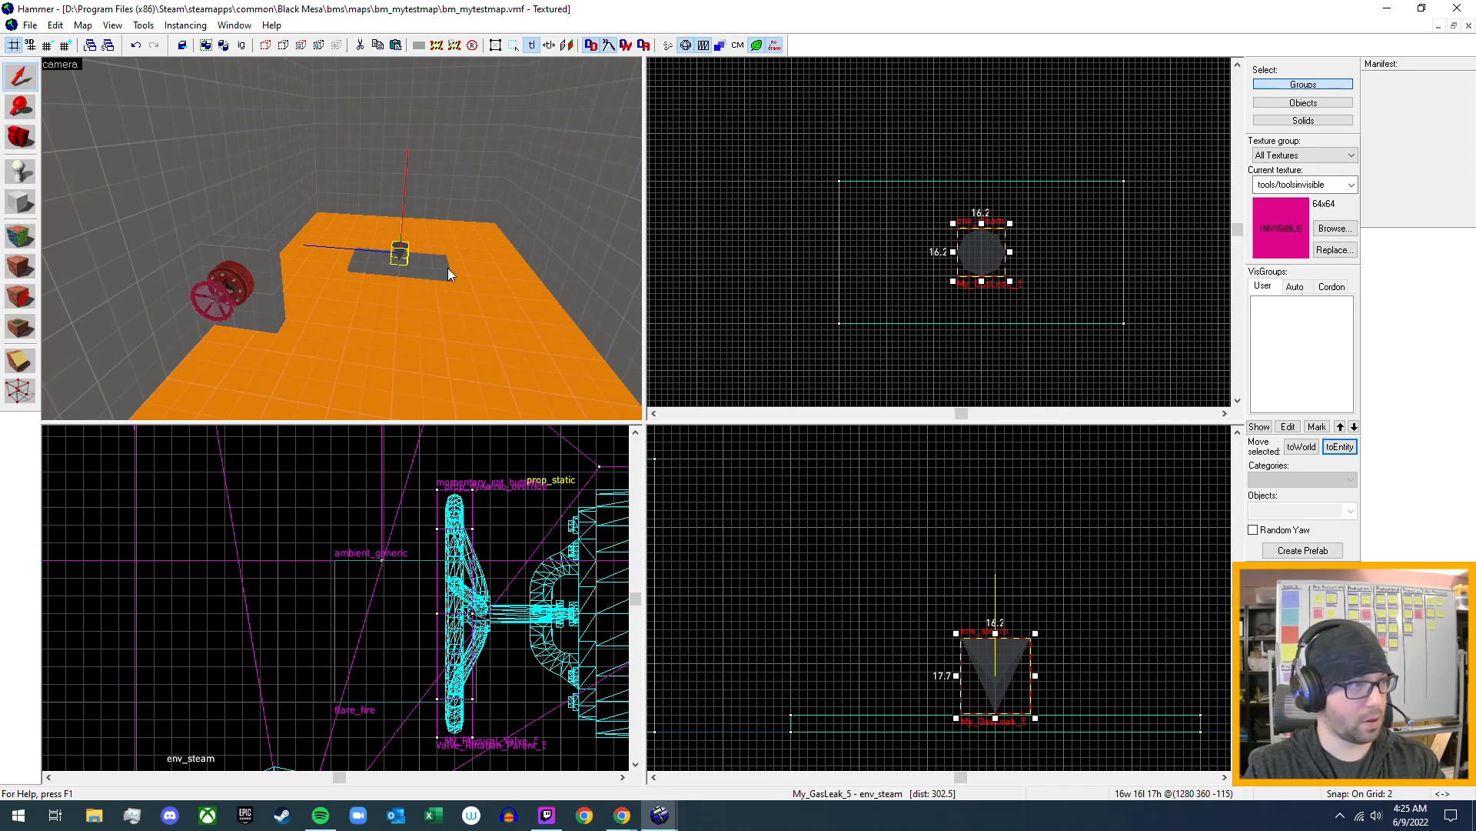
- Select the existing fire trap's fire_1_flames info_particle_system, review its keyvalues, outputs and inputs, and close its properties
key("z")
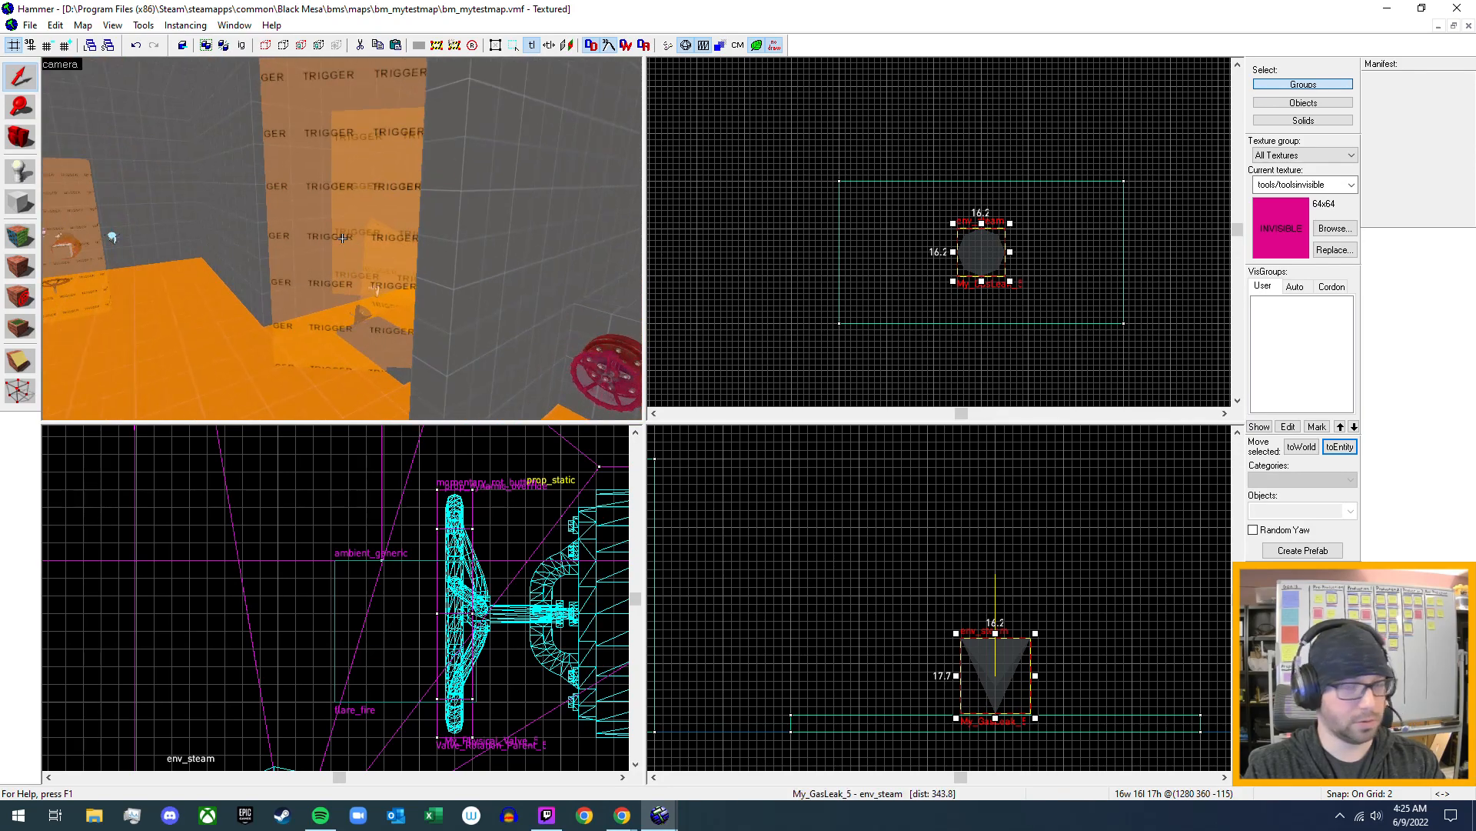
key("a")
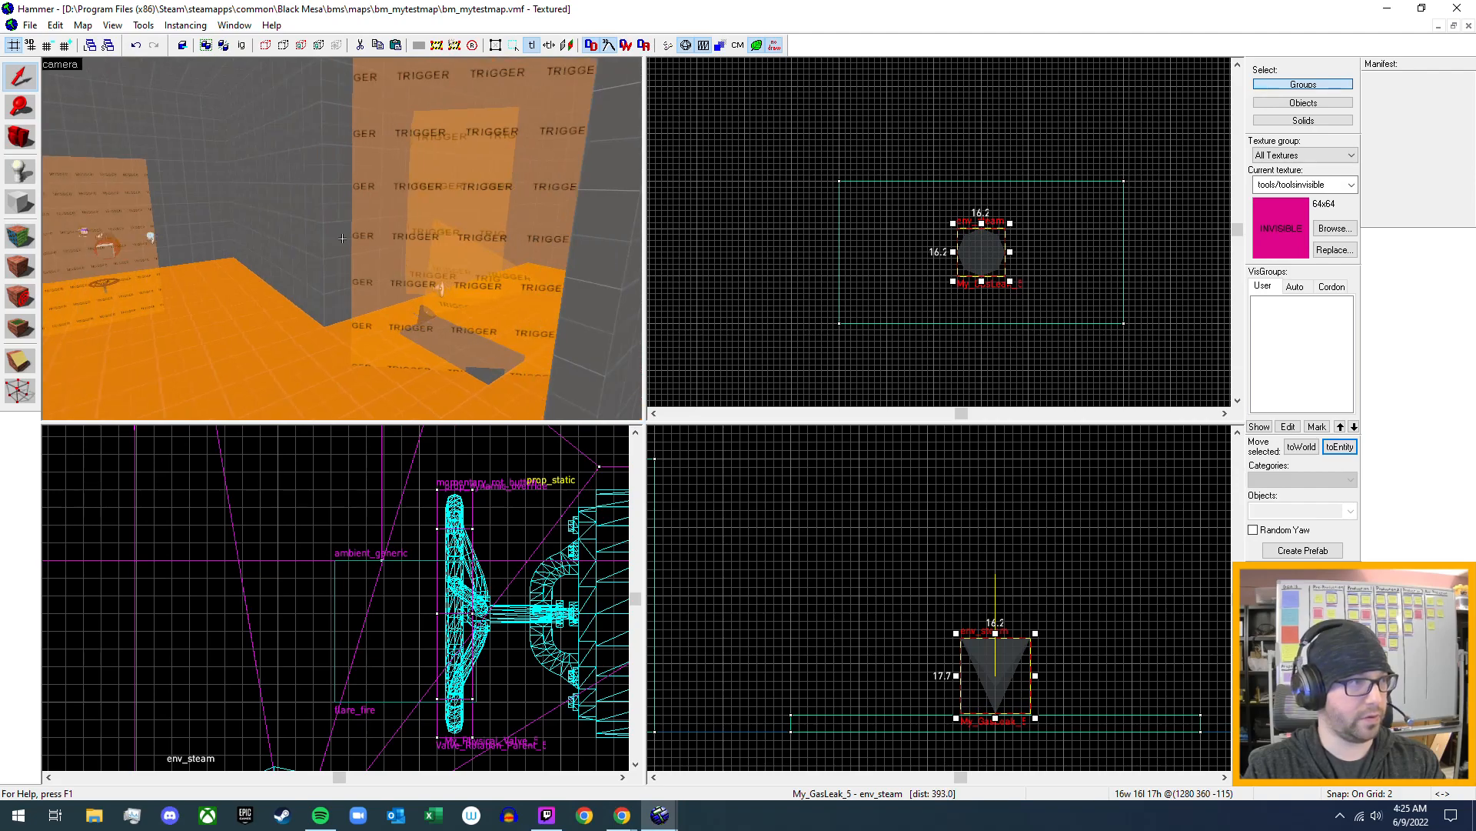
key("a")
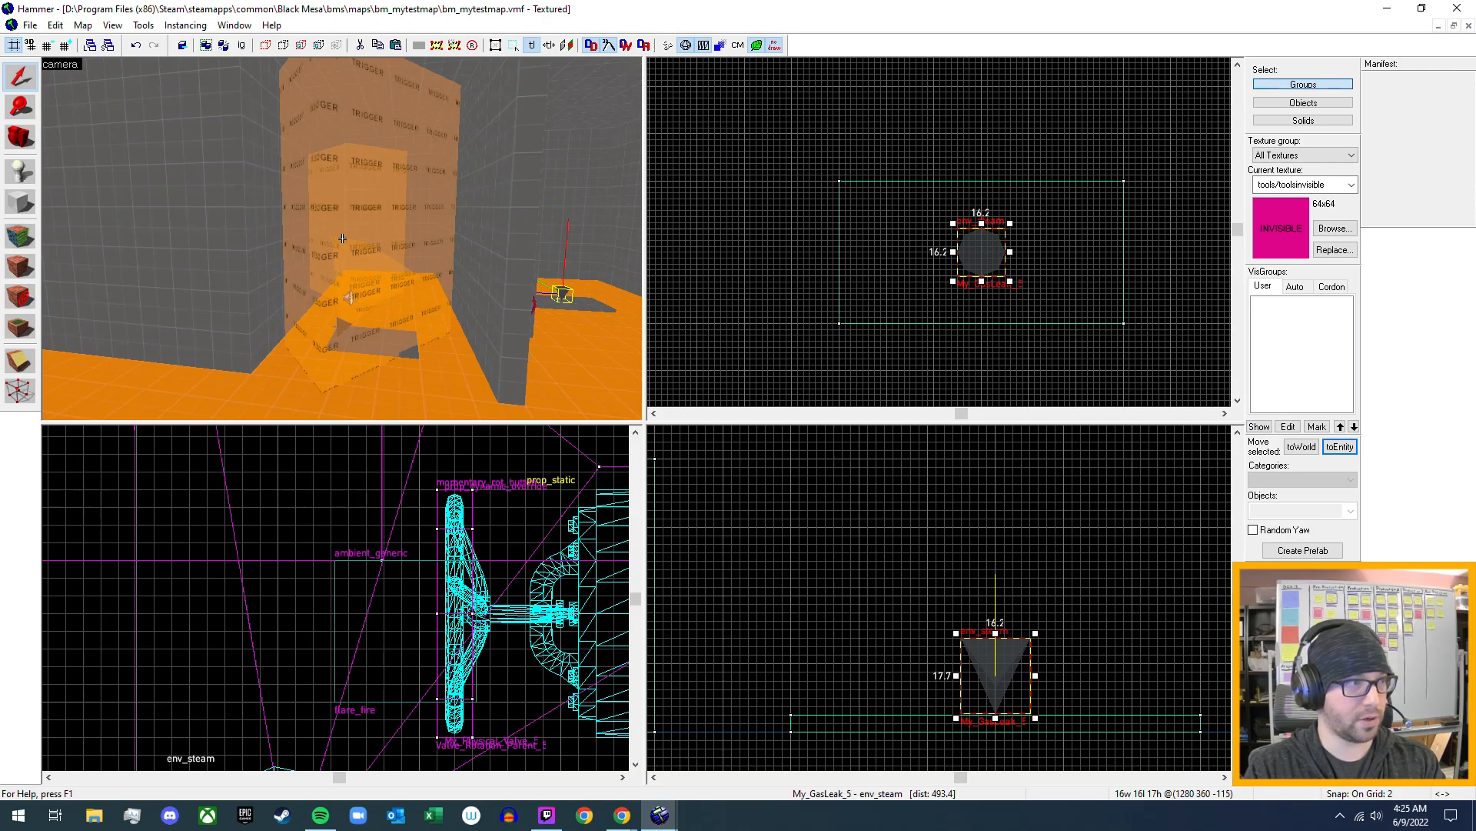
key("w")
key("w")
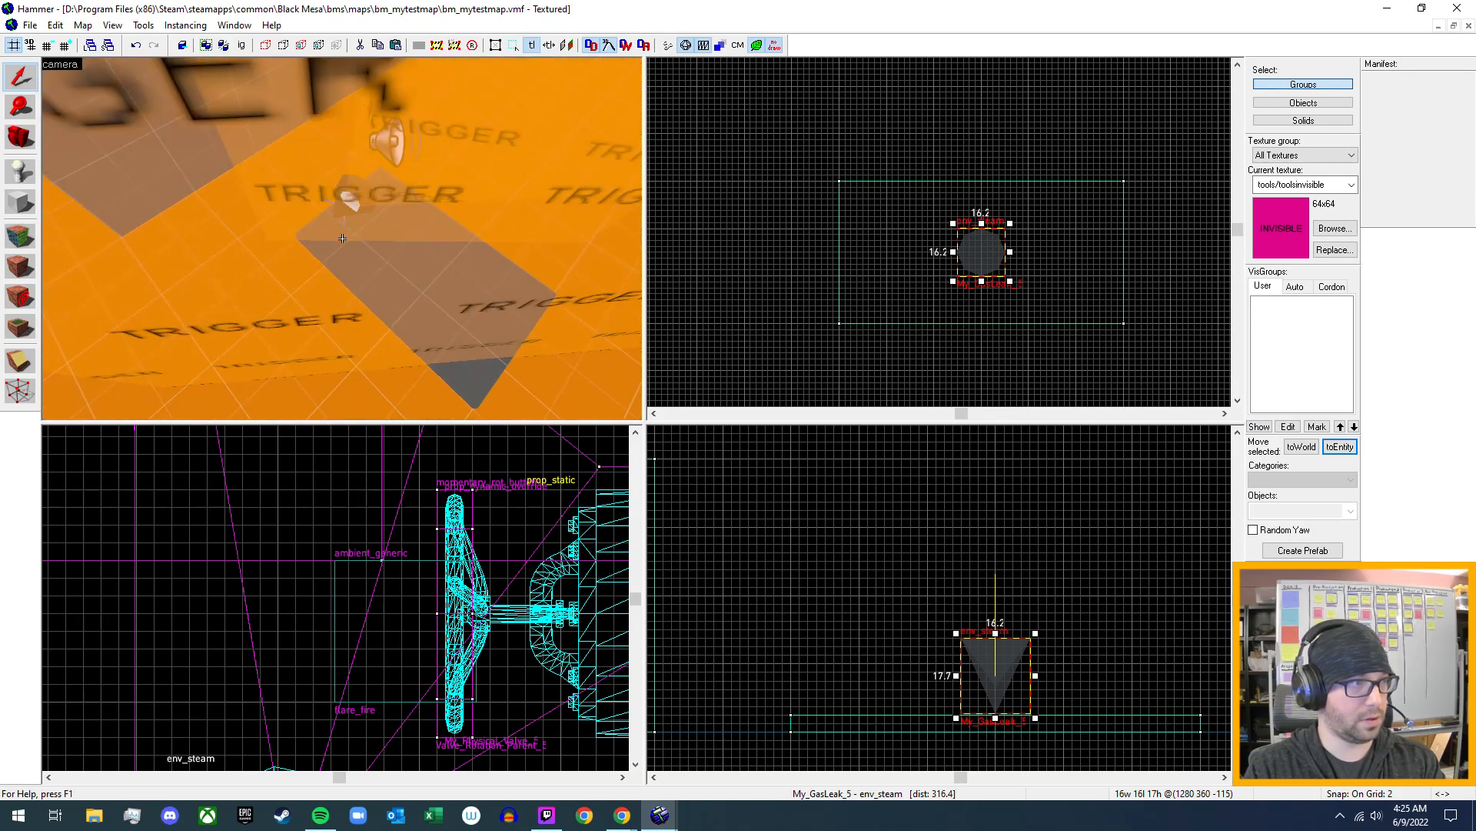
key("a")
key("w")
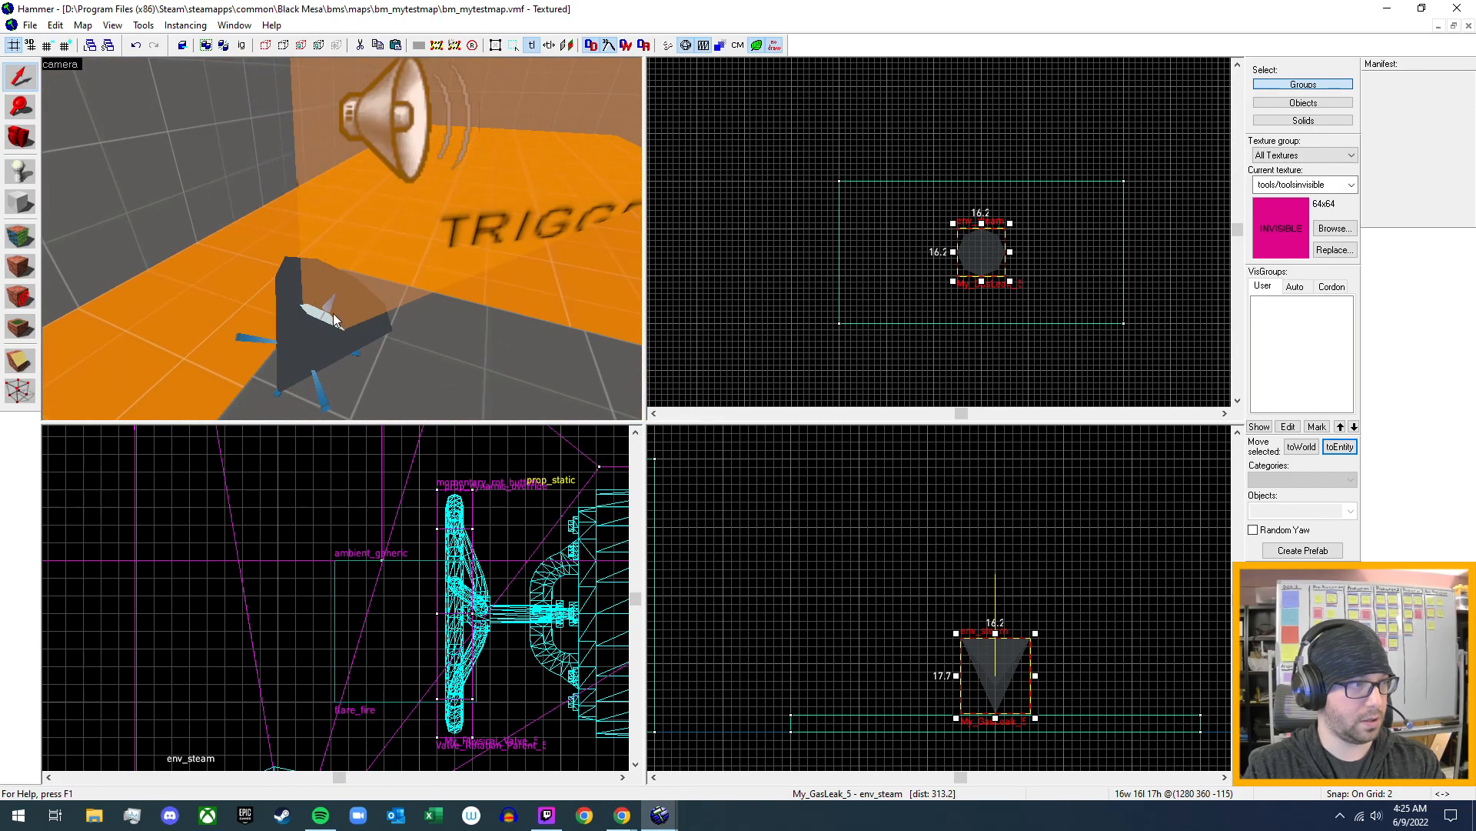
left_click(257, 344)
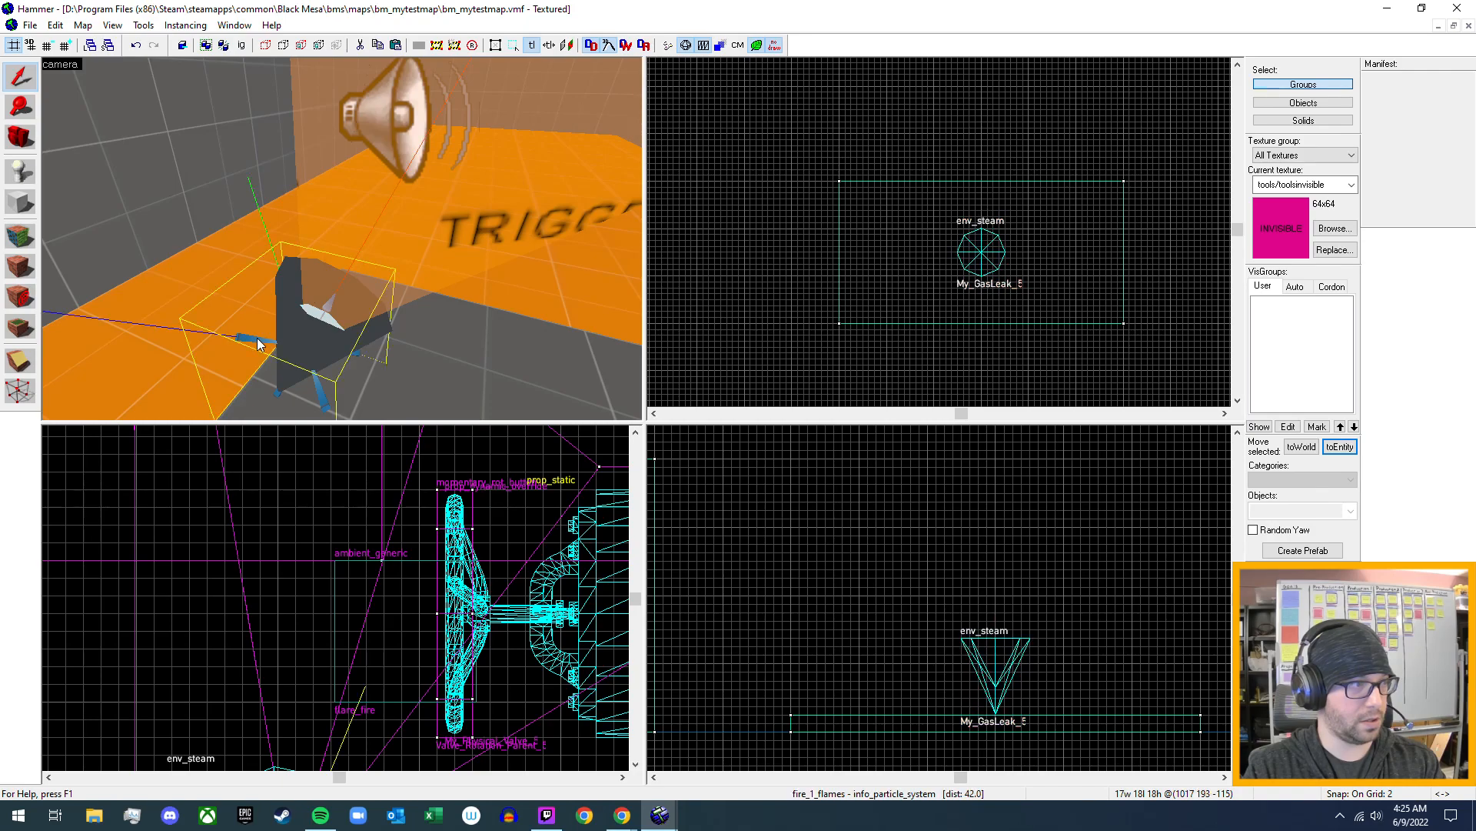
key("alt+Return")
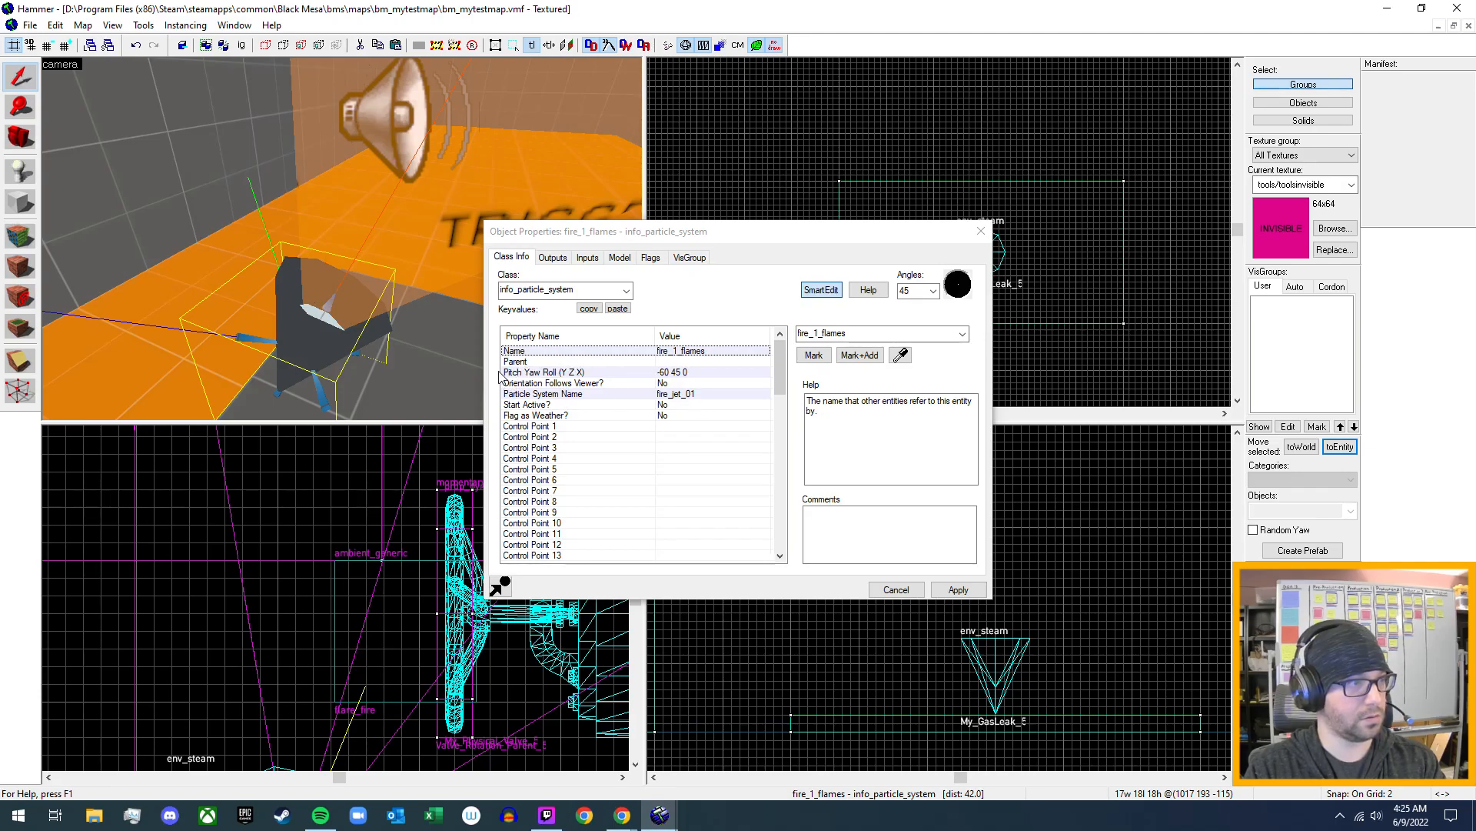
left_click(552, 259)
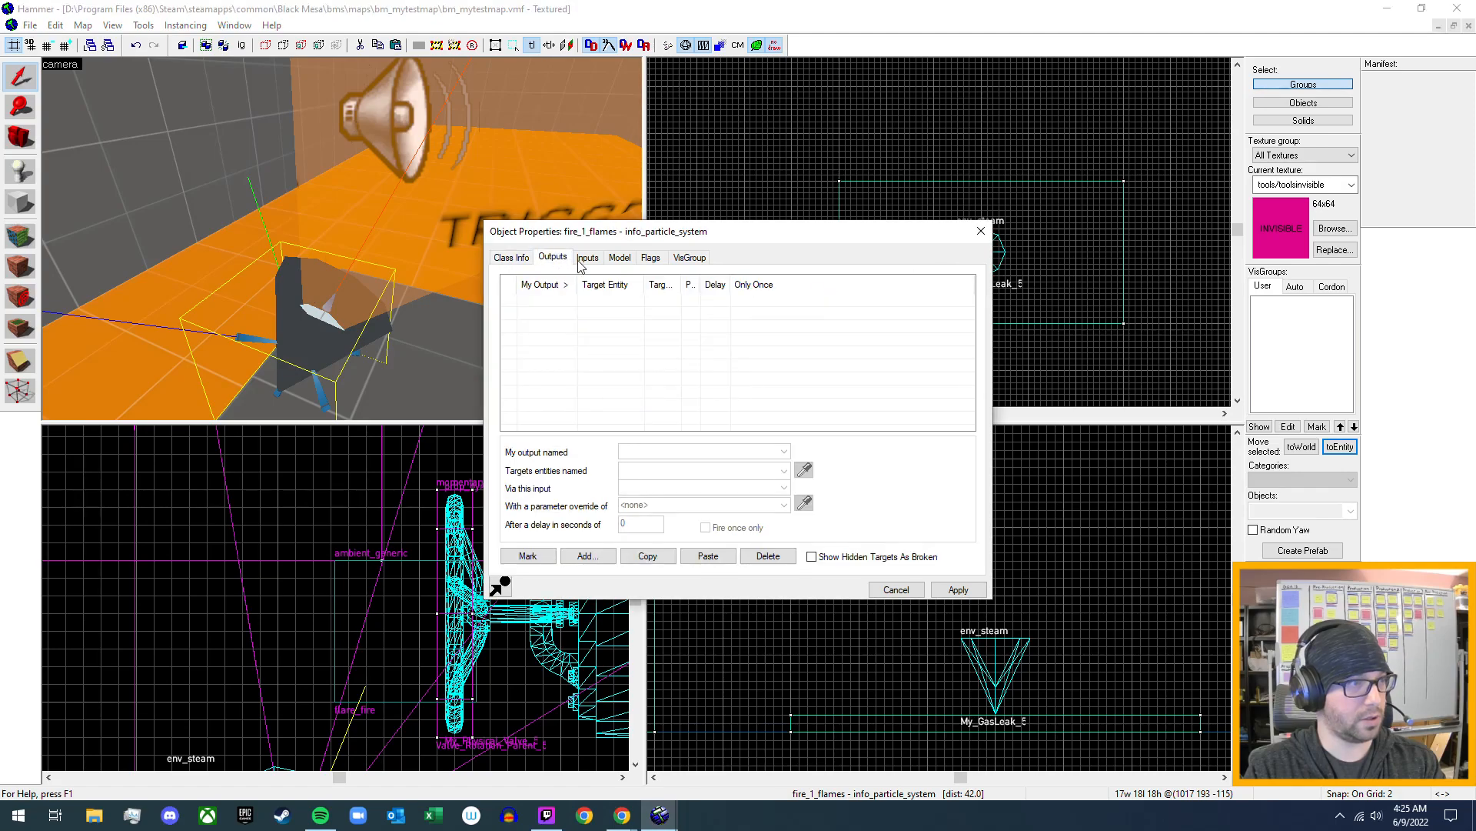
left_click(586, 259)
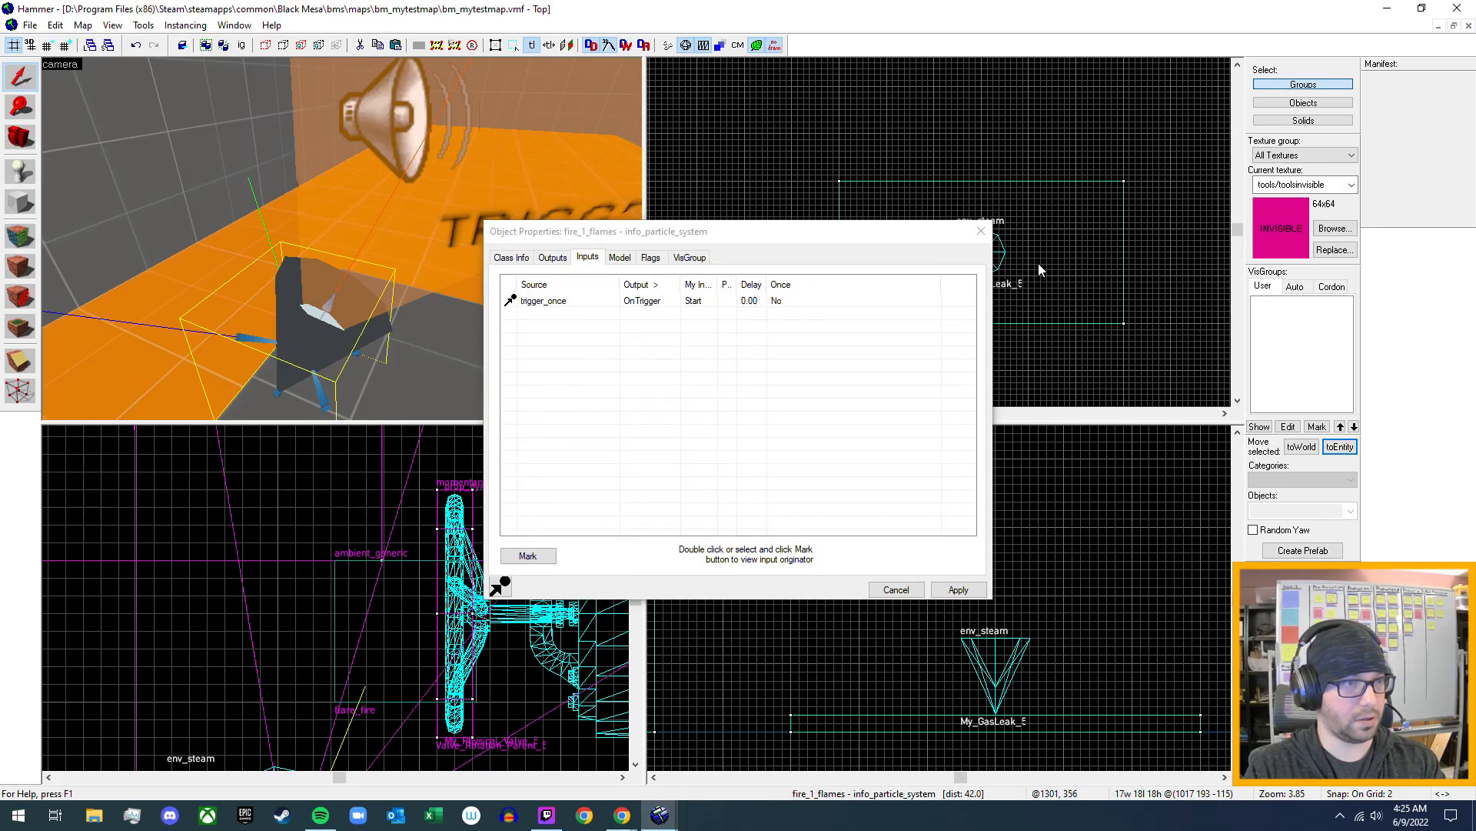
left_click(982, 231)
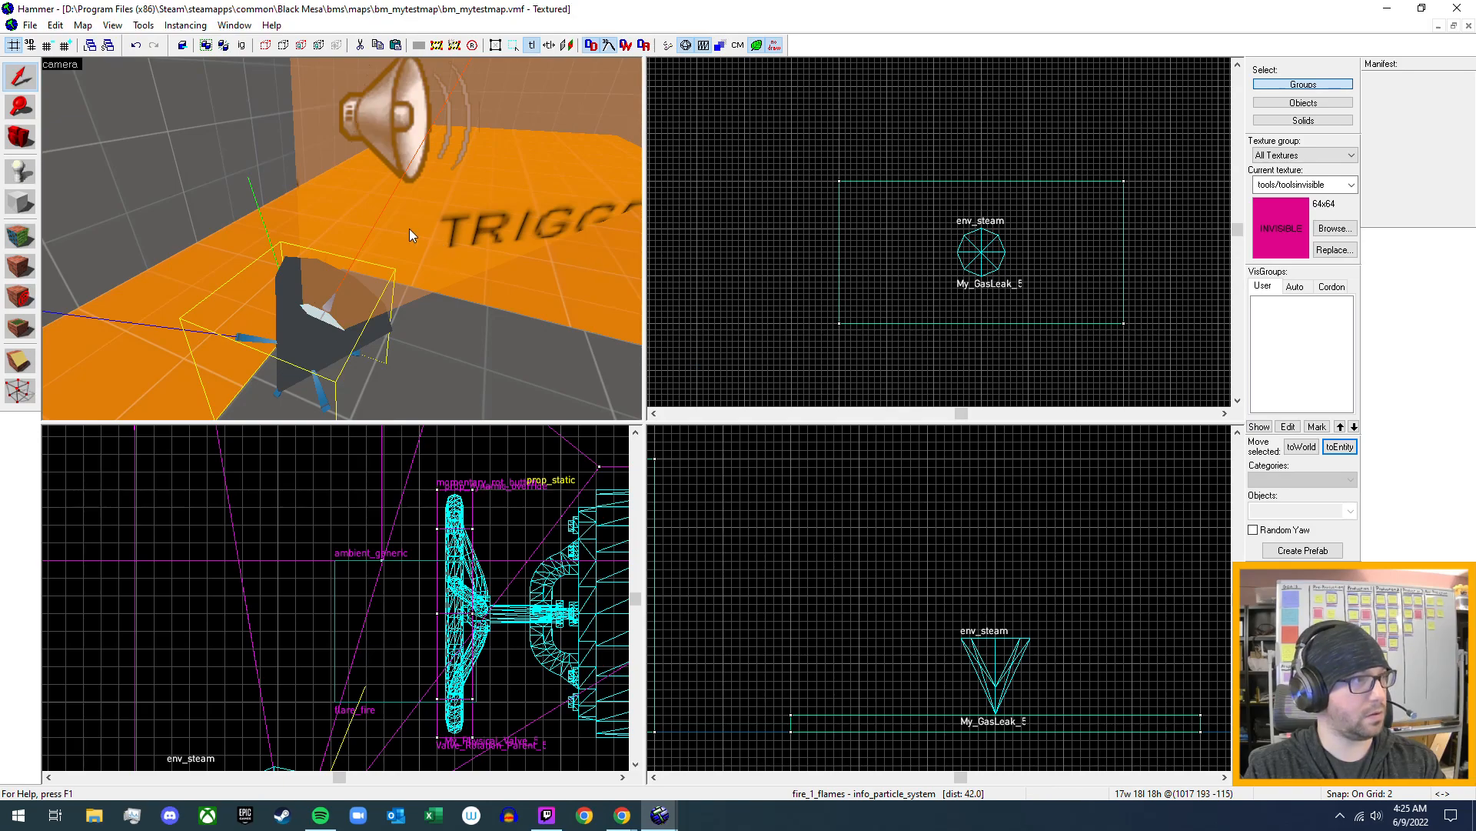
- Select the fire_1_hurt trigger_hurt around the existing flames, review its keyvalues, and close its properties
left_click(409, 205)
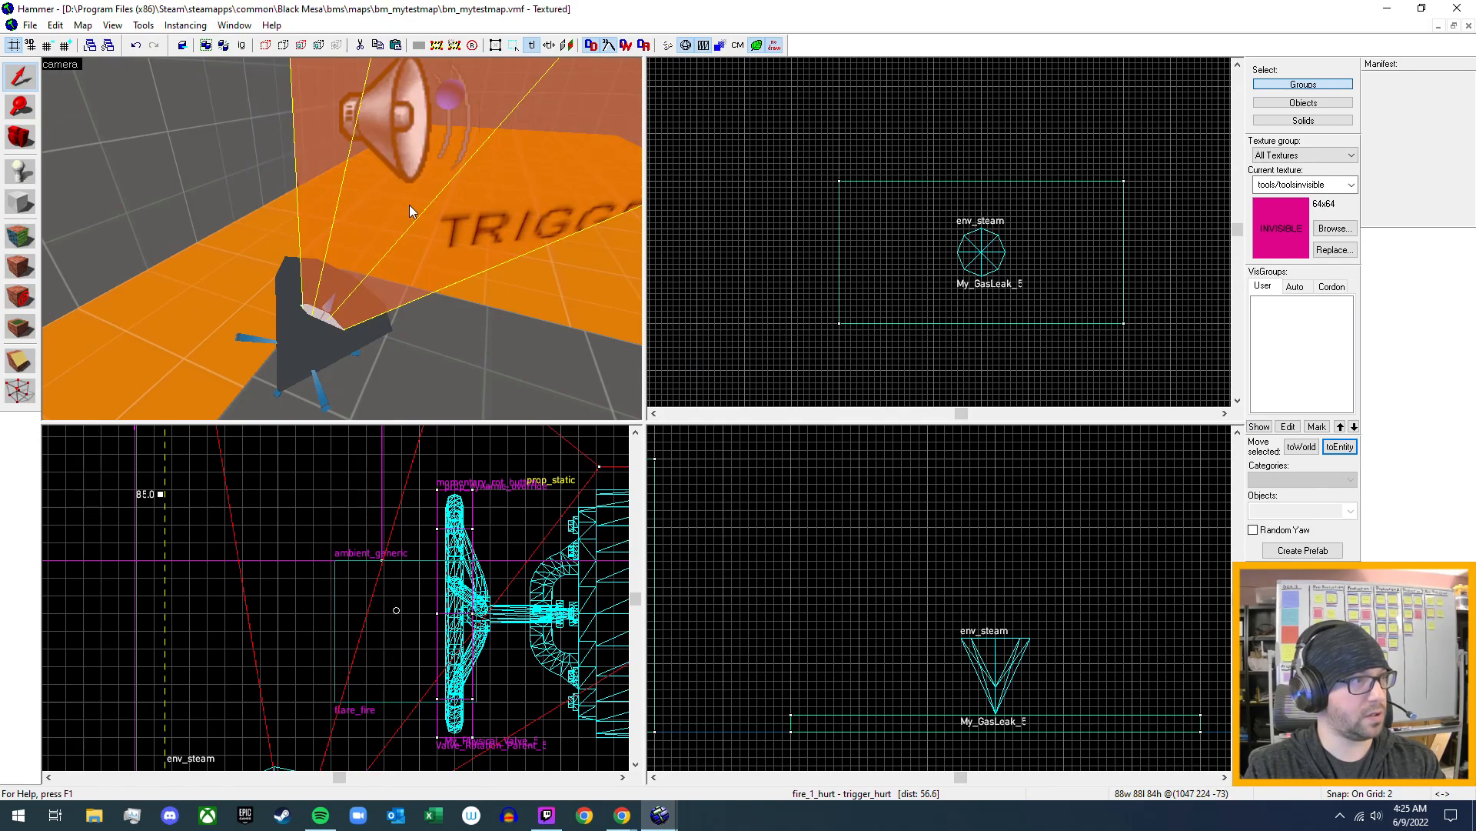
key("alt+Return")
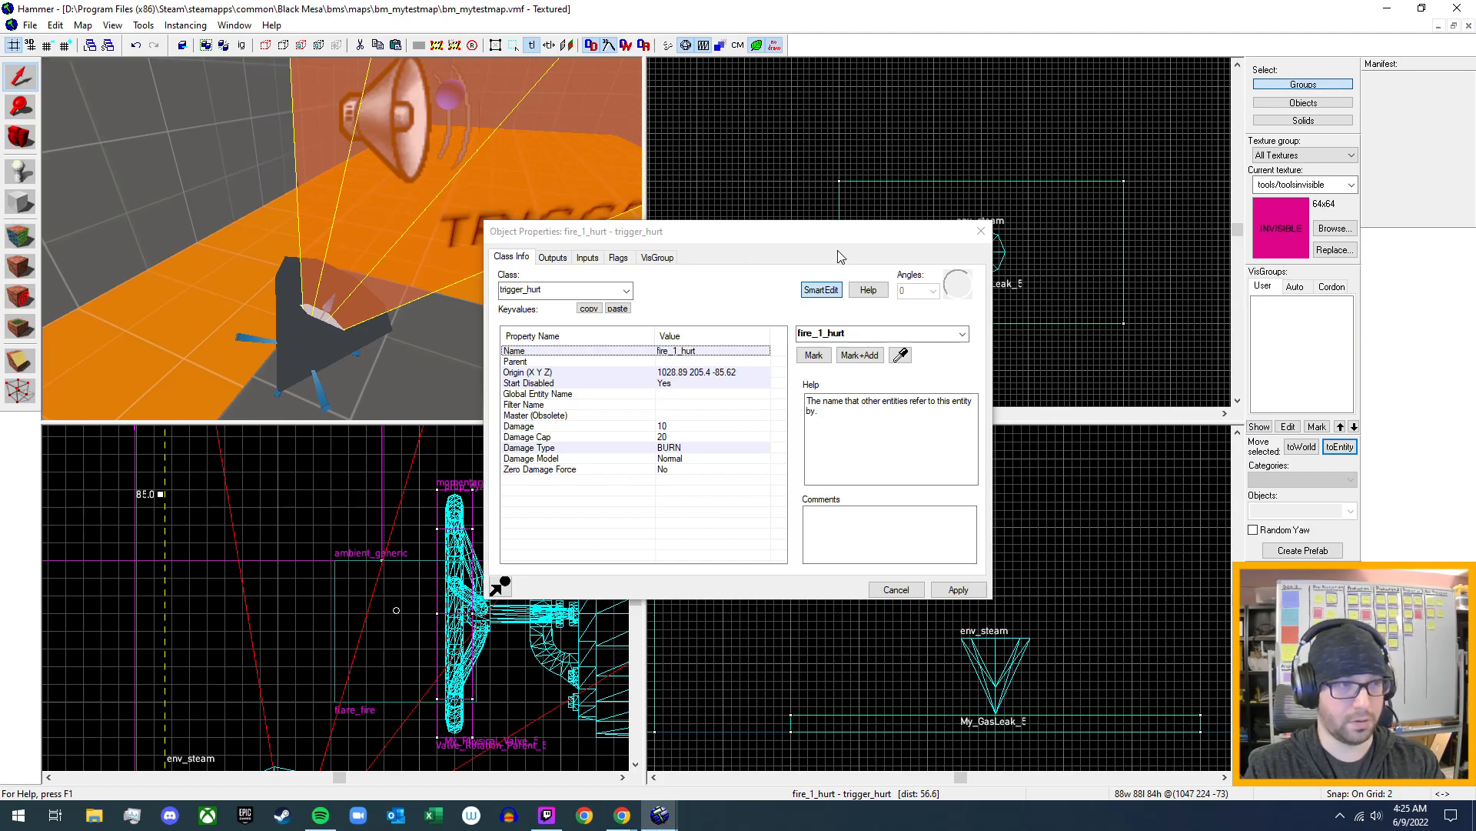
left_click(975, 237)
- Place an info_particle_system entity on the new grey slab beside the My_GasLeak_5 env_steam and switch back to selection
key("z")
key("s")
key("s")
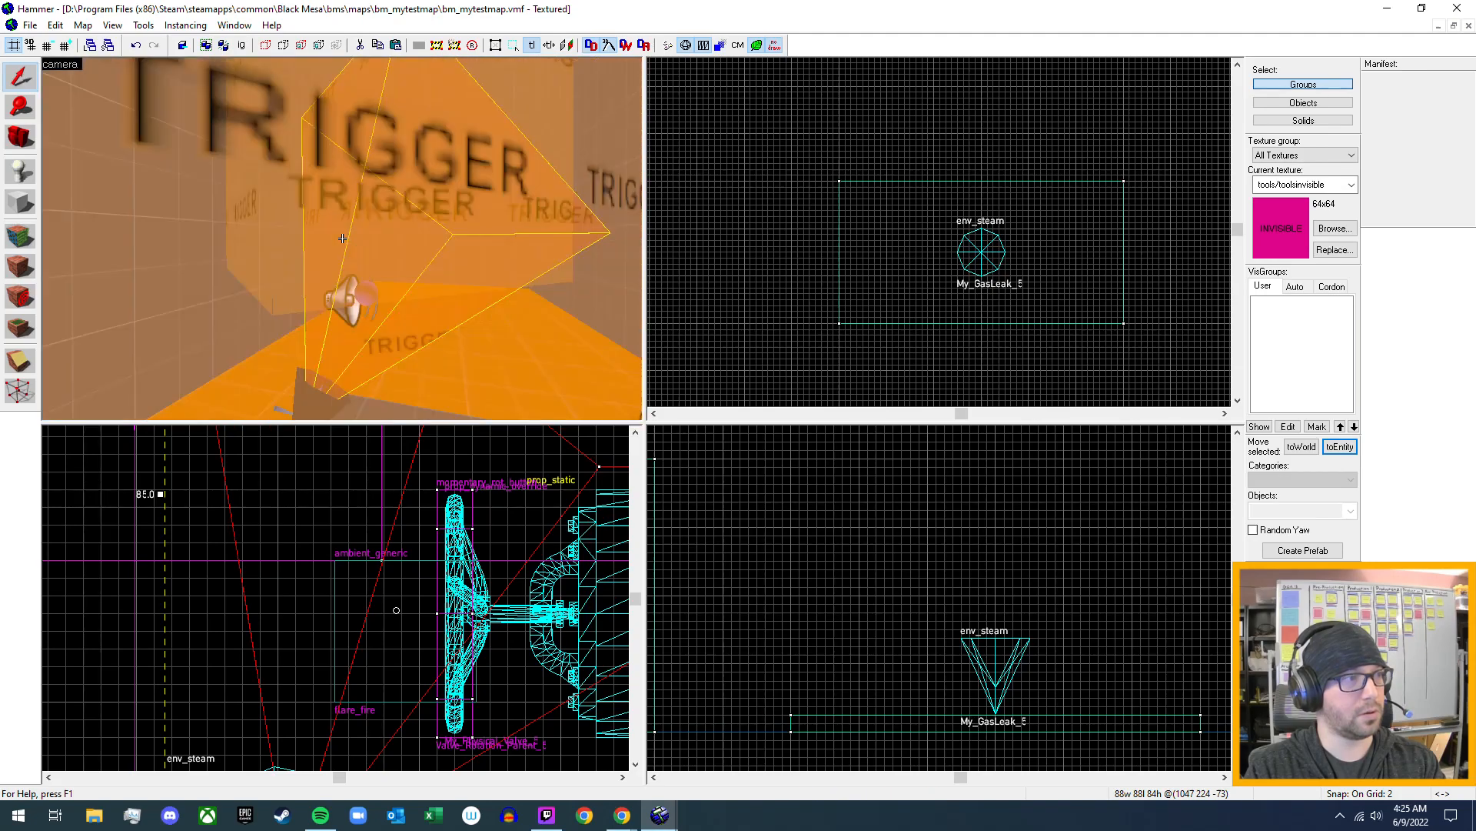
key("s")
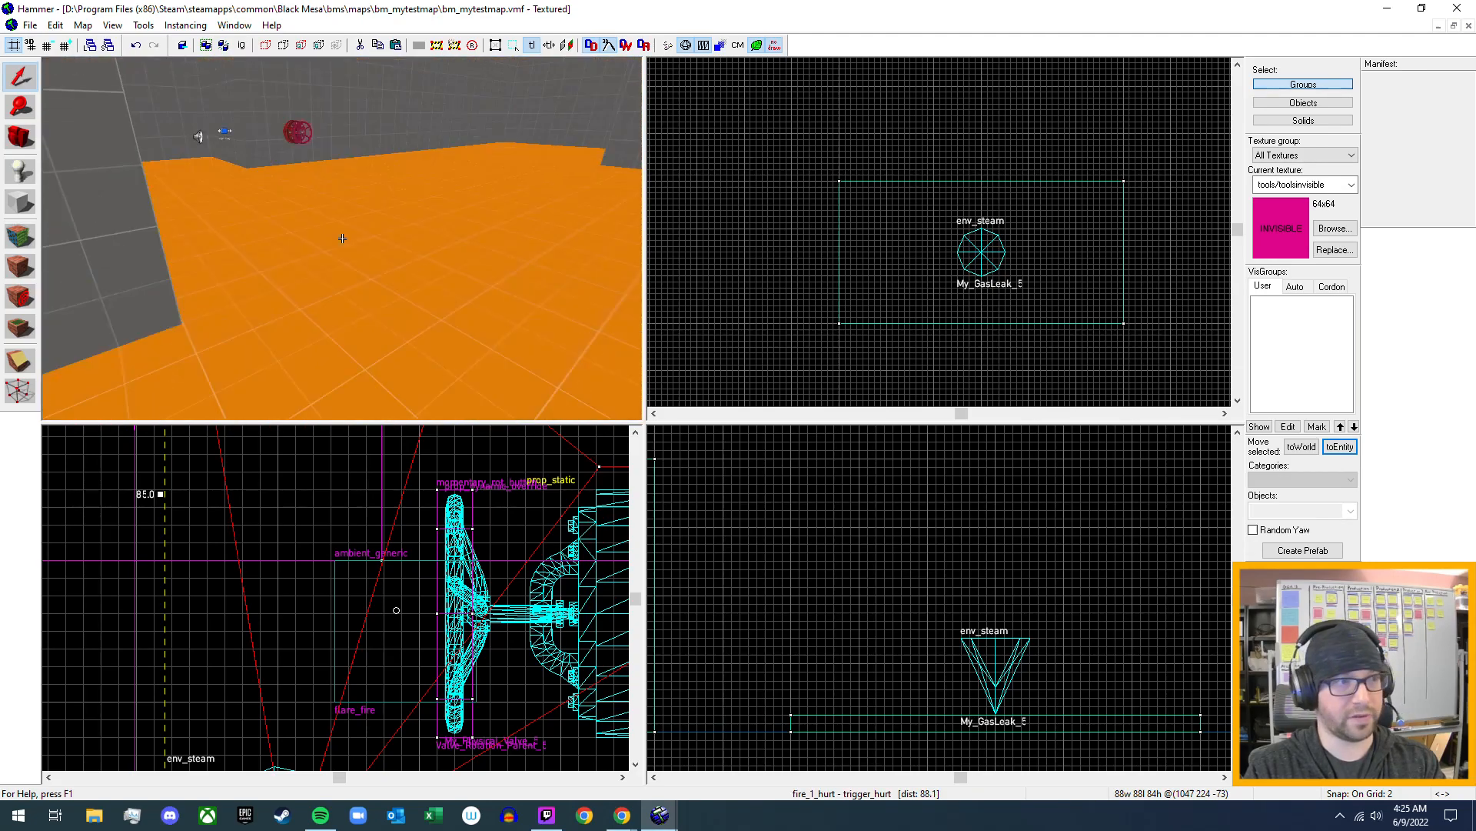
key("s")
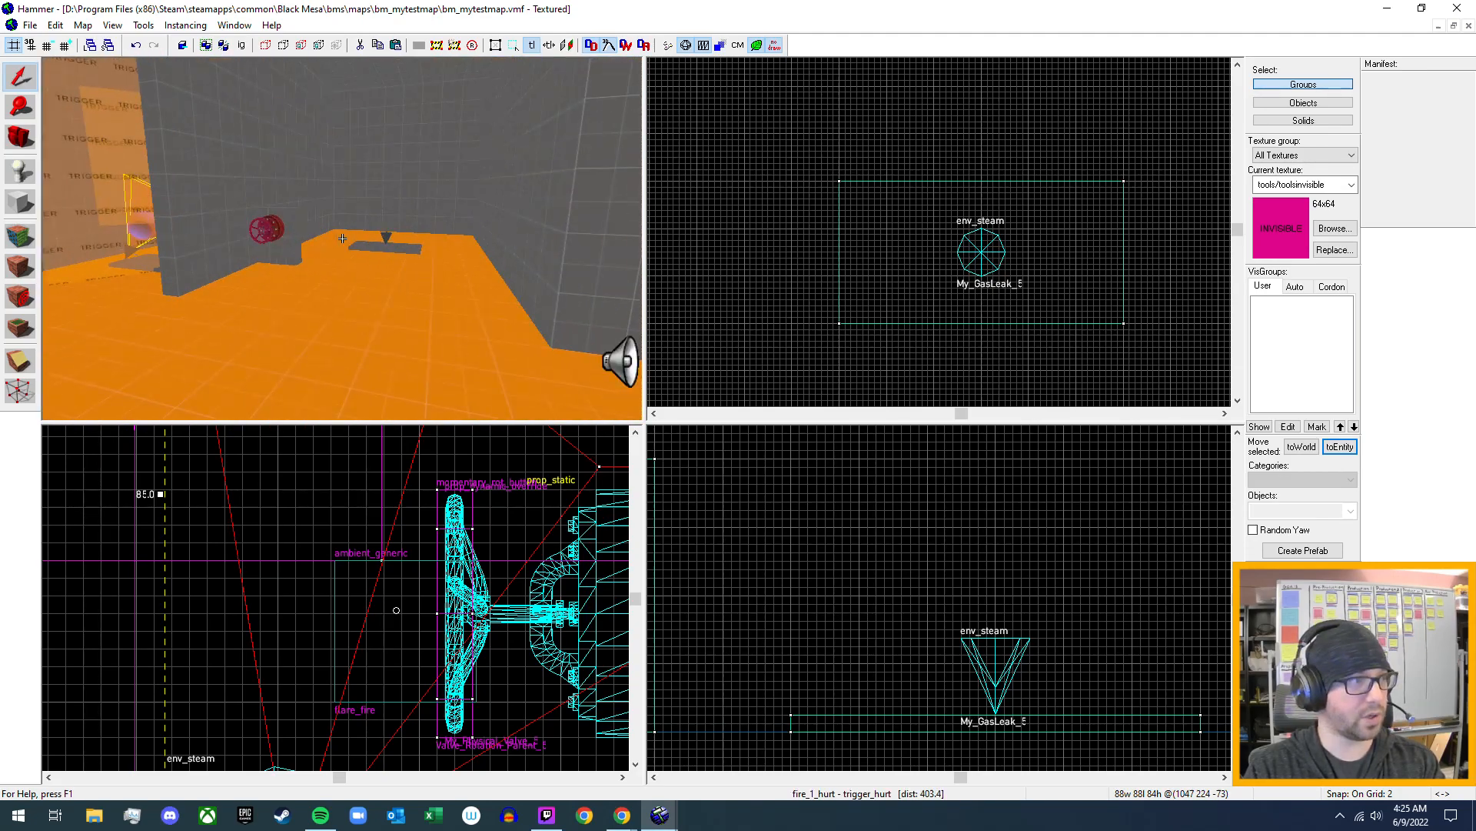
key("w")
key("z")
left_click(11, 178)
left_click(1307, 509)
type("info")
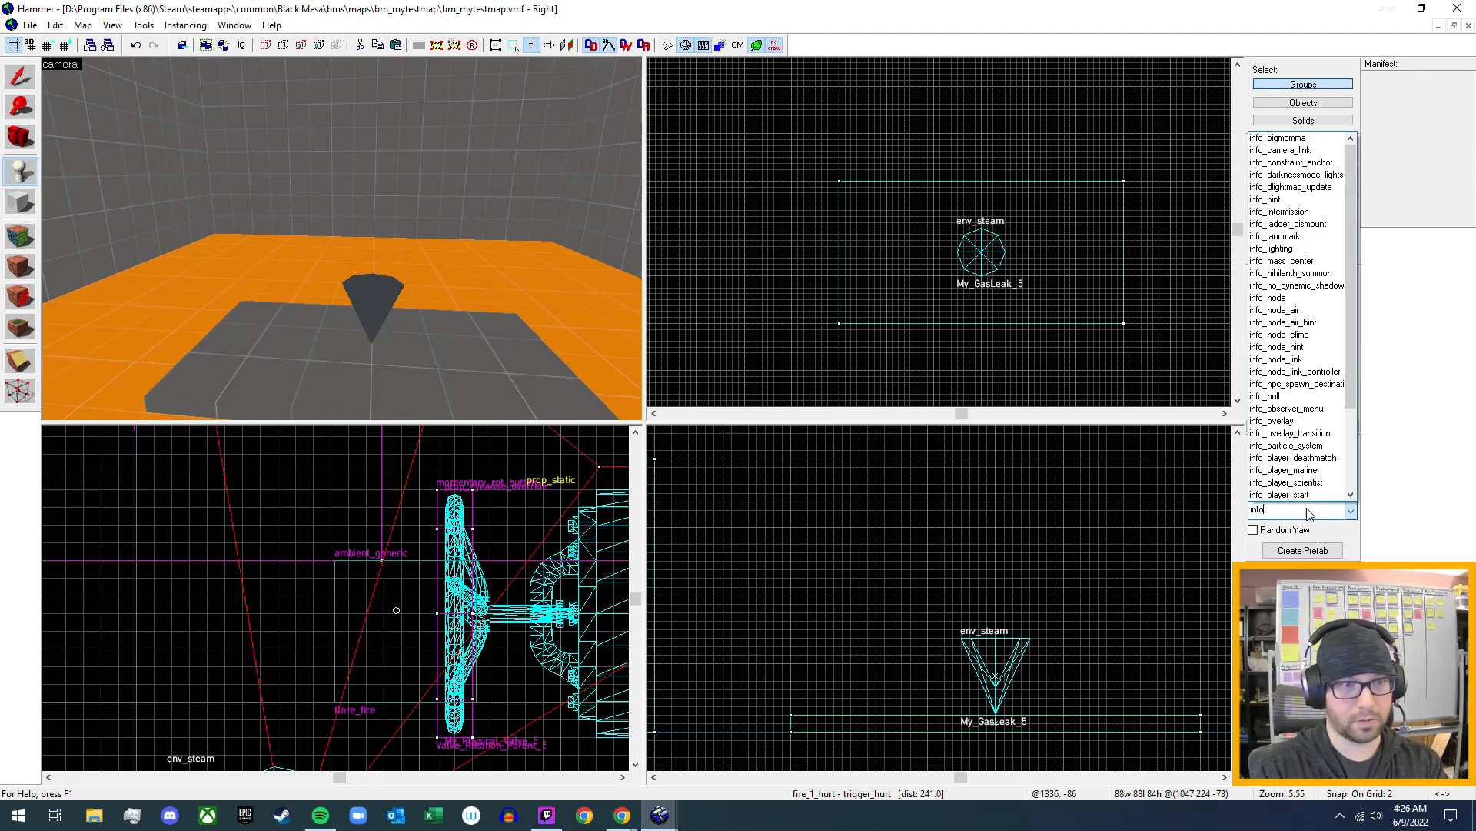
left_click(1286, 445)
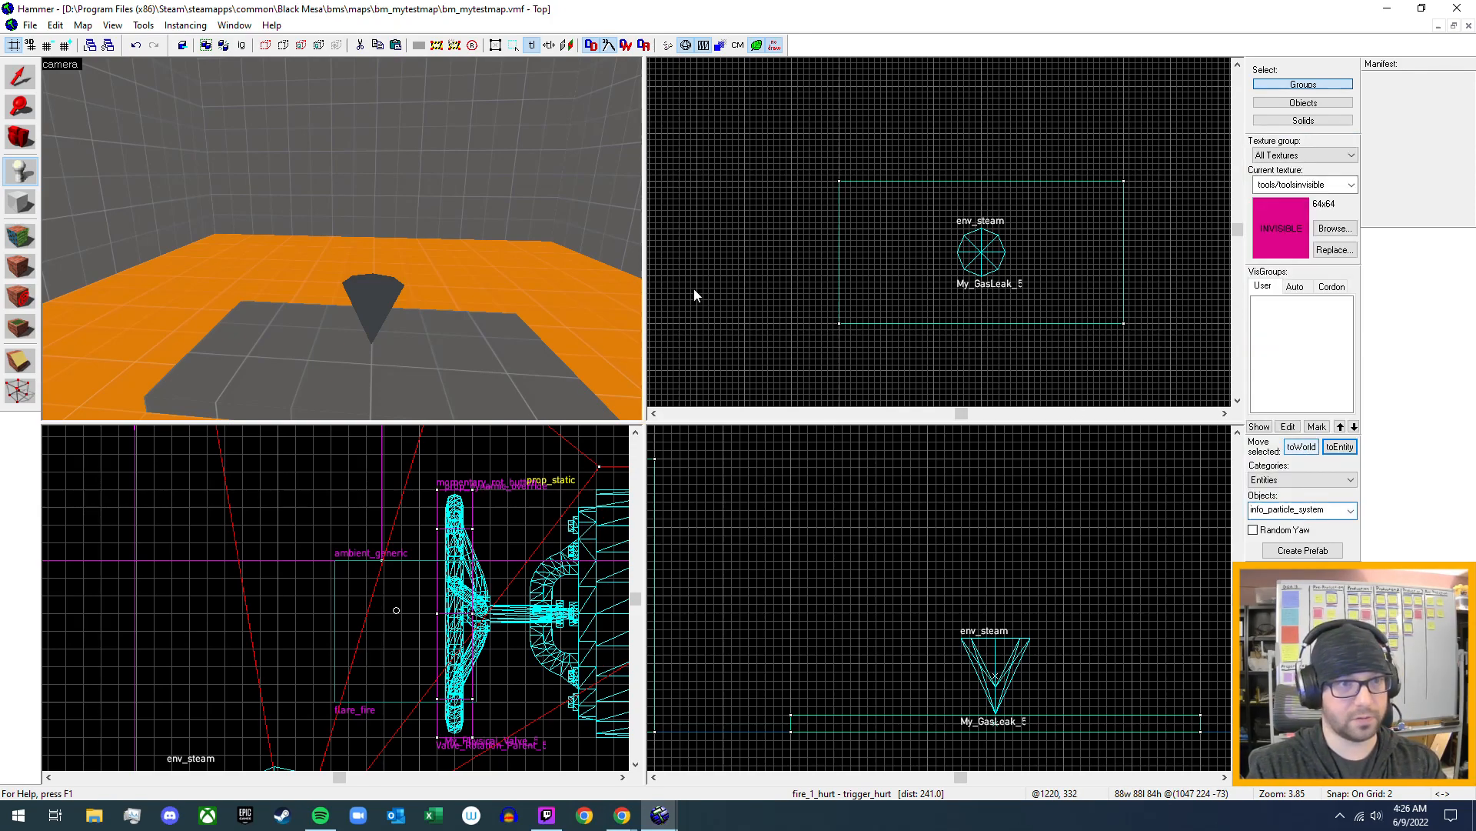
key("z")
key("w")
key("s")
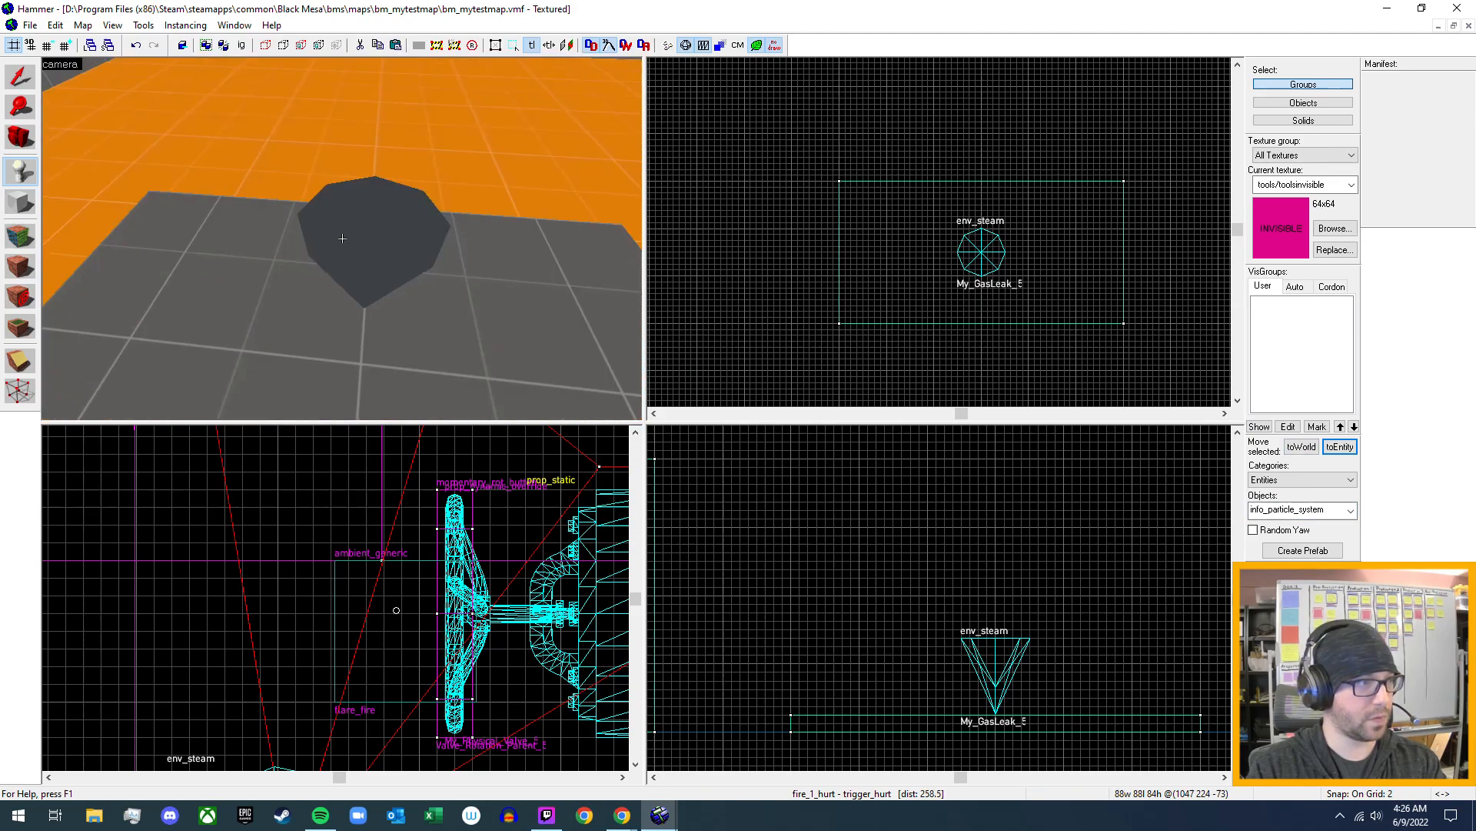
key("w")
key("a")
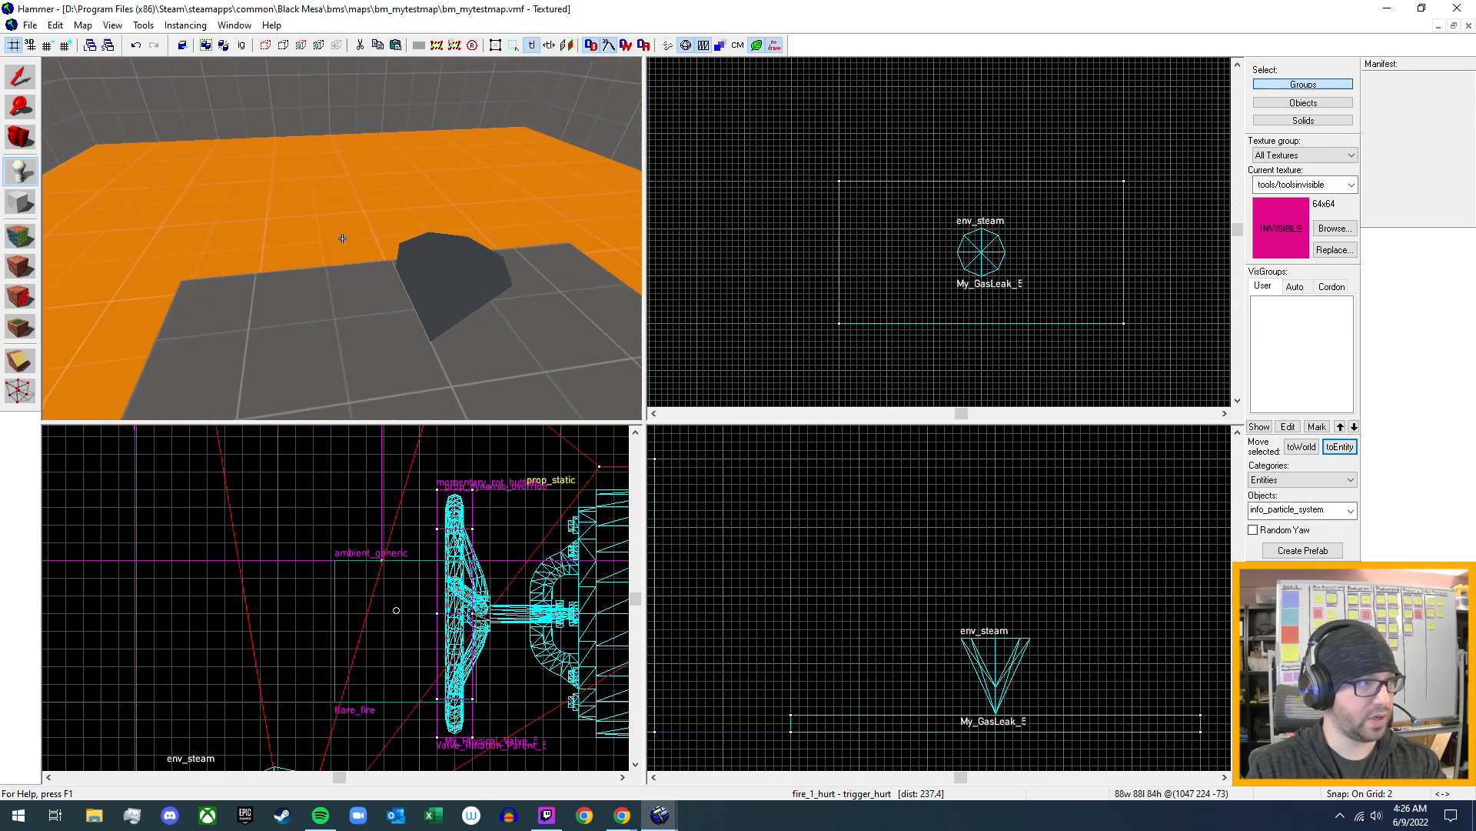
key("z")
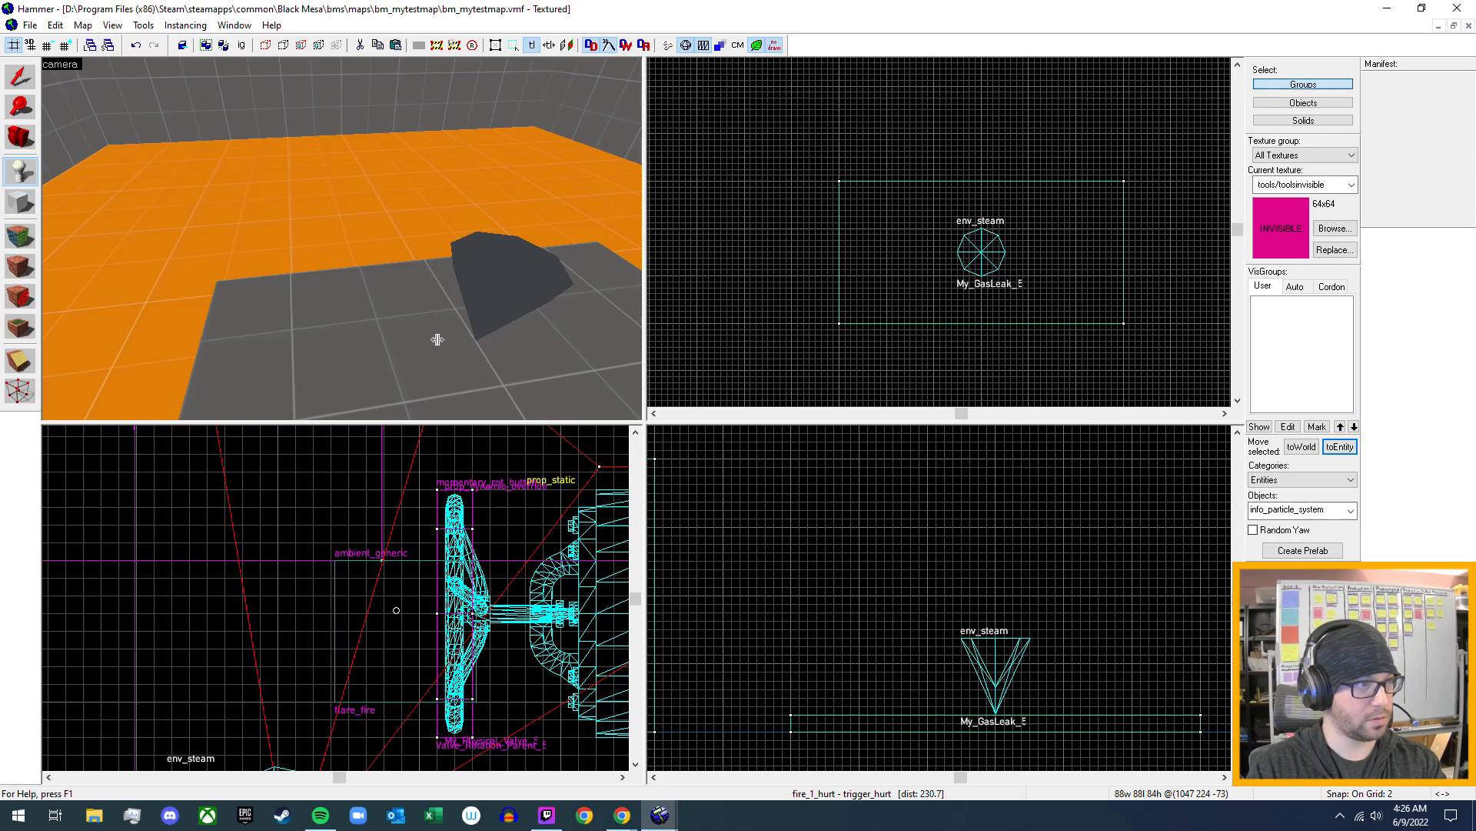
left_click(437, 339)
key("shift+s")
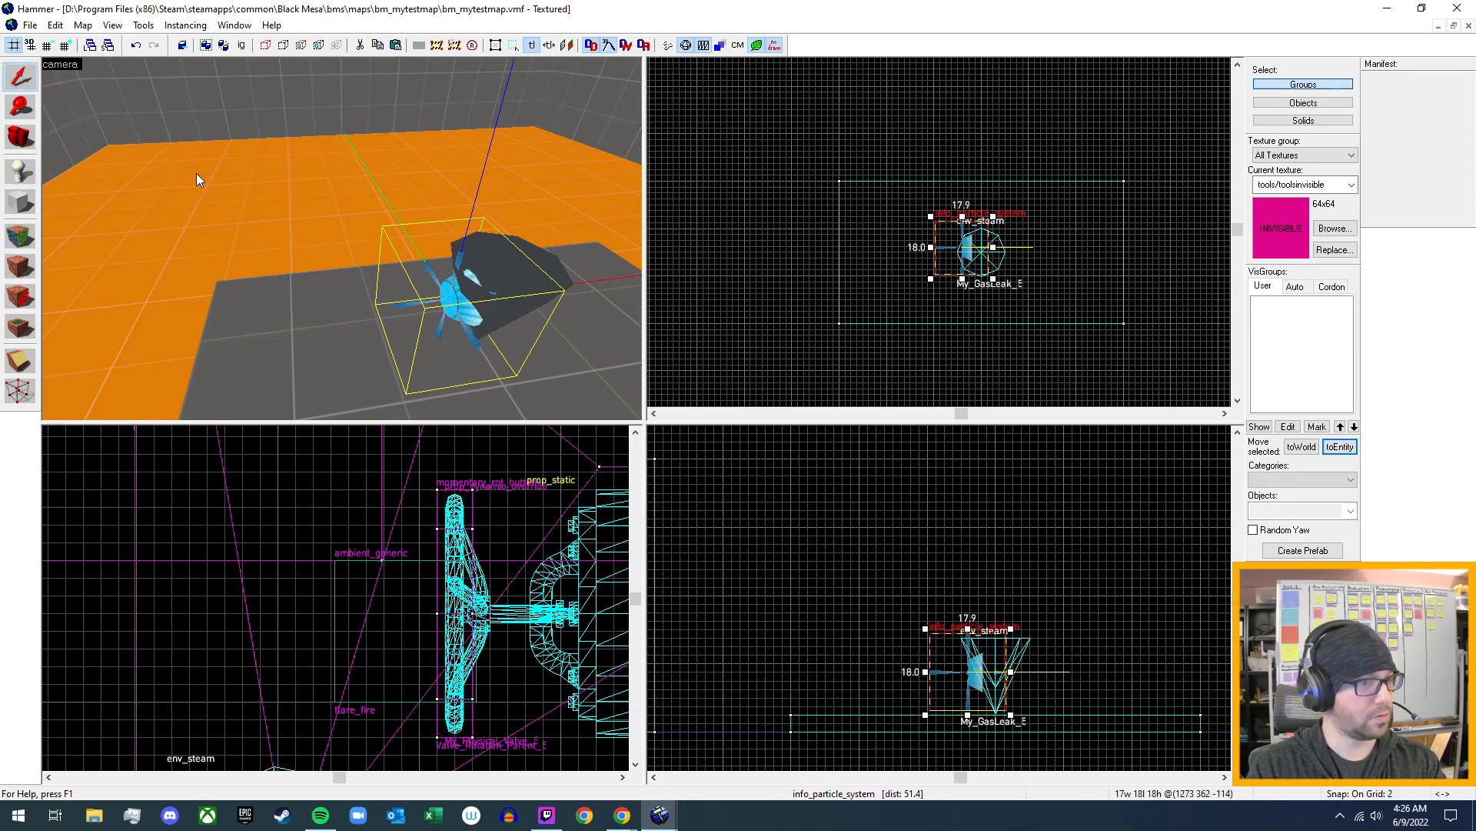
- Rotate the new info_particle_system to point straight up at a pitch of -90 and centre it on the env_steam
left_click(975, 686)
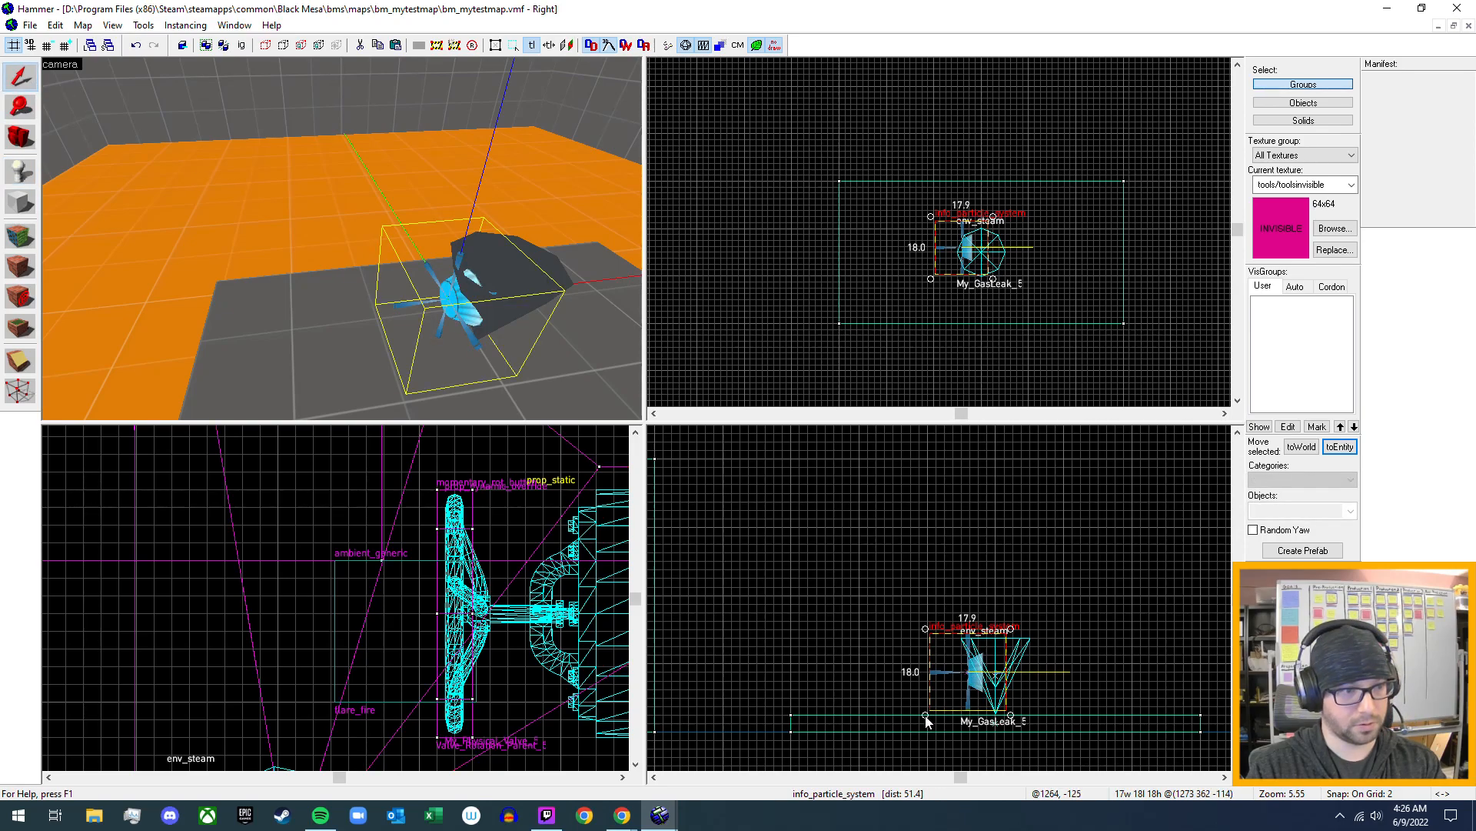
left_click_drag(925, 720, 1002, 675)
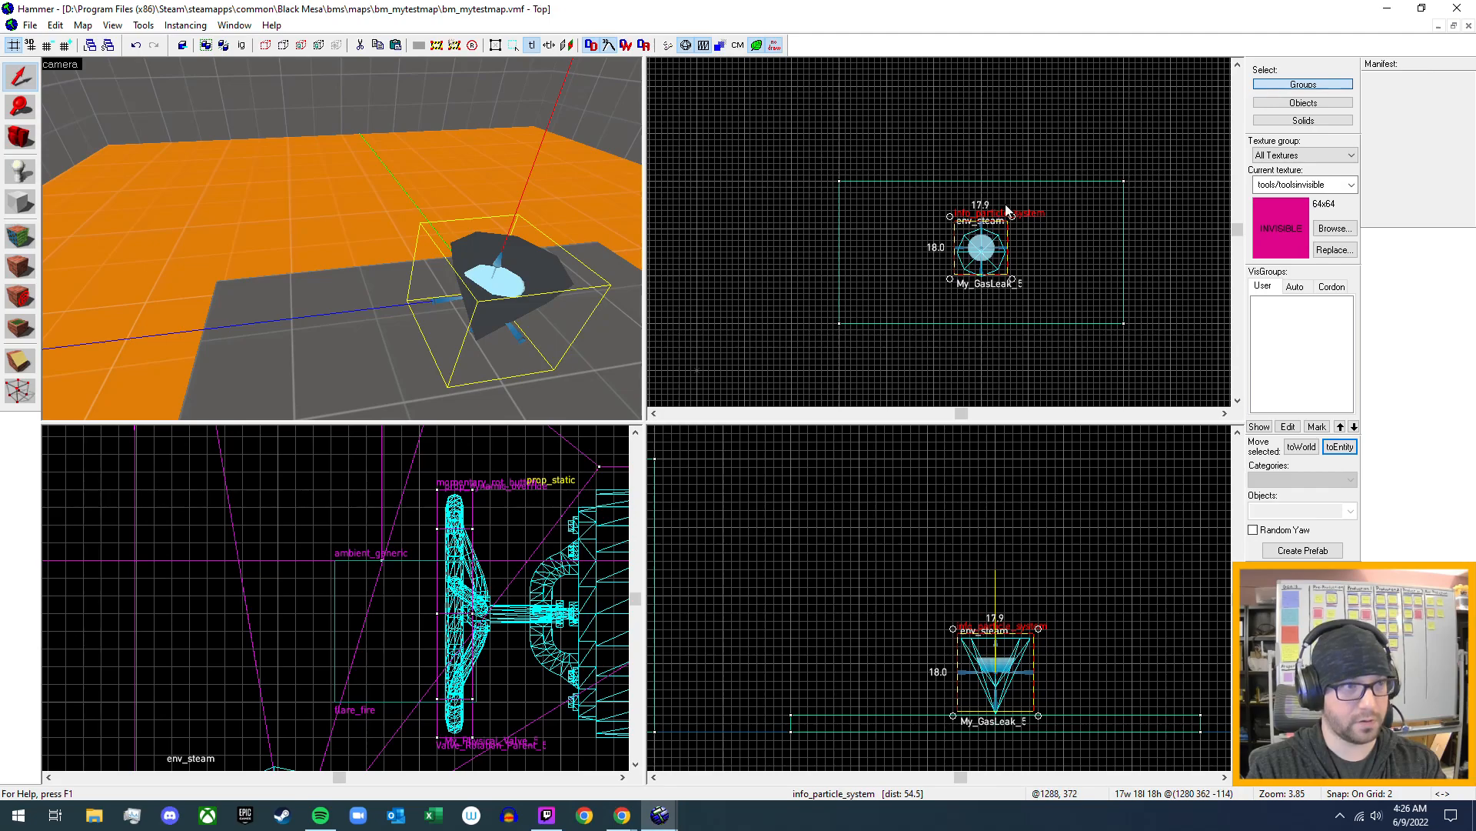
scroll(1007, 209, "up", 4)
left_click_drag(965, 220, 965, 230)
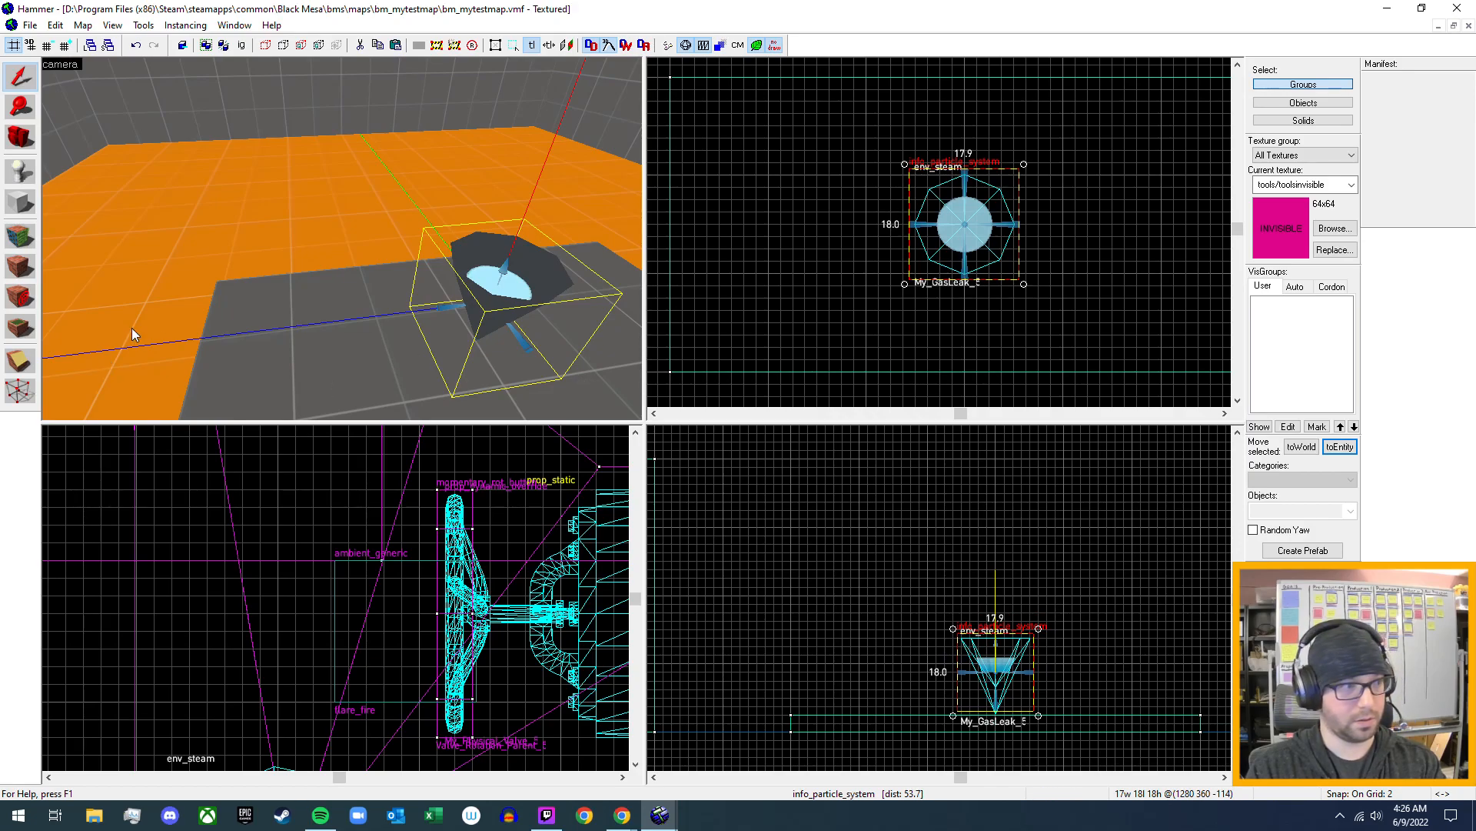
- Name the new info_particle_system on the gas leak Fire5_particlesys and apply the change
double_click(496, 293)
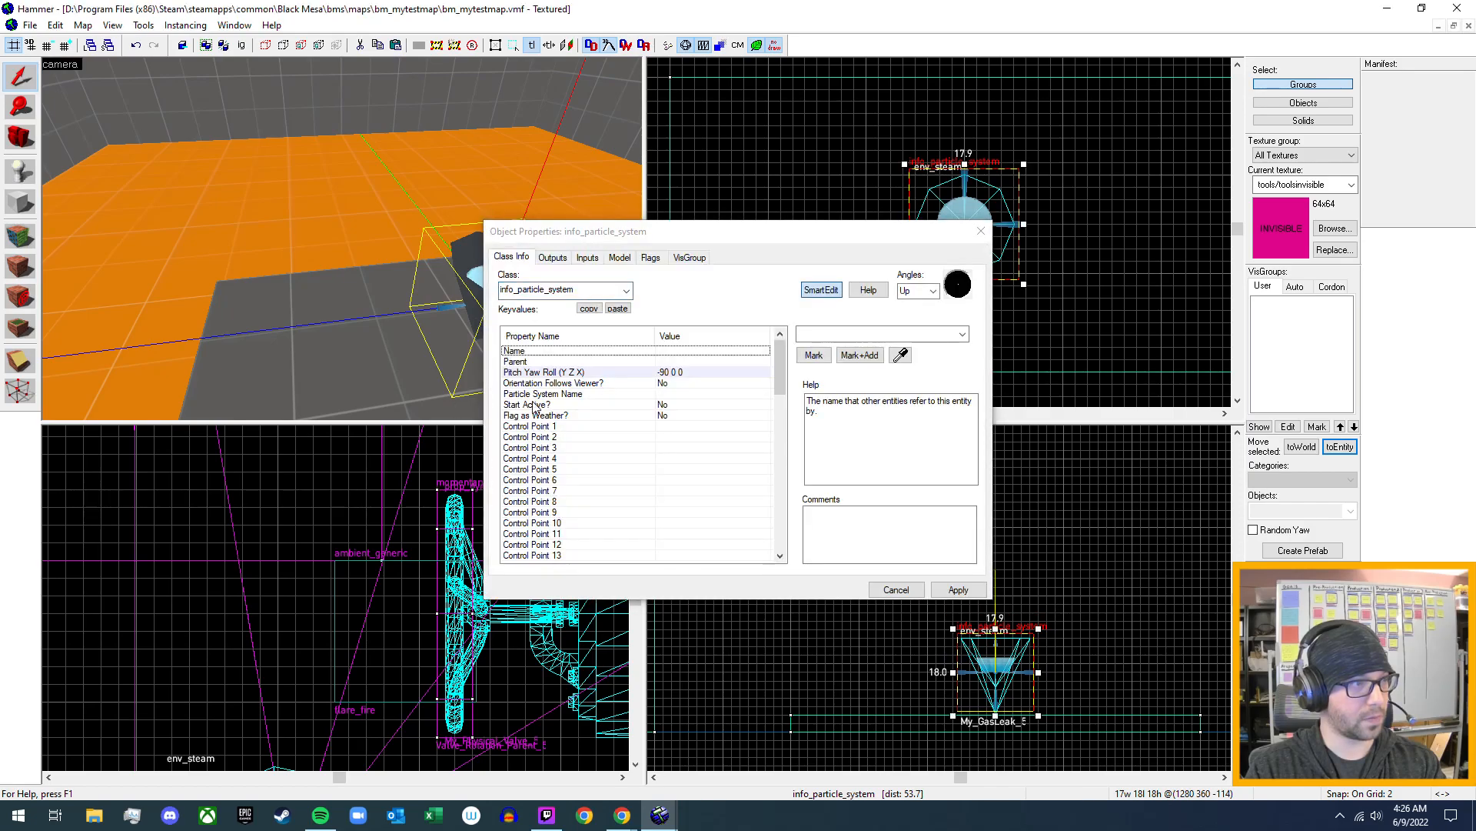
left_click(825, 337)
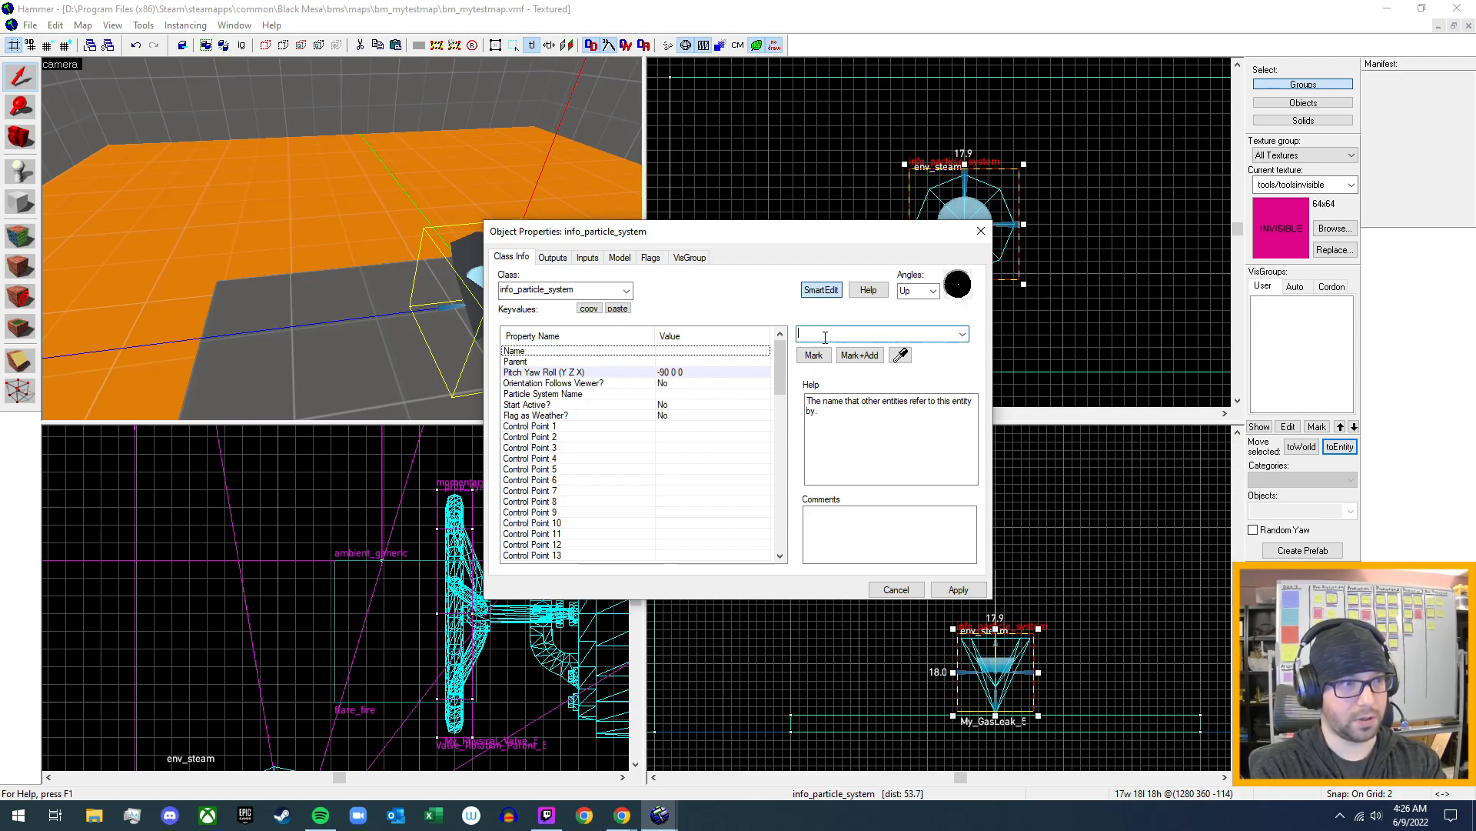
type("My")
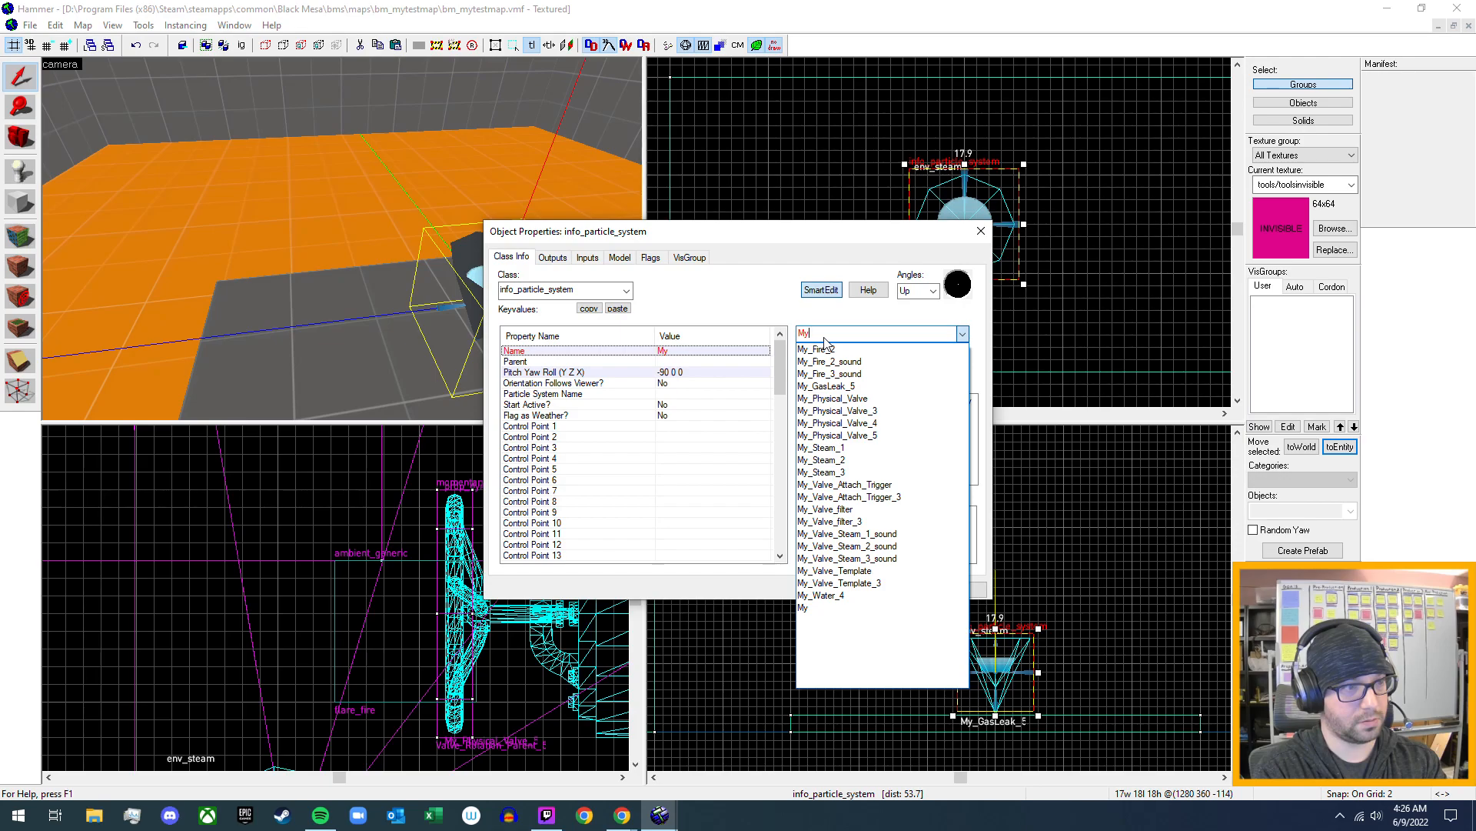
key("BackSpace")
key("BackSpace")
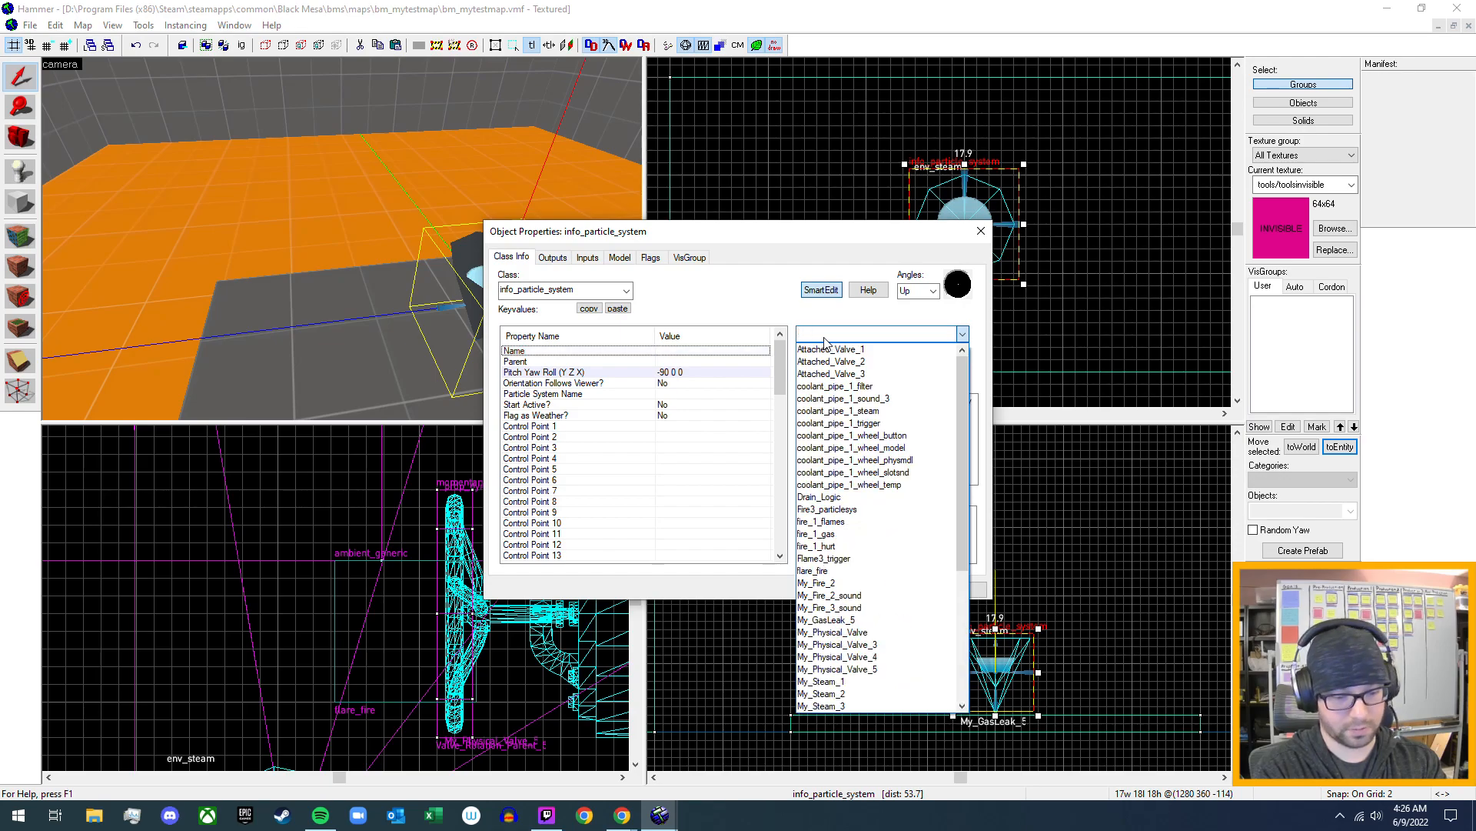
type("Fir")
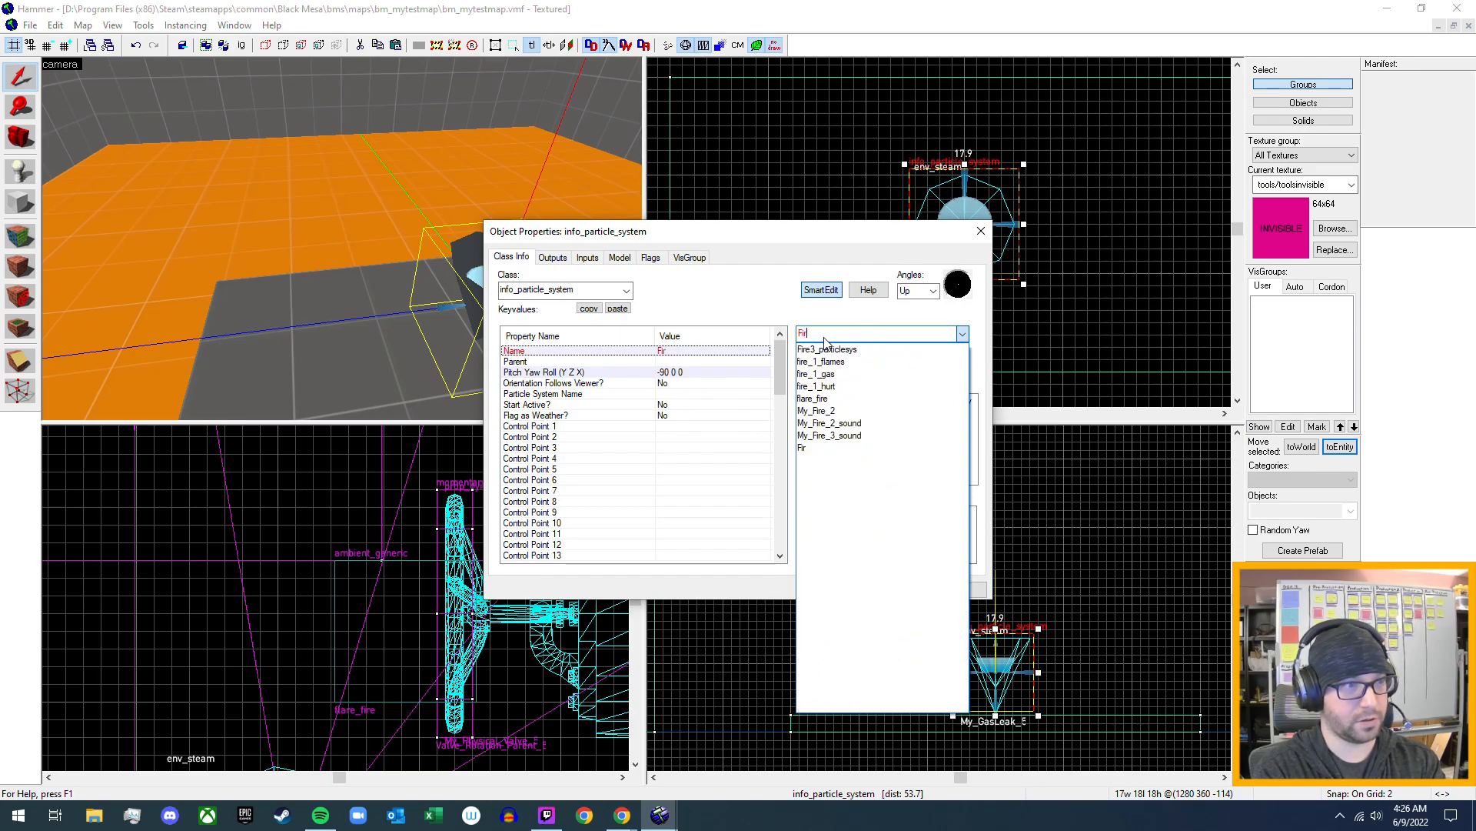
type("e5")
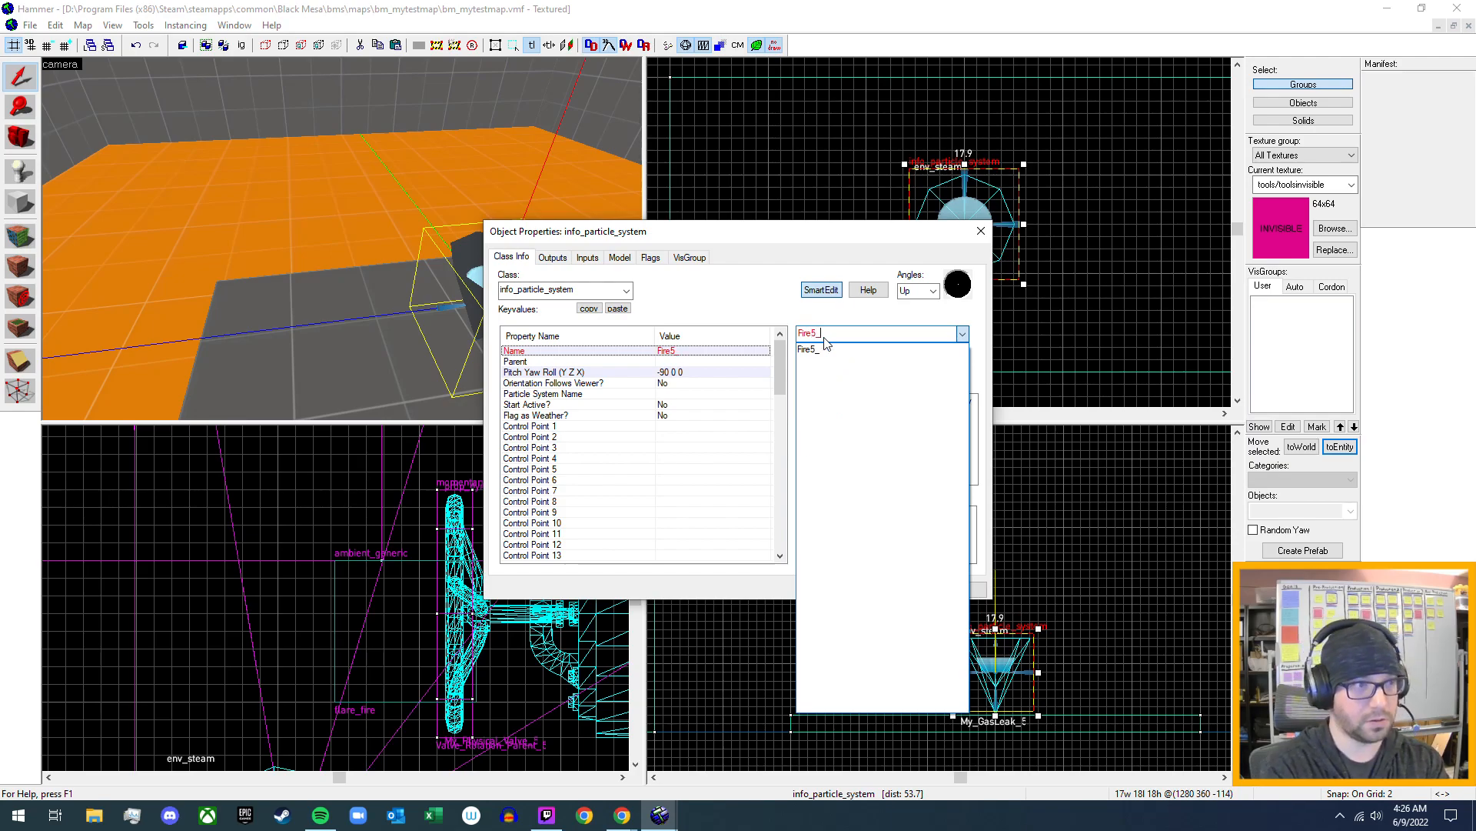
type("_particl")
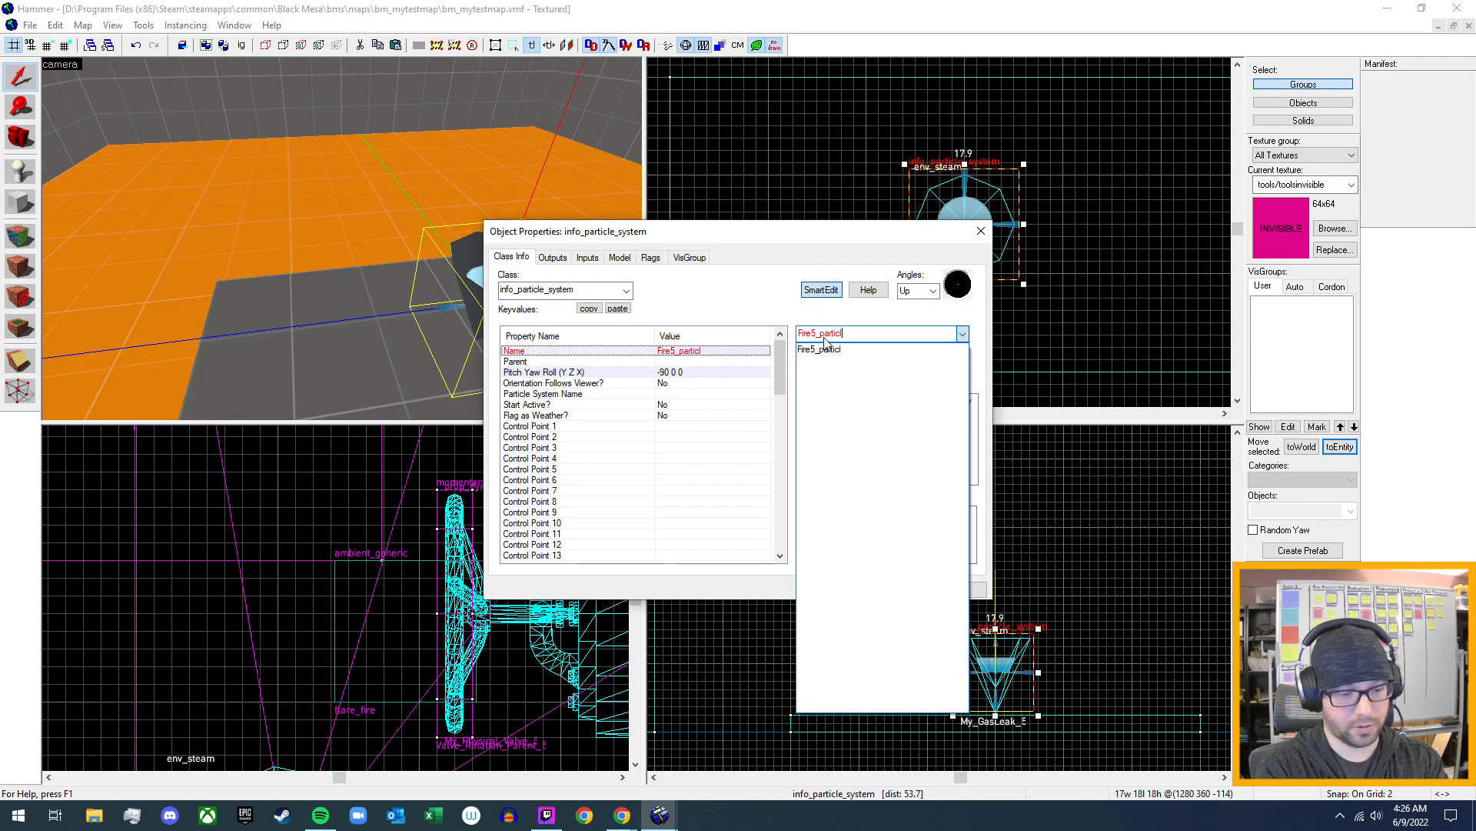
type("esys")
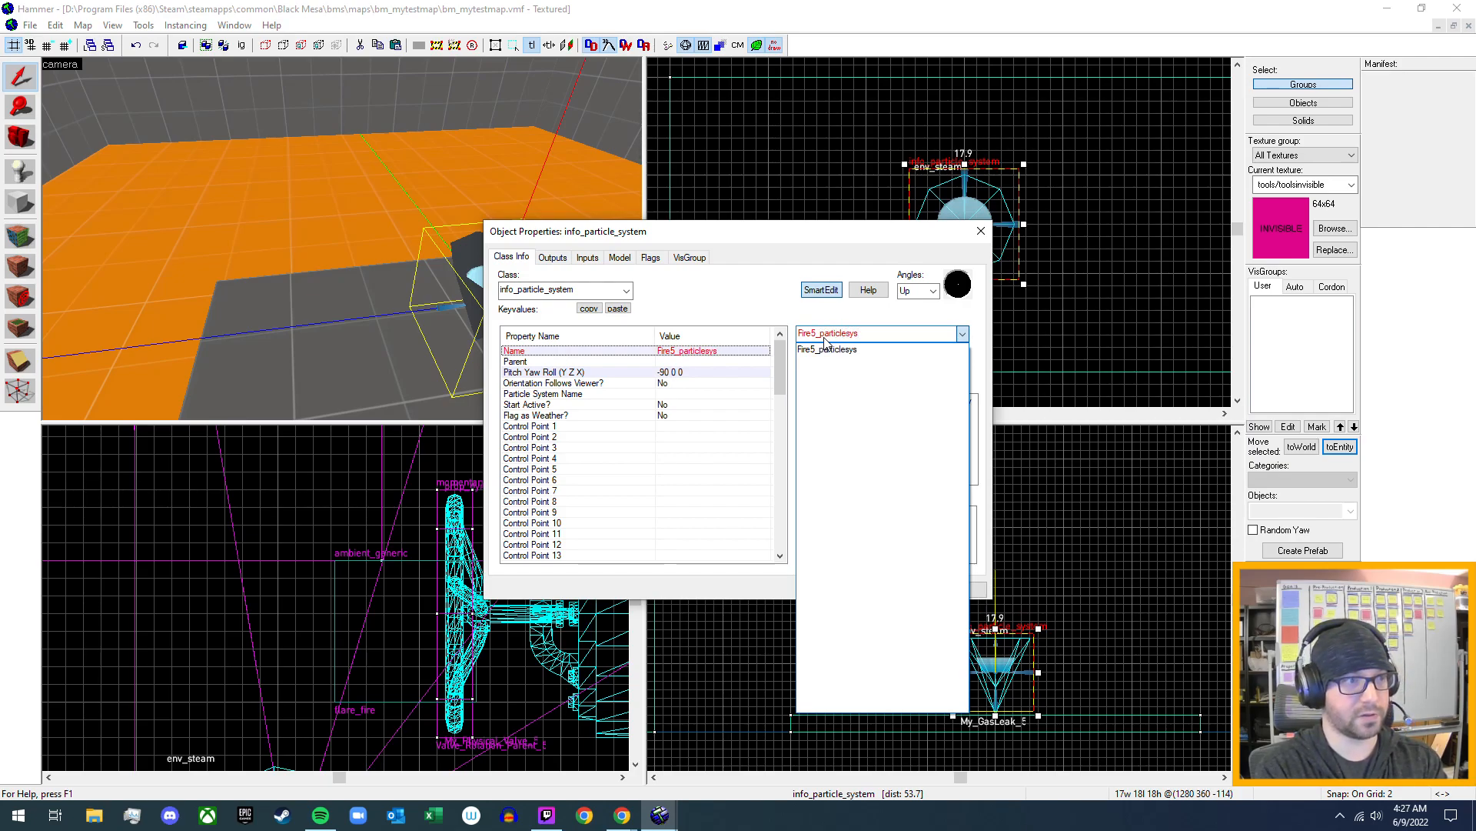
left_click(825, 339)
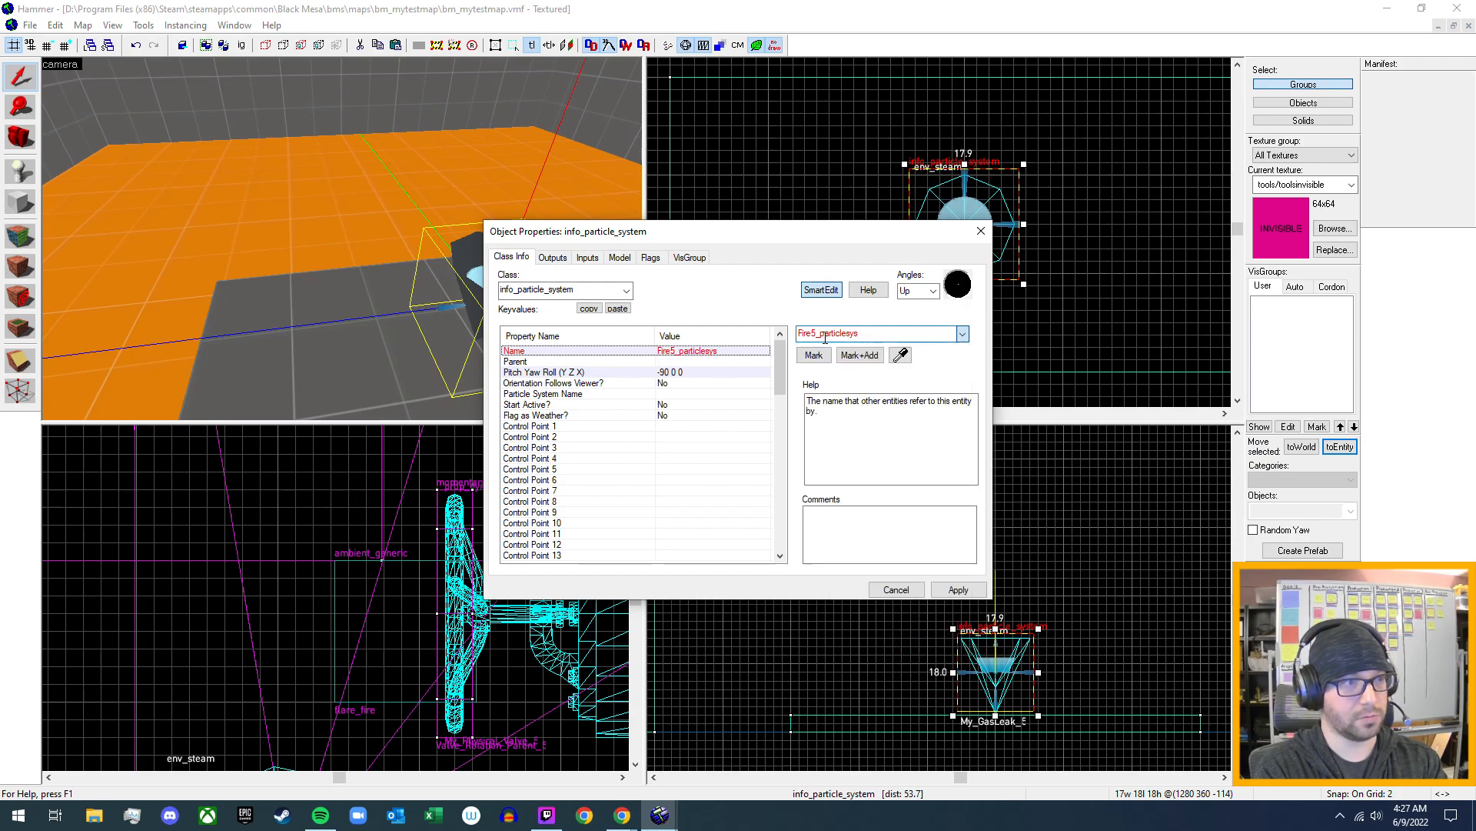
left_click(959, 589)
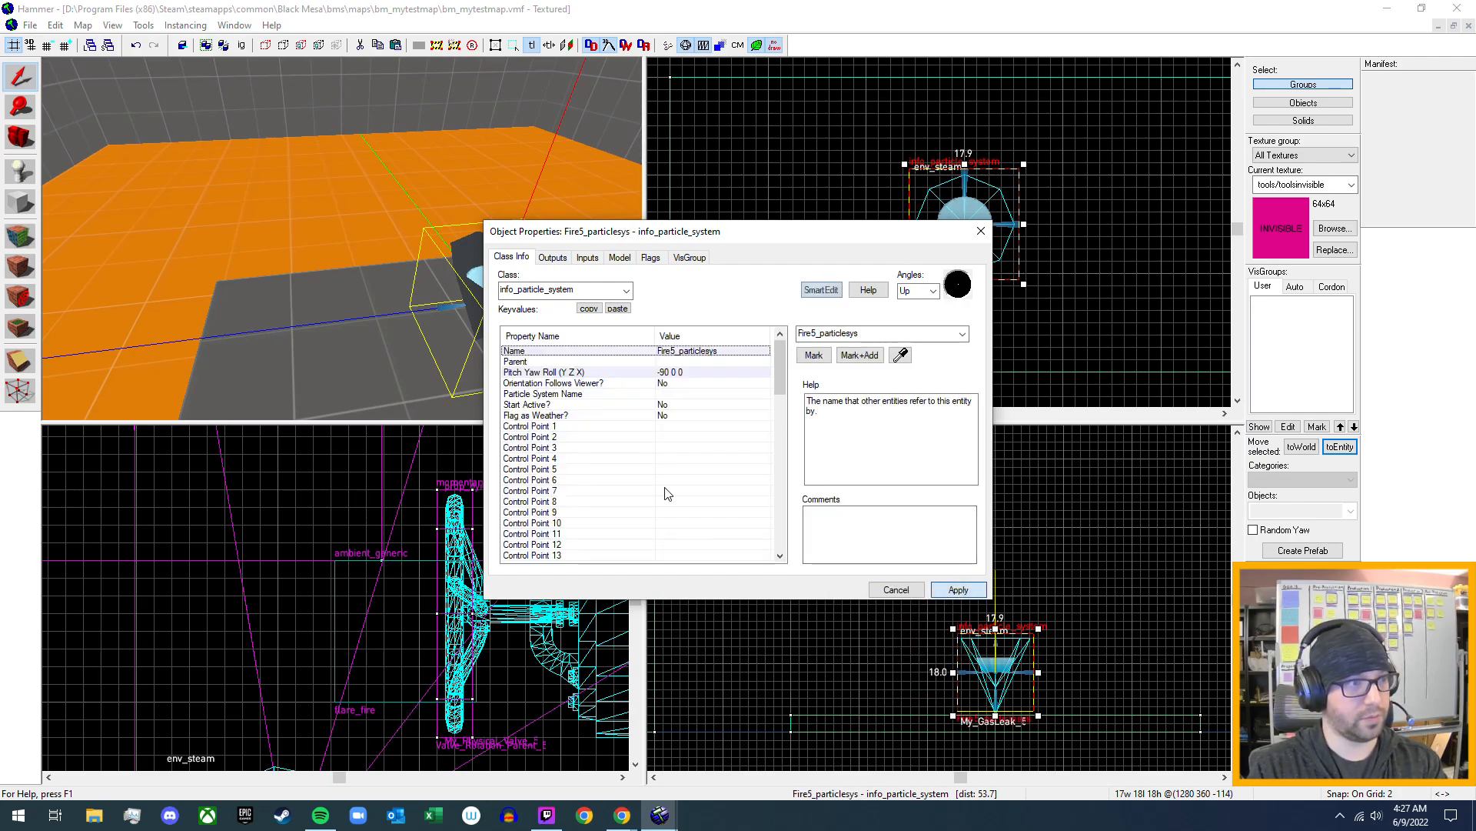
left_click(573, 394)
left_click(819, 358)
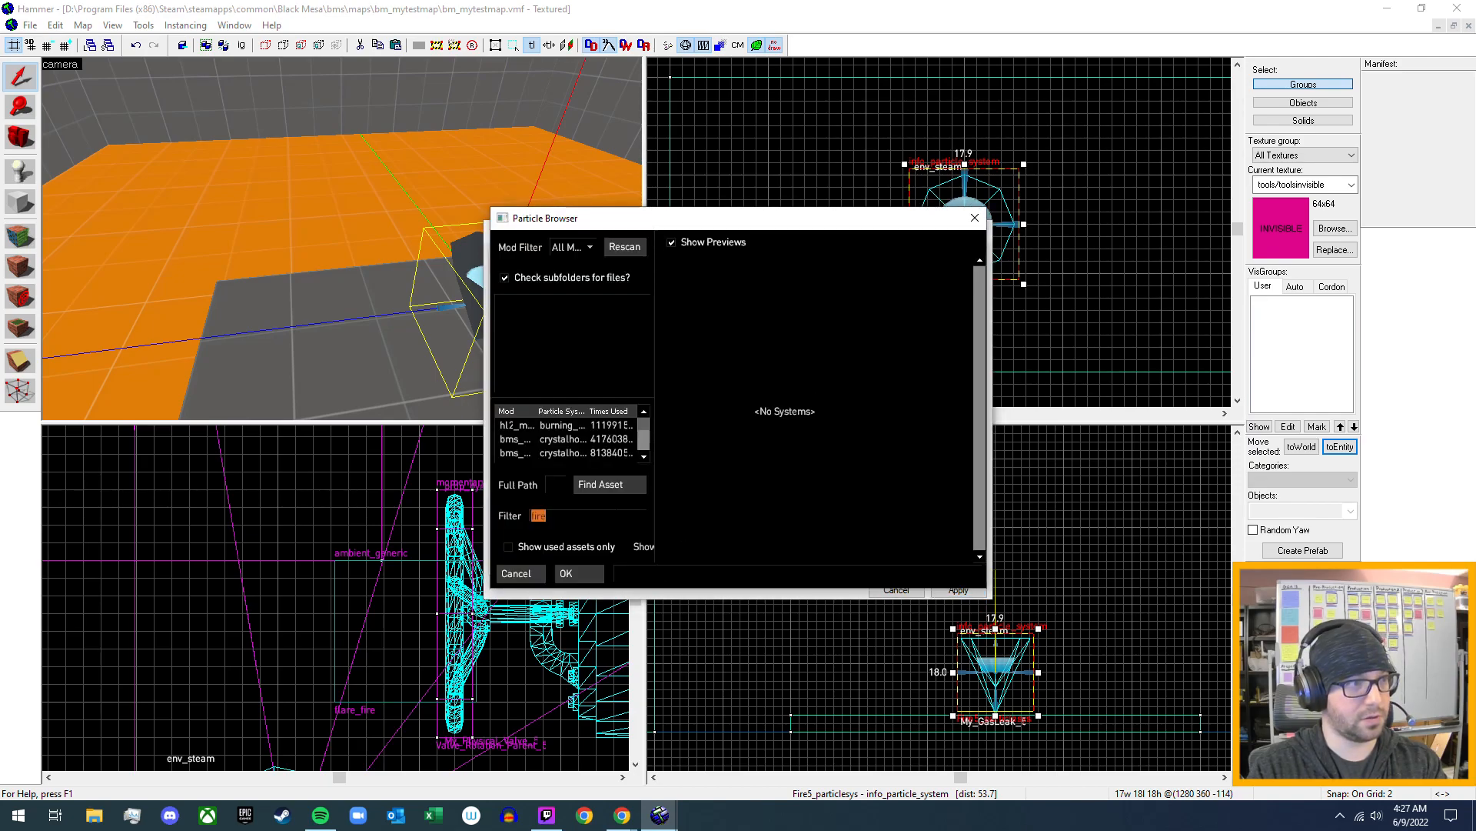
double_click(538, 515)
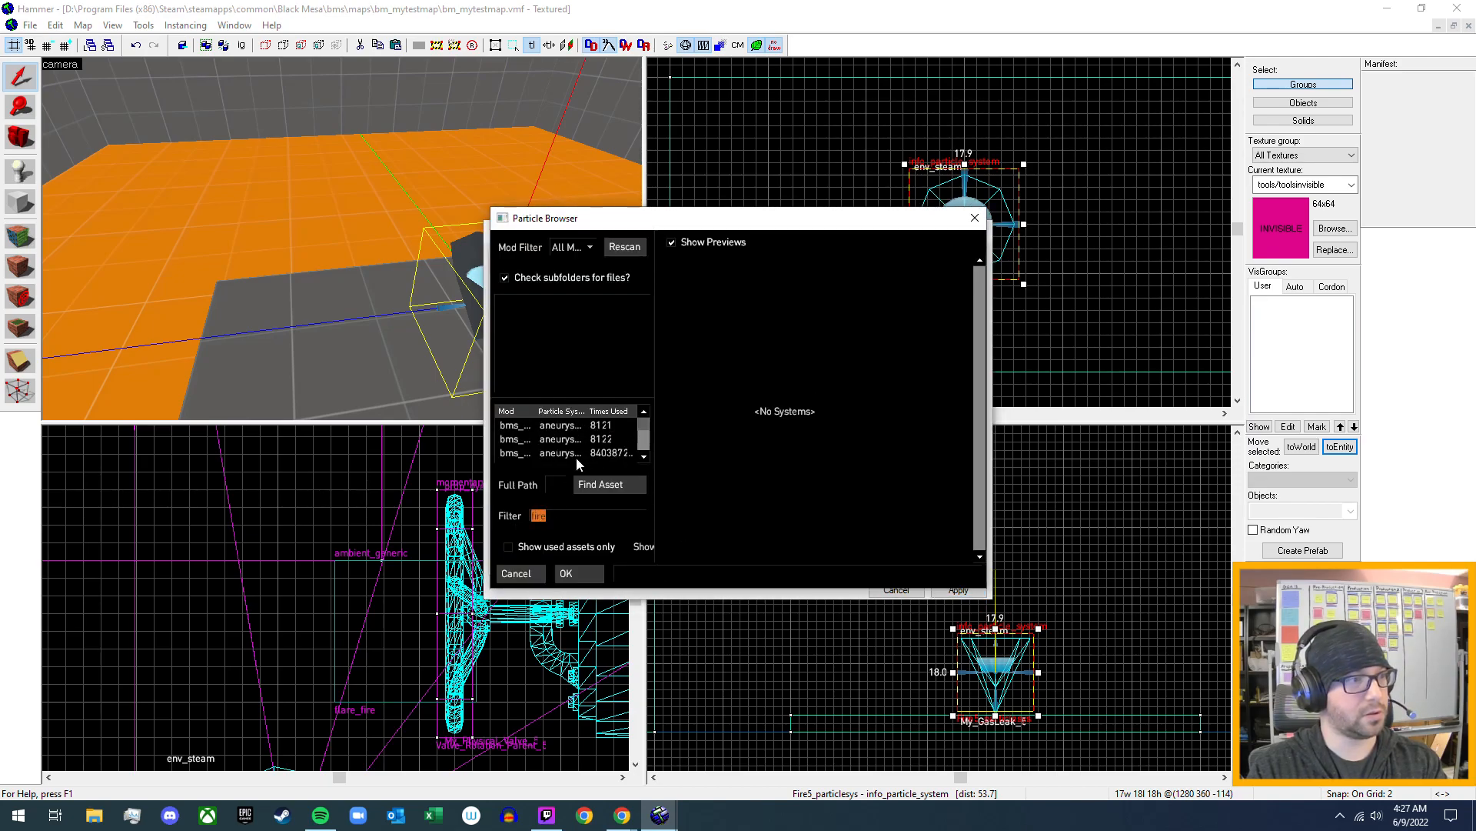
scroll(884, 435, "down", 5)
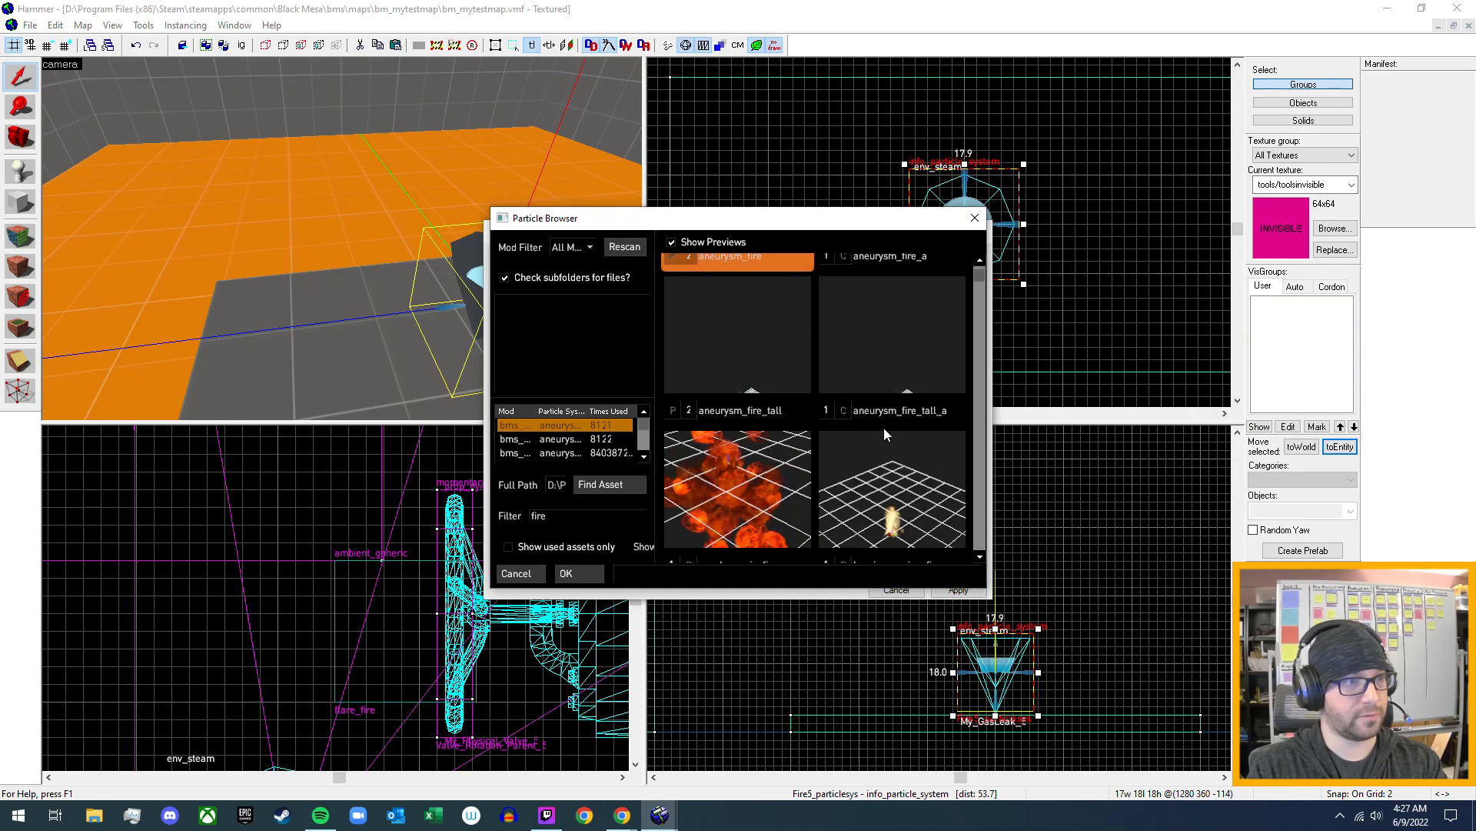
scroll(884, 428, "down", 3)
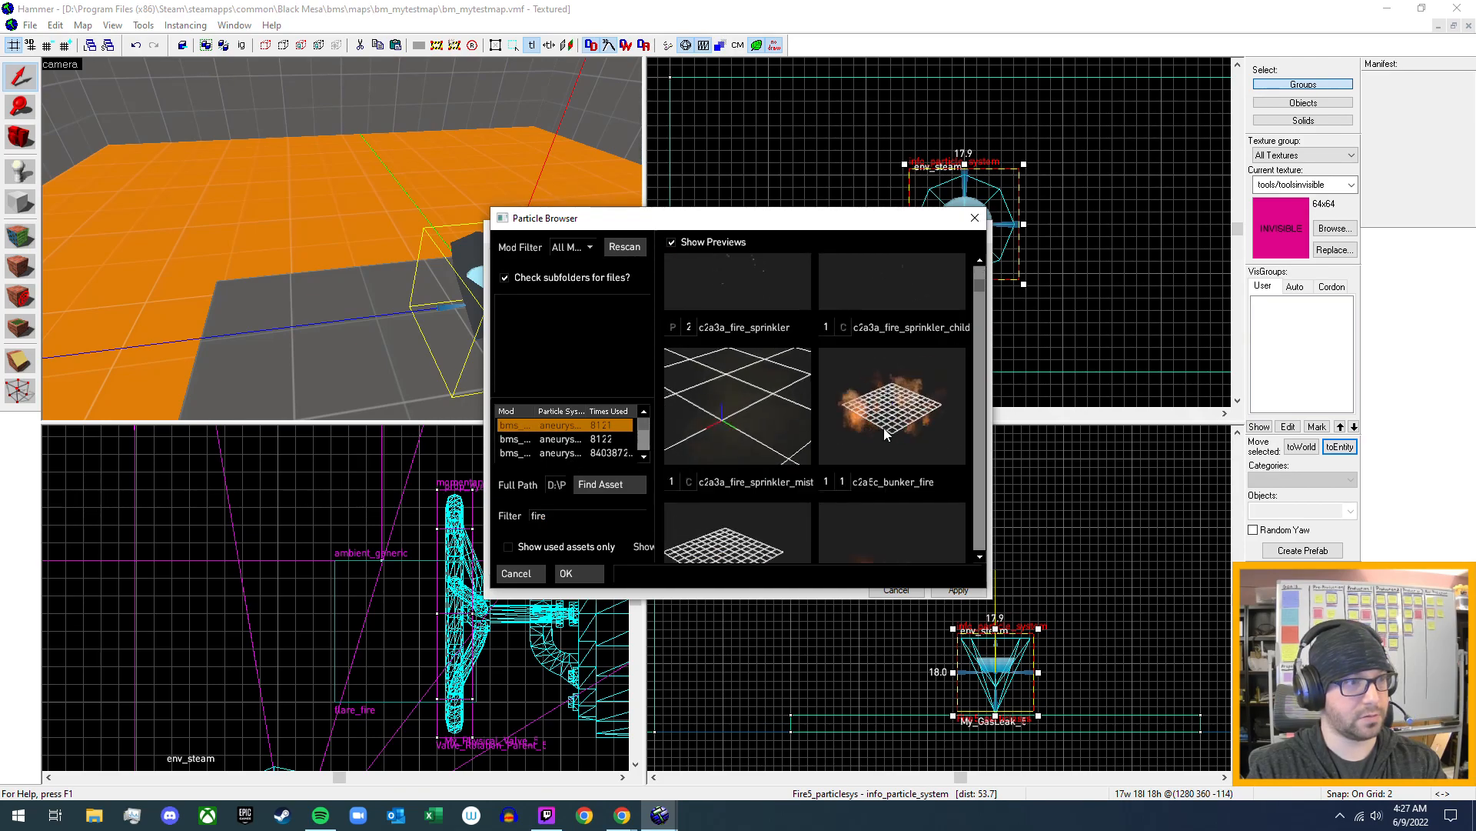
left_click(522, 572)
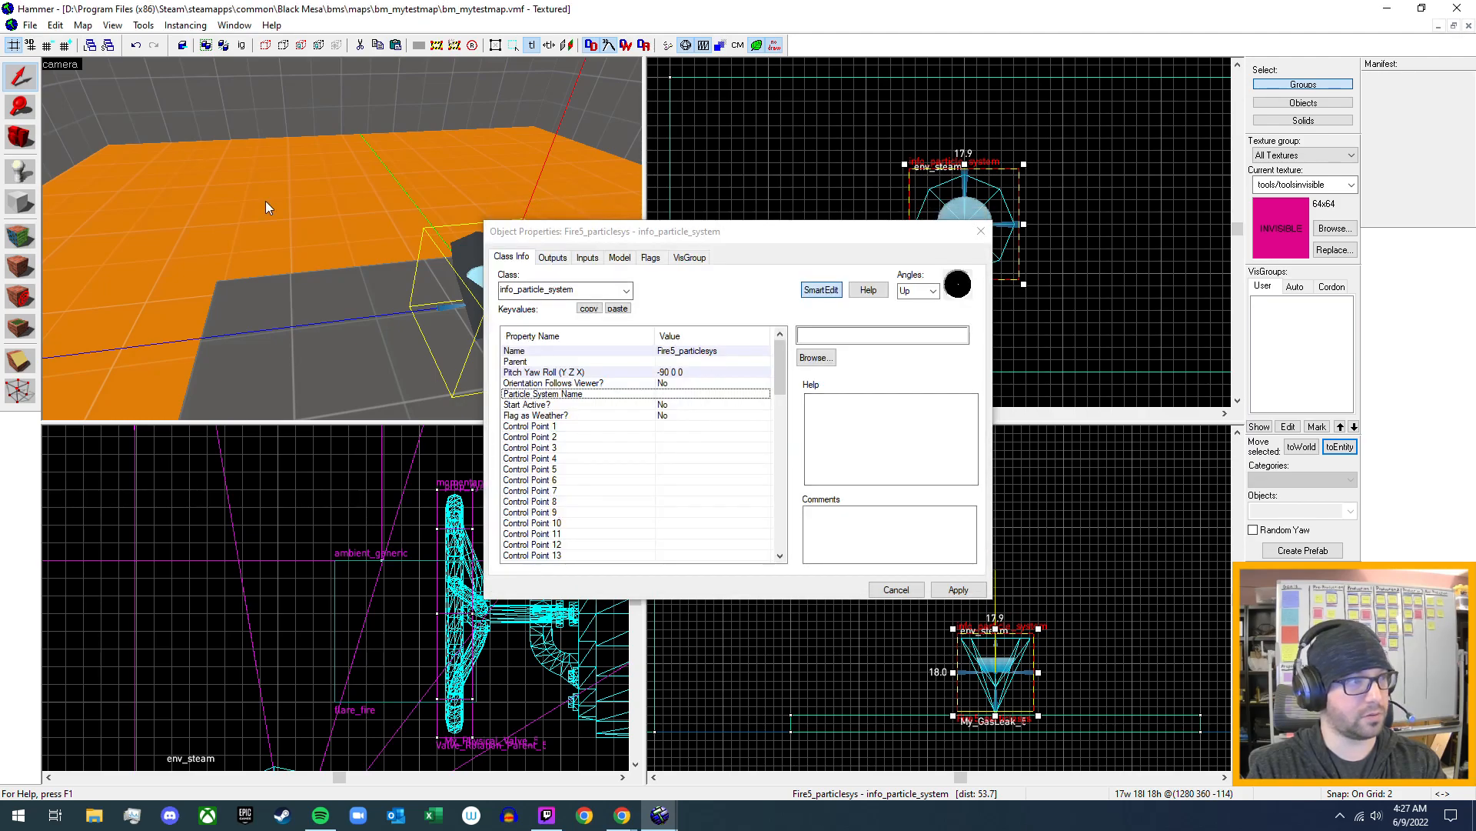
- Select the existing fire_1_flames info_particle_system and check which particle system name it uses
key("z")
key("s")
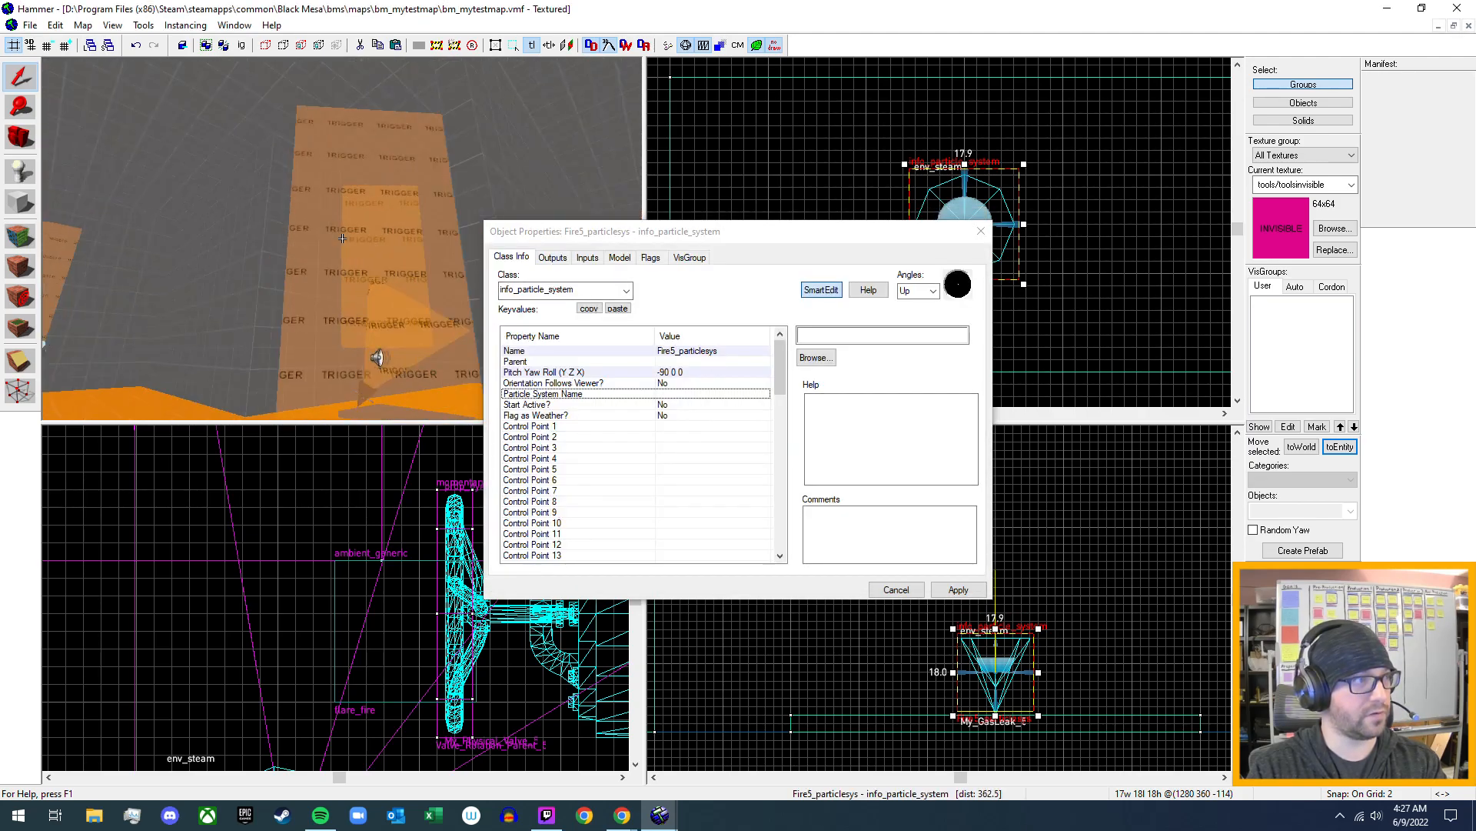
key("w")
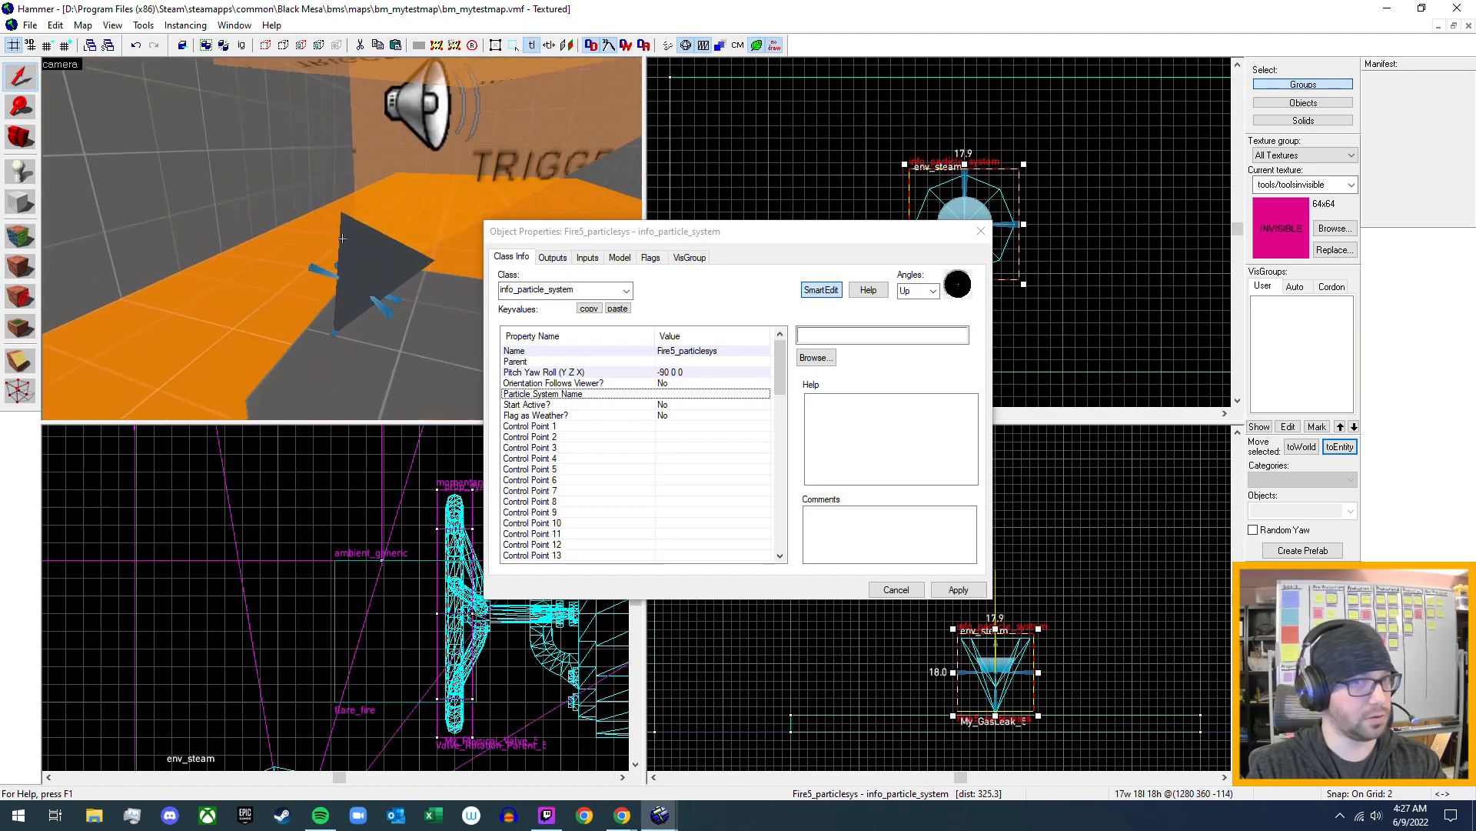
key("w")
left_click(292, 308)
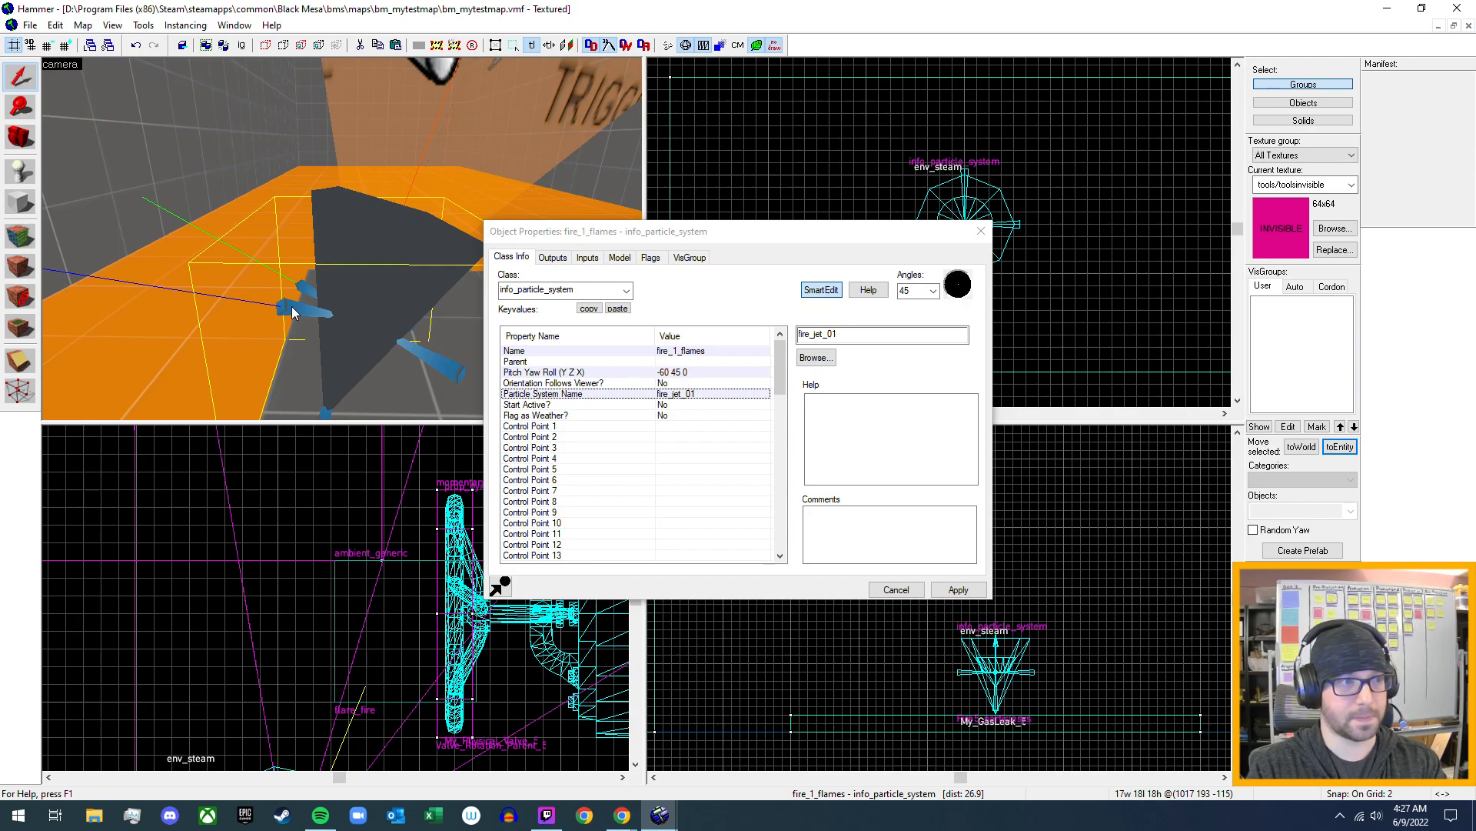
- Reselect Fire5_particlesys at the gas leak, set its particle system name to fire_jet_01, and apply the change
key("z")
key("w")
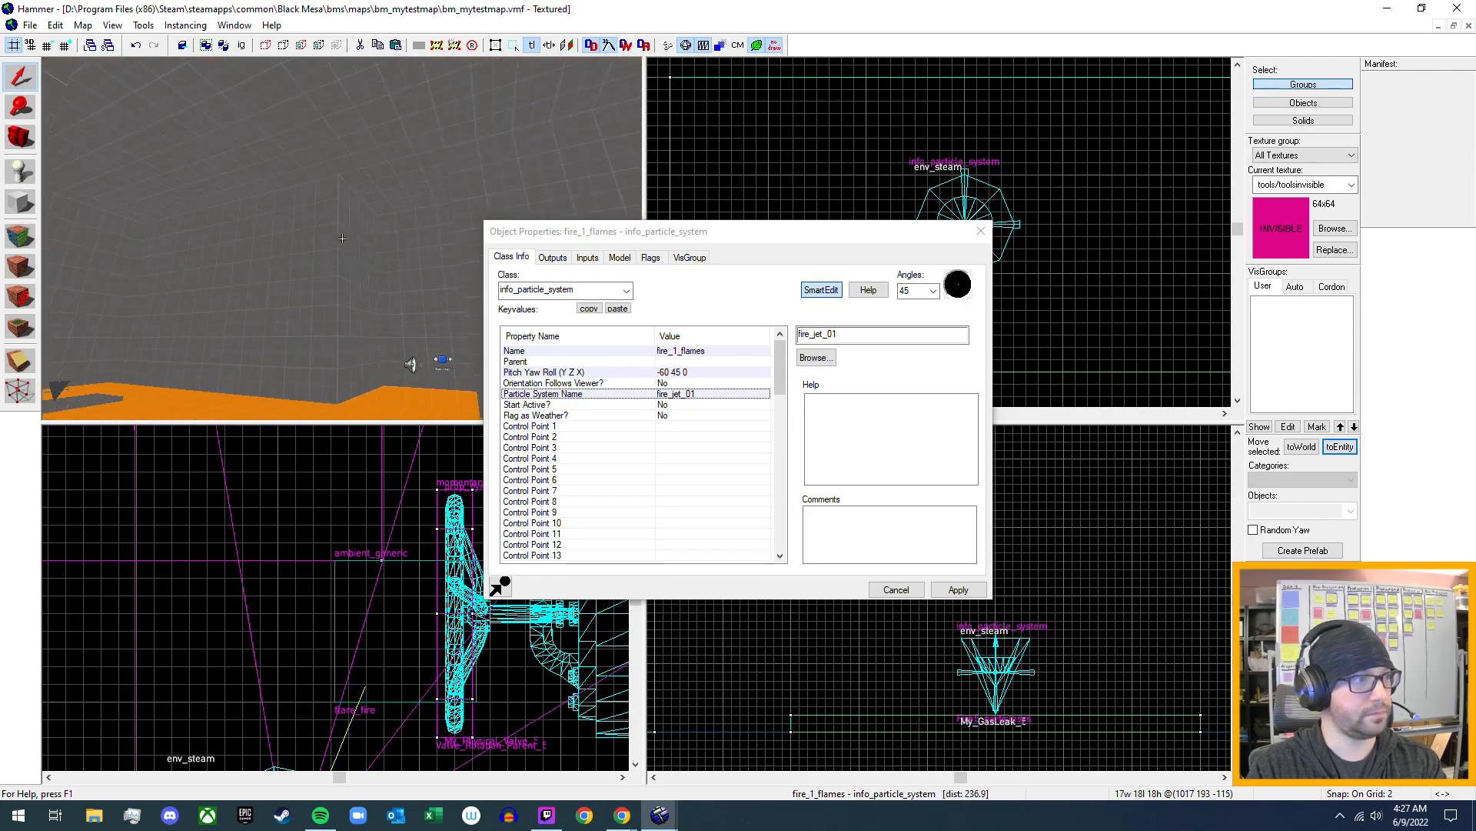
key("w")
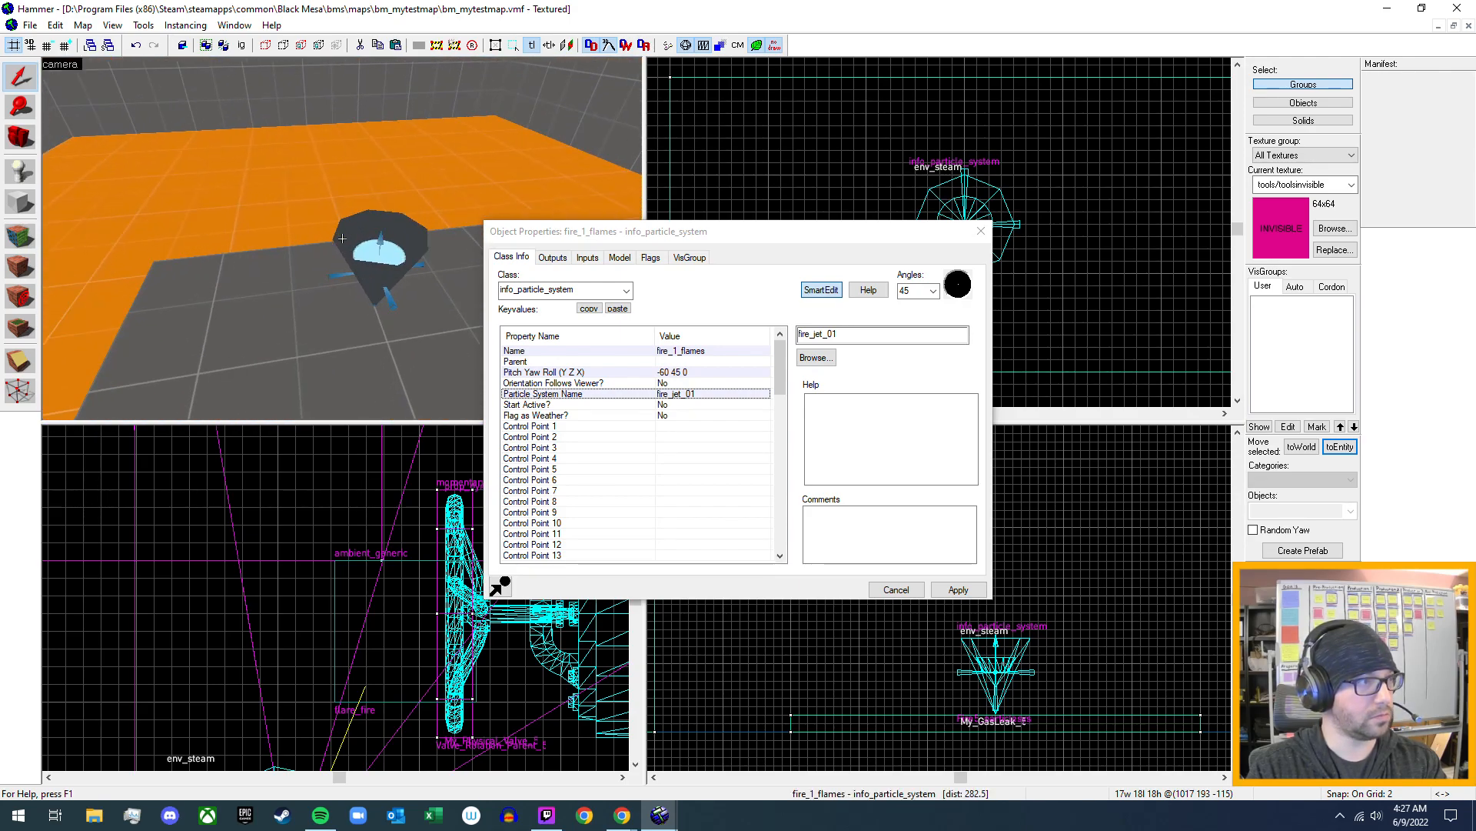
key("w")
left_click(339, 240)
key("z")
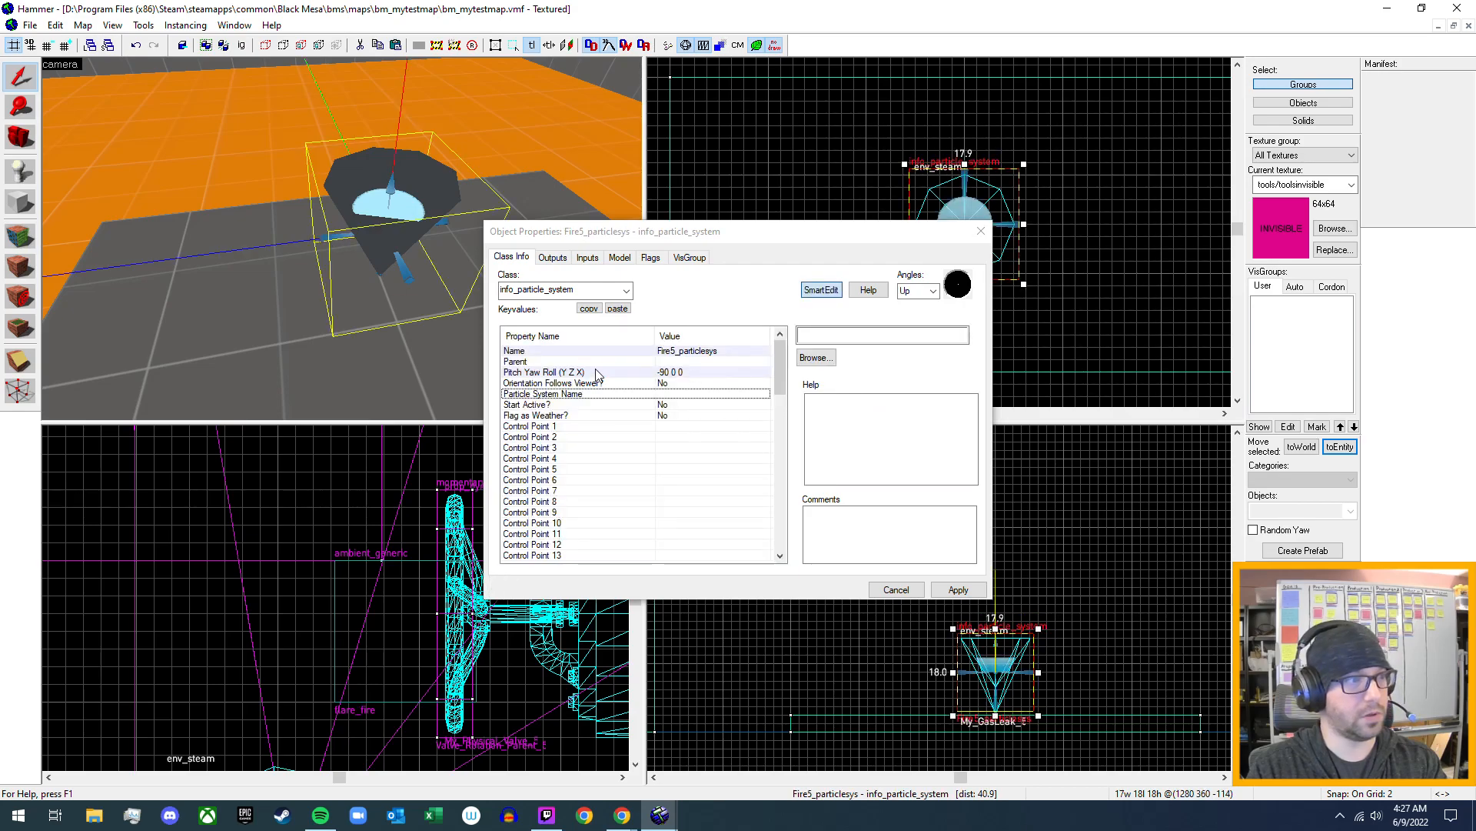
left_click(816, 357)
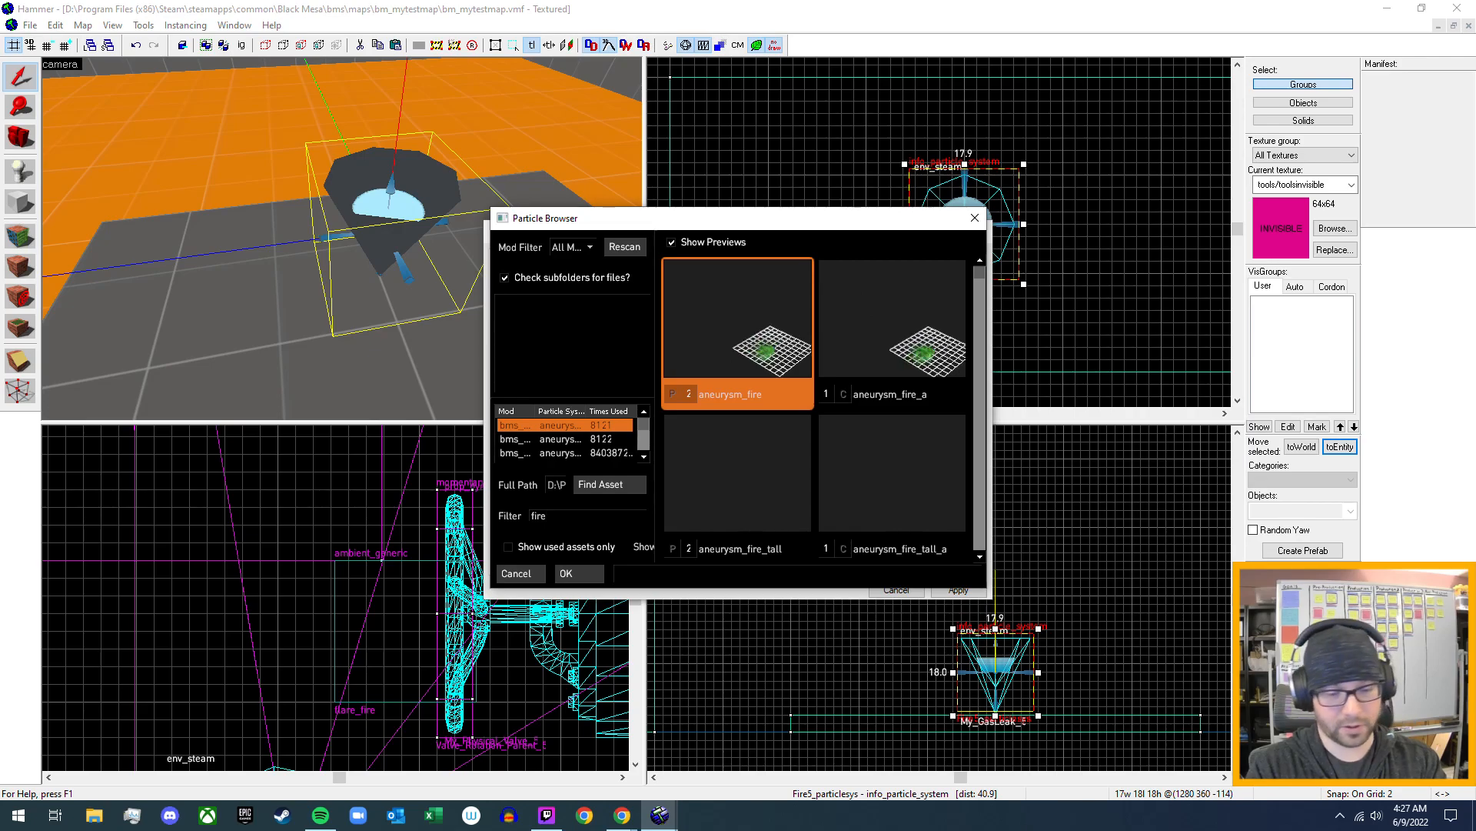
type("_")
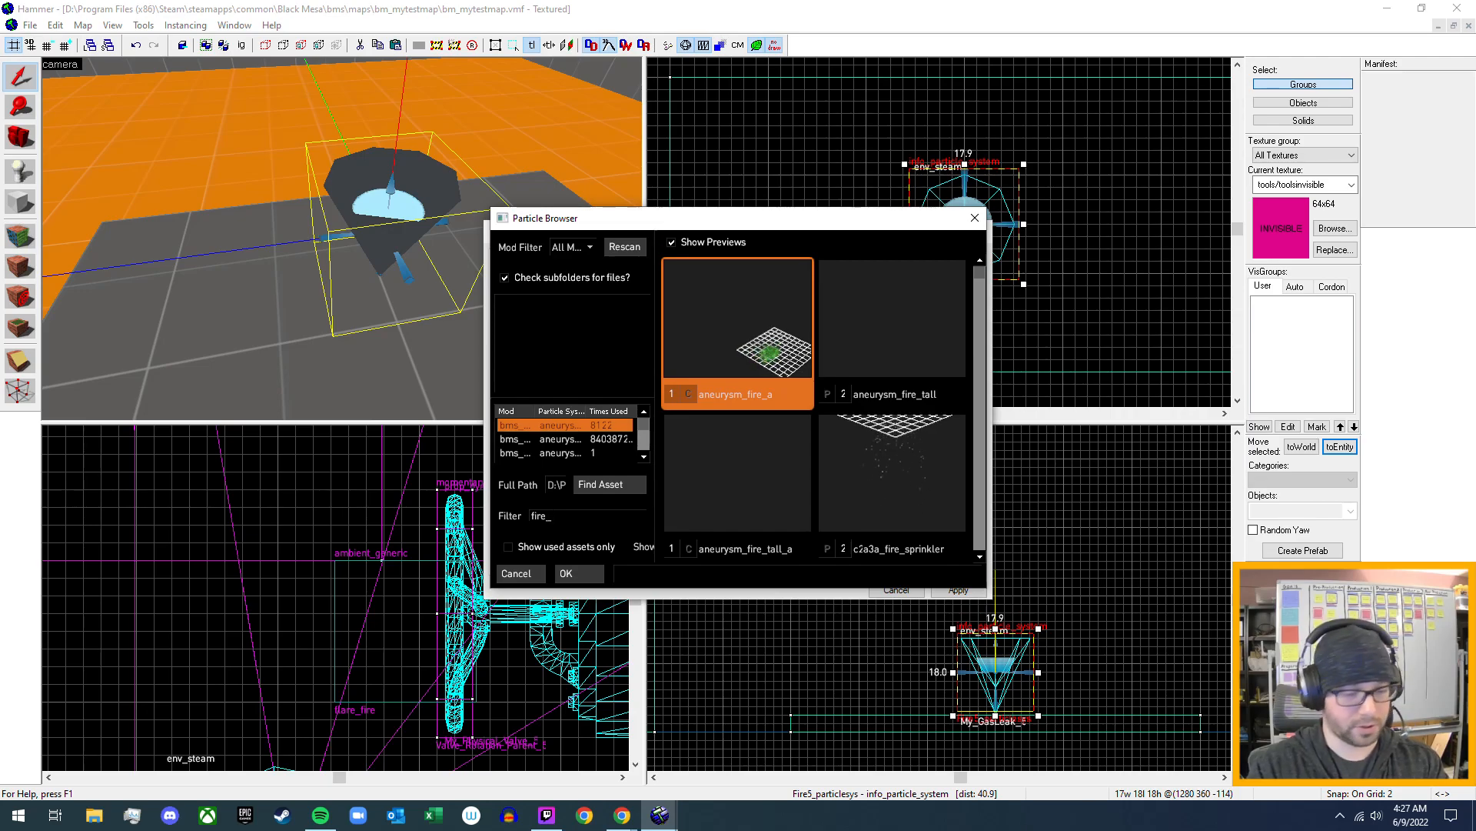
type("j")
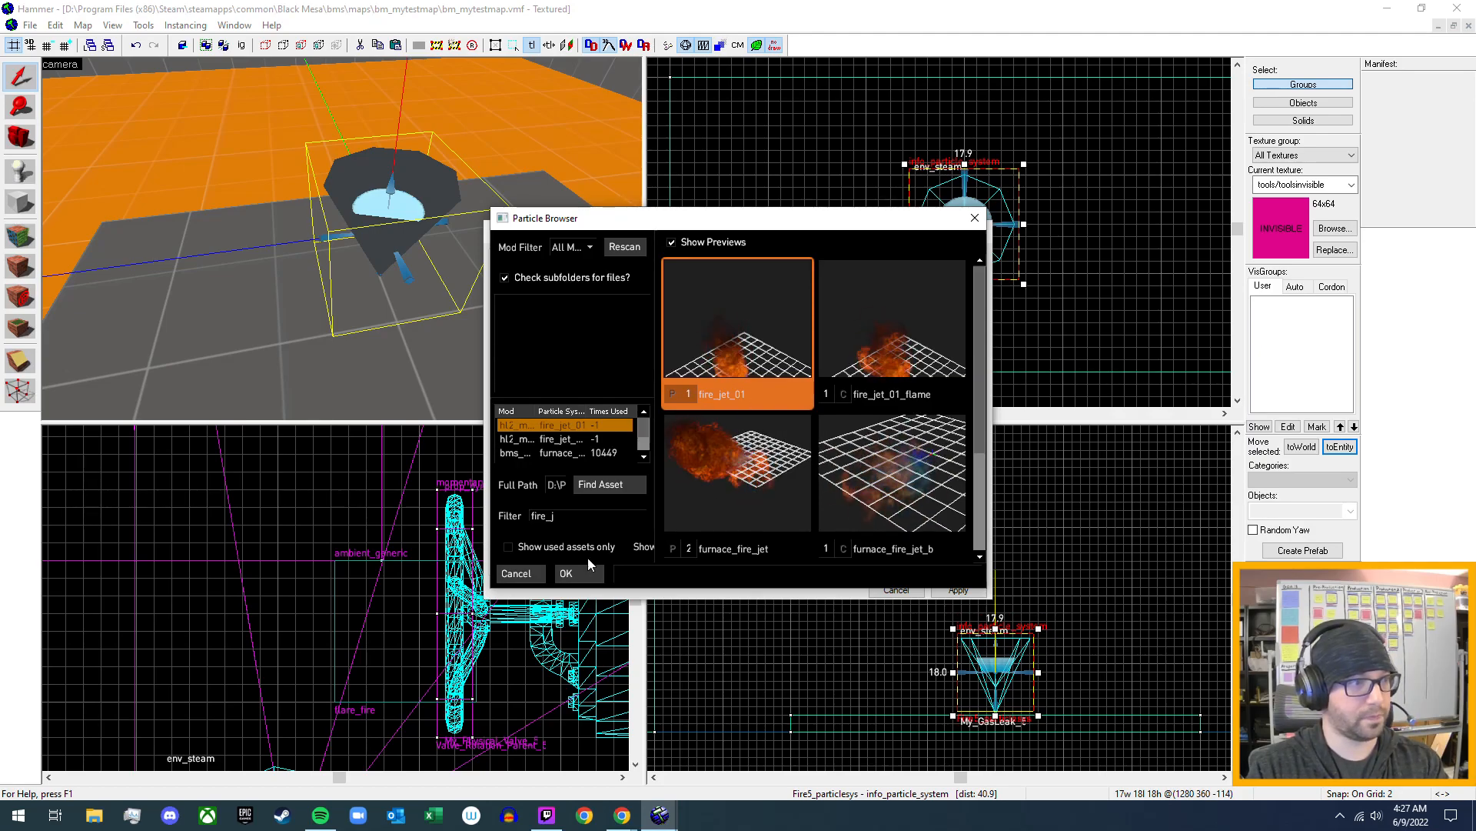
double_click(750, 323)
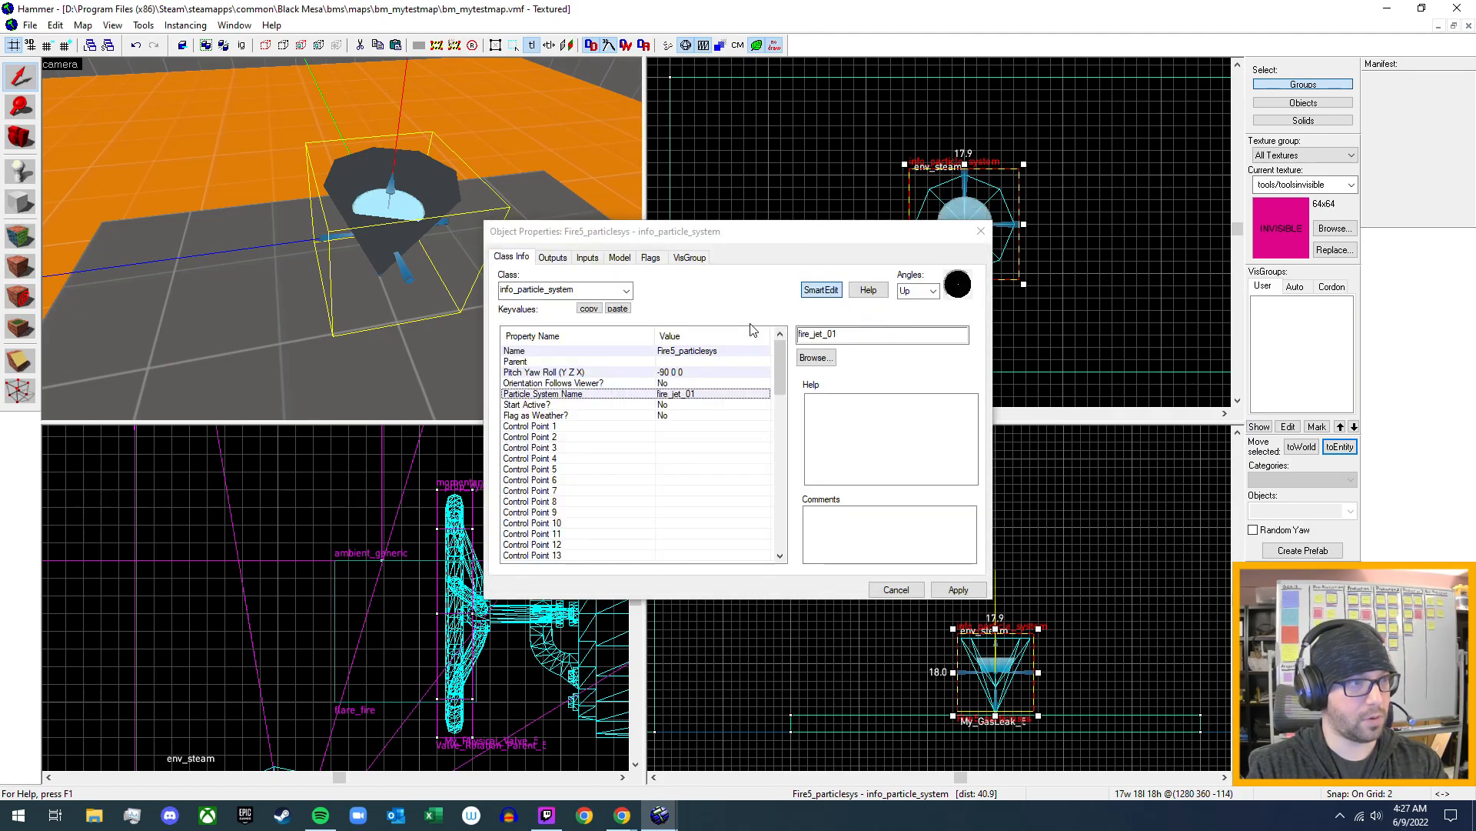
left_click(959, 590)
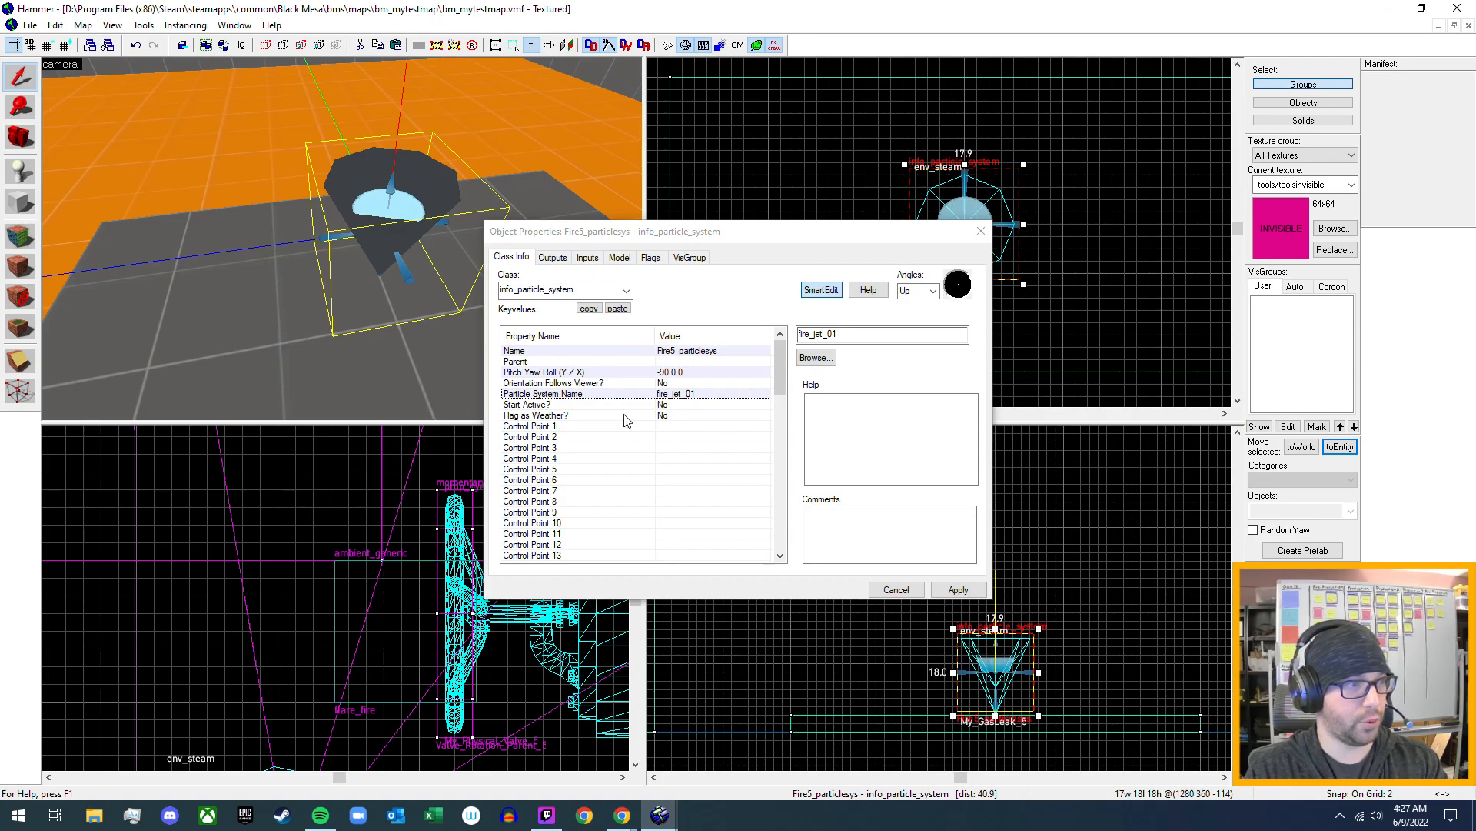
- Compare the keyvalues of Fire5_particlesys with those of fire_1_flames, and check the model and flags settings of fire_1_flames
scroll(598, 466, "down", 19)
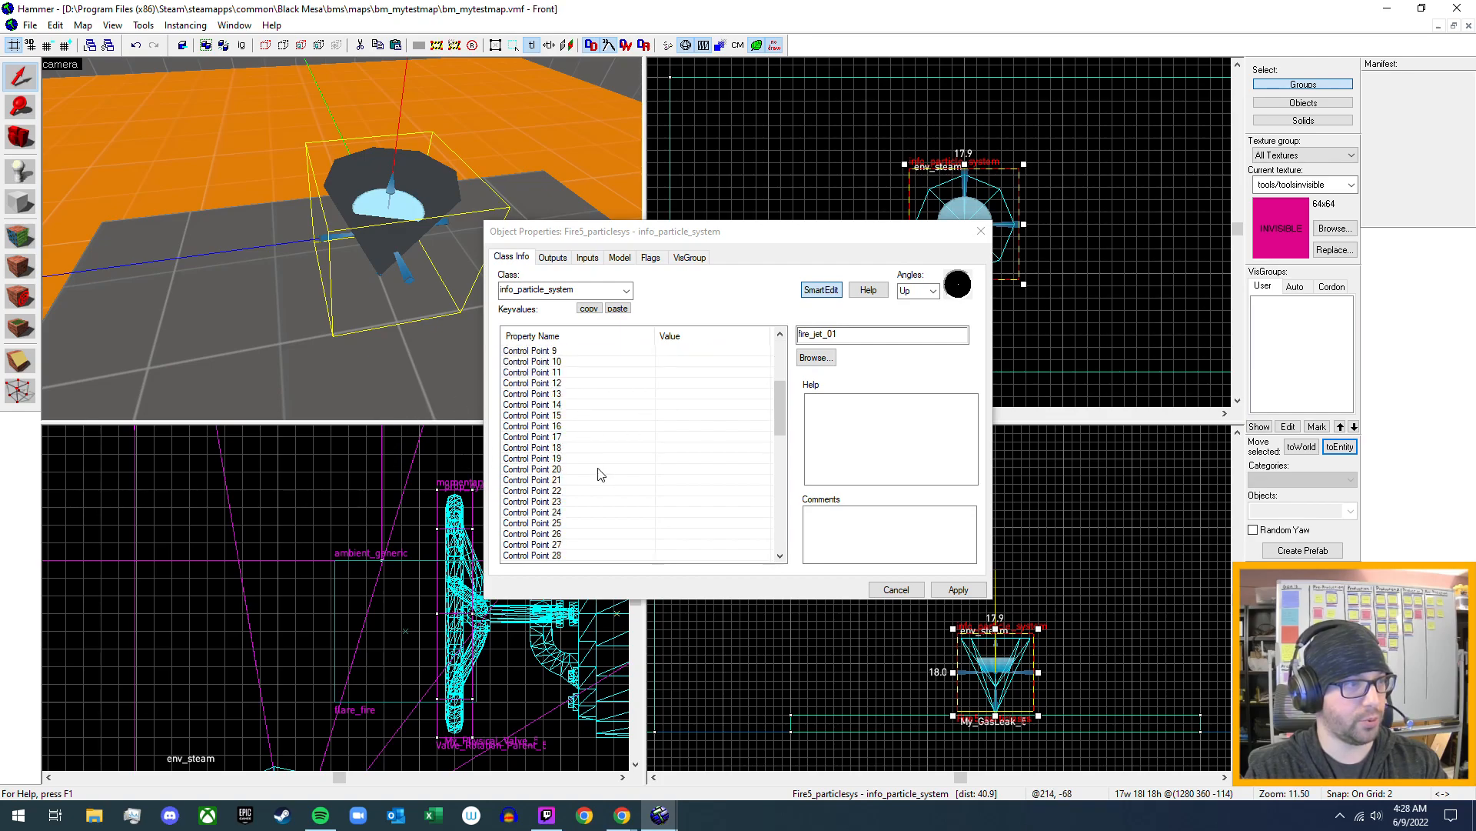
scroll(600, 462, "up", 19)
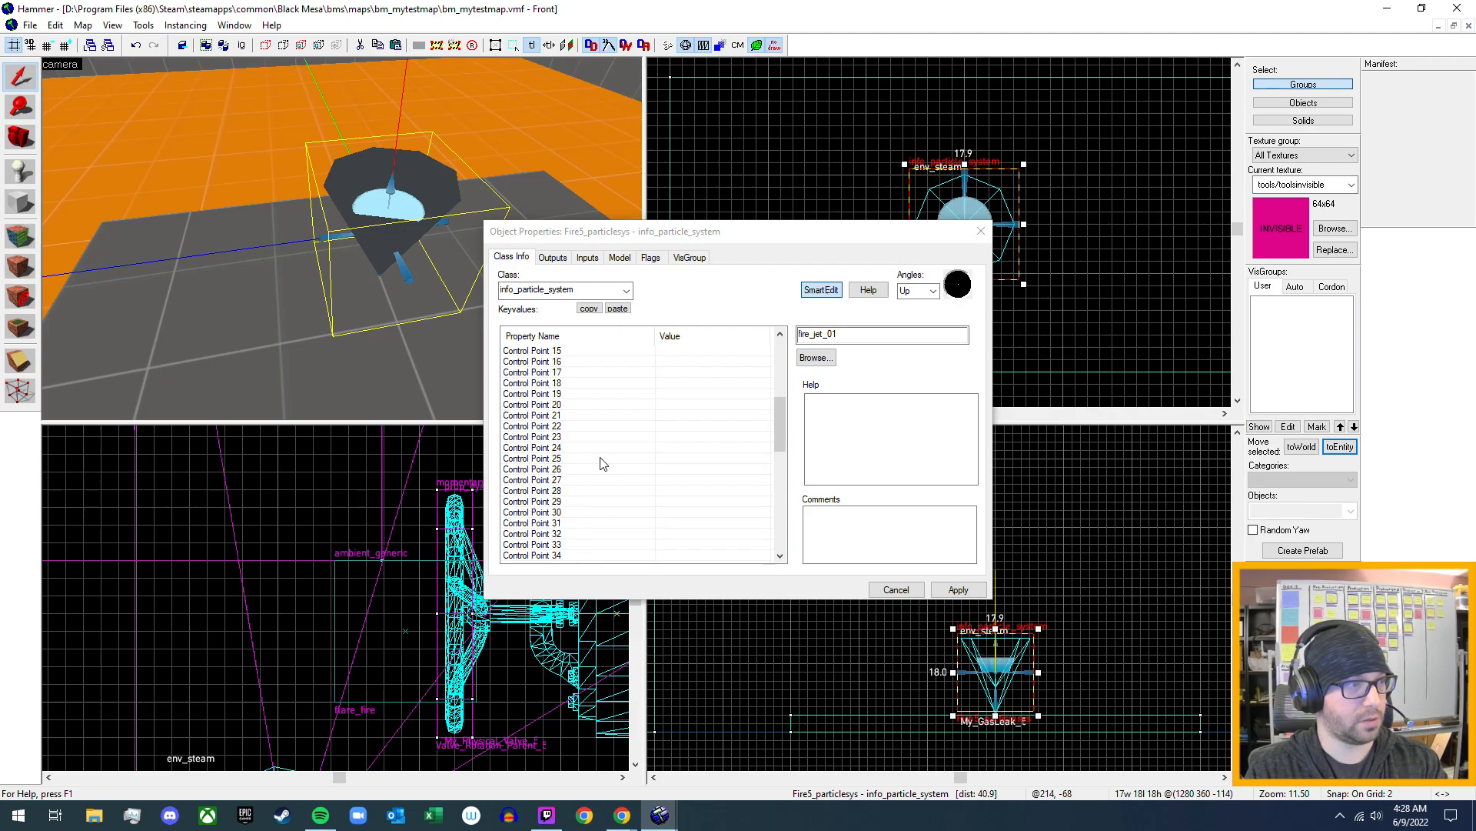
key("z")
key("w")
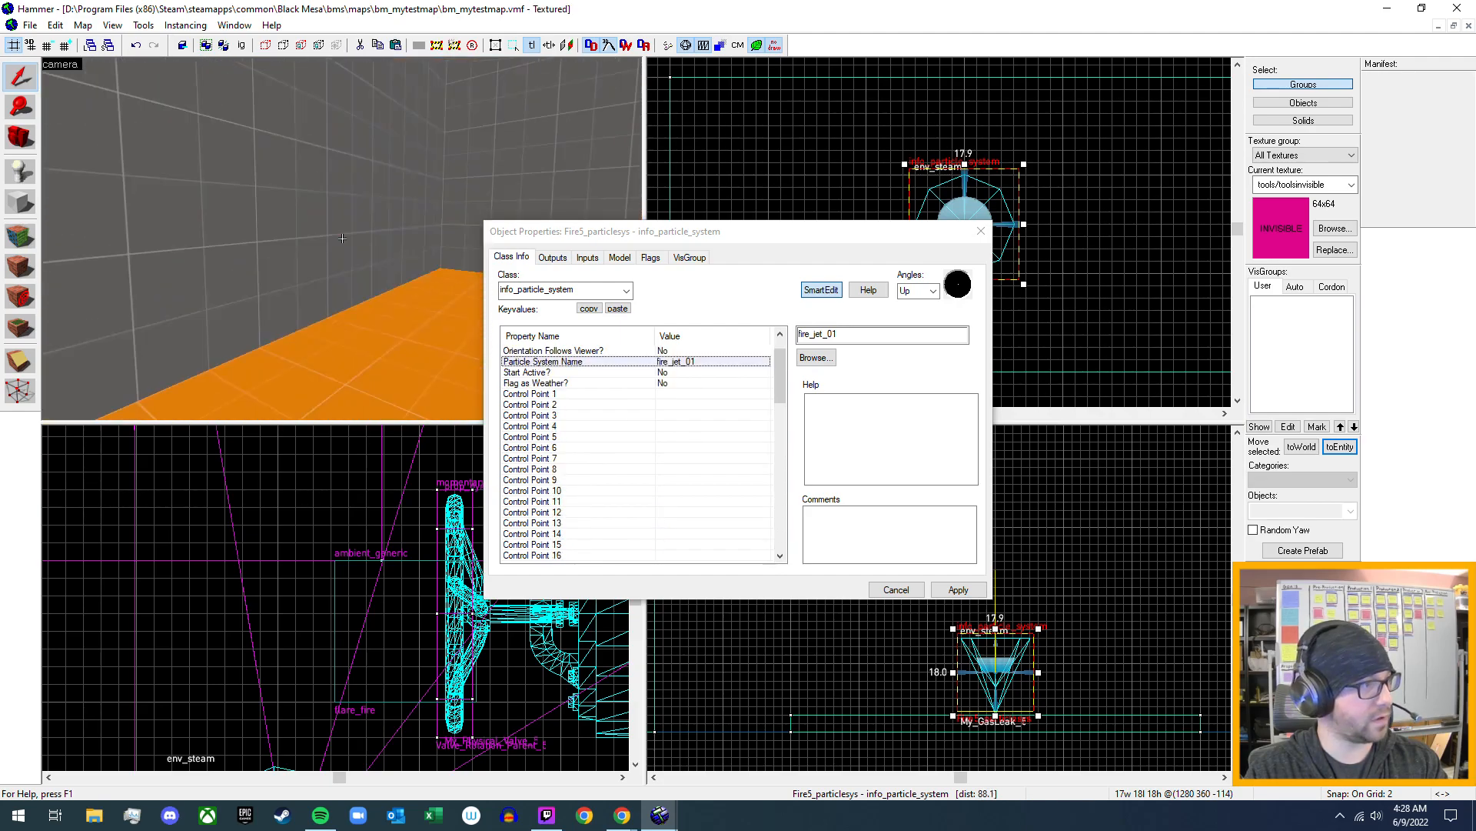
key("w")
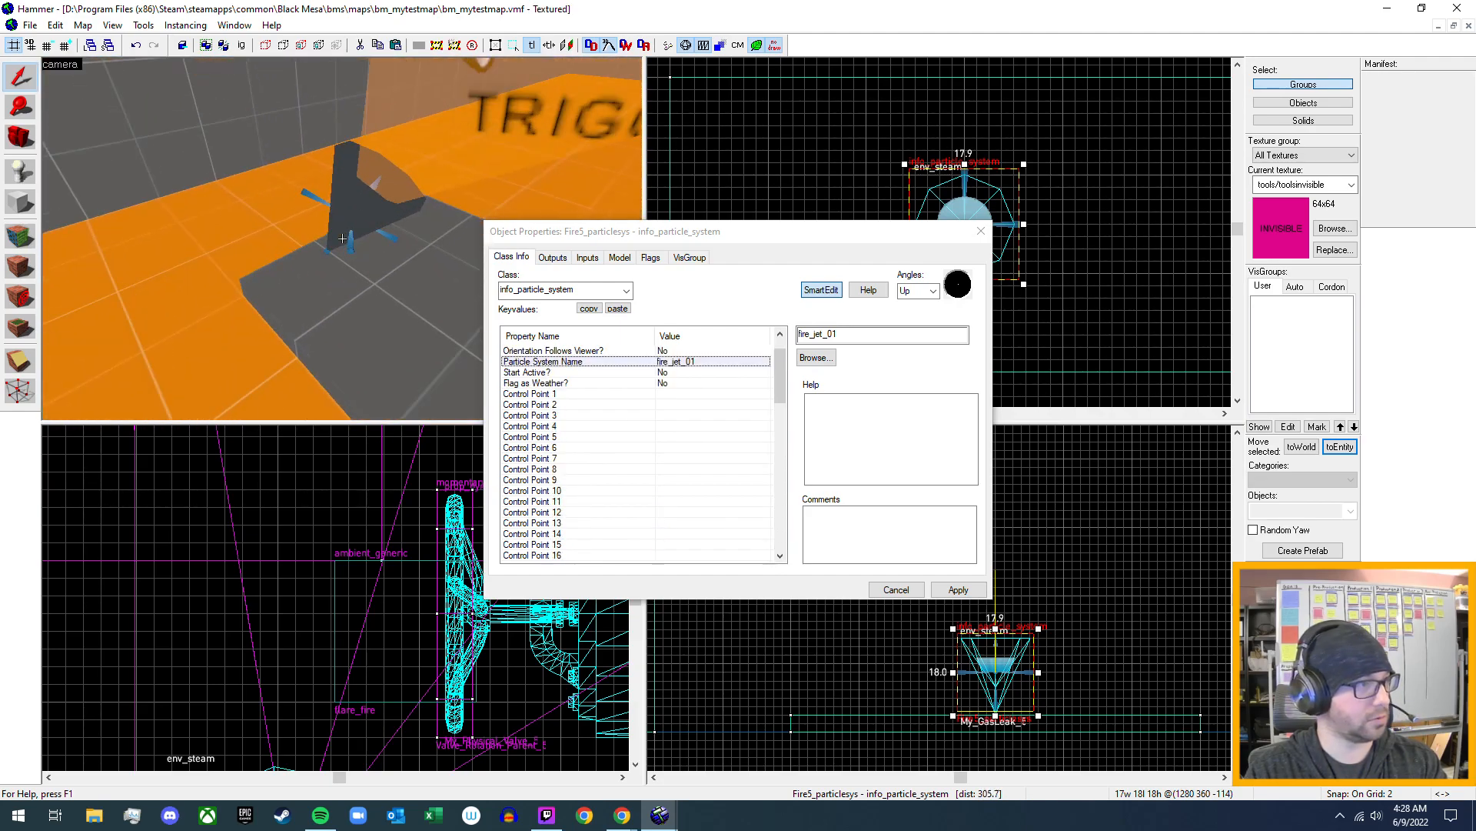
key("z")
left_click(335, 243)
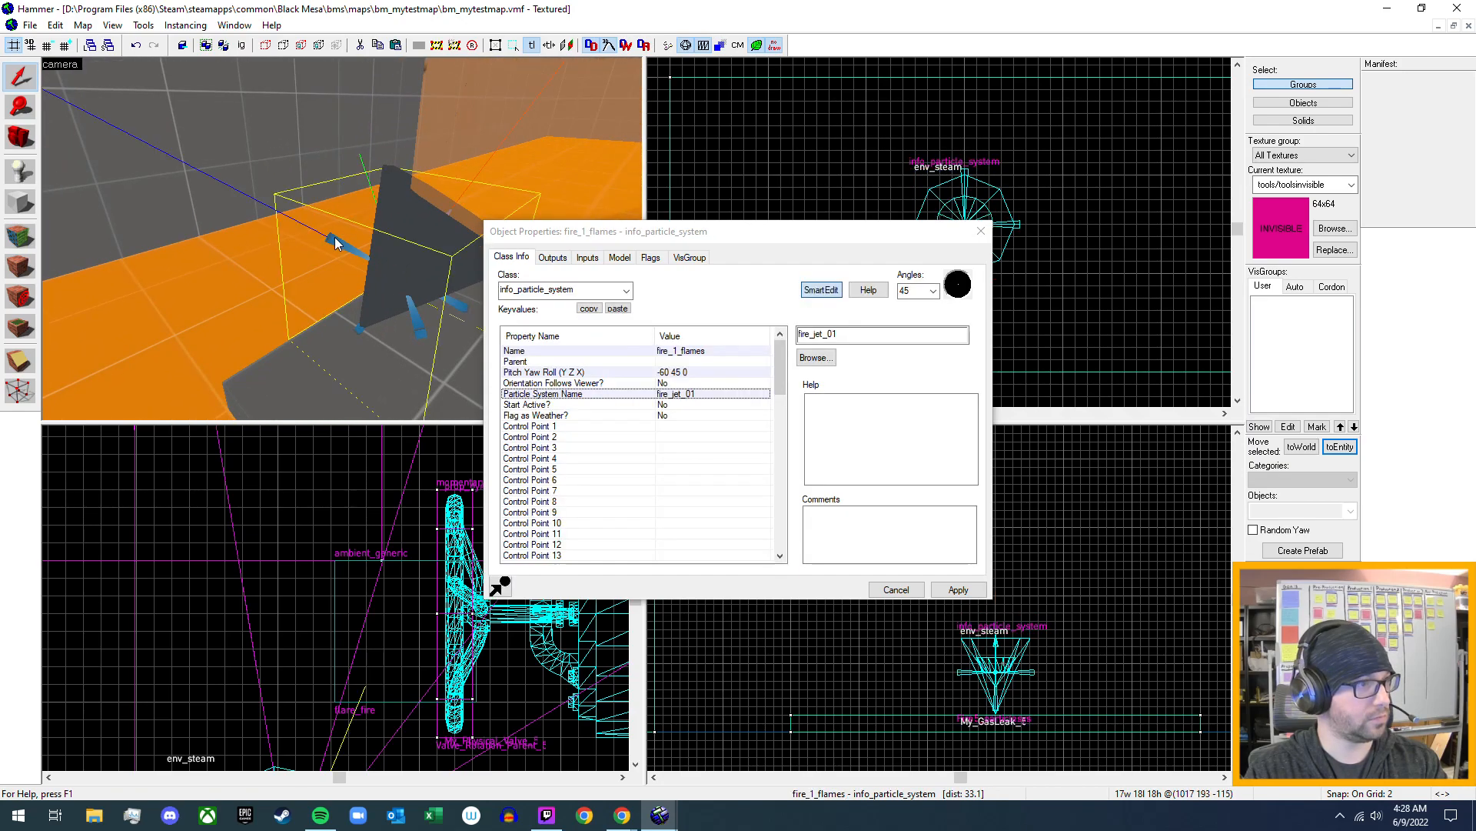
scroll(680, 468, "down", 19)
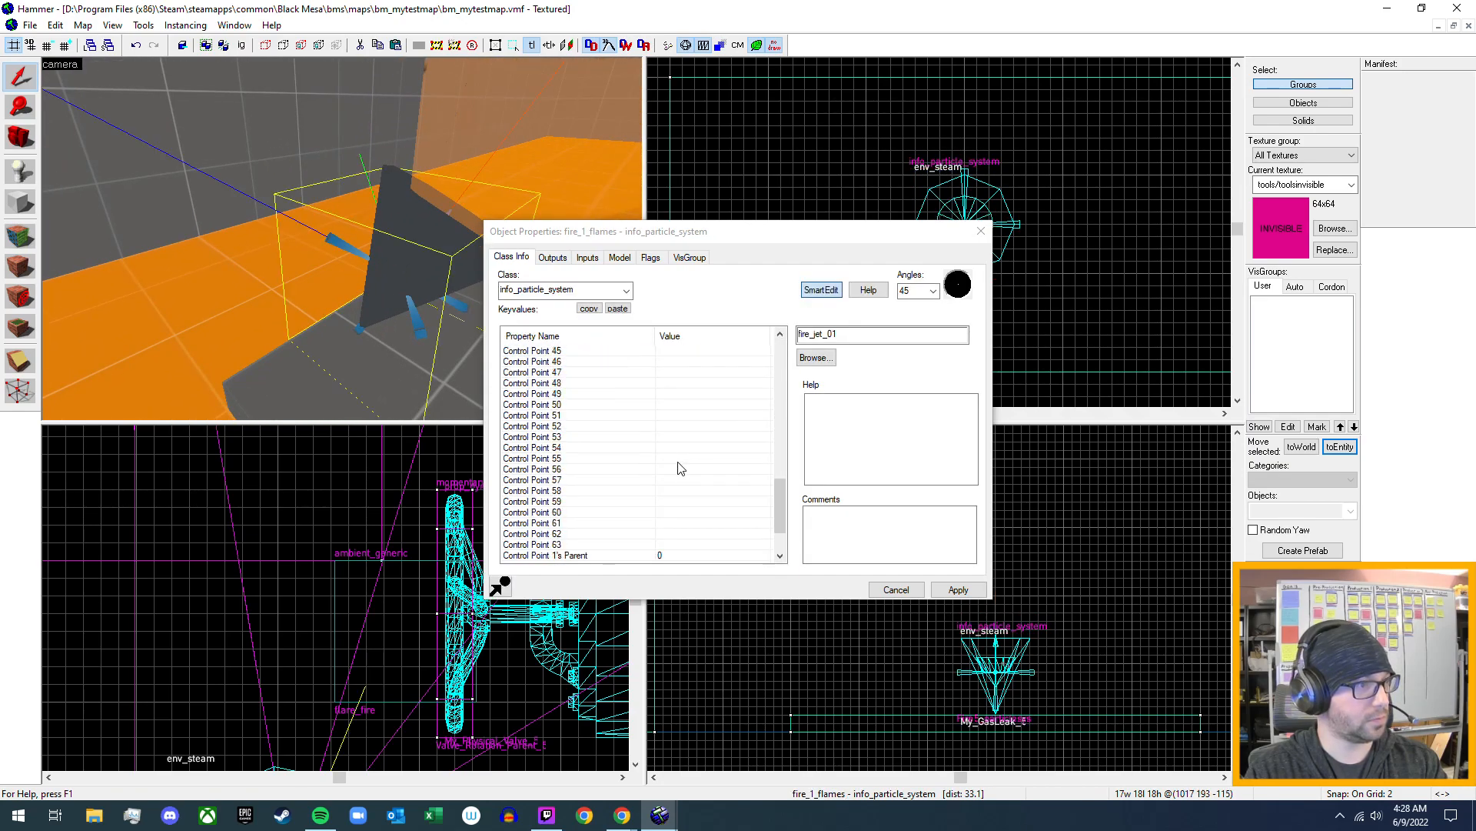
scroll(676, 470, "up", 19)
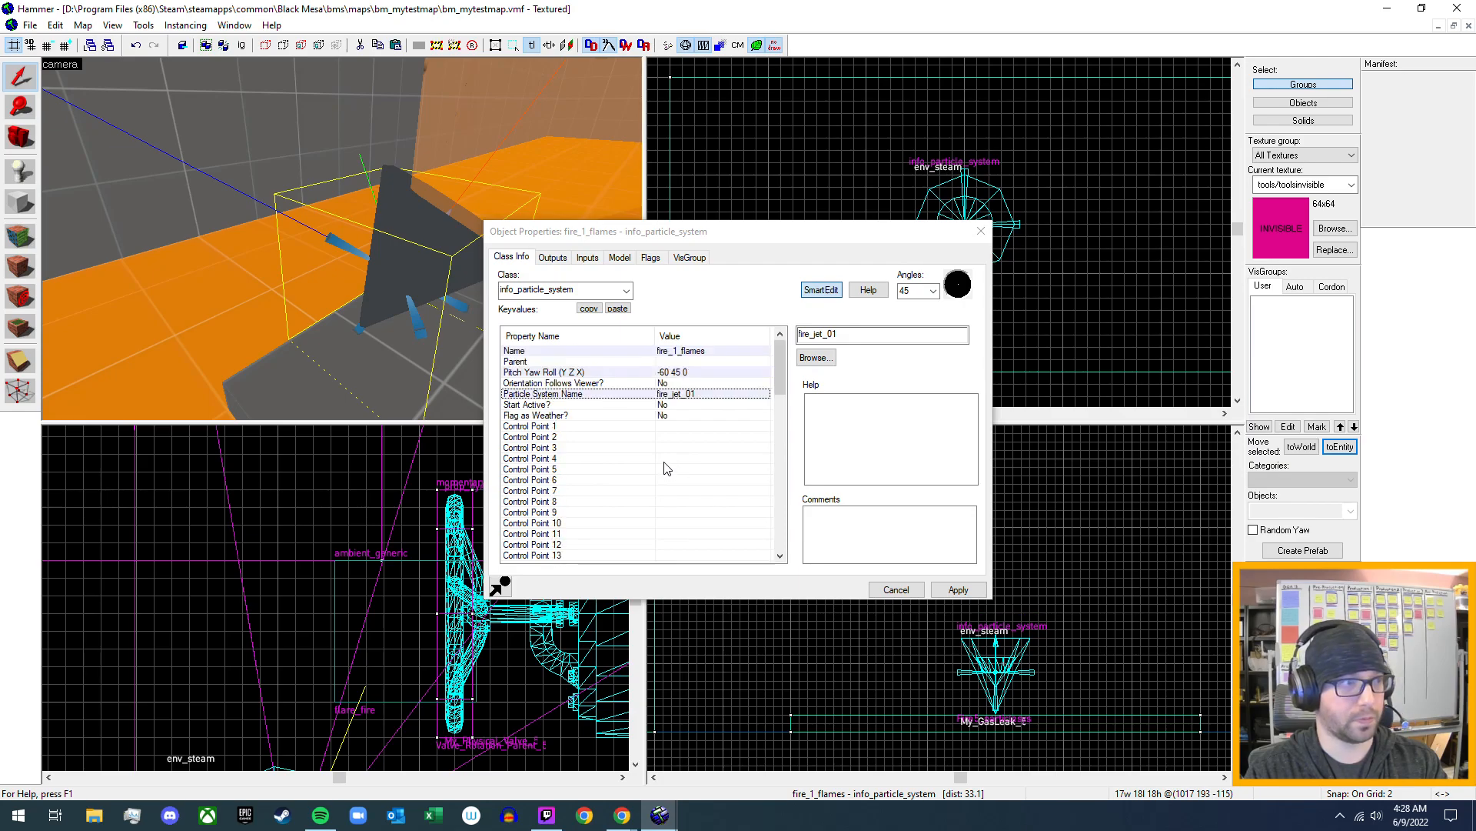
left_click(621, 260)
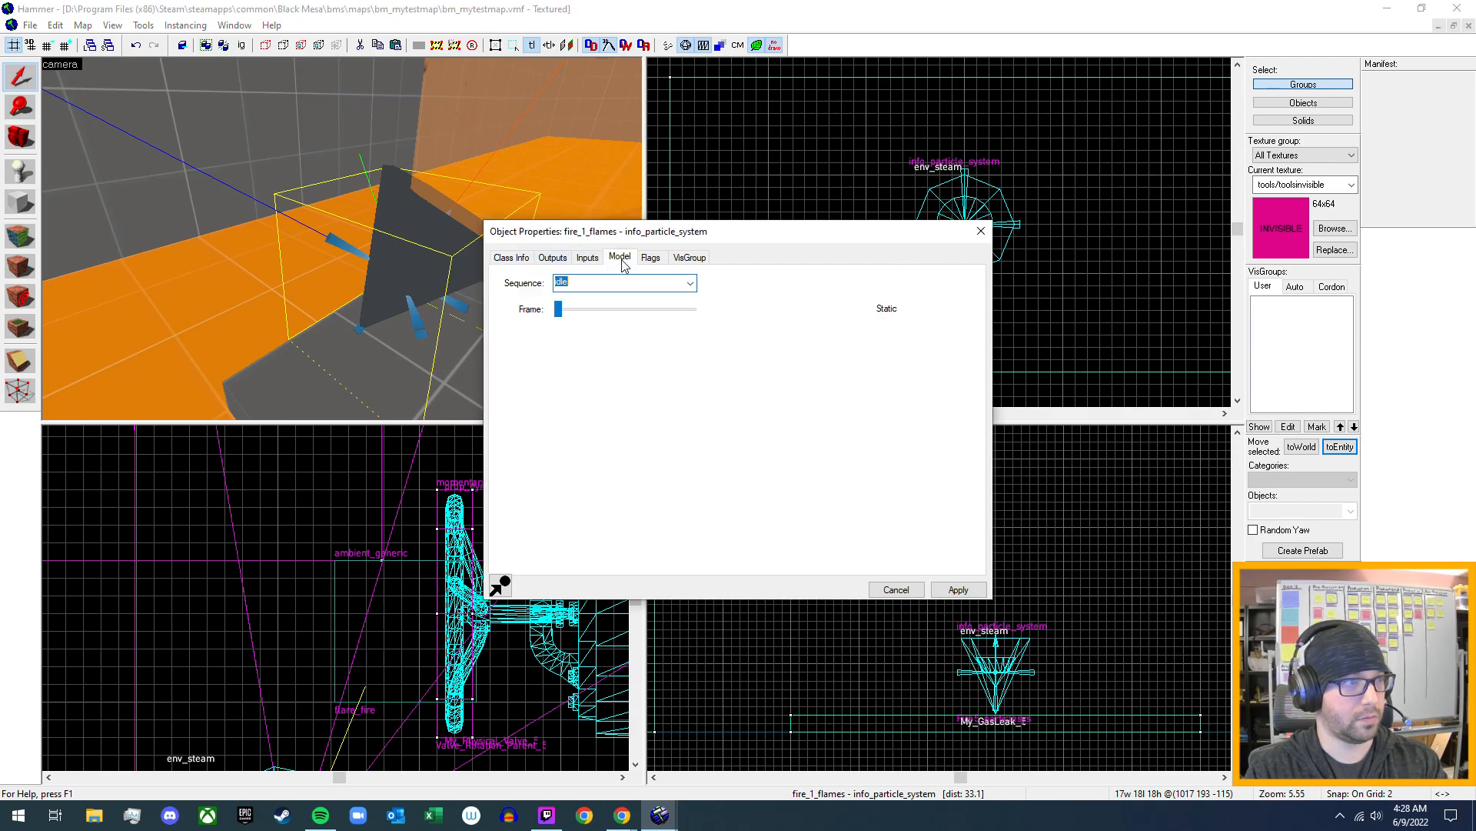
left_click(650, 259)
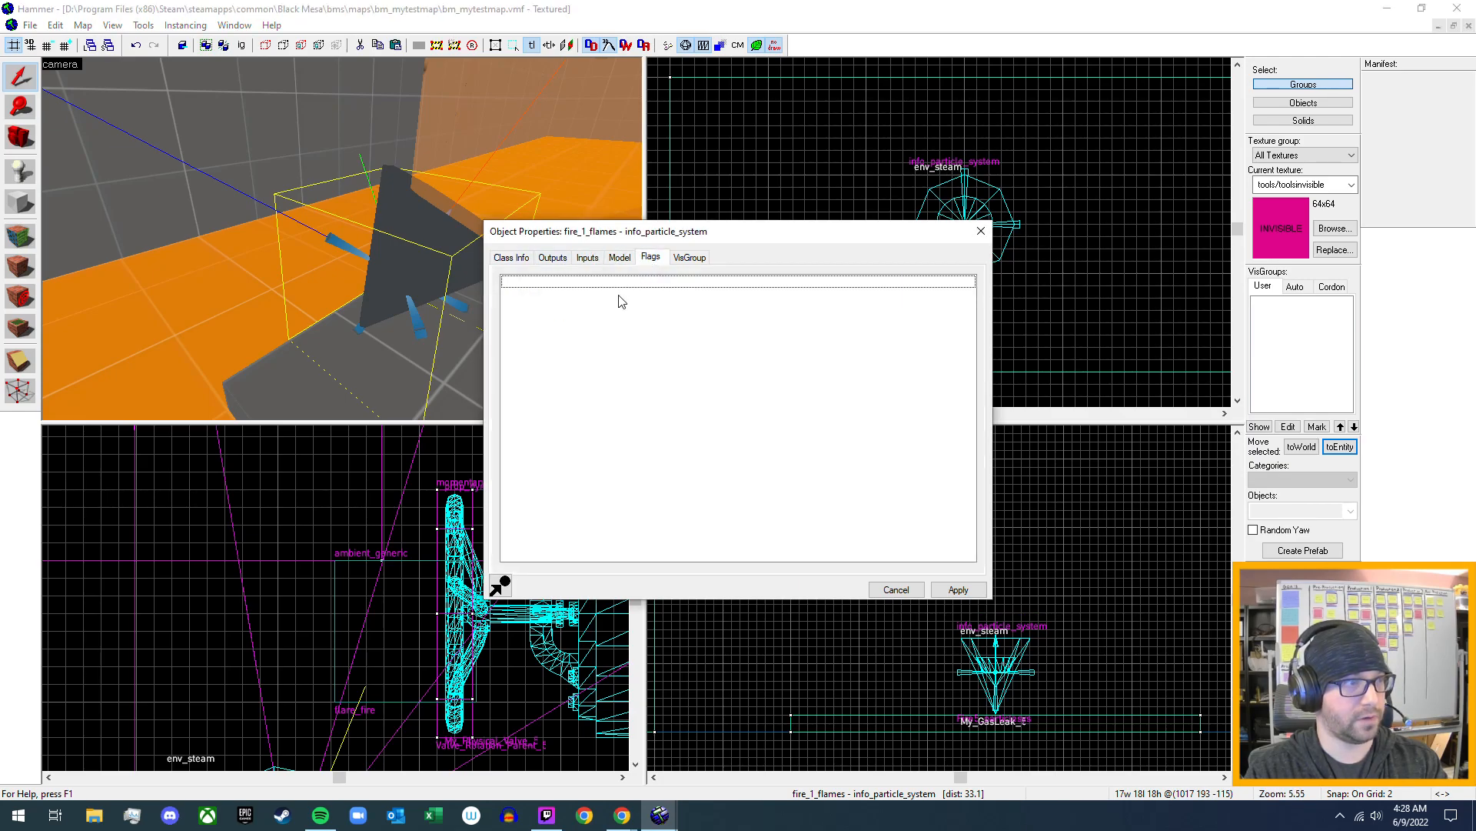
- Review the keyvalues and outputs of the fire_1_flames particle system
left_click(511, 257)
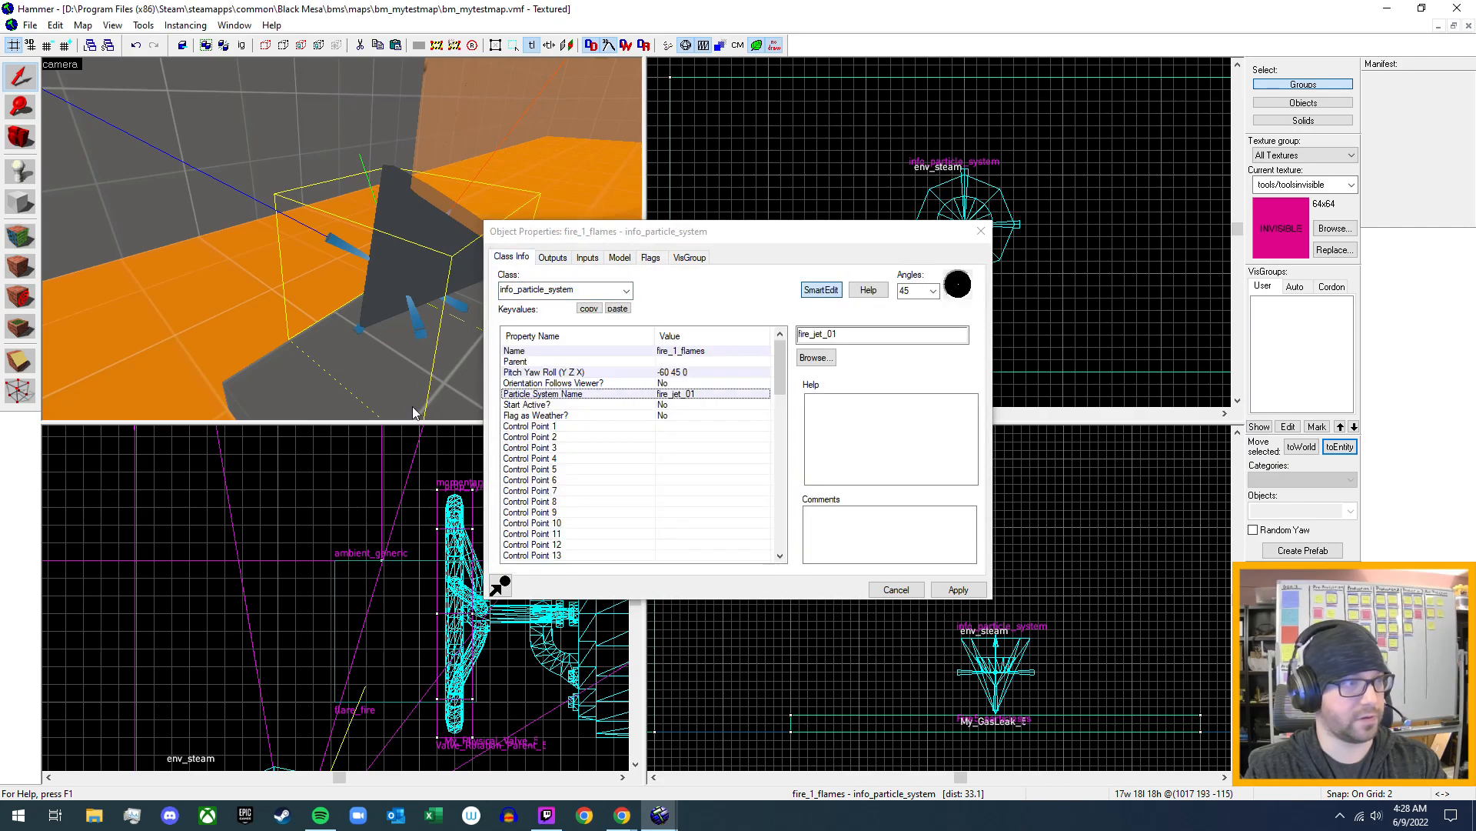
left_click(553, 258)
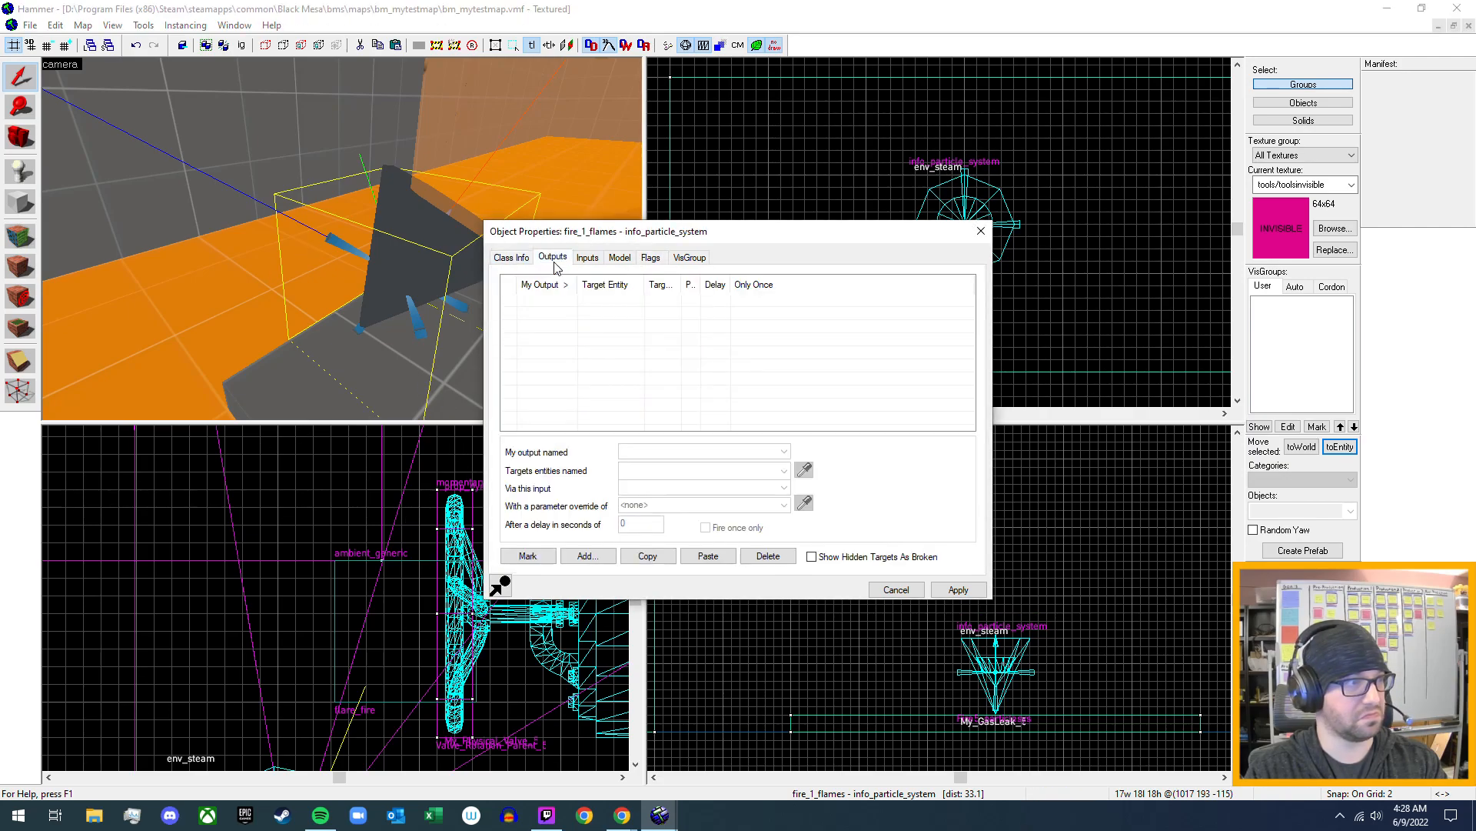
left_click(511, 257)
key("z")
key("s")
key("s")
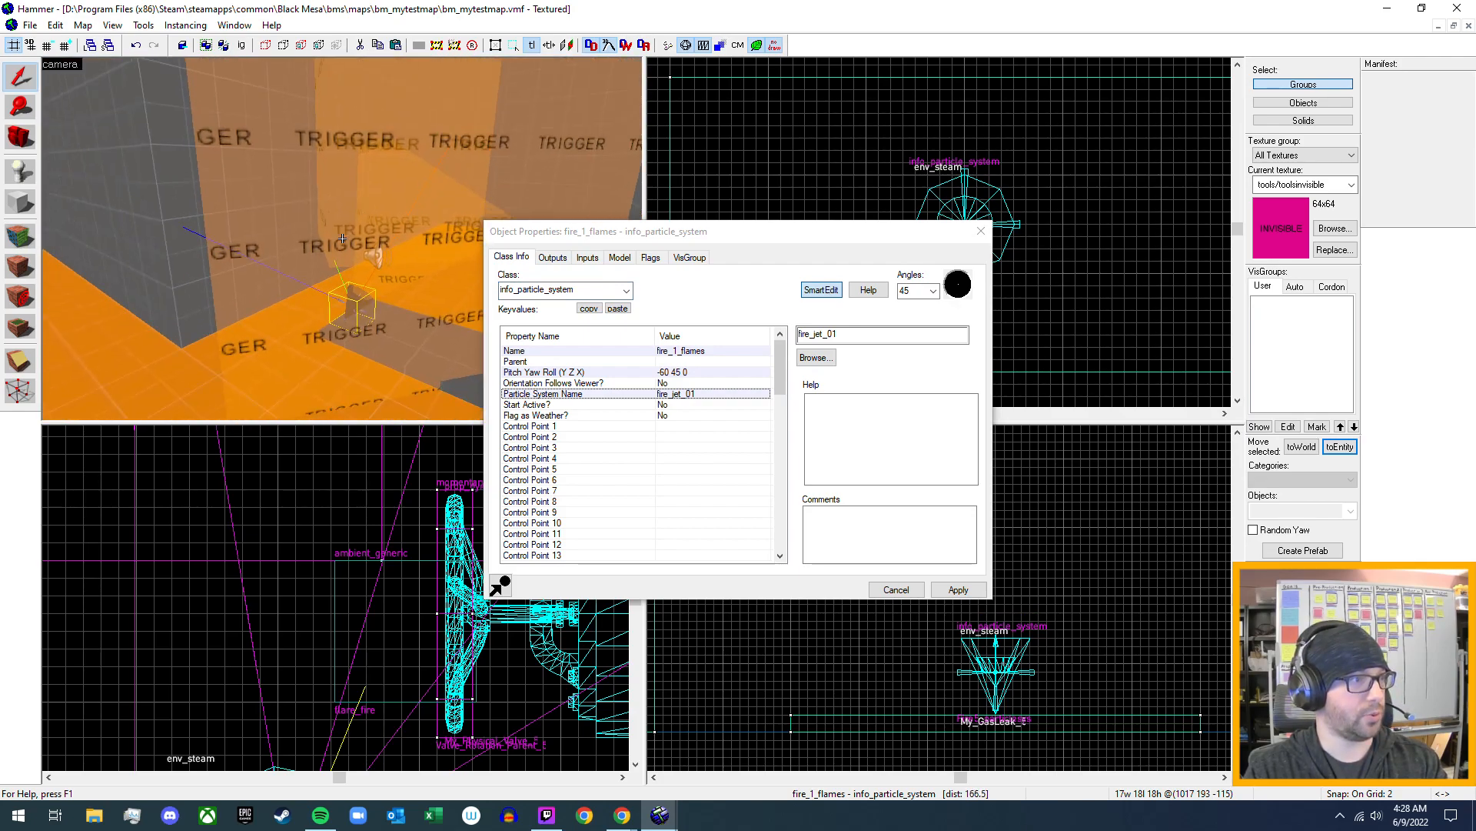
key("w")
key("z")
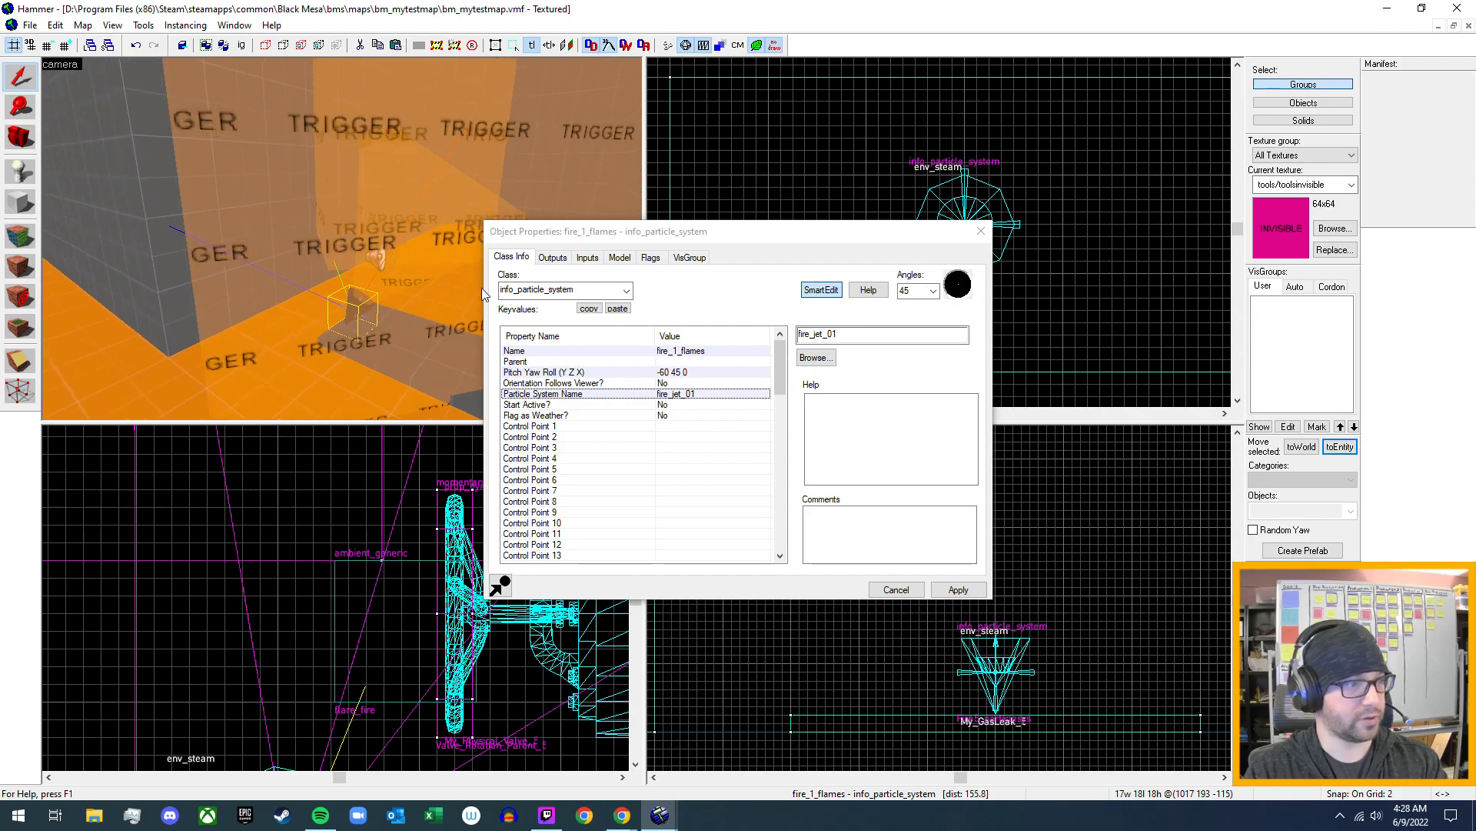
- Trace the input of fire_1_flames back to the trigger_once that fires it and review that trigger's outputs
left_click(589, 259)
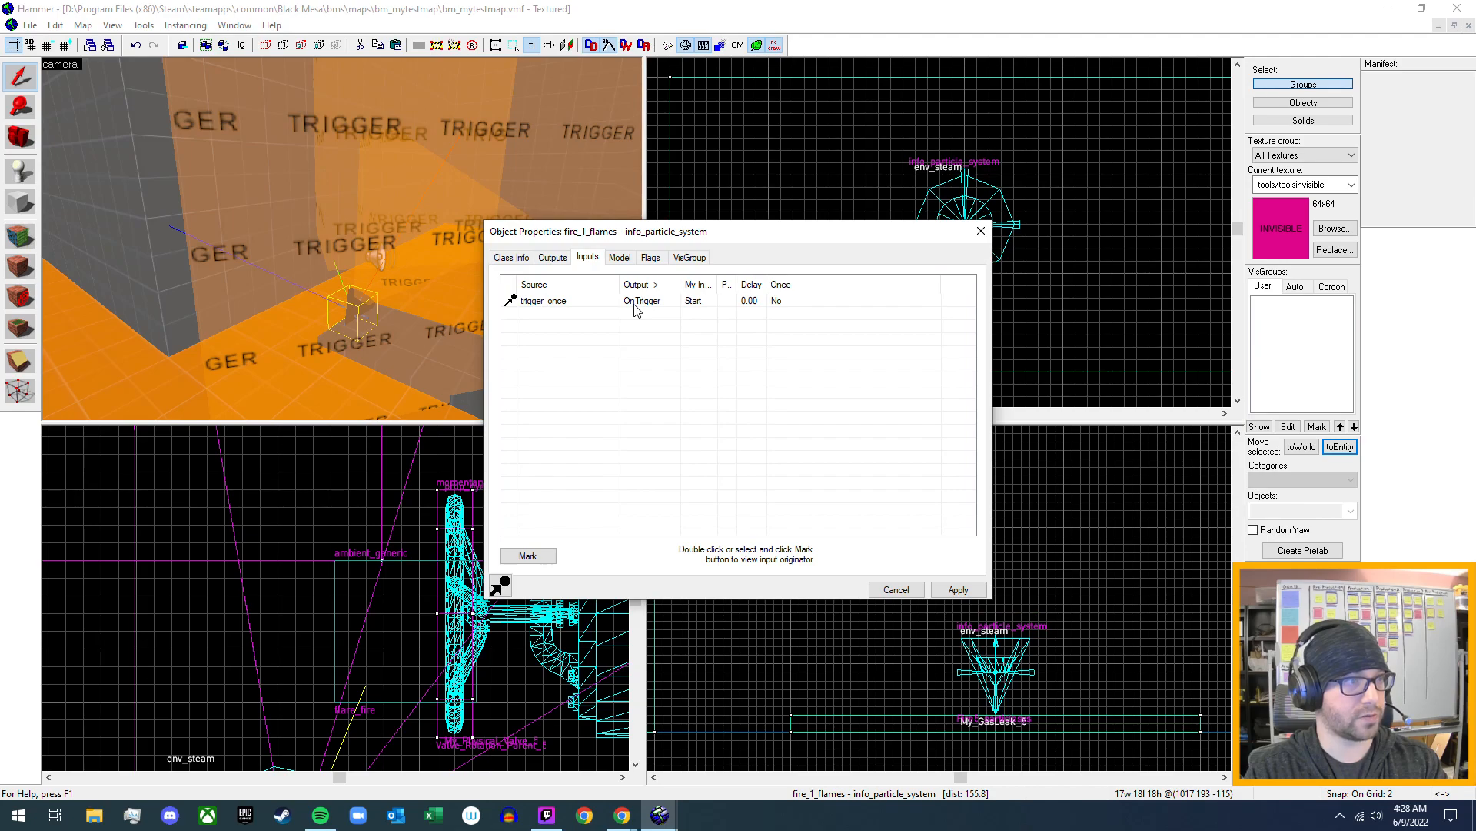
double_click(553, 302)
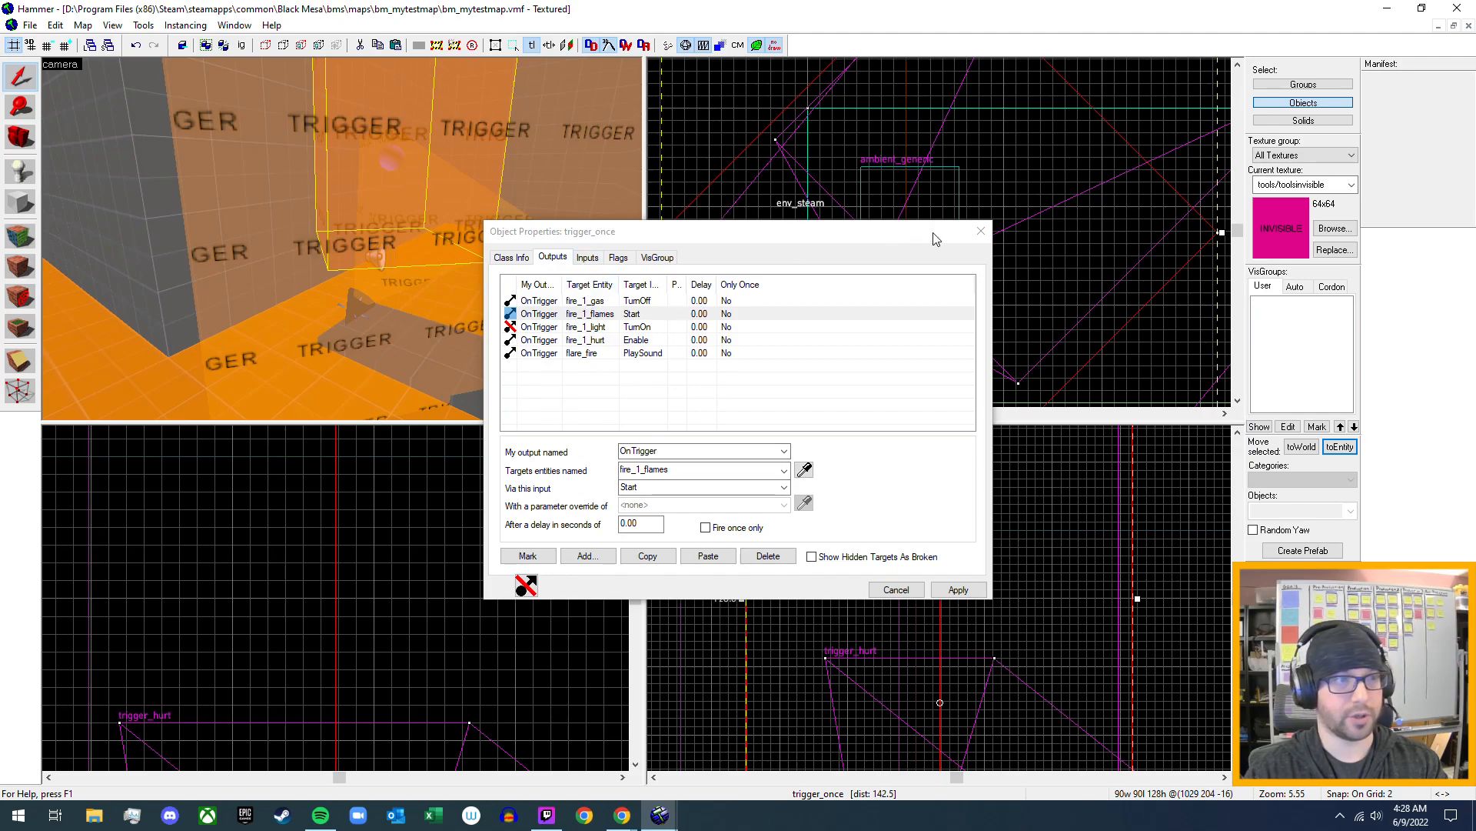
left_click(973, 242)
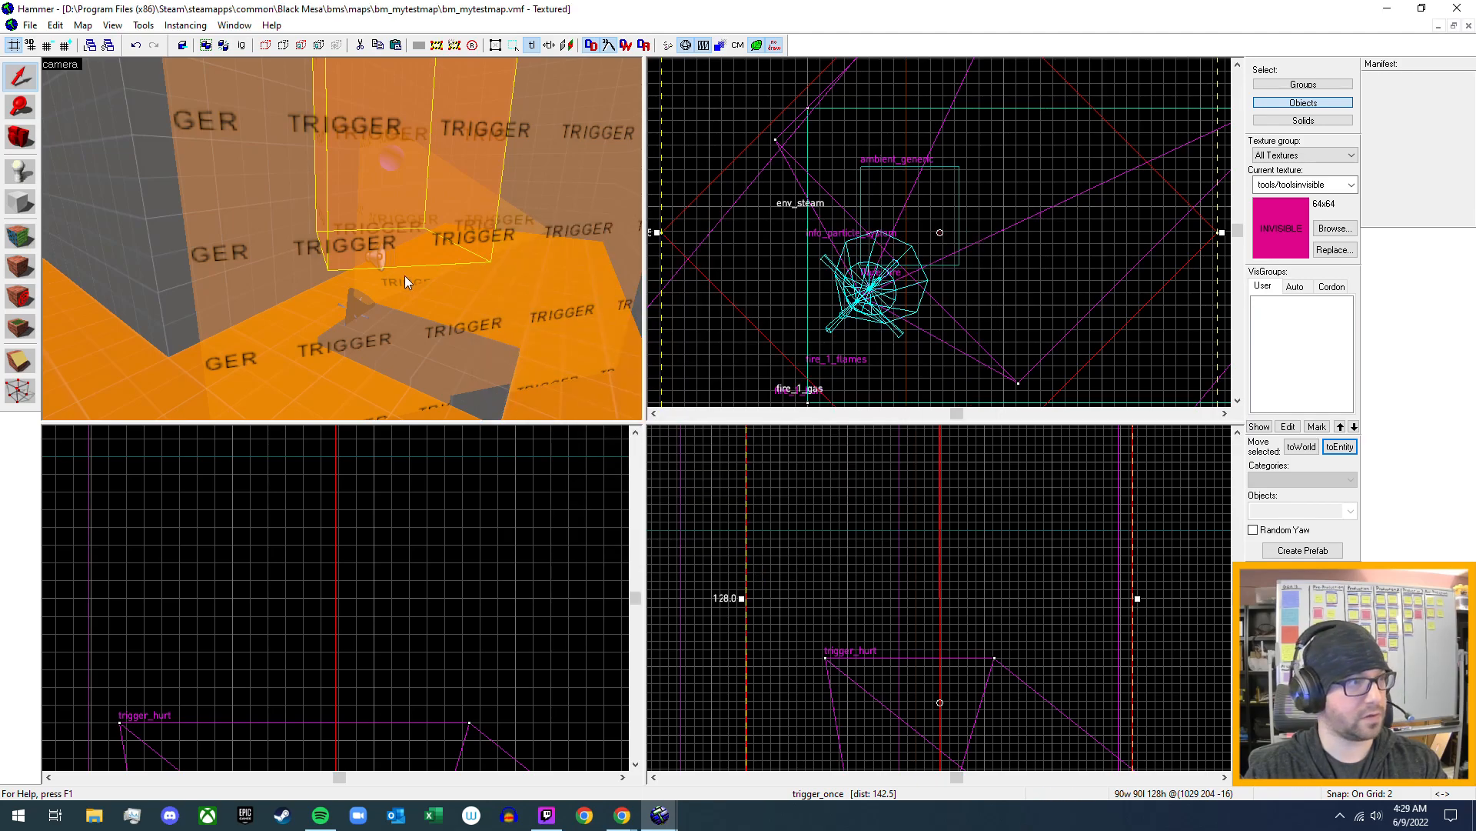
- Set up the Block tool with the block primitive and the tools/toolstrigger texture
left_click_drag(405, 275, 343, 238)
key("w")
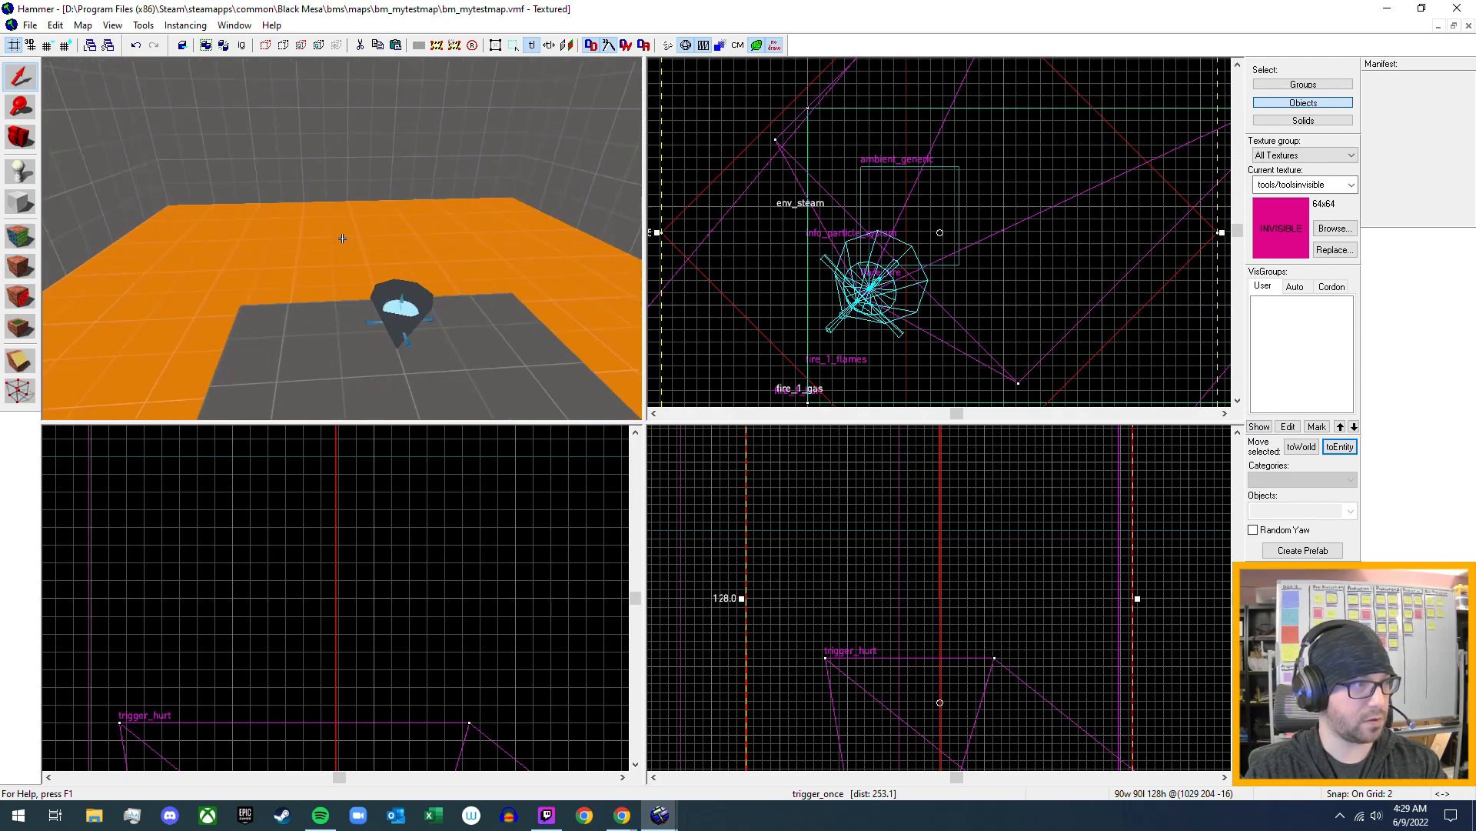
key("s")
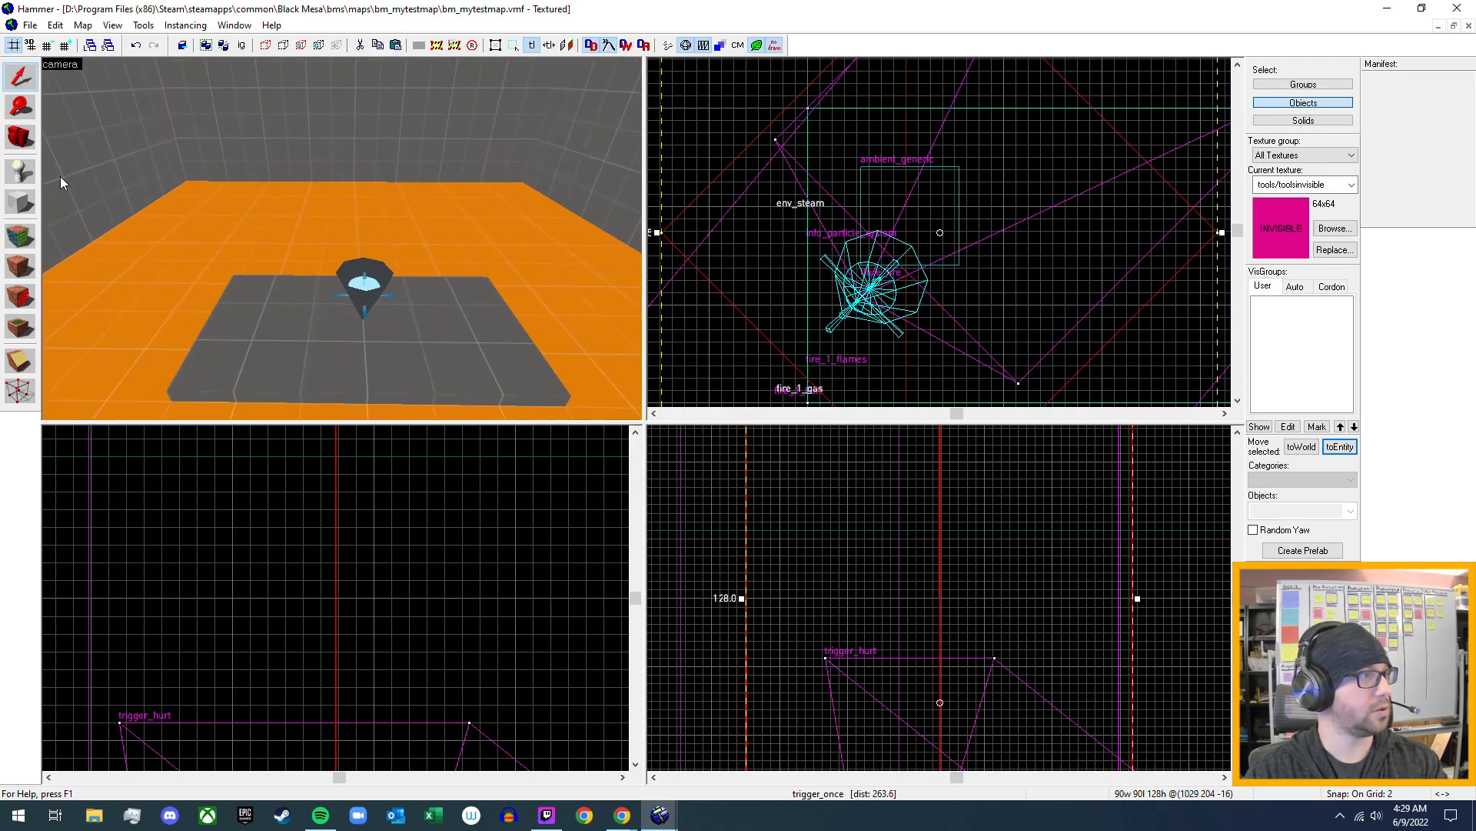
left_click(21, 201)
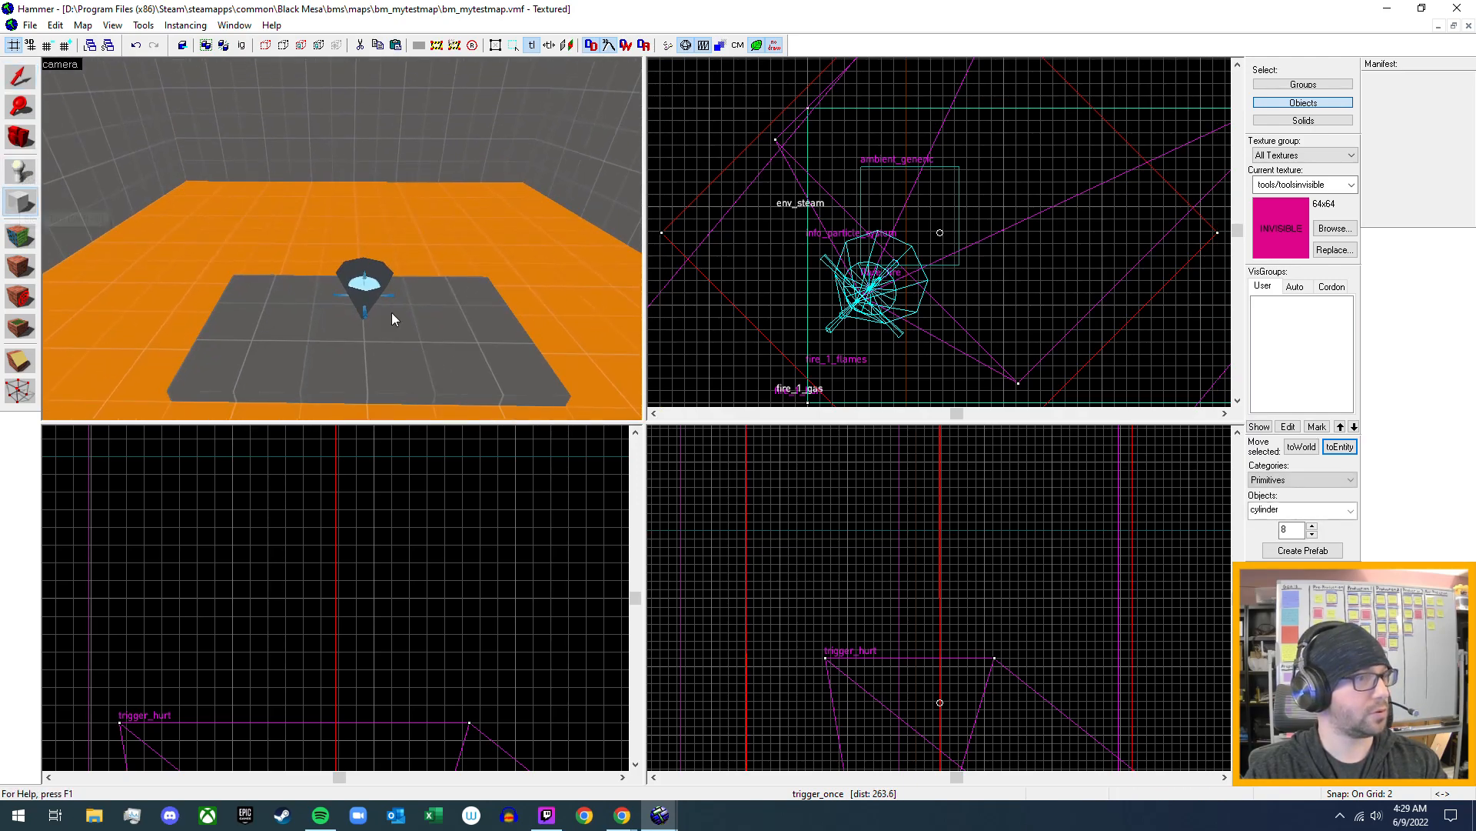
left_click(1352, 510)
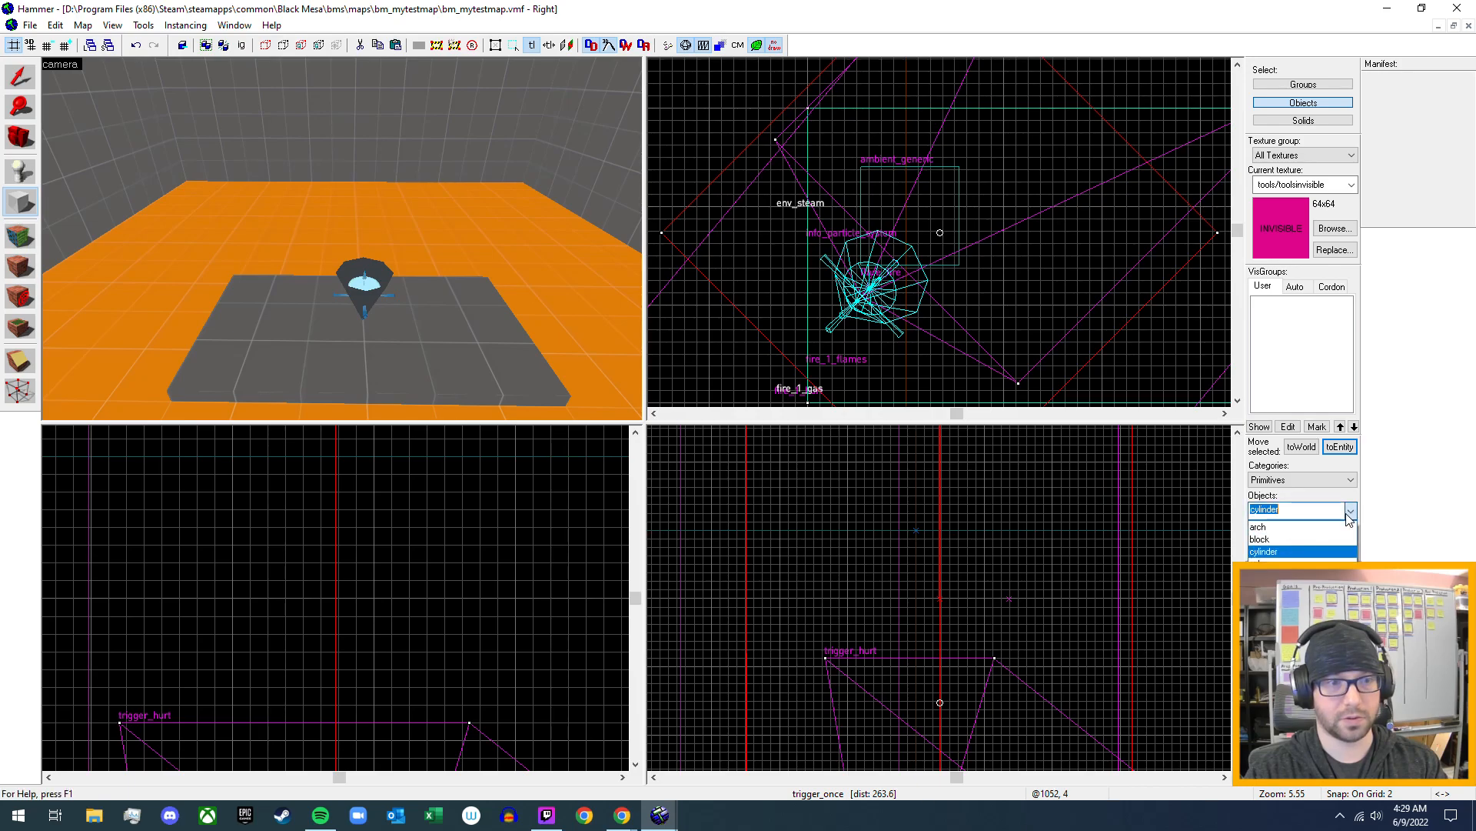
left_click(1338, 534)
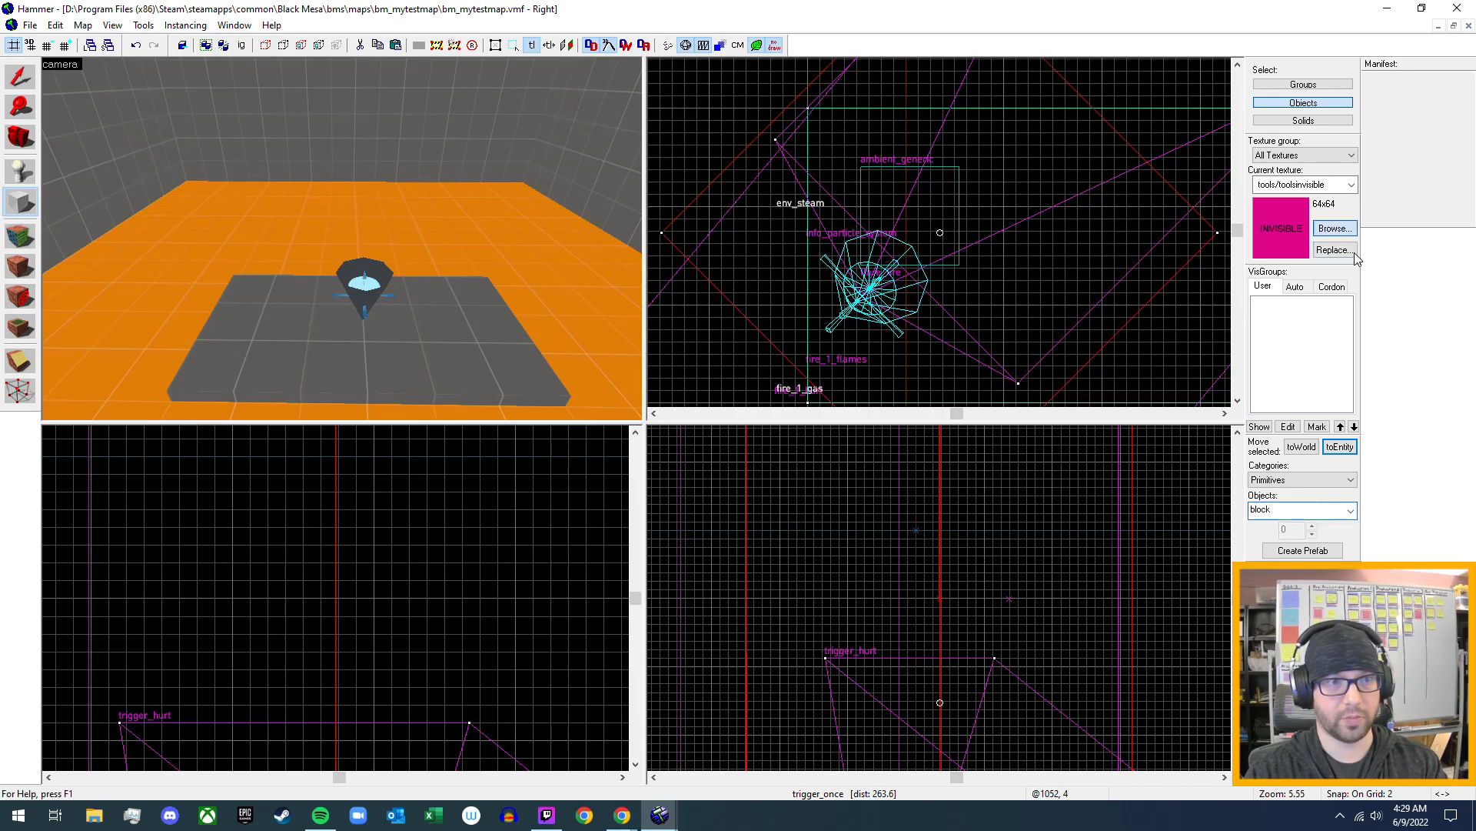
left_click(1350, 233)
type("trigger")
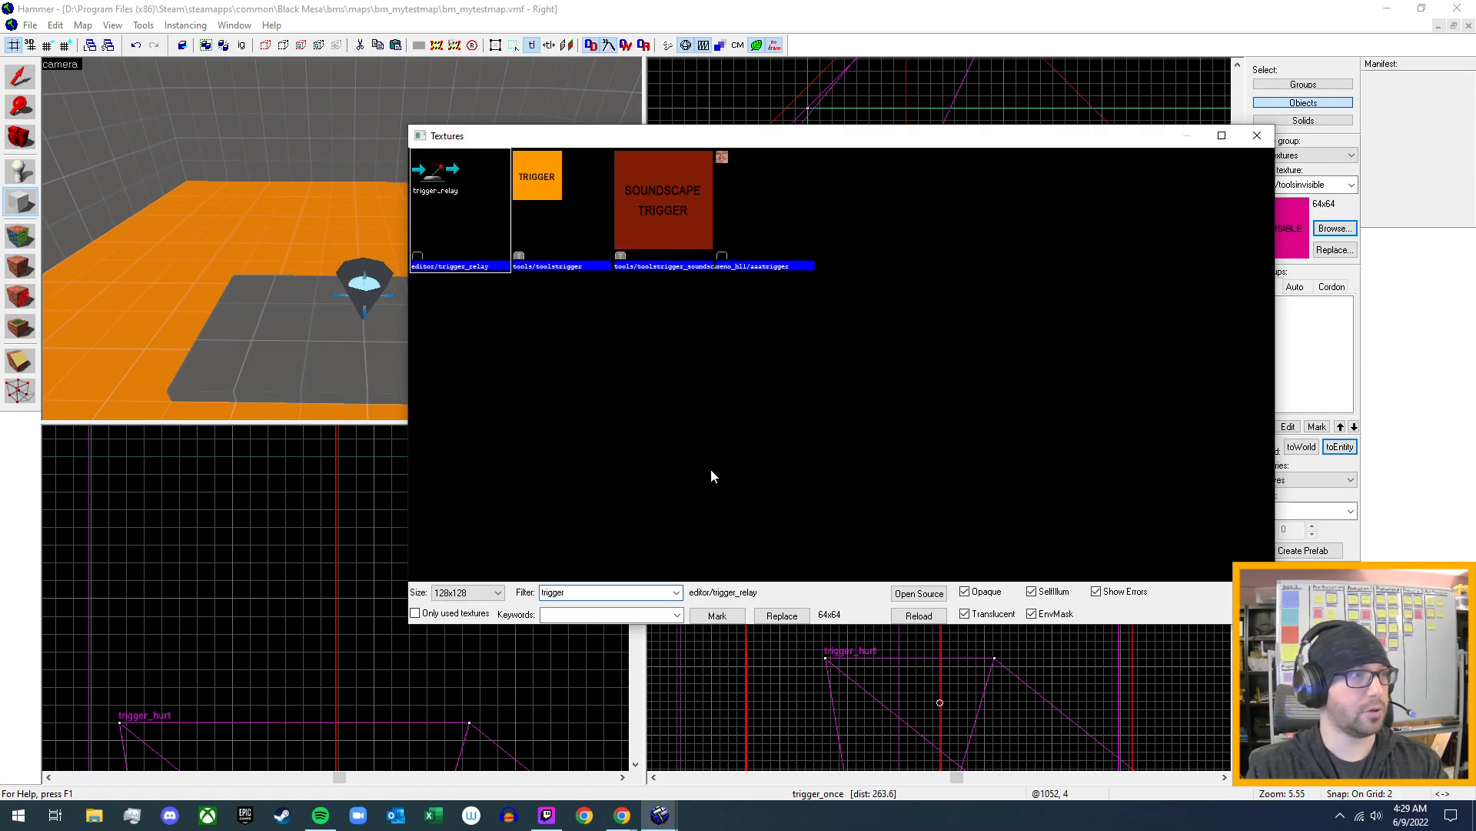
double_click(553, 225)
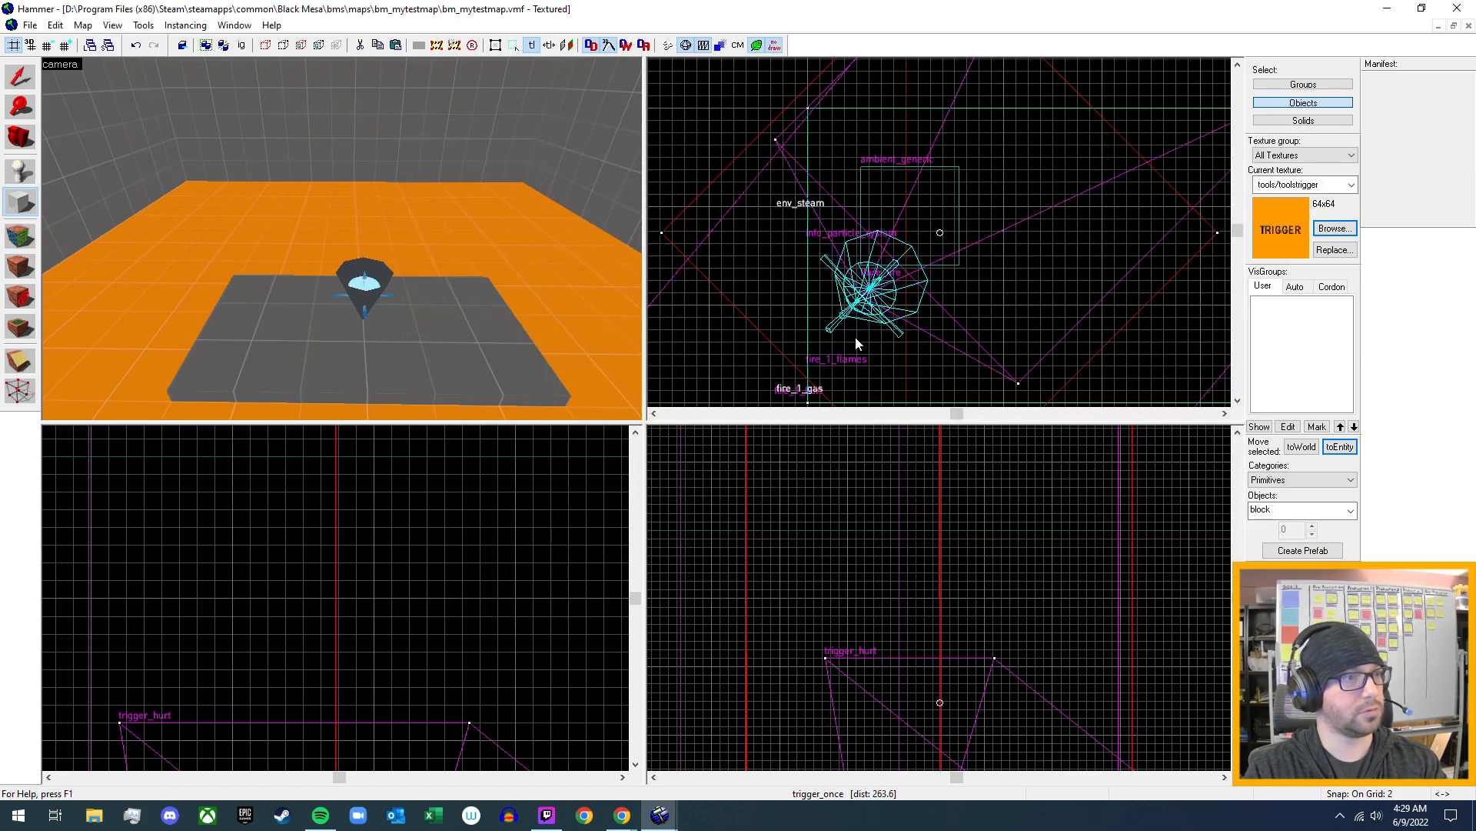
- Outline a block about 32 by 24 units around the My_GasLeak_5 funnel in the top view
scroll(957, 323, "down", 5)
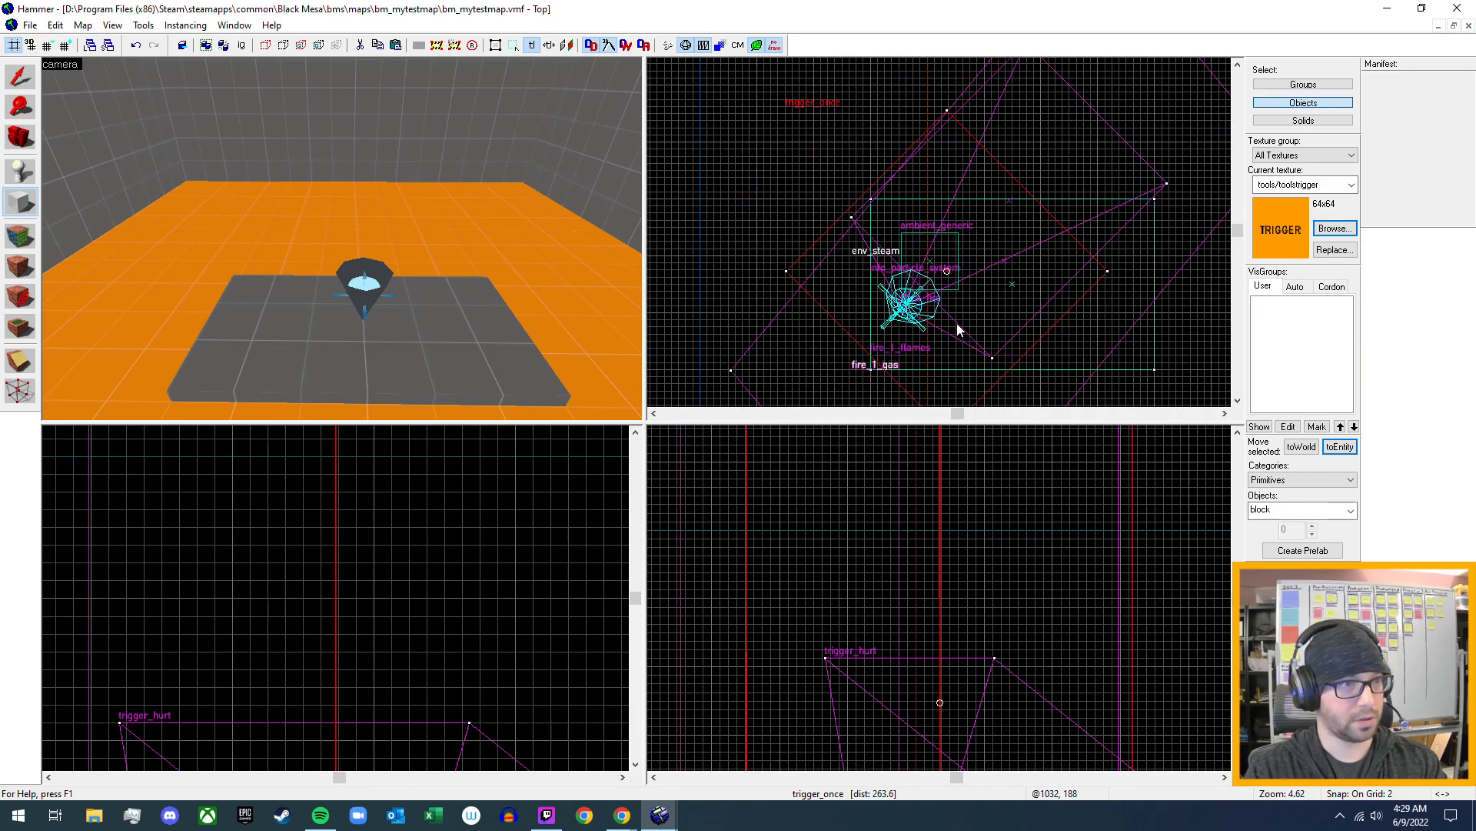
middle_click_drag(1160, 233, 906, 286)
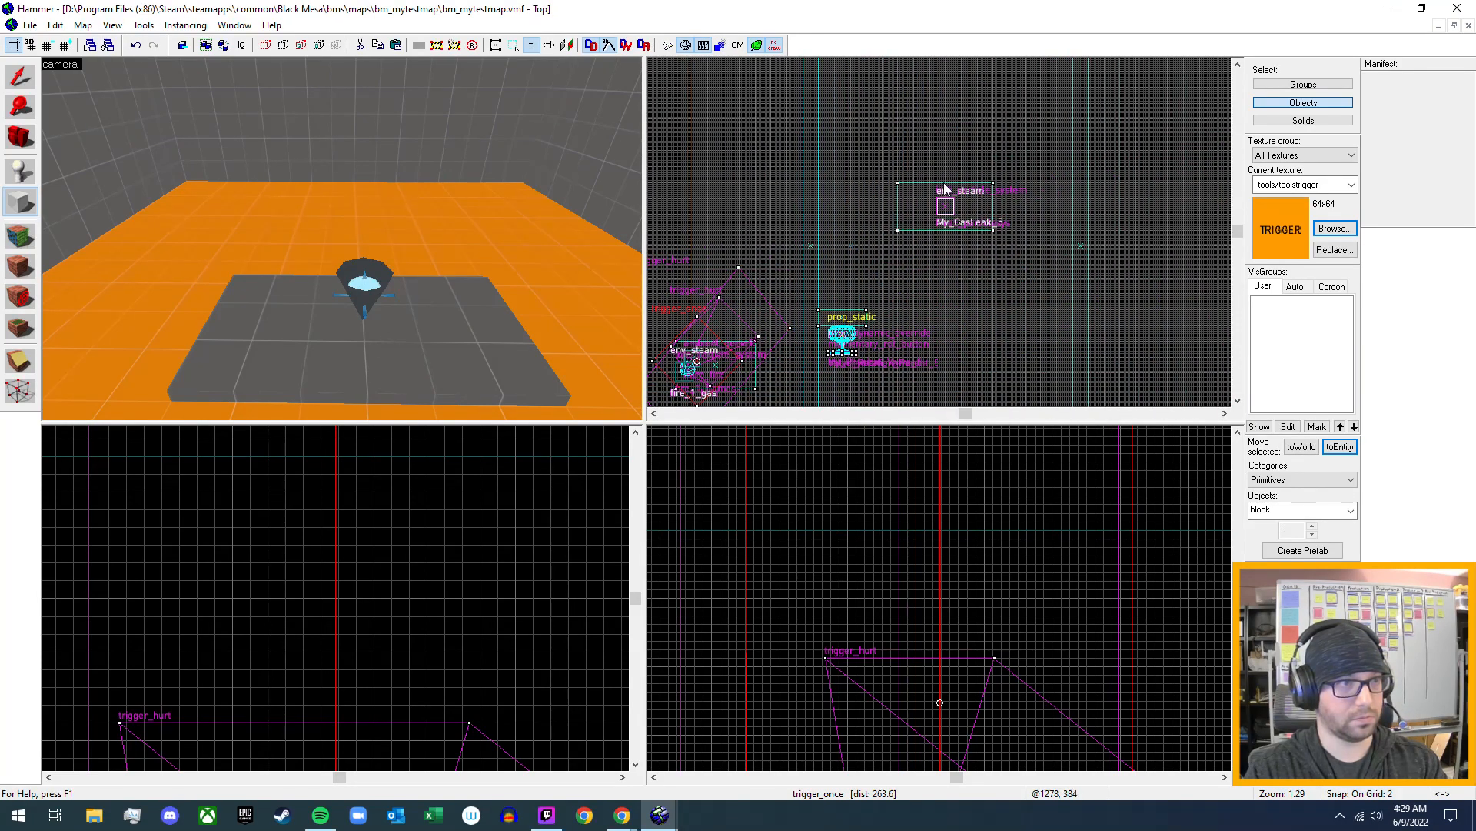
scroll(945, 184, "up", 6)
scroll(1004, 247, "up", 1)
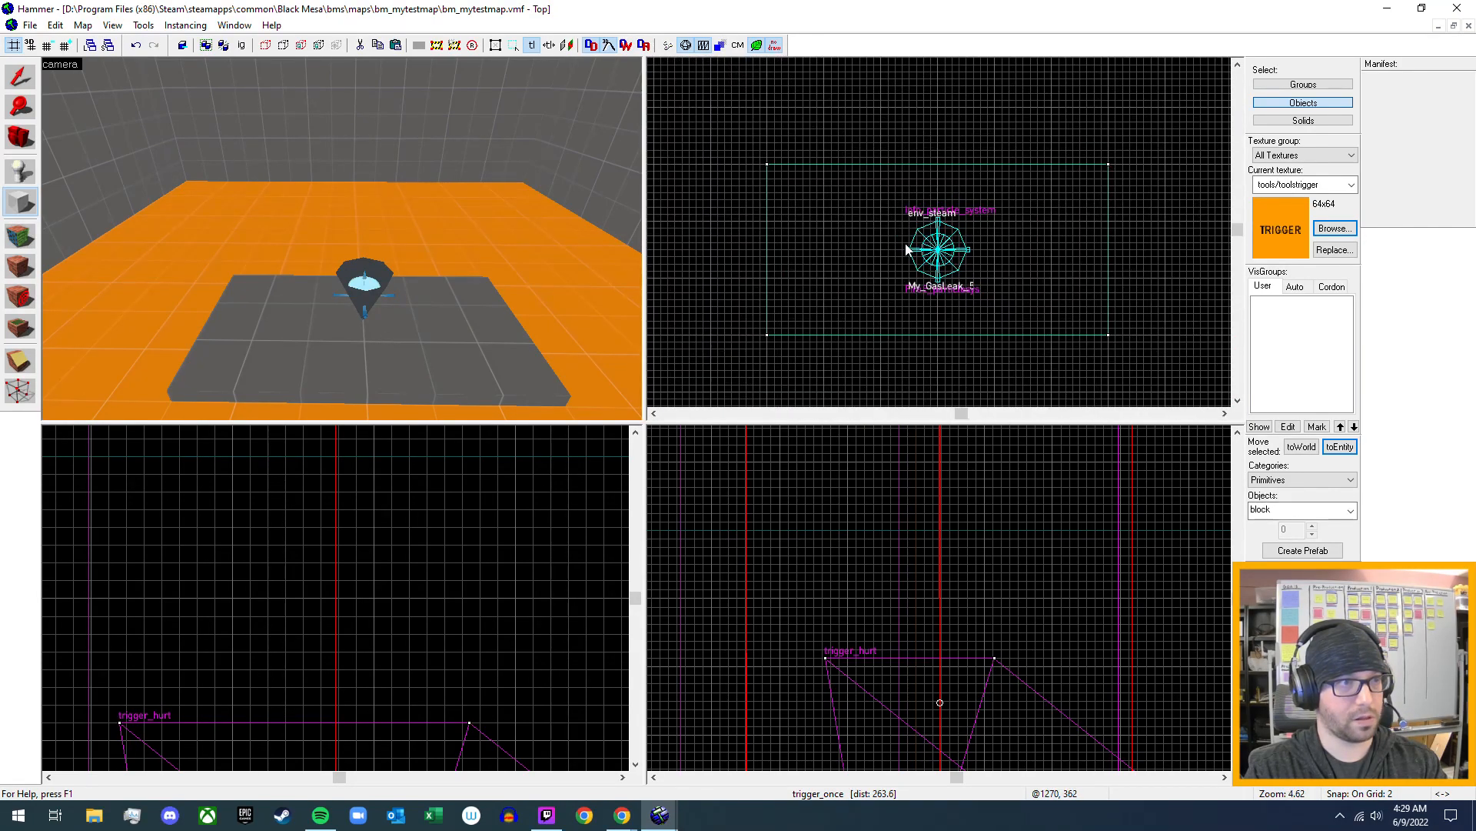
scroll(906, 241, "up", 2)
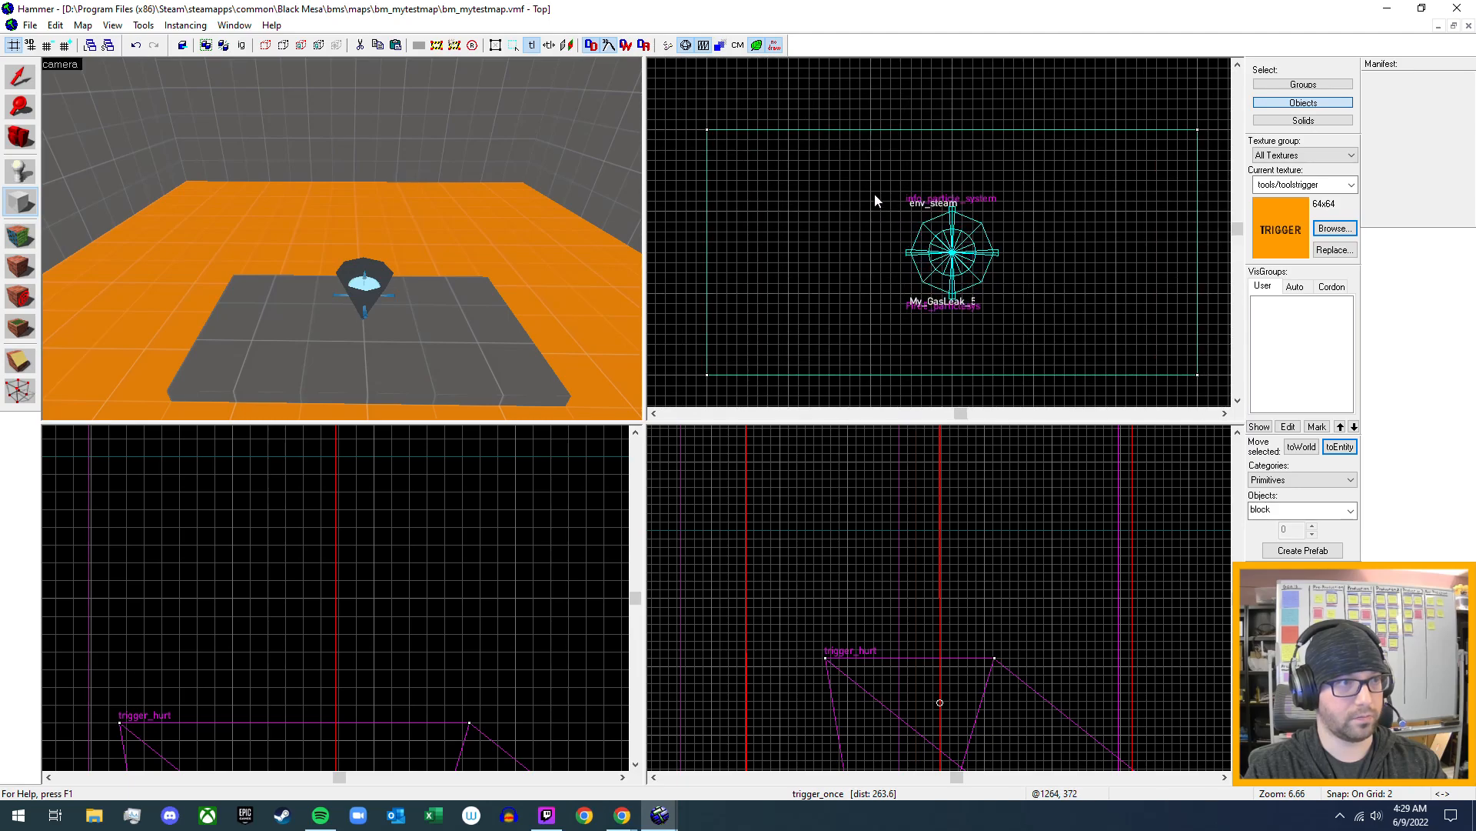
left_click_drag(872, 191, 1036, 314)
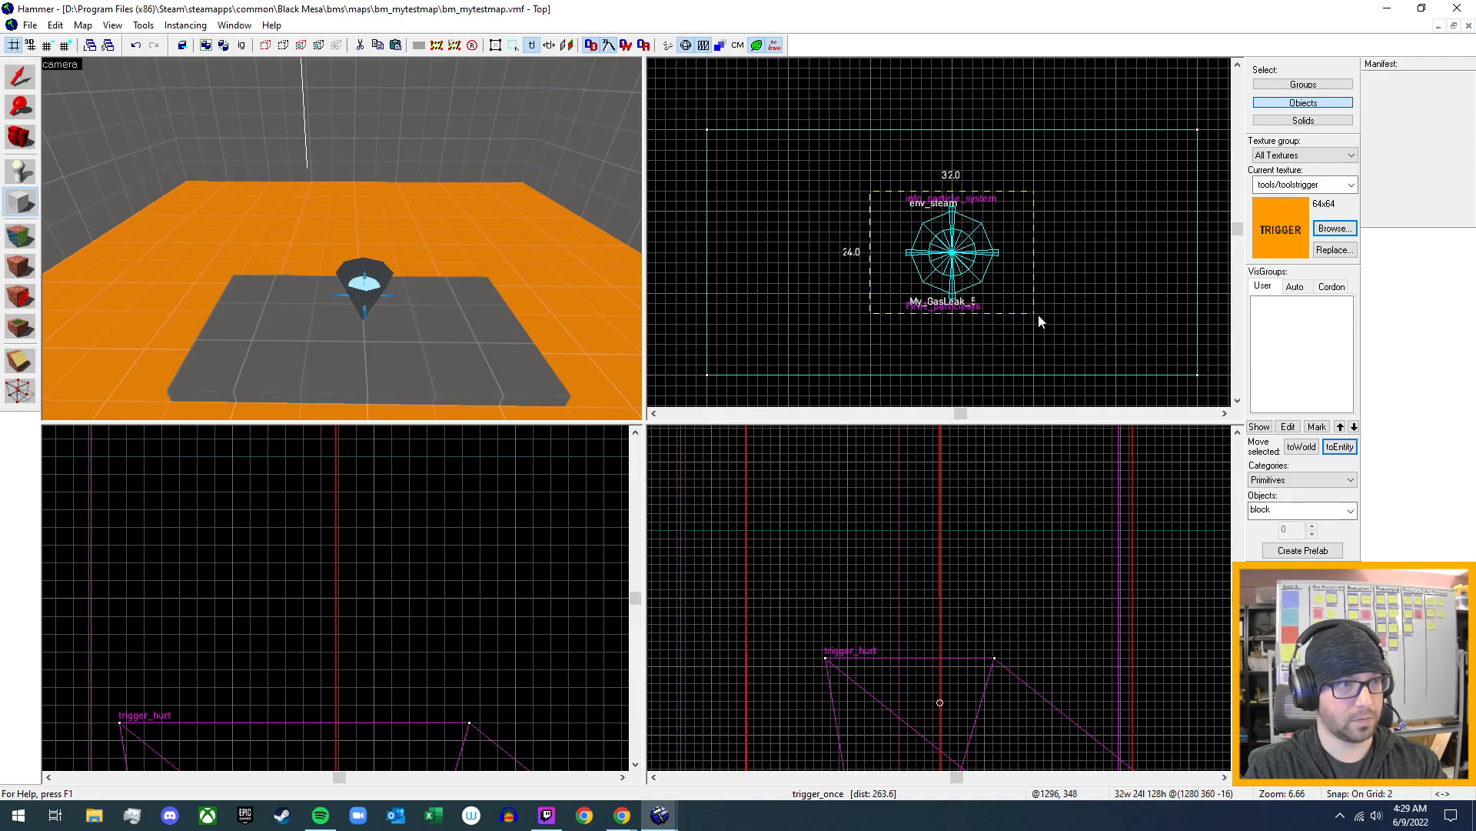
left_click_drag(1039, 317, 1038, 317)
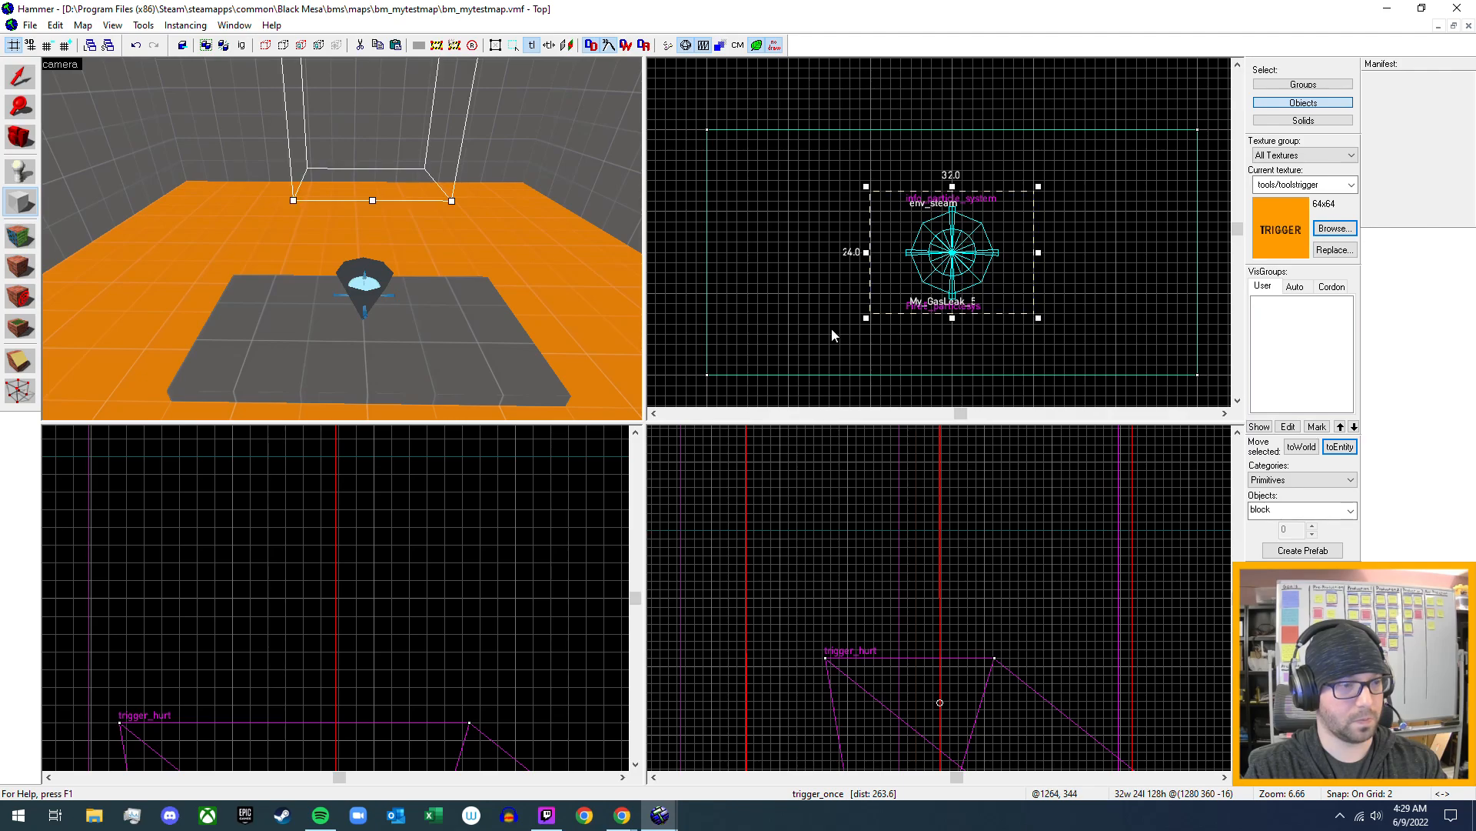
- Lower the 128-unit-high block outline until its base meets the floor plate and encloses the My_GasLeak_5 funnel, and create the brush
scroll(963, 612, "down", 10)
middle_click_drag(1062, 599, 952, 600)
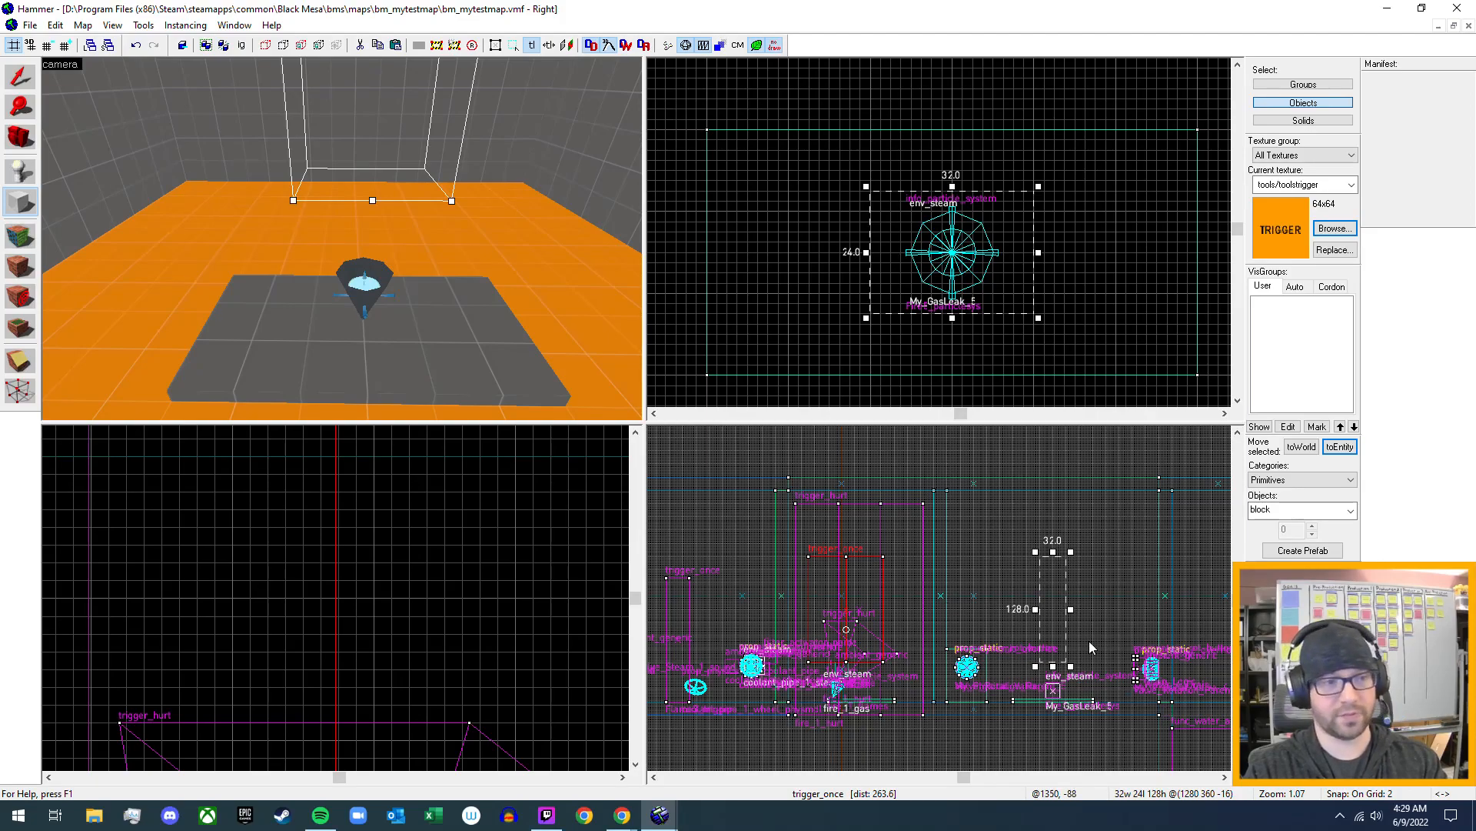
scroll(1059, 617, "up", 5)
scroll(1058, 632, "up", 1)
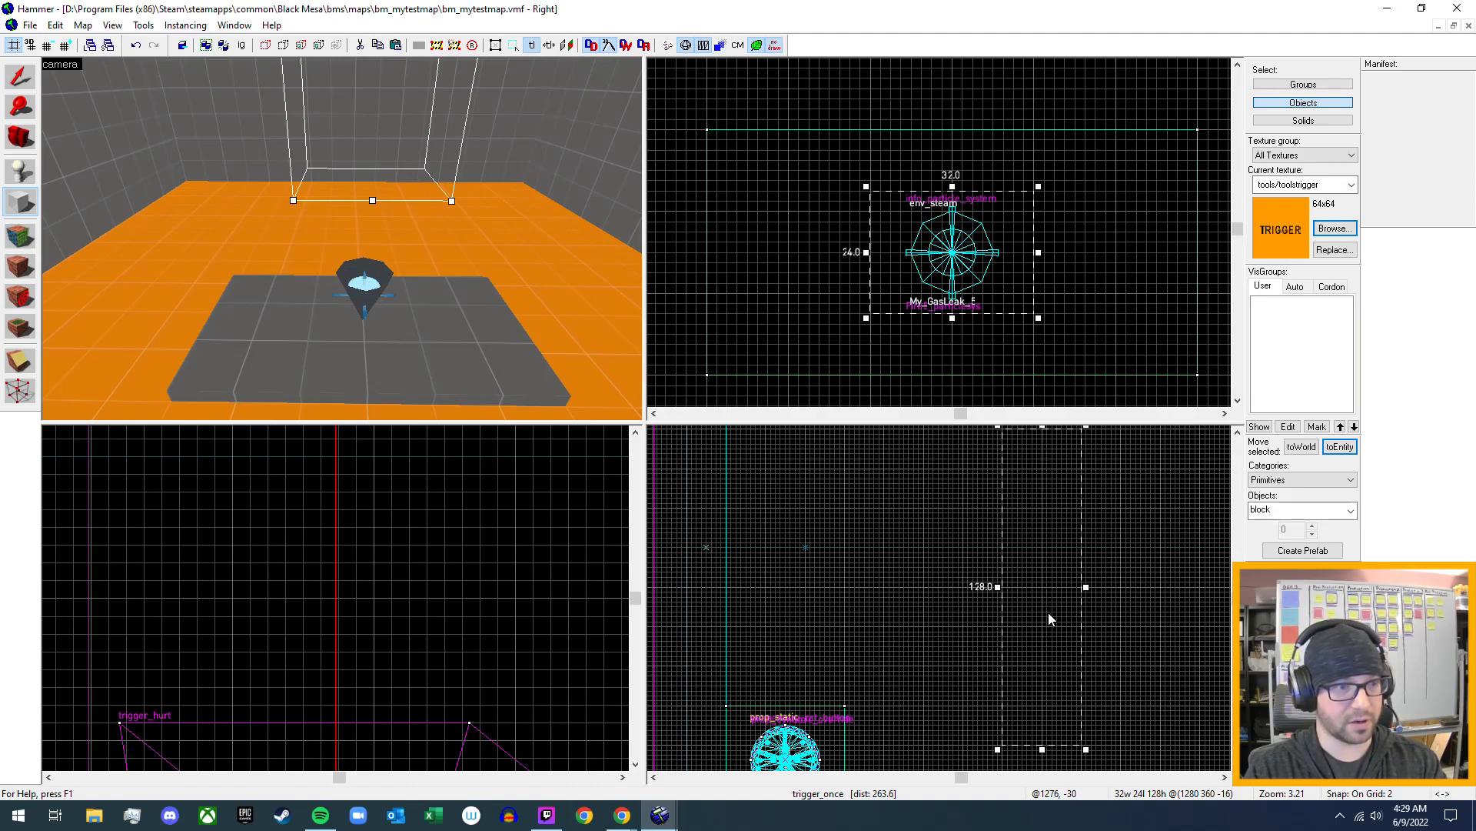
left_click_drag(1050, 605, 1050, 640)
scroll(1096, 695, "down", 2)
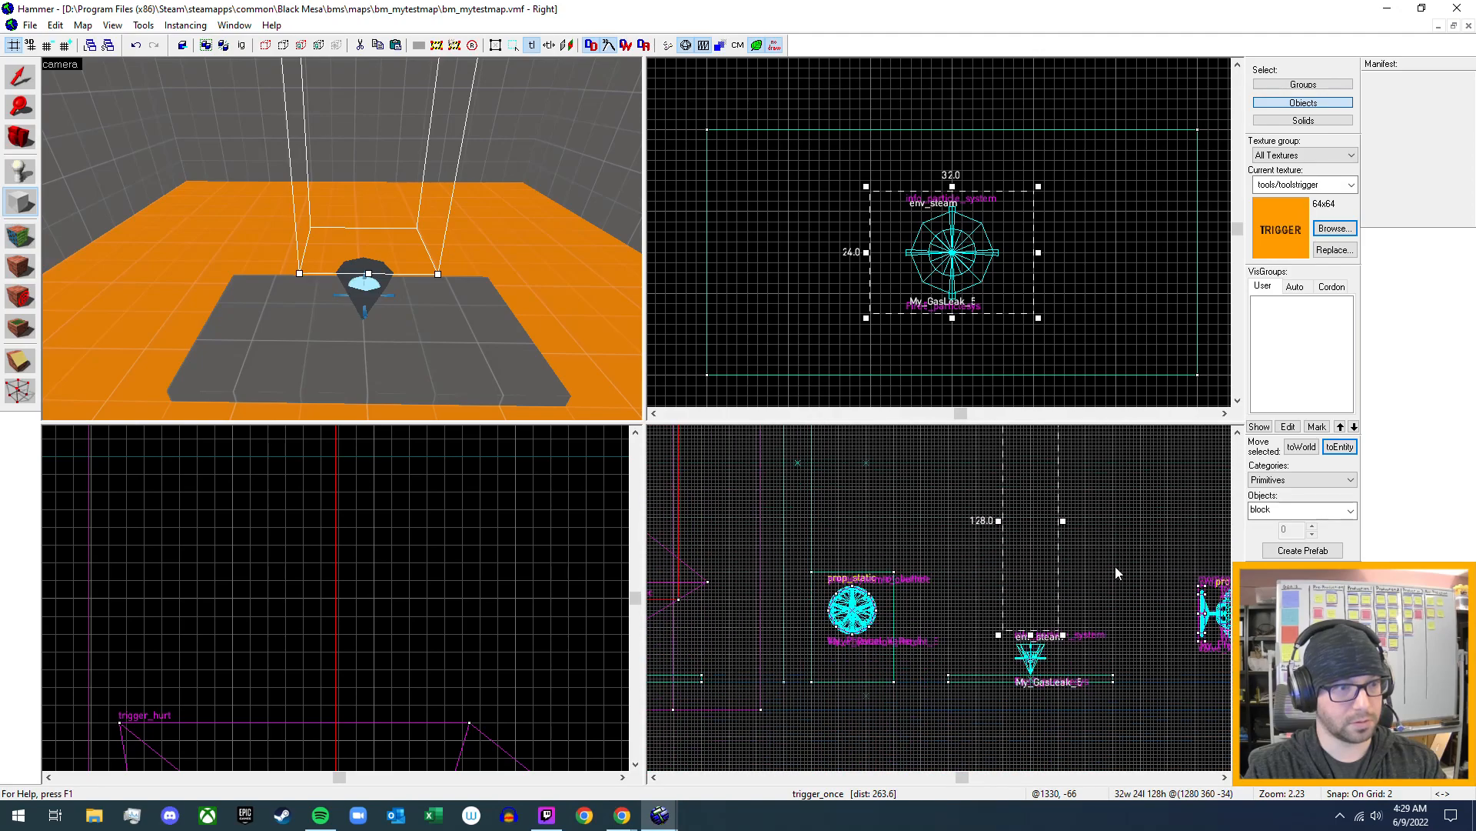
middle_click_drag(1112, 635, 940, 611)
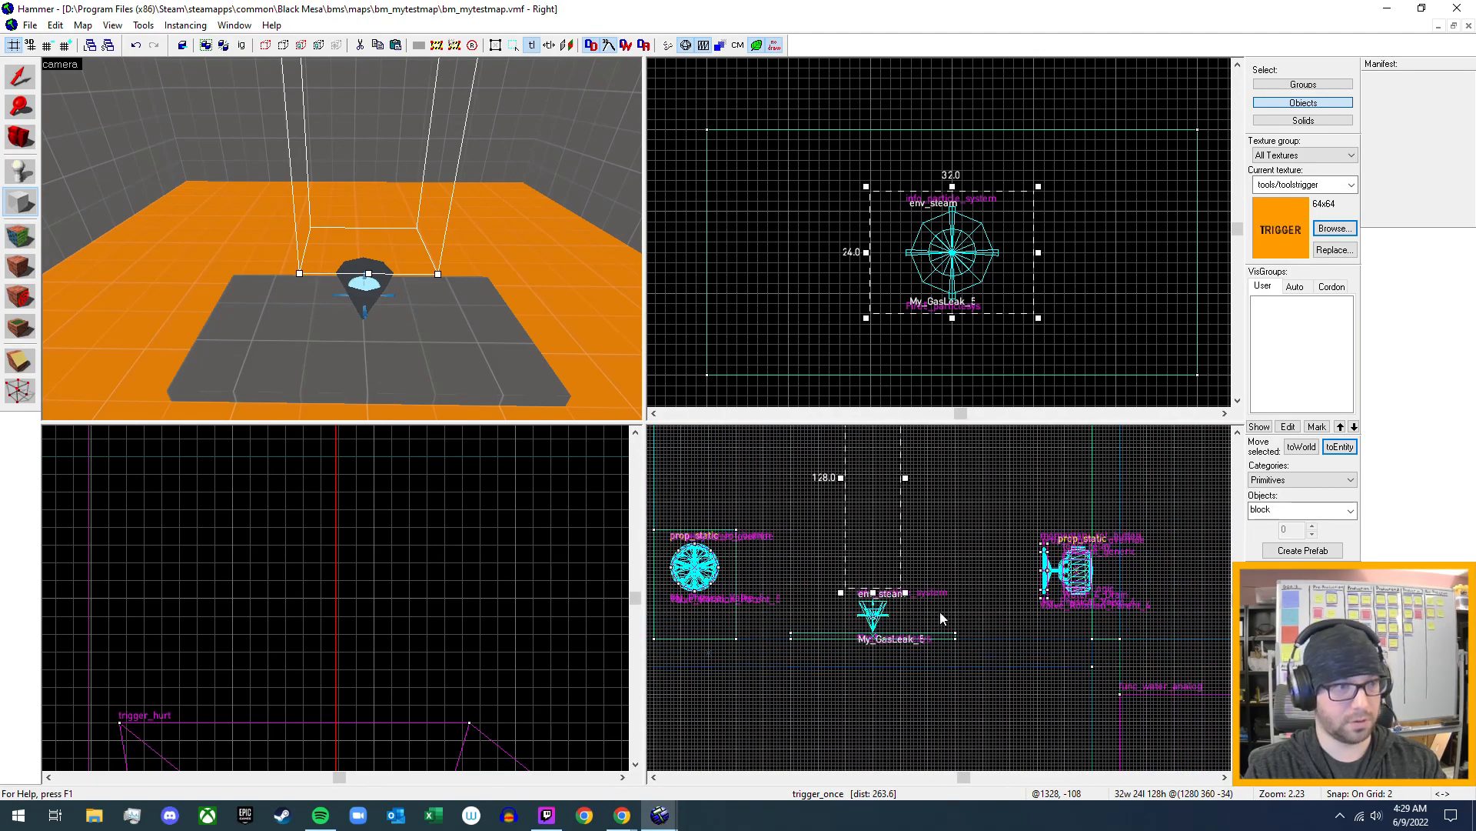
scroll(907, 611, "up", 5)
left_click_drag(824, 487, 817, 577)
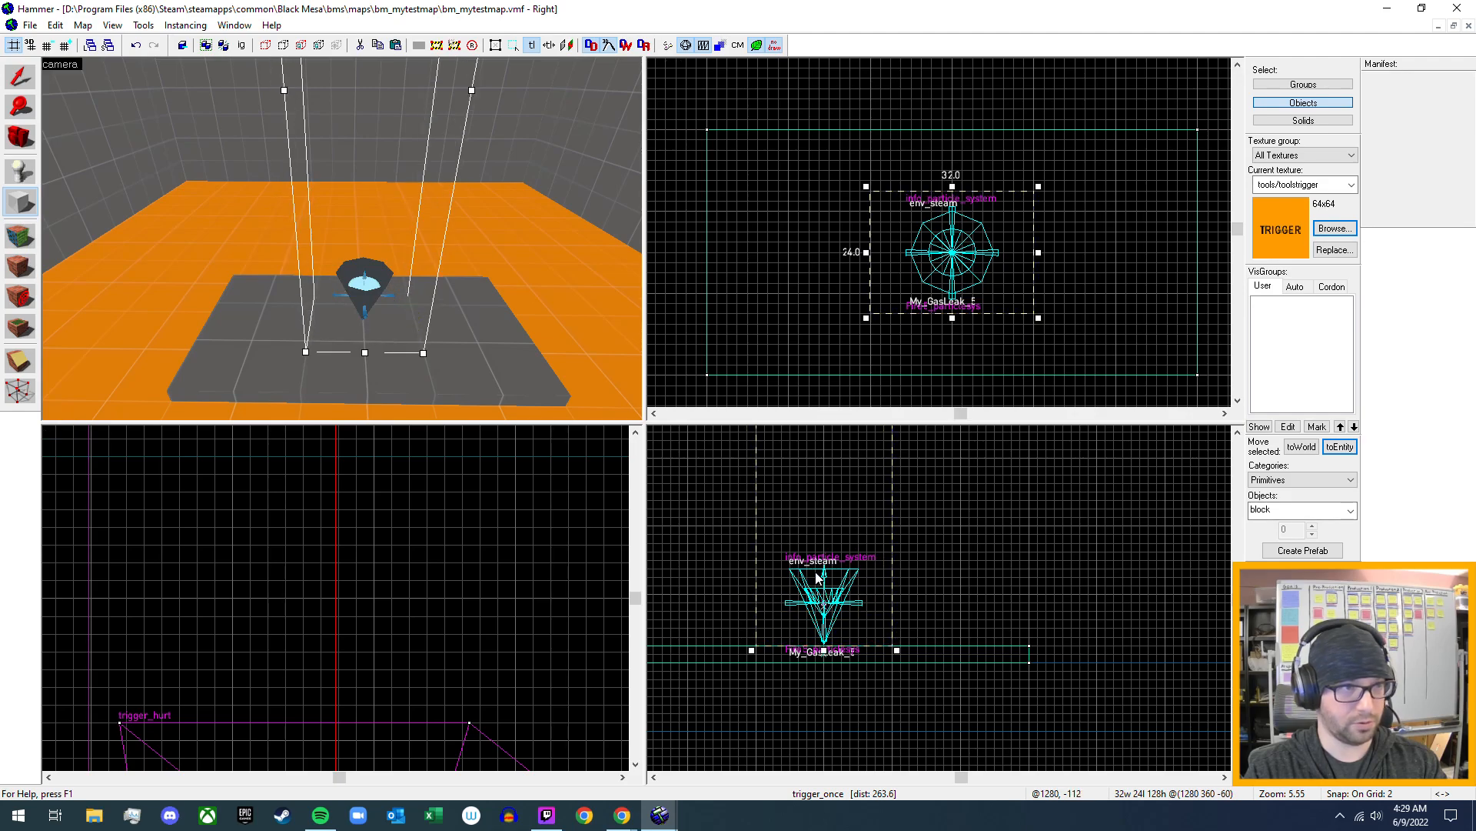
scroll(430, 273, "down", 5)
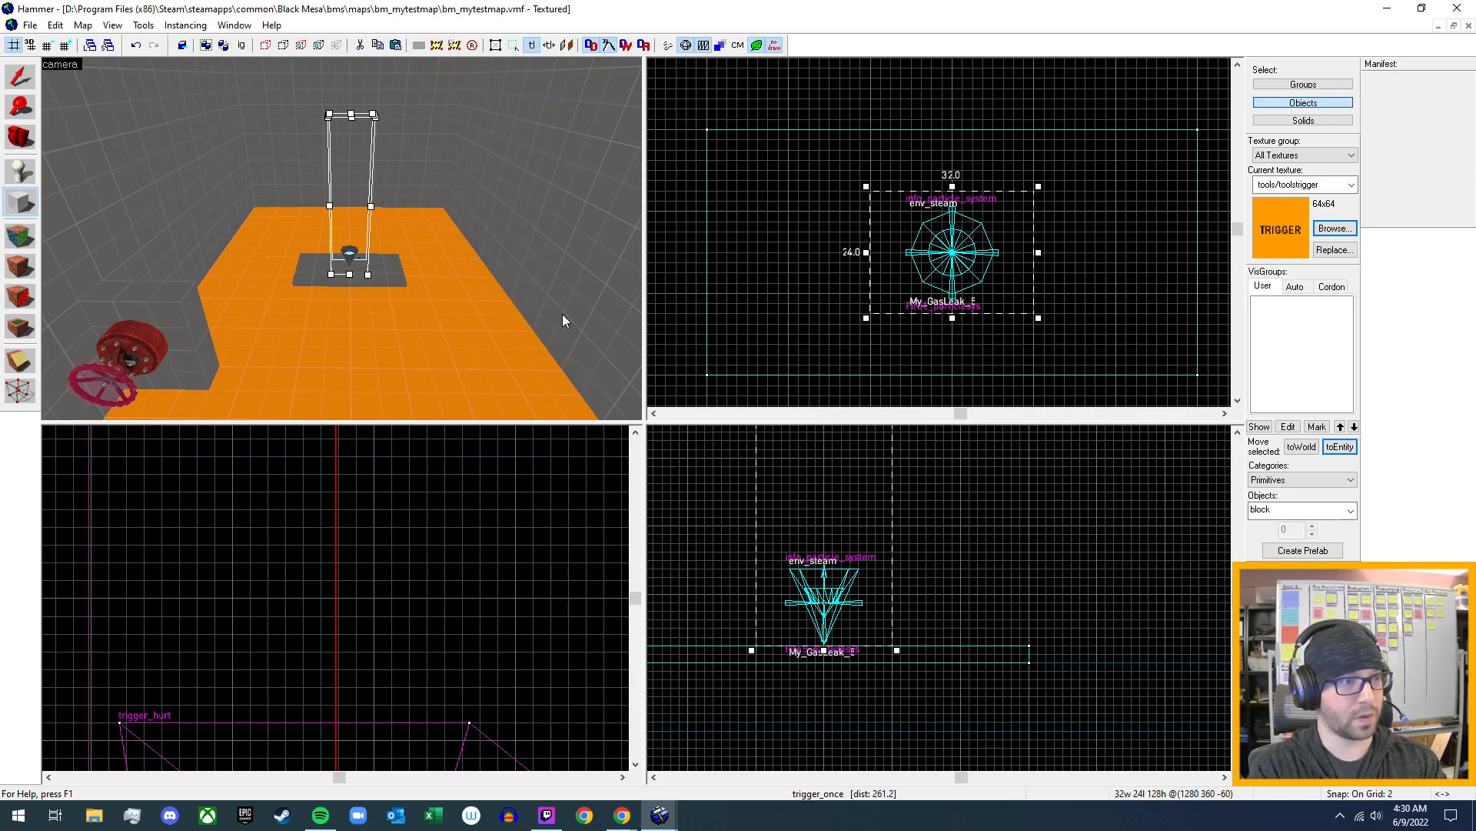
key("Return")
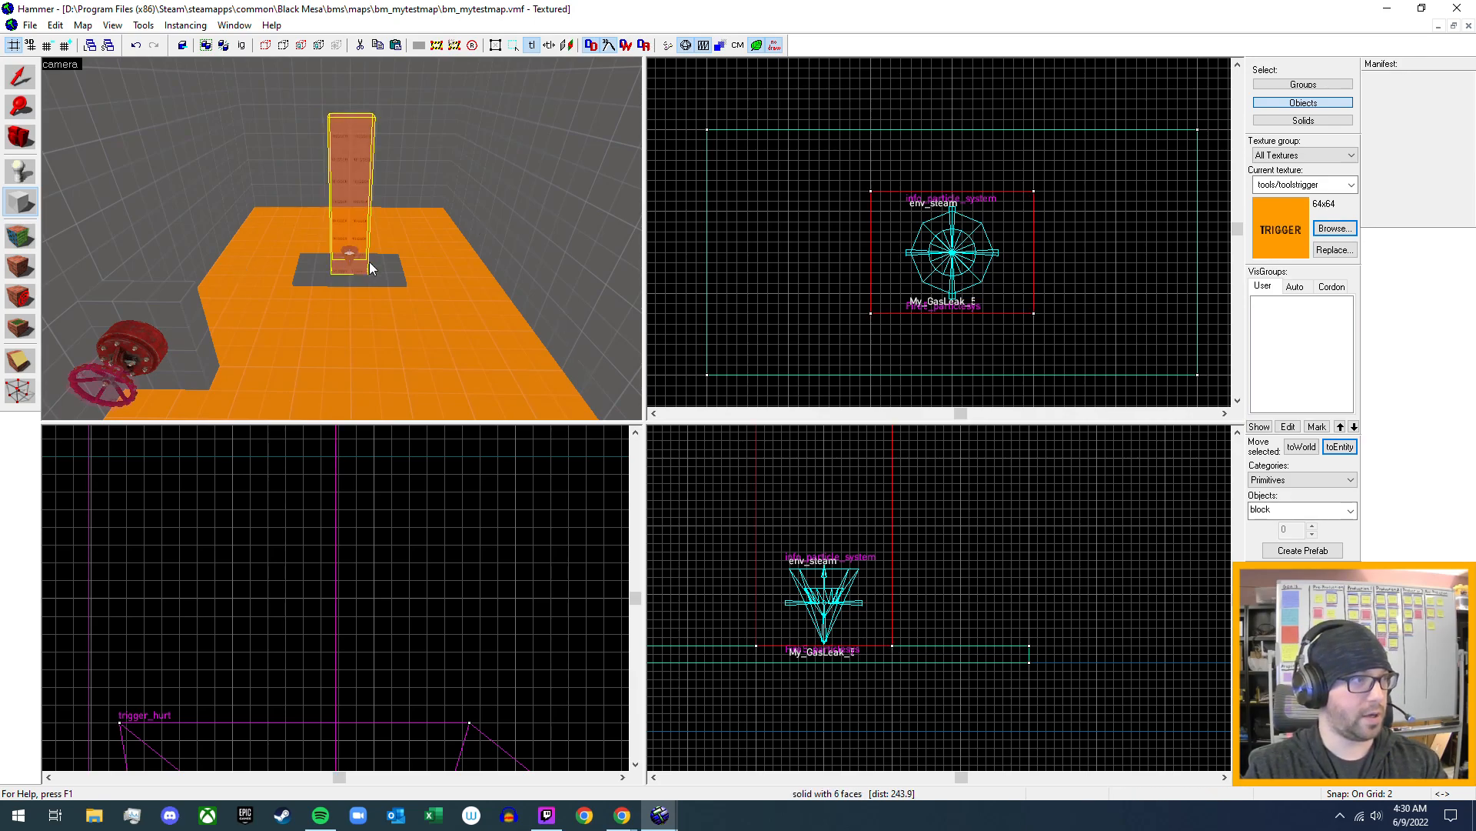
left_click(20, 77)
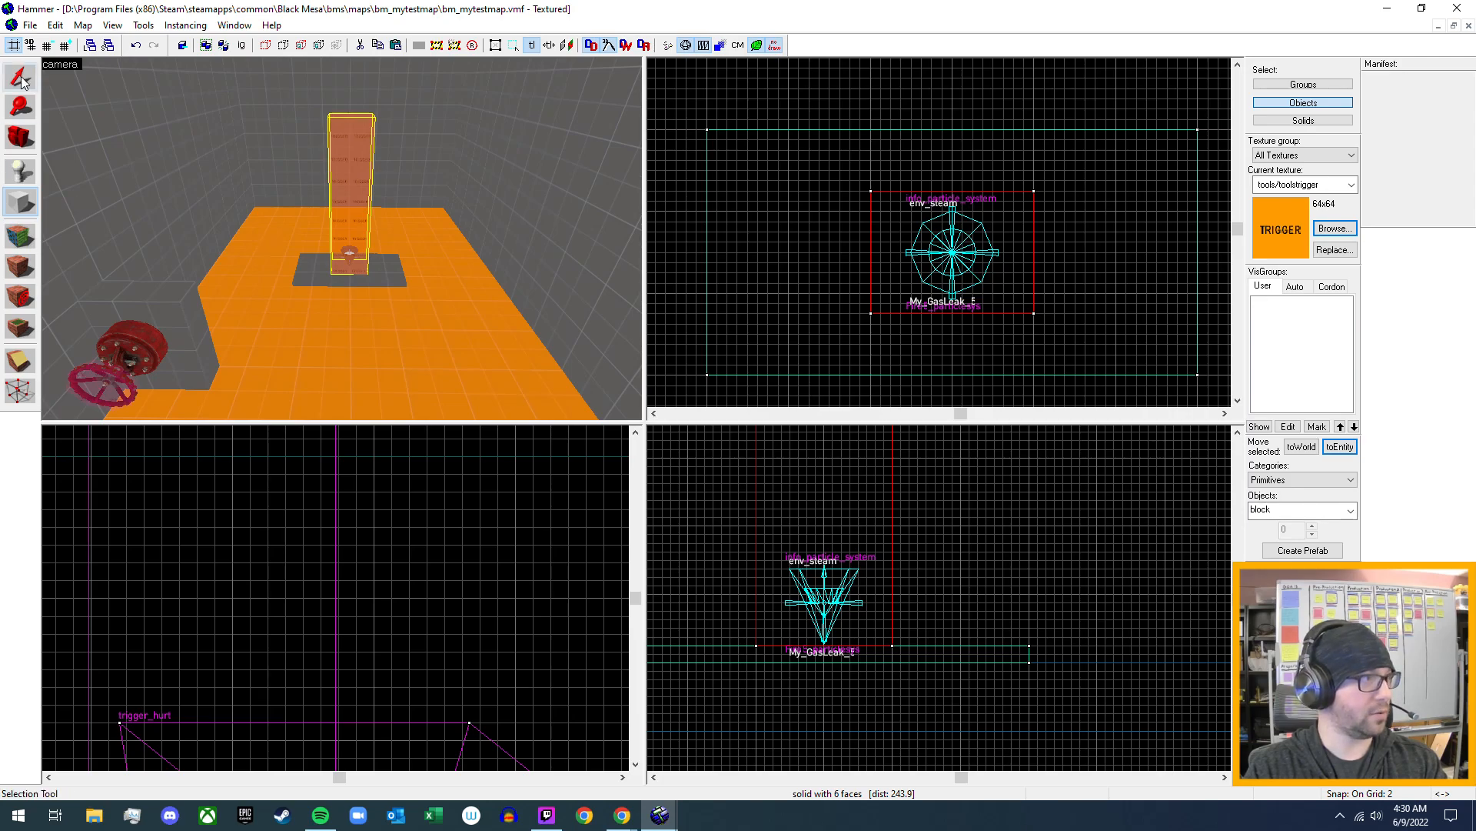
left_click(104, 376)
left_click(358, 166)
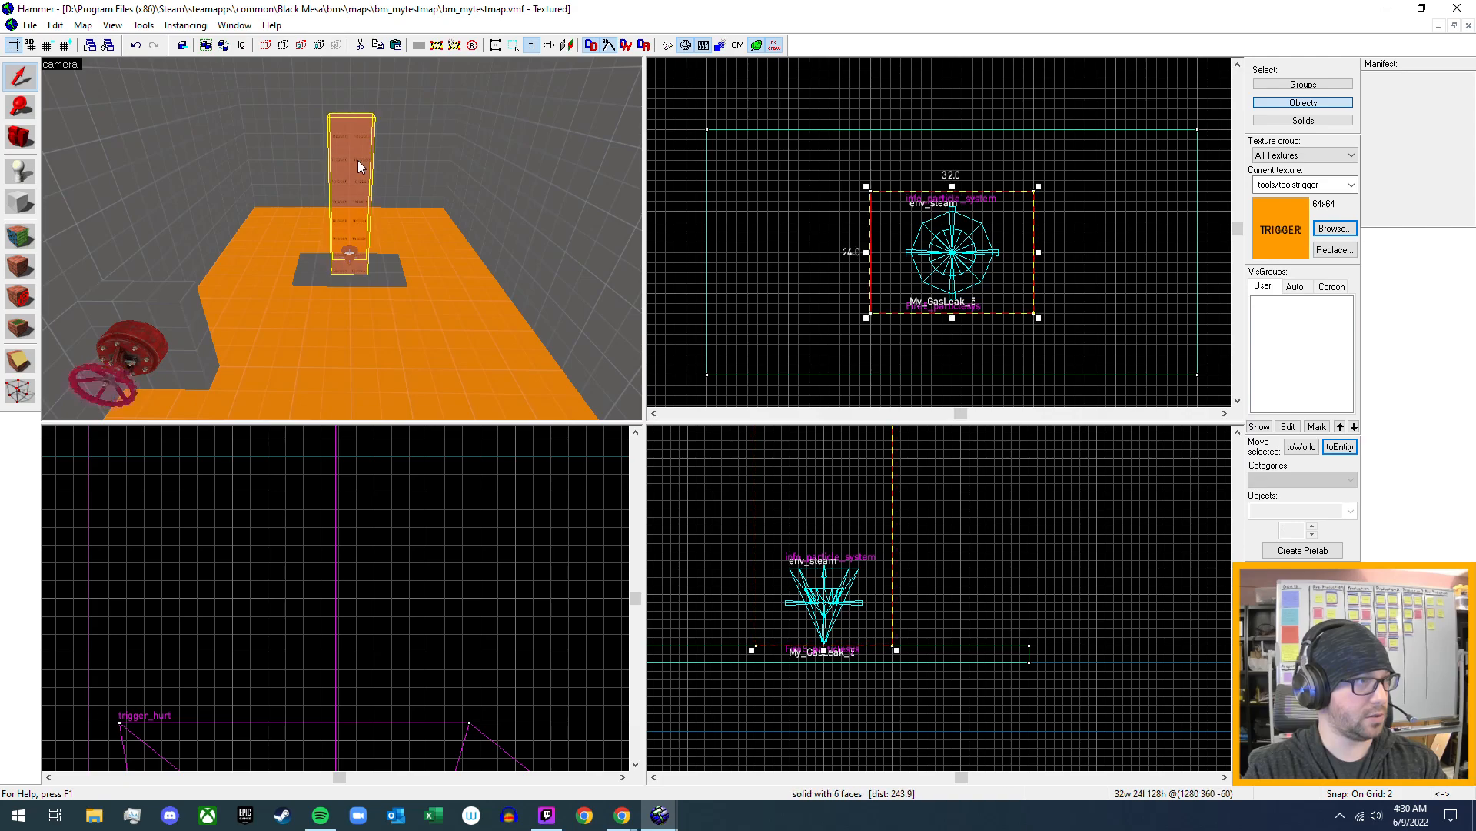
double_click(357, 165)
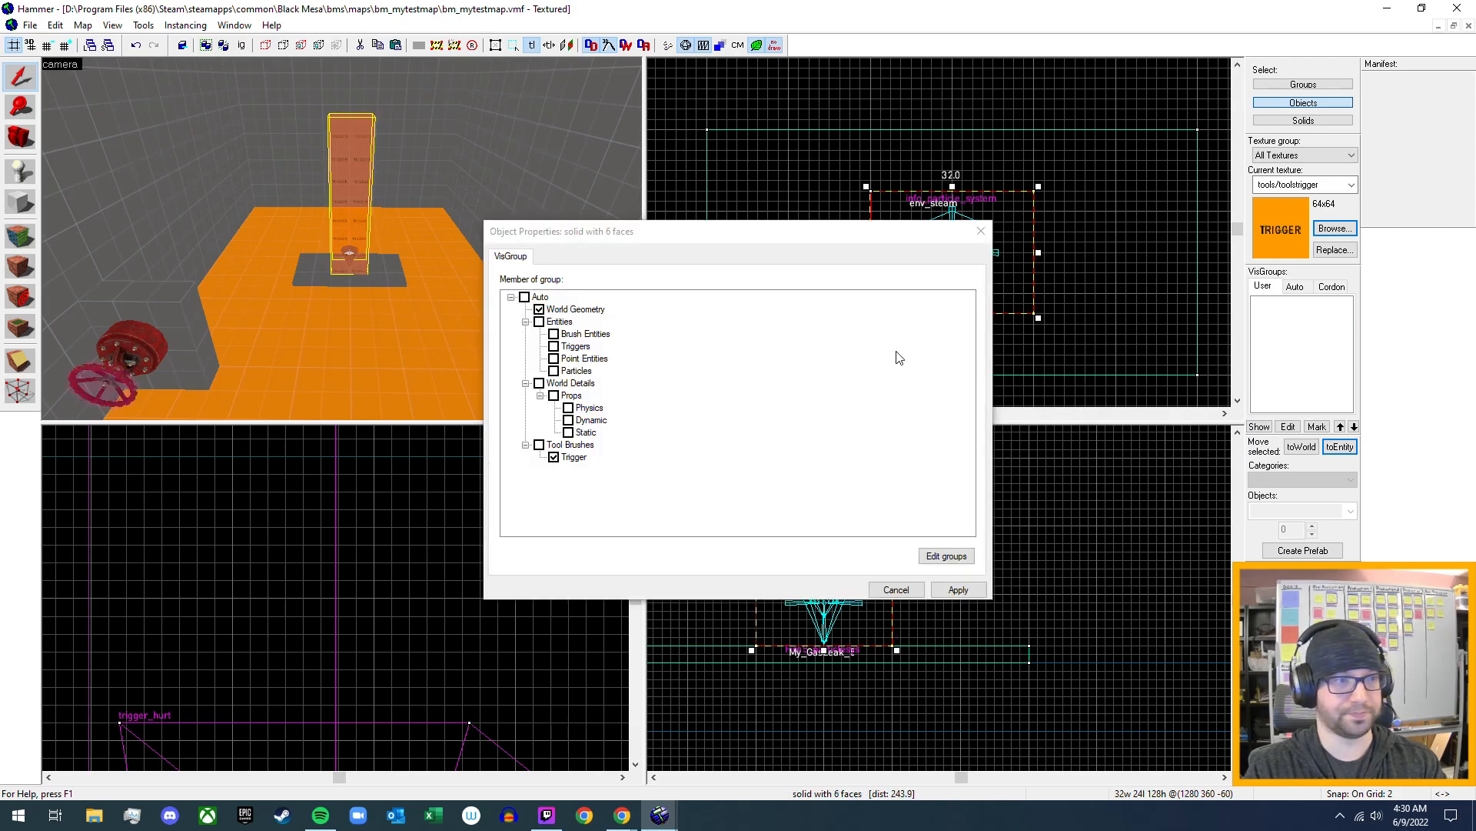
left_click(896, 590)
- Tie the new trigger brush over the gas leak to an entity, set its class to trigger_once, and apply the change
left_click(1342, 447)
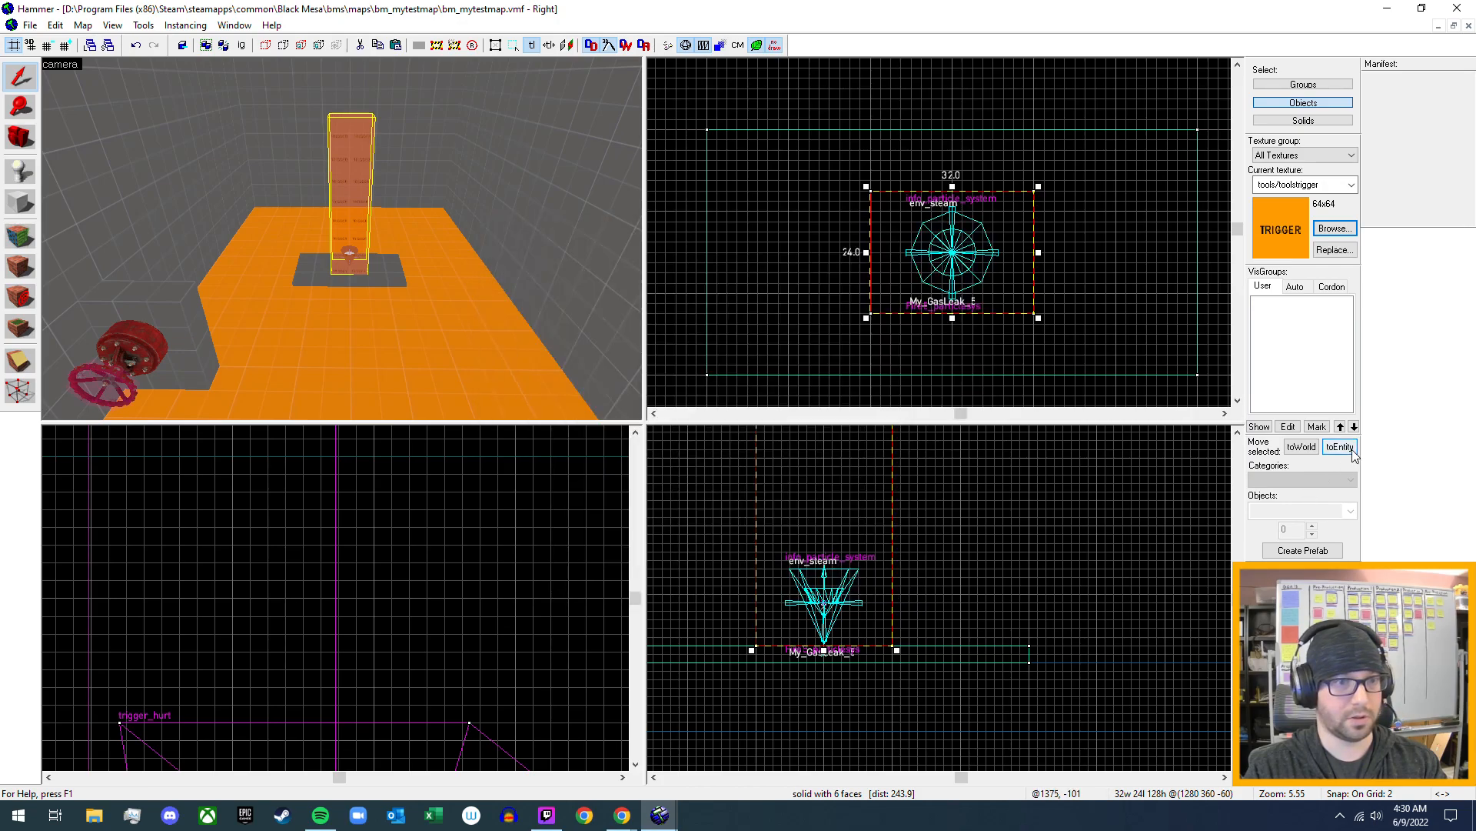
left_click(587, 290)
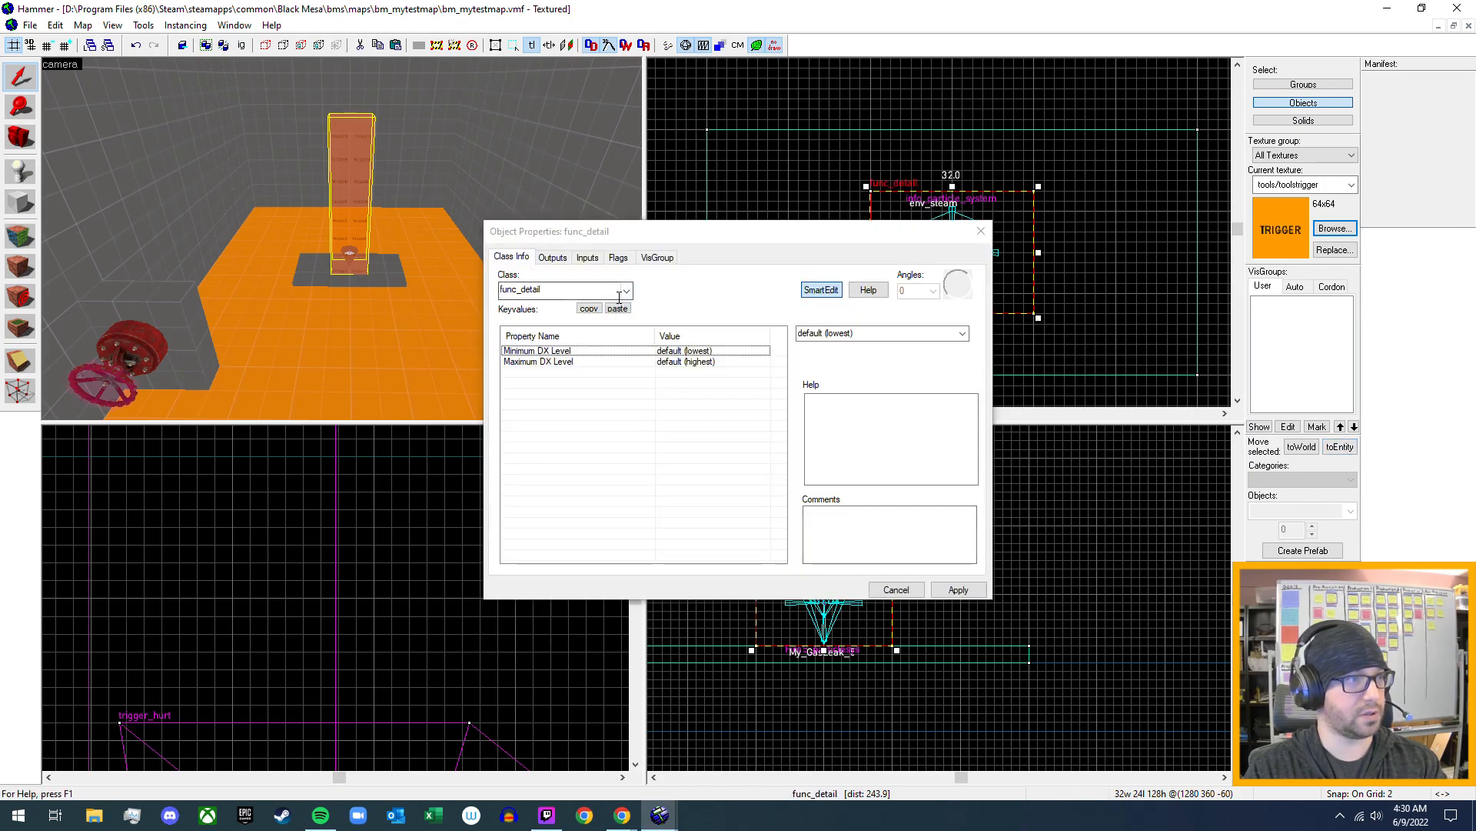
double_click(587, 290)
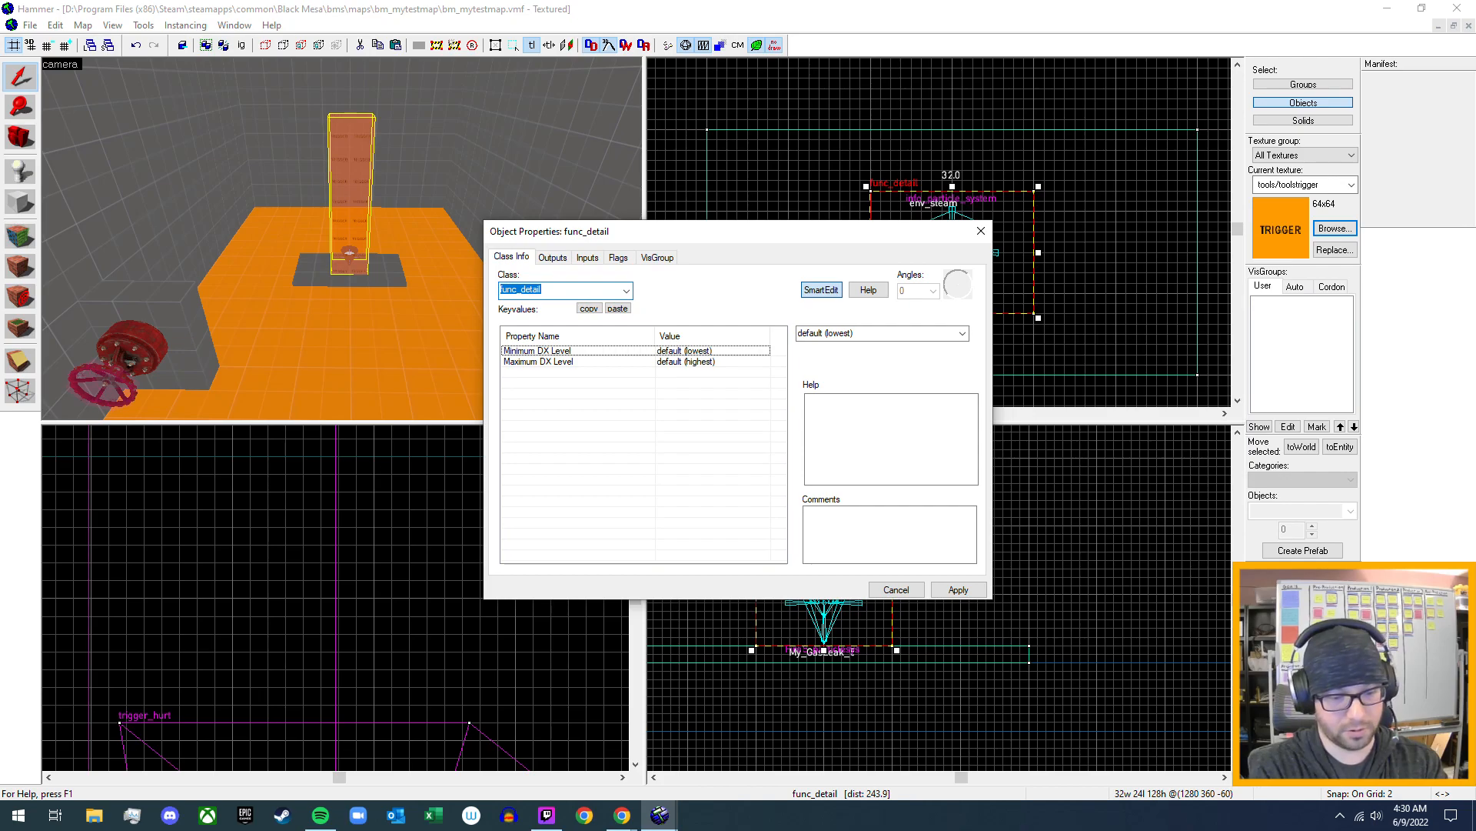
type("trigger")
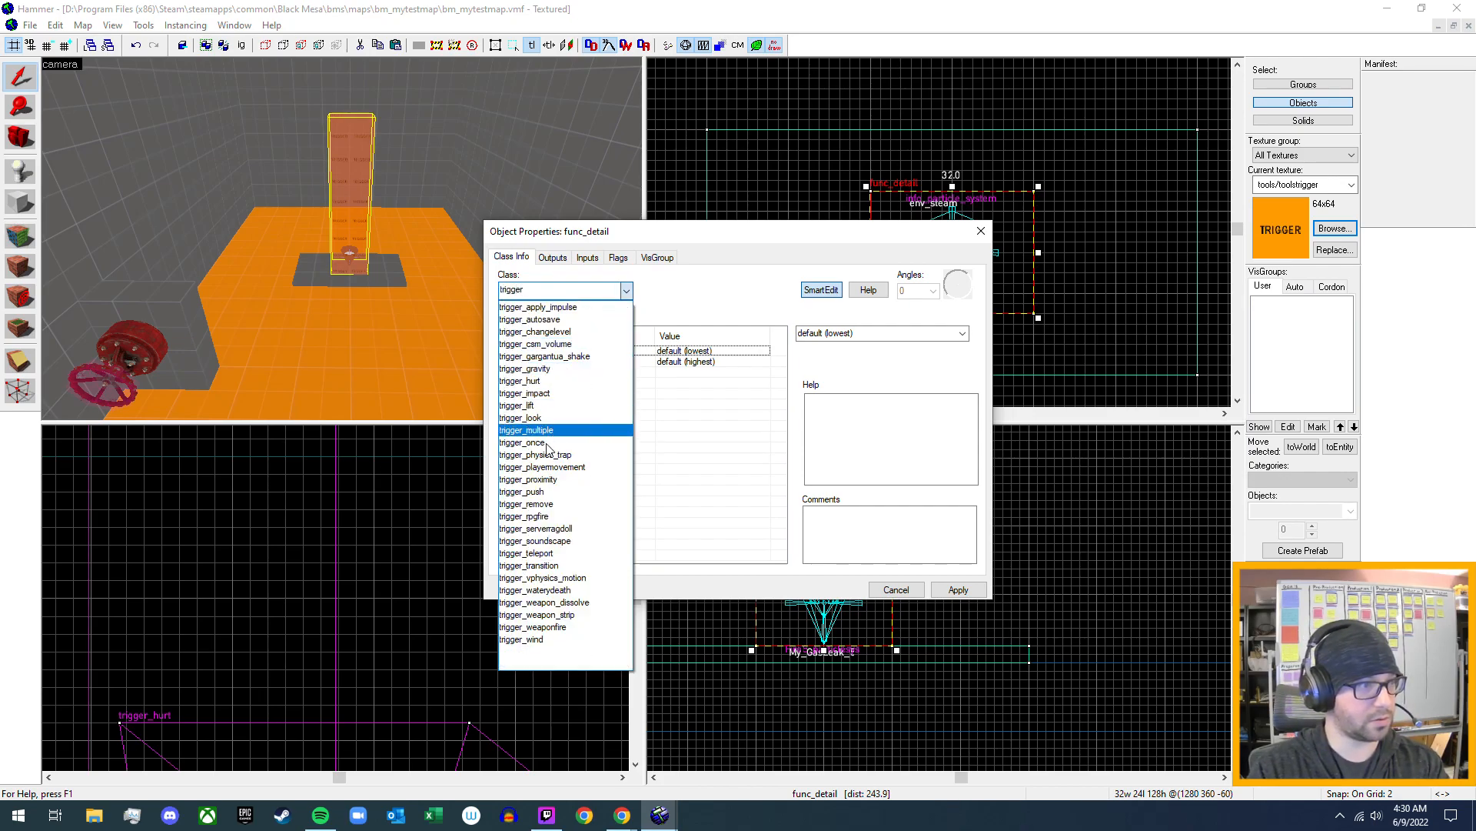
left_click(523, 442)
left_click(941, 588)
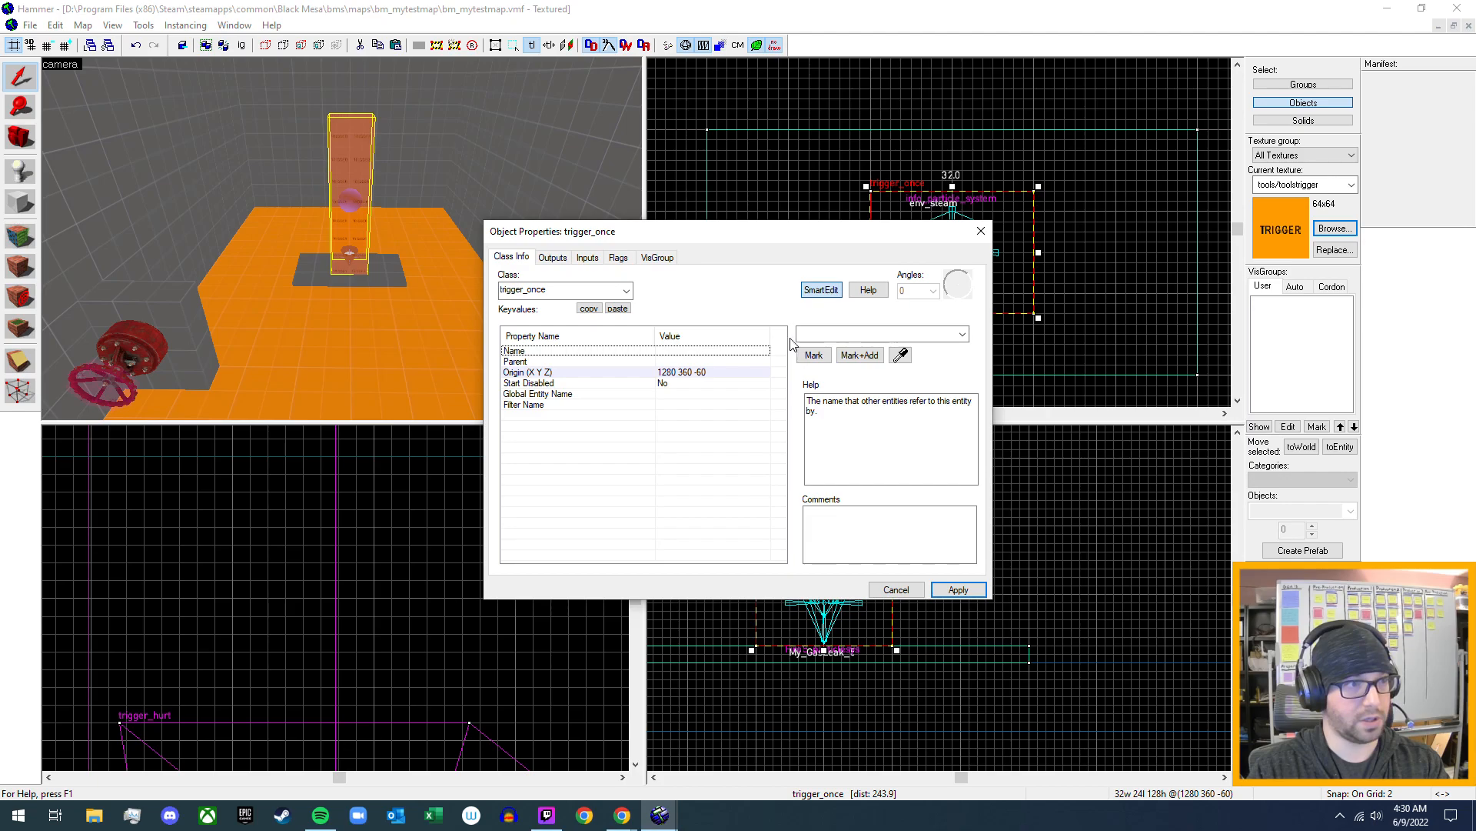
- Name the trigger_once brush over the gas leak GasLeak_Trigger_5 and apply the change
left_click(816, 334)
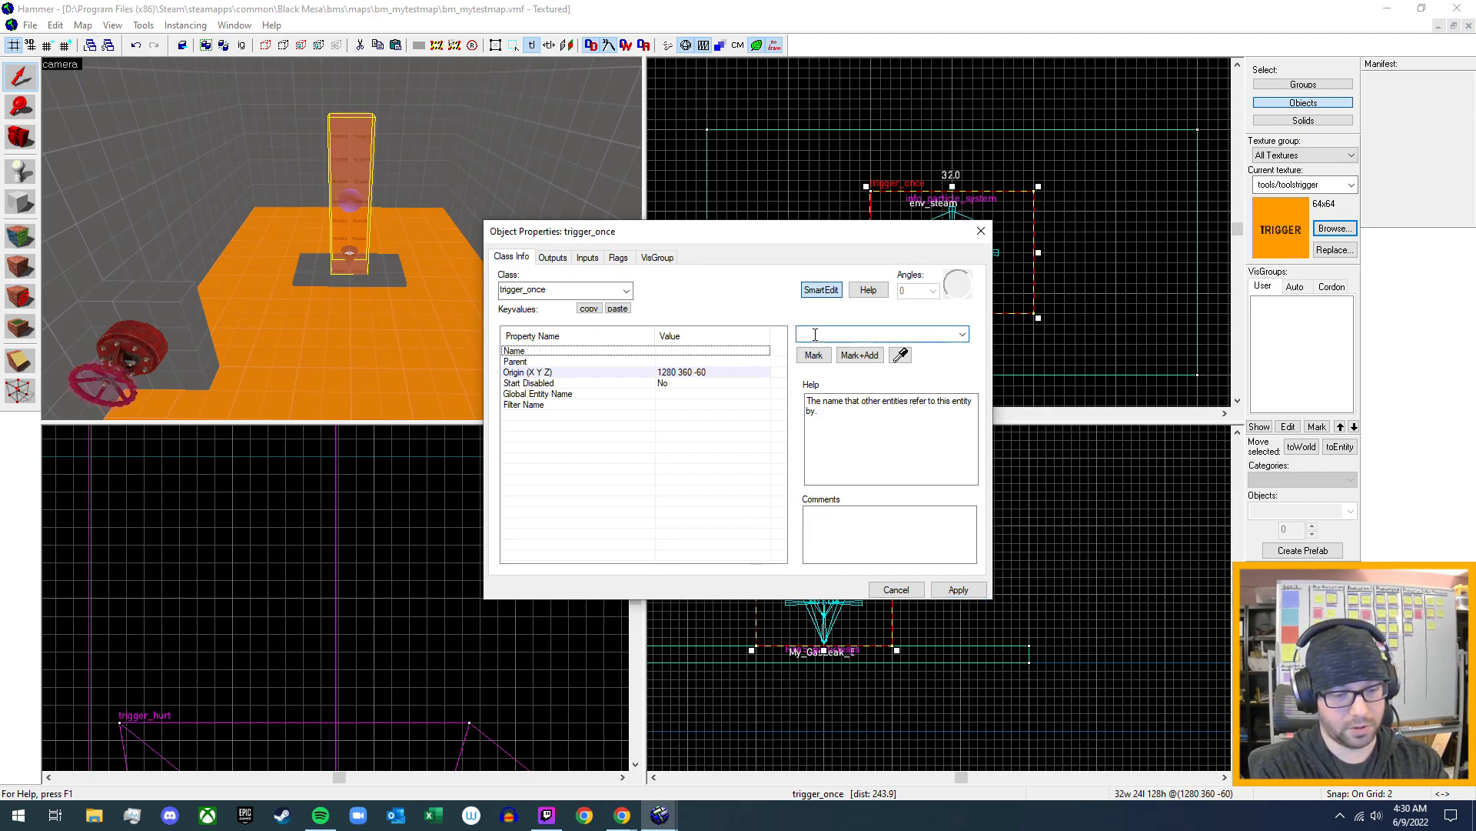
type("Gas")
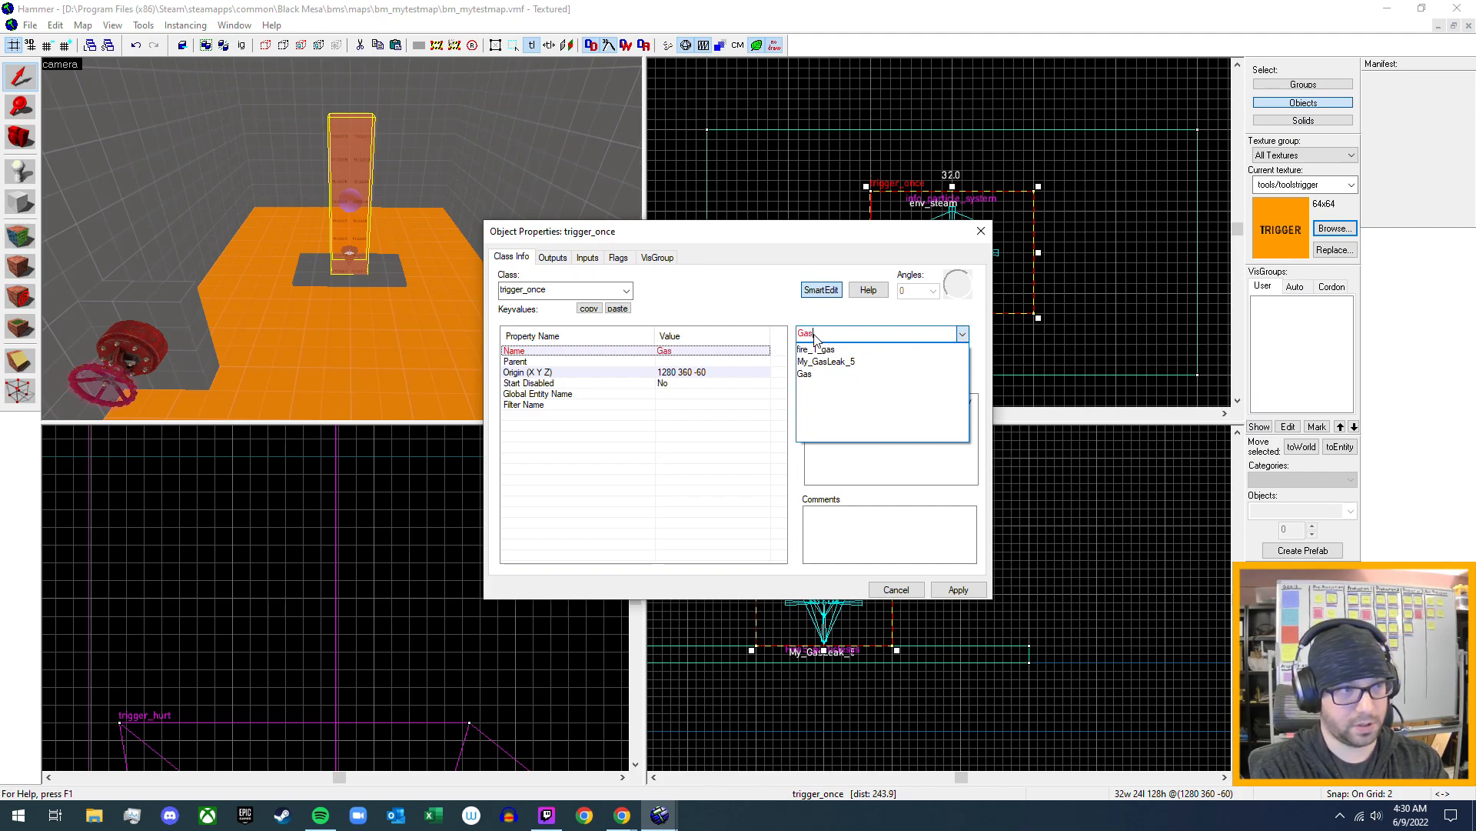
type("Leak_")
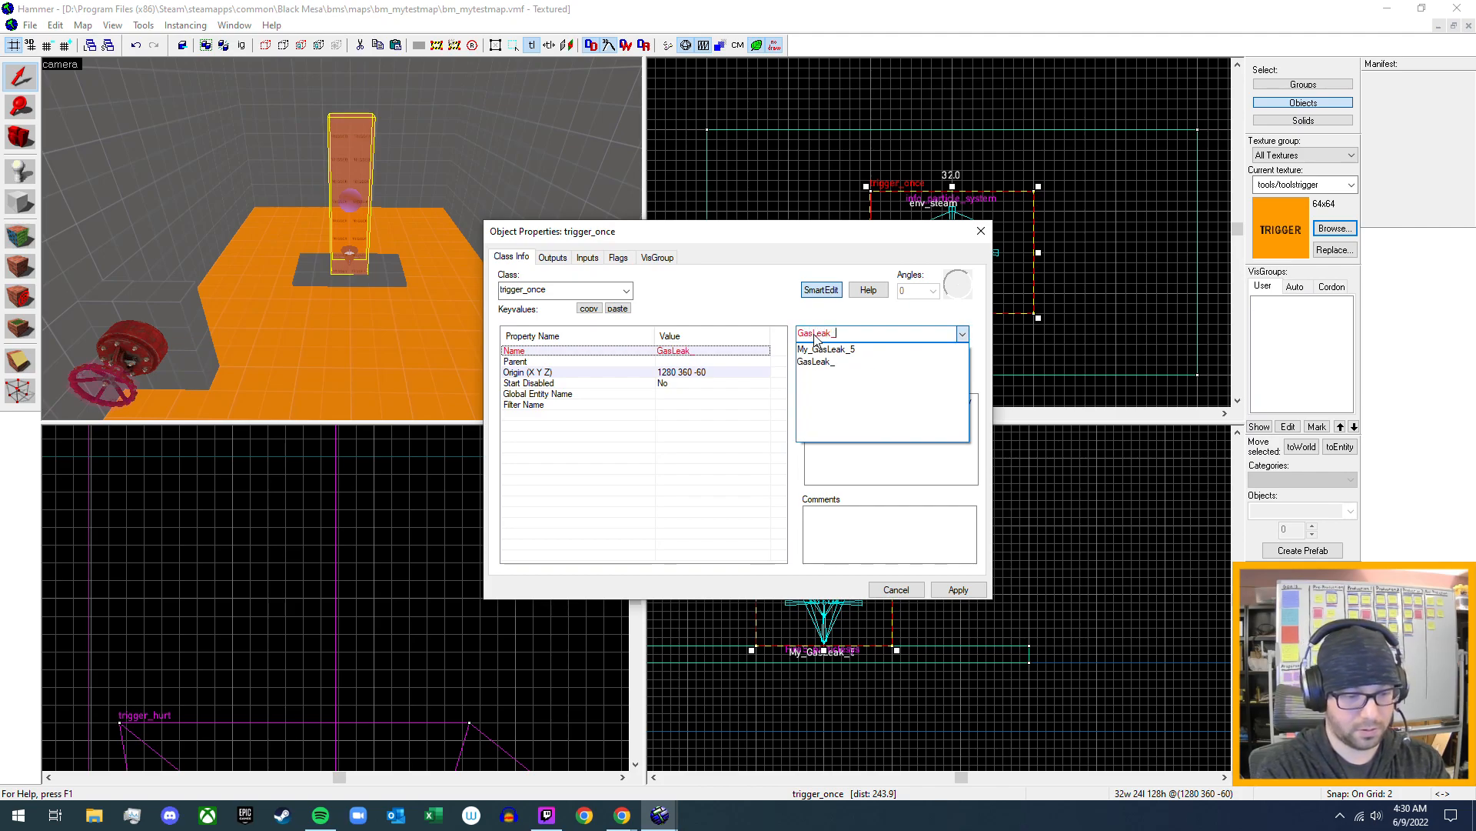
type("T")
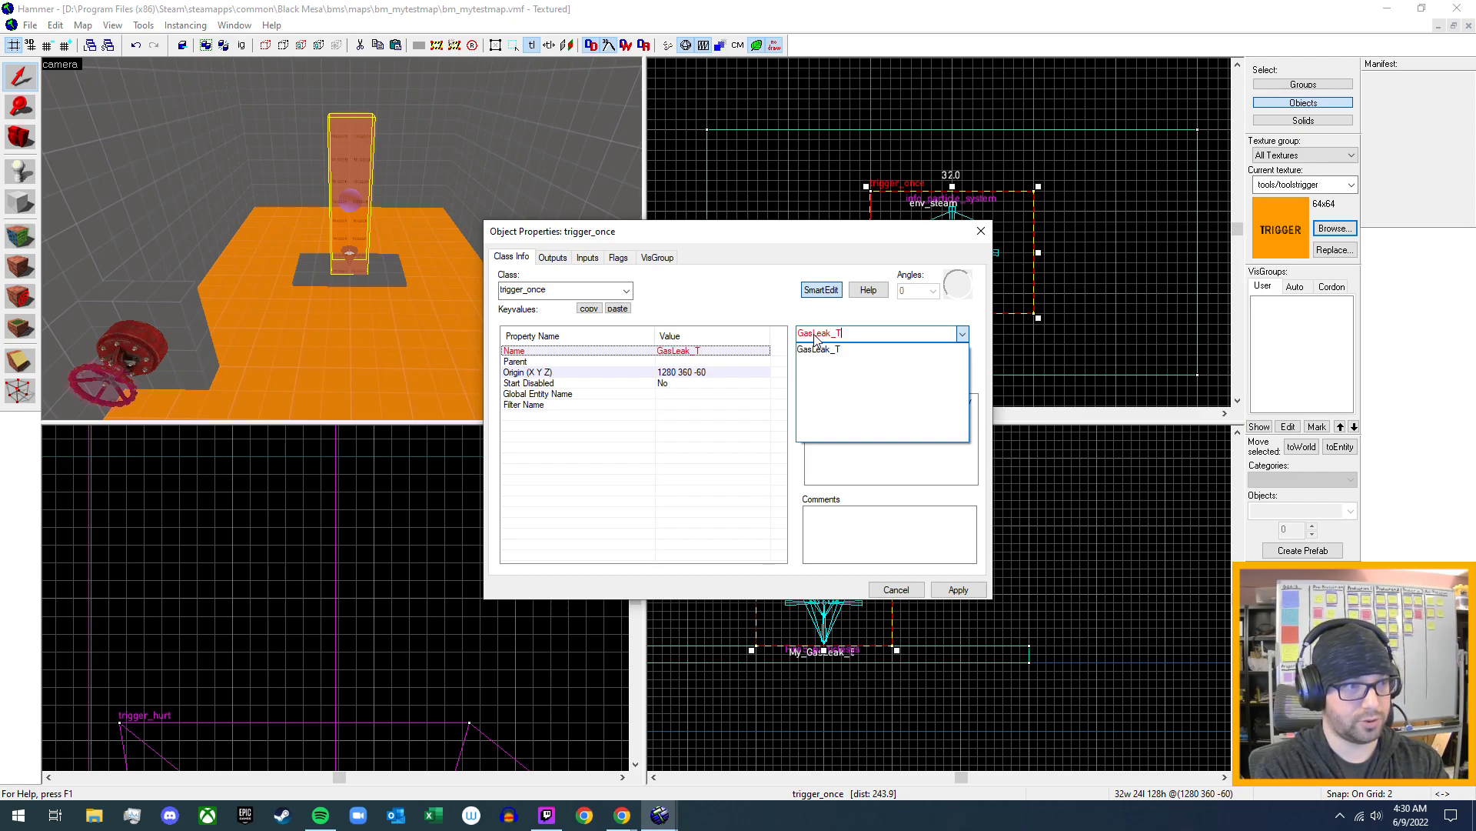
type("rigger_5")
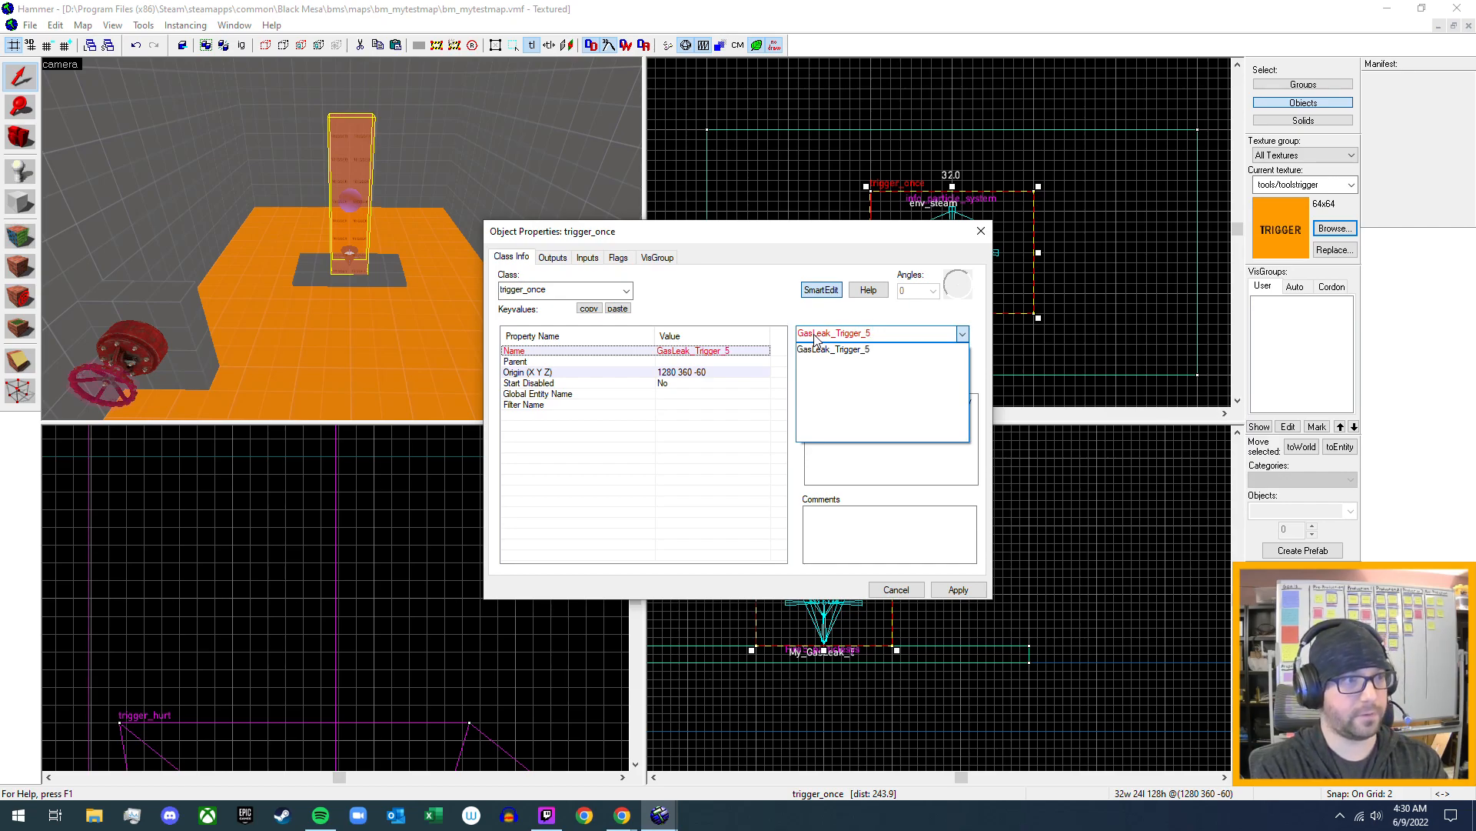
key("Return")
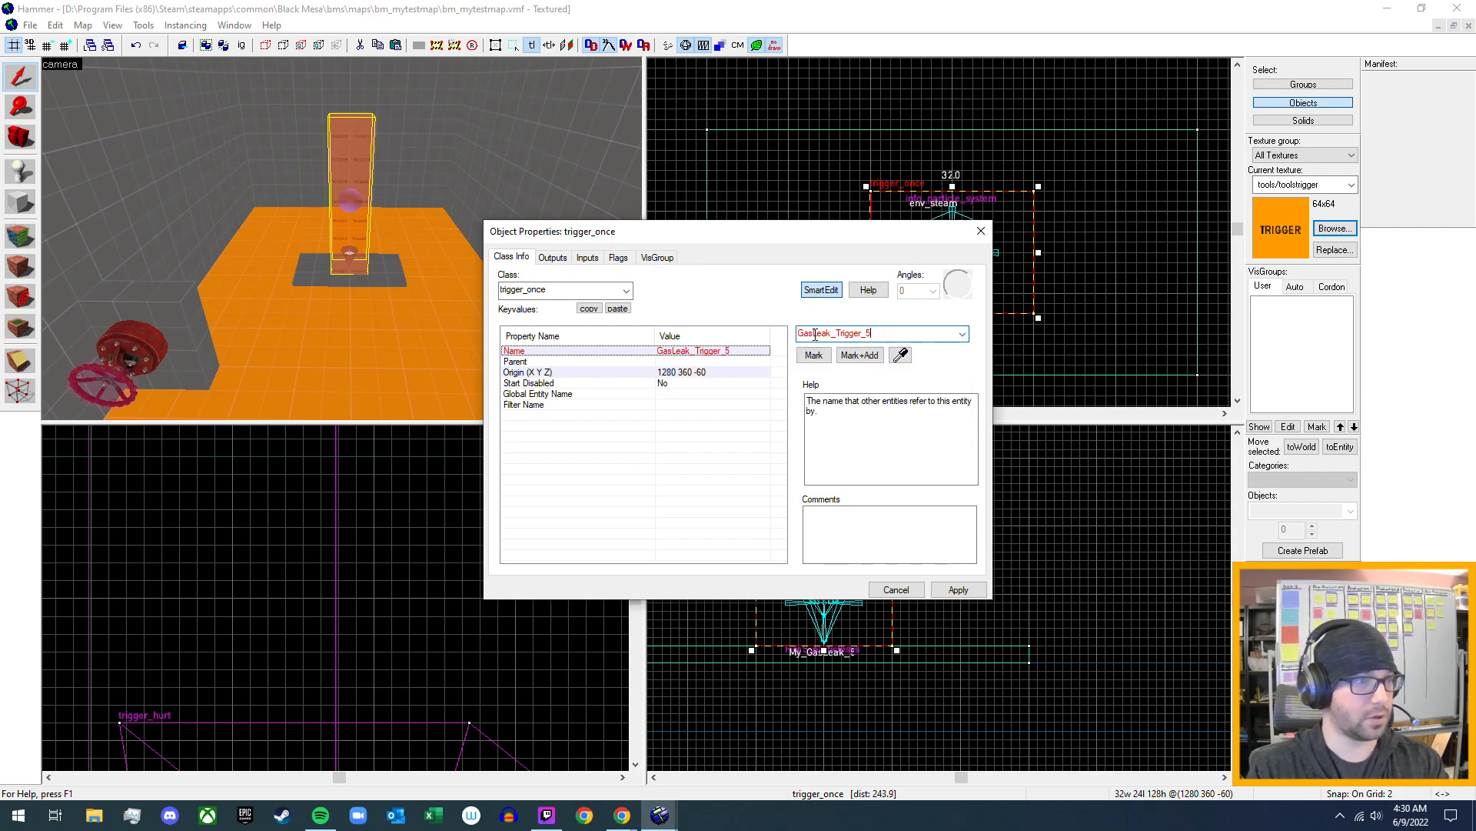
left_click(956, 590)
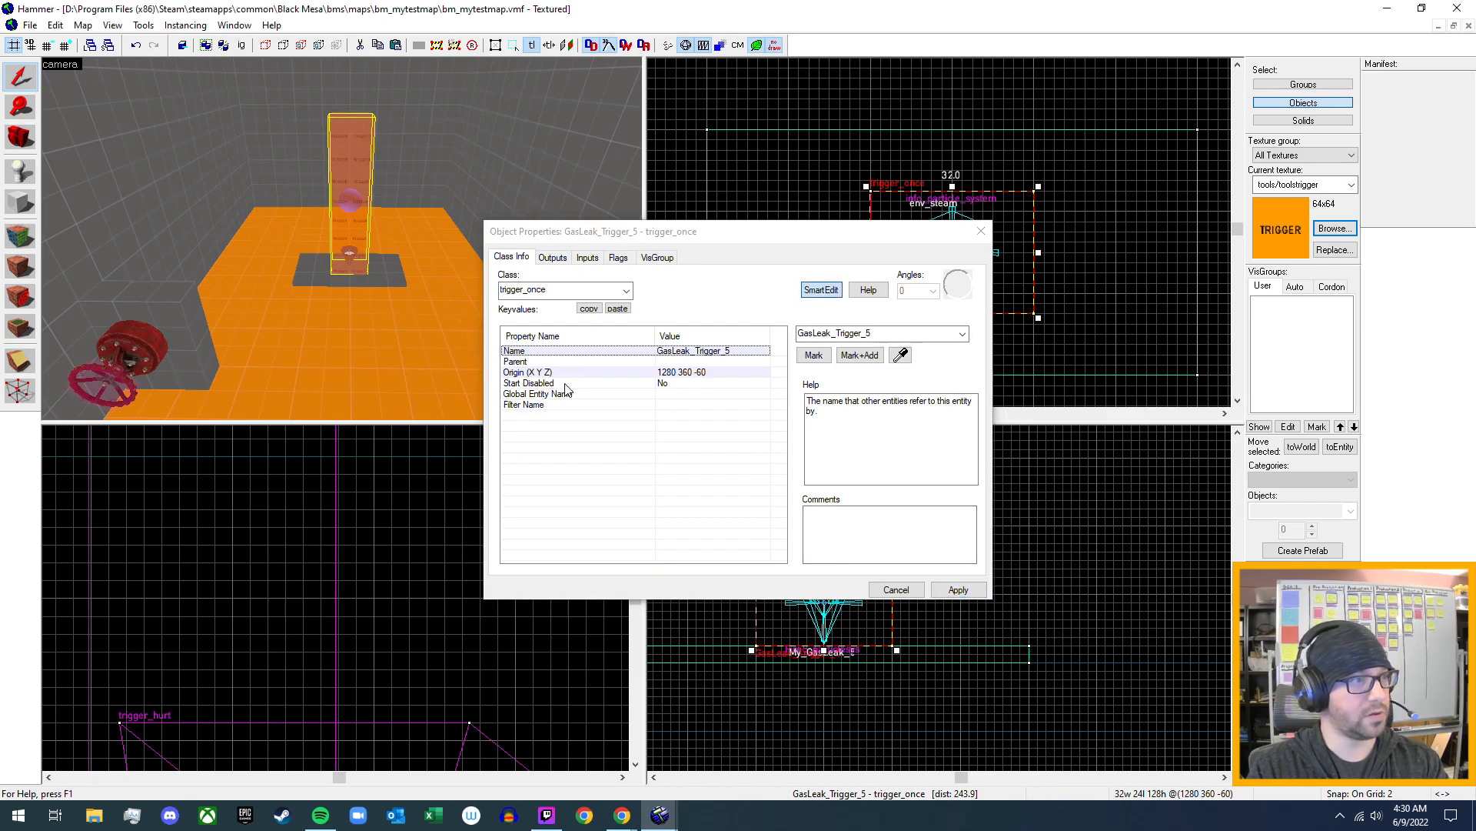
- Set Start Disabled to Yes for GasLeak_Trigger_5, apply the change, and close its properties
left_click(658, 385)
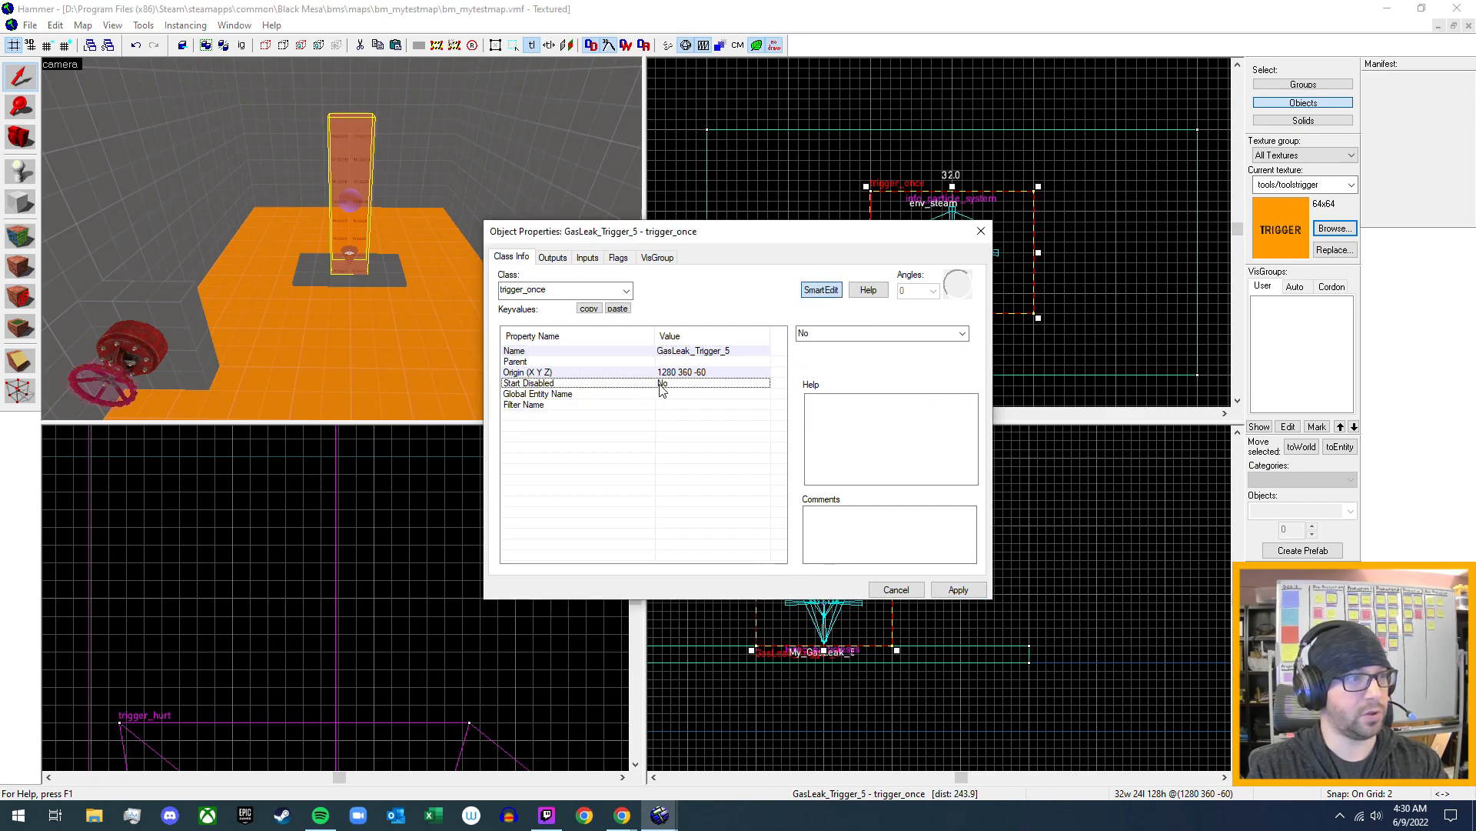
left_click(962, 333)
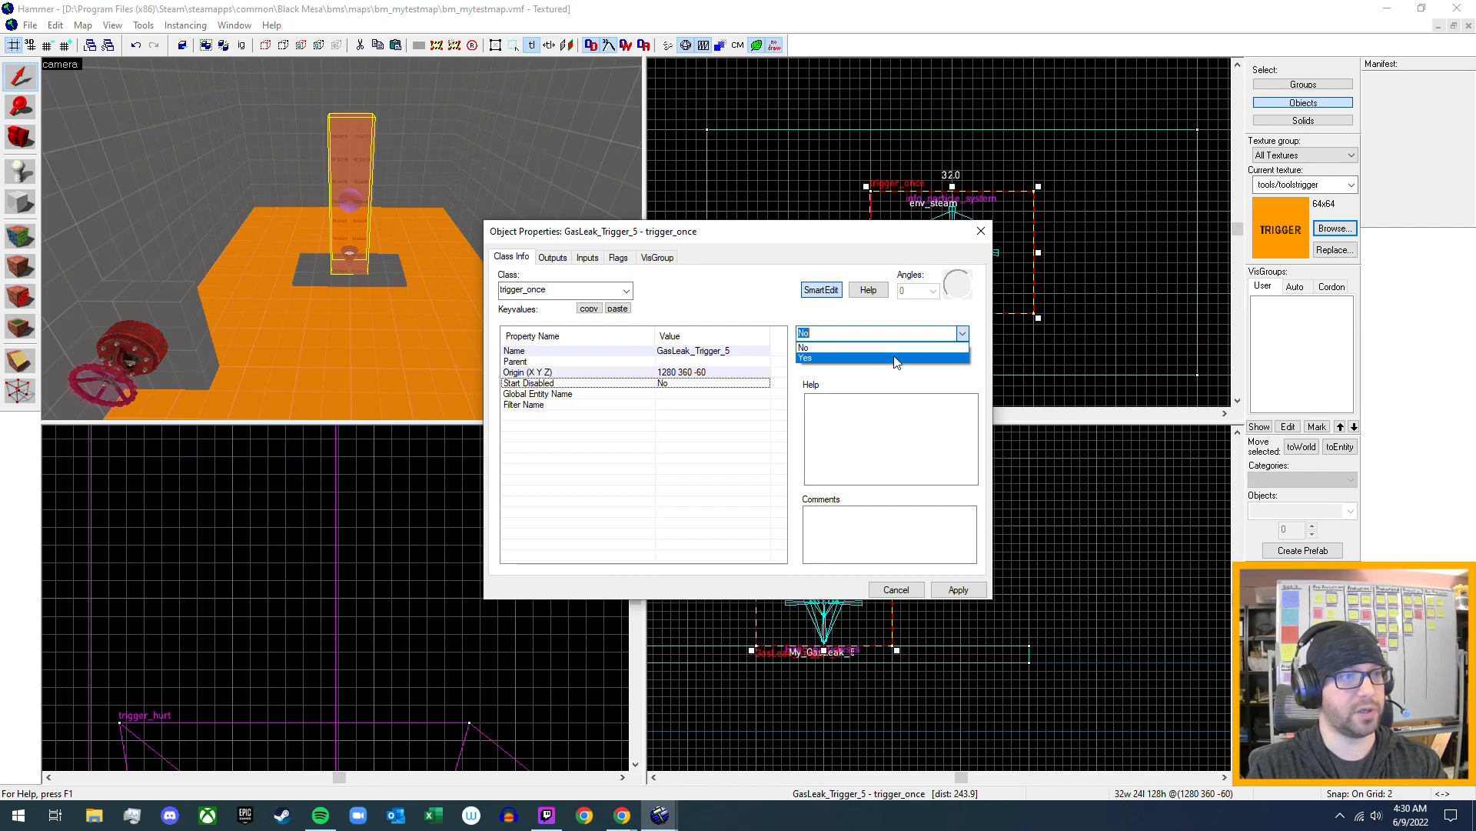
left_click(895, 358)
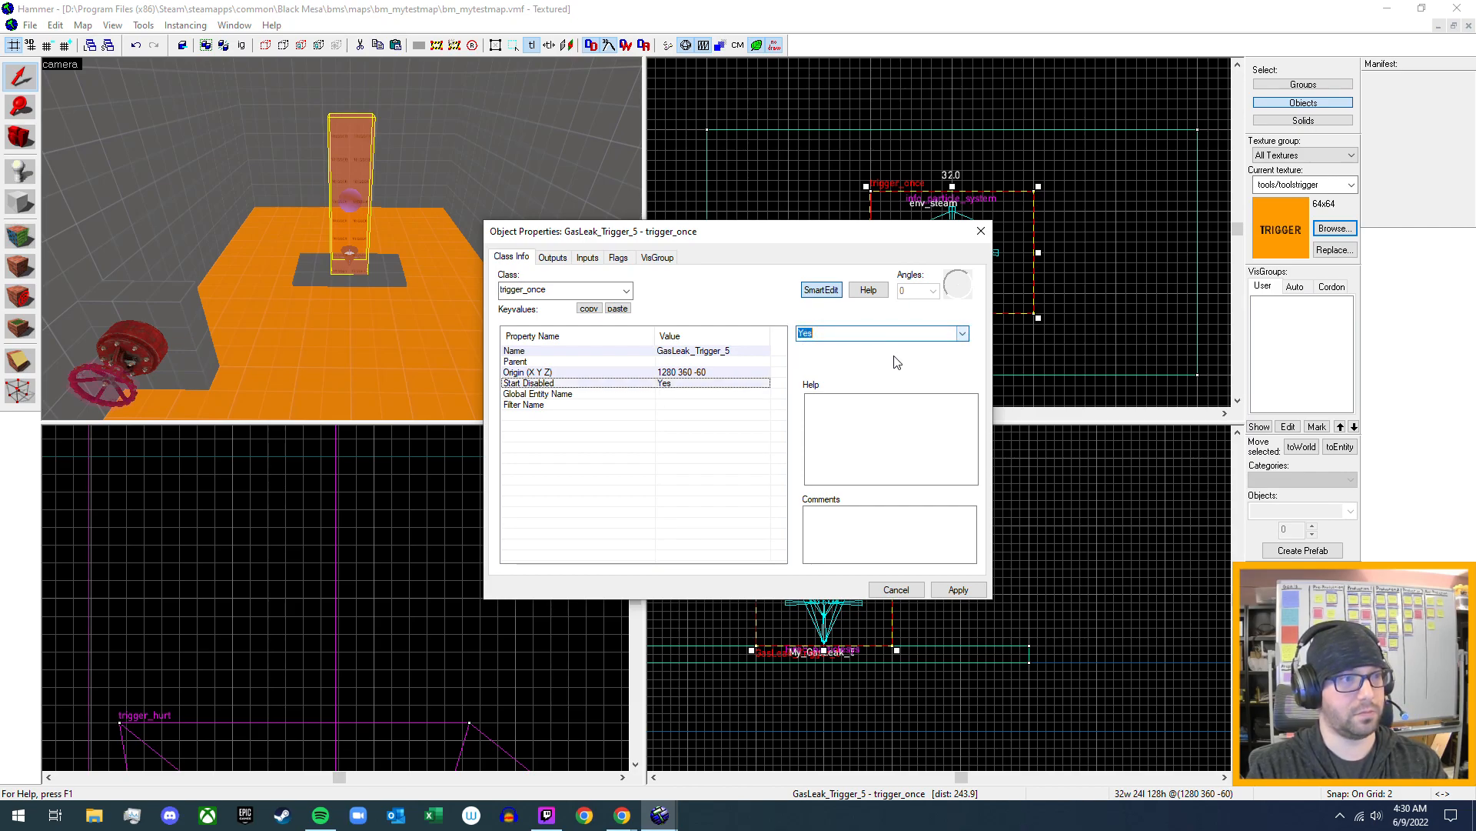
left_click(961, 592)
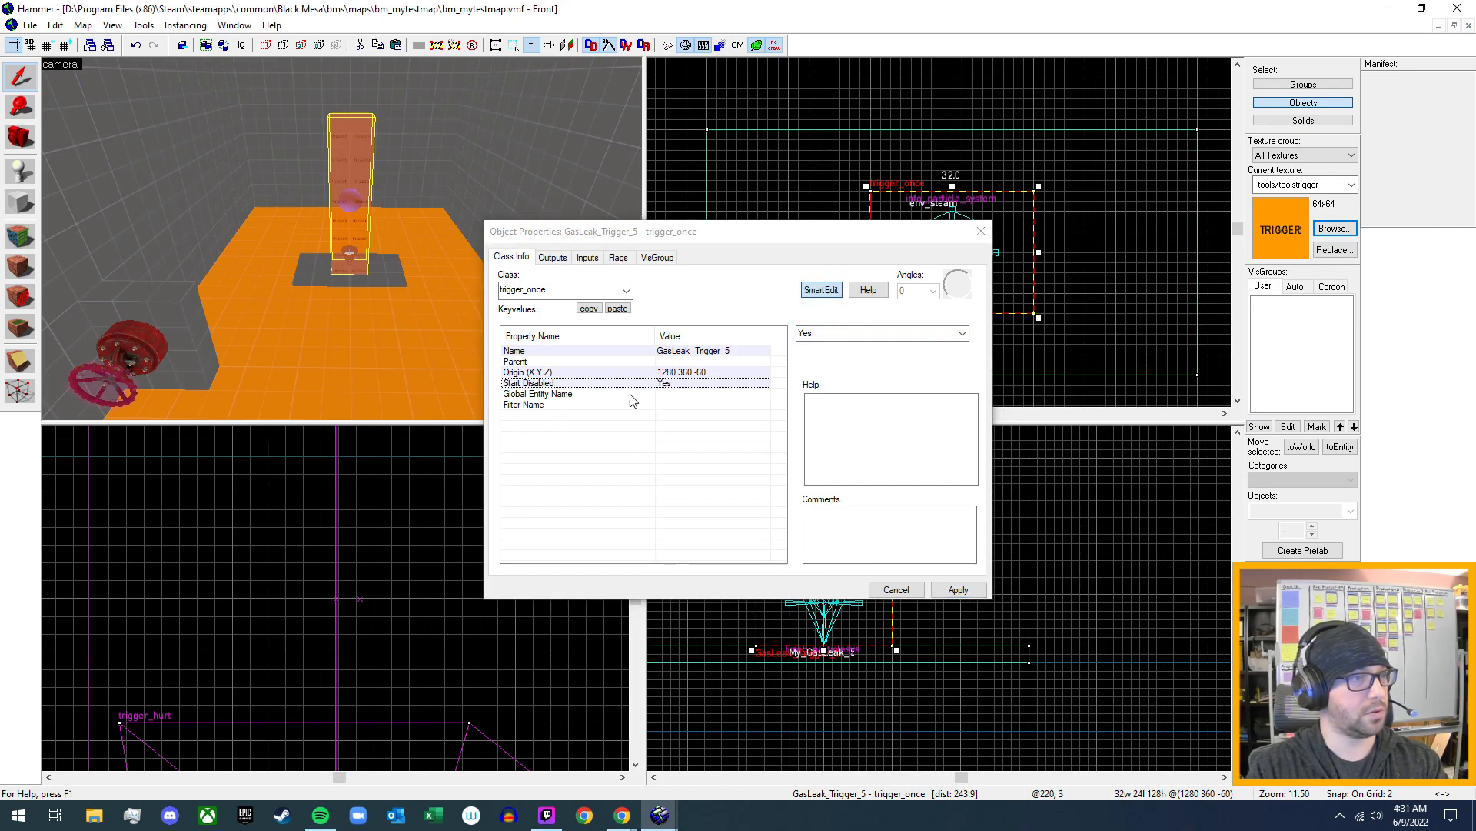
left_click(981, 231)
- Open the properties of the red valve wheel's Valve_Rotation_Parent_5 button and add a second output that fires OnFullyClosed
key("z")
key("w")
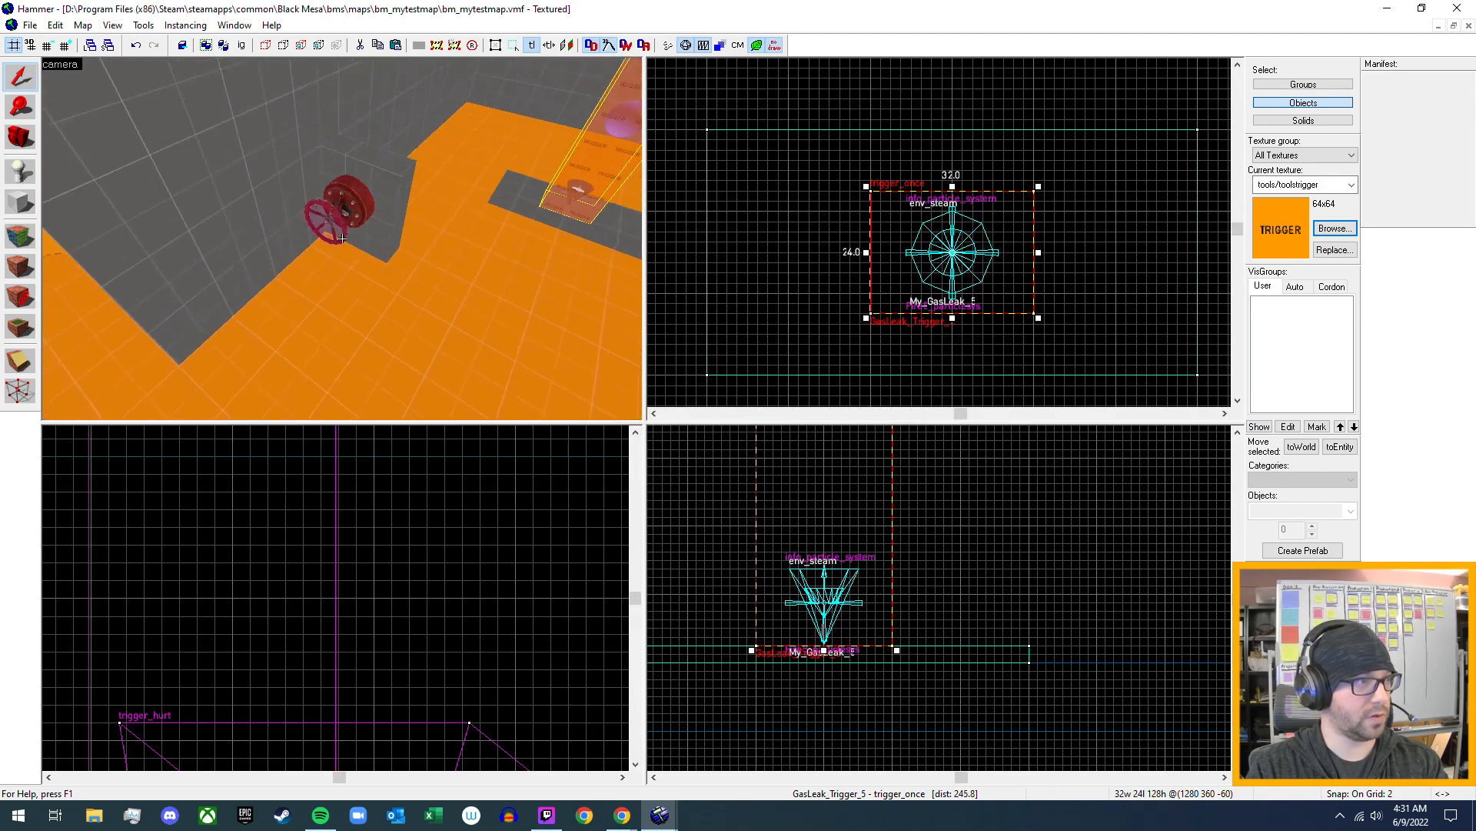
key("z")
left_click(330, 243)
key("alt+Return")
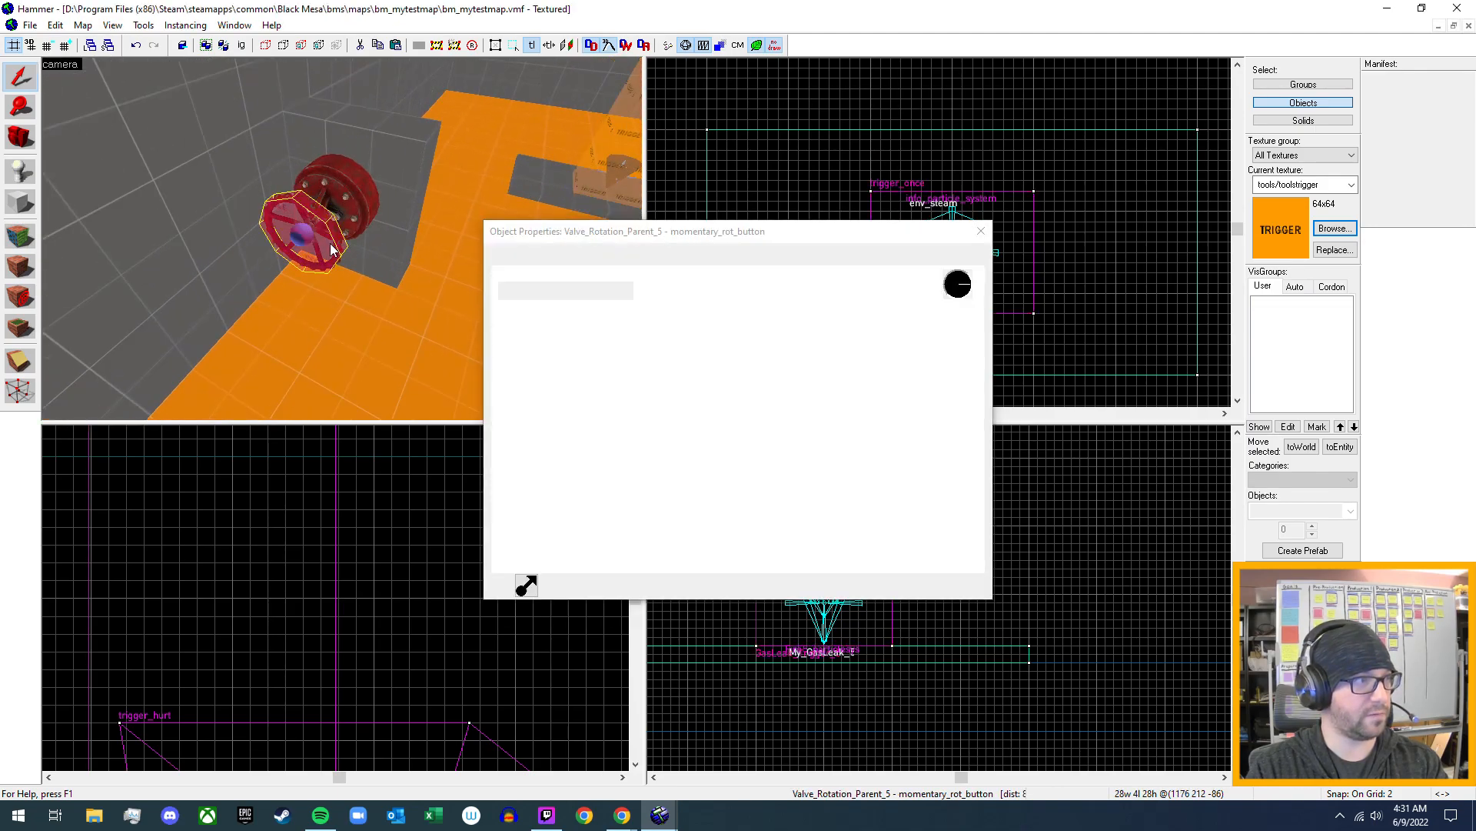
left_click(553, 257)
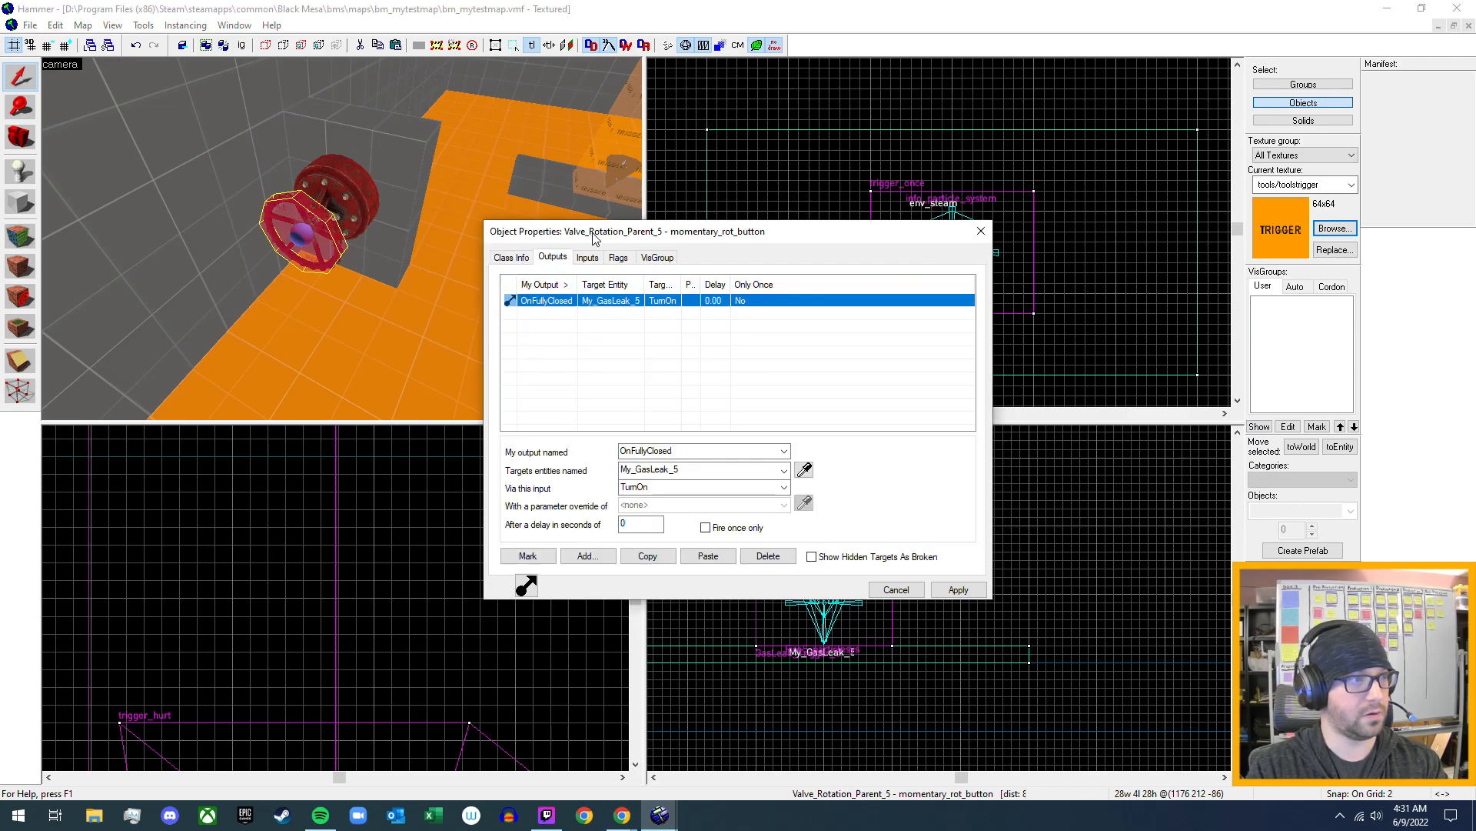
left_click(586, 556)
left_click(784, 452)
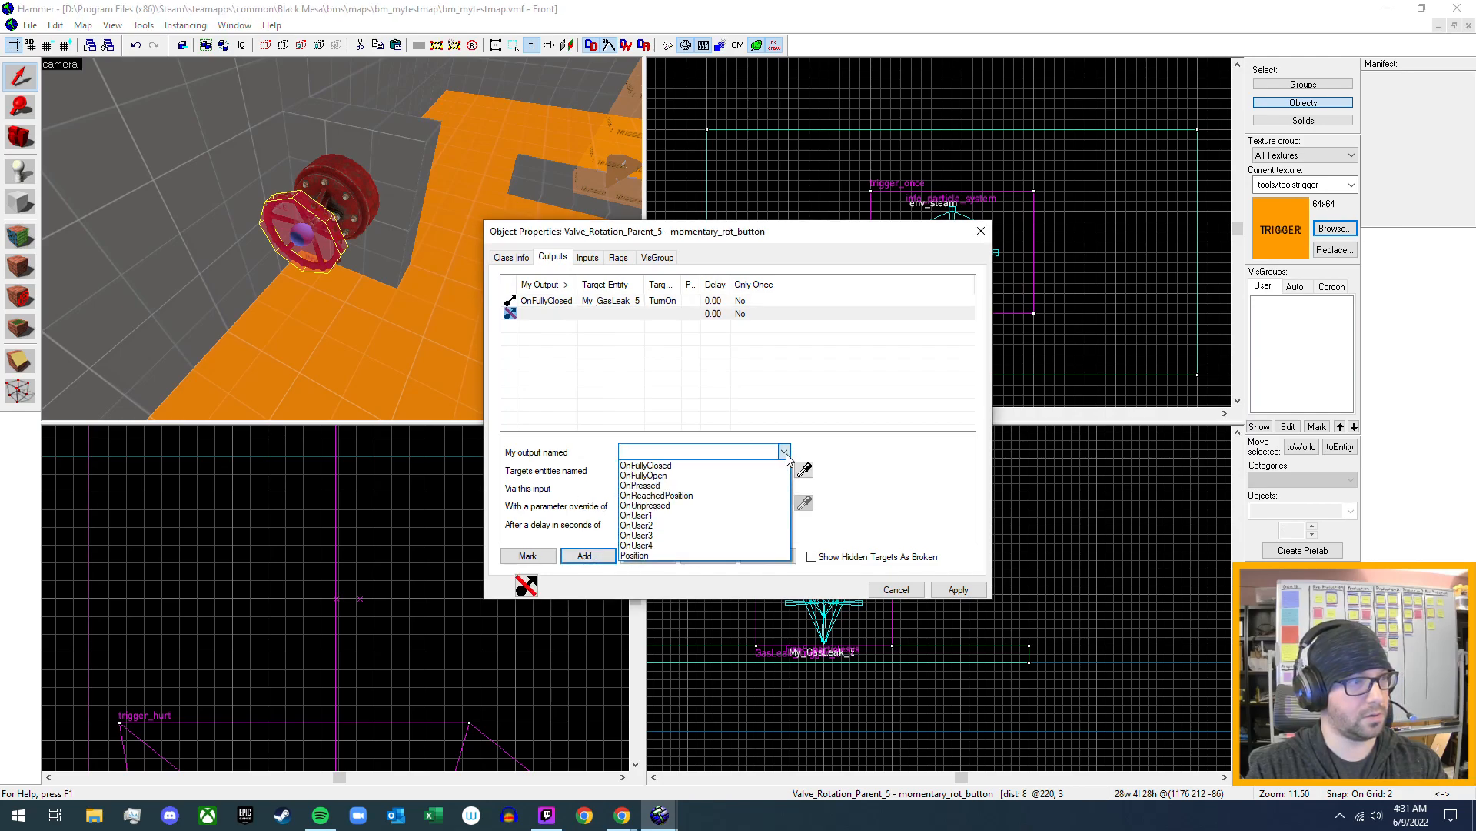
left_click(784, 465)
- Target the new OnFullyClosed output at GasLeak_Trigger_5
left_click(784, 470)
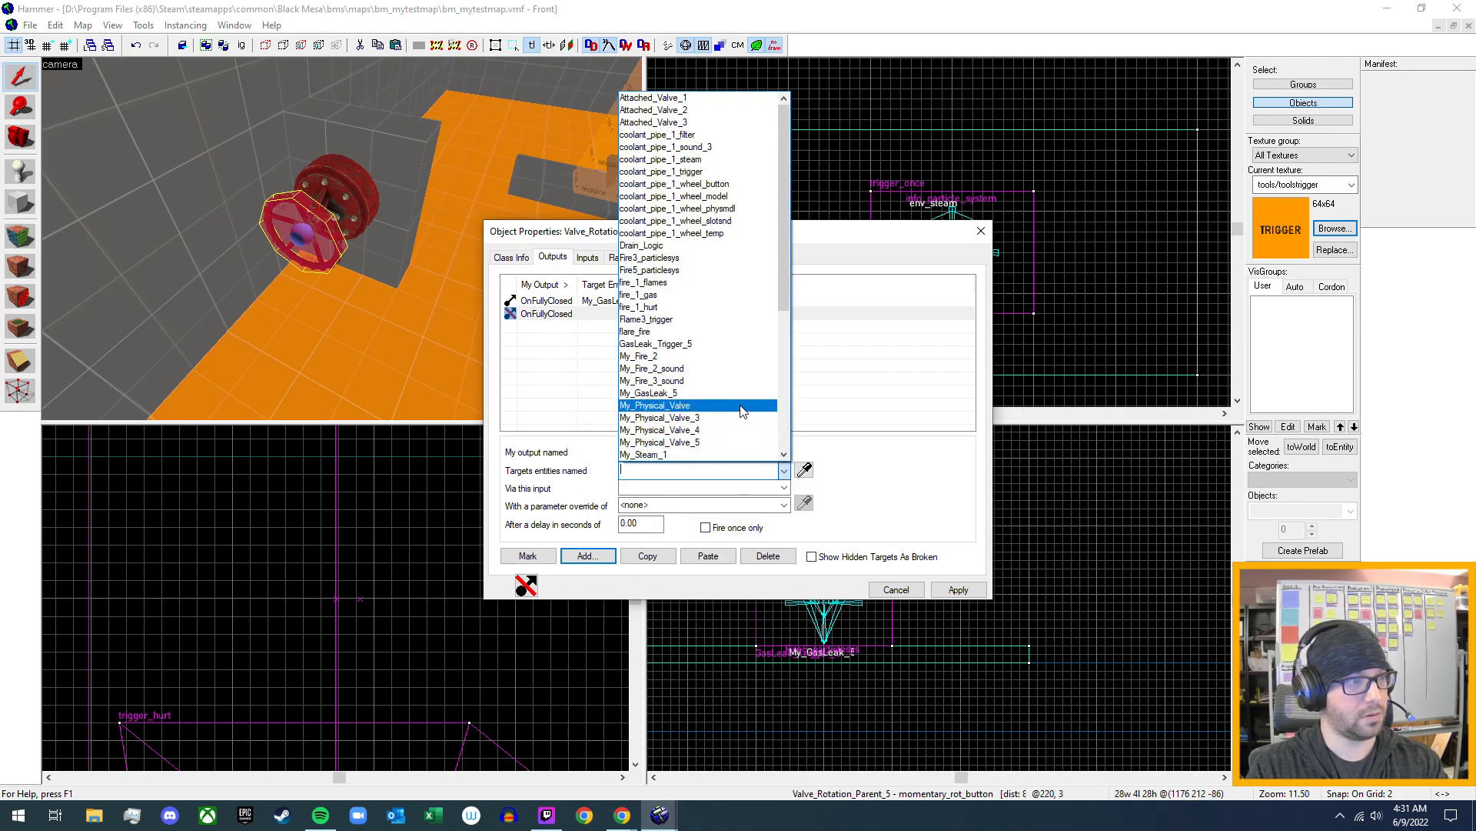
scroll(746, 394, "down", 3)
scroll(747, 394, "up", 3)
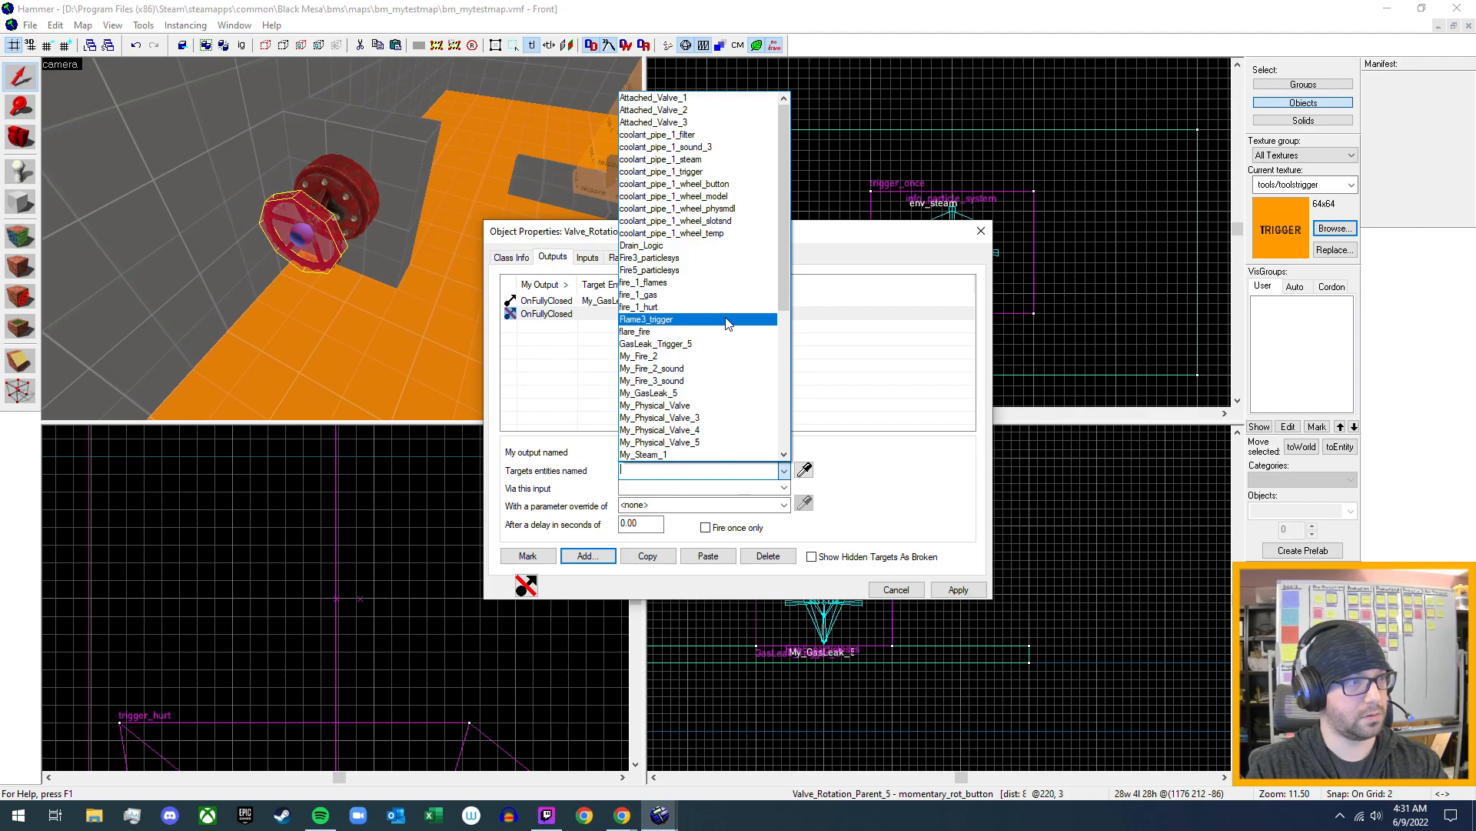
scroll(729, 323, "down", 7)
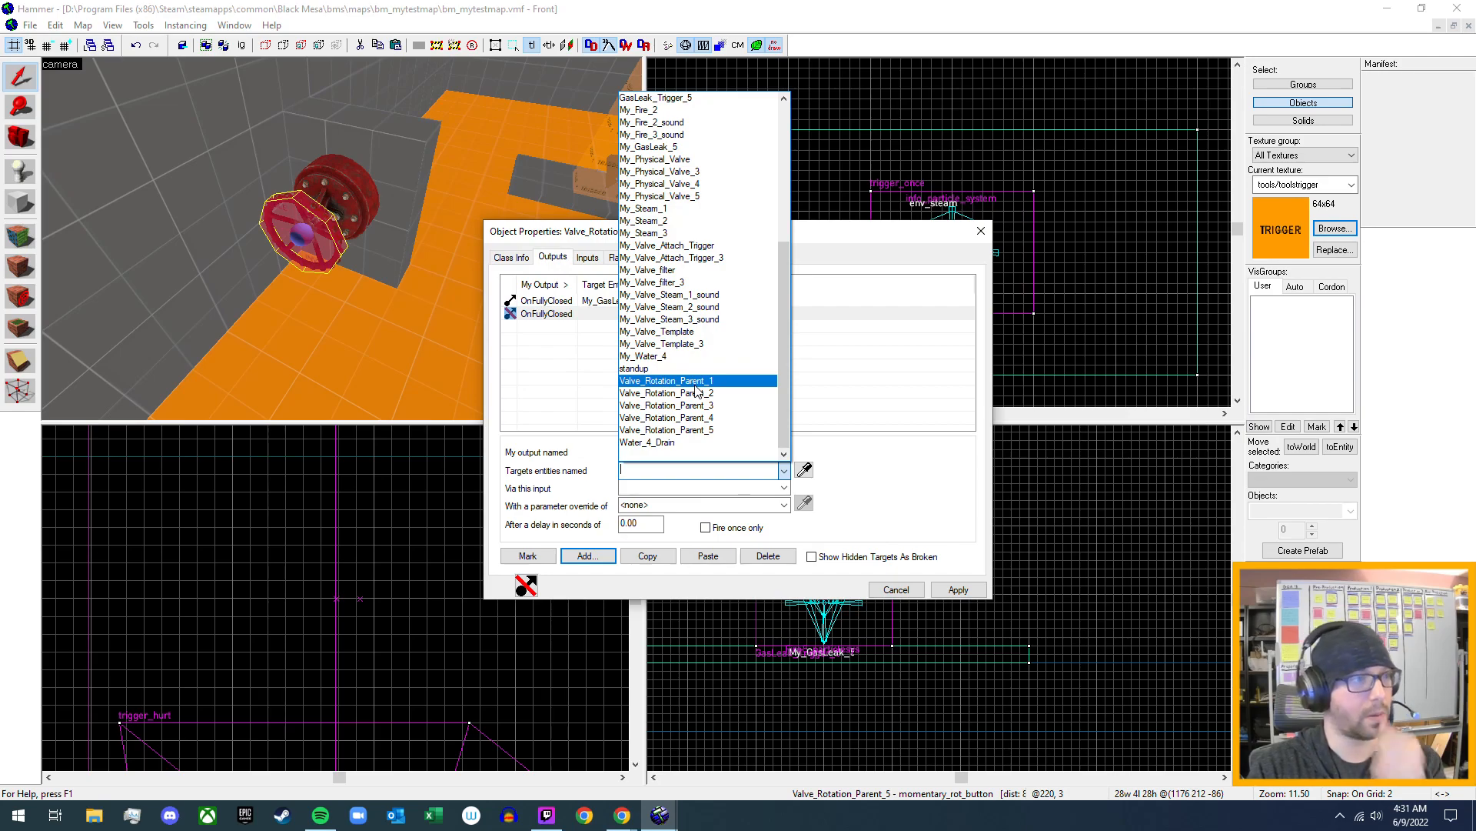
scroll(696, 390, "up", 4)
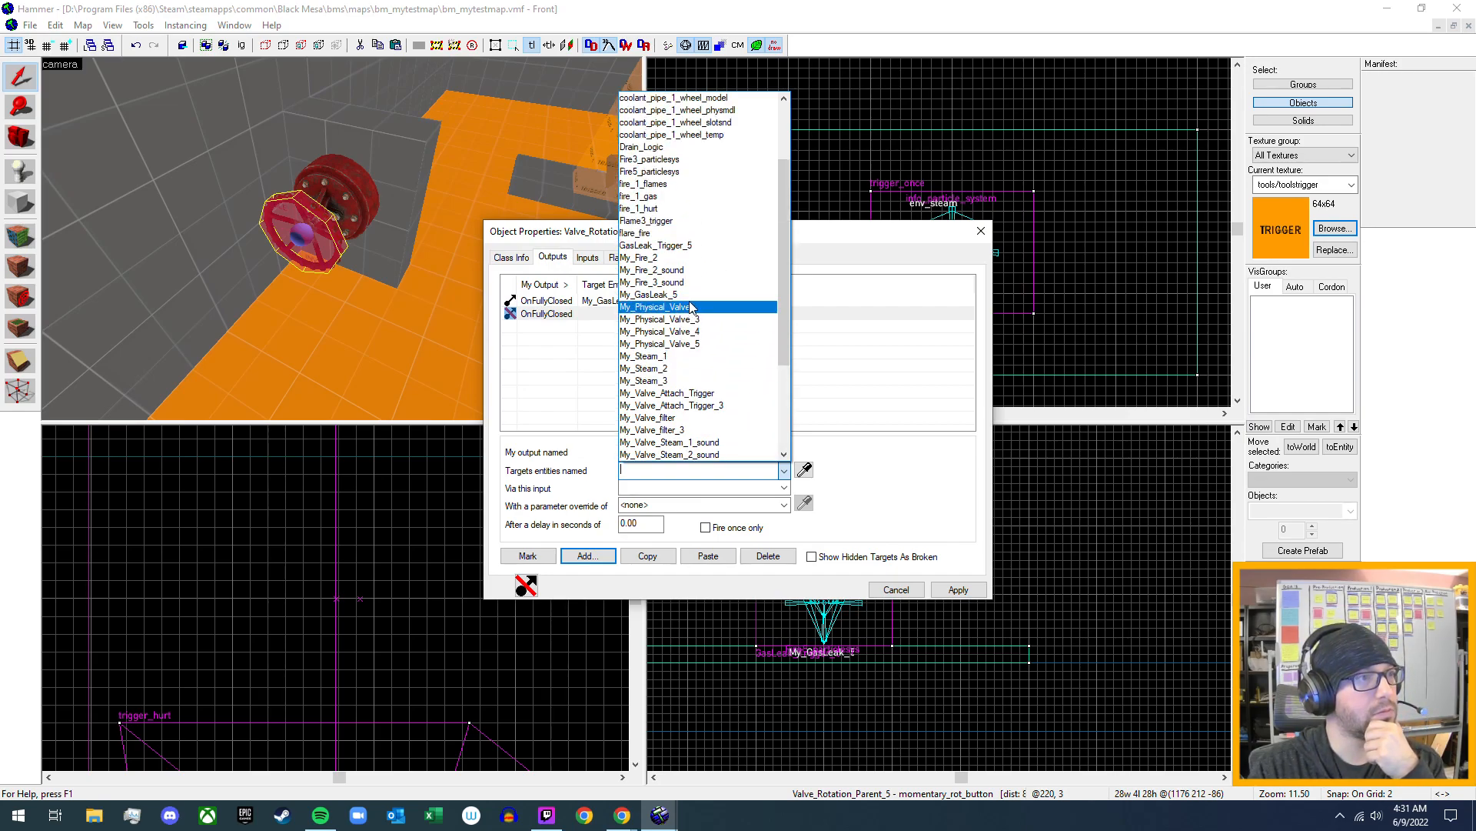
scroll(677, 369, "up", 3)
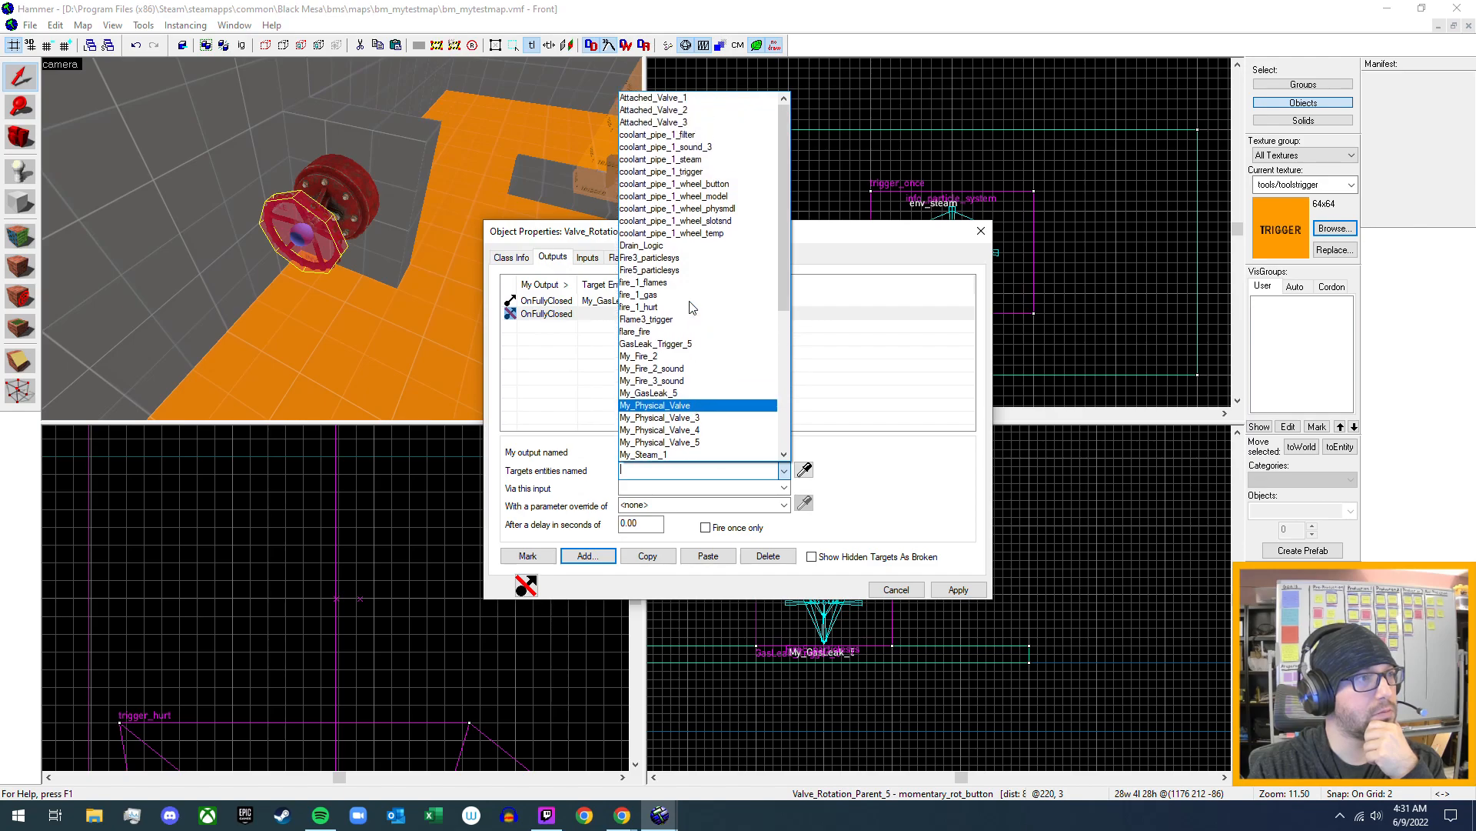
type("tr")
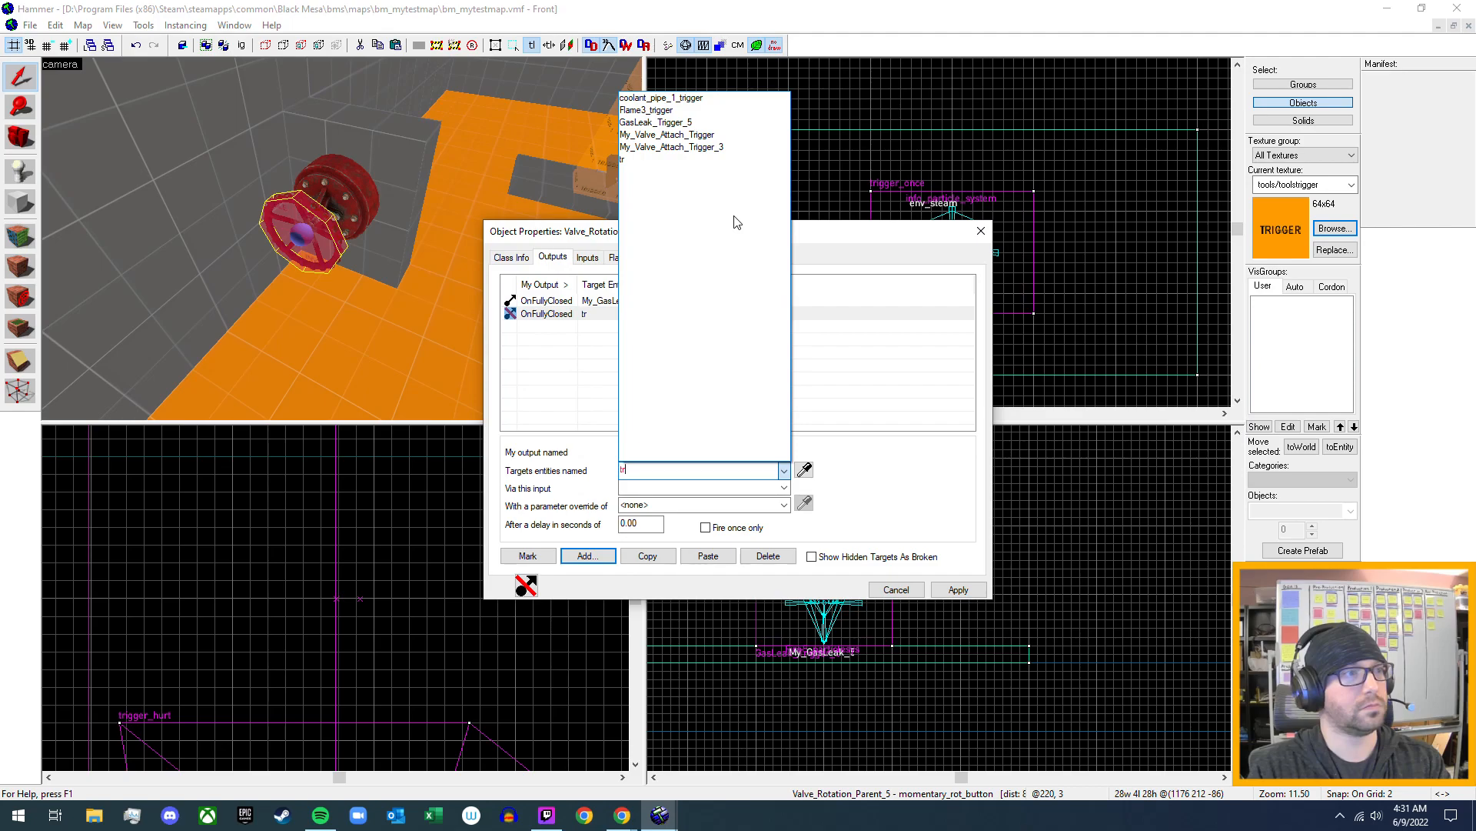
left_click(677, 123)
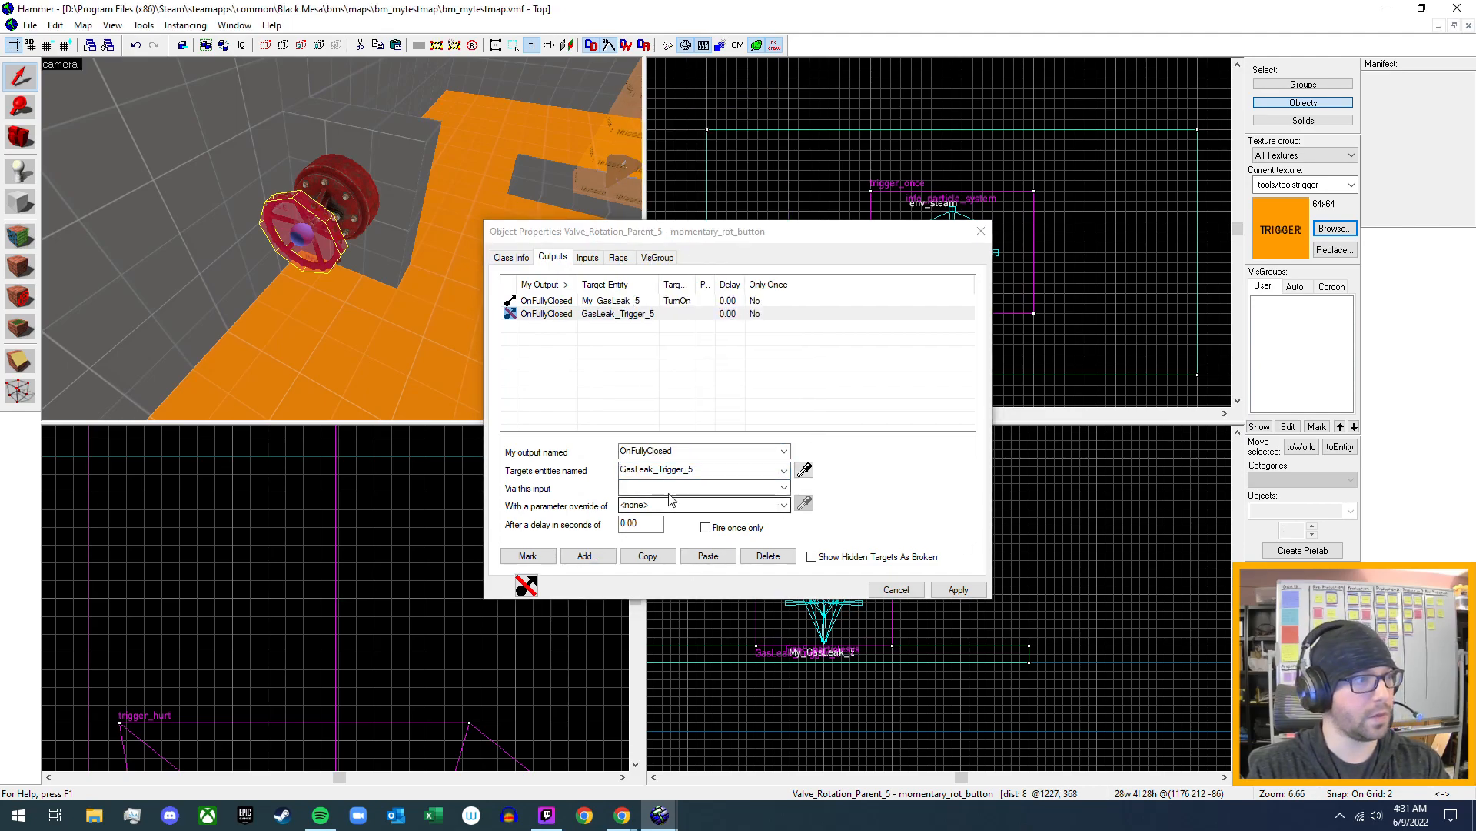
- Make the valve's new output send the Enable input to GasLeak_Trigger_5, apply it, and close the properties
left_click(784, 488)
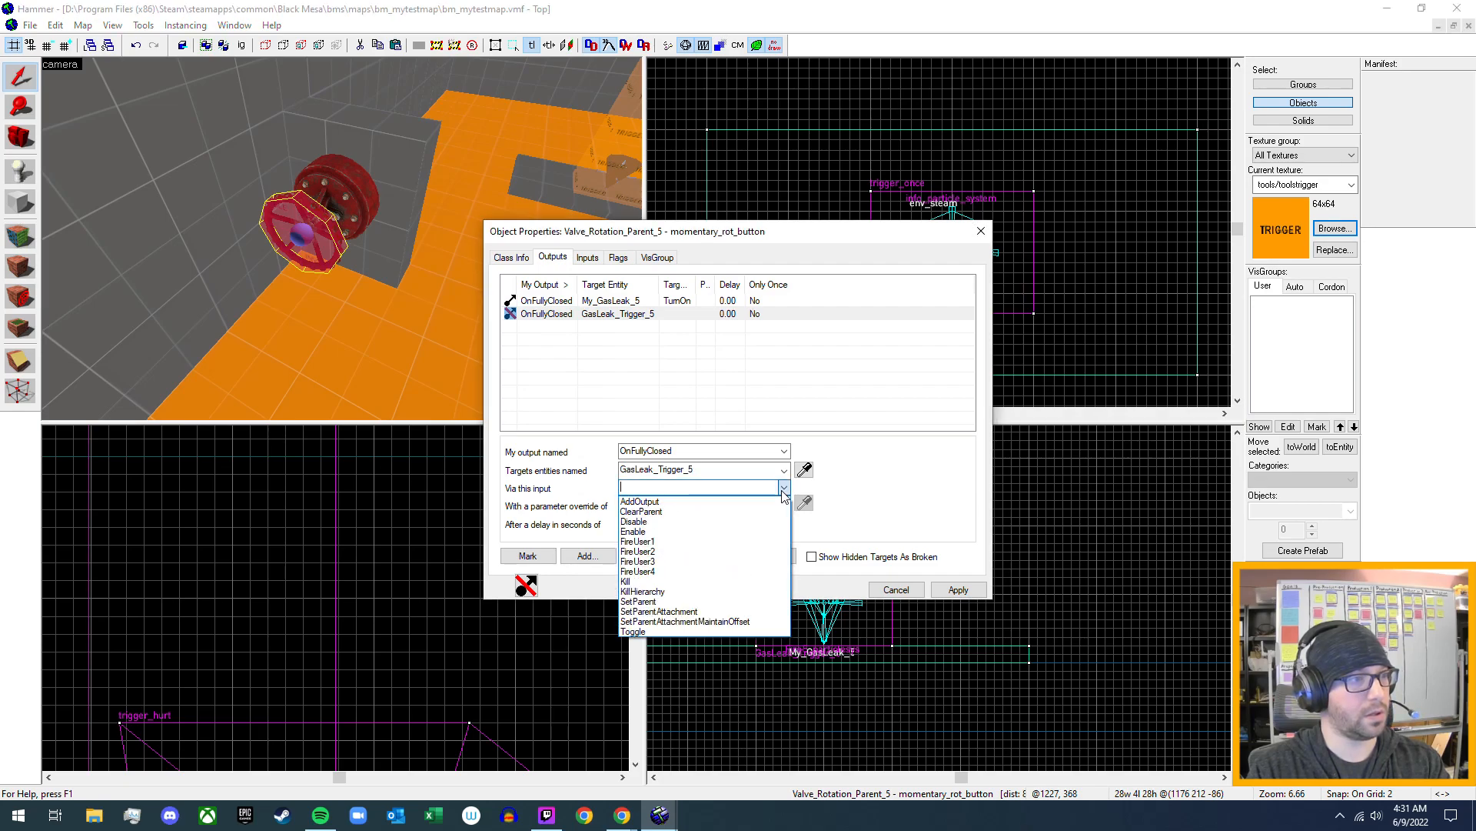
left_click(708, 532)
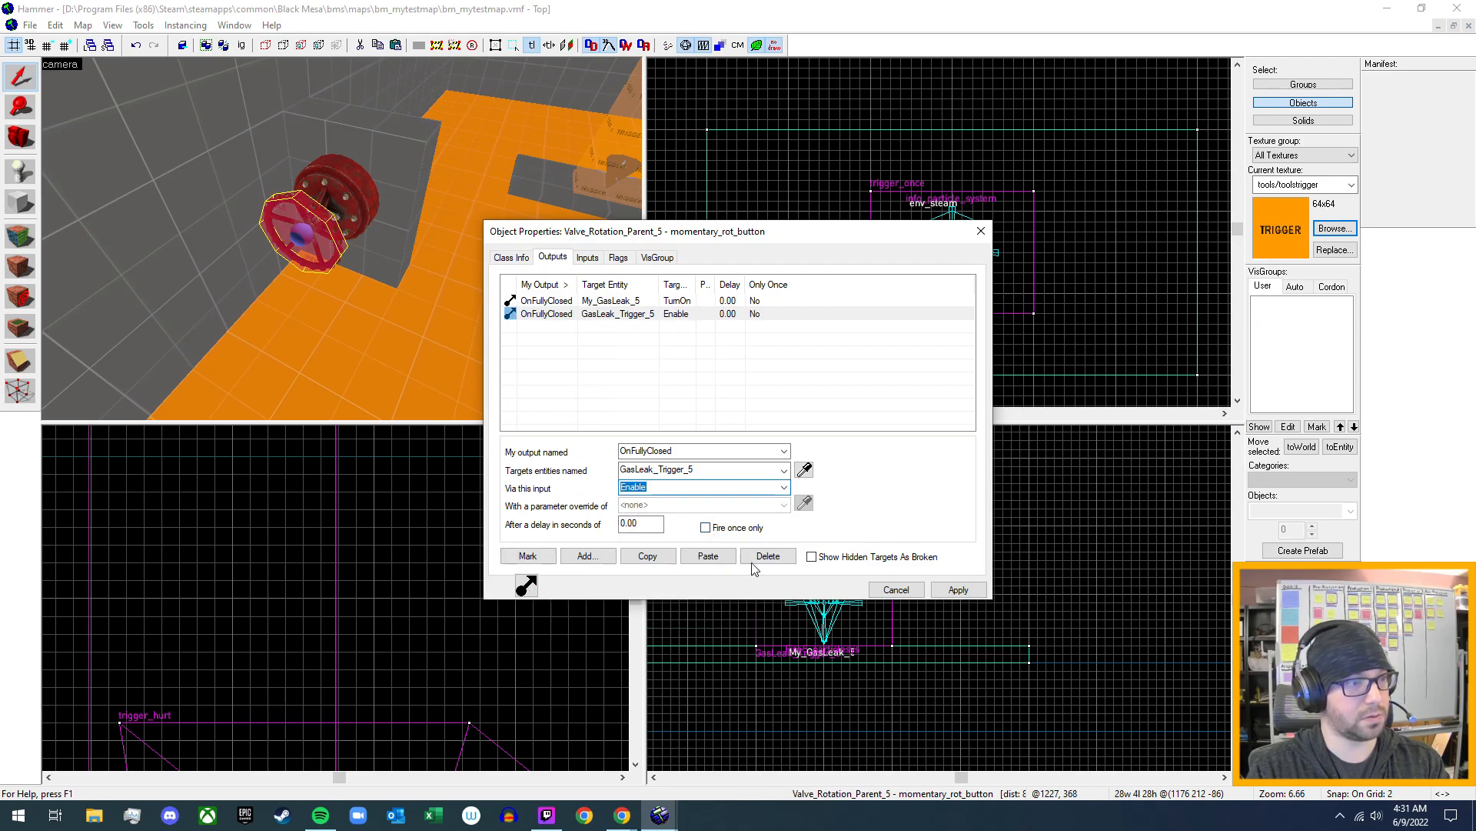
left_click(959, 591)
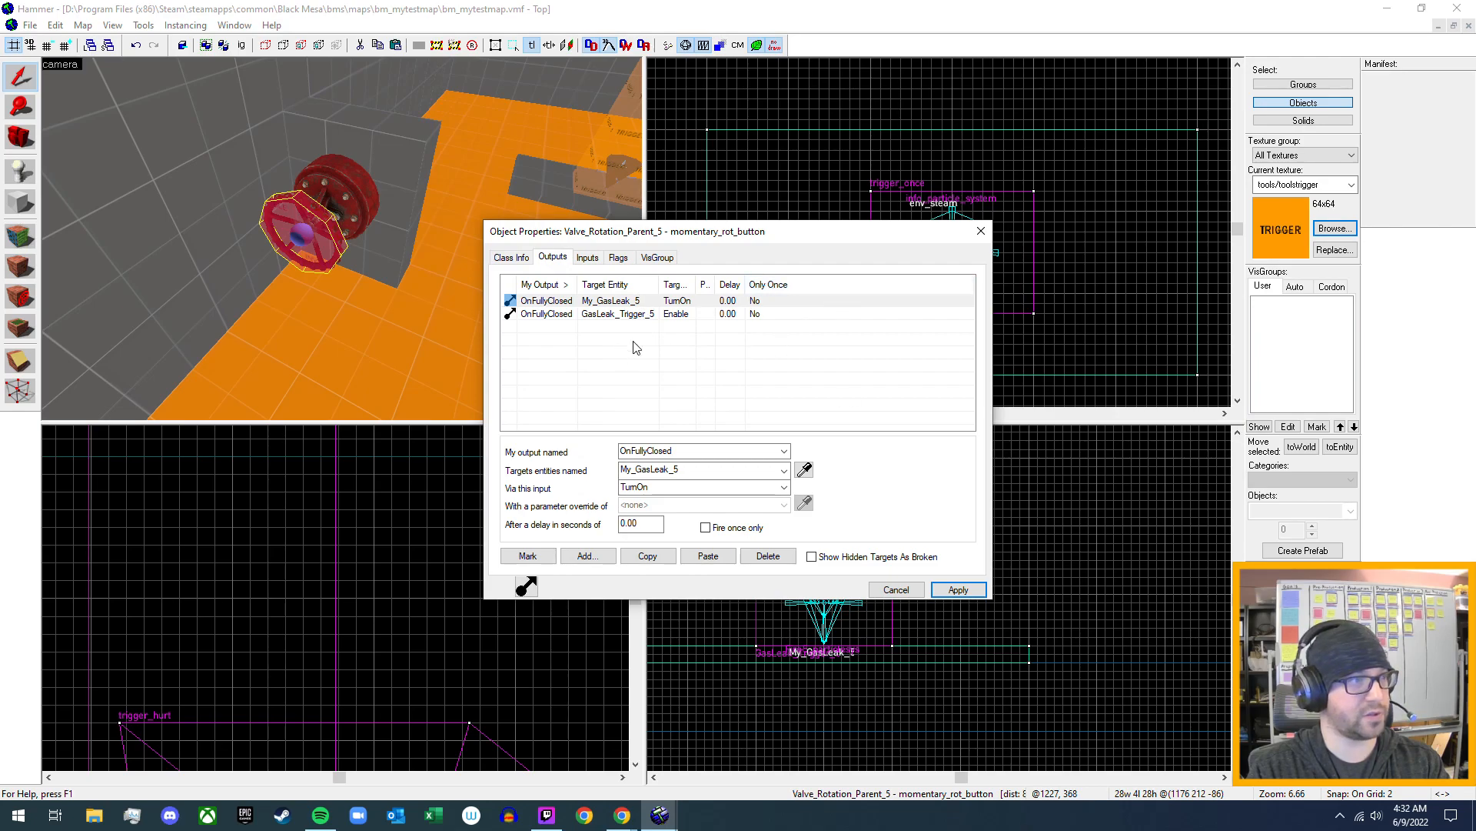
left_click(598, 135)
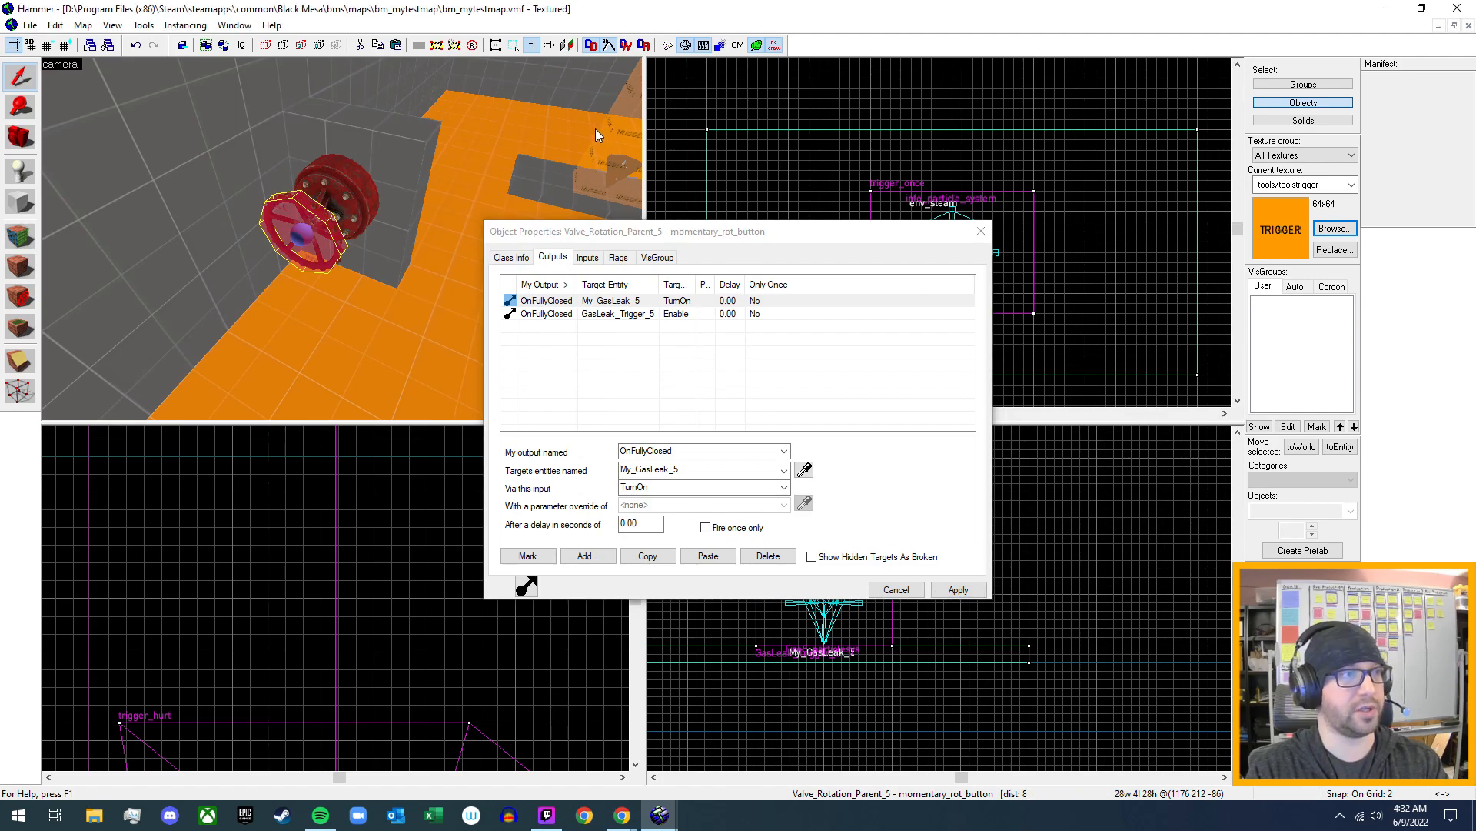
left_click(979, 233)
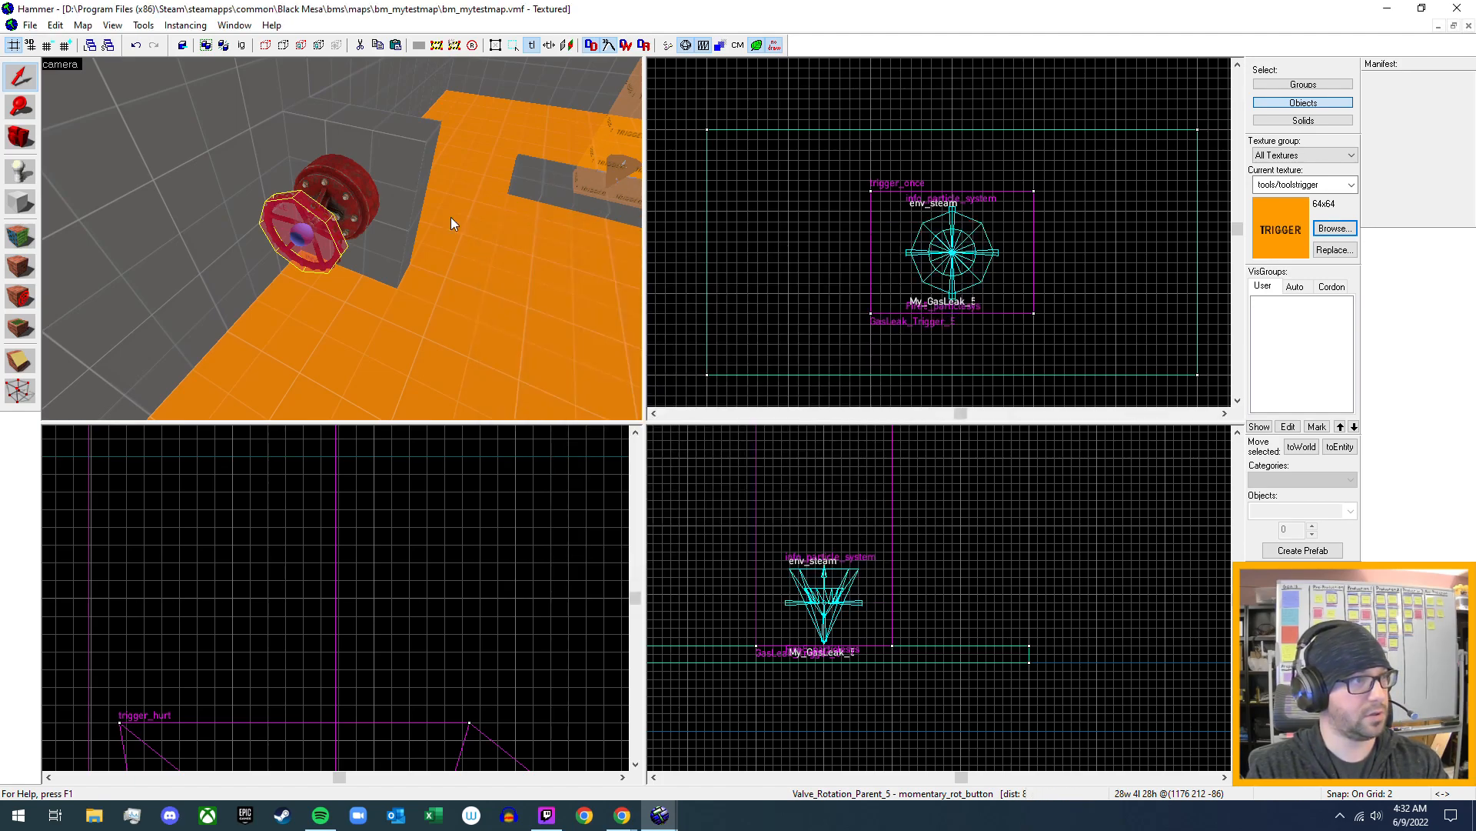
- Open the properties of GasLeak_Trigger_5 above the gas leak and add an output that fires OnTrigger
key("z")
key("w")
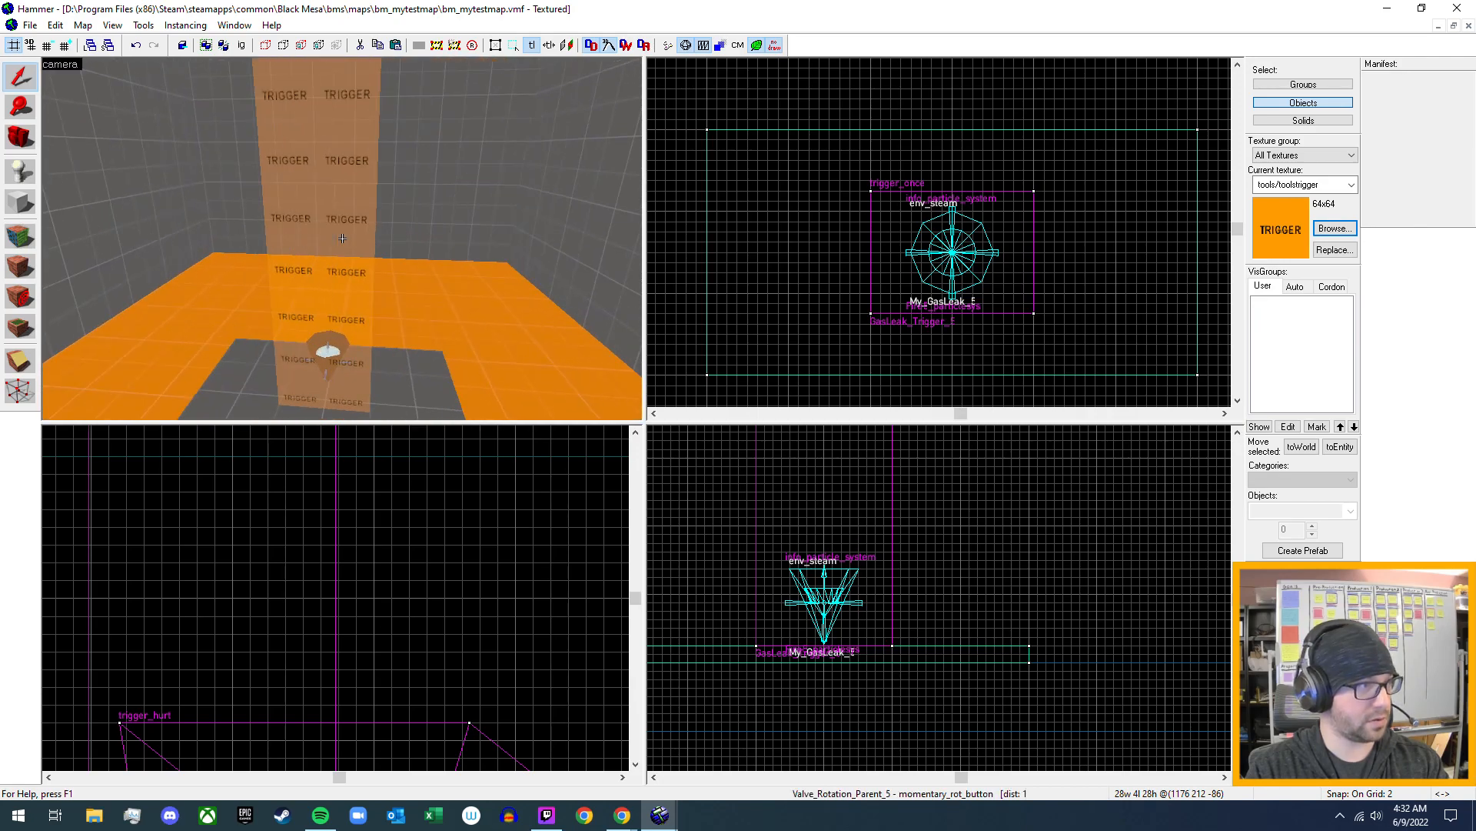
key("z")
left_click(314, 256)
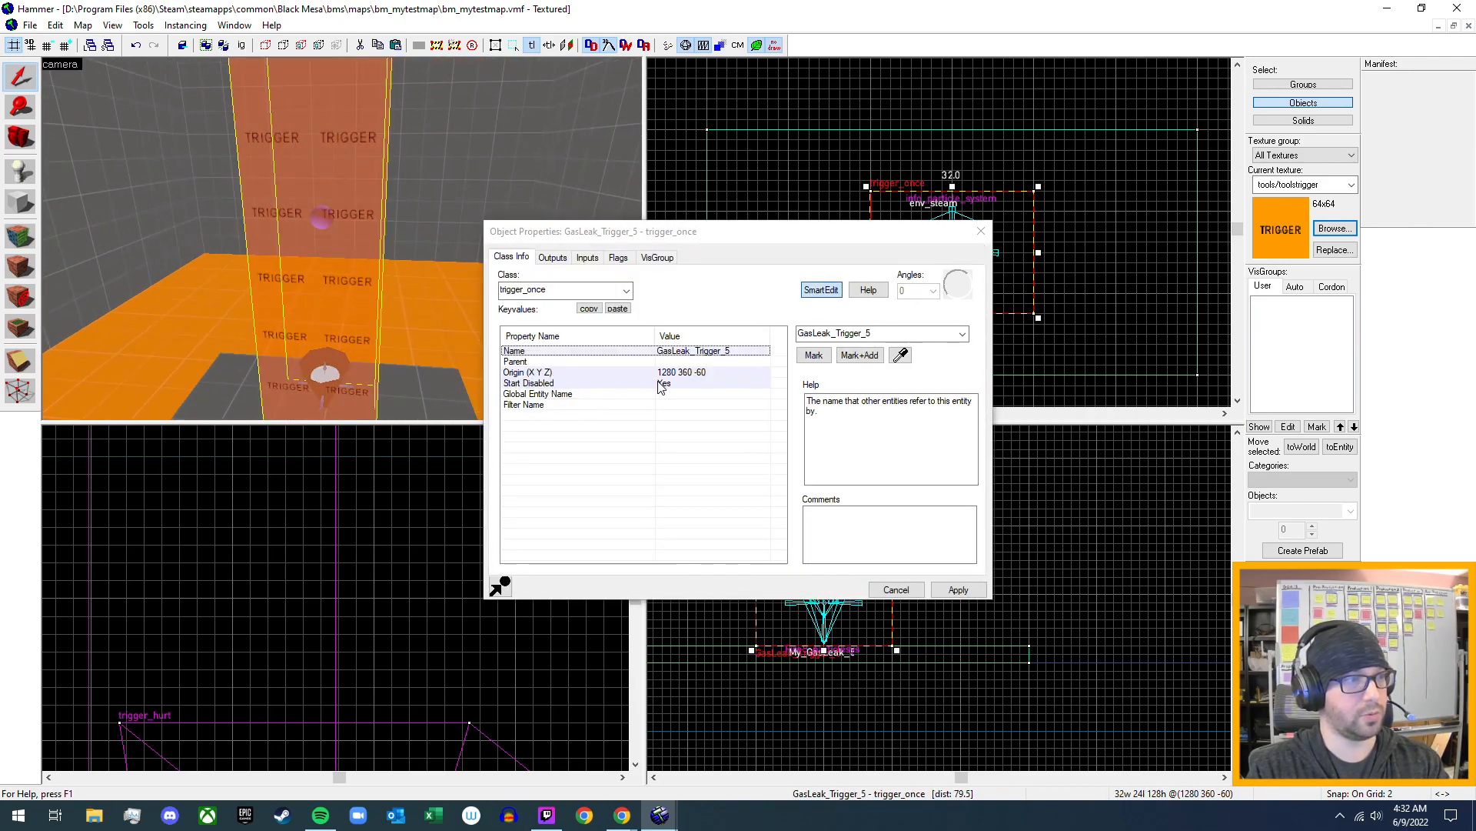
left_click(553, 257)
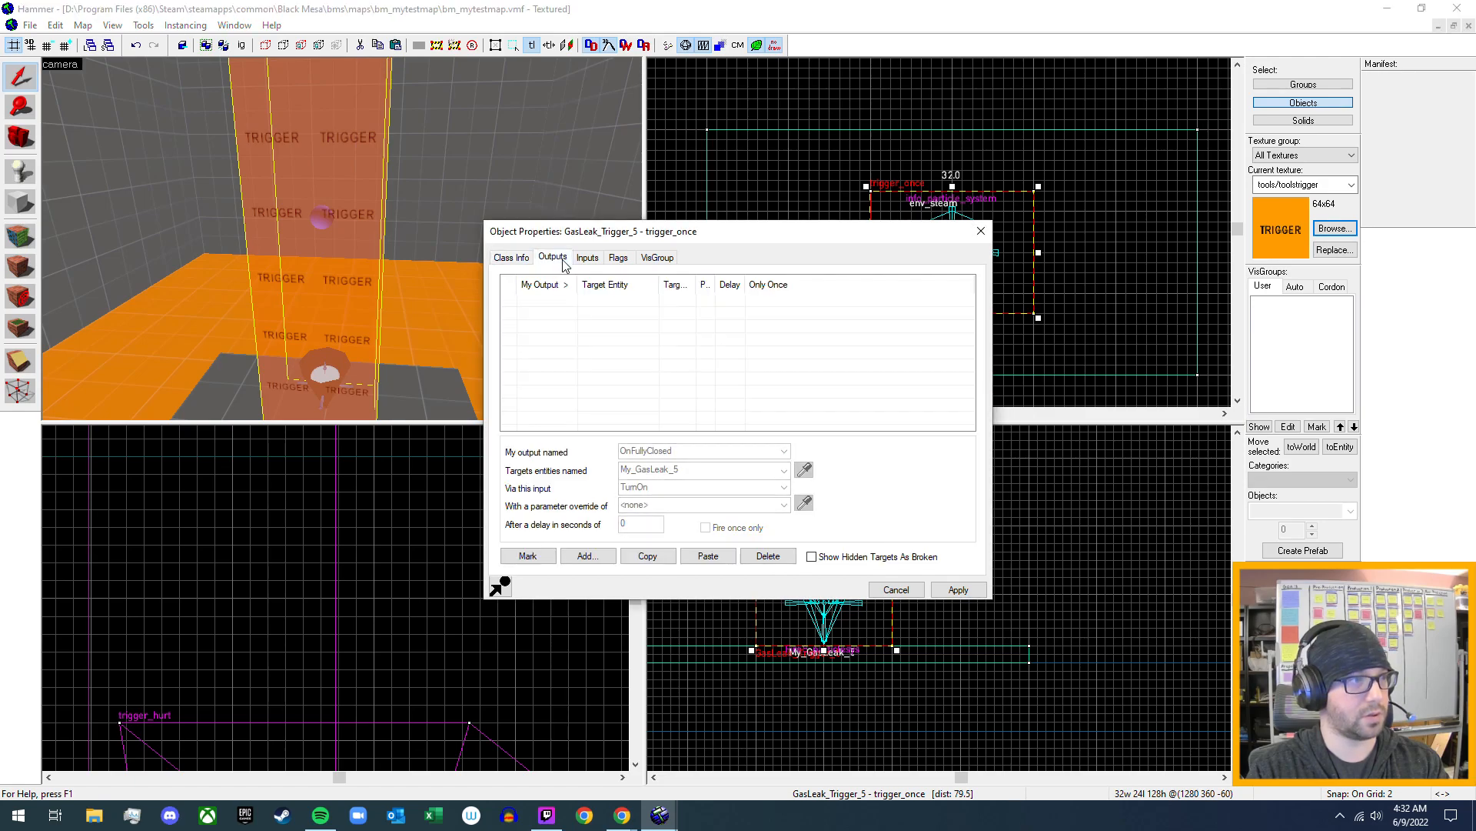
left_click(582, 558)
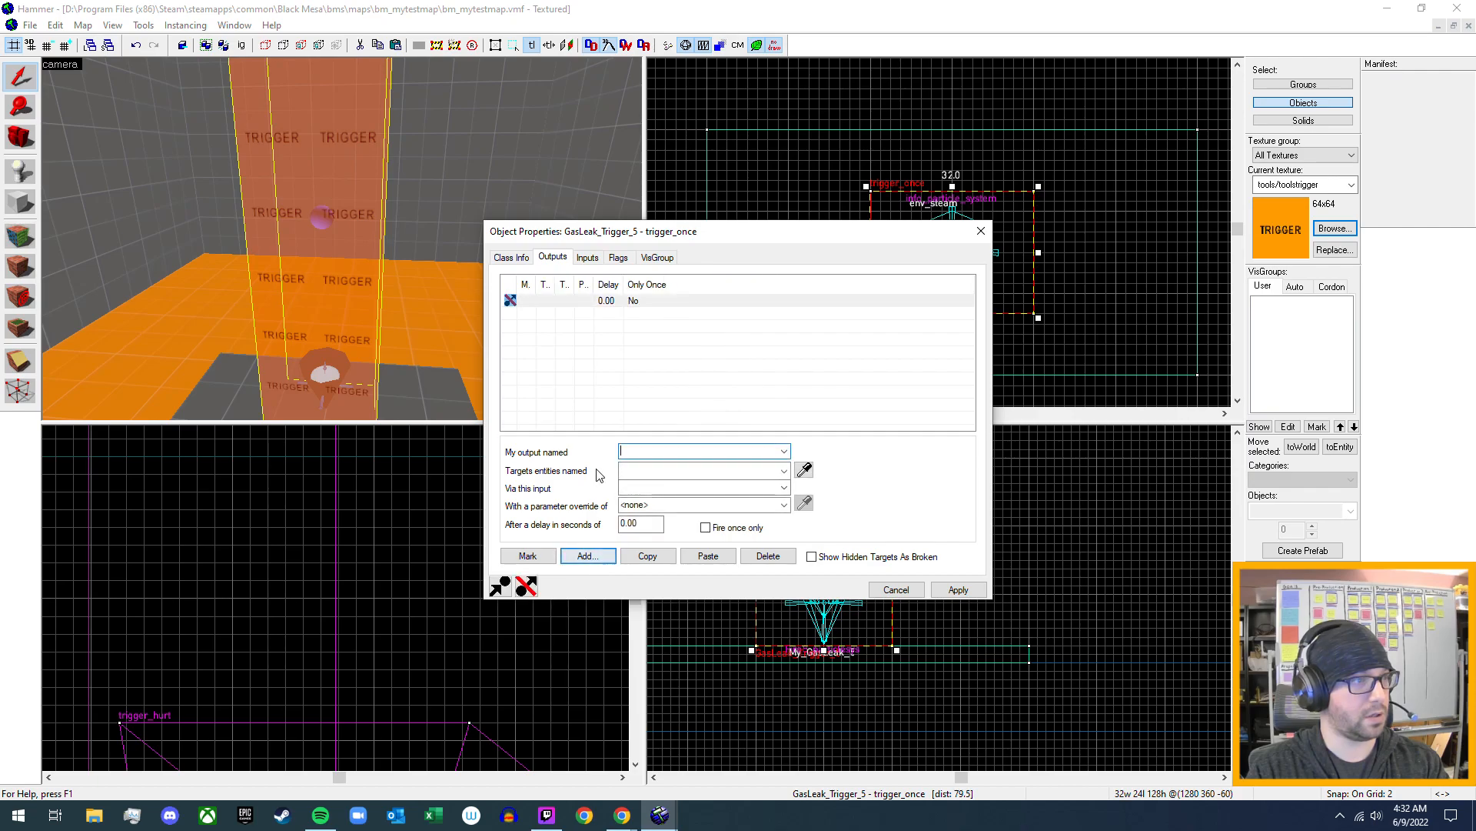
left_click(784, 453)
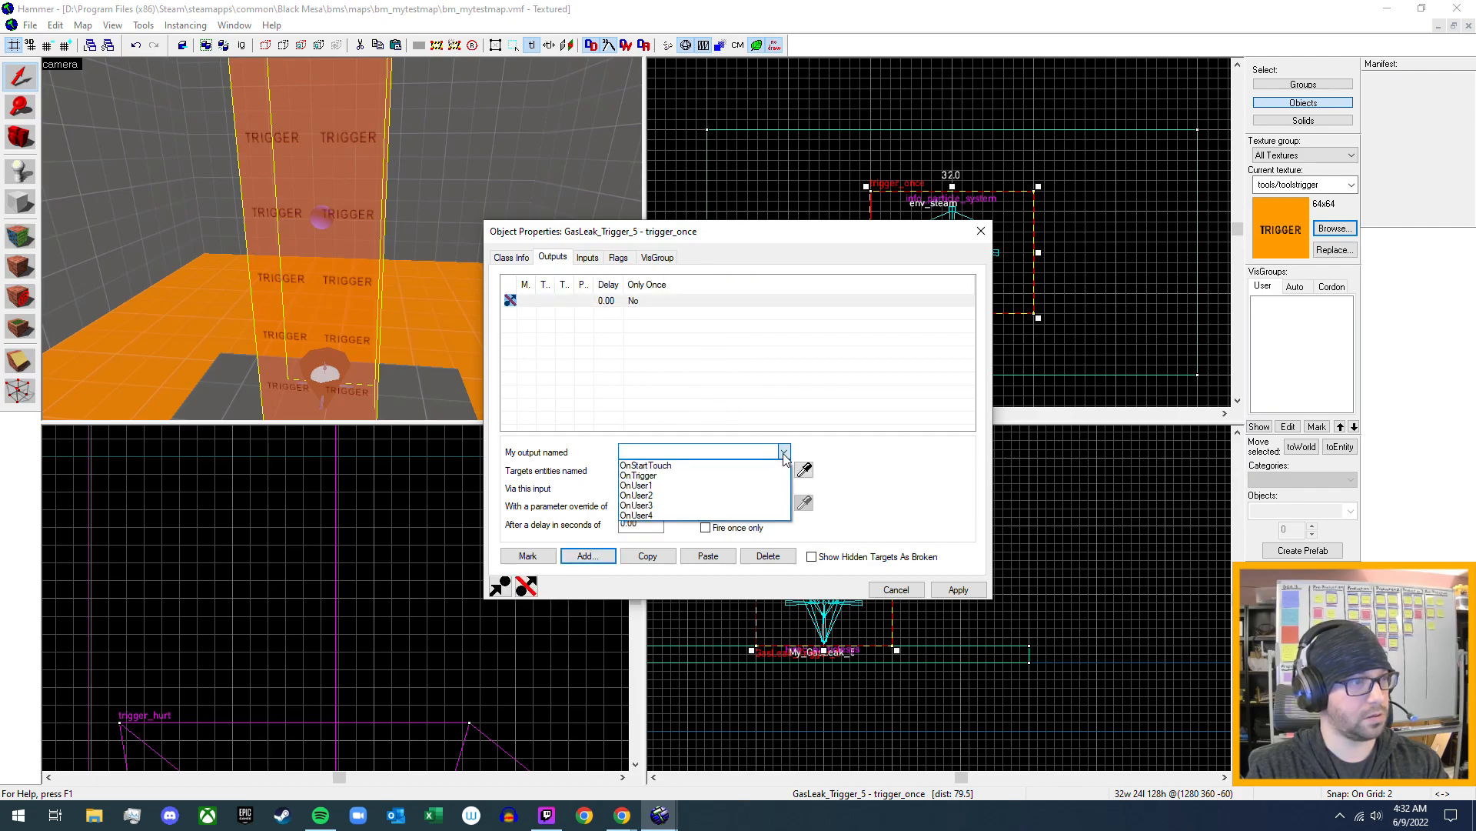
left_click(743, 476)
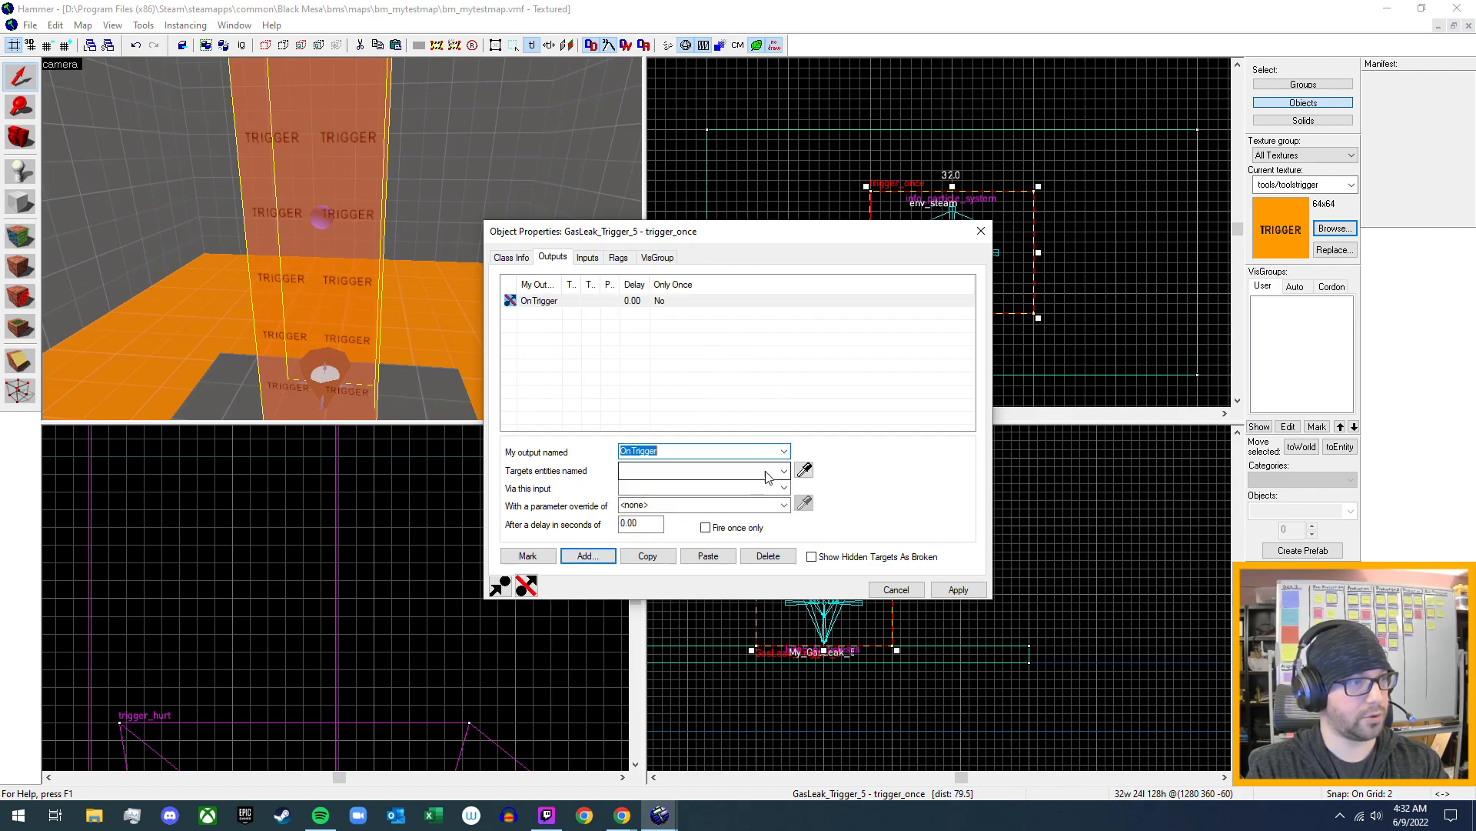
- Make the OnTrigger output send the Start input to Fire5_particlesys and apply it
left_click(784, 470)
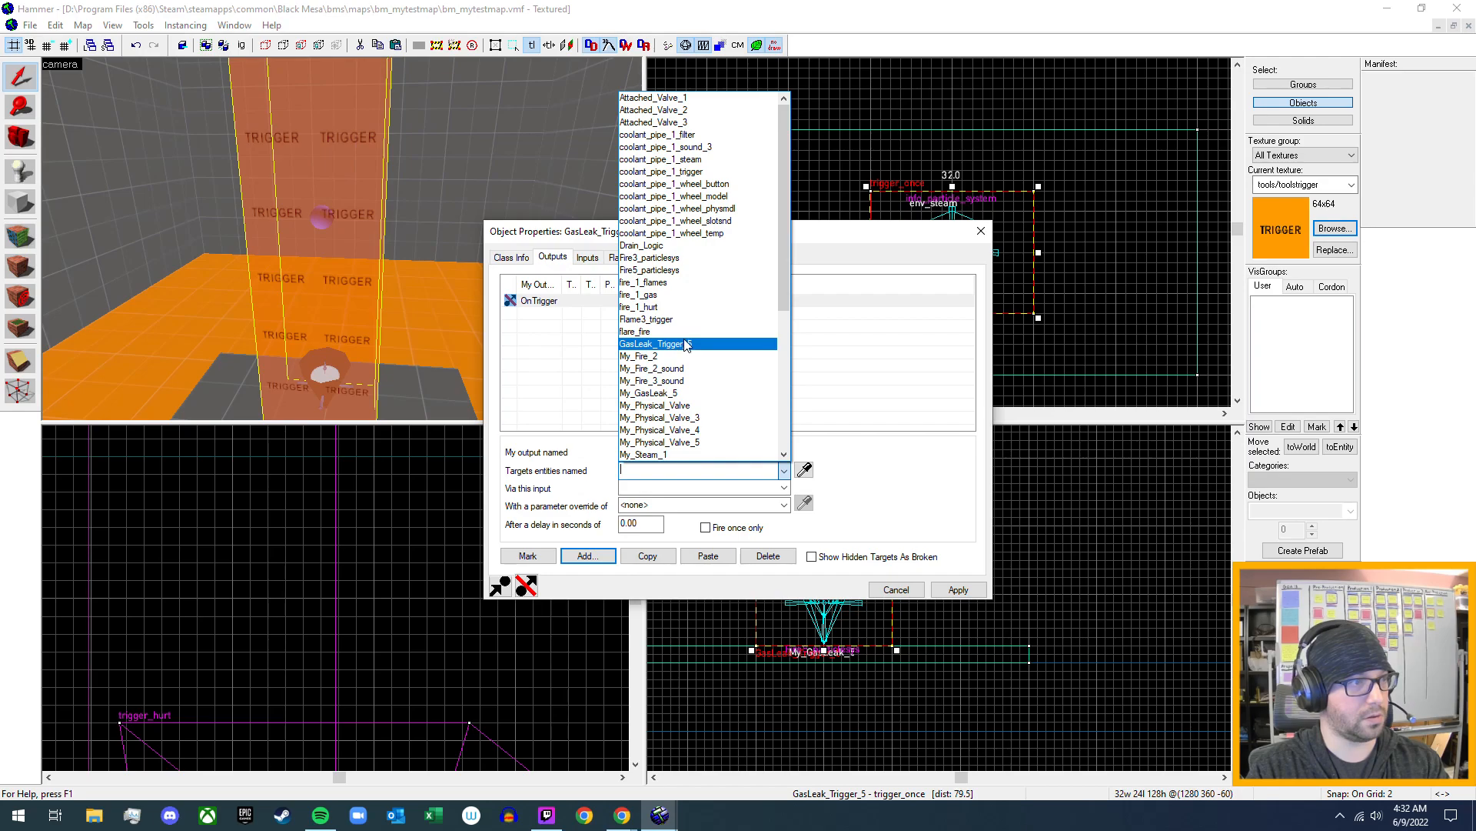
left_click(719, 270)
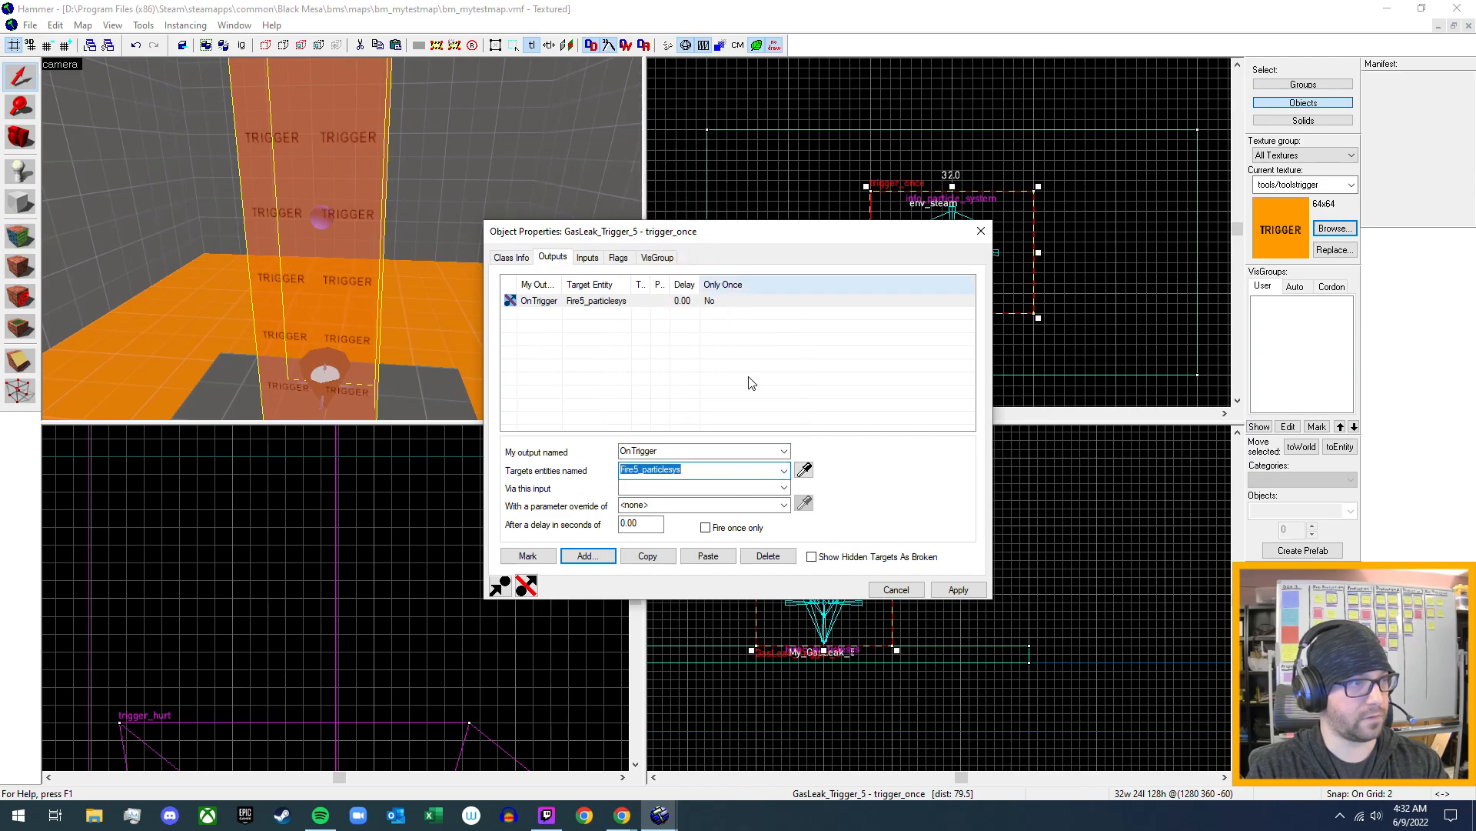
left_click(783, 487)
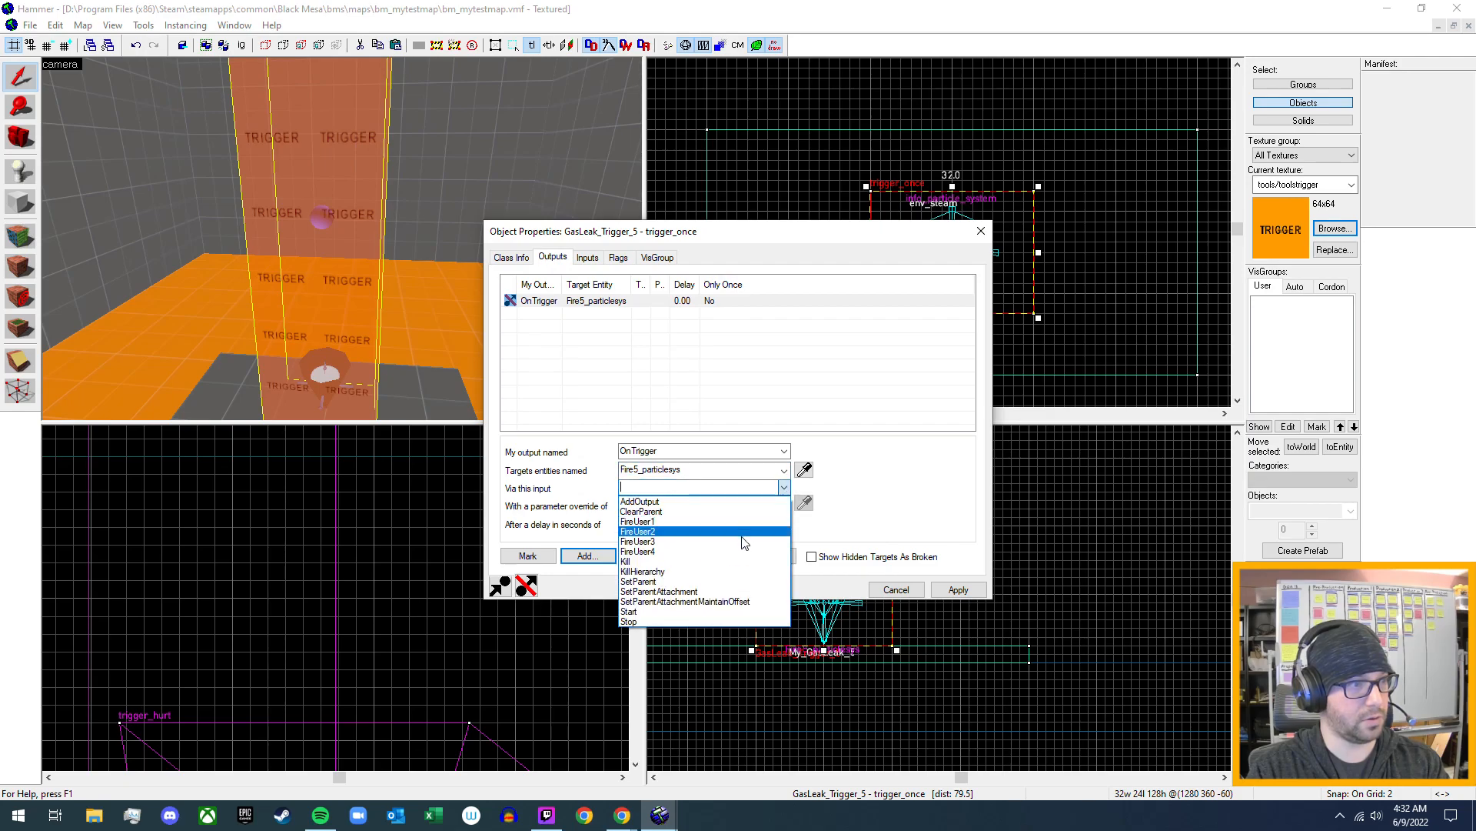
left_click(707, 612)
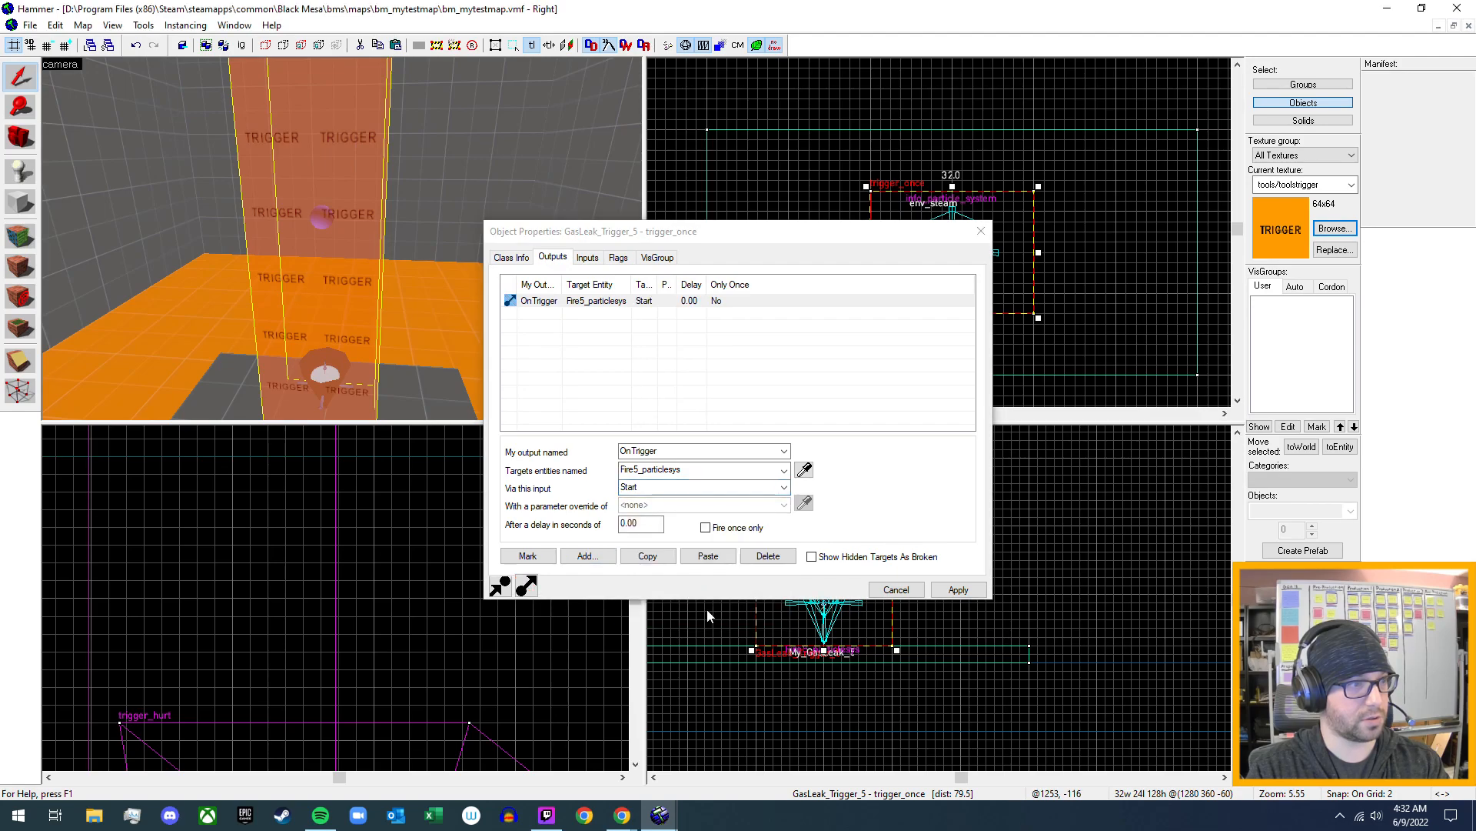
left_click(954, 591)
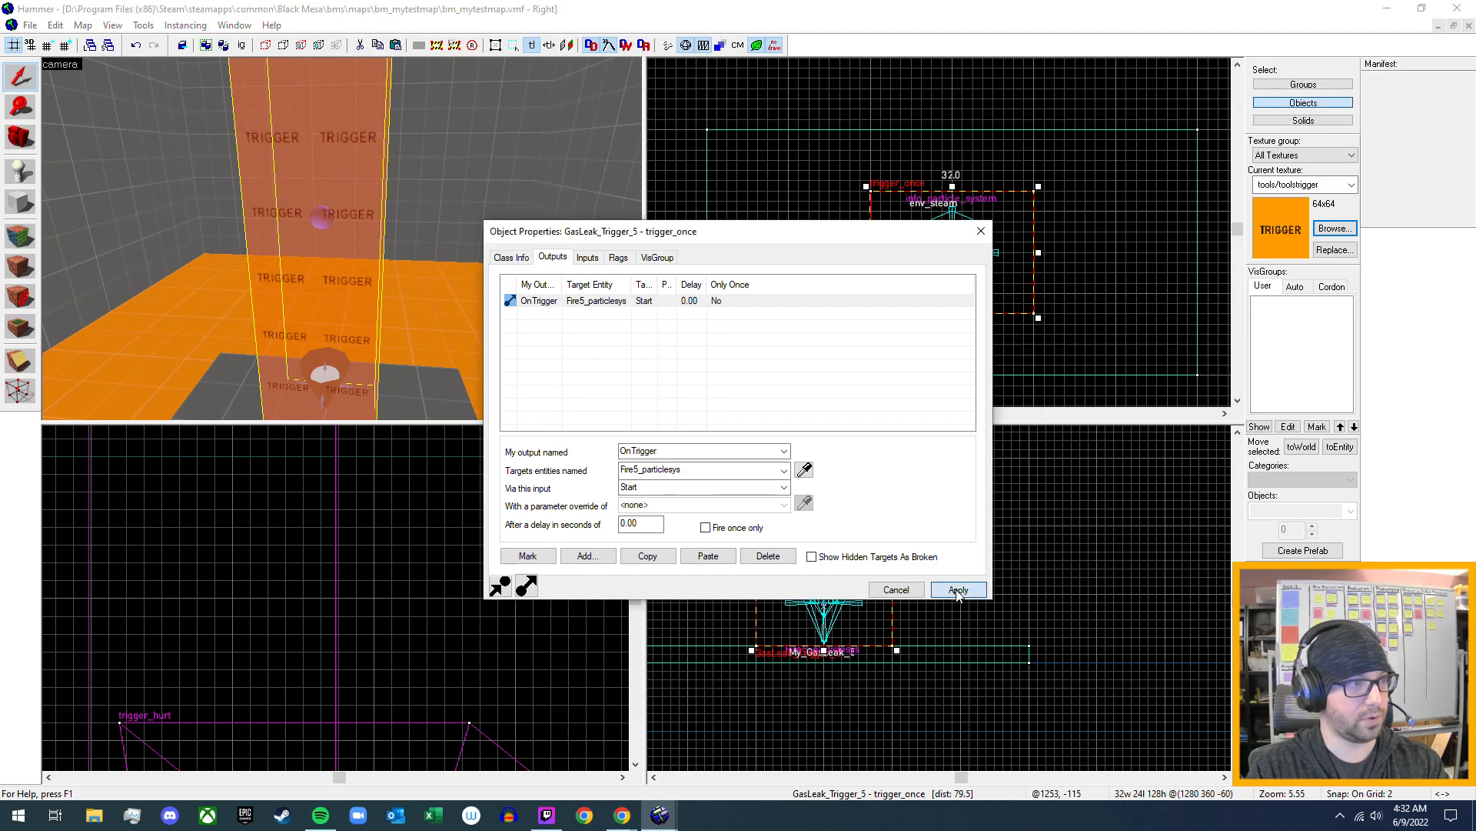
- Add a second OnTrigger output to GasLeak_Trigger_5 that targets My_GasLeak_5
left_click(582, 557)
left_click(784, 451)
left_click(745, 475)
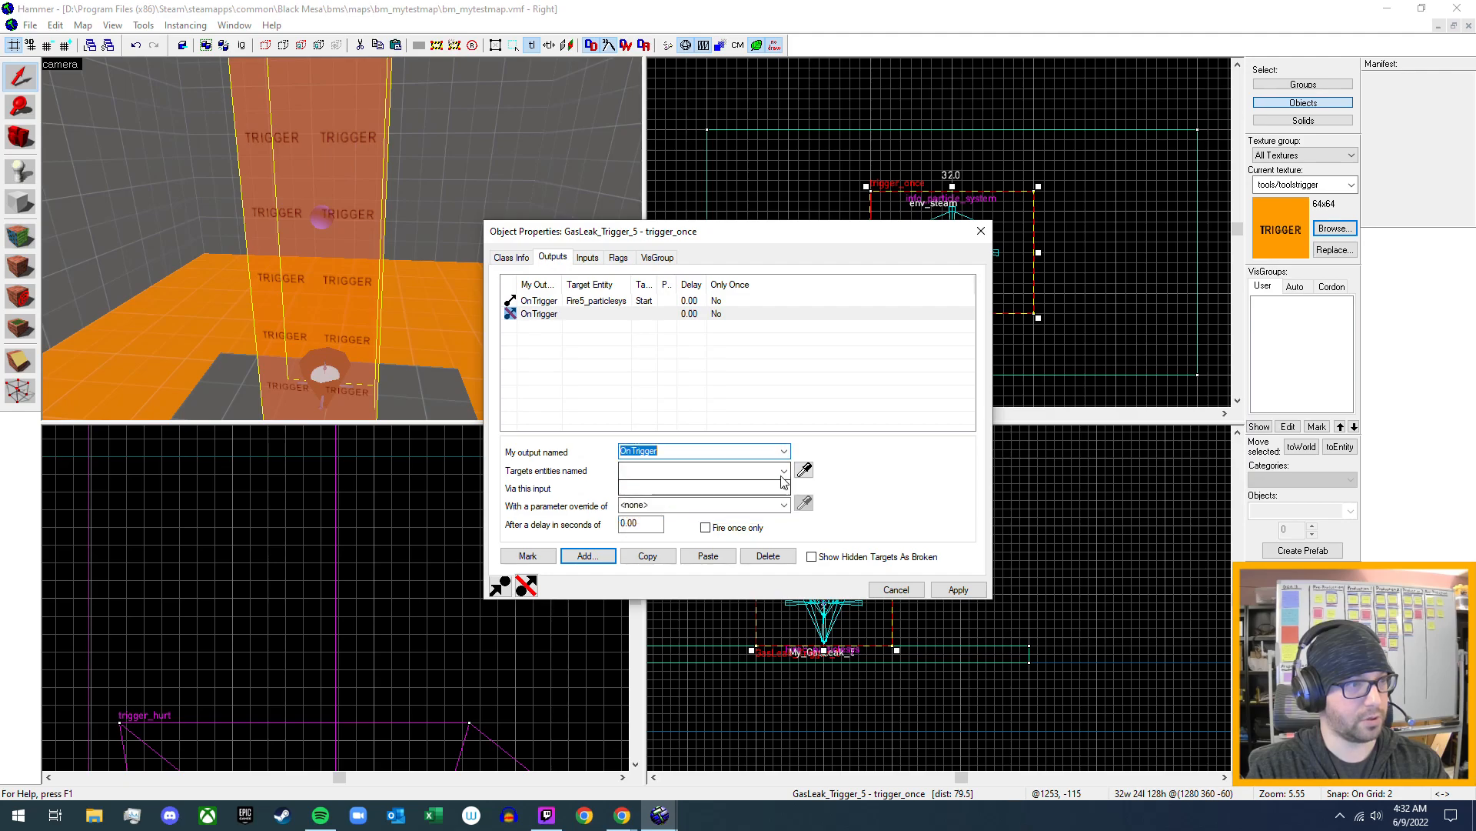
left_click(784, 470)
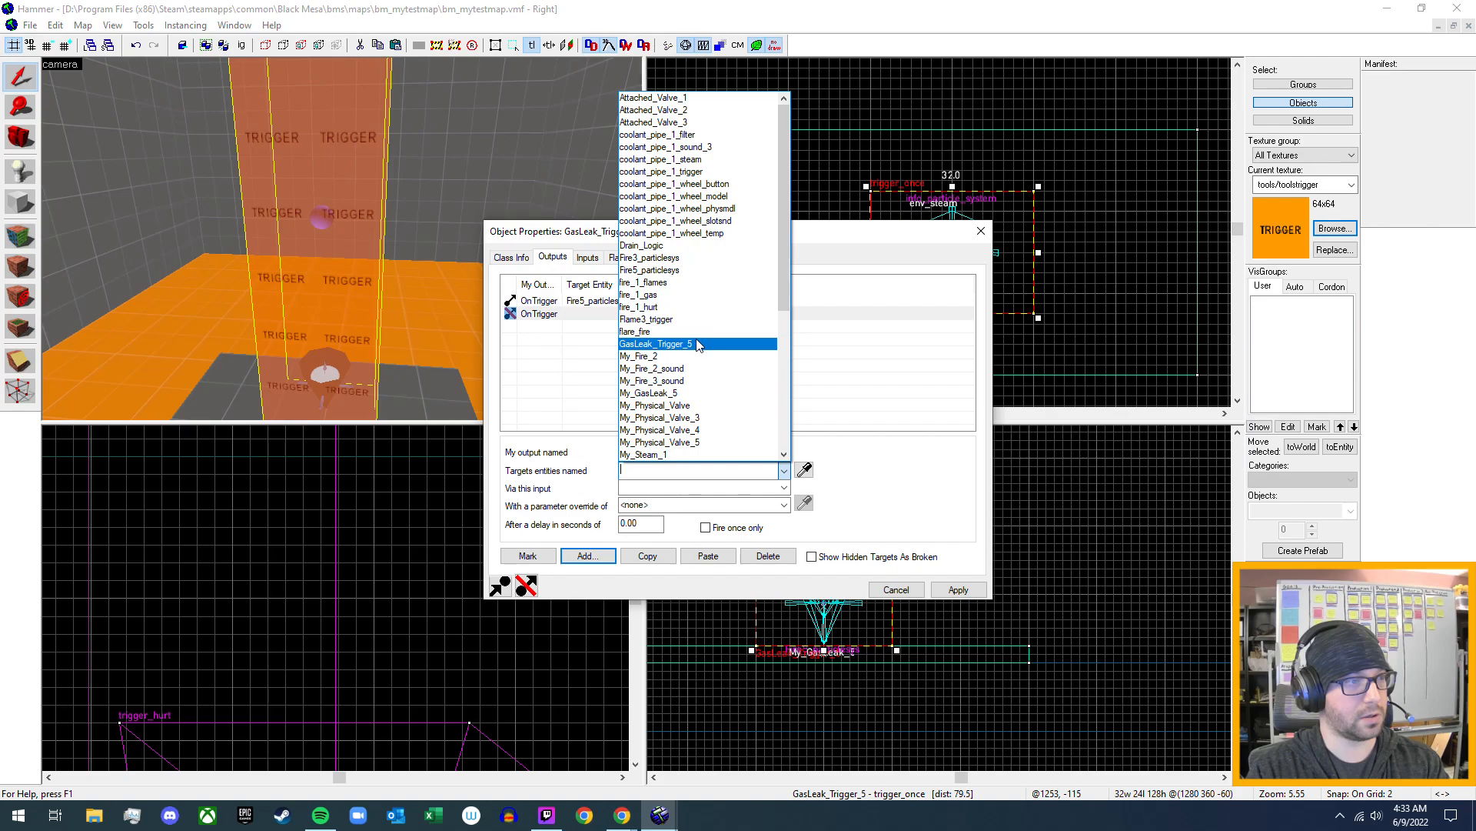
left_click(689, 393)
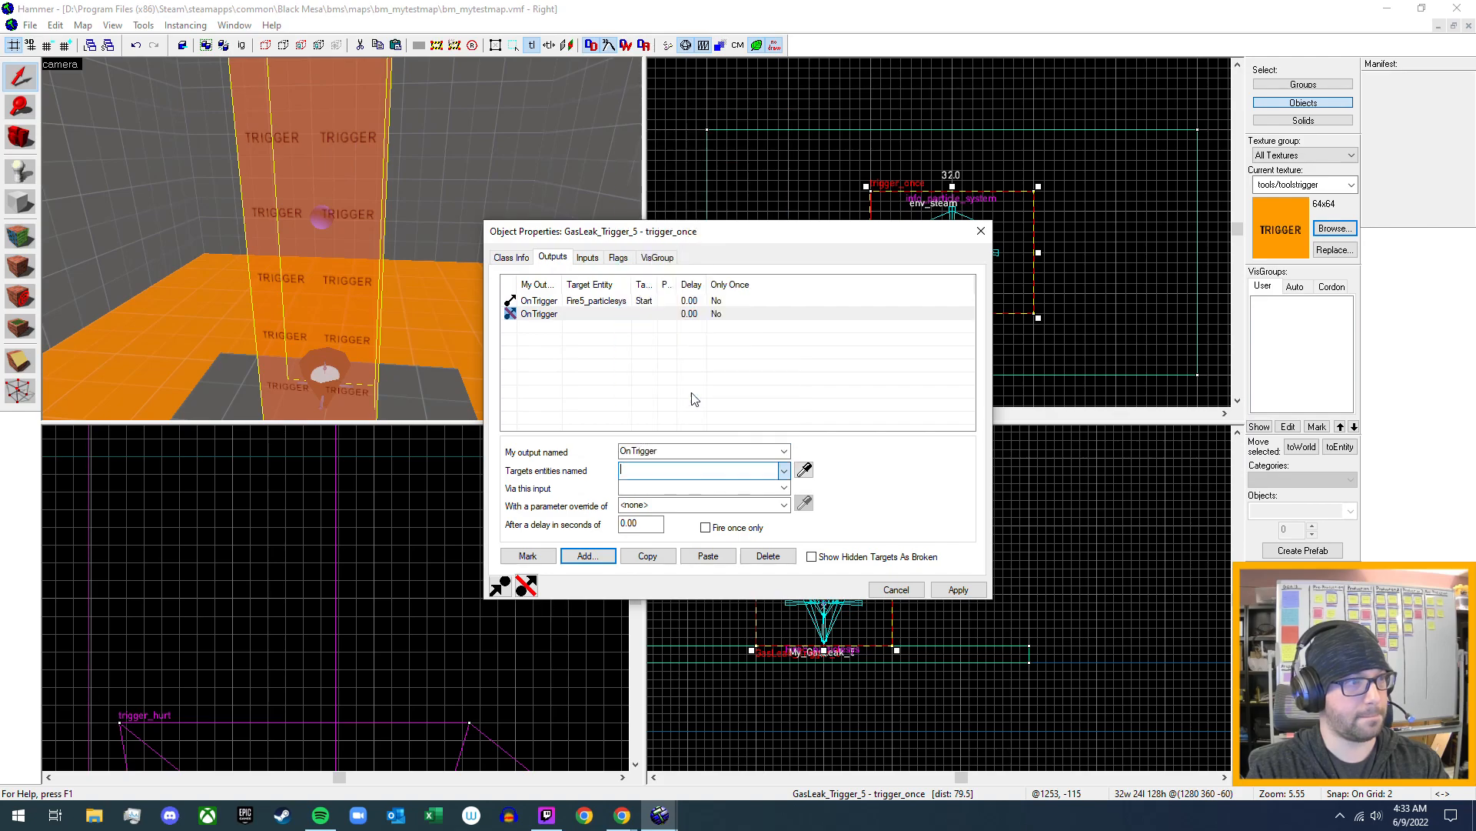
- Make the second output send the TurnOff input to My_GasLeak_5, apply it, and close the properties
left_click(786, 488)
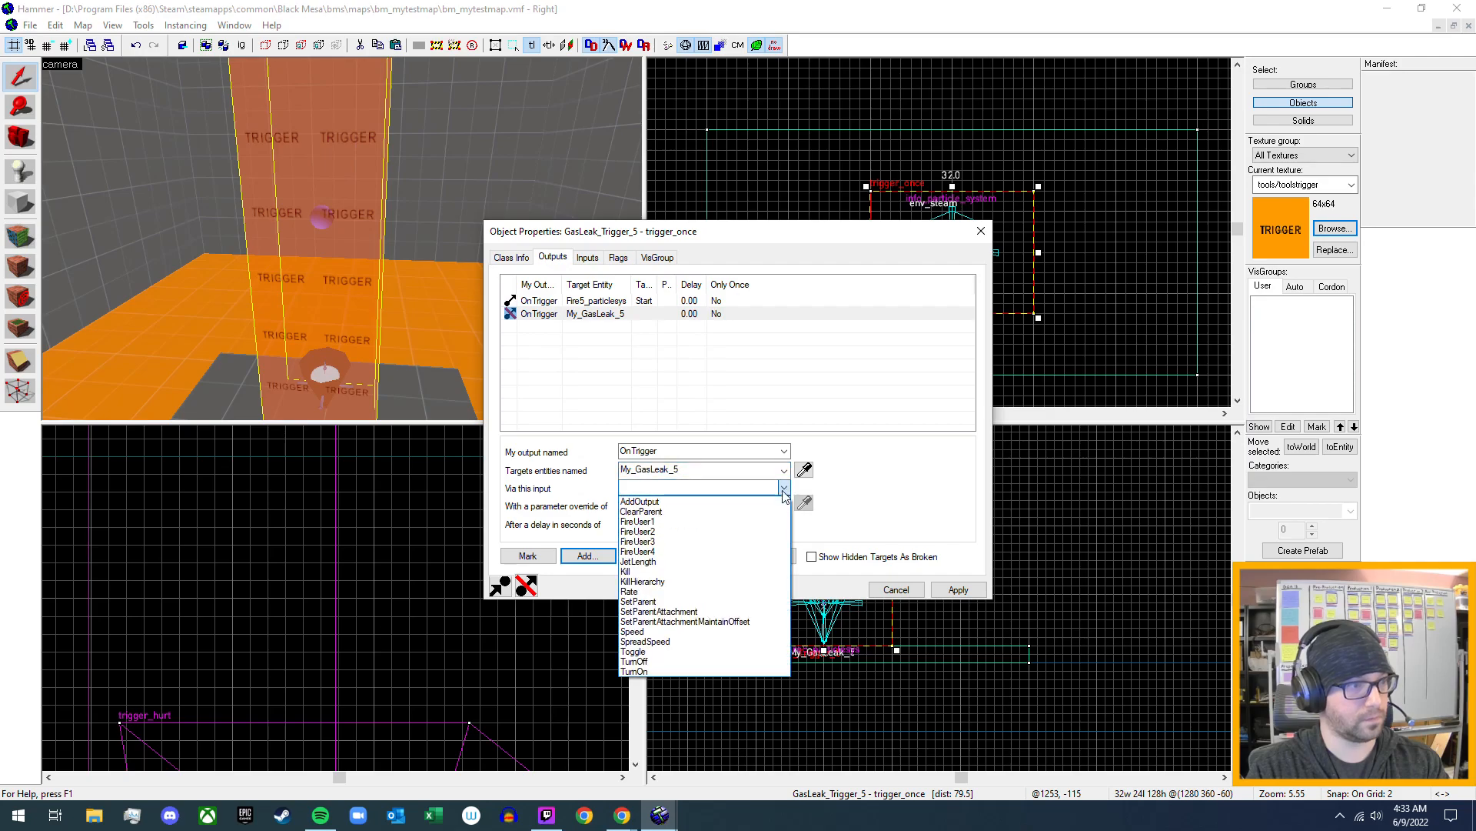
left_click(681, 661)
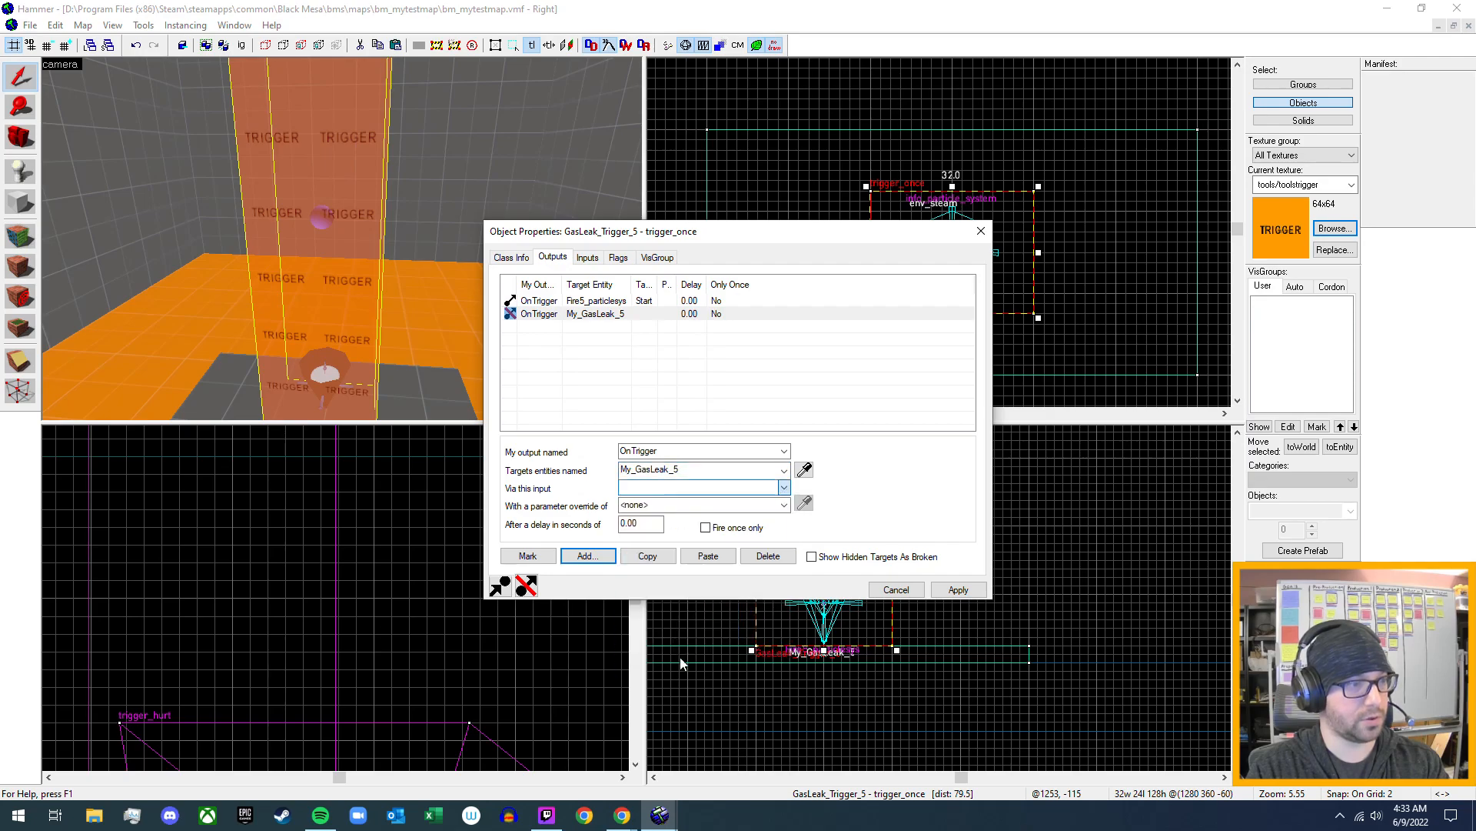
left_click(953, 590)
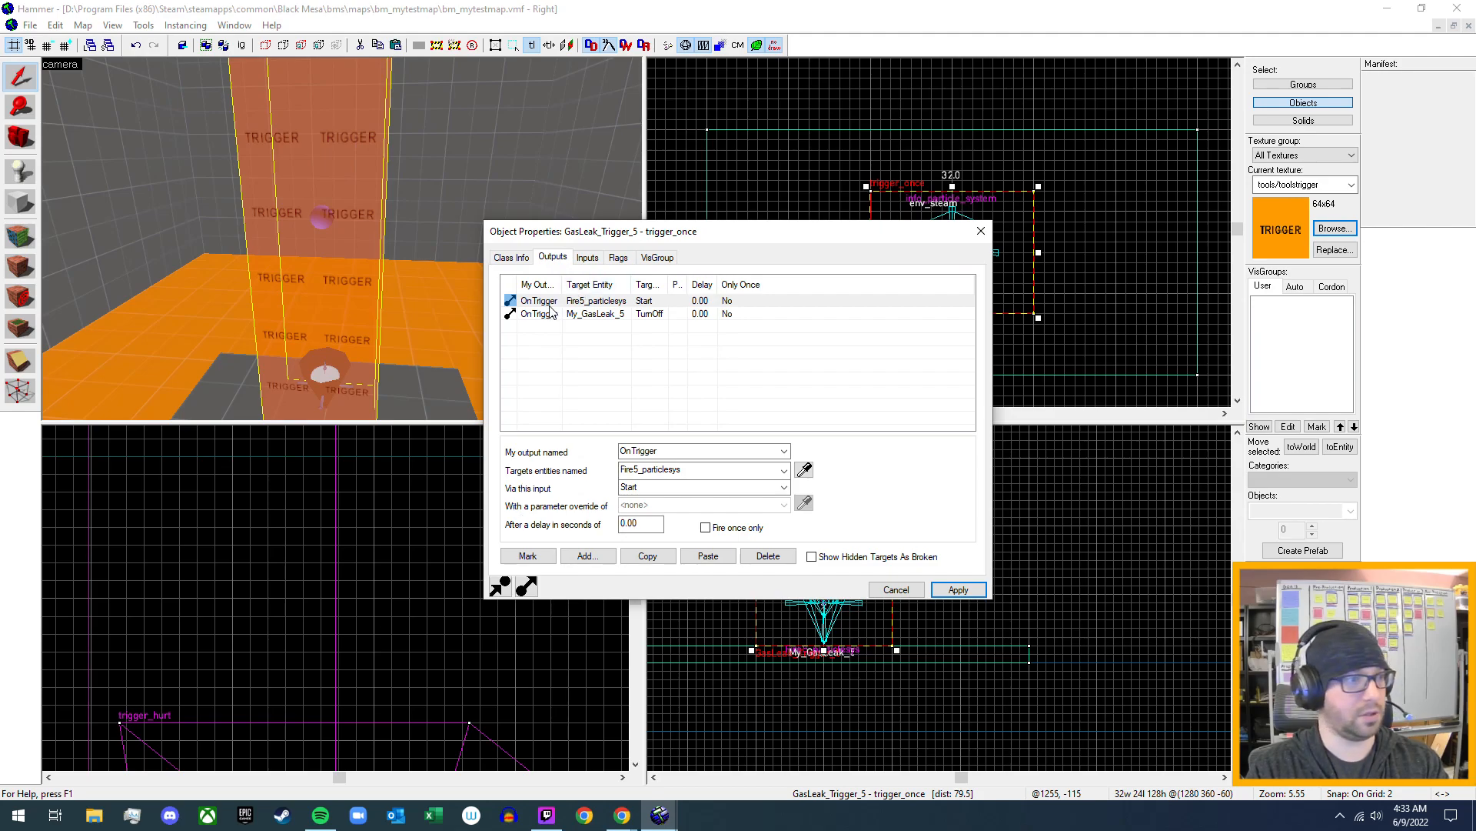
left_click(1002, 248)
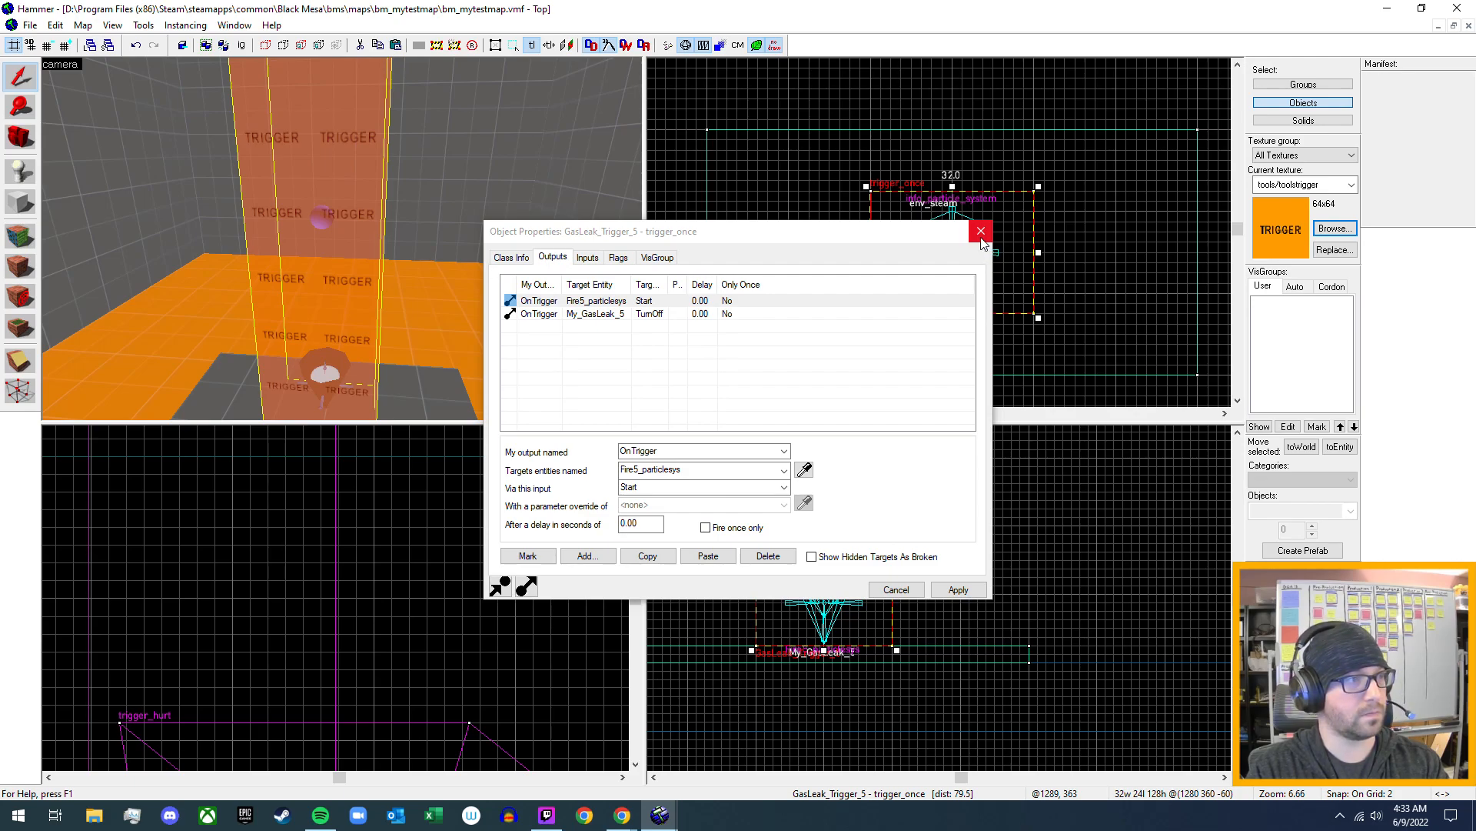
left_click(982, 243)
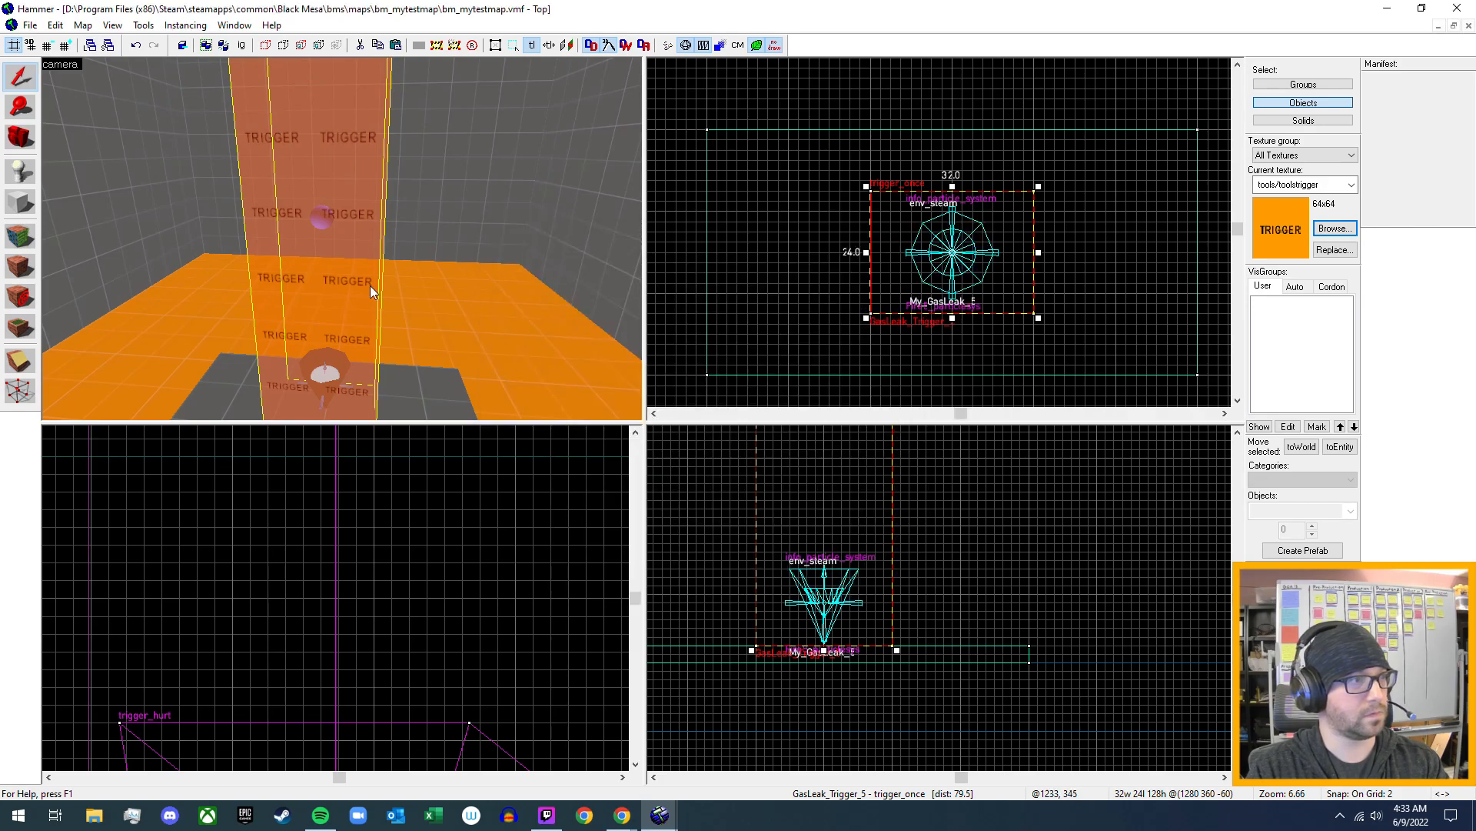
- Examine the outputs, flags and filter name of the existing trigger_once that ignites the fire_1 gas leak
key("z")
key("w")
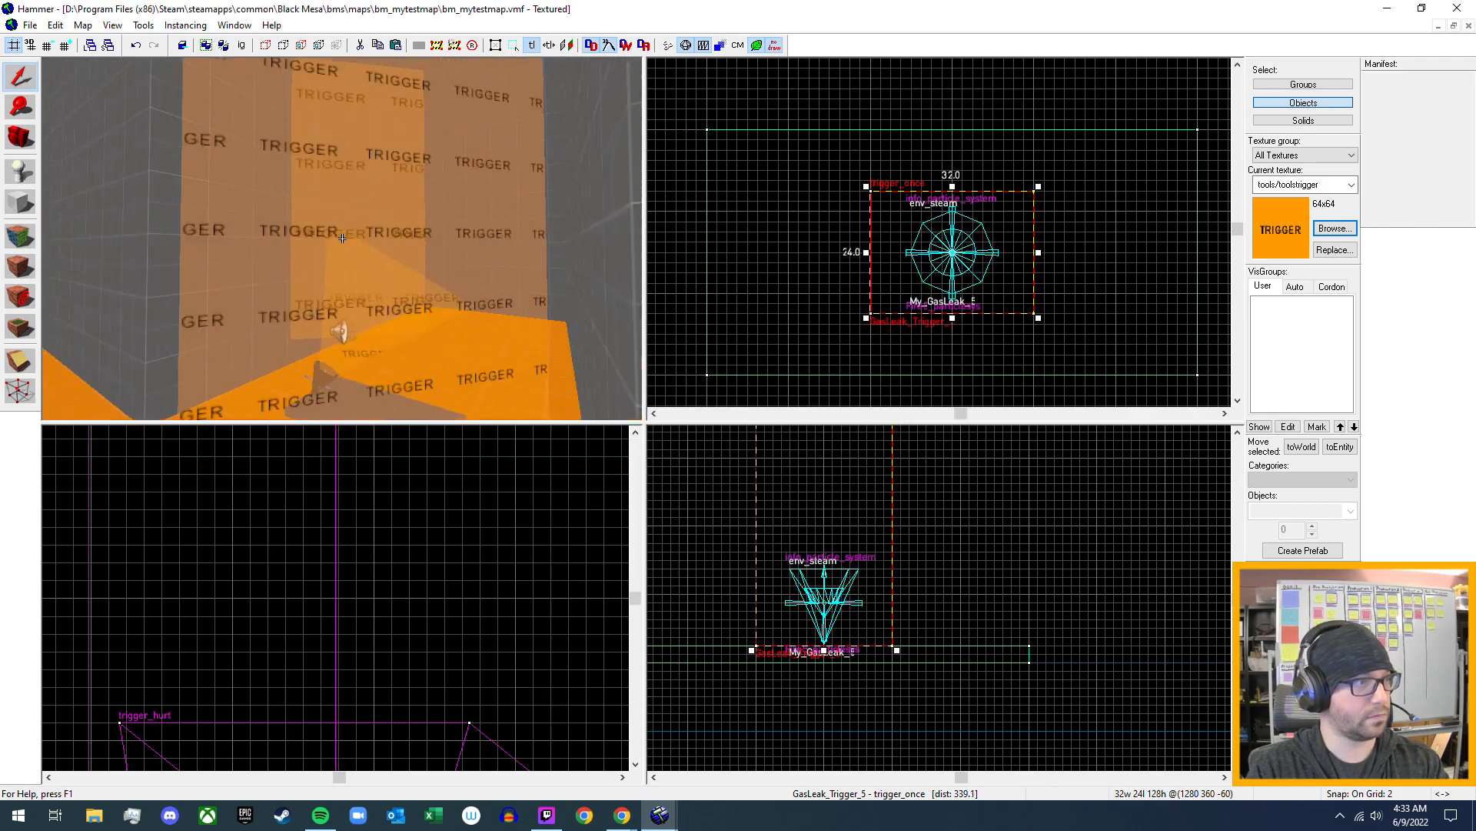
key("z")
left_click(326, 187)
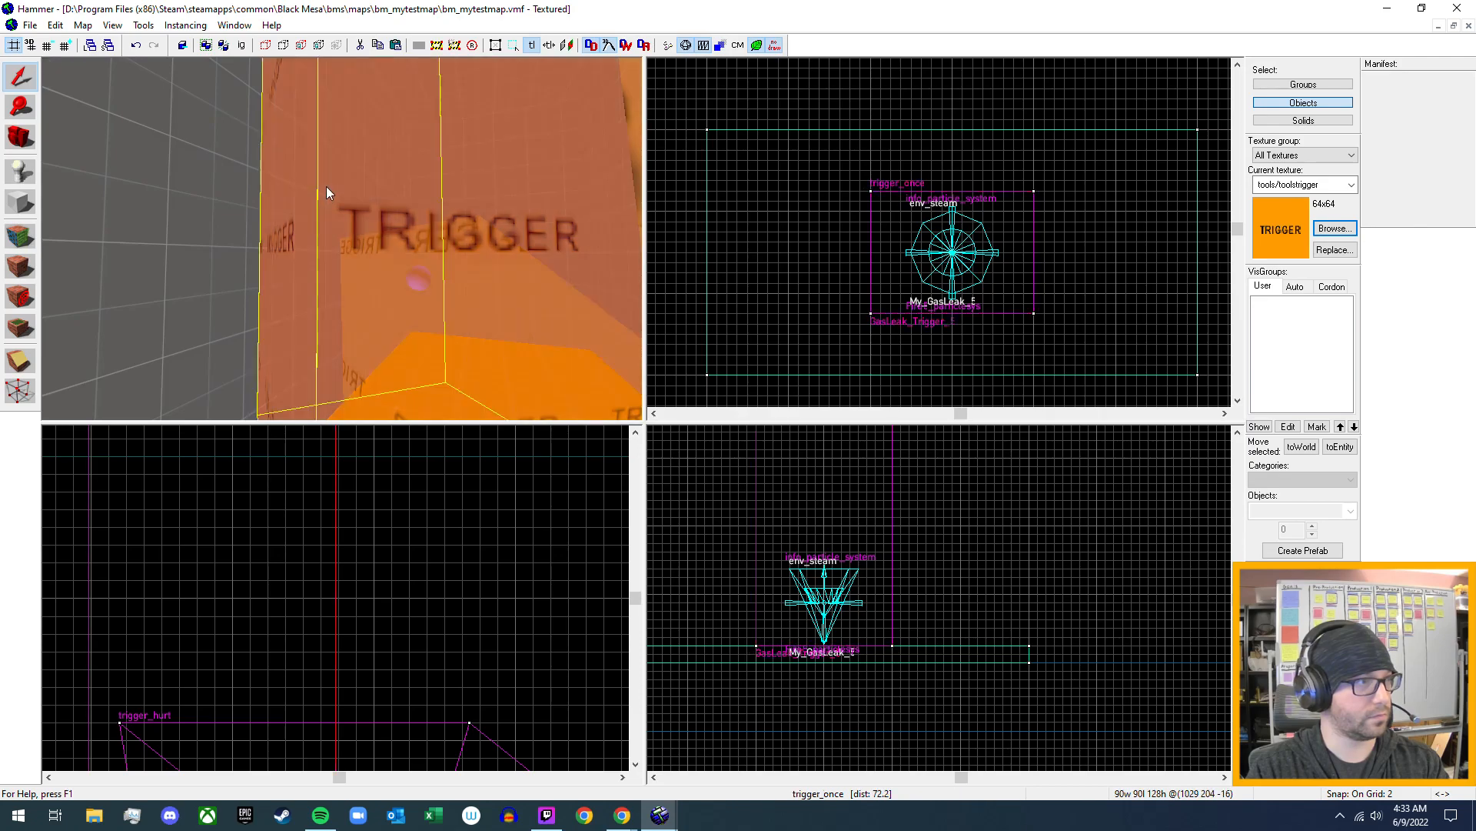
key("alt+Return")
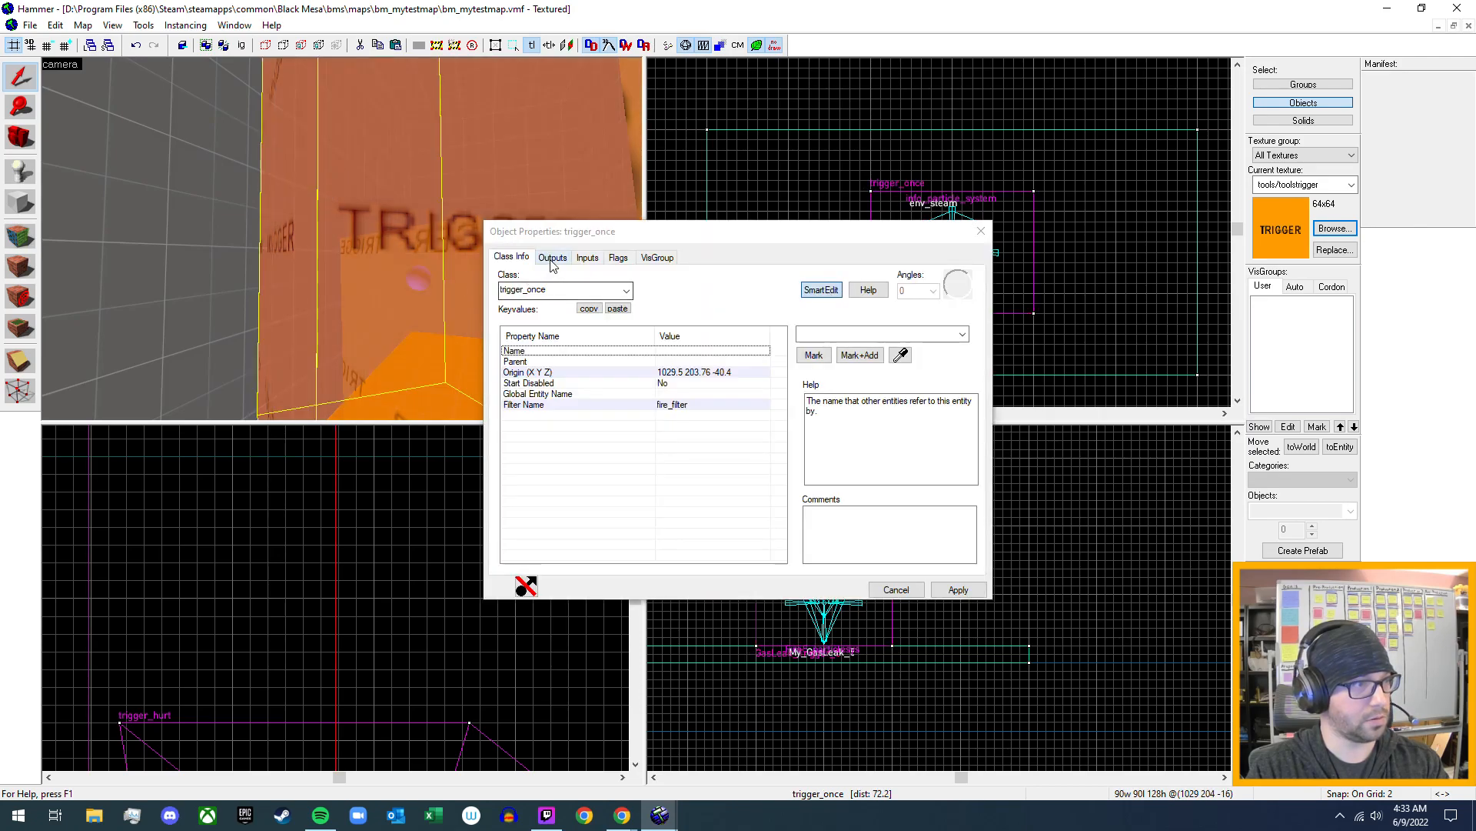
left_click(552, 258)
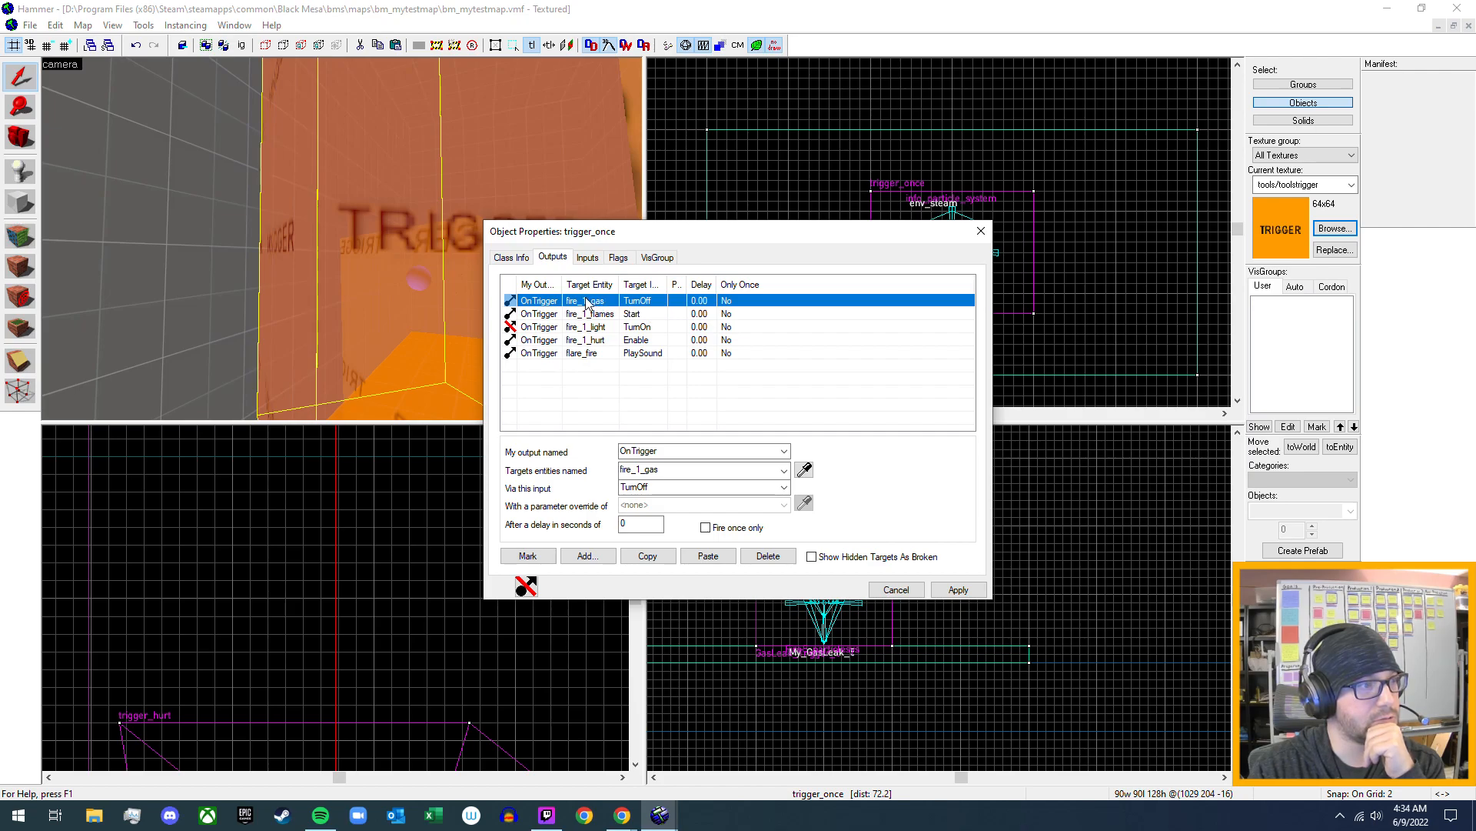
left_click(592, 259)
left_click(630, 259)
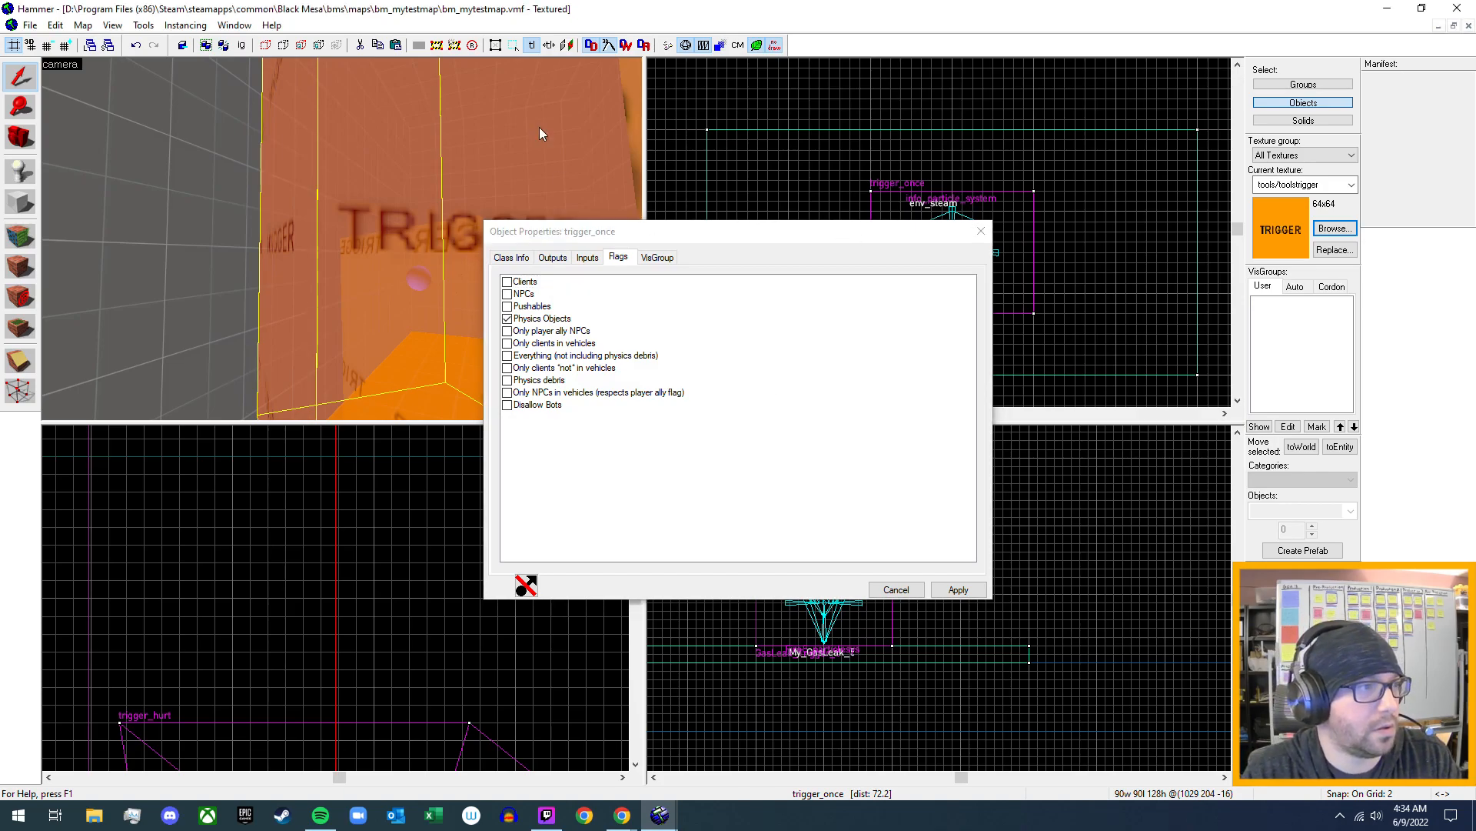
left_click(552, 258)
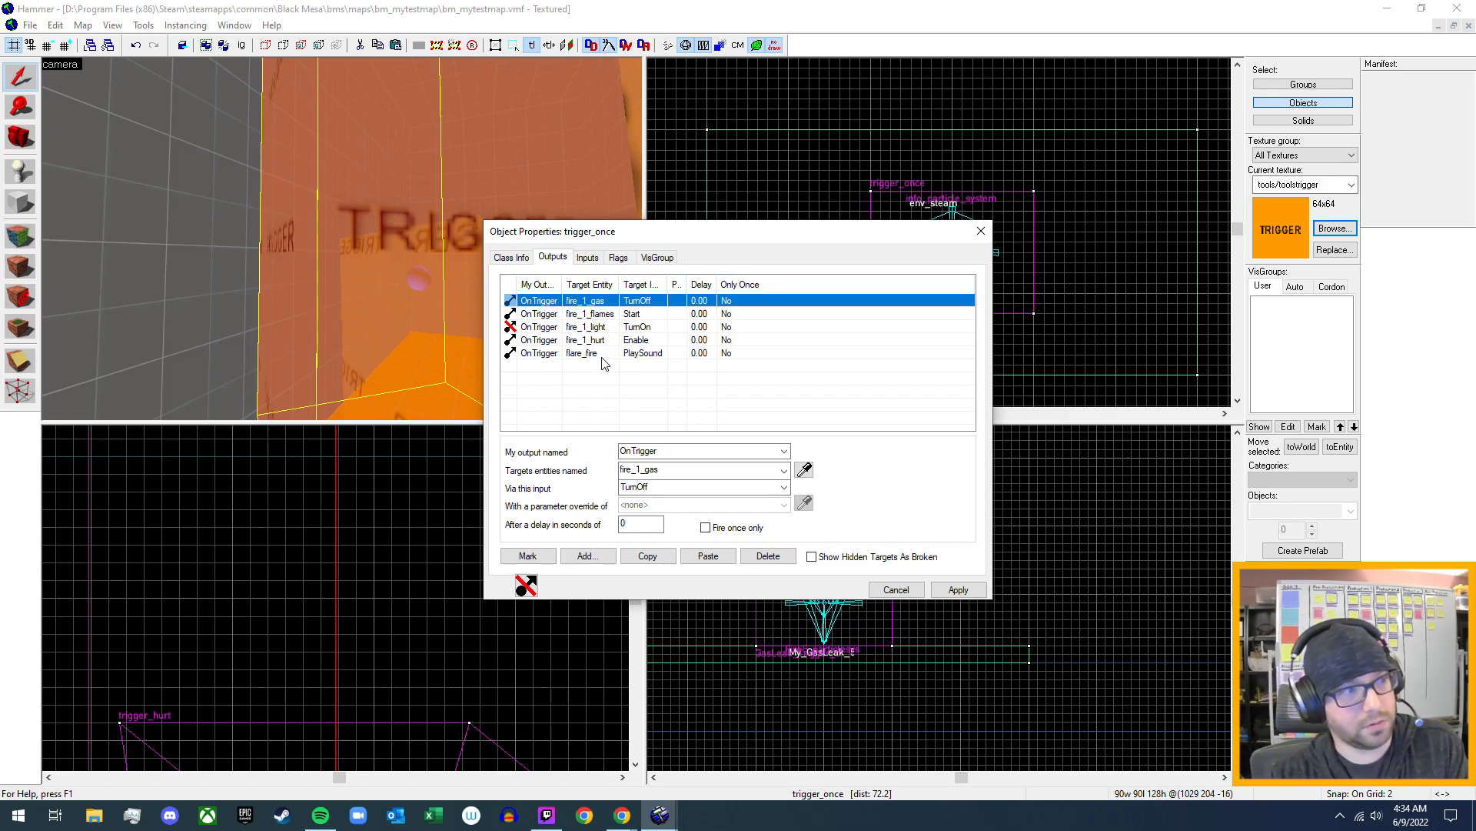
left_click(511, 256)
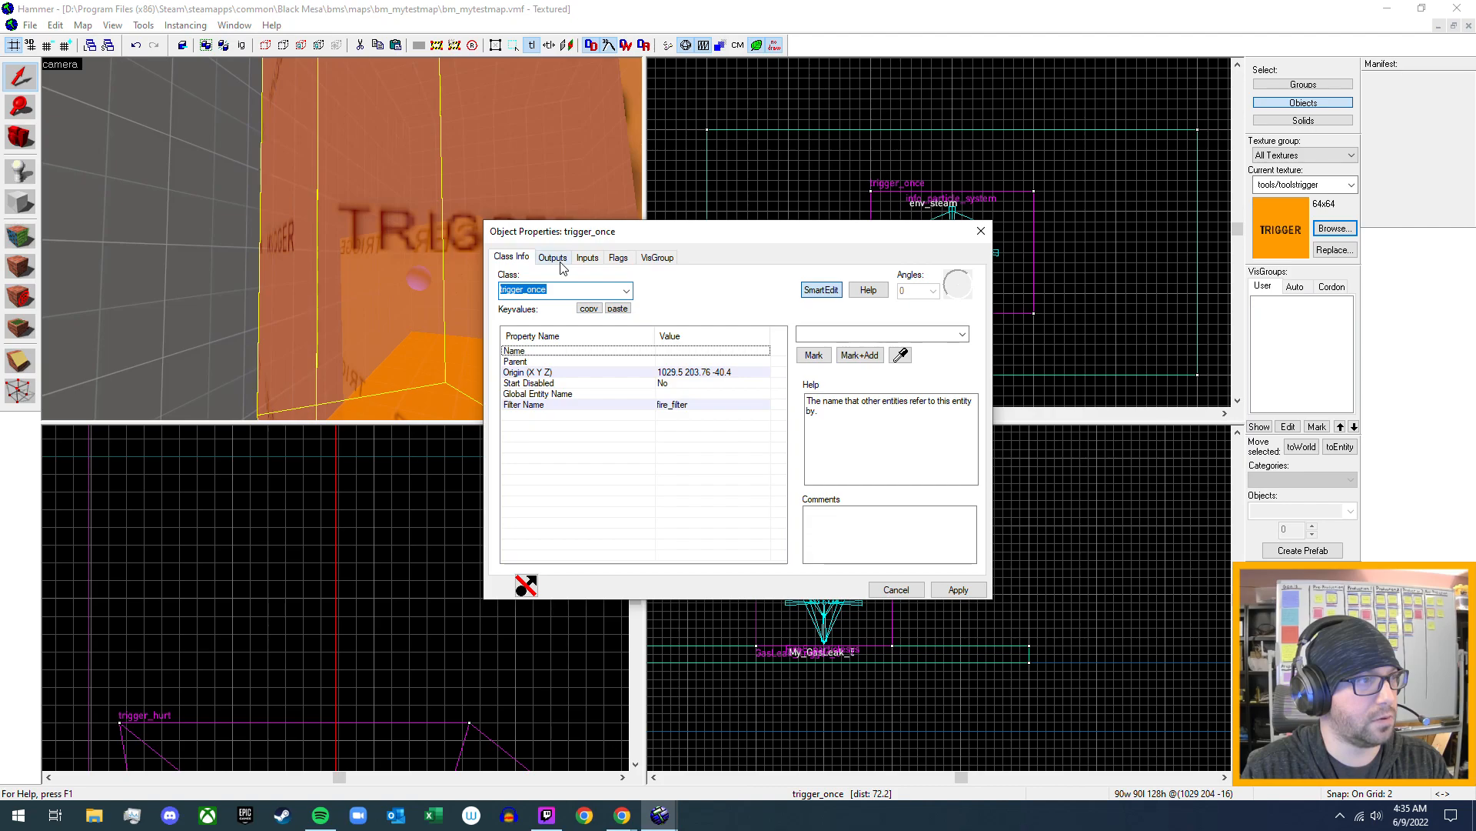
- Examine the keyvalues, outputs, inputs, model settings and flags of the prop_flare standing near the vending machine and container
key("z")
key("w")
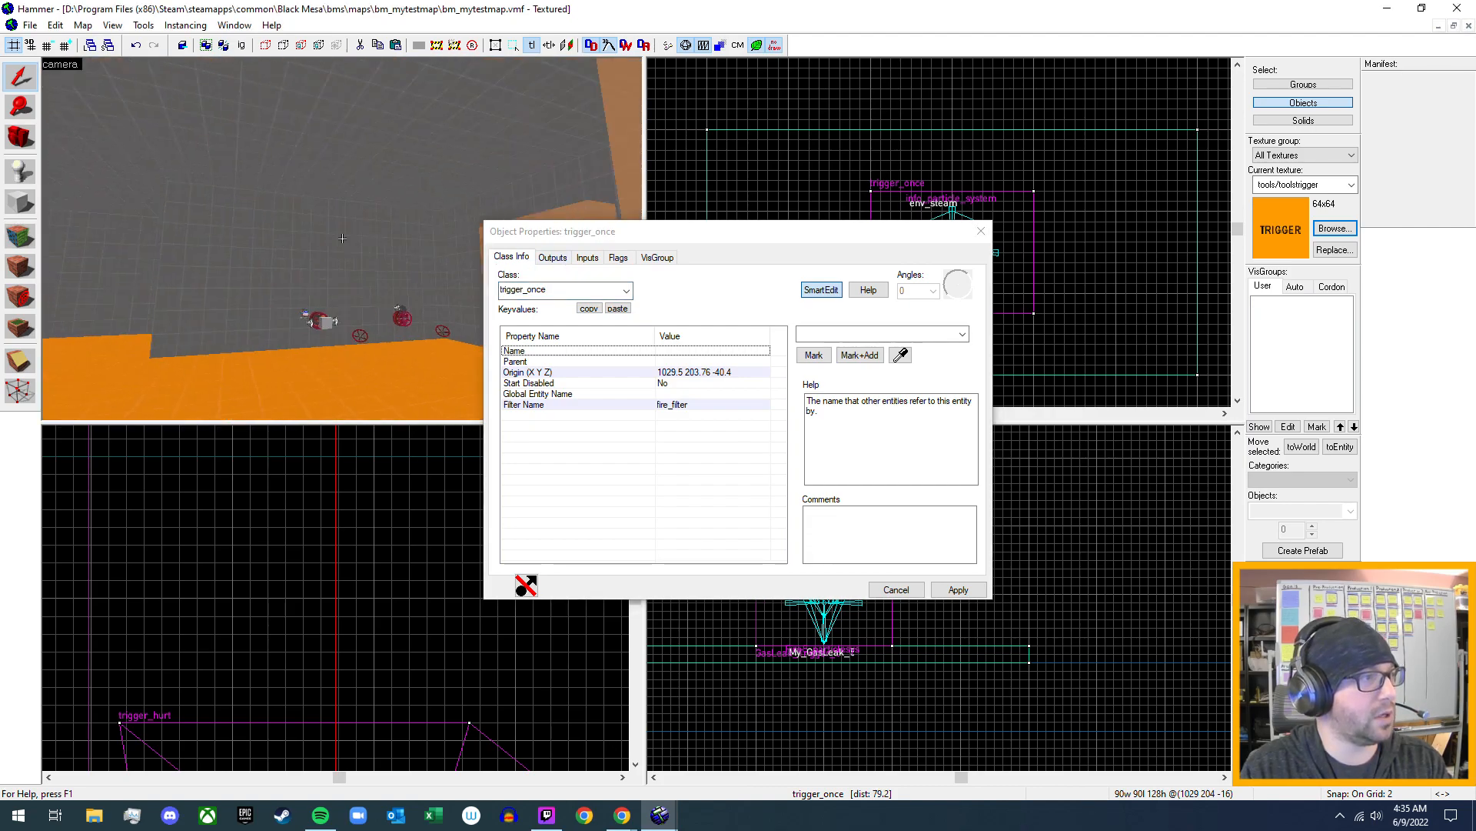
key("w")
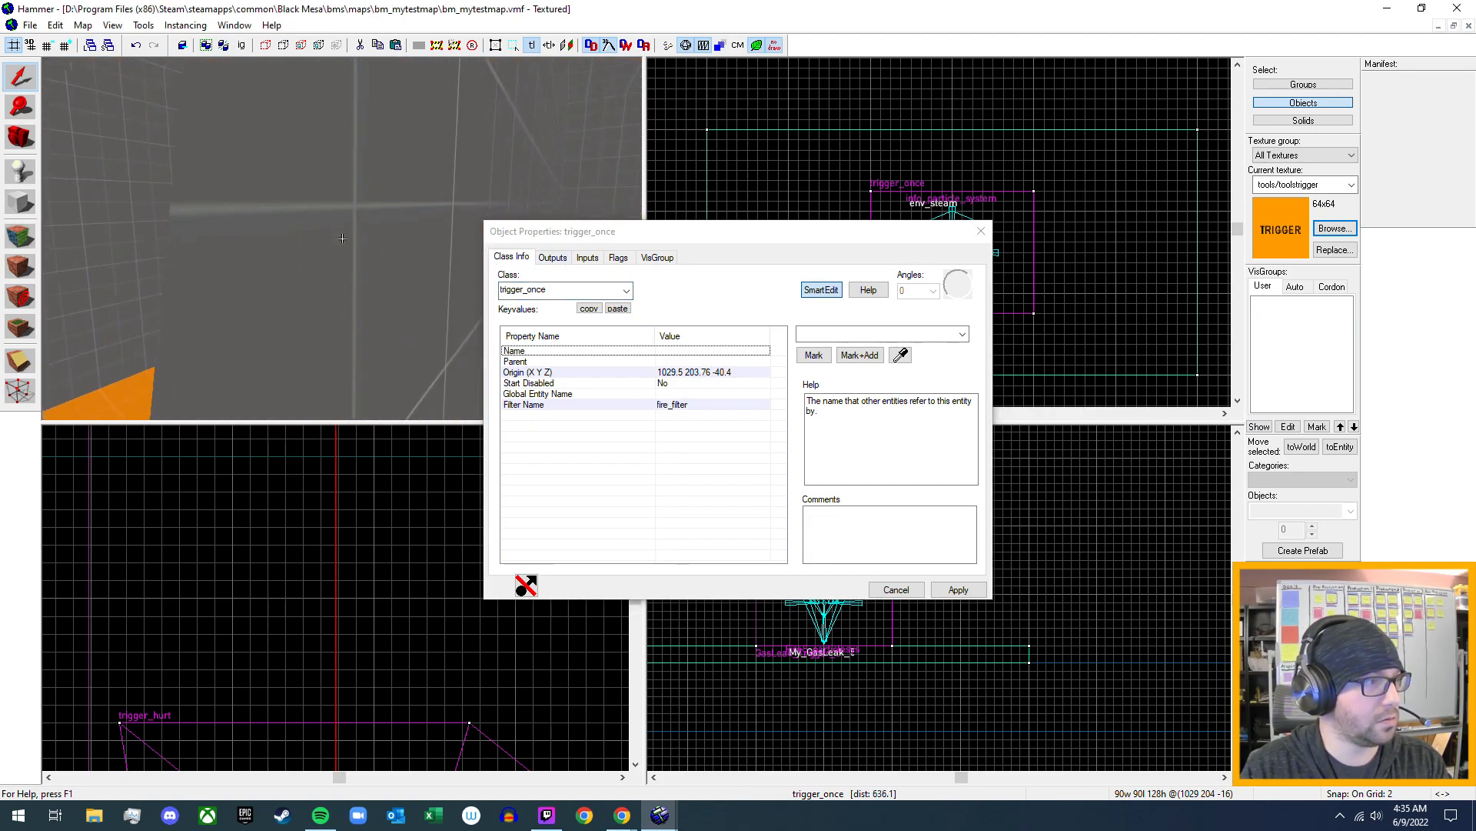
key("w")
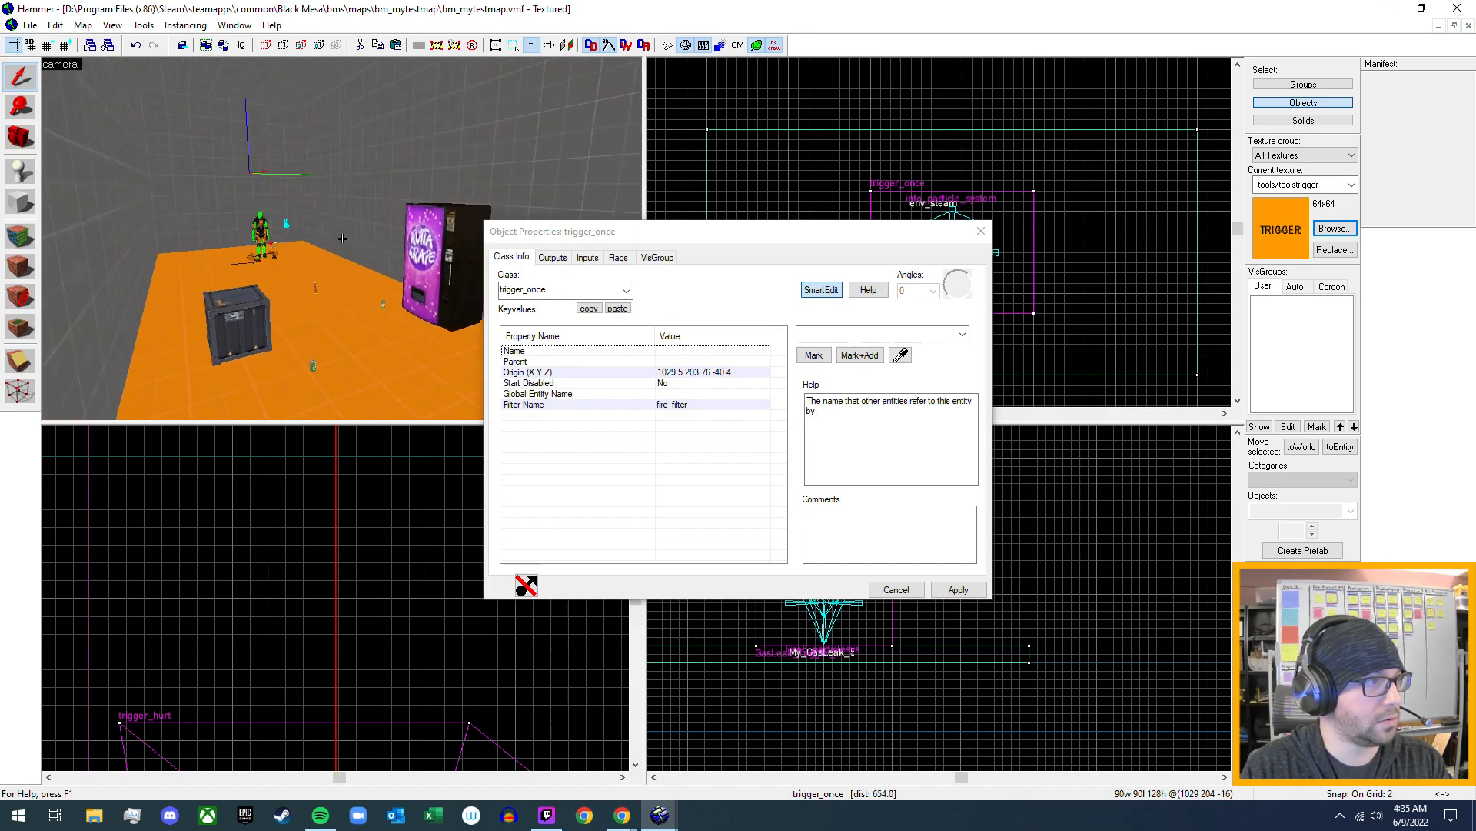
key("w")
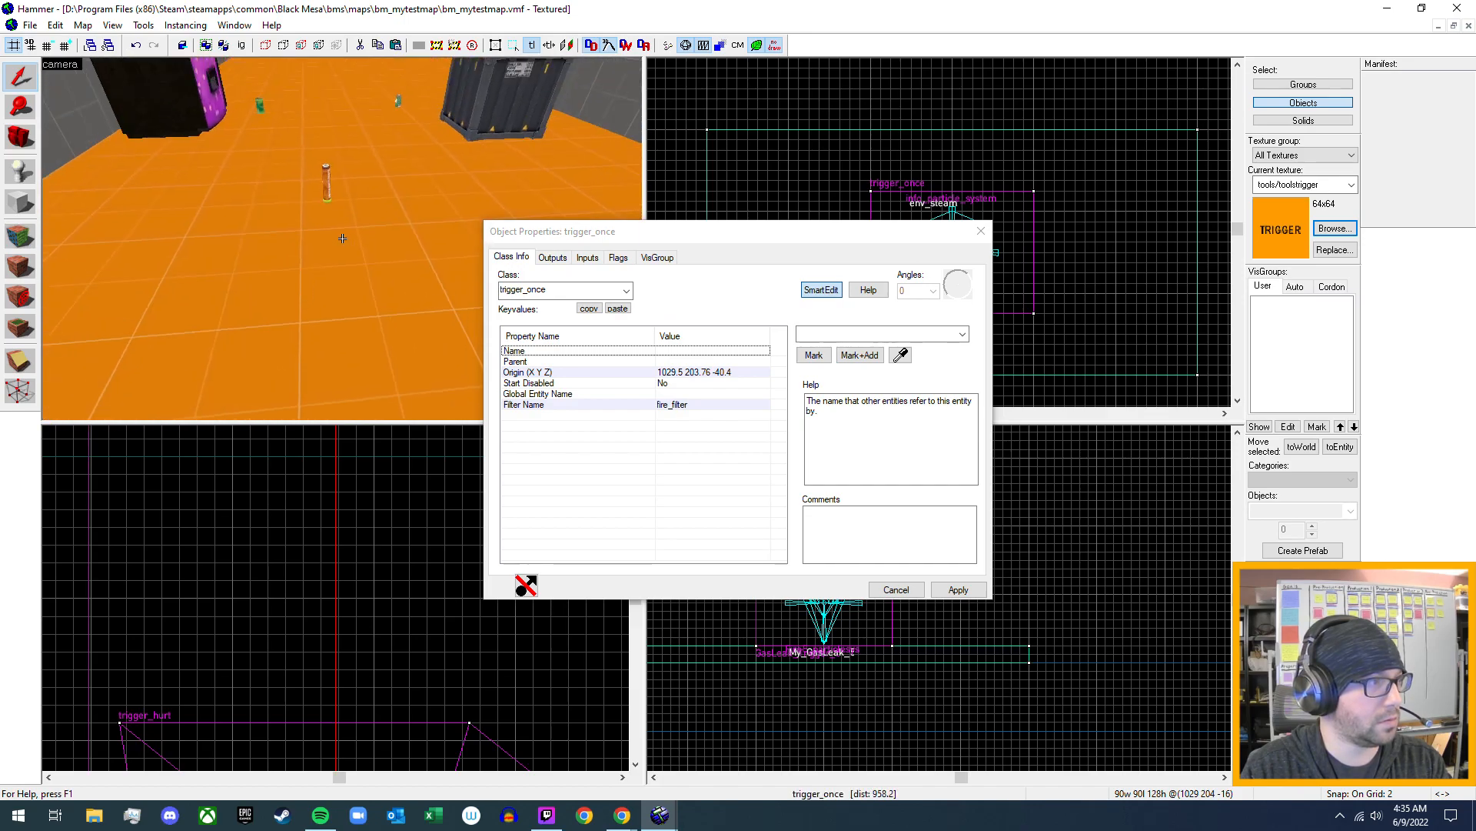
key("z")
left_click(320, 218)
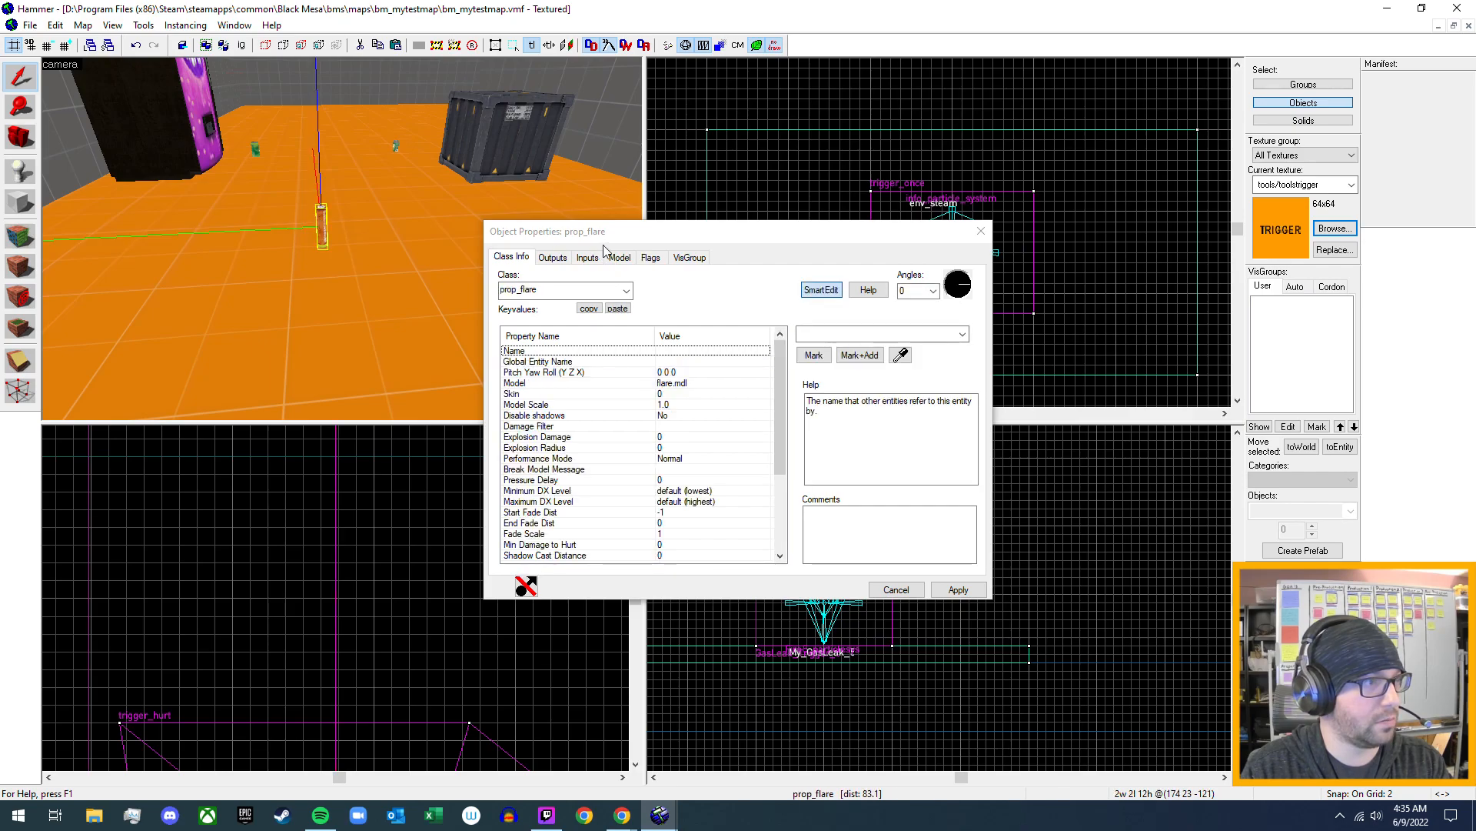
scroll(645, 436, "down", 4)
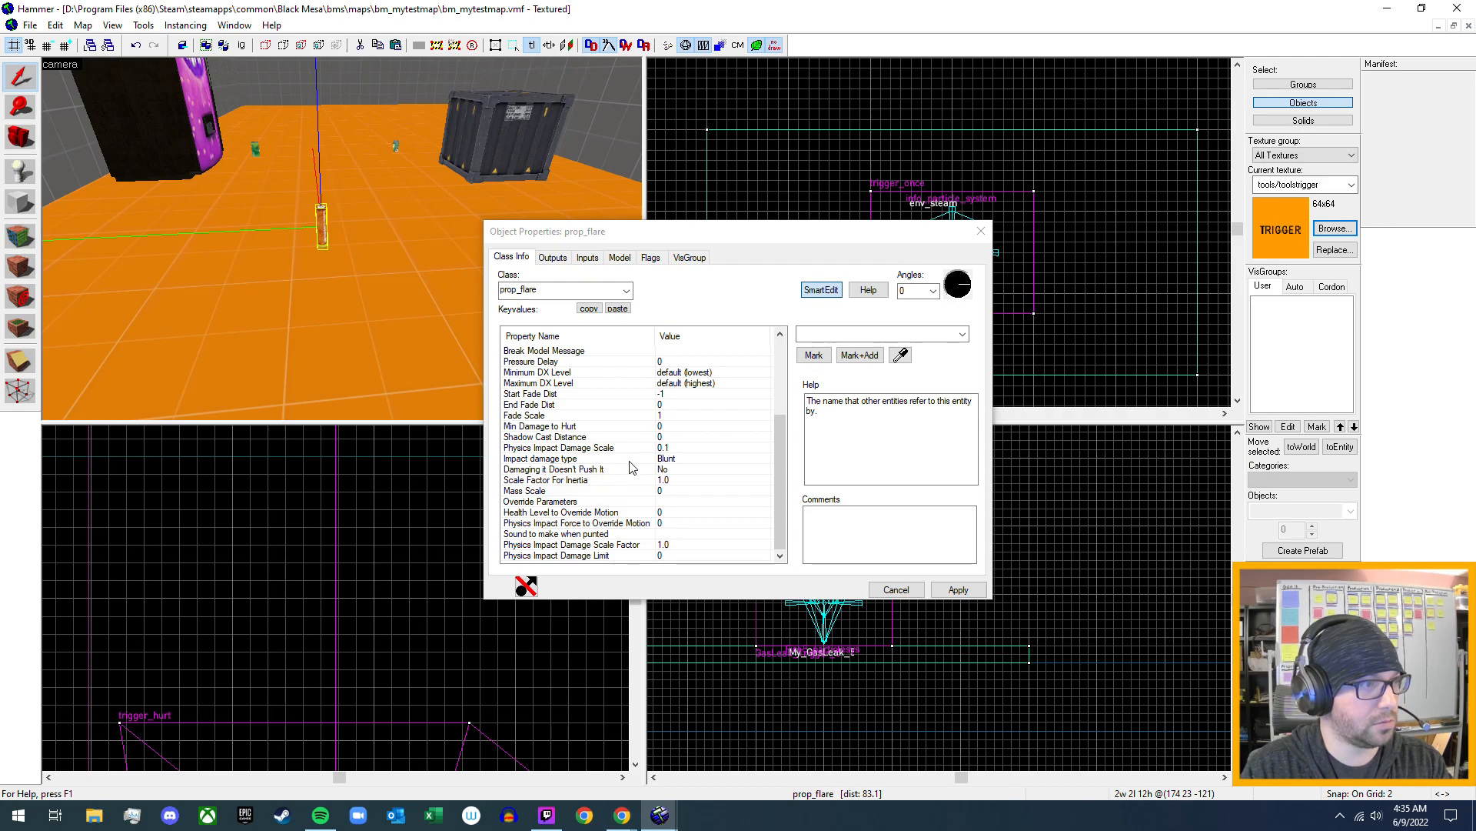
left_click(551, 259)
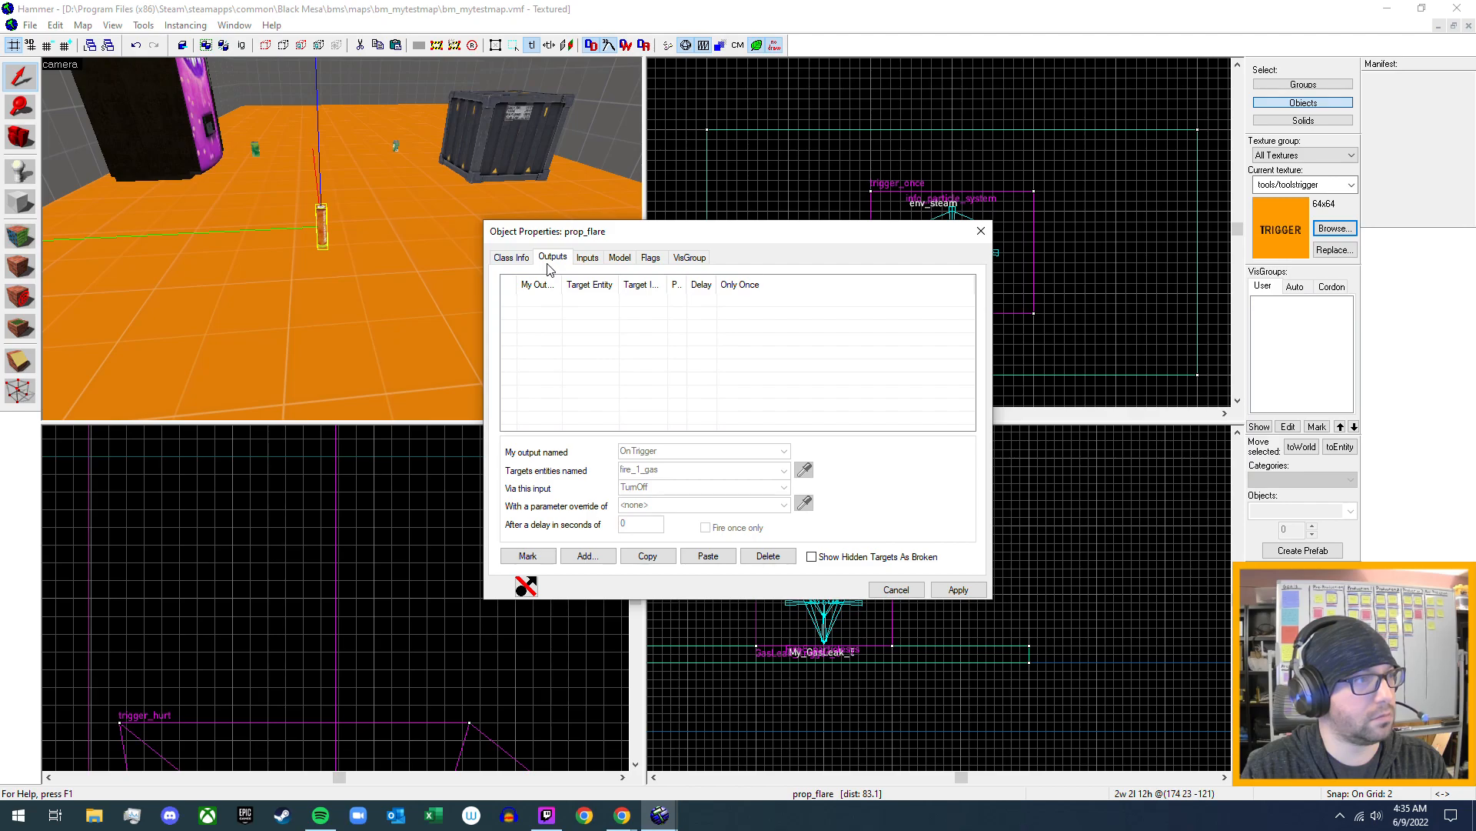
left_click(588, 259)
left_click(620, 257)
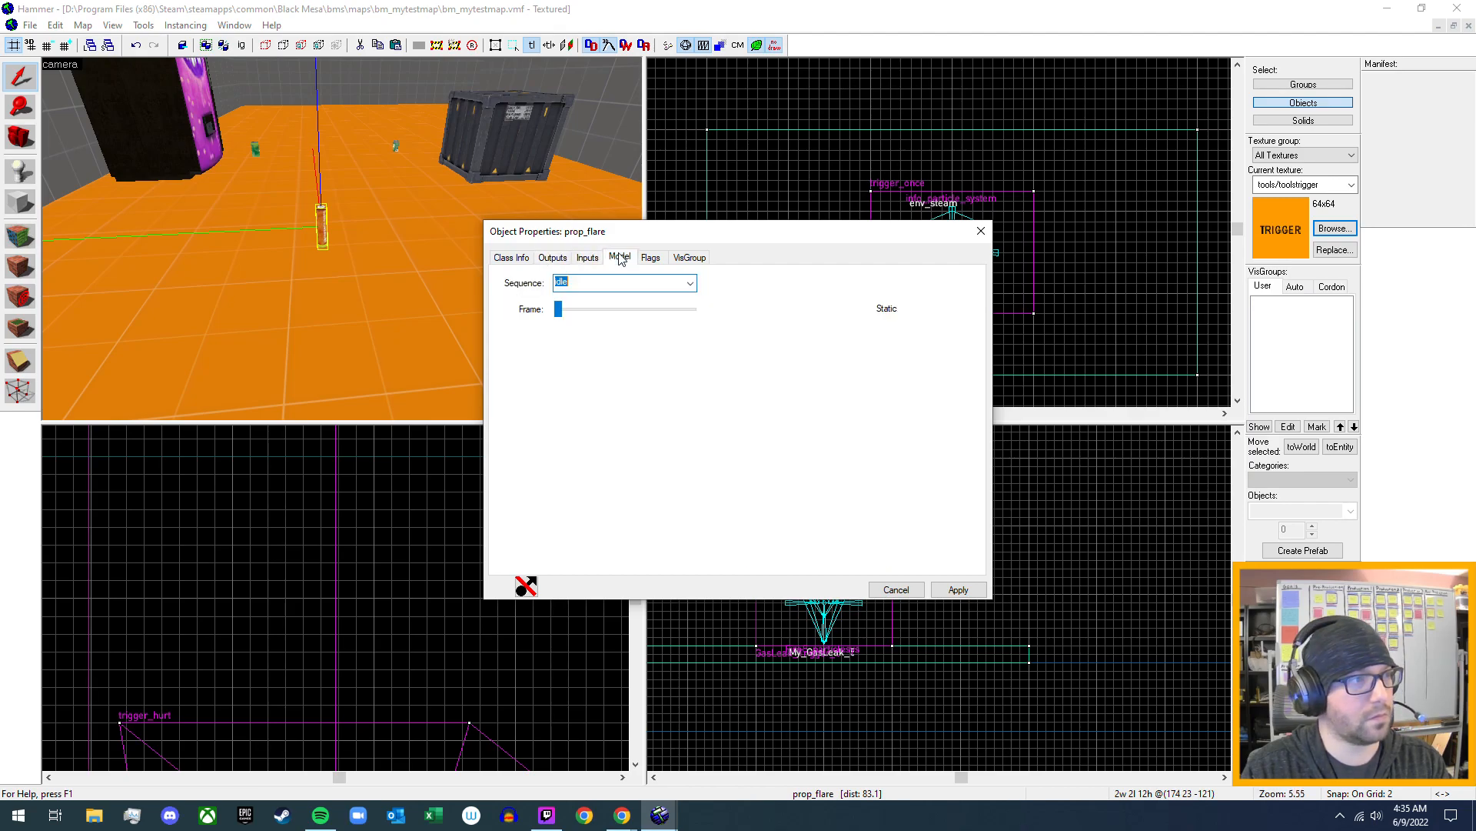
left_click(648, 258)
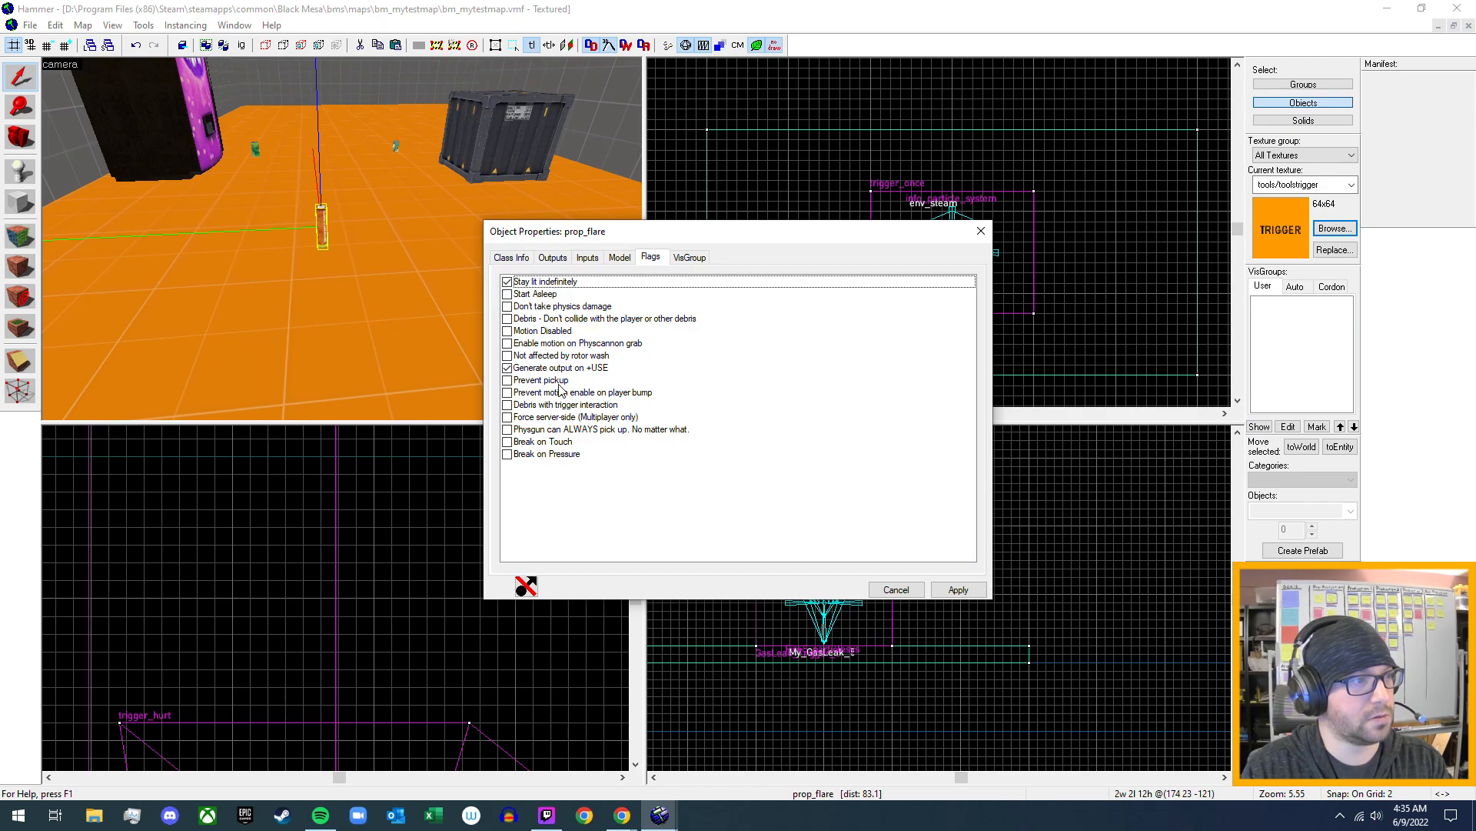
- Close the prop_flare properties and make GasLeak_Trigger_5 respond to Physics Objects instead of Clients, applying the flag change
left_click(512, 257)
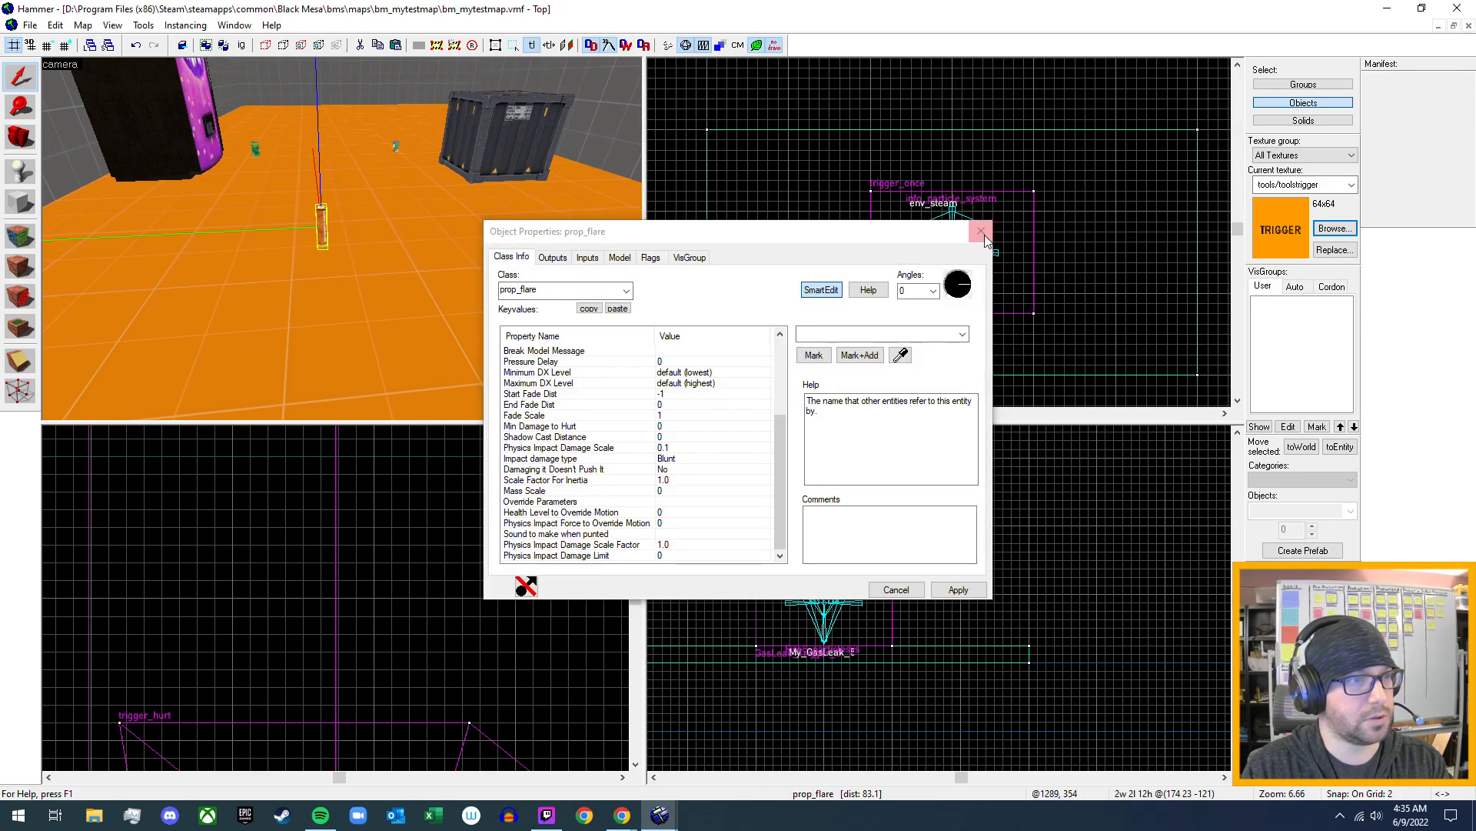
left_click(980, 233)
key("z")
key("w")
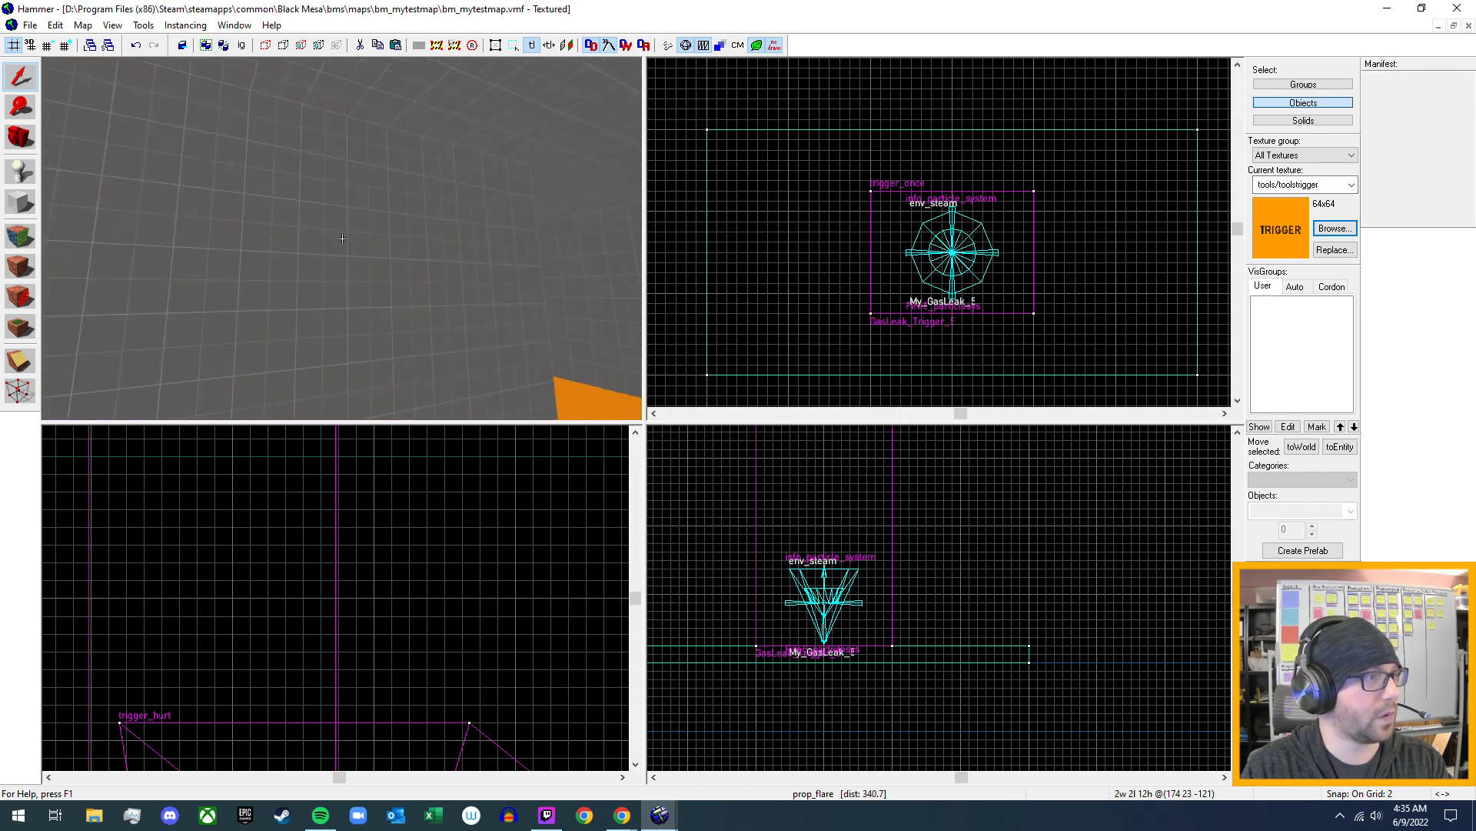
key("w")
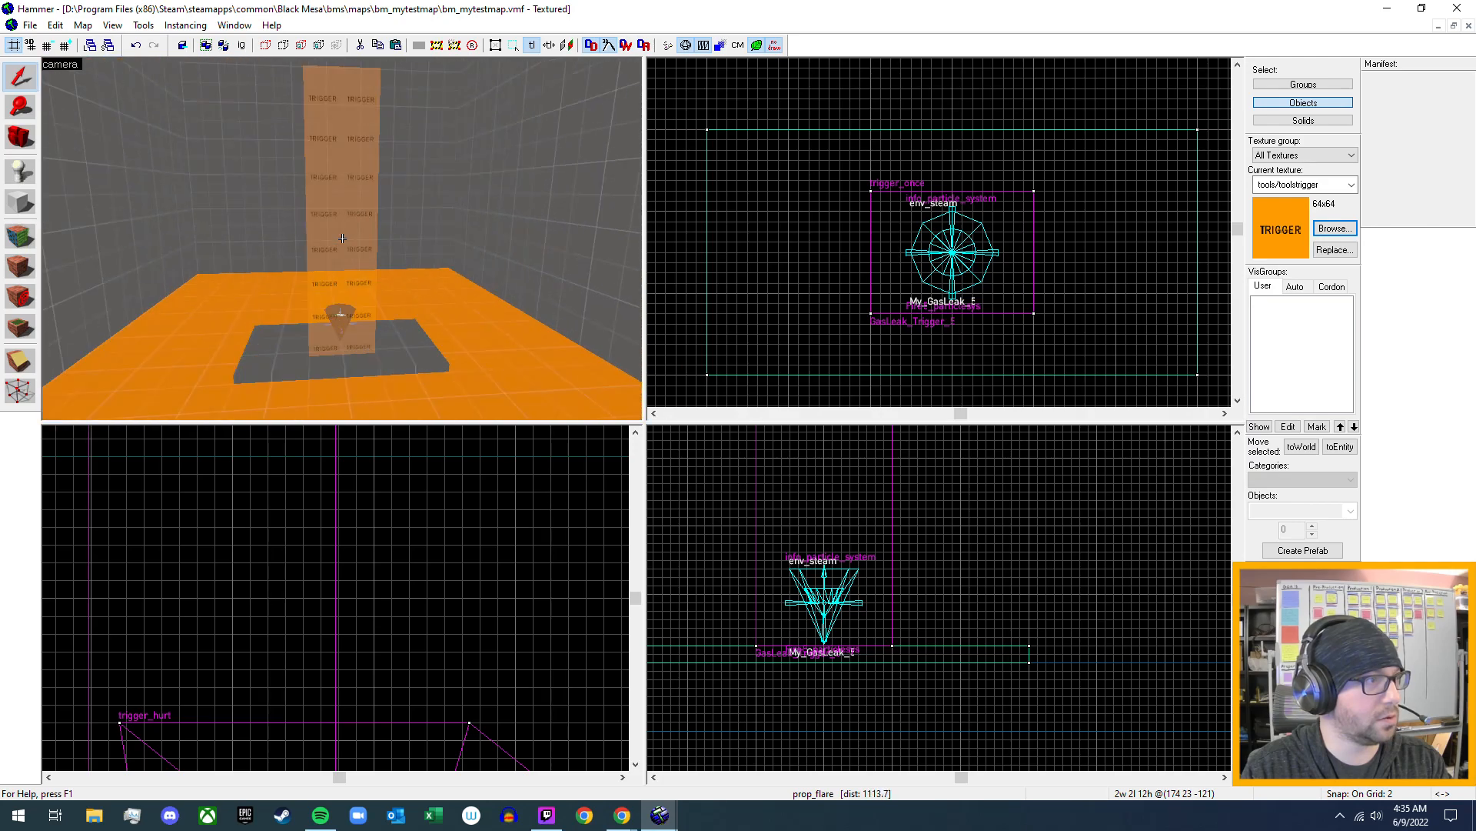
key("s")
key("s")
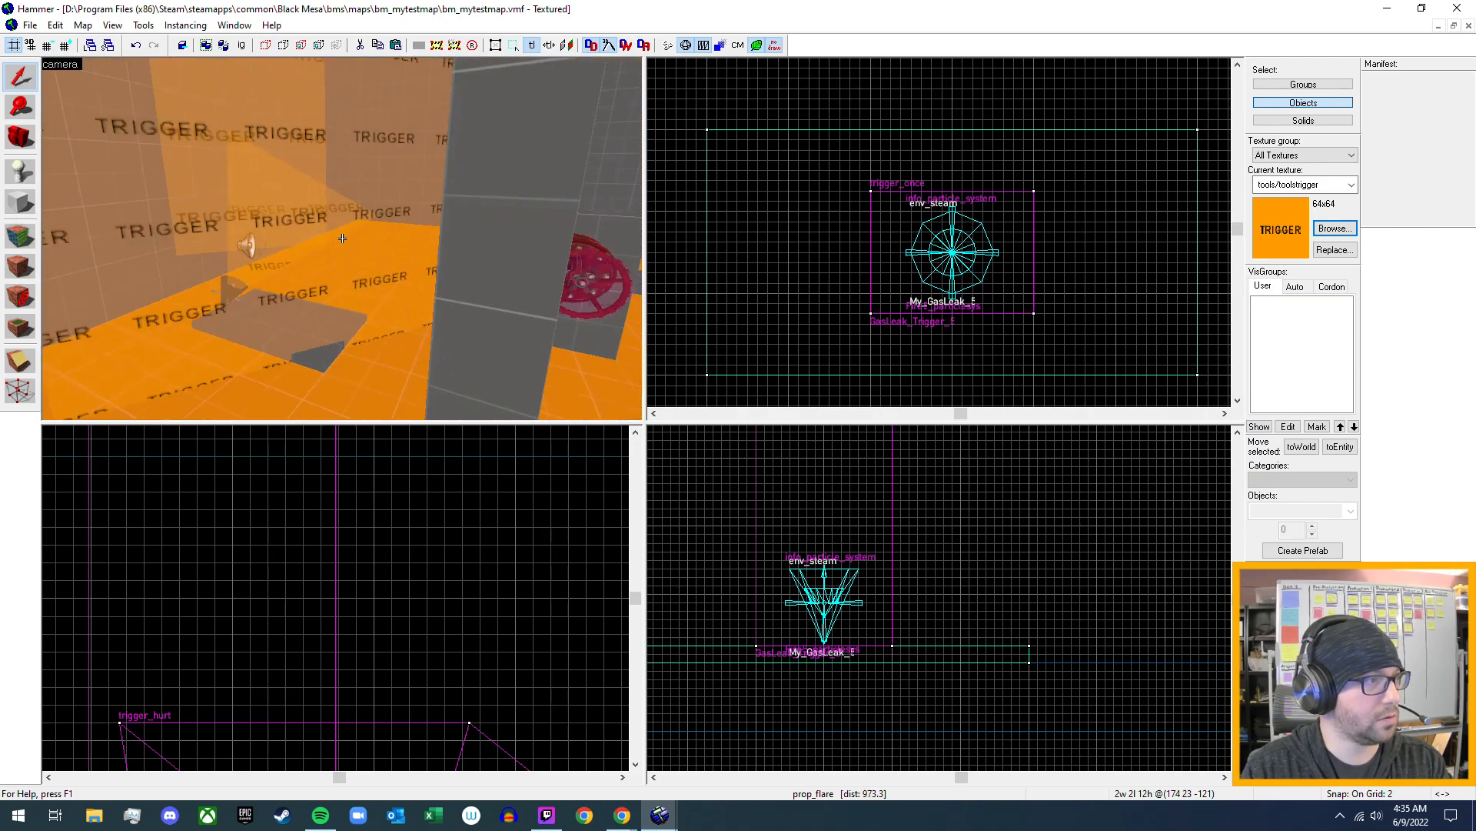
key("w")
key("z")
left_click(344, 239)
key("alt+Return")
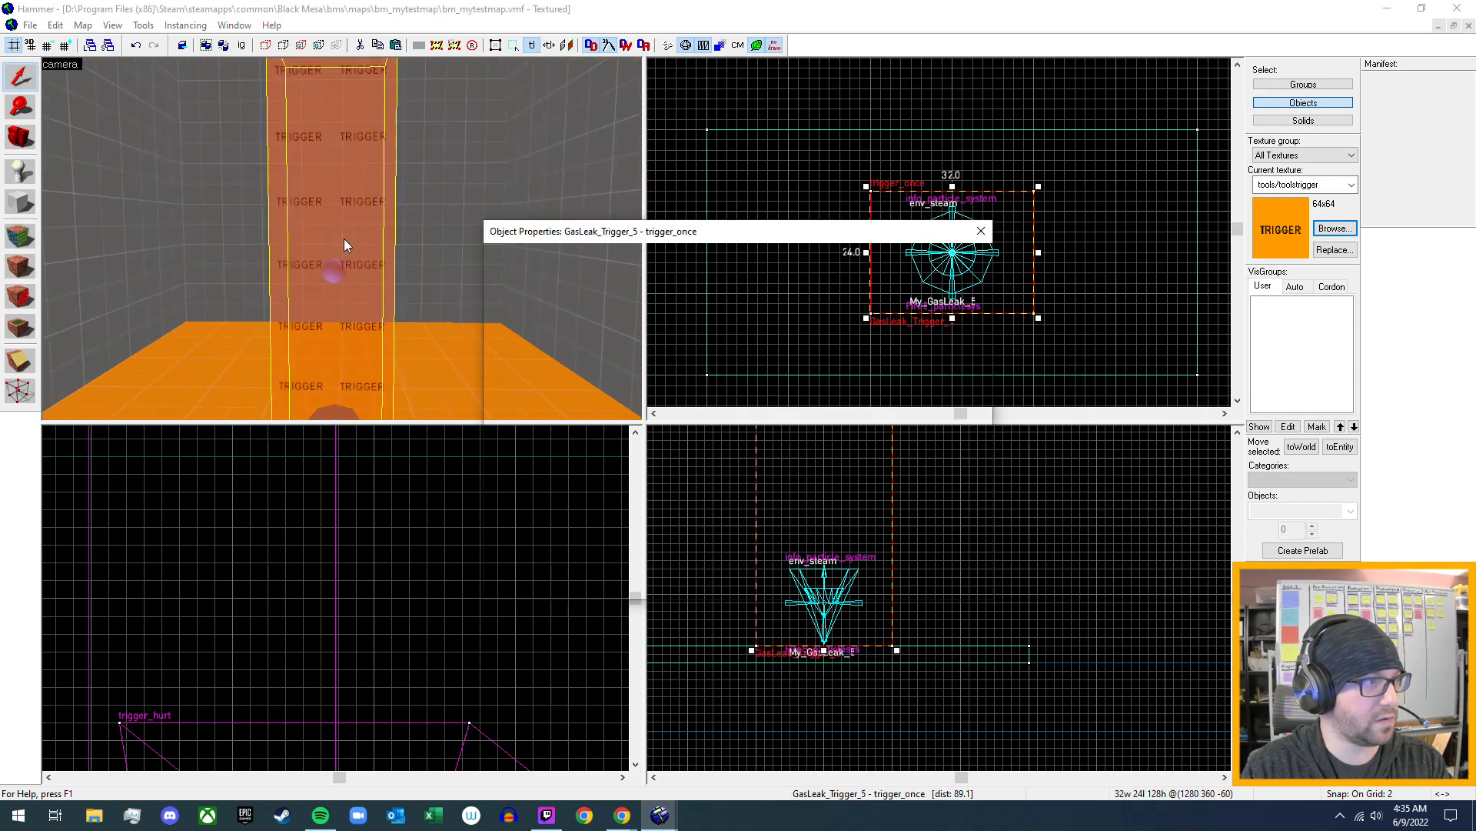
left_click(619, 258)
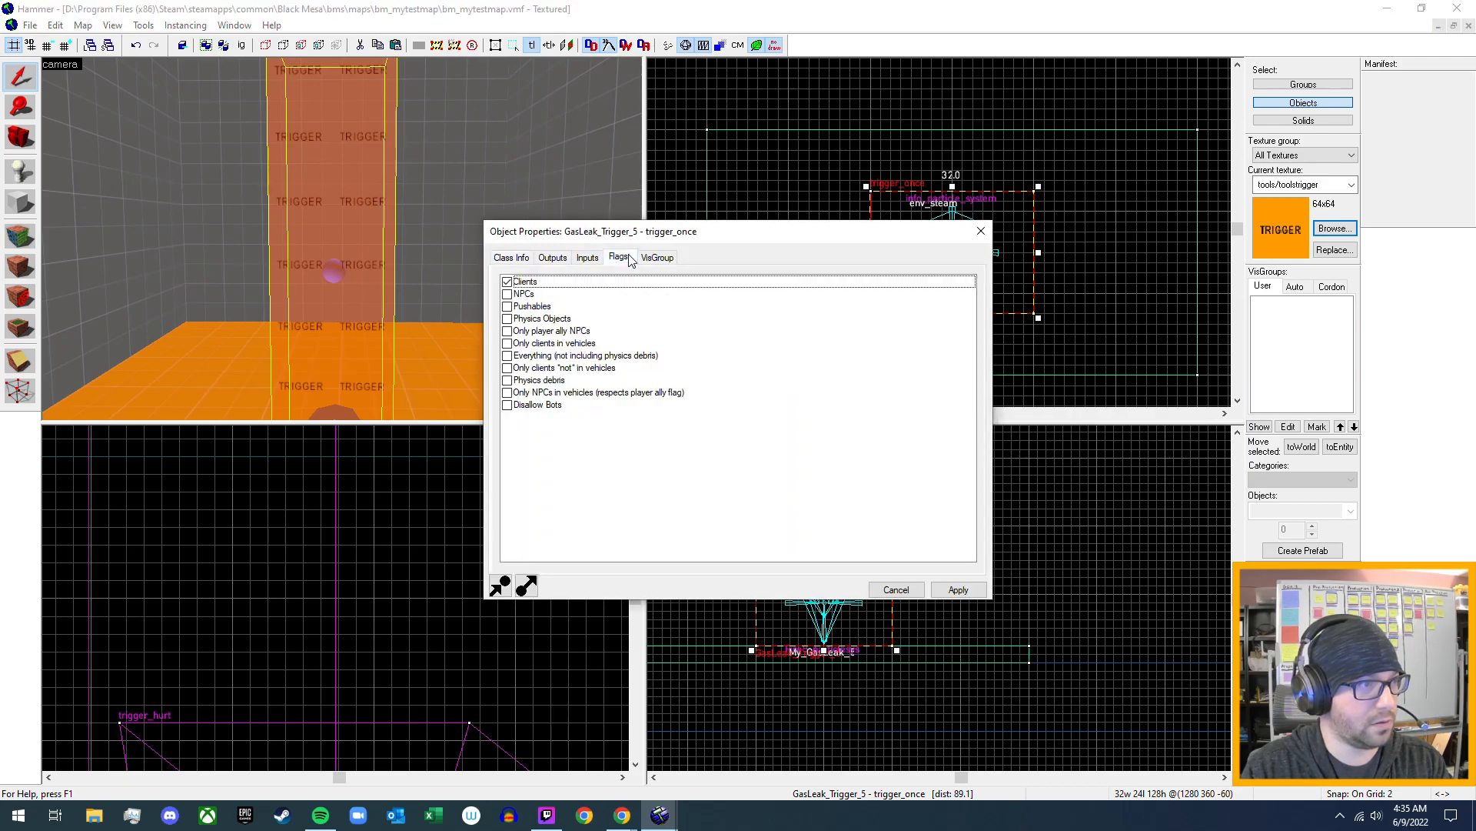
left_click(517, 283)
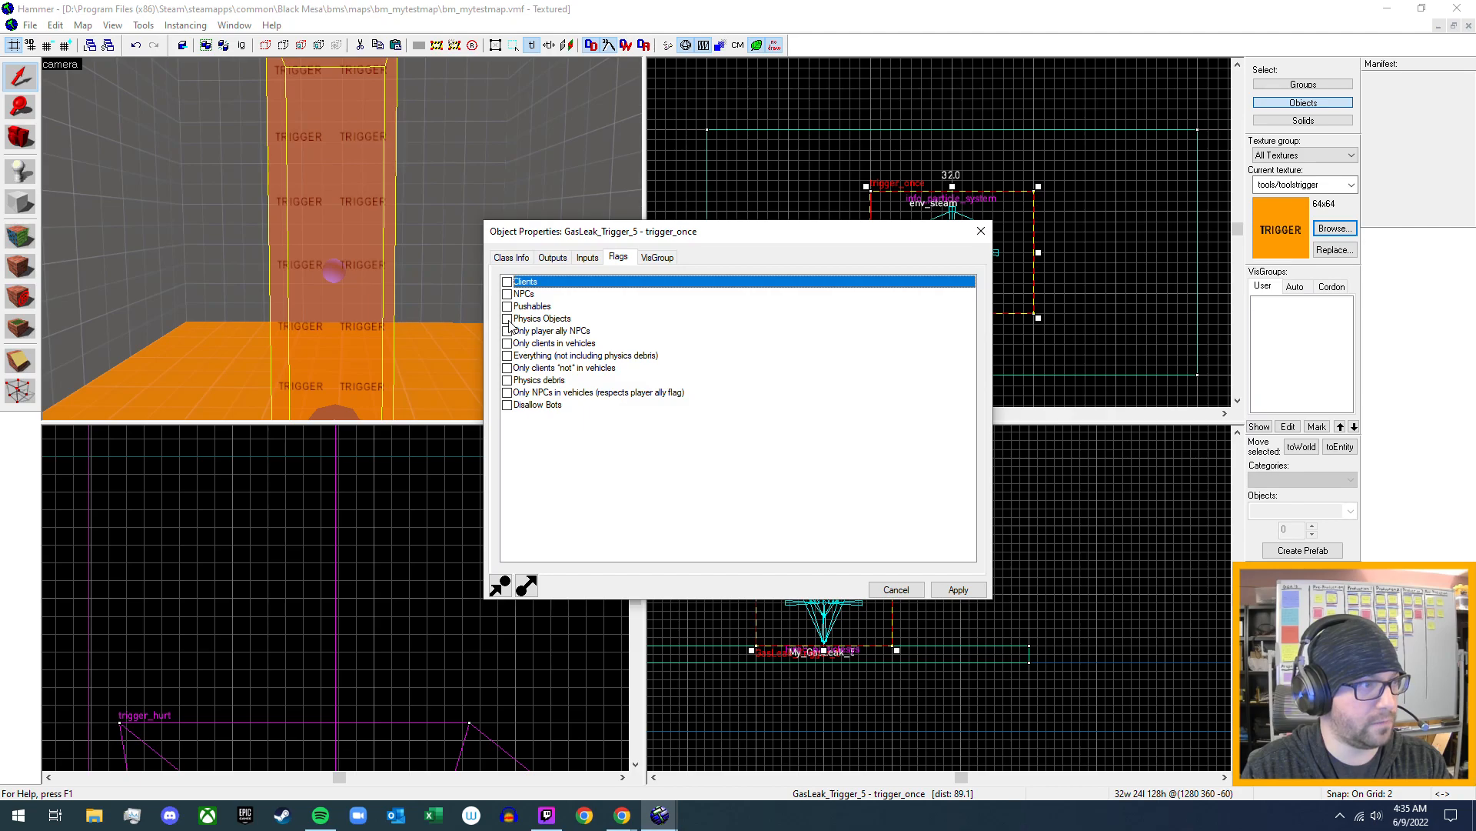
left_click(508, 319)
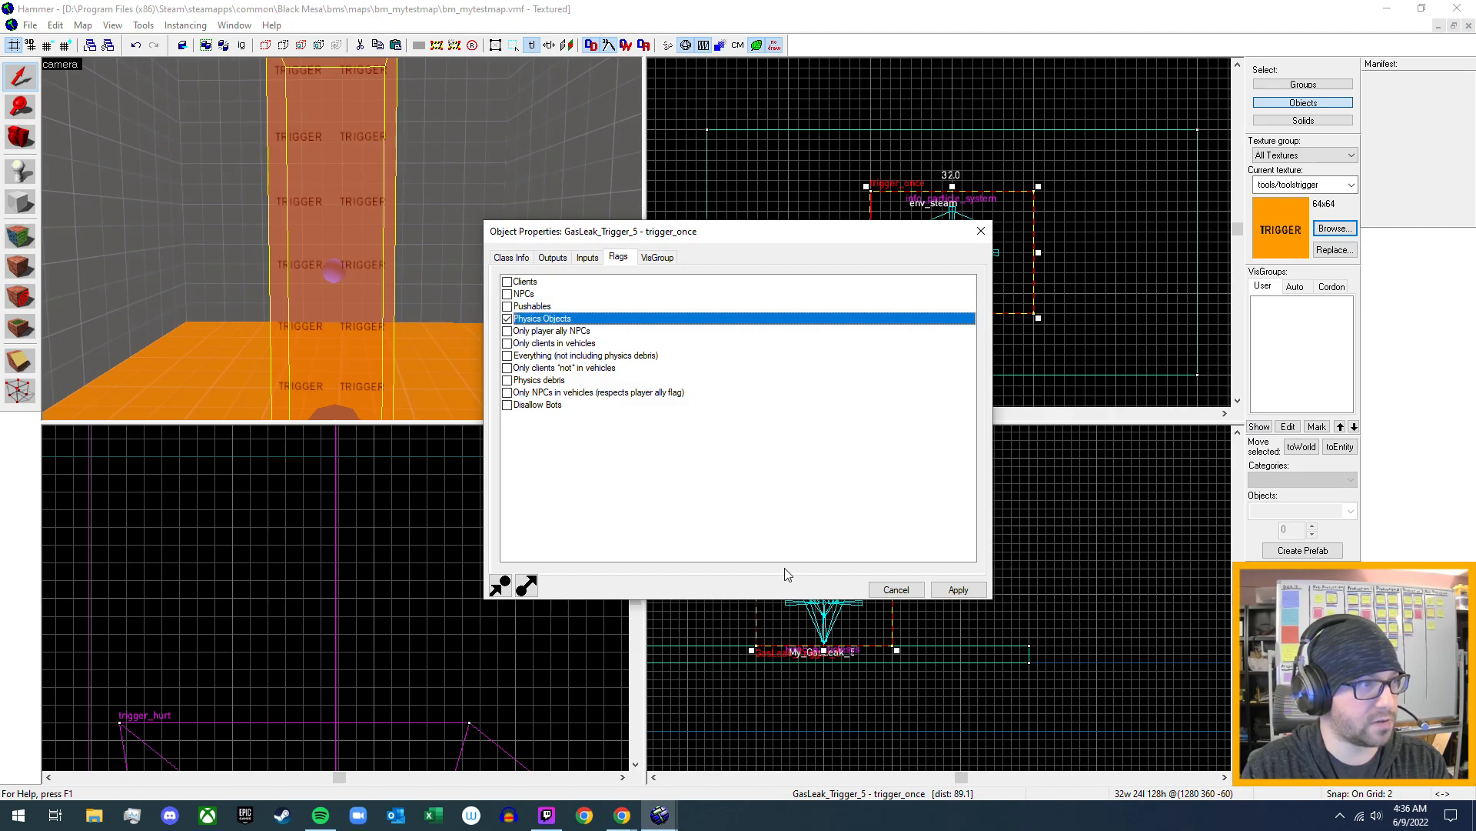
left_click(958, 589)
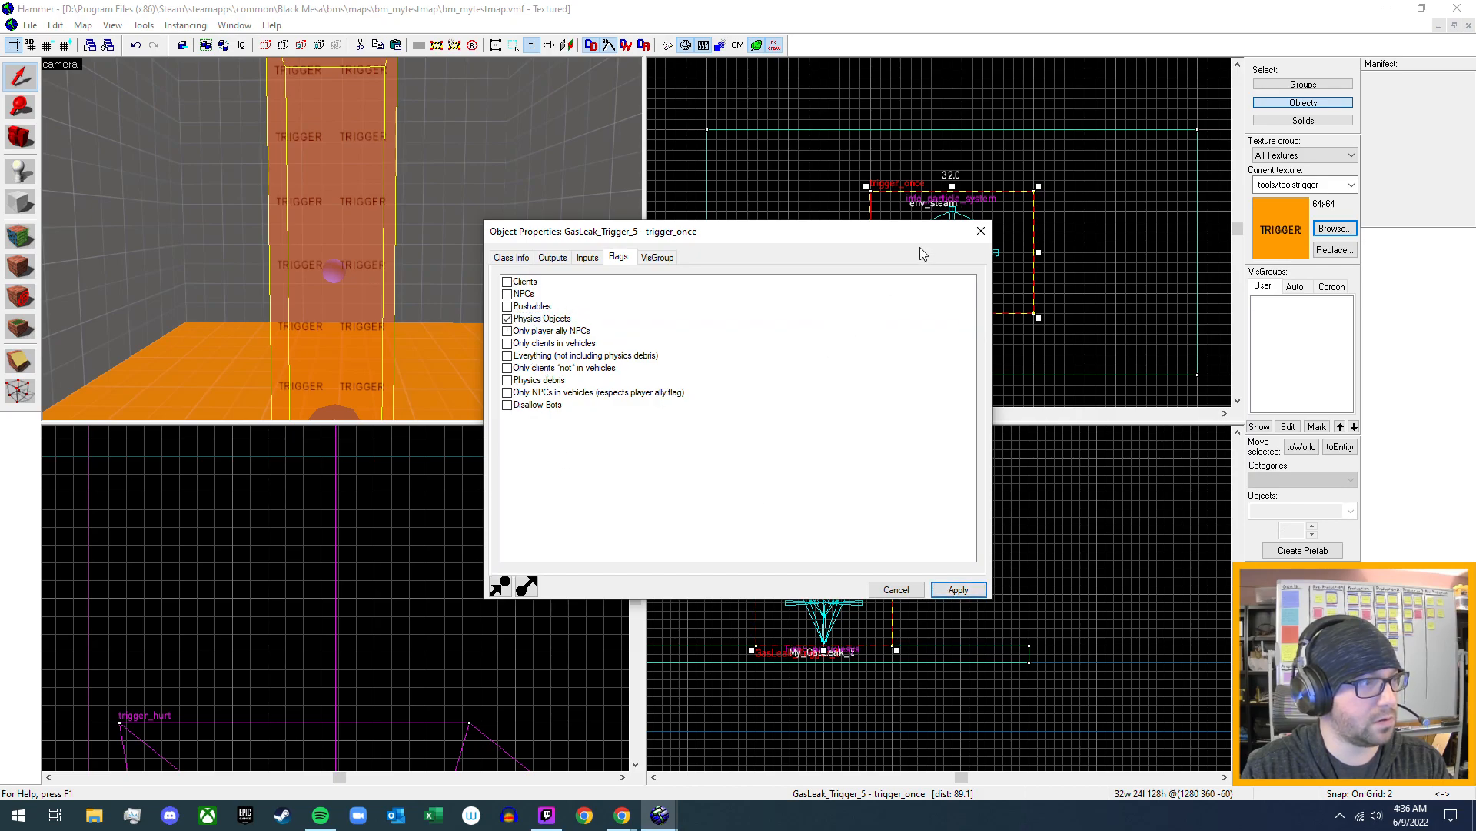
left_click(981, 231)
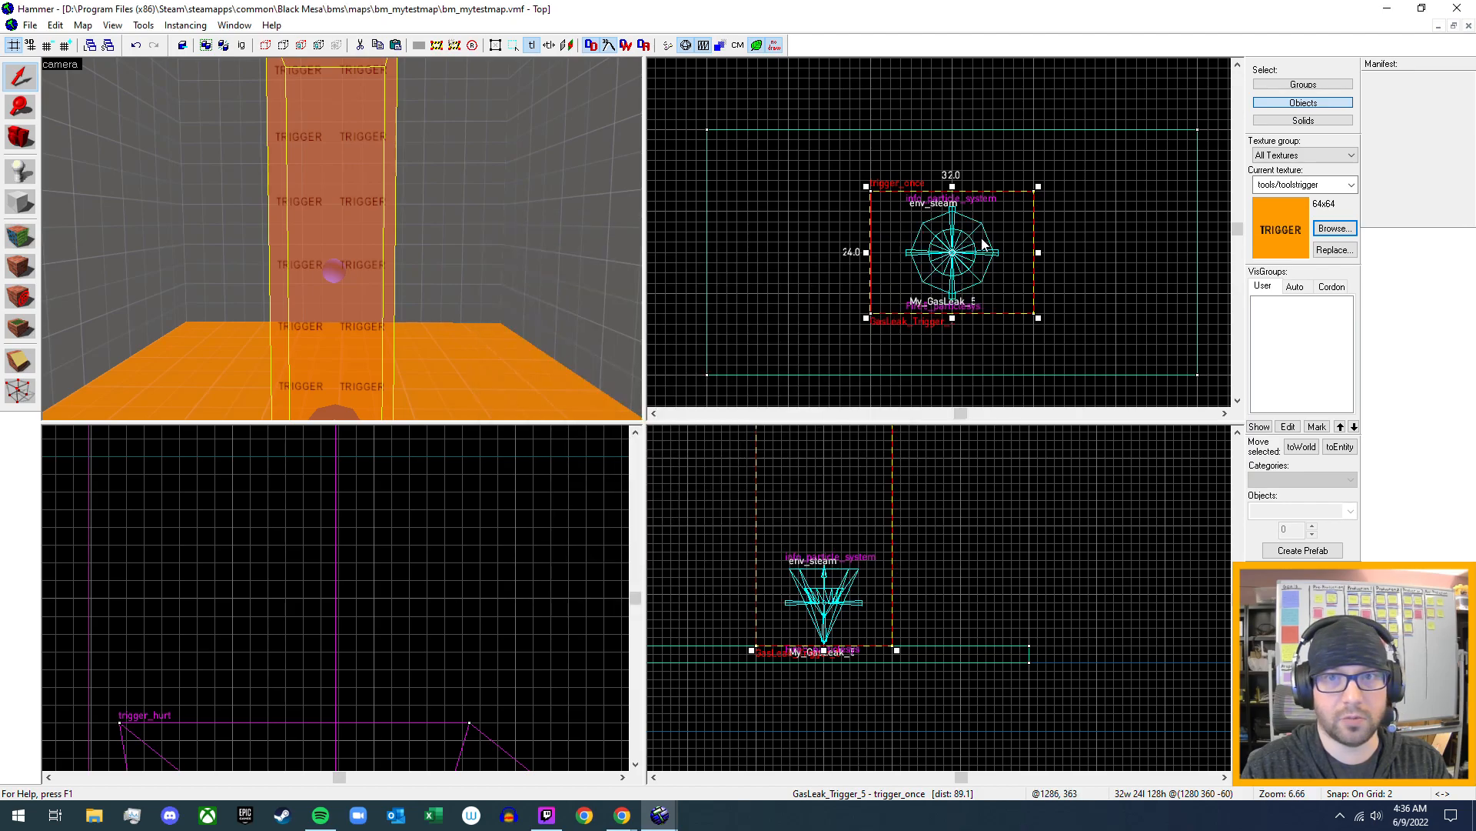
- Examine the filter name, outputs and inputs of the existing trigger_once at the fire_1 gas leak, and close its properties
key("z")
key("s")
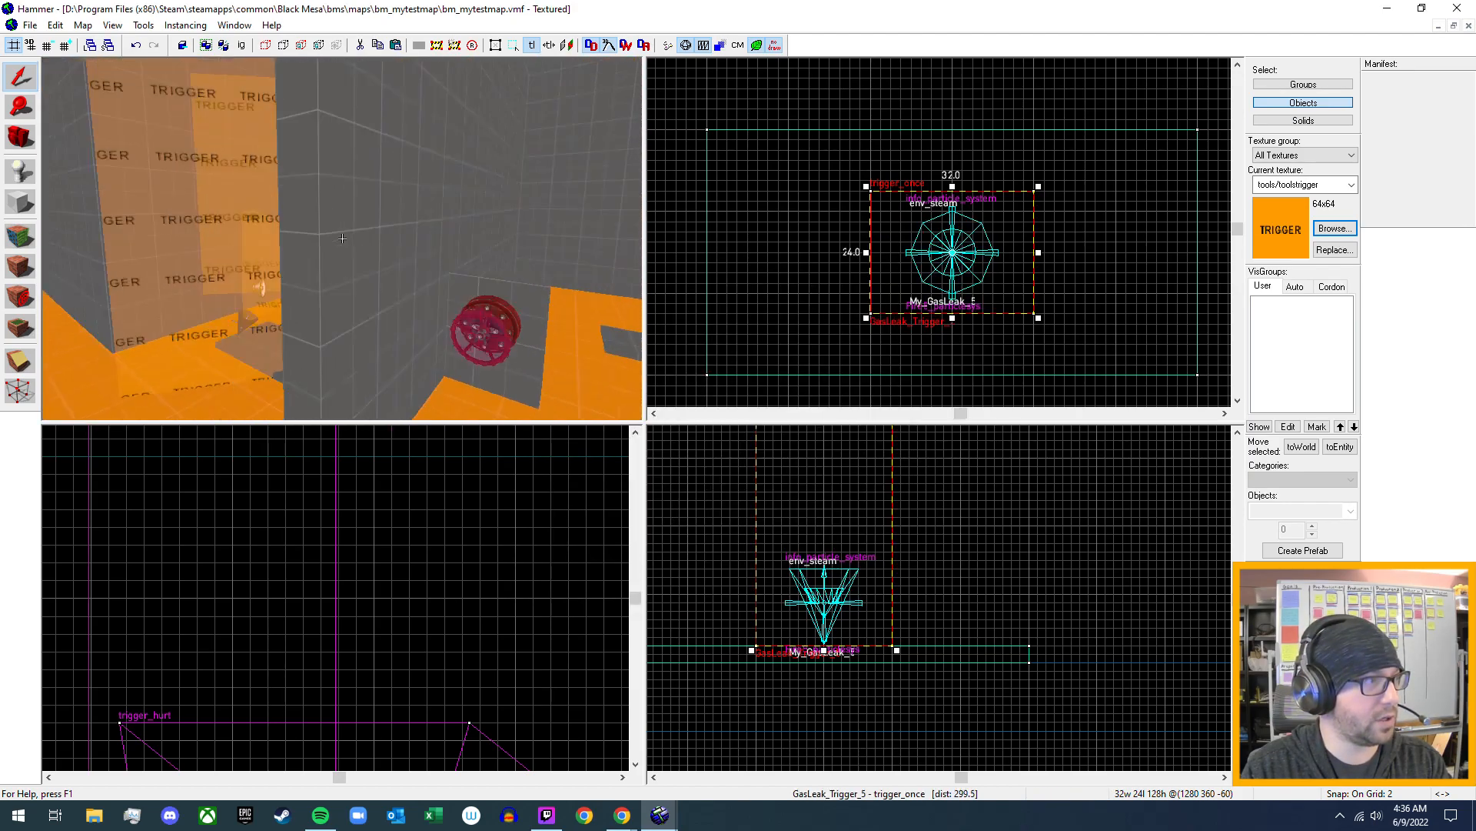
key("w")
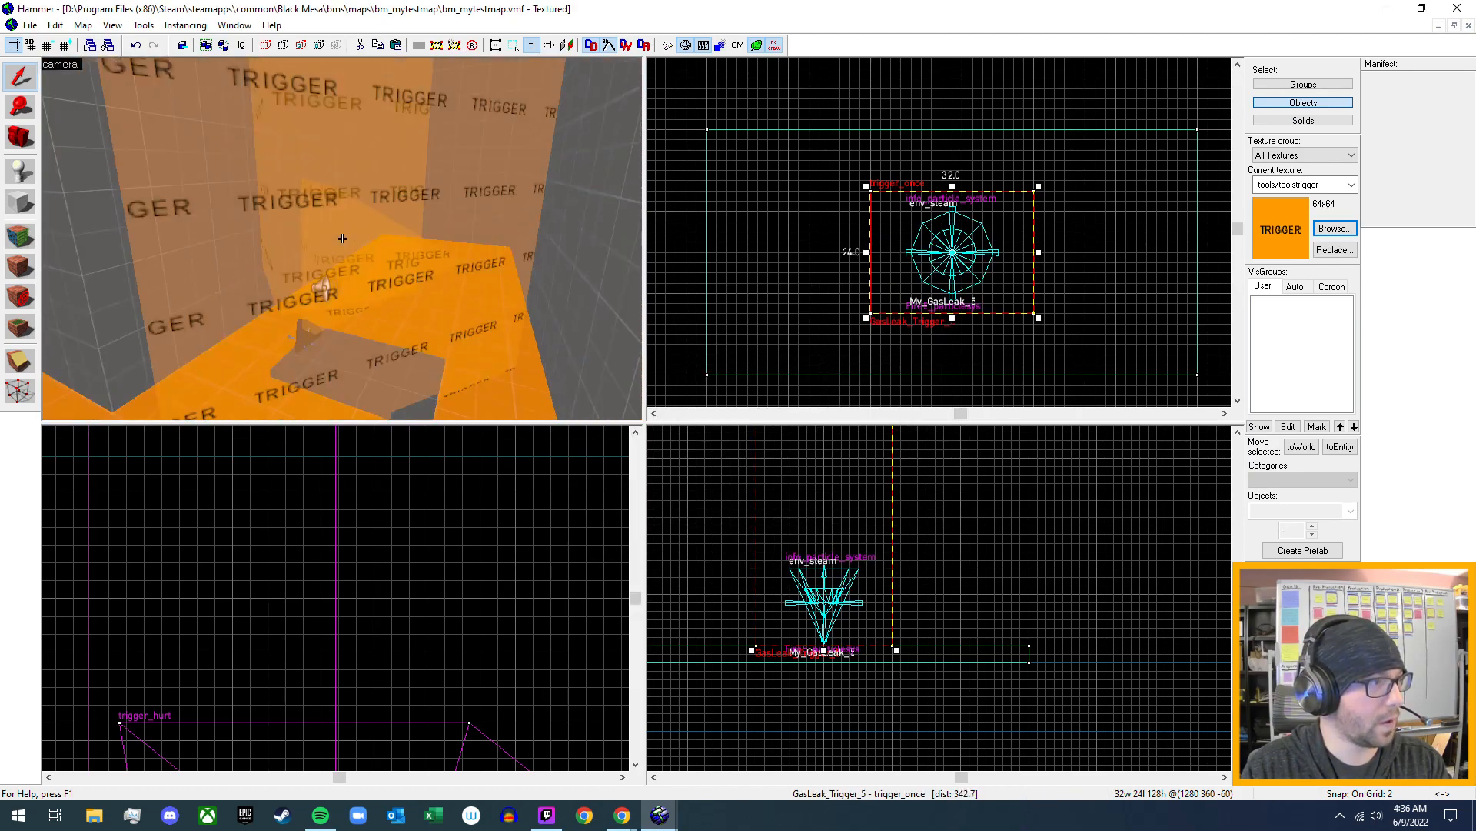
key("w")
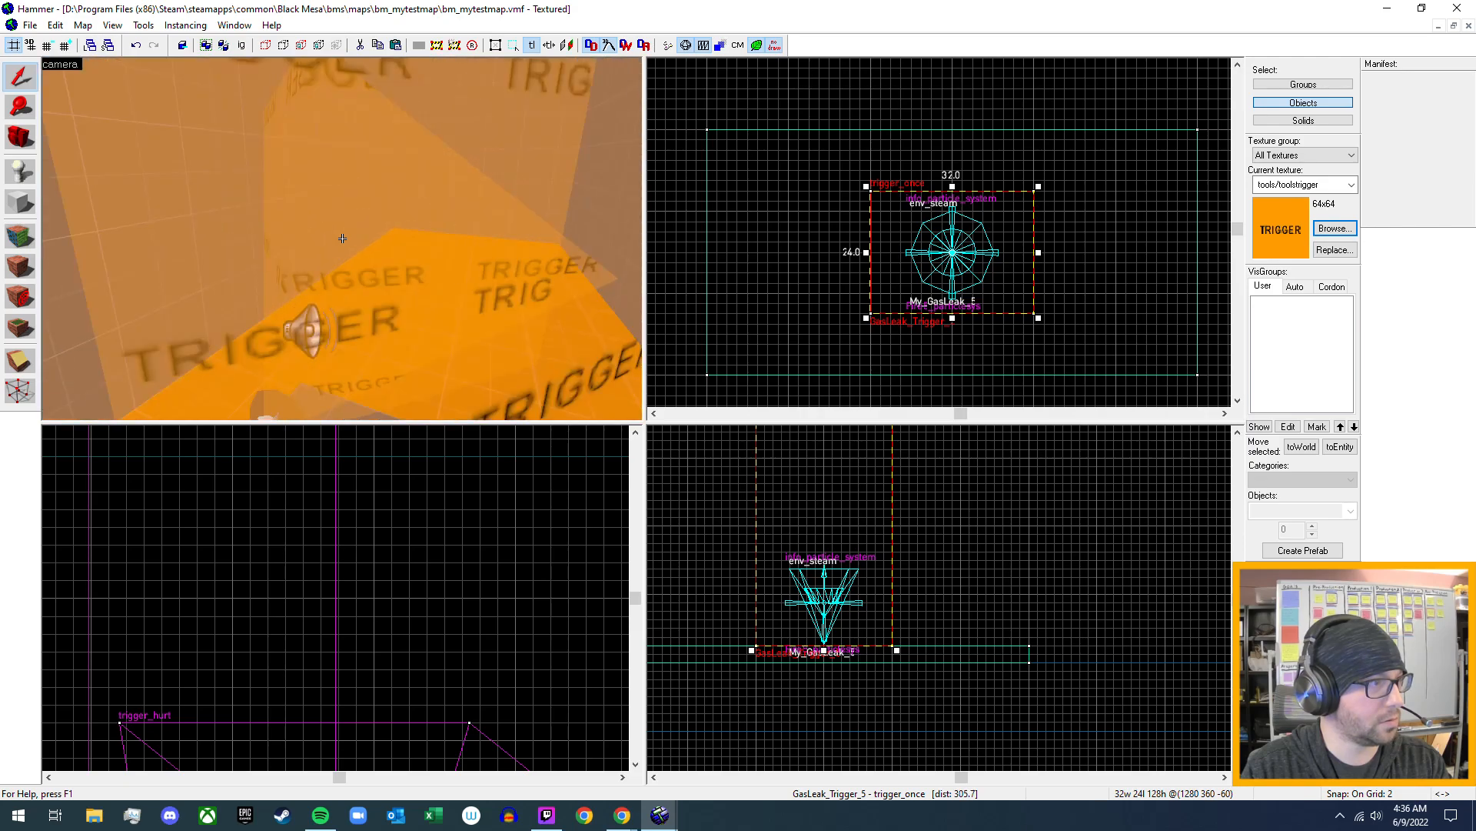
key("a")
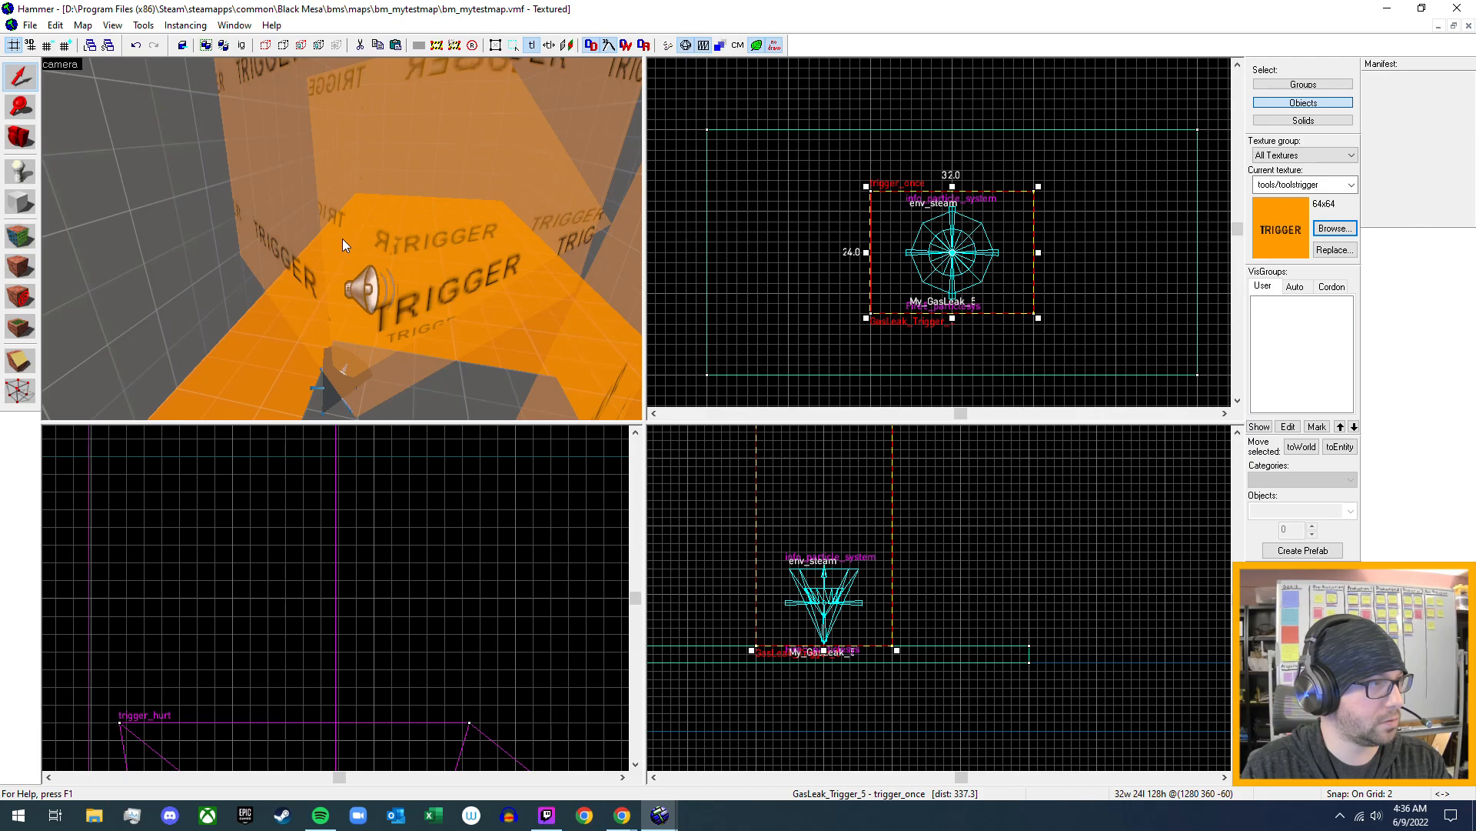
double_click(343, 238)
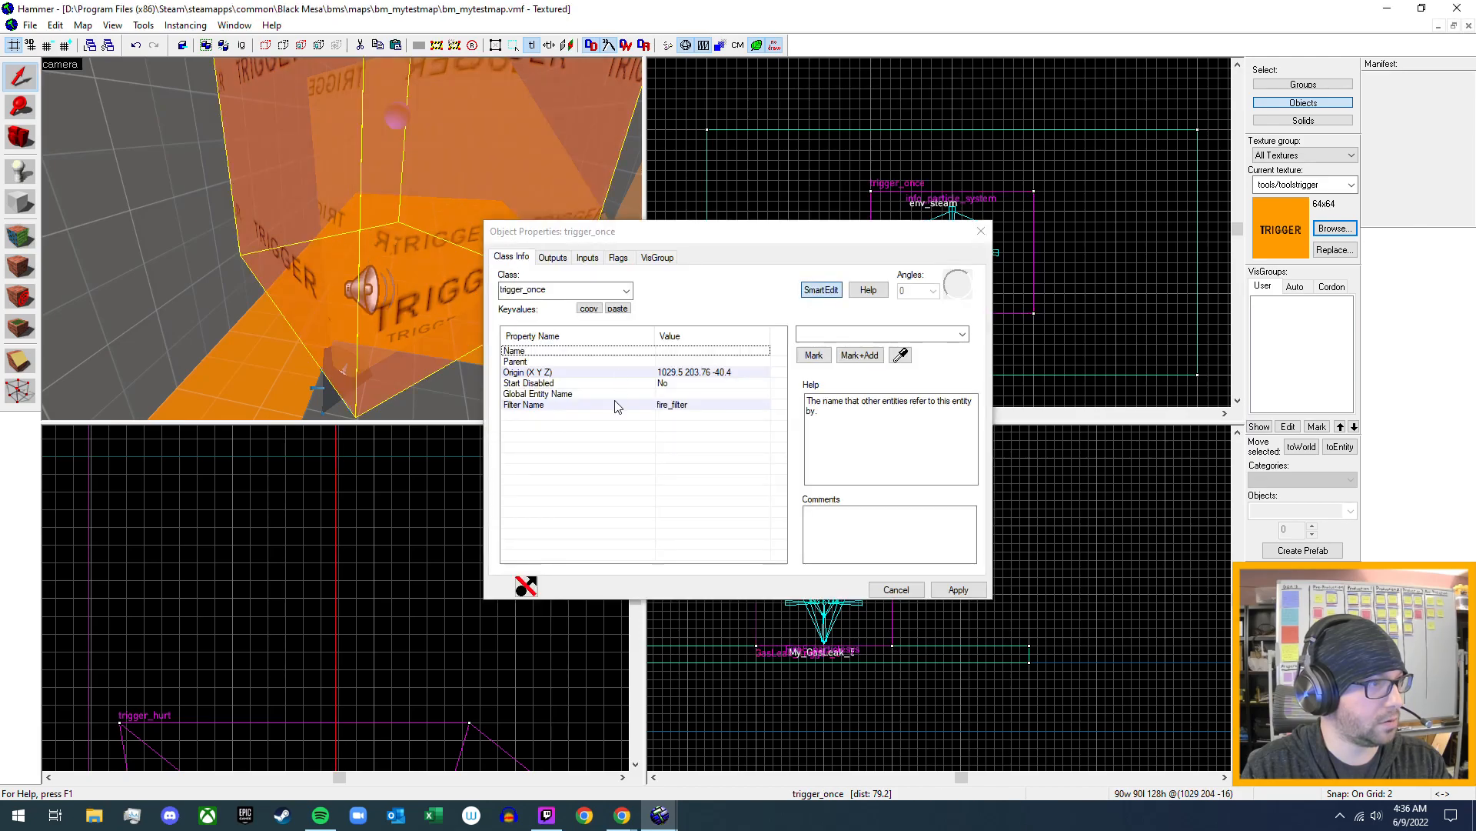
left_click(676, 406)
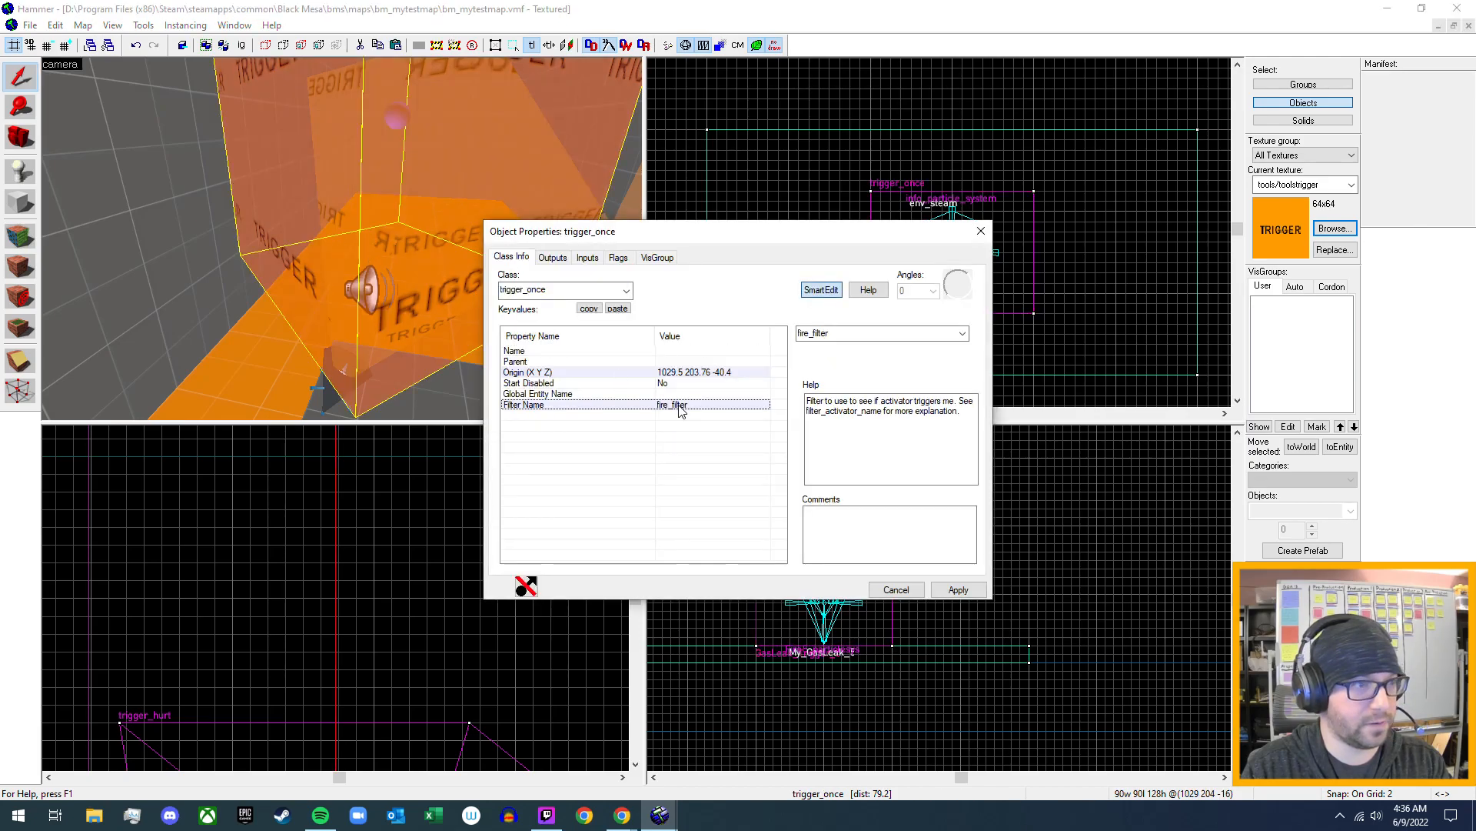
double_click(679, 405)
left_click(331, 318)
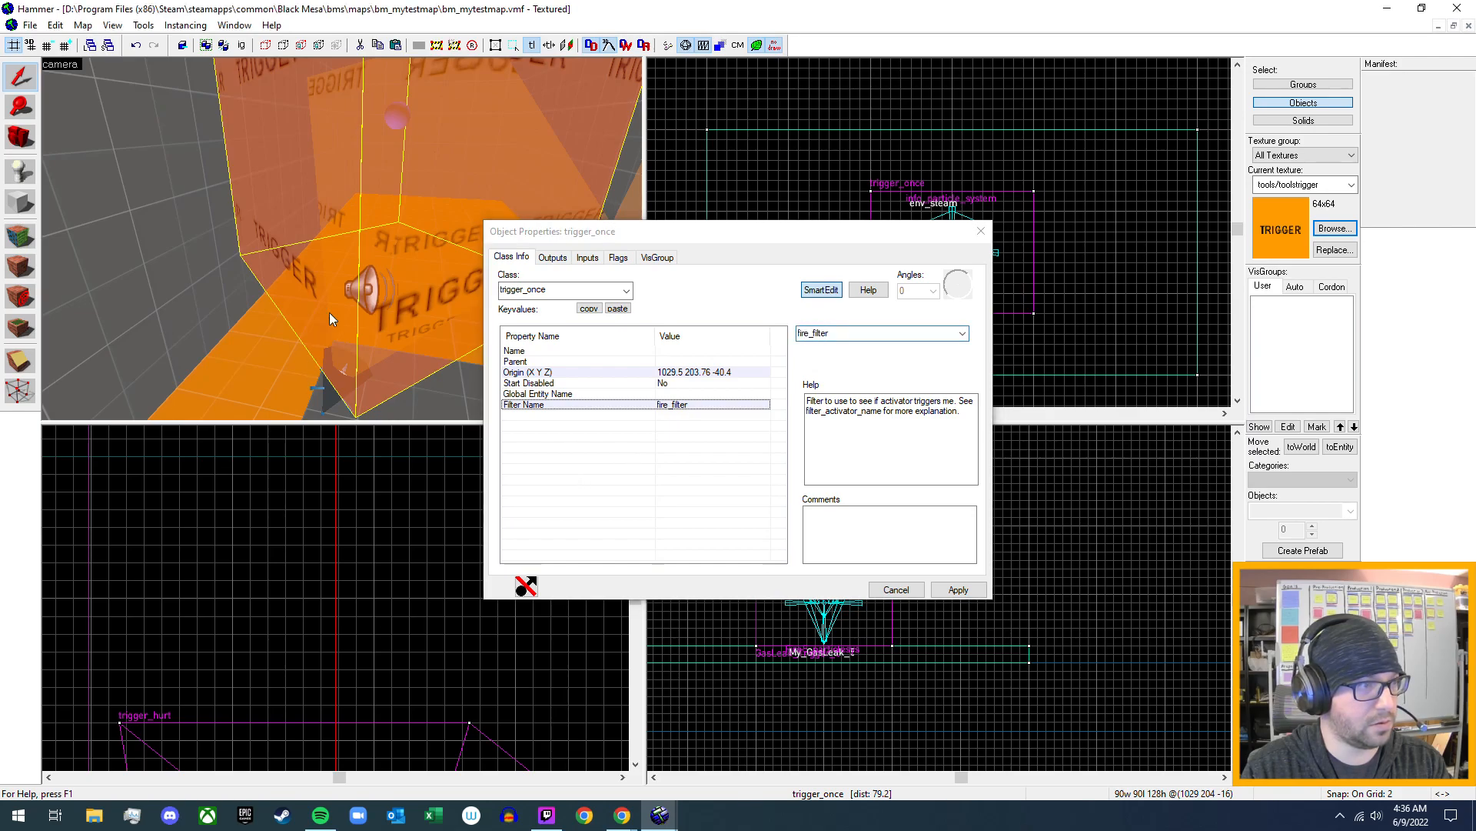
key("s")
key("d")
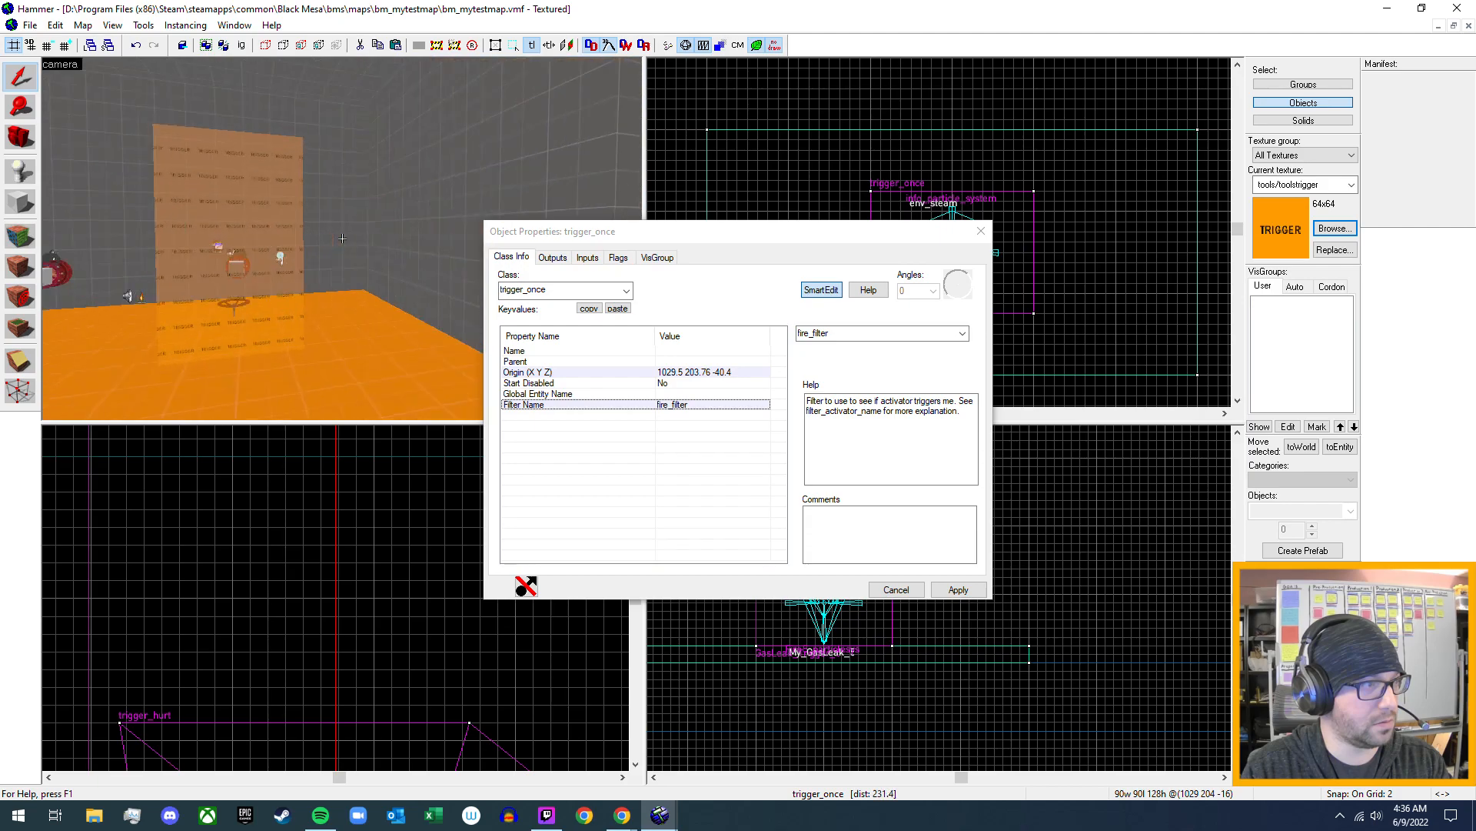
left_click(552, 258)
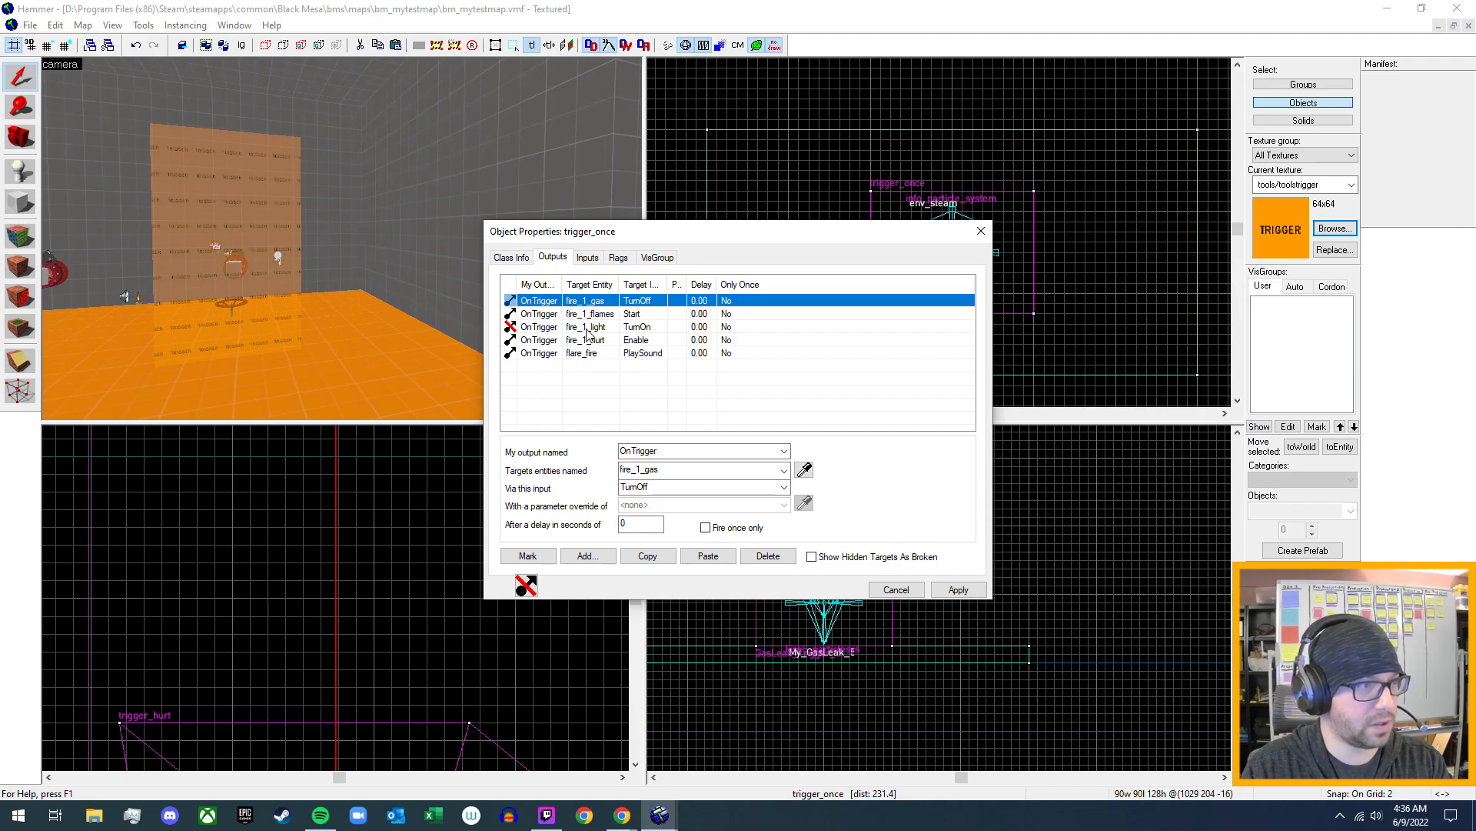
left_click(588, 259)
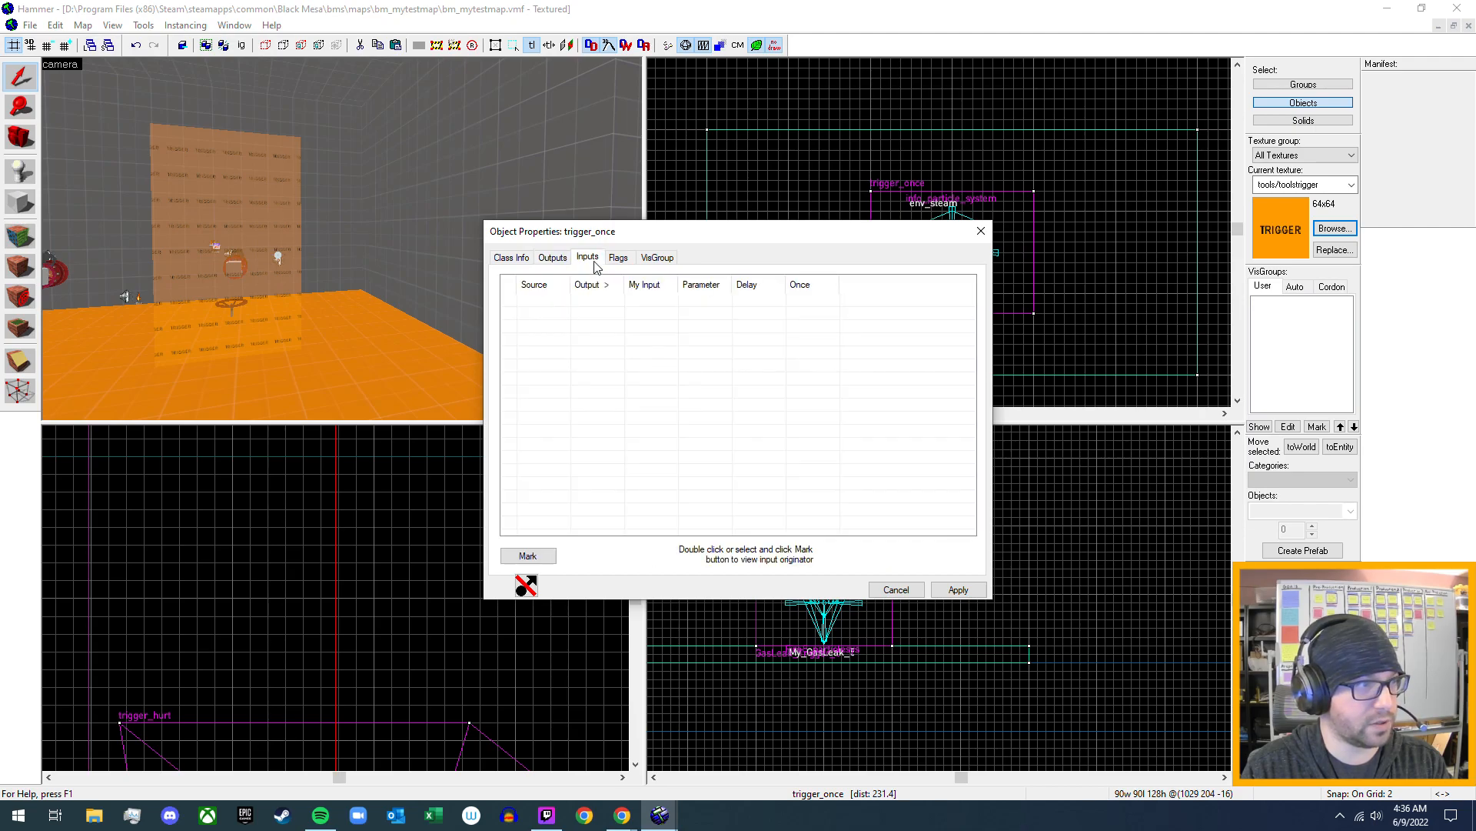
left_click(529, 258)
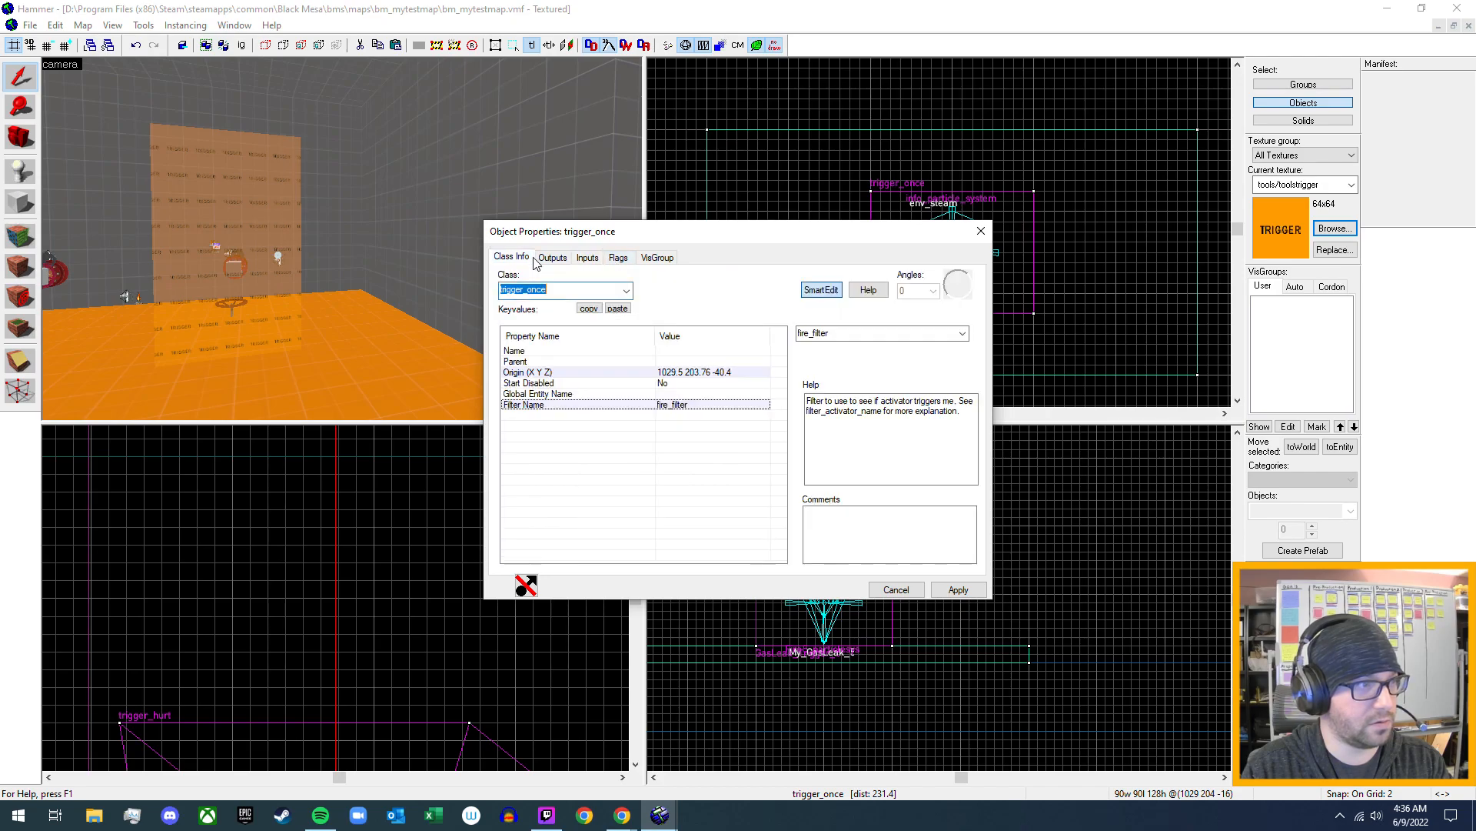
left_click(982, 230)
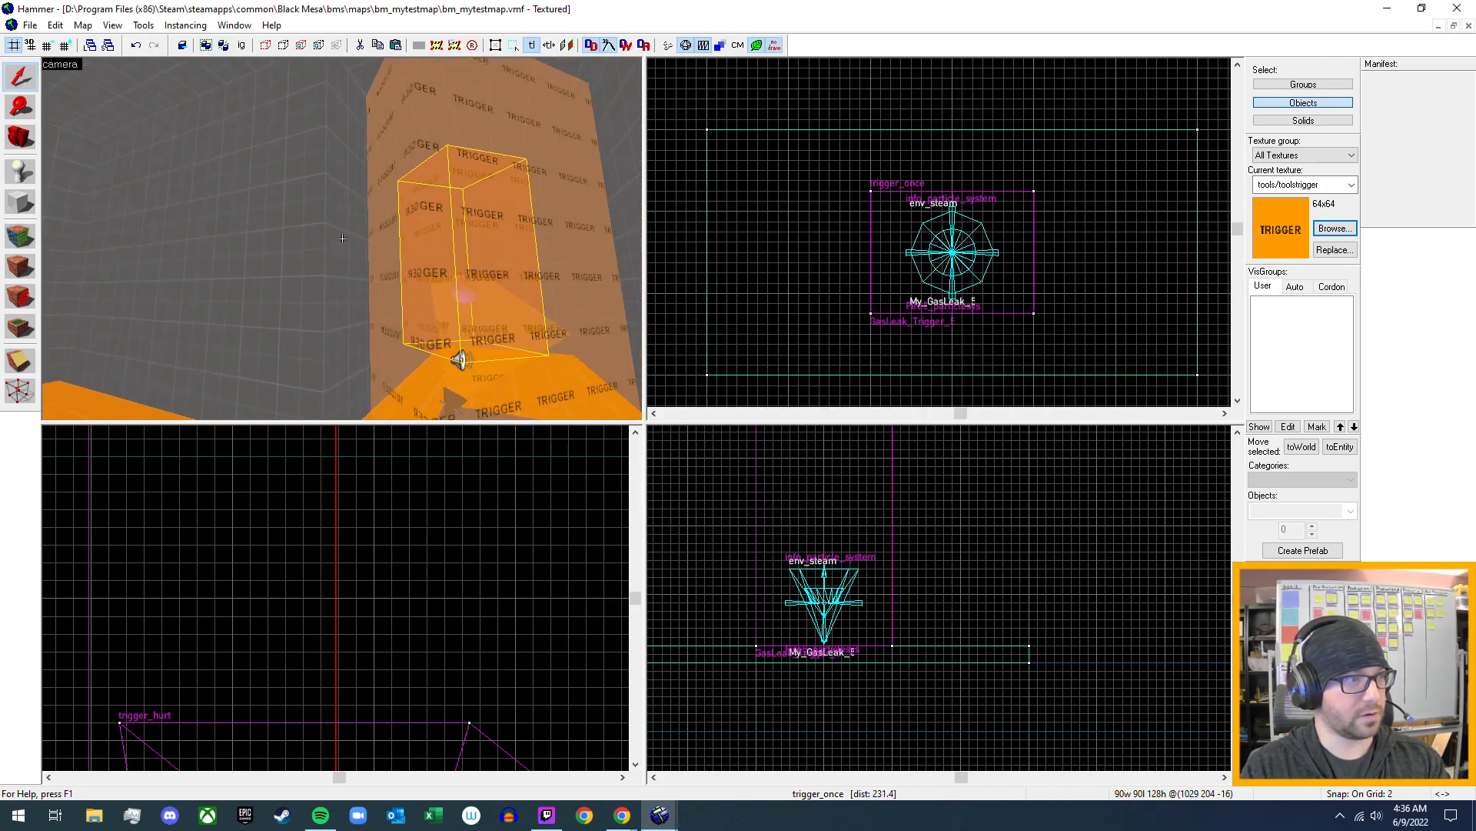
- Compare the keyvalues and filter names of the large and small fire_1_hurt trigger_hurt volumes around the existing leak
key("z")
double_click(346, 251)
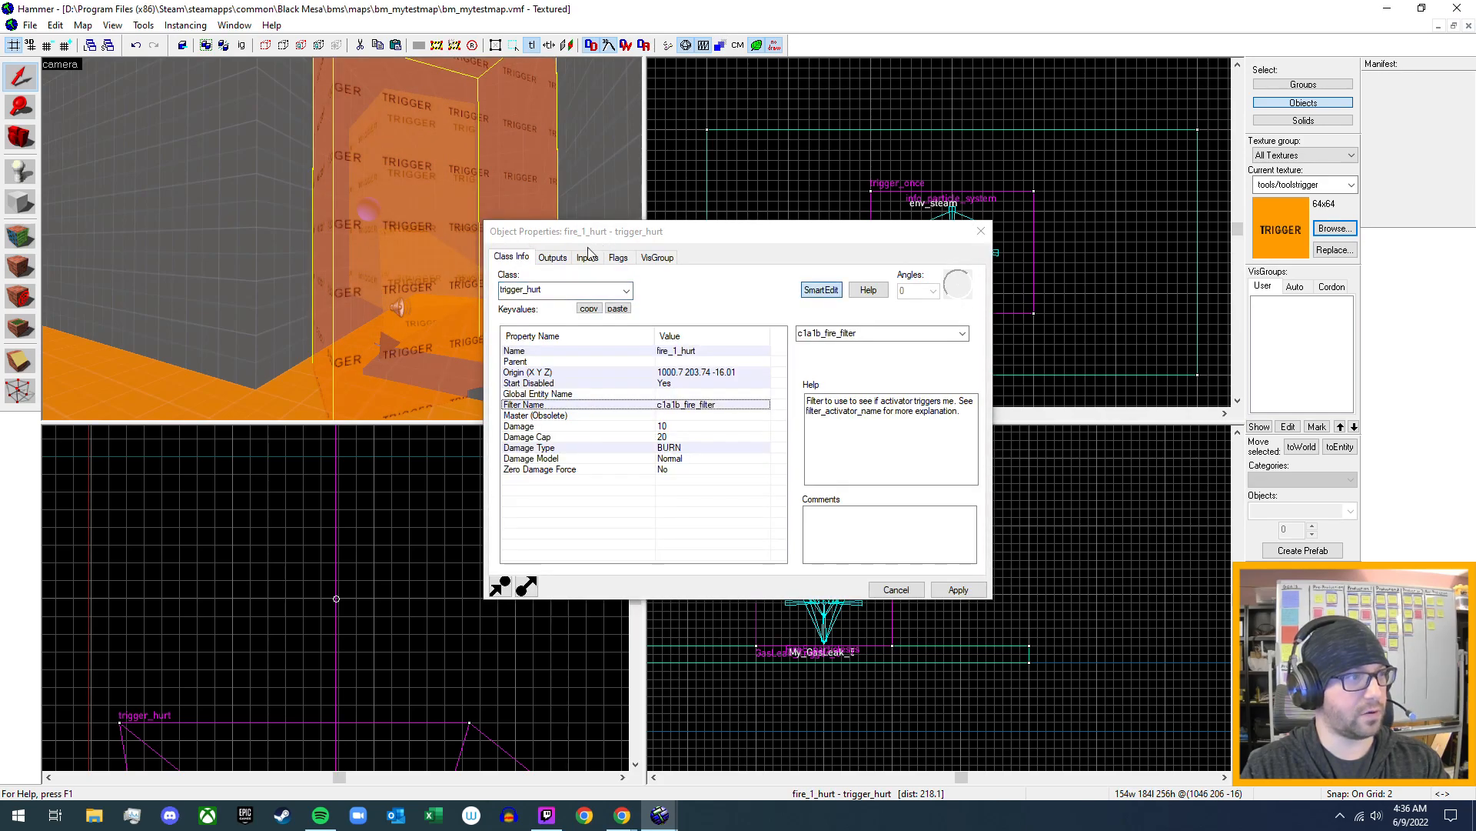
key("w")
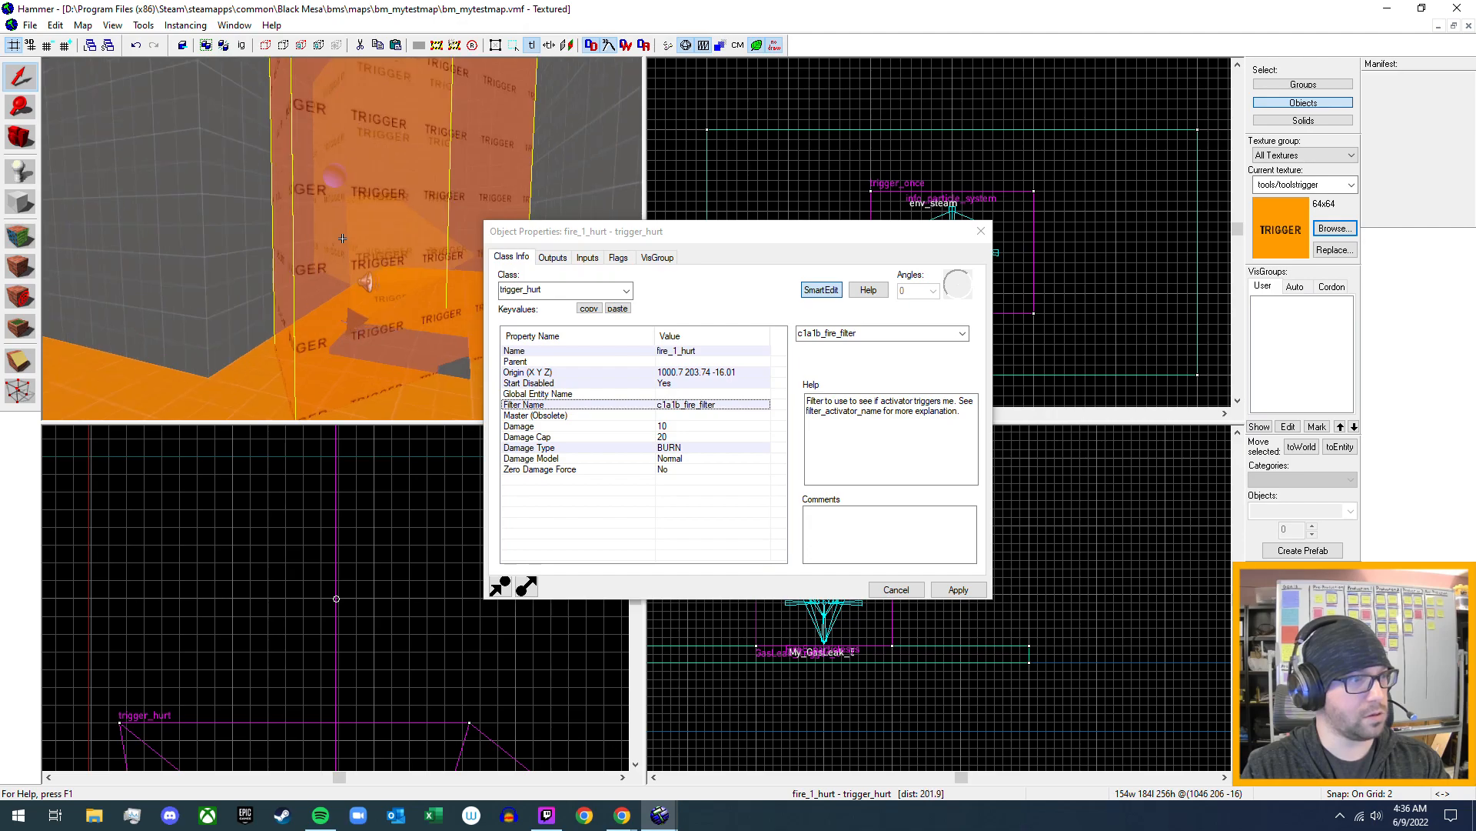
key("z")
left_click(344, 225)
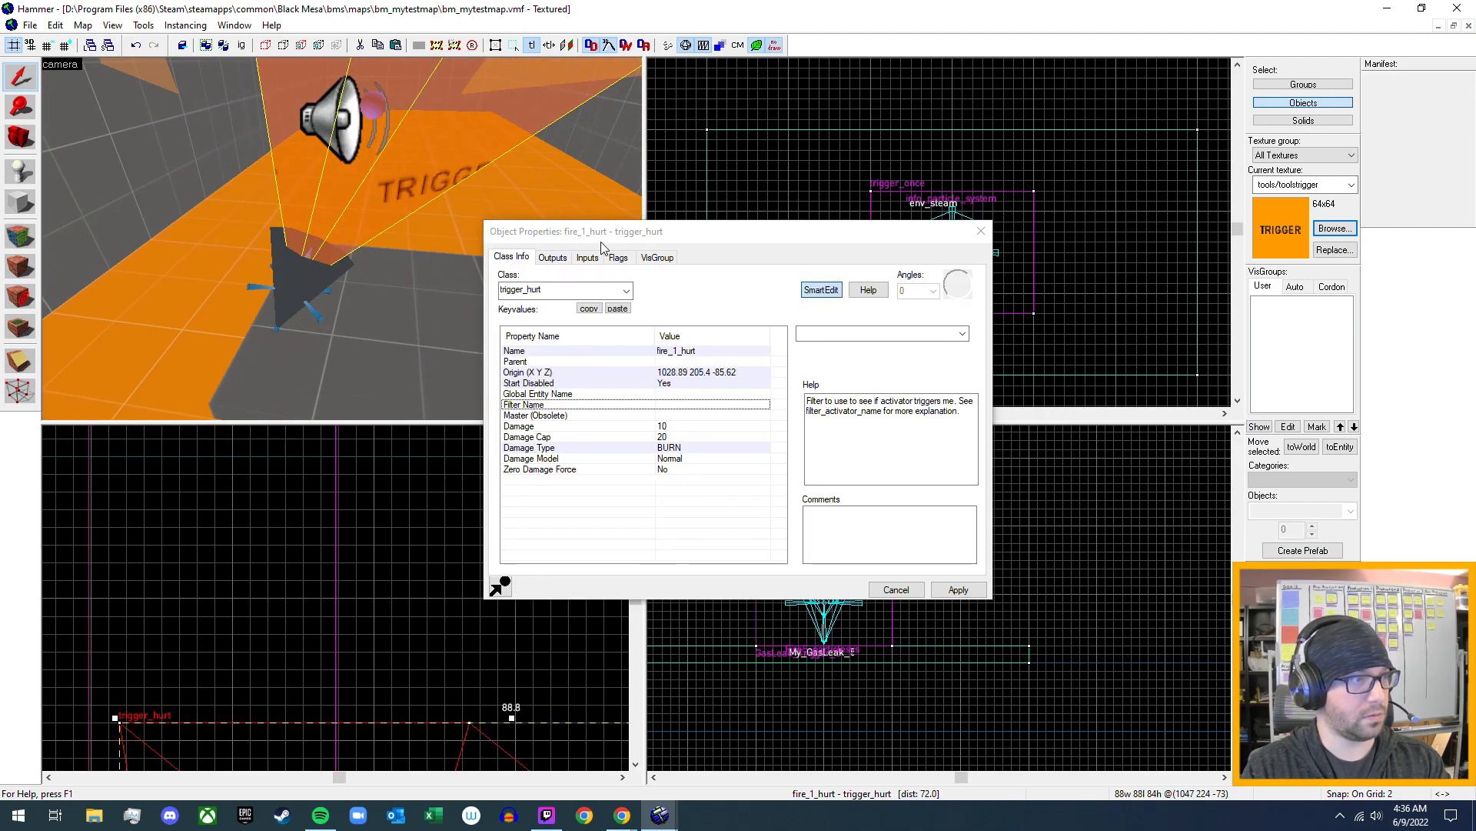
key("z")
key("s")
key("z")
left_click(261, 263)
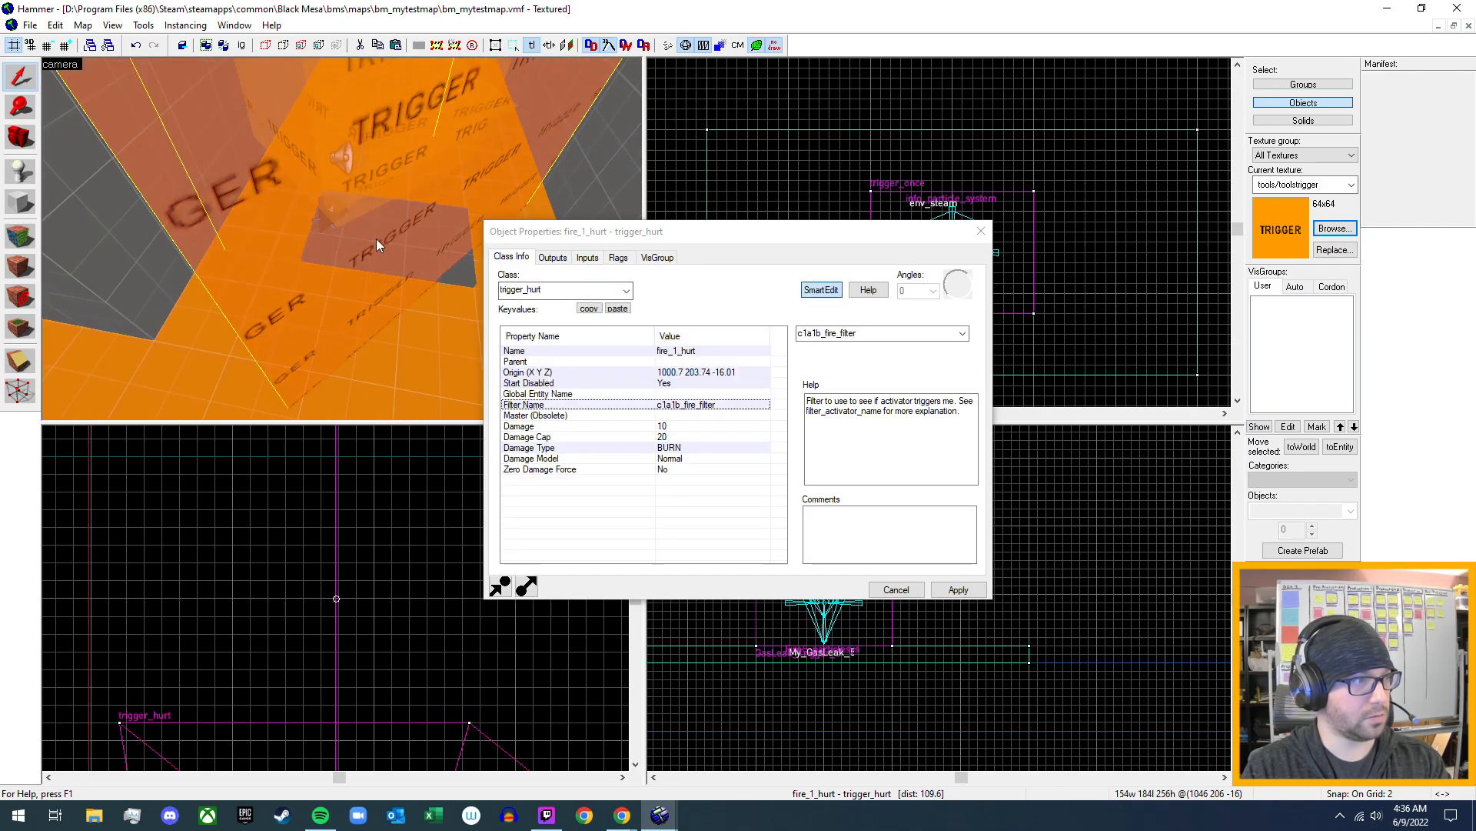
key("z")
key("w")
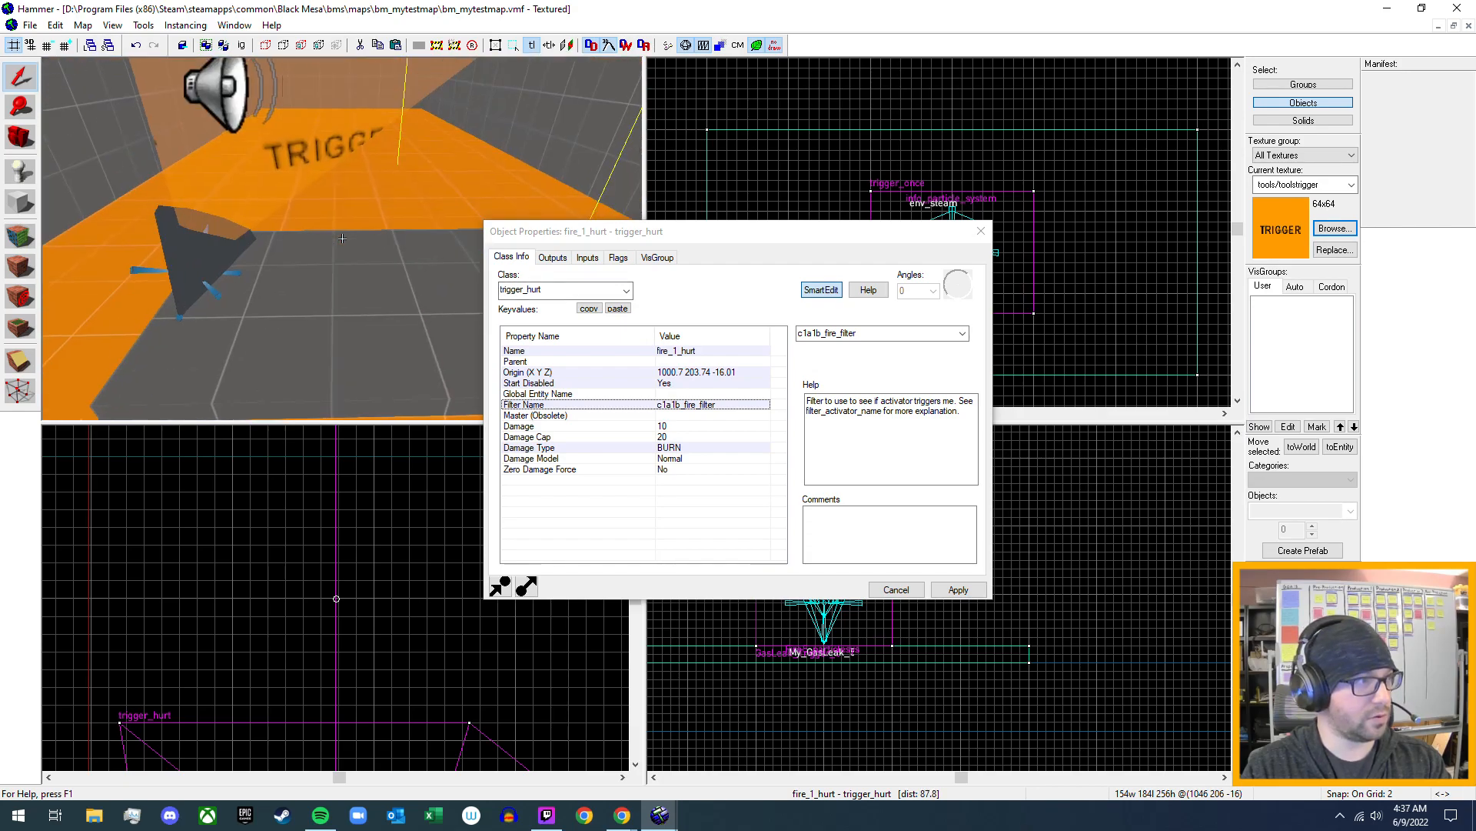
key("z")
left_click(366, 193)
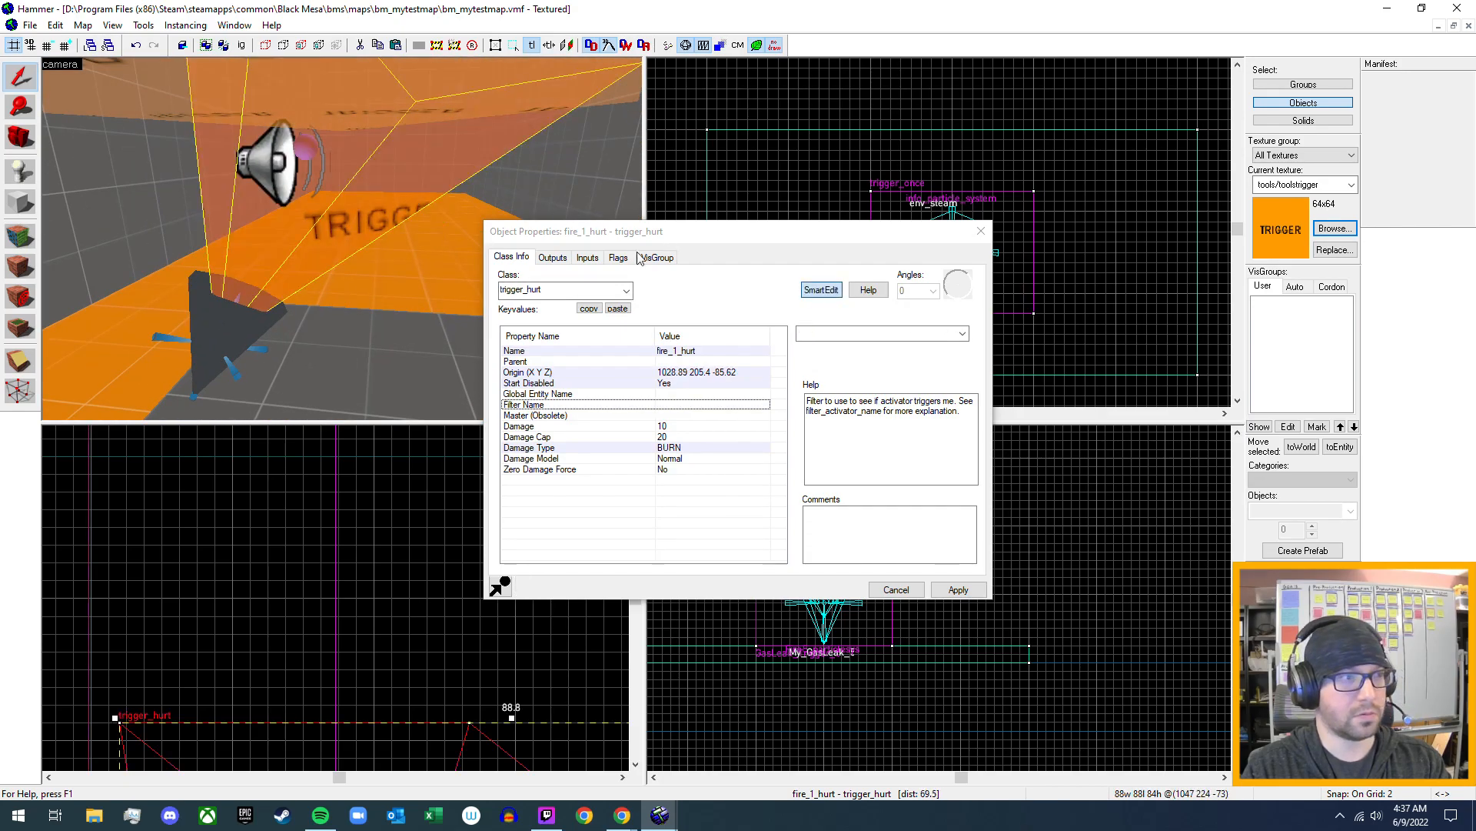
key("z")
key("s")
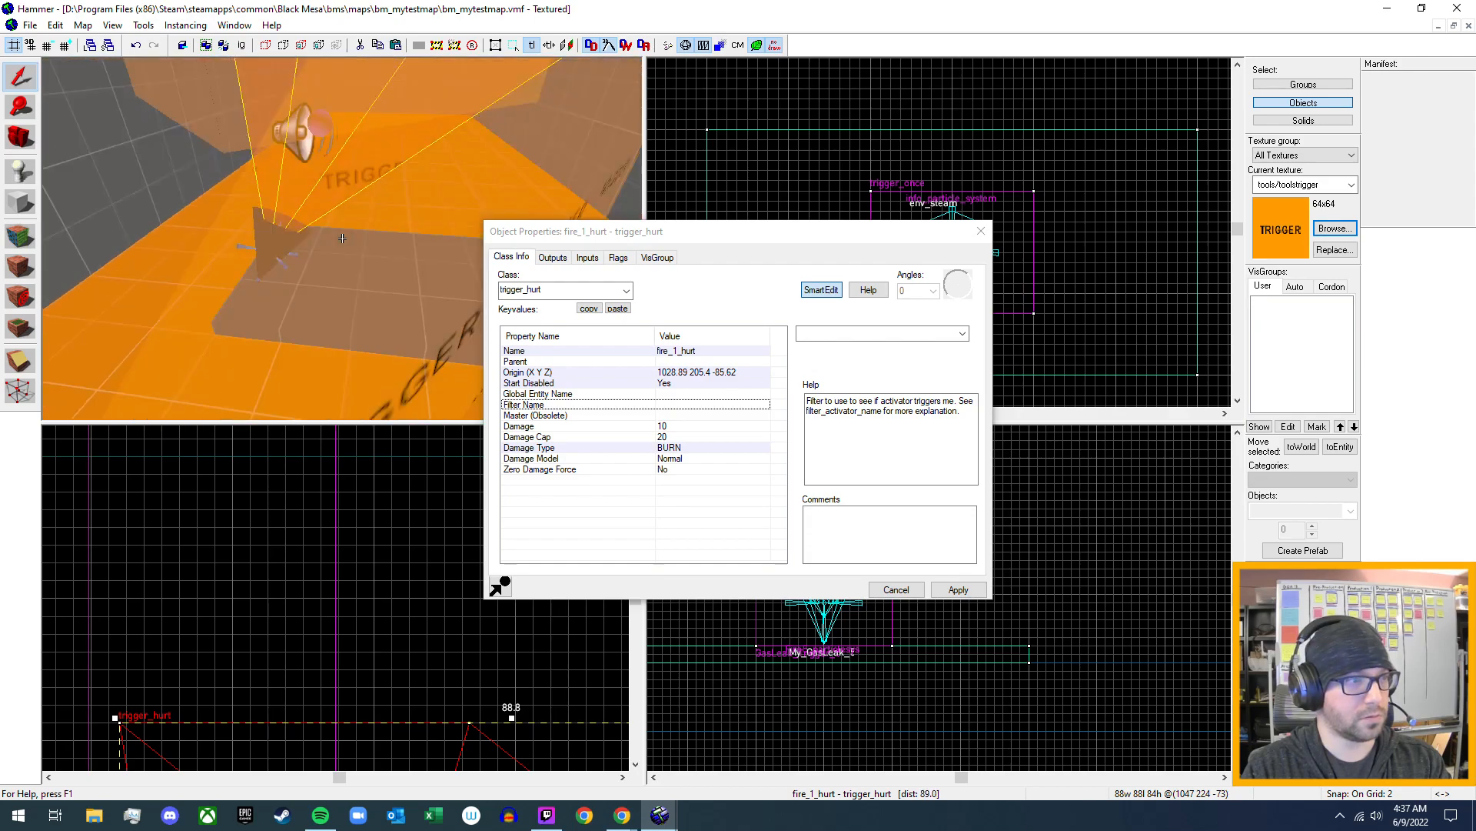
key("z")
left_click(255, 268)
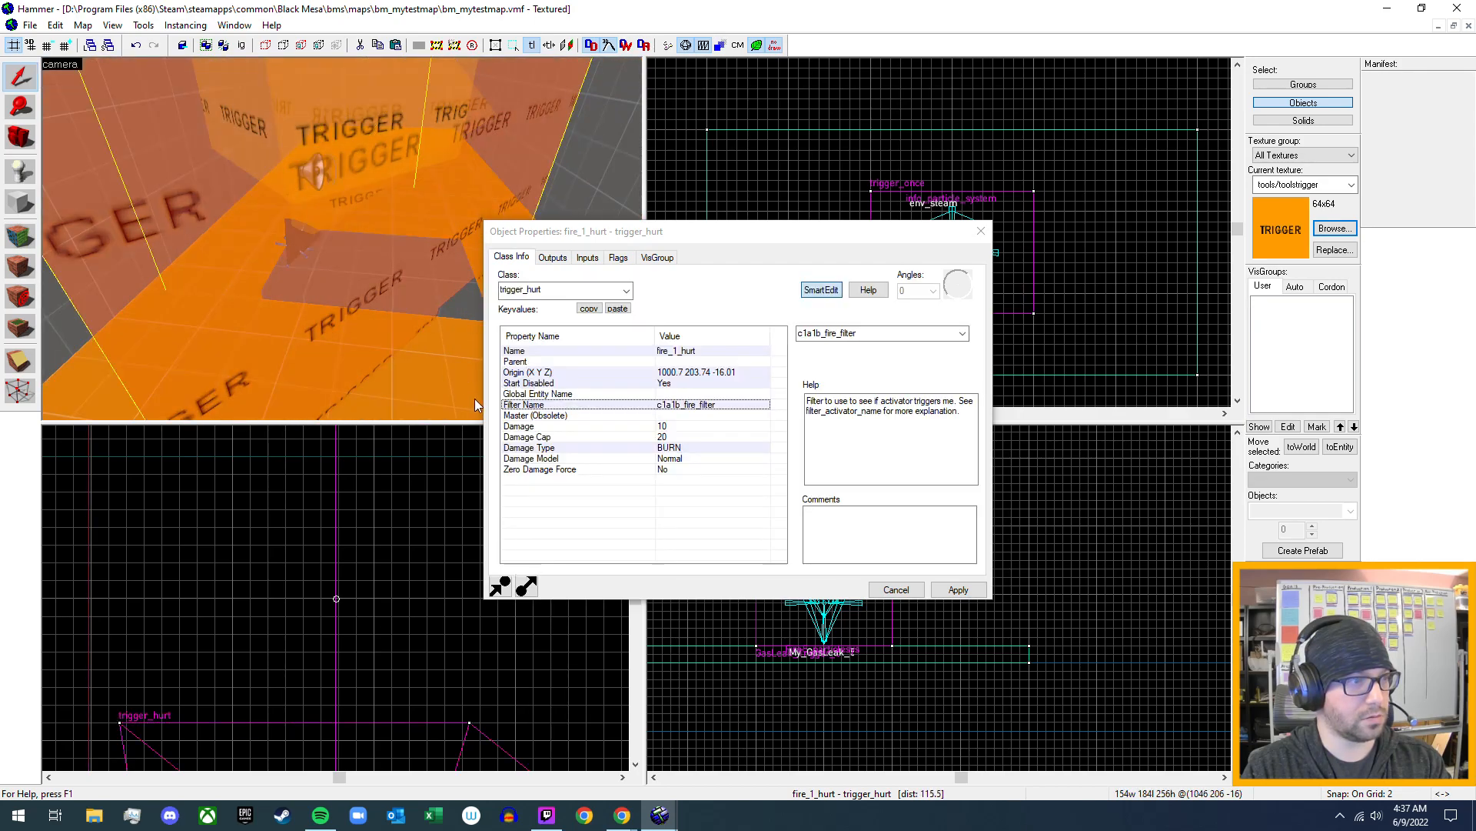
key("z")
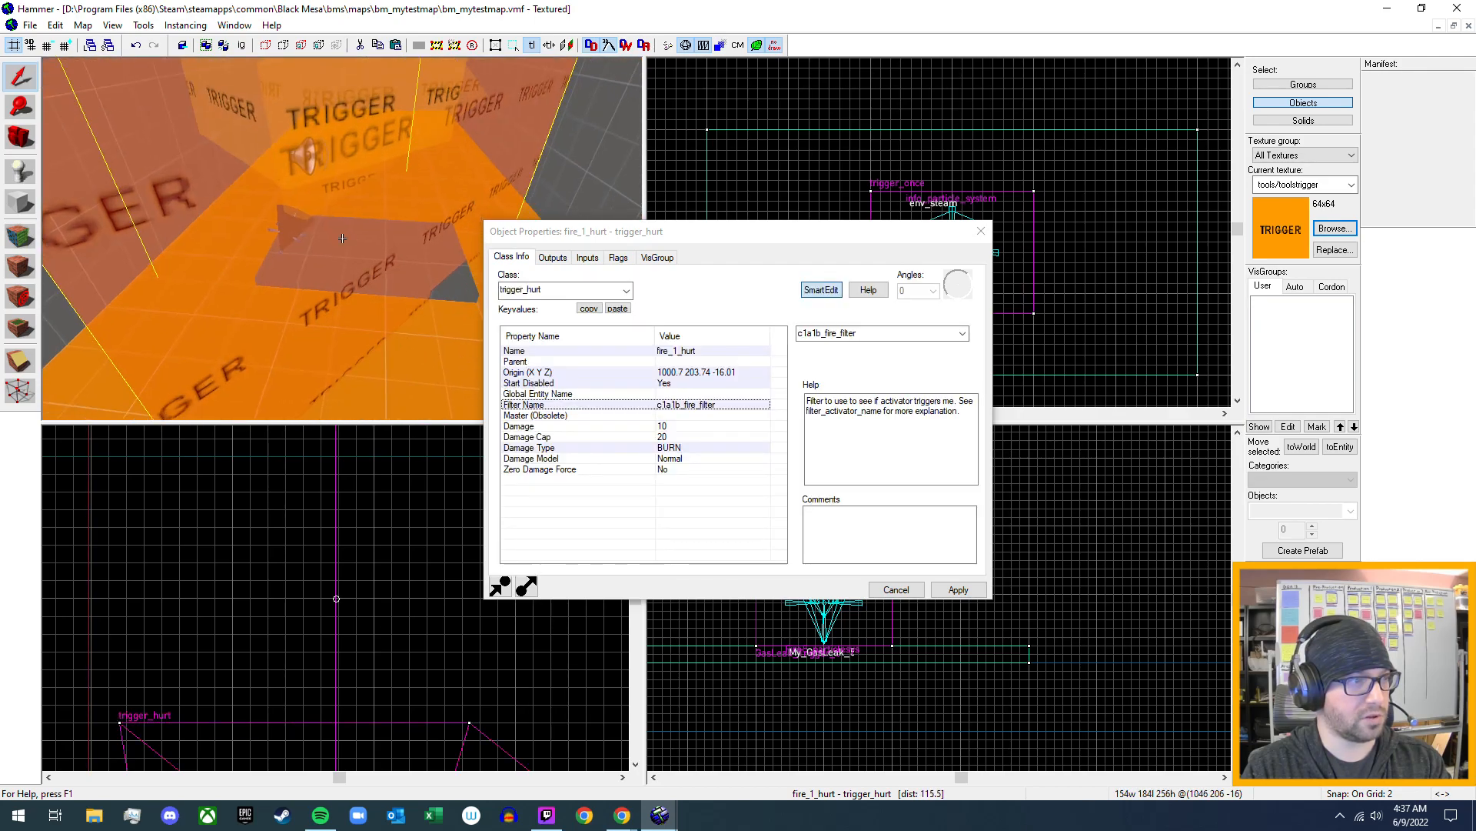
key("w")
key("z")
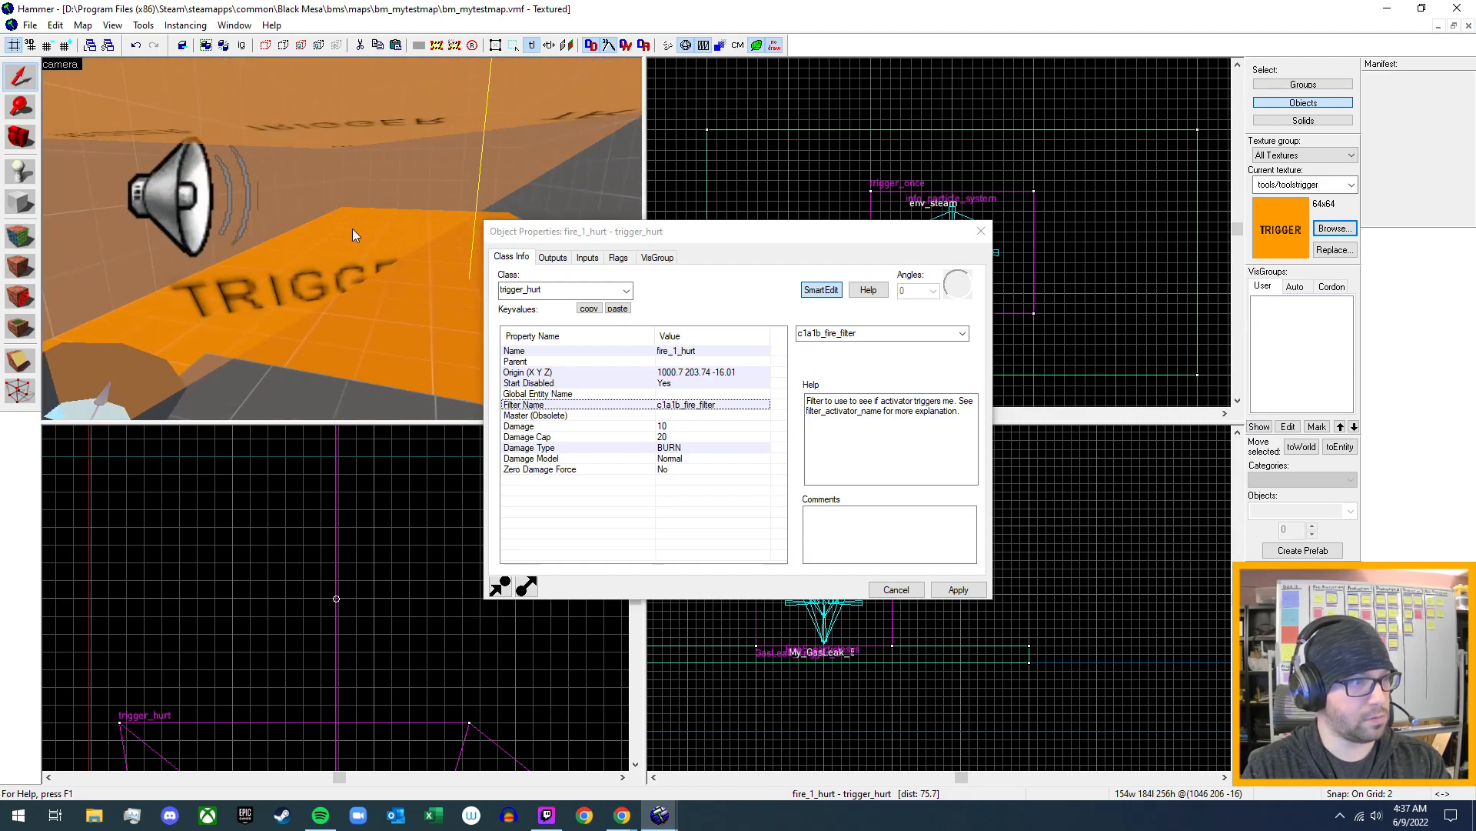
left_click(352, 229)
- Check the class keyvalues of GasLeak_Trigger_5, apply them and close the properties
key("w")
key("w")
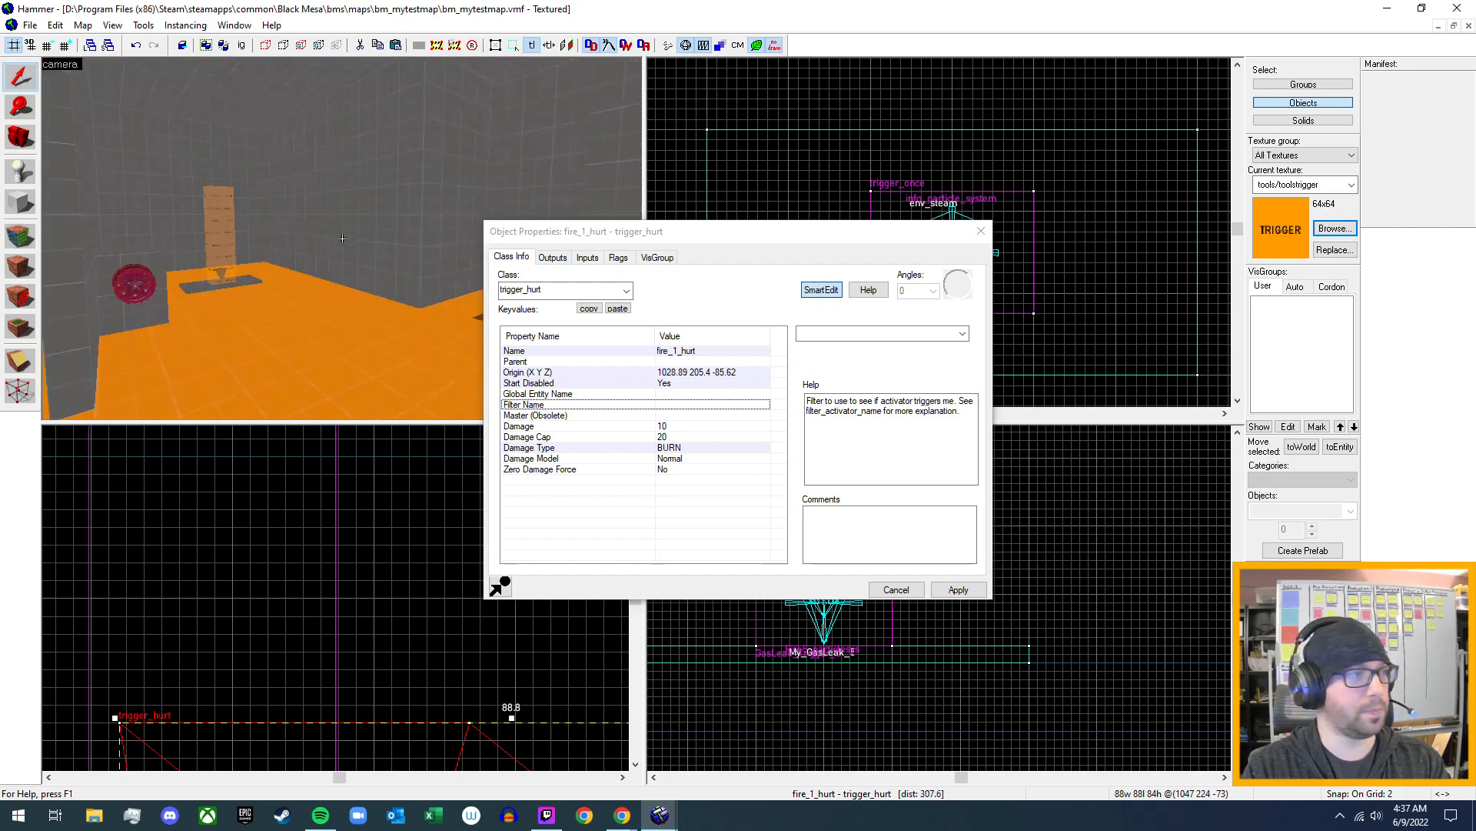
key("w")
key("z")
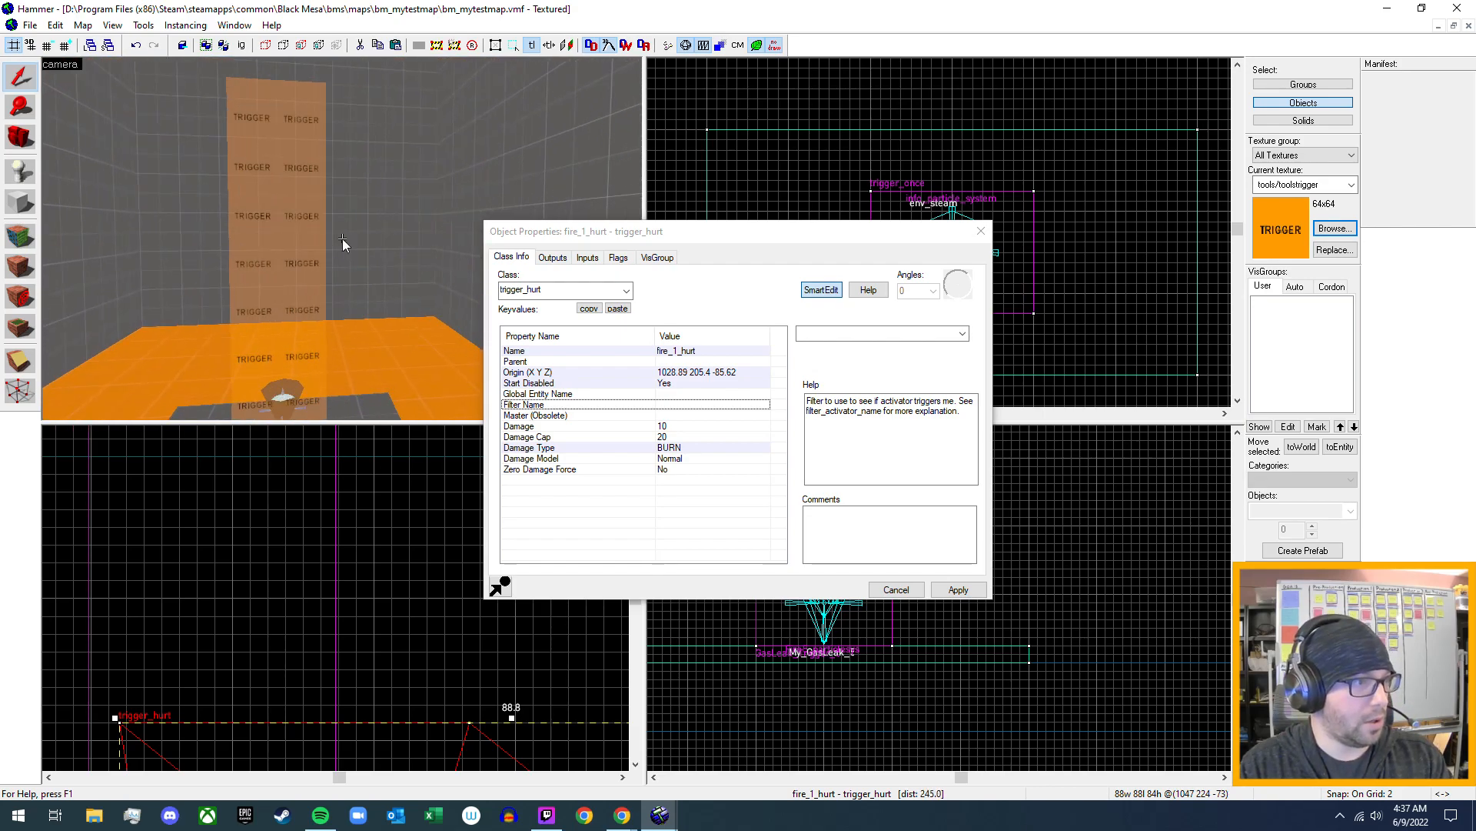
left_click(296, 263)
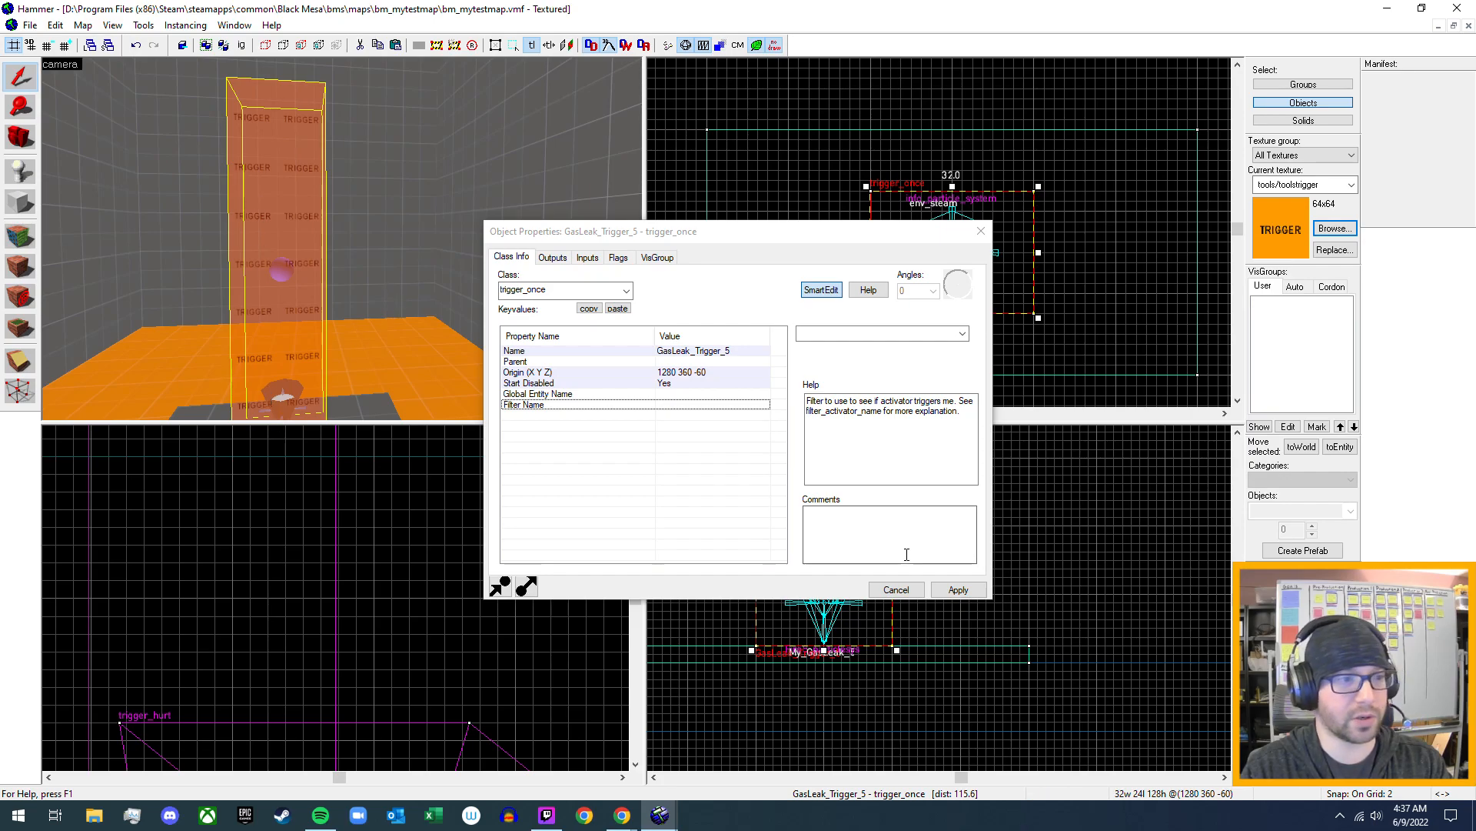
left_click(958, 592)
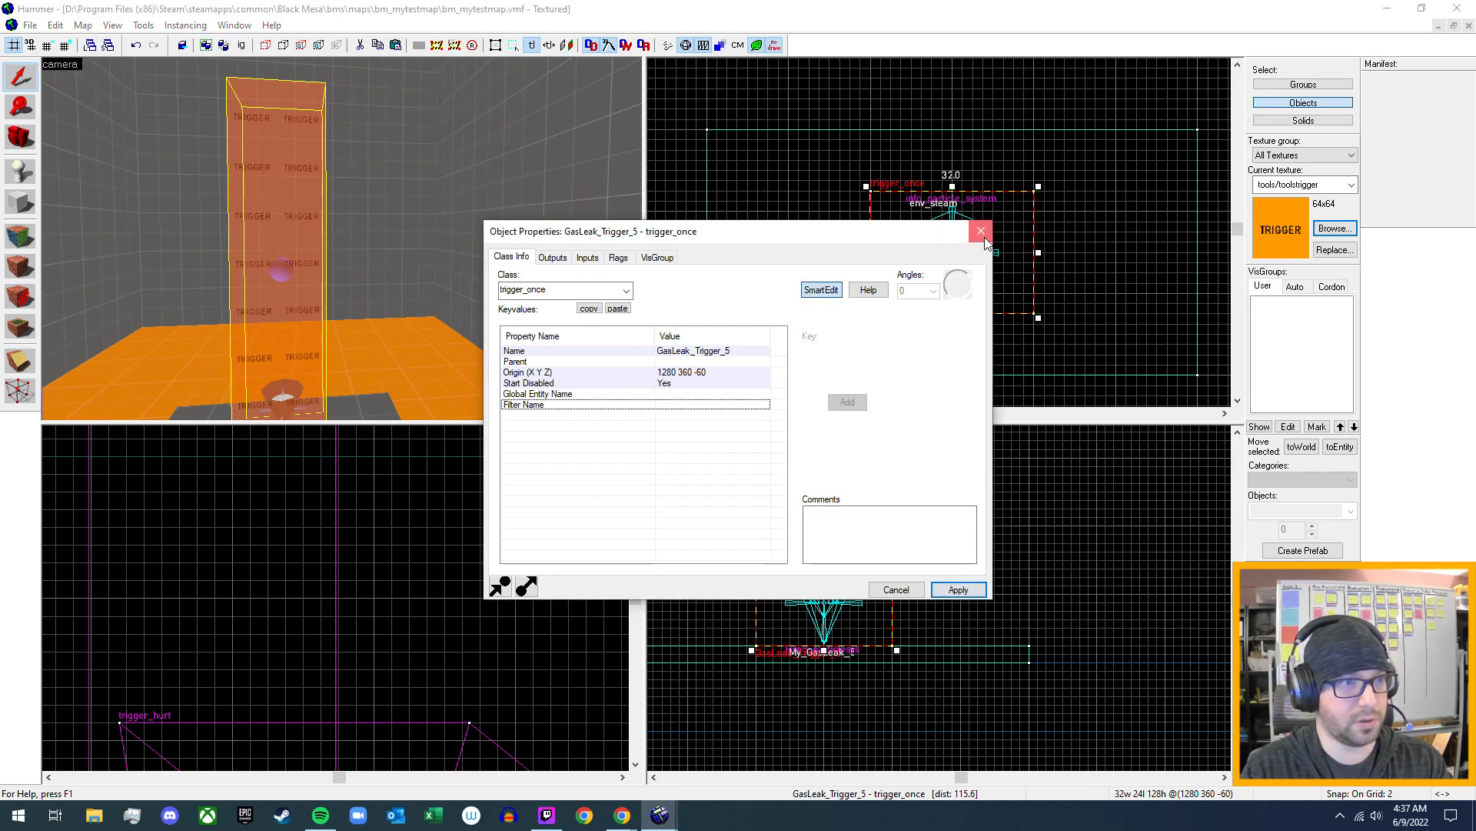
left_click(981, 232)
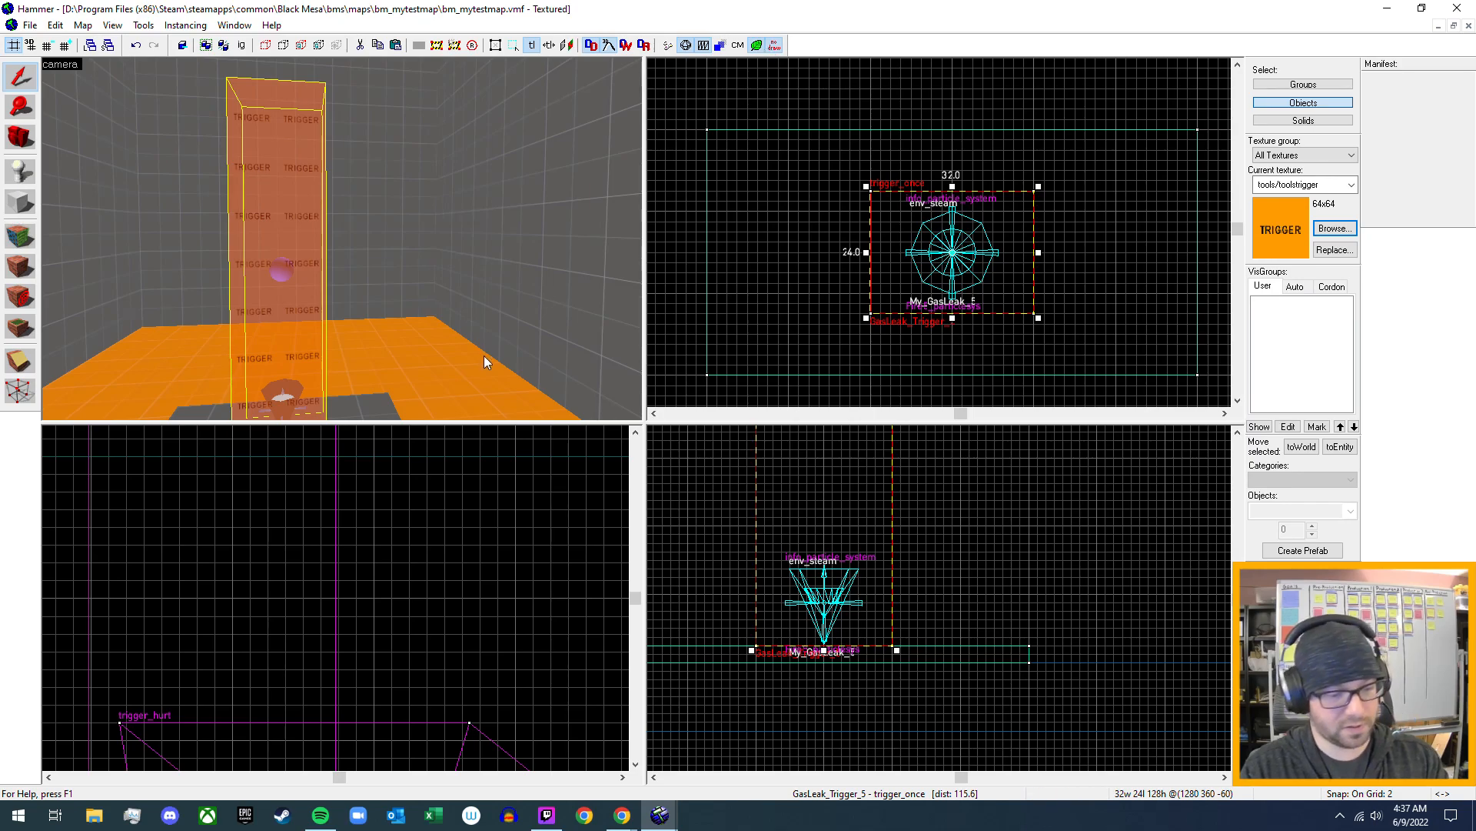
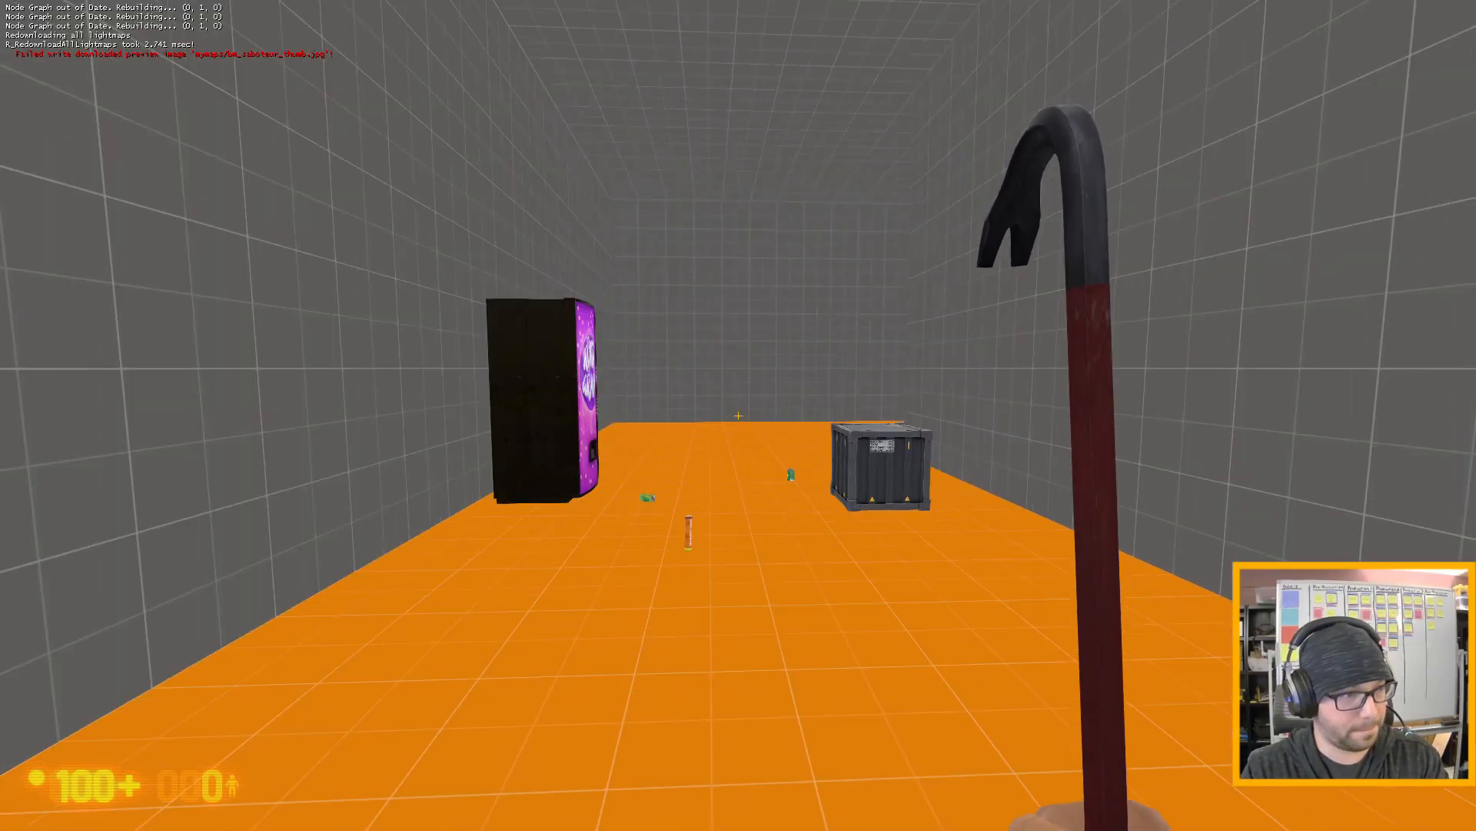
- Pick up the flare near the vending machine and carry it lit to the red gas valve by the grey slab
key("w")
key("e")
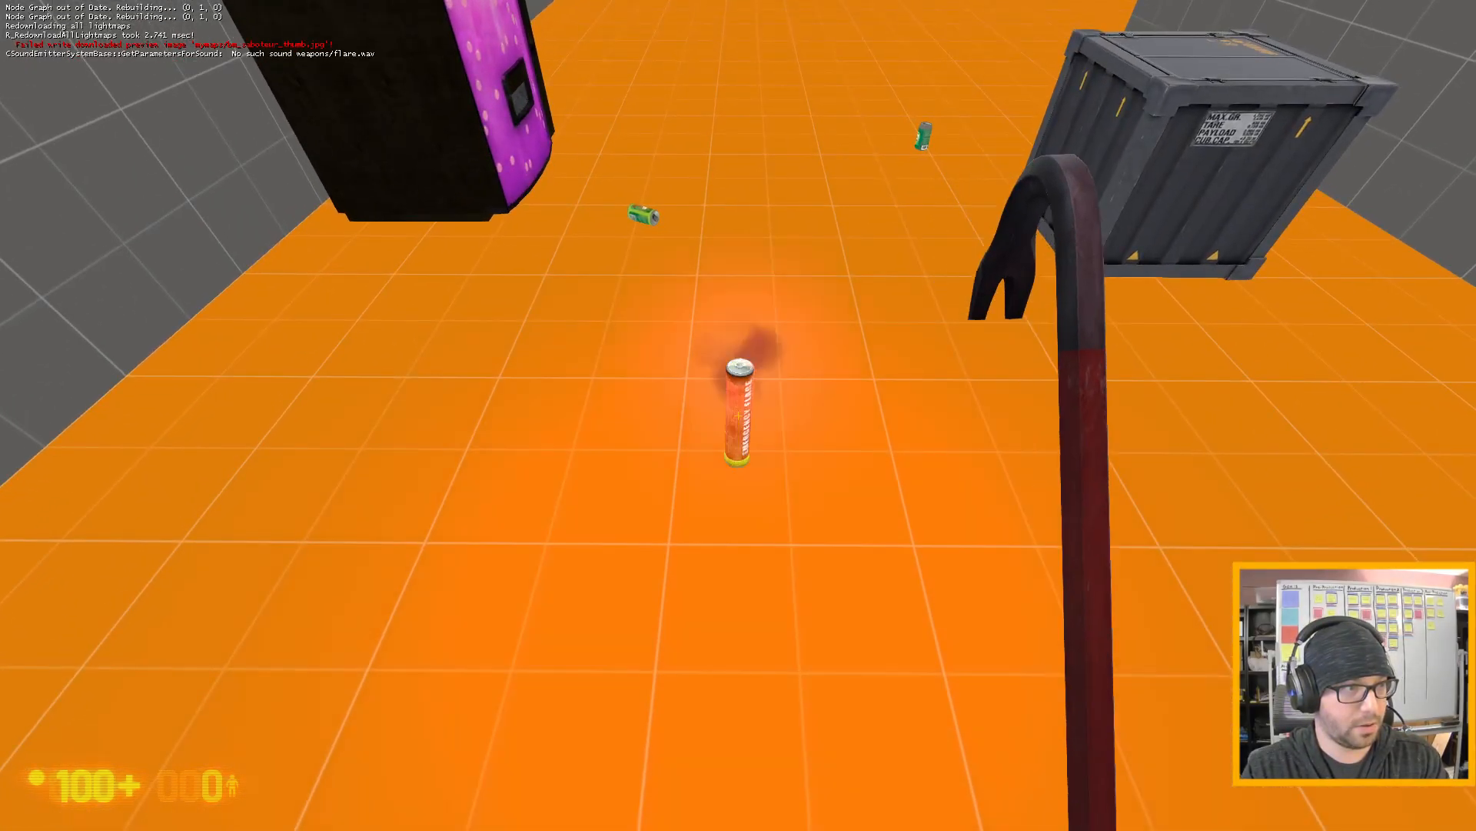
key("w")
key("w")
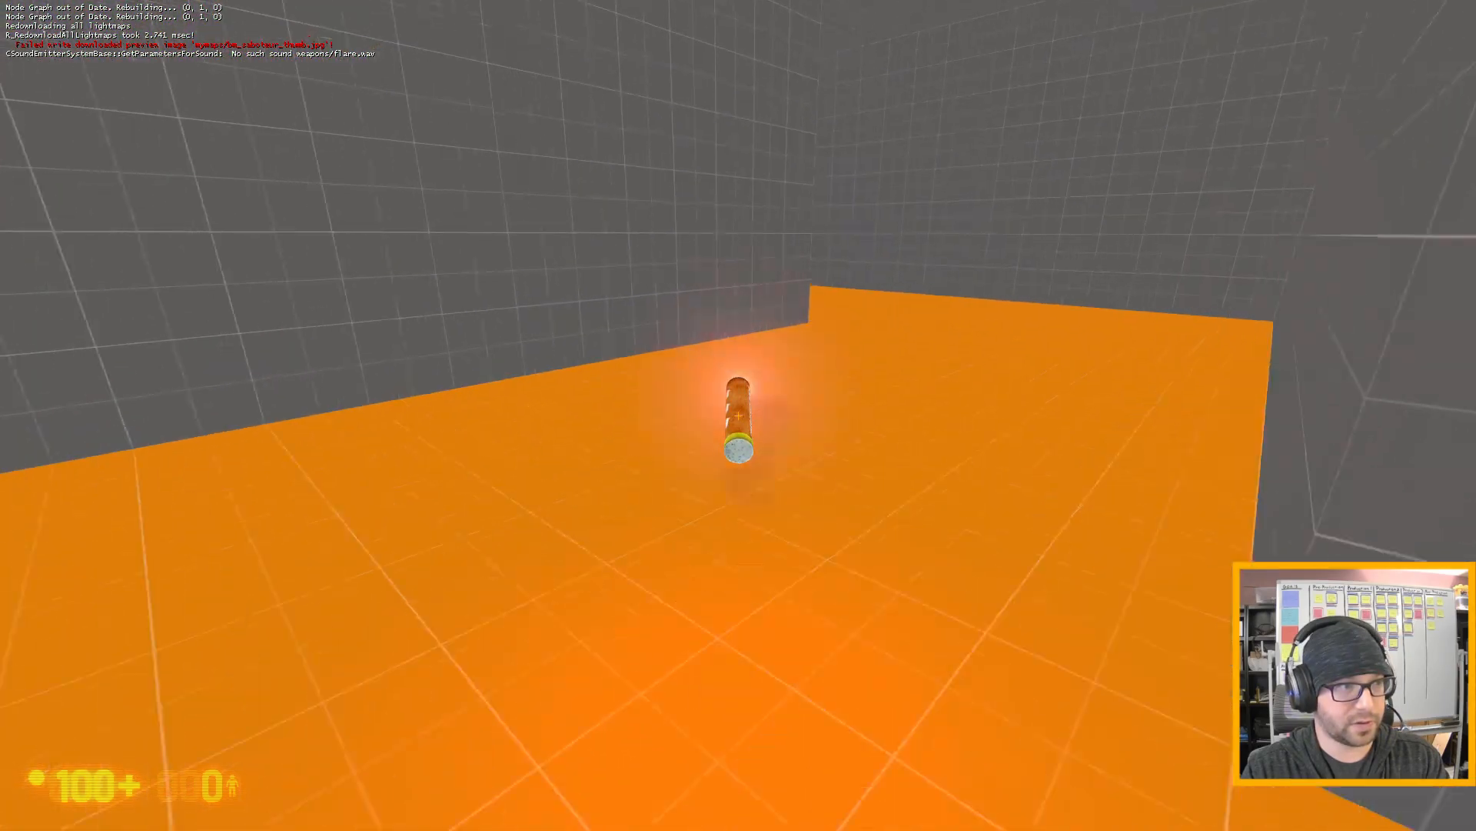
key("w")
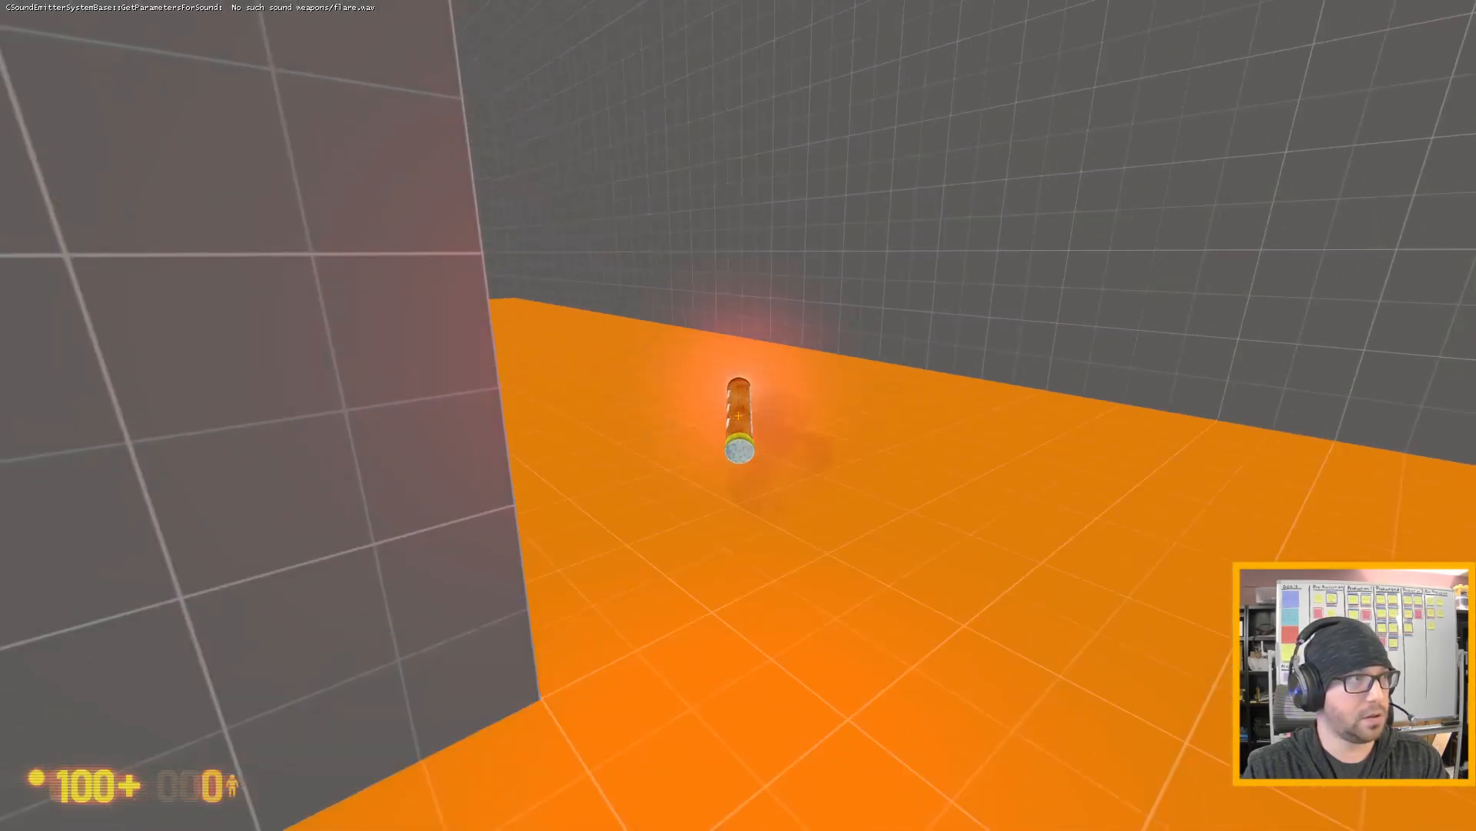
key("w")
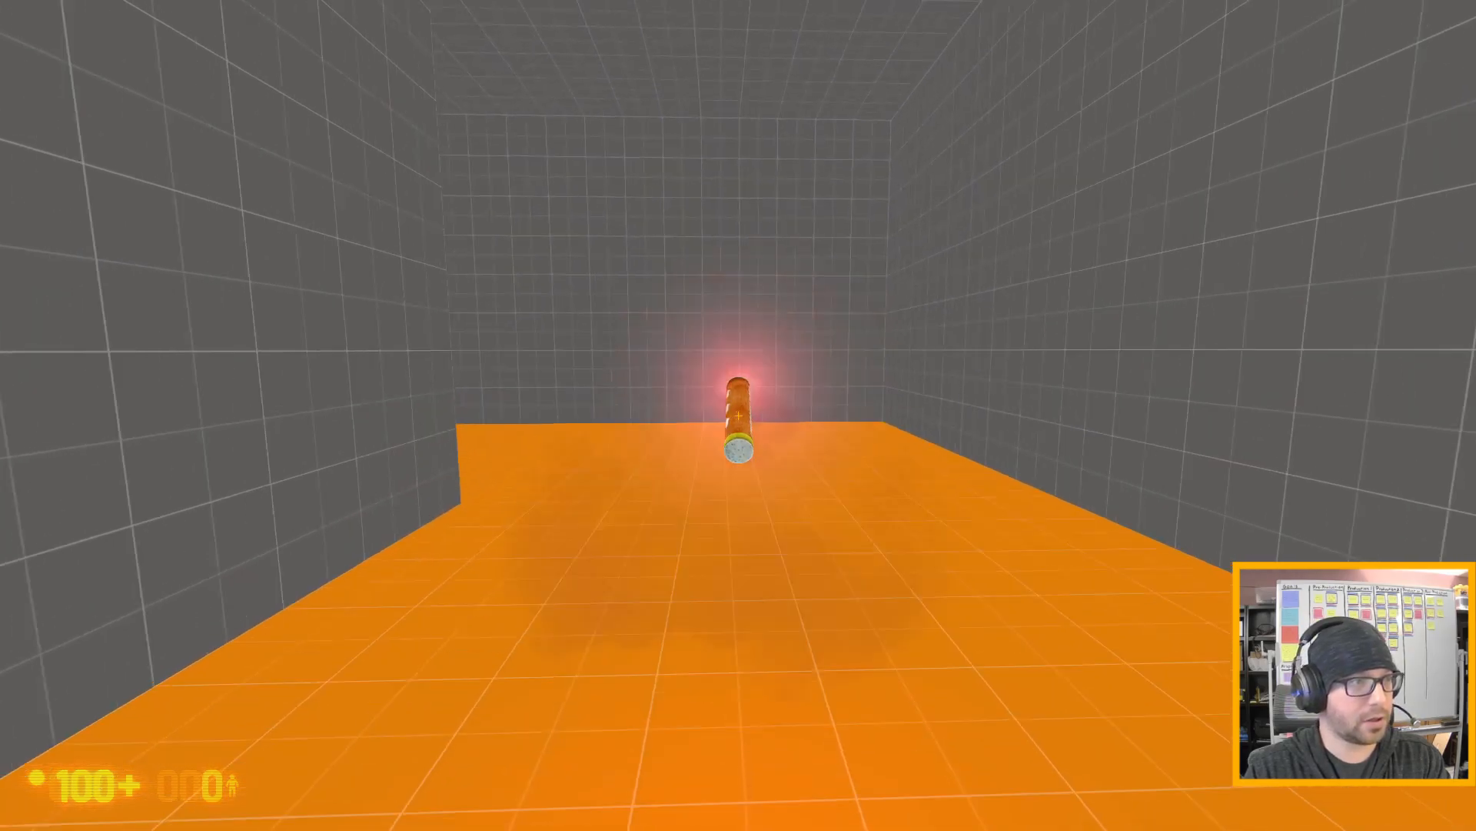
key("w")
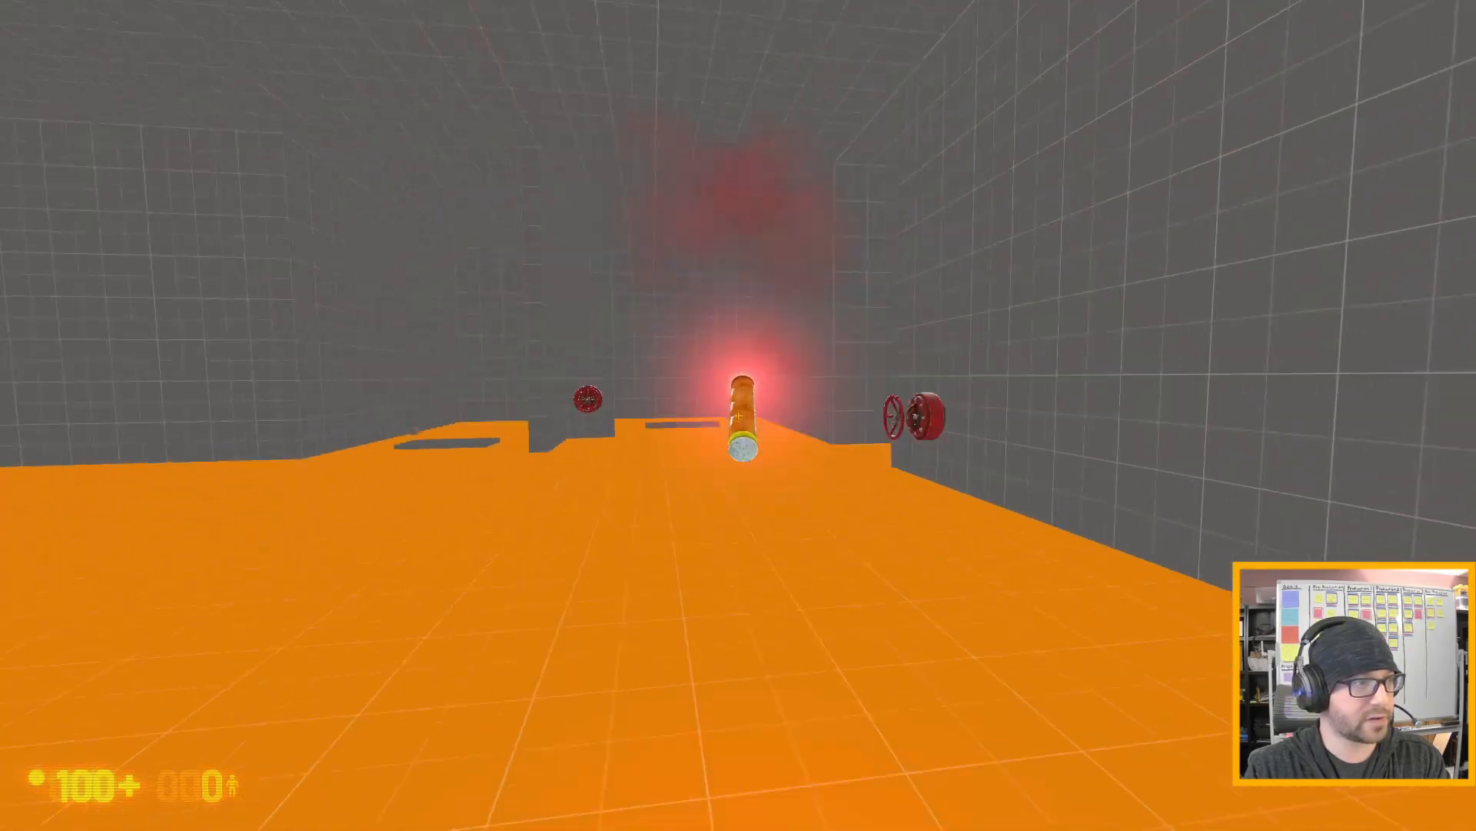
key("w")
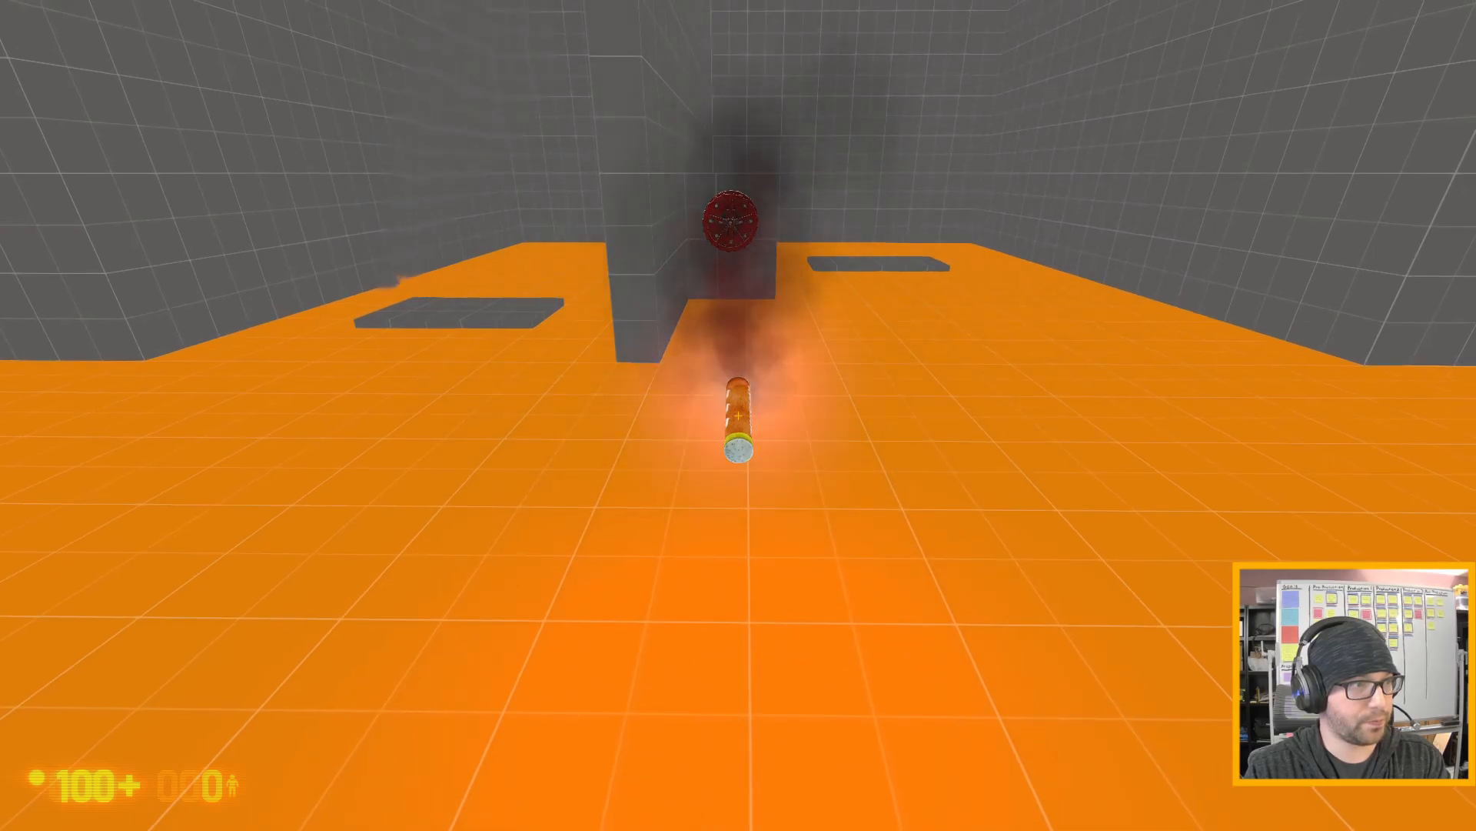
- Open the red gas valve and carry the lit flare into the gas leak above the grey slab
key("w")
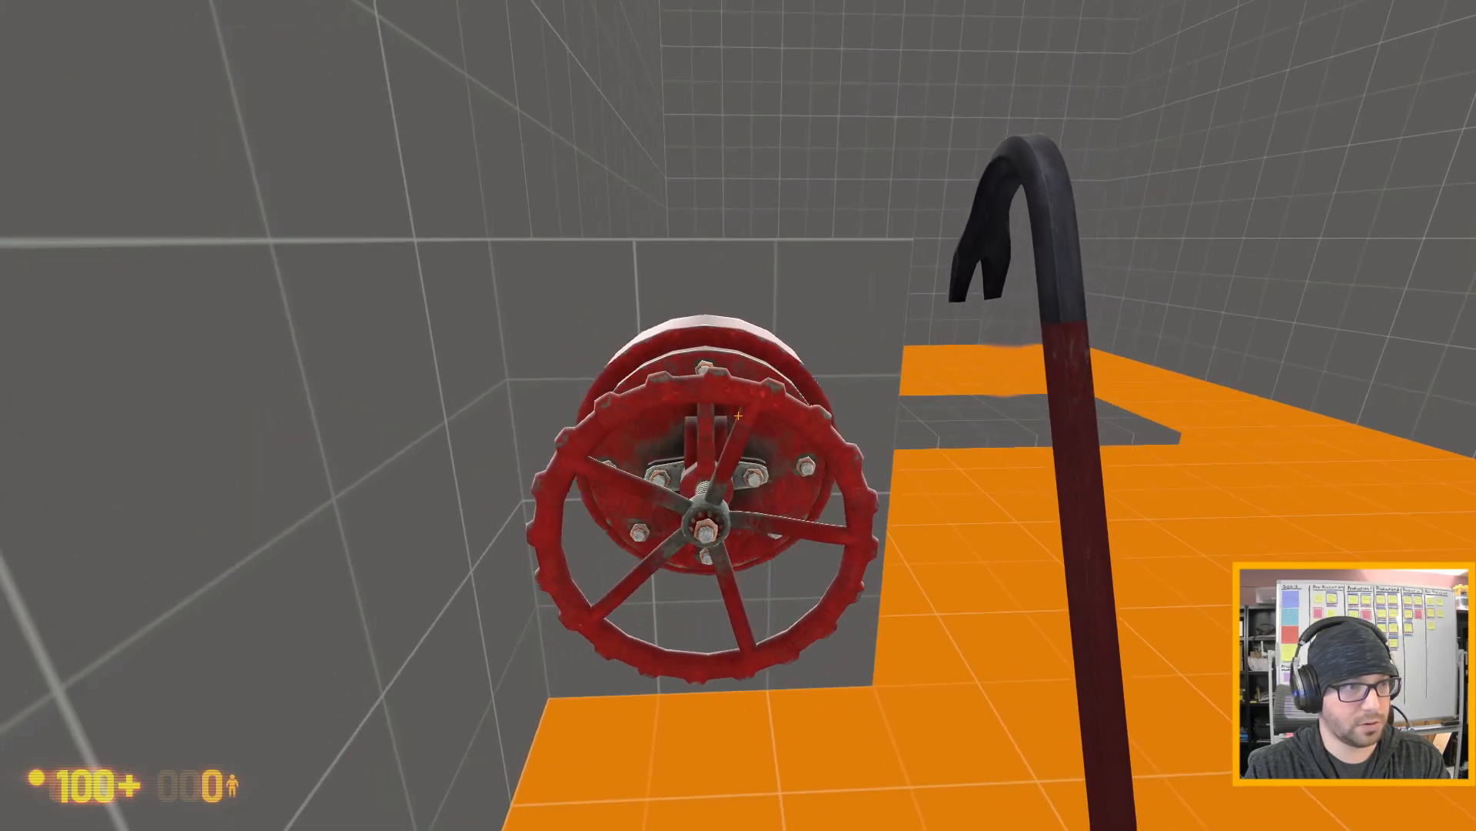
key("s")
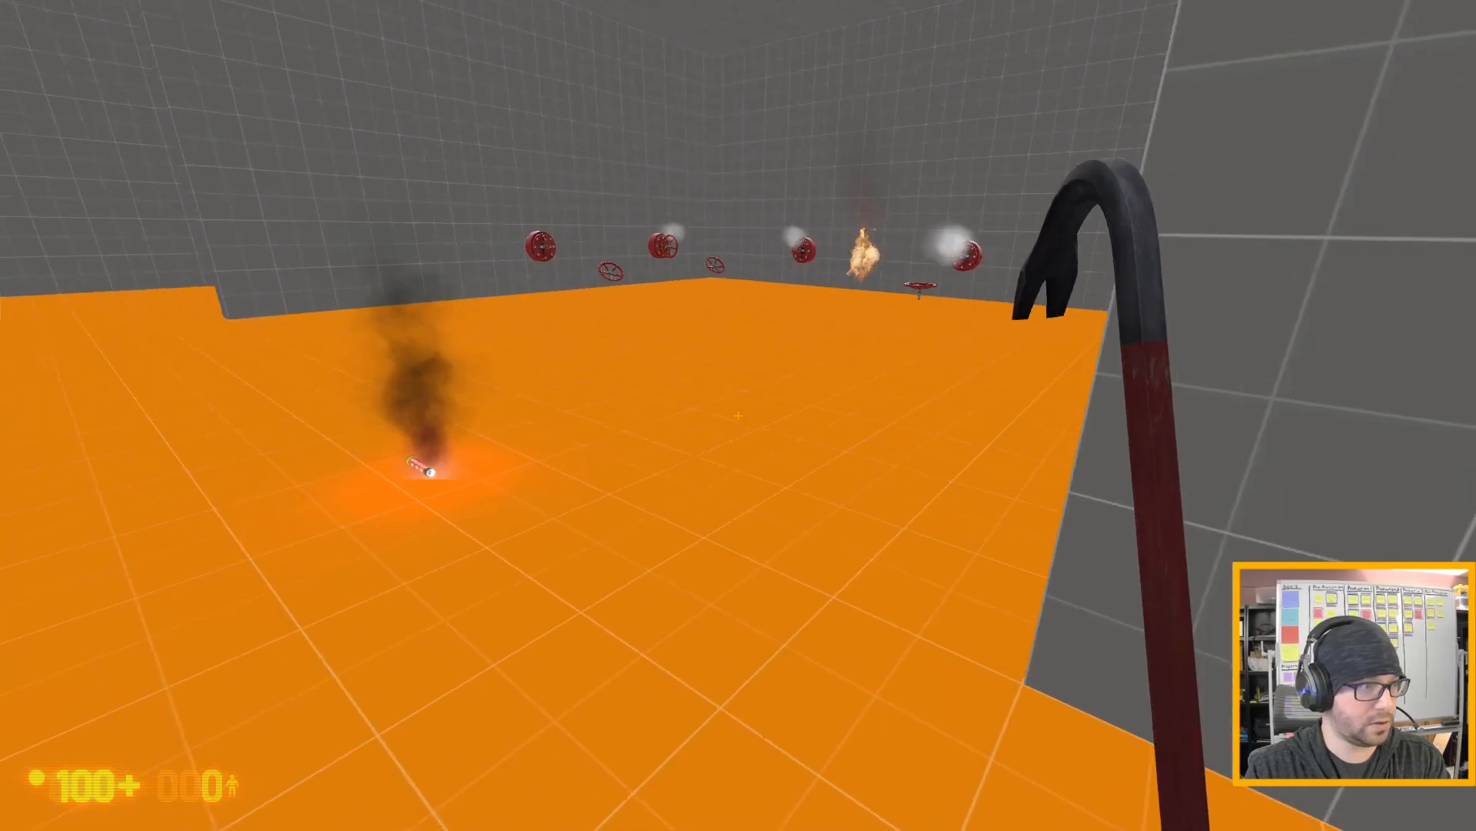
key("w")
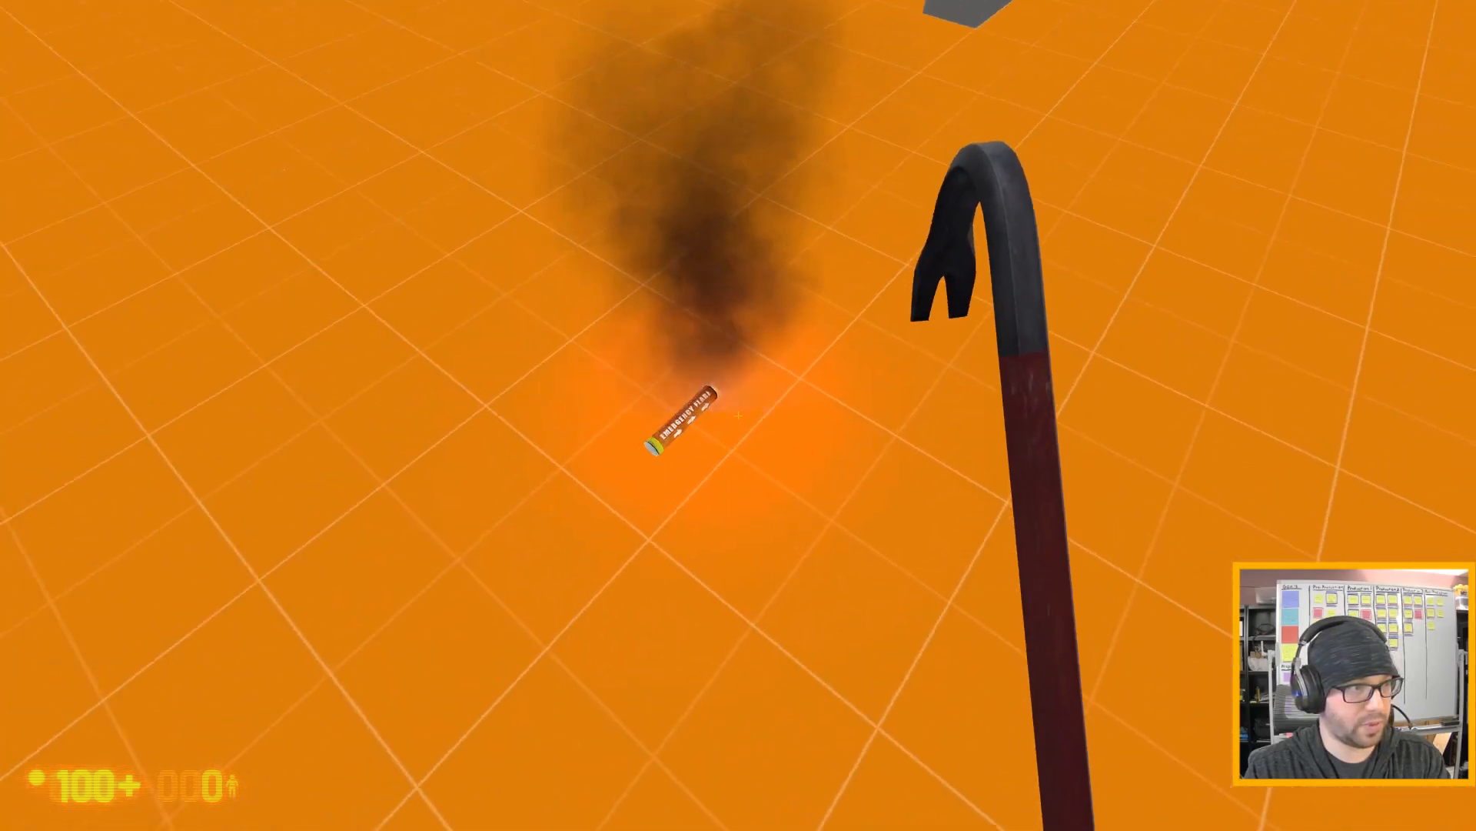
key("e")
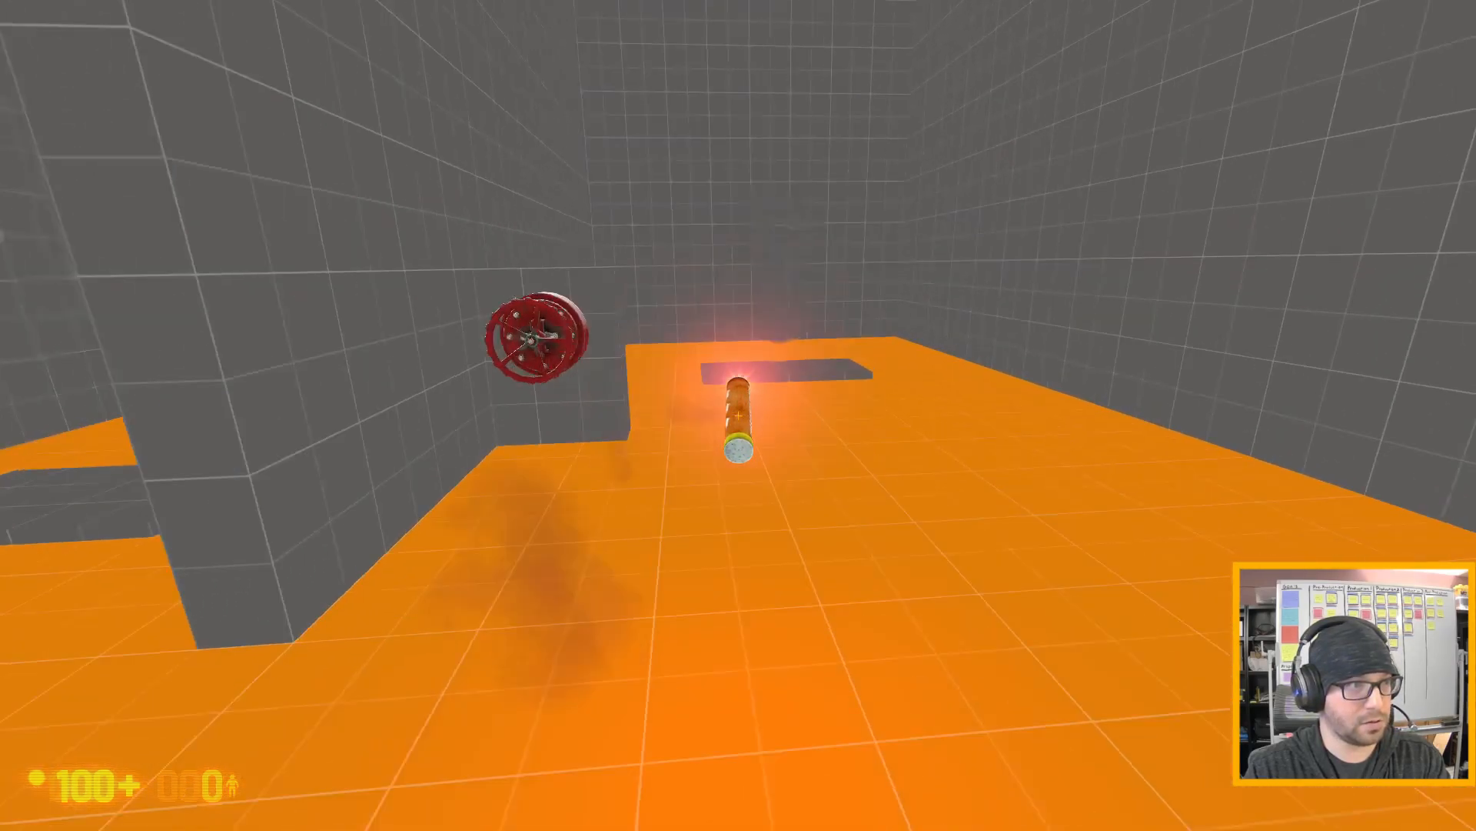
key("w")
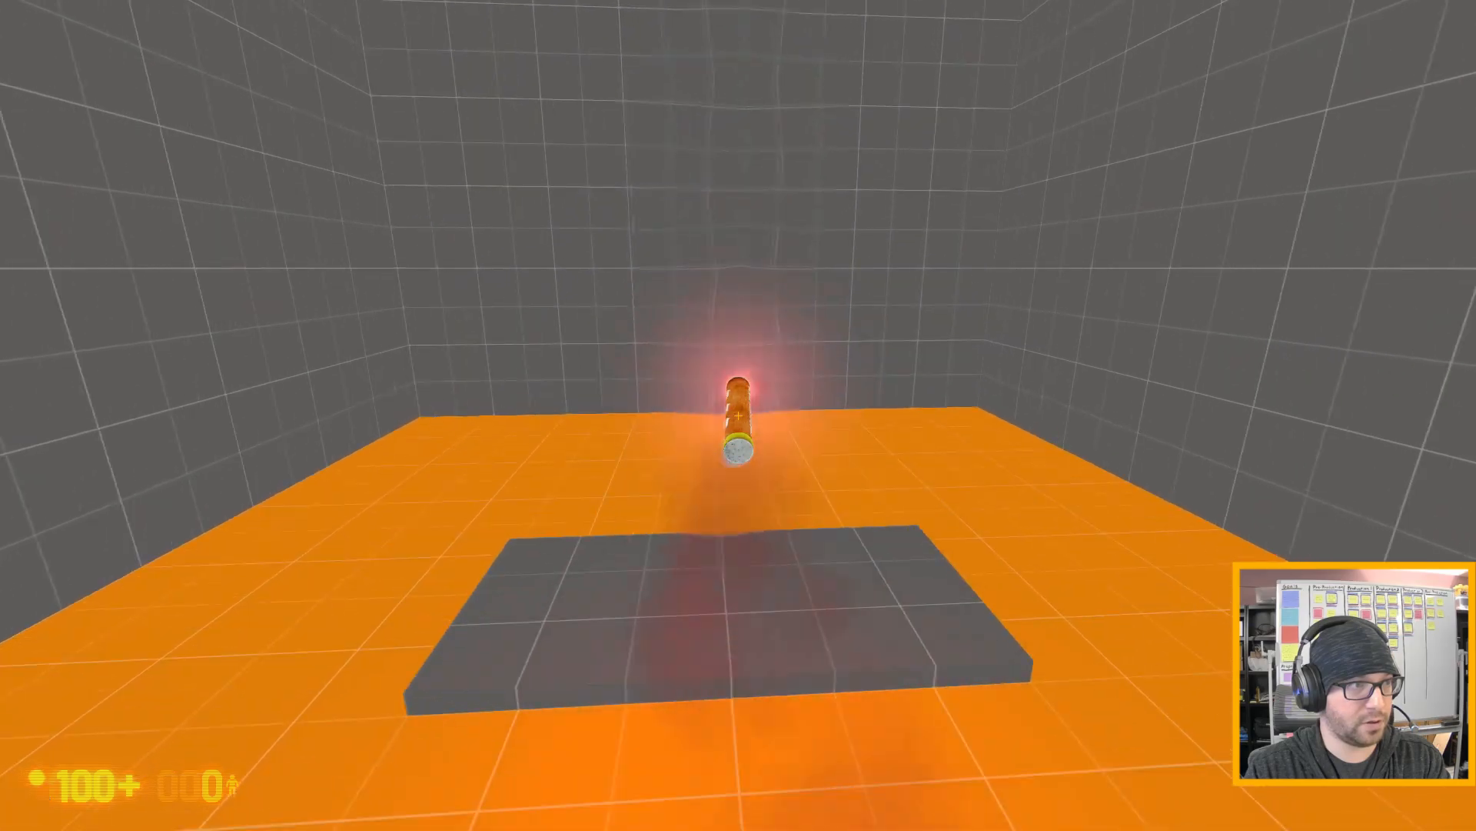
key("w")
key("s")
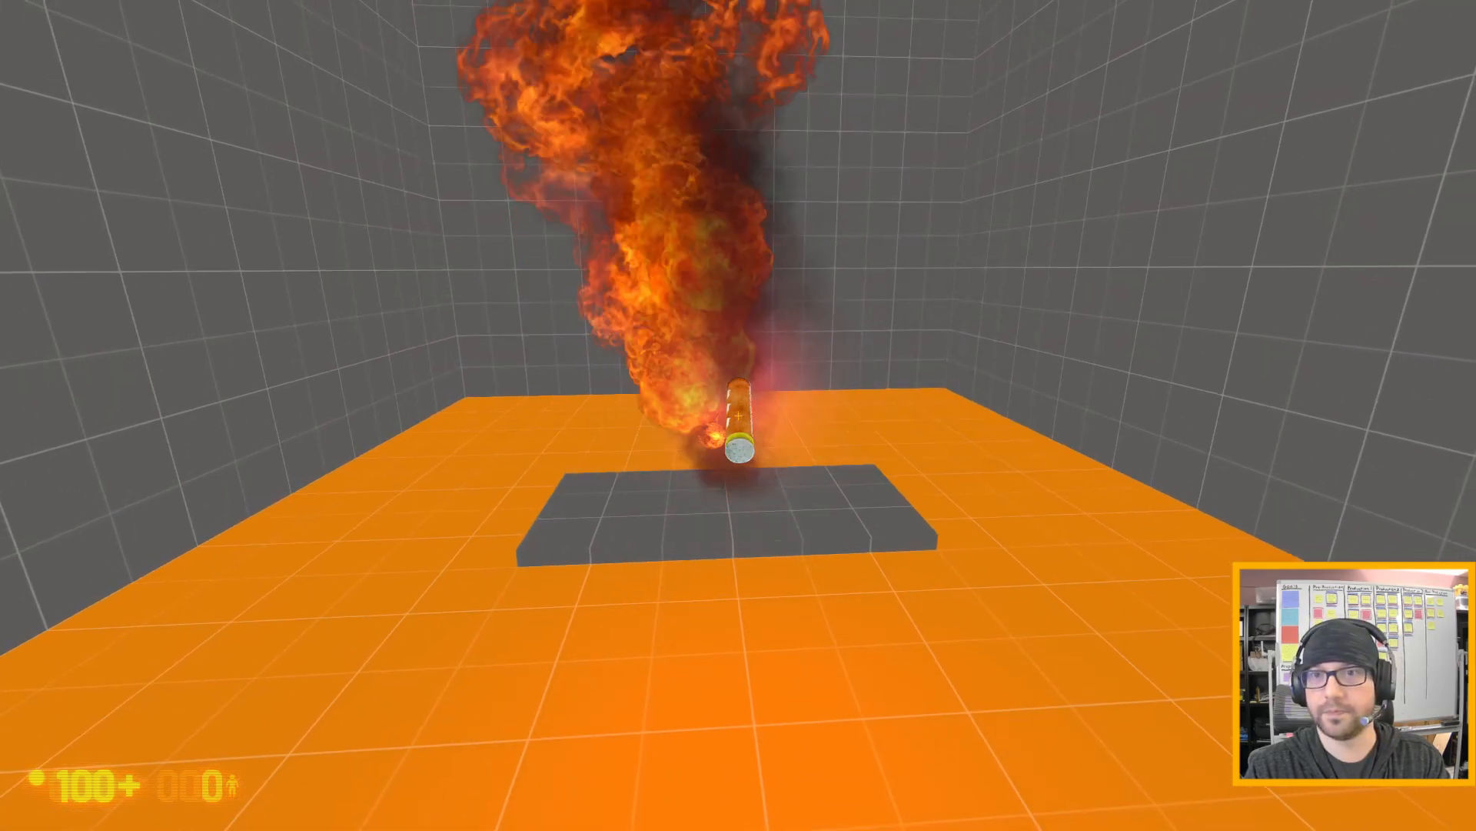
- Examine the fire and the gas leak above the grey slab from the side and from farther back
key("d")
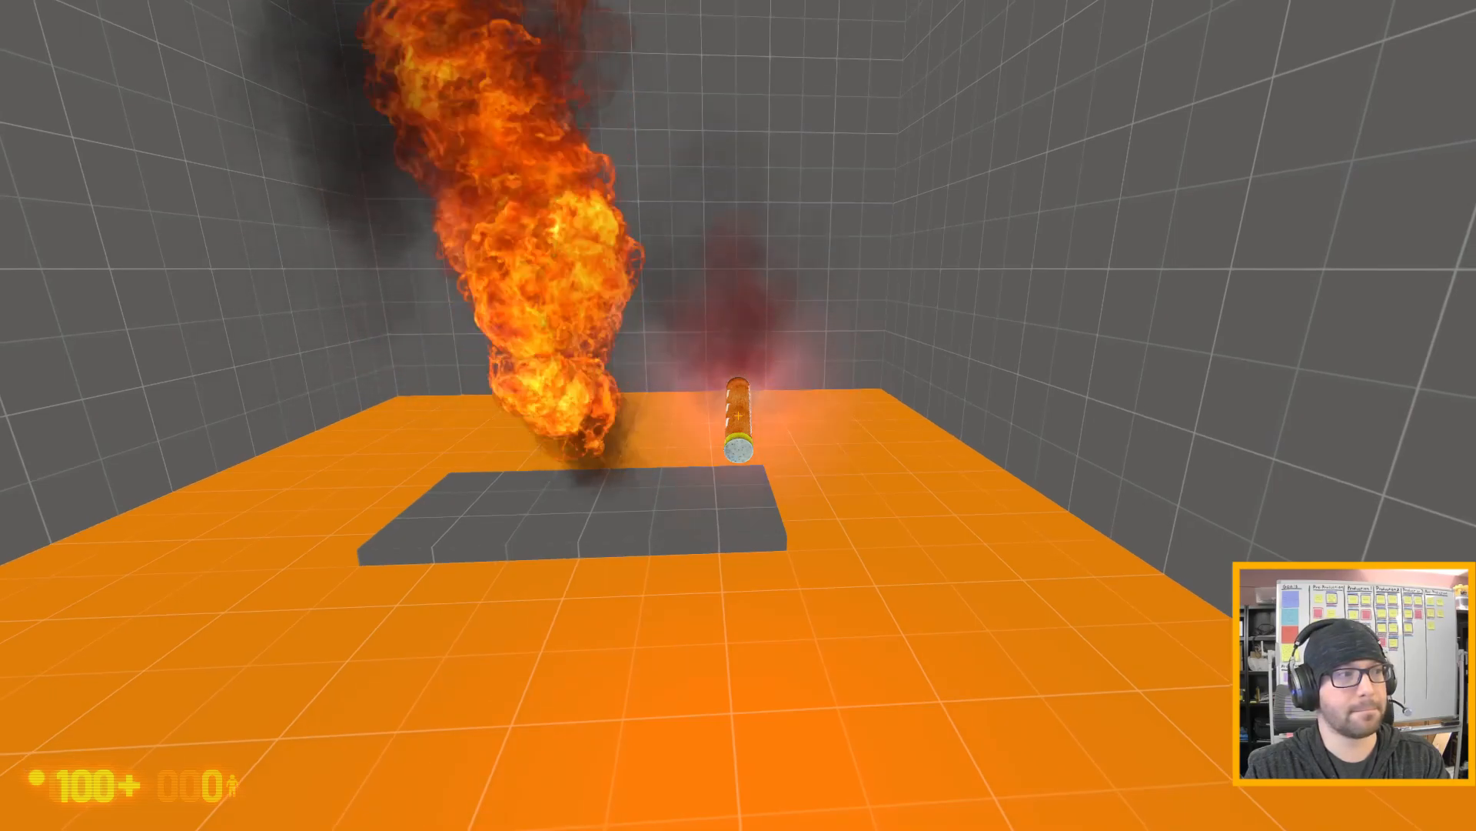
key("d")
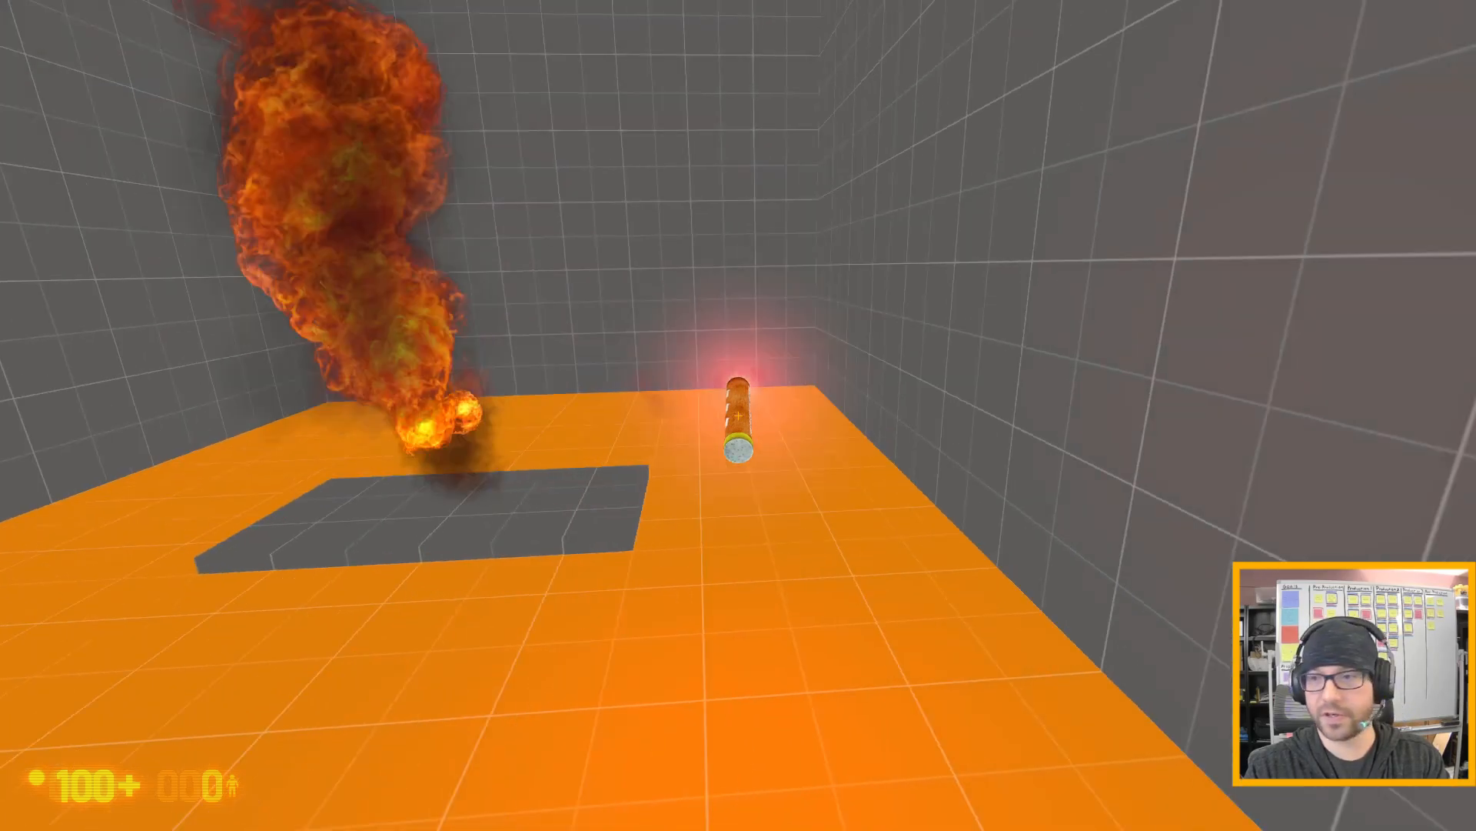
key("s")
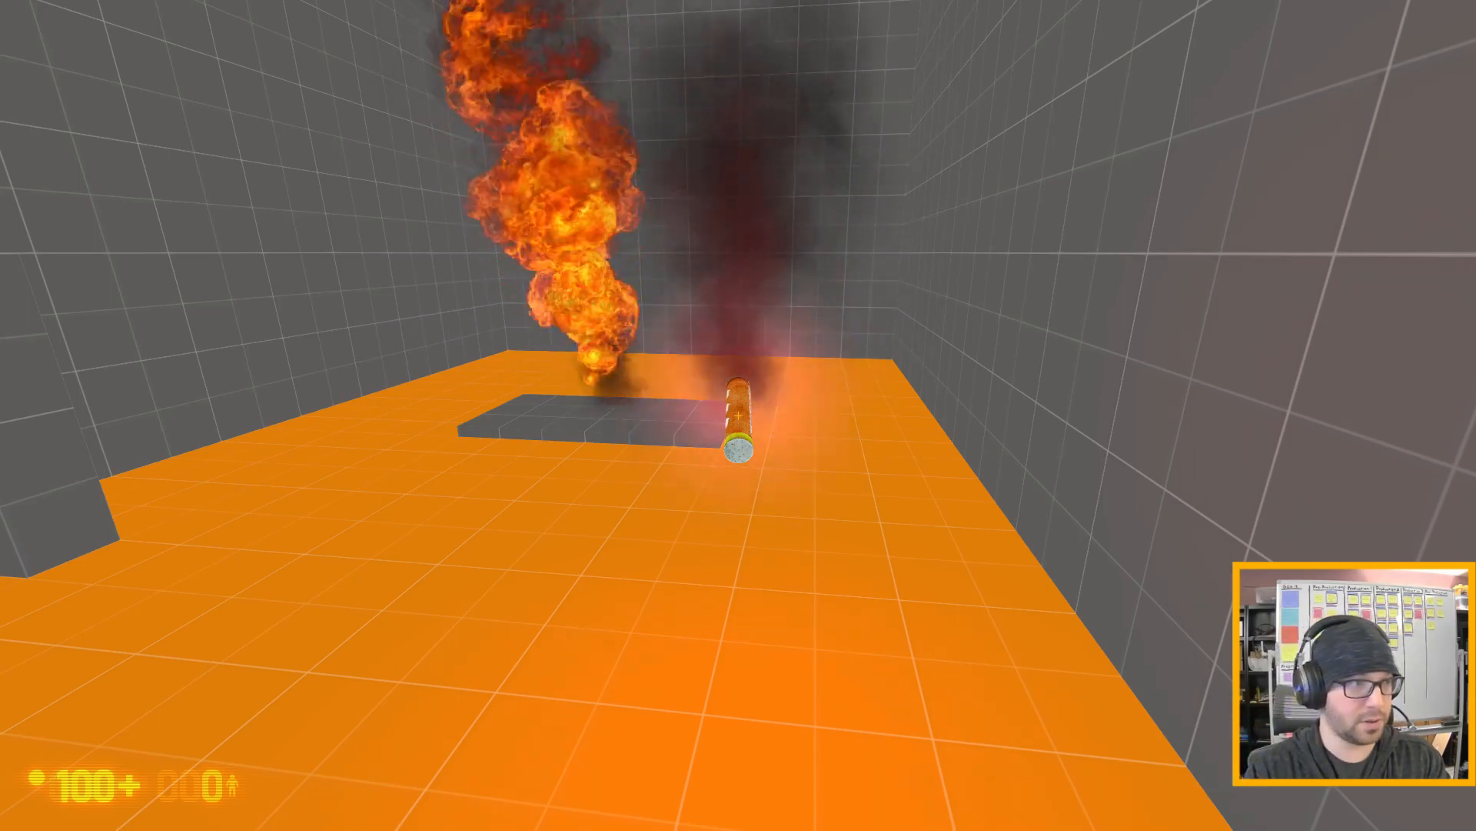
key("a")
key("s")
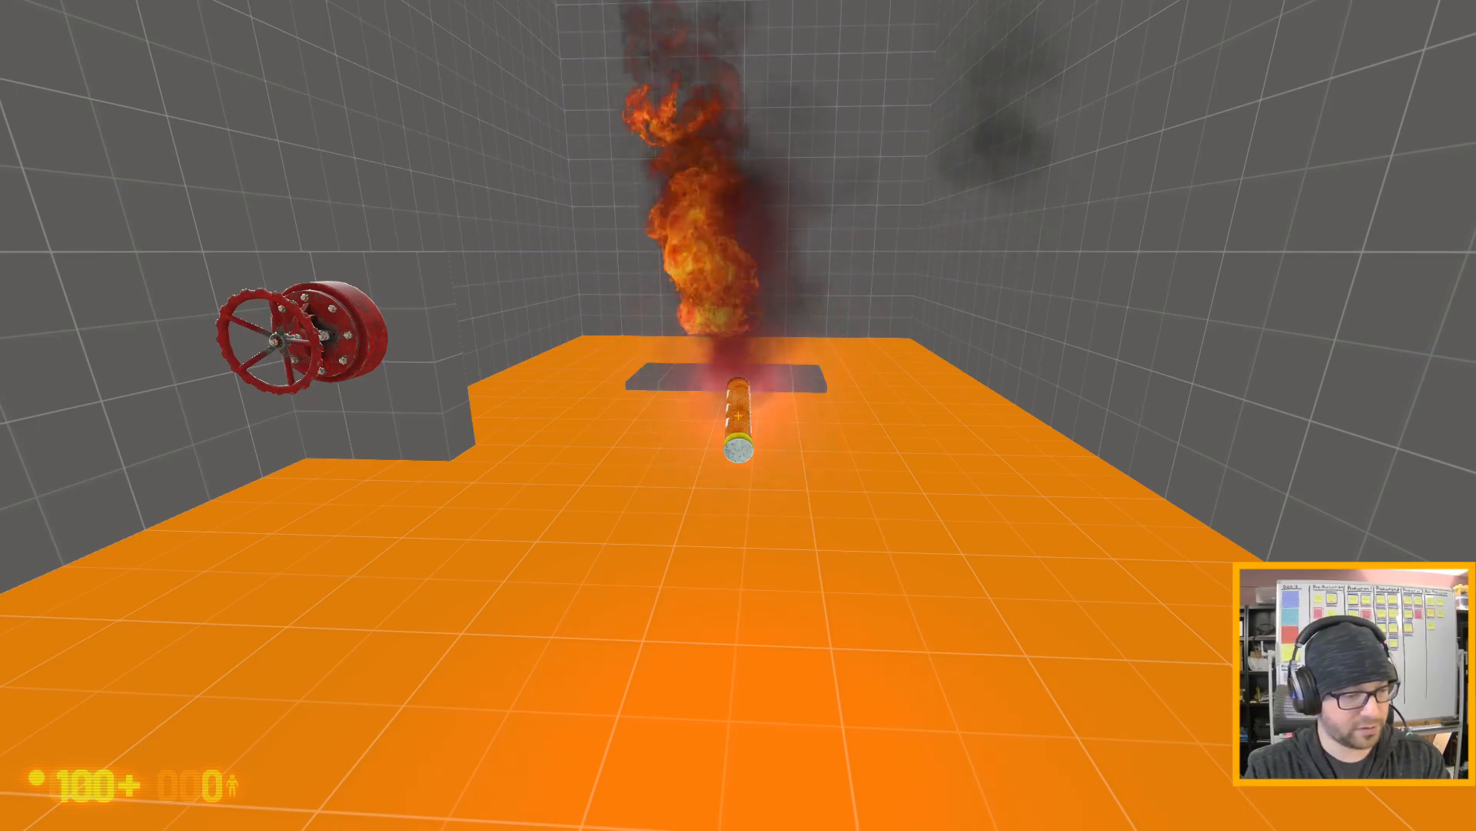
- Reload bm_mytestmap with the restart console command
key("Escape")
type("restart")
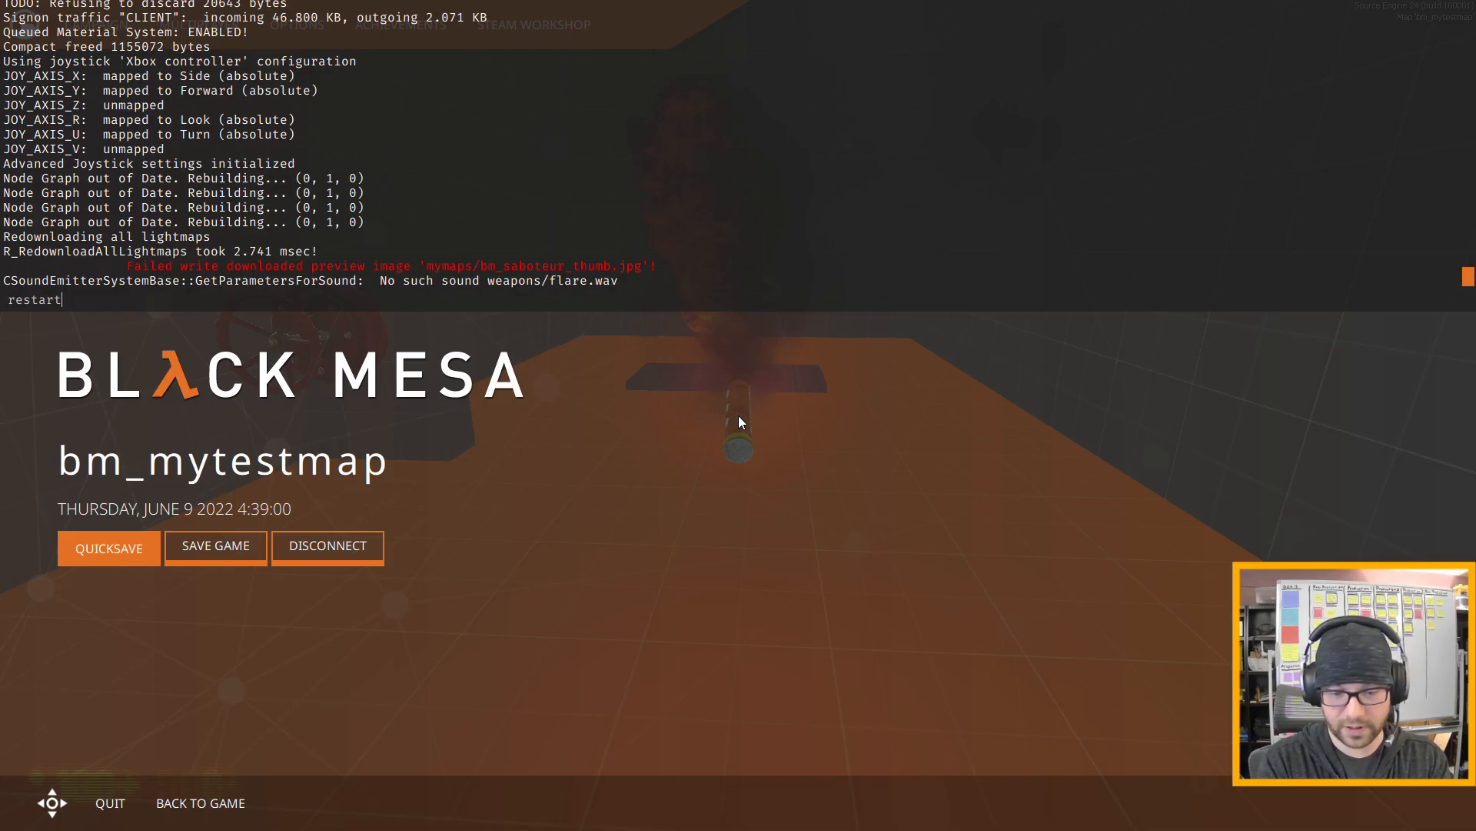
key("Return")
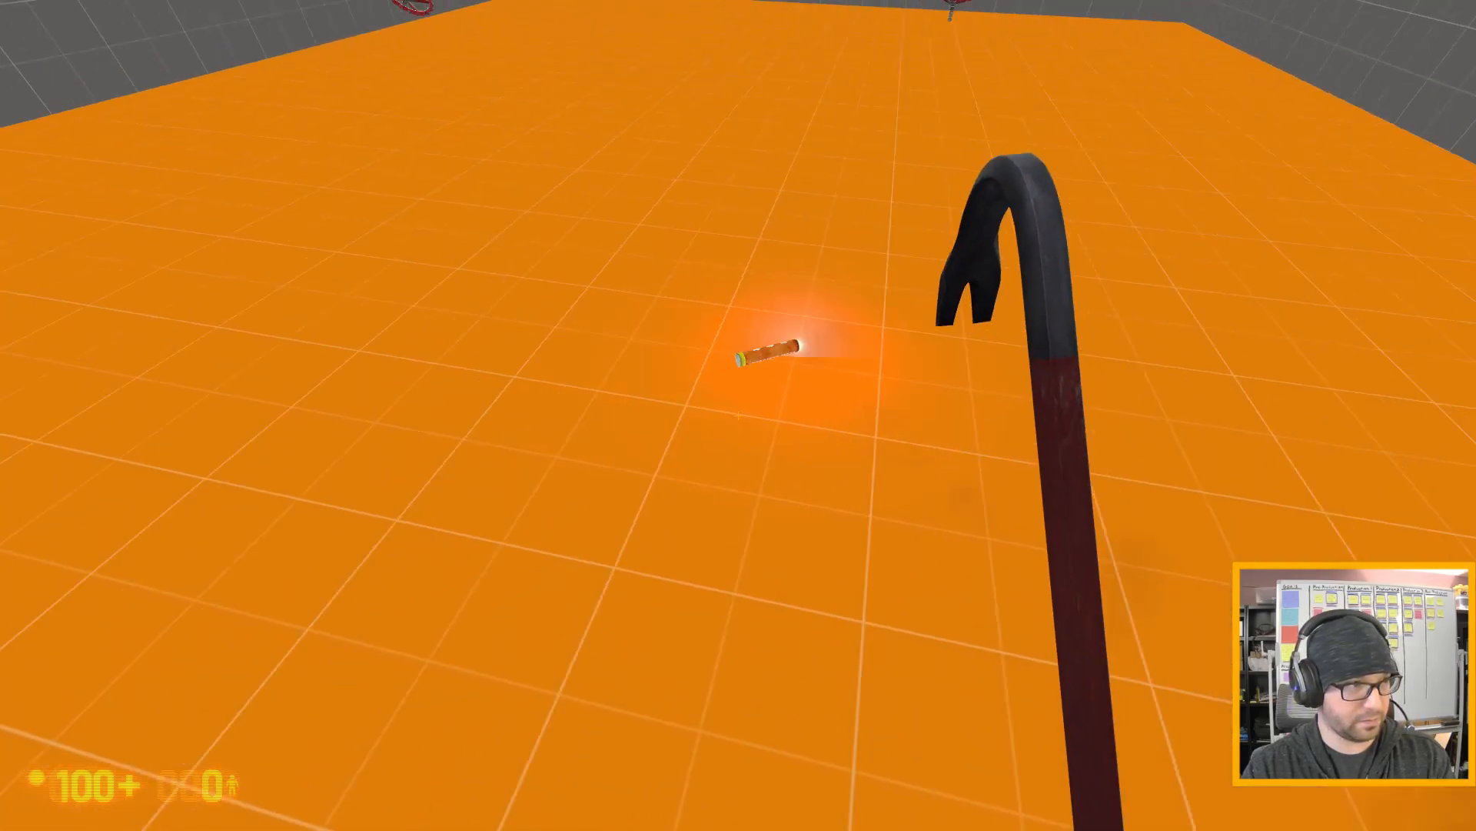
- Carry the lit flare over the grey slab with the valve unopened to test the disabled trigger
key("w")
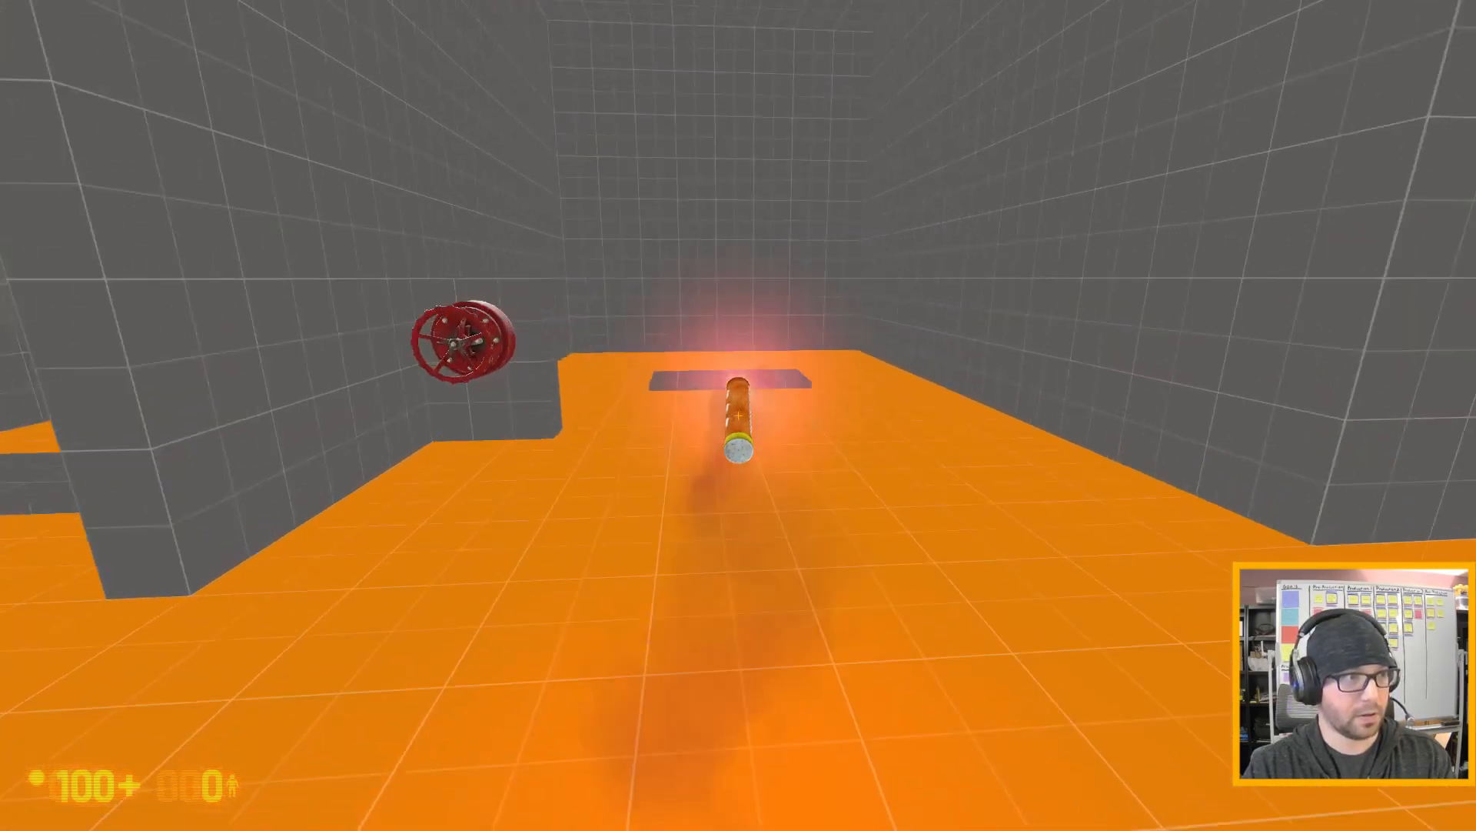
key("w")
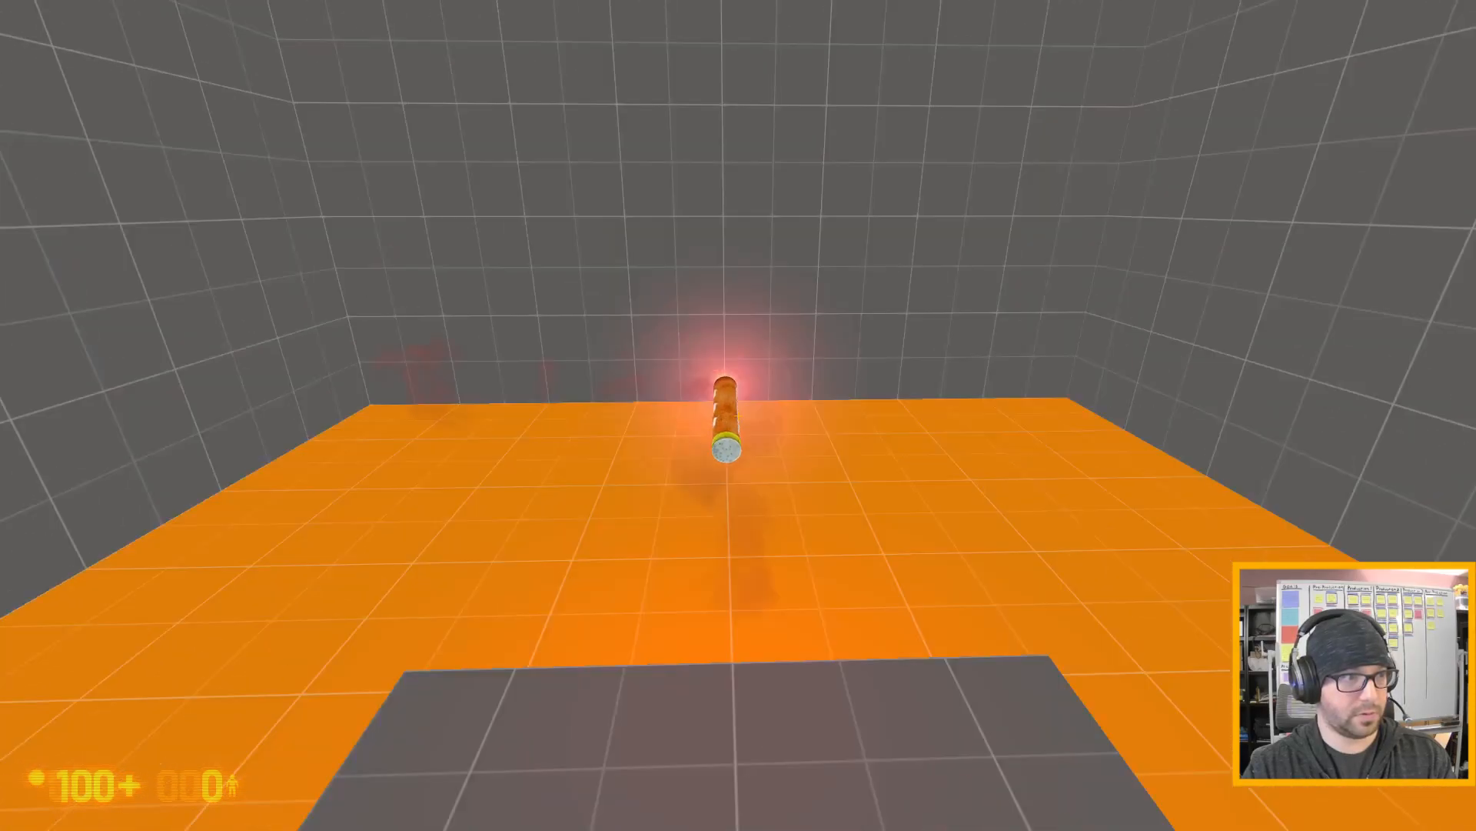
key("w")
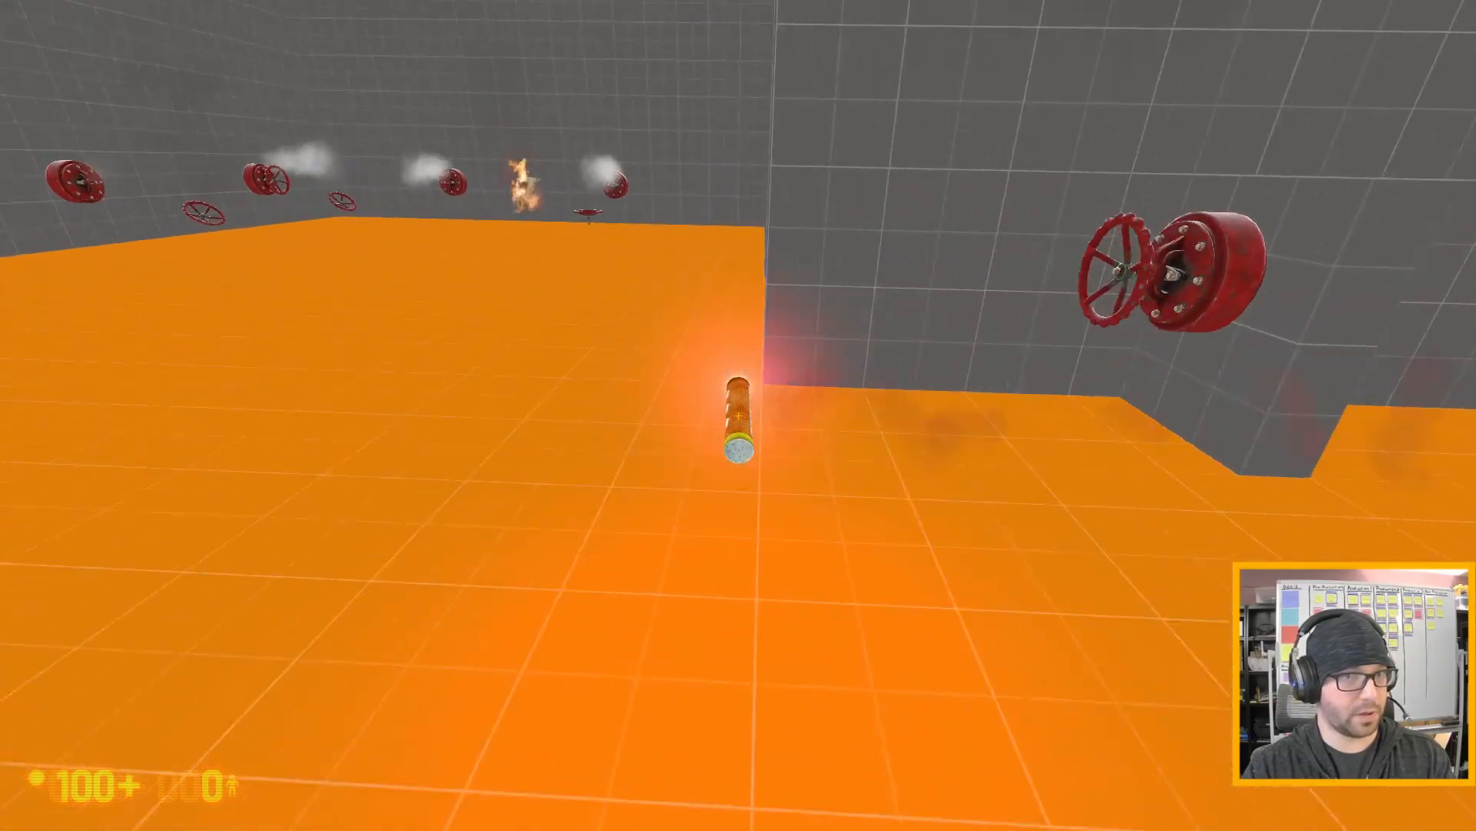
- Set the flare down, open the red gas valve and inspect the leak around the grey slab
key("e")
key("w")
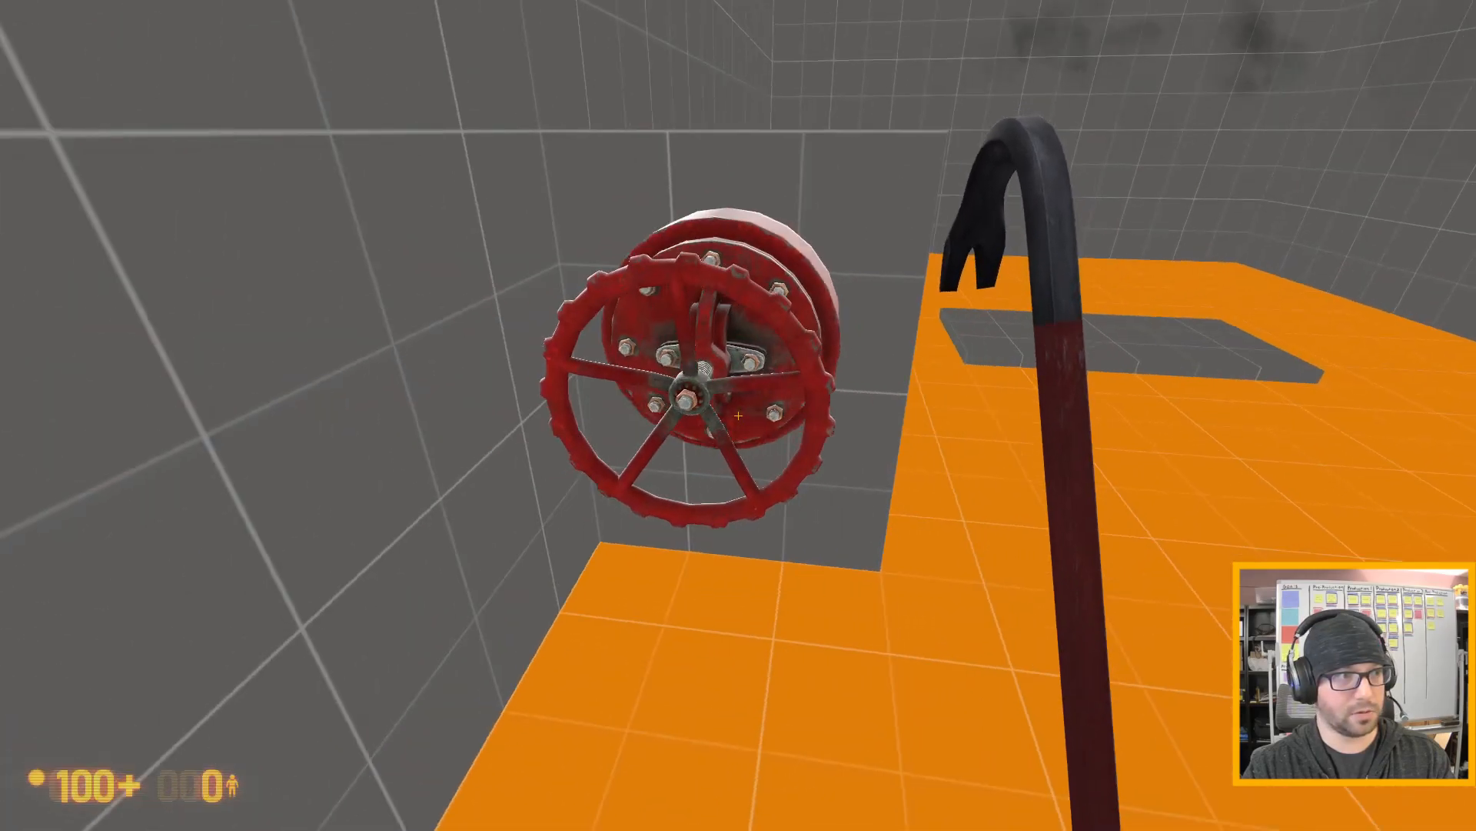
key("e")
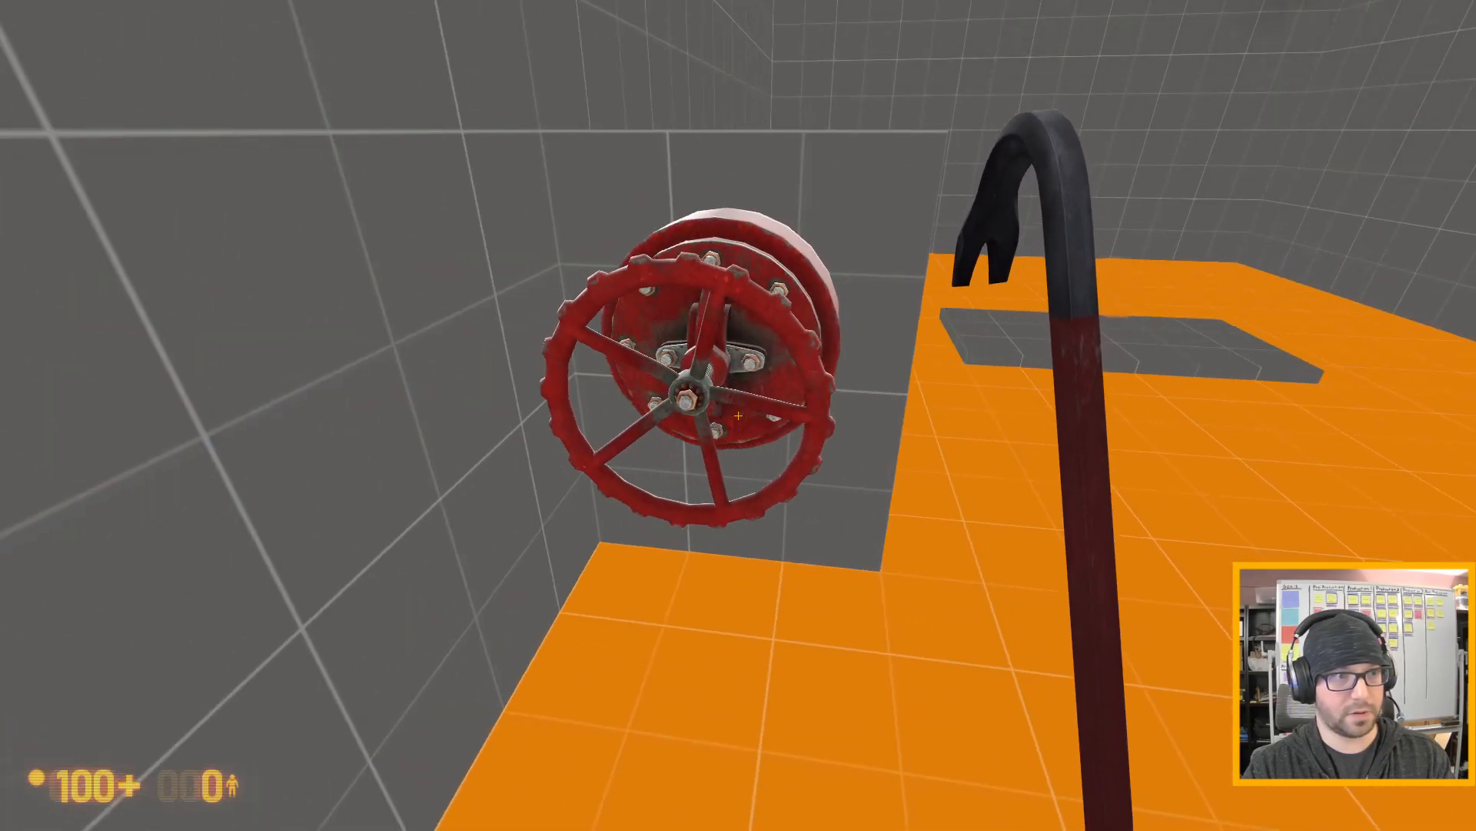
key("w")
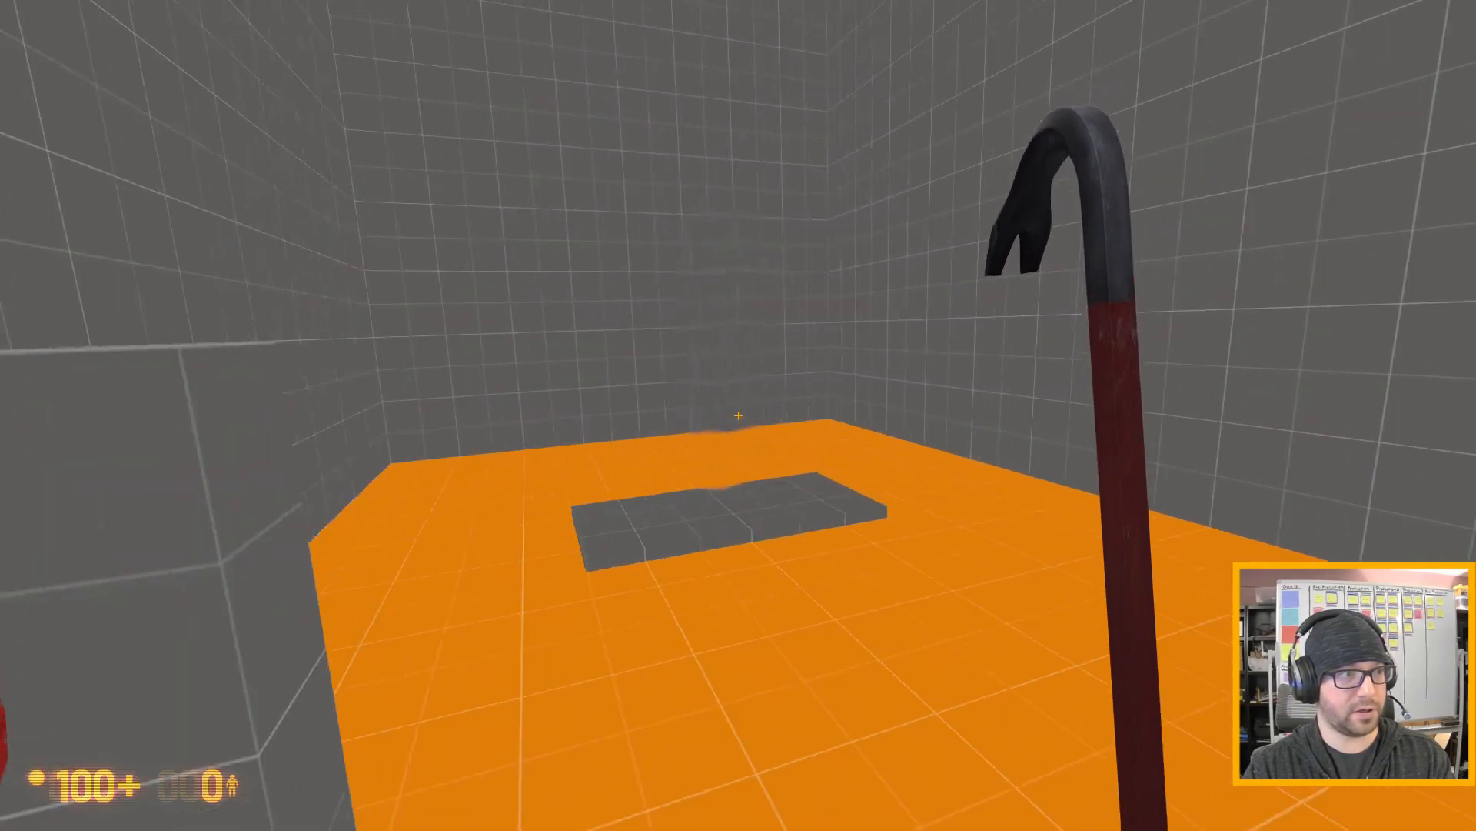
key("w")
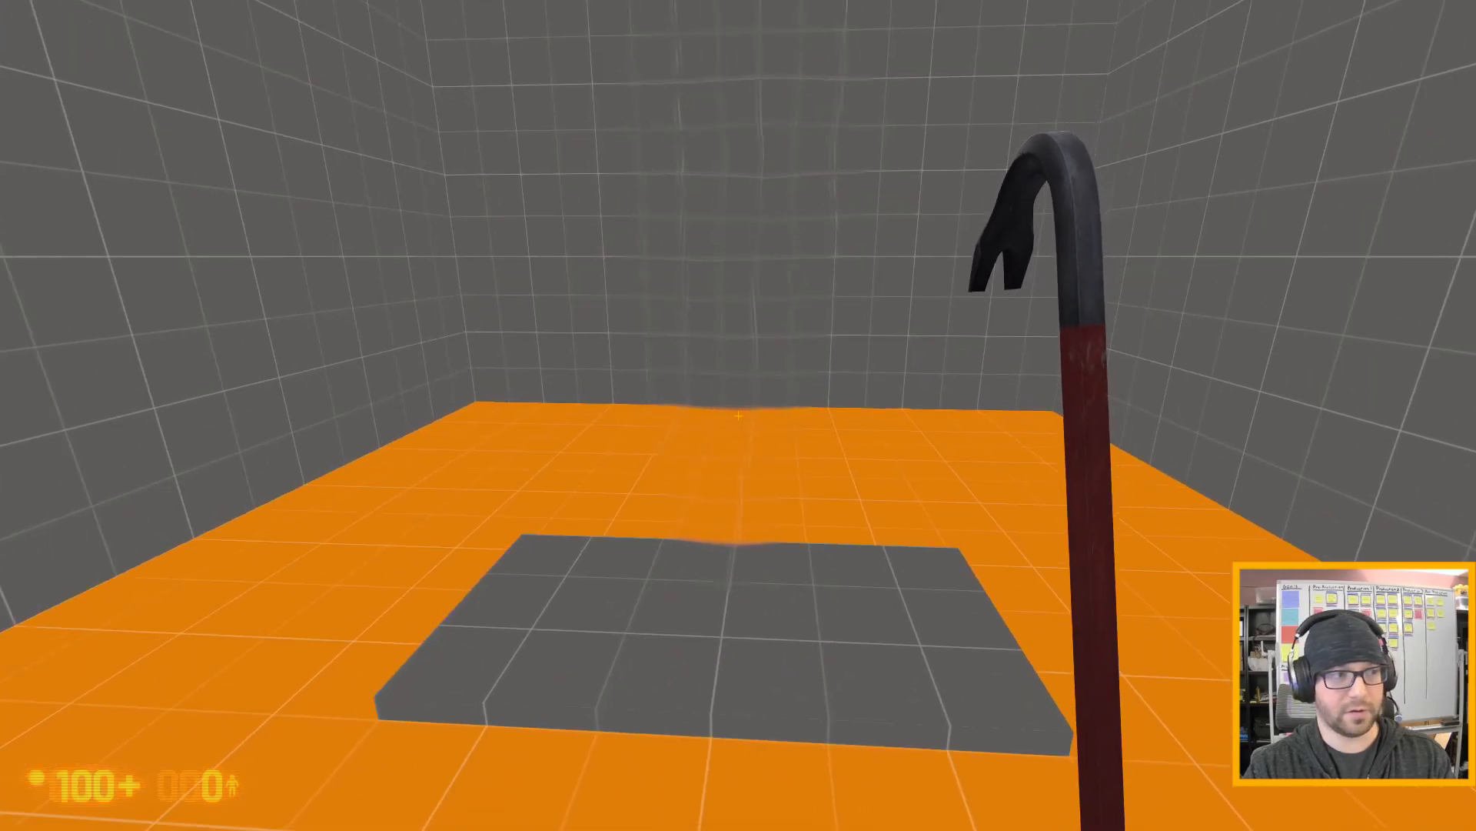
key("w")
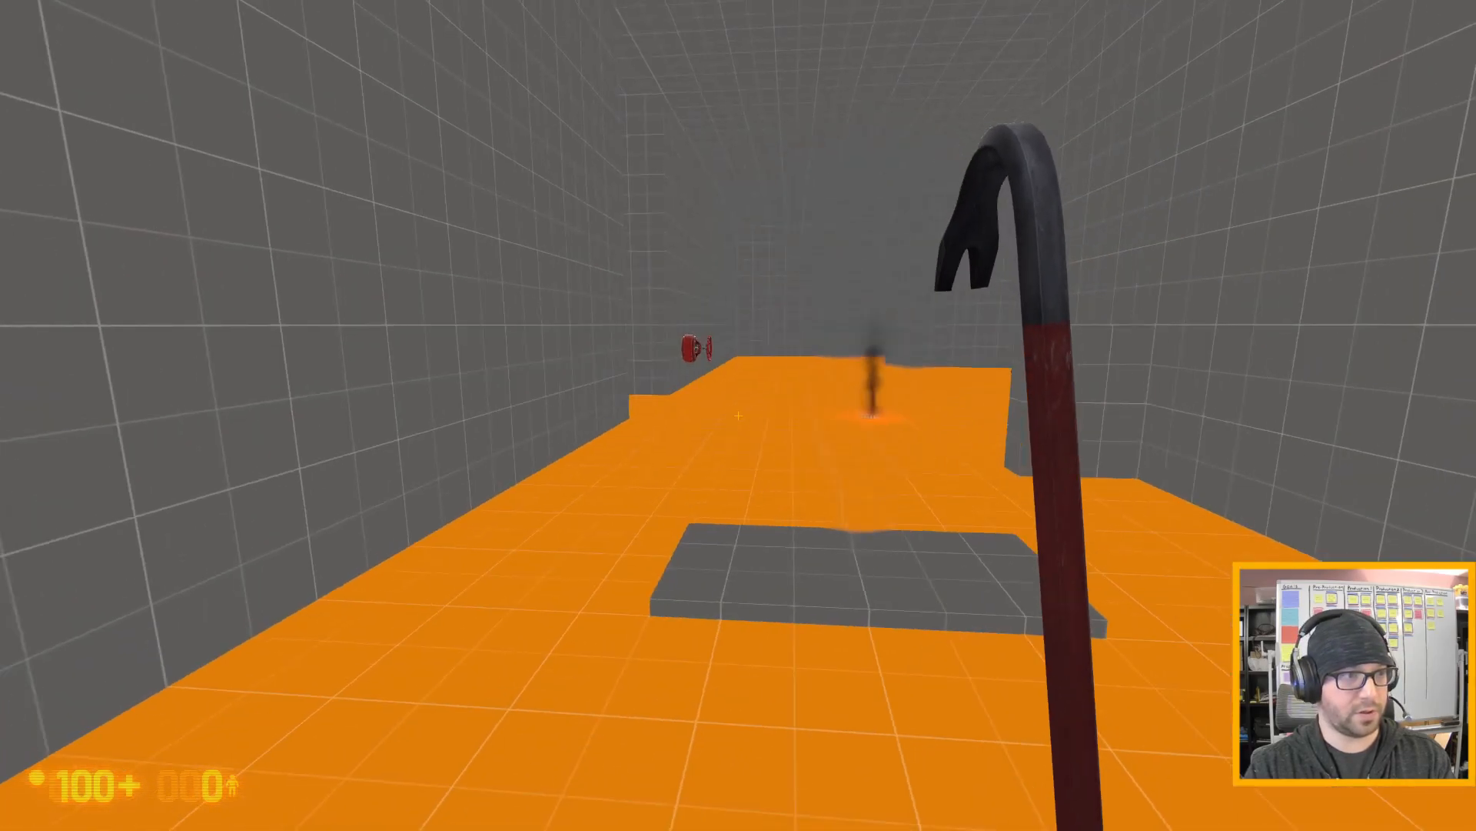
- Retrieve the lit flare from the floor and bring it into the open gas leak above the slab
key("w")
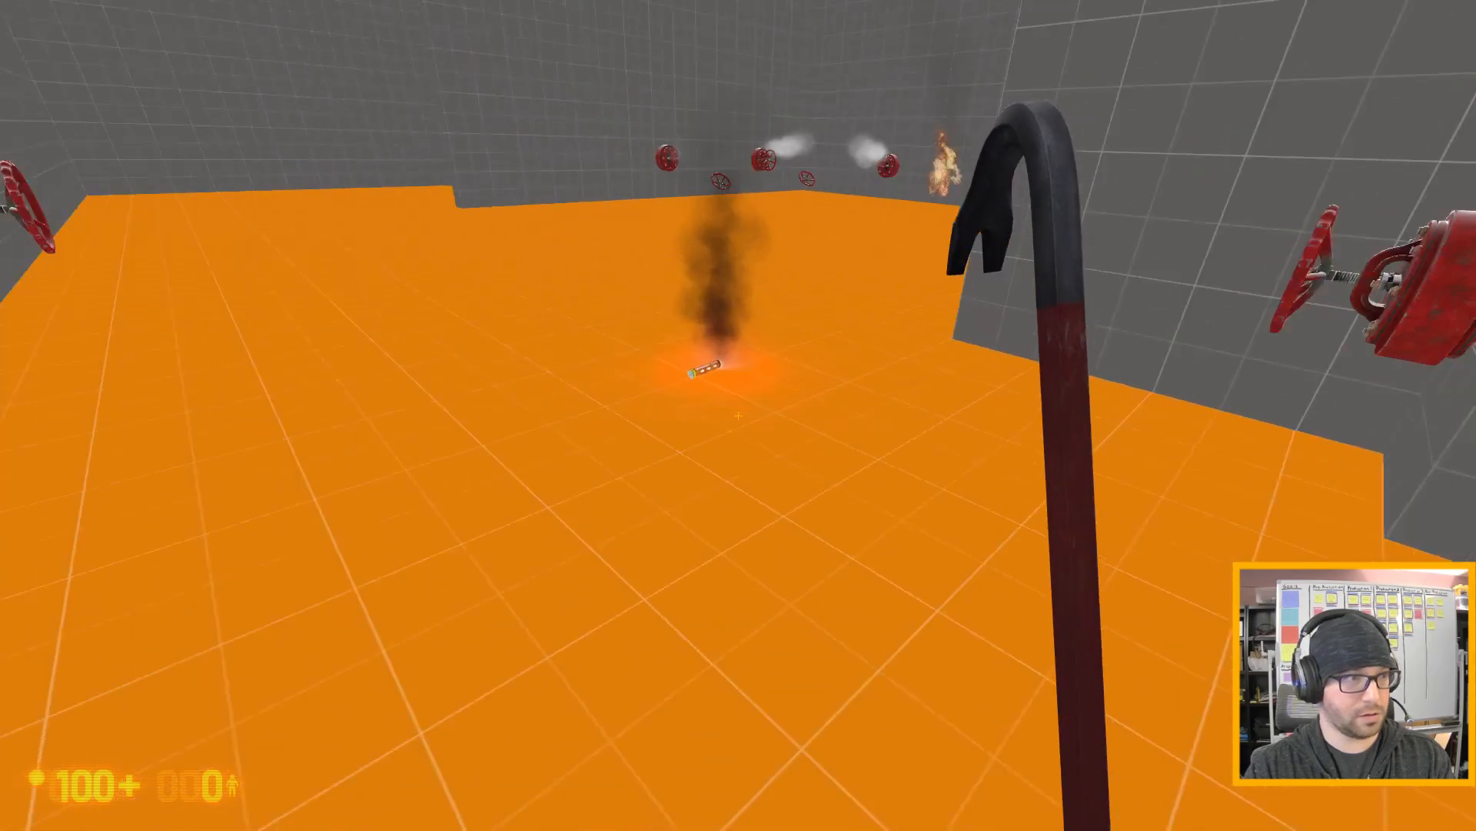
key("e")
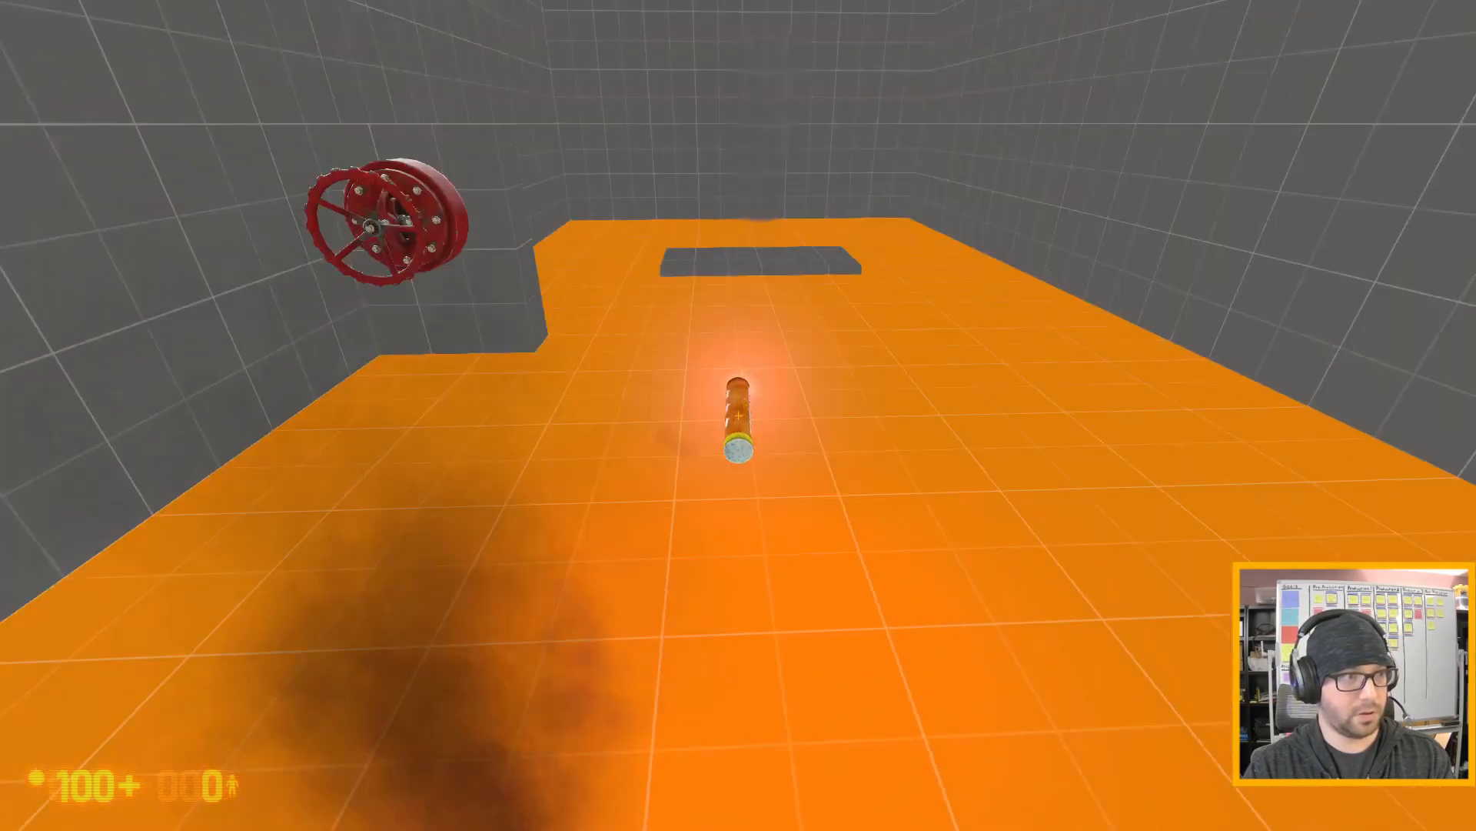
key("w")
key("s")
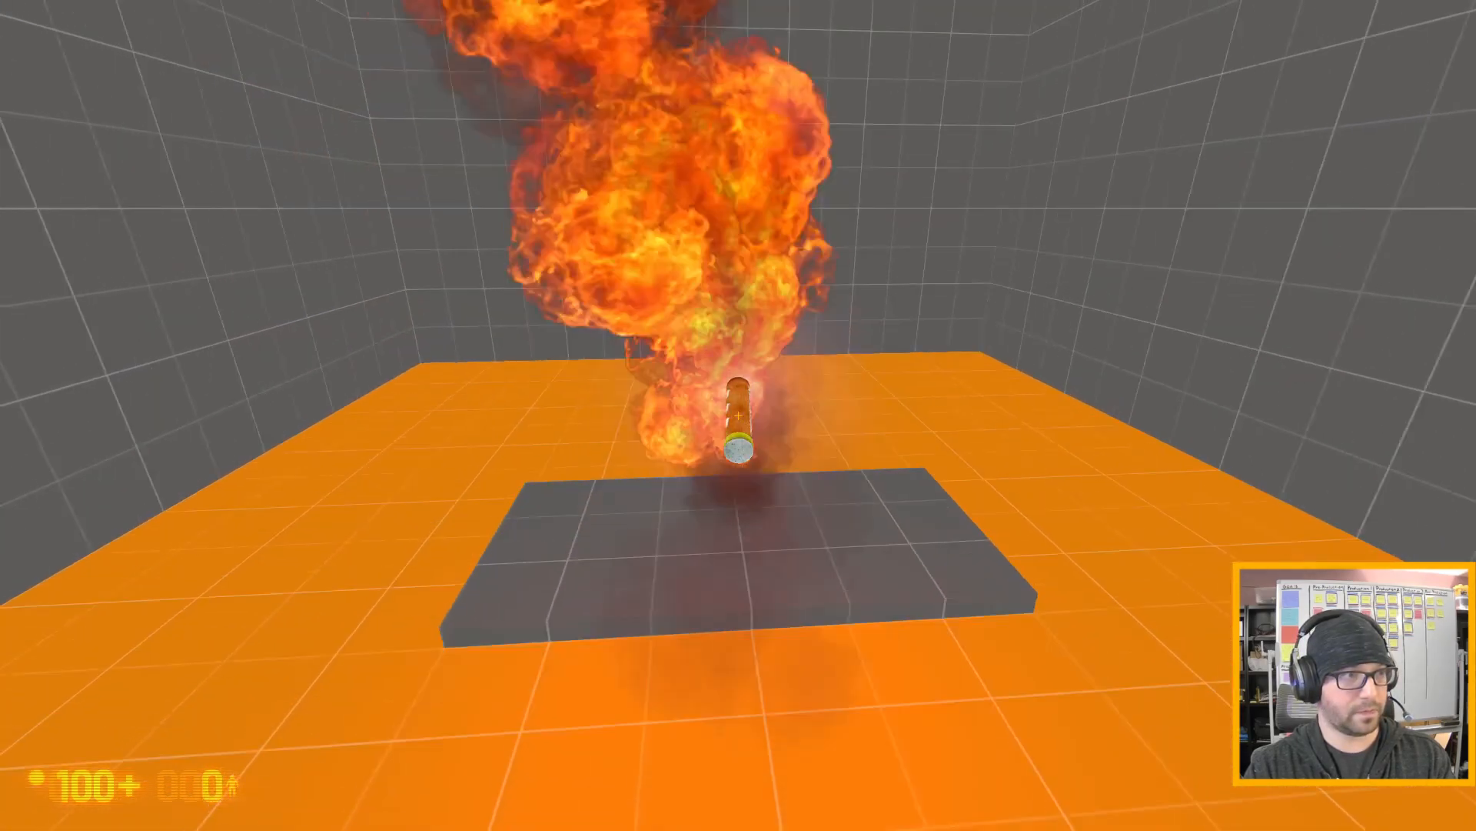
key("s")
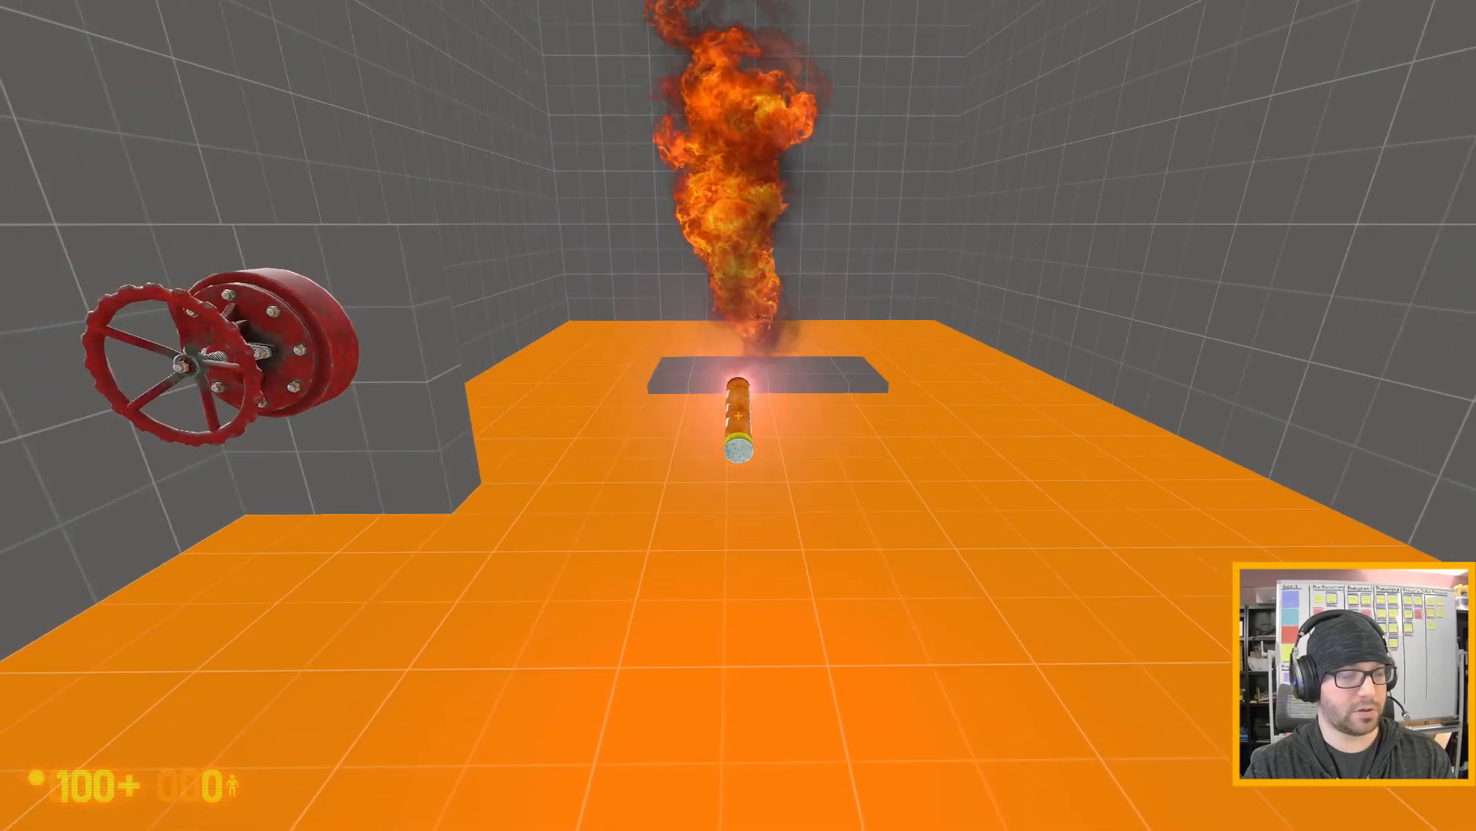
- Drop the flare and reload the test map with the restart console command
key("e")
key("grave")
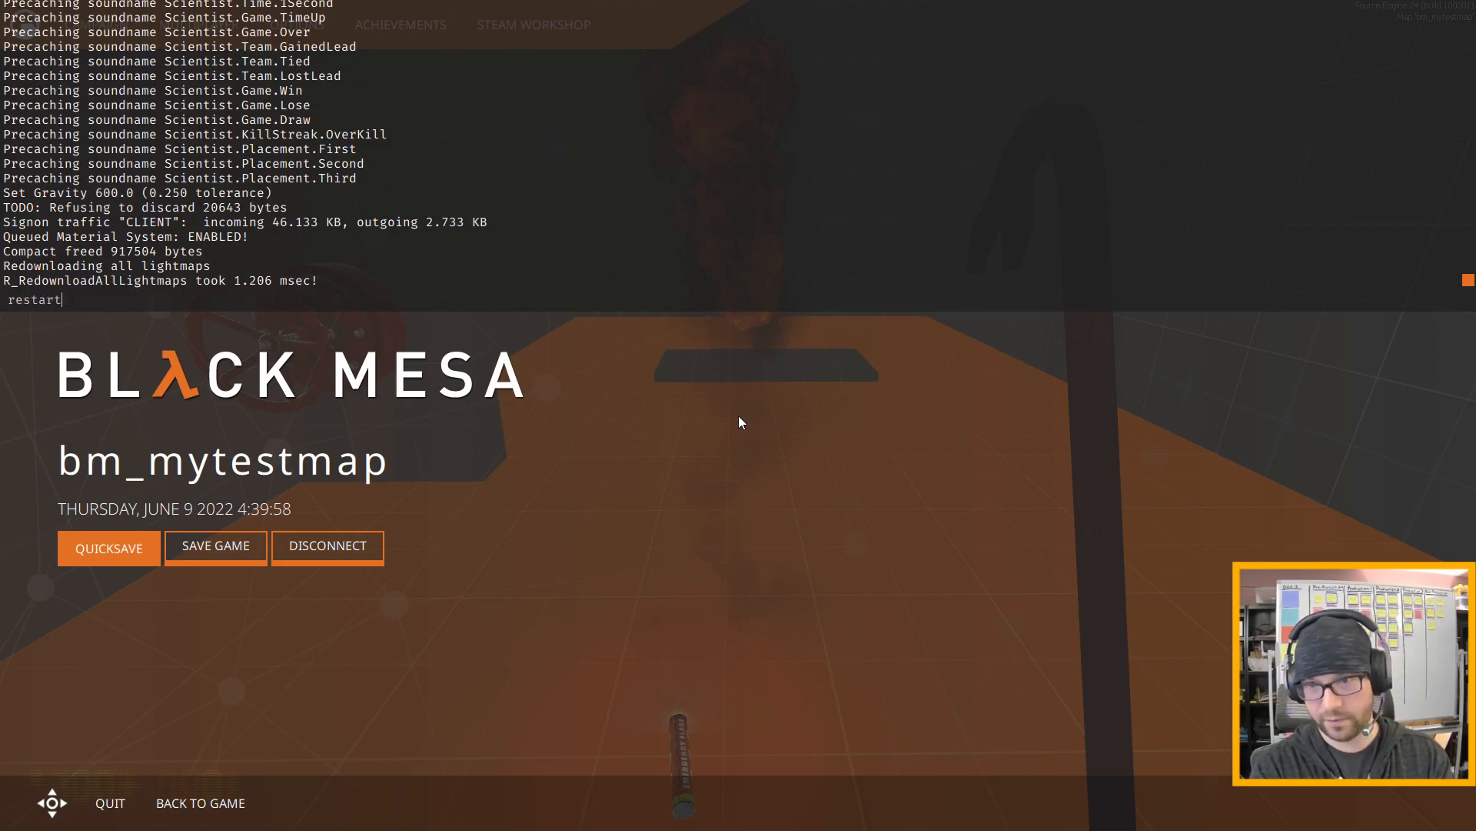
key("Return")
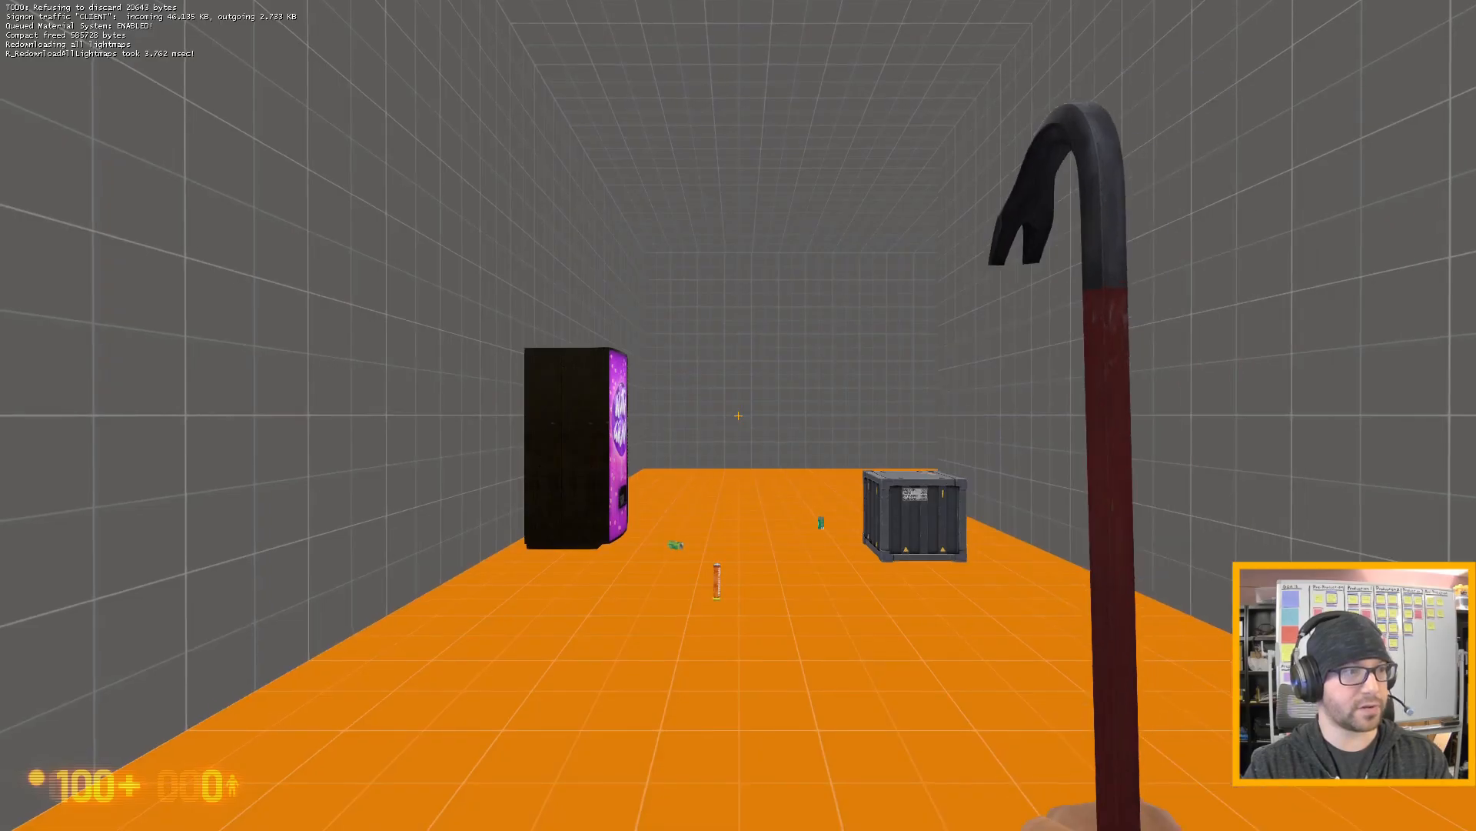
- Pick up the grey metal crate, carry it to the area near the red gas valve and set it down
key("w")
key("e")
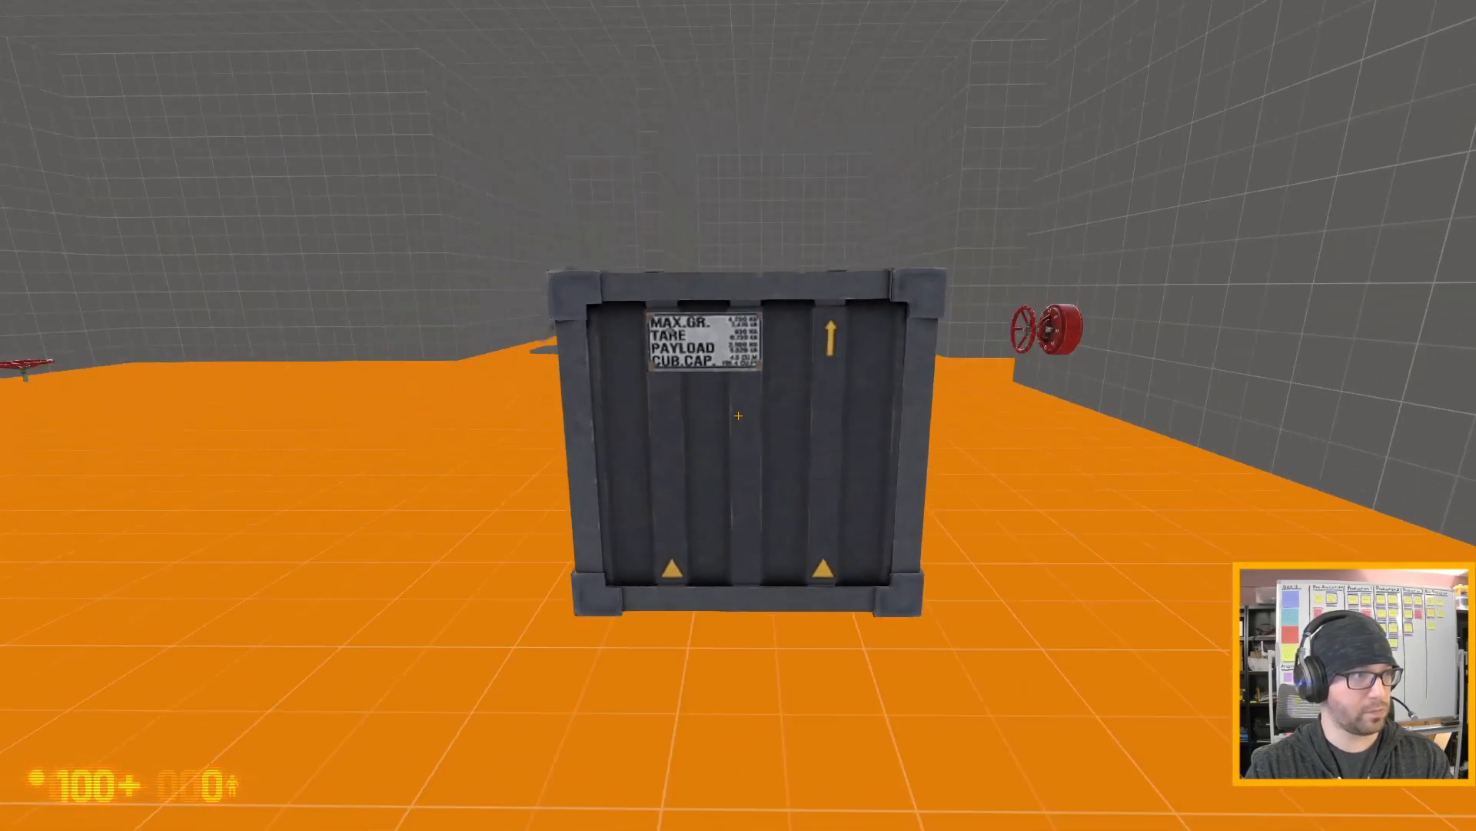
key("w")
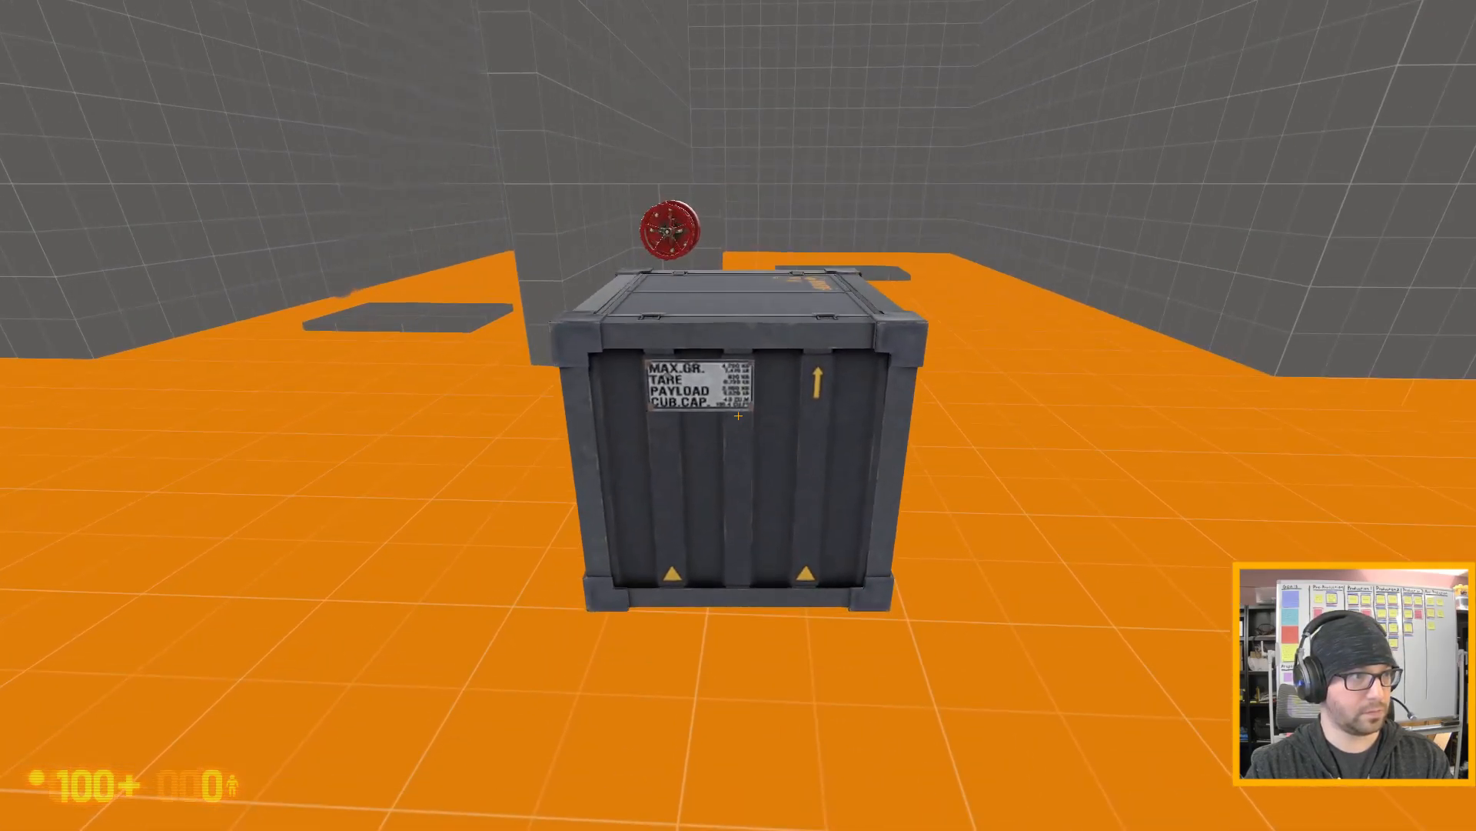
key("e")
- Open the red gas valve on the wall and return to the grey crate
key("d")
key("w")
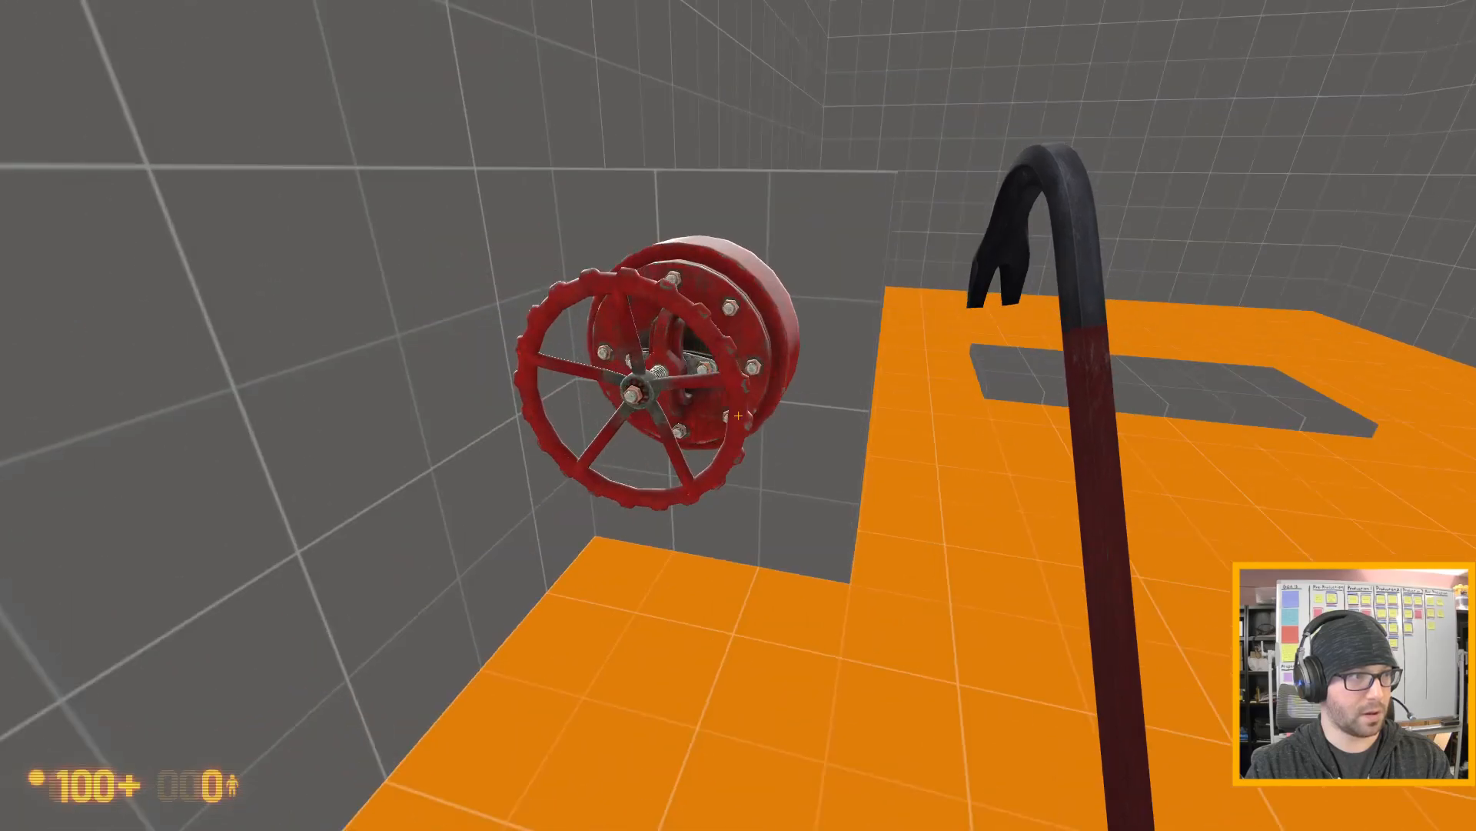
key("w")
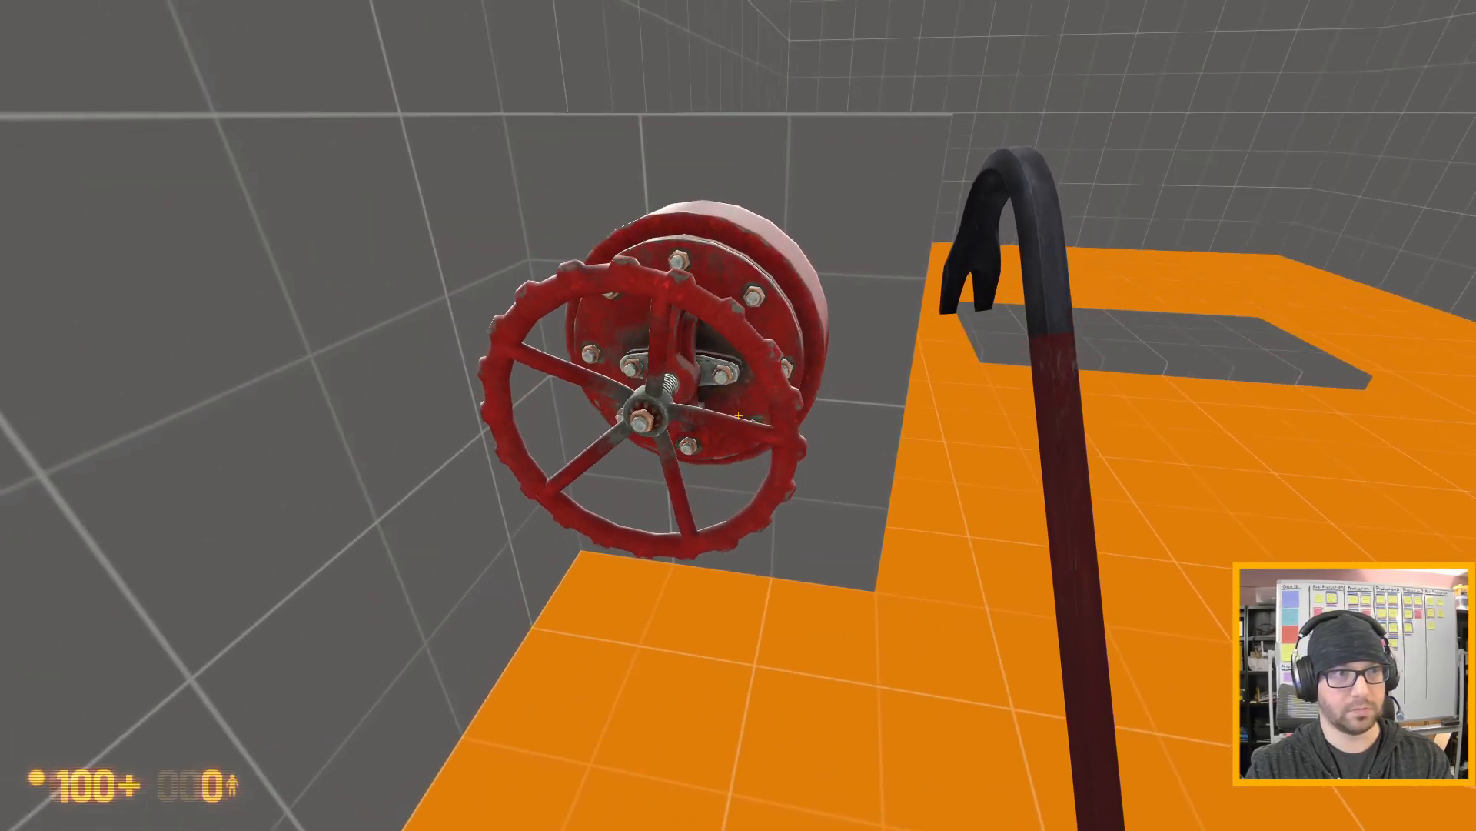
key("s")
key("d")
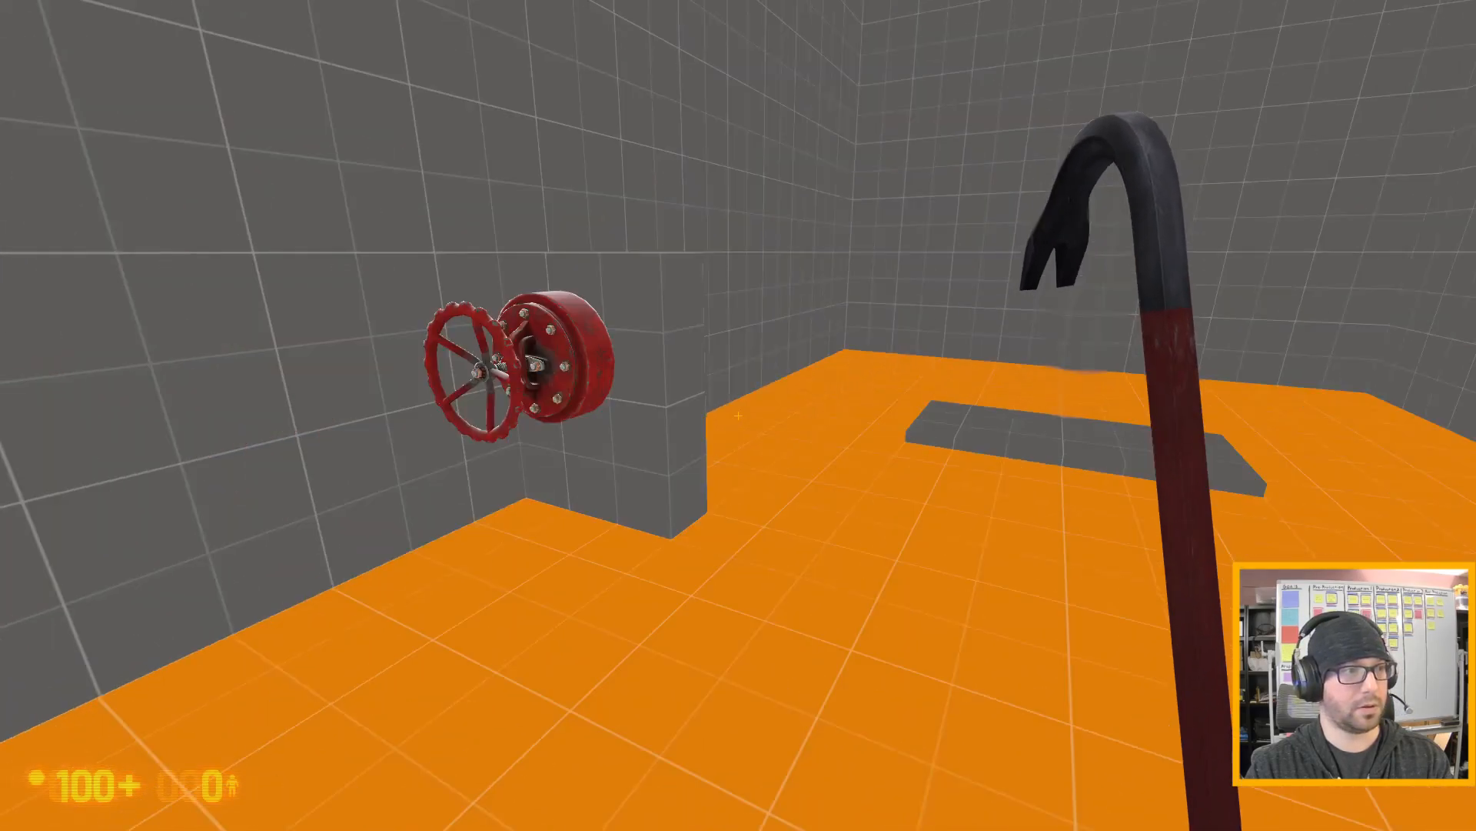
key("w")
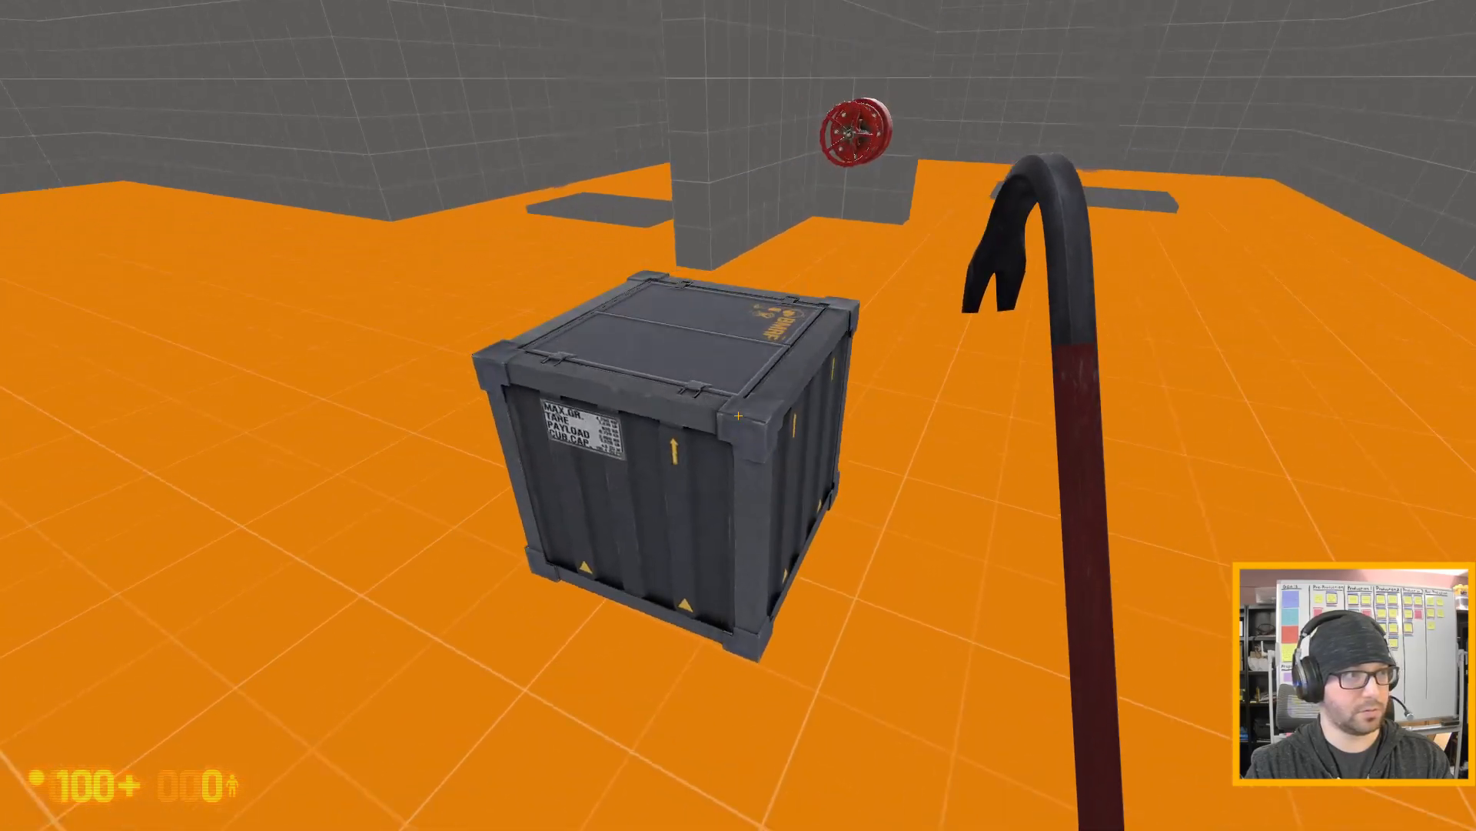
- Carry the grey crate through the gas leak above the slab, bring it toward the steaming valves, and drop it
key("e")
key("w")
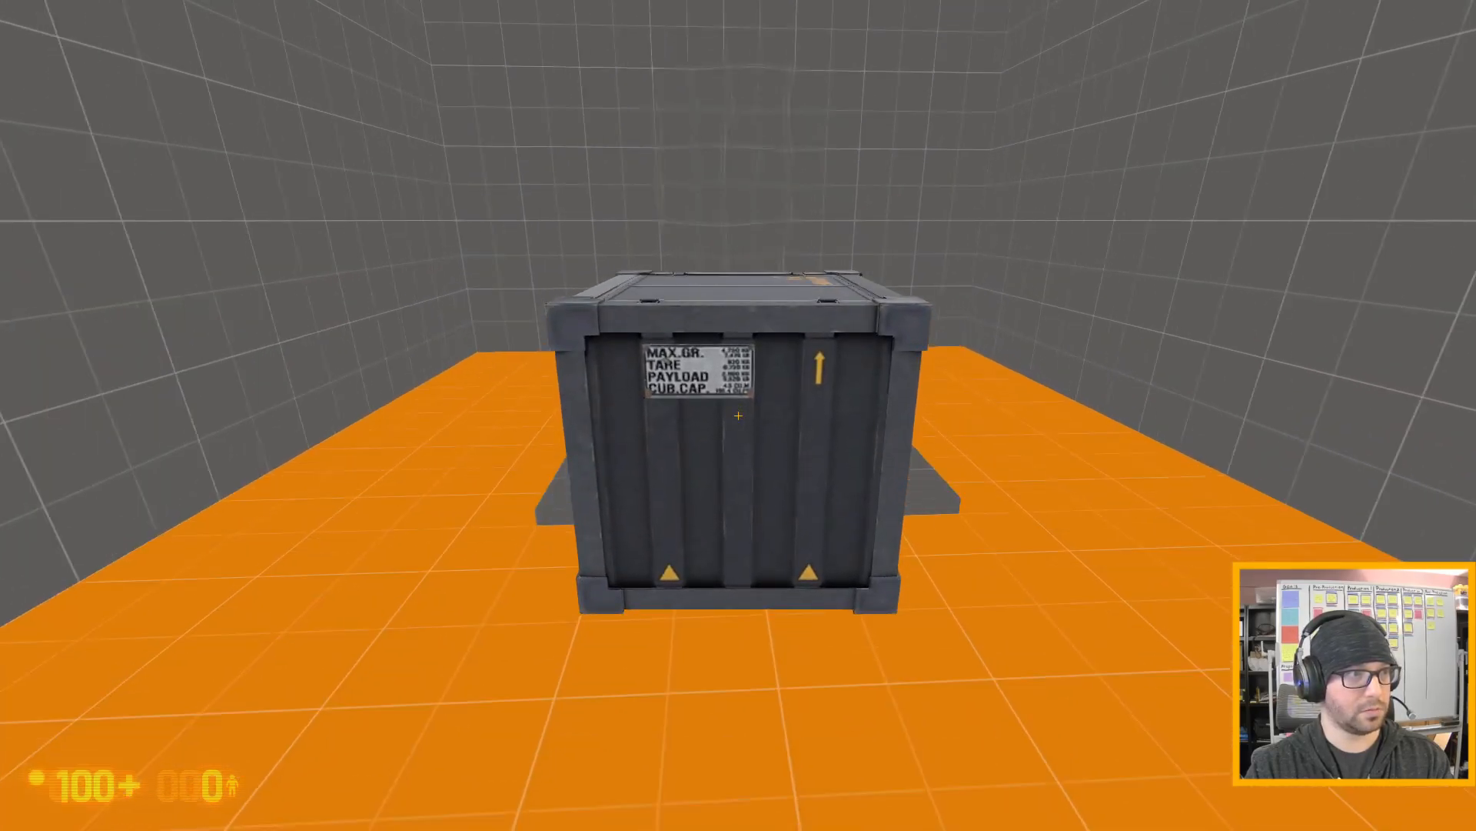
key("s")
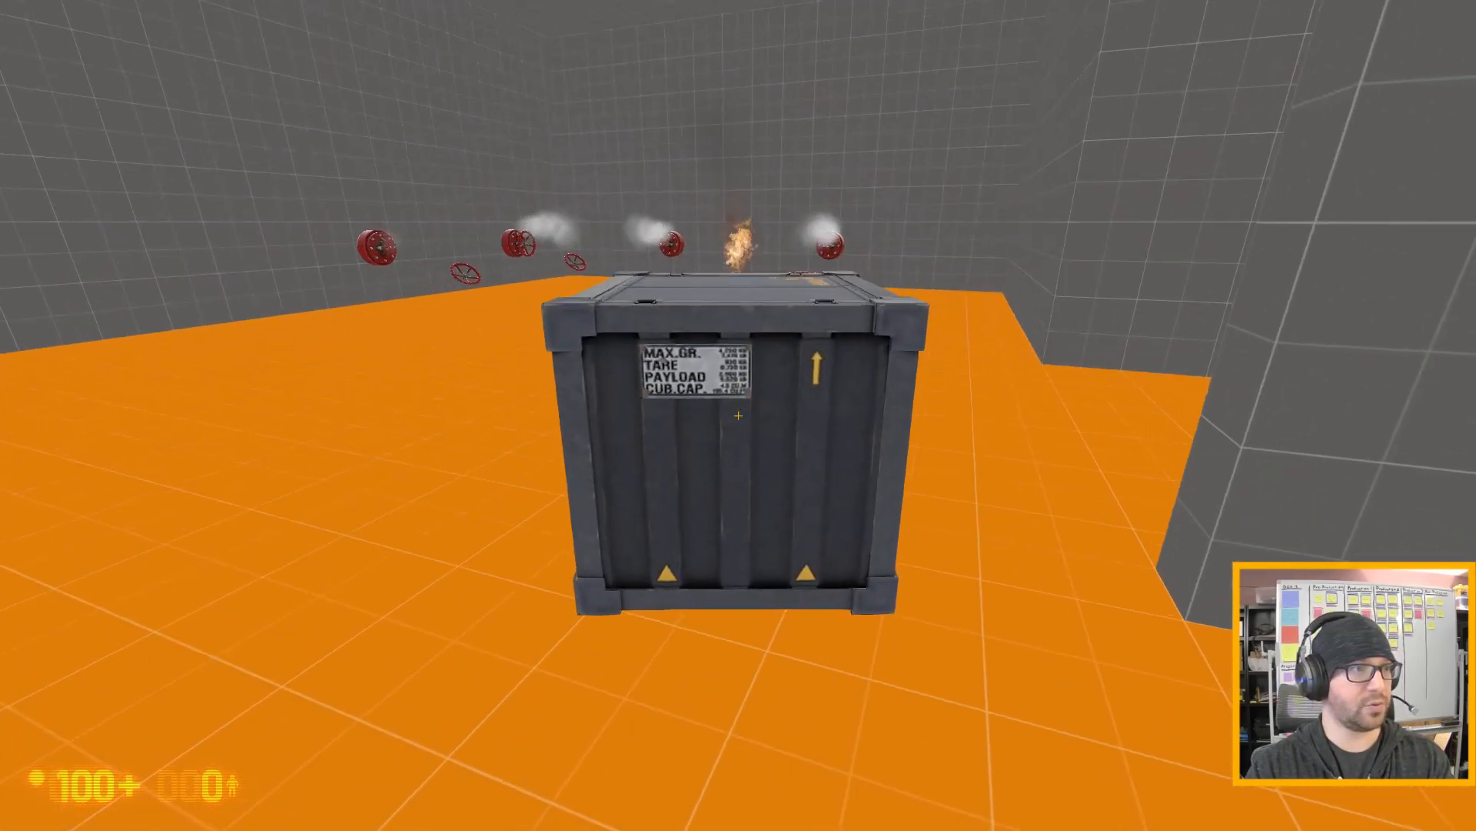
key("e")
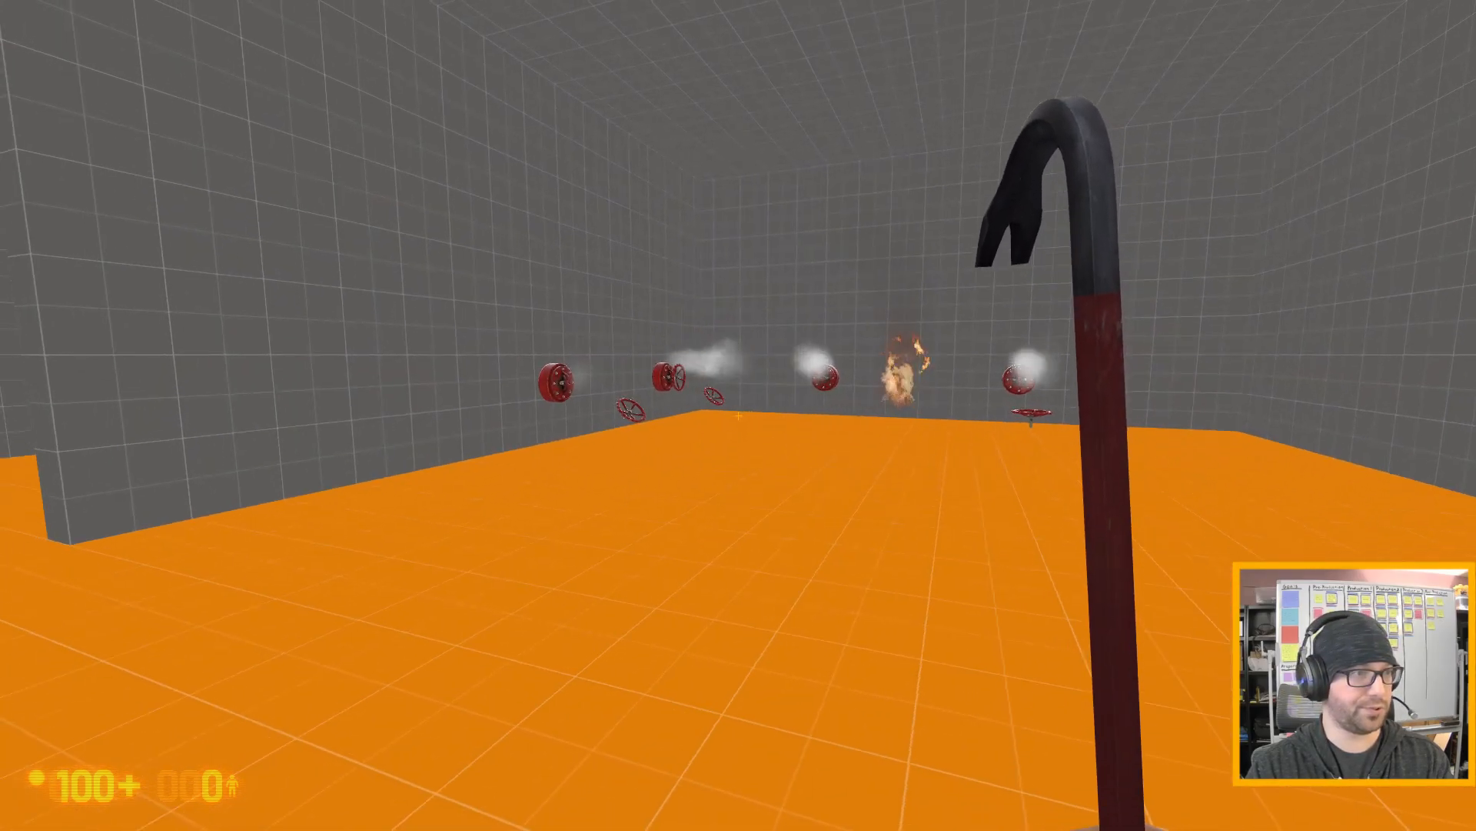
- Exit the game with the quit console command and let Hammer continue past the failed-command dialog
key("grave")
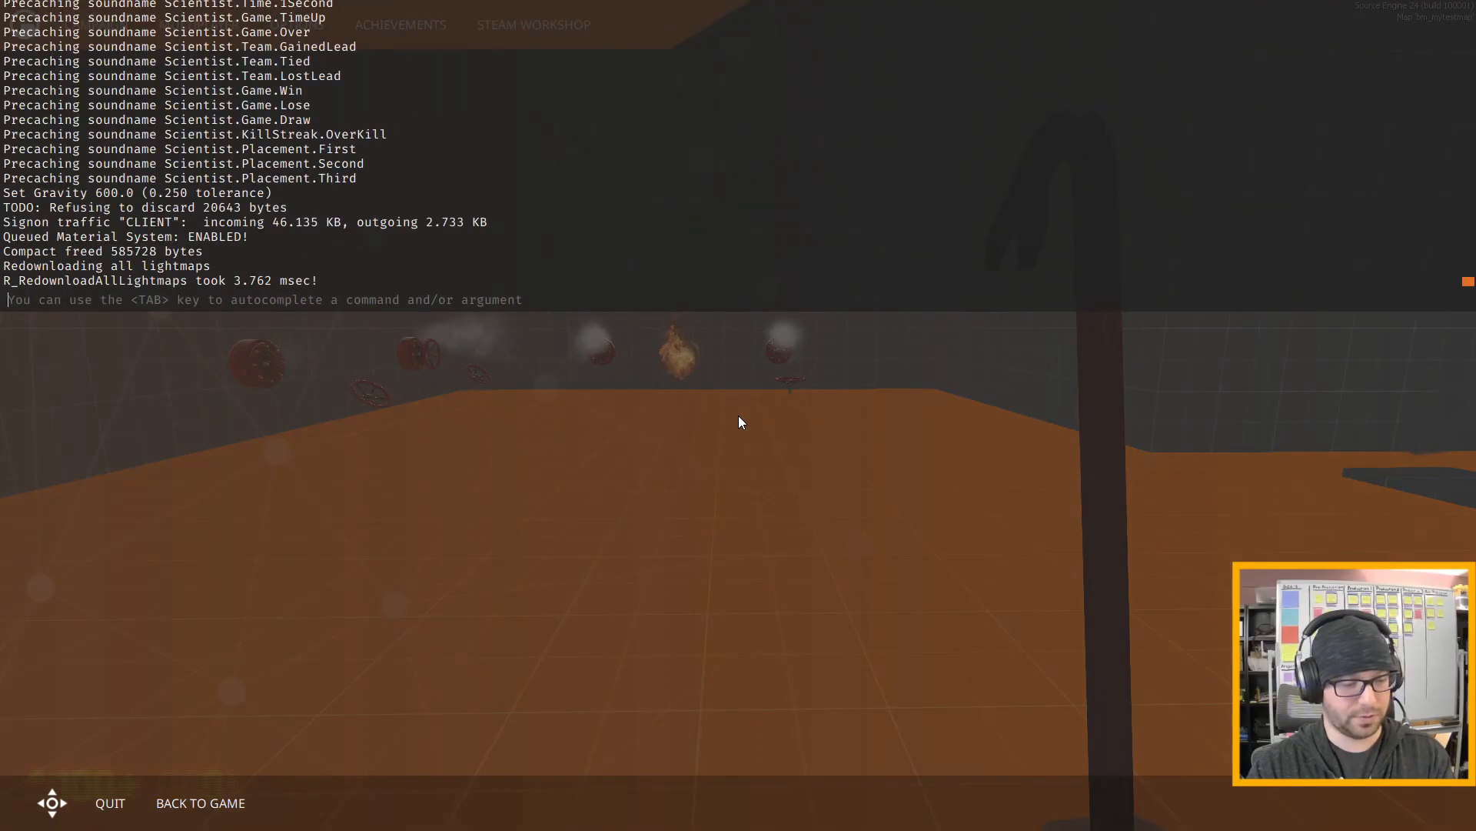
type("quit")
key("Return")
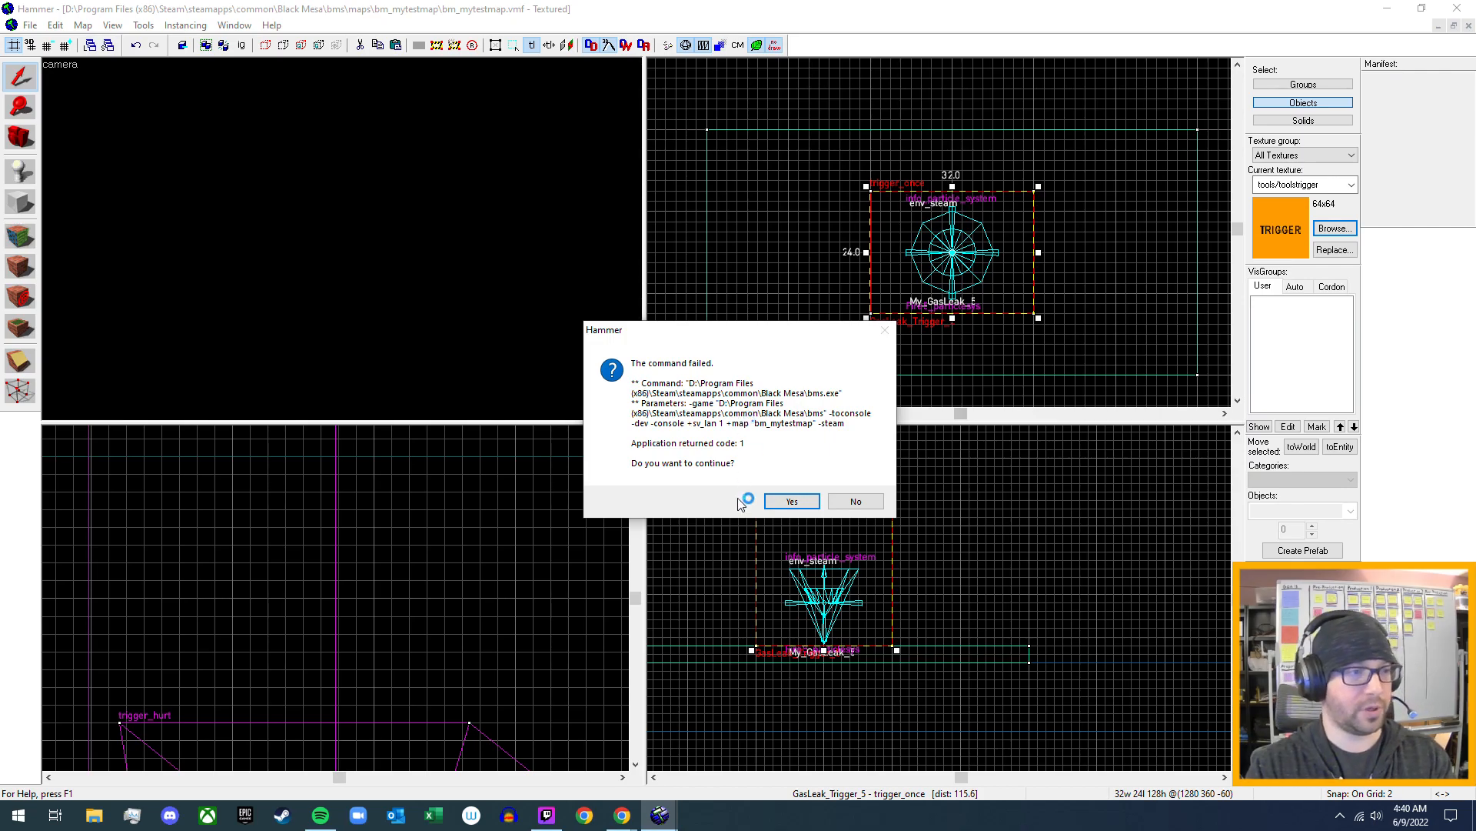
left_click(793, 501)
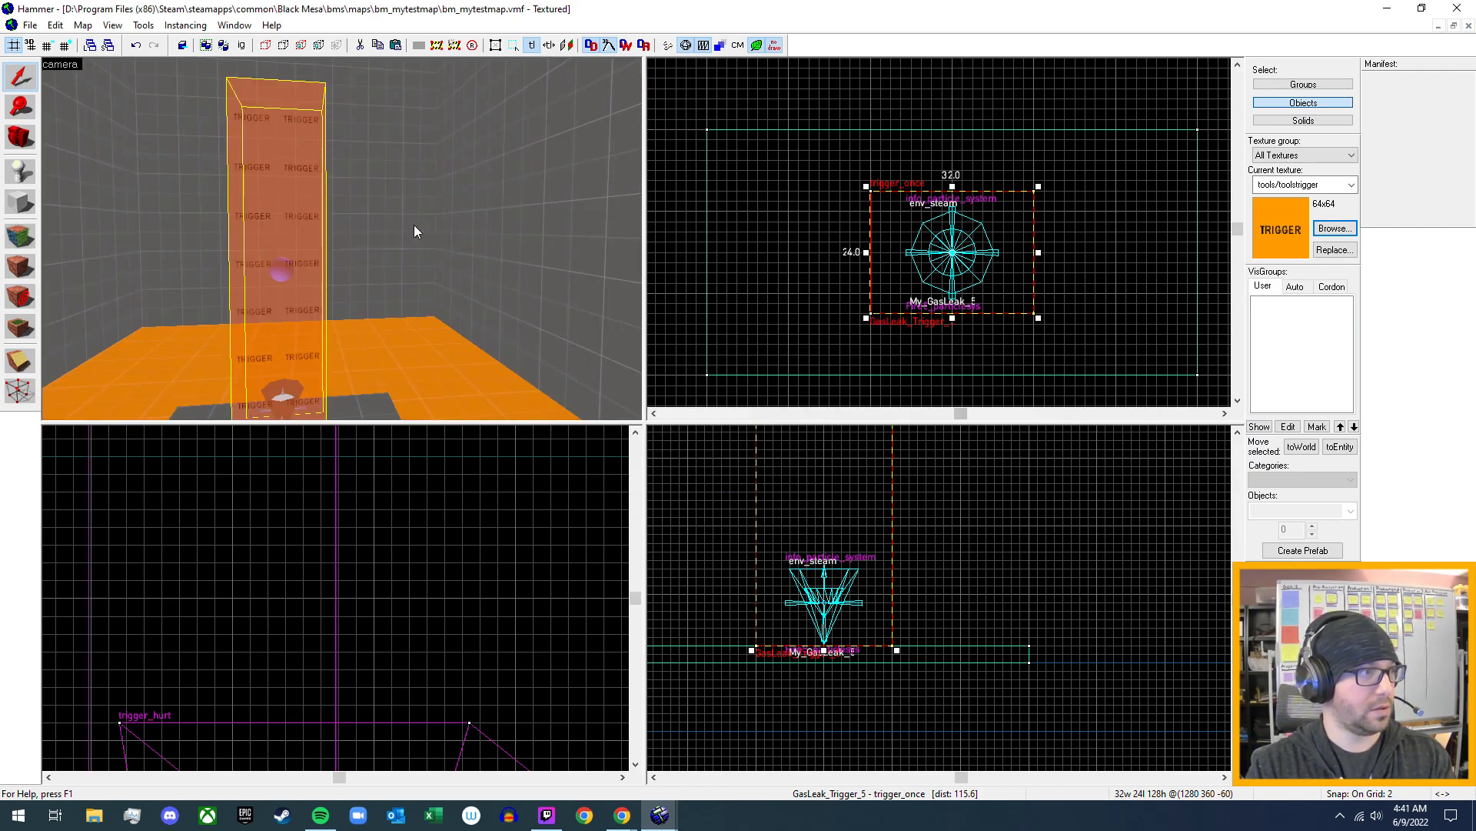
- Find the filter_activator_name entity beside the red valve across the room and open its properties
key("z")
key("s")
key("w")
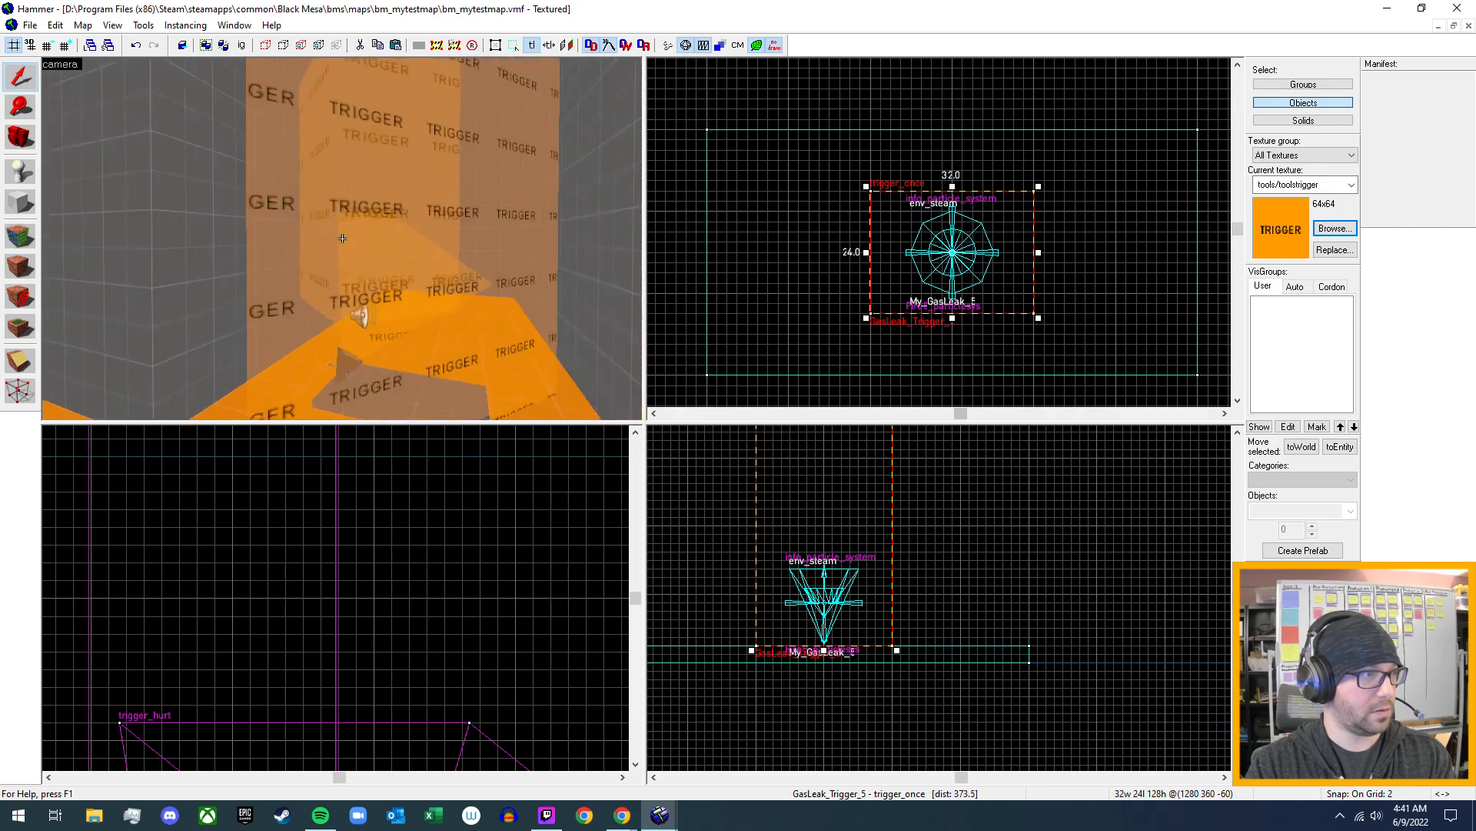
key("w")
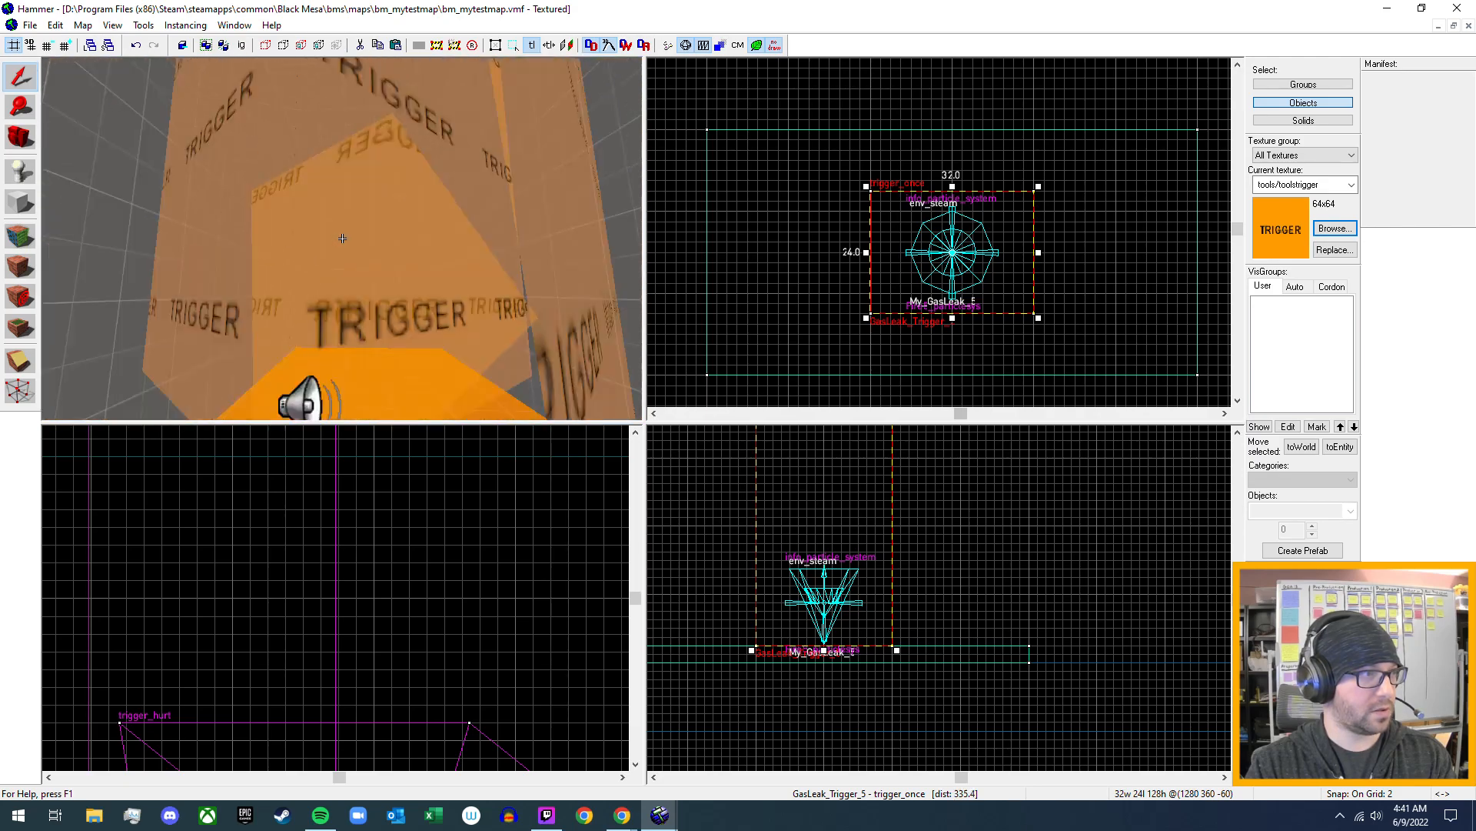
key("w")
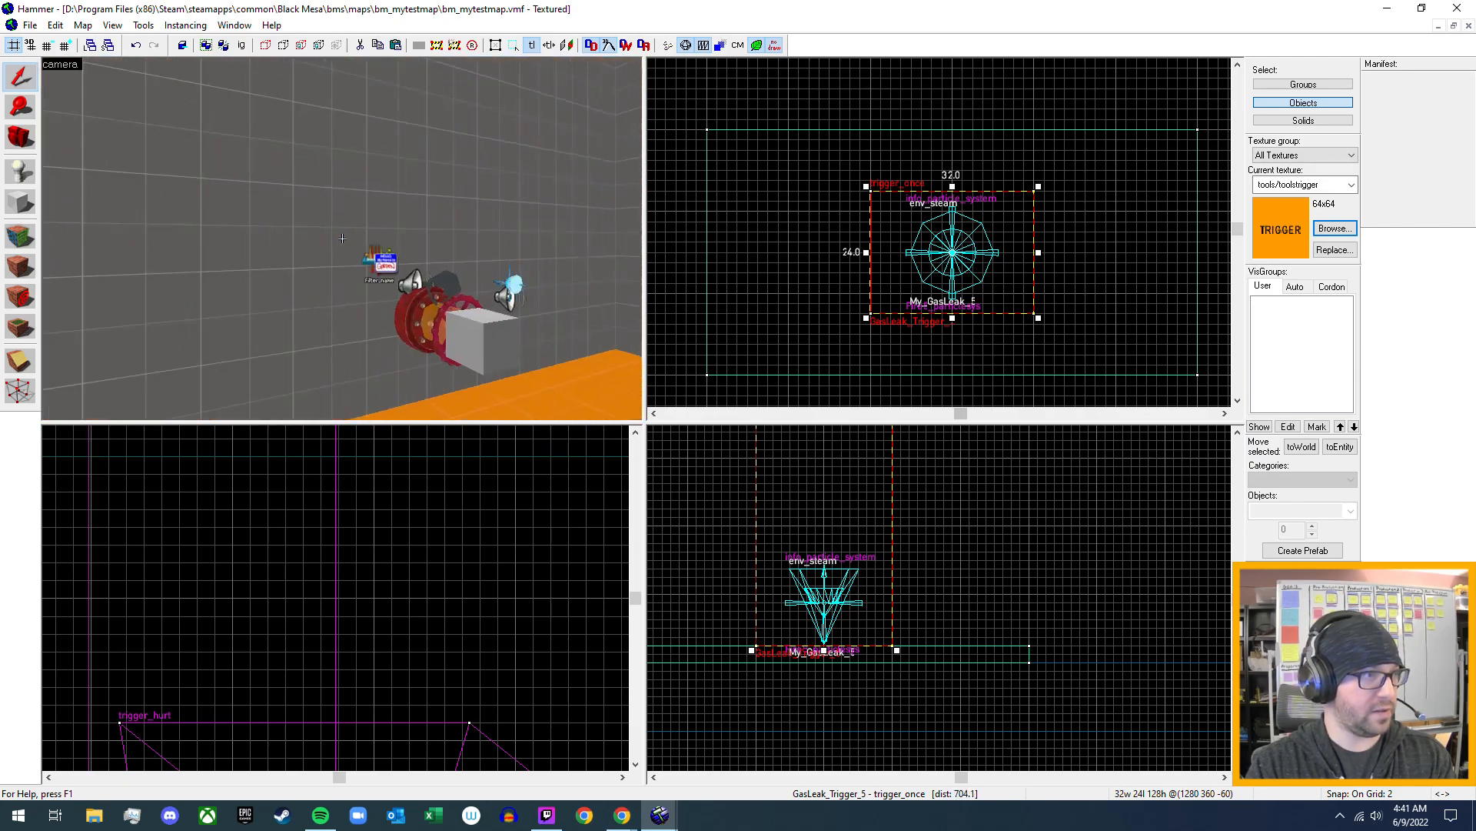
key("z")
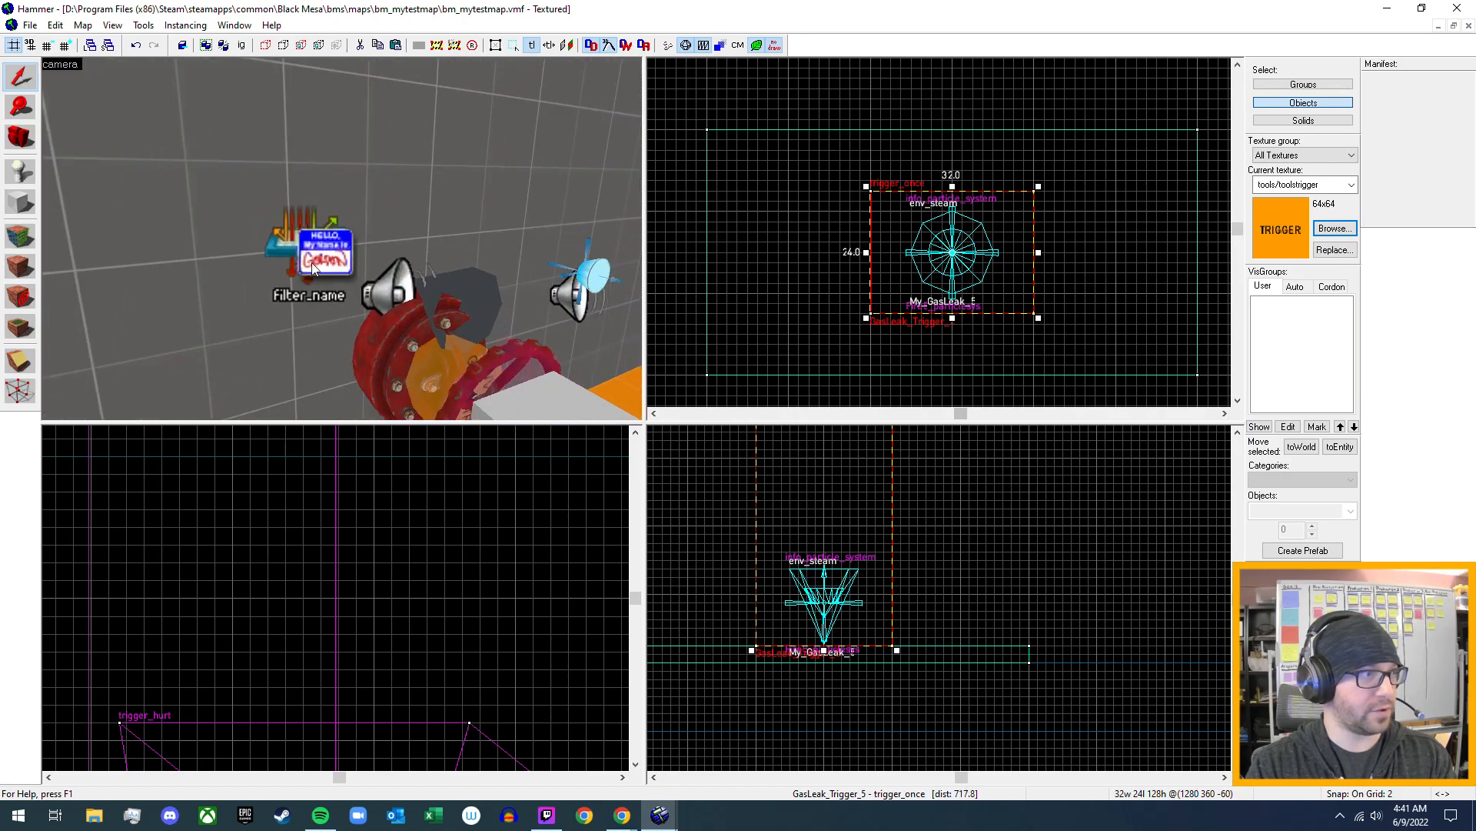
double_click(311, 262)
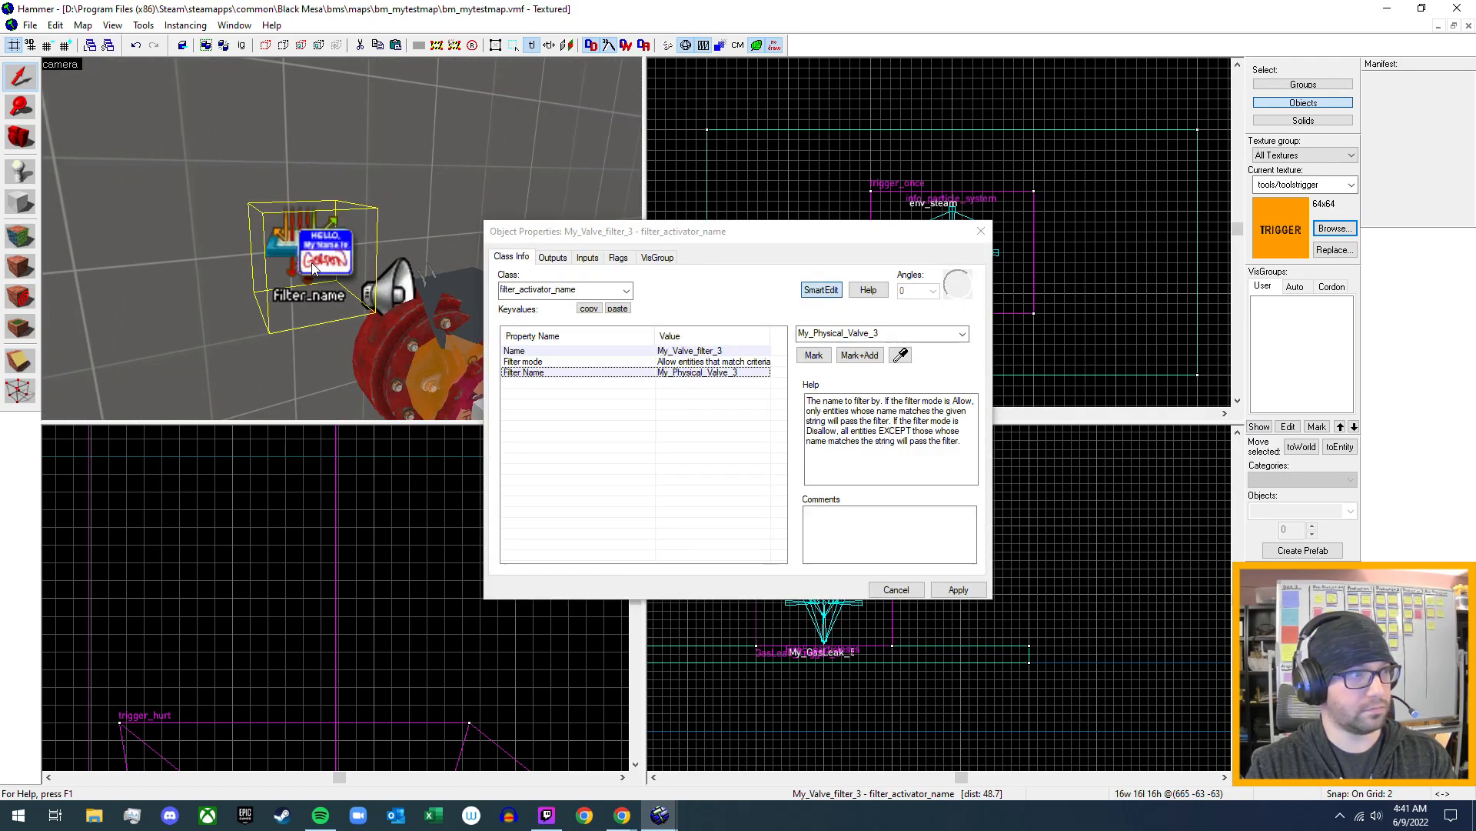
- Check the name of the loose prop_physics valve wheel near the wall in its object properties
key("z")
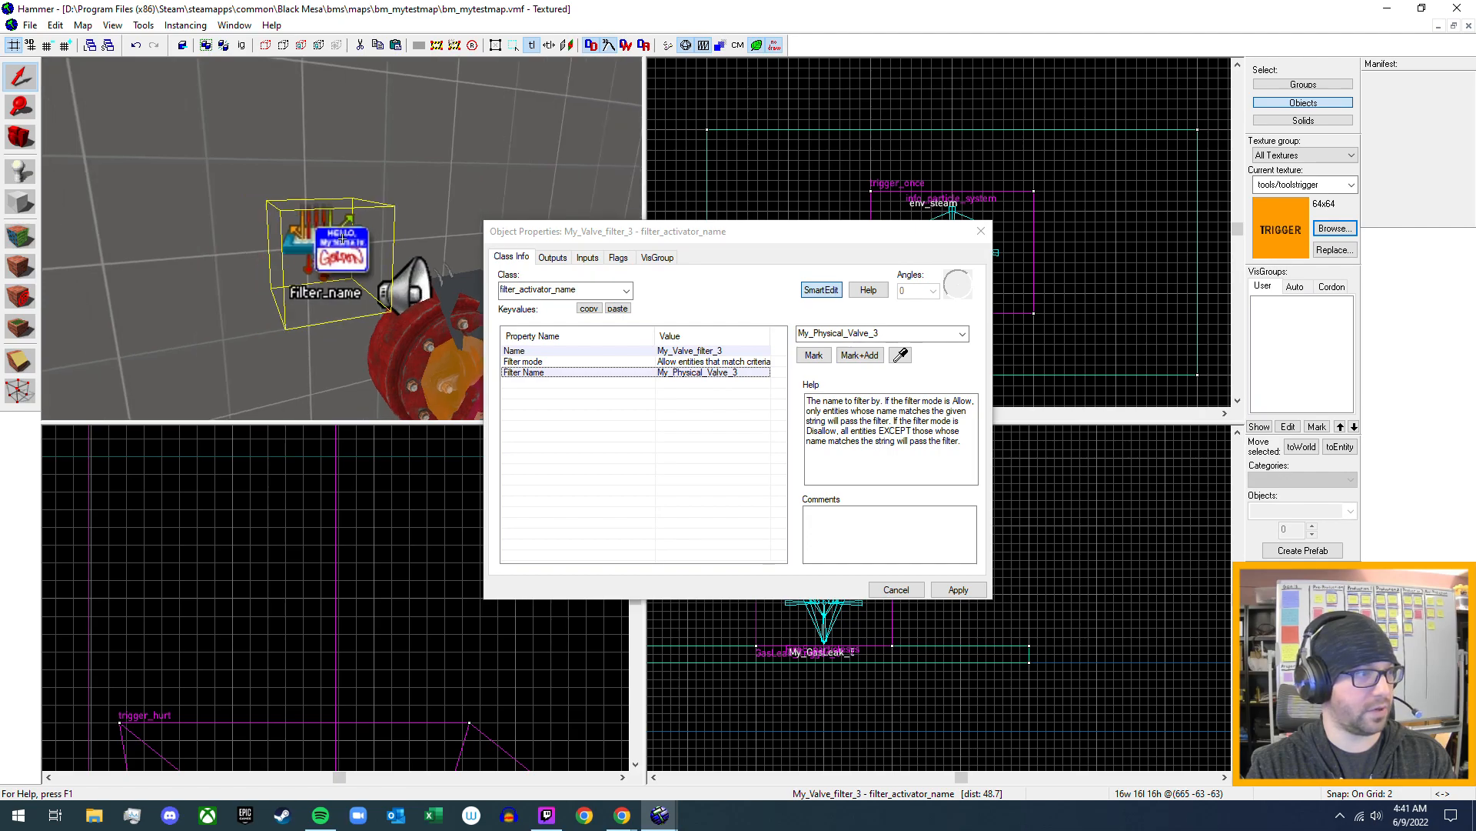
key("s")
key("w")
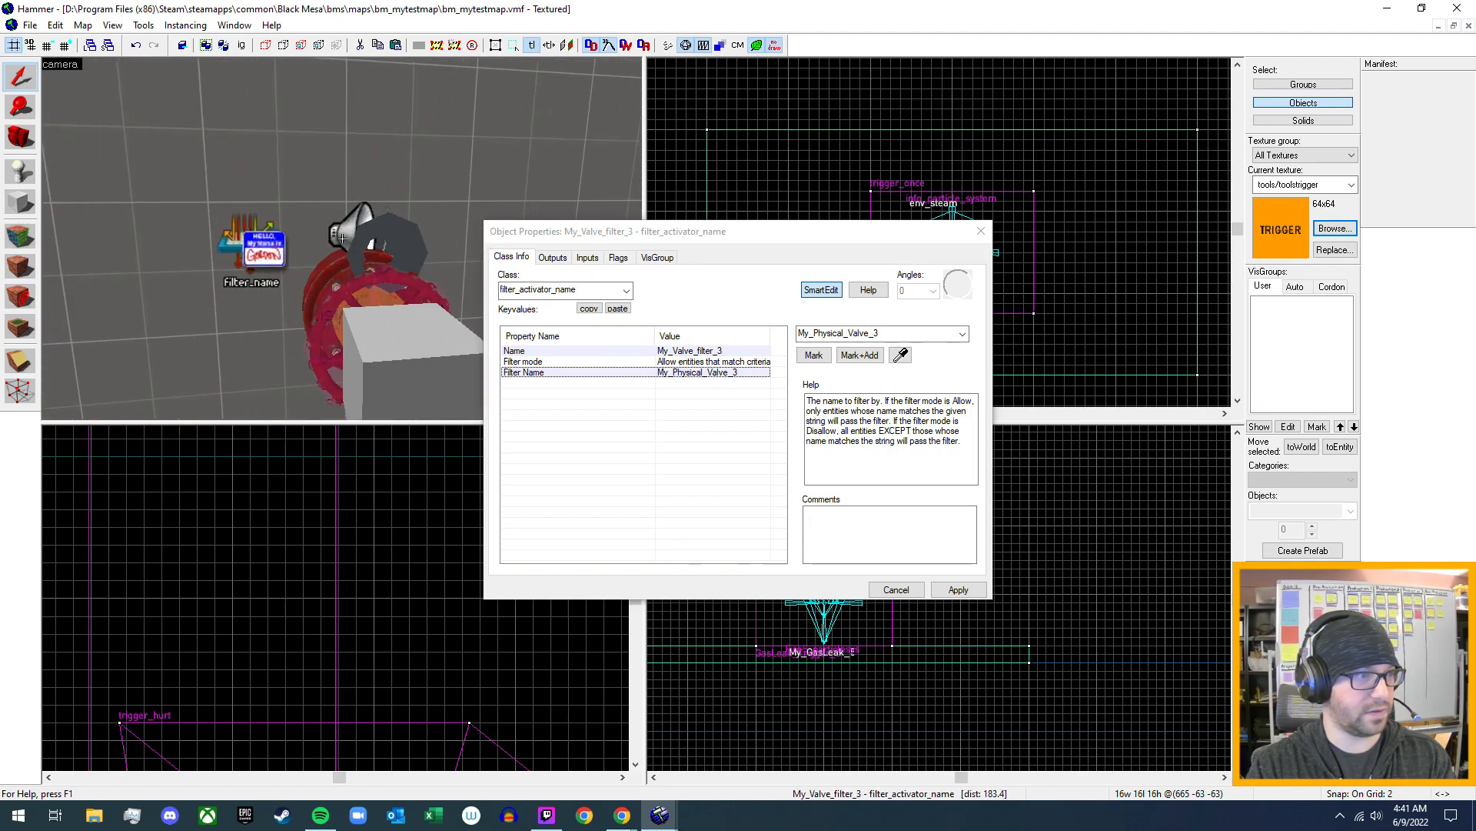
key("s")
key("z")
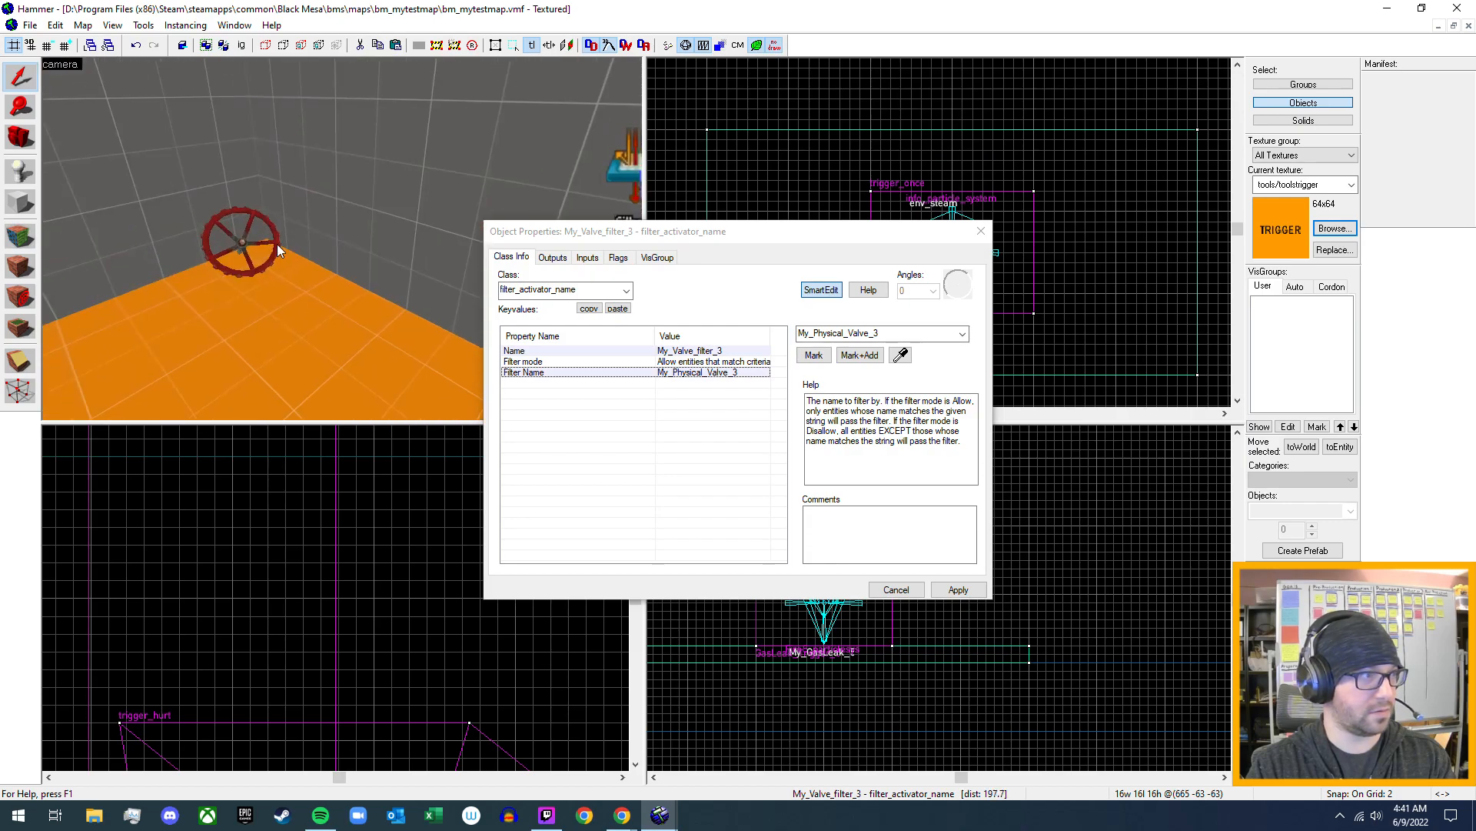
left_click(272, 247)
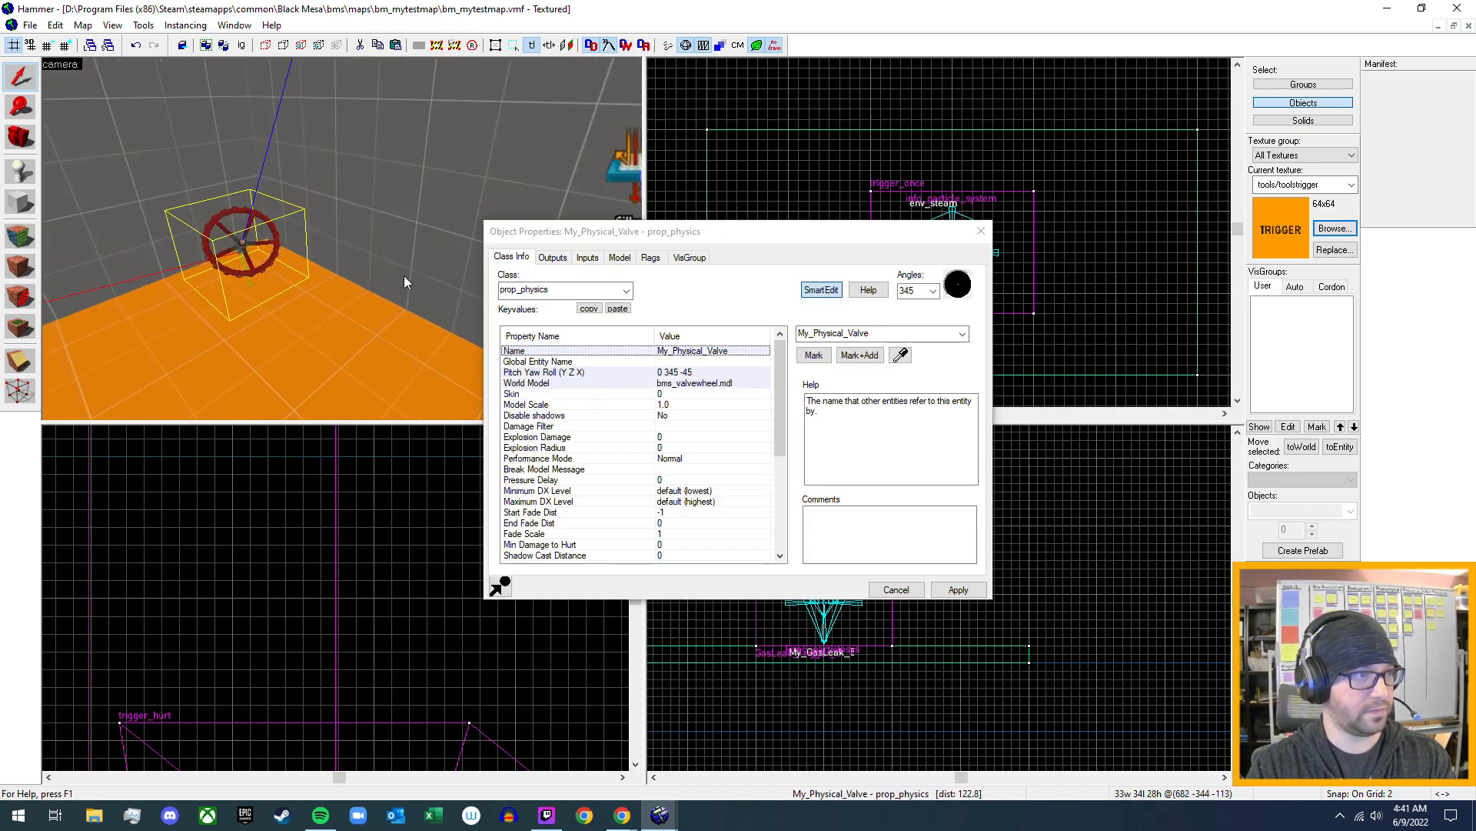
- Check the name of the valve wheel mounted on the gas leak's red valve
key("z")
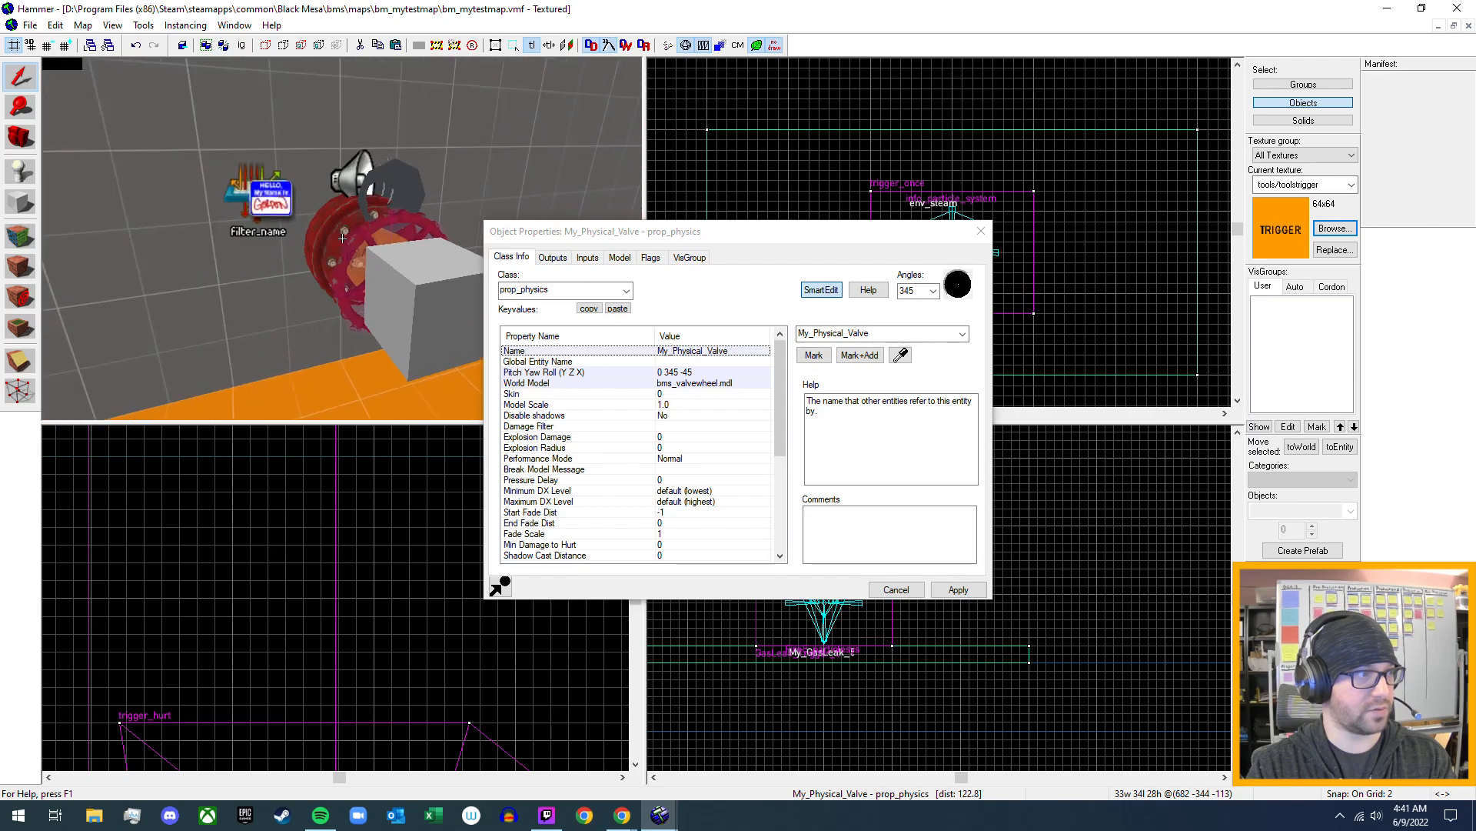
key("s")
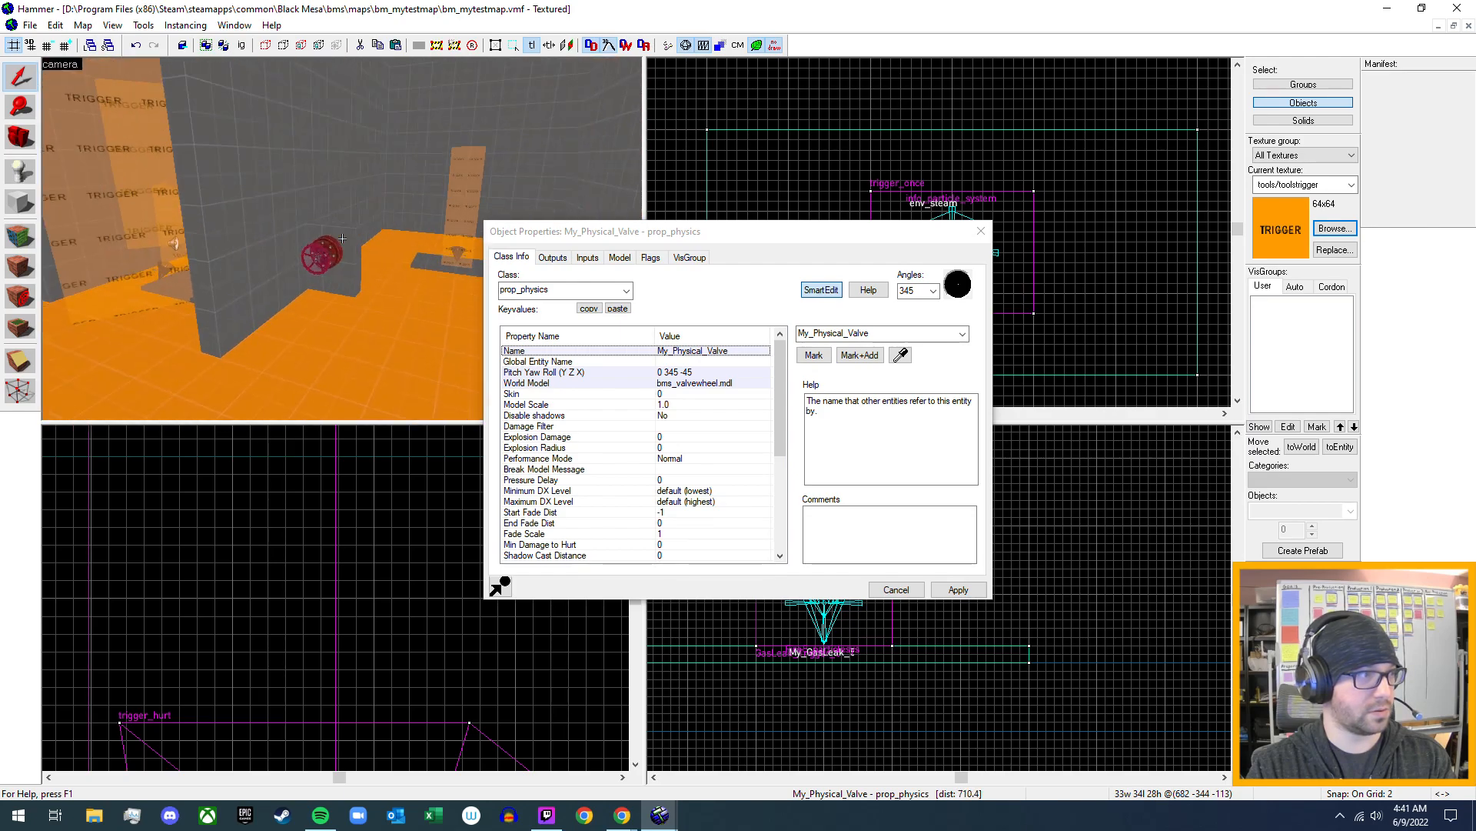
key("w")
key("w")
key("d")
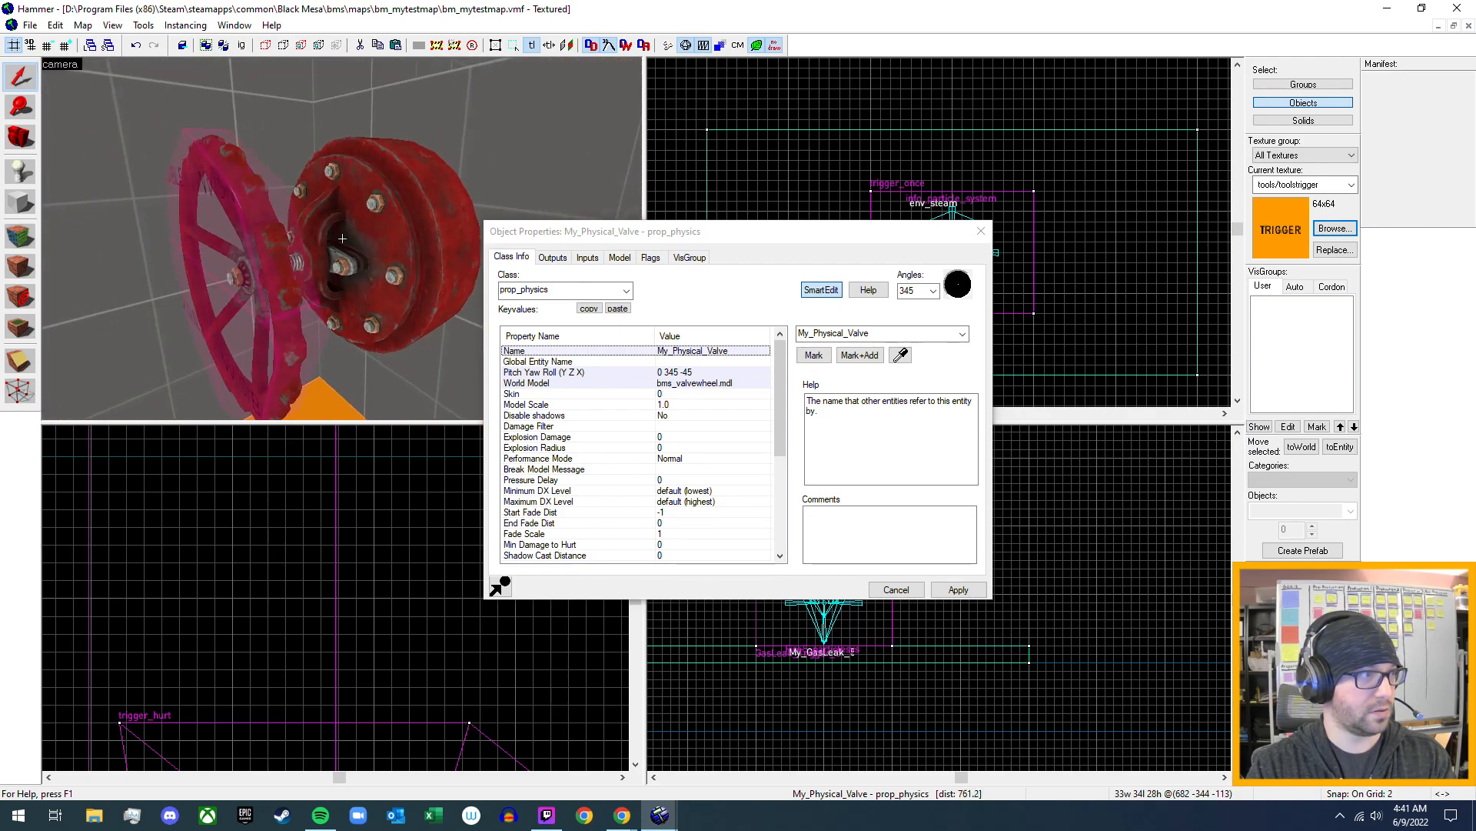
left_click(271, 234)
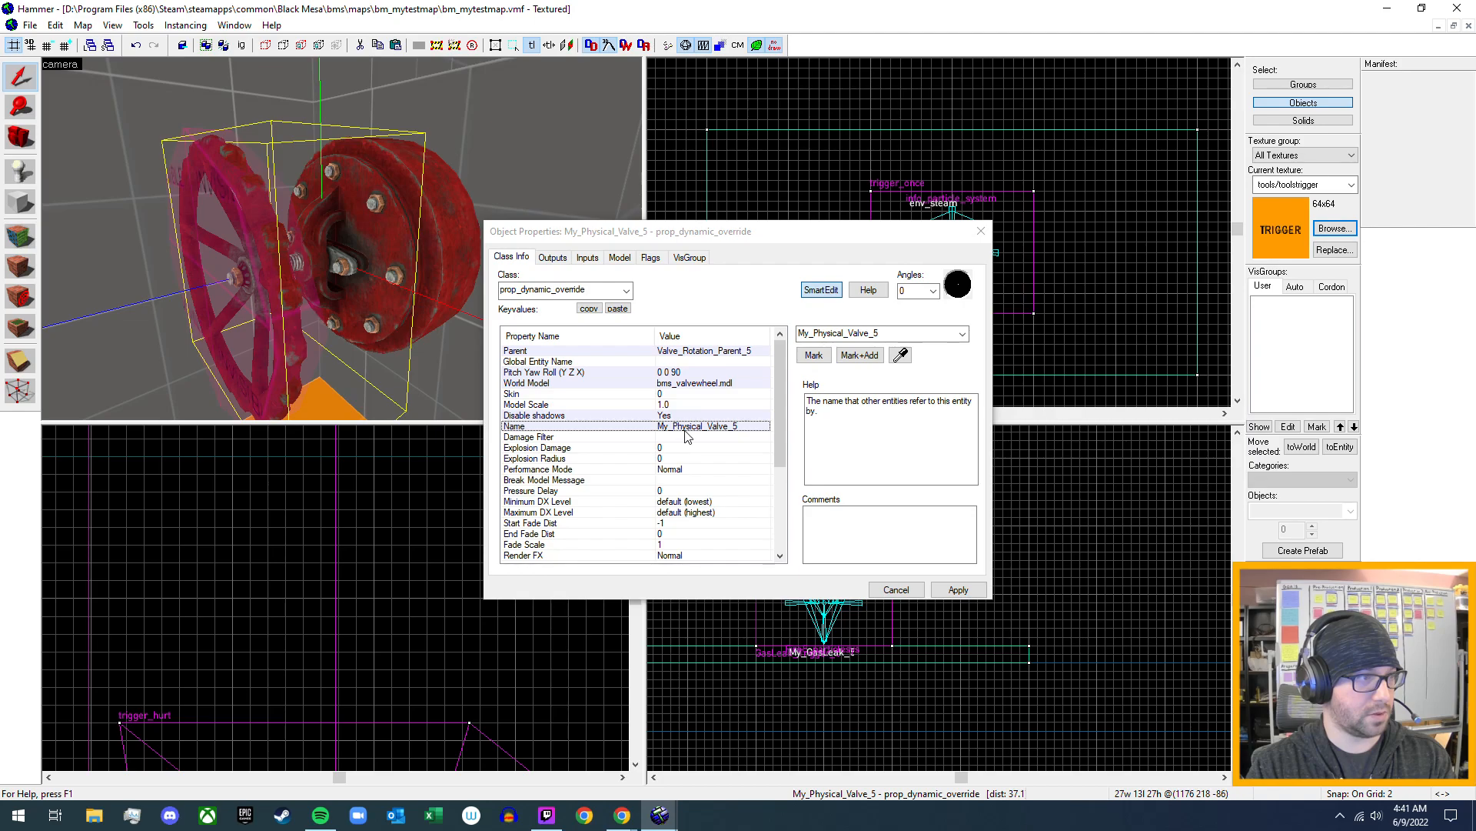
- Compare it with the name of the attached wheel on the red valve beside the grey block
key("s")
key("w")
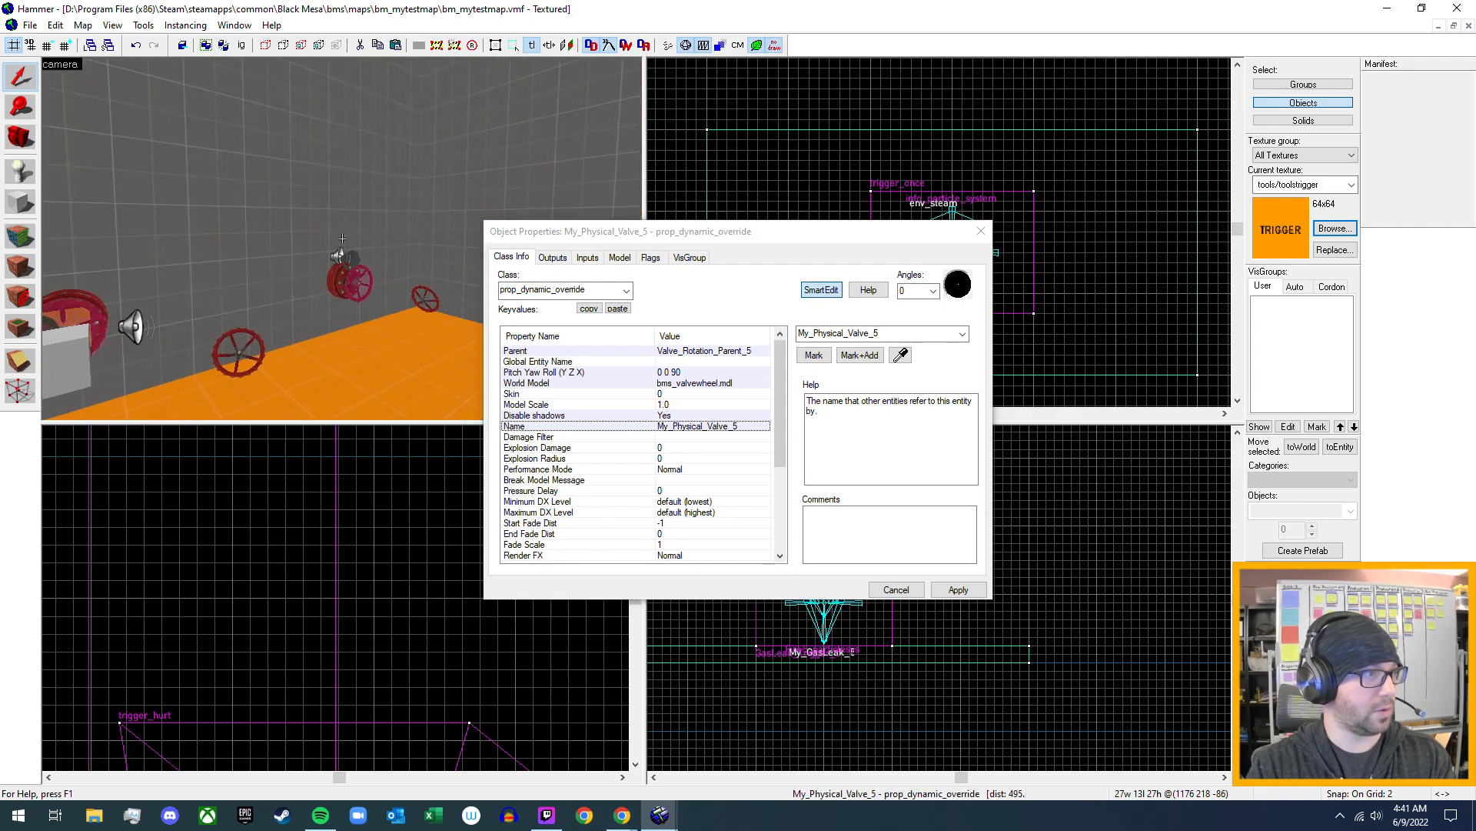
key("w")
key("z")
key("z")
key("s")
key("w")
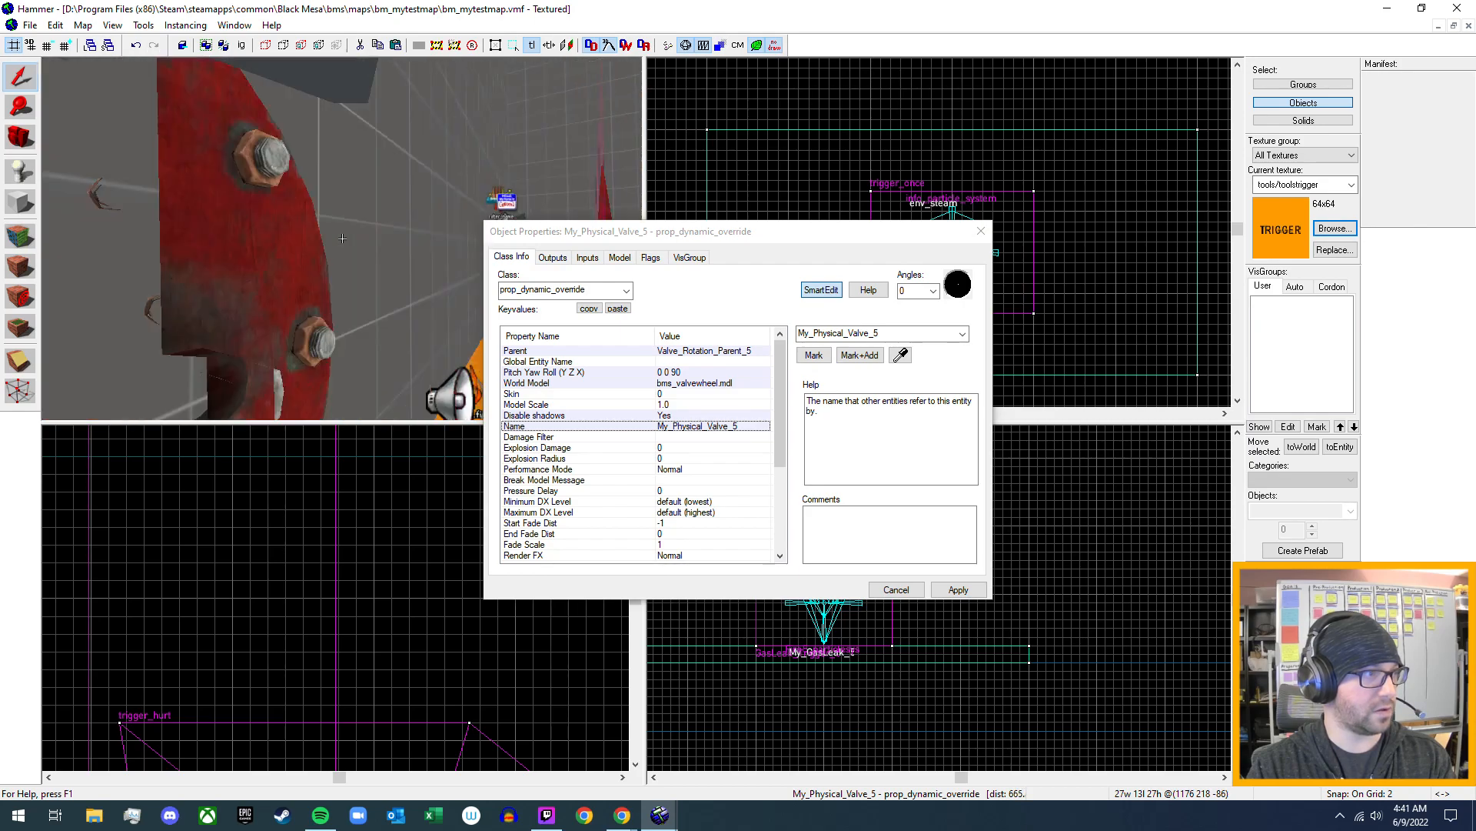
key("w")
key("z")
left_click(307, 251)
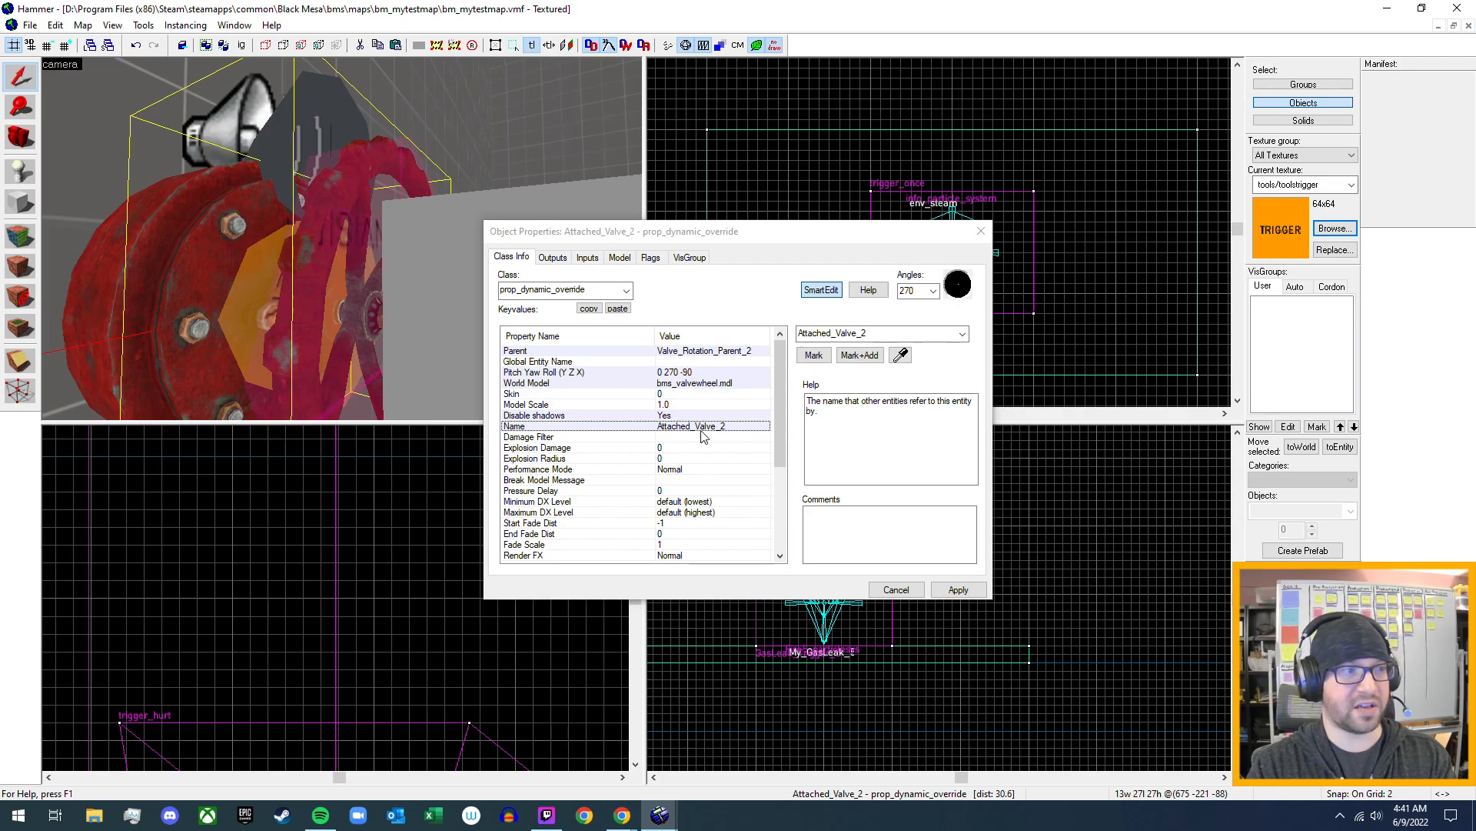
- Inspect the name of the attached wheel on the neighbouring red valve
key("z")
key("s")
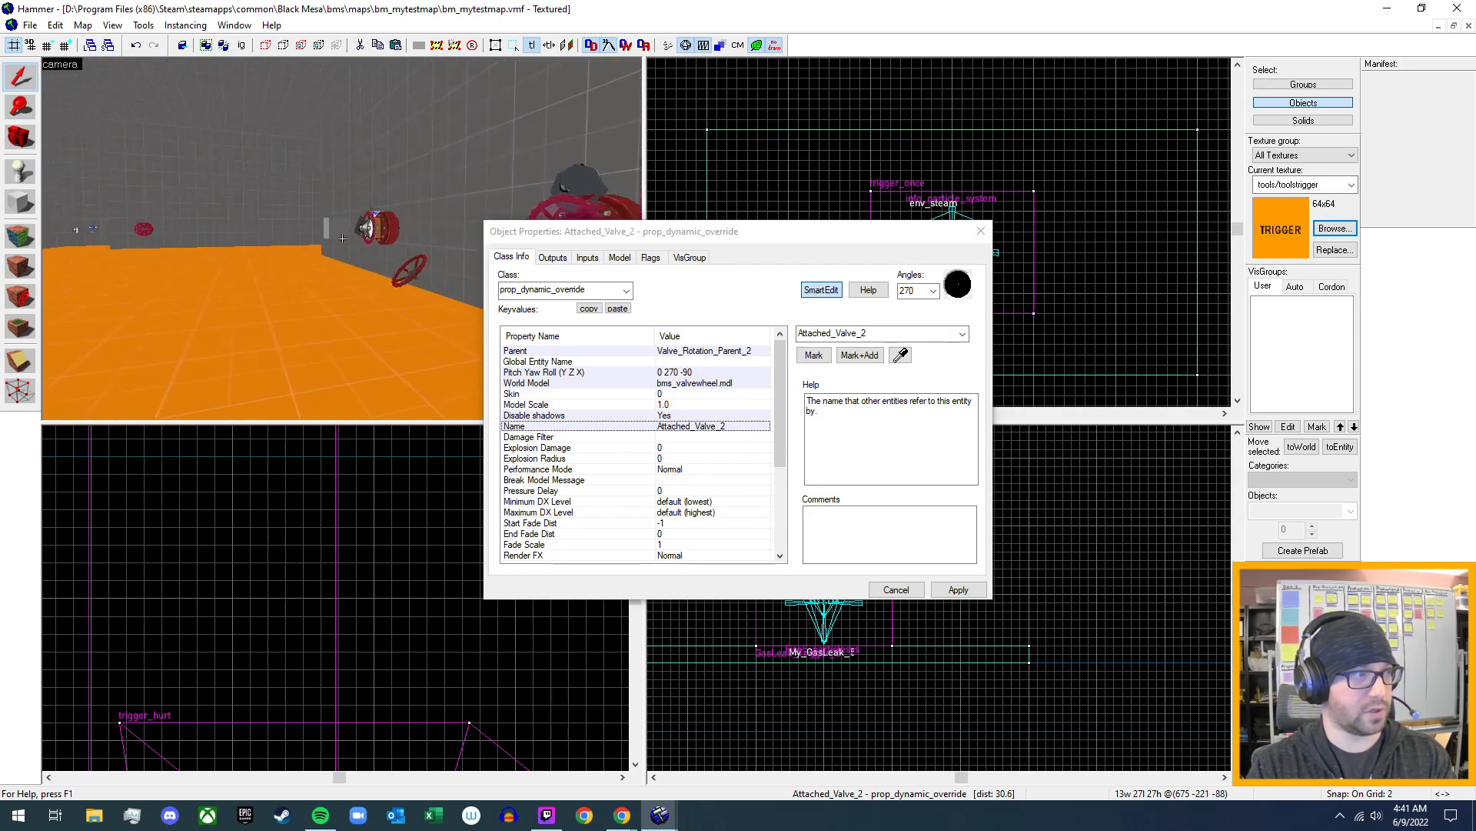
key("w")
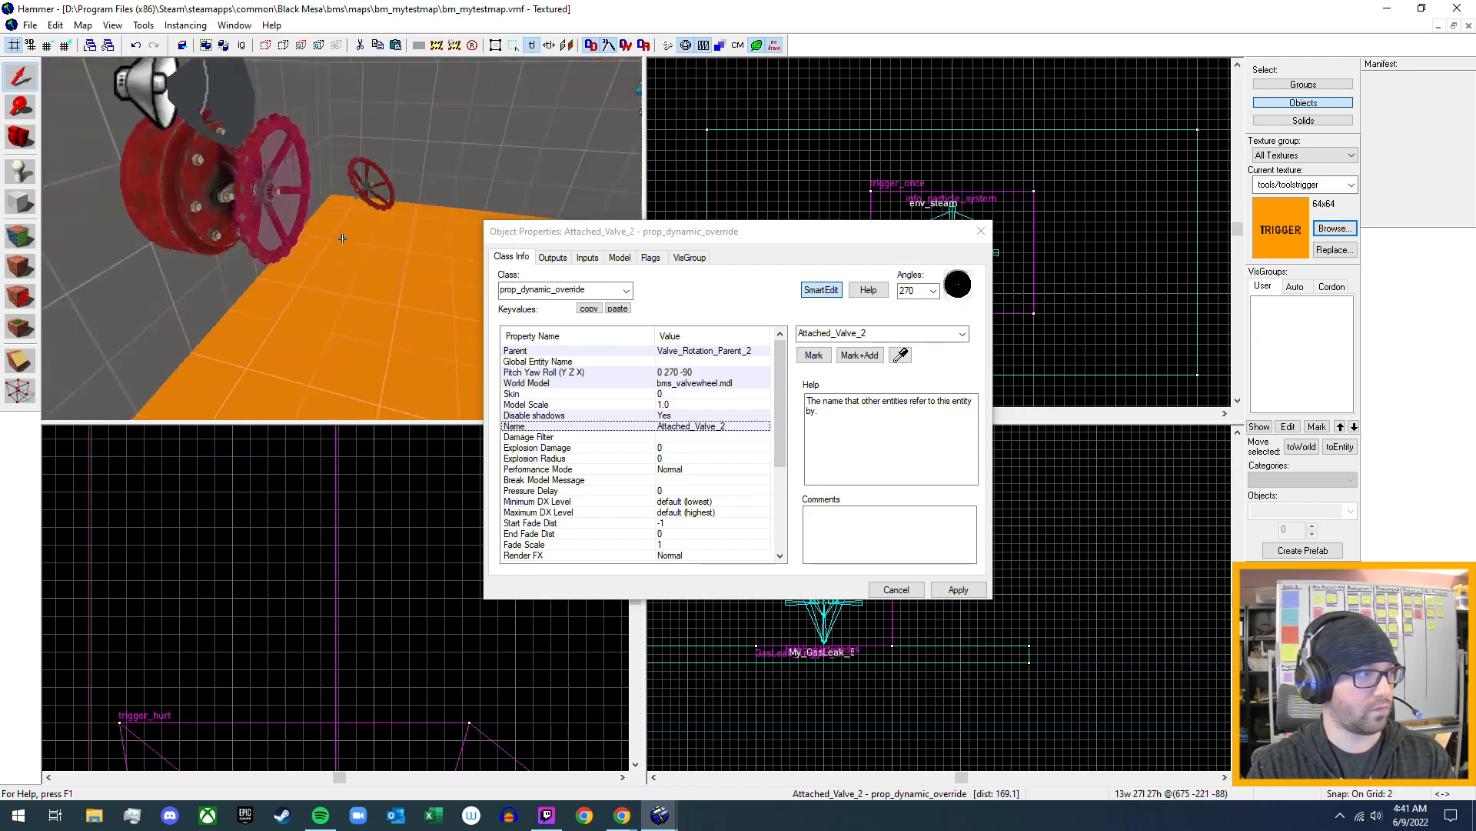
key("z")
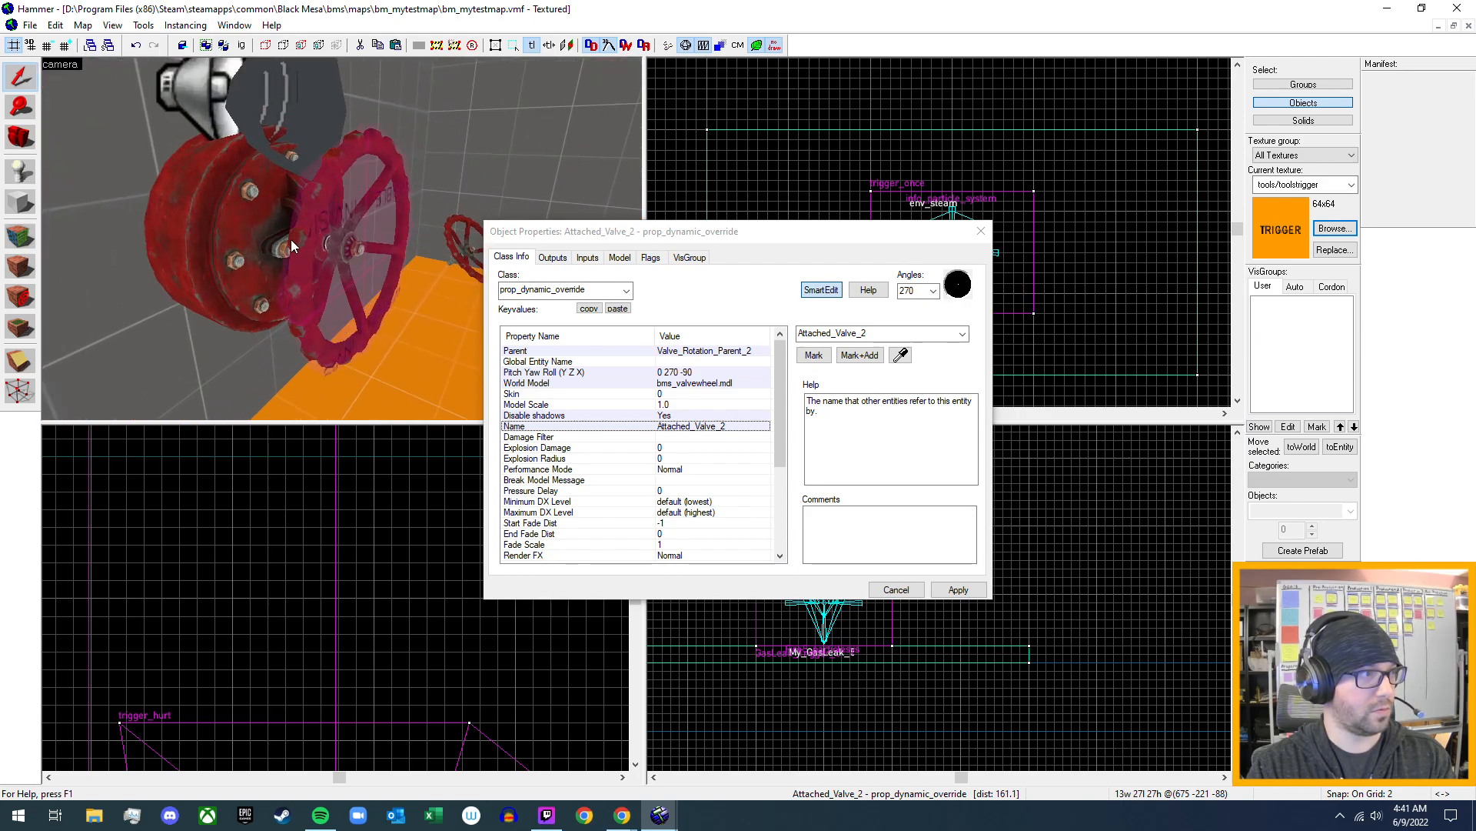
left_click(296, 242)
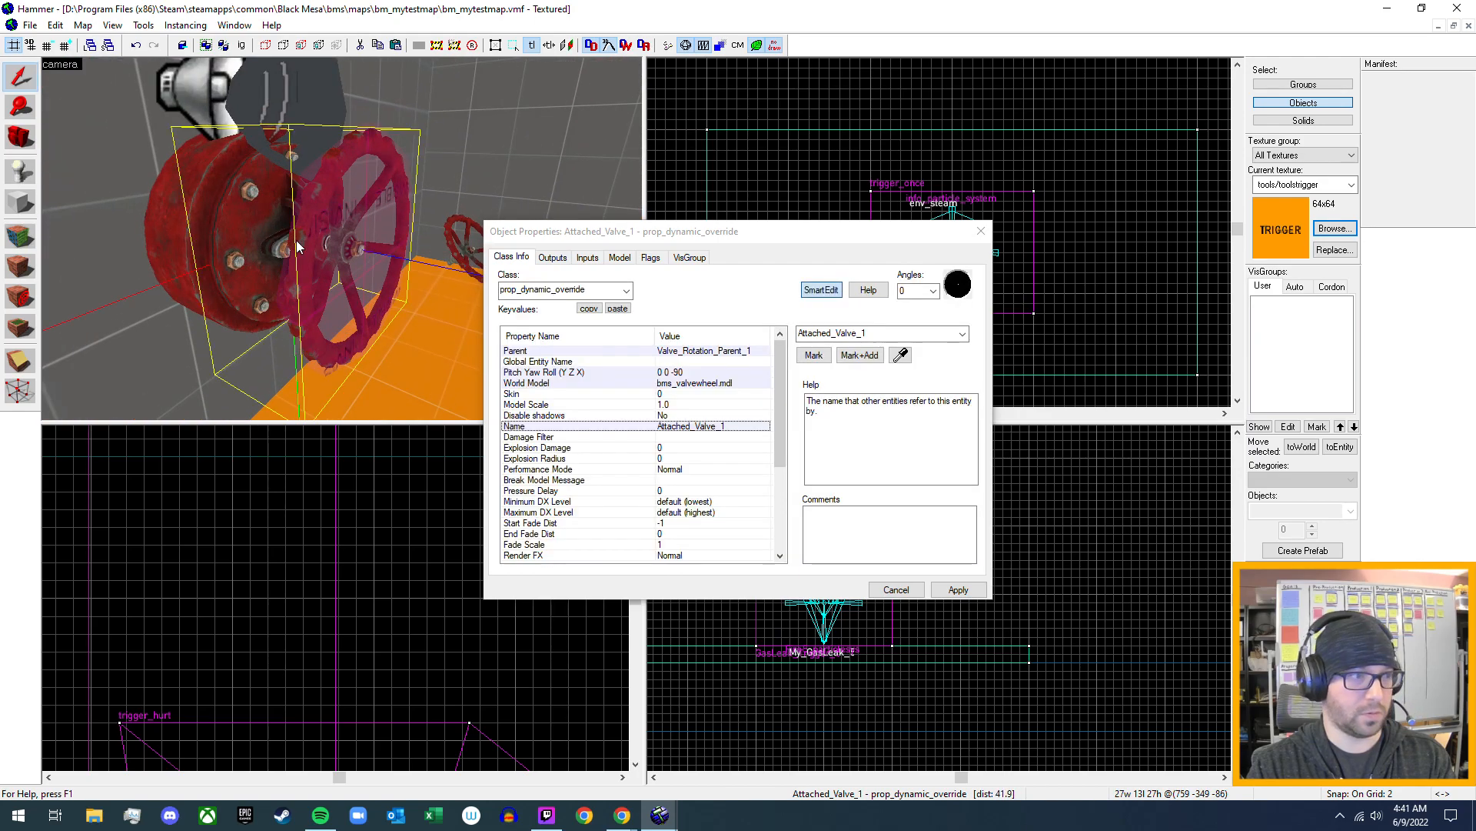
- Rename the gas leak's attached valve wheel from the My_Physical naming to Attached_Valve_5 and apply the change
key("z")
key("s")
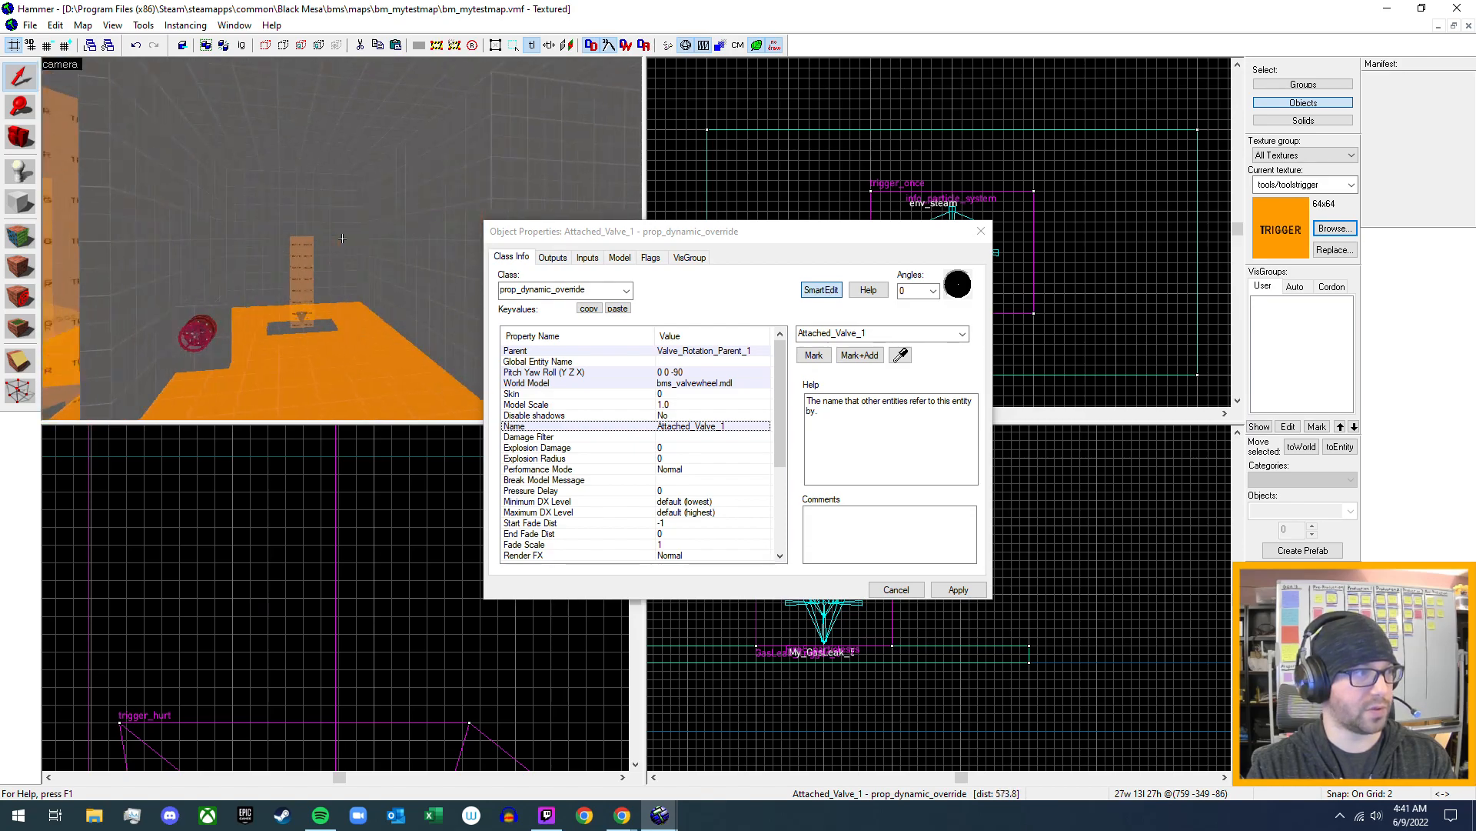
key("w")
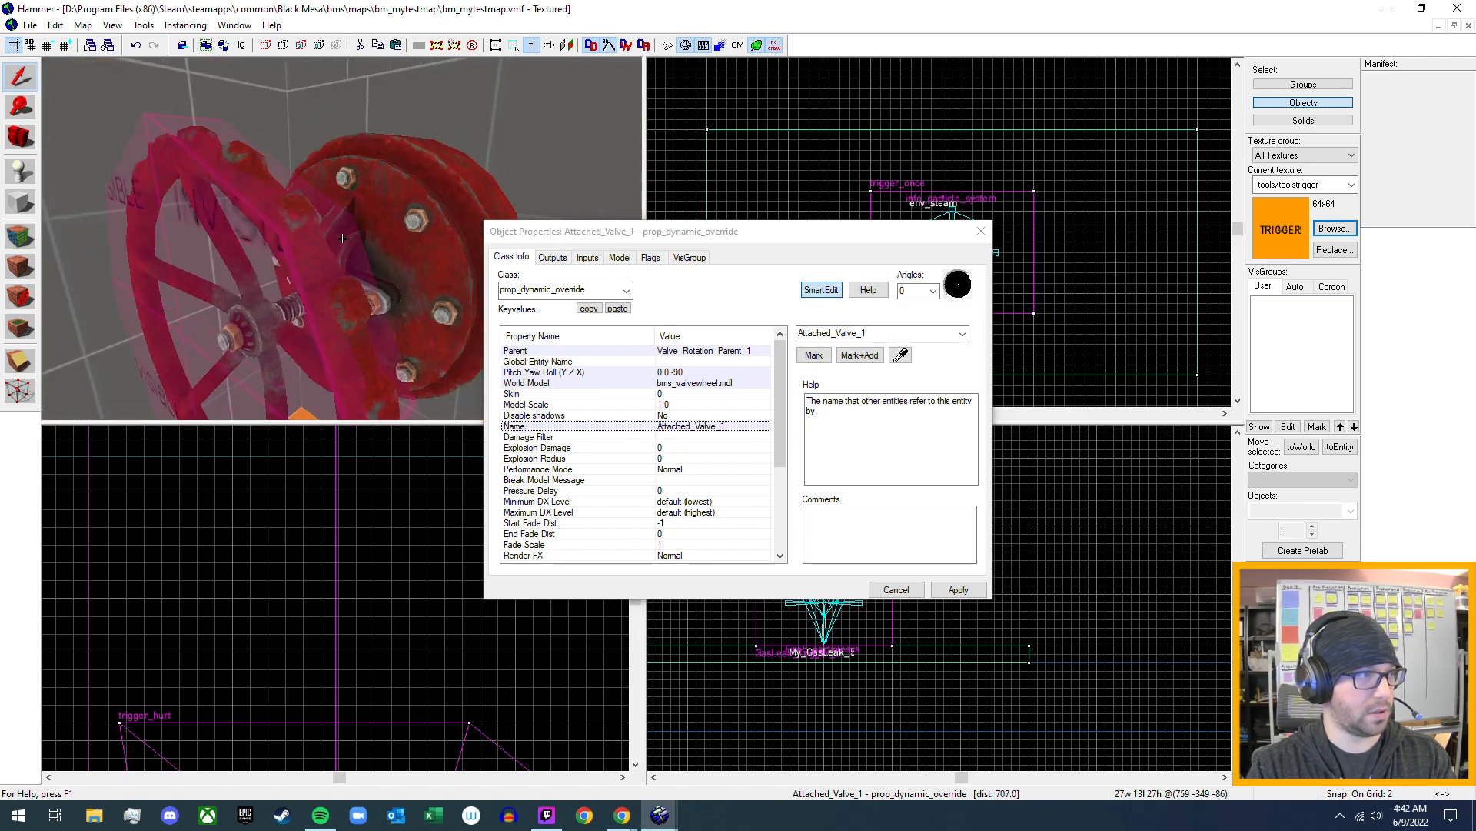
key("d")
key("a")
key("d")
left_click(332, 272)
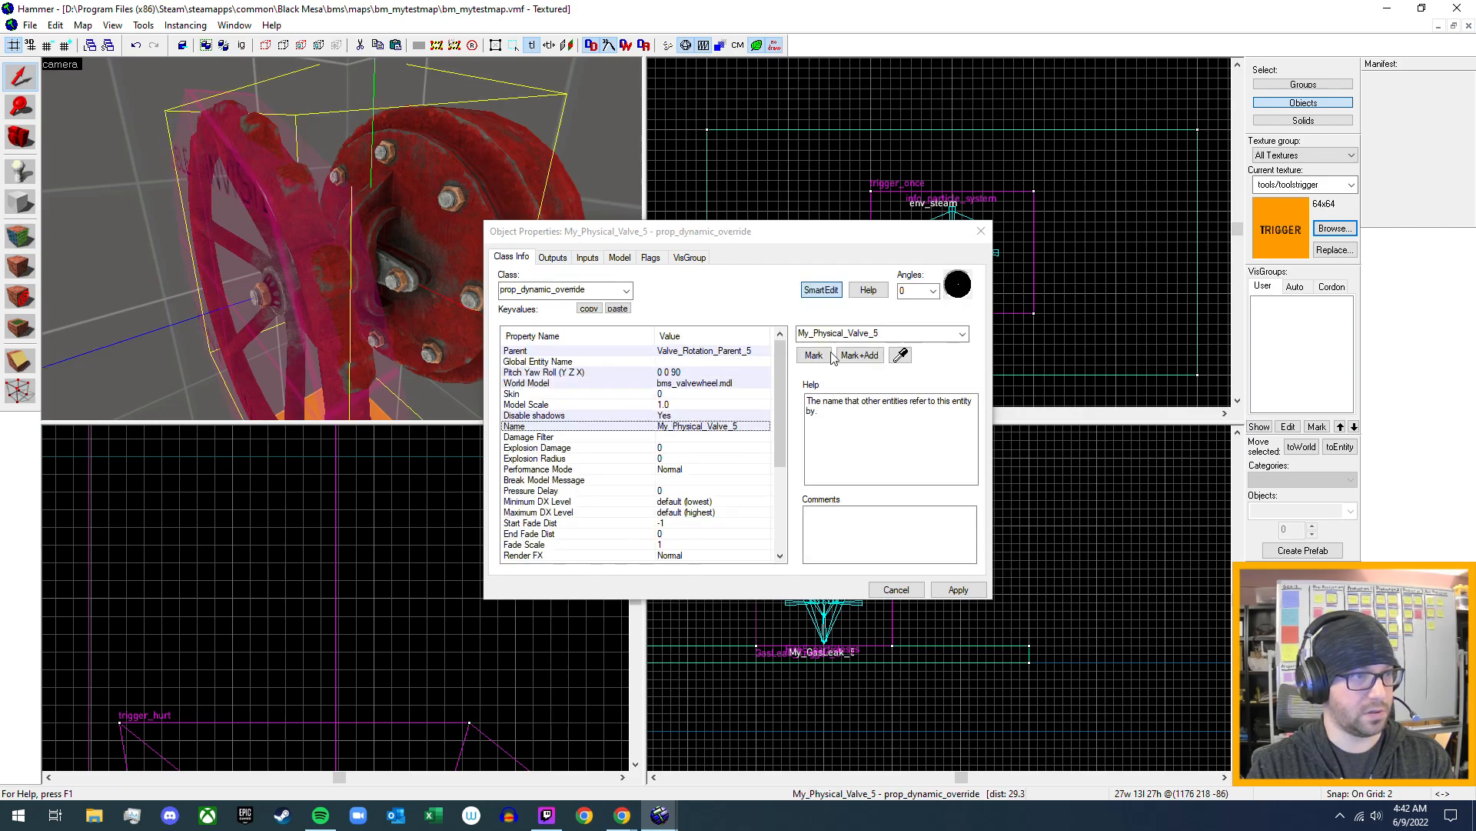
left_click(848, 333)
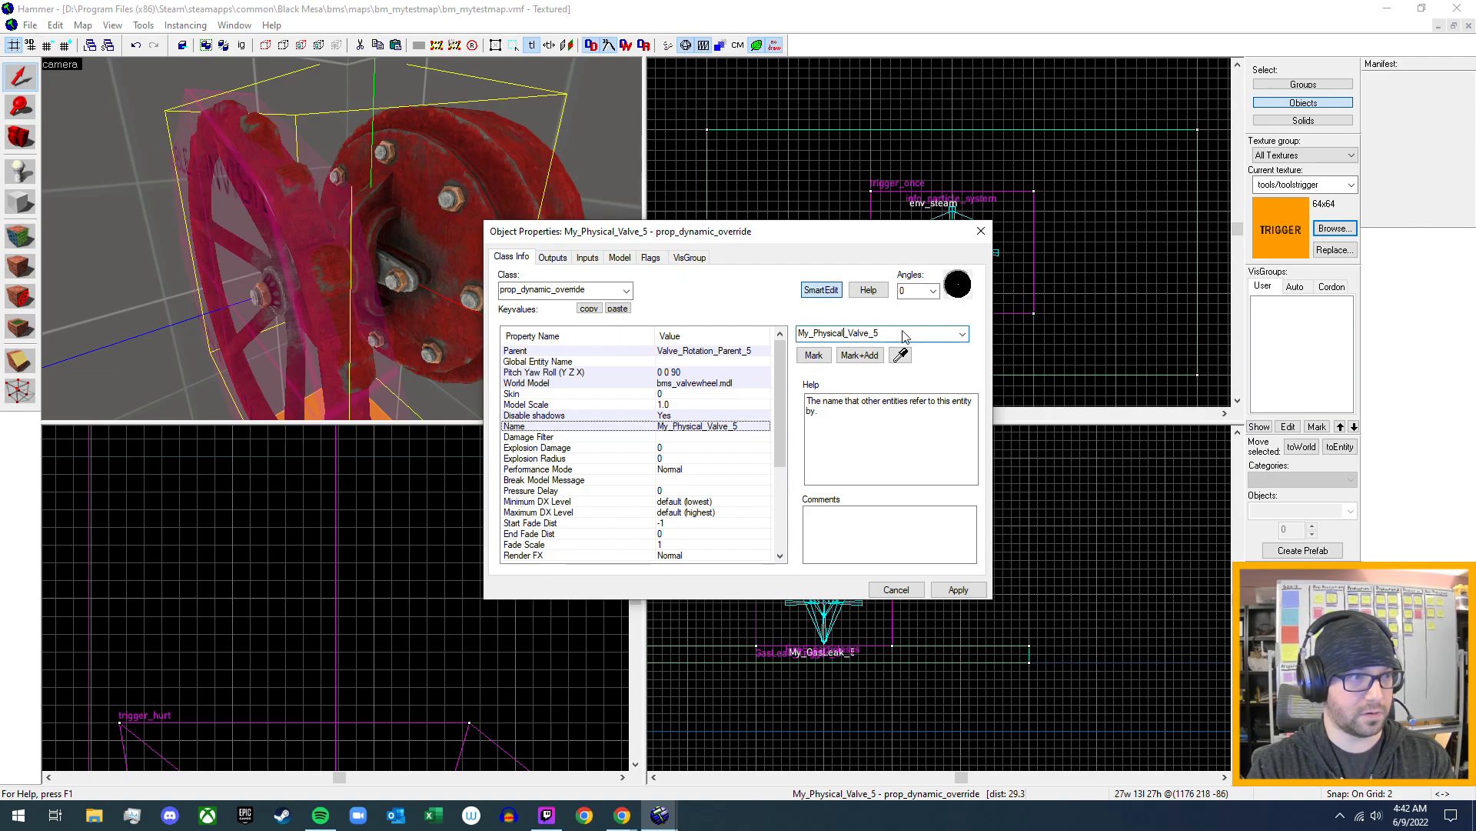
key("BackSpace")
key("BackSpace")
key("BackSpace")
key("BackSpace")
key("BackSpace")
key("BackSpace")
key("BackSpace")
key("BackSpace")
key("BackSpace")
key("BackSpace")
key("BackSpace")
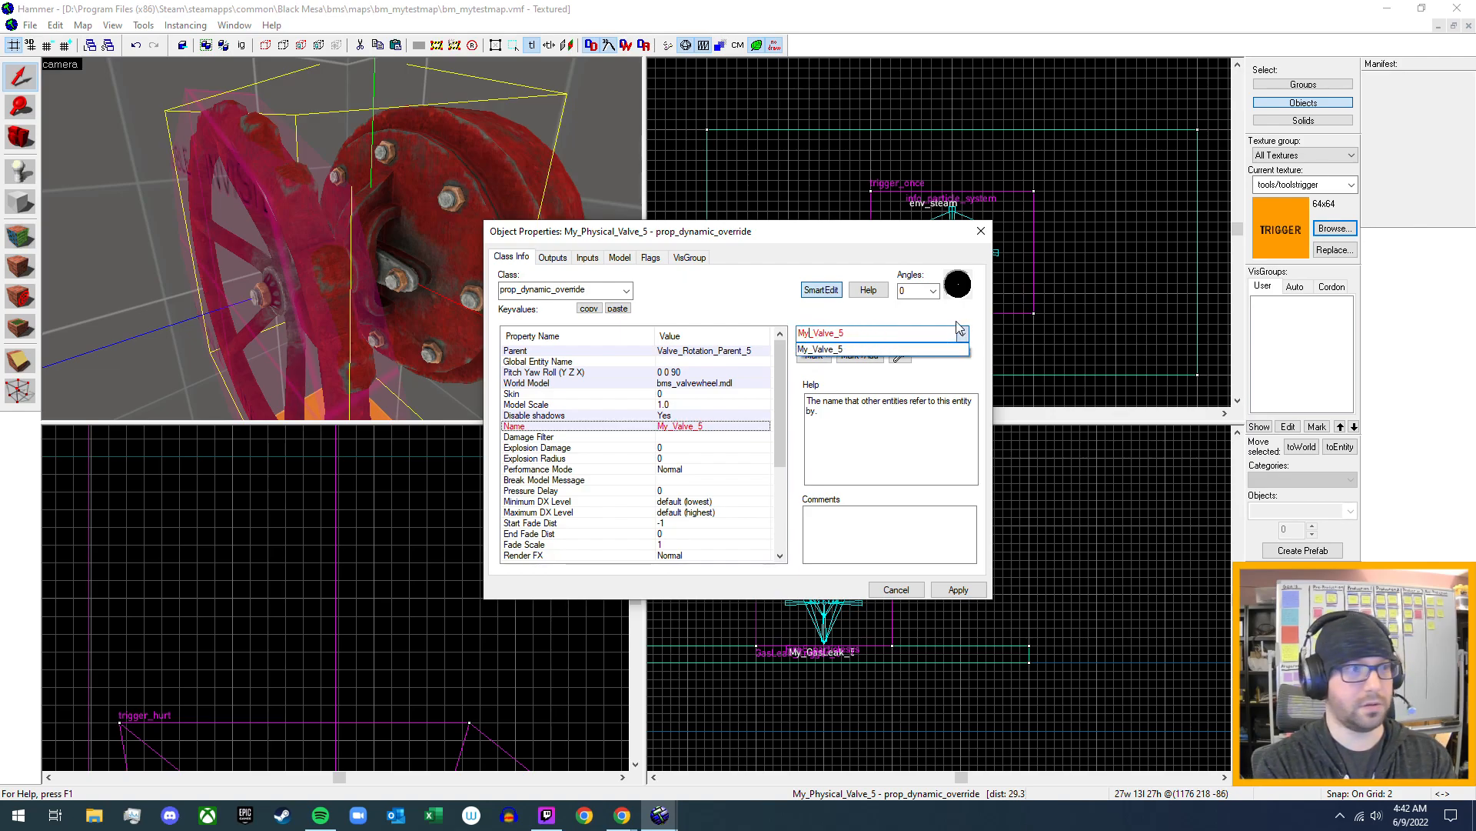
type("Attached")
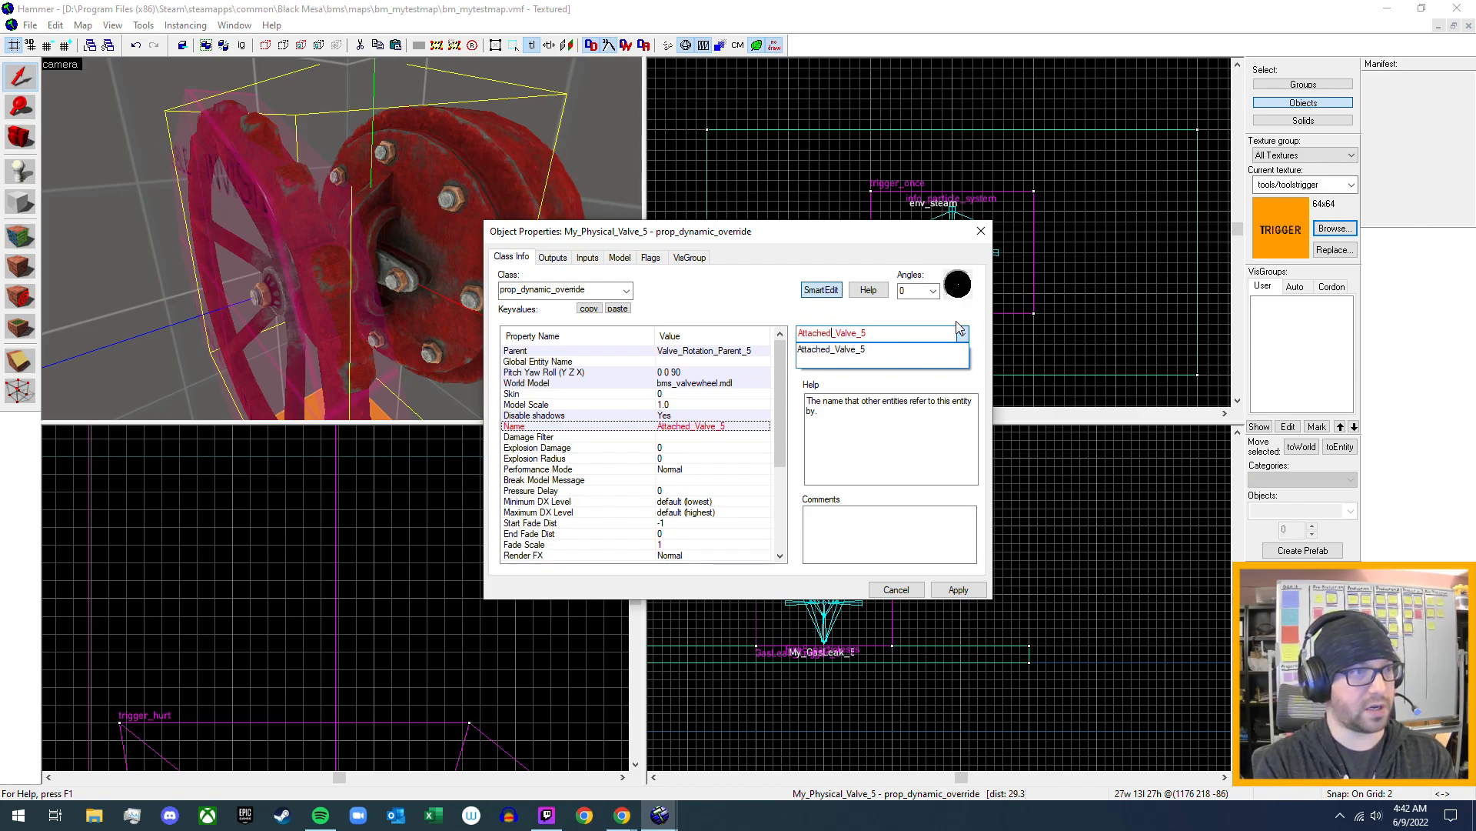
left_click(957, 320)
left_click(961, 589)
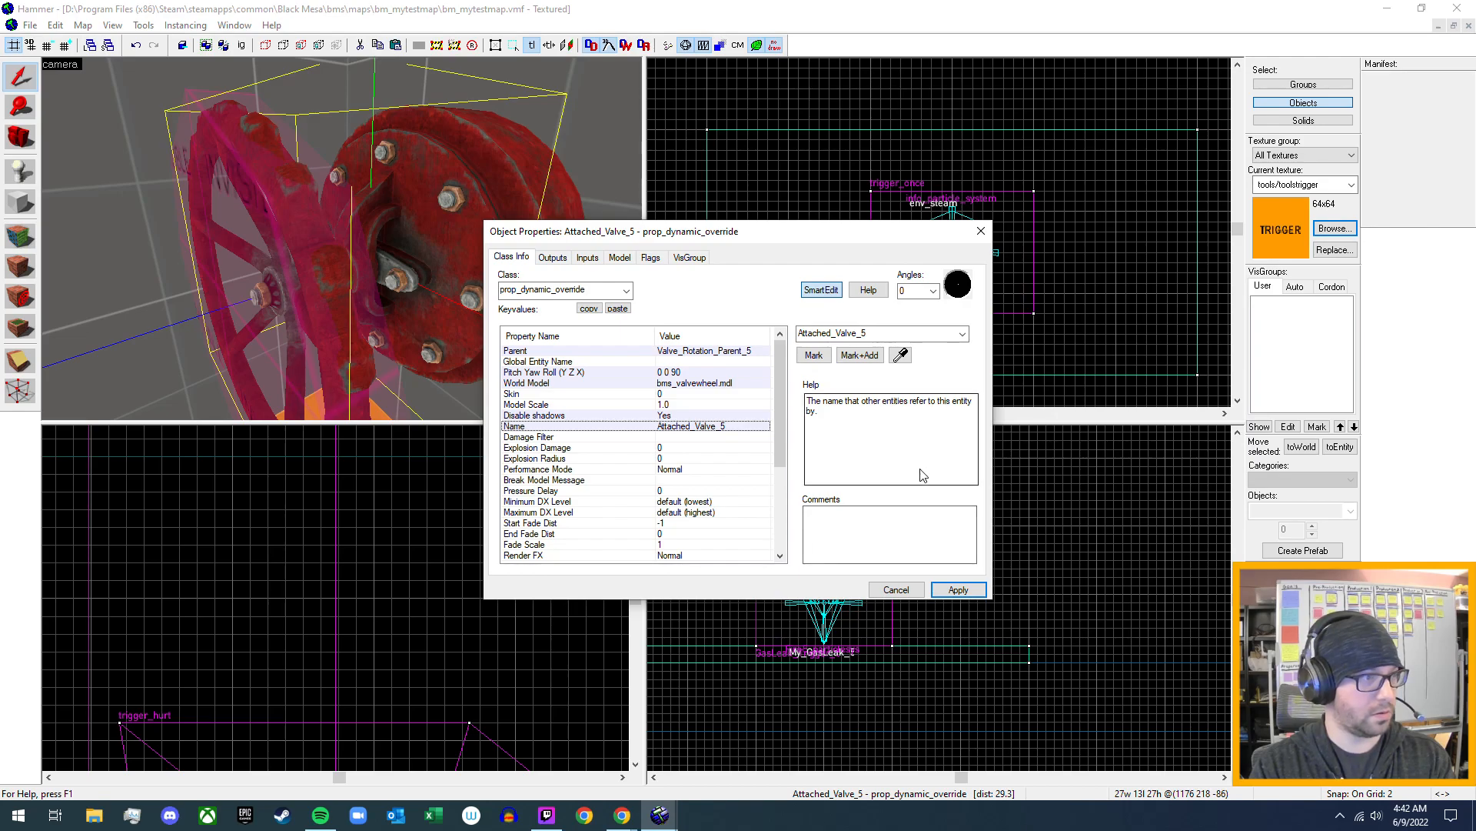
left_click(981, 230)
- Check the outputs and inputs of the renamed valve wheel in its object properties
left_click_drag(483, 240, 343, 238)
key("s")
key("d")
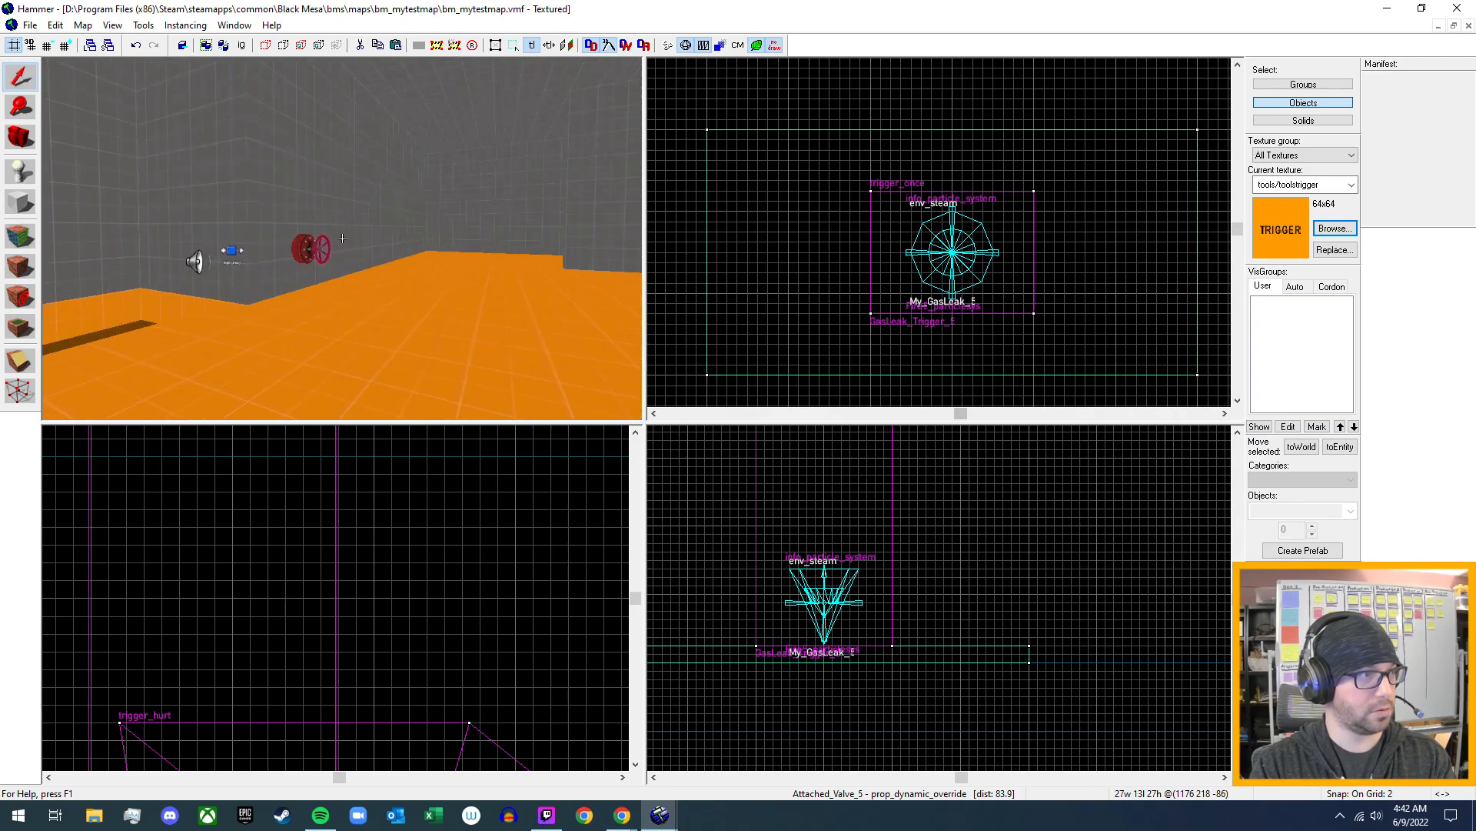
key("w")
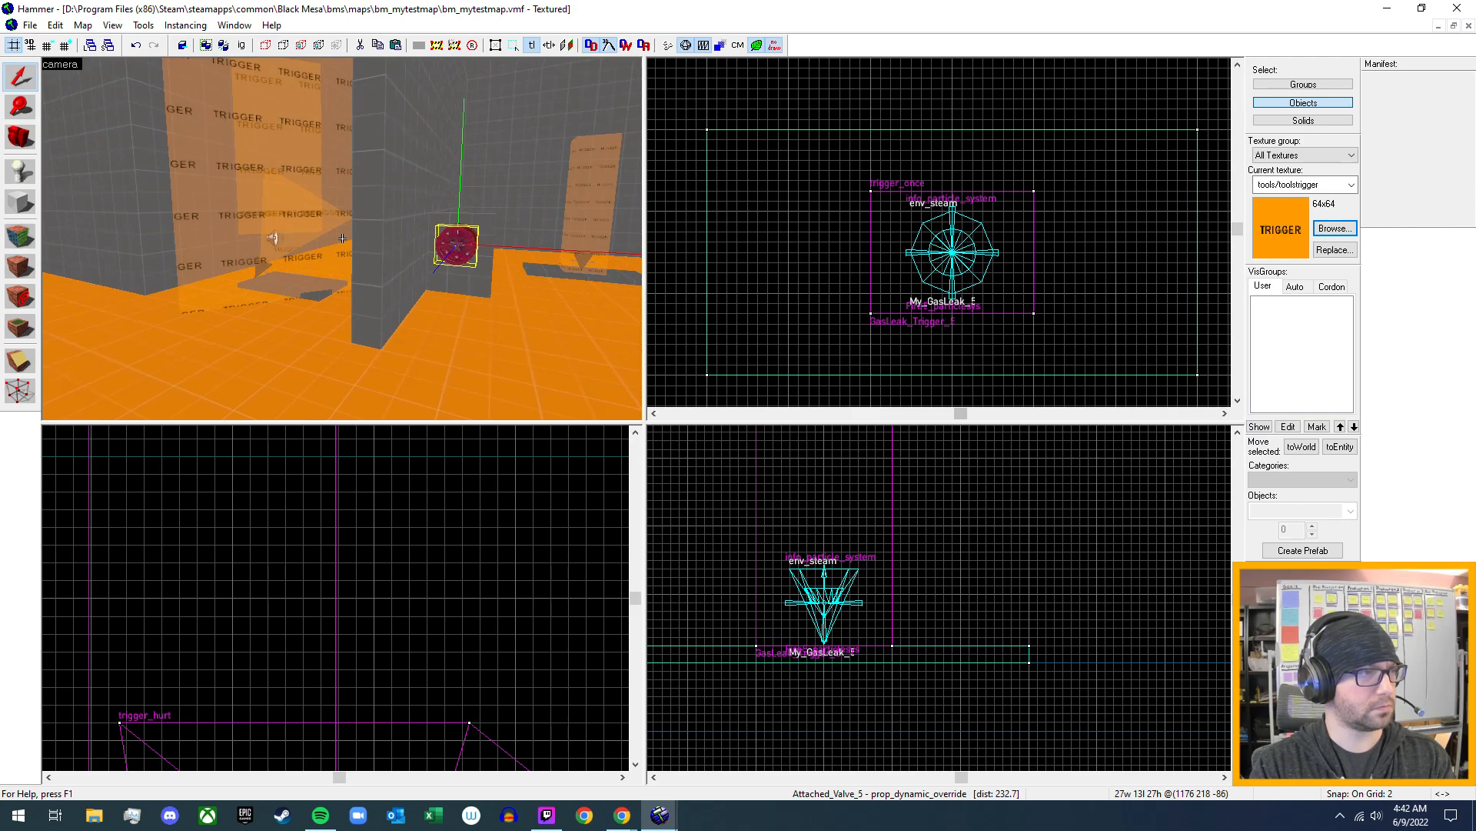
key("w")
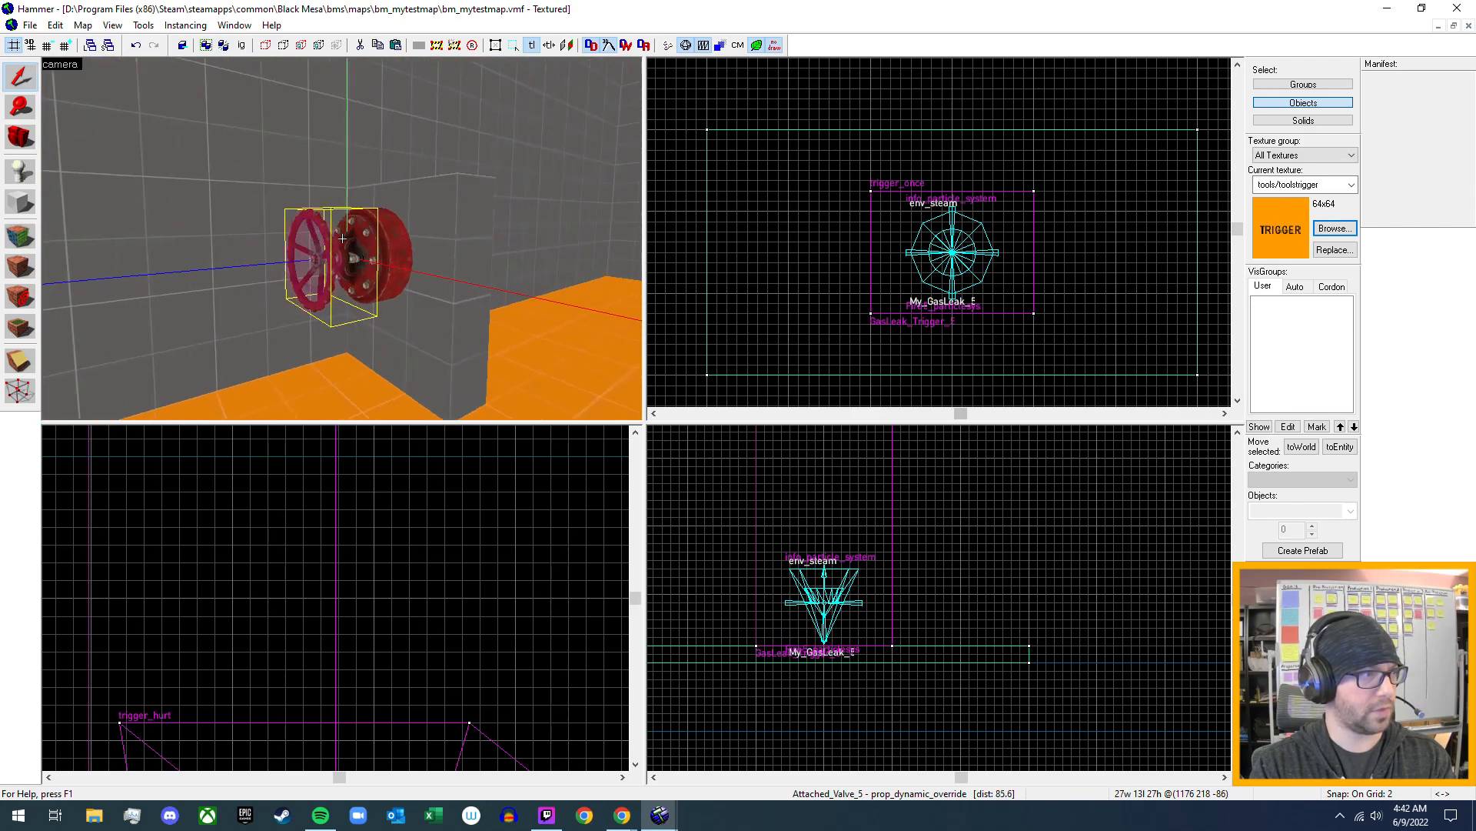
key("w")
key("z")
key("z")
key("w")
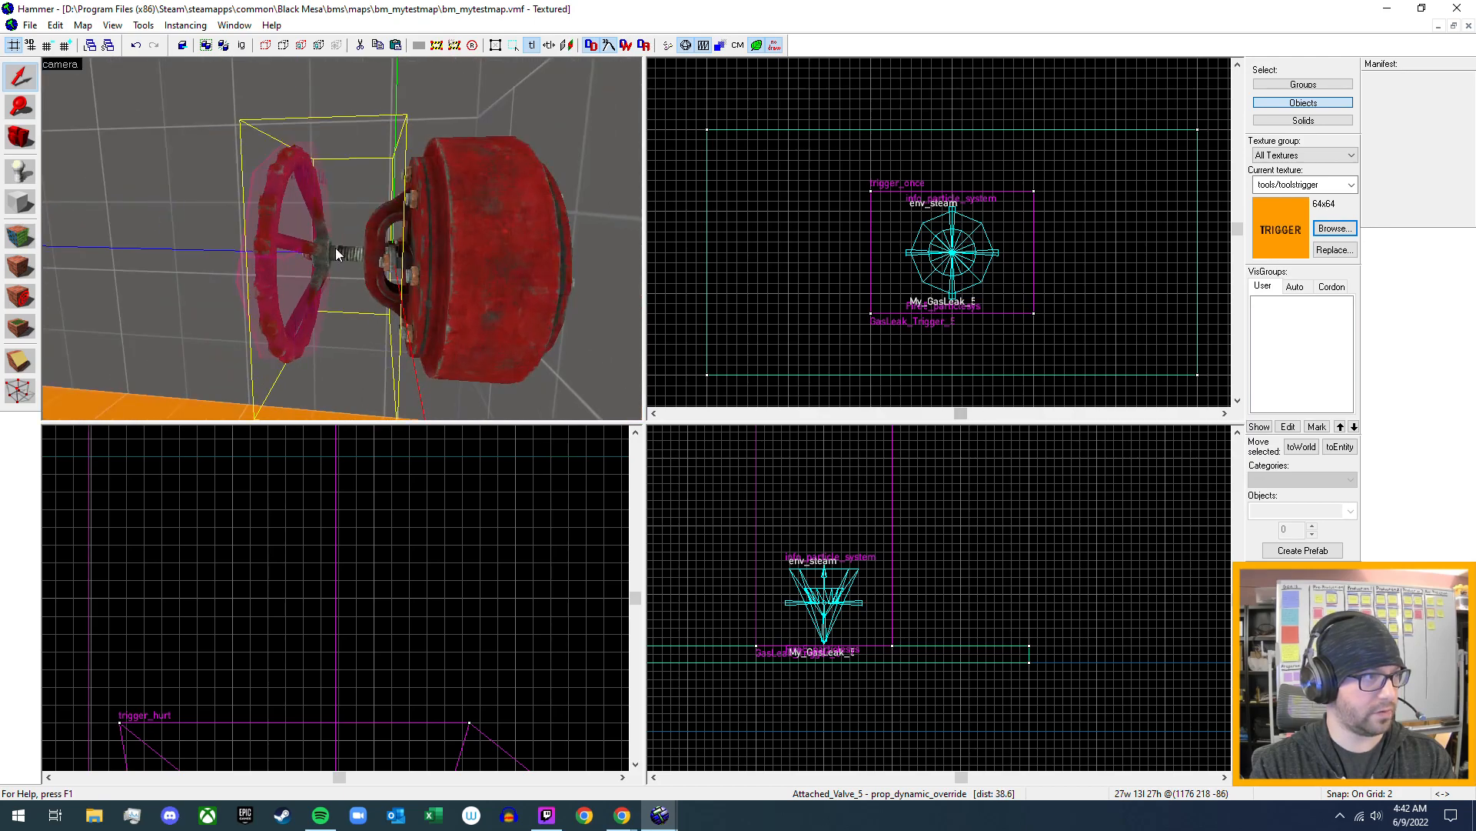
double_click(335, 248)
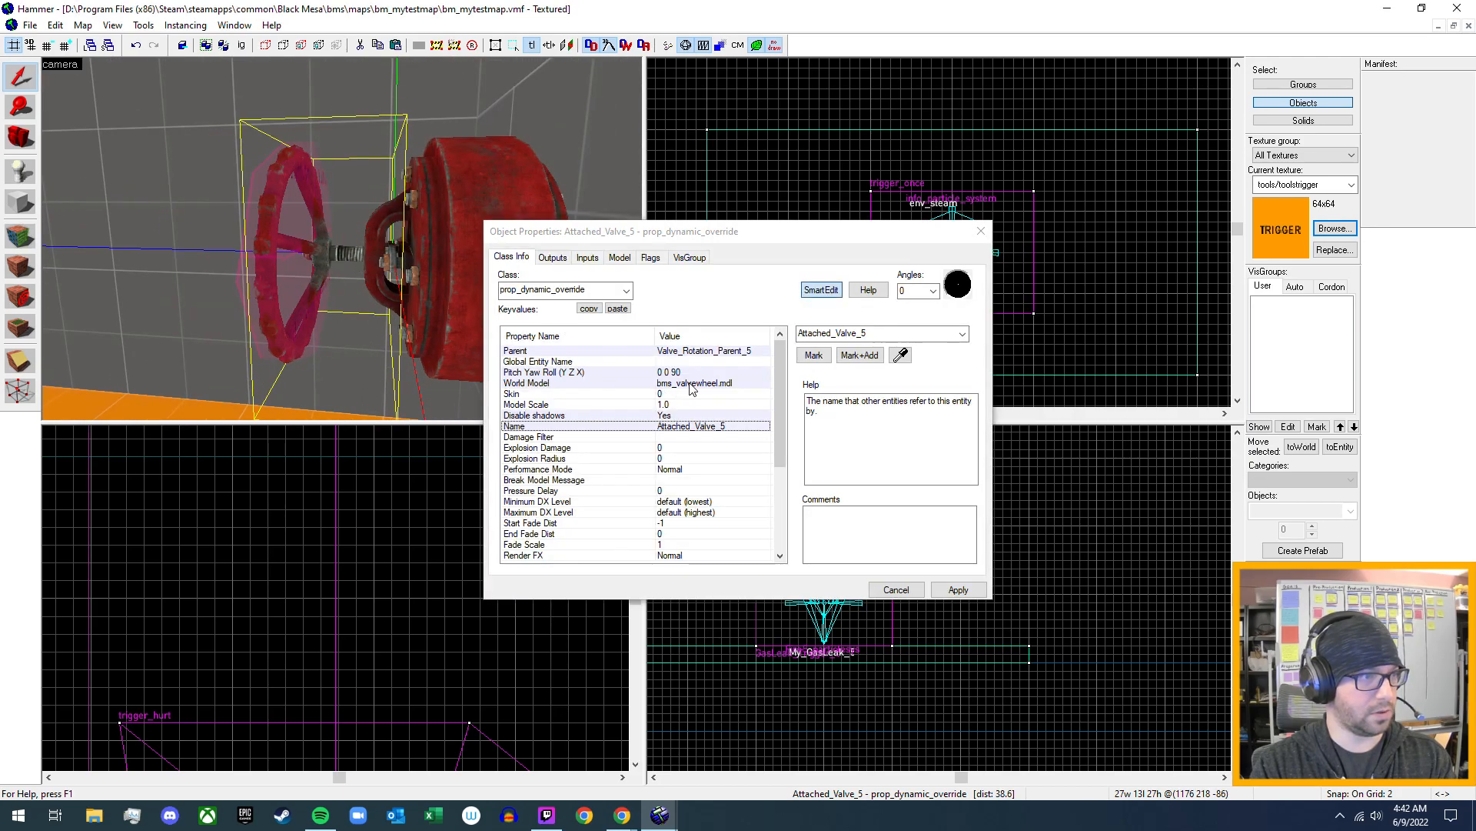
left_click(553, 258)
left_click(586, 258)
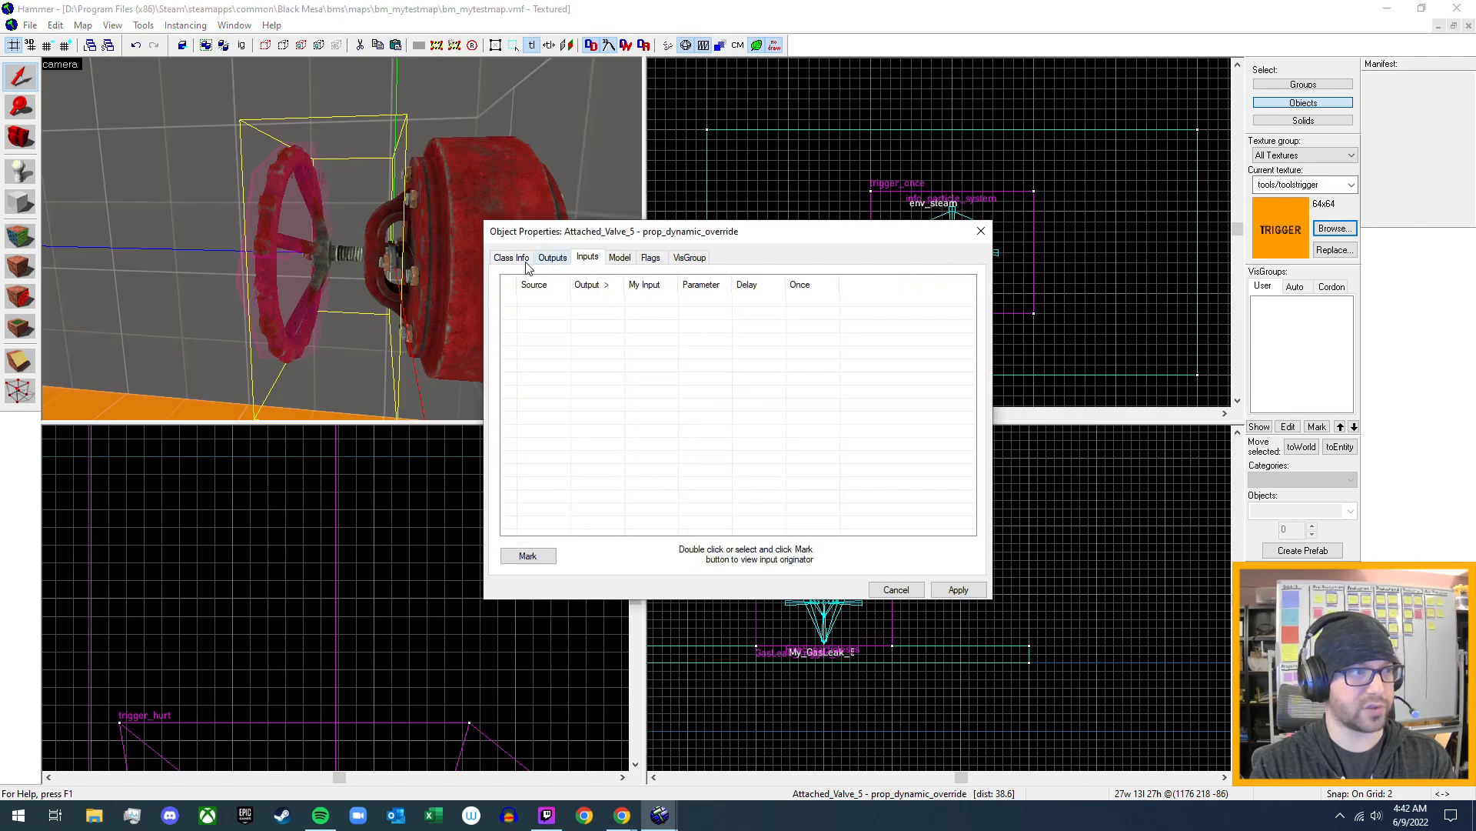
left_click(513, 258)
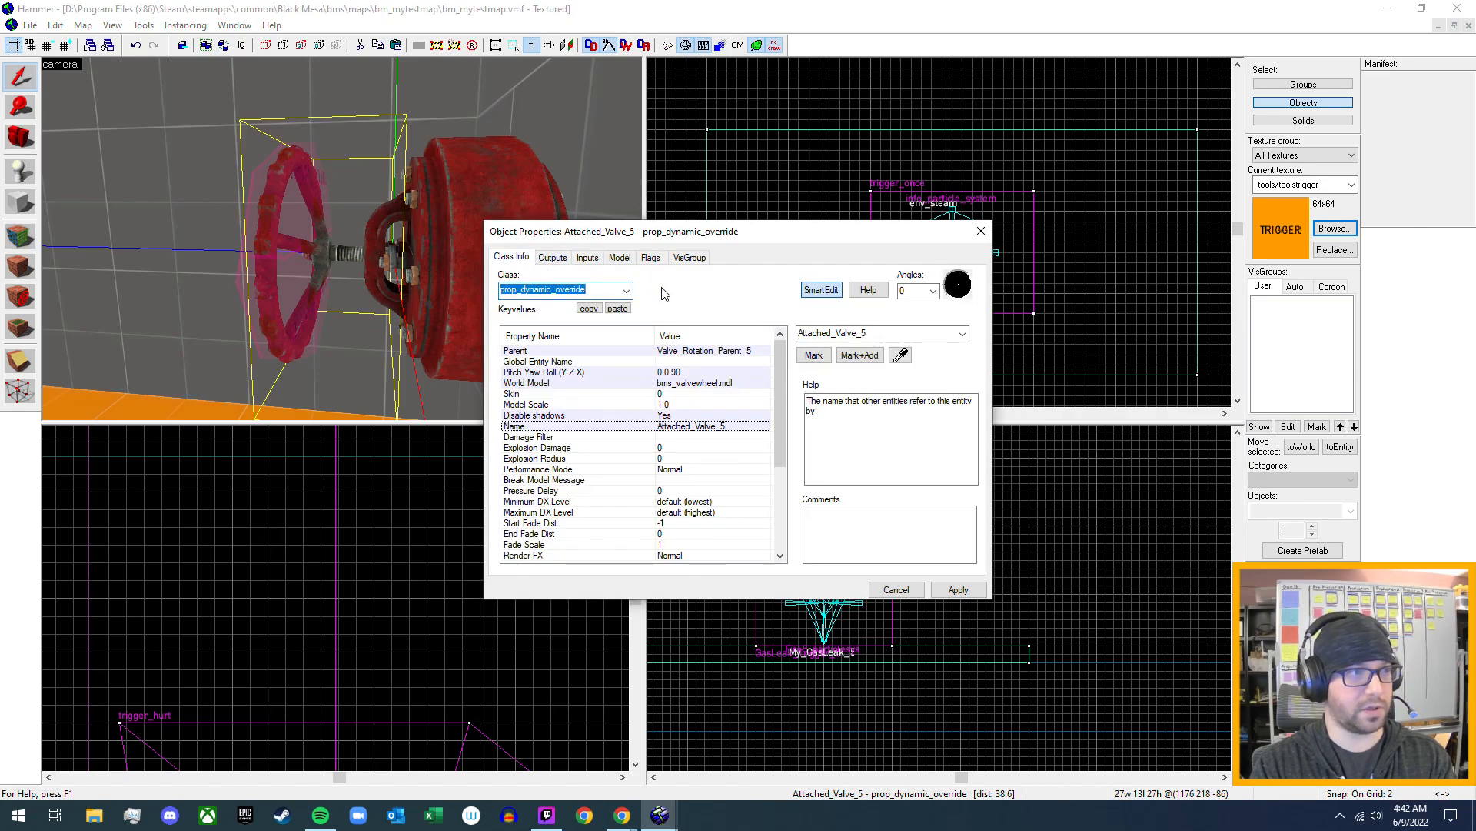
left_click(979, 233)
- Open the properties of the trigger_once volume around the fire gas leak and check its Filter Name
key("z")
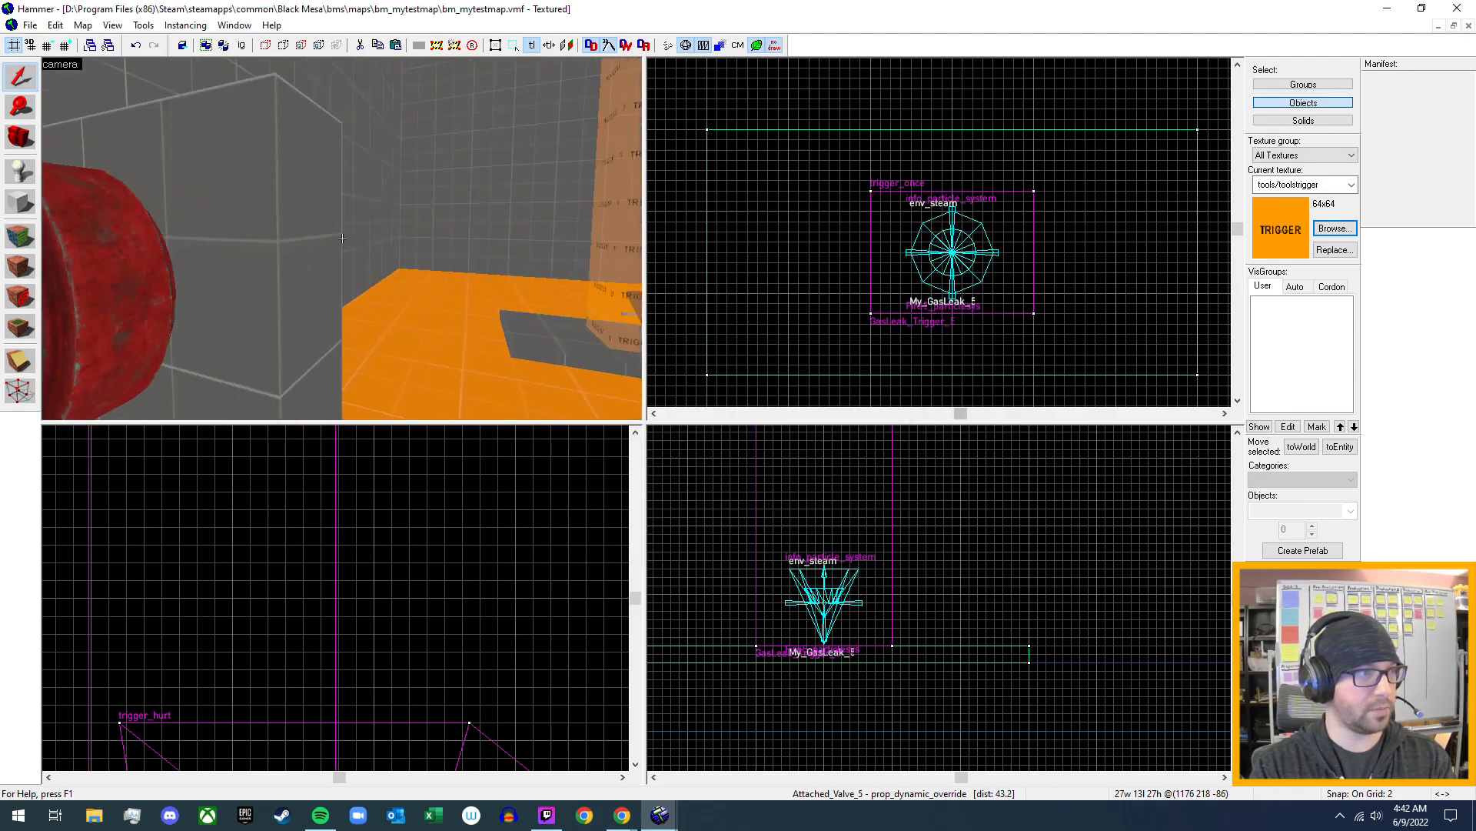
key("s")
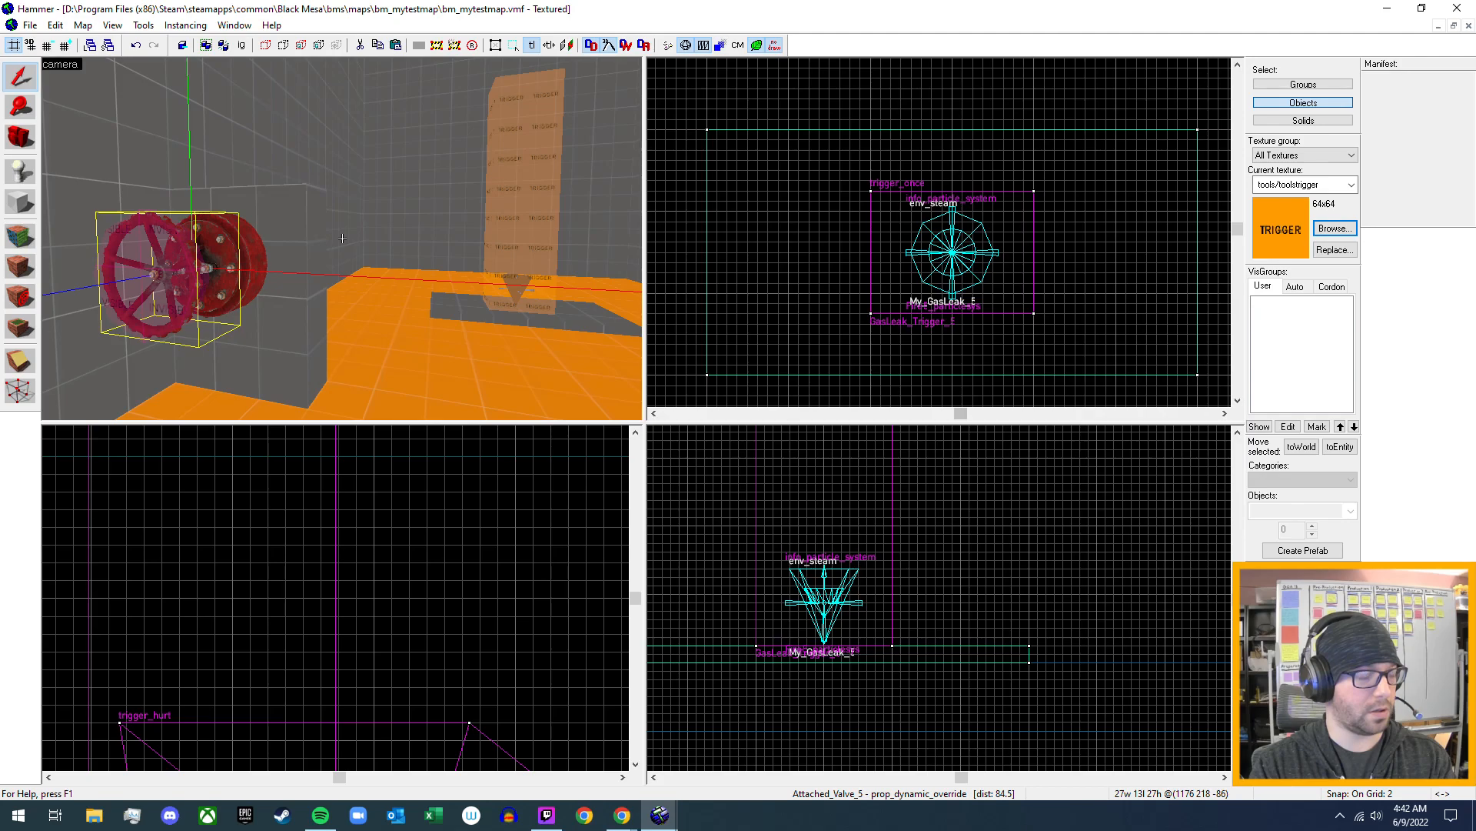
key("w")
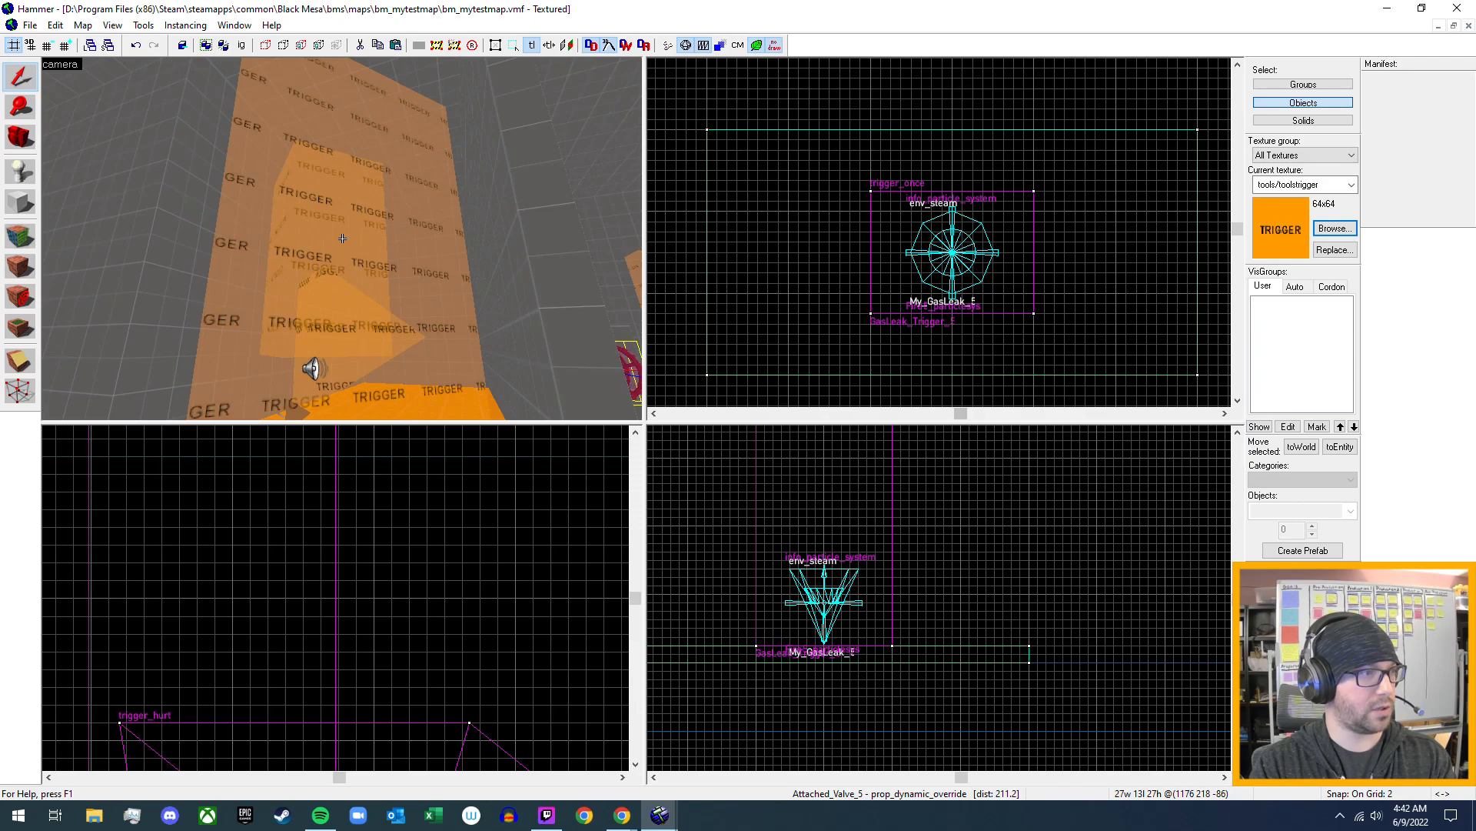
key("d")
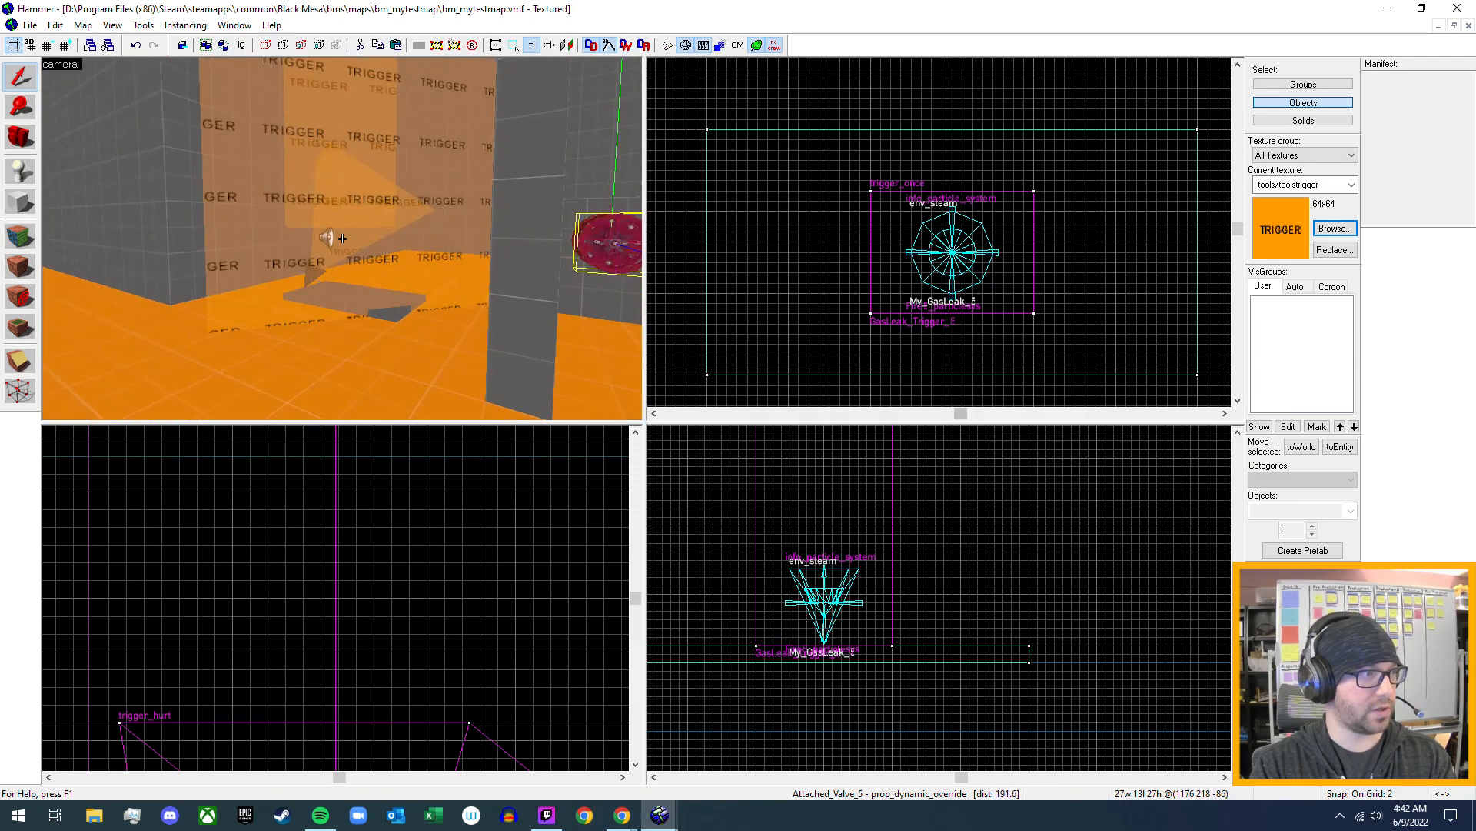
key("a")
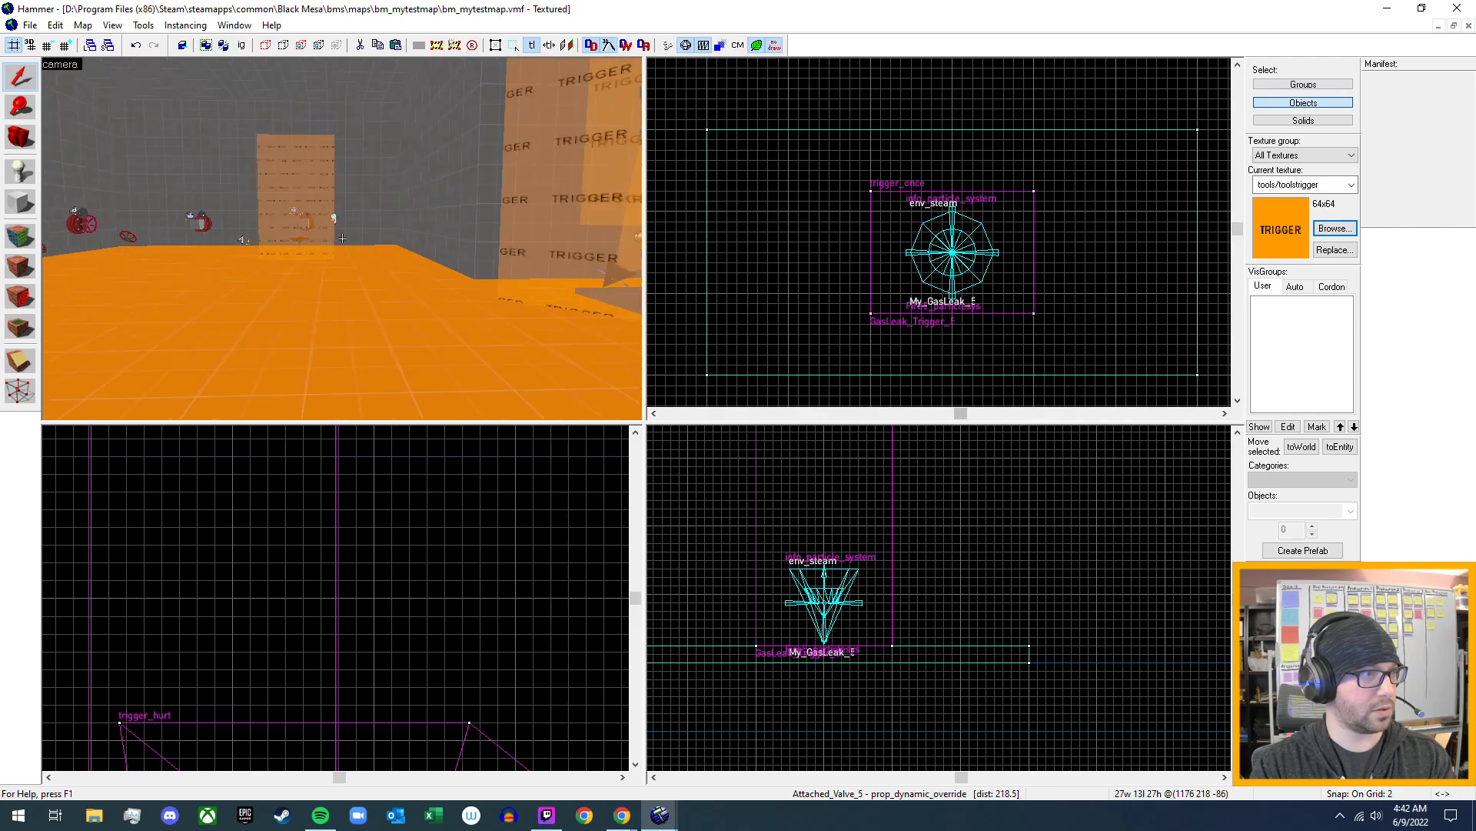
key("w")
key("z")
left_click(283, 236)
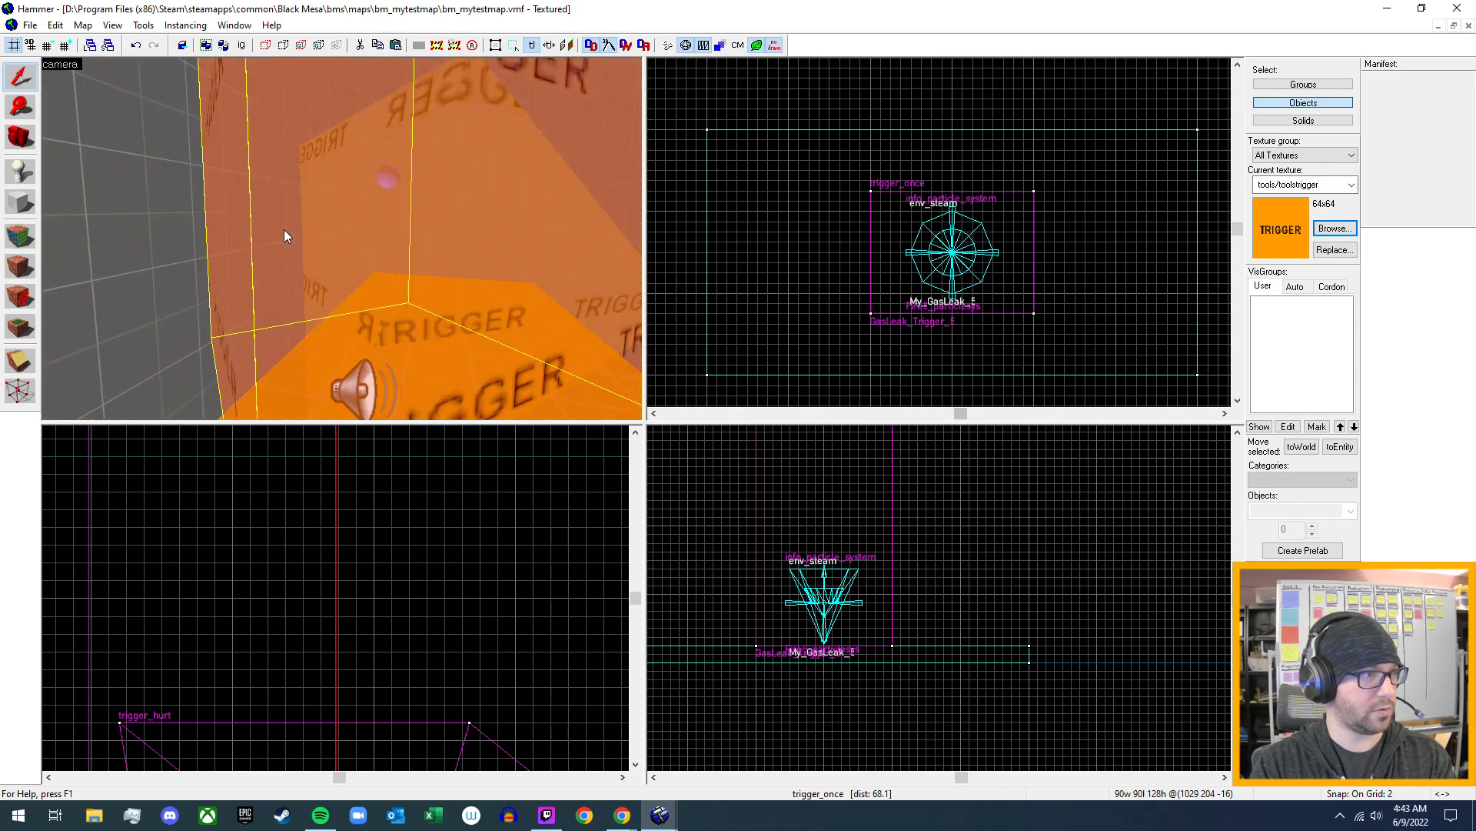
key("alt+Return")
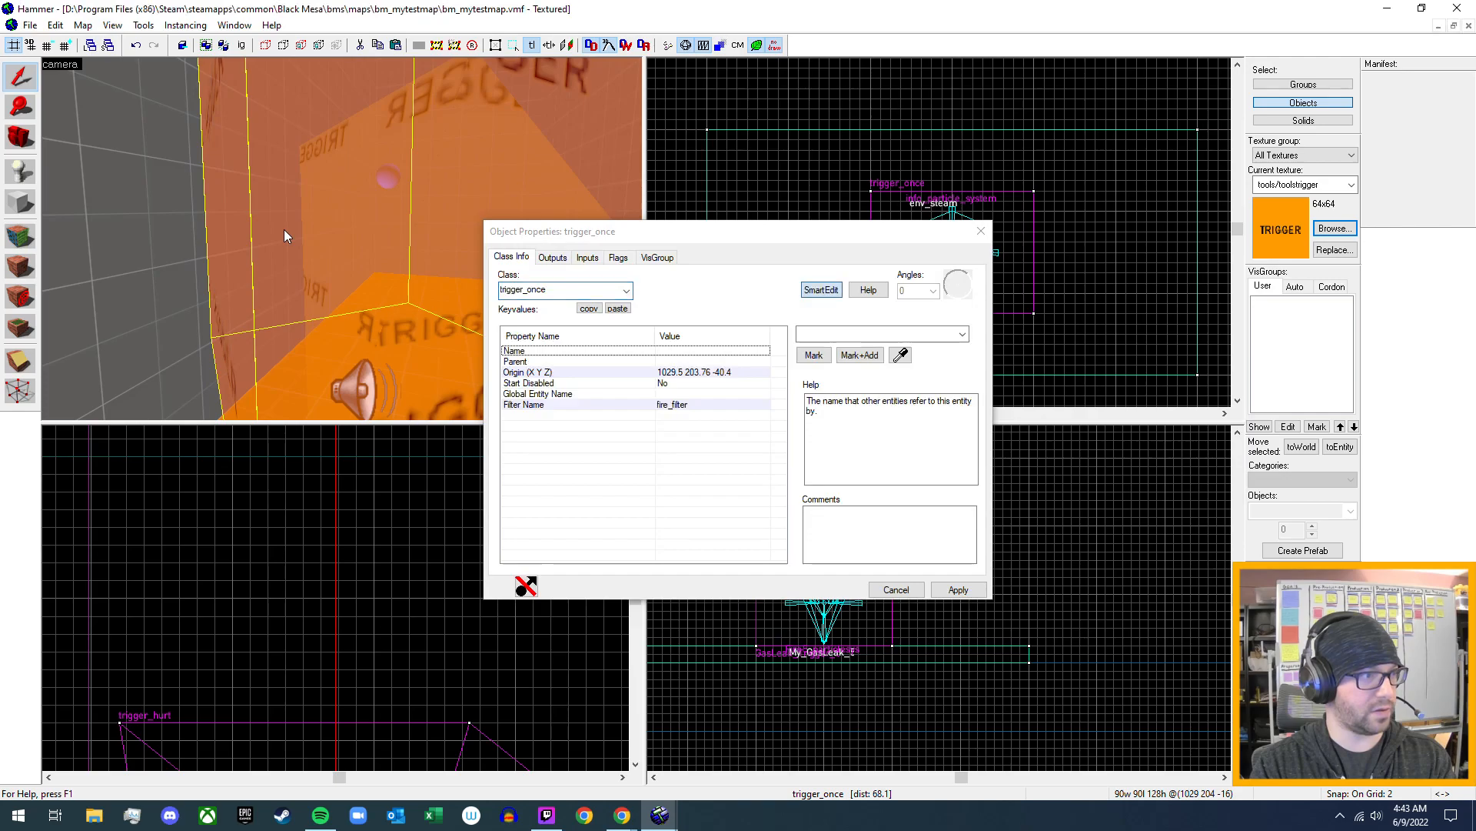
left_click(679, 408)
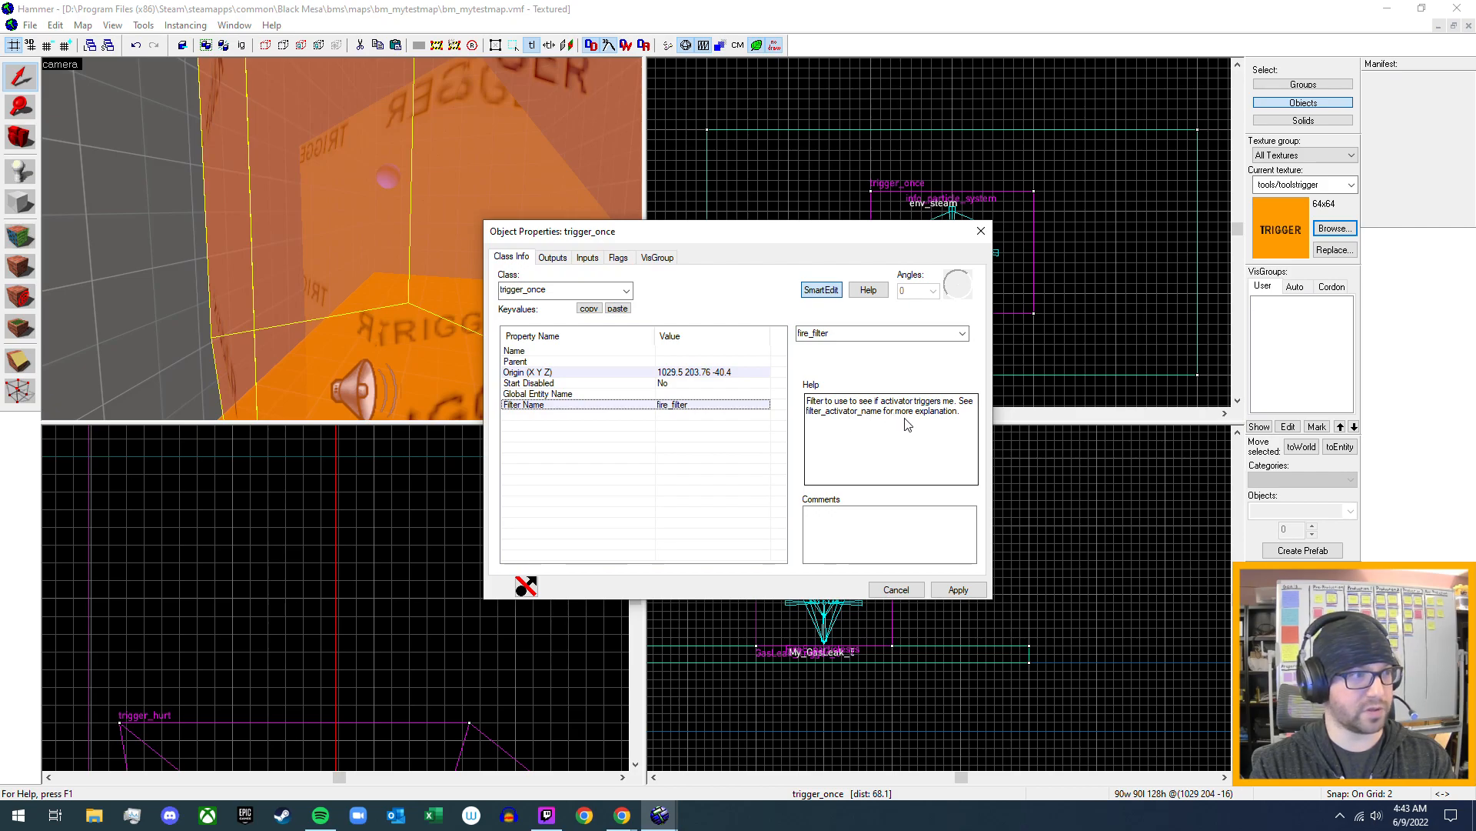
- Review the fire trigger's outputs, including the flare_fire sound output, and its flags
left_click(550, 258)
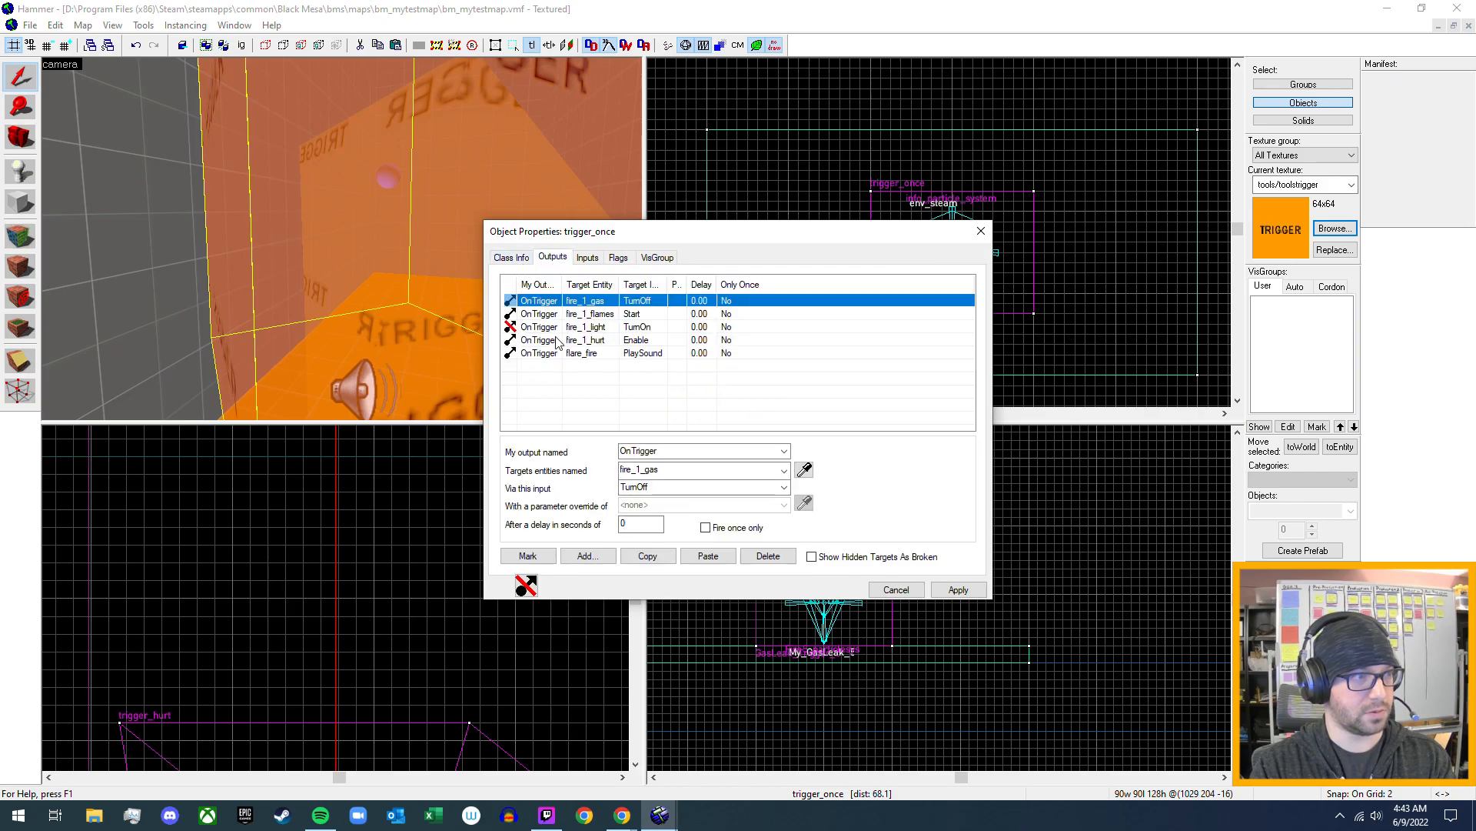
left_click(578, 355)
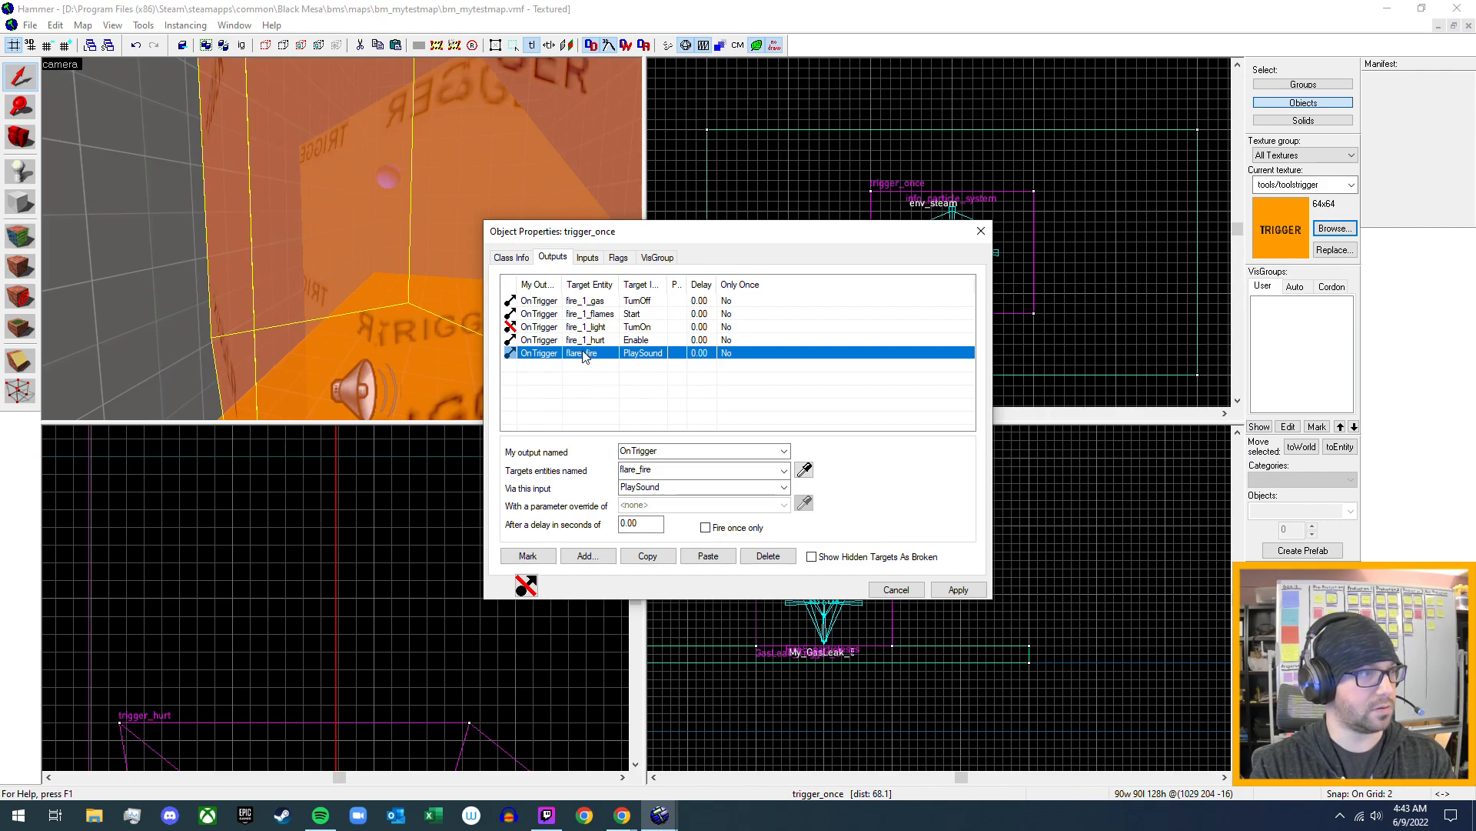
left_click(619, 259)
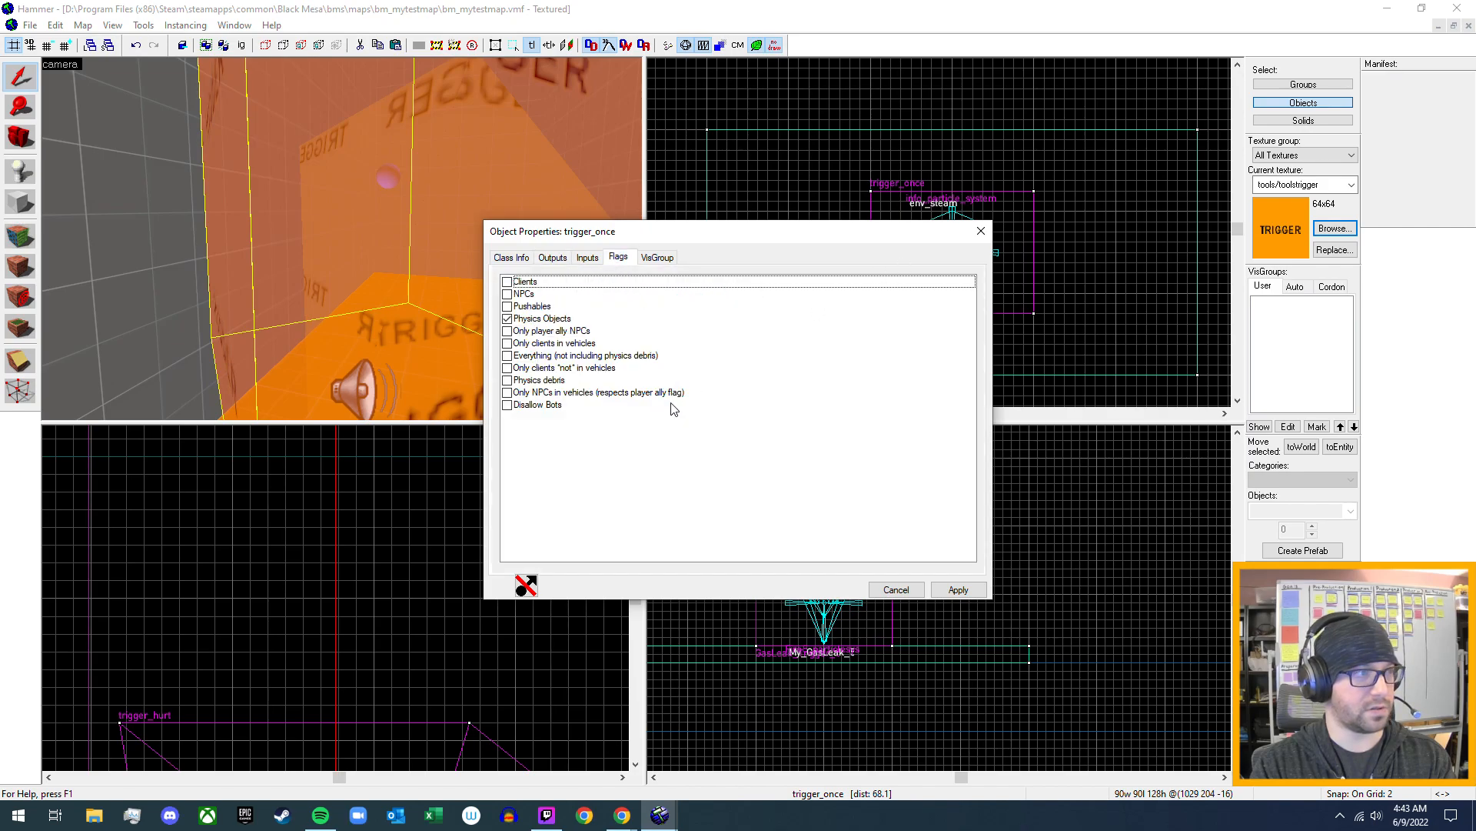
left_click(979, 237)
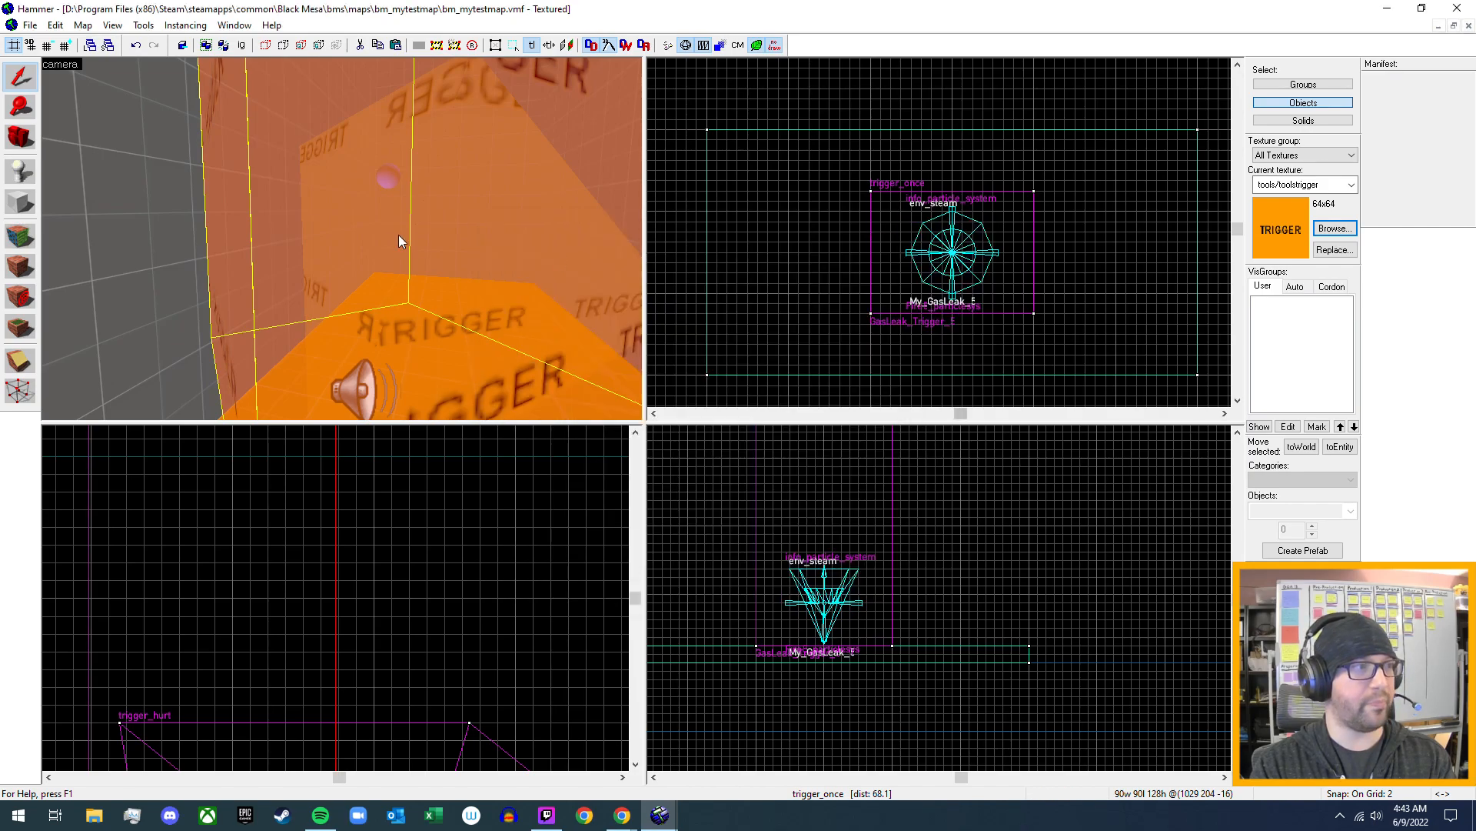
- Open the properties of the prop_flare on the floor near the vending machine and review its keyvalues
scroll(342, 238, "down", 3)
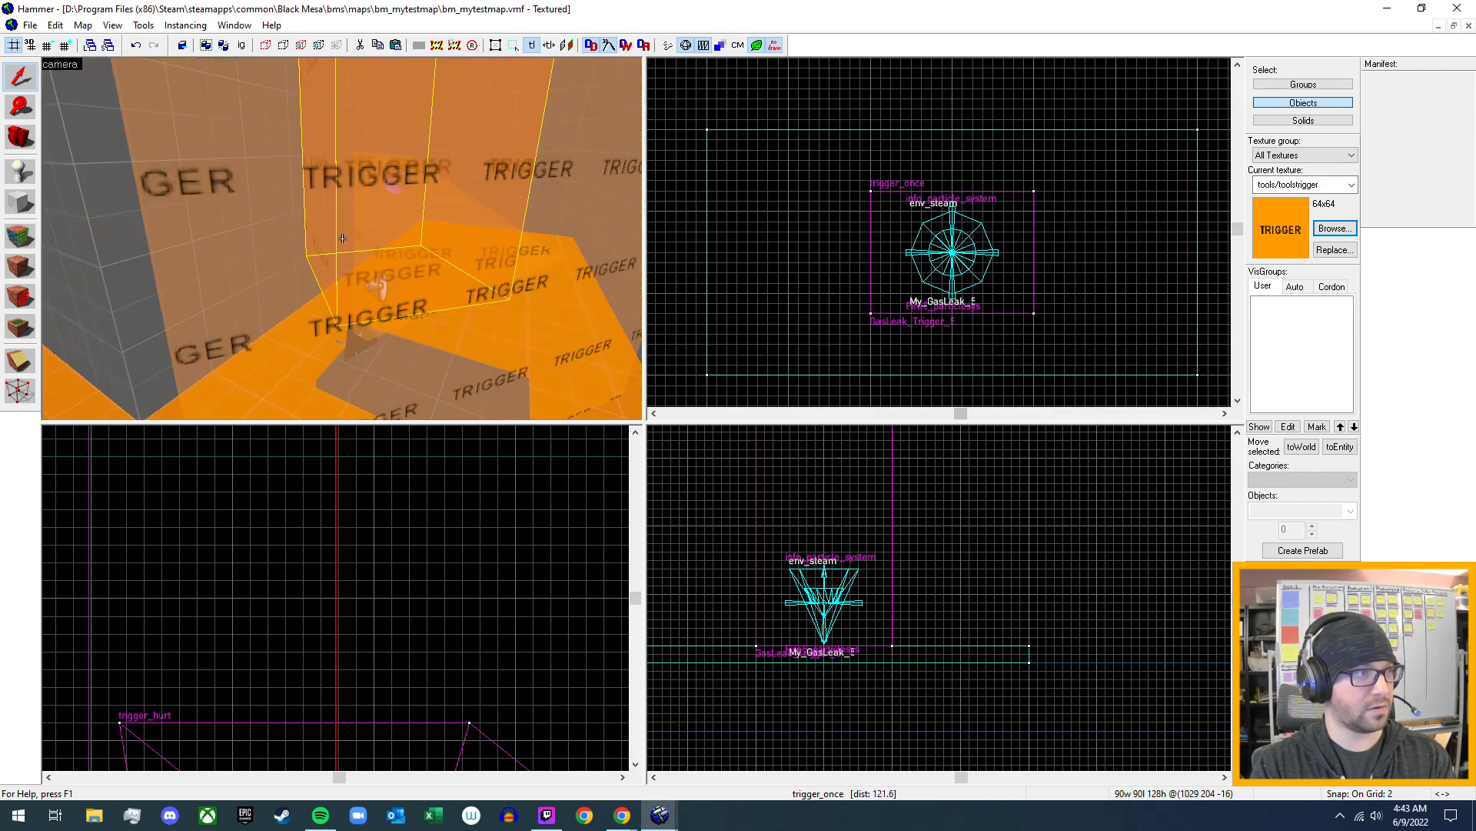
key("w")
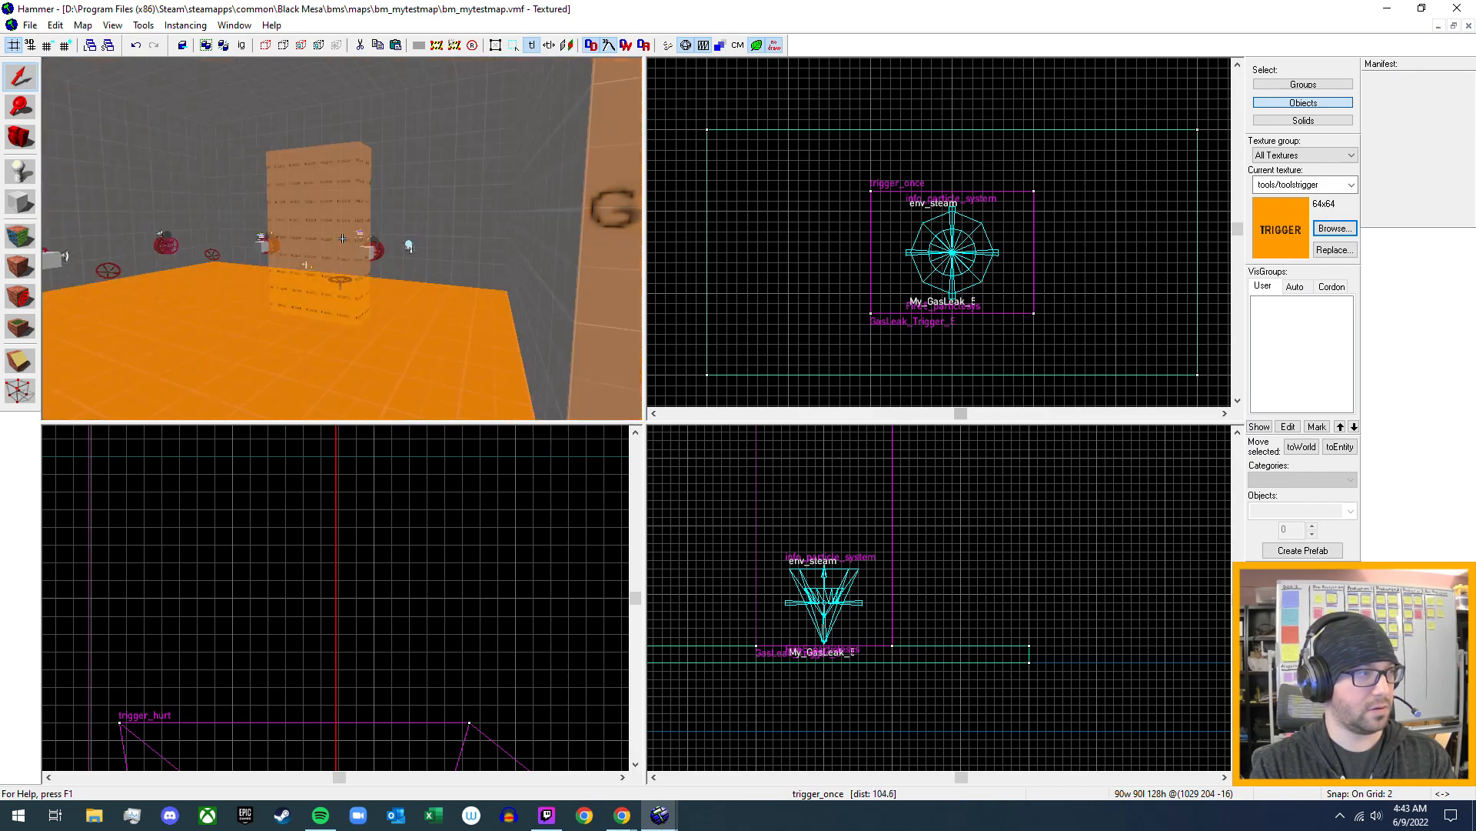
key("w")
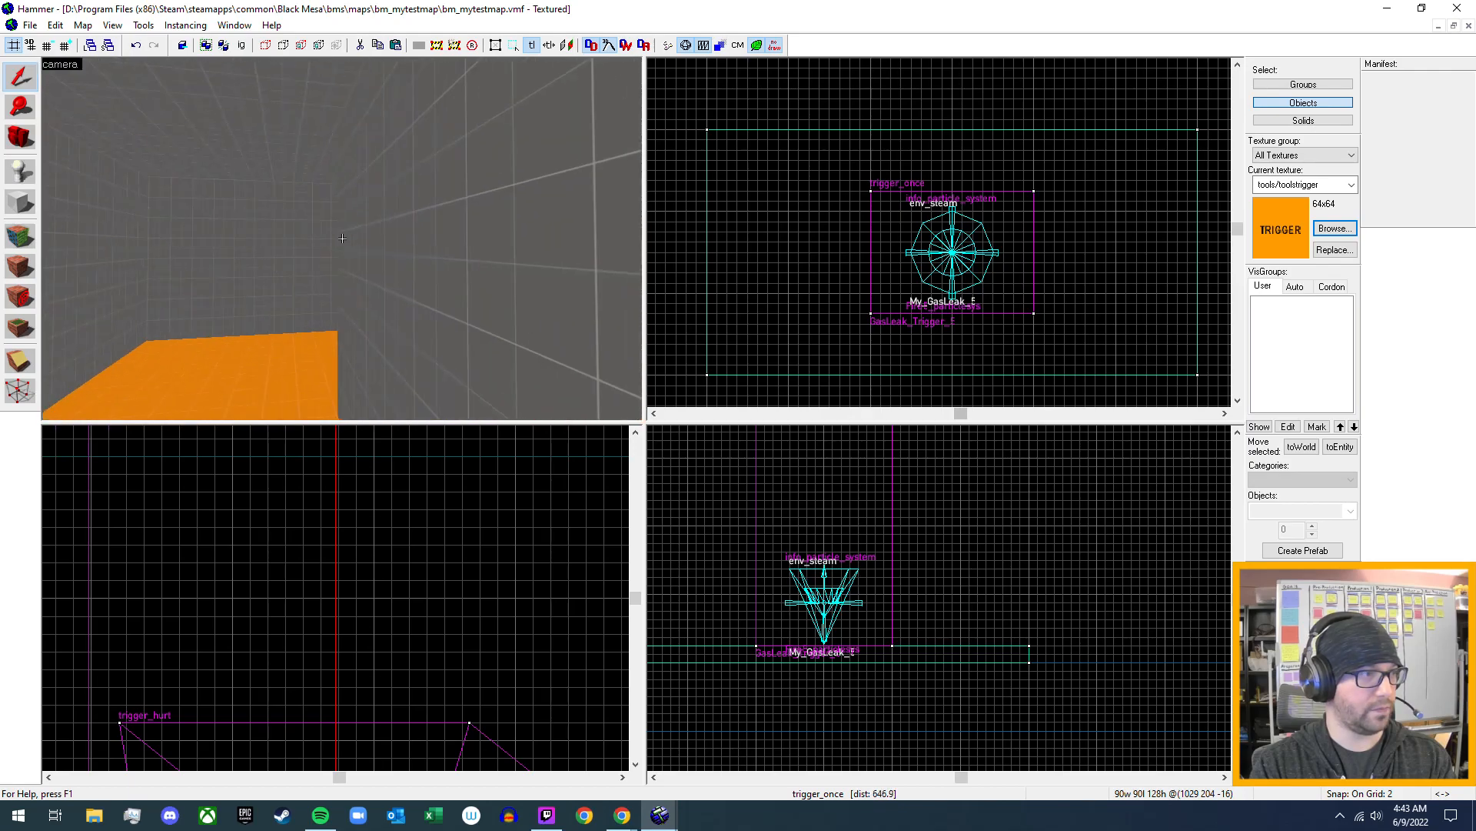
key("w")
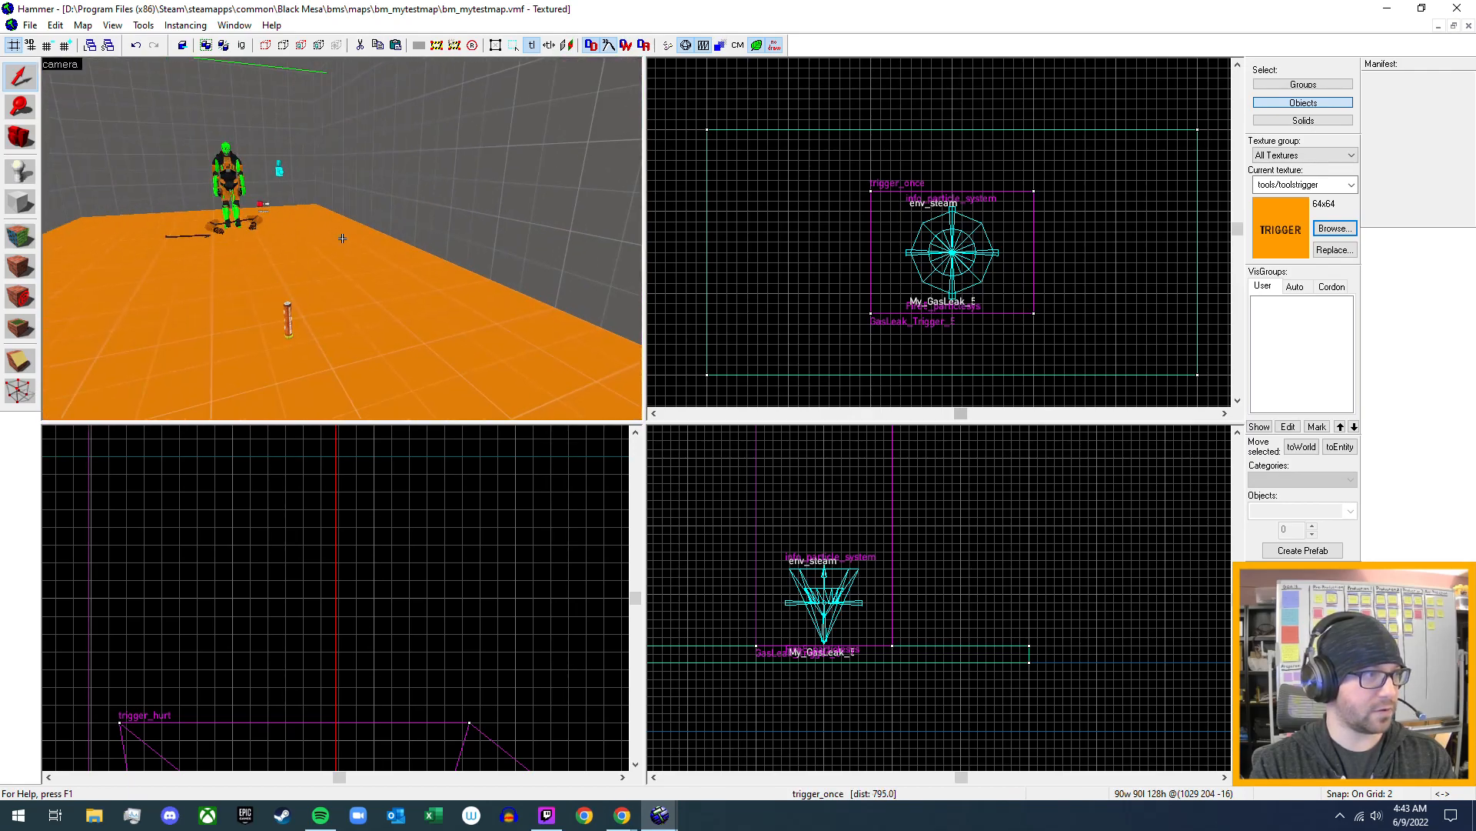
key("z")
left_click(370, 289)
key("alt+Return")
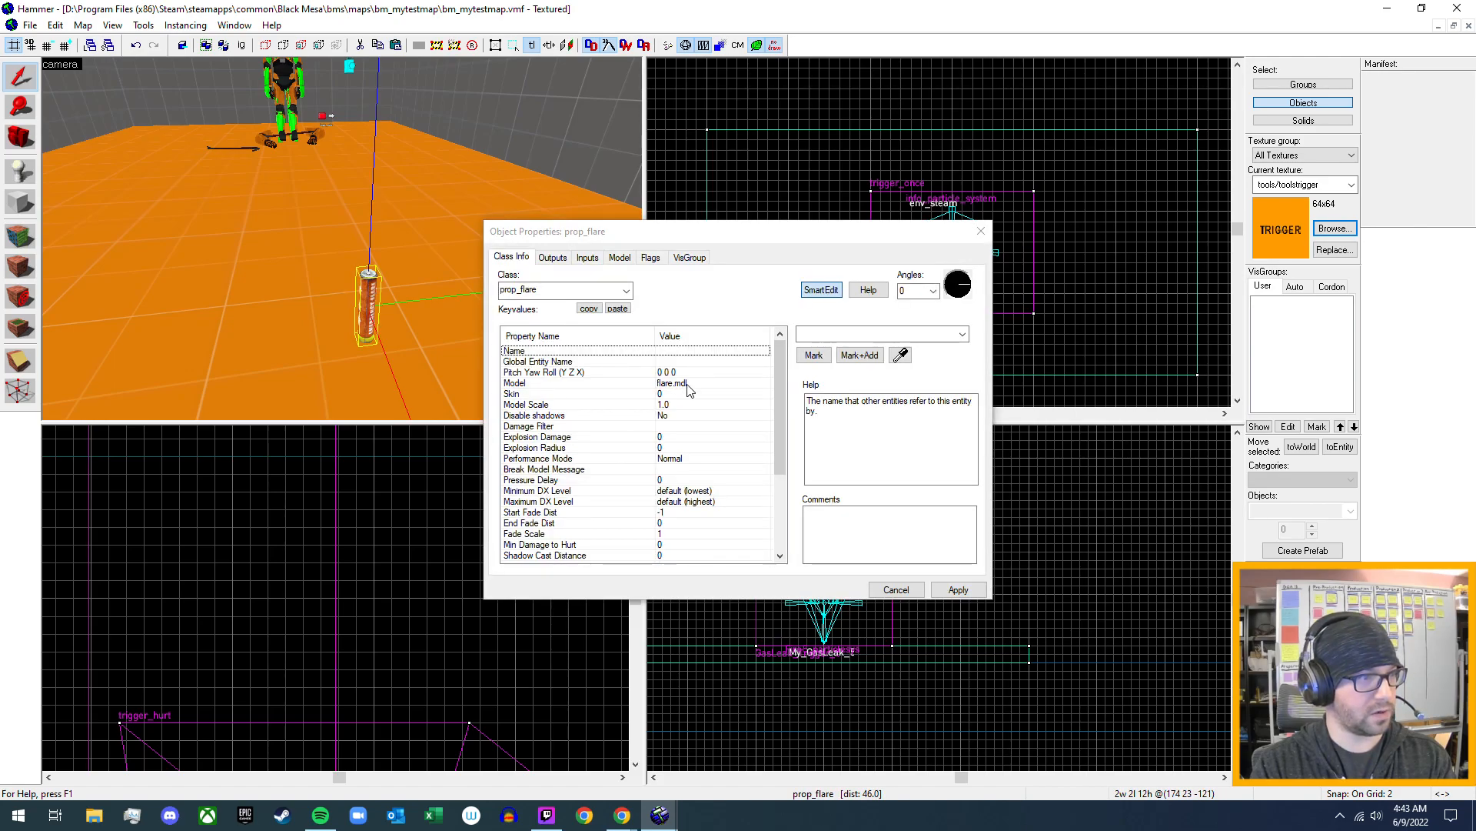
scroll(688, 392, "down", 3)
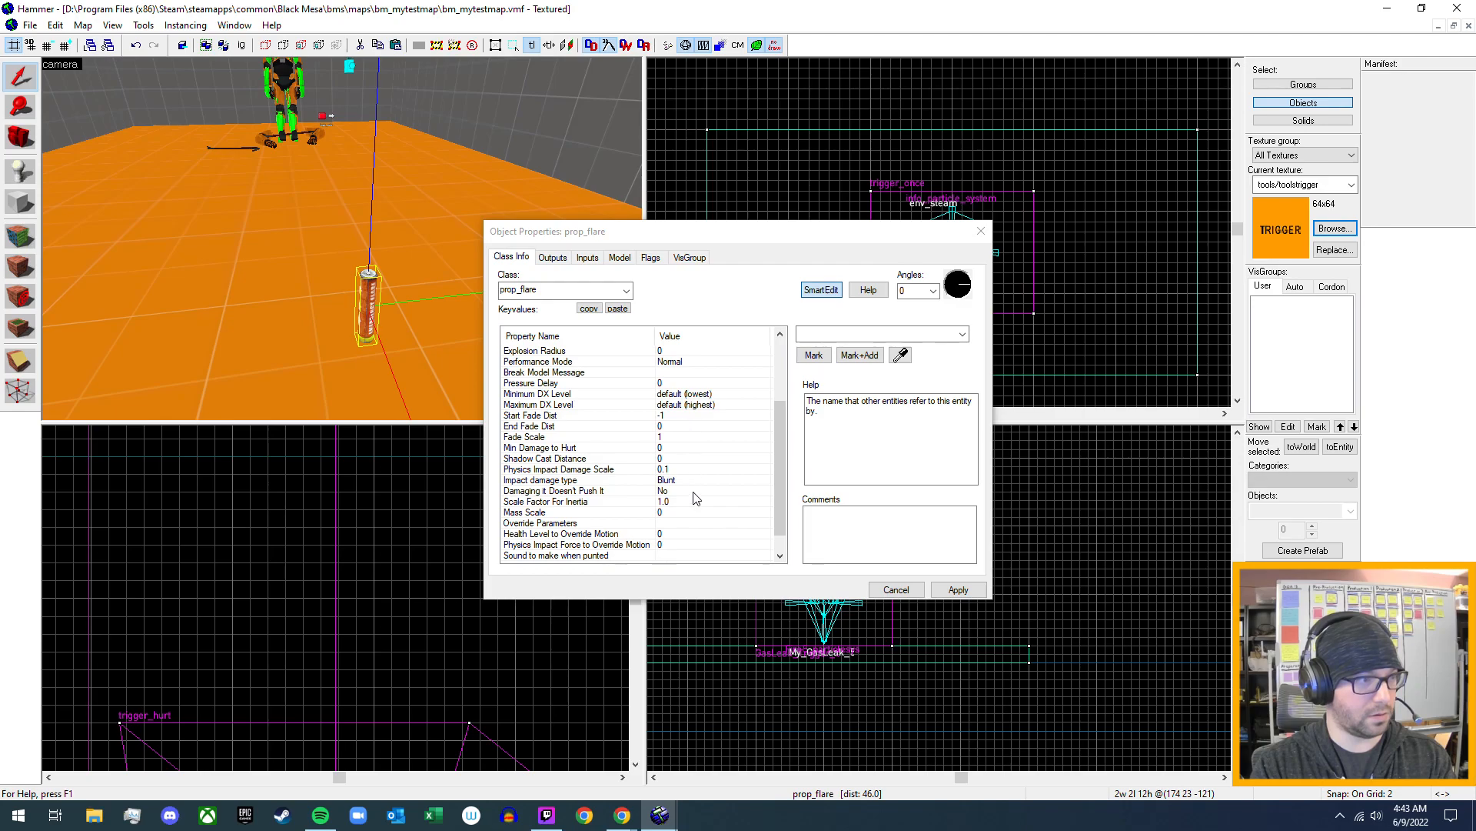
scroll(696, 498, "down", 1)
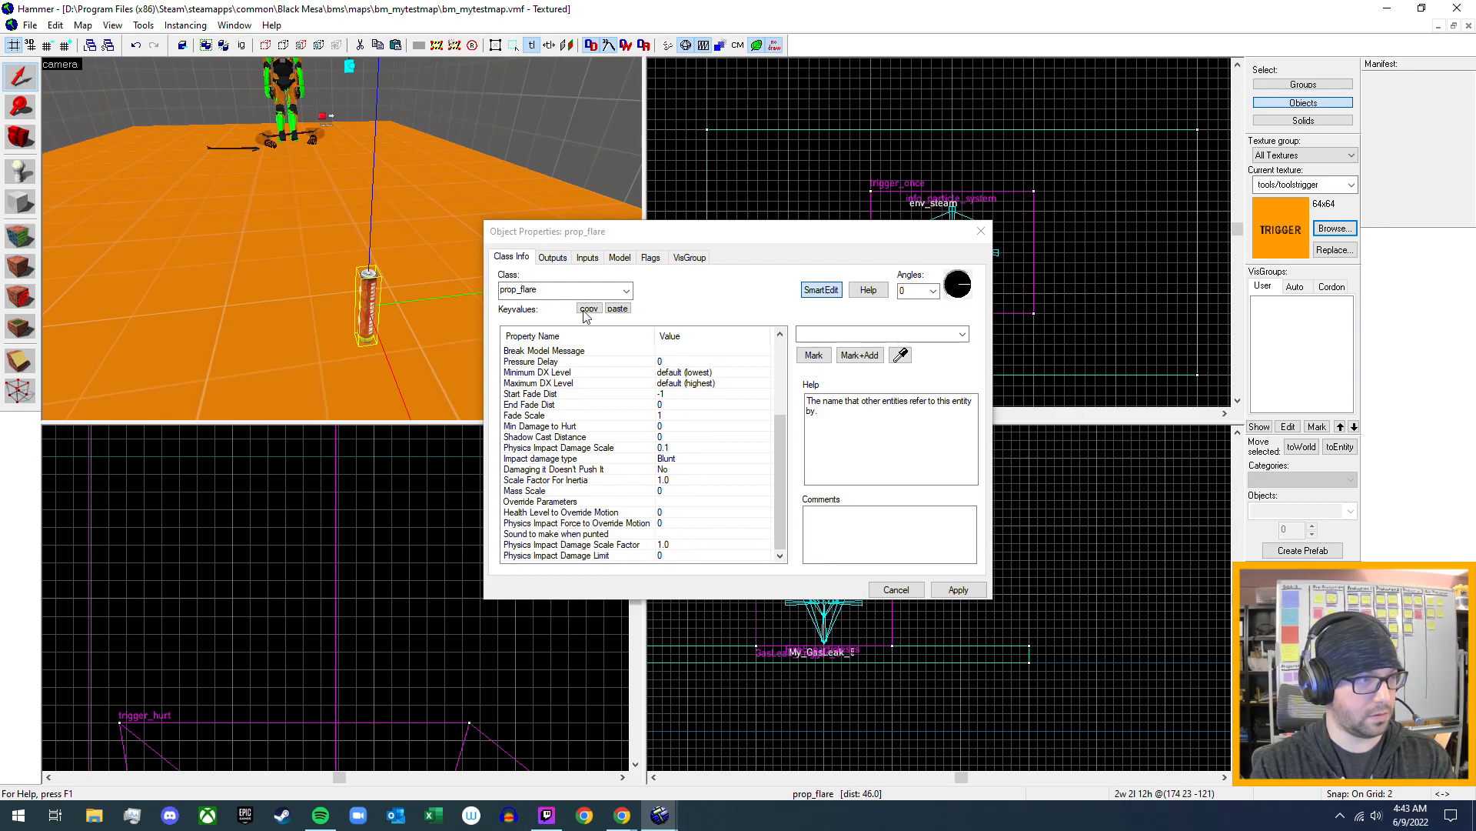
- Check the flare's outputs, inputs, model, flags and VisGroup membership, and close its properties without changes
left_click(553, 258)
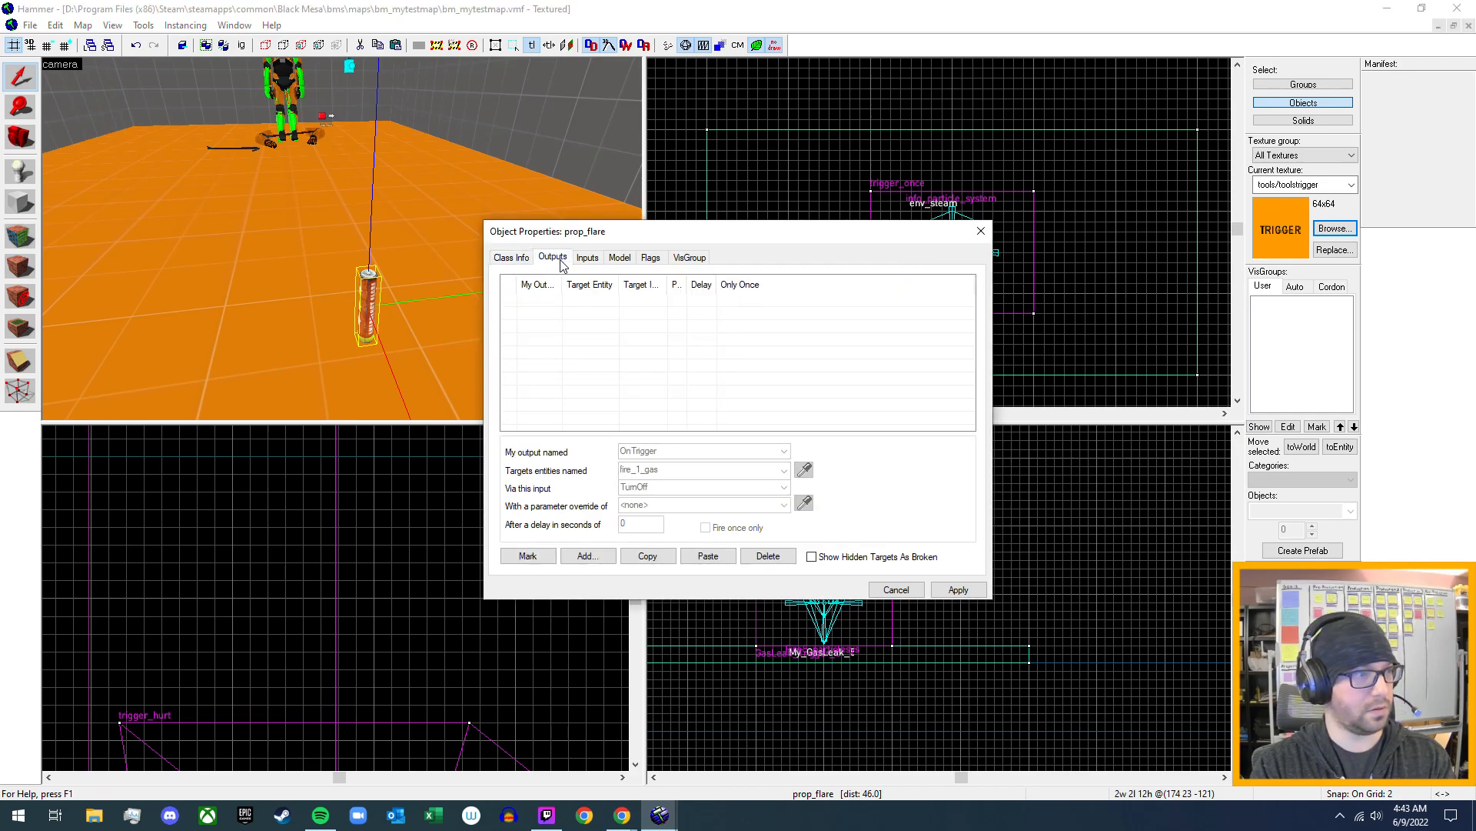
left_click(588, 259)
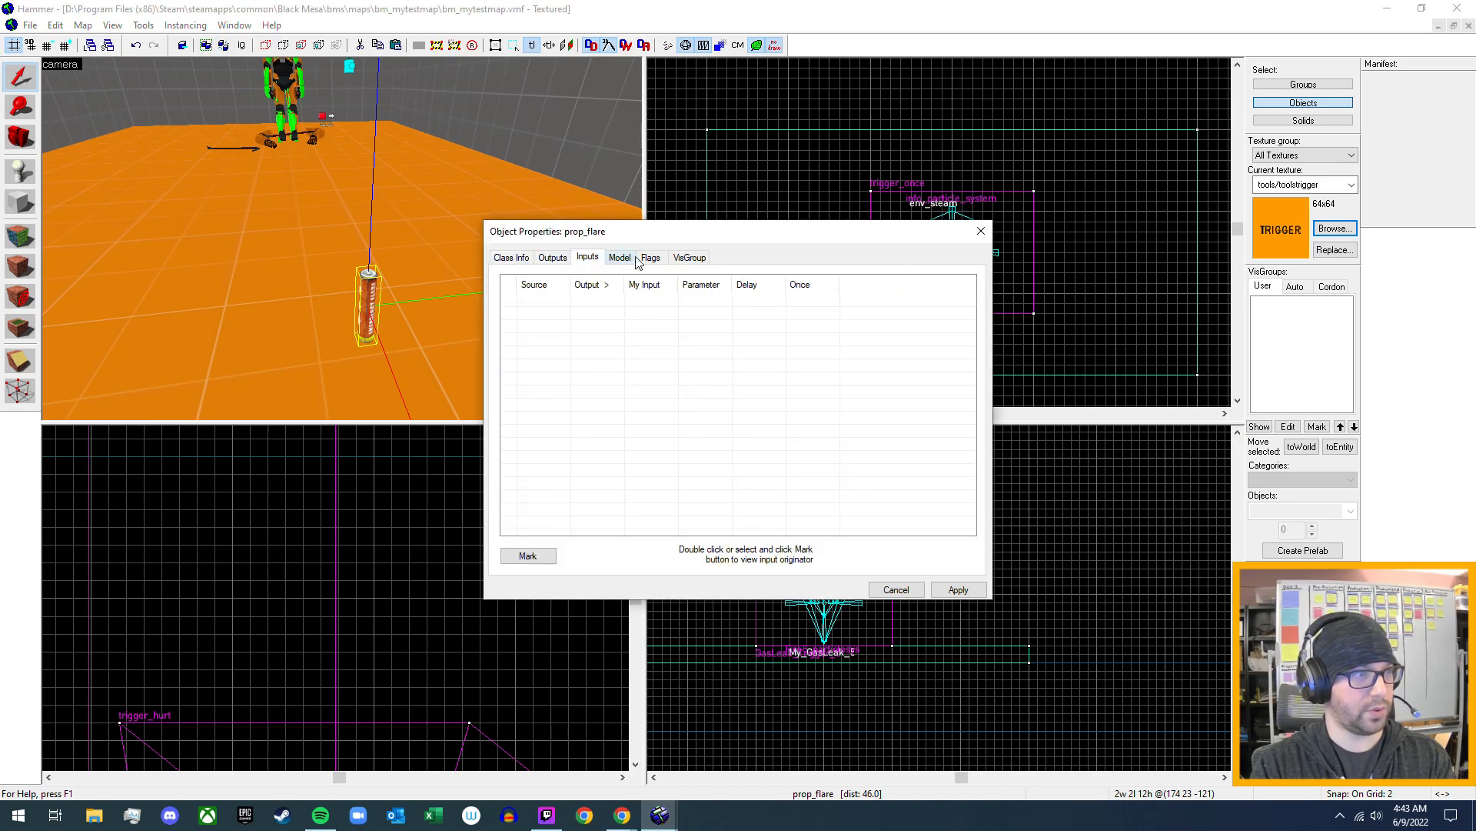
left_click(629, 261)
left_click(652, 258)
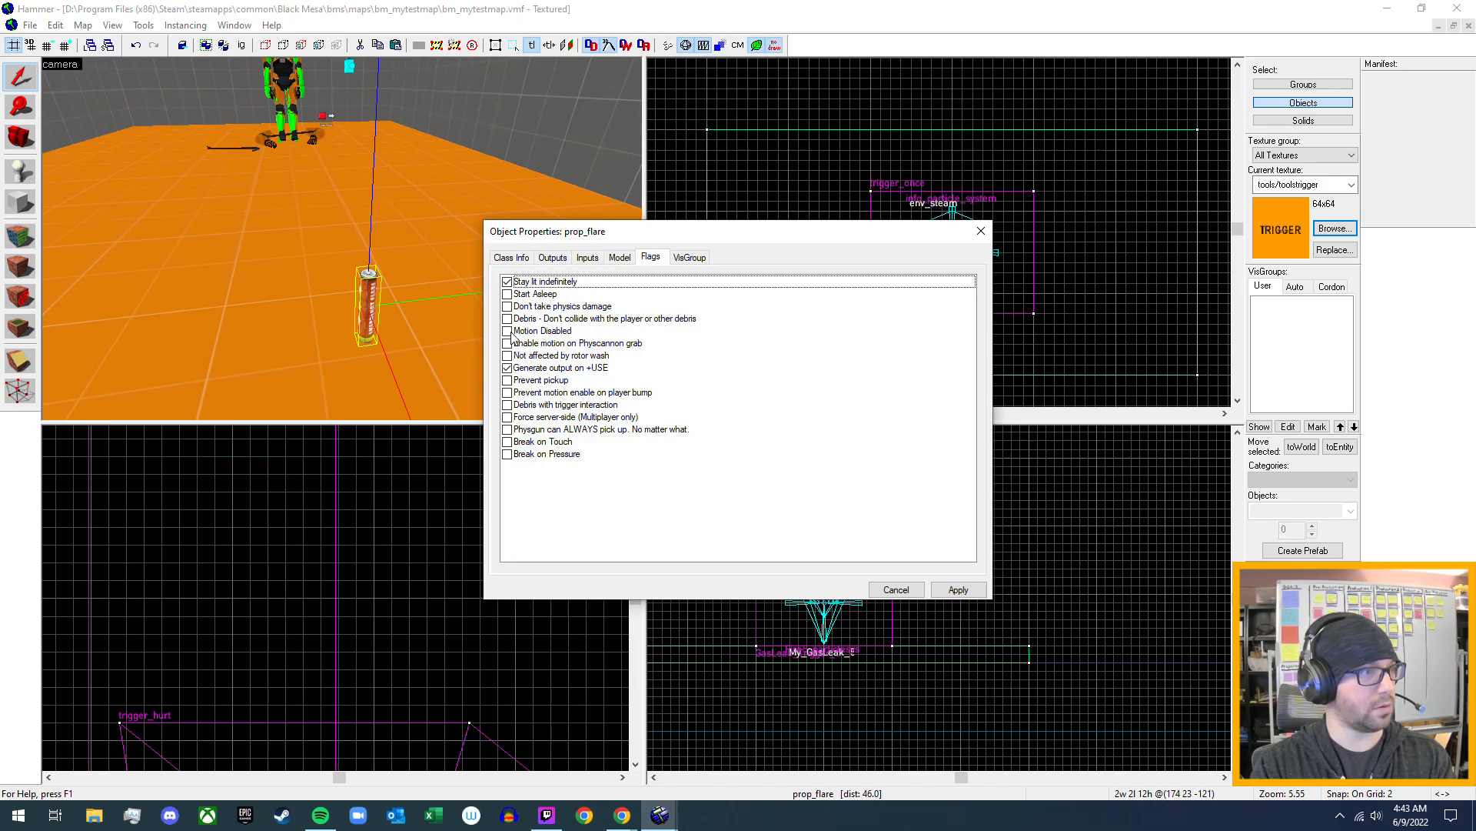
left_click(689, 258)
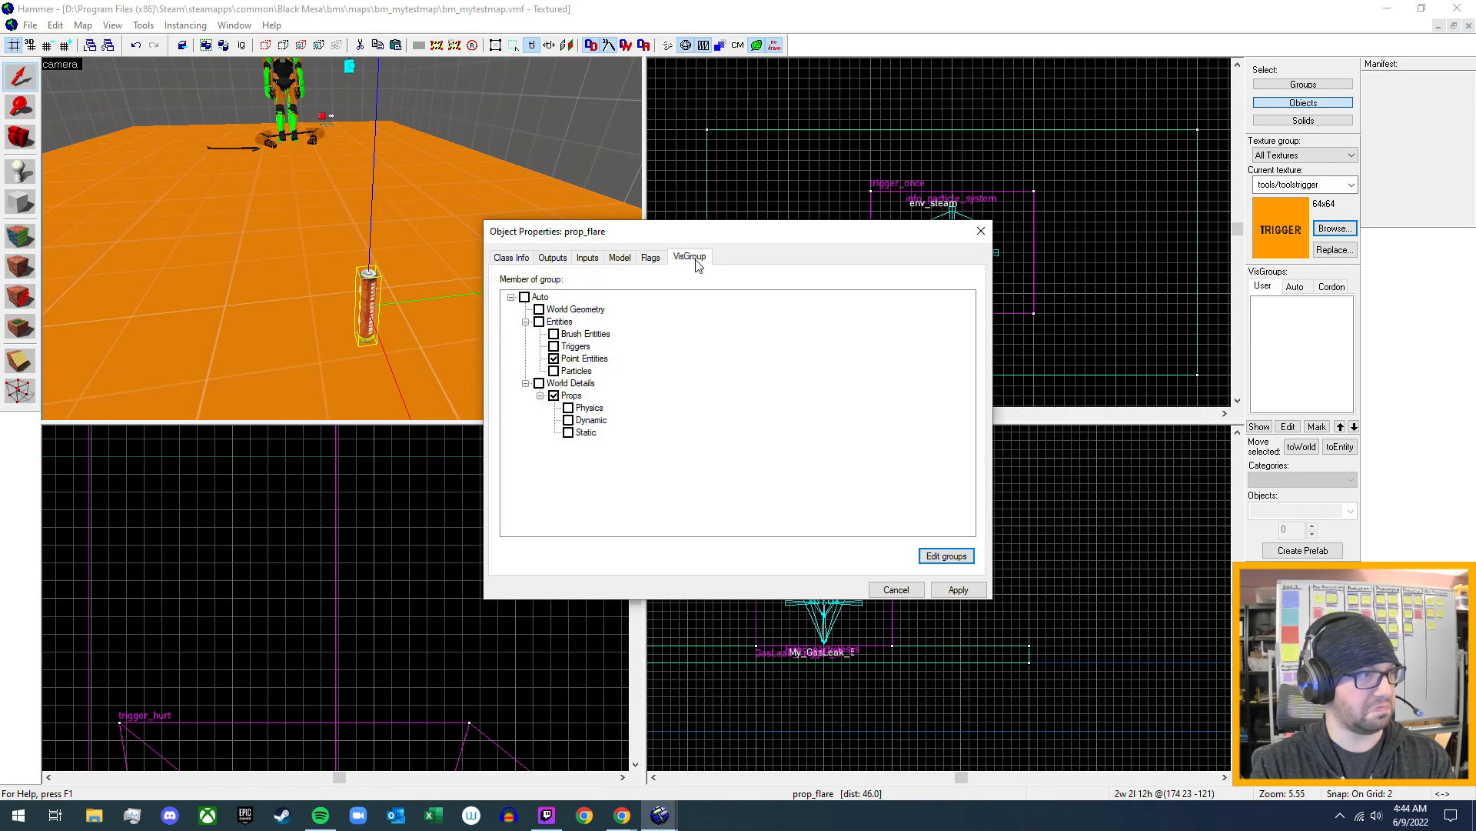
left_click(512, 257)
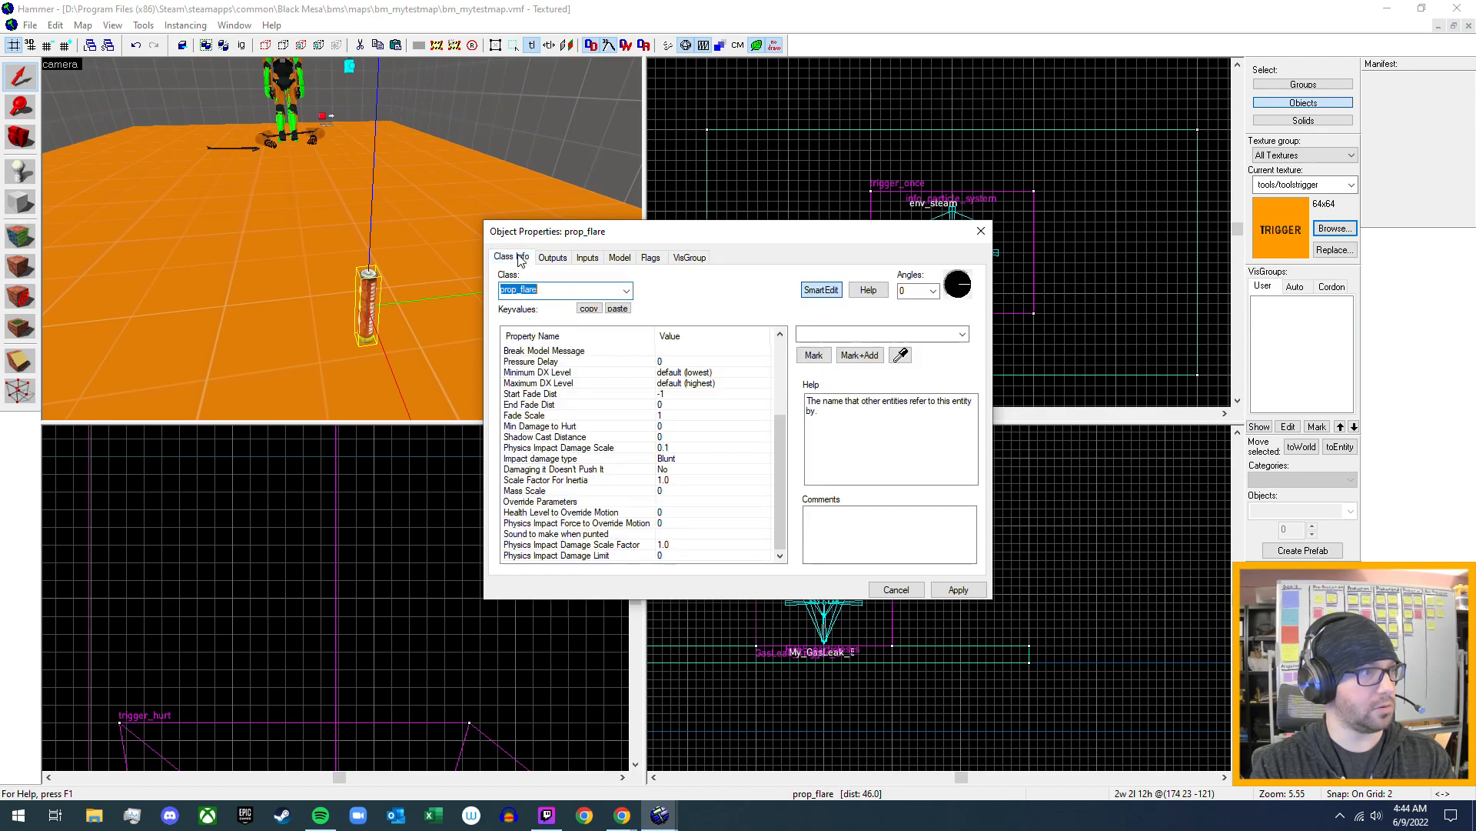
scroll(628, 480, "up", 4)
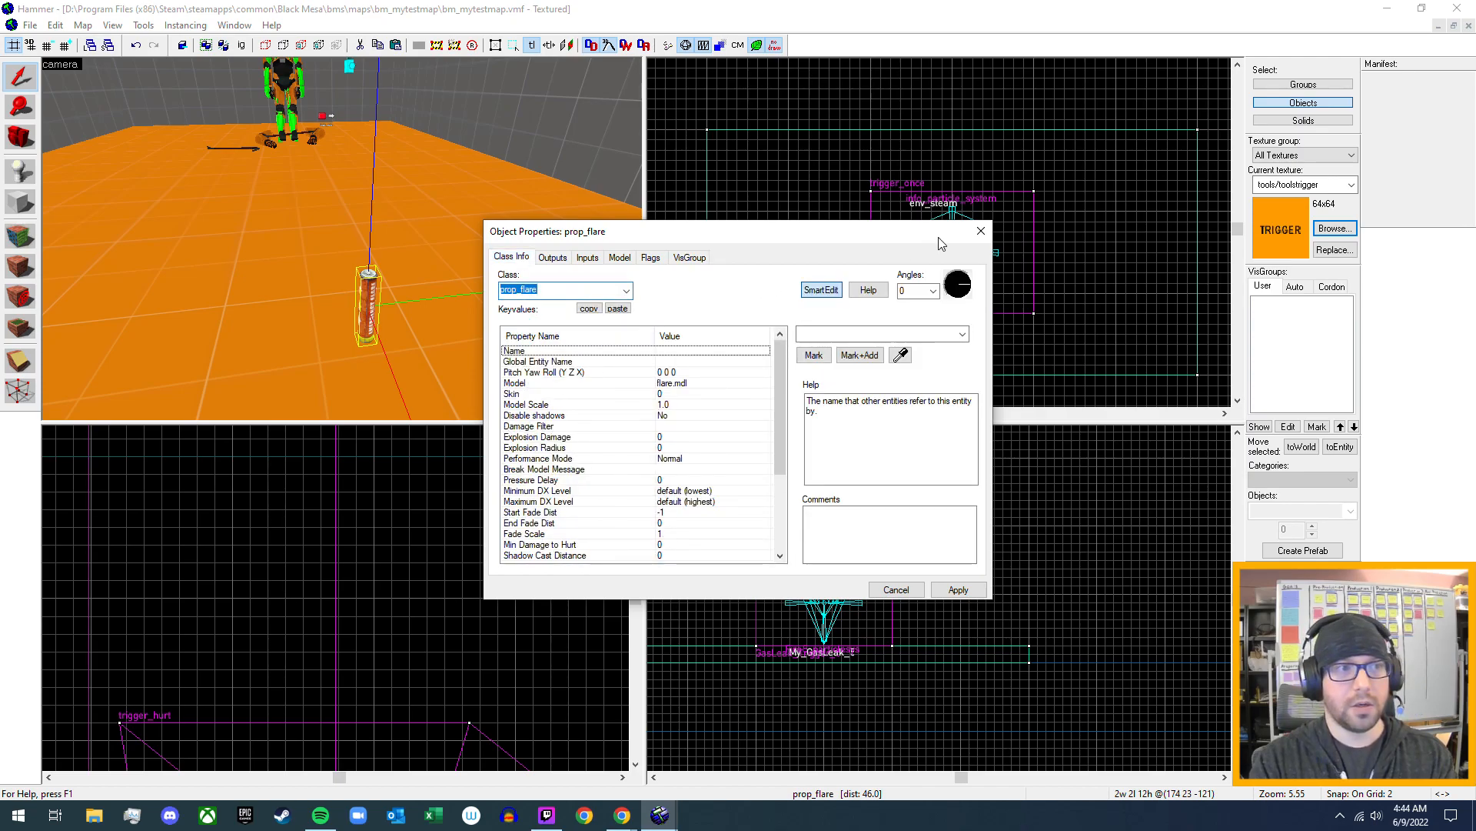
left_click(980, 231)
- Compile bm_mytestmap and launch it in Black Mesa for a playtest
key("z")
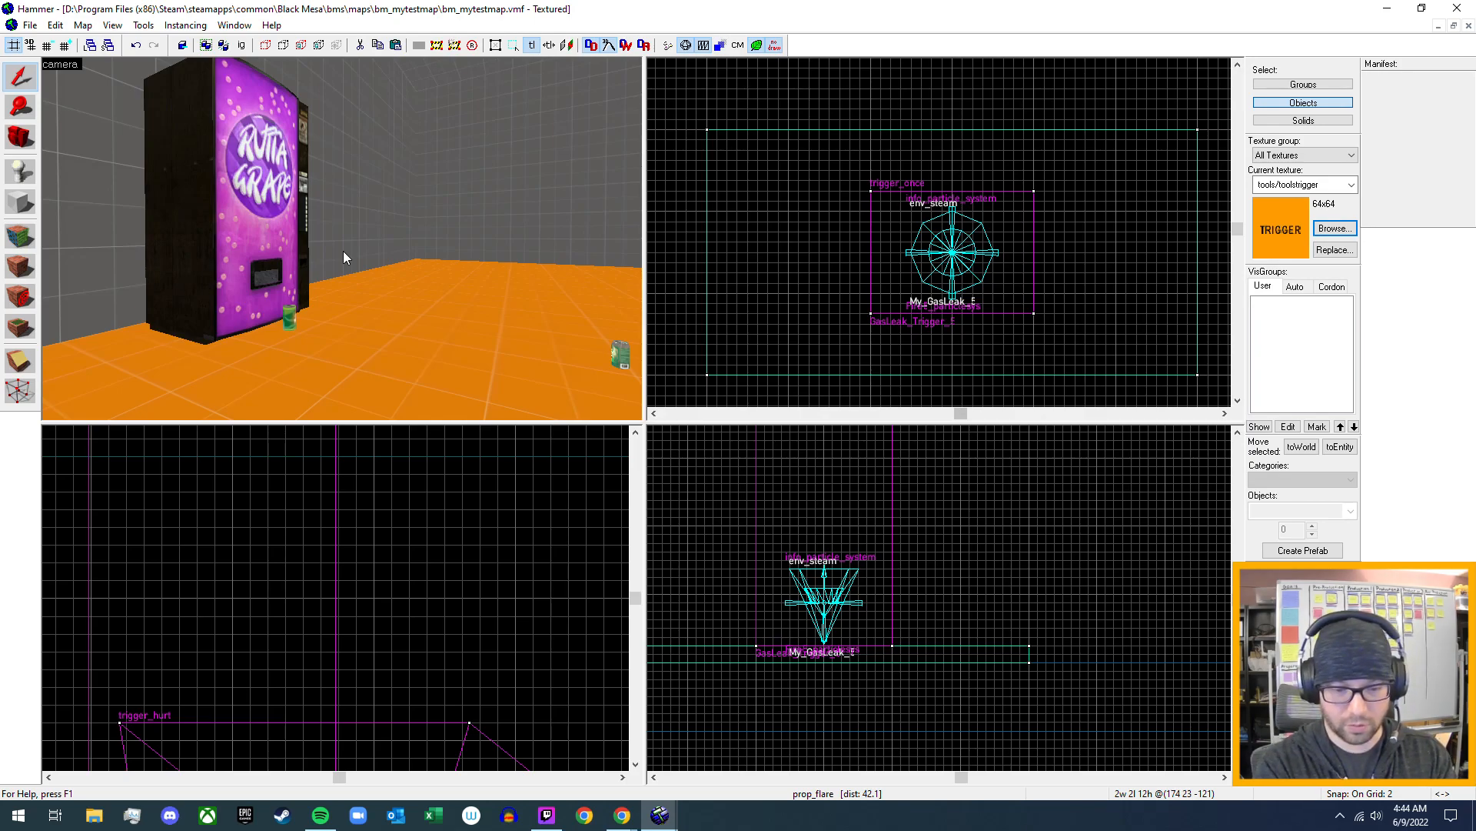
key("F9")
key("Escape")
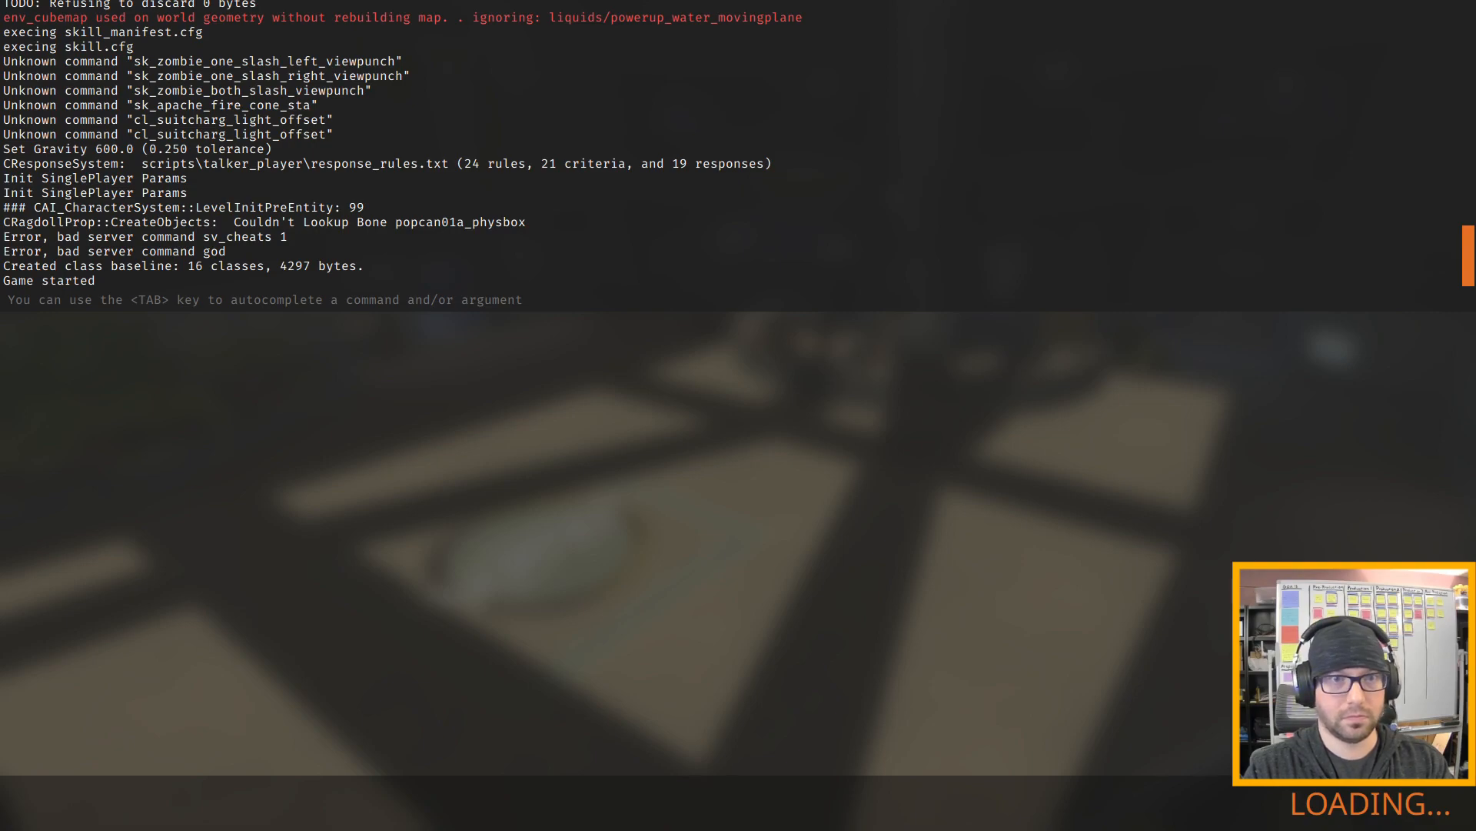
- Carry the container crate into the gas leak's fire trigger to test ignition, back away, and drop it
key("w")
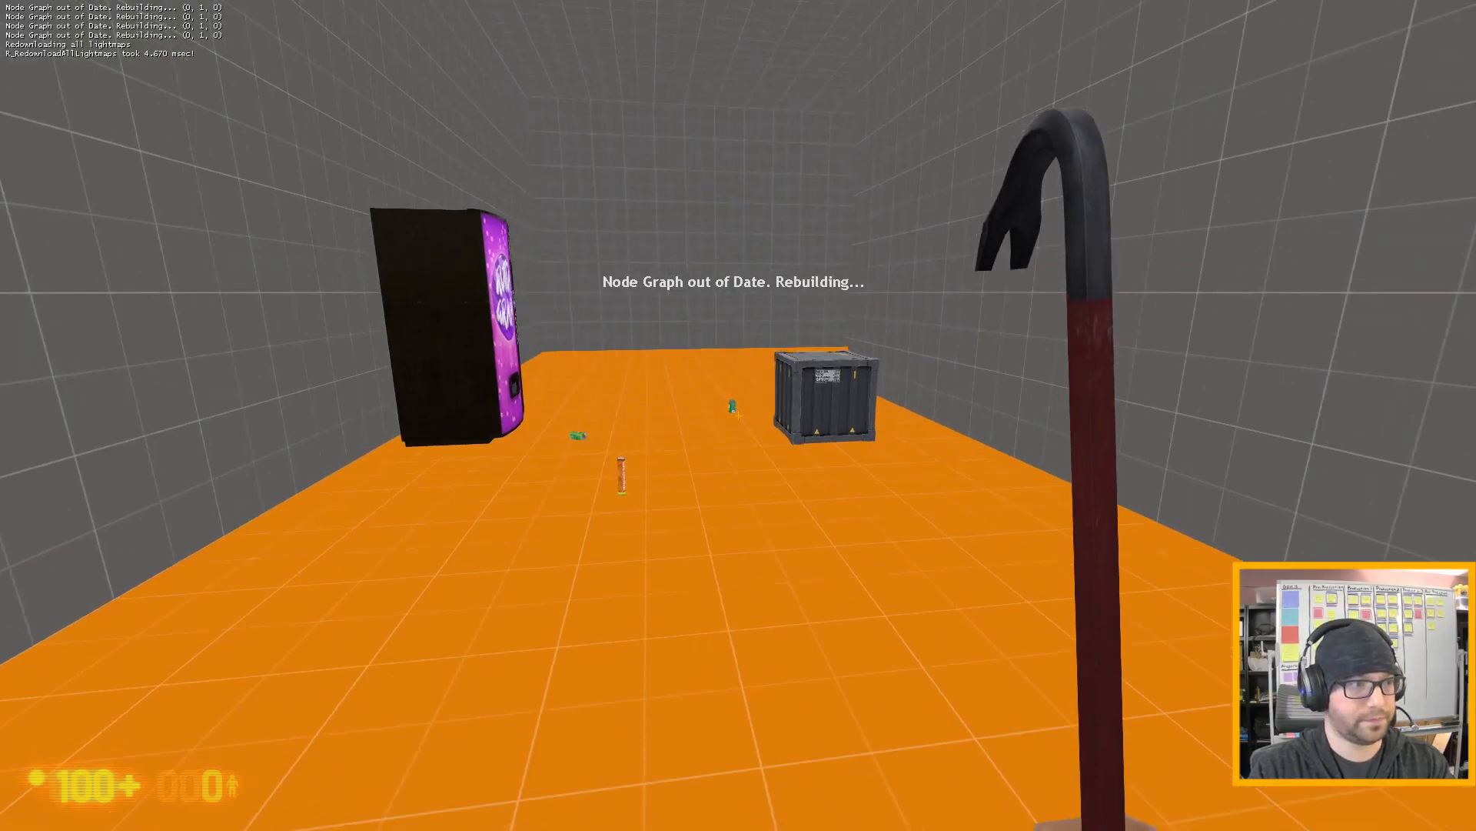
key("e")
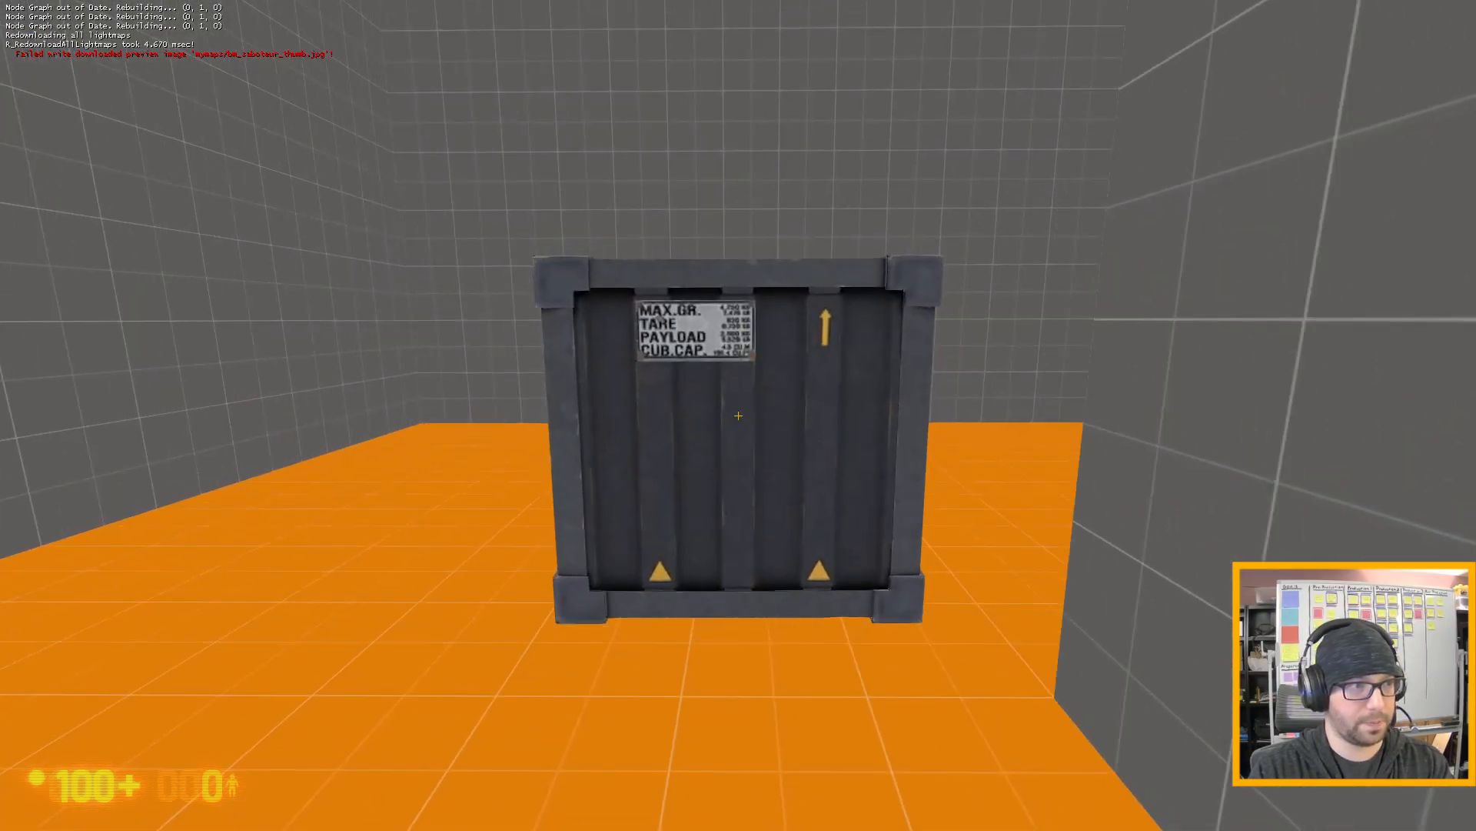
key("s")
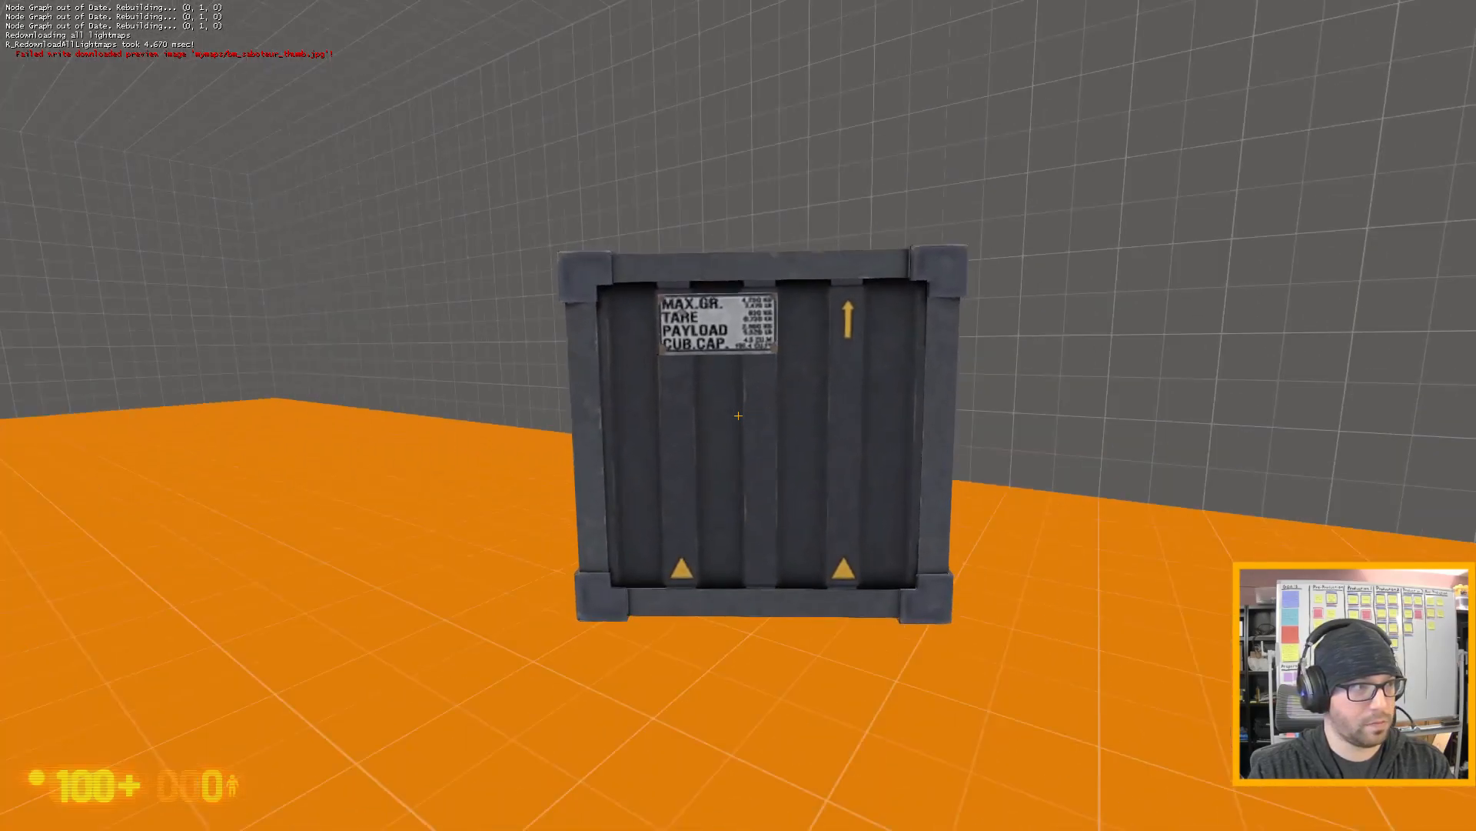
key("w")
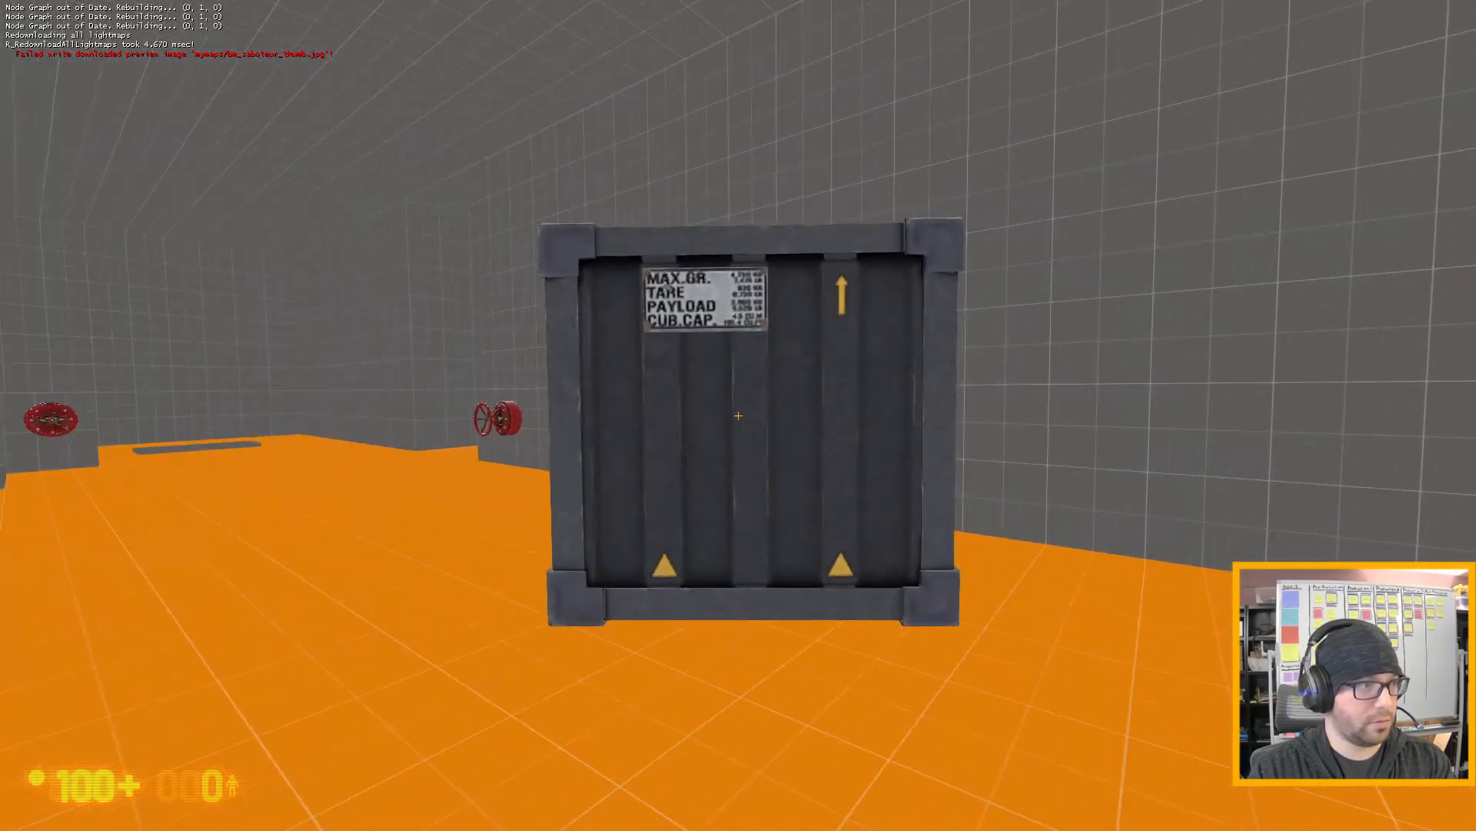
key("w")
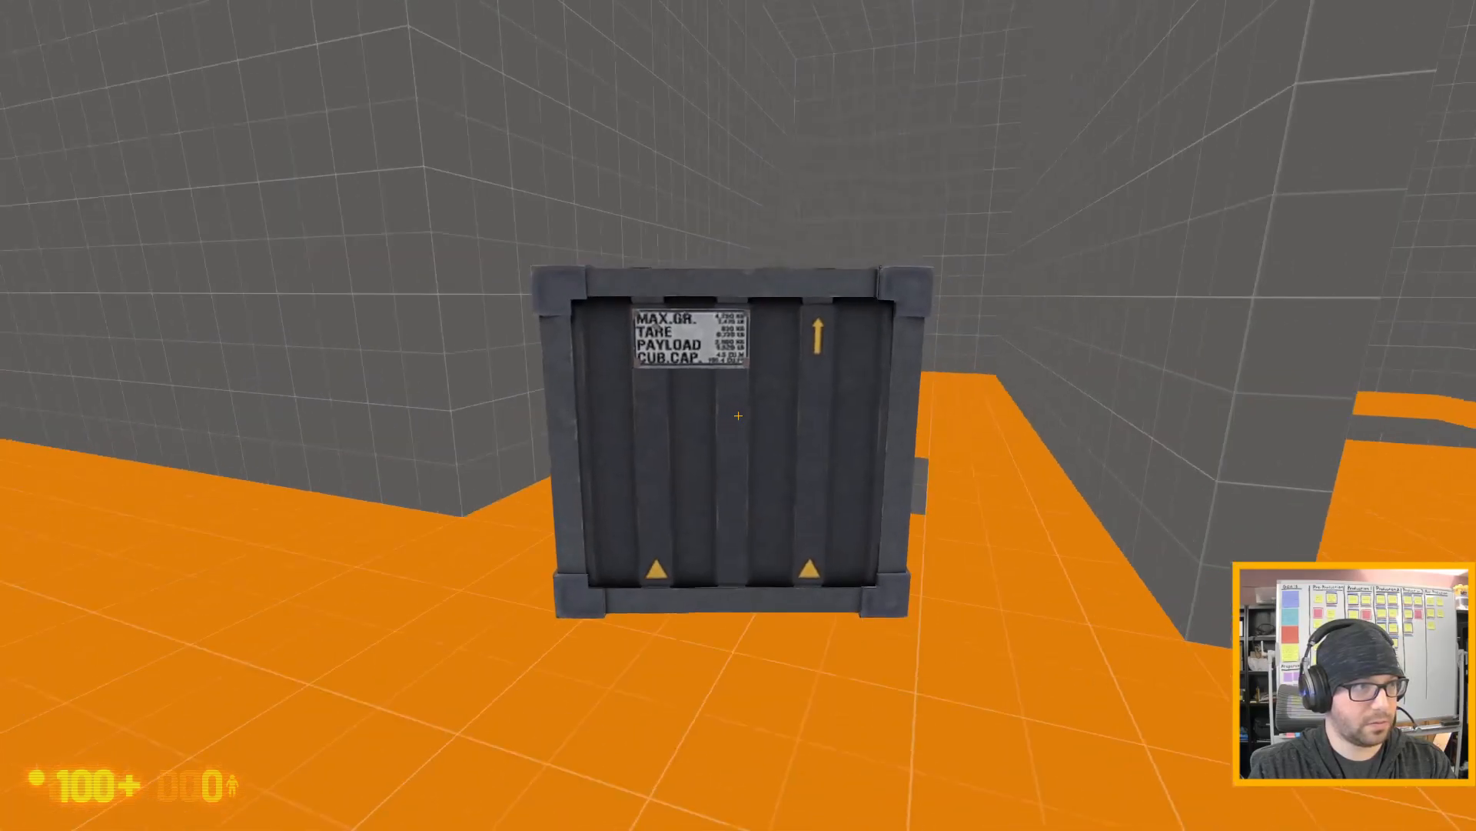
key("s")
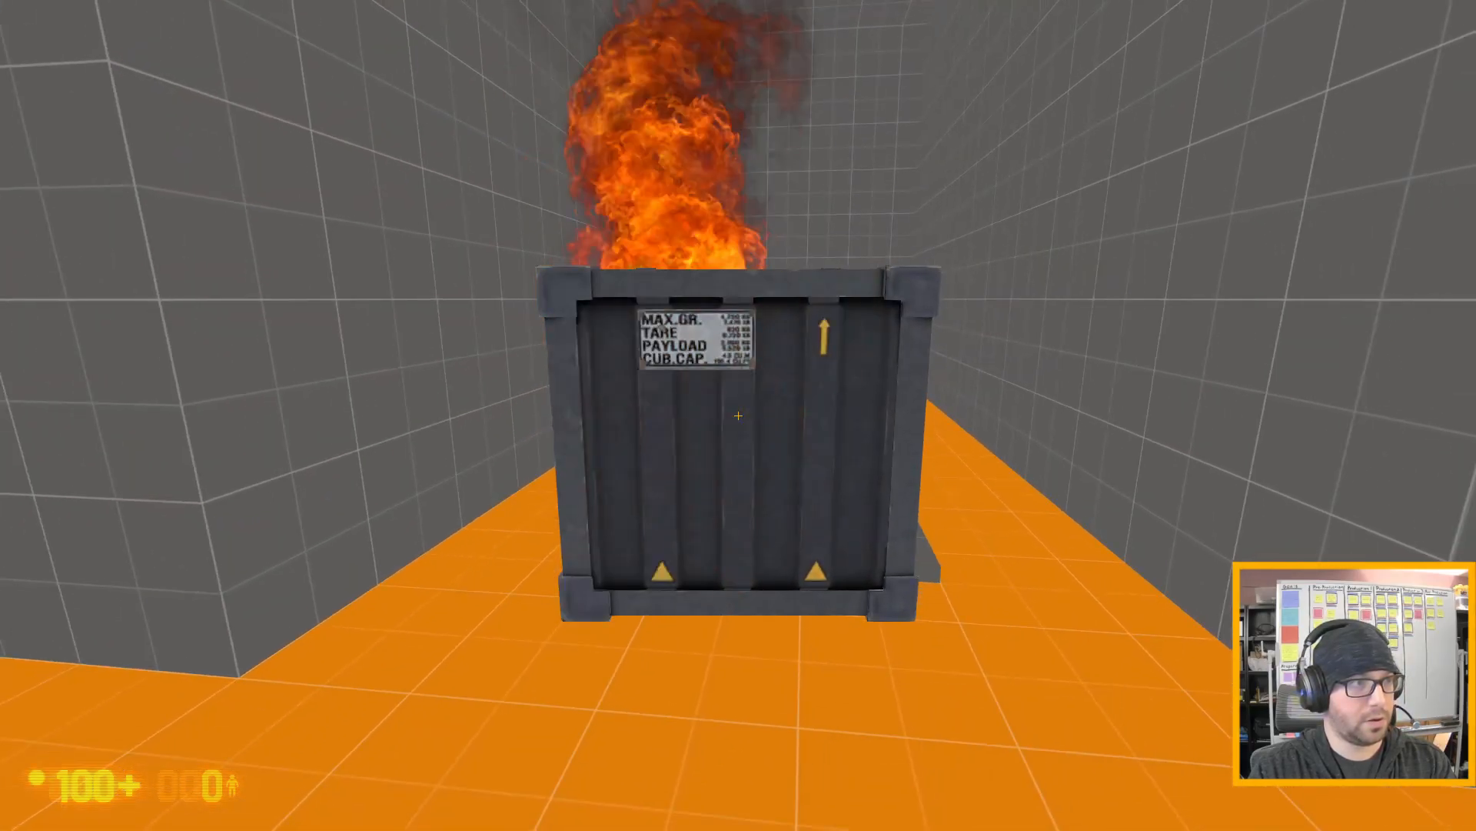
key("s")
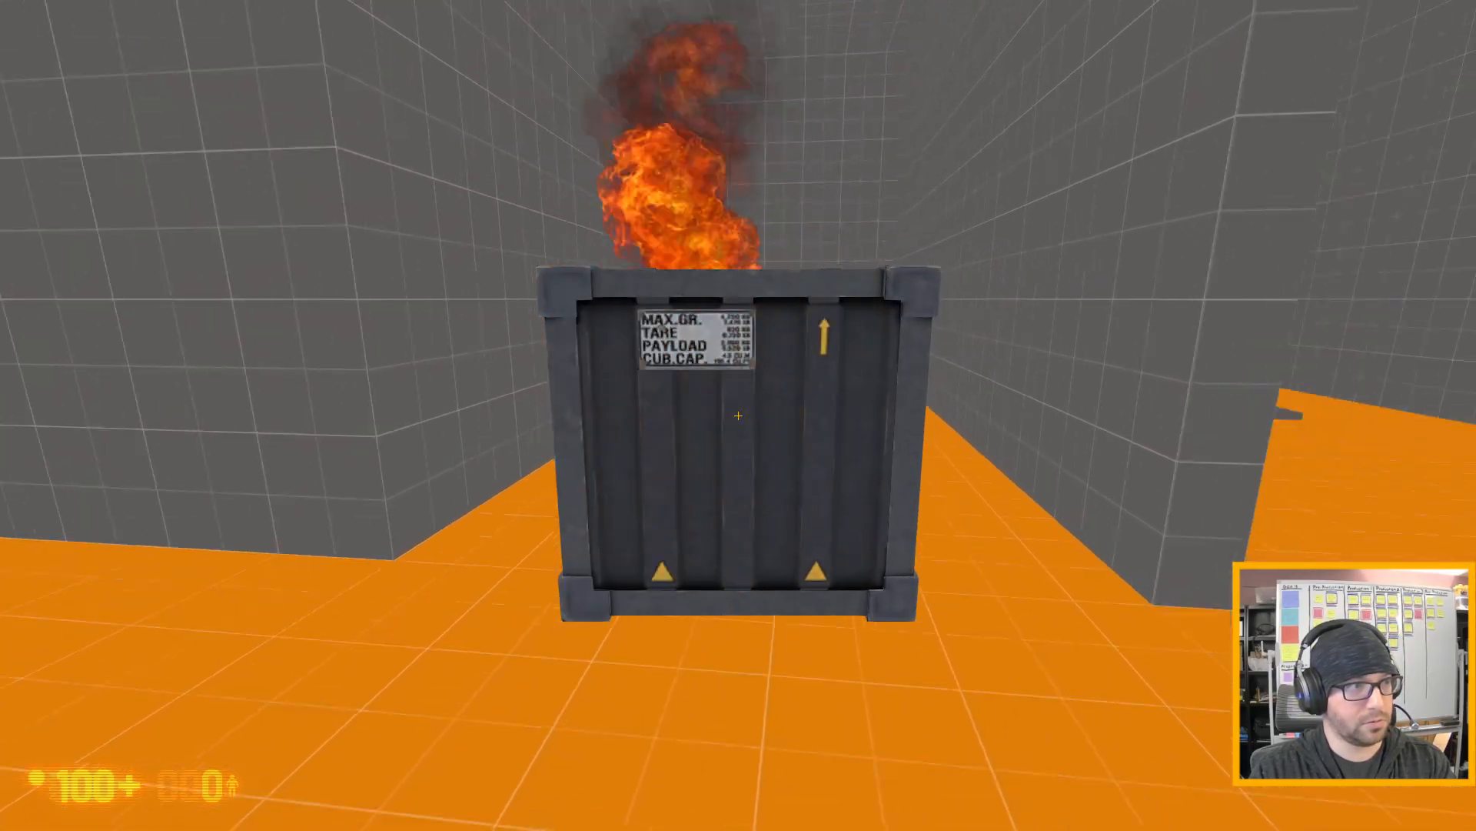
key("e")
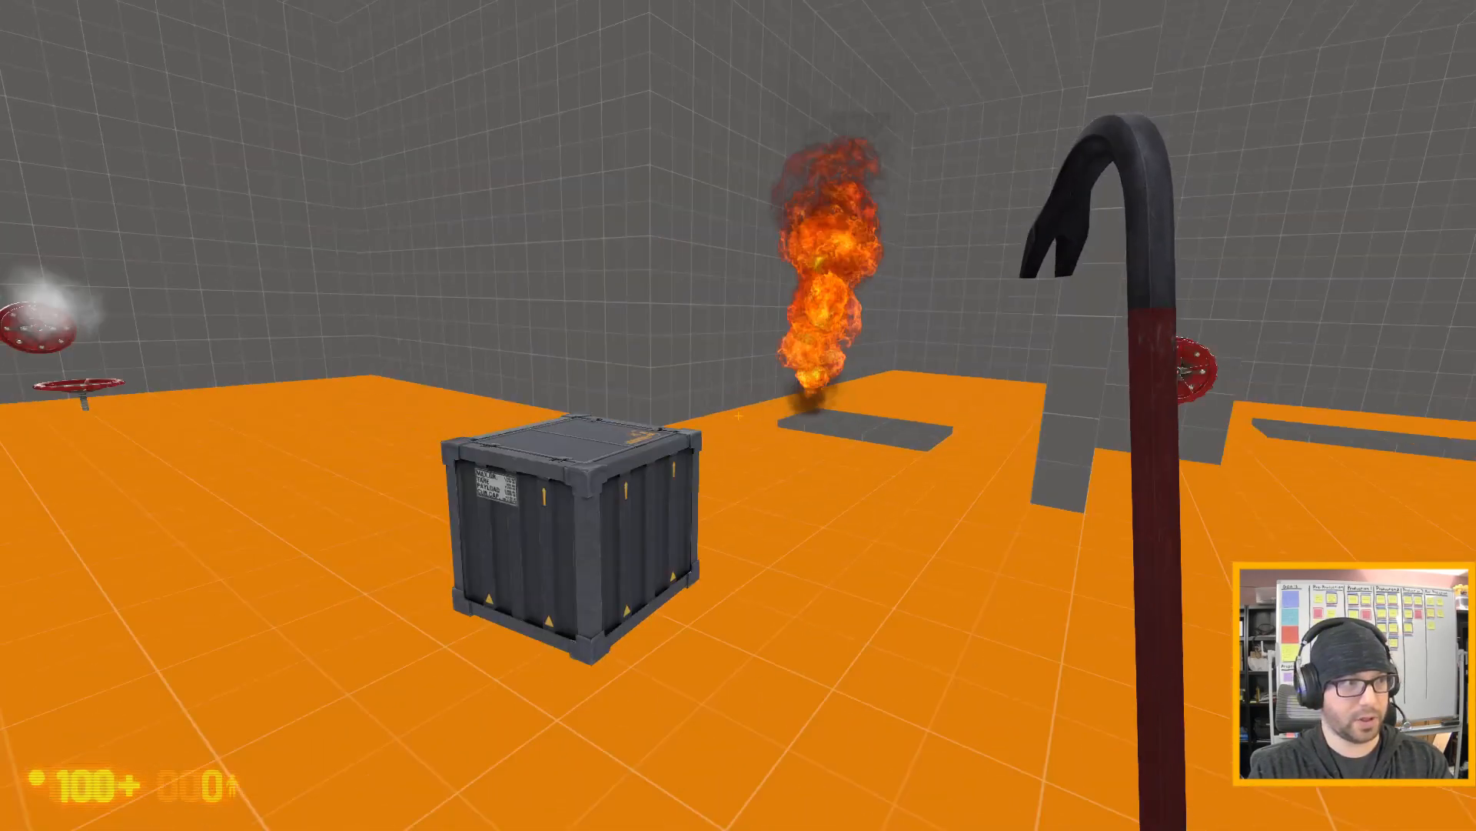
- Exit the game with the quit console command and continue past the failed-command notice in Hammer
key("grave")
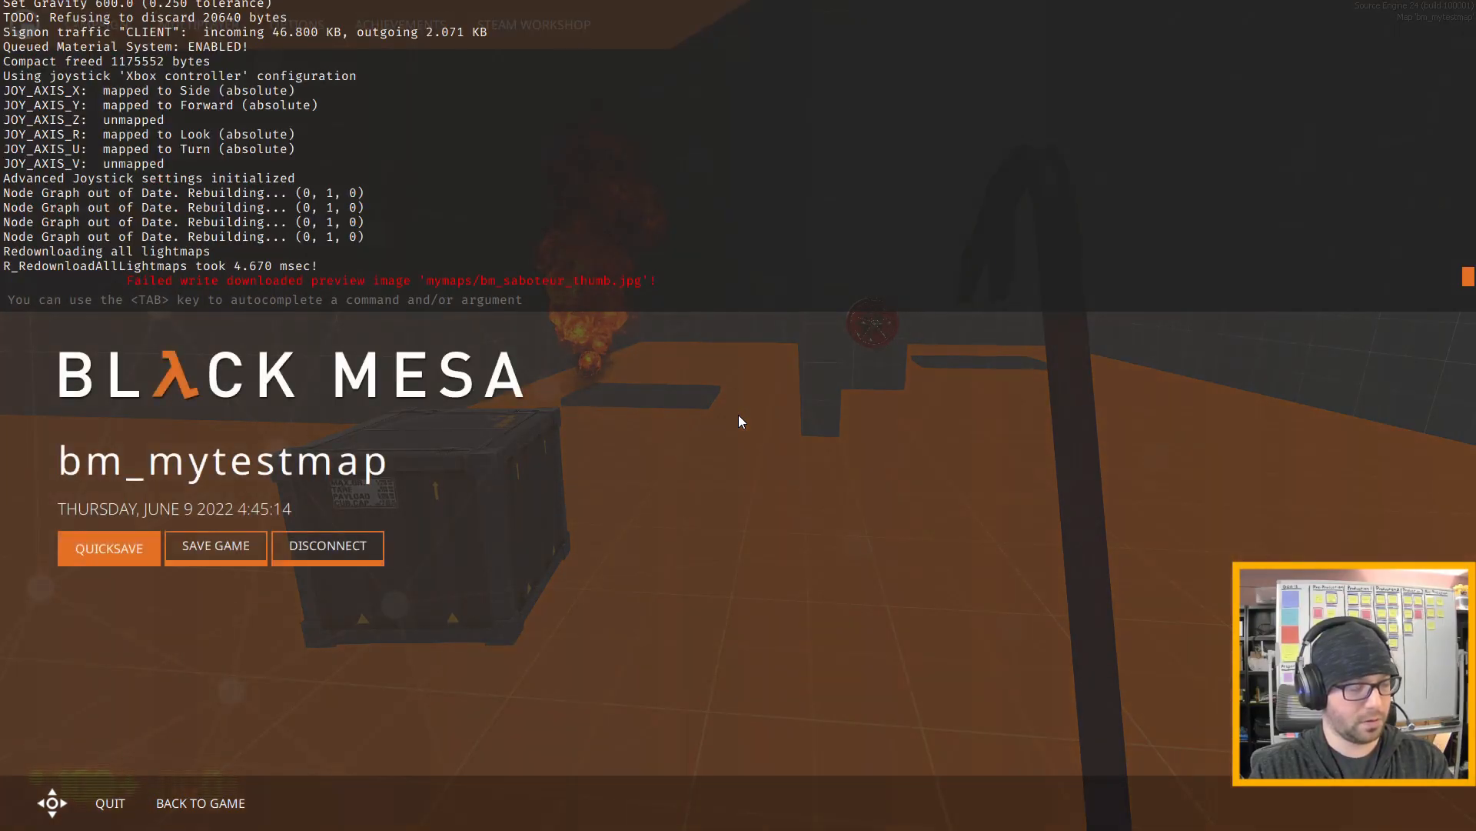
type("quit")
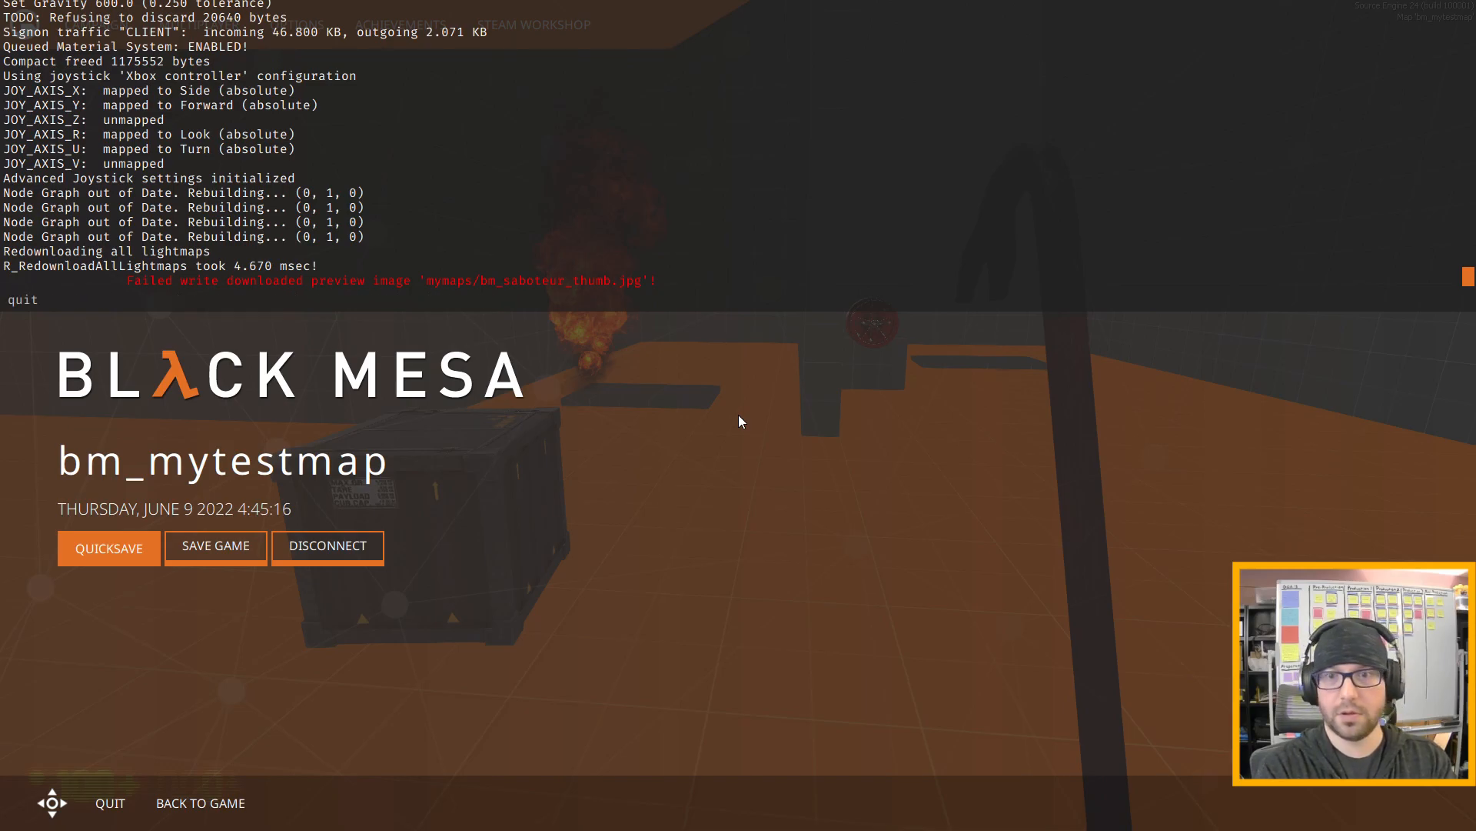
key("Return")
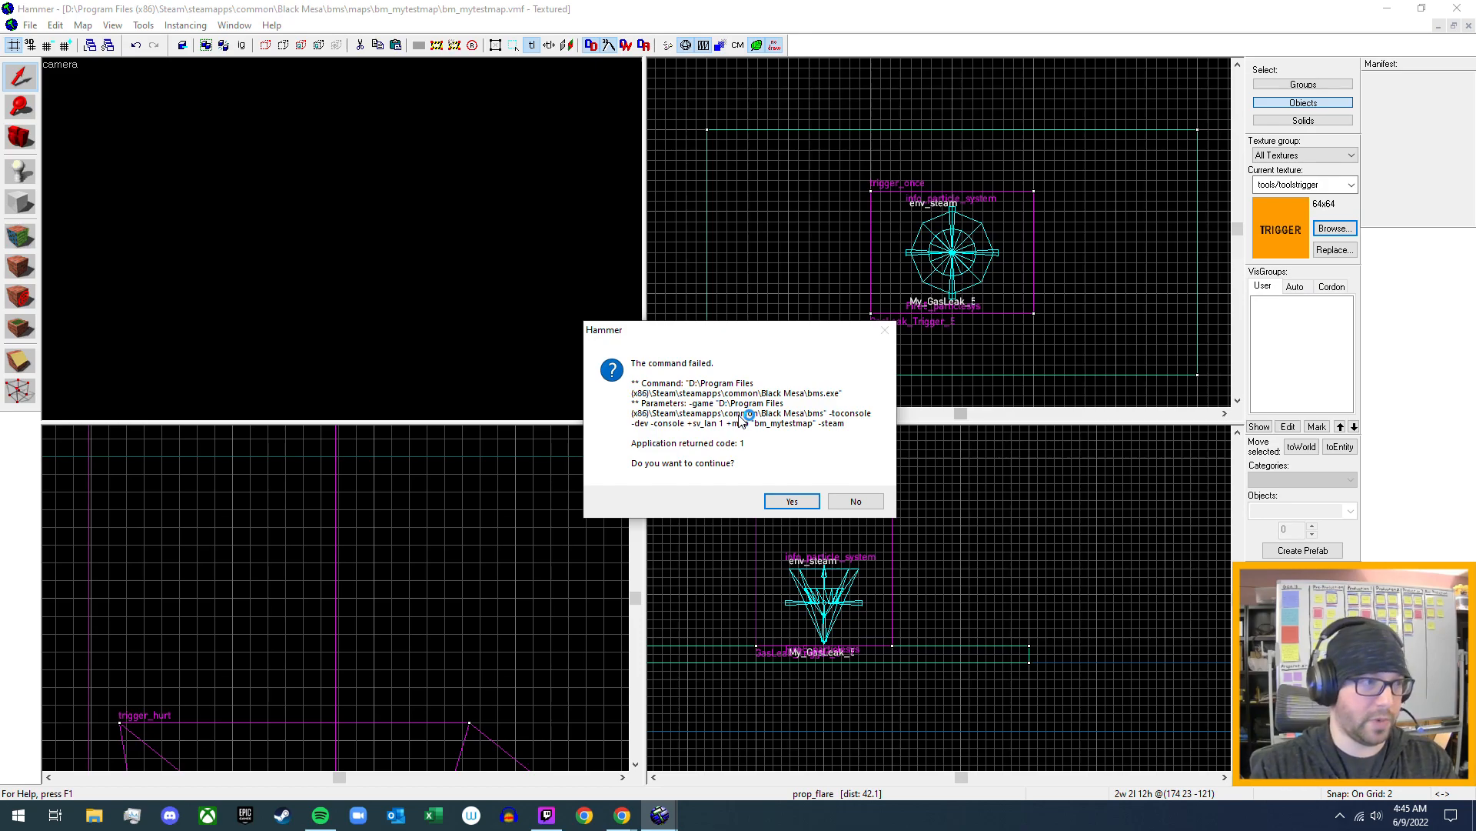
left_click(789, 504)
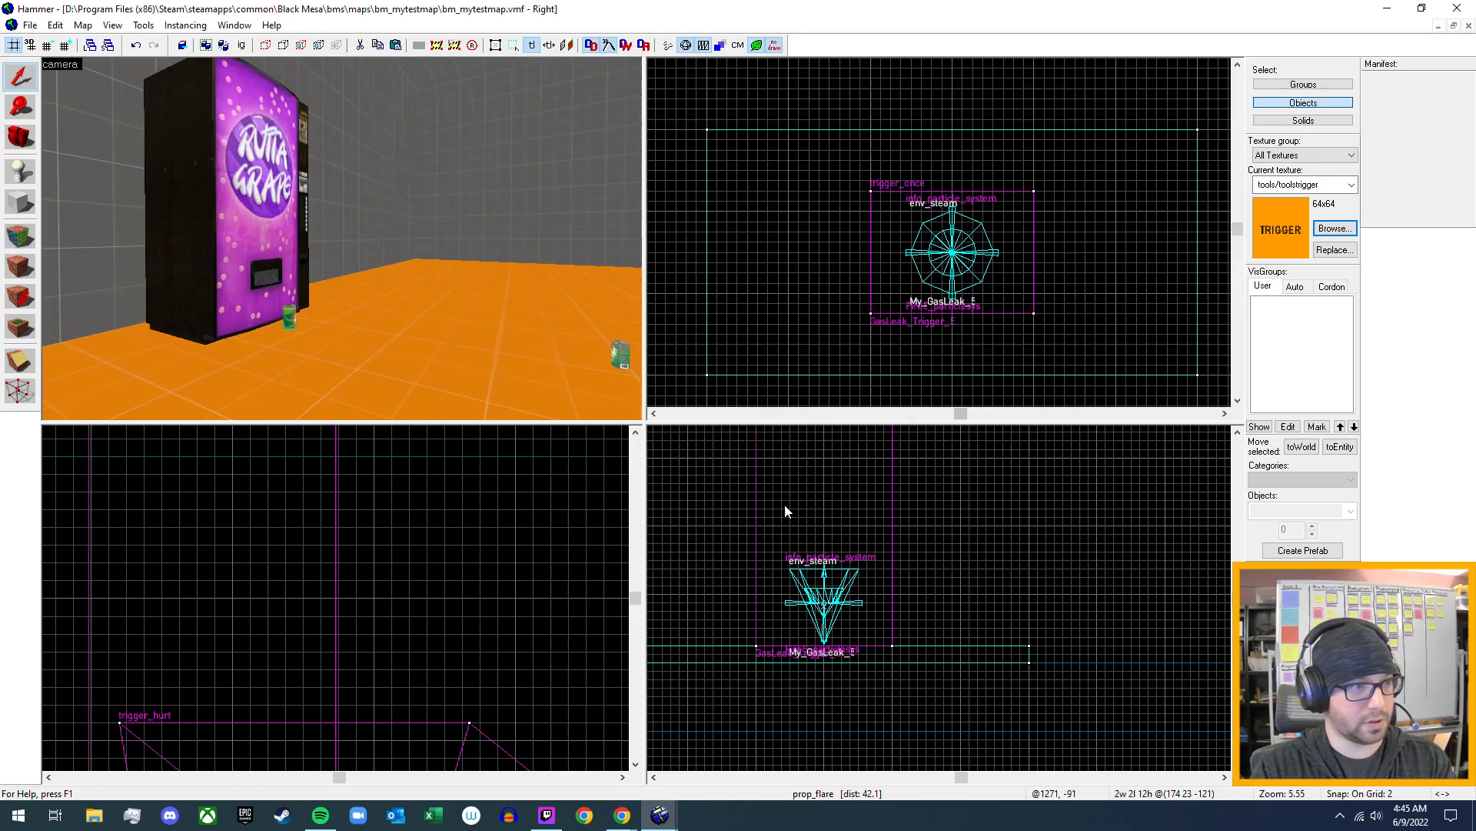
- Inspect the name, filter mode and Filter Name of the filter_activator_name entity beside the red valve, and close its properties
key("z")
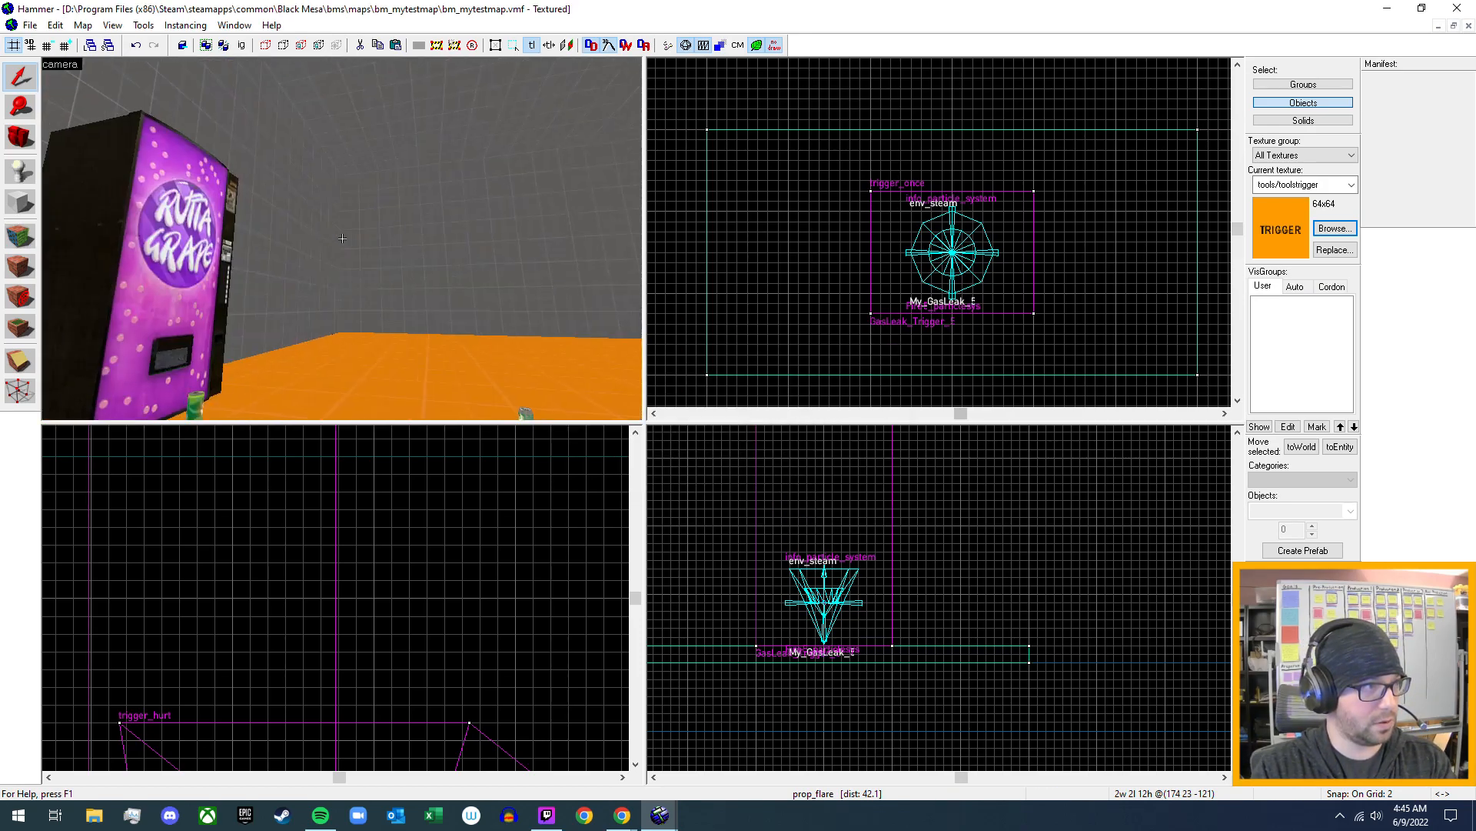
key("s")
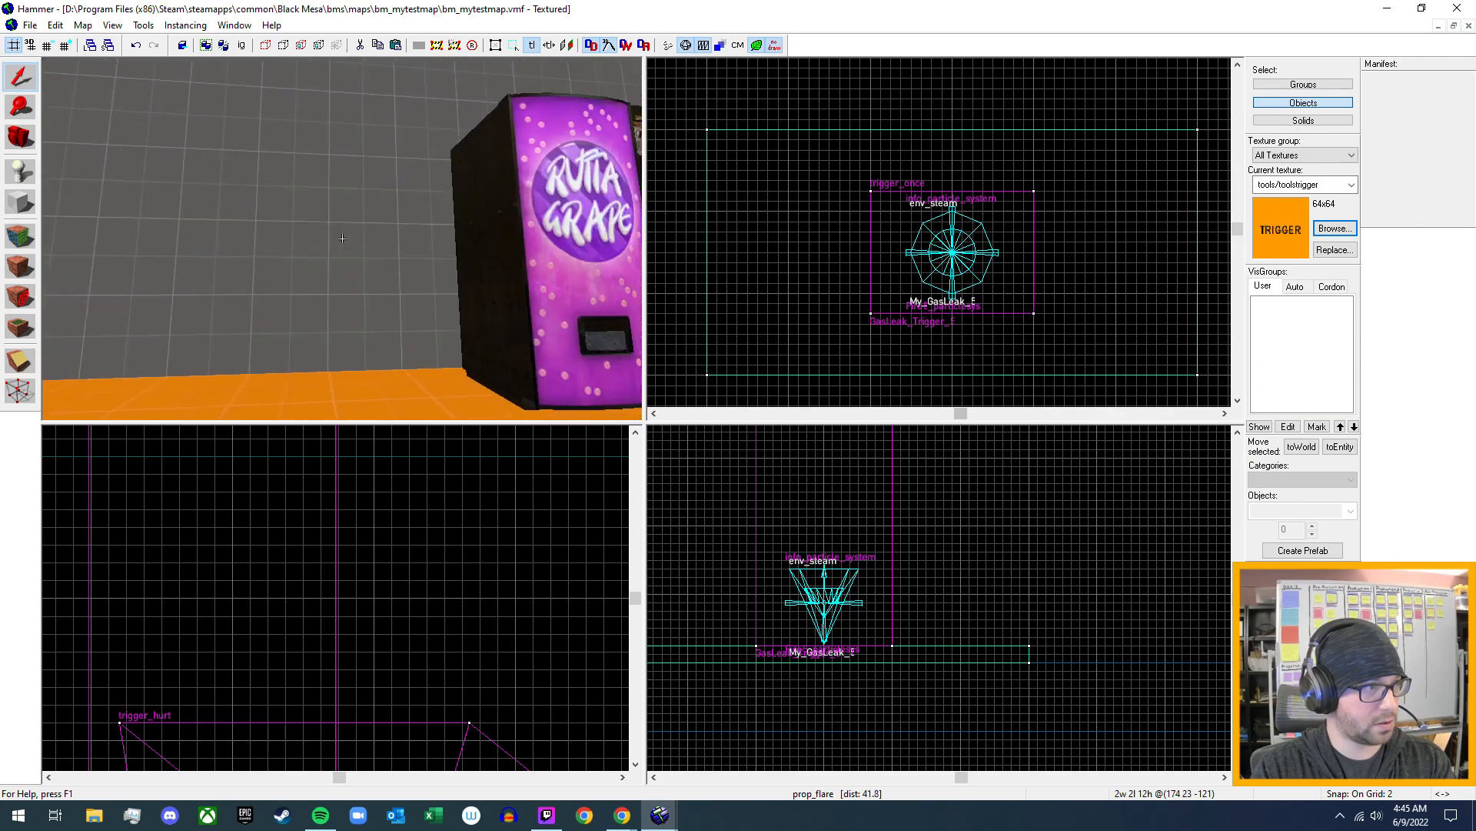
key("s")
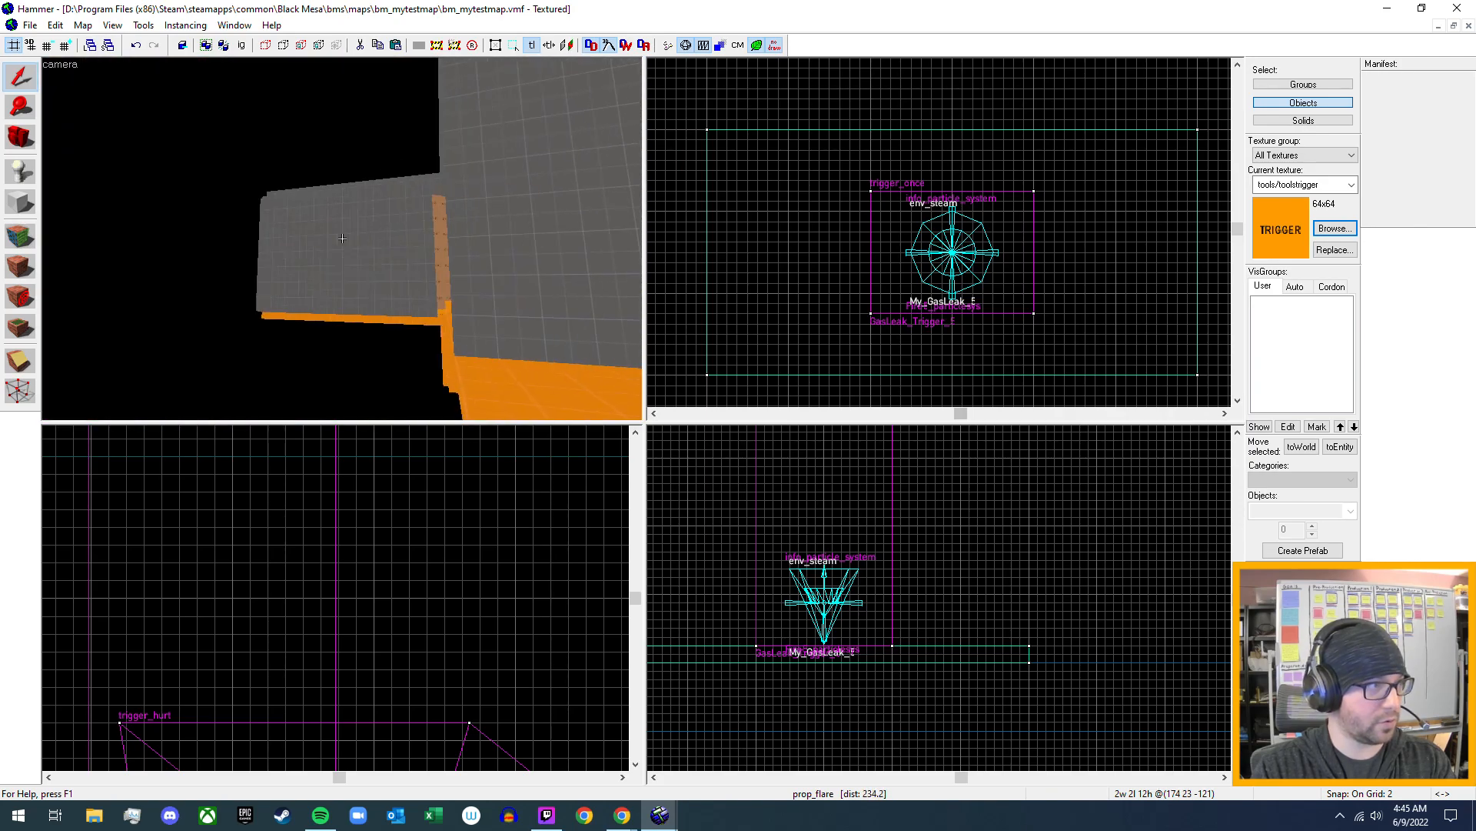
key("s")
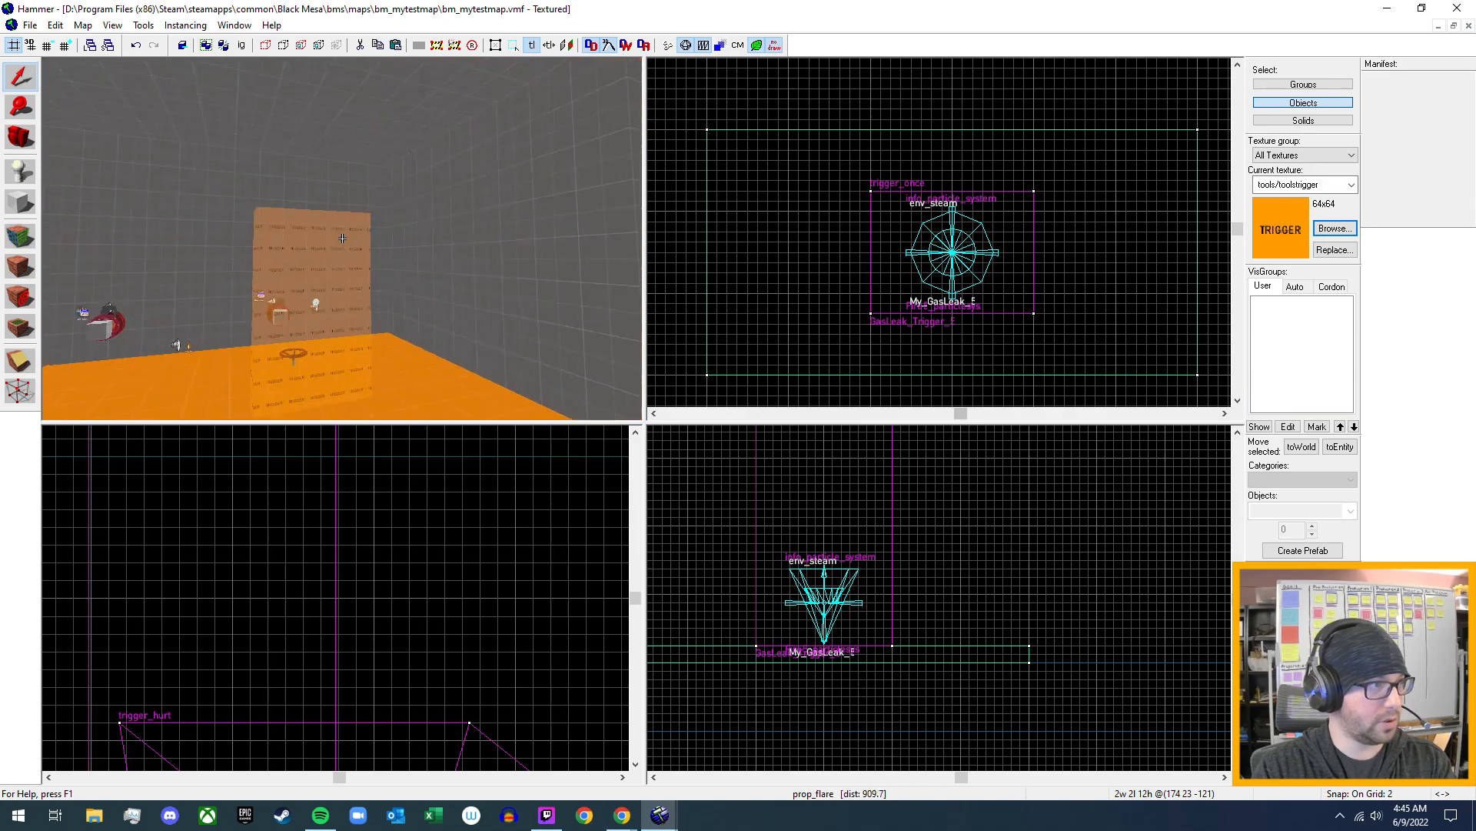
key("w")
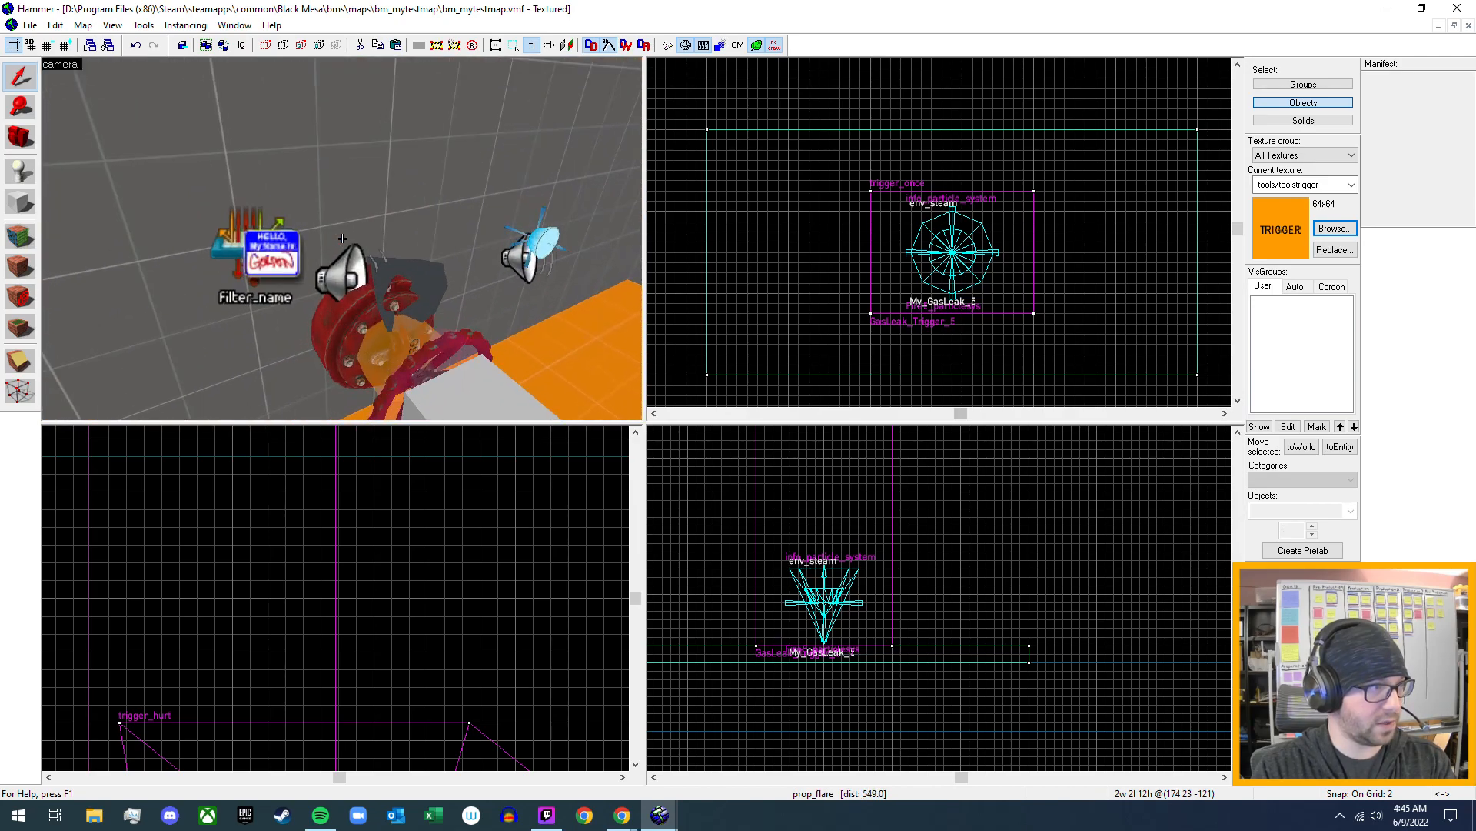
key("z")
left_click(297, 259)
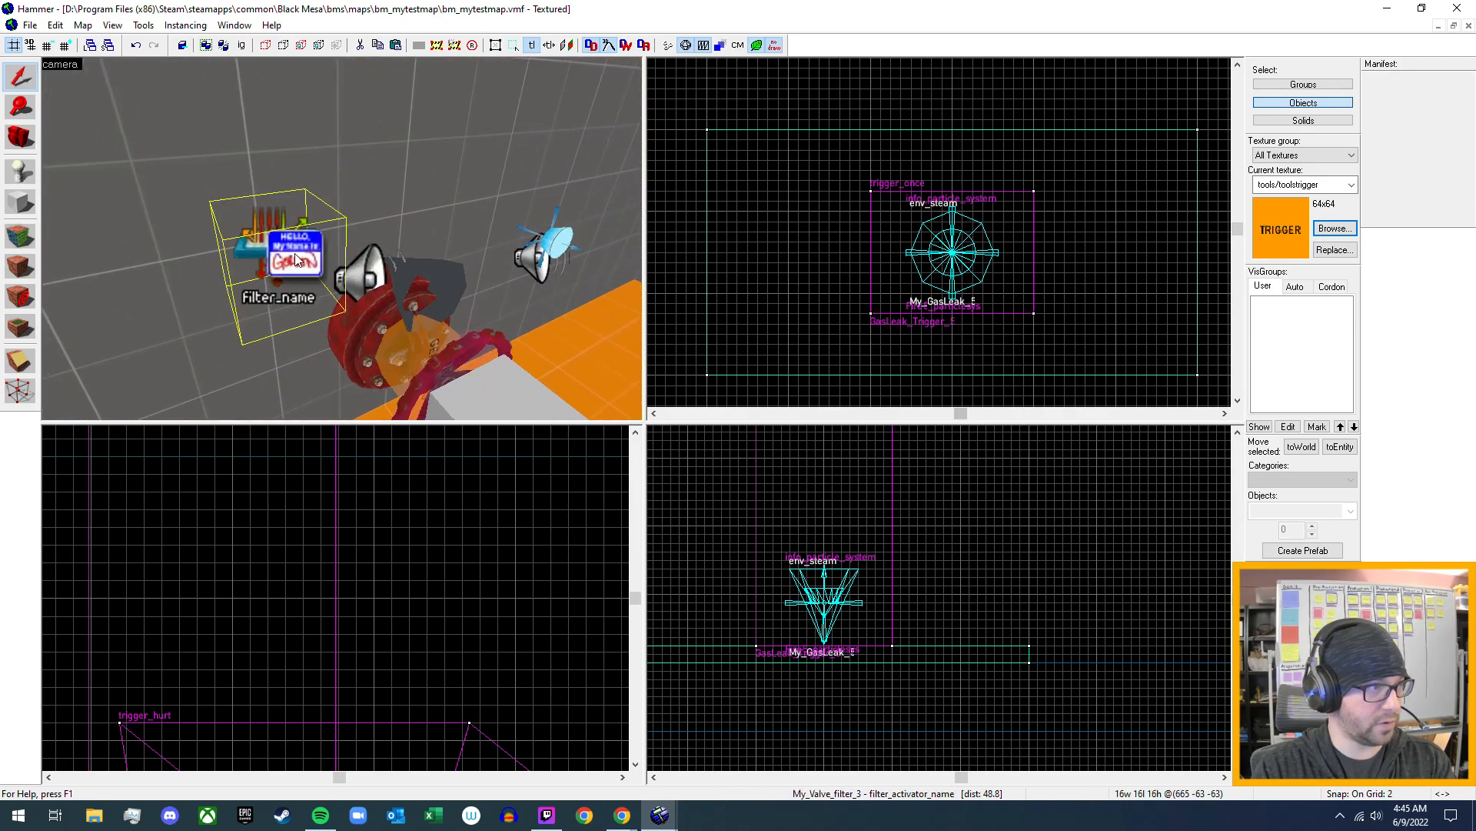
double_click(296, 260)
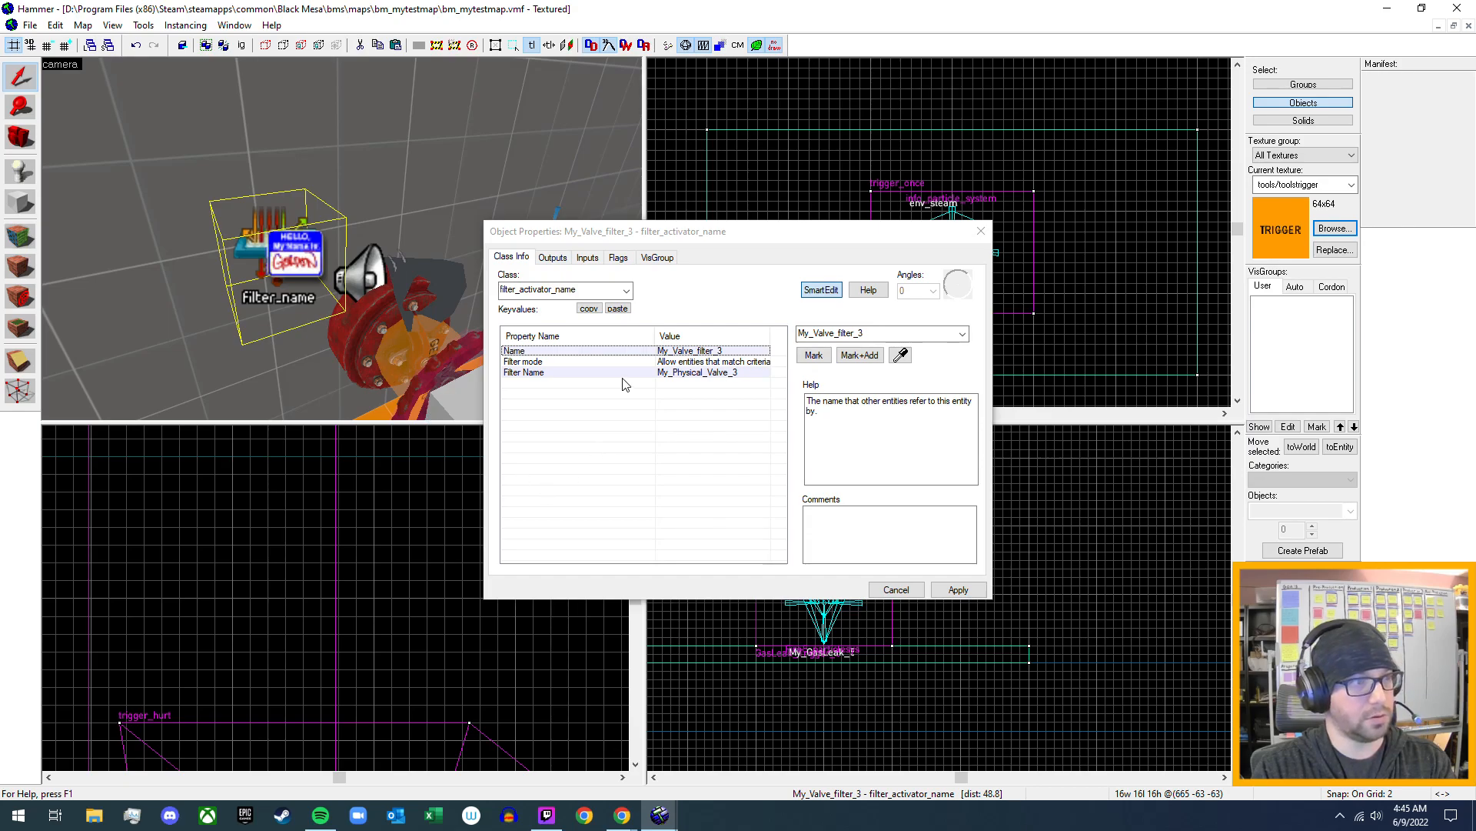
left_click(985, 237)
key("z")
key("s")
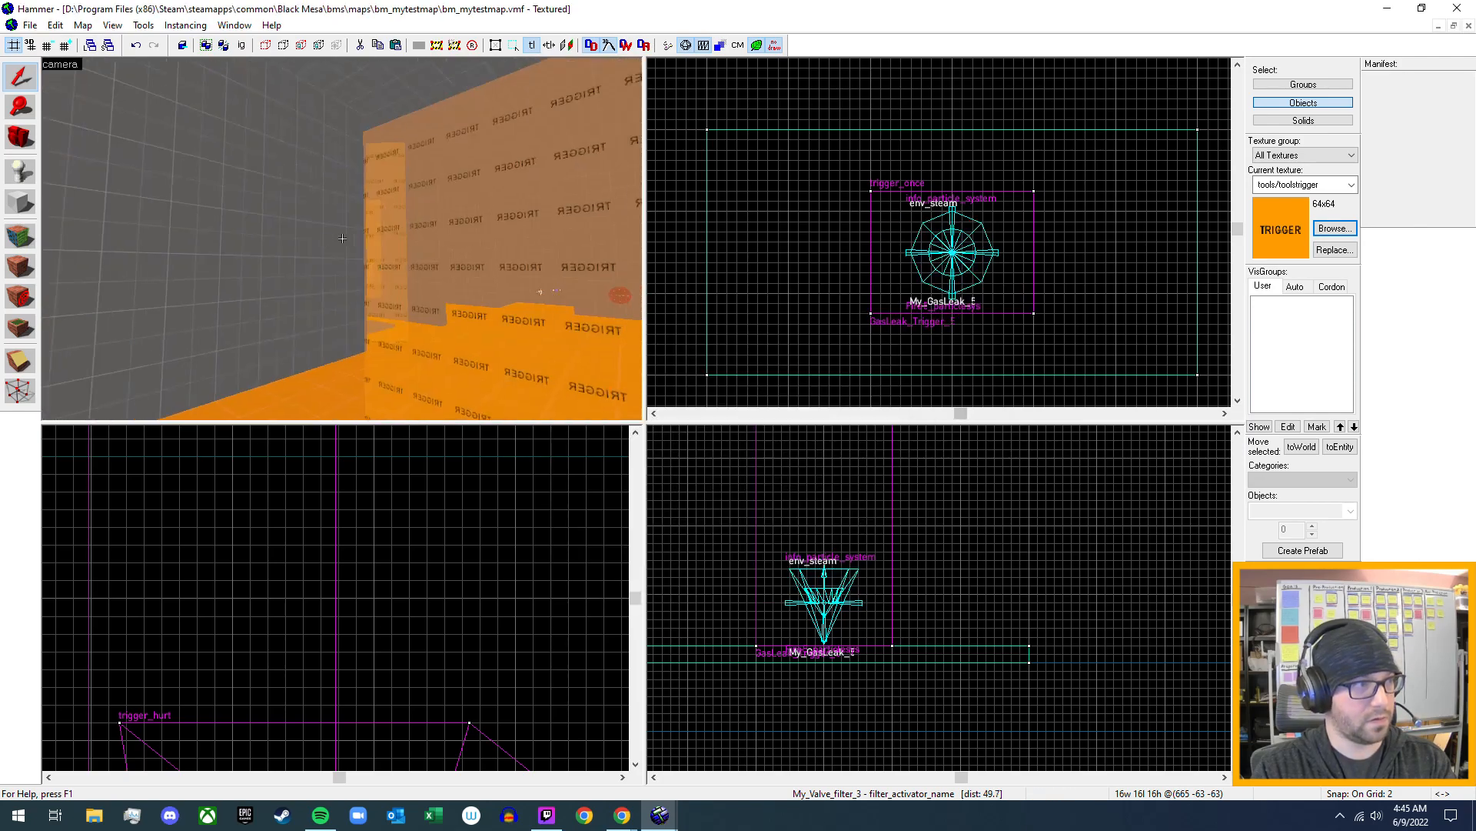
- Reopen the properties of the filter_activator_name entity beside the red valve to review its settings, and close them
key("w")
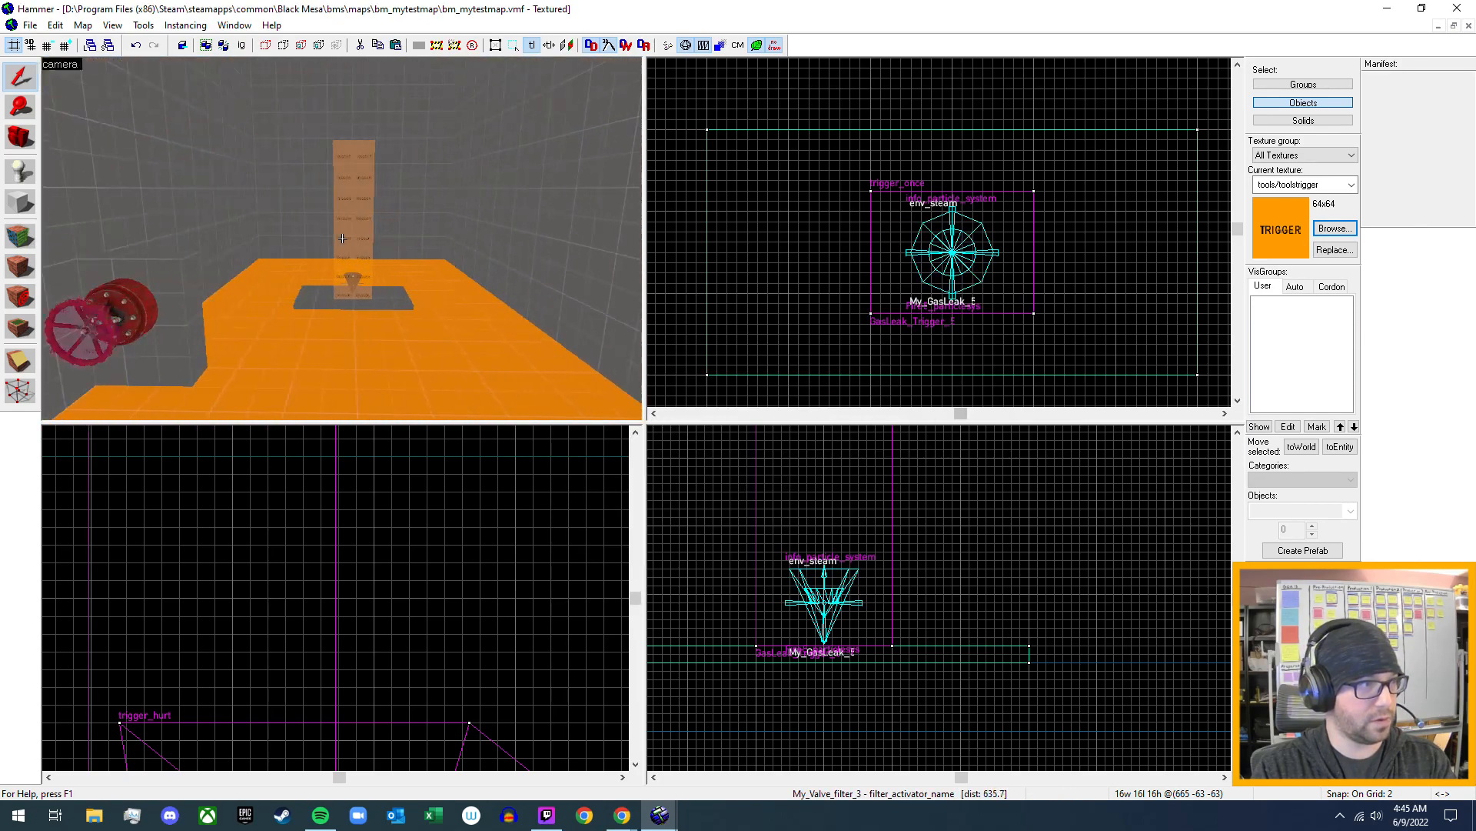
key("w")
key("a")
key("w")
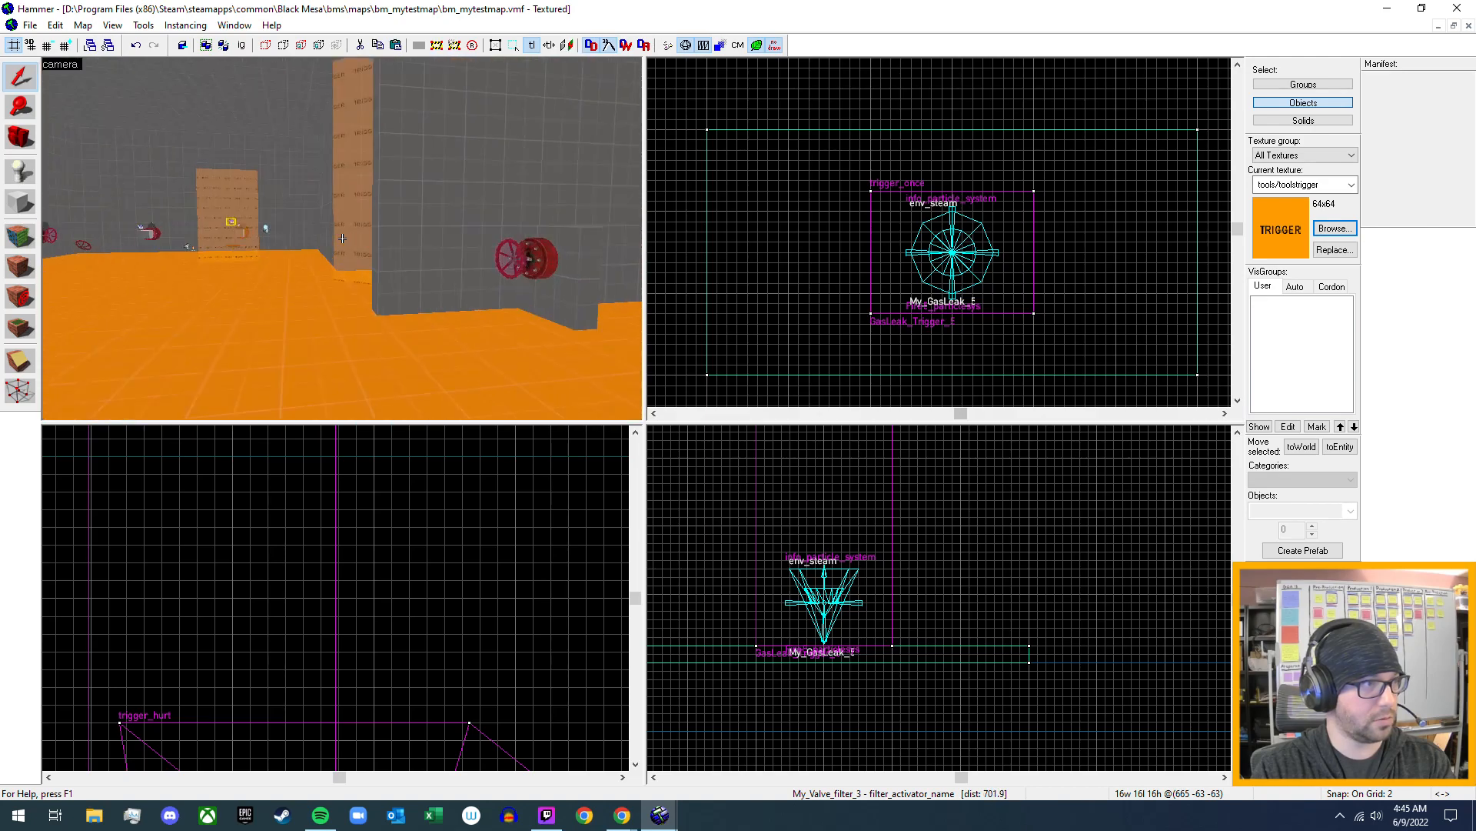
key("z")
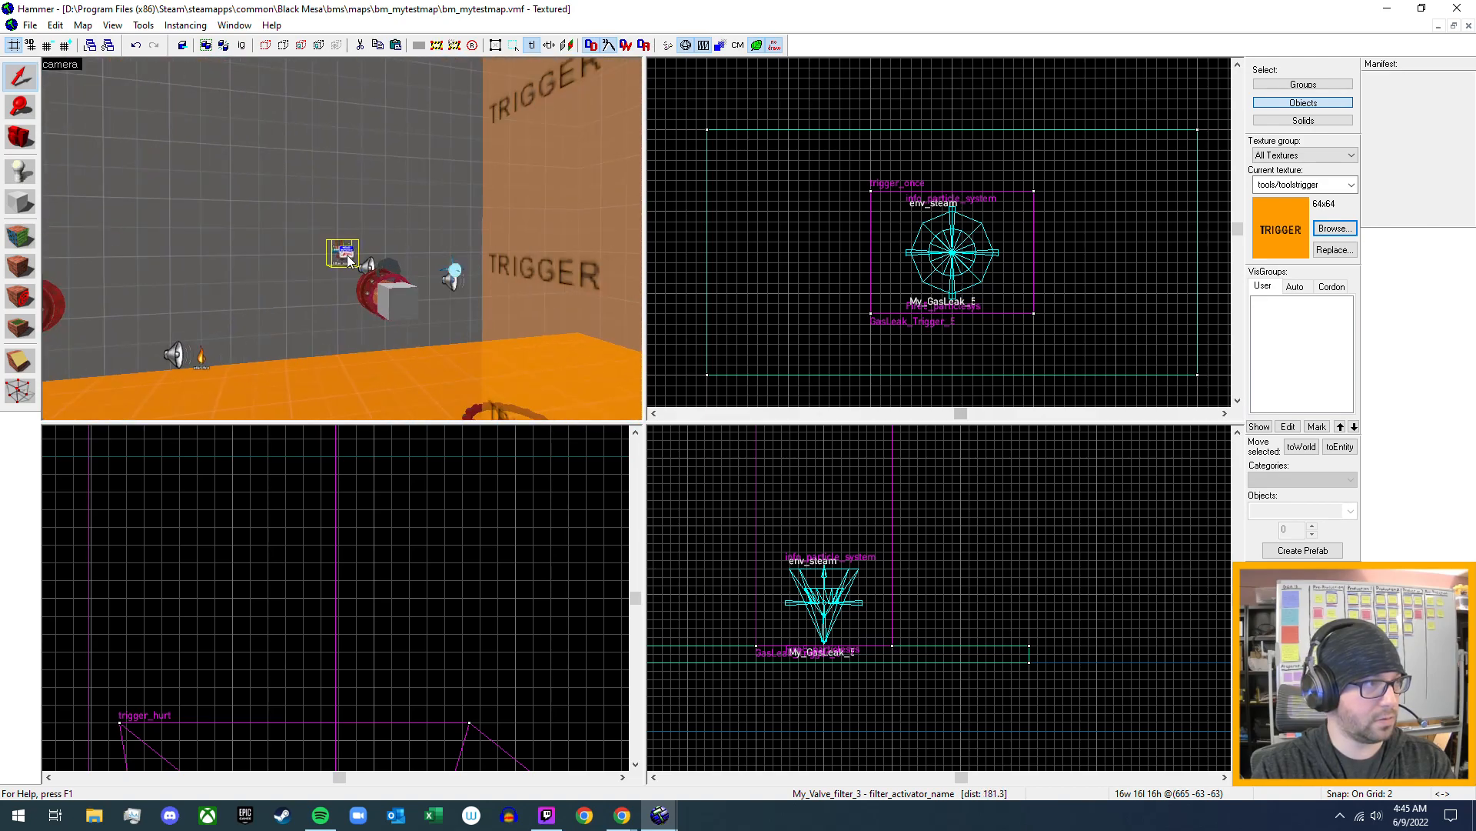
double_click(346, 254)
key("z")
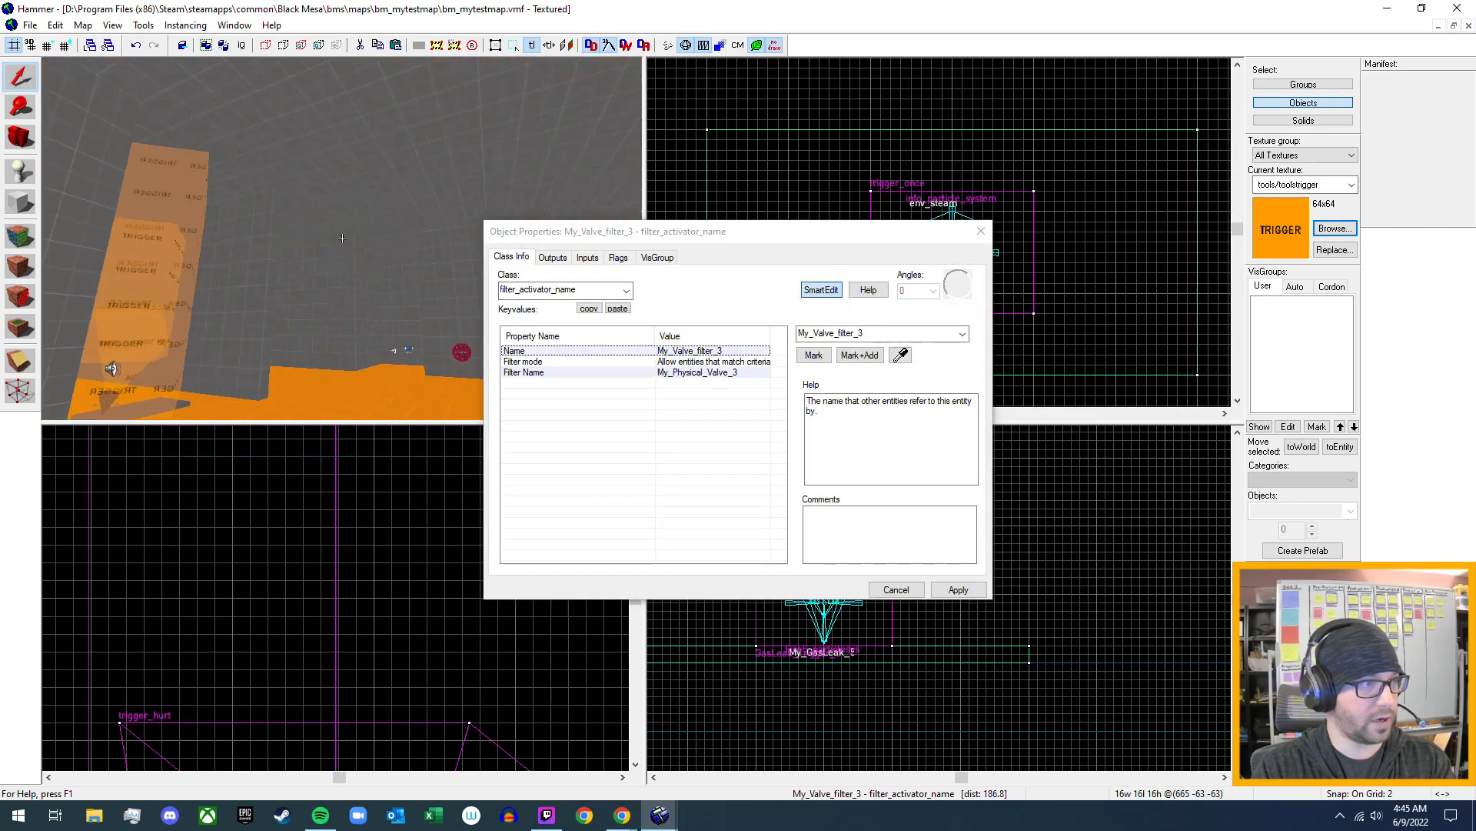
key("w")
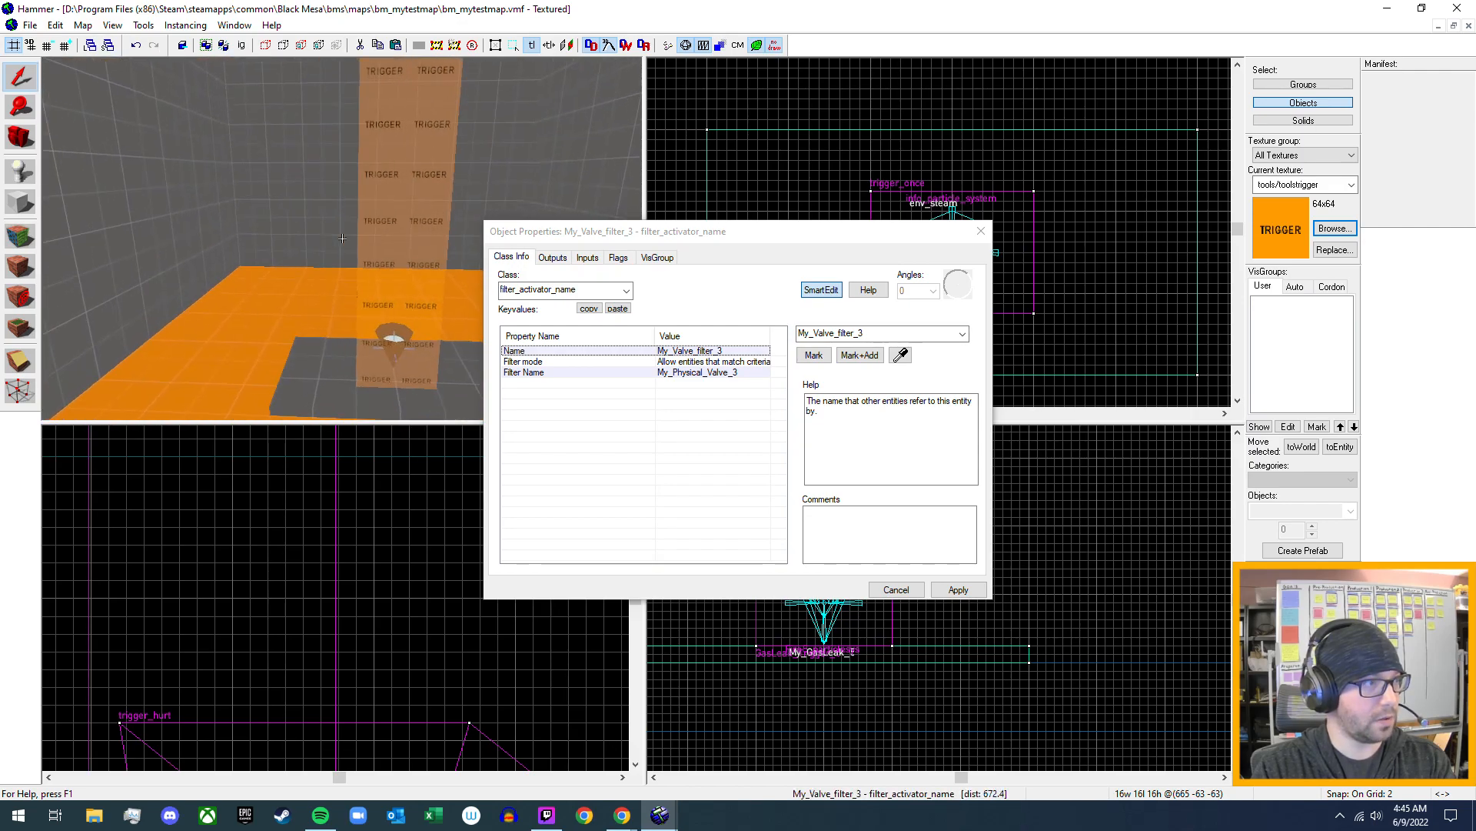
key("z")
left_click(981, 231)
- Place a filter_activator_name entity on the grey floor pad beside the gas leak's fire trigger and select it
left_click(20, 170)
left_click(1306, 514)
type("filter")
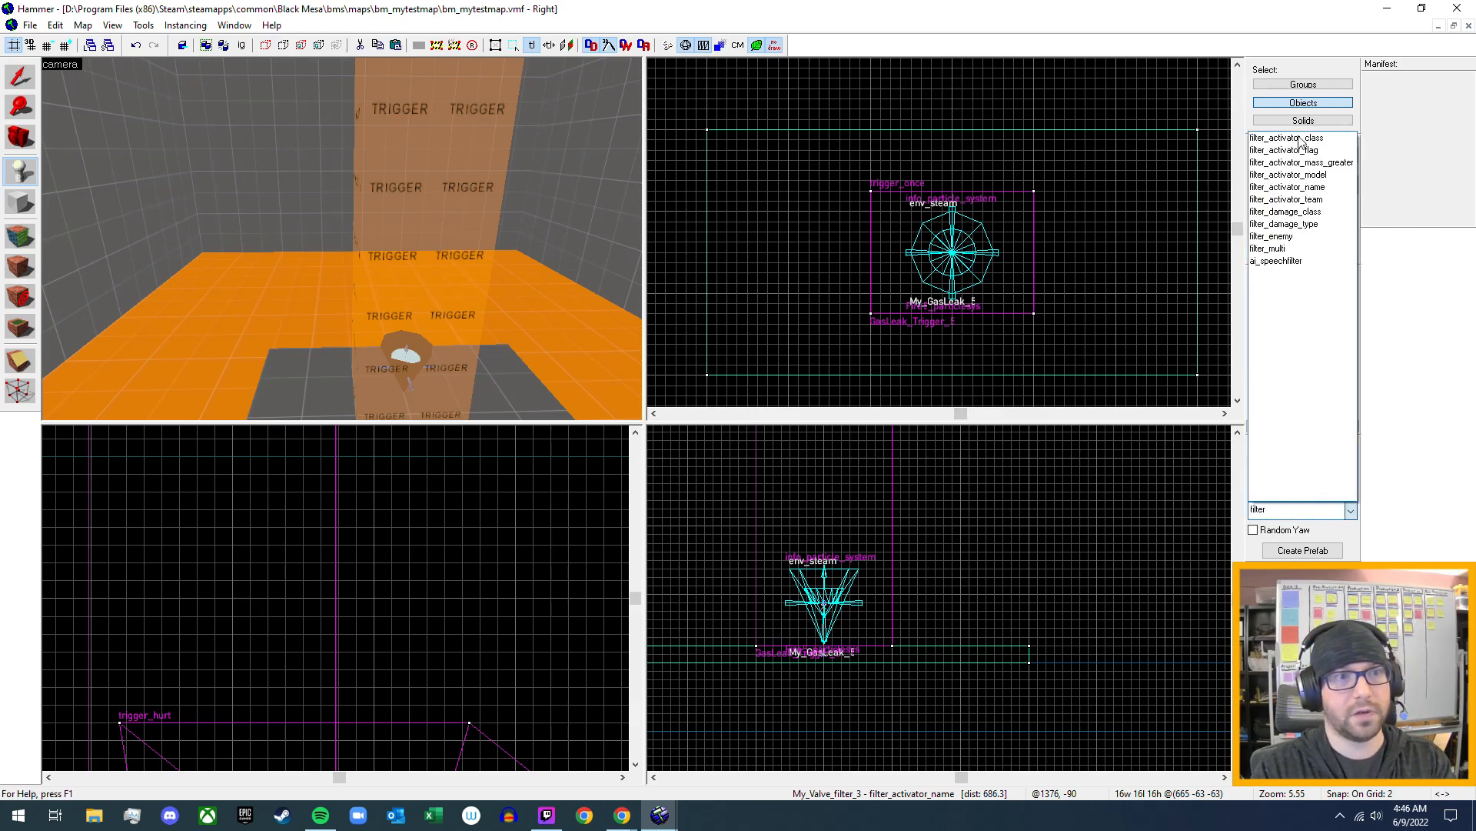
left_click(1309, 187)
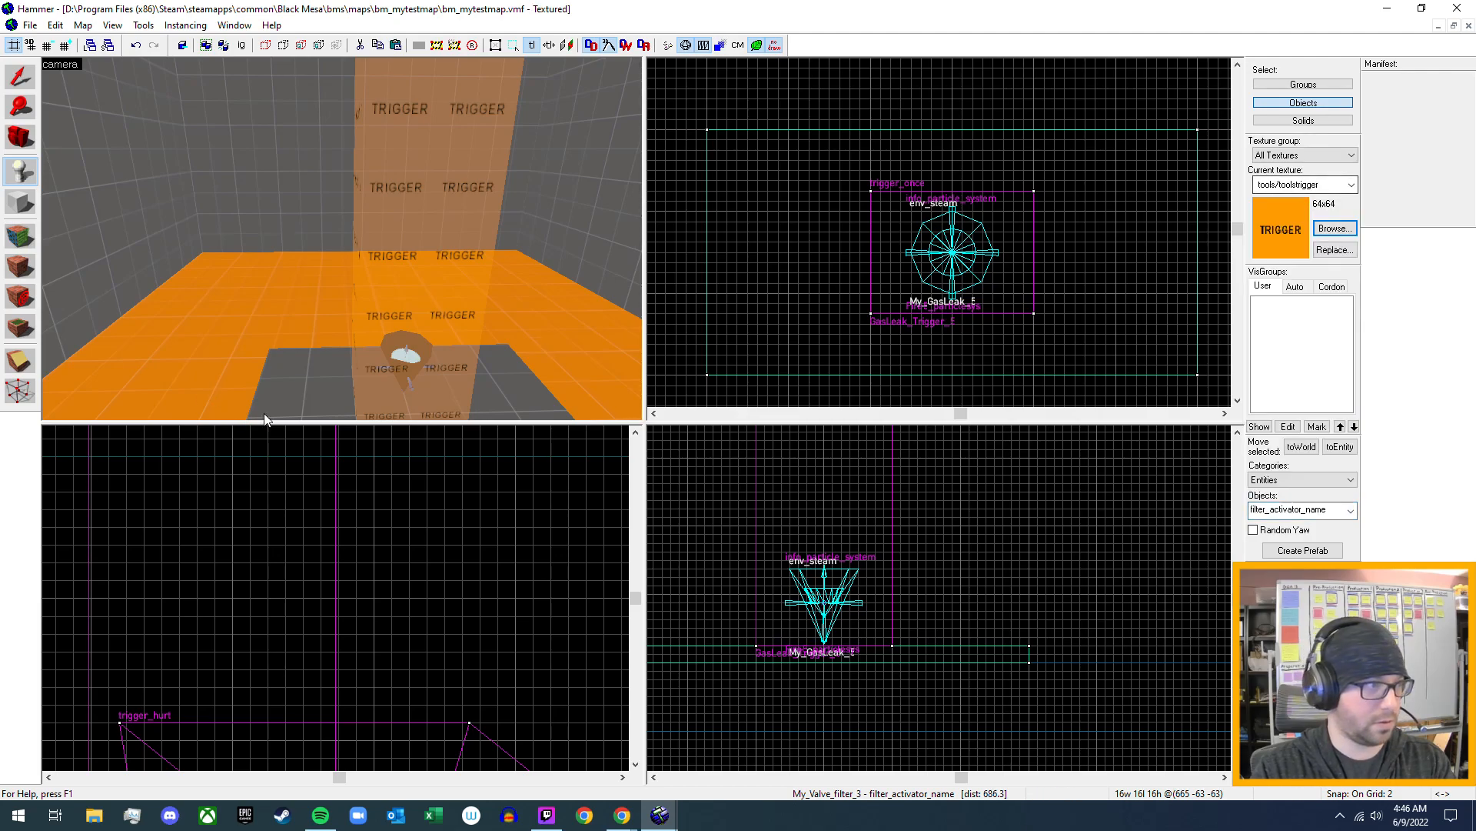
left_click(327, 394)
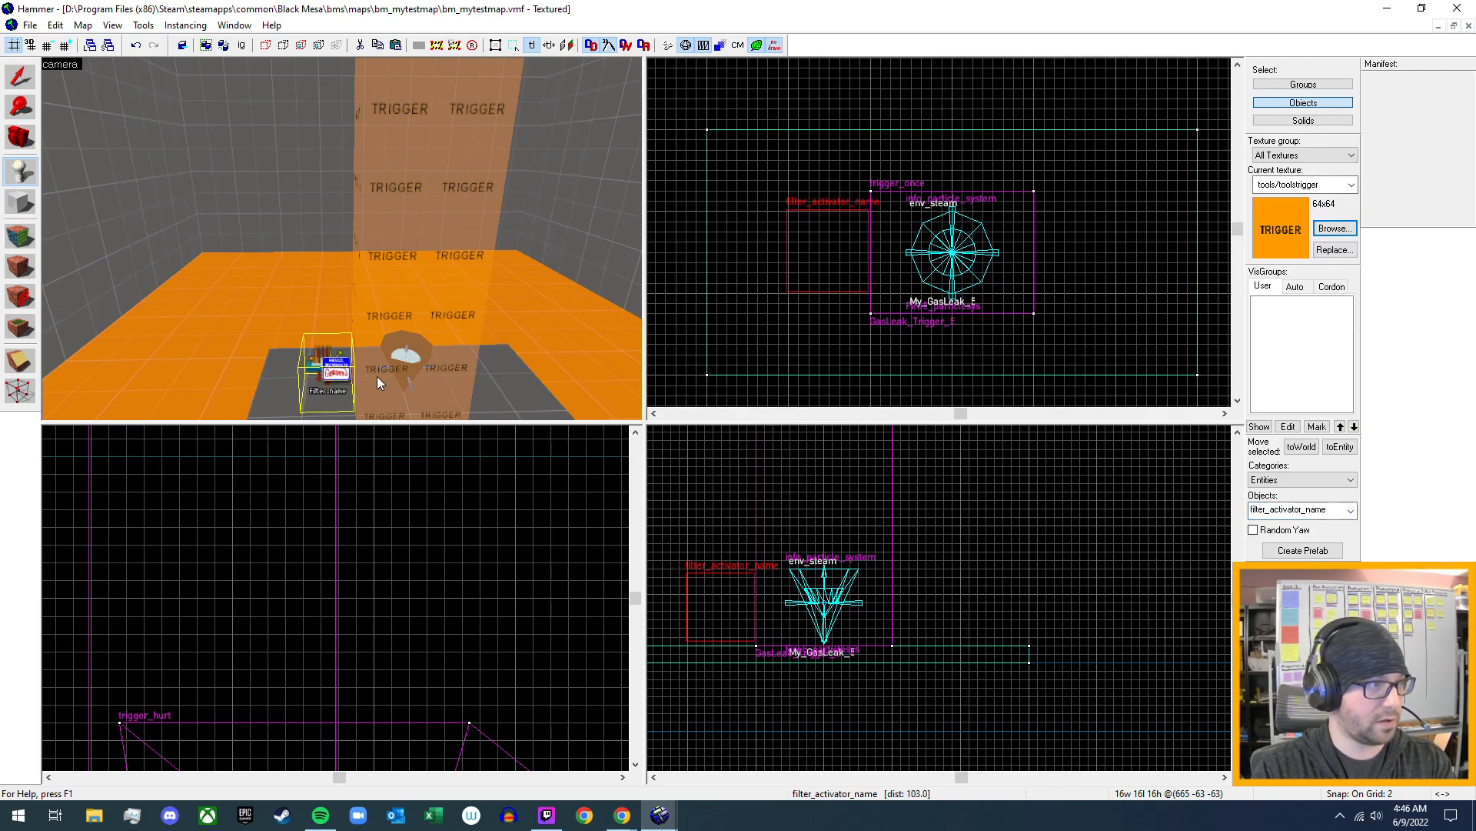
left_click(30, 79)
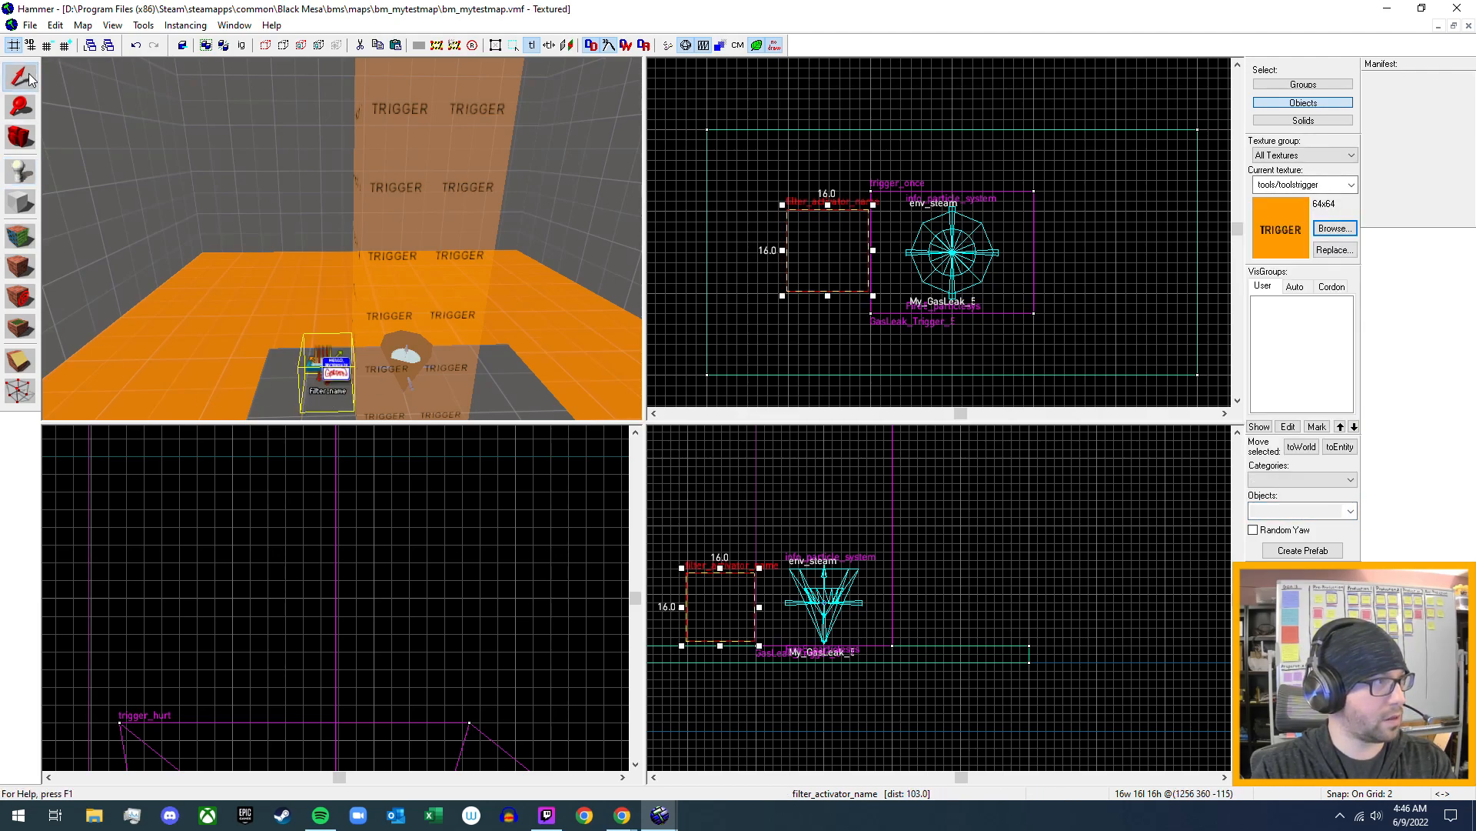
- Name the new filter_activator_name entity My_GasLeak_Filter_5 and apply the change
double_click(330, 374)
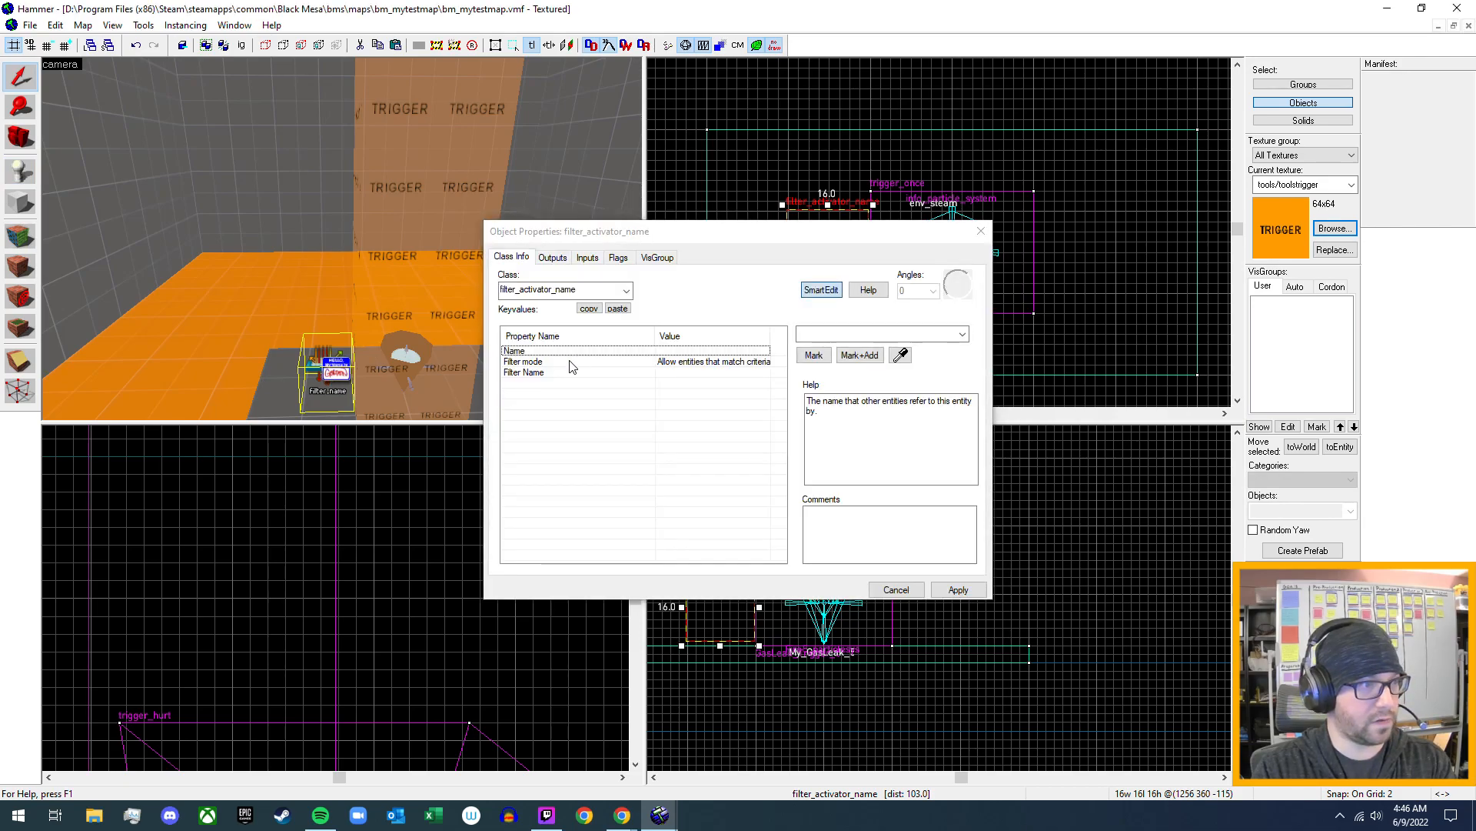
left_click(520, 352)
left_click(847, 335)
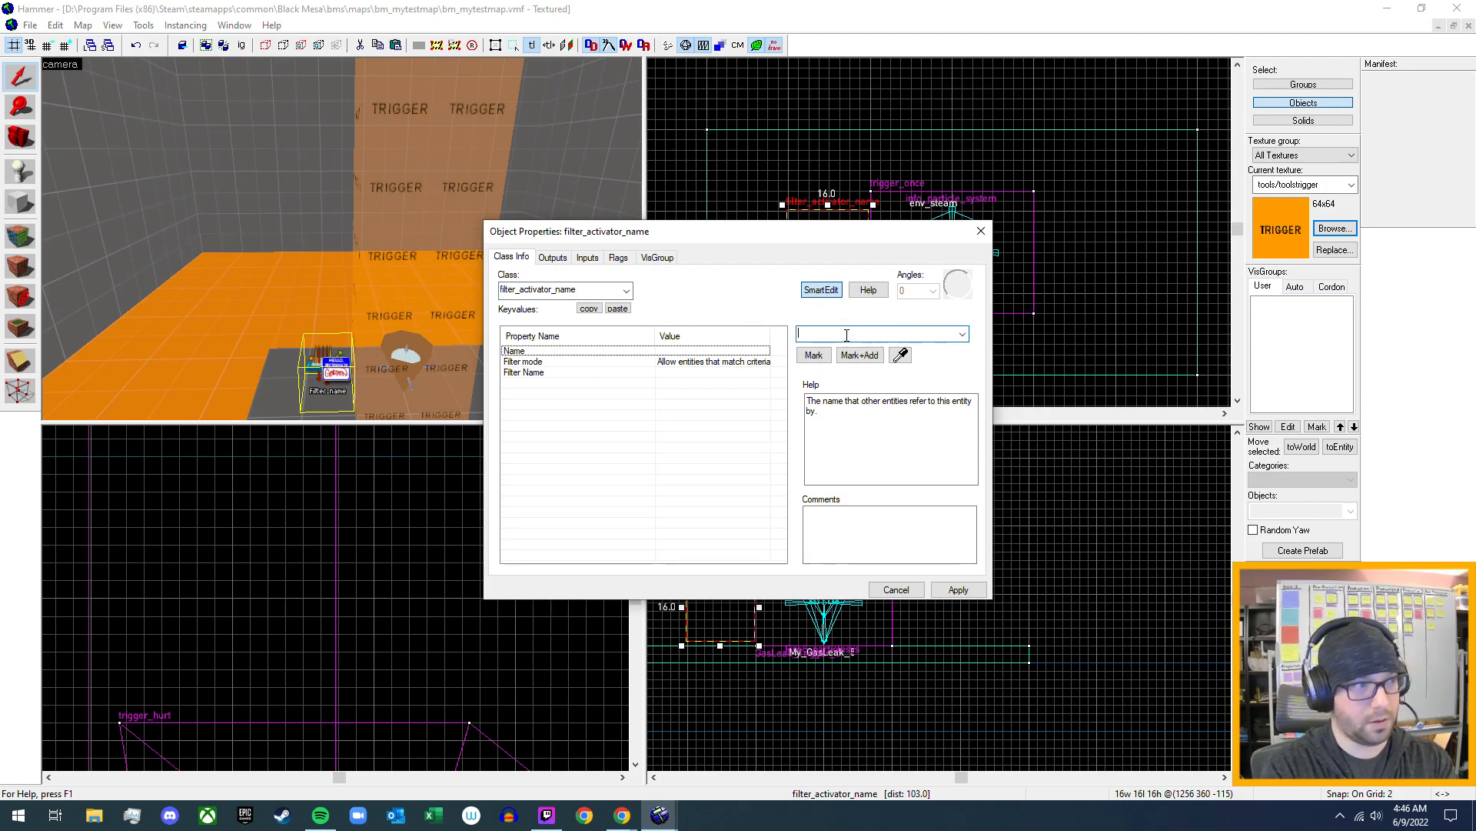
type("My")
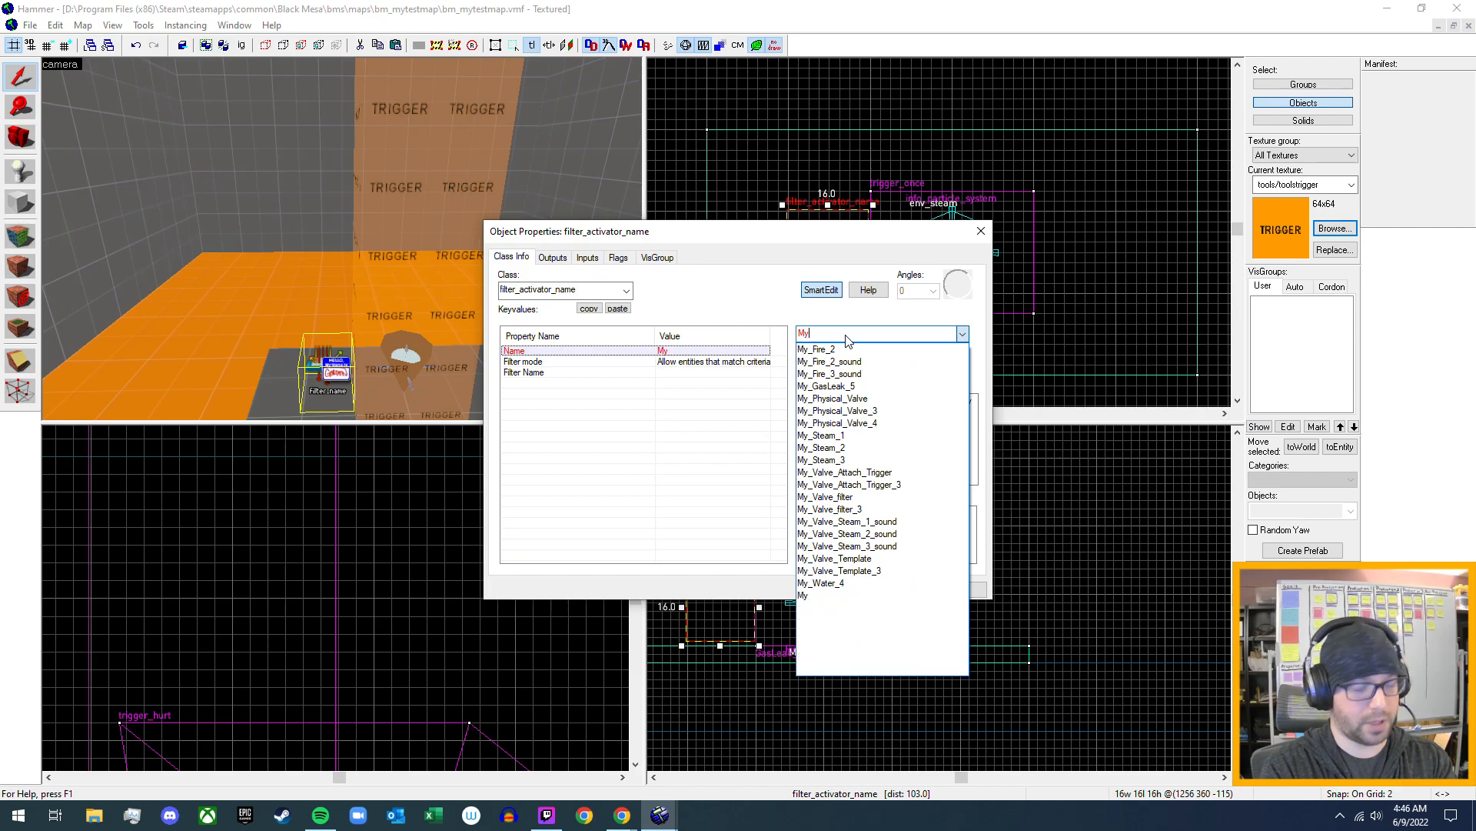
type("_GasLe")
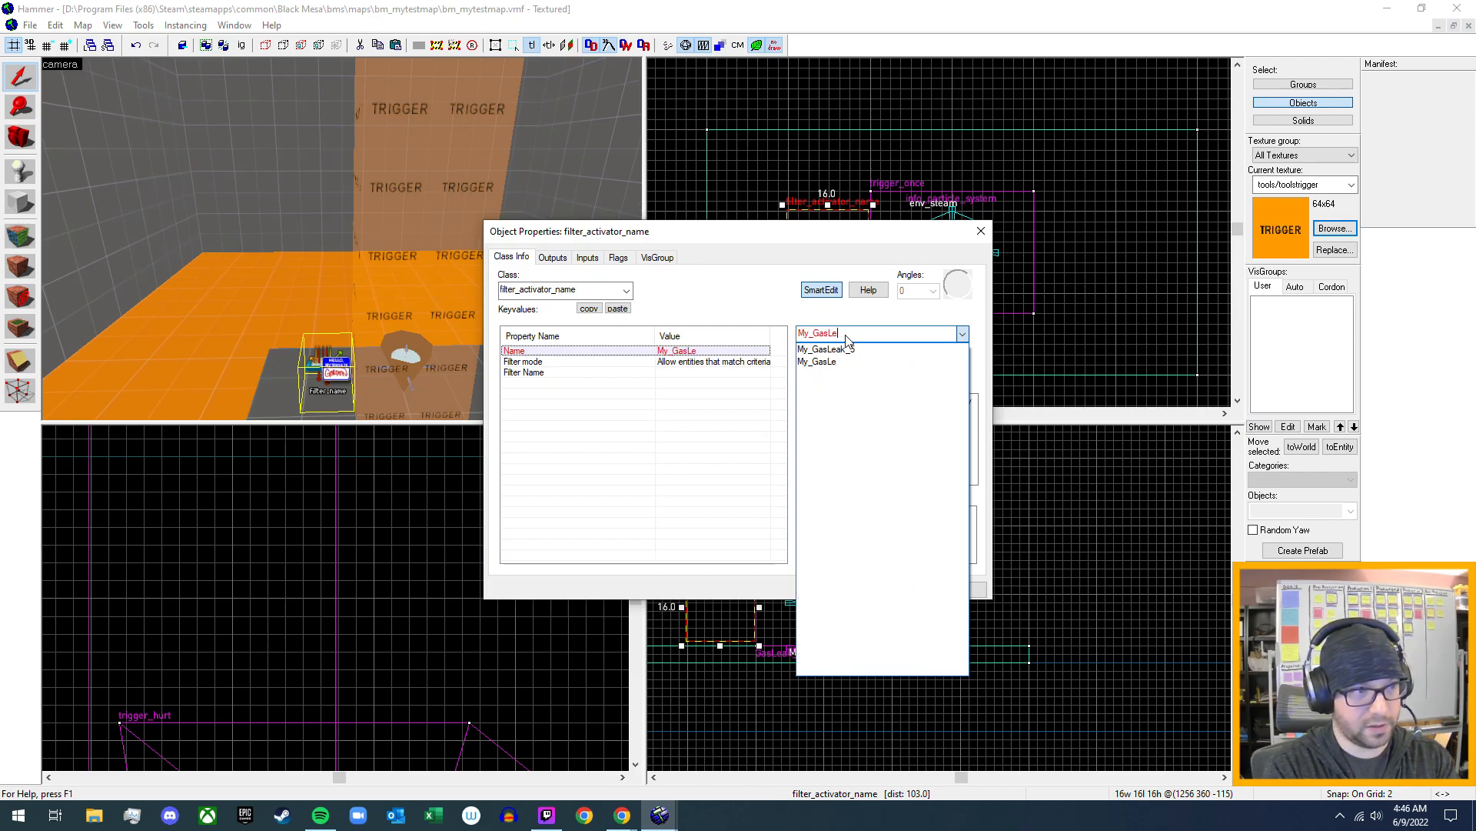
type("ak")
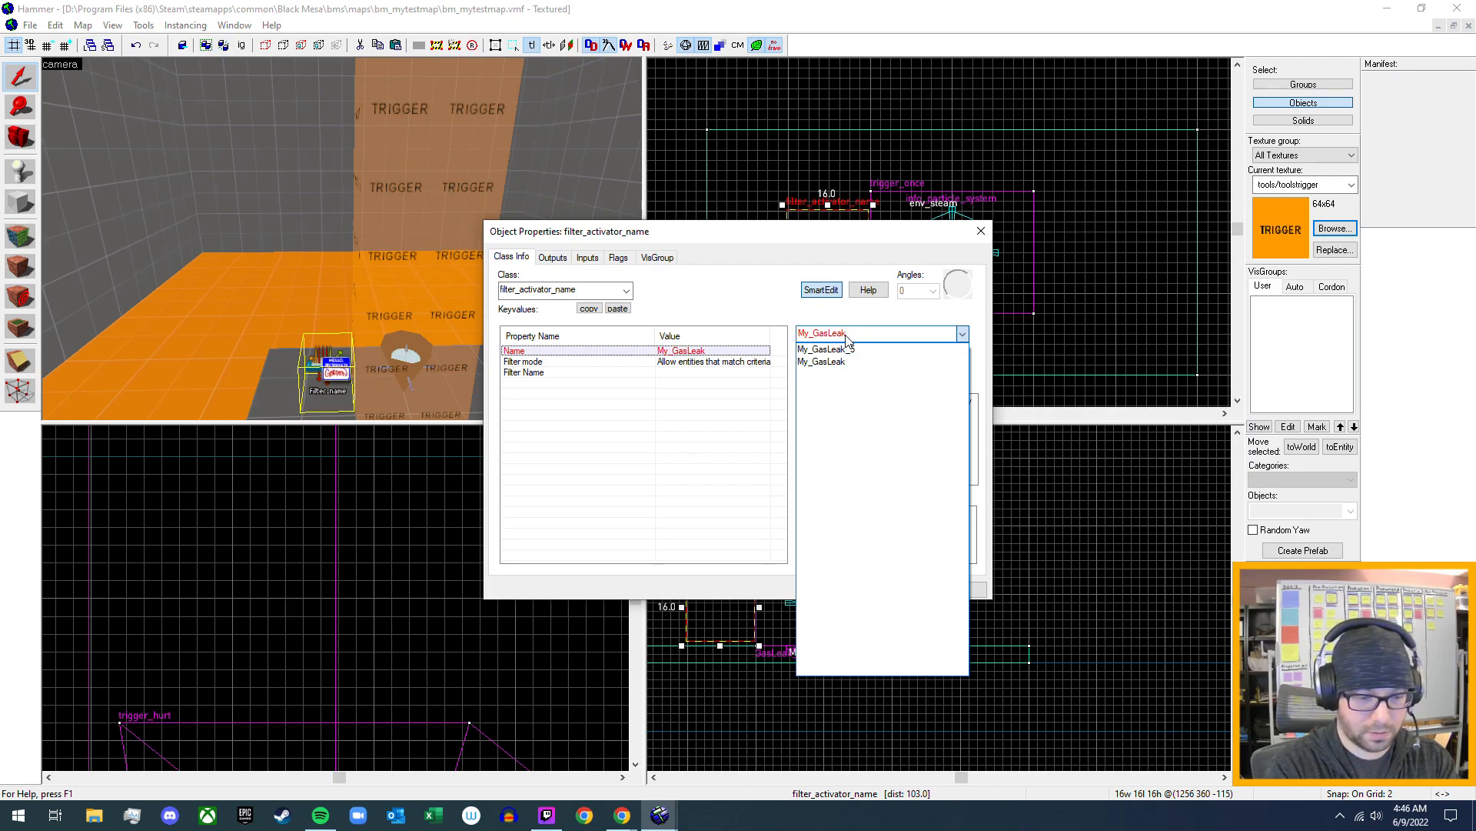
type("_Filter_5")
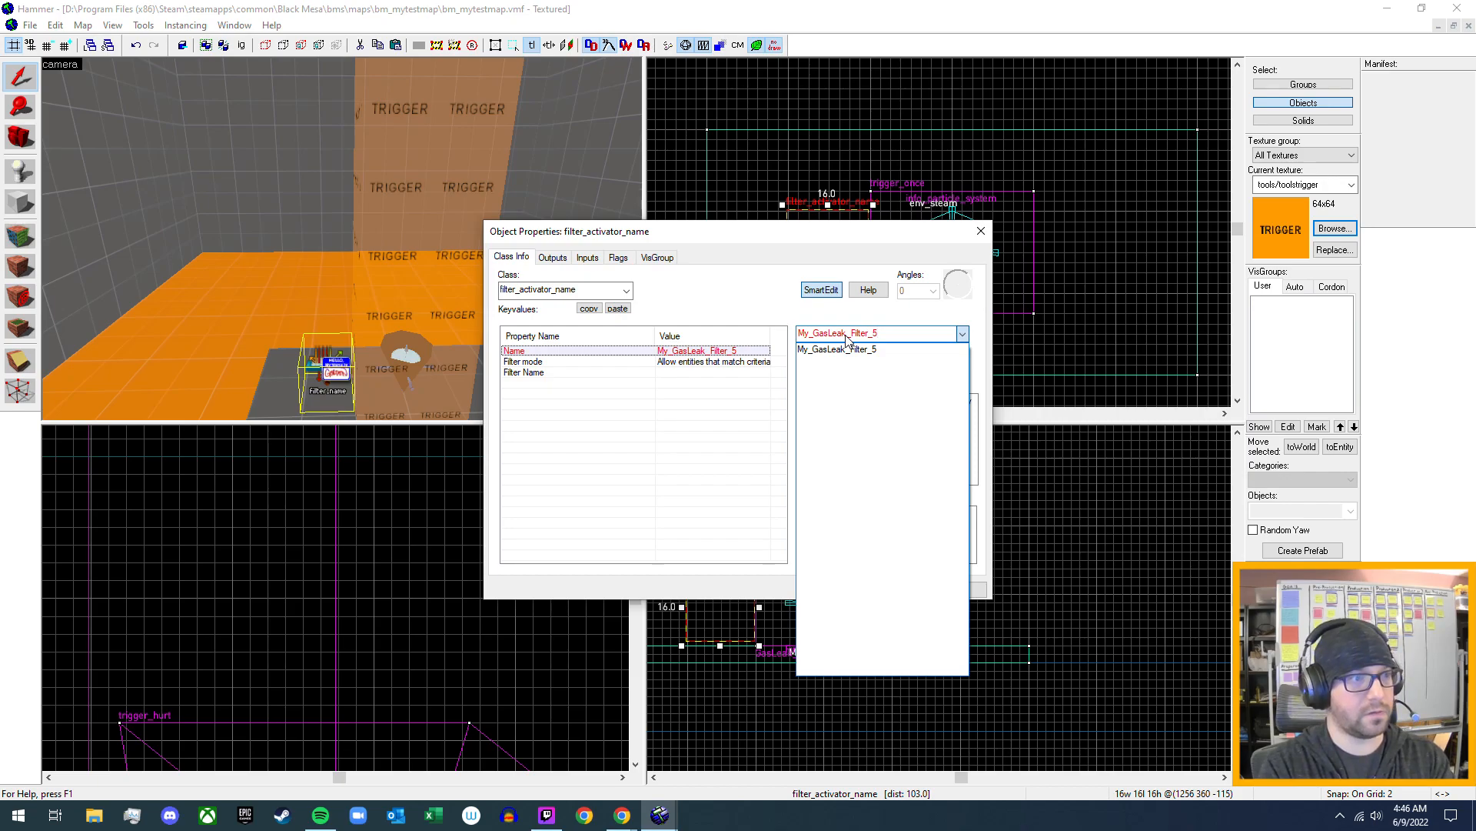
left_click(846, 341)
left_click(956, 590)
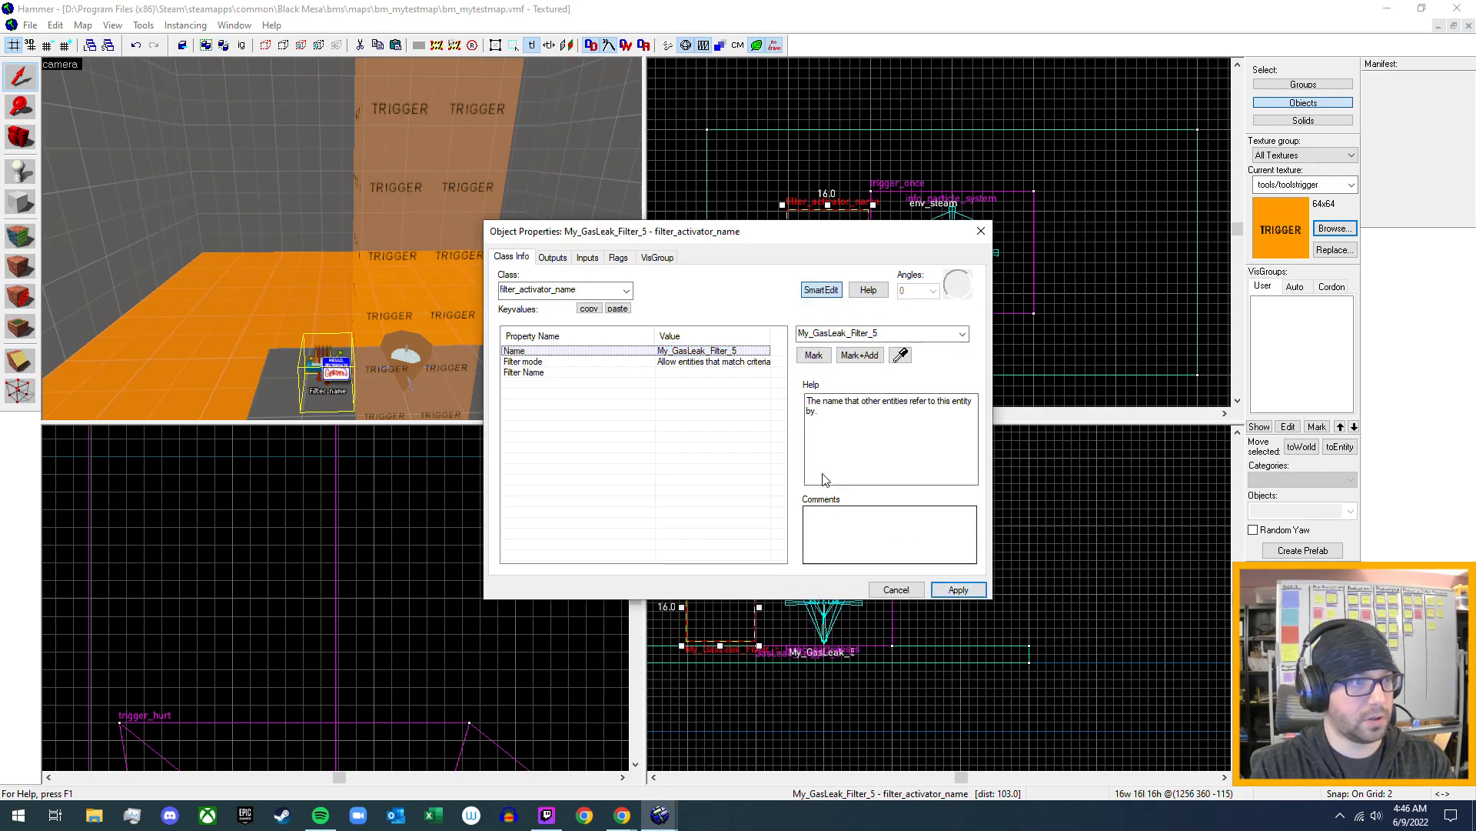
- Examine the Filter Name description, flags and outputs of My_GasLeak_Filter_5
left_click(675, 375)
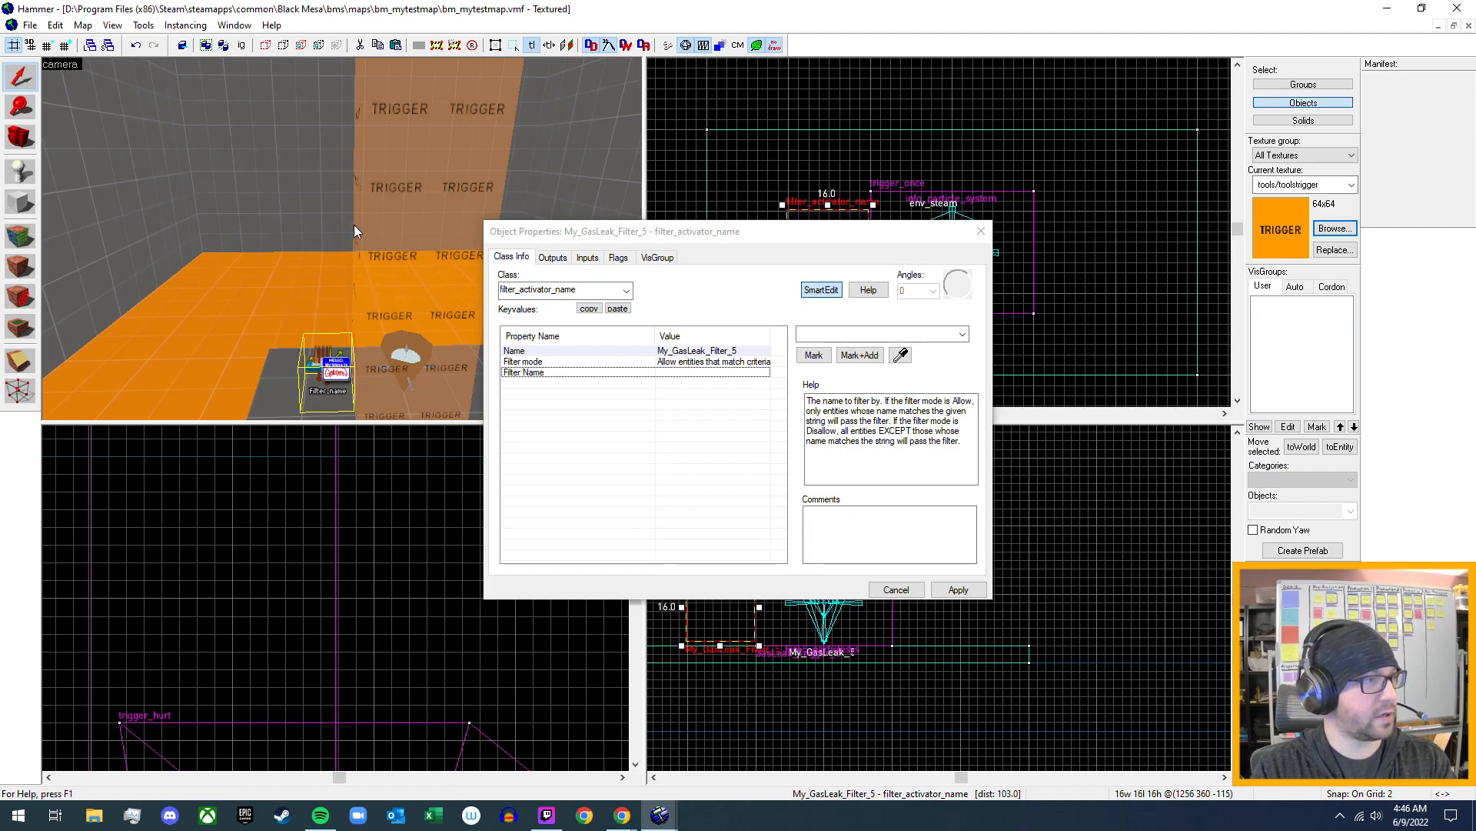
key("z")
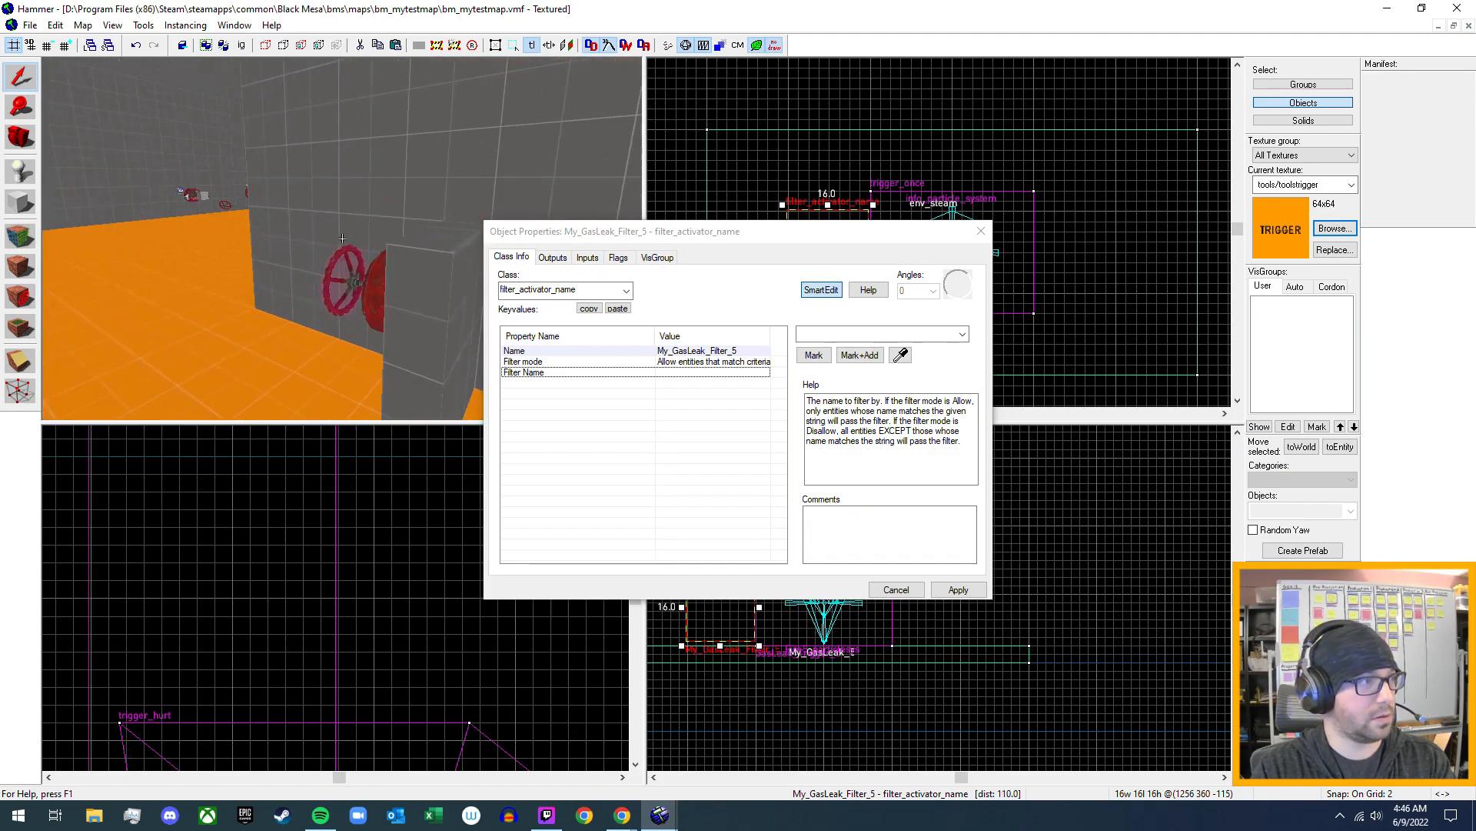
key("s")
key("w")
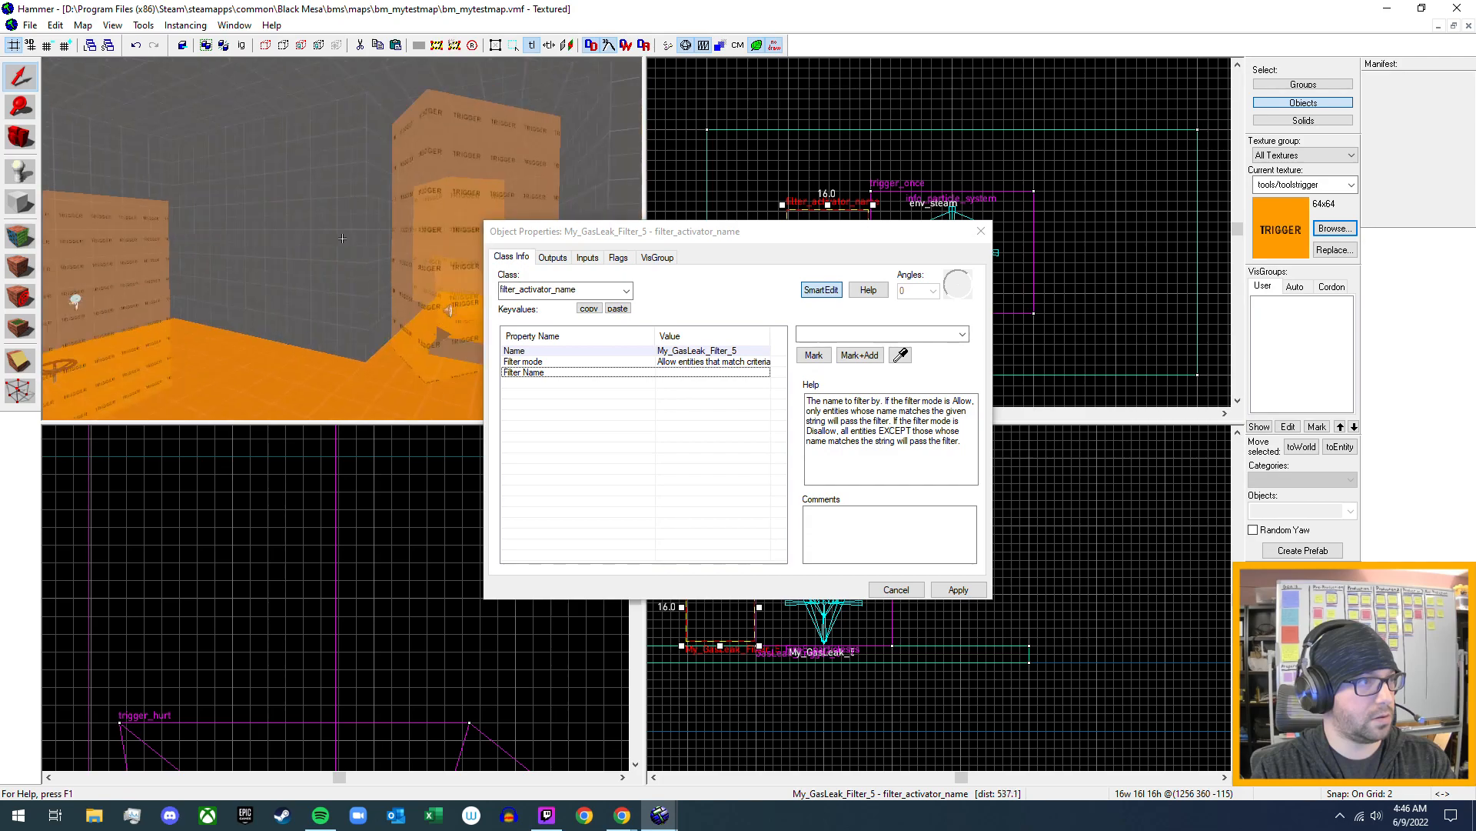
key("z")
left_click(613, 260)
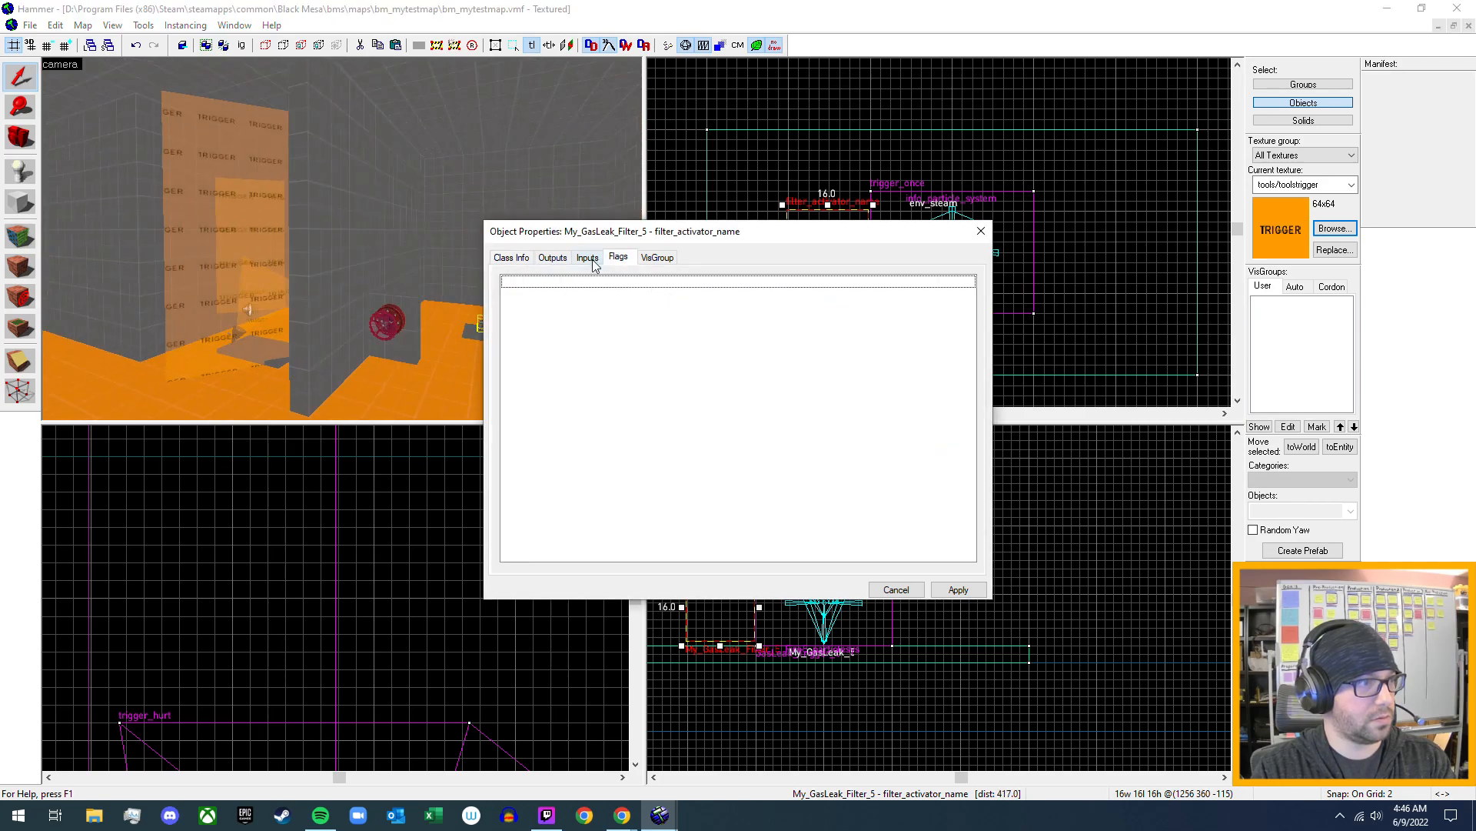
left_click(551, 259)
left_click(515, 258)
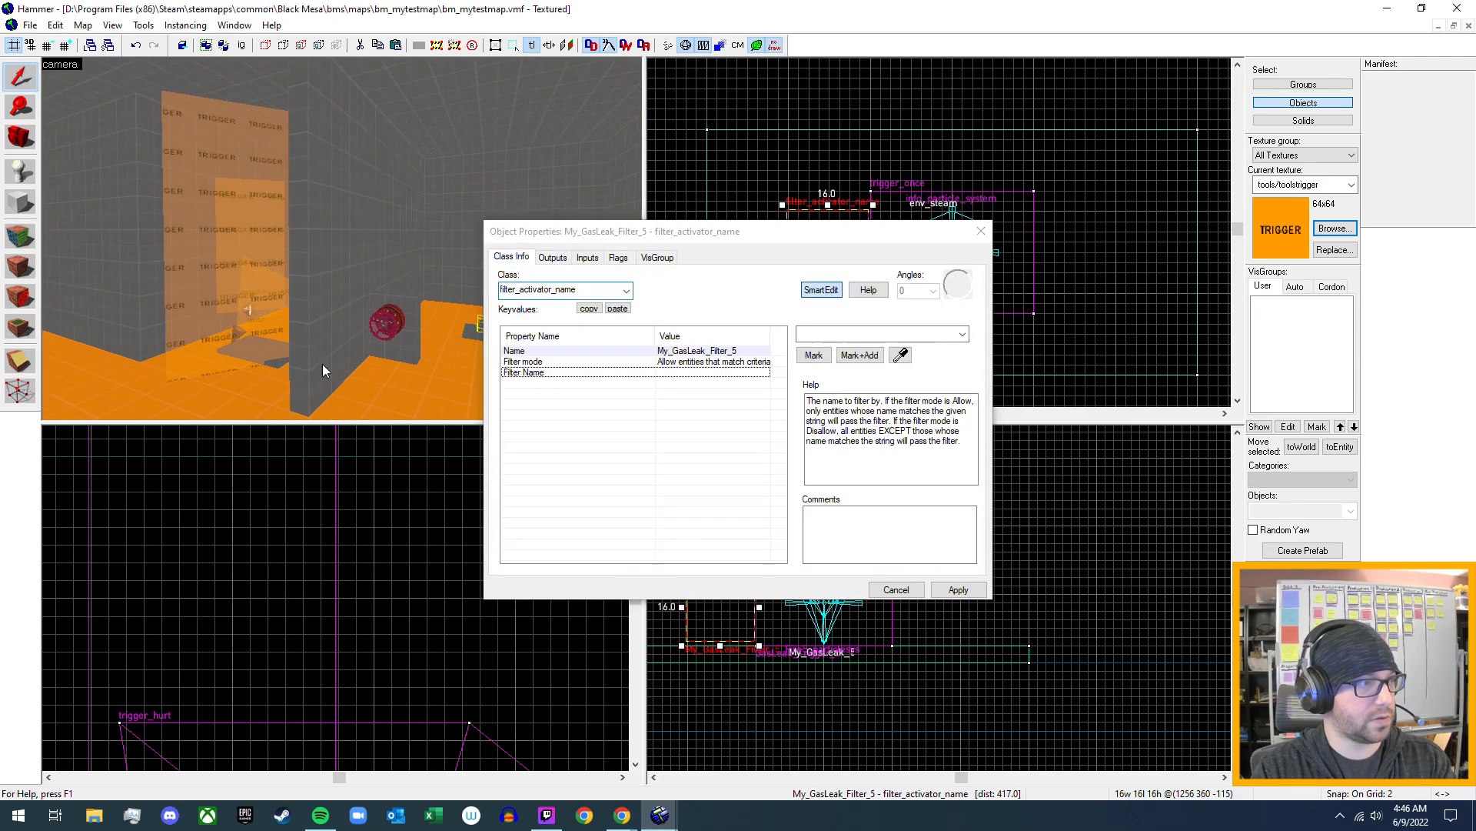
- Inspect the Filter Name of the valve's filter_activator_name entity and of the valve attach trigger that uses it
key("w")
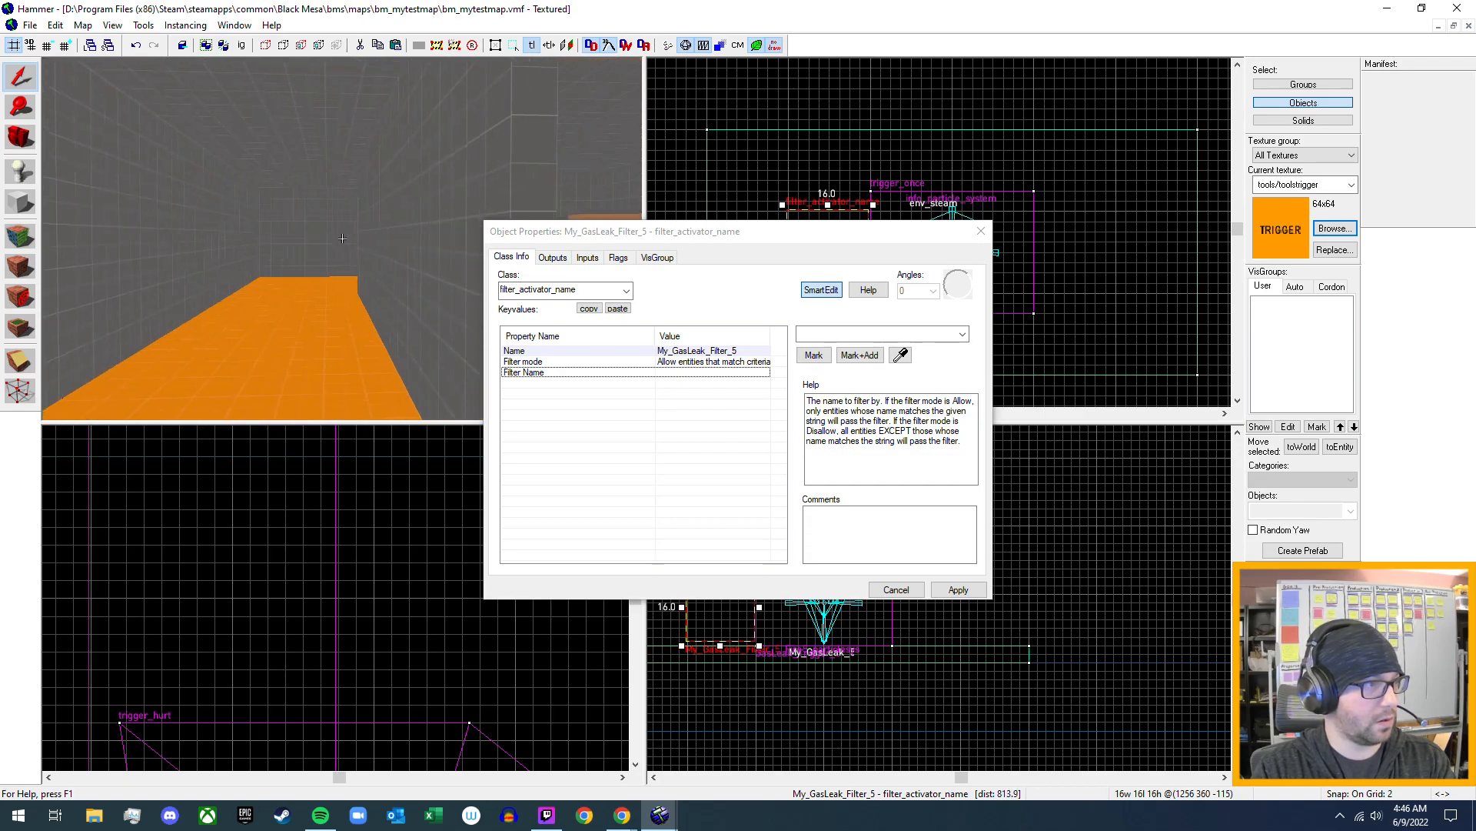
key("w")
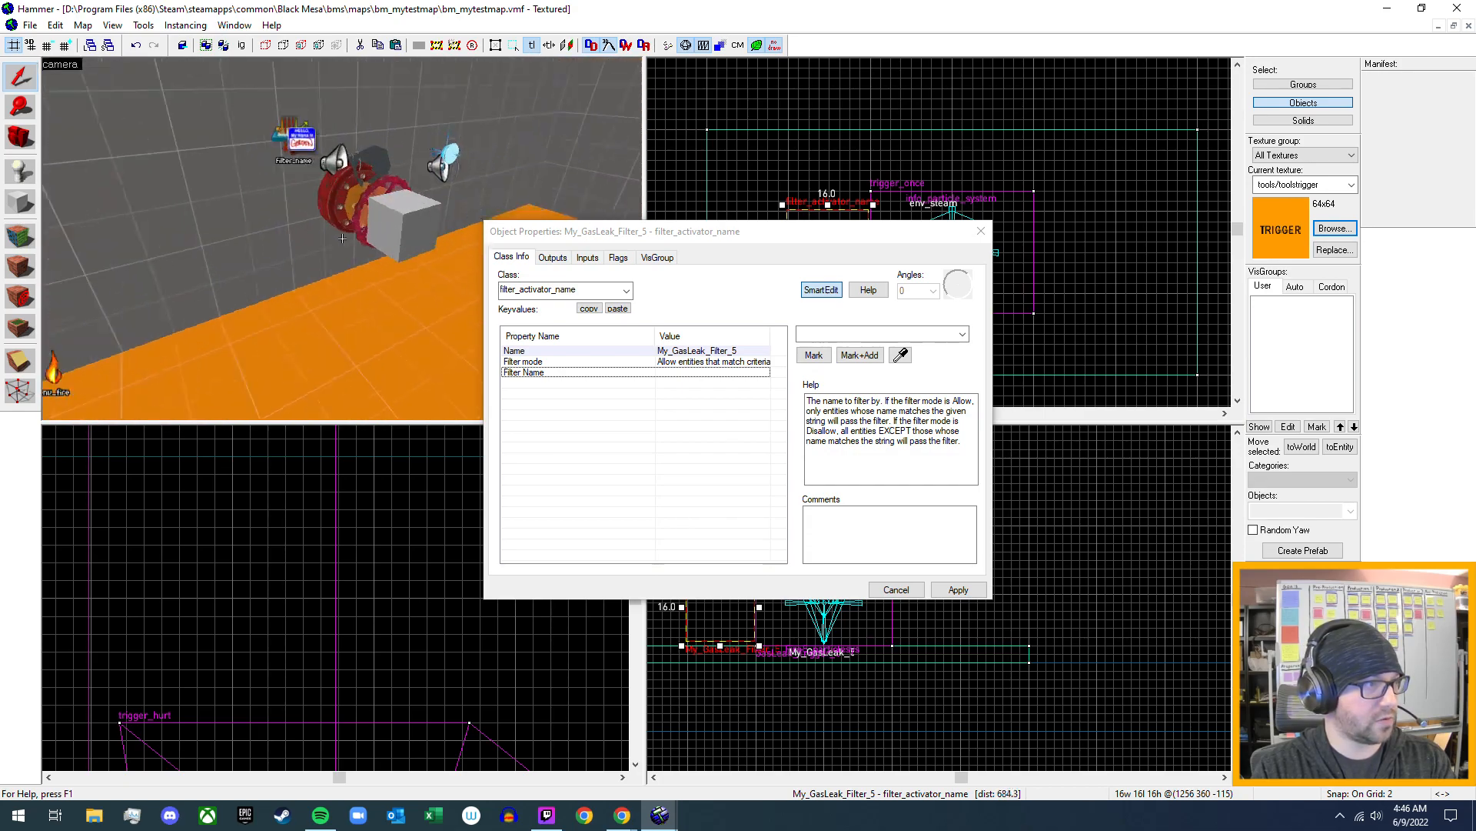
key("z")
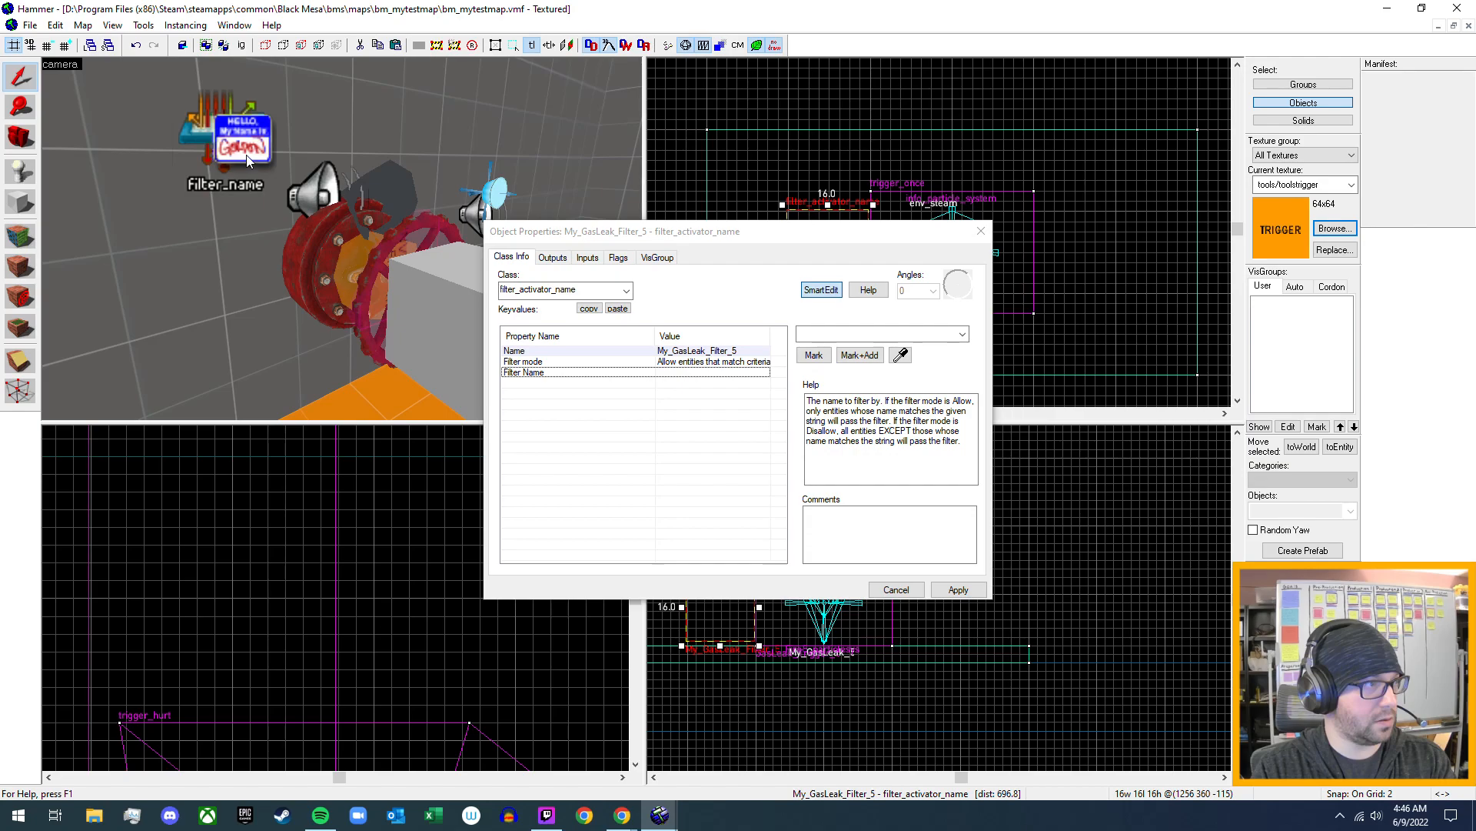
left_click(246, 155)
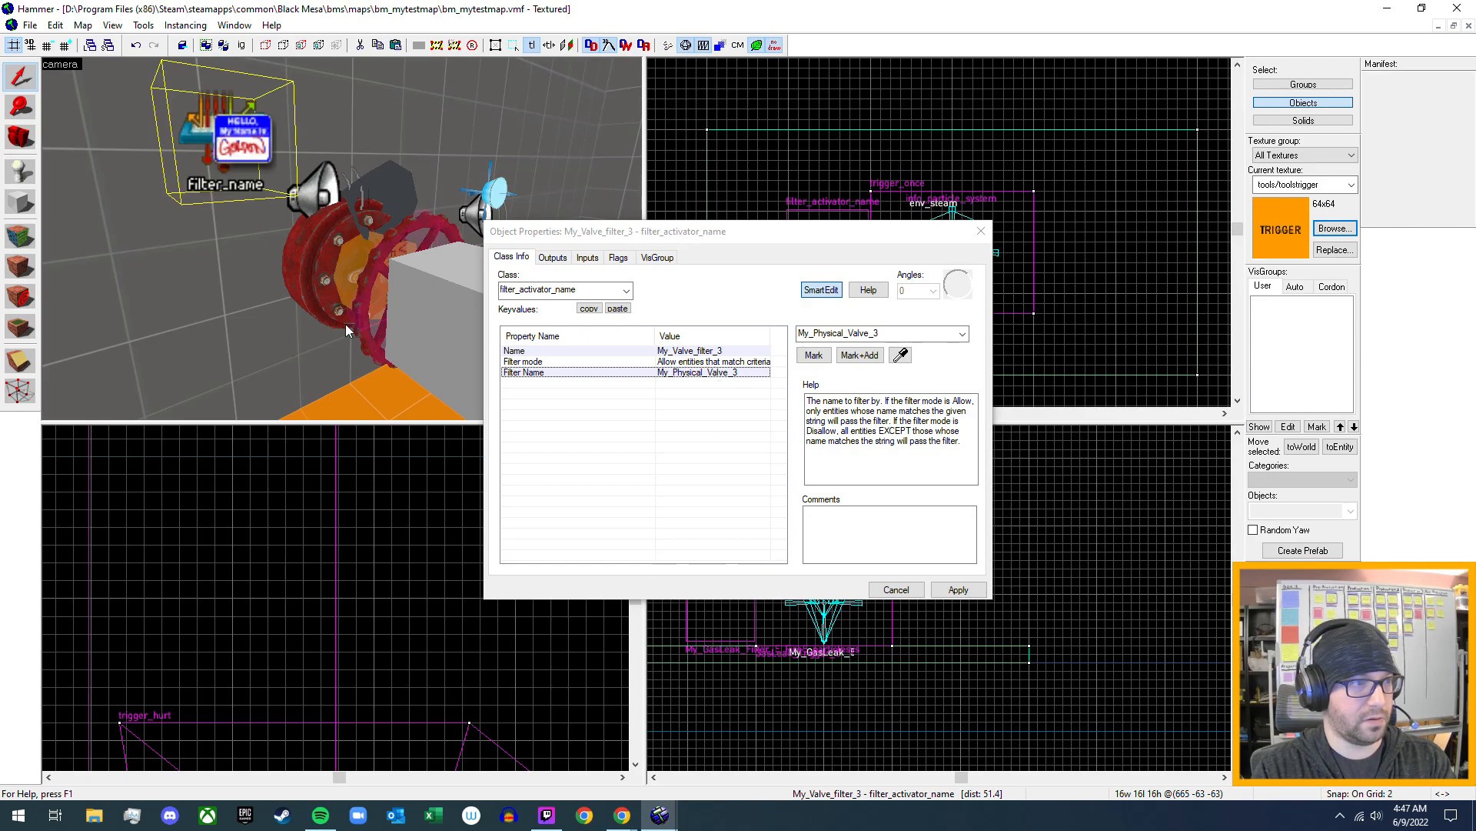
key("z")
key("s")
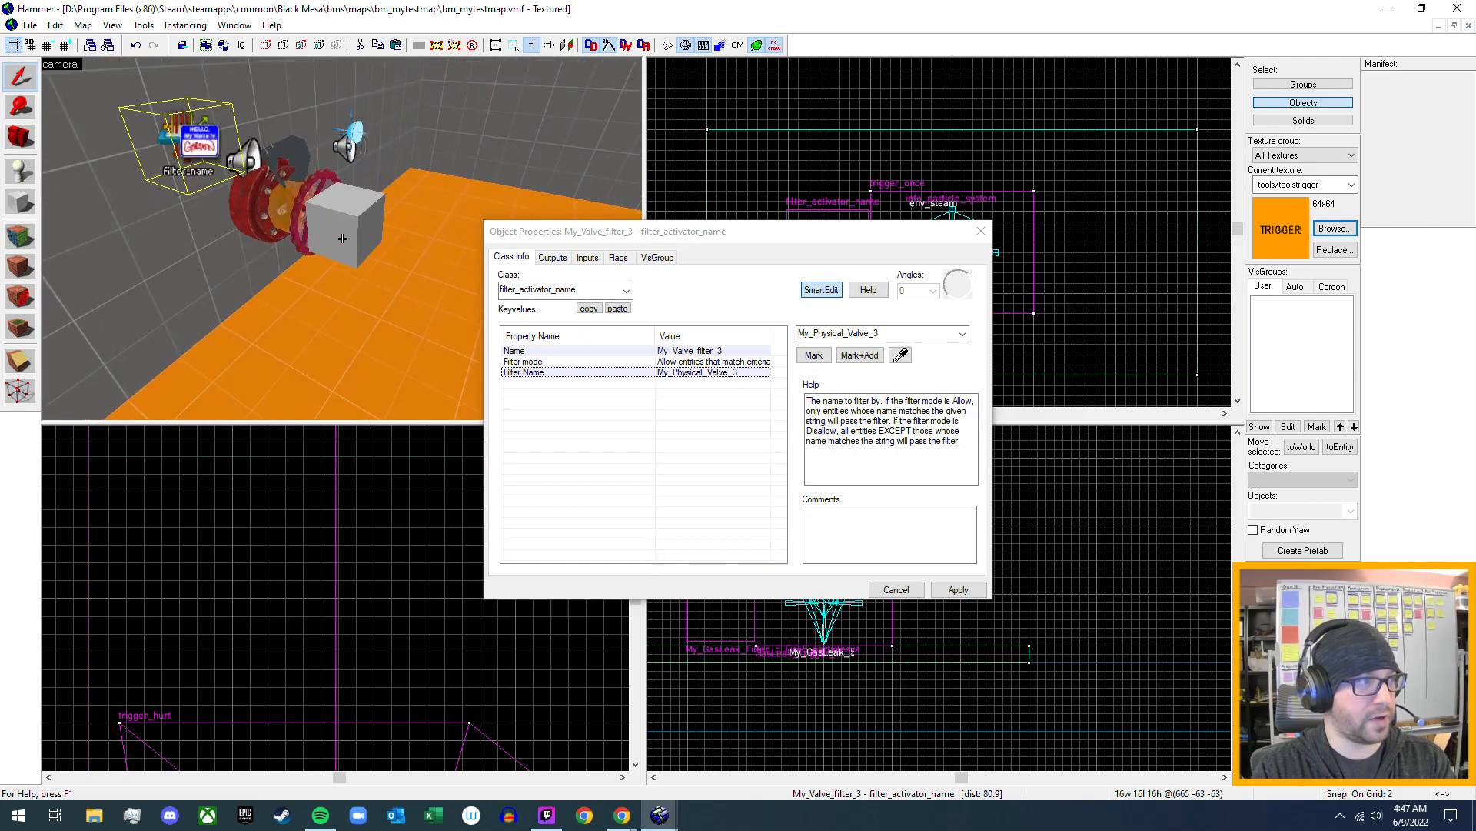
key("d")
key("s")
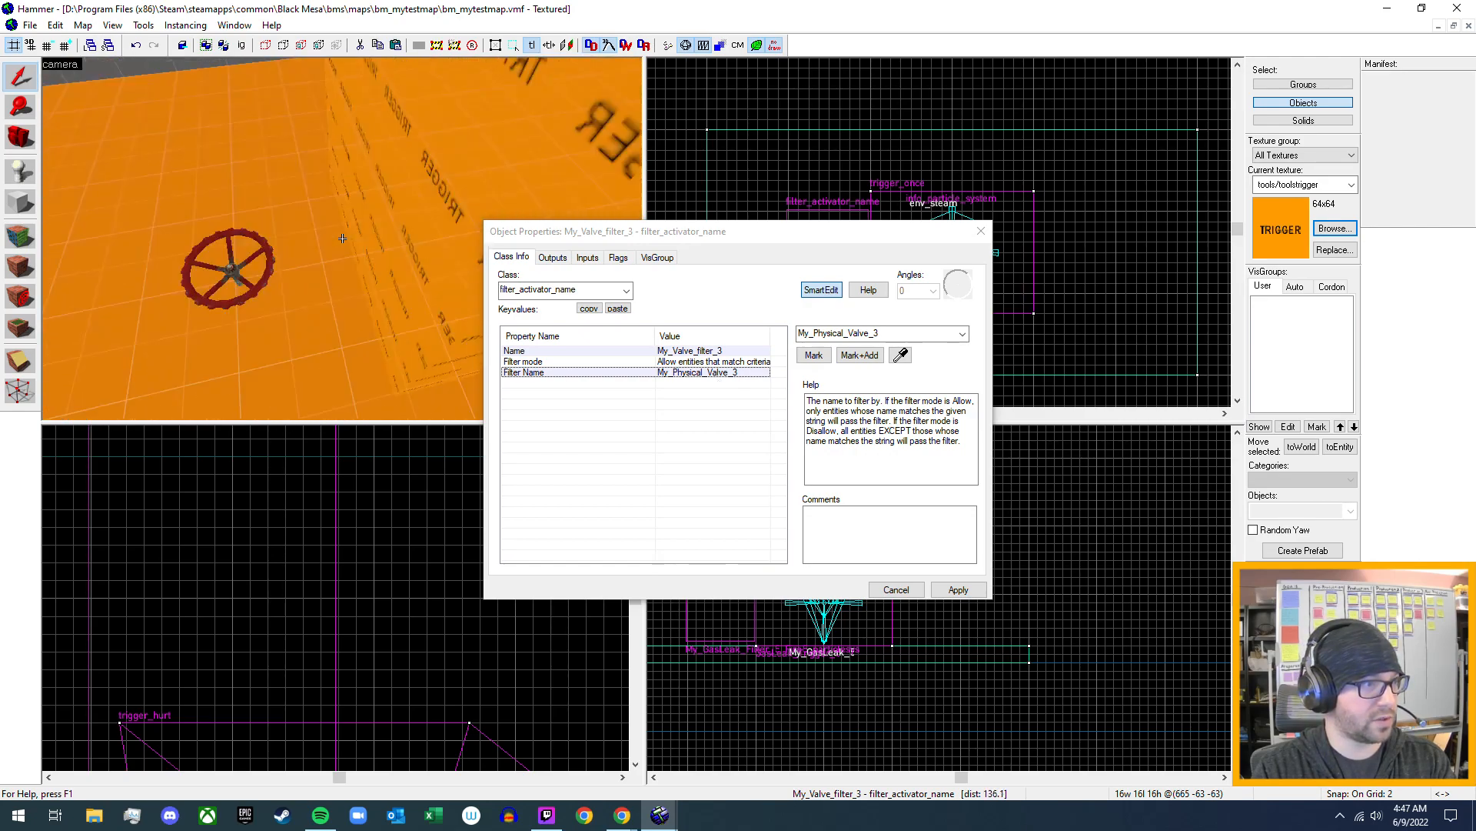
key("a")
key("z")
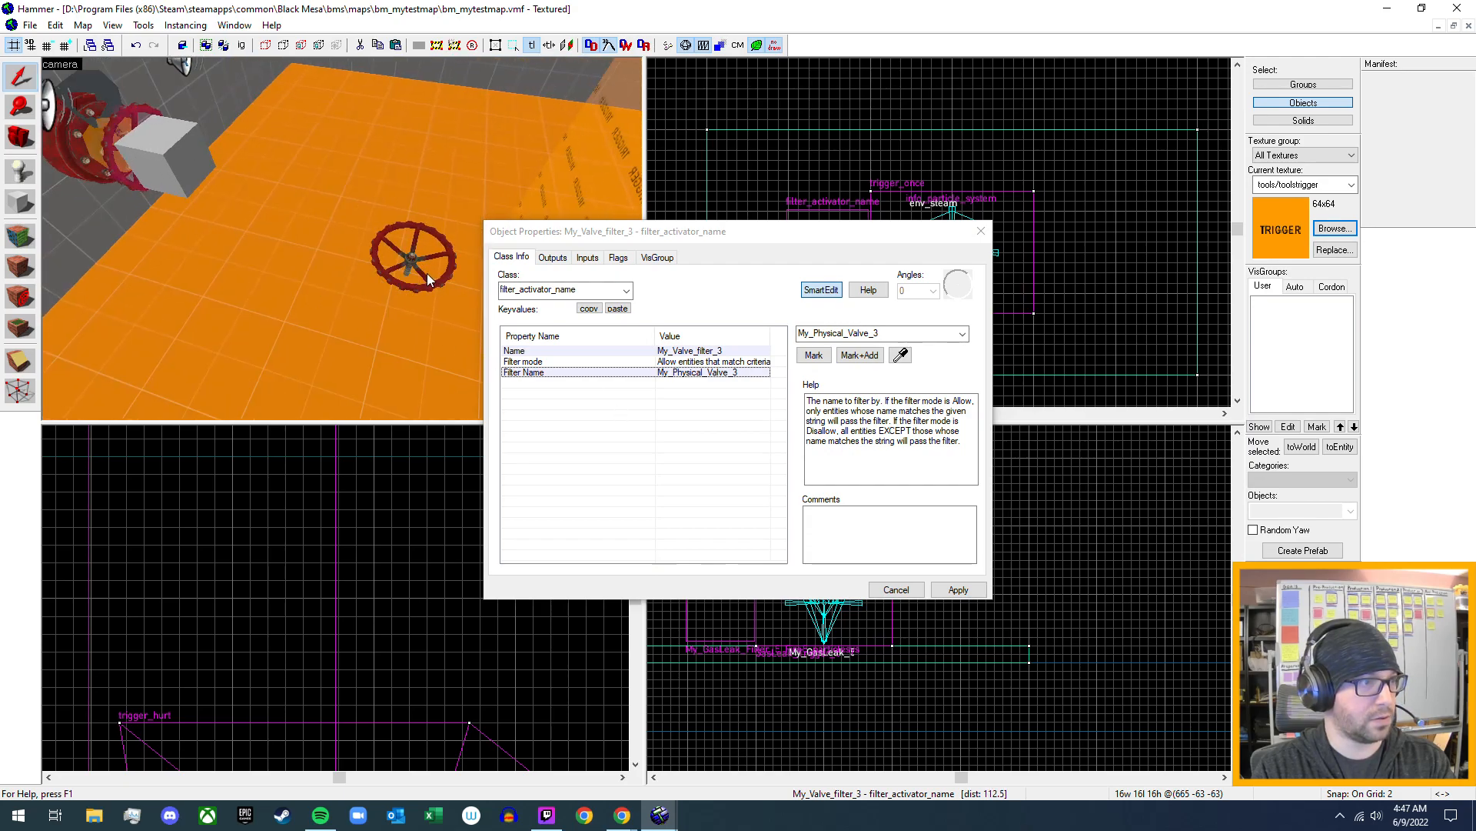
left_click(94, 143)
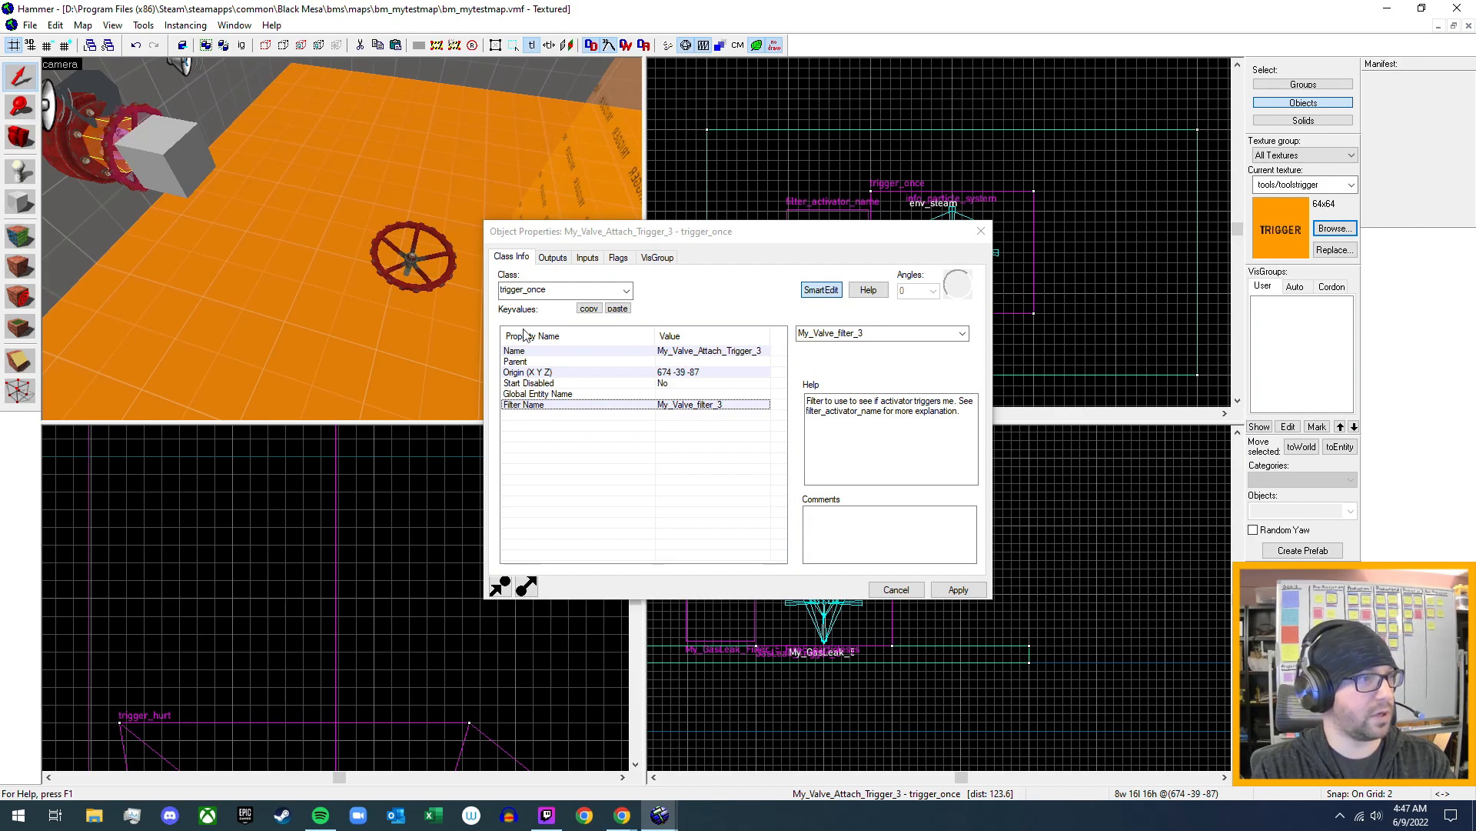
- Inspect the empty Filter Name of the gas leak's filter, and check the name and class of the flare on the orange floor
key("z")
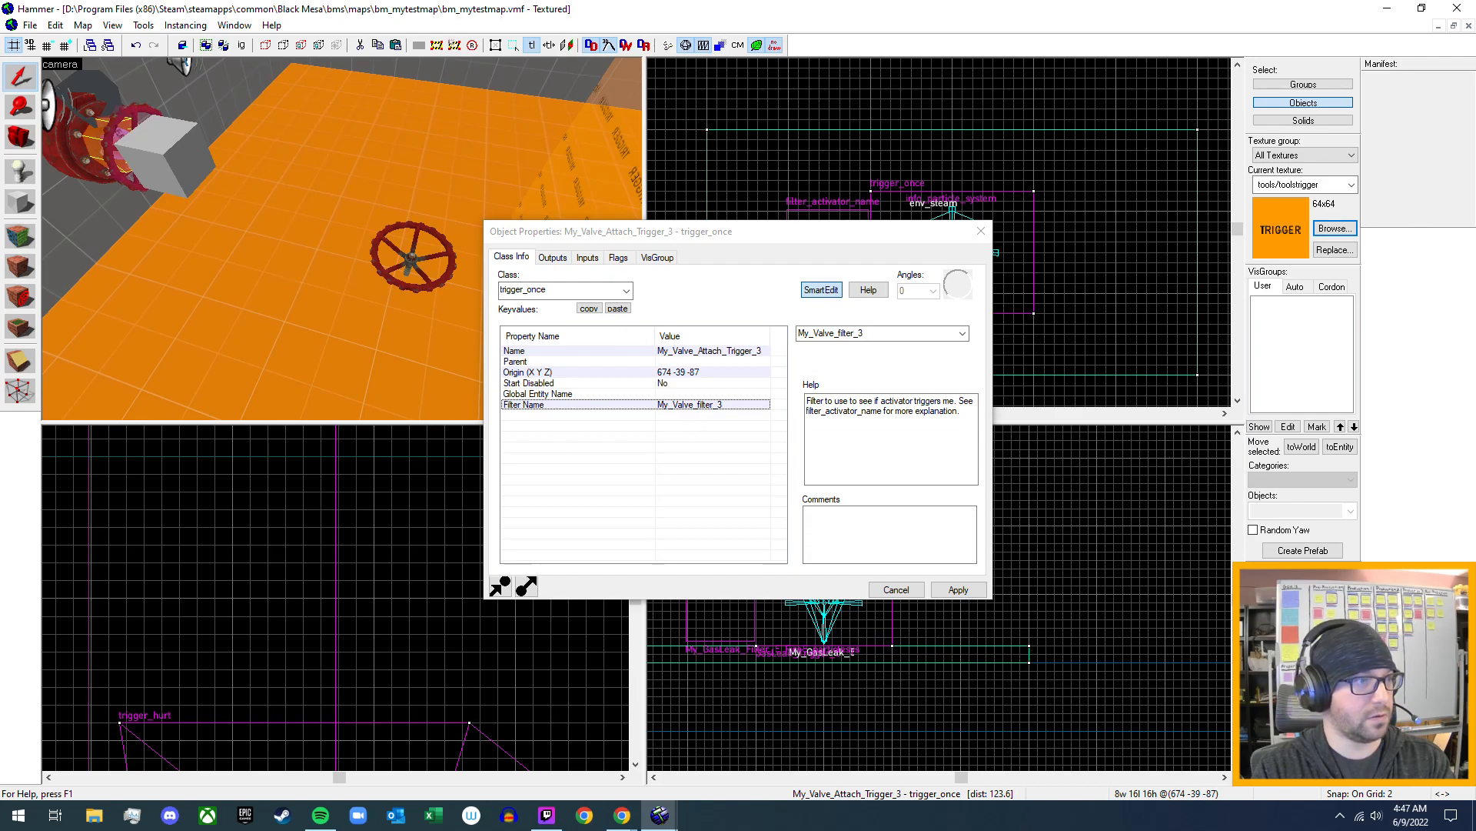
key("s")
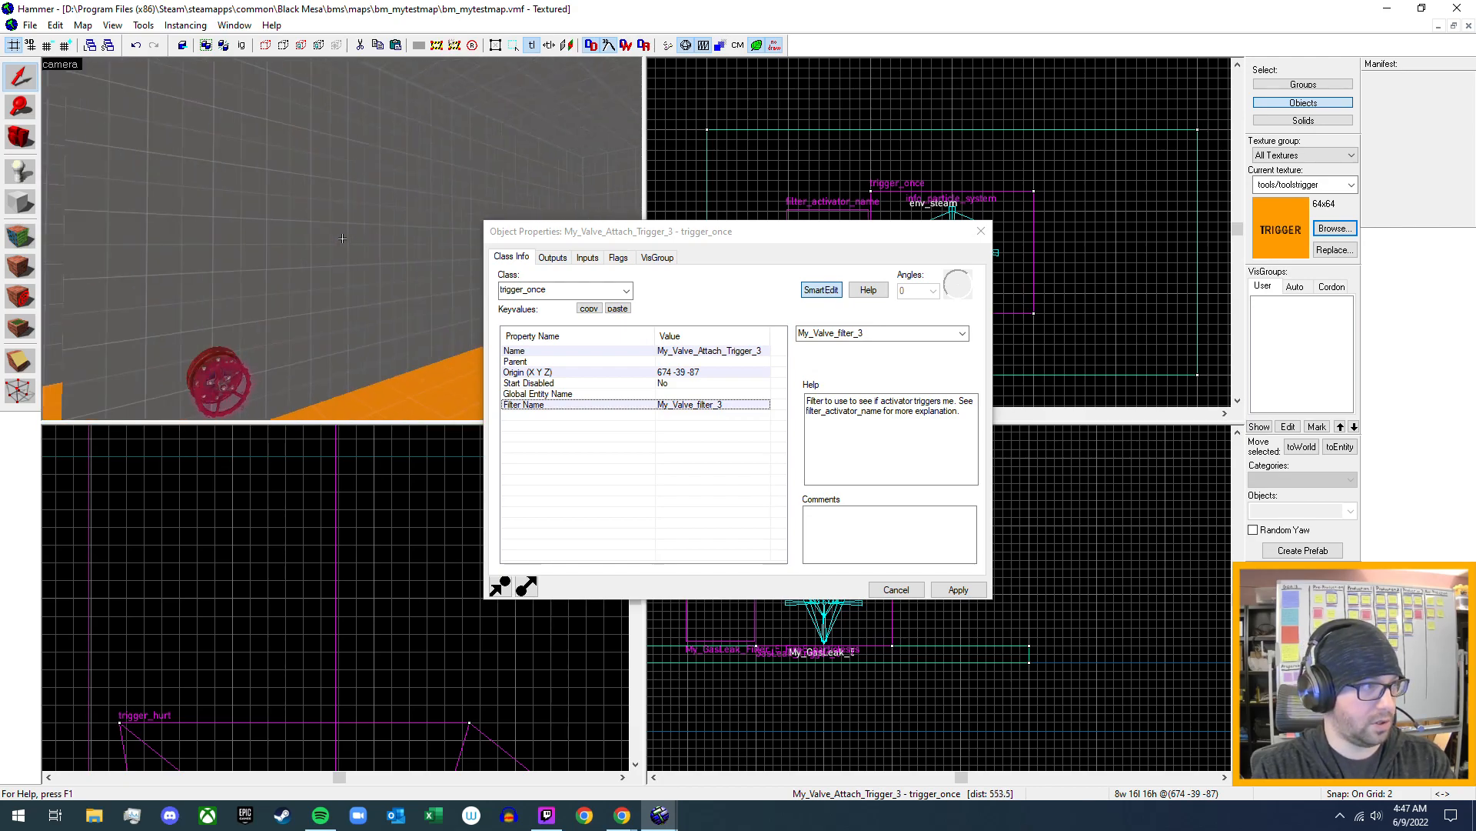
key("w")
key("z")
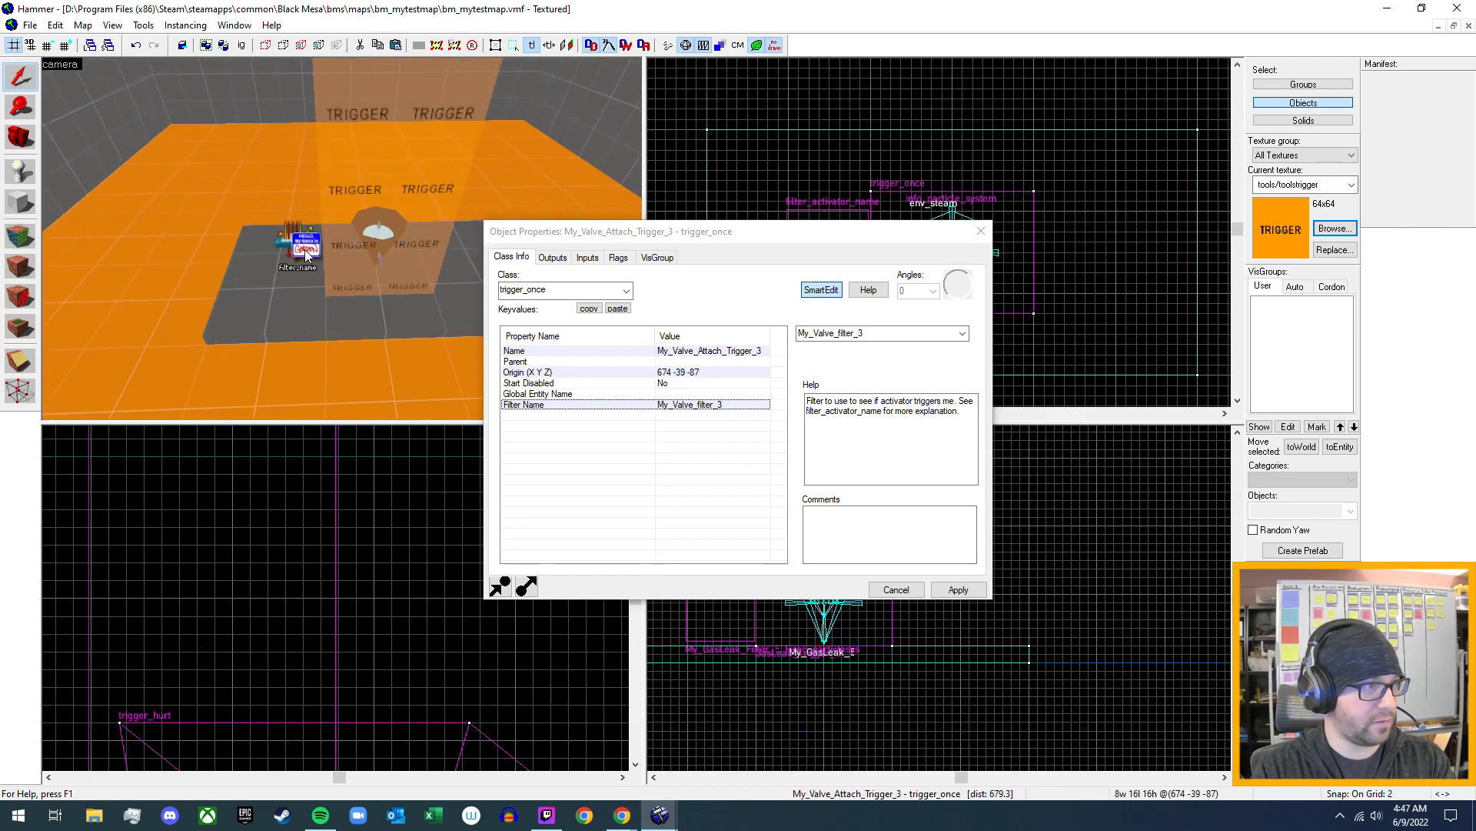
left_click(304, 251)
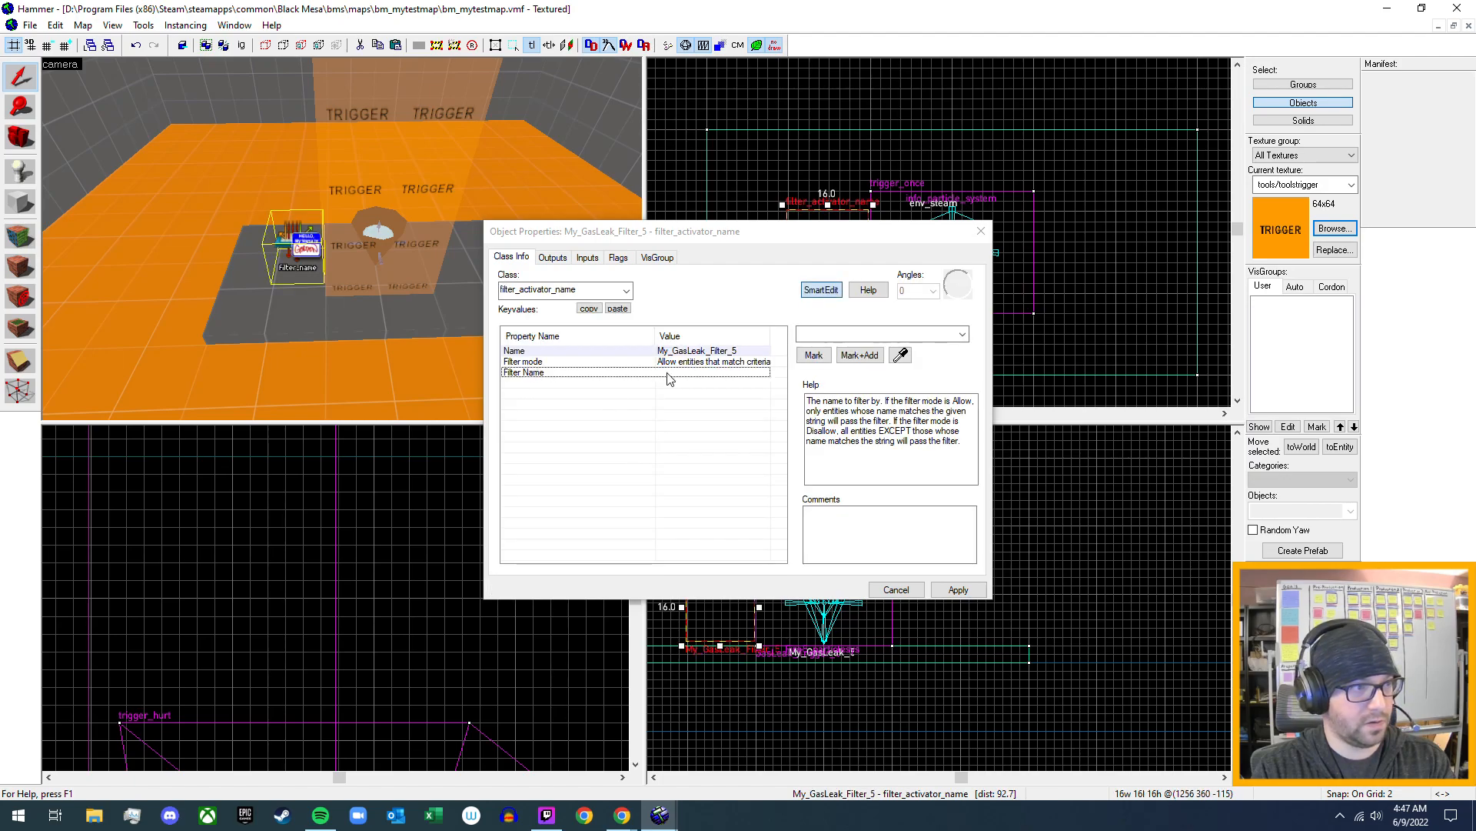
key("z")
key("w")
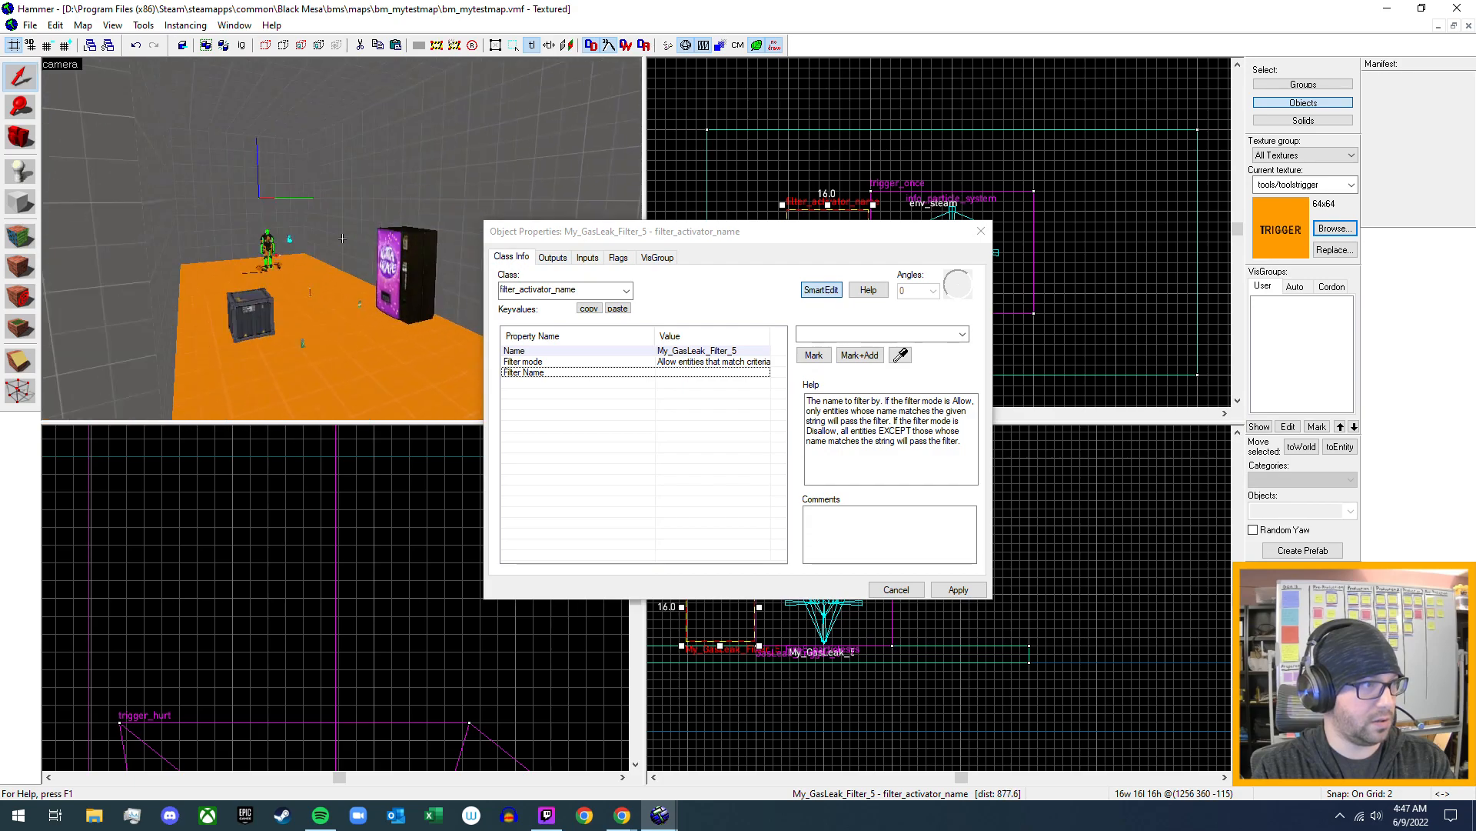
key("w")
key("w")
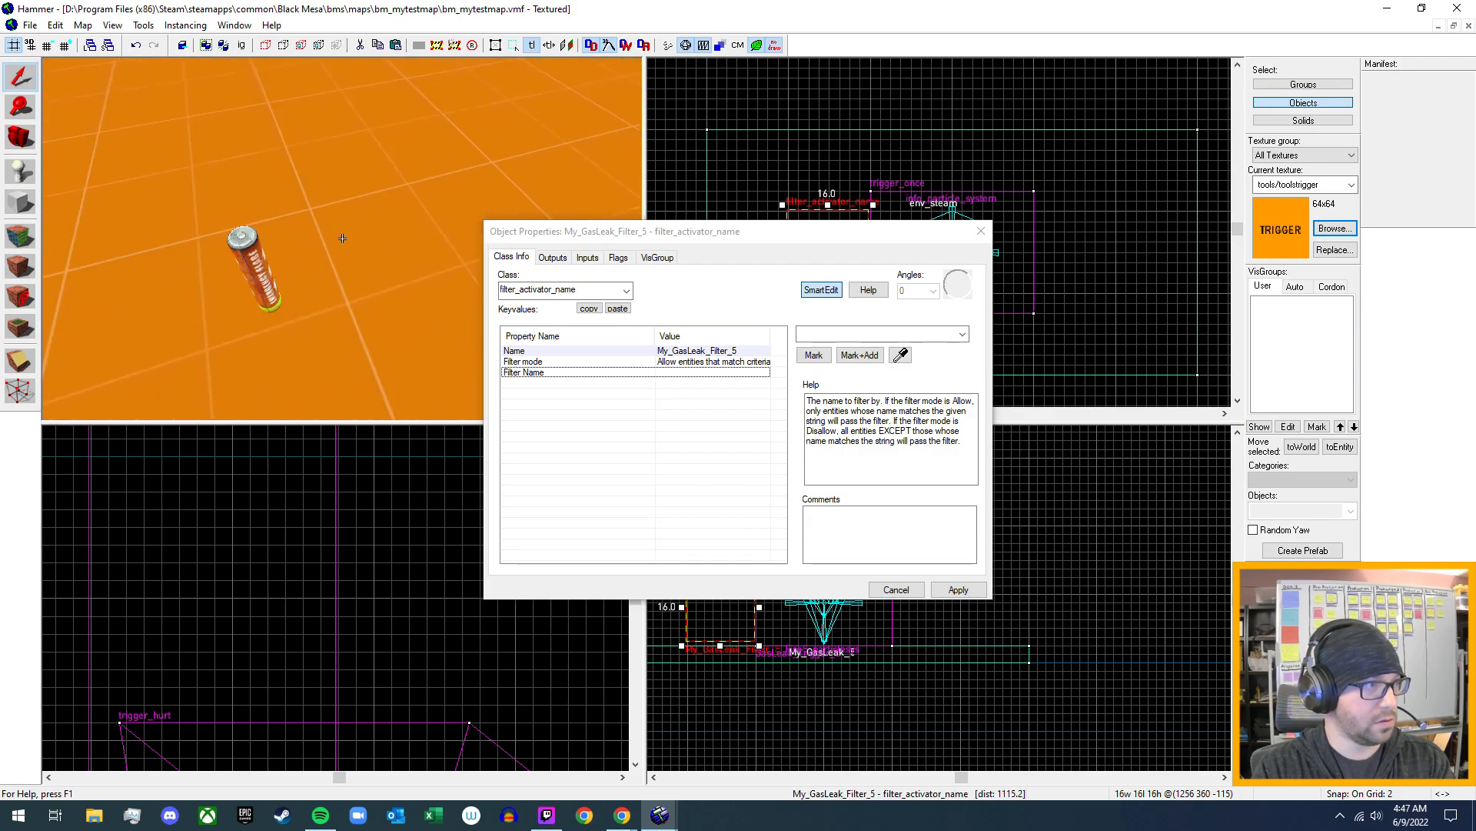
key("z")
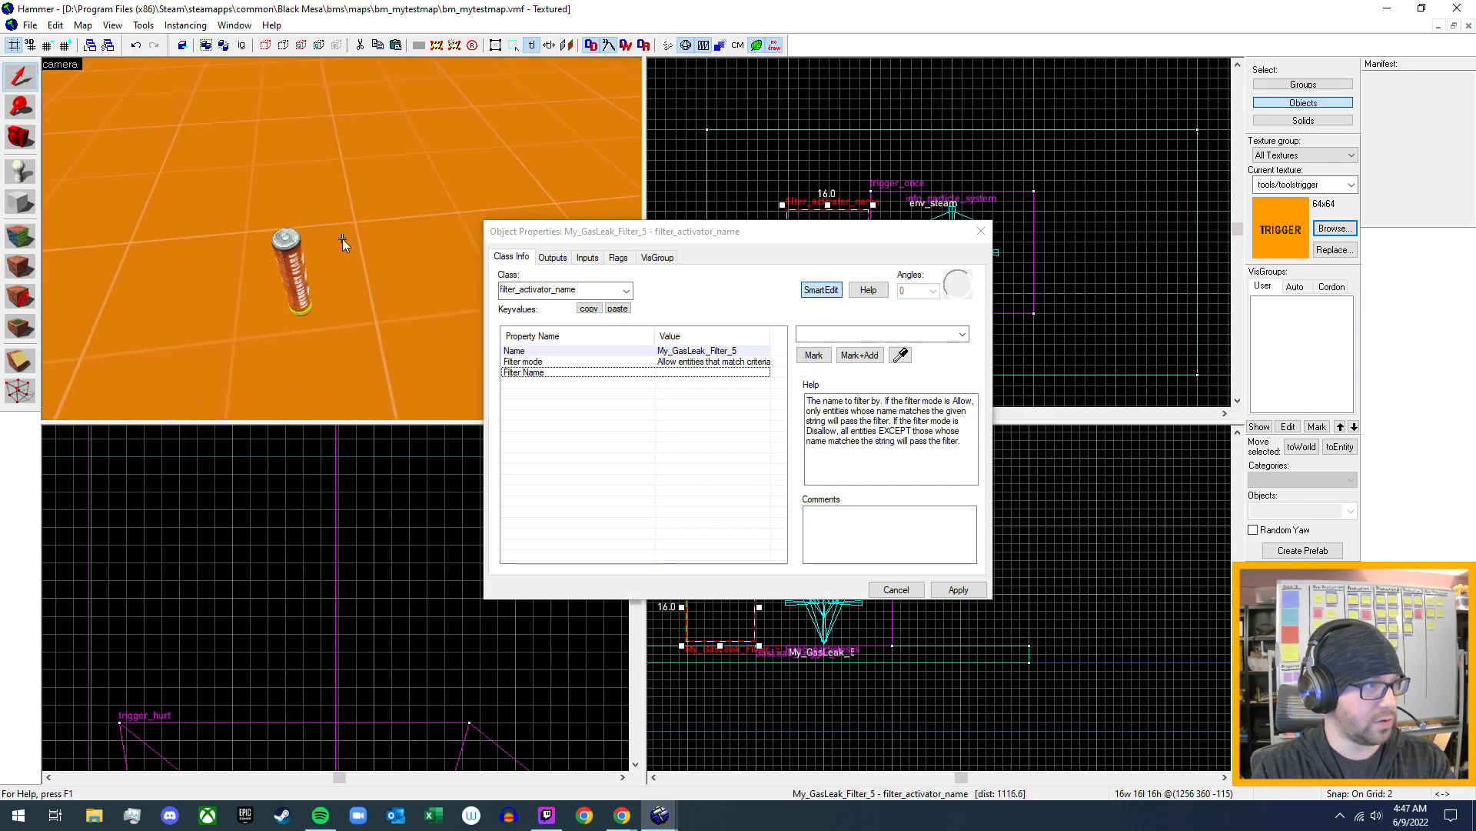
left_click(285, 251)
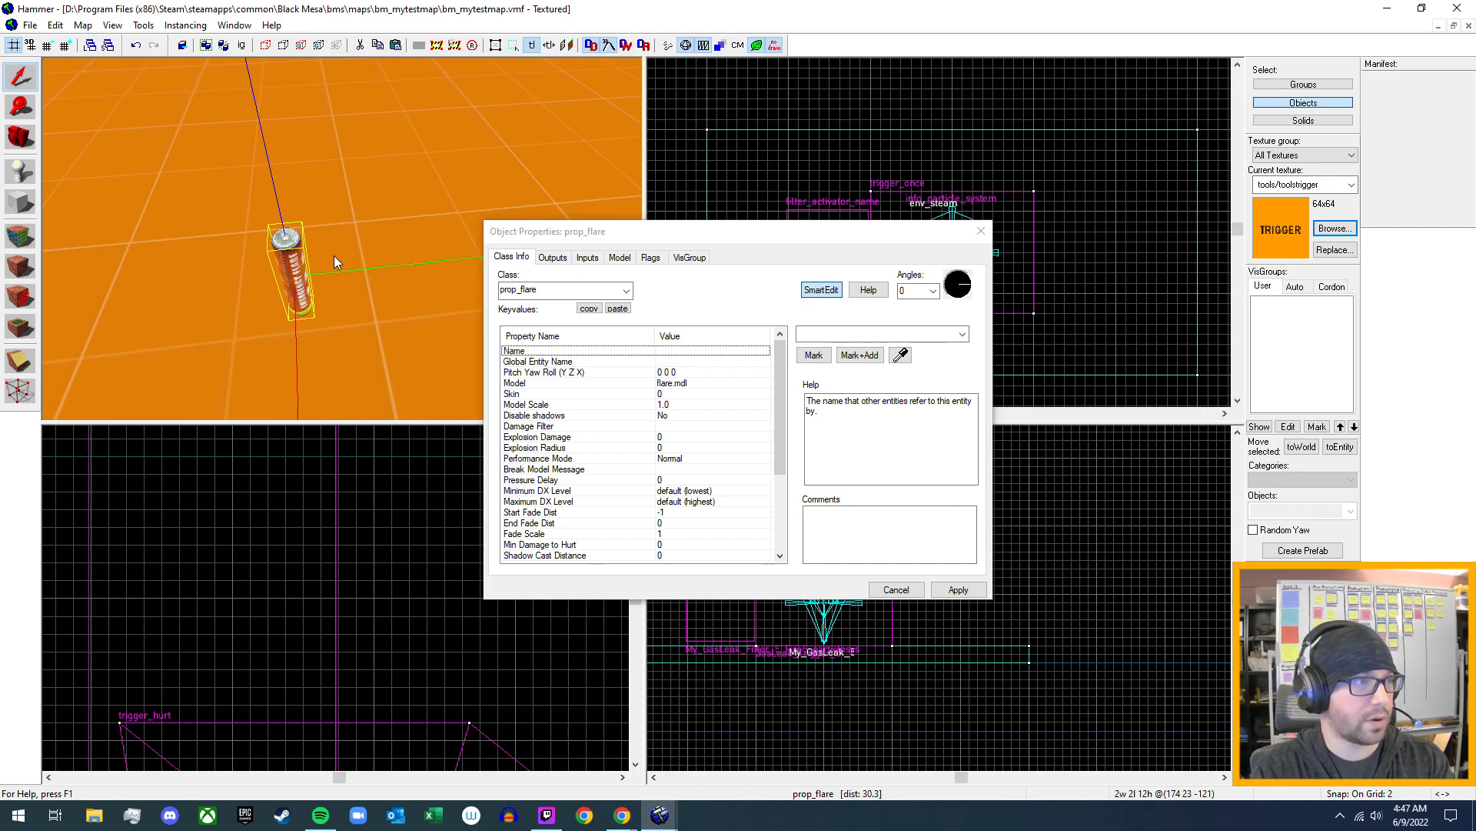
- Set the Filter Name of My_GasLeak_Filter_5 to prop_flare and apply the change
key("z")
key("w")
key("s")
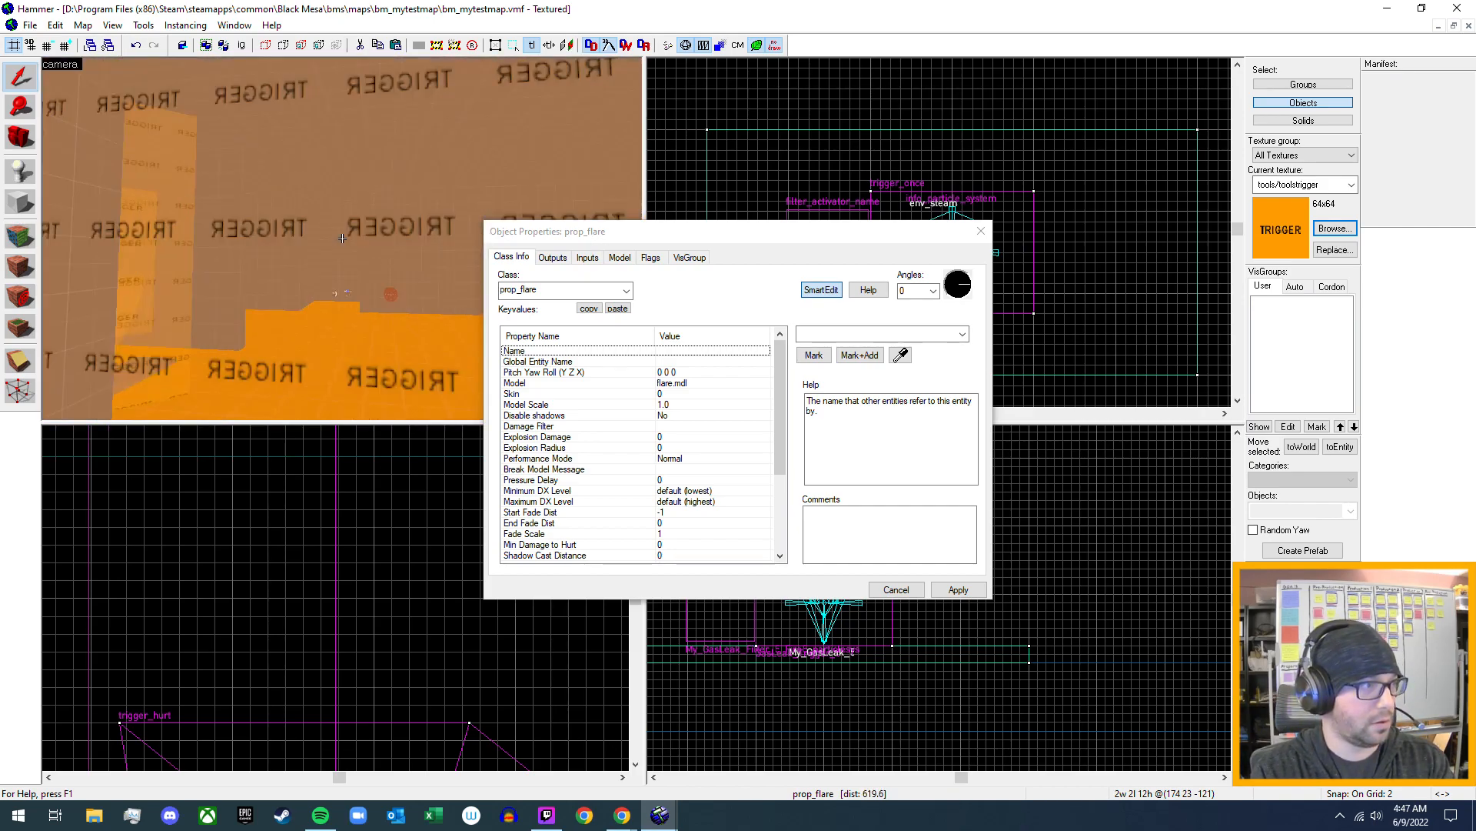
key("w")
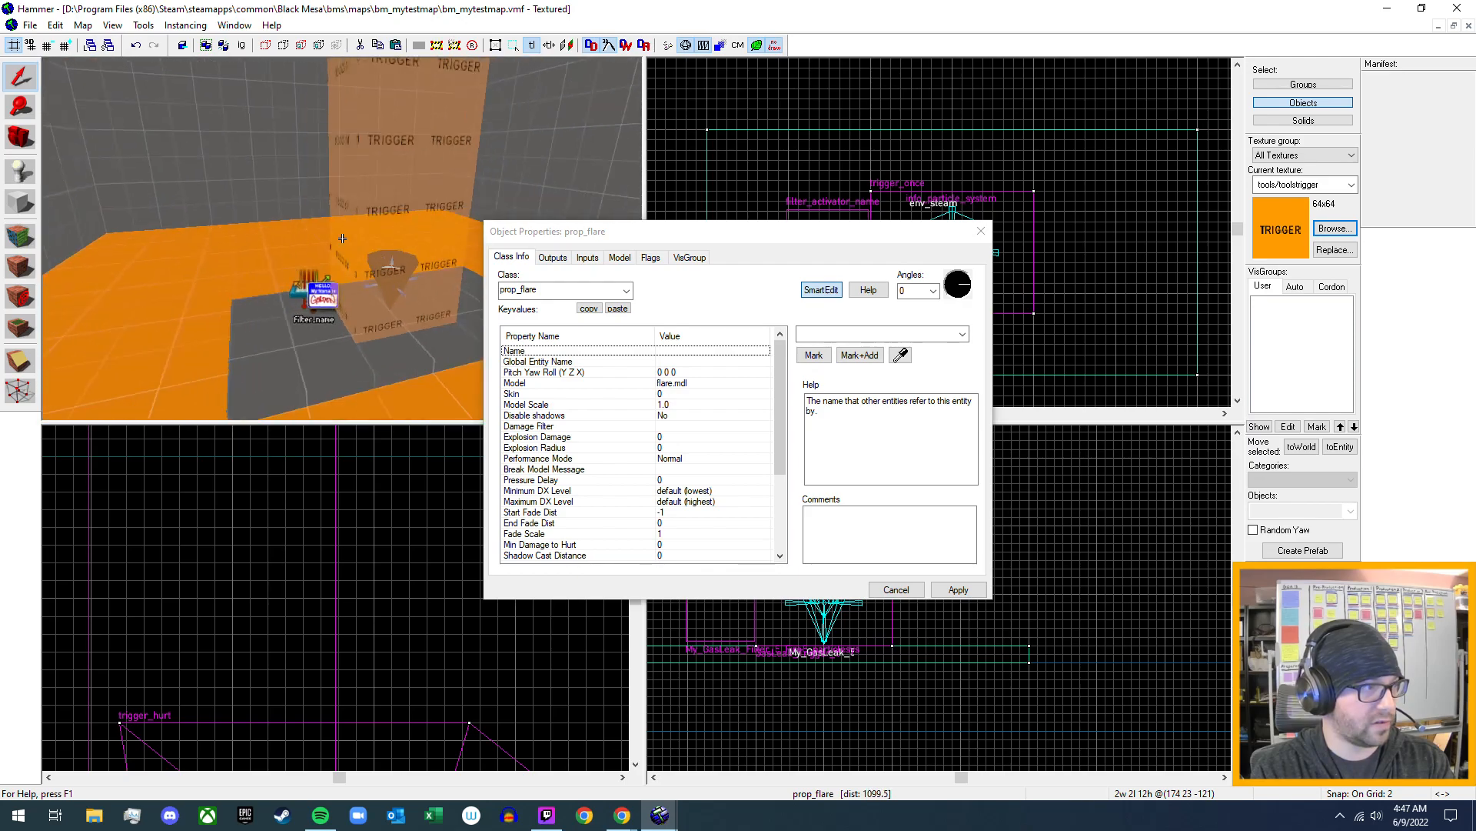
key("z")
left_click(333, 308)
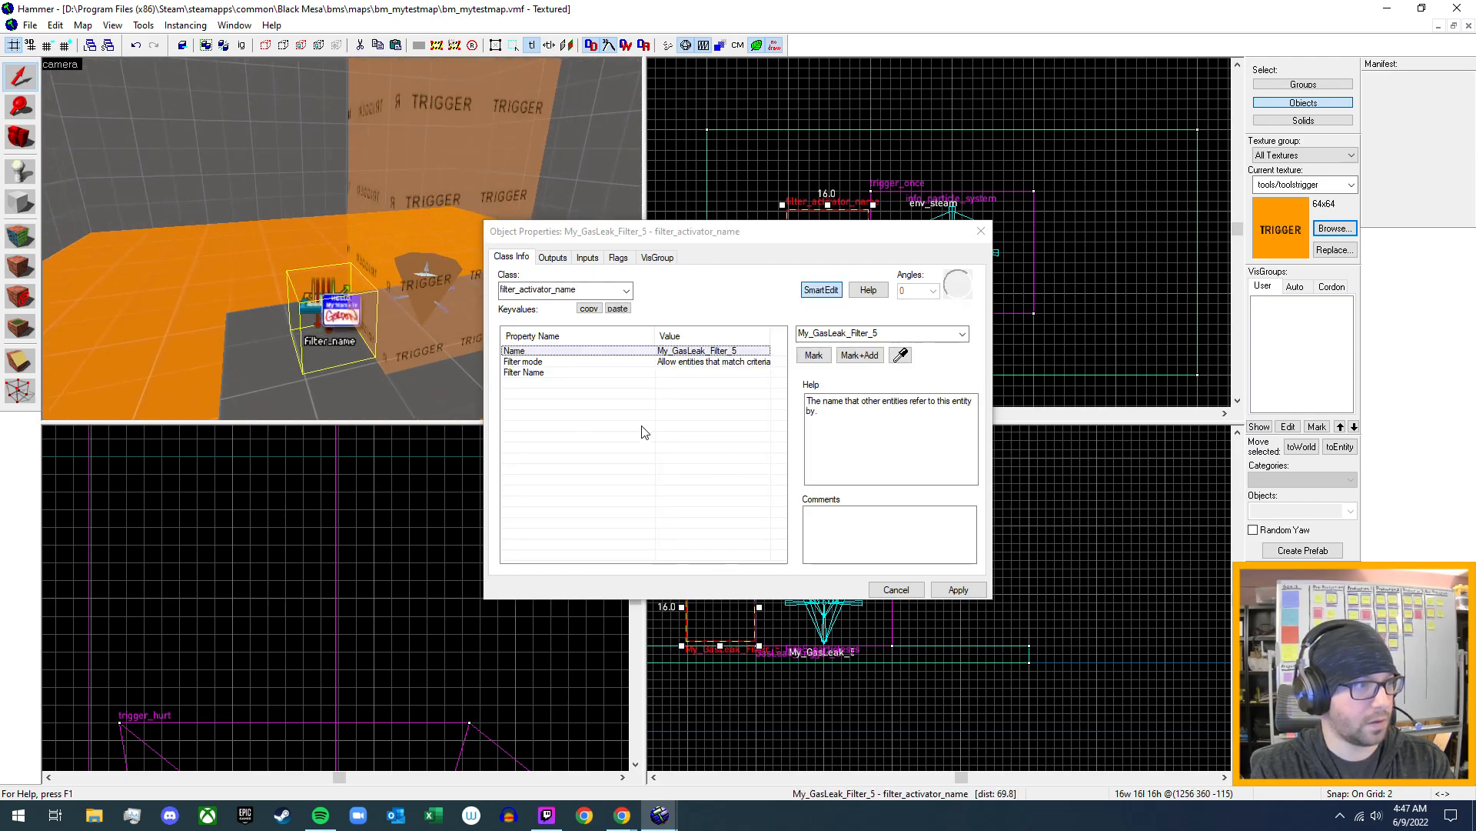
left_click(671, 373)
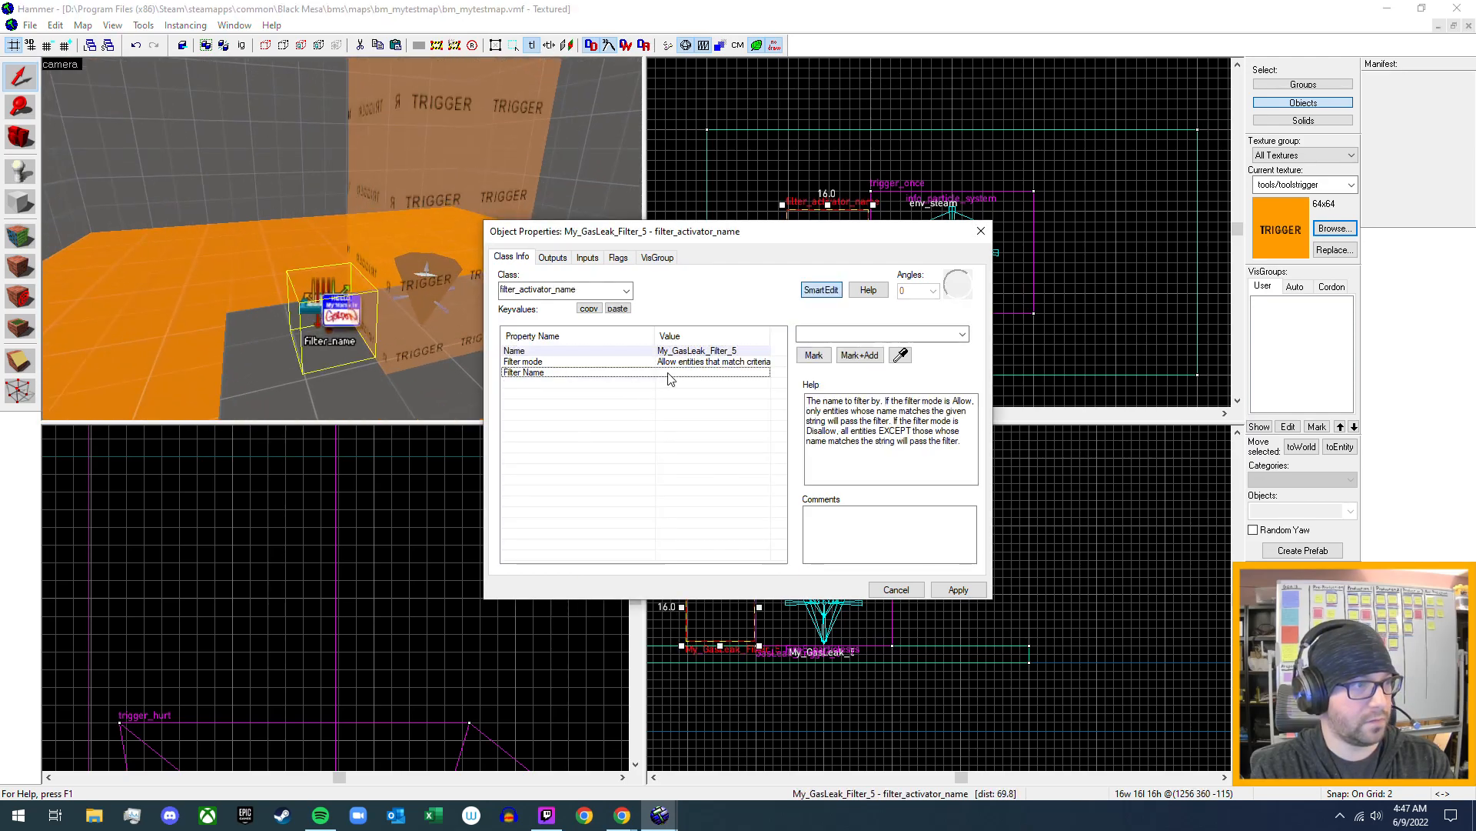
left_click(829, 336)
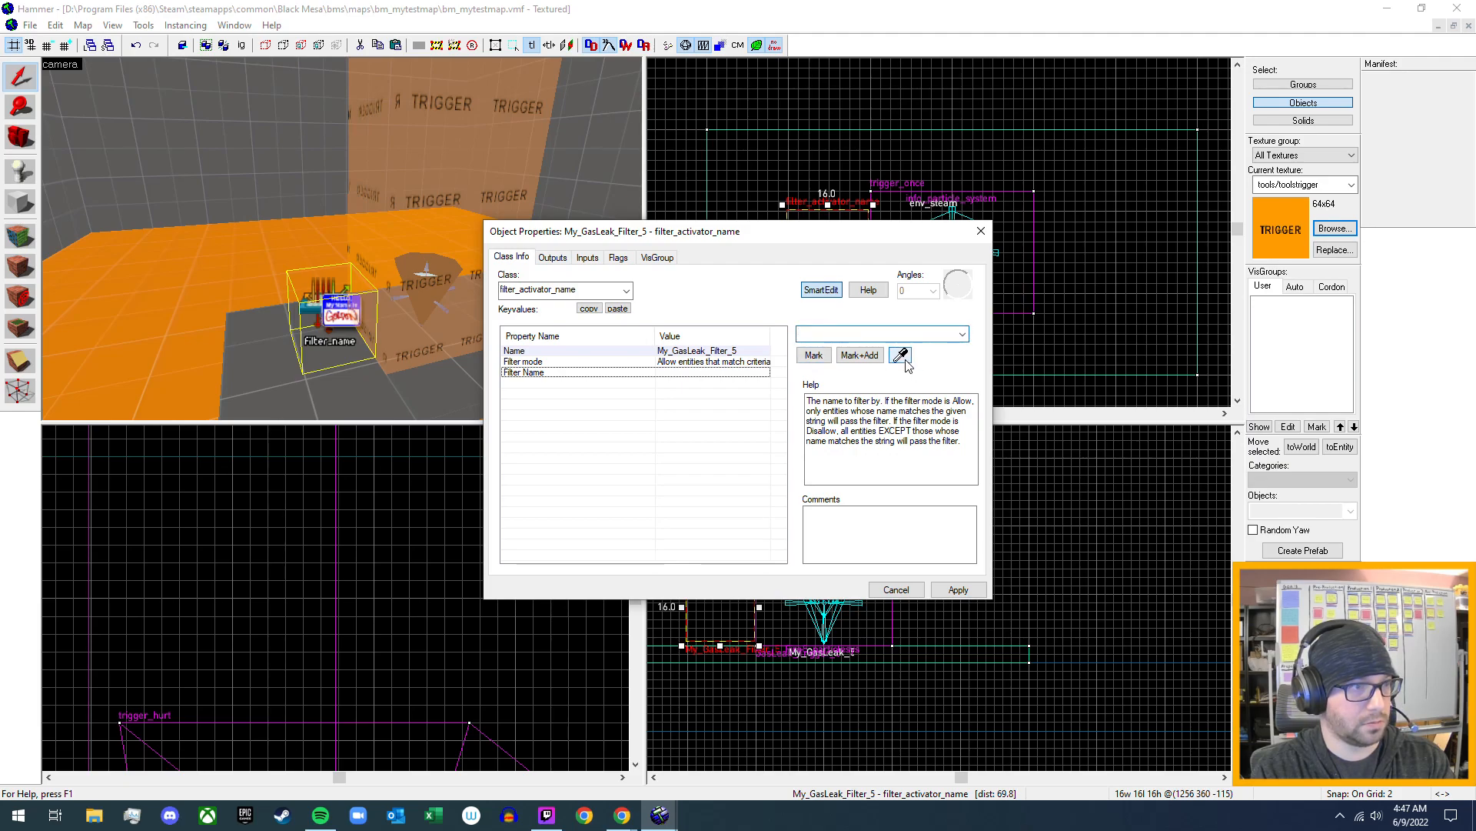
type("prop")
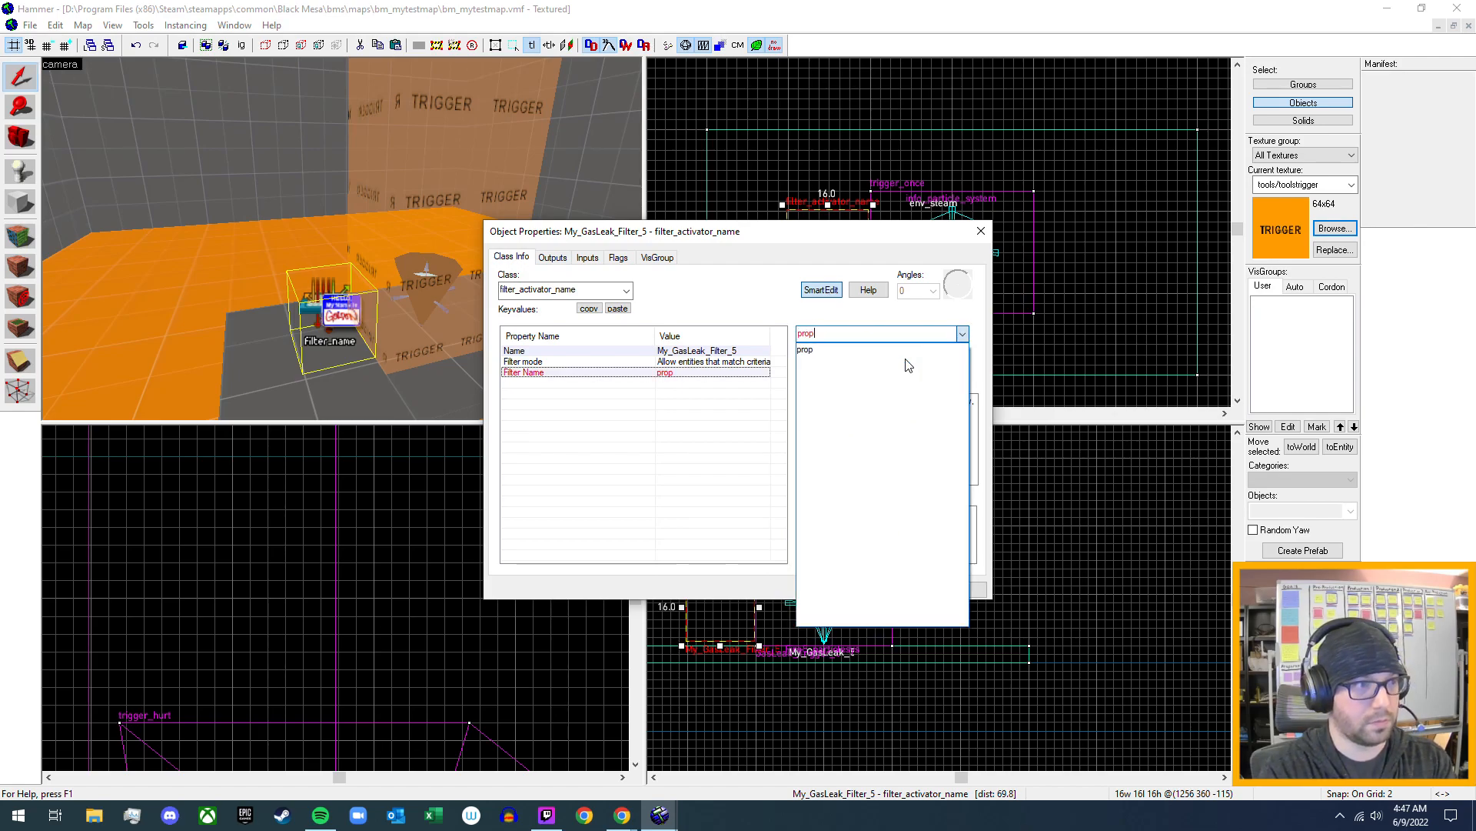
type("_flare")
key("Return")
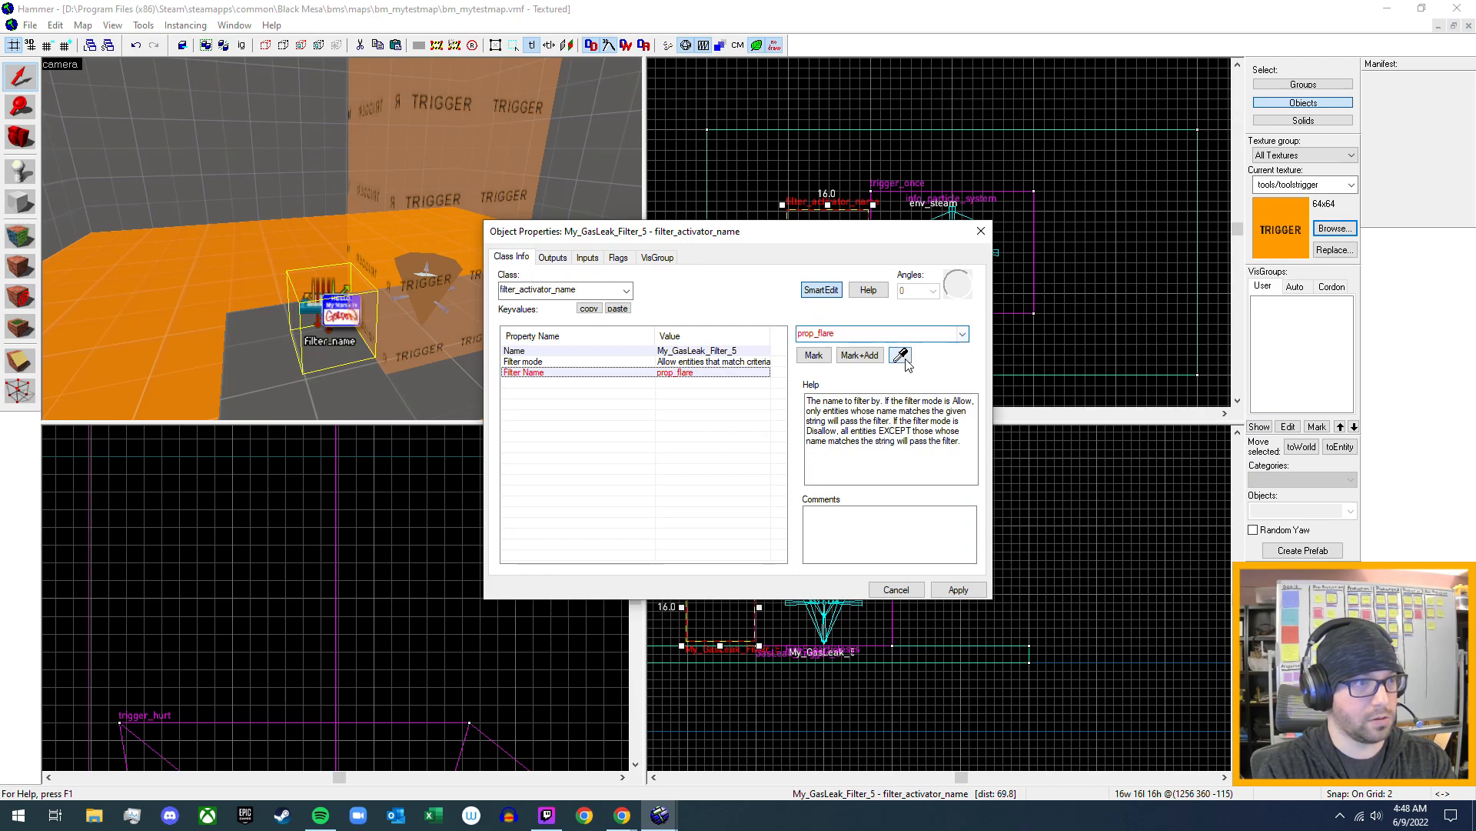
left_click(965, 594)
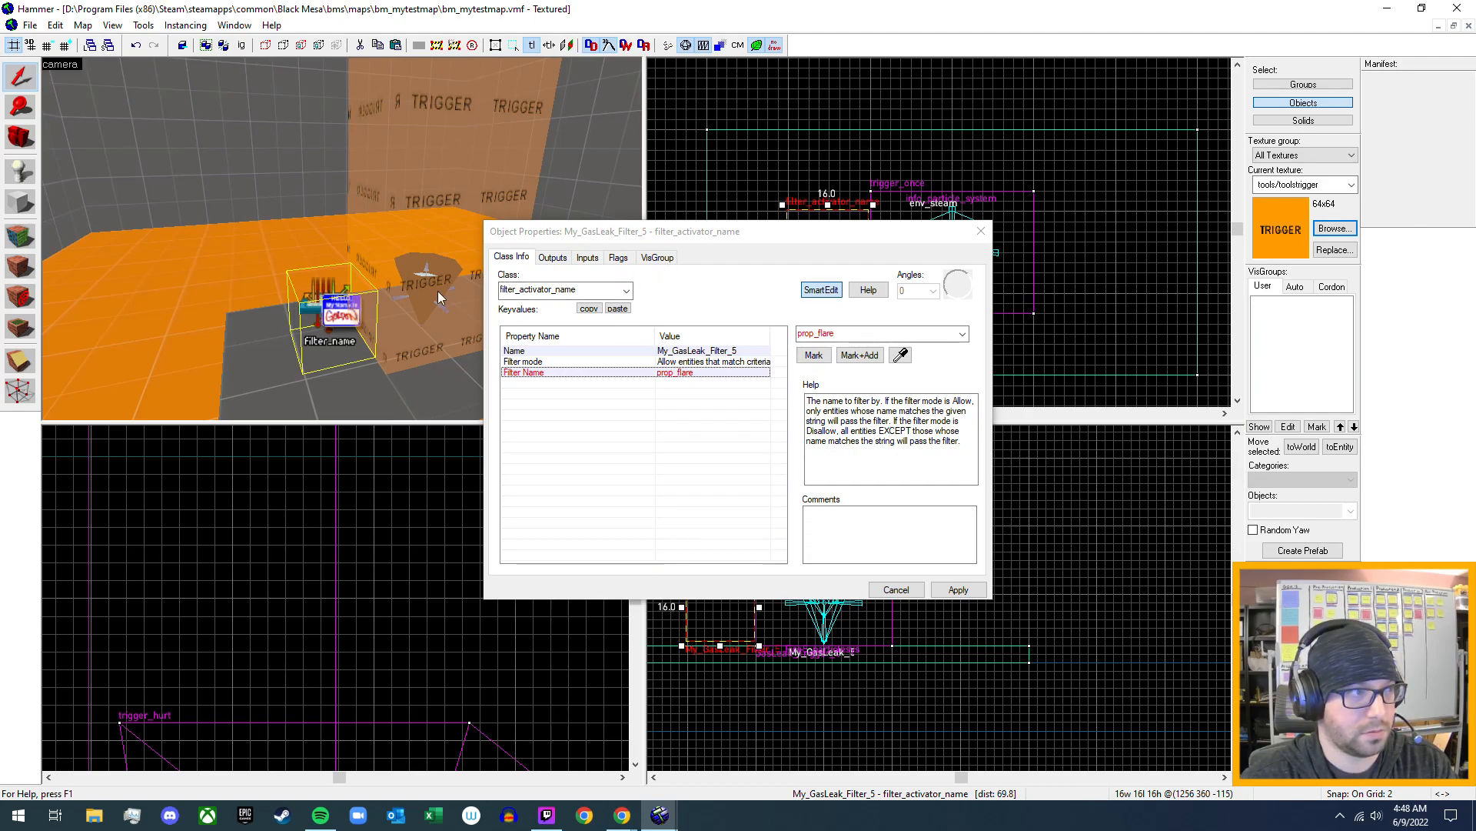
- Look over the valve and the gas leak's trigger area, and reapply the properties of the gas leak filter
key("z")
key("w")
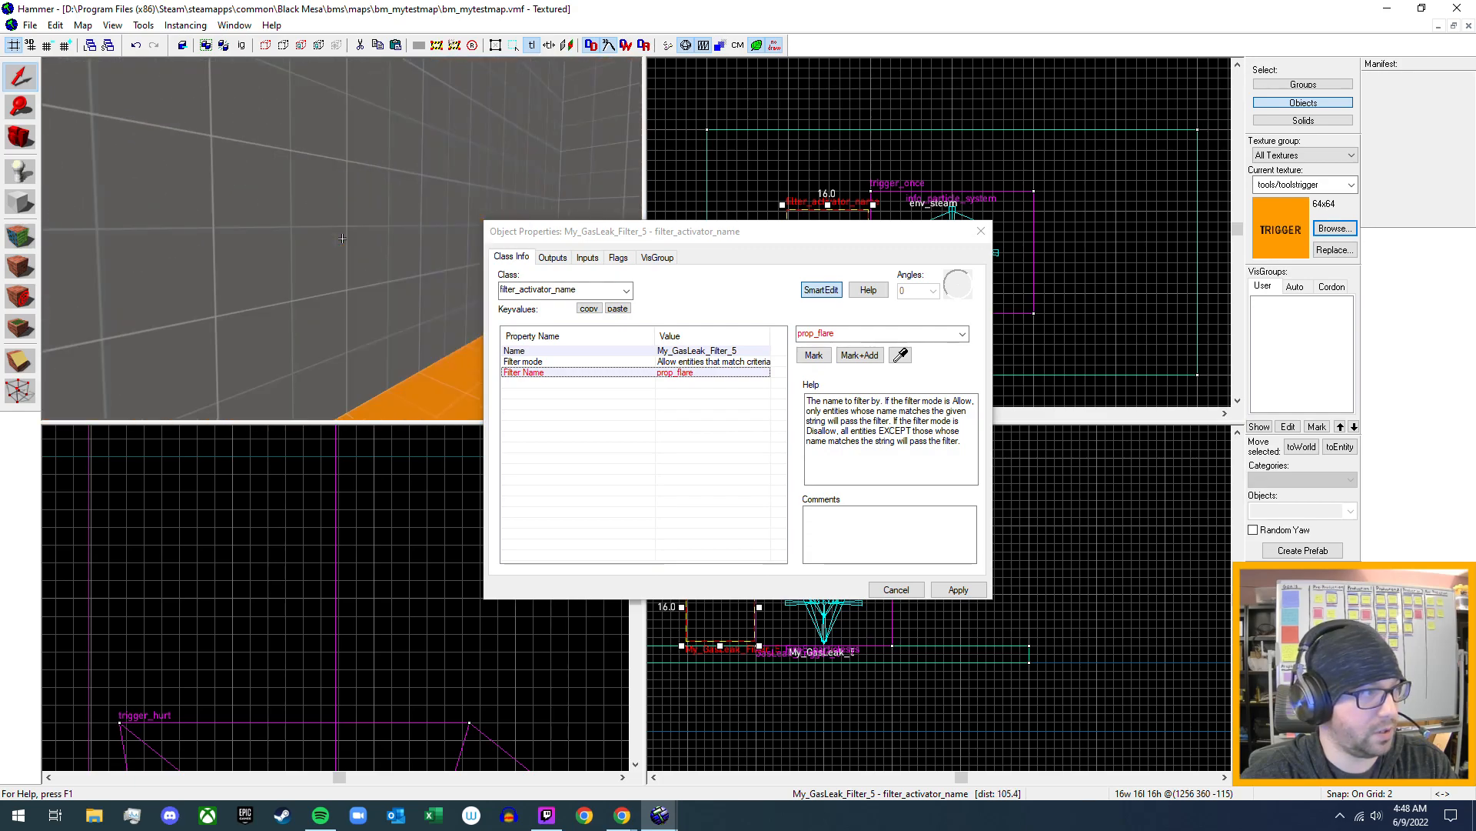
key("w")
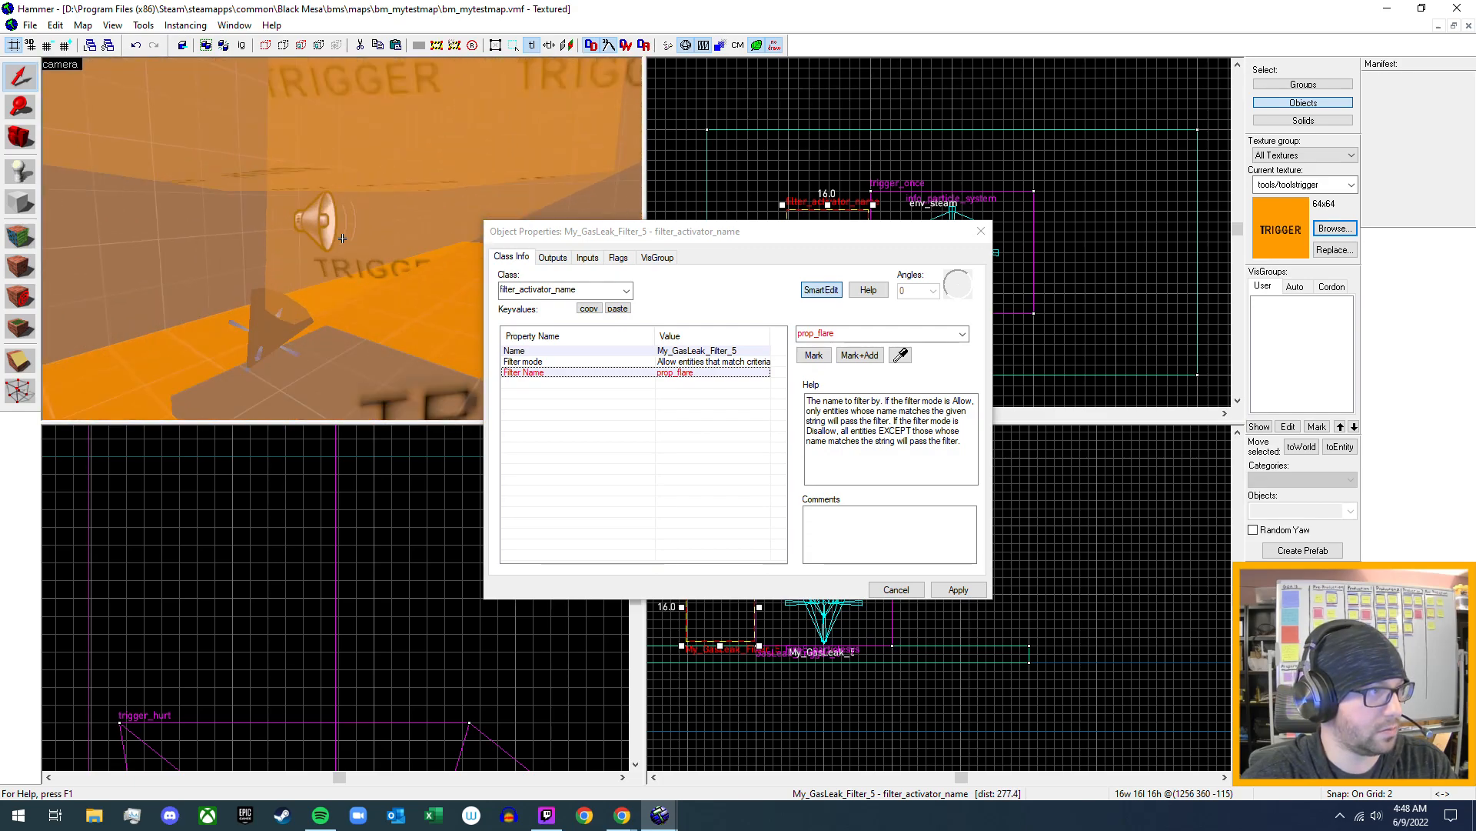
key("w")
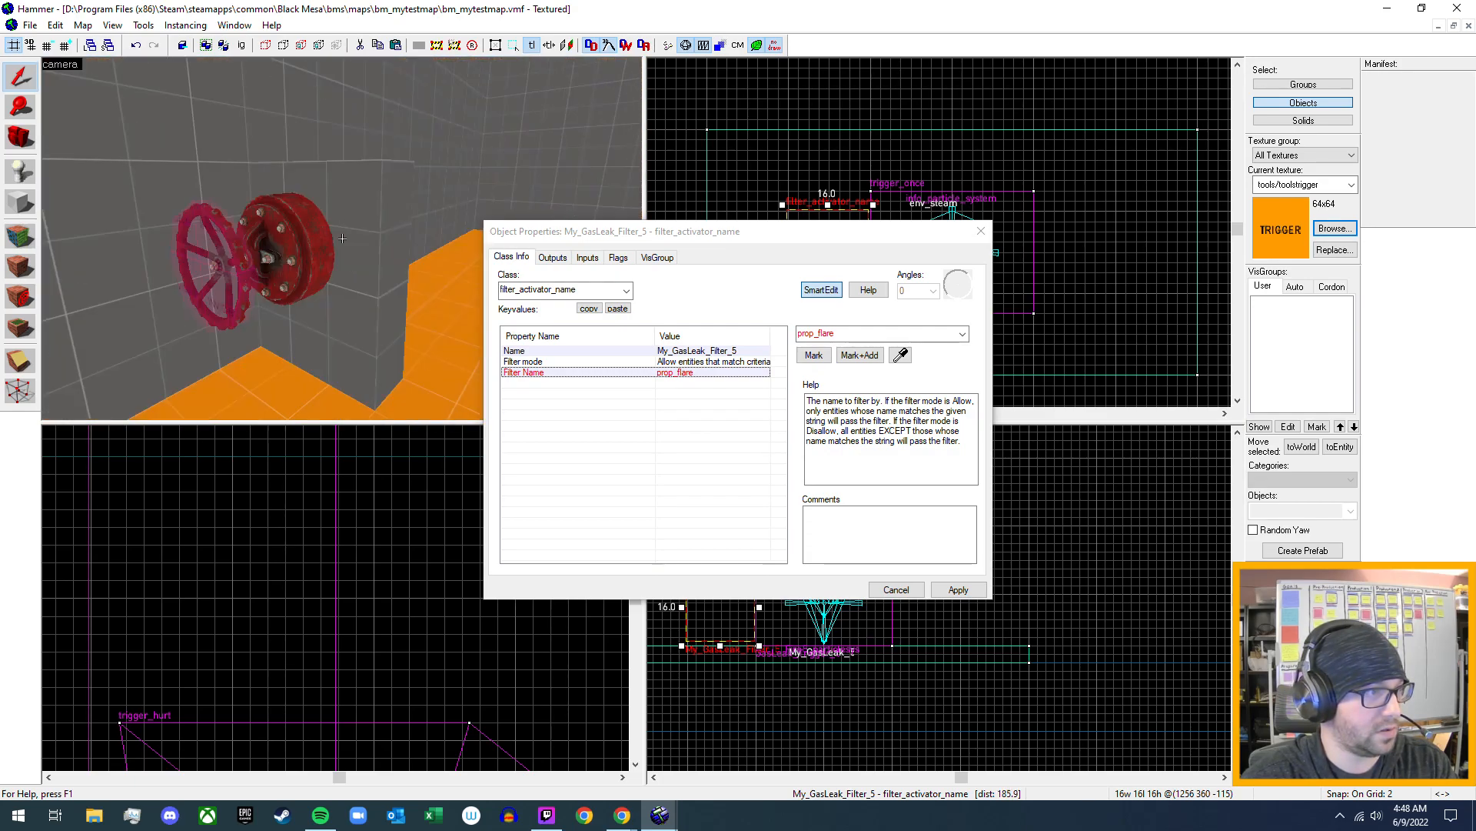
key("w")
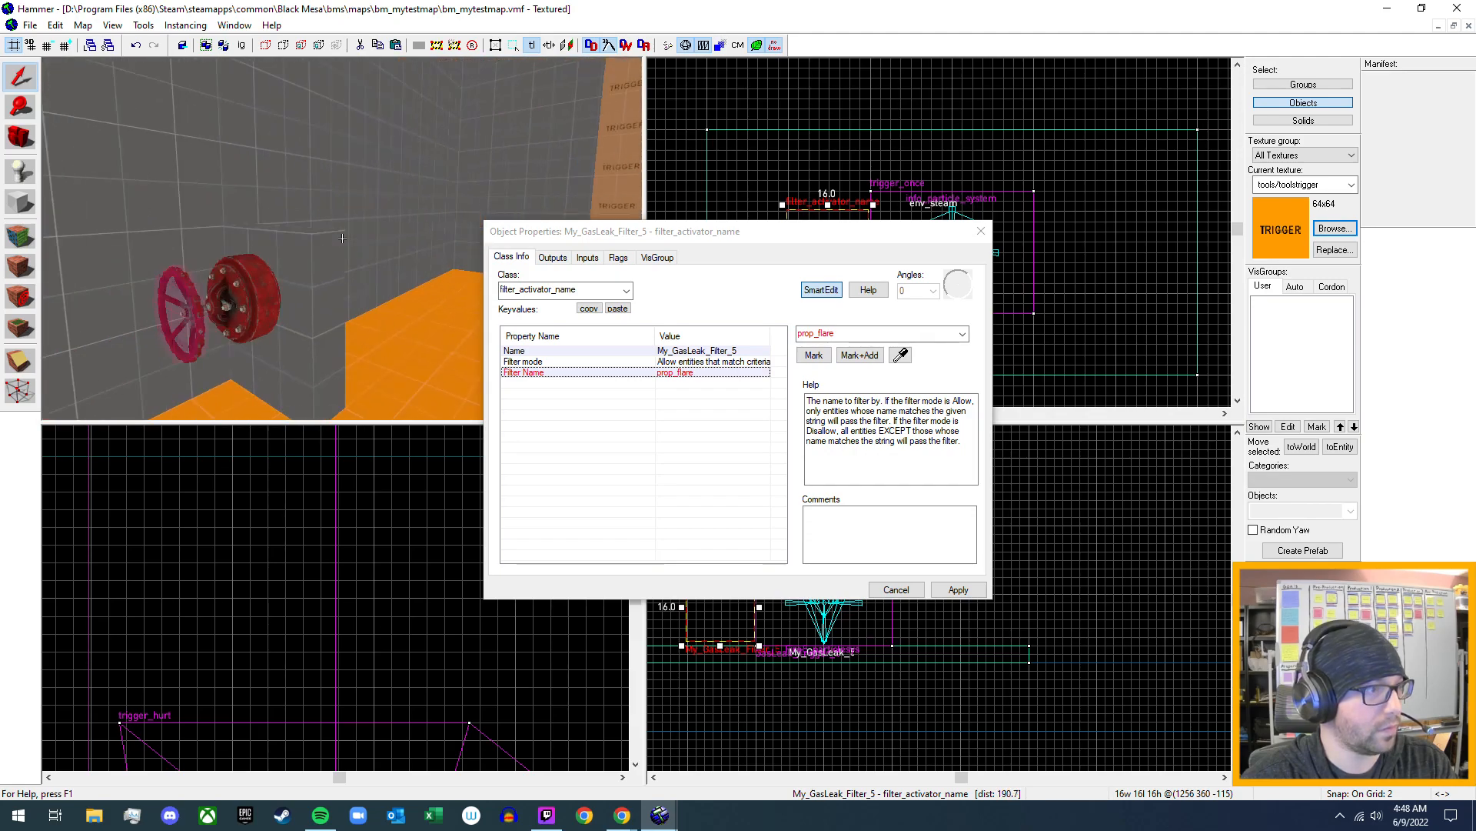
key("w")
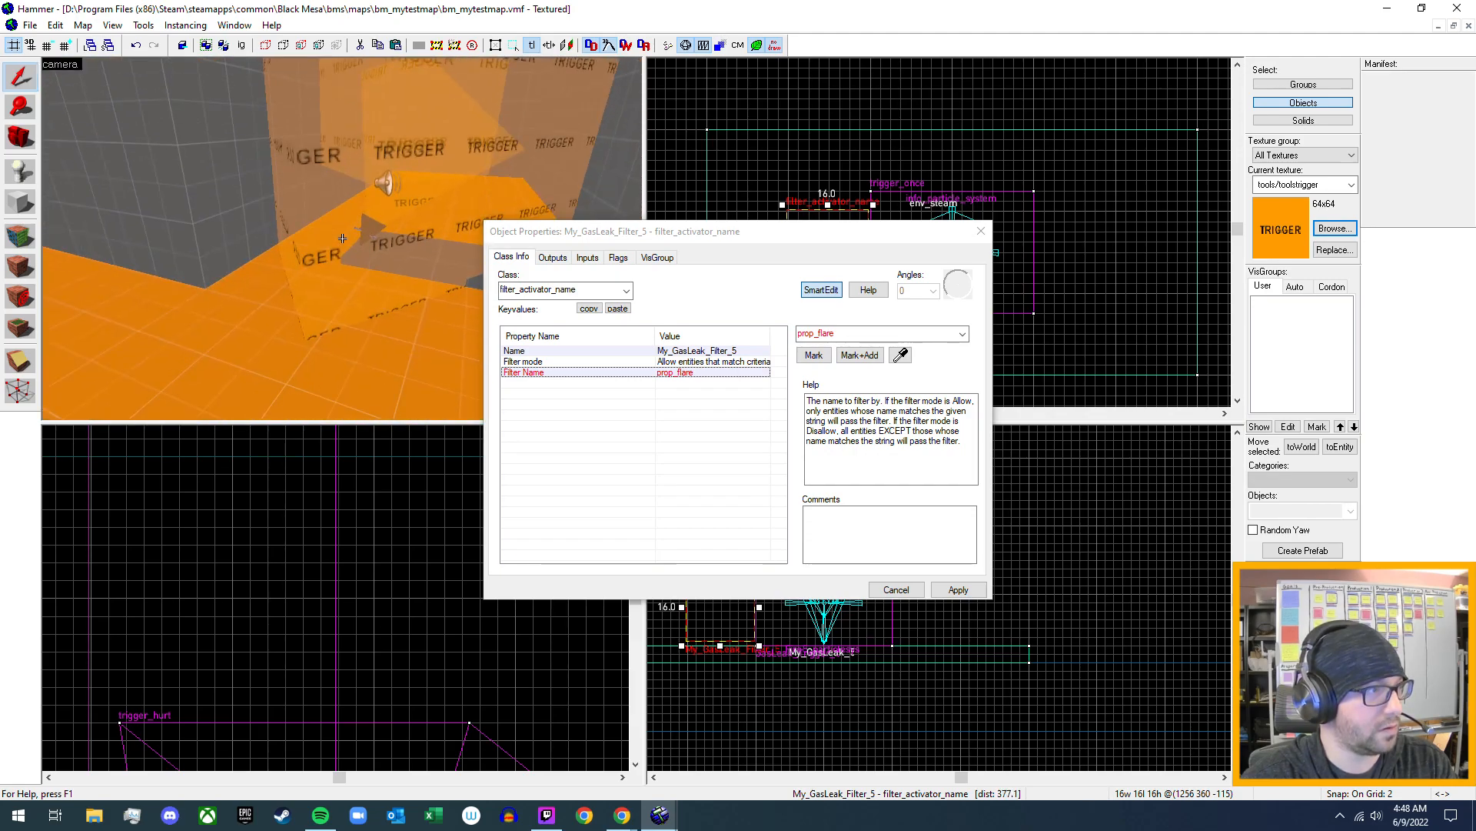
key("w")
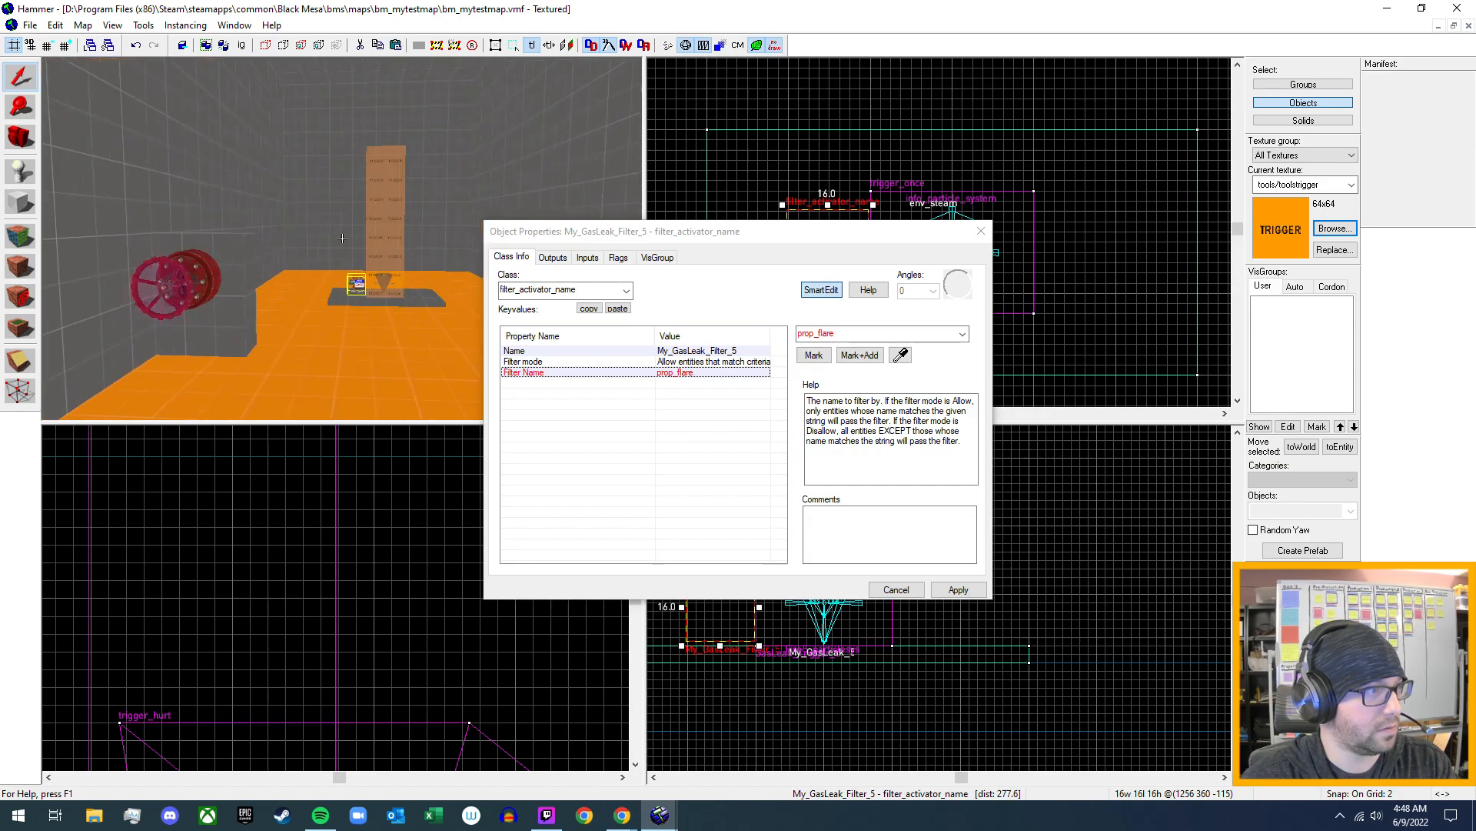
key("w")
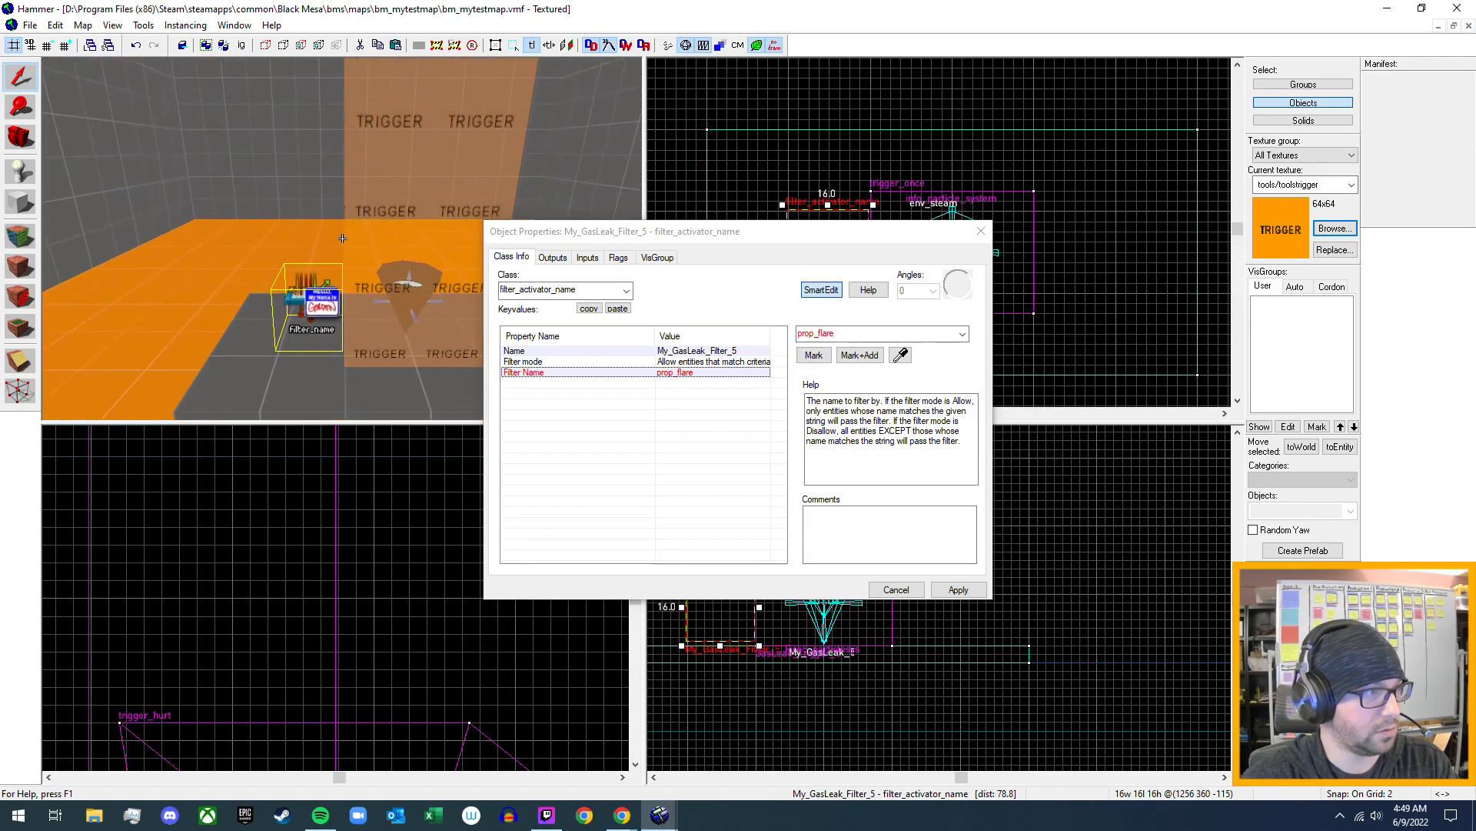
key("w")
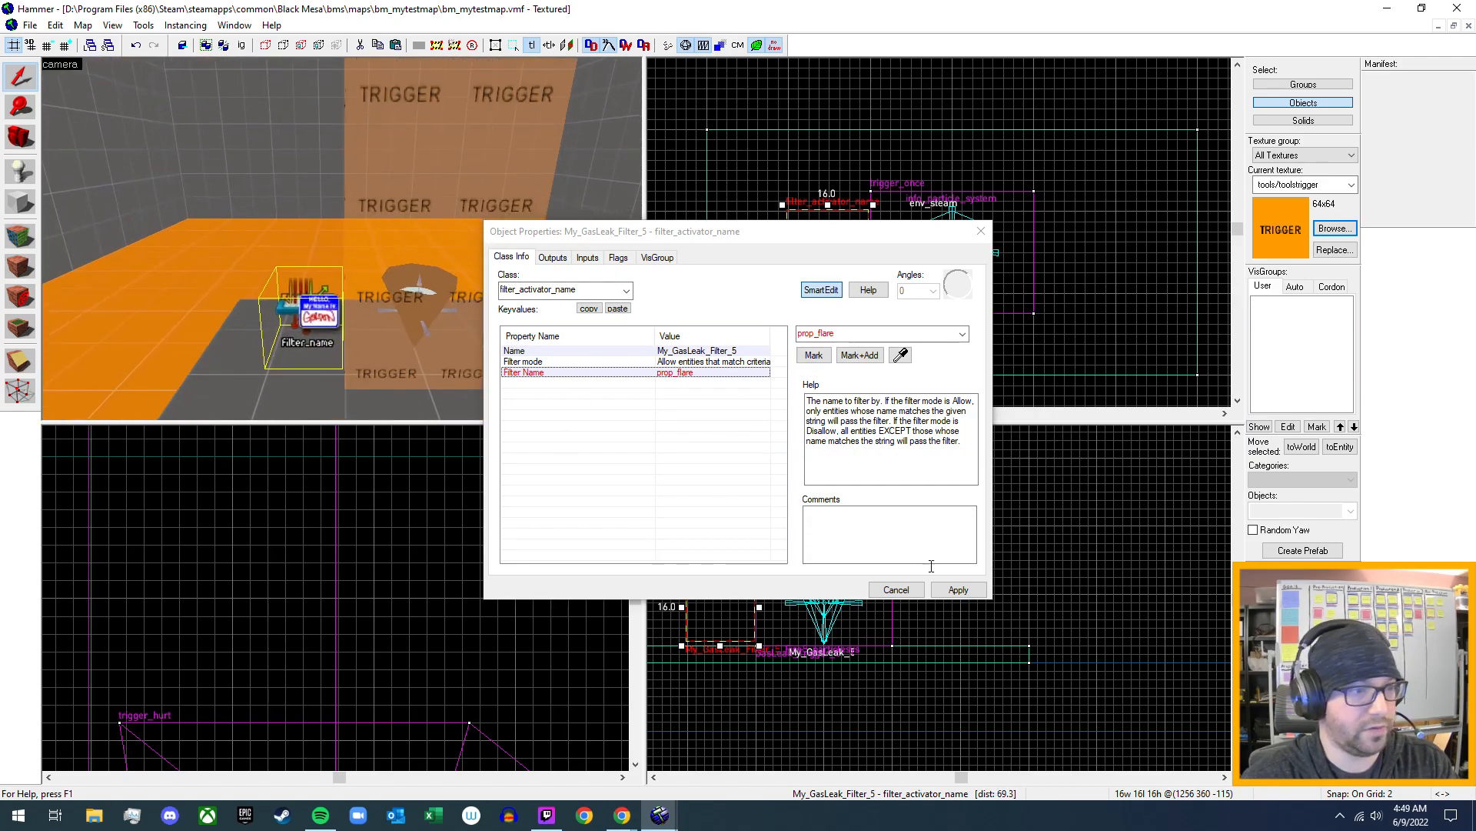
left_click(958, 589)
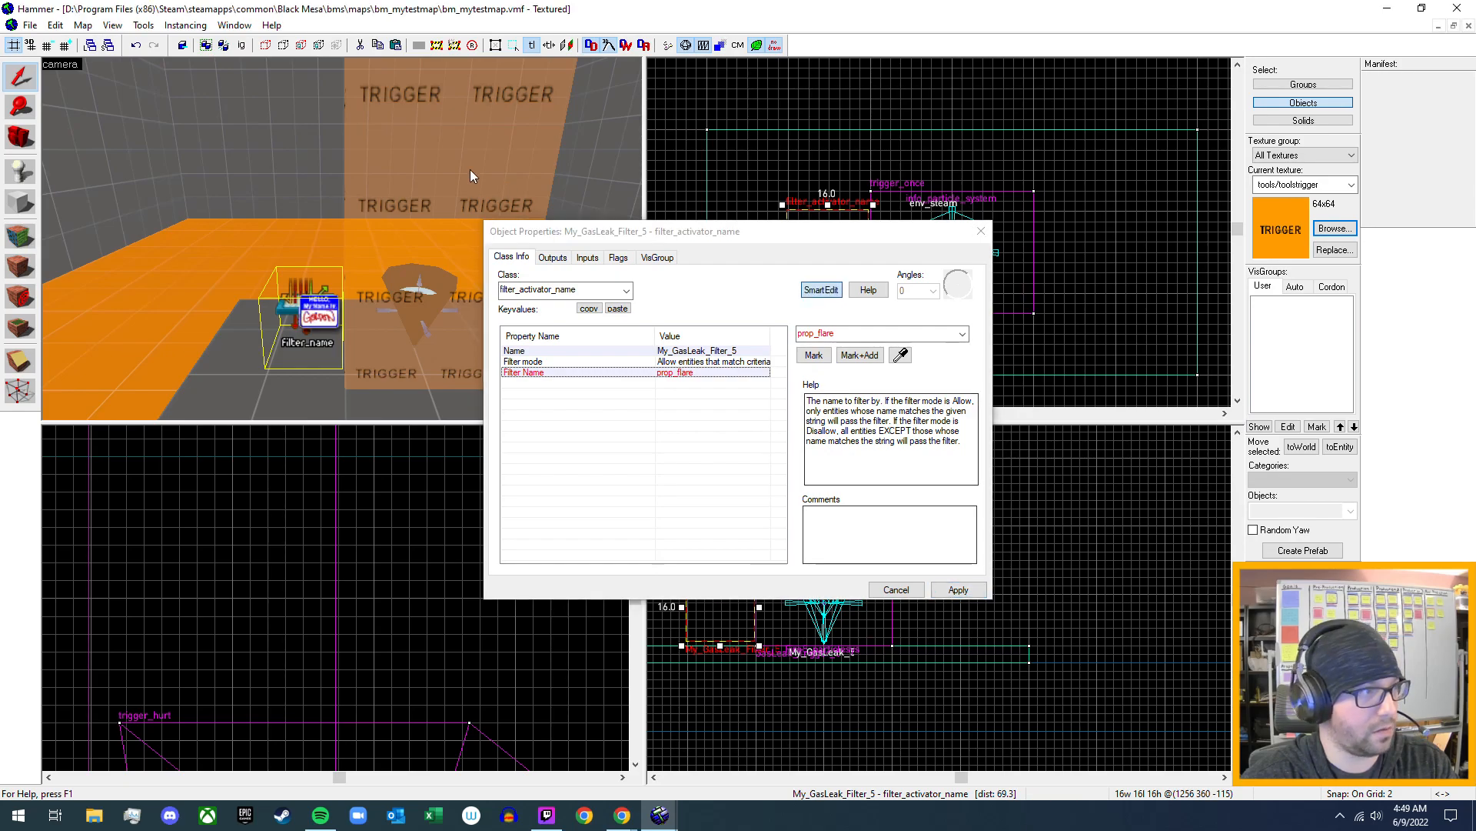
- Assign My_GasLeak_Filter_5 as the Filter Name of GasLeak_Trigger_5, apply it and close the object properties
left_click(435, 163)
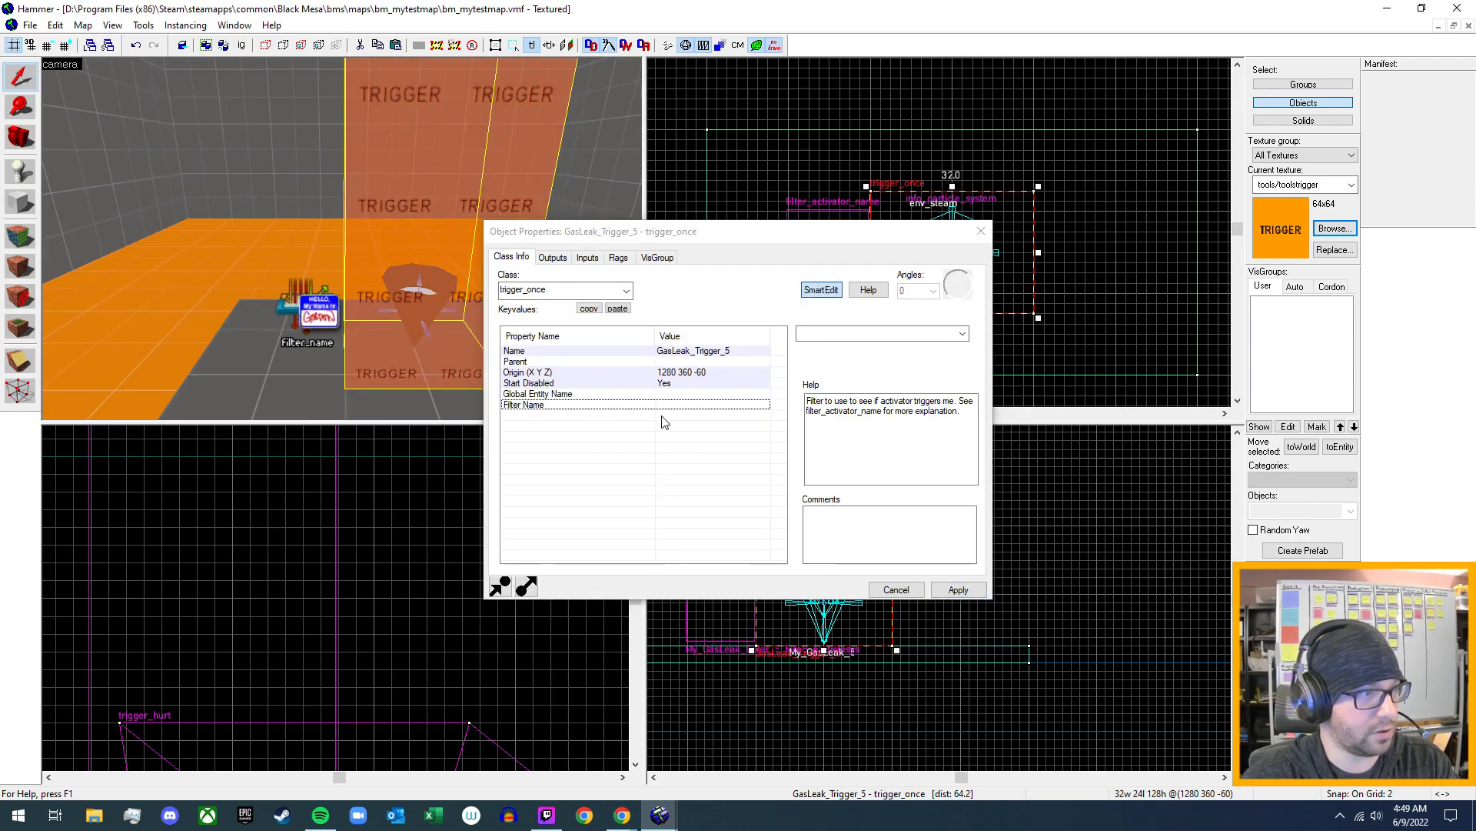
left_click(962, 334)
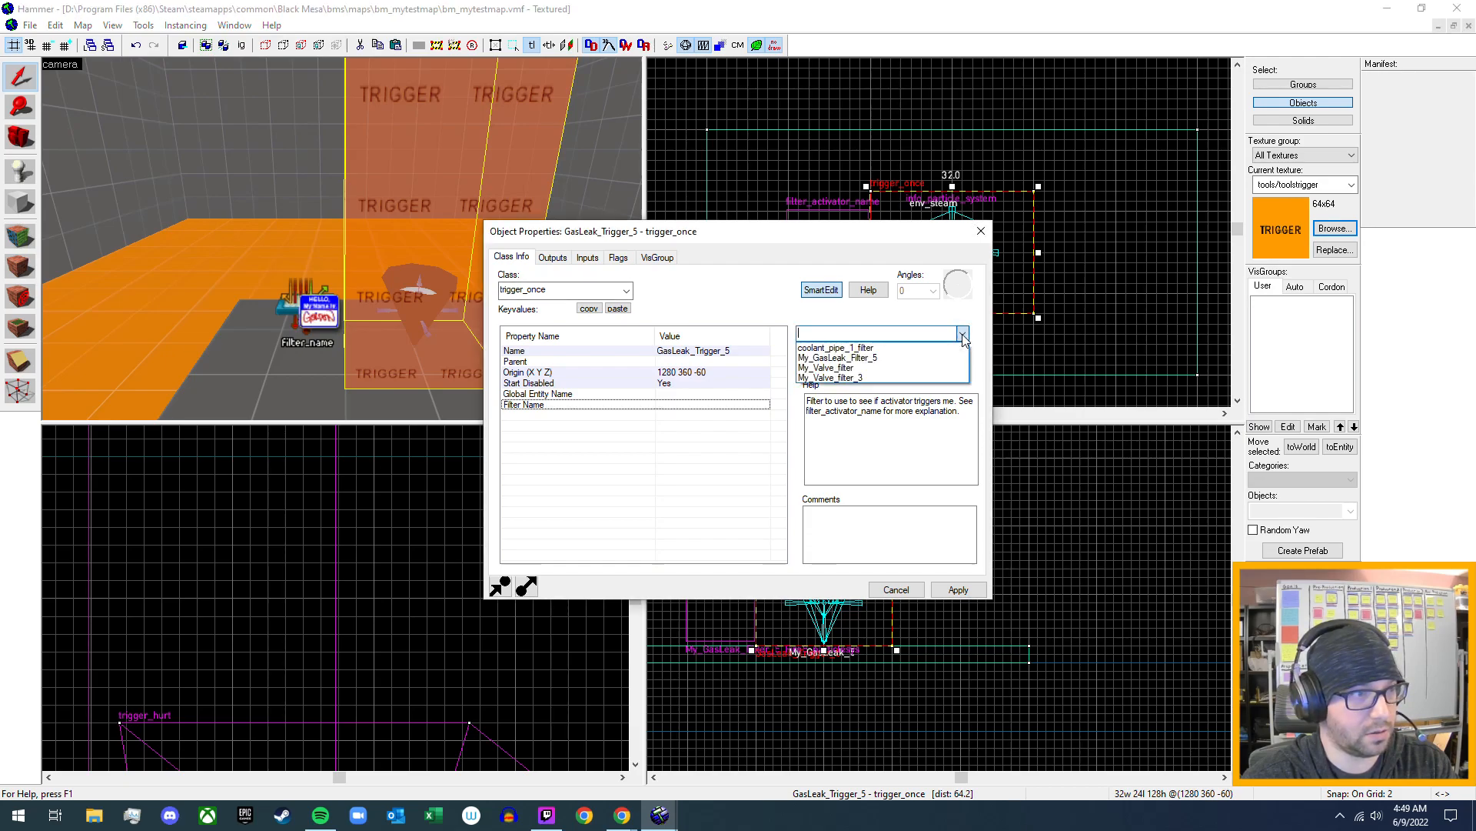
left_click(908, 358)
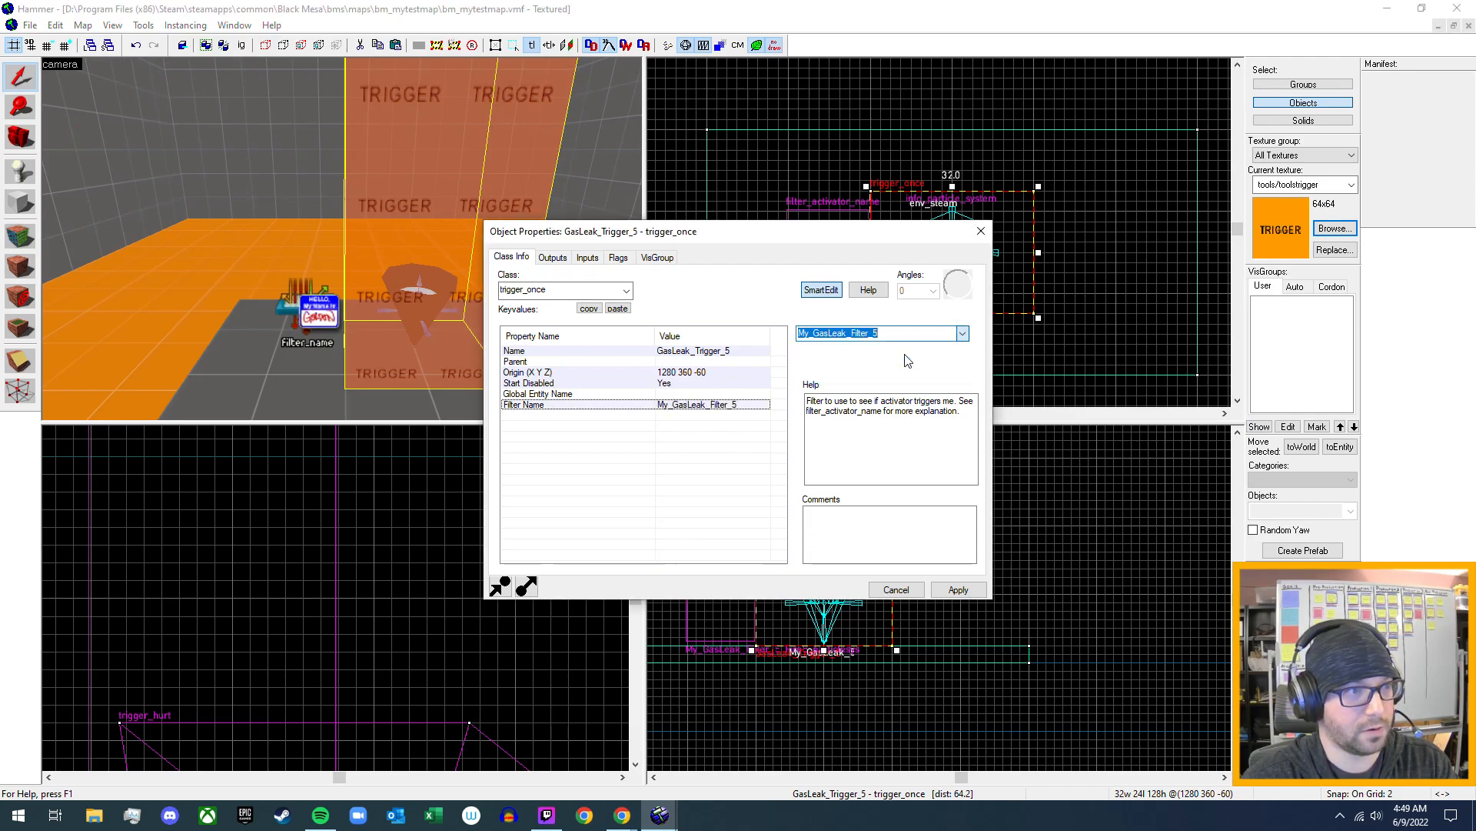
left_click(959, 590)
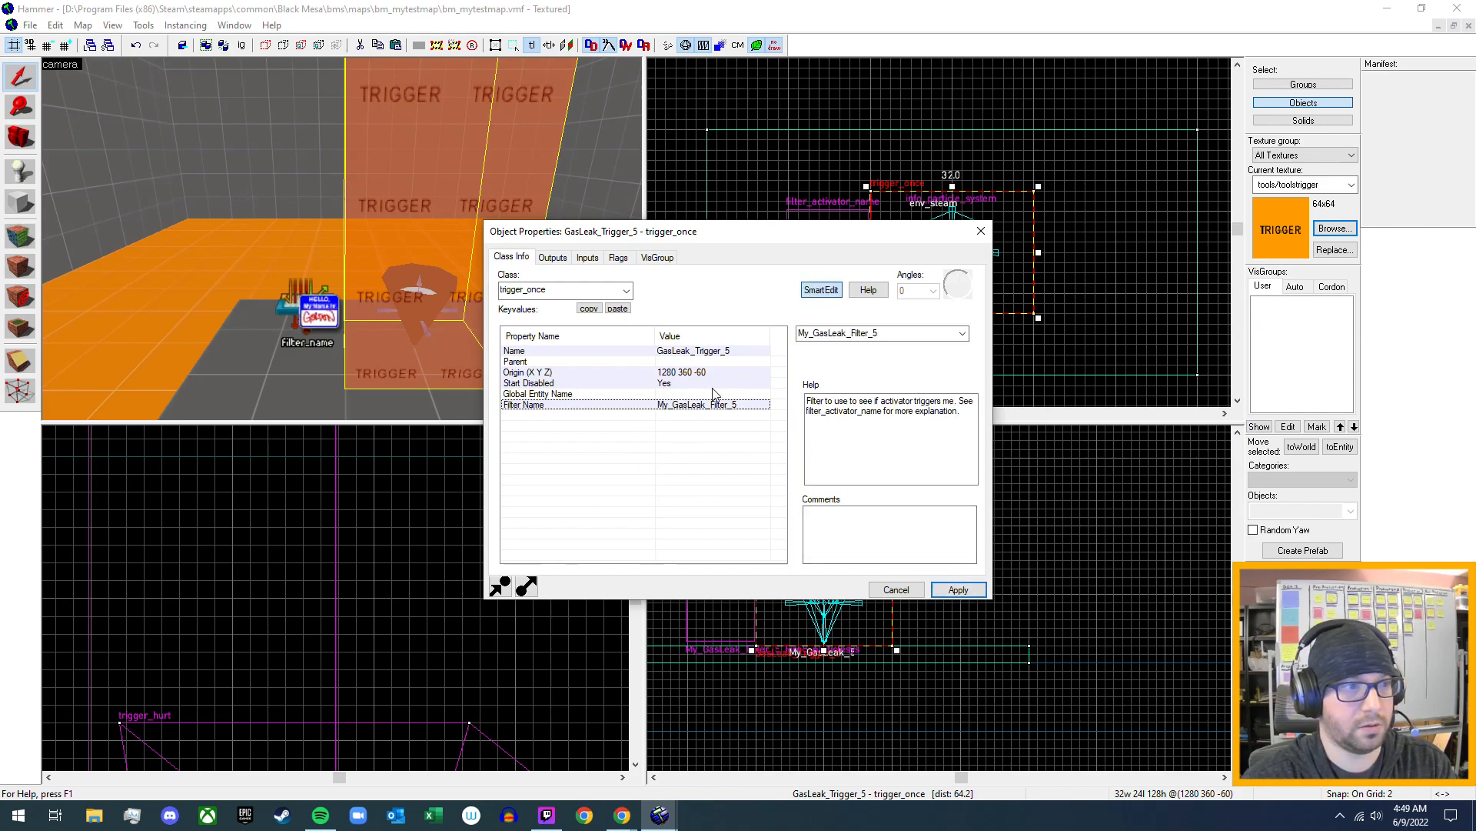
left_click(982, 232)
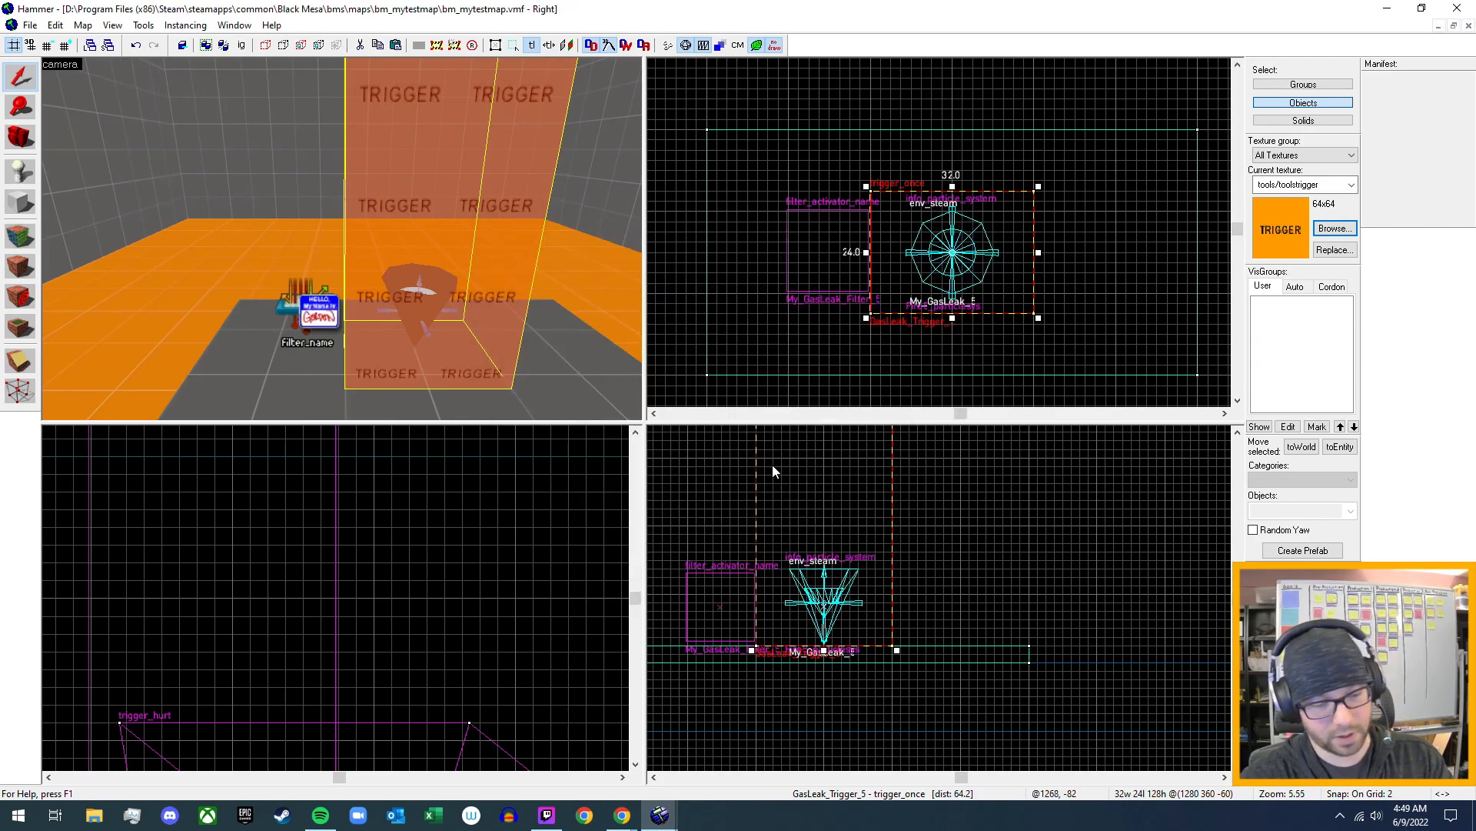
- Compile the map with normal BSP, normal VIS and final RAD, and run it in Black Mesa
key("F9")
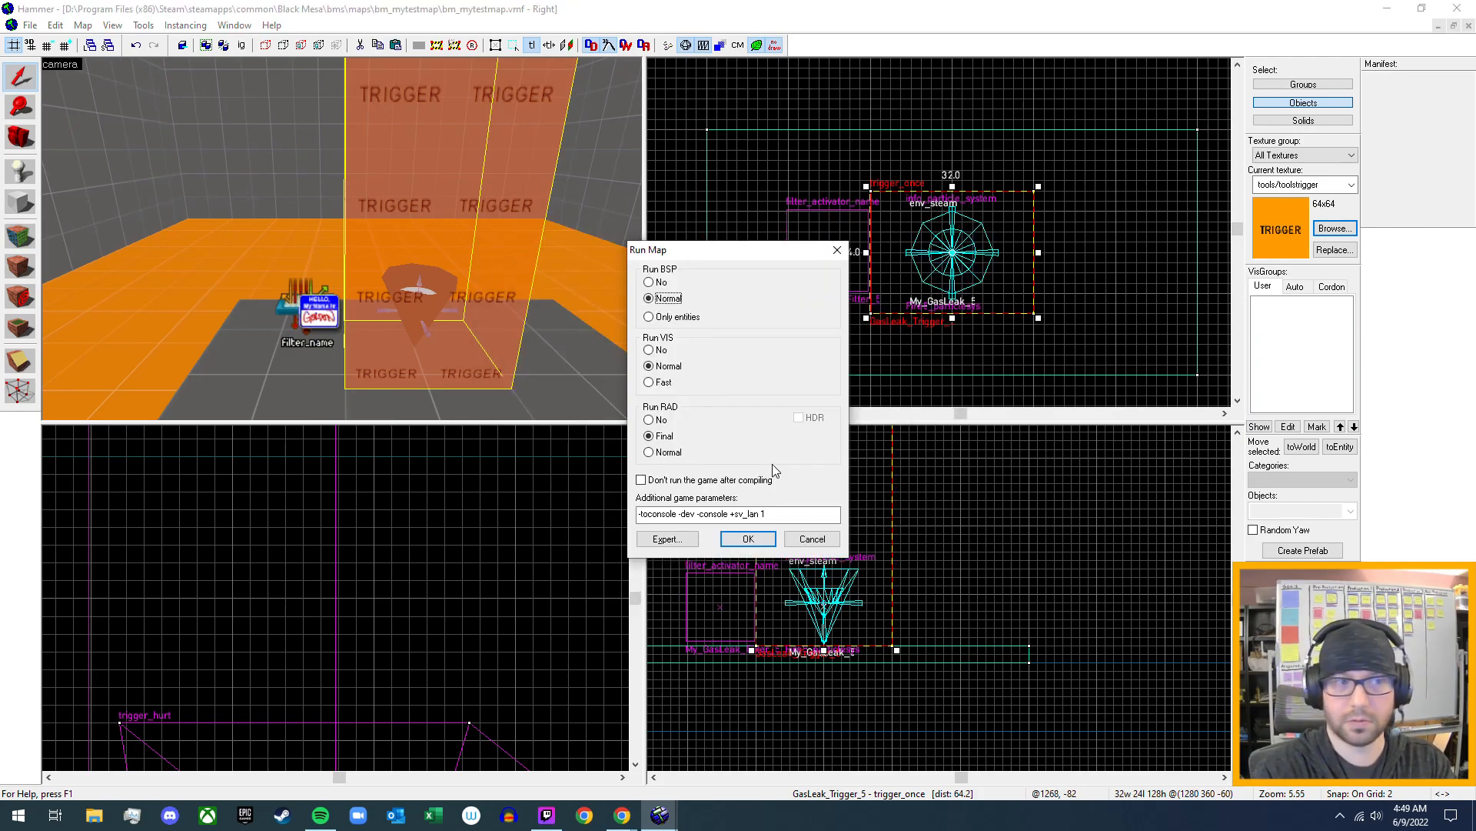
key("Escape")
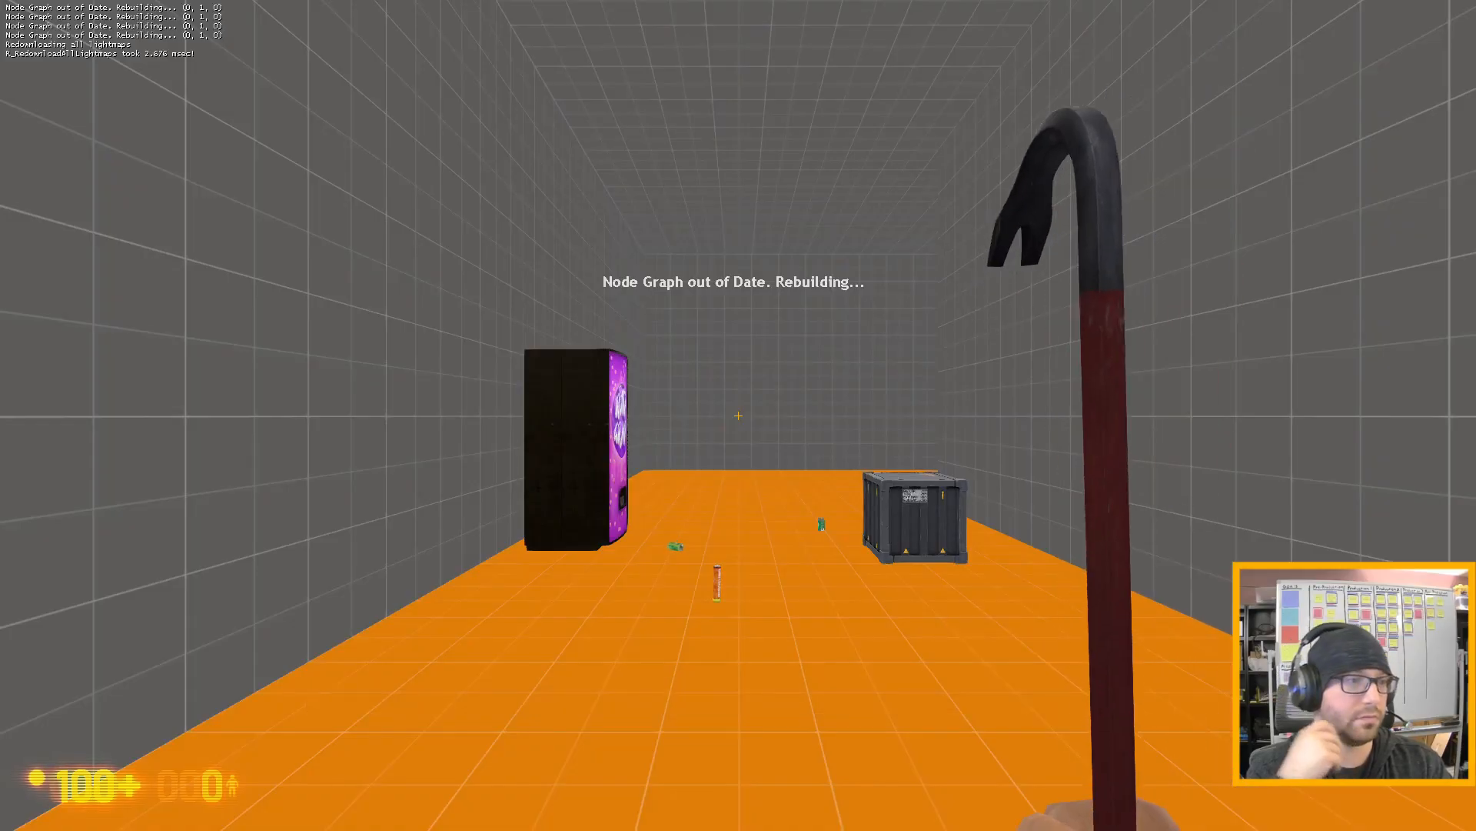
- Pick up the flare near the vending machine, carry it lit into the valve room and drop it on the floor
key("d")
key("w")
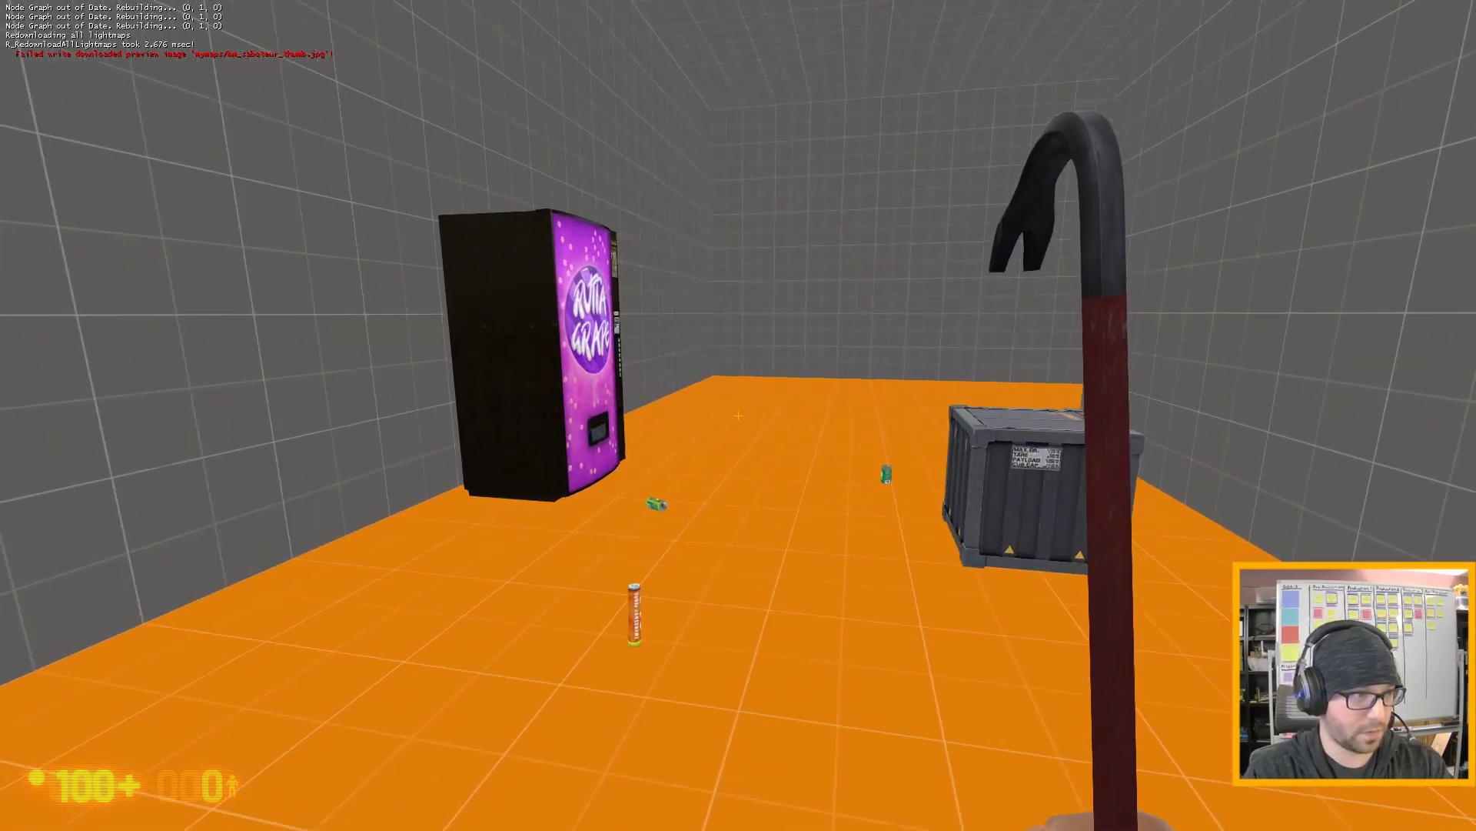
key("w")
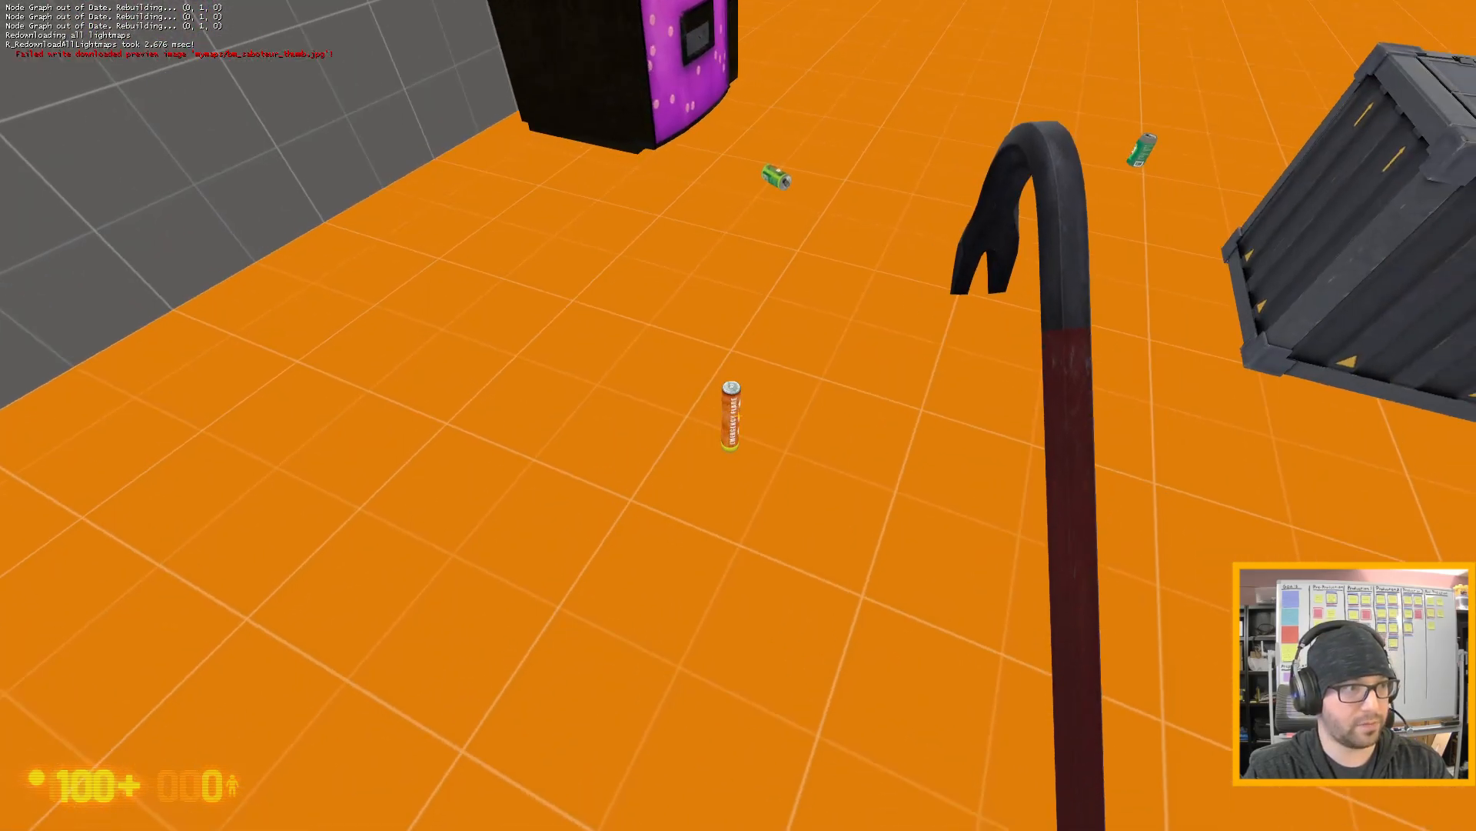
key("e")
key("w")
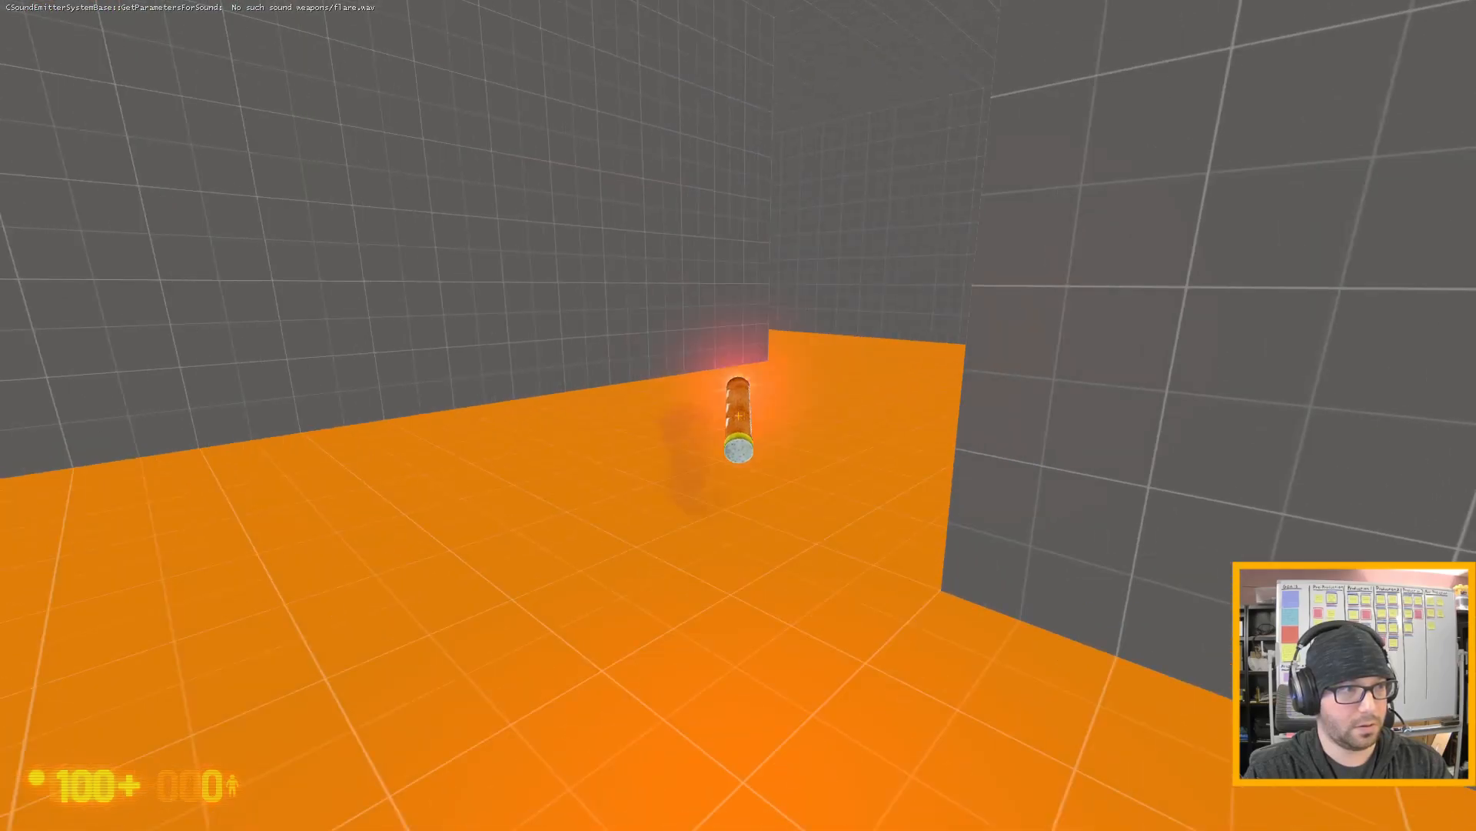
key("w")
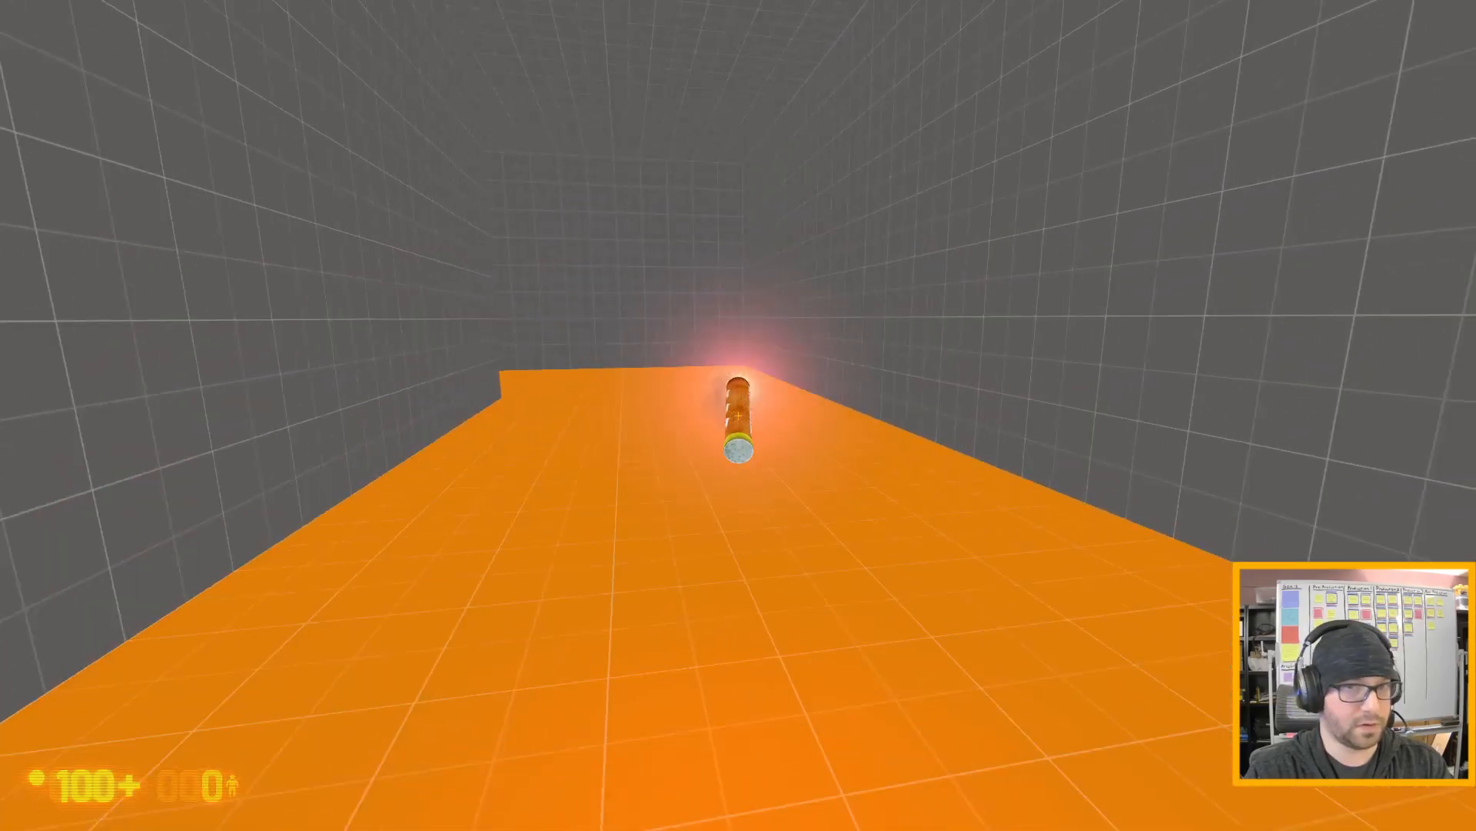
key("w")
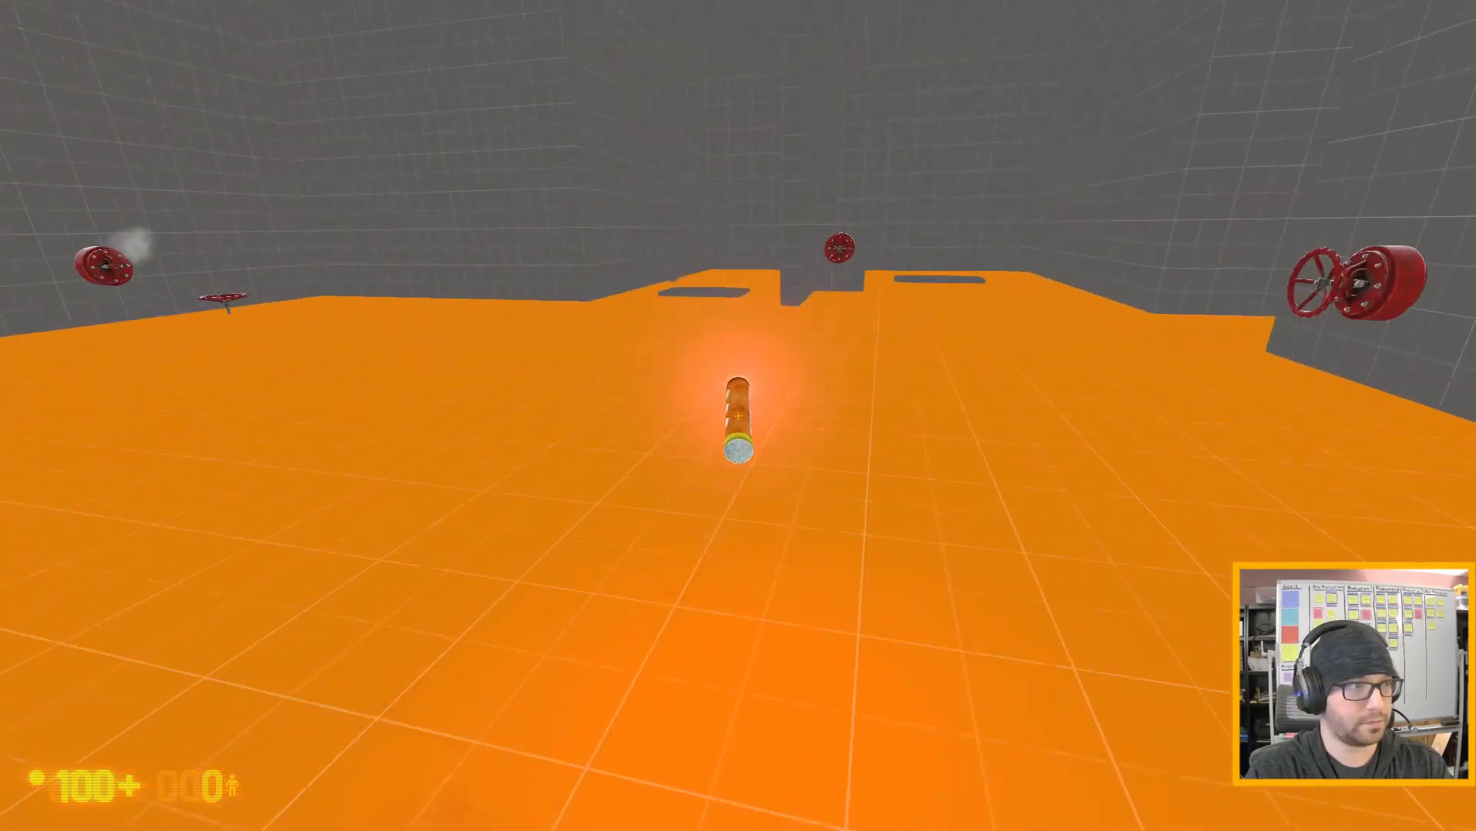
key("w")
key("e")
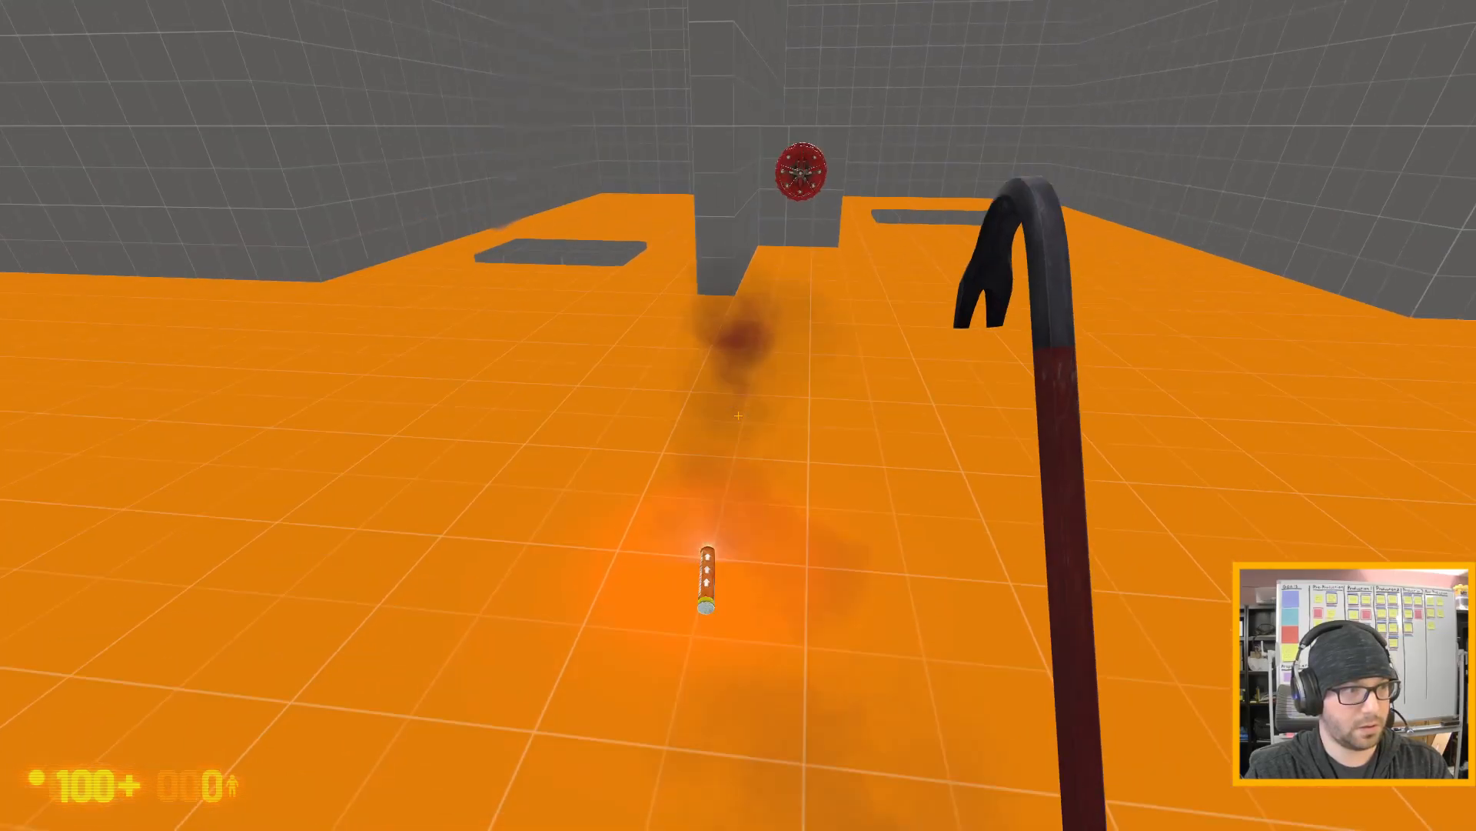
- Fetch the grey crate beside the vending machine, carry it into the valve room and set it down near the flare
key("w")
left_click(738, 416)
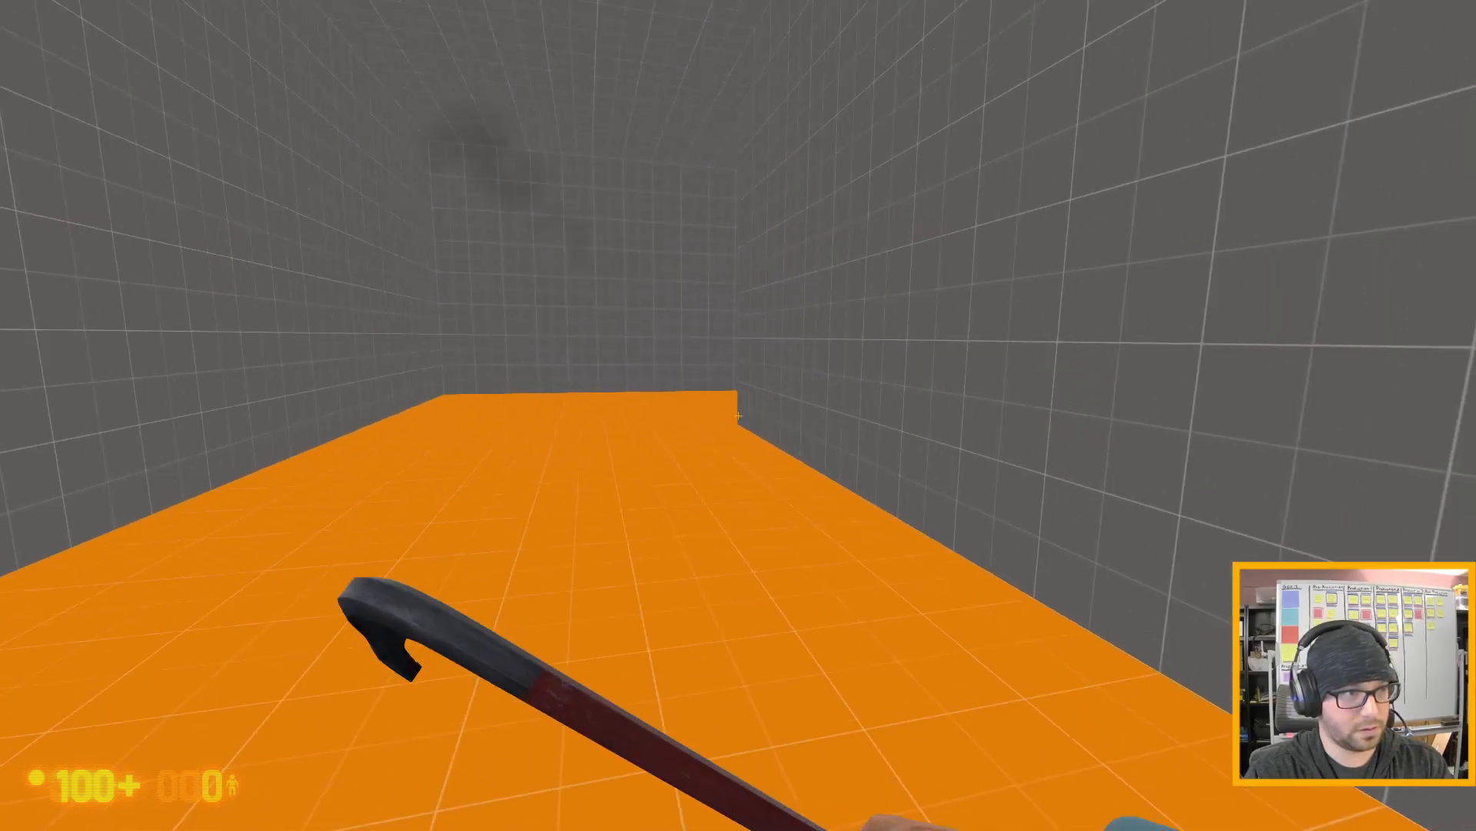
key("w")
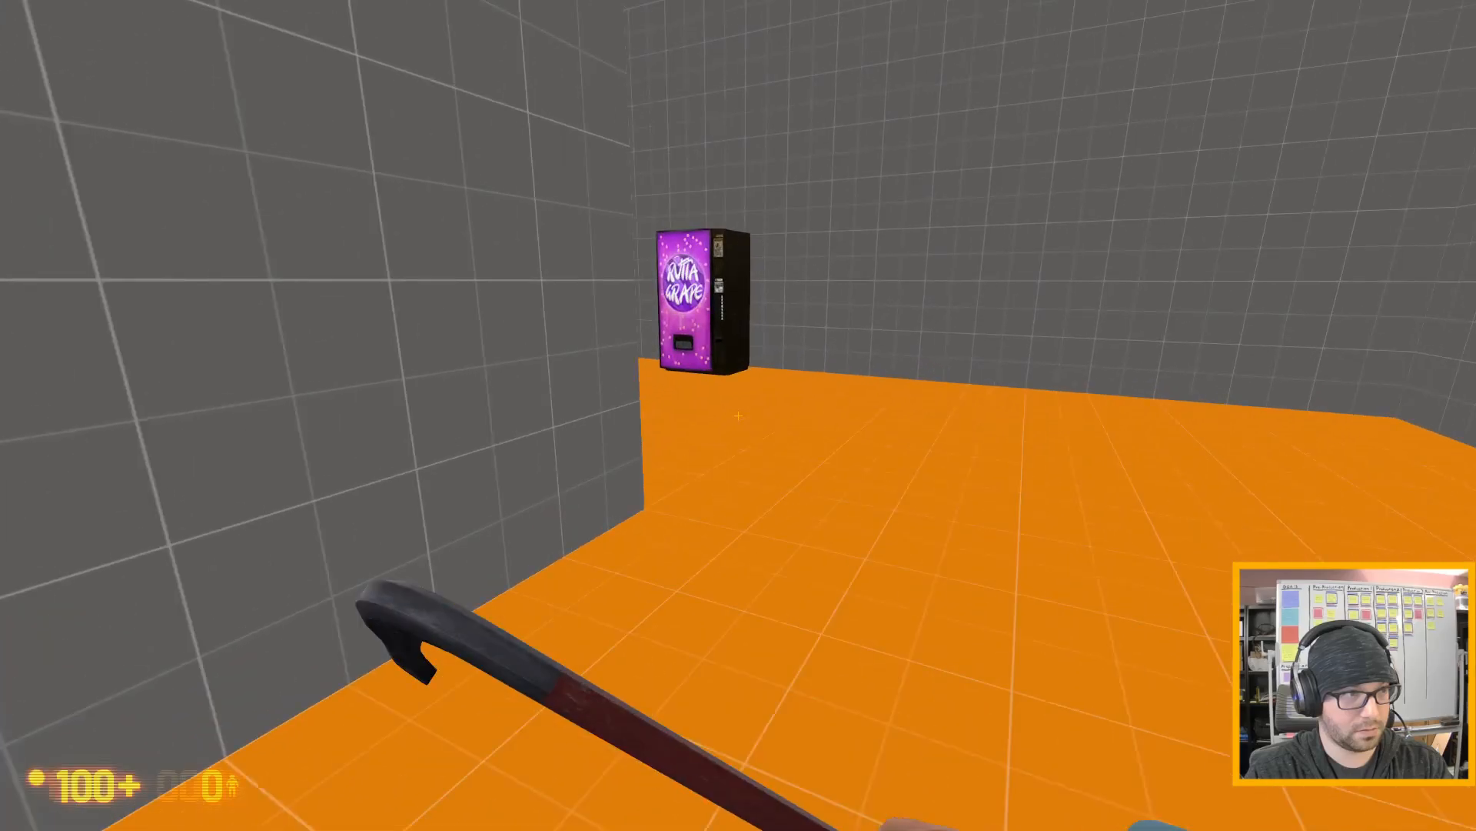
left_click(738, 416)
key("e")
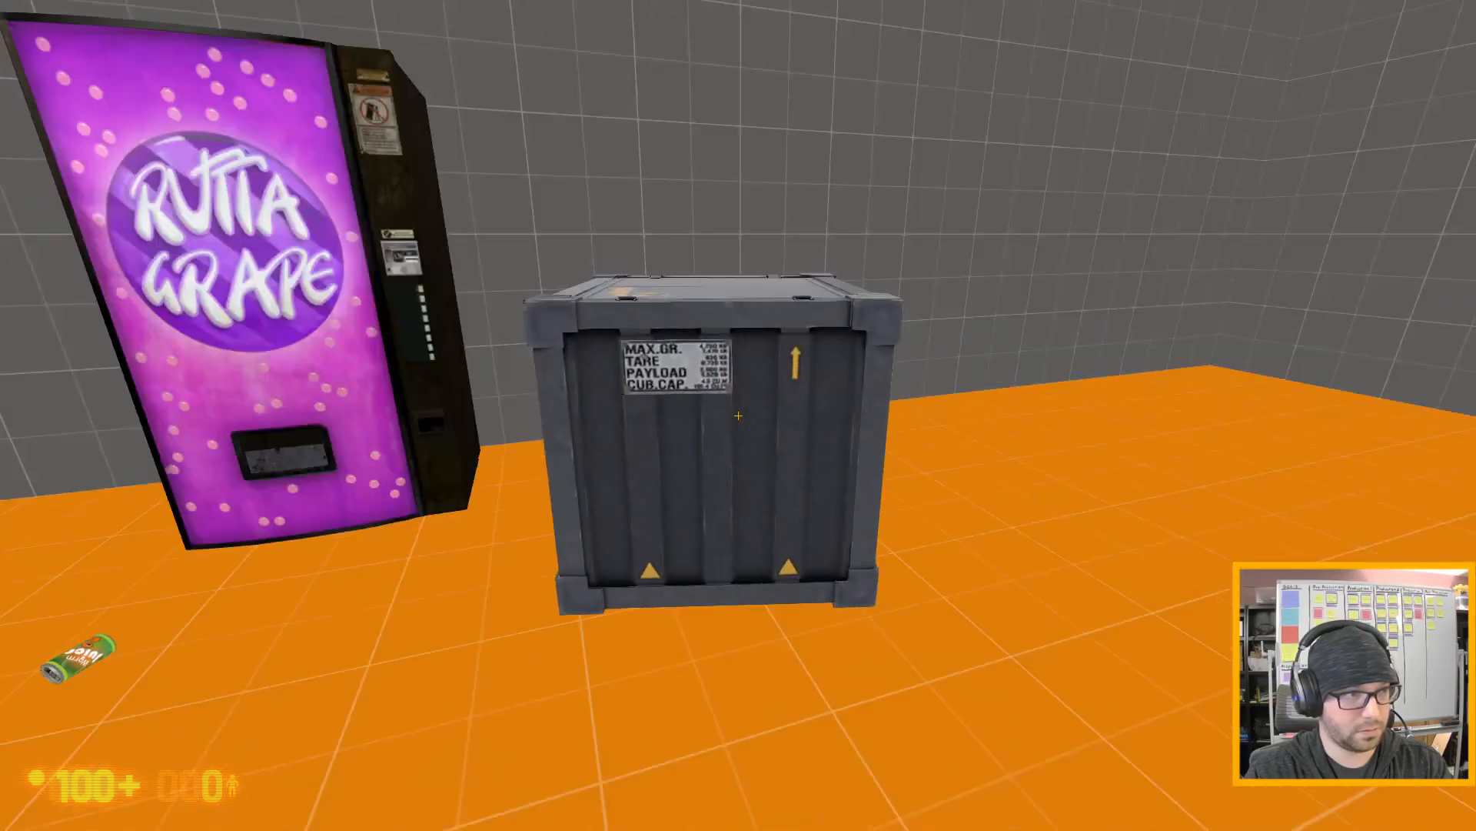
key("w")
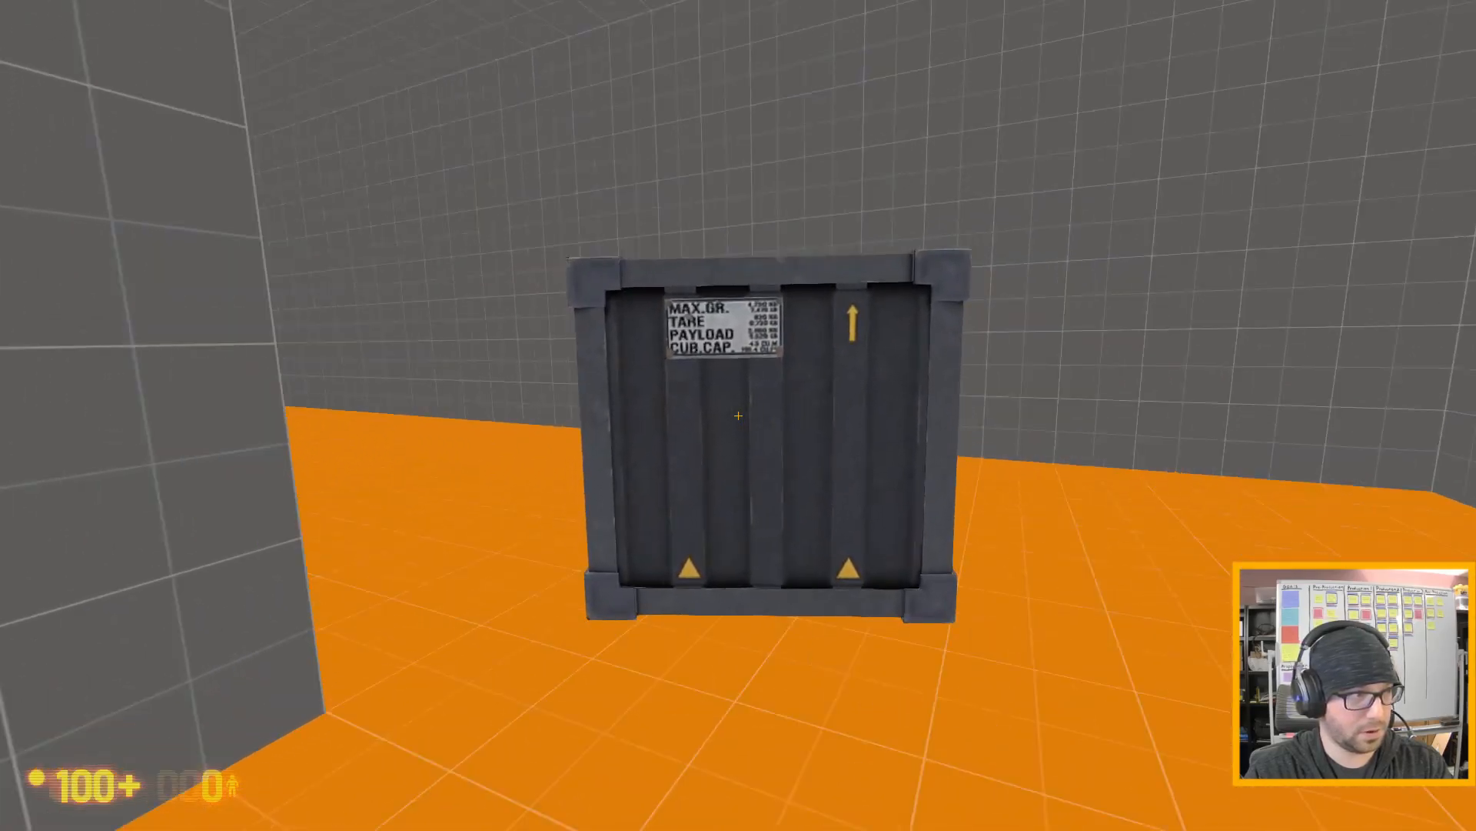
key("w")
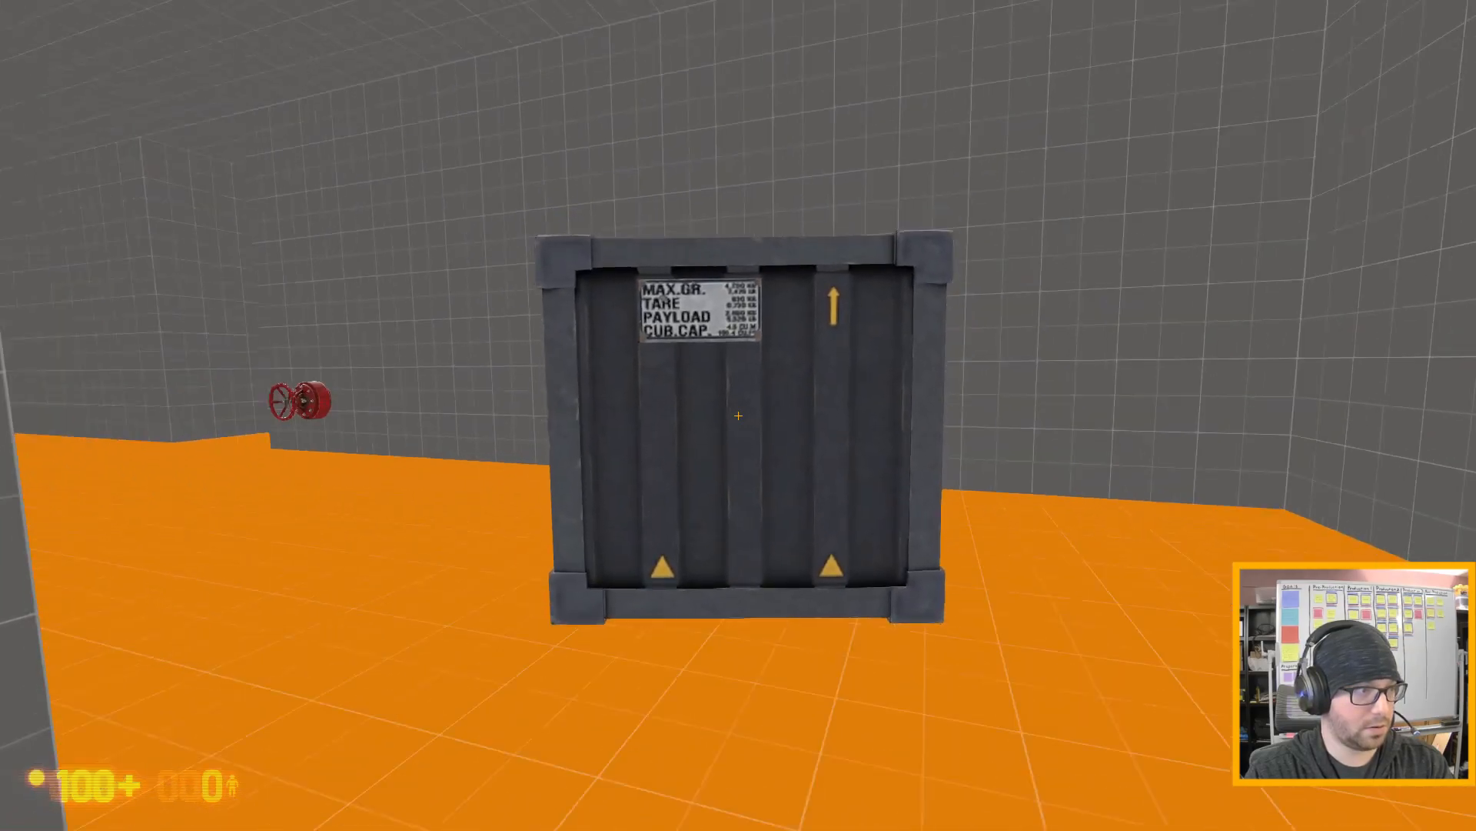
key("e")
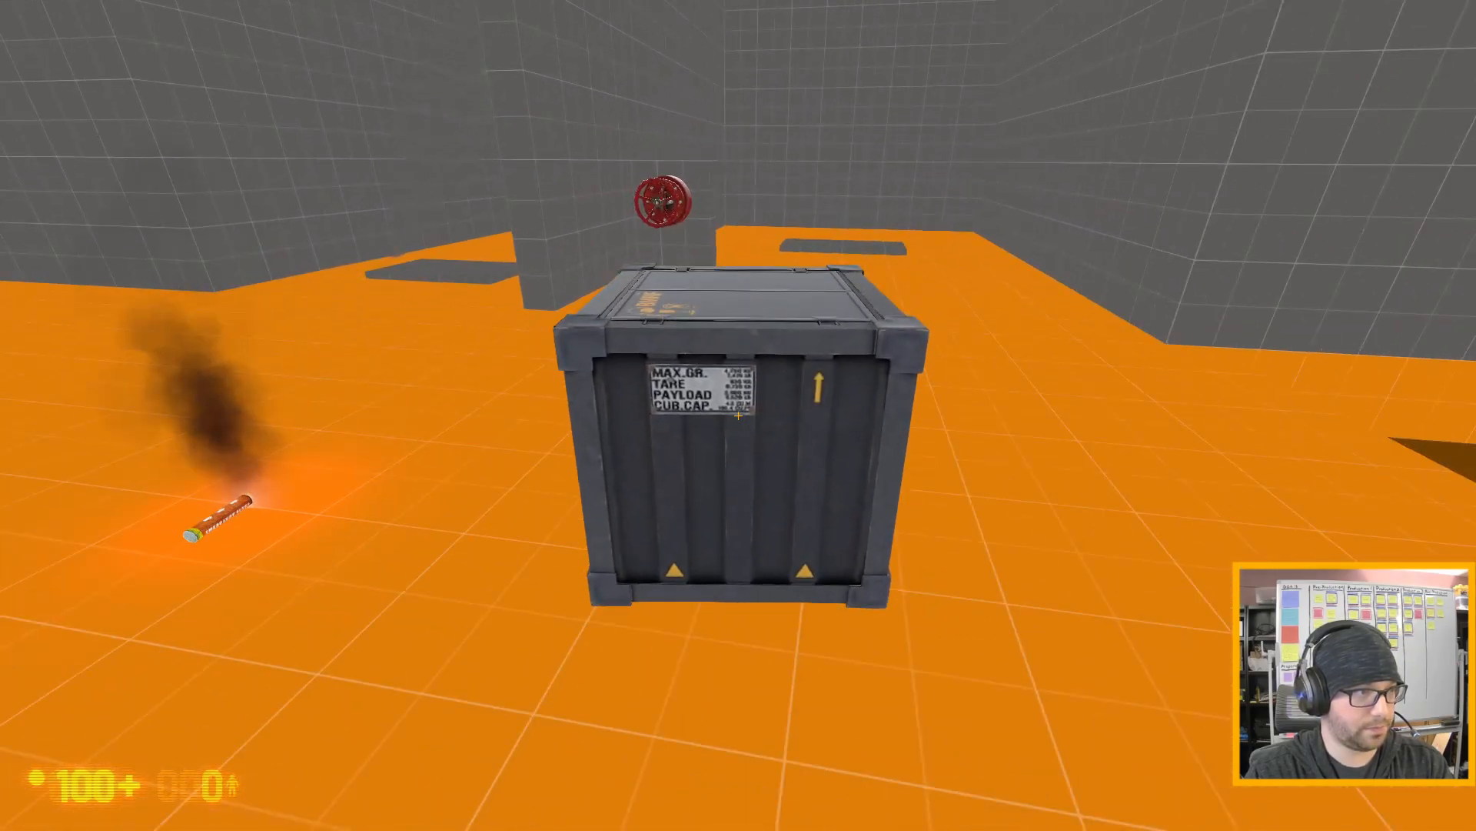
- Walk past the crate to the red valve on the pillar and operate it for the gas leak test
key("d")
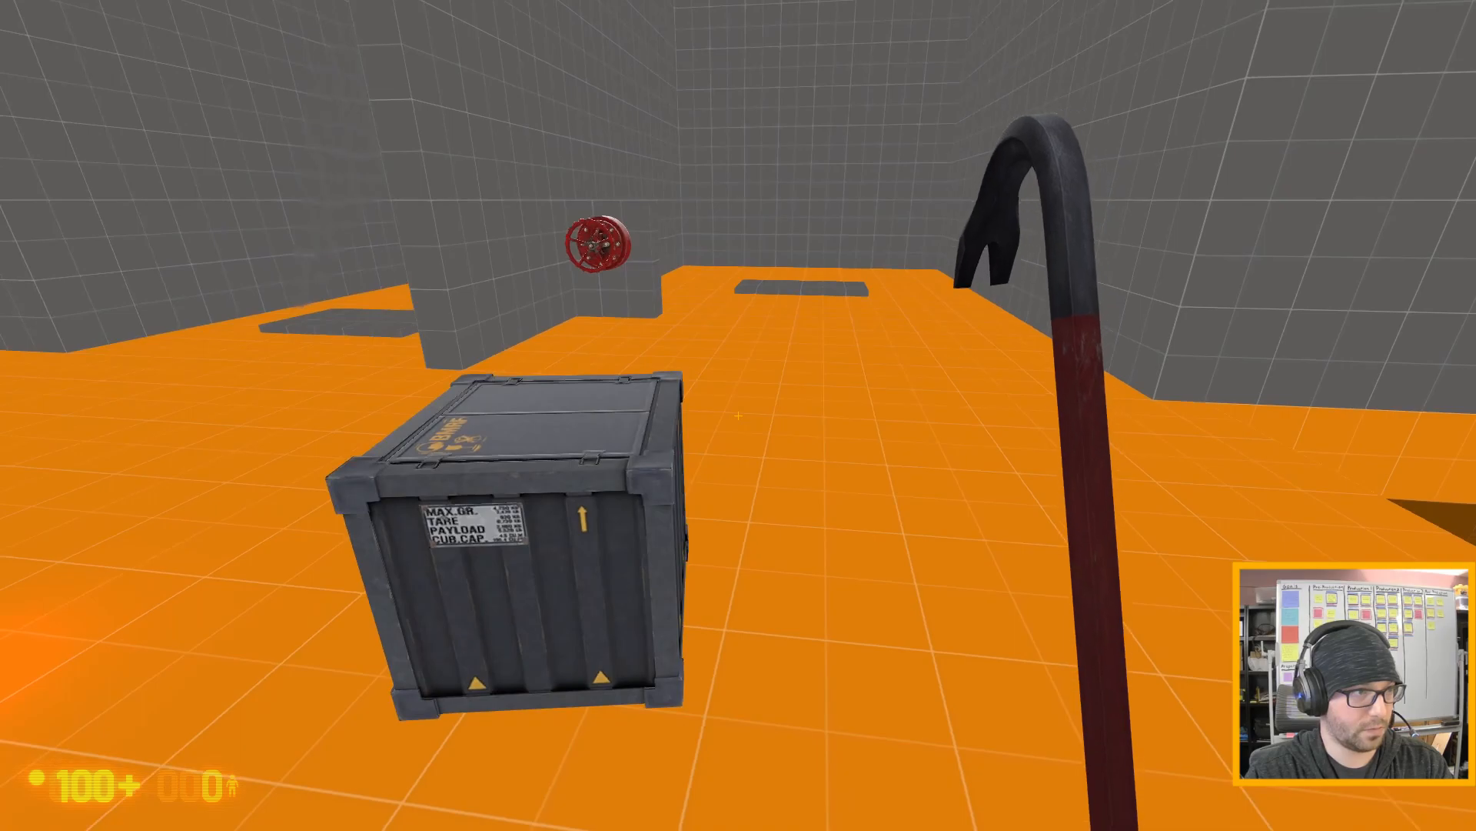
key("w")
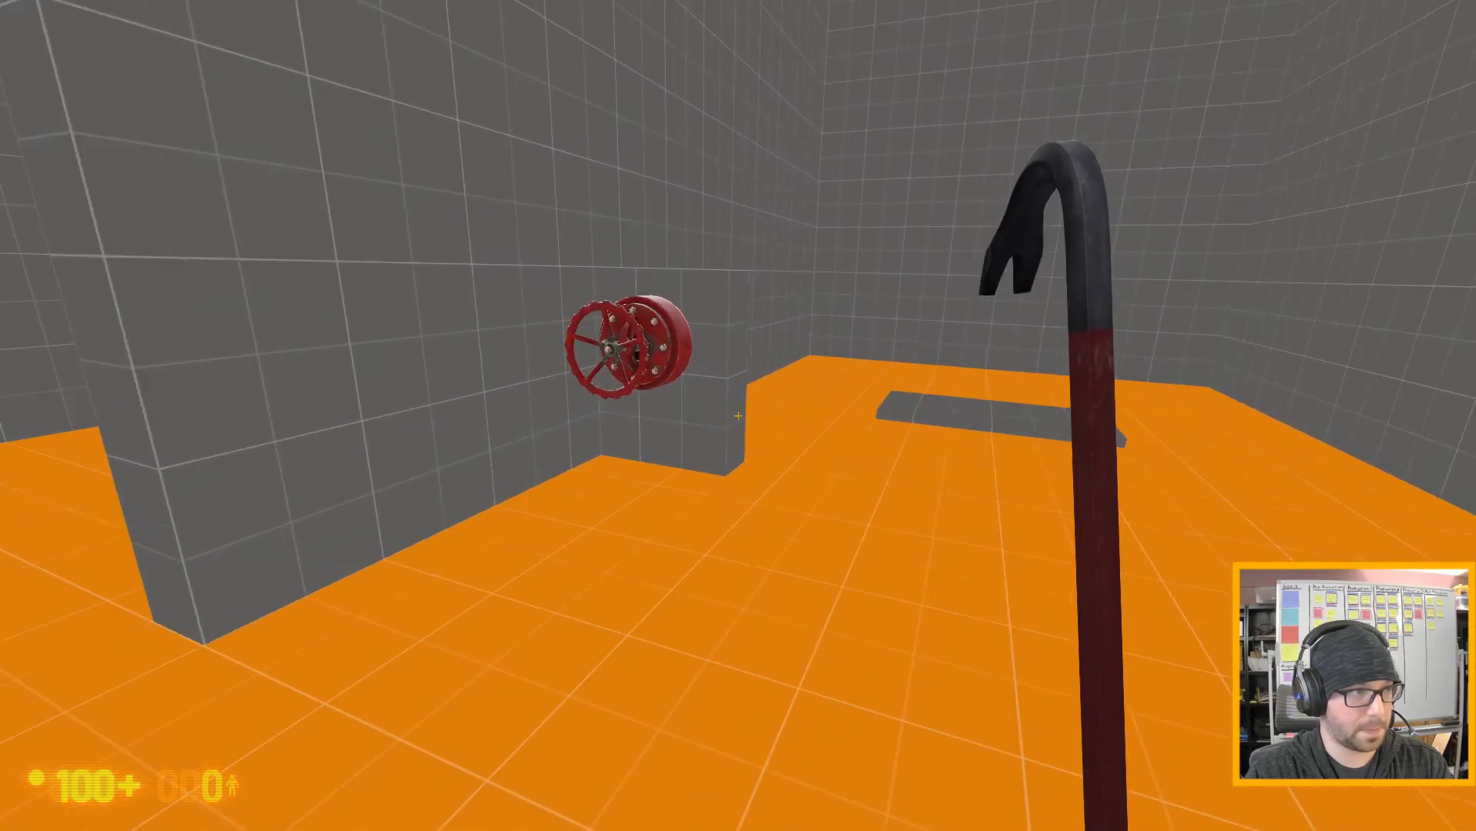
key("w")
key("e")
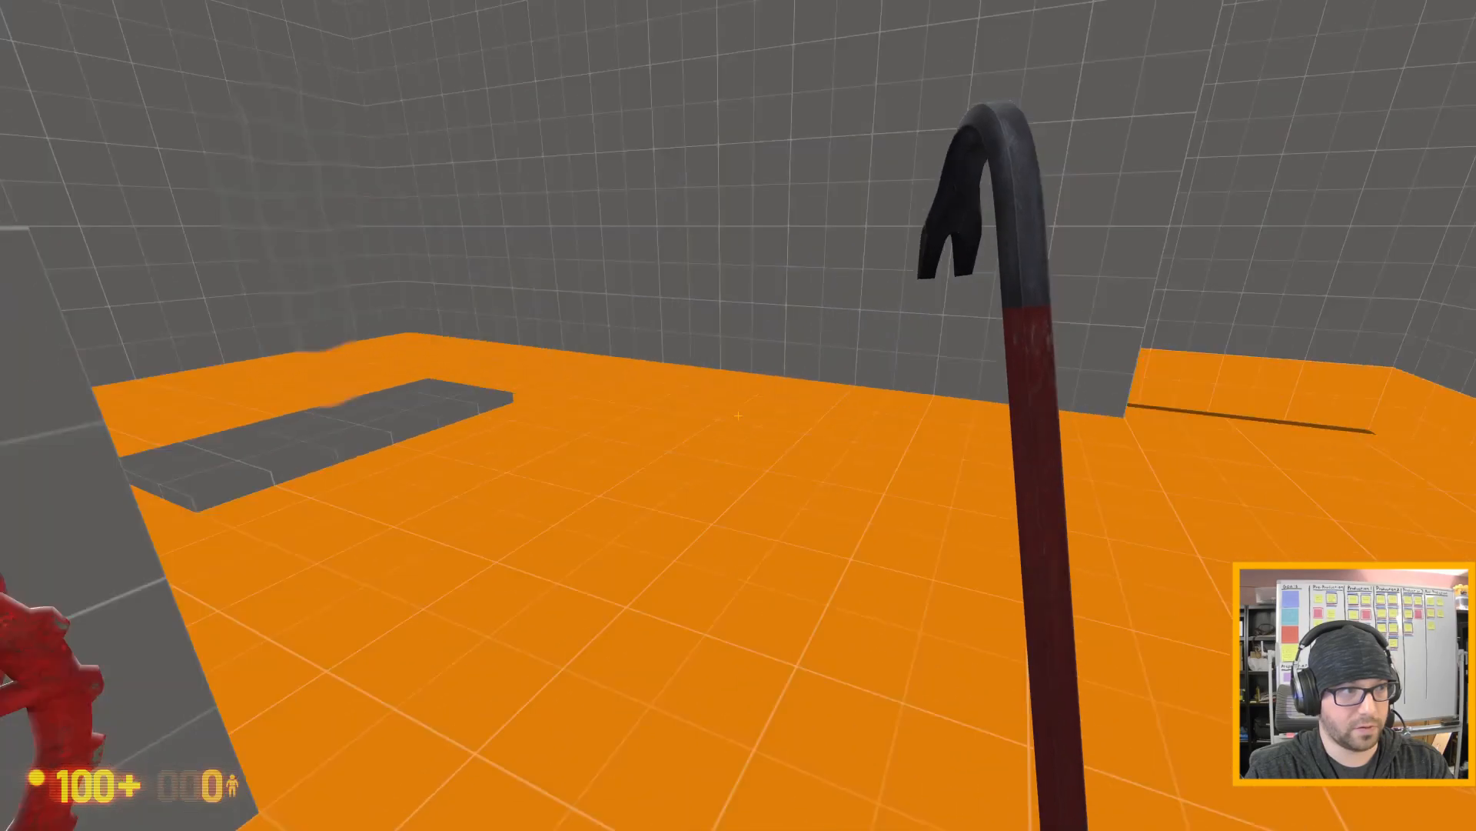
- Test the gas leak trigger with the crate by carrying it to the leak area, then drop it and return to the flare
key("e")
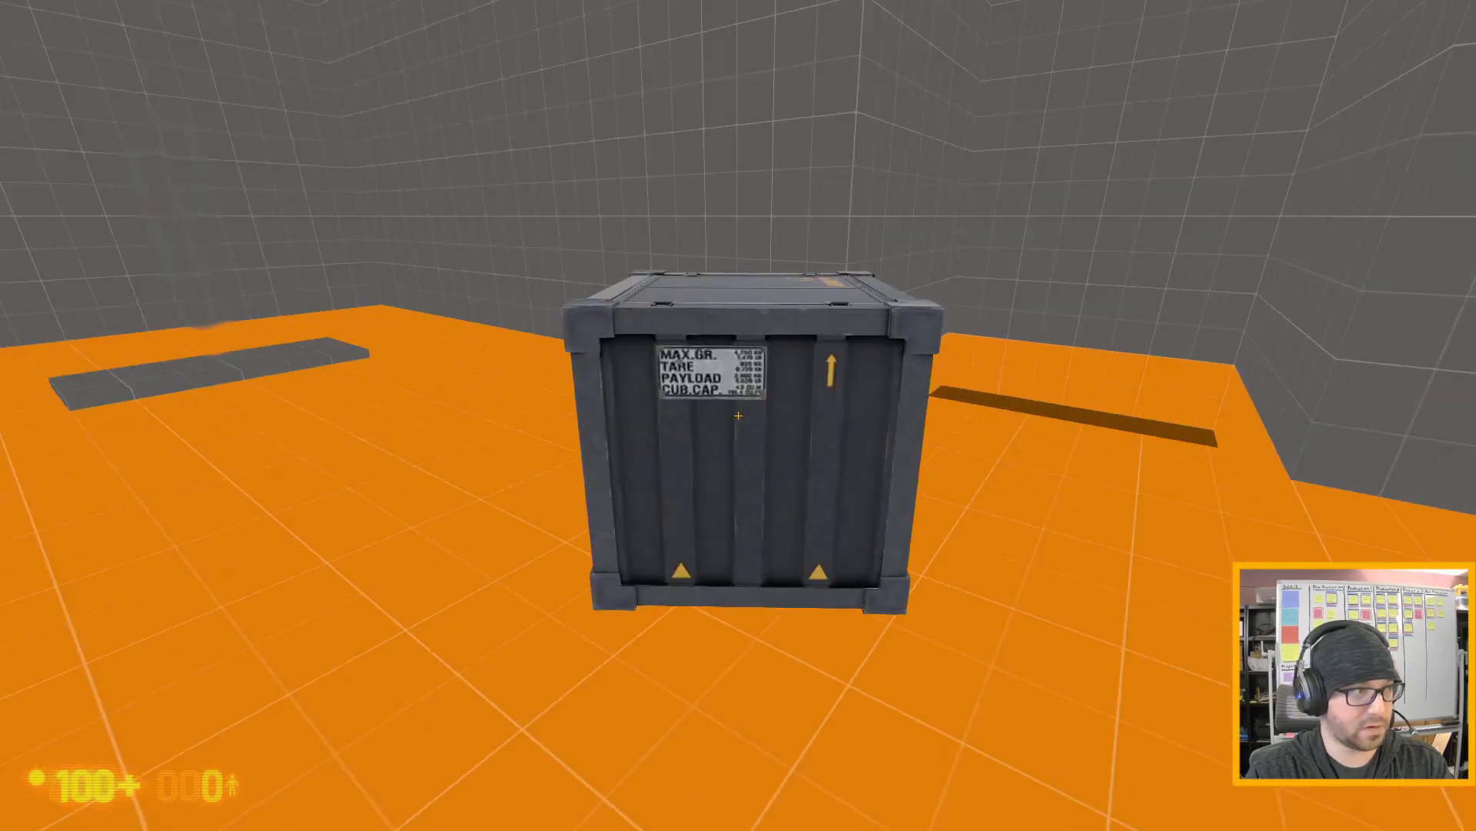
key("w")
key("s")
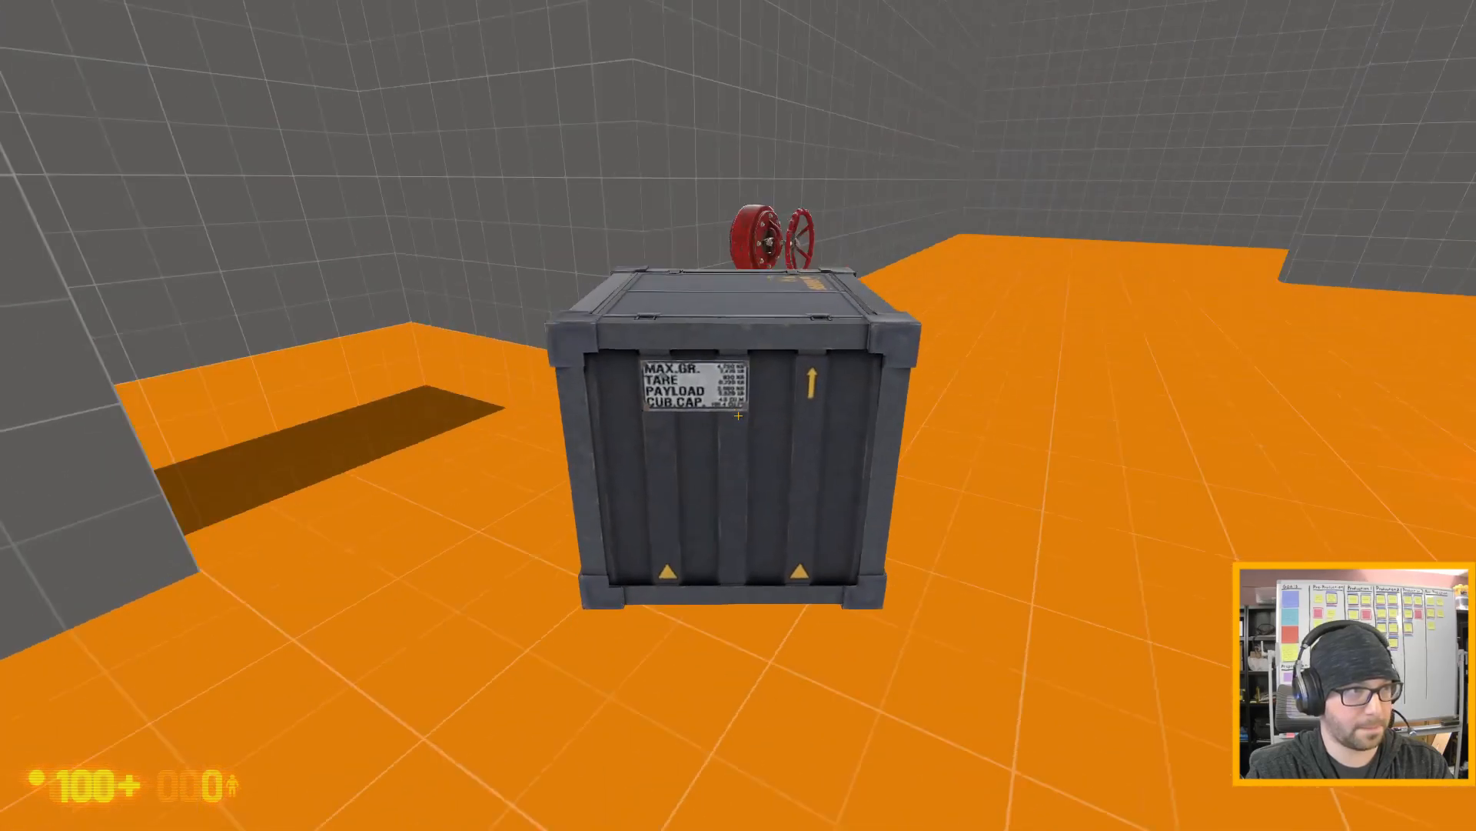
key("e")
key("w")
key("a")
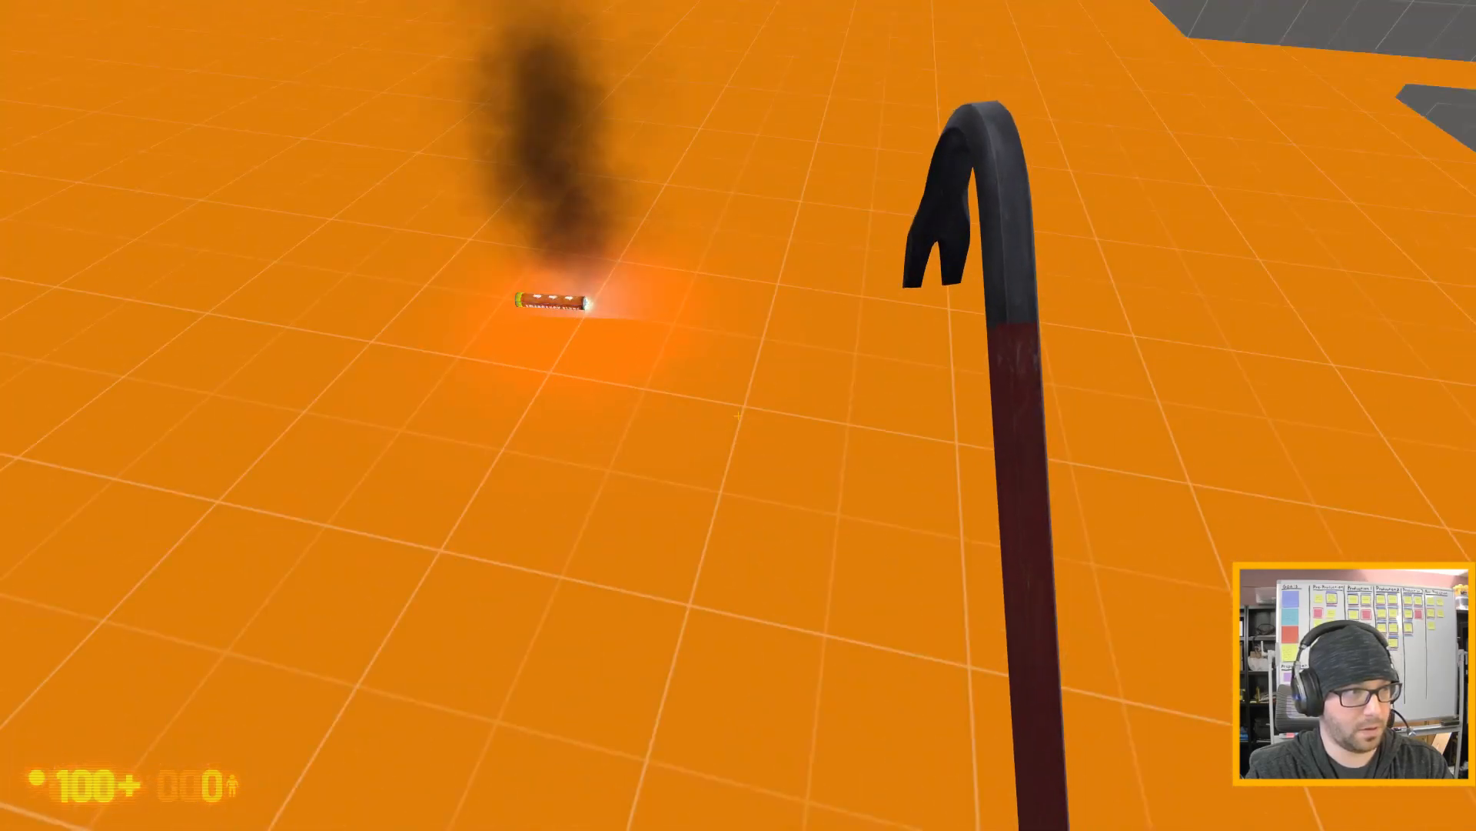
- Test the gas leak trigger with the burning flare by carrying it through the leak, then back out and drop it
key("e")
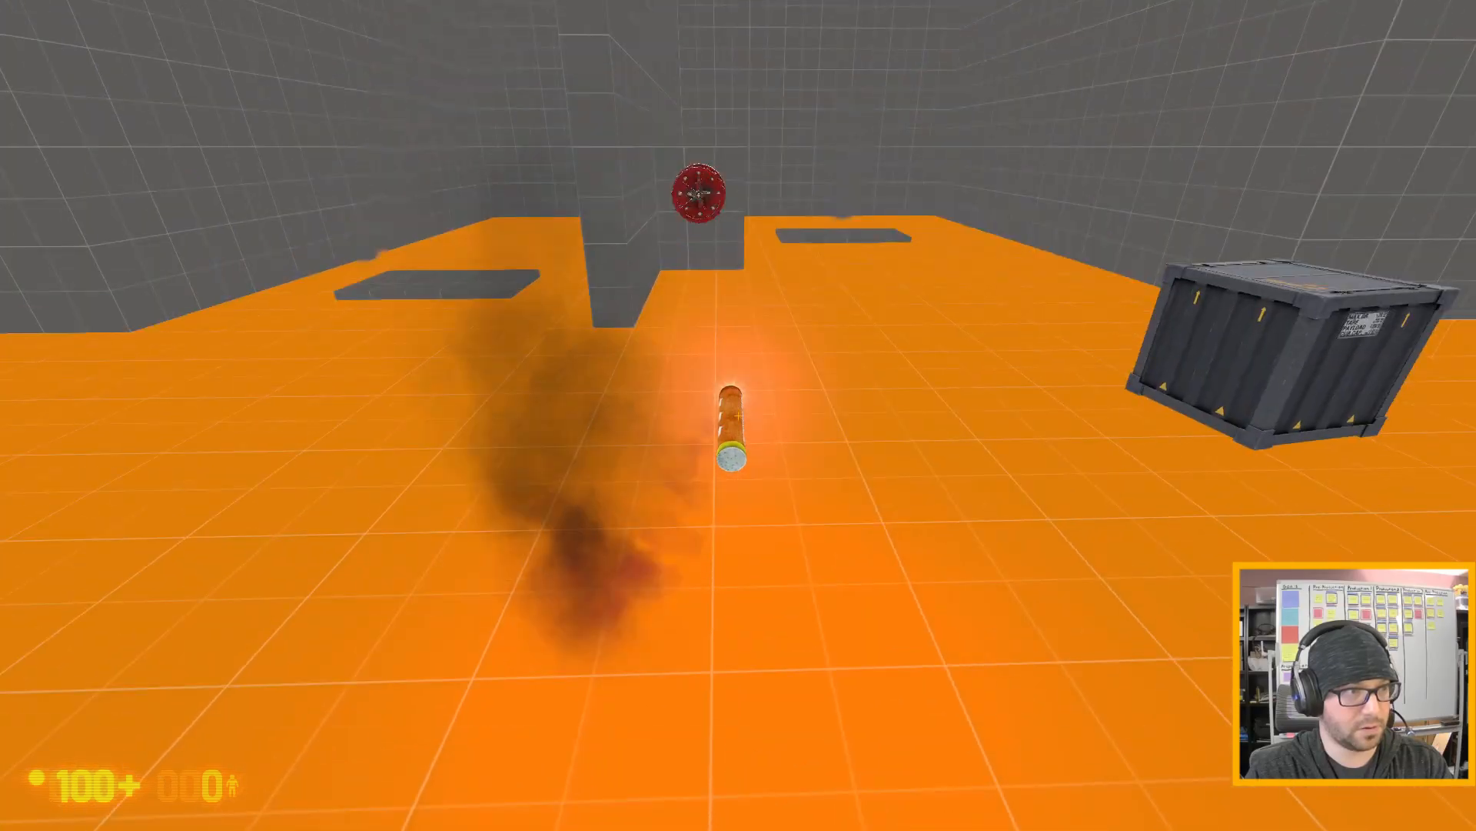
key("w")
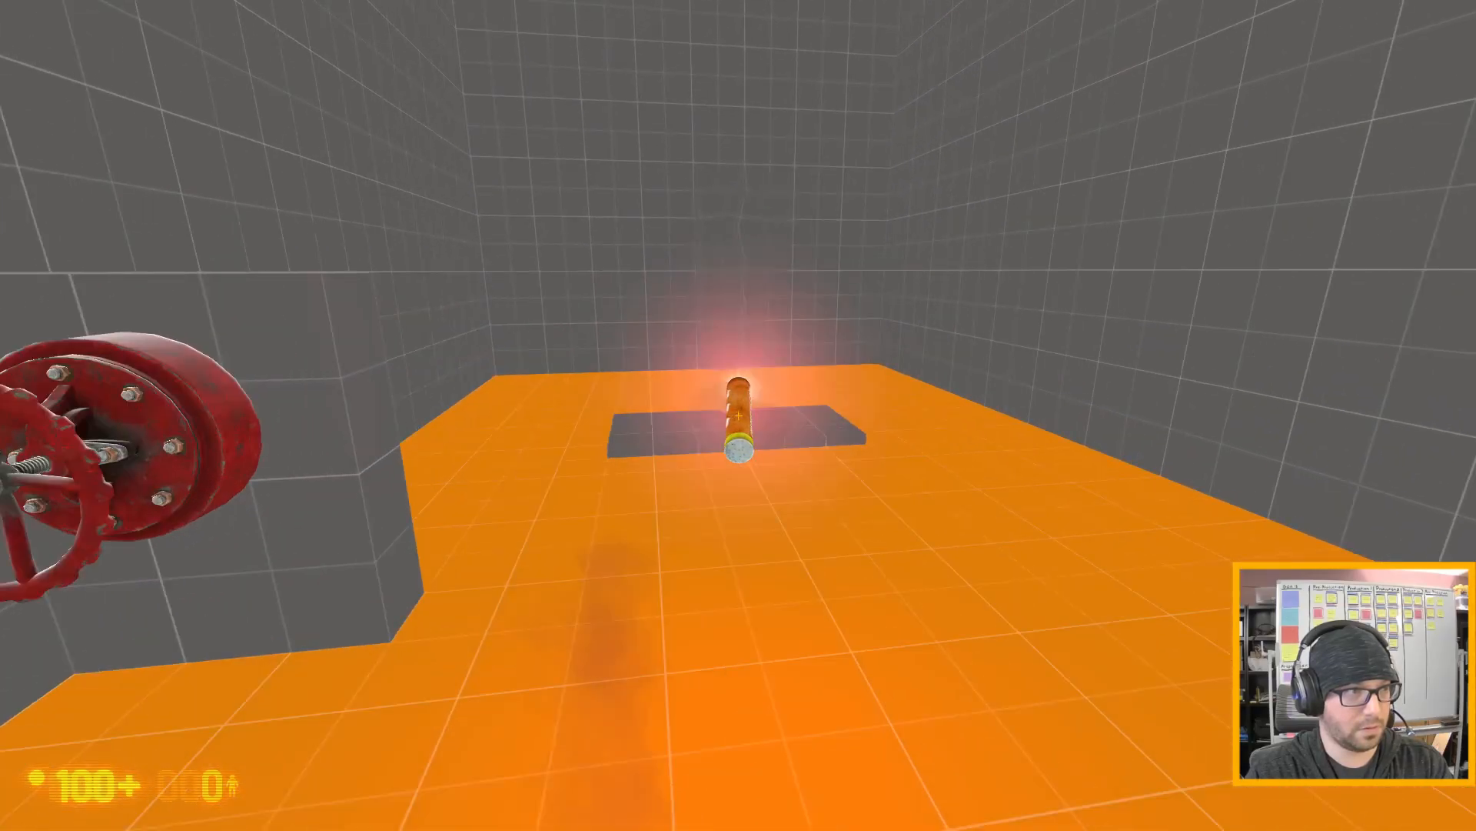
key("w")
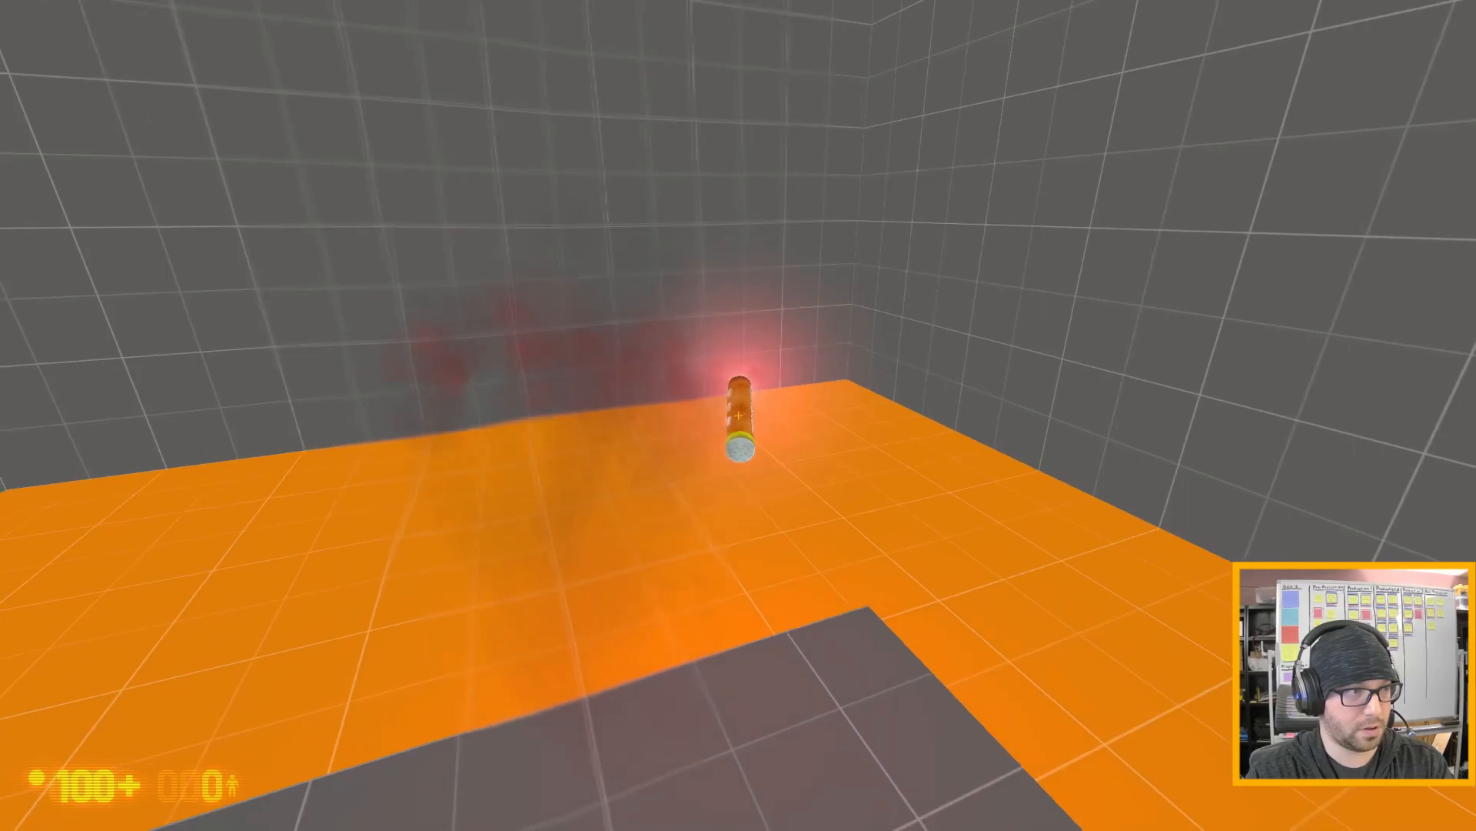
key("s")
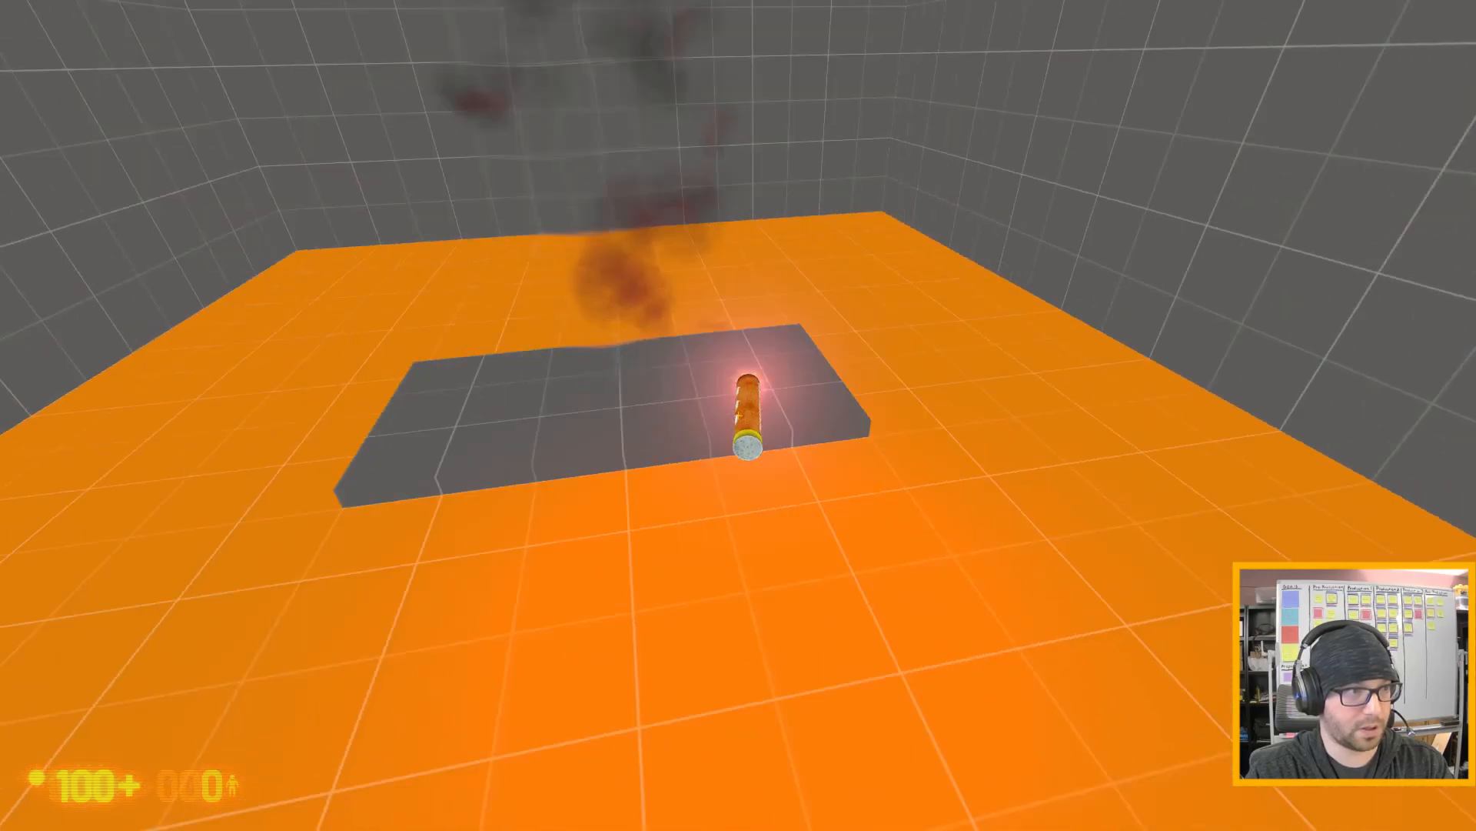
key("s")
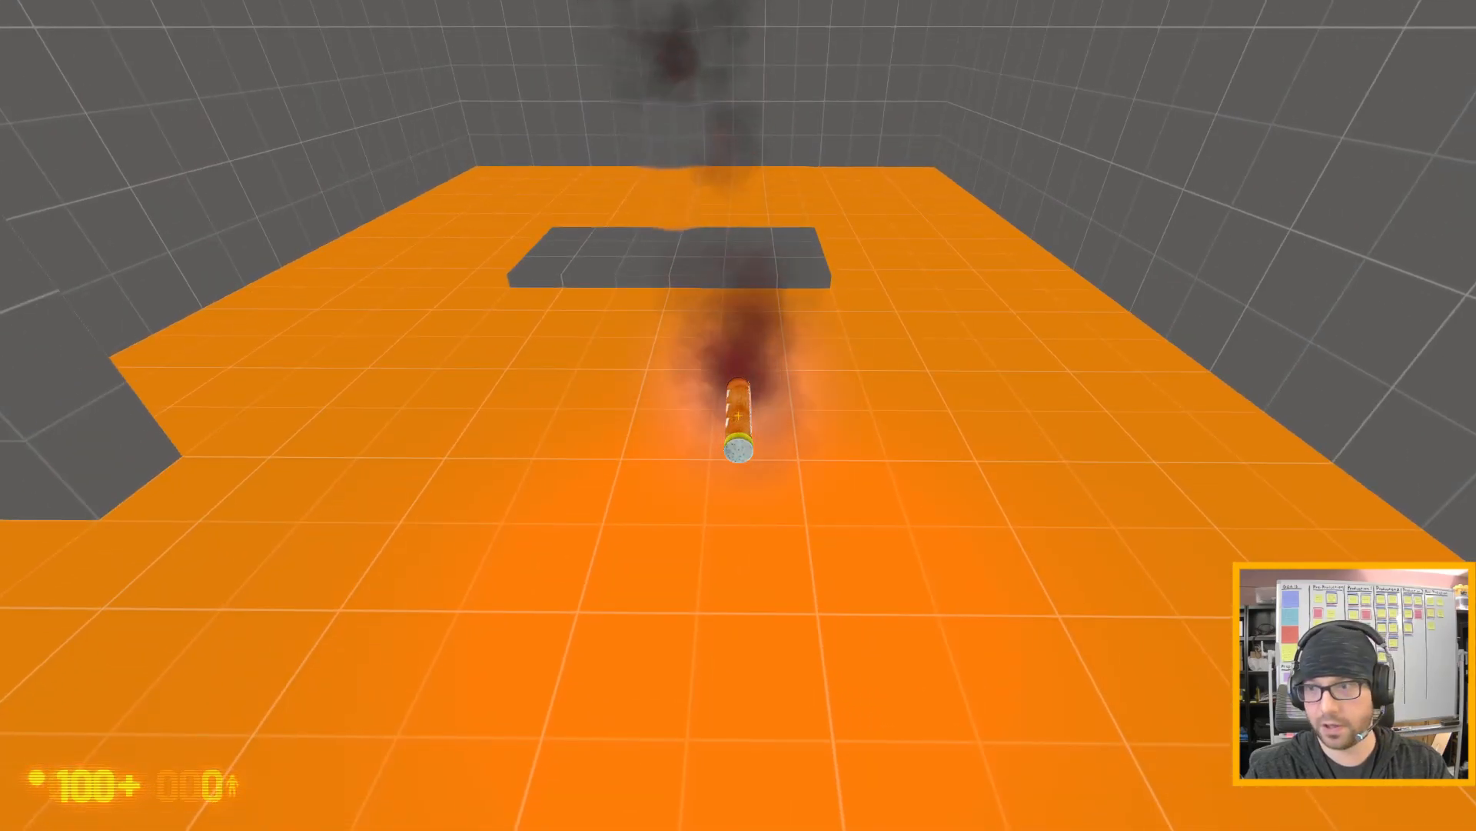
key("e")
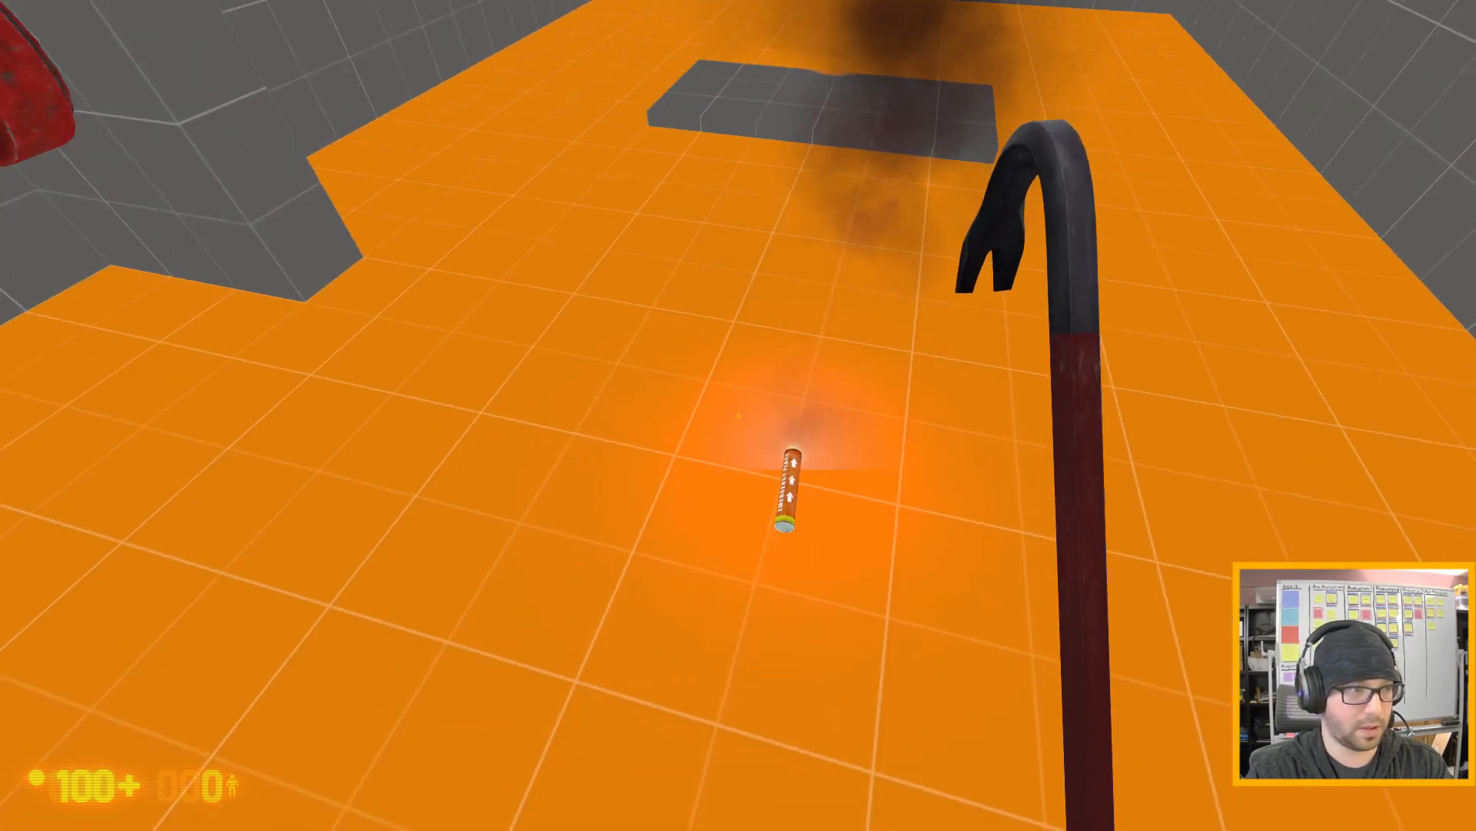
- Quit the test game with the console command quit and accept the prompt to continue in Hammer
key("a")
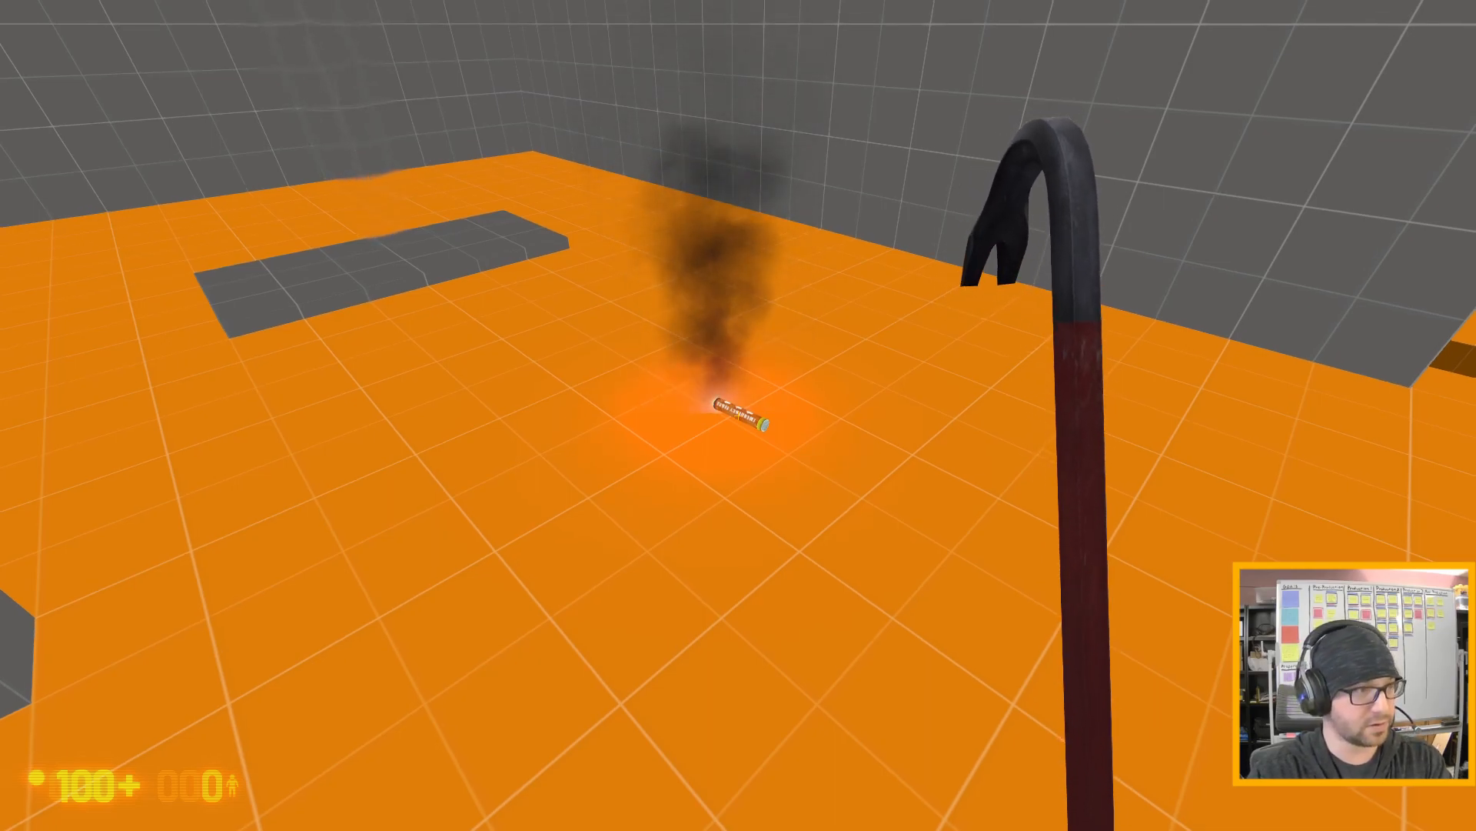
key("d")
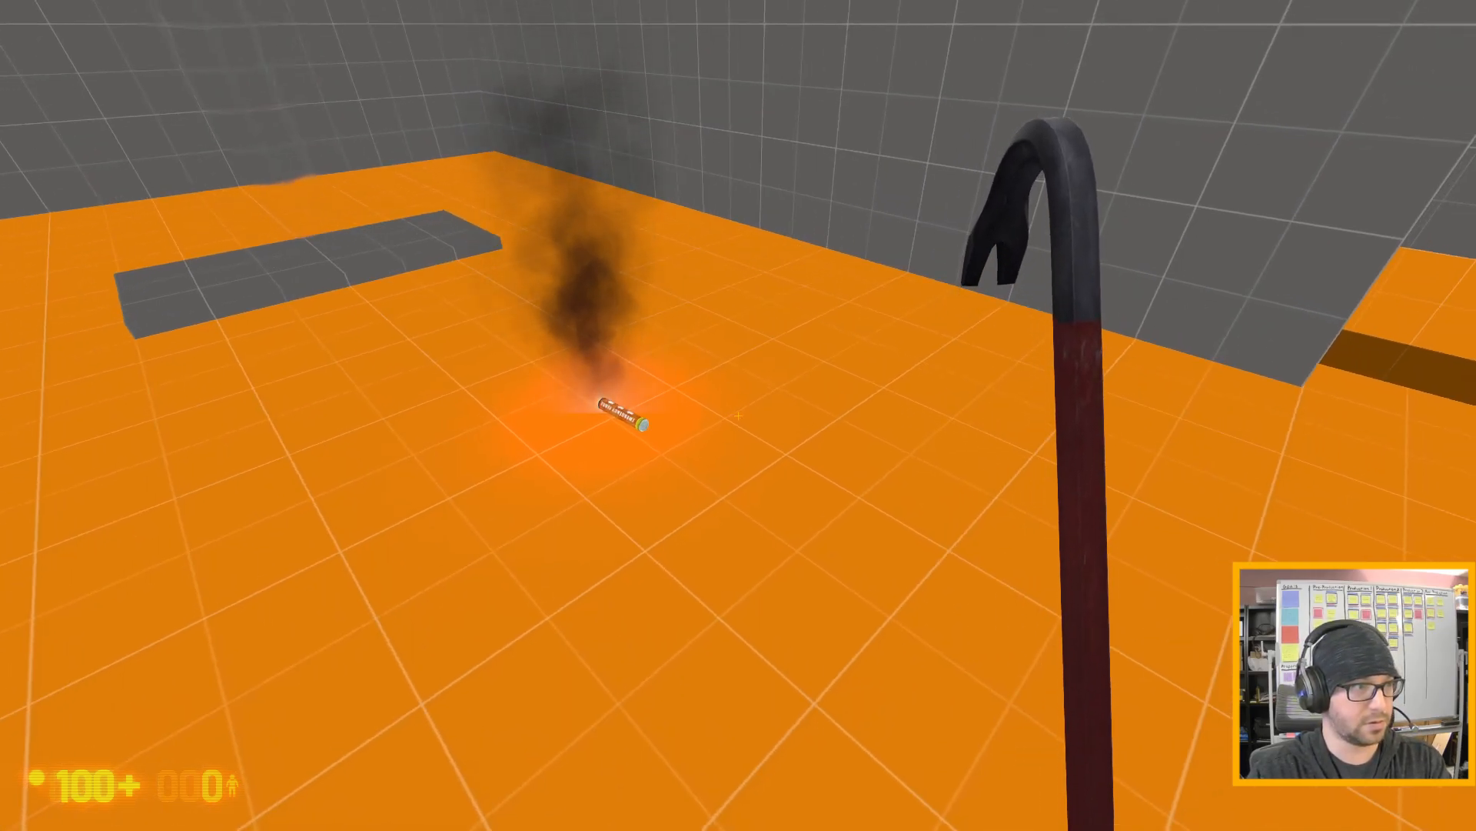
key("s")
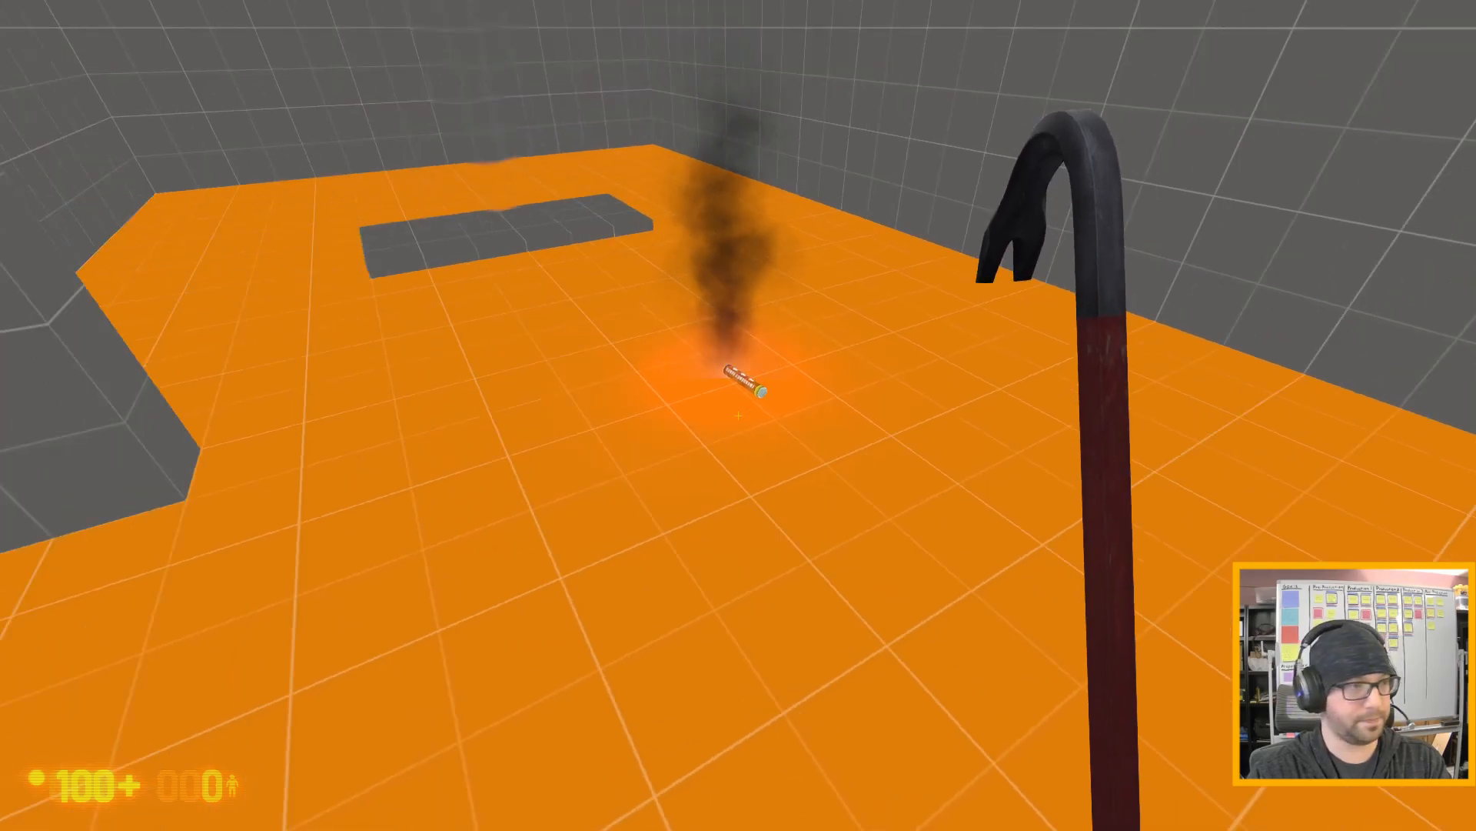
key("grave")
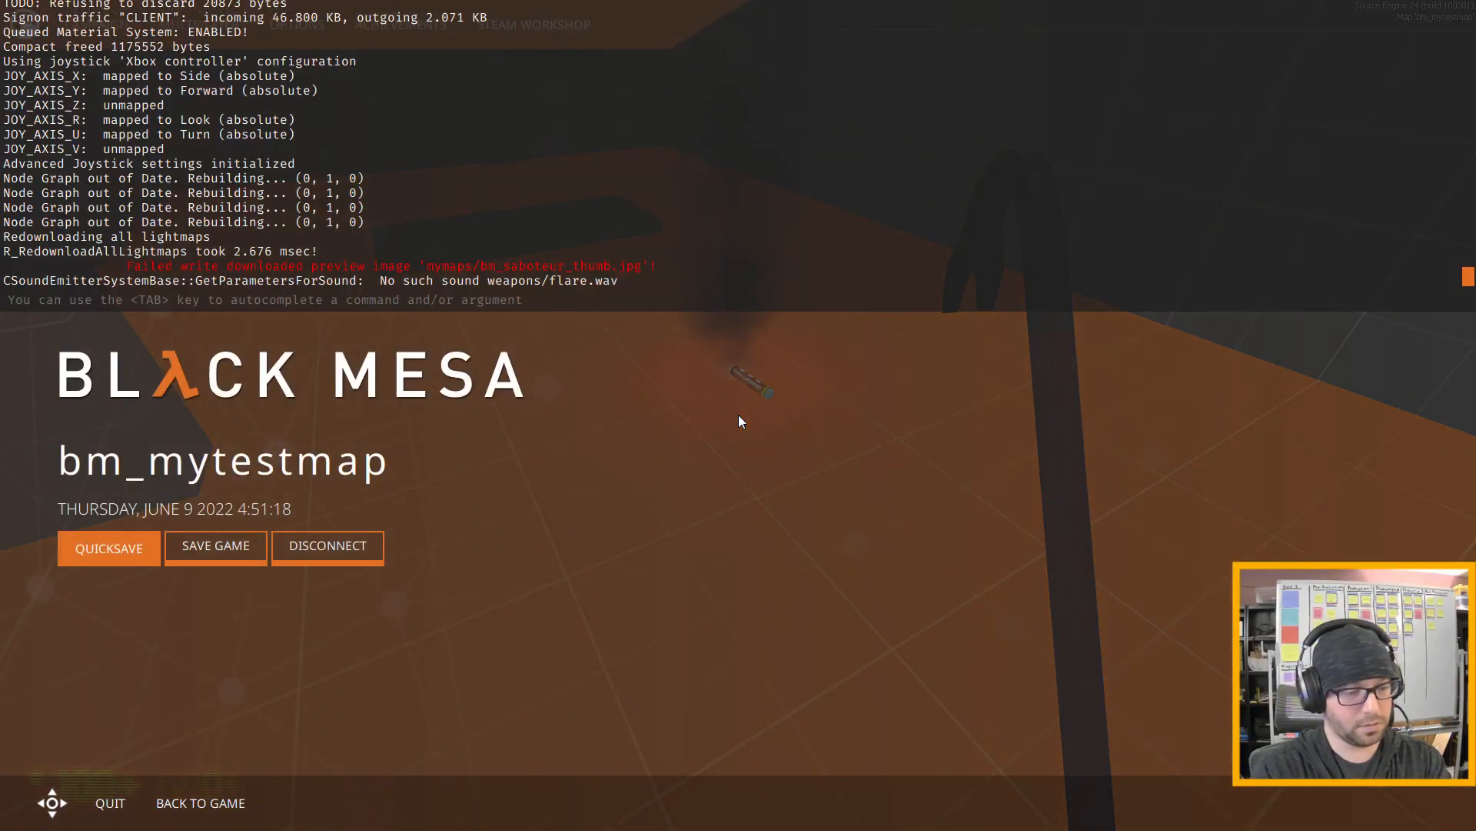
type("quit")
key("Return")
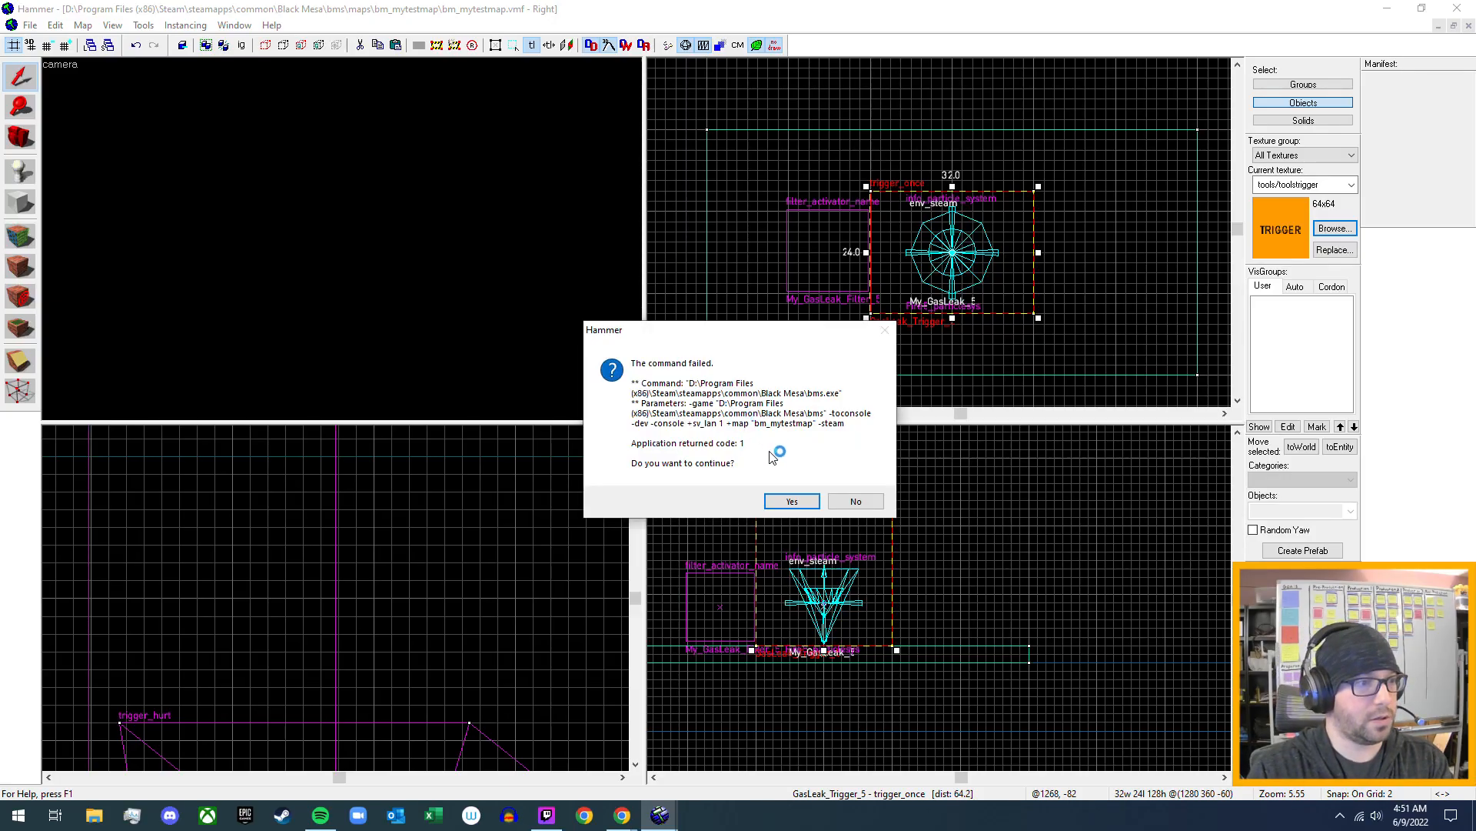
left_click(788, 502)
- Name the prop_flare on the floor near the vending machine My_Flare and apply the change
key("z")
key("w")
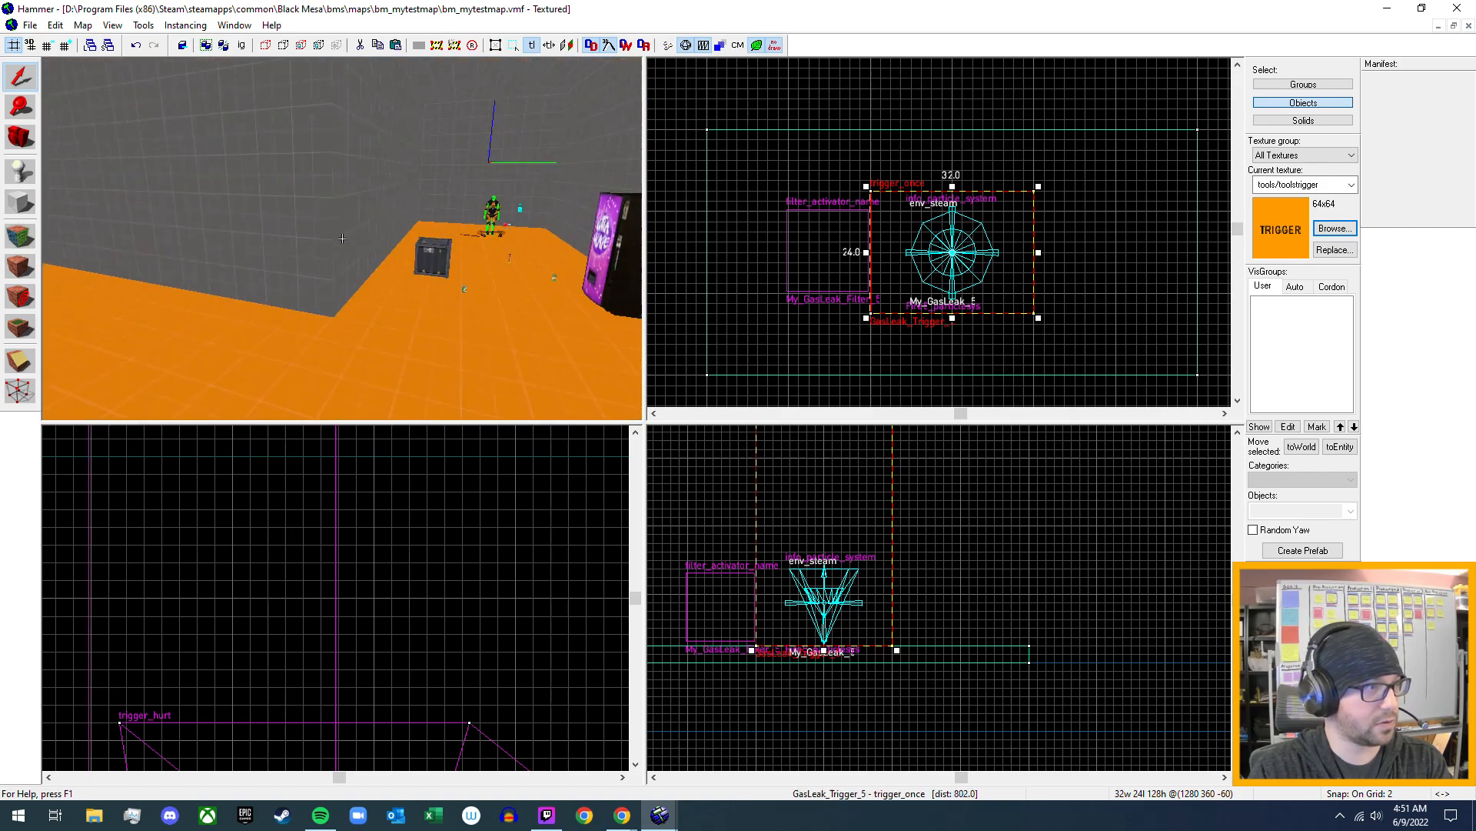
key("w")
key("z")
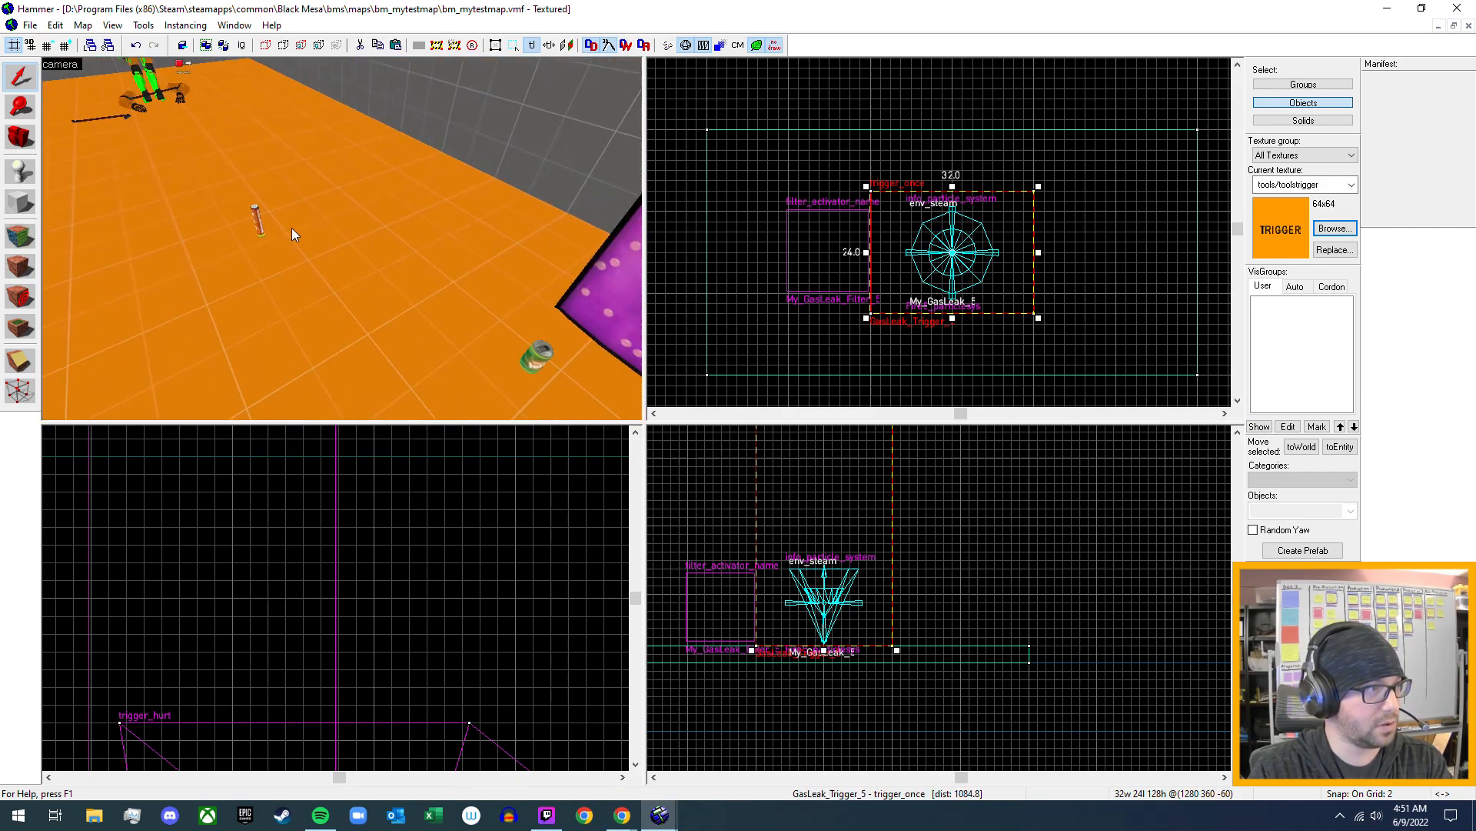
double_click(256, 210)
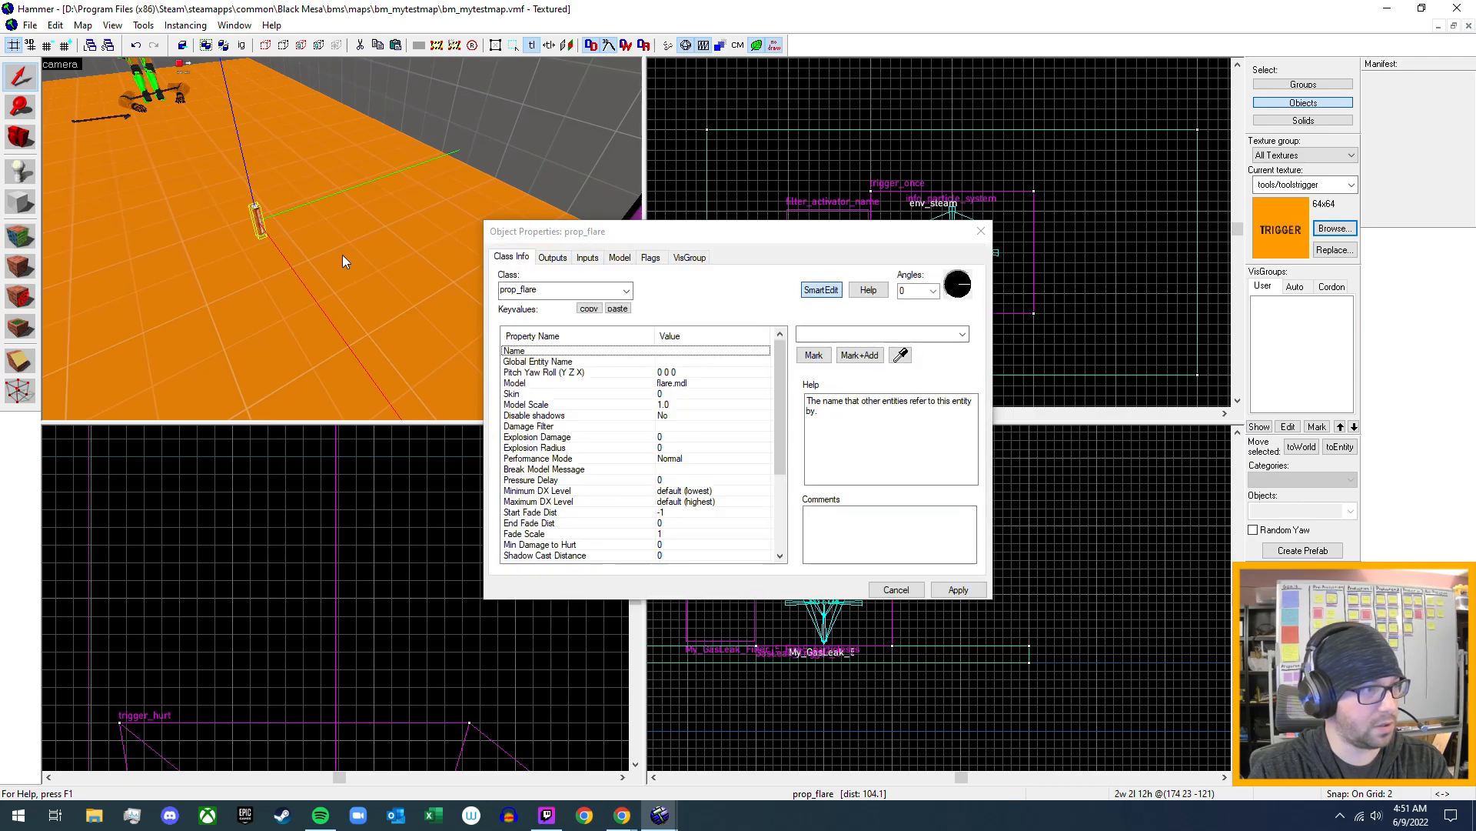
left_click(836, 335)
type("M")
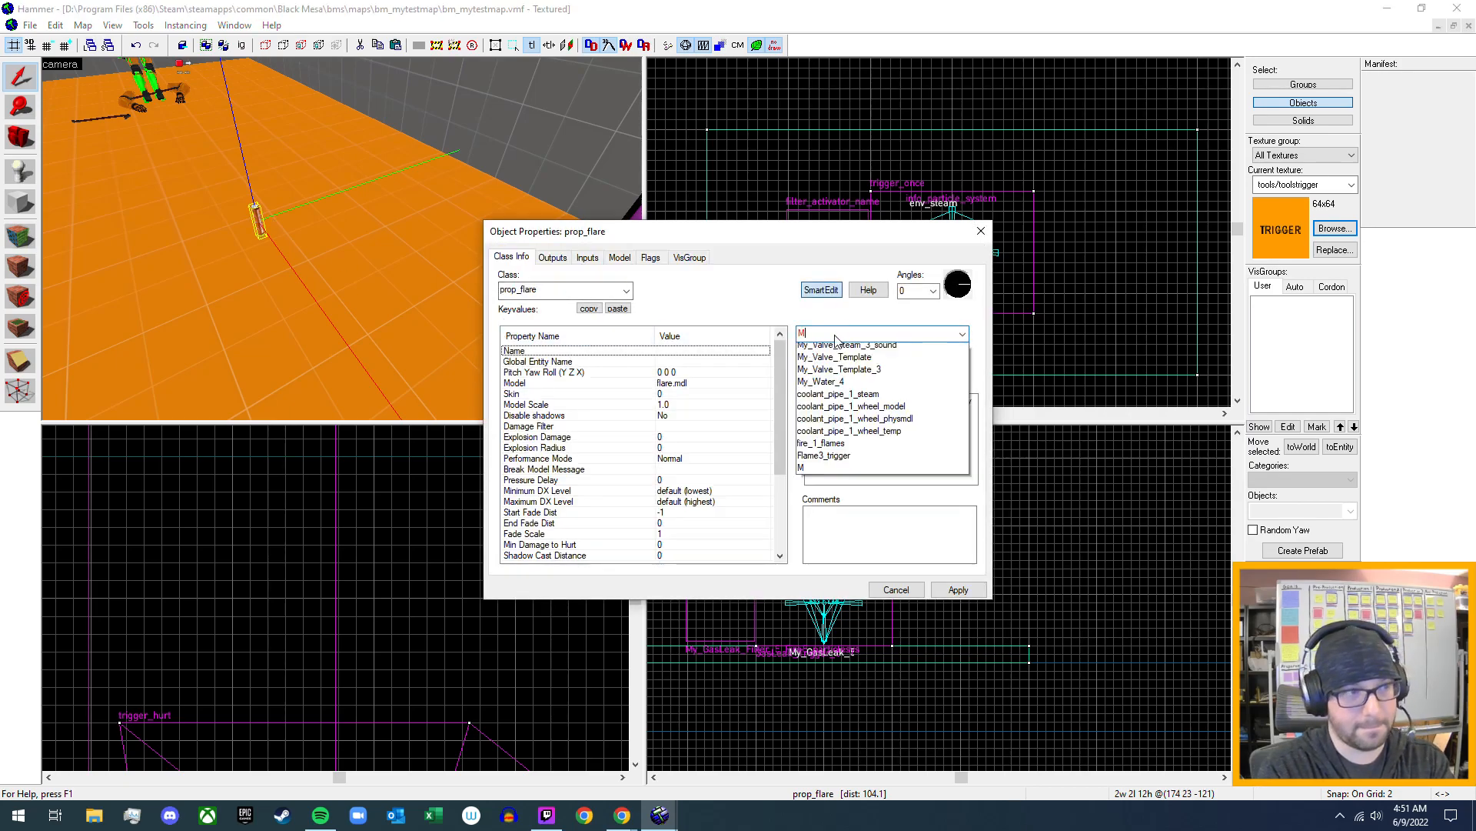
type("y_")
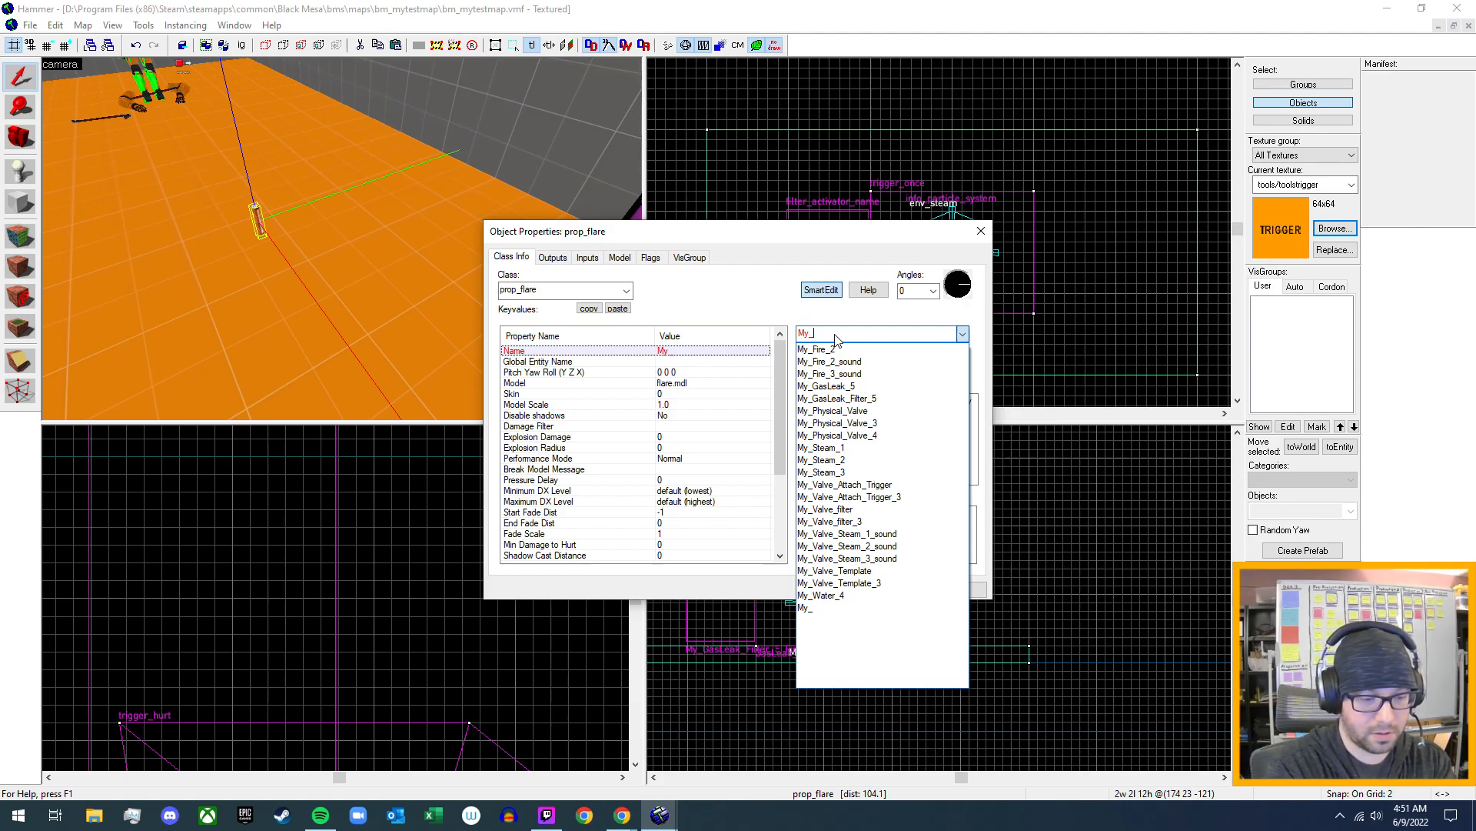
type("Flare")
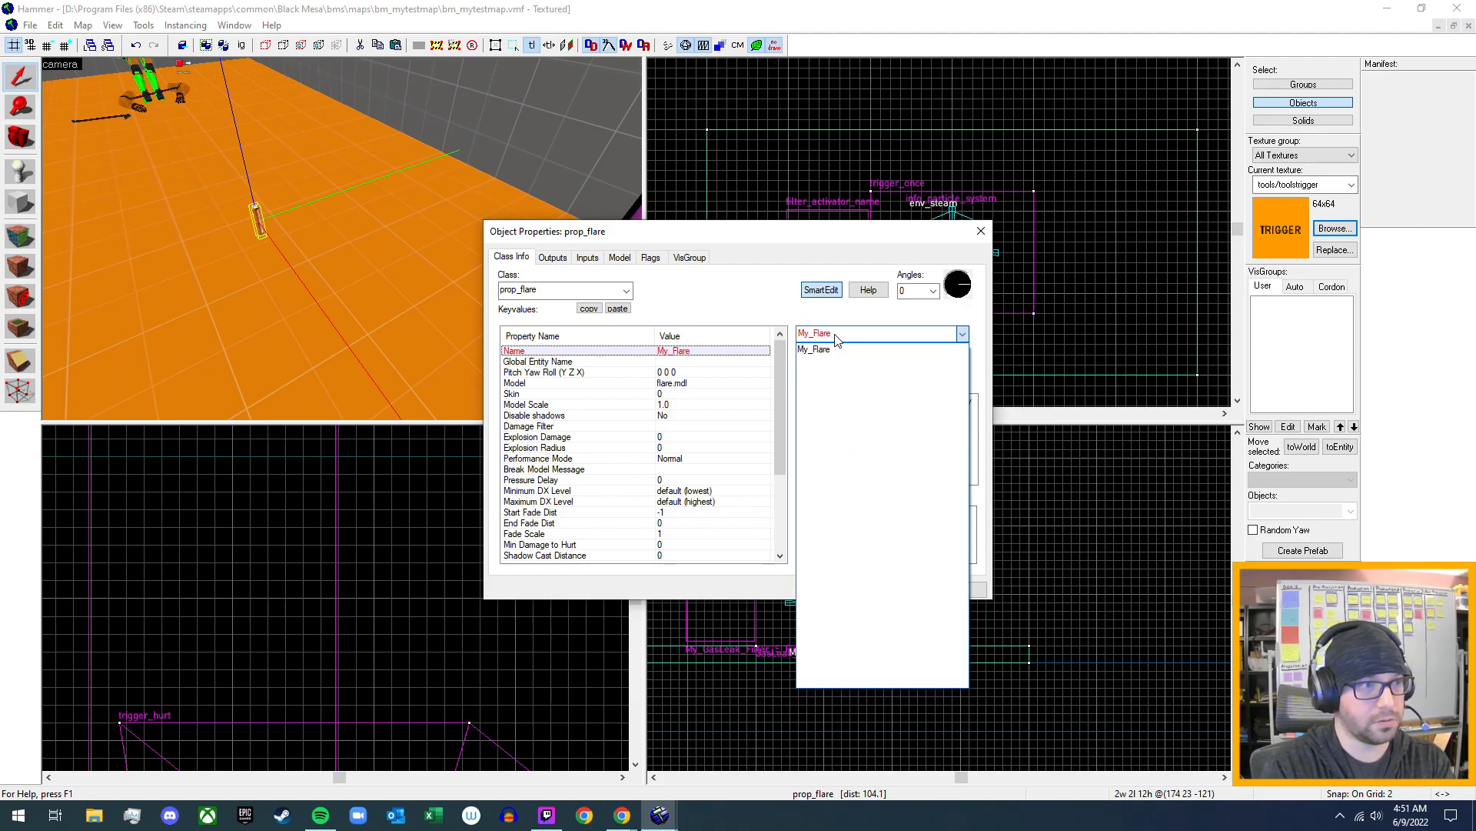
left_click(836, 334)
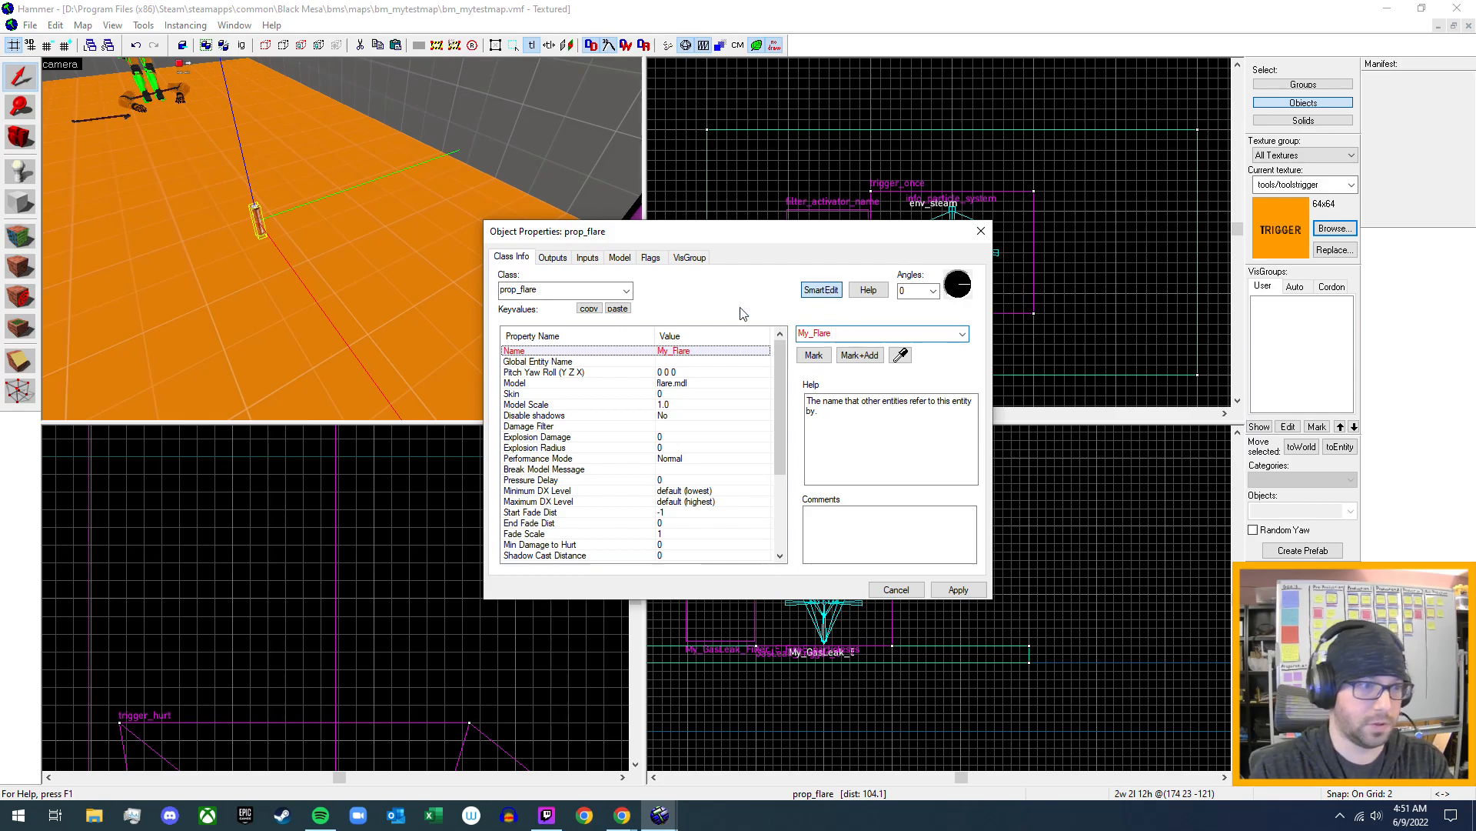
left_click(958, 589)
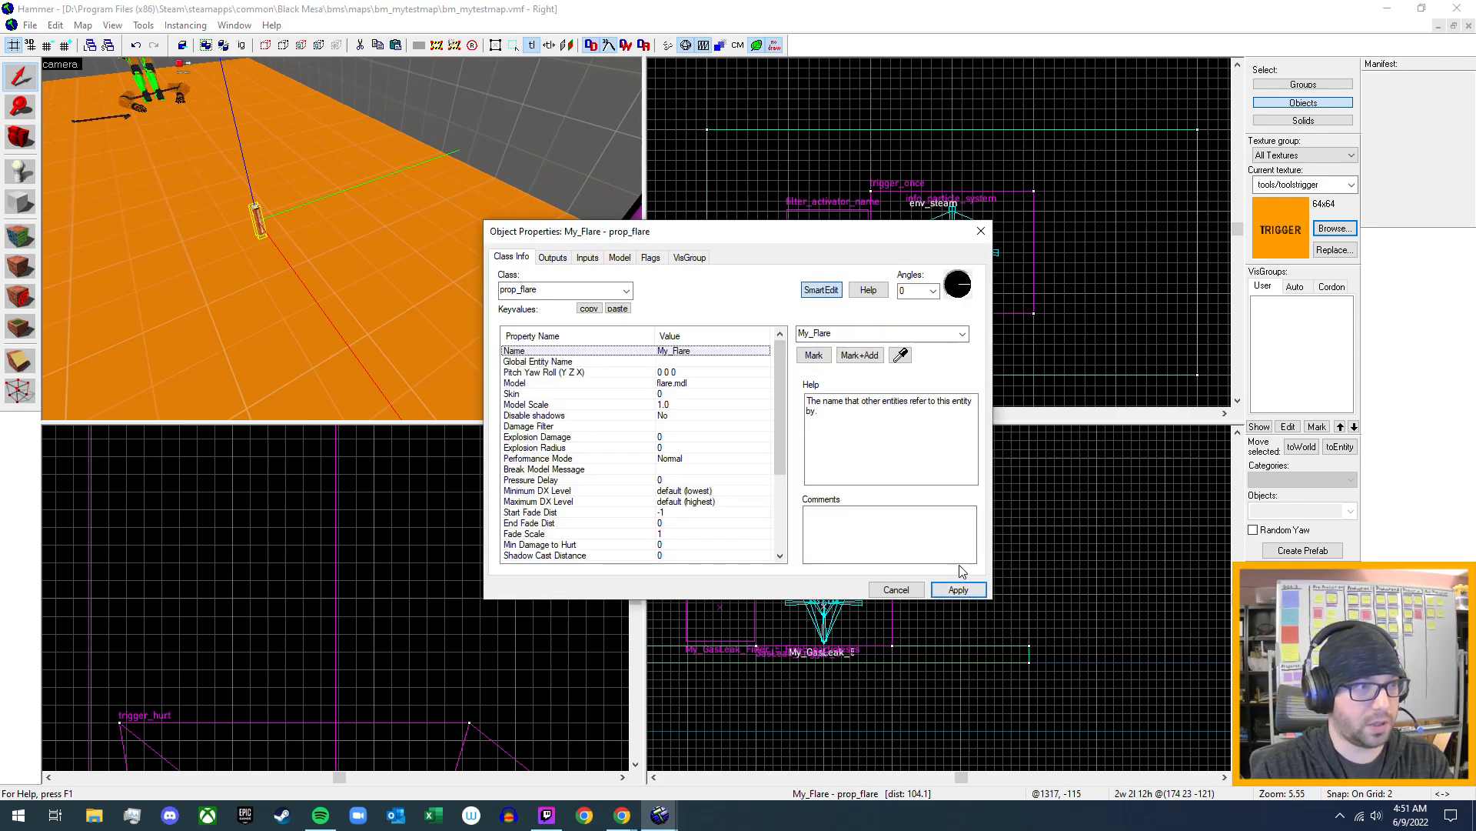
left_click(981, 231)
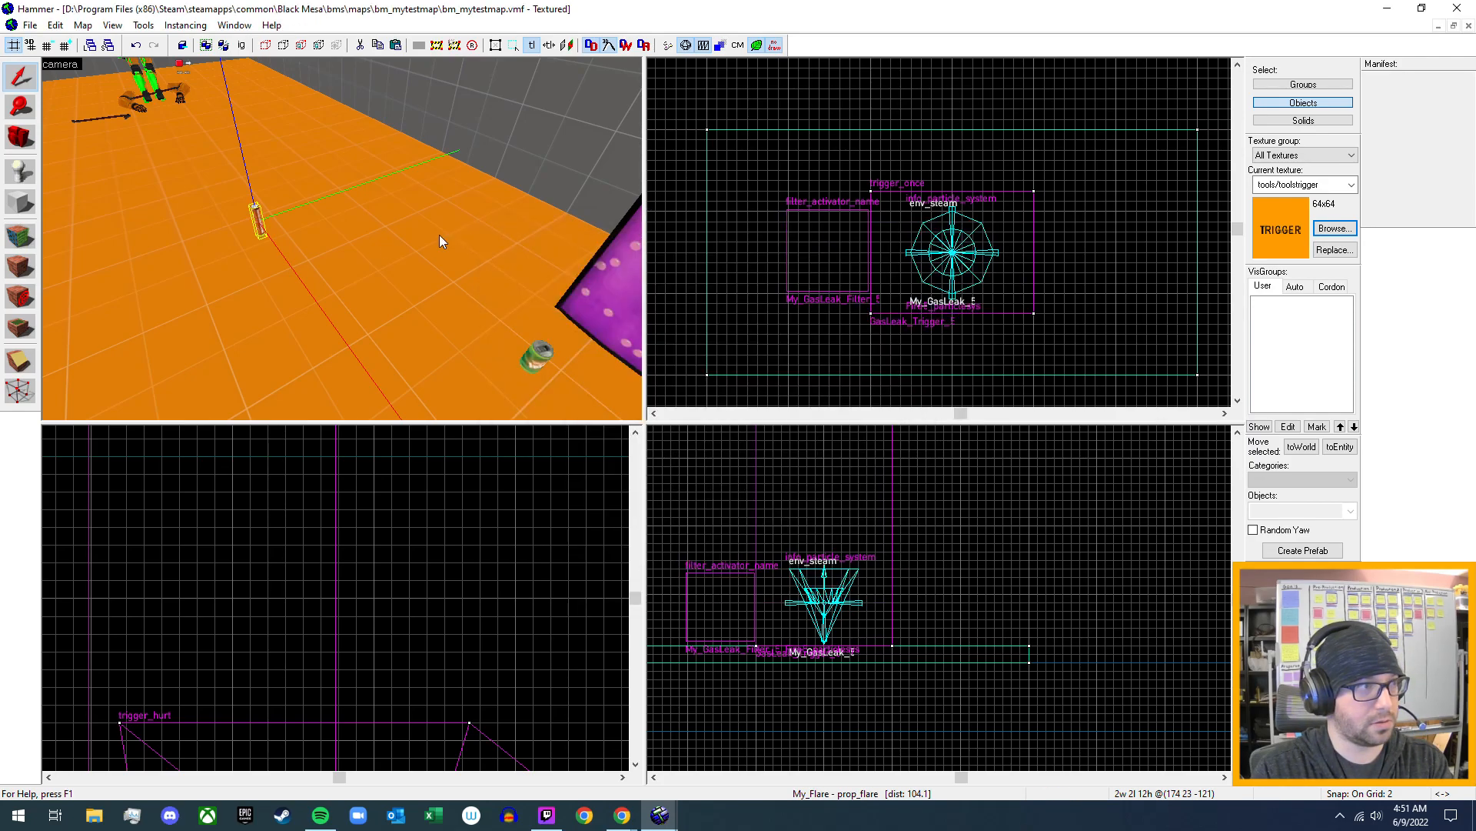
- Set the Filter Name of the My_GasLeak_Filter_5 entity to My_Flare and apply it
key("z")
key("w")
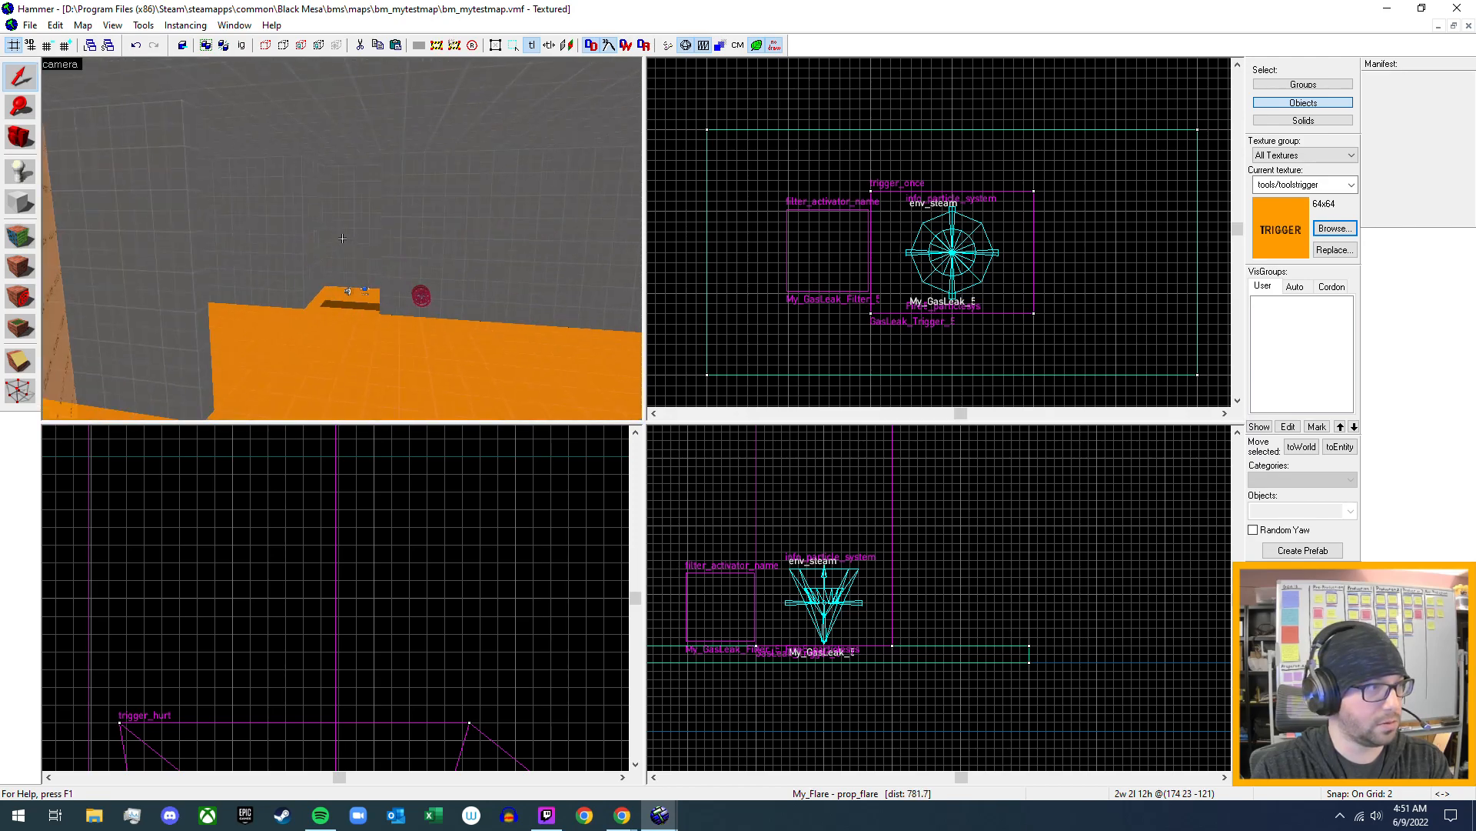
key("w")
key("z")
double_click(342, 278)
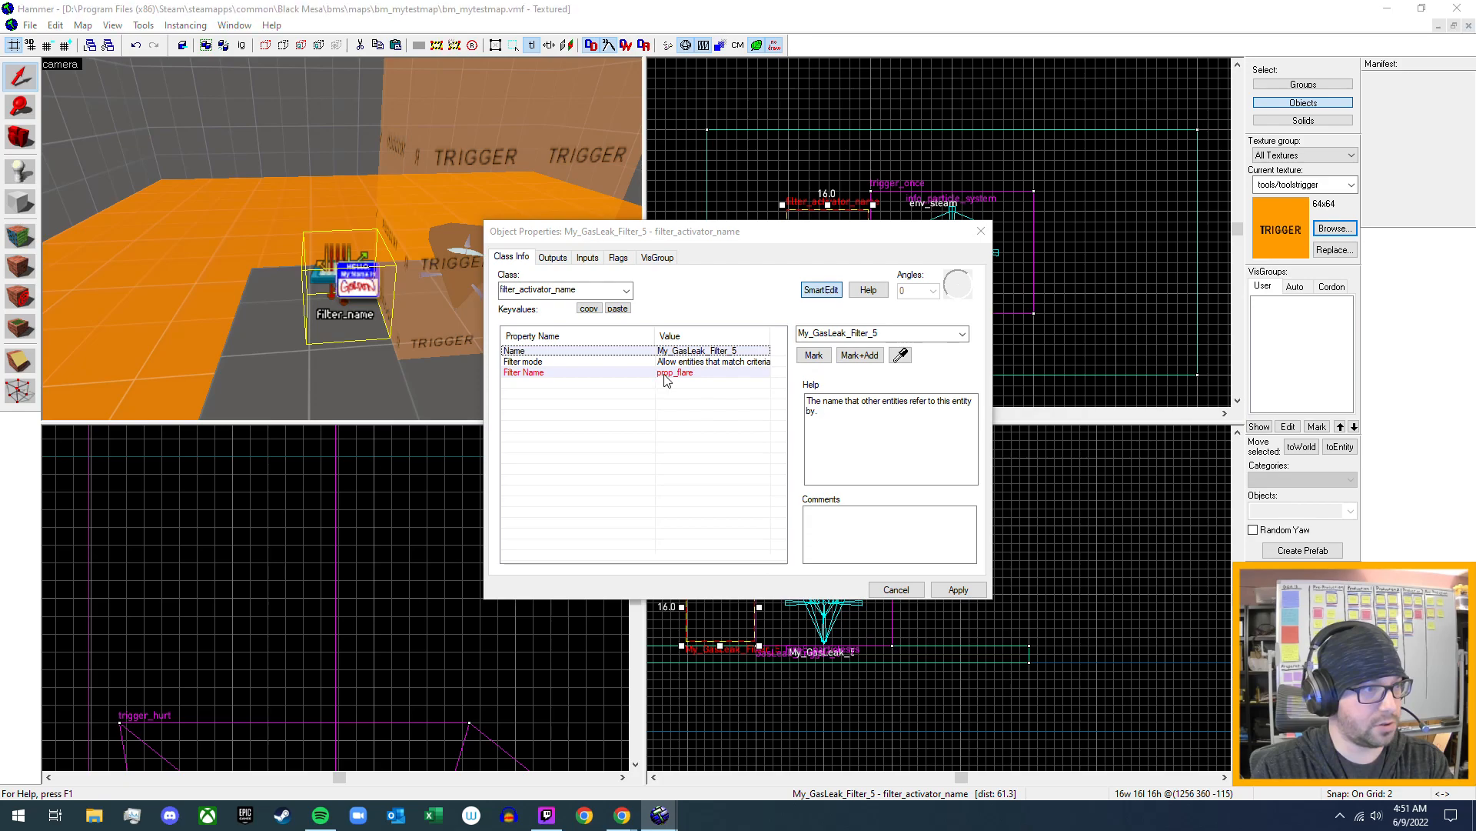
left_click(666, 374)
left_click(962, 333)
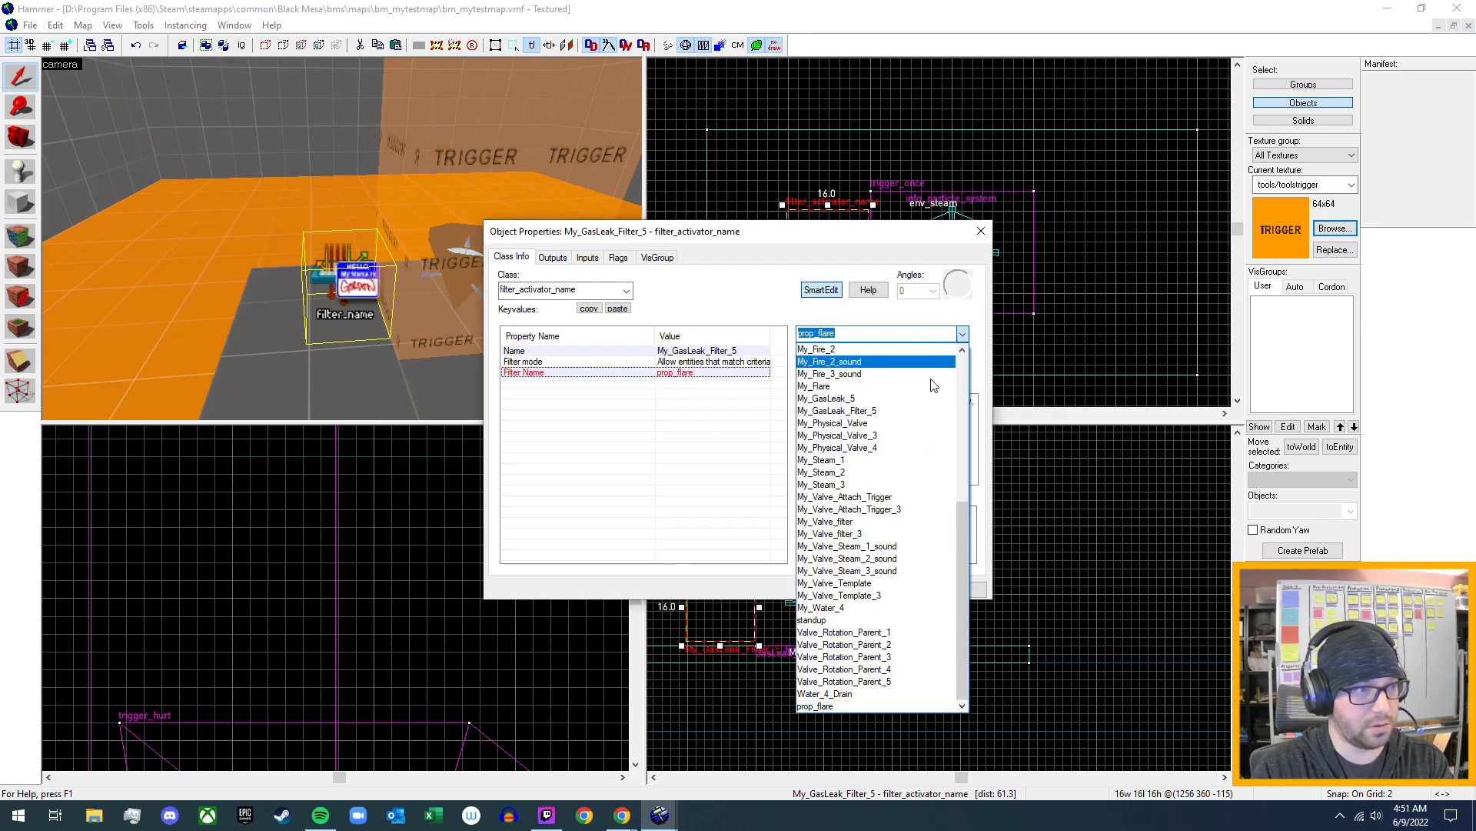
left_click(930, 387)
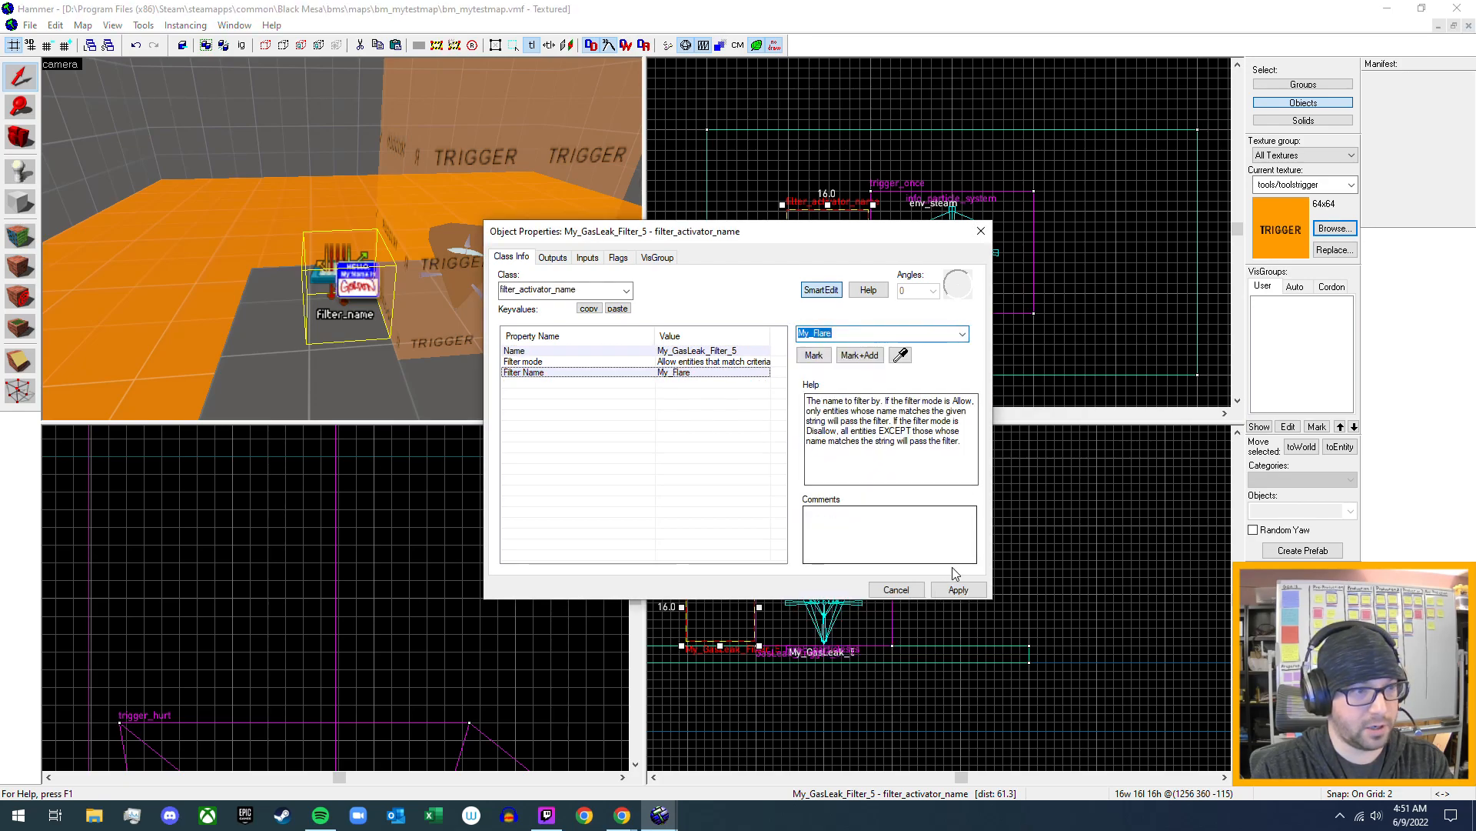
left_click(981, 231)
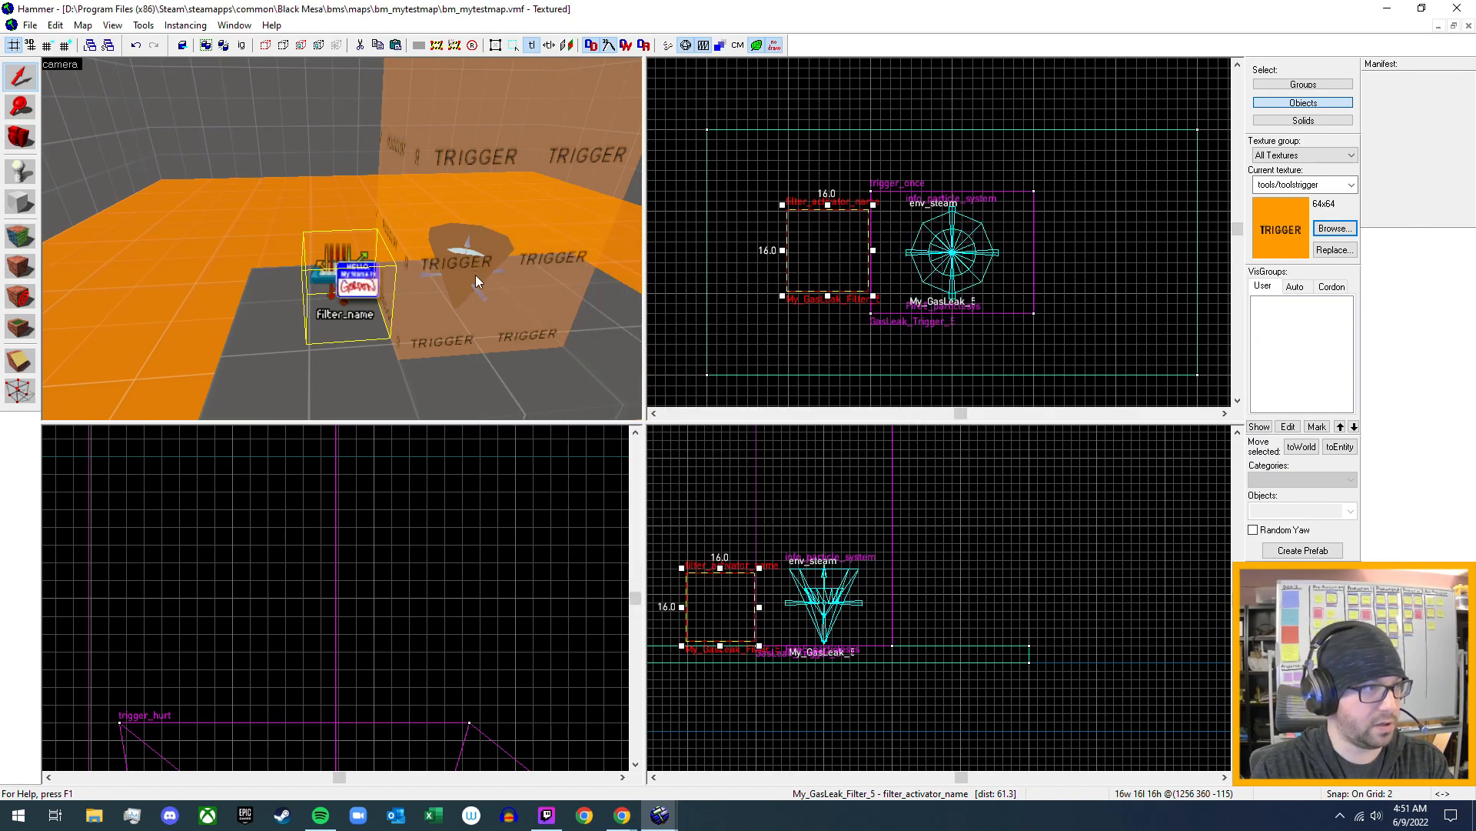
- Move the My_Flare prop in the top view to the open floor near the water pool, at about 1170, 26
key("z")
key("w")
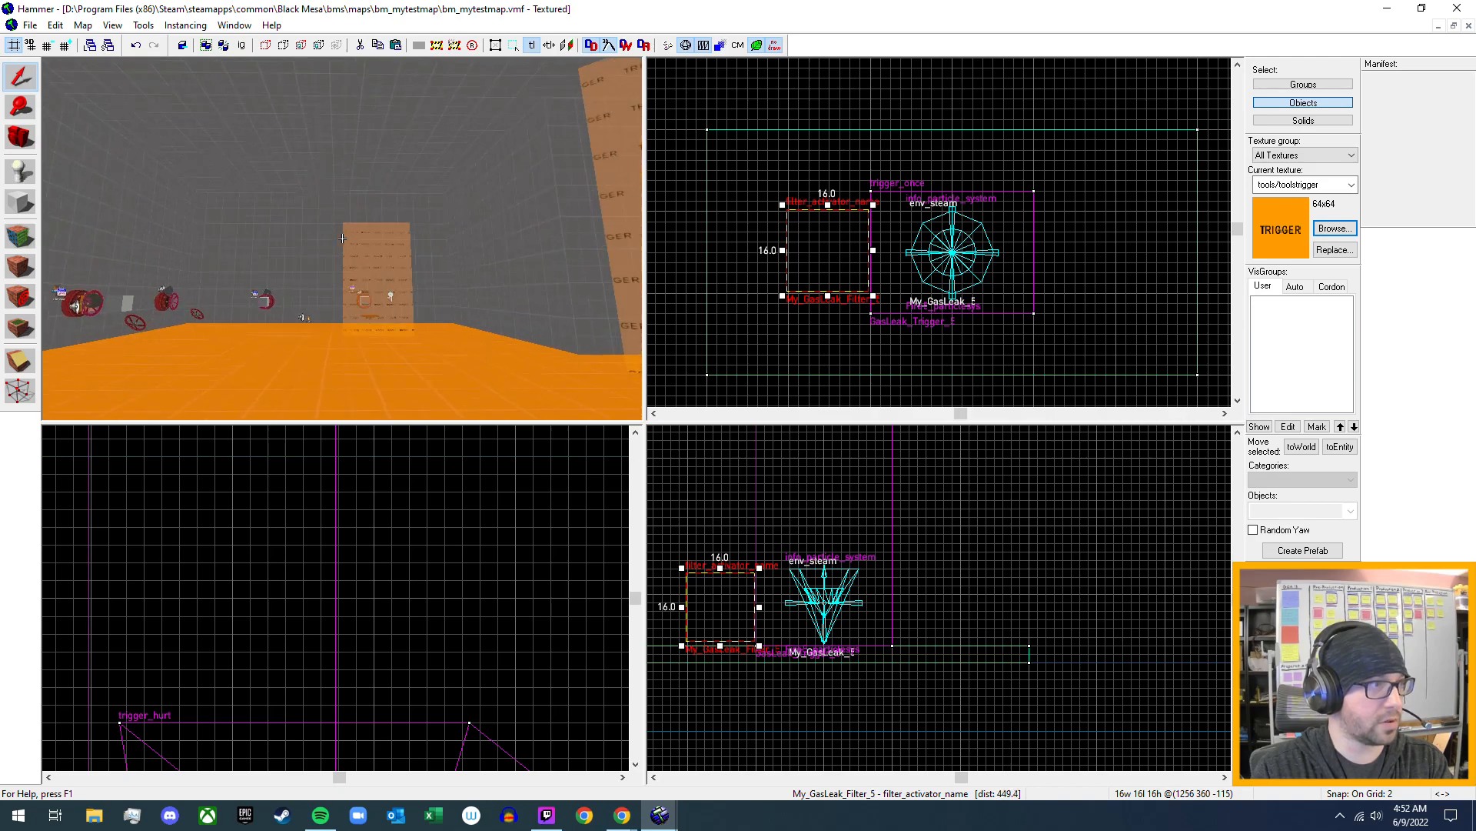
key("w")
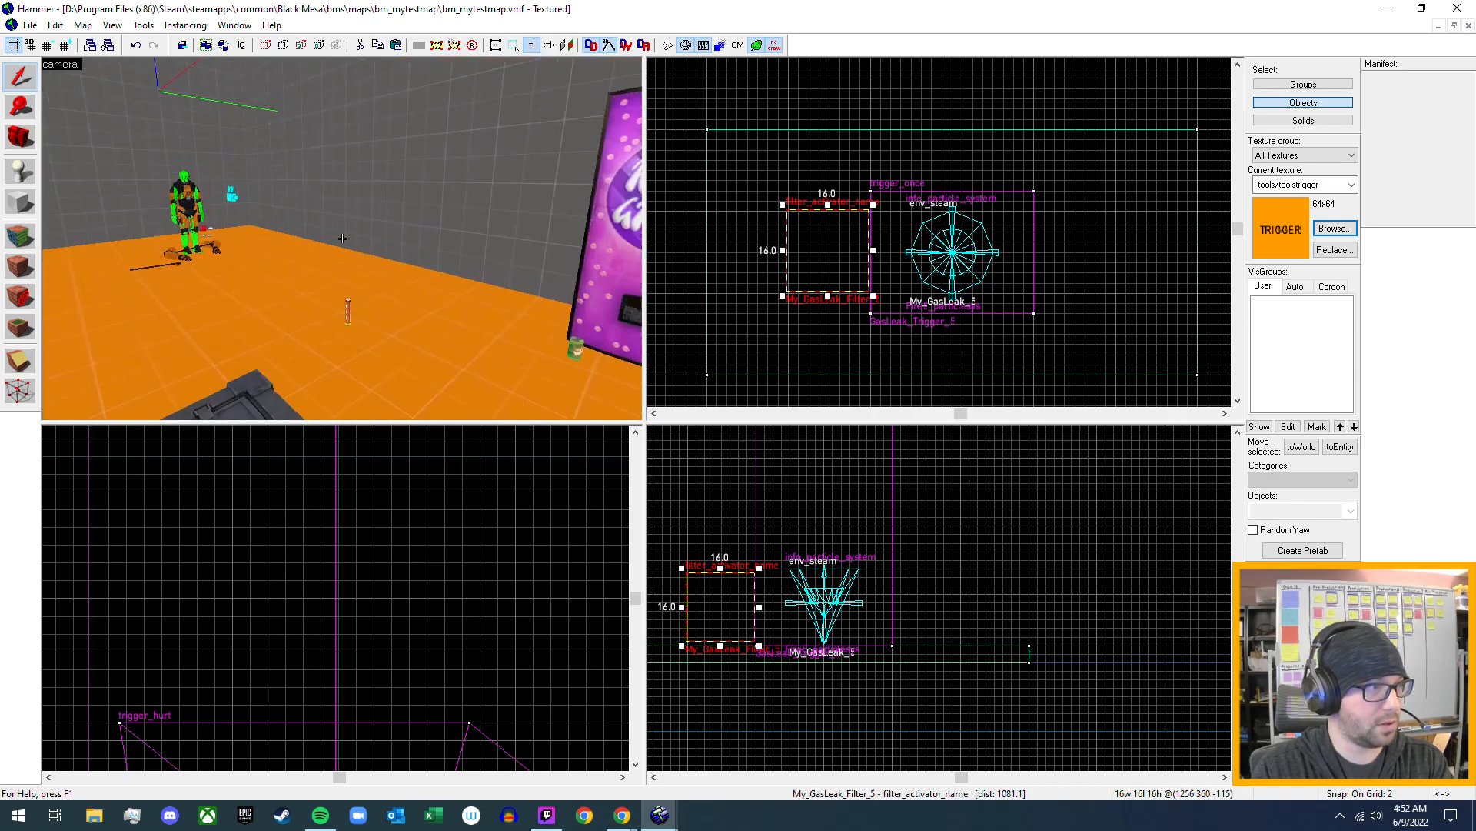
key("z")
left_click(348, 326)
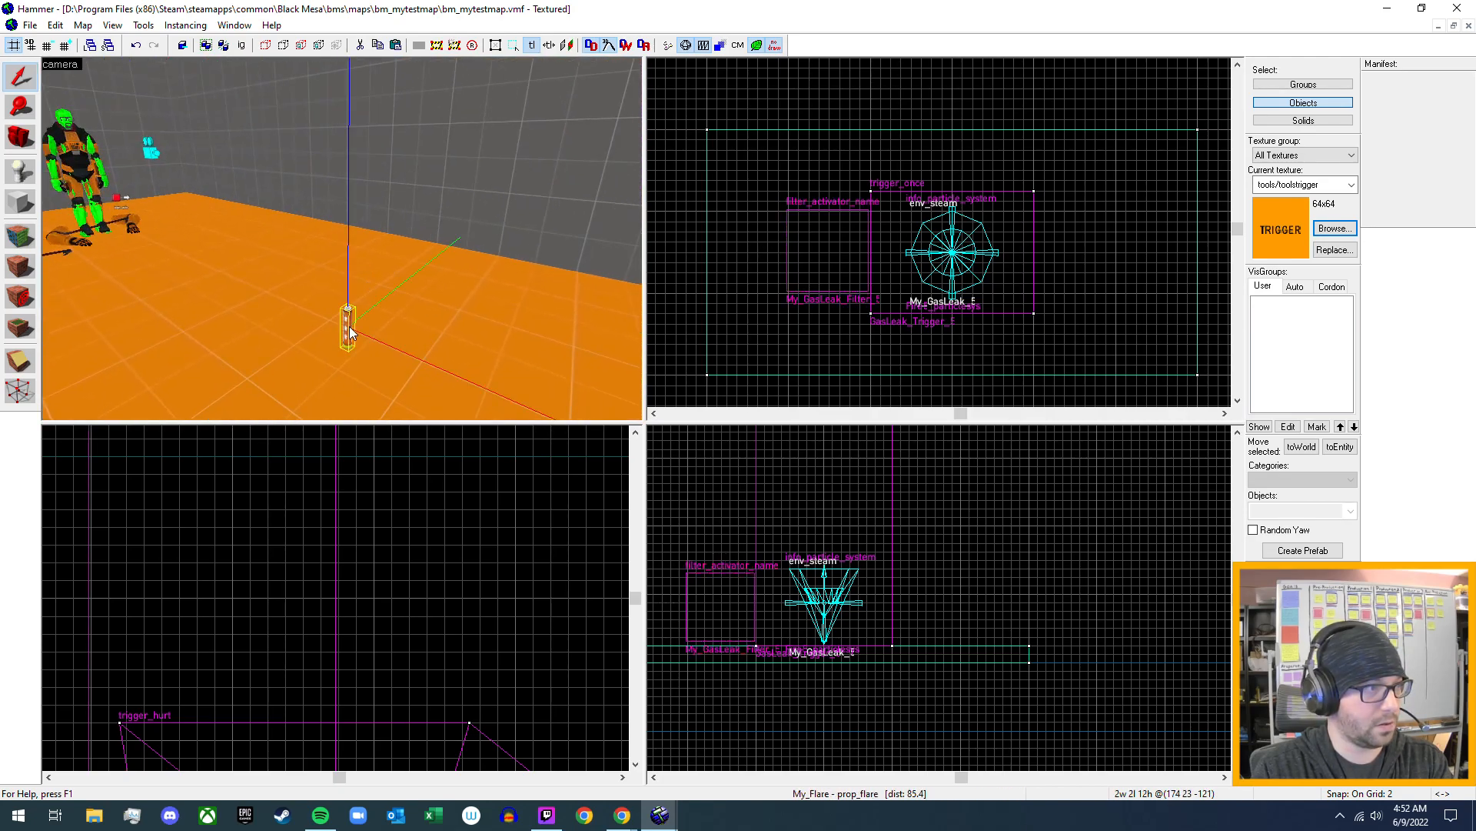
scroll(863, 287, "down", 10)
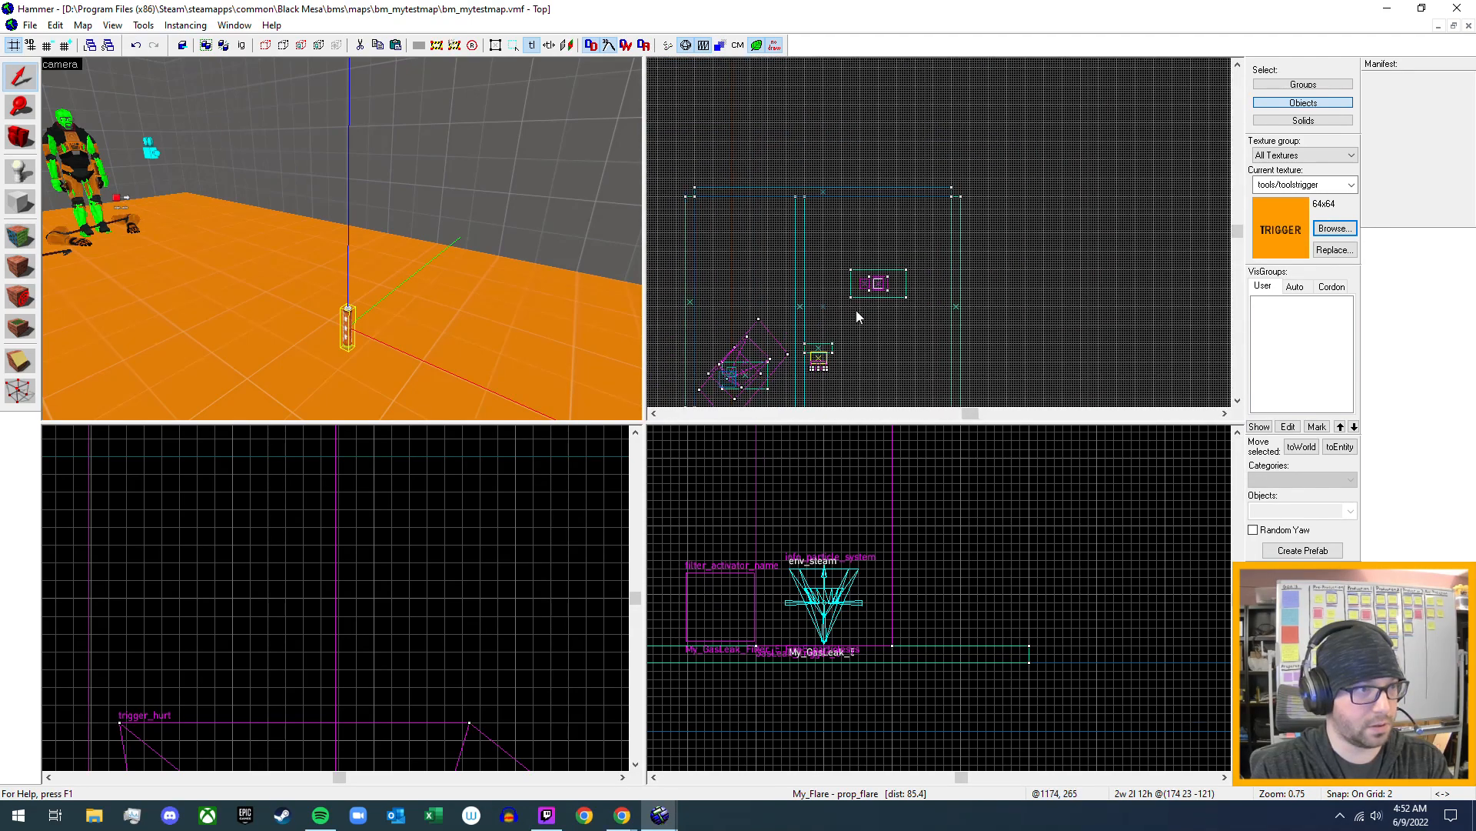
scroll(900, 300, "down", 2)
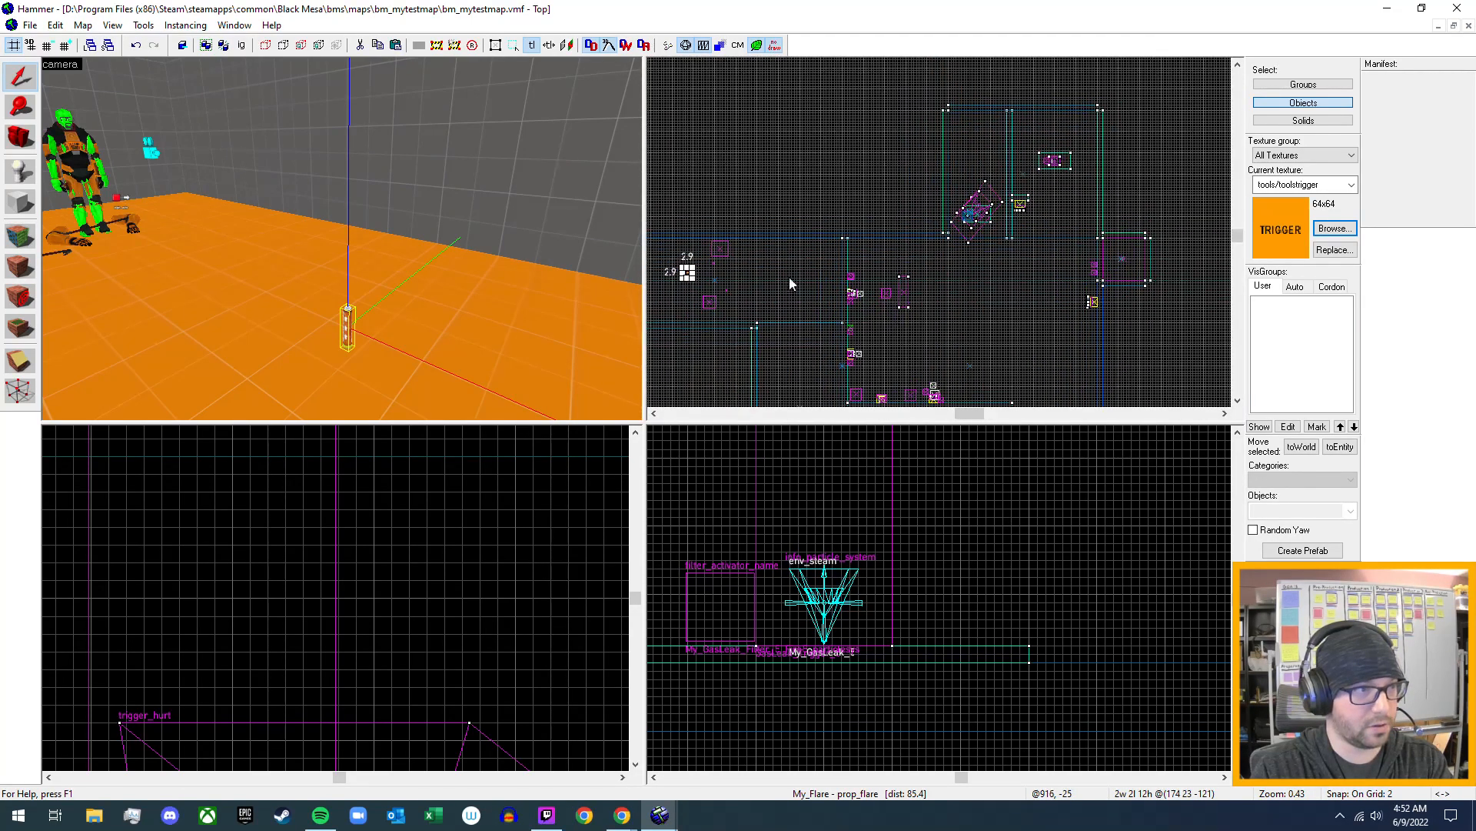
scroll(684, 277, "up", 4)
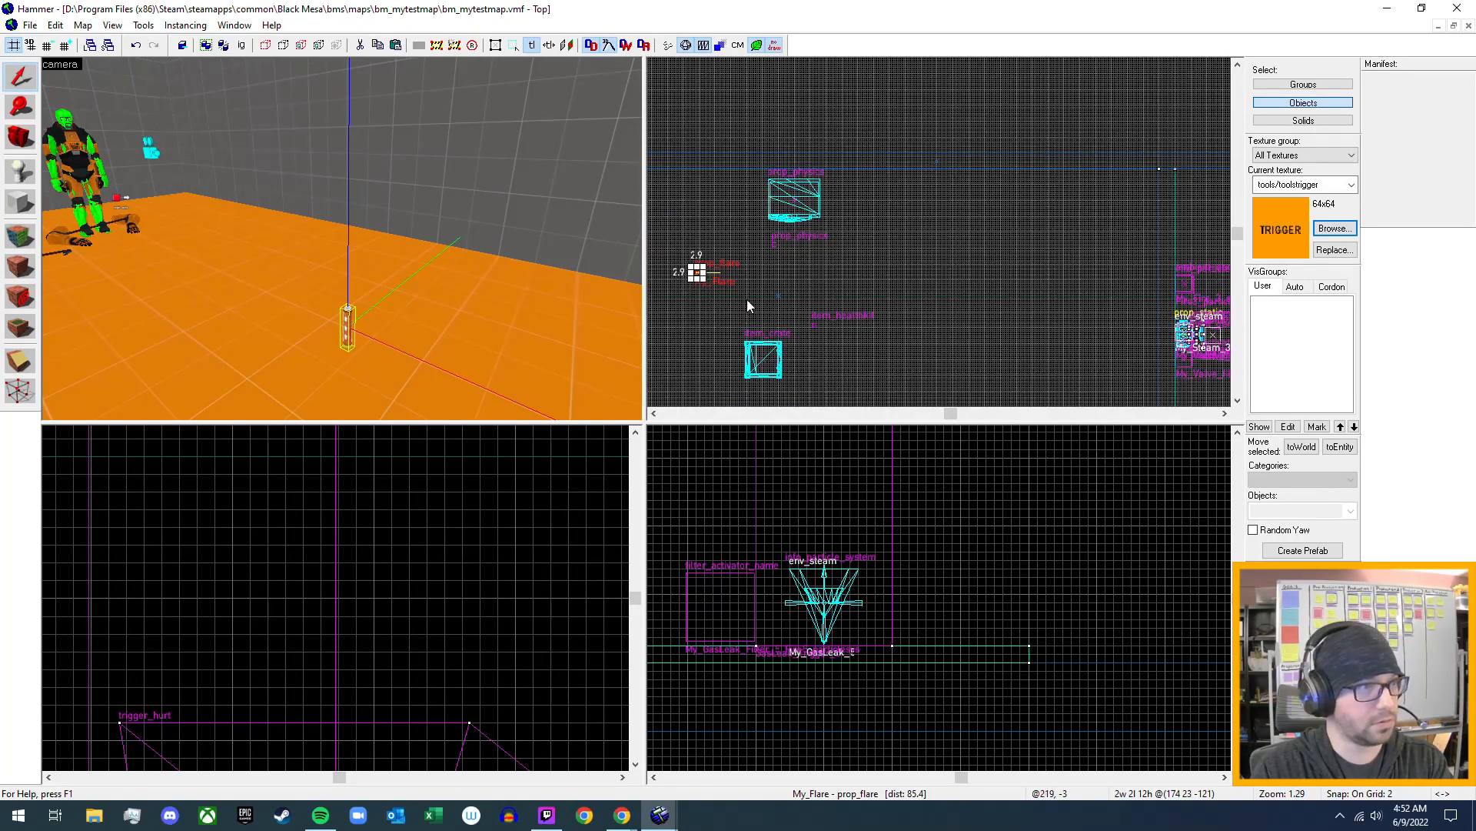
left_click_drag(697, 275, 781, 200)
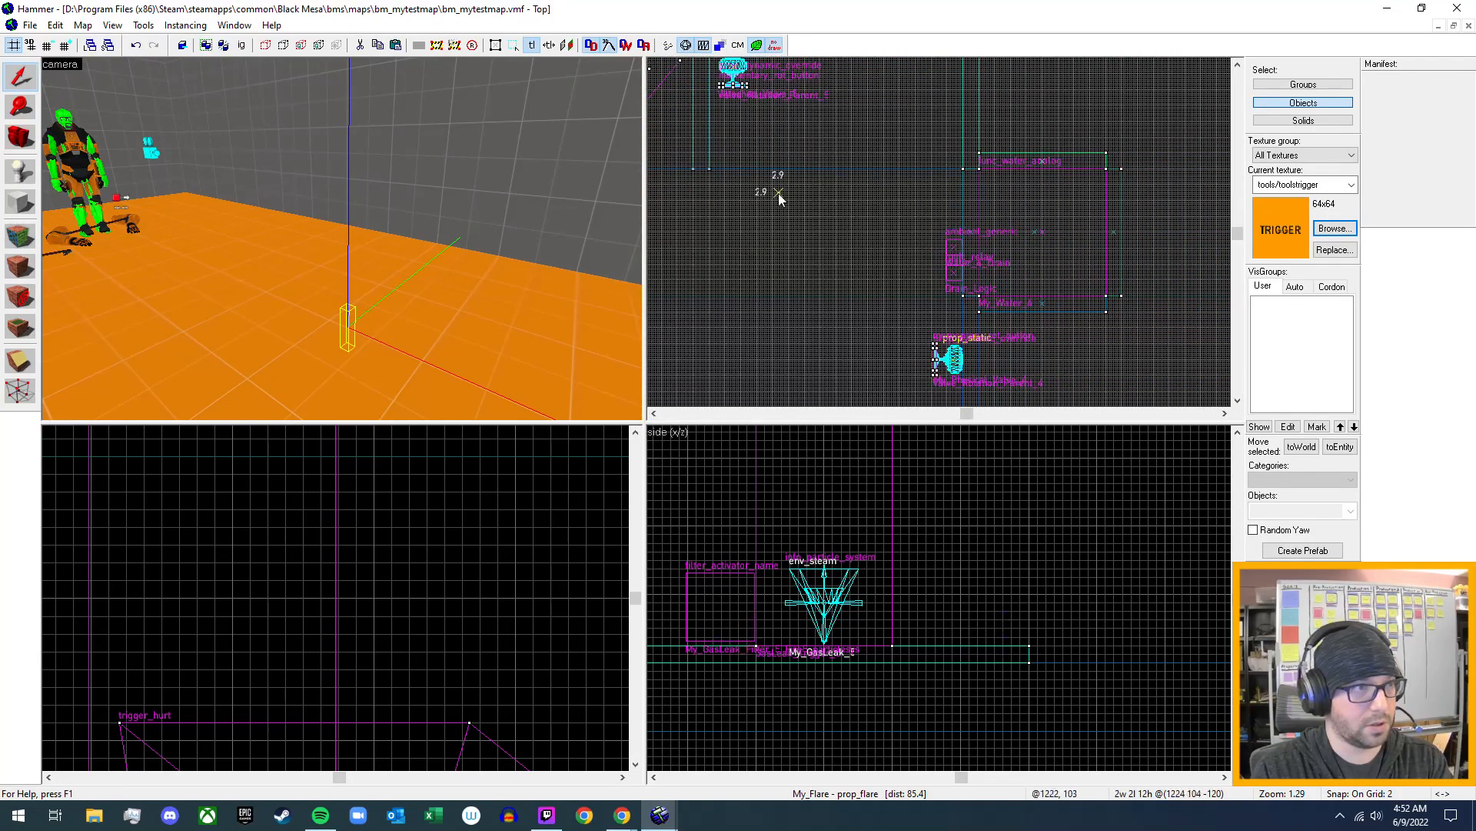
left_click_drag(732, 269, 725, 269)
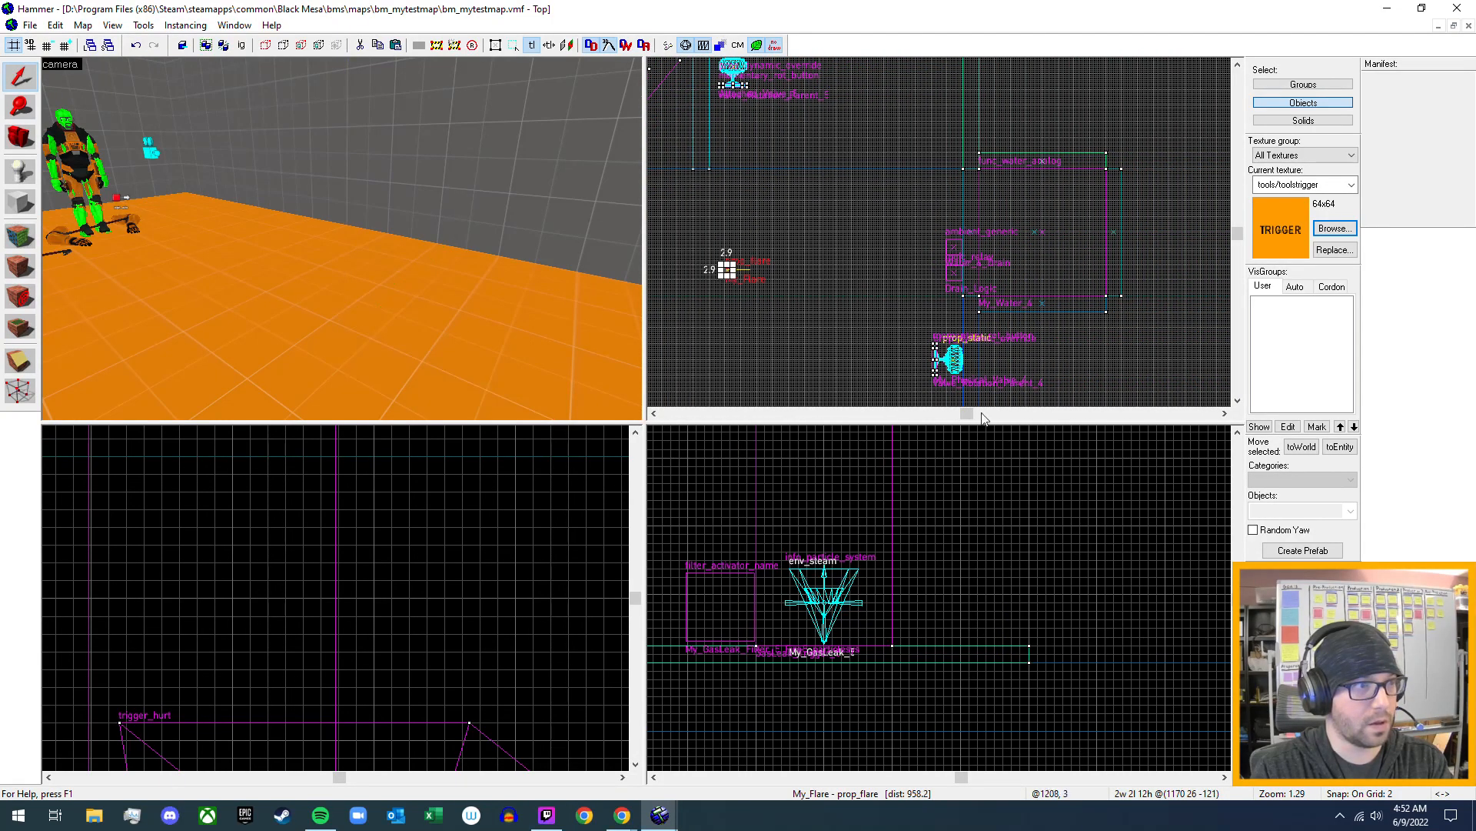
- Move the item_crate in the top view to the open floor near the relocated flare, at about 1064, -70
key("z")
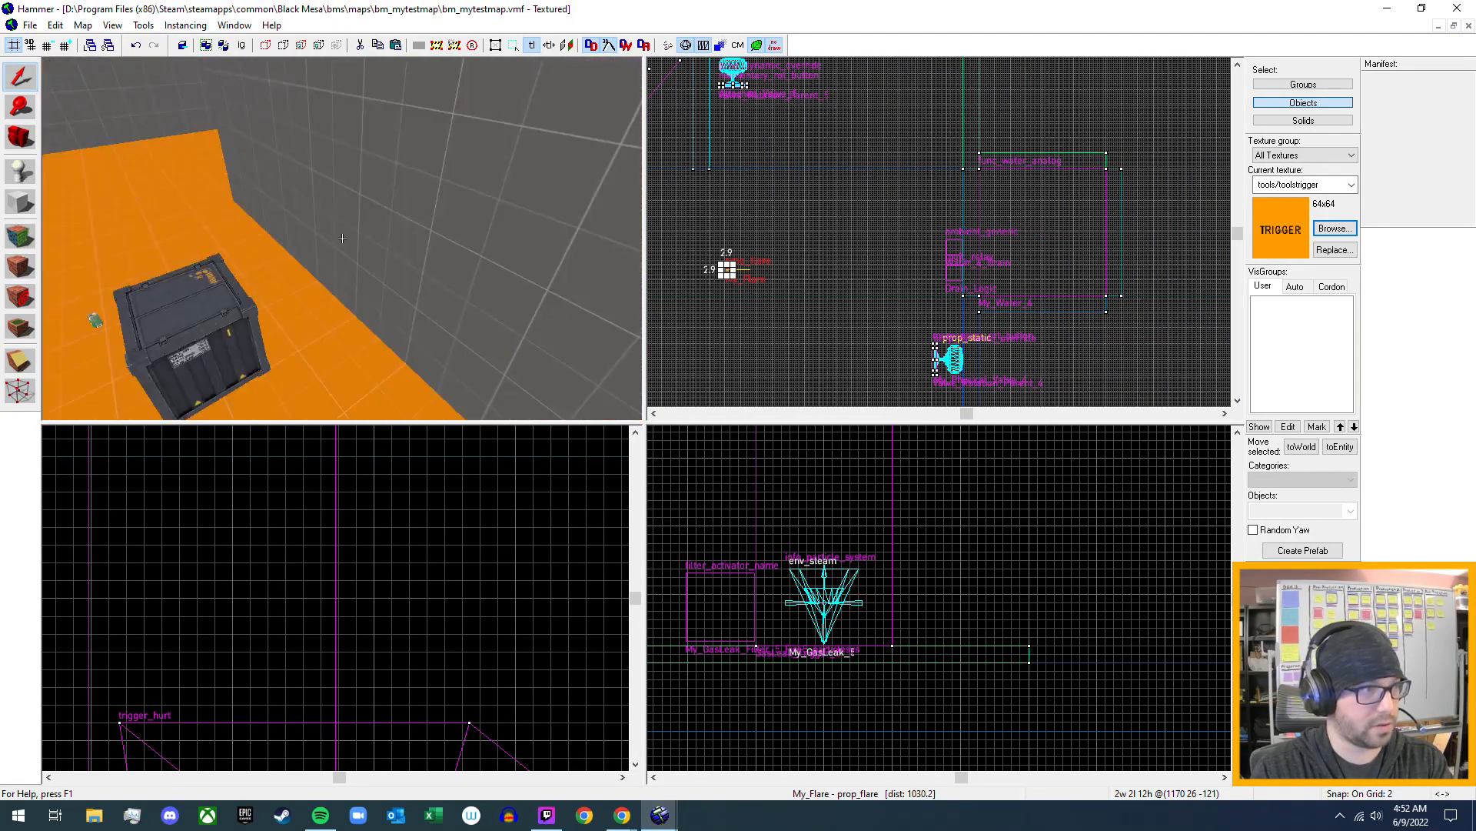
left_click(342, 241)
key("z")
scroll(796, 274, "down", 8)
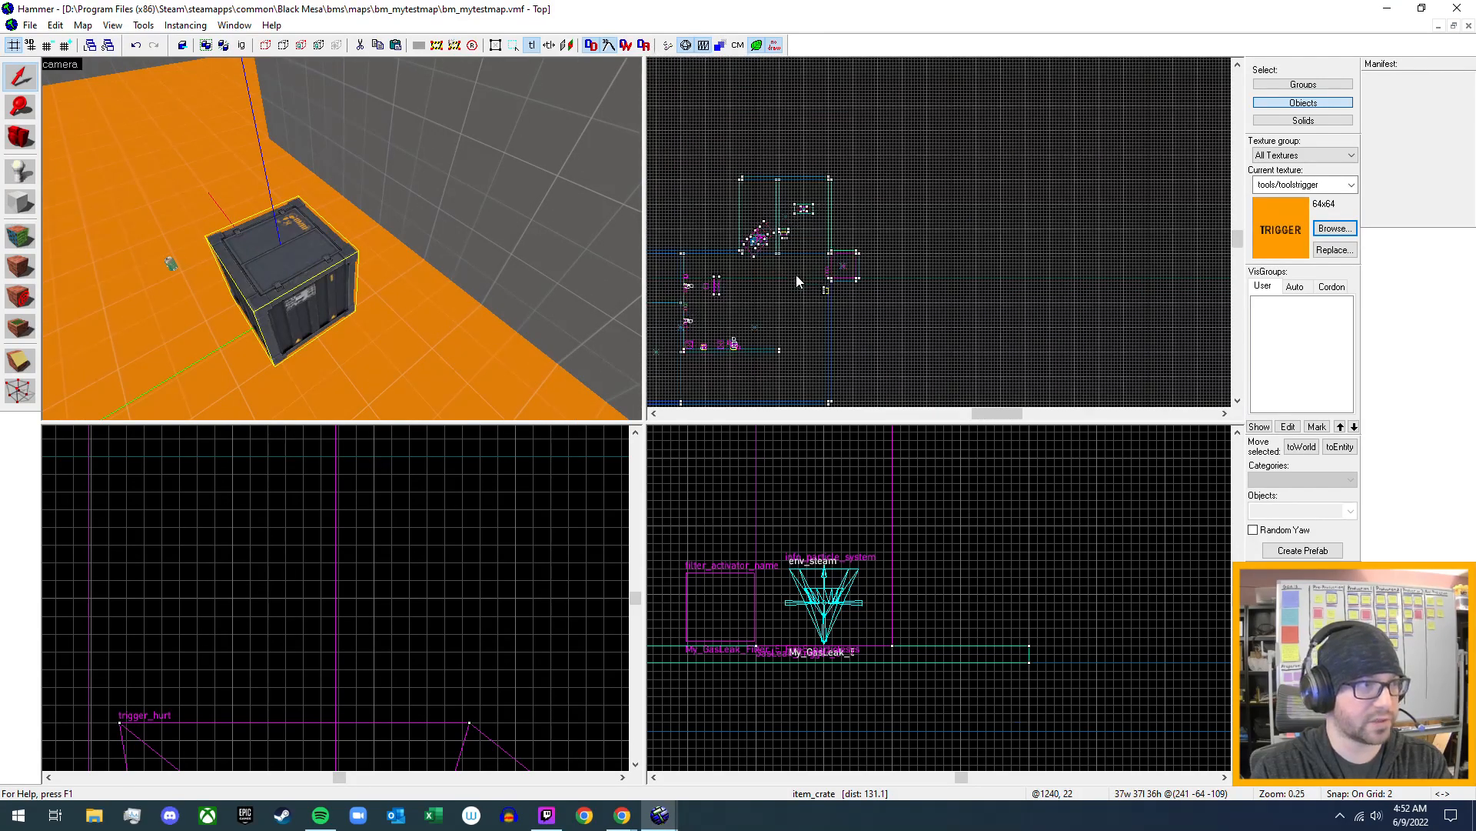
scroll(723, 219, "up", 4)
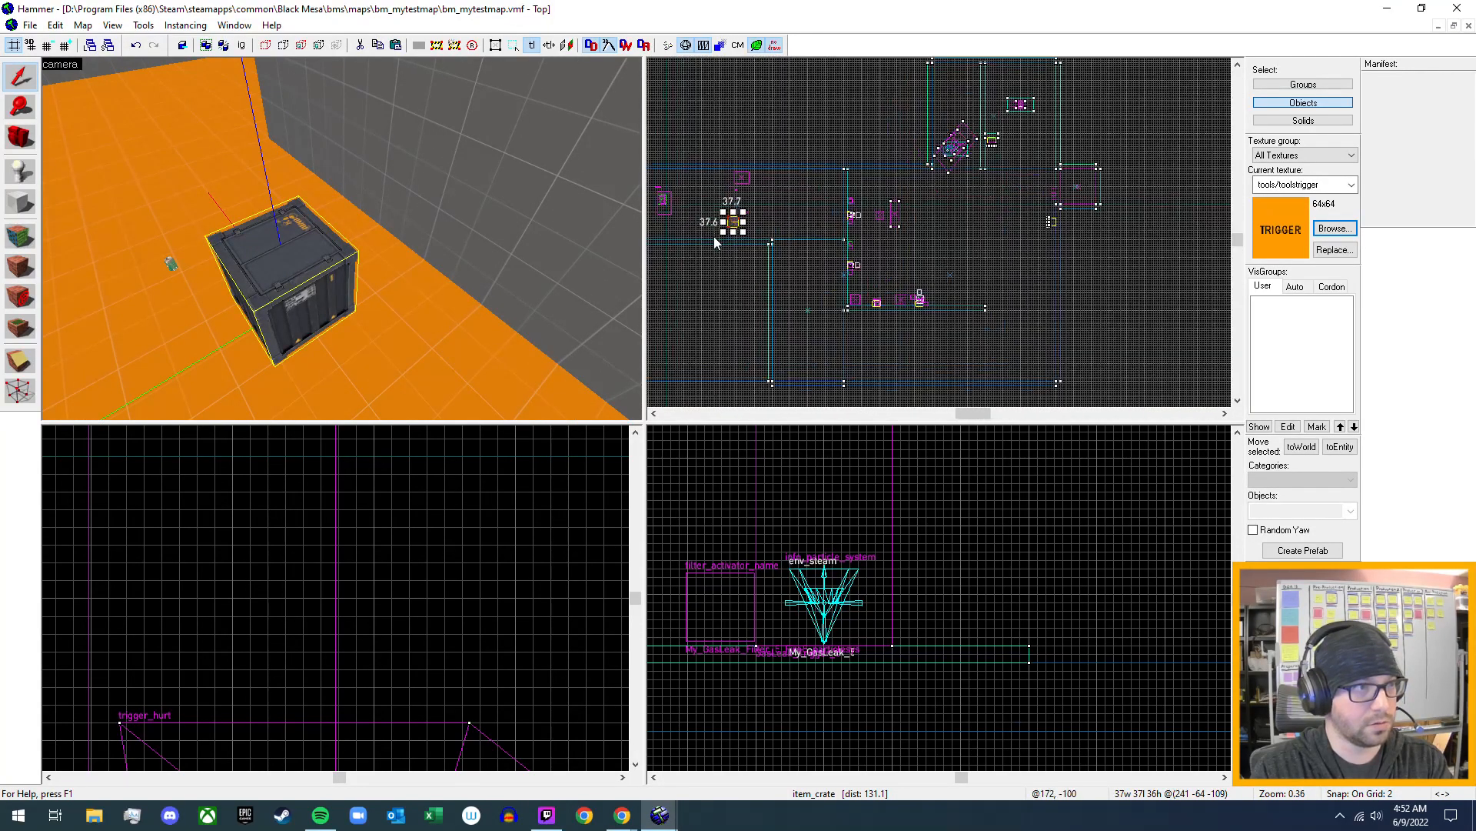
left_click_drag(979, 250, 1069, 218)
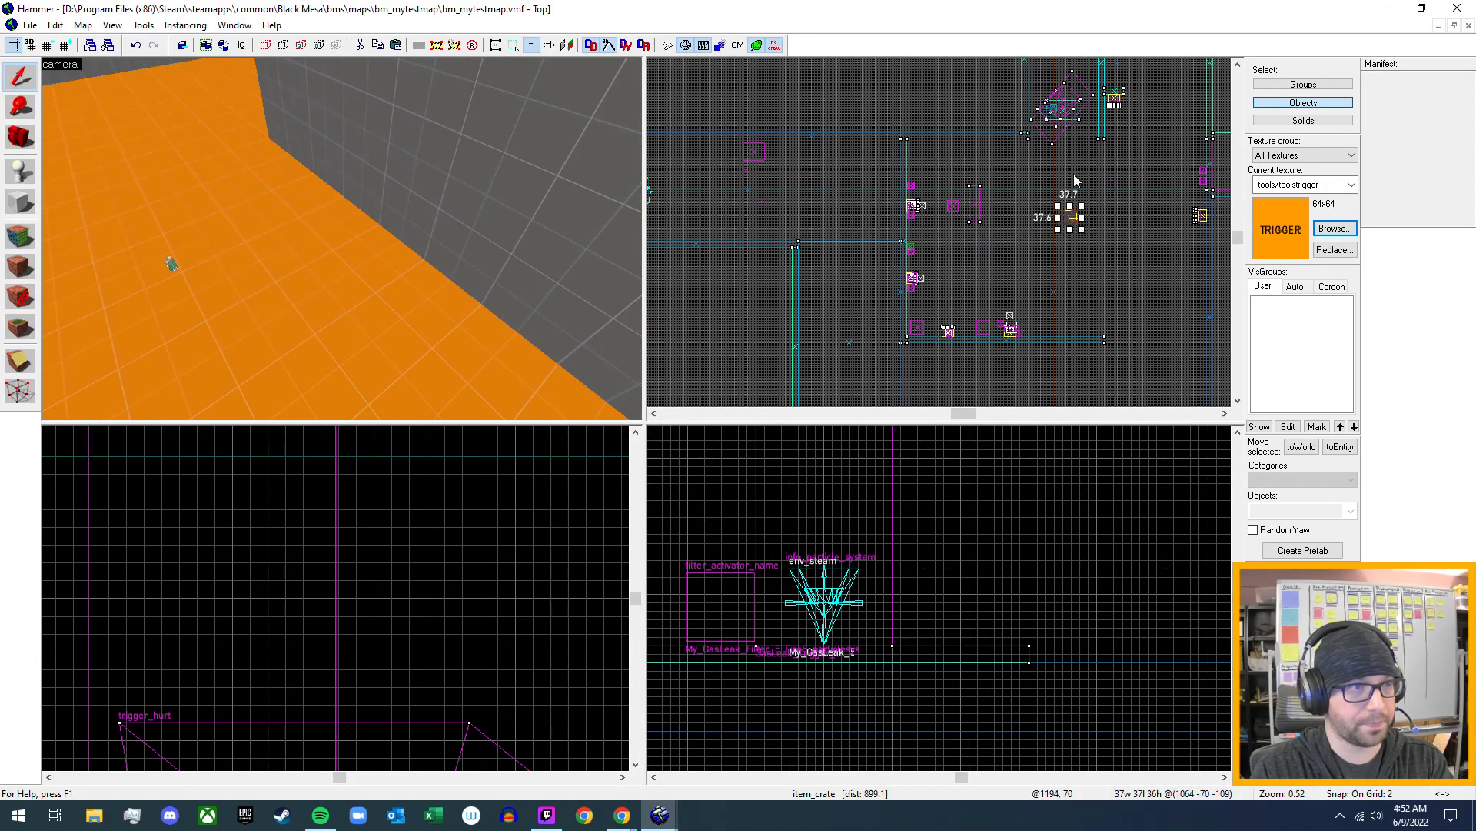
- Make three copies of the relocated My_Flare beside the original, checking the first copy's name in its properties
key("z")
key("w")
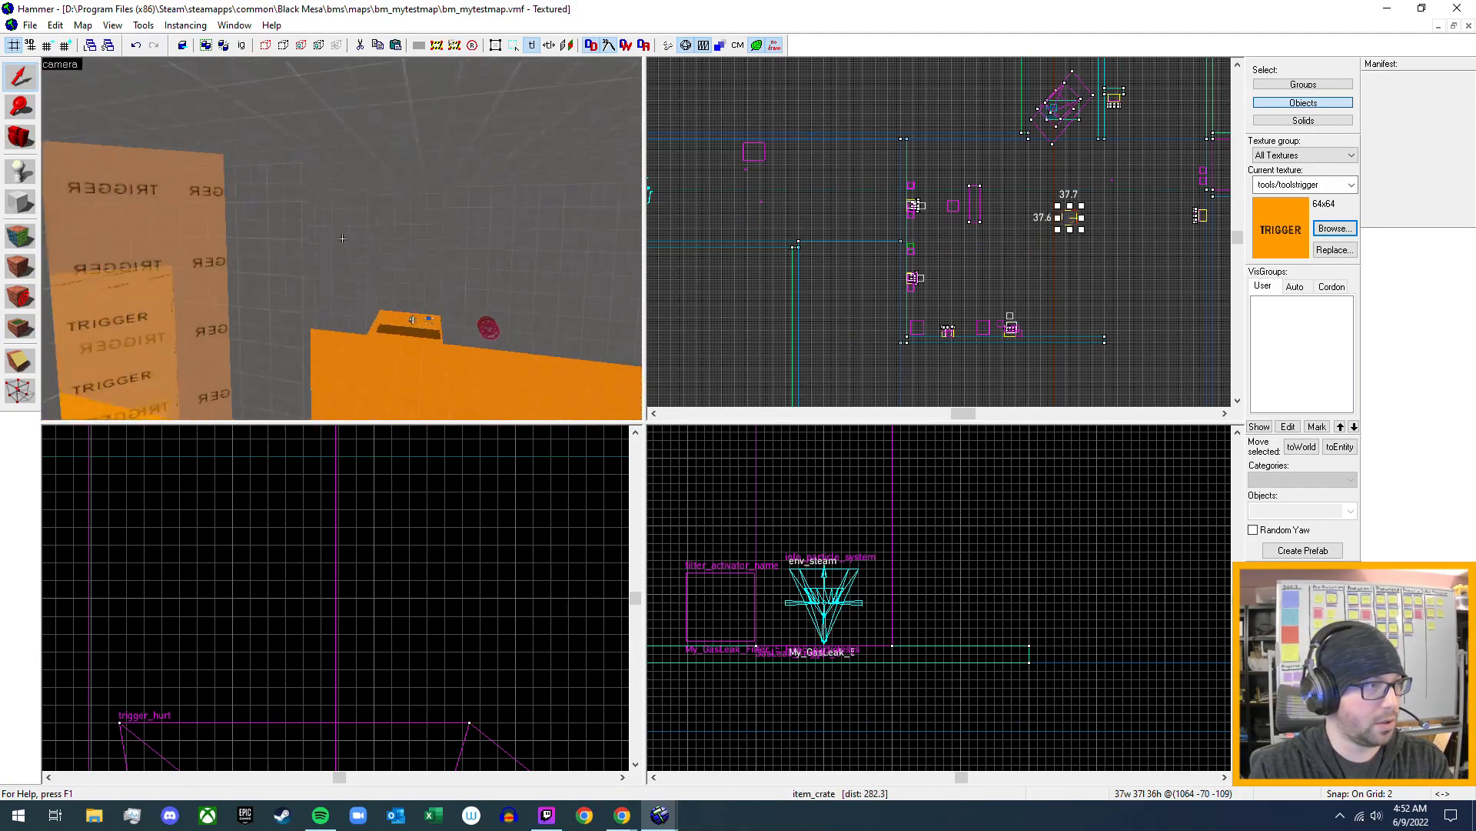
key("w")
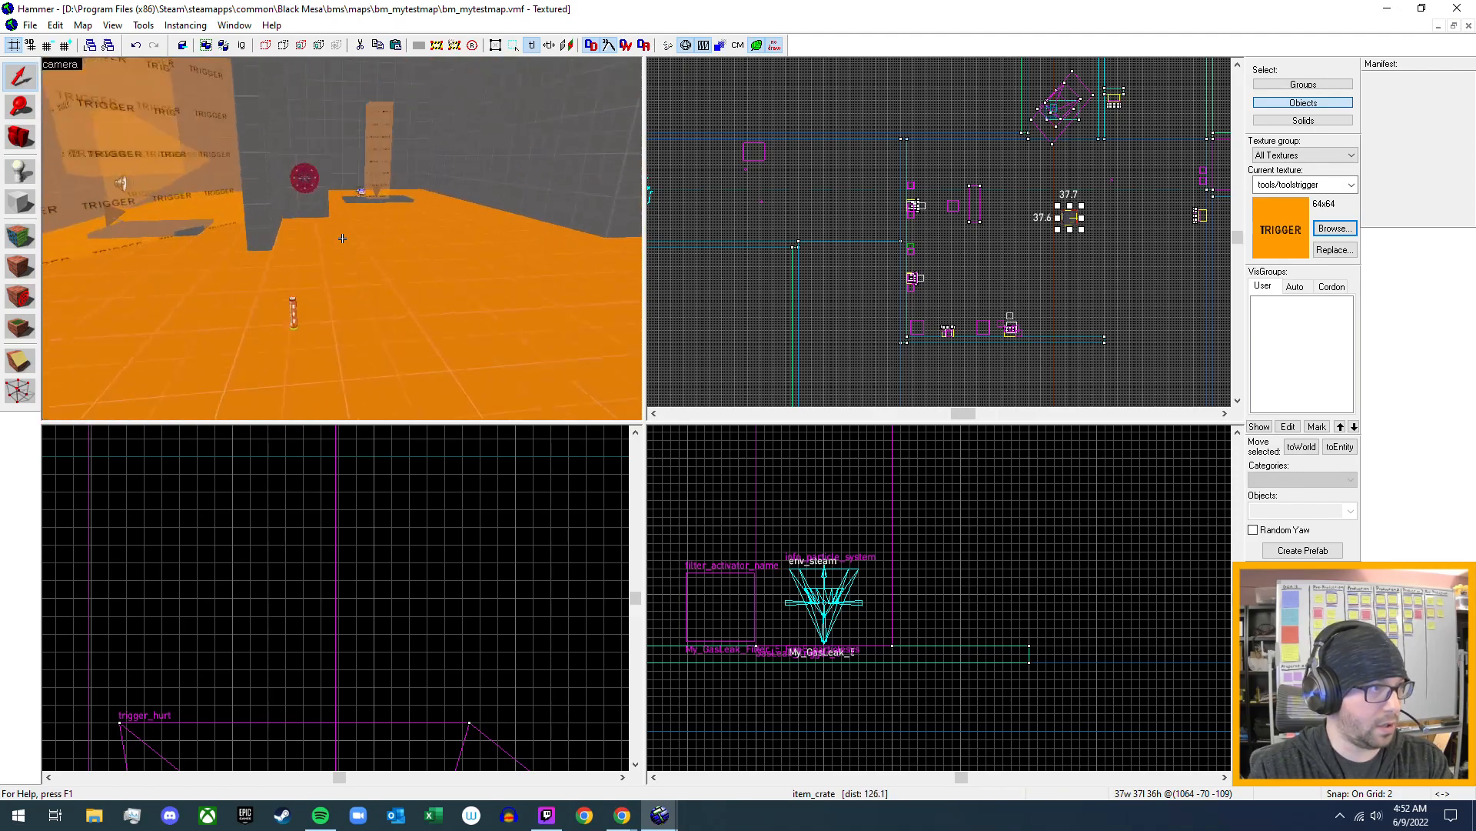
key("z")
left_click(344, 281)
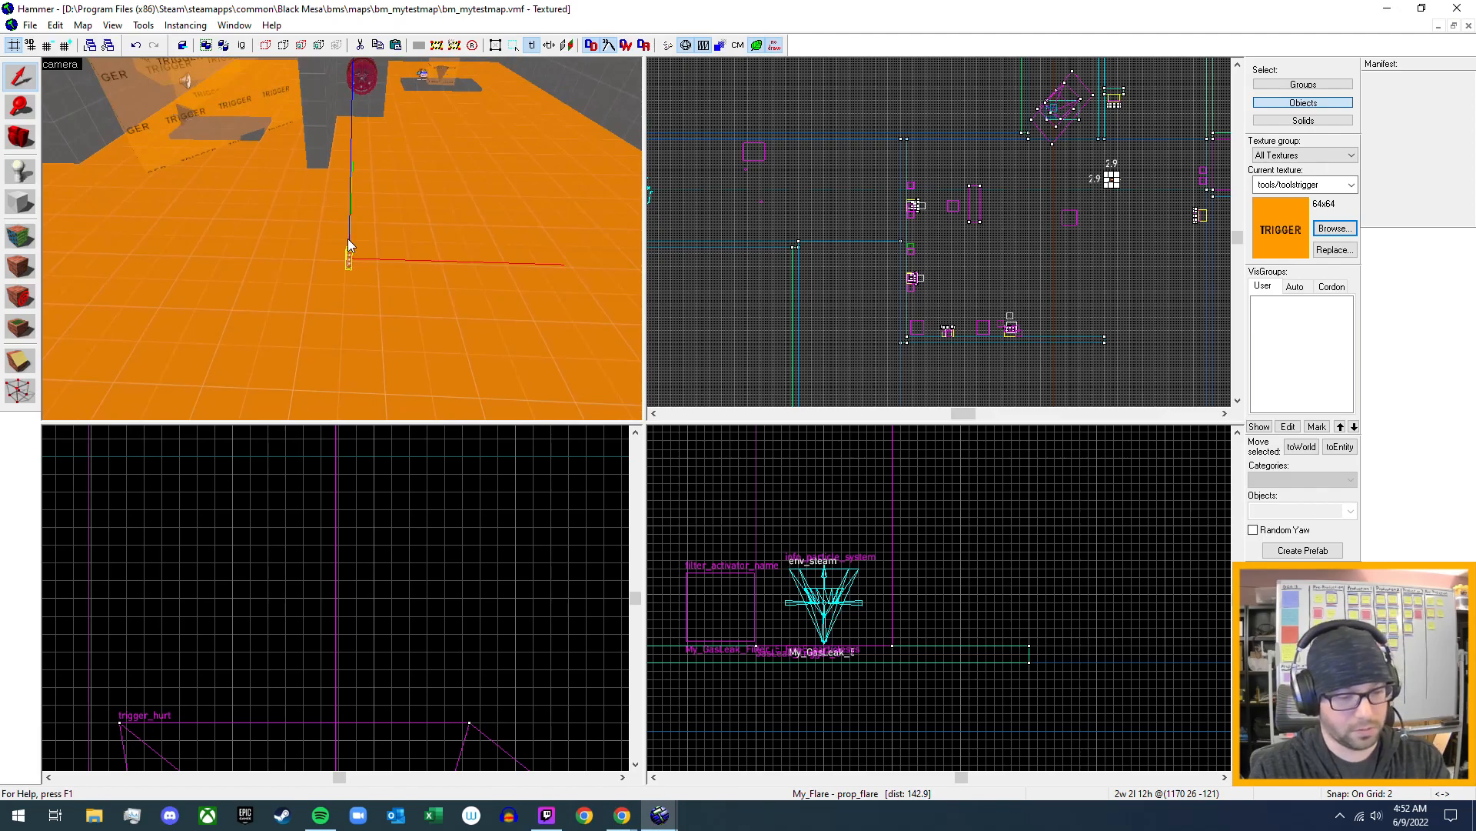
left_click_drag(373, 260, 385, 260, "shift")
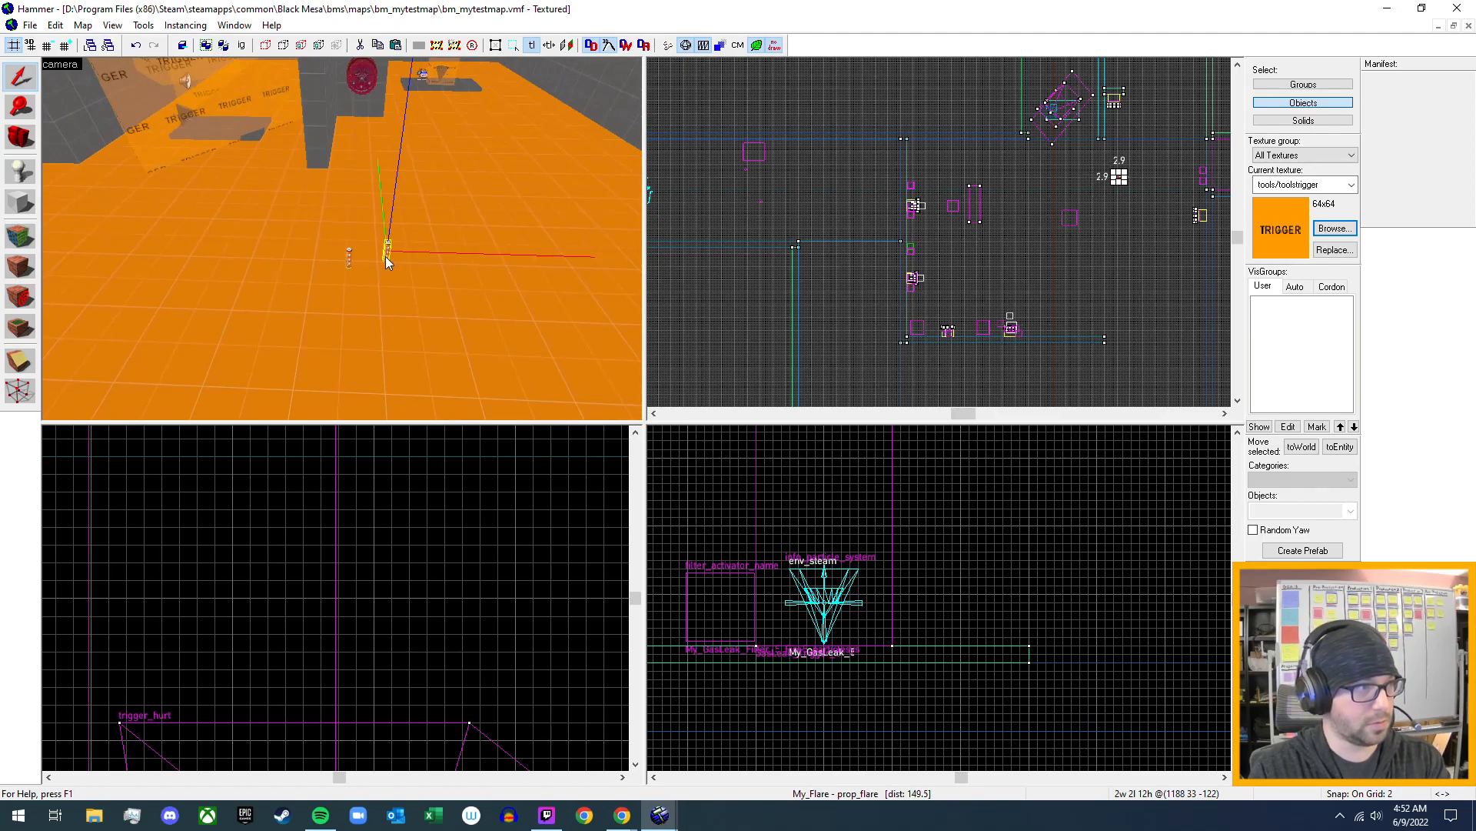
double_click(386, 254)
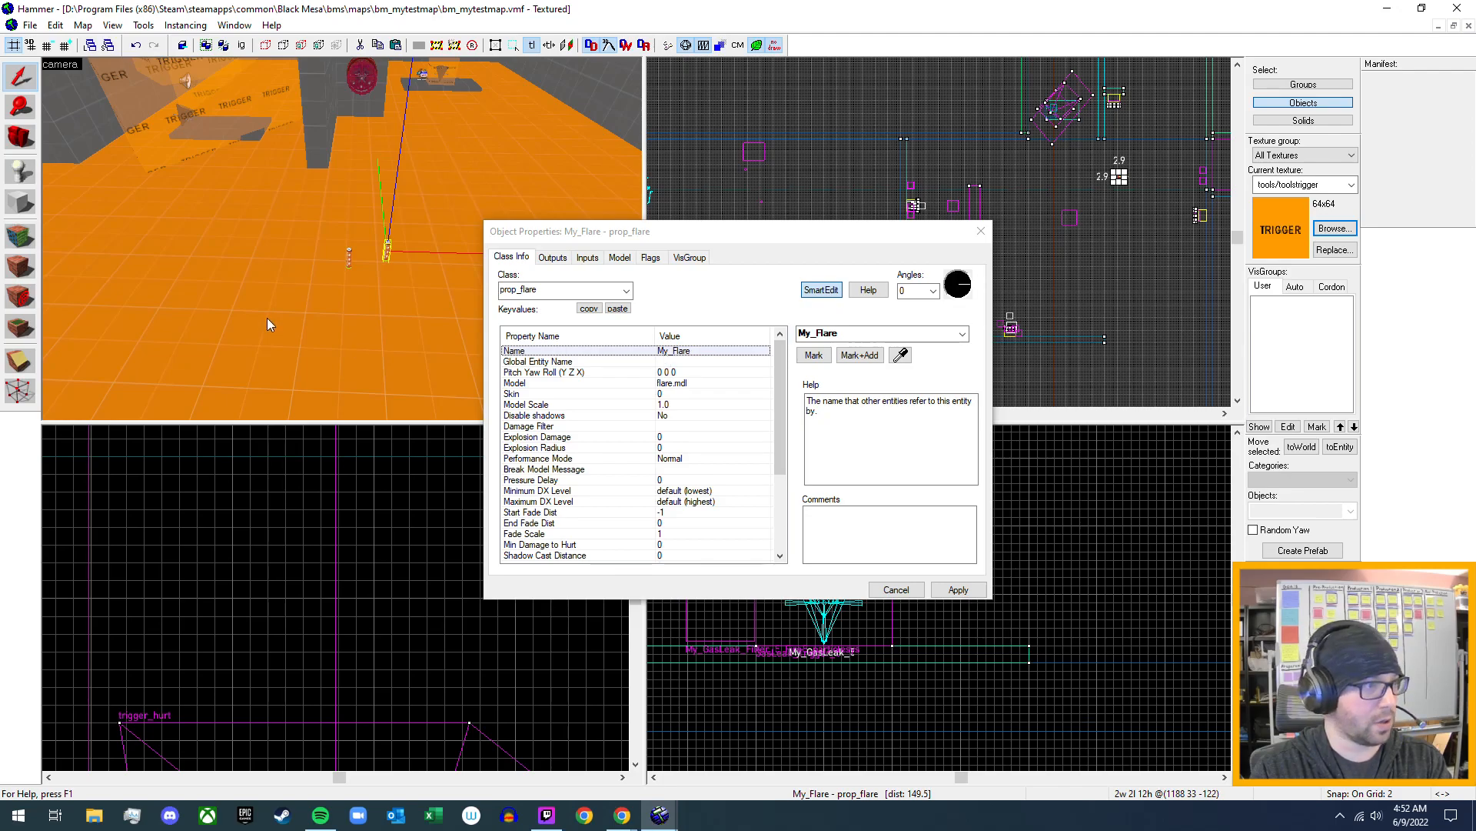
left_click(981, 232)
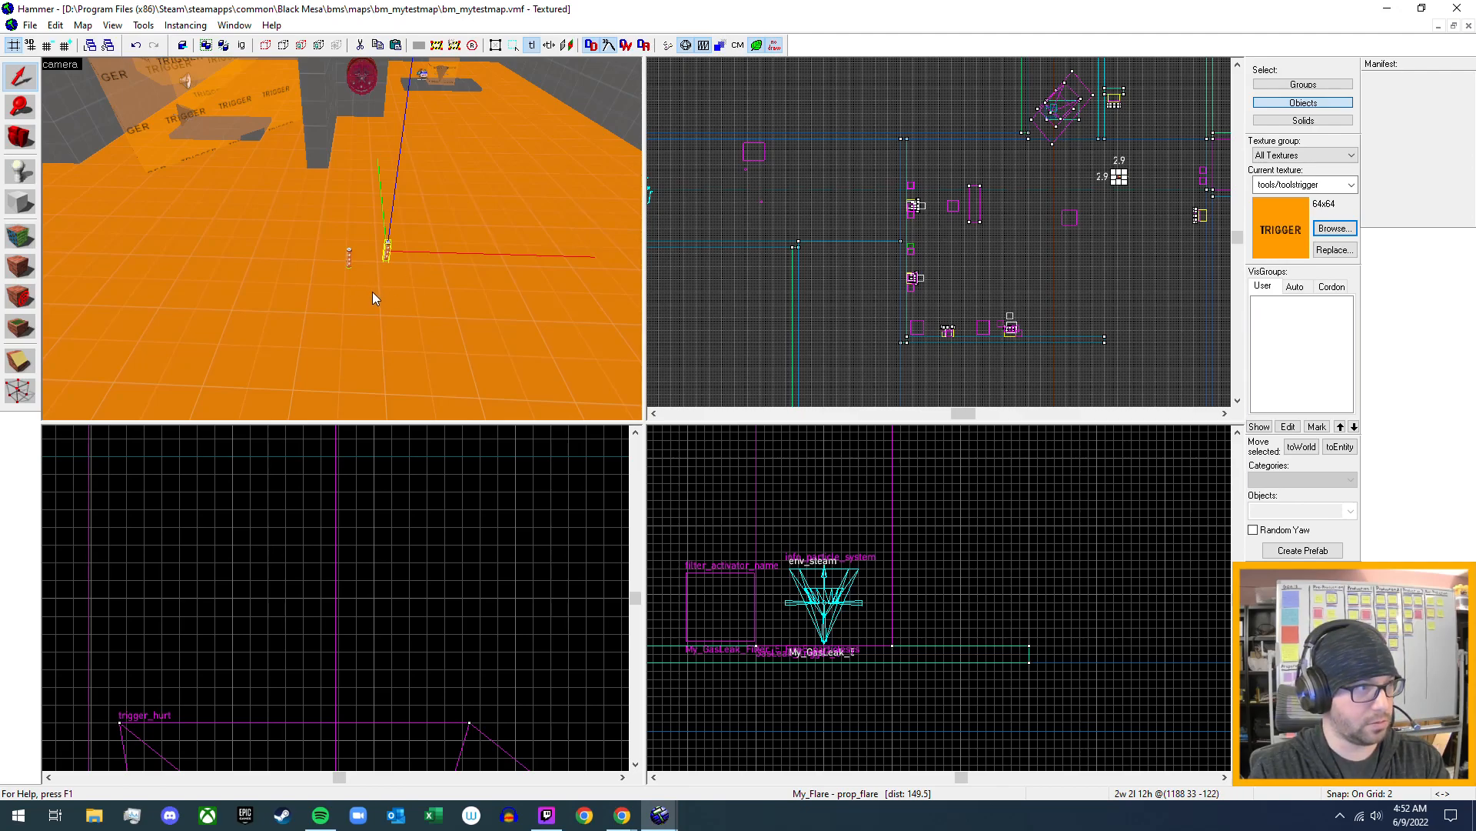
key("ctrl+v")
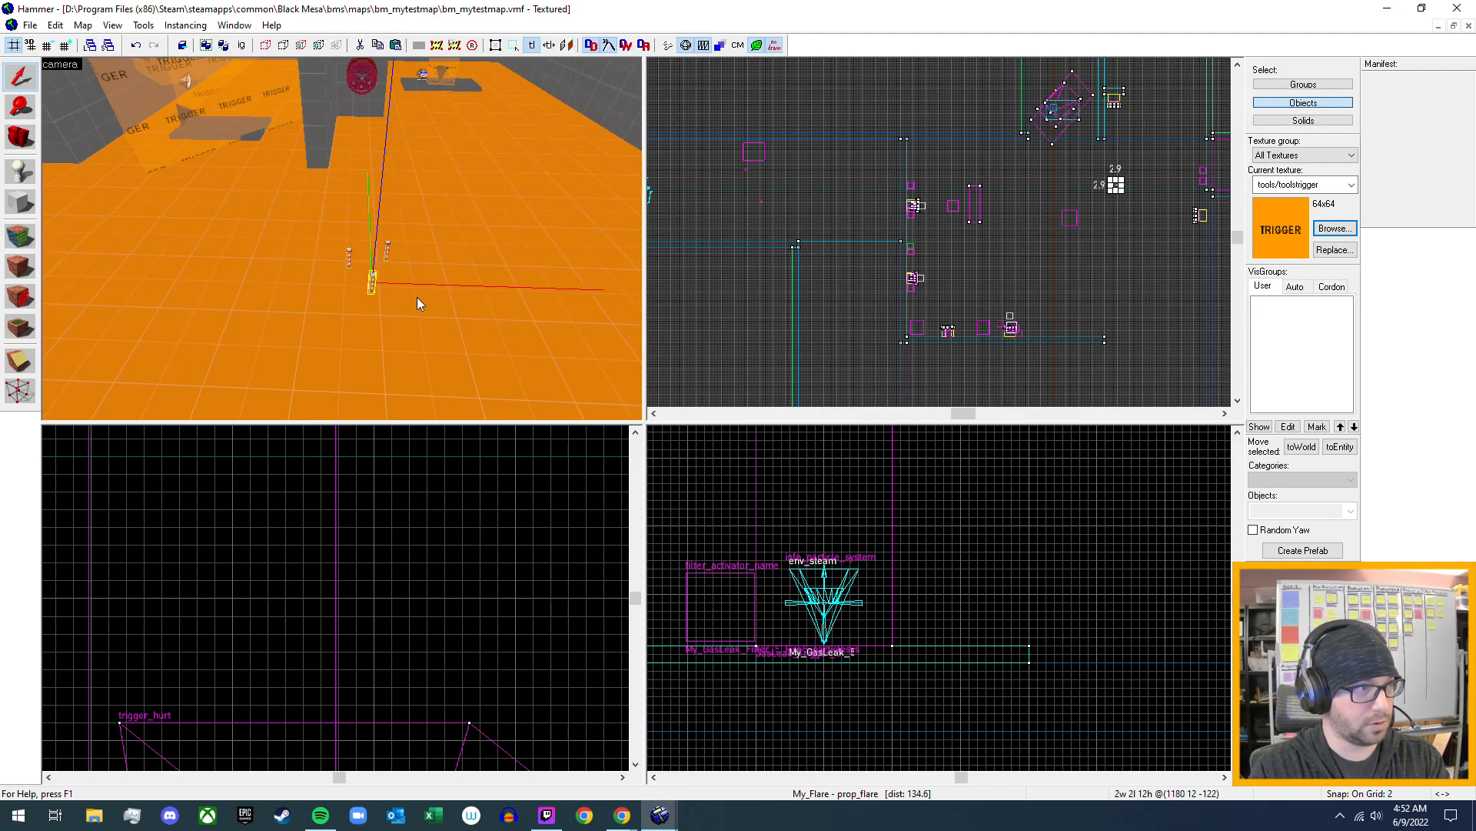
key("ctrl+v")
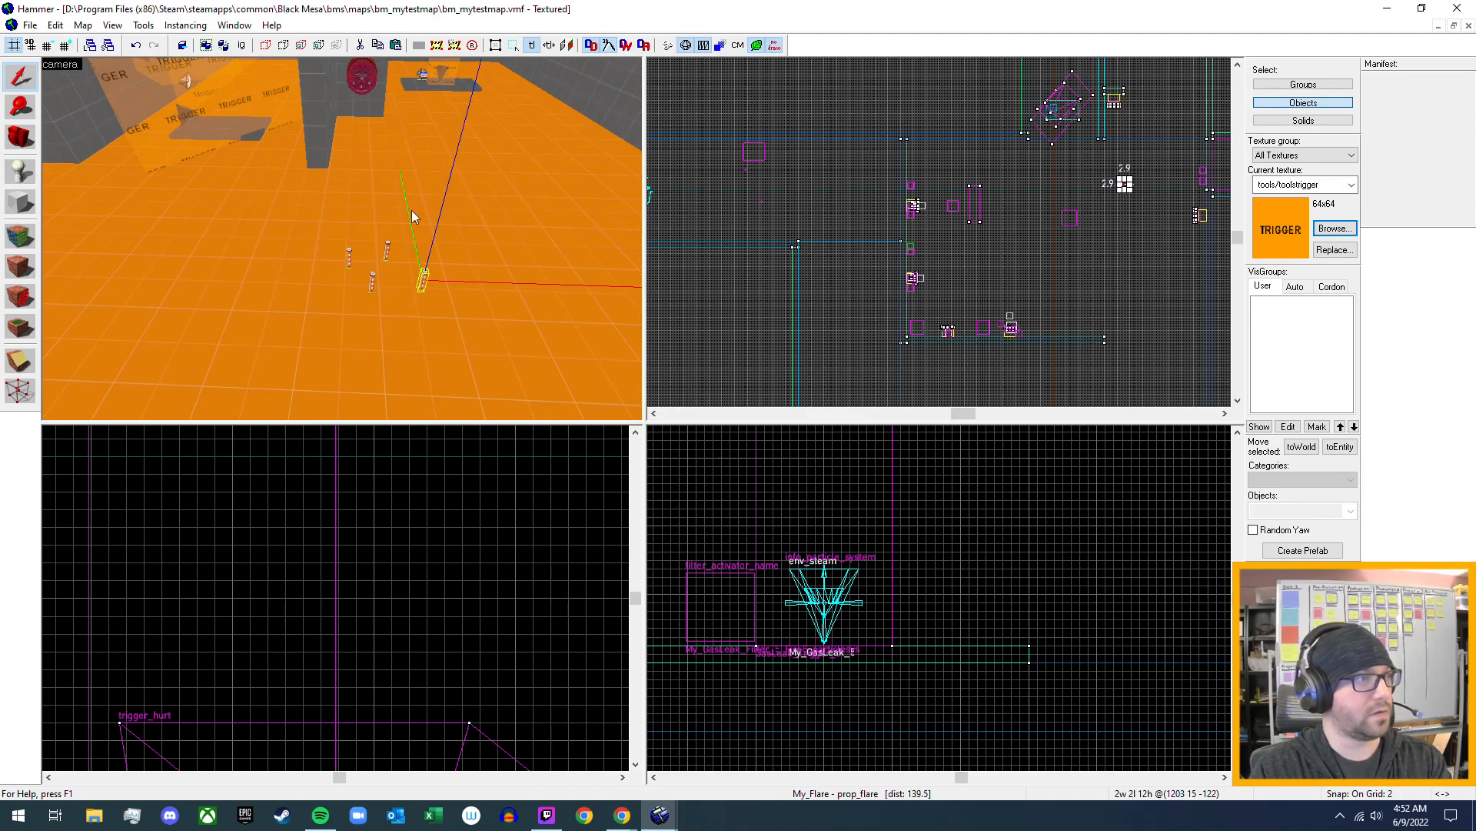
- Compile and run the test map with the current Run Map settings
left_click(29, 25)
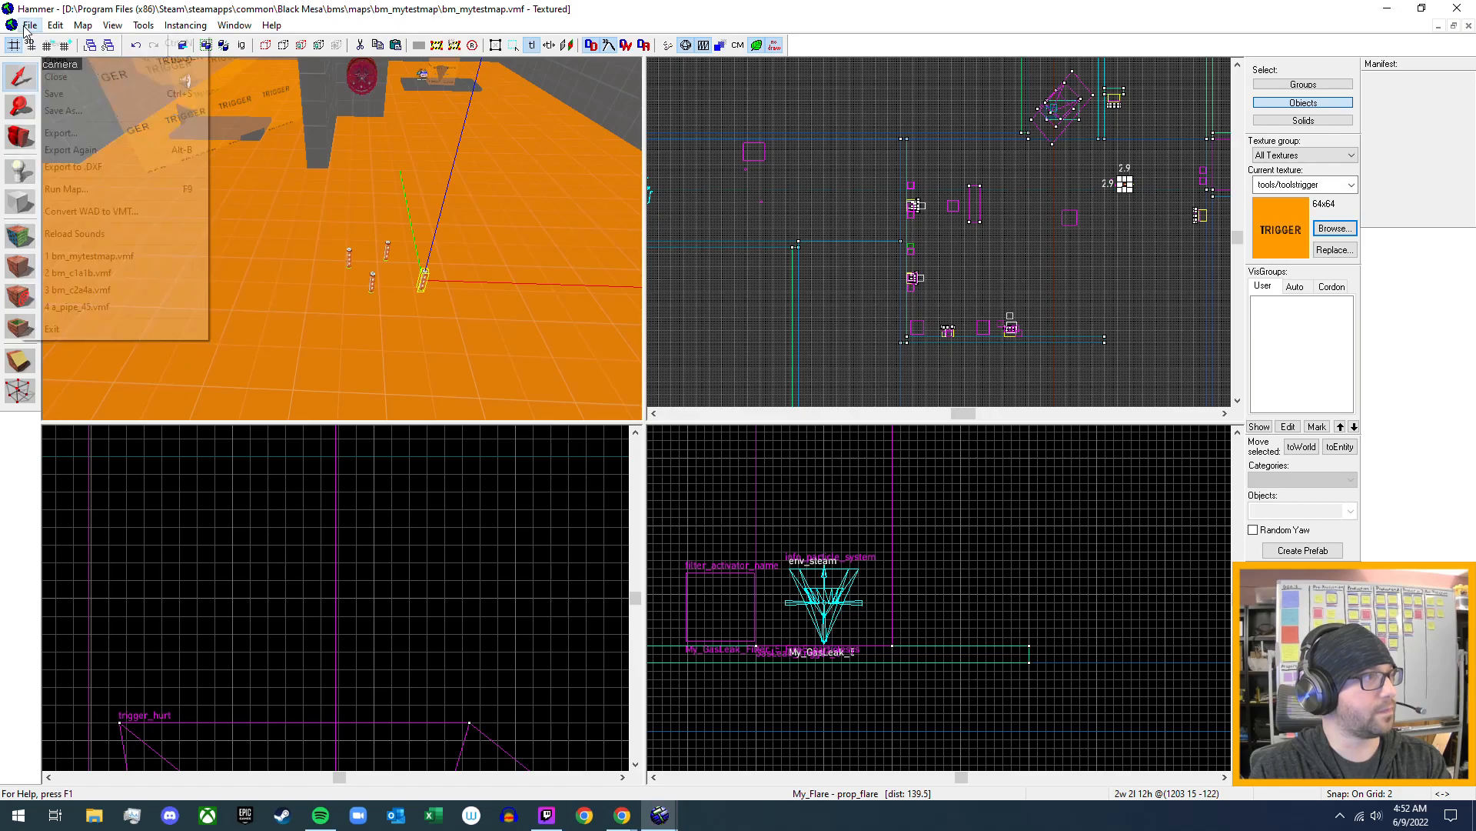
left_click(28, 25)
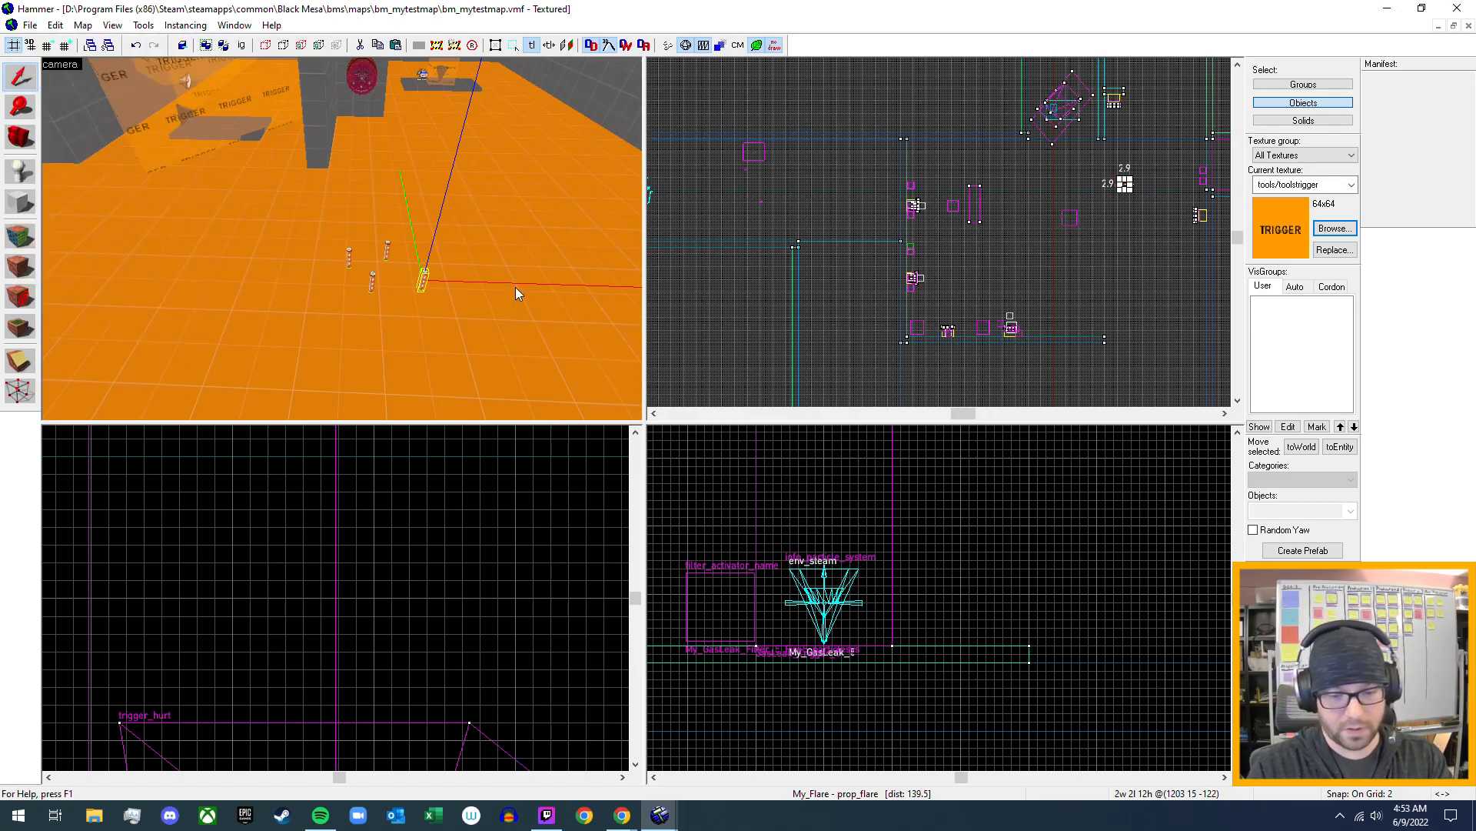
key("F9")
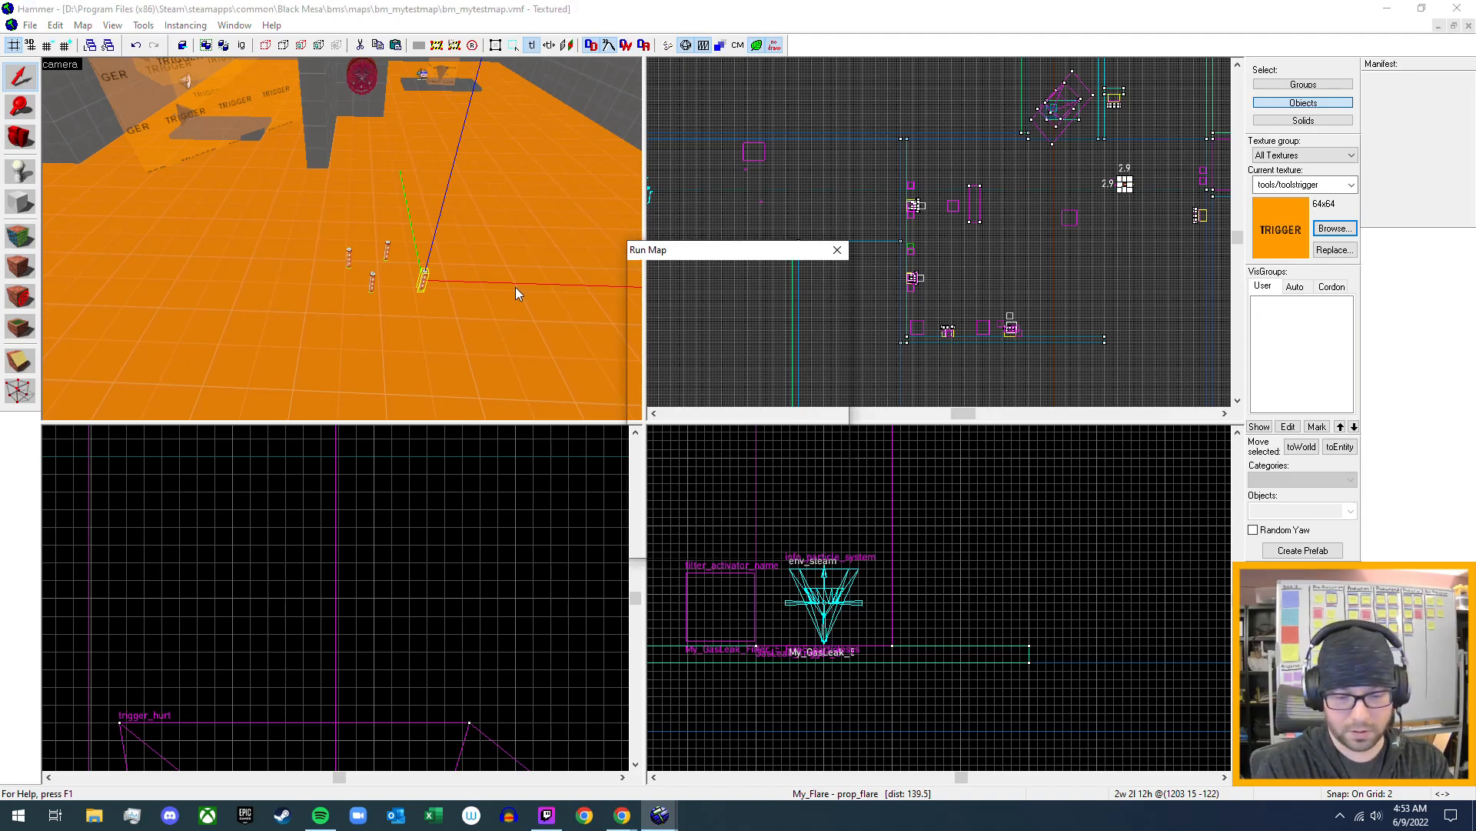
key("Return")
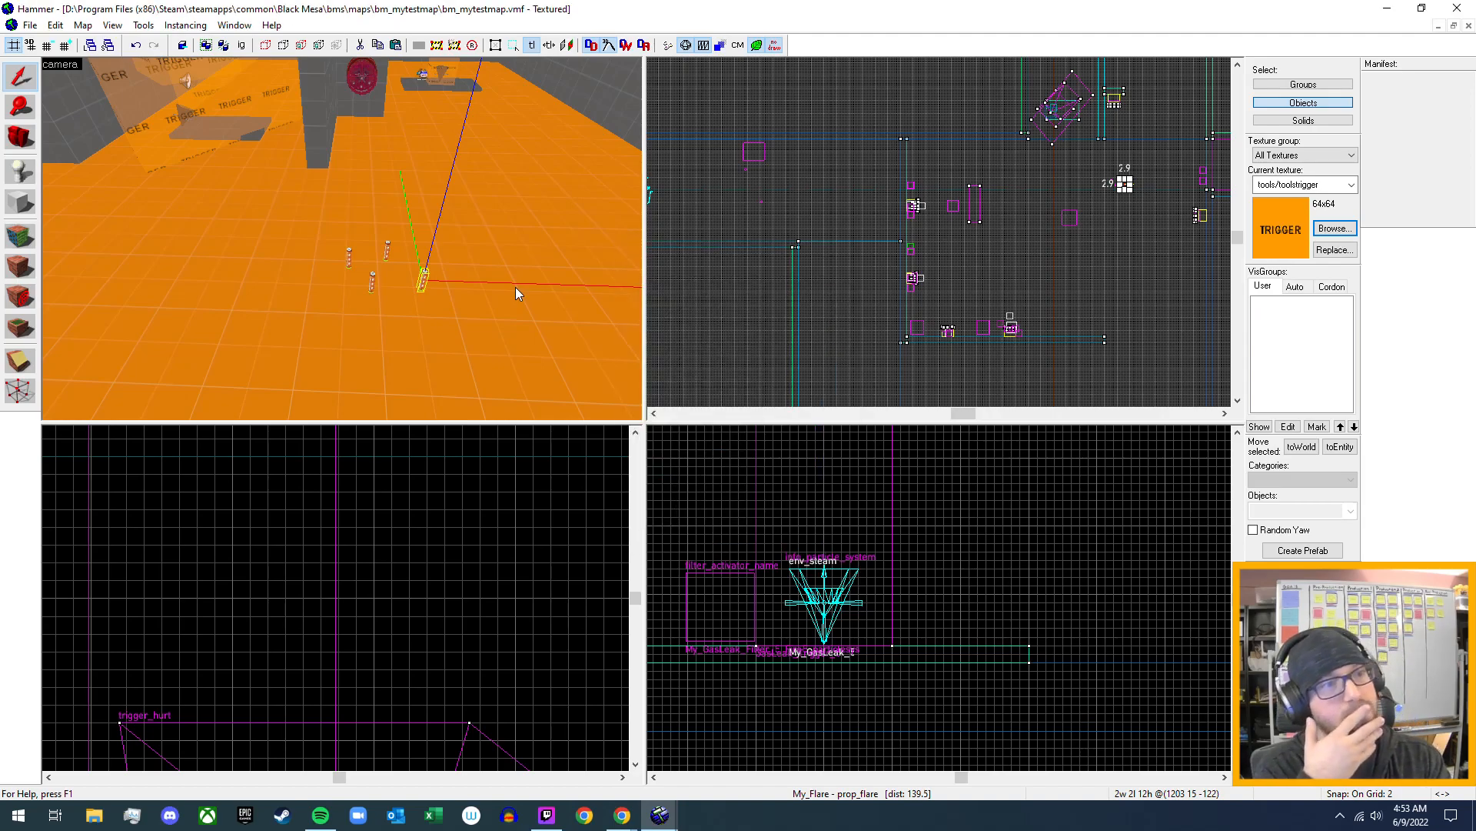
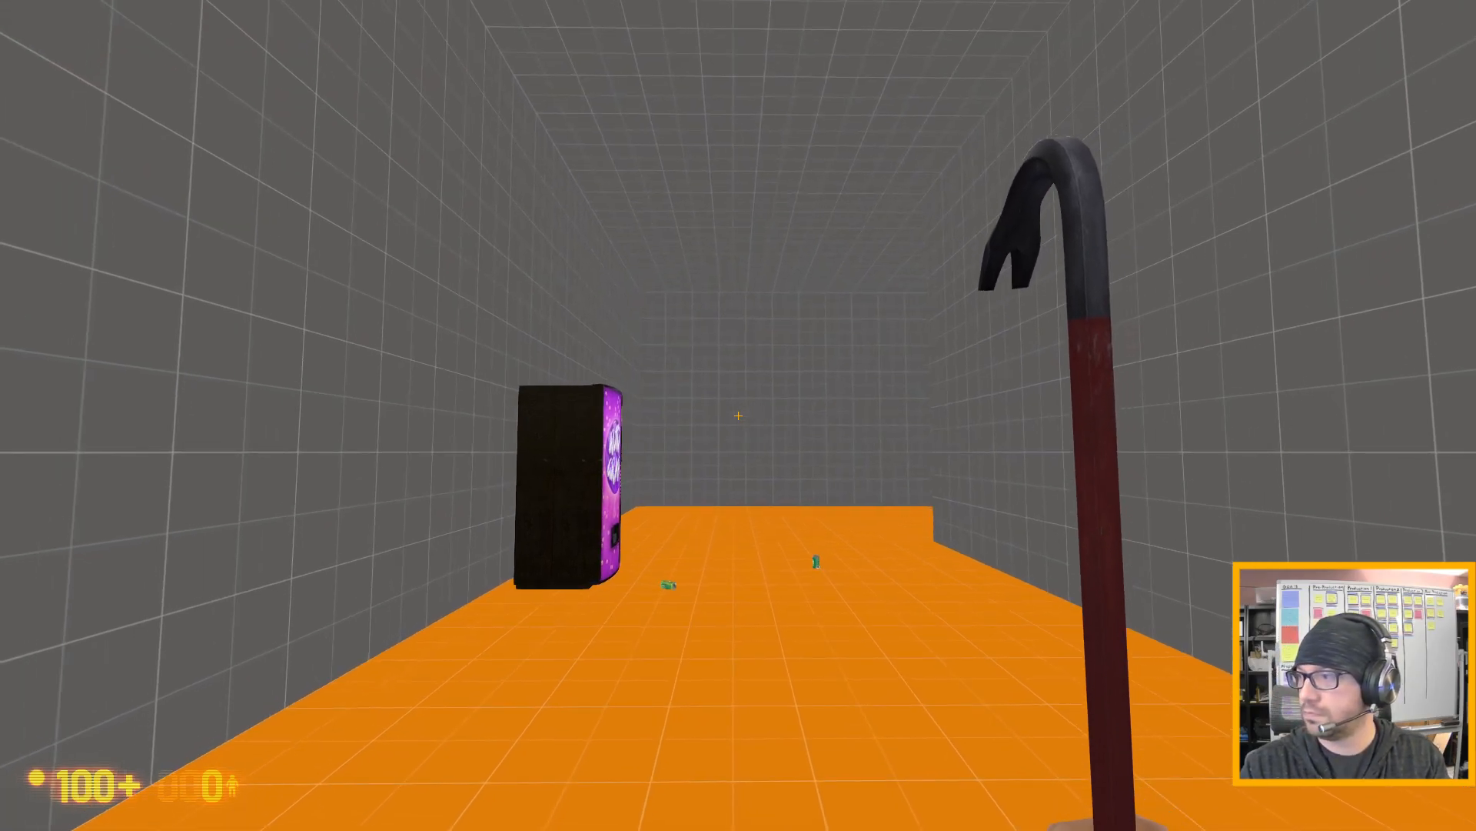
- Carry the crate onto the gas leak pad to test the name filter, and set it down back near the flares
key("w")
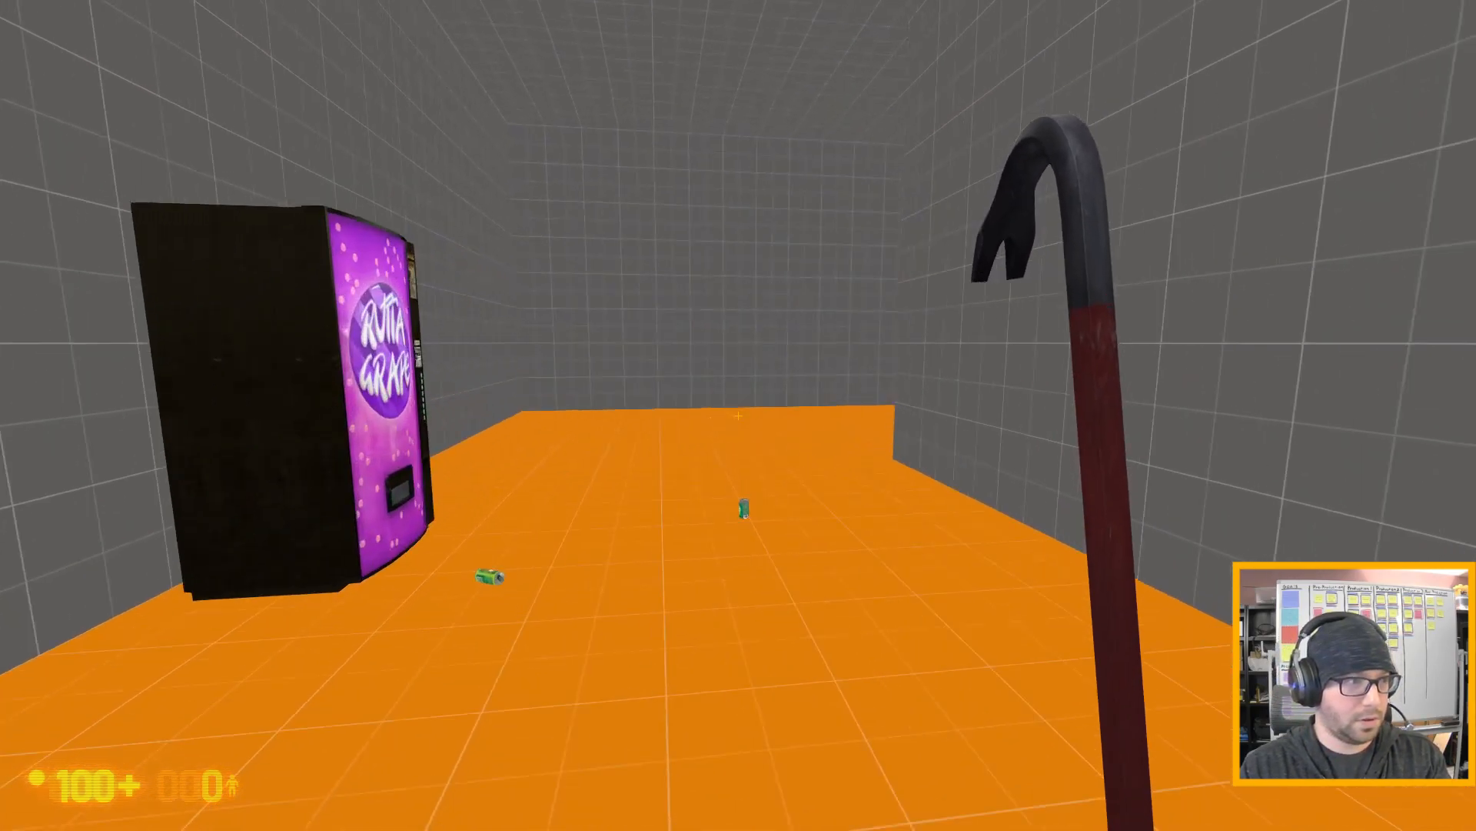
key("shift")
key("w")
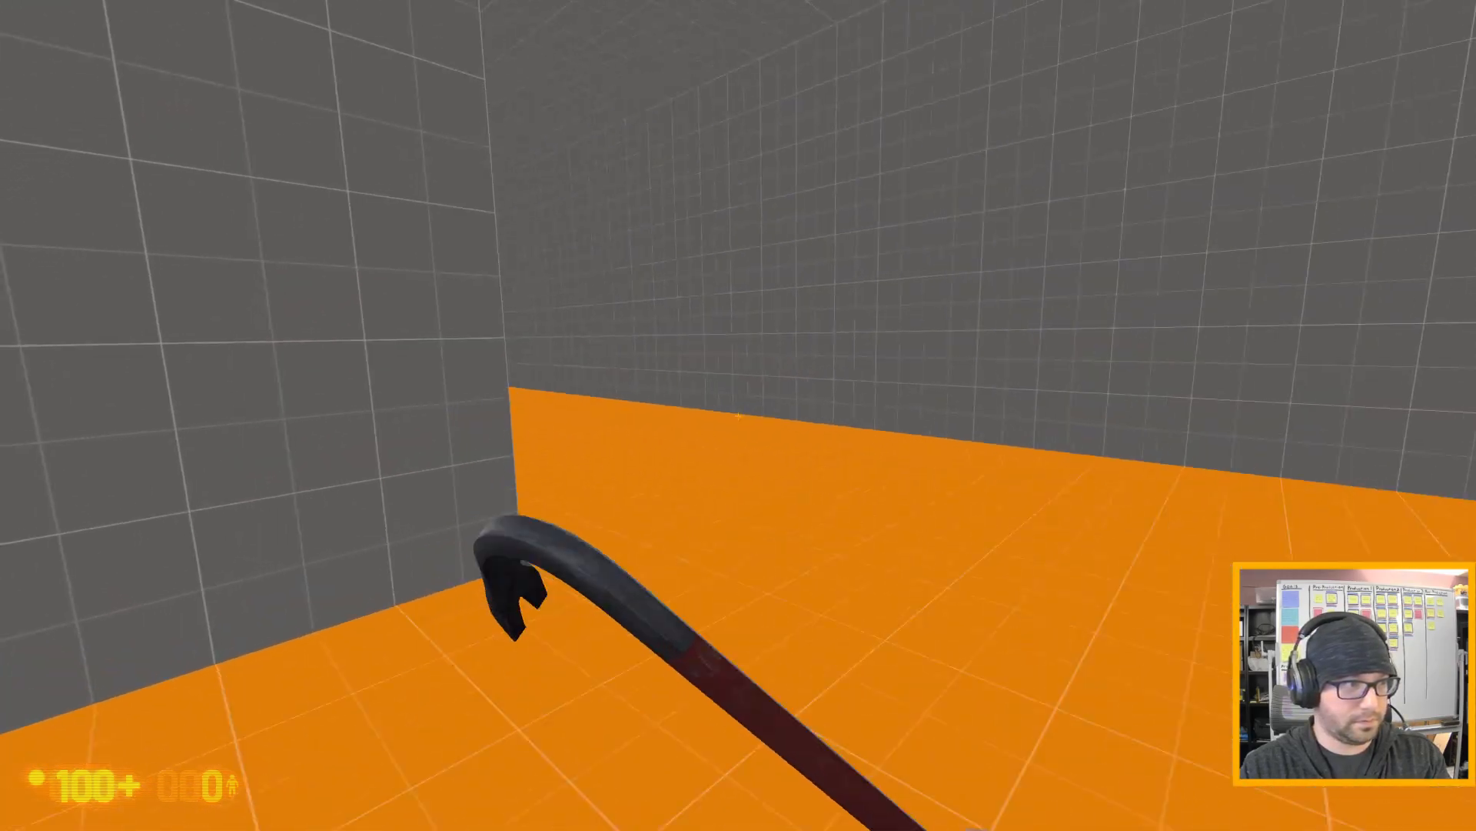
key("w")
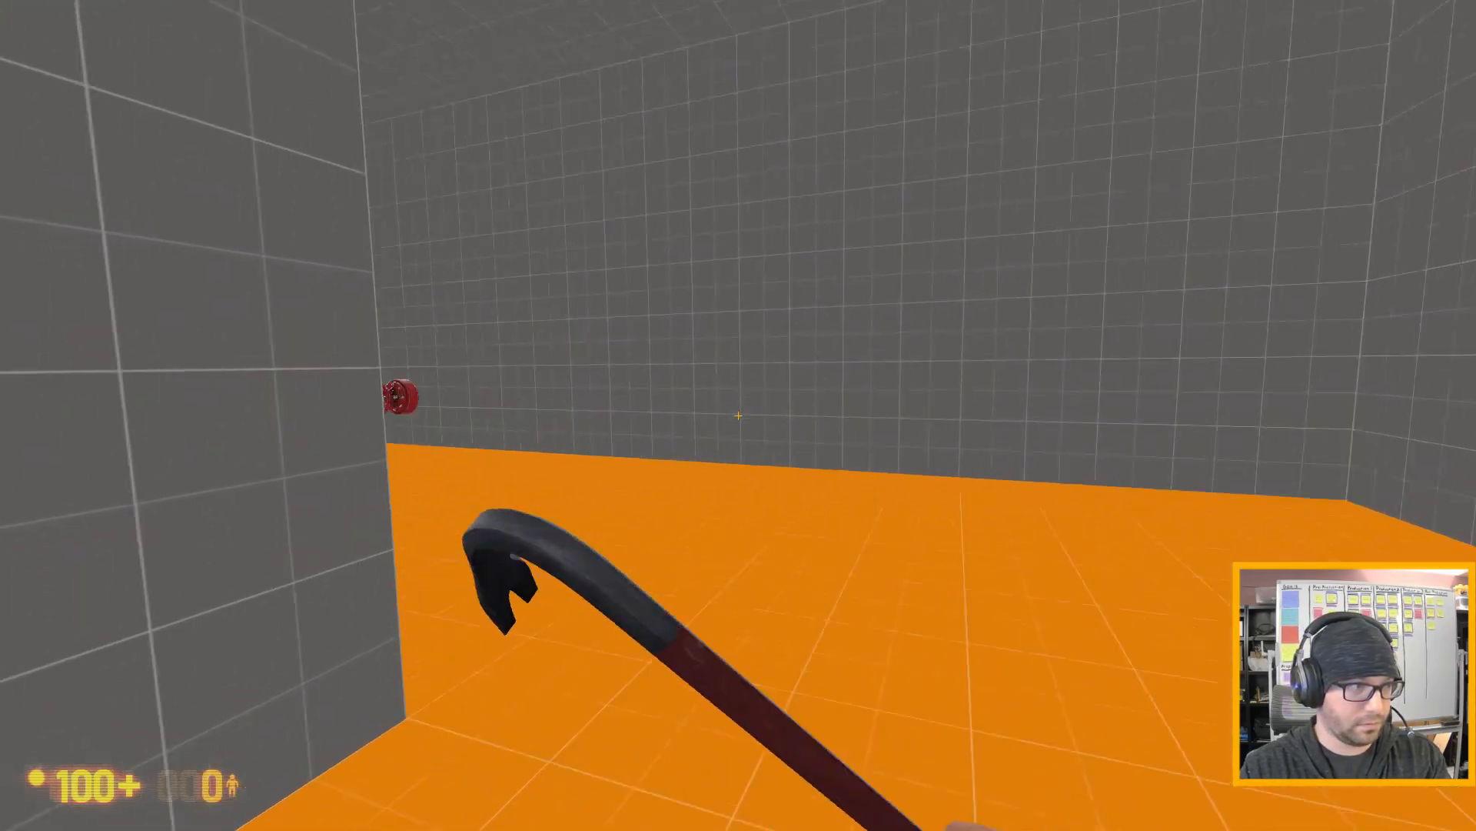
key("w")
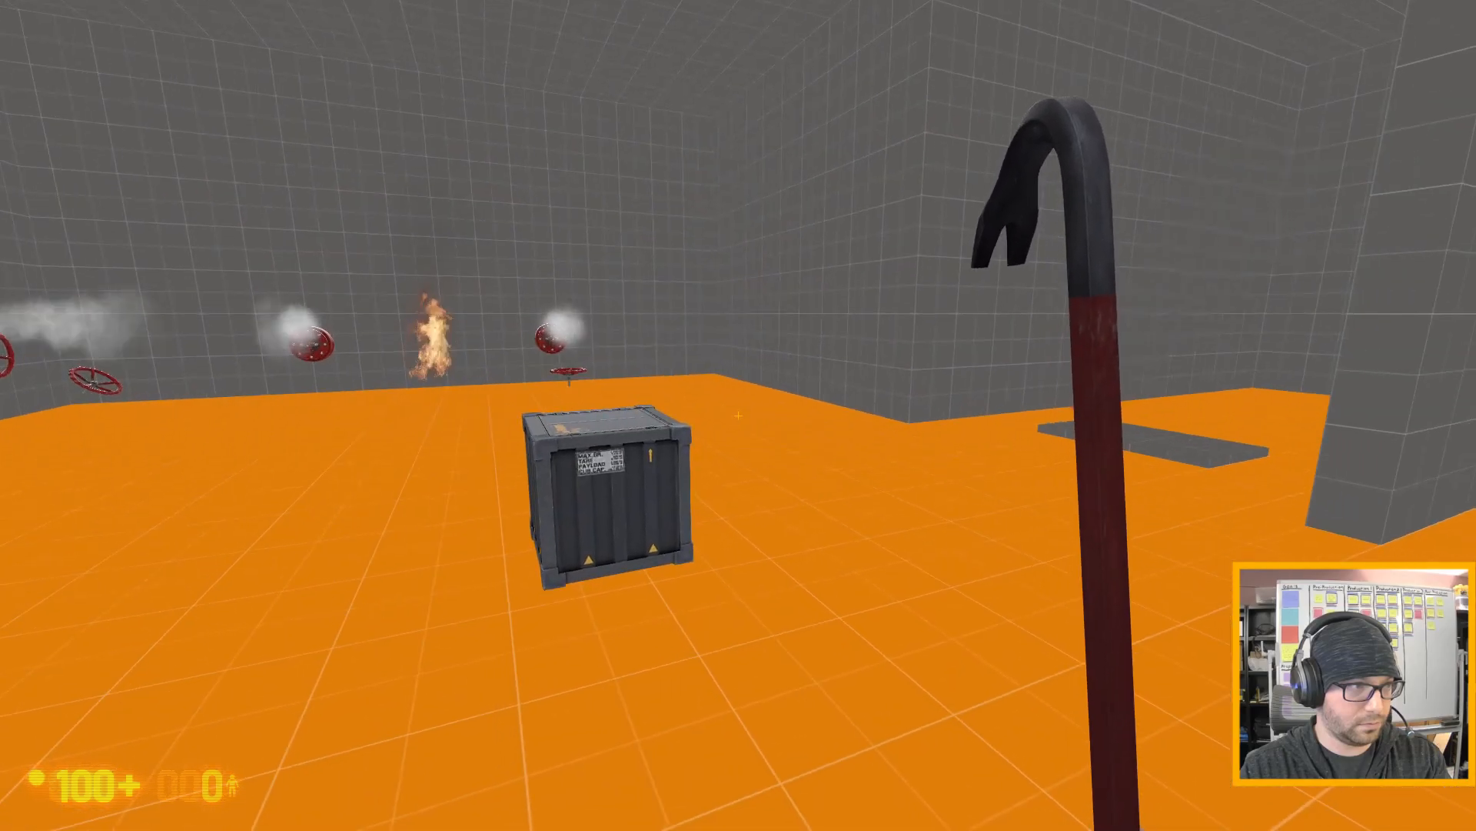
key("w")
key("w")
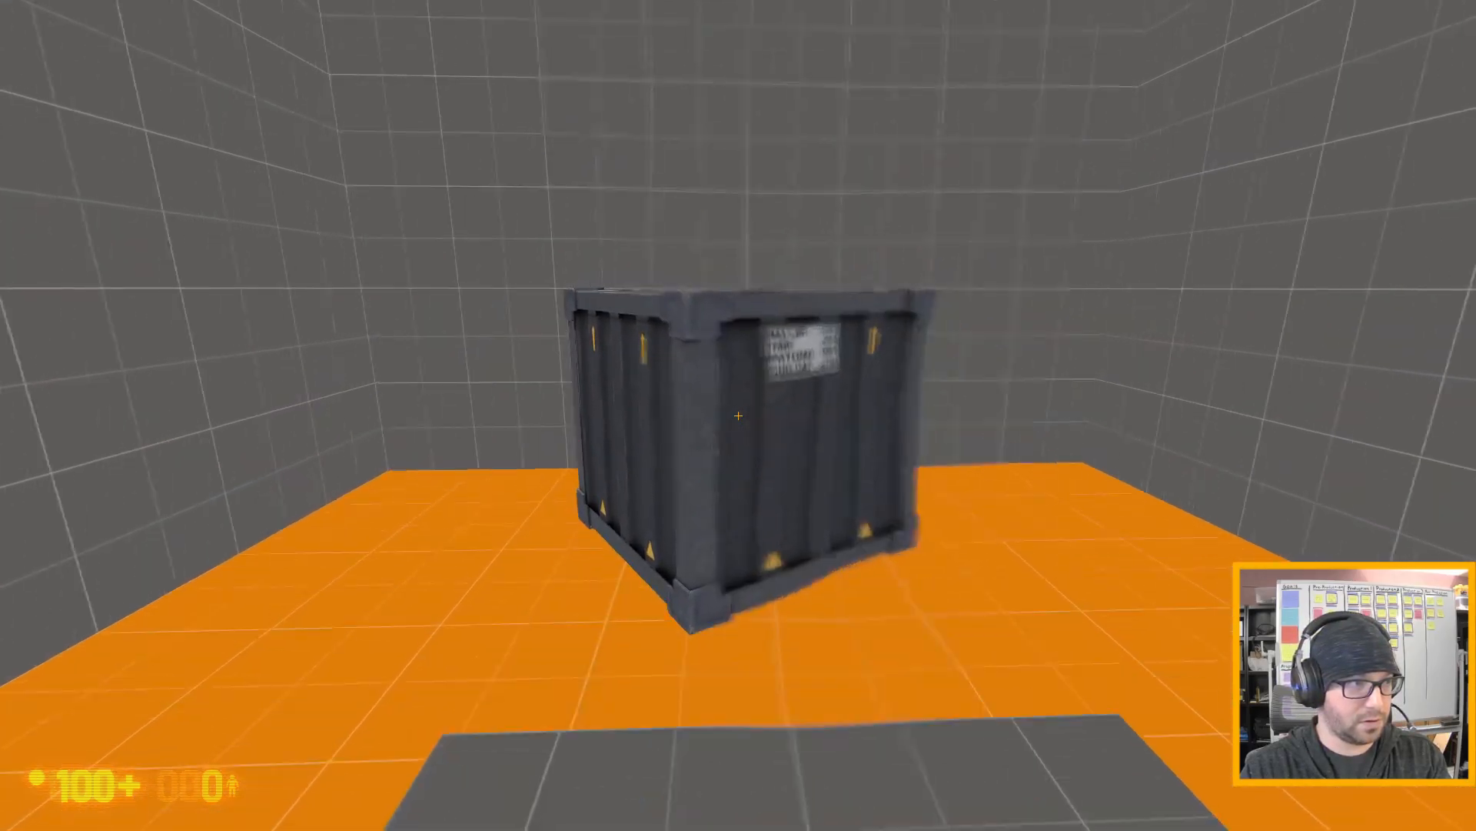
key("s")
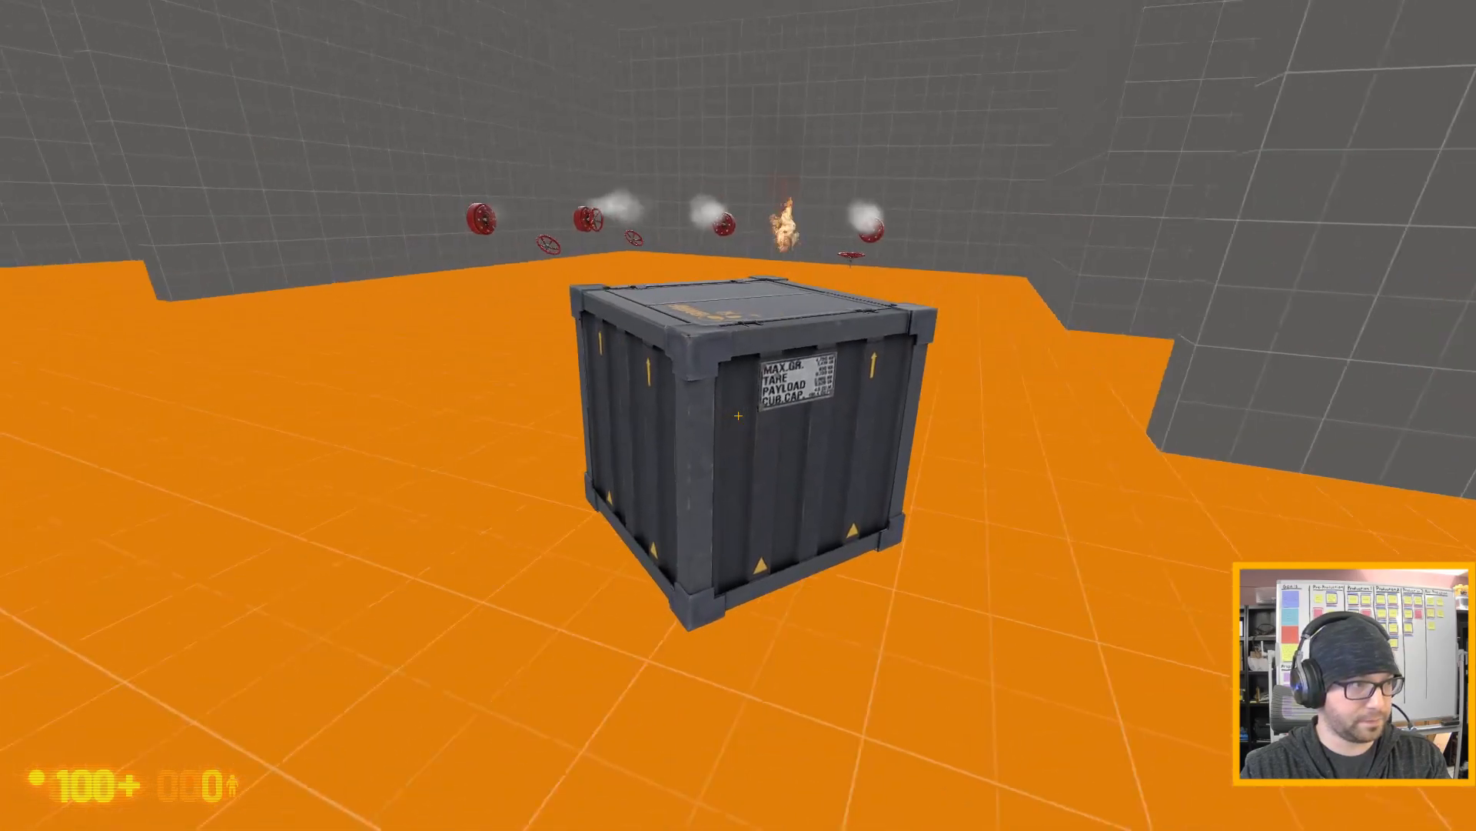
key("e")
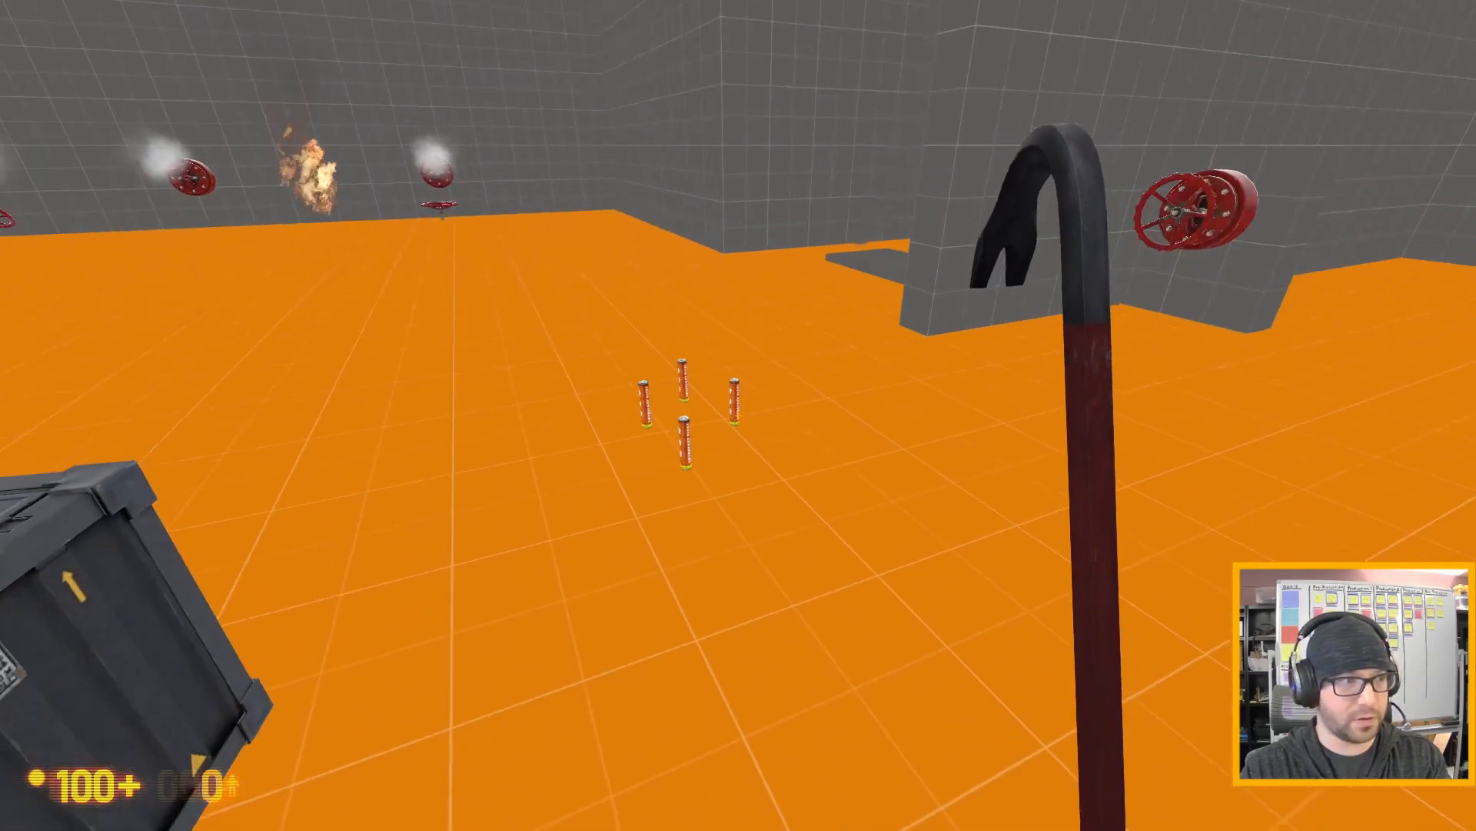
- Pick up one of the flares, carry it into the gas leak to test ignition, and drop it by the valve
key("w")
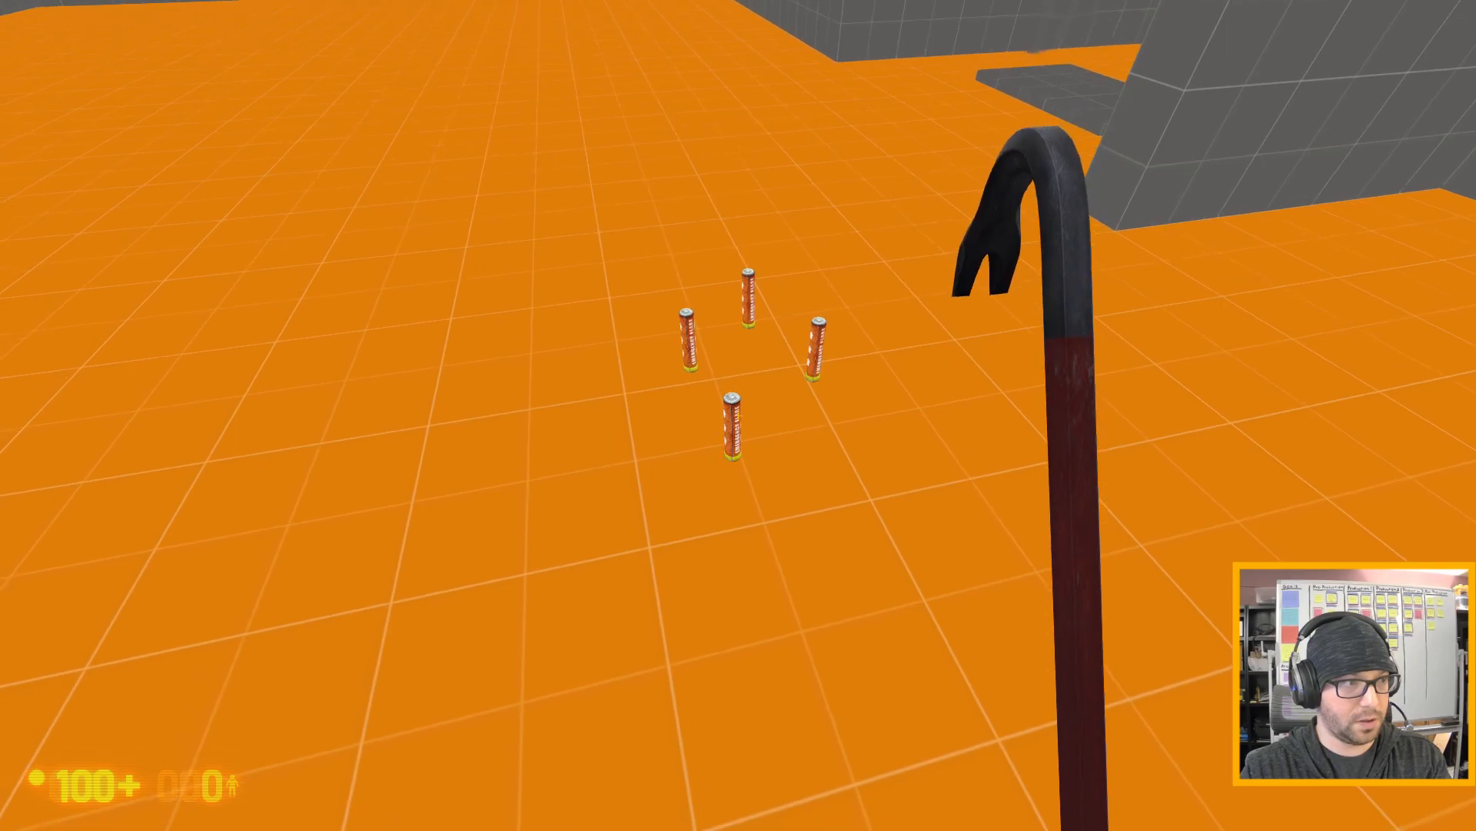
key("e")
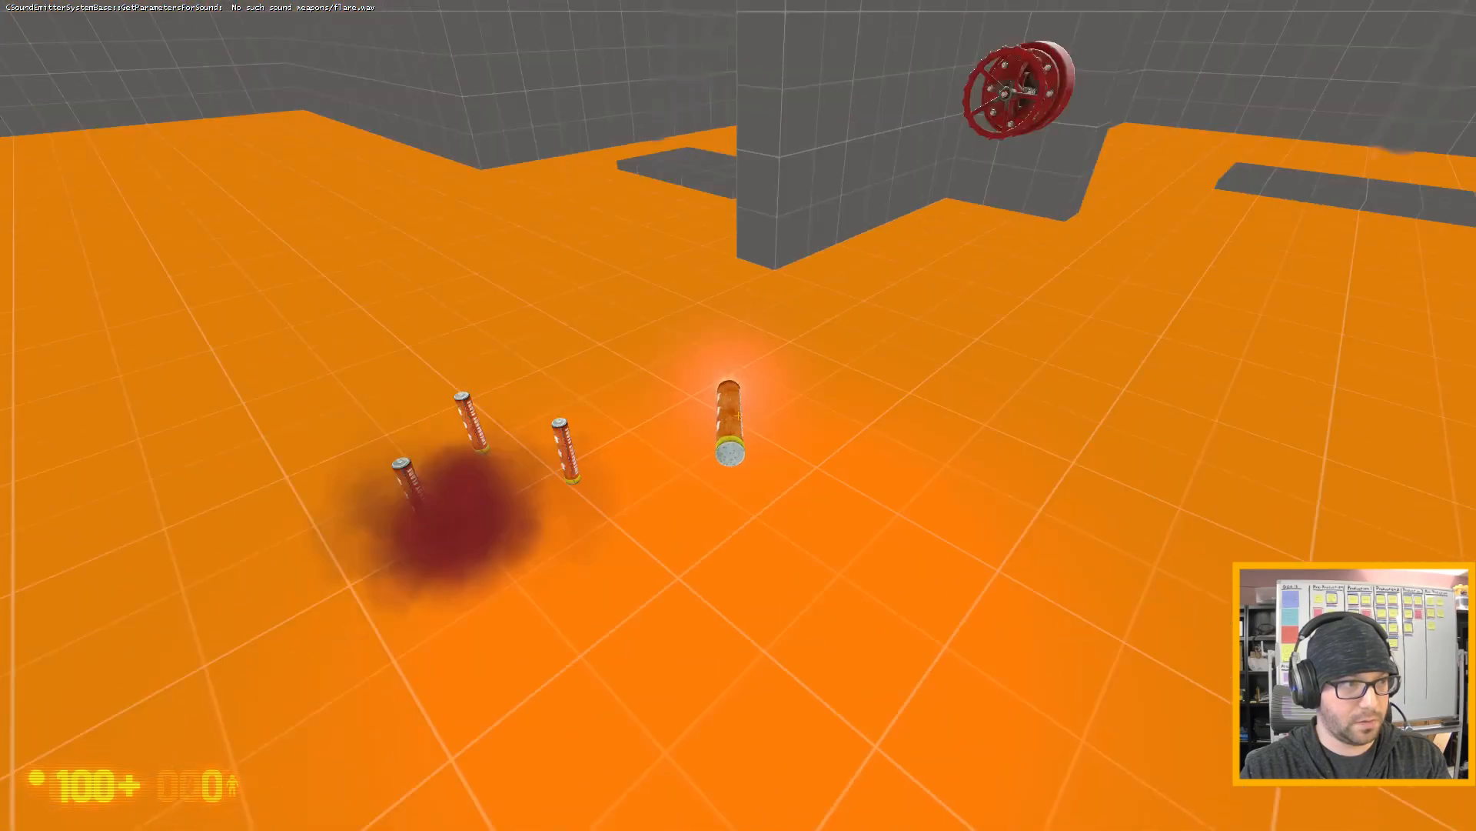
key("w")
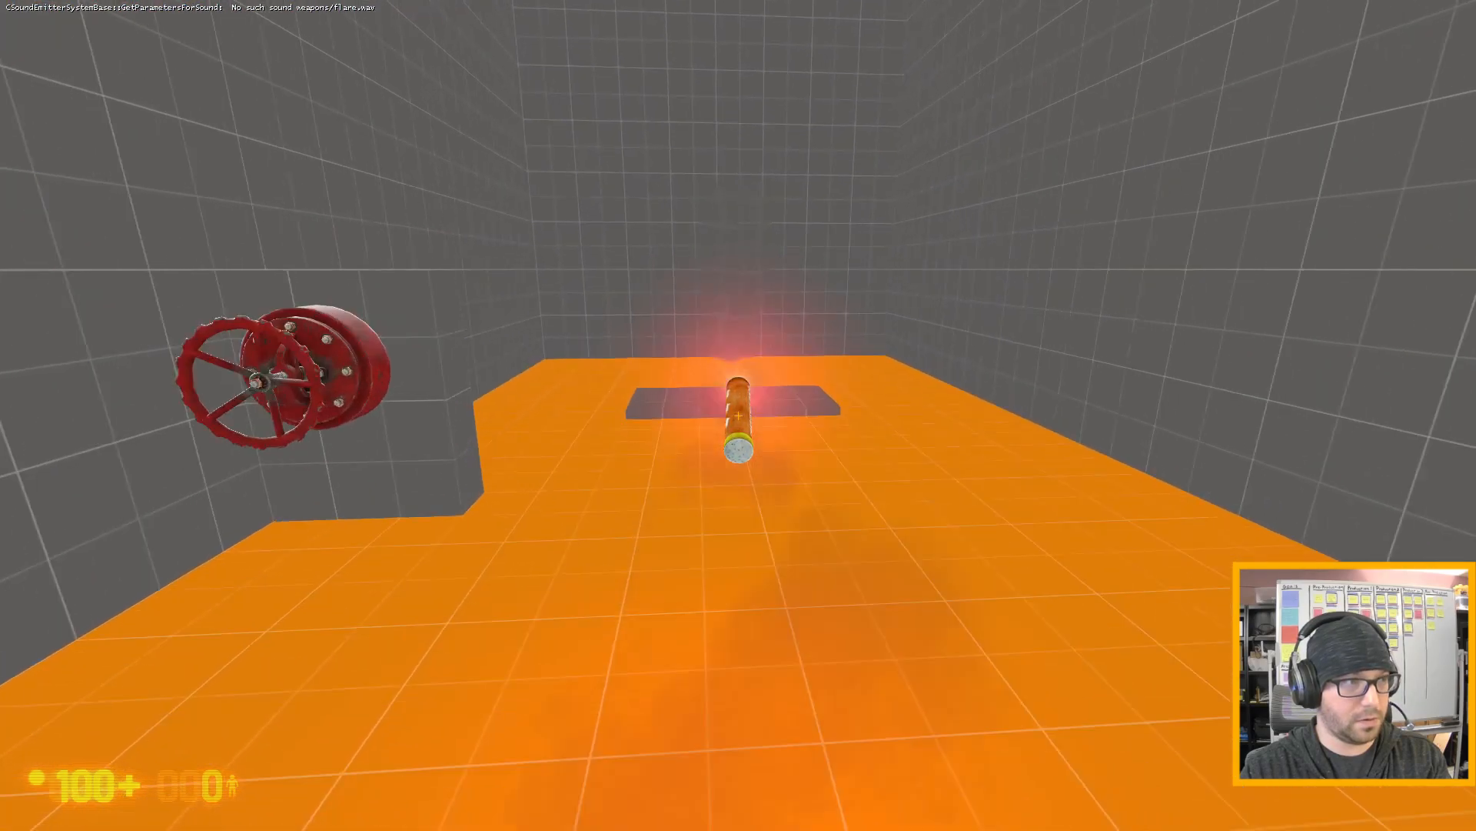
key("w")
key("s")
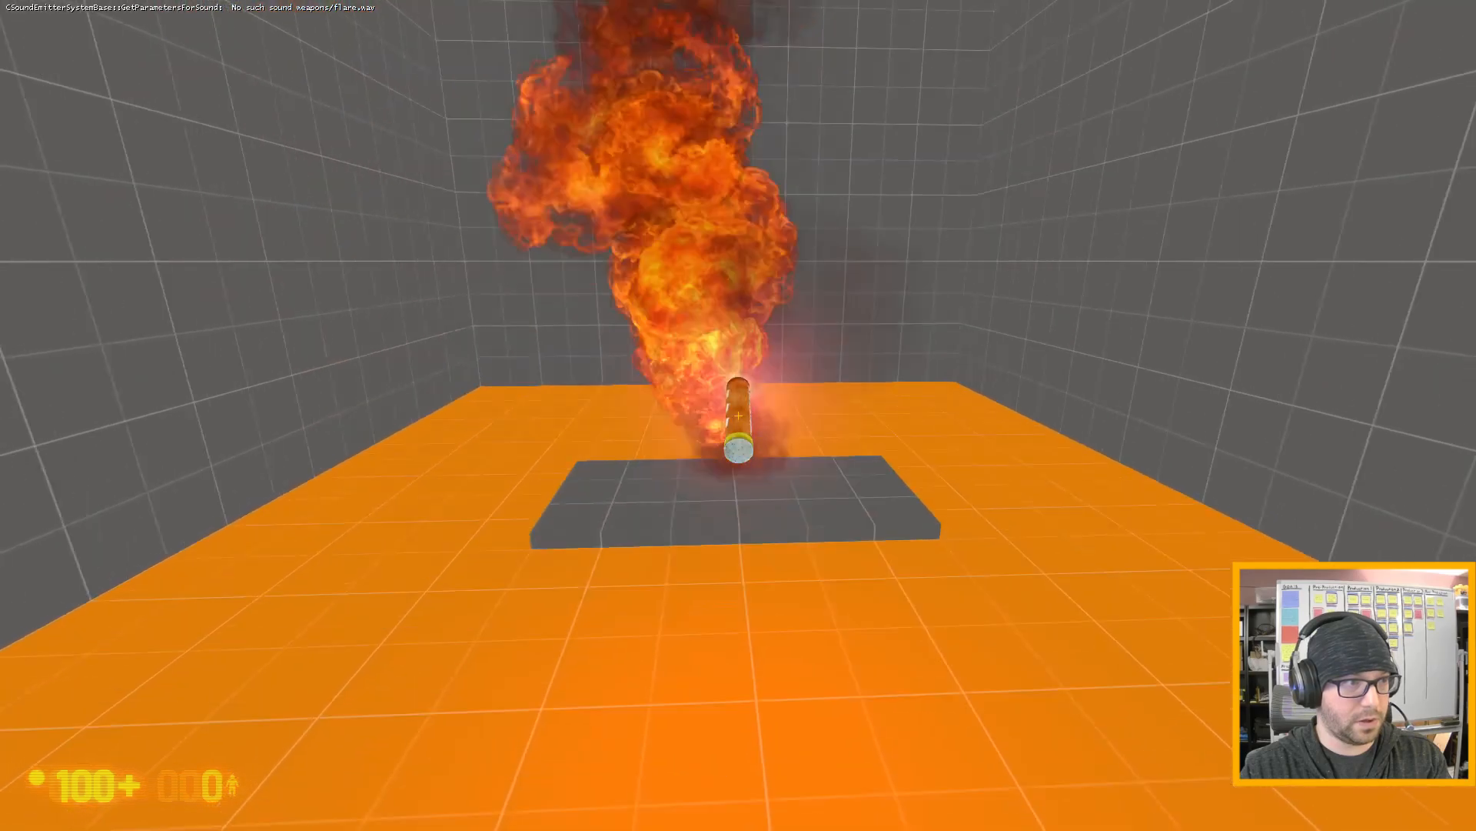
key("s")
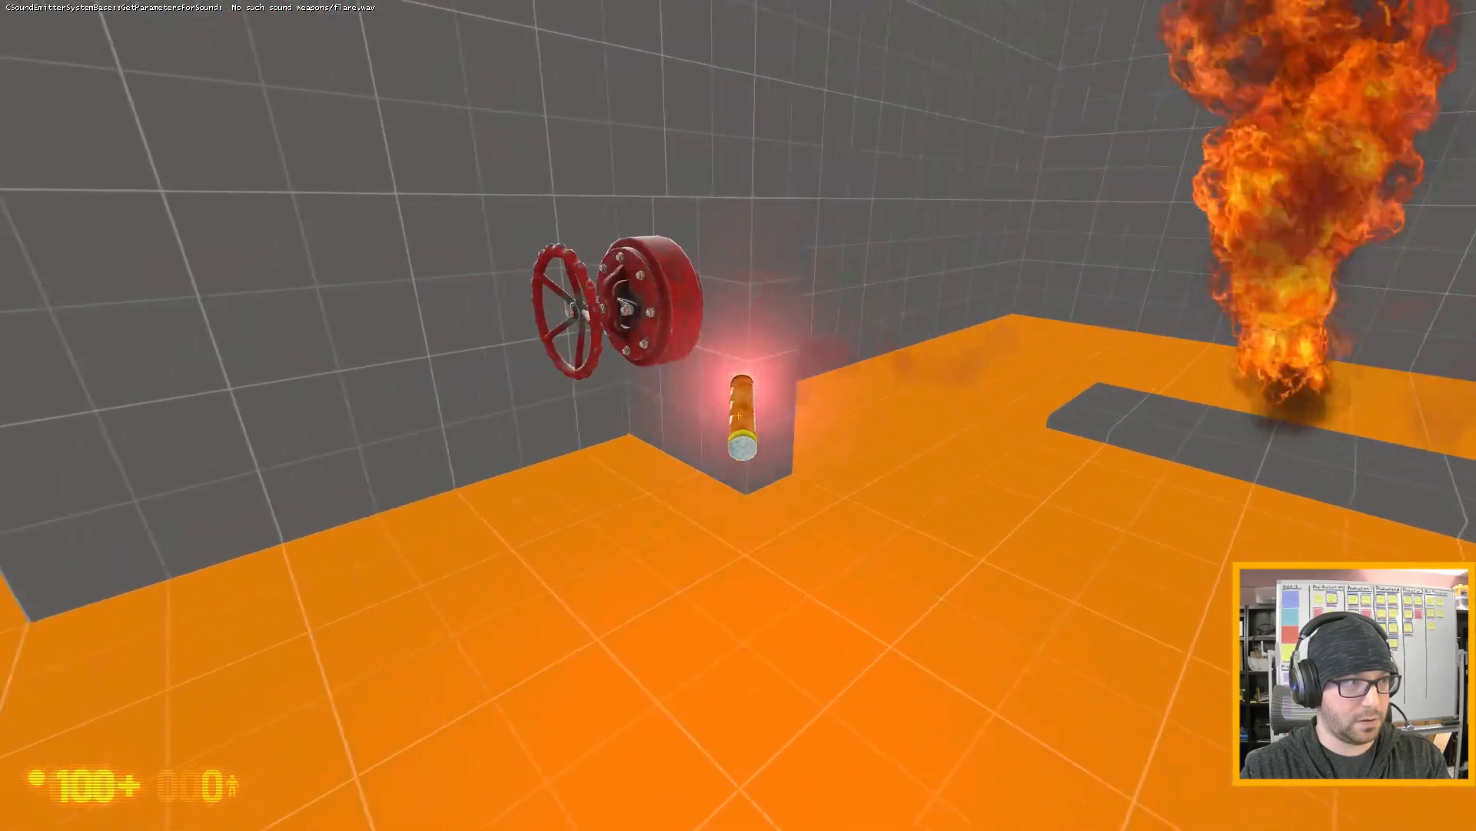
key("s")
key("e")
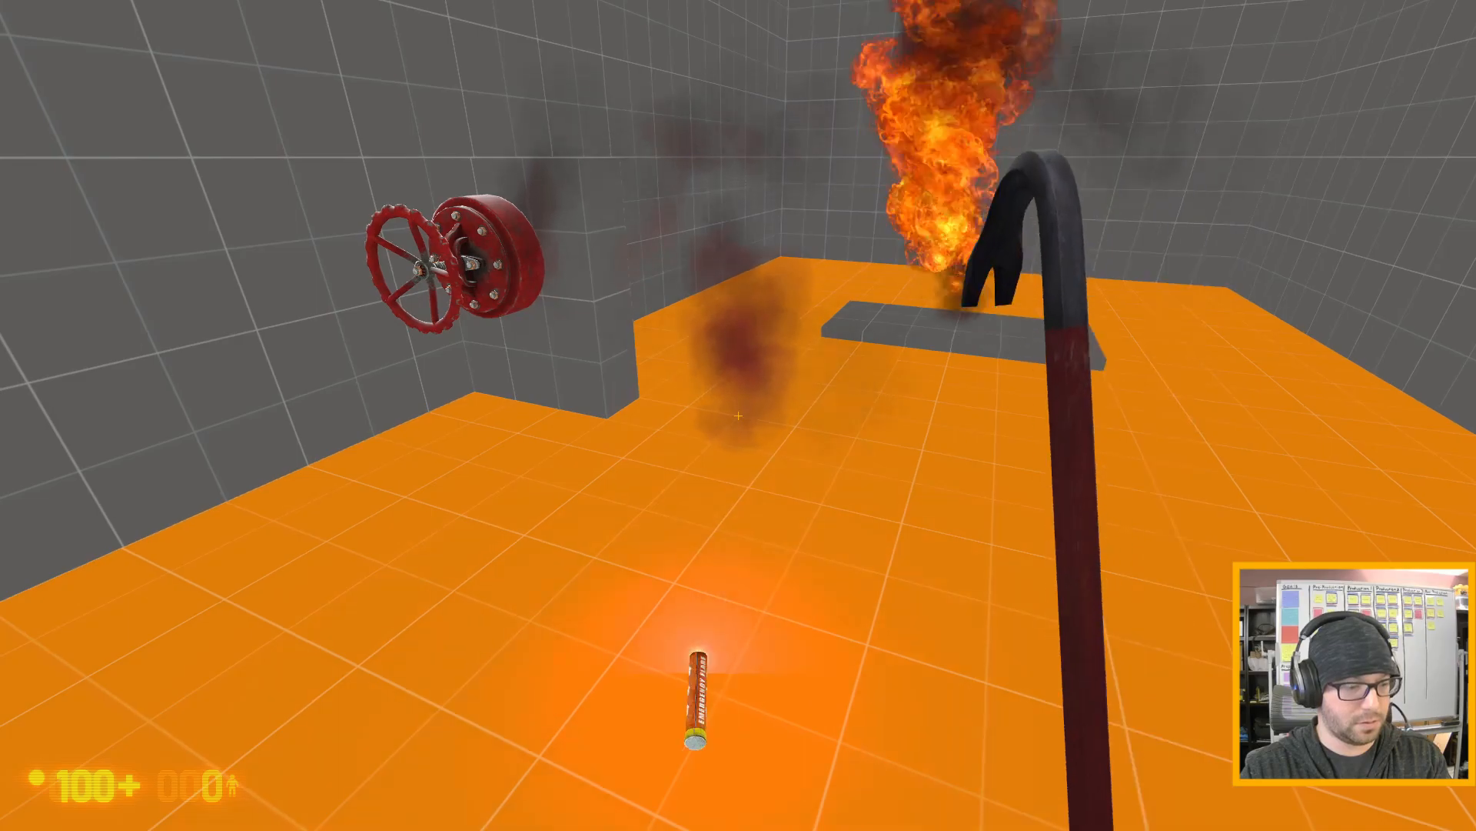
- Restart the running map with the restart console command
key("grave")
type("restart")
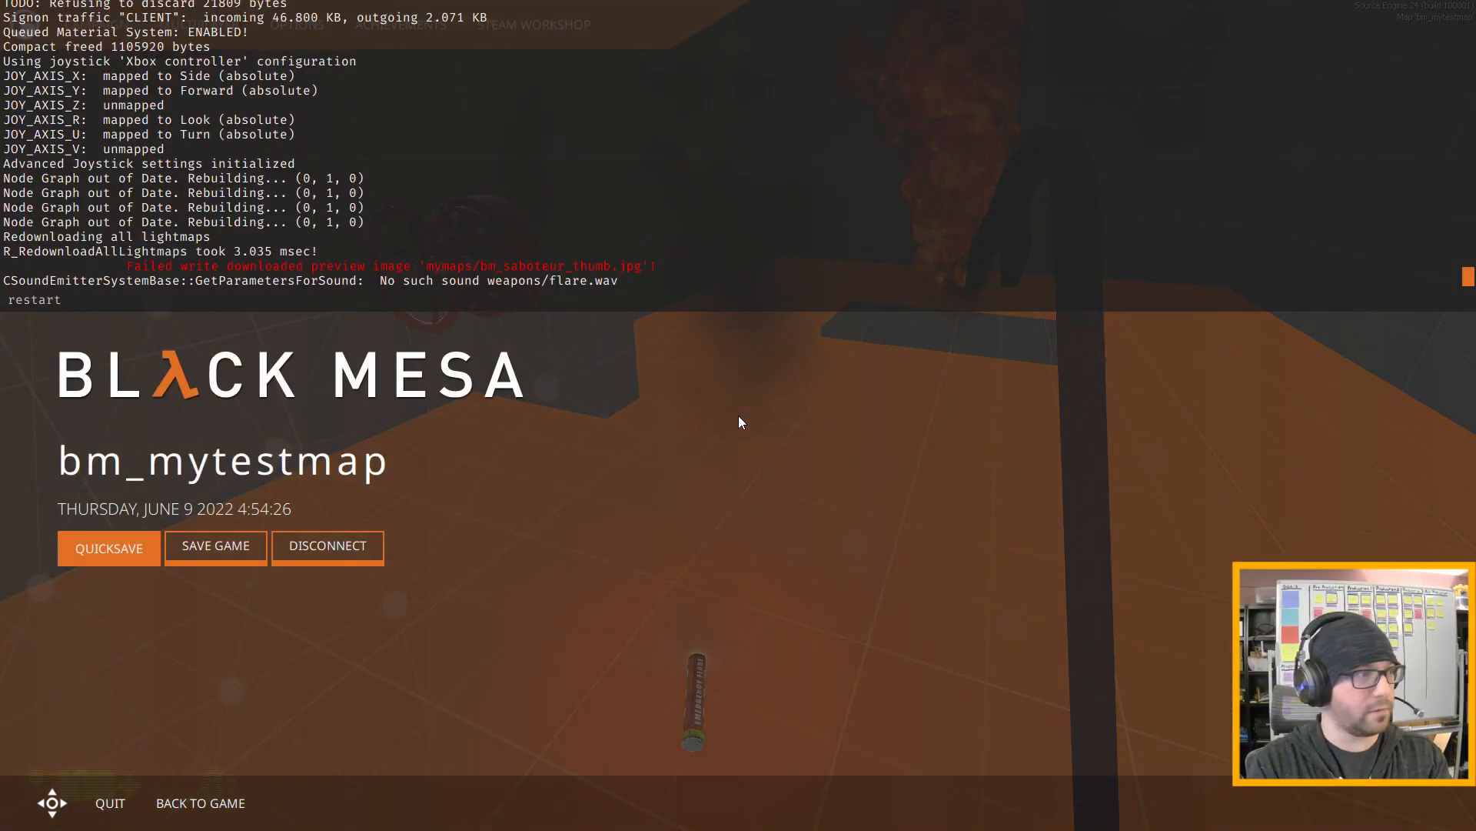
key("Return")
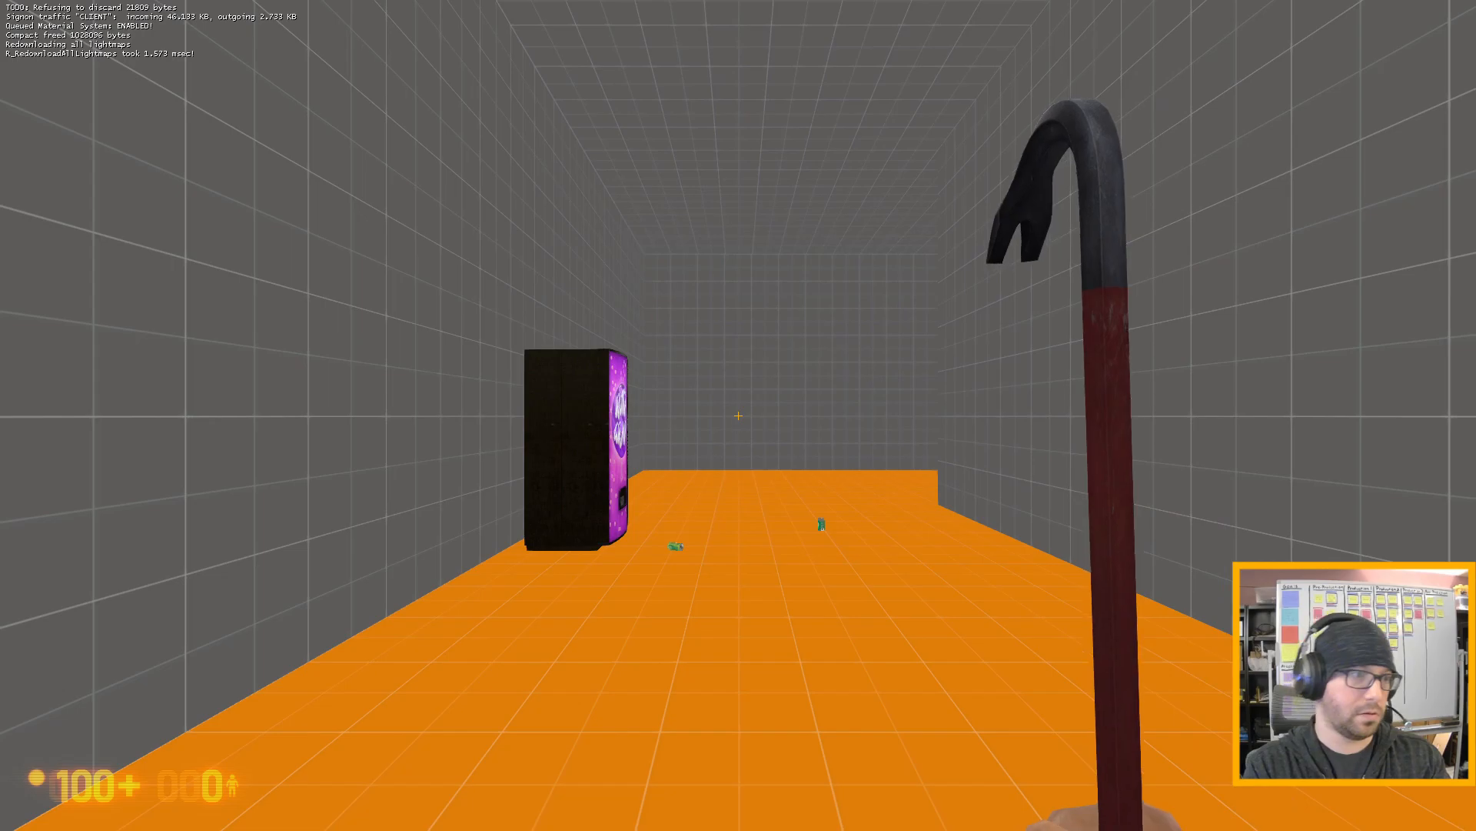
- Turn the wall-mounted valve beside the gas leak pad to shut off the gas before testing a flare
key("w")
left_click(738, 415)
key("w")
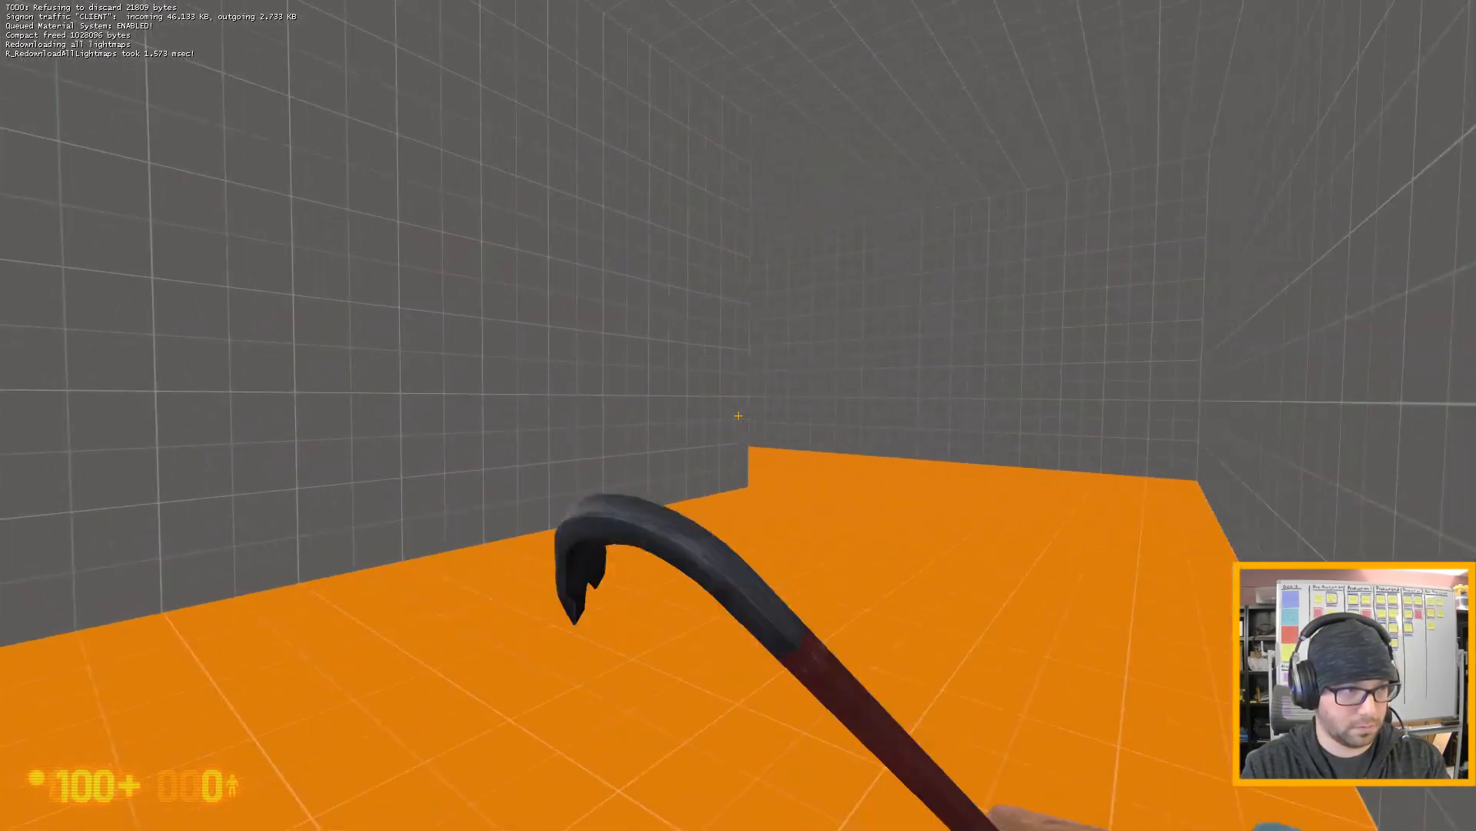
key("w")
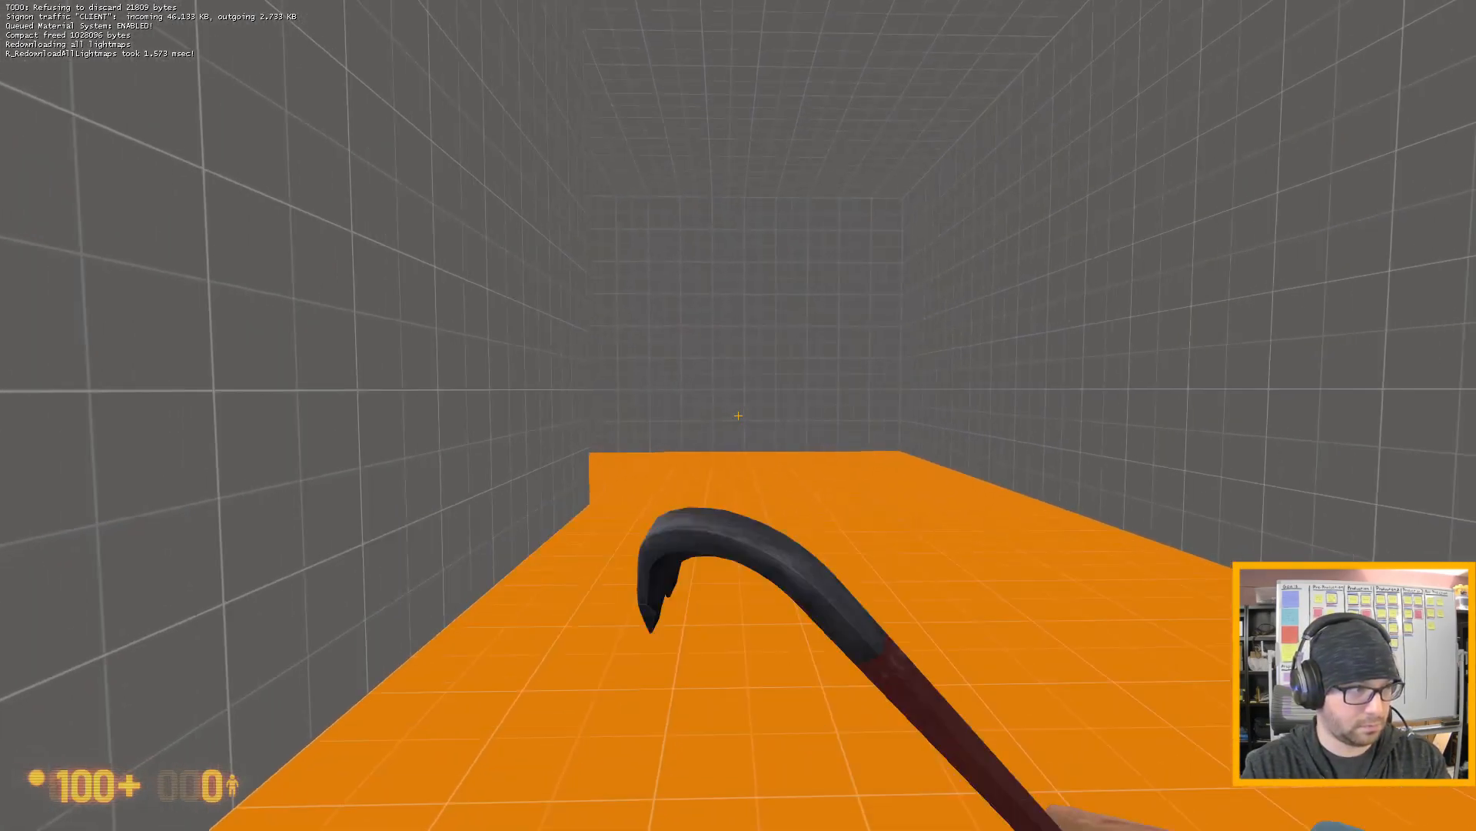
key("w")
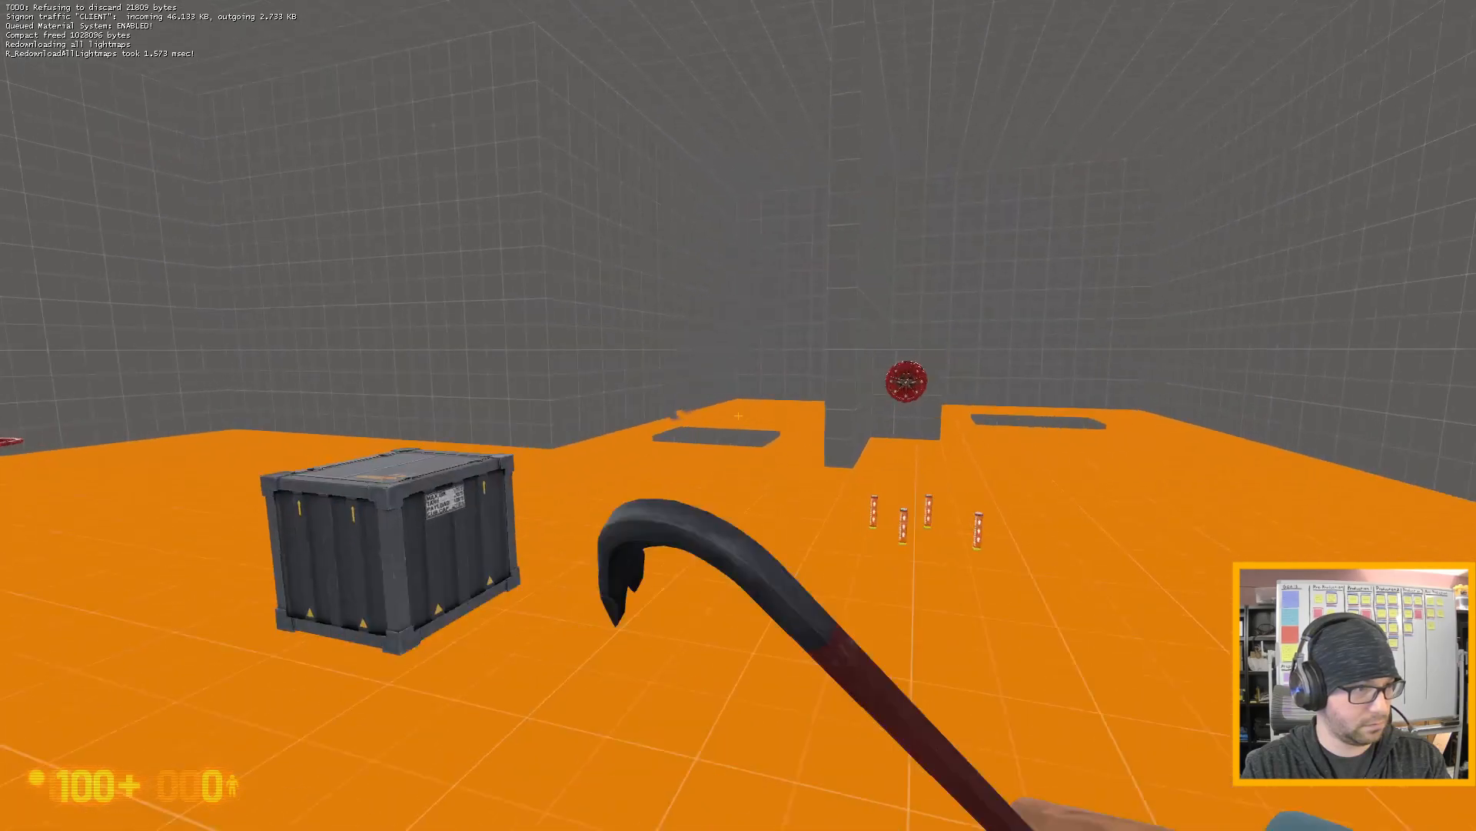
key("w")
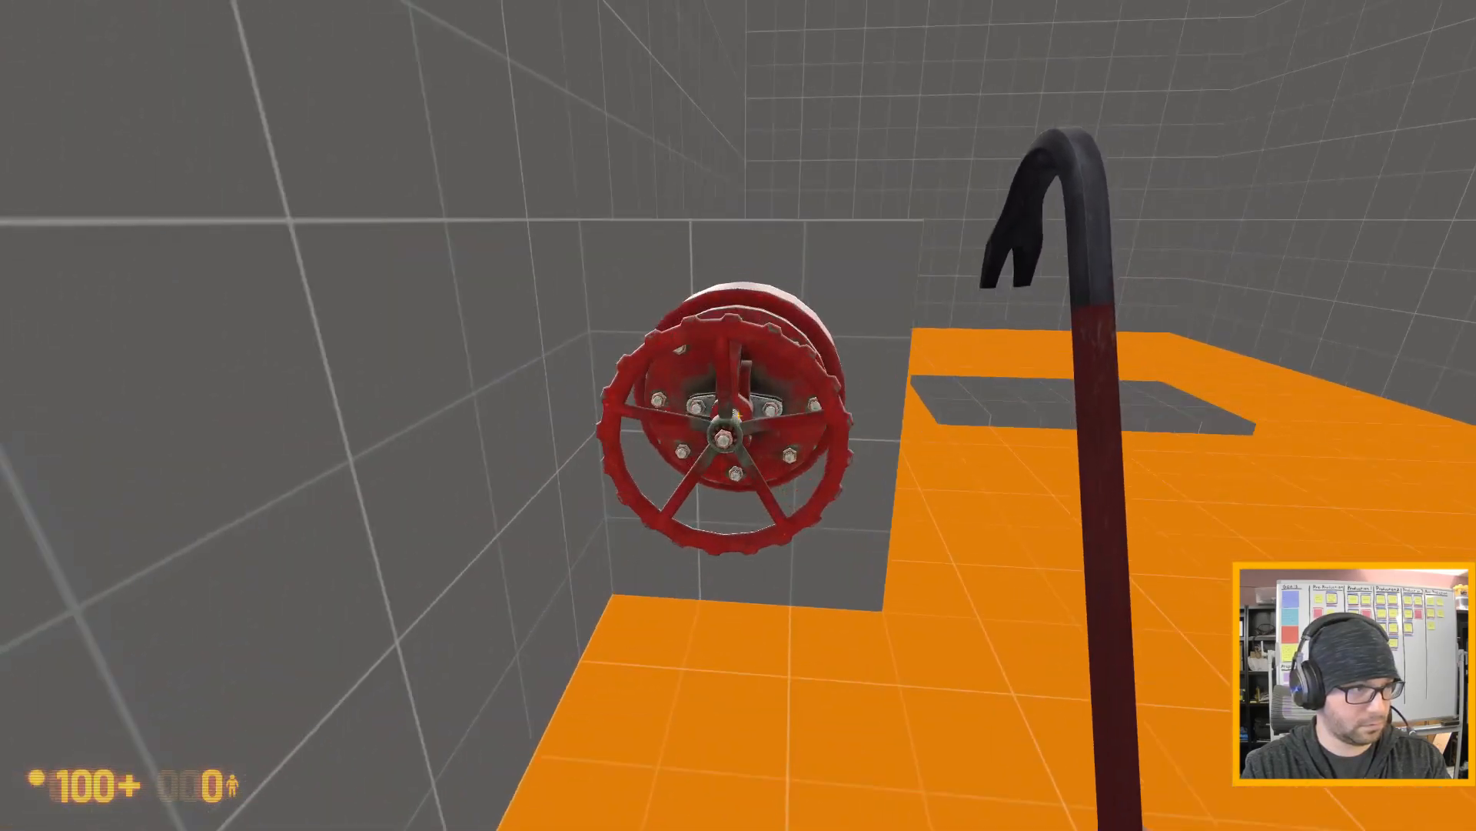
key("e")
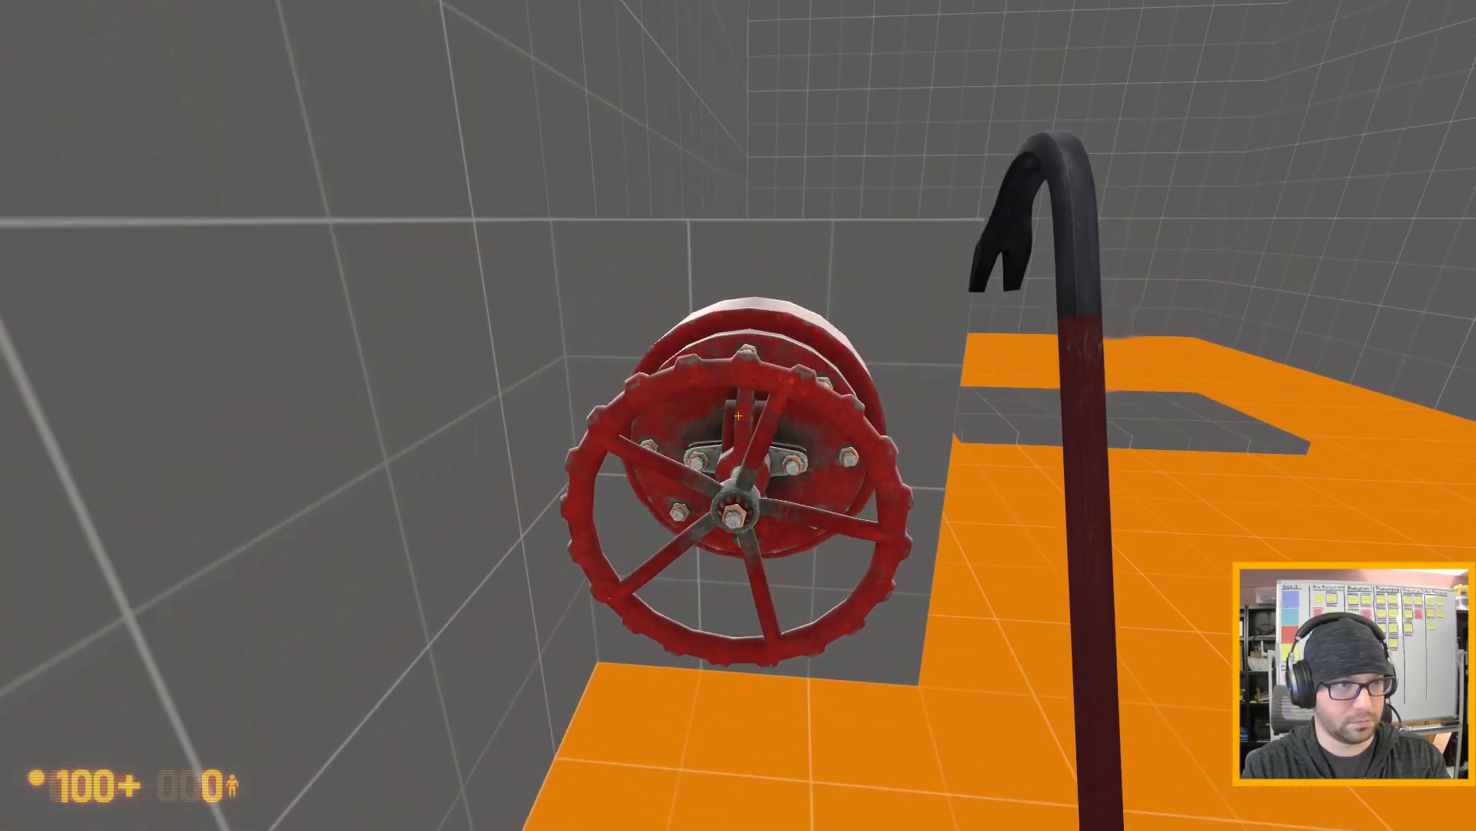
key("d")
key("a")
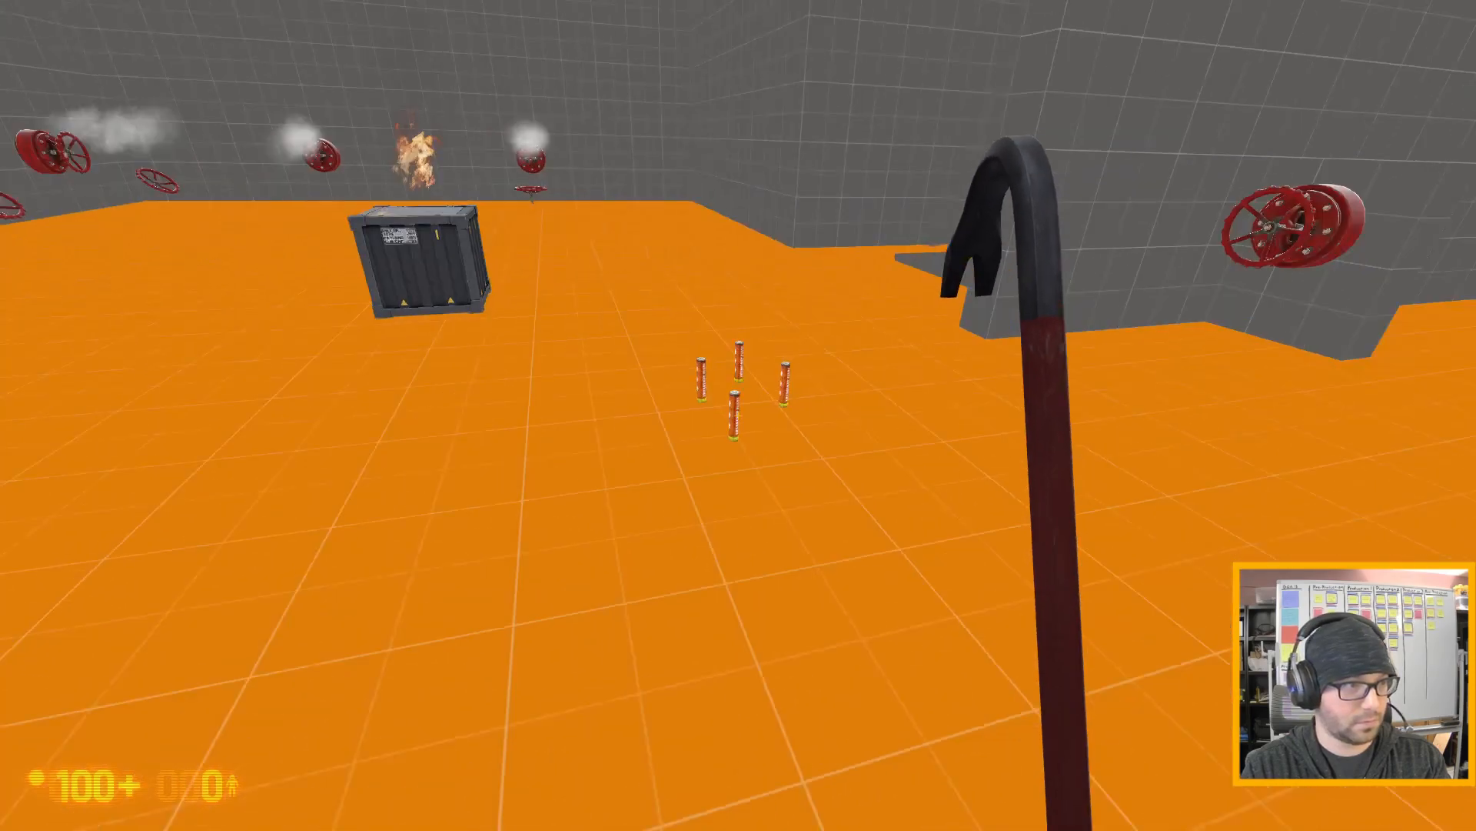
- Carry a lit flare to the shut-off gas leak to test the trigger, and drop it back beside the other flares
key("w")
key("w")
key("e")
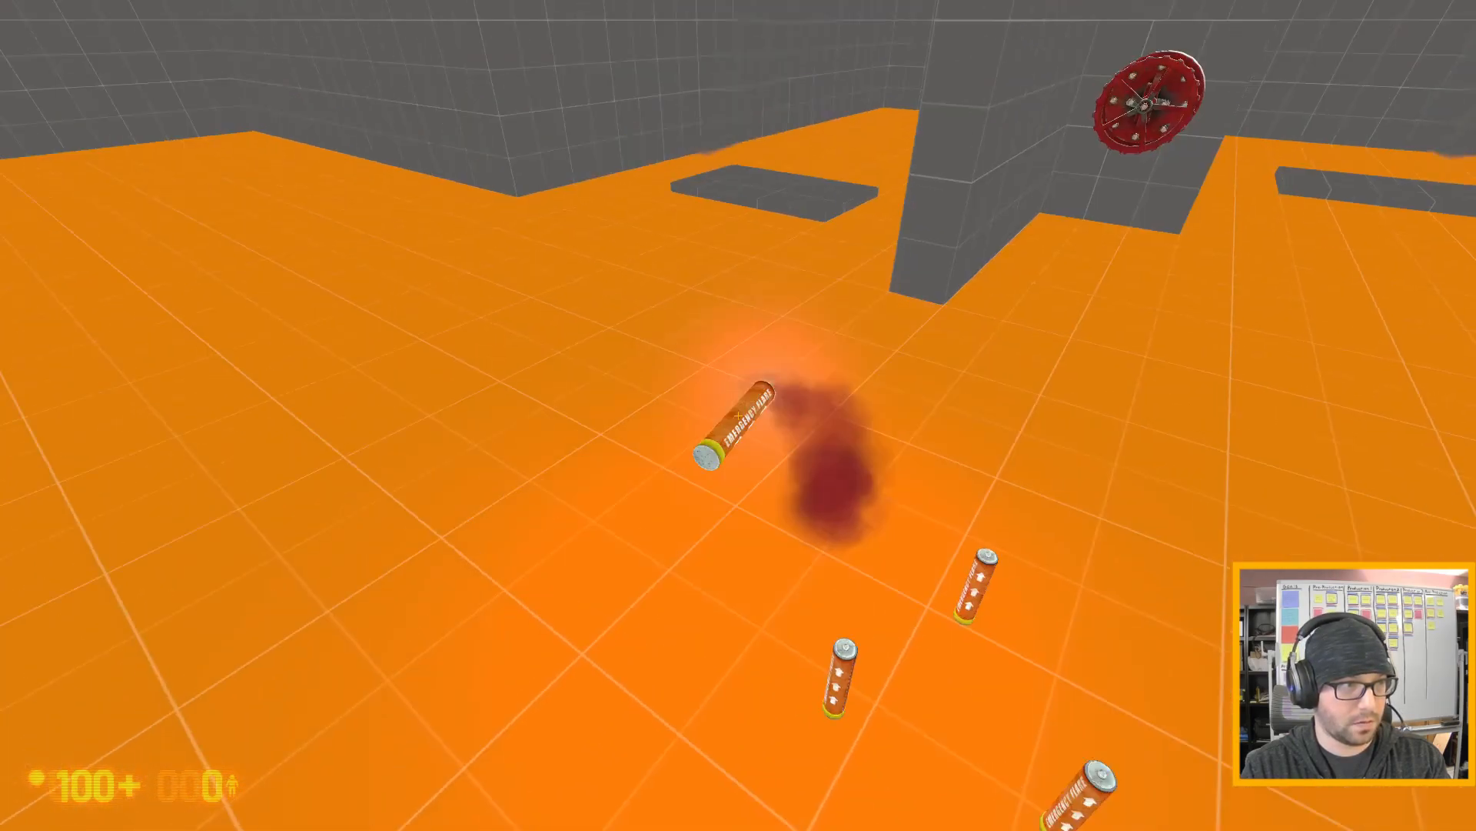
key("s")
key("w")
key("w")
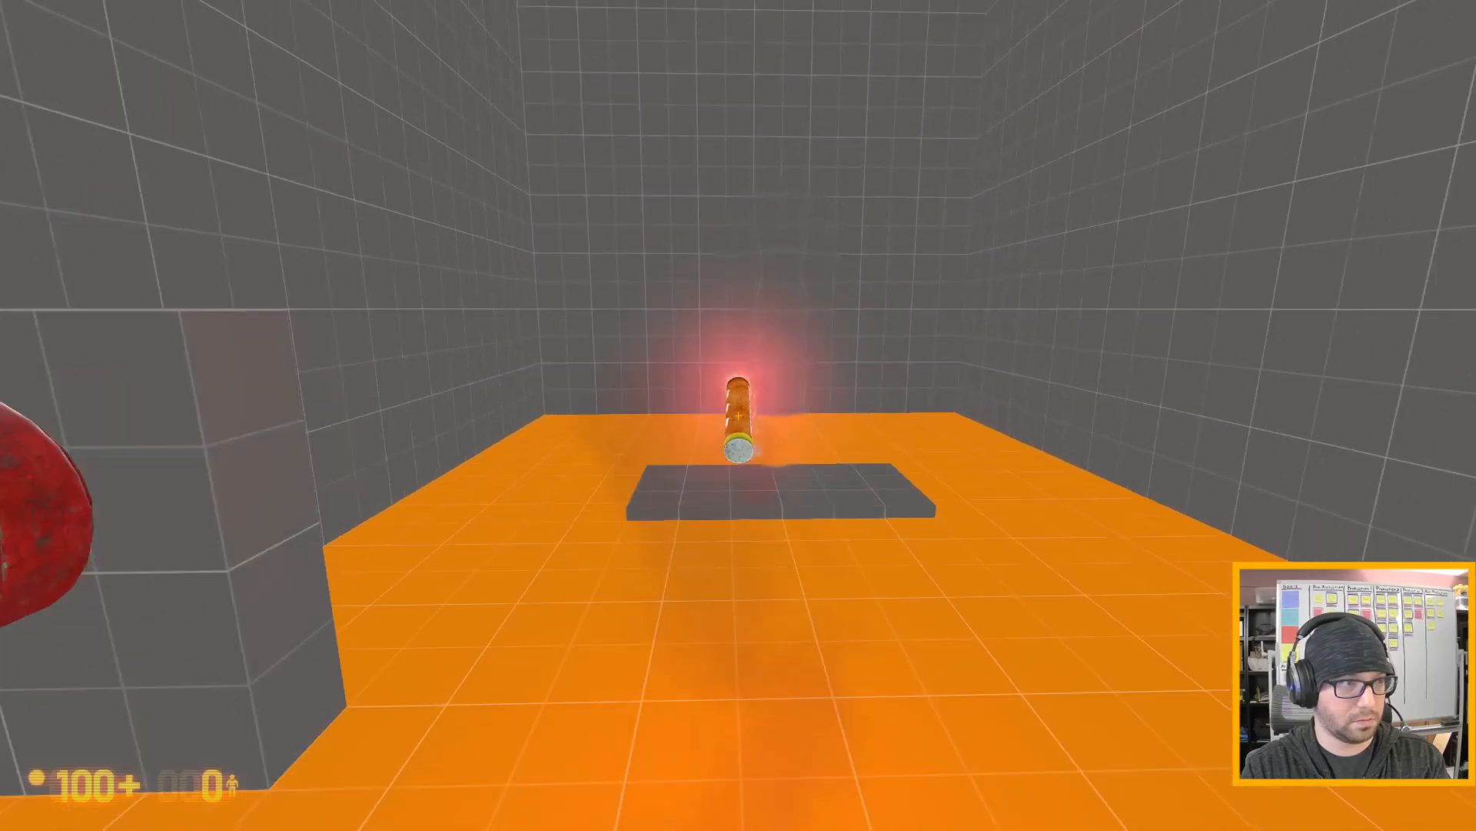
key("s")
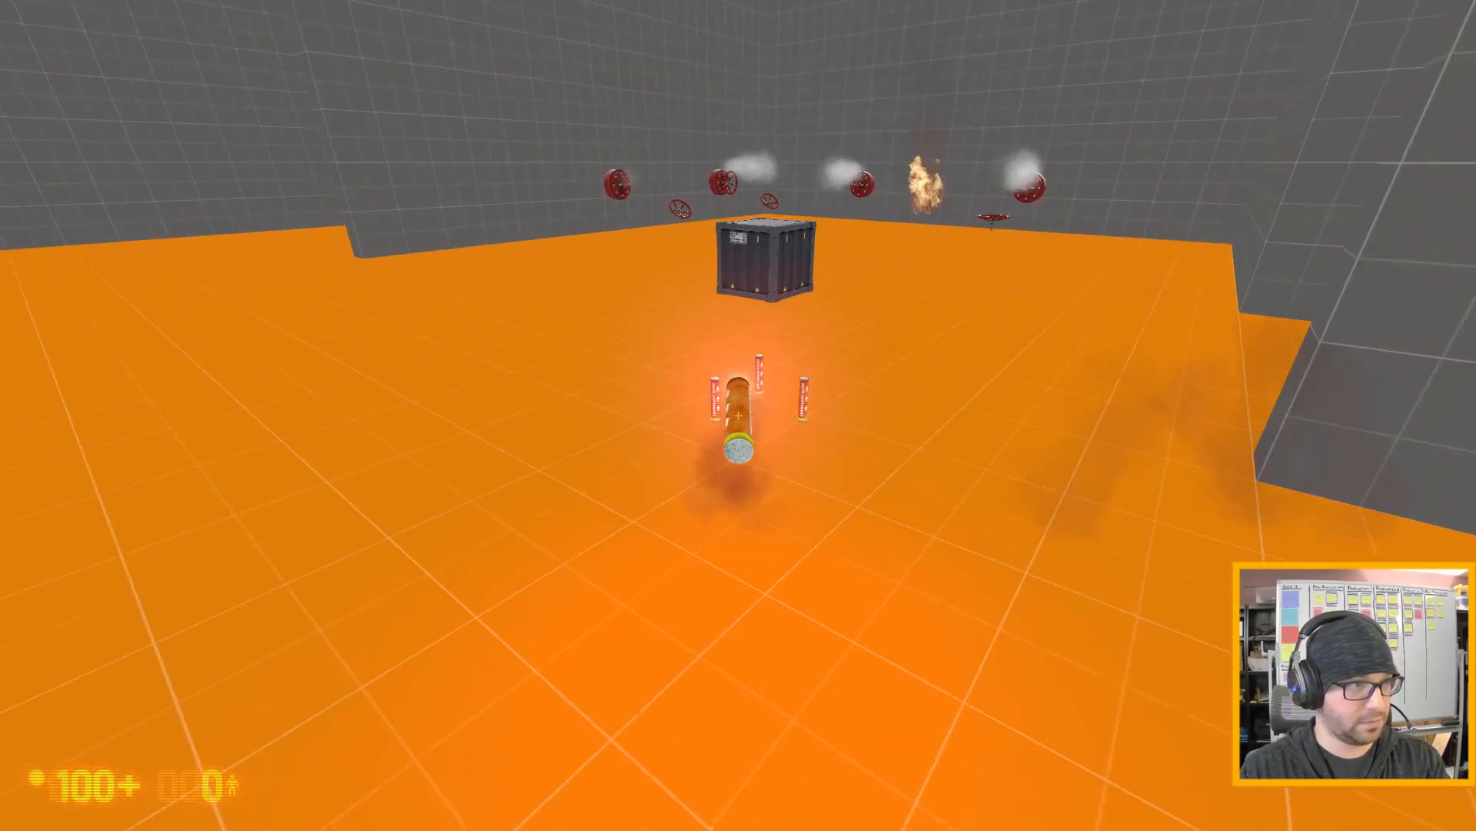
key("w")
key("a")
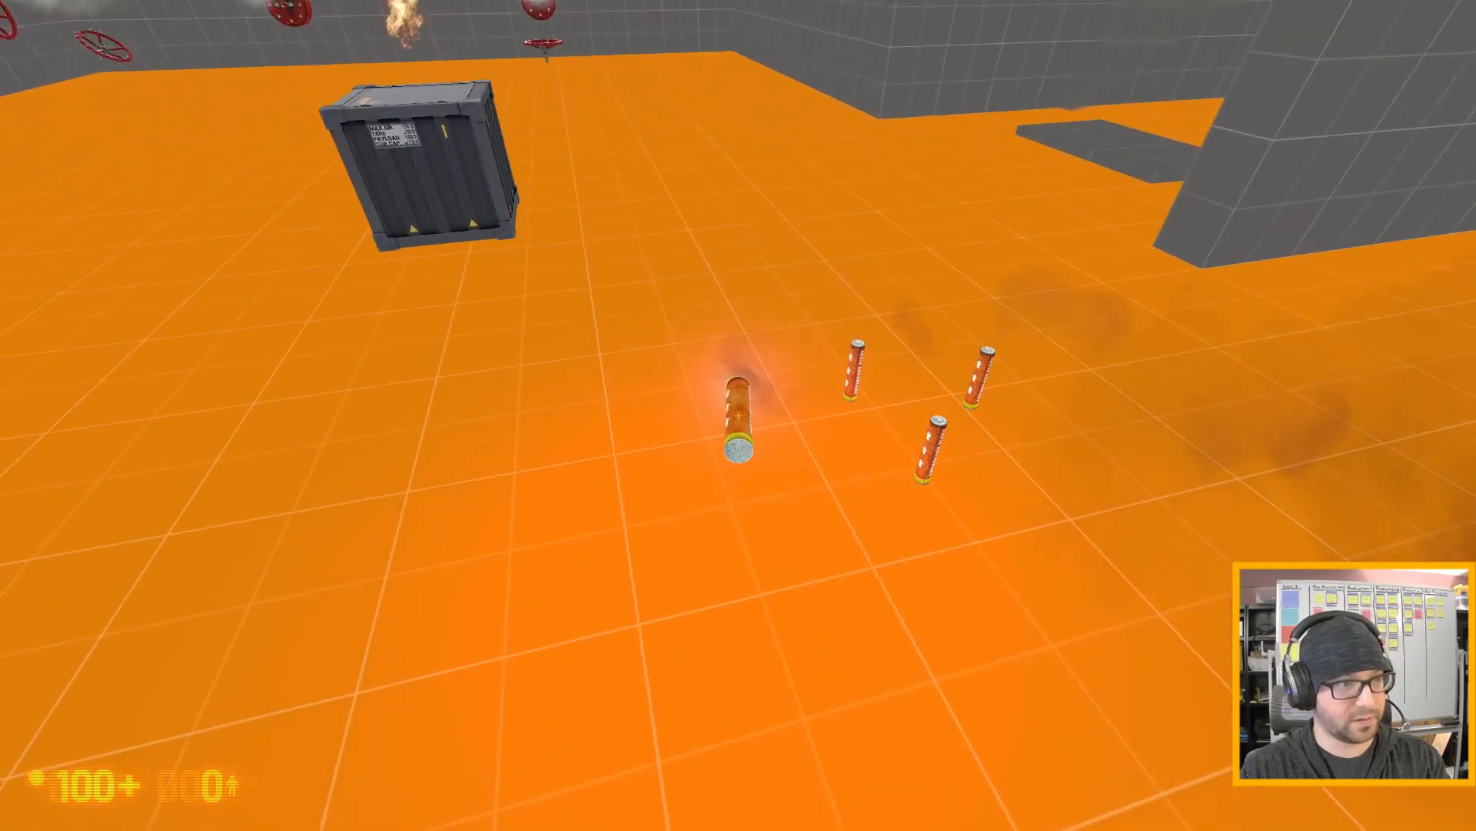
key("e")
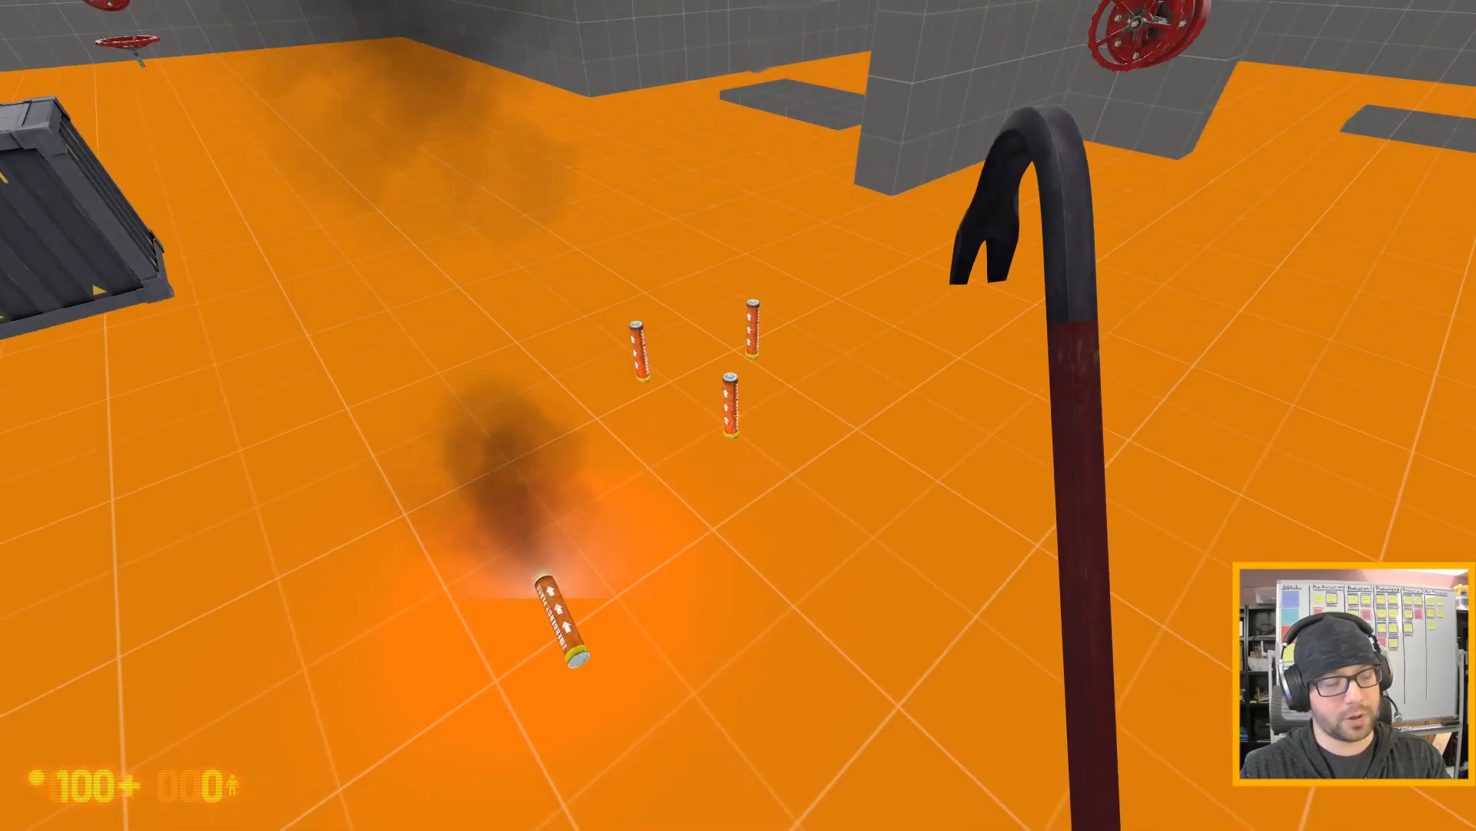
- Quit the game with the quit console command and return to the Hammer editor
key("grave")
type("quit")
key("Return")
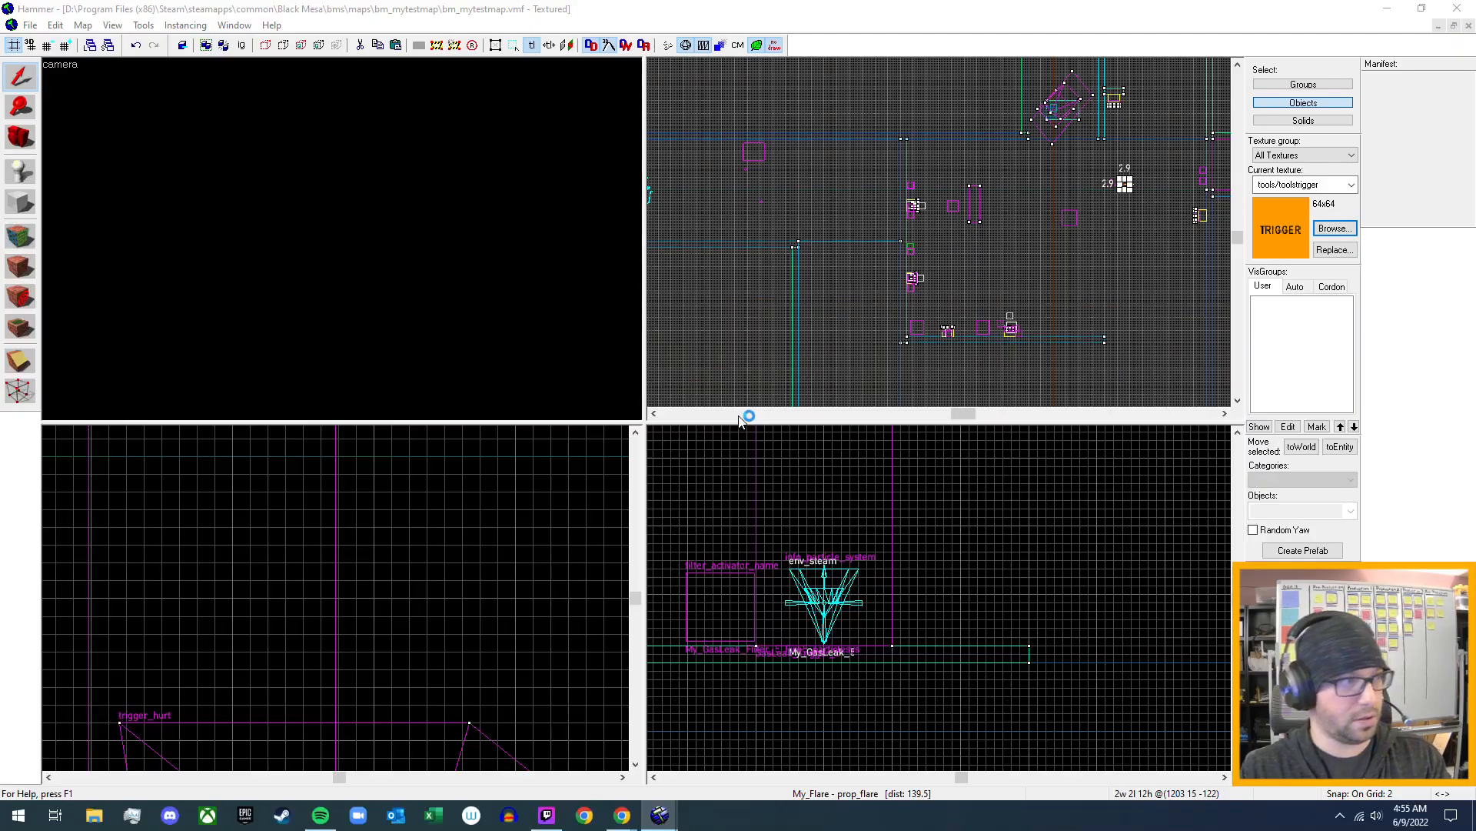
left_click(792, 500)
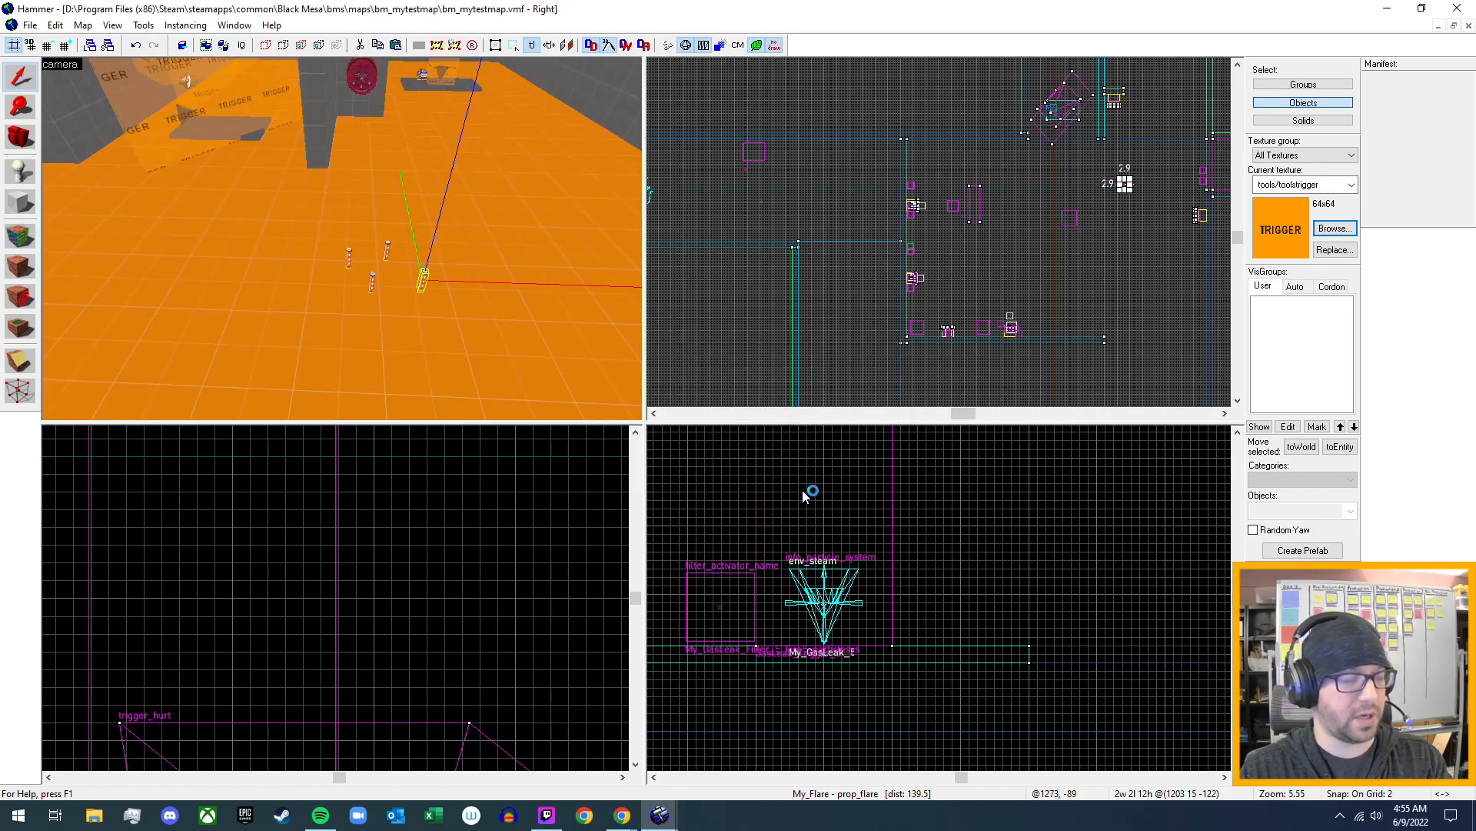
- Check the name and Global Entity Name properties of the prop_flare at 1170, 26, and close its properties
scroll(403, 244, "up", 2)
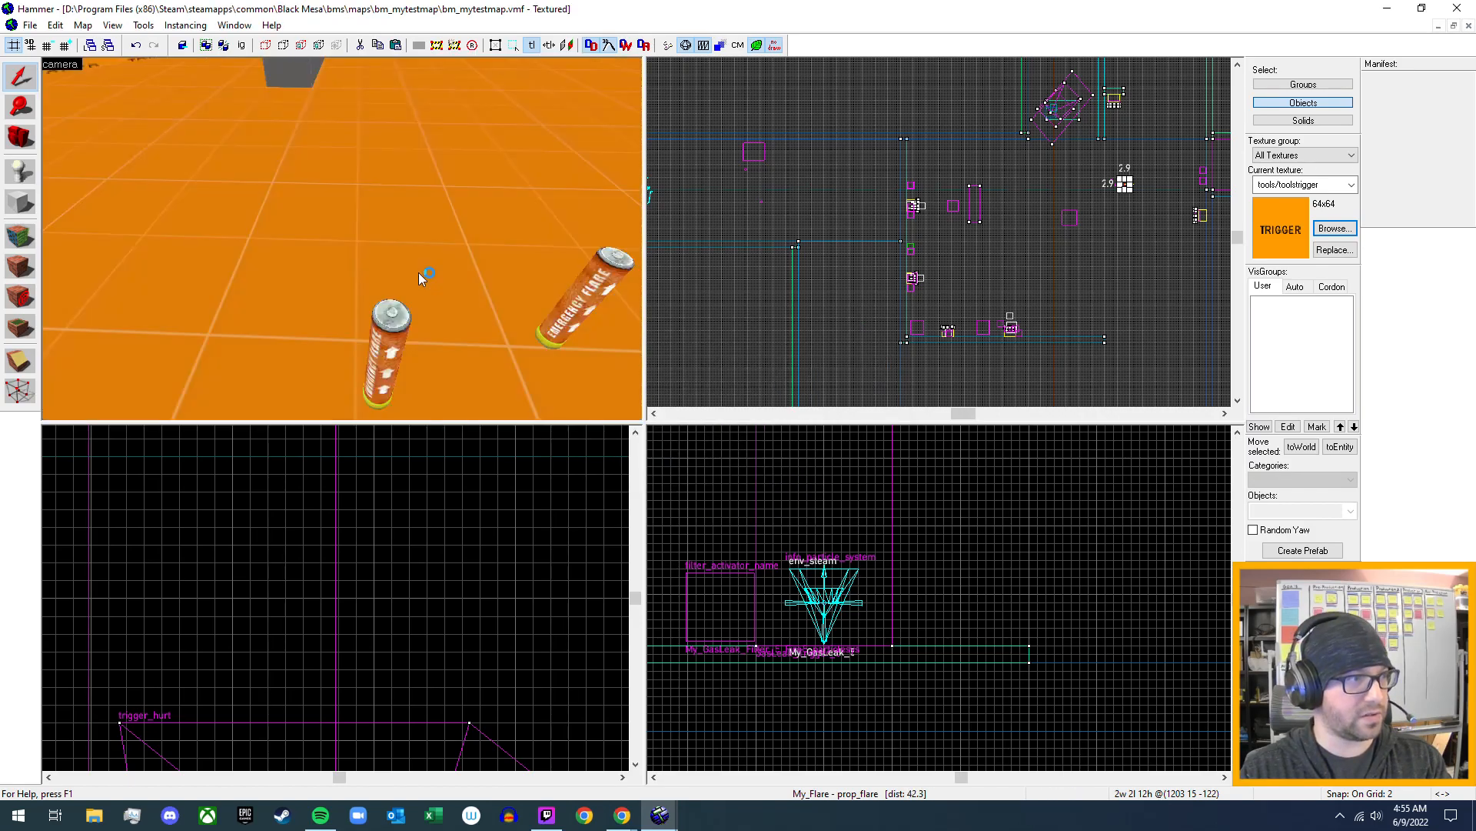
double_click(391, 345)
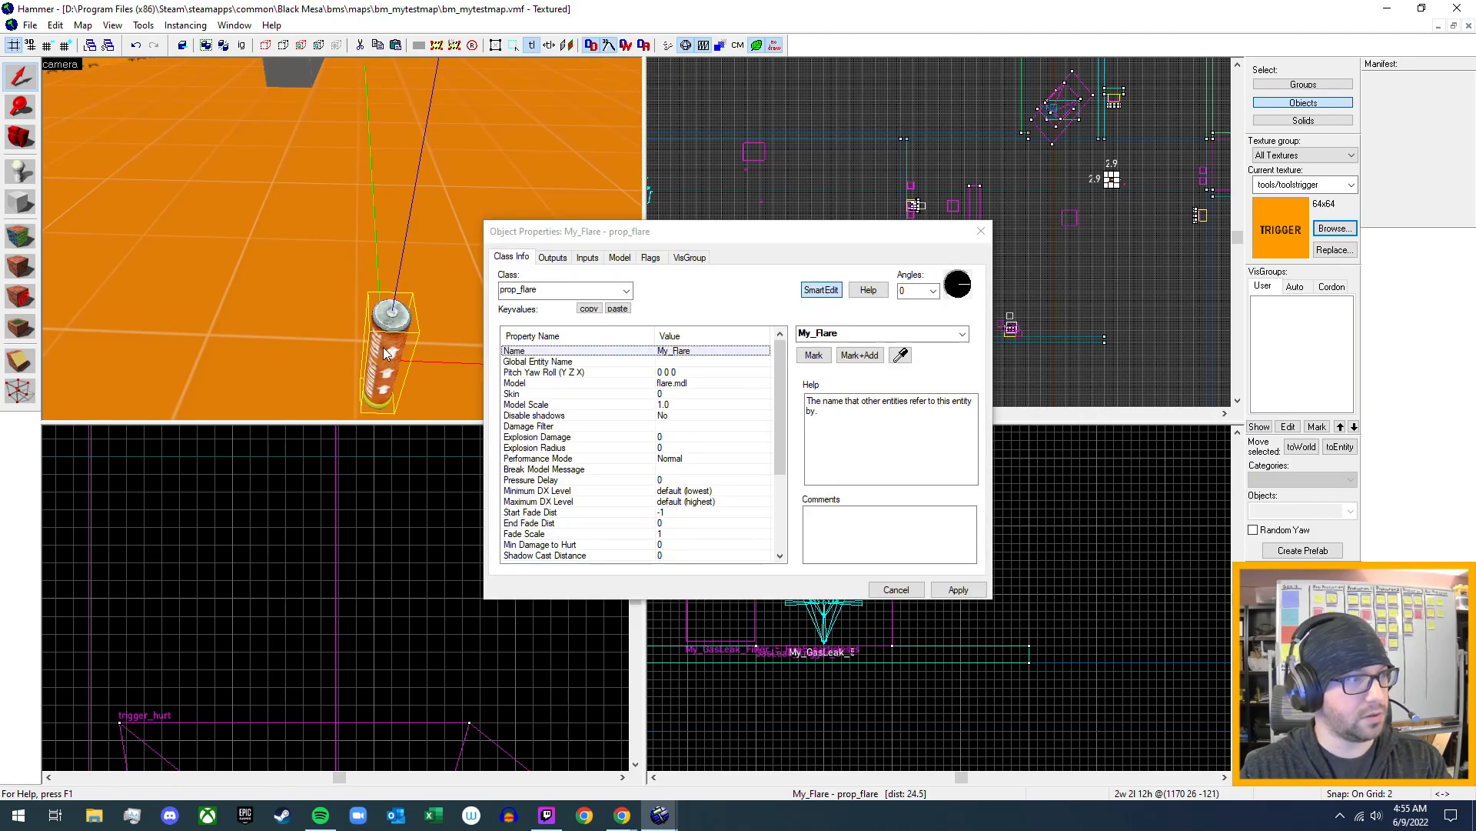
left_click(536, 364)
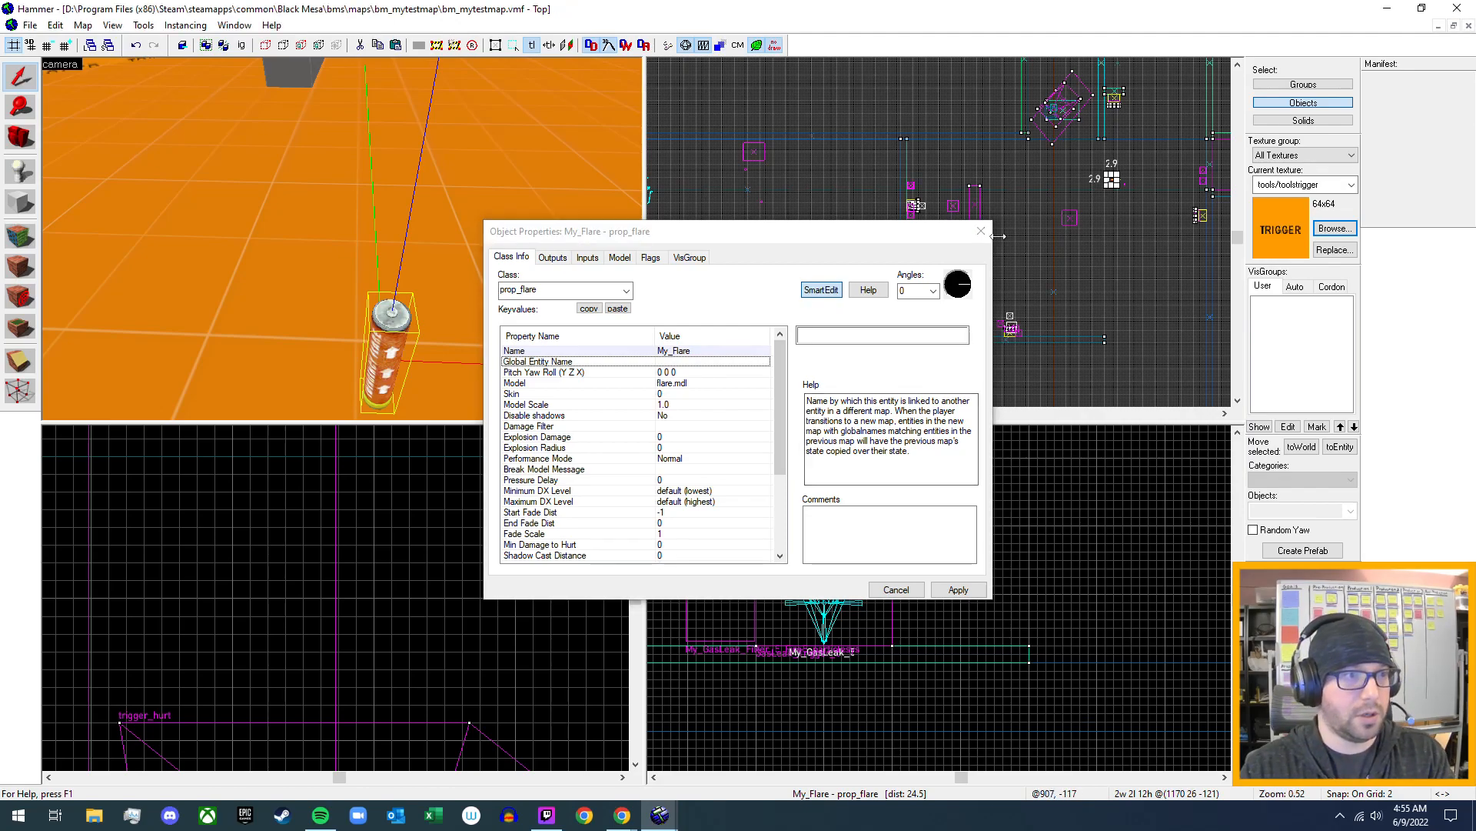
left_click(981, 230)
- Examine the gas leak's trigger and filter on the pad in the 3D view, and look back toward the flares
key("z")
key("s")
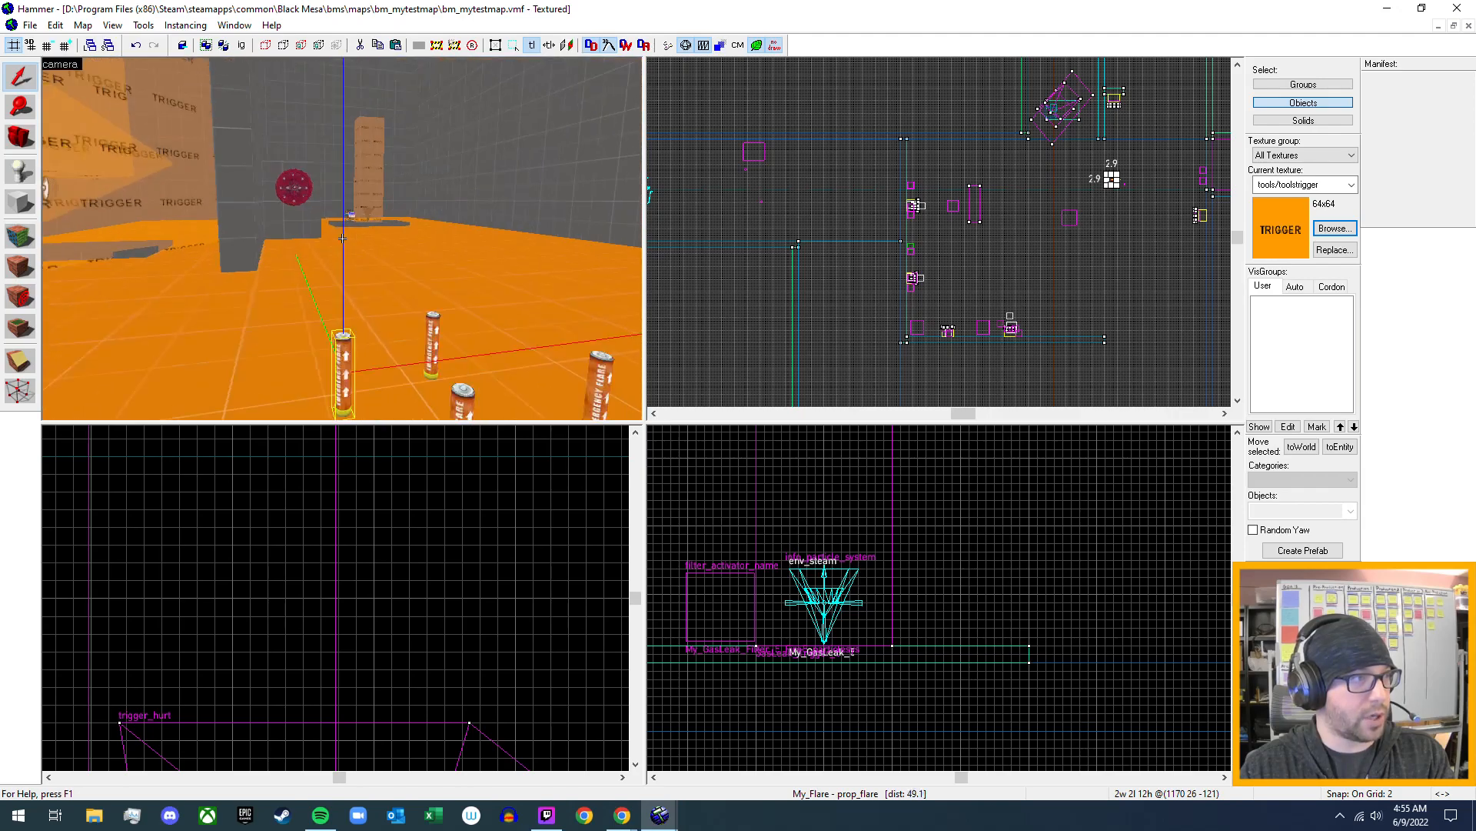
key("w")
key("w")
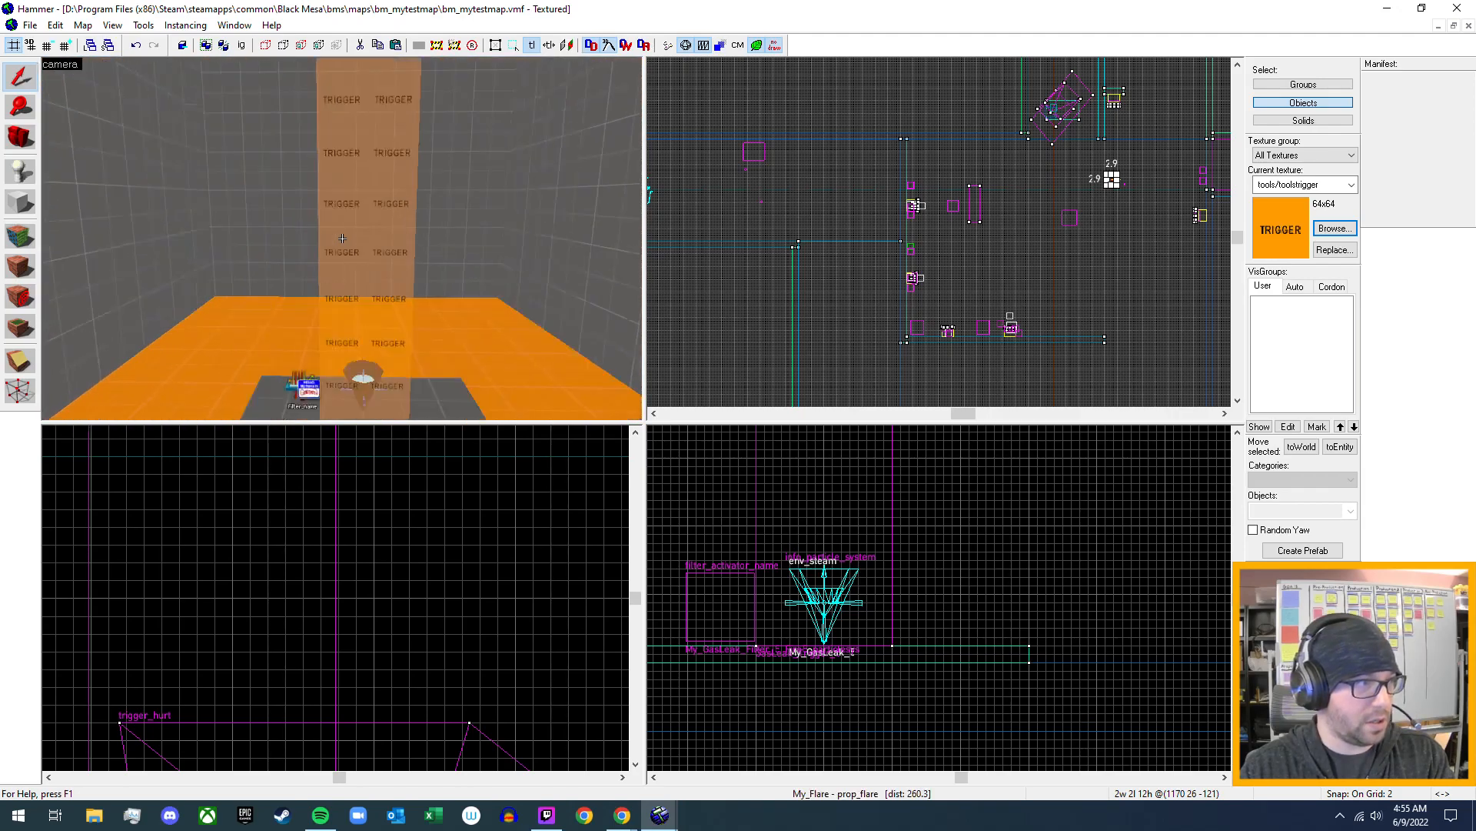
key("z")
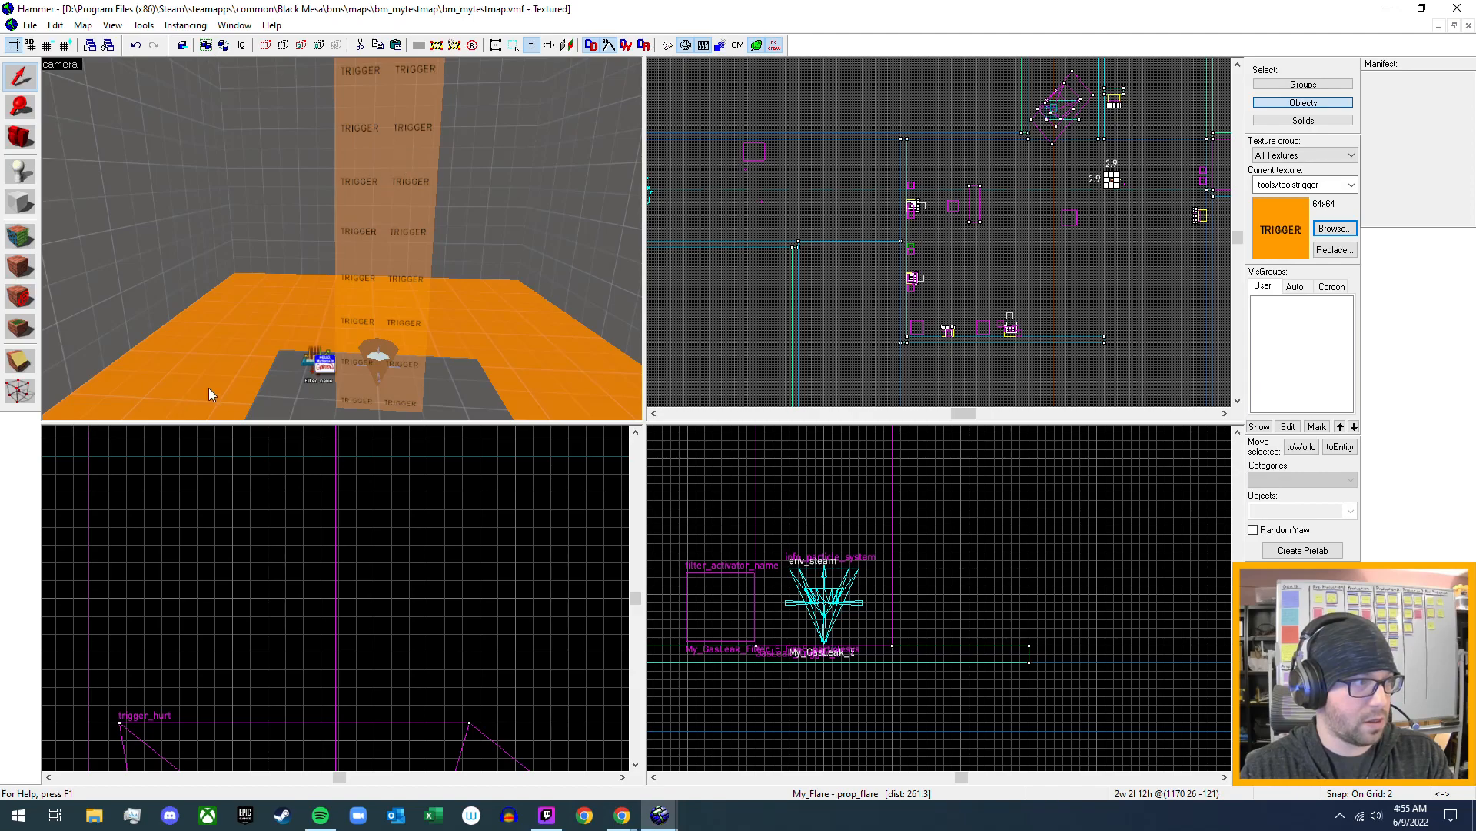
key("z")
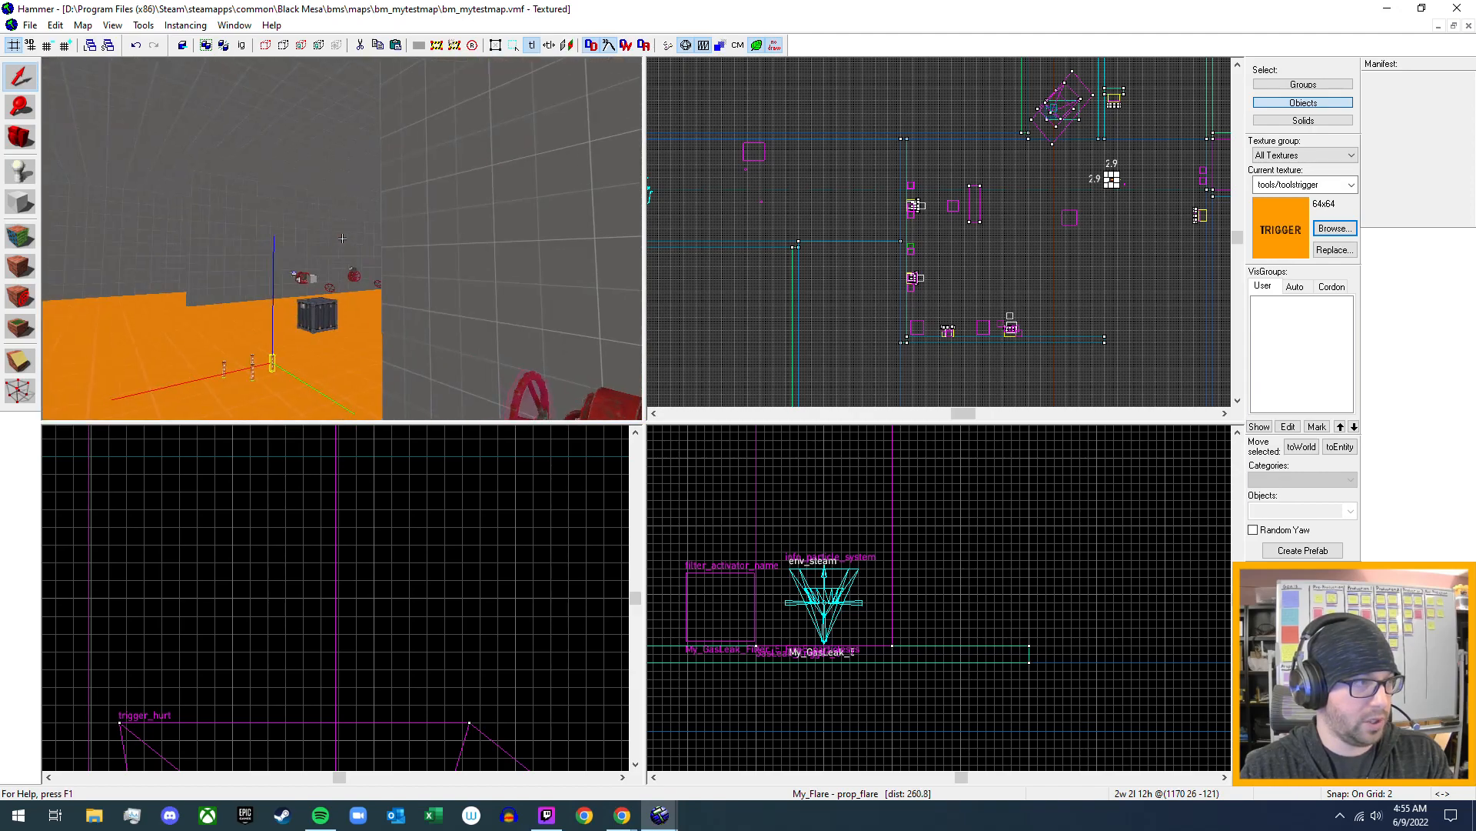
- Open the outputs of Valve_Rotation_Parent_5, the rotating button on the wall valve near the gas leak pad
key("w")
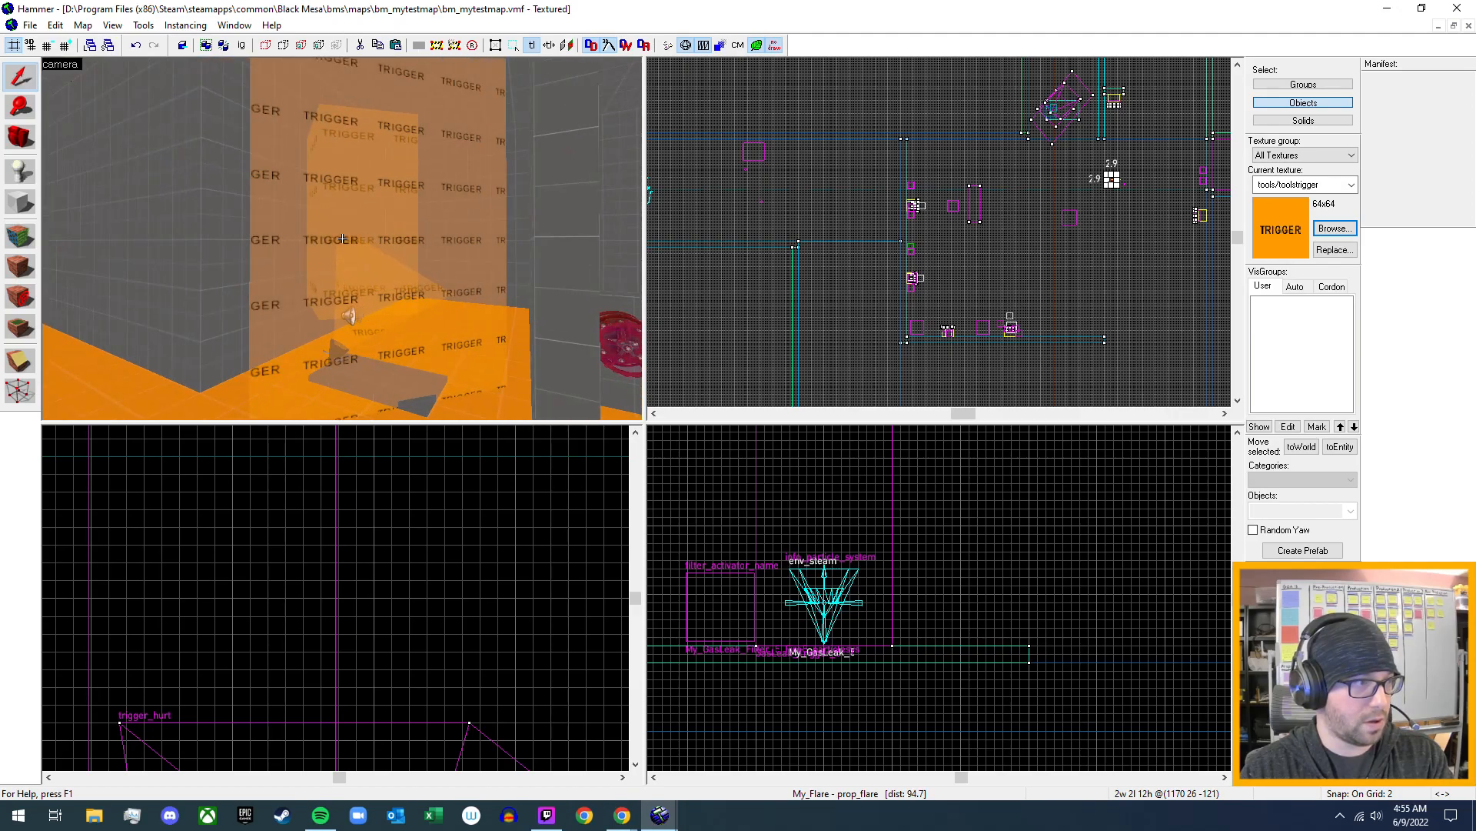
key("s")
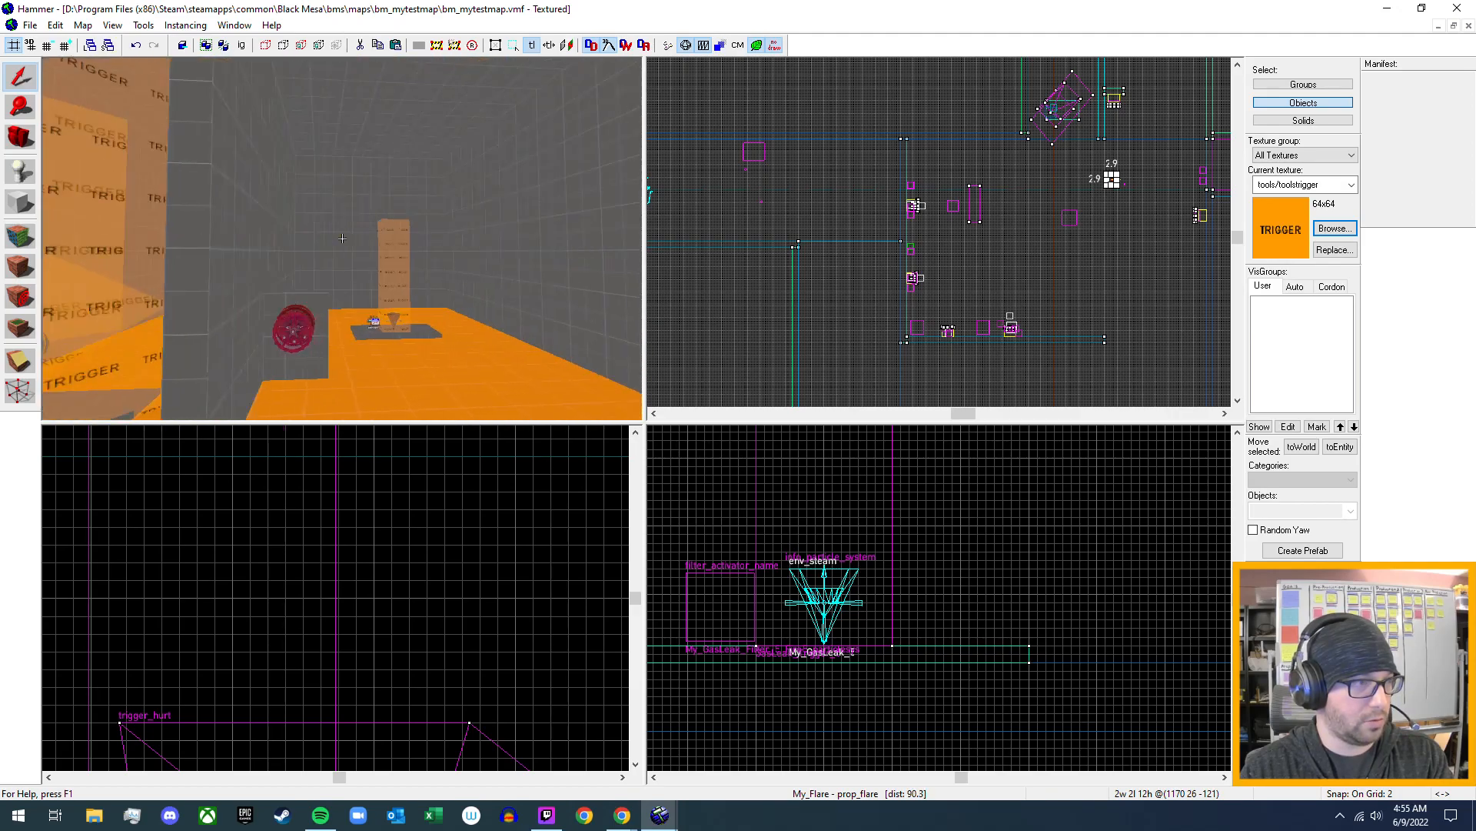
key("w")
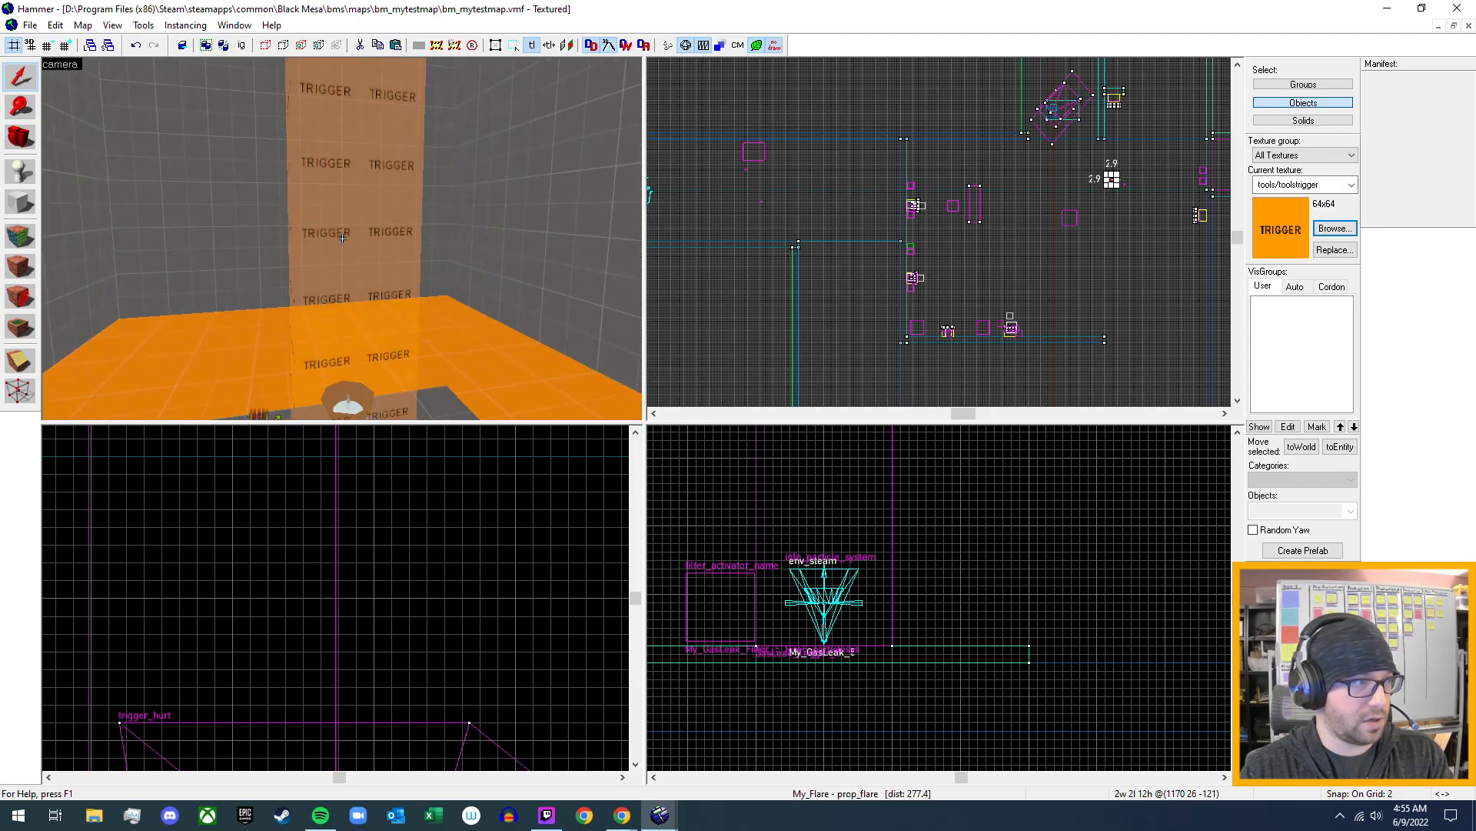
key("s")
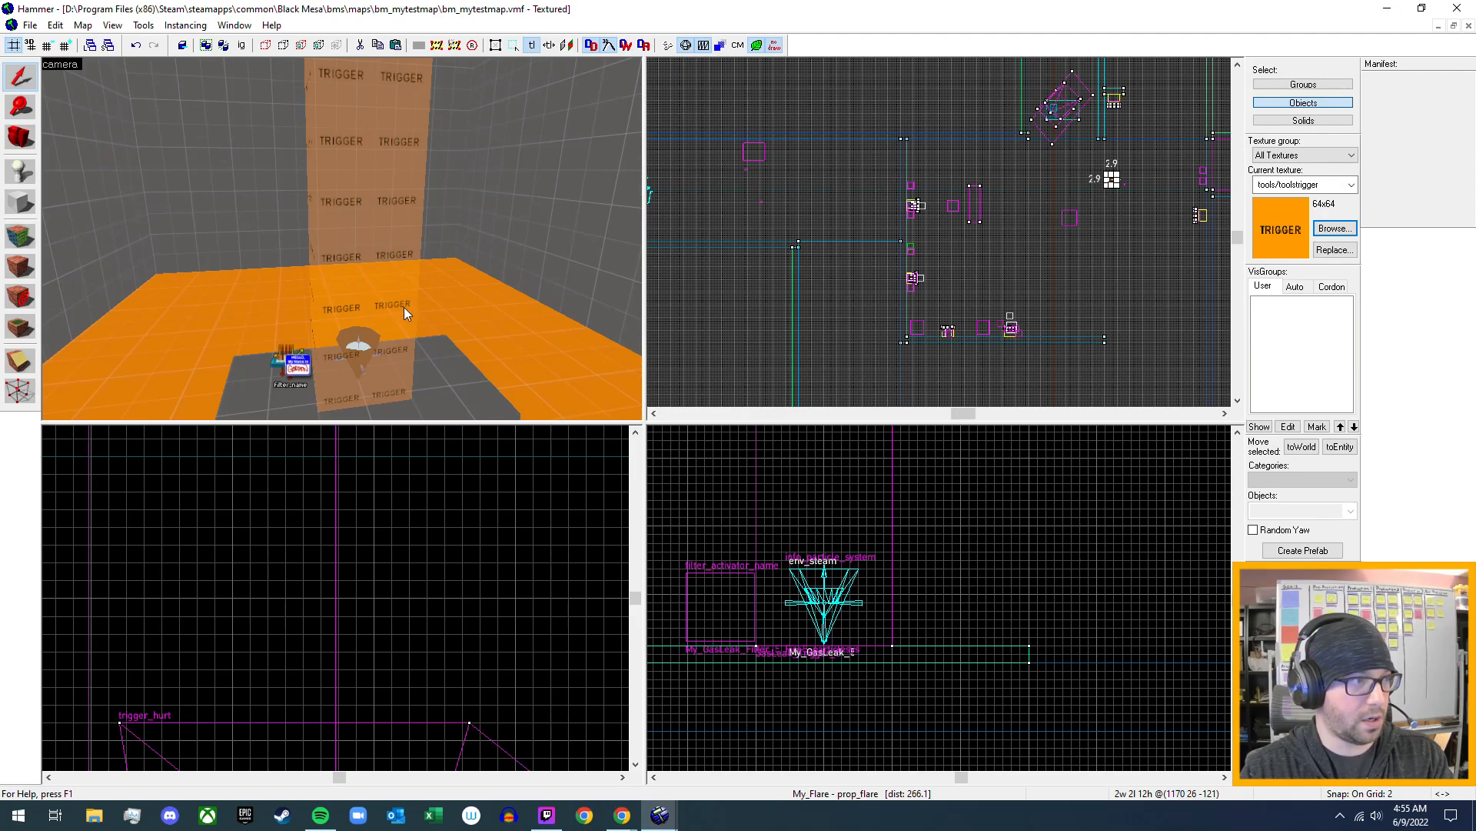
key("w")
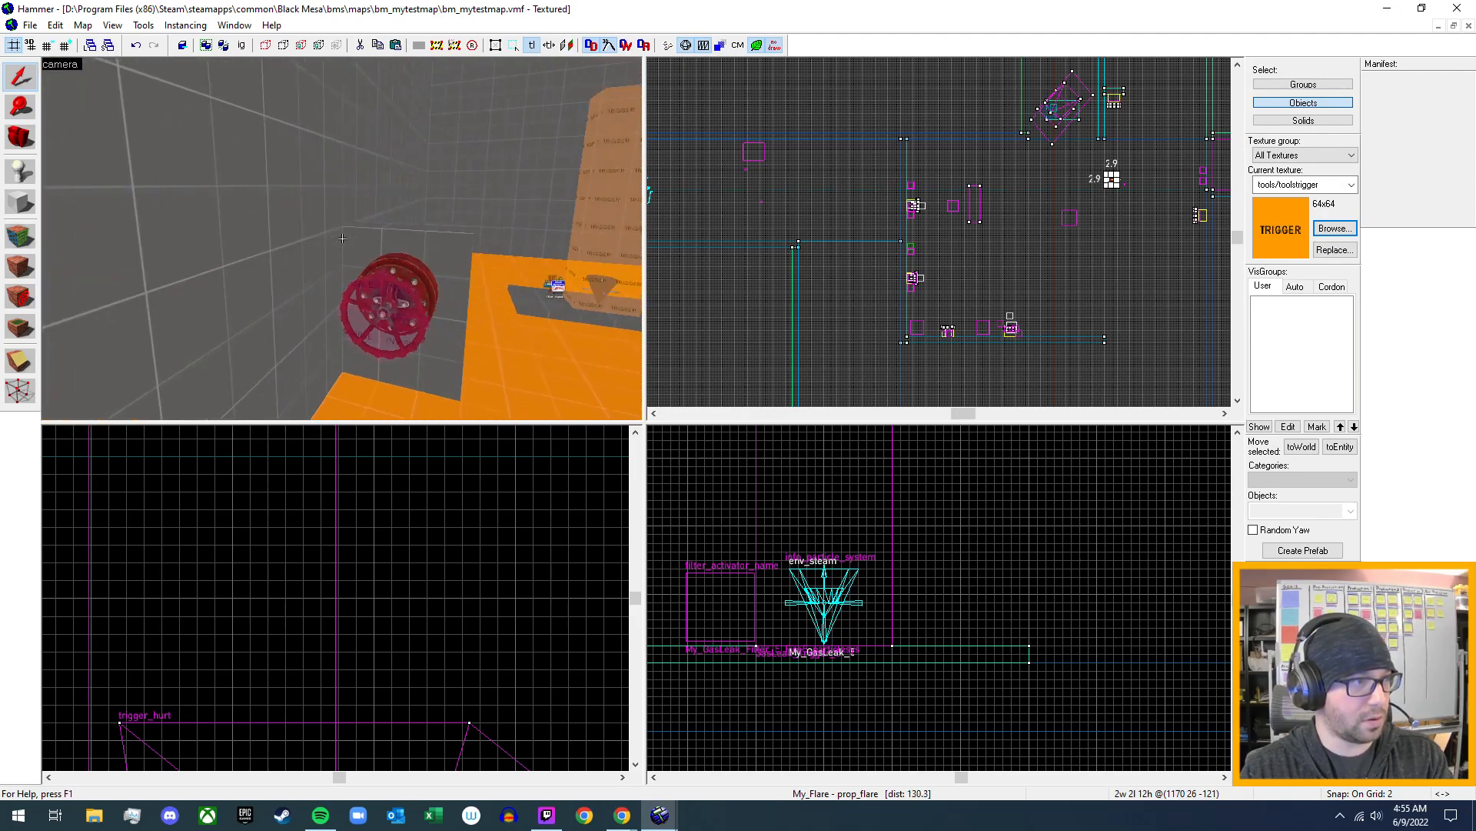
key("w")
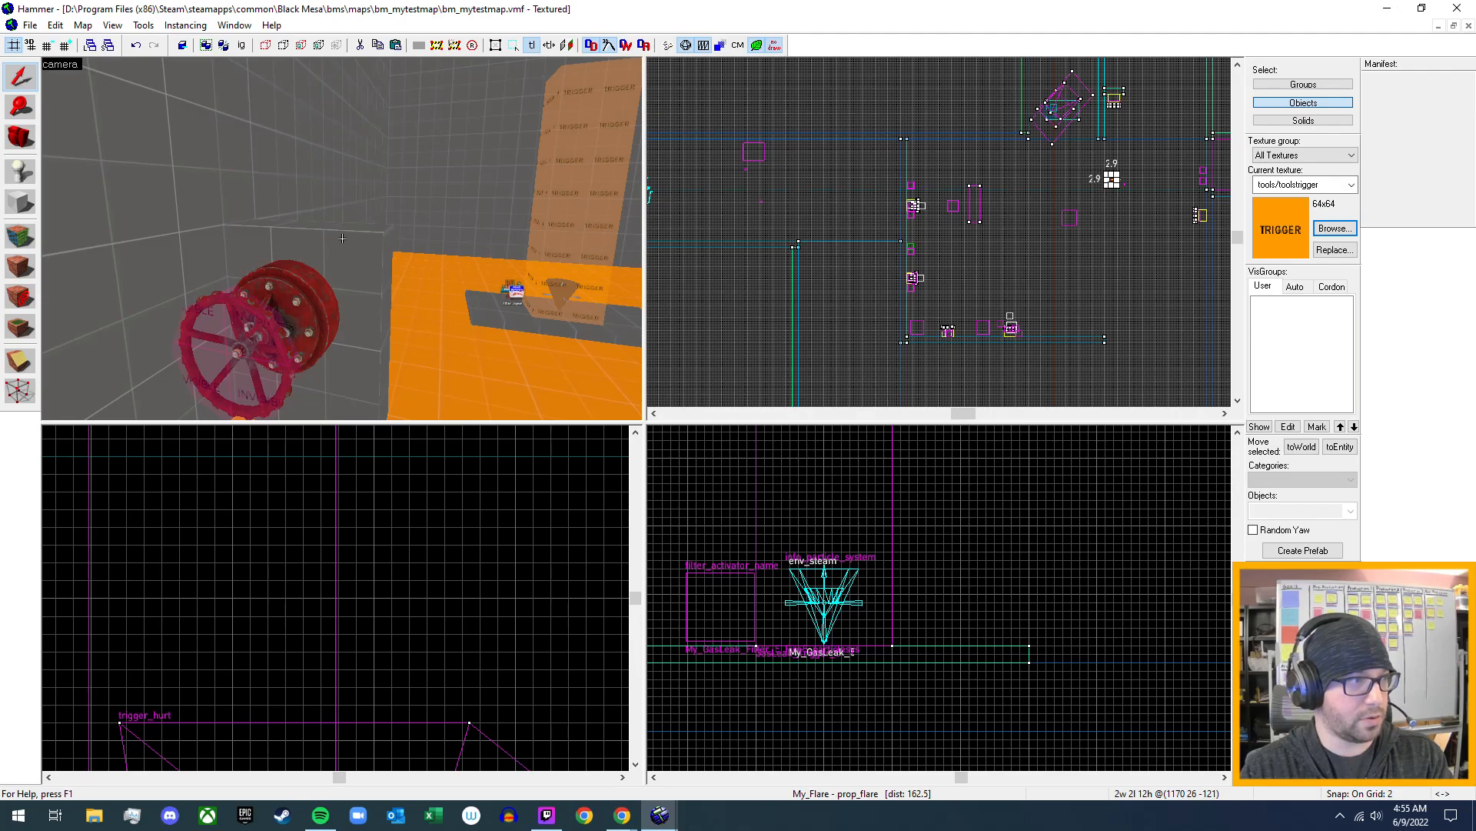
double_click(266, 336)
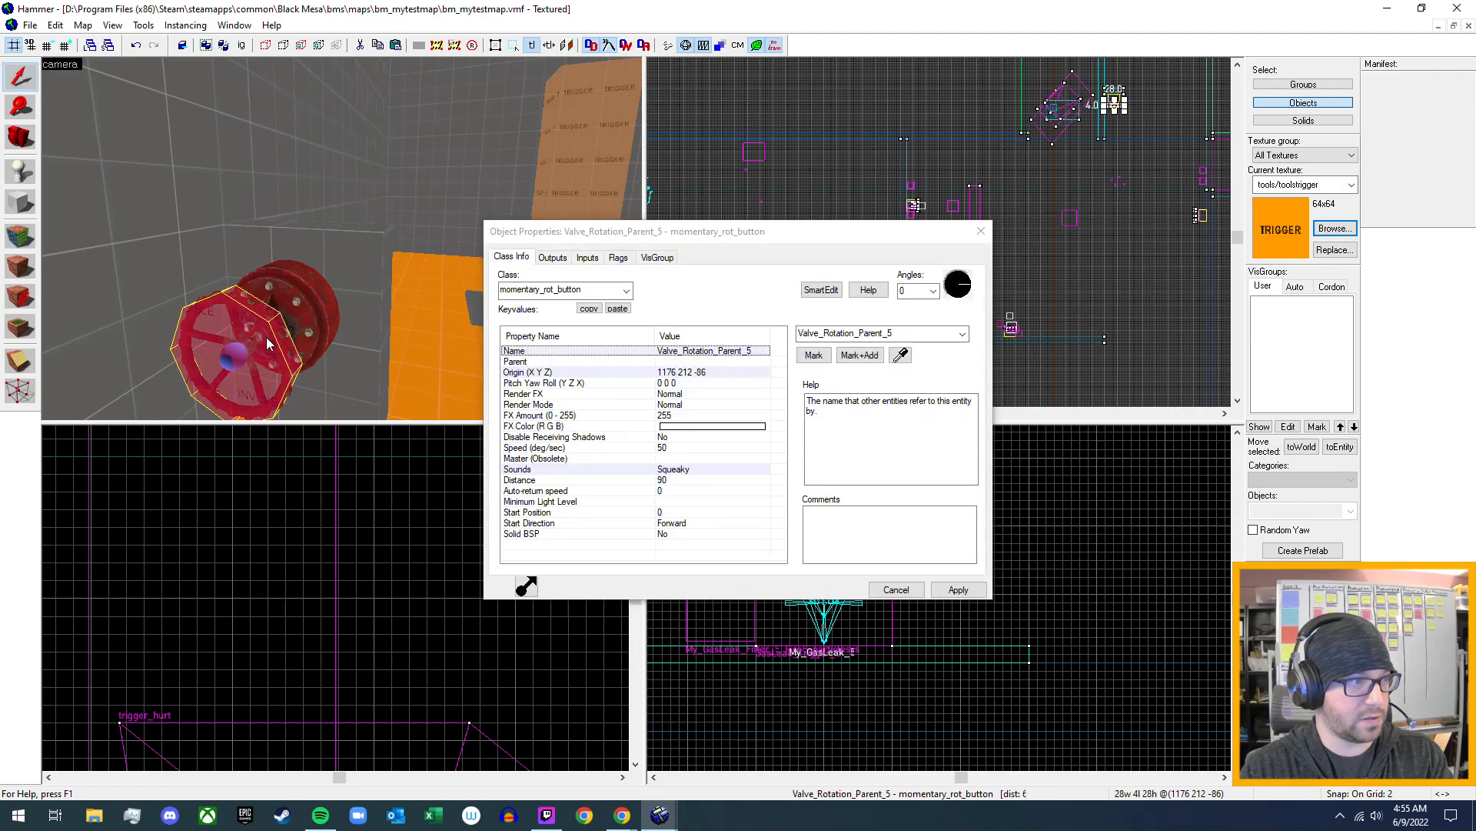
left_click(552, 257)
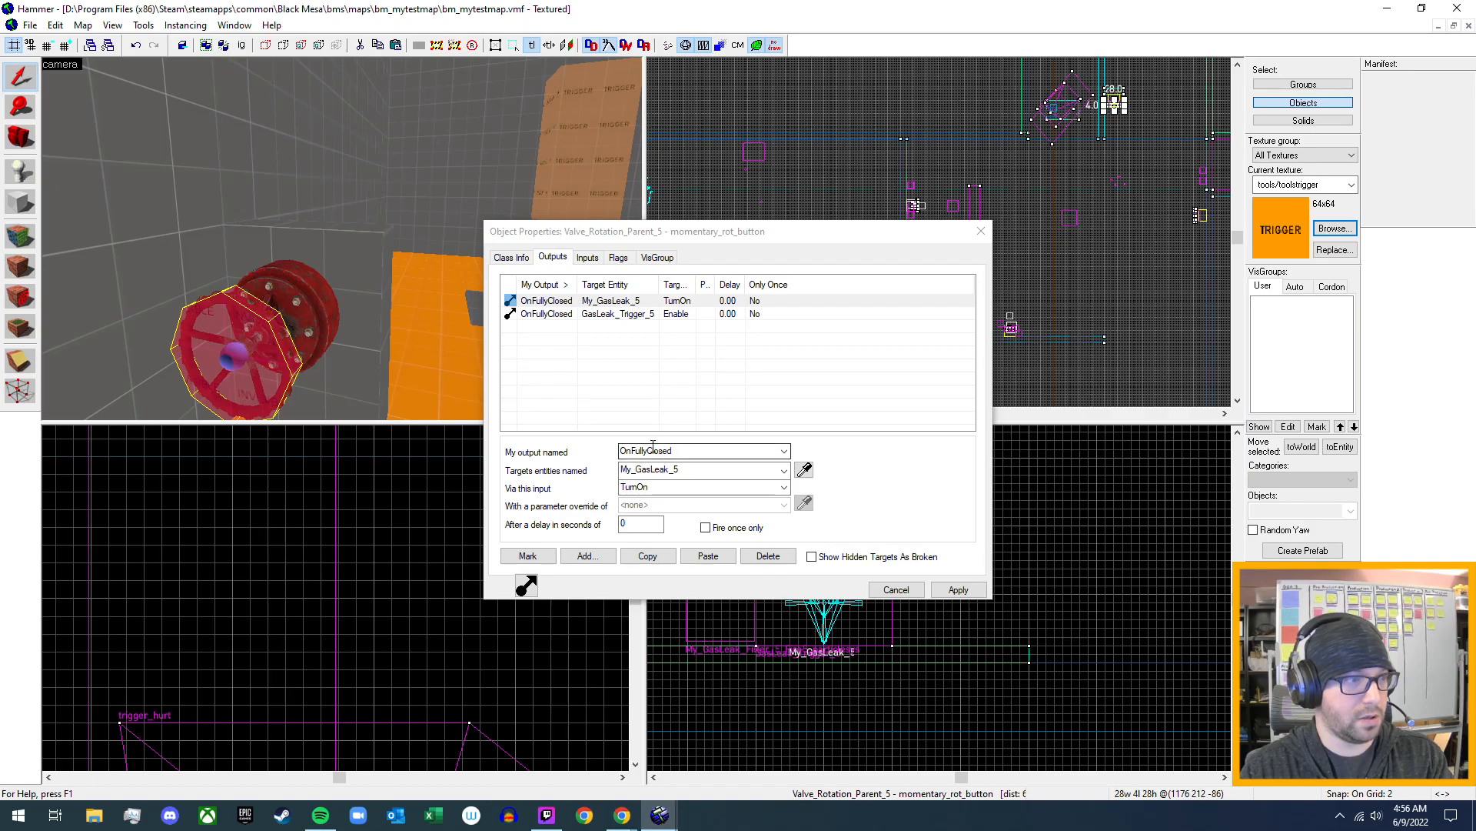
- Add an OnFullyOpen output that sends Stop to Fire5_particlesys, apply it, and close the valve's properties
left_click(583, 557)
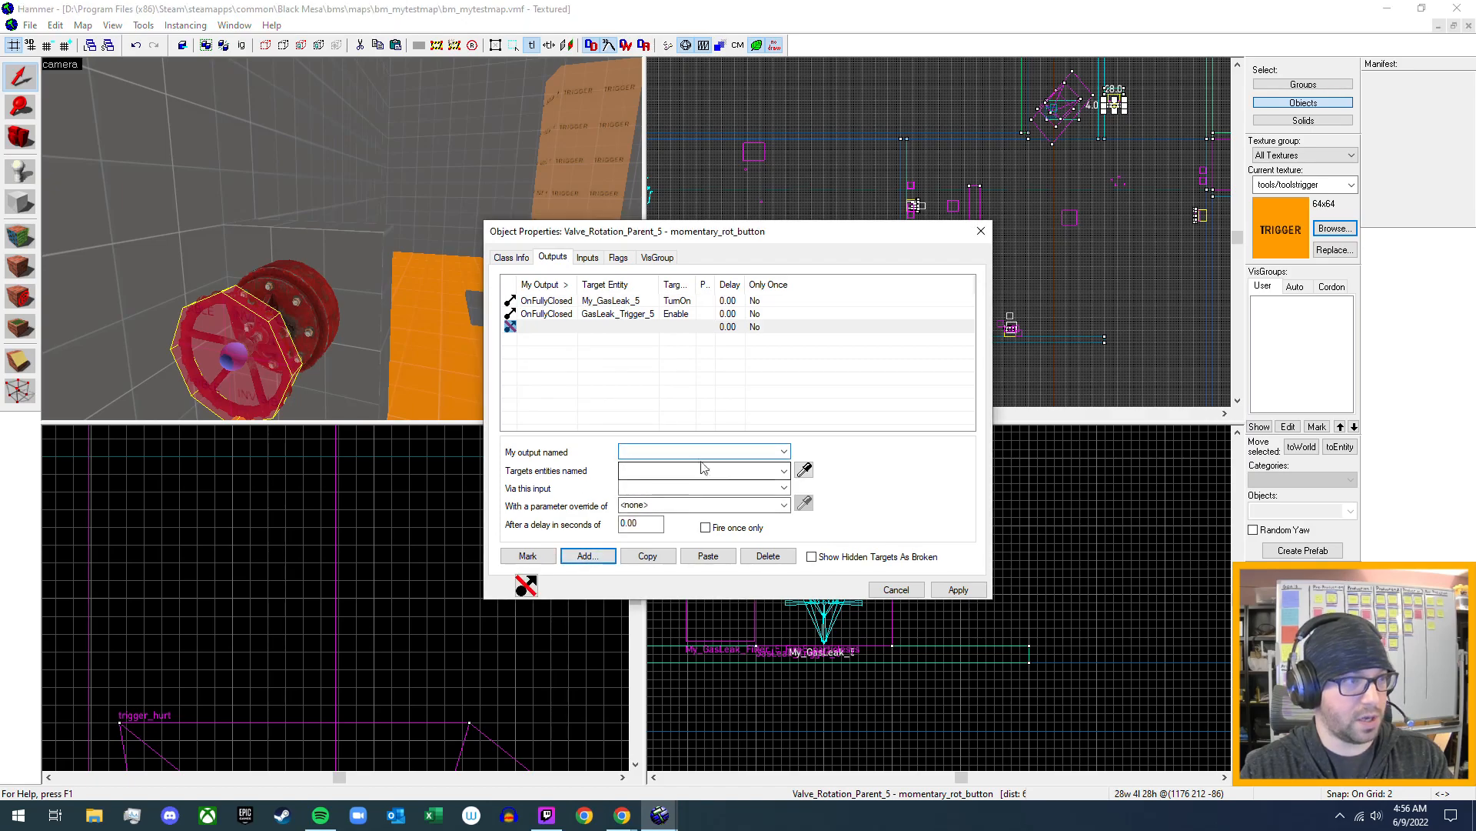
left_click(784, 453)
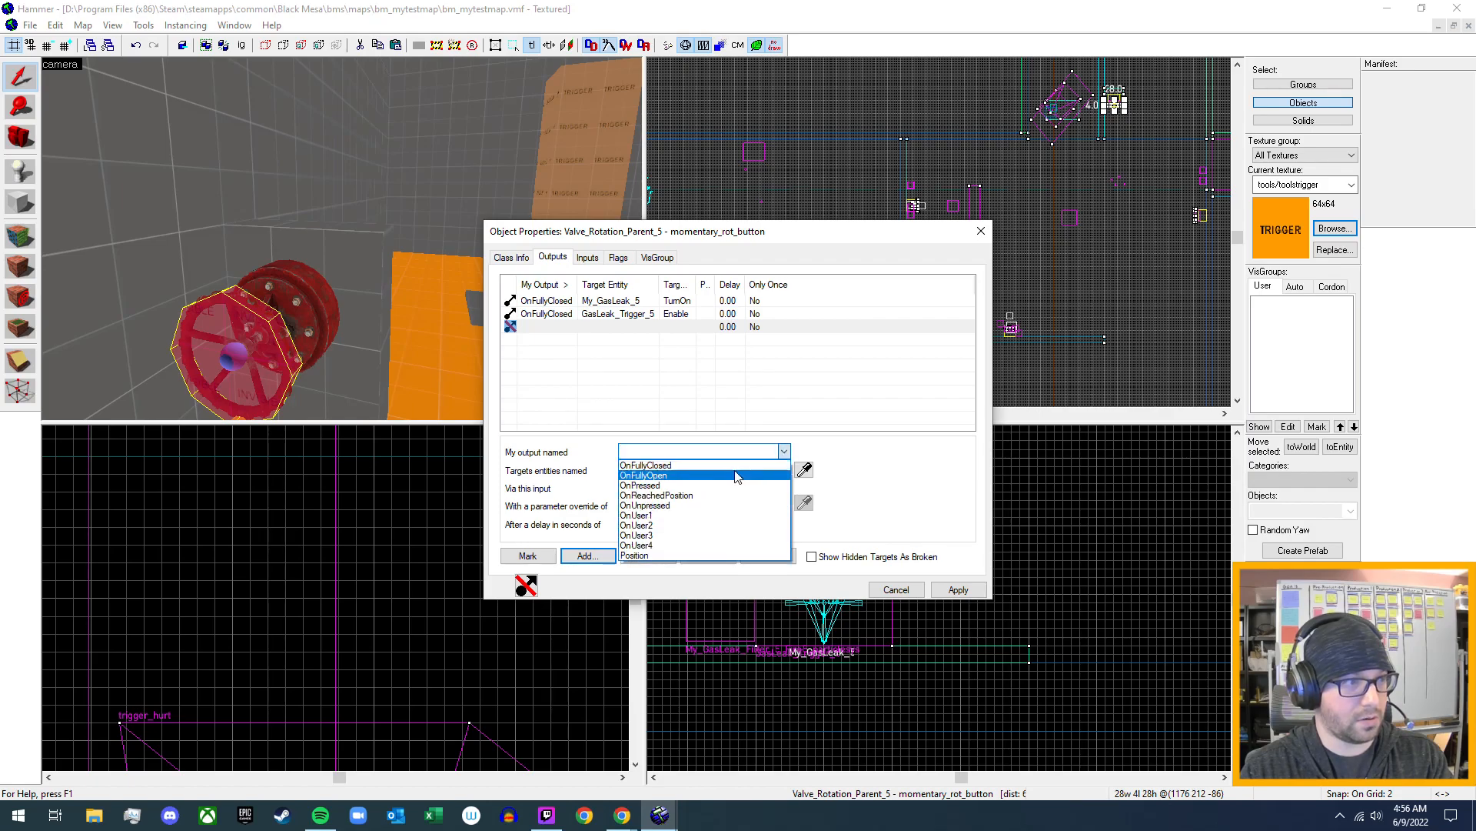
left_click(735, 472)
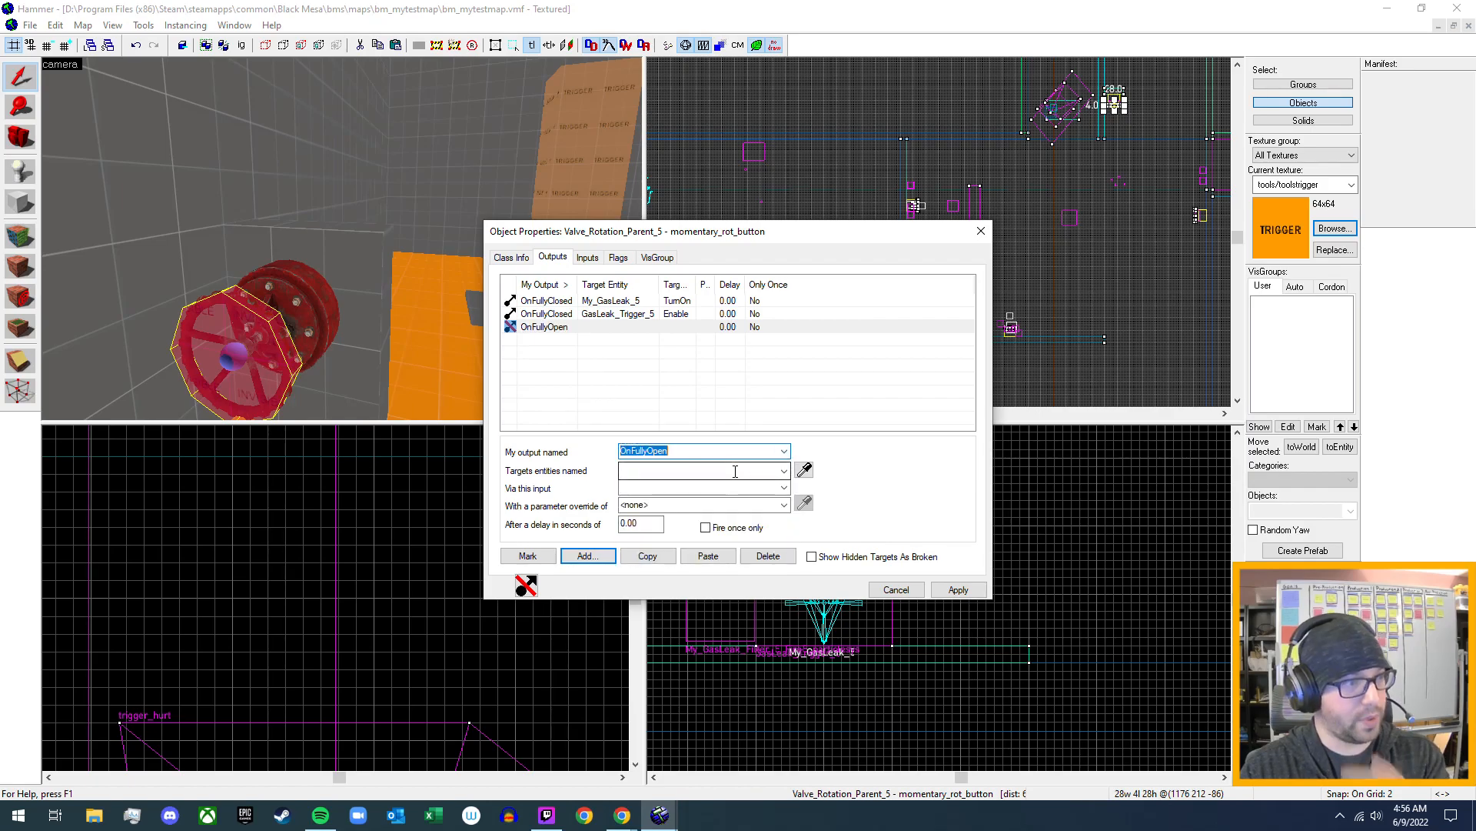
left_click(784, 471)
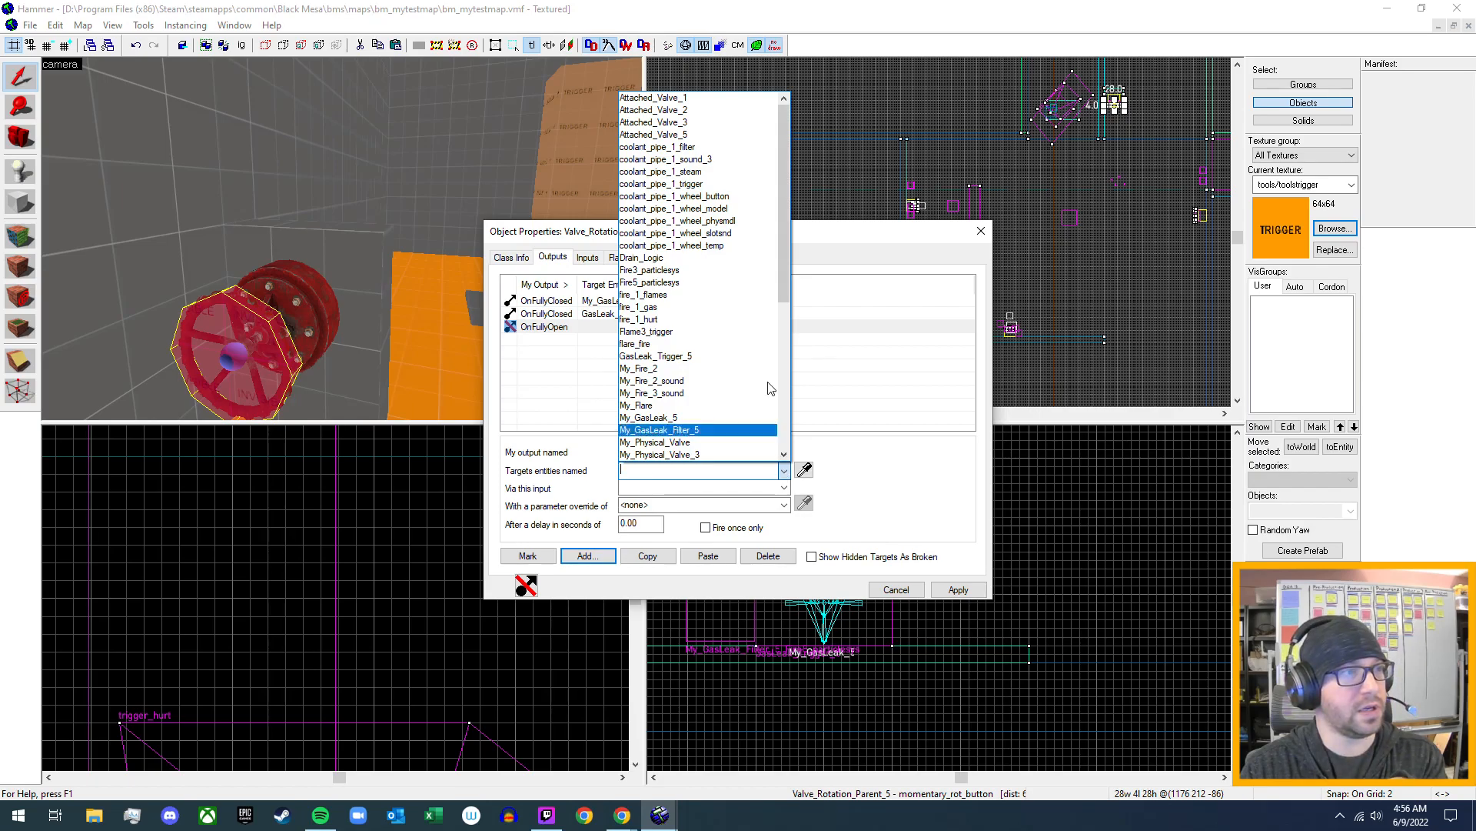
left_click(731, 283)
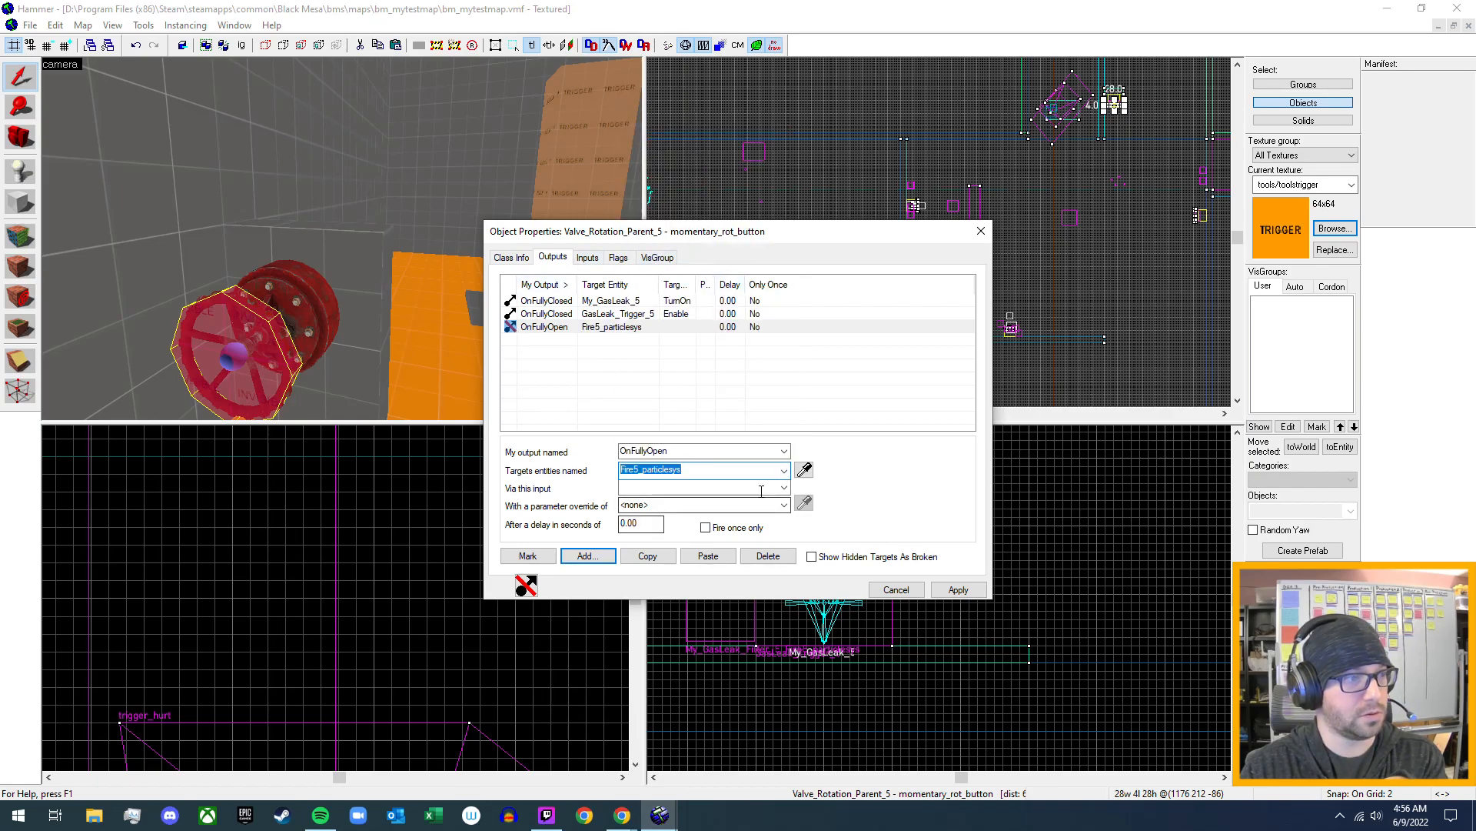
left_click(784, 489)
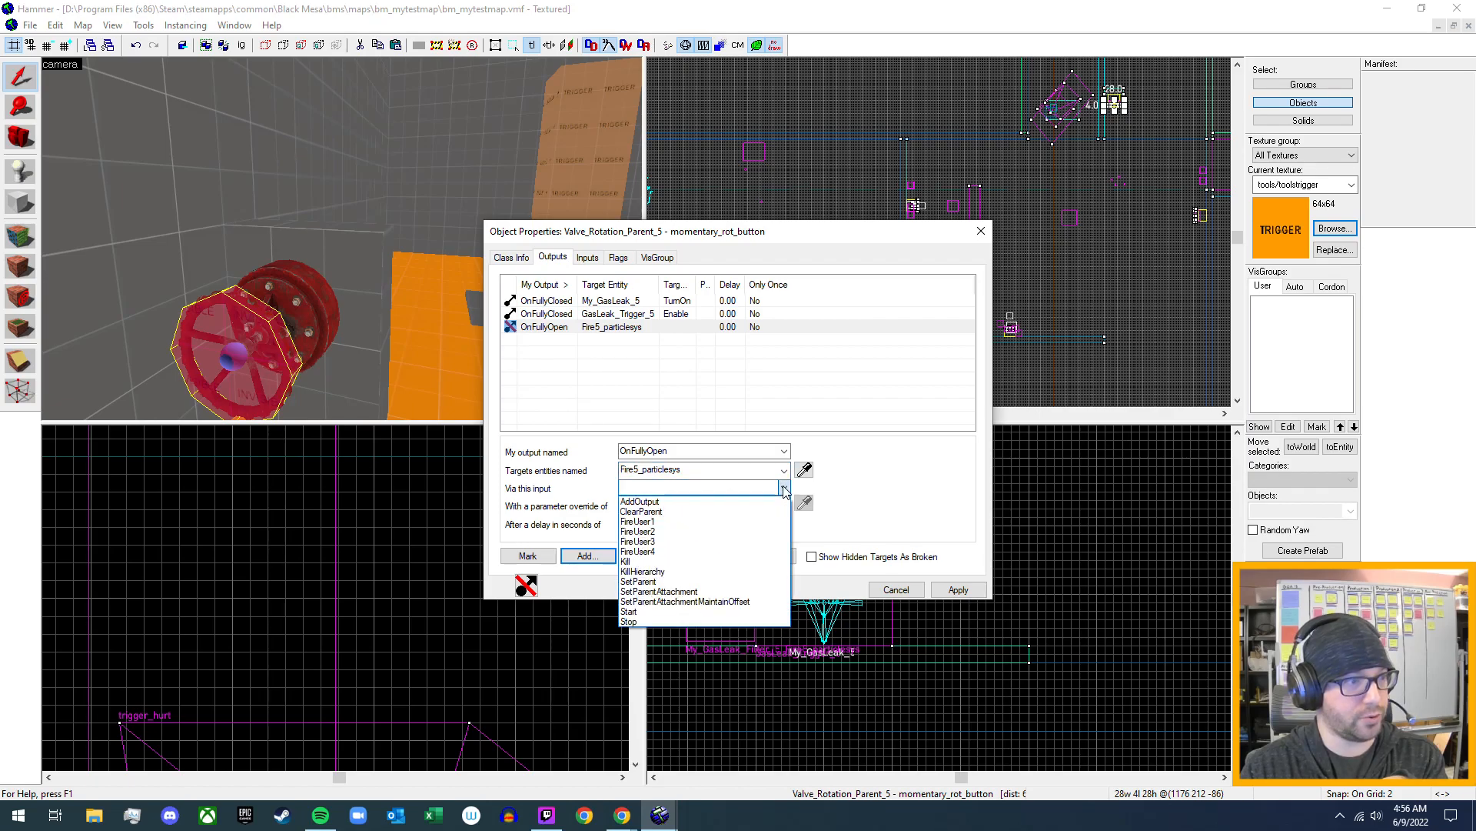
left_click(670, 623)
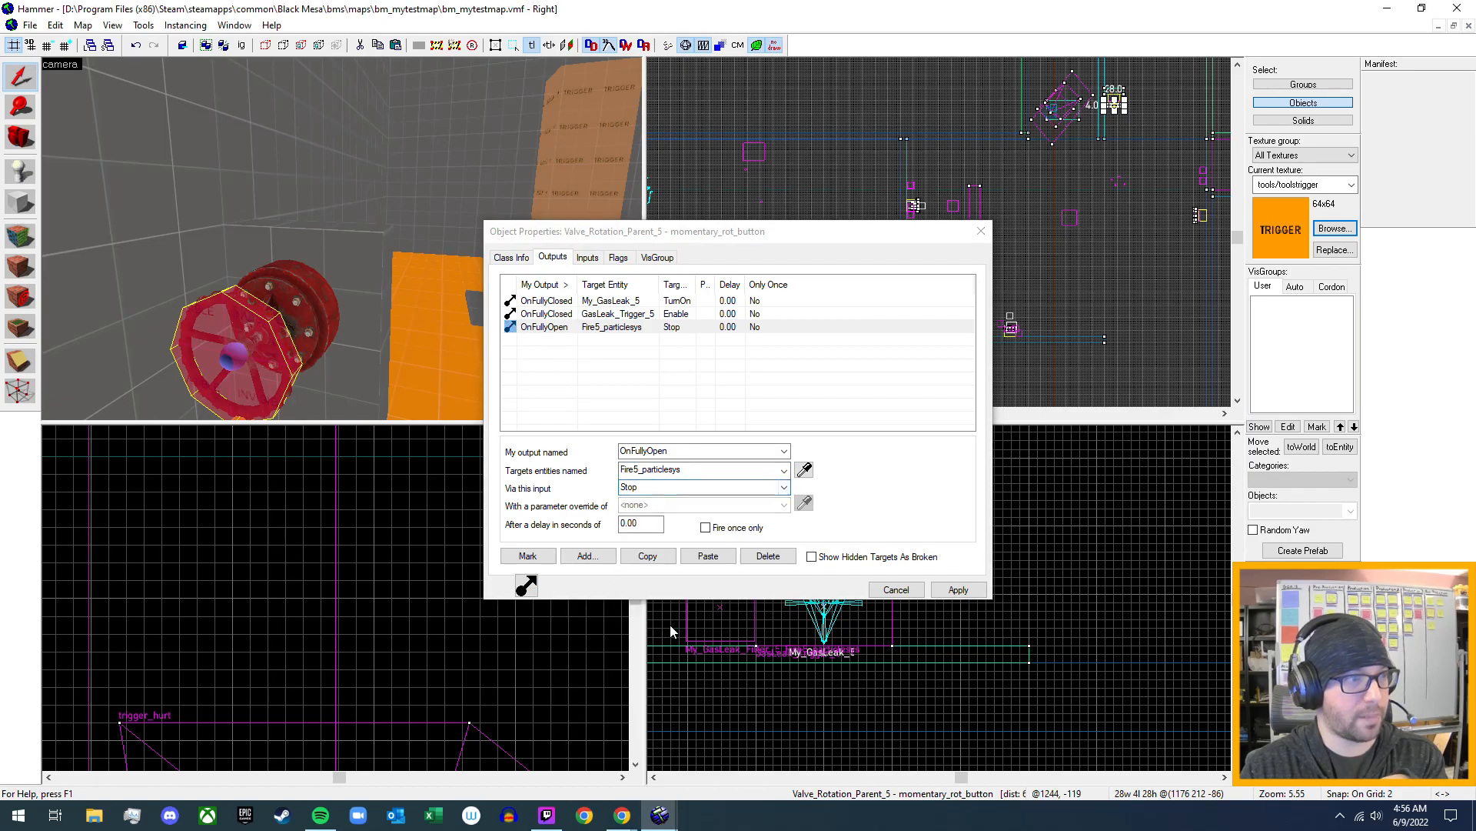
left_click(957, 591)
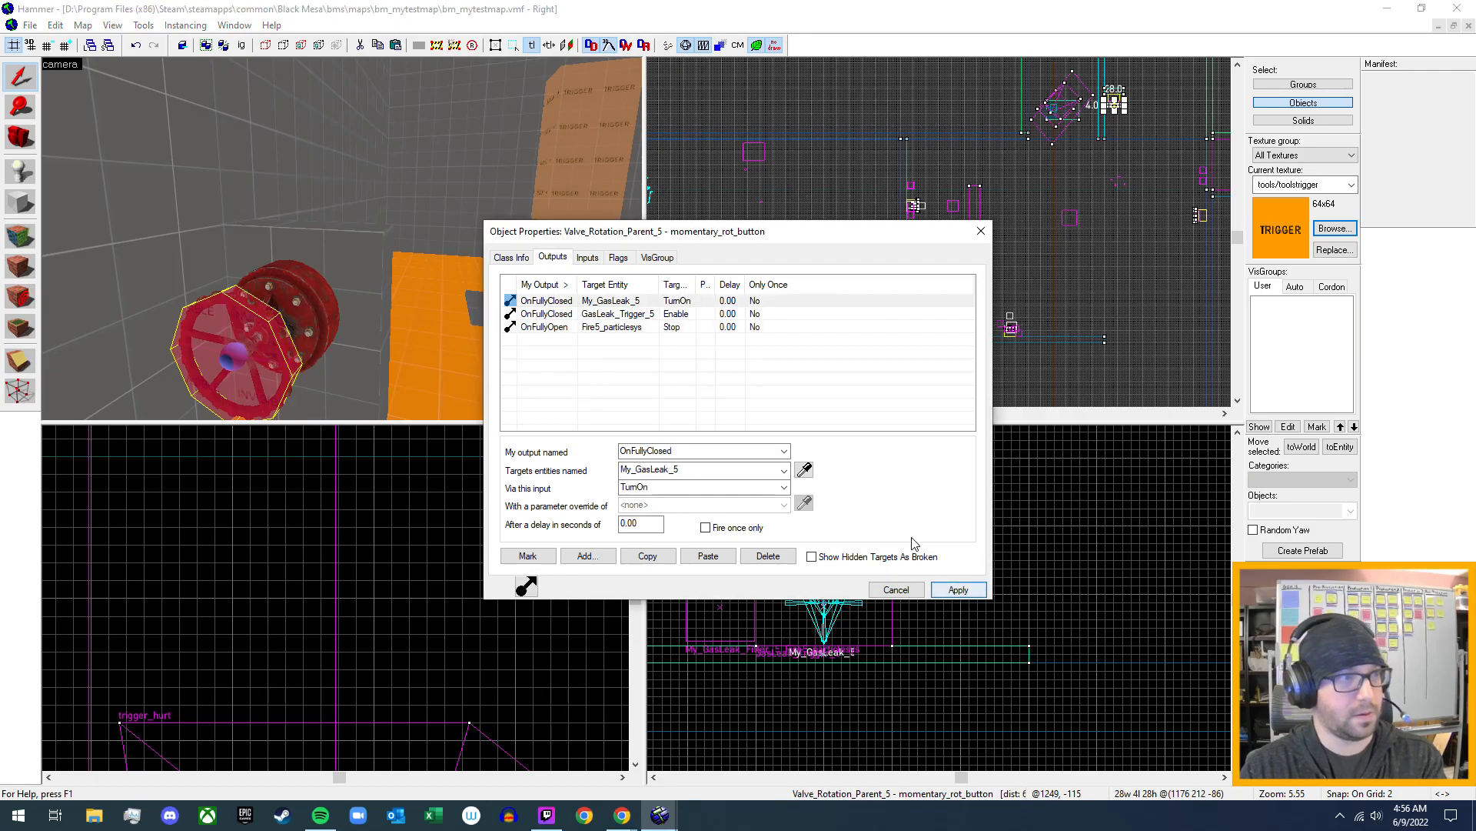
left_click(982, 231)
- Compile the map and launch it in the game for another playtest
left_click_drag(454, 303, 342, 238)
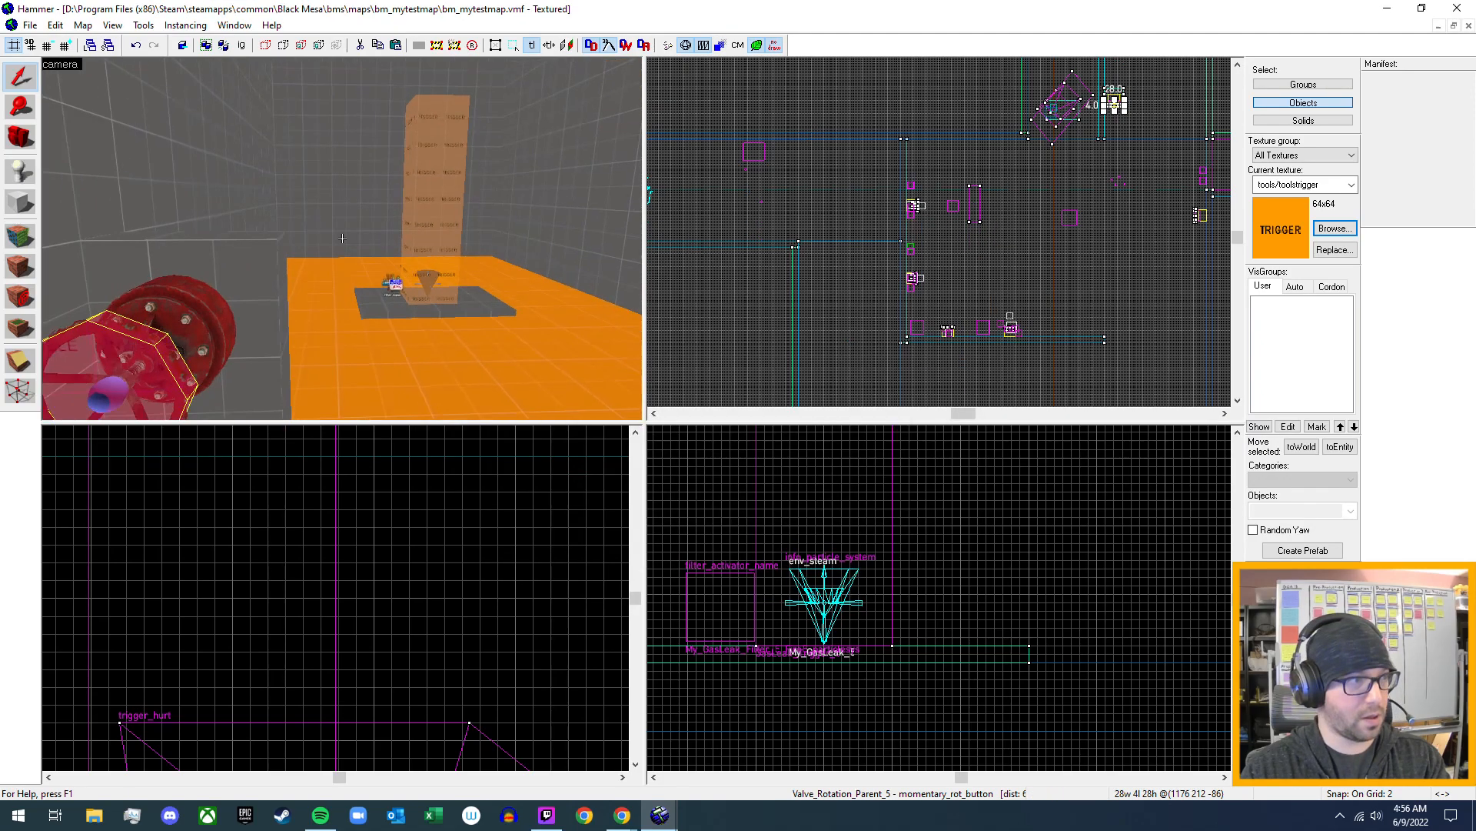
key("s")
key("z")
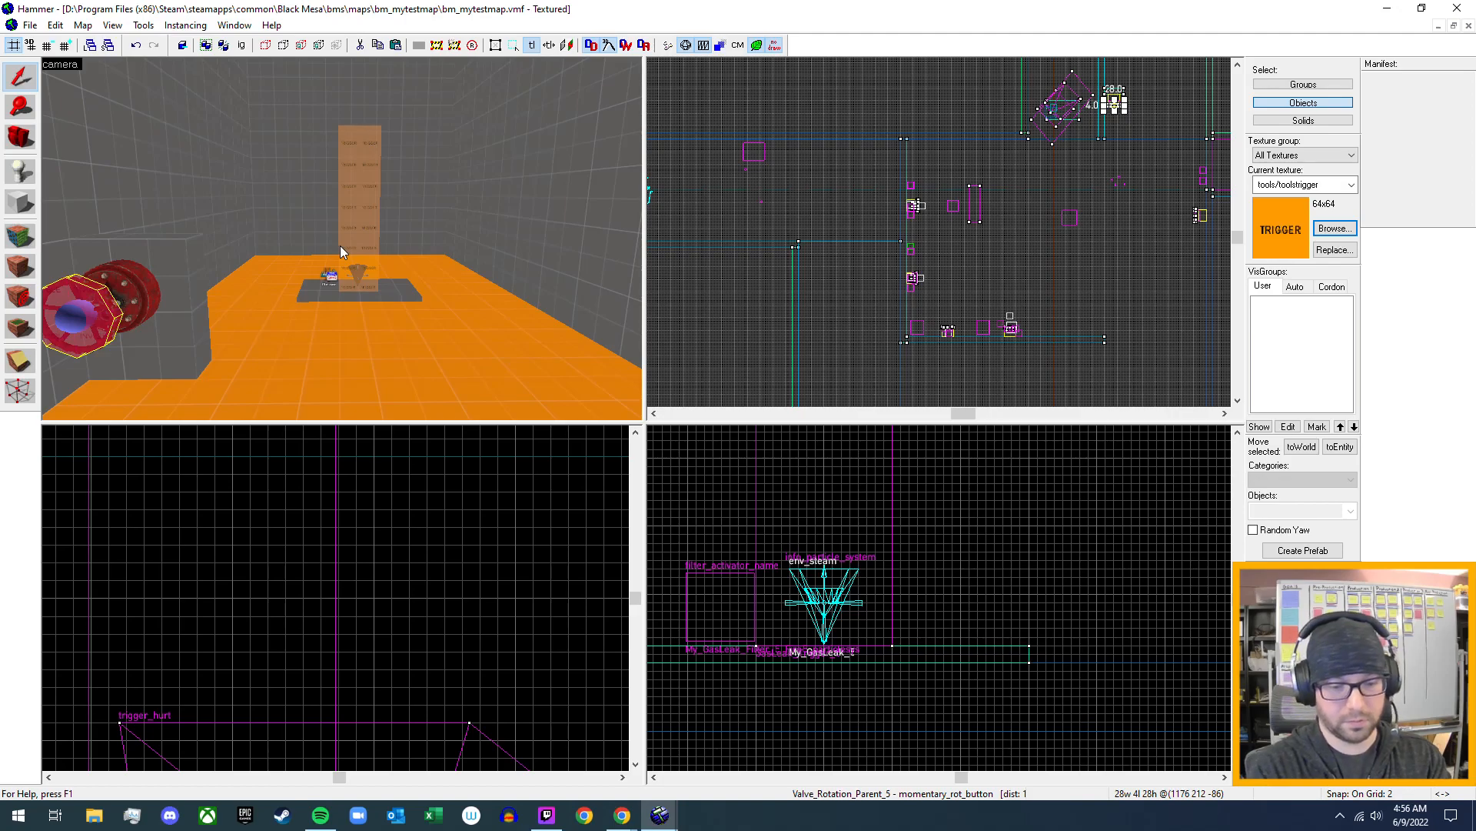
key("F9")
key("Return")
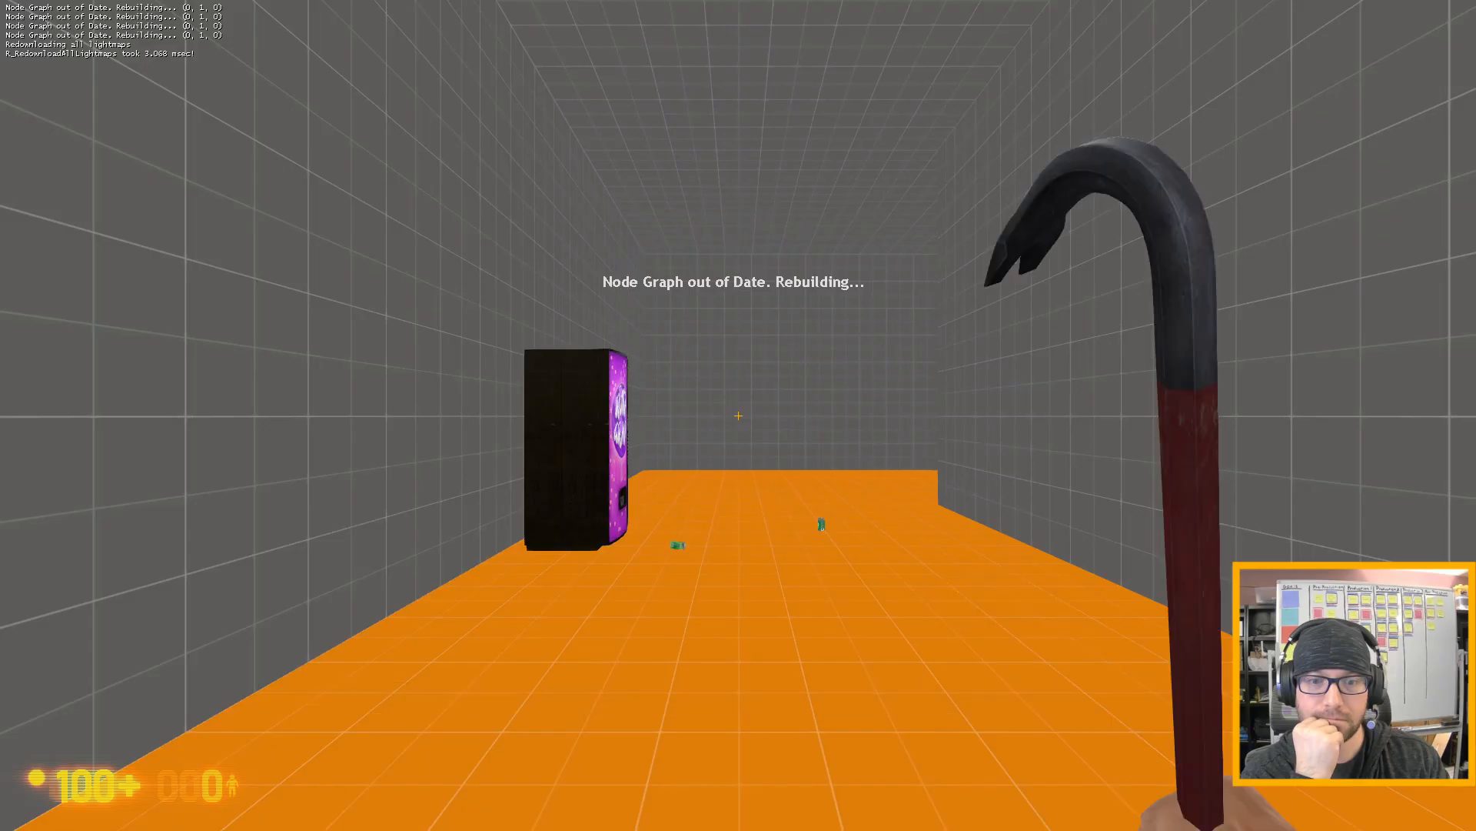
- Walk past the vending machine and flares to the wall valve and turn it to start the gas leak
key("w")
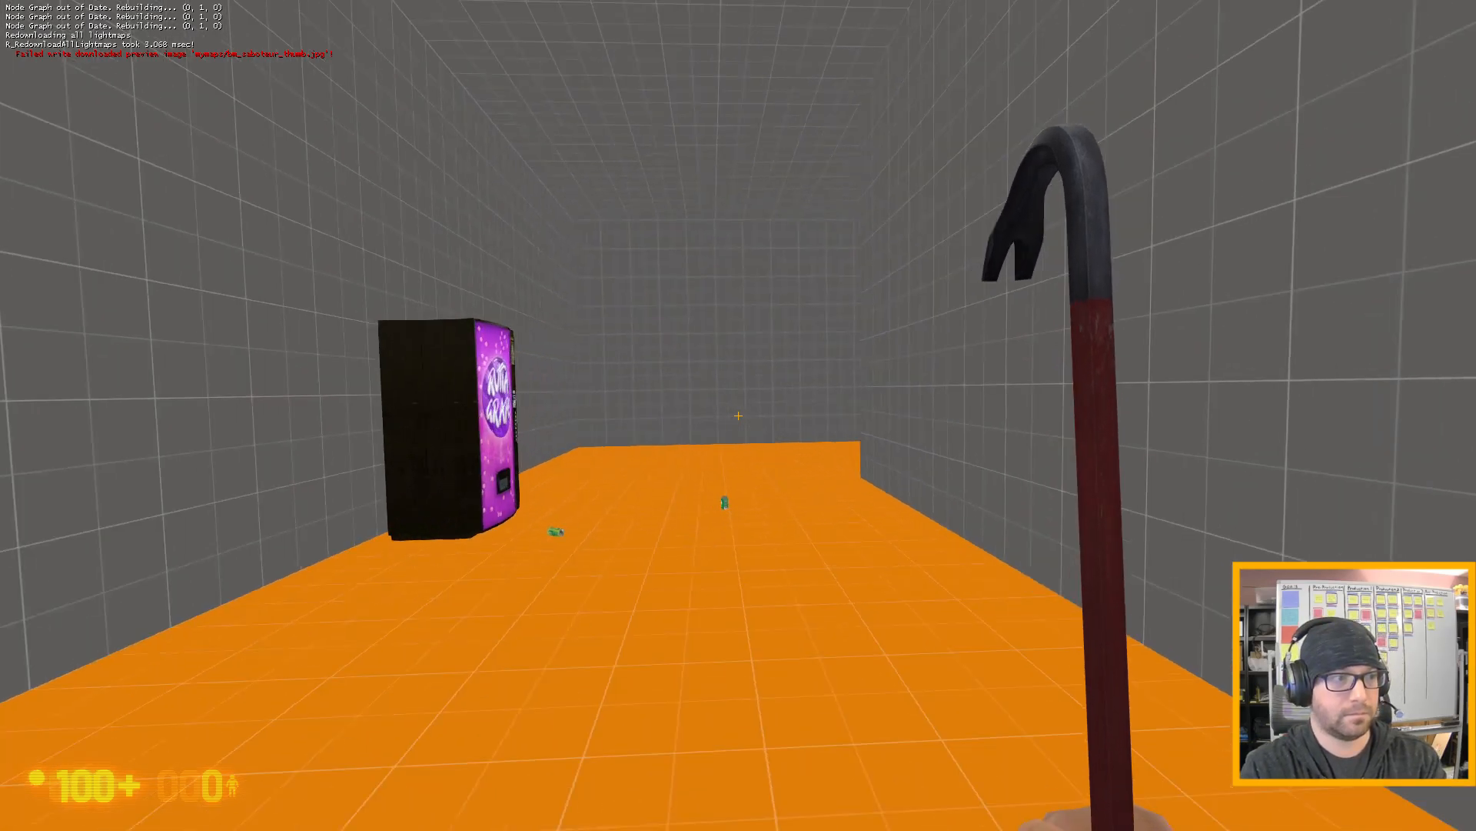
key("w")
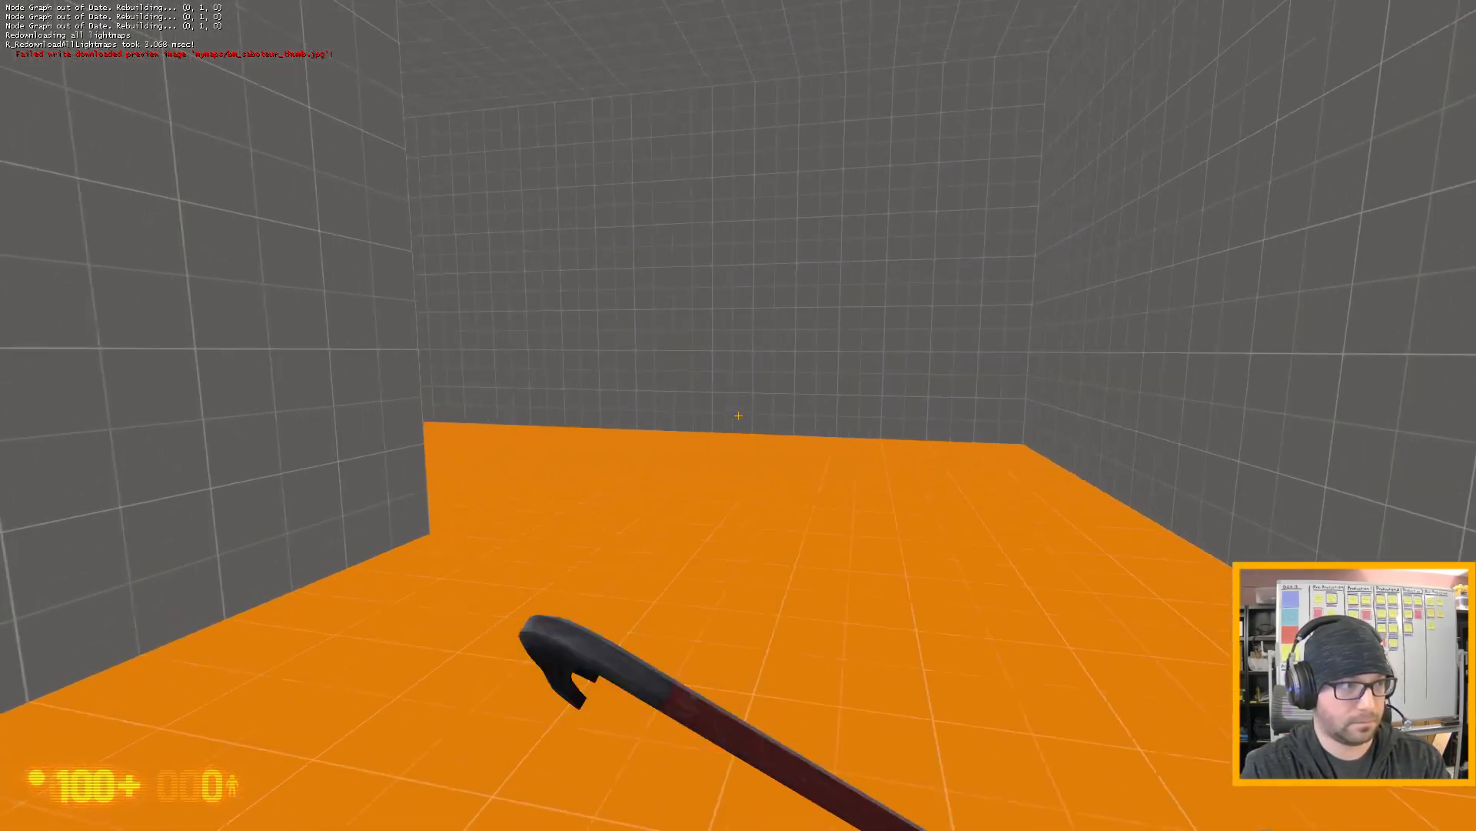
key("w")
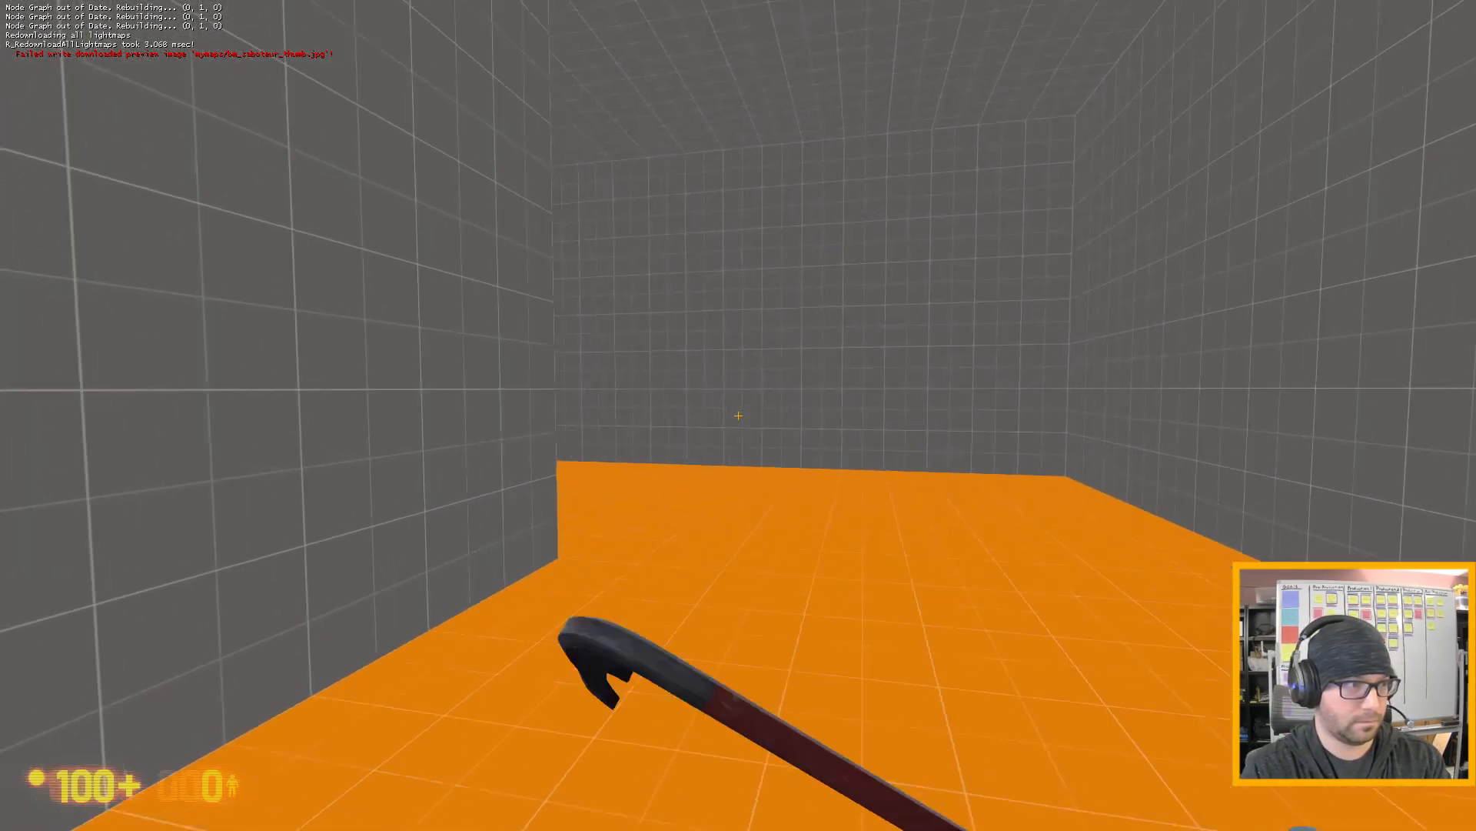
key("w")
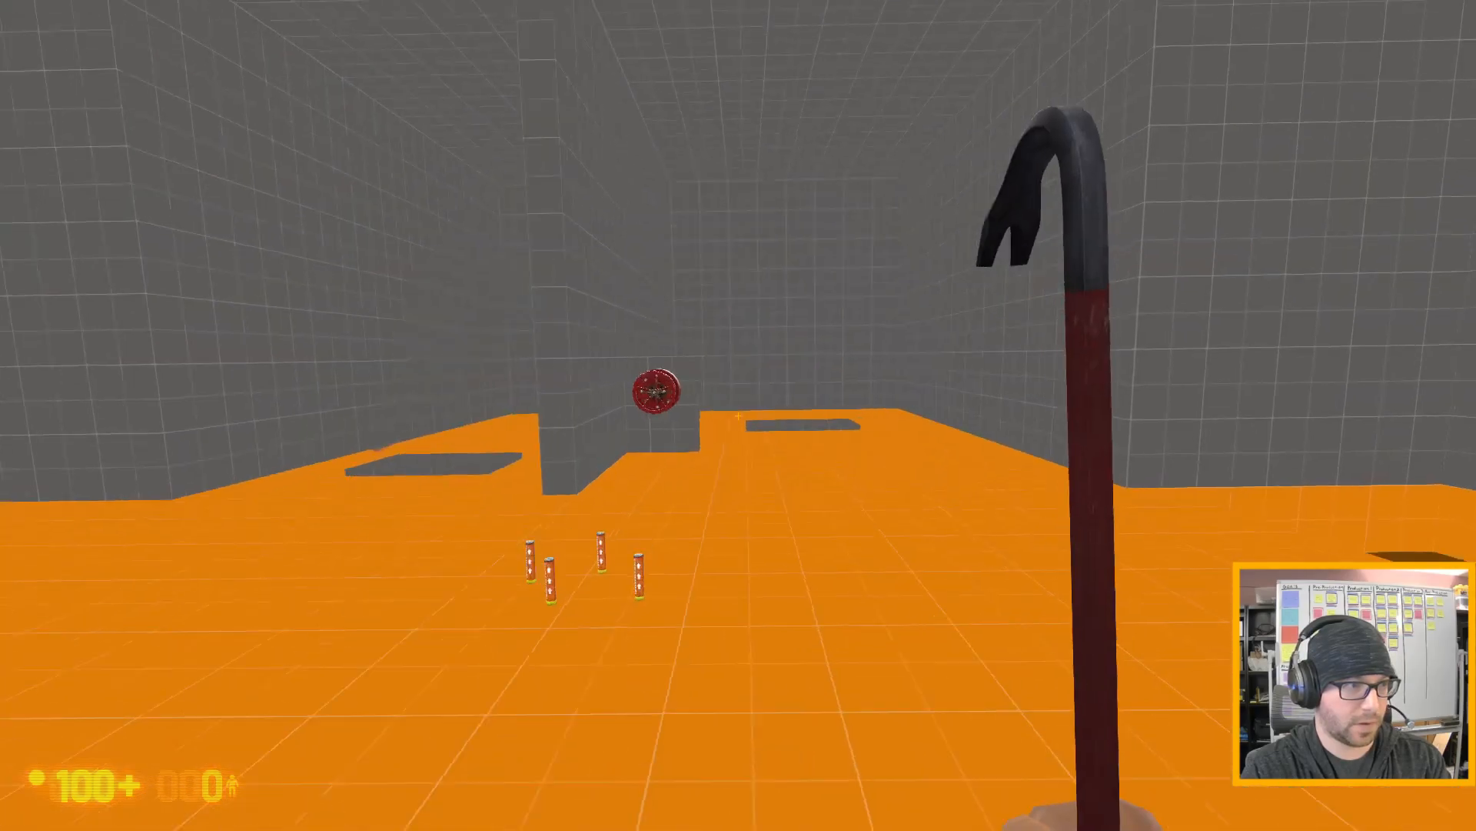
key("w")
key("a")
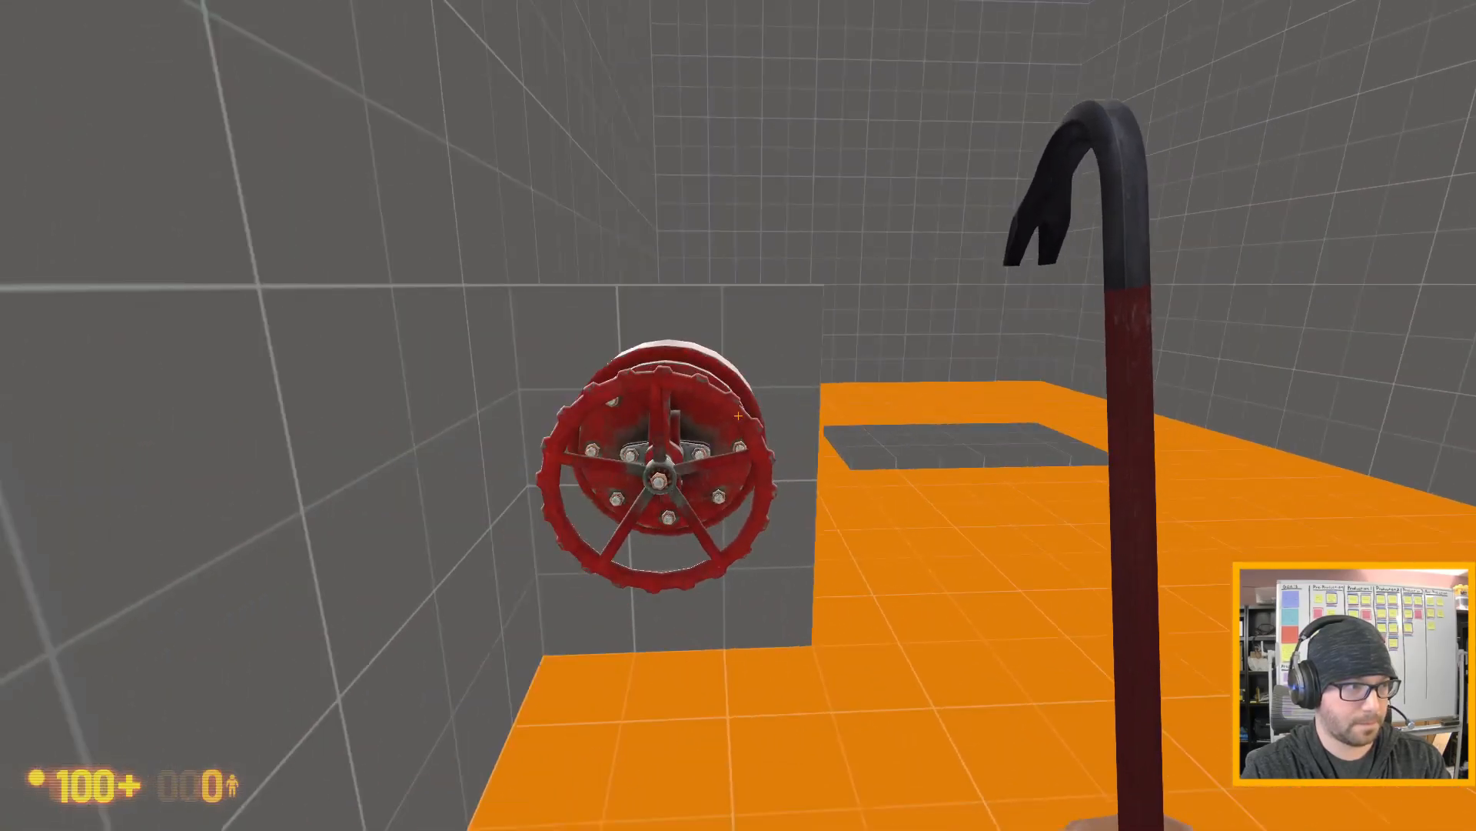
key("e")
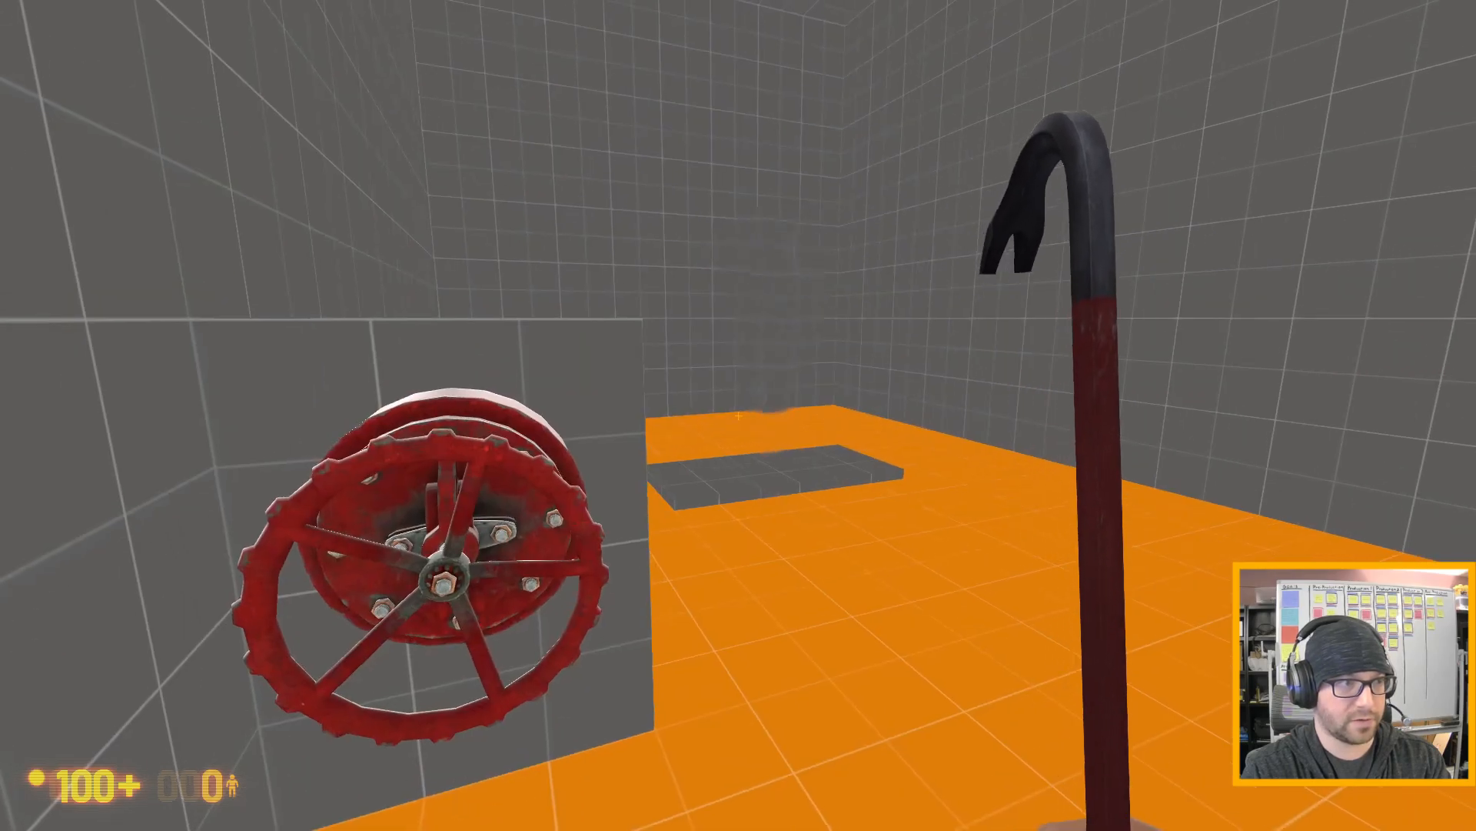
- Observe the gas leak over the pad, and operate its valve twice more to test the flow control
key("s")
key("d")
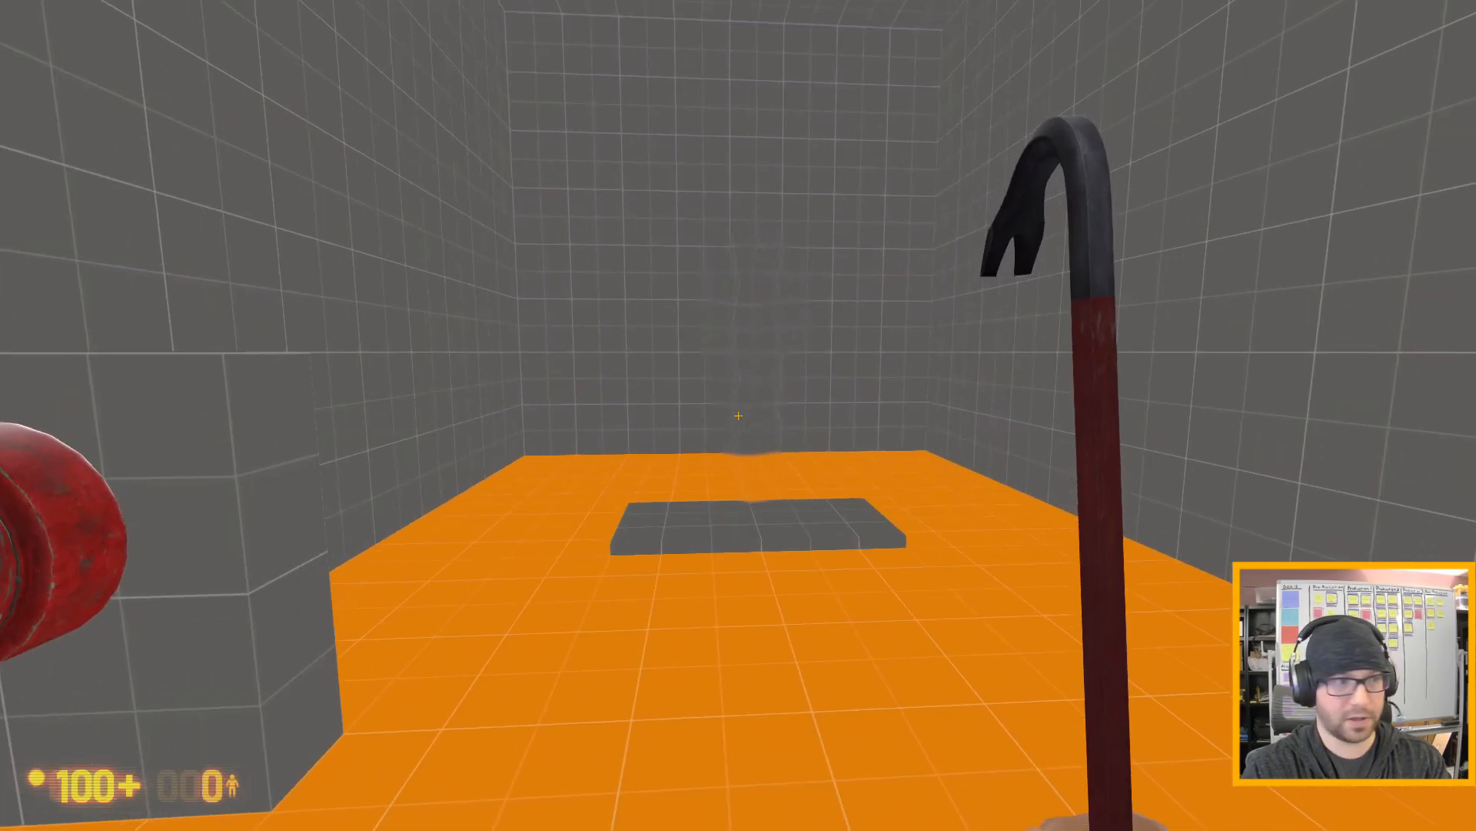
key("a")
key("w")
key("a")
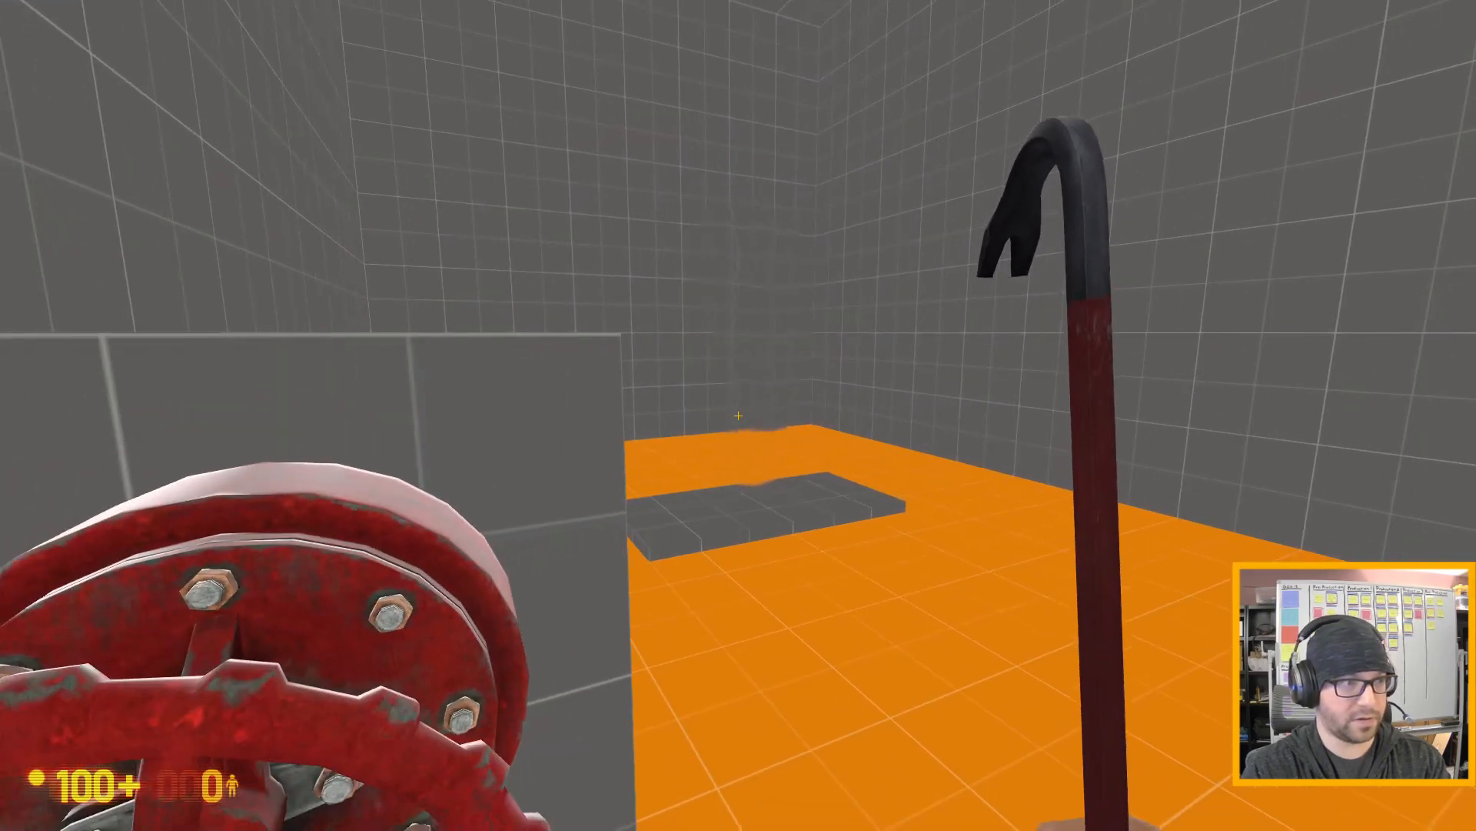
key("s")
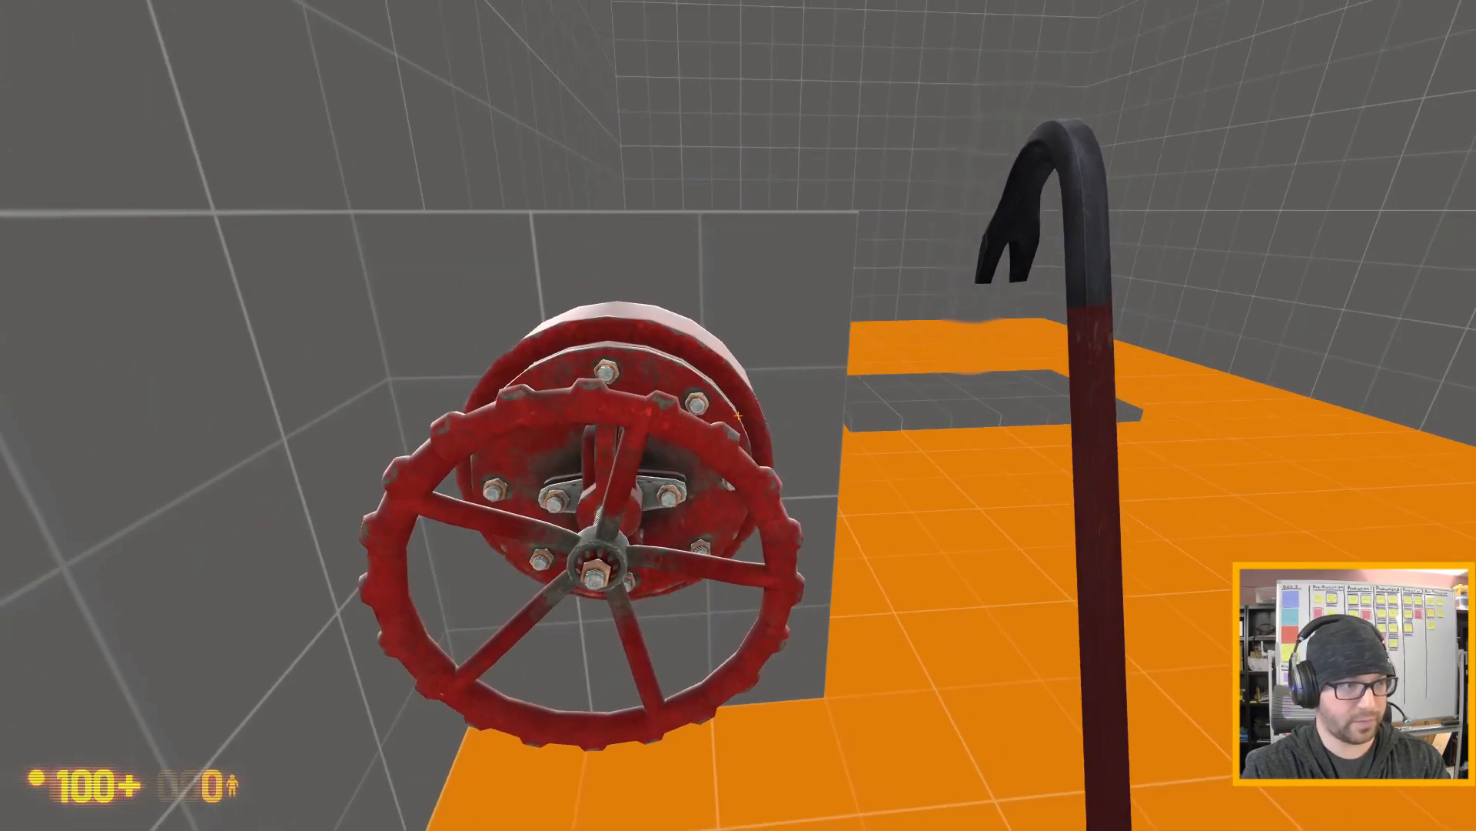
key("e")
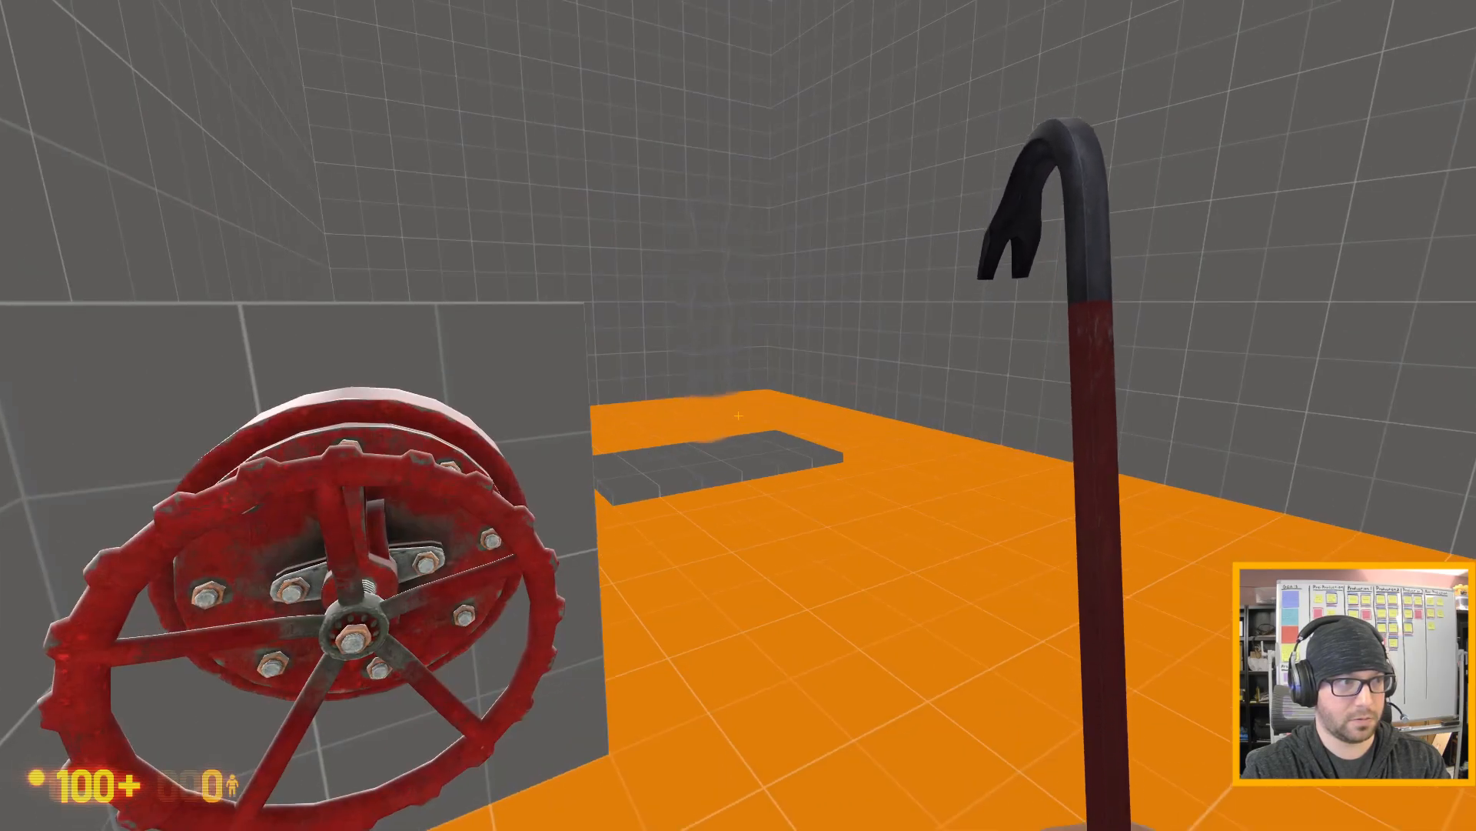
key("e")
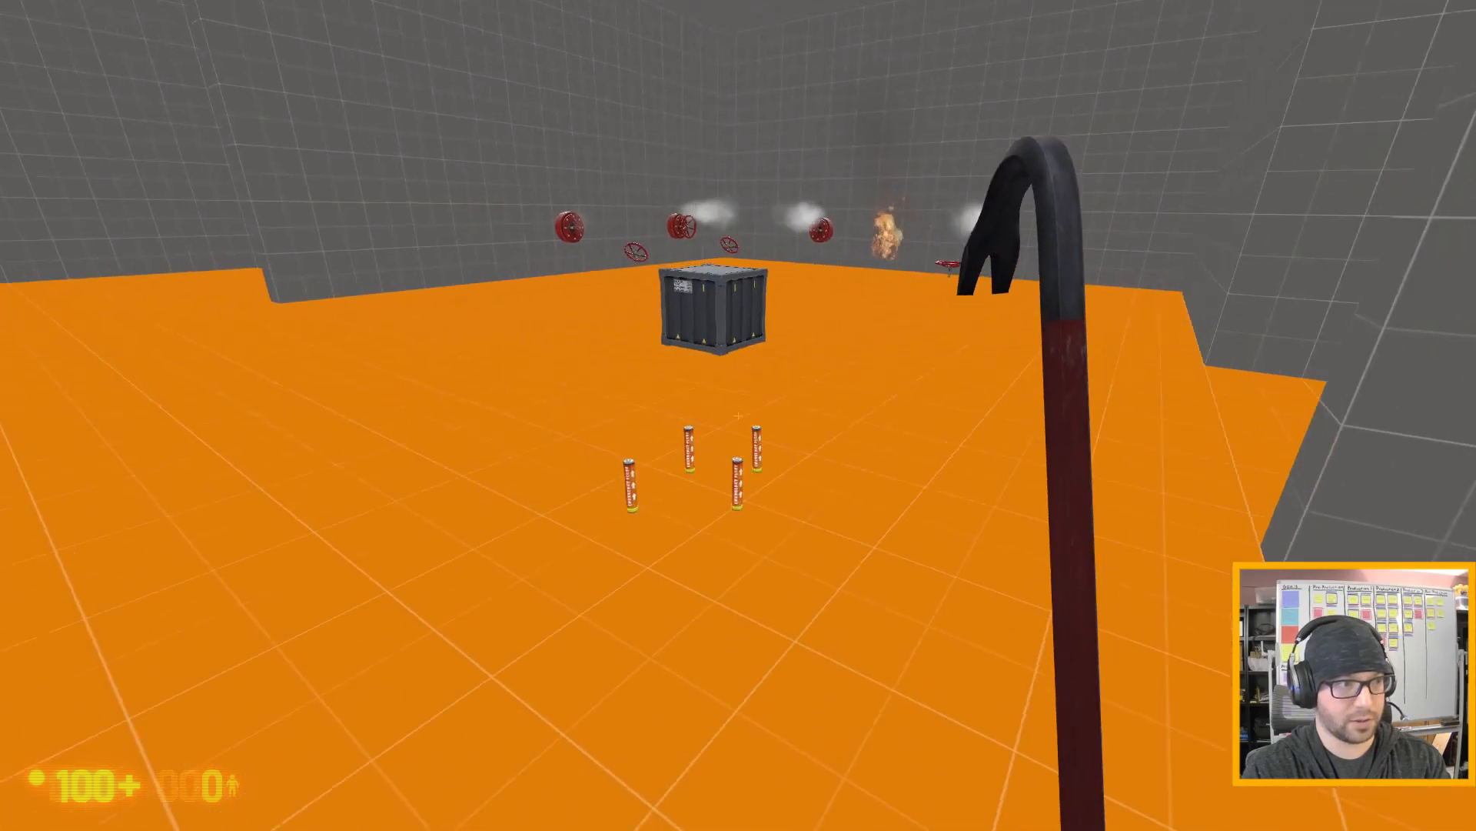
- Pick up one of the four flares, ignite the gas leak with it, and drop the flare
key("w")
key("a")
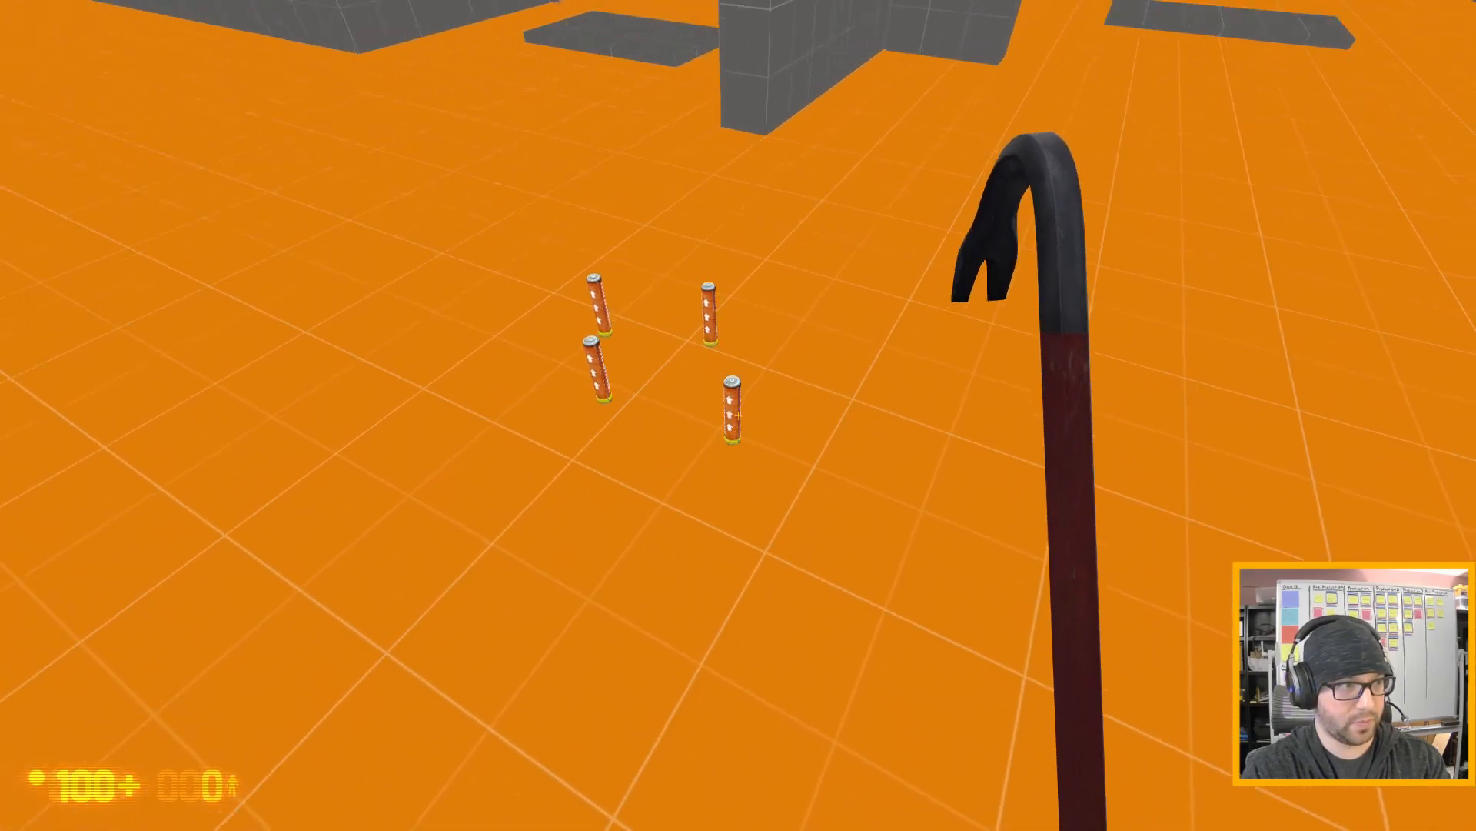
key("e")
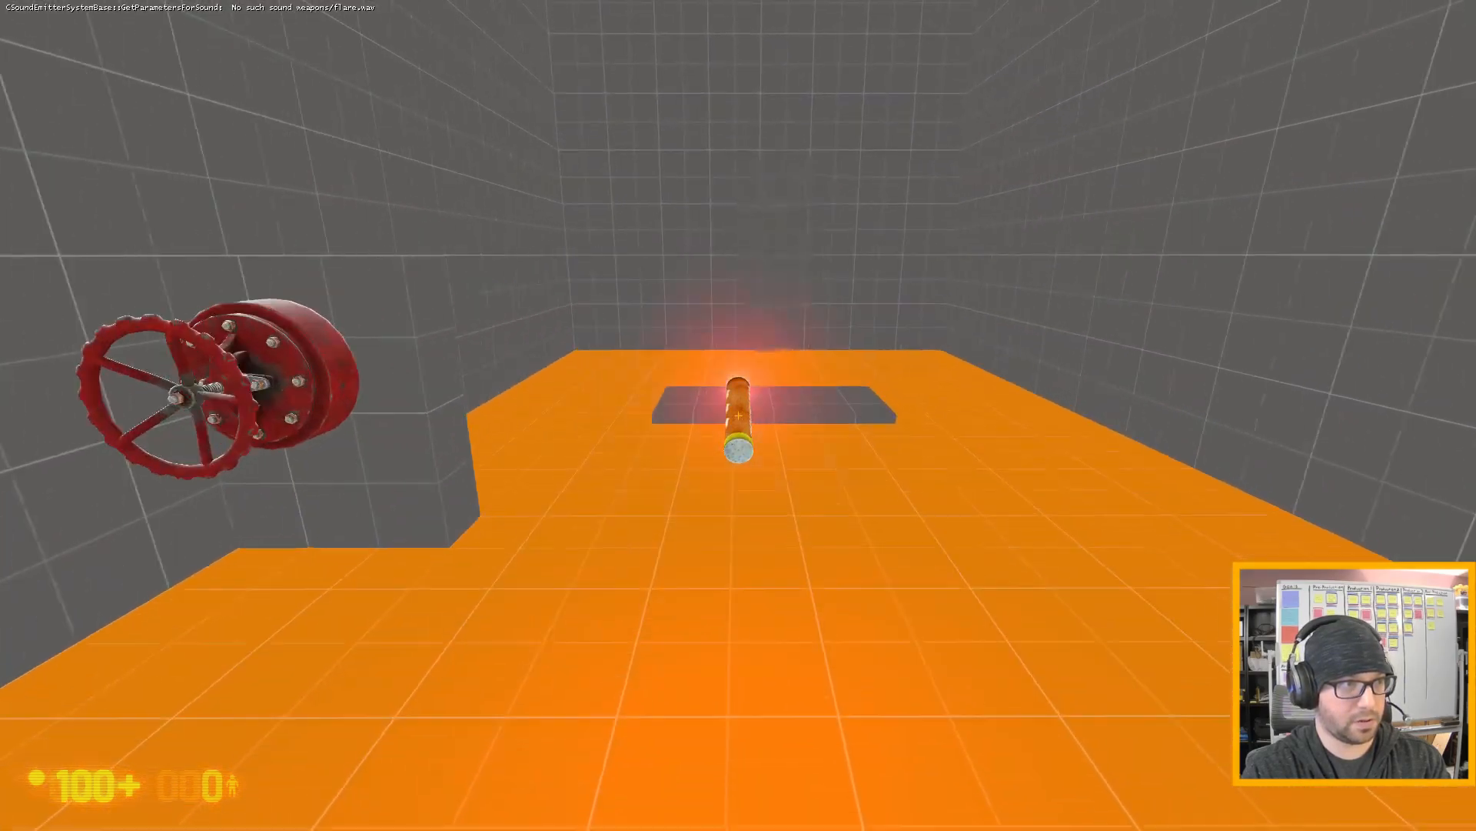
key("w")
key("s")
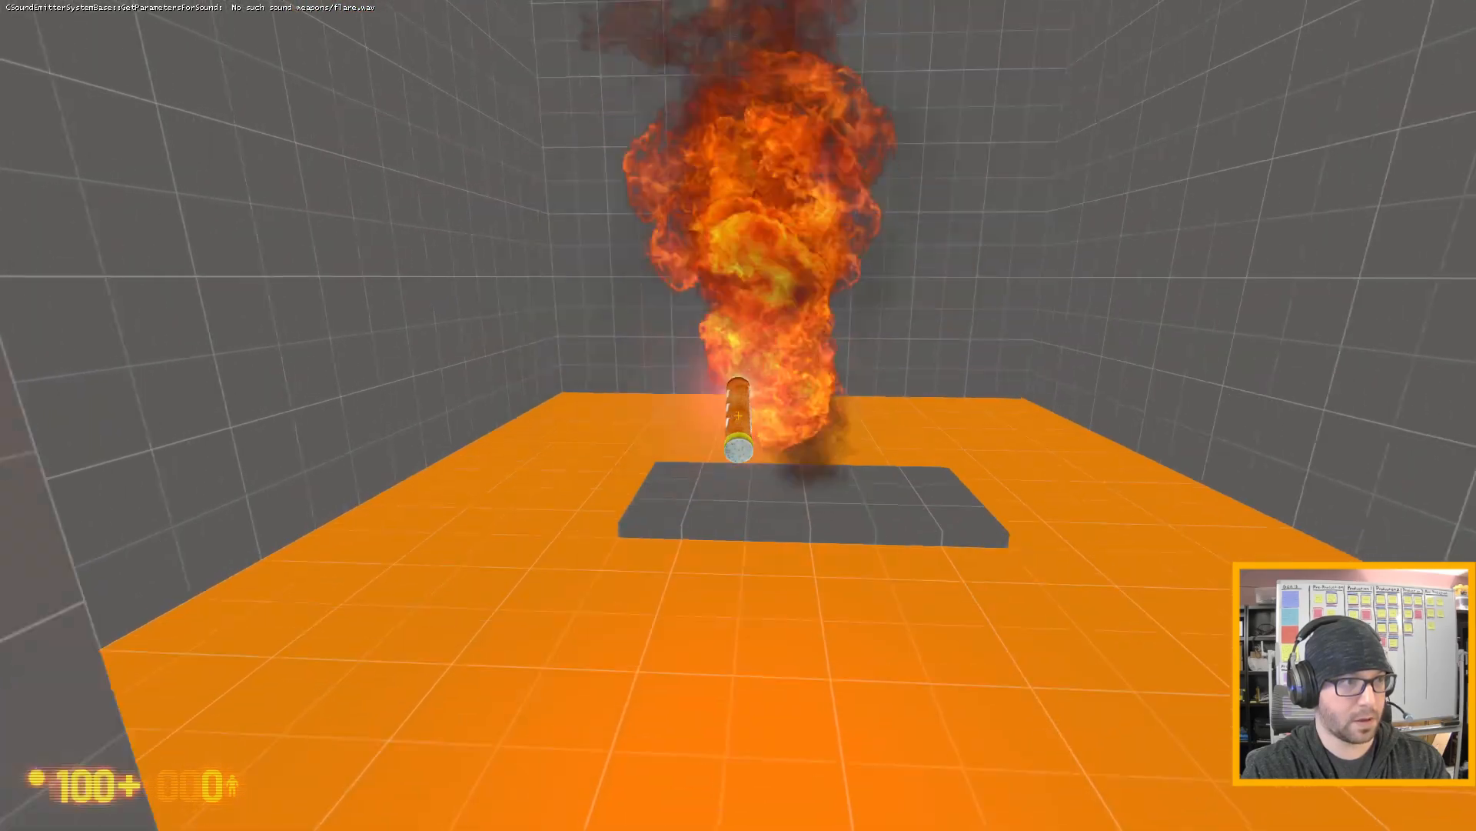
key("e")
key("s")
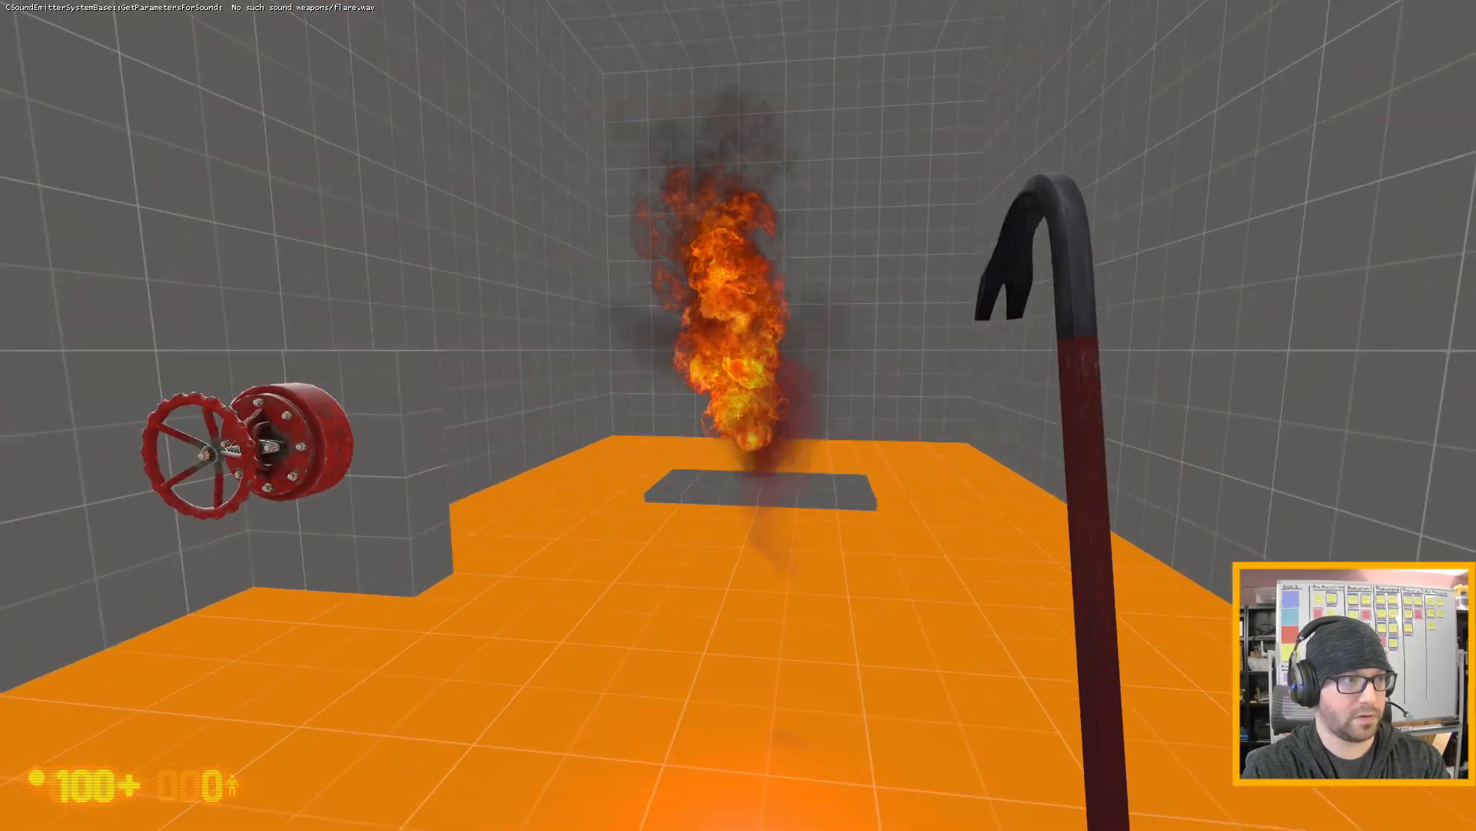
- Walk to the wall valve and turn it to extinguish the gas fire over the pad
key("w")
key("a")
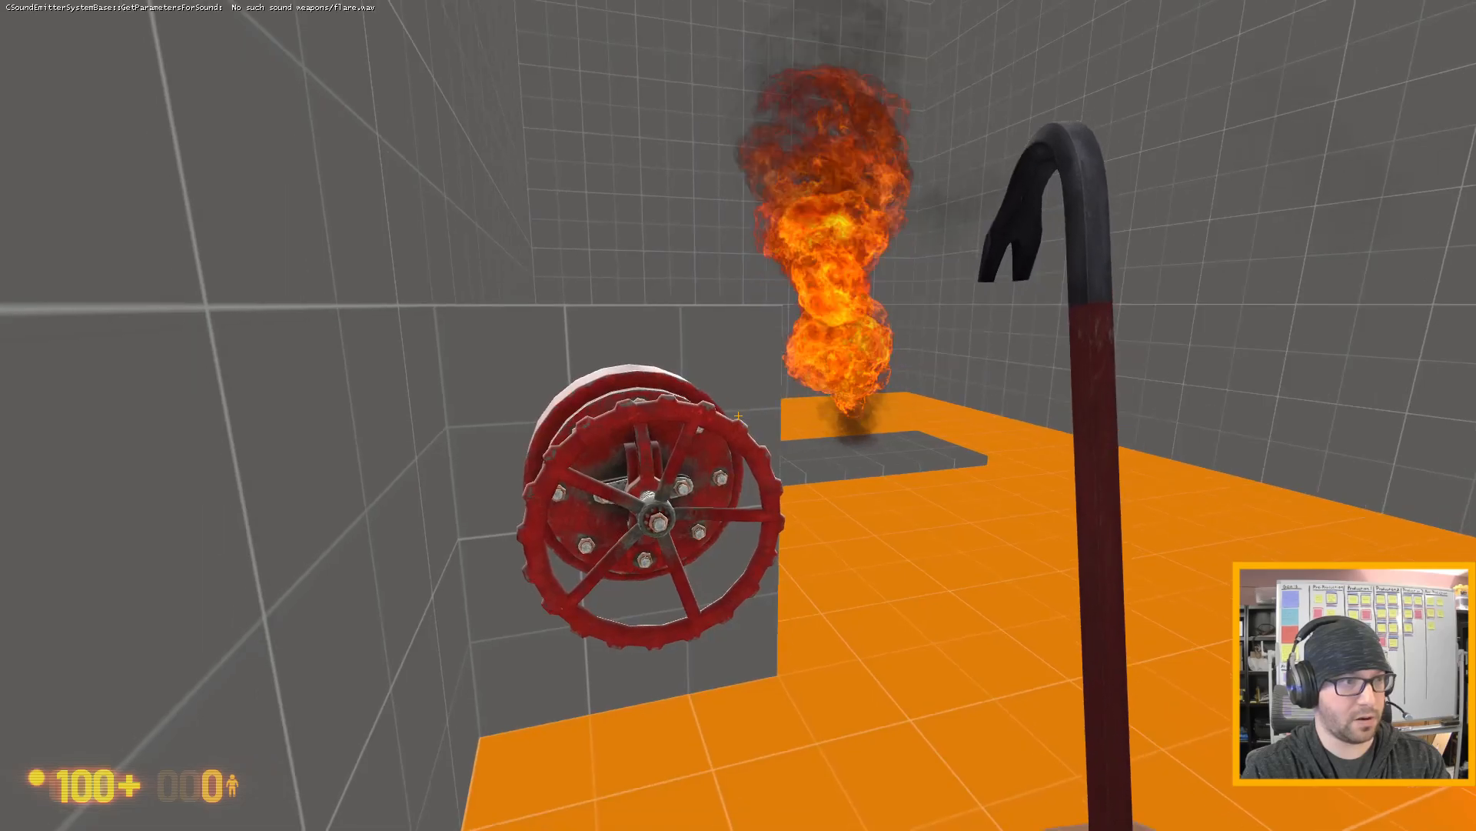
key("d")
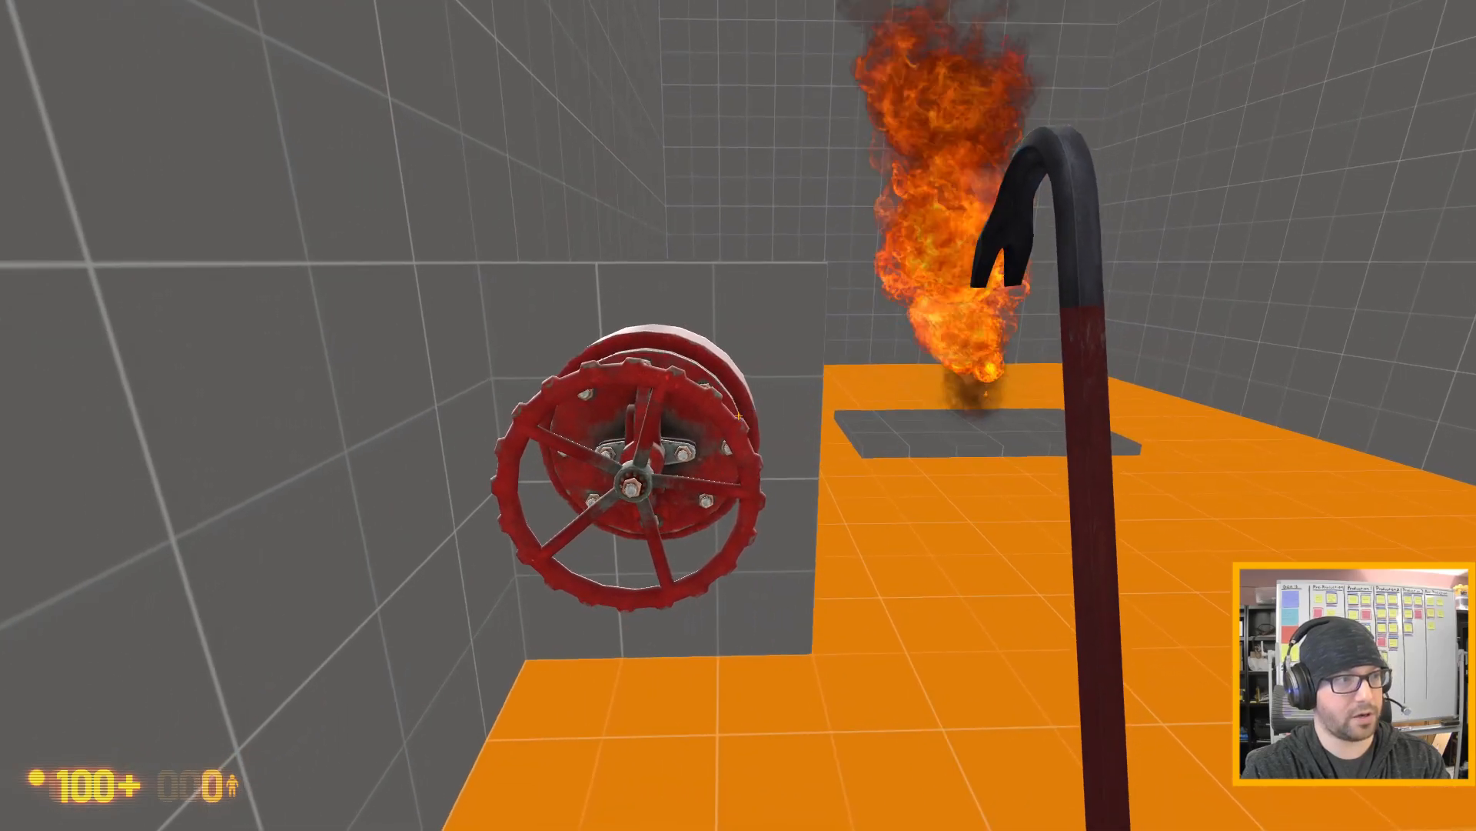
key("e")
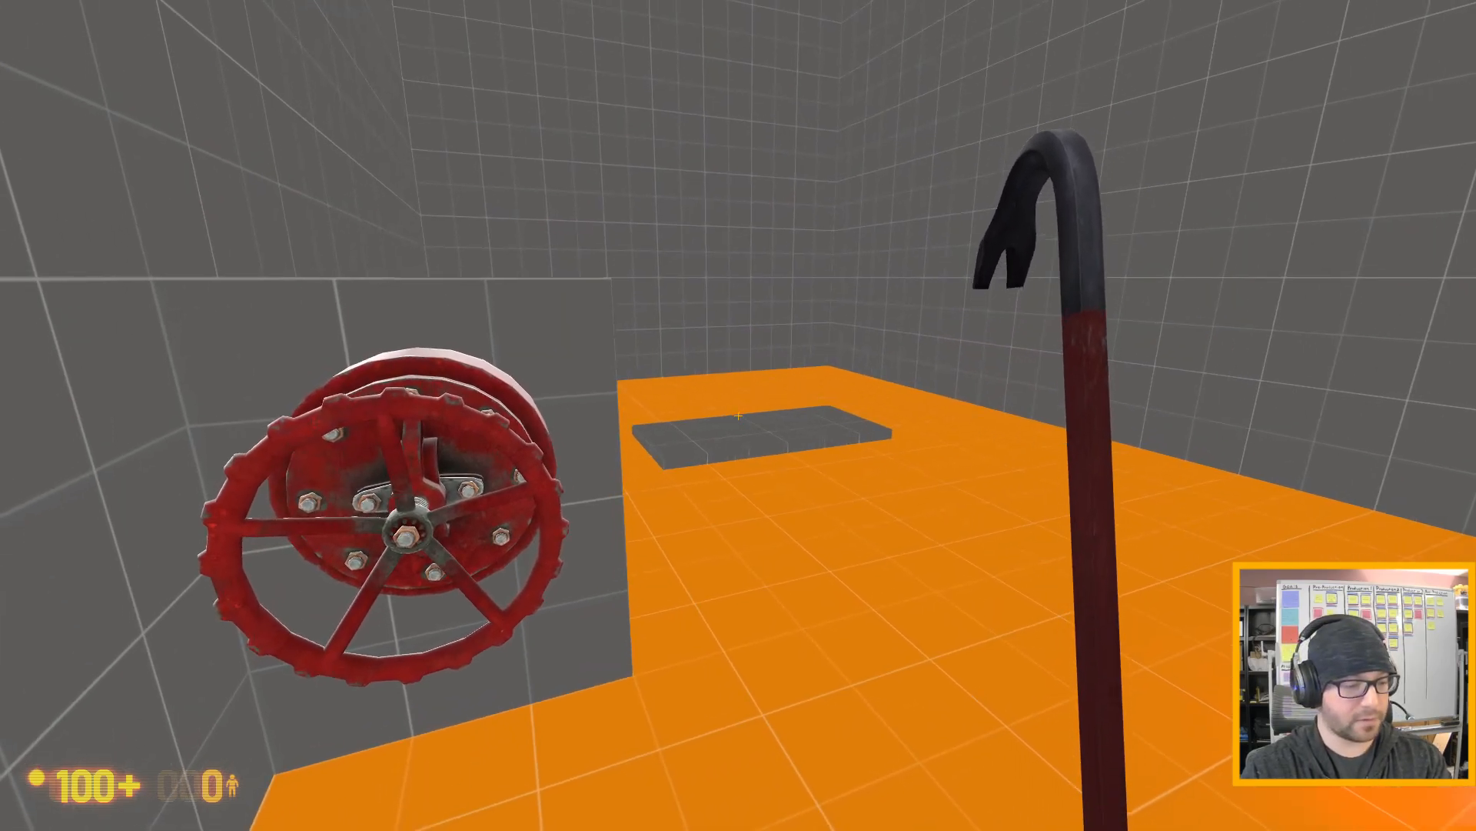
- Quit the game with the quit console command and continue past the failed-command dialog in Hammer
key("grave")
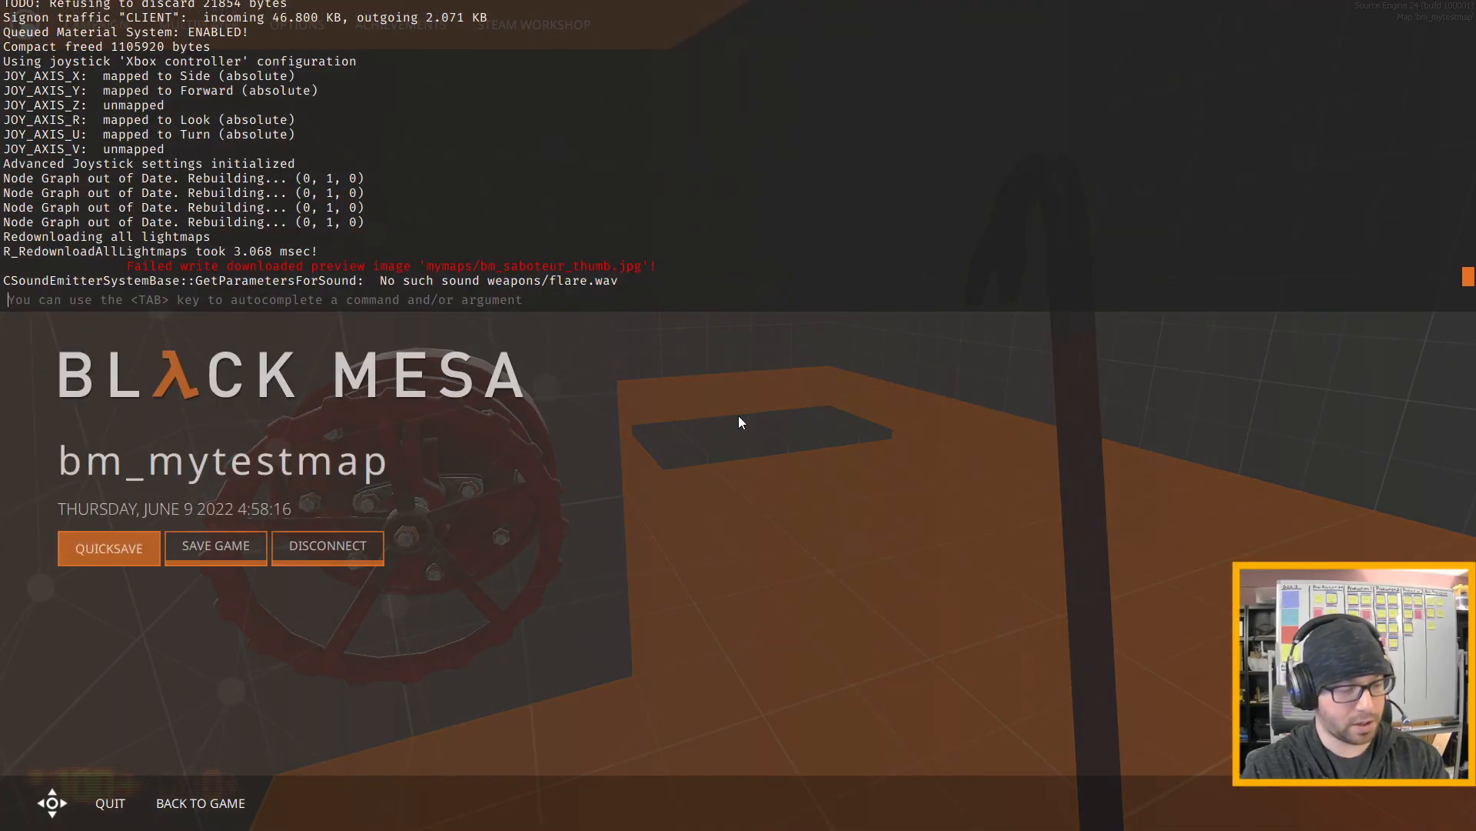
type("quit")
key("Return")
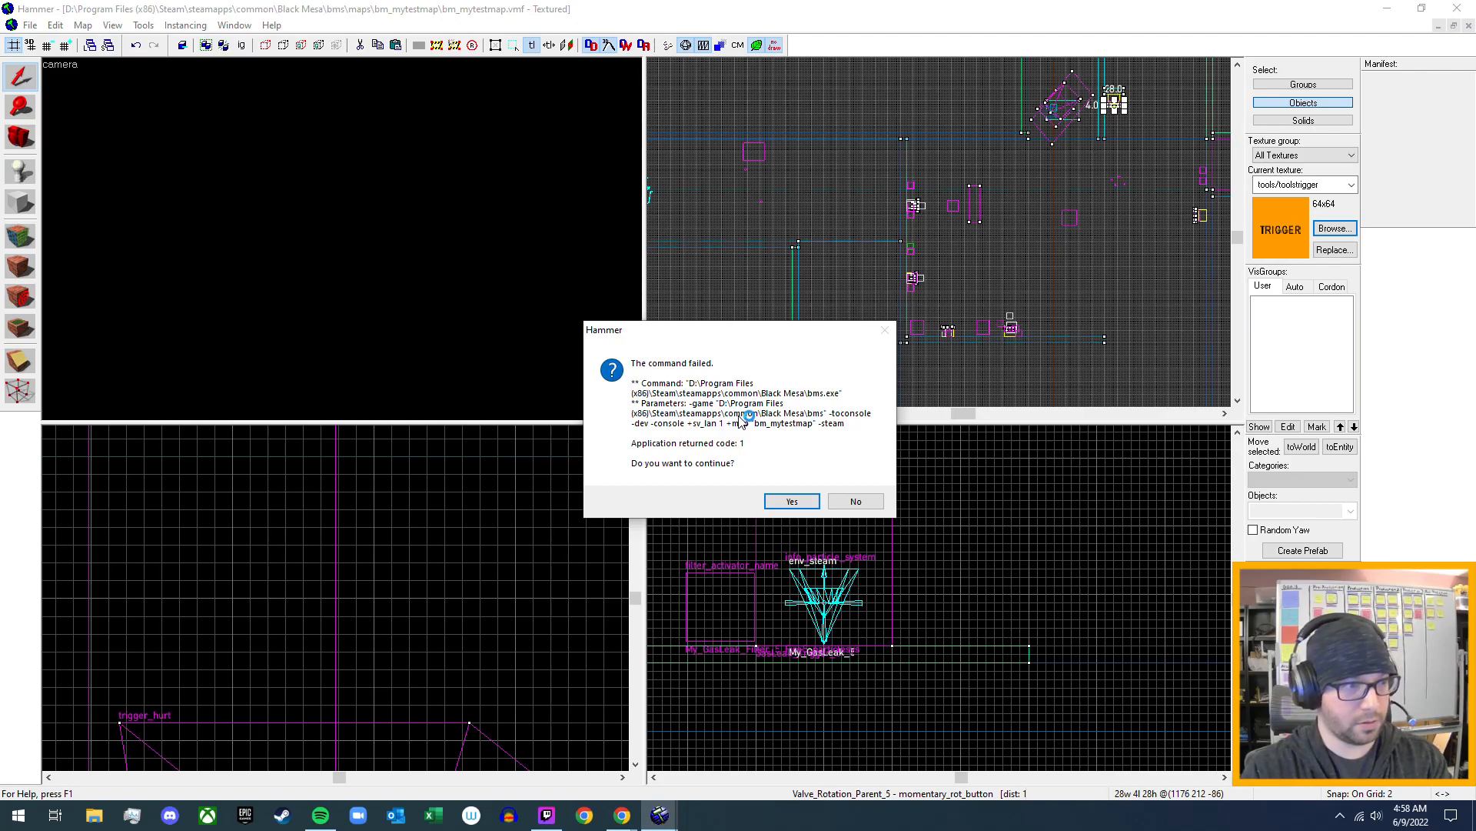
left_click(792, 501)
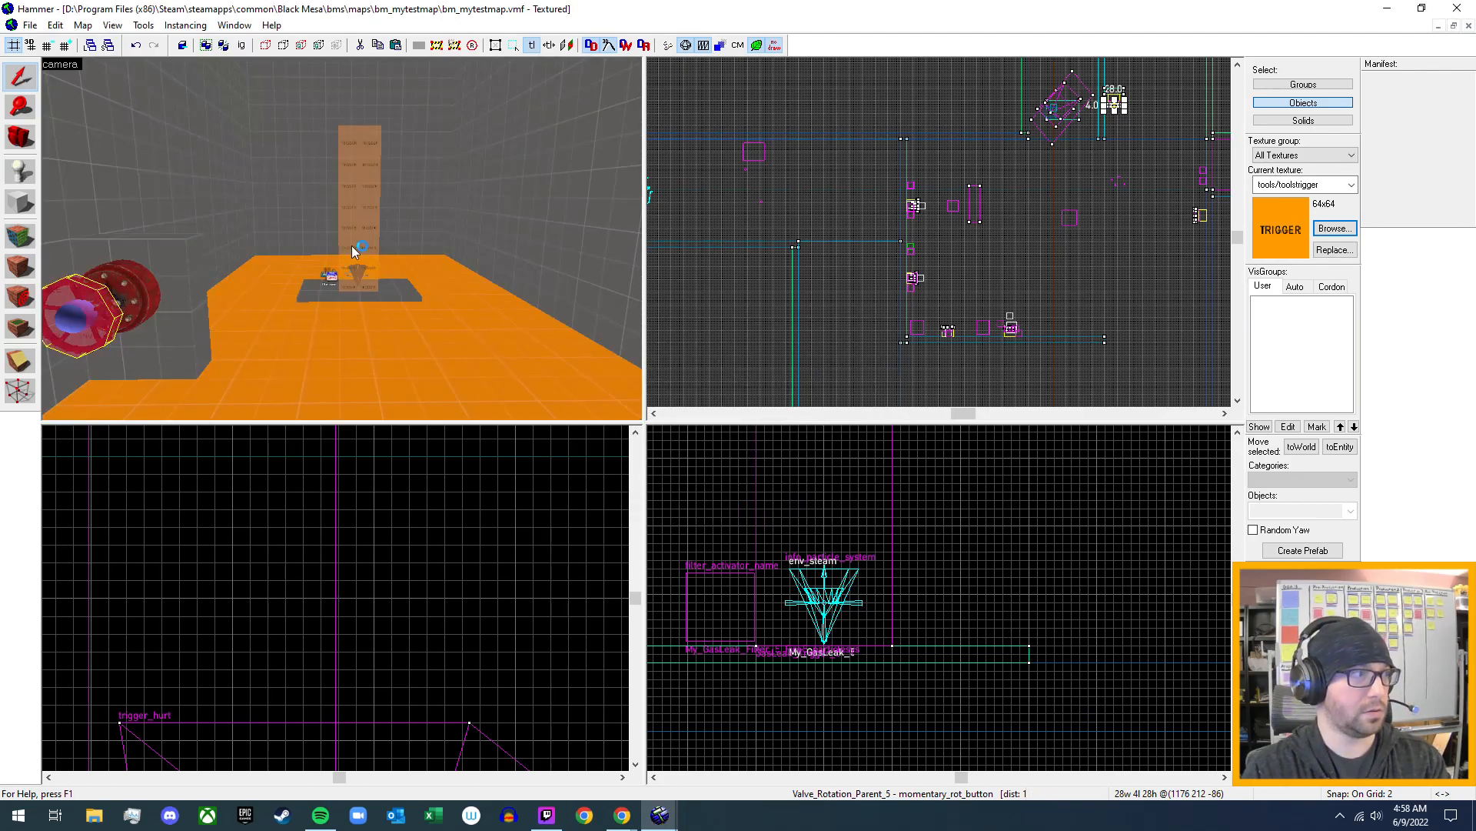
- Bring the wall valve into view and open the outputs of its momentary_rot_button, Valve_Rotation_Parent_5
key("z")
key("a")
key("w")
key("w")
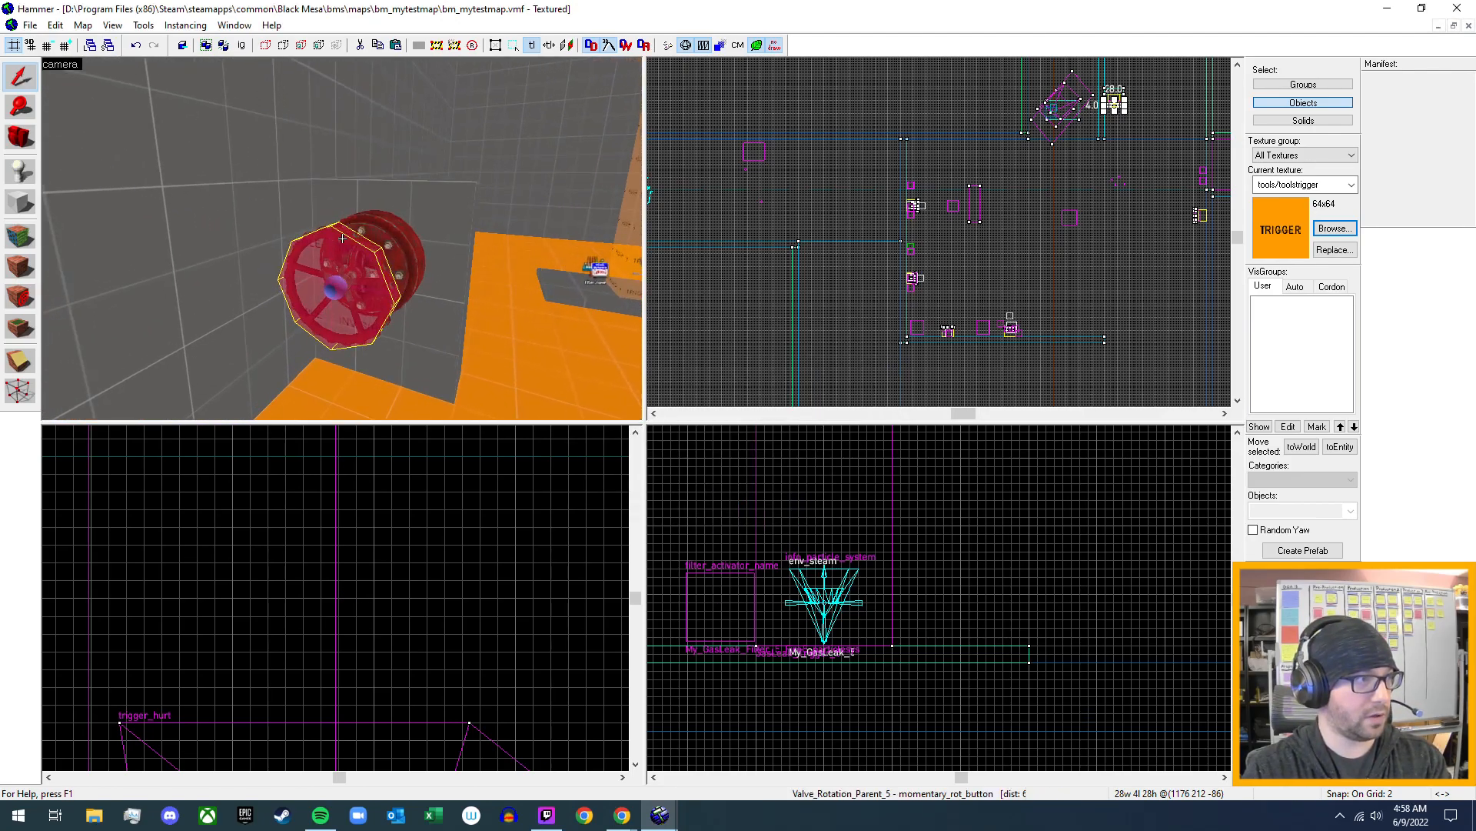
key("z")
double_click(353, 265)
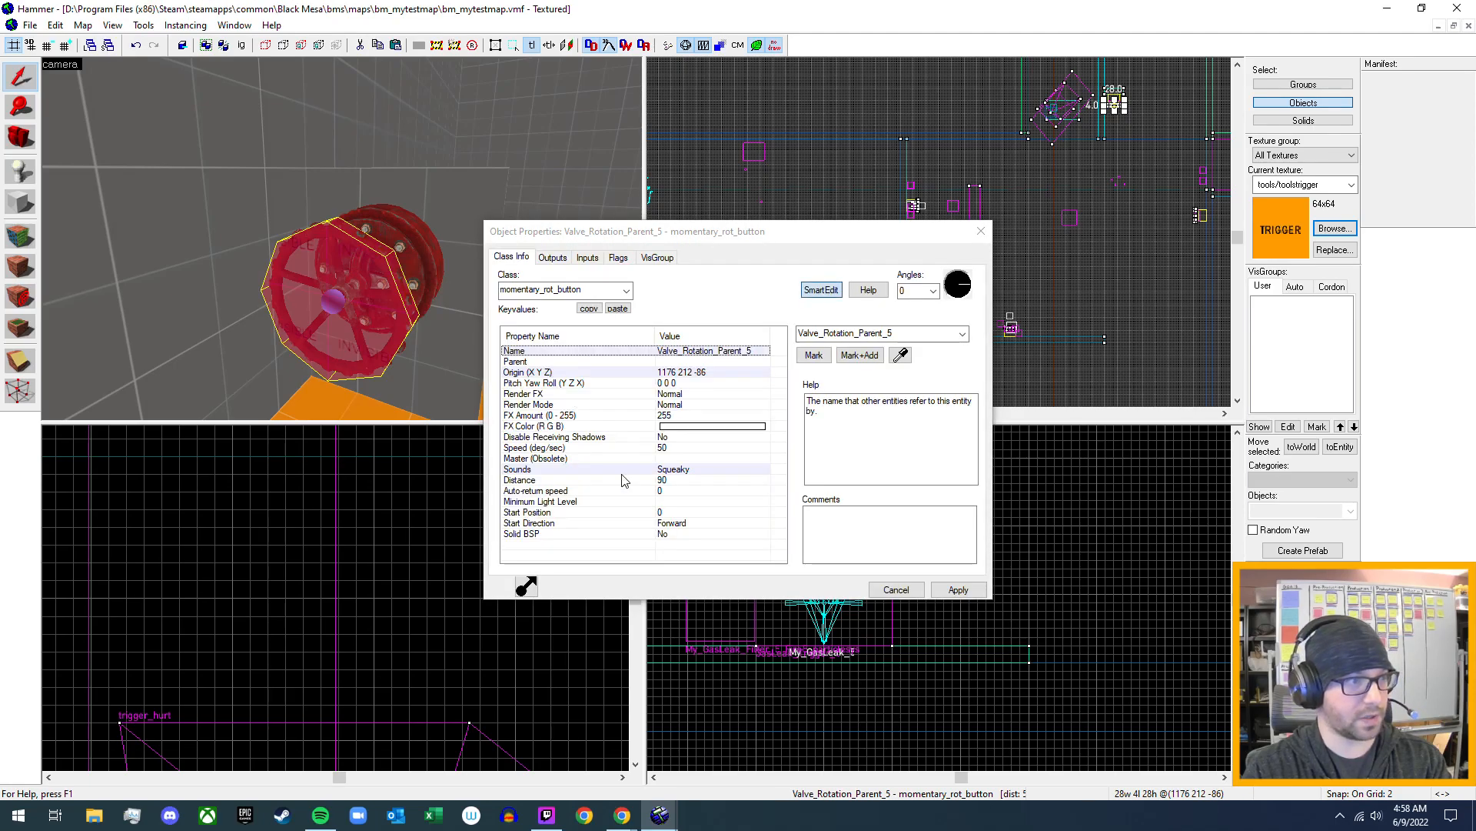
left_click(552, 259)
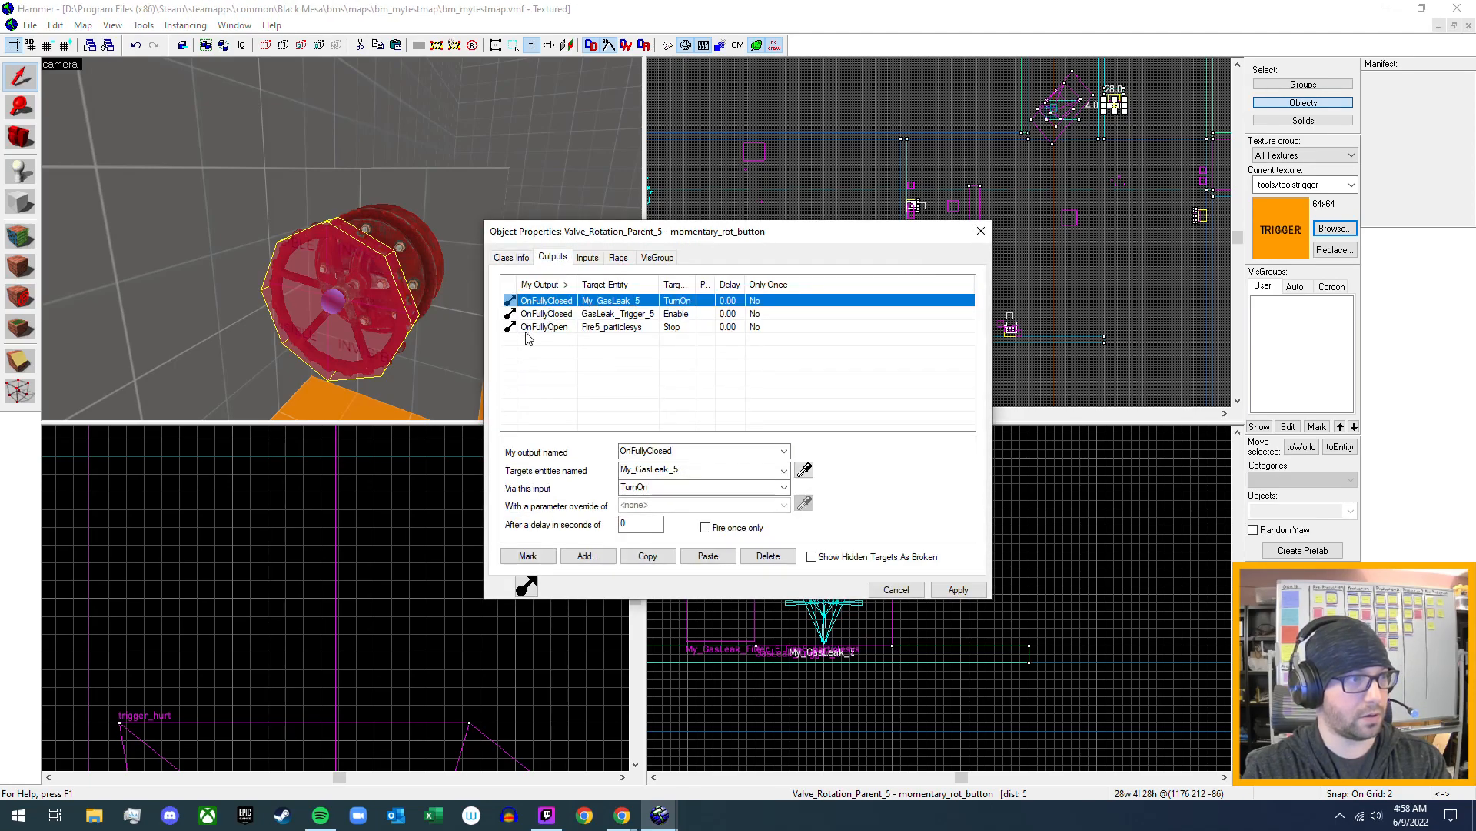
- Add an OnFullyOpen output that sends TurnOff to My_GasLeak_5, apply it, and close the valve's properties
left_click(586, 555)
left_click(784, 451)
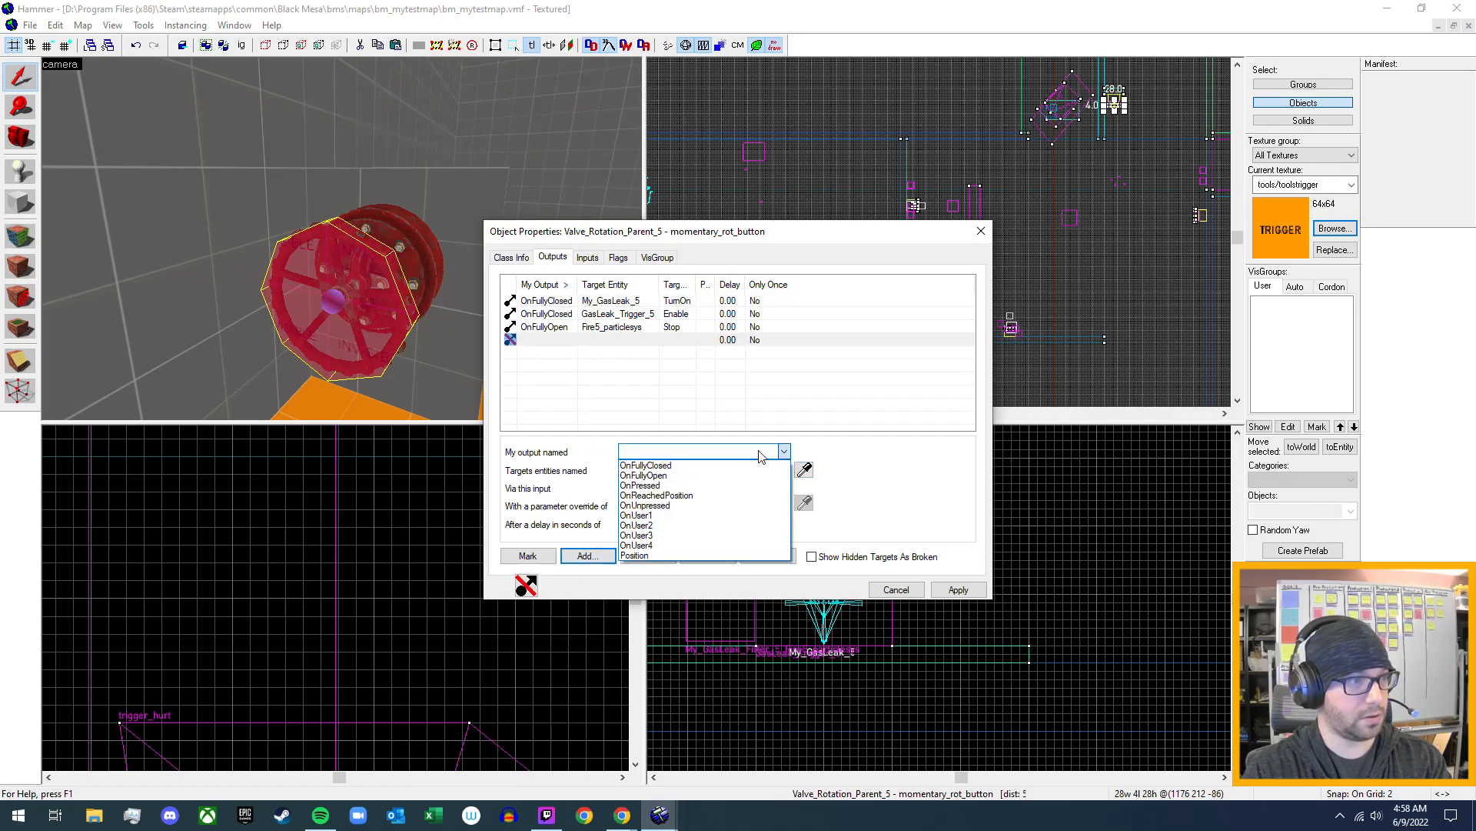
left_click(737, 476)
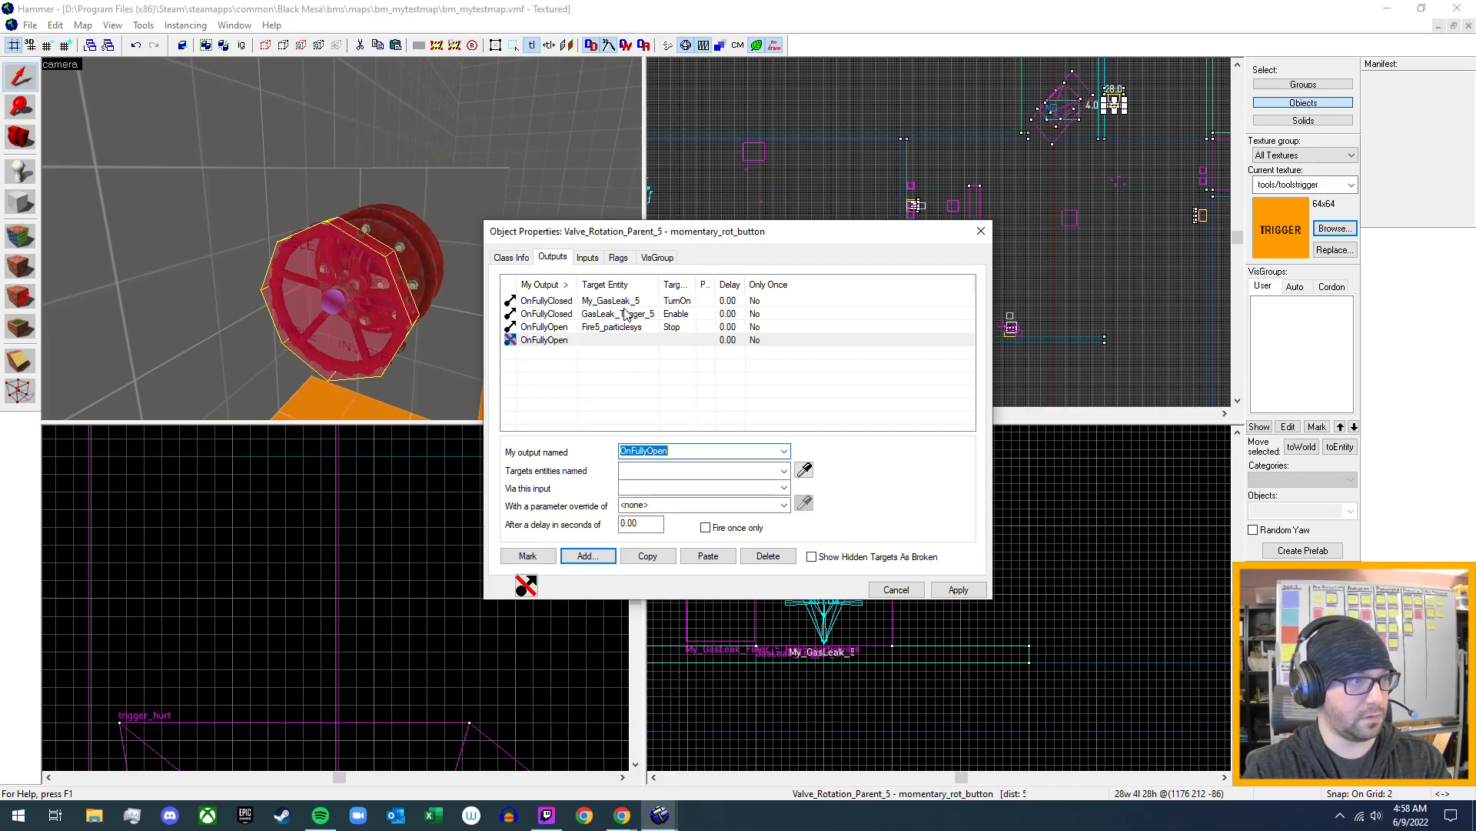
left_click(783, 471)
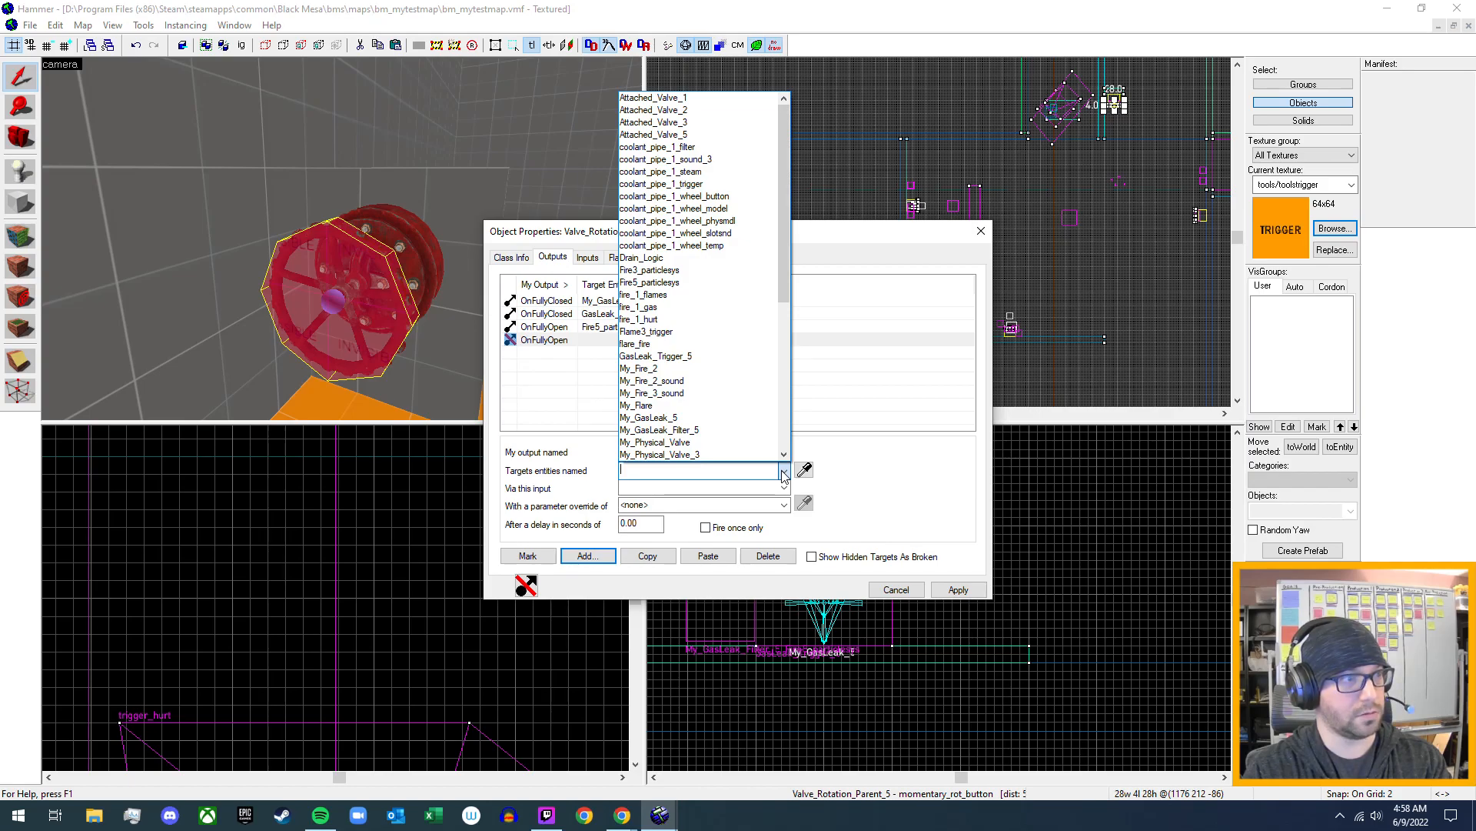
left_click(648, 418)
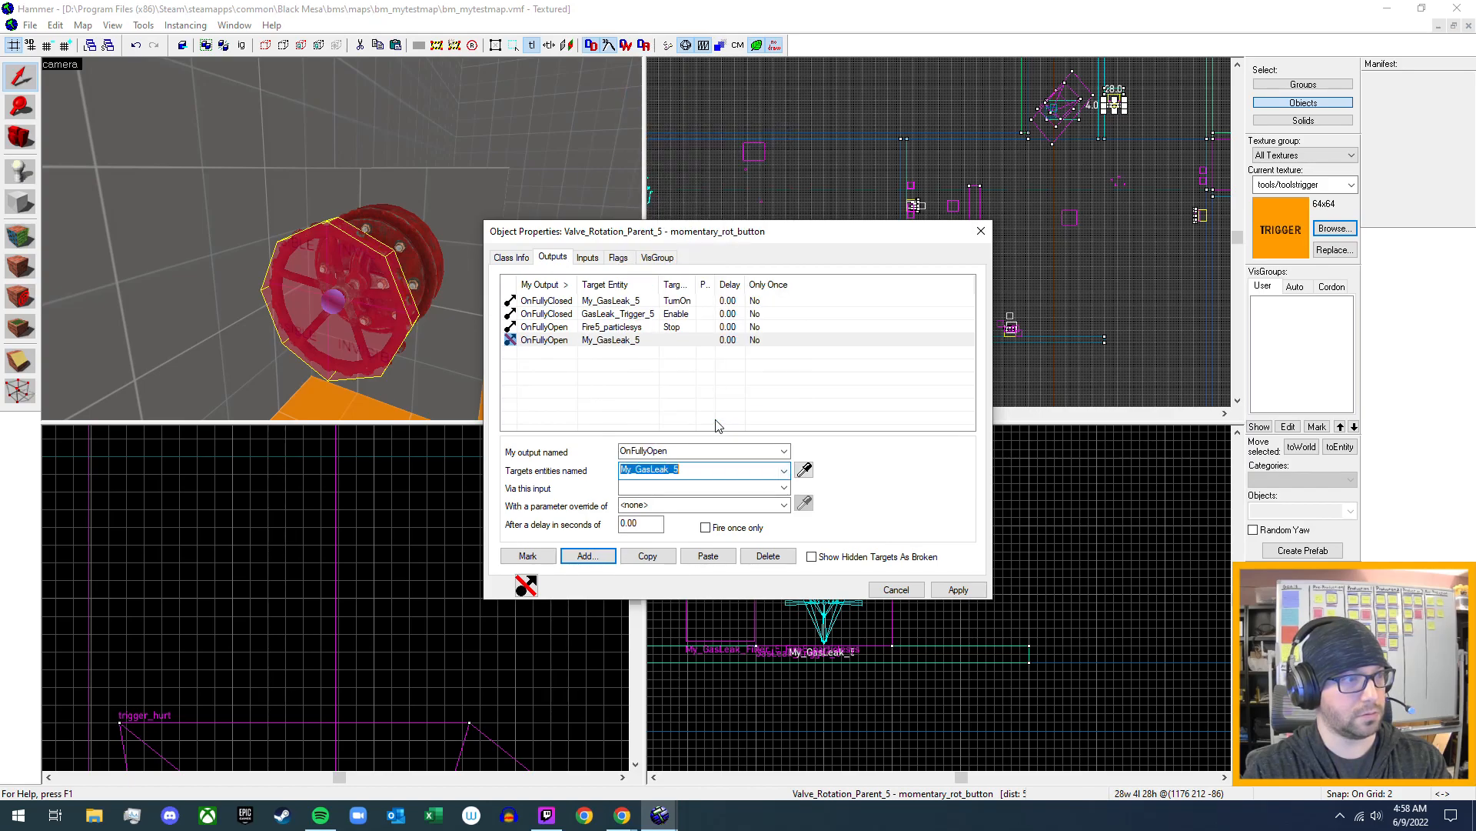
left_click(785, 488)
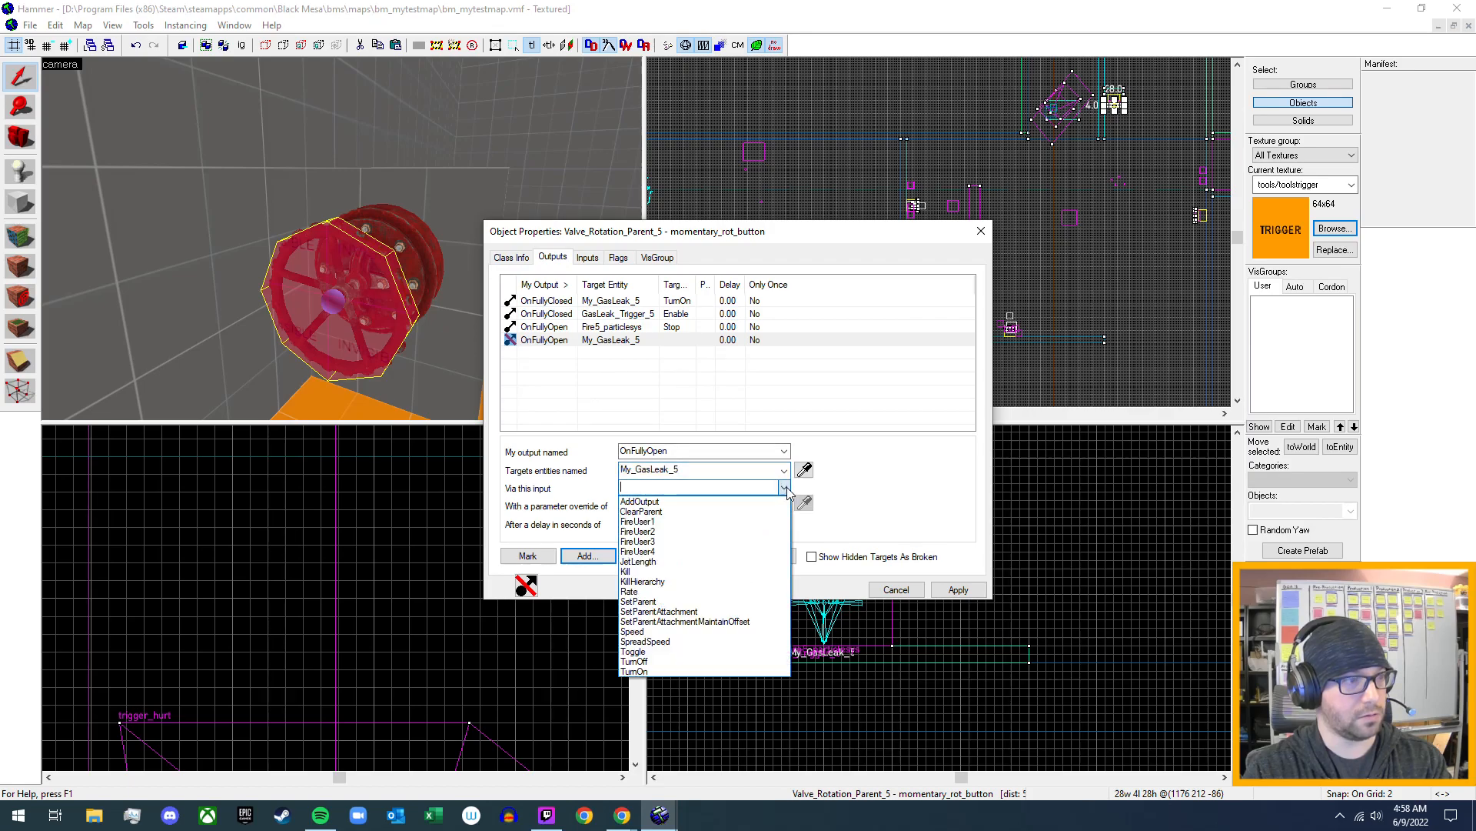
left_click(681, 663)
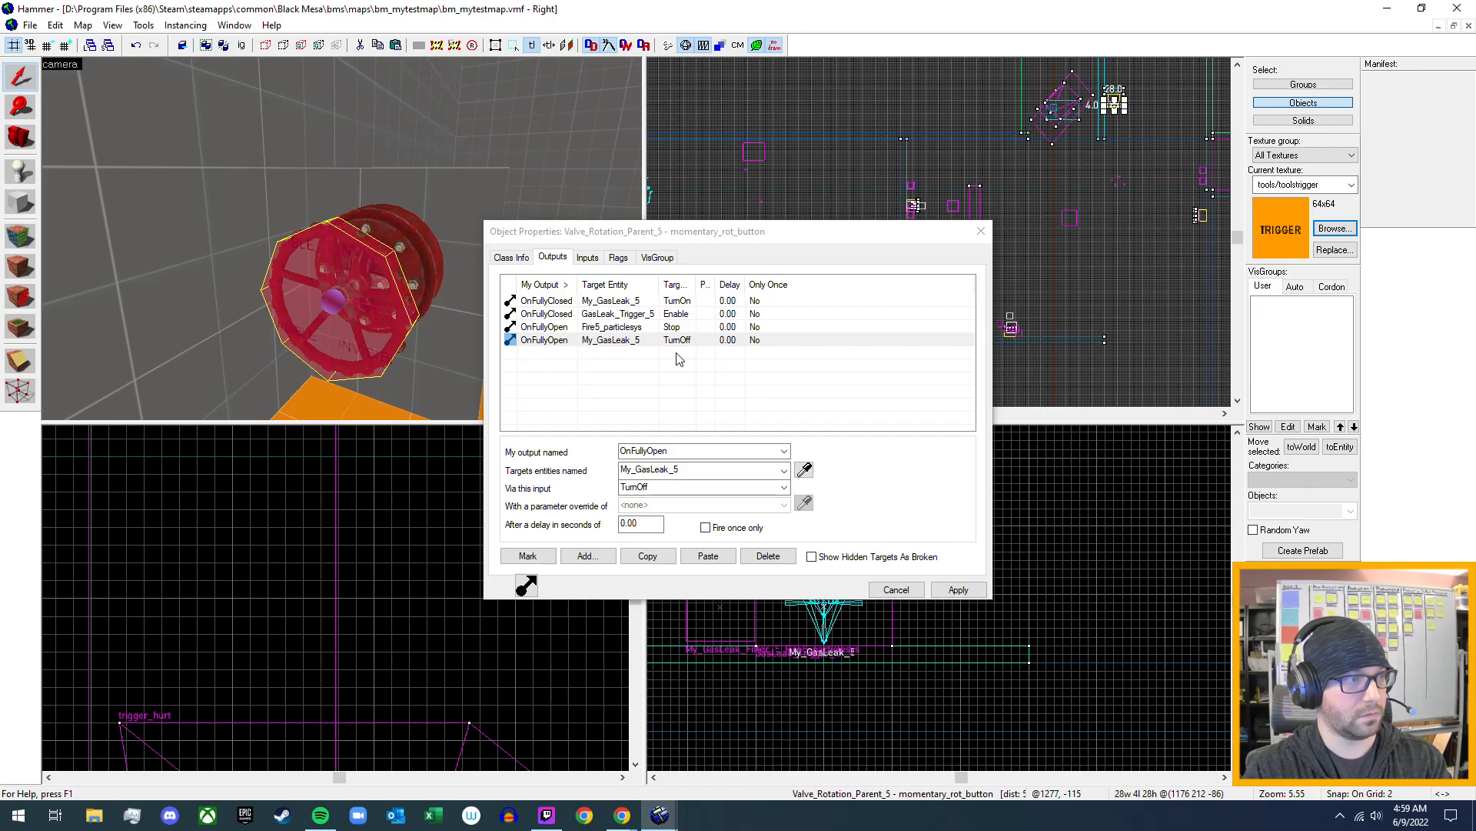
left_click(958, 590)
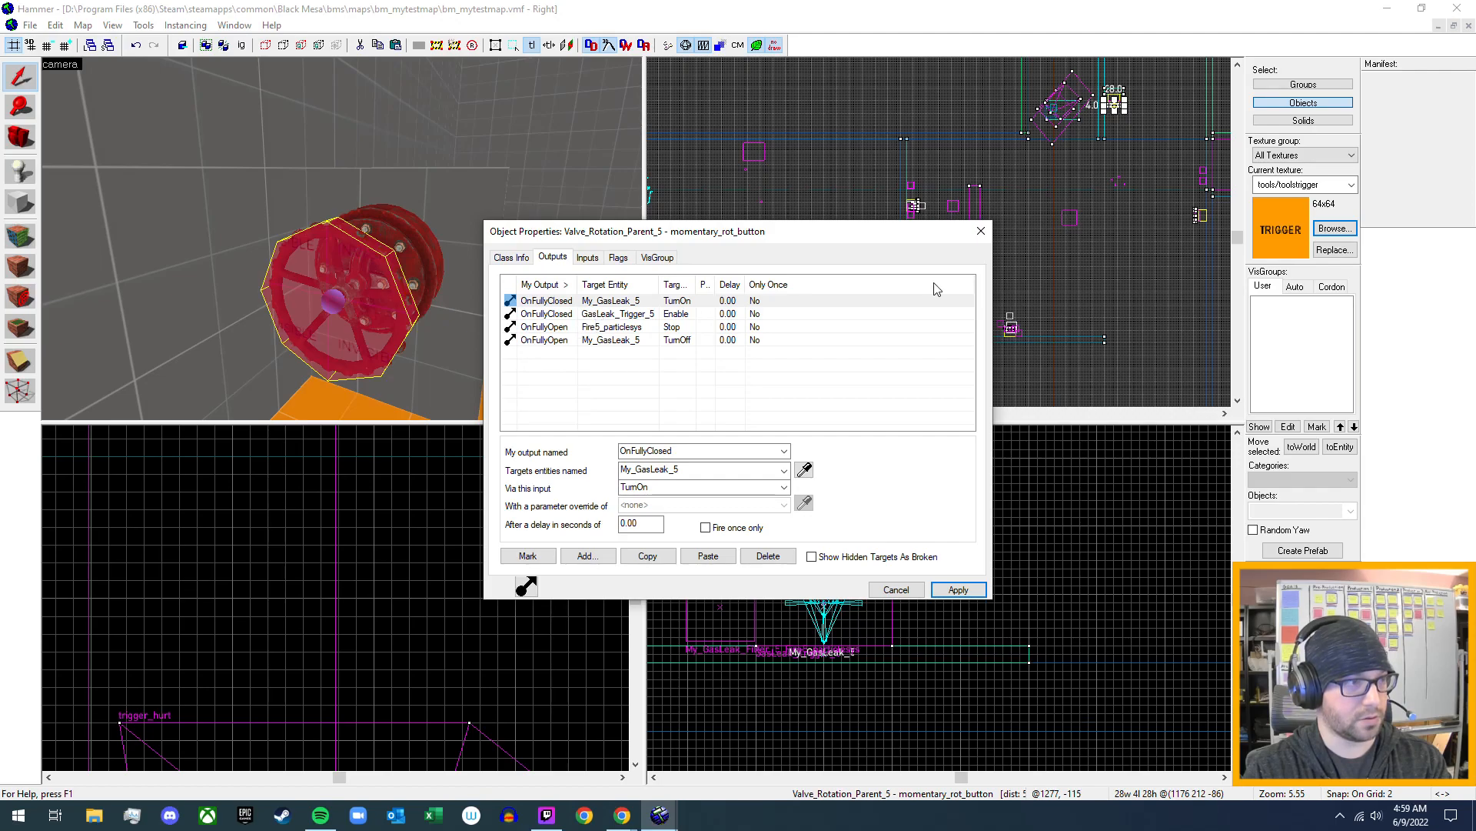
left_click(981, 232)
- Check the outputs of the GasLeak_Trigger_5 trigger_once brush over the pad, then close its properties
key("z")
key("w")
key("z")
double_click(343, 238)
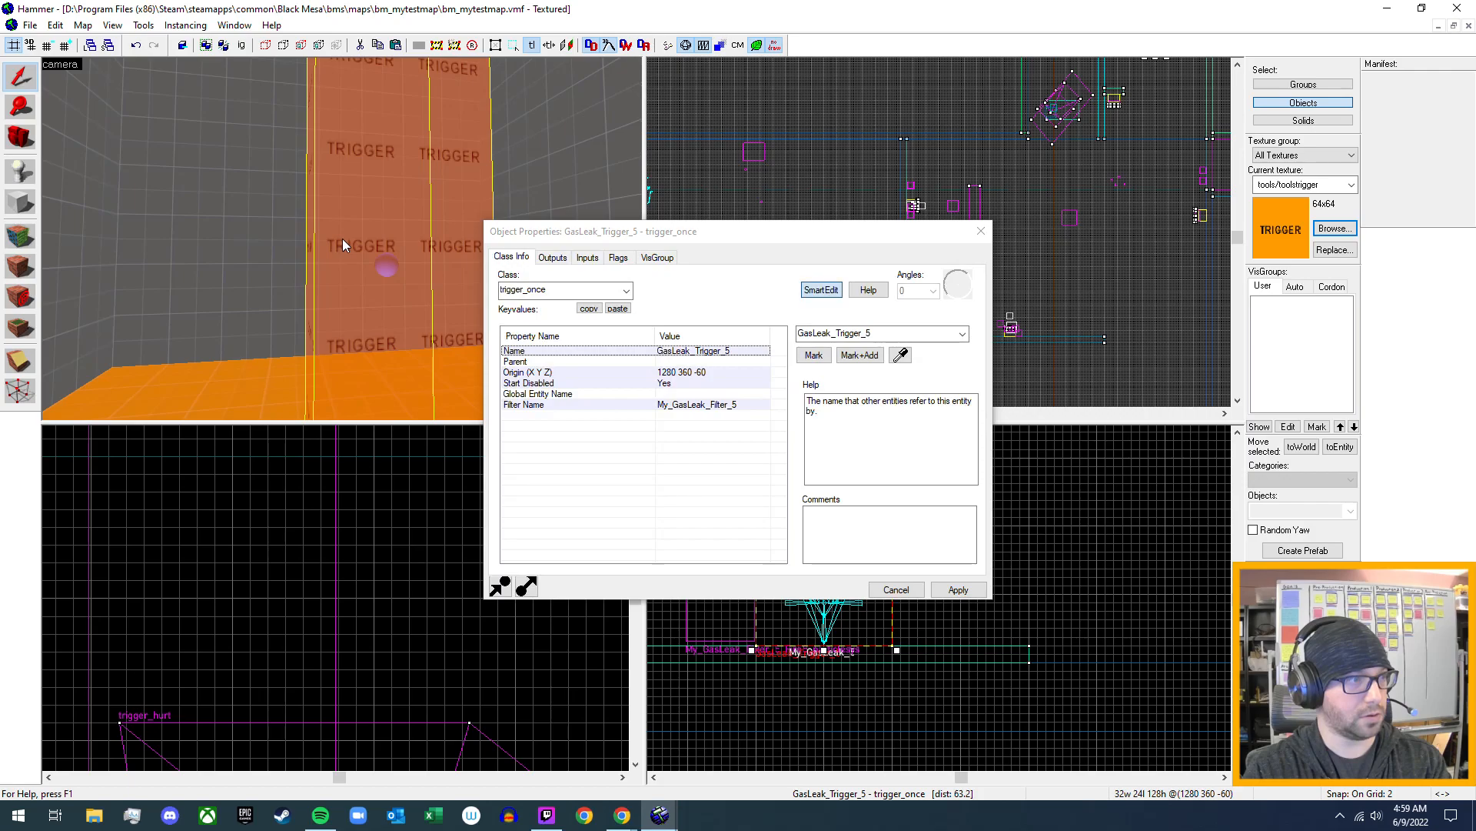
left_click(551, 258)
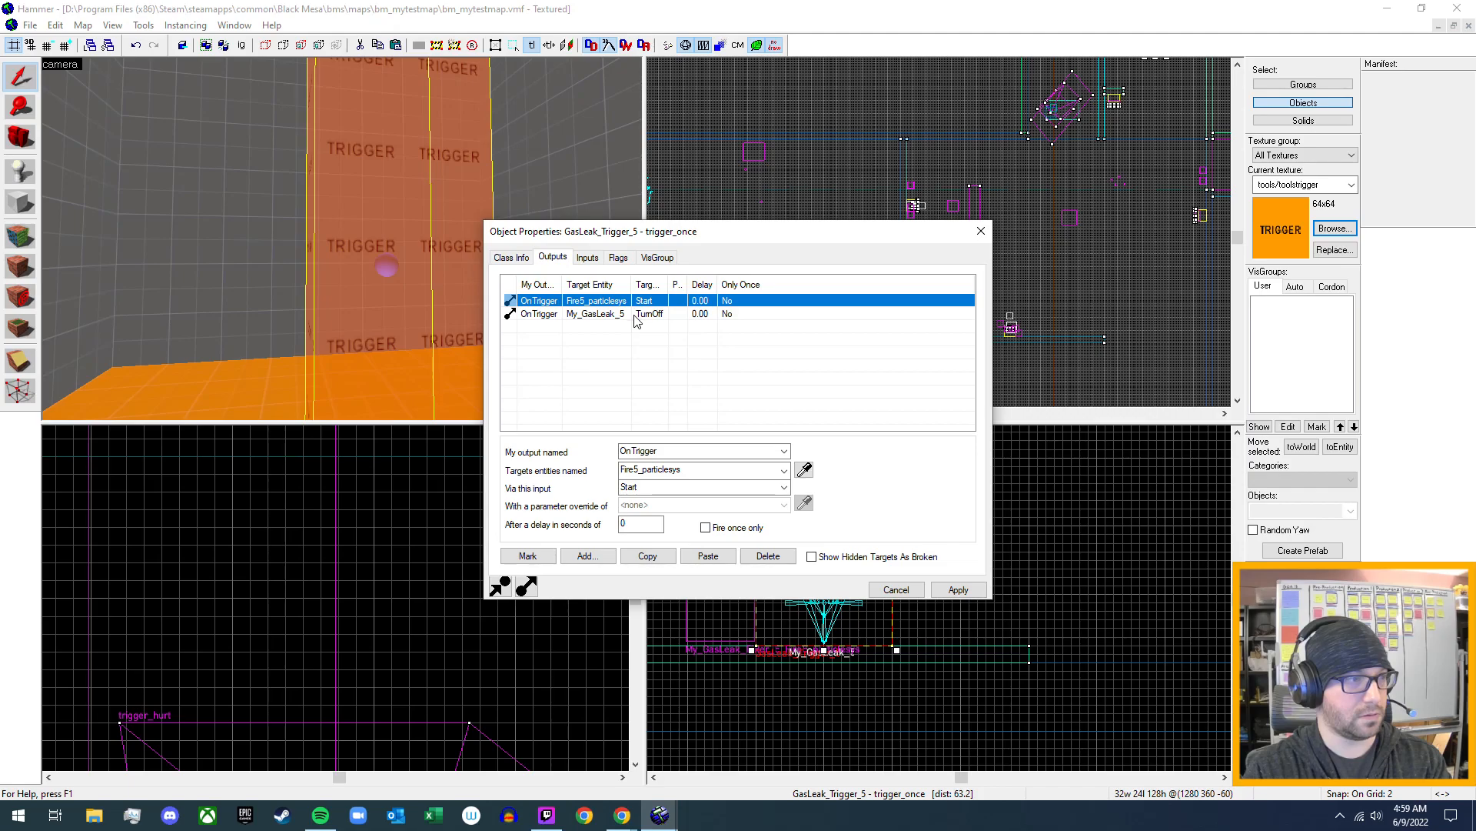
left_click(981, 233)
- Compile the map and run it in the game to test the new valve output
scroll(506, 237, "down", 8)
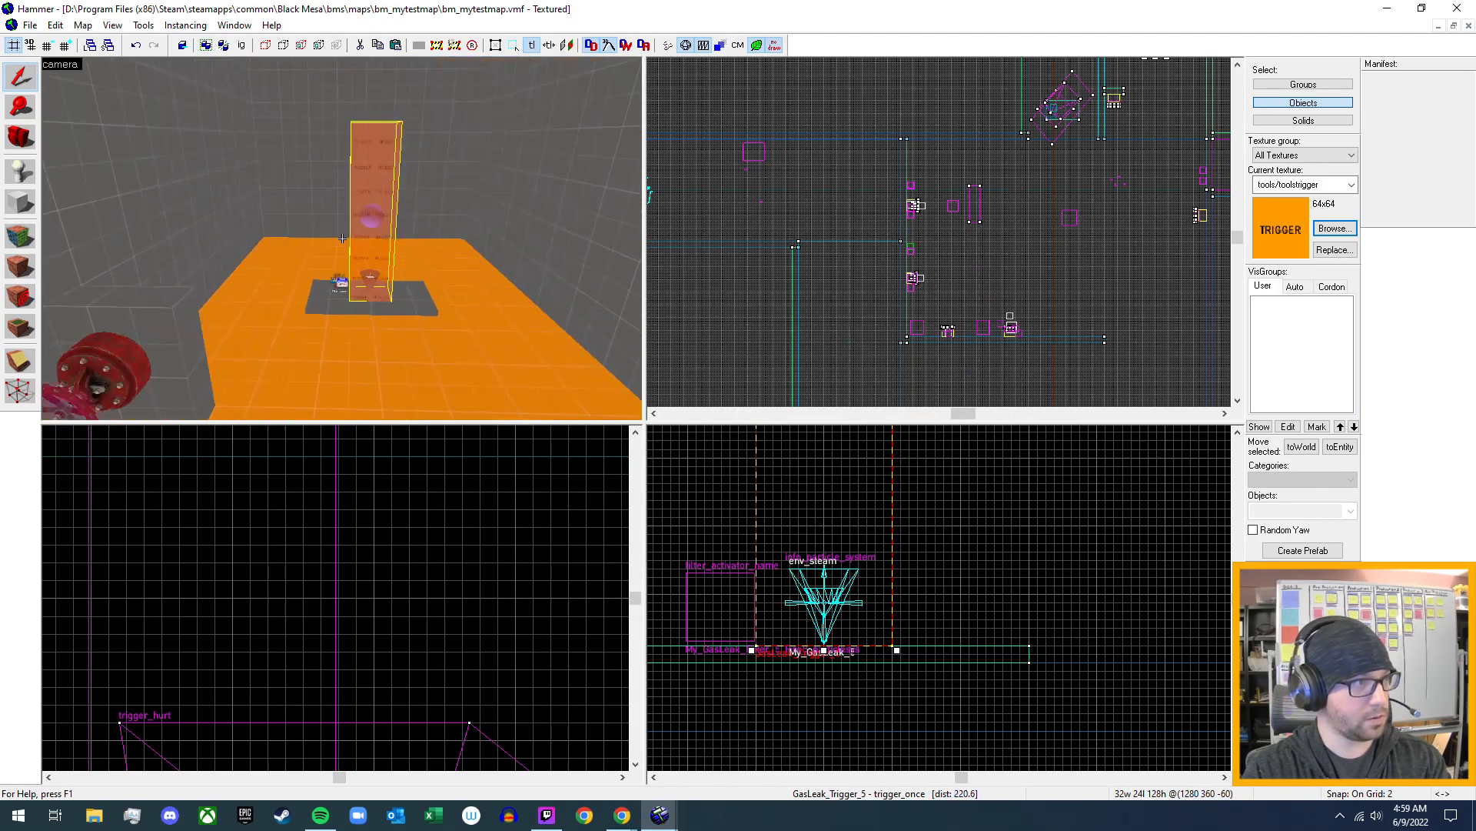
scroll(343, 239, "down", 6)
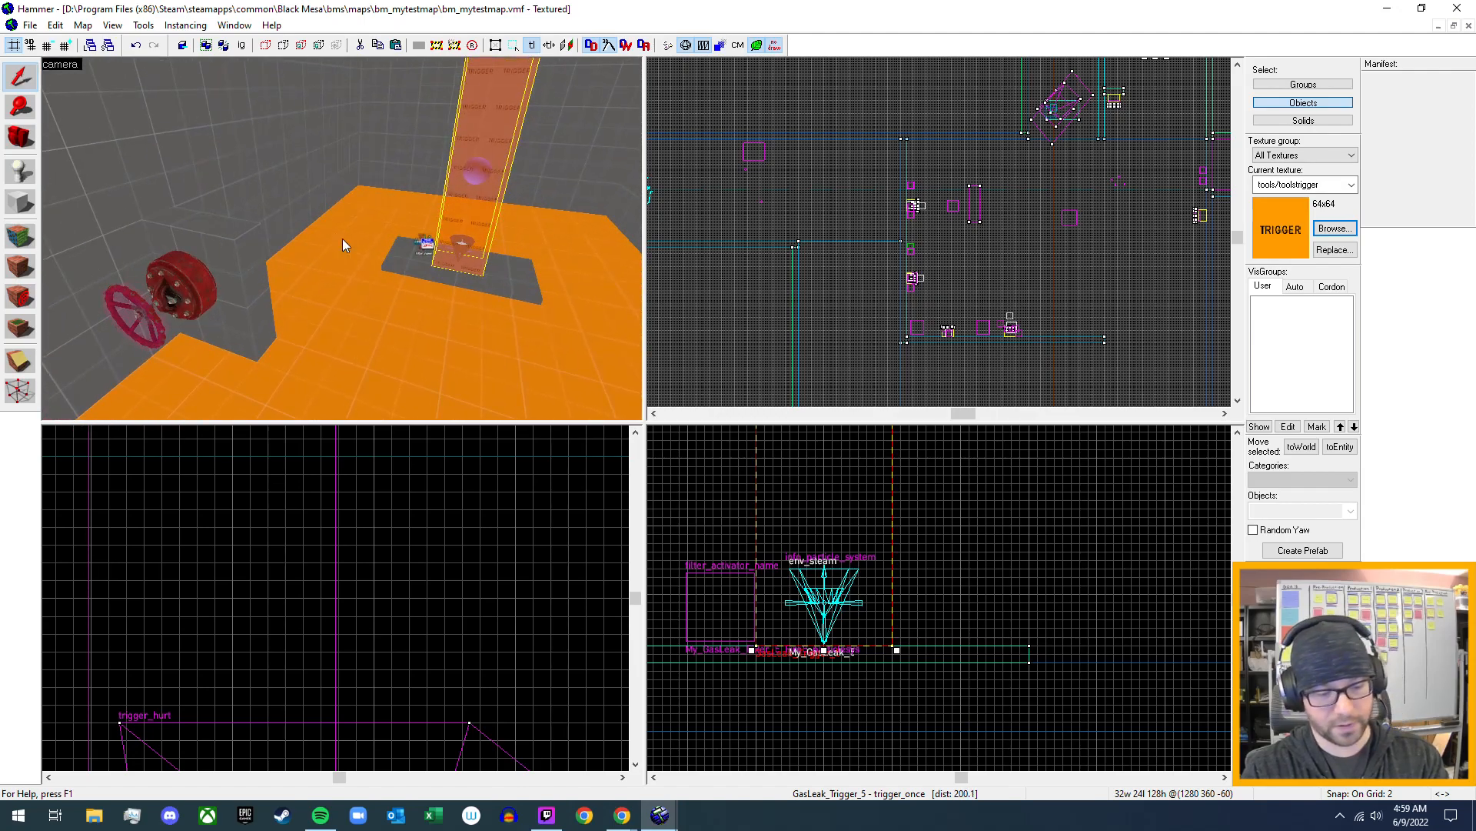
key("F9")
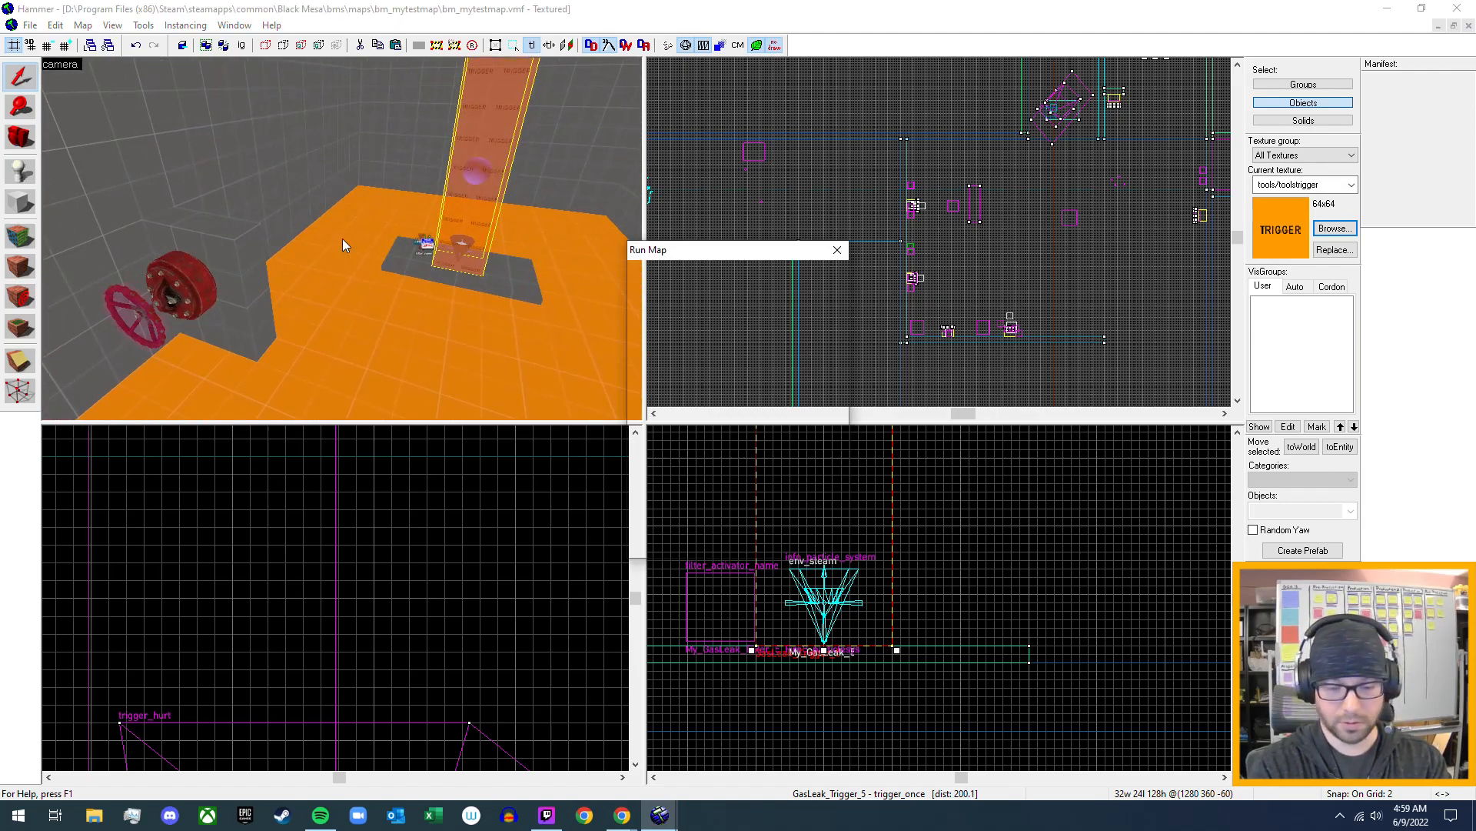
key("Return")
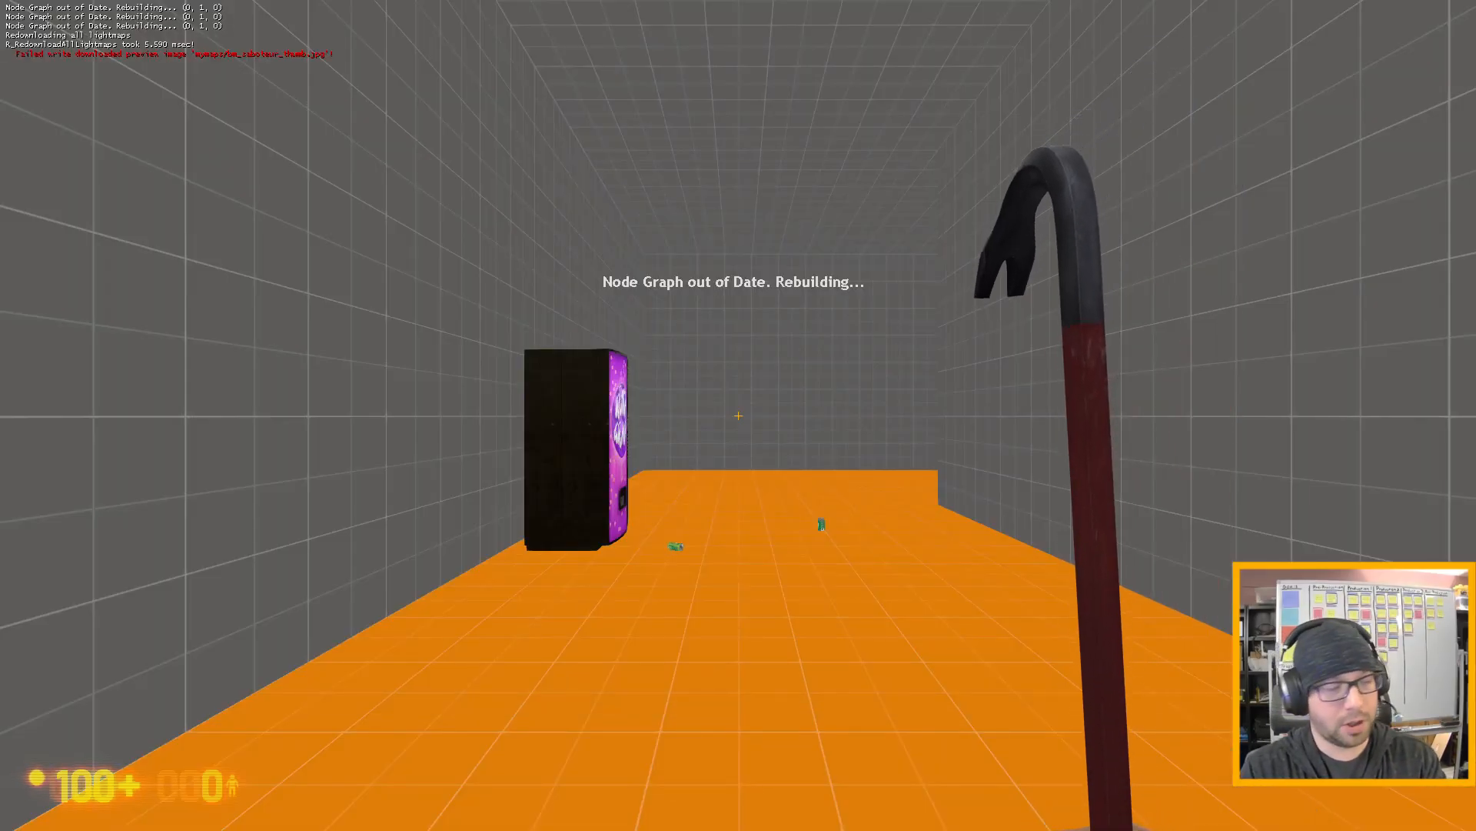
- Run through the test map to the wall valve beside the pad and turn it to release the gas
key("w")
key("shift")
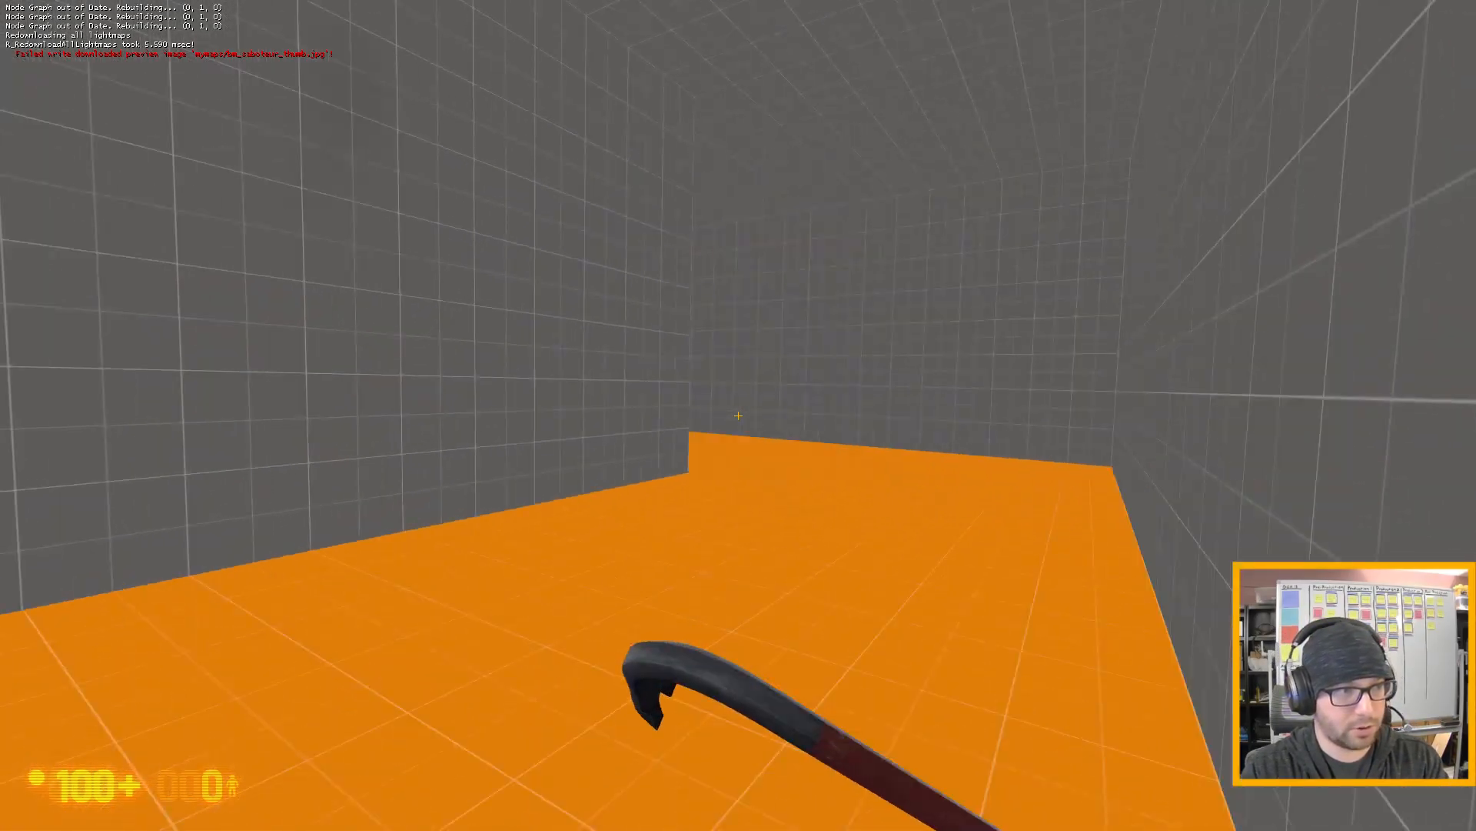
key("w")
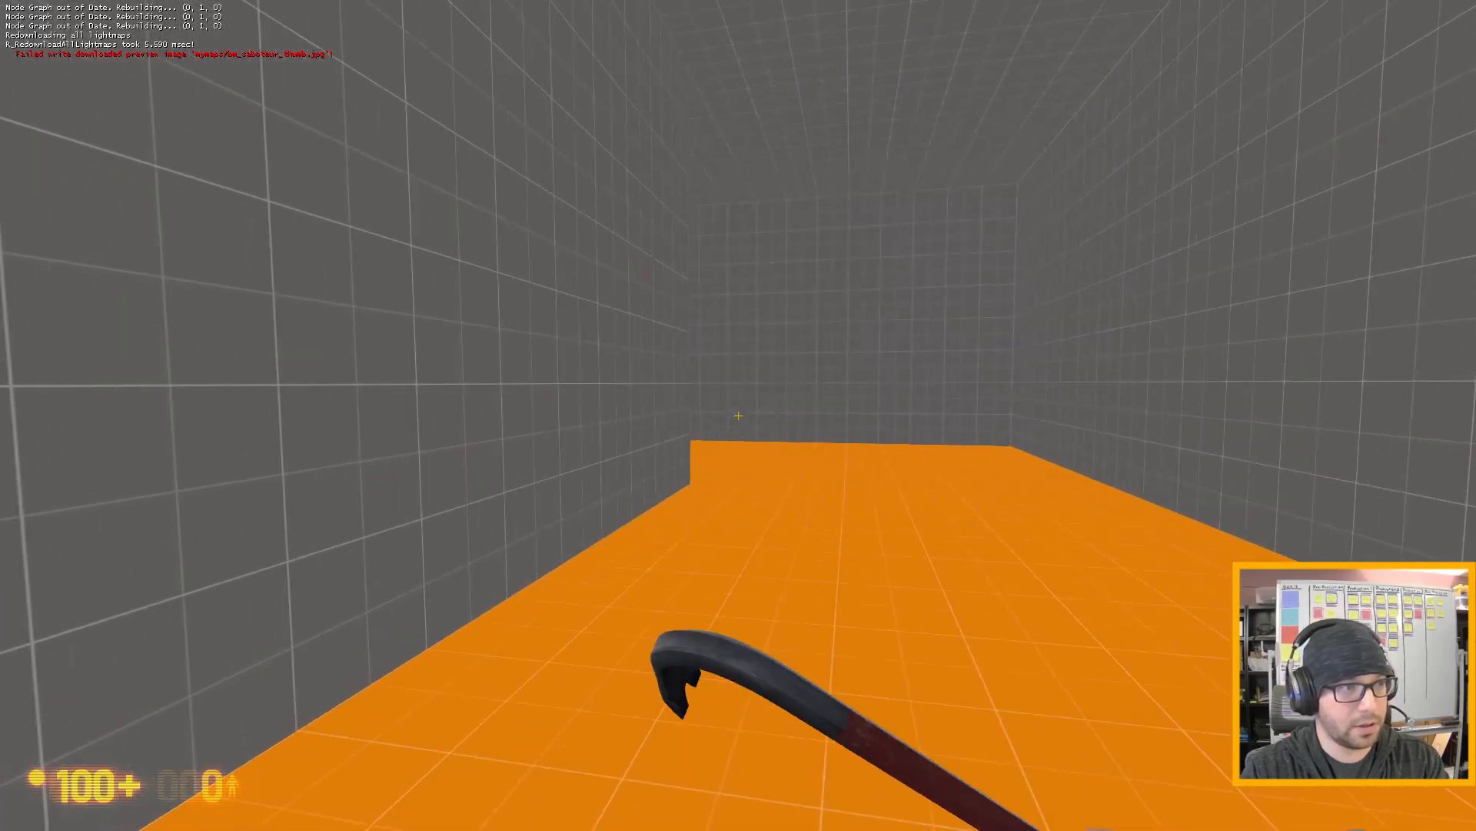
key("w")
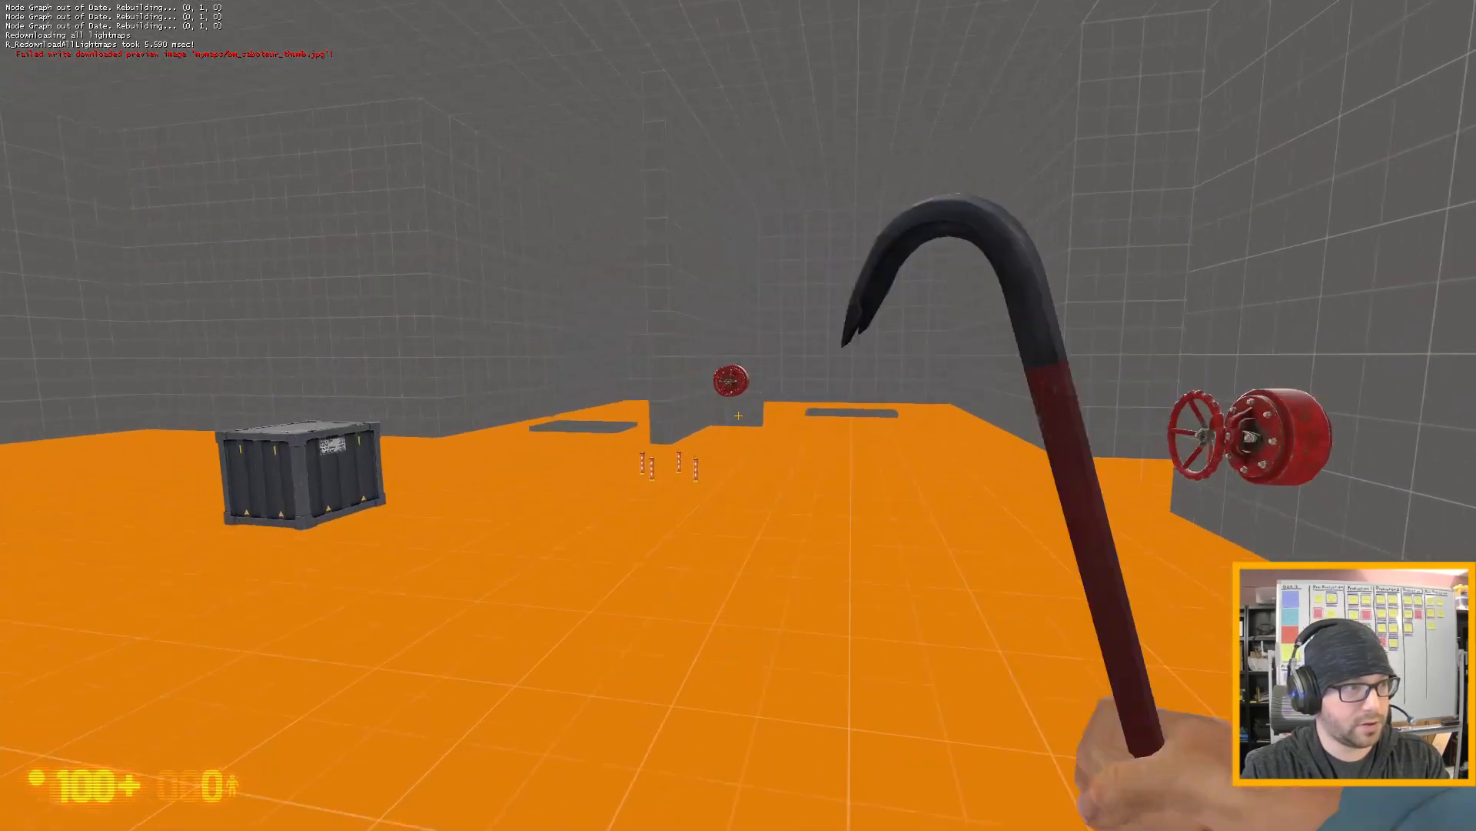
key("w")
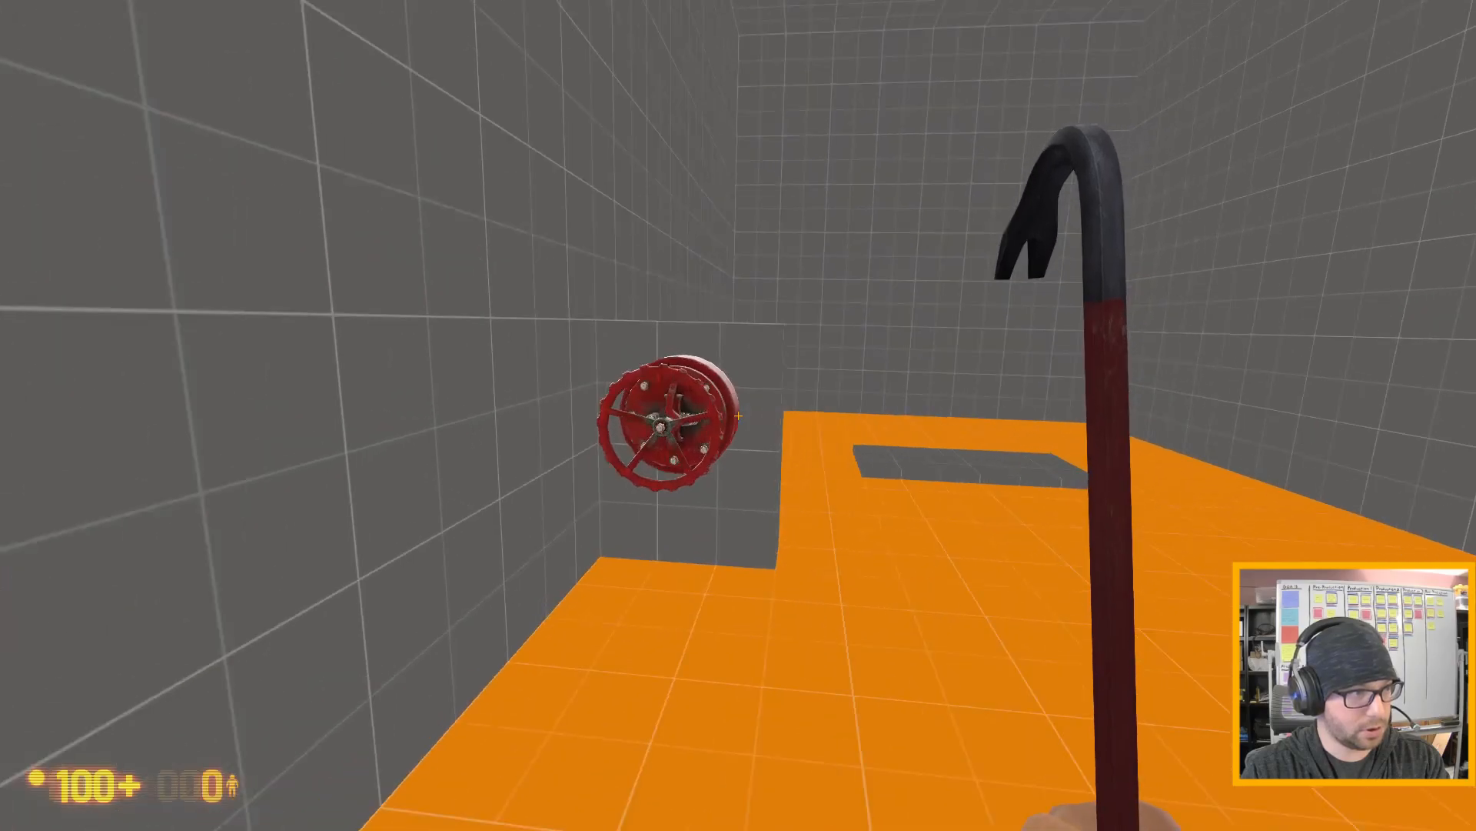
key("w")
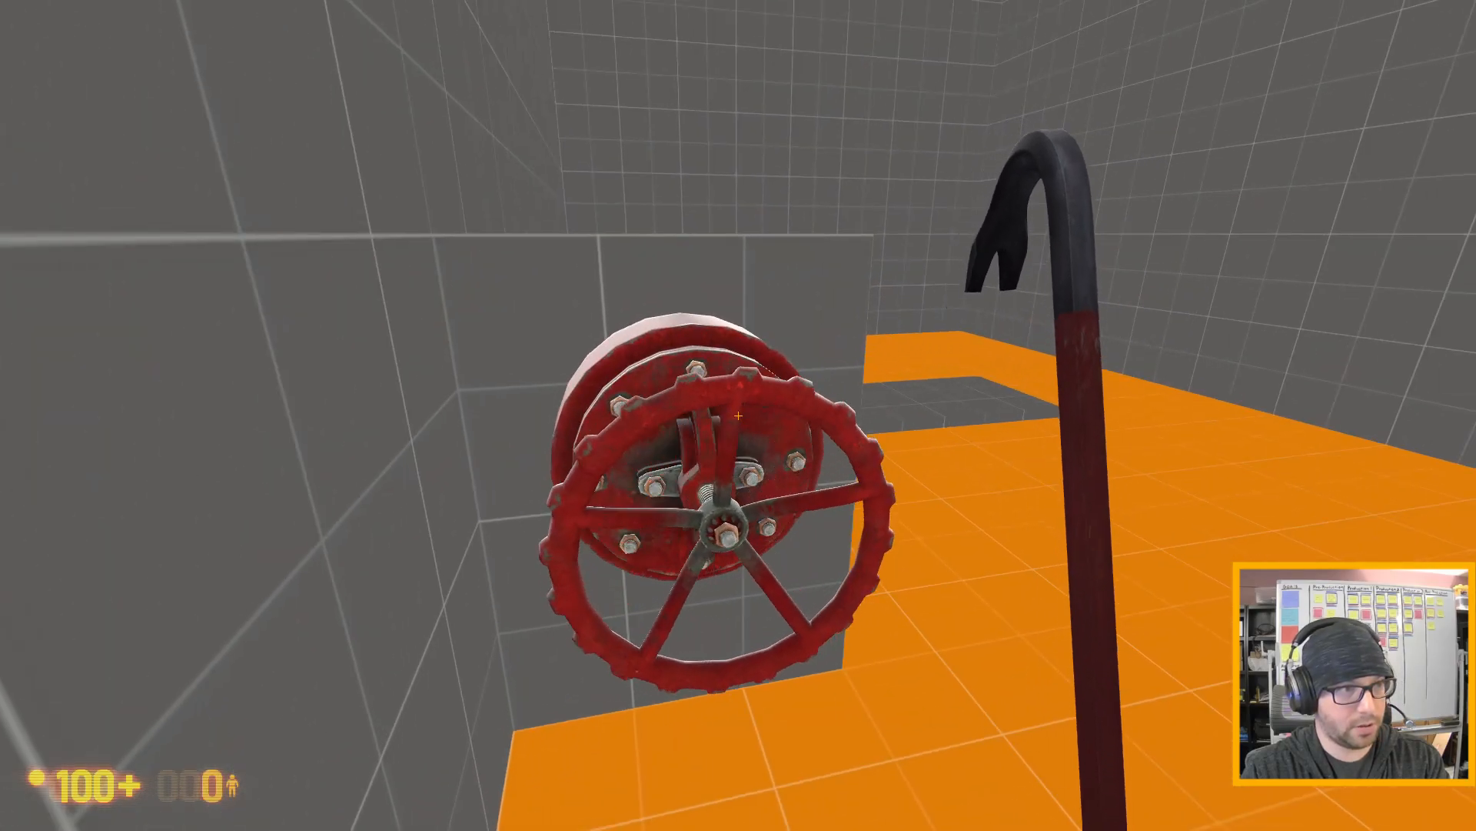
- Inspect the gas leak over the pad, then shut it off and restart it with the valve
key("w")
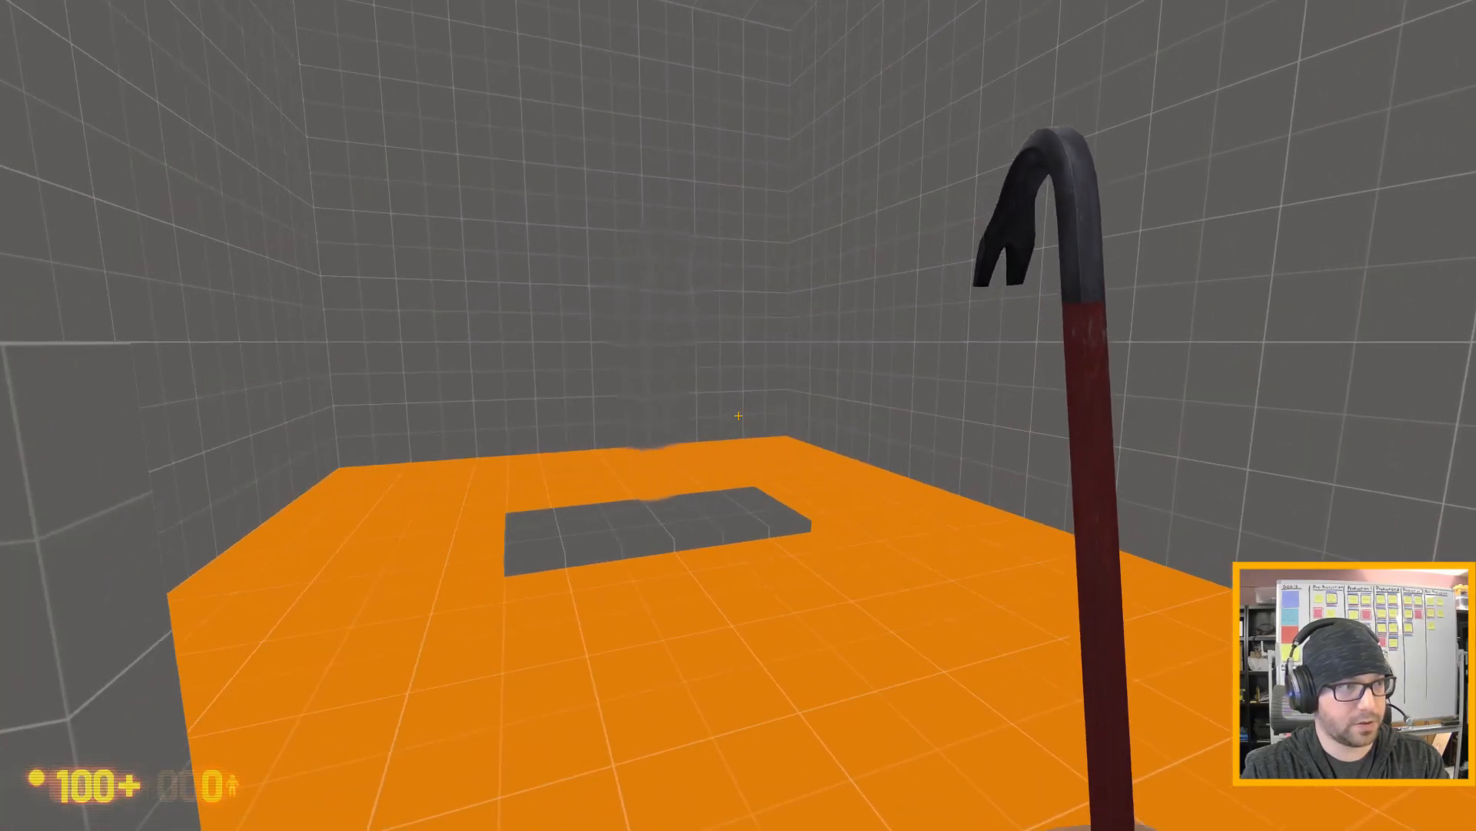
key("a")
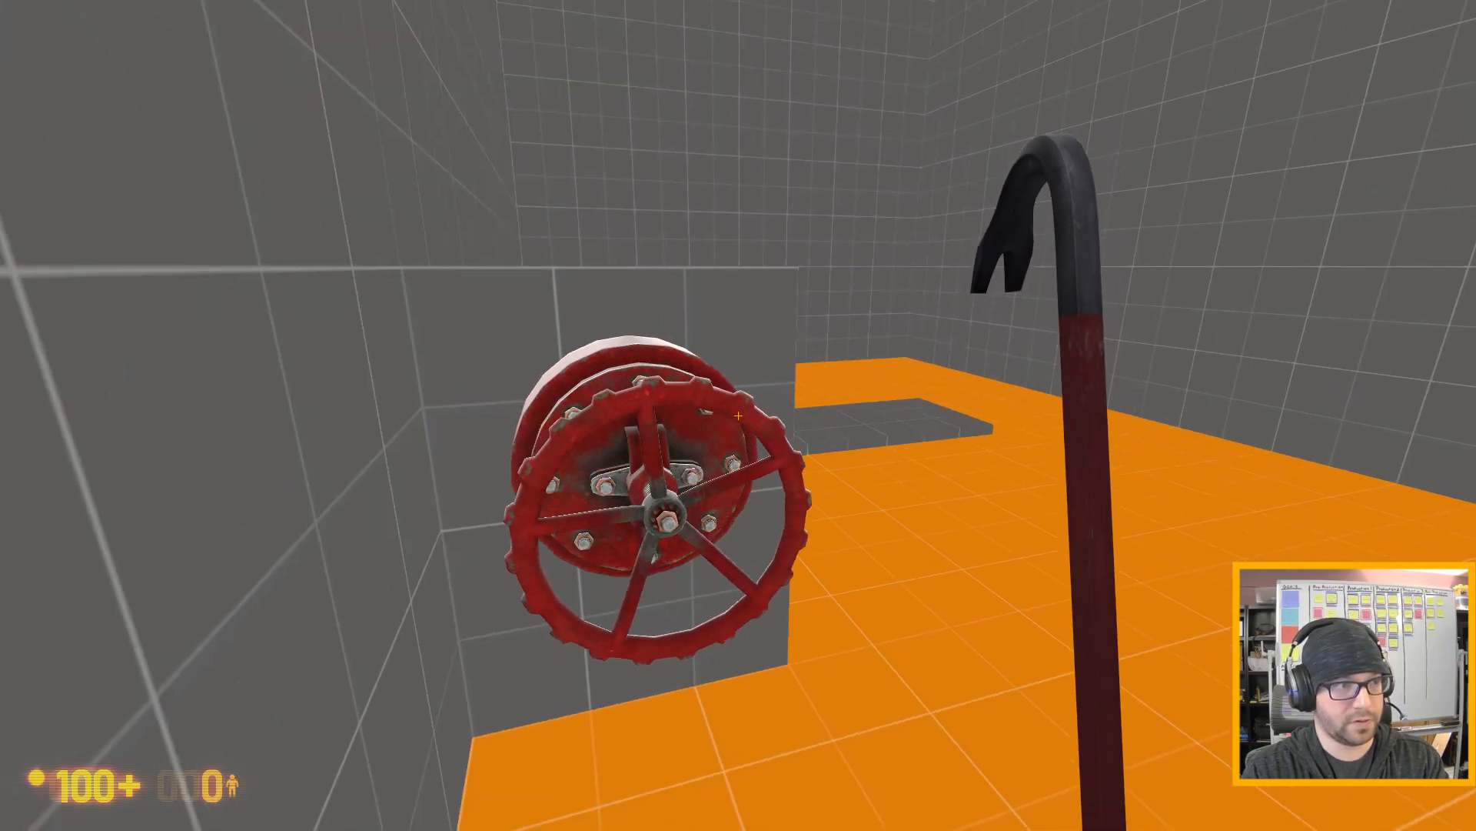
key("w")
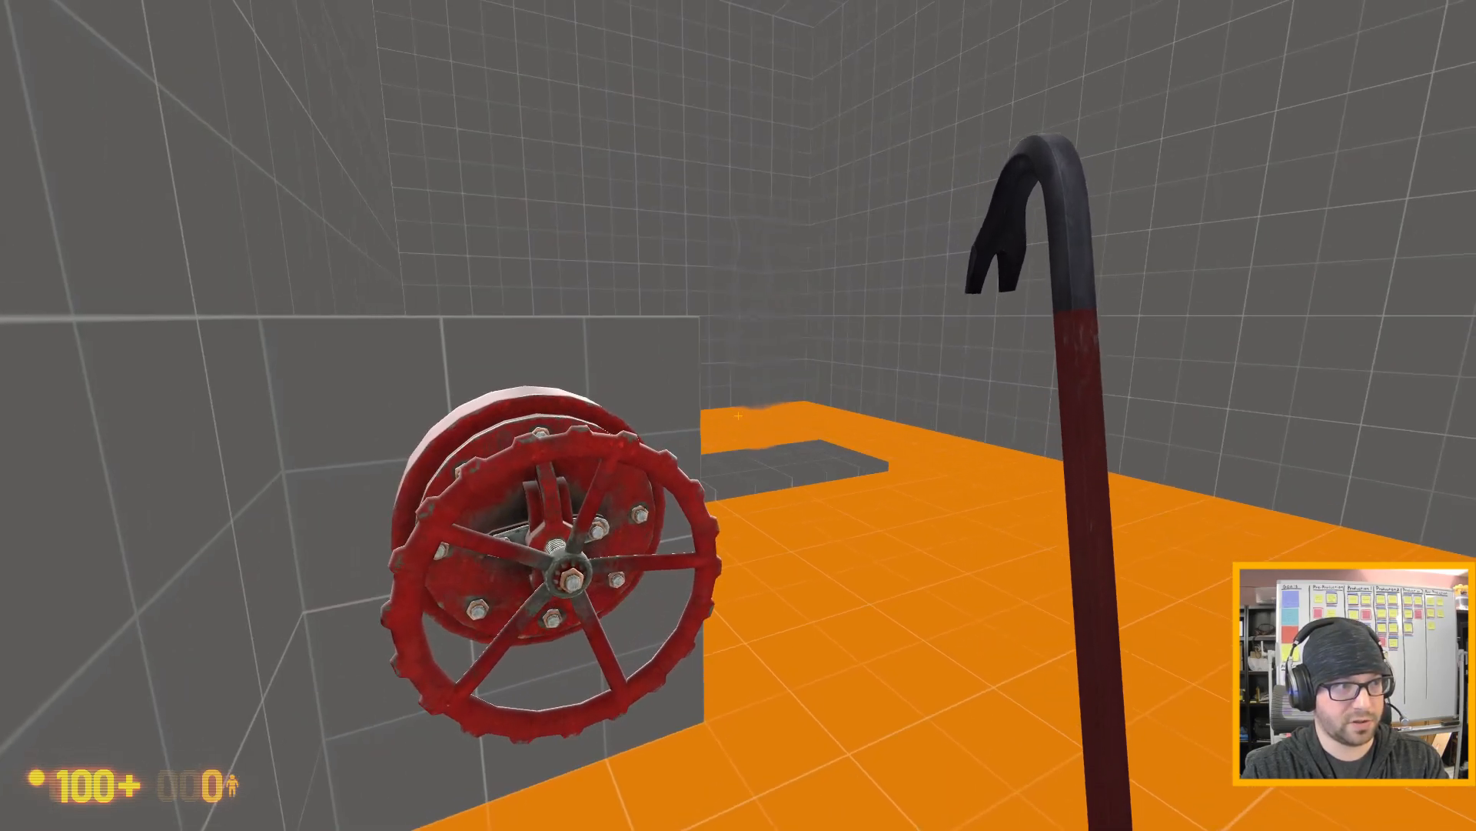
- Pick up one of the four flares, carry it into the gas leak to ignite it, and back away
key("d")
key("w")
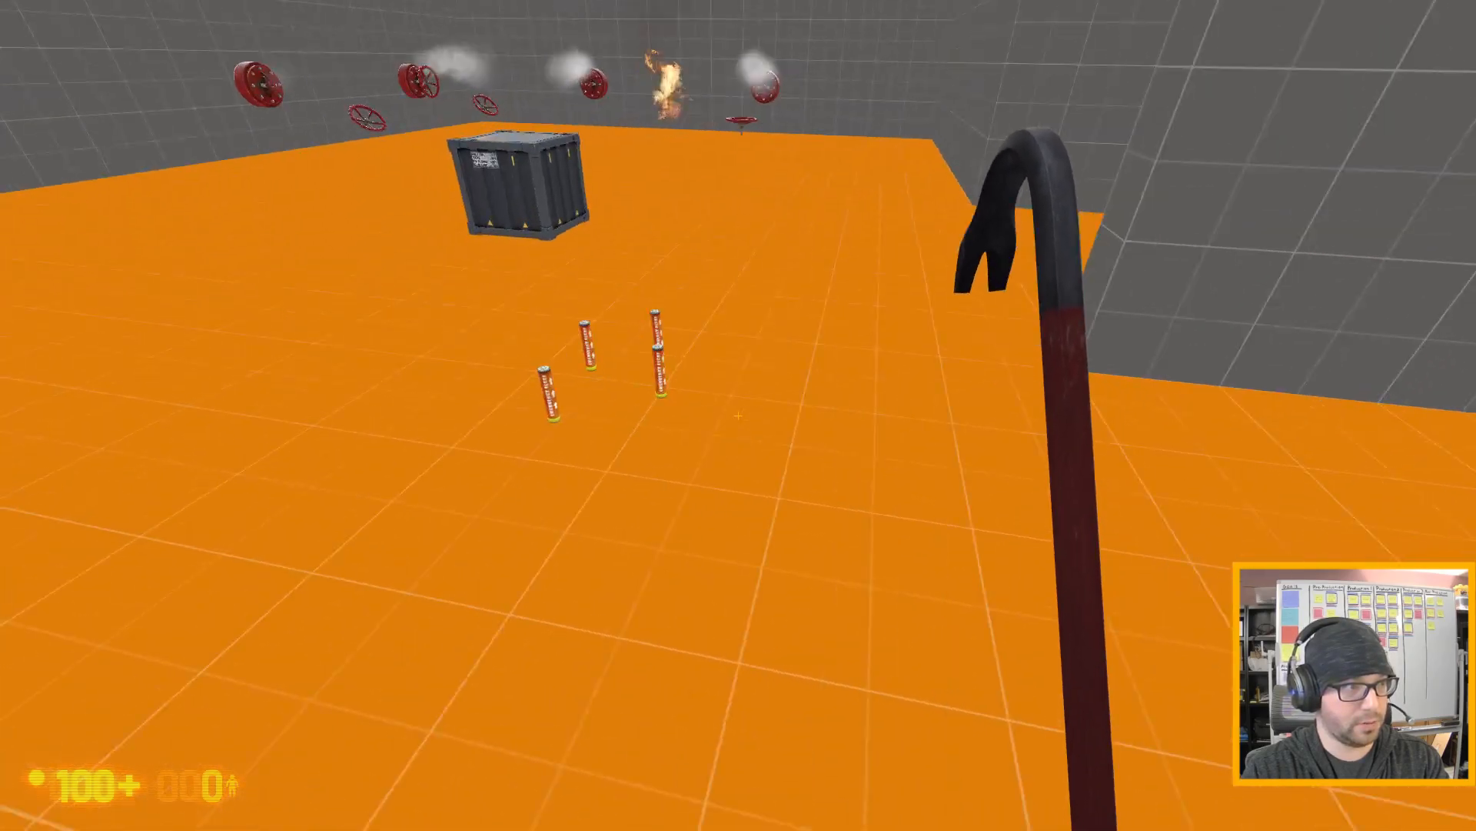
key("w")
key("e")
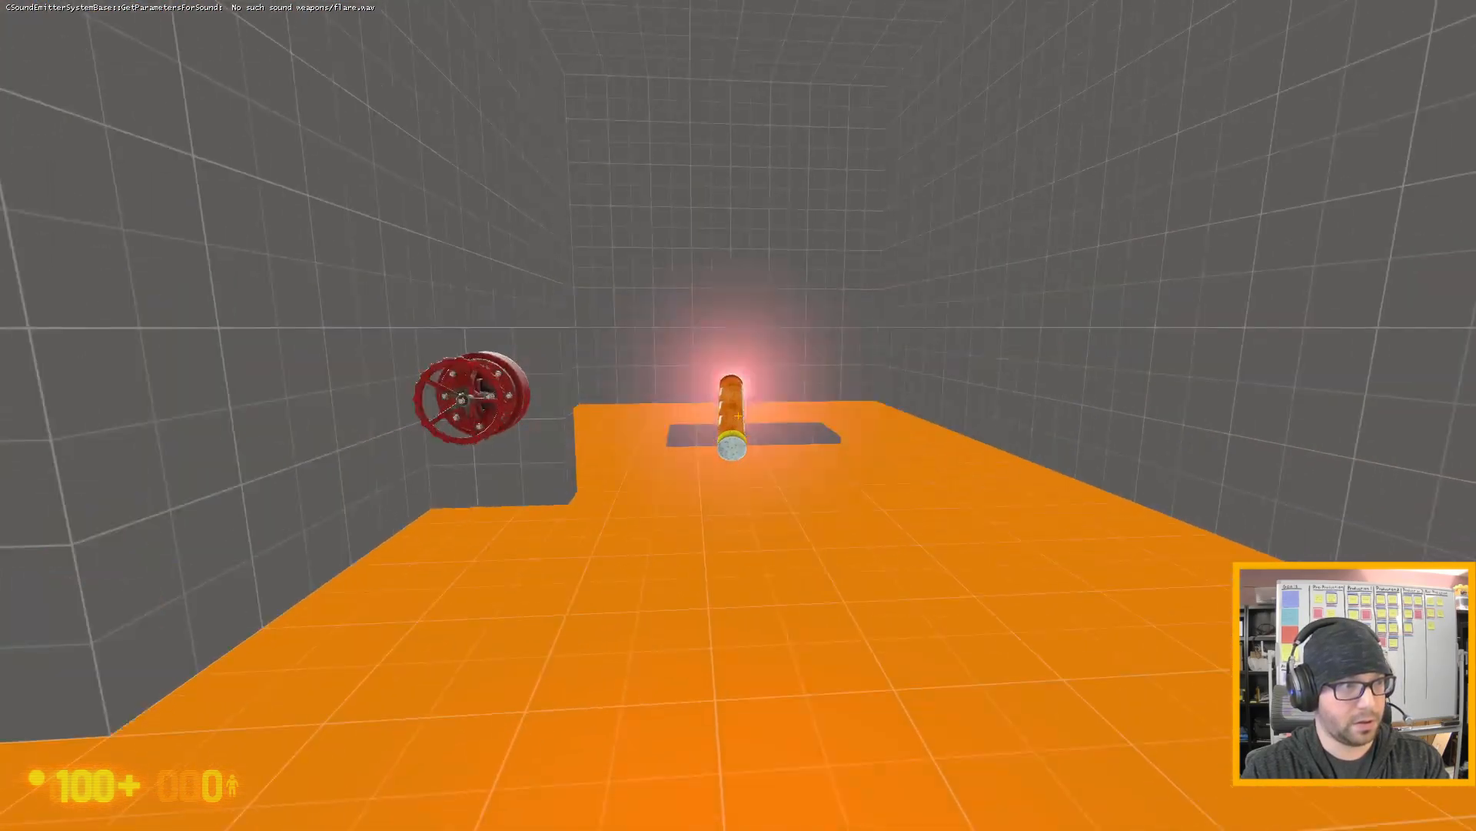
key("w")
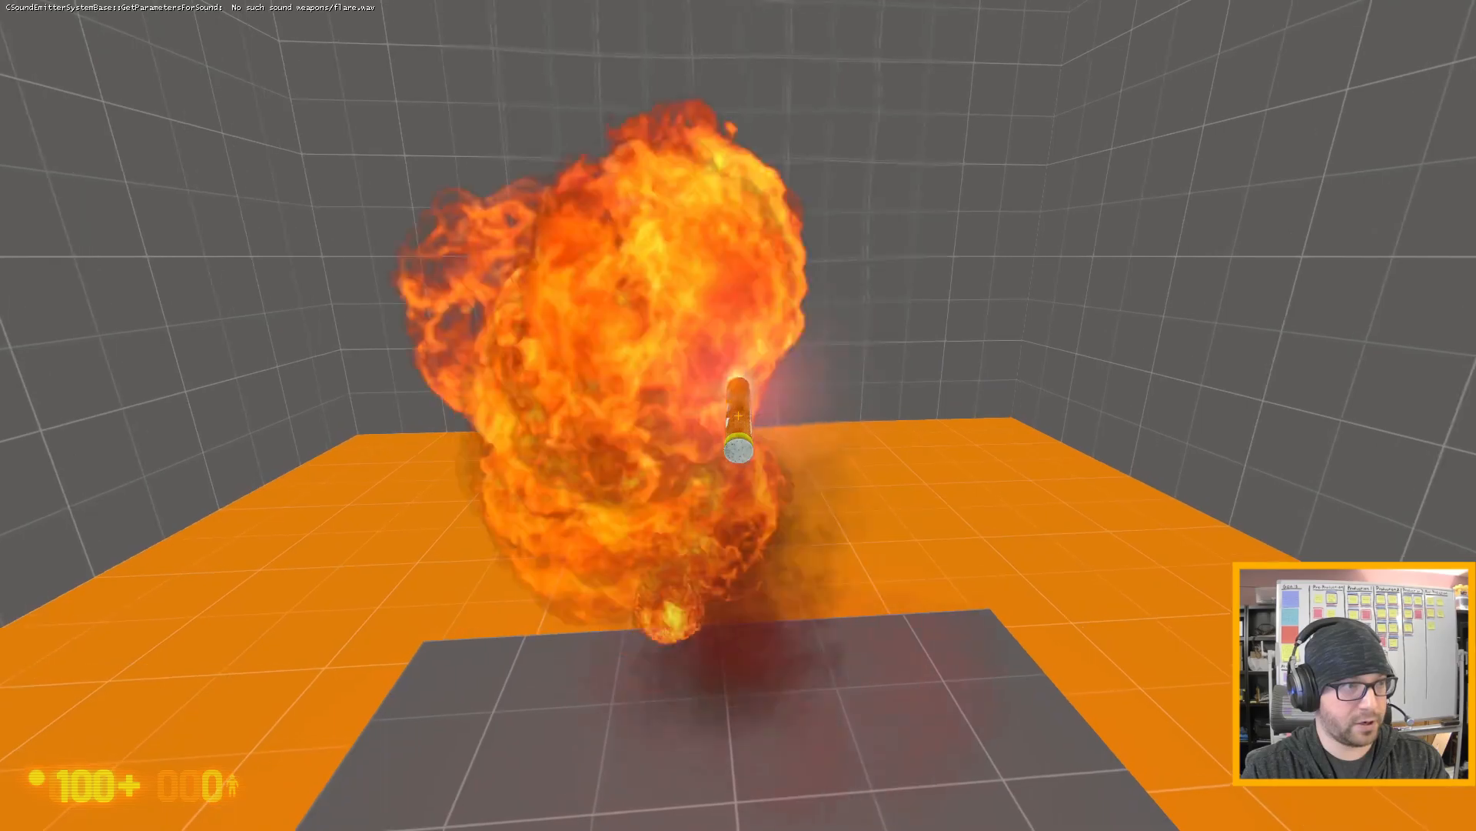
key("s")
key("d")
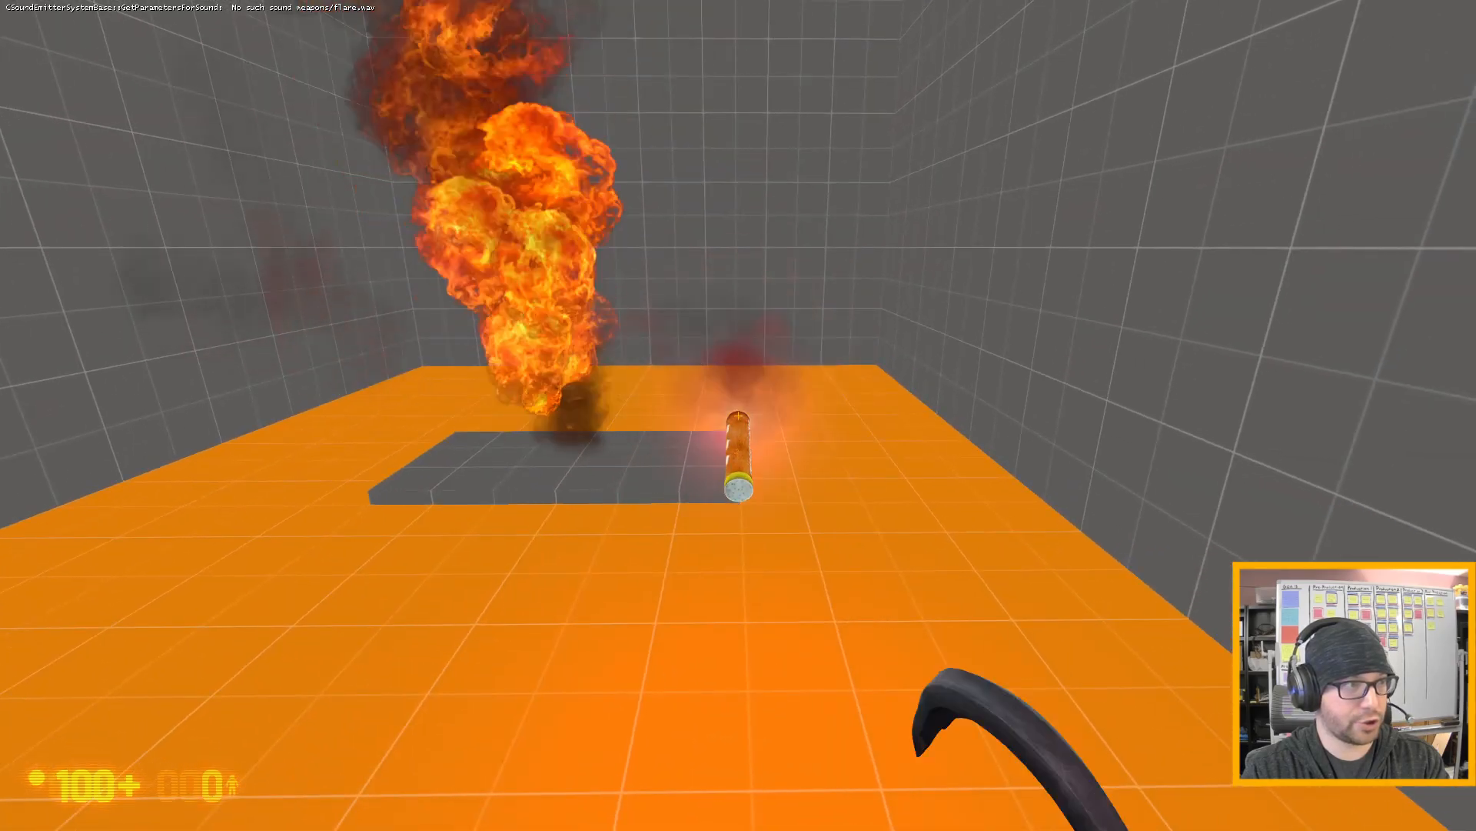
- Drop the lit flare on the floor and return to the wall valve
key("e")
key("a")
key("s")
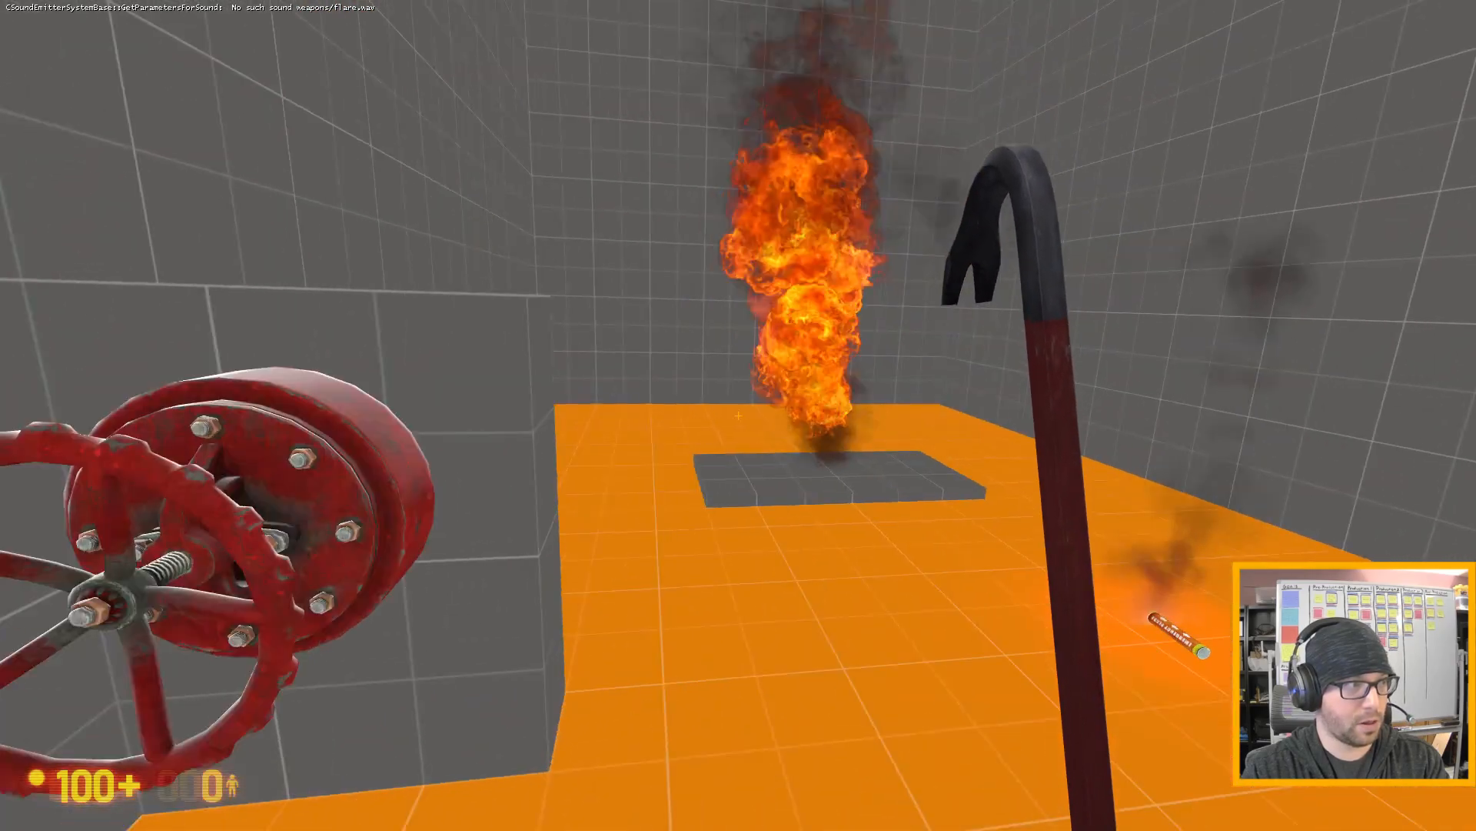
- Shut off the gas with the wall valve to put out the fire, and turn it back to restart the leak
key("w")
key("a")
key("s")
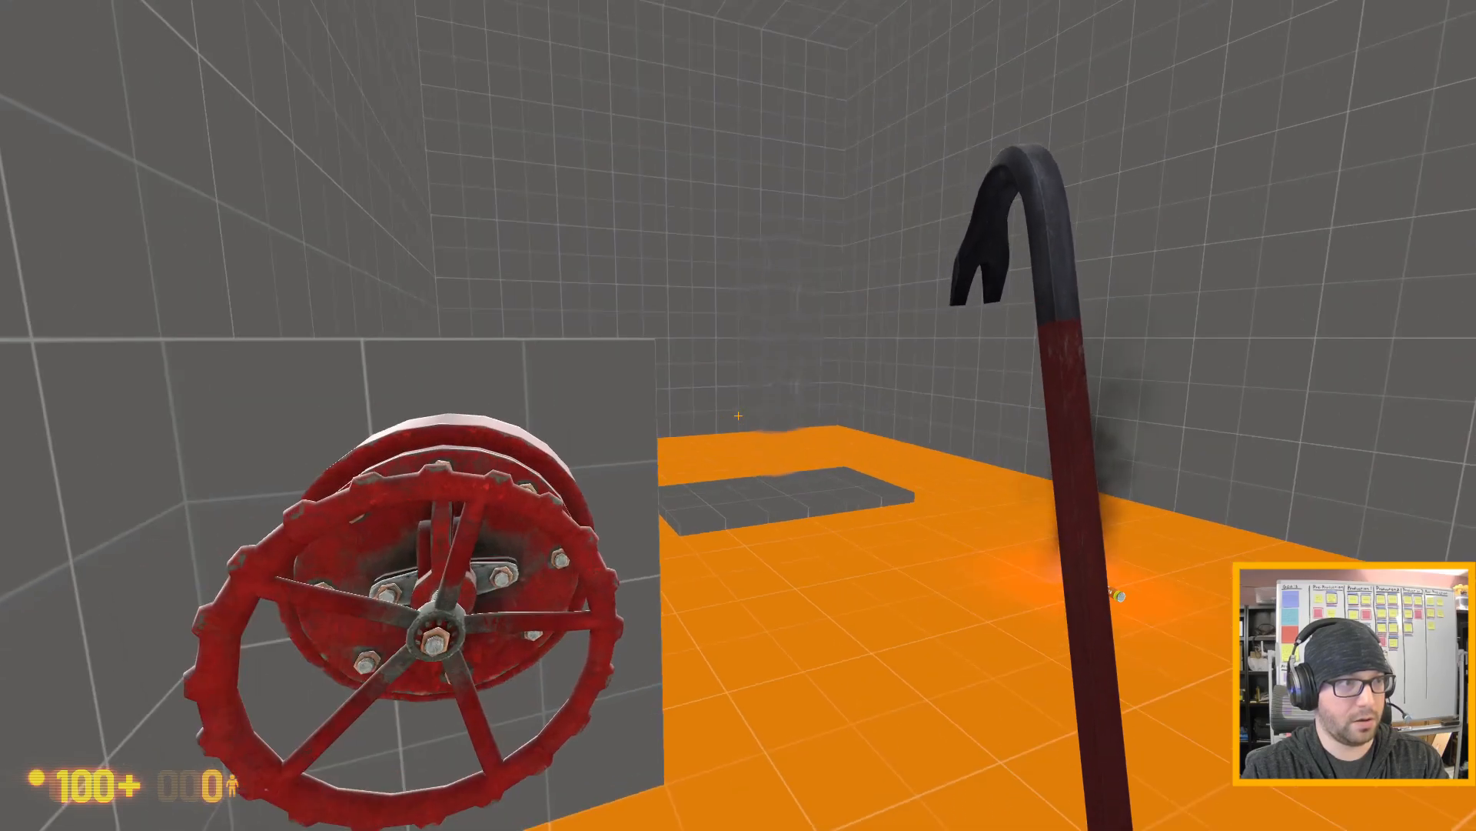
- Pick up the lit flare, carry it in and out of the restarted gas leak to try reigniting it, and drop it
key("d")
key("w")
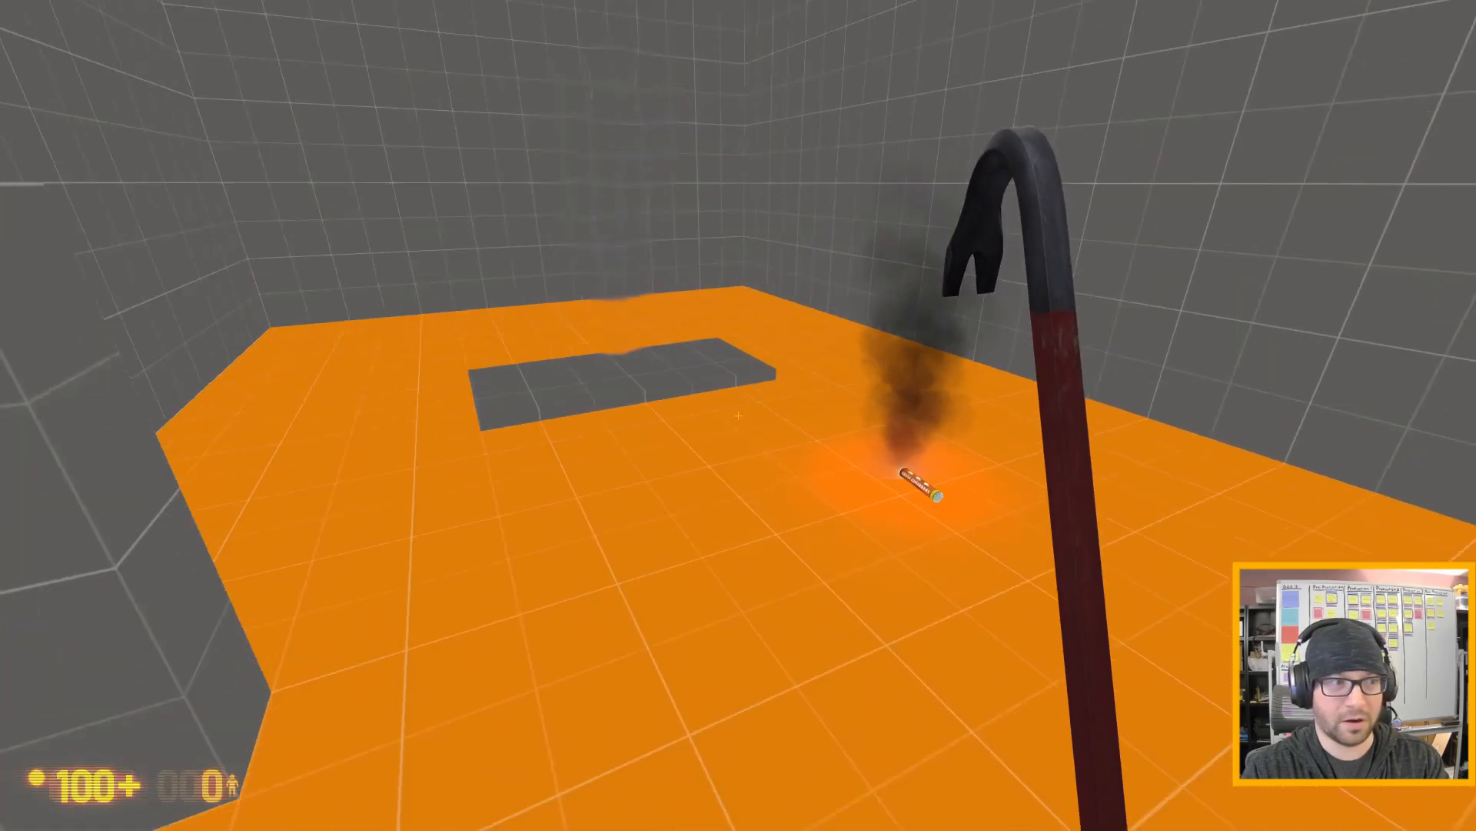
key("e")
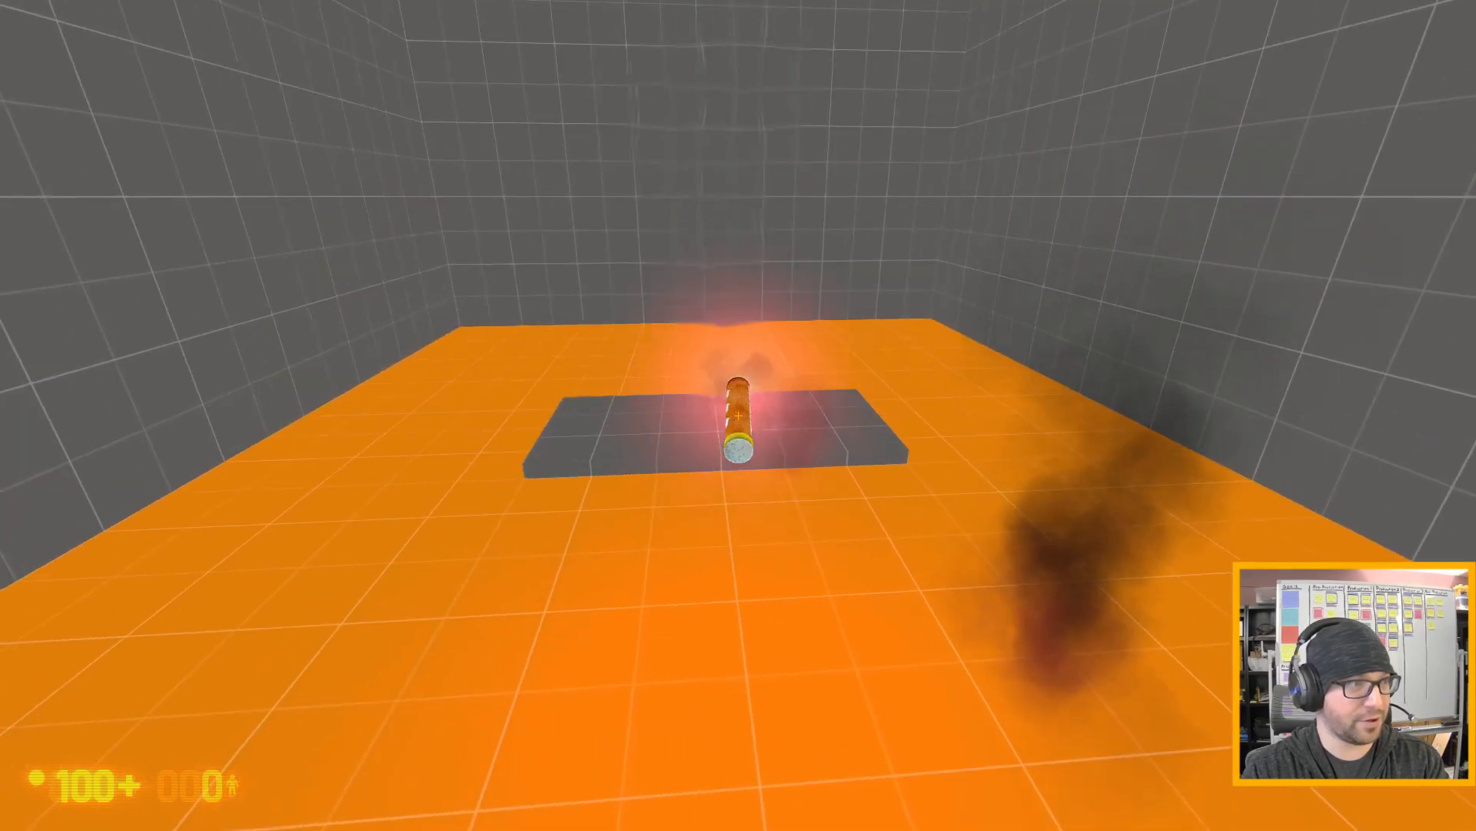
key("s")
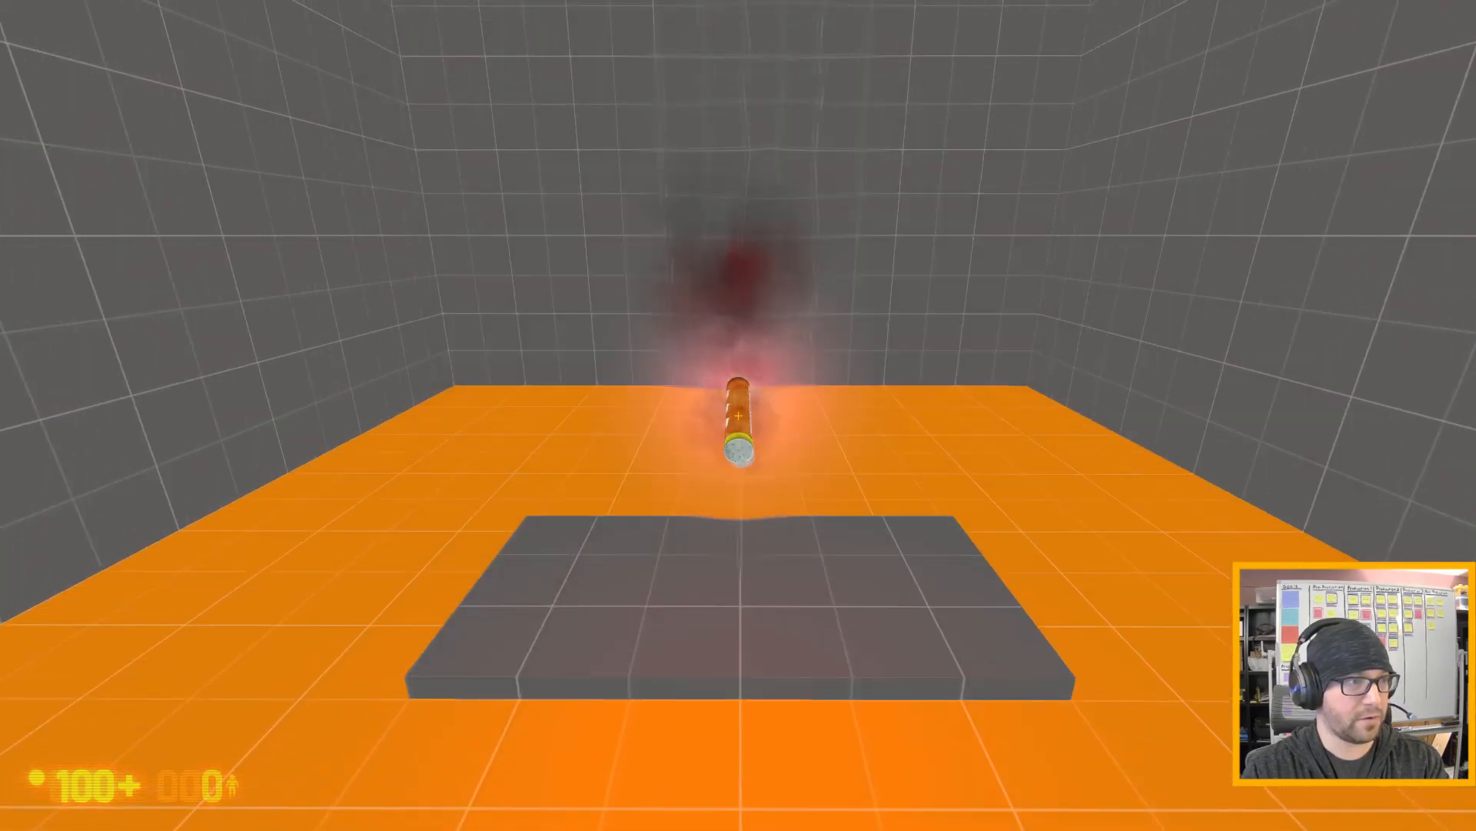
key("w")
key("s")
key("w")
key("s")
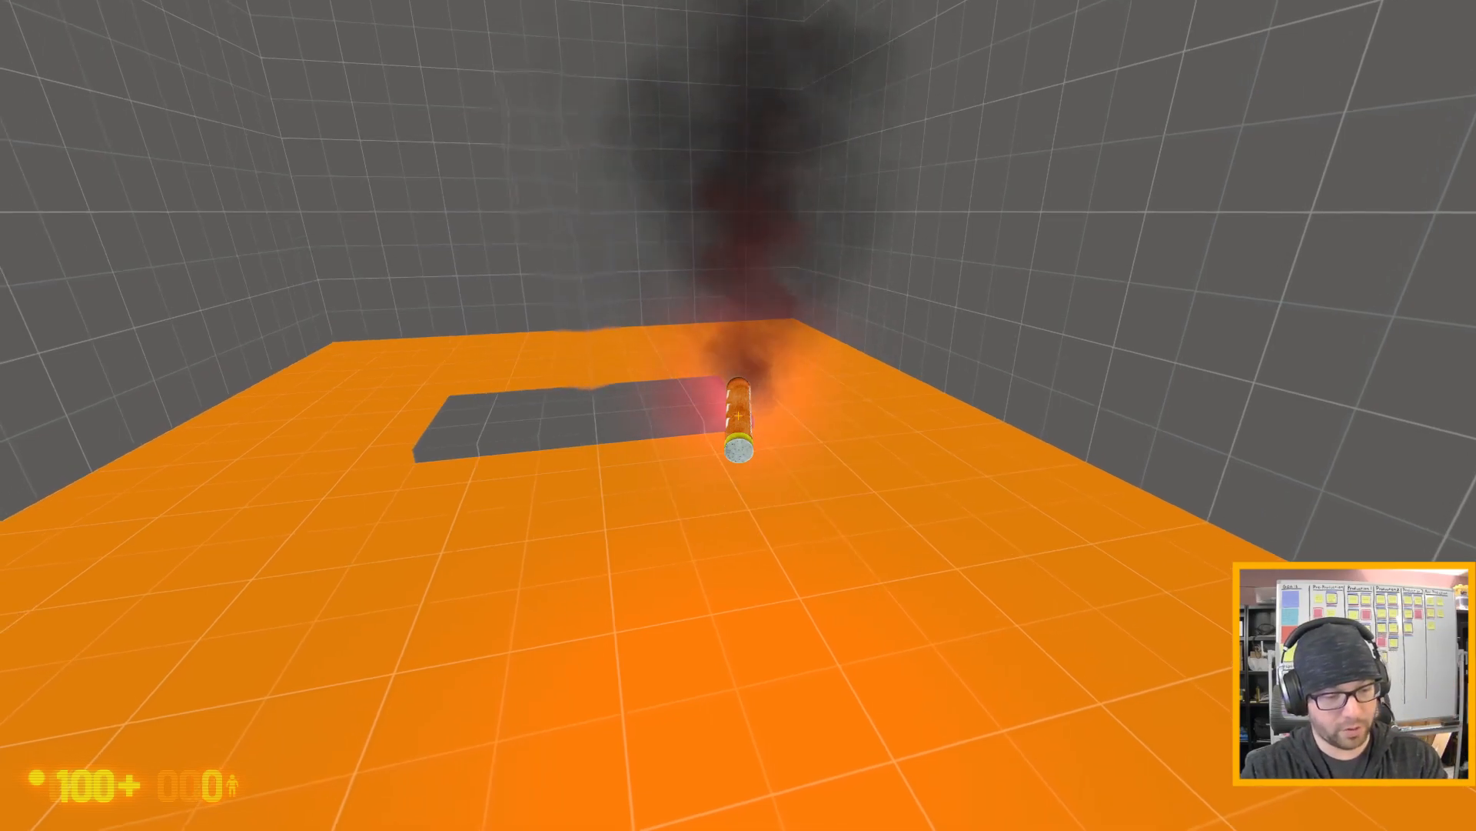
key("e")
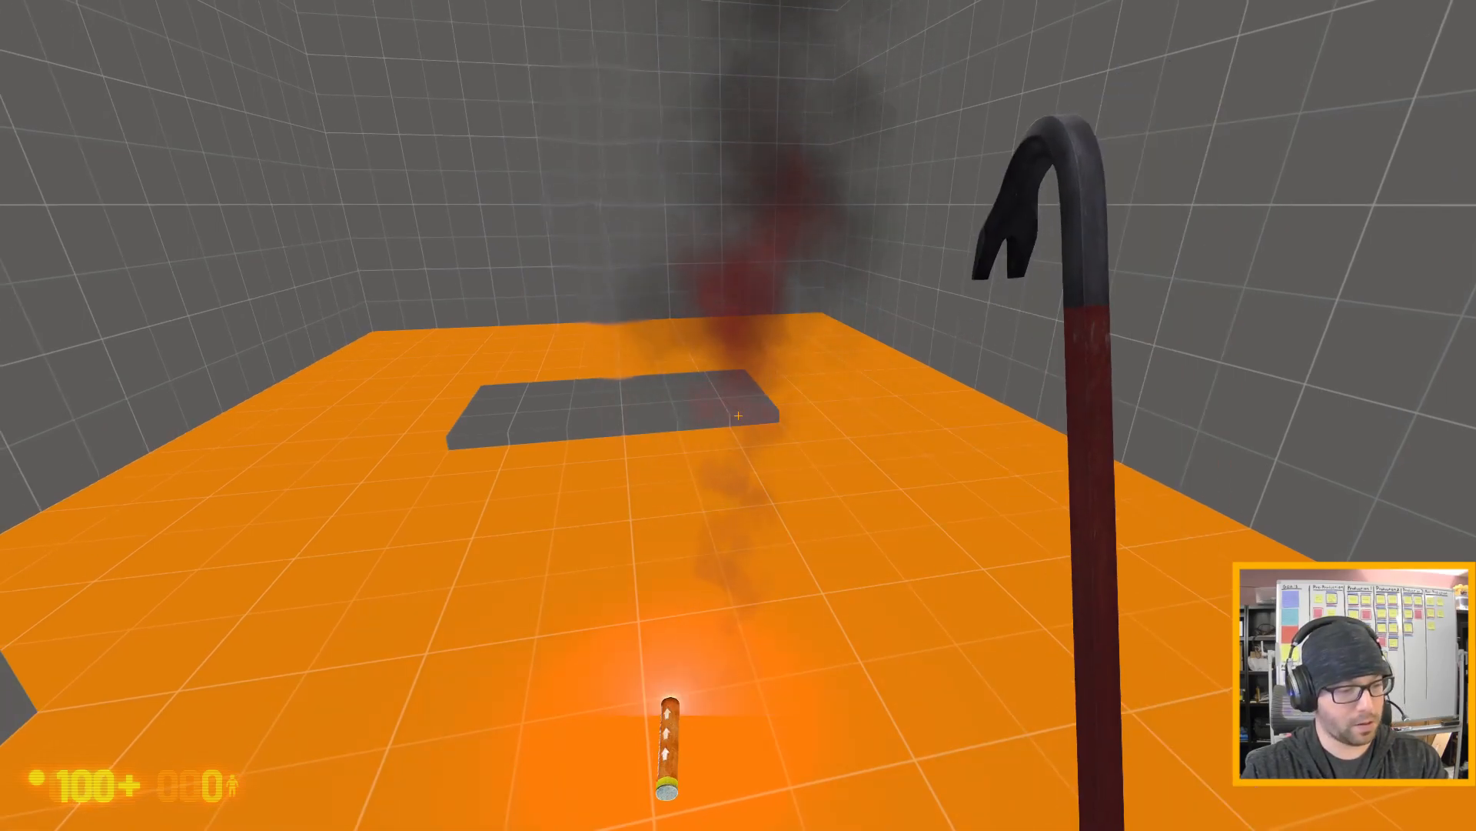
- Quit the running game and return to Hammer, choosing to continue past the failed command dialog
key("grave")
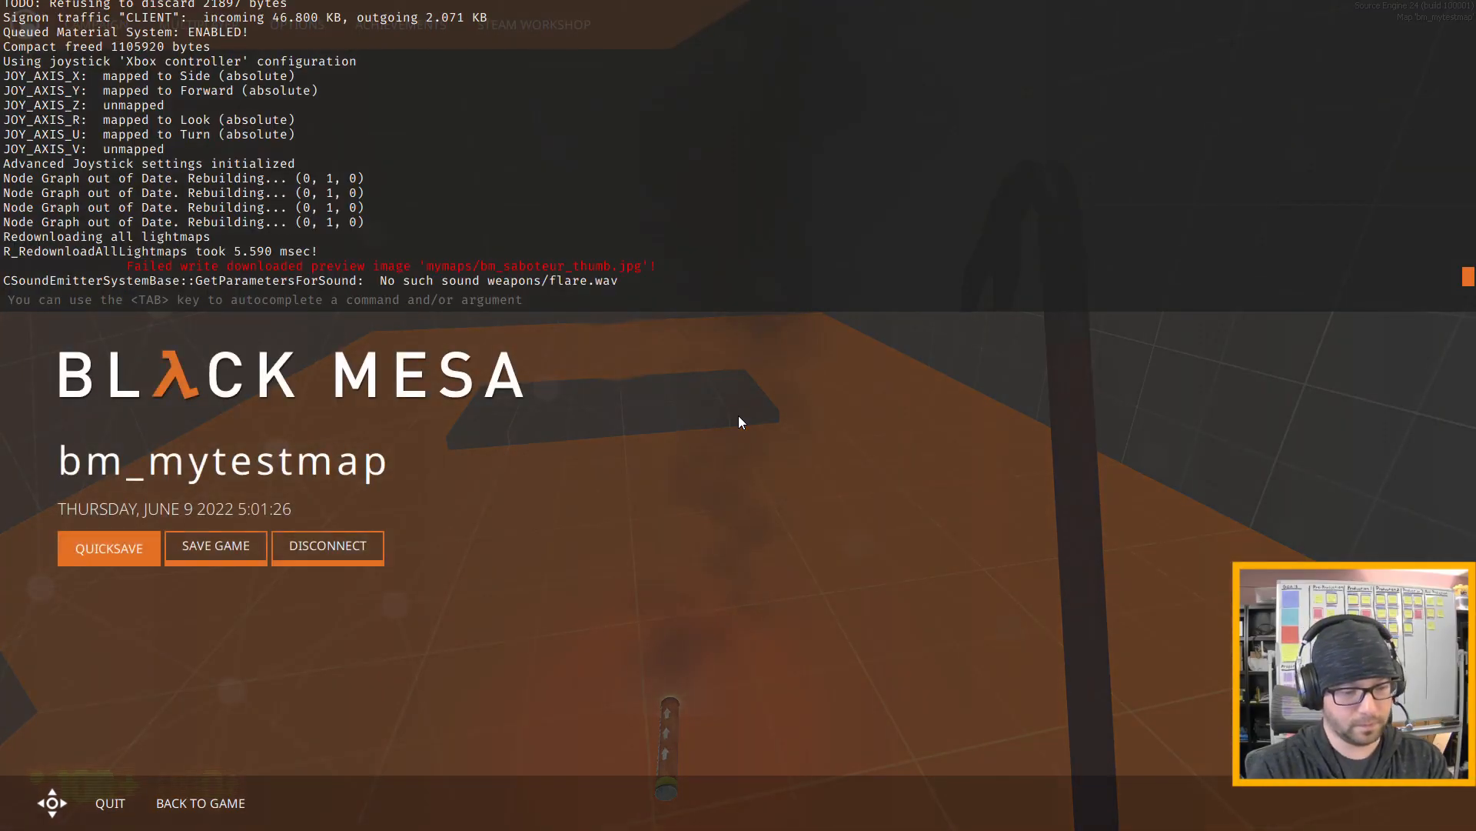
key("alt+F4")
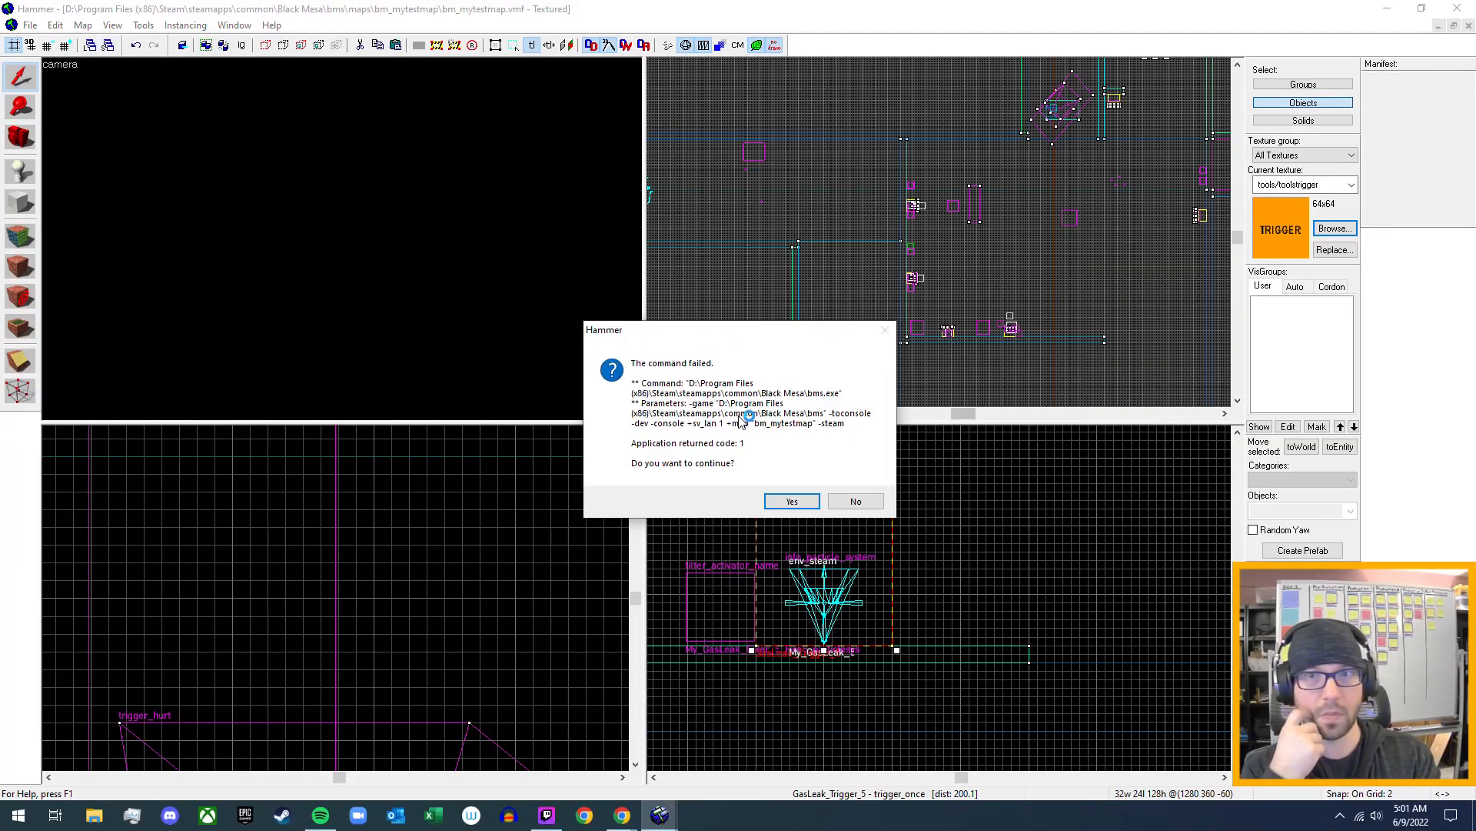
left_click(792, 500)
- Review the outputs of the valve's rotating button, especially the one that enables GasLeak_Trigger_5, and close its properties
double_click(145, 316)
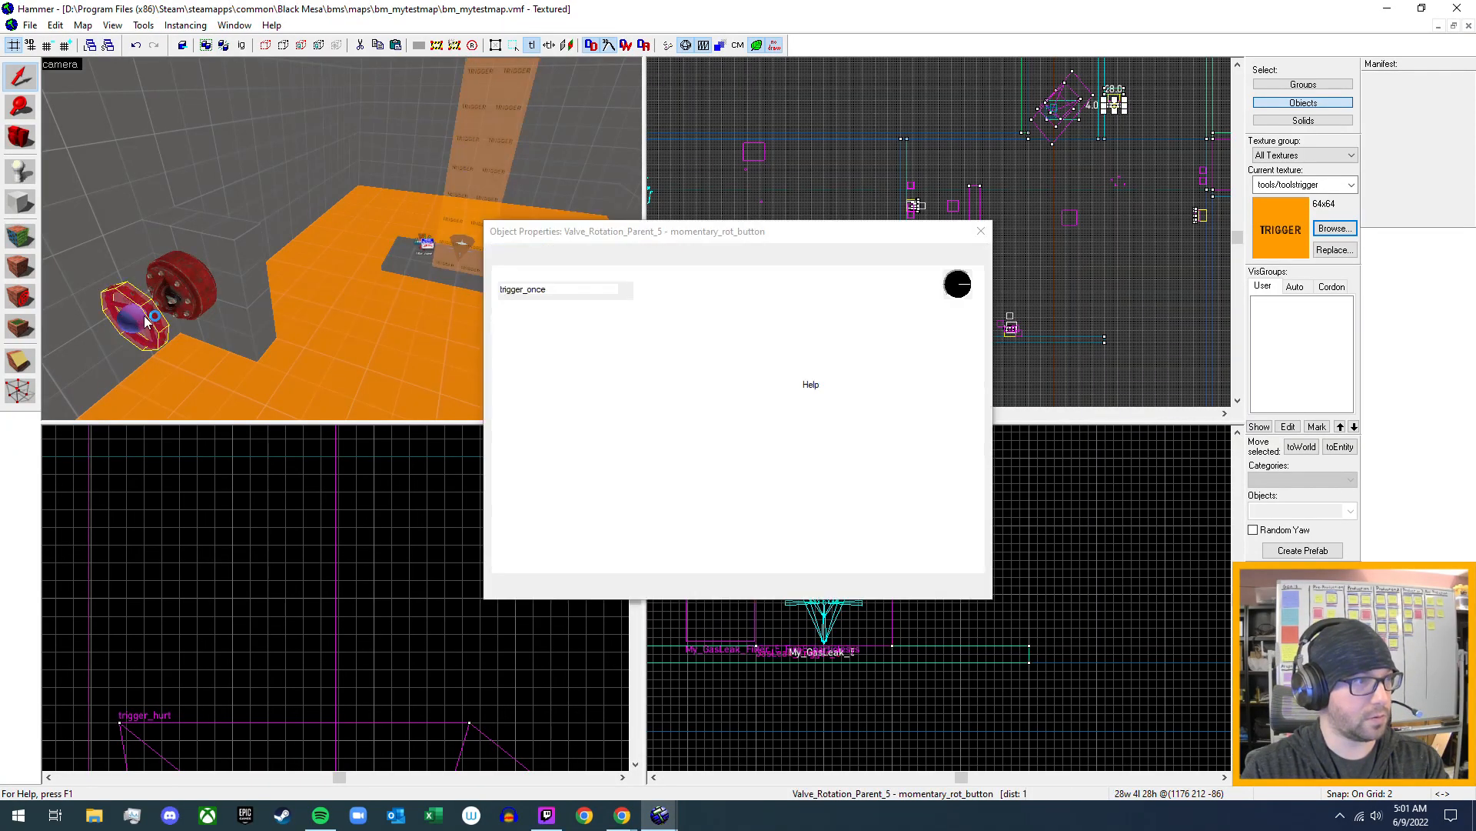
left_click(549, 259)
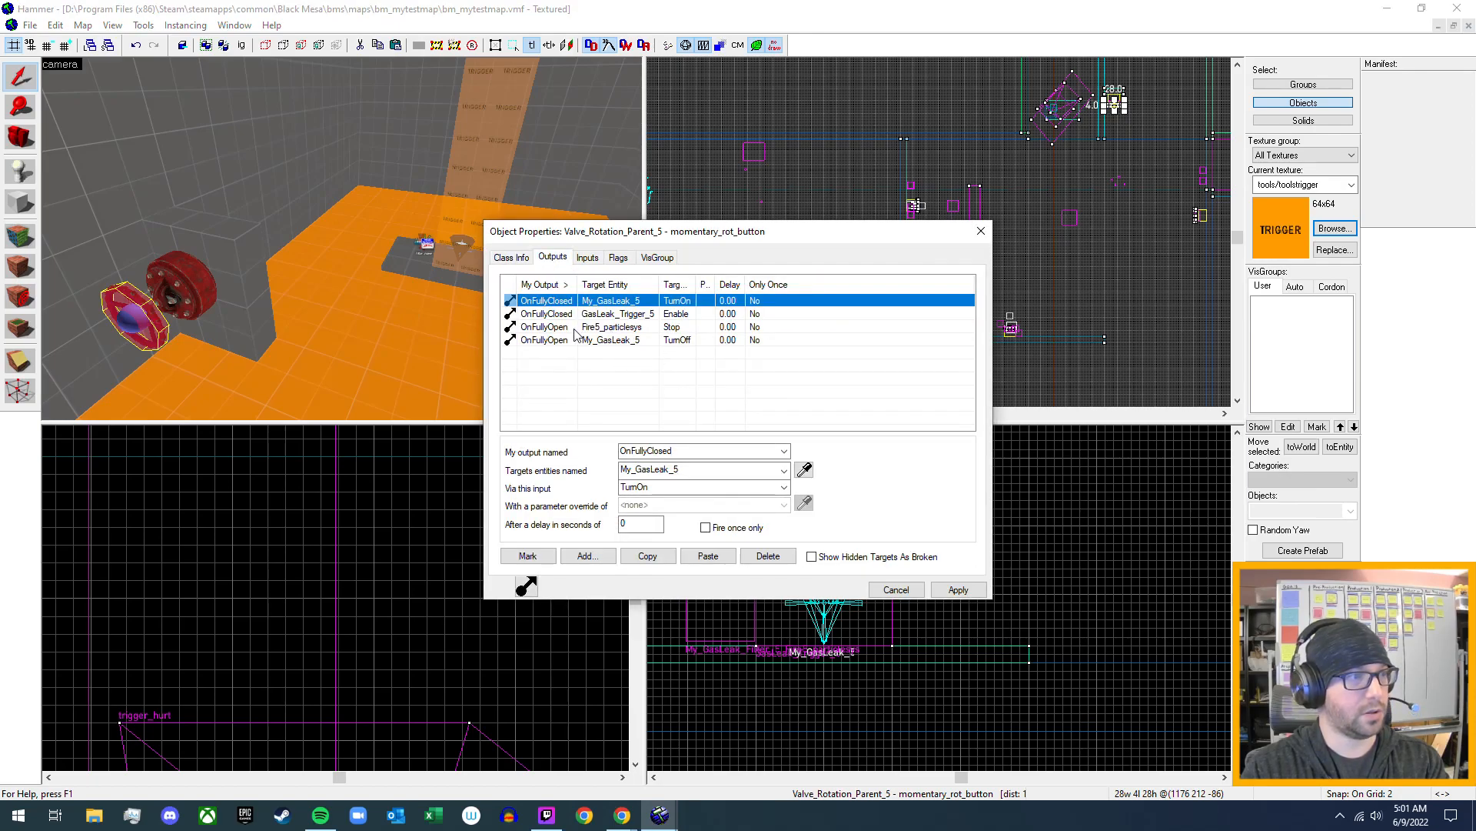
left_click(621, 314)
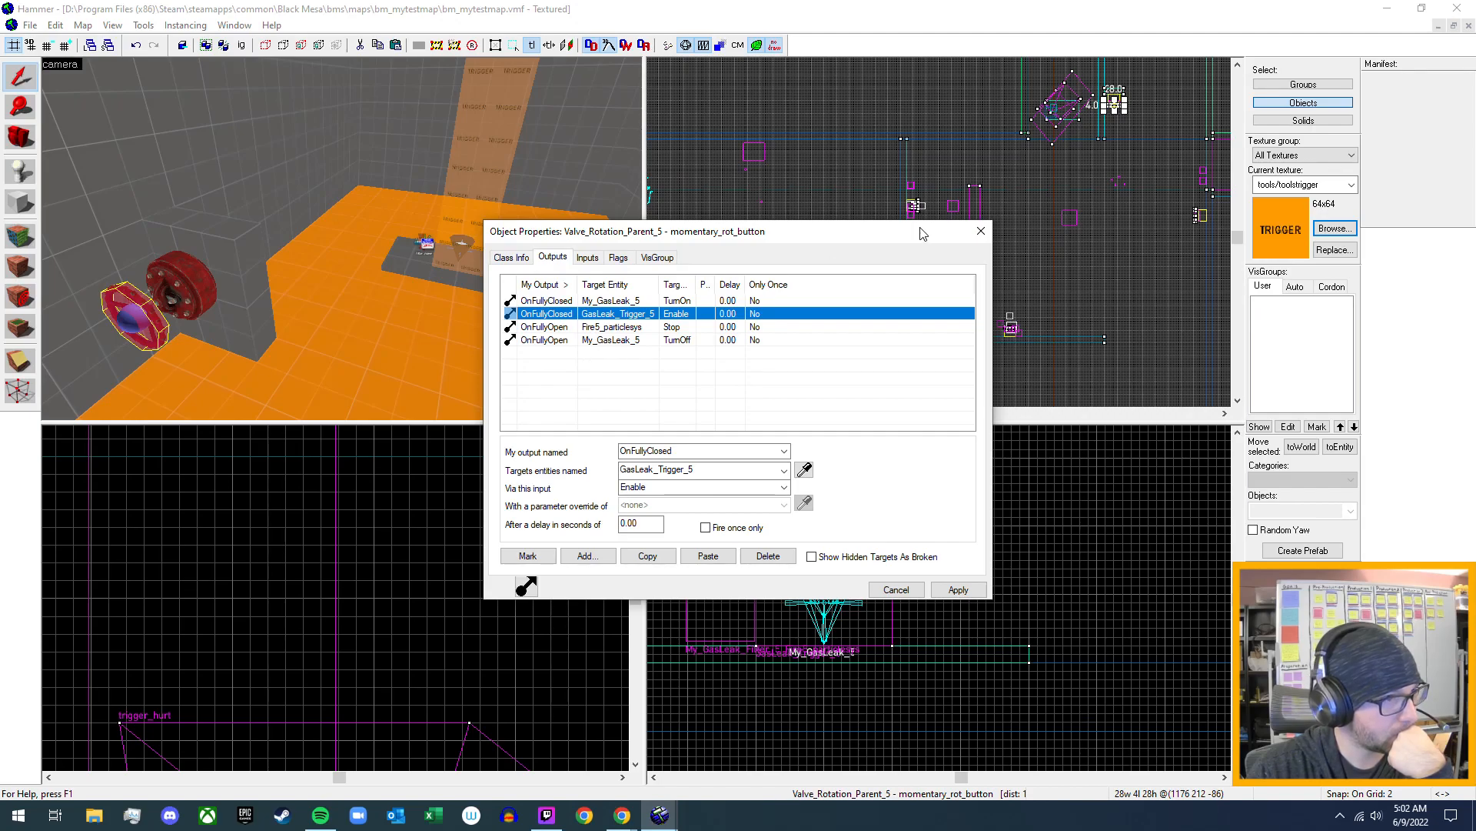
left_click(982, 232)
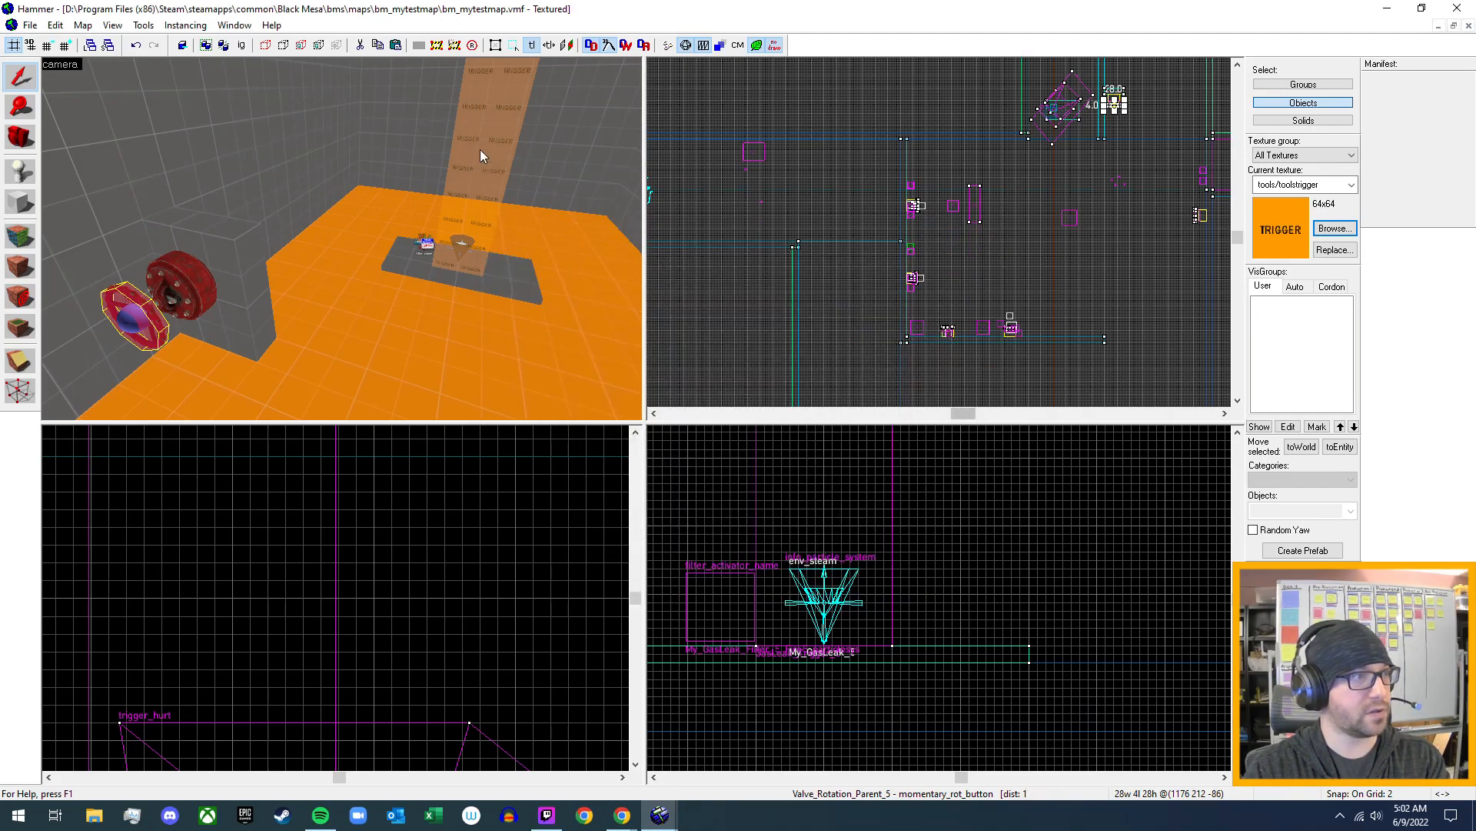
- Change the class of the trigger brush over the pad to trigger_multiple and apply it
left_click(480, 154)
key("alt+Return")
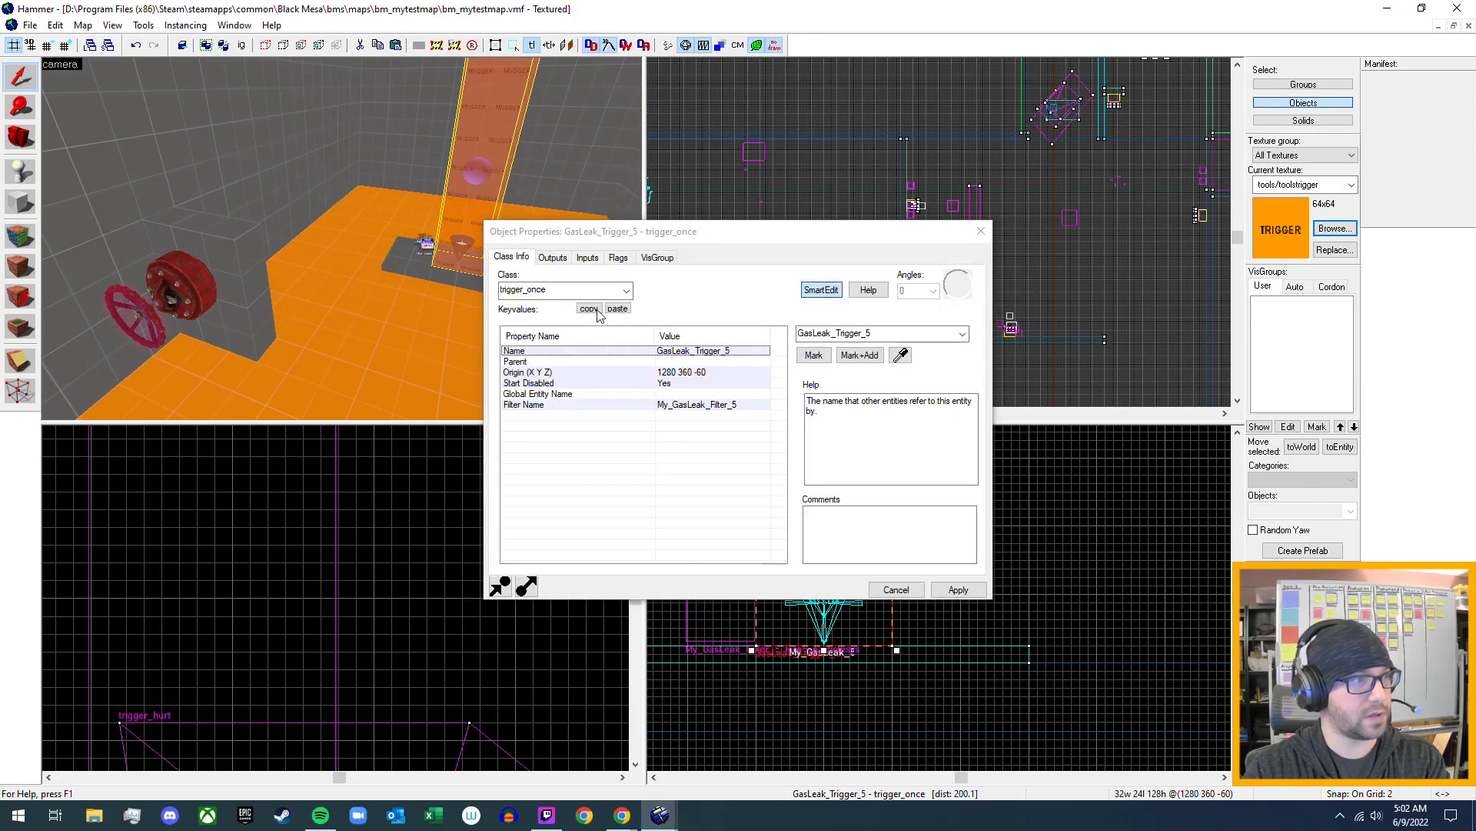
left_click(627, 291)
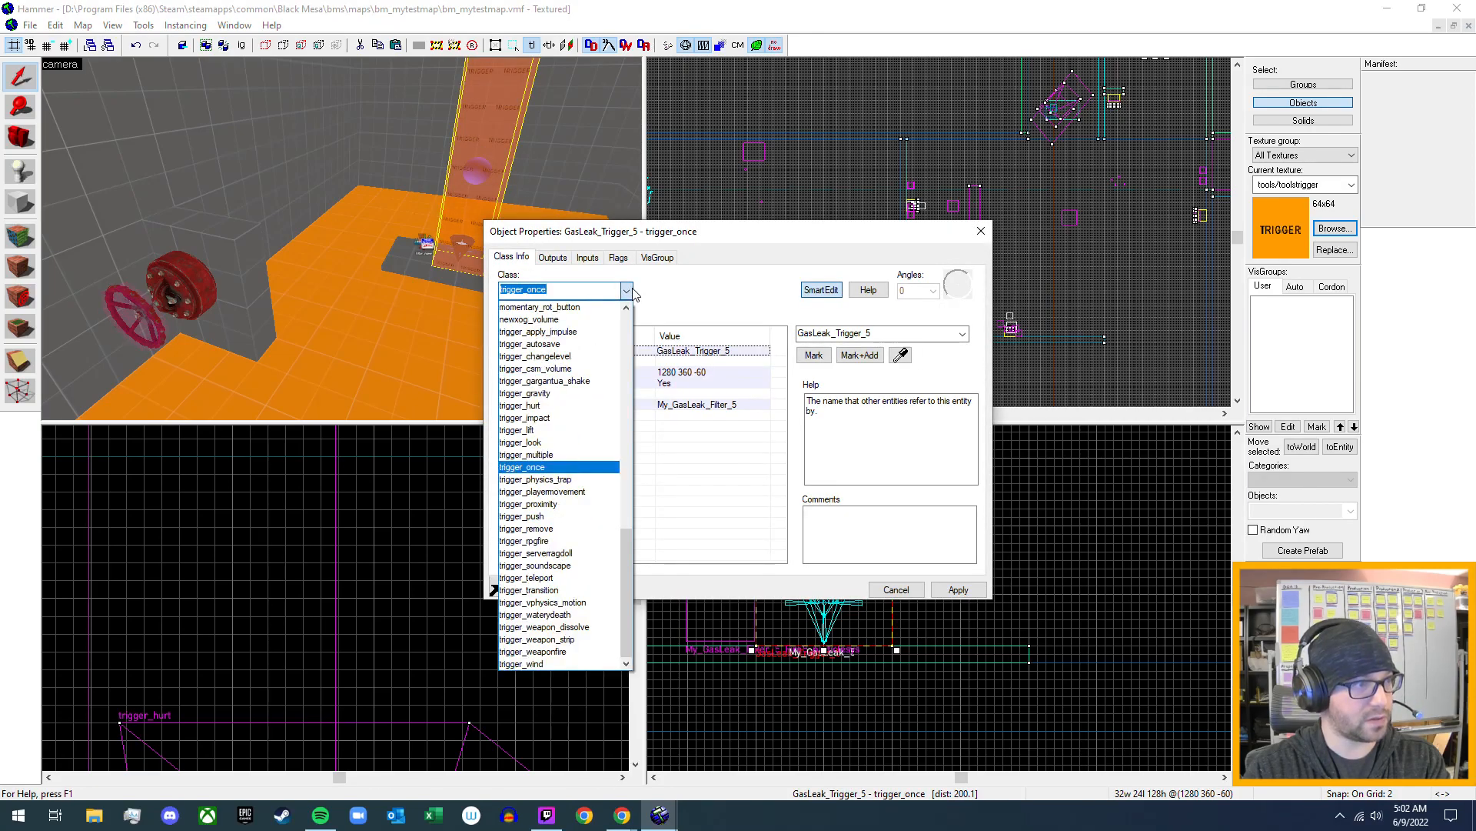
left_click(593, 455)
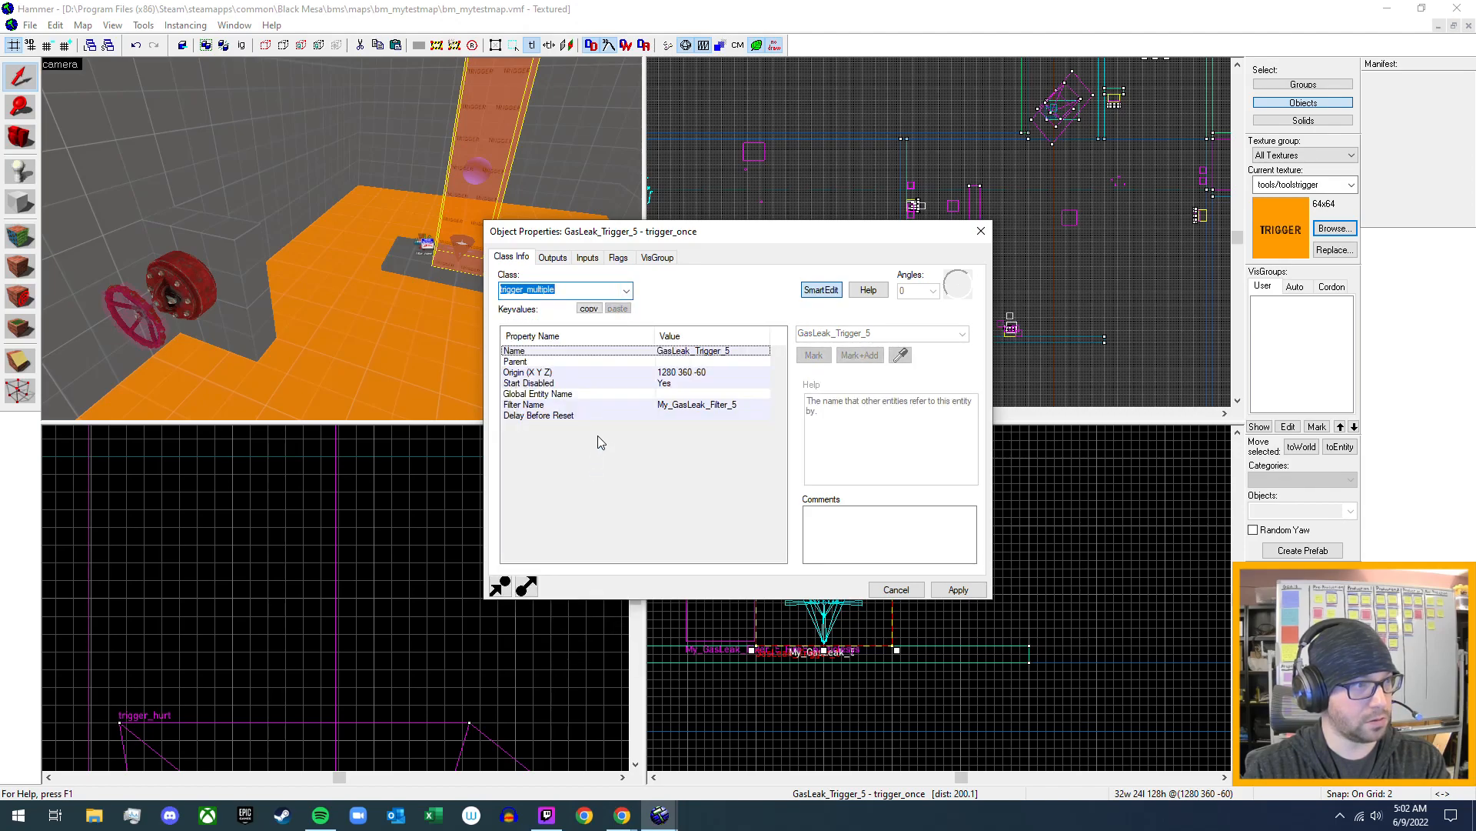
left_click(958, 590)
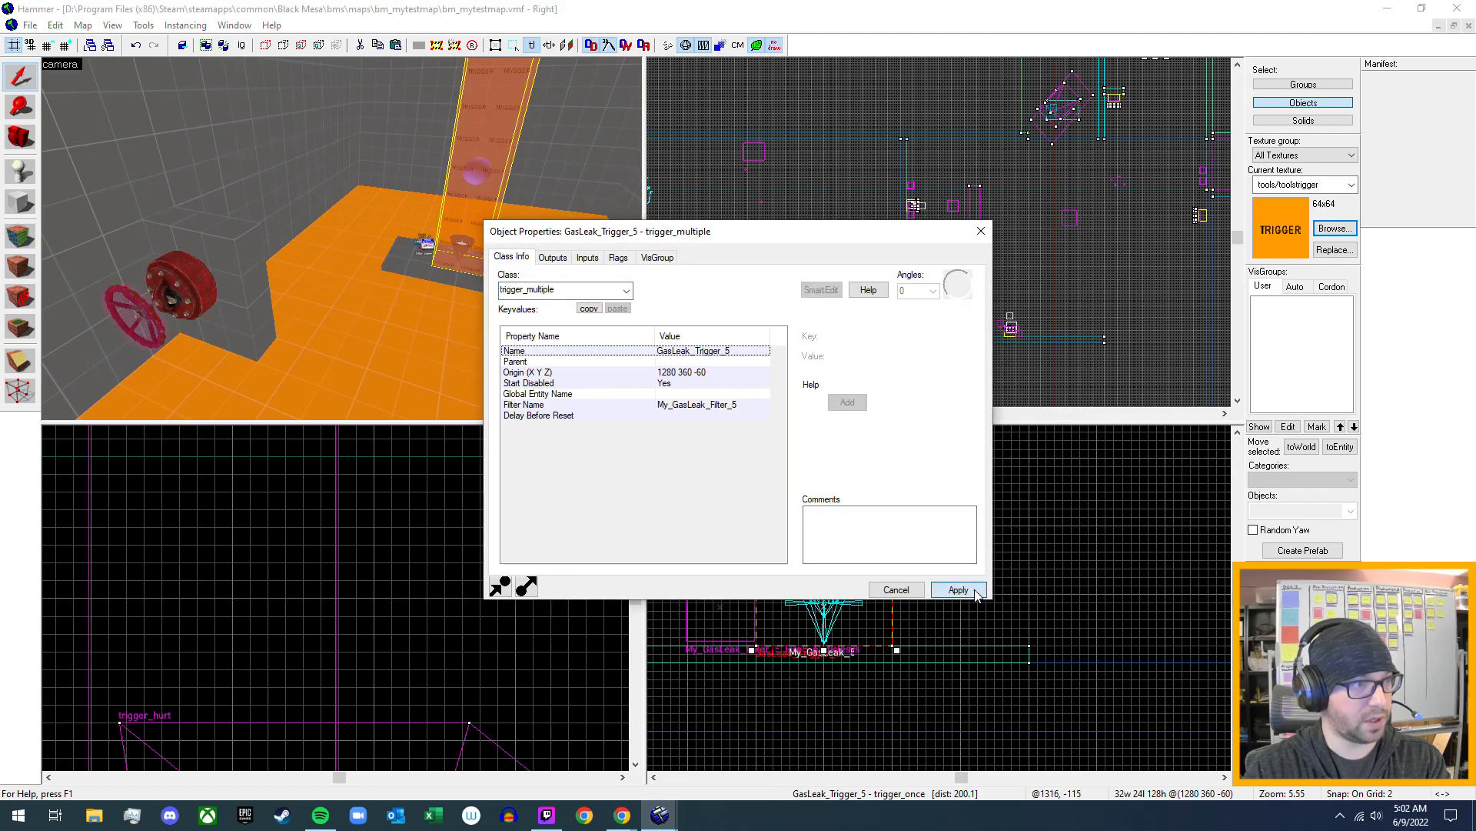
- Review the trigger's flags, outputs and inputs, and set its Delay Before Reset to -1
left_click(598, 415)
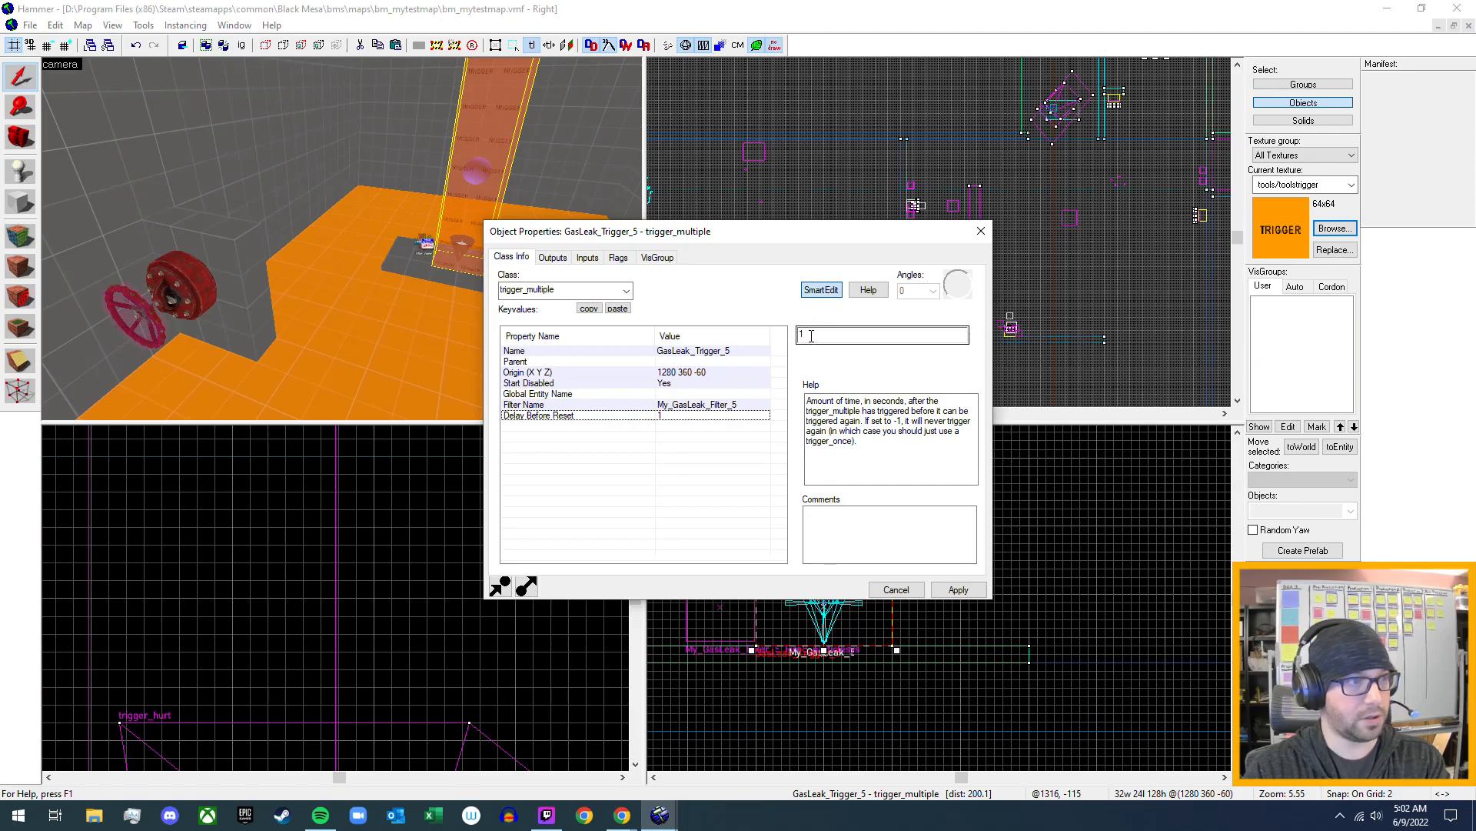
left_click(619, 258)
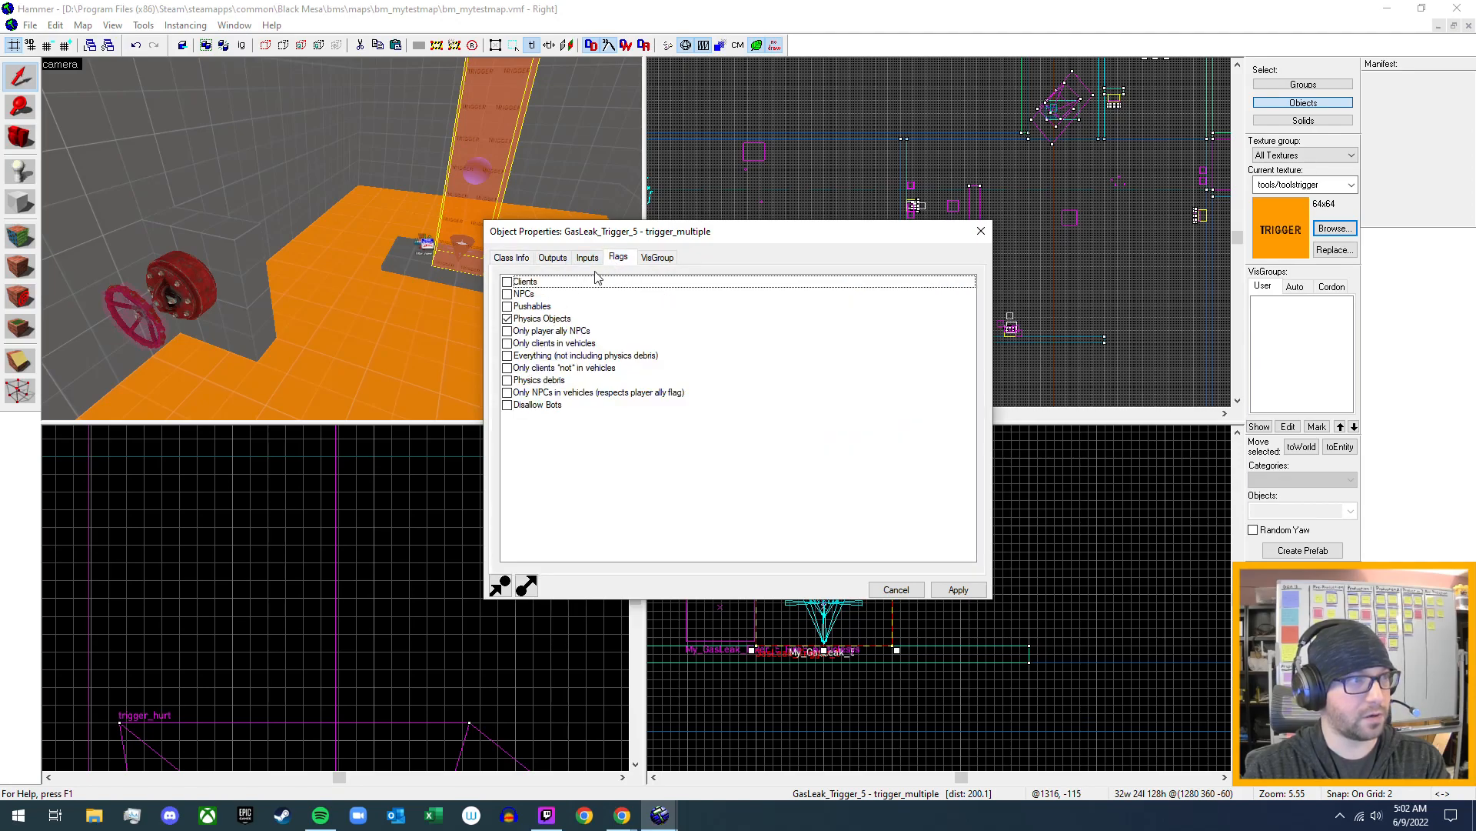
left_click(559, 263)
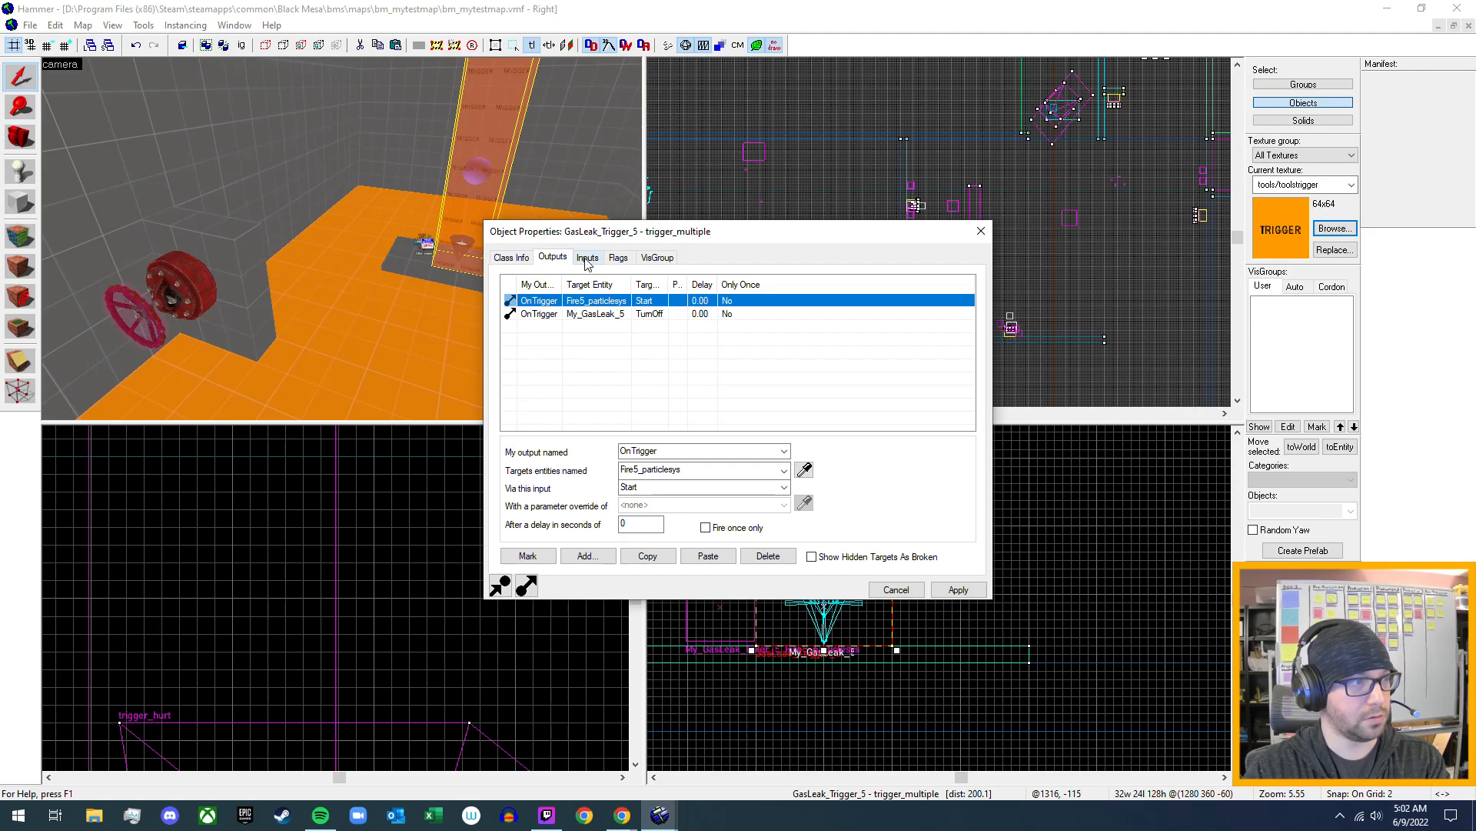
left_click(586, 260)
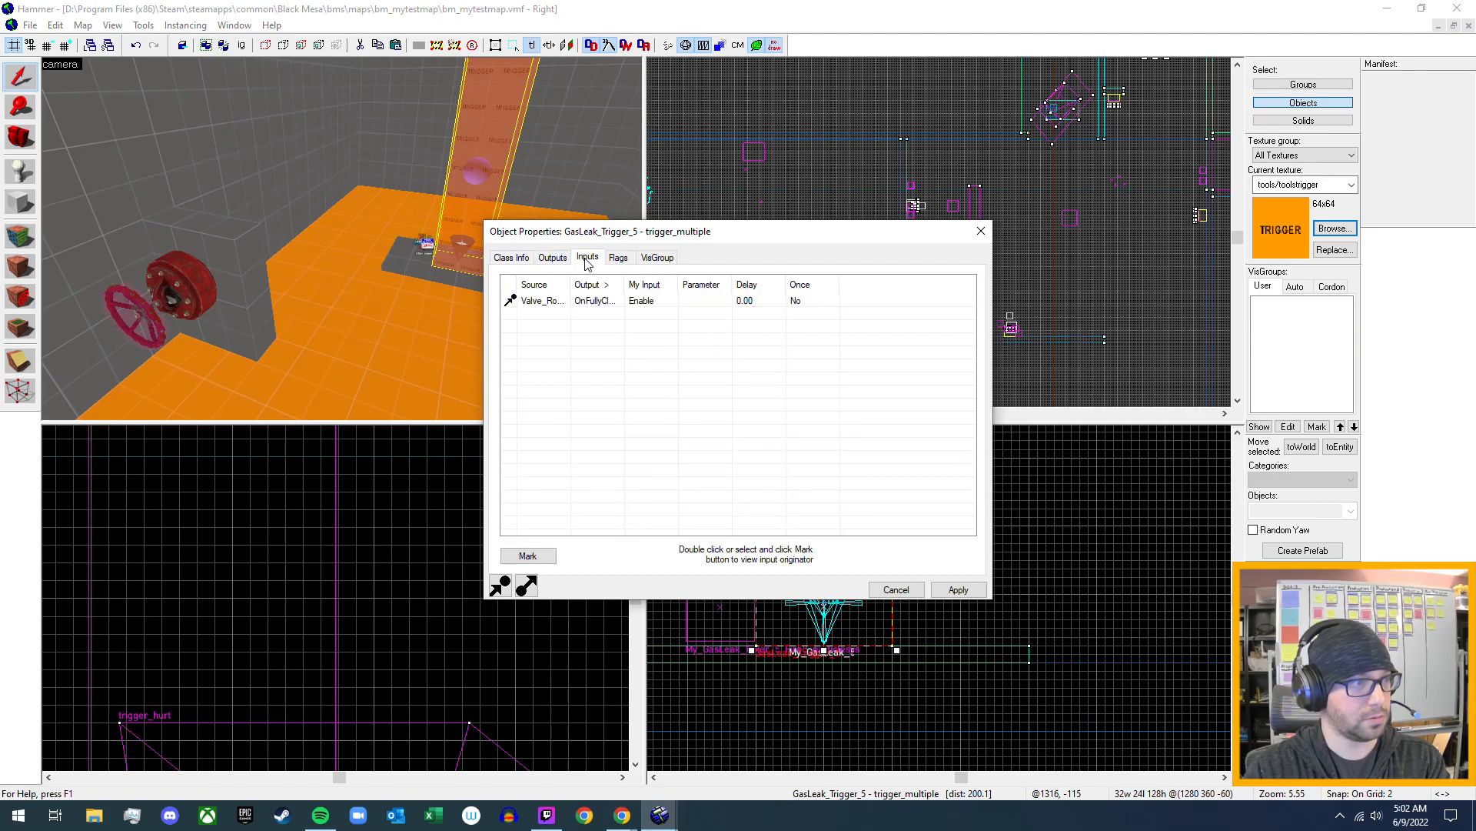
left_click(511, 260)
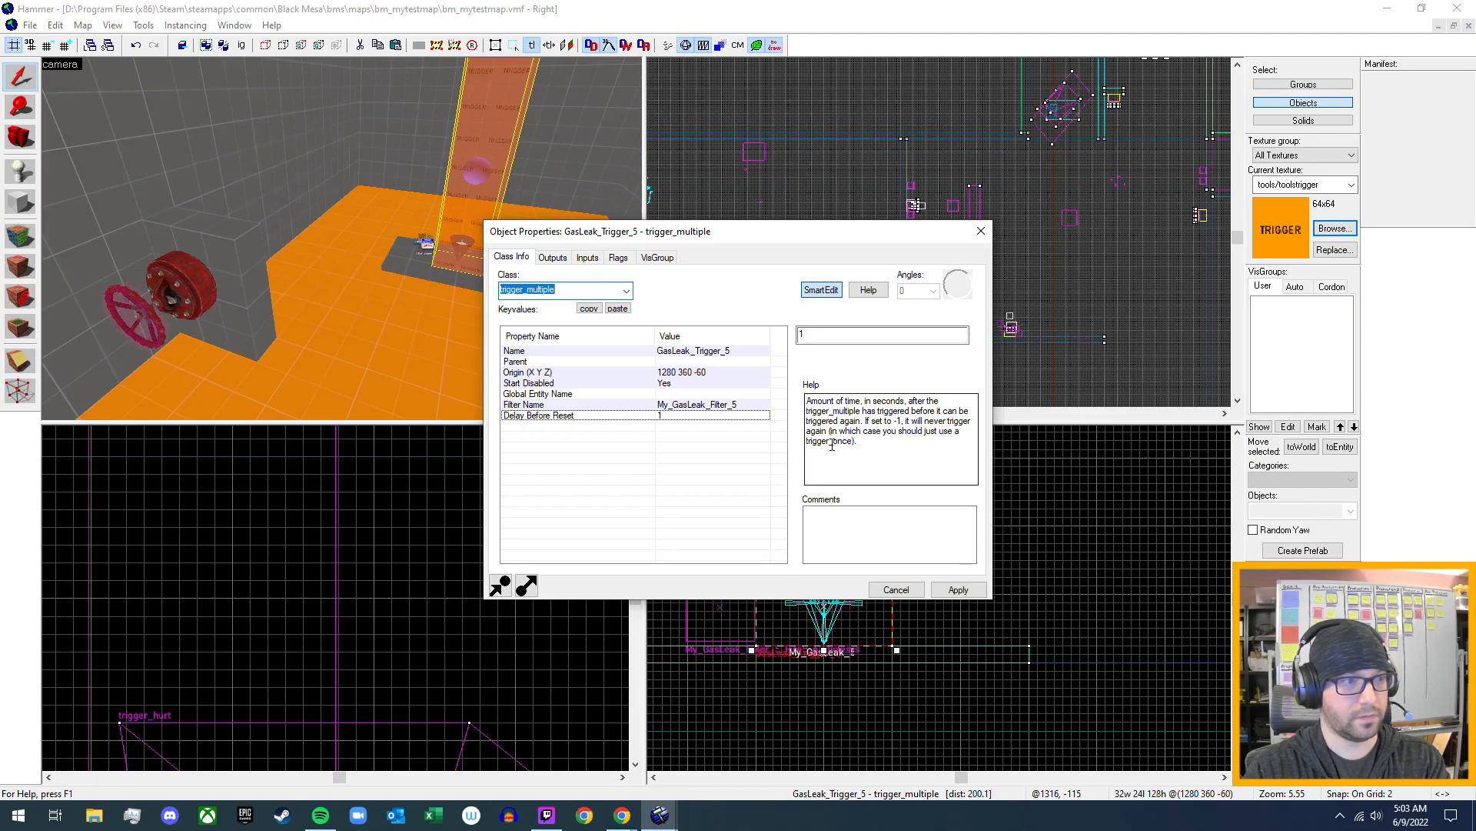
left_click(801, 335)
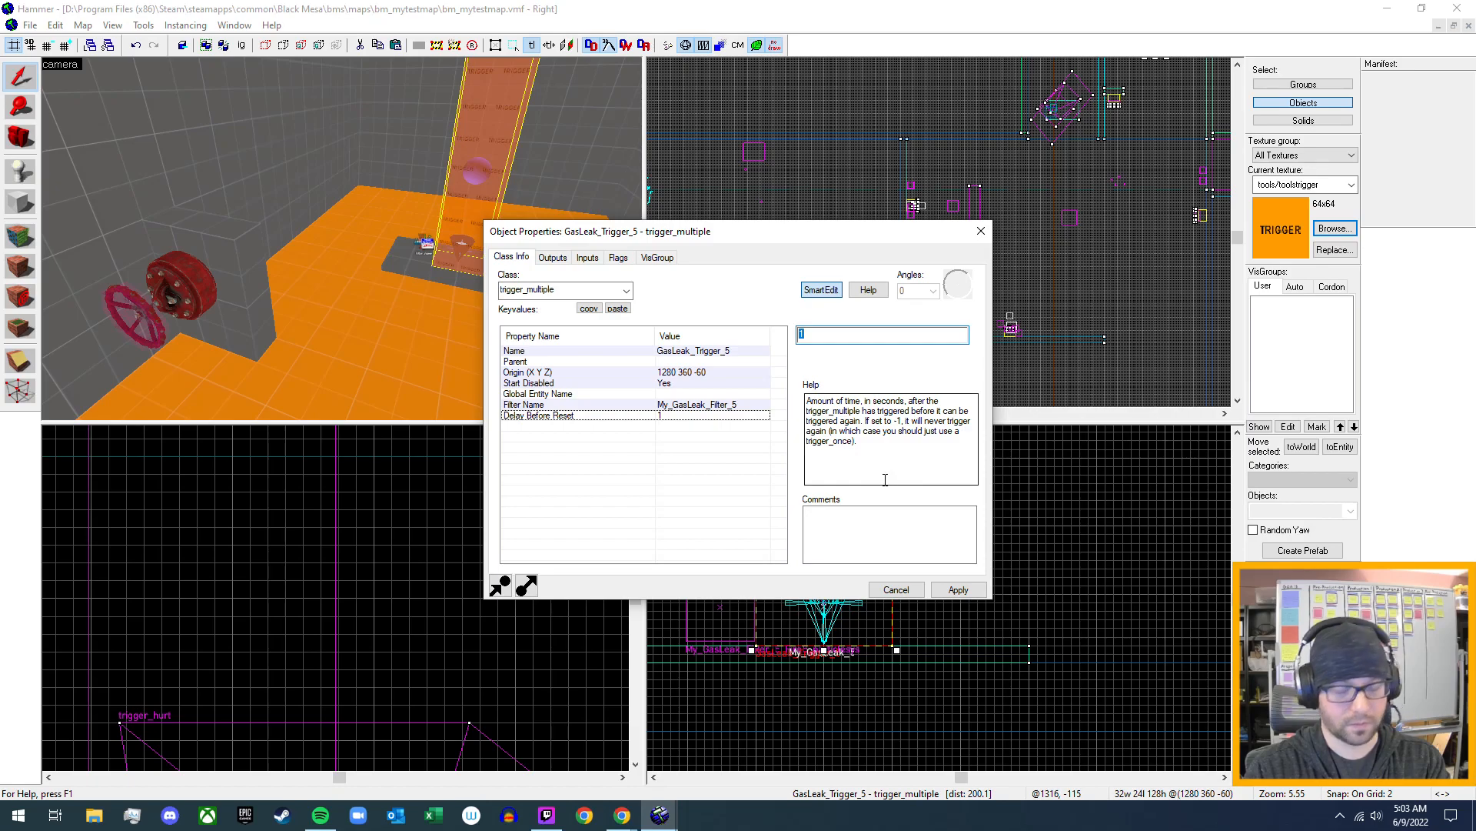
type("-1")
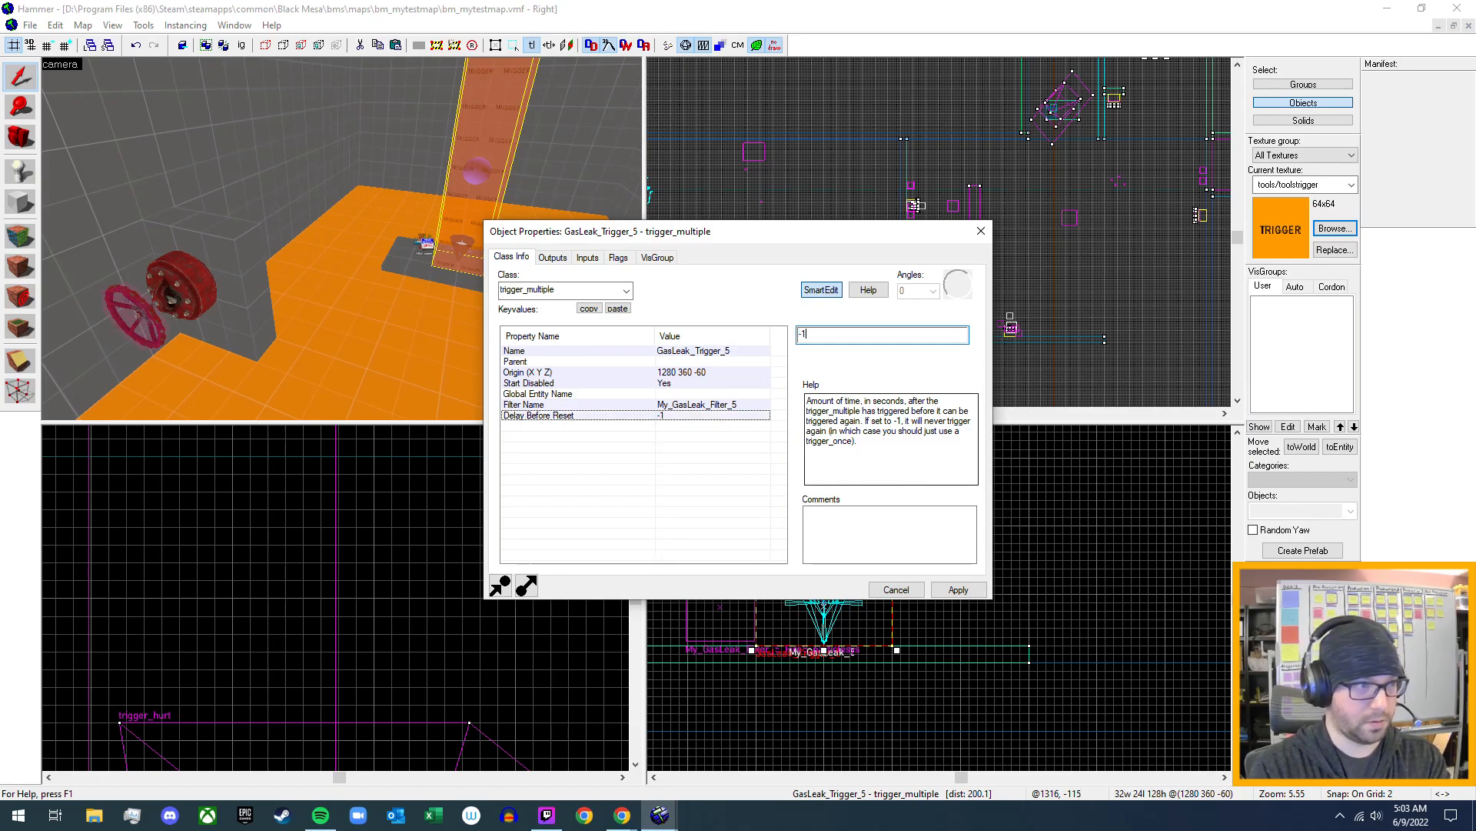
left_click(958, 589)
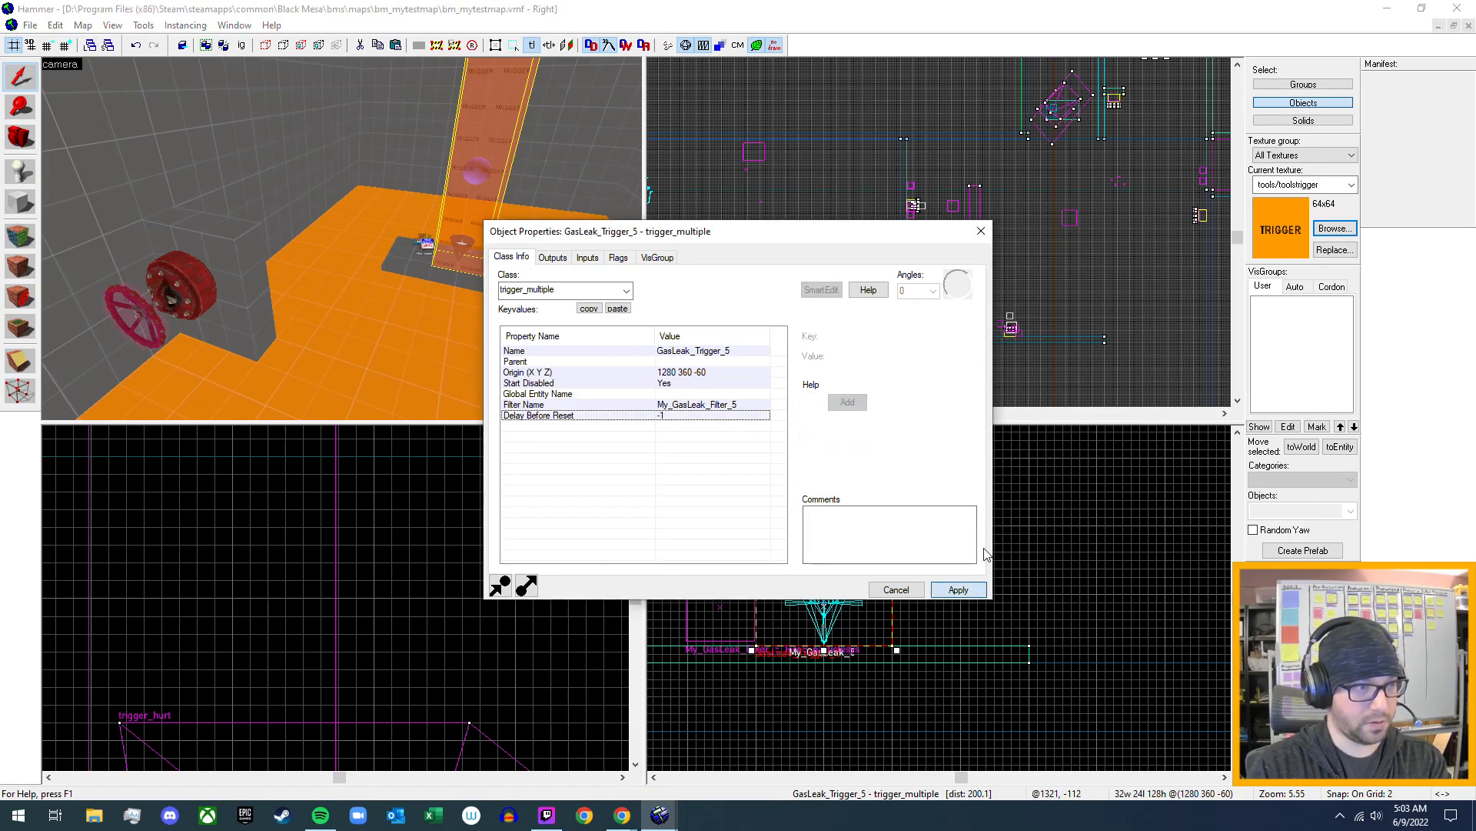
left_click(982, 231)
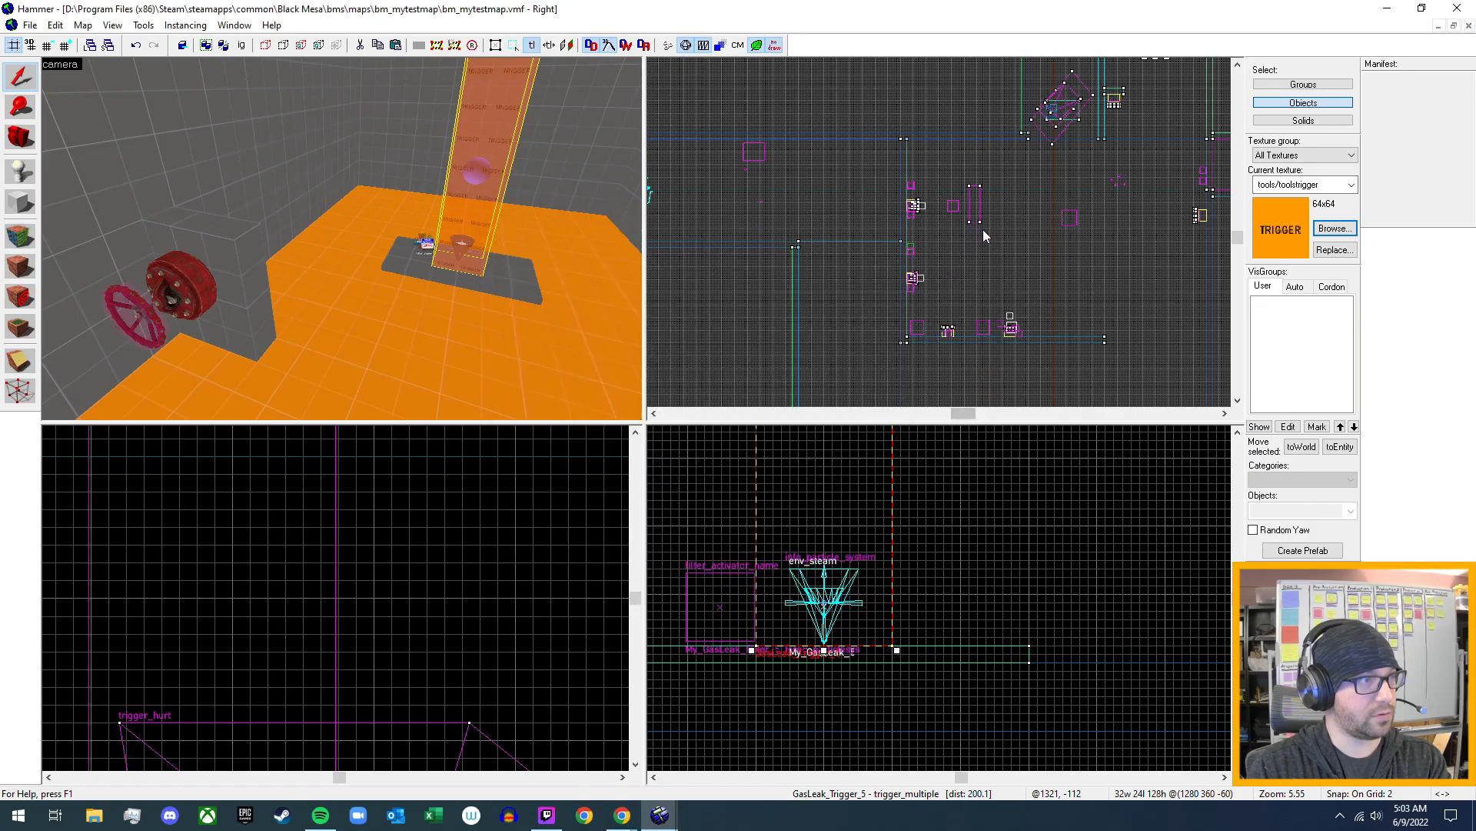
- Add an OnFullyOpen output to the valve's rotating button that sends Disable to GasLeak_Trigger_5, and apply it
double_click(137, 322)
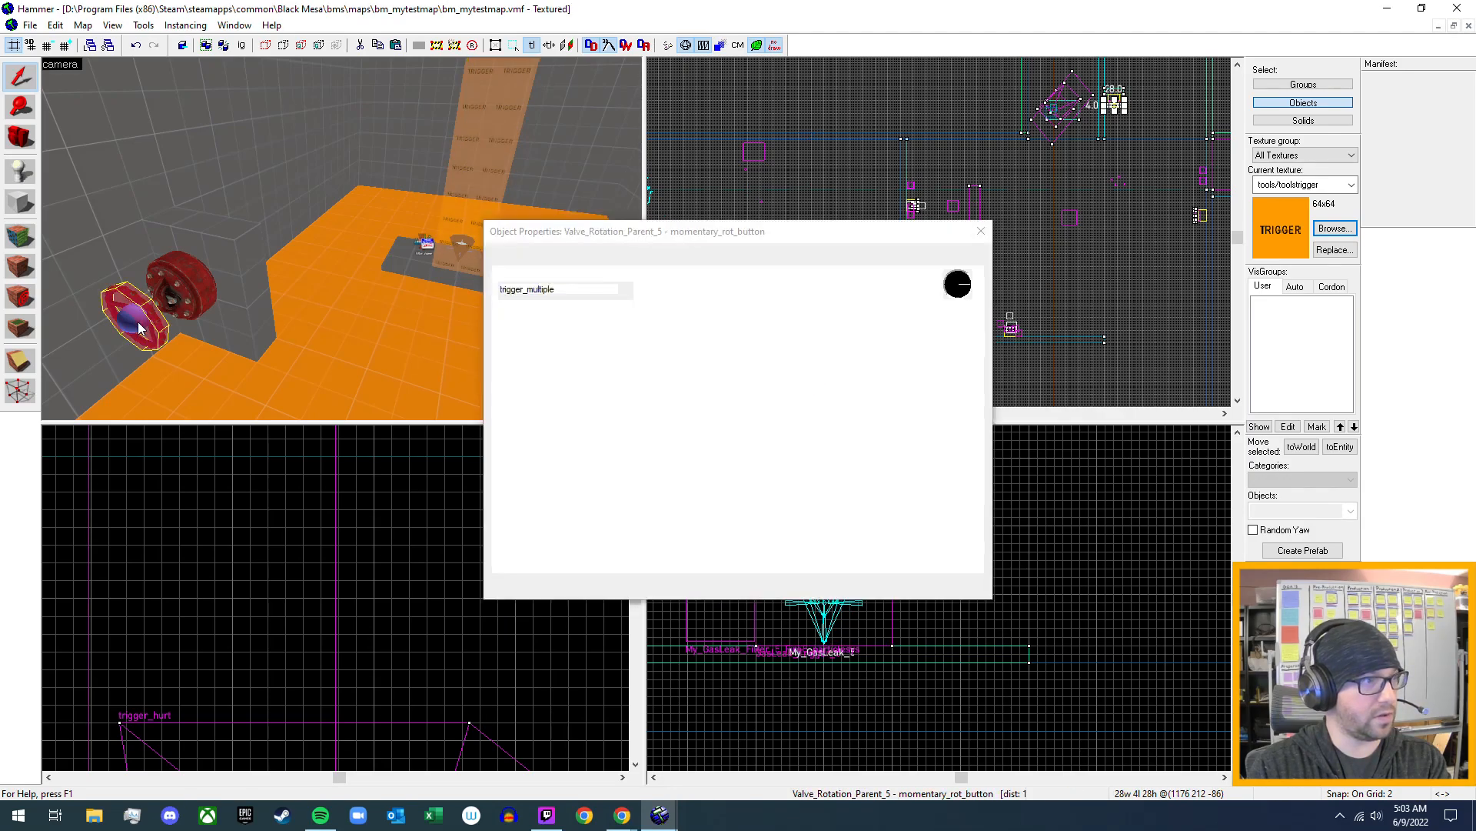
left_click(553, 258)
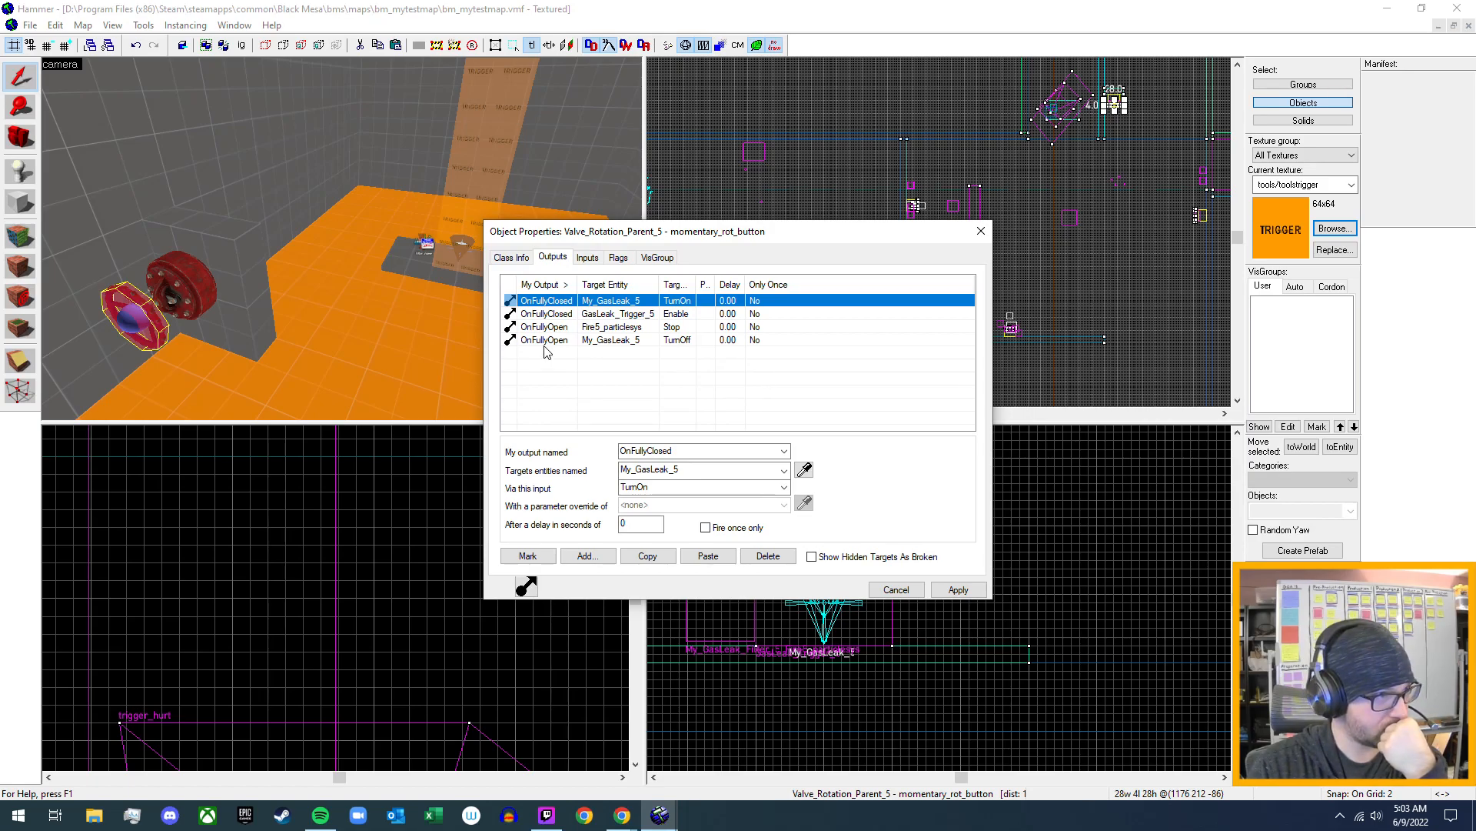
left_click(588, 557)
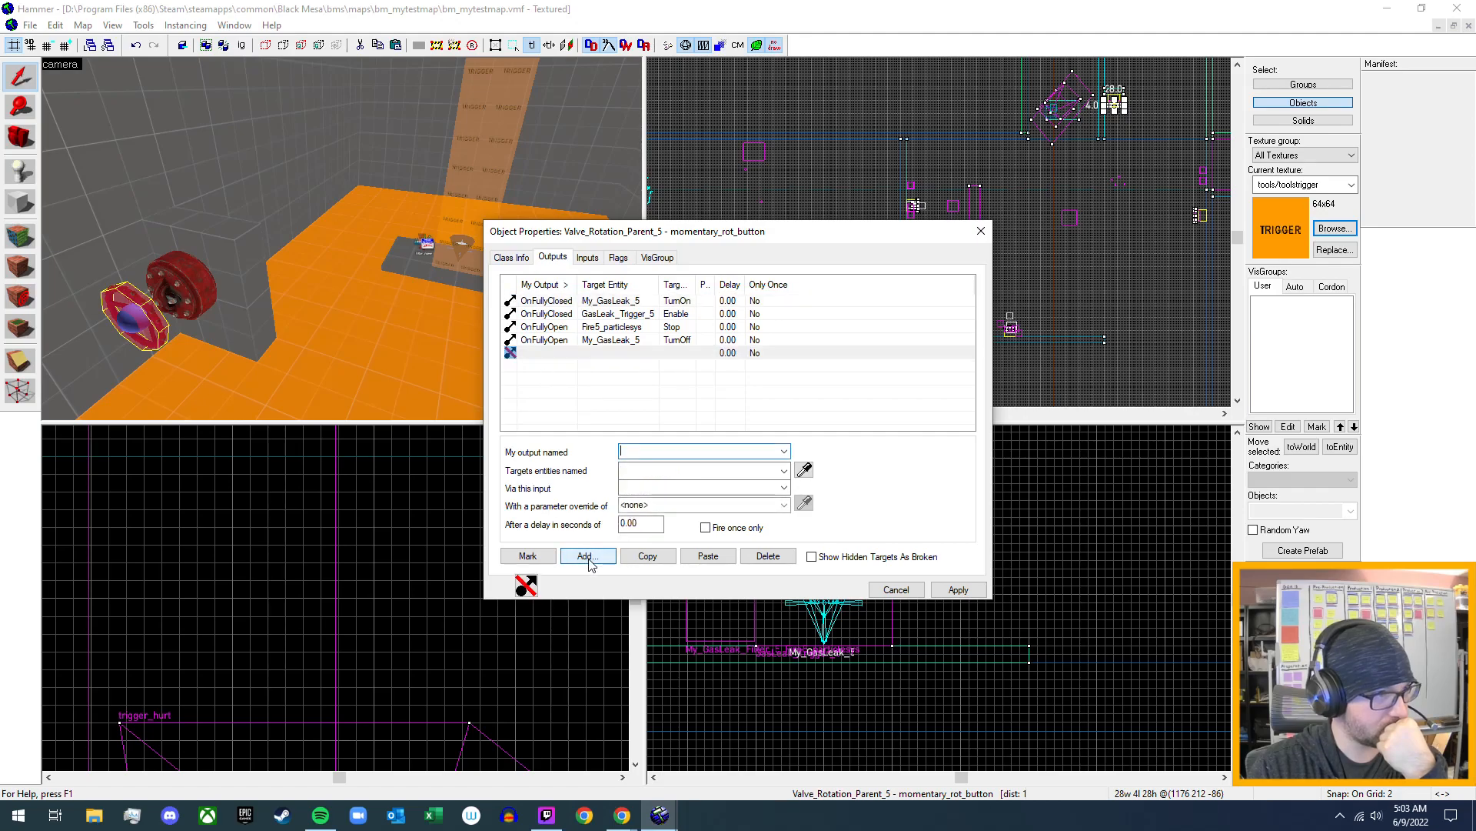
left_click(783, 452)
left_click(662, 474)
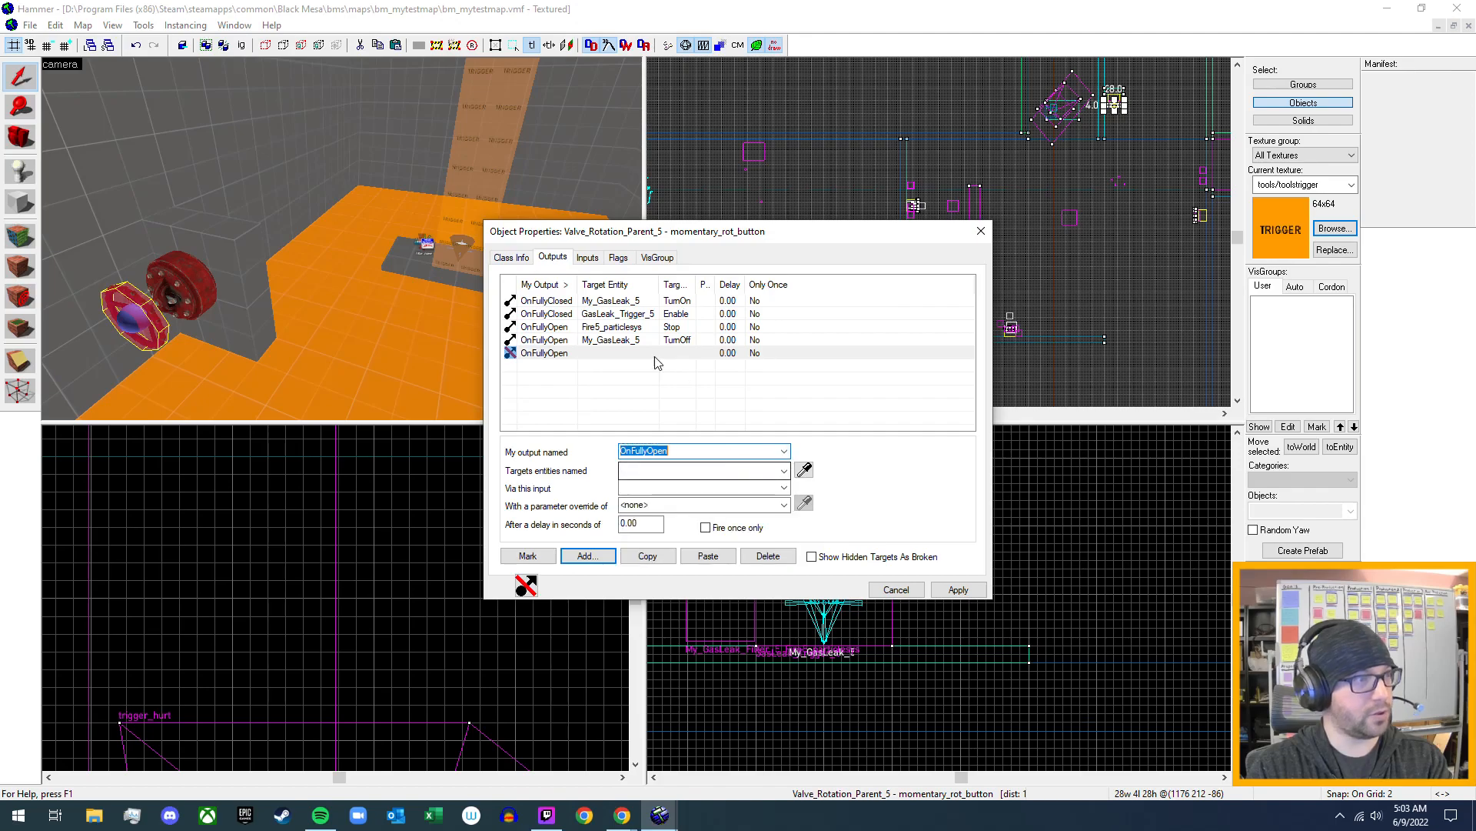
left_click(786, 470)
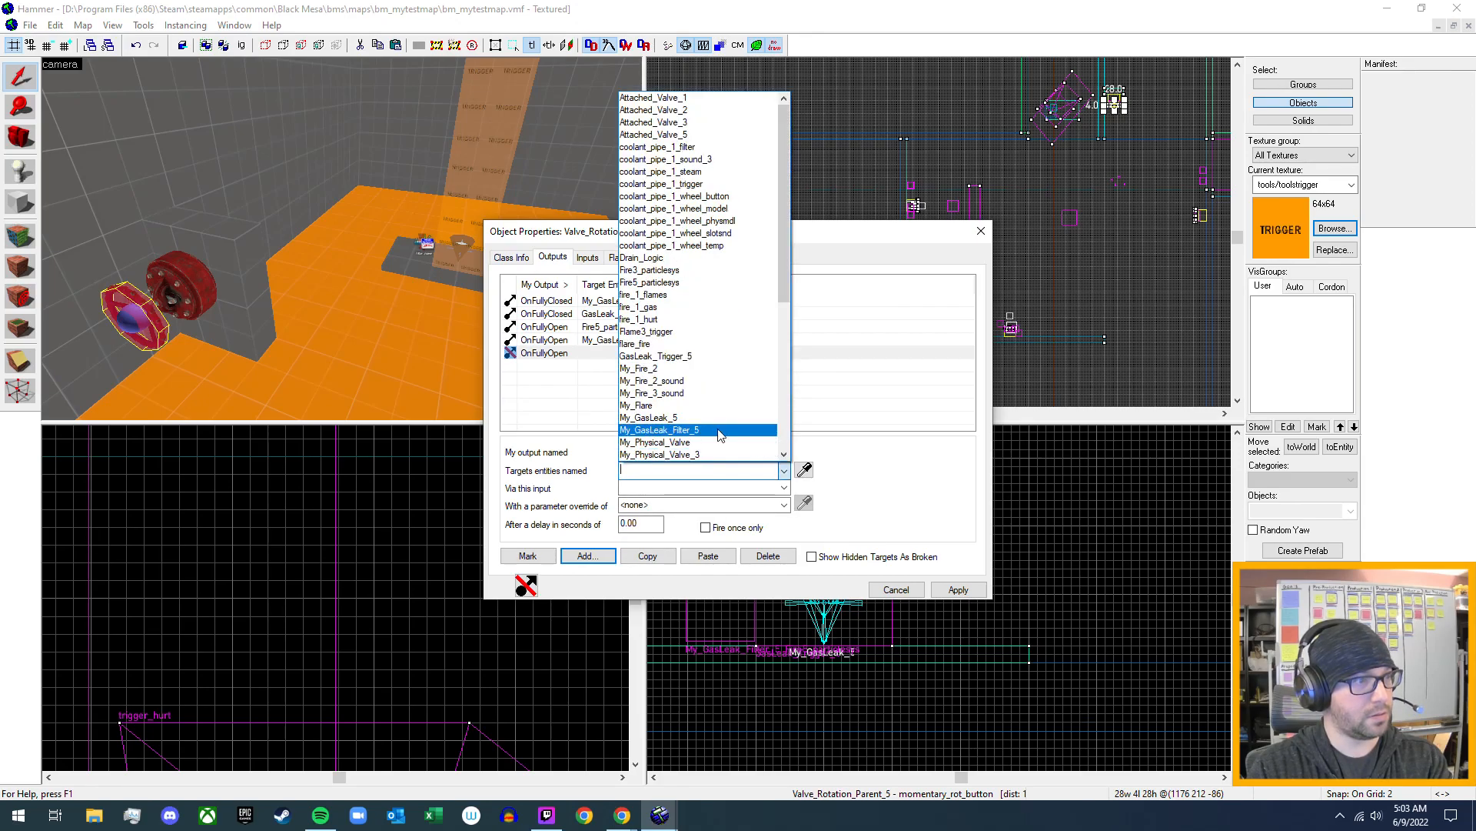
left_click(715, 357)
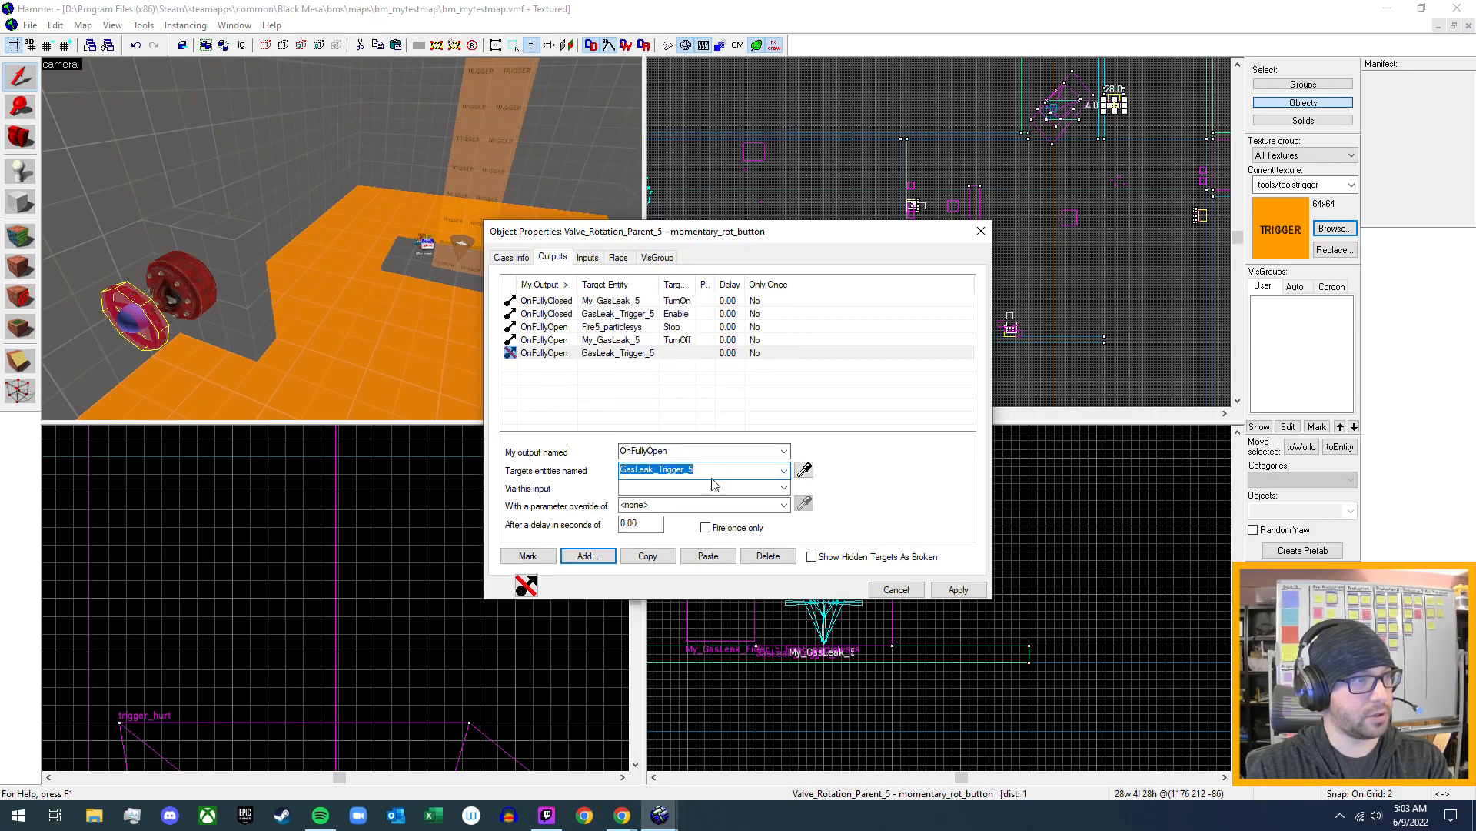
left_click(784, 490)
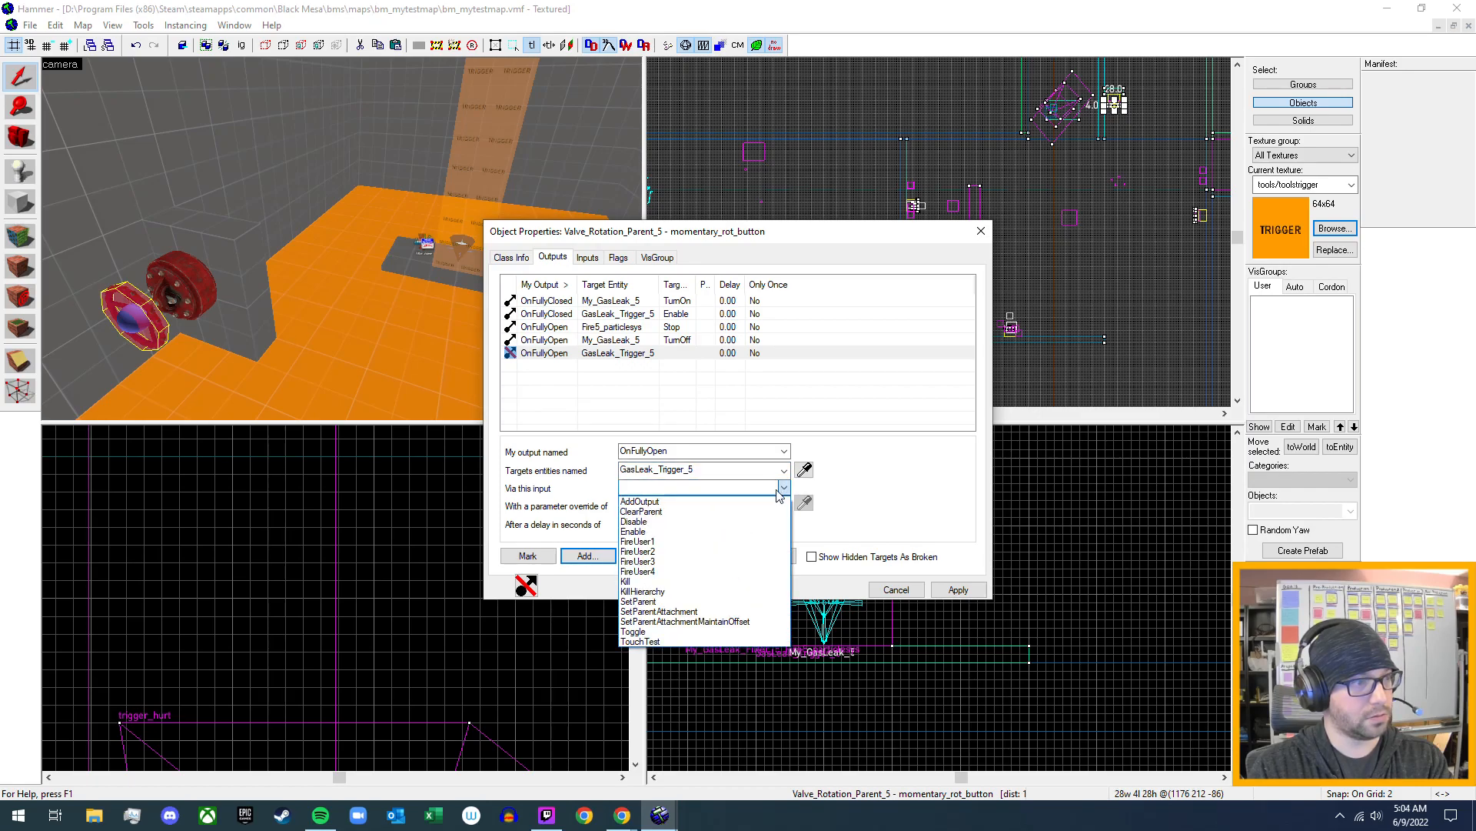
left_click(729, 523)
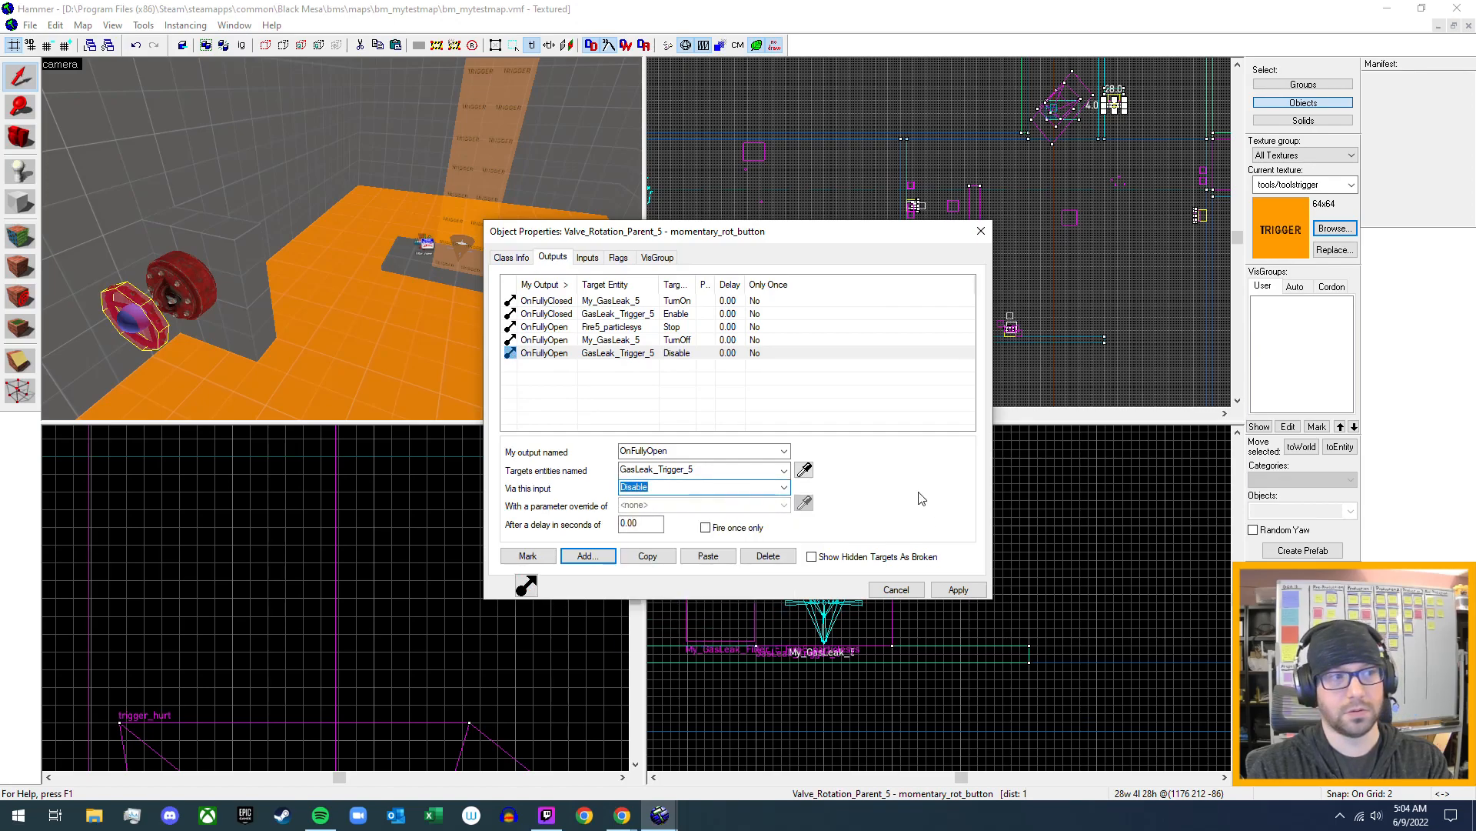
left_click(973, 591)
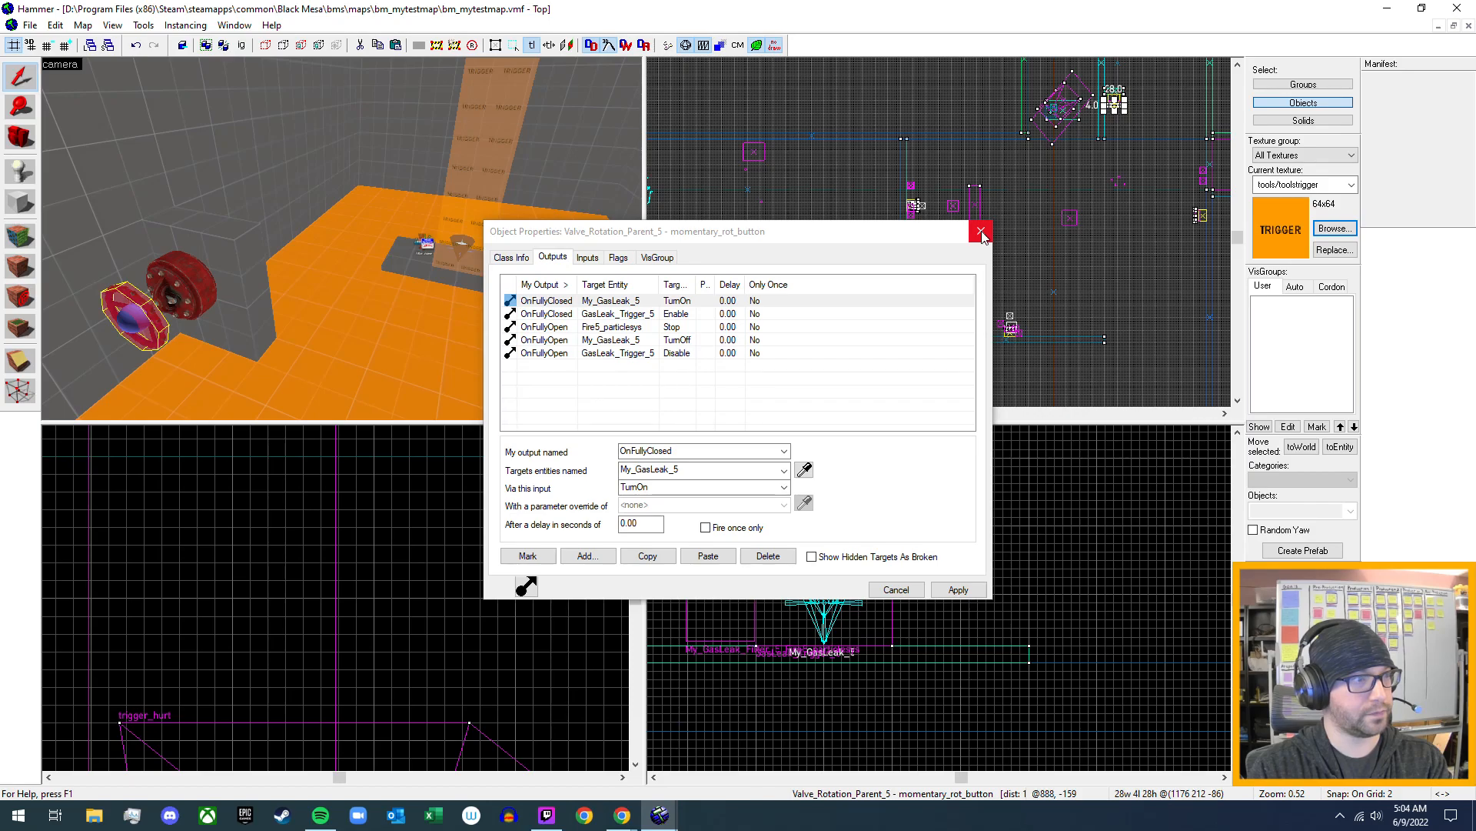
left_click(982, 234)
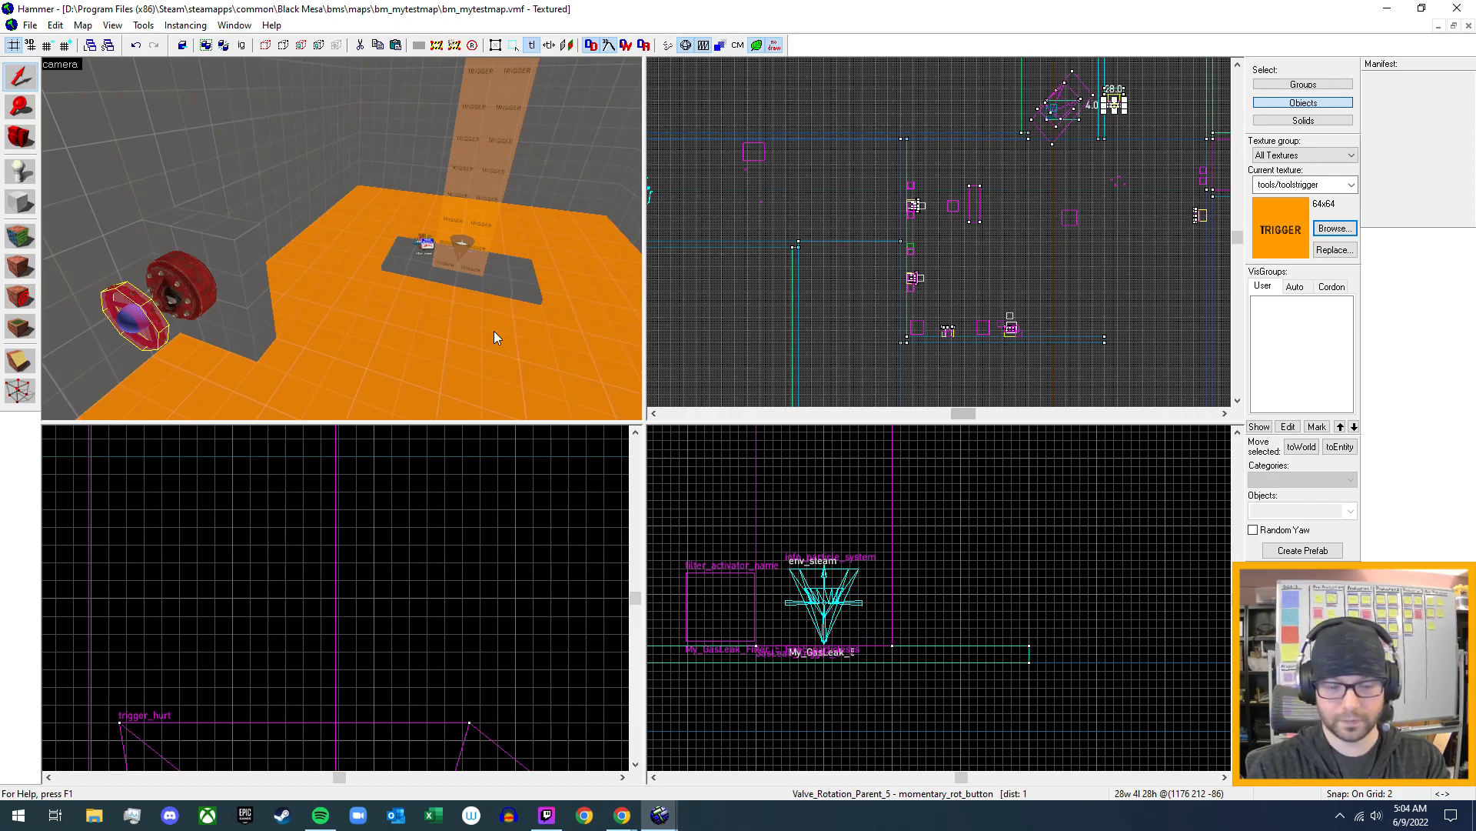
- Compile and run the map with normal BSP, normal VIS and final RAD, and walk to the flares near the valve
key("F9")
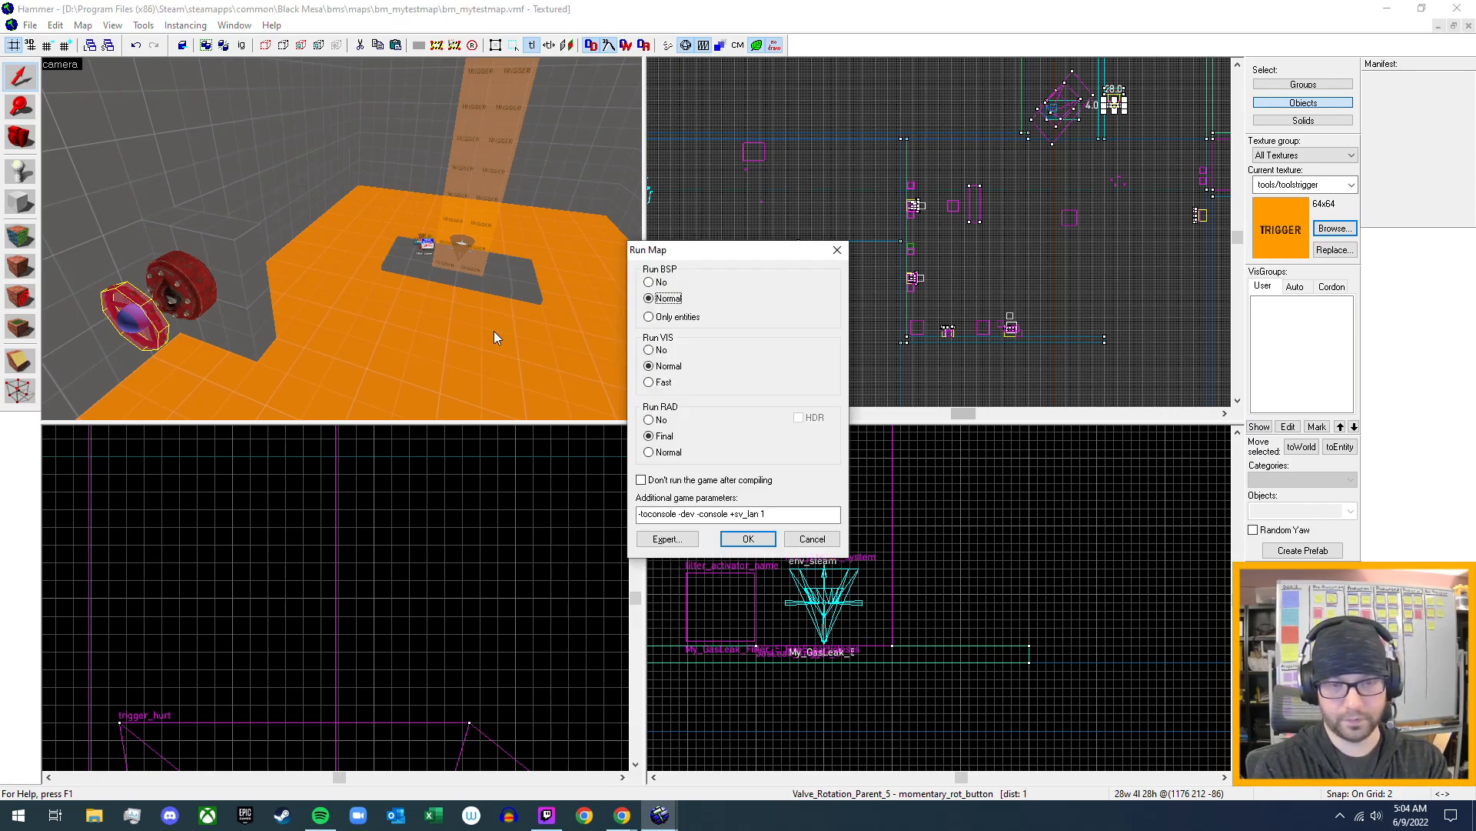
key("Escape")
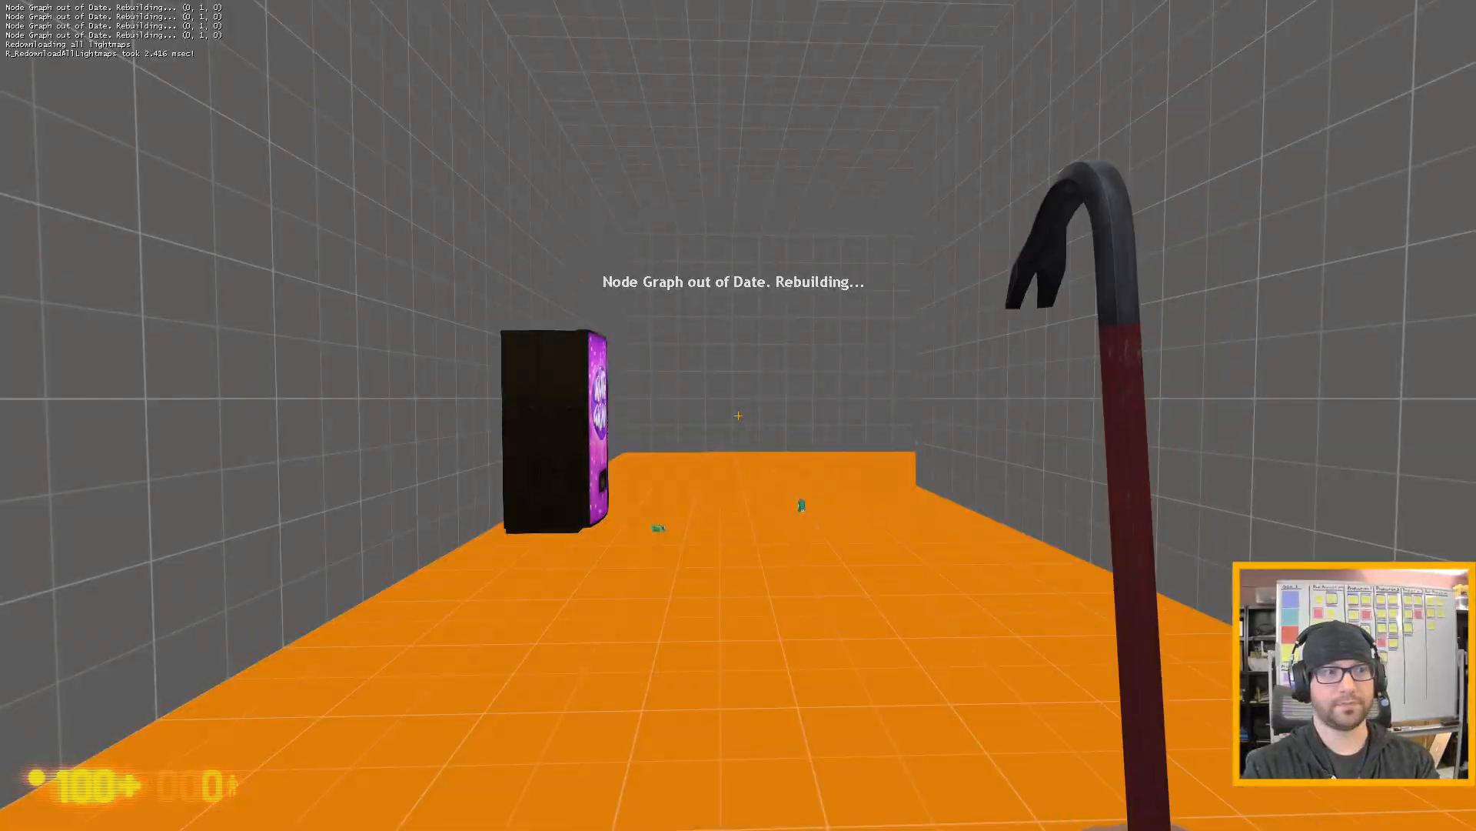
key("w")
left_click(738, 415)
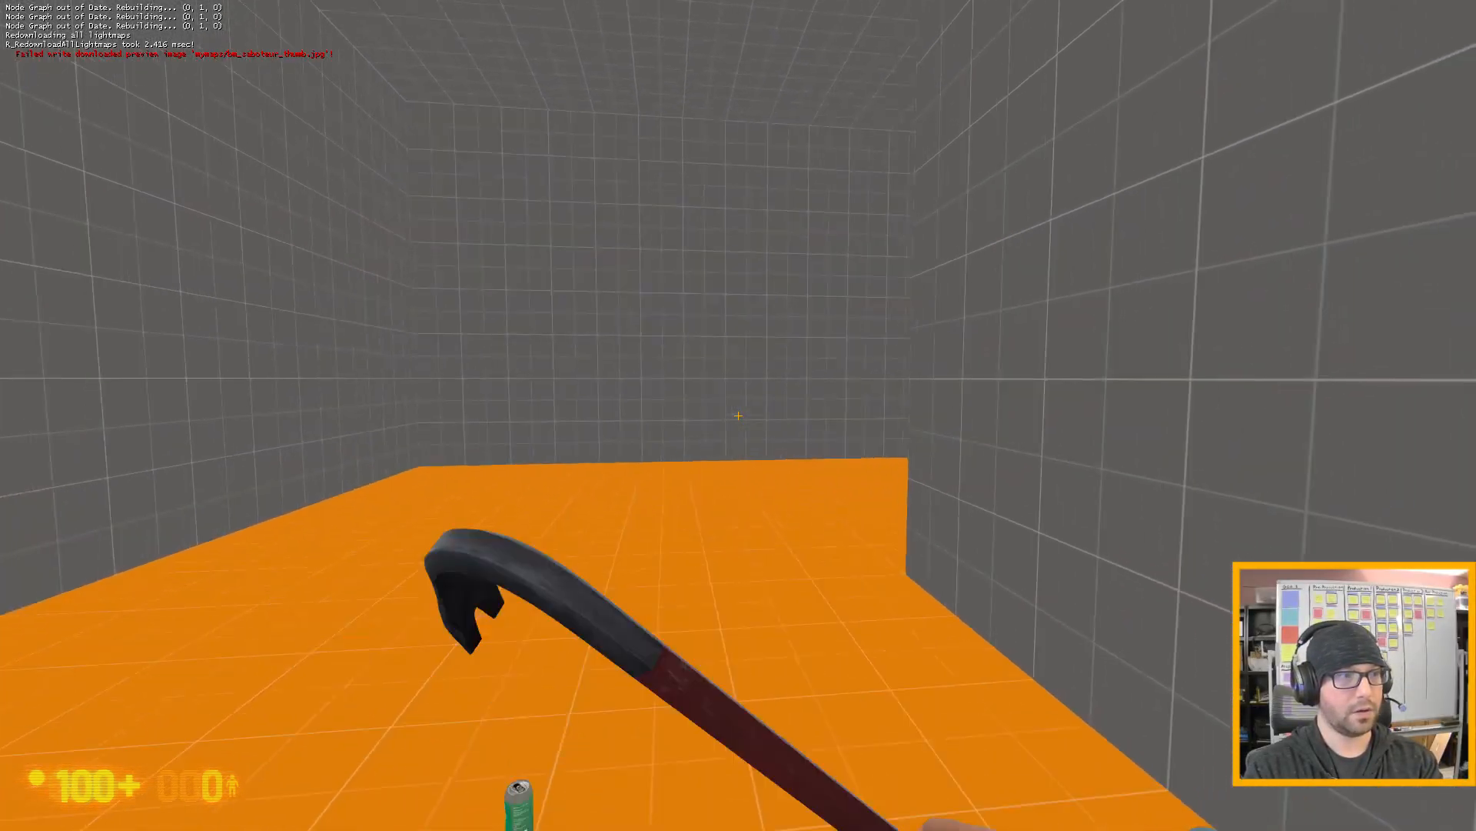
key("w")
key("w")
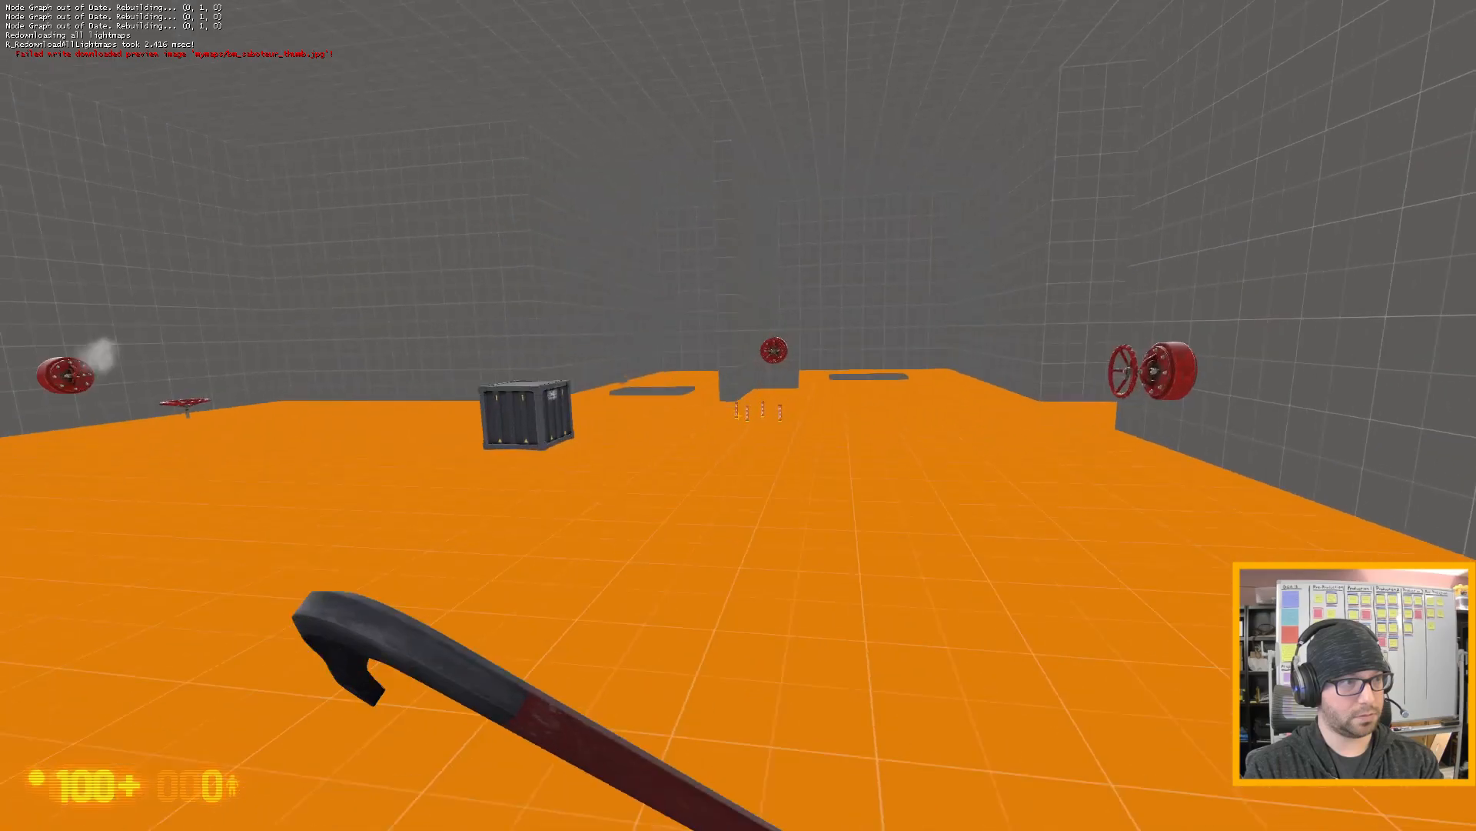
key("w")
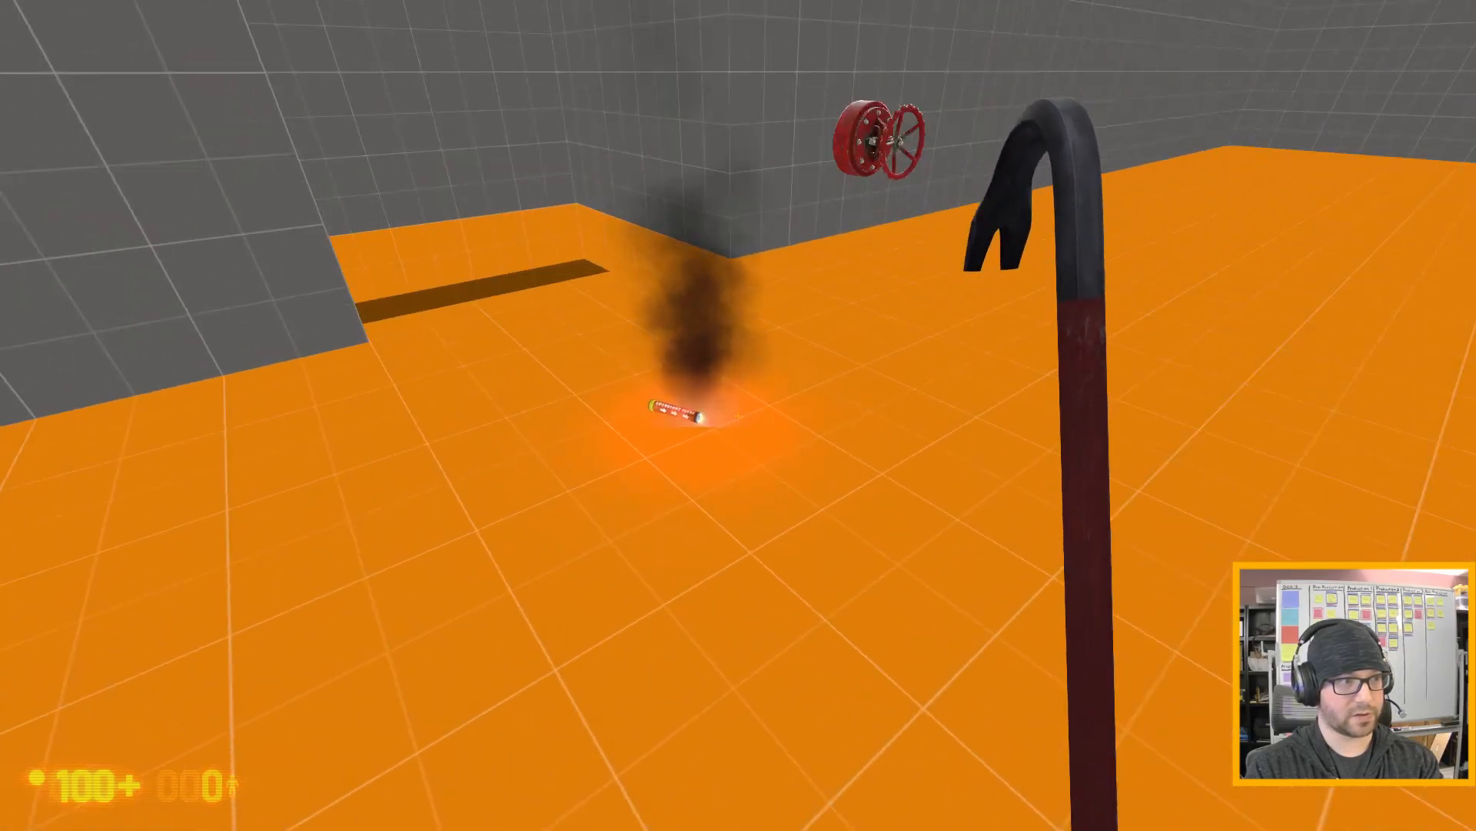
- Carry a lit flare to the grey pad to ignite the gas leak, back away and put the flare down
key("w")
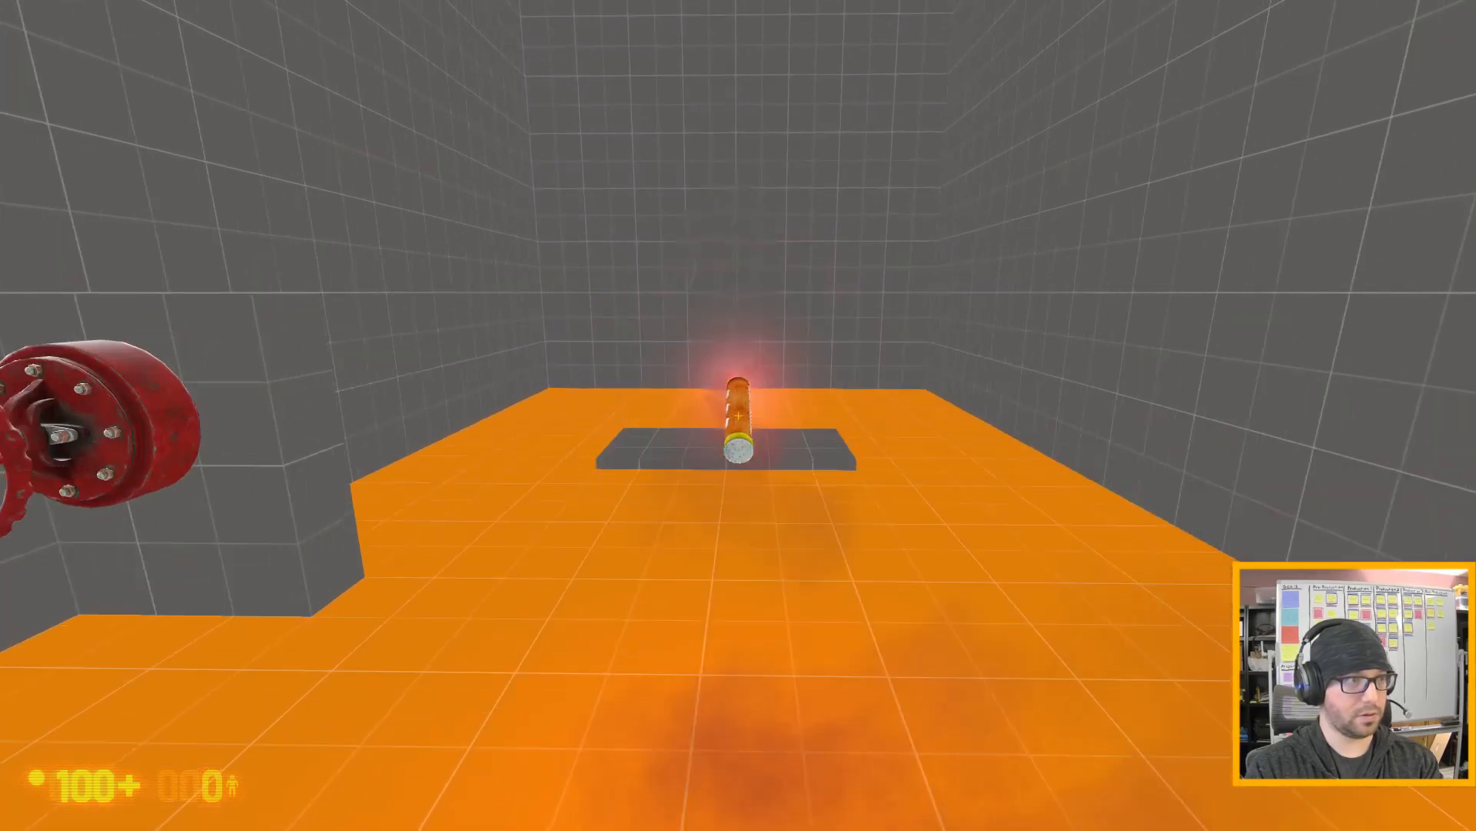
key("s")
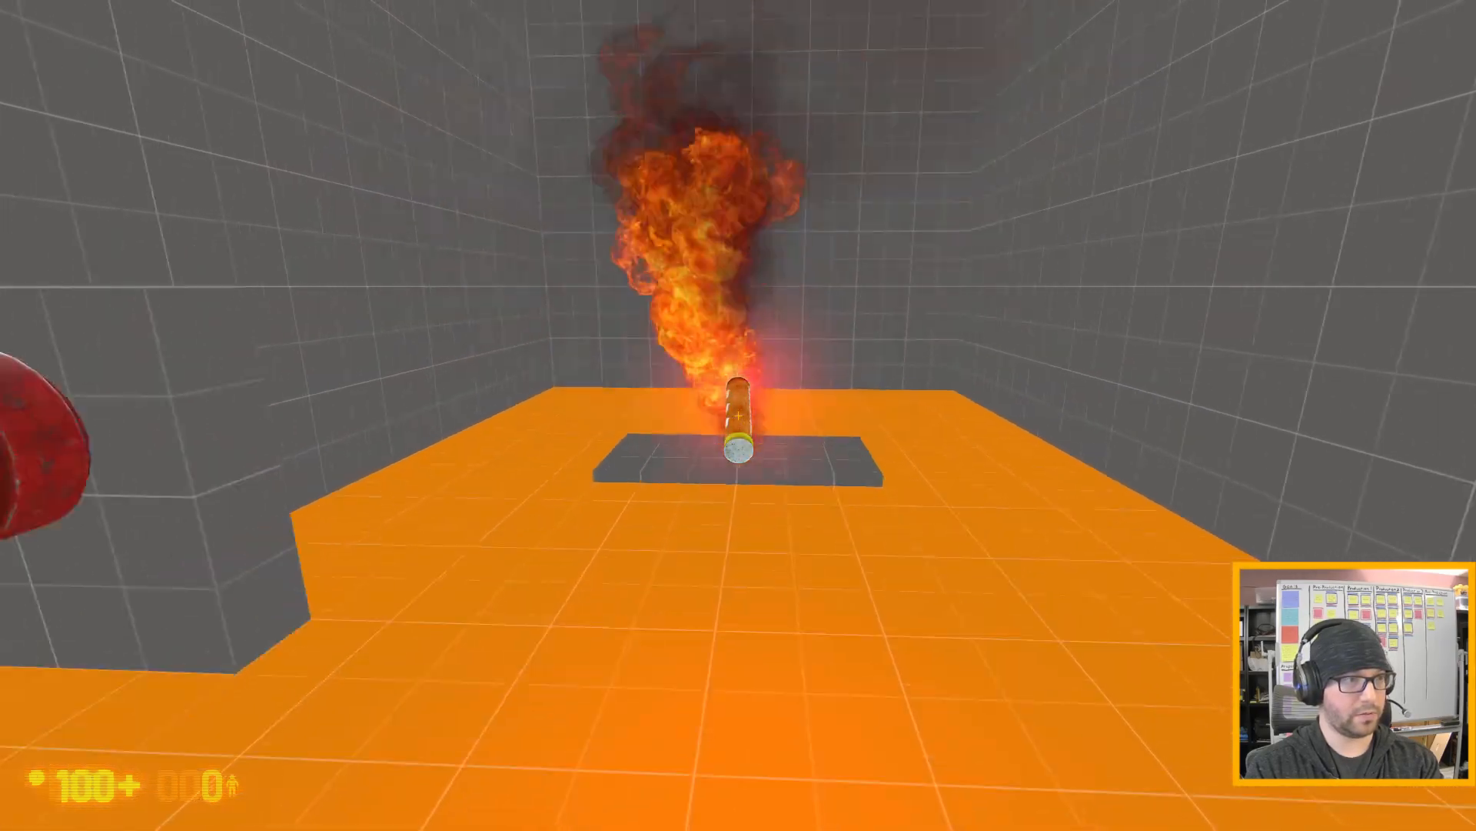
key("d")
key("e")
key("a")
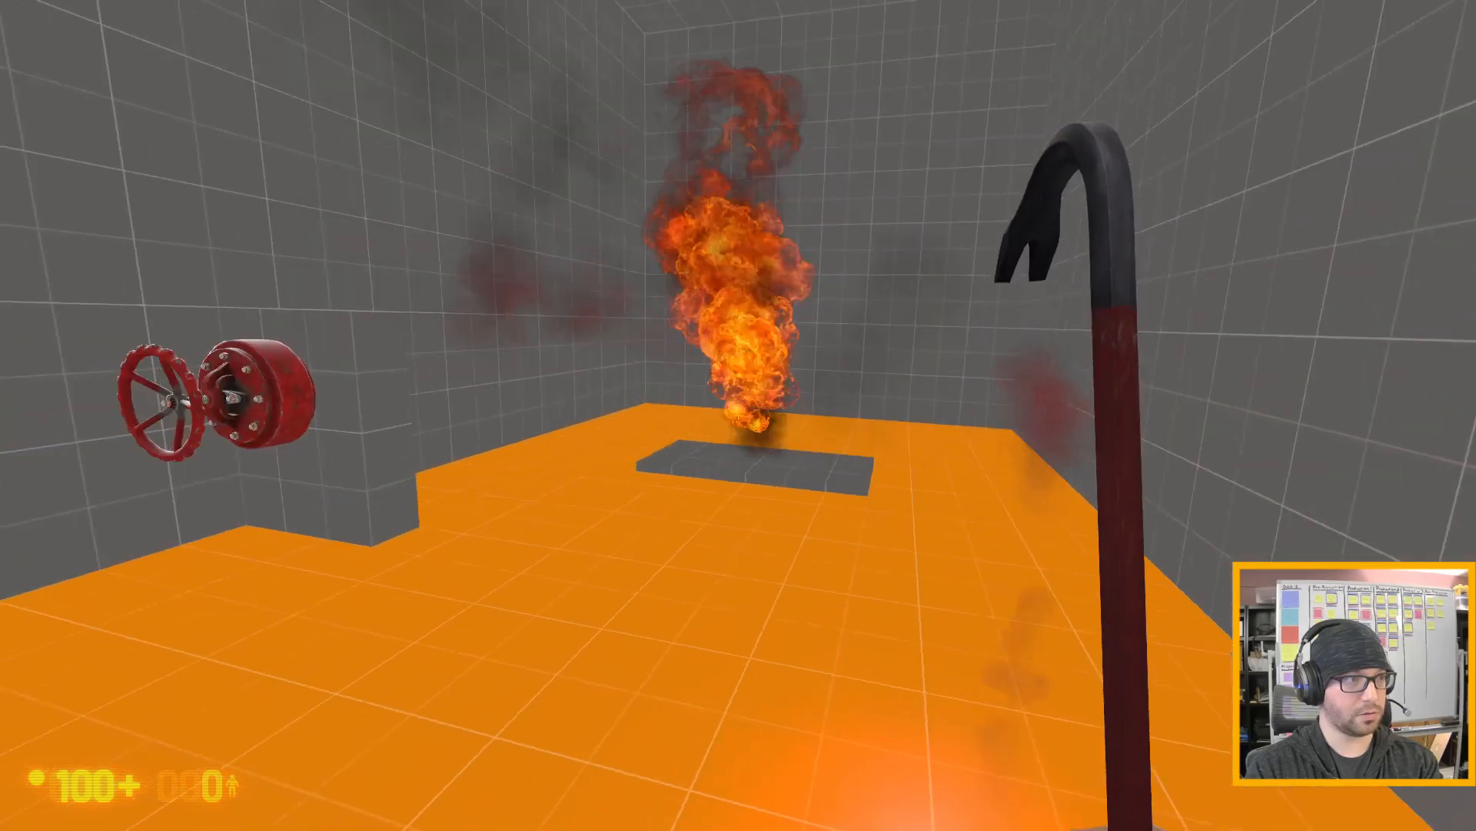
- Turn the valve wheel to extinguish the fire, and carry the flare over the pad to check for re-ignition
key("w")
key("e")
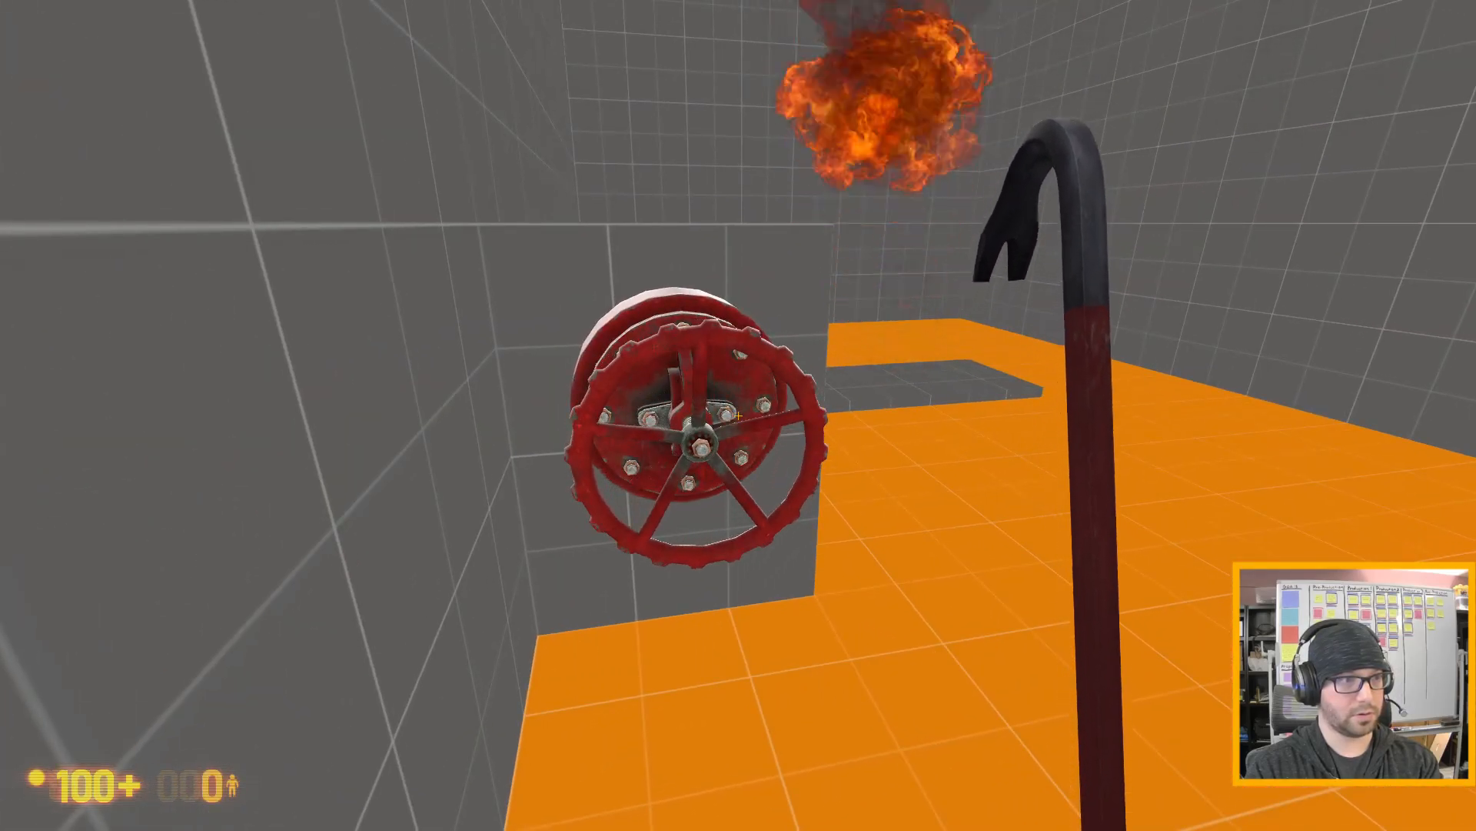
key("w")
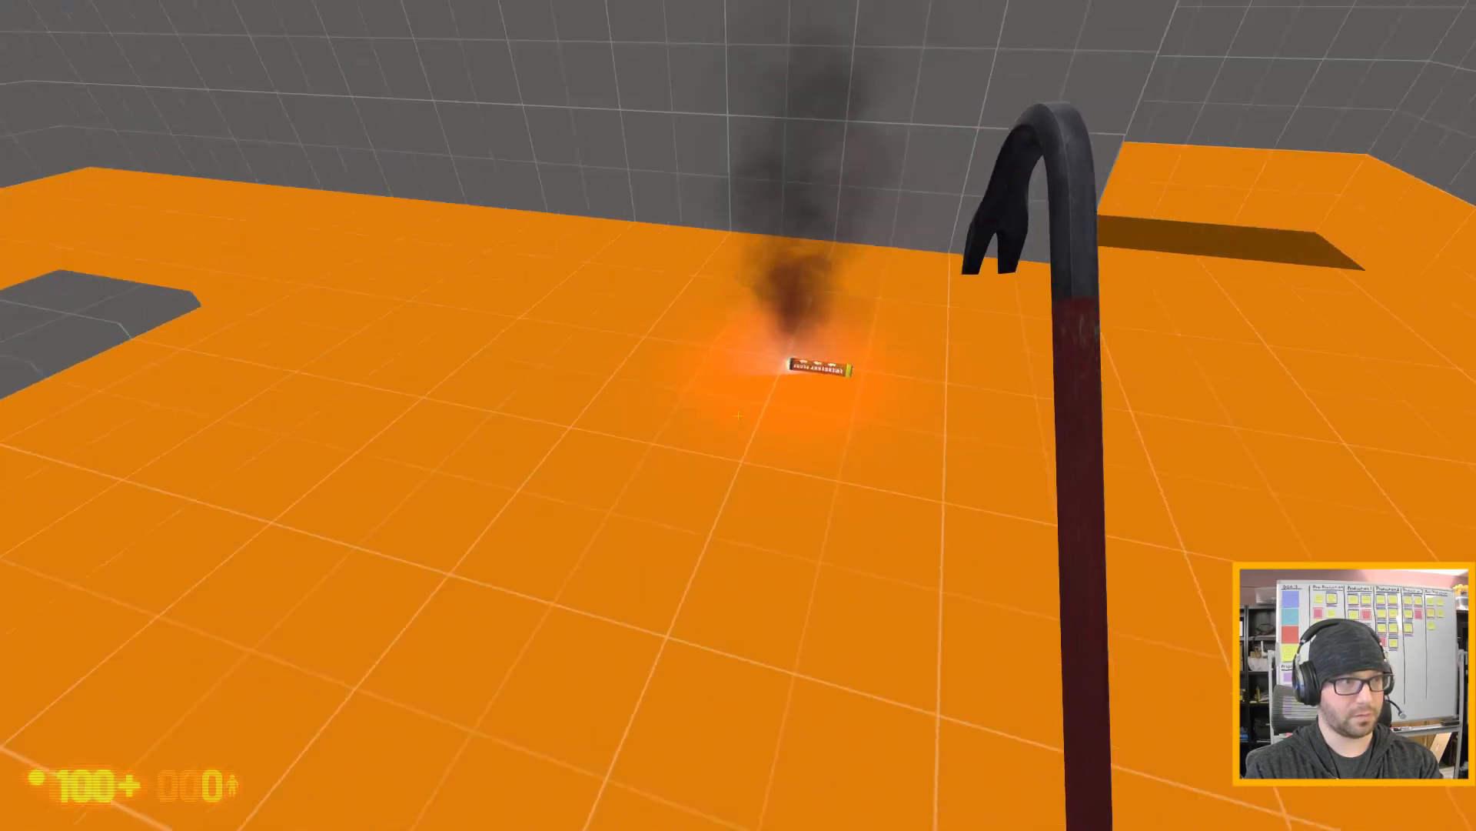
key("e")
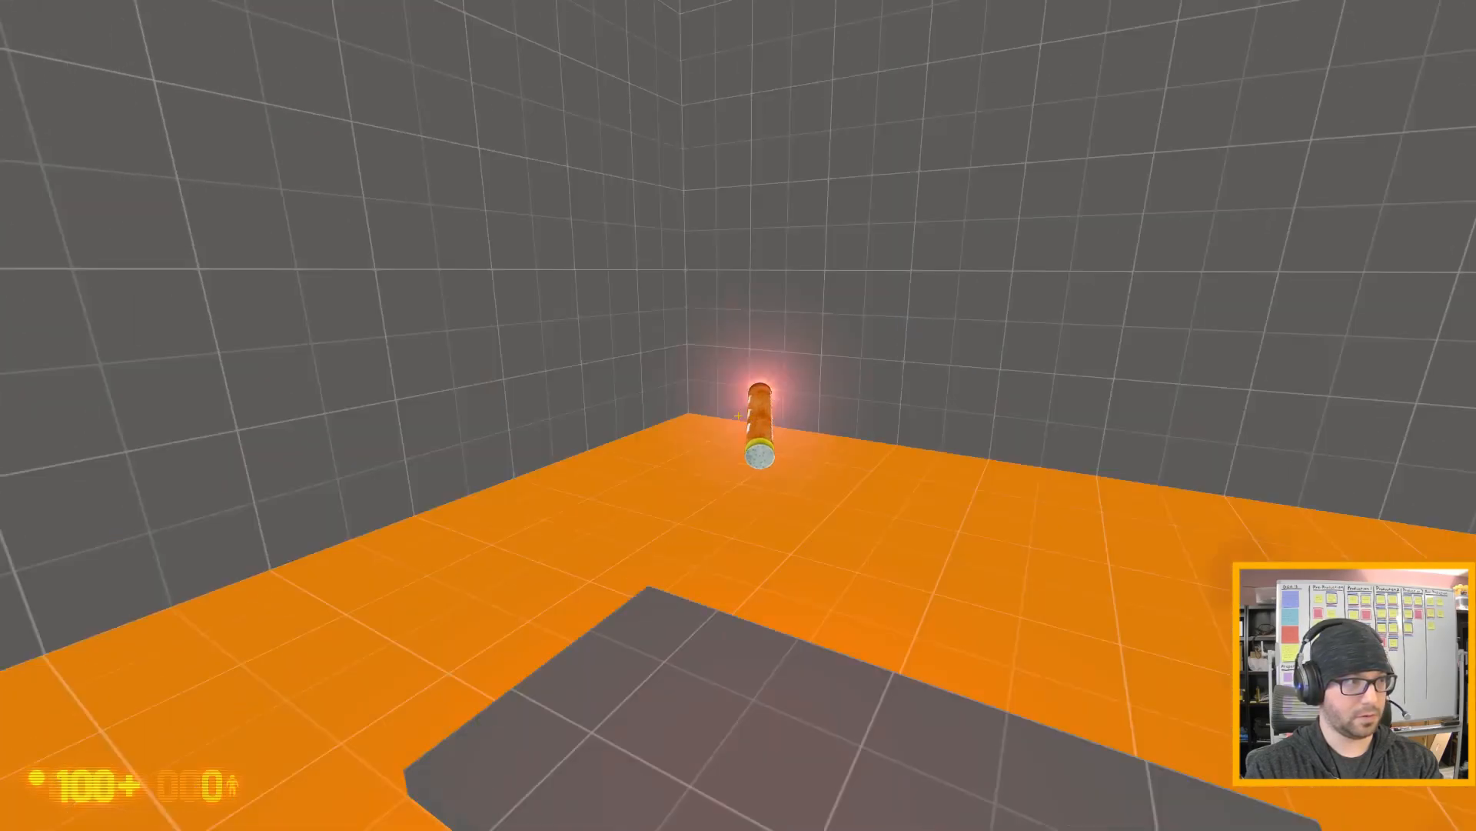
key("s")
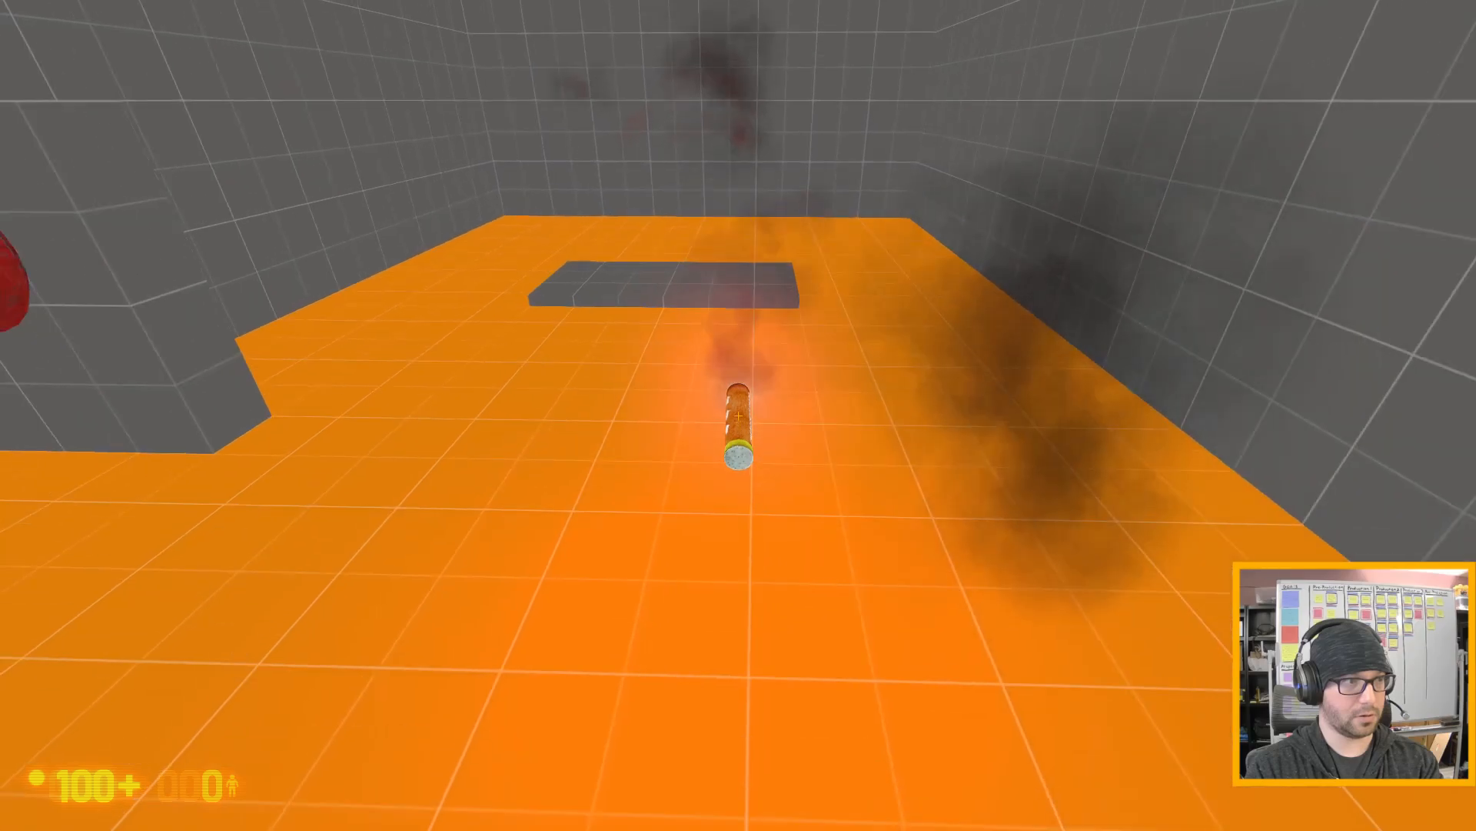
- Put the flare down away from the pad and return to the wall valve to operate it again
key("e")
key("a")
key("w")
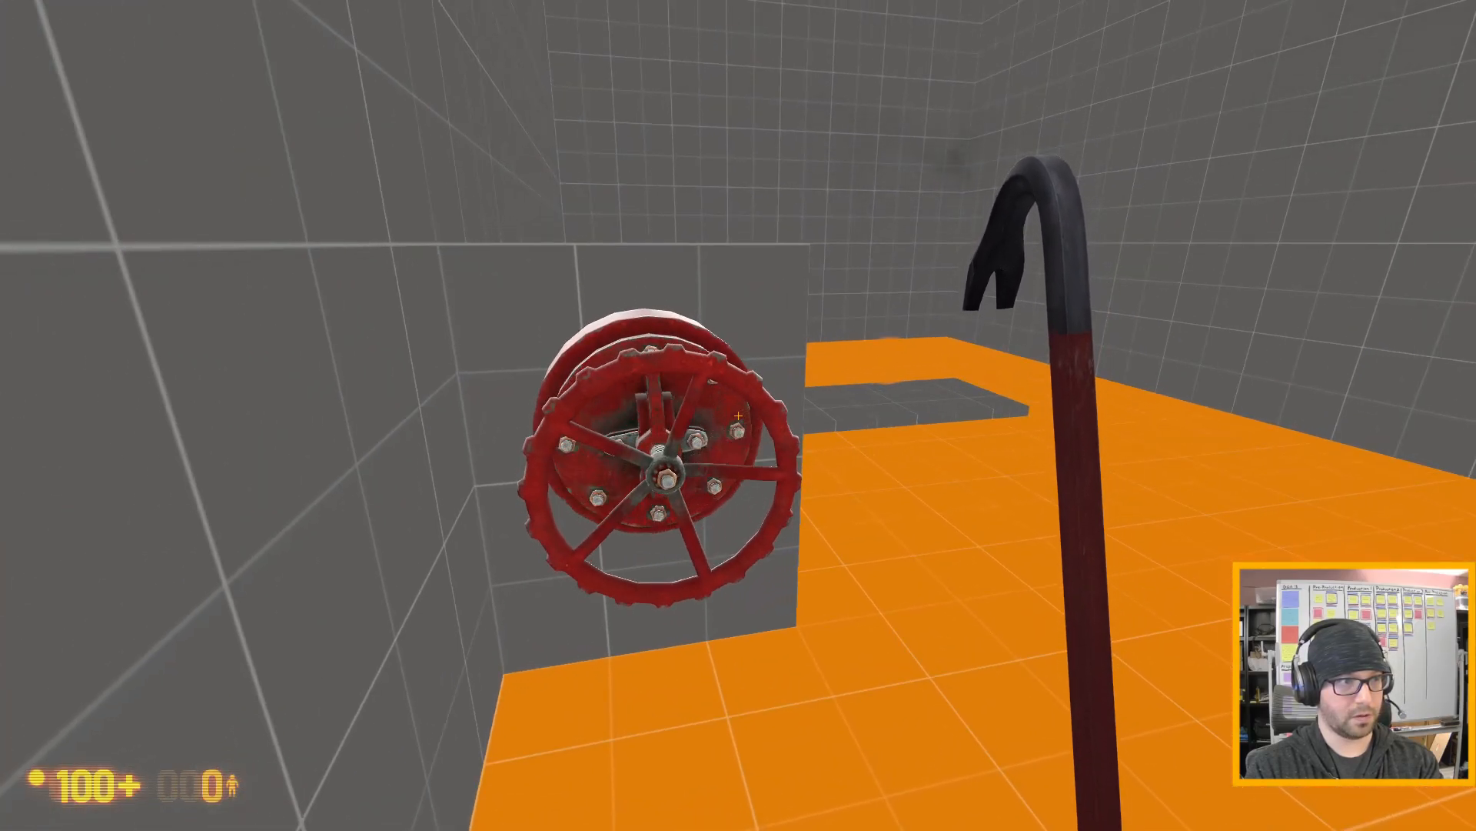
- Pick up the burning flare, sweep it around over the pad to test igniting the leak again, and drop it
key("w")
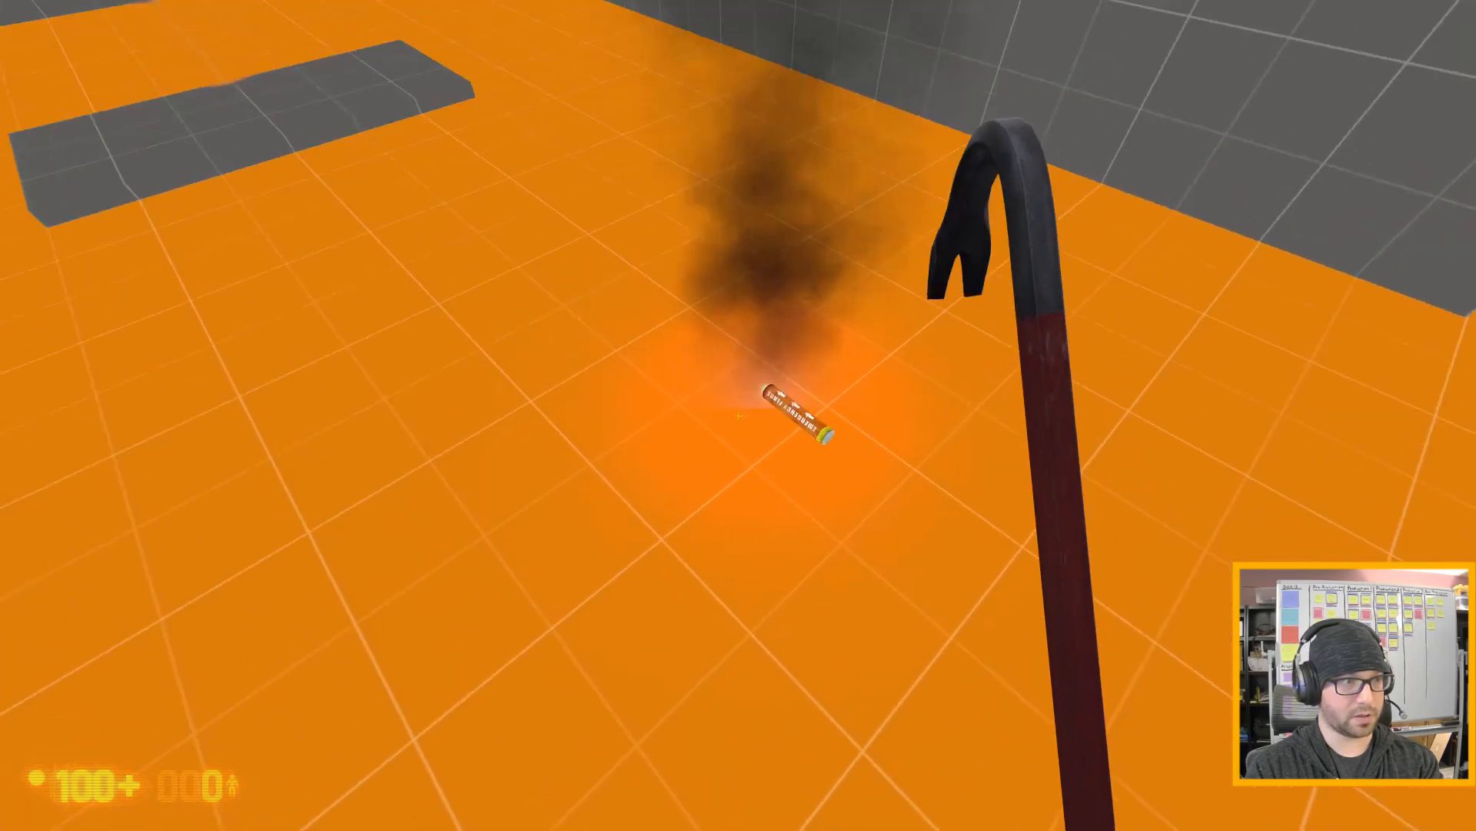
key("e")
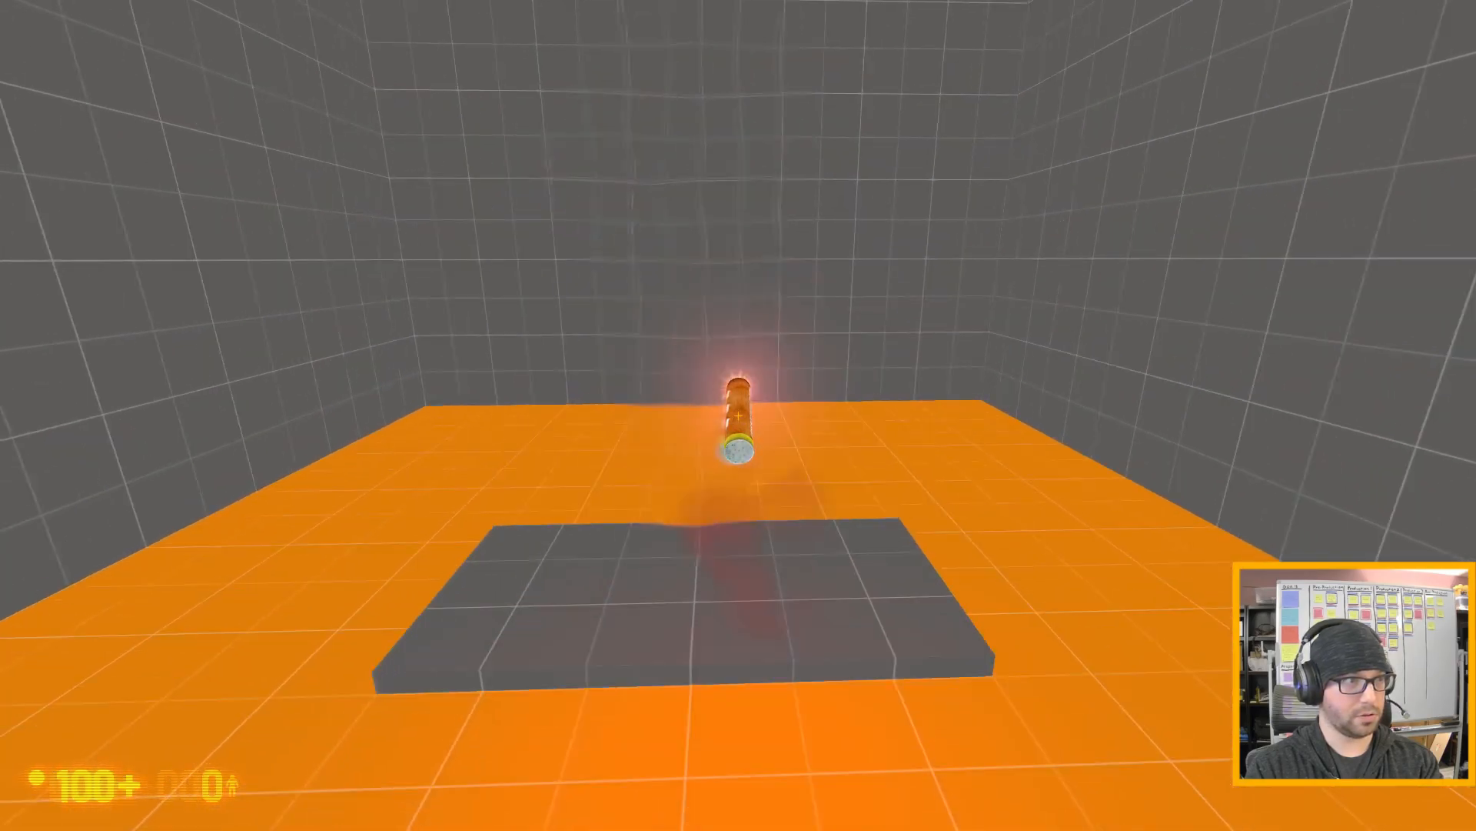
key("w")
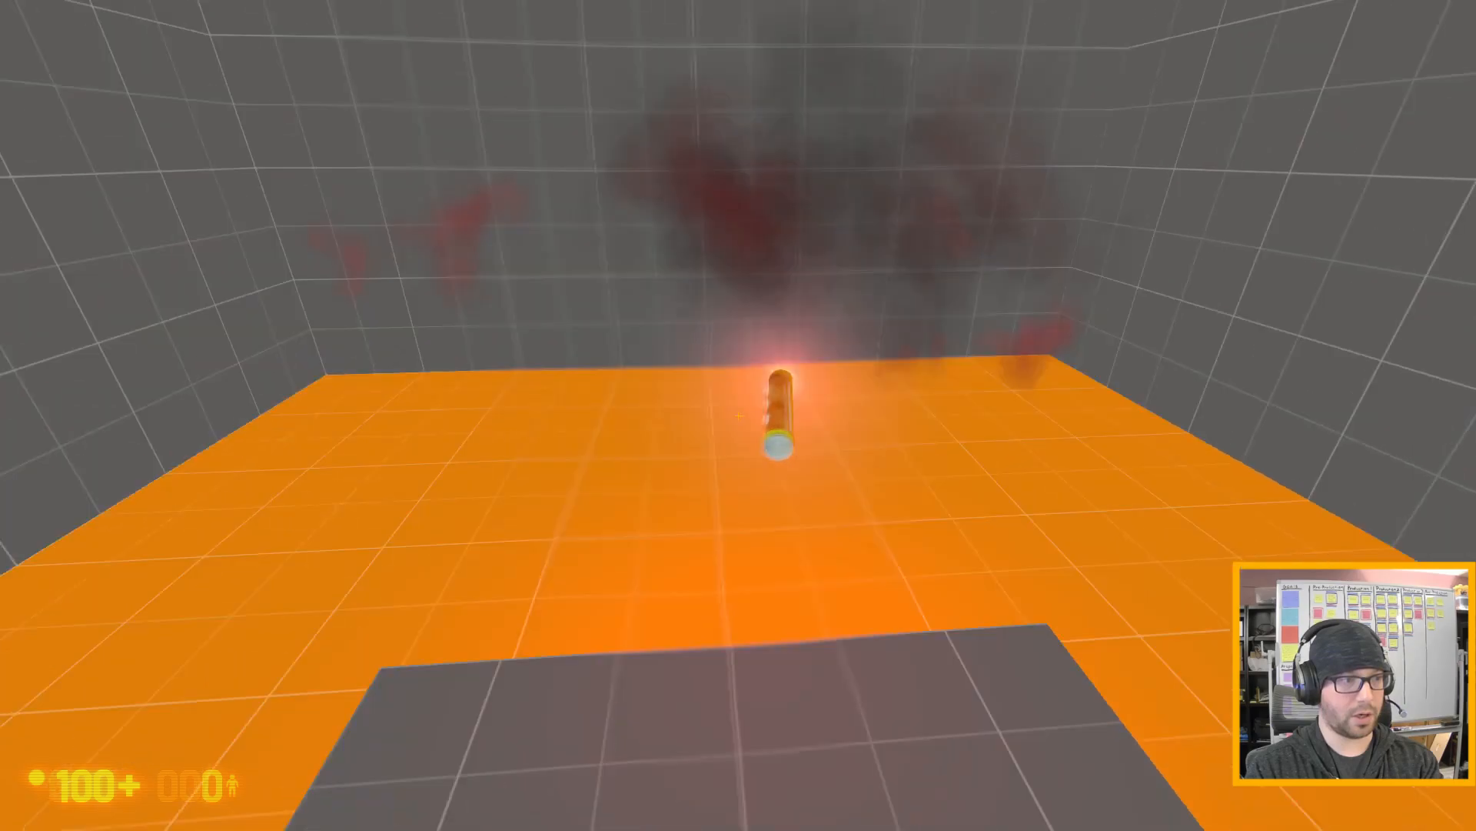
key("s")
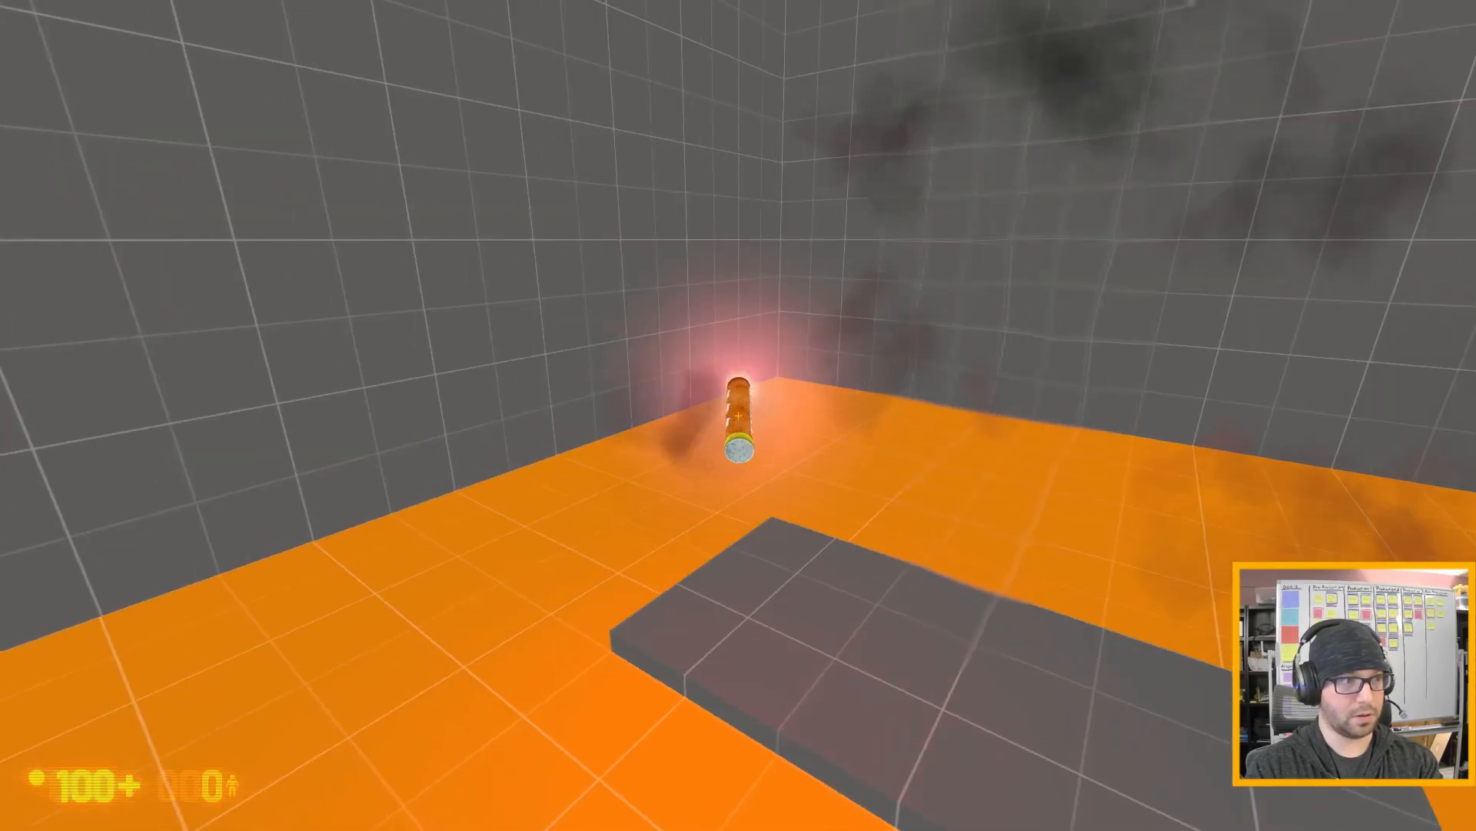
key("s")
key("s")
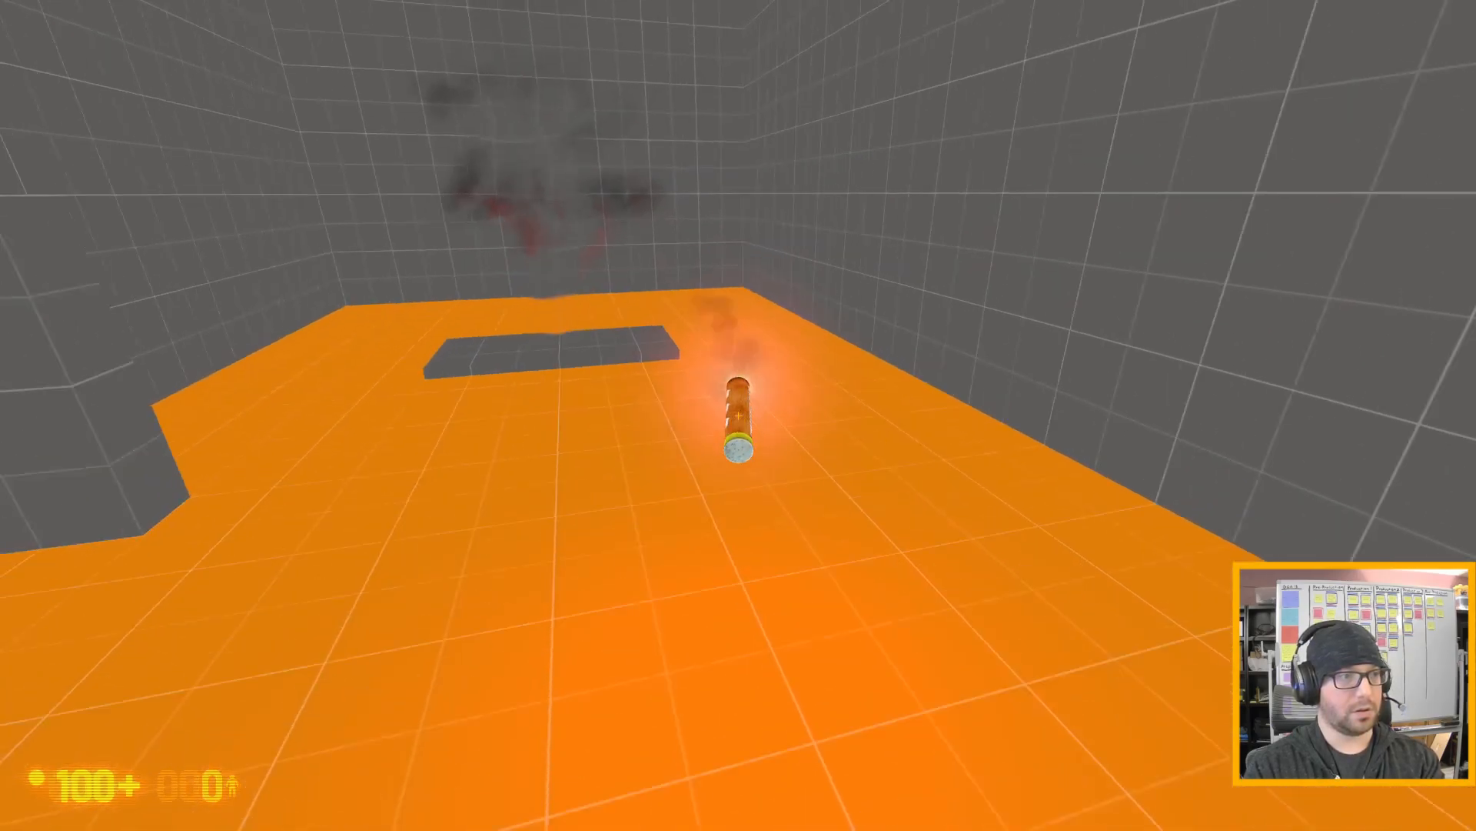
key("e")
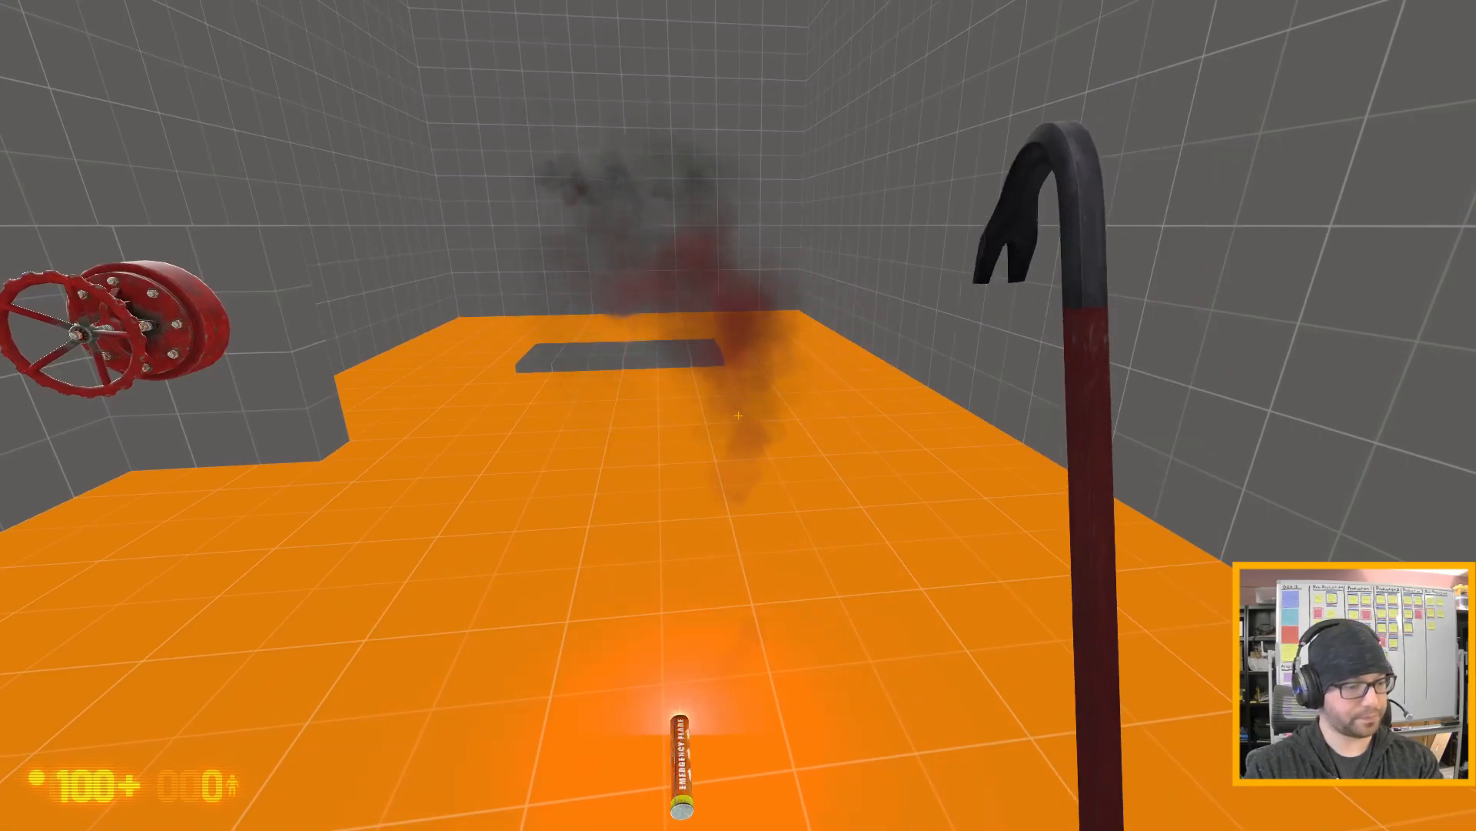
- Quit the game with the console command quit, and choose to continue past Hammer's failed command prompt
key("grave")
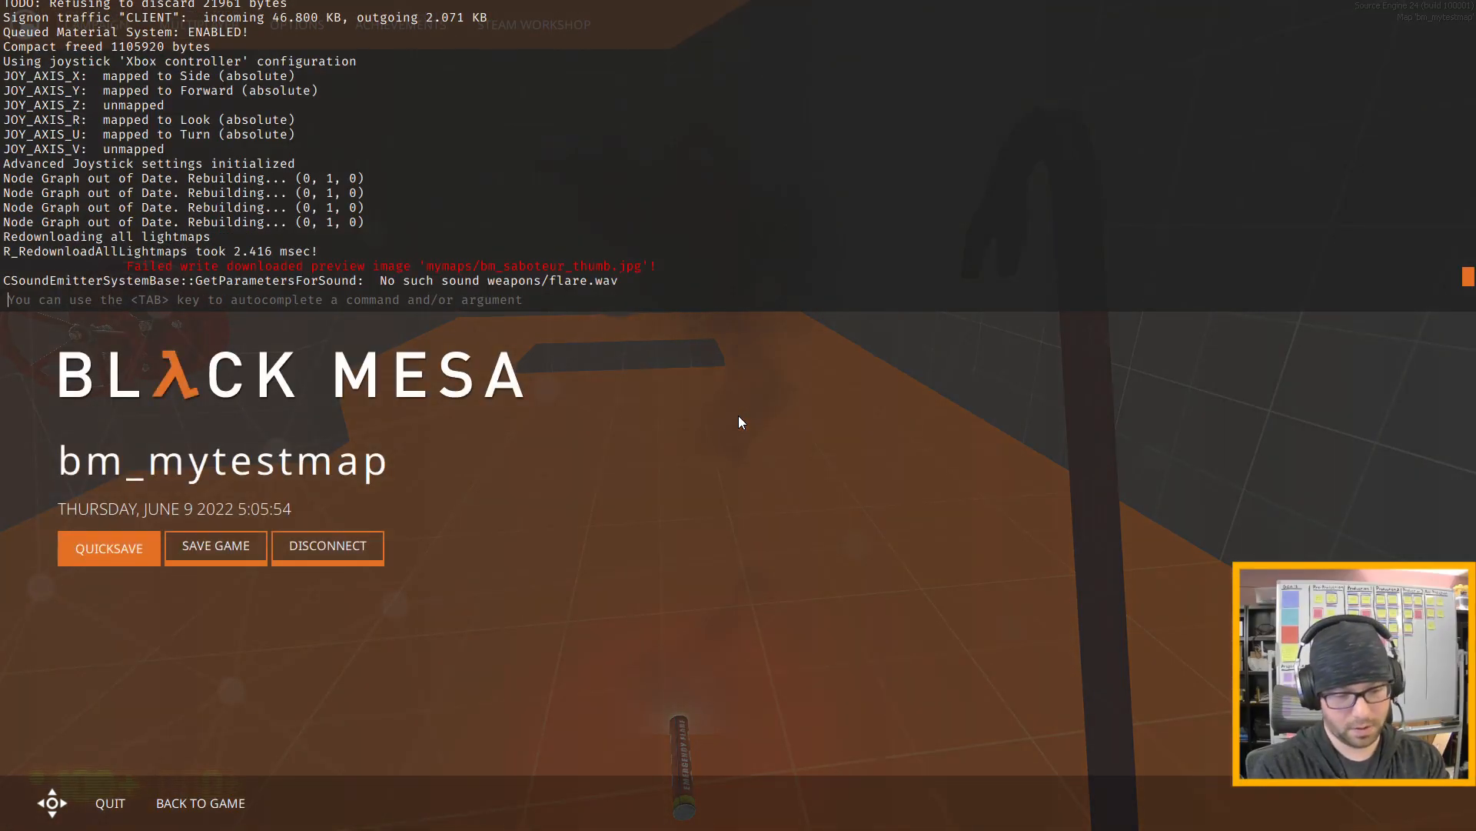
type("quit")
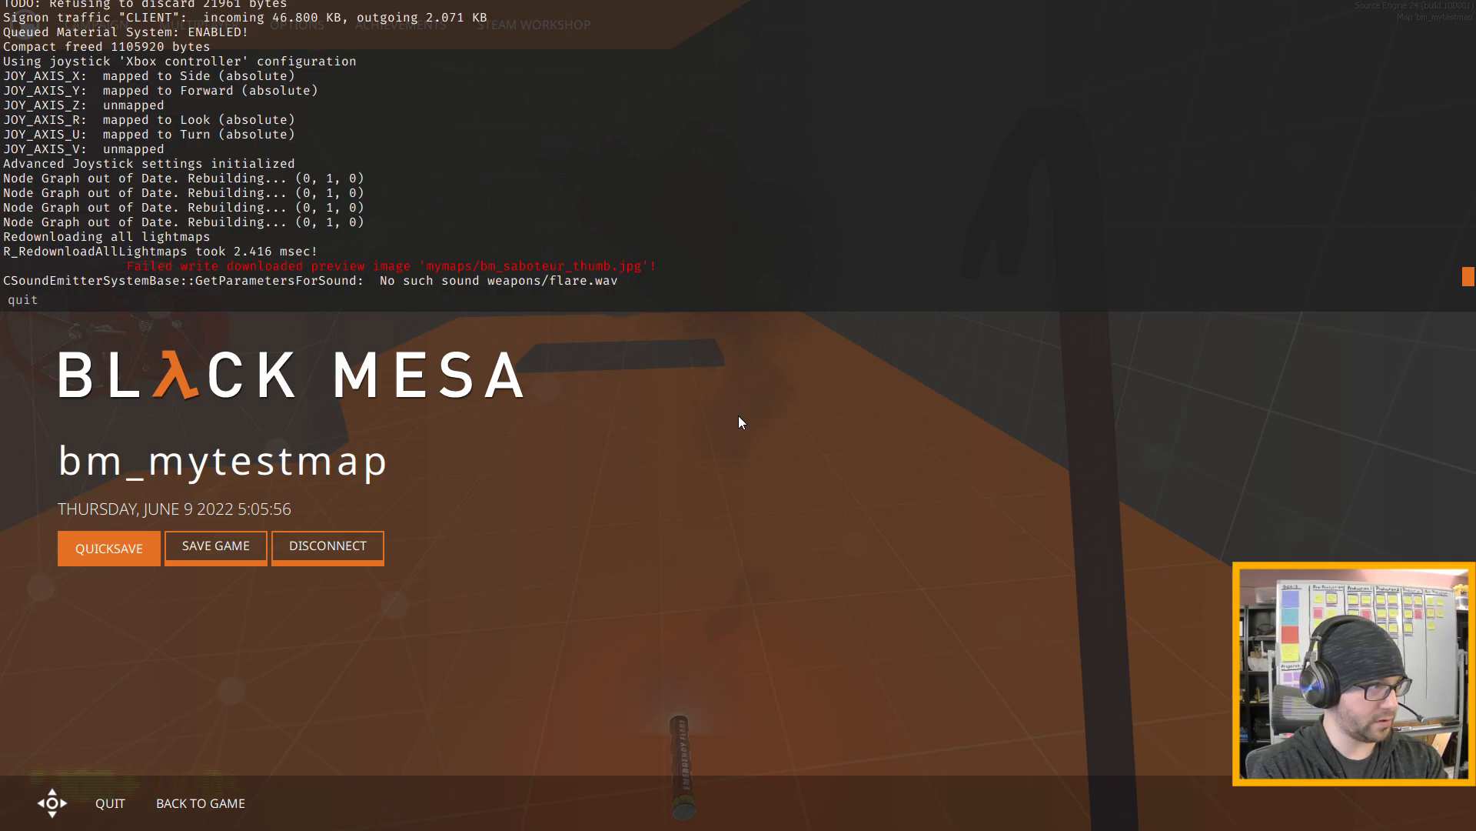
key("Return")
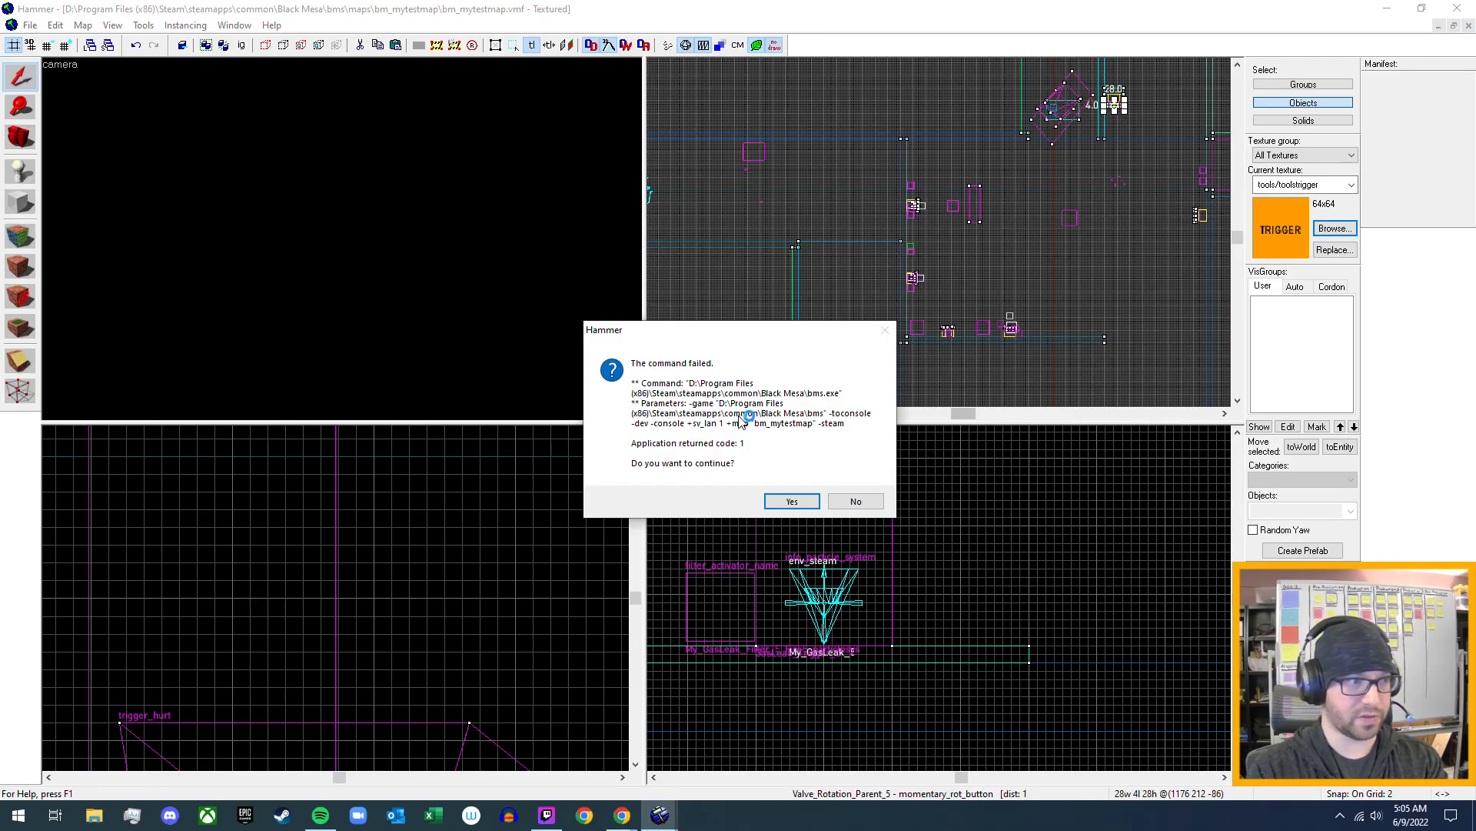
left_click(791, 501)
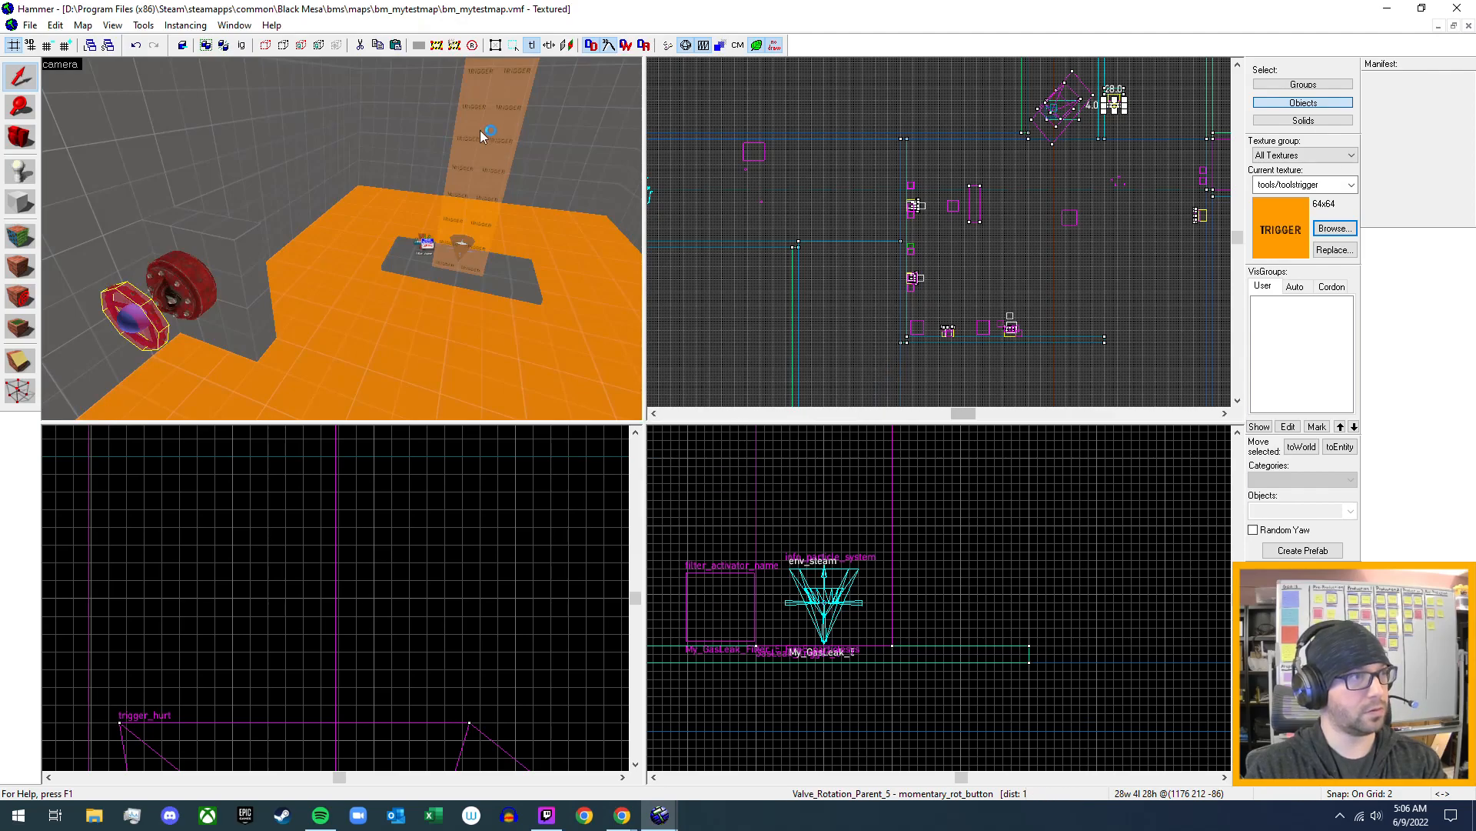
- Set Delay Before Reset of GasLeak_Trigger_5 to 1, apply it and close the trigger's properties
double_click(479, 131)
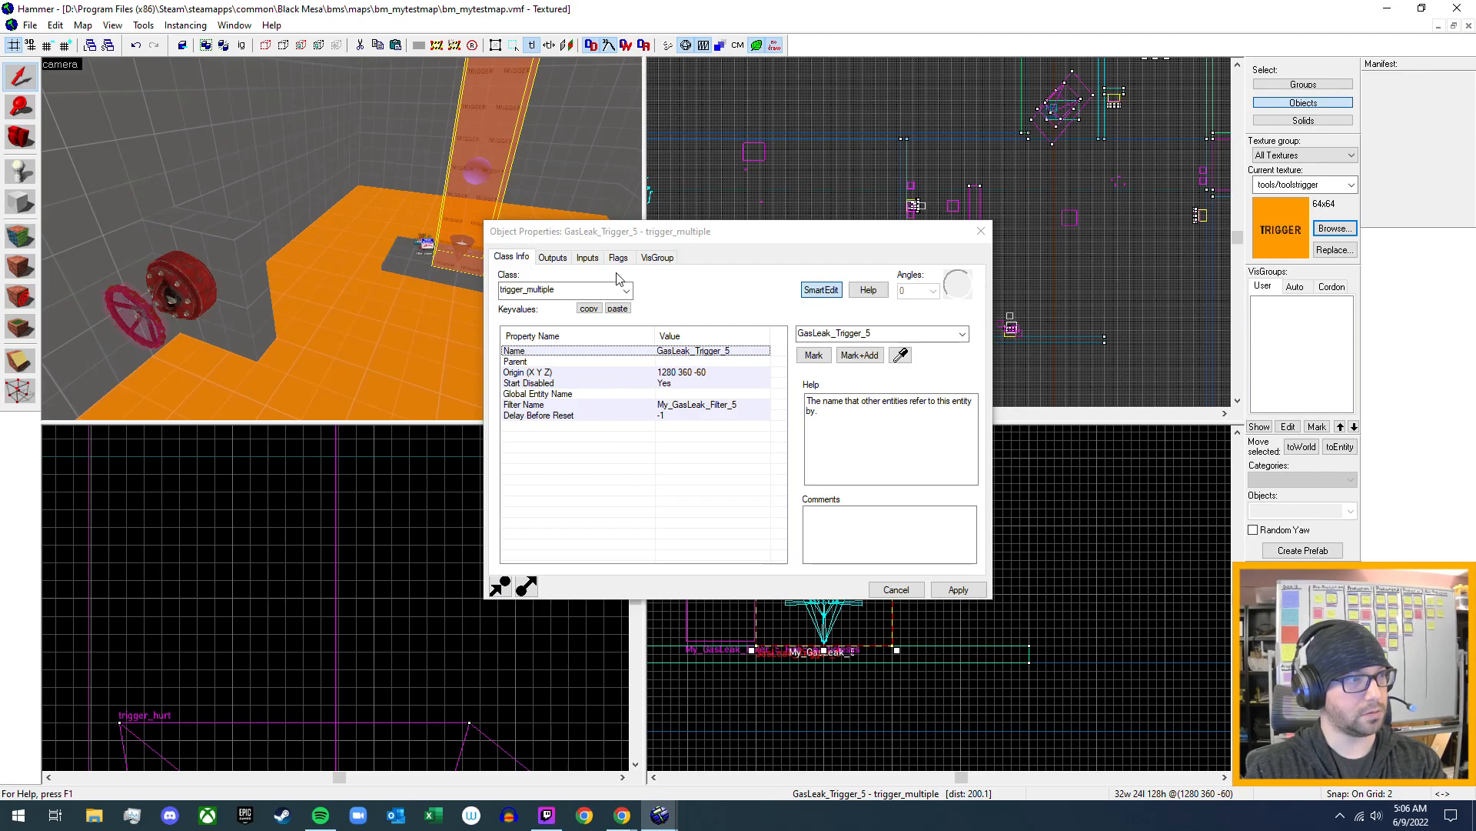
left_click(663, 419)
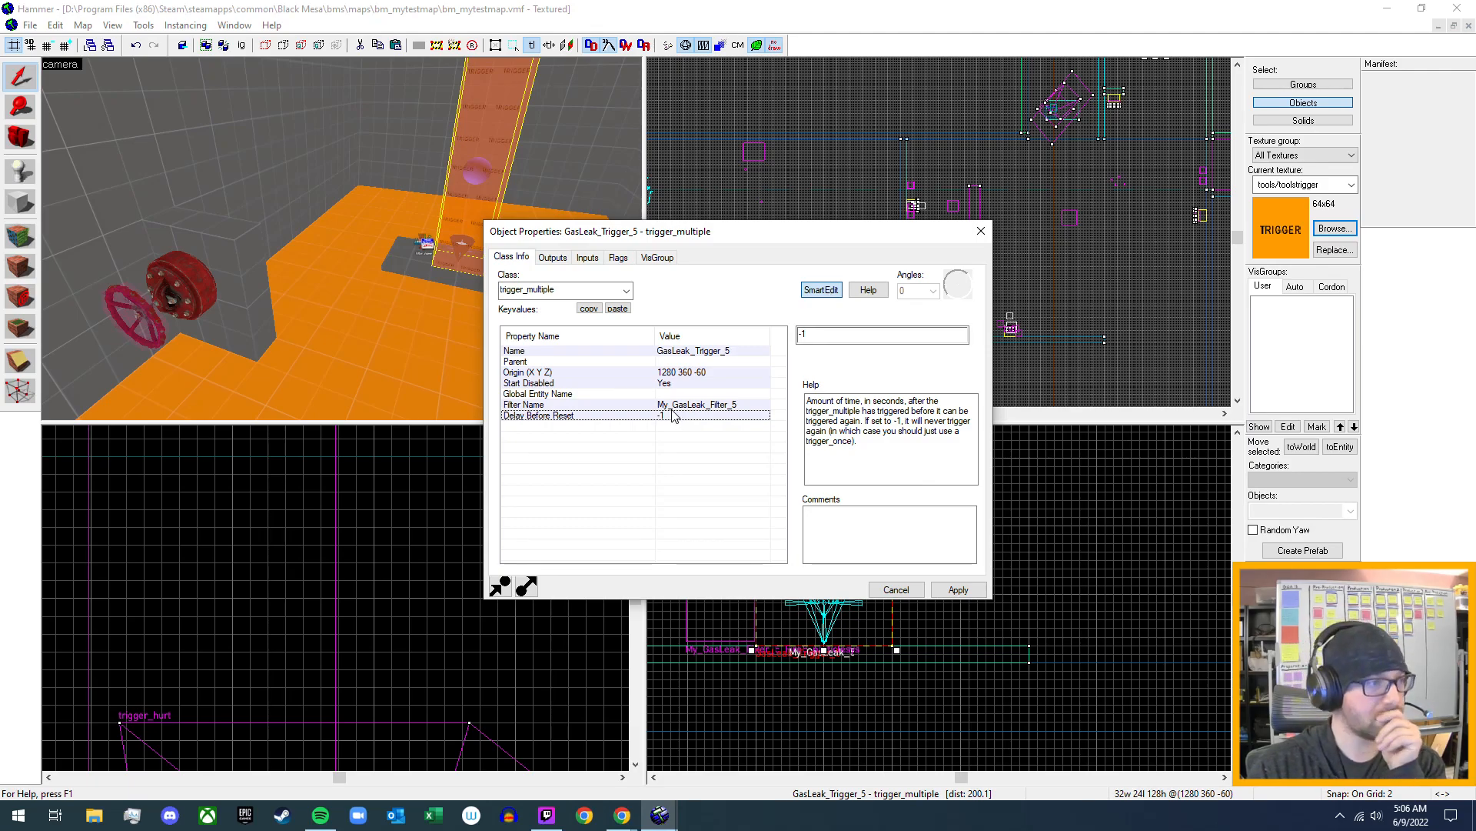
left_click(827, 337)
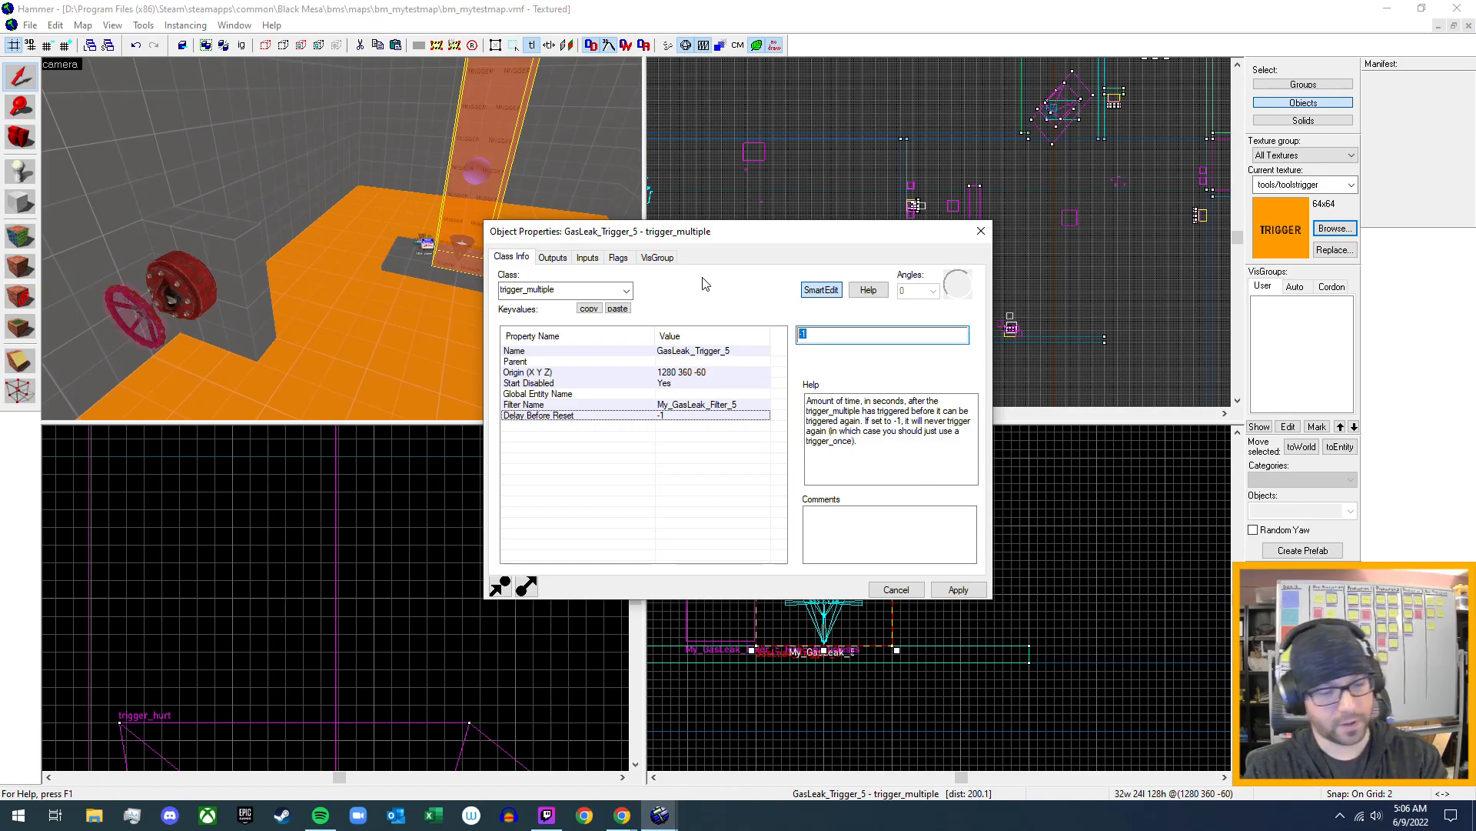
type("1")
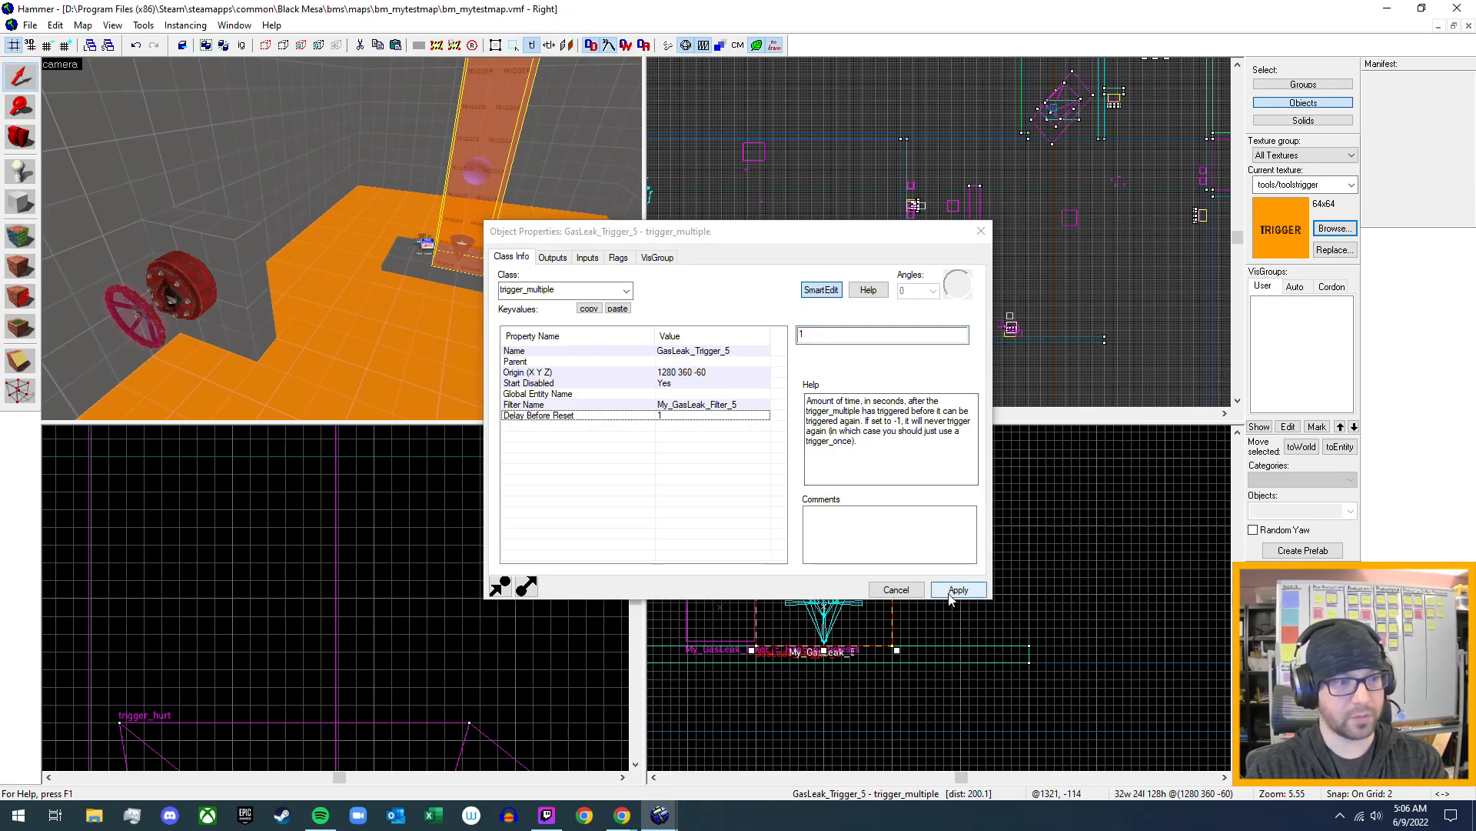
left_click(954, 593)
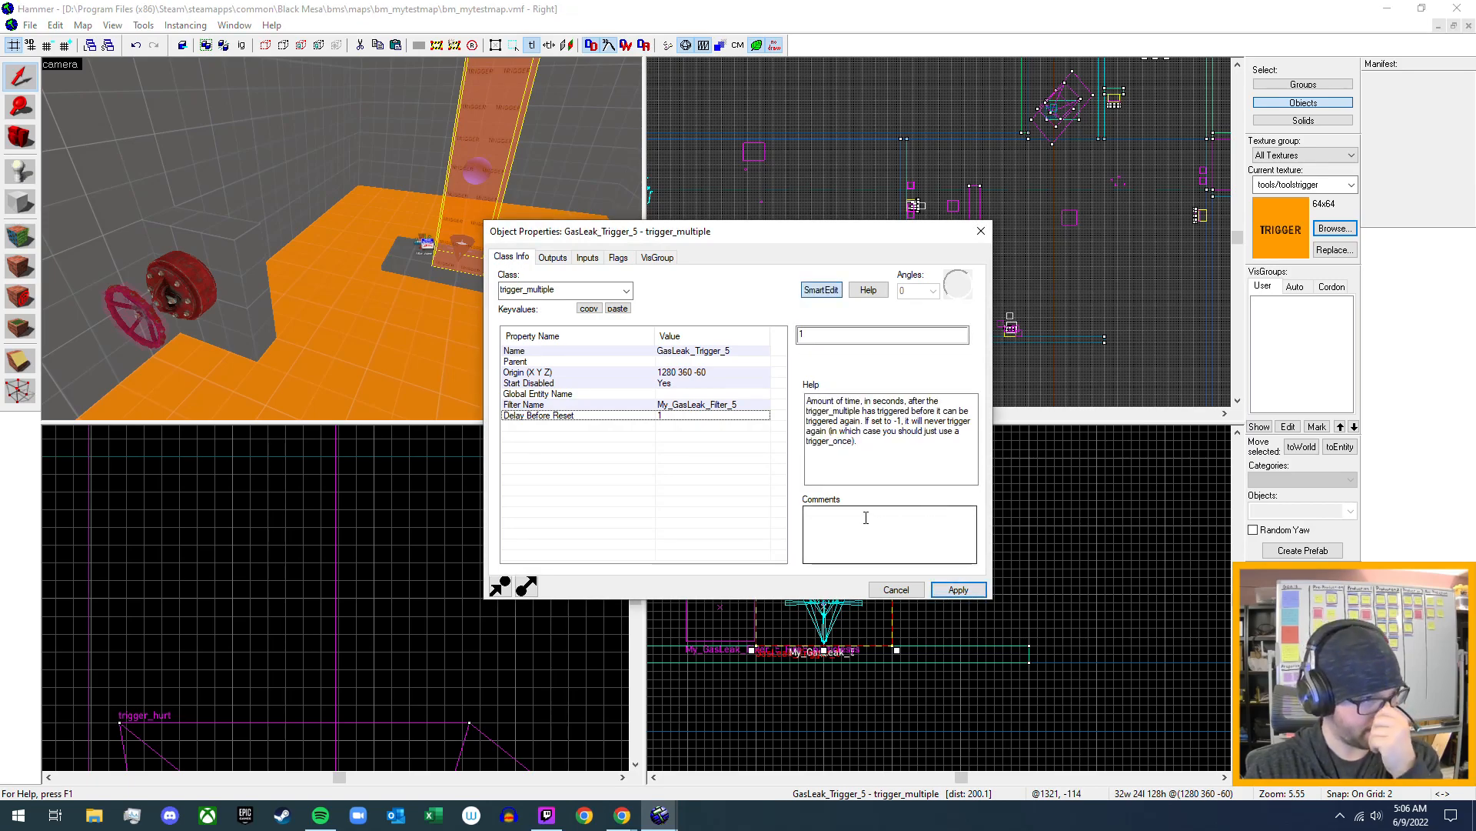
left_click(981, 232)
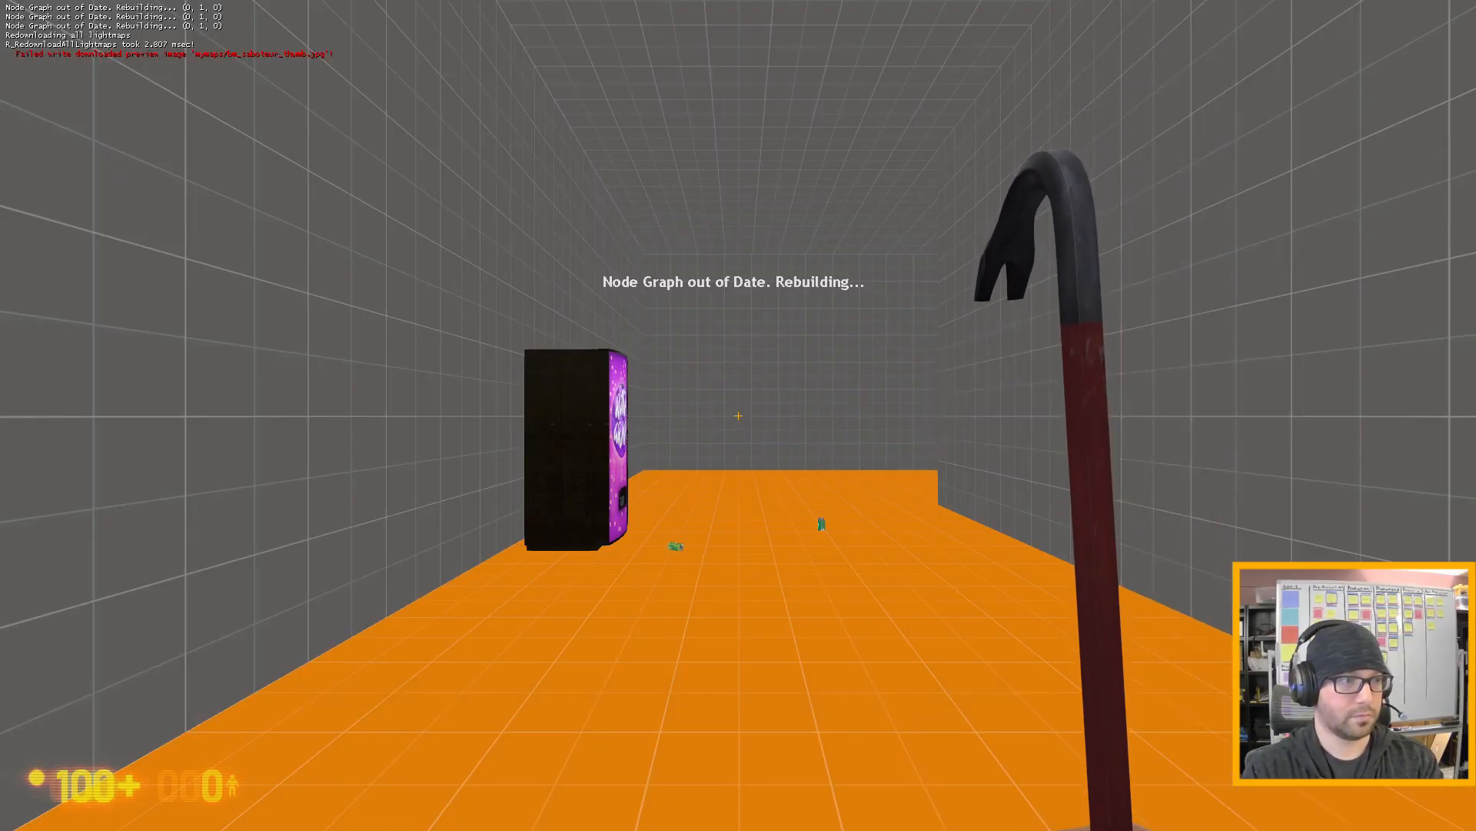
- Walk through the relaunched test map to the flares and pick up a lit one
key("w")
key("w")
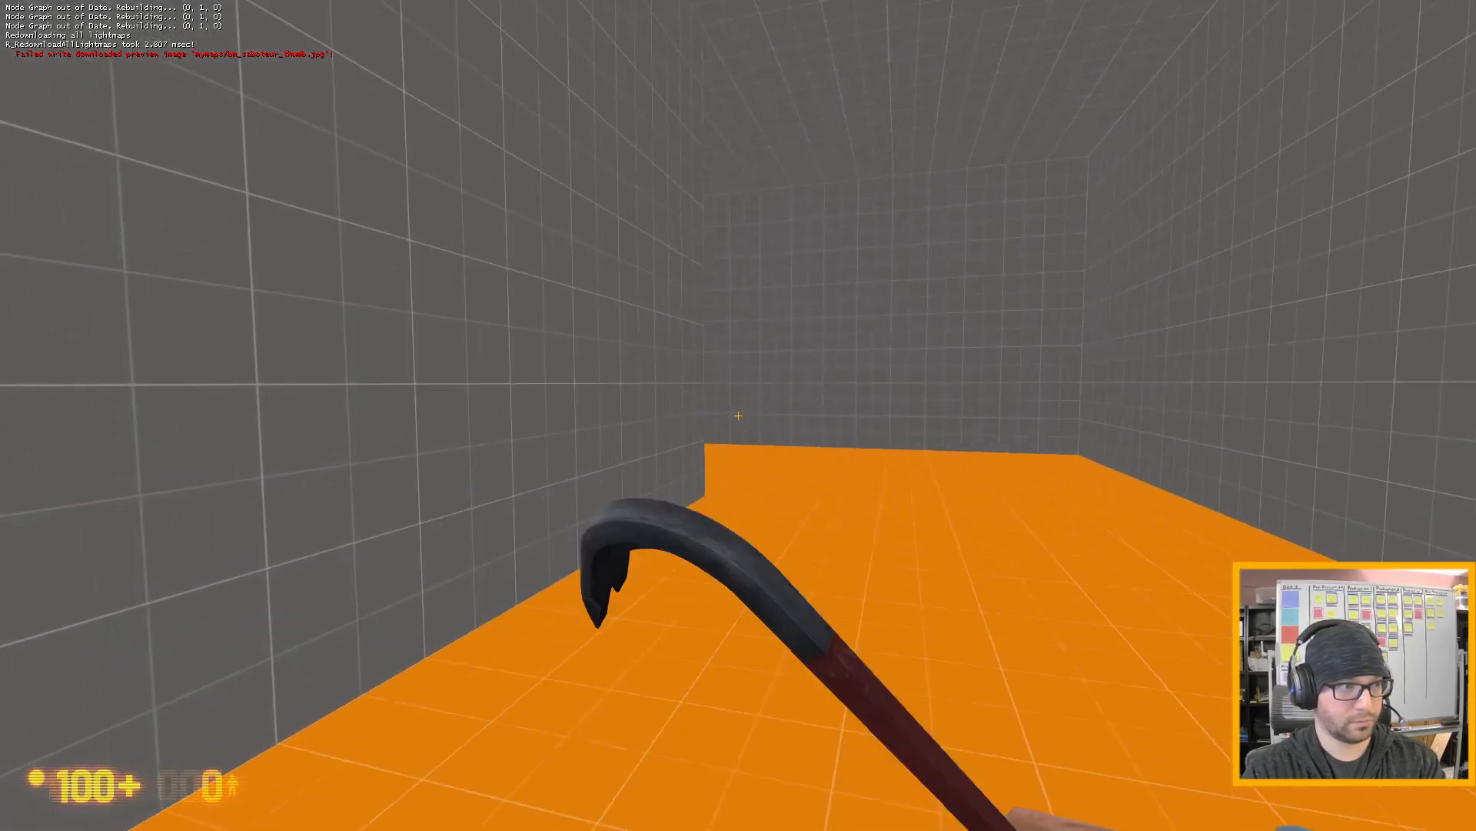
key("w")
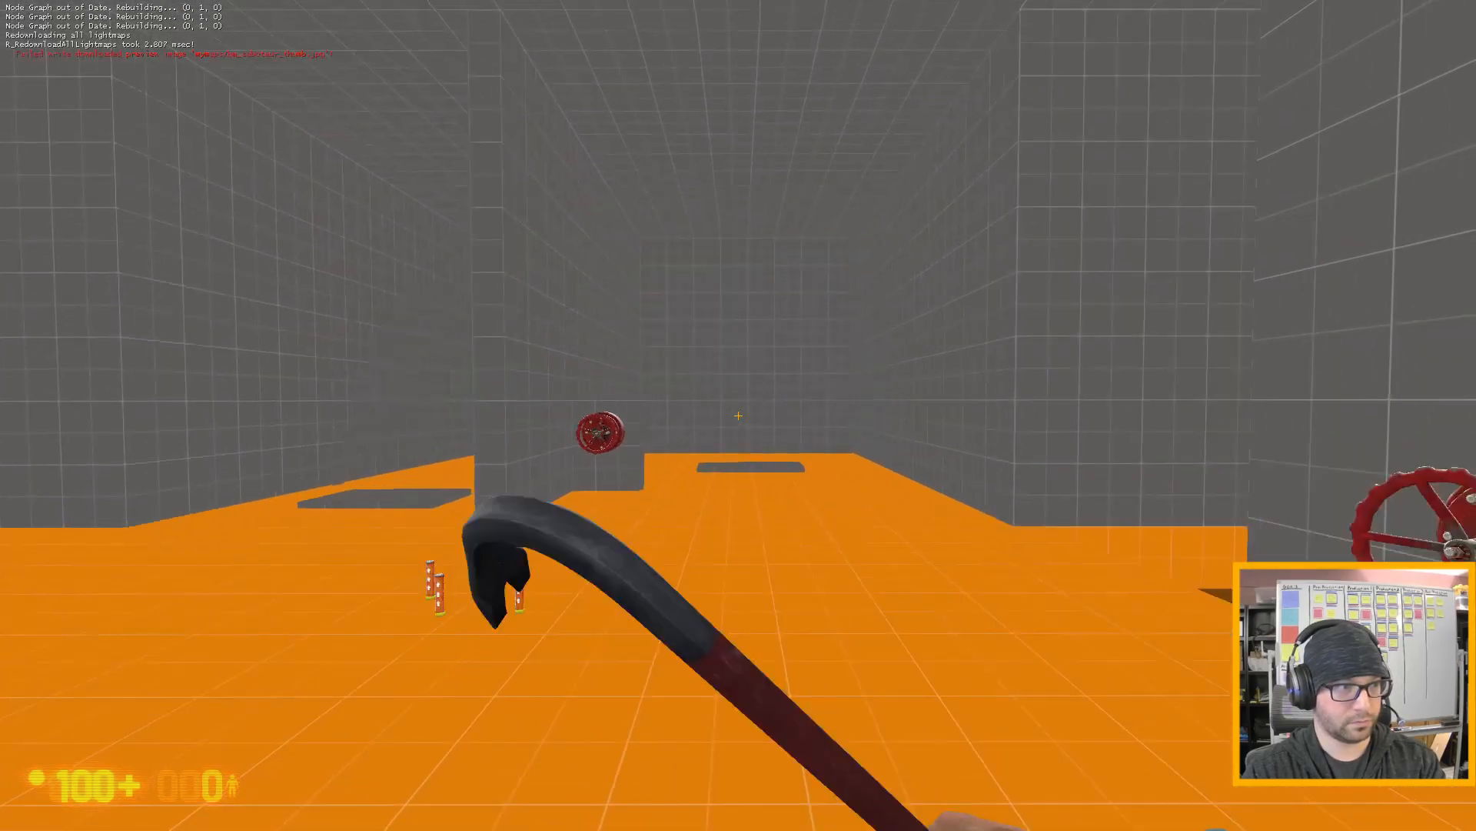
key("w")
key("e")
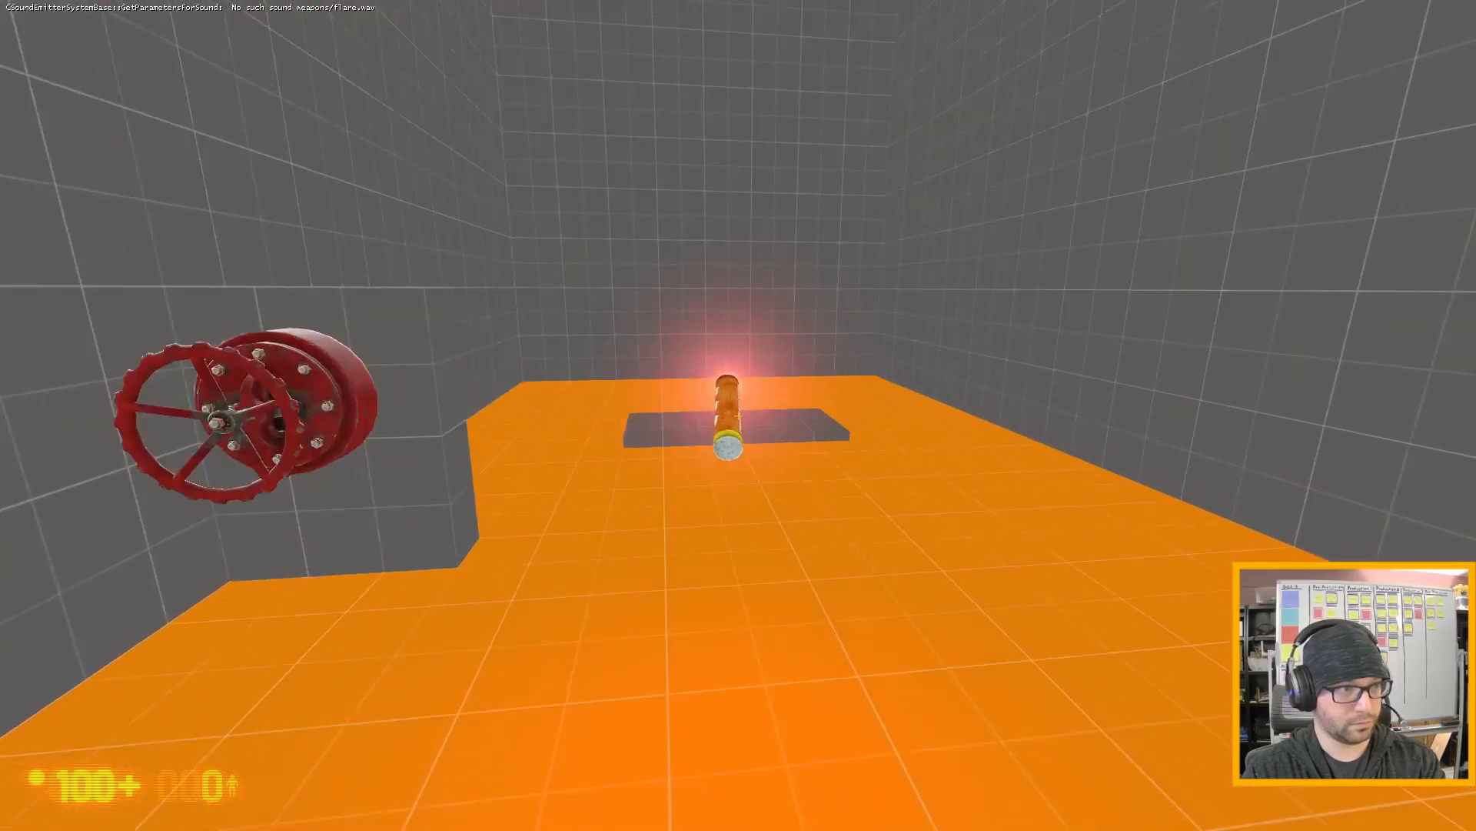
- Sweep the lit flare over the pad to test for ignition with the gas shut off, and drop the flare
key("w")
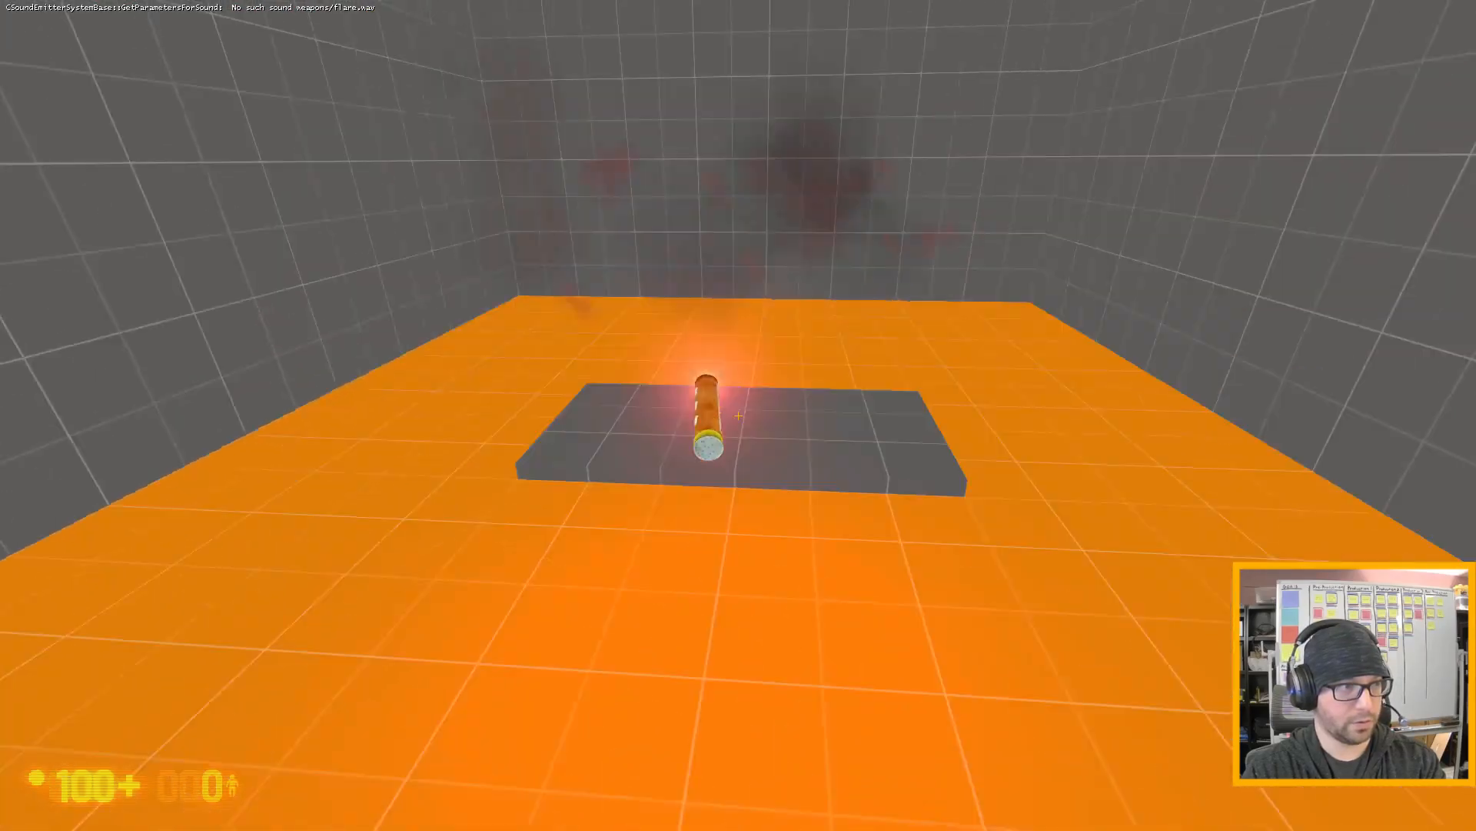
key("a")
key("e")
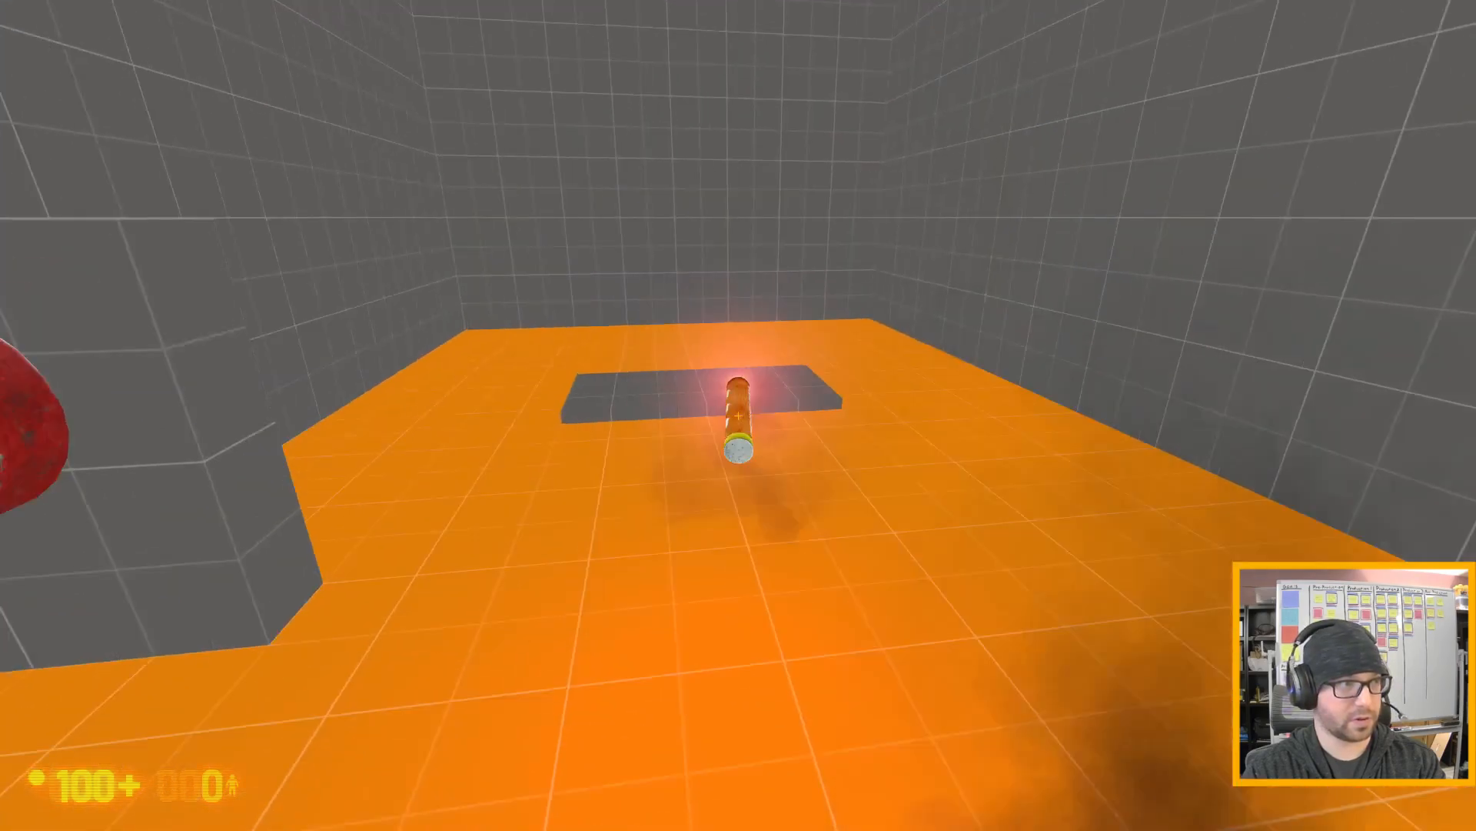
key("s")
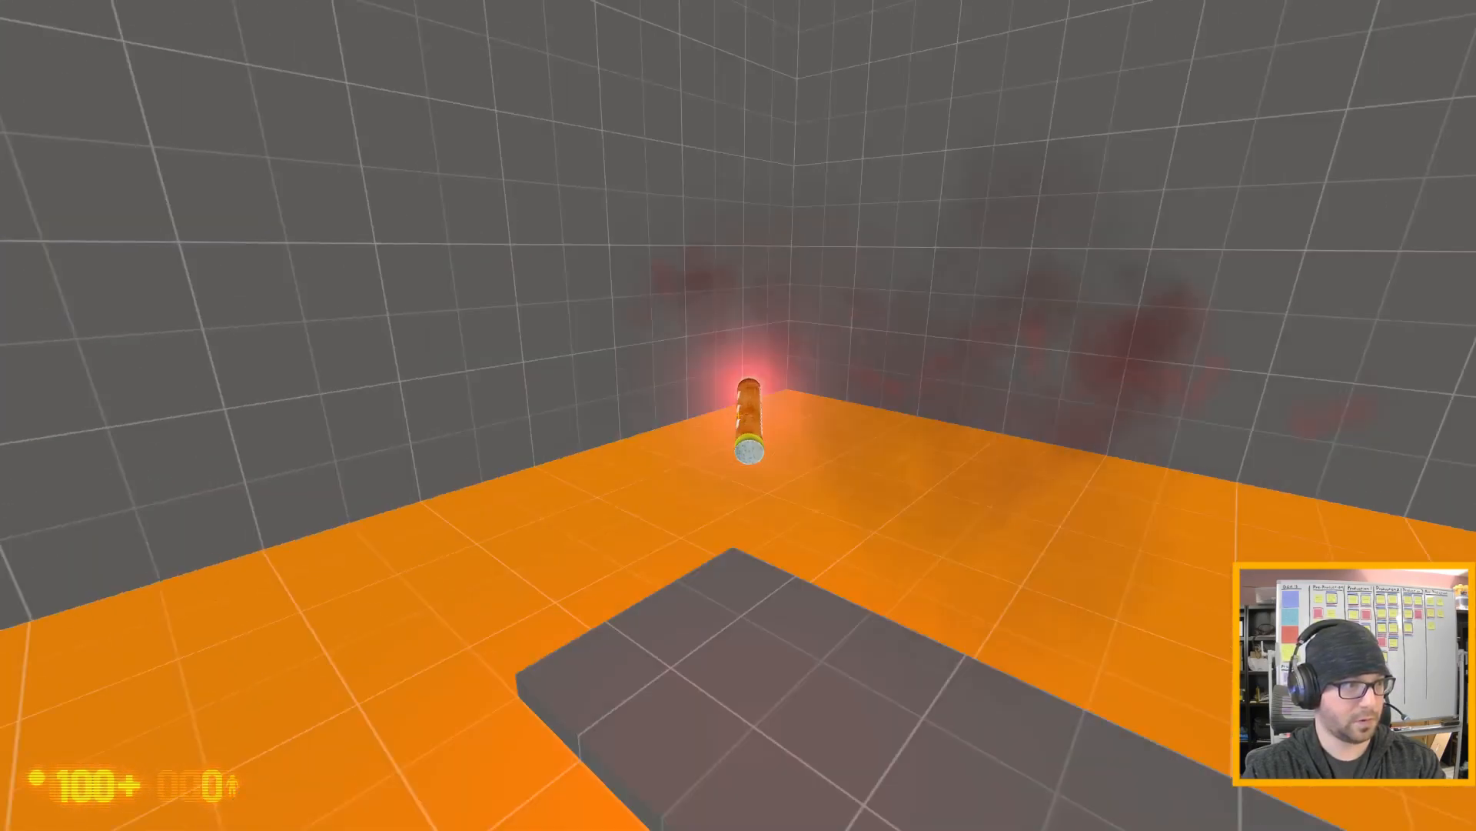
key("e")
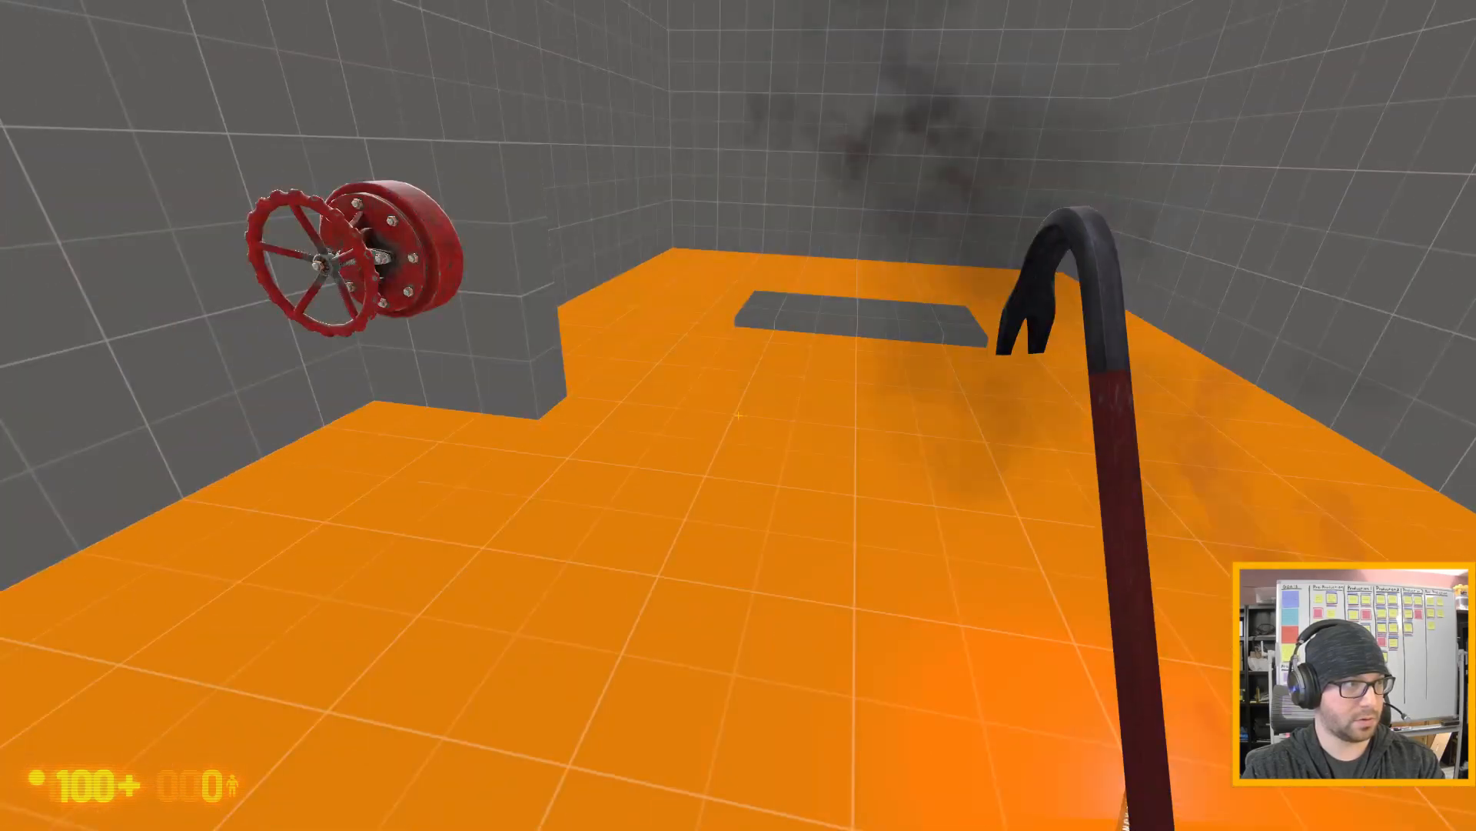
- Open the gas valve, pick up the burning flare and carry it to the pad to ignite the leak
key("w")
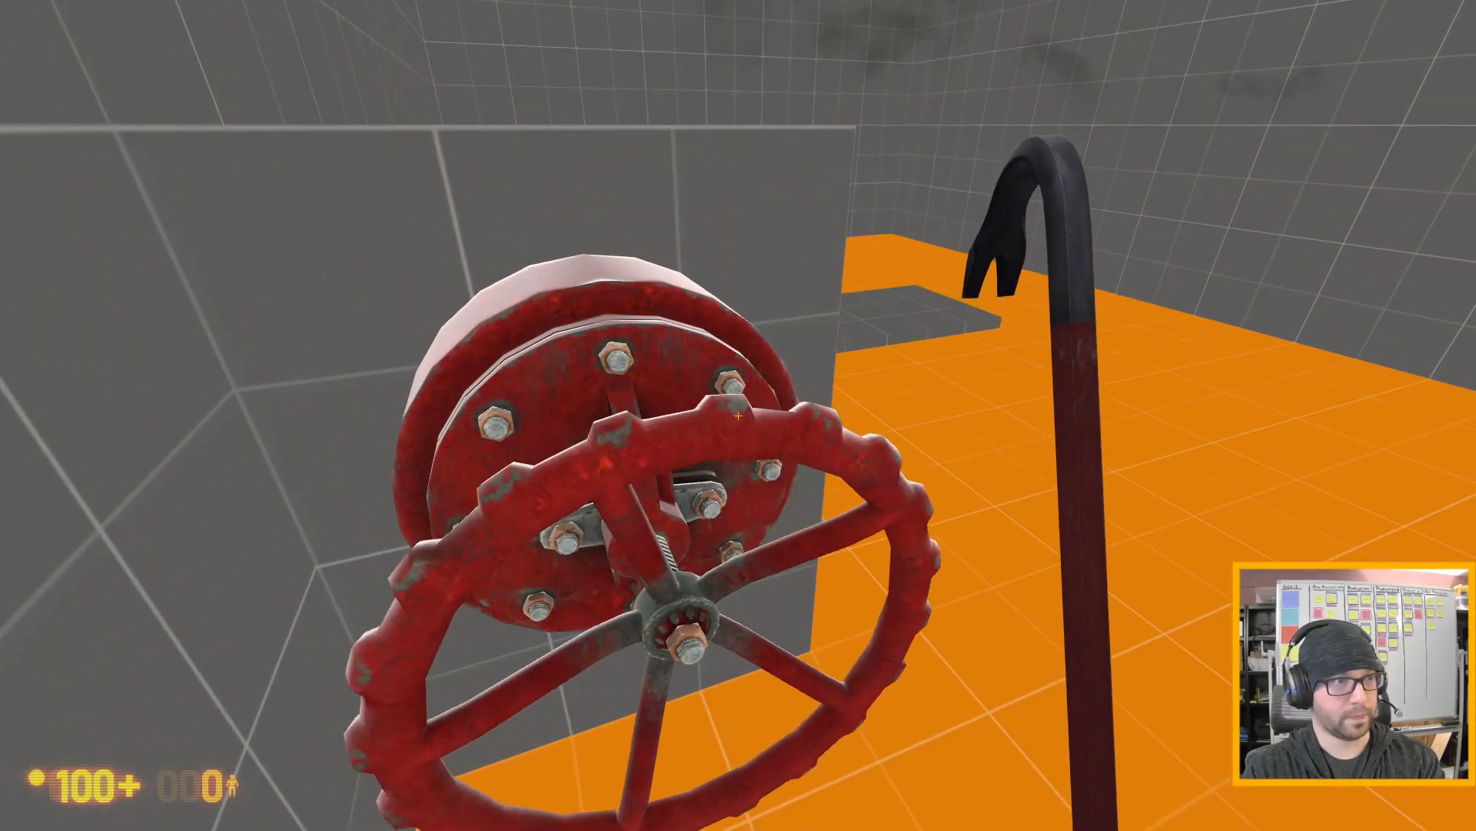
key("d")
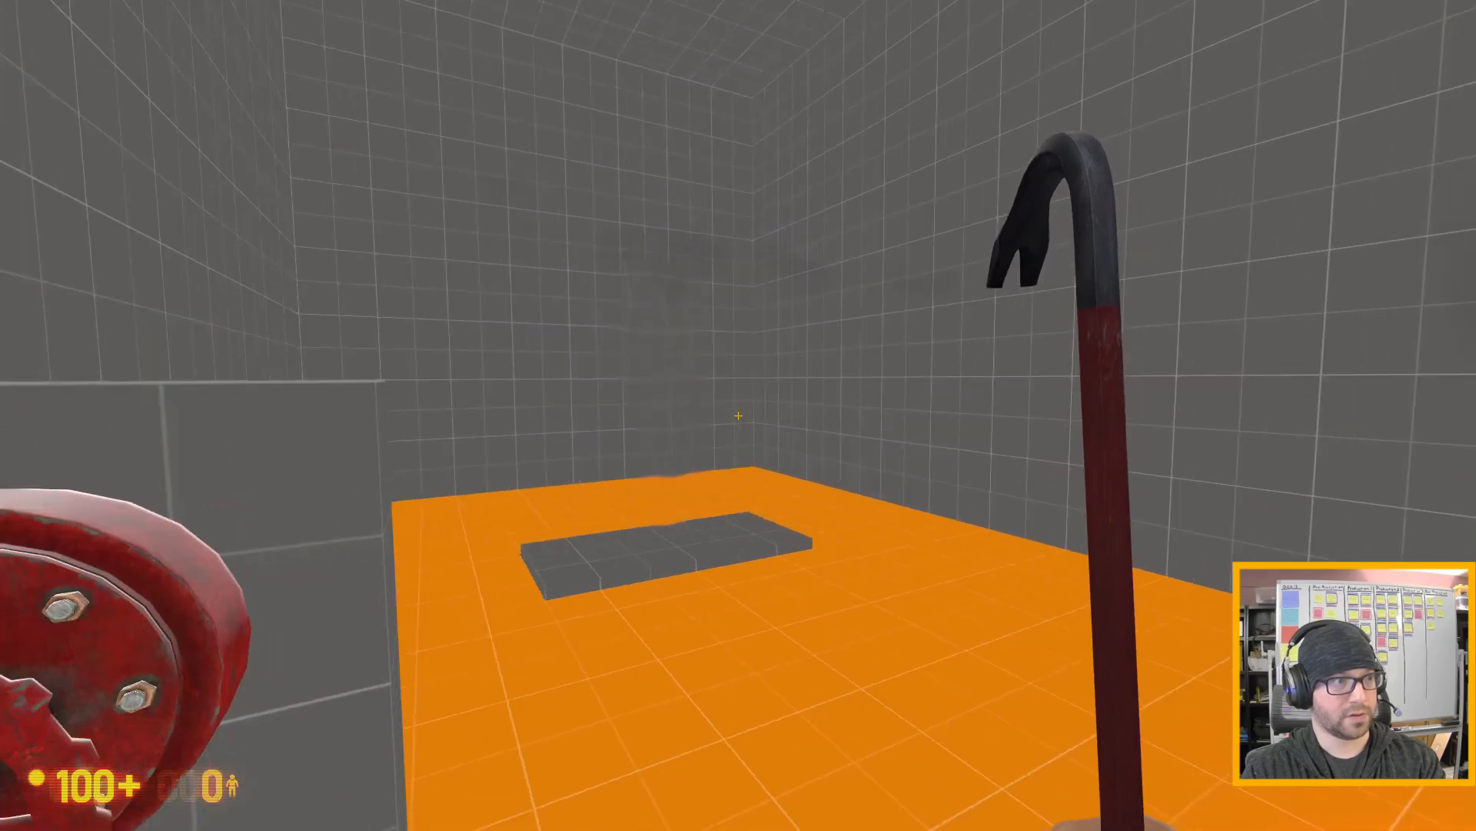
key("e")
key("w")
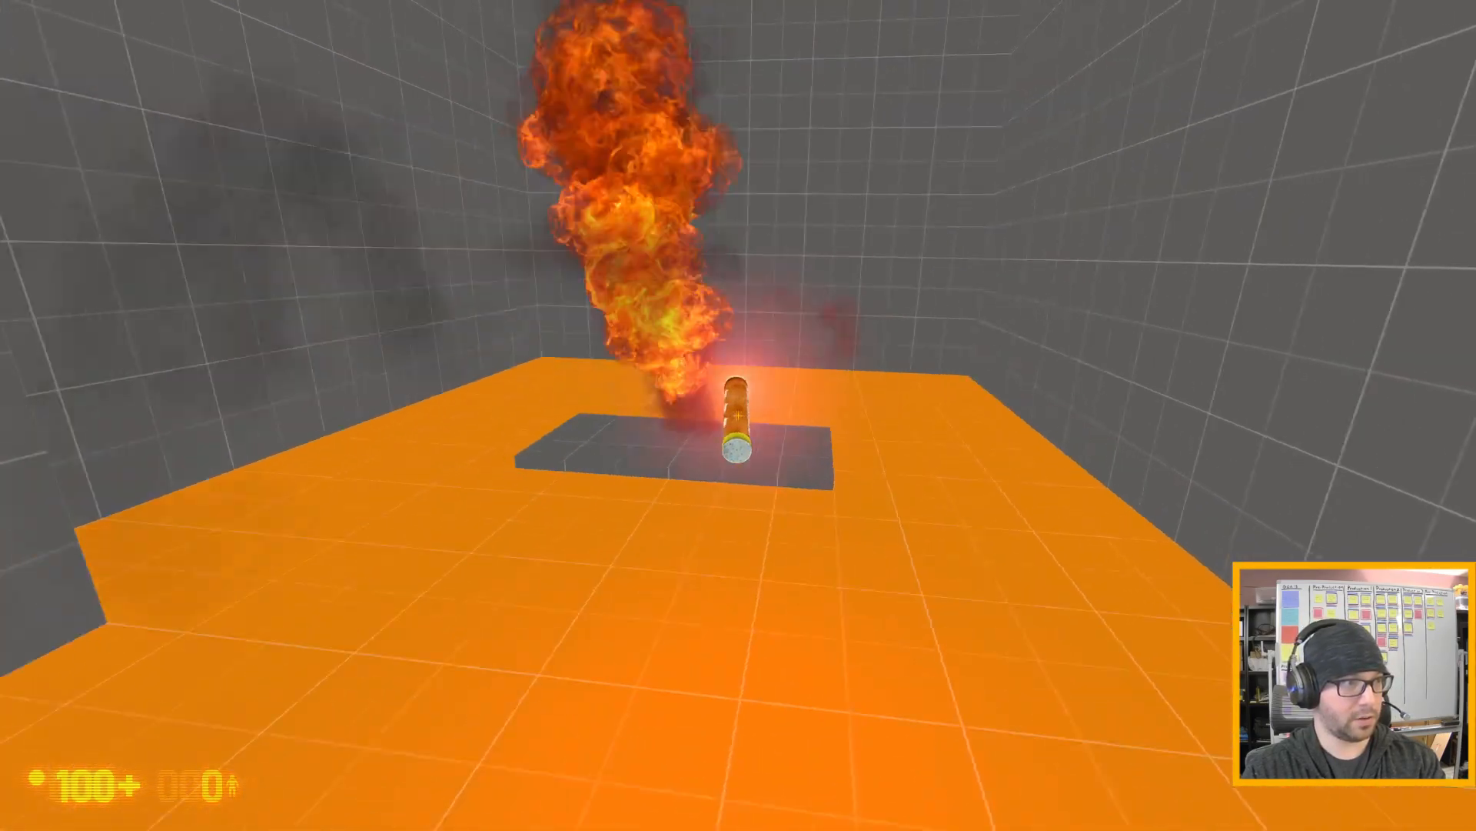
- Drop the flare and turn the valve to shut off the gas and extinguish the fire
key("e")
key("w")
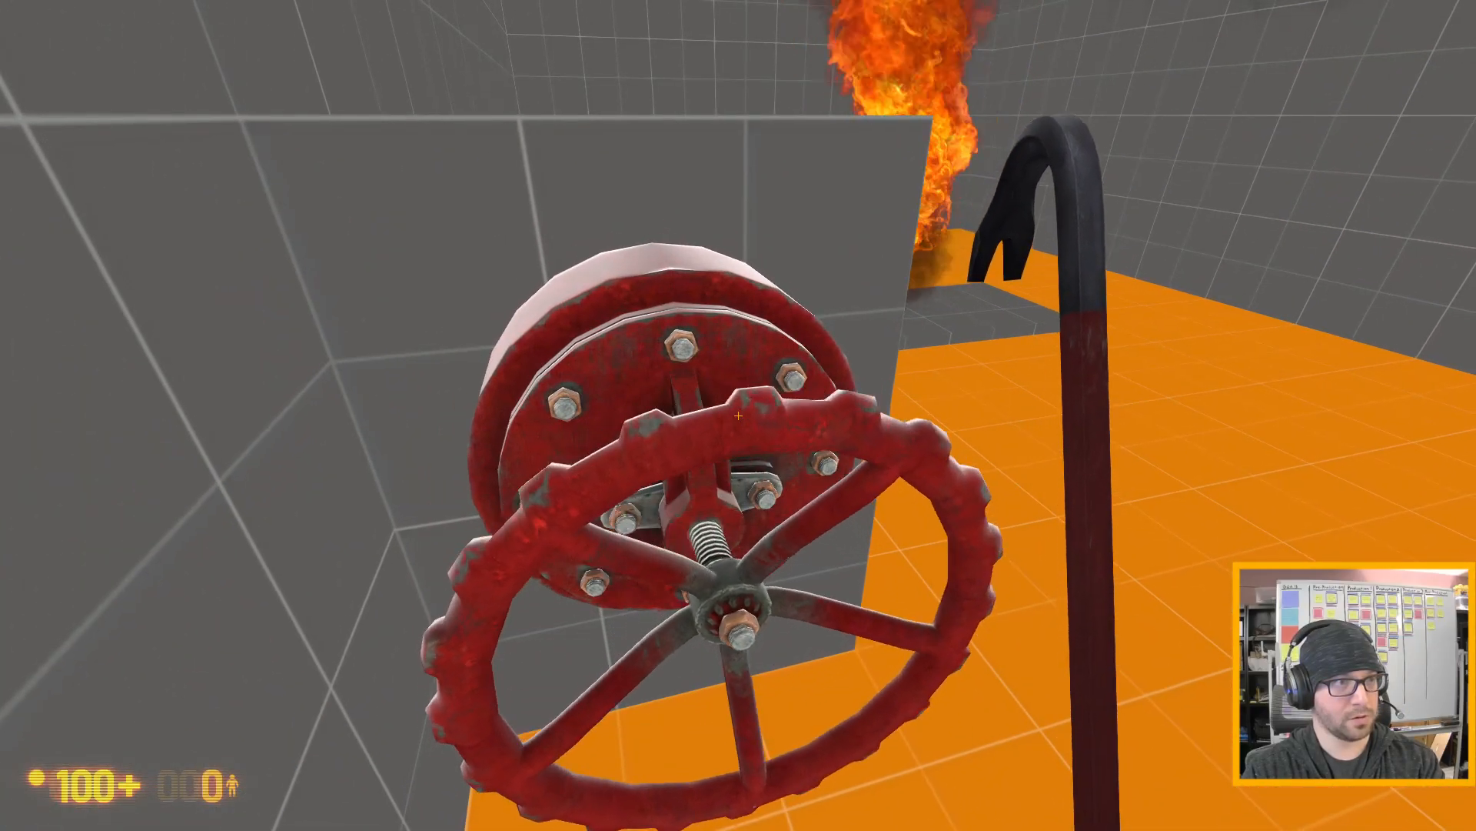
key("e")
key("d")
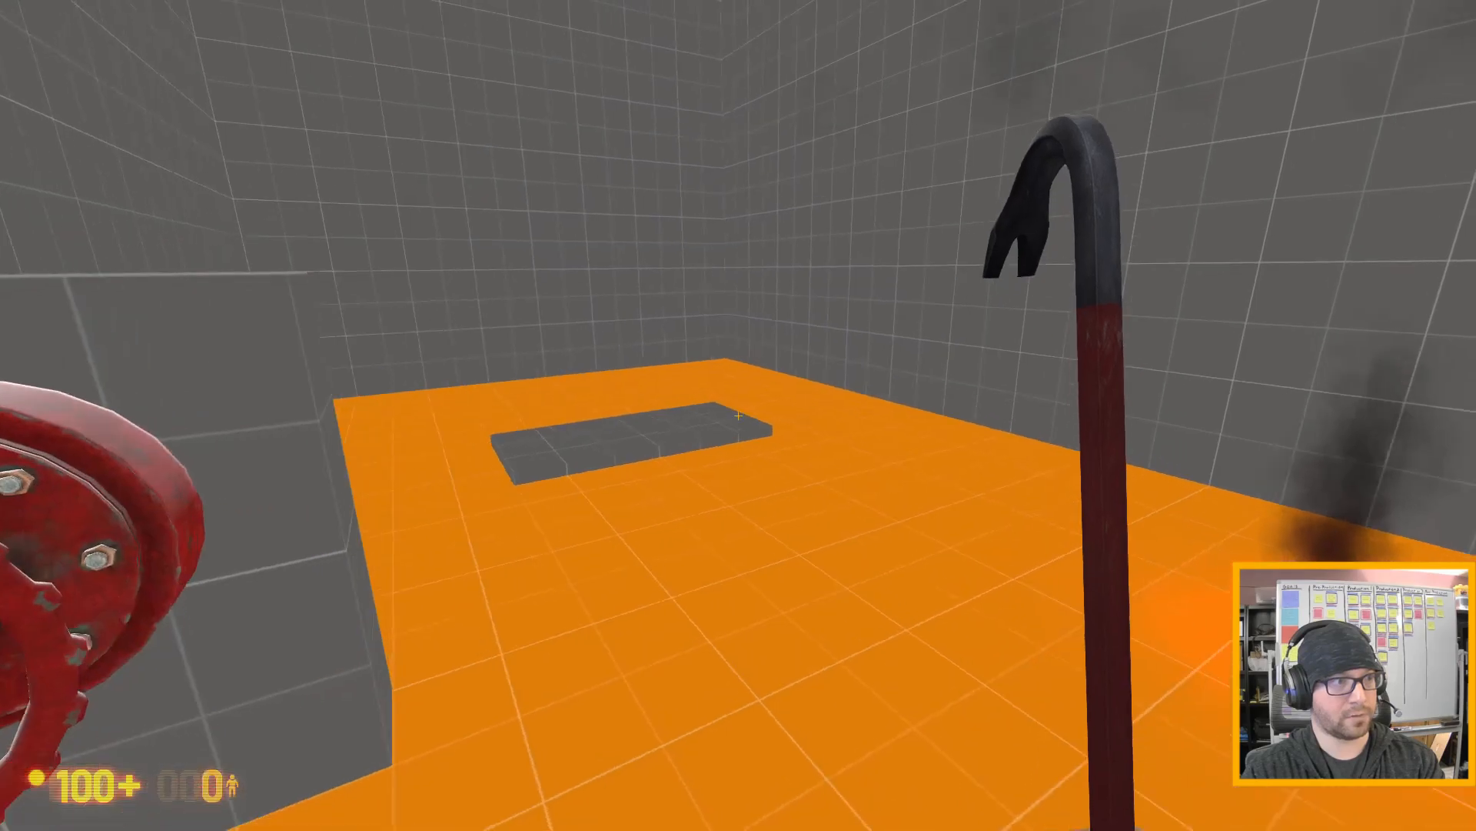
- Carry the flare back to the pad to check that the shut-off leak cannot be ignited
key("w")
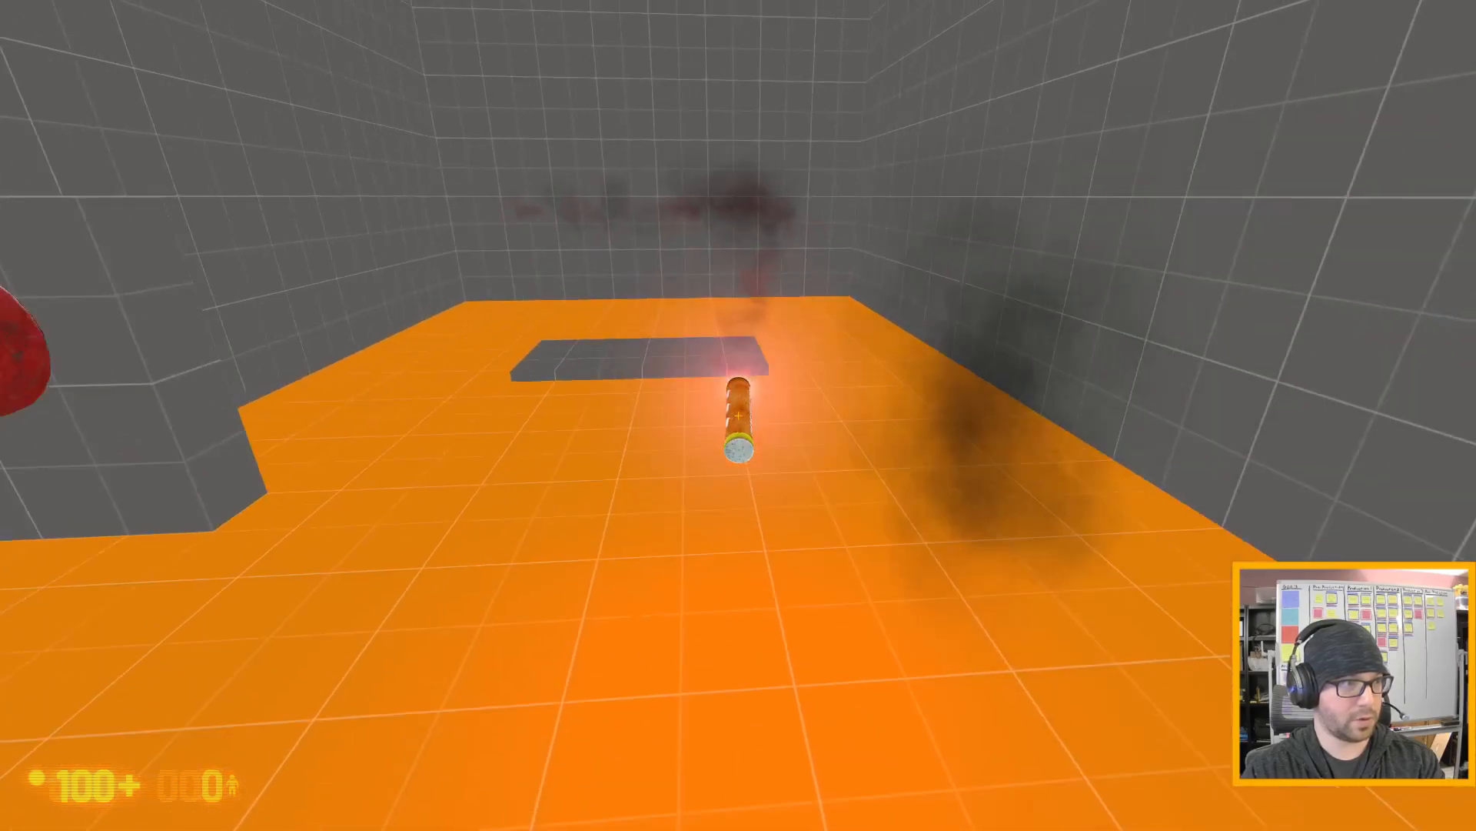
key("w")
key("a")
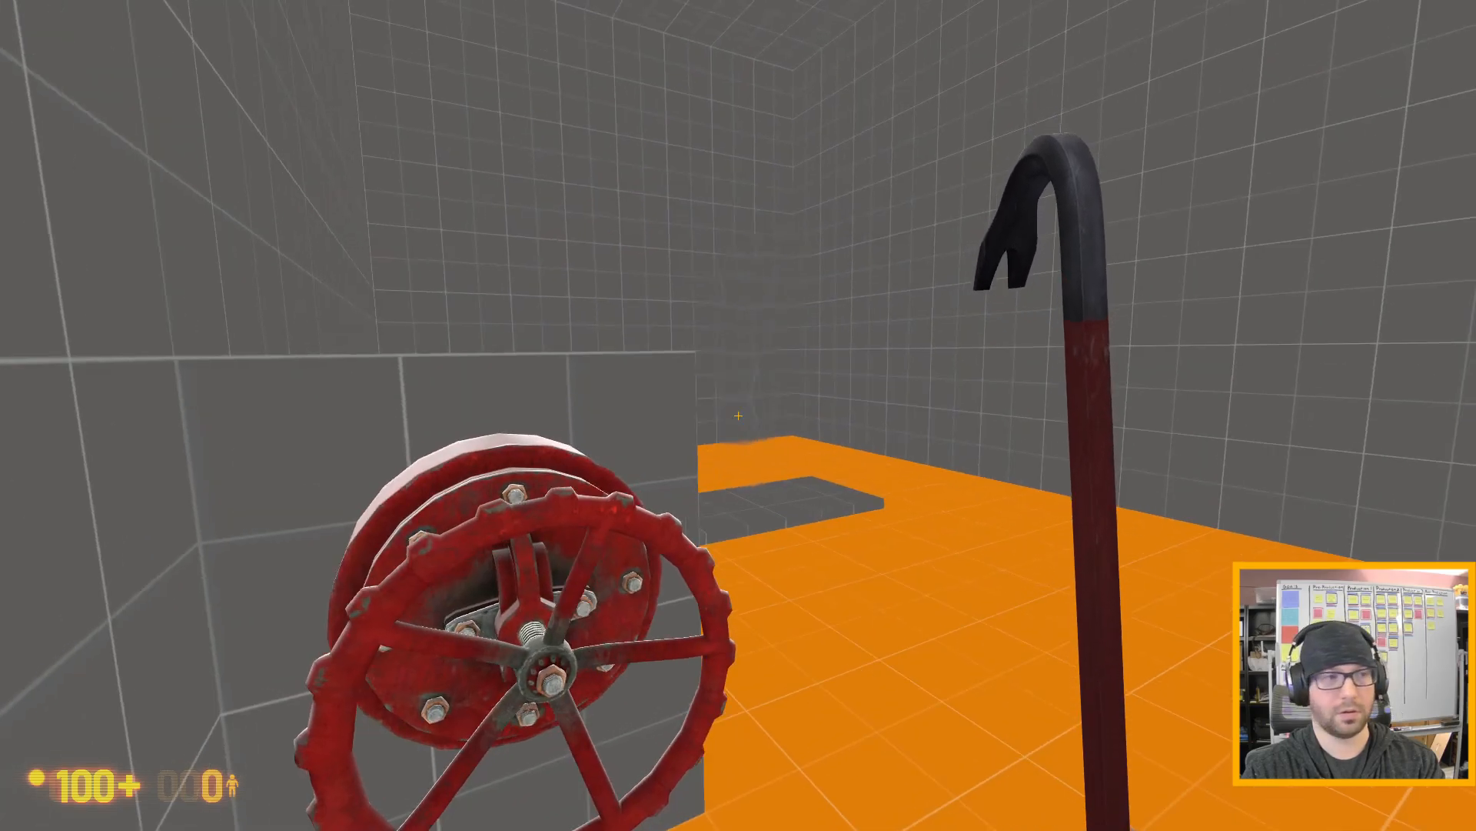
- Turn the gas back on at the valve, pick up the flare from the floor and reignite the leak
key("d")
key("w")
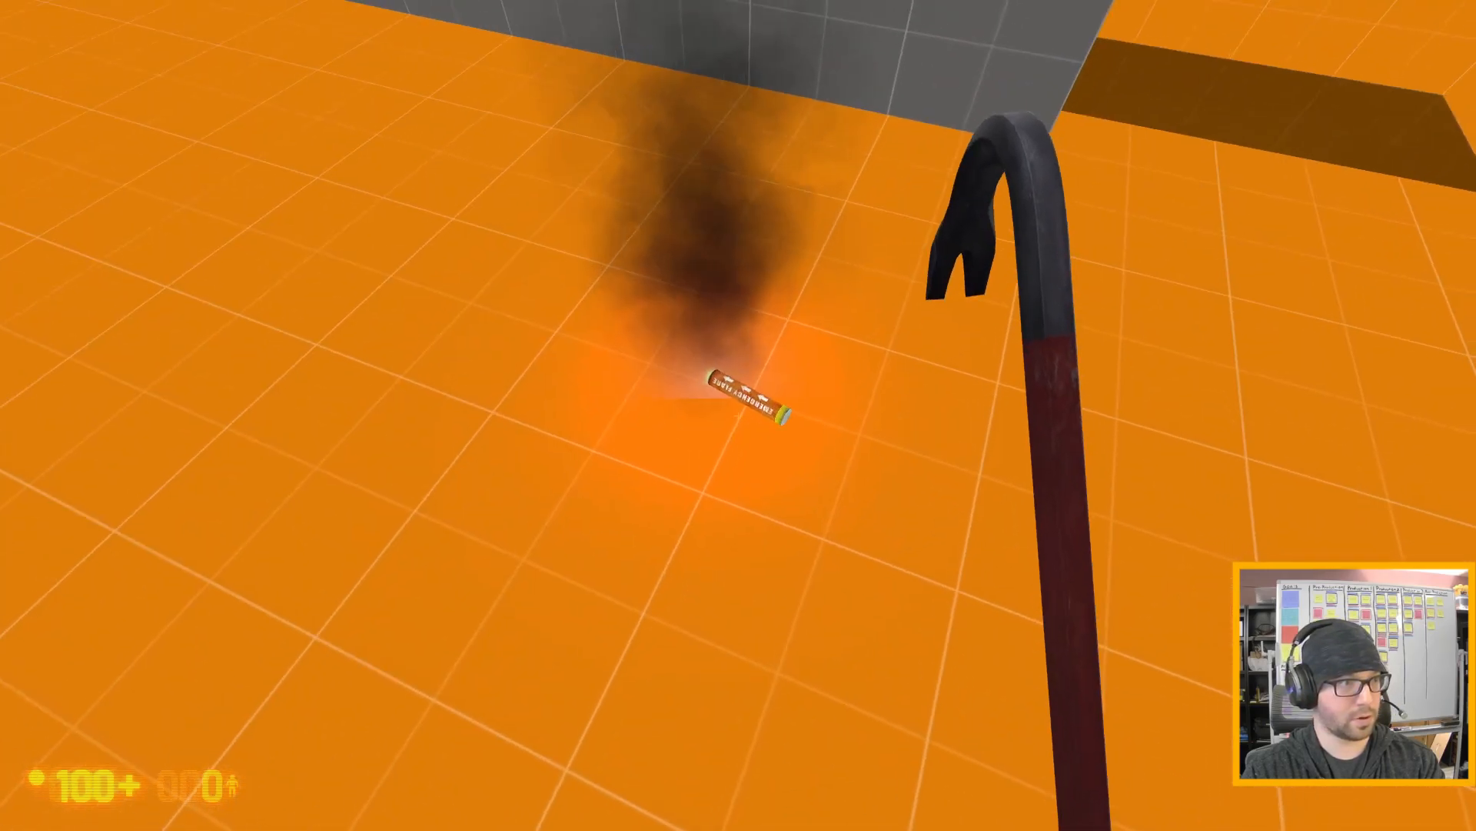
key("e")
key("w")
key("w")
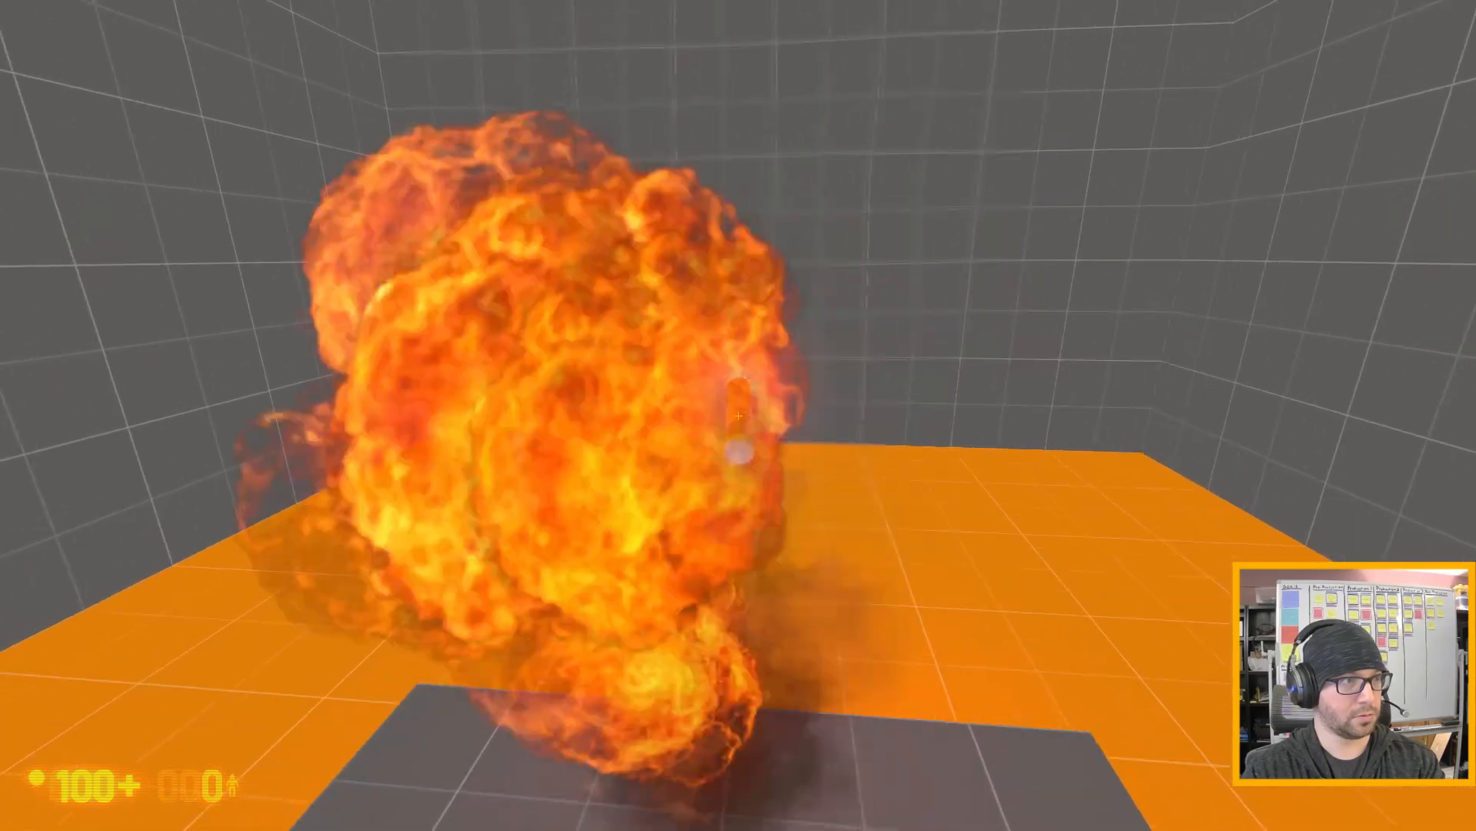
- Back away from the burning leak, drop the flare and close the valve to put the fire out again
key("s")
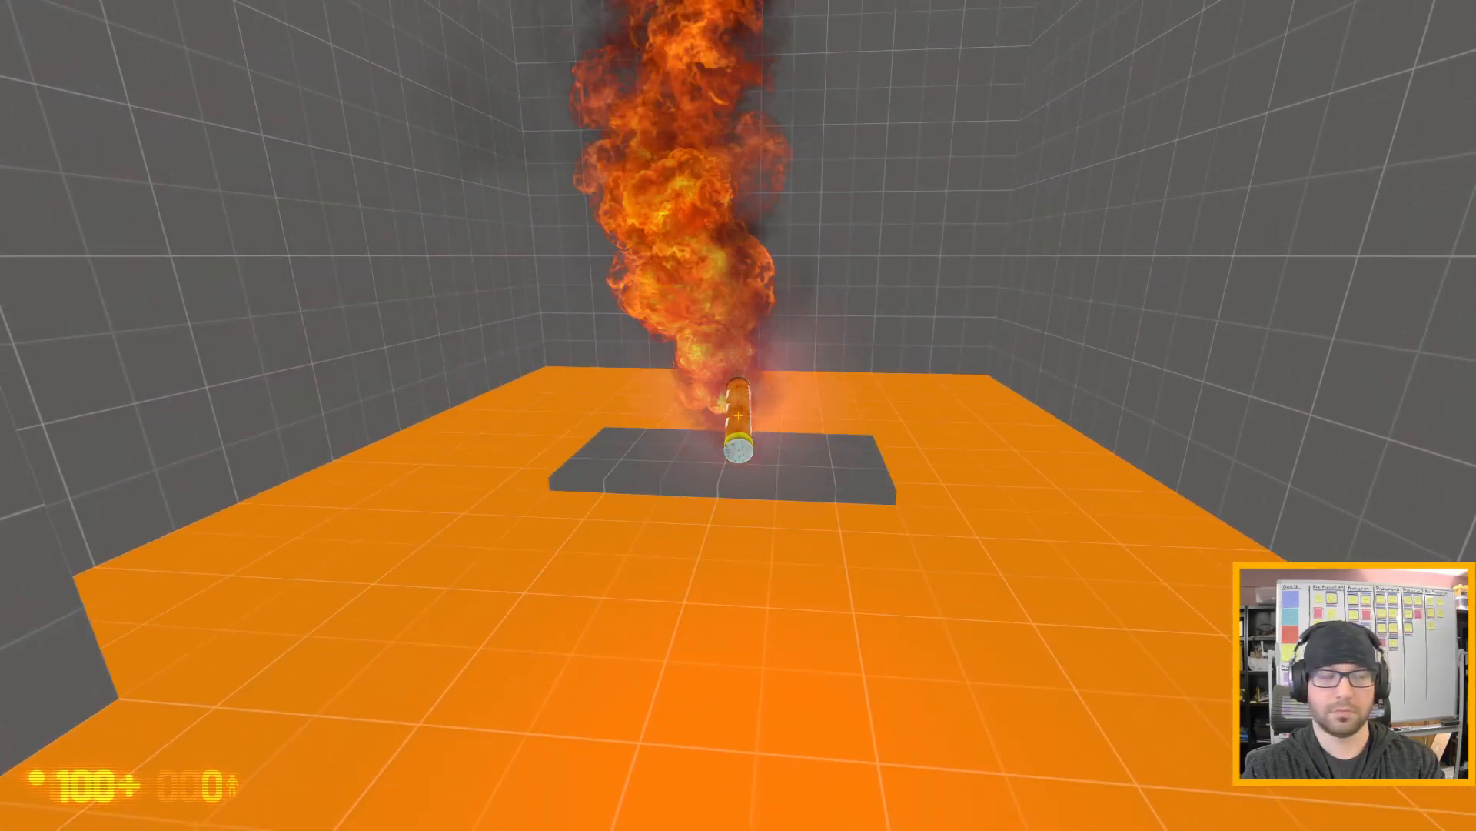
key("s")
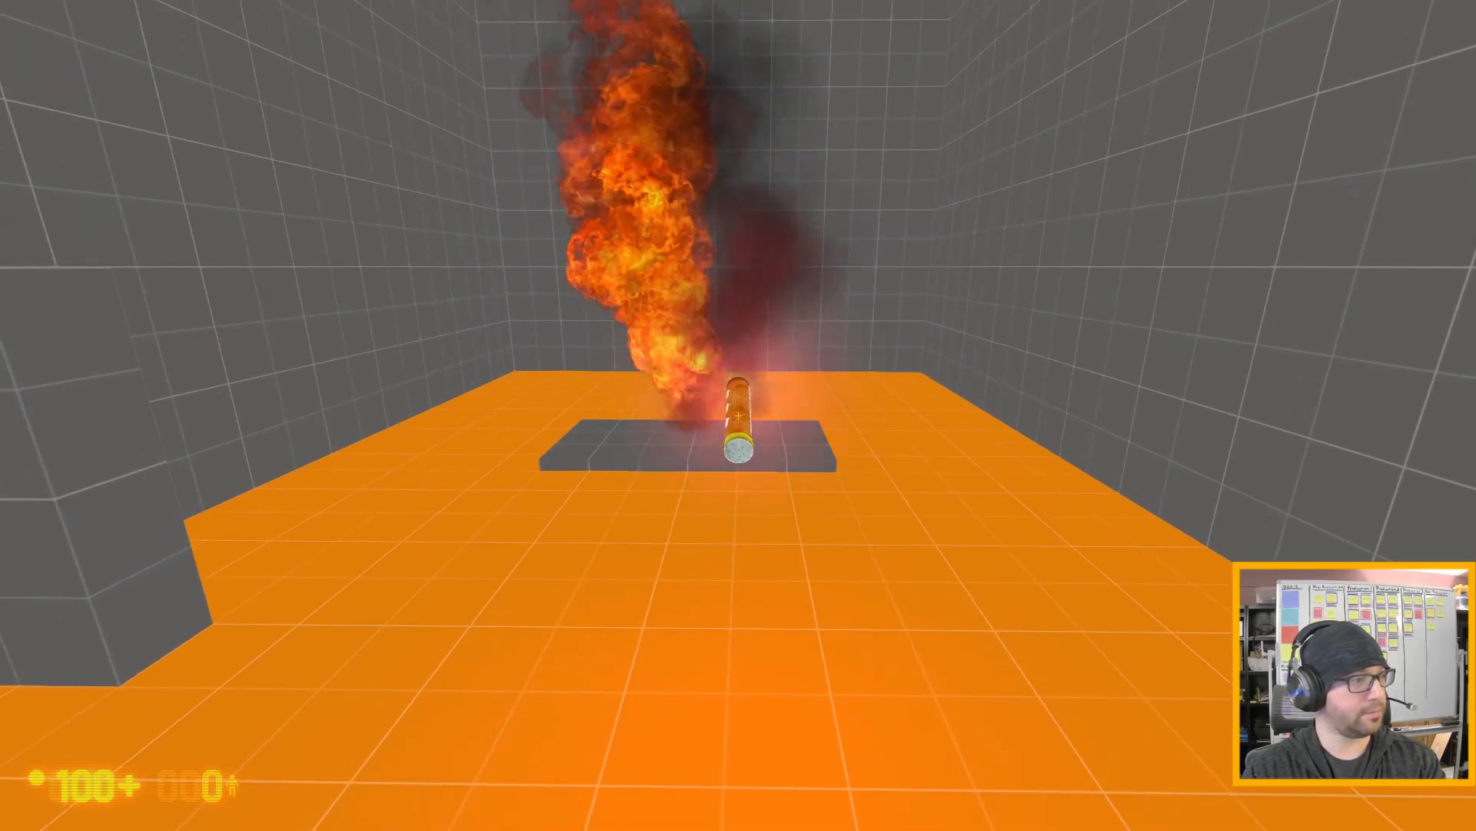
key("s")
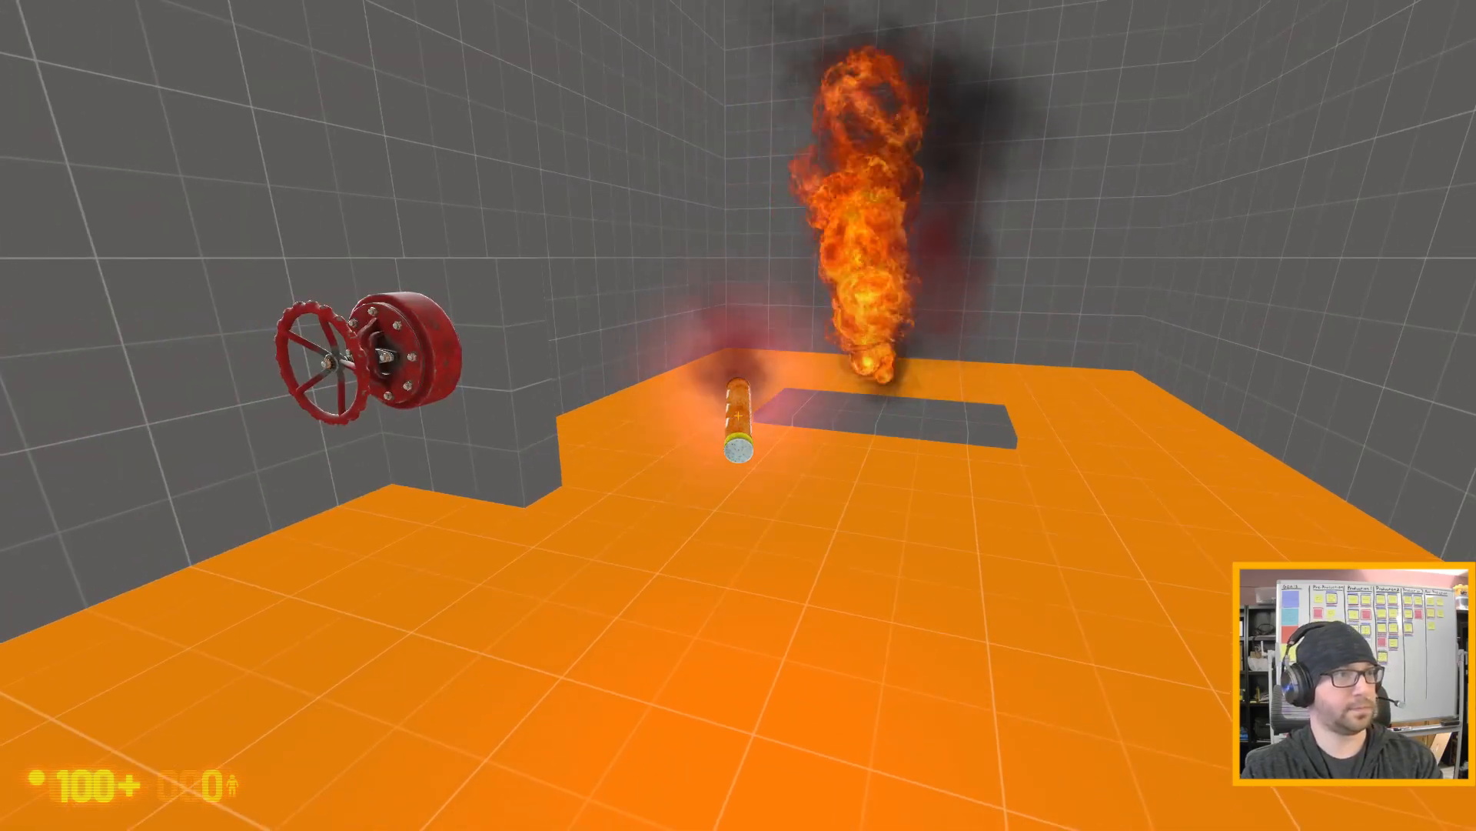
key("e")
key("w")
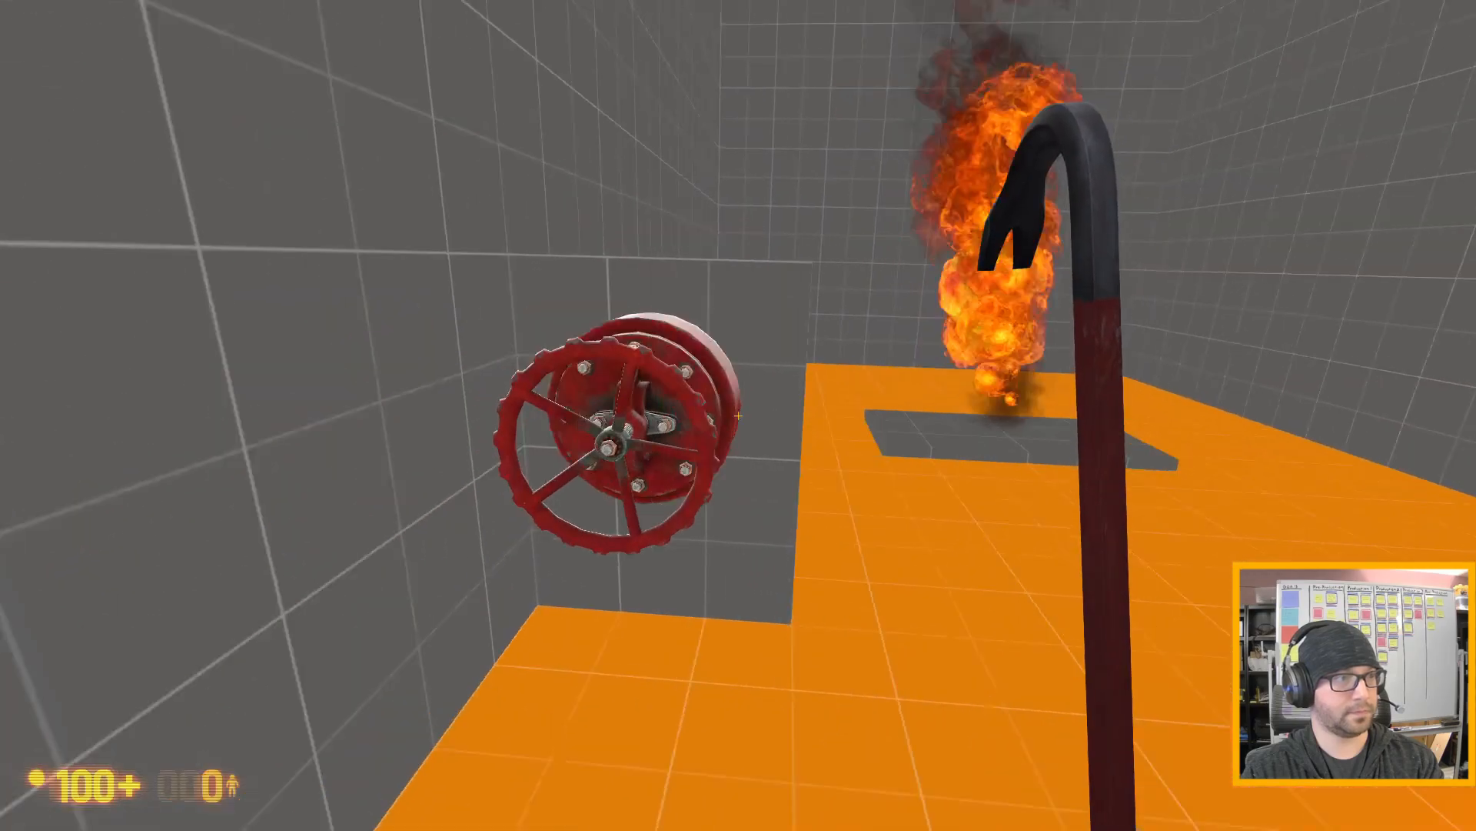
key("w")
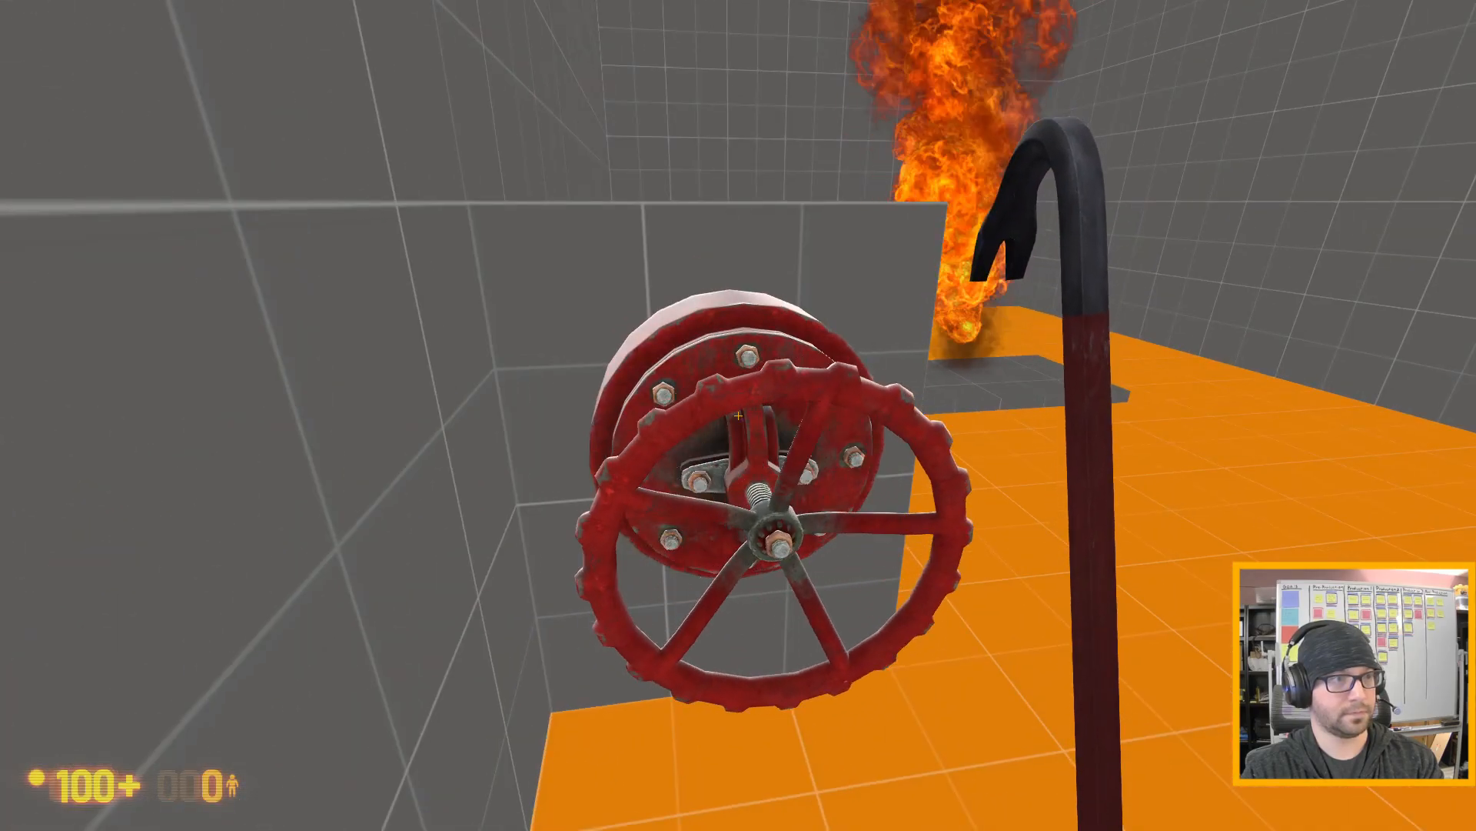
key("s")
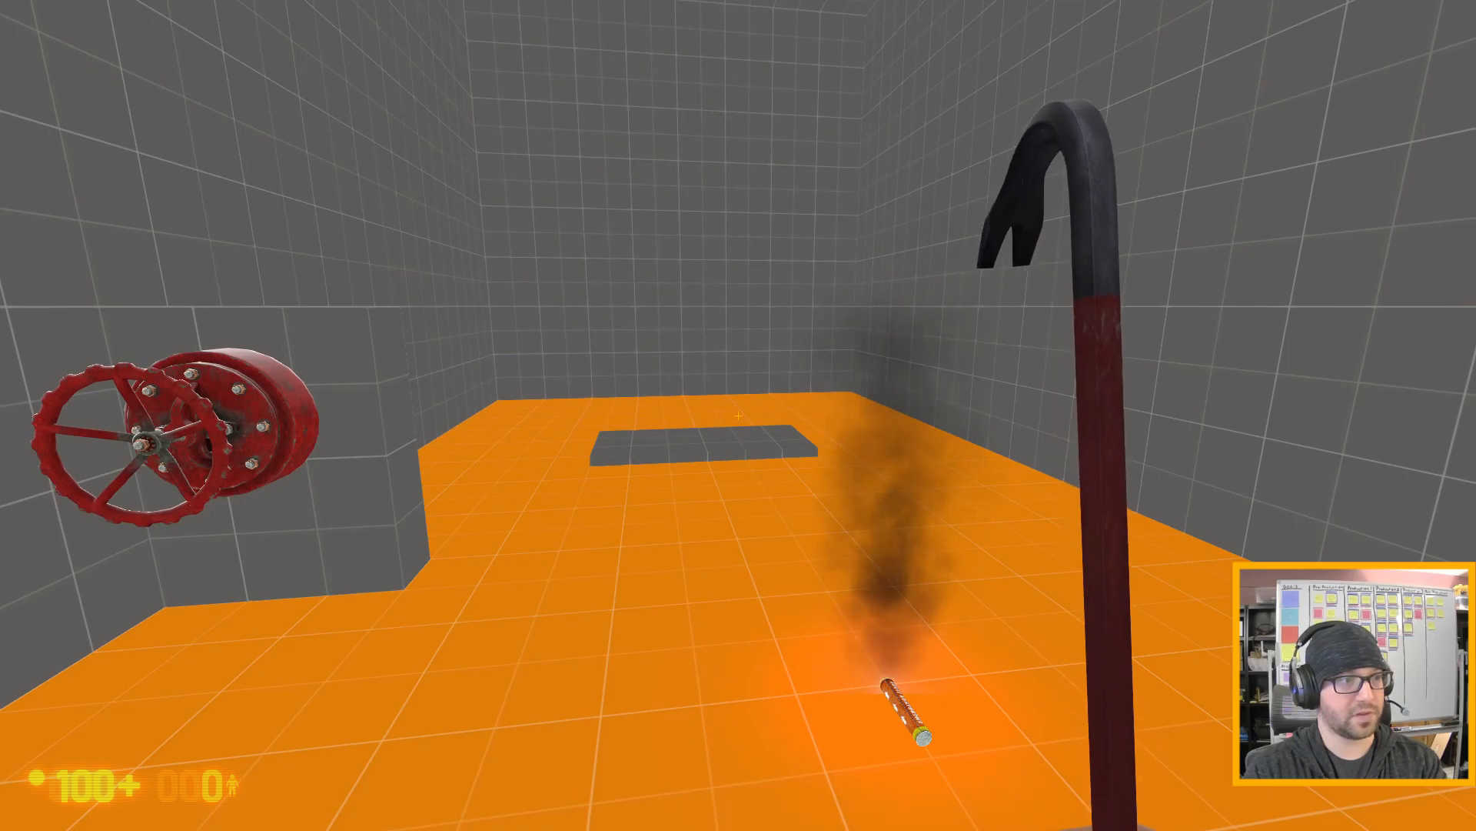
- Pick up another flare from the group on the floor, test it over the shut-off pad and drop it near the first
key("w")
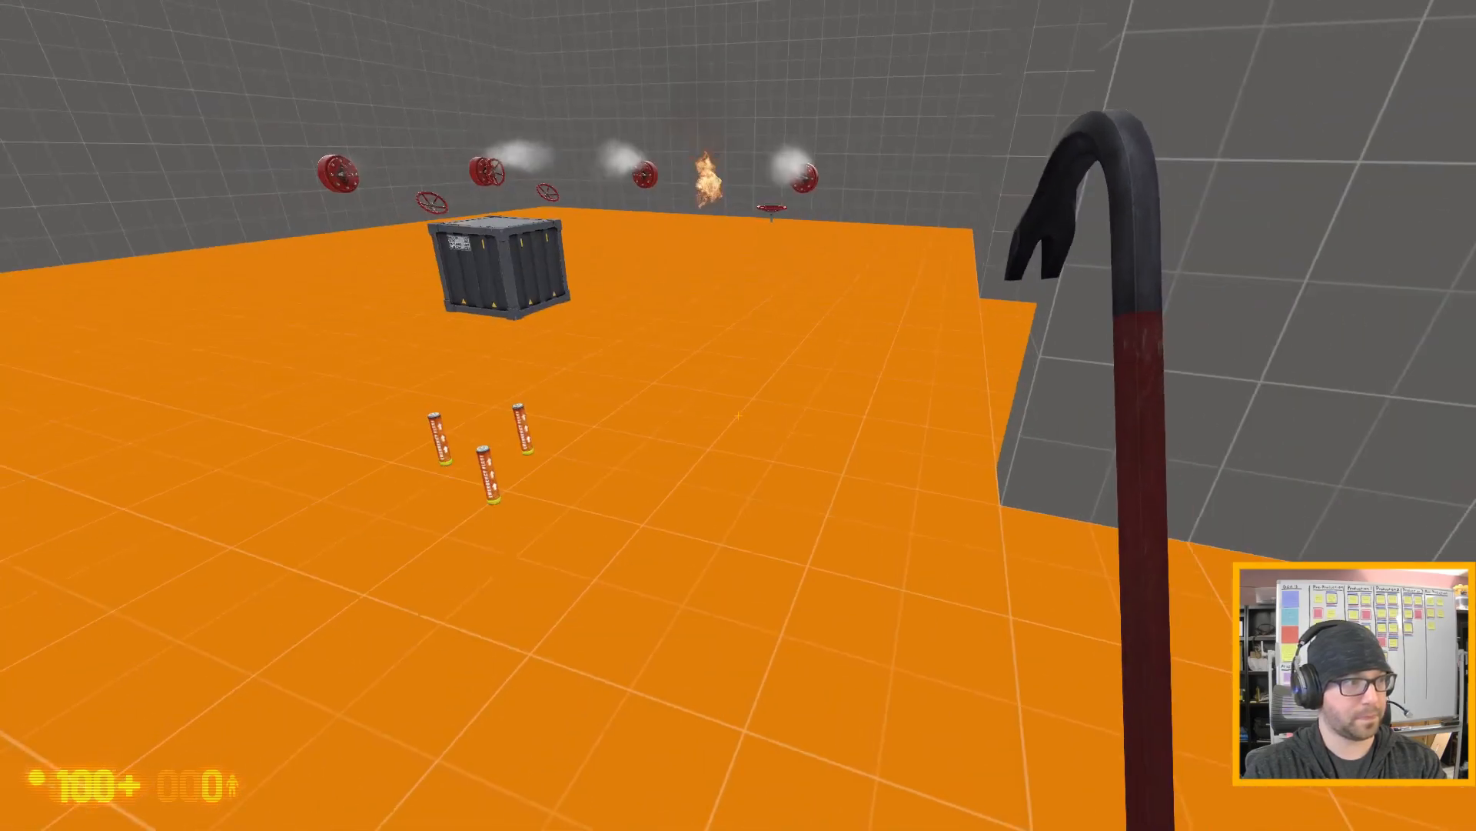
key("e")
key("w")
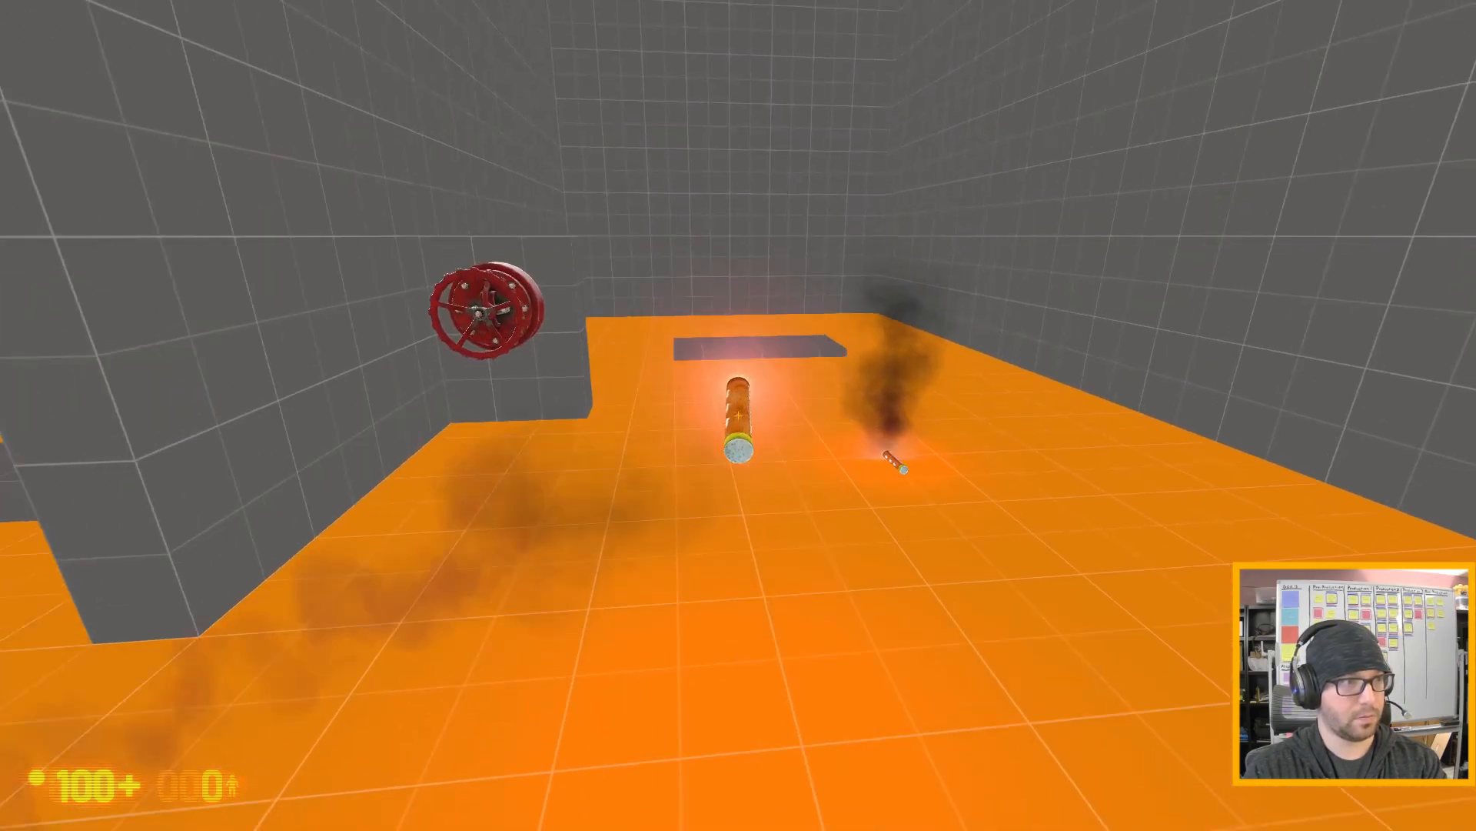
key("w")
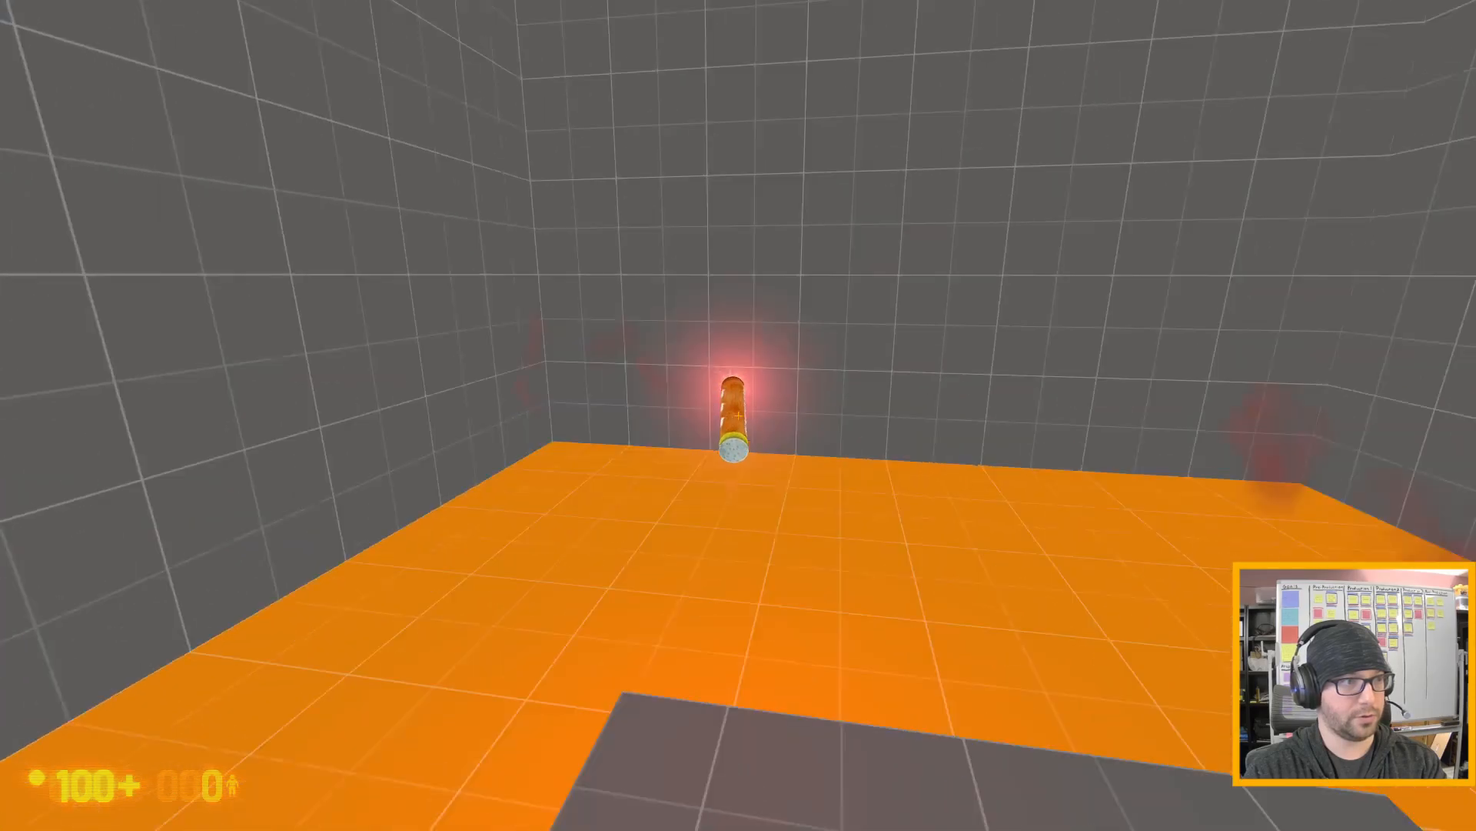
key("a")
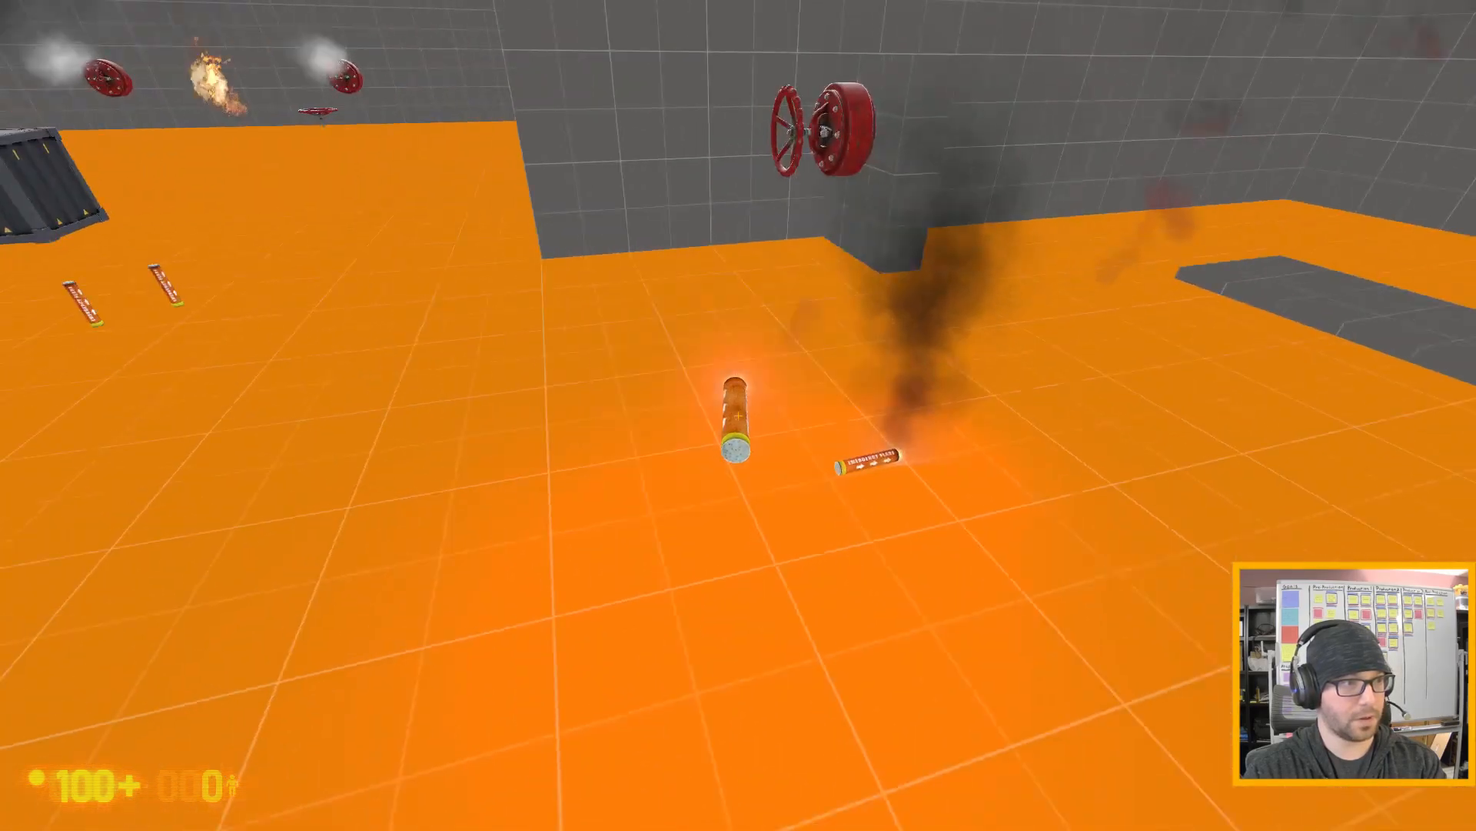
key("e")
- Reopen the valve, pick up one of the two dropped flares, ignite the leak once more and back away
key("w")
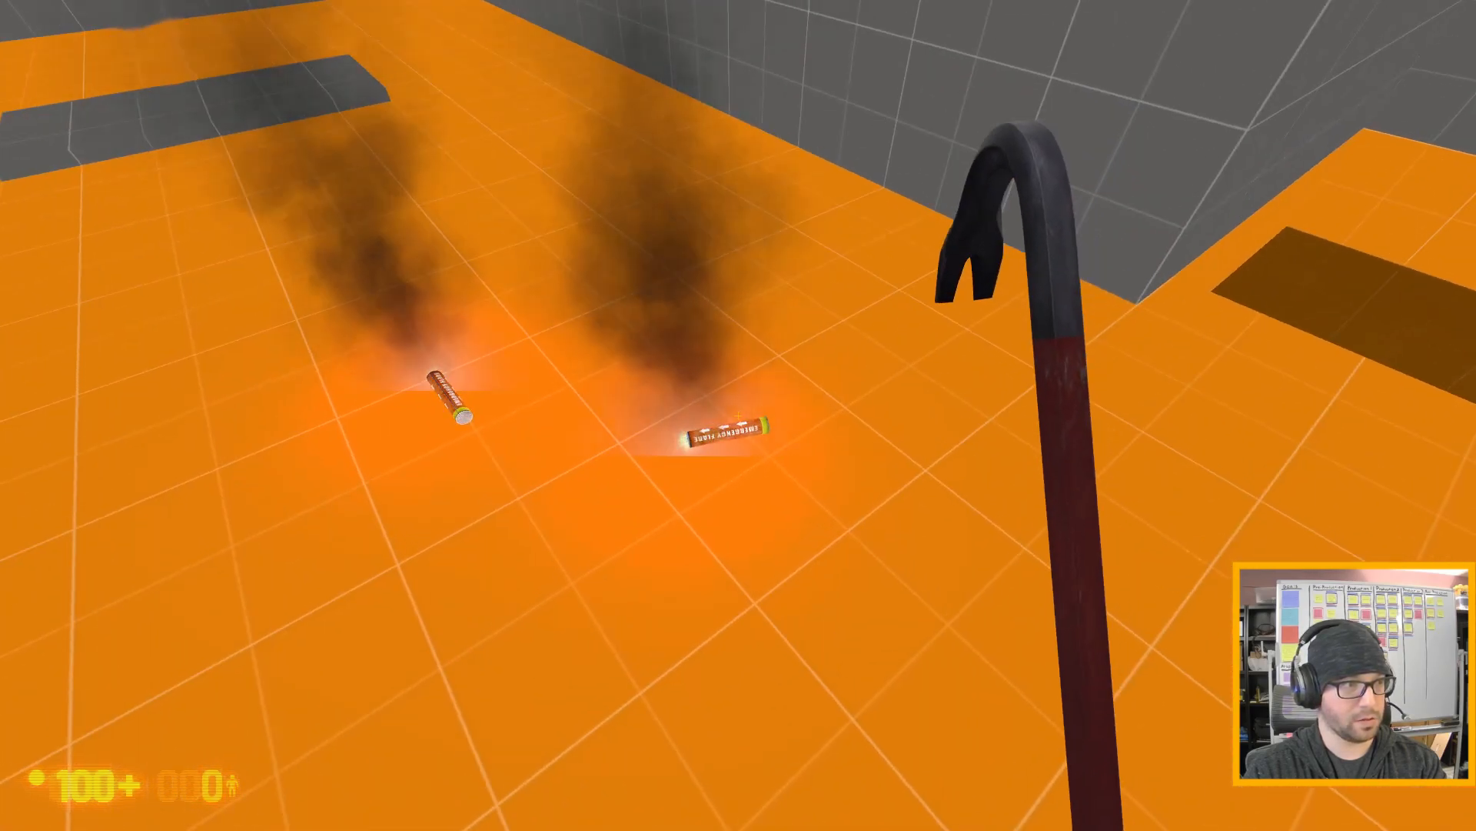
key("e")
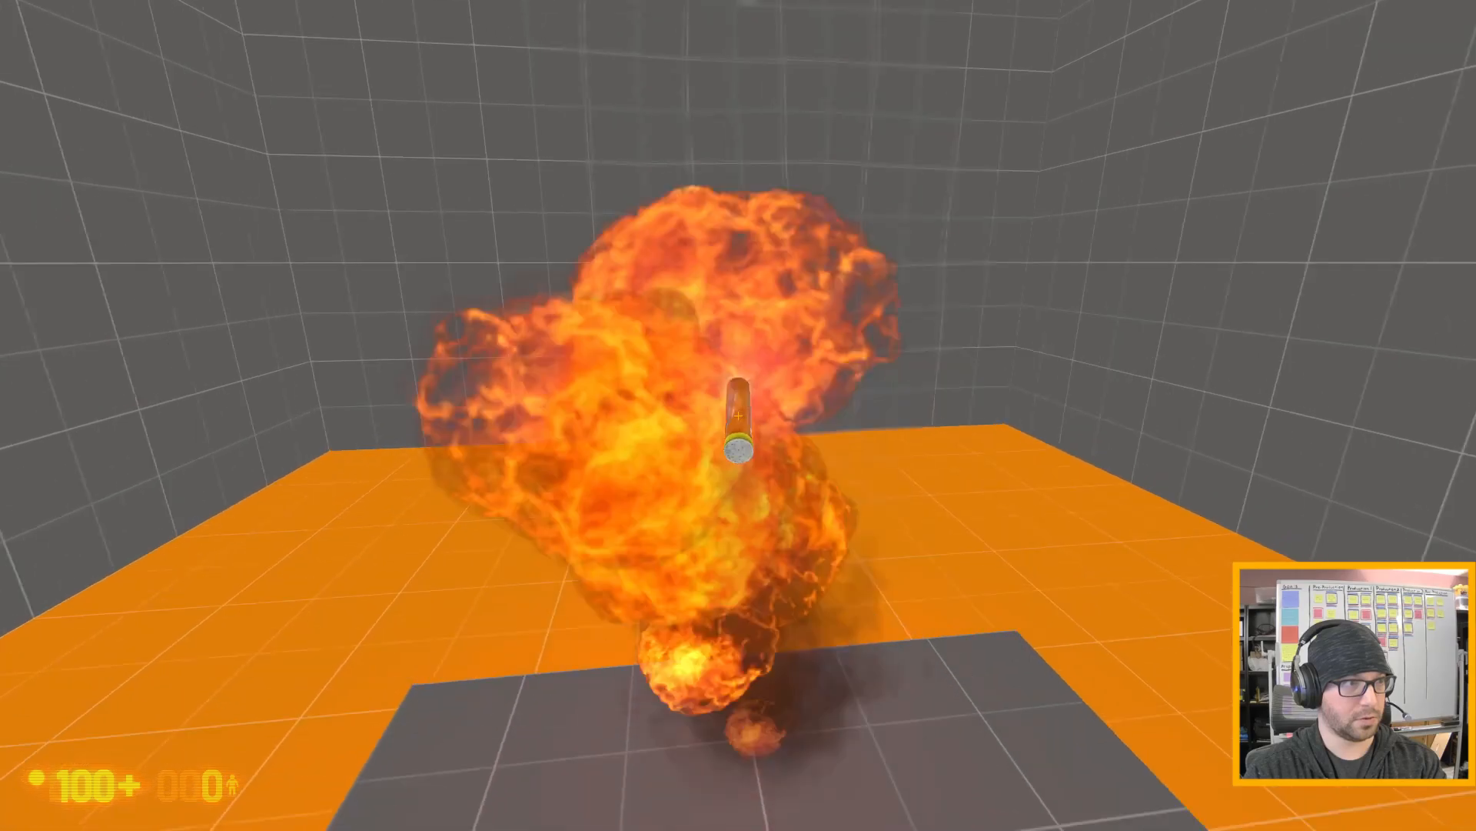
key("s")
key("s")
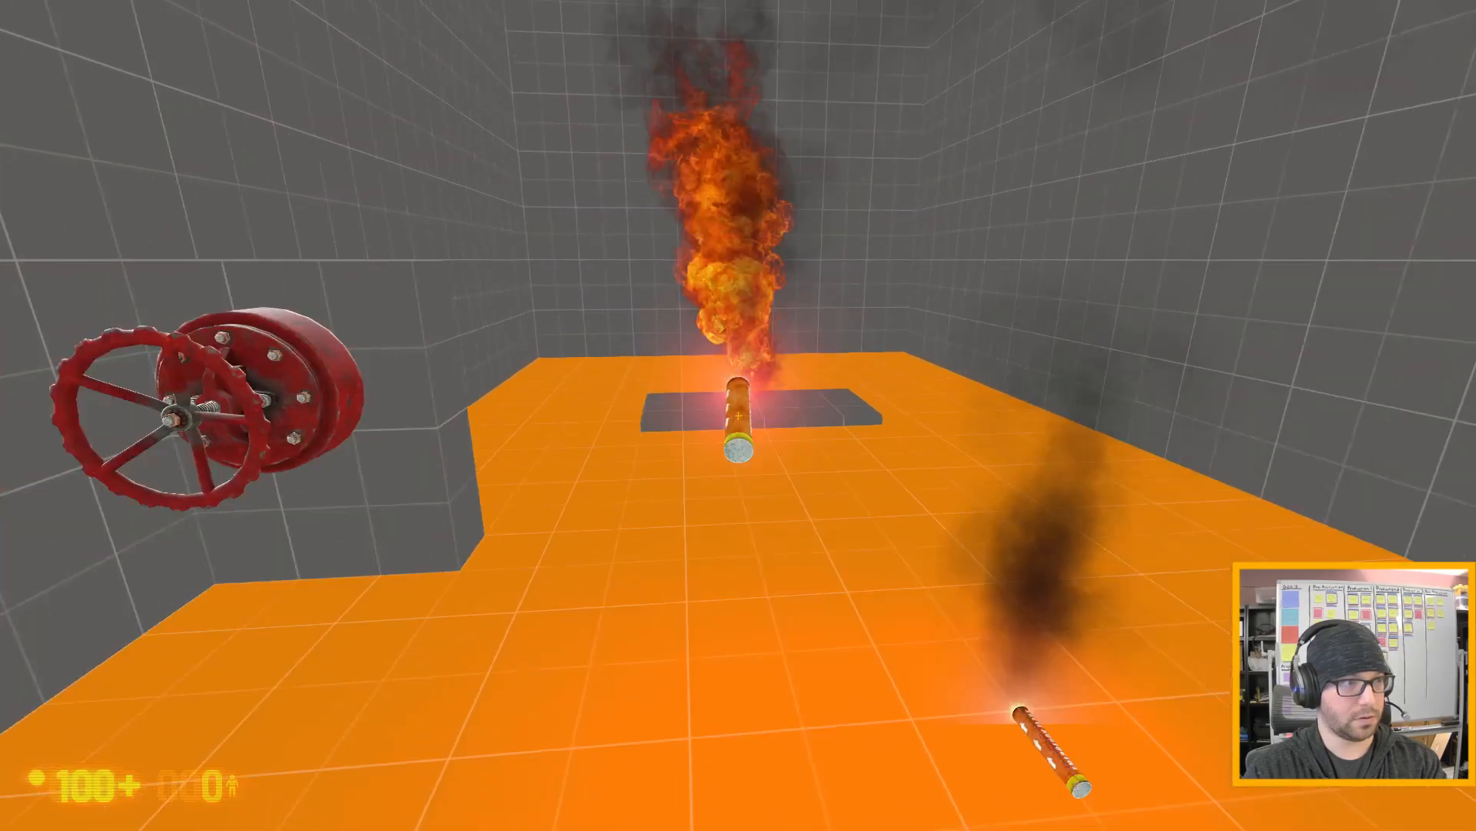
key("s")
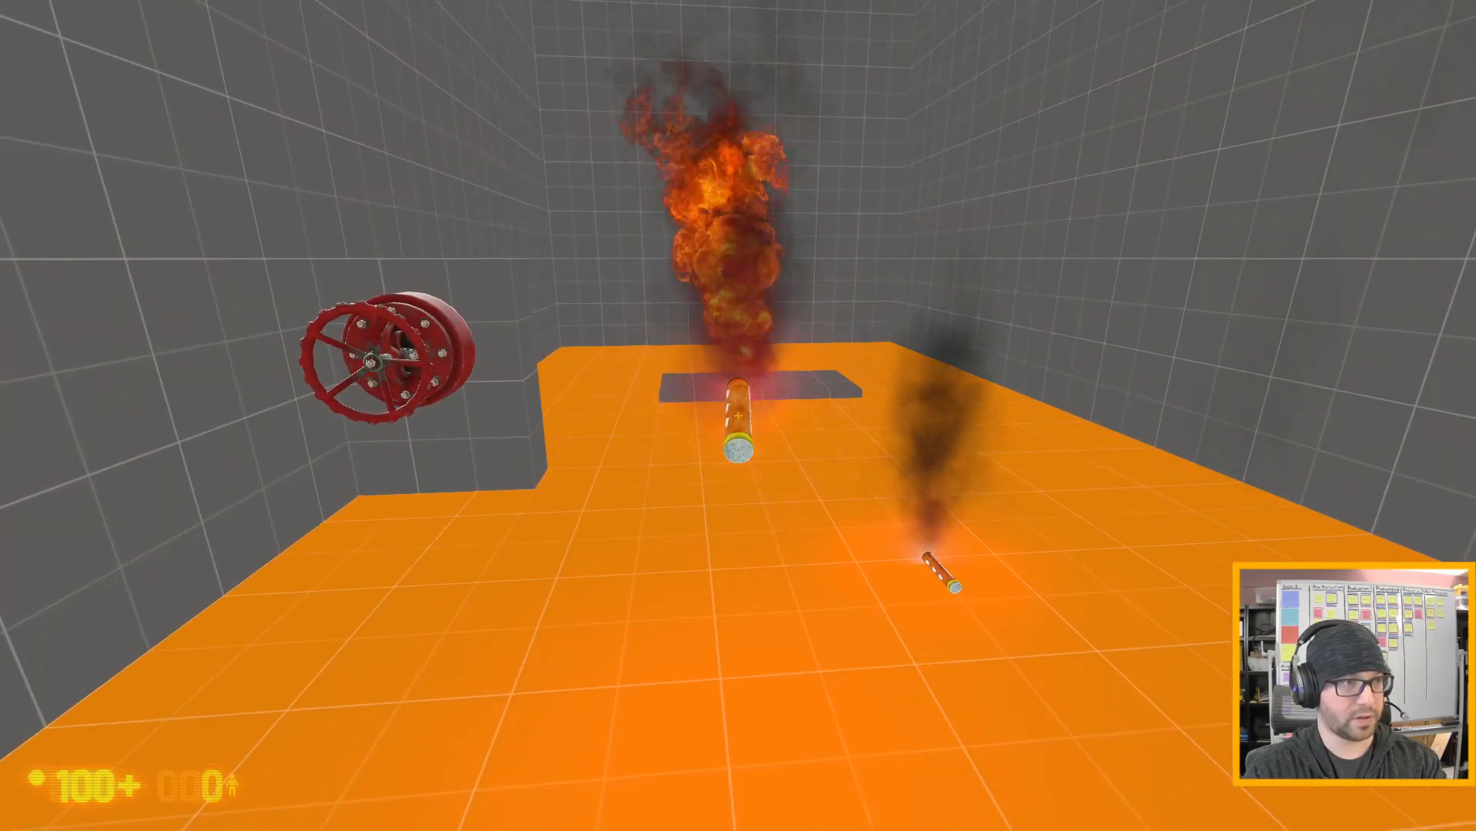
- Walk around the room with the flare in hand to examine the burning gas leak from different distances and angles
key("d")
key("d")
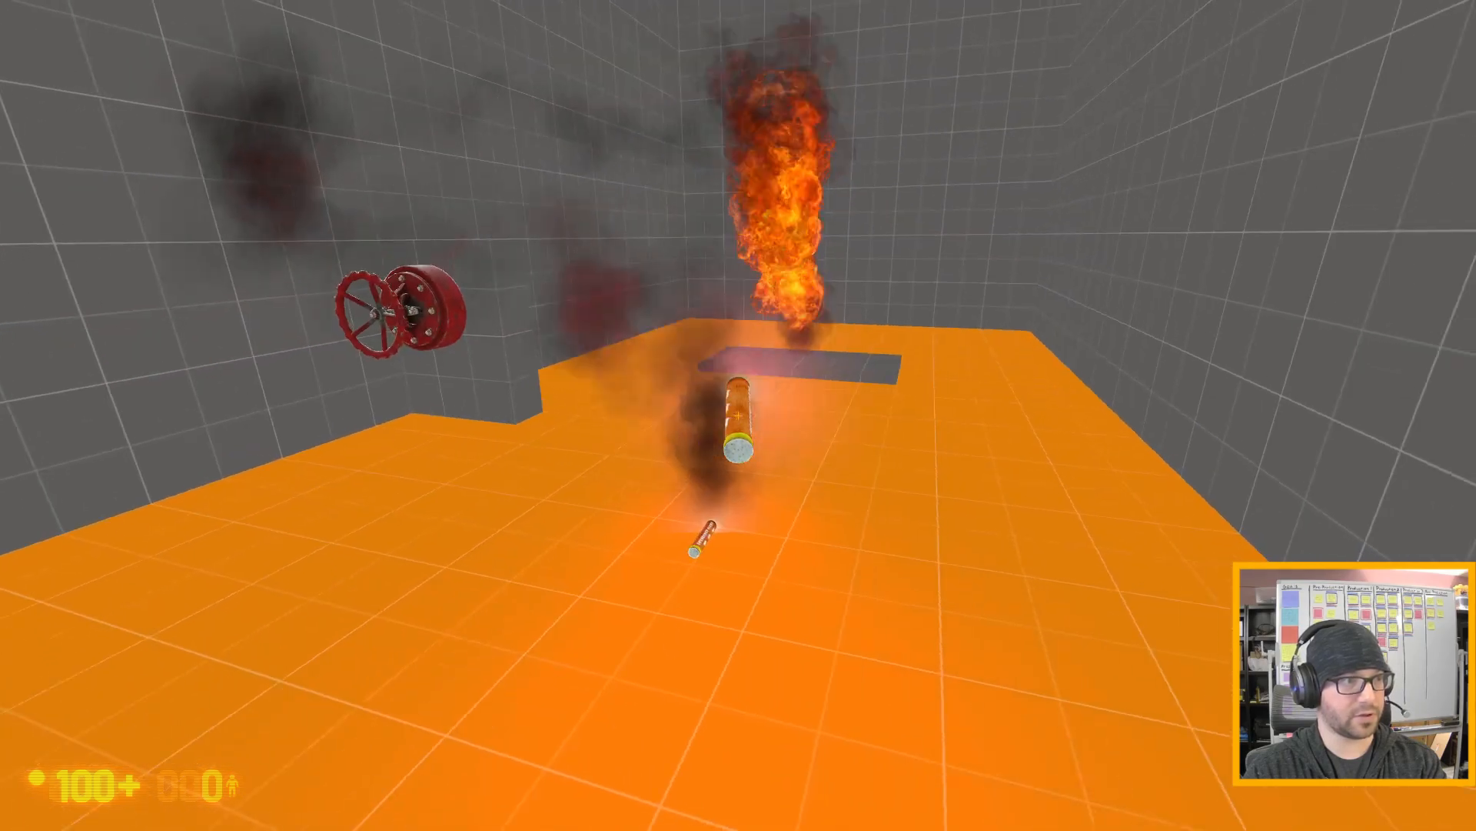
key("d")
key("w")
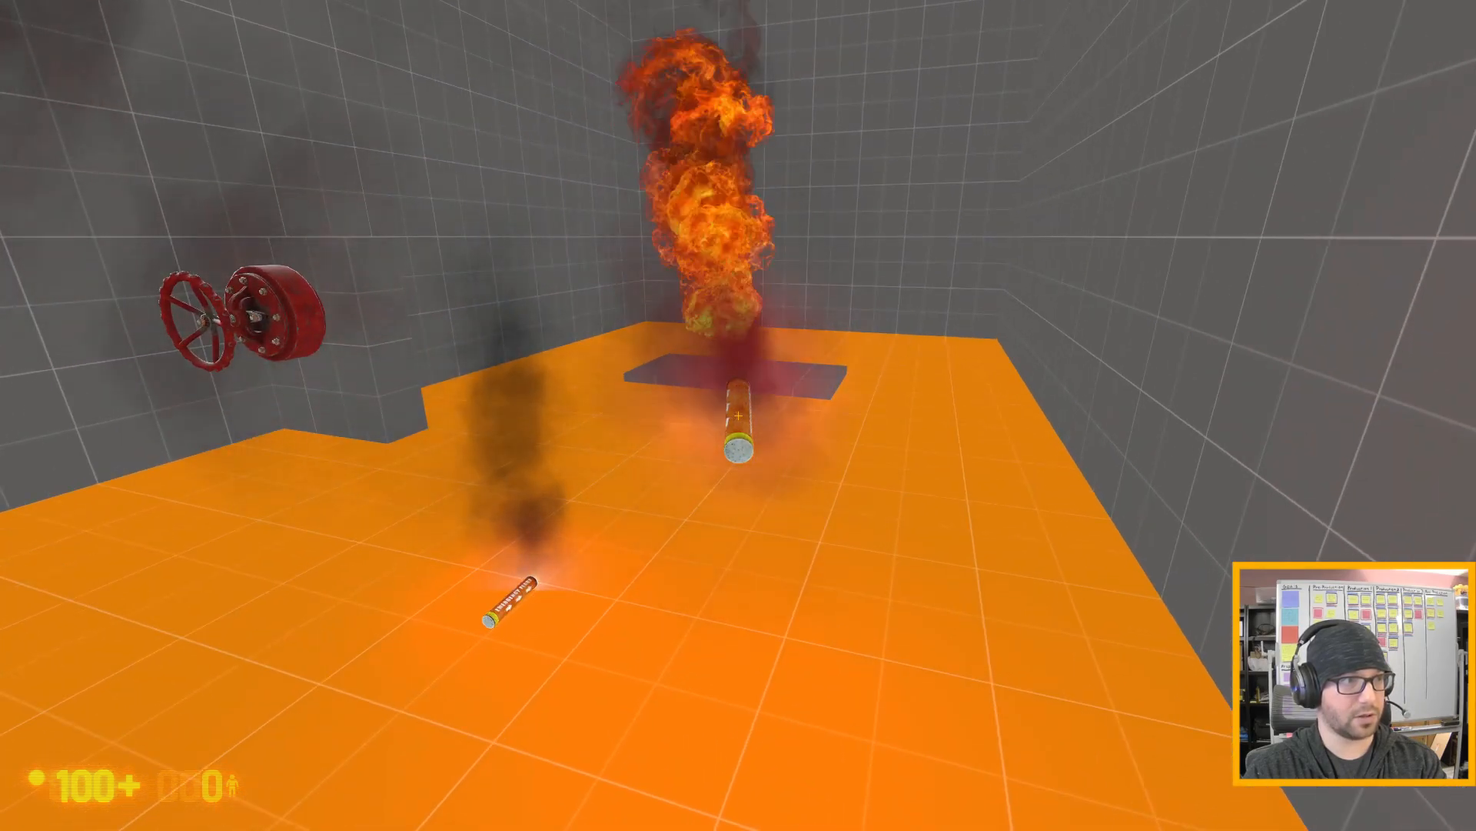
key("a")
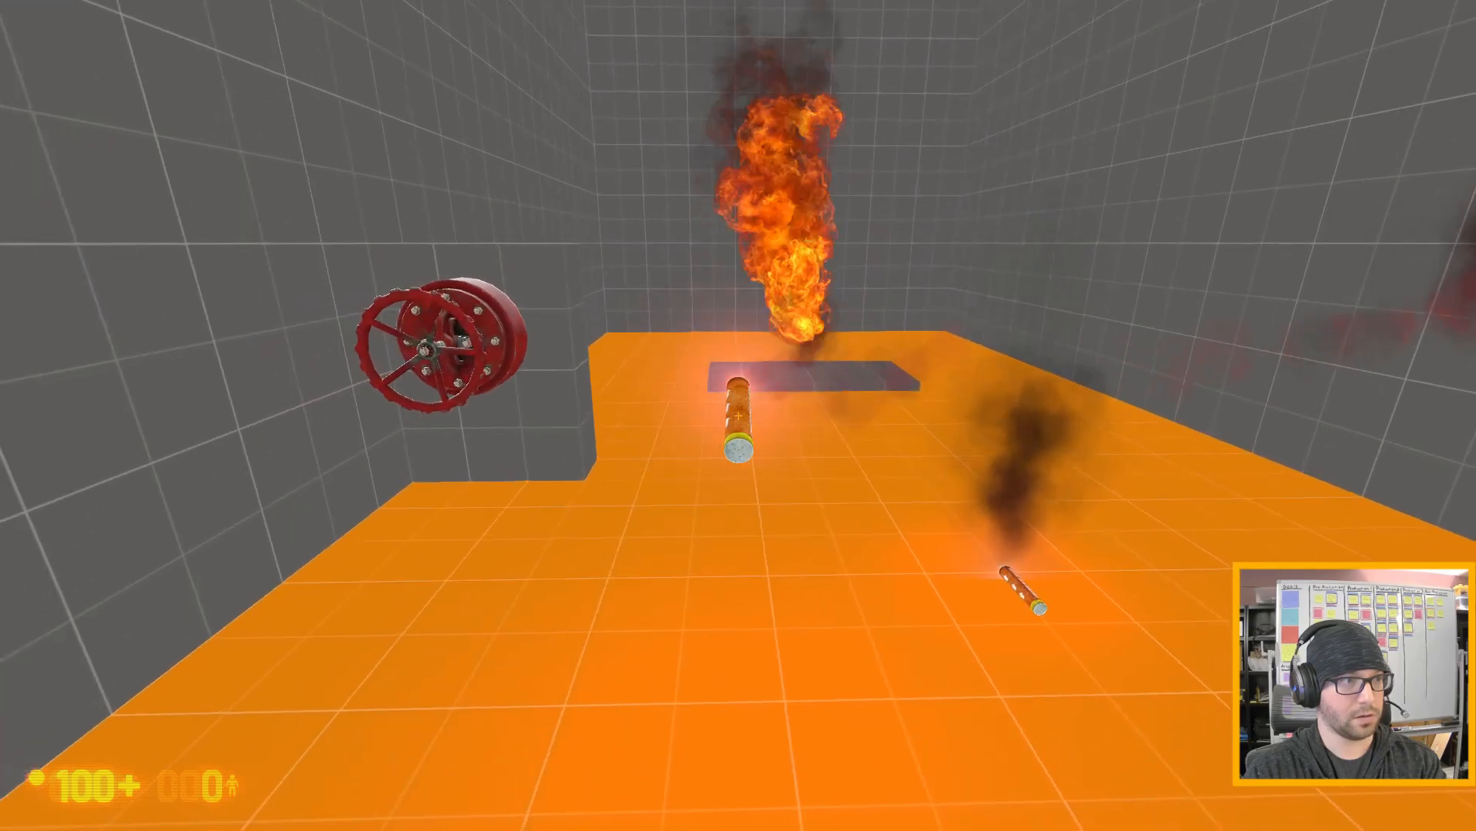
key("s")
key("d")
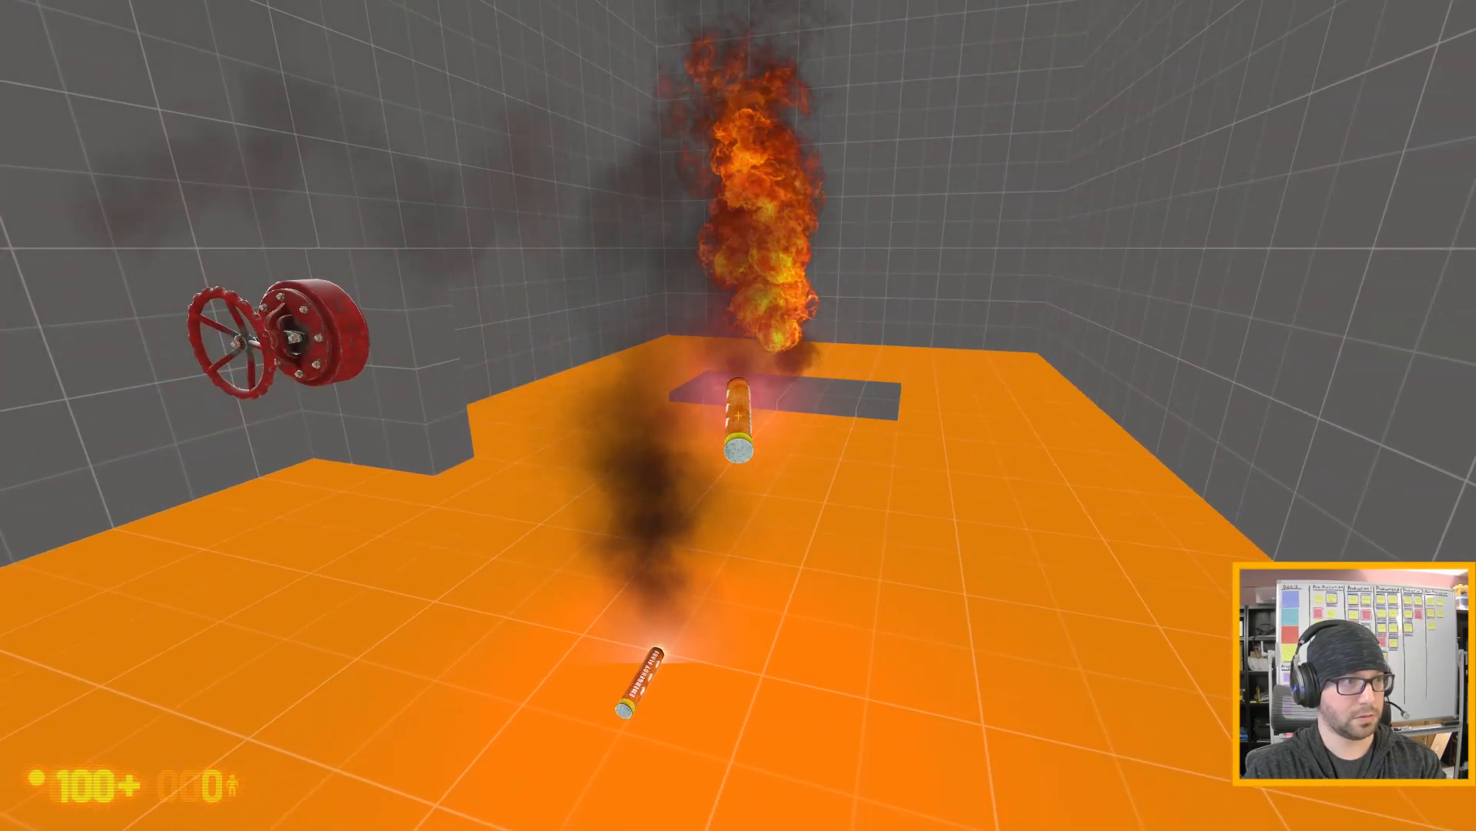
key("d")
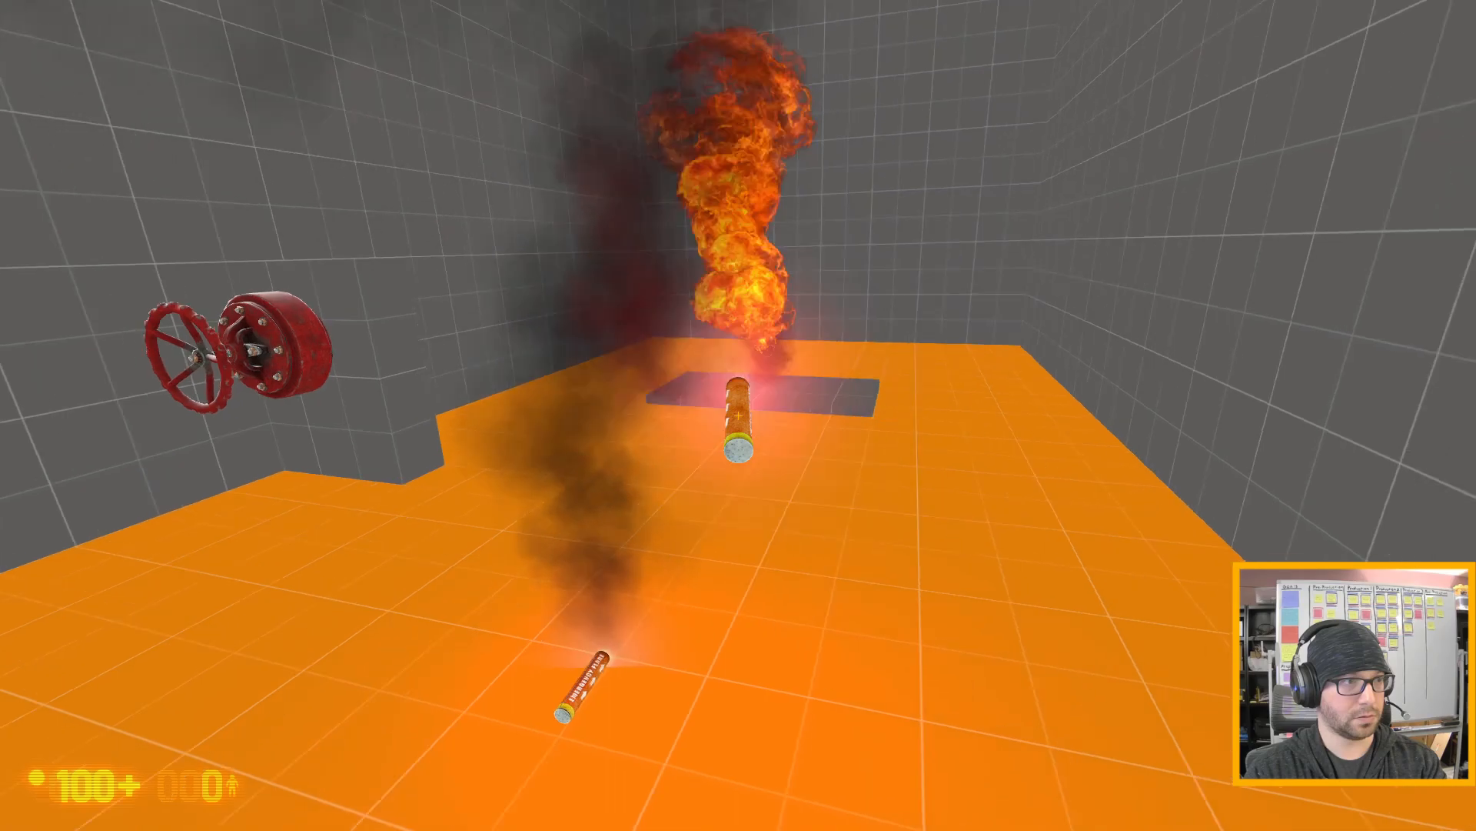
key("w")
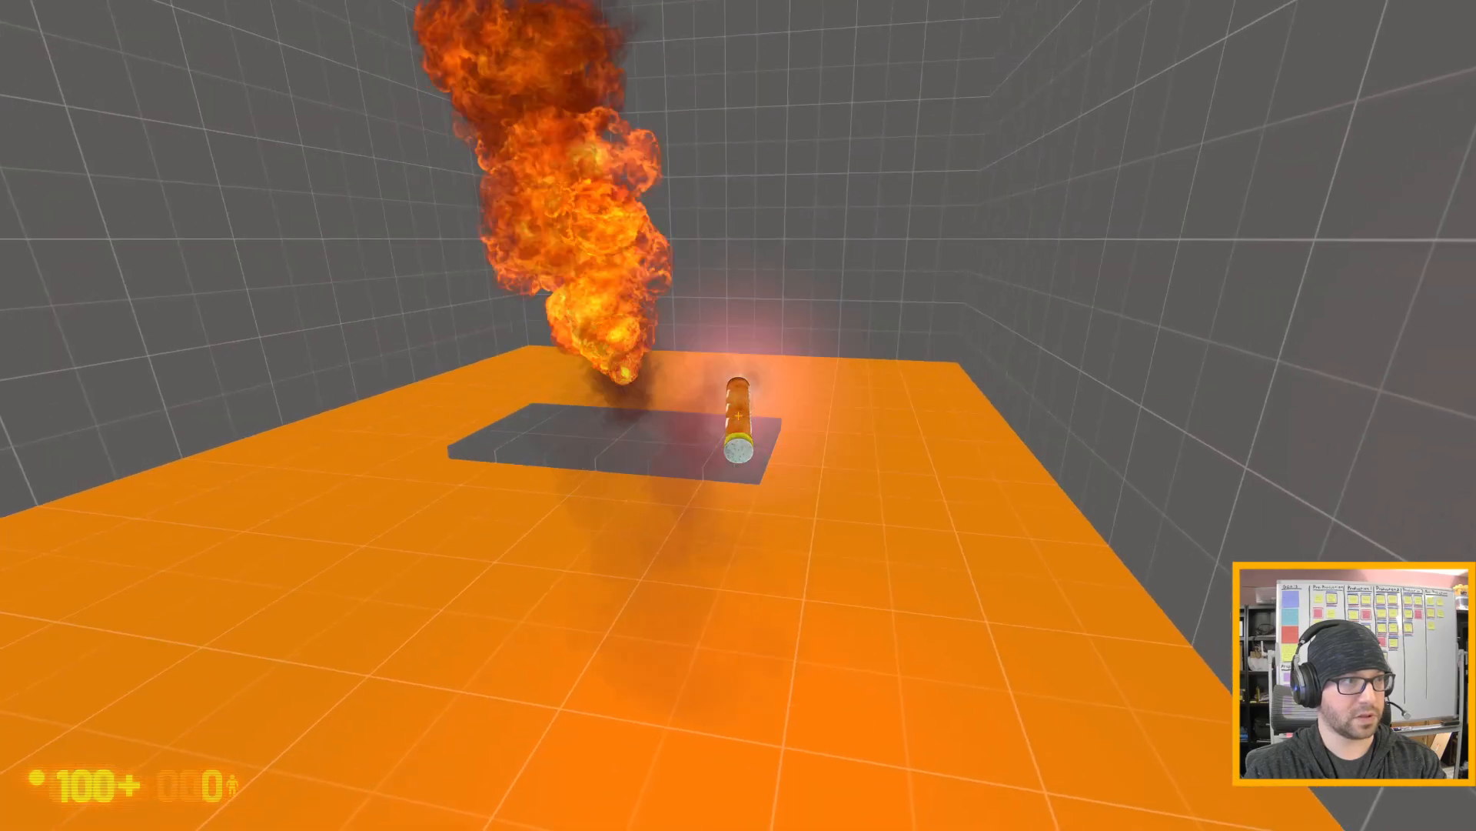
key("s")
key("w")
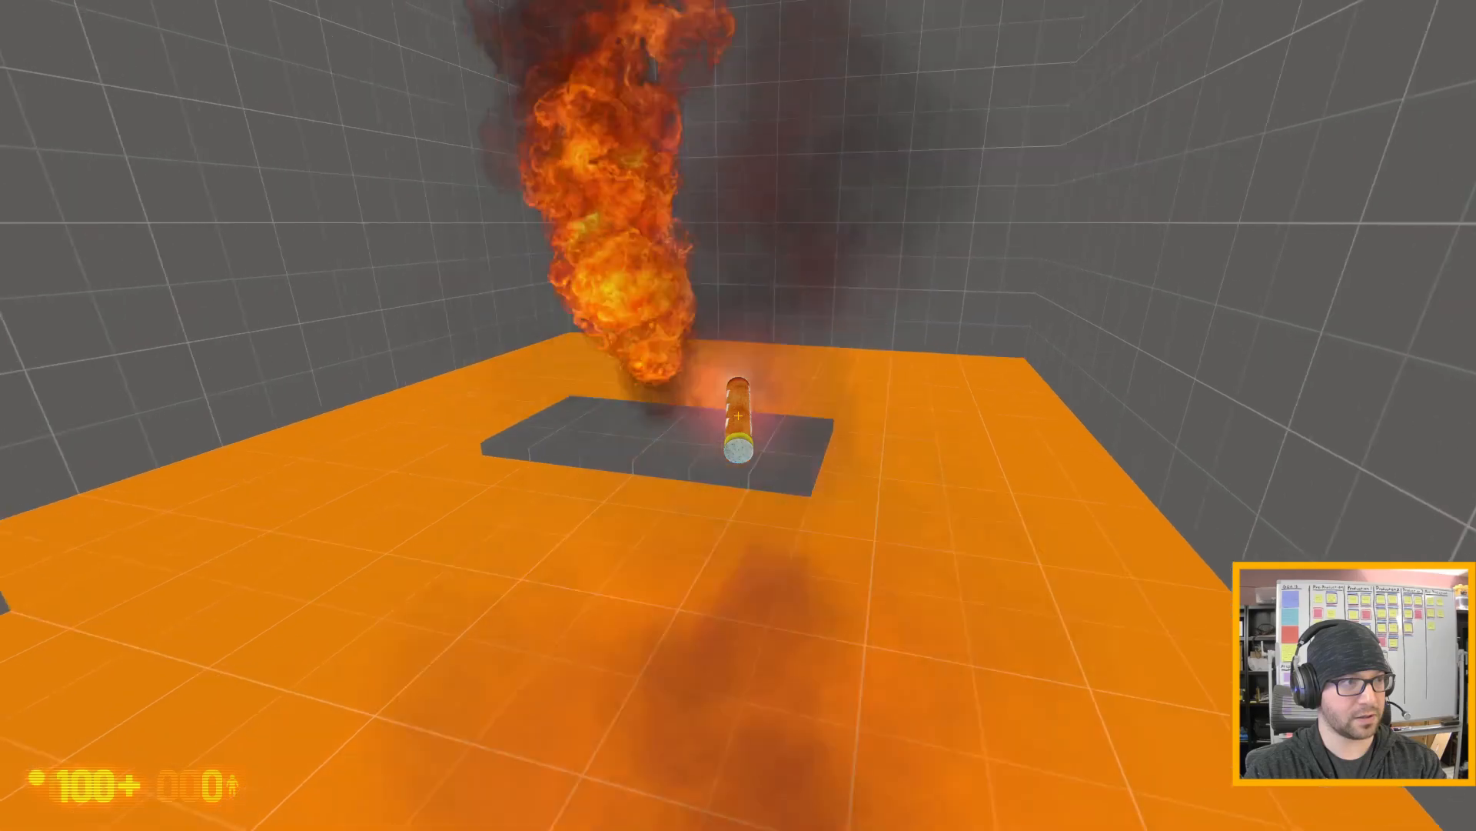
key("a")
key("s")
key("d")
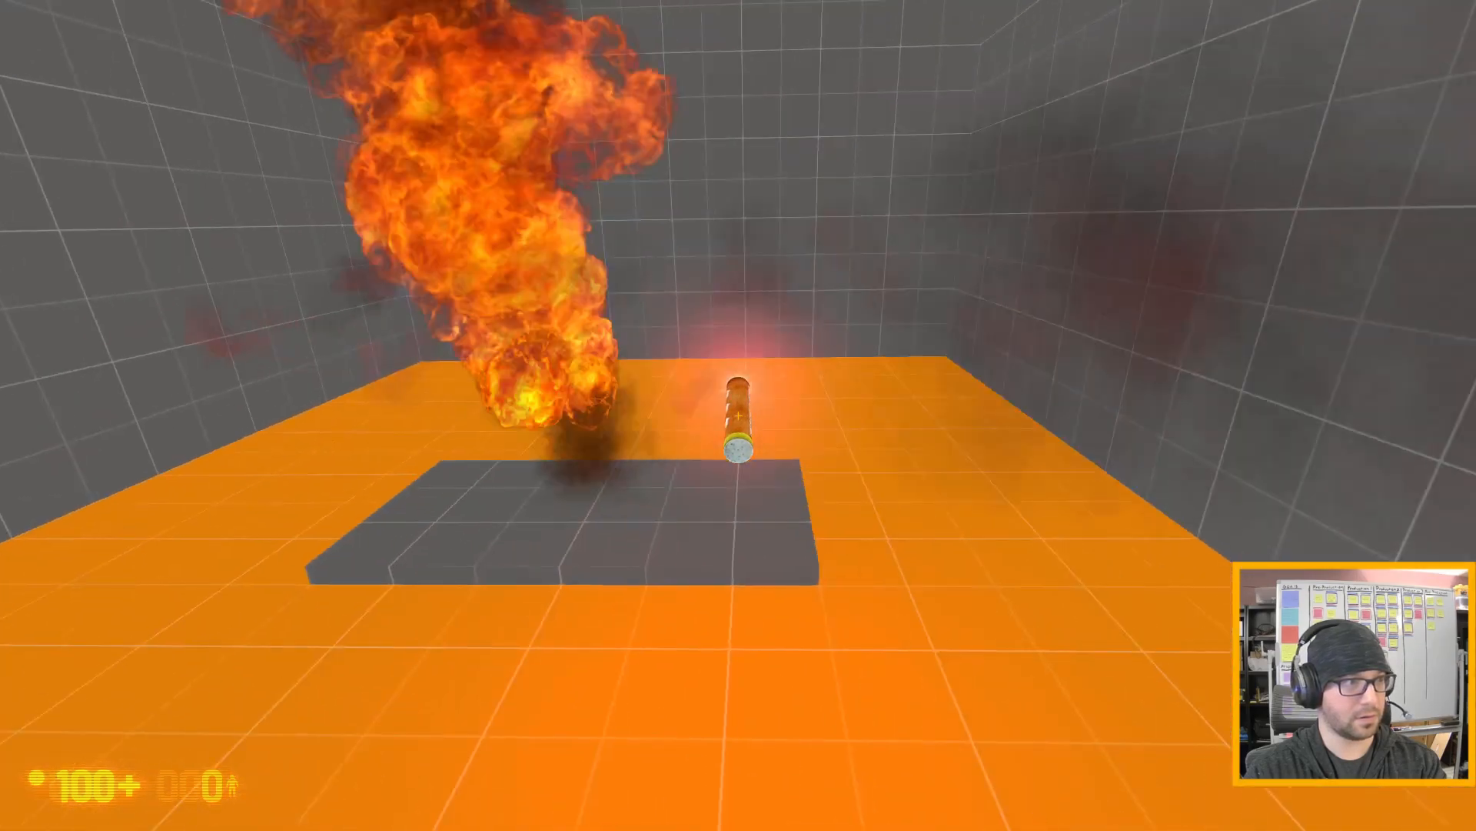
- Circle the burning leak and cross the pad with the flare in hand to examine the flames up close from every side
key("d")
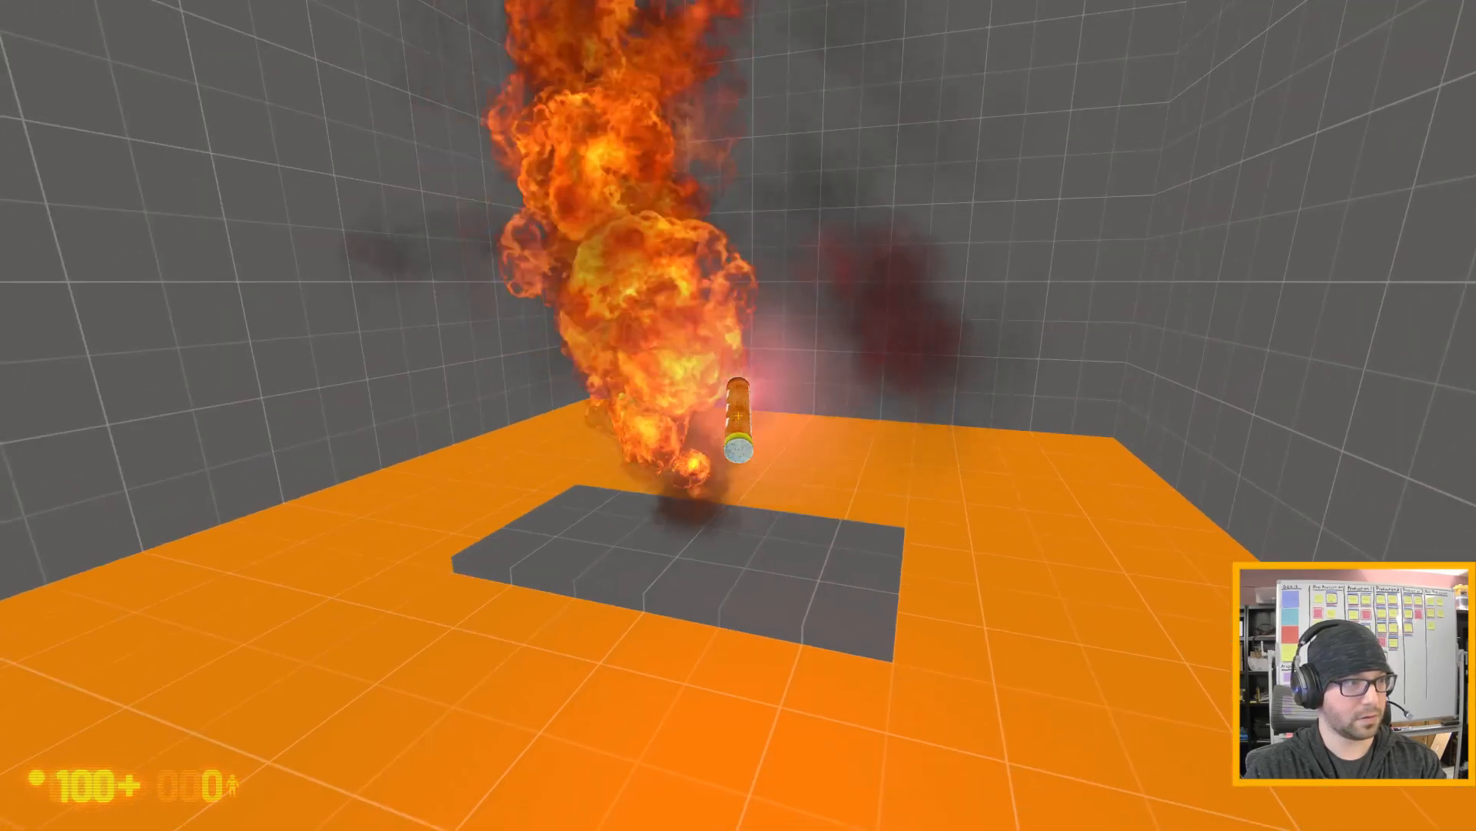
key("d")
key("d")
key("s")
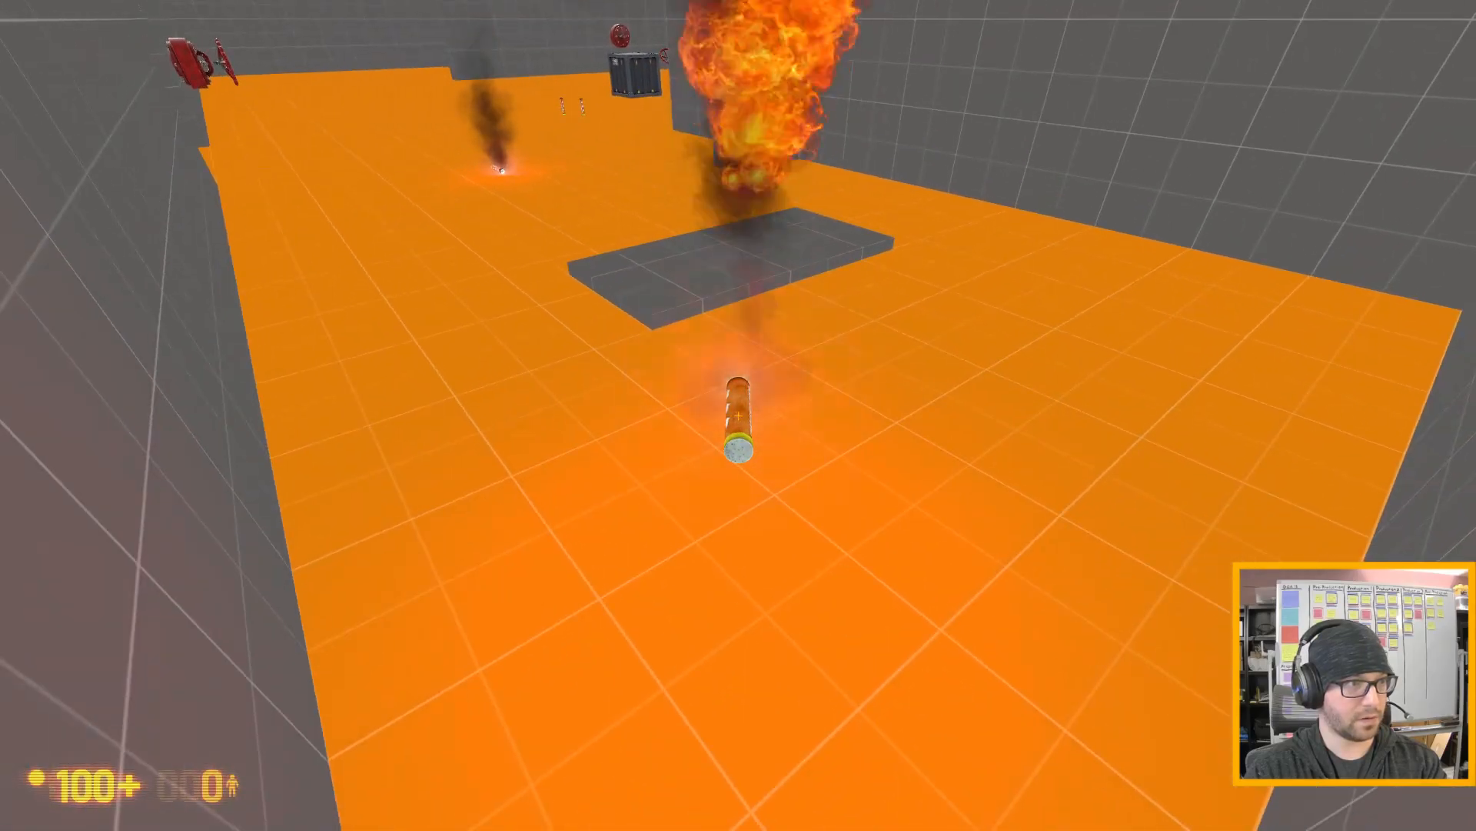
key("w")
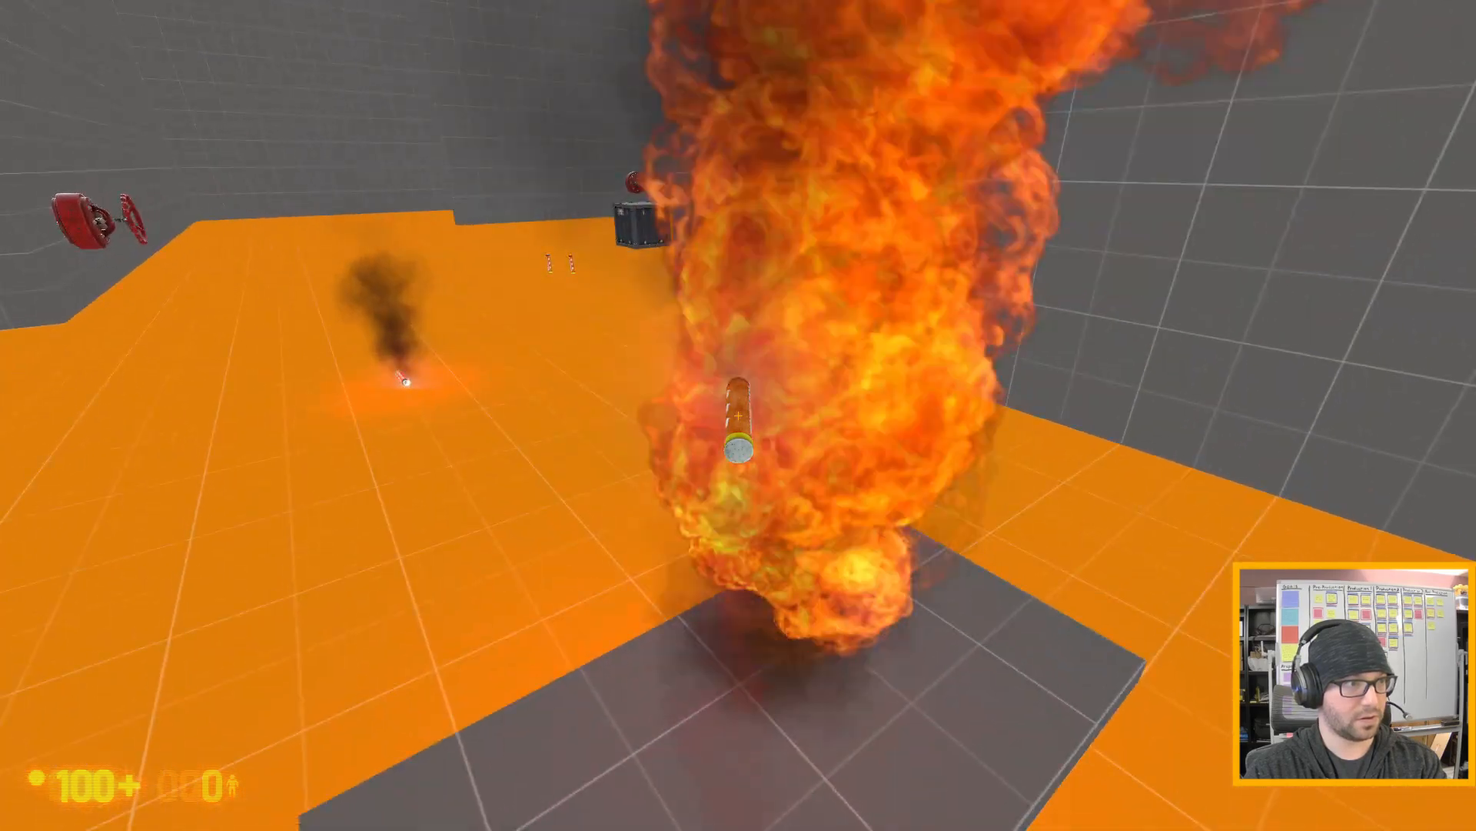
key("a")
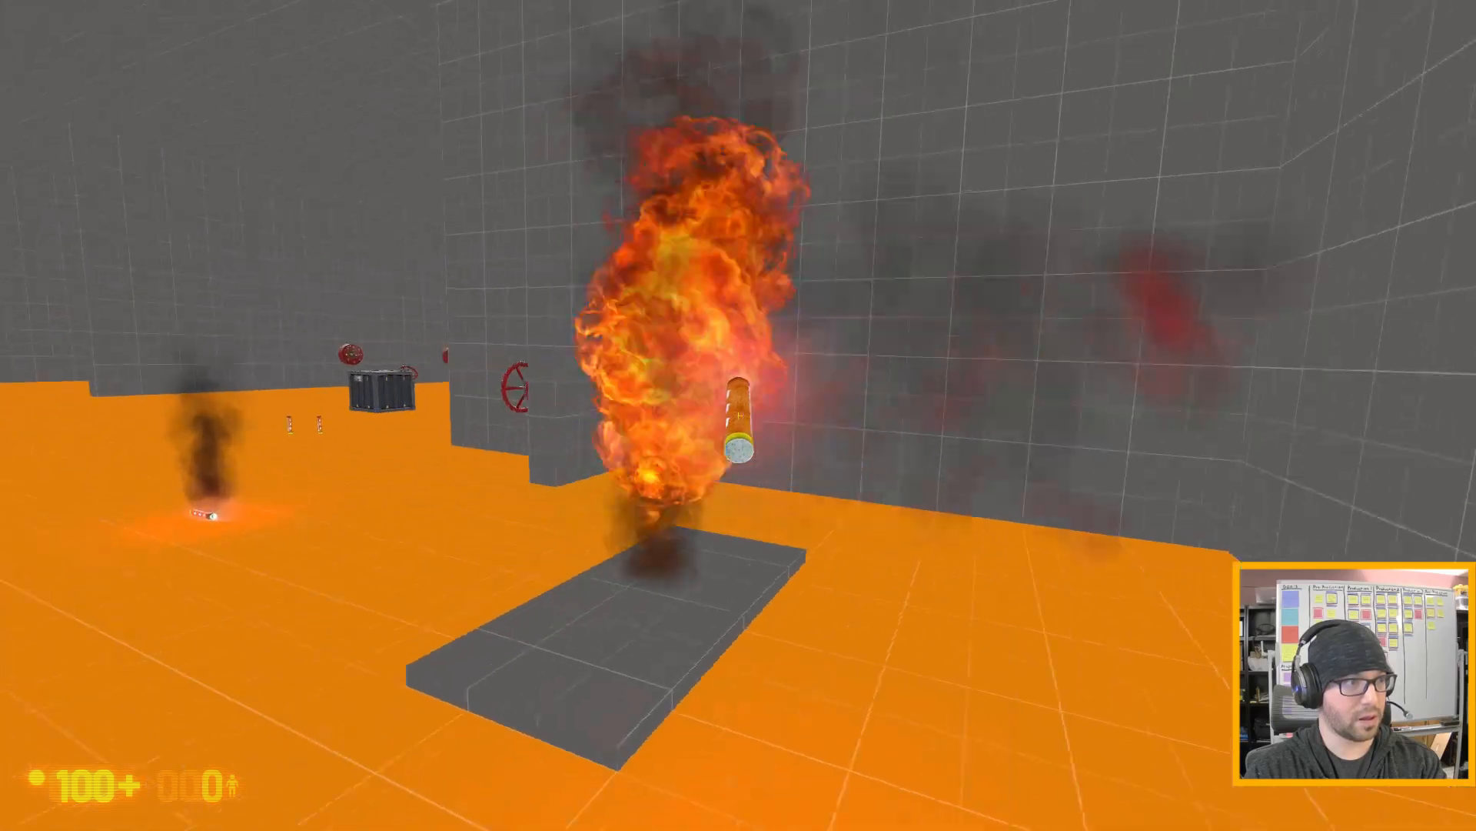
key("a")
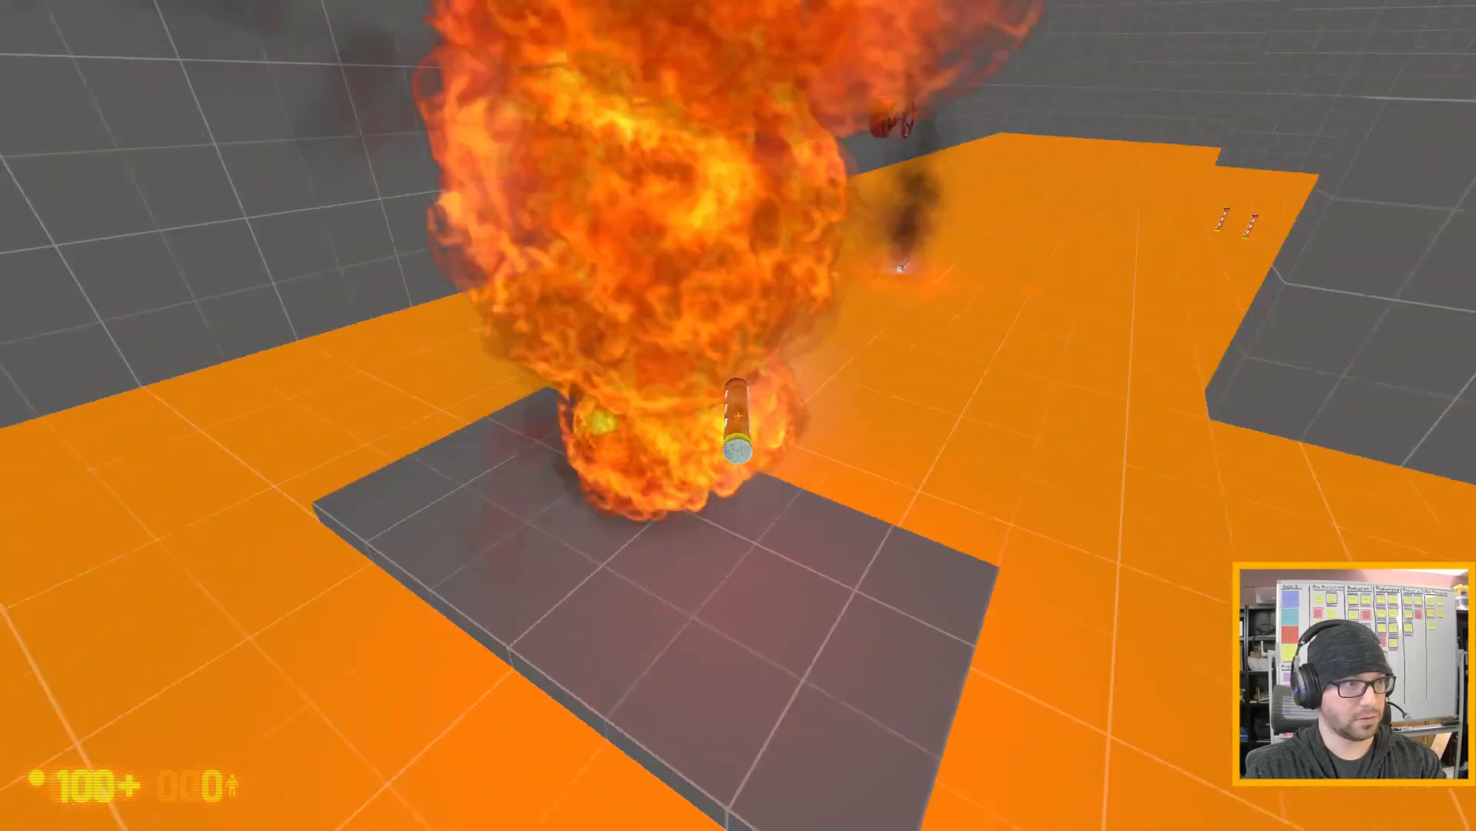
key("a")
key("a")
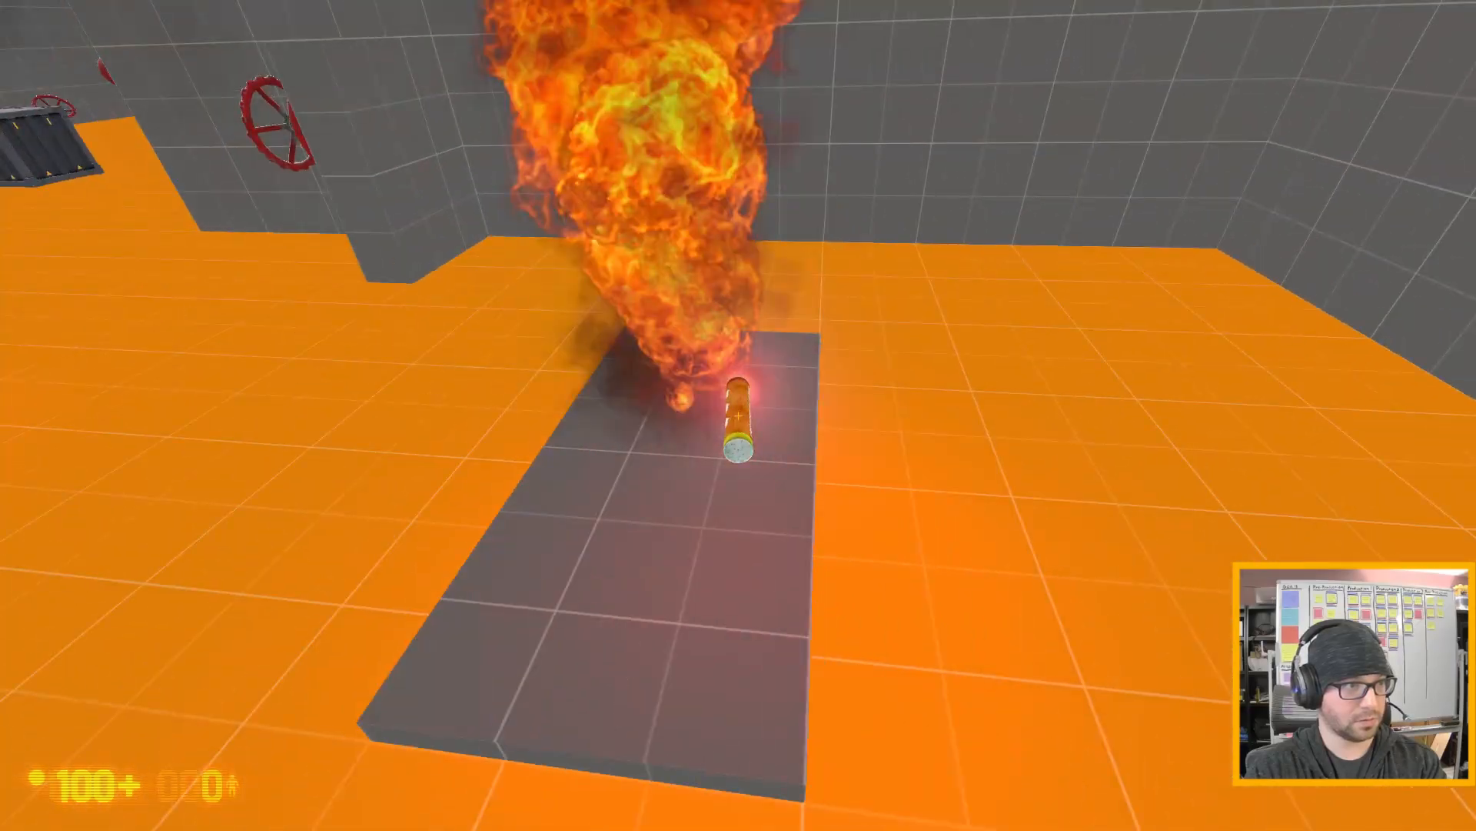
key("d")
key("a")
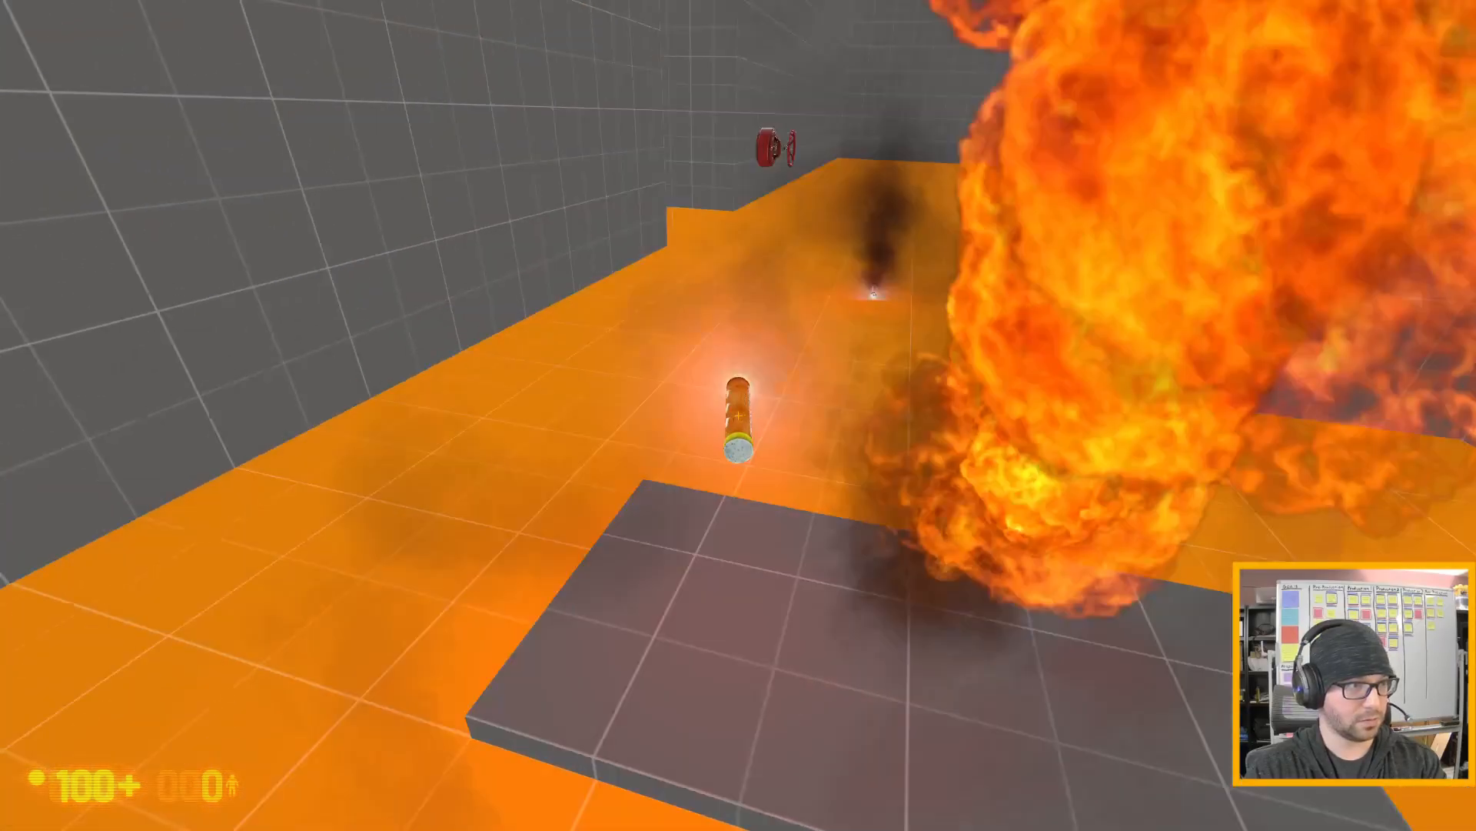
key("a")
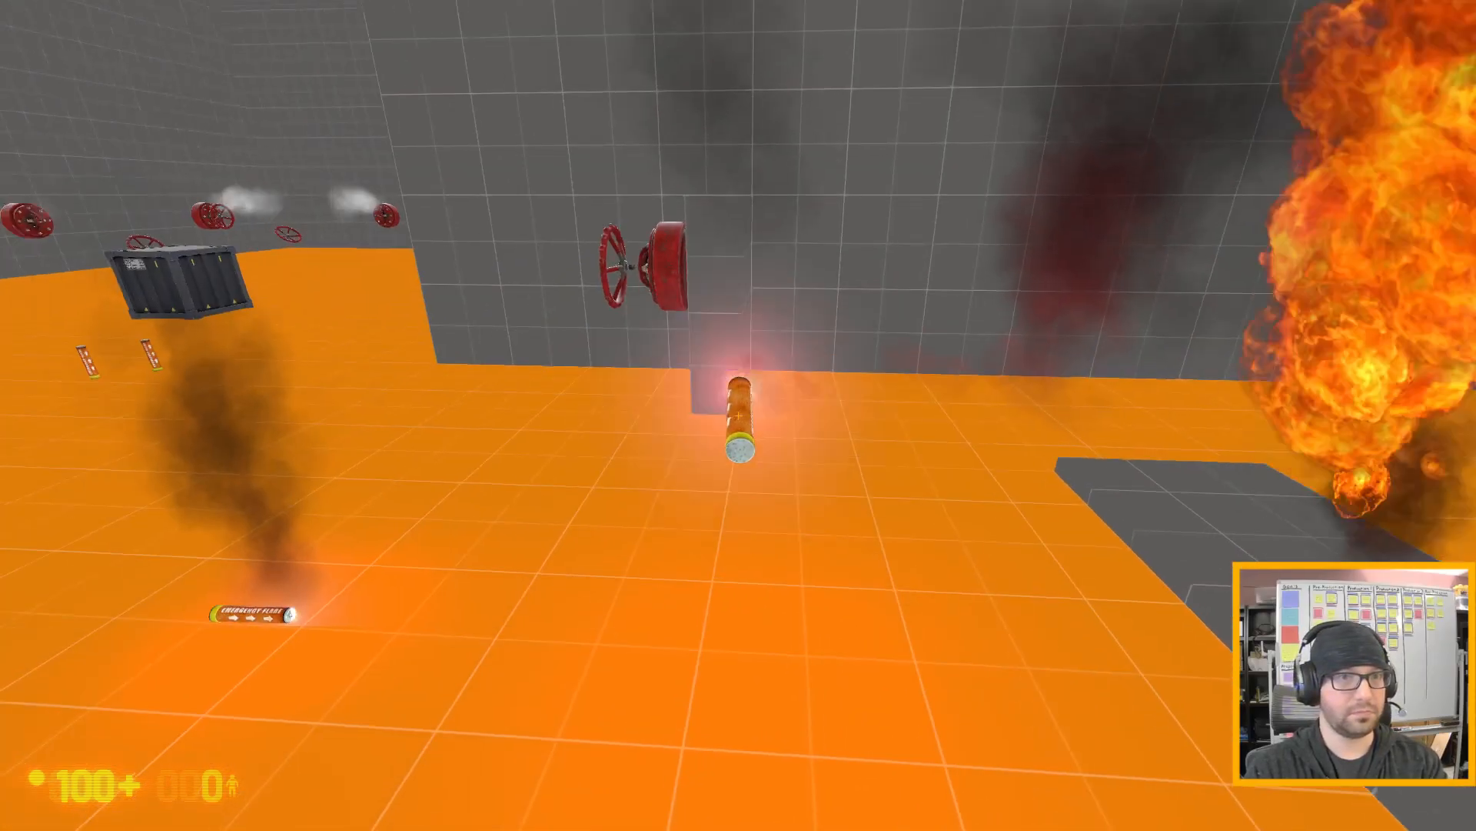
- Drop the flare beside the other one on the floor and close the valve to put out the leak's fire
key("a")
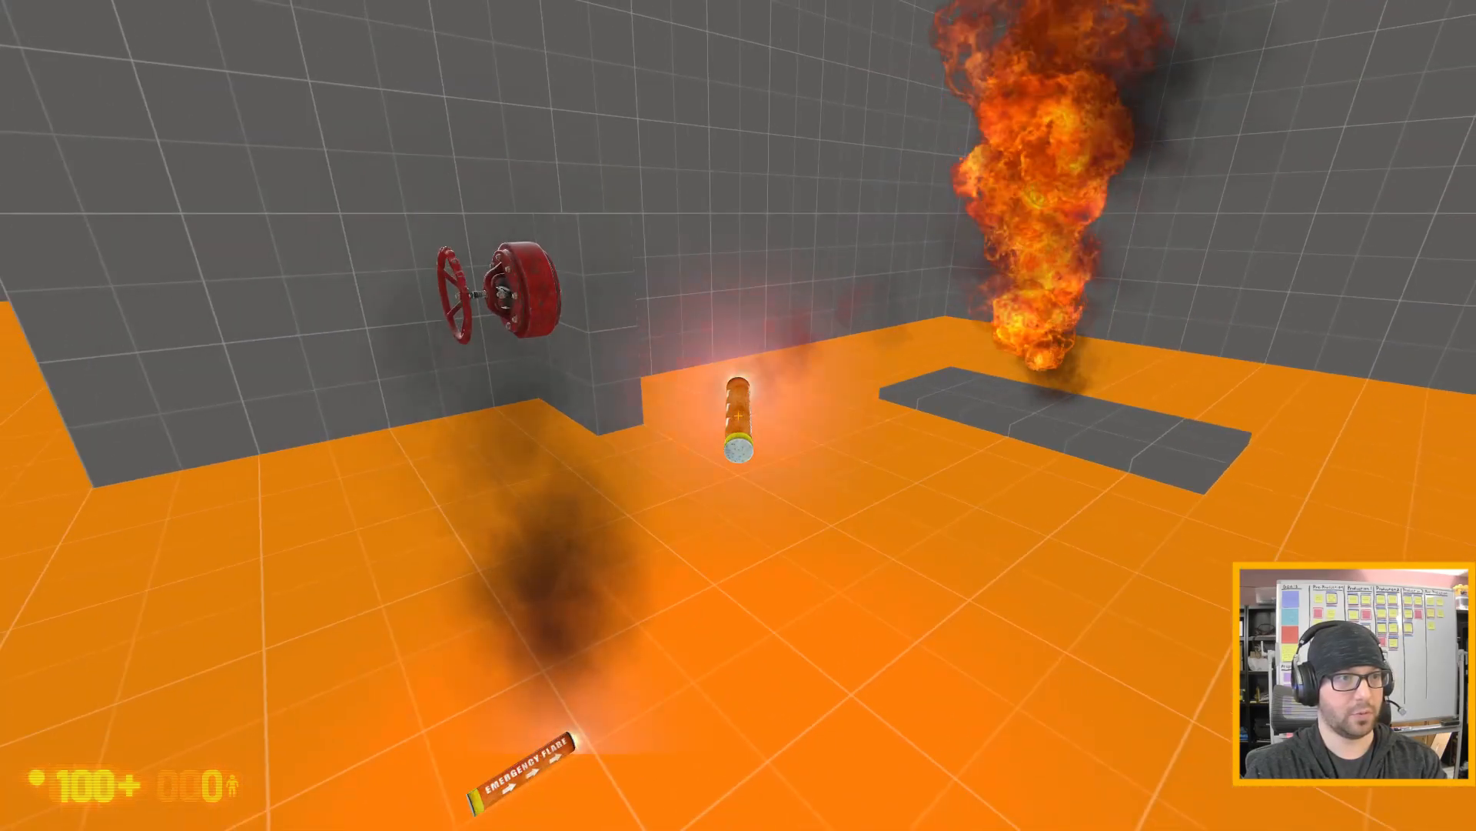
key("e")
key("a")
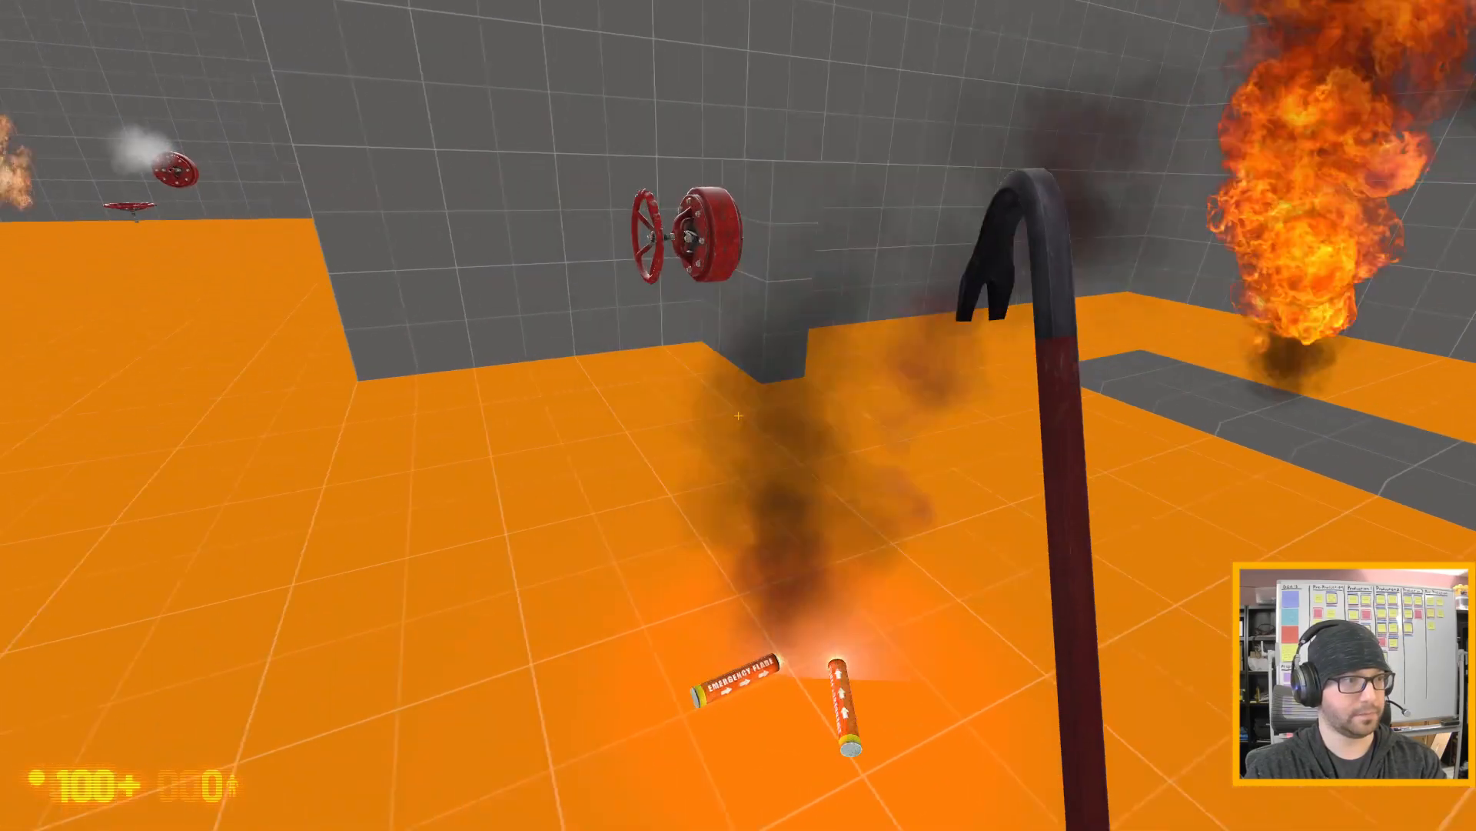
key("w")
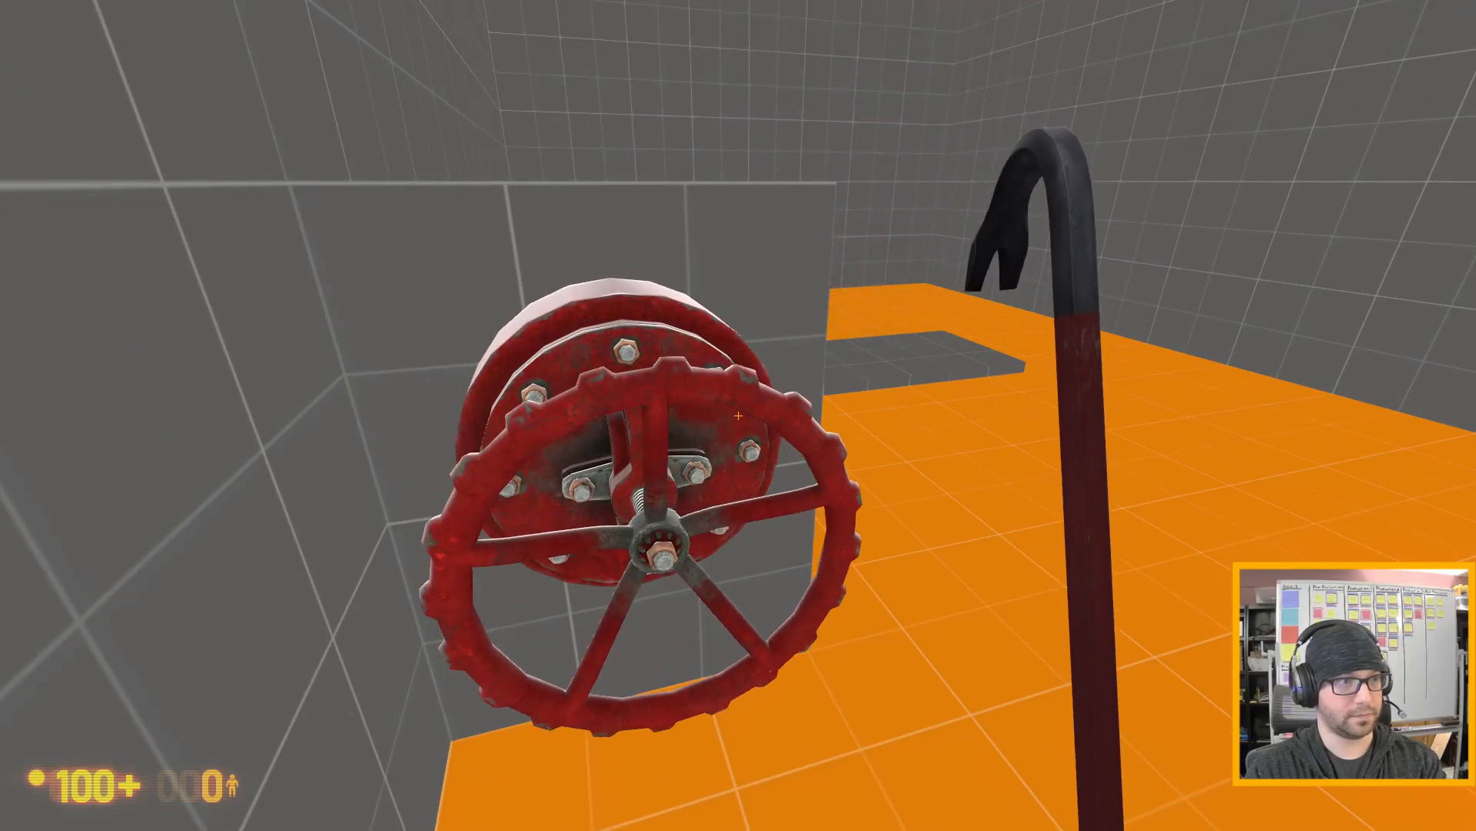
- Pick up one of the two dropped flares, carry it to the shut-off leak and leave it lying on the gray pad
key("d")
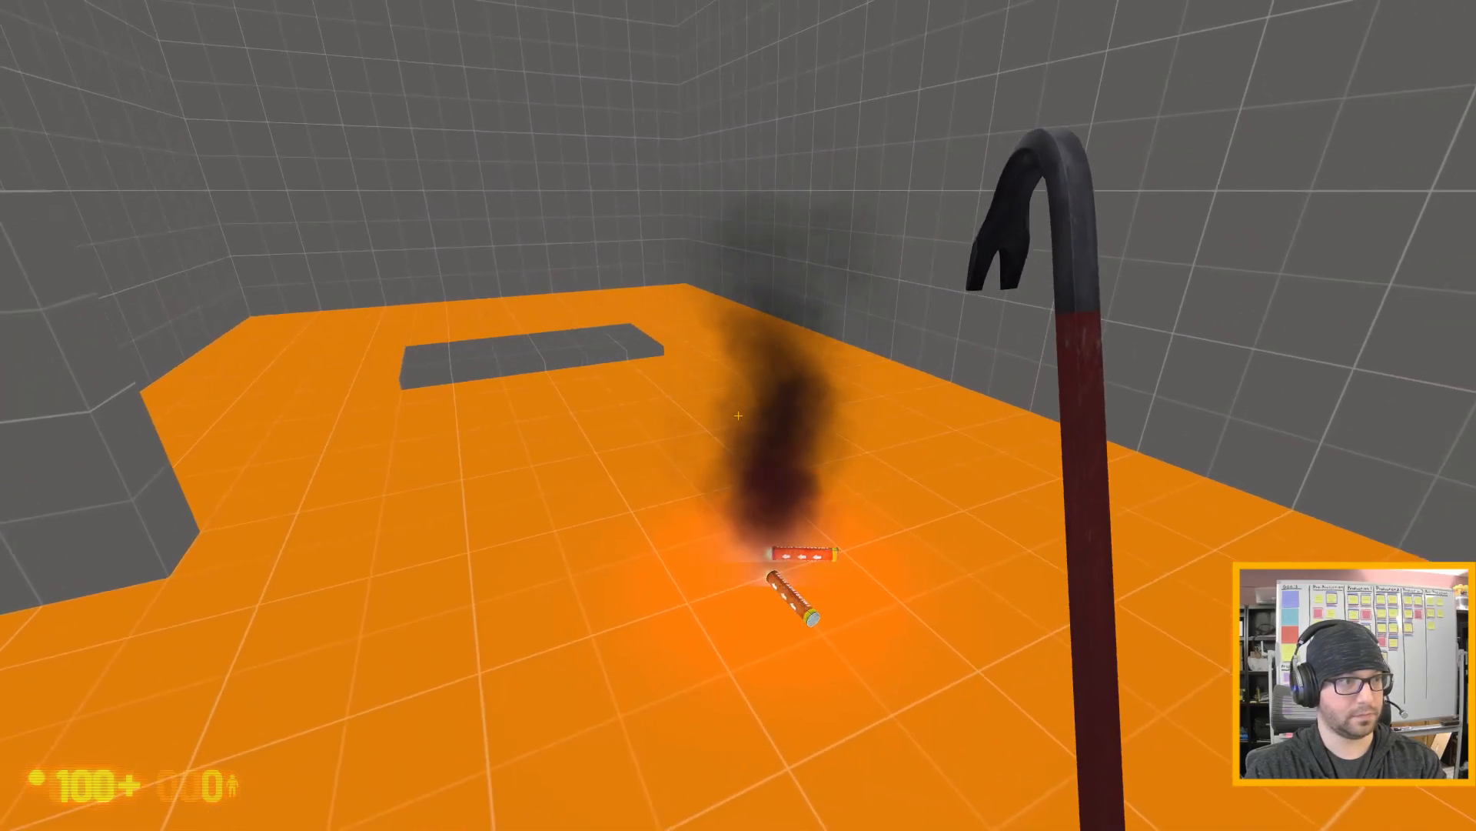
key("d")
key("w")
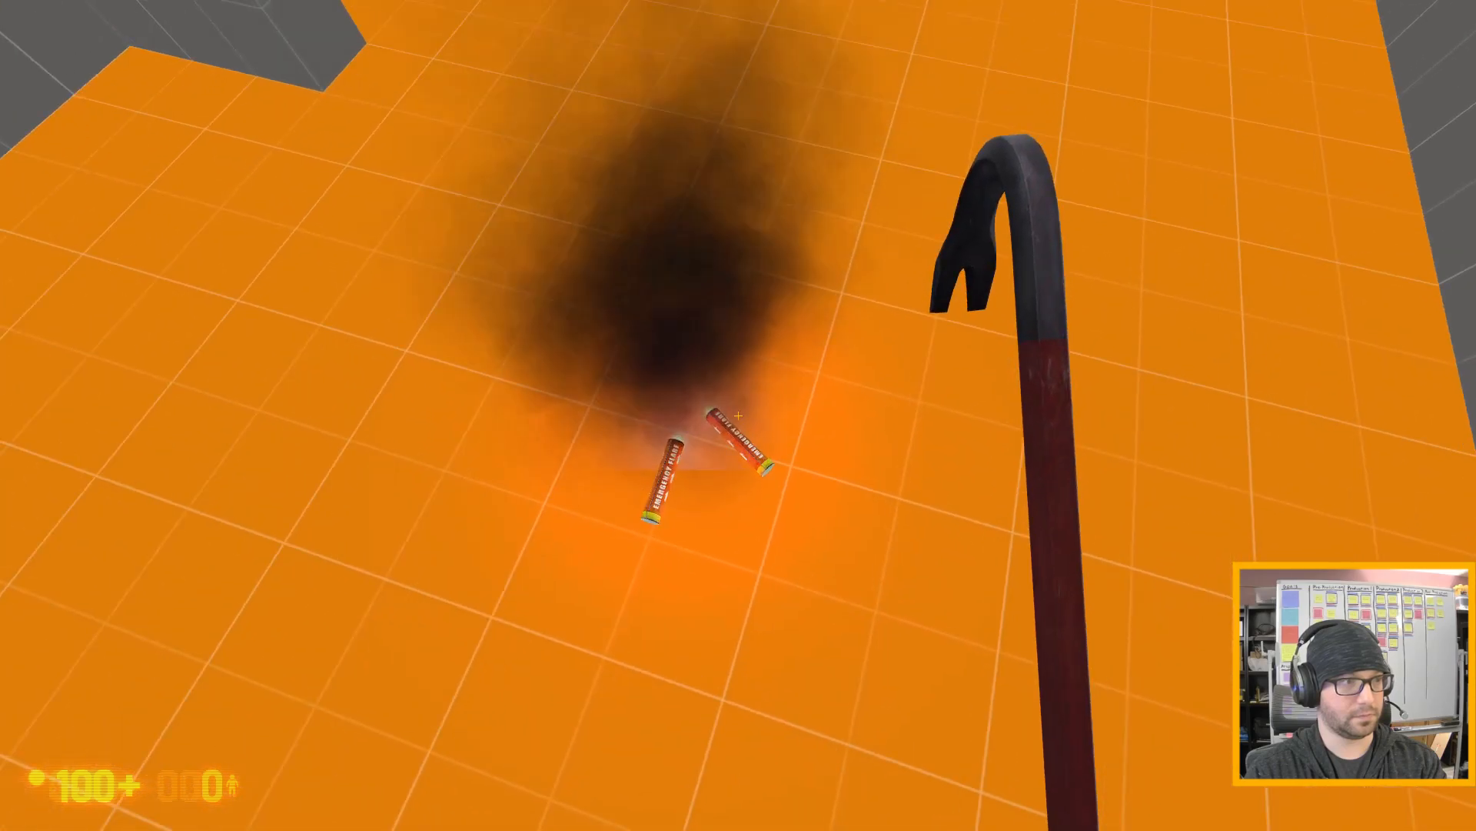
key("e")
key("w")
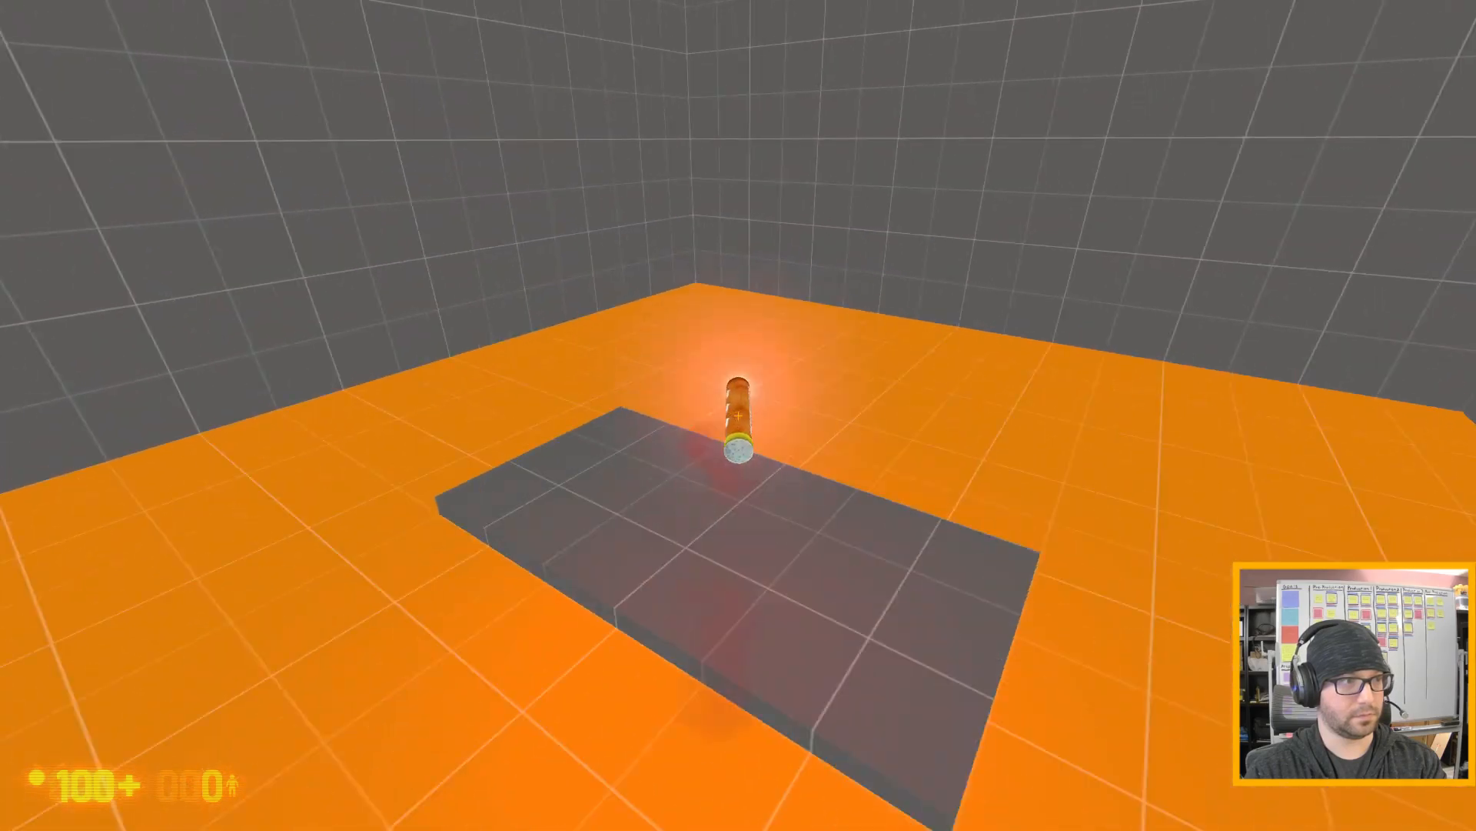
key("s")
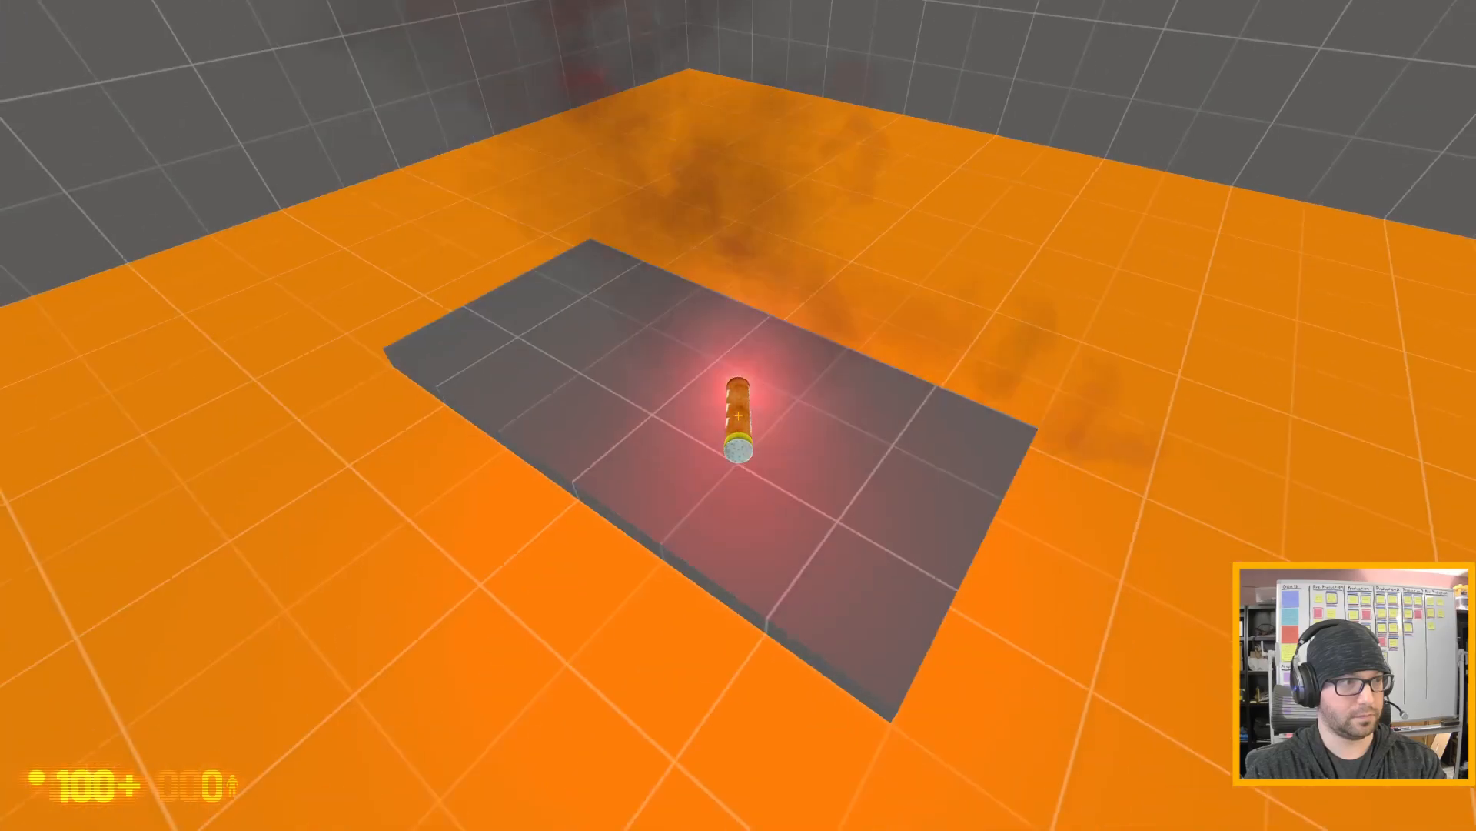
key("w")
key("s")
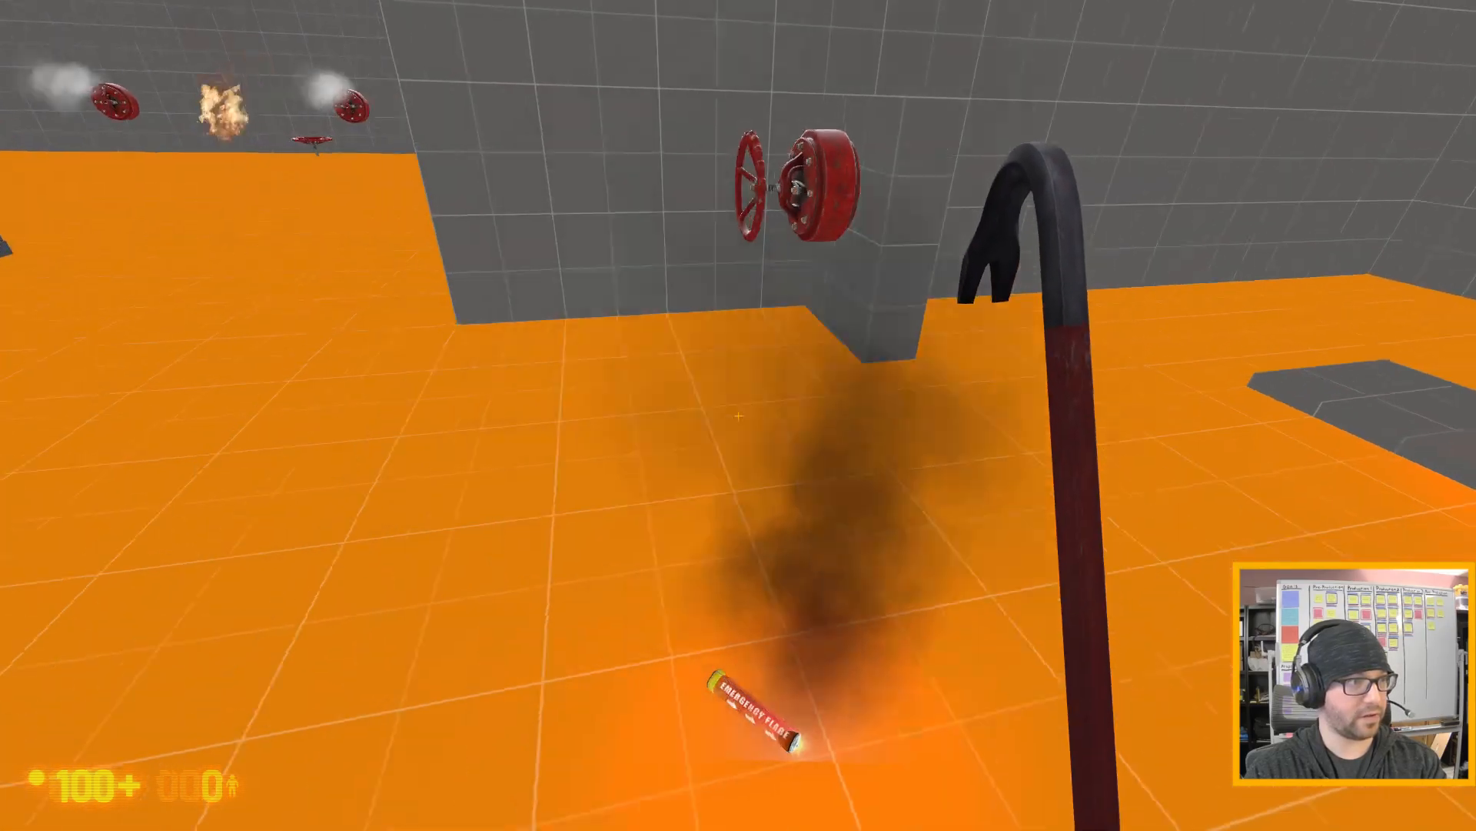
- Open the valve so the flare lying on the pad ignites the gas, and back away to watch the fire
key("w")
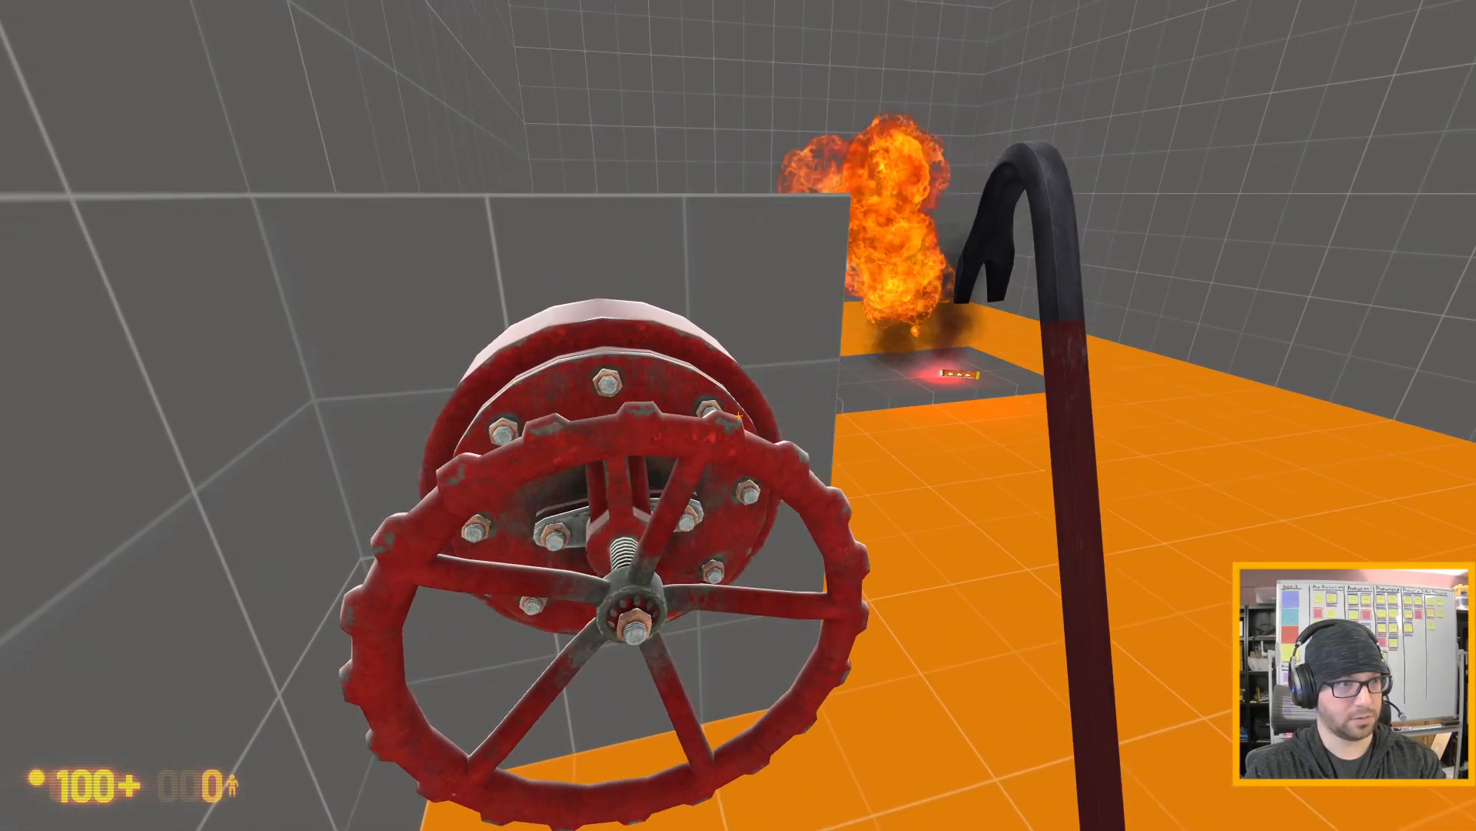
key("s")
key("s")
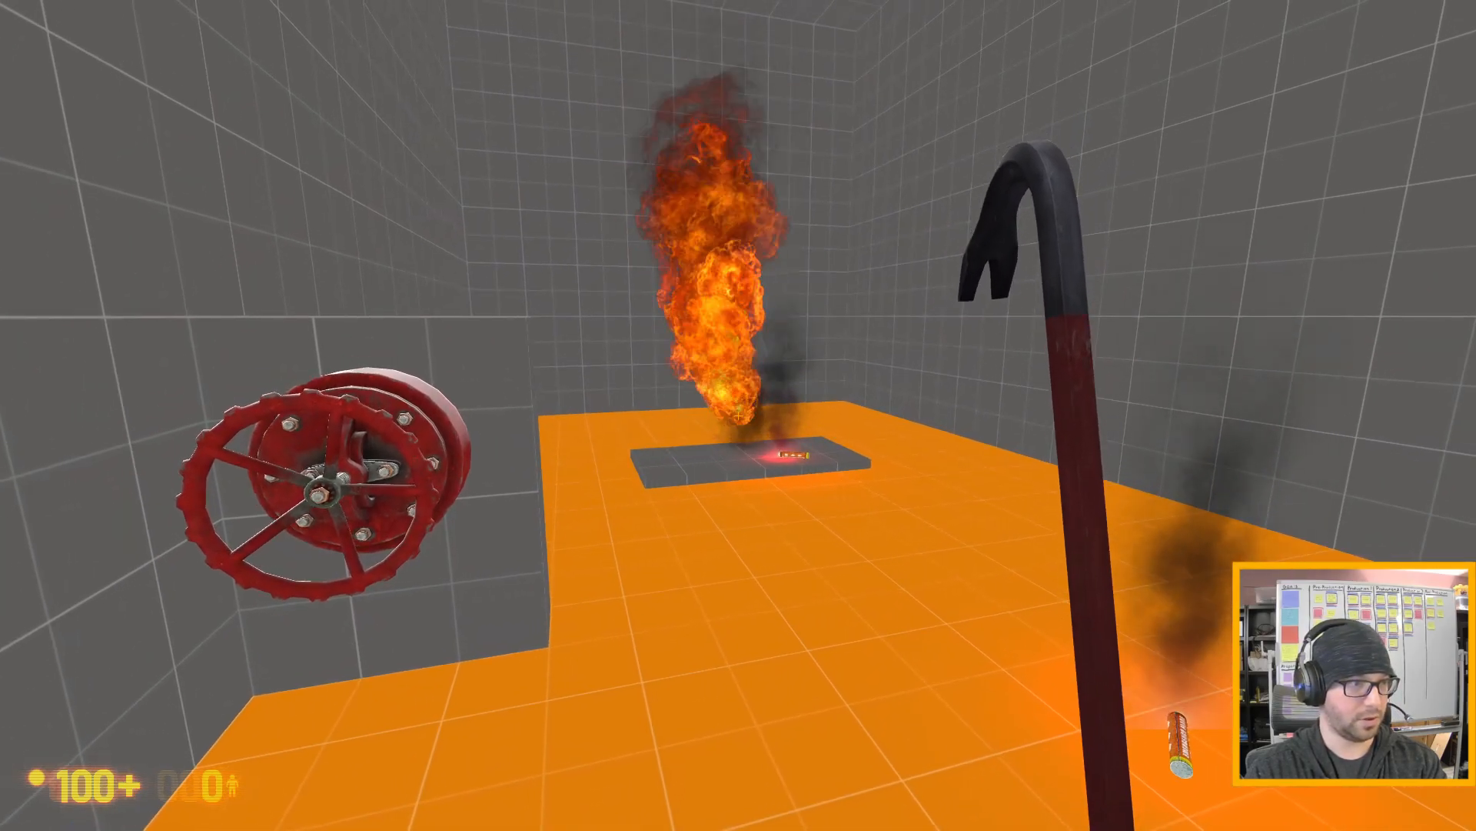
key("d")
key("s")
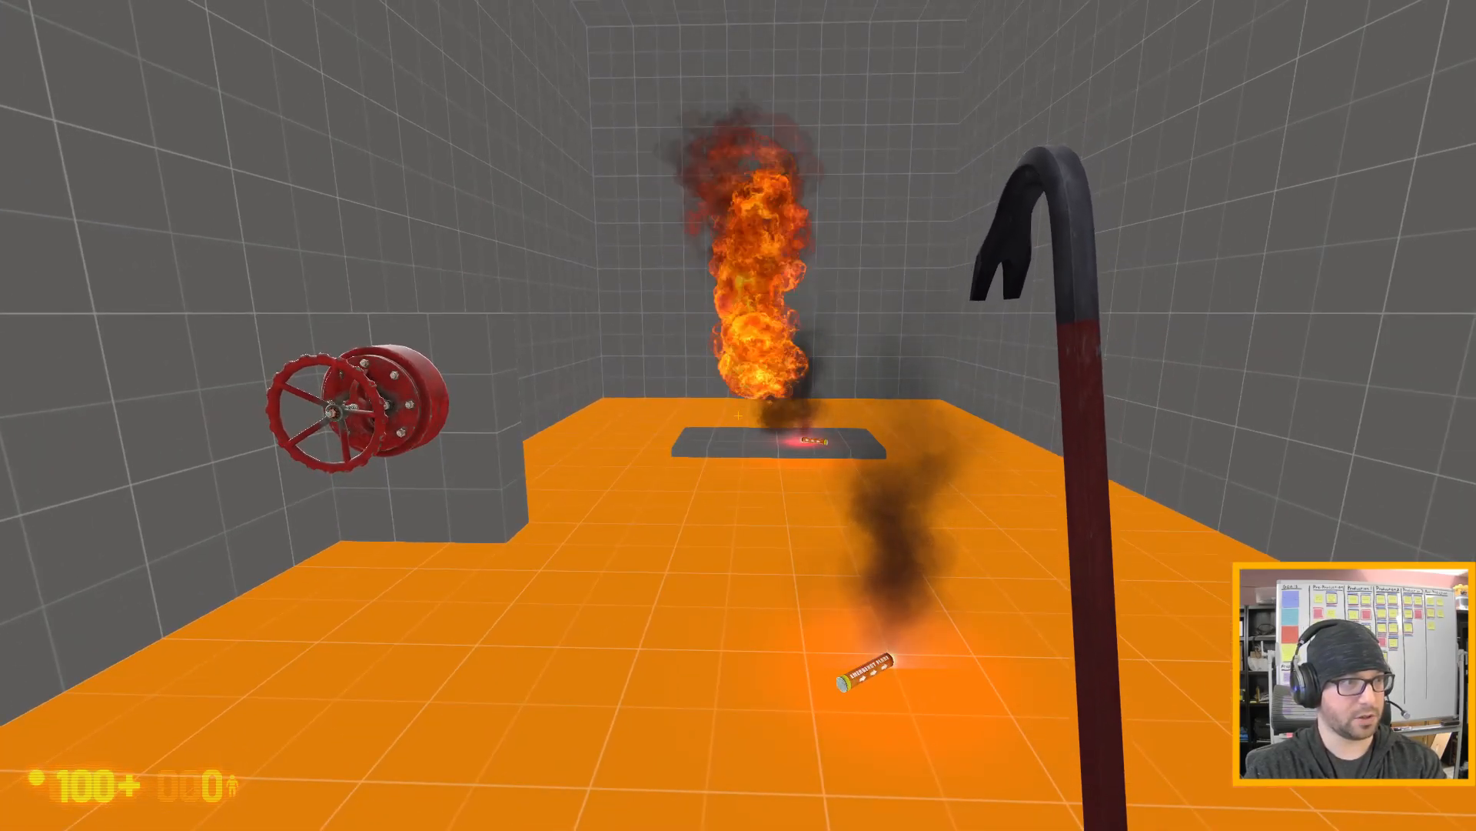
- Return to the valve and close it to extinguish the fire above the pad
key("w")
key("a")
key("s")
key("w")
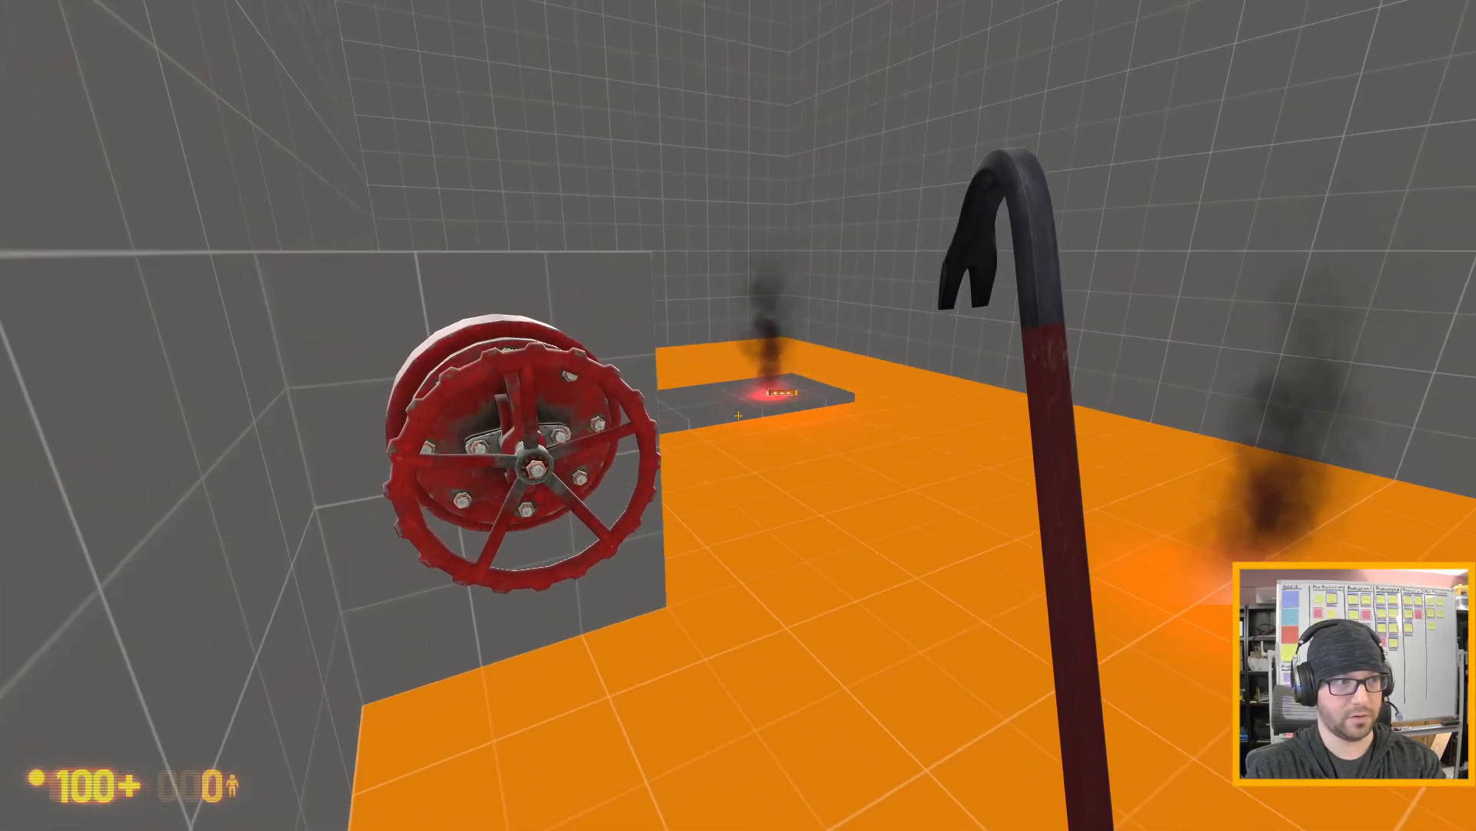
- Take the flare off the gray pad and drop it on the floor away from the leak
key("d")
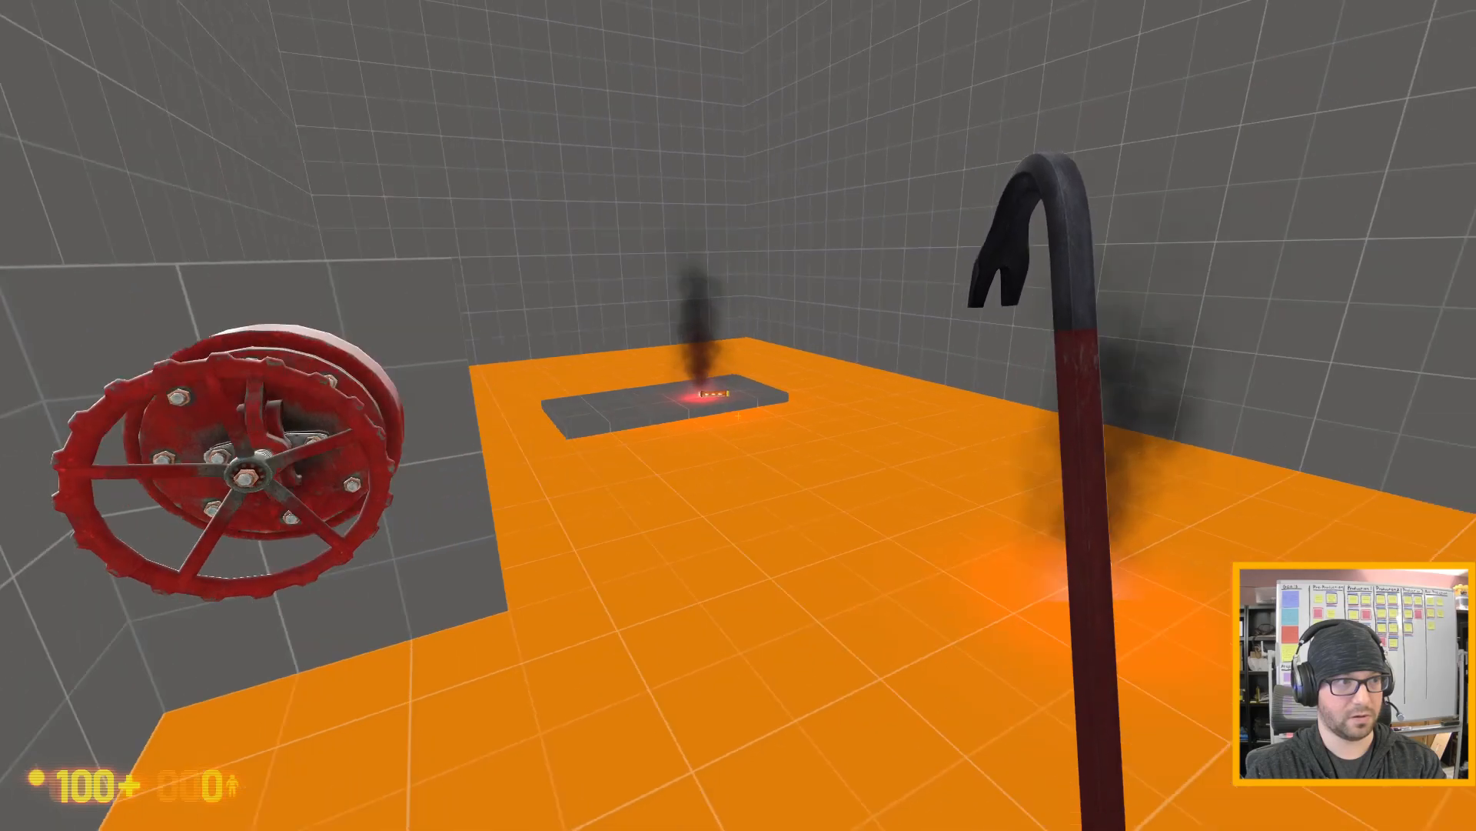
key("w")
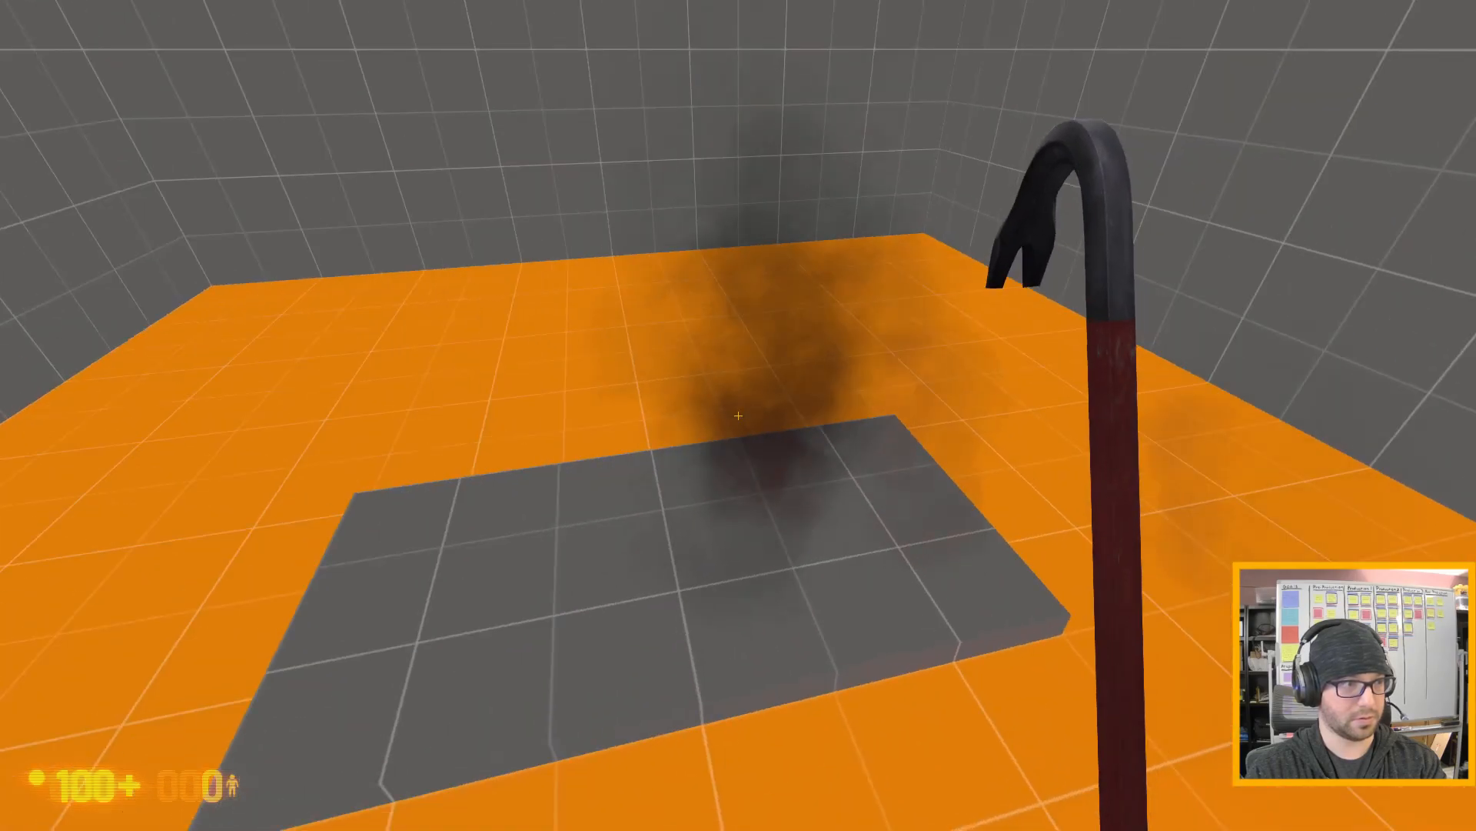
key("s")
key("s")
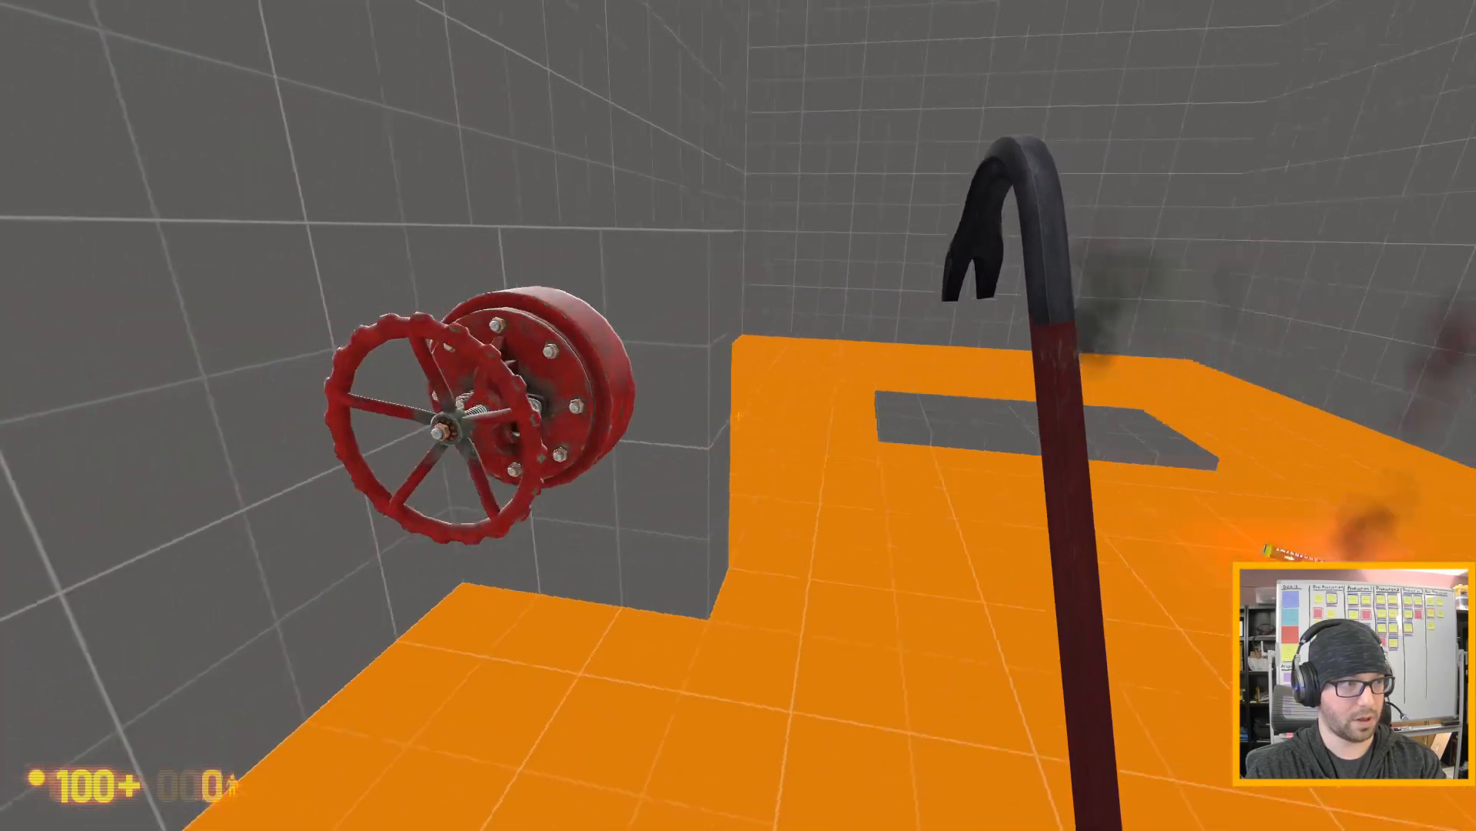
- Go back to the valve and reopen it so the gas leaks with no flare on the pad
key("a")
key("w")
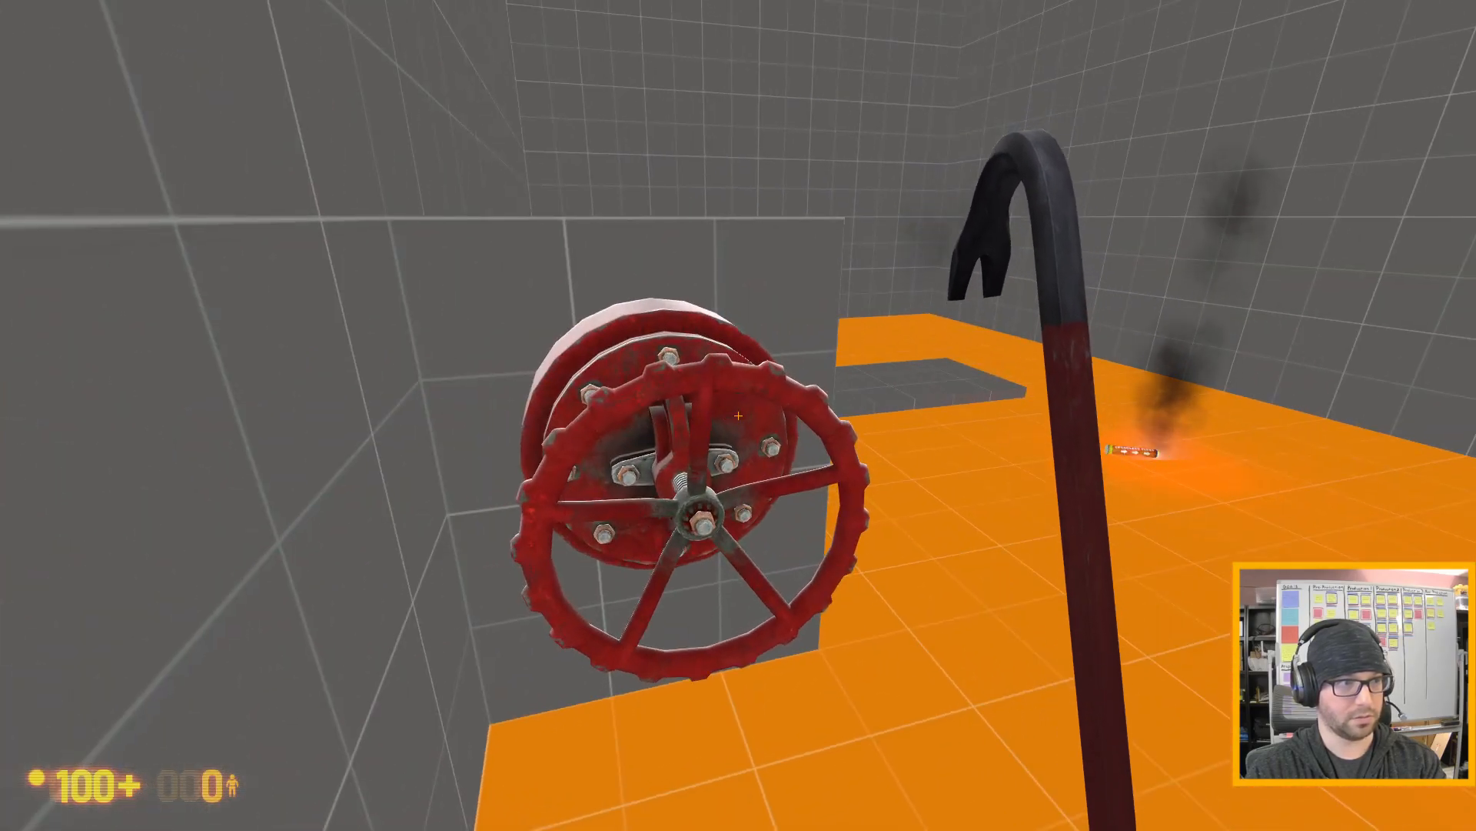
key("e")
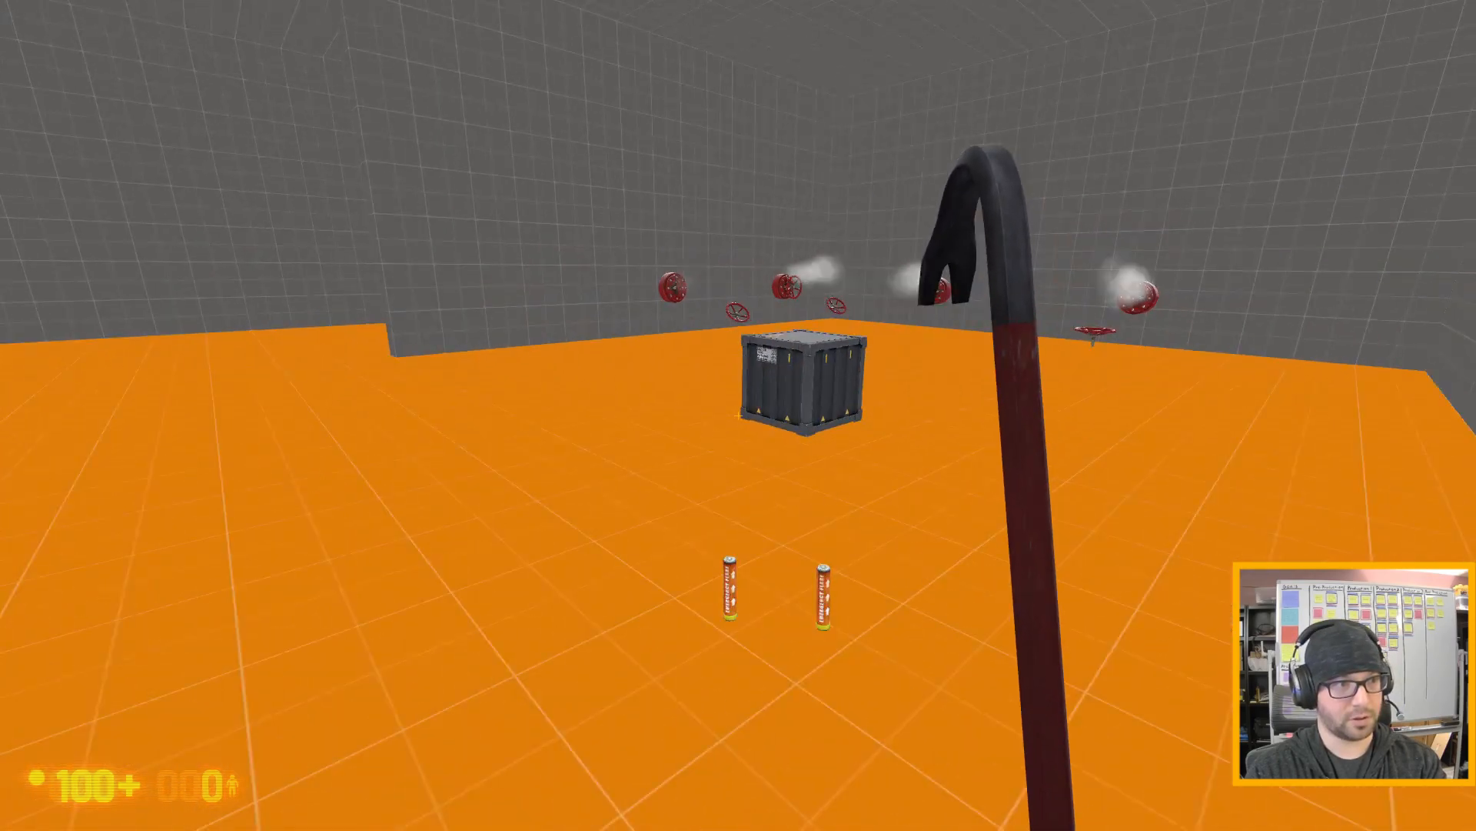
- Pick up the metal crate, move it through the unlit gas leak to test the flare filter, and drop it near the valve
key("w")
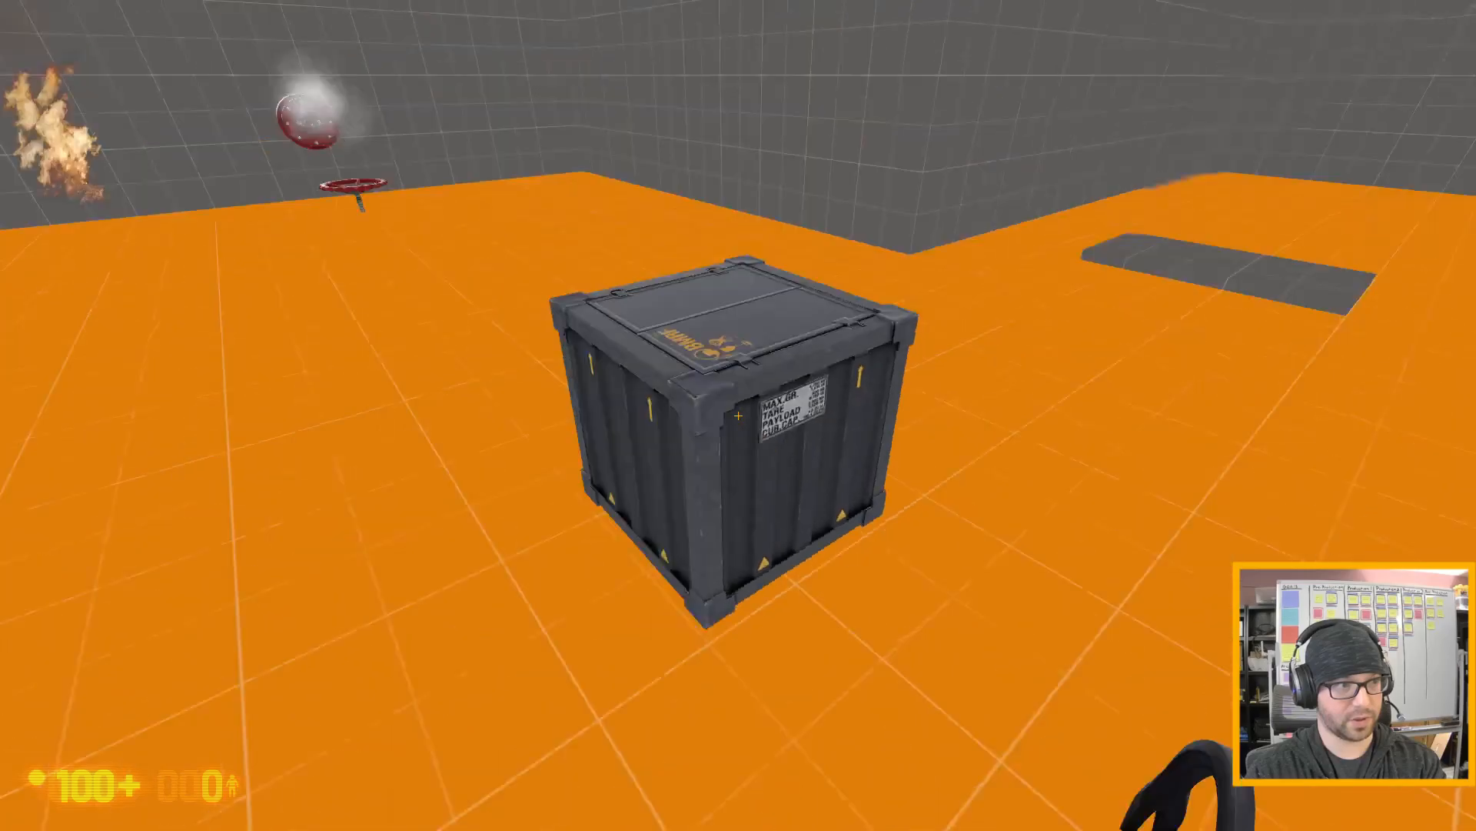
key("e")
key("w")
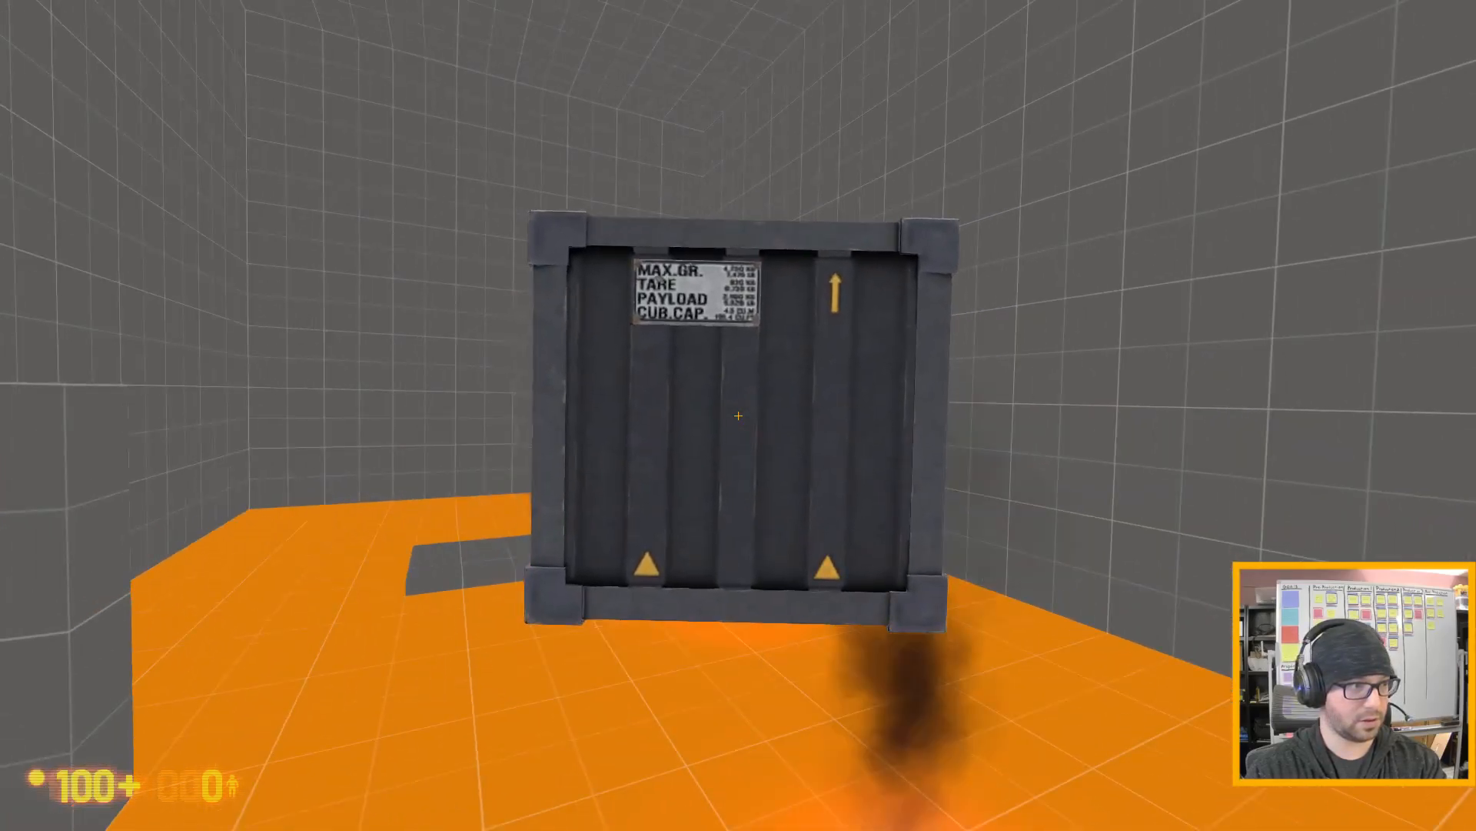
key("w")
key("s")
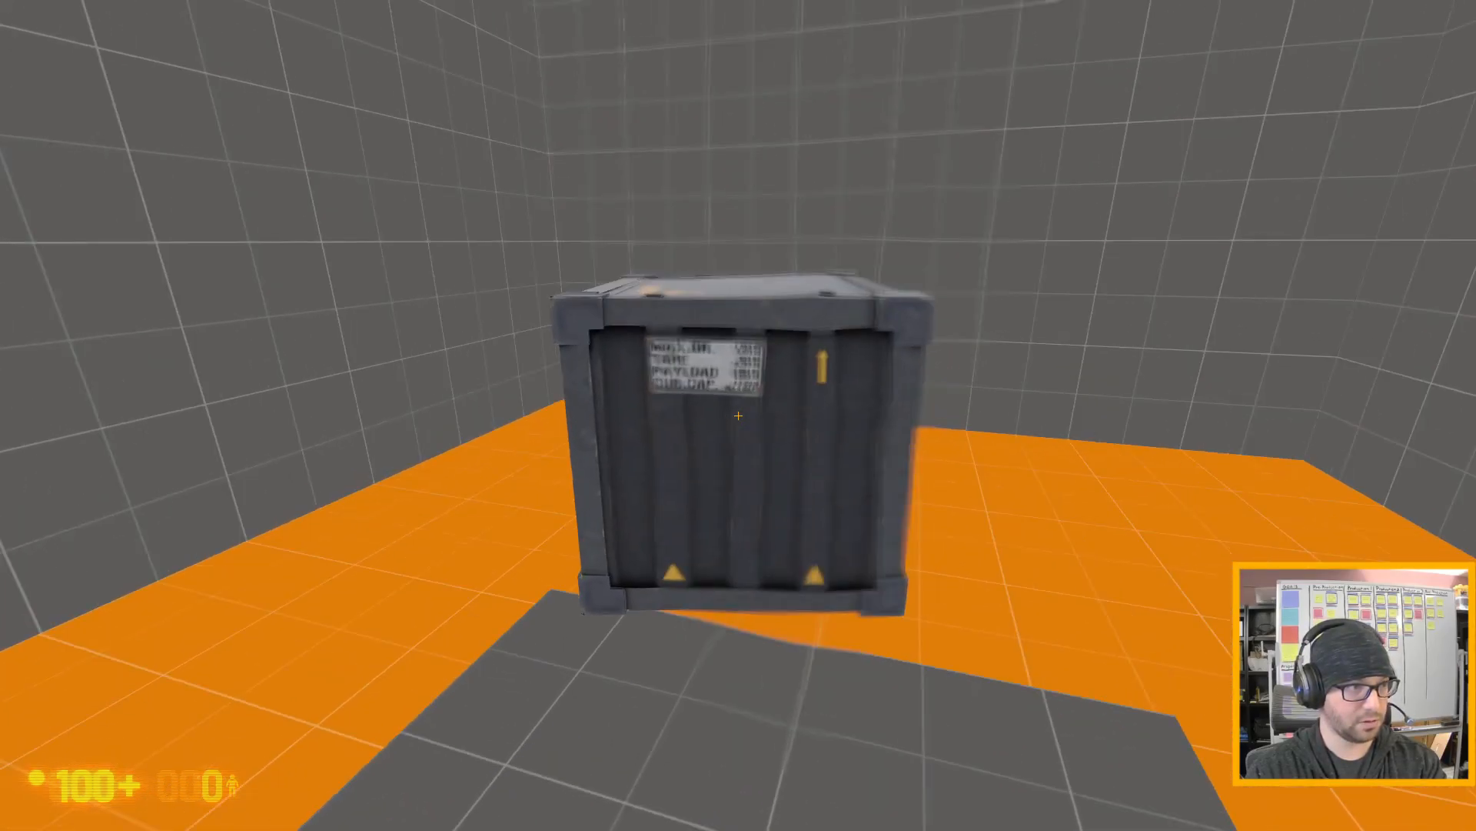
key("s")
key("a")
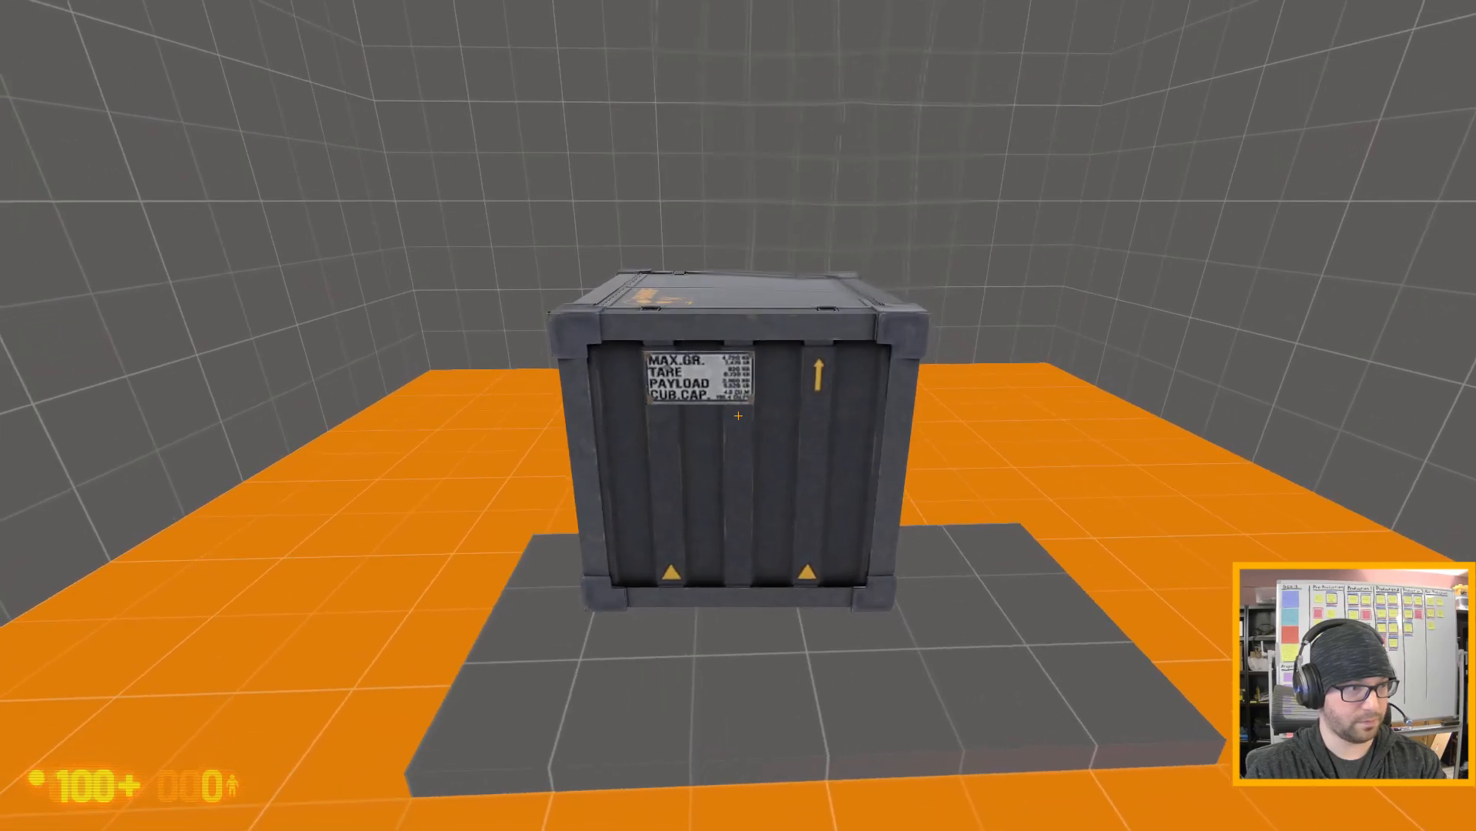
key("w")
key("d")
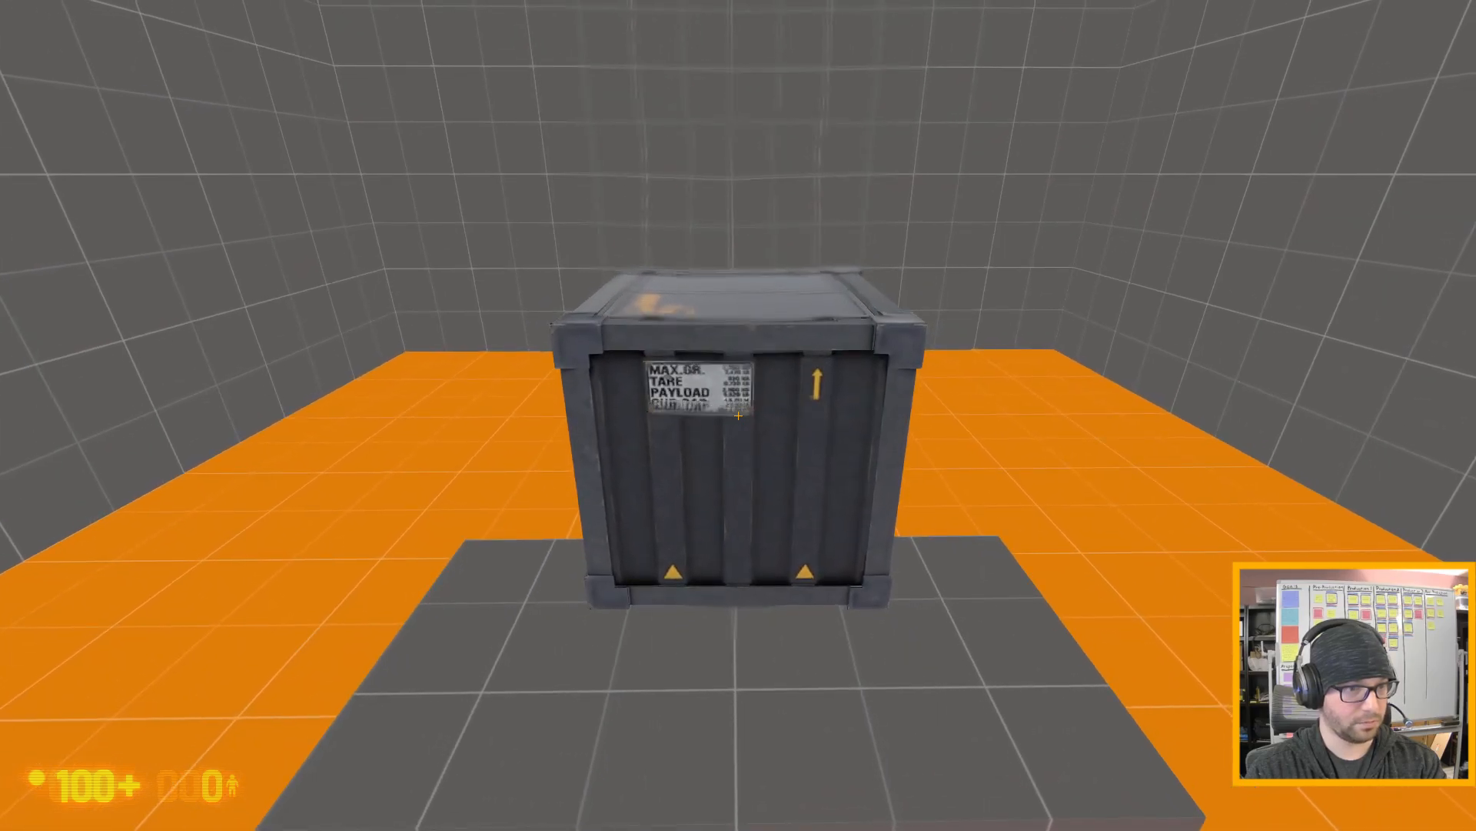
key("s")
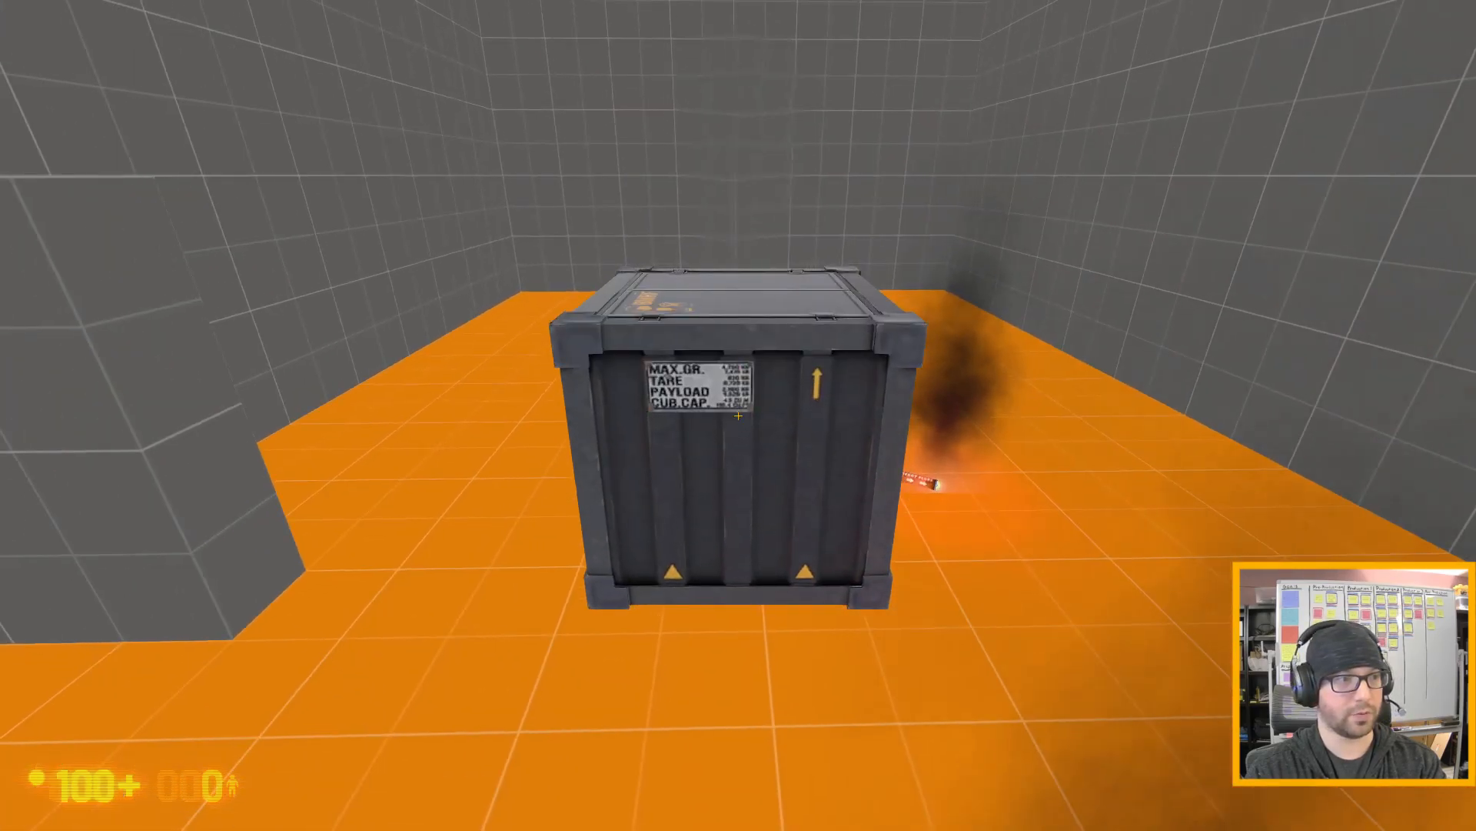
key("e")
key("s")
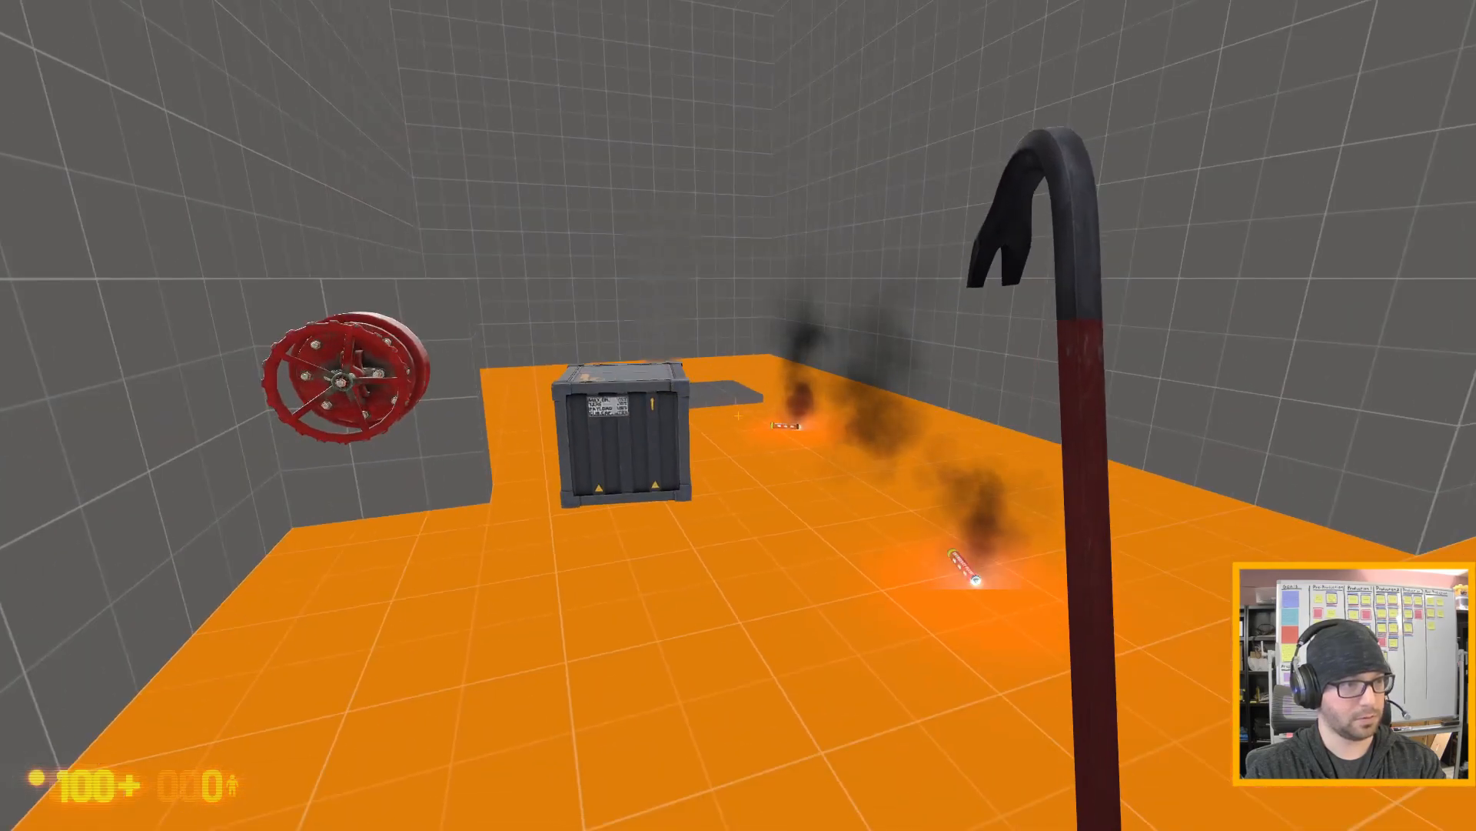
- Quit the playtest to return to Hammer, continue past the failed-command dialog and move the 3D camera across the room beyond the crate
key("grave")
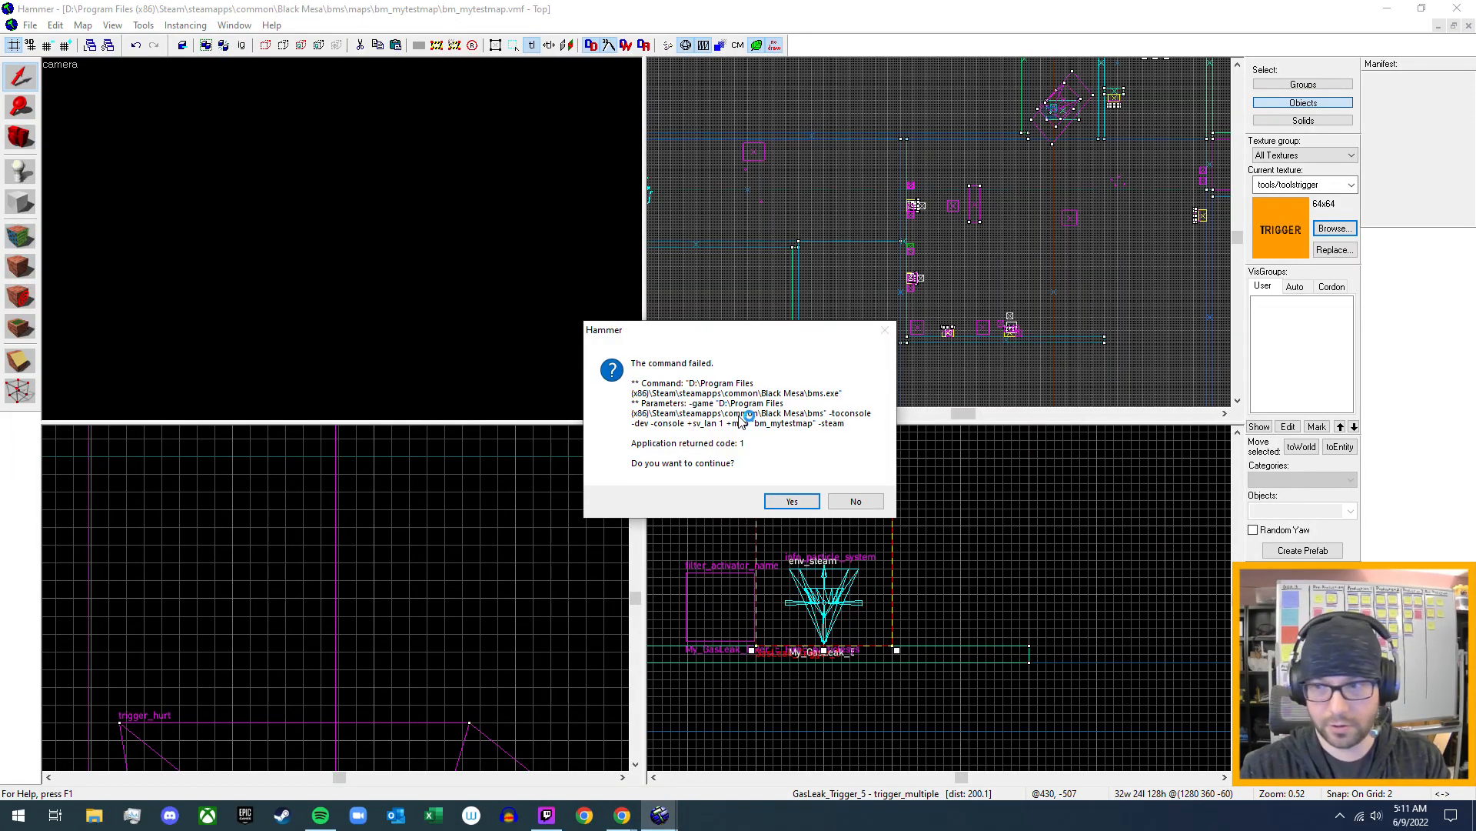
left_click(791, 501)
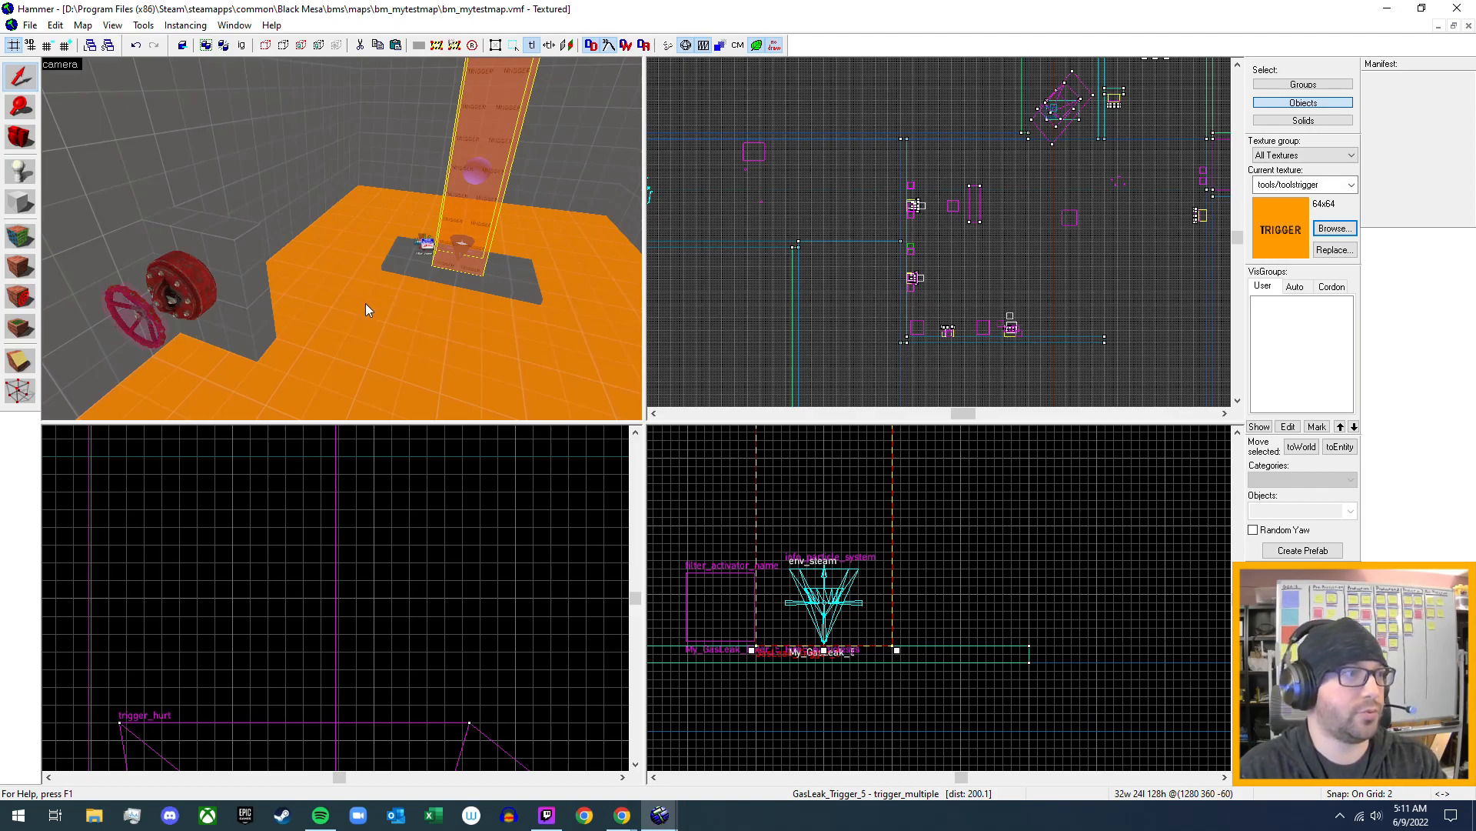
key("z")
key("w")
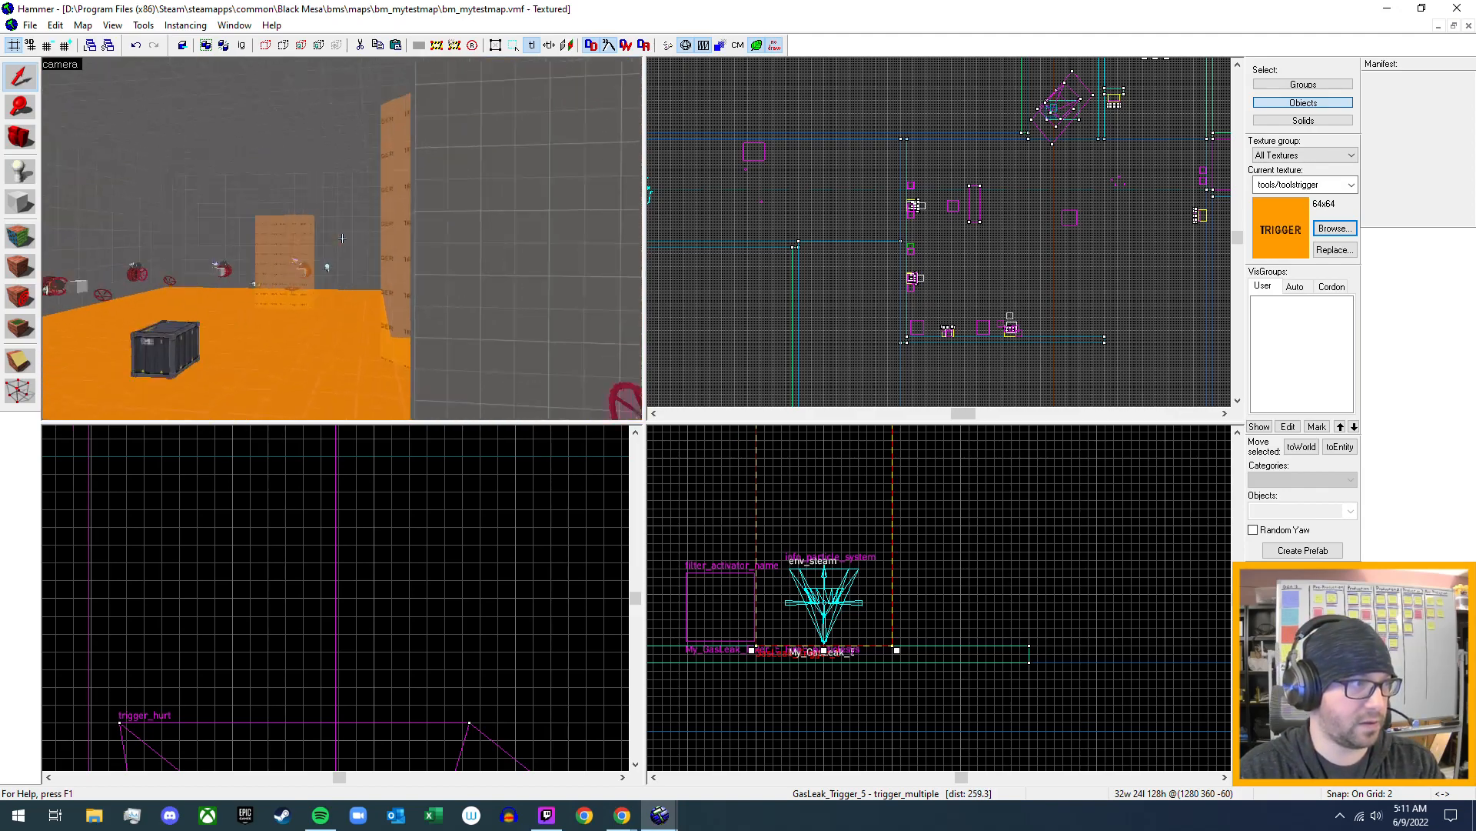
- Go to the existing fire trap and review the outputs of its trigger_once brush
key("a")
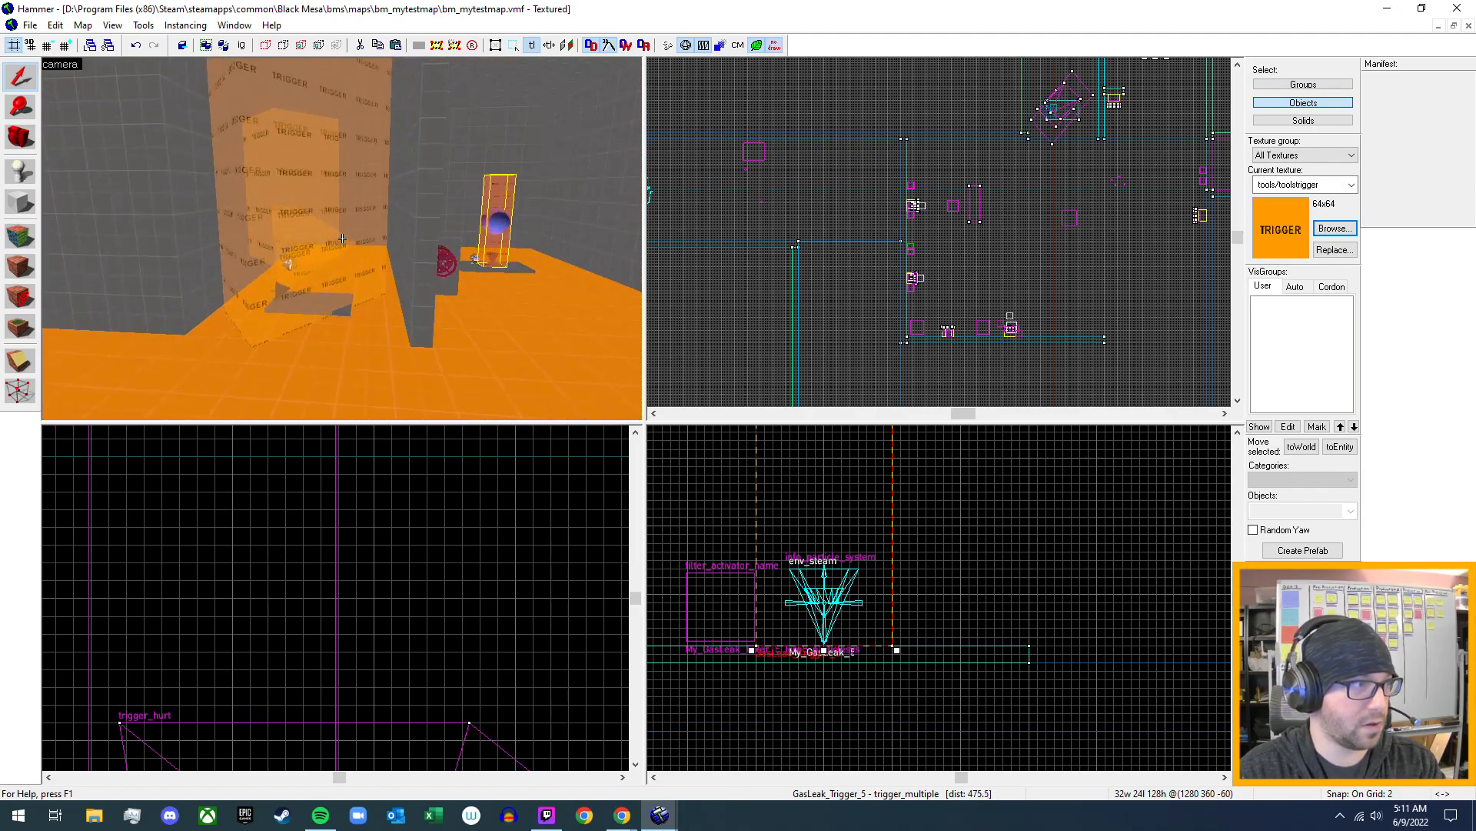
key("w")
key("w")
key("s")
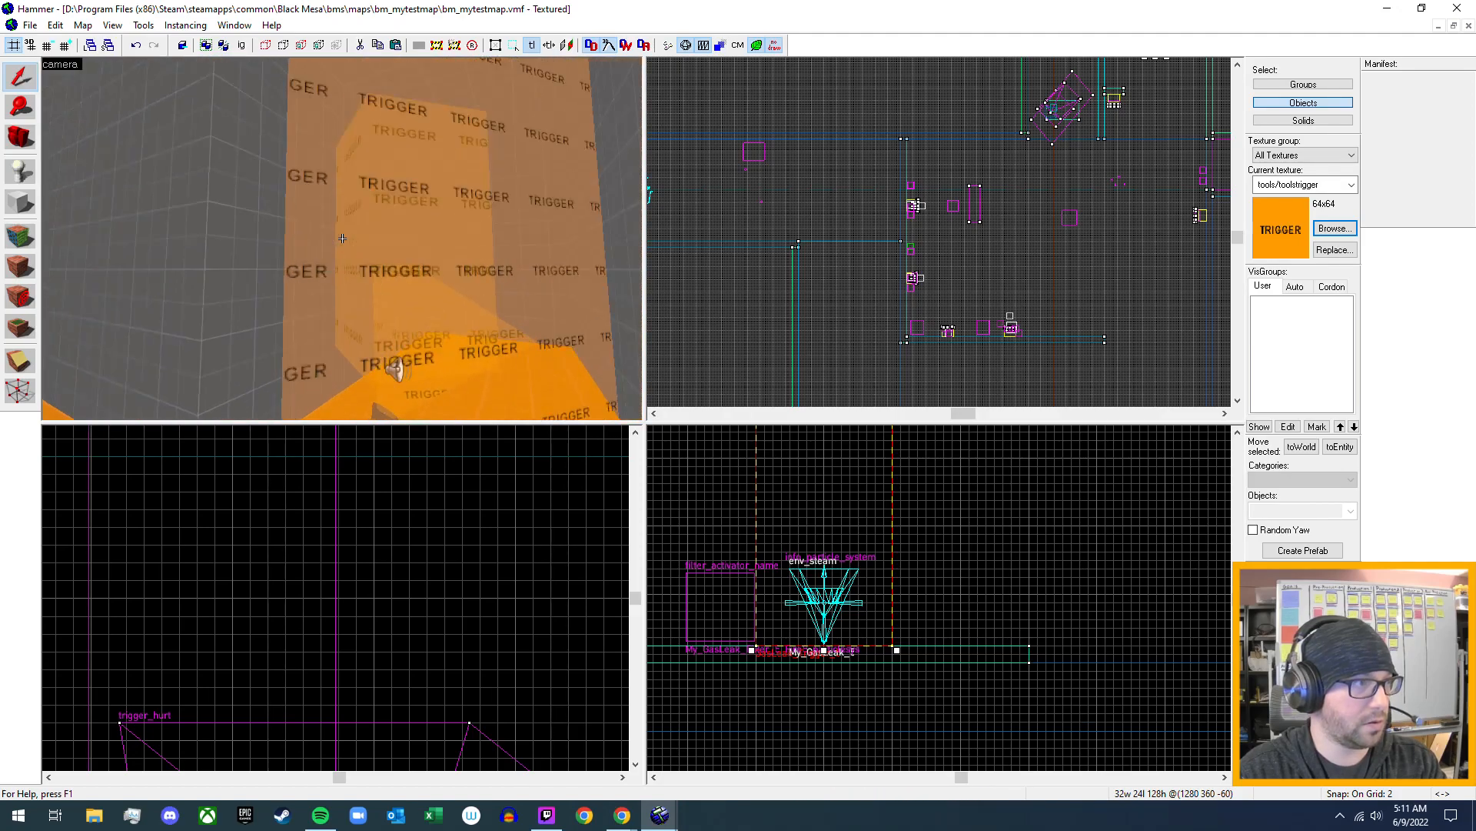
key("w")
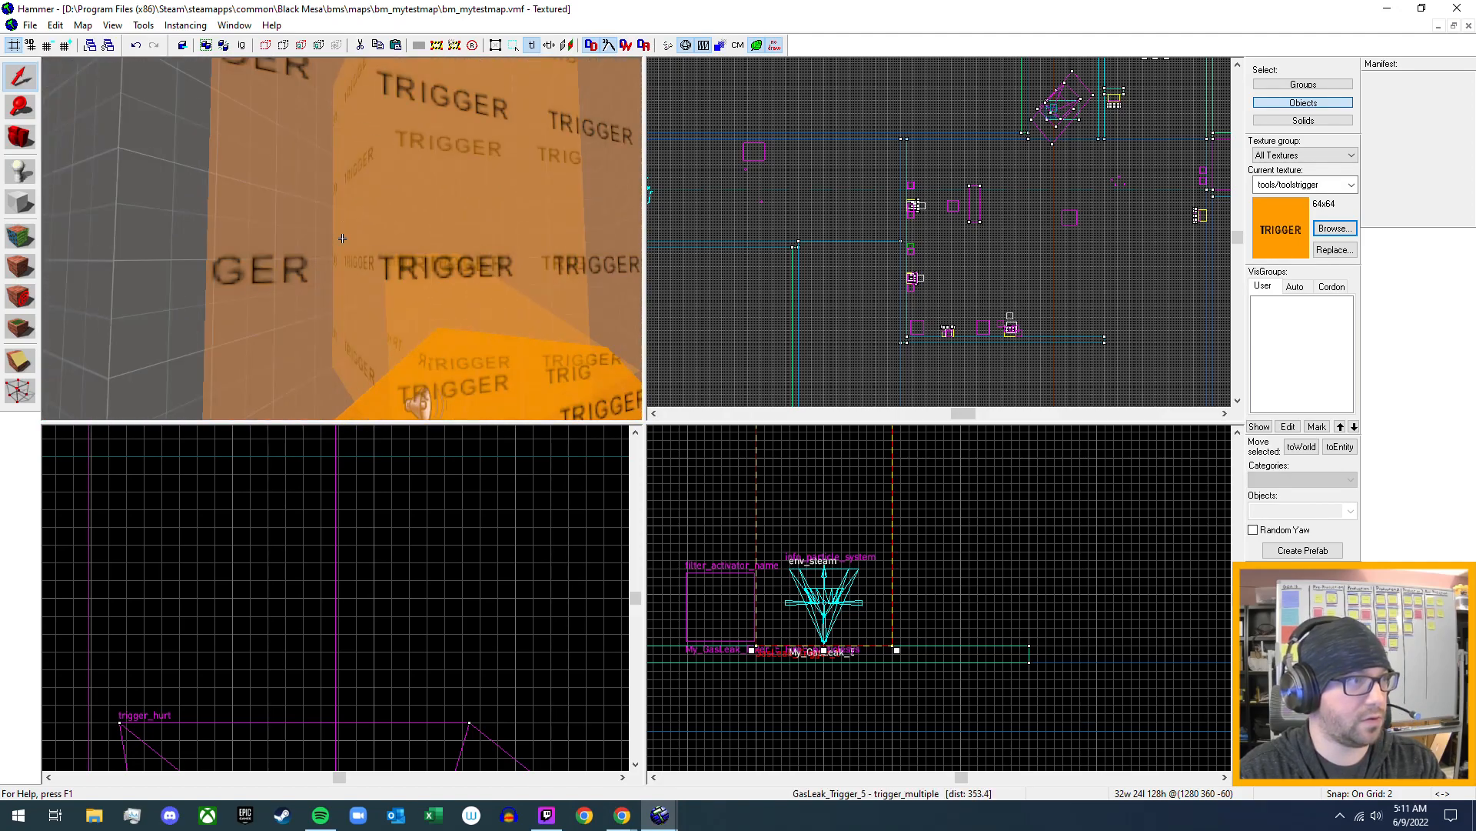
key("z")
left_click(363, 228)
key("alt+Return")
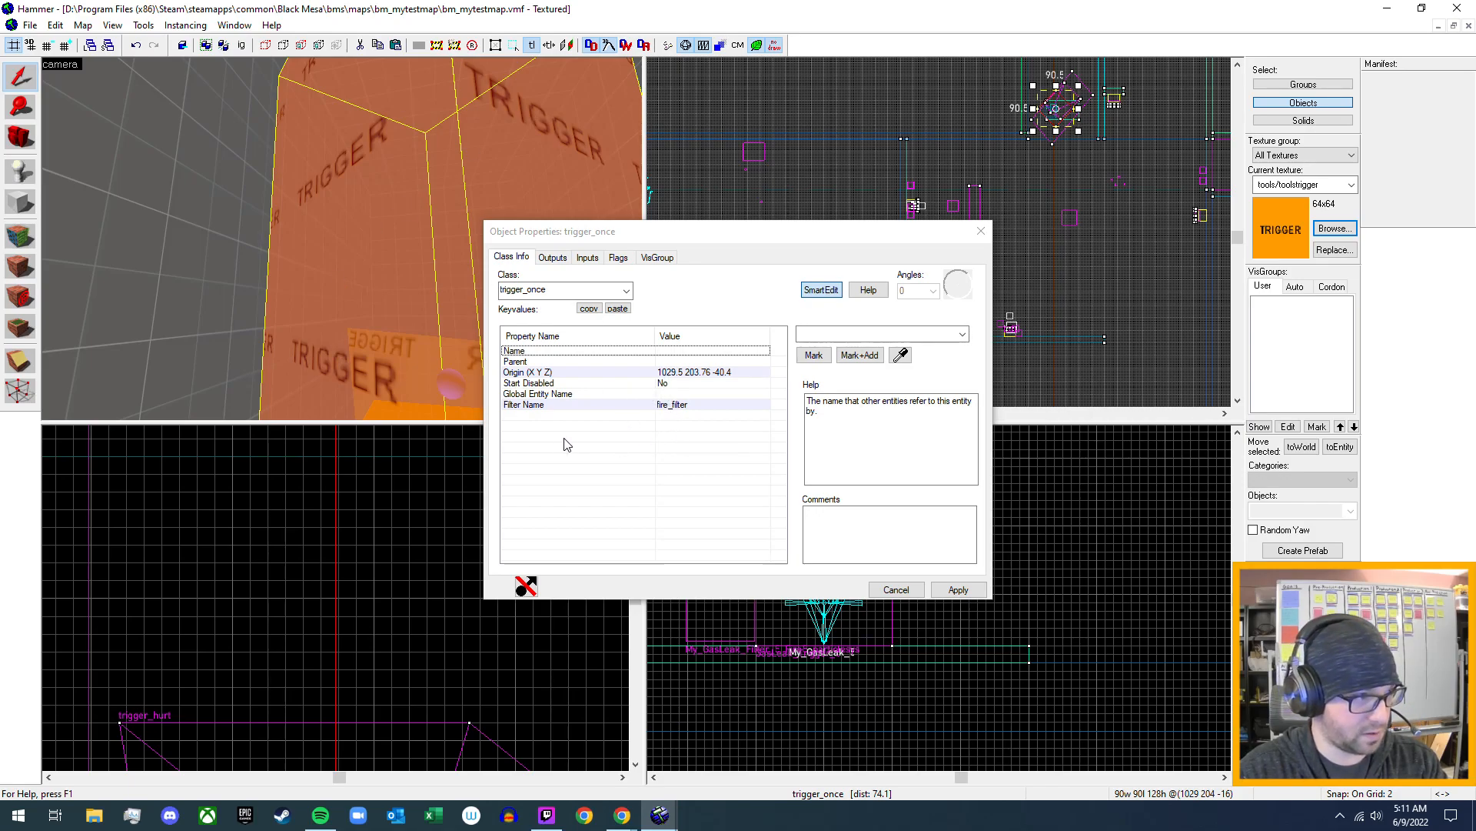
left_click(560, 258)
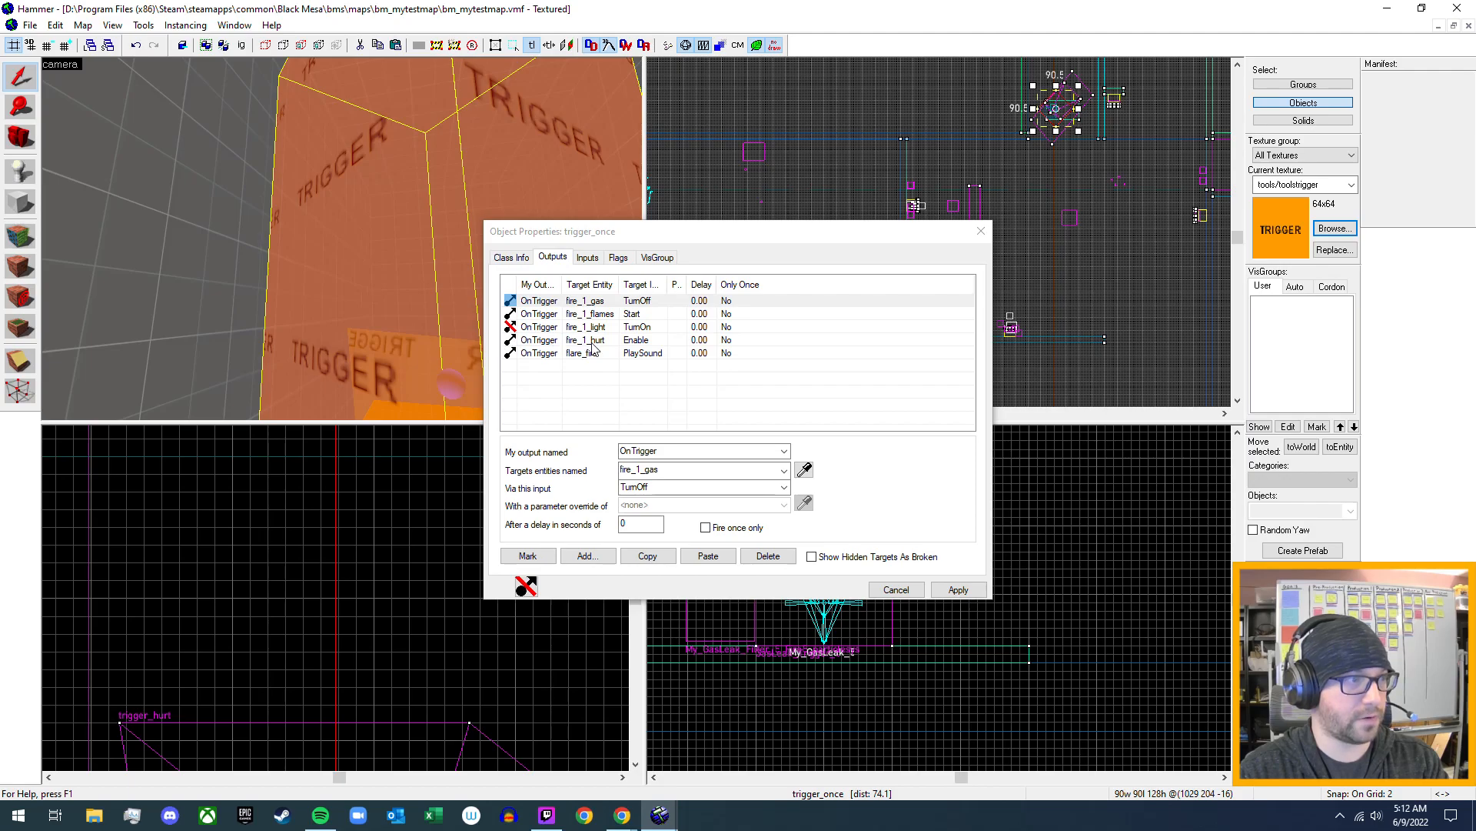
- Select the small fire_1_hurt trigger_hurt brush around the flame inside the trap and review its class properties
key("z")
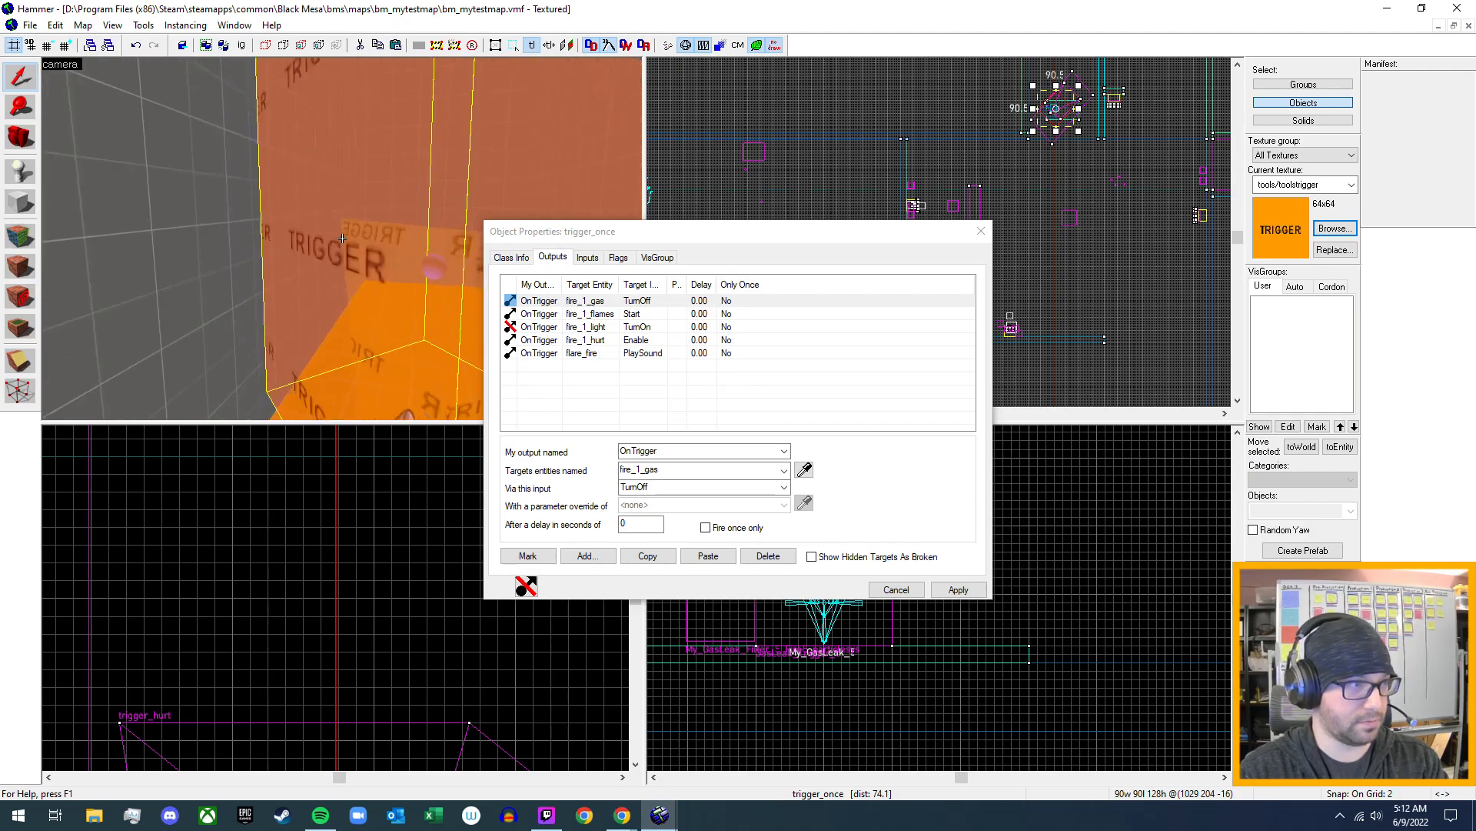
key("s")
key("w")
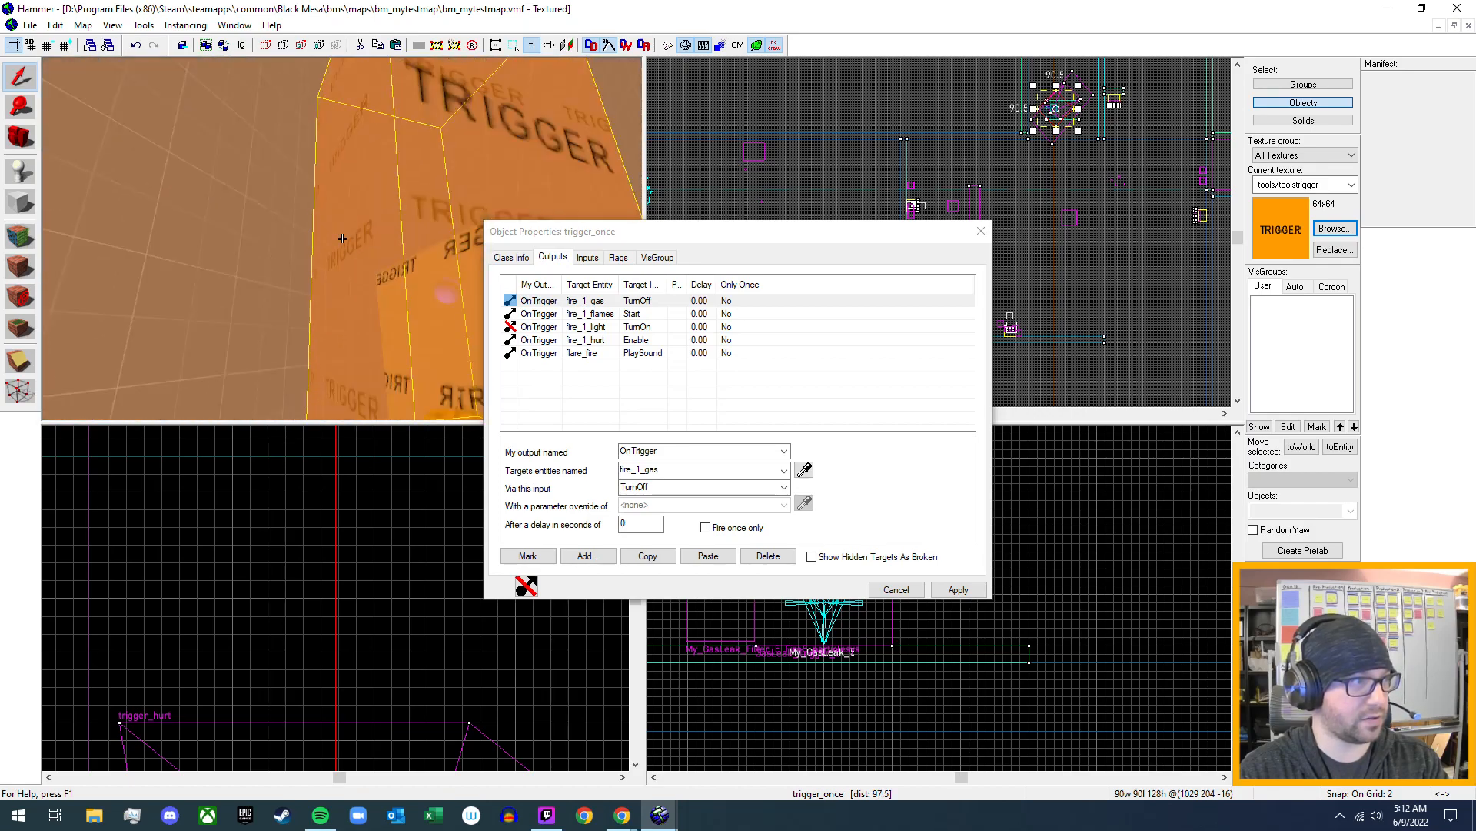
key("z")
left_click(363, 232)
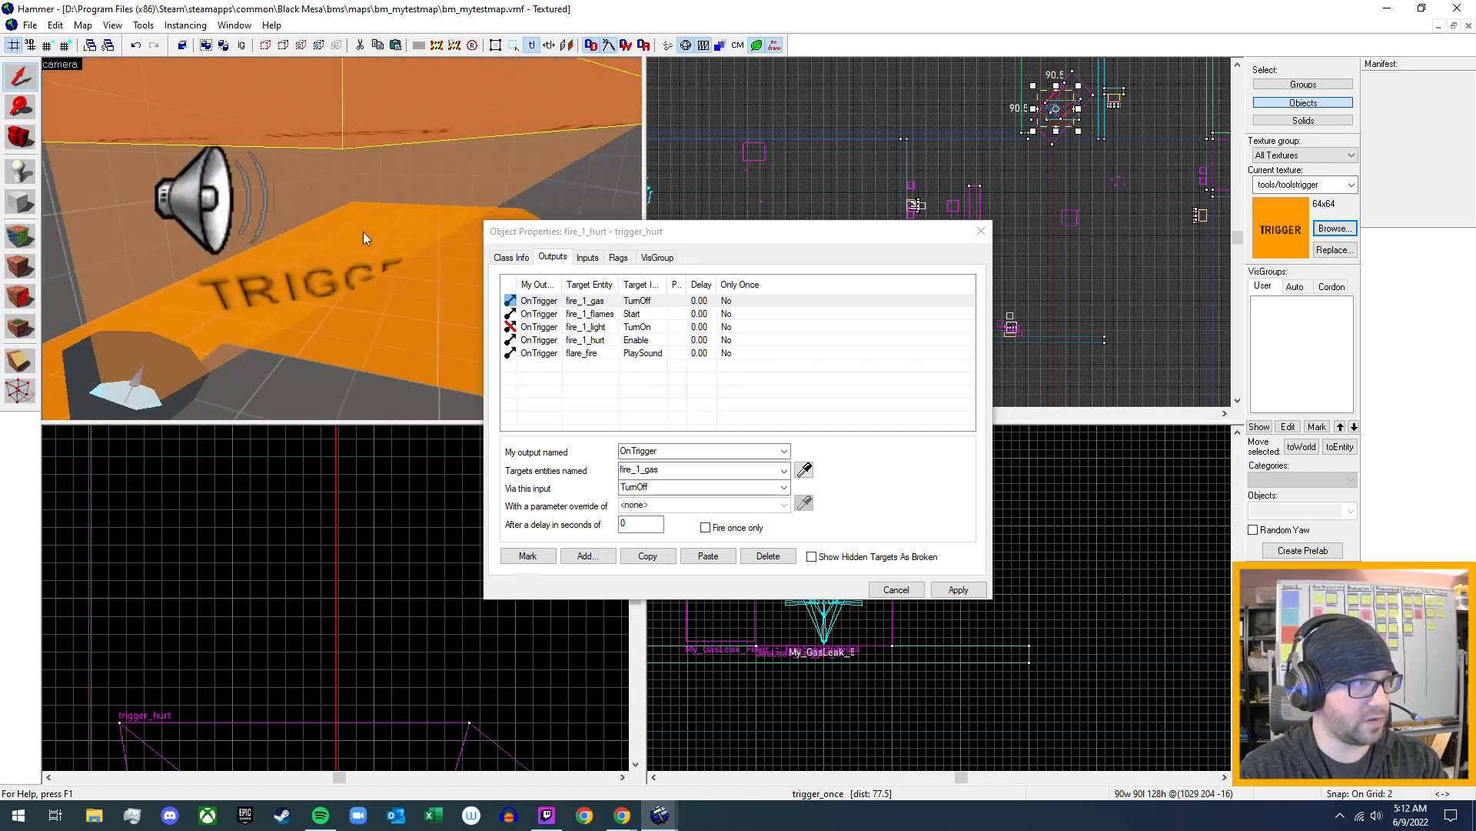
left_click(512, 258)
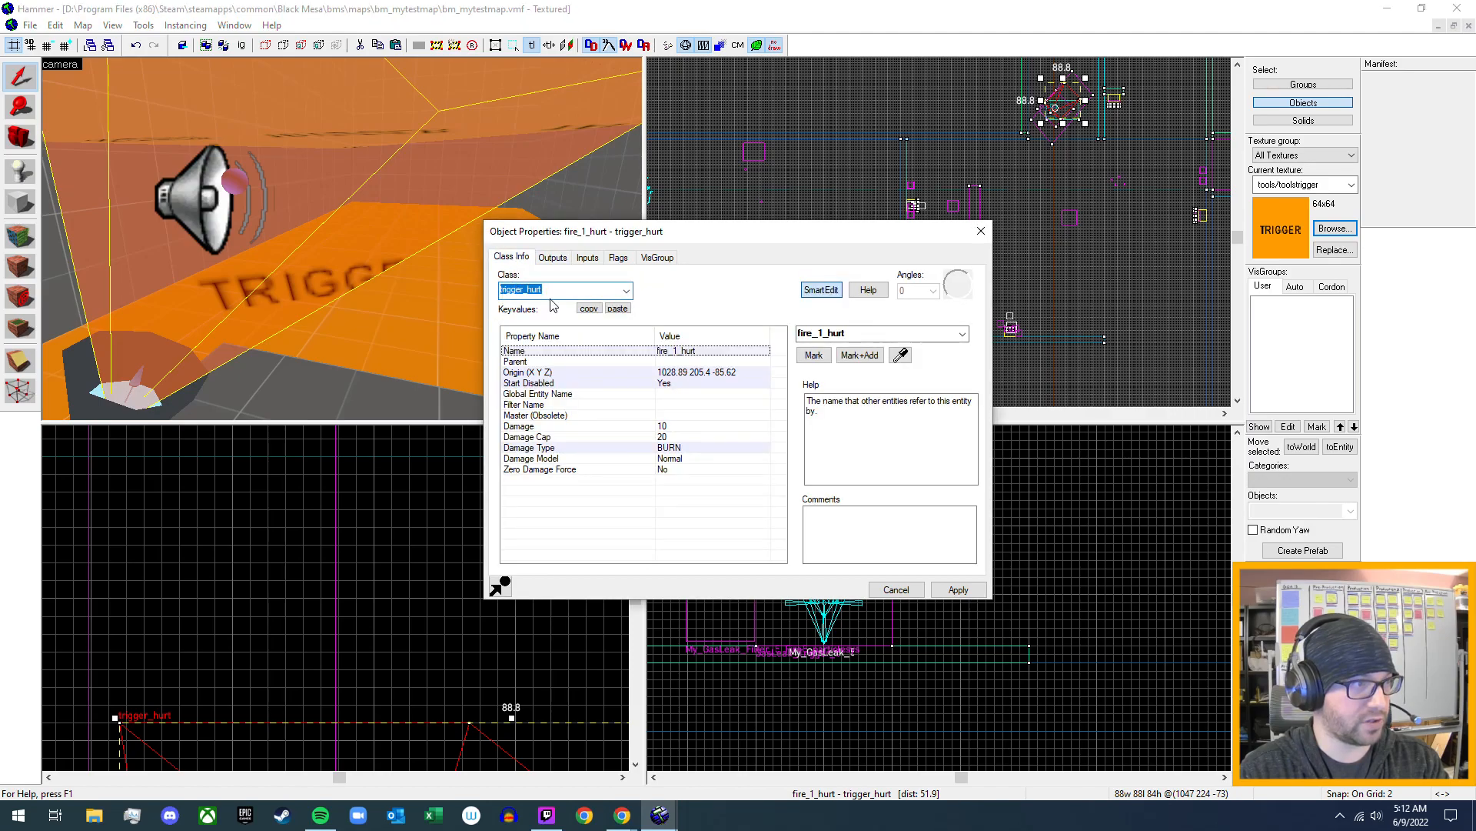
- Select the larger trigger_hurt brush enclosing the fire trap and examine its filter and damage properties
left_click(385, 269)
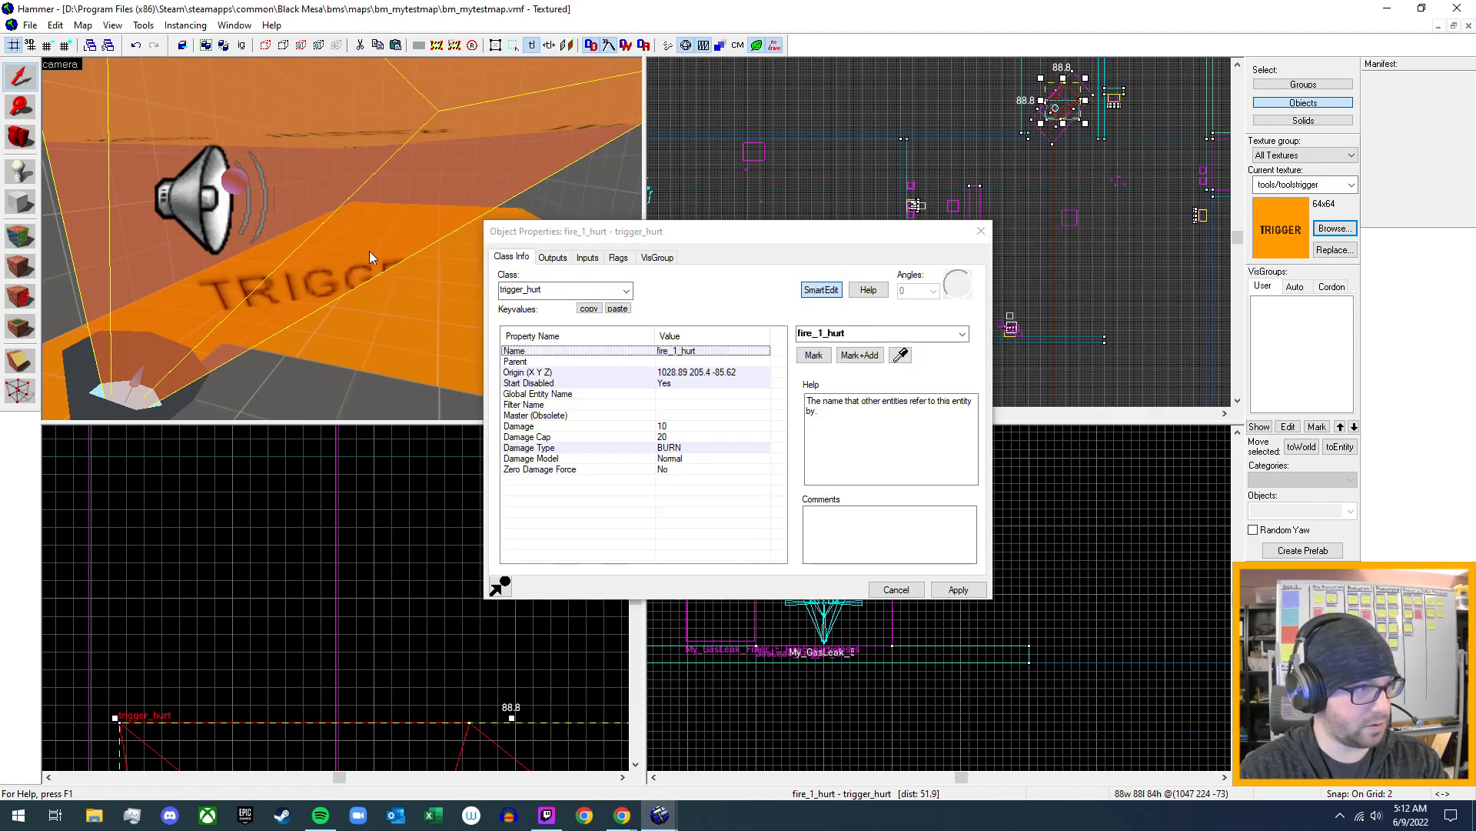
key("s")
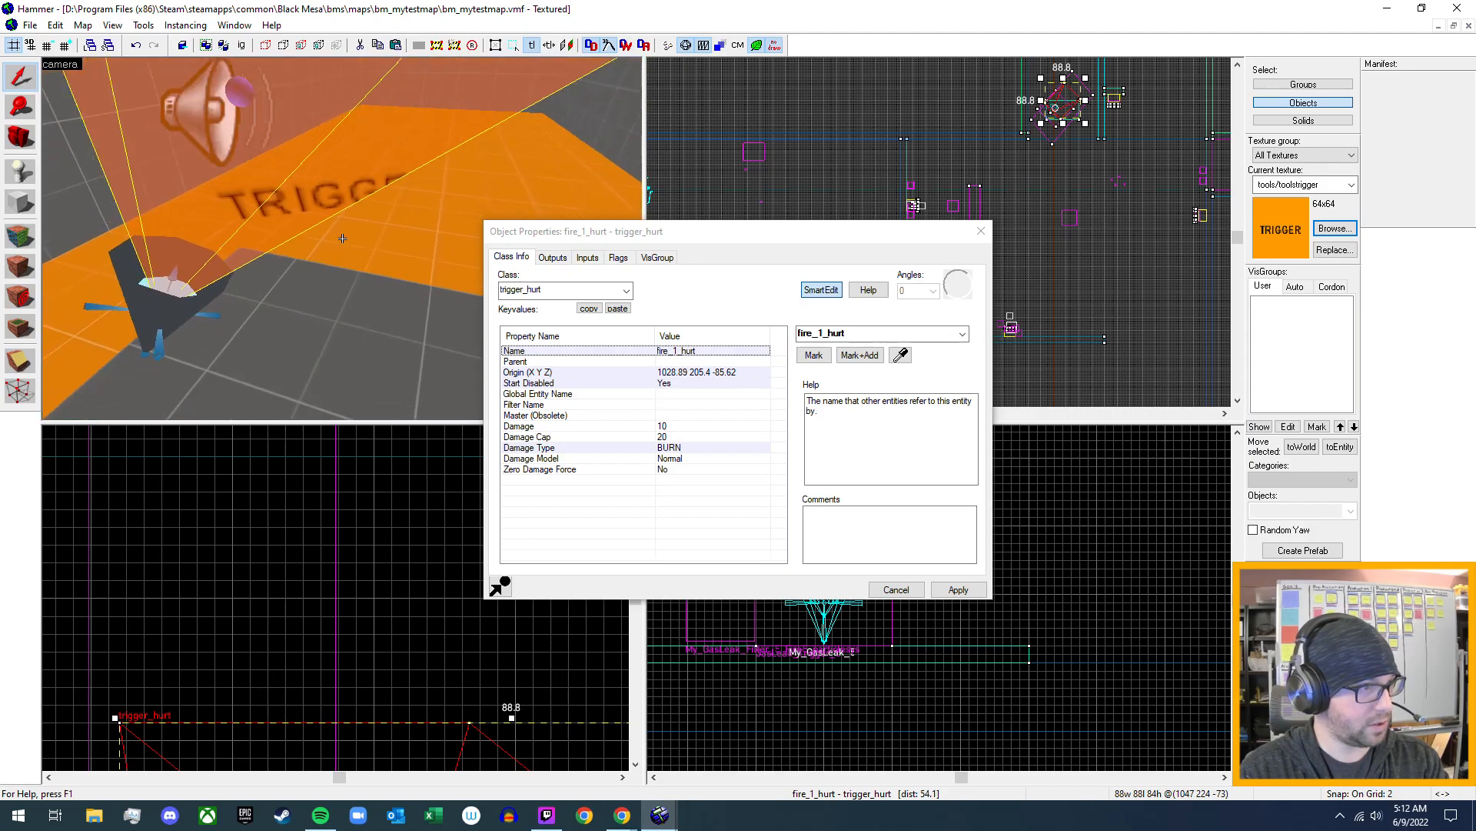
key("w")
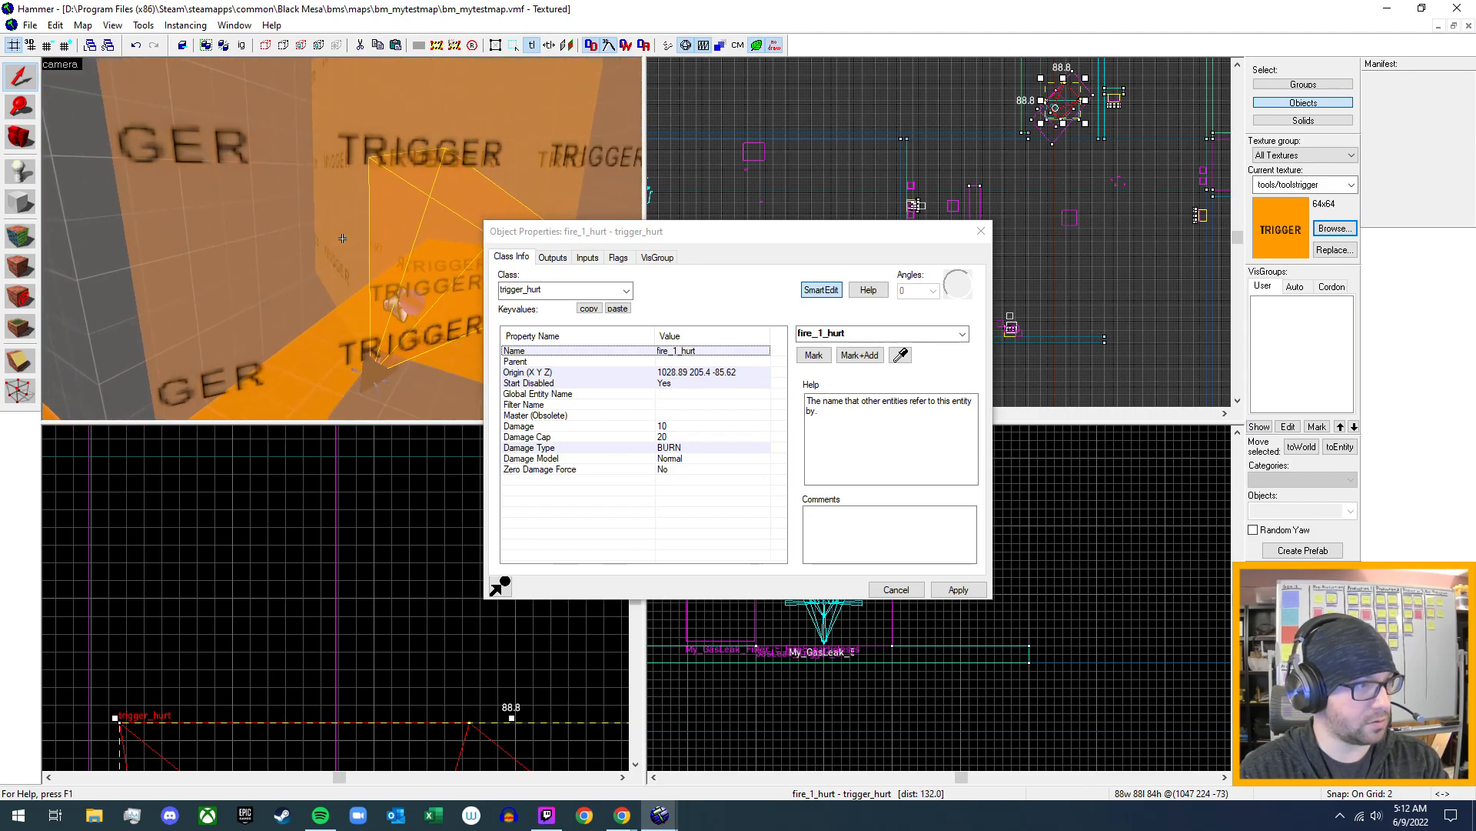
key("s")
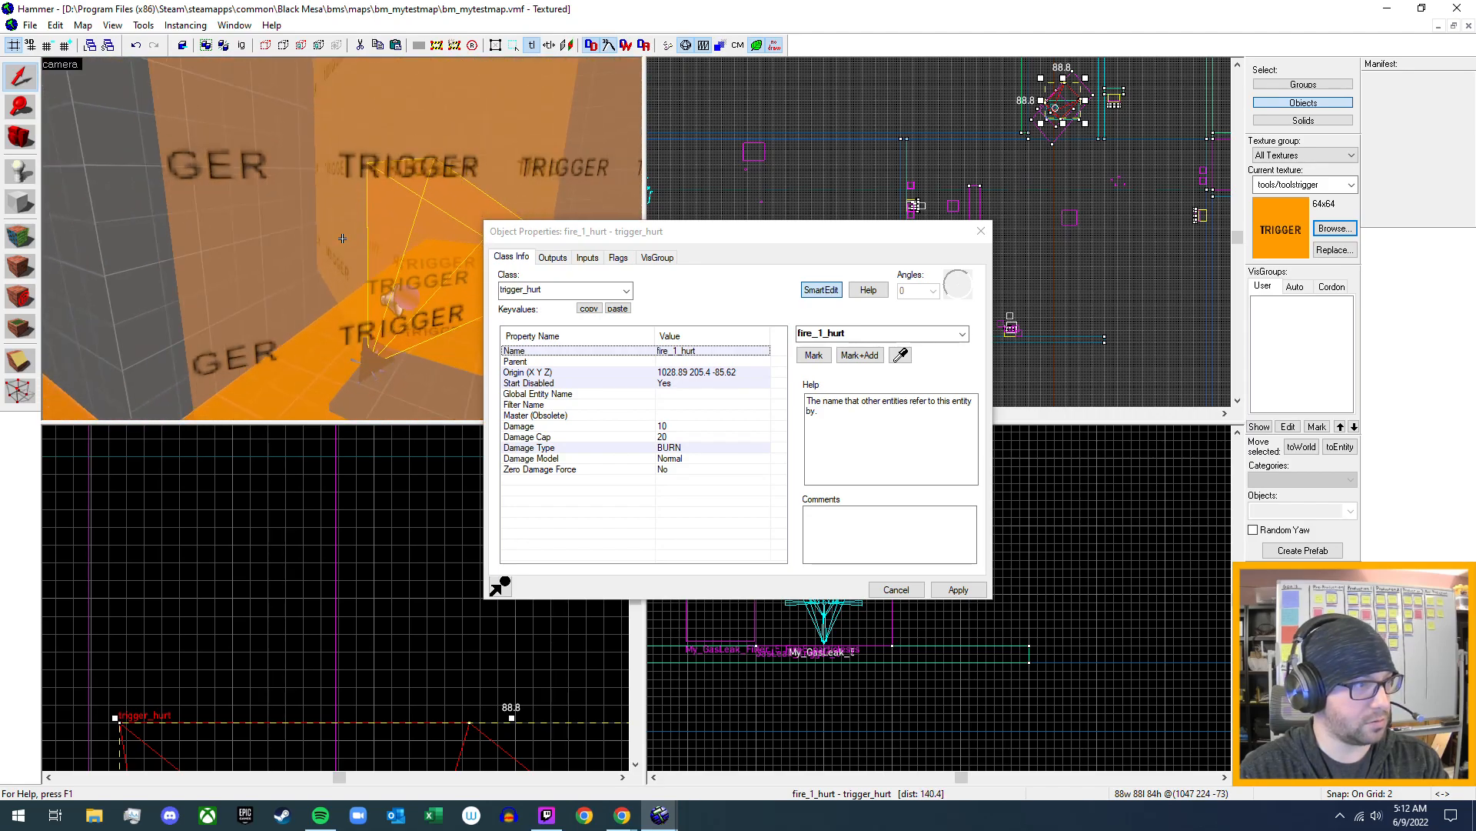
left_click(288, 245)
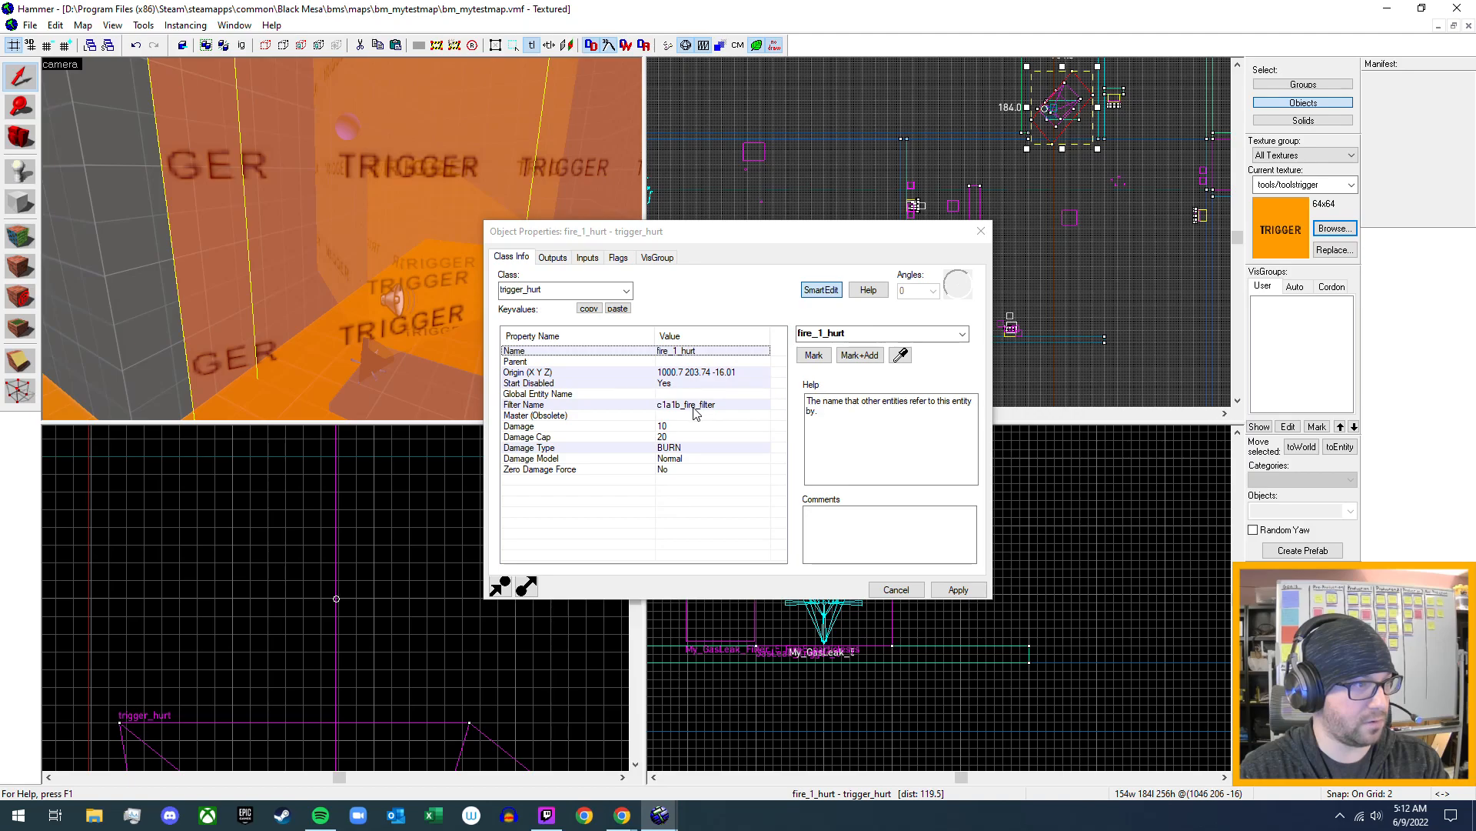
- Reselect the inner trigger_hurt brush and compare its properties with those of the larger one
key("z")
key("w")
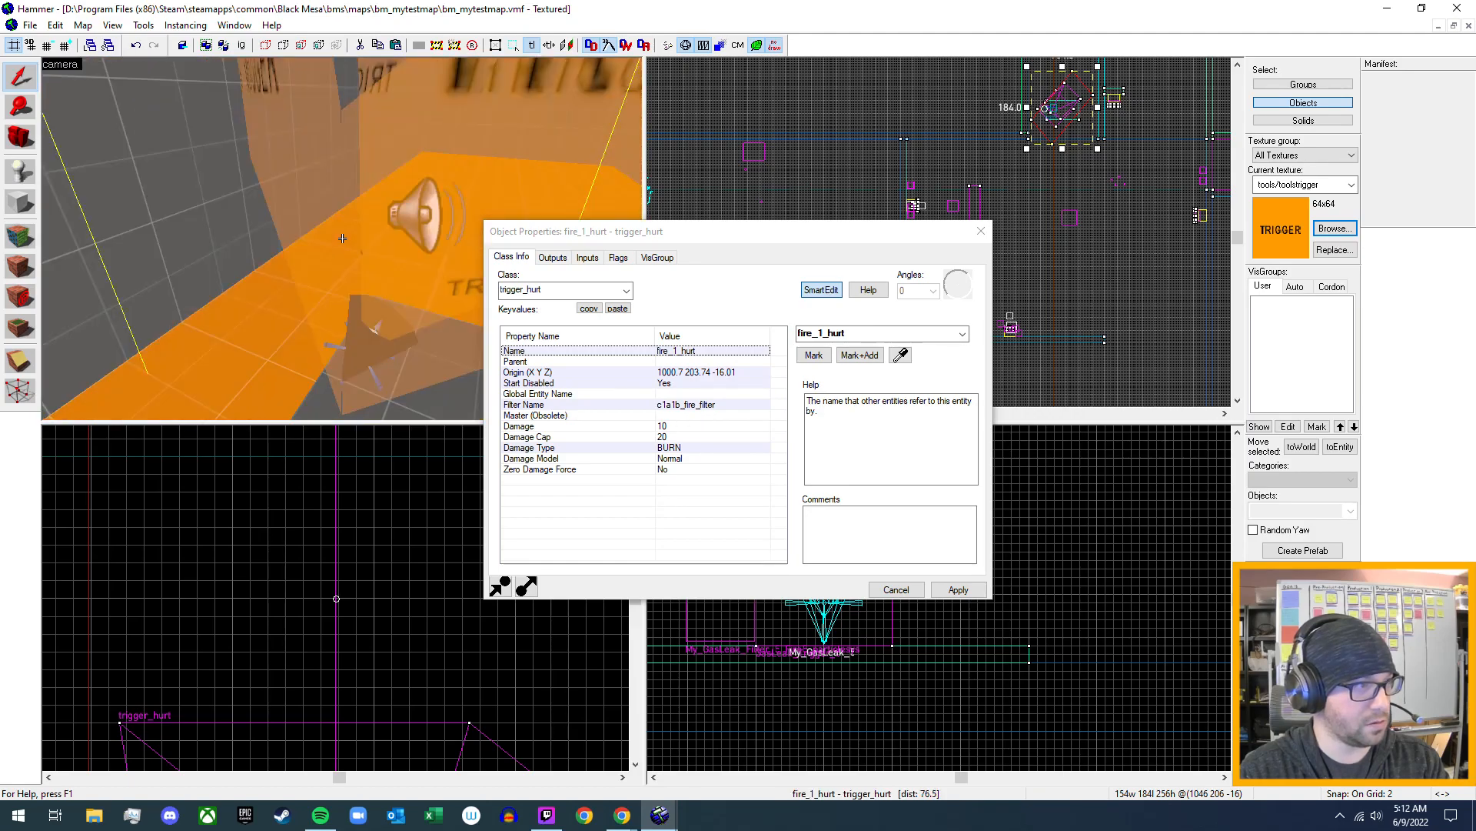
key("z")
left_click(307, 194)
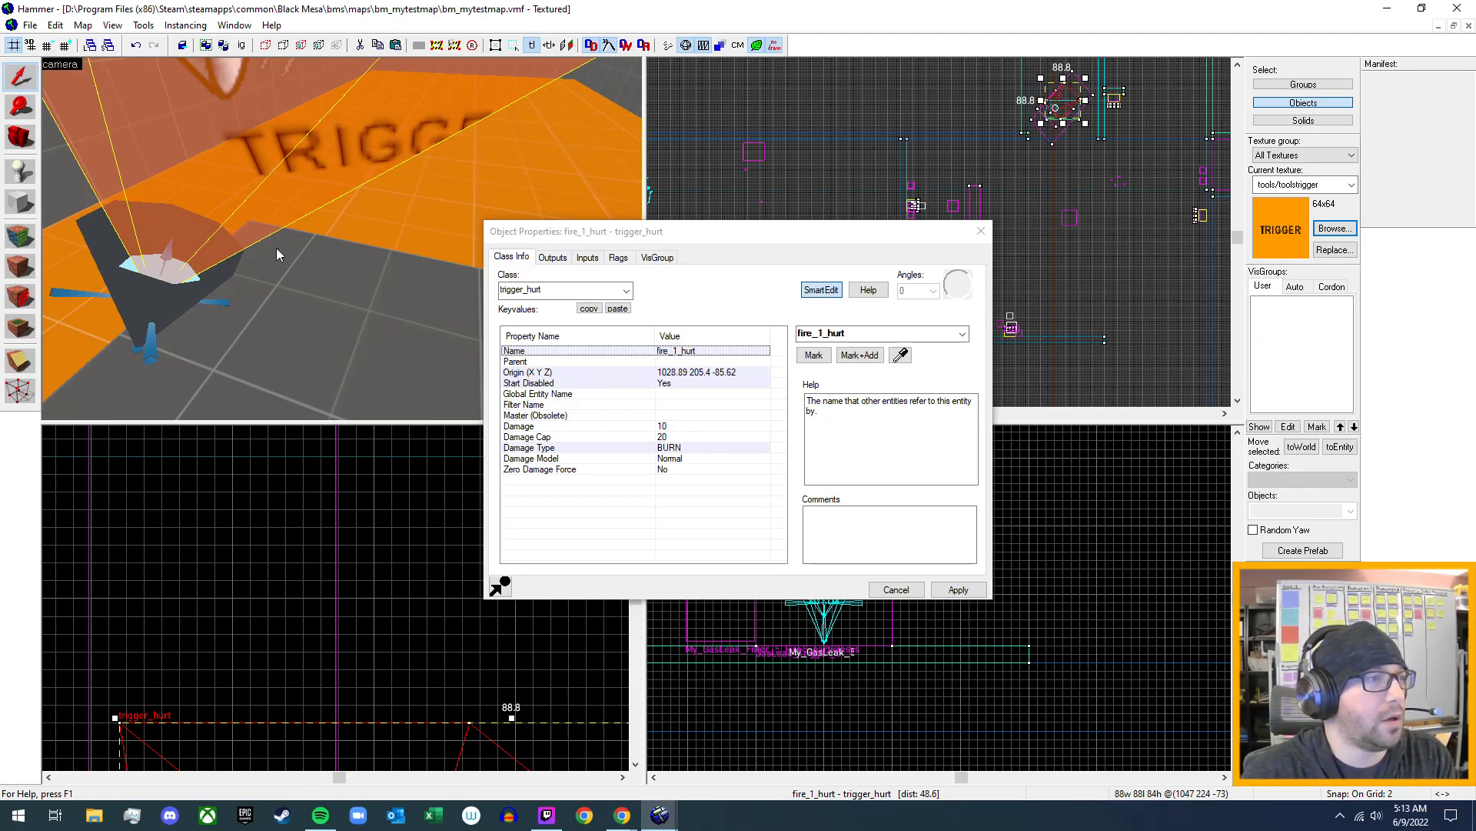
- Return the 3D camera to the new gas leak on the gray pad and close the object properties
key("z")
key("s")
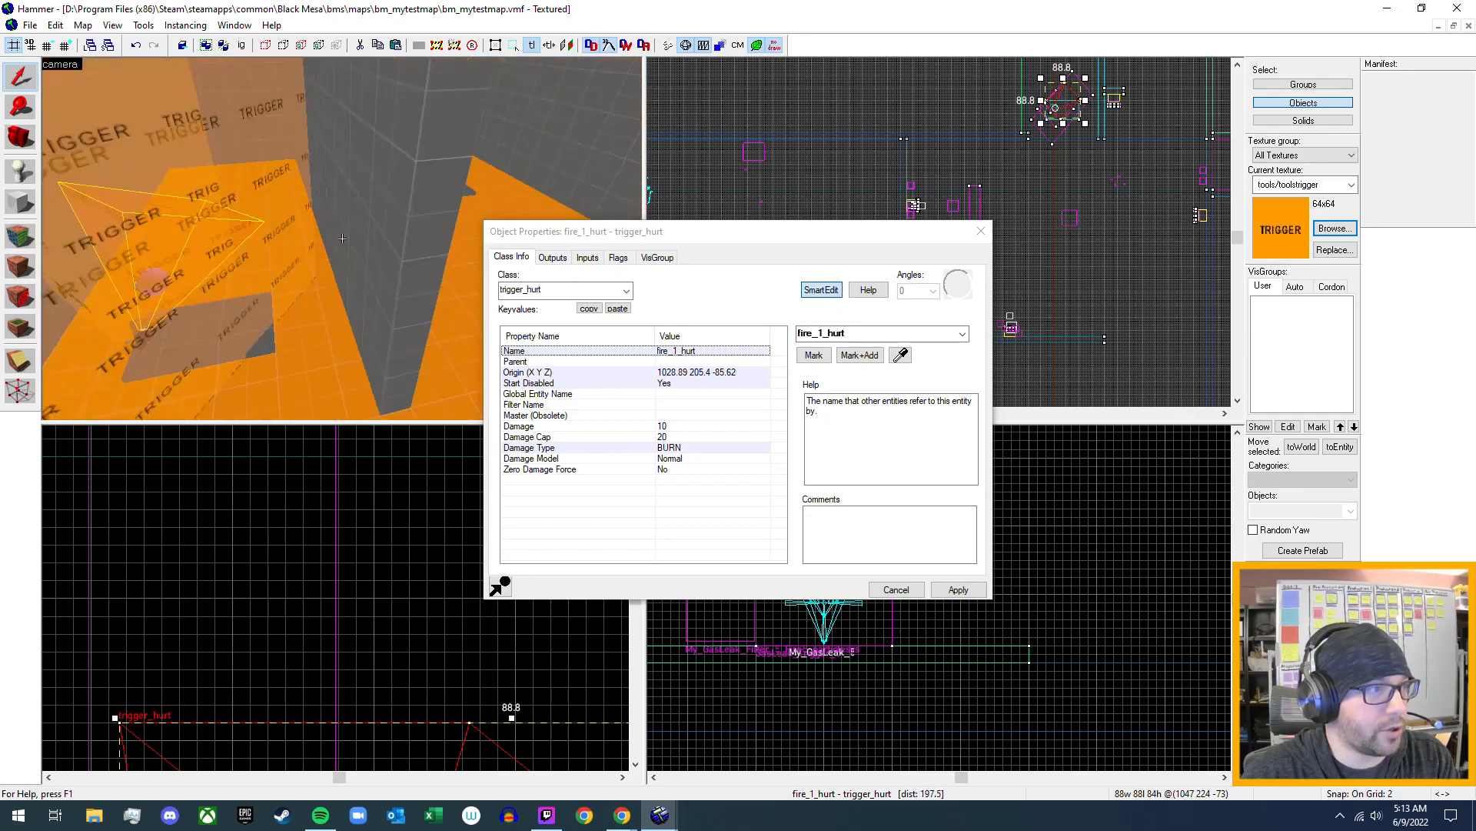
key("w")
key("s")
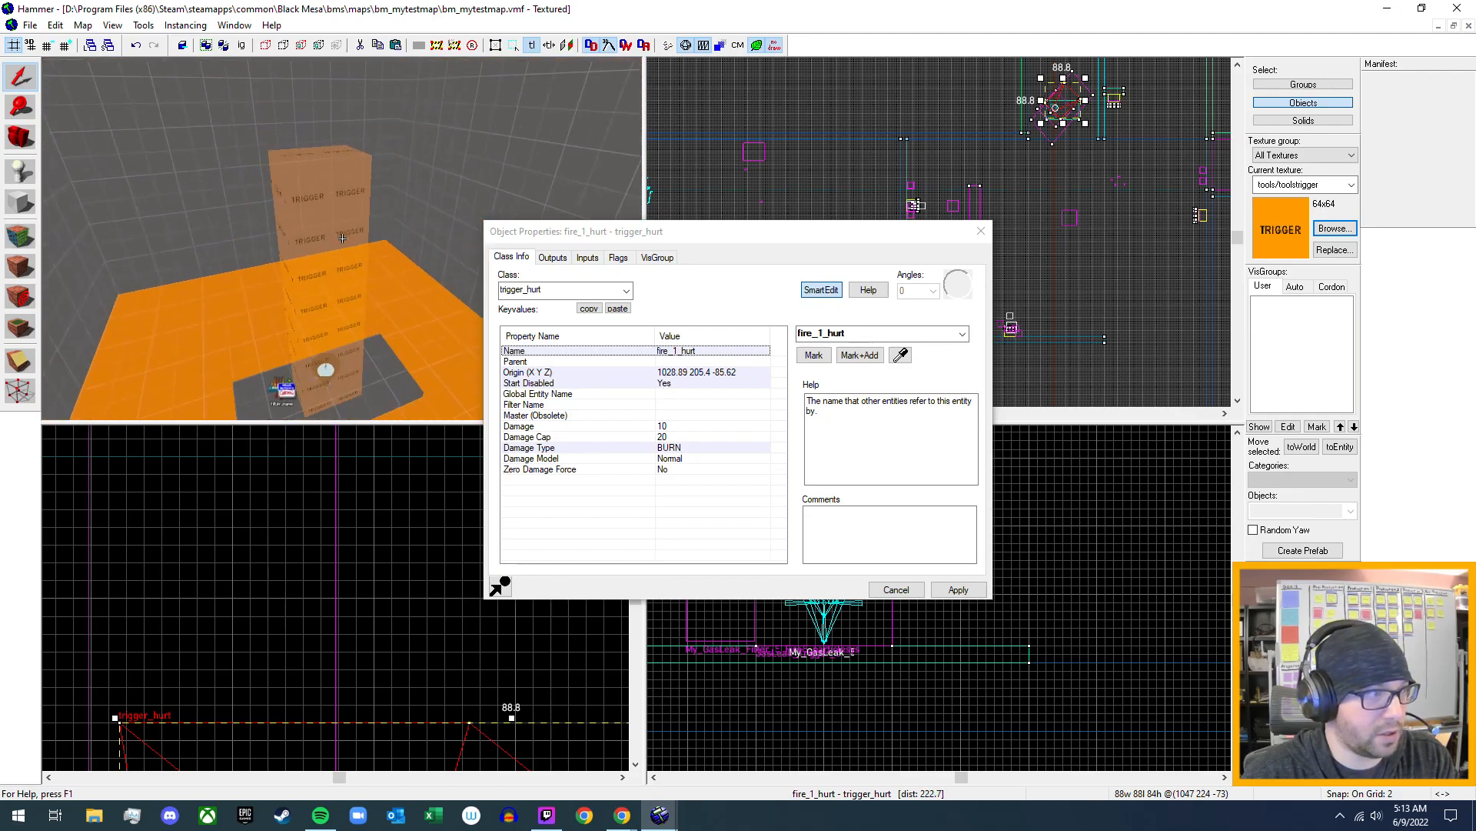
key("w")
key("w")
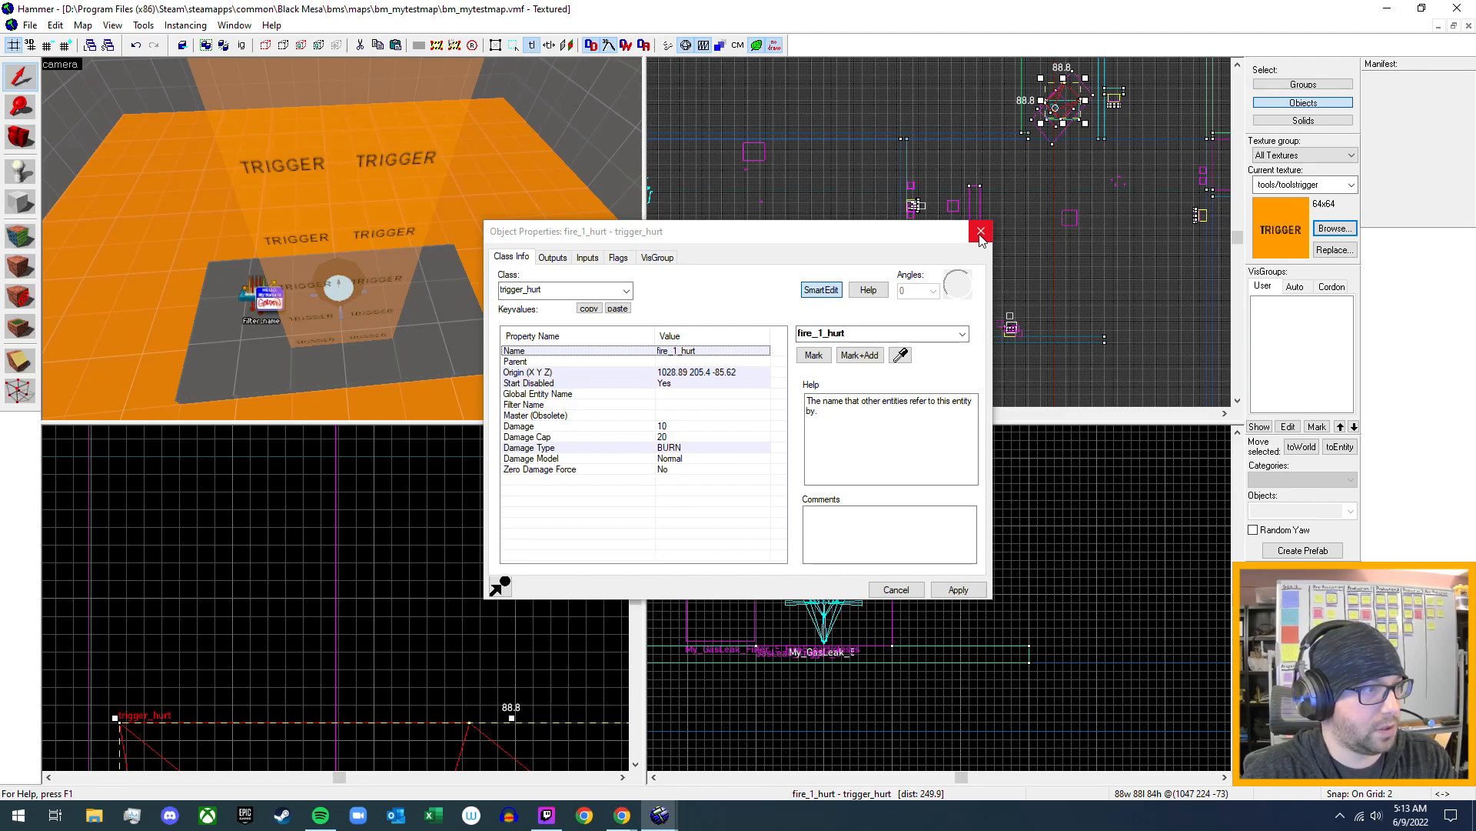
left_click(981, 232)
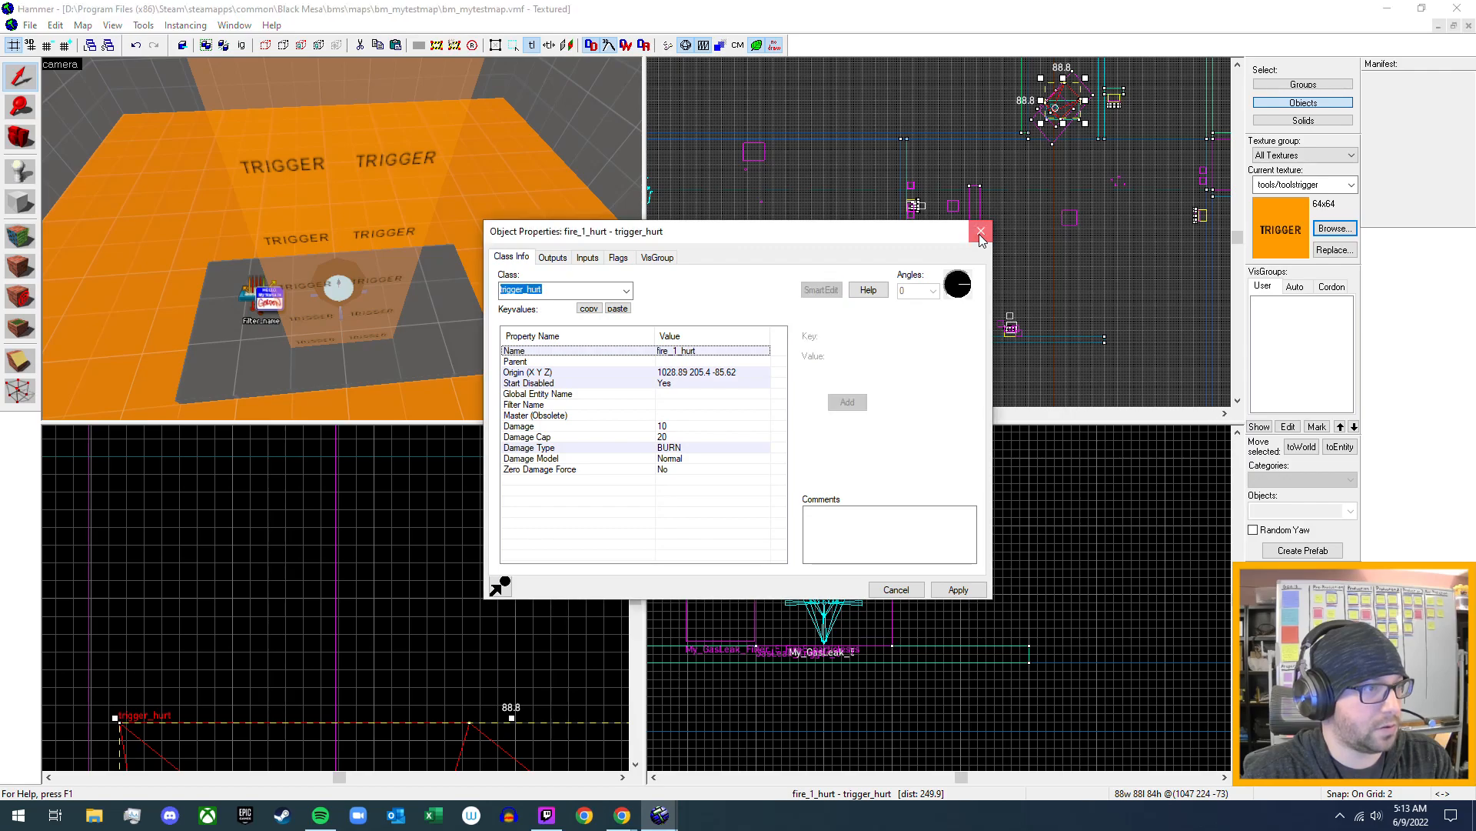
- Activate the Block tool with the block primitive and frame the gas leak's trigger in the top view
left_click(21, 171)
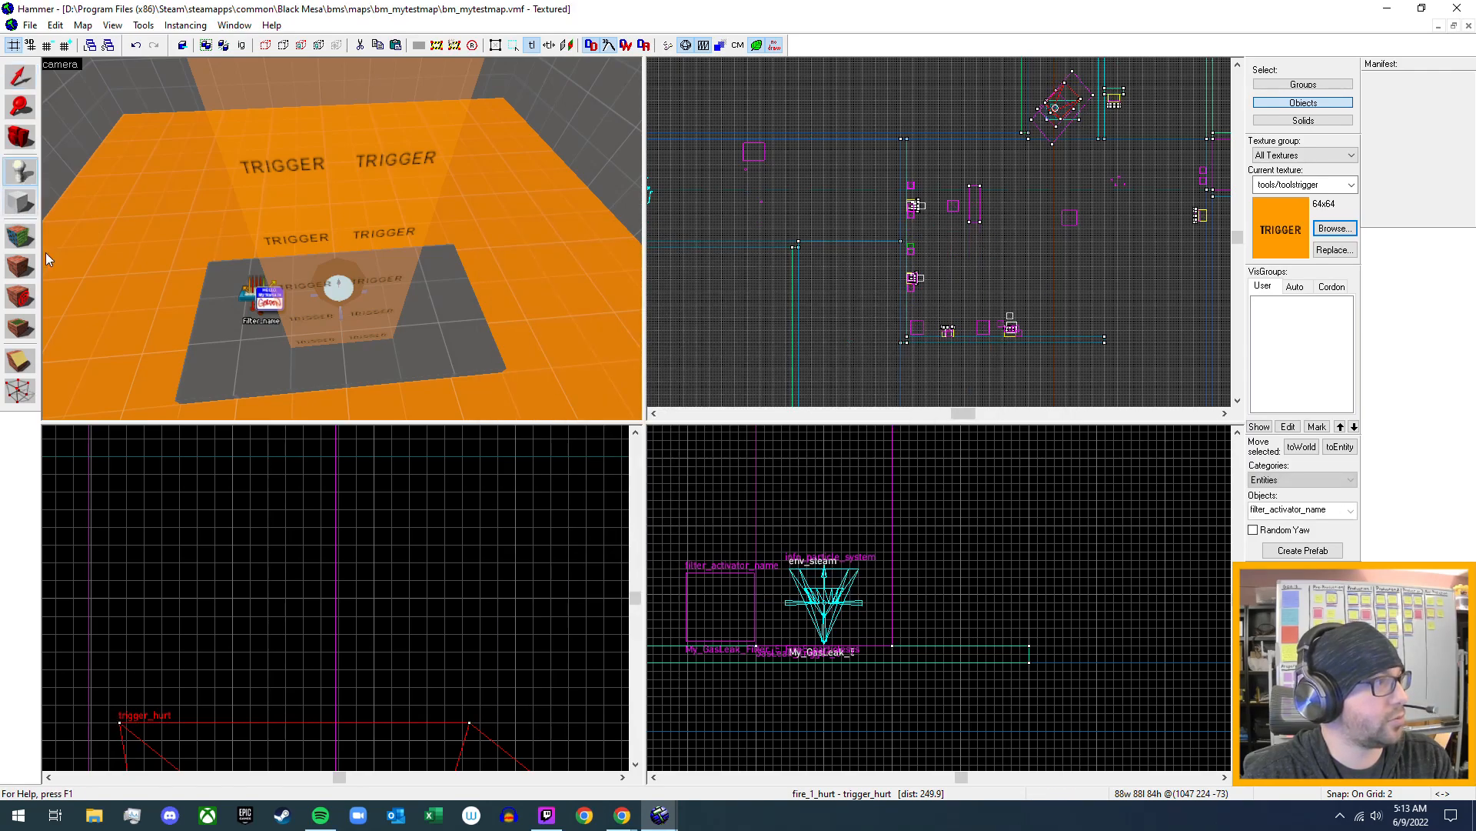
left_click(23, 203)
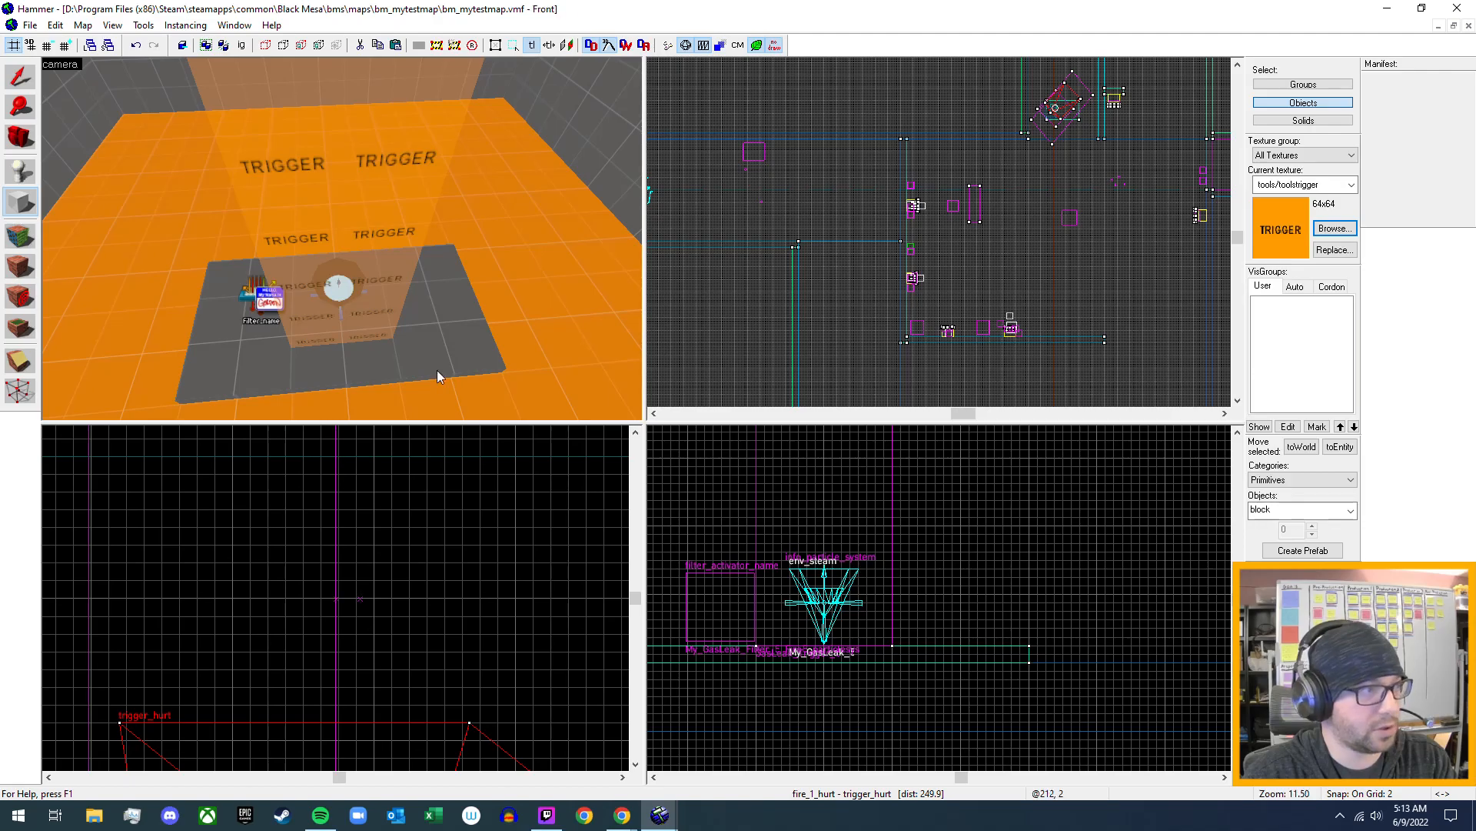
middle_click_drag(1165, 112, 1028, 367)
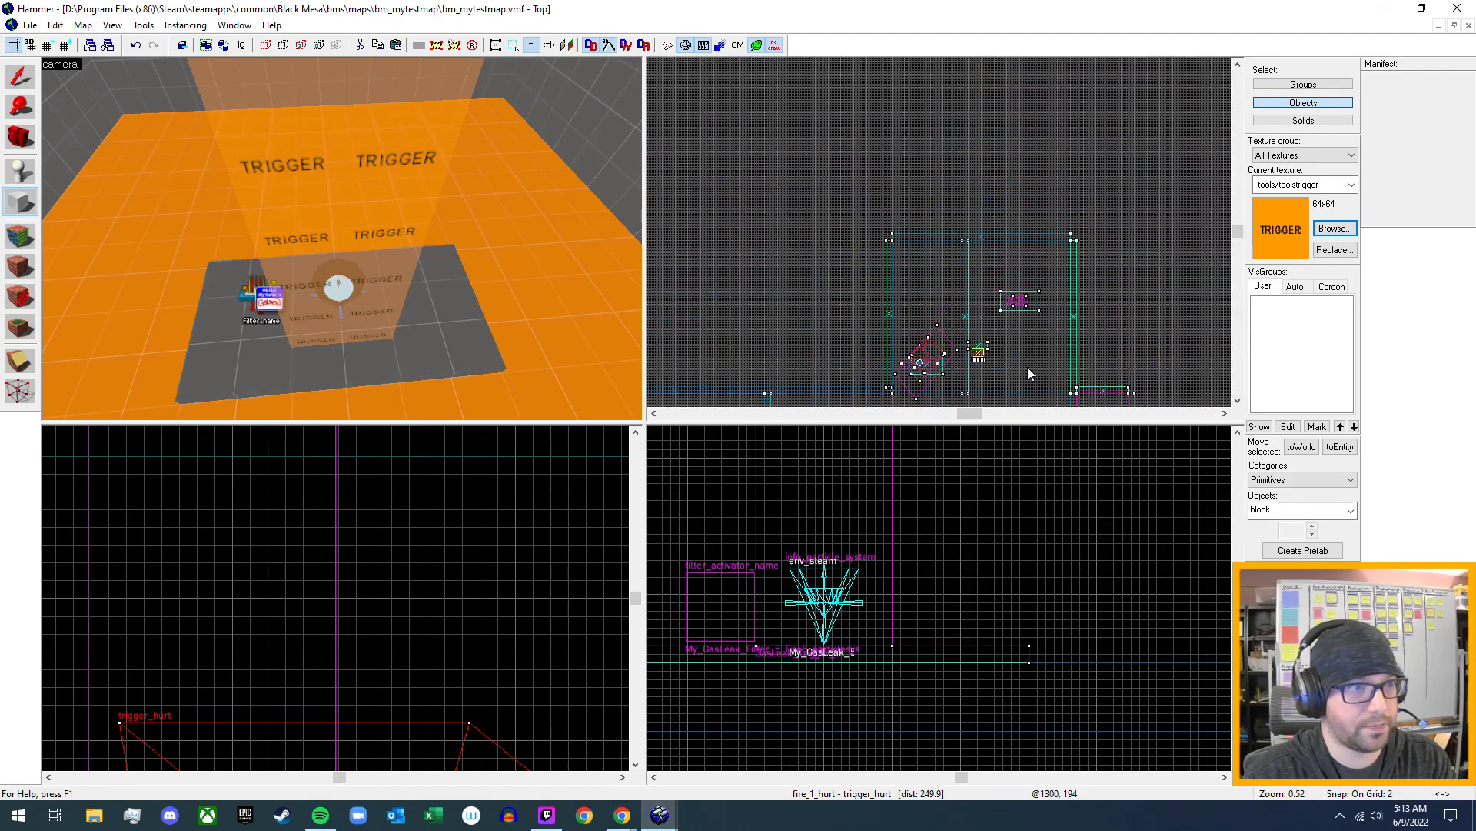
scroll(1043, 295, "up", 12)
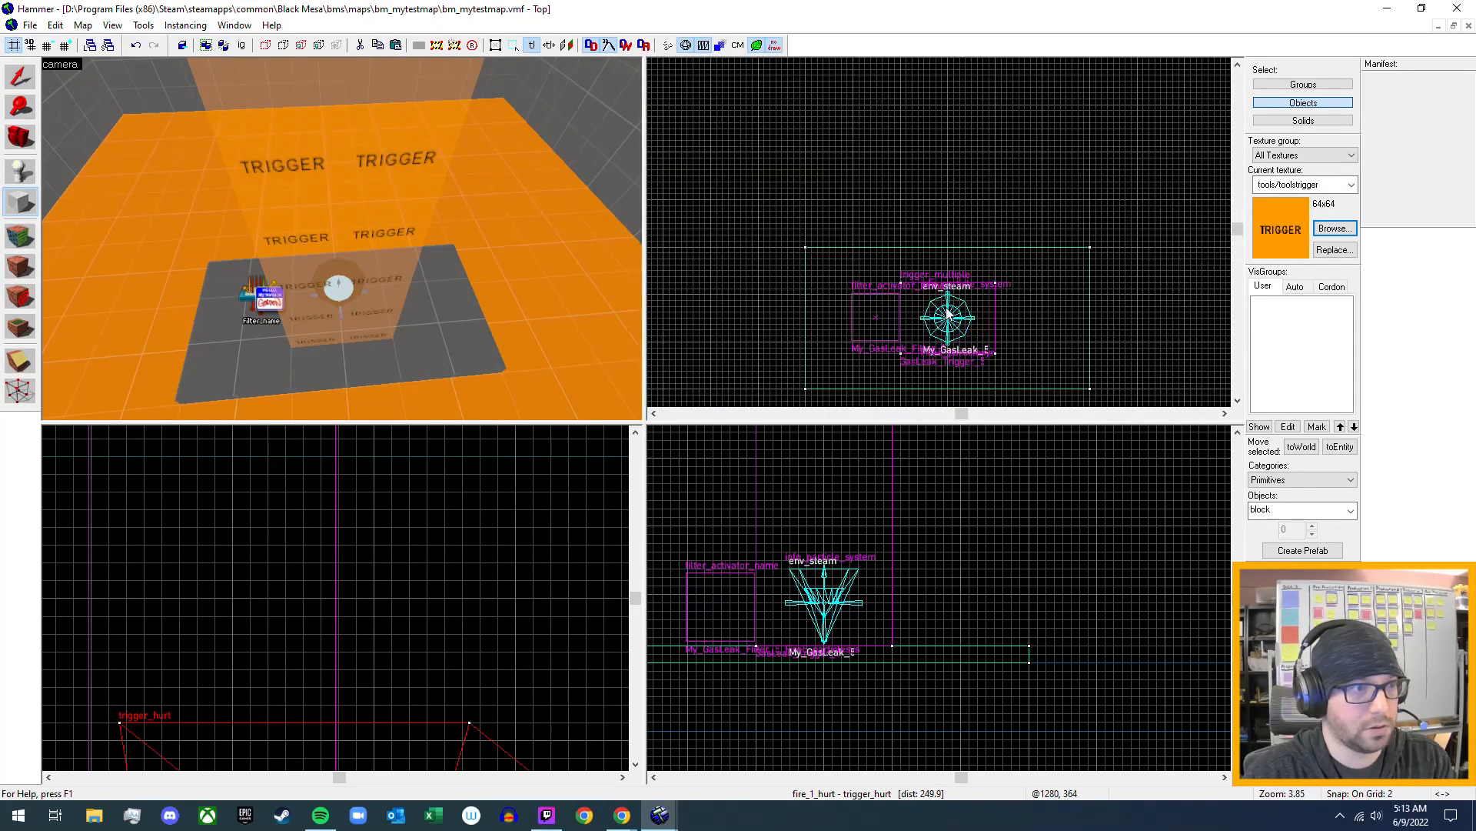
middle_click_drag(1056, 321, 1040, 285)
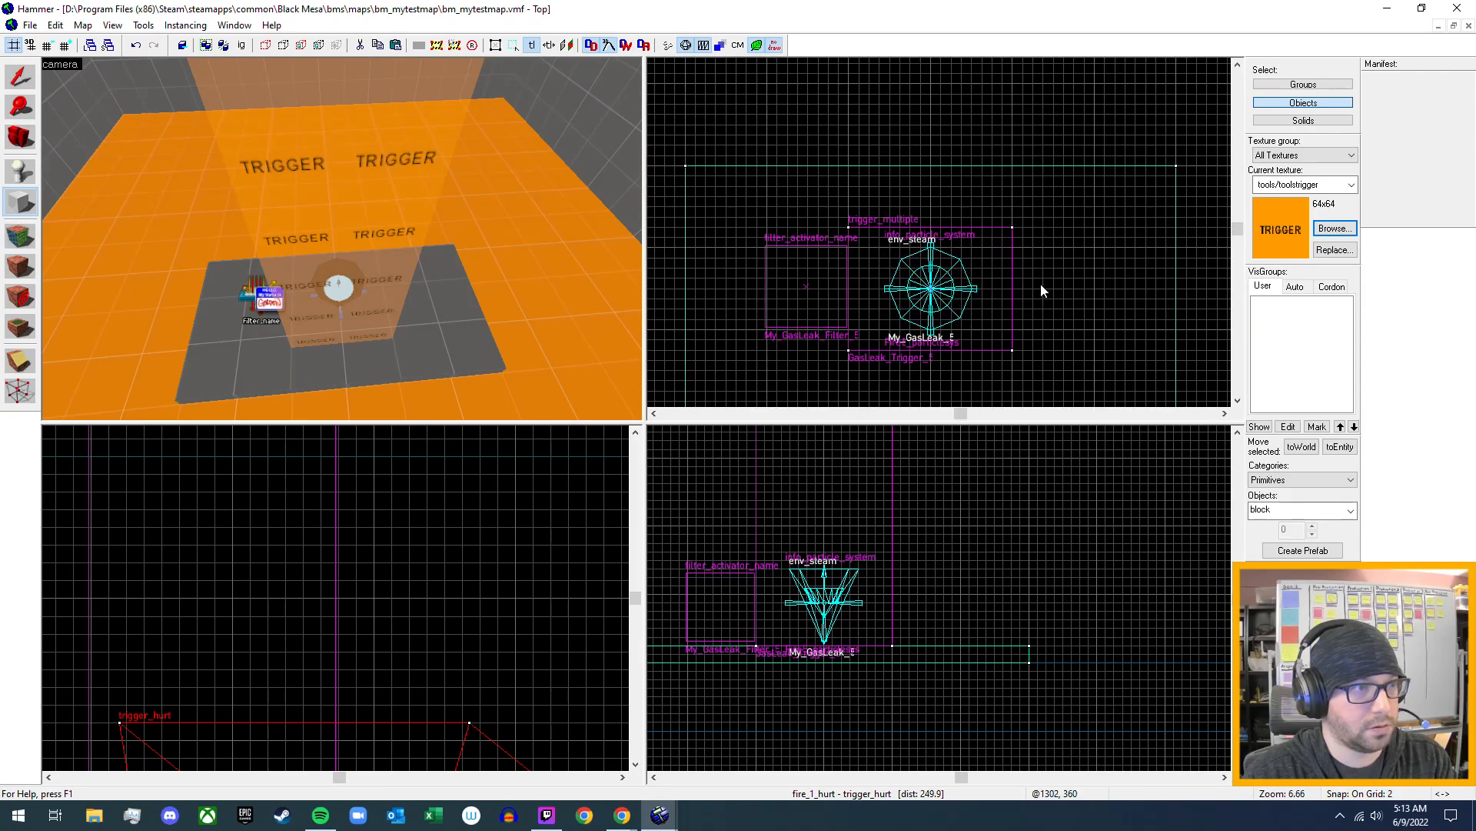
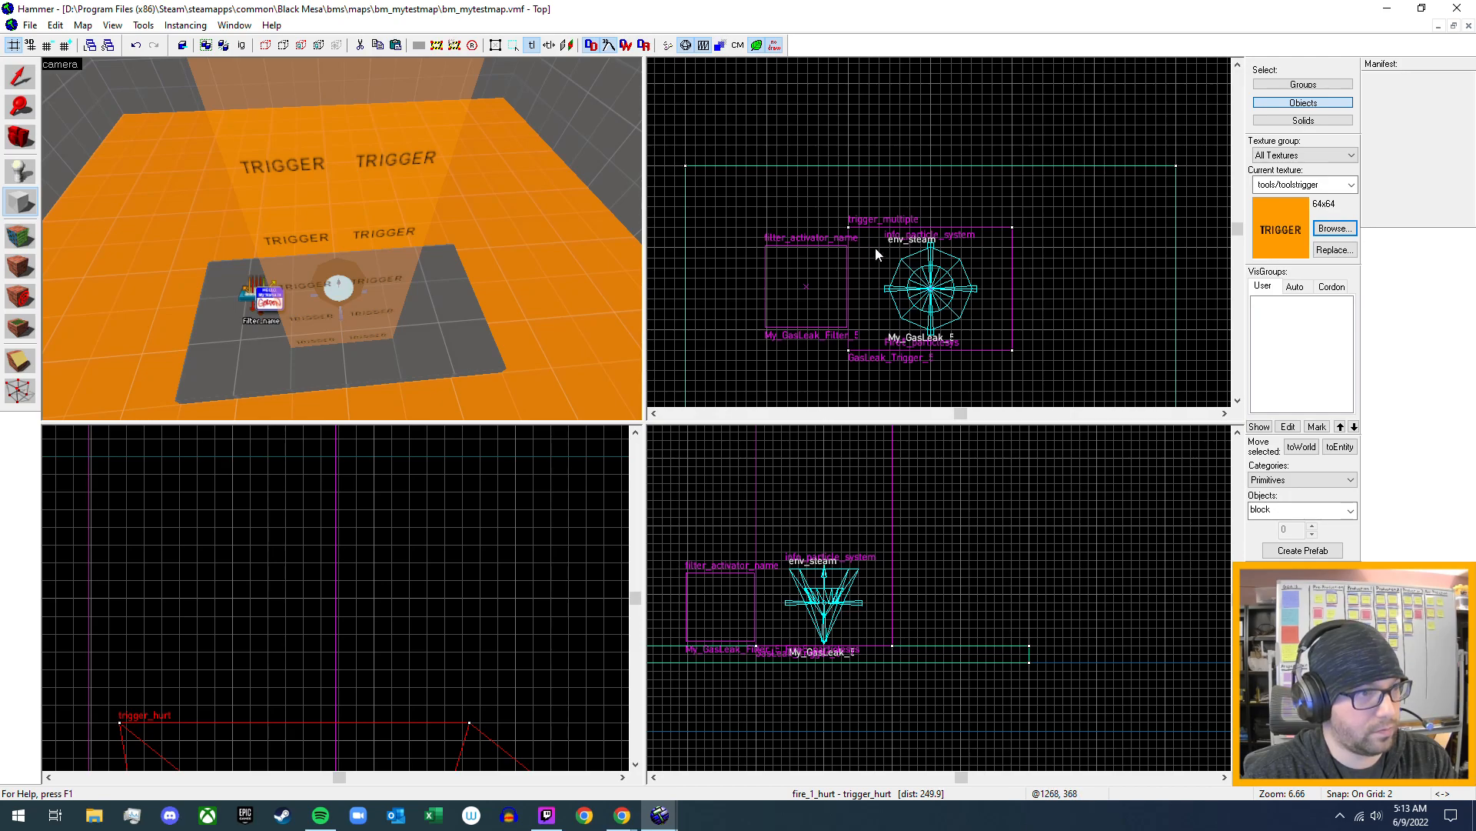
- Create a 16 by 16 unit block brush with the tools/toolstrigger texture directly beside the gas leak's trigger_multiple
left_click_drag(1098, 244, 1009, 341)
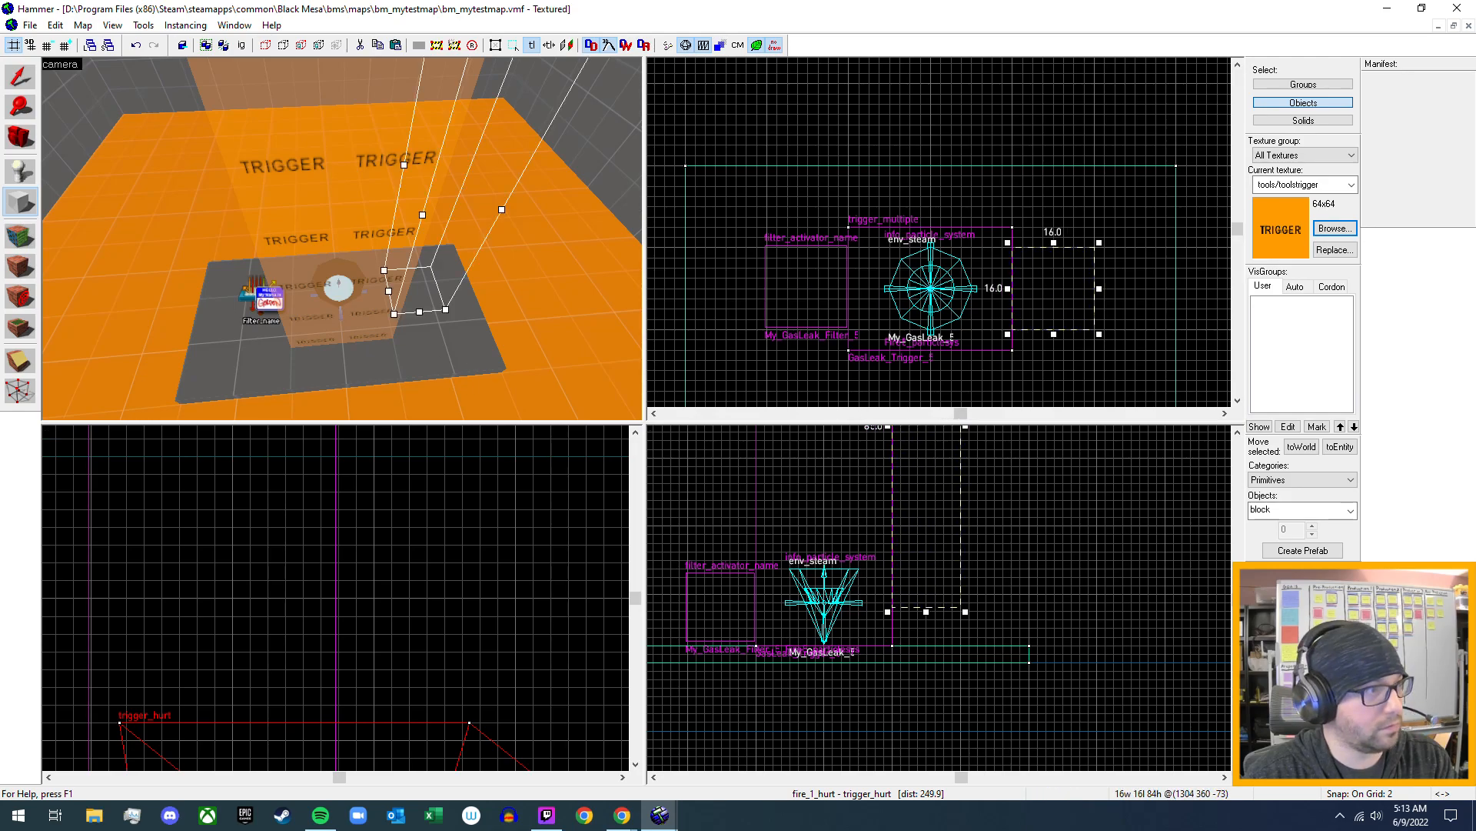
key("z")
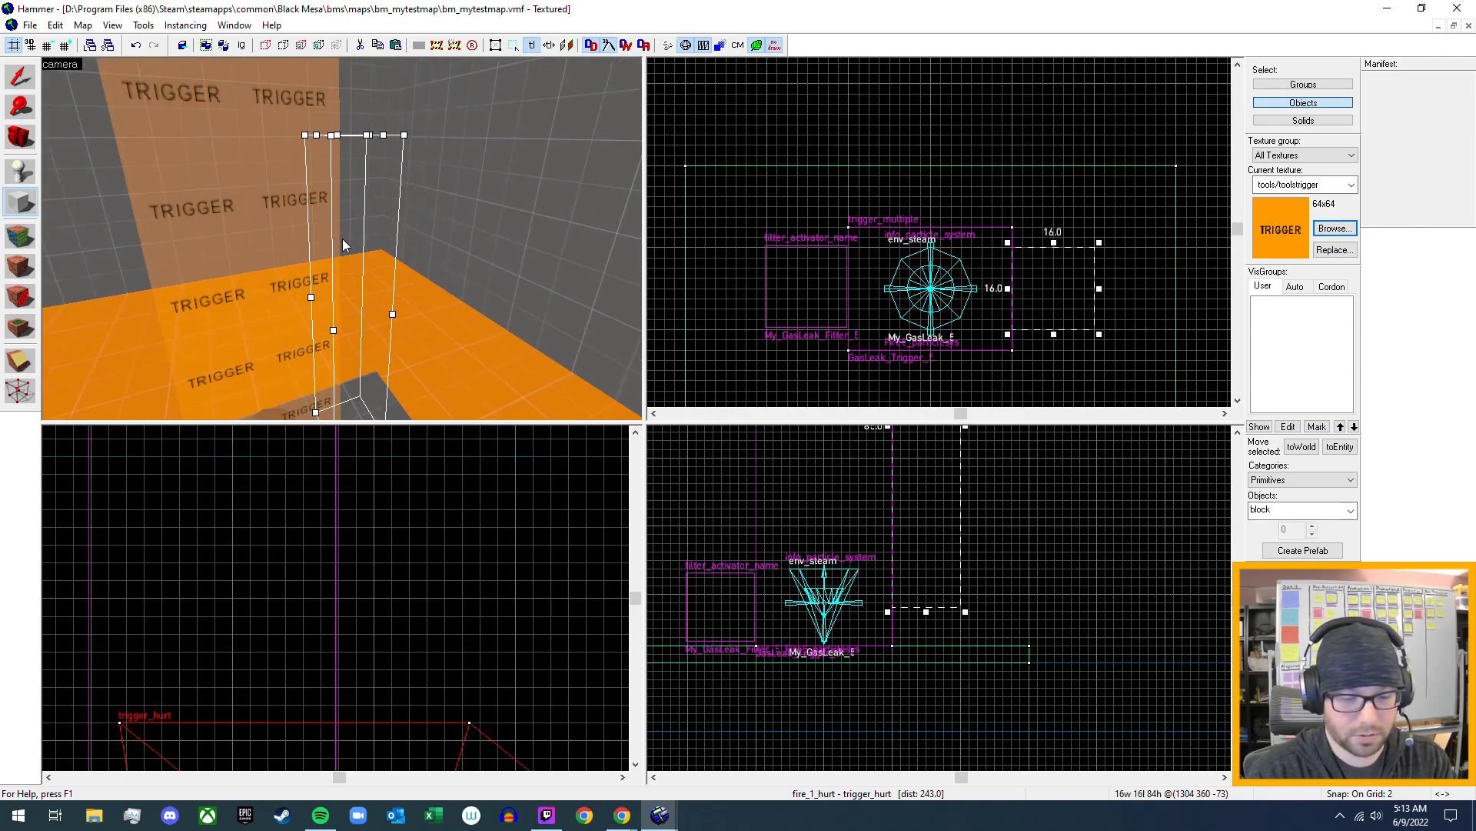
key("Return")
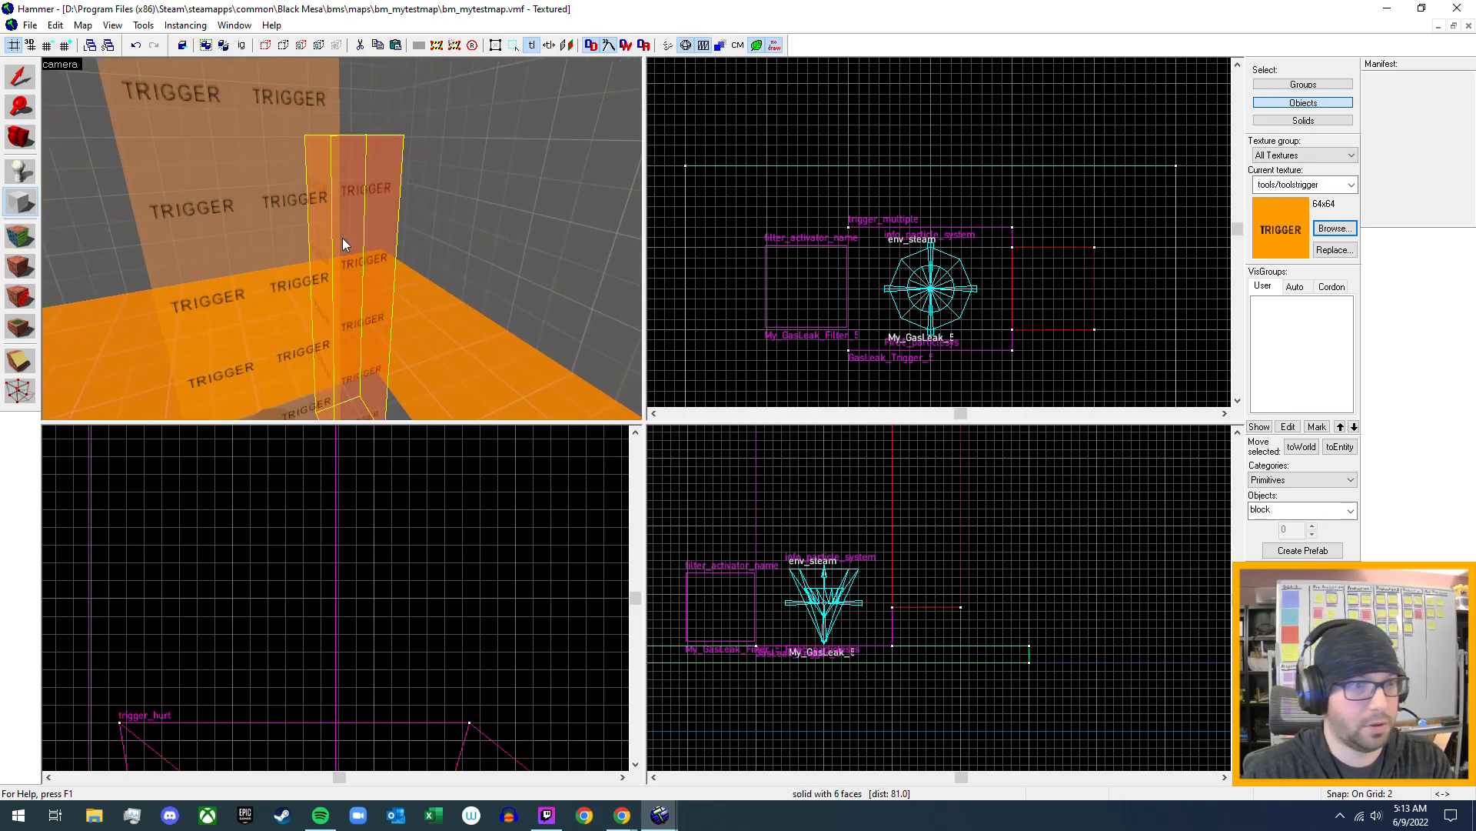
- Tie the new trigger brush to an entity and set its class to trigger_hurt
left_click(1339, 446)
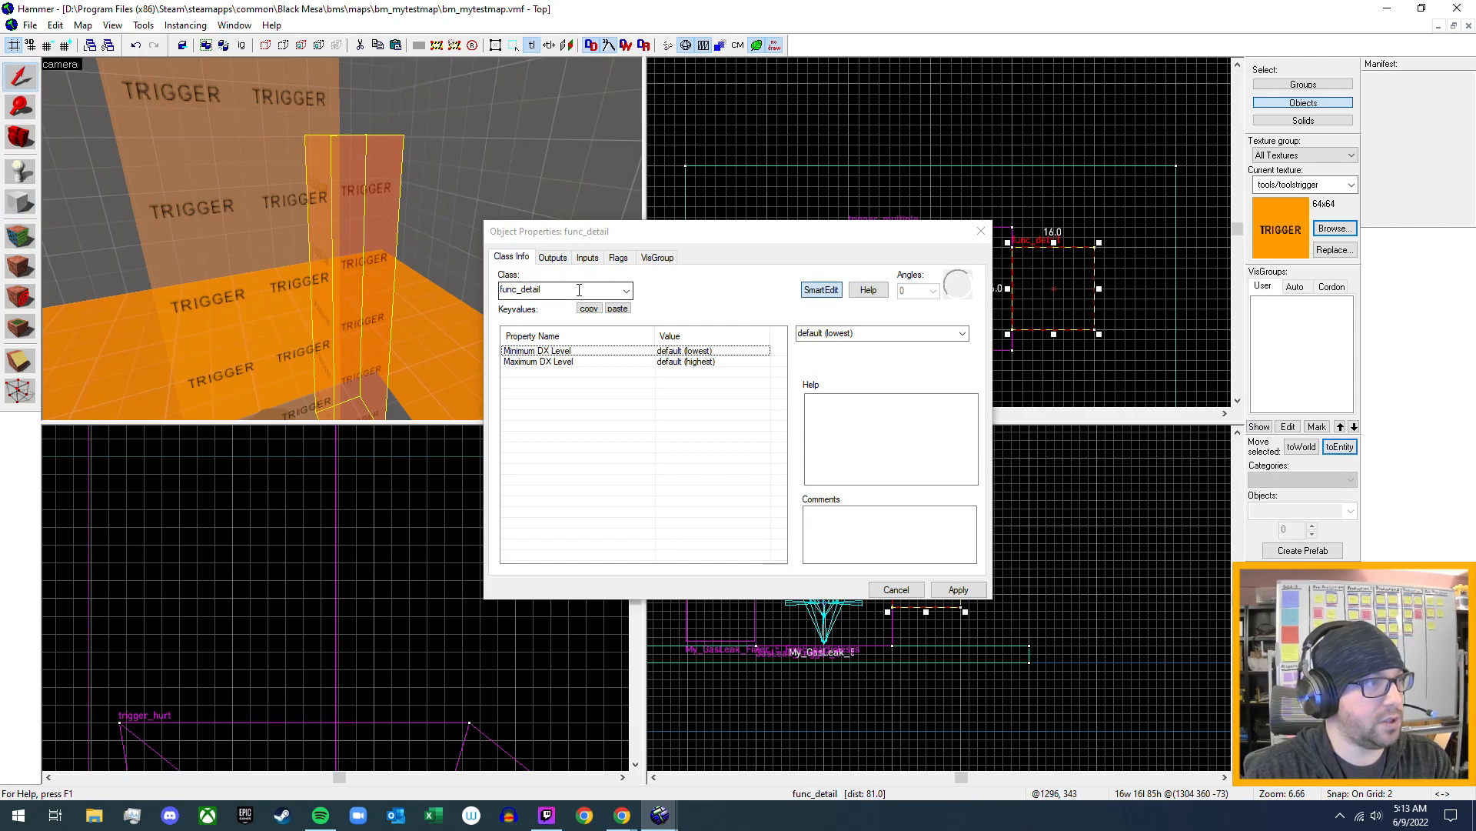
double_click(606, 295)
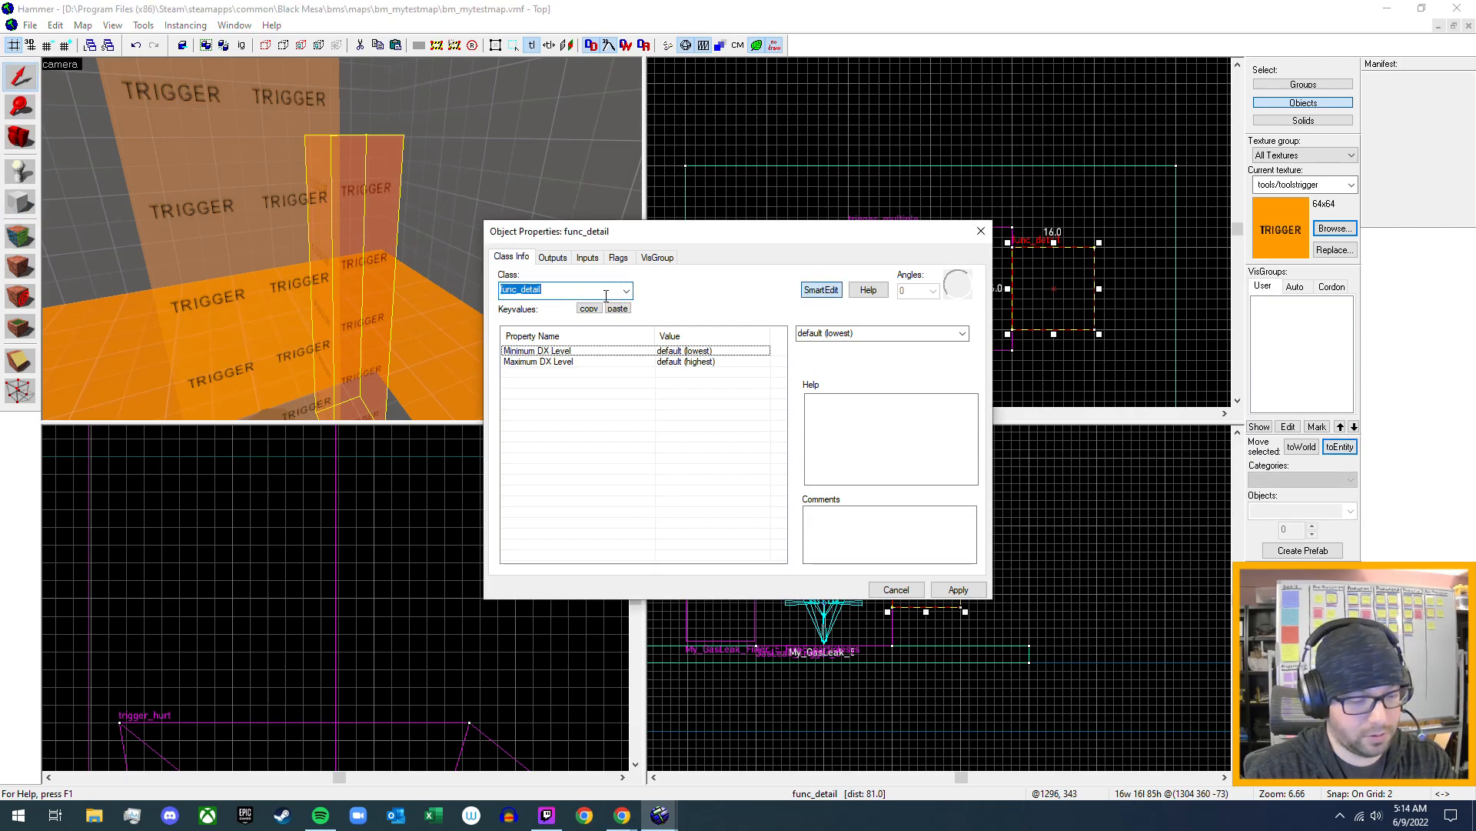
type("trigger")
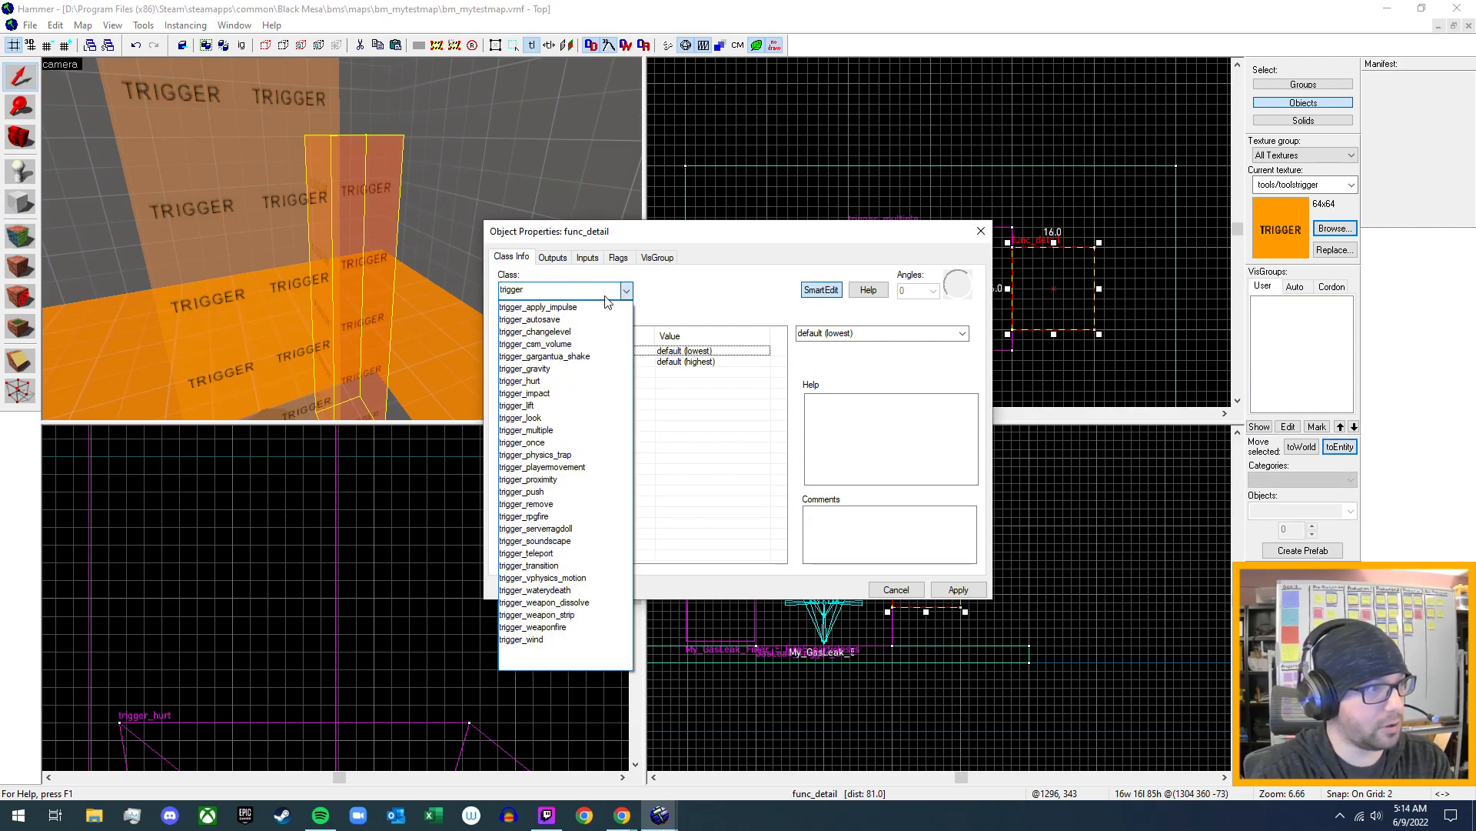
left_click(569, 381)
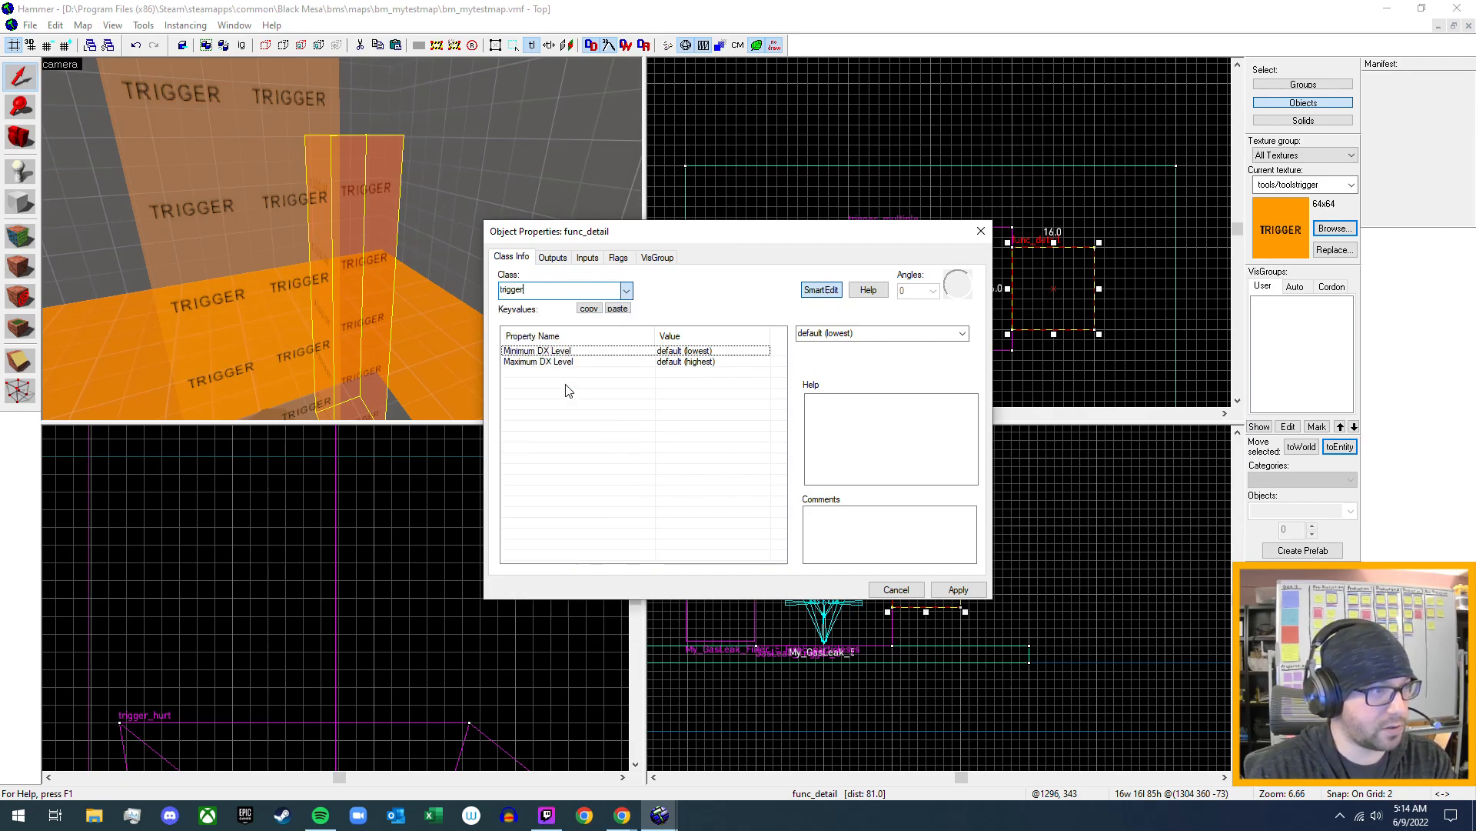
left_click(958, 589)
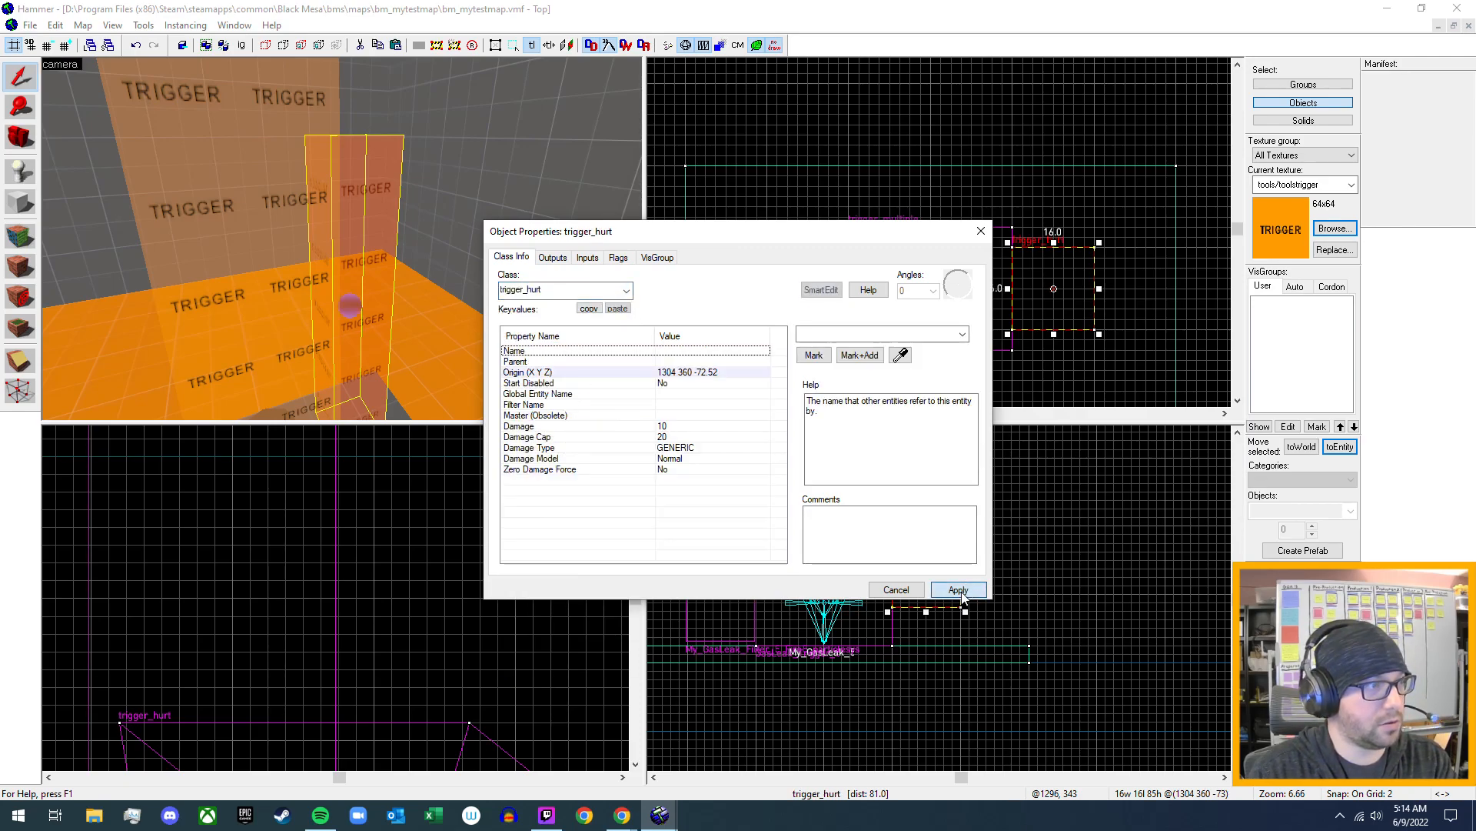
- Set the trigger_hurt's Damage Type to BURN and apply the change
left_click(687, 448)
left_click(962, 334)
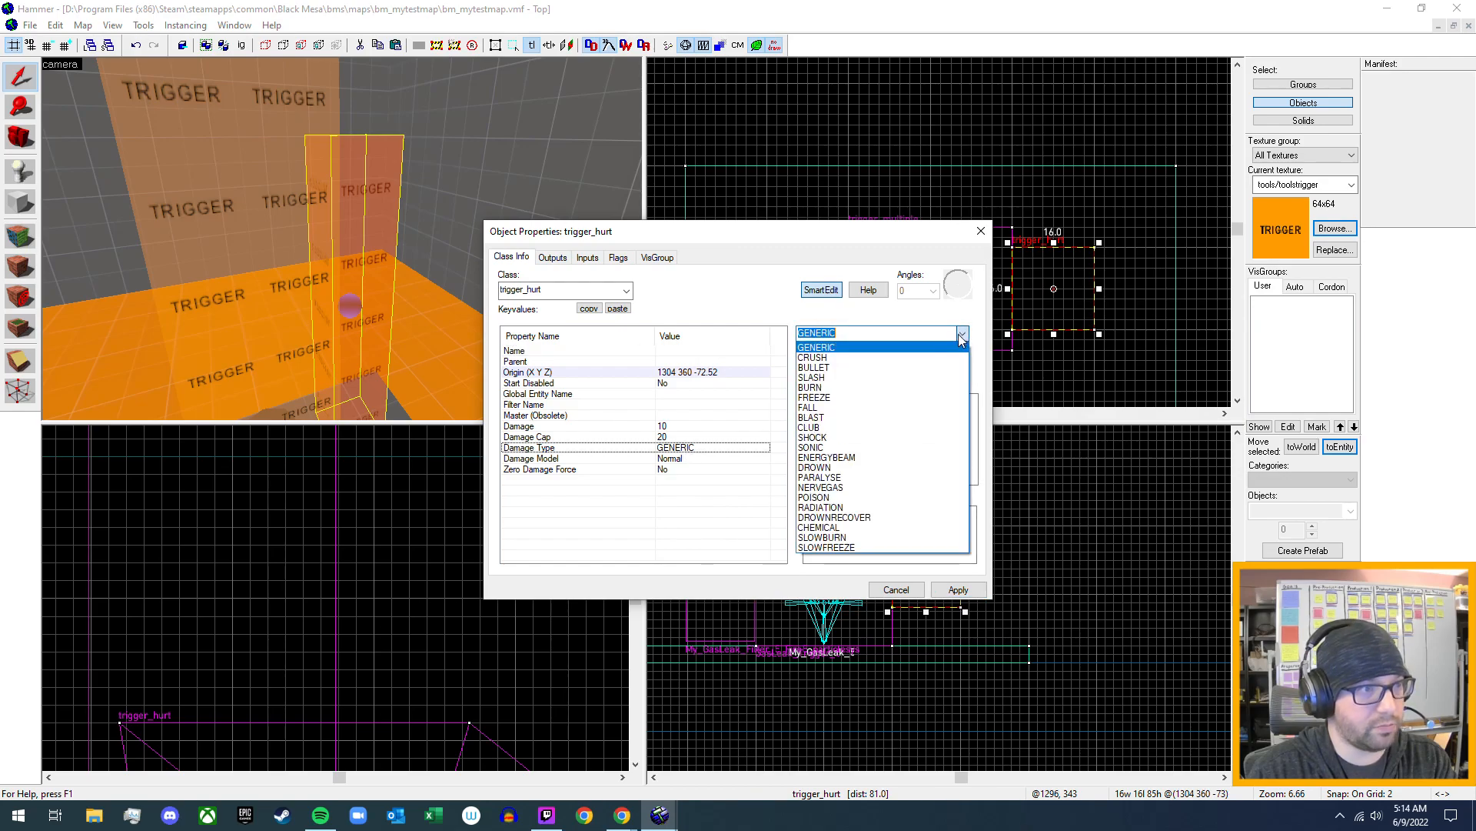
left_click(846, 387)
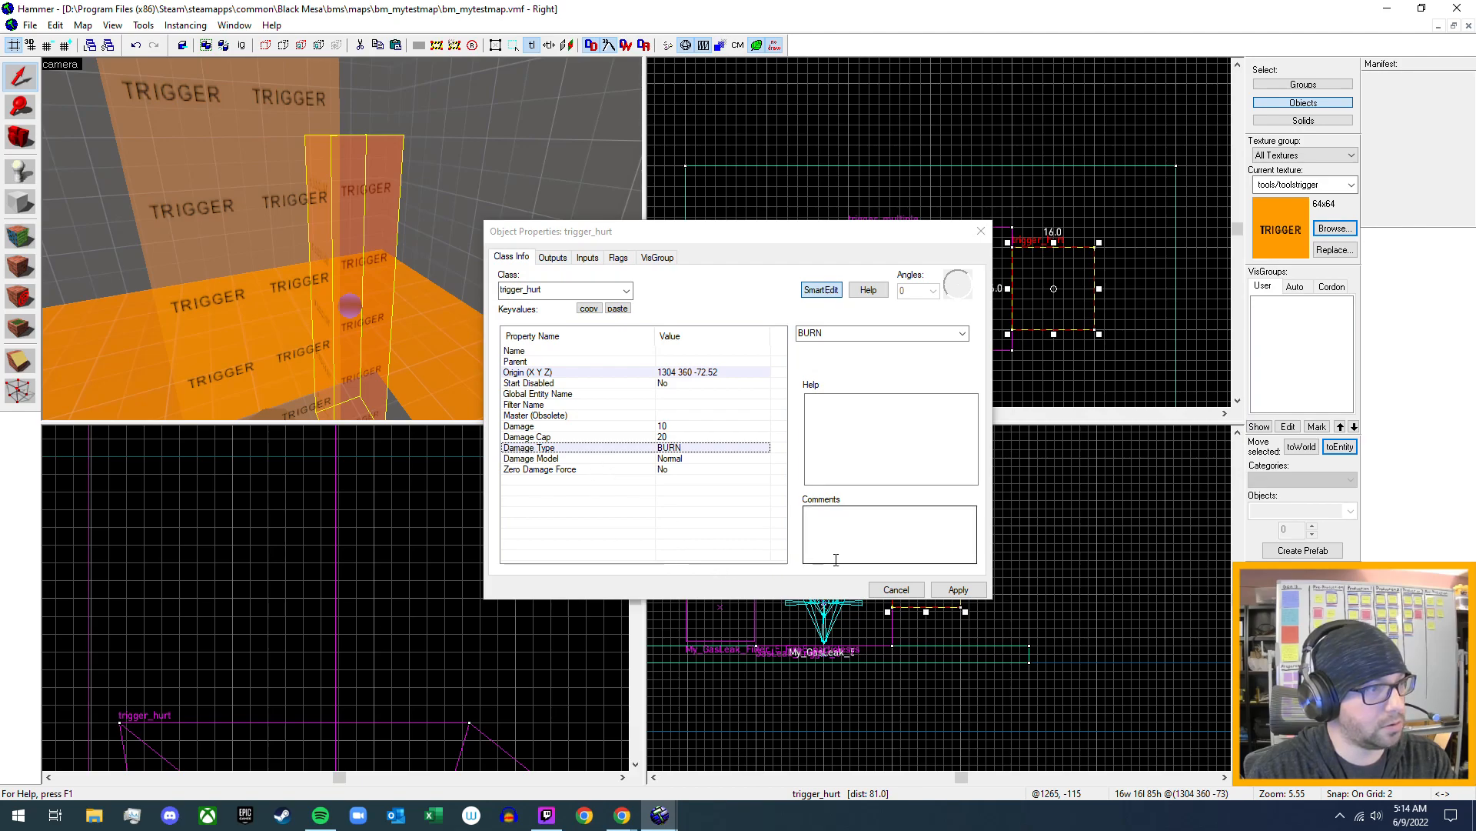
left_click(959, 591)
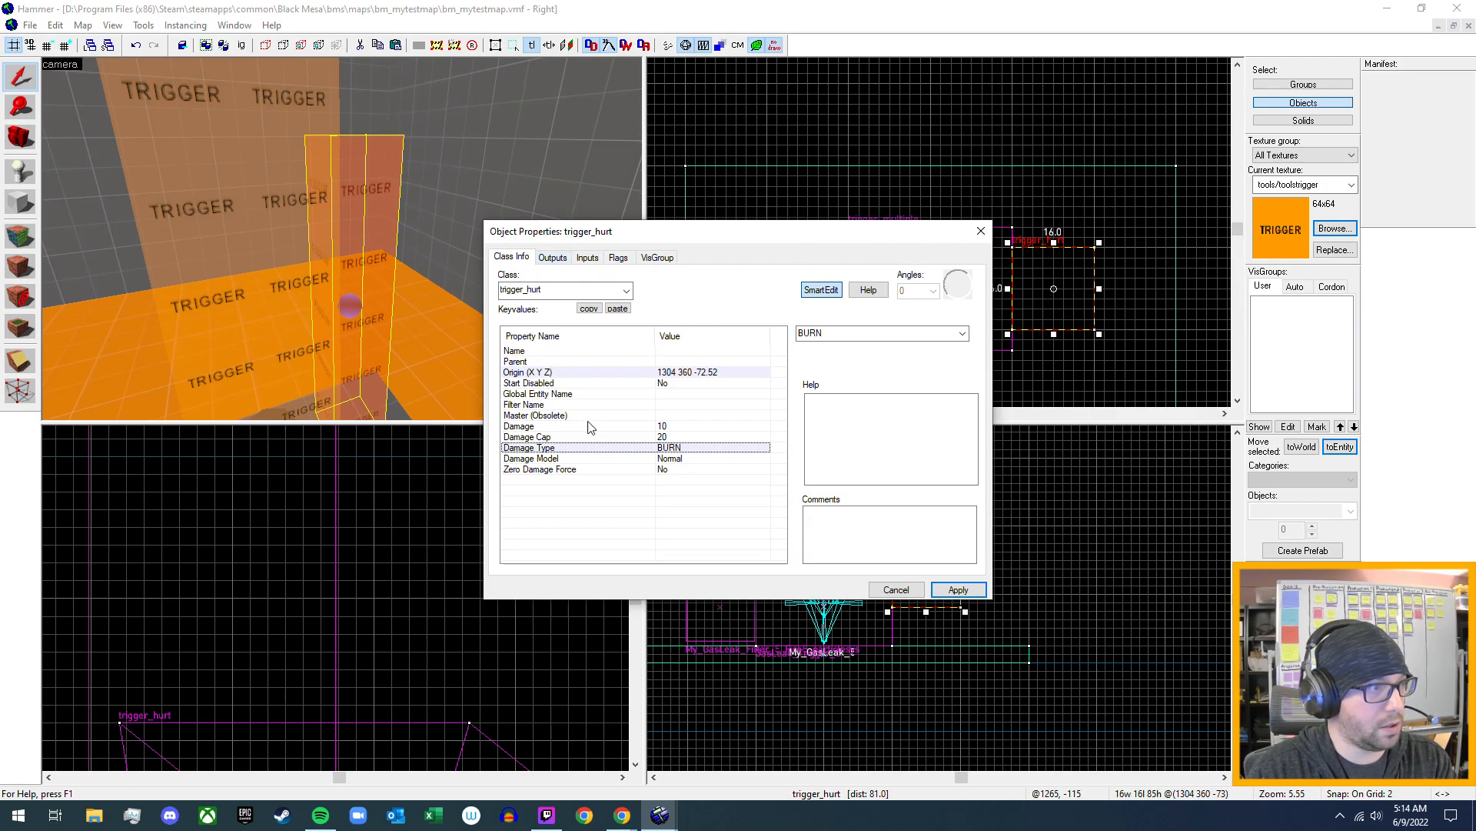
- Set the trigger_hurt's Start Disabled to Yes, then check its outputs and inputs and close its properties
left_click(685, 385)
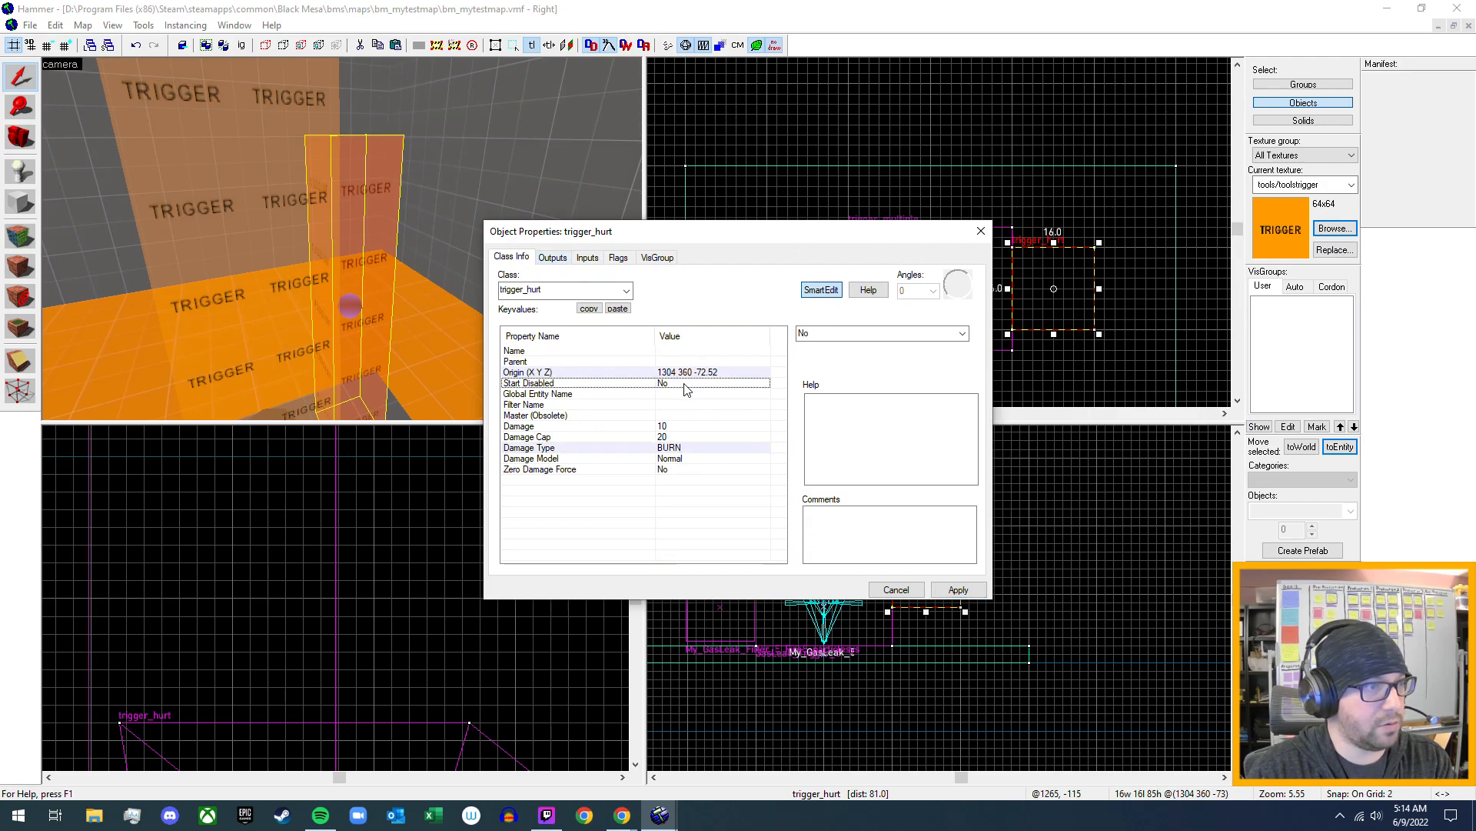
left_click(962, 333)
left_click(918, 359)
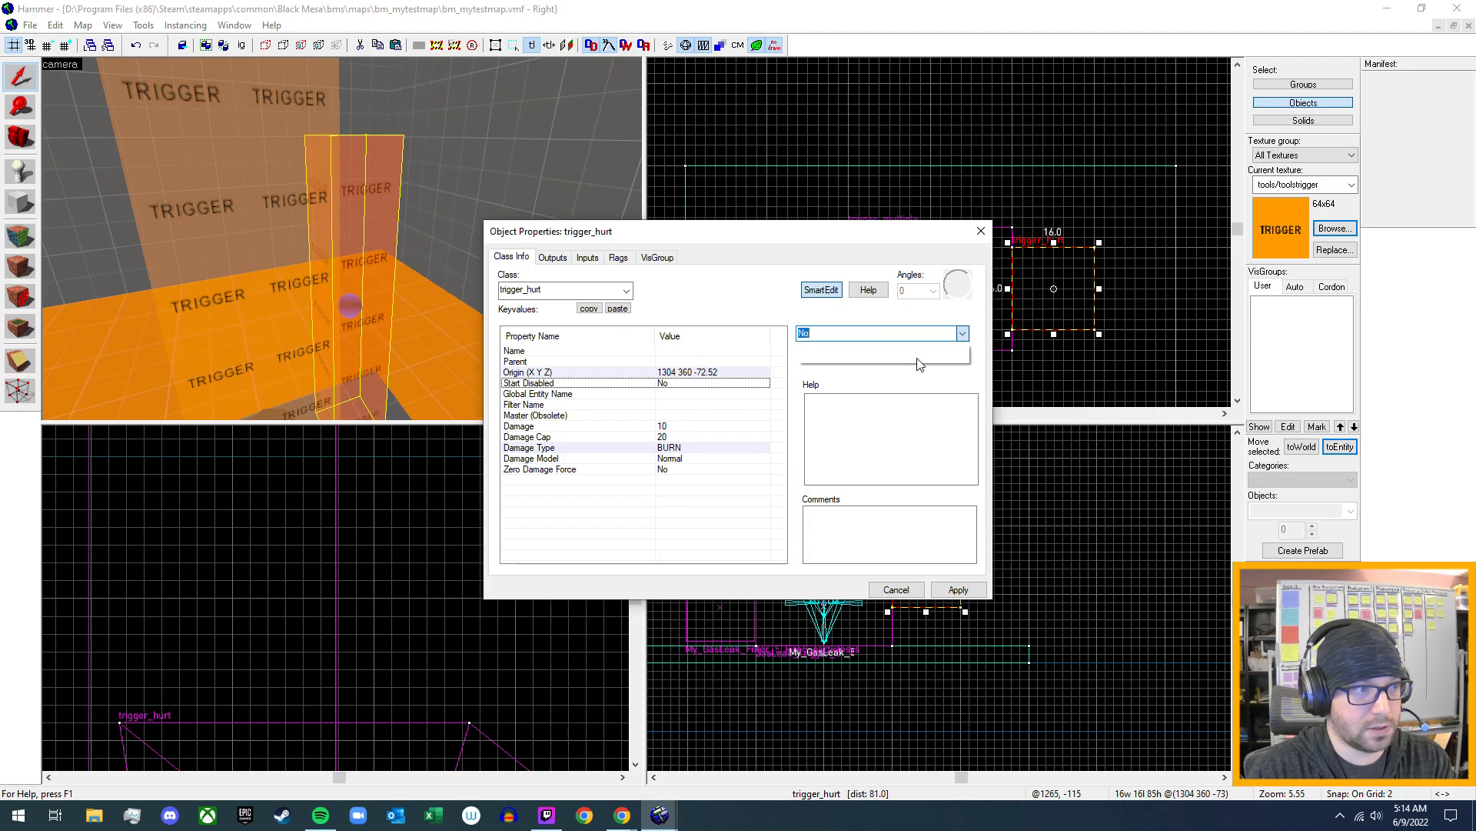
left_click(957, 589)
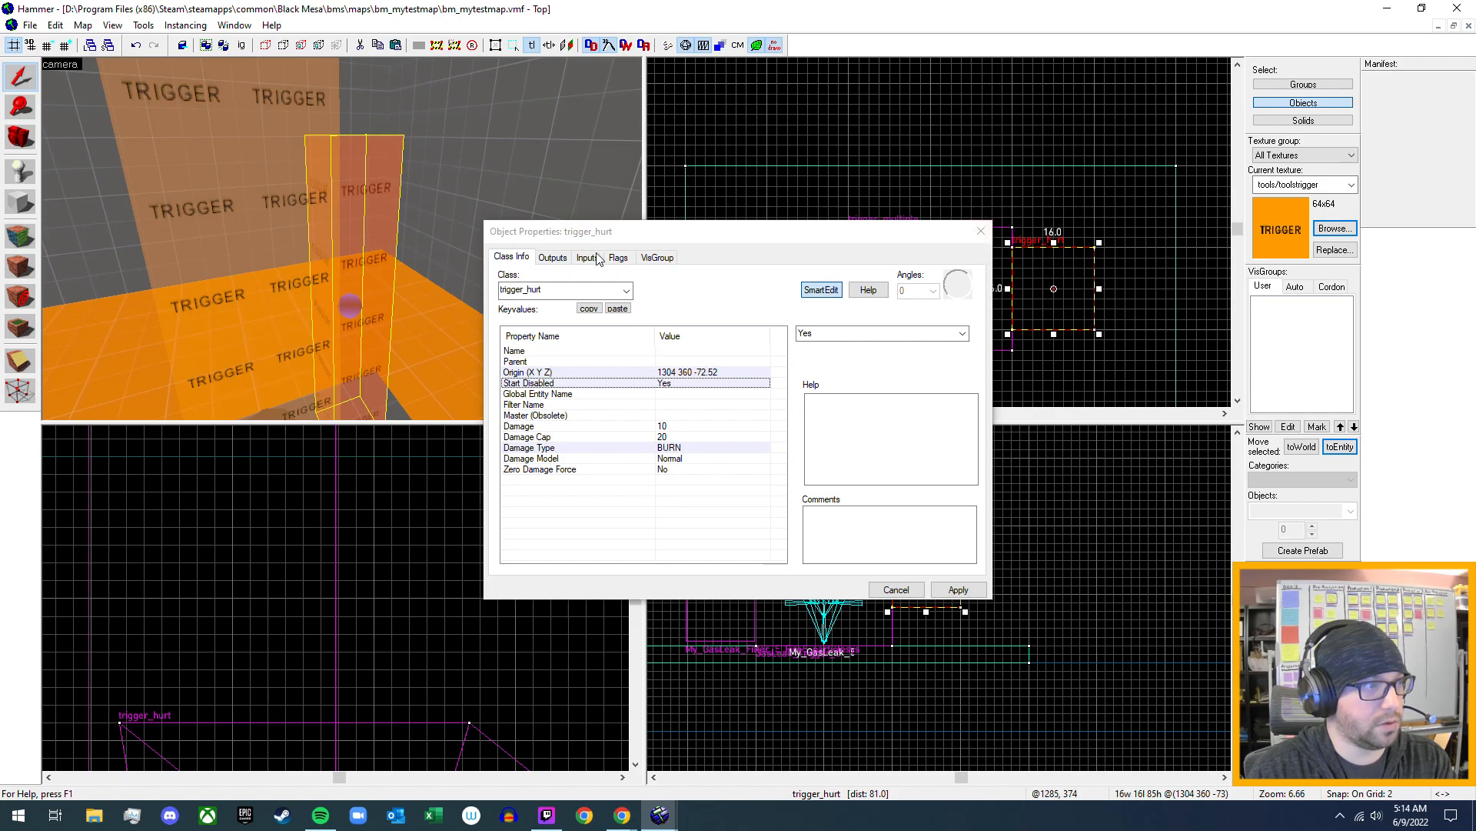
left_click(553, 257)
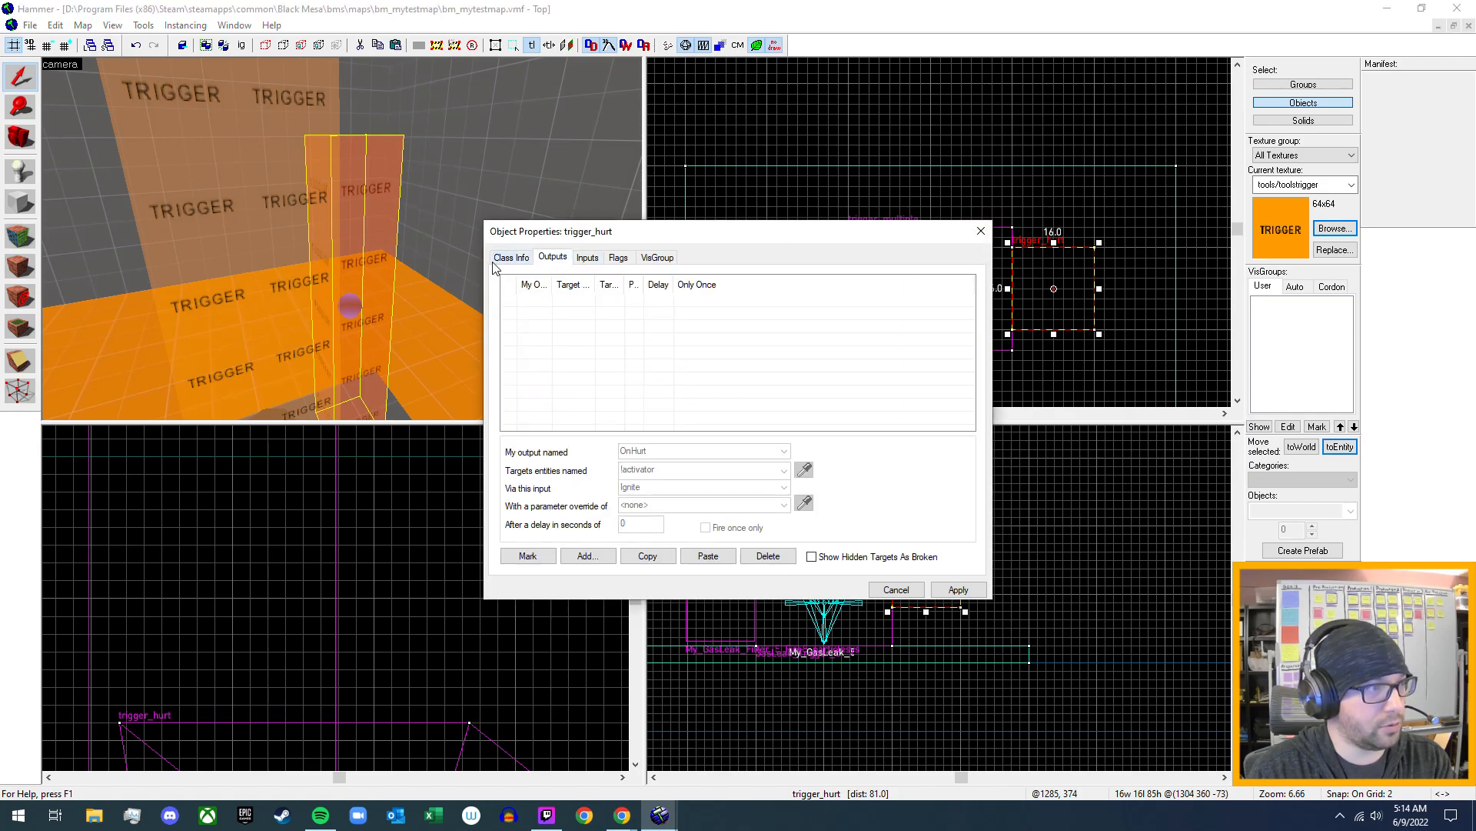
left_click(586, 259)
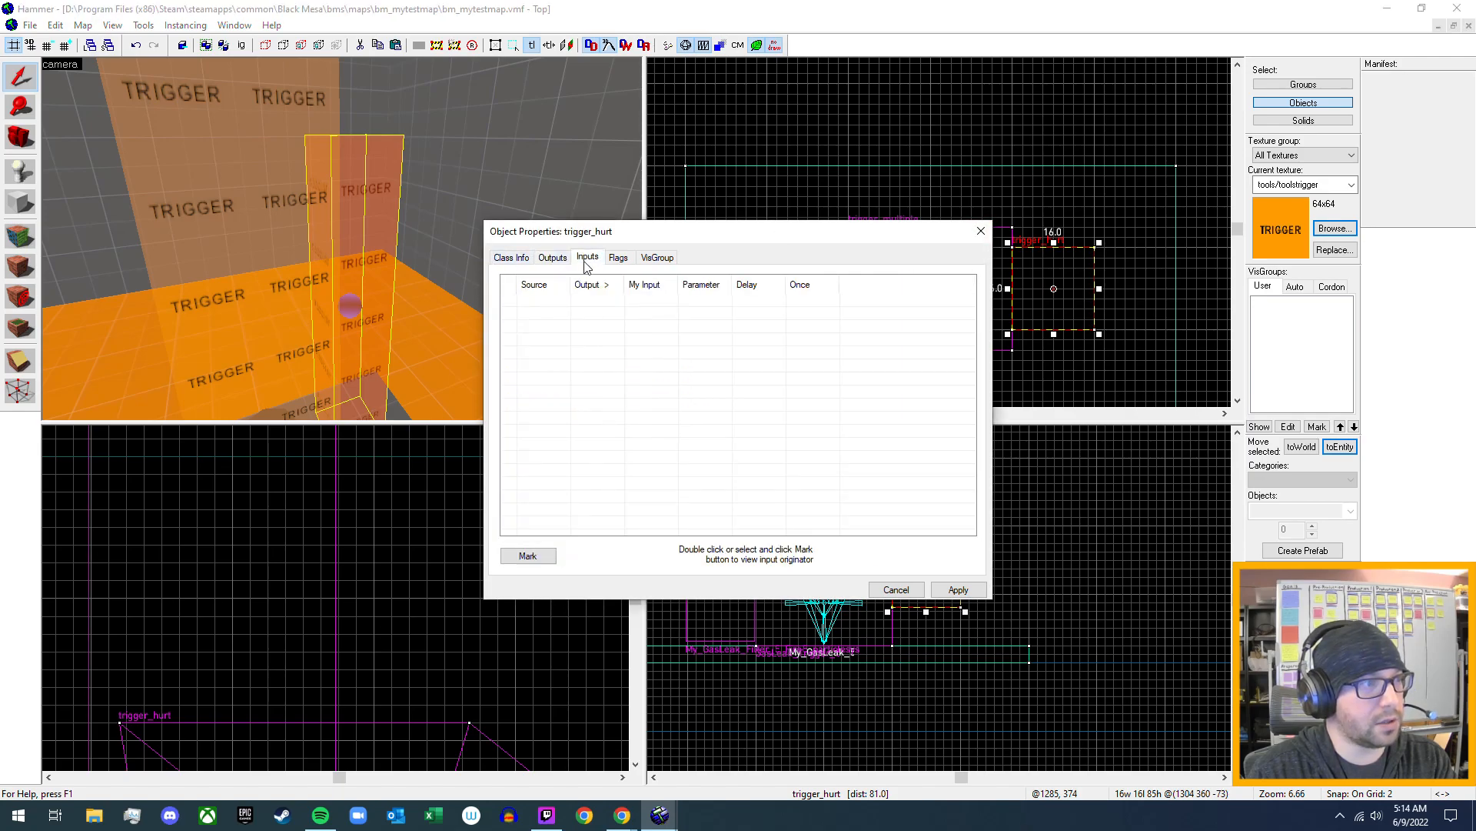
left_click(526, 261)
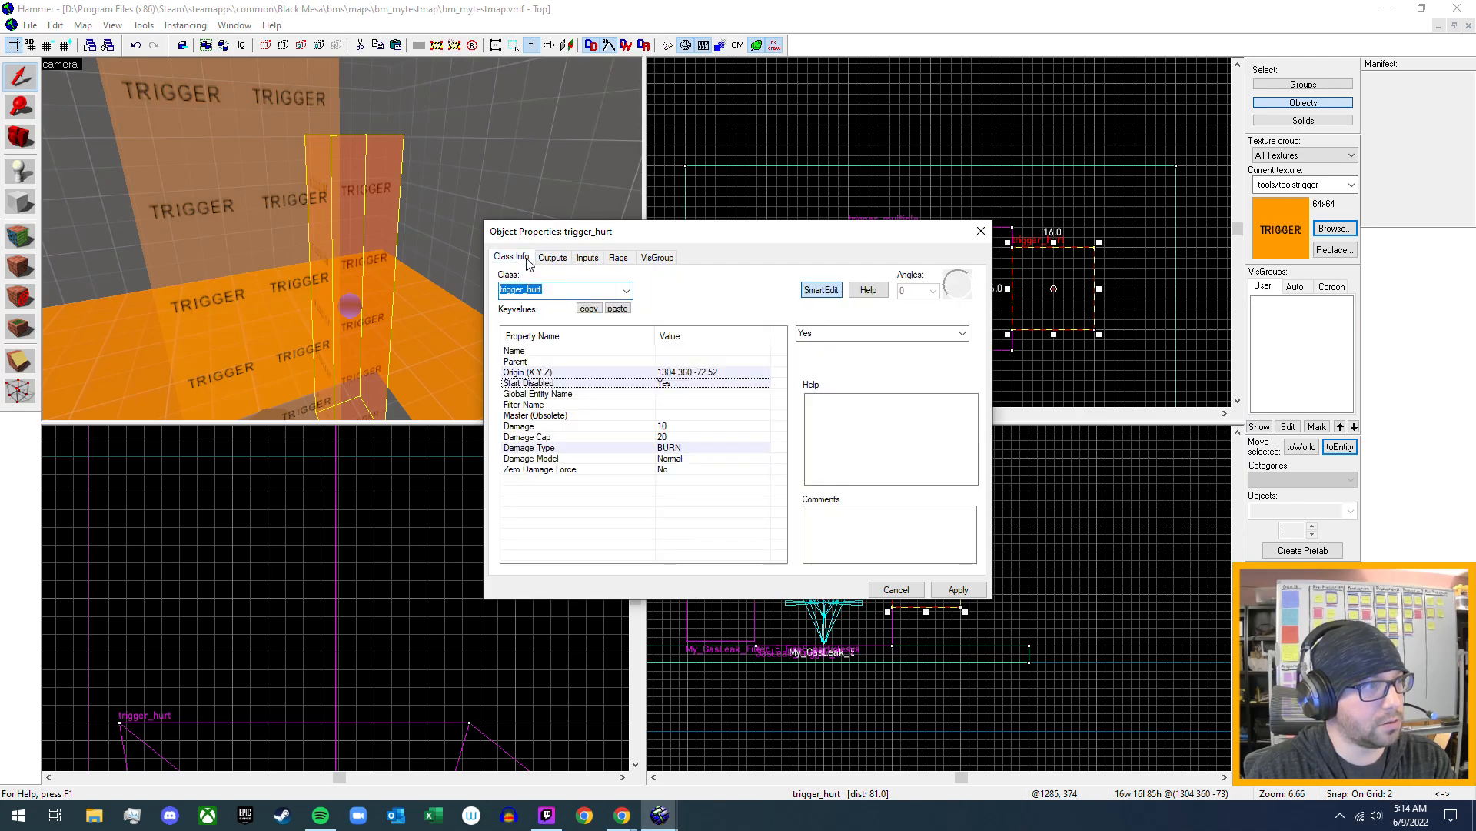
left_click(982, 231)
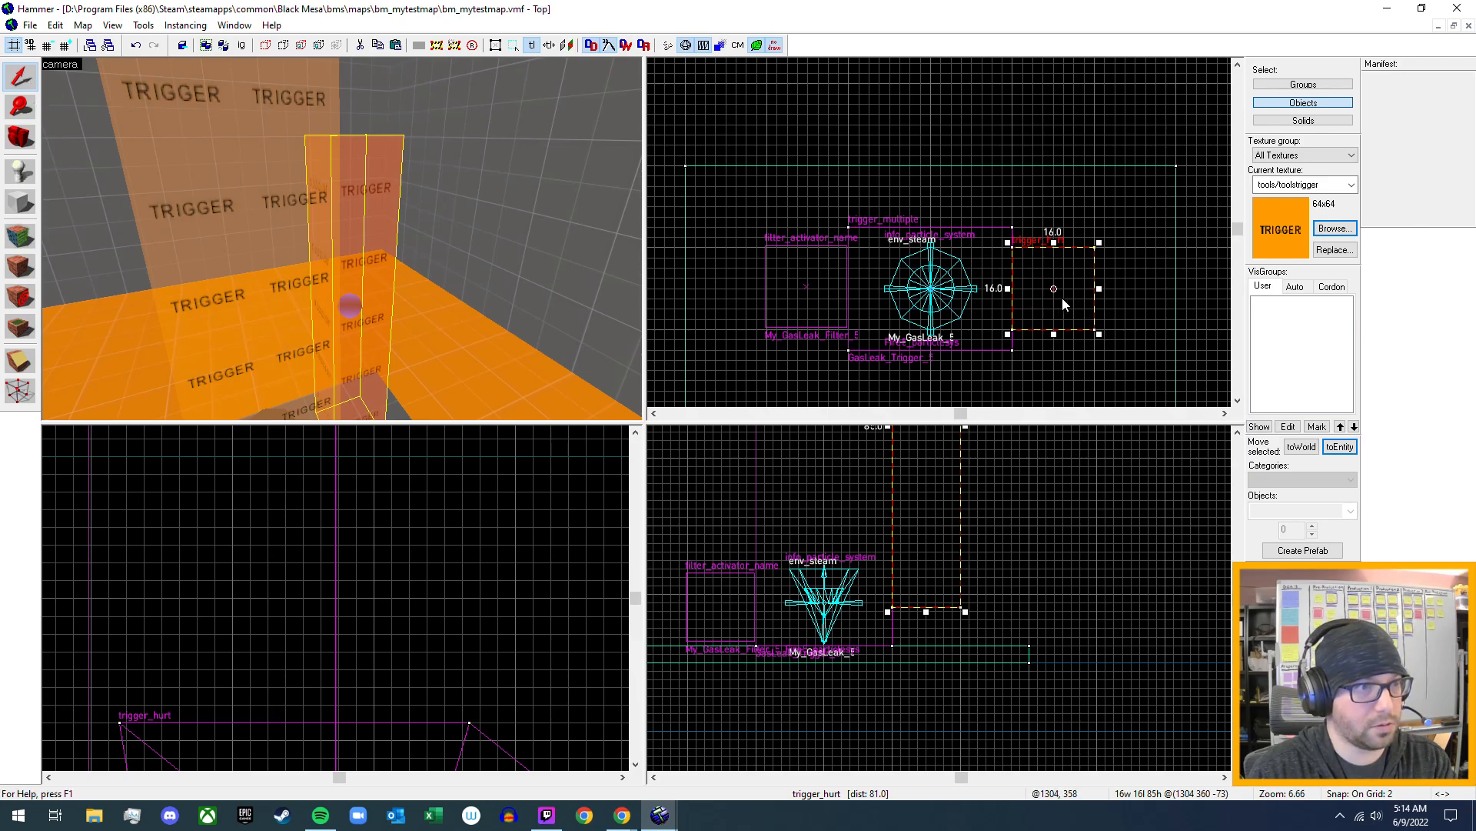
- Move the trigger_hurt brush onto the gas leak so it is centred over the env_steam at 1280, 360
left_click_drag(1073, 300, 948, 302)
key("s")
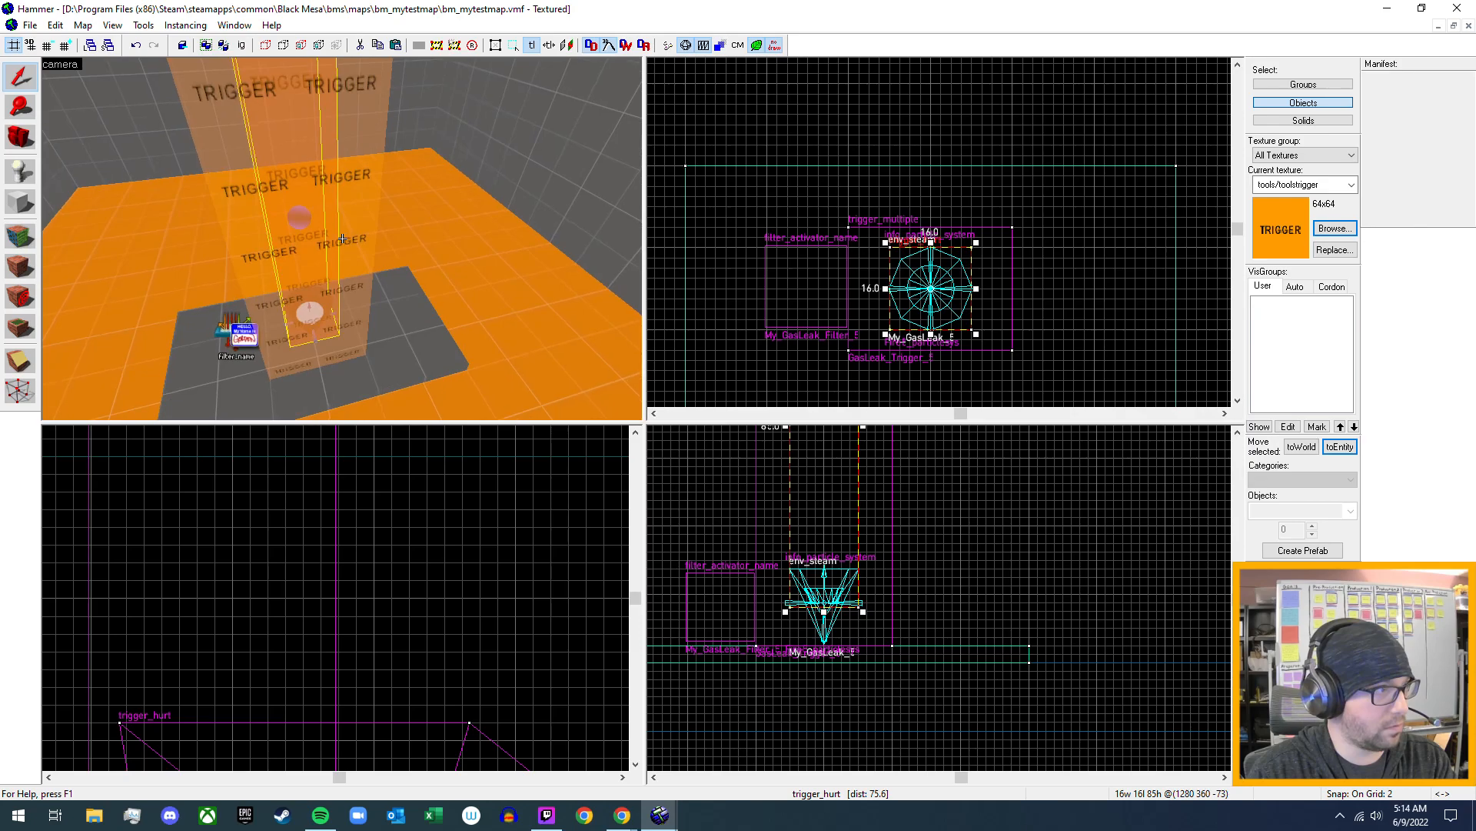
key("w")
key("z")
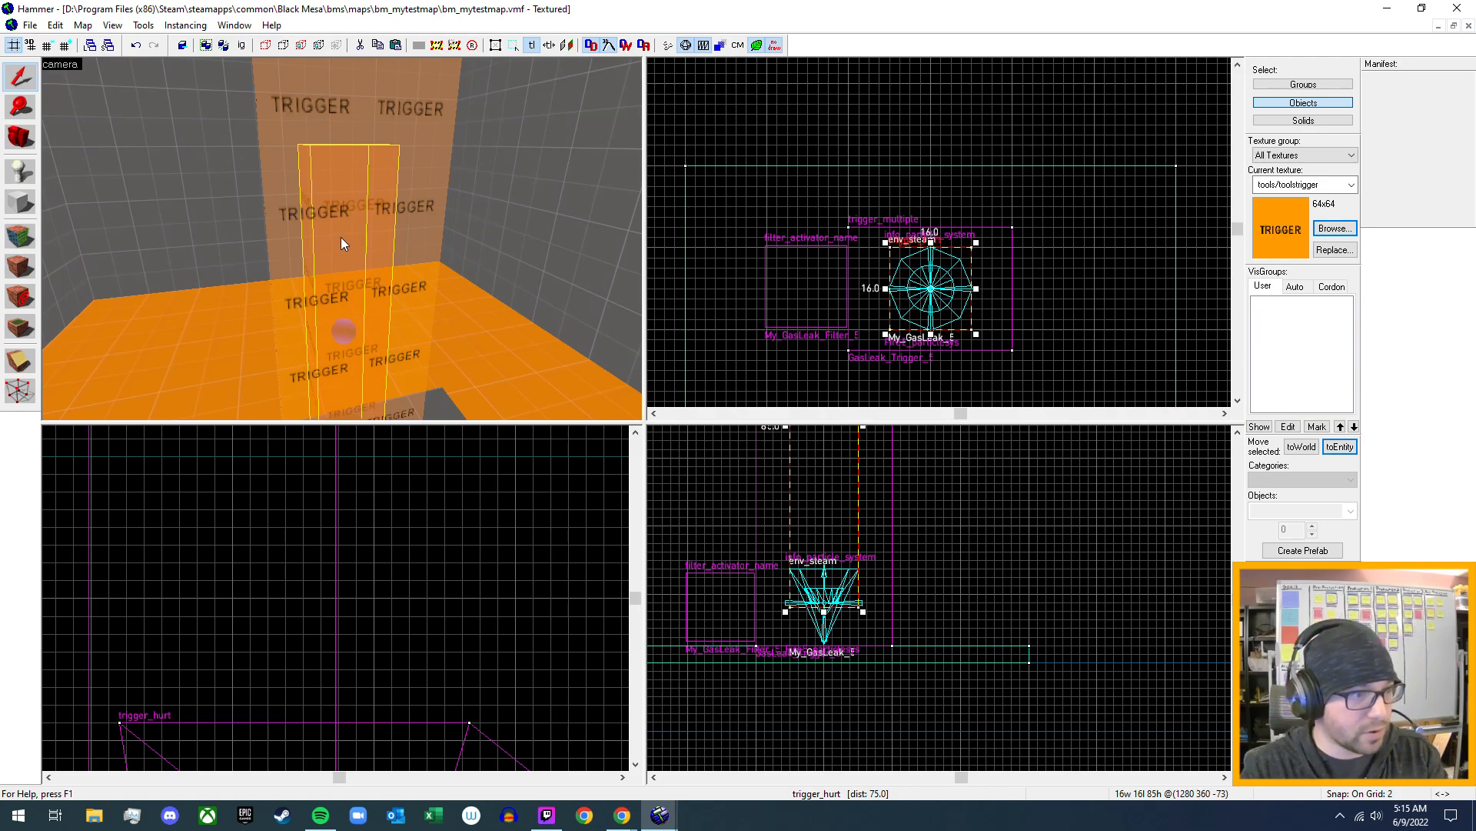
- Inspect in 3D how the trigger_hurt volume sits inside the larger gas leak trigger, from its base to its top
key("z")
key("w")
key("s")
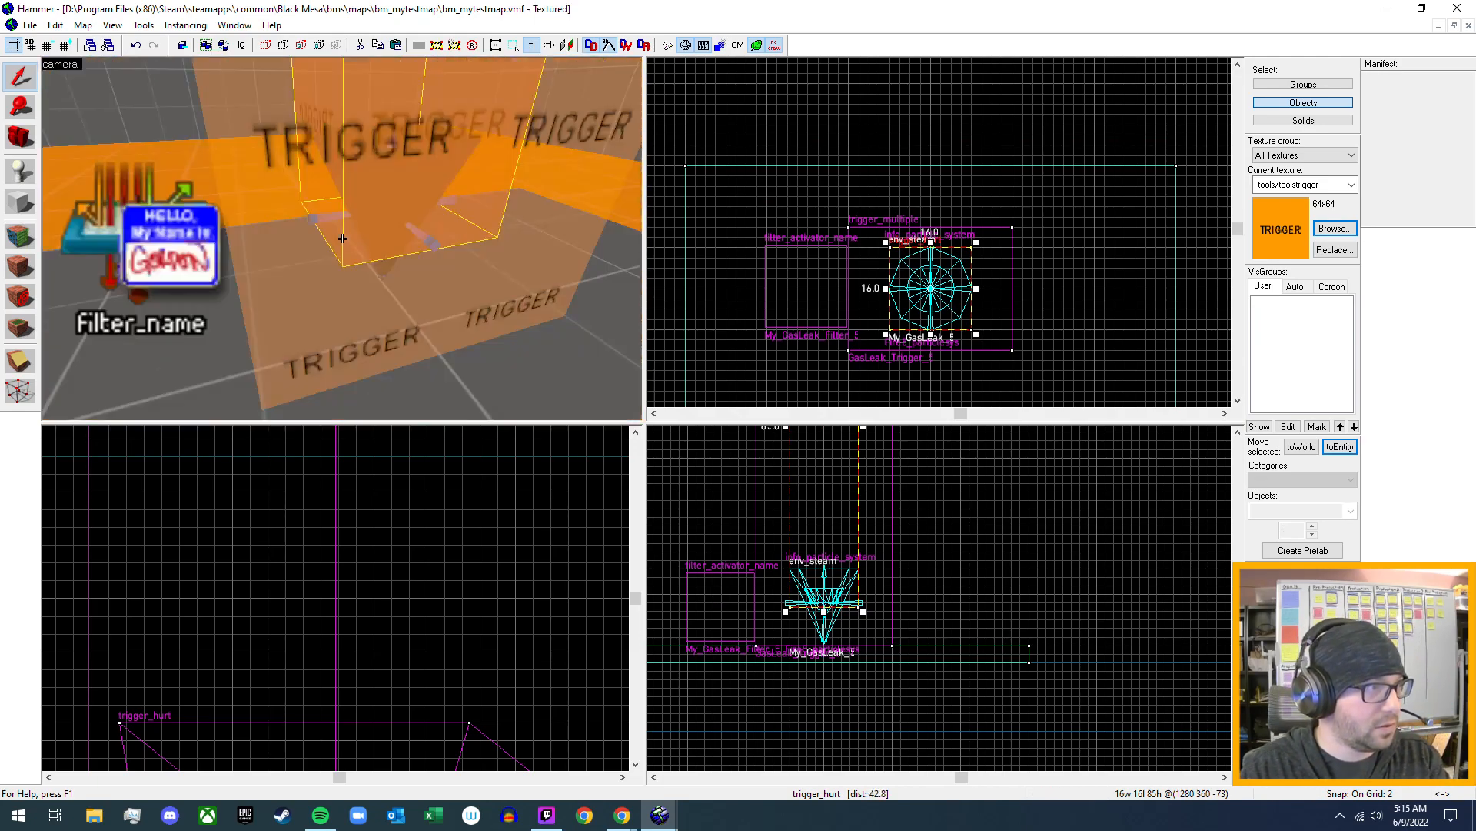
key("w")
key("s")
key("w")
key("s")
key("w")
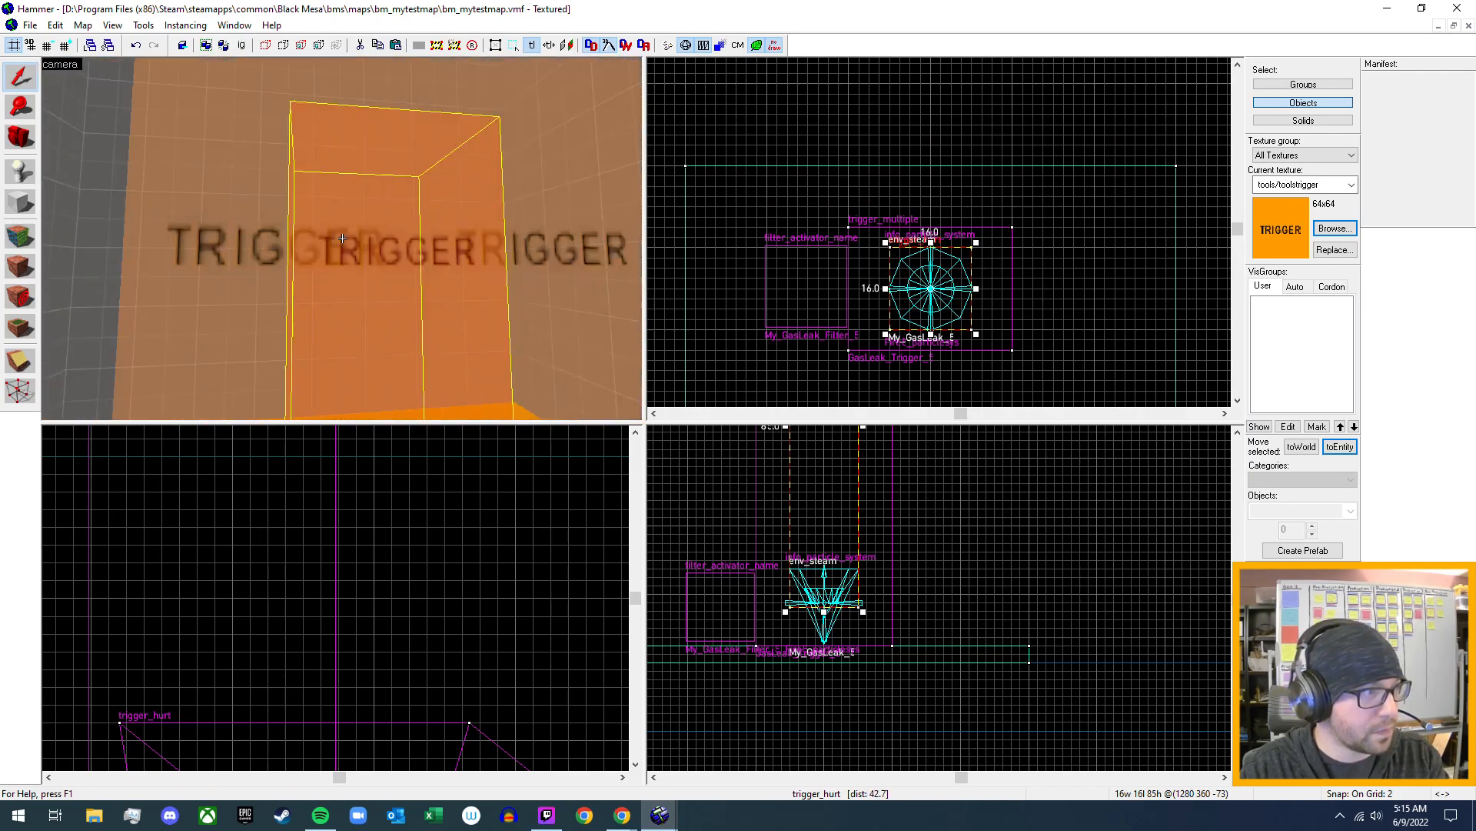
key("s")
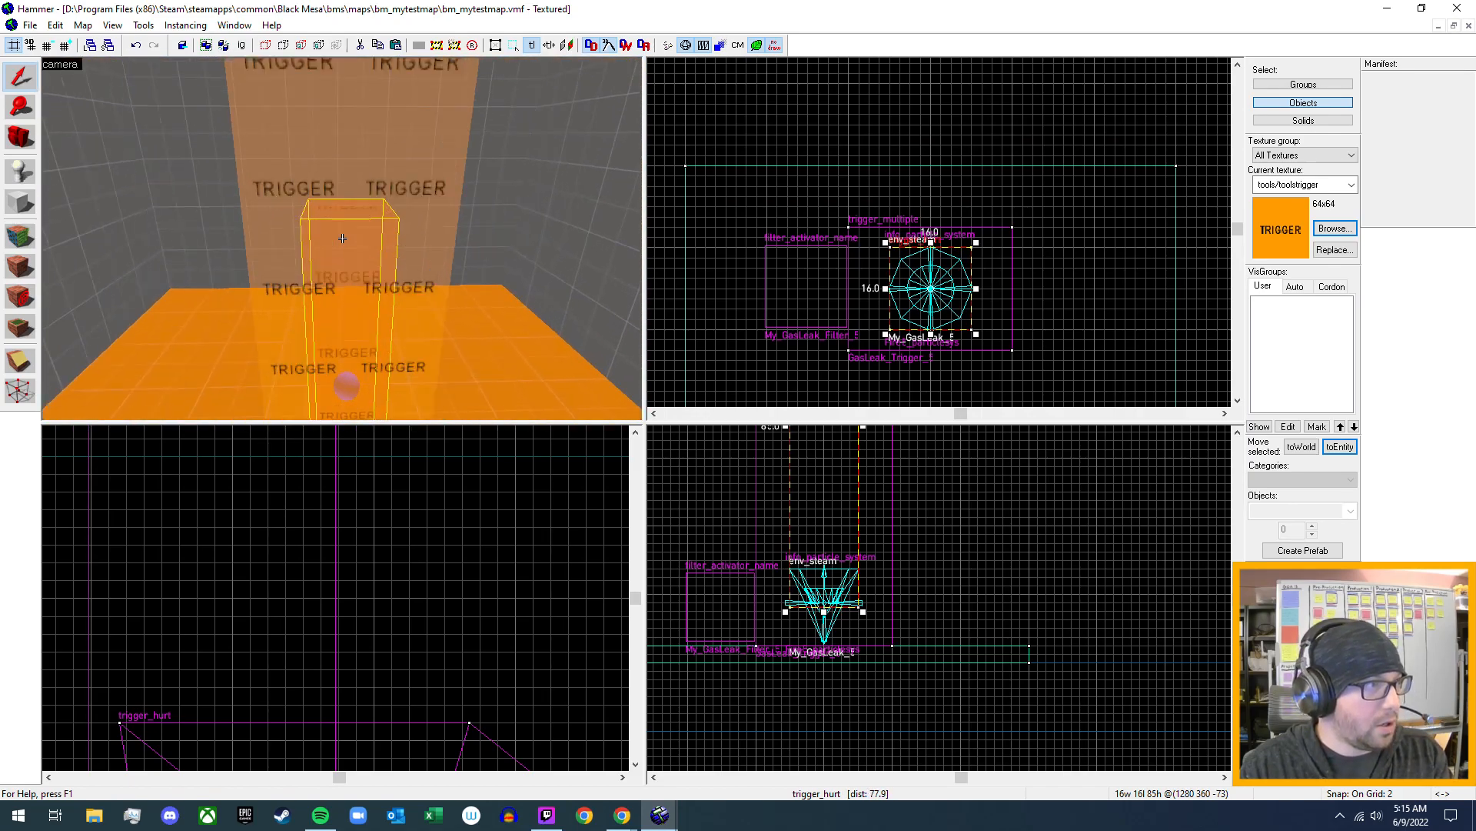
key("w")
key("s")
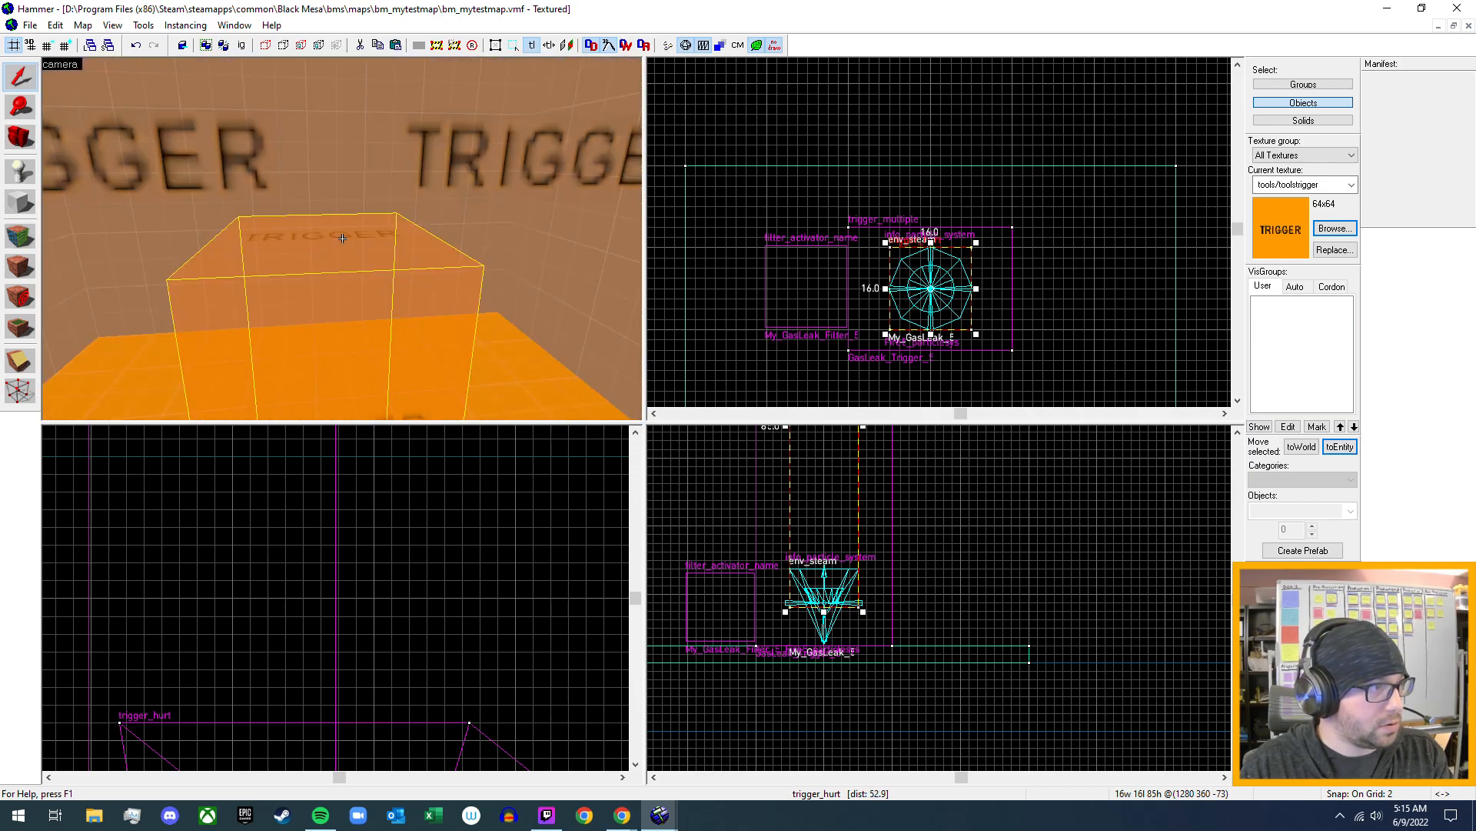
- Name the trigger_hurt My_Fire_Damage_5, apply it and close its properties
key("alt+Return")
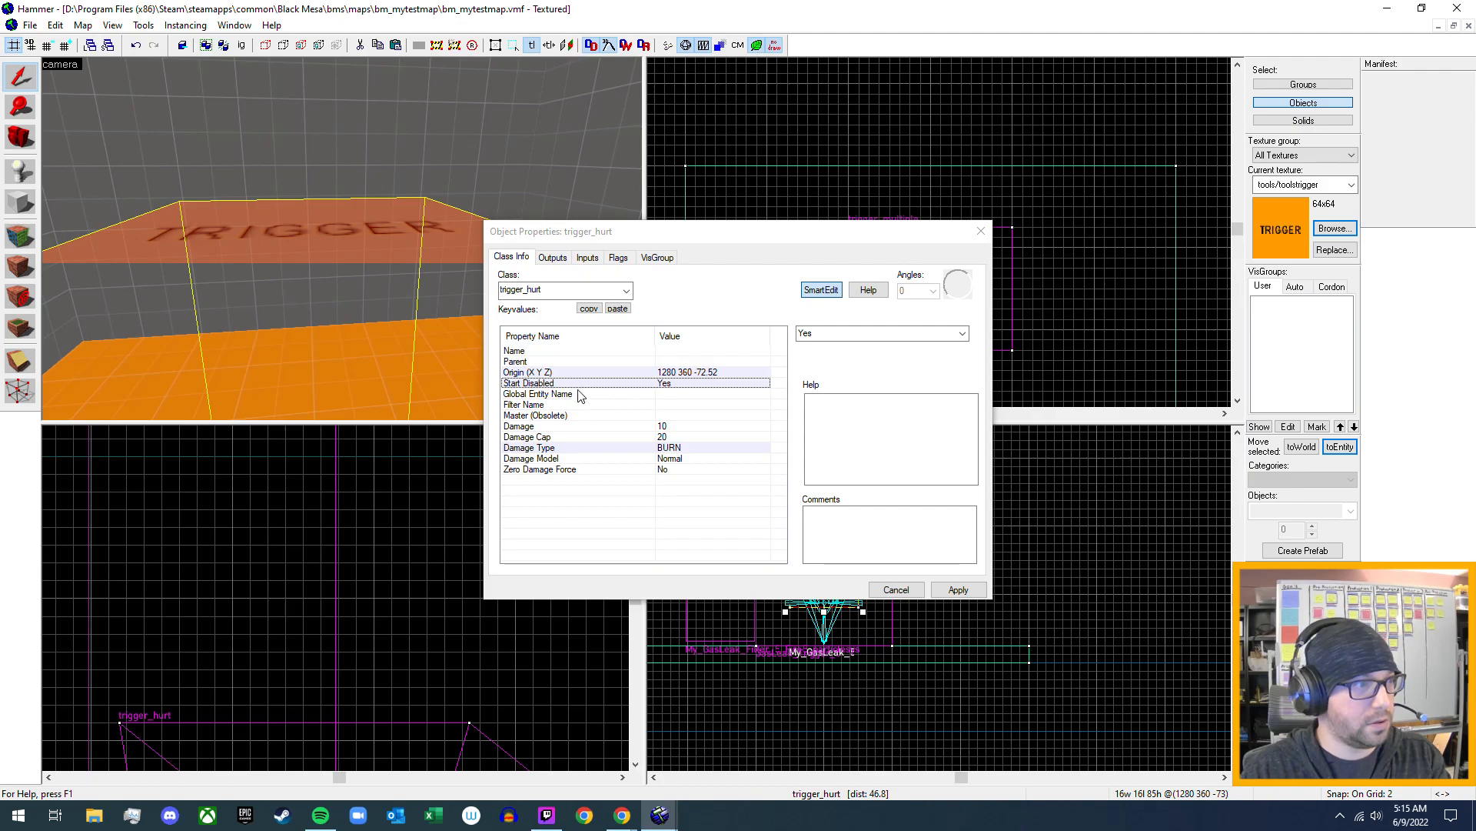
left_click(667, 352)
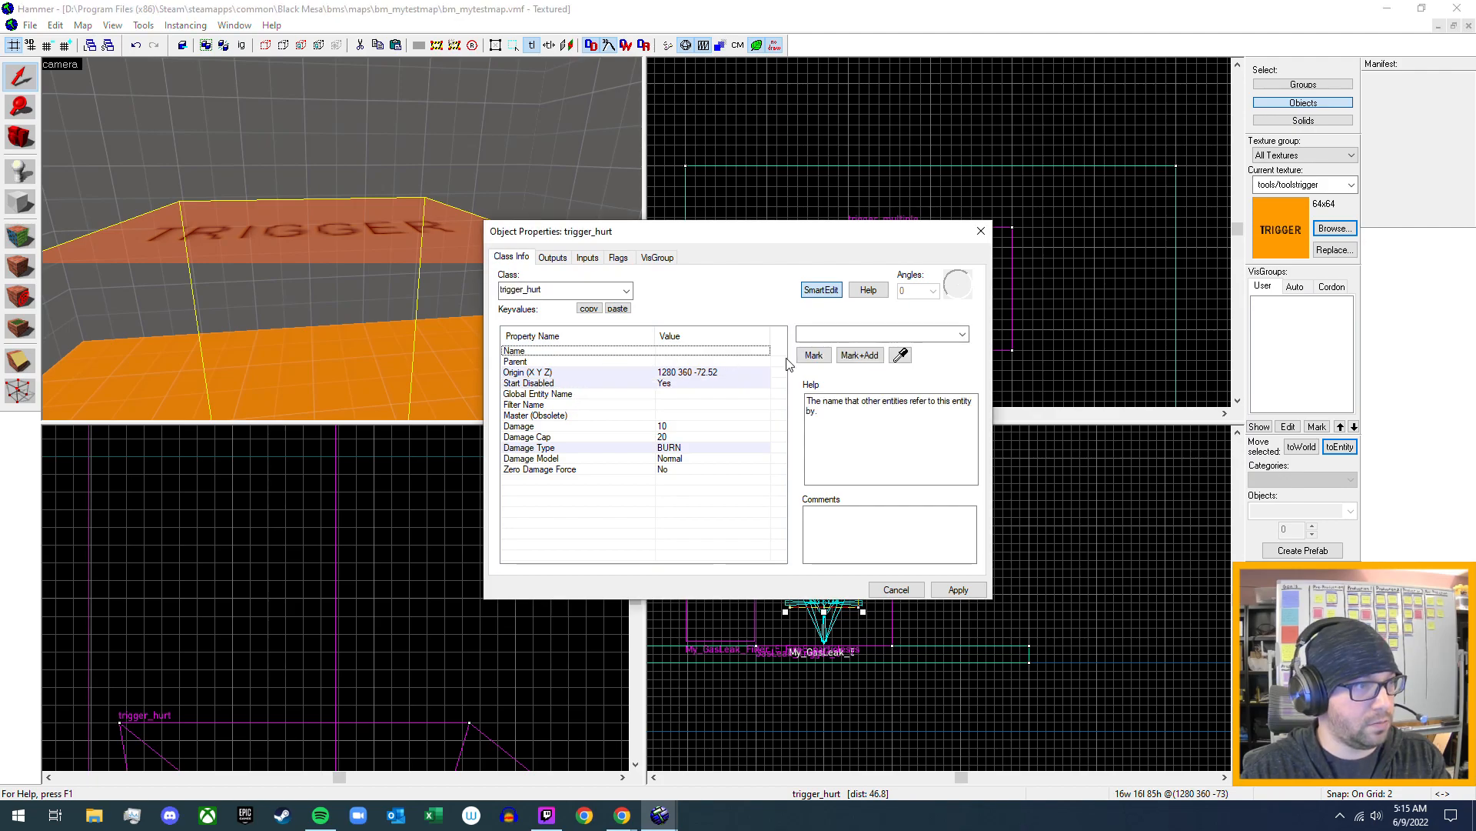
left_click(839, 335)
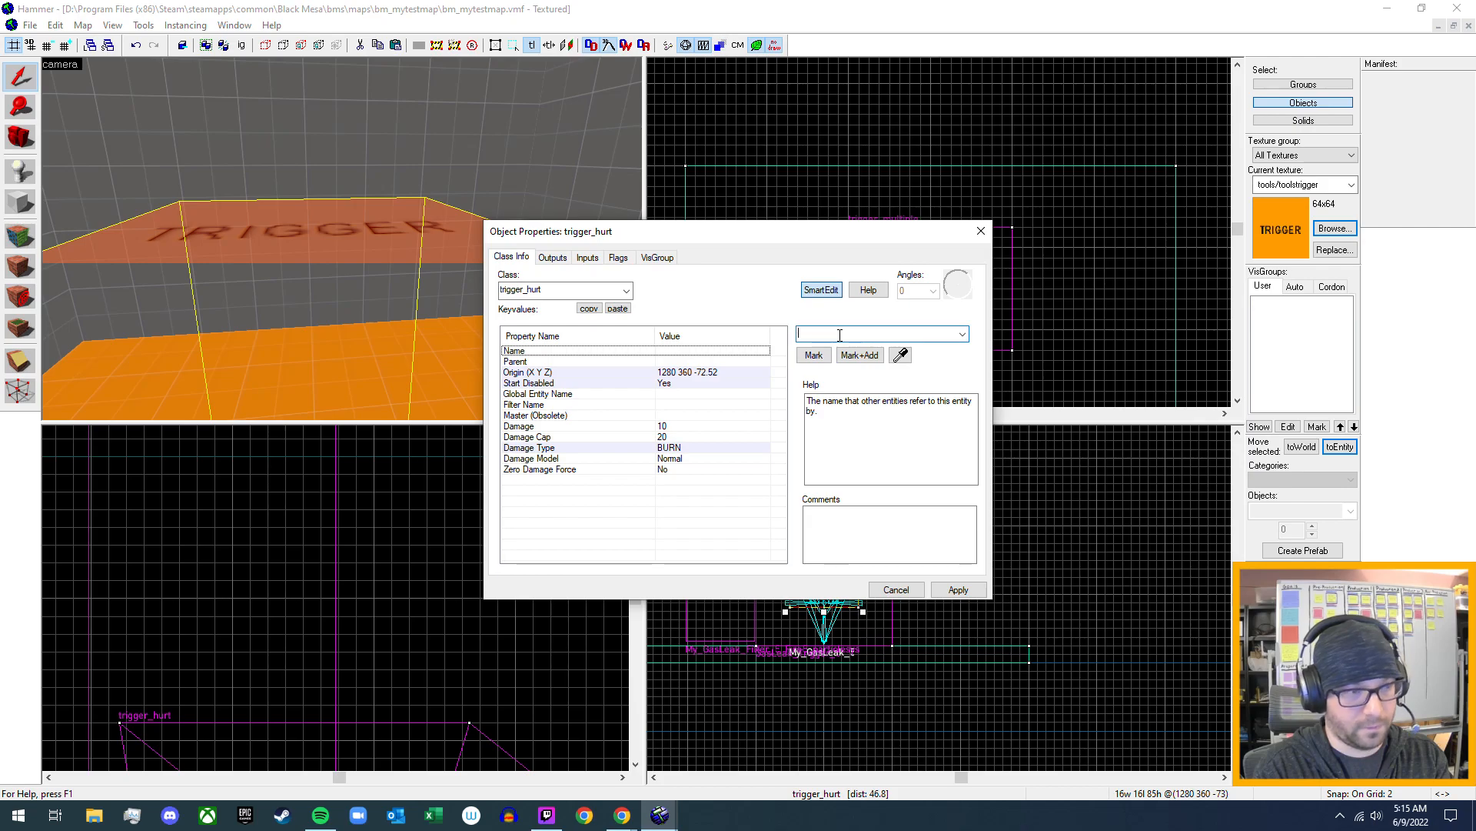
type("My")
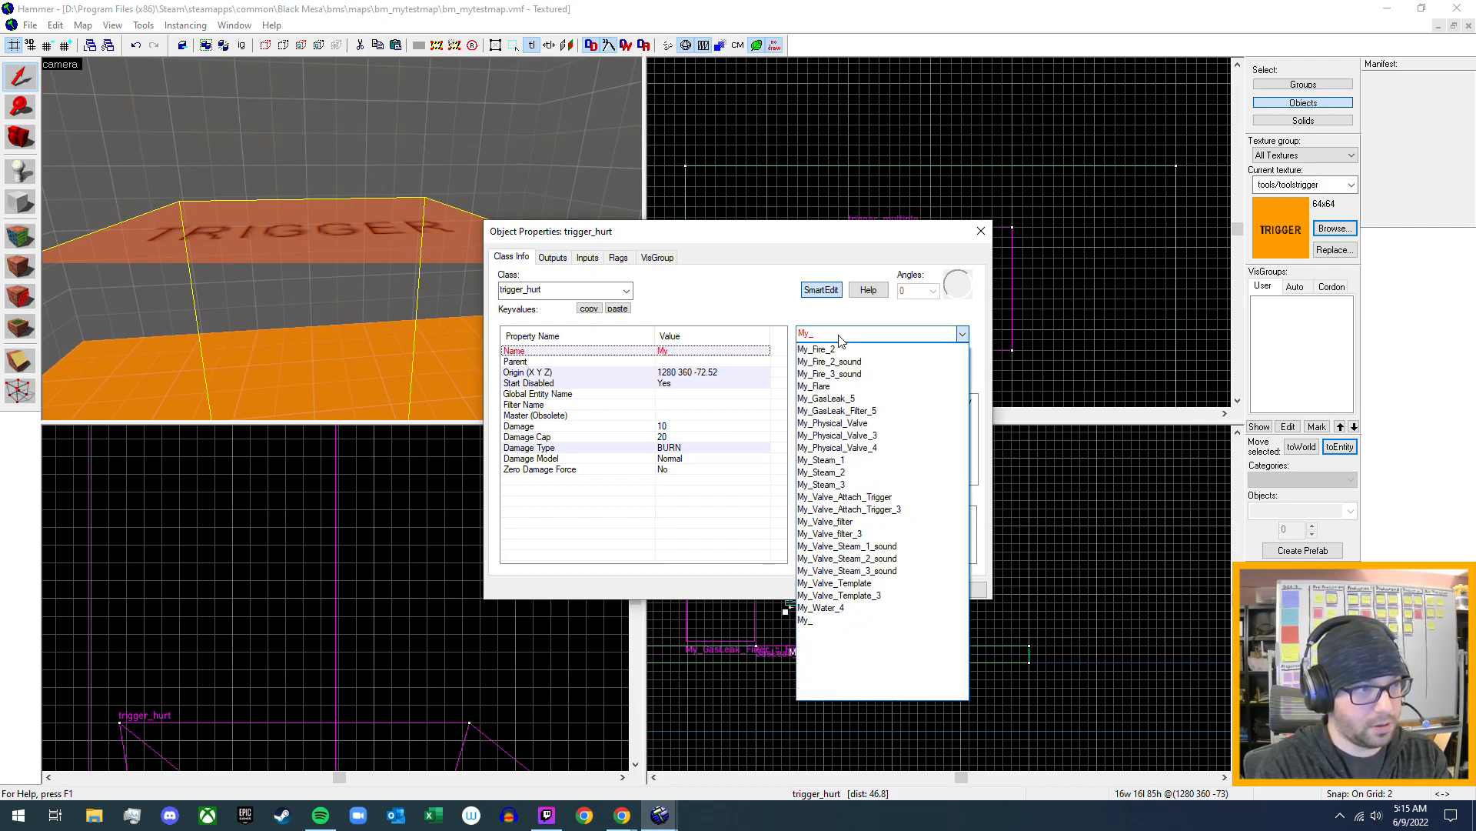
type("_Fire_Damage_5")
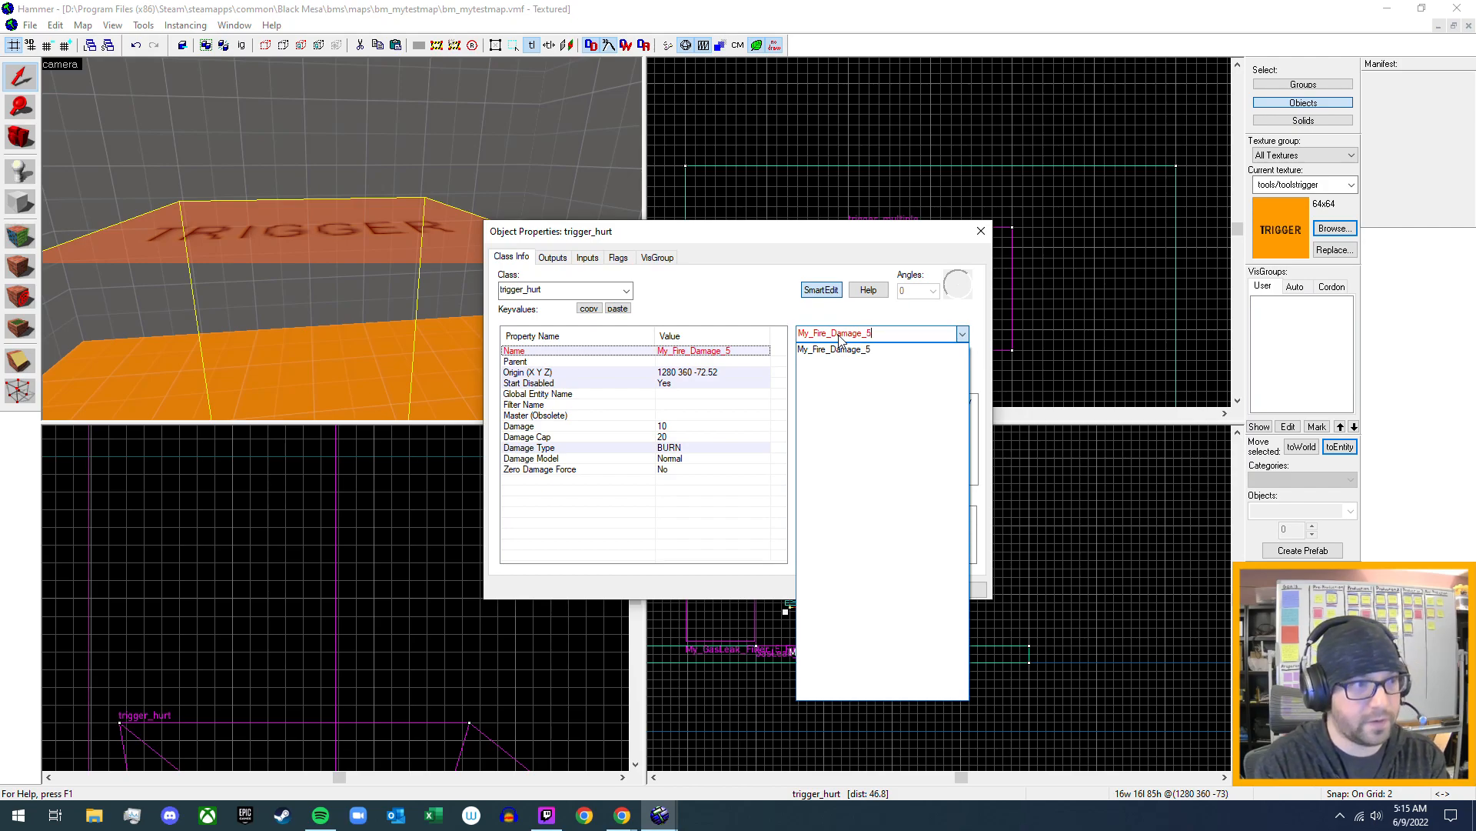
left_click(840, 338)
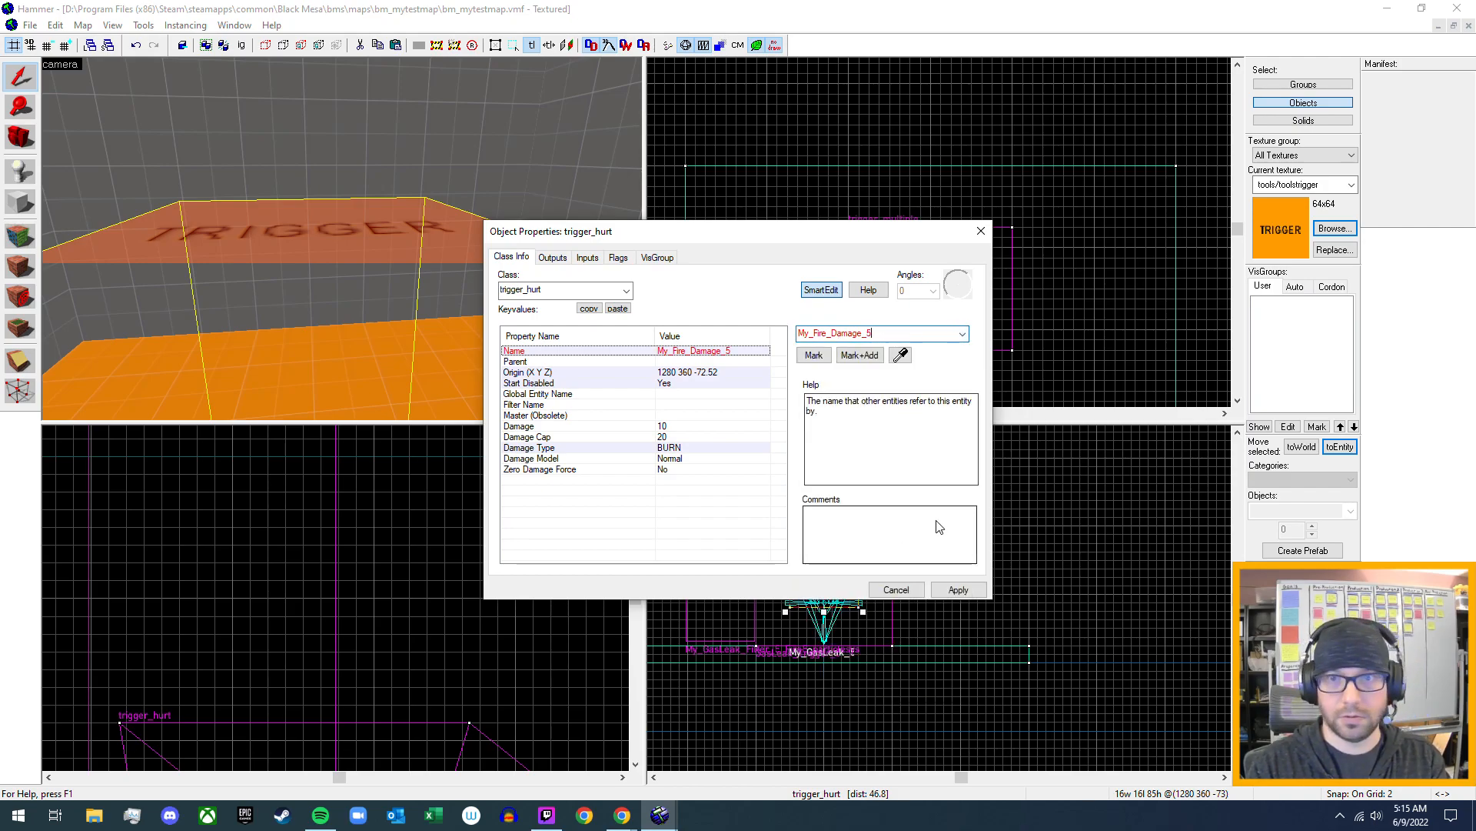
left_click(959, 590)
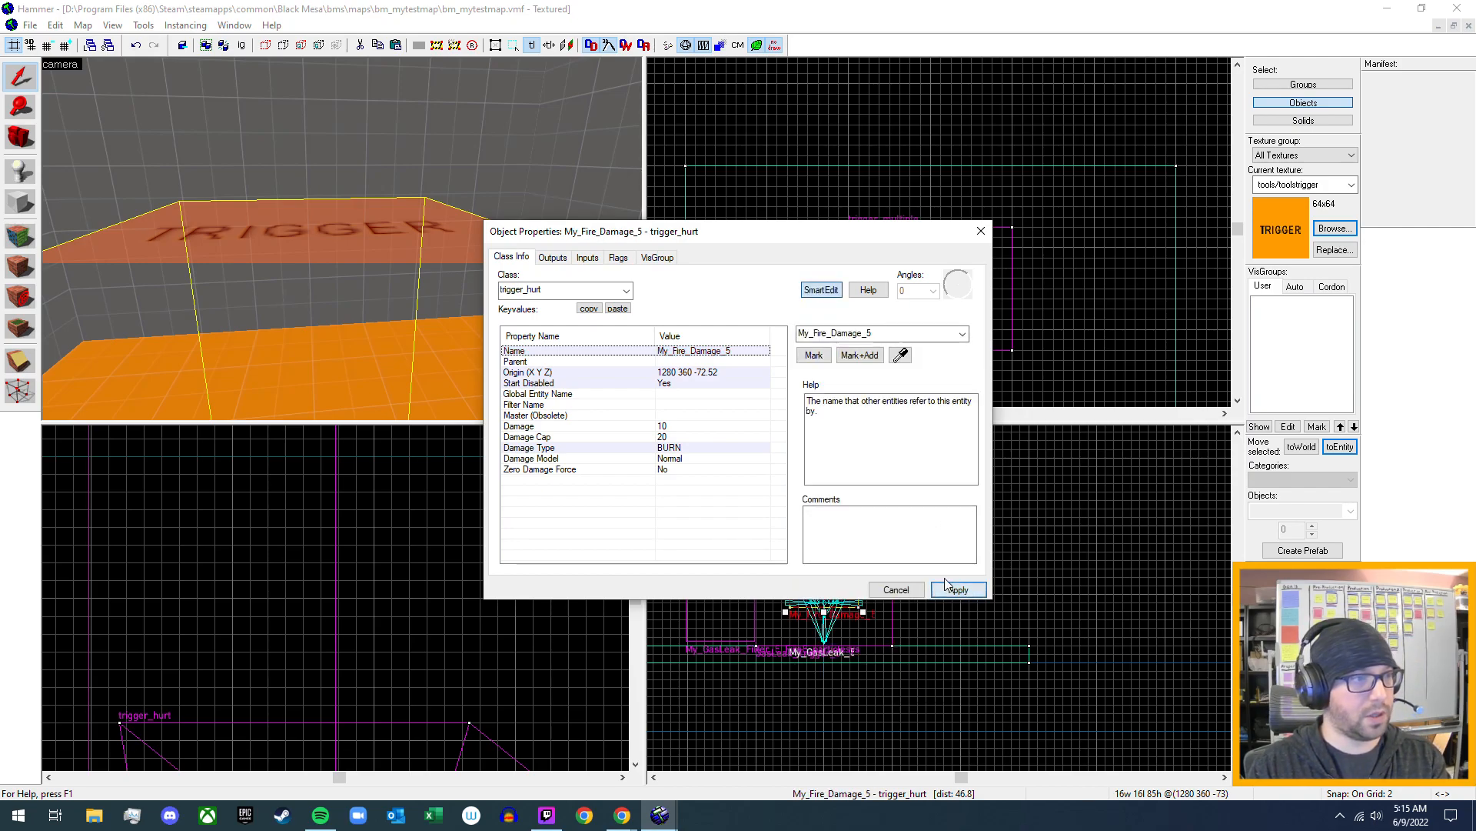
left_click(982, 232)
- Add a new output named OnTrigger to the gas leak's trigger_multiple, GasLeak_Trigger_5
key("s")
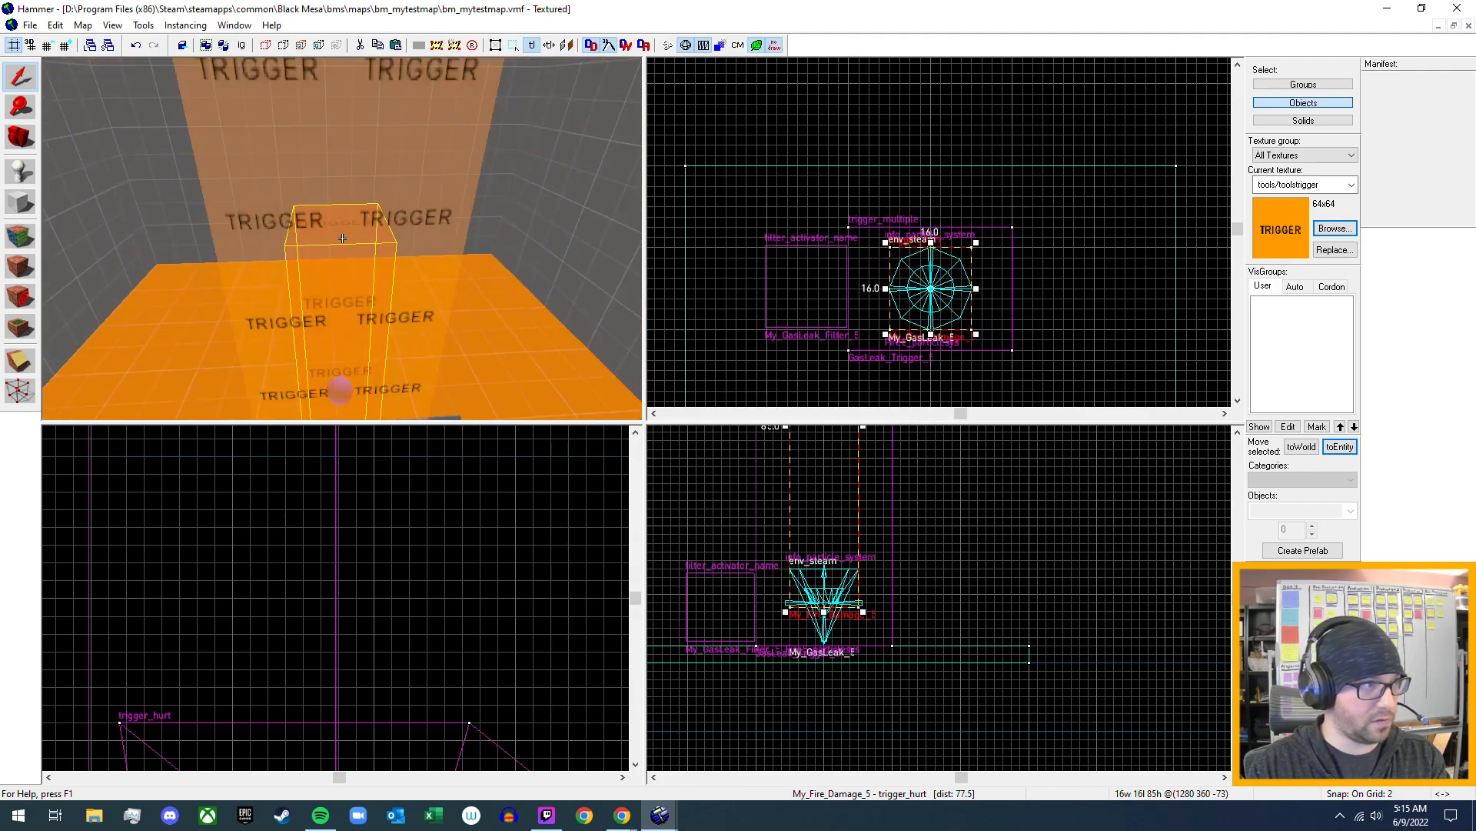
left_click(366, 173)
key("alt+Return")
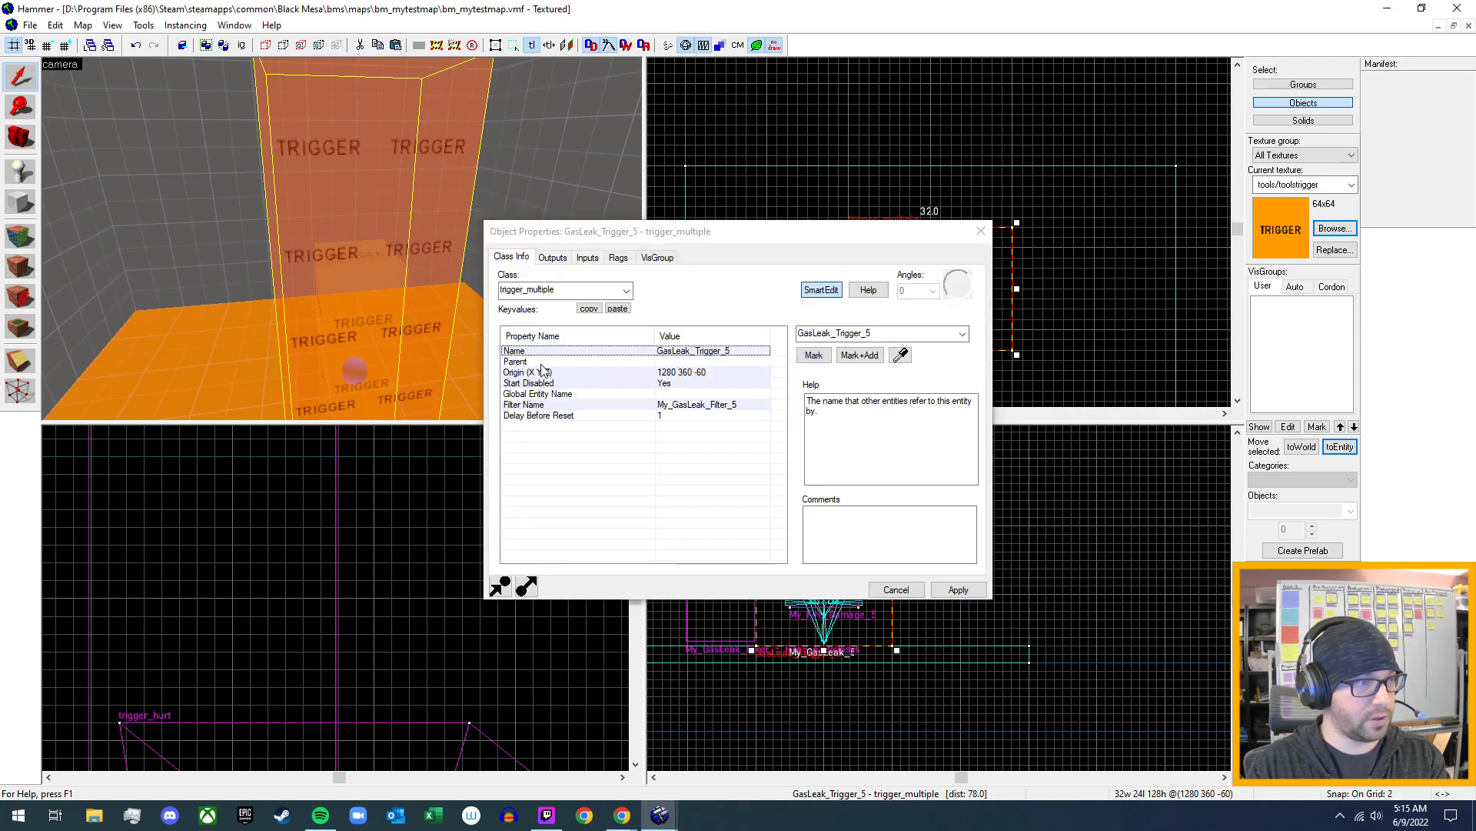
left_click(566, 262)
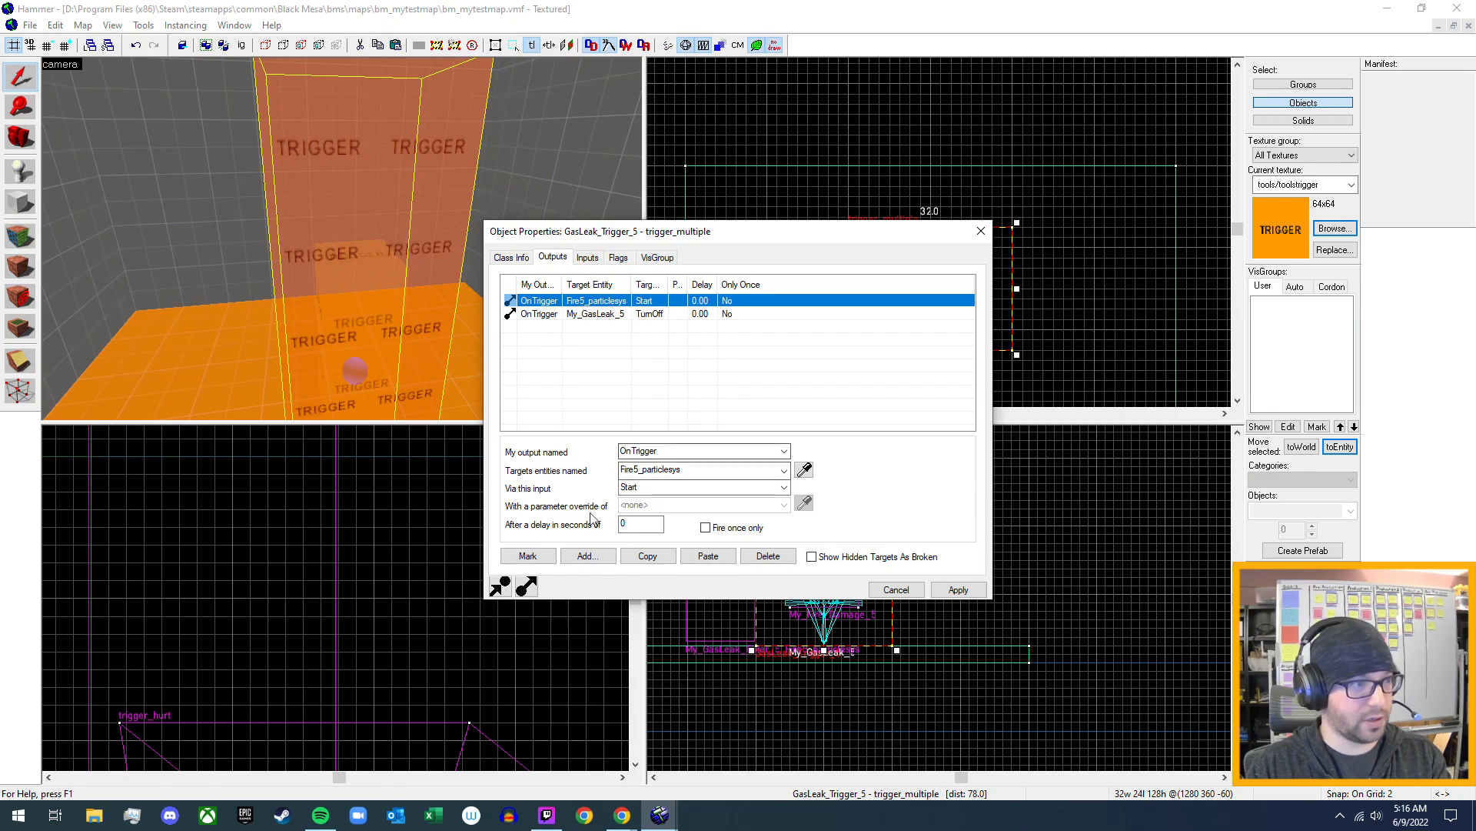
left_click(585, 556)
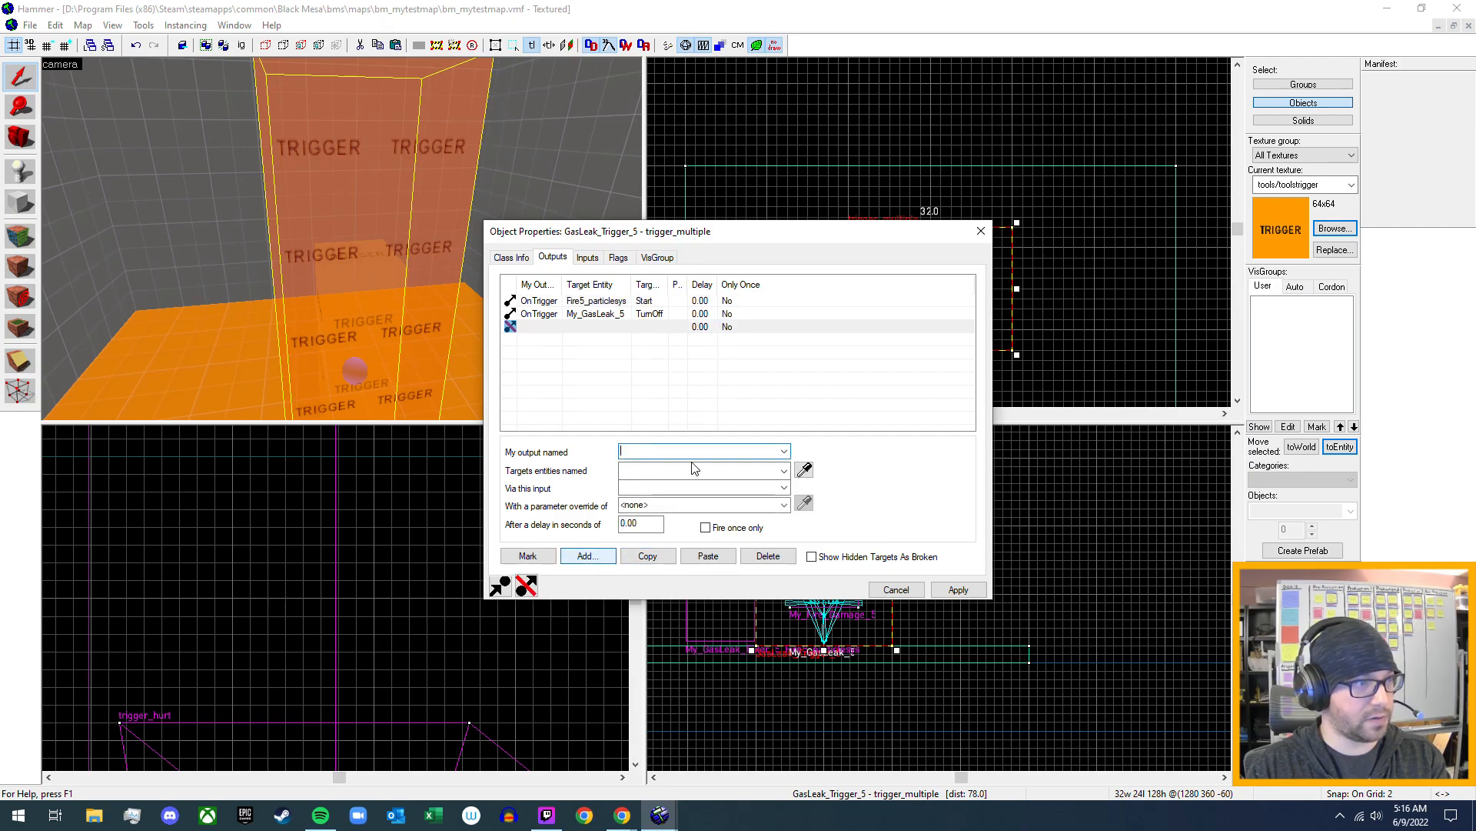
left_click(785, 451)
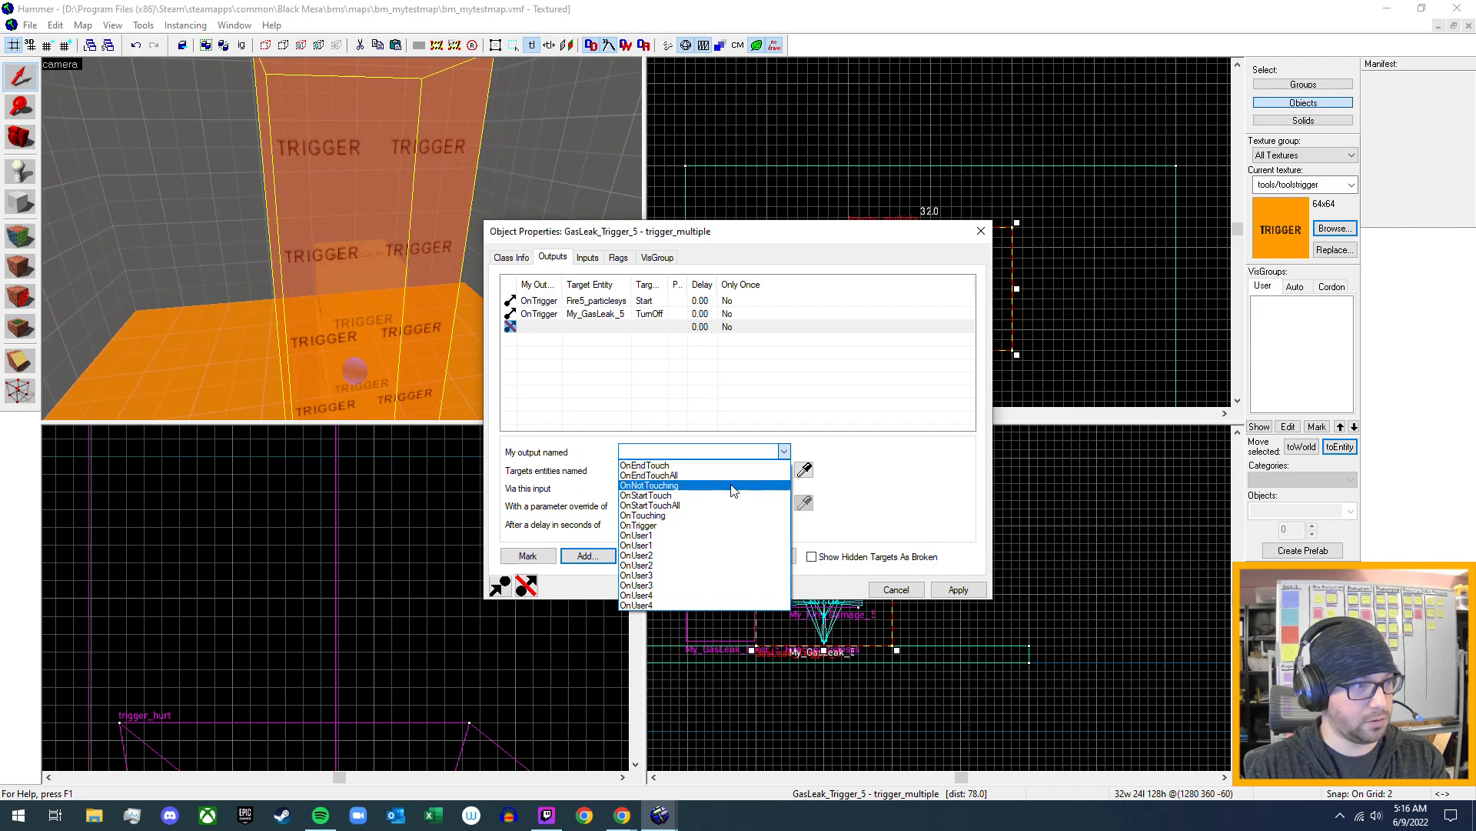
left_click(732, 526)
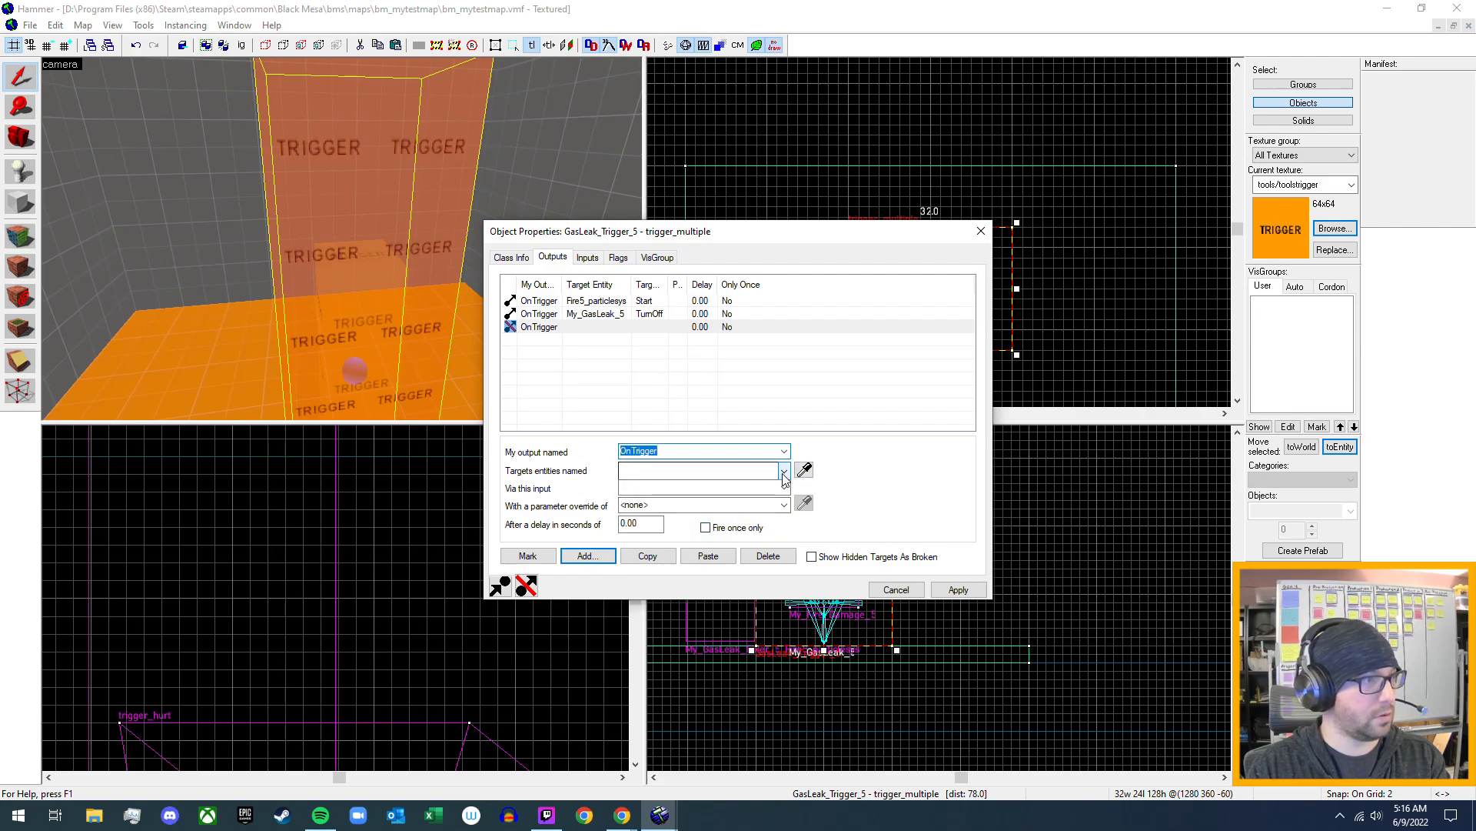
- Target the new OnTrigger output at My_Fire_Damage_5 with the Enable input, apply it and close the trigger's properties
left_click(784, 470)
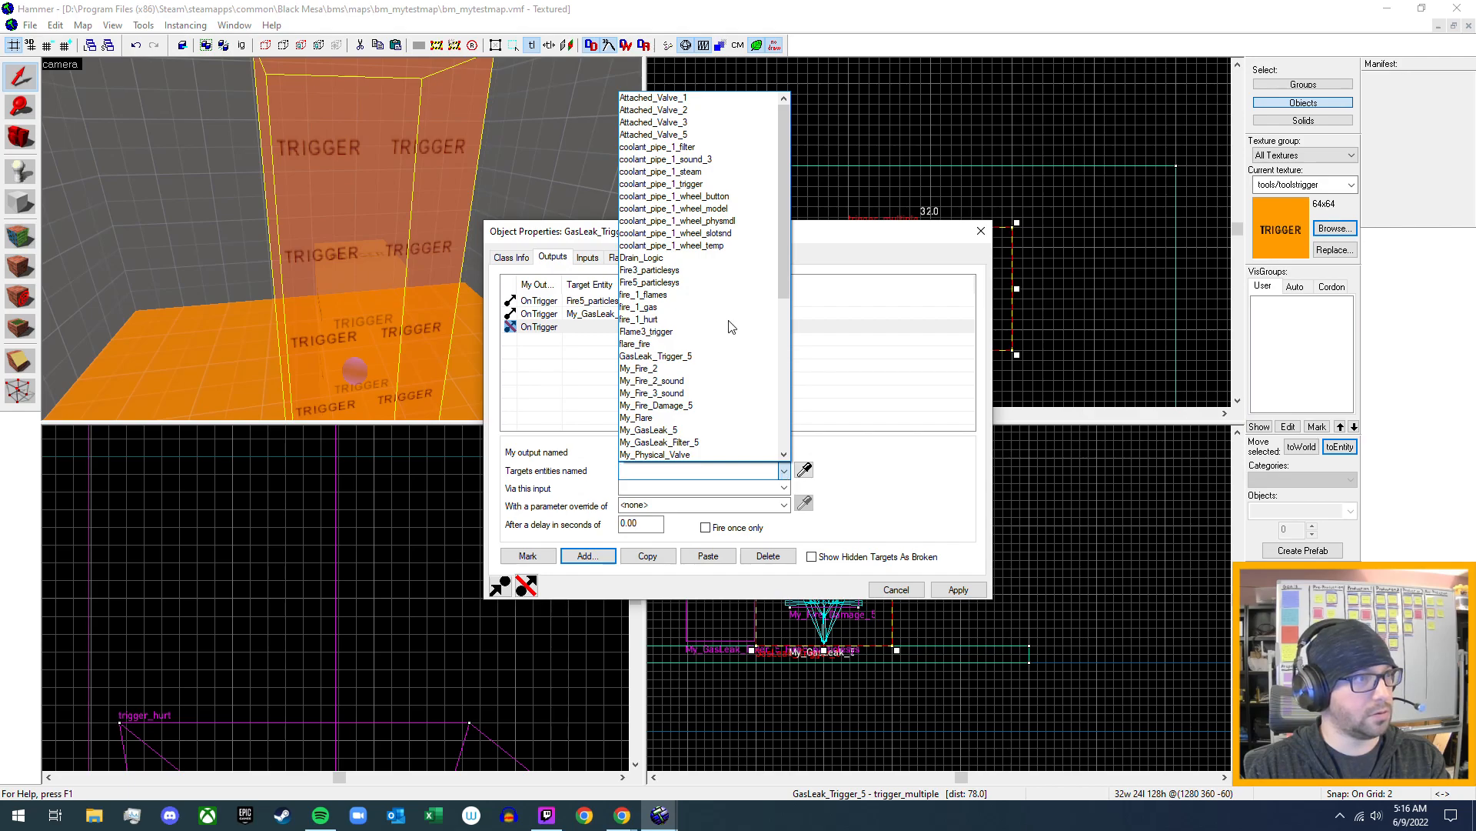
left_click(730, 282)
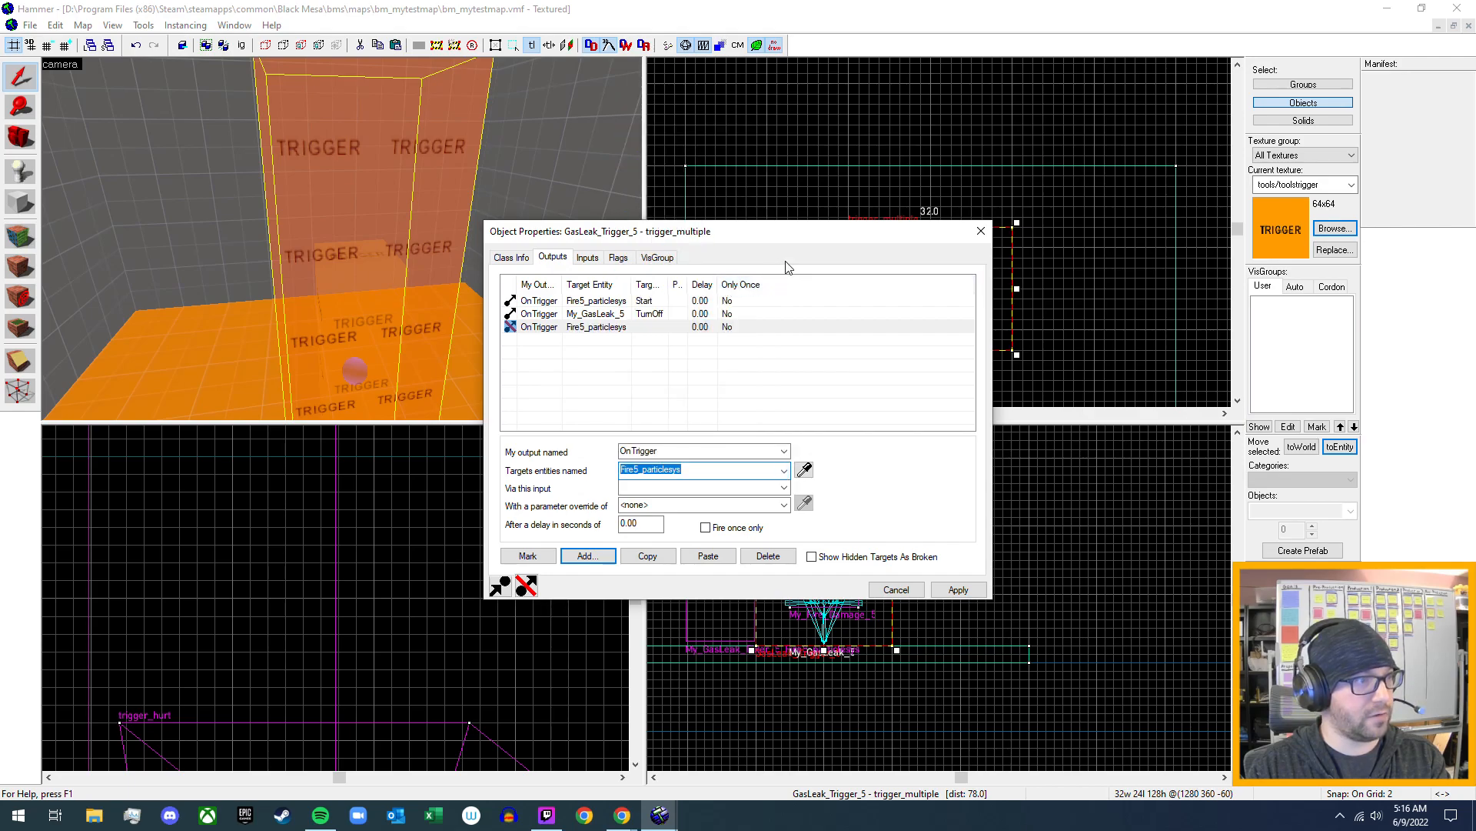
left_click(782, 471)
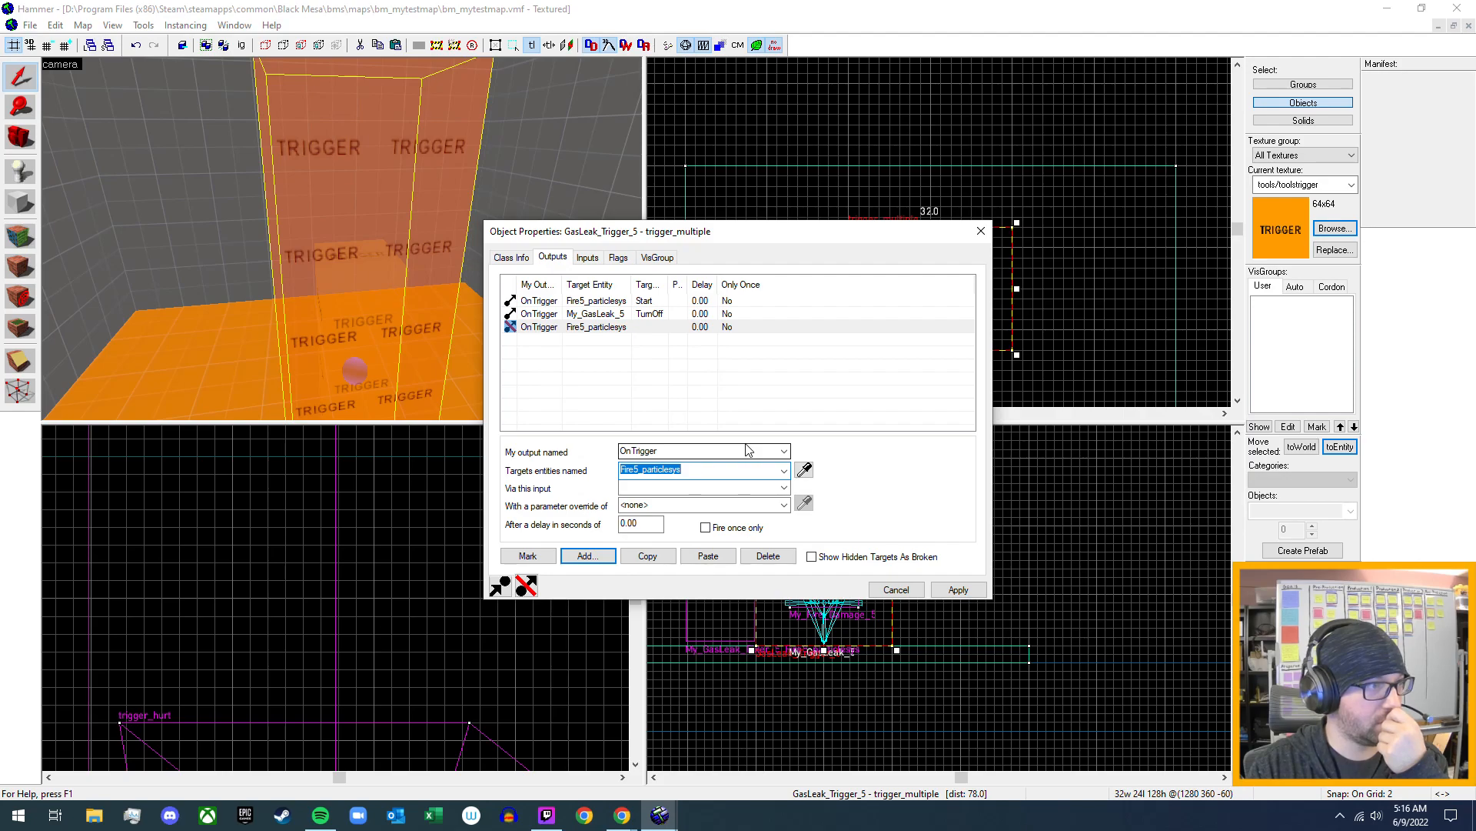
left_click(784, 469)
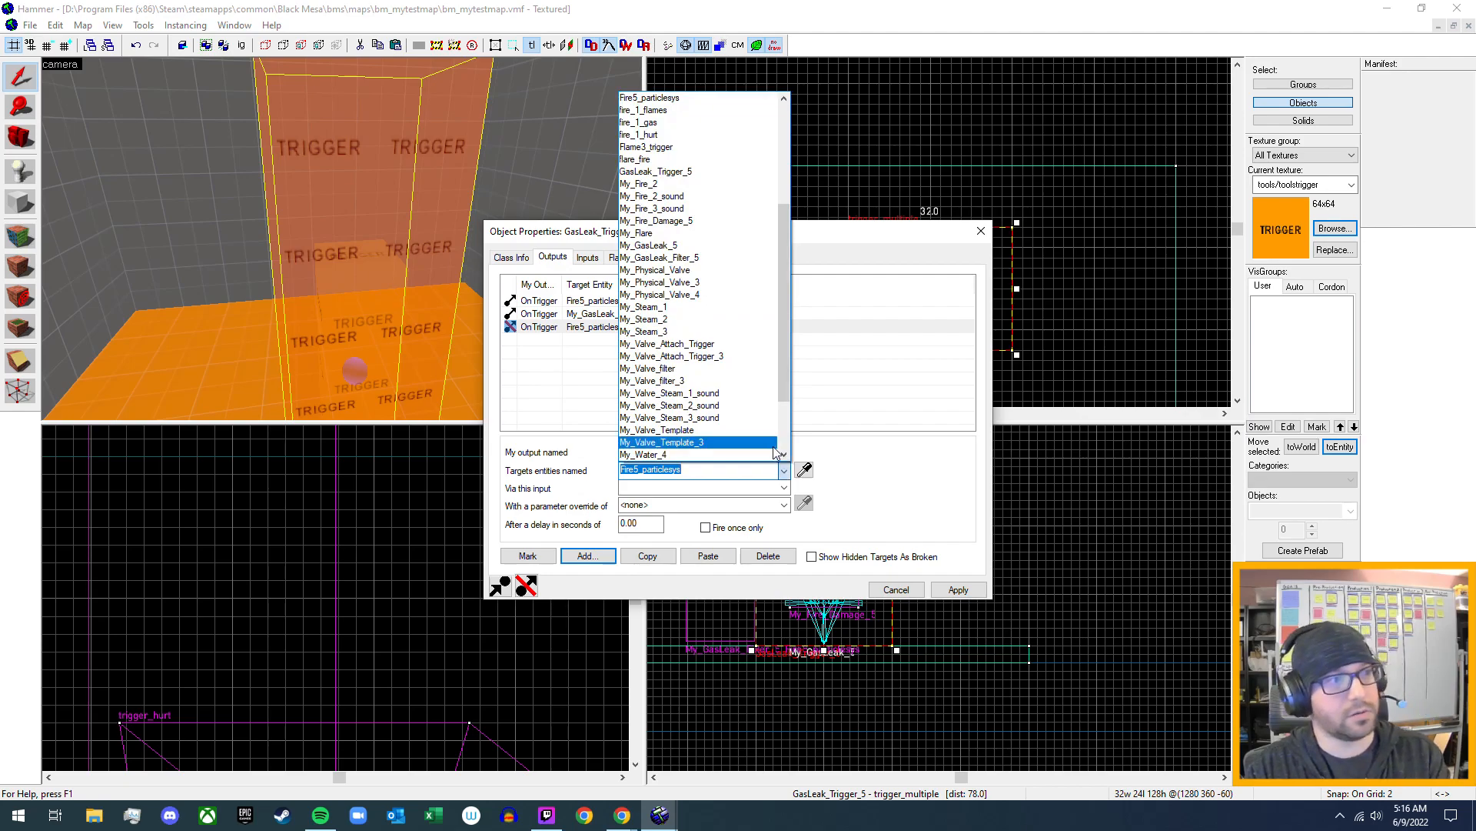
left_click(729, 220)
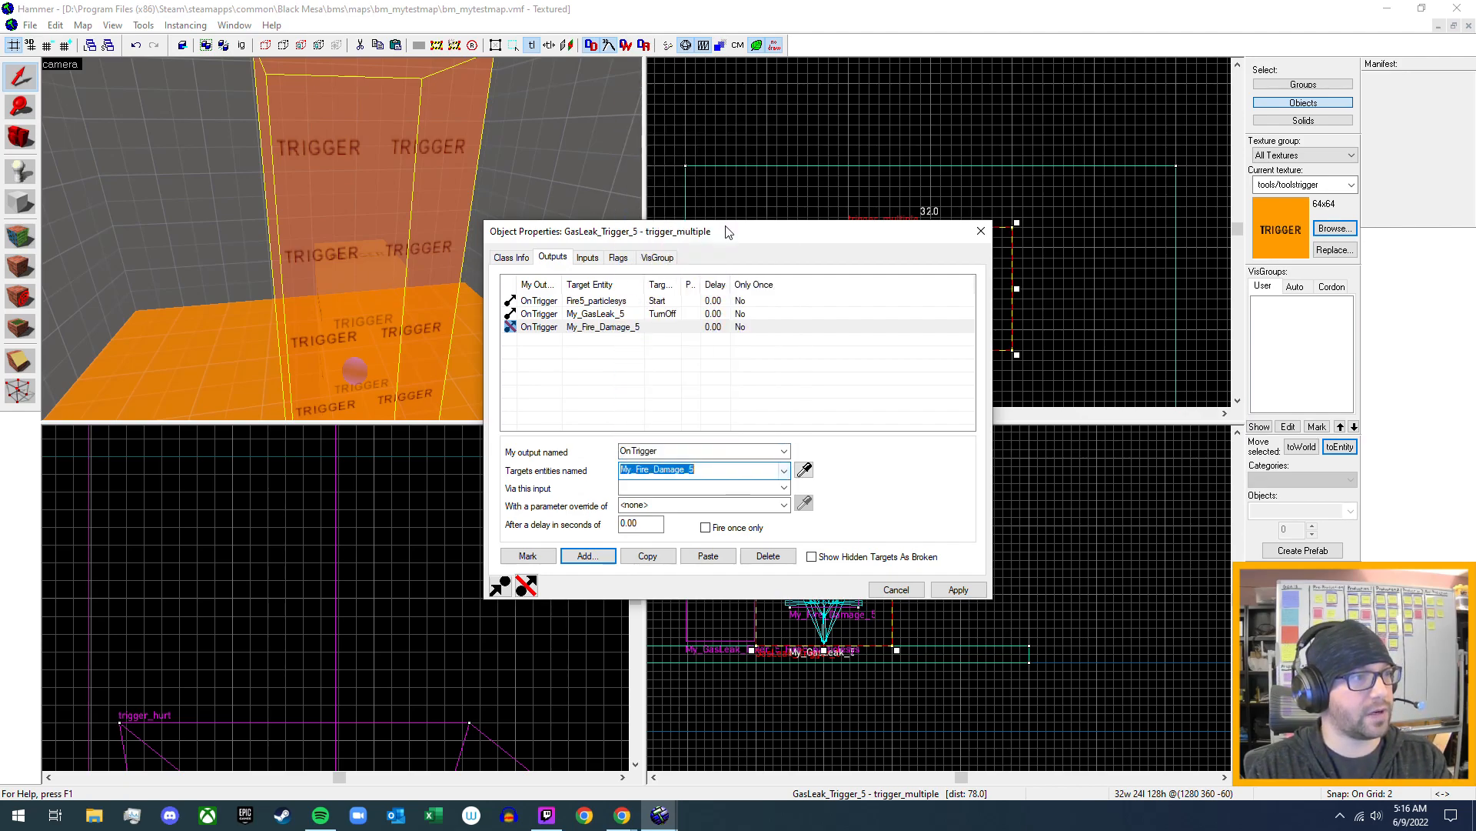
left_click(783, 488)
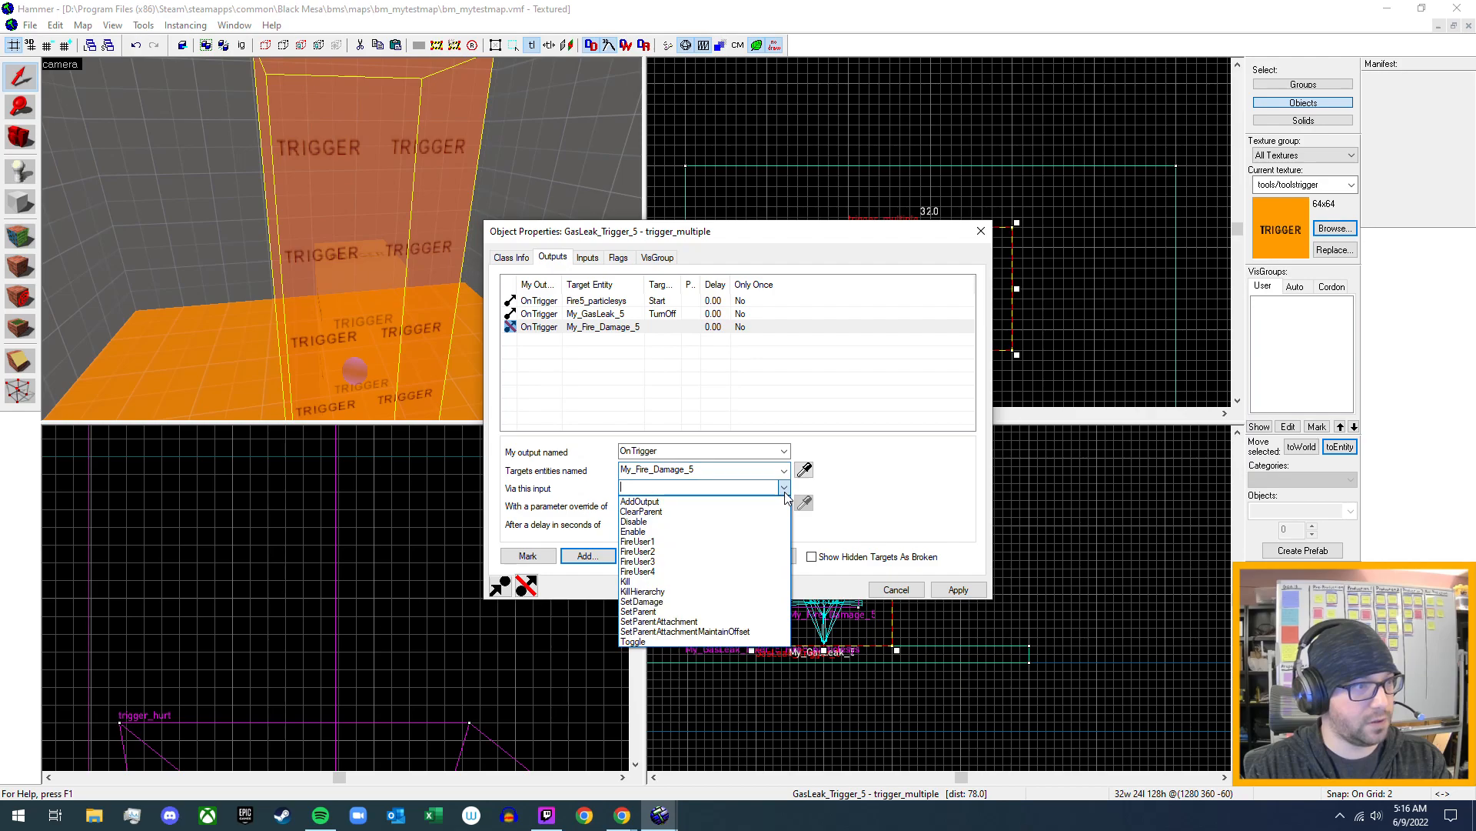
left_click(736, 532)
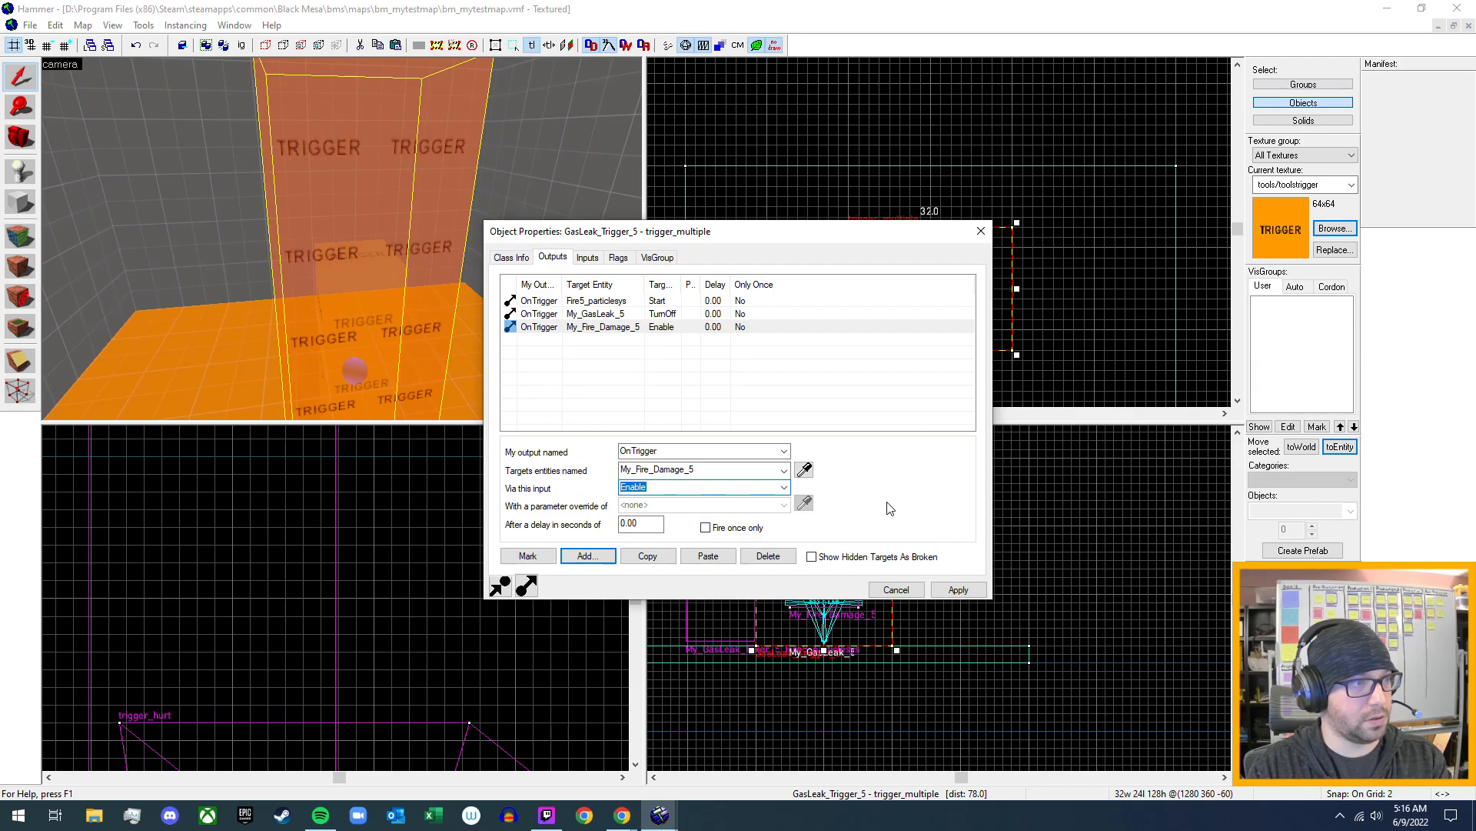
left_click(962, 590)
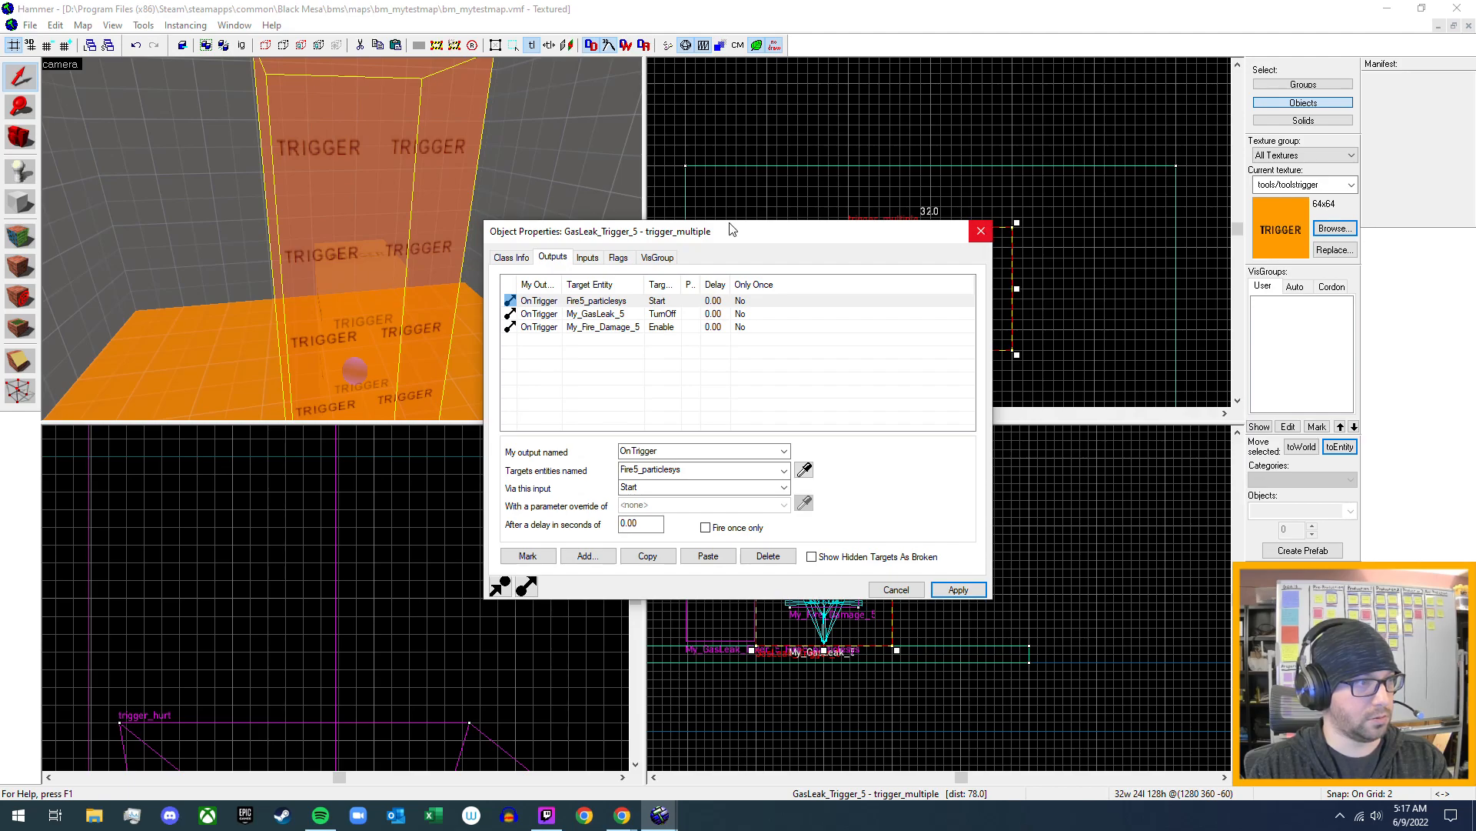
left_click(996, 230)
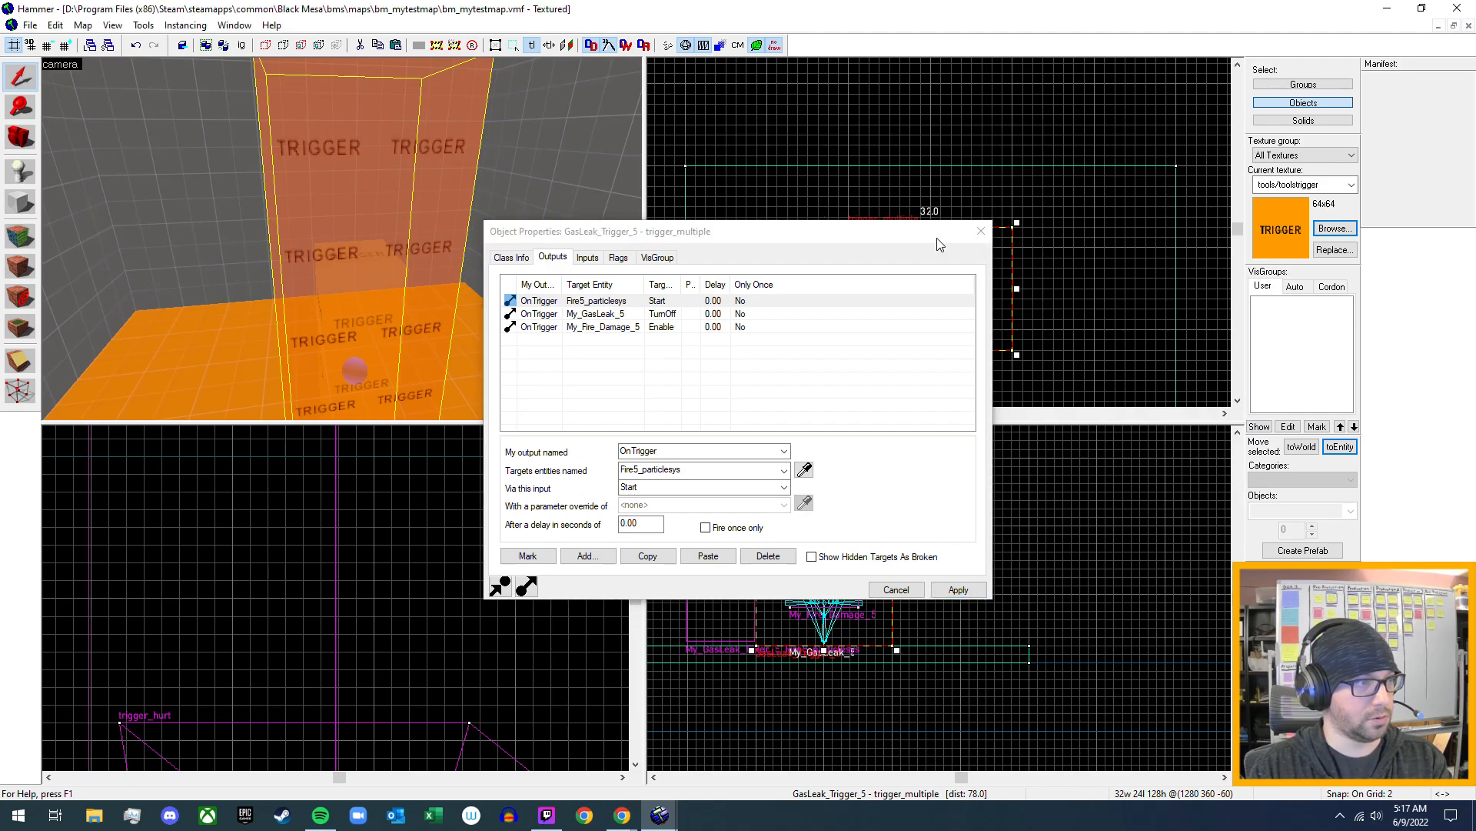
left_click(981, 233)
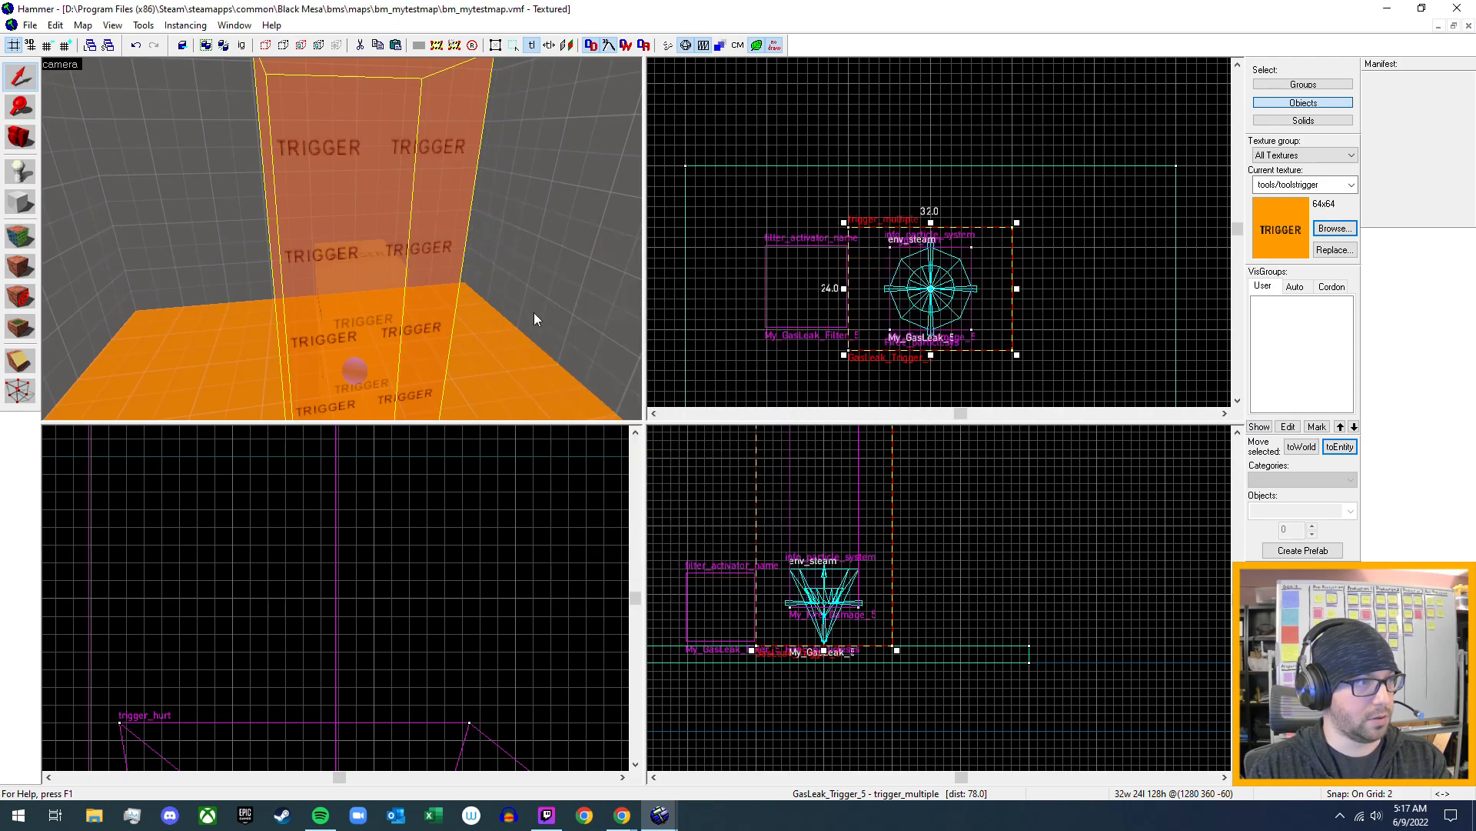
- Add a new output named OnFullyOpen to the red valve wheel's momentary_rot_button, Valve_Rotation_Parent_5
key("s")
key("w")
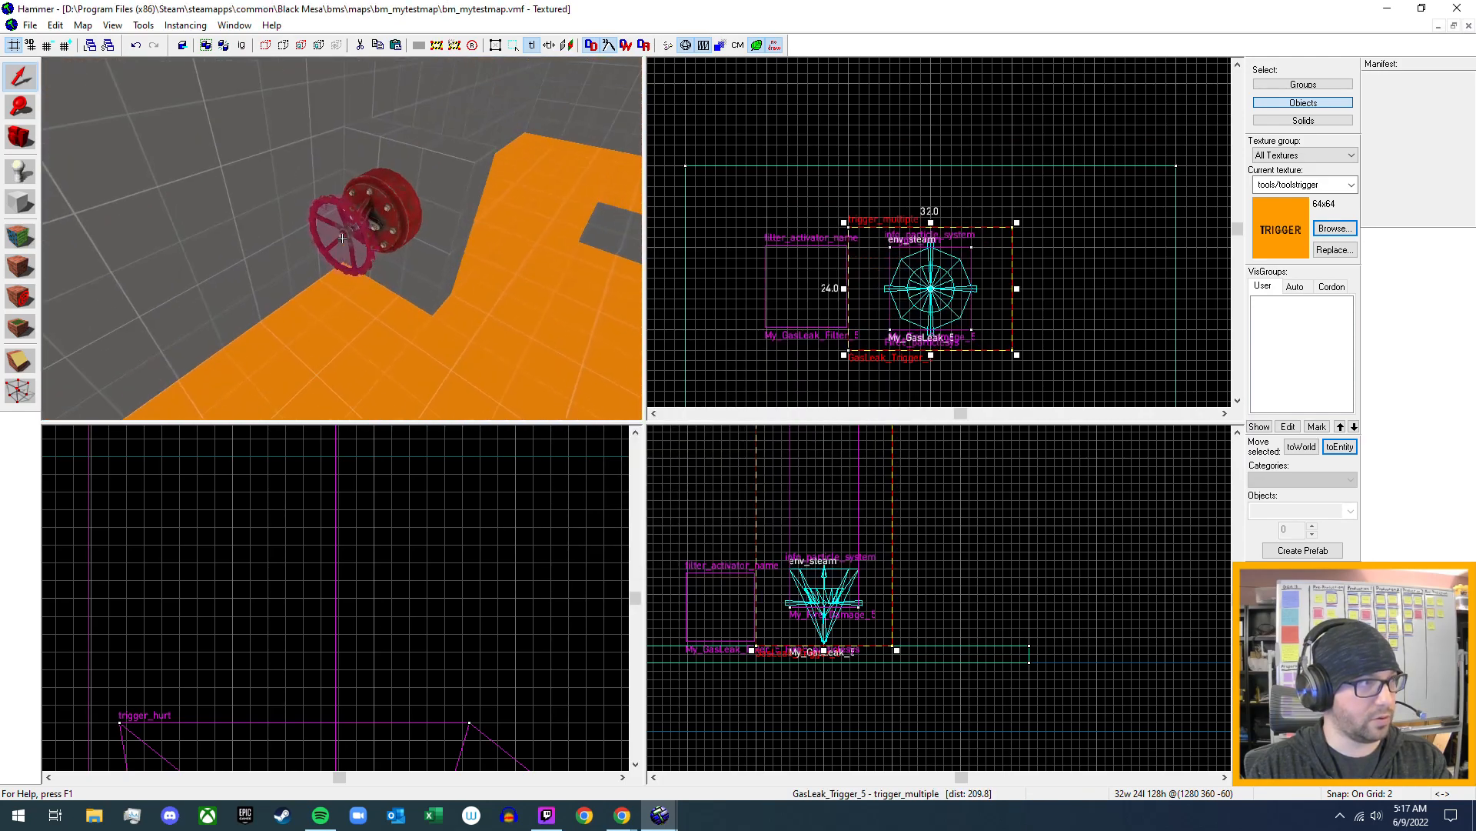
key("z")
left_click(339, 262)
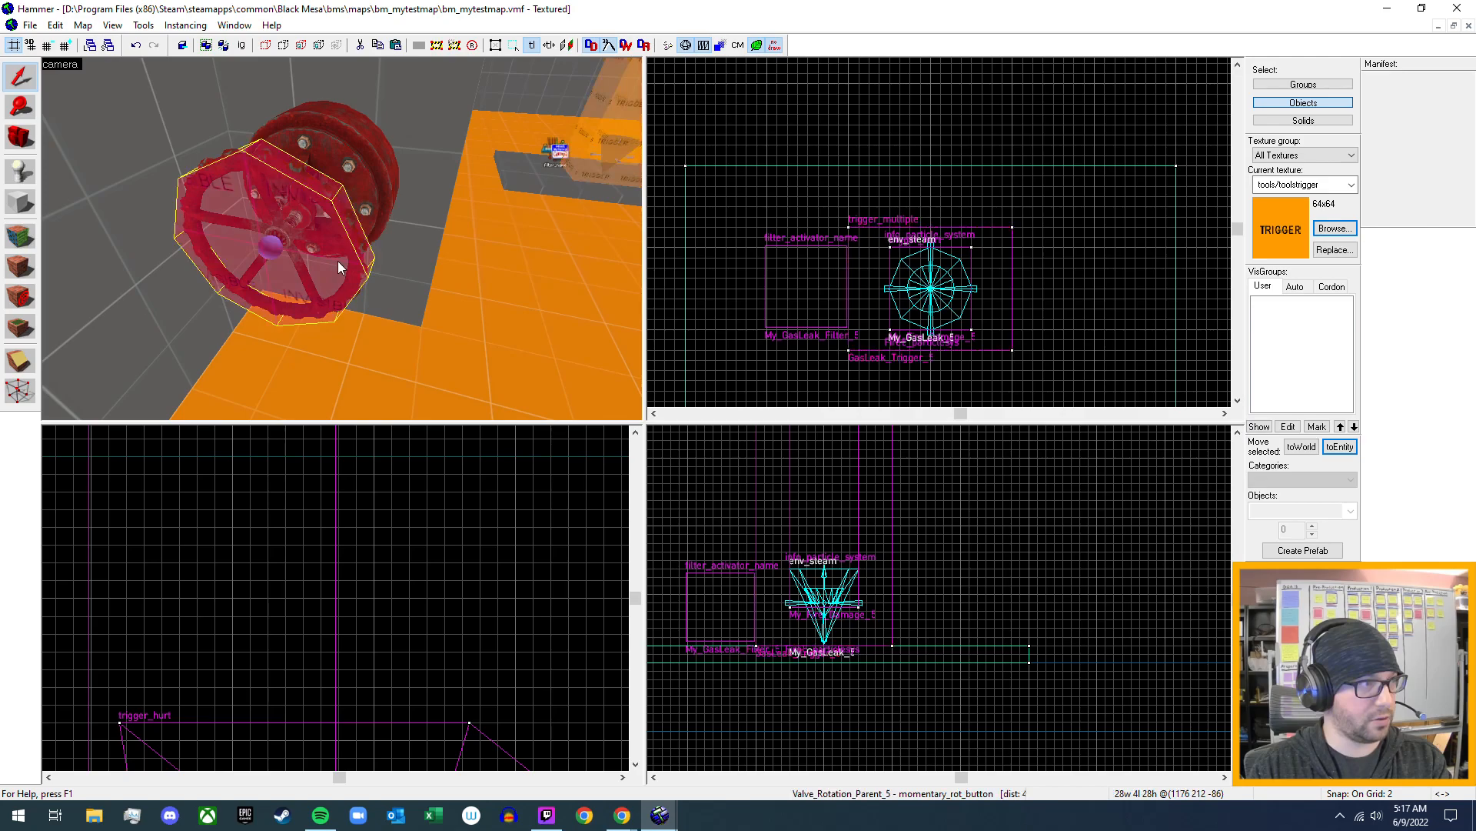
key("alt+Return")
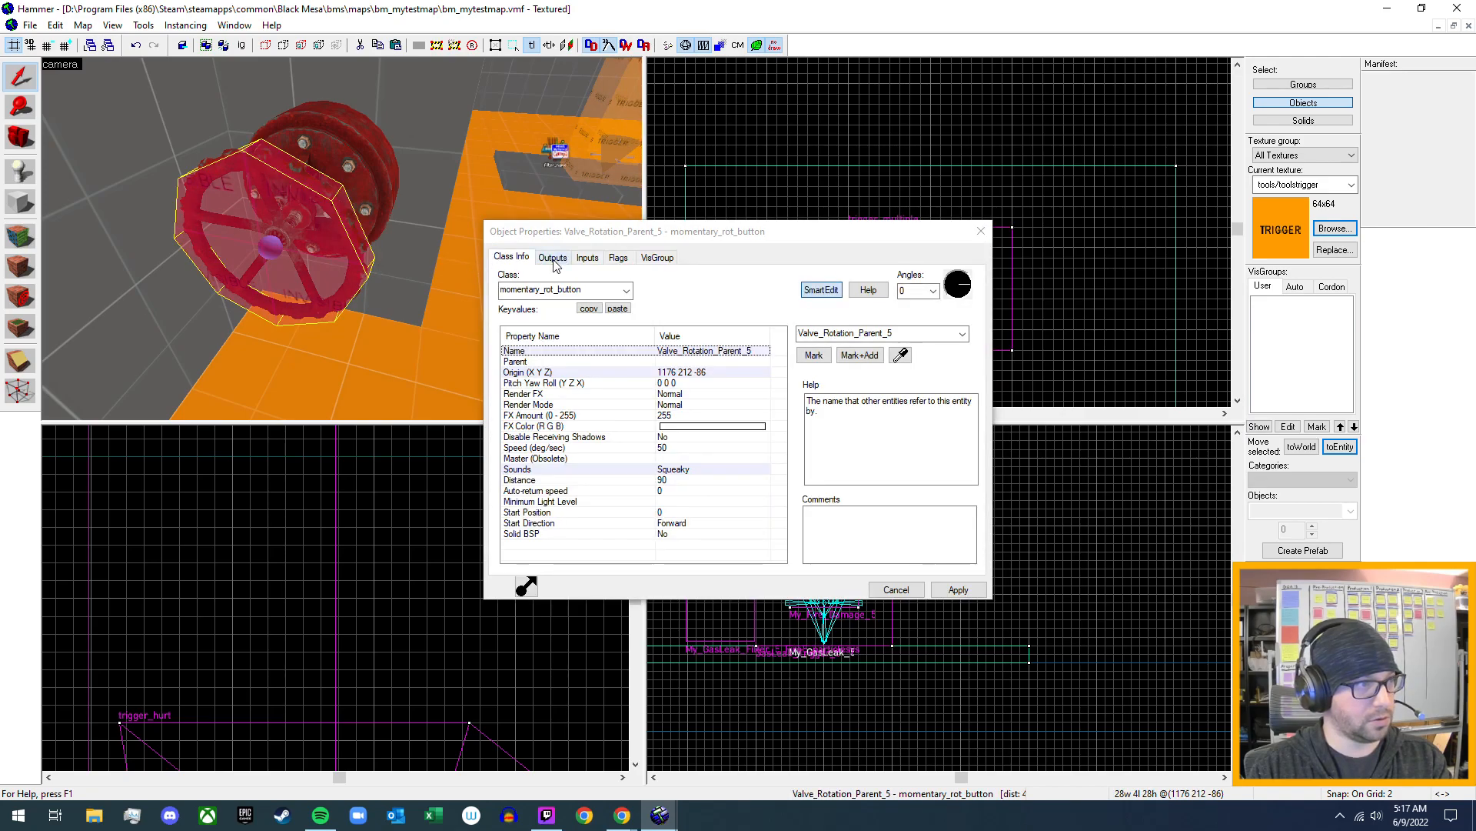
left_click(552, 257)
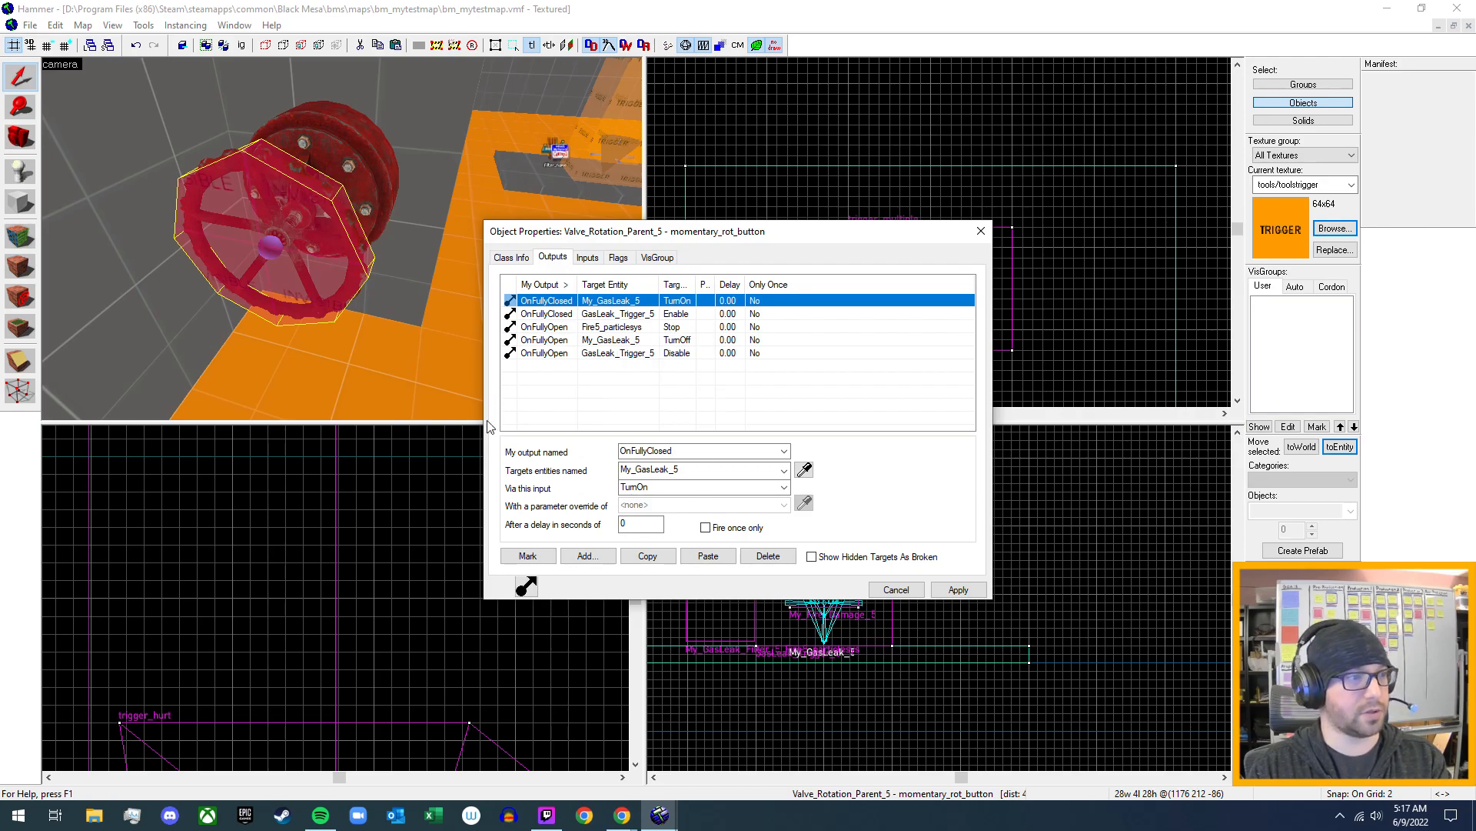
left_click(583, 556)
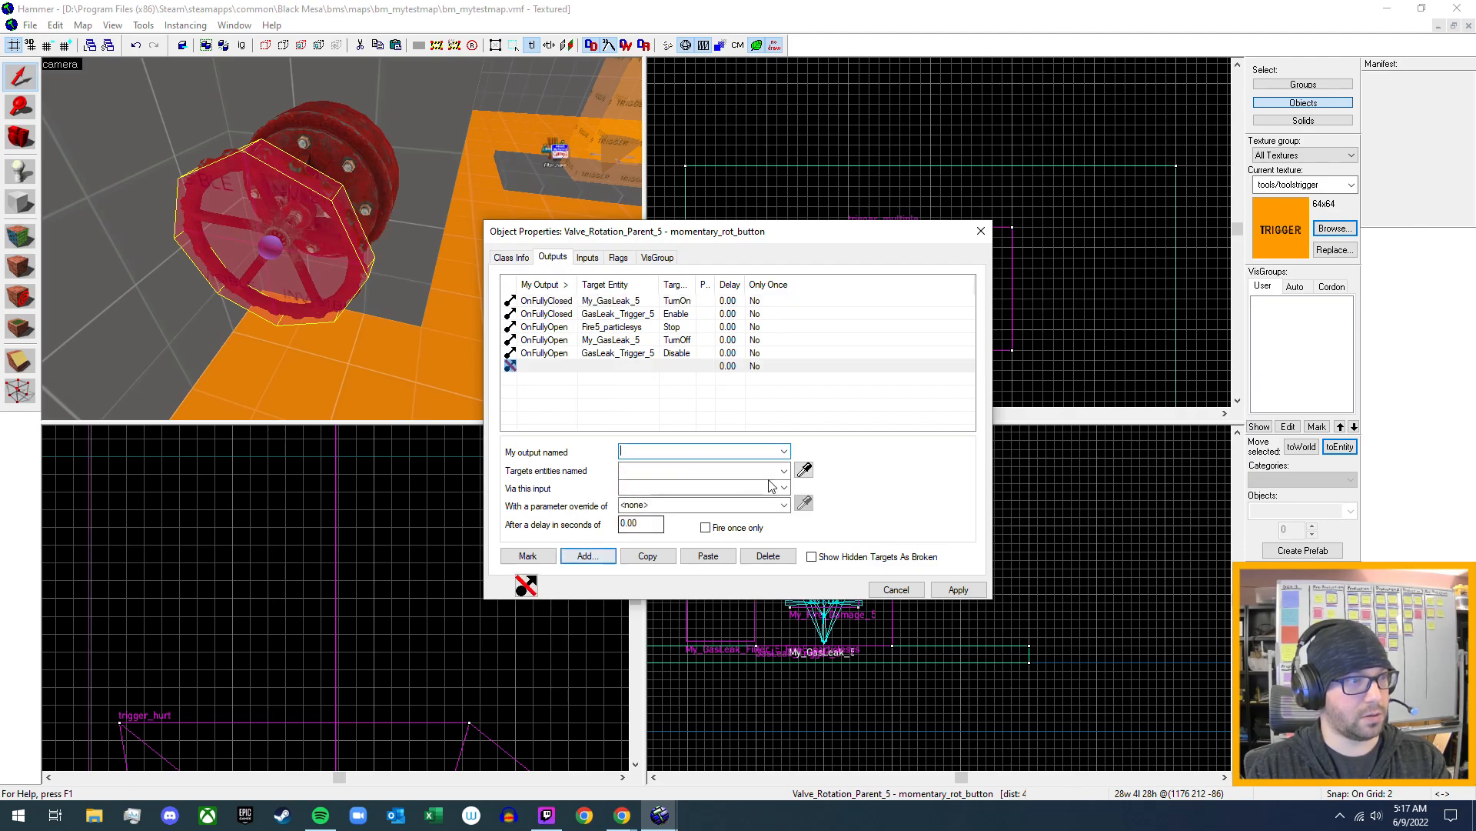
left_click(783, 452)
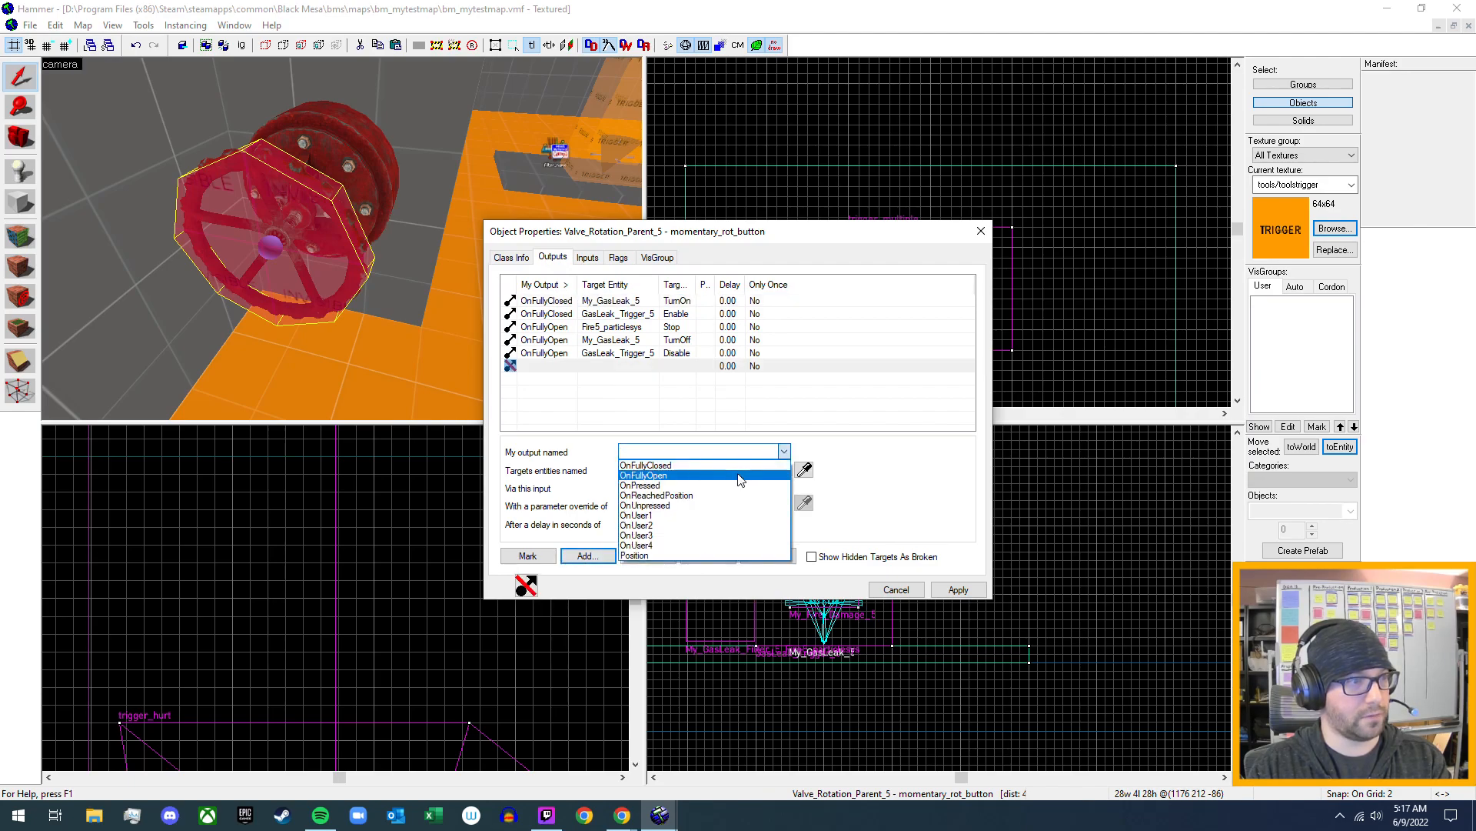
left_click(781, 479)
- Target the new OnFullyOpen output at My_Fire_Damage_5 with the Disable input, apply it and close the valve's properties
left_click(783, 473)
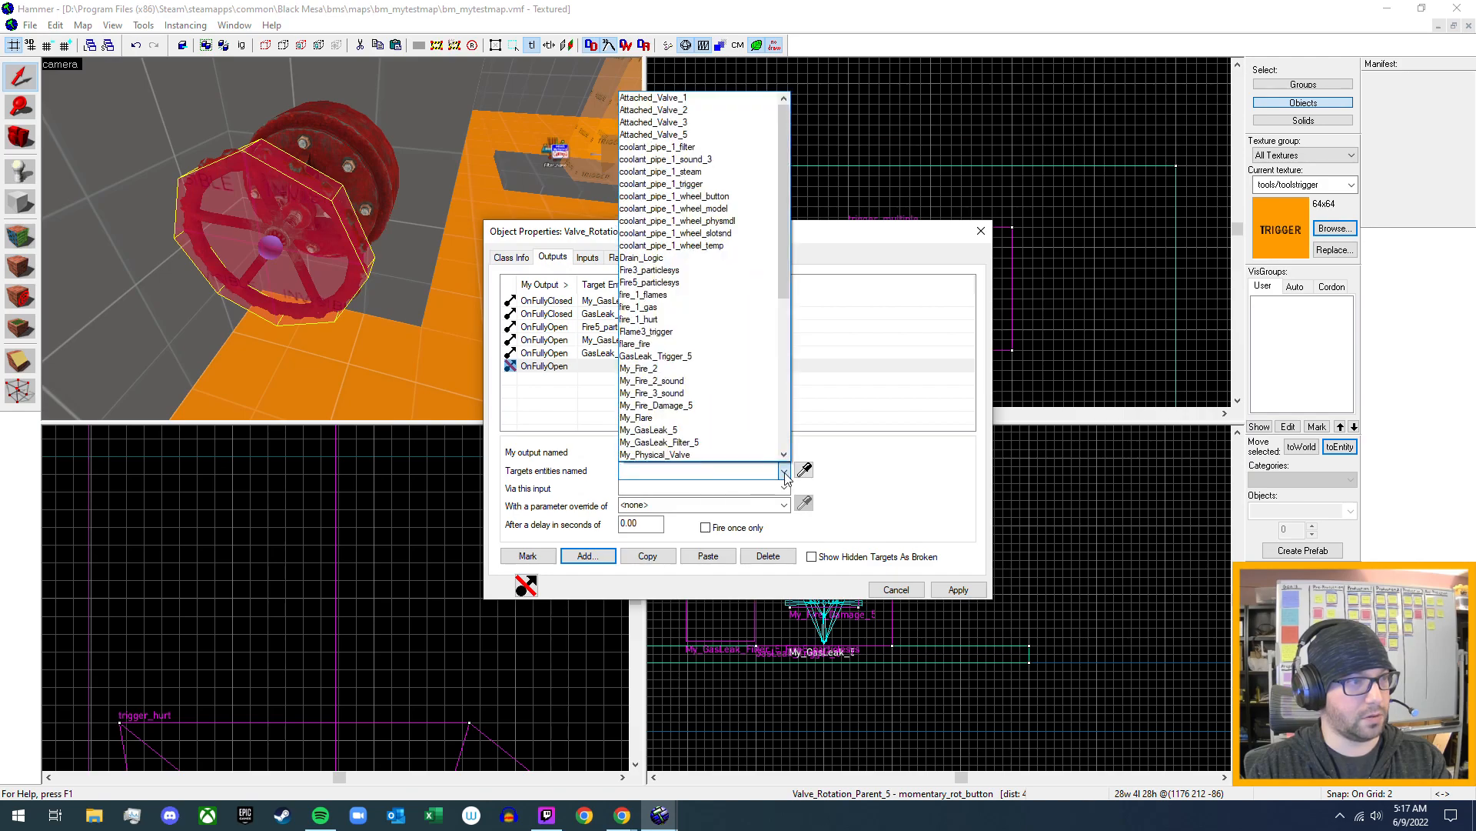
left_click(692, 405)
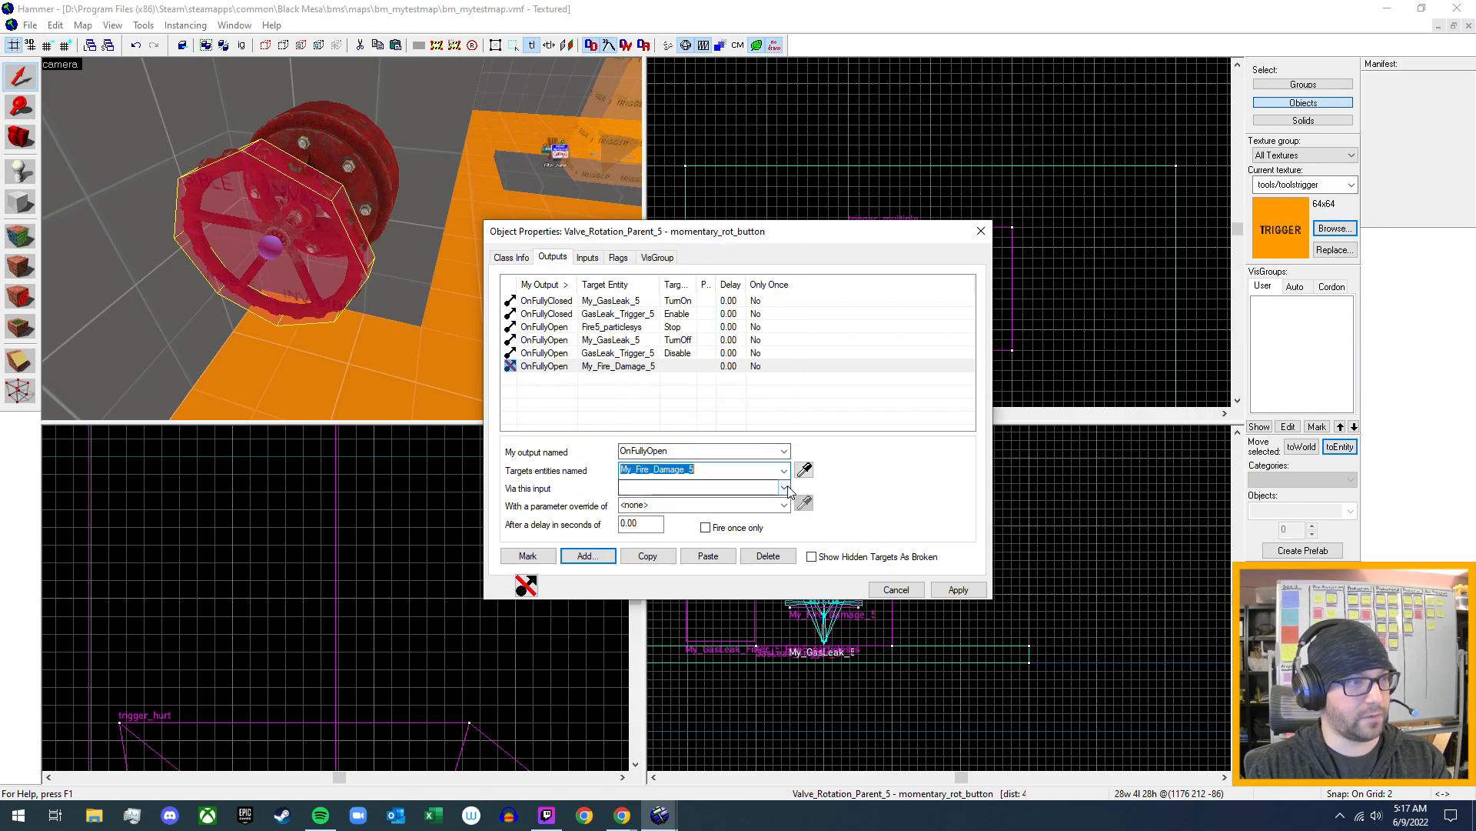
left_click(784, 487)
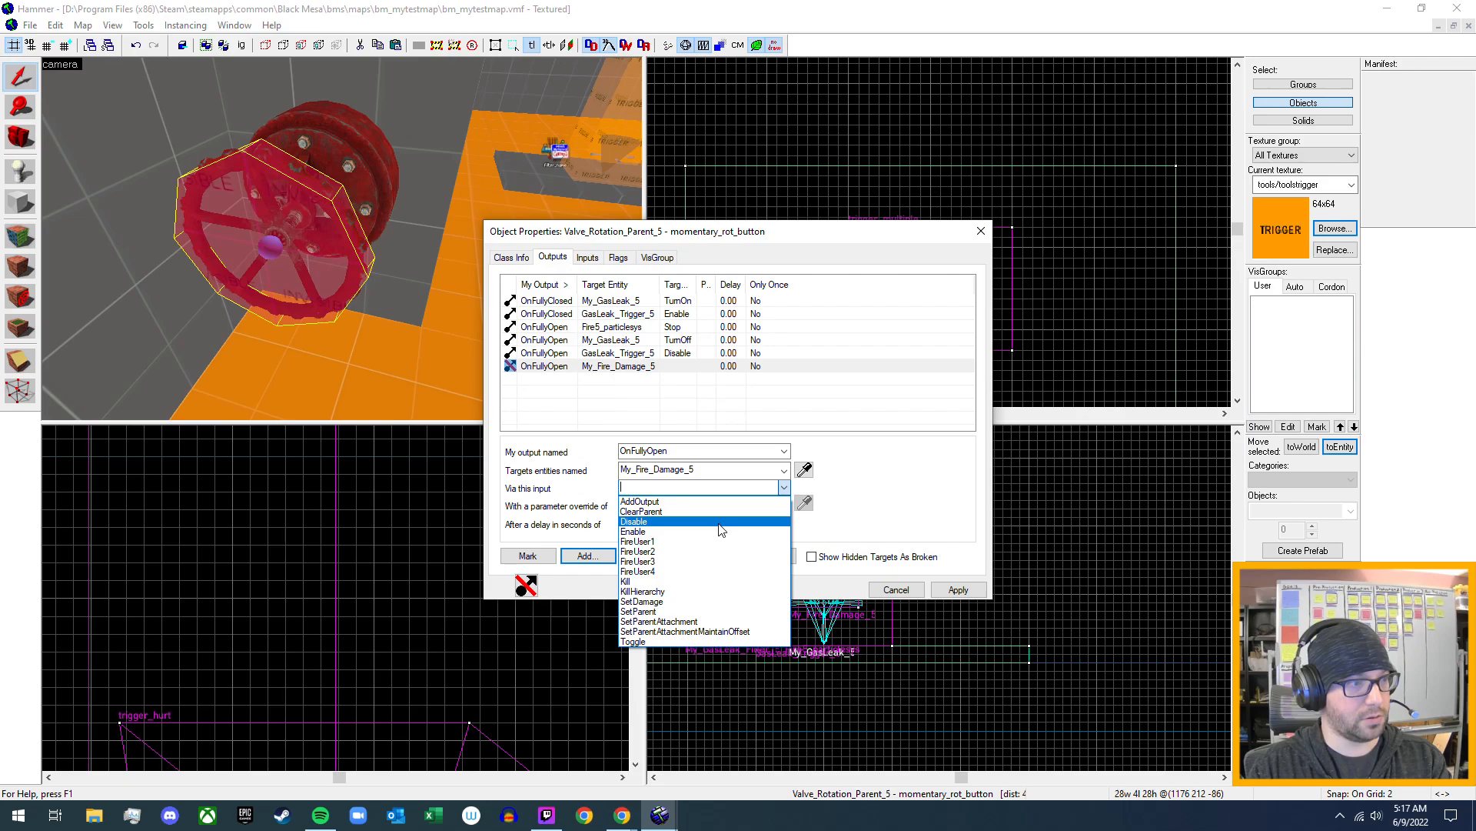
left_click(720, 522)
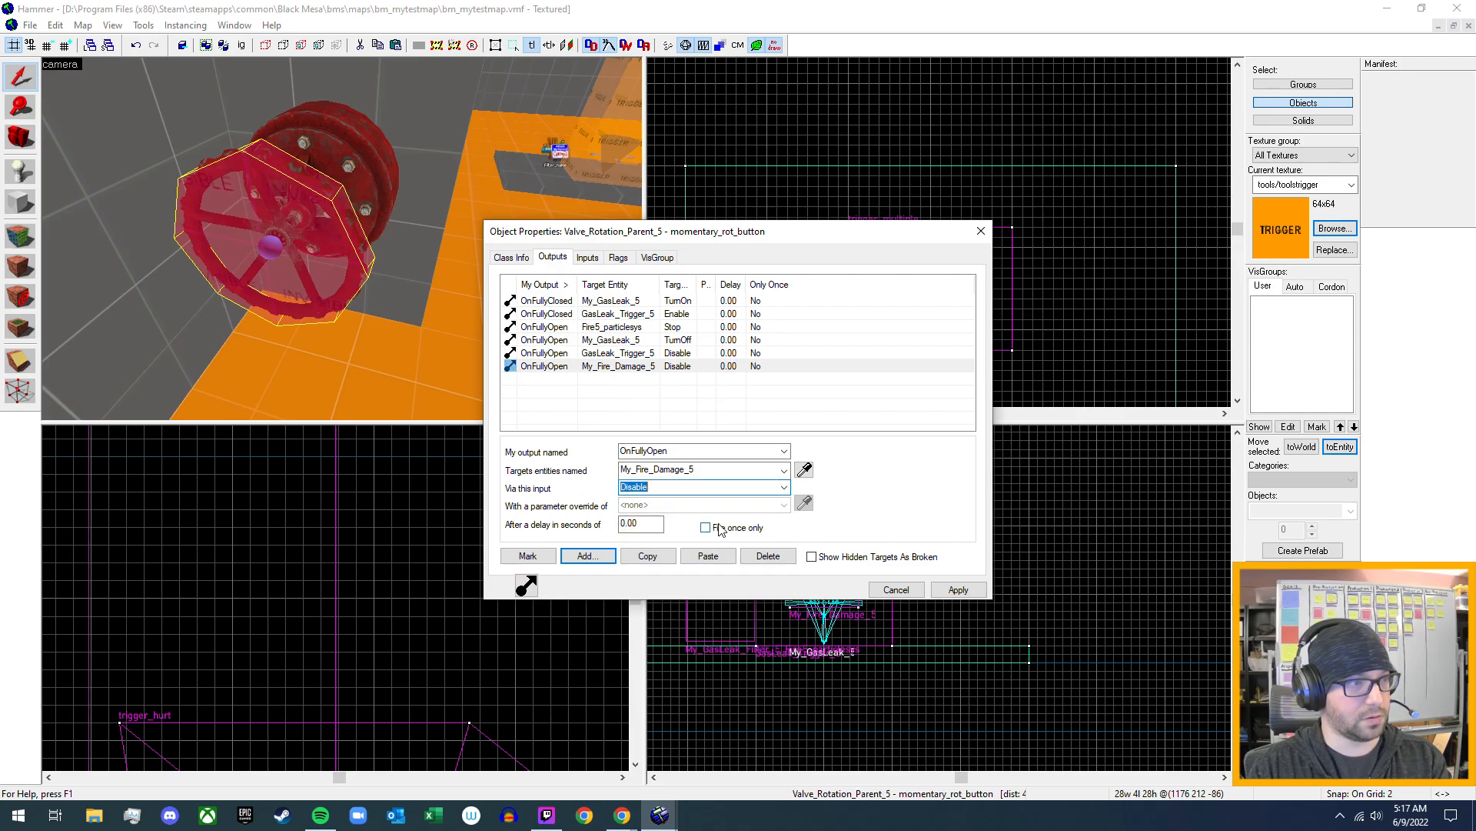
left_click(959, 590)
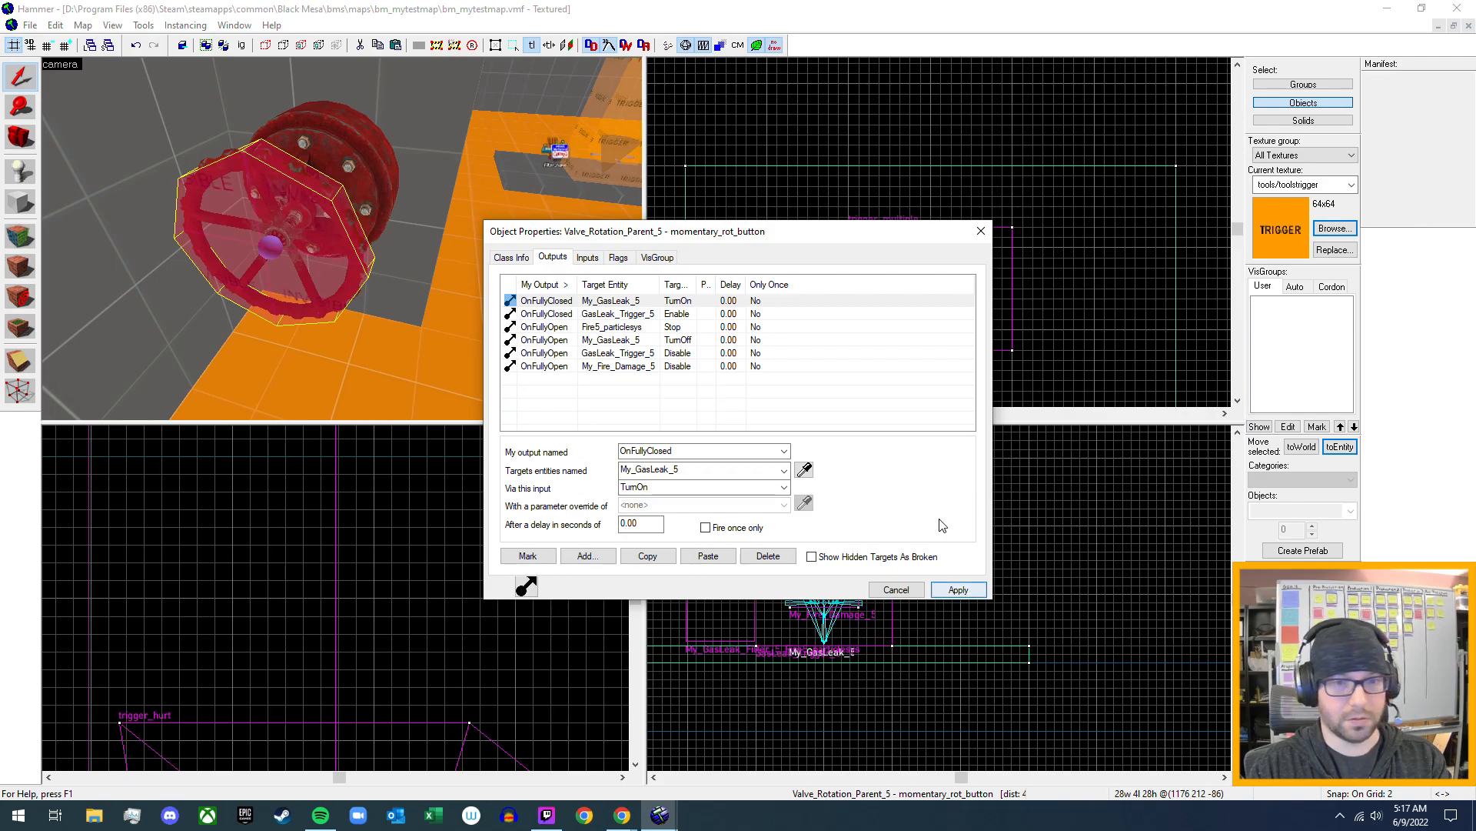
left_click(981, 233)
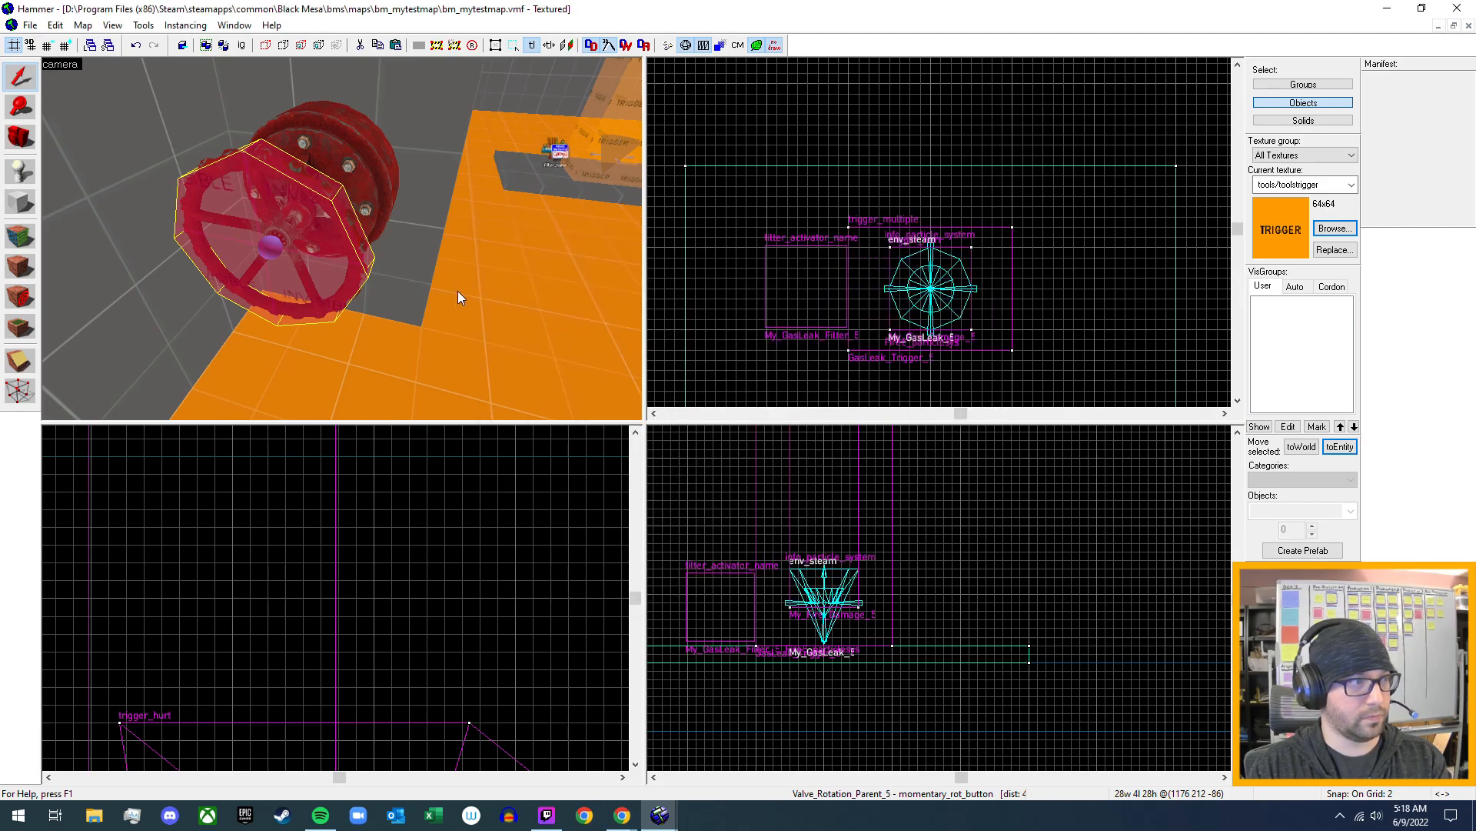
key("d")
key("s")
key("z")
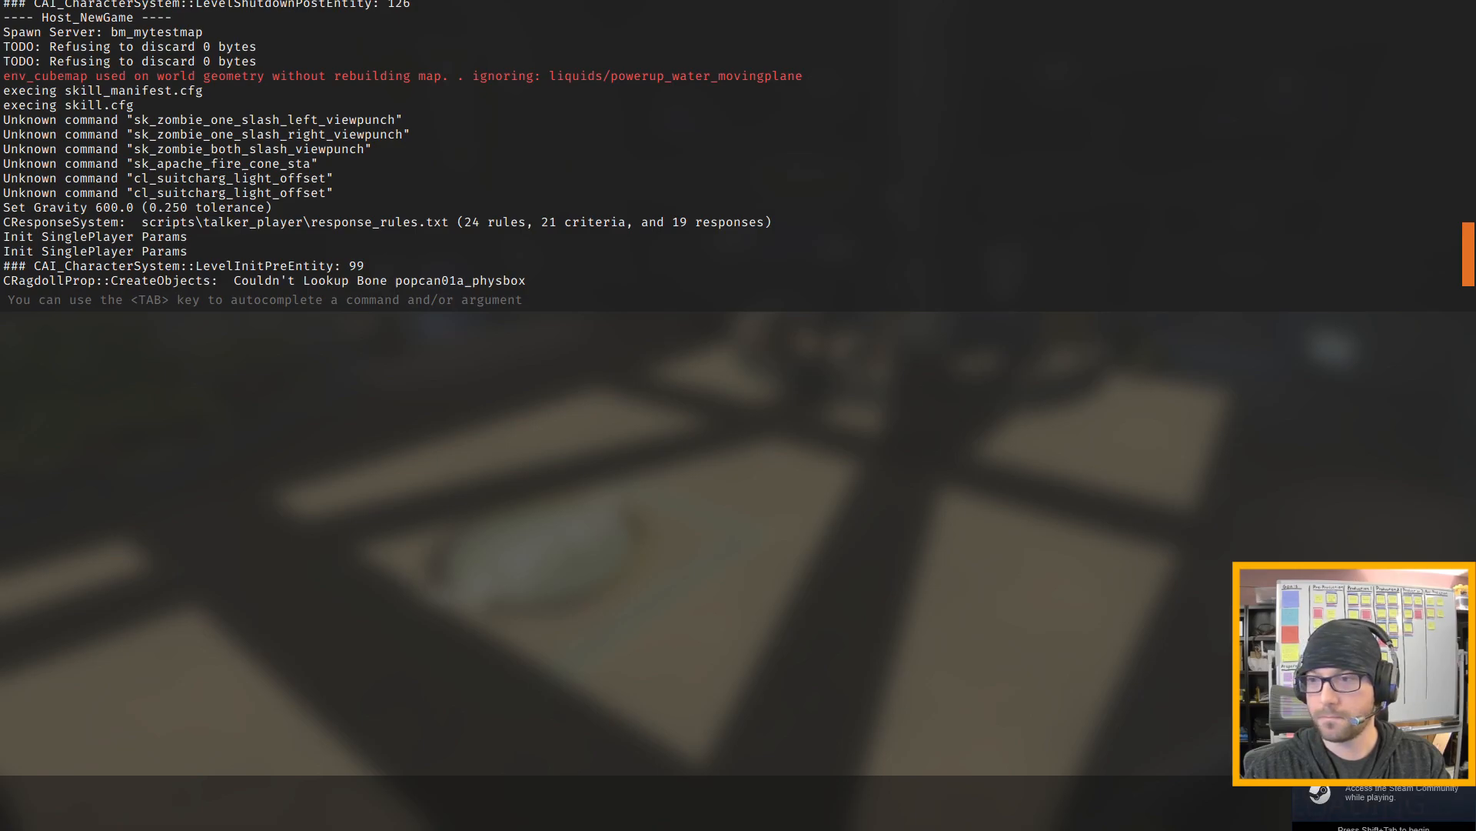
- Walk through the test map to the gas leak room, carry the lit flare near the leak's grey slab and drop it
key("w")
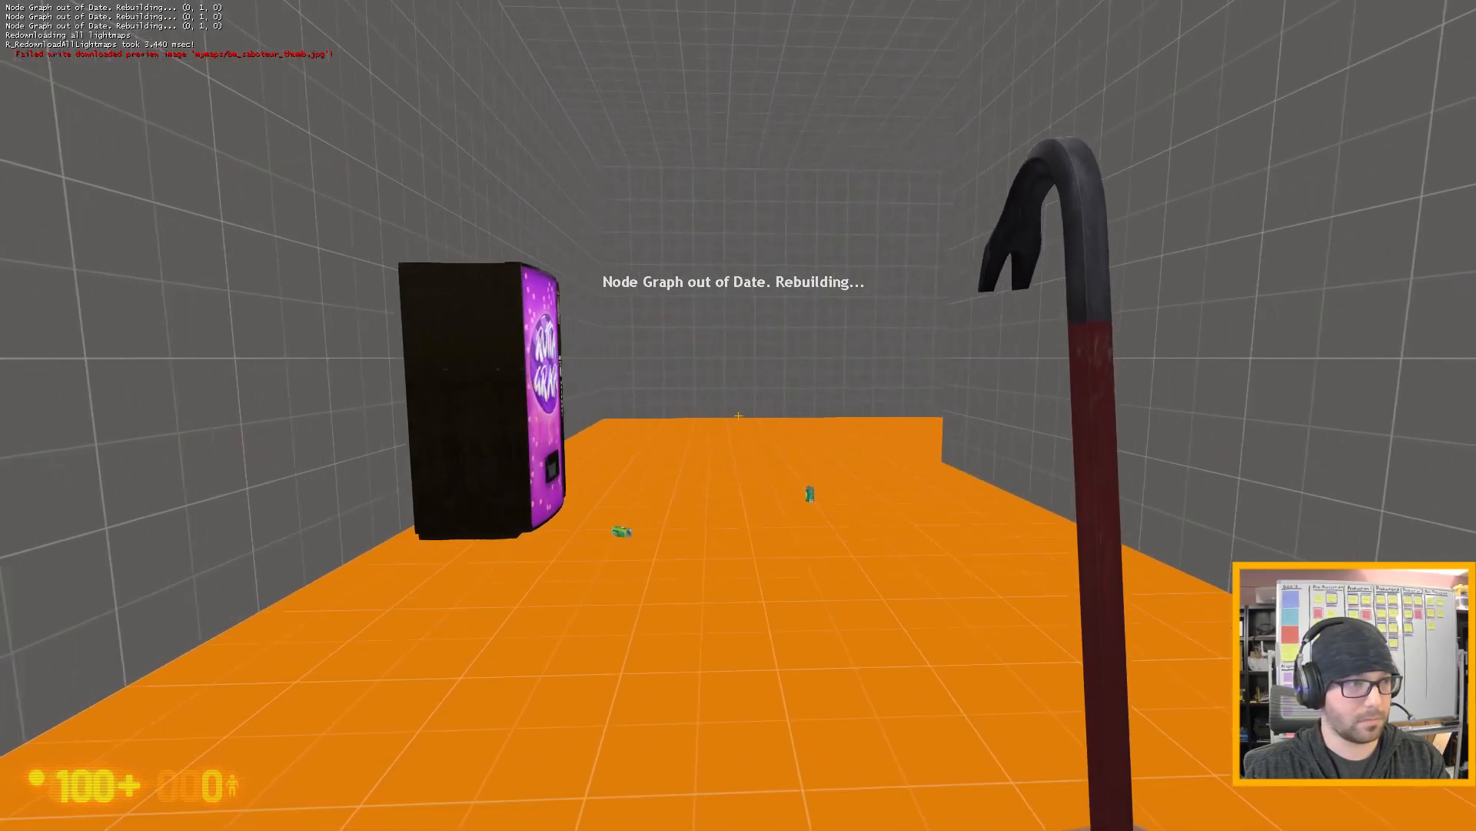
left_click(739, 415)
key("w")
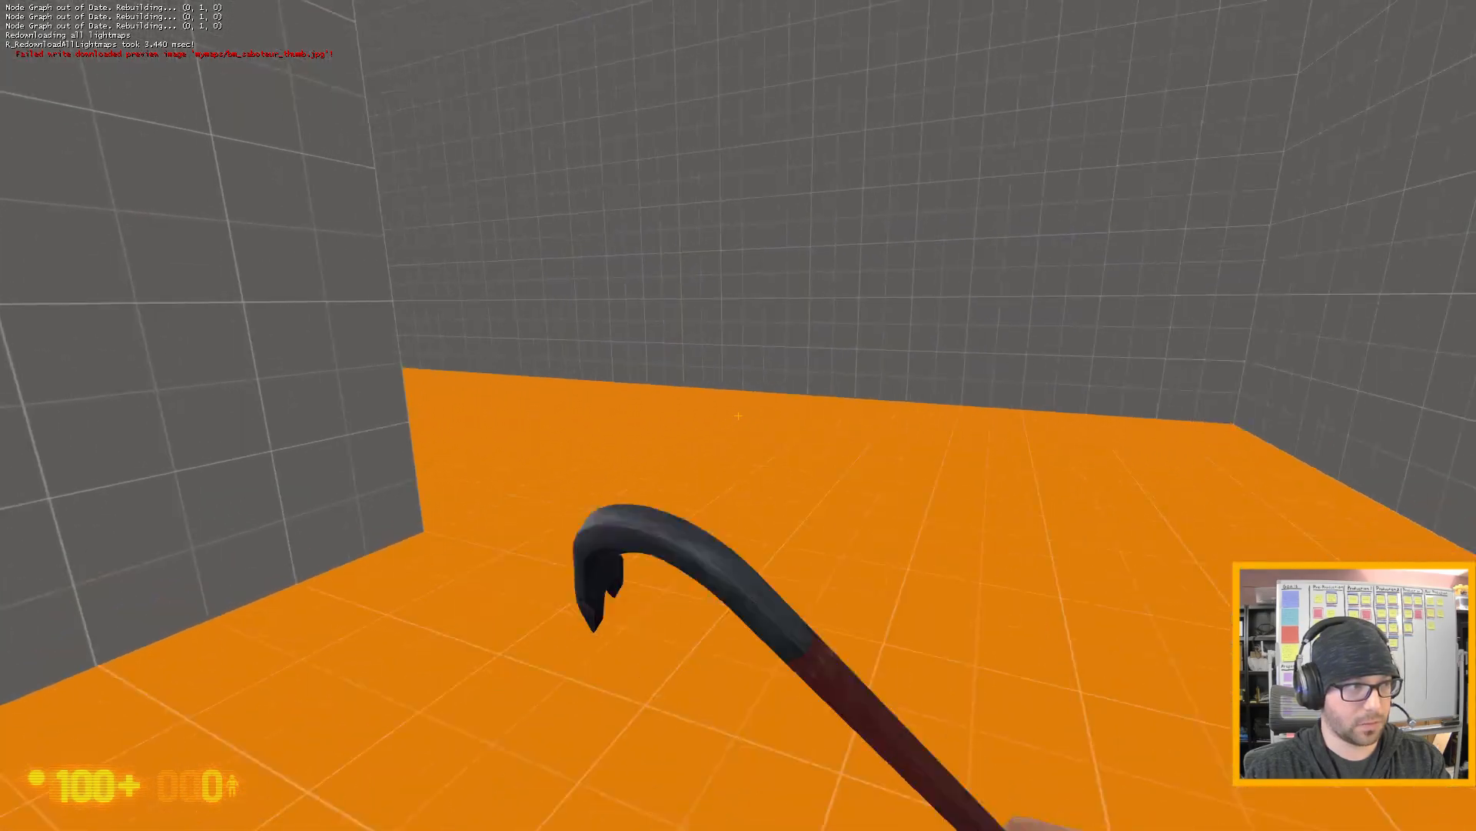
key("w")
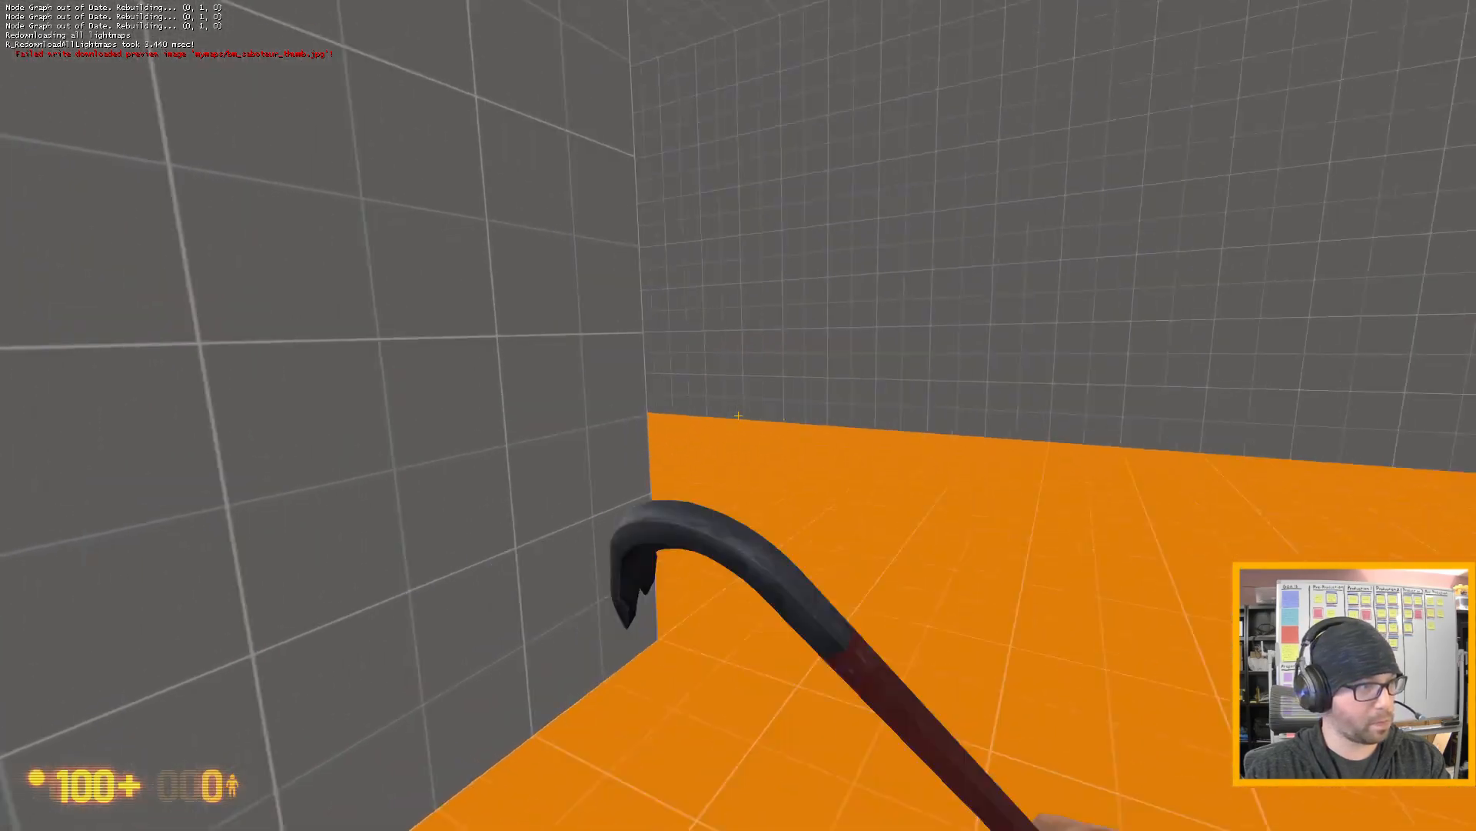
key("w")
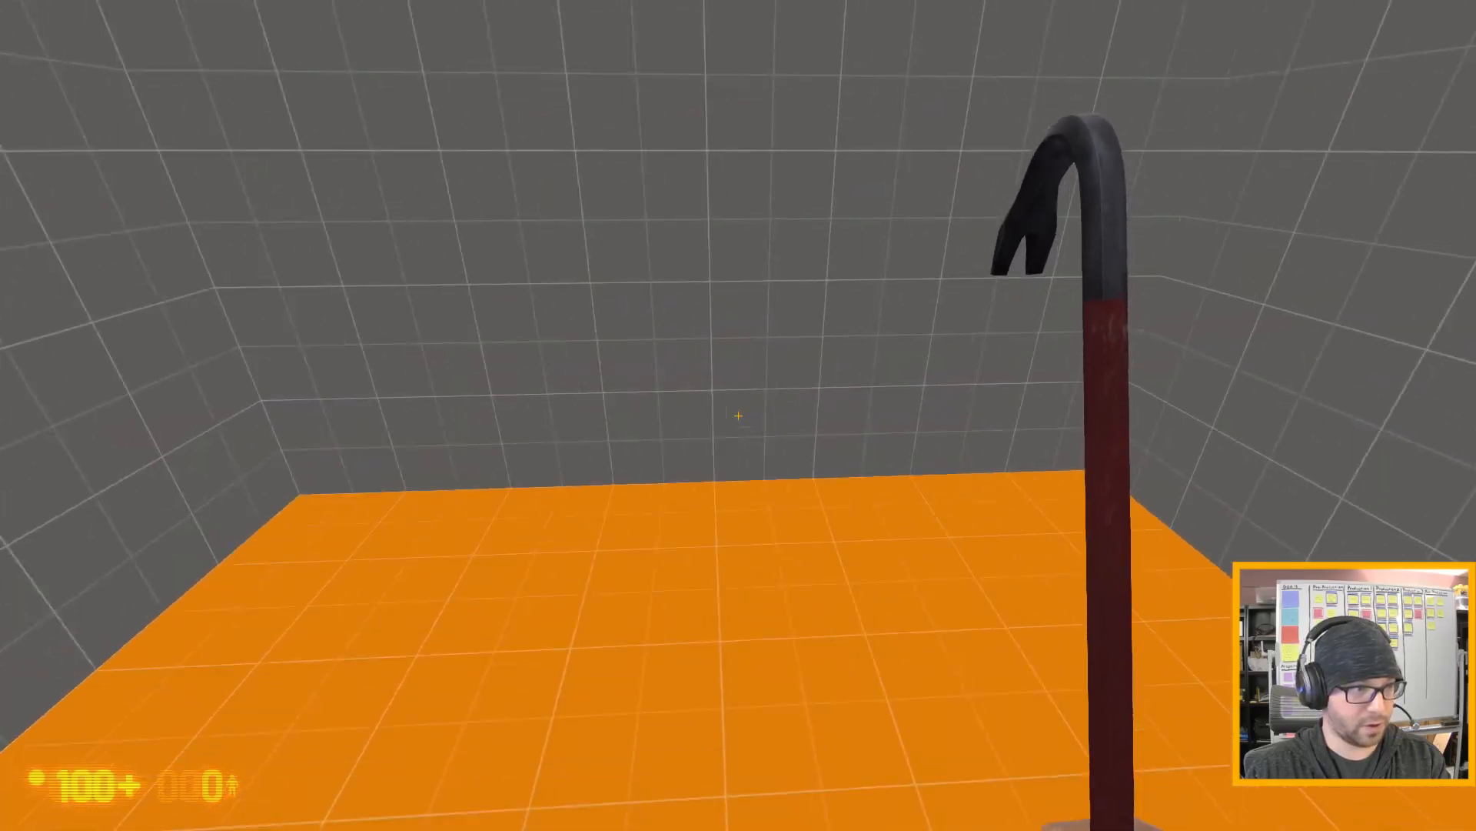
key("w")
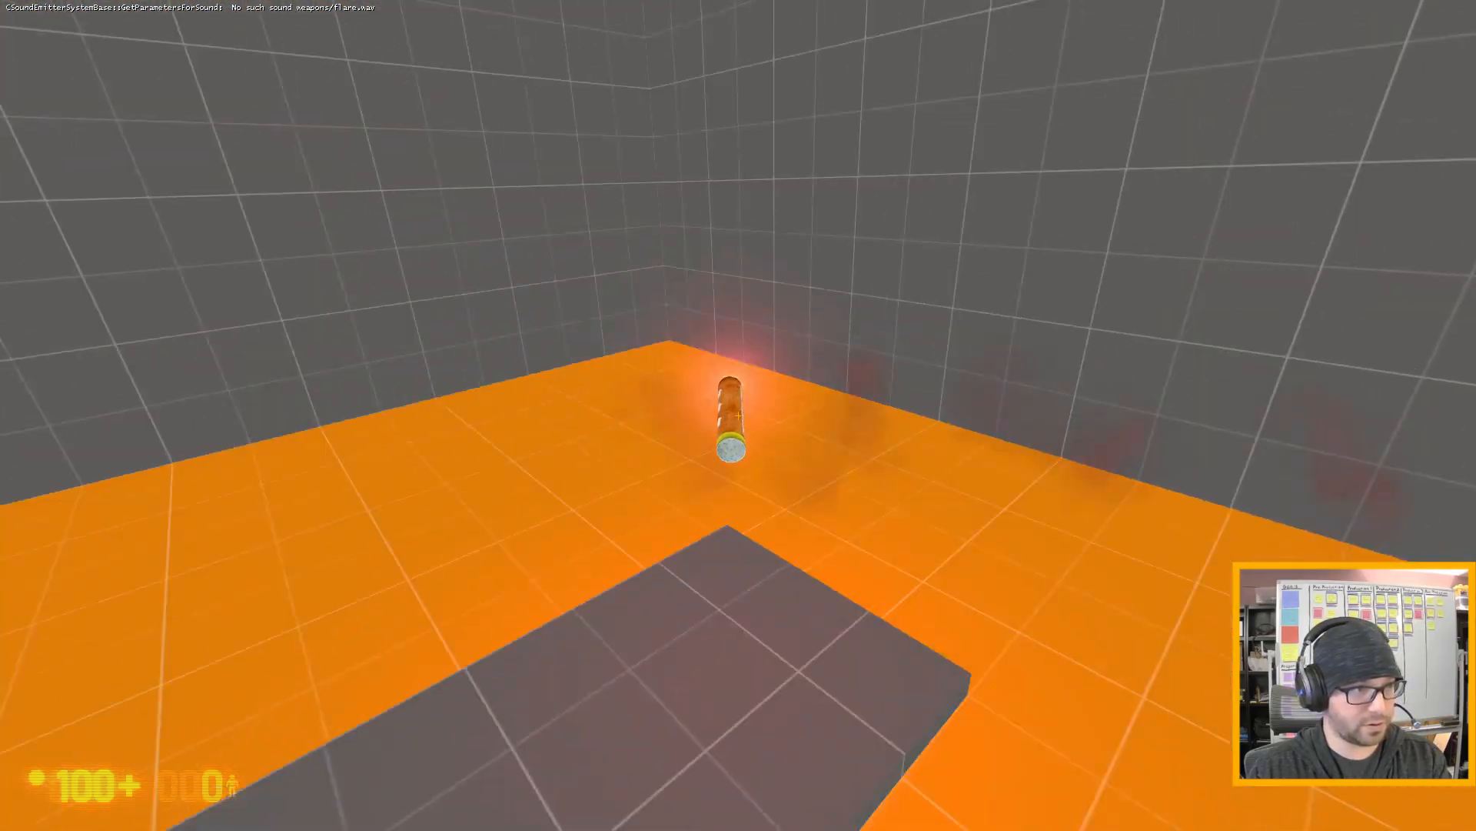
key("s")
key("e")
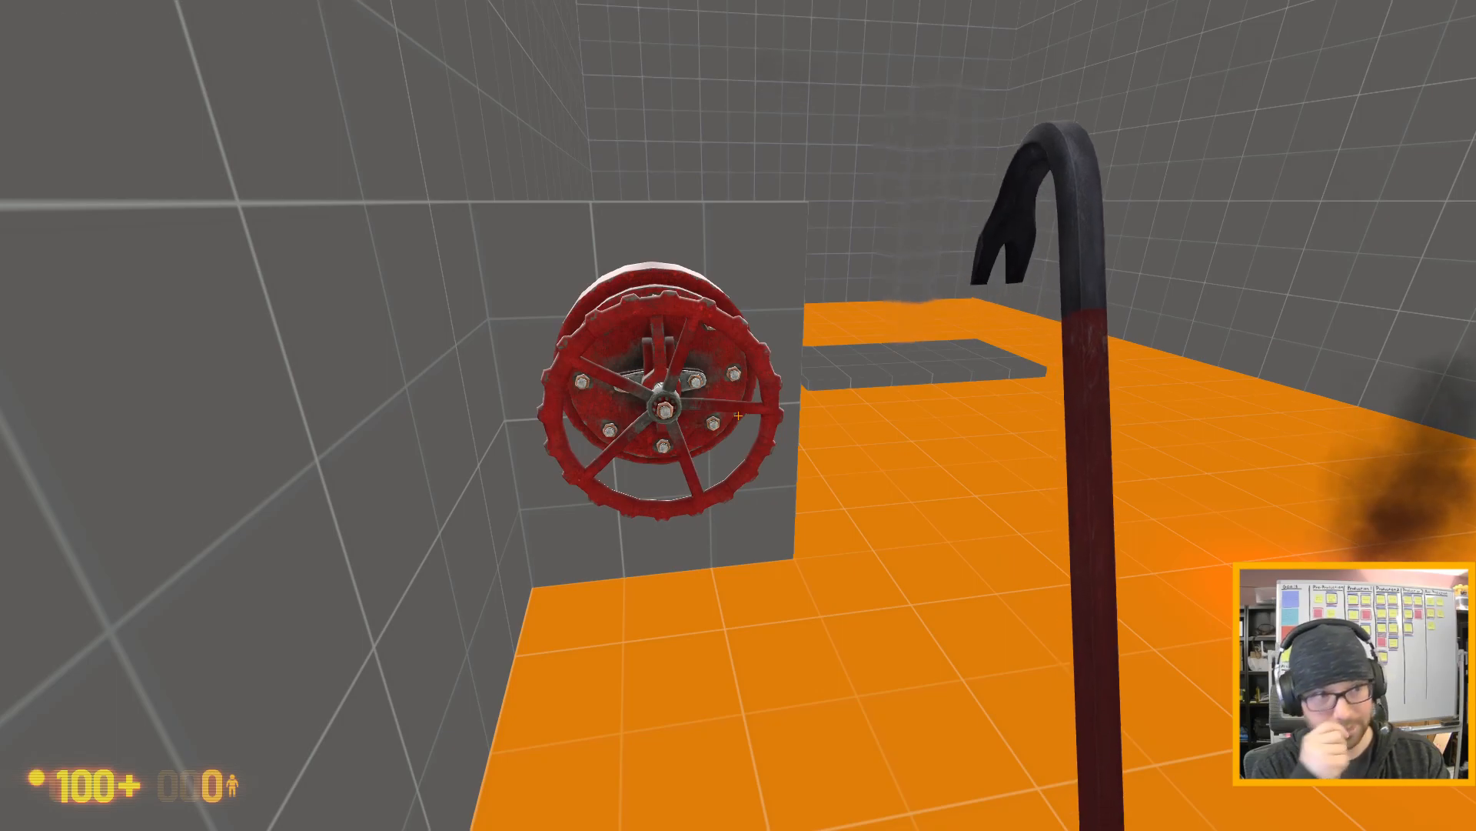
- Walk around the gas leak area and the red valve wheel to play-test the fire's burn damage
key("d")
key("w")
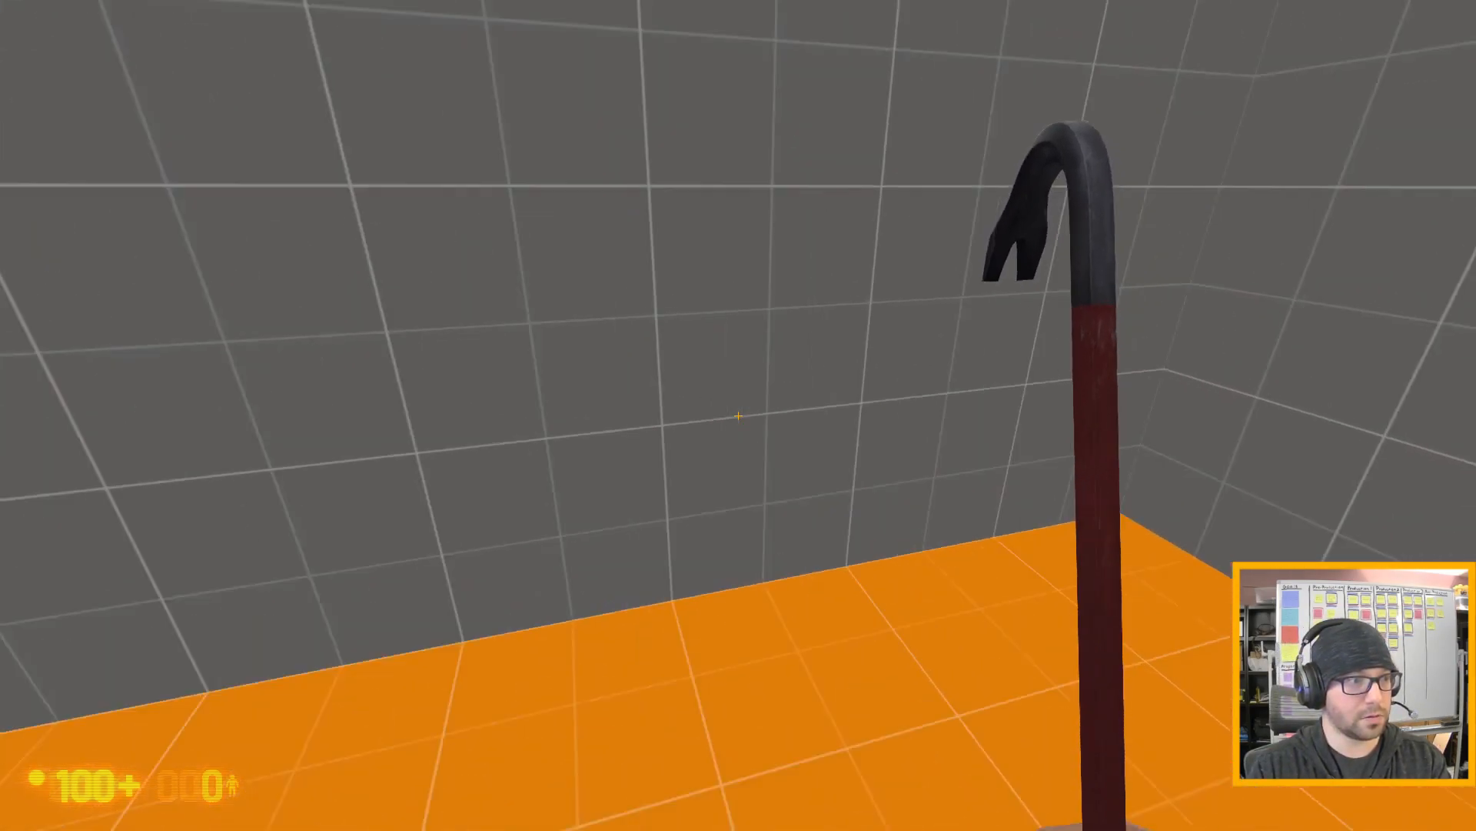
key("w")
key("w")
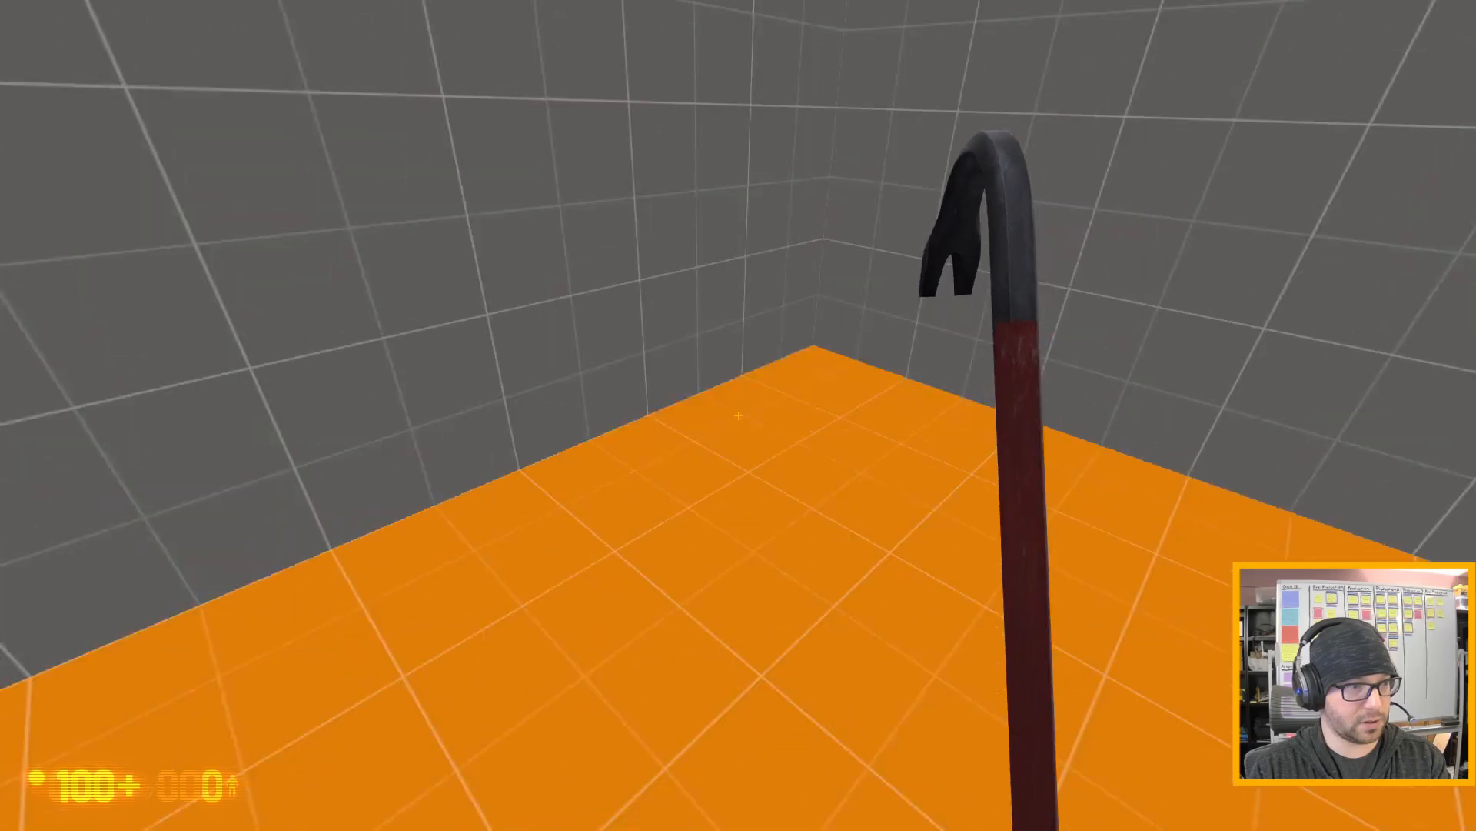
key("w")
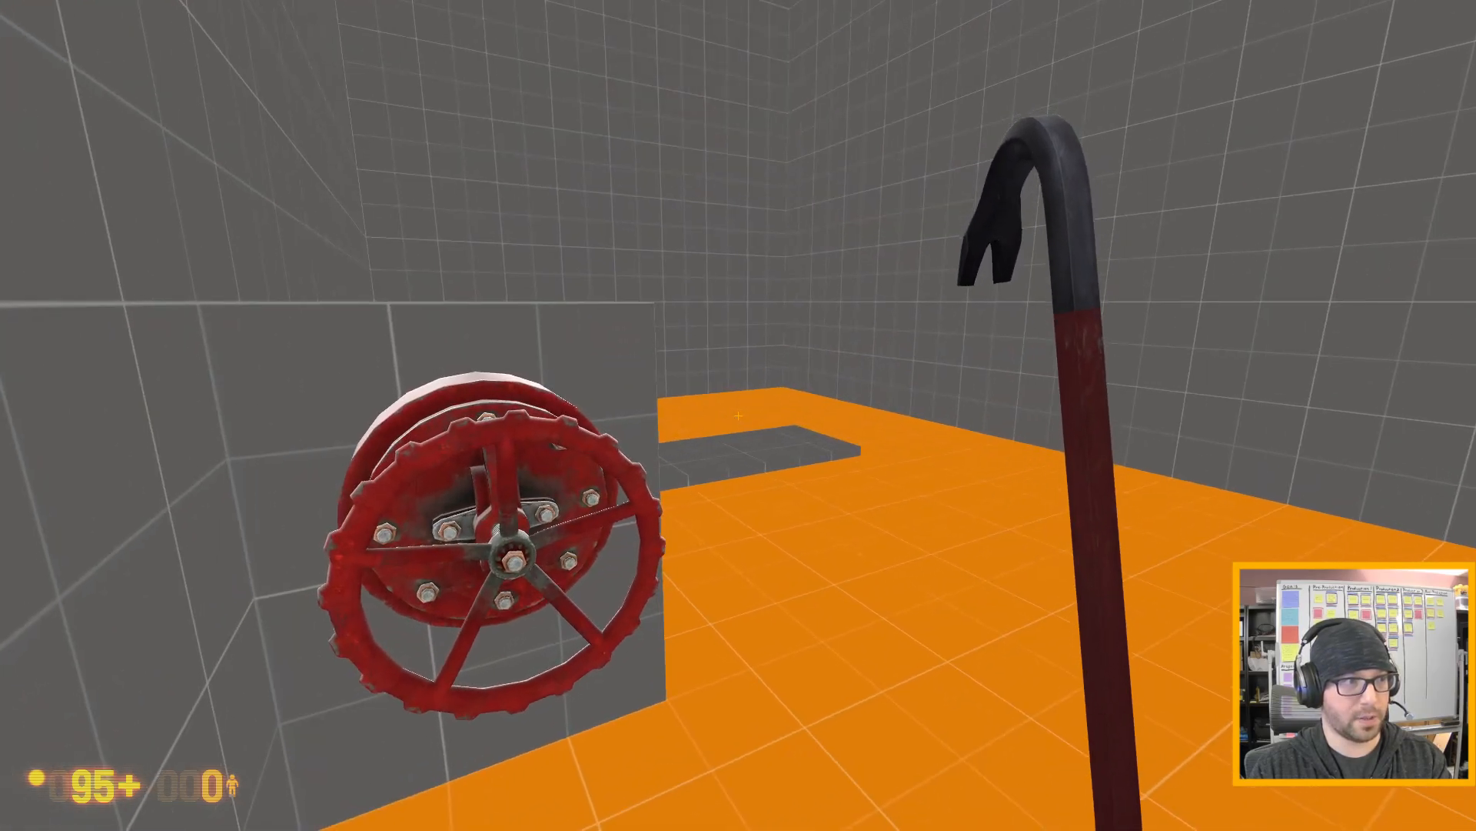
key("d")
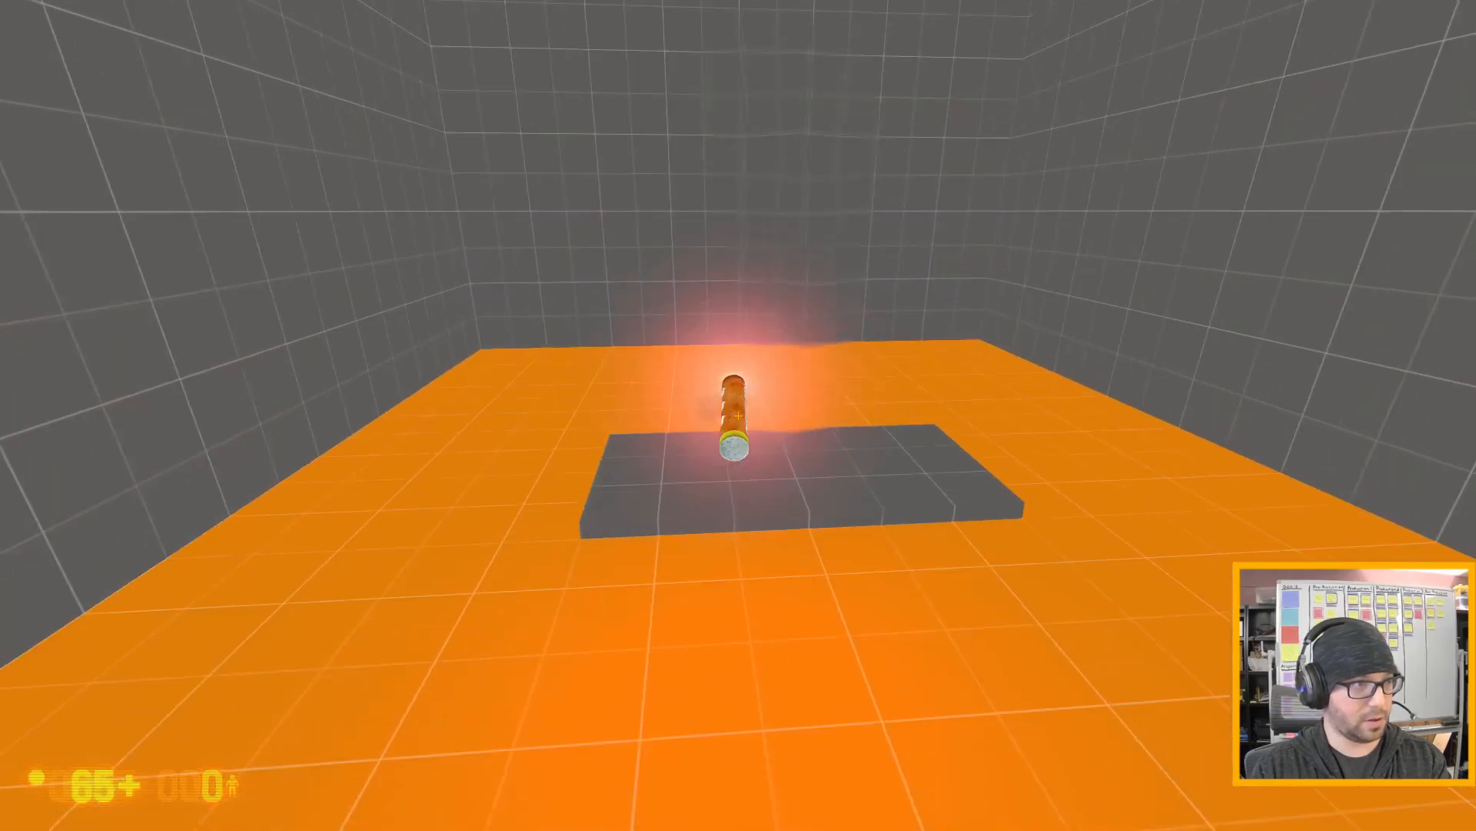
- Ignite the gas leak with the flare, drop the flare and walk on to test the flames' burn damage
key("s")
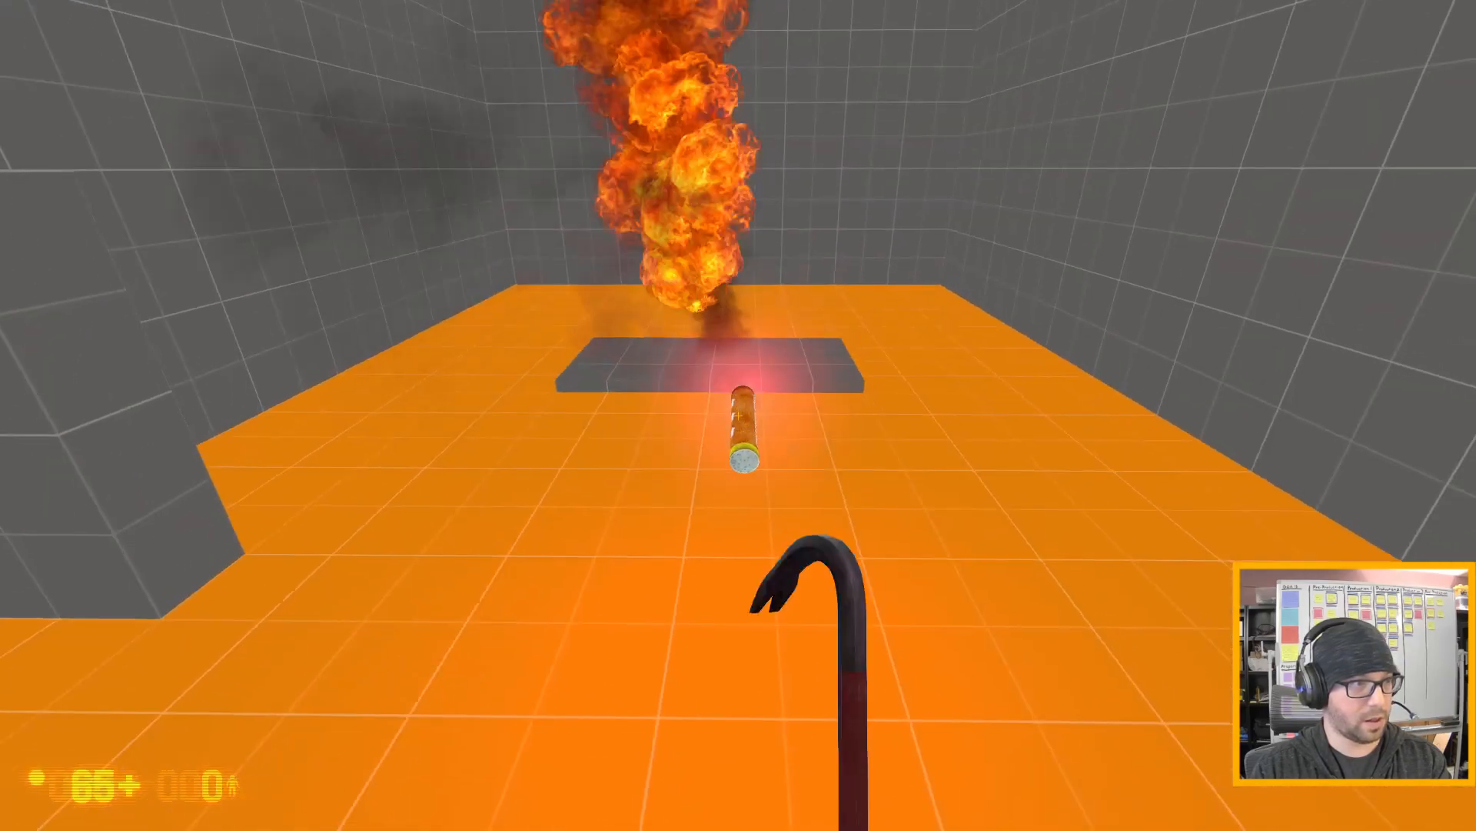
key("e")
key("w")
- Turn the red valve wheel to shut off the gas leak and inspect the slab area and the dropped flare
key("w")
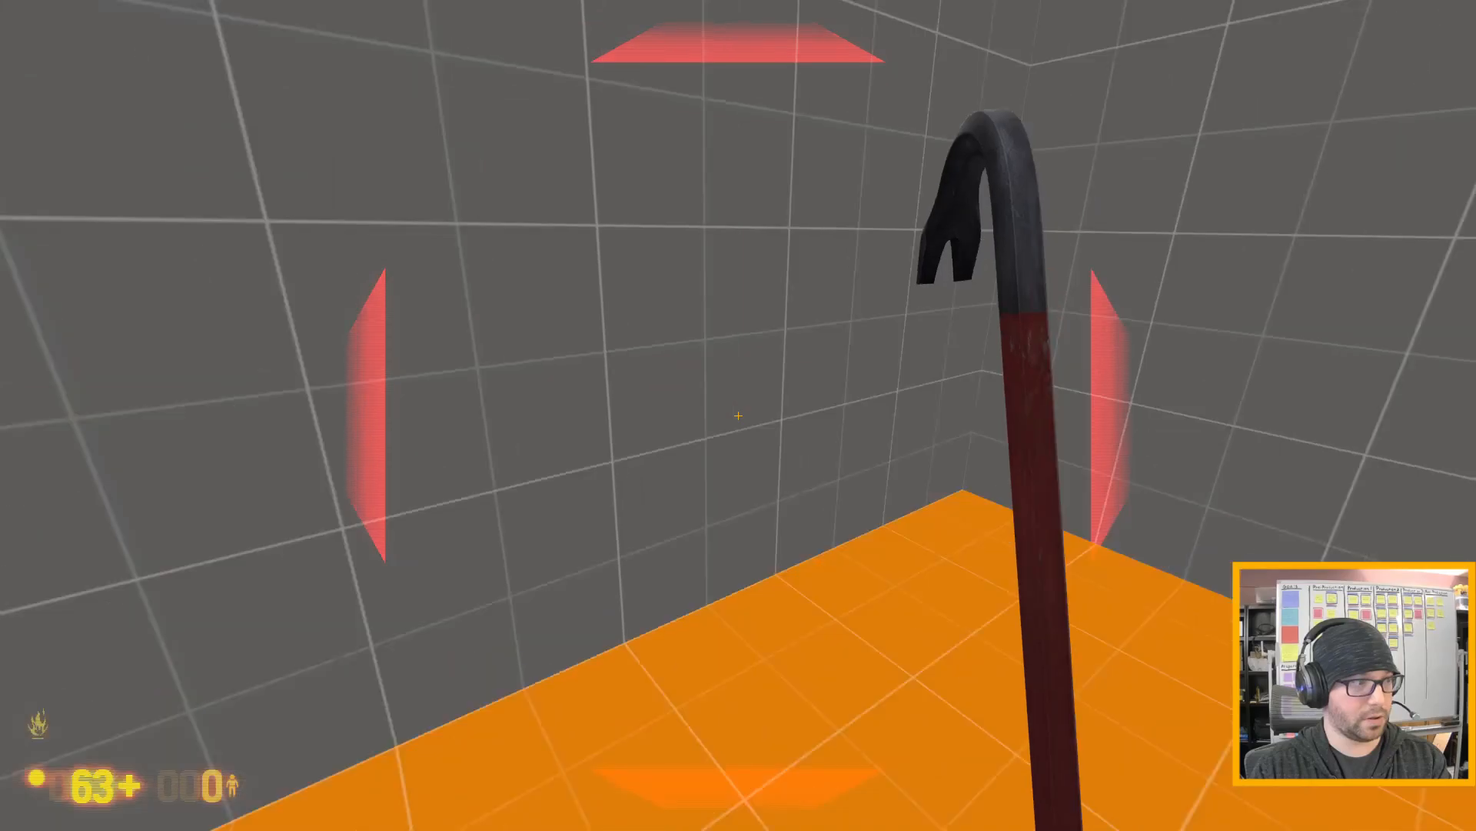
key("w")
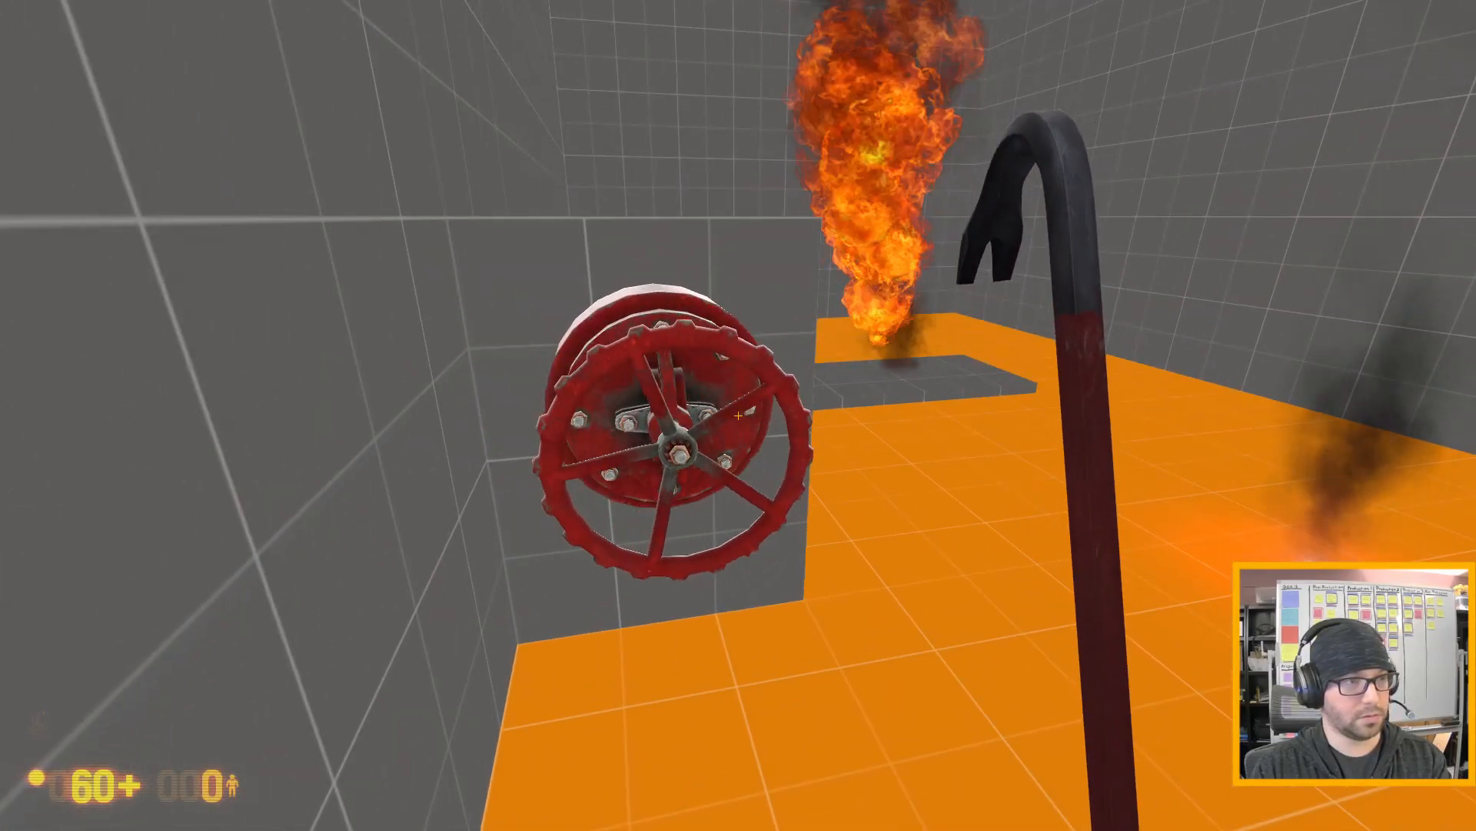
key("d")
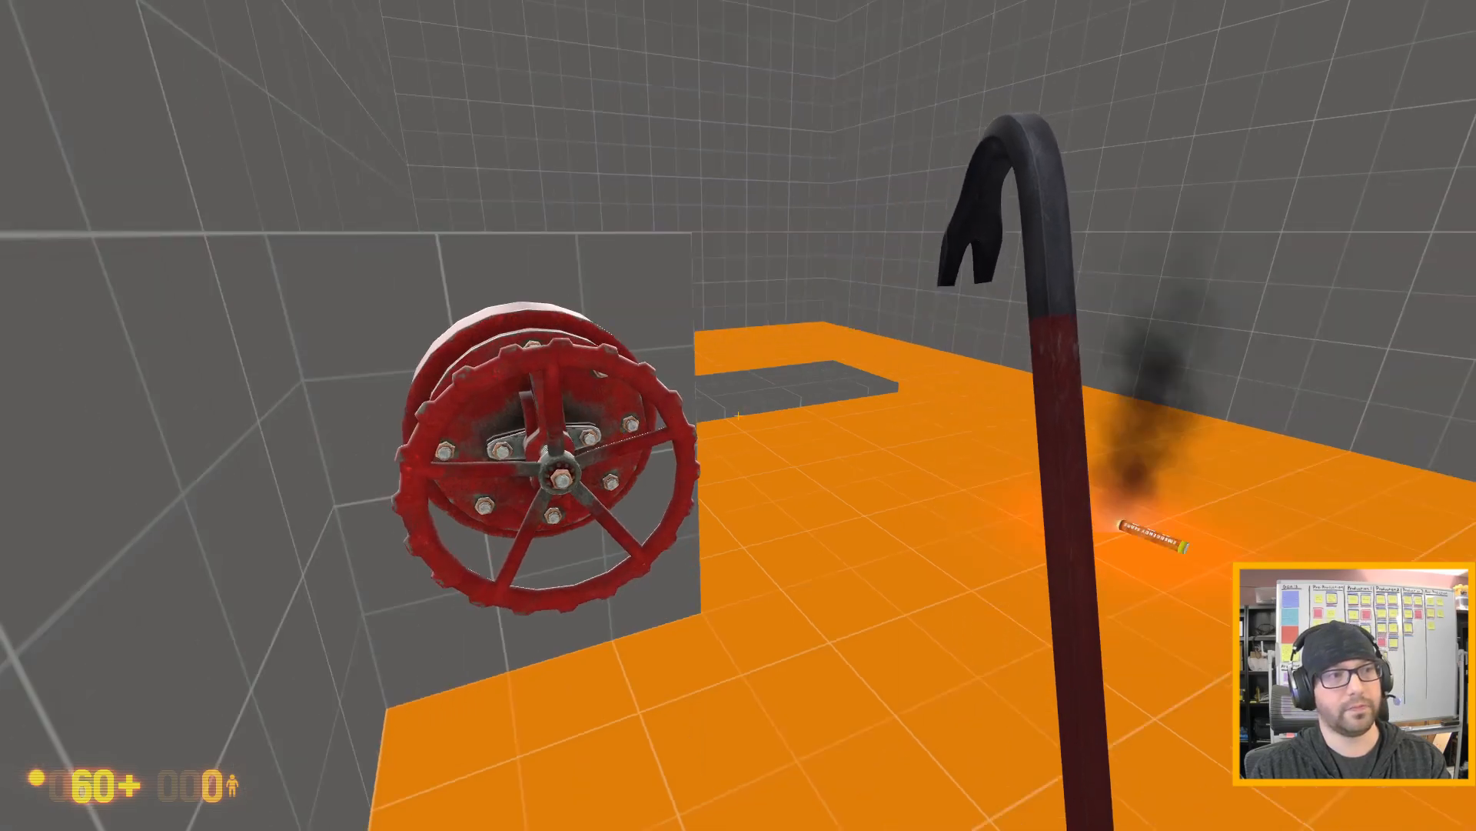
key("d")
key("w")
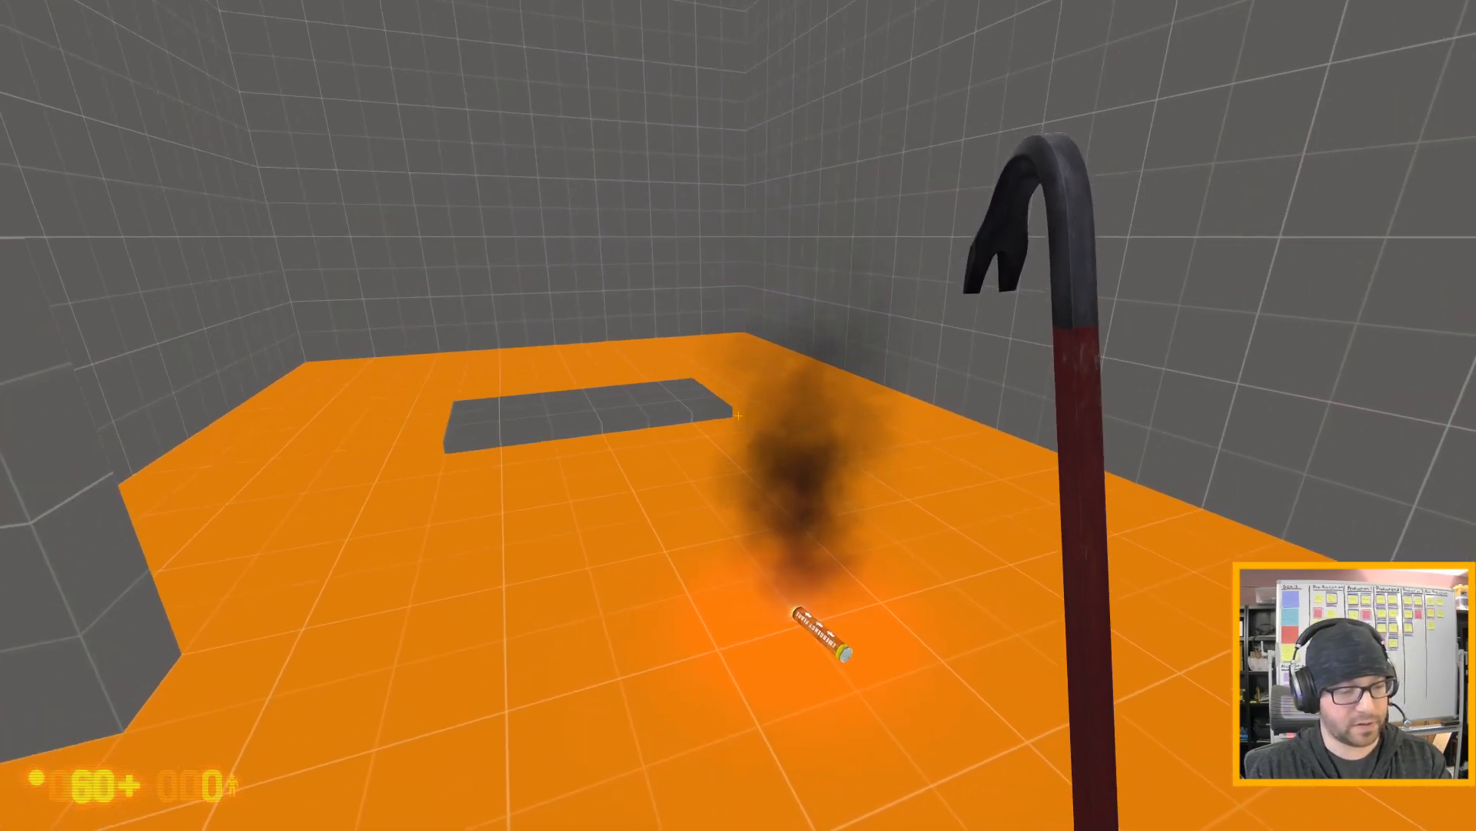
key("s")
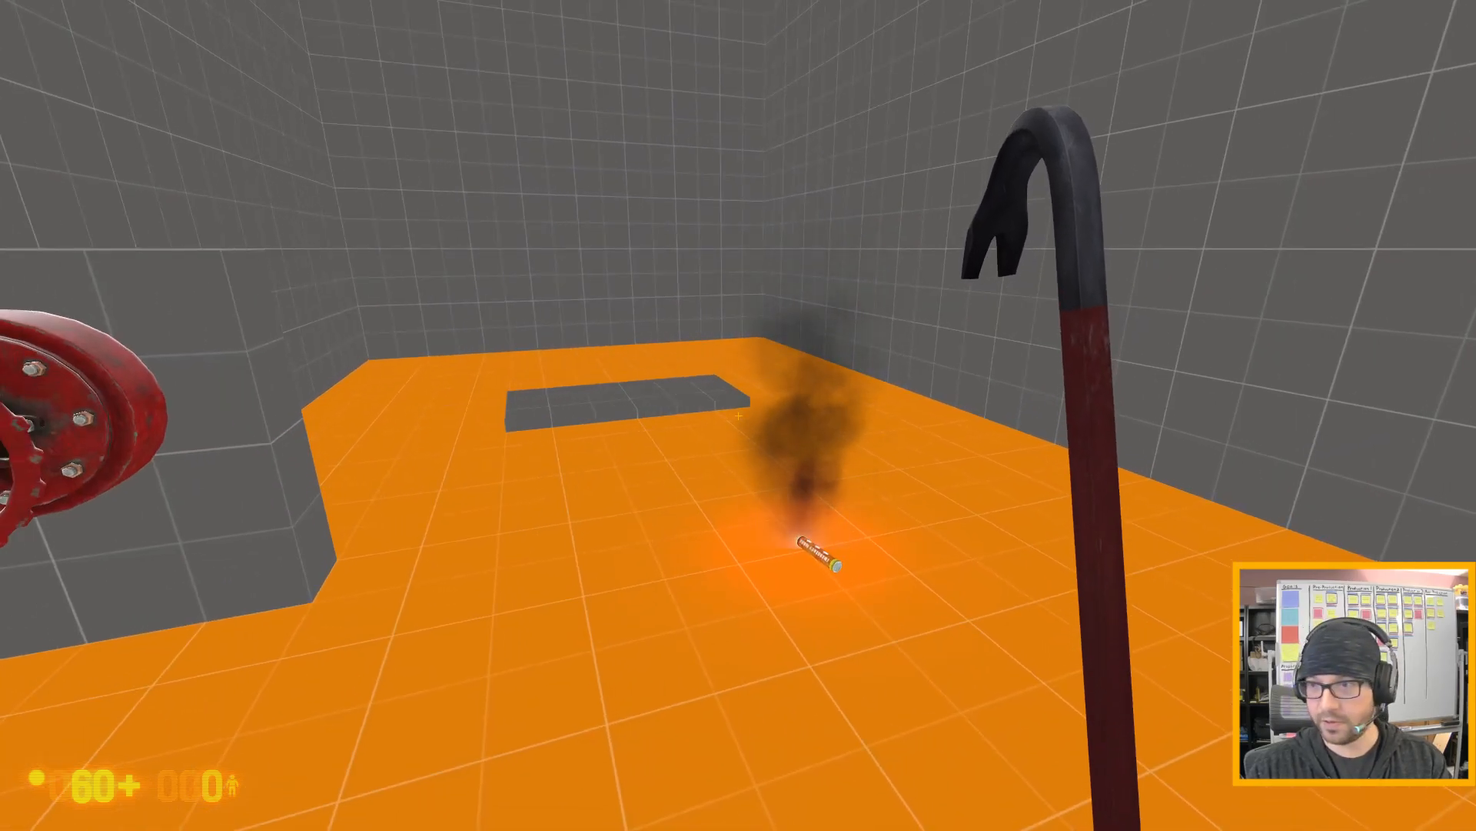
key("s")
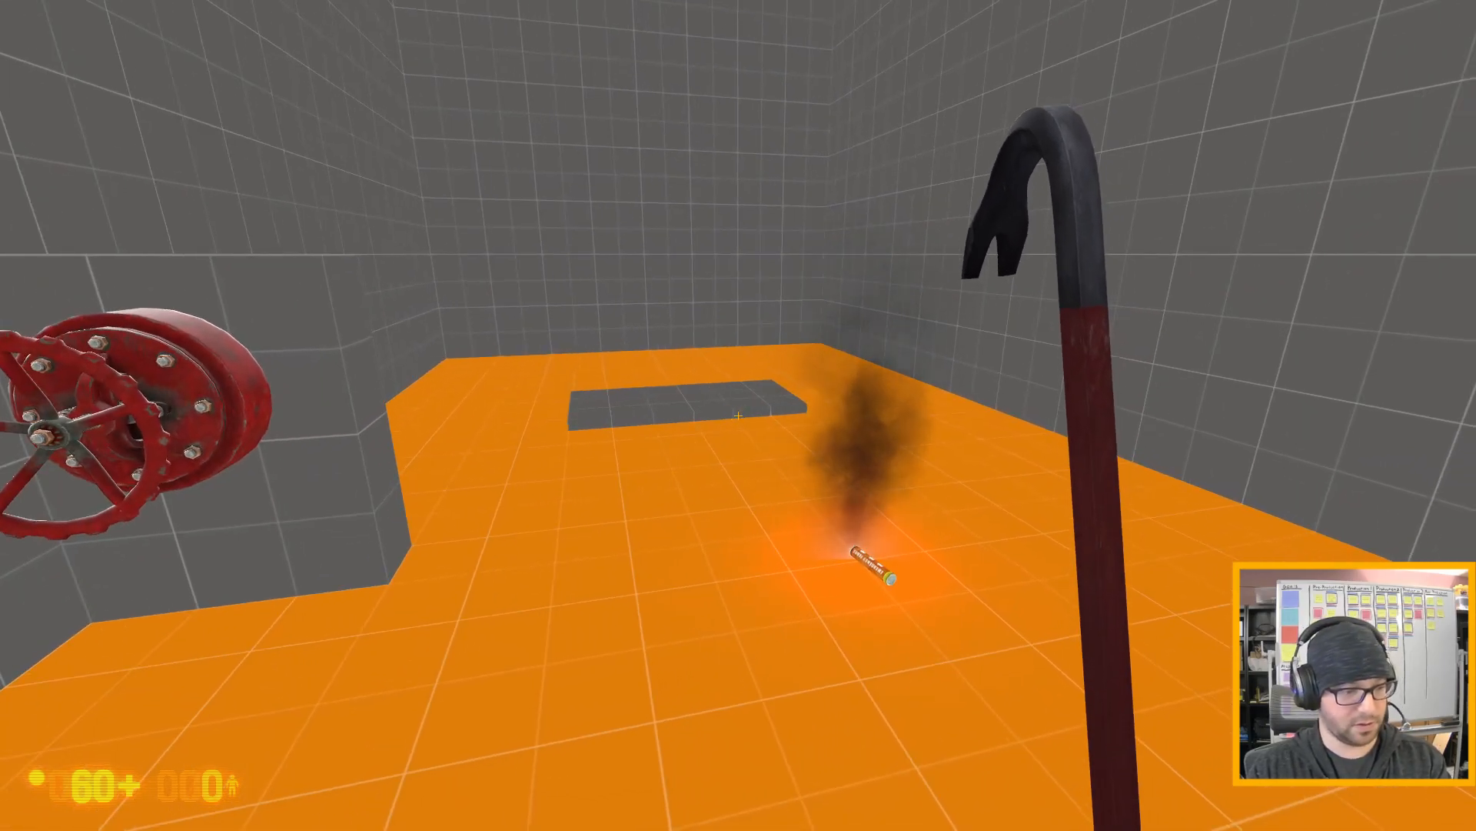
key("d")
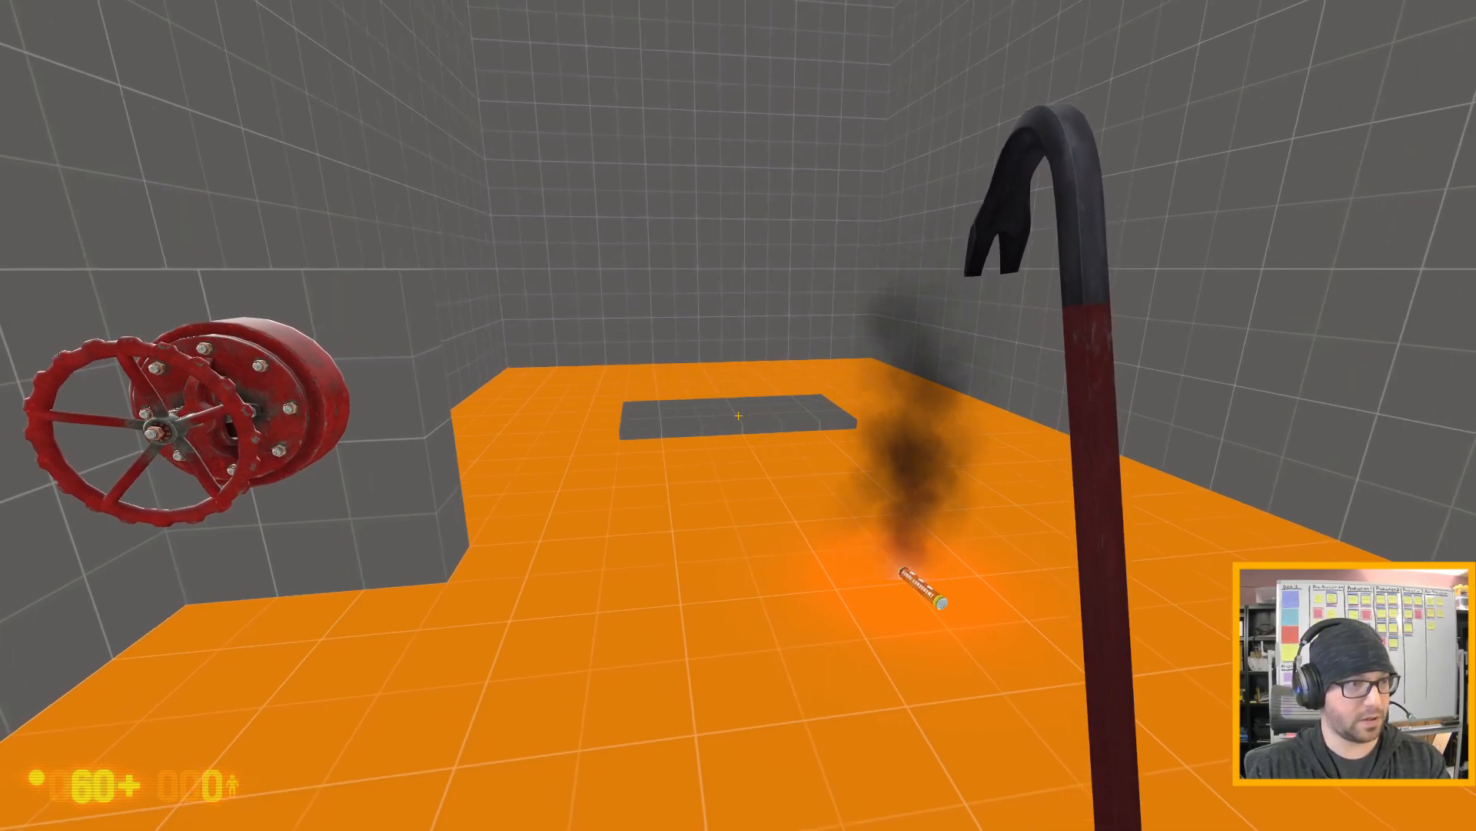
- Quit the game with the console command quit and return to Hammer, continuing past the failed-command dialog
key("grave")
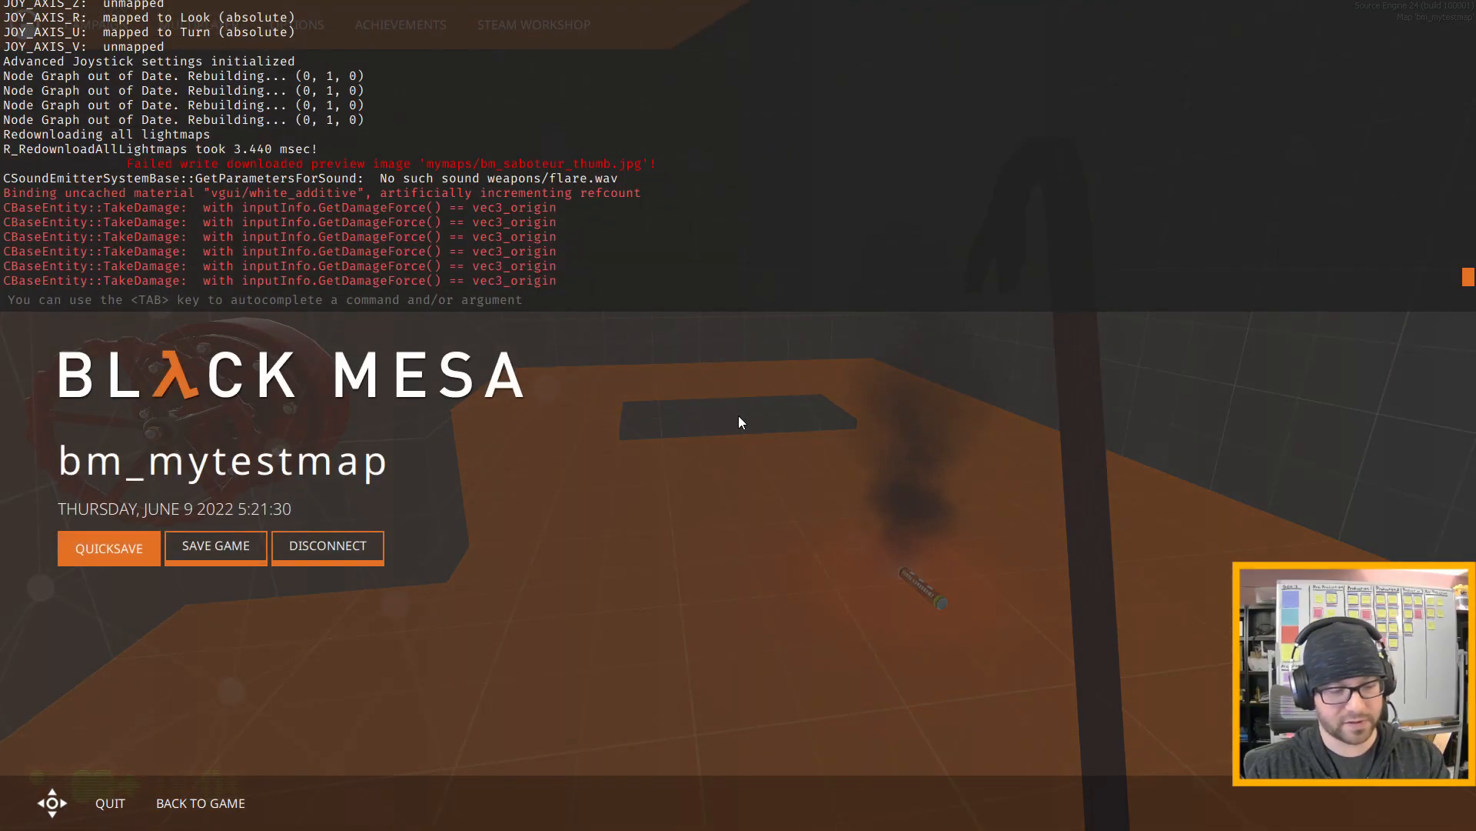
type("quit")
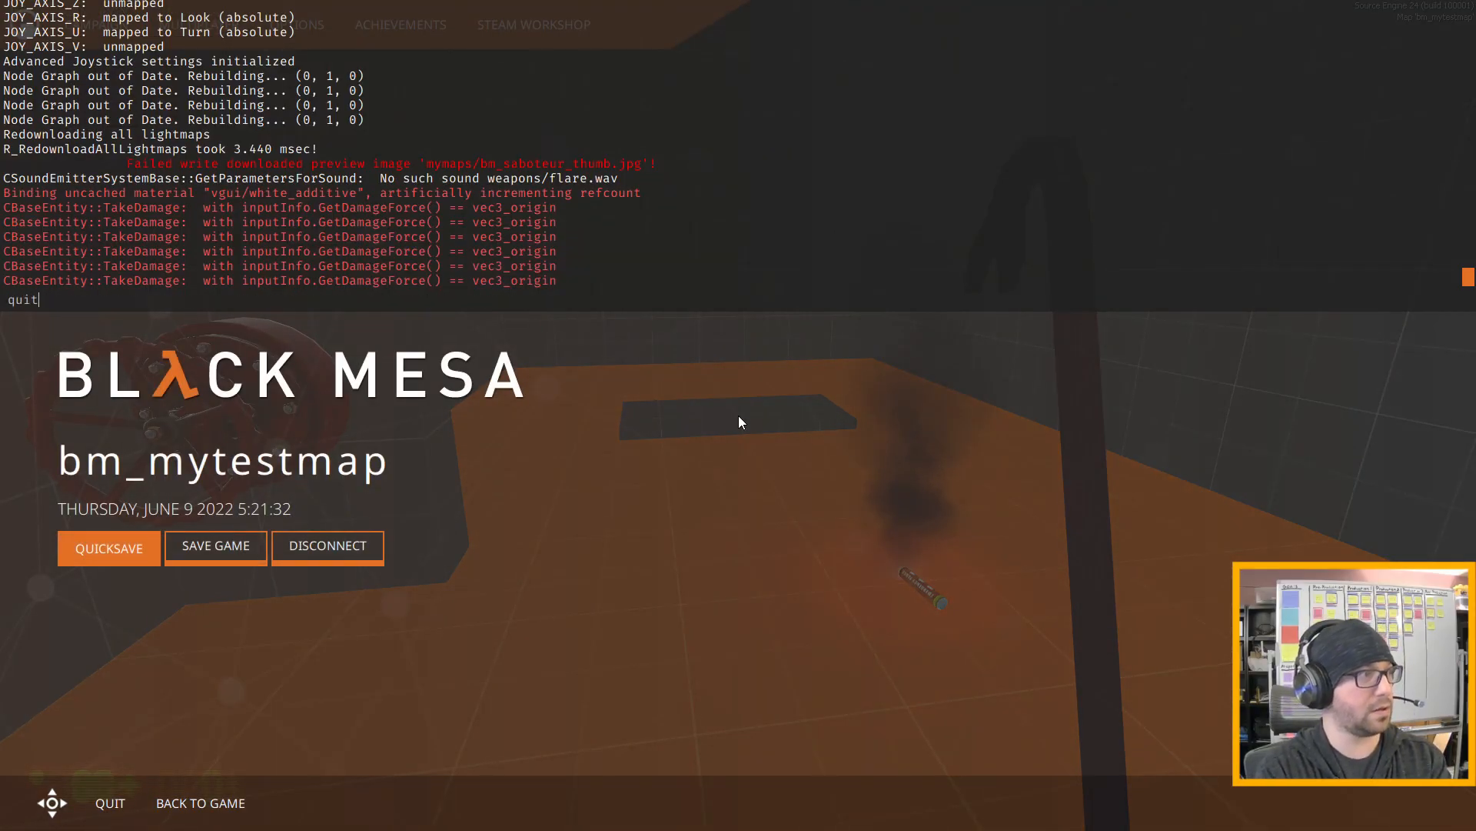
key("Return")
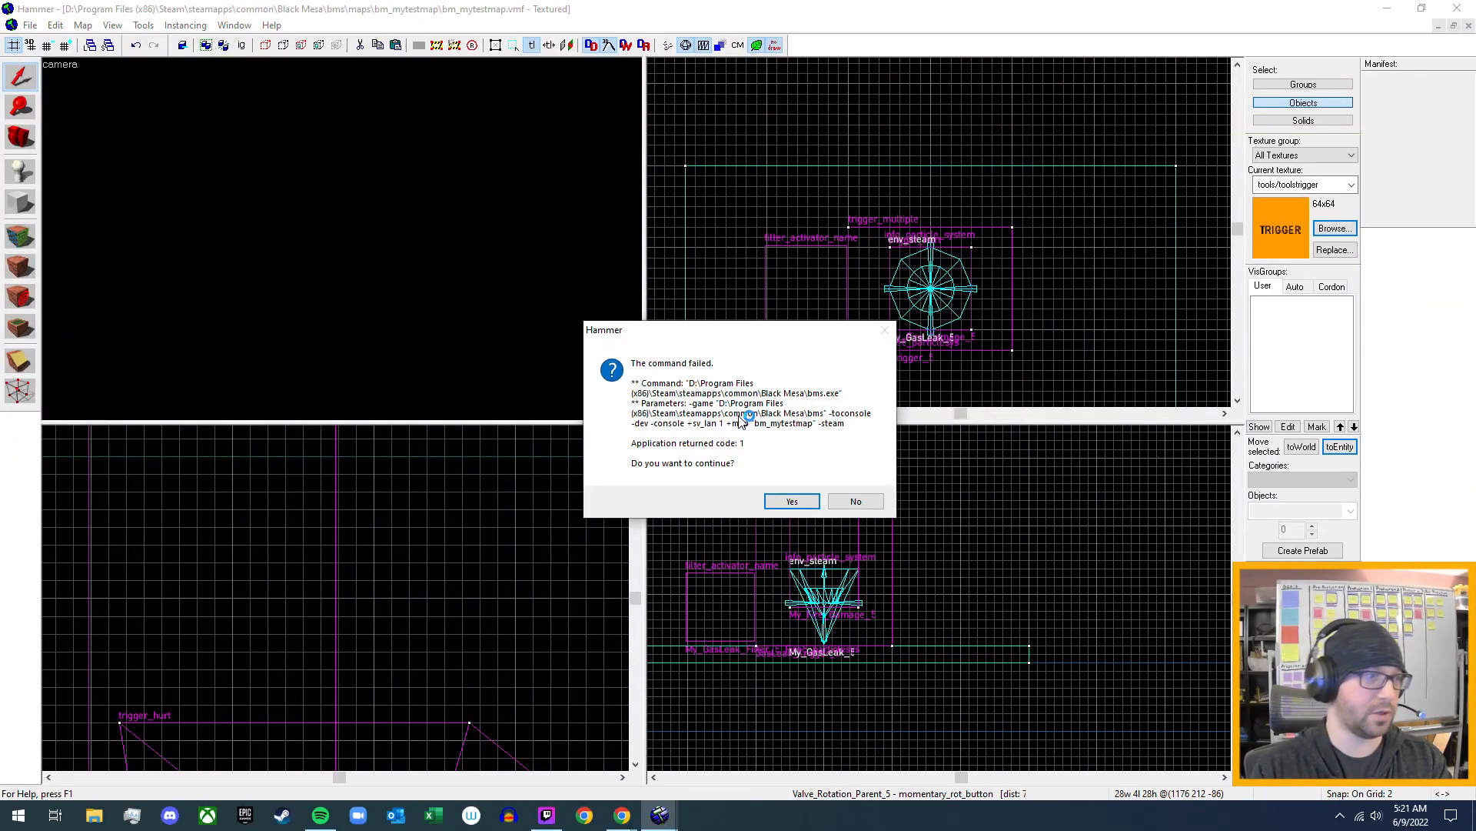
left_click(808, 505)
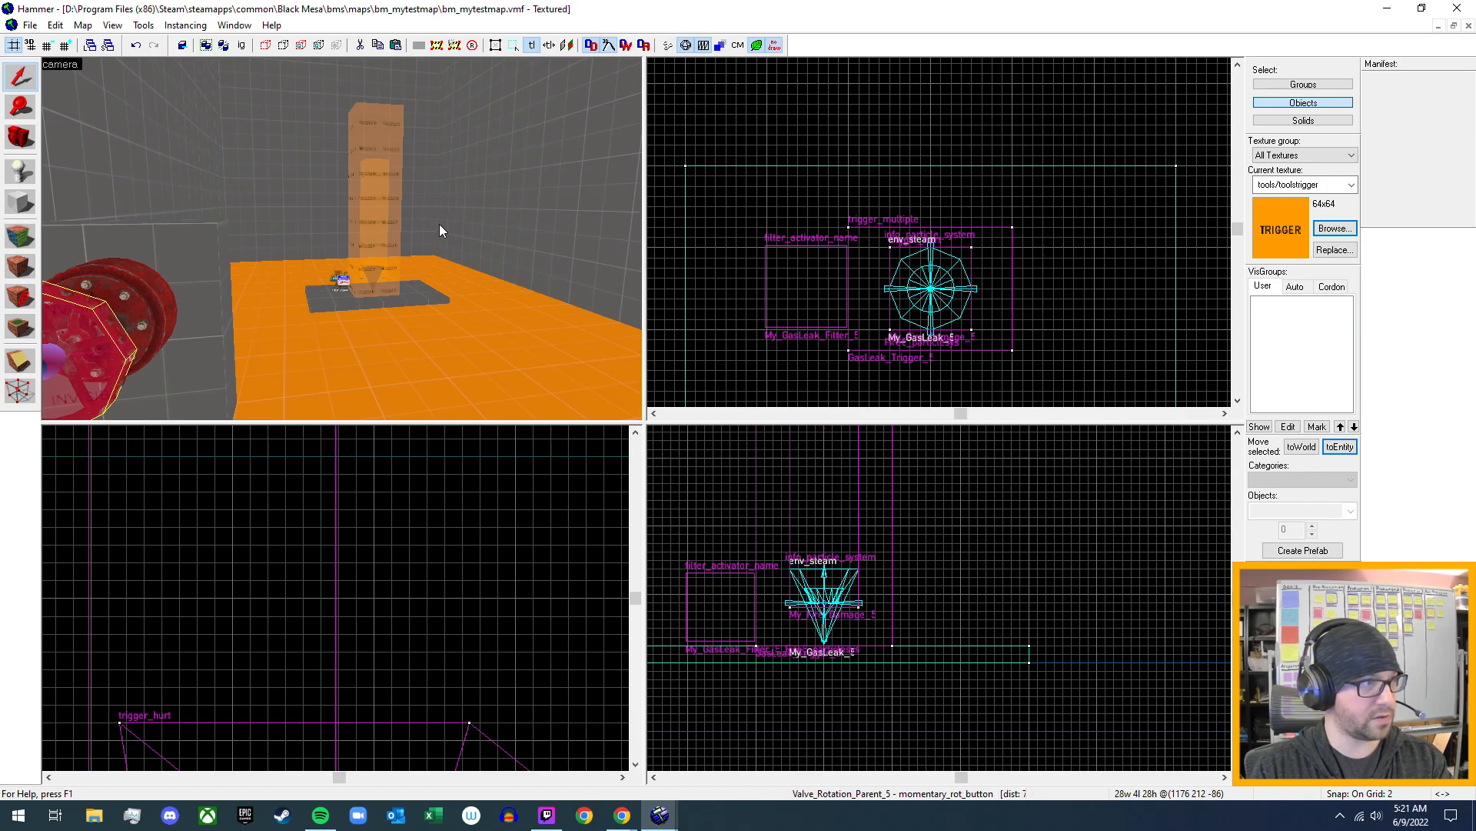
- Set the grid snap to 32 and move the gas leak room's 448-unit-wide end wall 256 units outward
key("z")
key("s")
key("d")
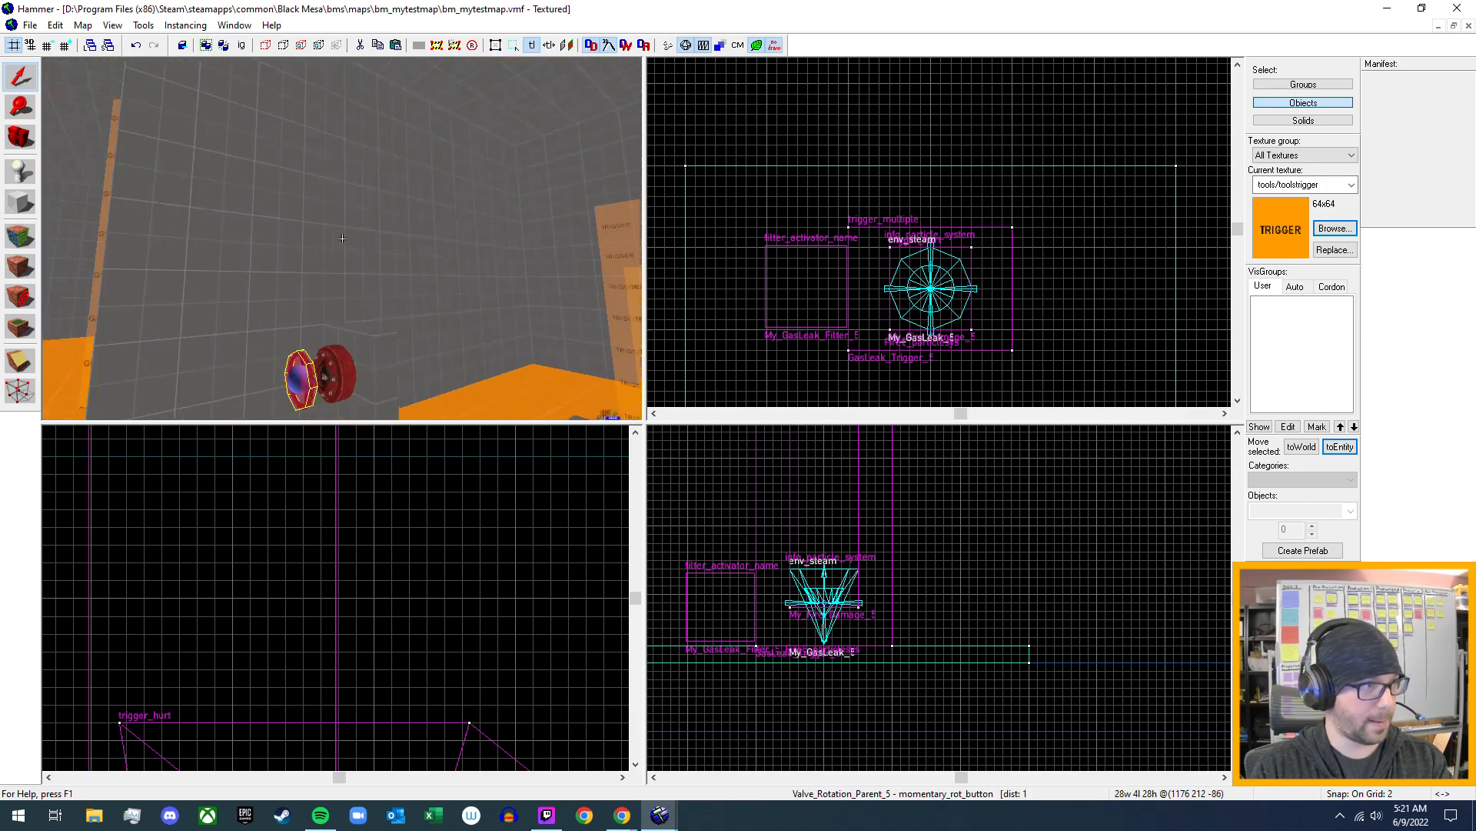
key("w")
key("s")
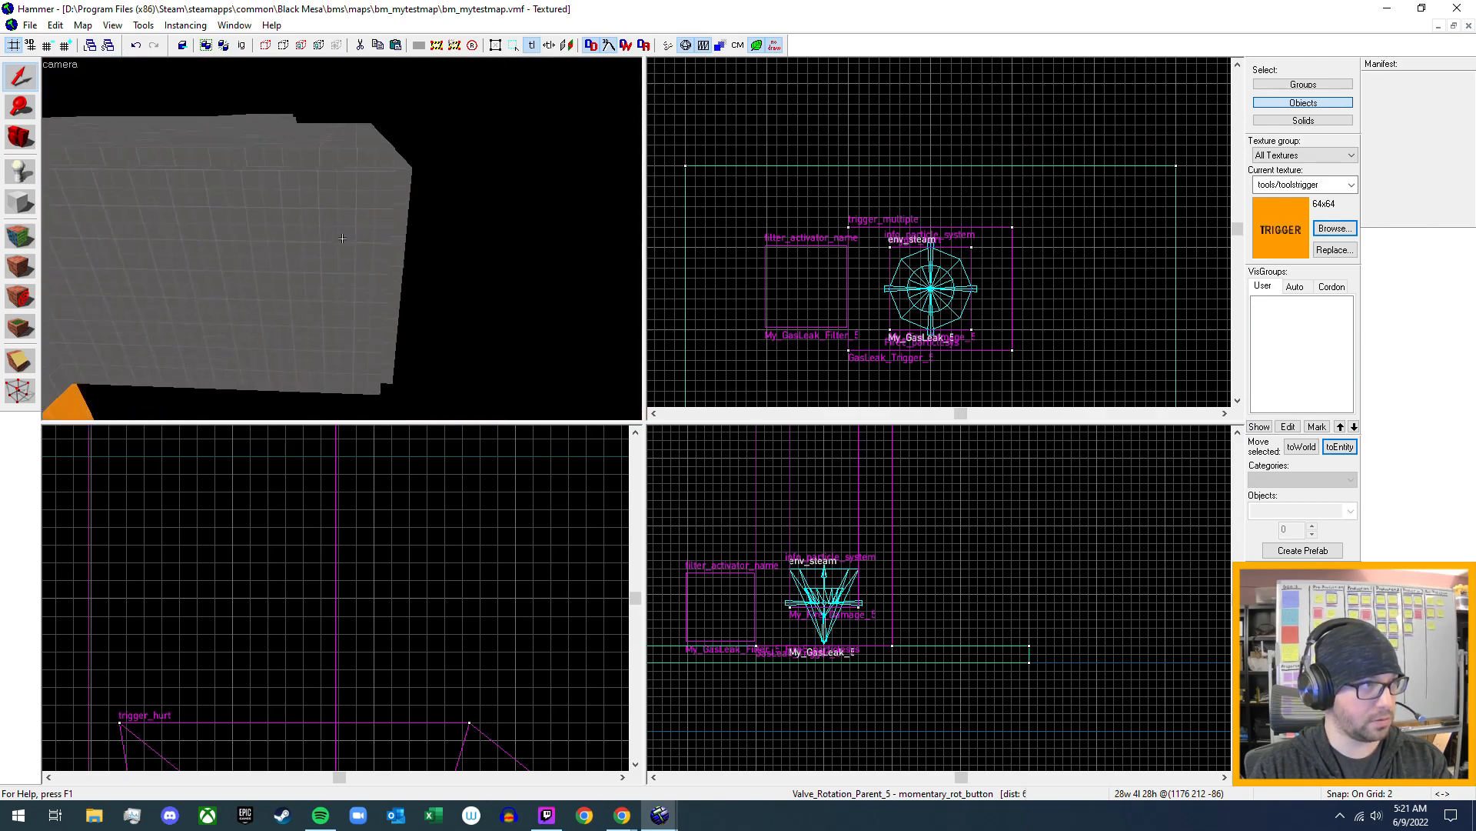
key("z")
left_click(387, 231)
scroll(914, 297, "down", 4)
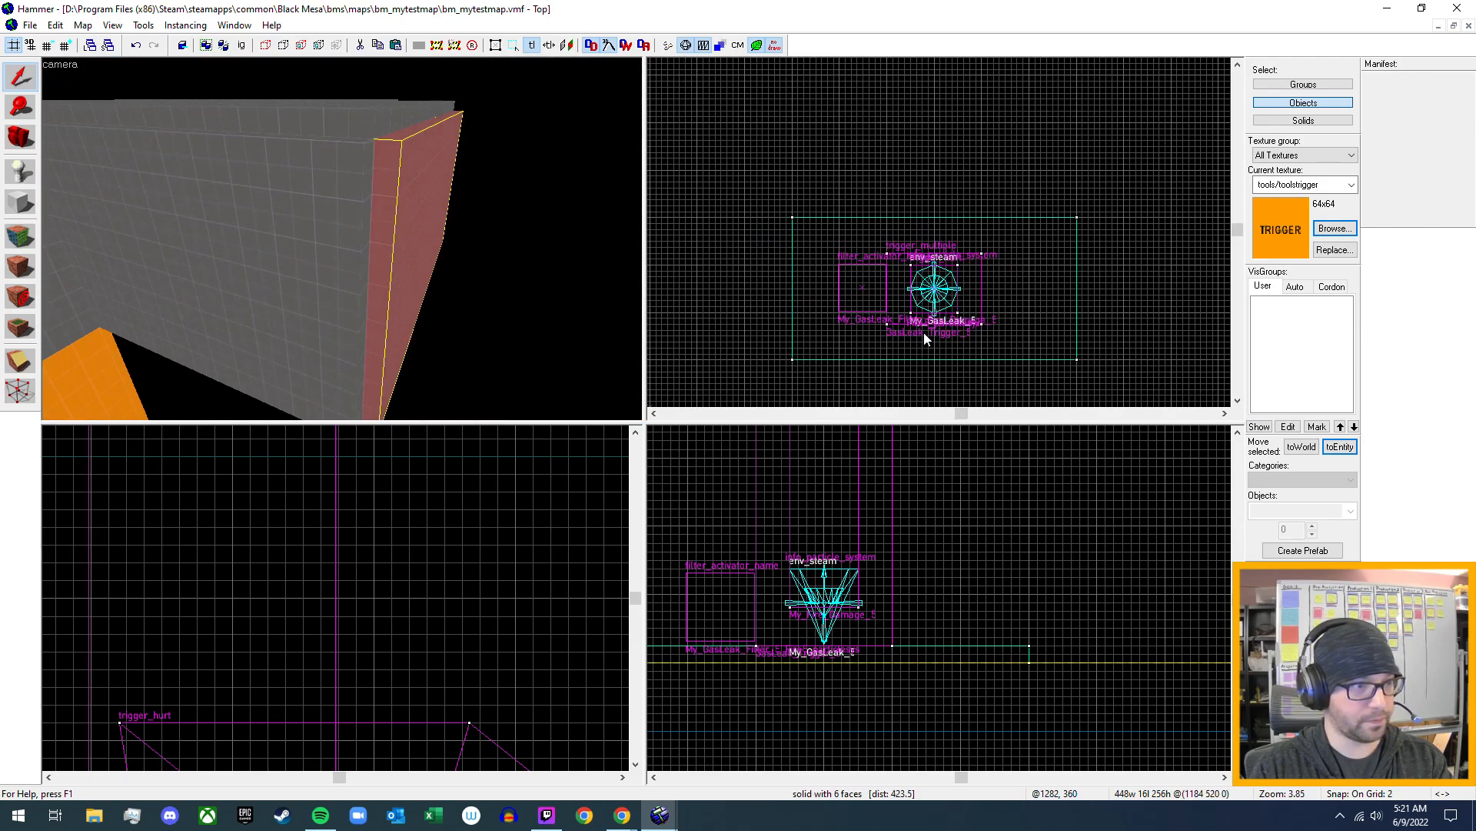
scroll(913, 297, "down", 4)
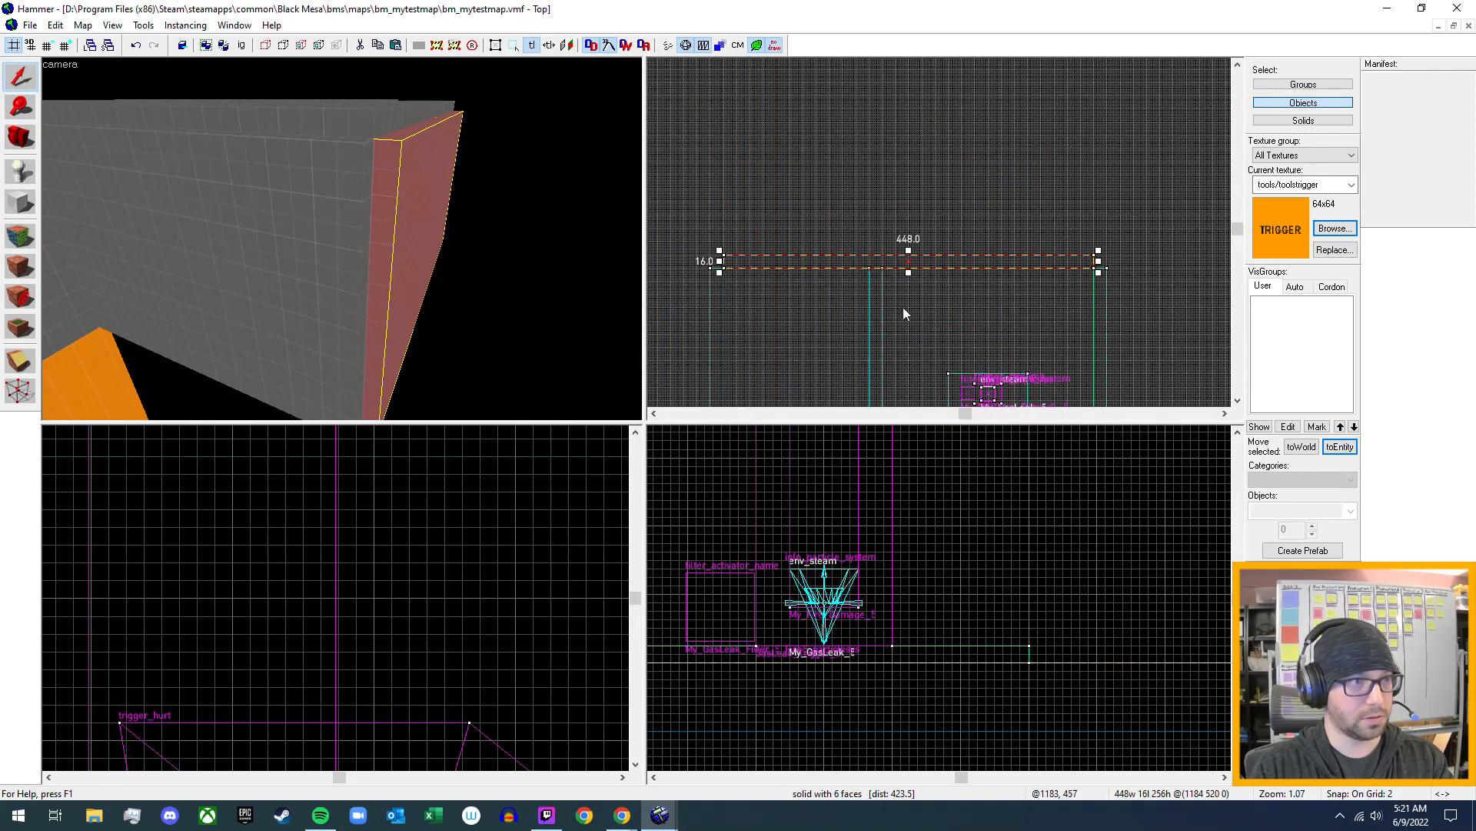
scroll(903, 306, "down", 1)
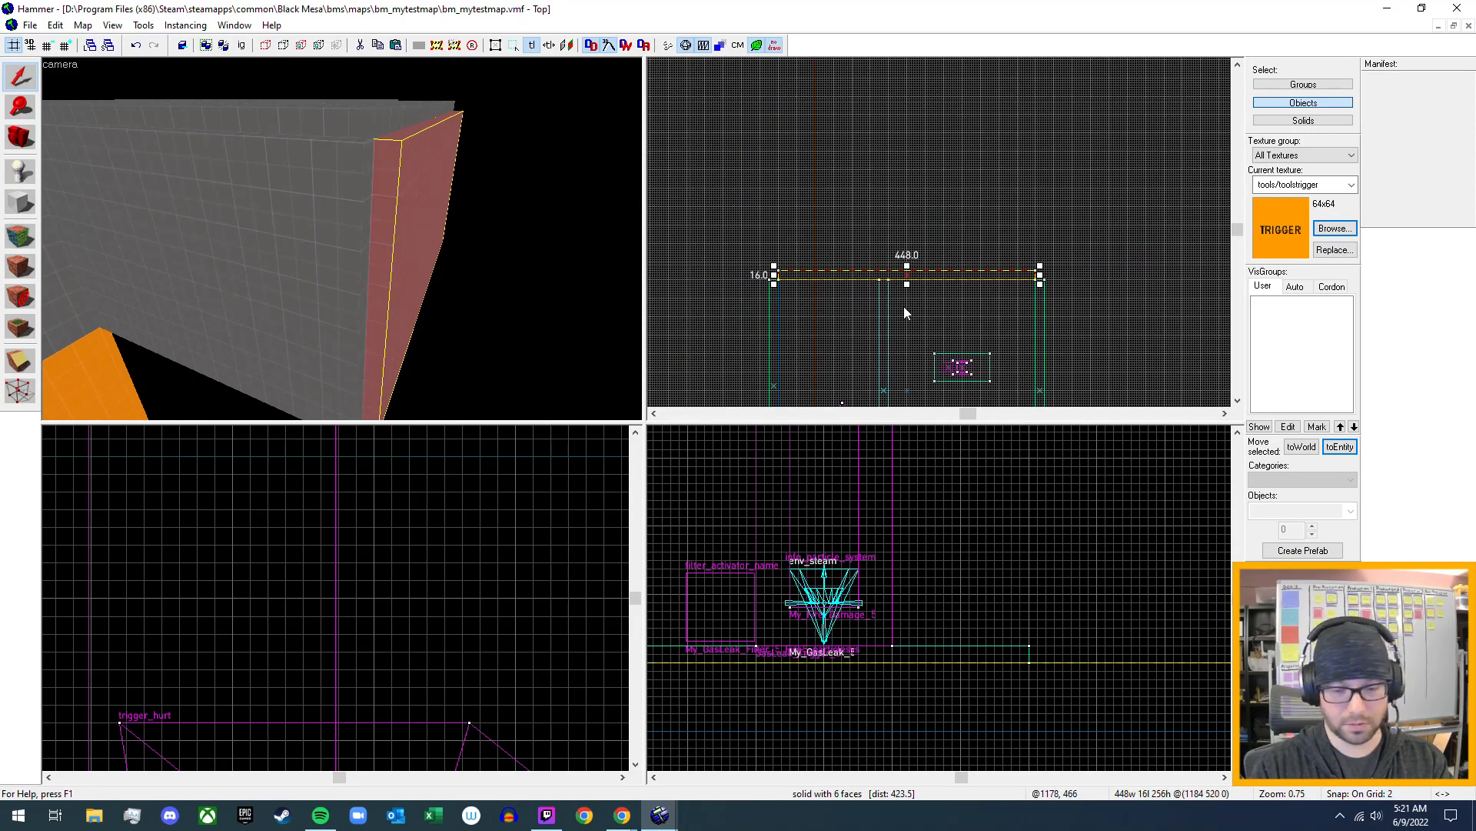
key("bracketright")
key("bracketright")
key("bracketright")
key("bracketright")
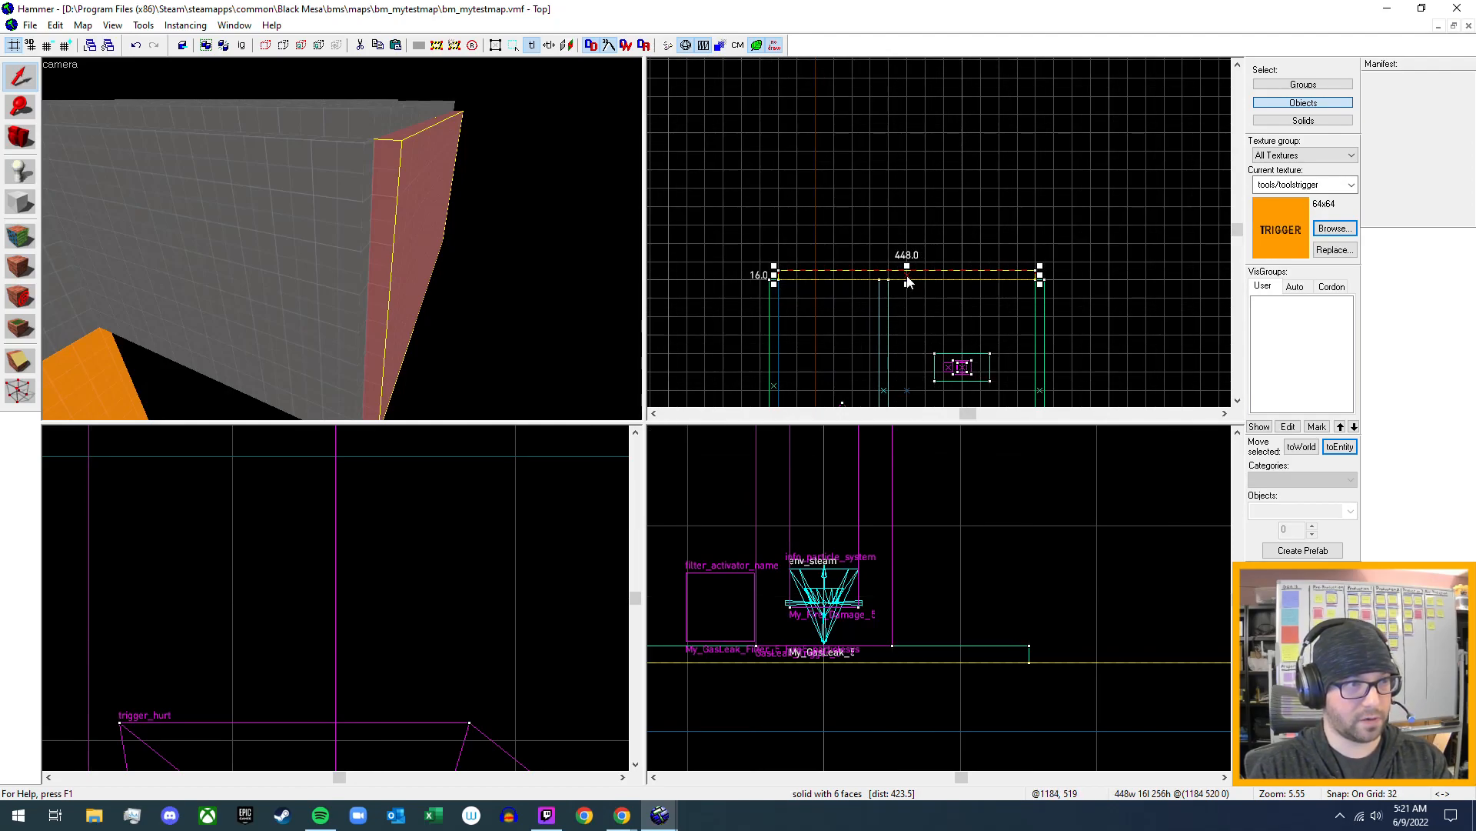
mouse_move(909, 282)
left_mouse_down()
mouse_move(907, 118)
mouse_move(913, 131)
left_mouse_up()
- Set the grid snap to 16 and extend the divider wall to 640 units and the ceiling to the moved end wall
key("[")
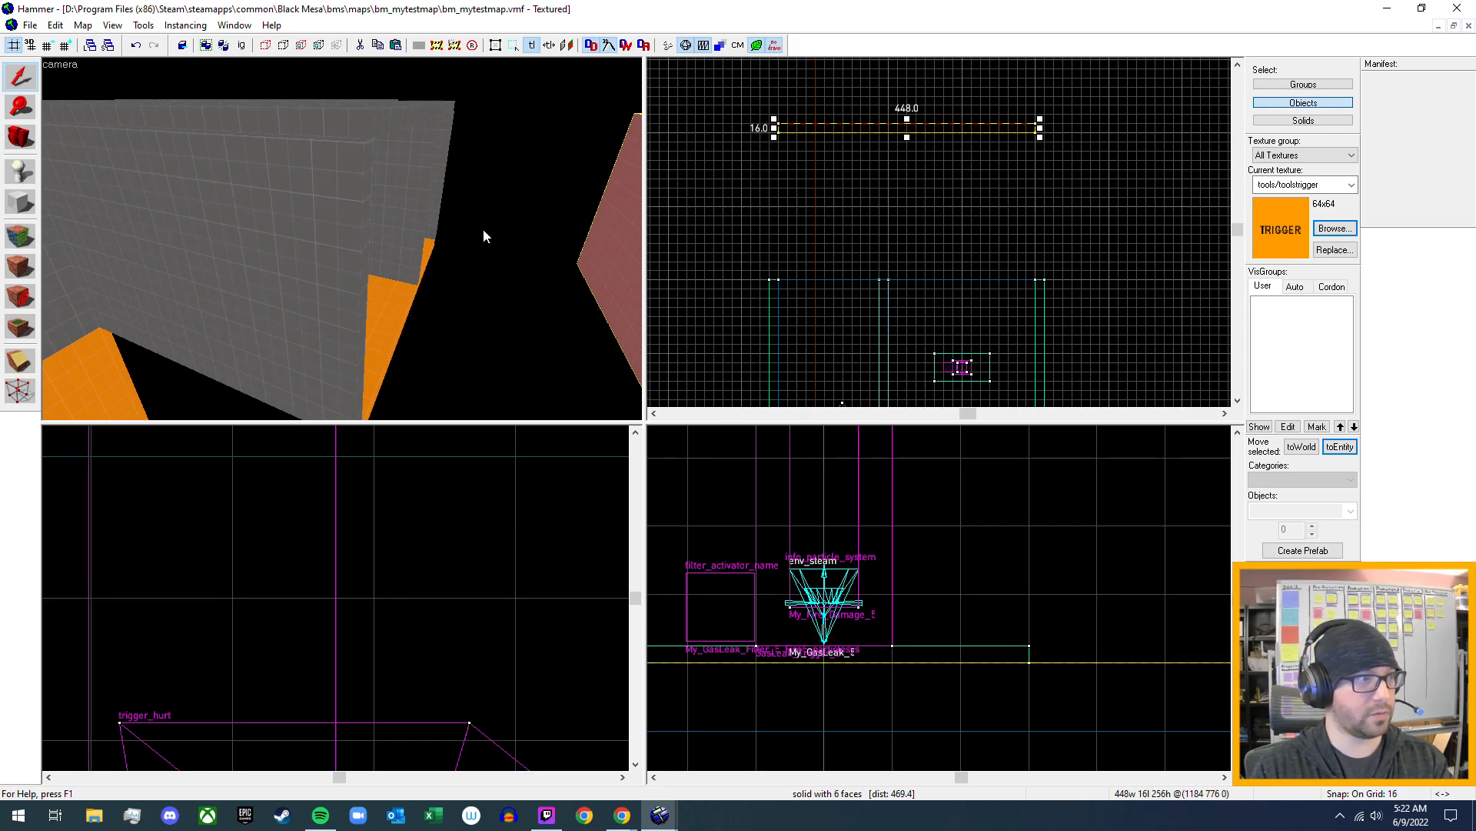
left_click(418, 212)
left_click_drag(883, 283, 903, 131)
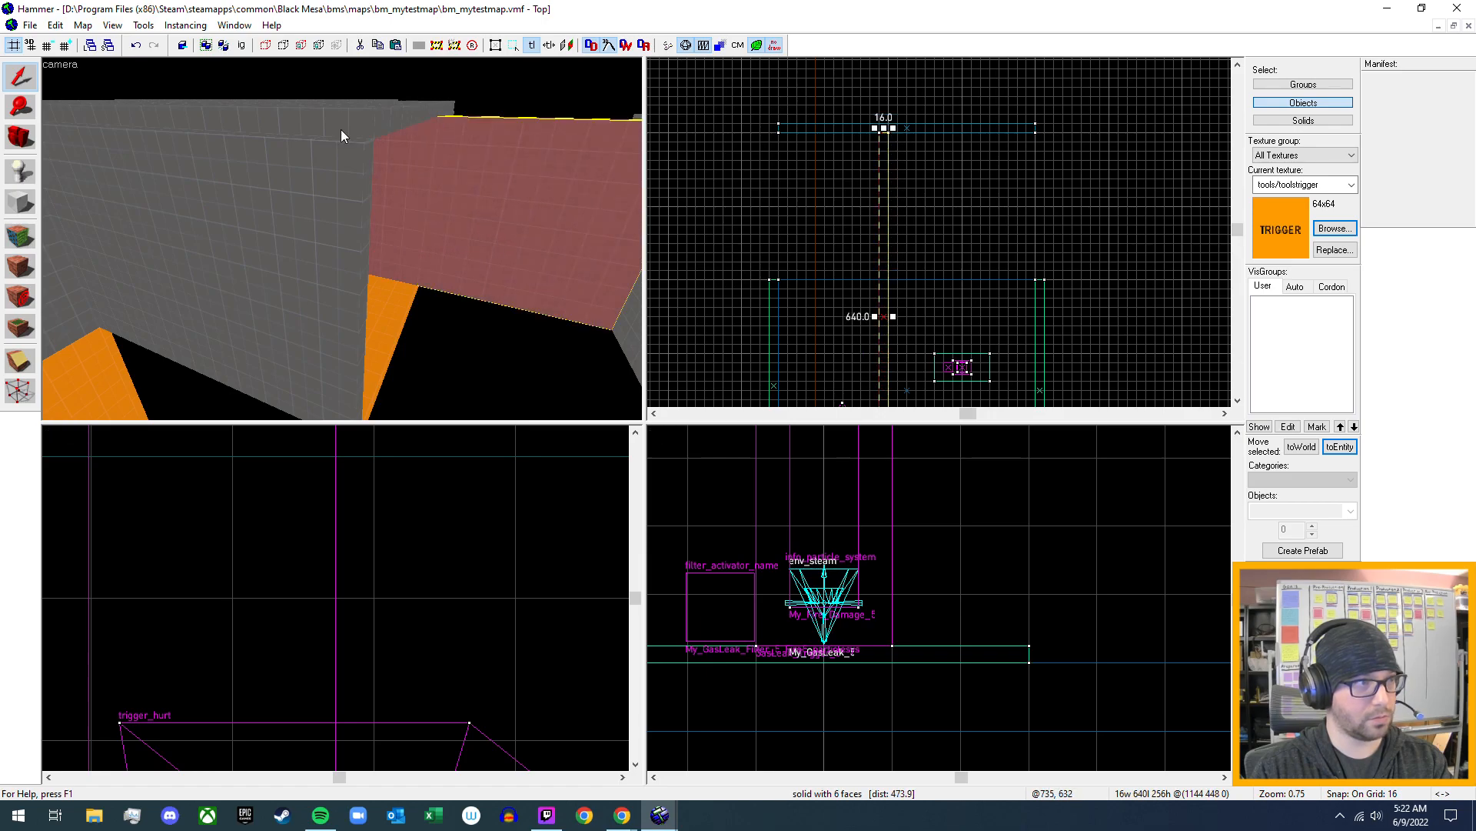
left_click(362, 128)
left_click_drag(908, 281, 903, 132)
left_click(533, 251)
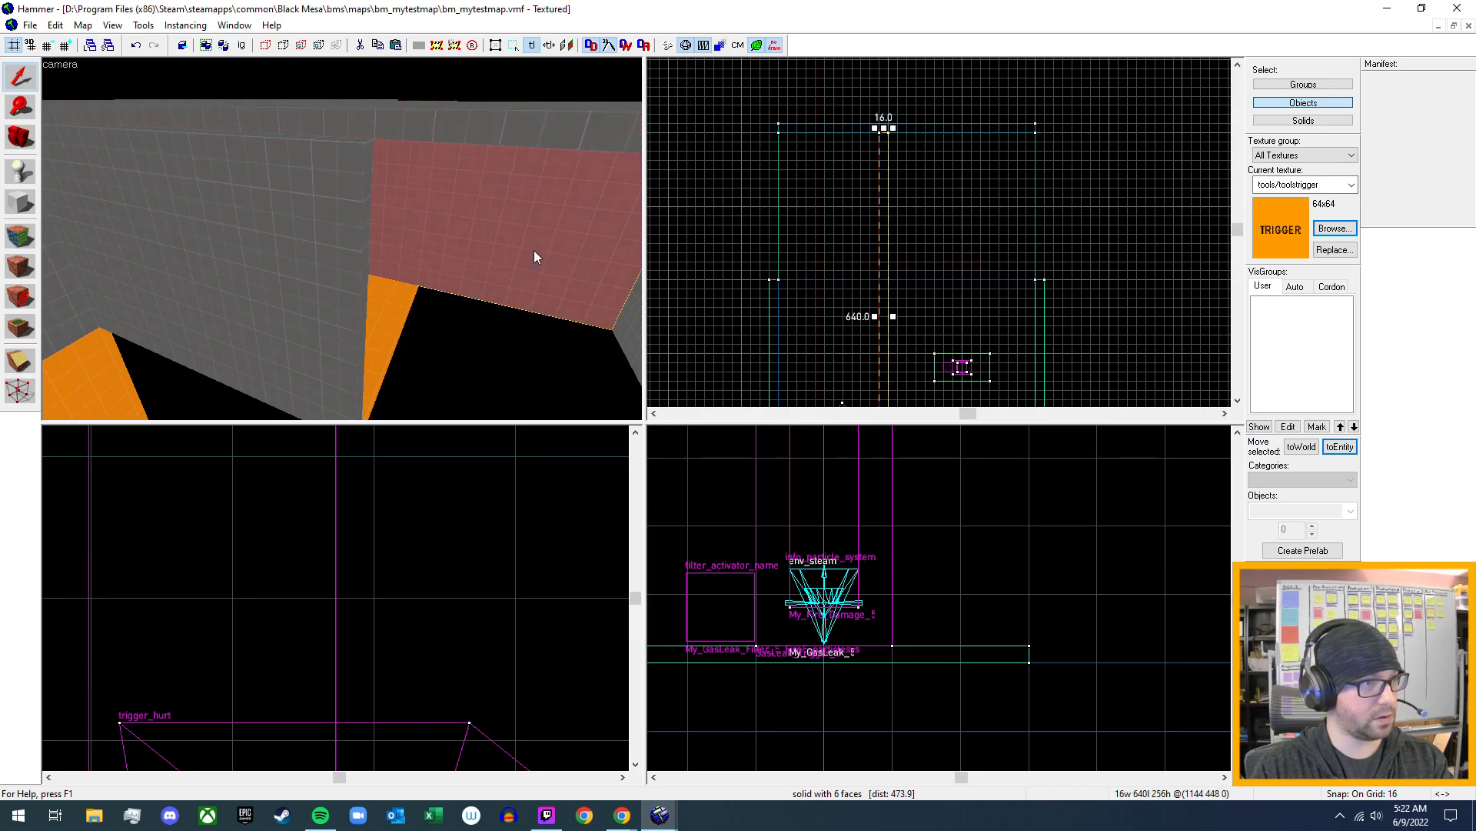
- Extend the outer side wall on the gas leak side and the orange floor to 640 units, reaching the moved end wall
left_click(286, 311)
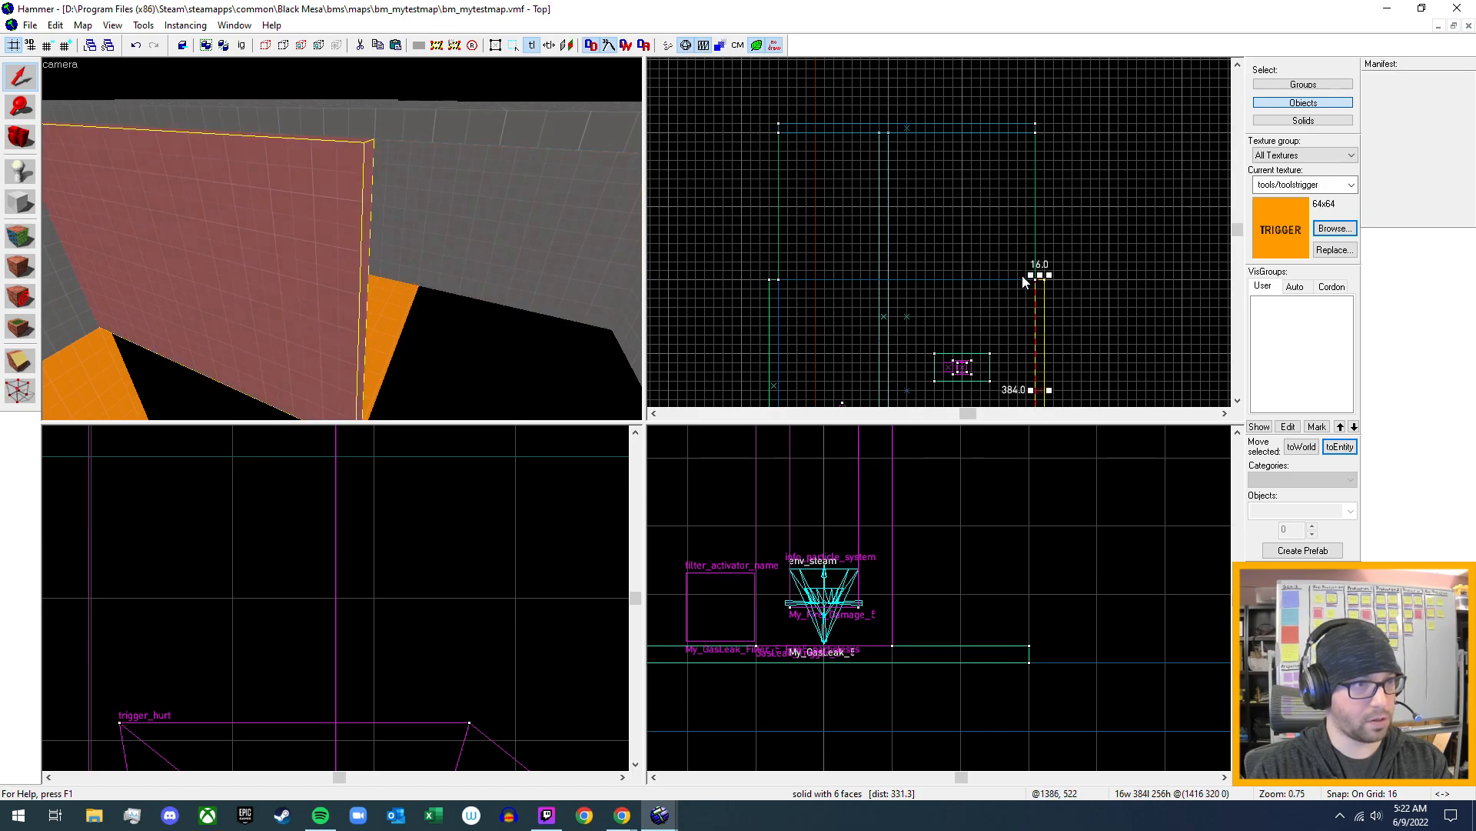
left_click_drag(1044, 280, 1058, 126)
key("z")
key("w")
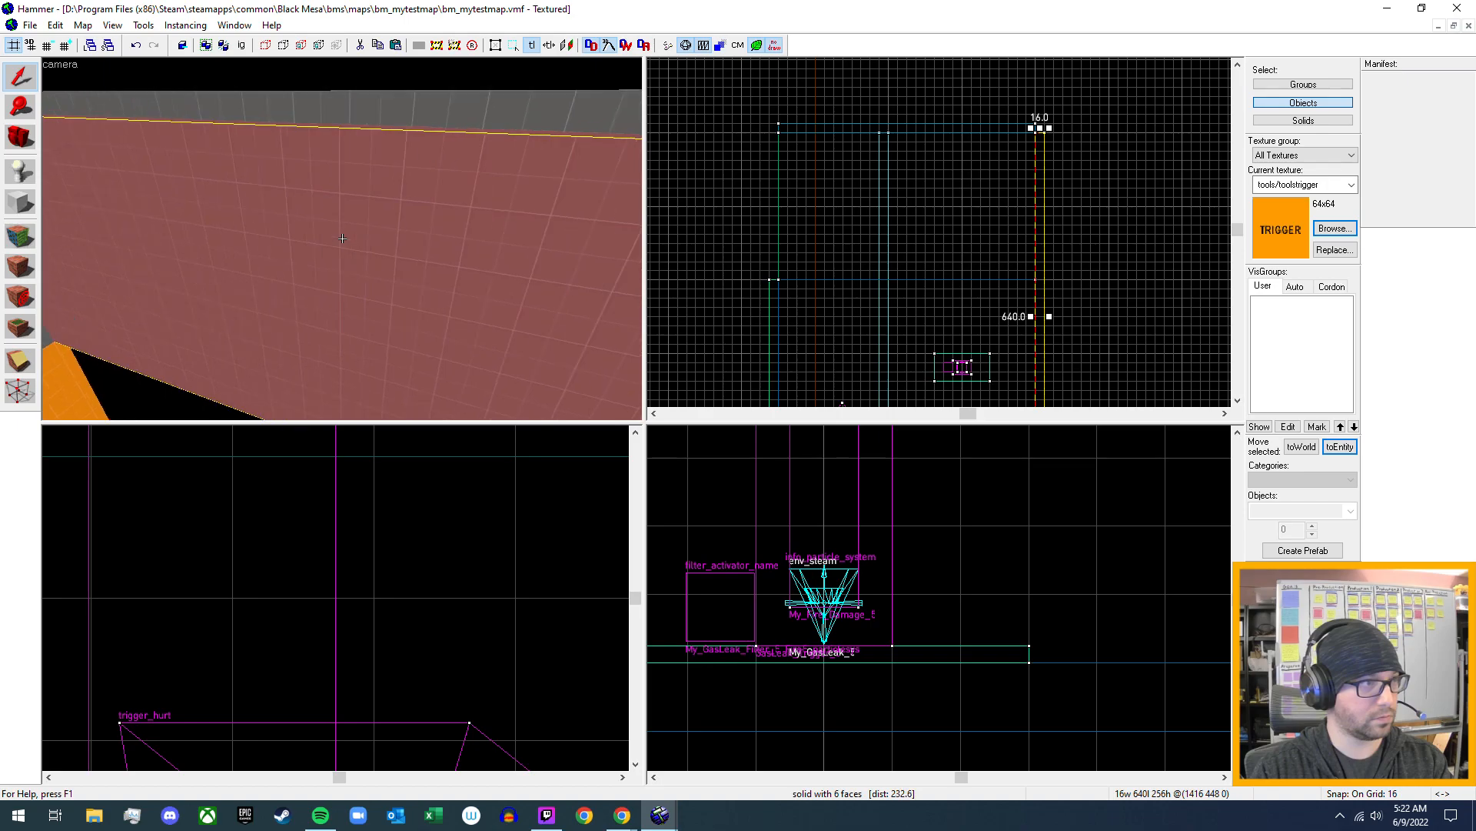
left_click(343, 238)
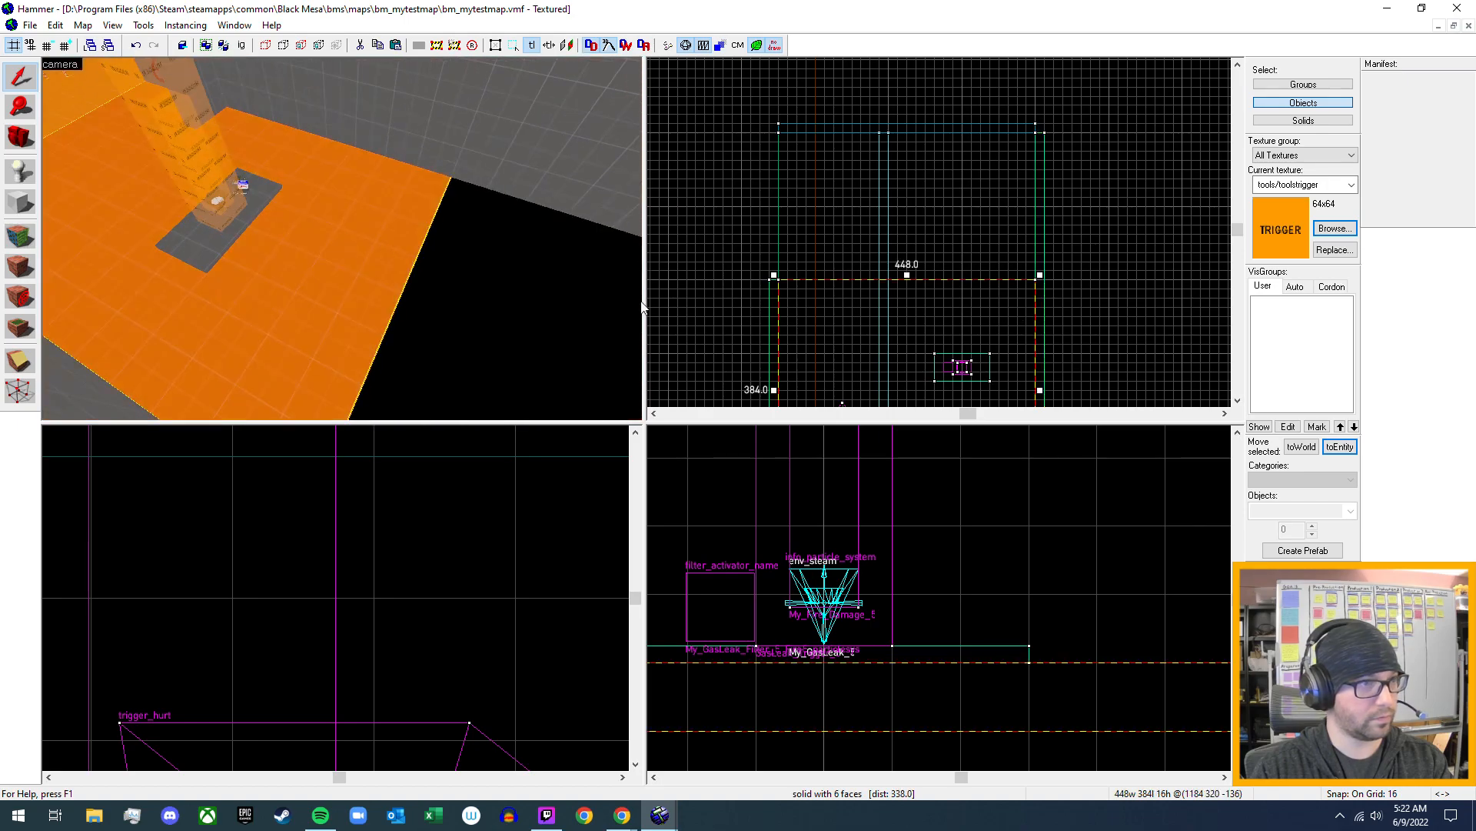
left_click_drag(908, 270, 909, 131)
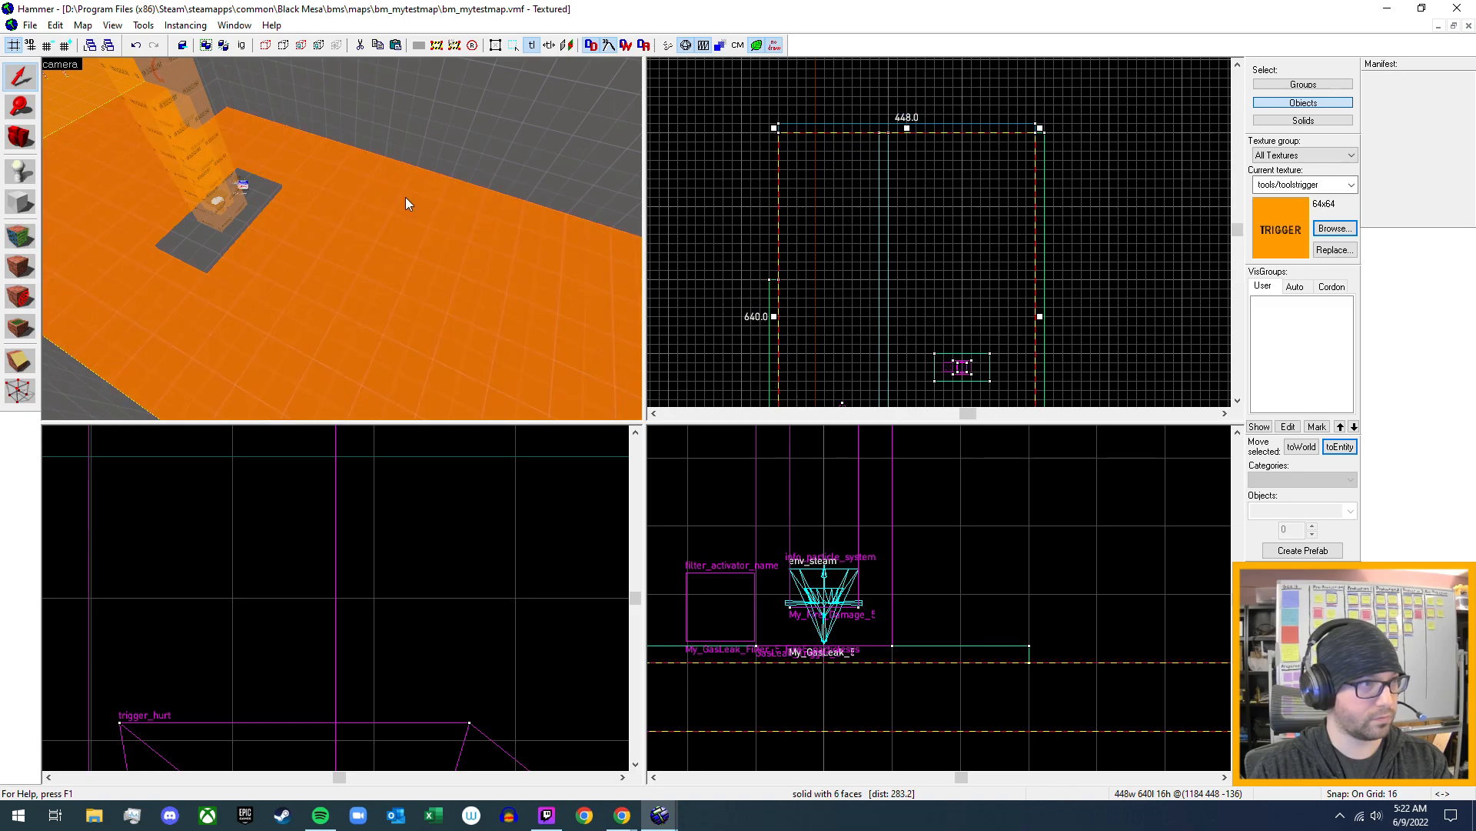
- Extend the remaining 16-unit-thick outer side wall to 624 units, reaching the moved end wall
key("z")
key("d")
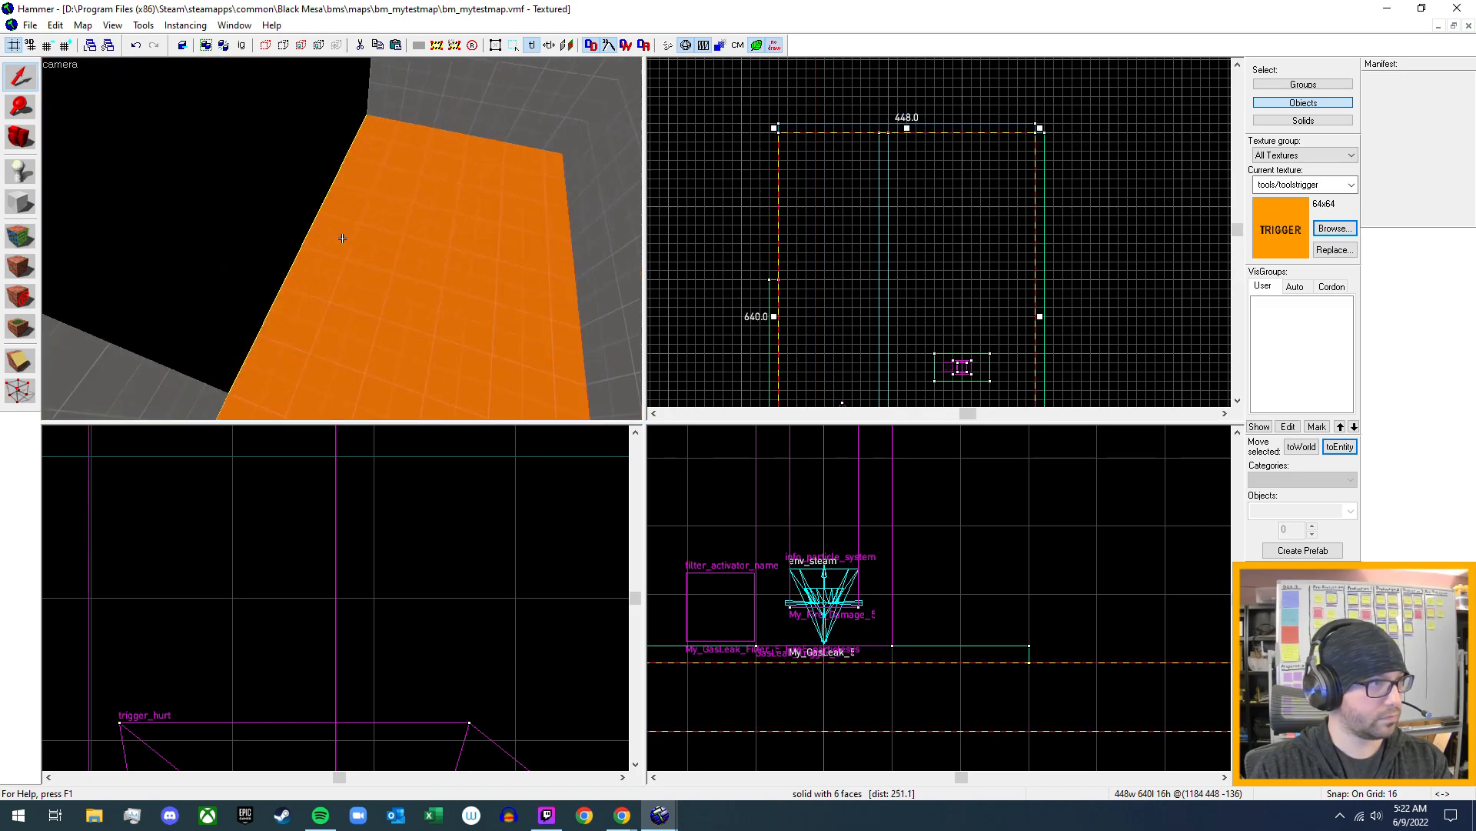
key("s")
key("z")
left_click(227, 275)
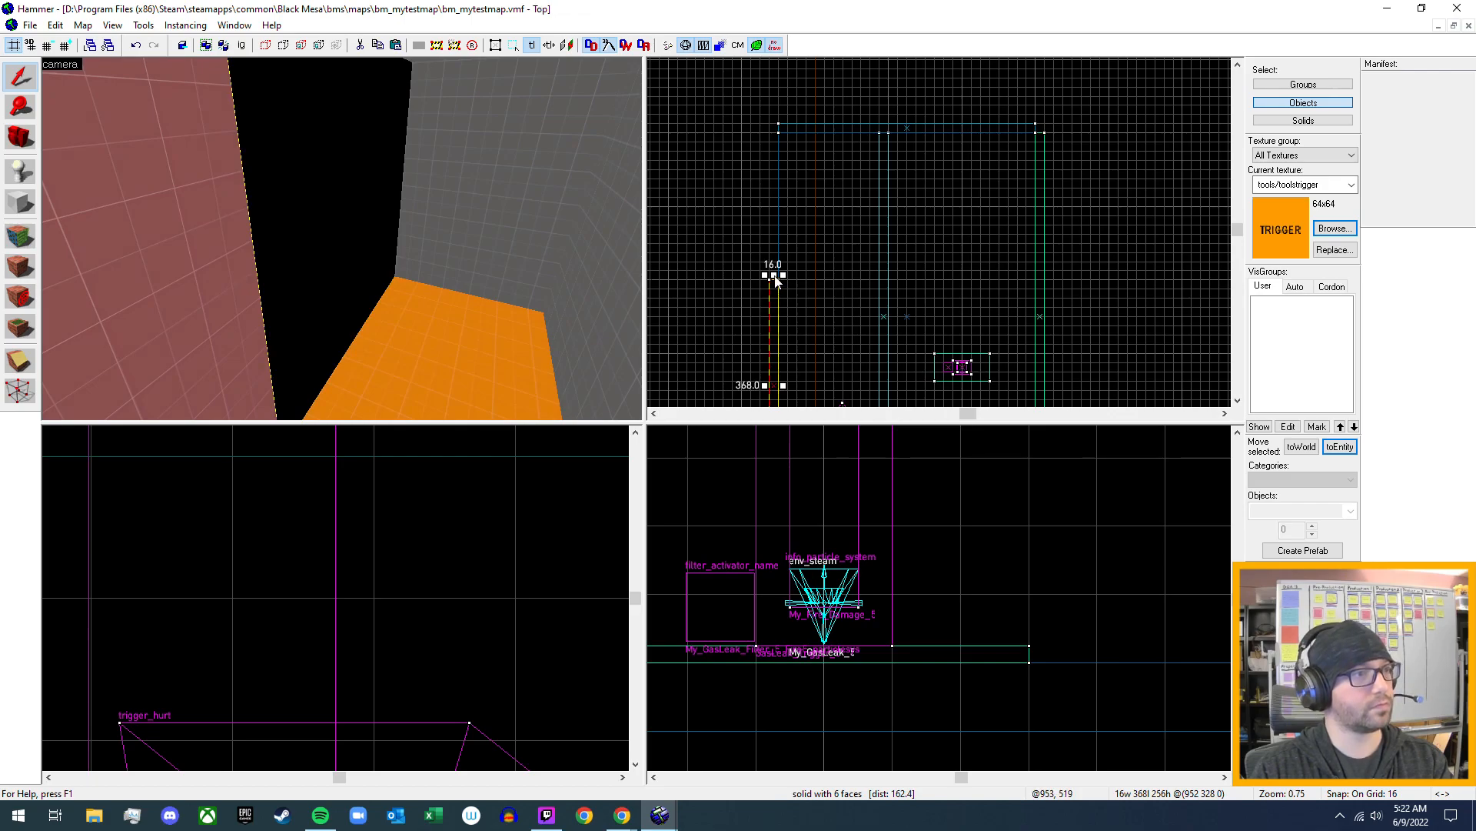
left_click_drag(775, 277, 797, 131)
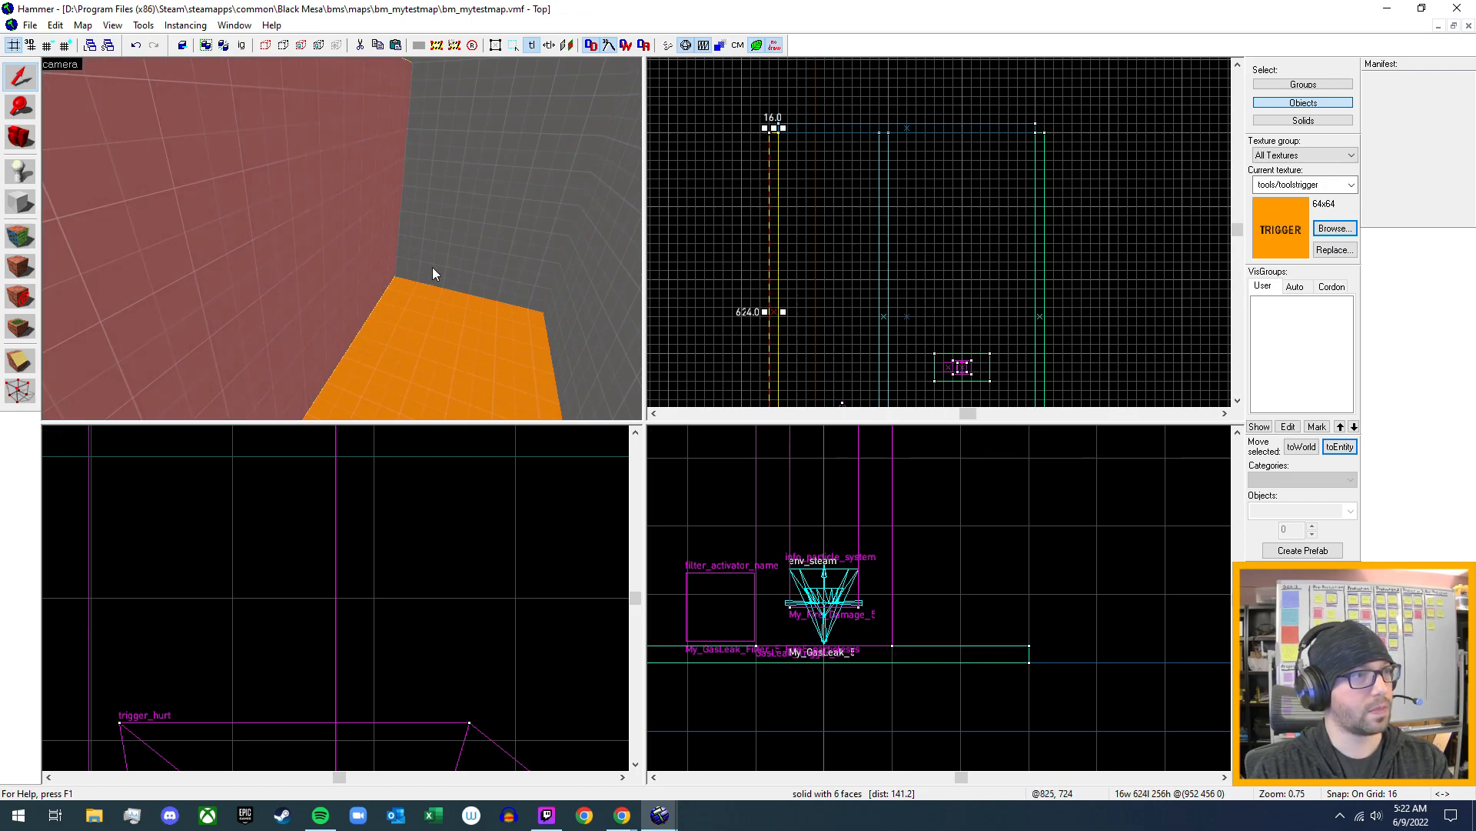
- Place an npc_zombie_grunt entity on the orange floor at the far end of the gas leak room
key("z")
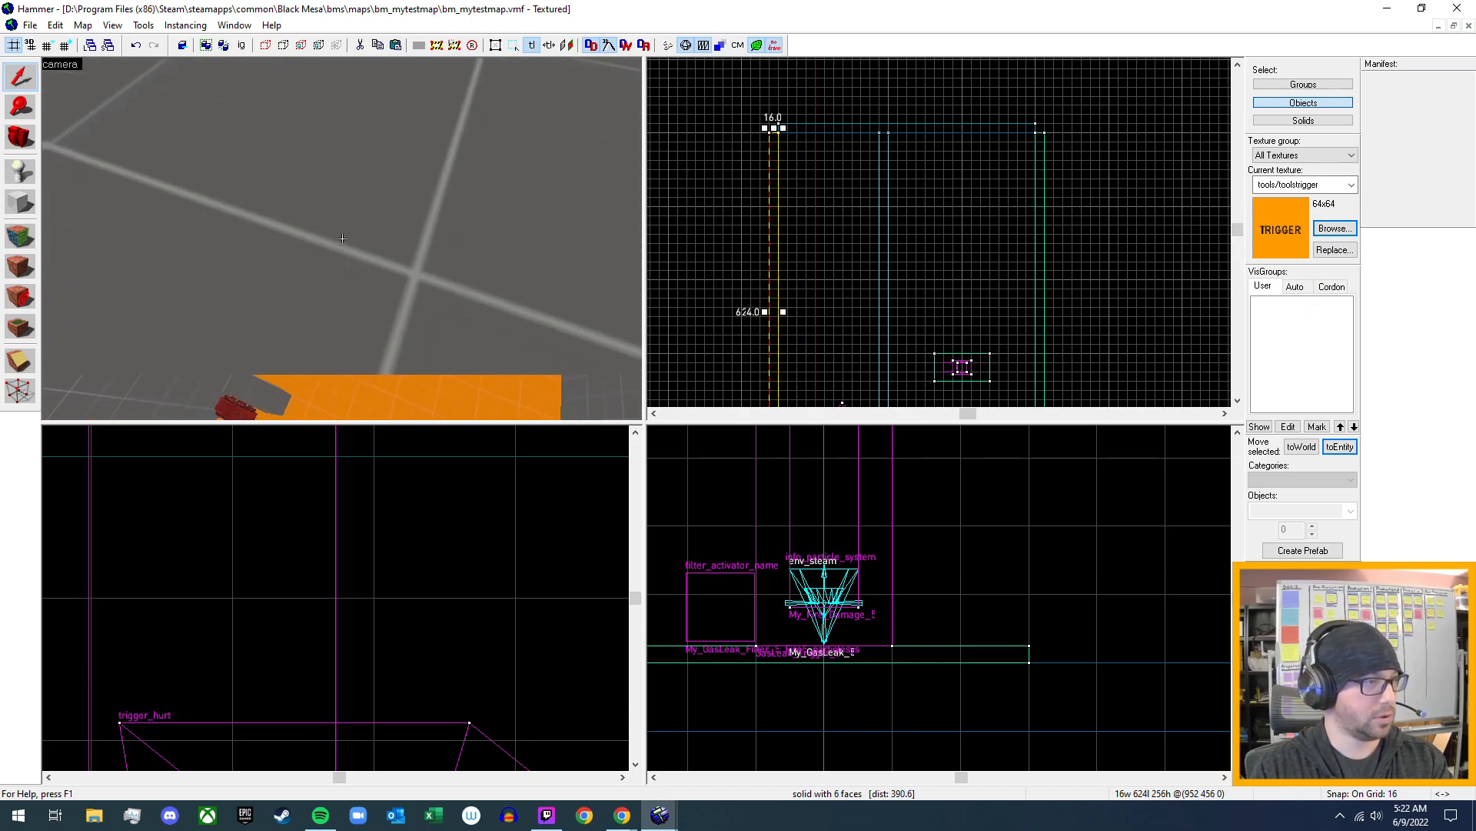
key("s")
key("d")
key("w")
key("z")
left_click(27, 173)
left_click(1300, 510)
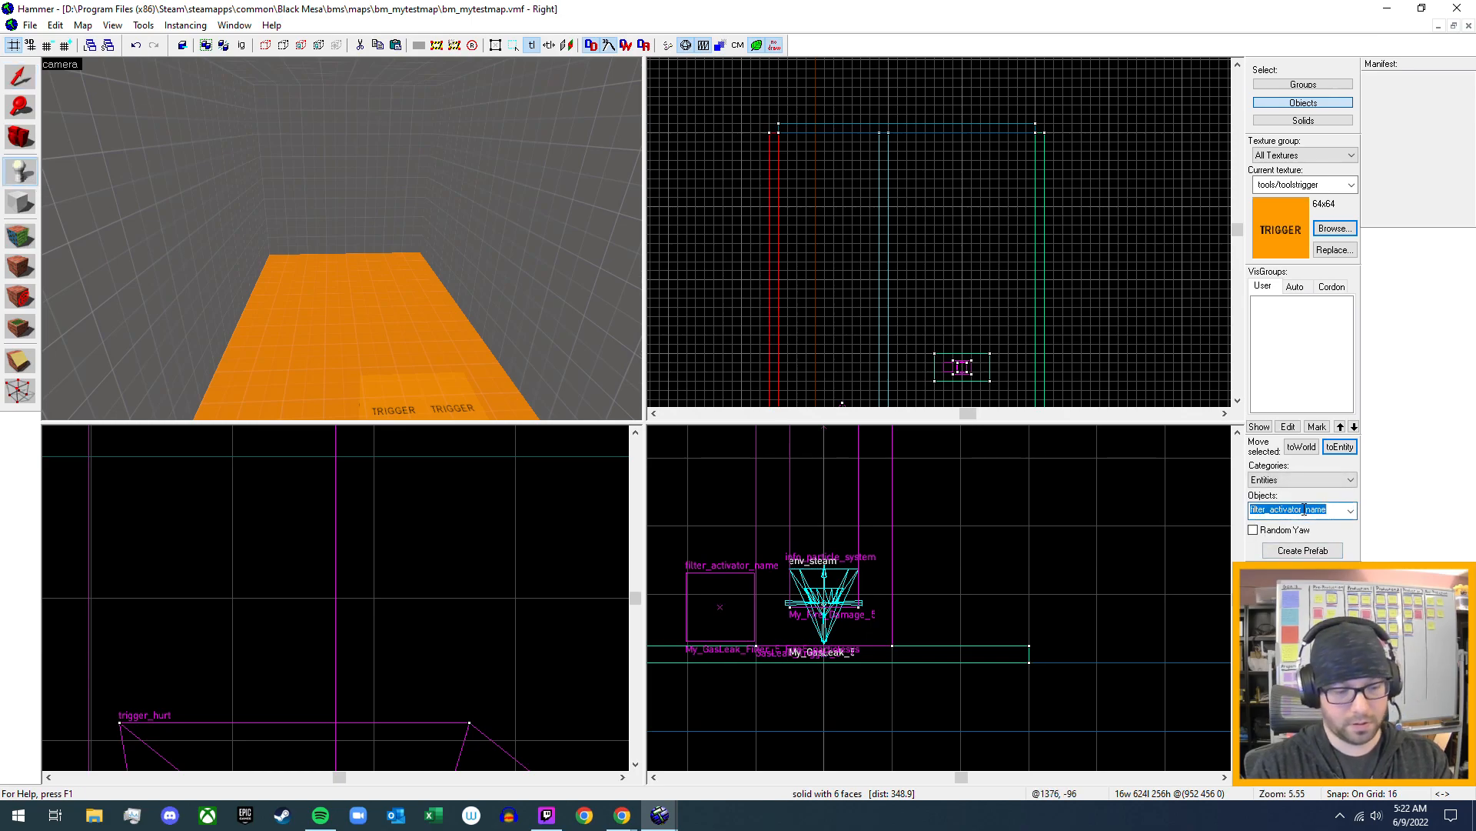
type("zombie")
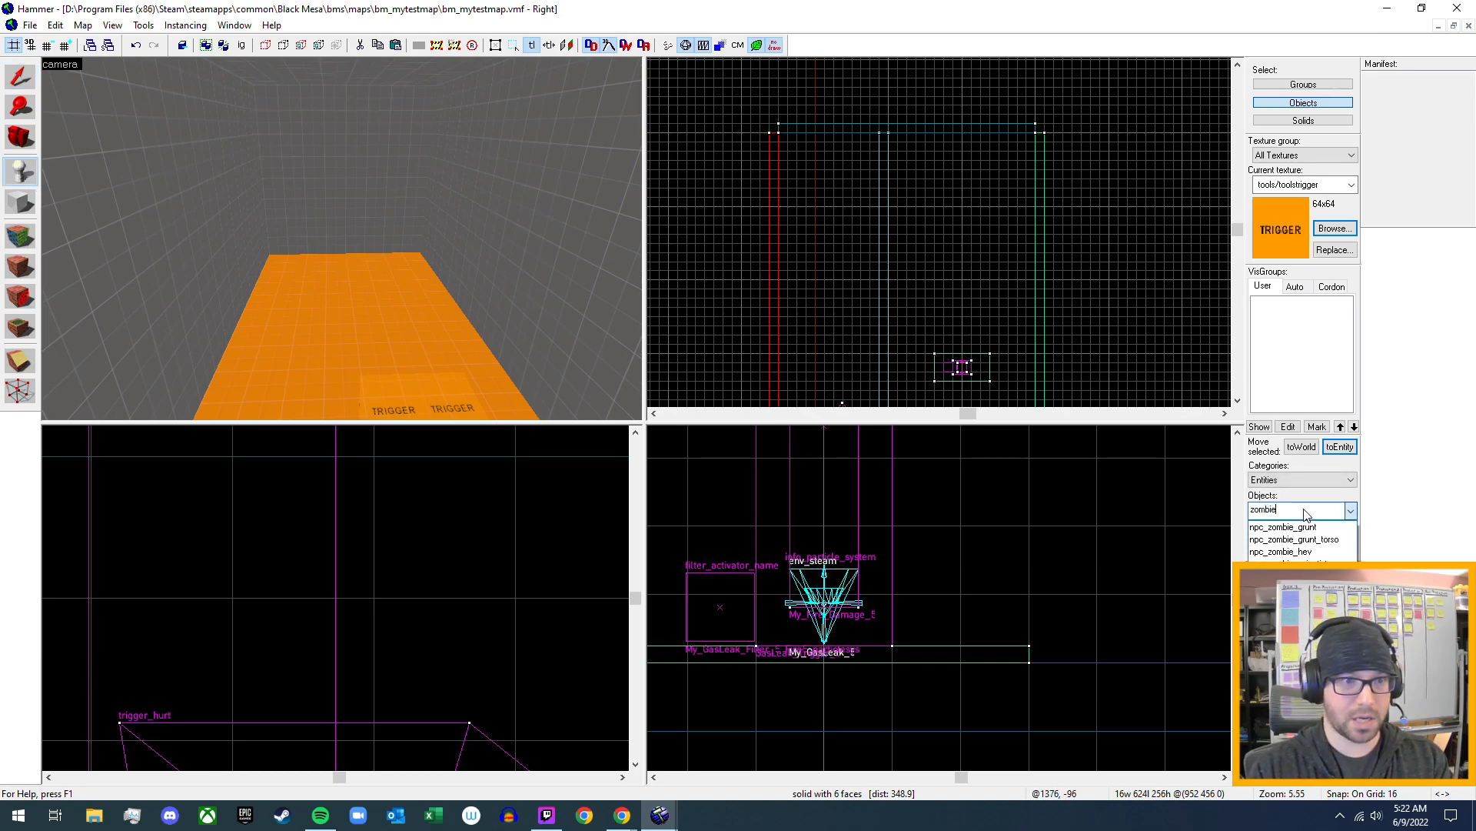
left_click(1298, 528)
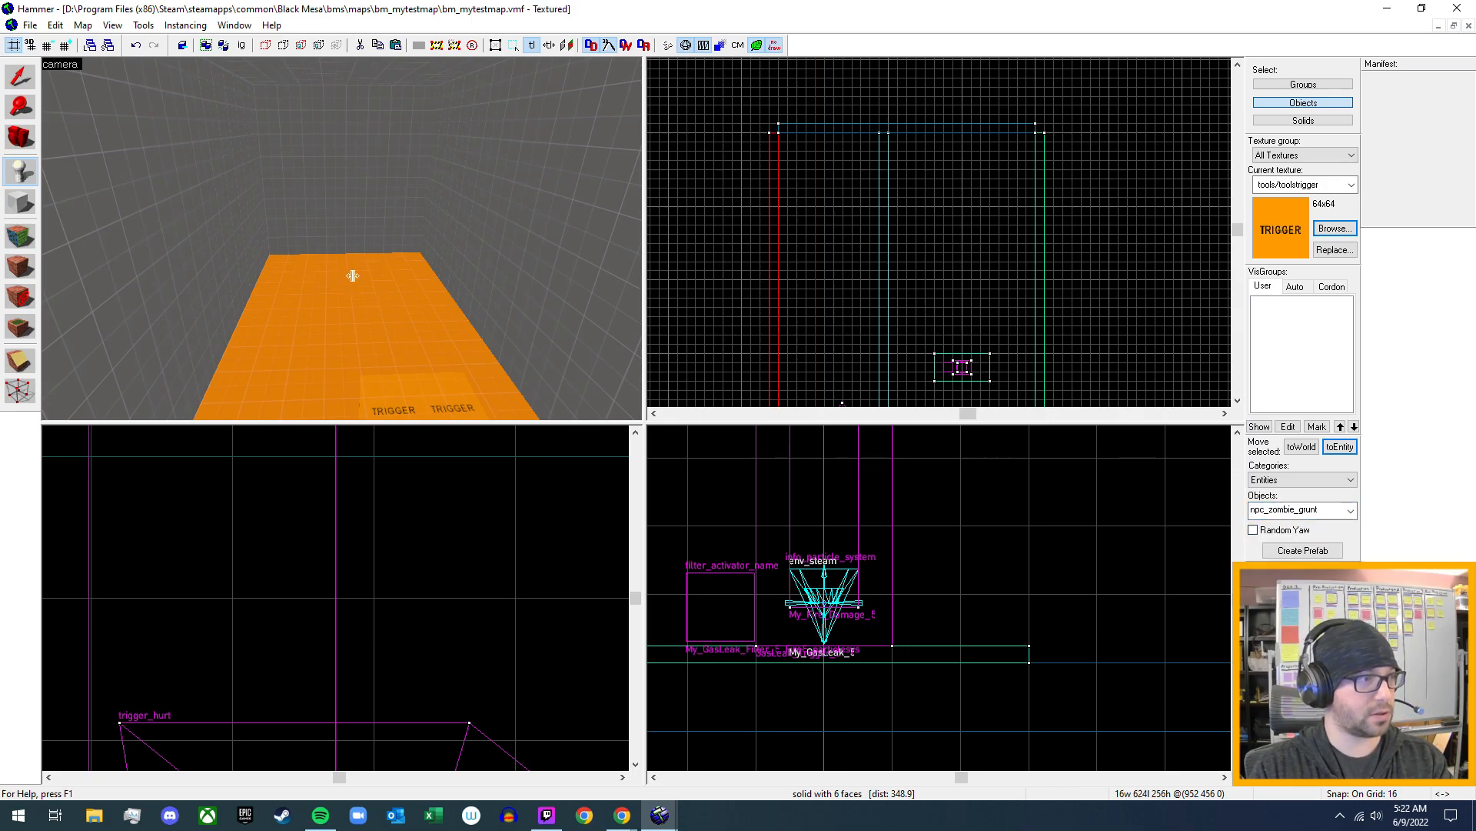
left_click(403, 263)
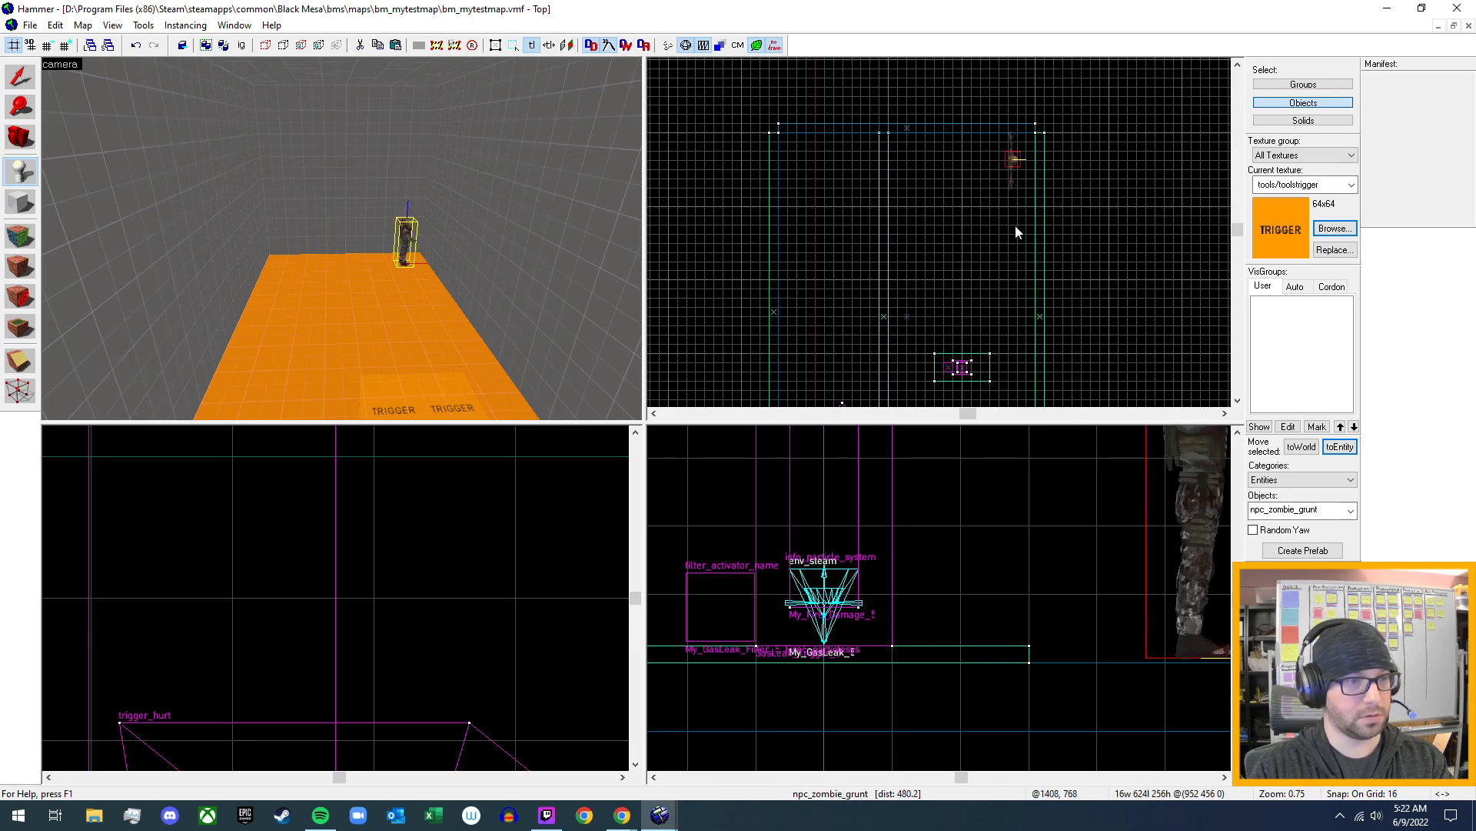
- Rotate the zombie grunt 90 degrees so it faces down the room toward the gas leak
scroll(1062, 104, "up", 4)
scroll(1013, 174, "up", 3)
left_click(11, 84)
left_click(920, 271)
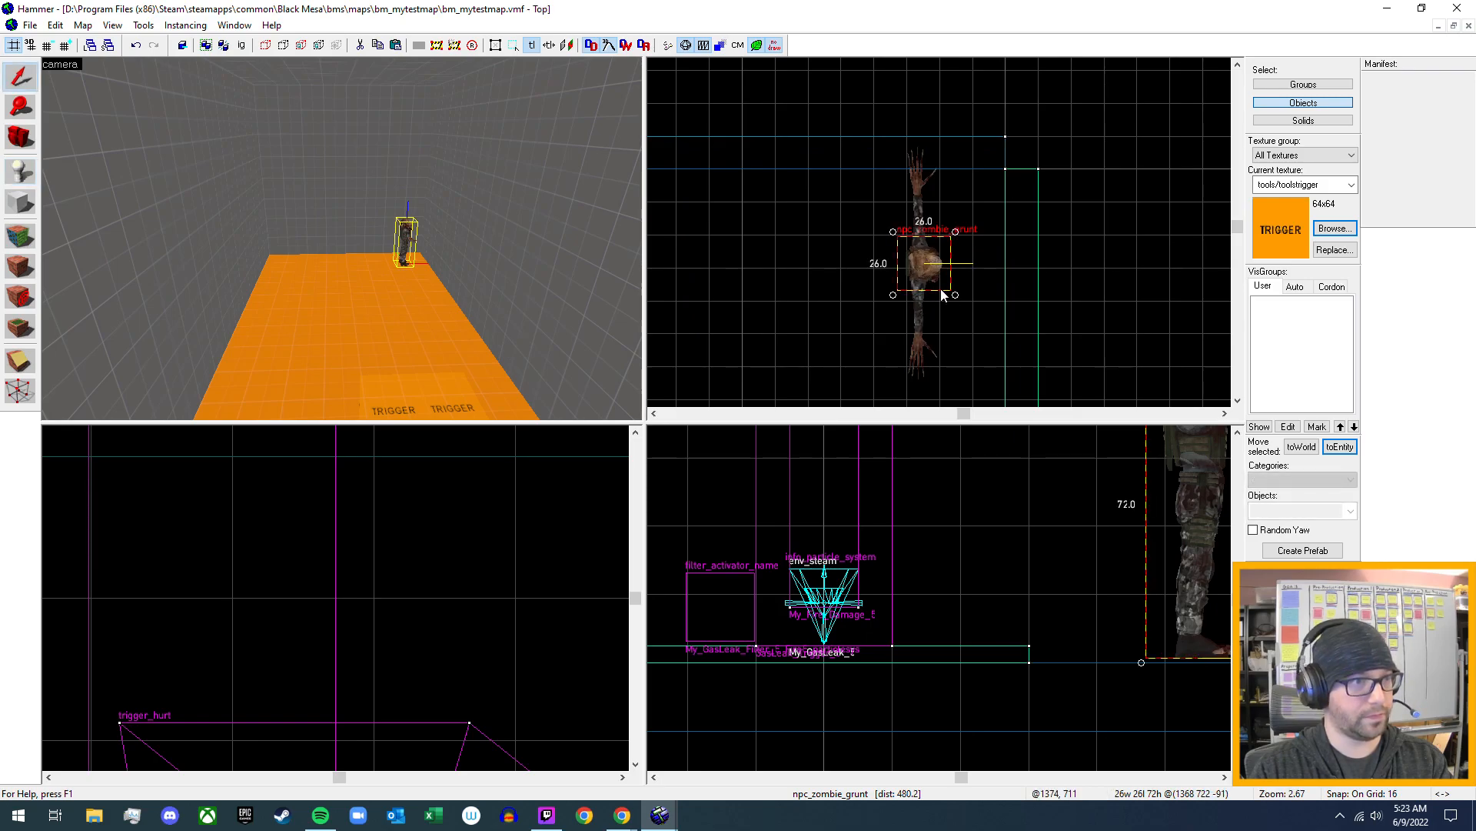
left_click_drag(948, 300, 899, 290)
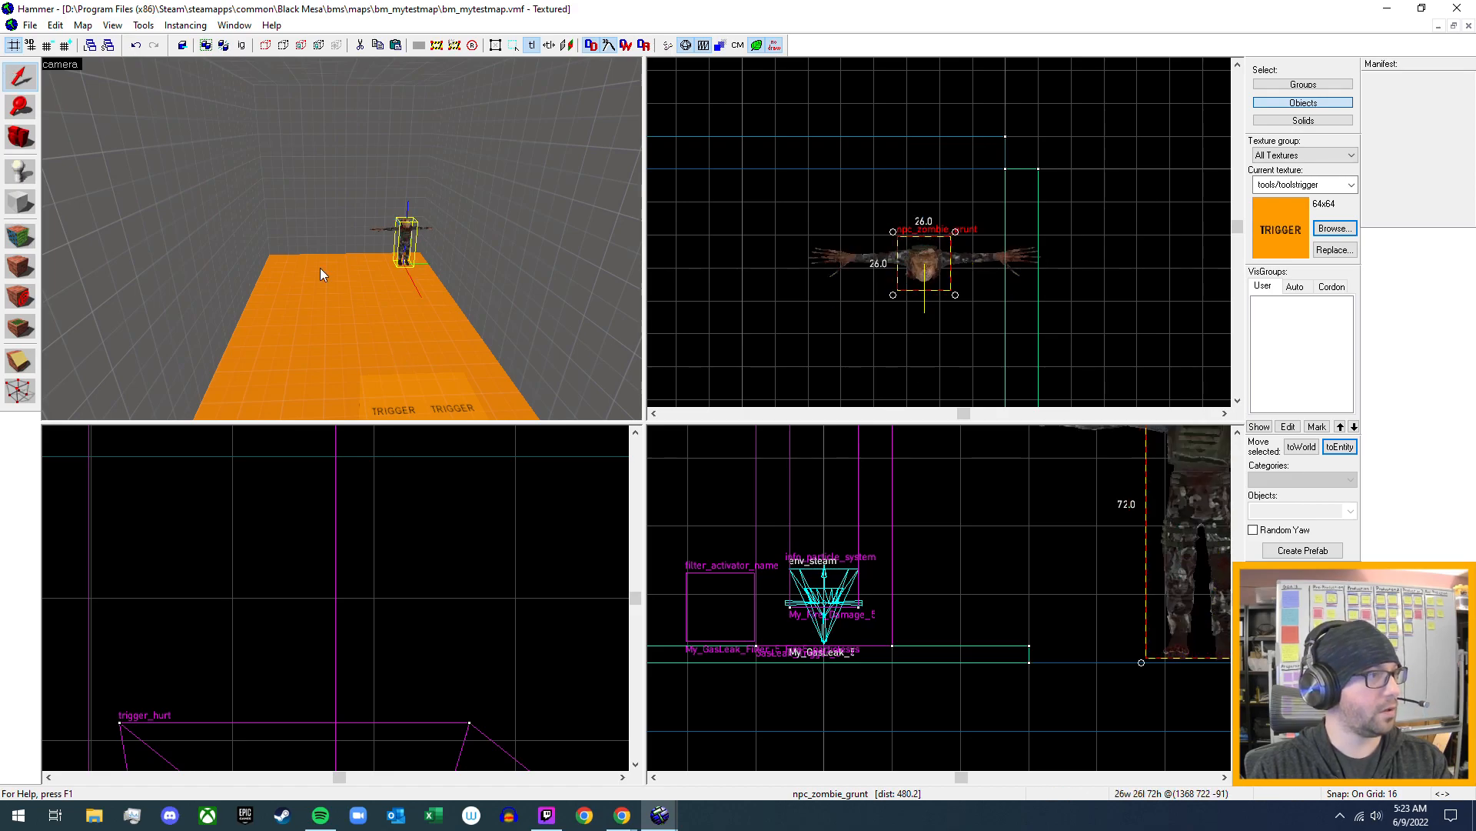
- Examine the gas leak triggers and the zombie grunt's route past them from several sides of the room
key("d")
key("s")
key("a")
key("d")
key("w")
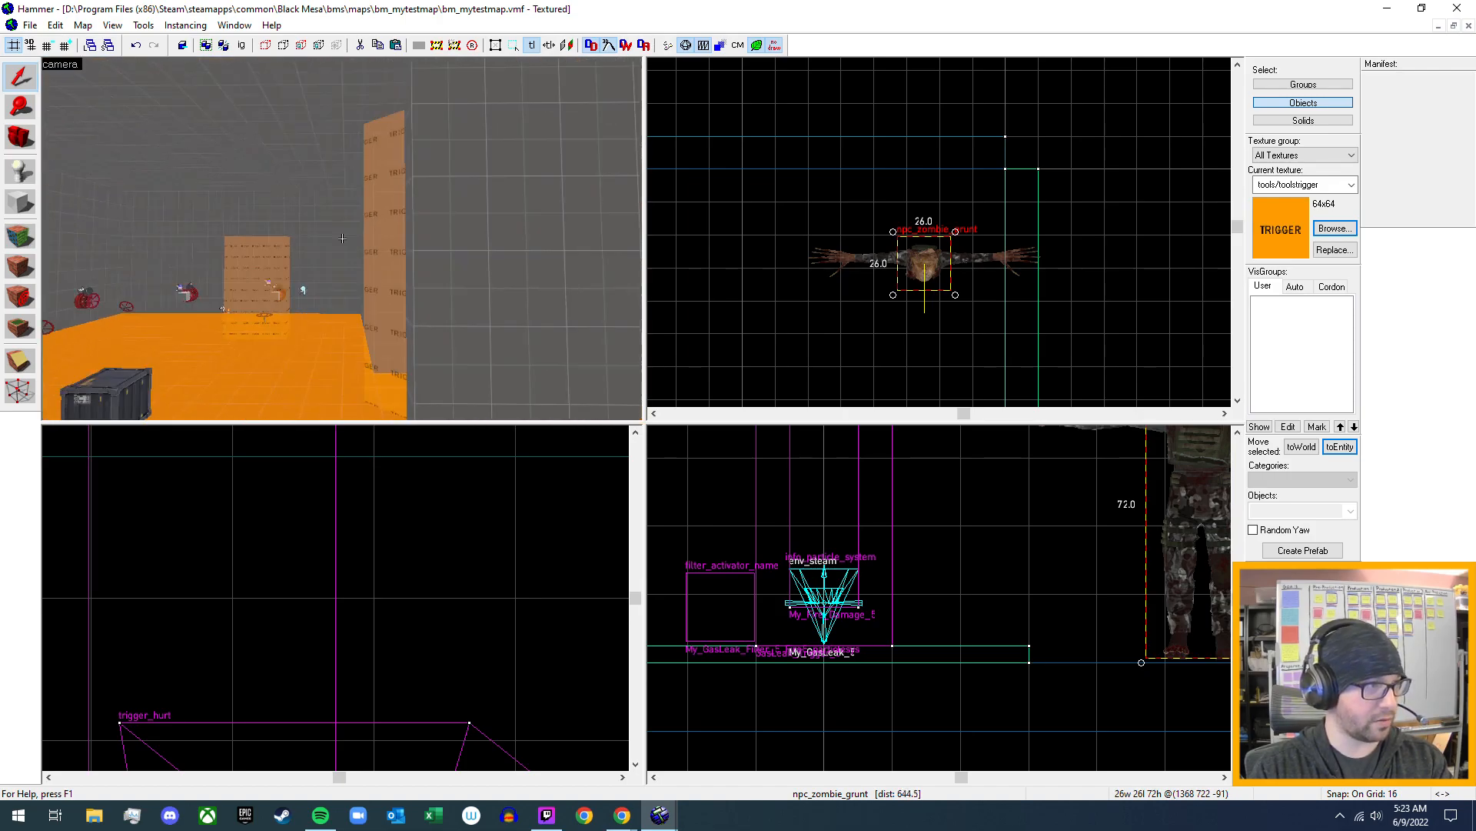
key("d")
key("z")
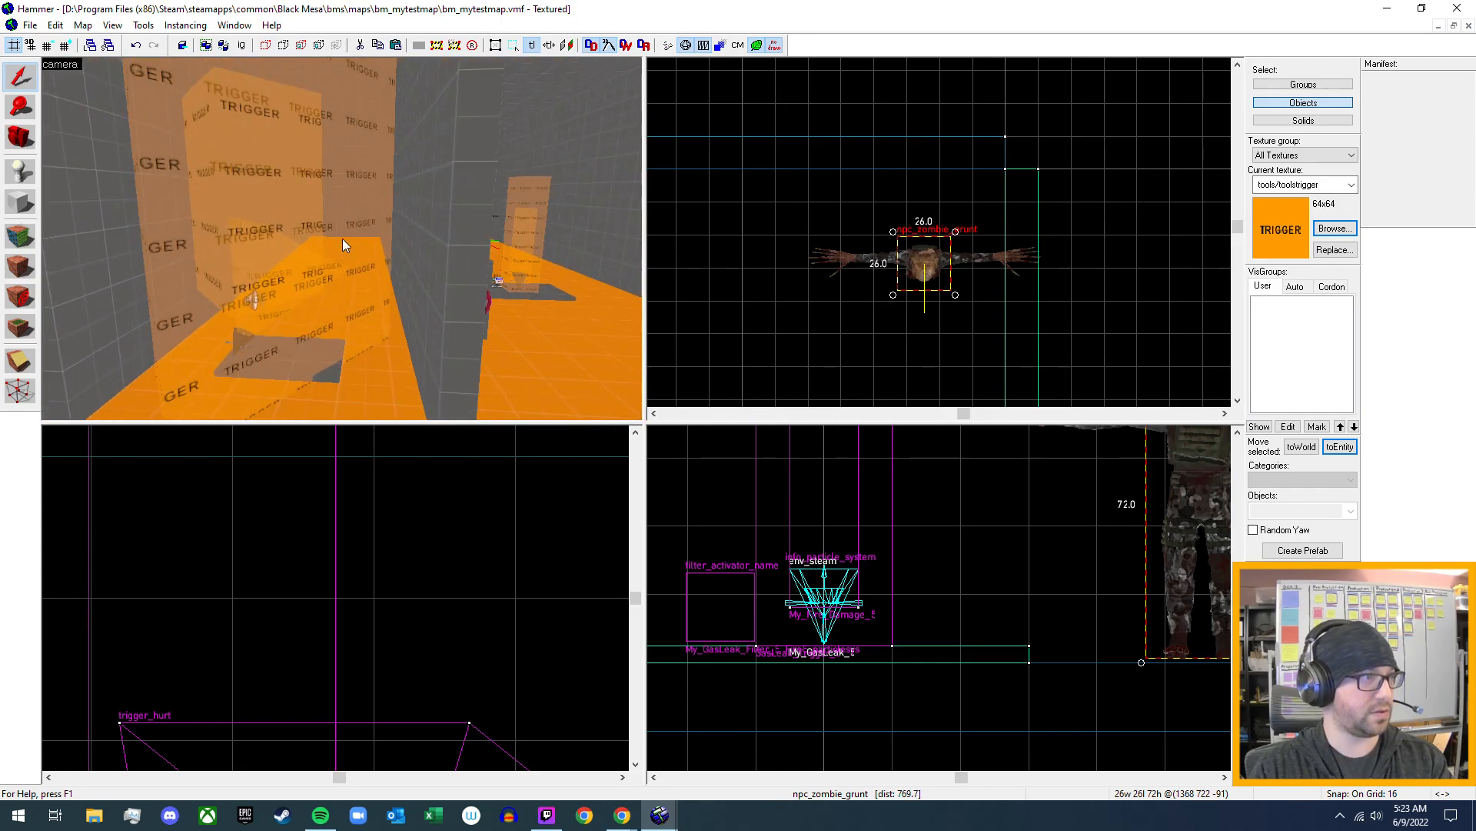
key("z")
key("w")
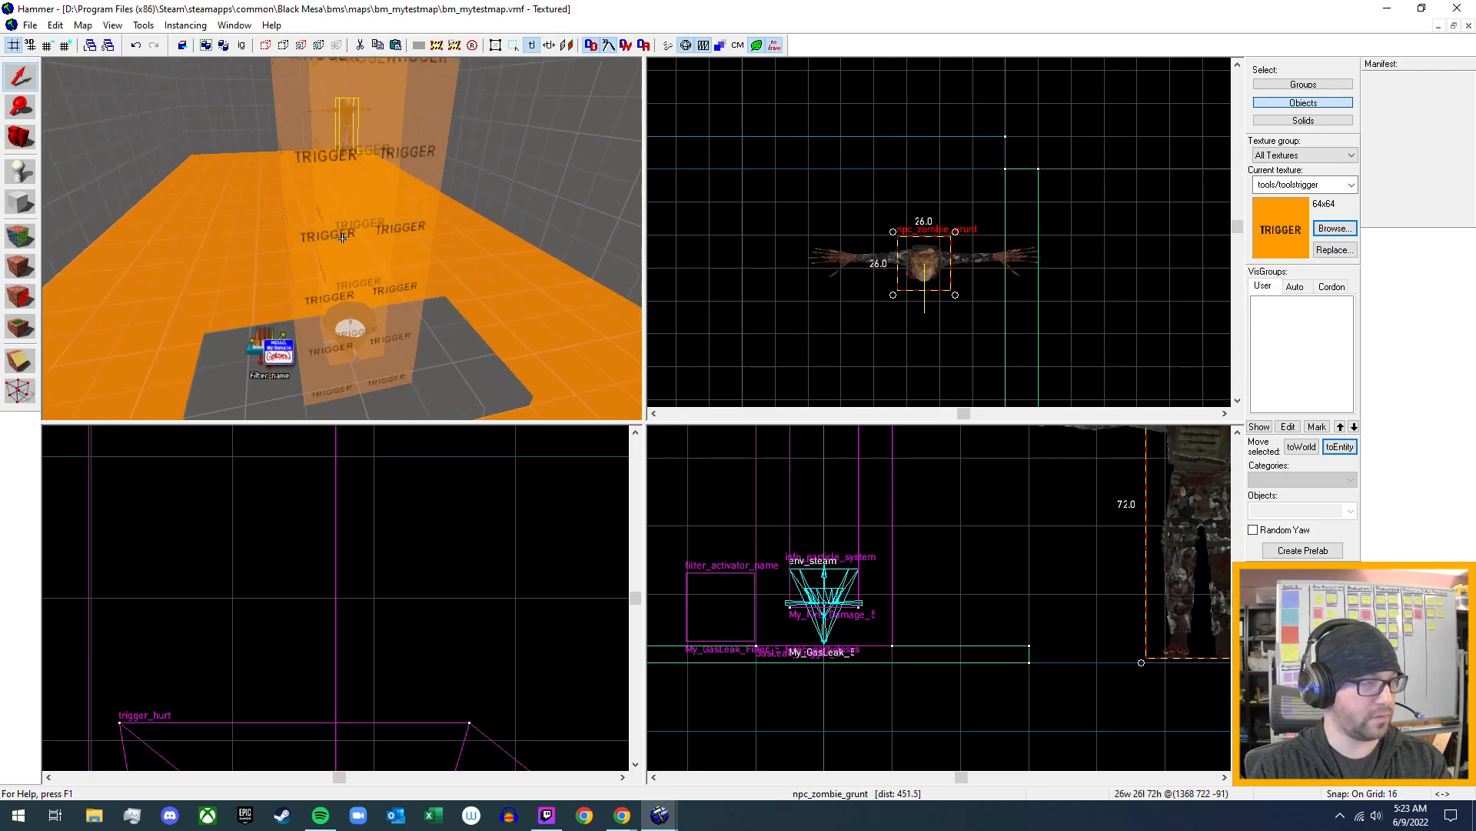
key("w")
key("s")
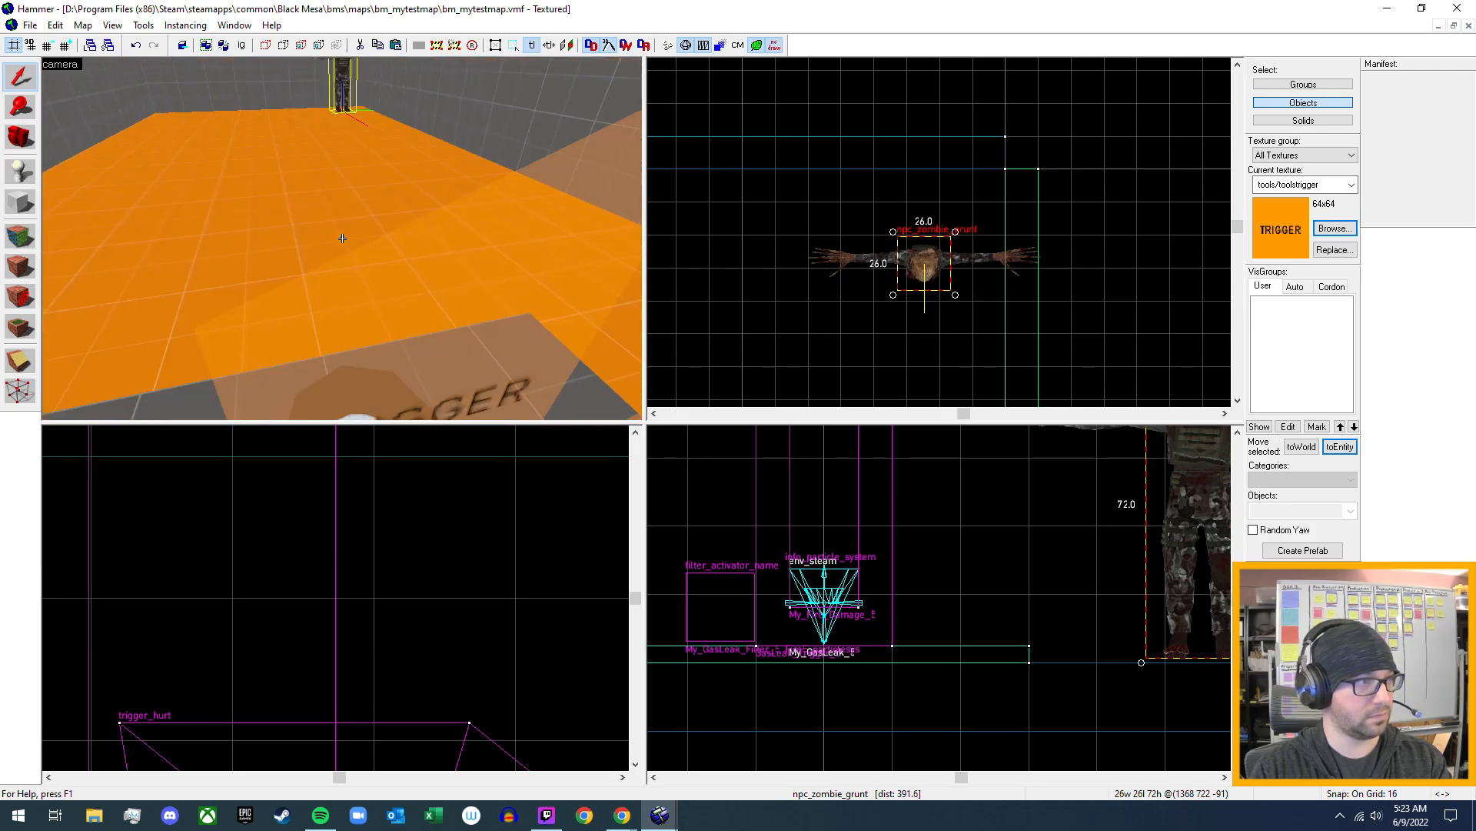
key("w")
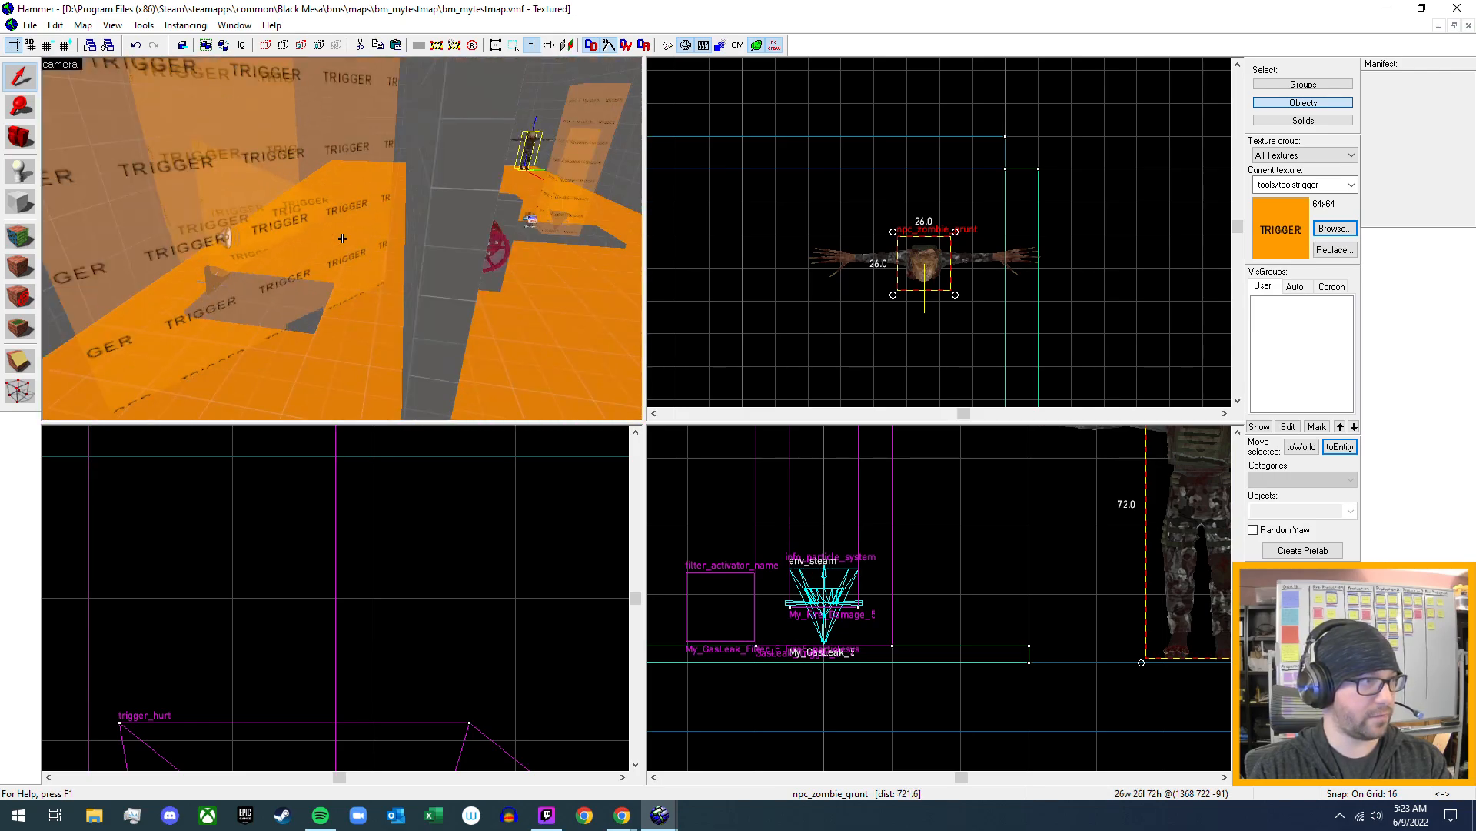
key("w")
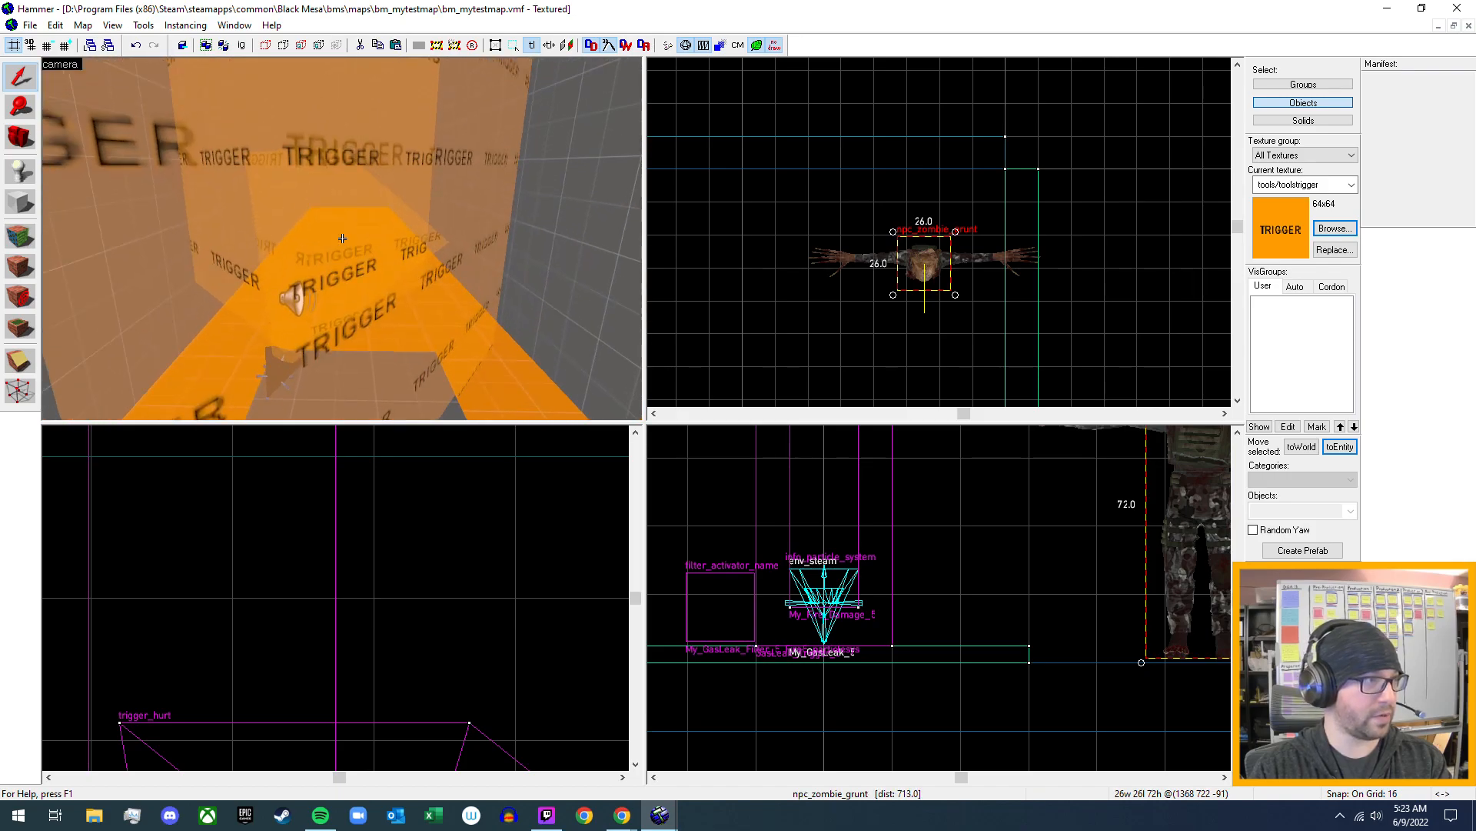
key("s")
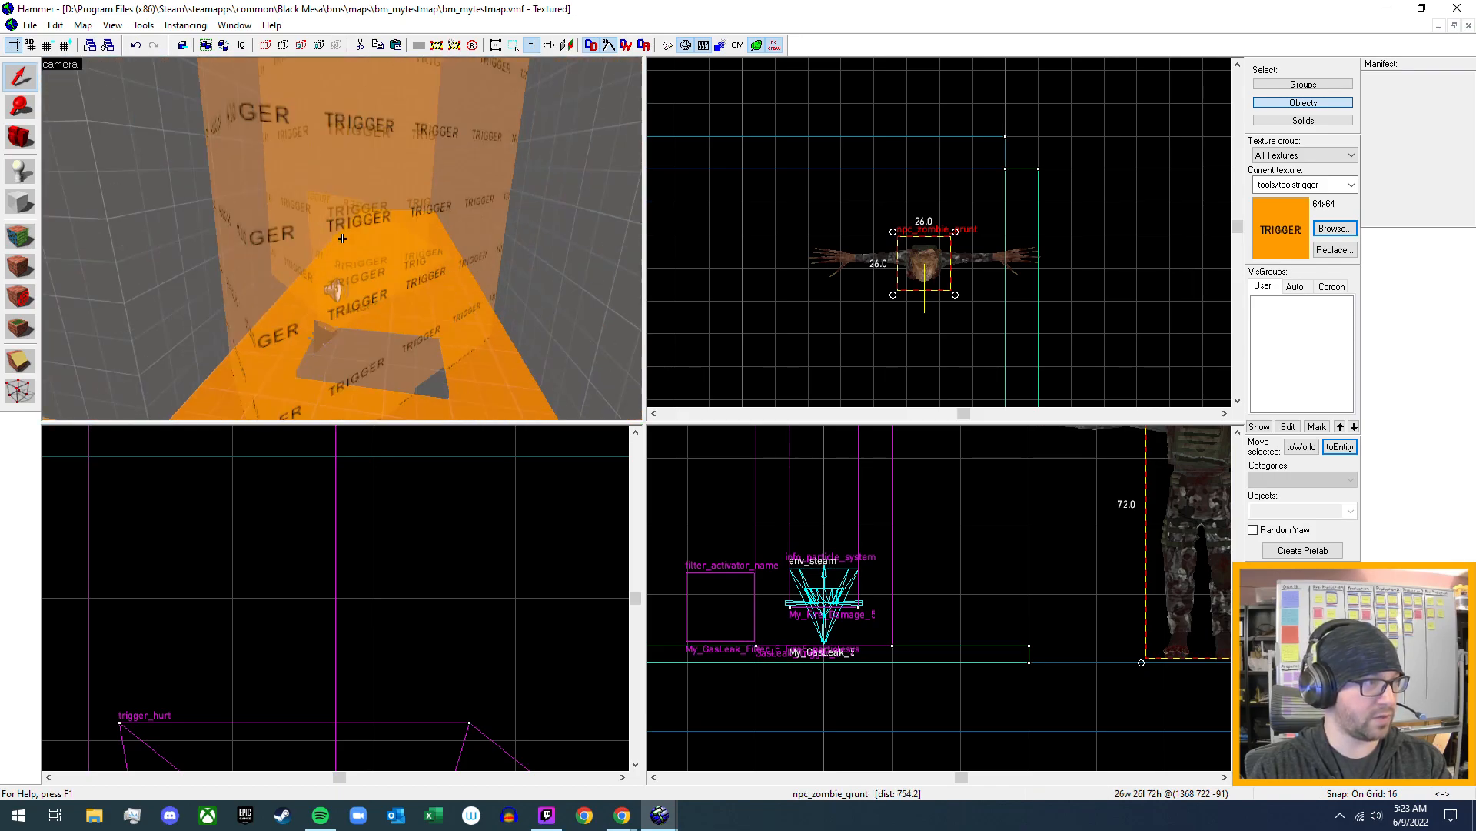
- Inspect the Filter Name property of the fire_1_hurt trigger and close its properties
left_click(319, 284)
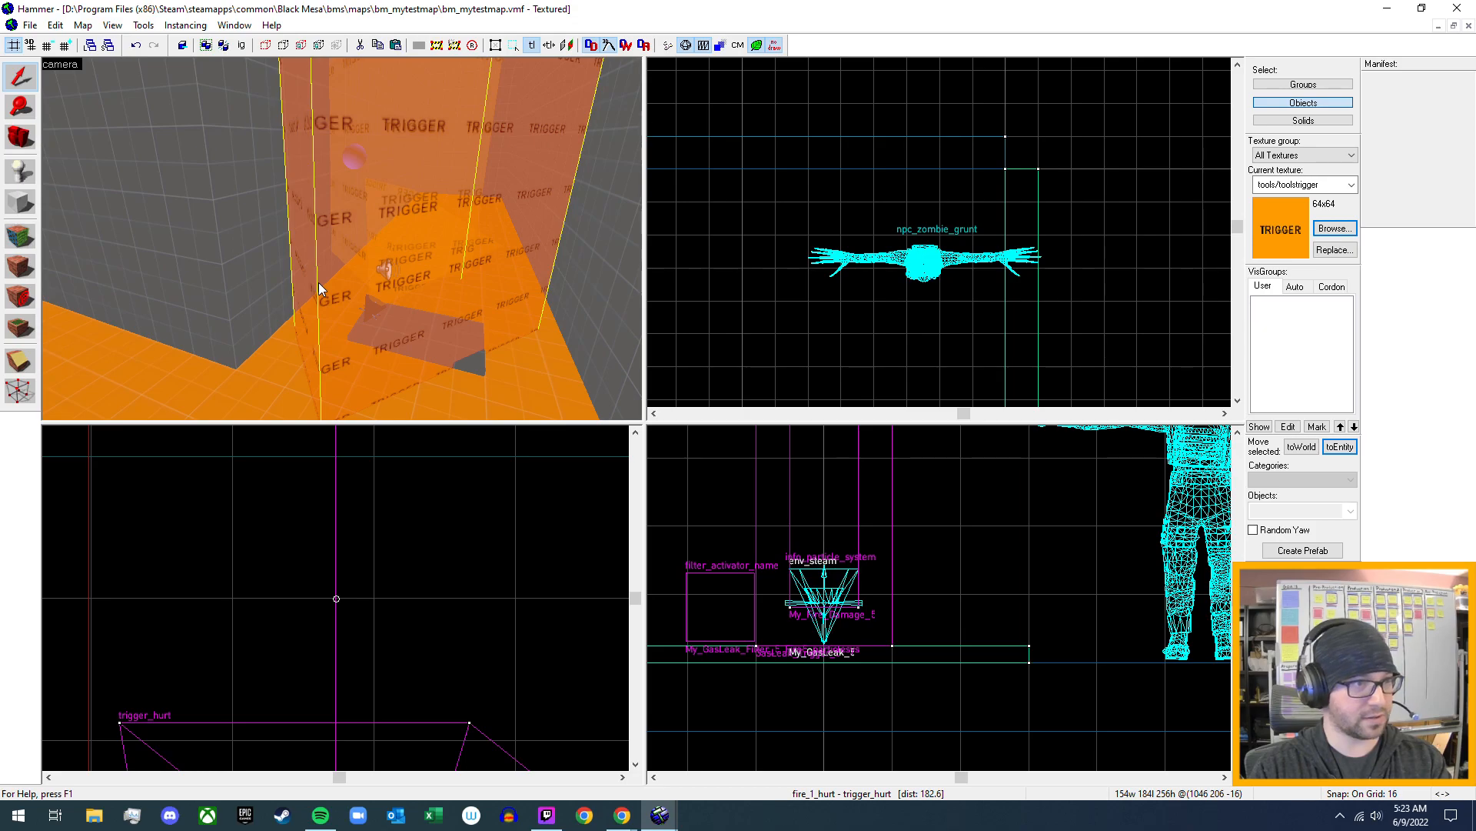
key("alt+Return")
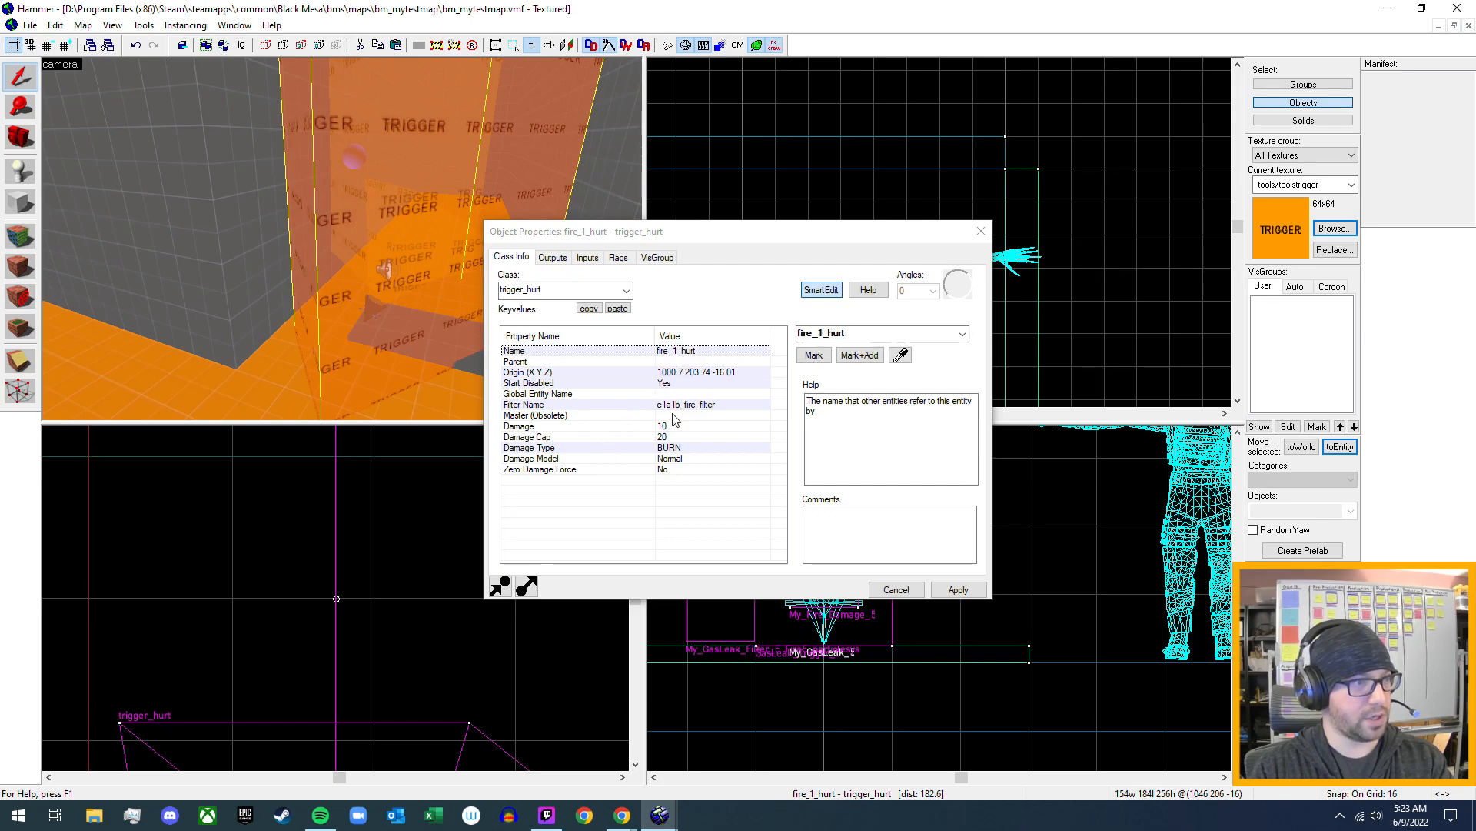
left_click(695, 409)
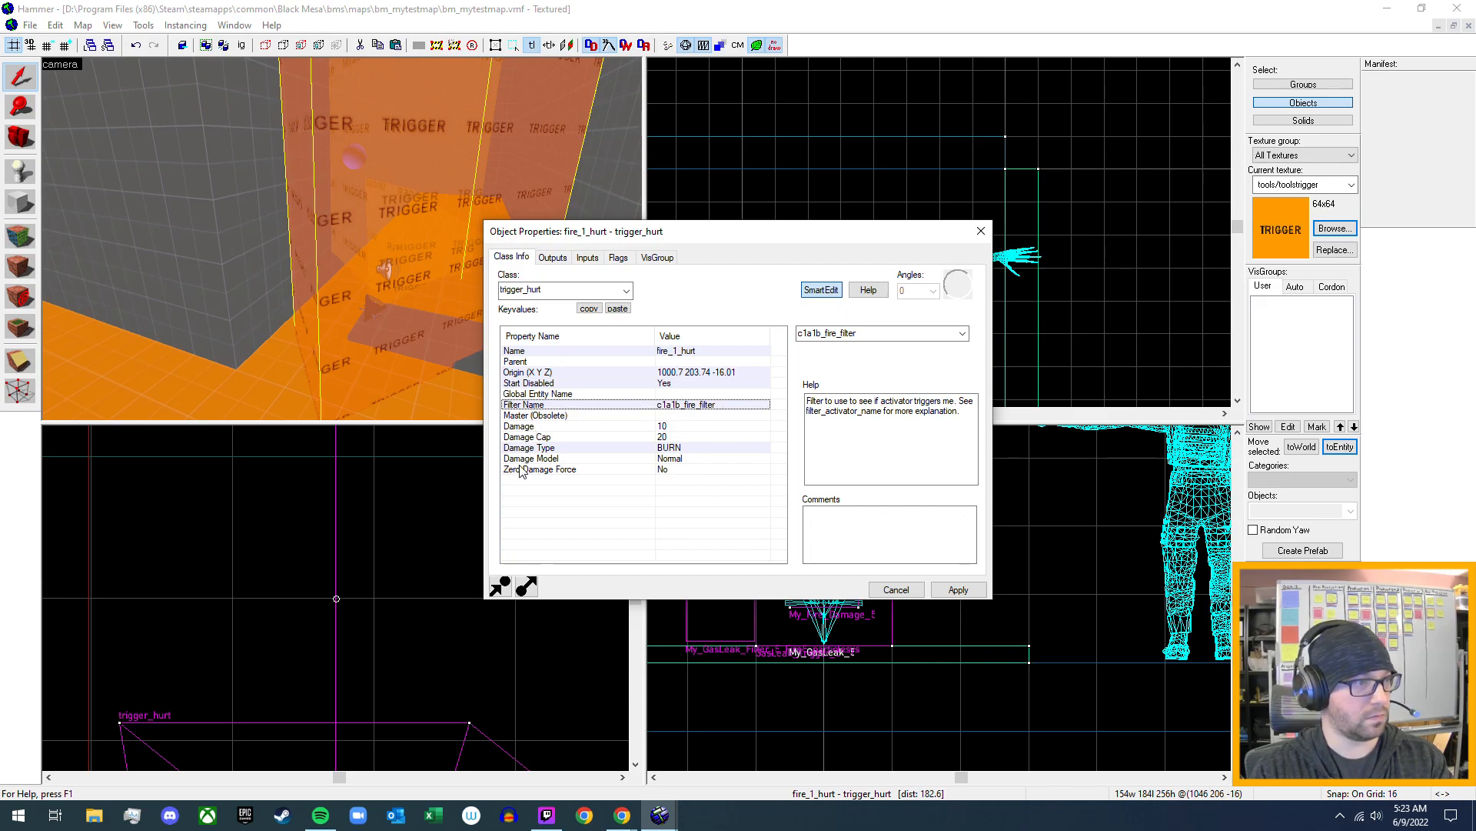
left_click(372, 393)
key("z")
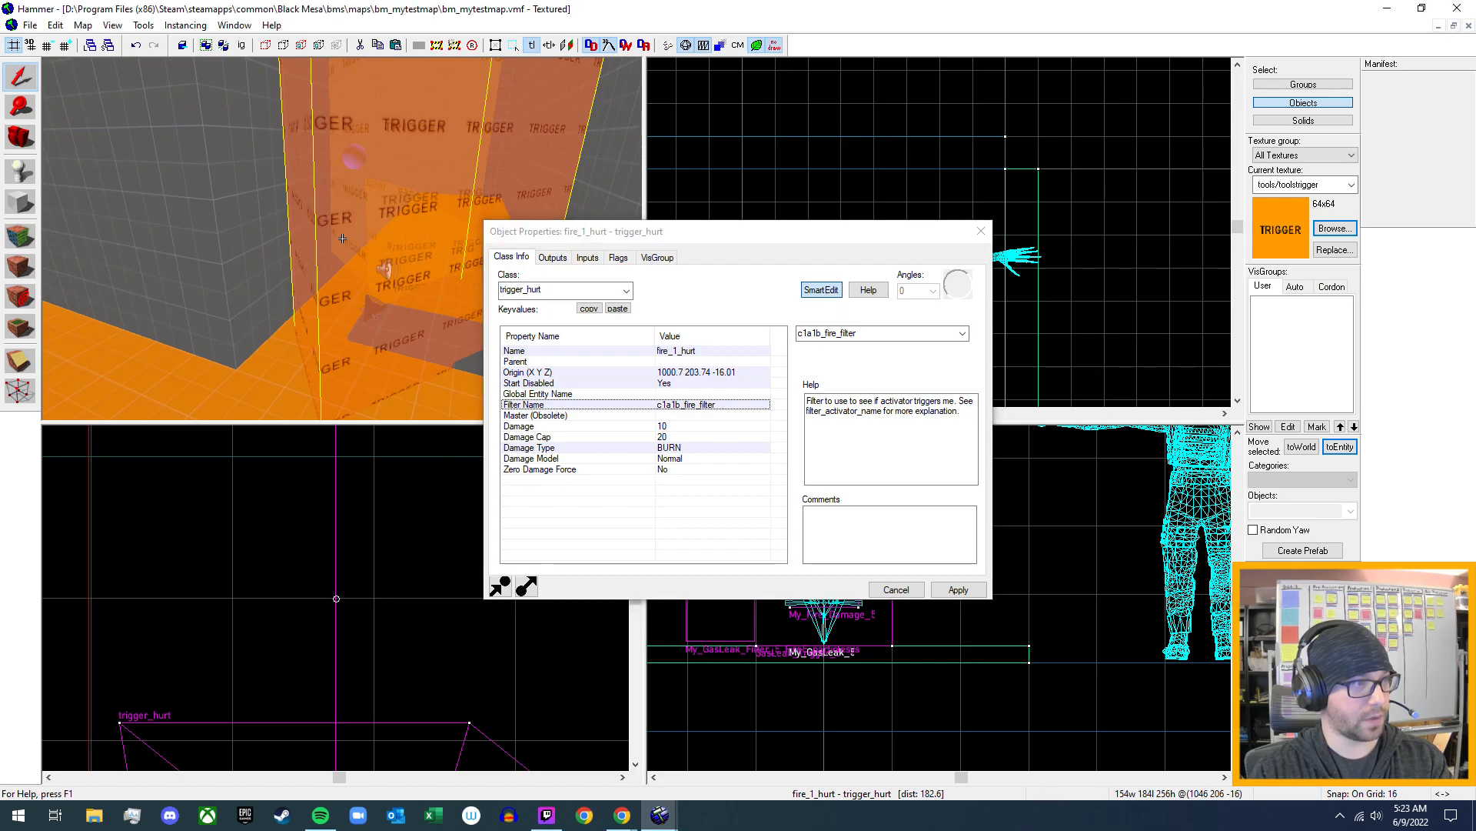
key("s")
key("s")
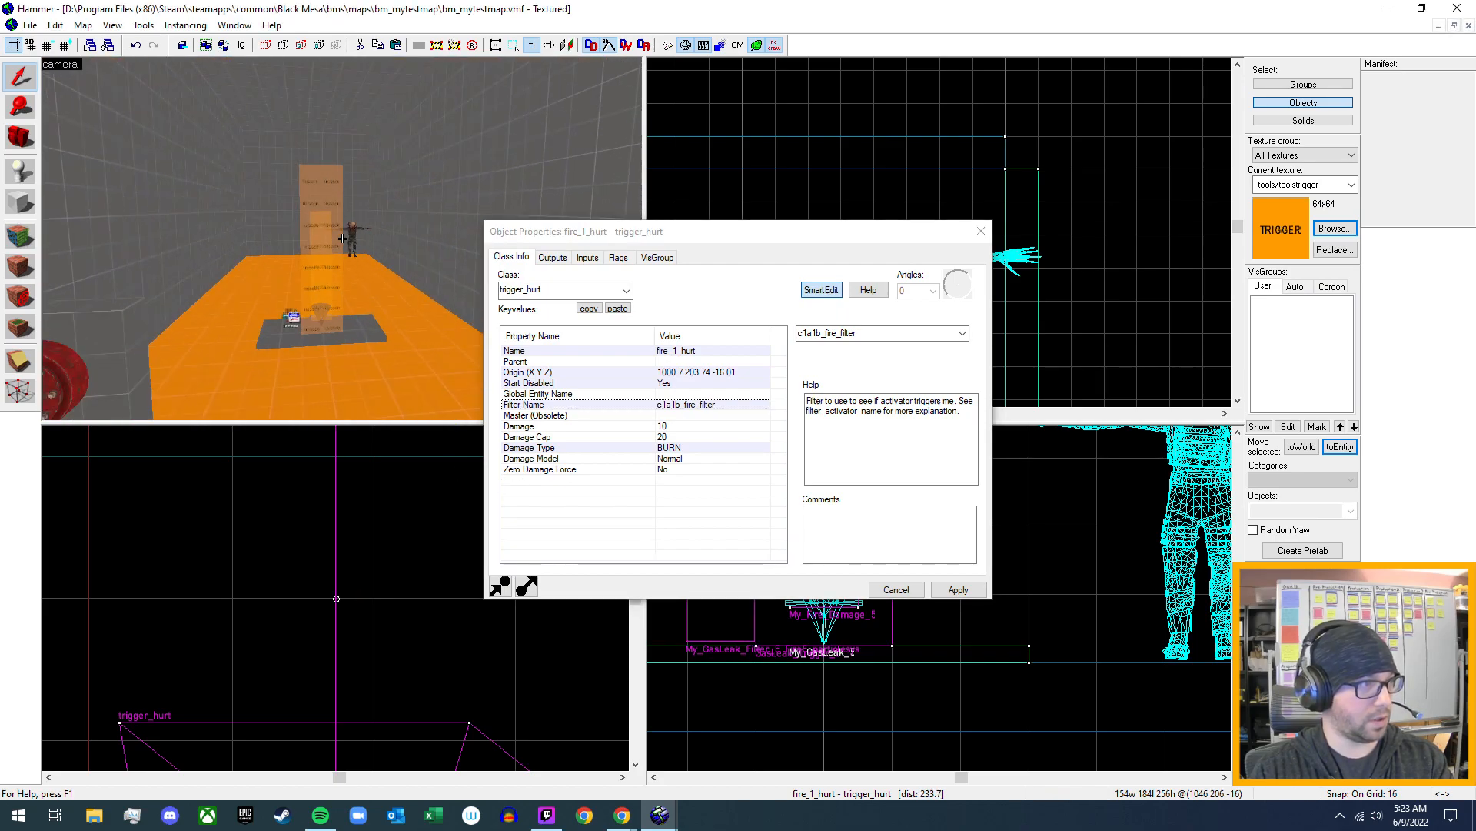
key("z")
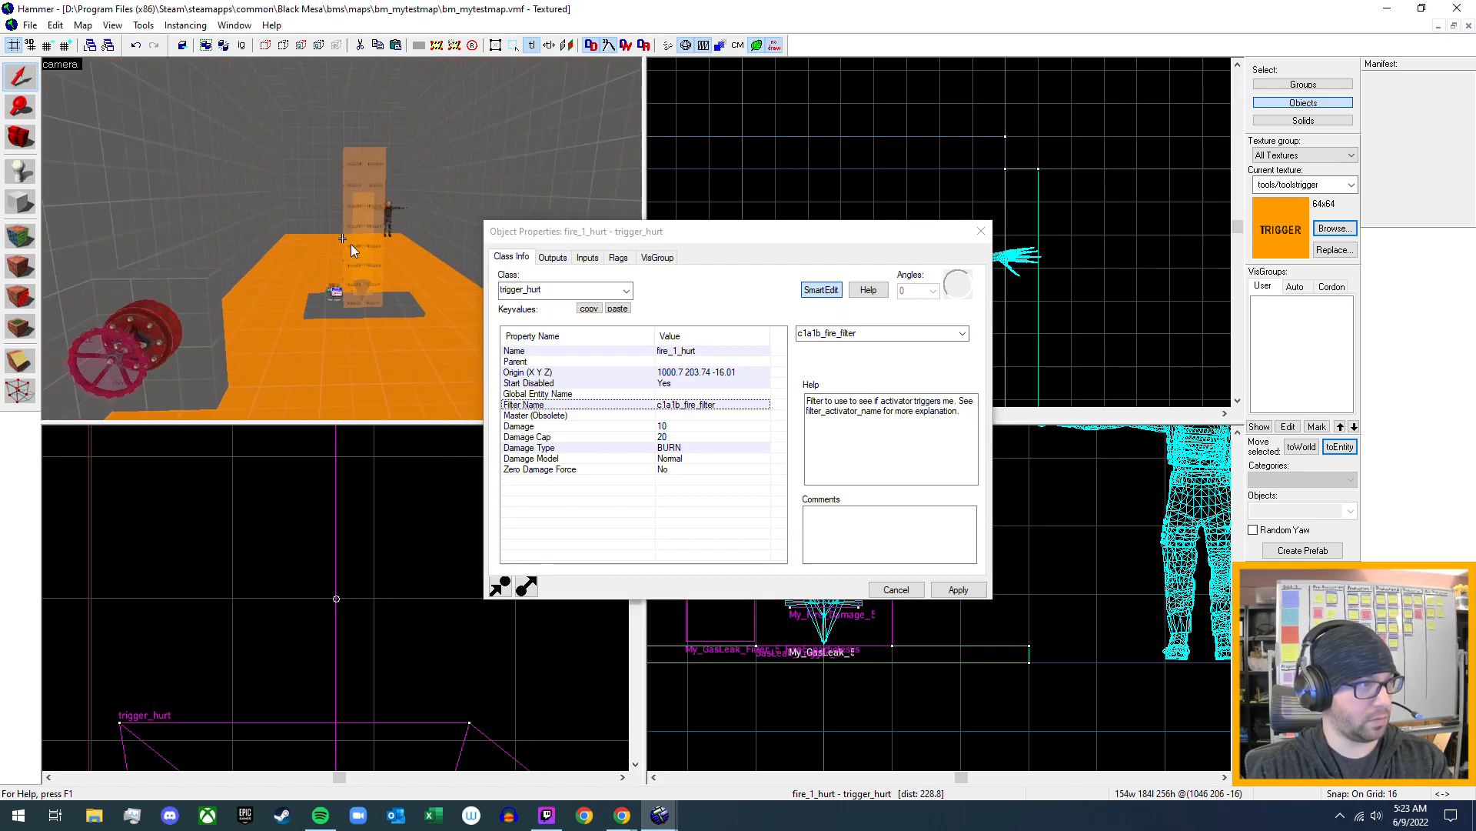
left_click(982, 230)
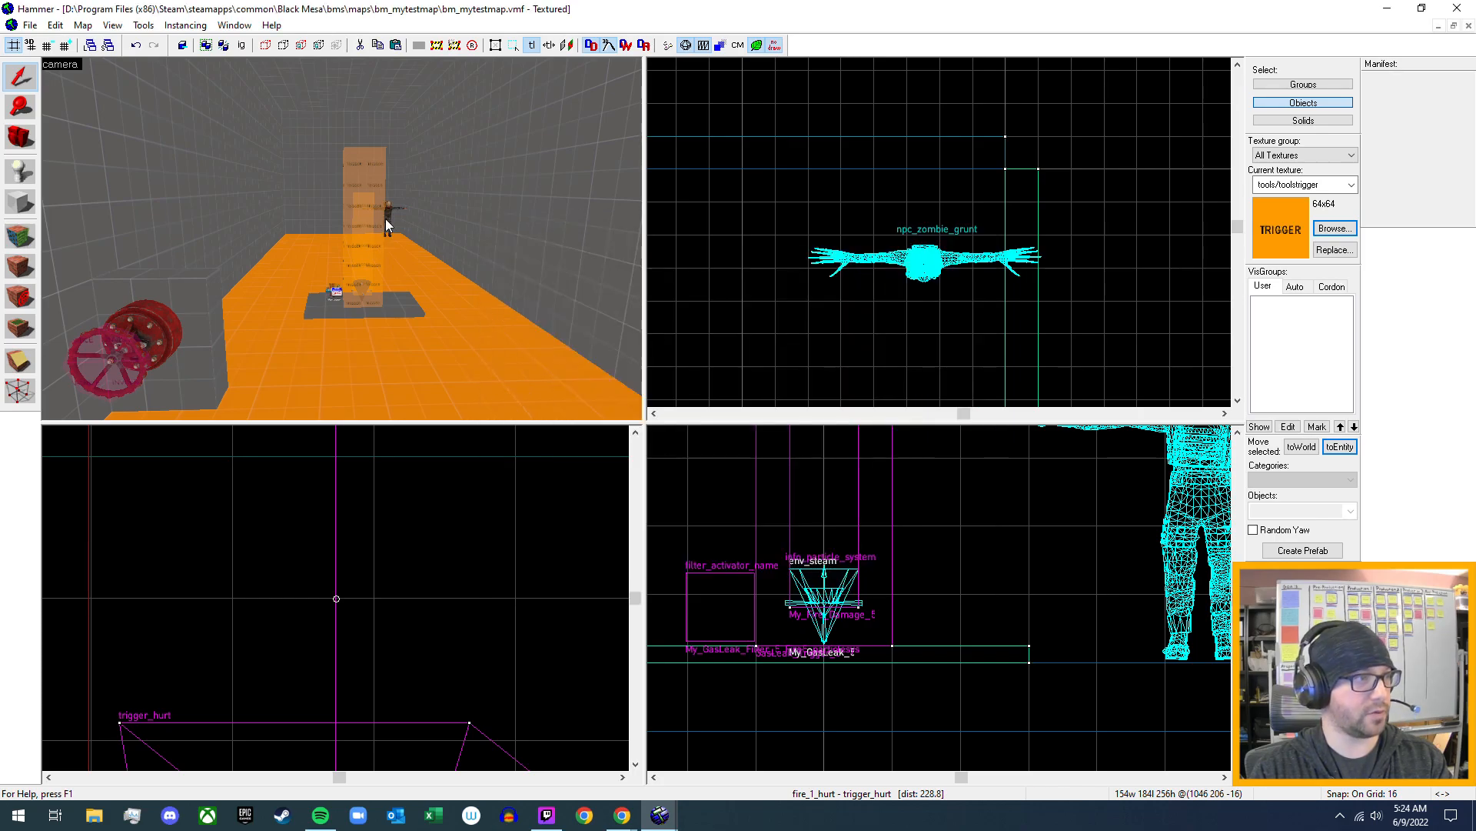
- Compile bm_mytestmap and launch it in Black Mesa
key("z")
key("s")
key("z")
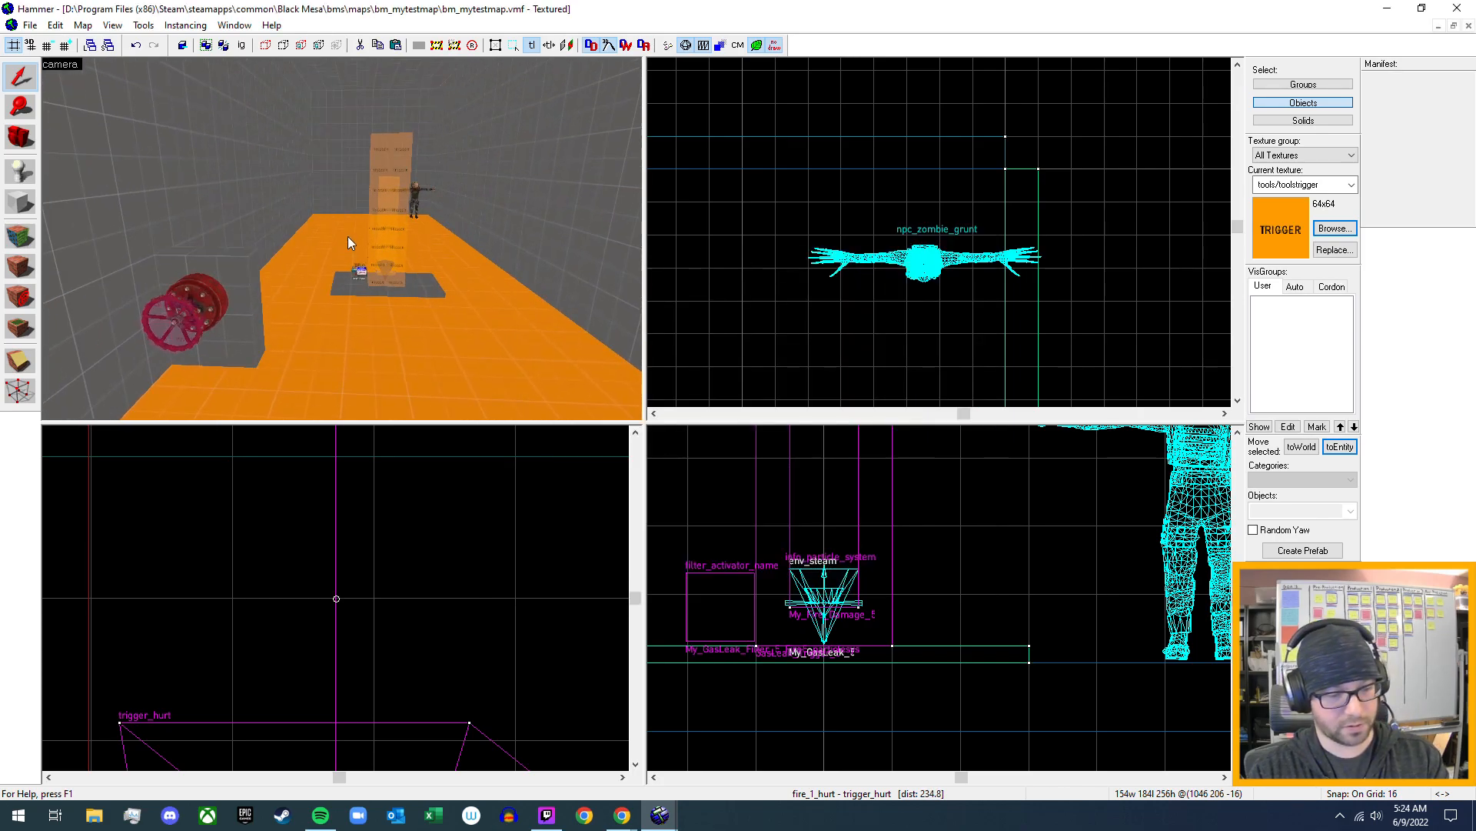
key("F9")
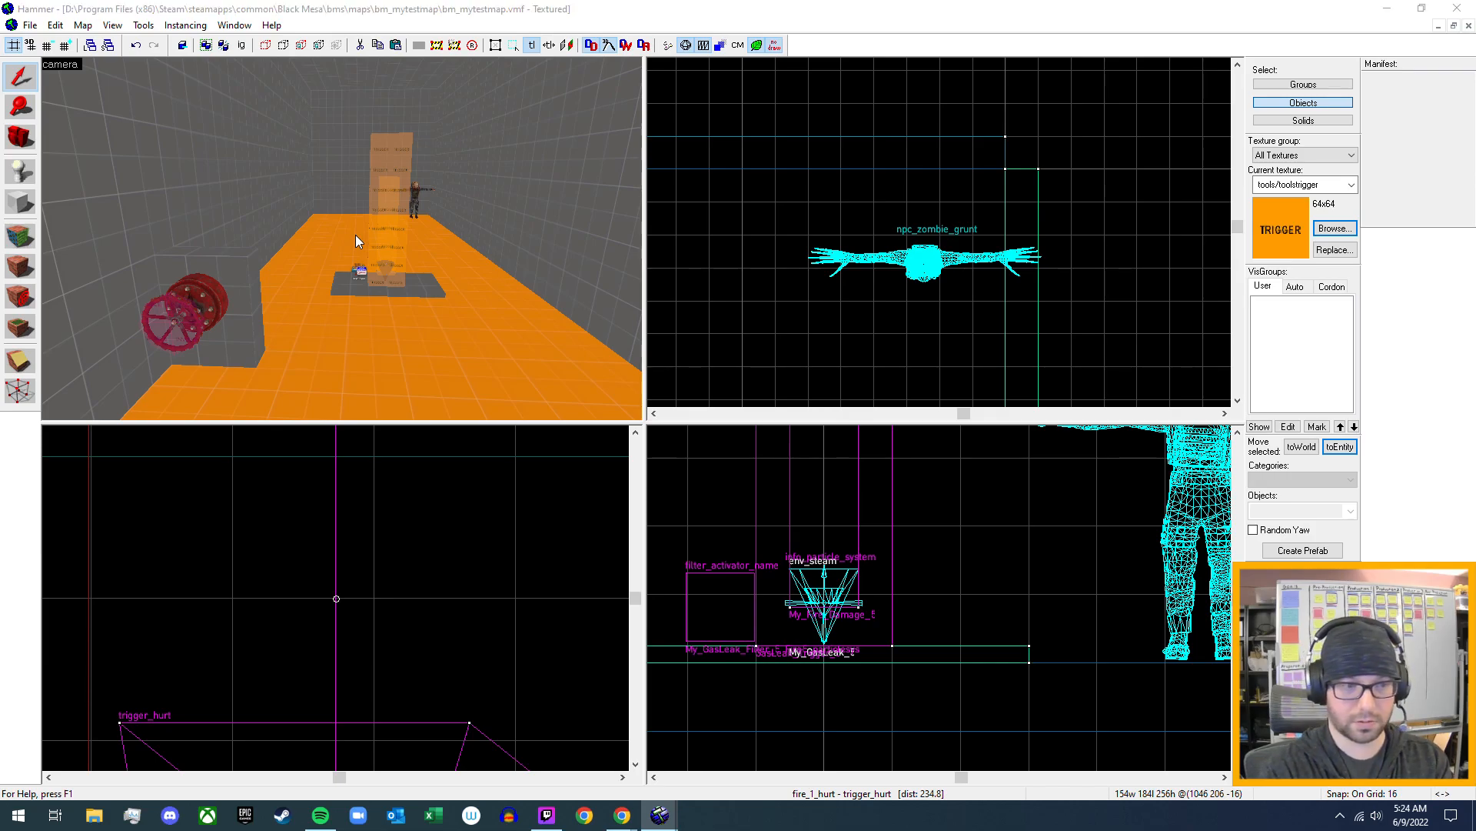
key("Return")
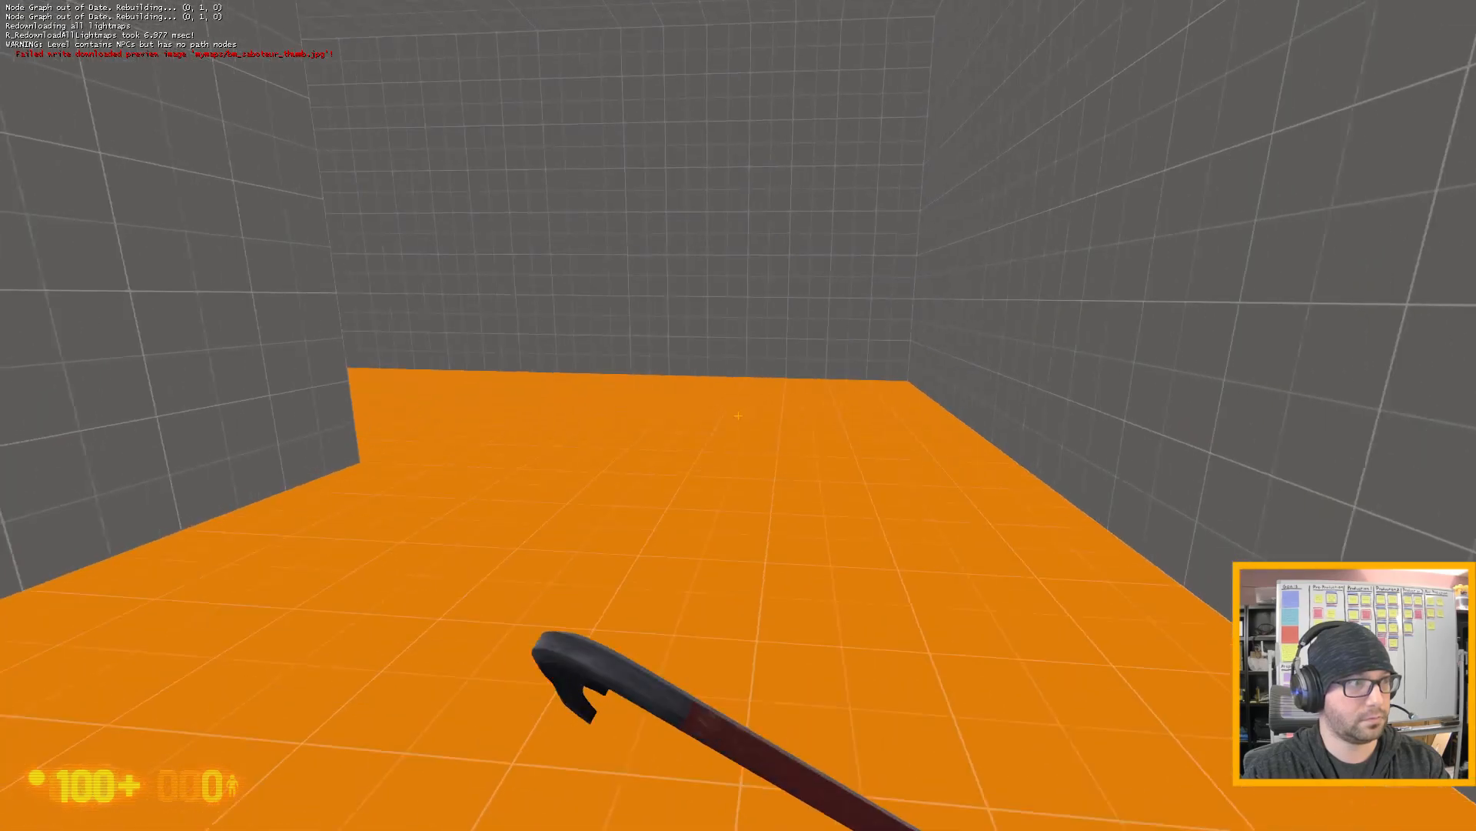
- Walk to the gas leak room's valve, turn it, and lure the zombie grunt through the gas leak fire
key("w")
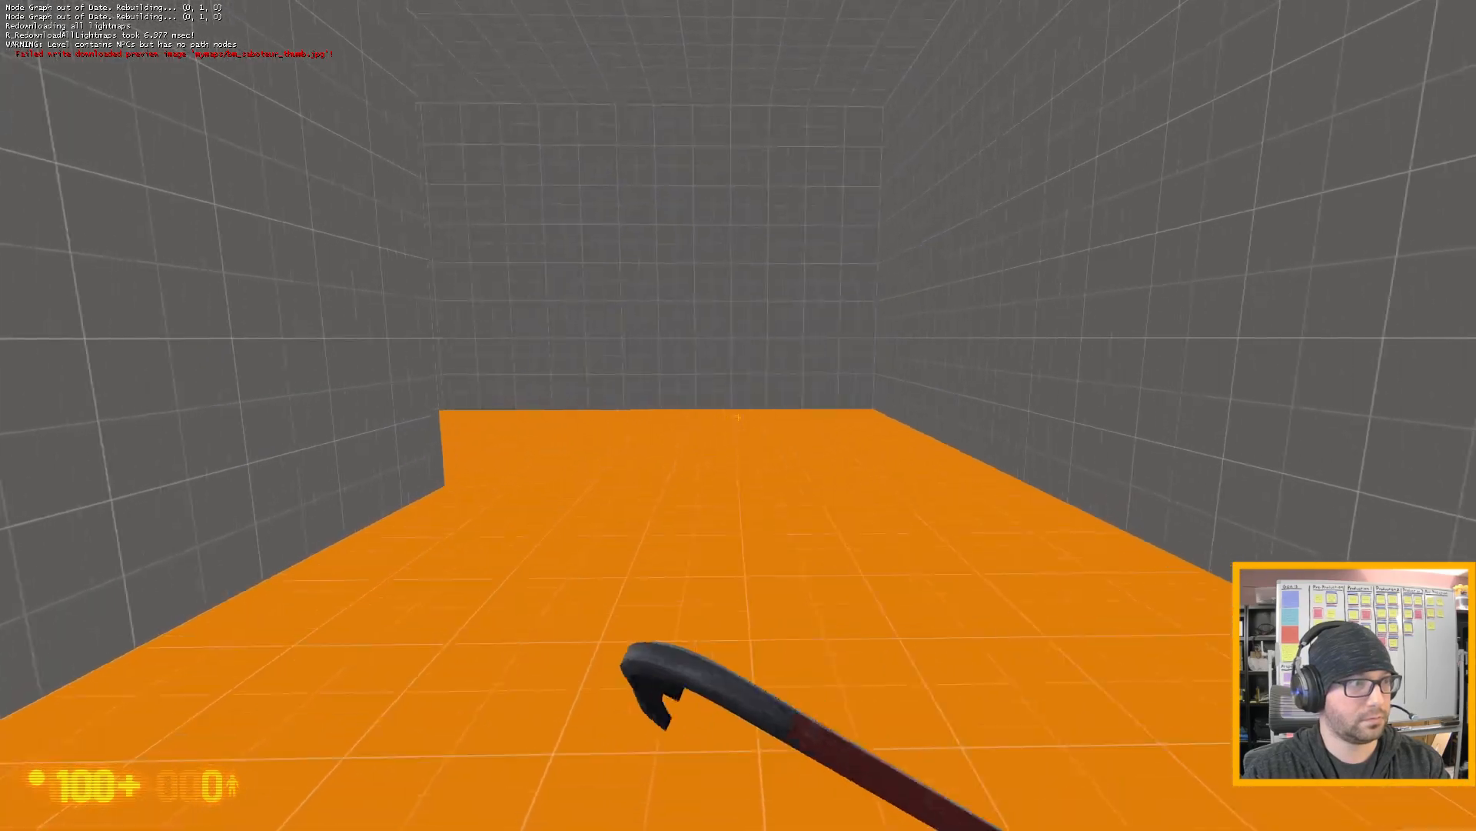
key("w")
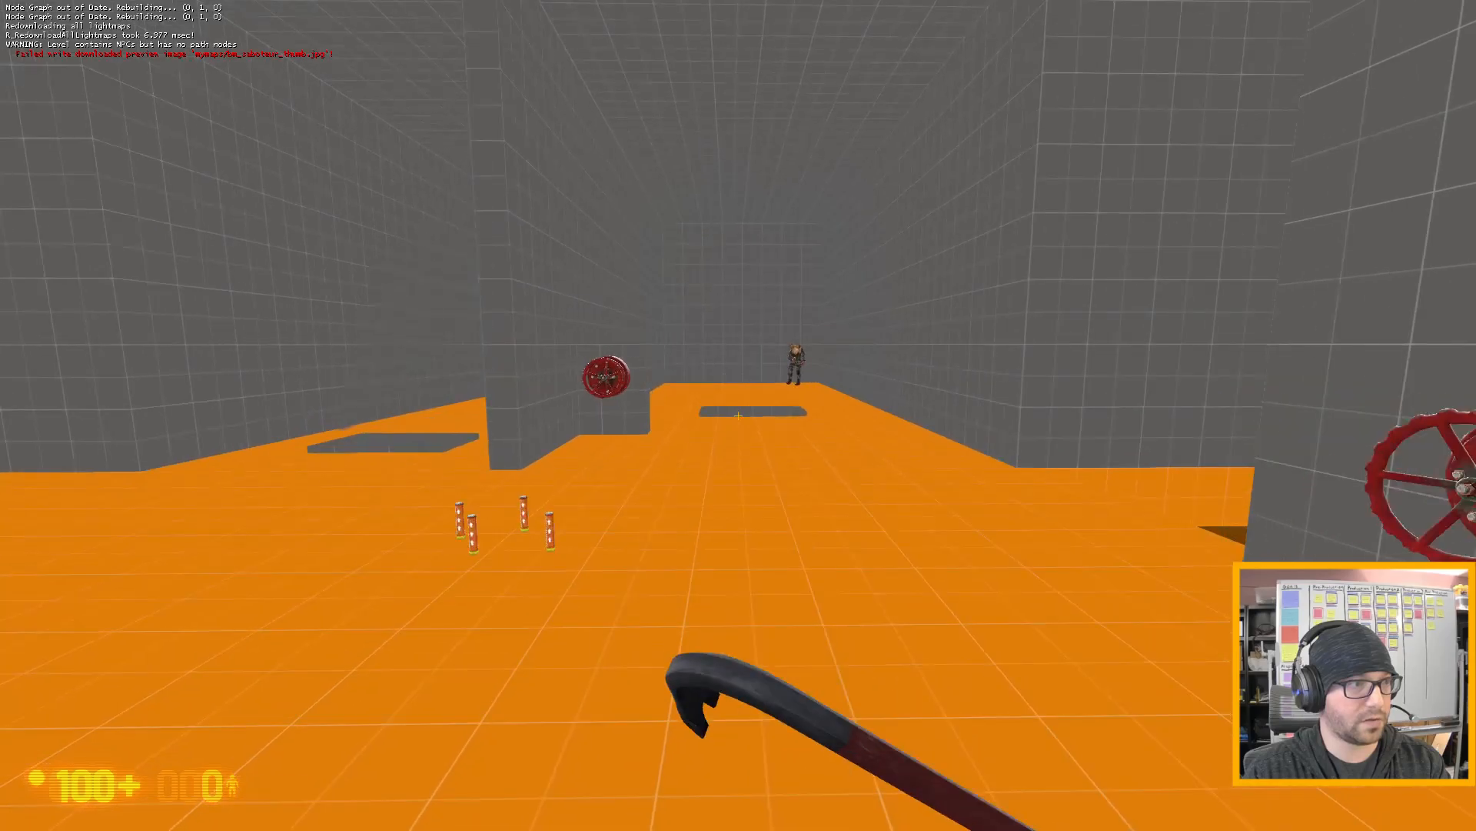
key("w")
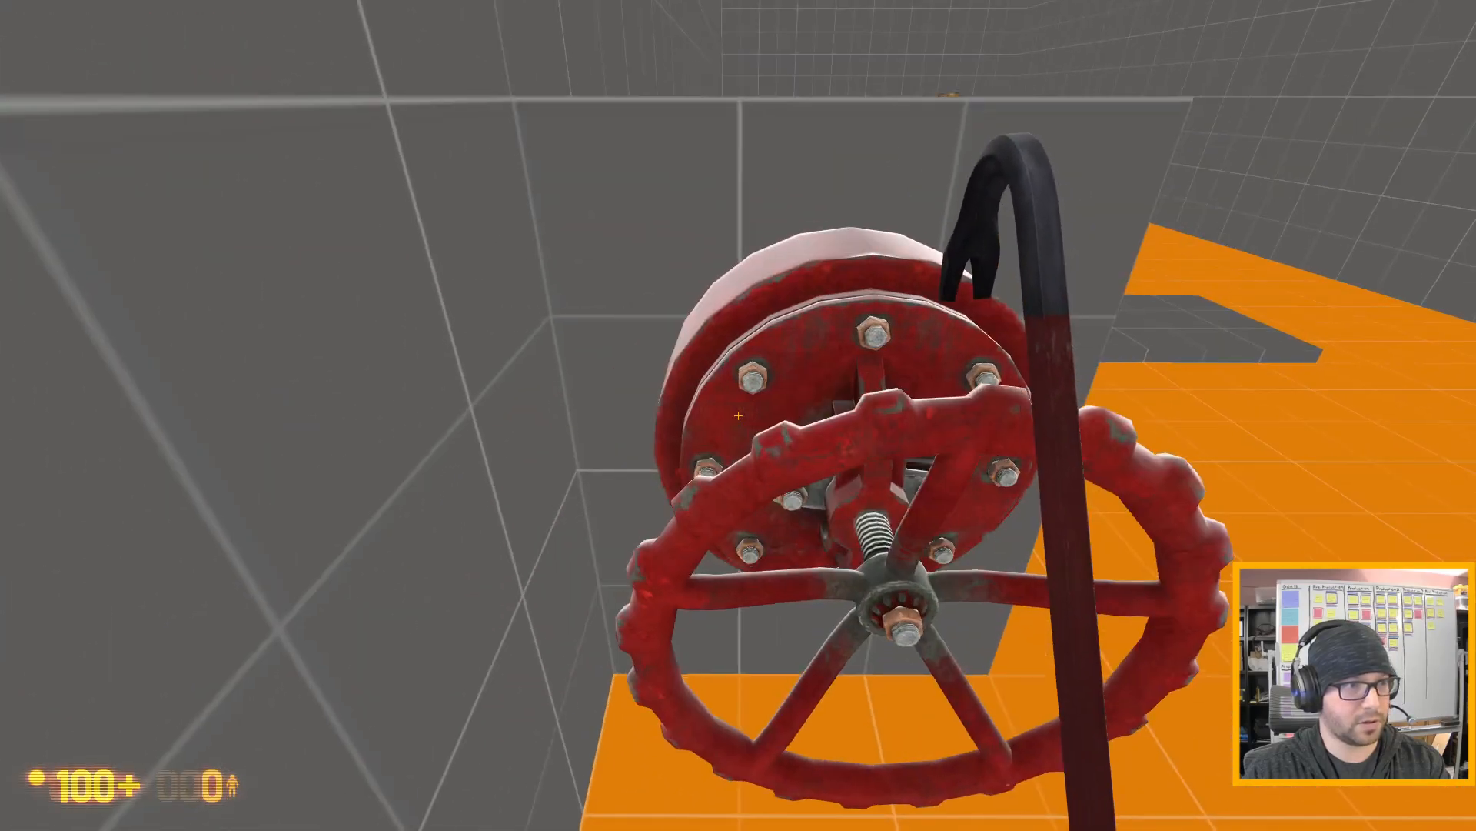
key("e")
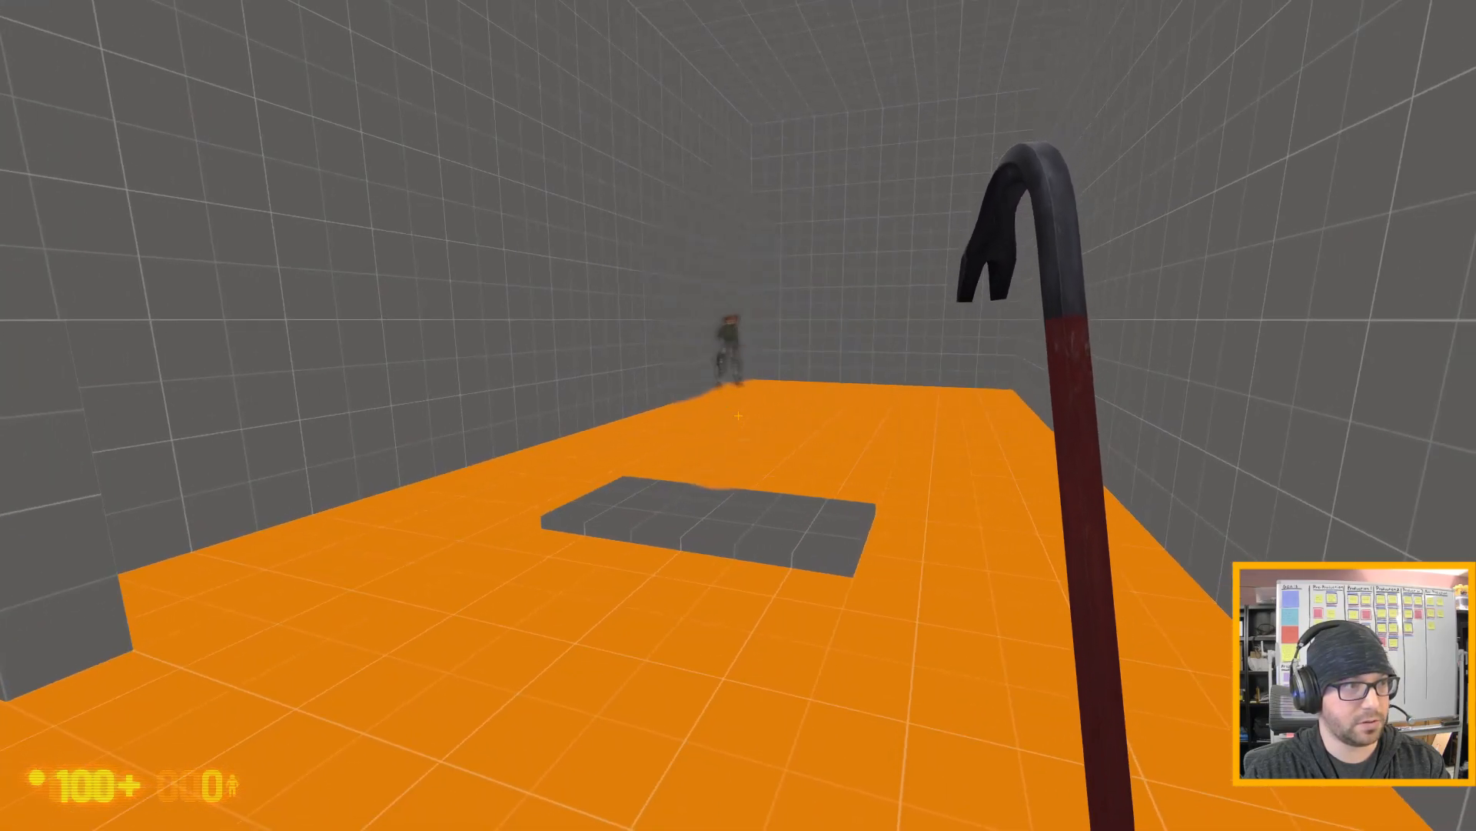
key("d")
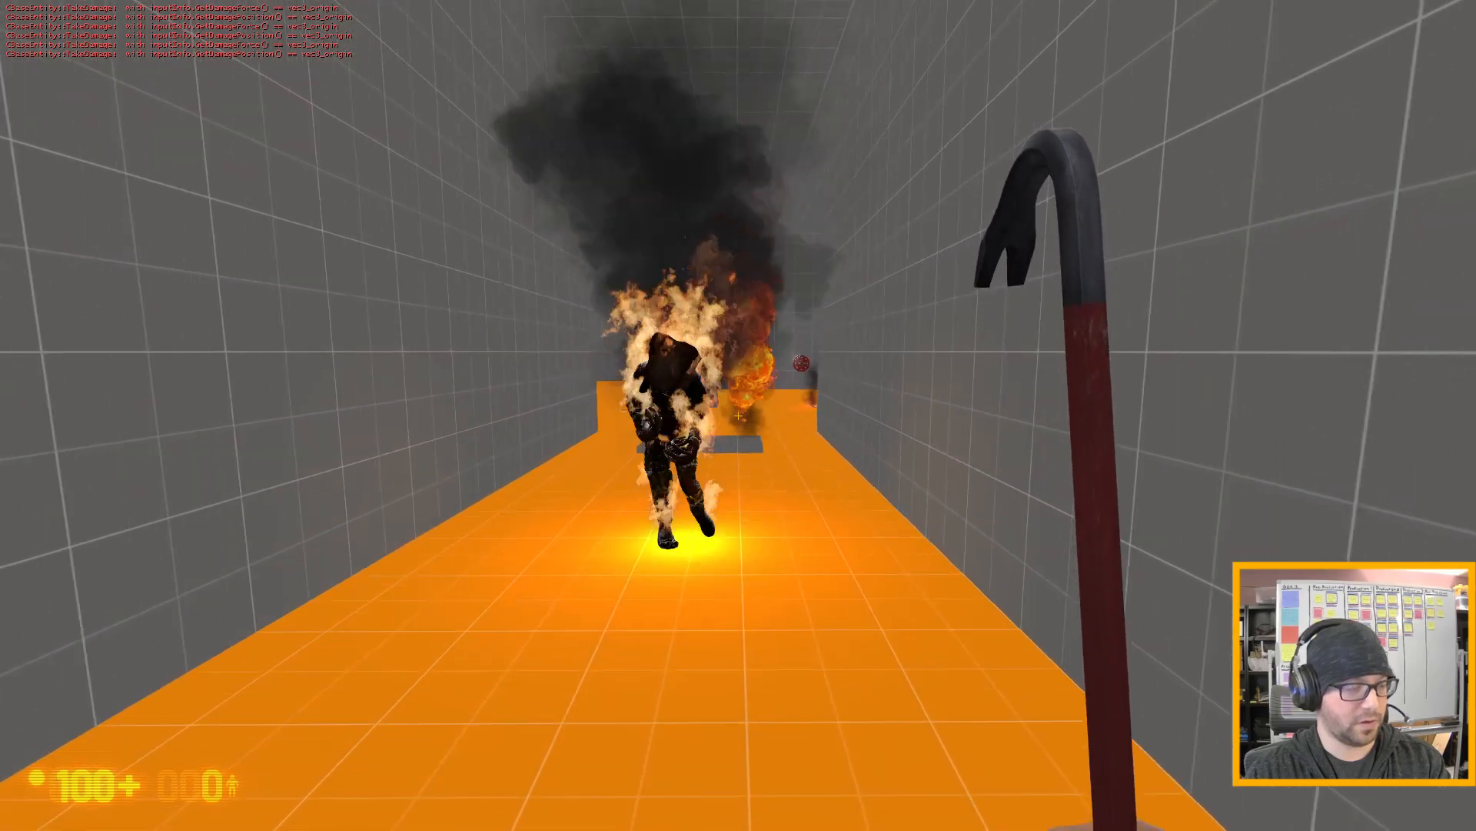
- Exit the play-test with the console command quit
key("grave")
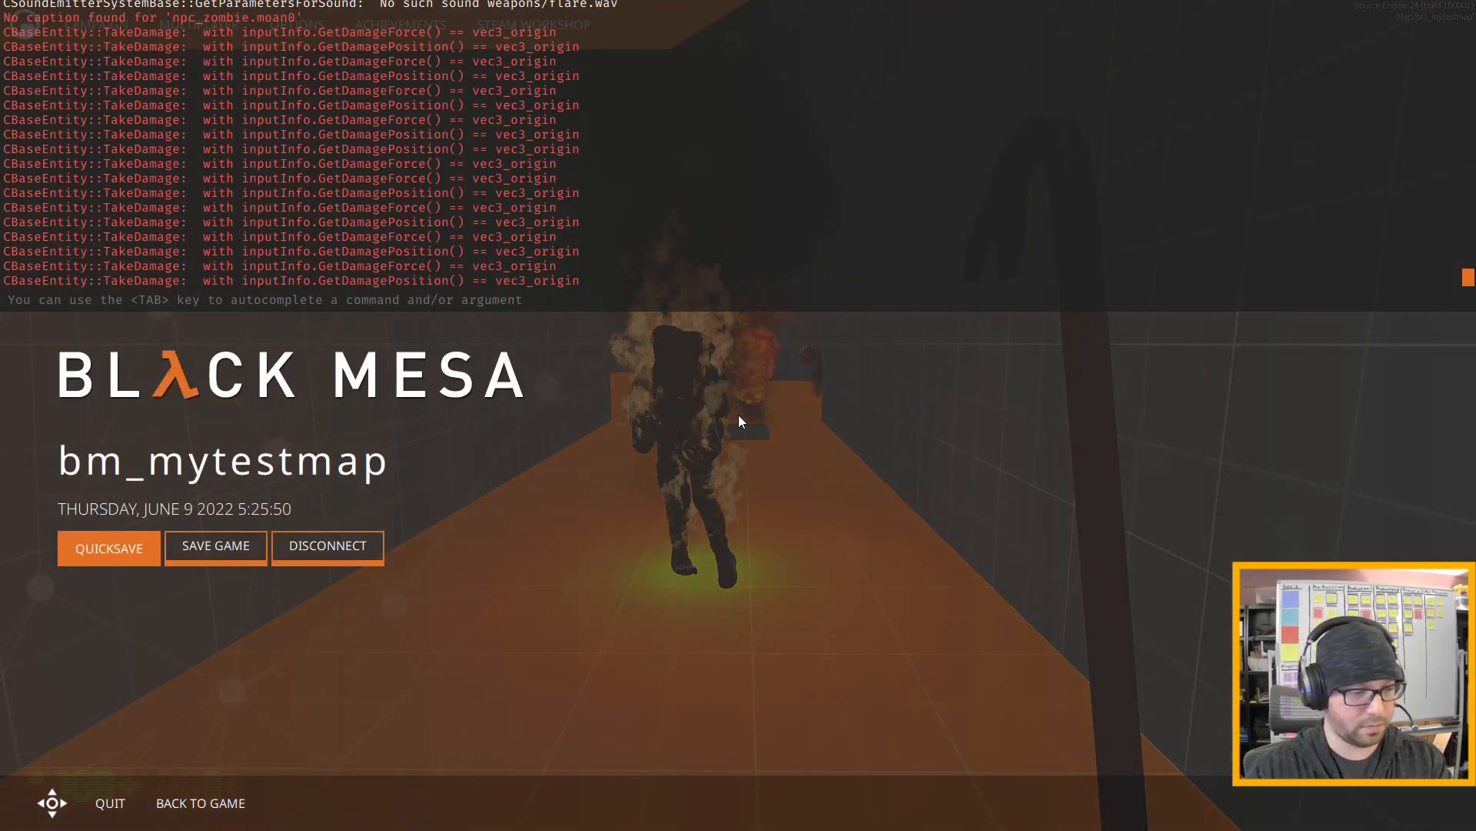
type("quit")
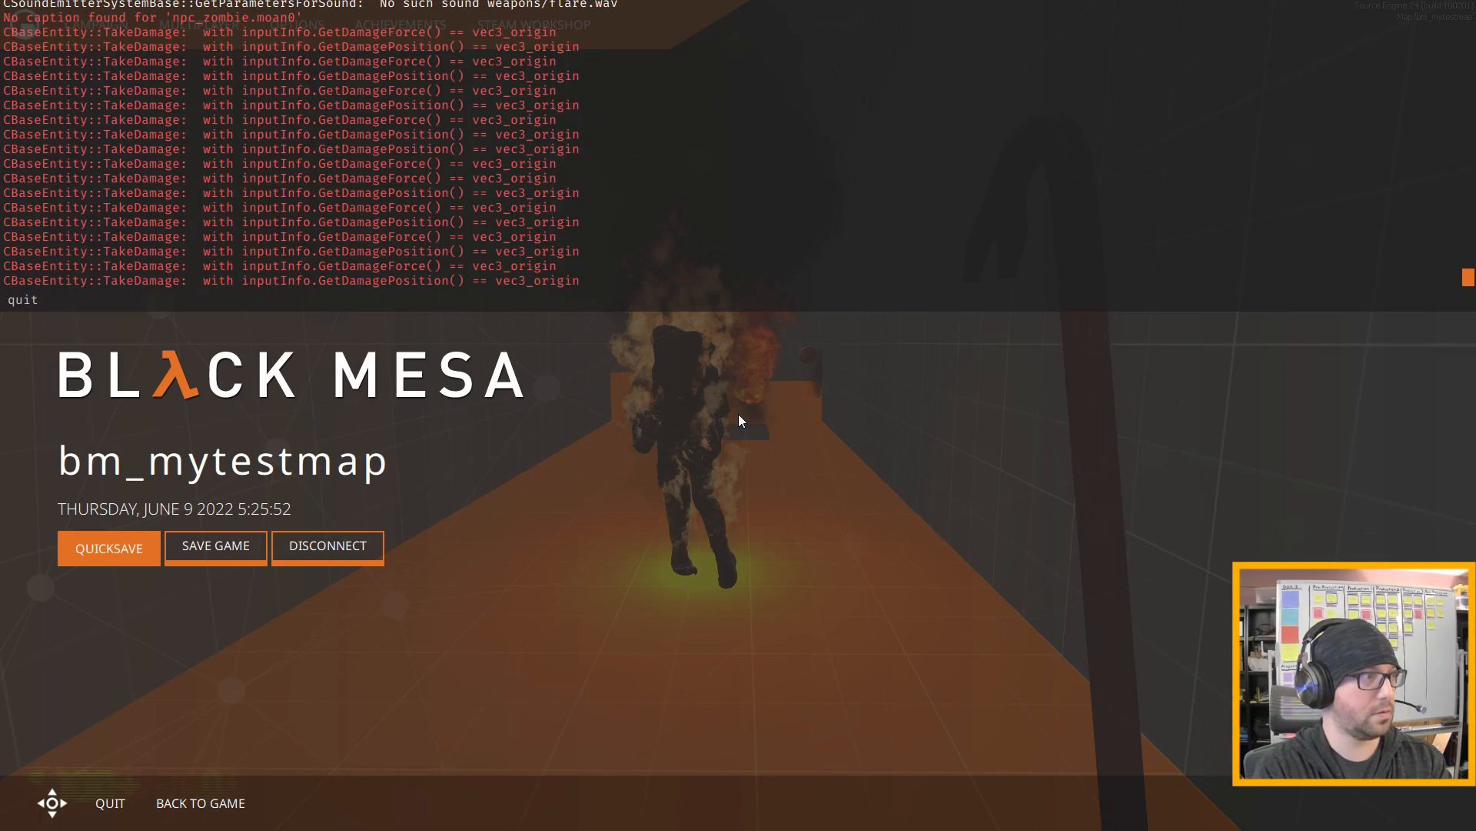
key("Return")
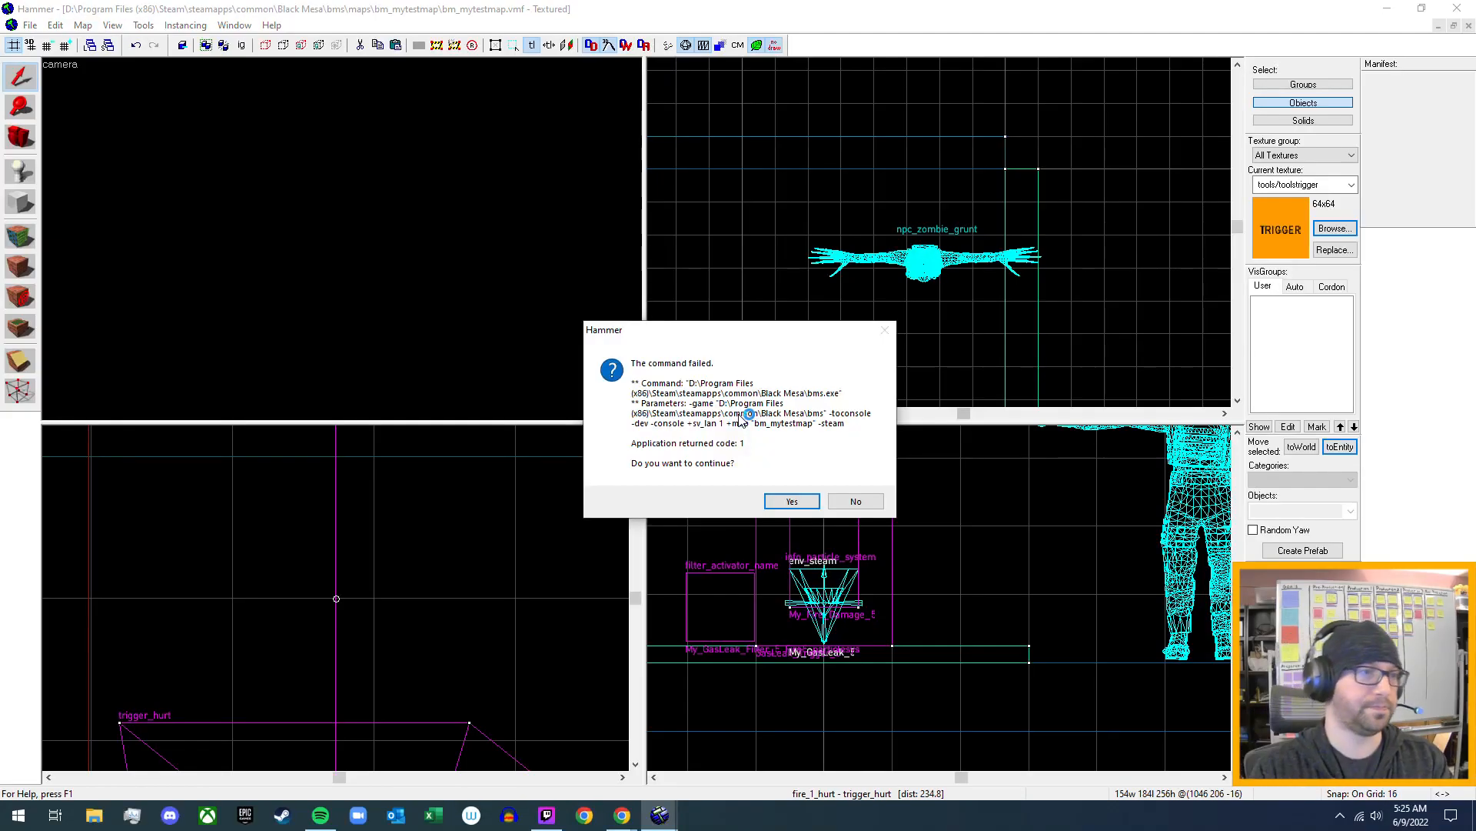
- Return to the map and inspect the fire_1_hurt trigger's damage type, outputs, inputs and flags, closing its properties without changes
left_click(792, 500)
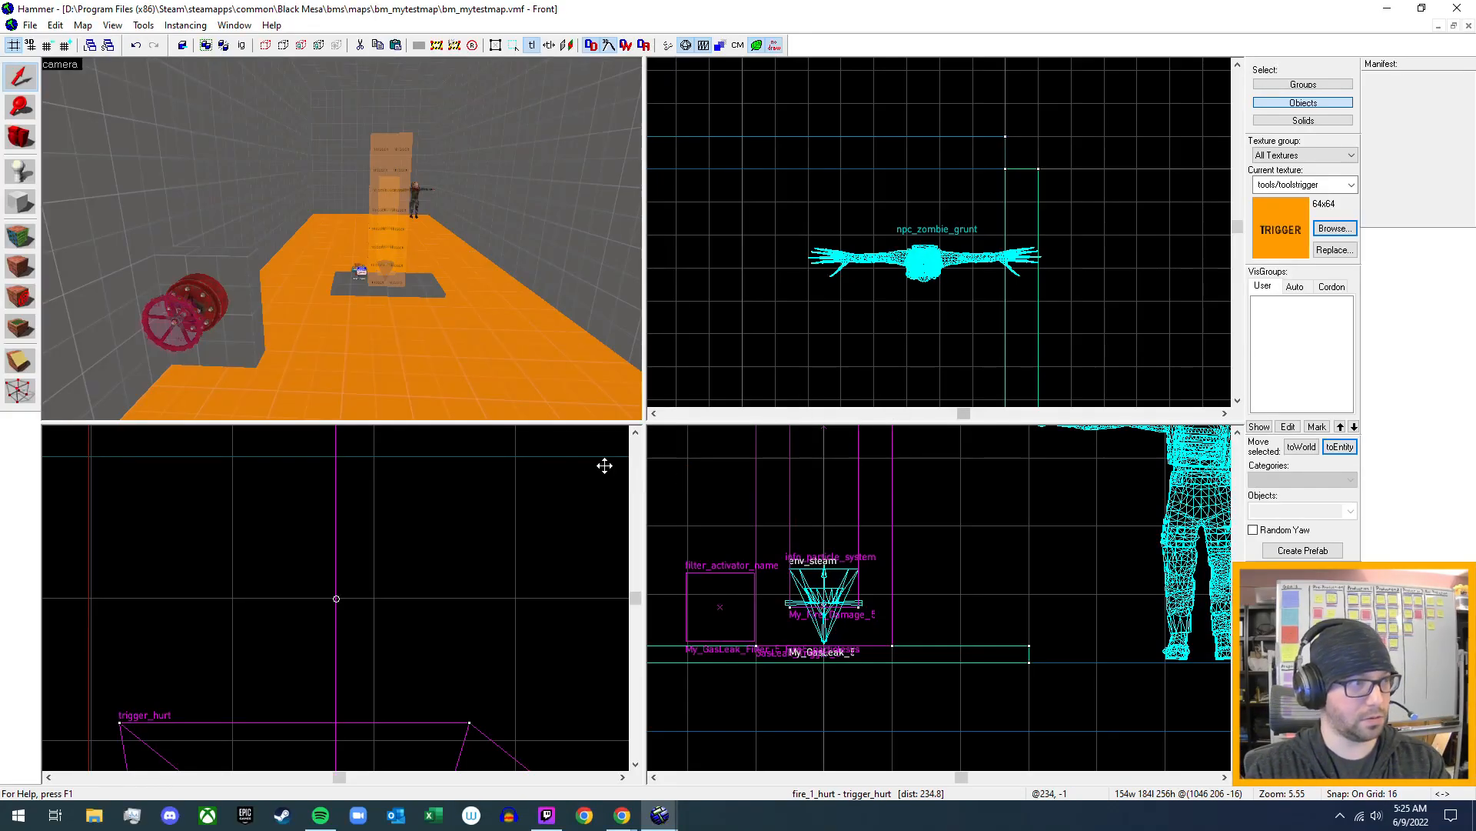
key("z")
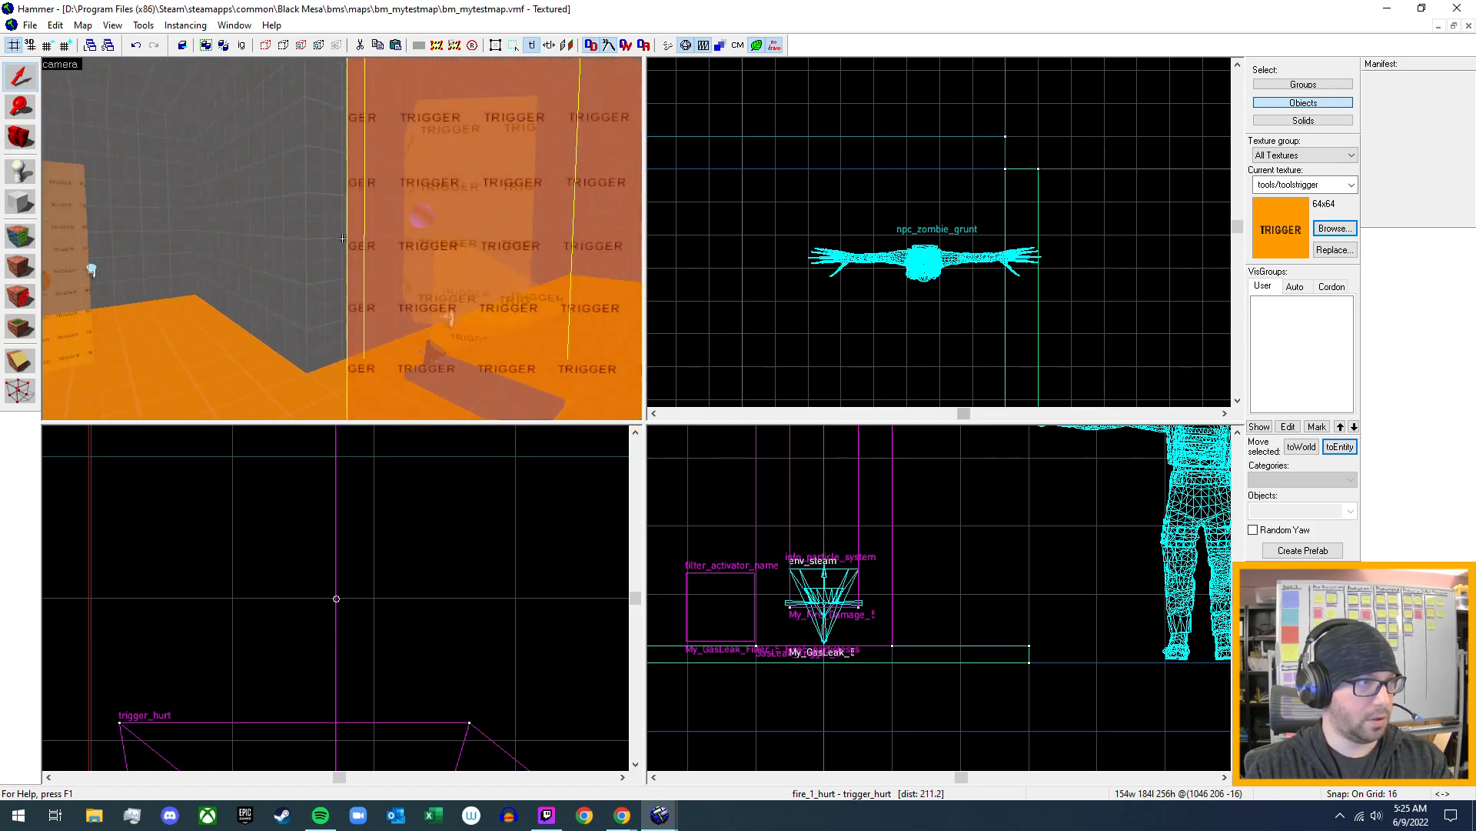
key("w")
key("z")
left_click(417, 209)
key("alt+Return")
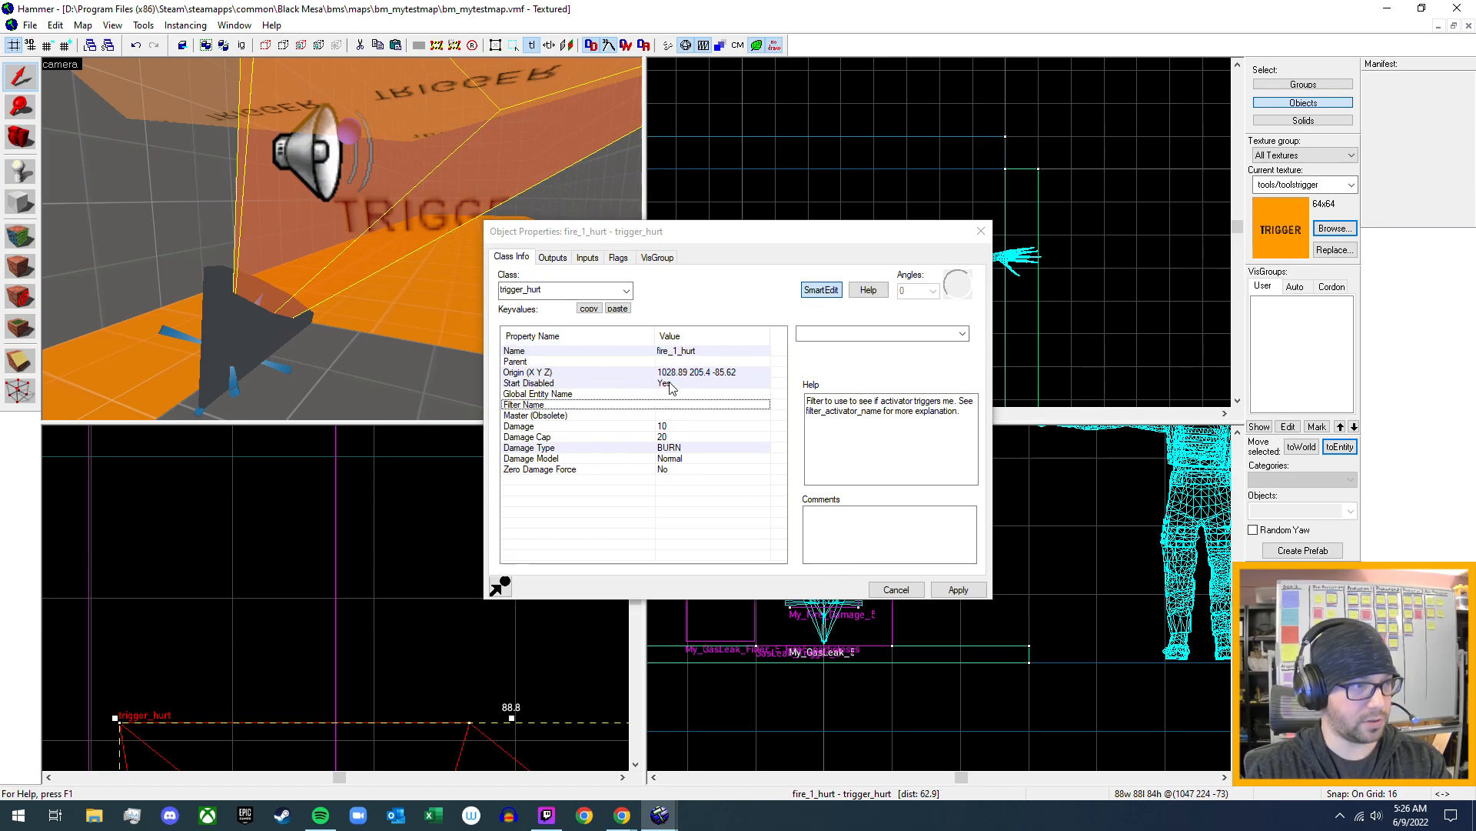
left_click(670, 449)
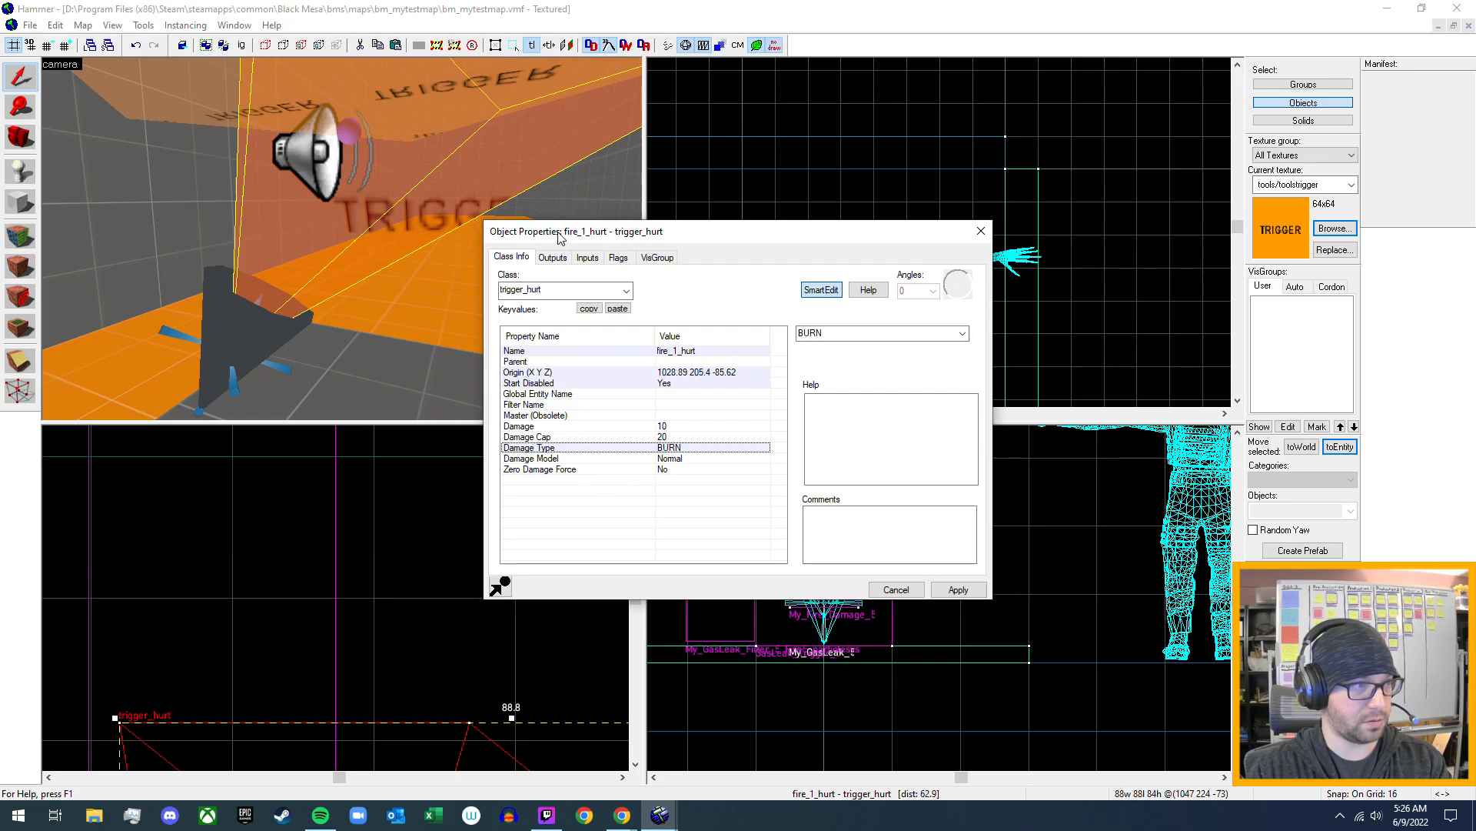
left_click(552, 259)
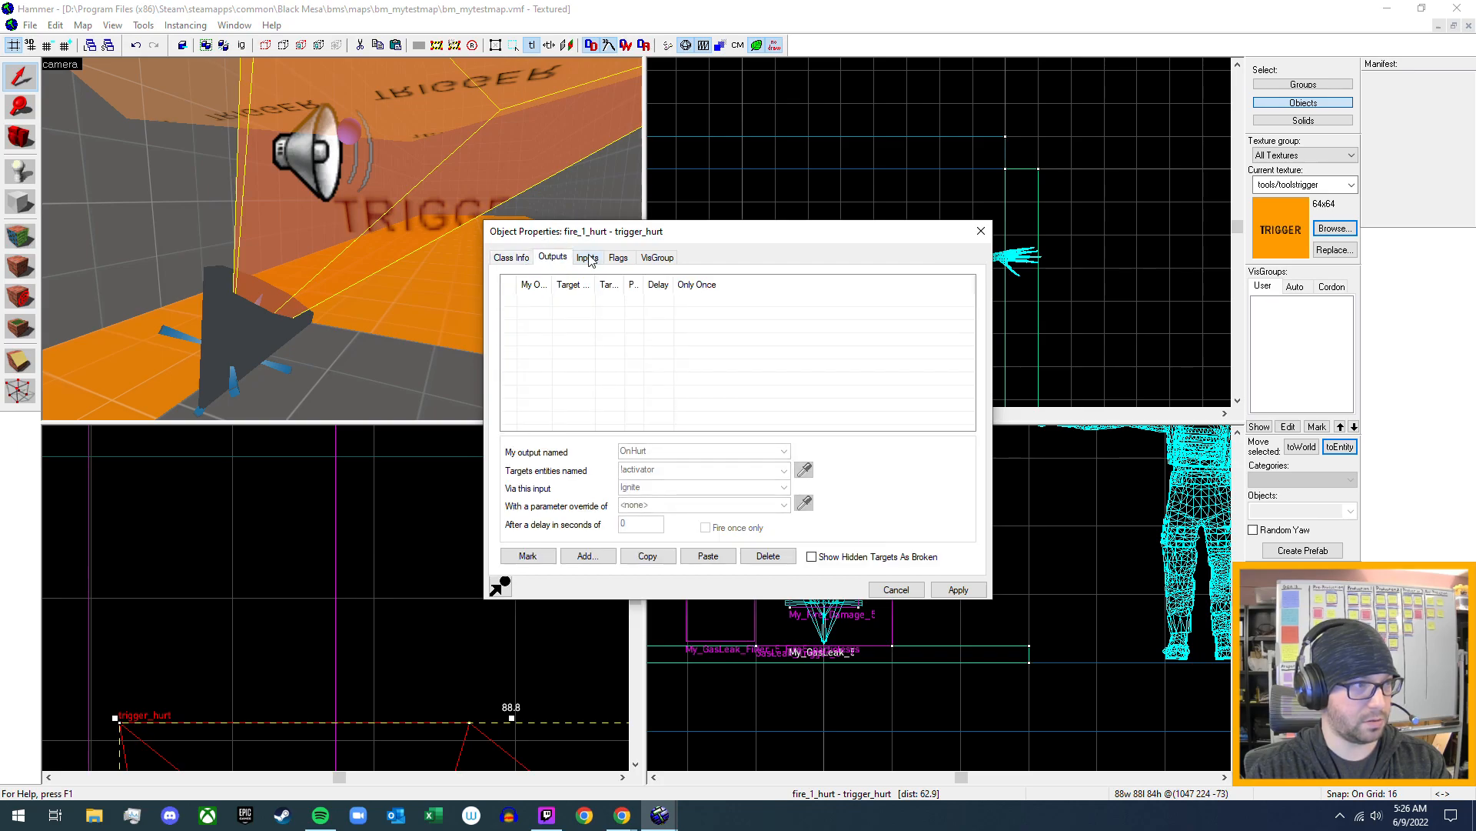
left_click(588, 259)
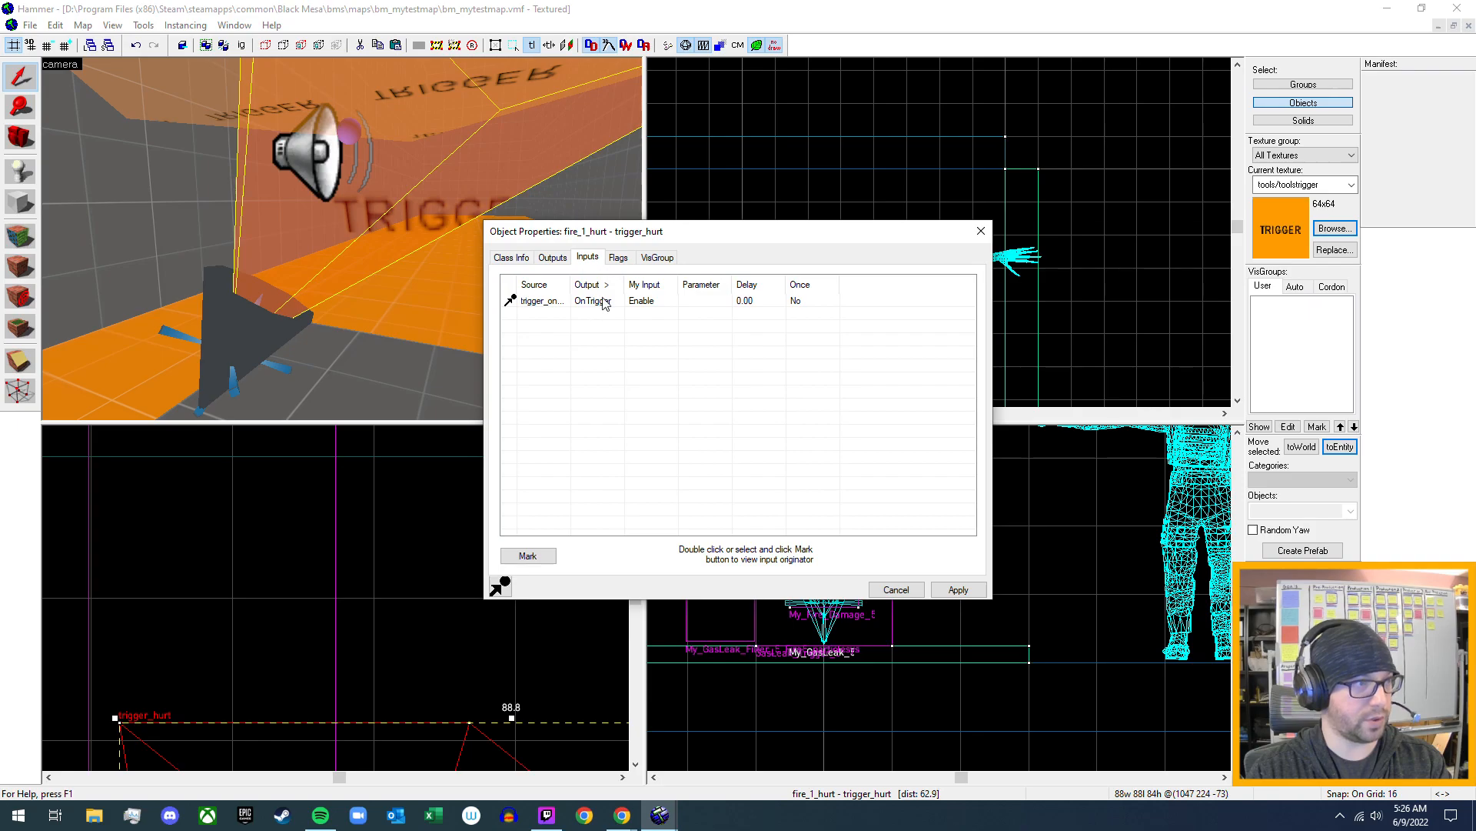
left_click(618, 259)
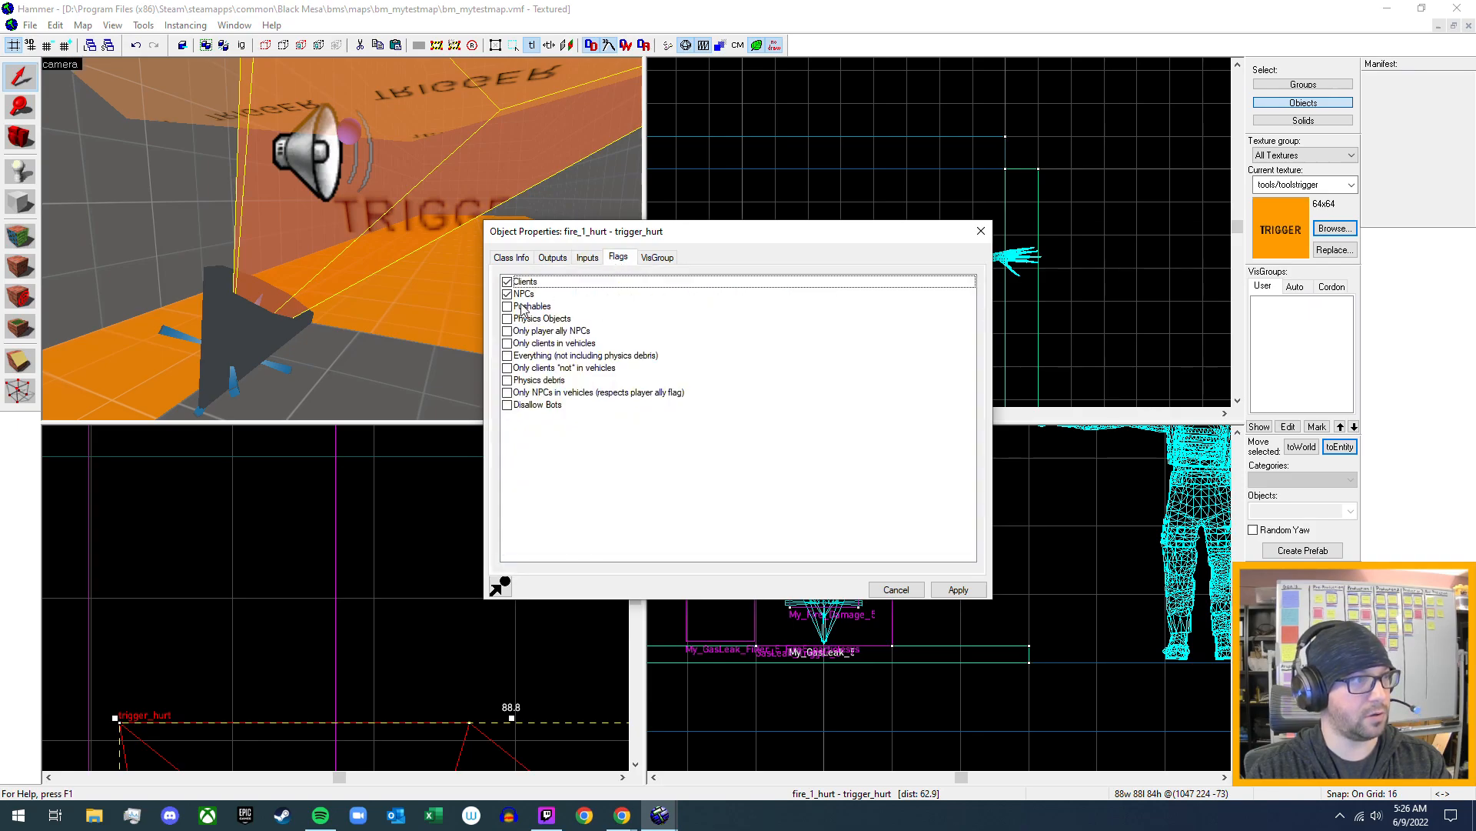
left_click(981, 231)
- Enable the NPCs flag on the My_Fire_Damage_5 trigger_hurt in the gas leak room and apply the change
key("z")
key("w")
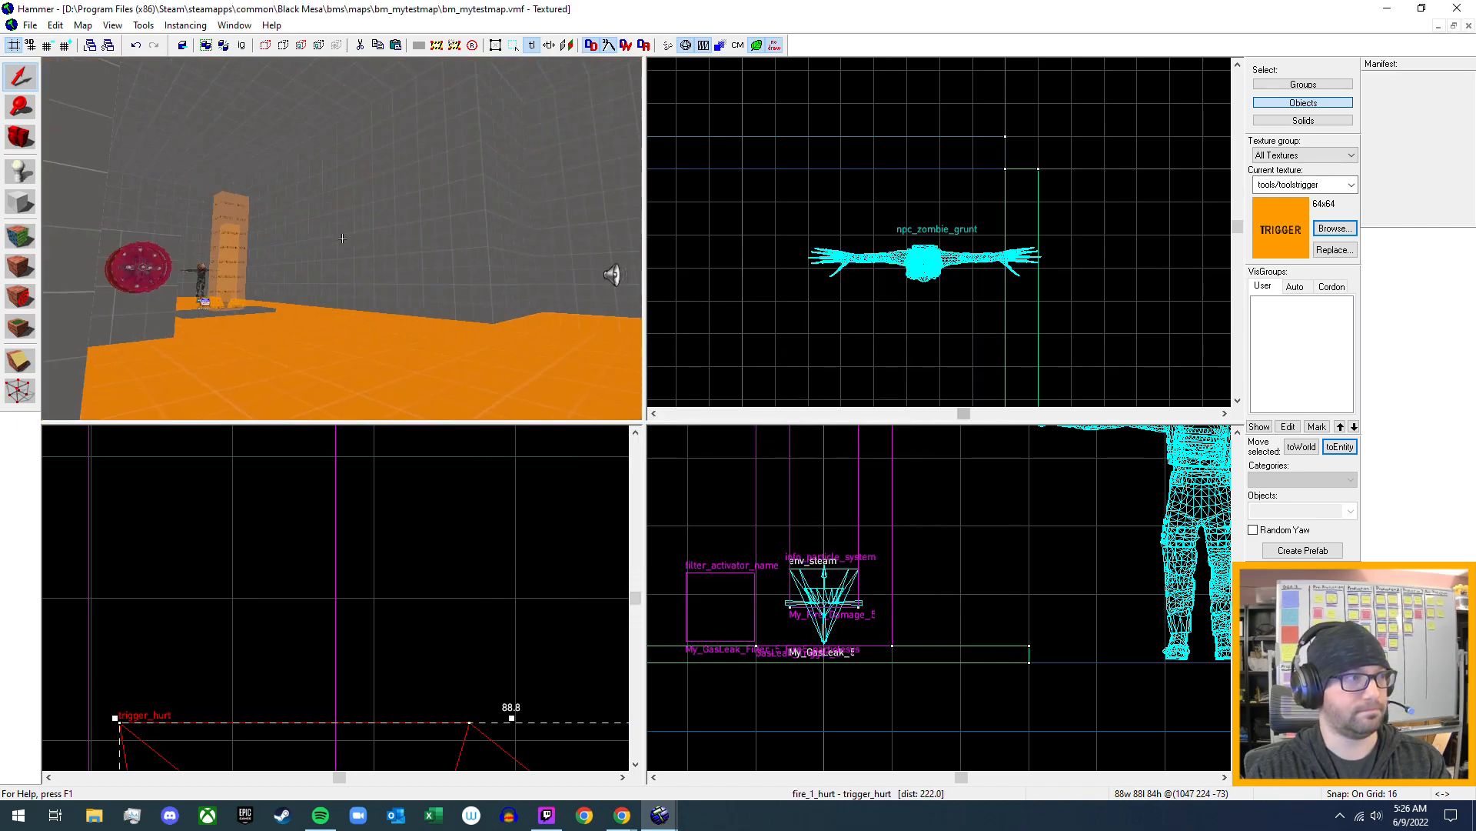
key("w")
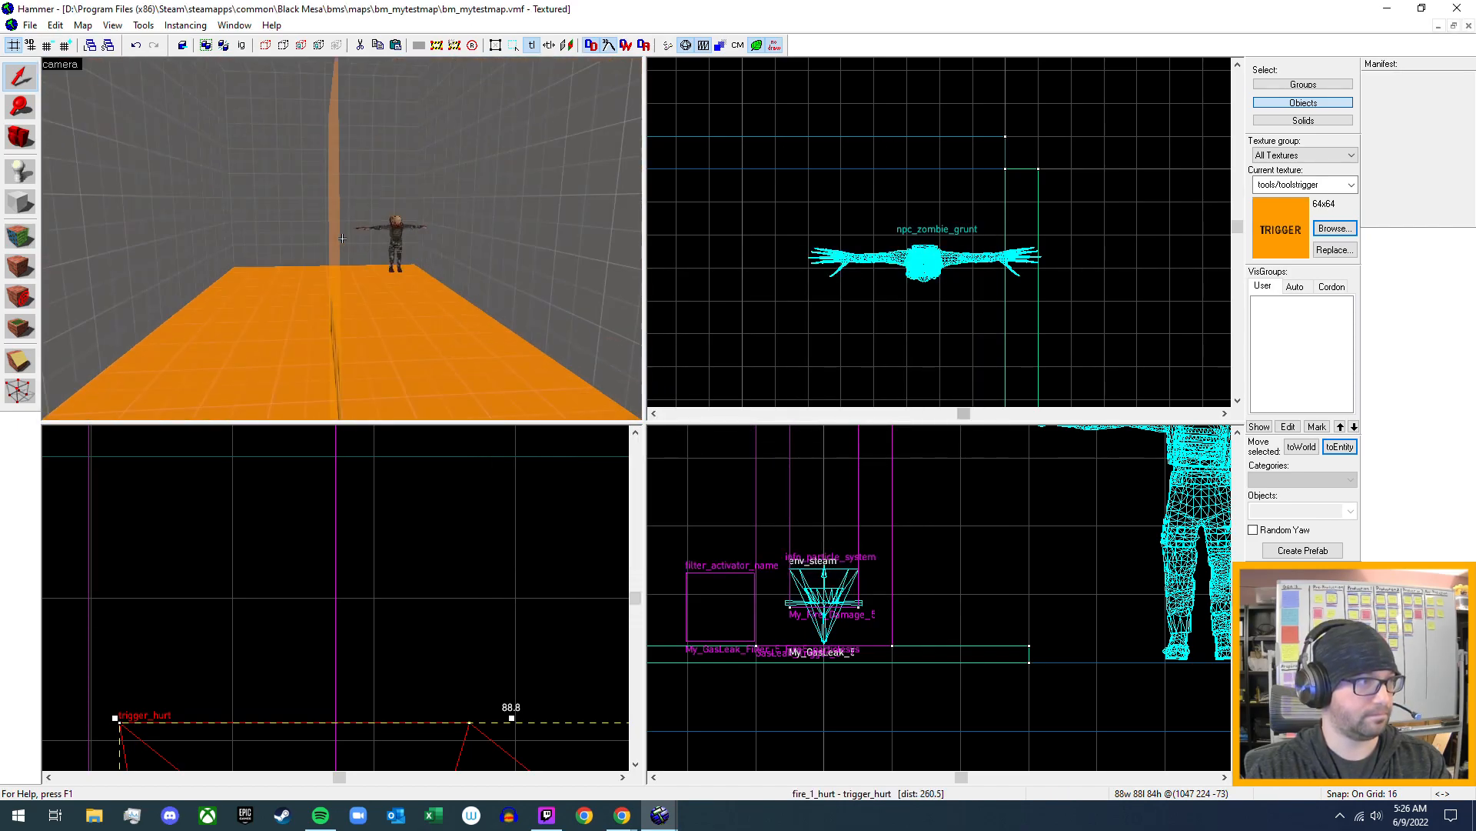
key("z")
left_click(351, 237)
key("alt+Return")
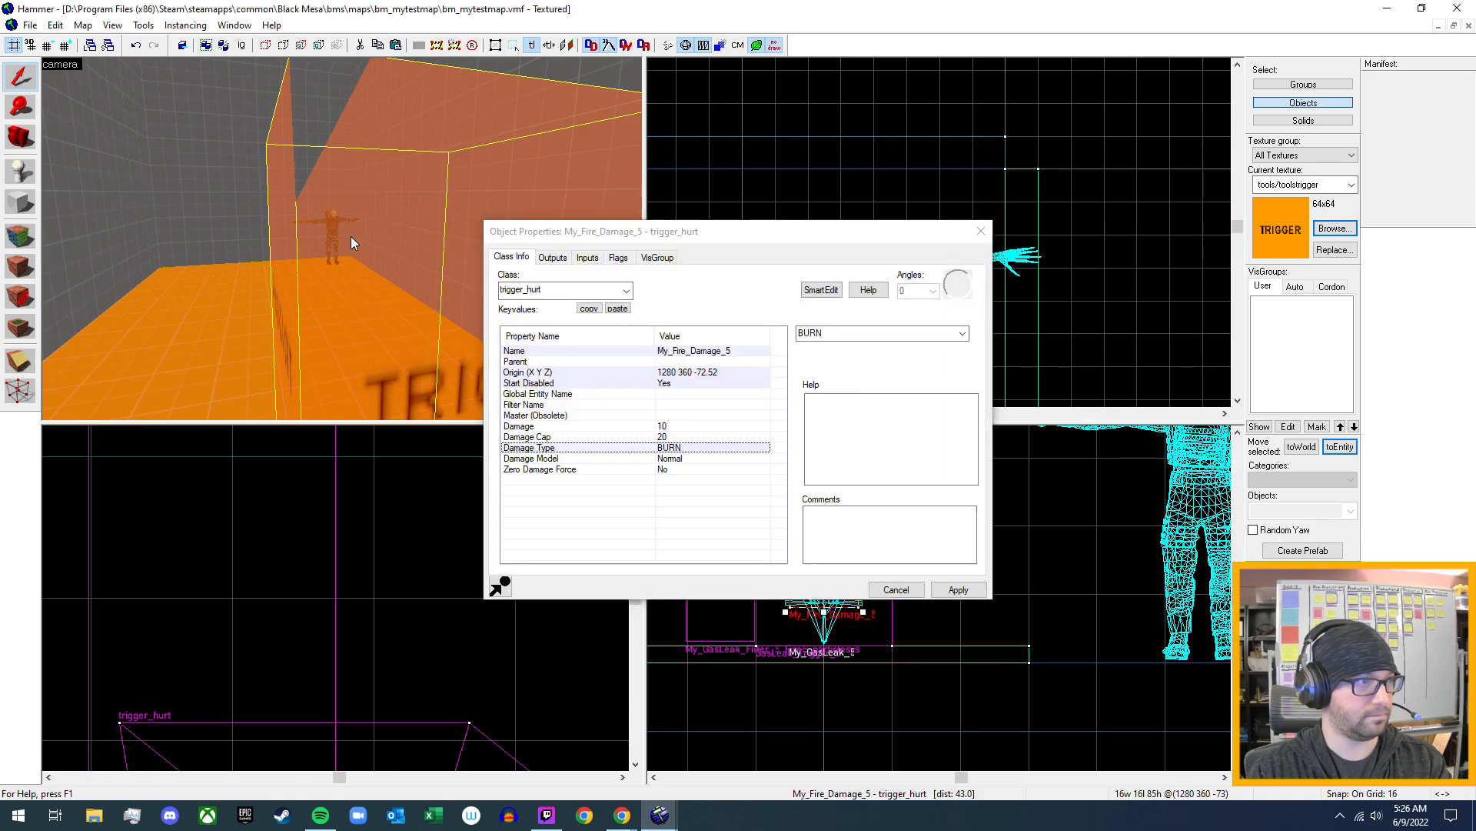
left_click(619, 257)
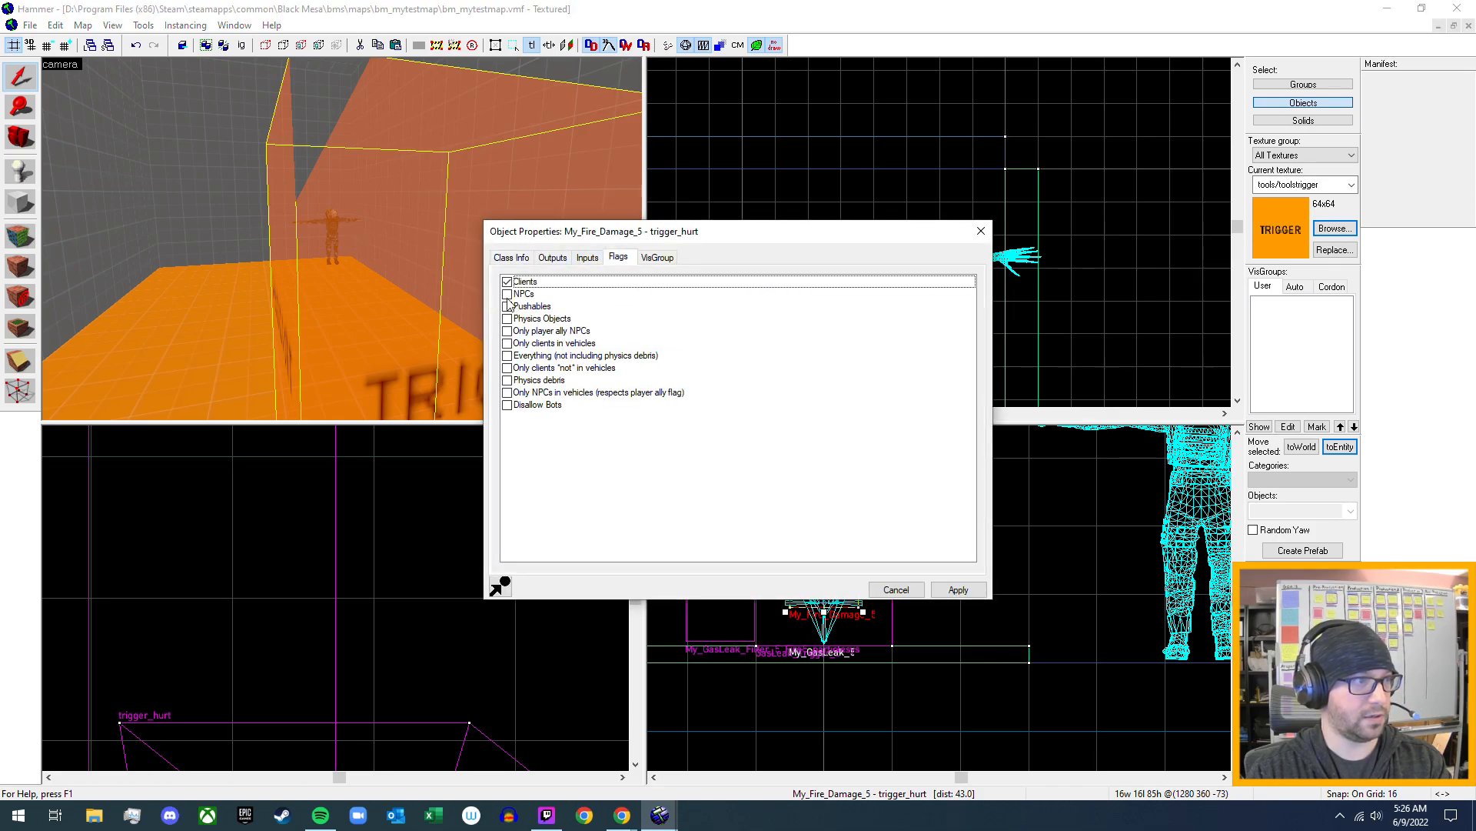
left_click(507, 295)
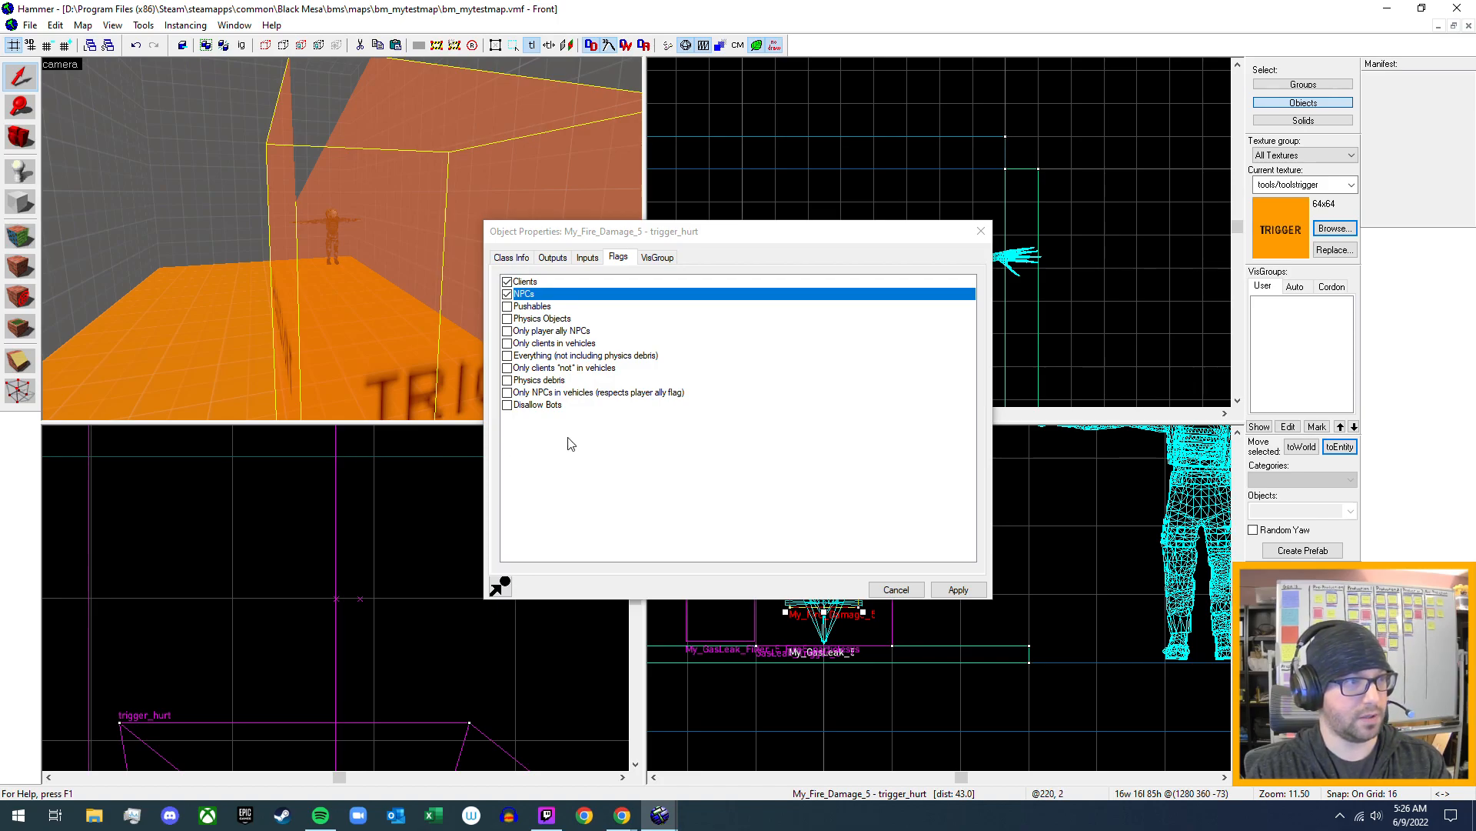
left_click(959, 590)
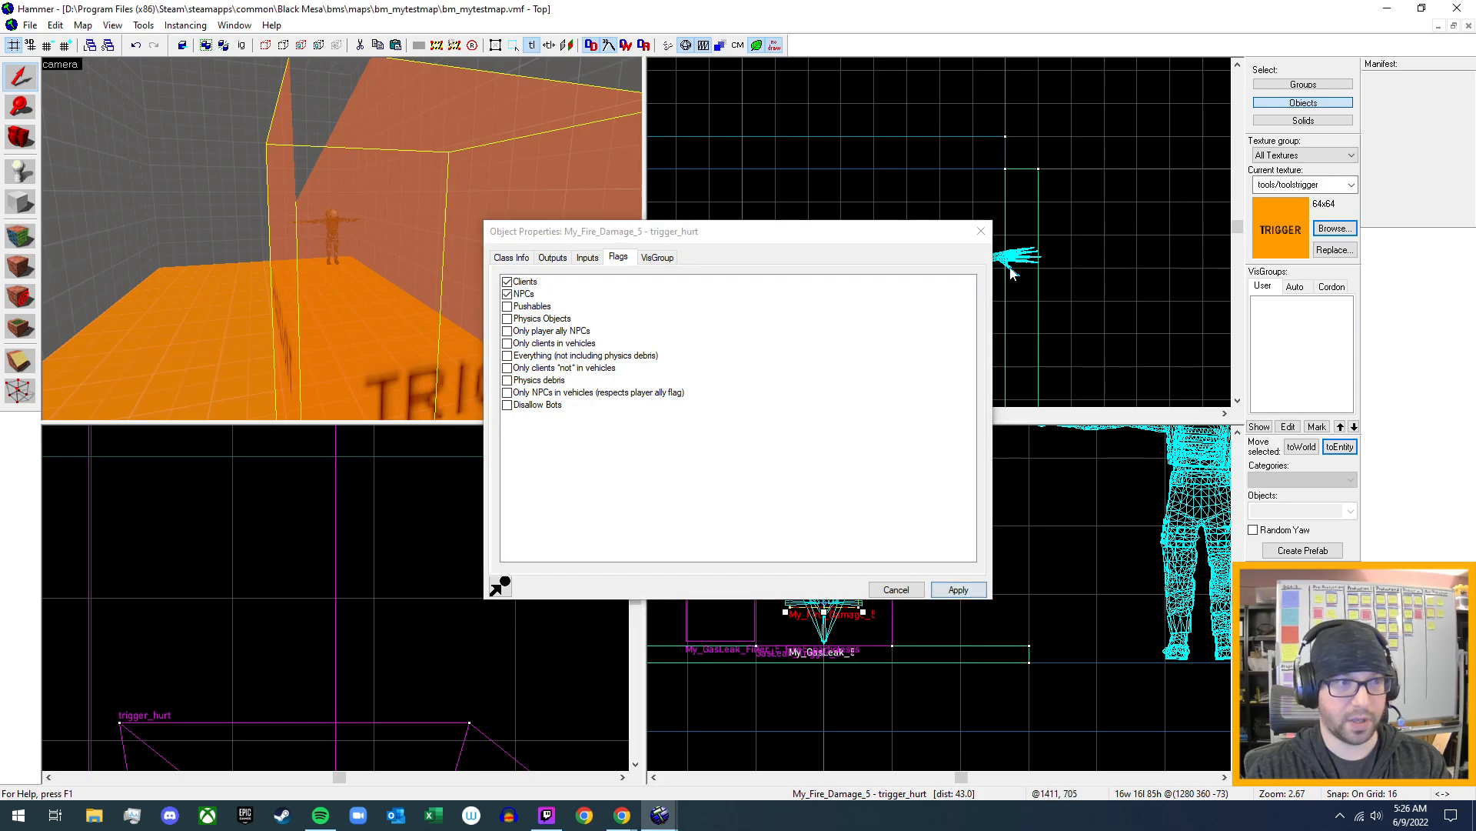
left_click(981, 230)
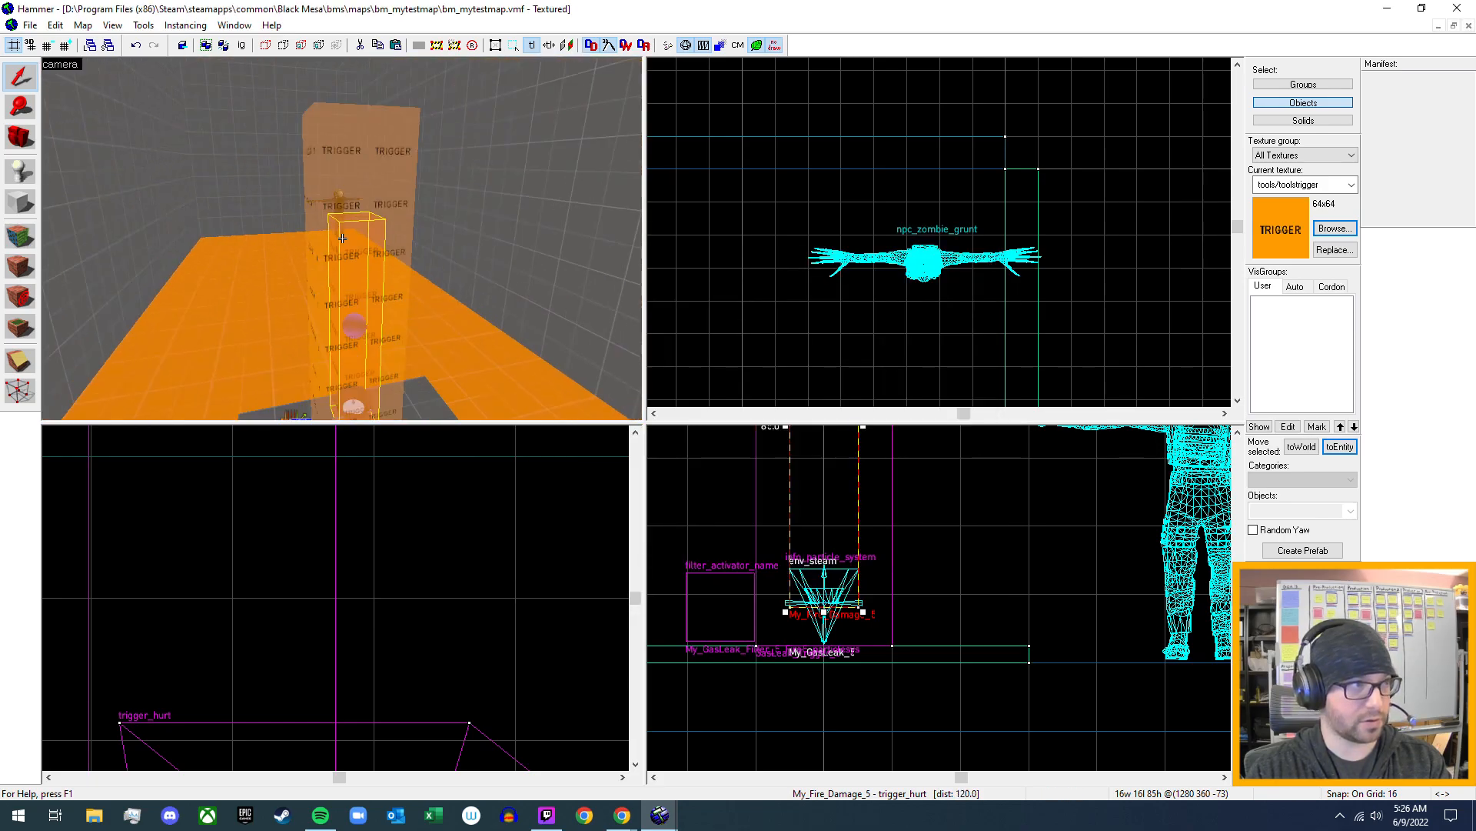
scroll(342, 238, "down", 2)
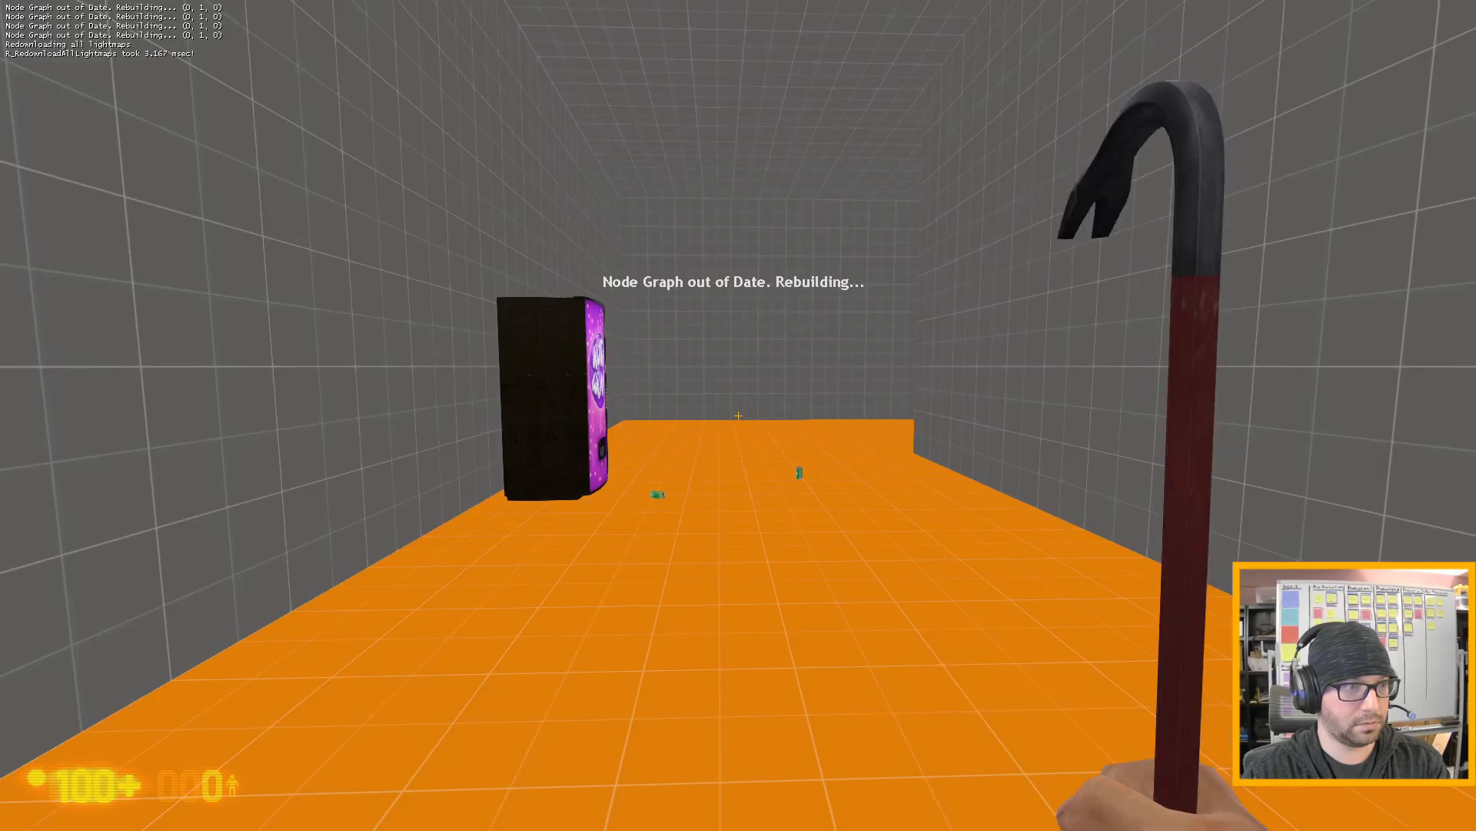
- Walk through bm_mytestmap to the gas leak room and turn the red valve on its wall
key("w")
left_click(738, 415)
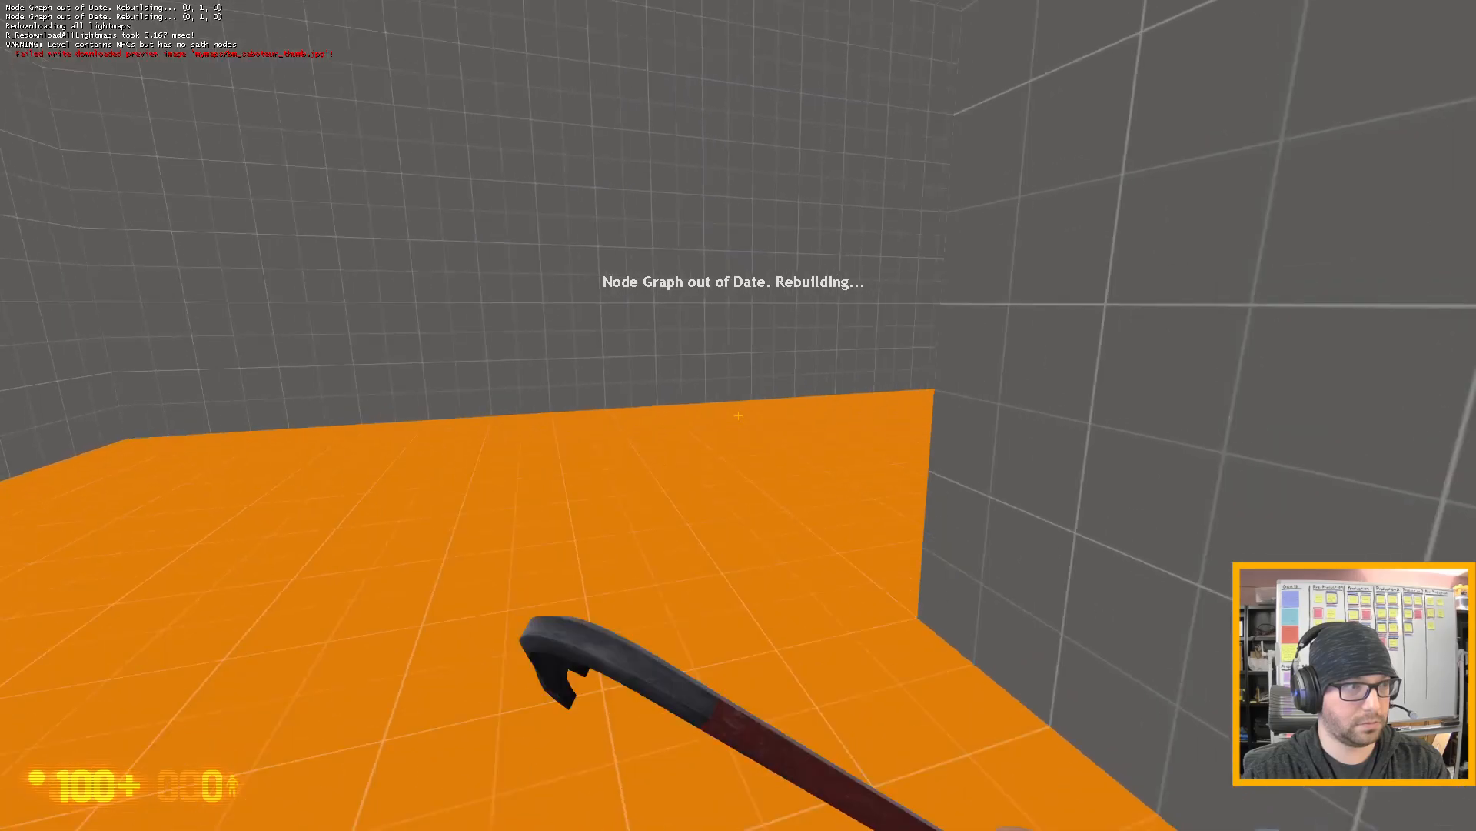
key("w")
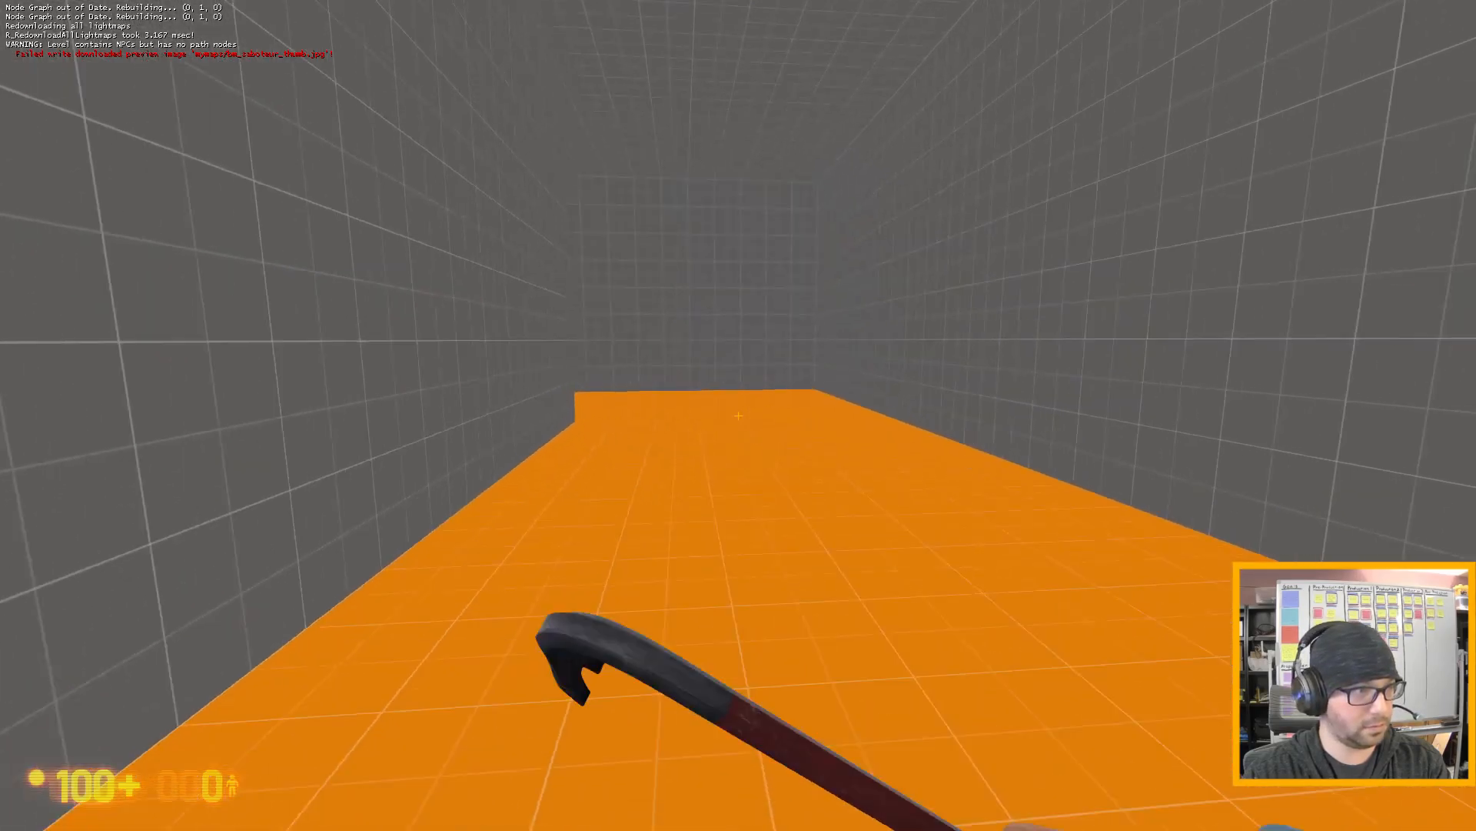
key("w")
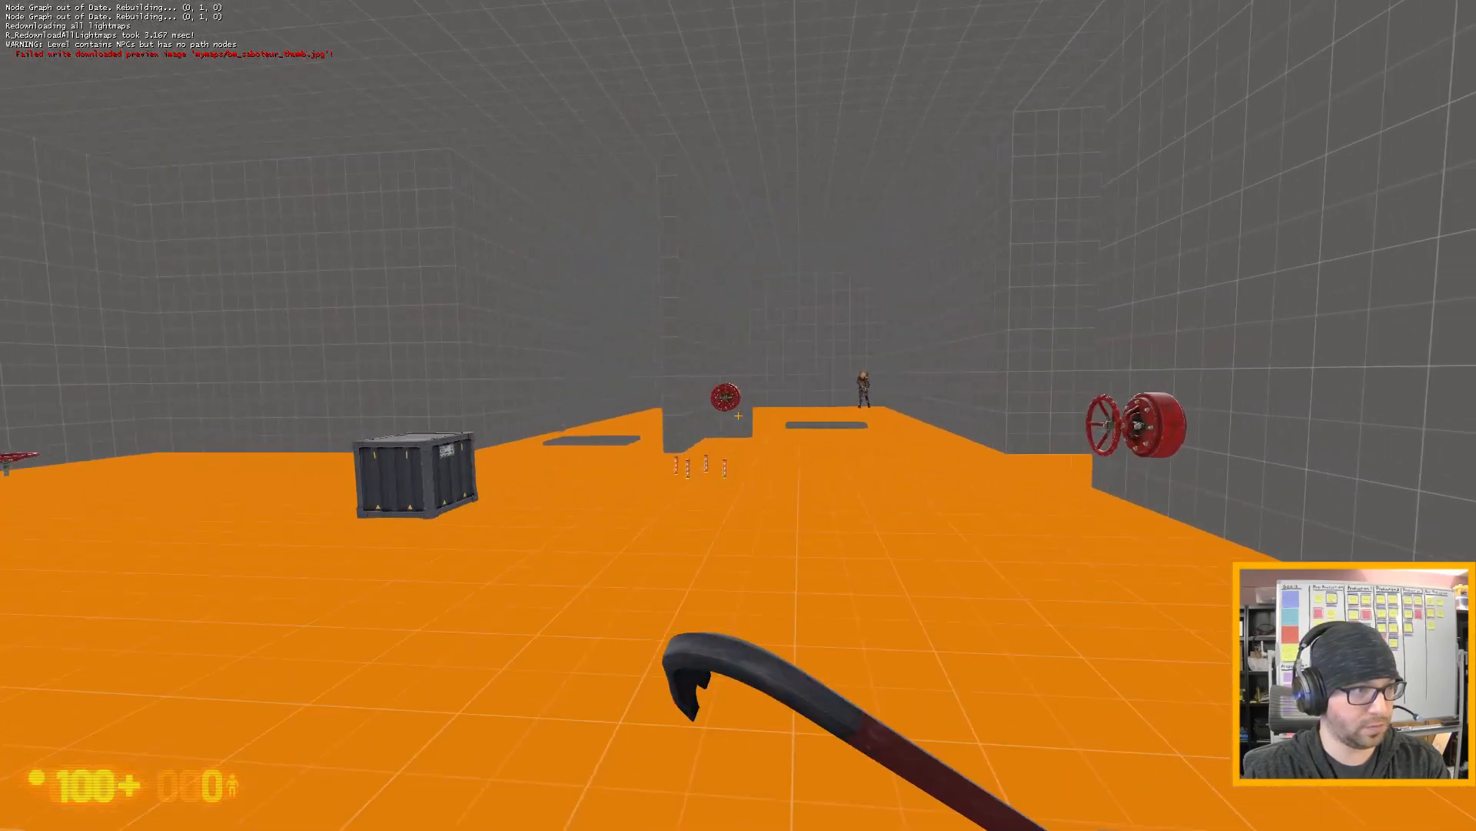
key("w")
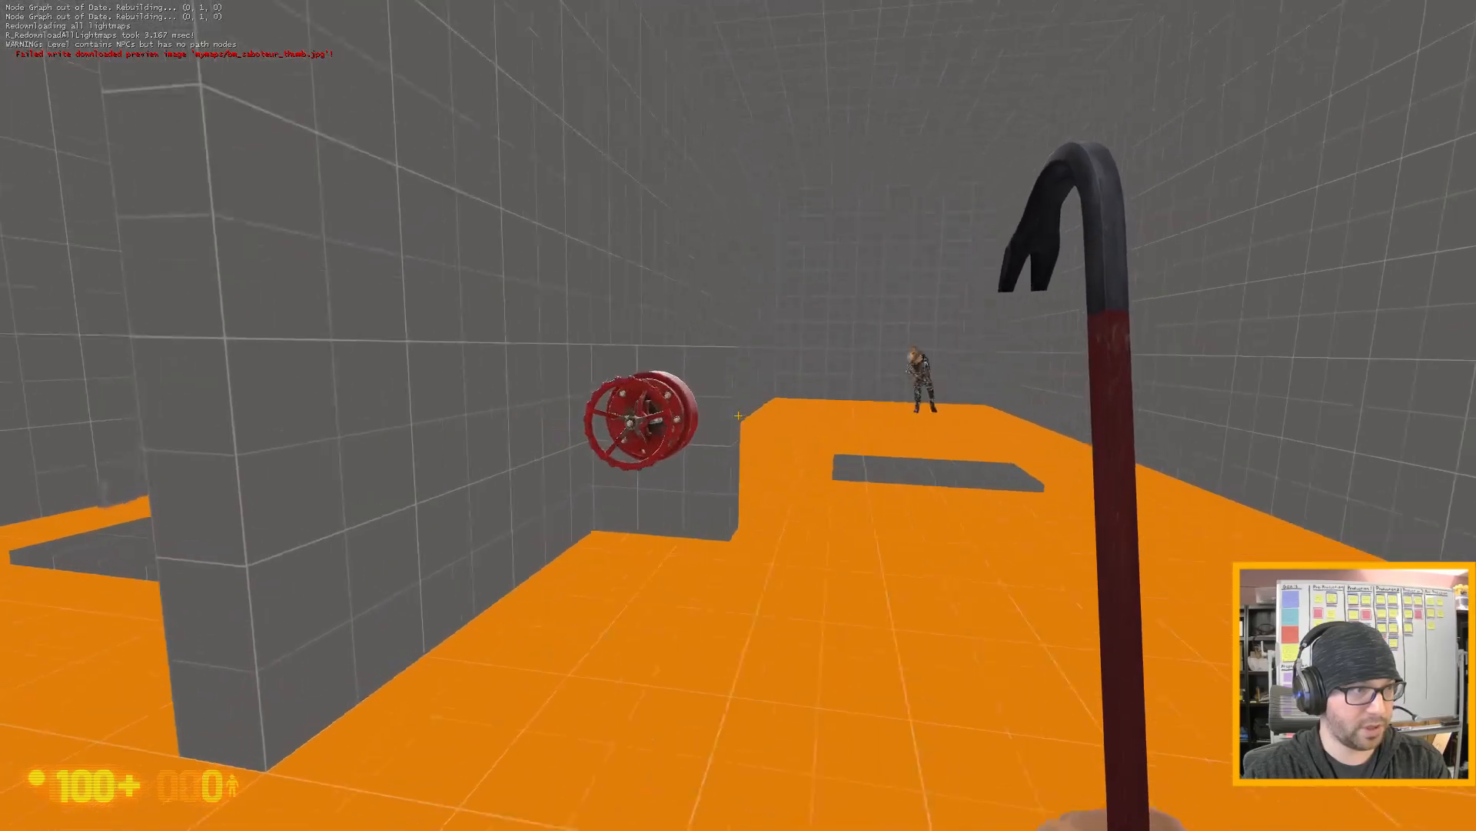
key("w")
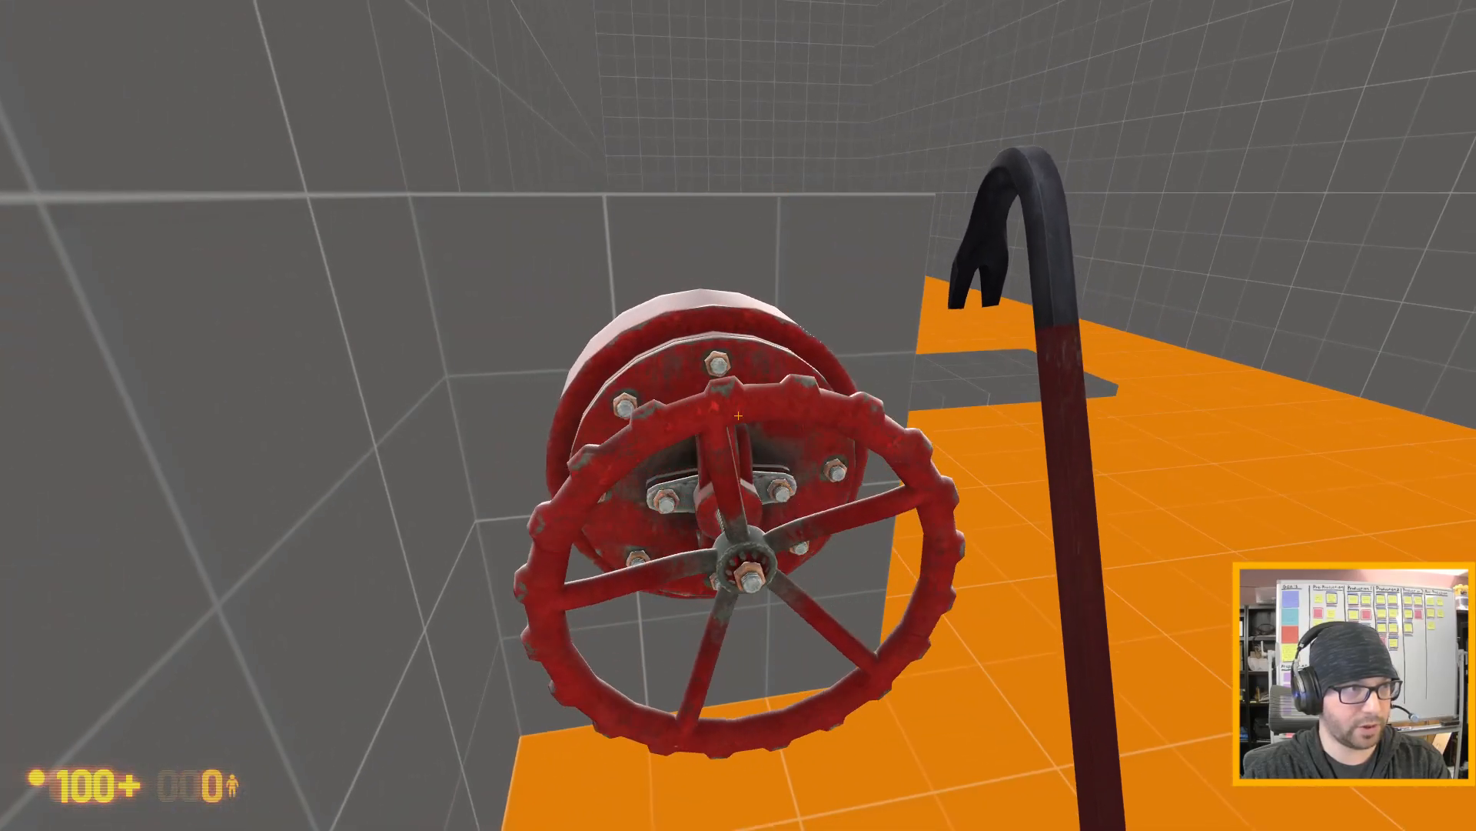
- Lure the zombie grunt through the gas leak fire and back away out of the room while it follows
key("w")
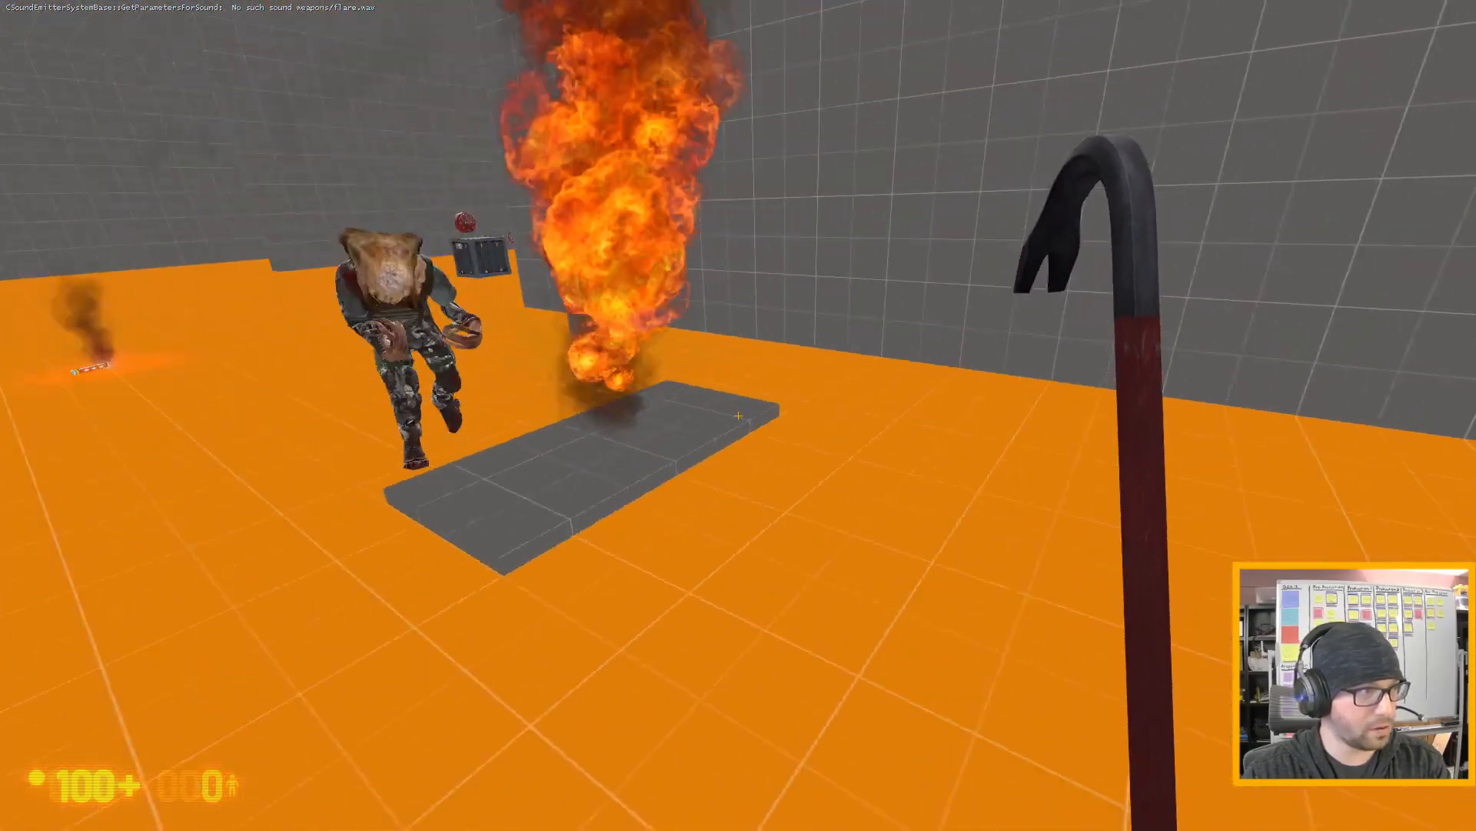
key("s")
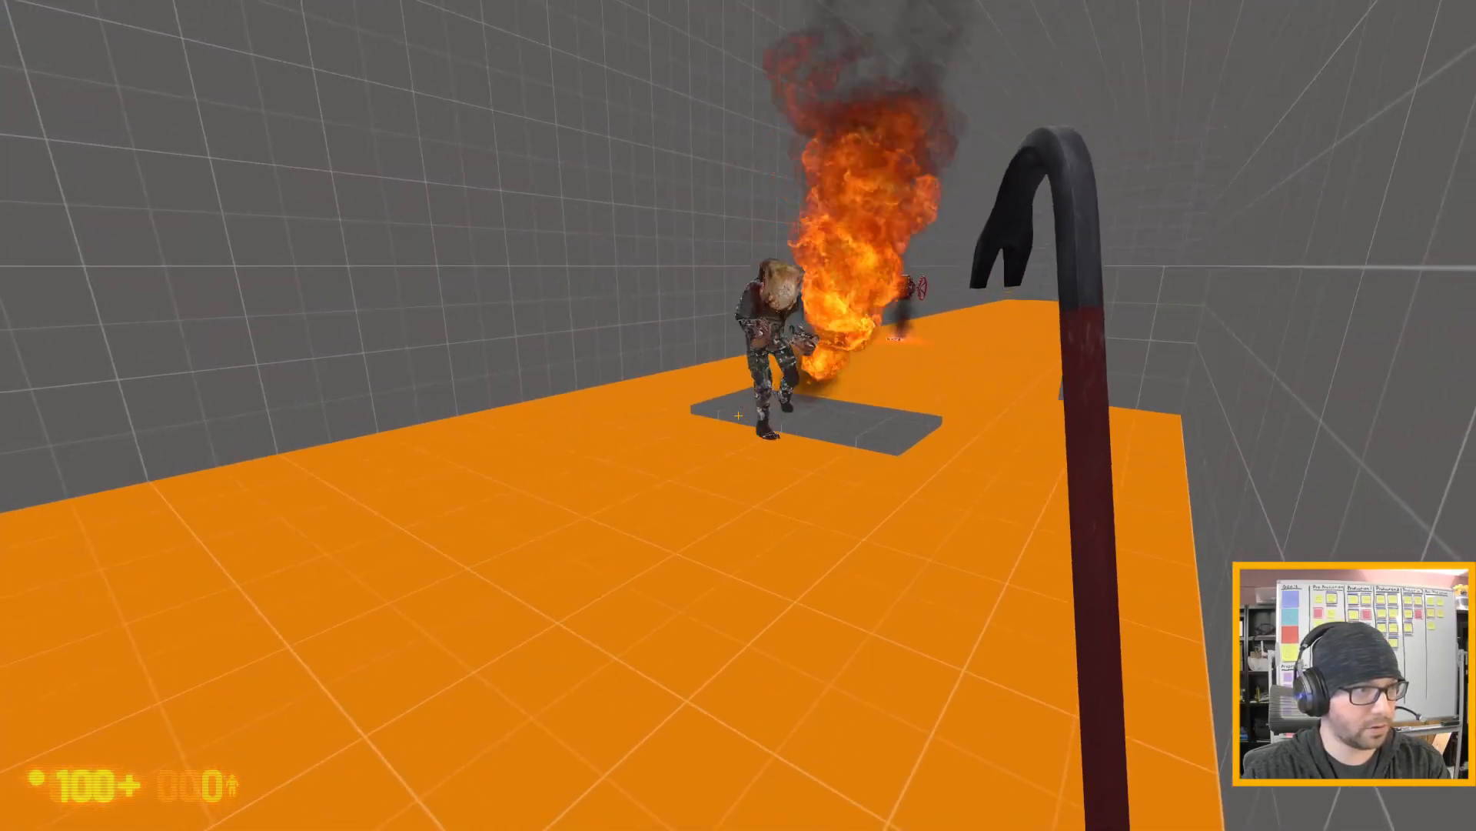
key("a")
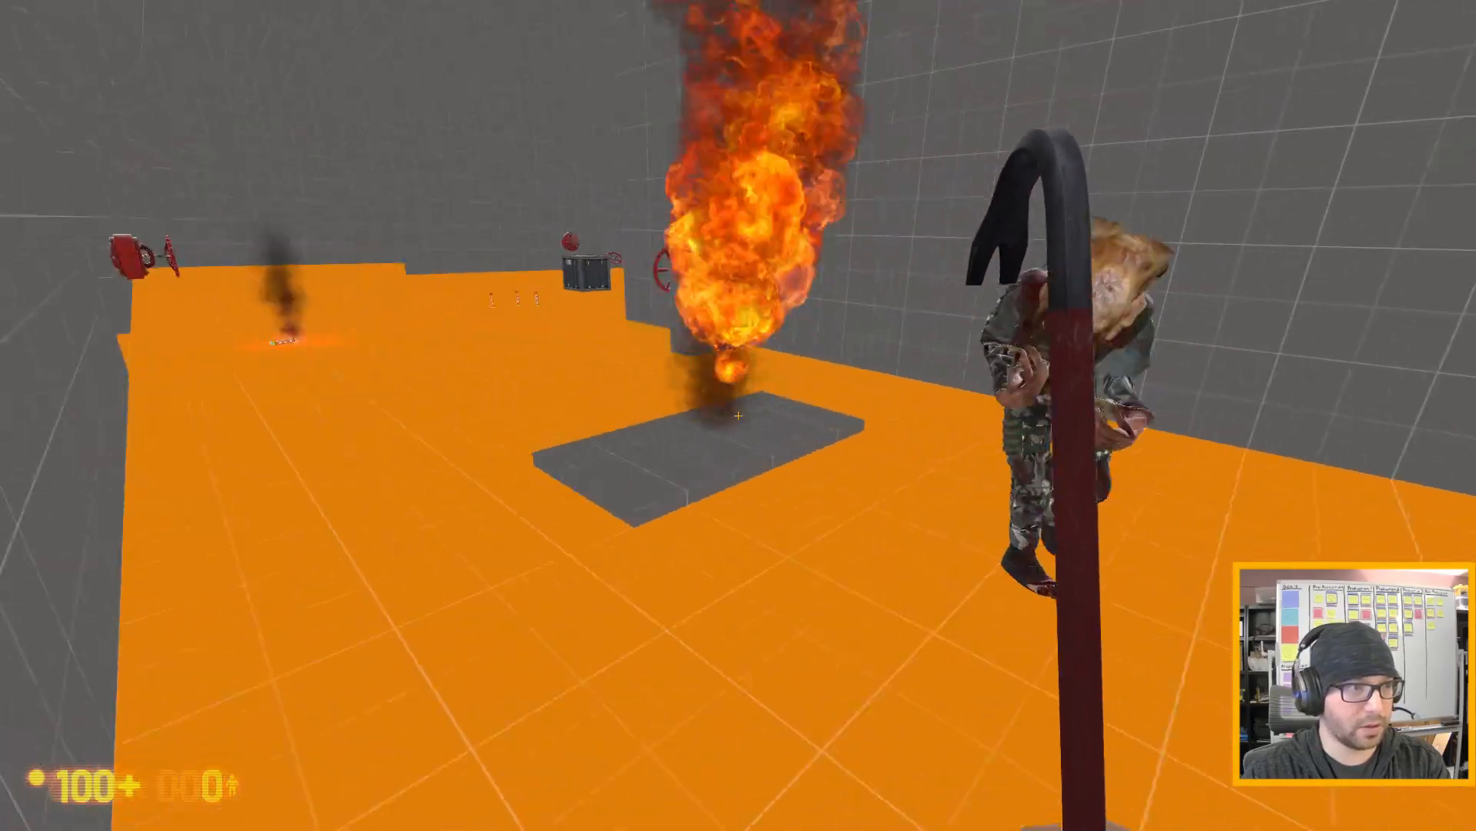
key("s")
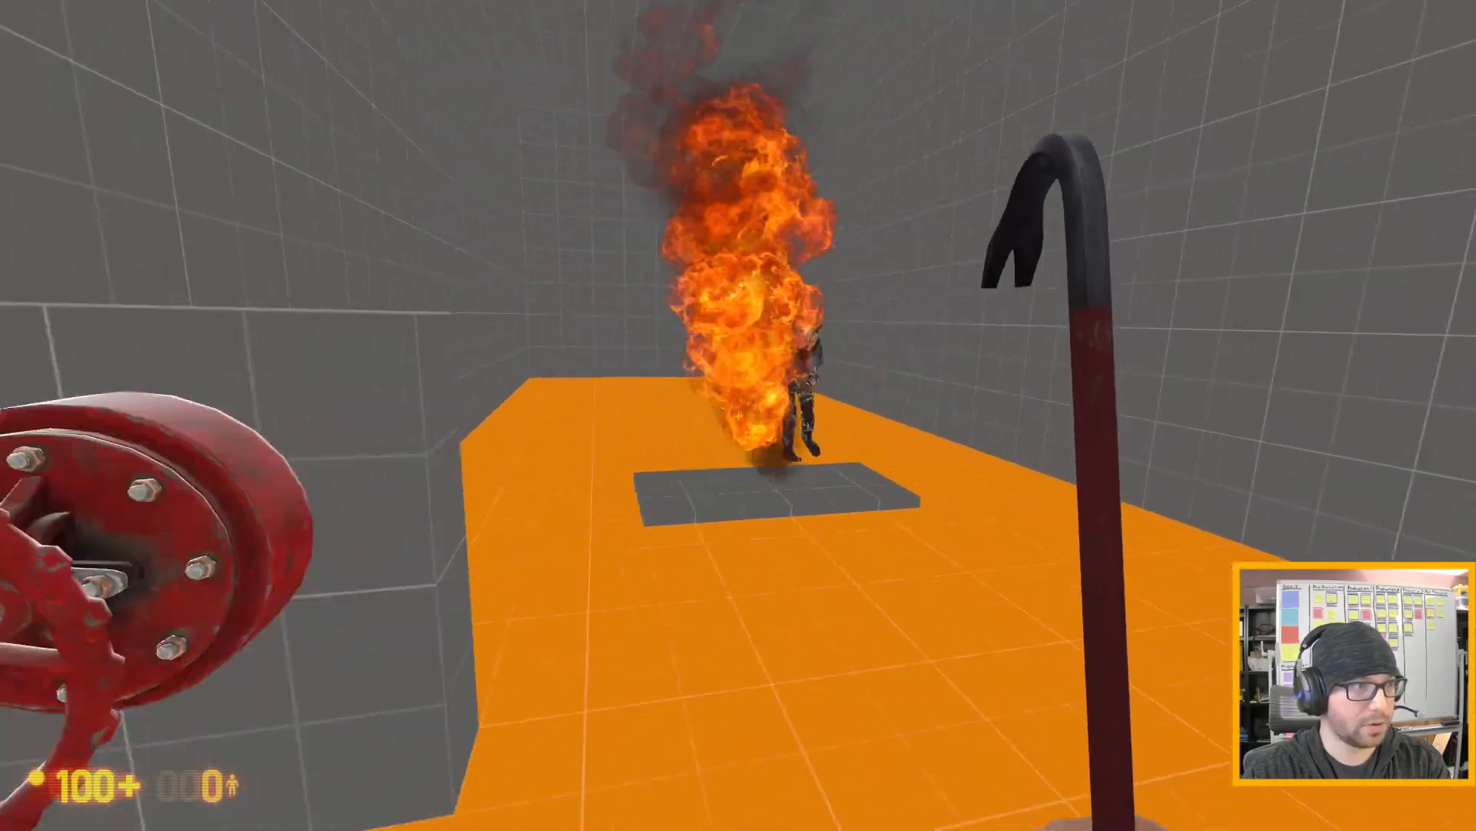
key("s")
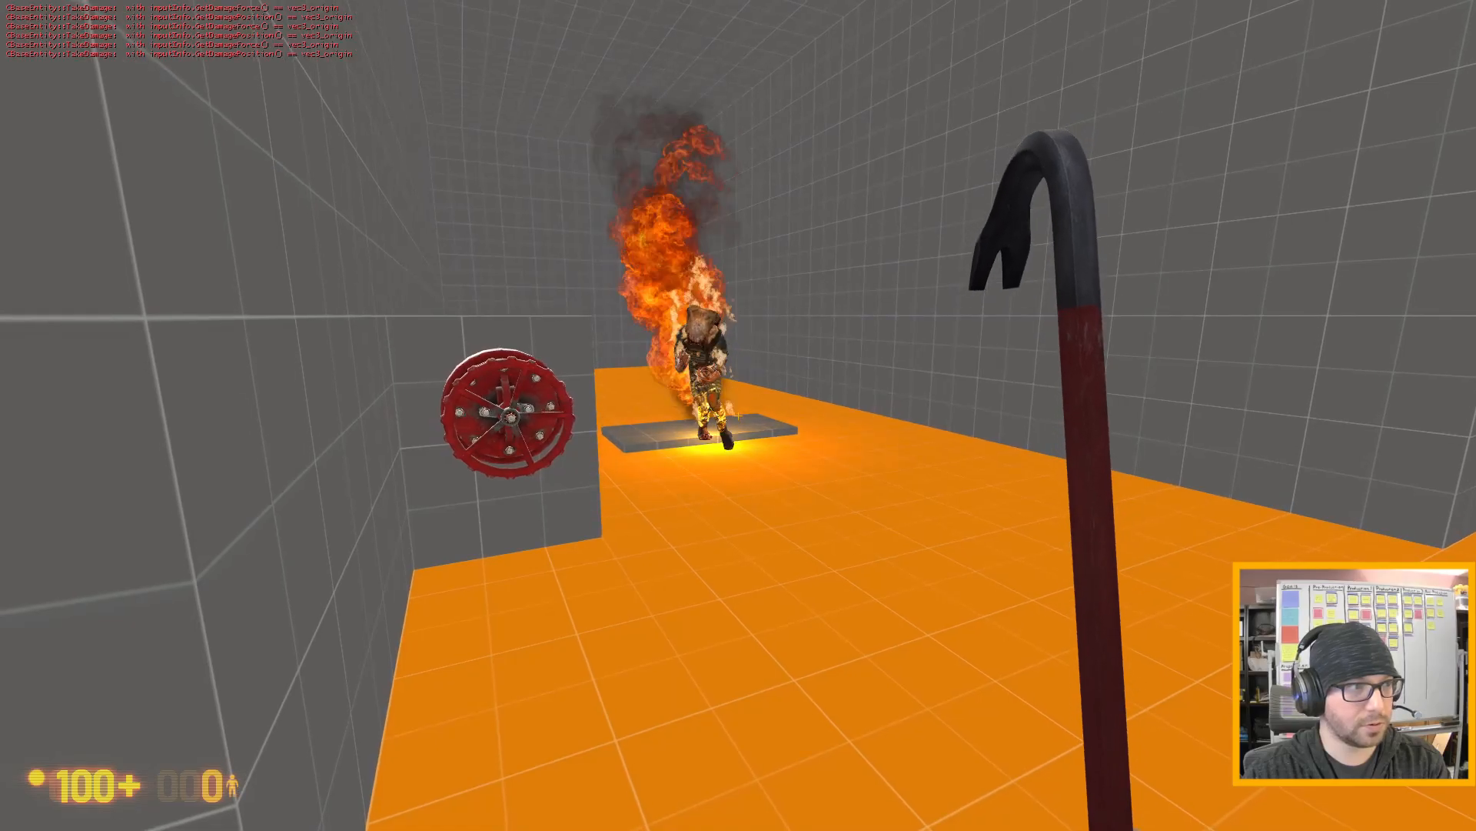
key("s")
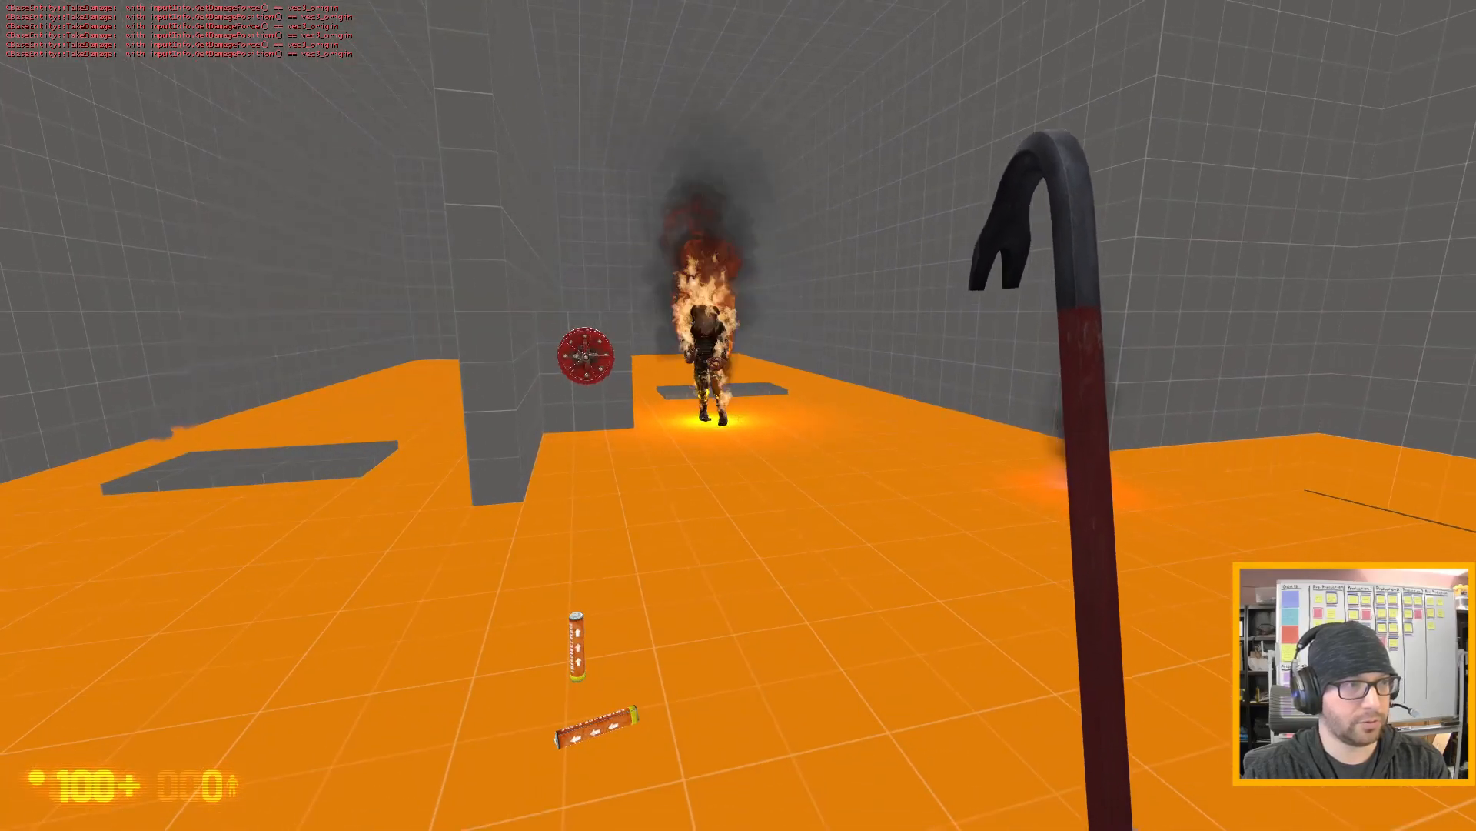
key("s")
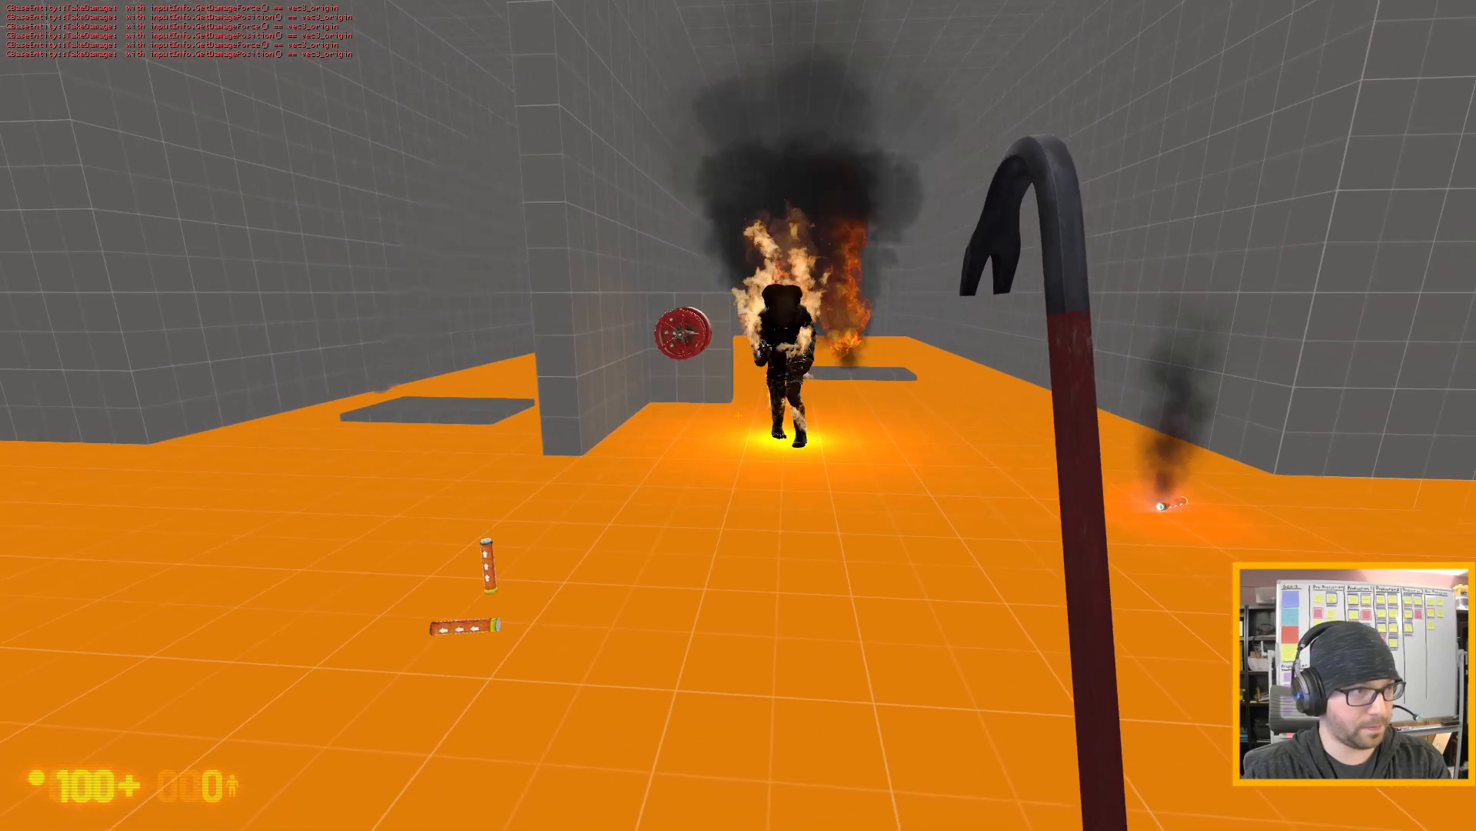
key("s")
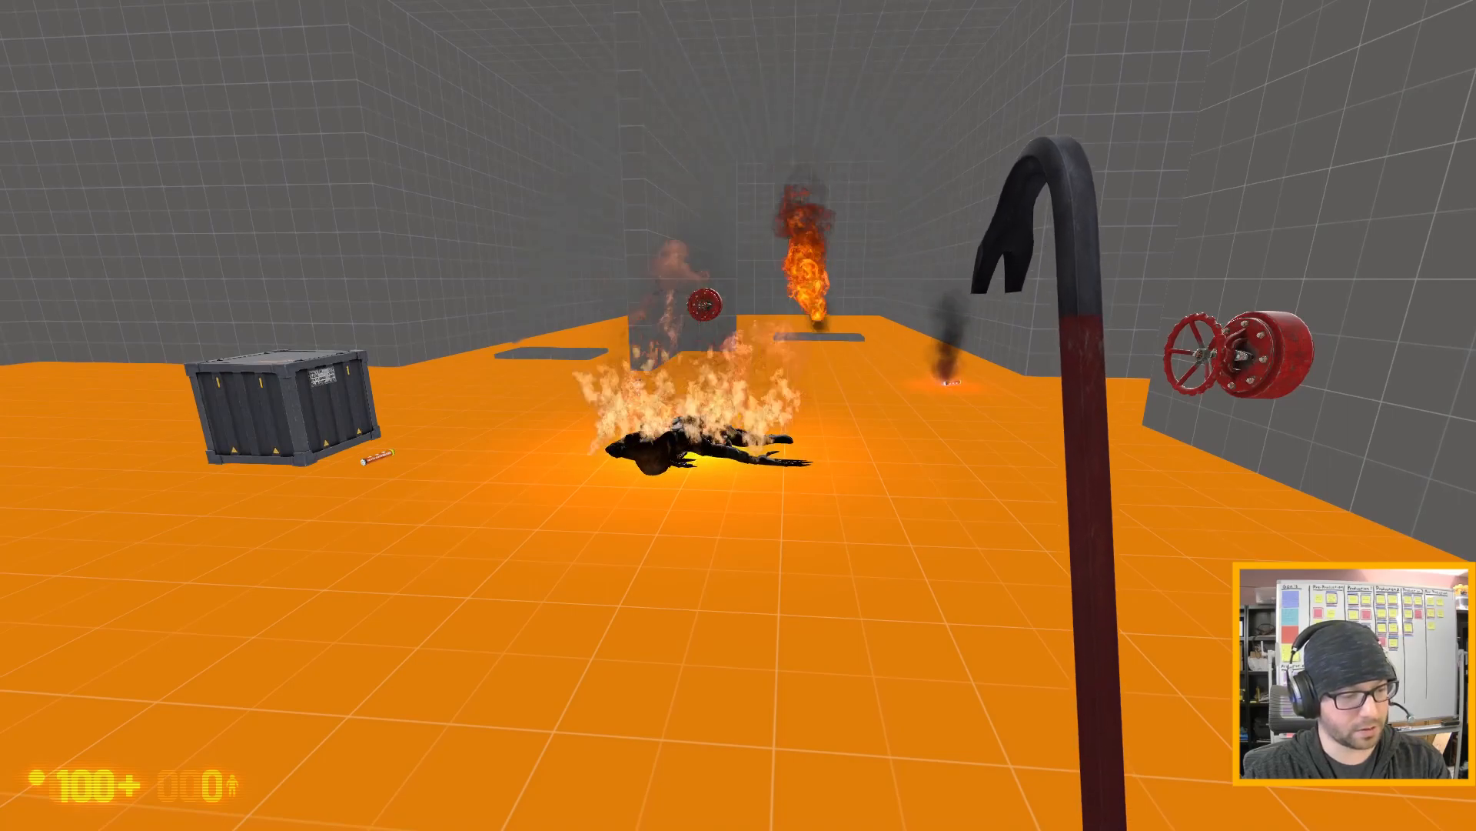
- Exit the play-test with the console command quit and continue past the failed-command message in Hammer
key("Escape")
type("qui")
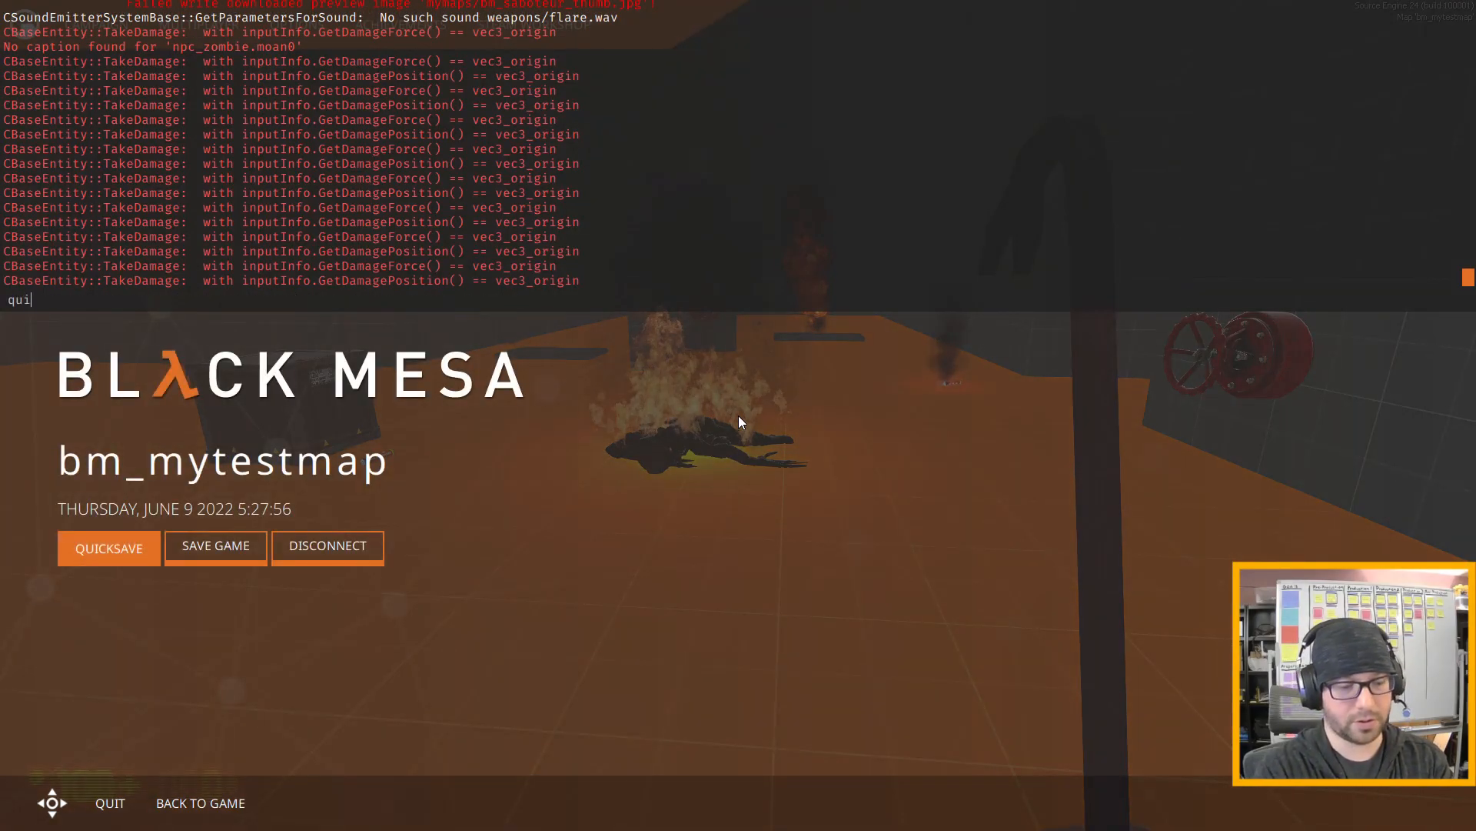
type("t")
key("Return")
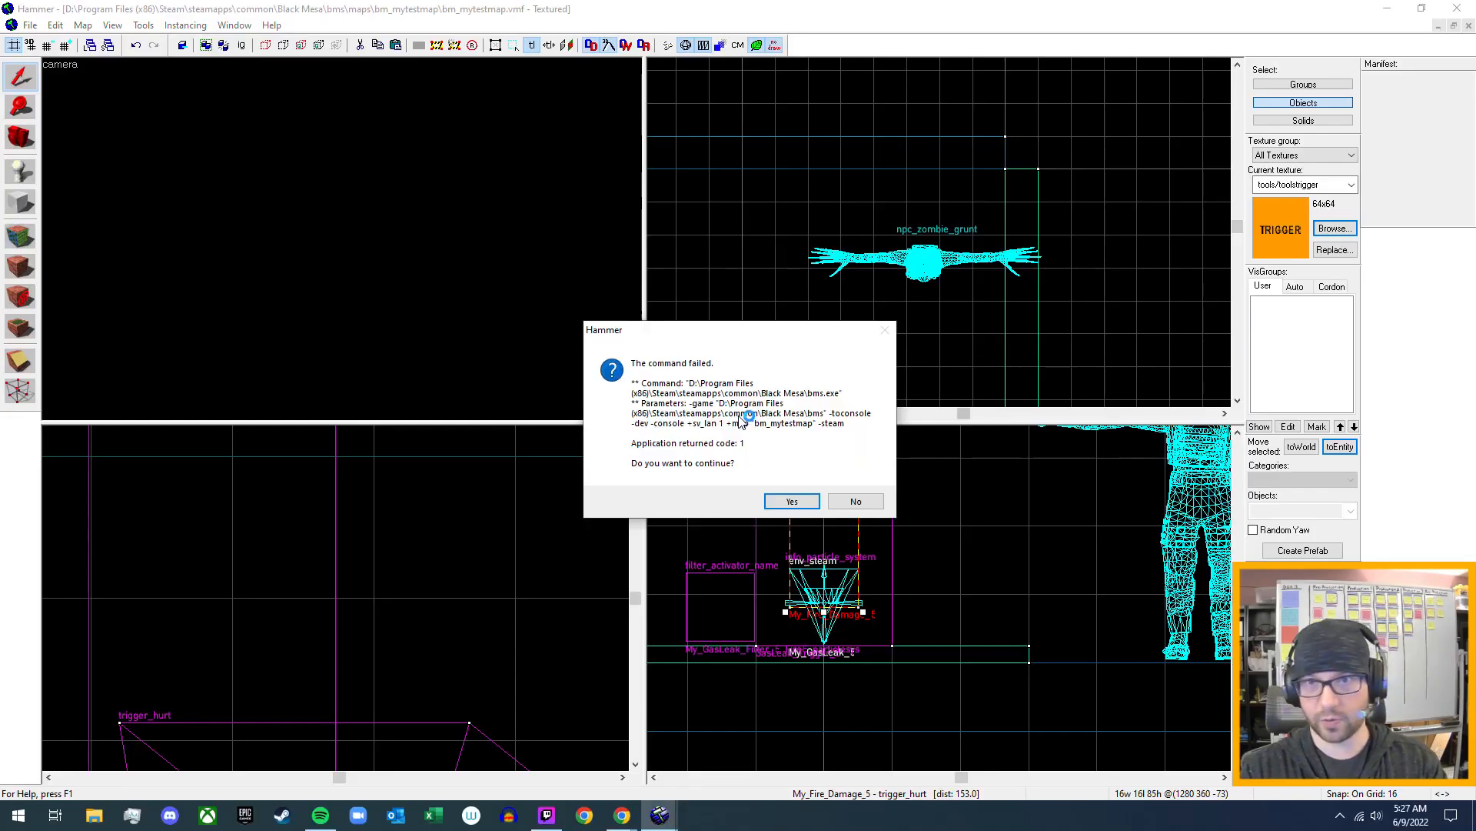
left_click(781, 506)
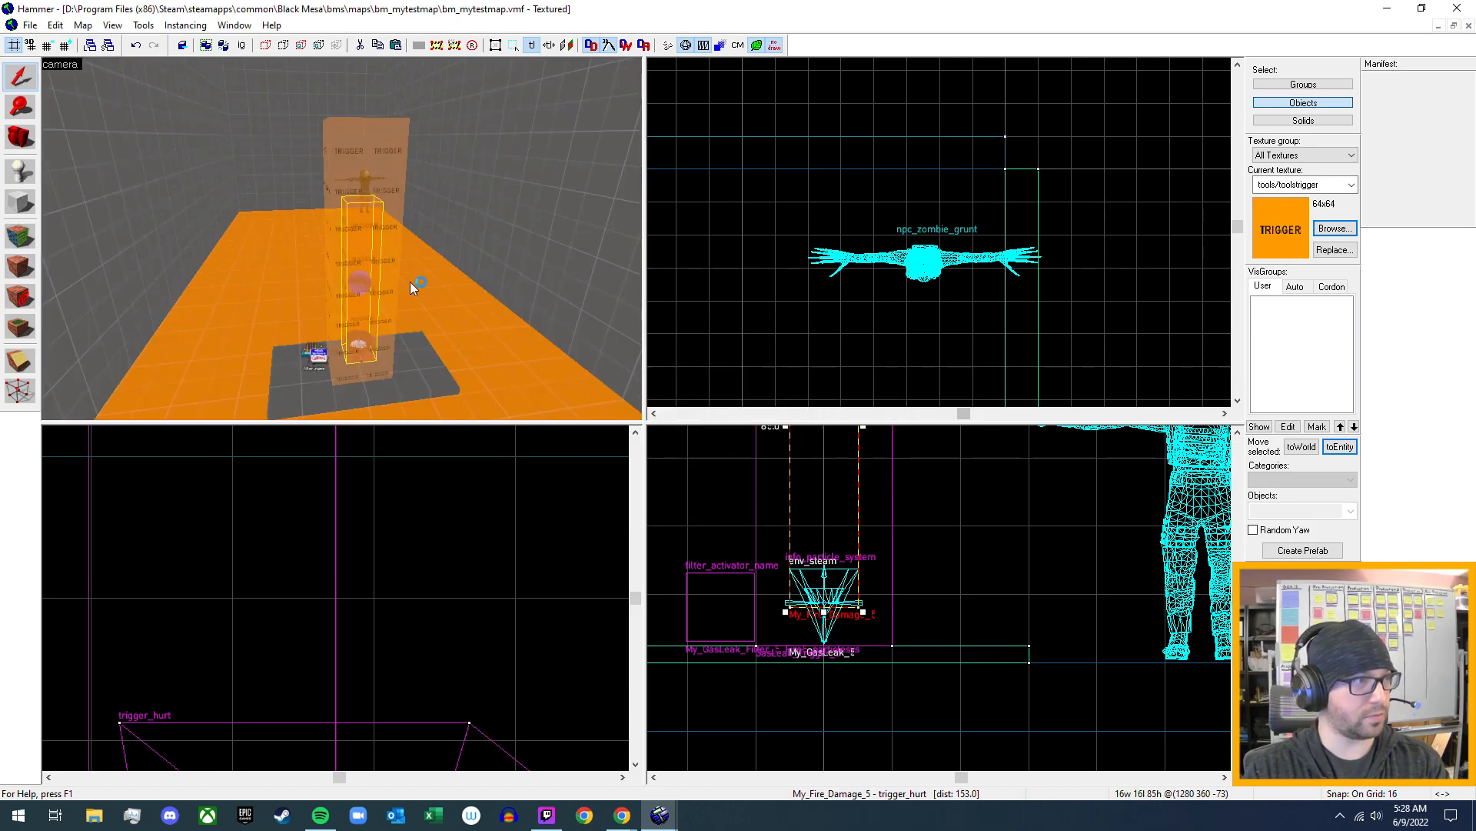
- Widen the My_Fire_Damage_5 trigger_hurt around the gas leak to a 48 by 32 unit footprint, using a grid of 8
key("w")
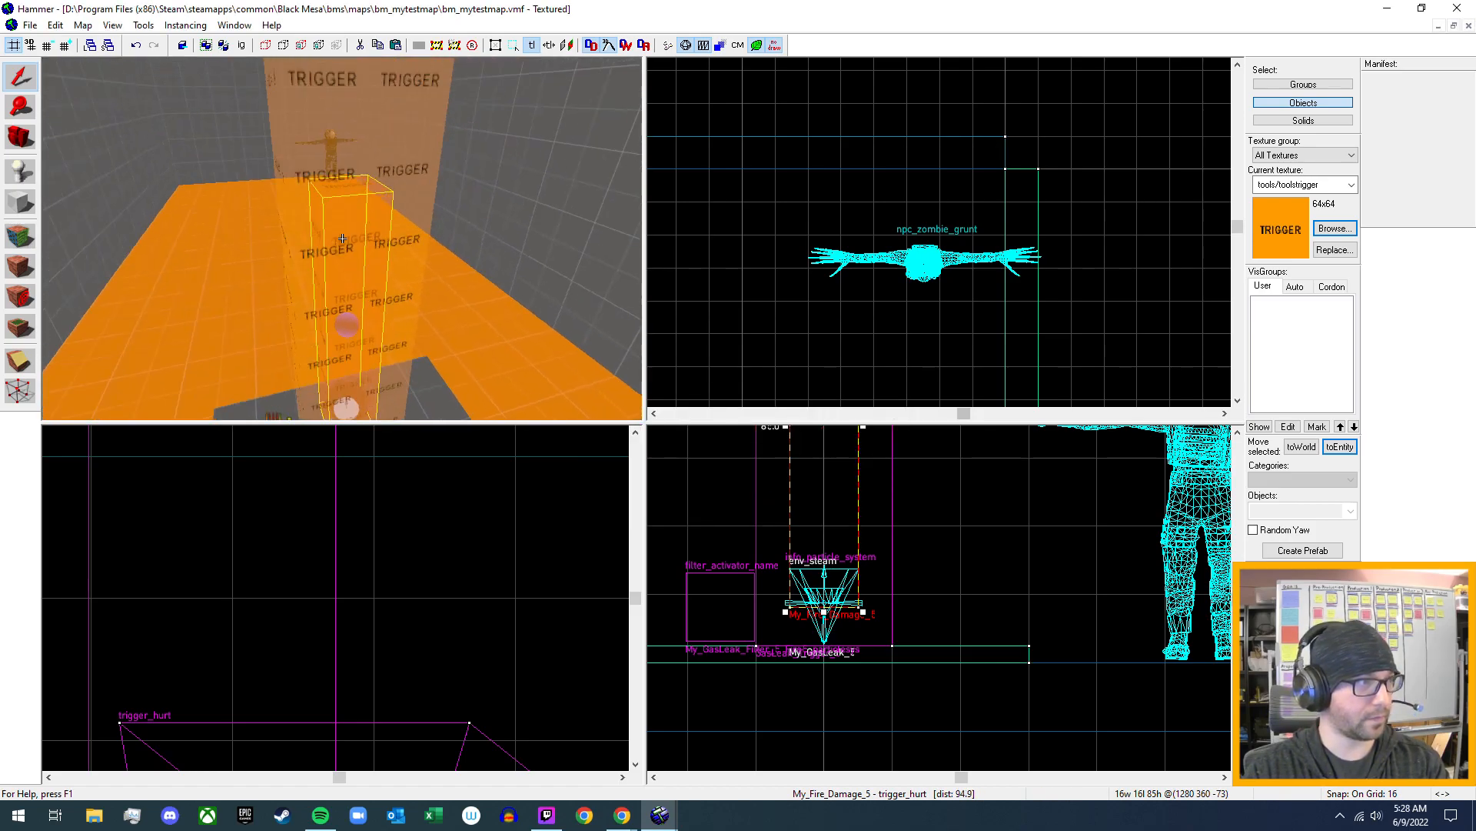
key("w")
key("z")
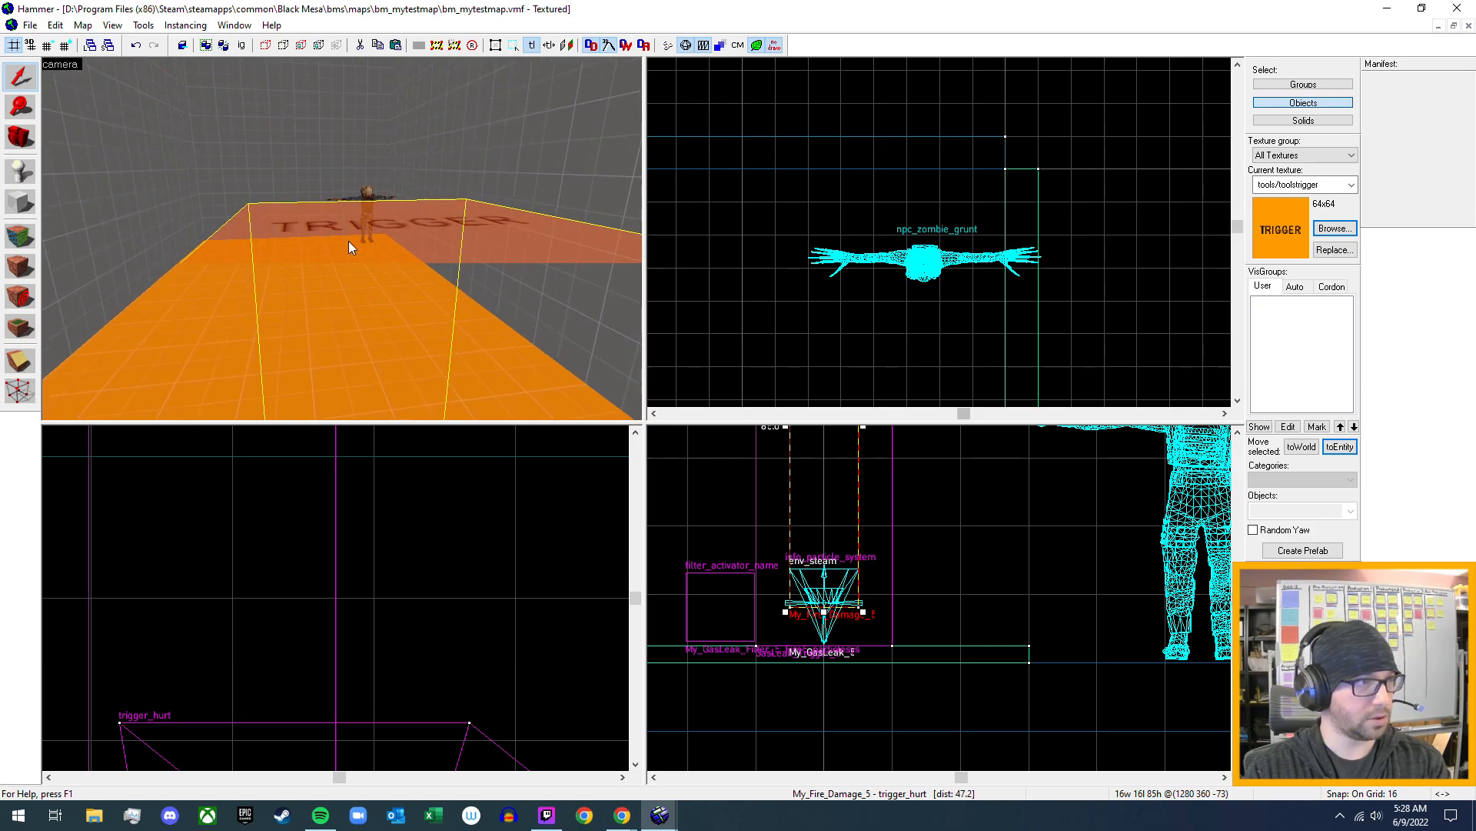
scroll(1115, 335, "down", 6)
middle_click_drag(1072, 304, 980, 62)
scroll(896, 361, "up", 10)
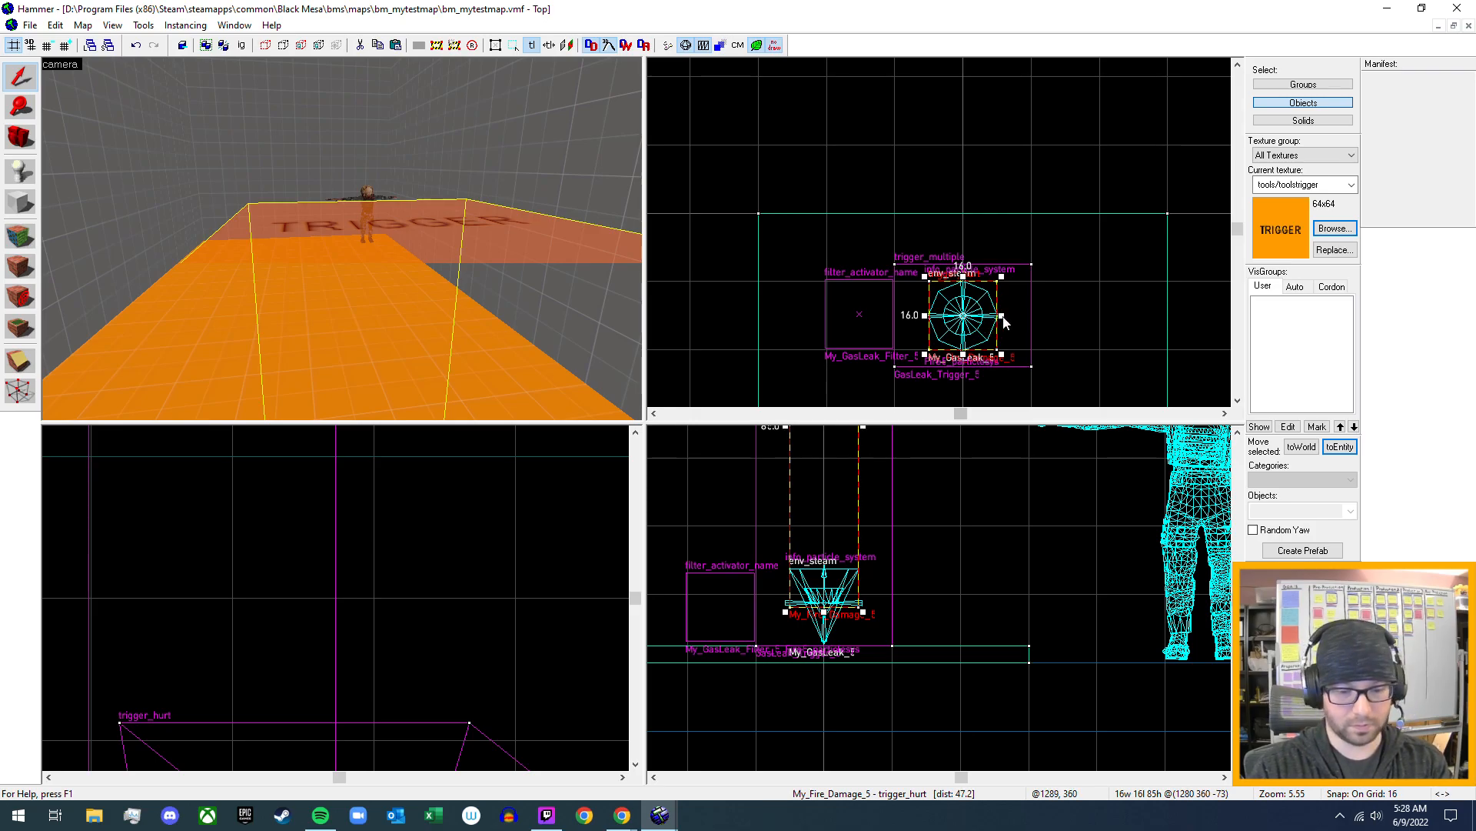
key("bracketleft")
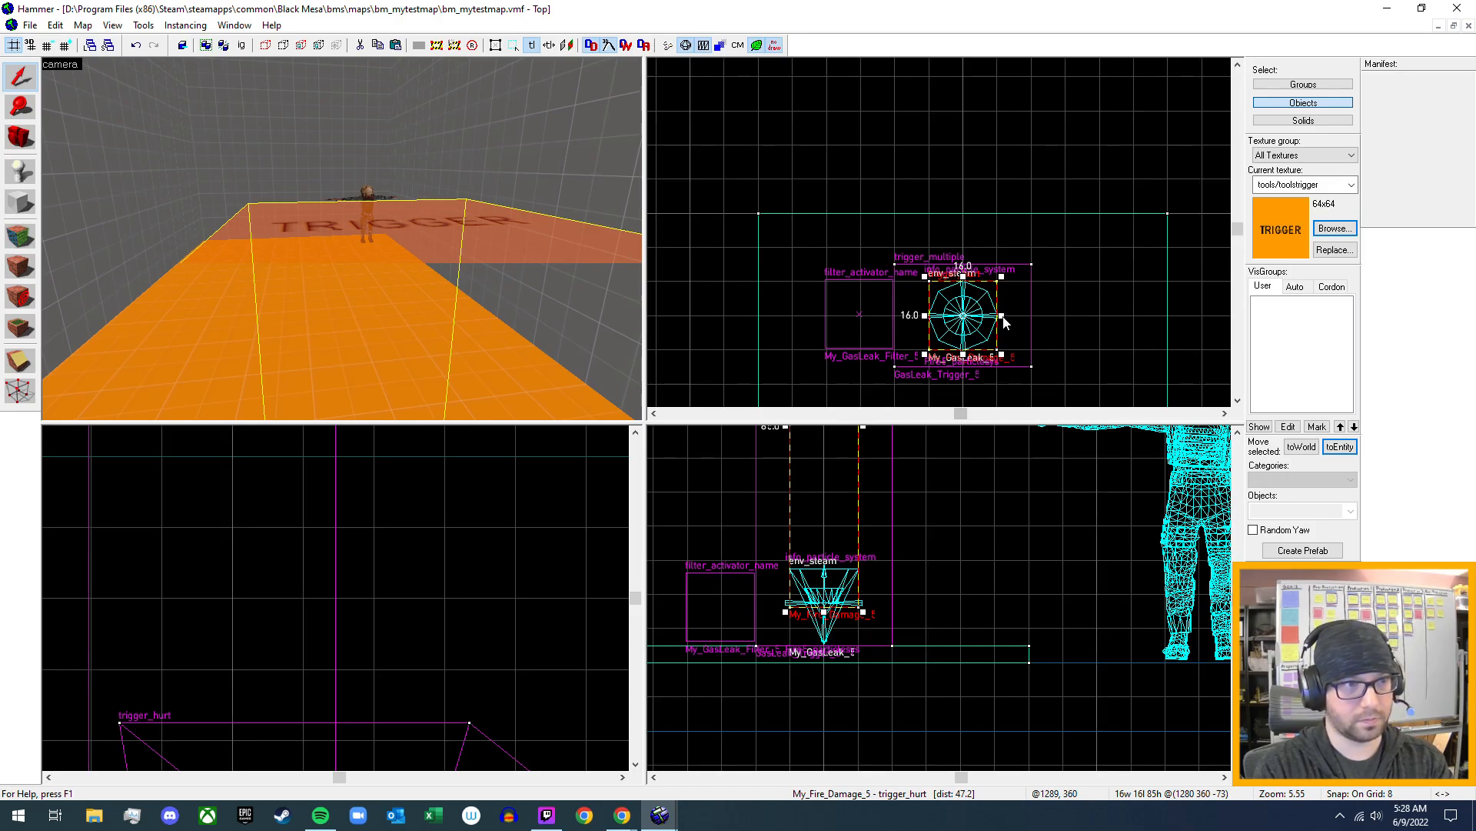
left_click_drag(1004, 322, 1066, 318)
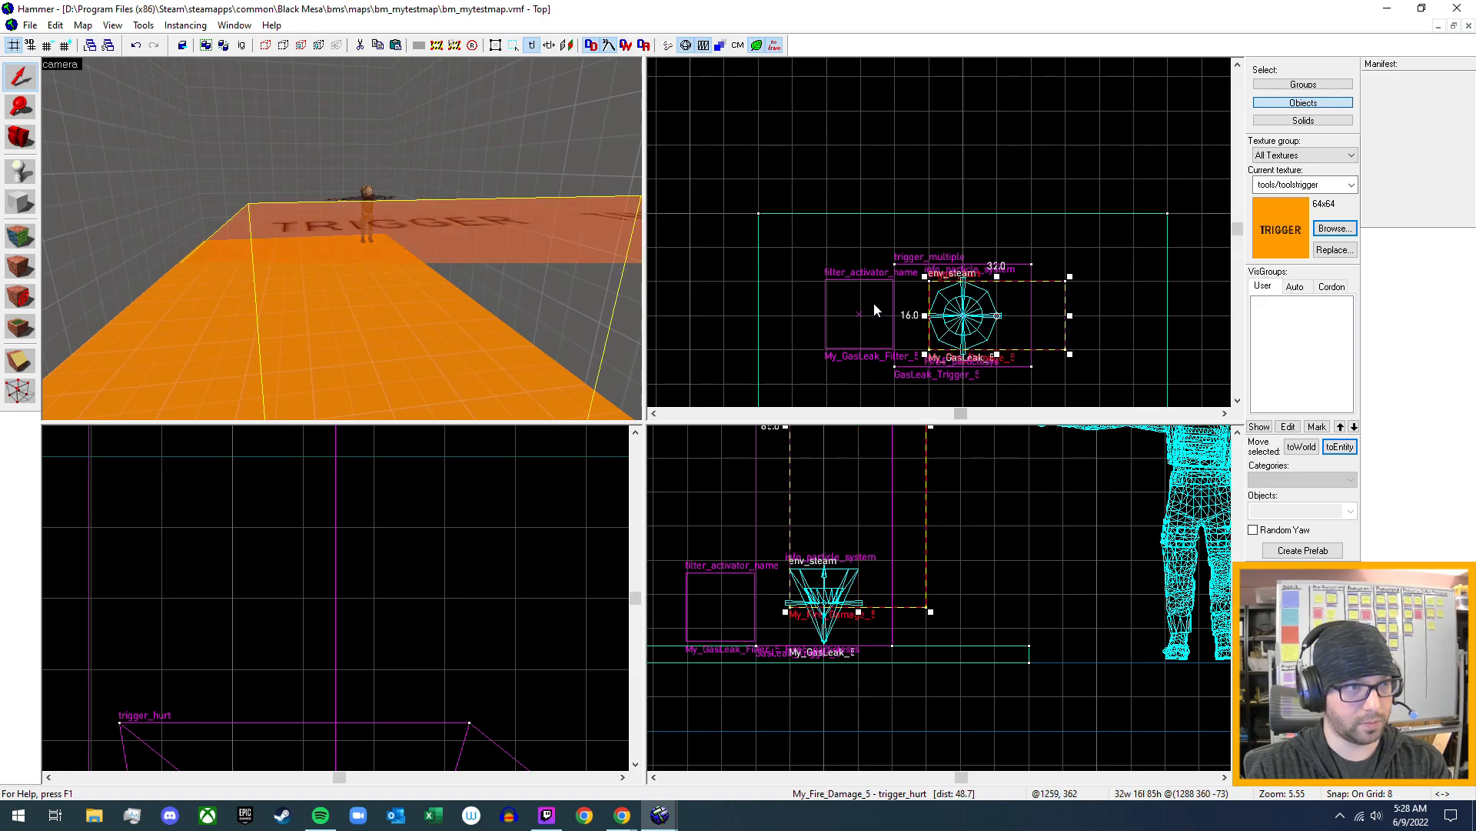
left_click_drag(927, 322, 869, 328)
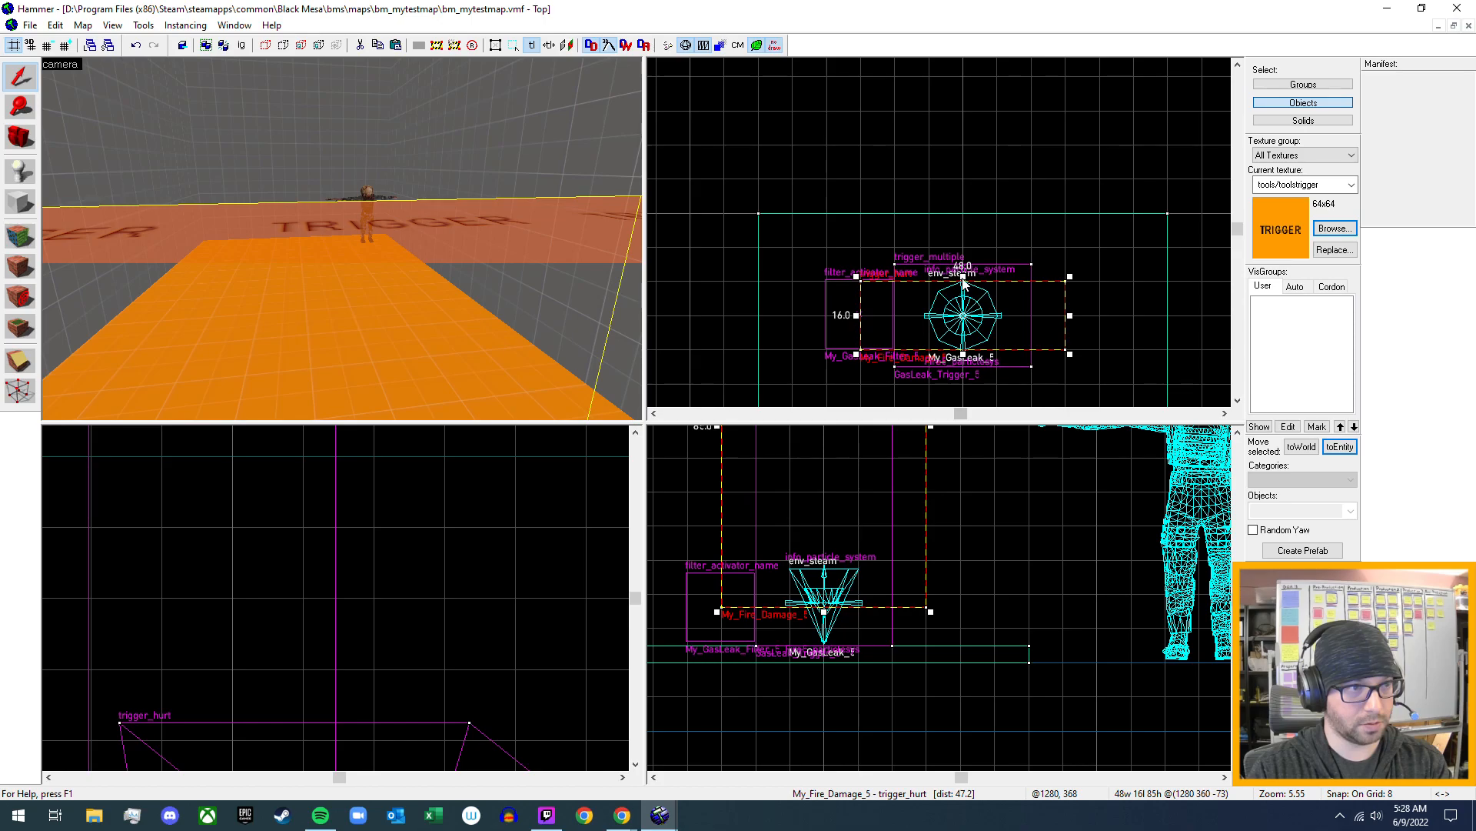
left_click_drag(963, 284, 963, 244)
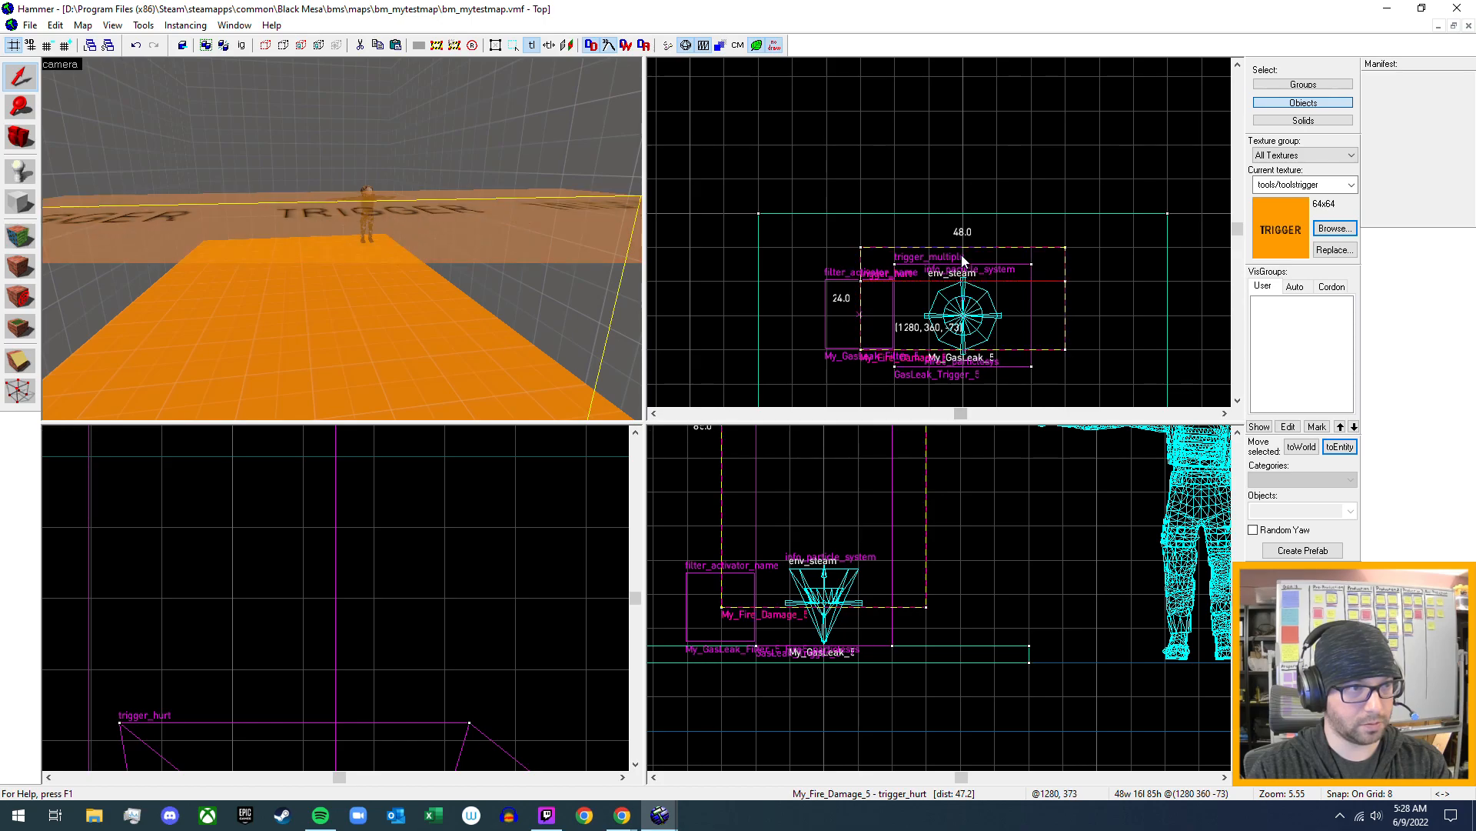
left_click_drag(963, 357, 962, 378)
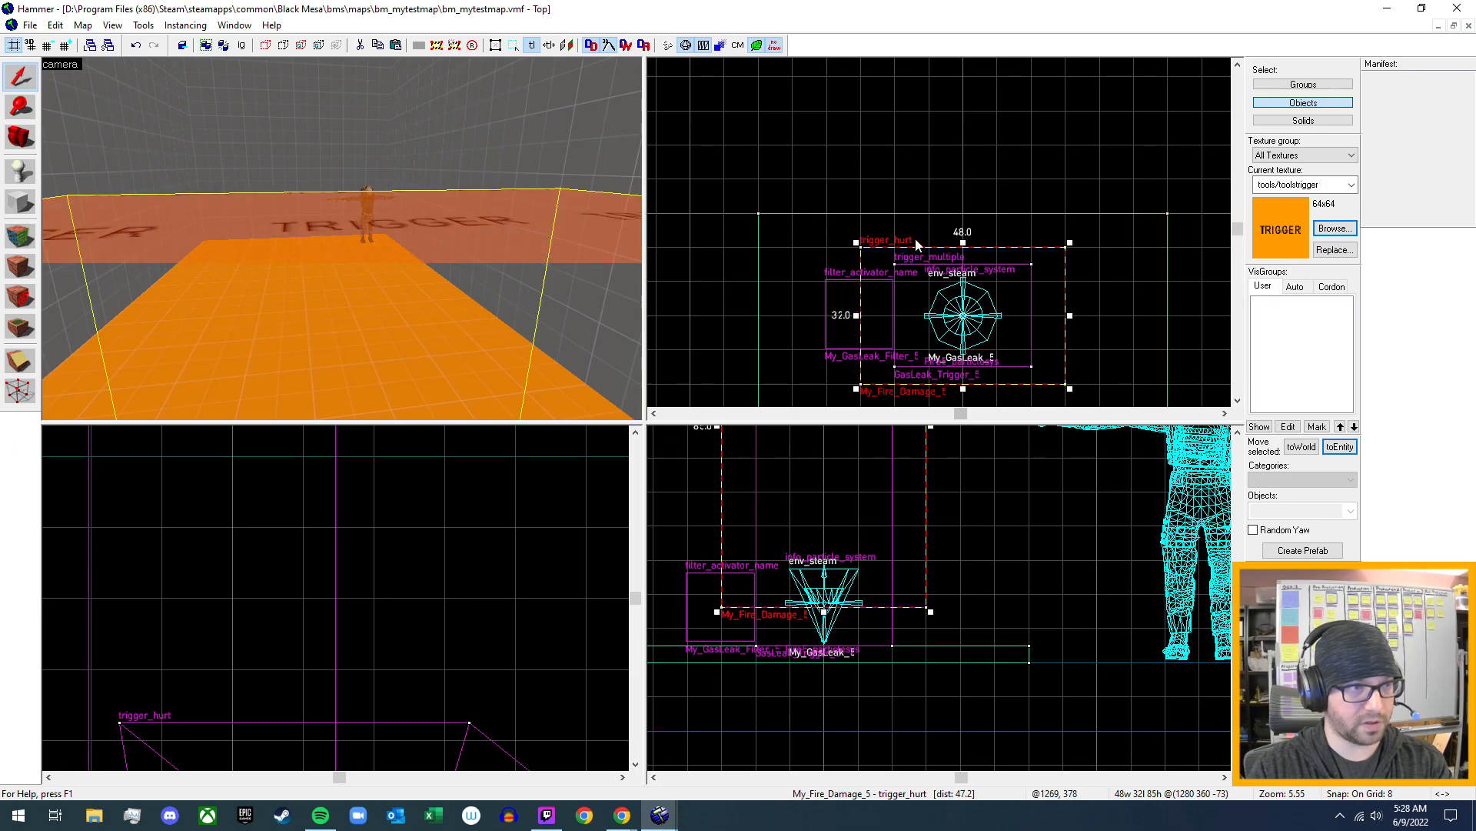
- Lower the top of the GasLeak_Trigger_5 trigger_multiple so the brush is 92 units tall
key("z")
key("s")
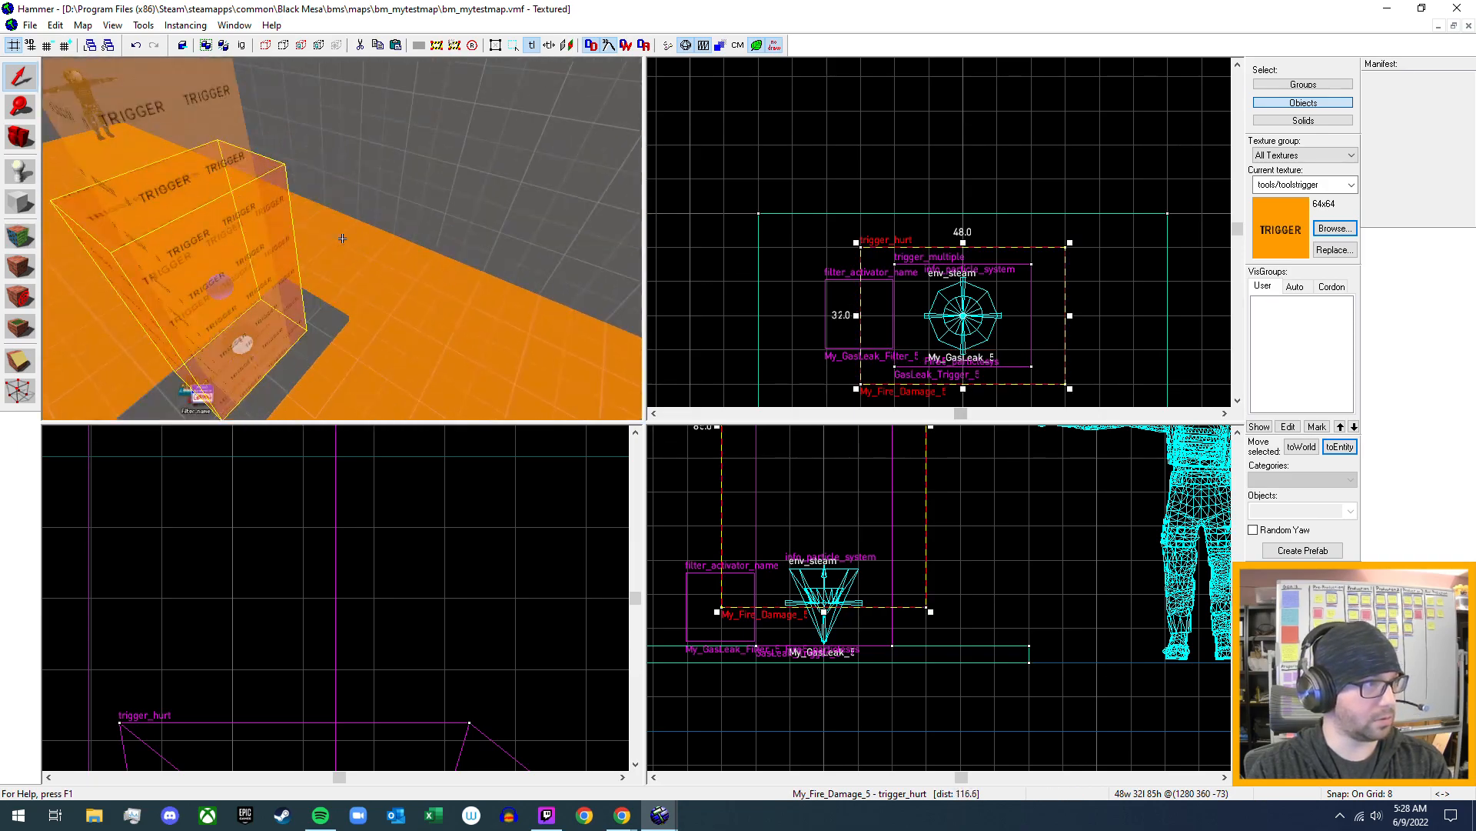
key("d")
key("d")
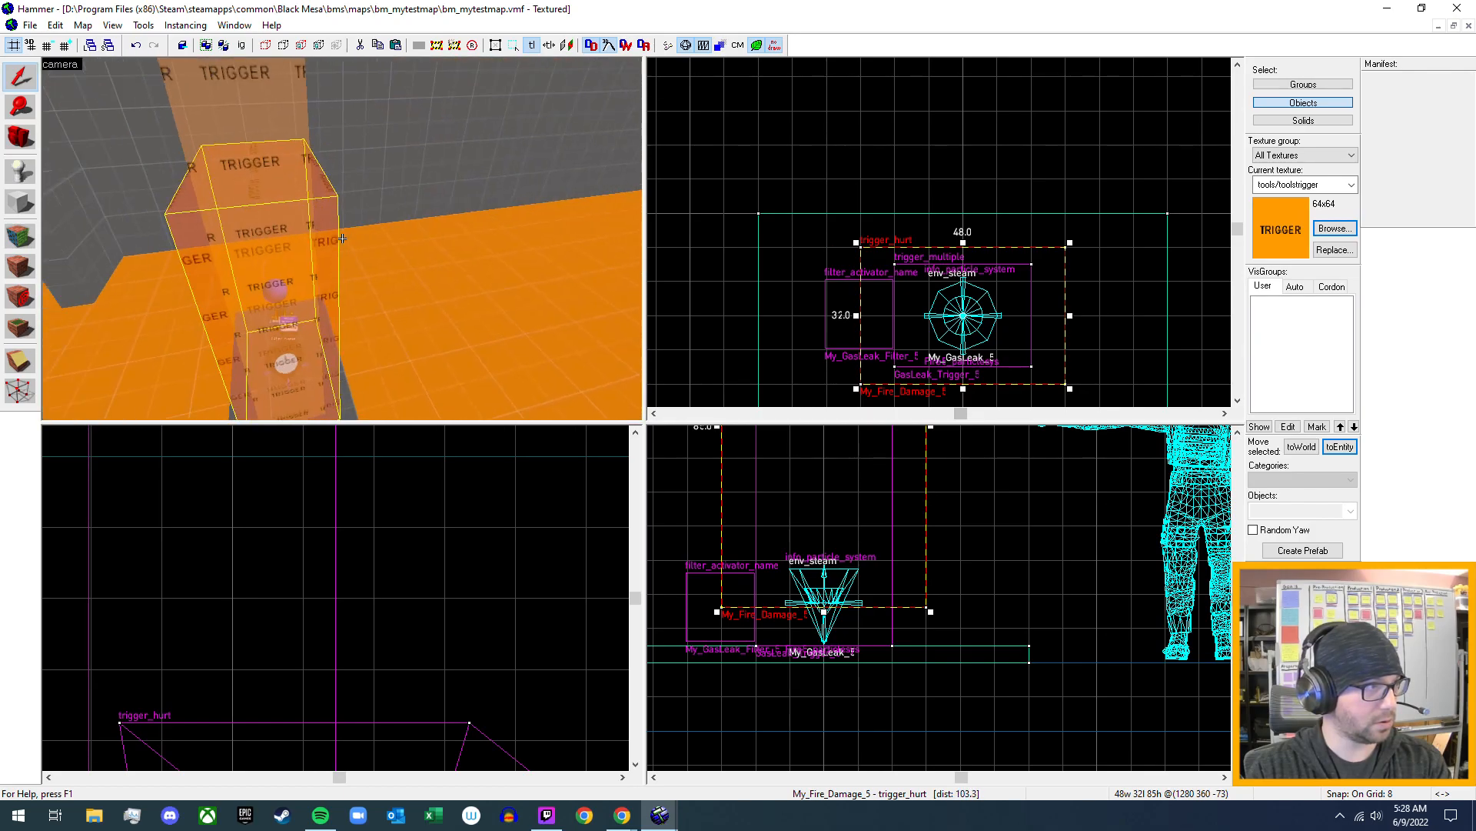
key("s")
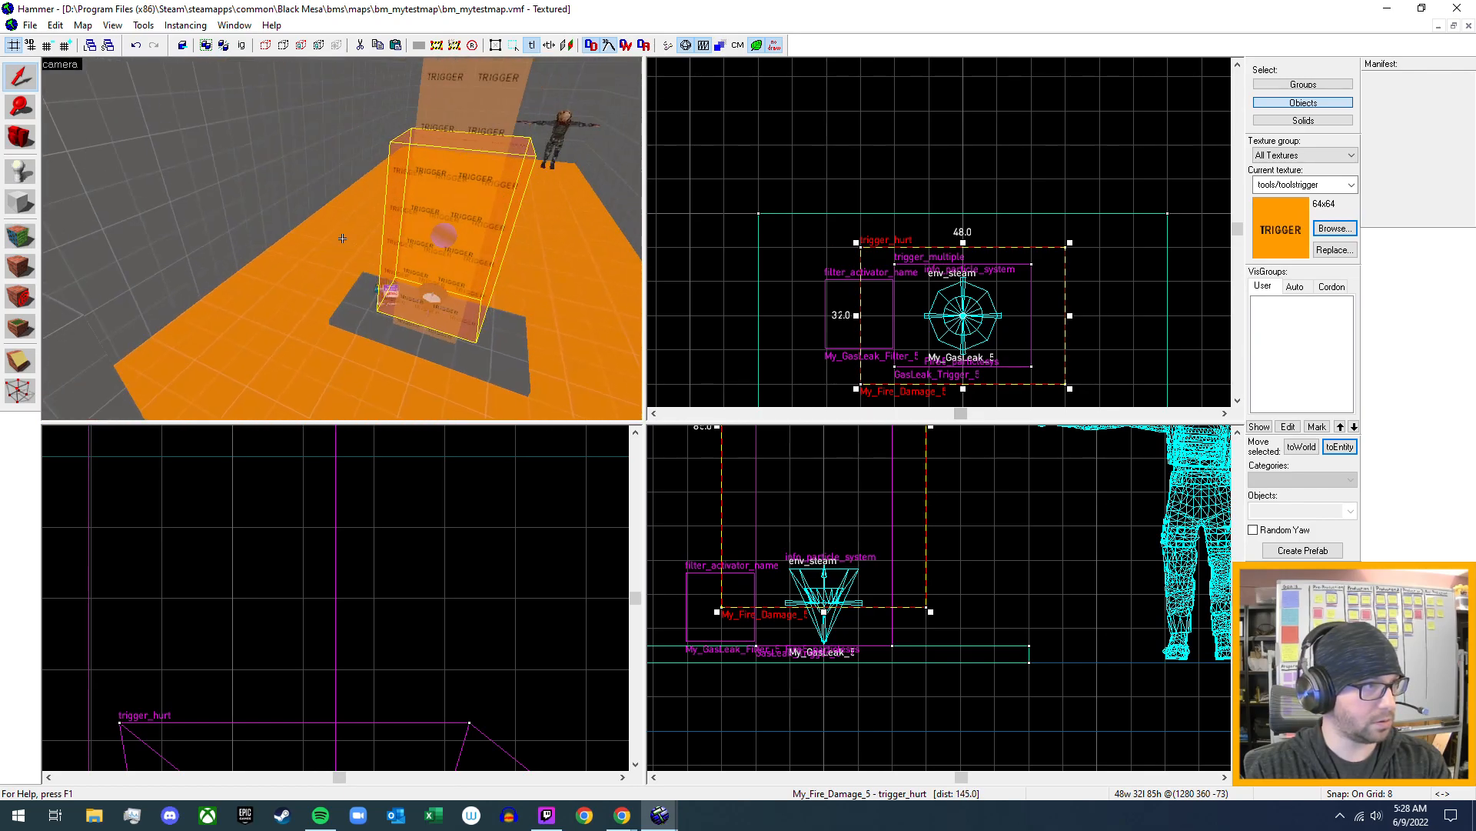
key("z")
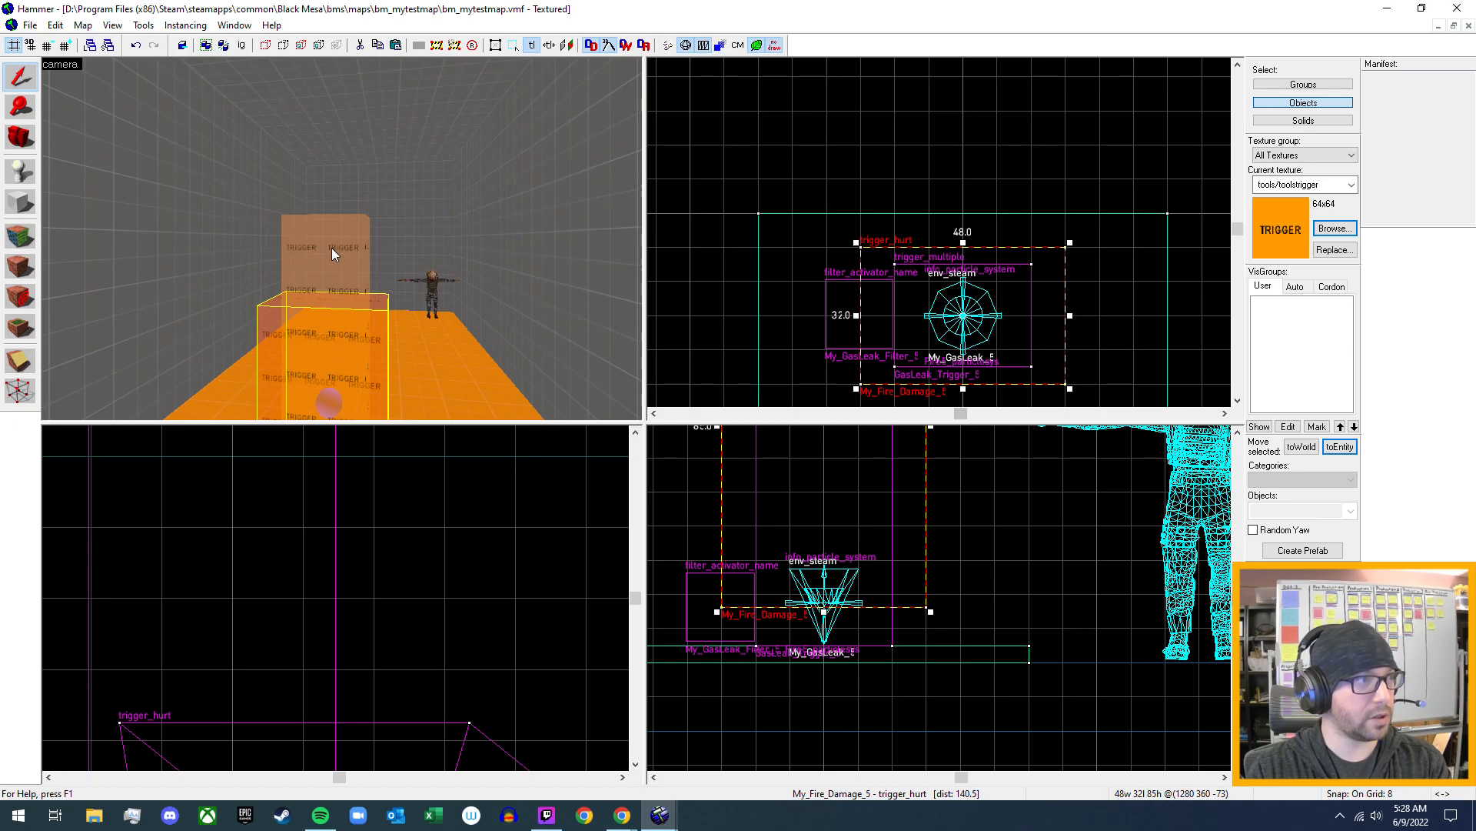
left_click(331, 248)
scroll(926, 531, "down", 3)
middle_click_drag(927, 529, 981, 621)
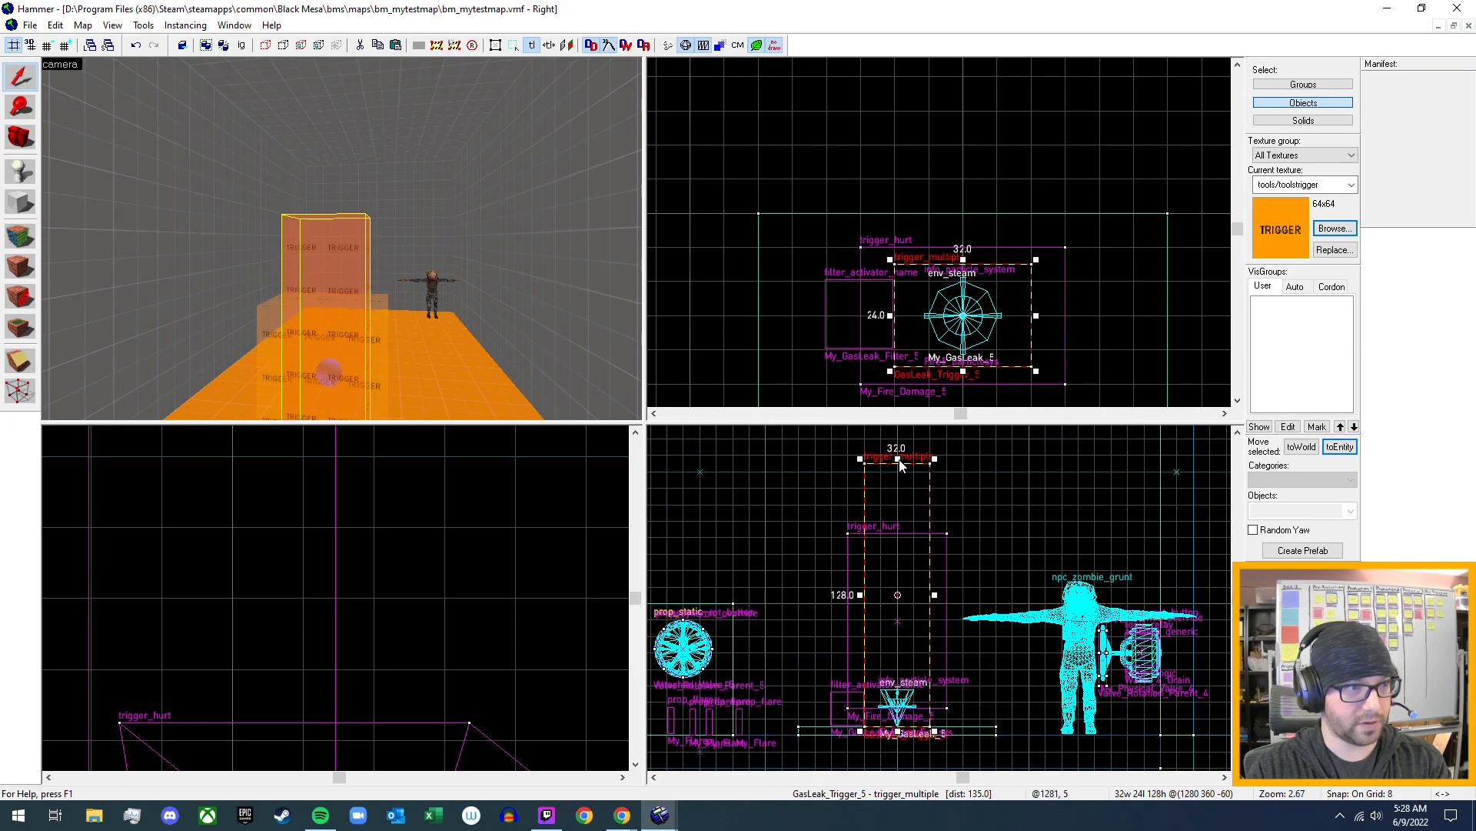
left_click_drag(898, 459, 896, 539)
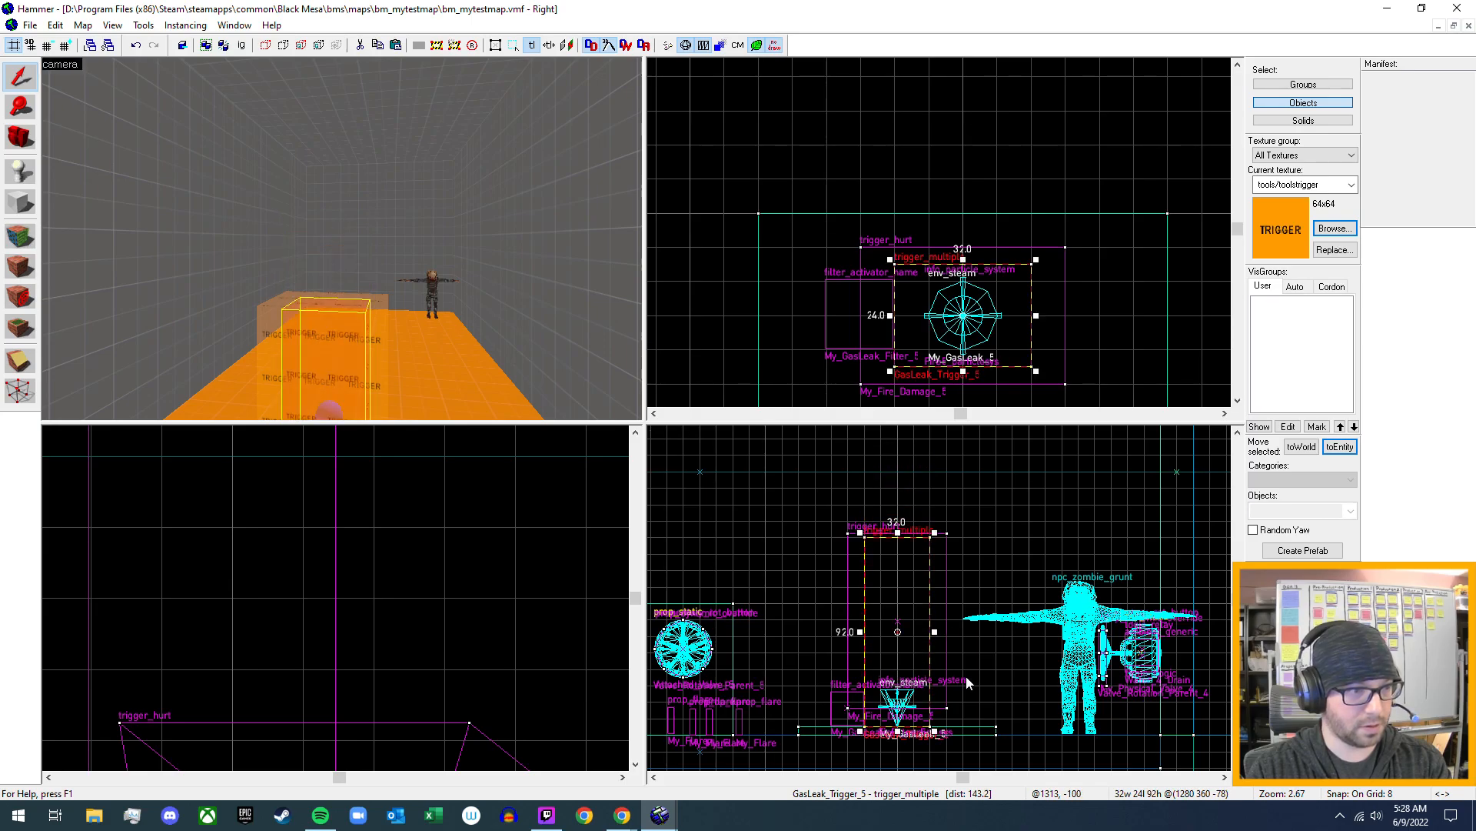
- Align the top of the My_Fire_Damage_5 trigger_hurt with the trigger_multiple and extend its base to the floor, making it 92 units tall
left_click(377, 343)
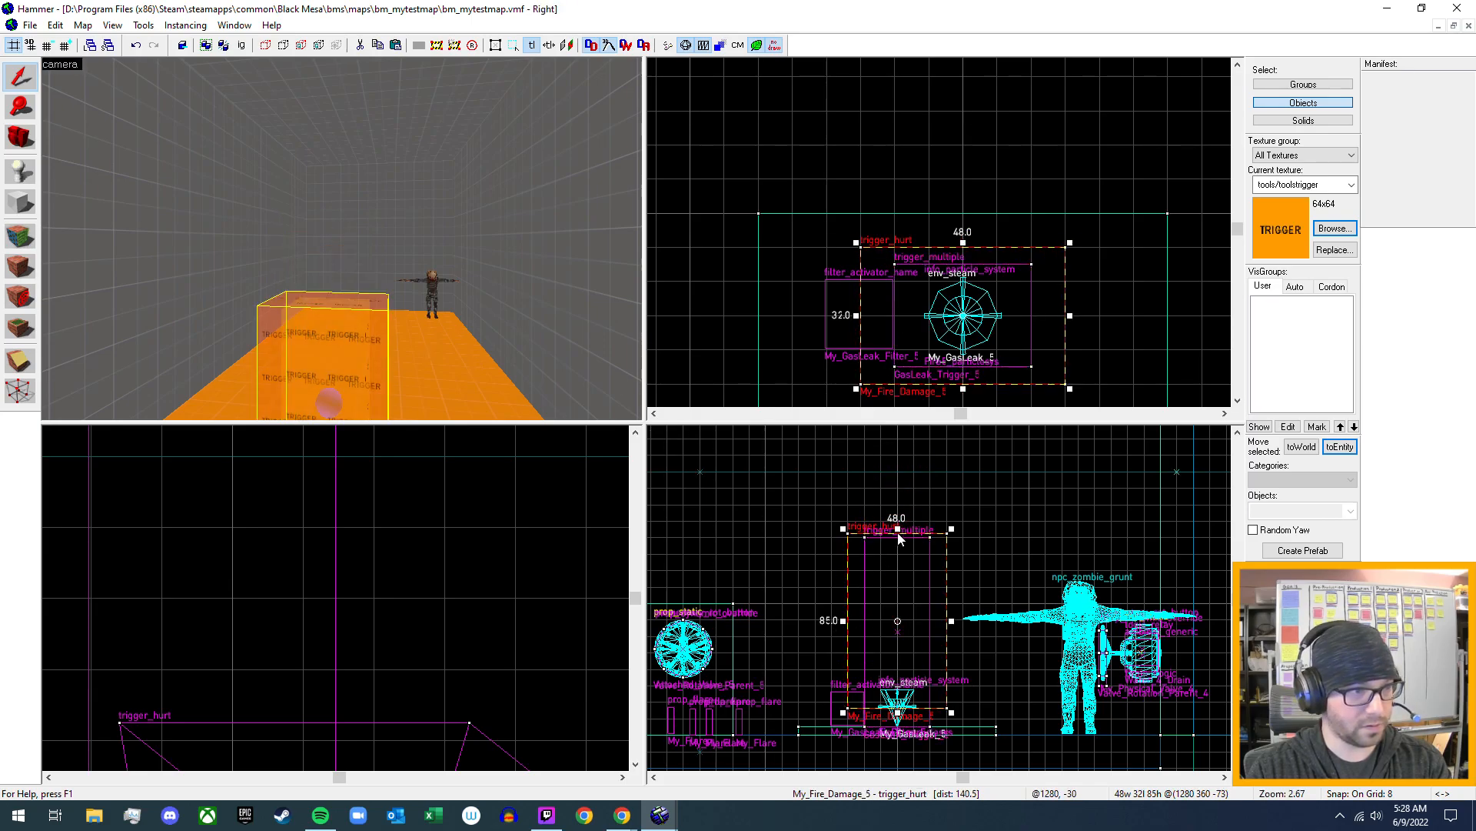
left_click_drag(897, 530, 898, 537)
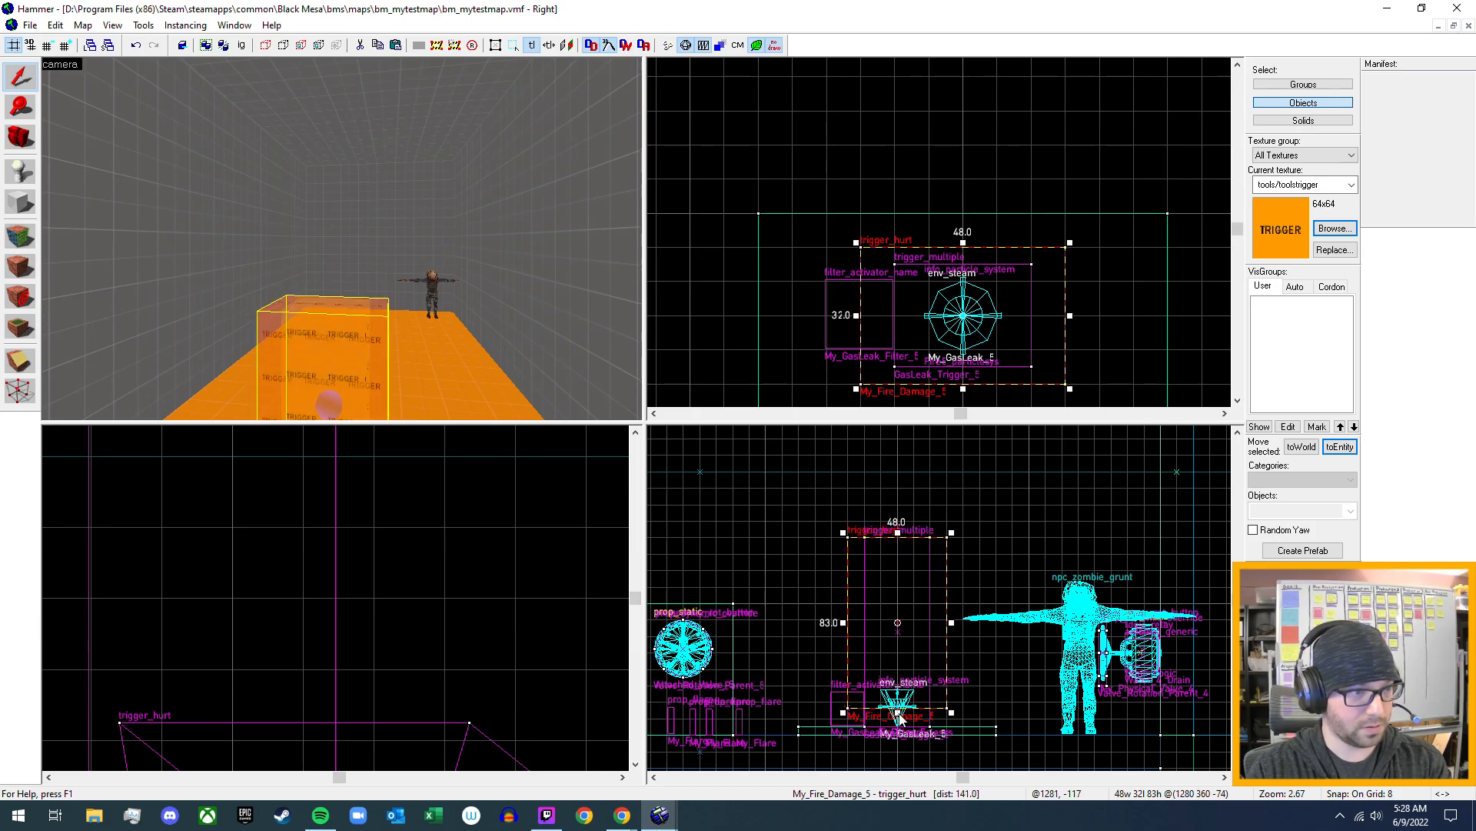
left_click_drag(898, 718, 901, 724)
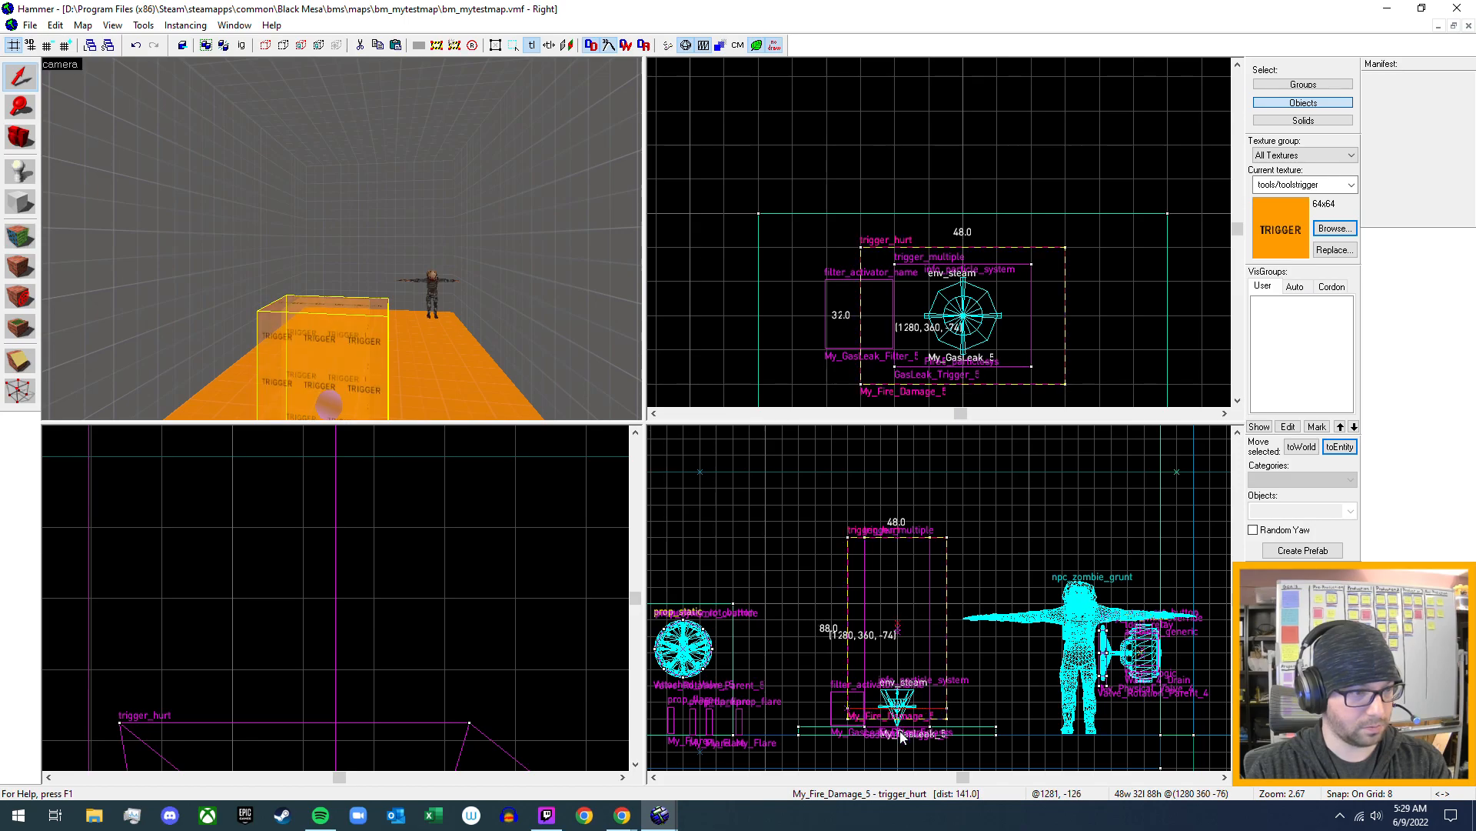
left_click_drag(902, 736, 902, 736)
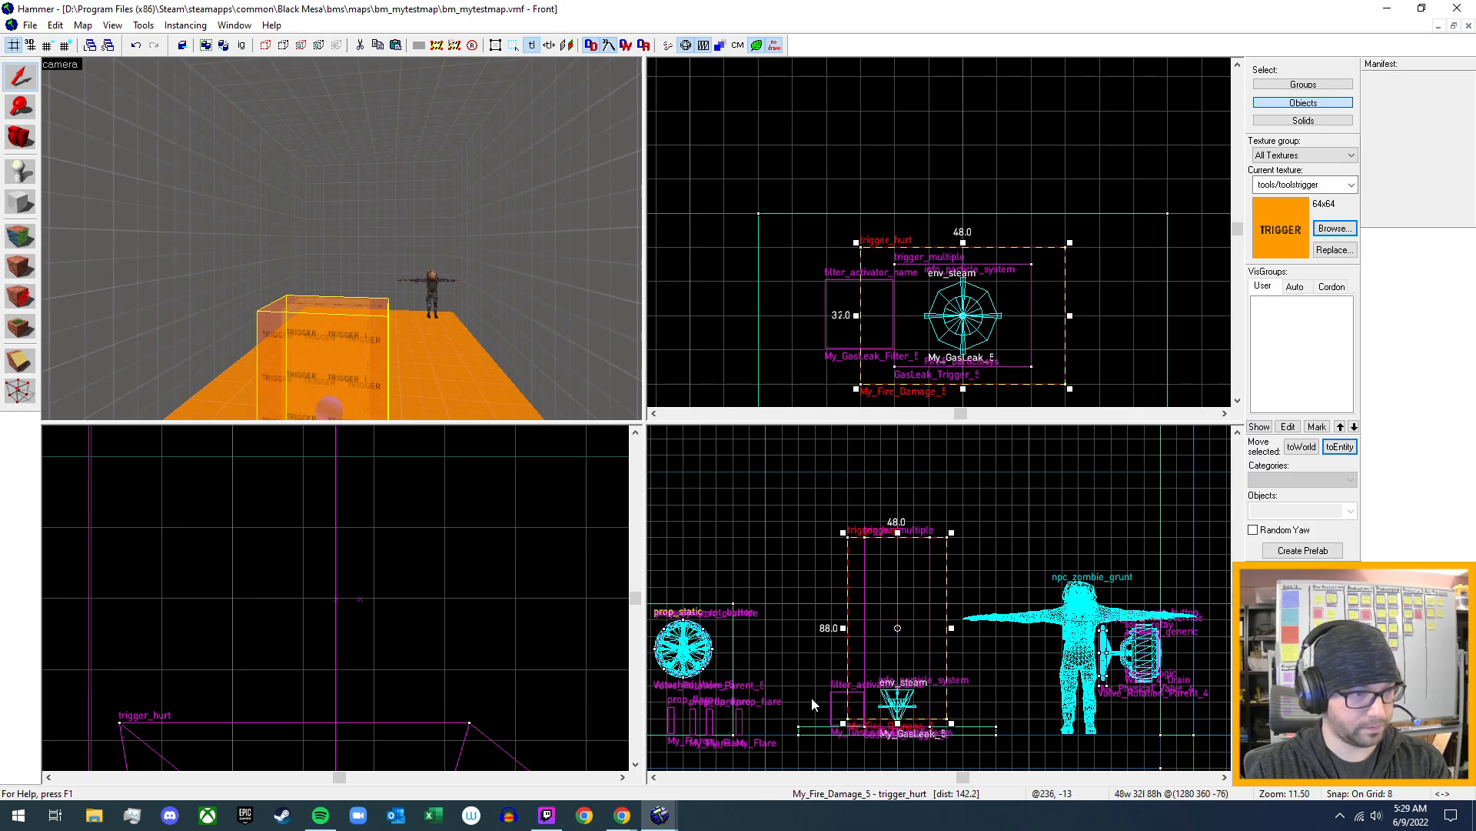
scroll(935, 746, "up", 5)
key("bracketleft")
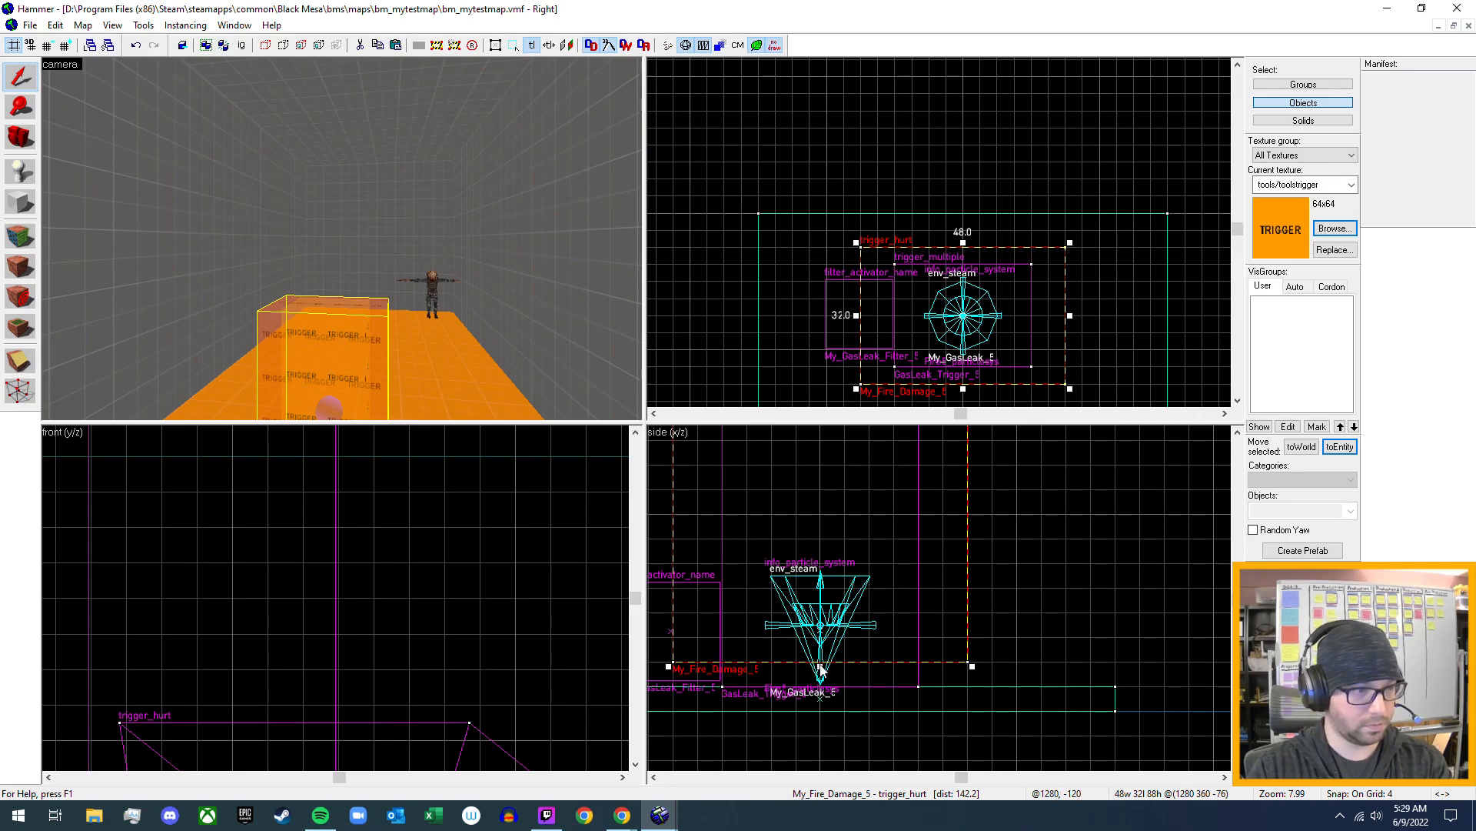
left_click_drag(821, 666, 821, 690)
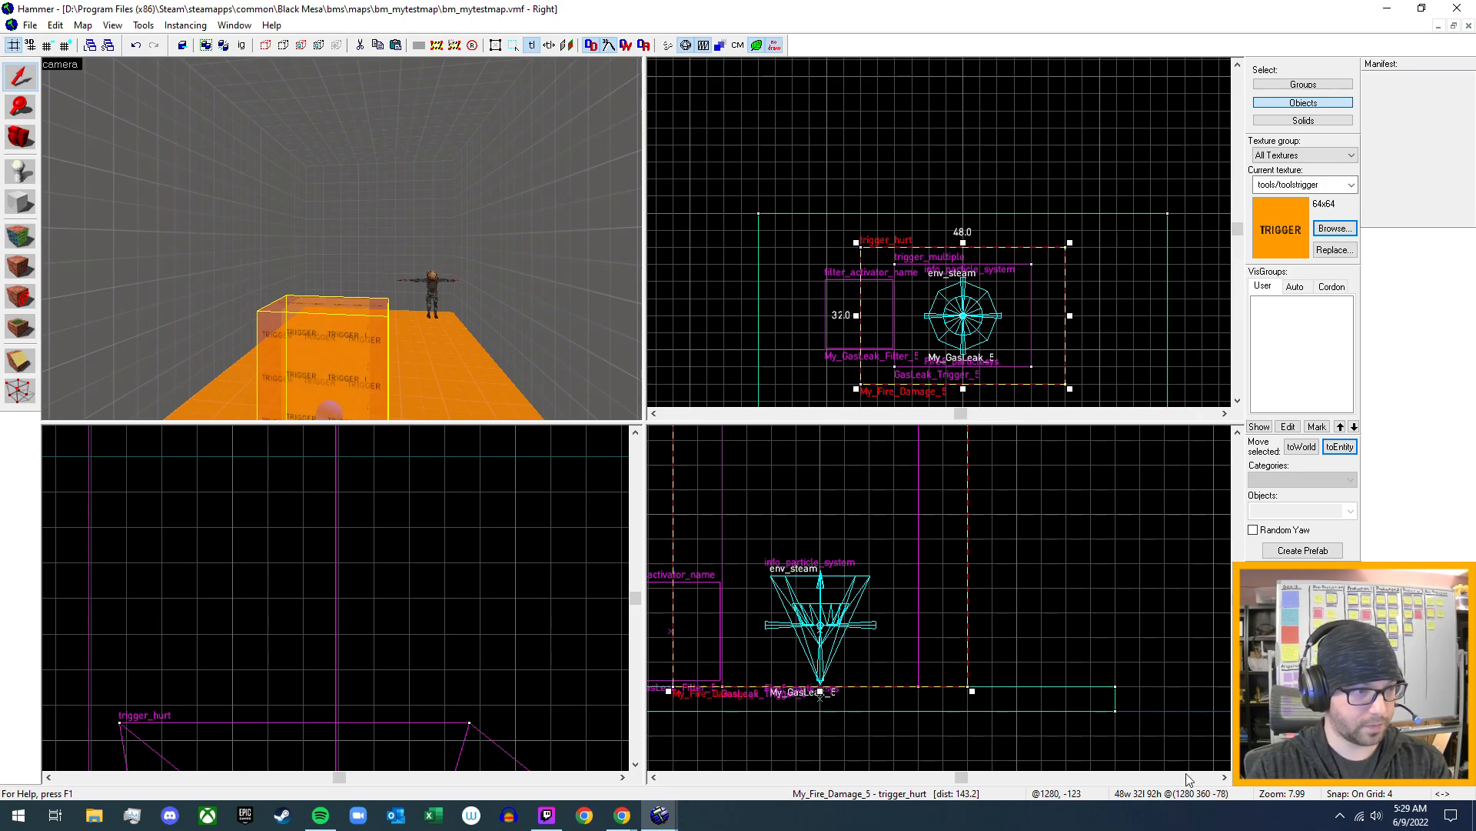
- Examine how the resized trigger_hurt and the trigger_multiple sit over the gas leak in the 3D view
key("z")
key("d")
key("w")
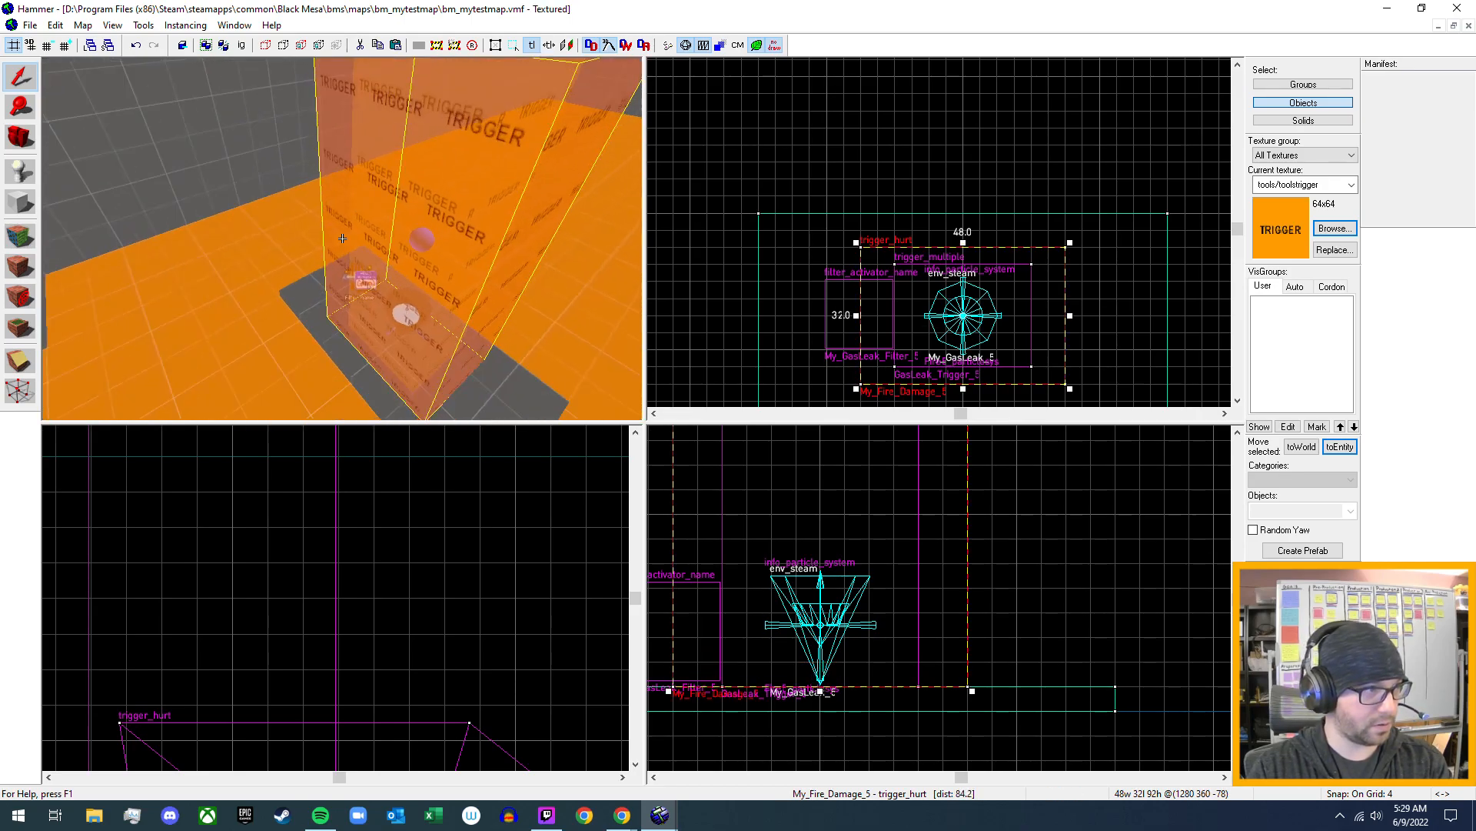
key("a")
key("a")
key("d")
key("s")
key("w")
key("a")
key("d")
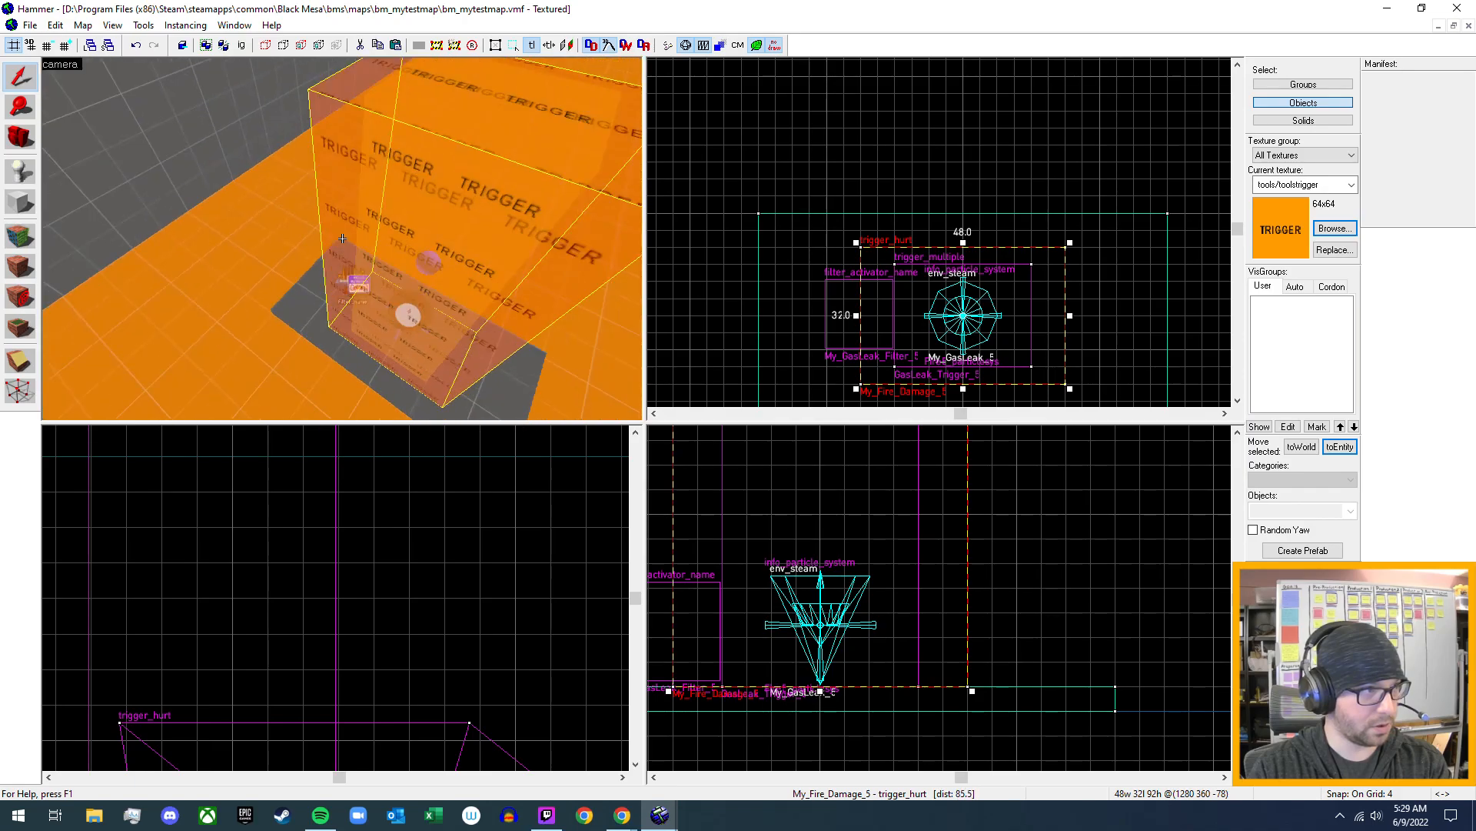
key("d")
key("a")
key("d")
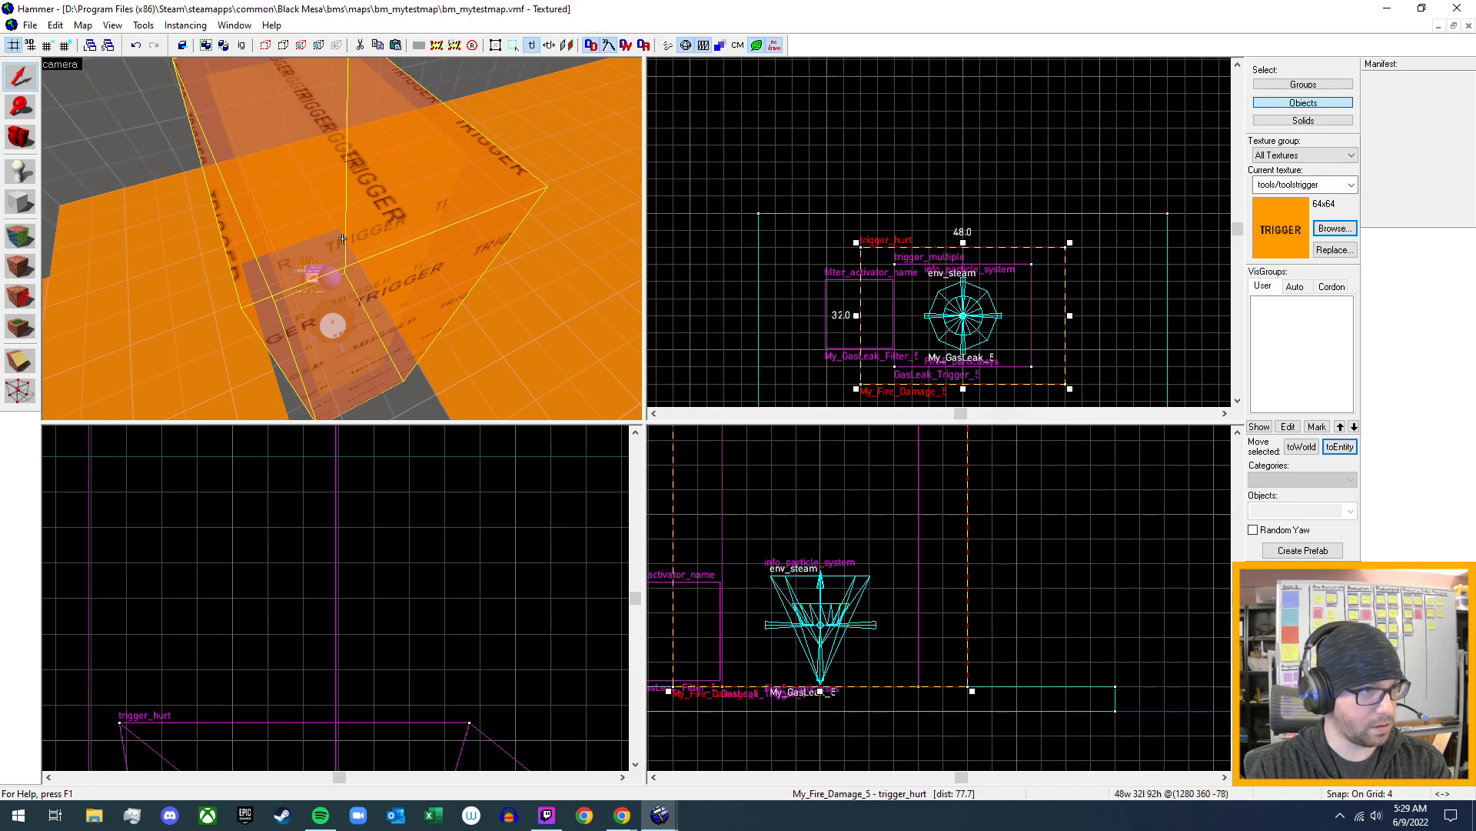
key("w")
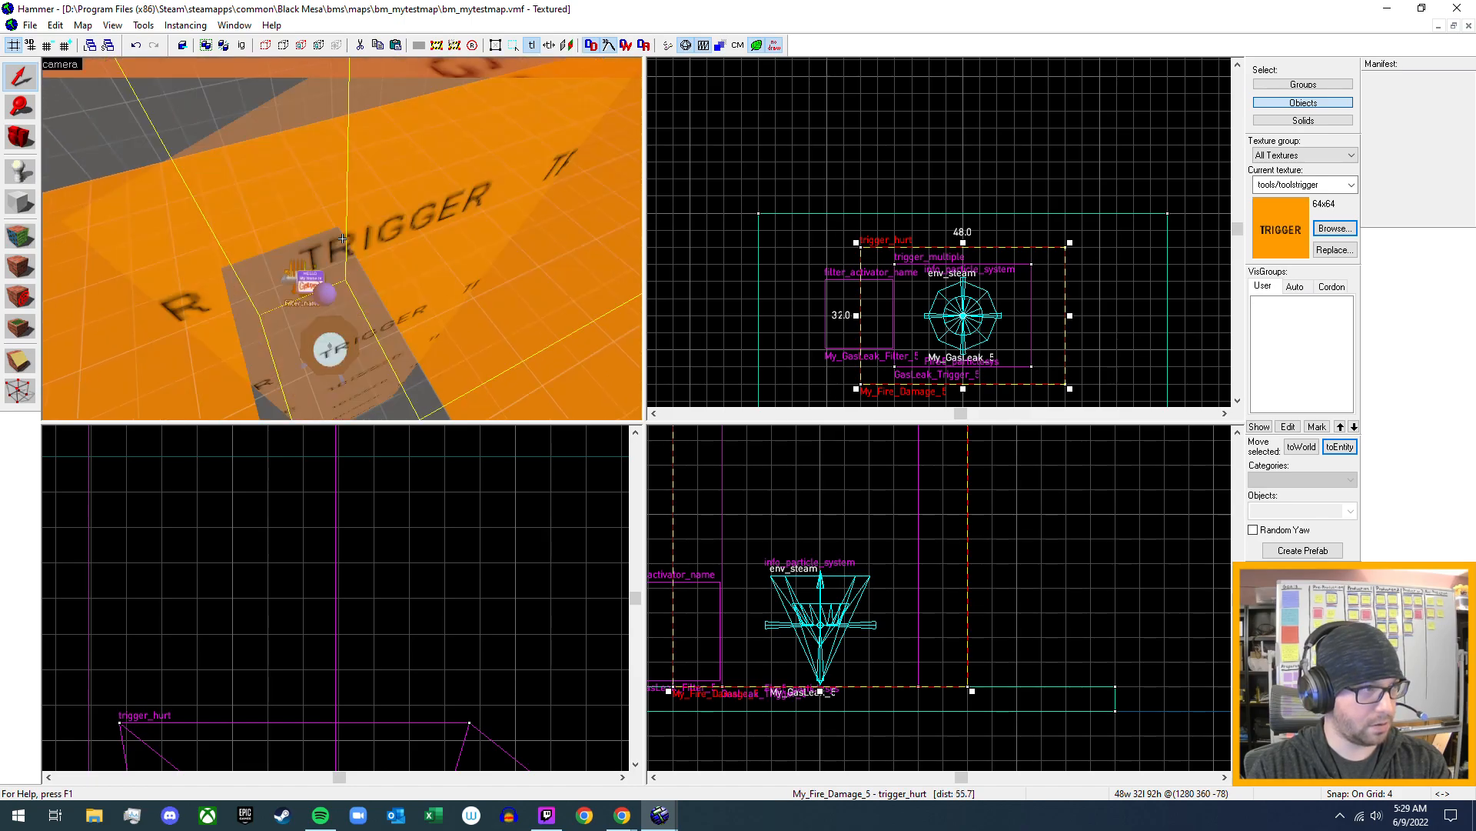
- Narrow the GasLeak_Trigger_5 trigger_multiple to a 24 by 24 unit footprint and select the surrounding My_Fire_Damage_5 trigger_hurt
left_click(413, 232)
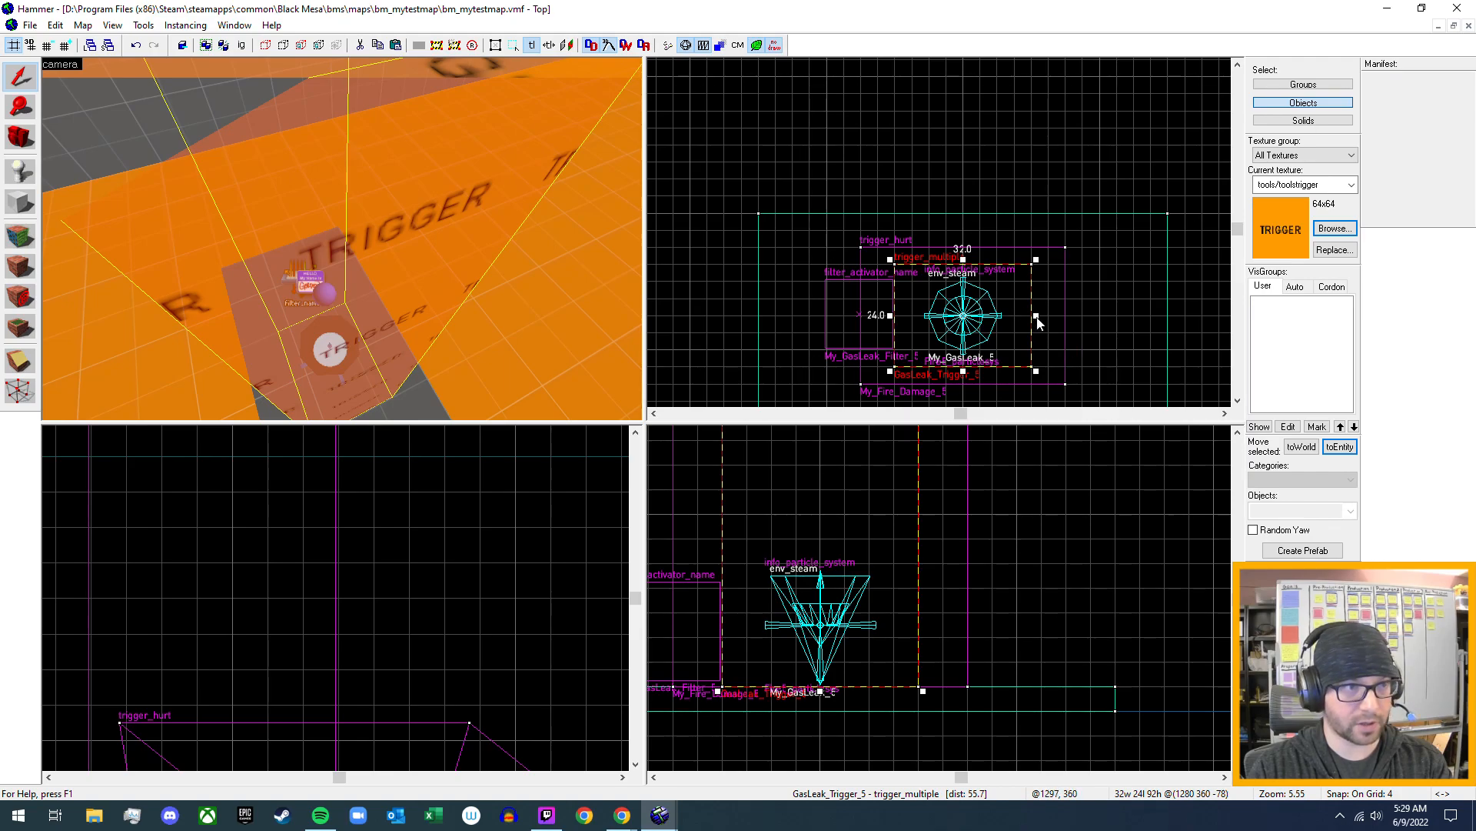
left_click_drag(1038, 322, 1024, 321)
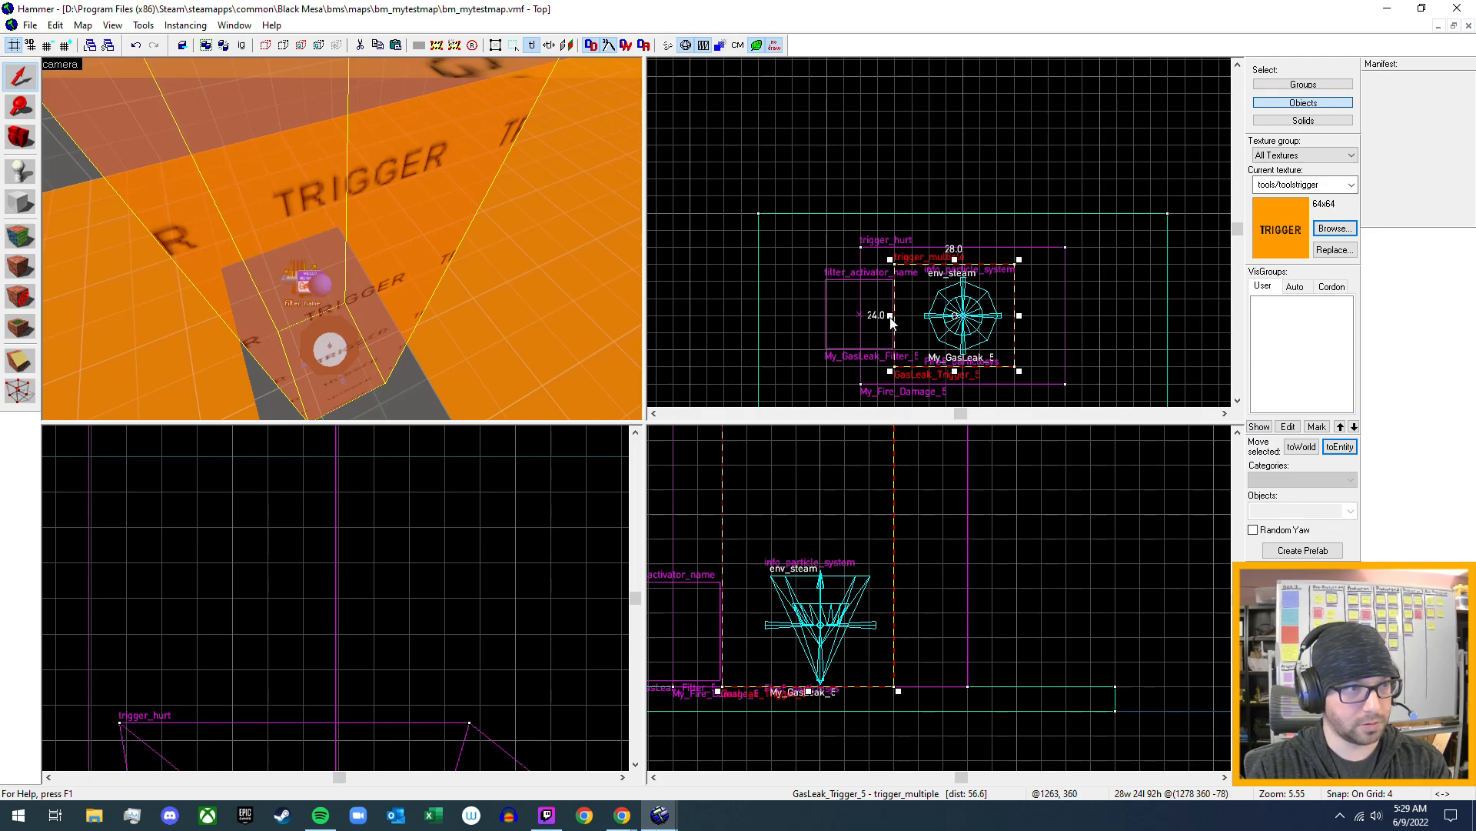
left_click_drag(897, 316, 908, 316)
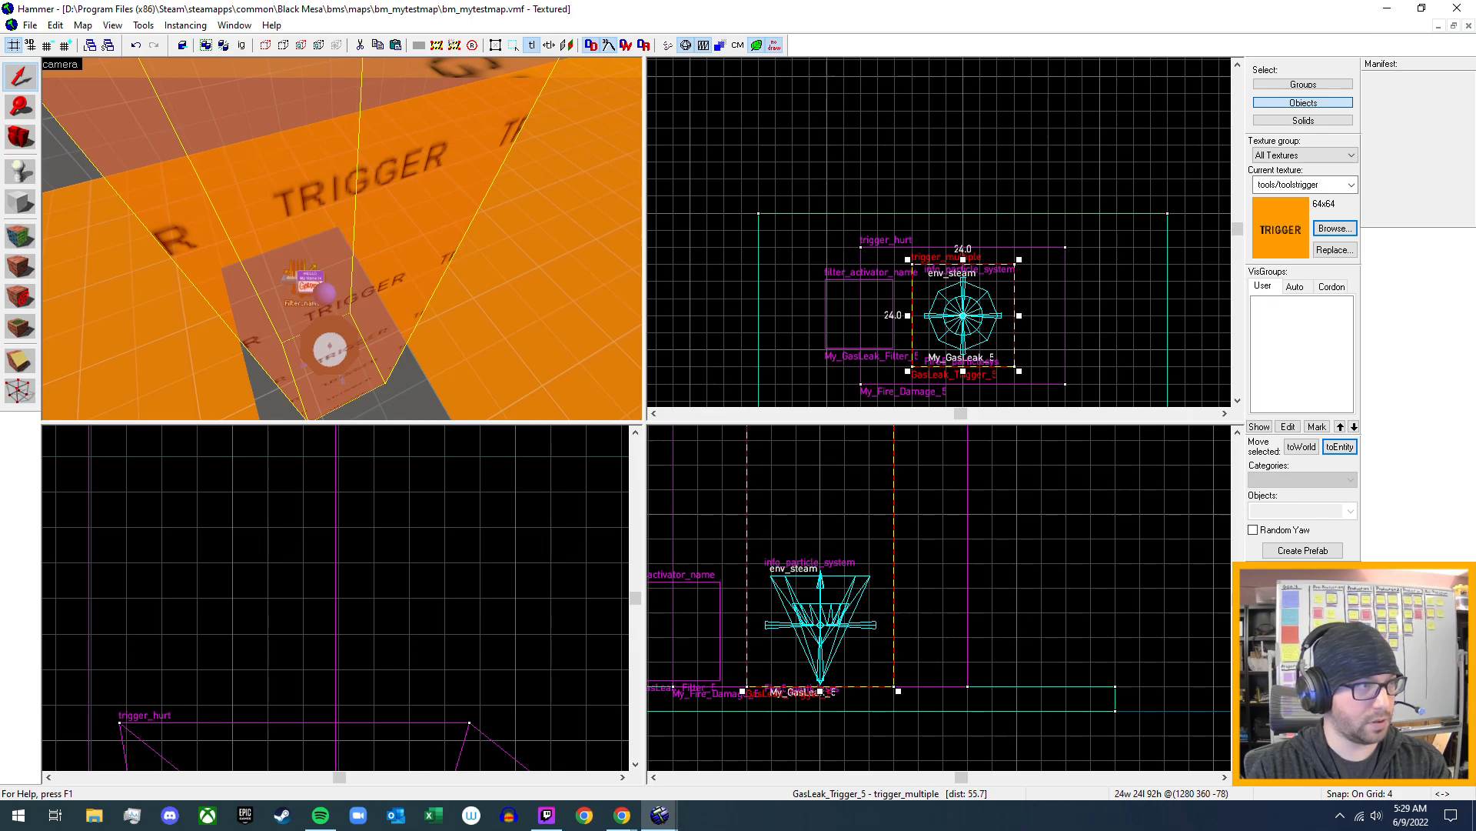
key("a")
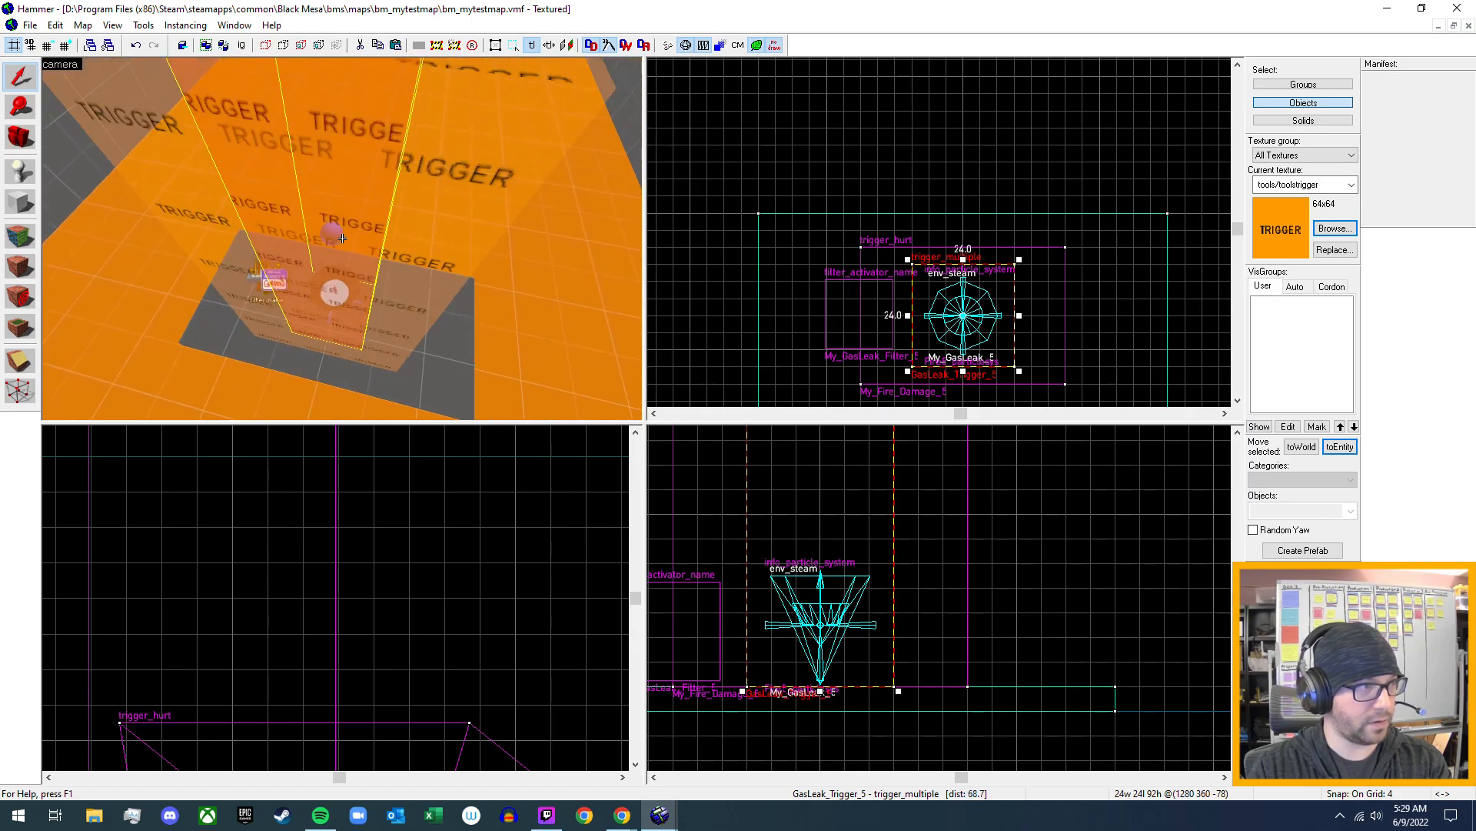
left_click(488, 246)
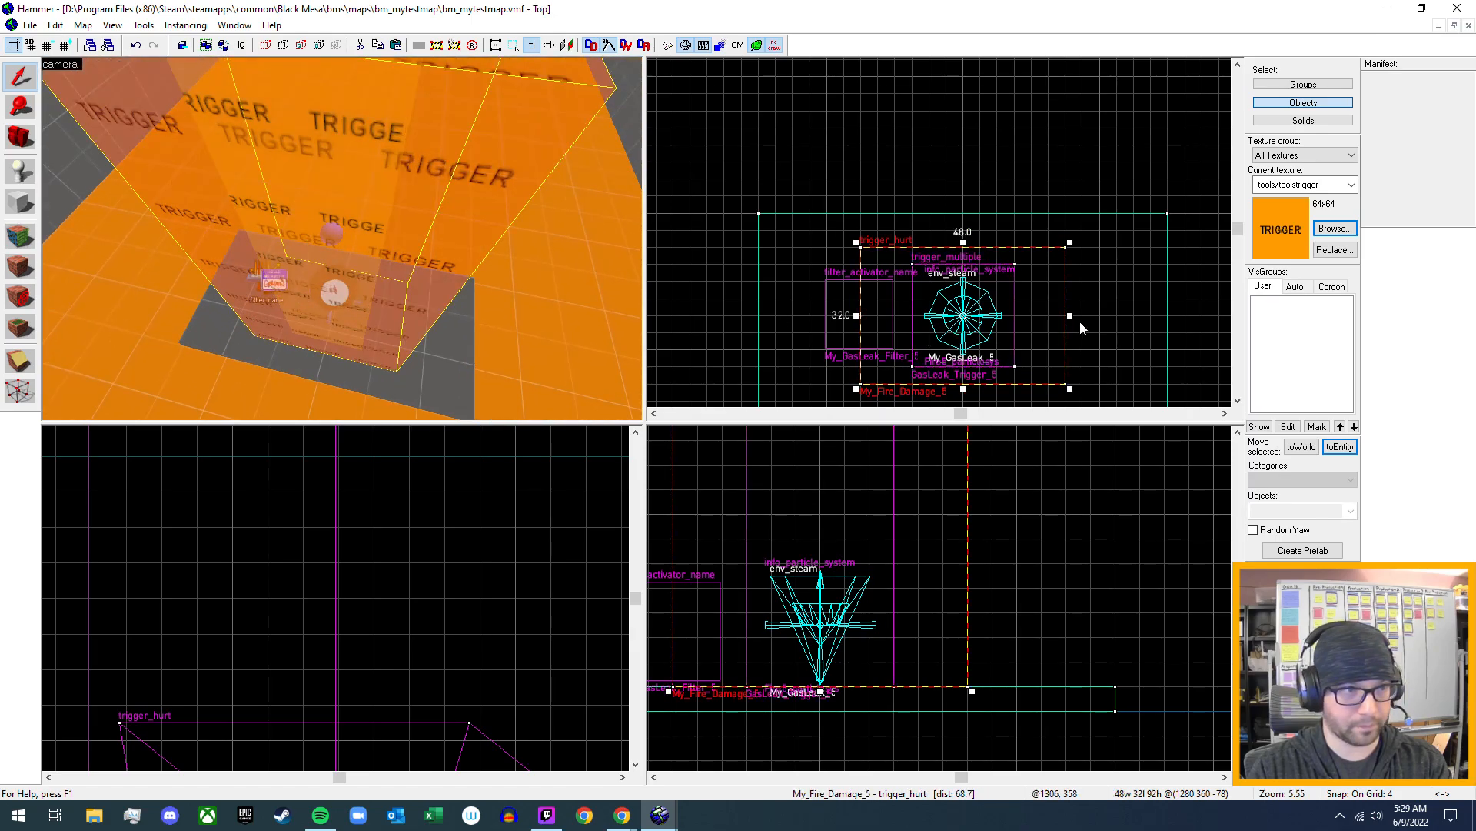
left_click_drag(1070, 316, 1032, 321)
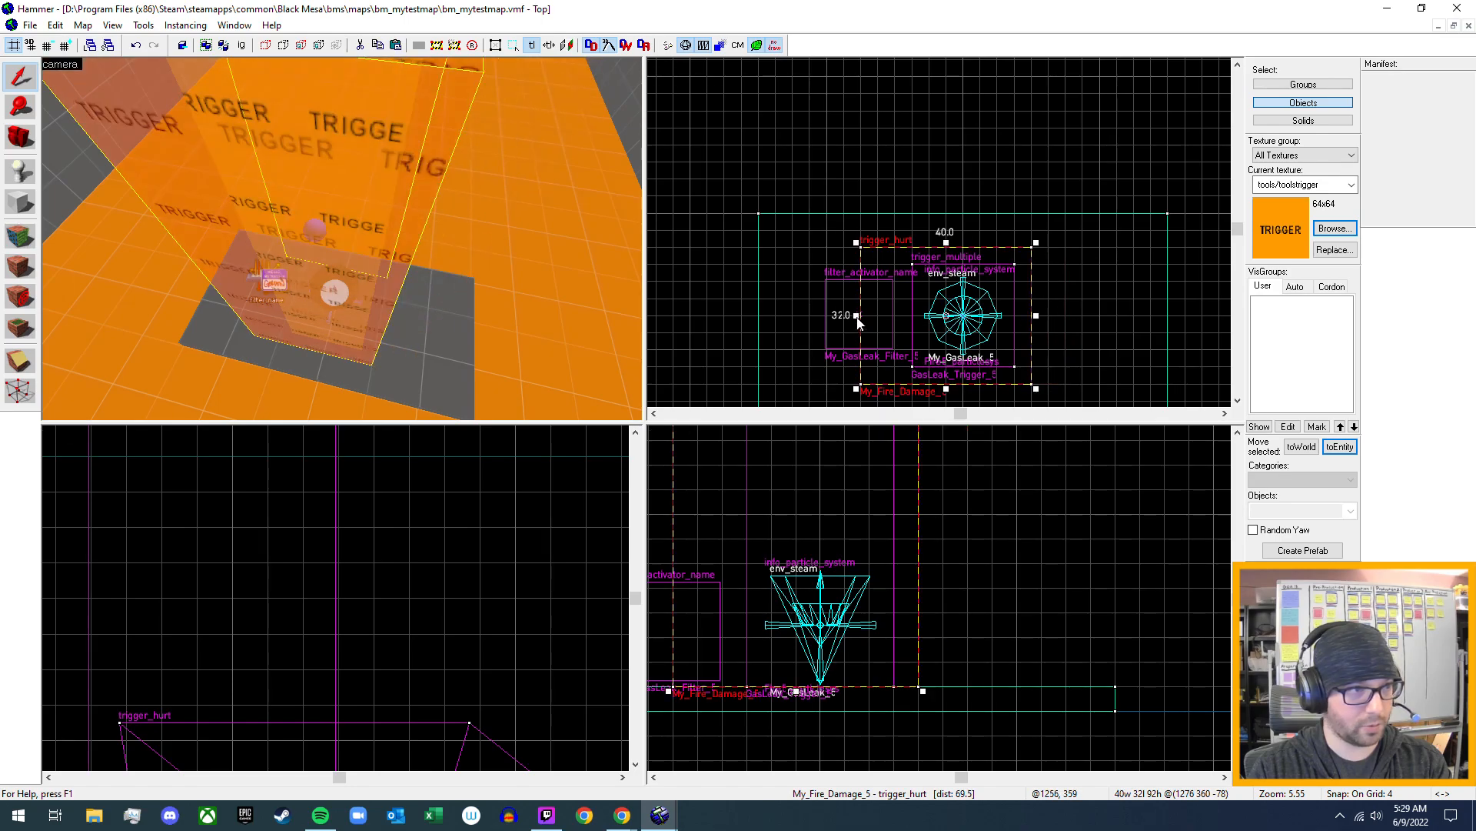
mouse_move(856, 320)
left_mouse_down()
mouse_move(888, 327)
mouse_move(863, 323)
left_mouse_up()
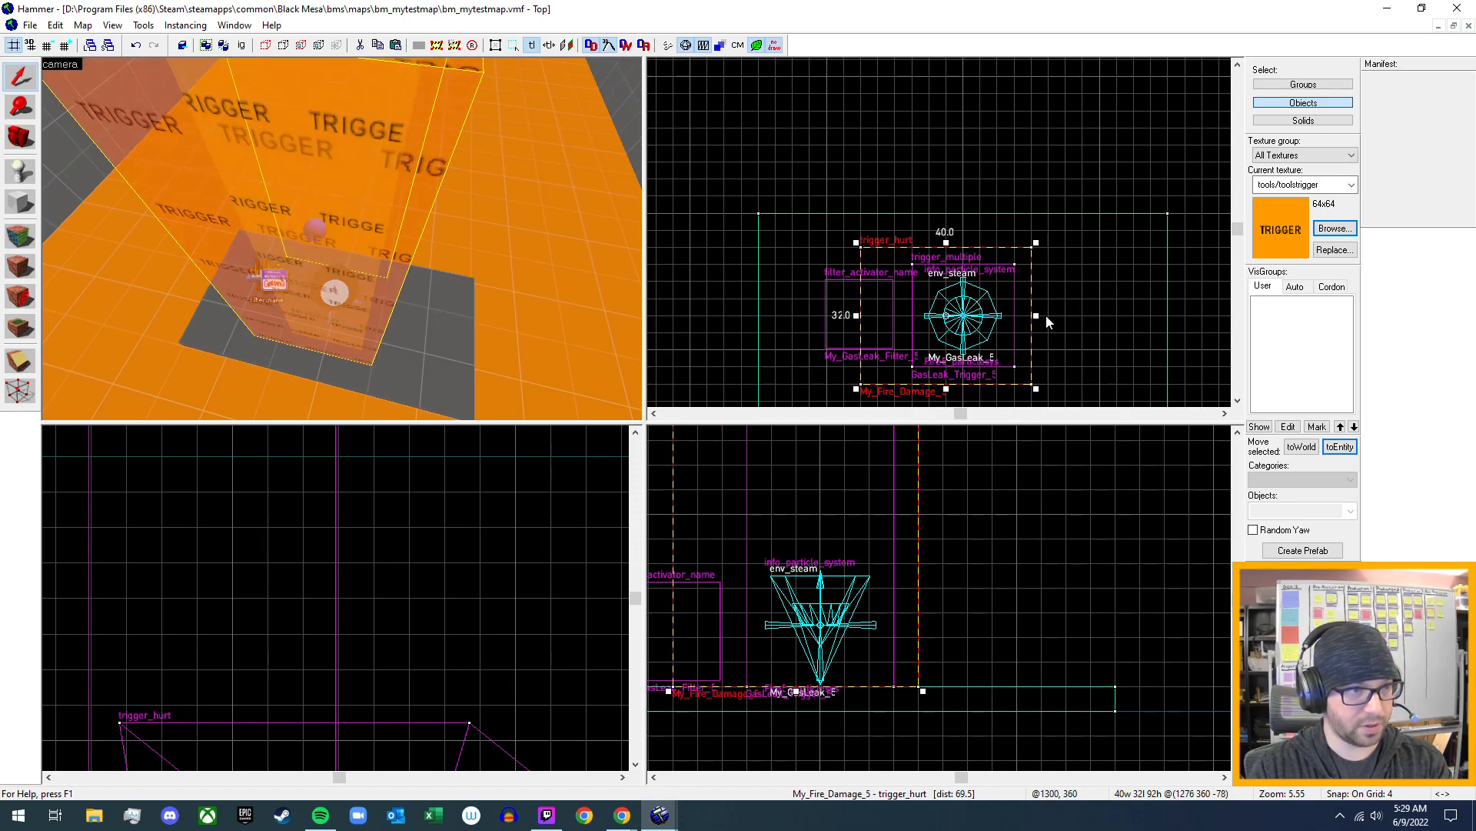
left_click_drag(1039, 321, 1069, 321)
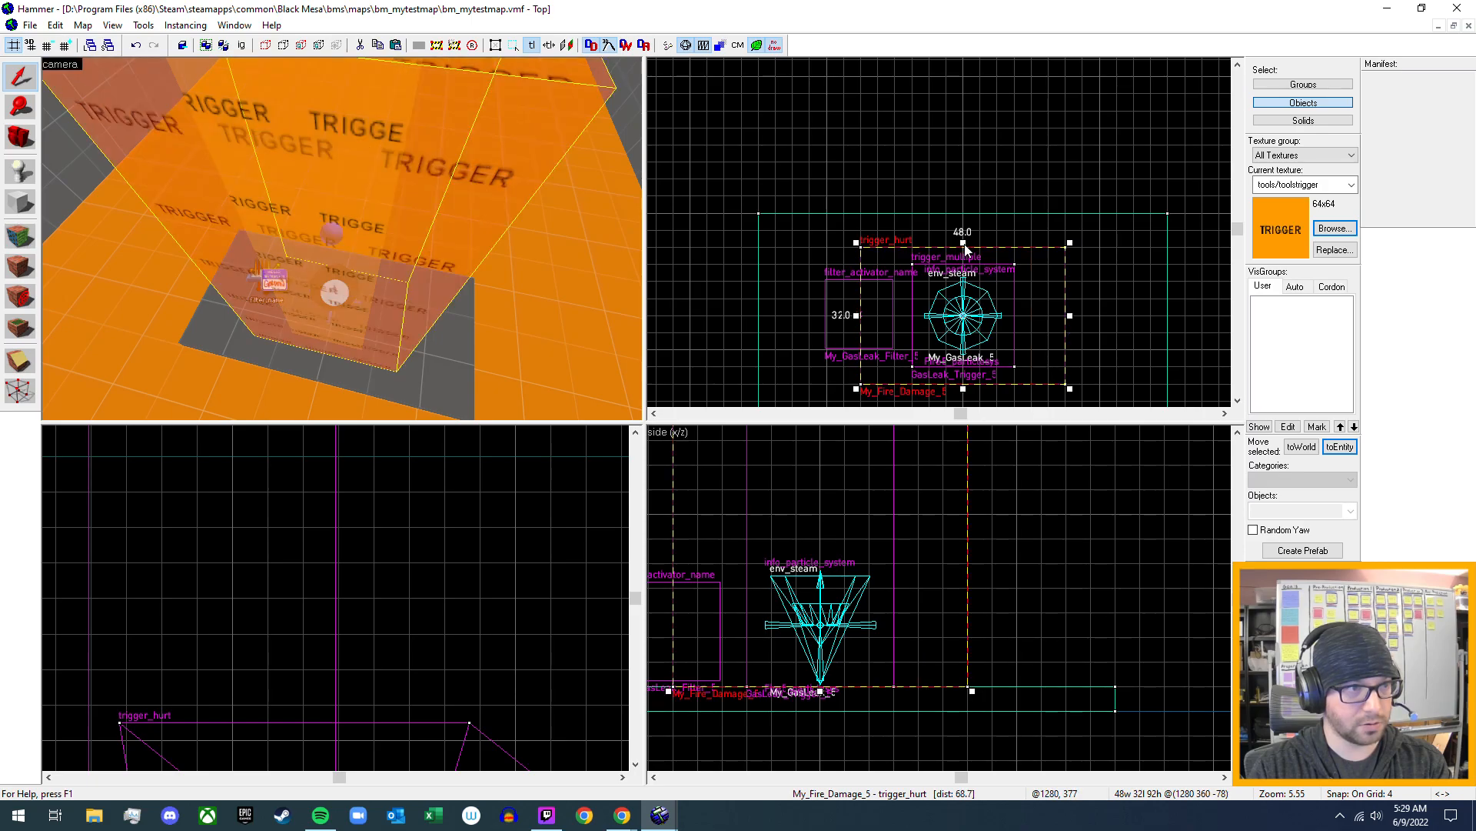
- Extend both long sides of the My_Fire_Damage_5 trigger_hurt to the edges of the floor slab, giving a 48 by 48 unit footprint
left_click_drag(965, 245, 967, 217)
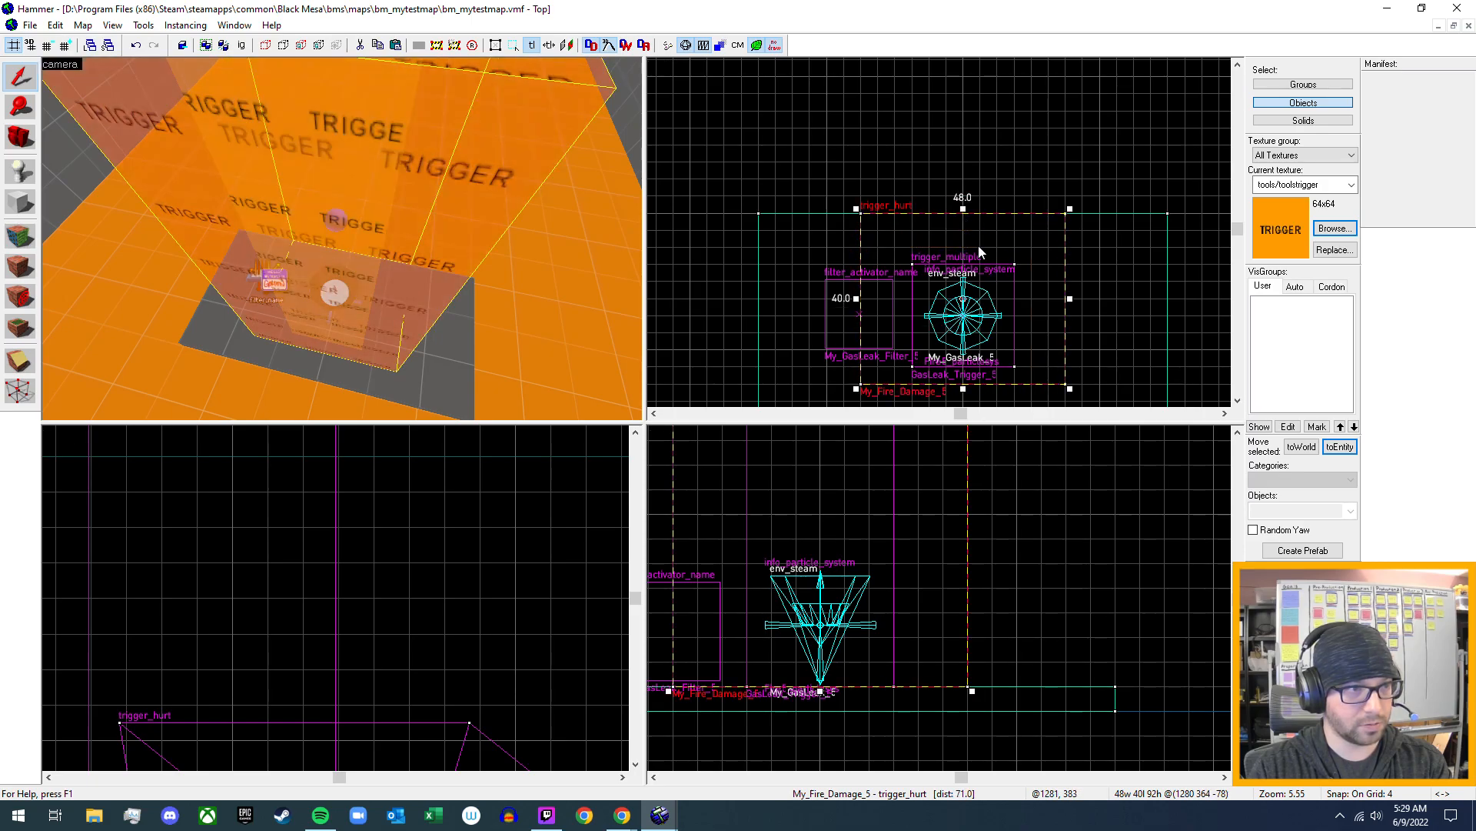
middle_click_drag(1062, 331, 1062, 254)
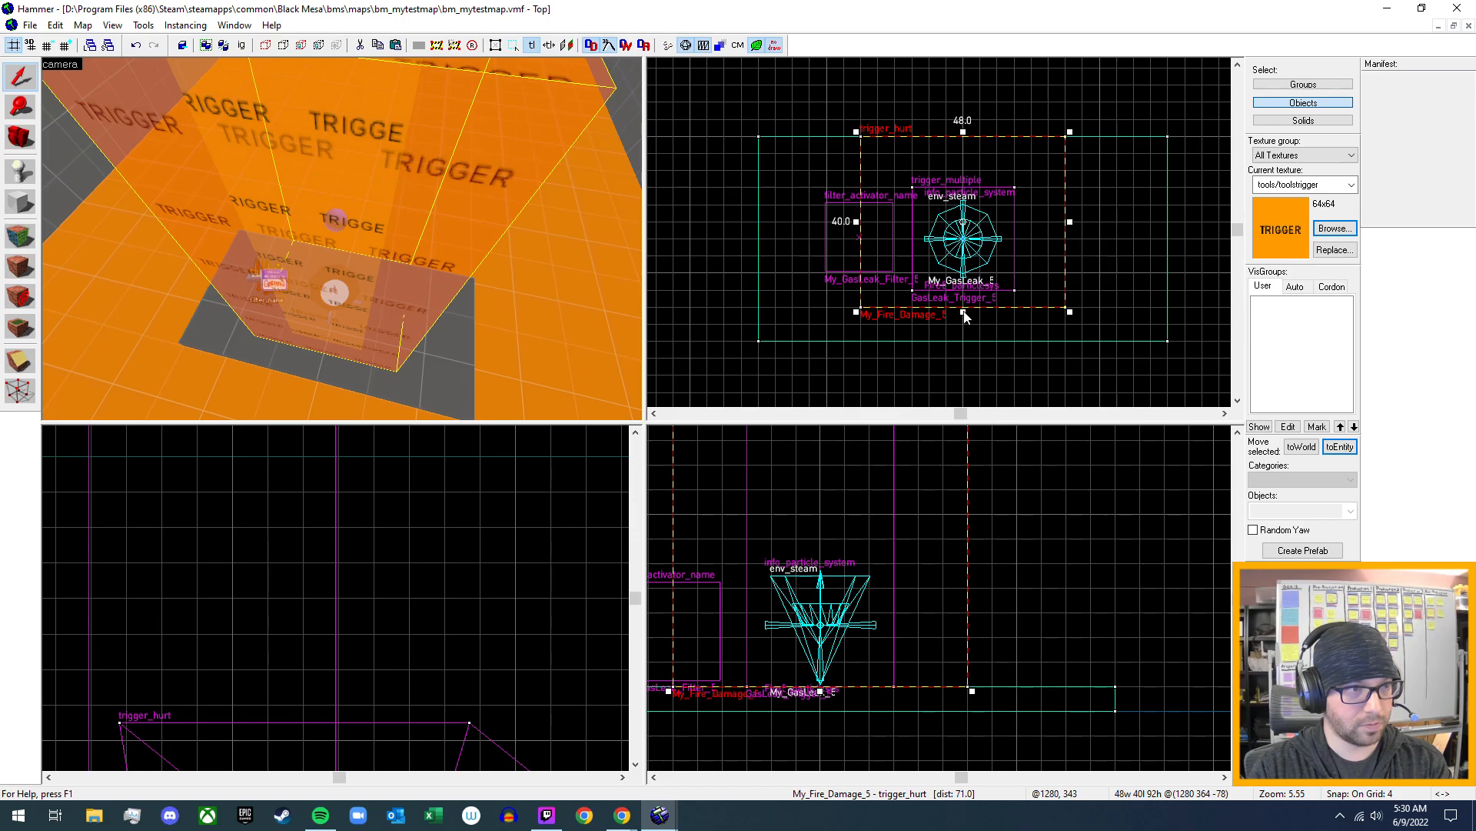
left_click_drag(964, 313, 959, 344)
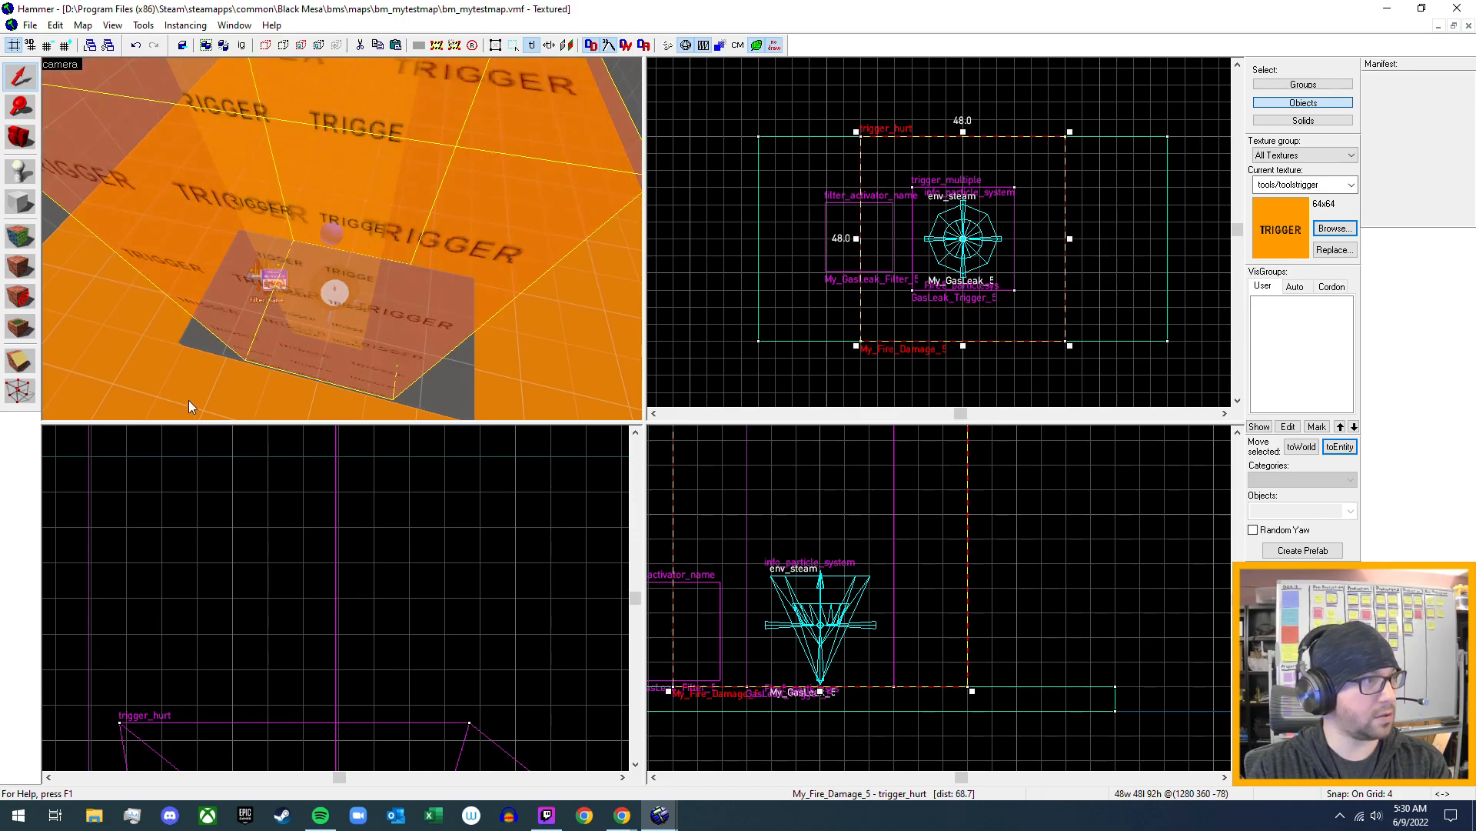
- Shorten the floor slab under the gas leak from both ends to a 48 by 48 unit footprint matching the trigger_hurt
left_click(457, 396)
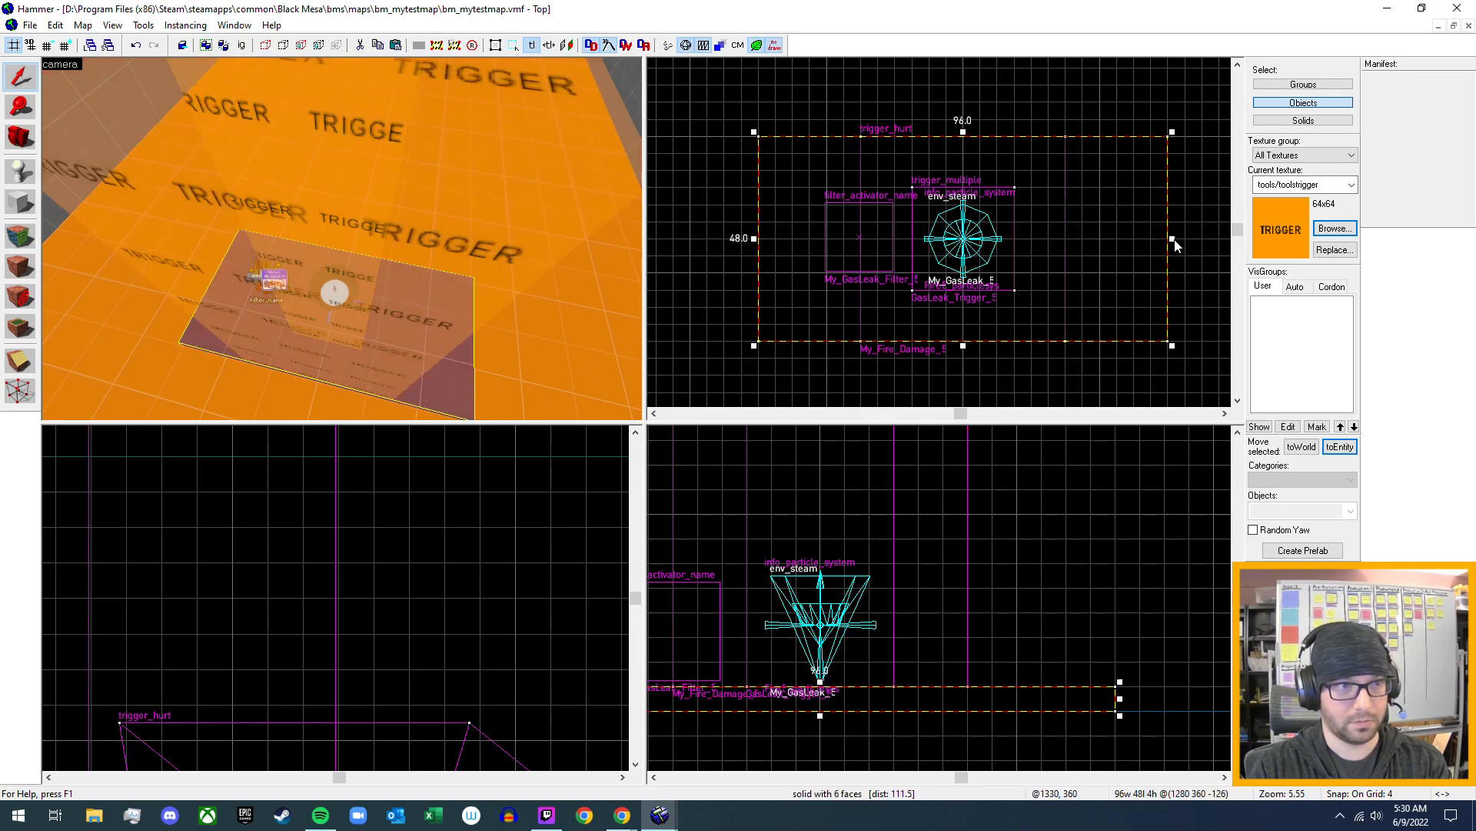
left_click_drag(1174, 244, 1069, 260)
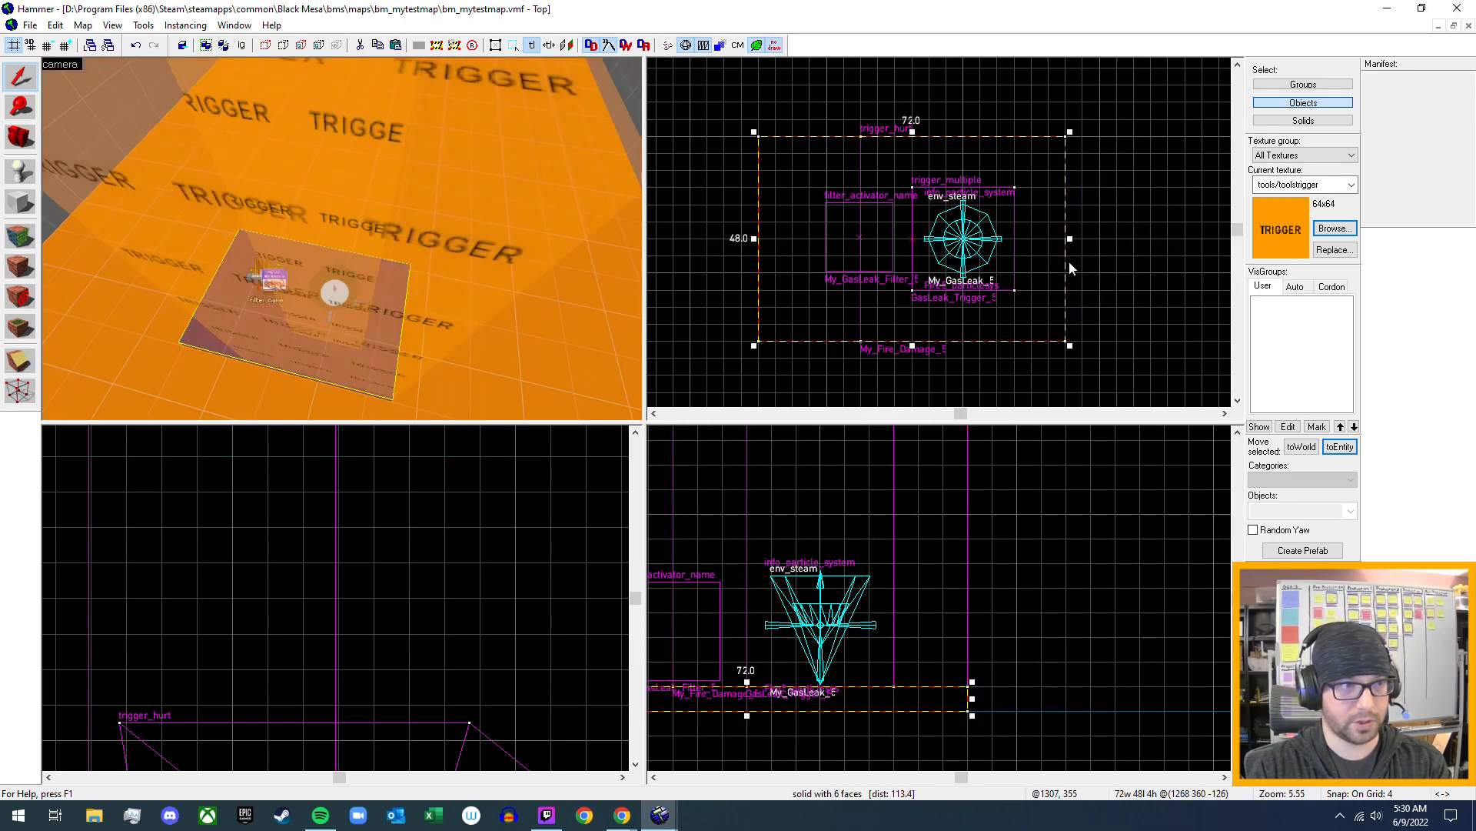
left_click_drag(755, 239, 851, 270)
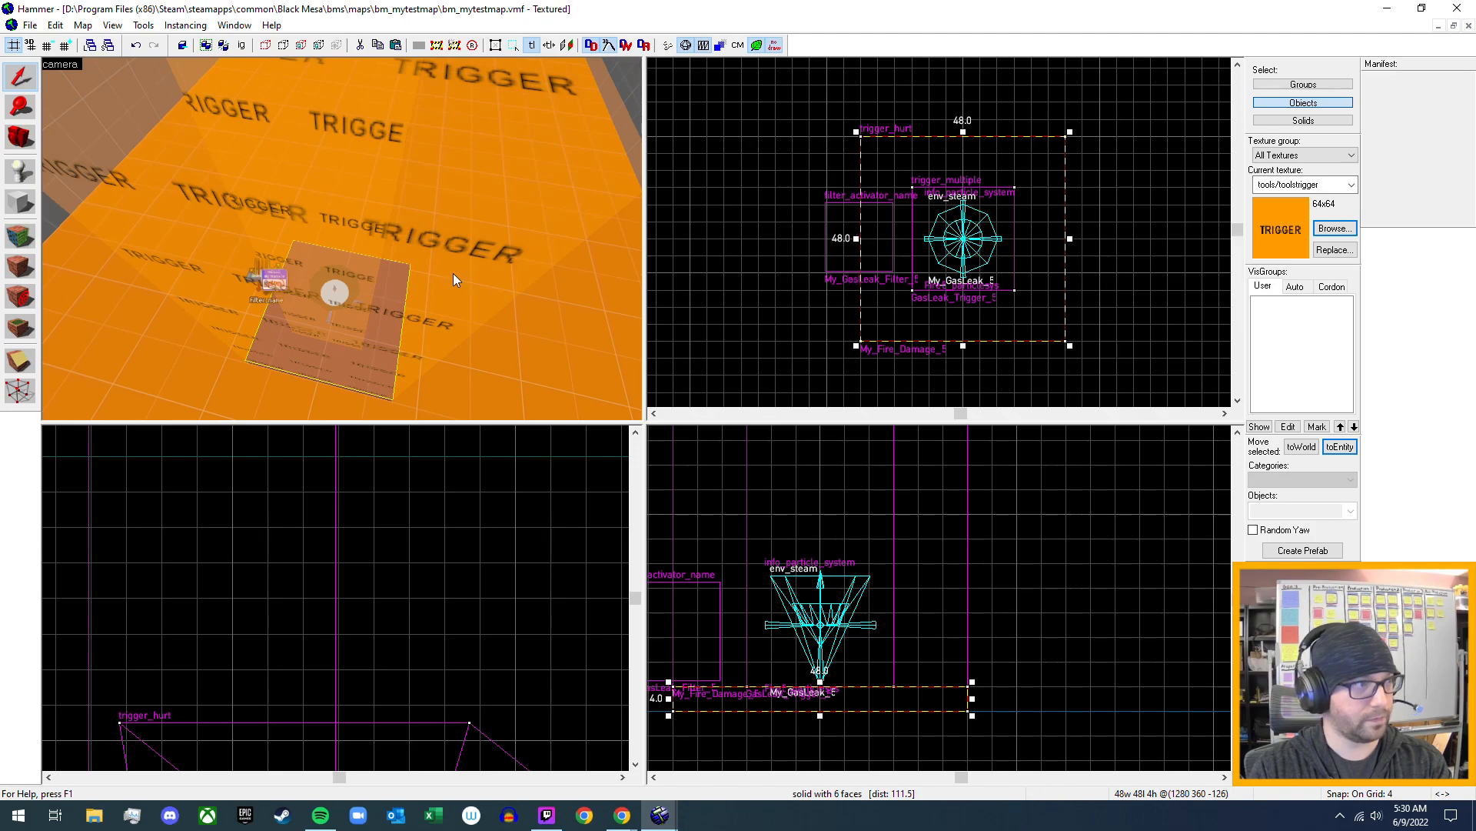
- Compile bm_mytestmap with normal BSP, normal VIS and final RAD, and run it in the game
key("z")
key("a")
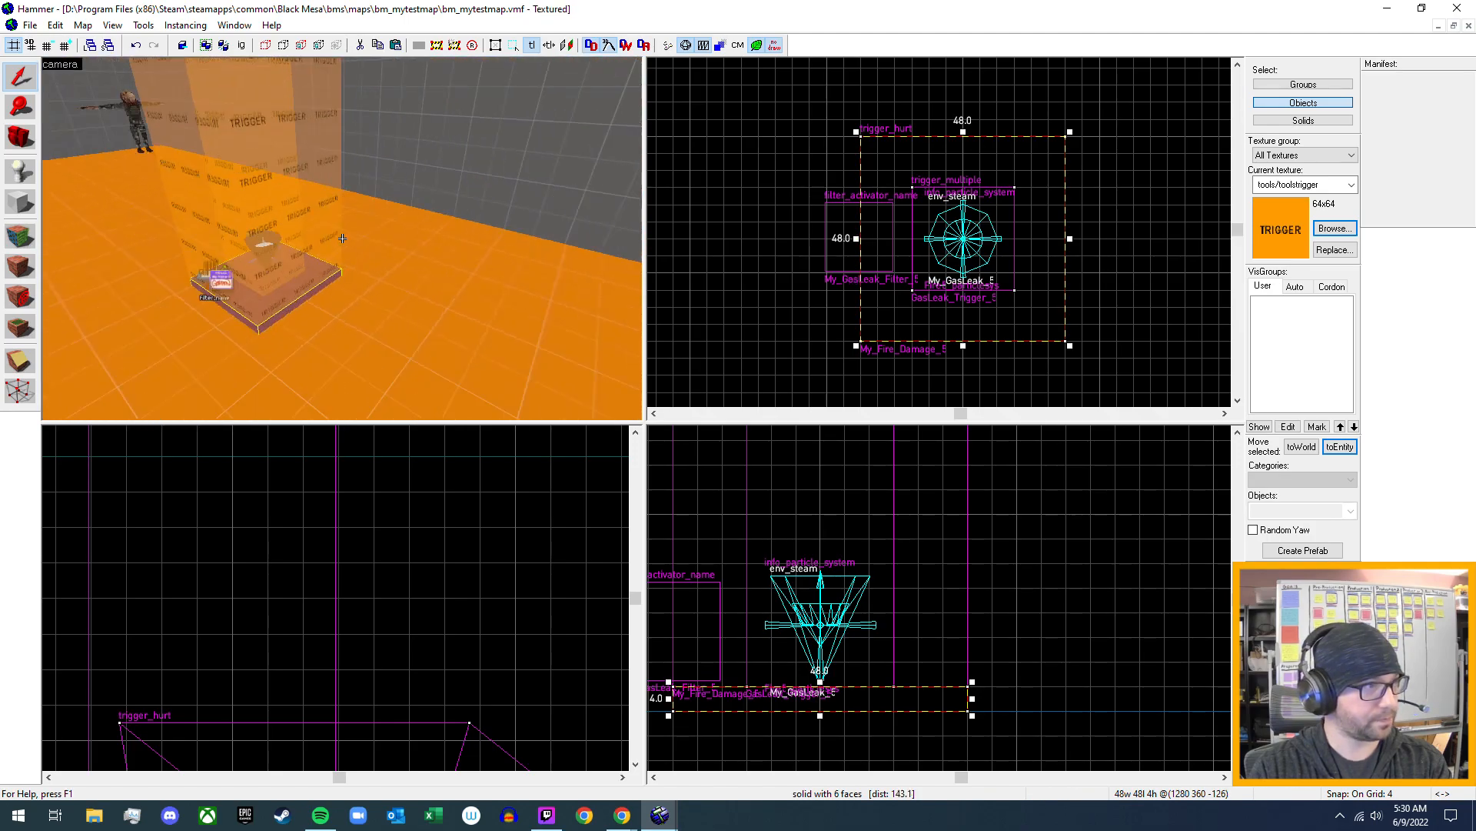
key("w")
key("s")
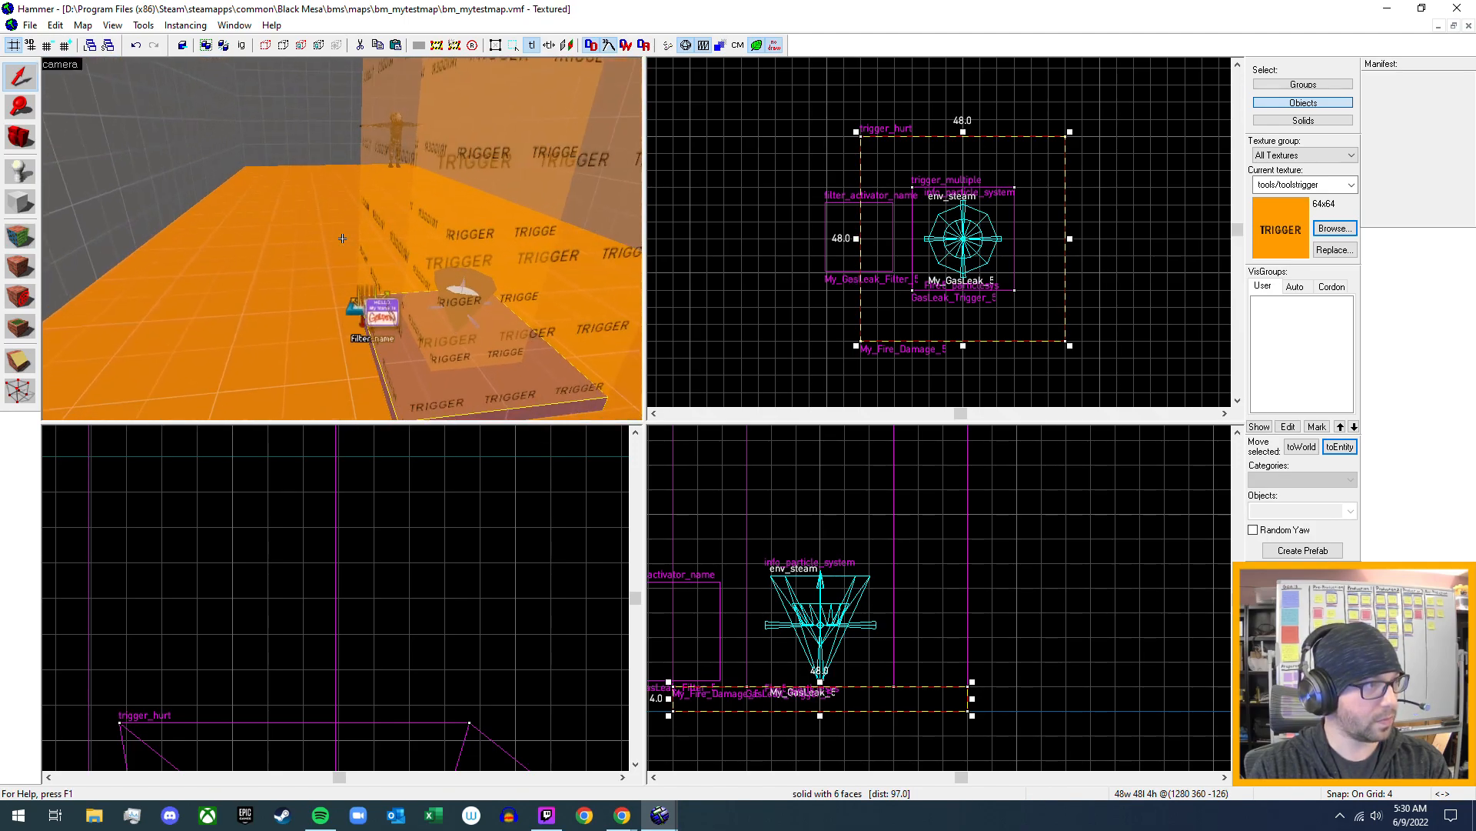
key("s")
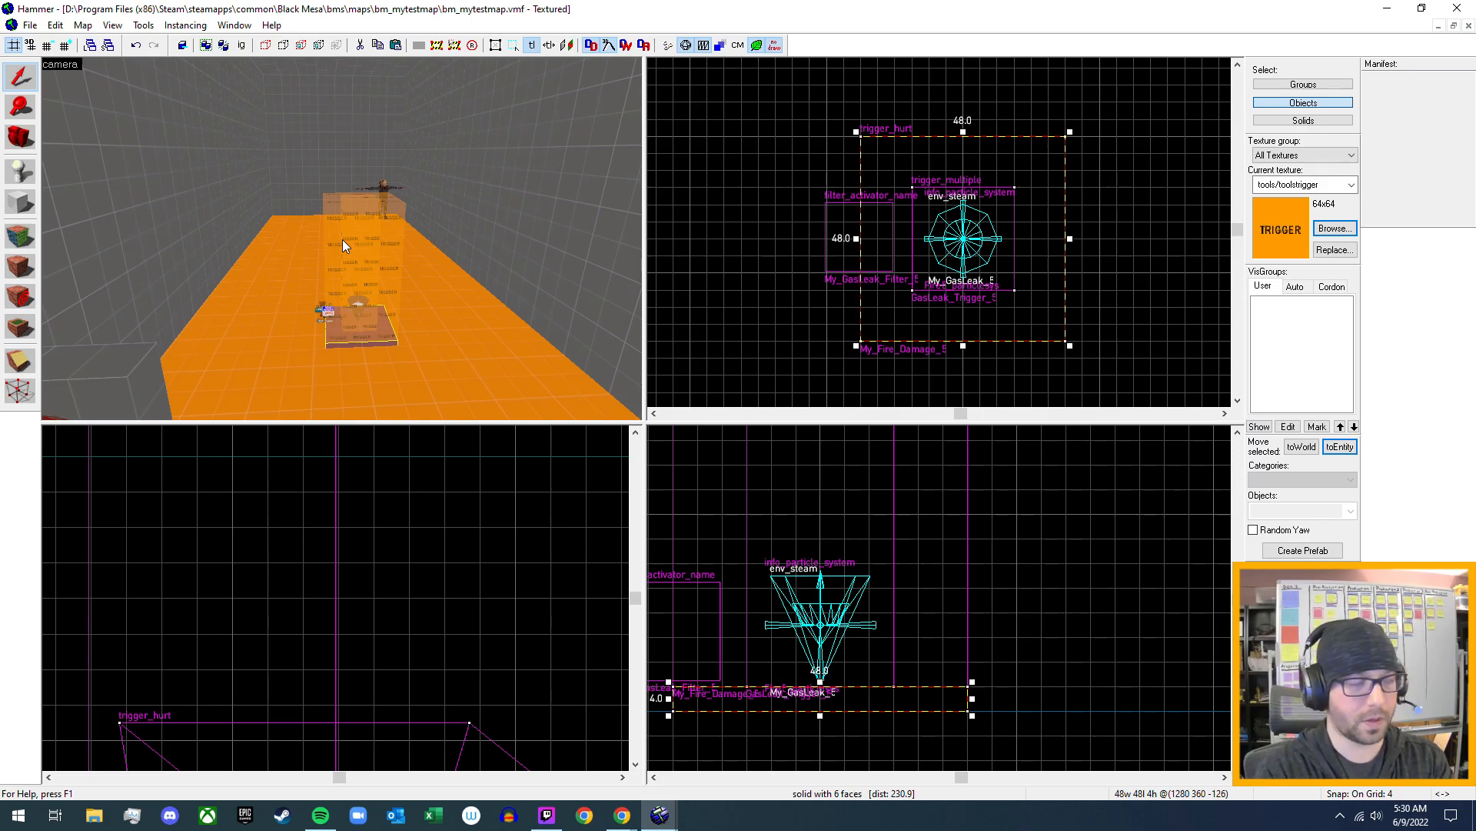
key("F9")
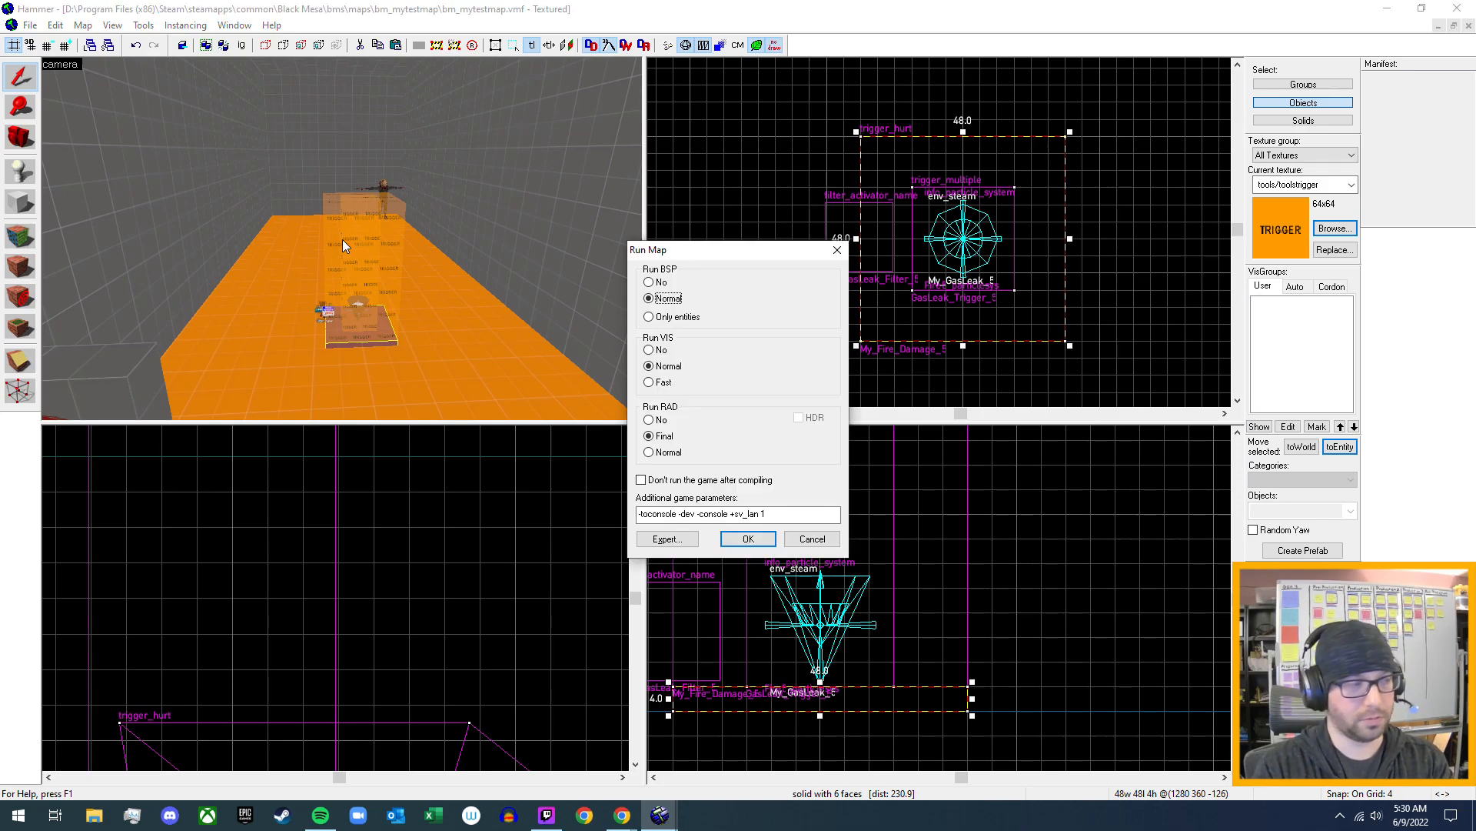
key("Return")
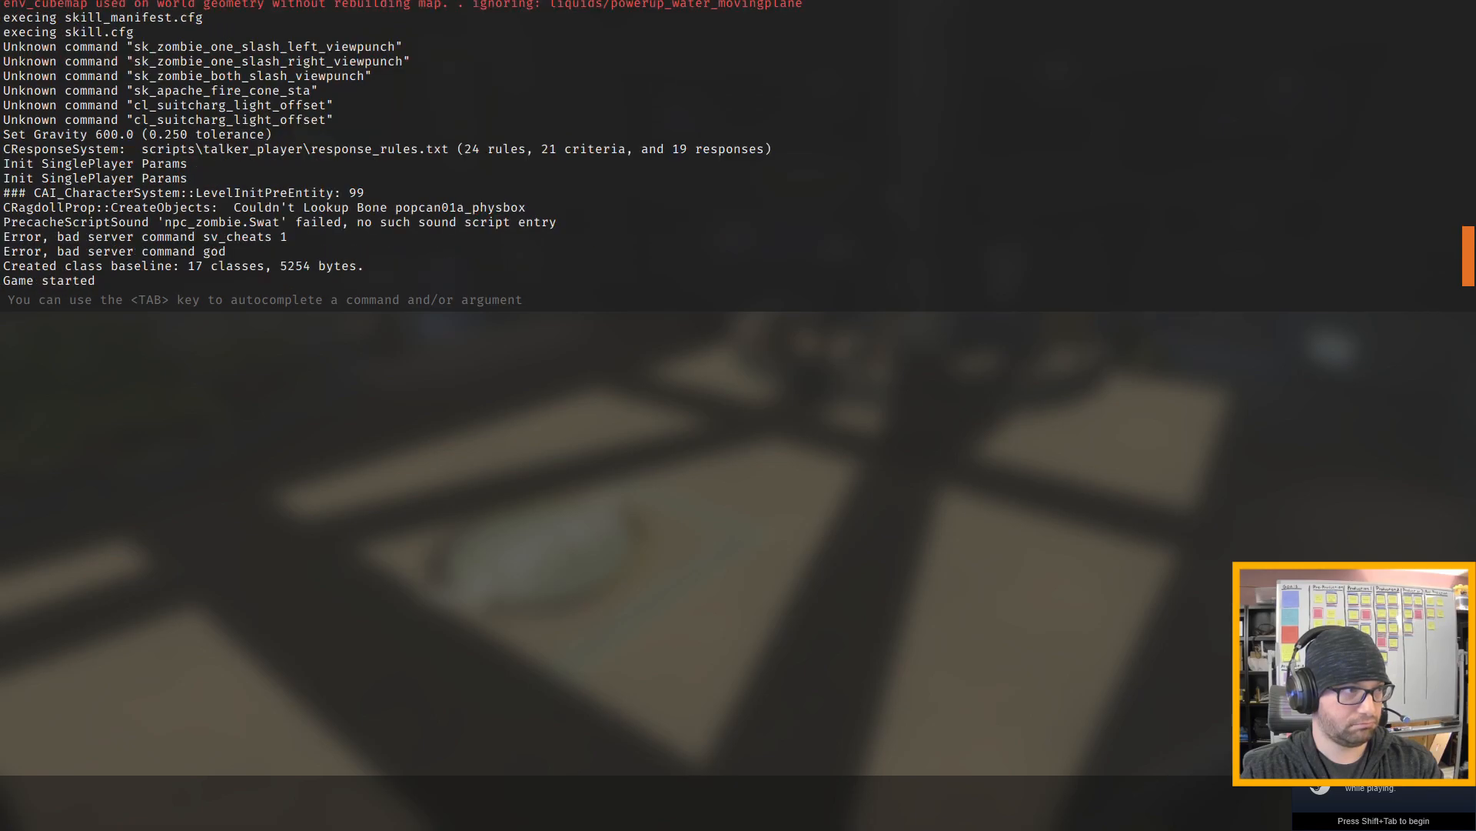
- Walk to the red valve wheel near the zombie grunt and open it to start the gas leak
key("w")
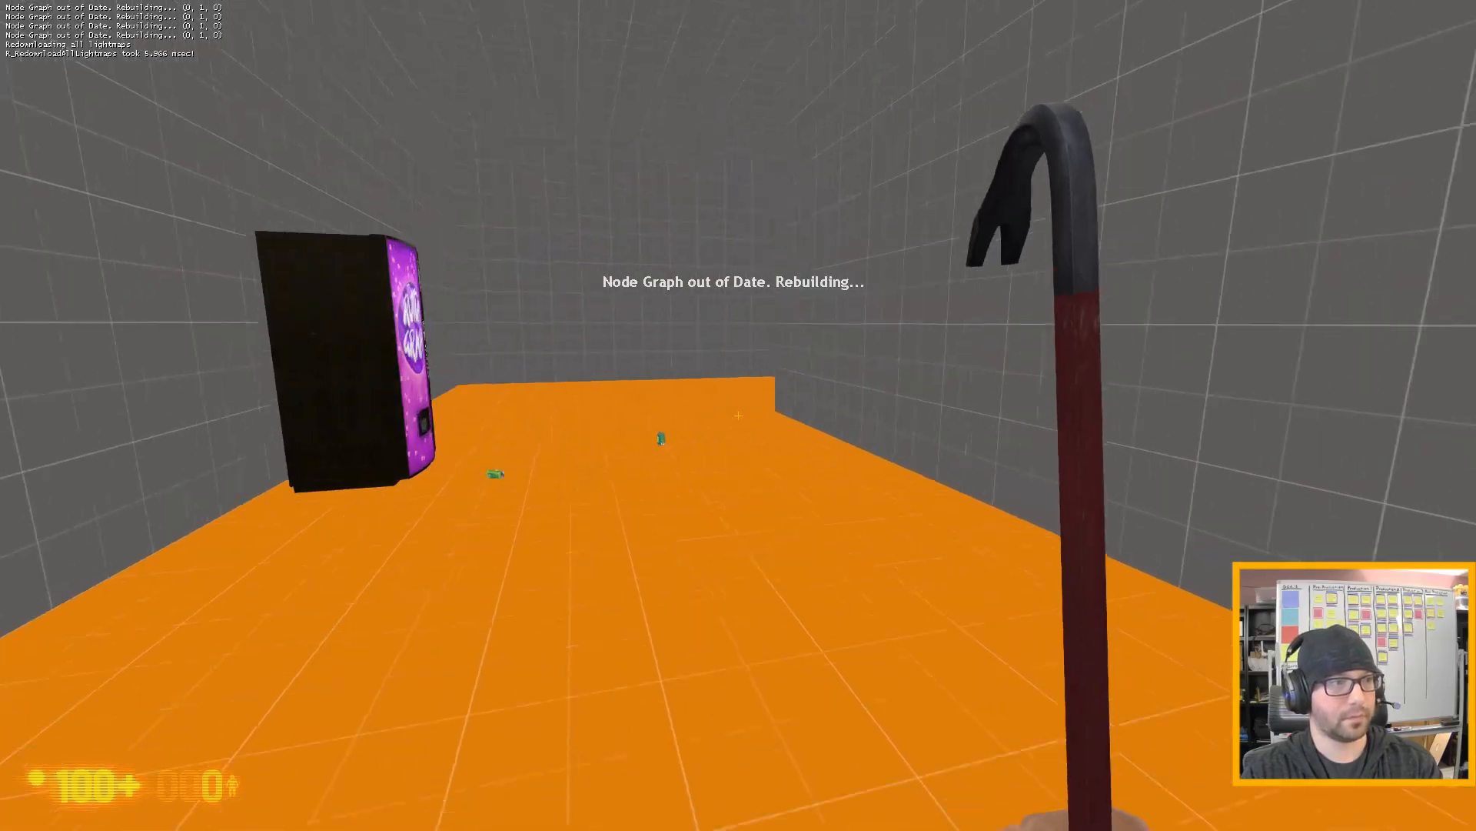
key("w")
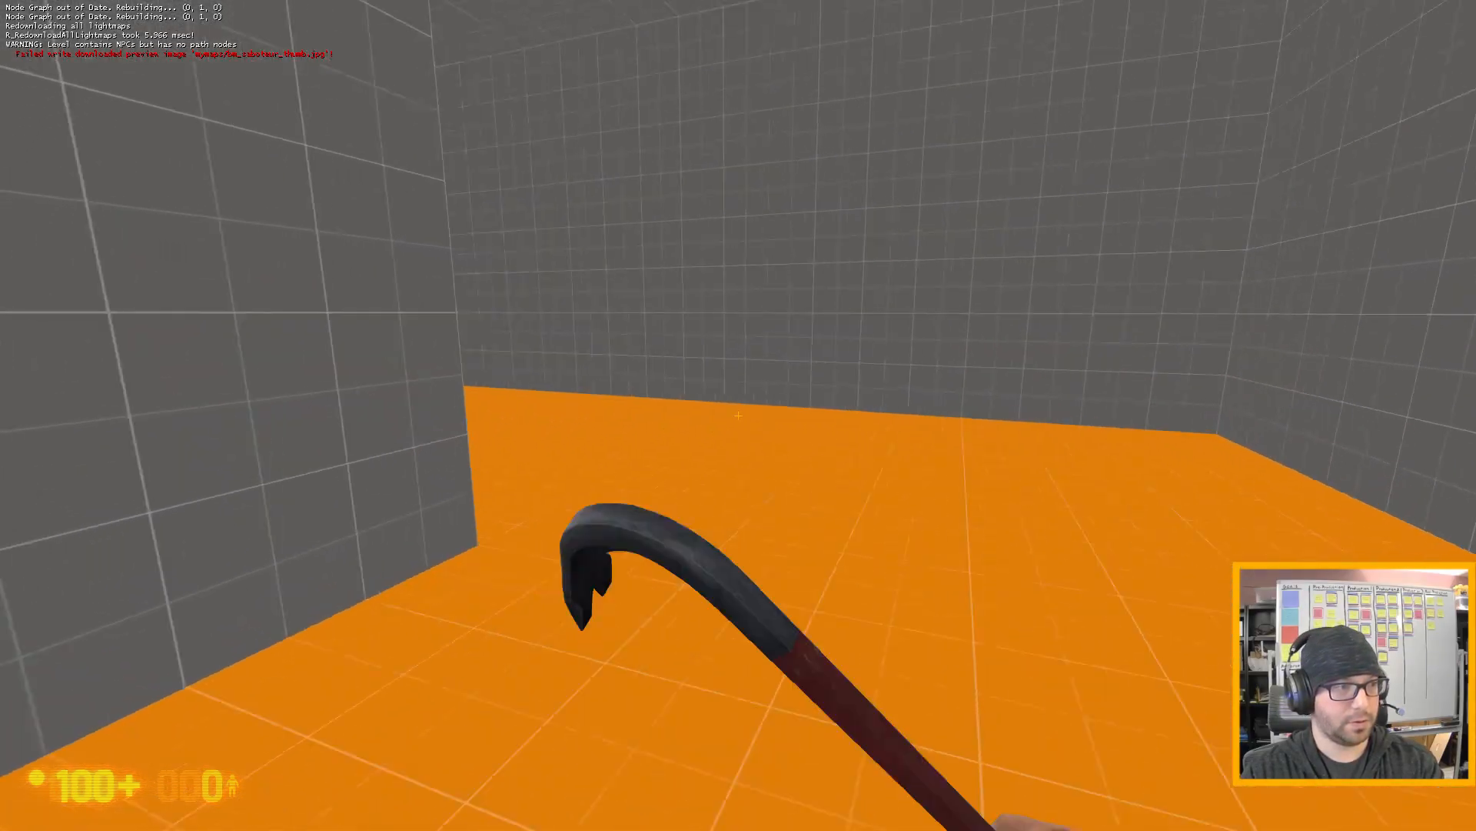
key("w")
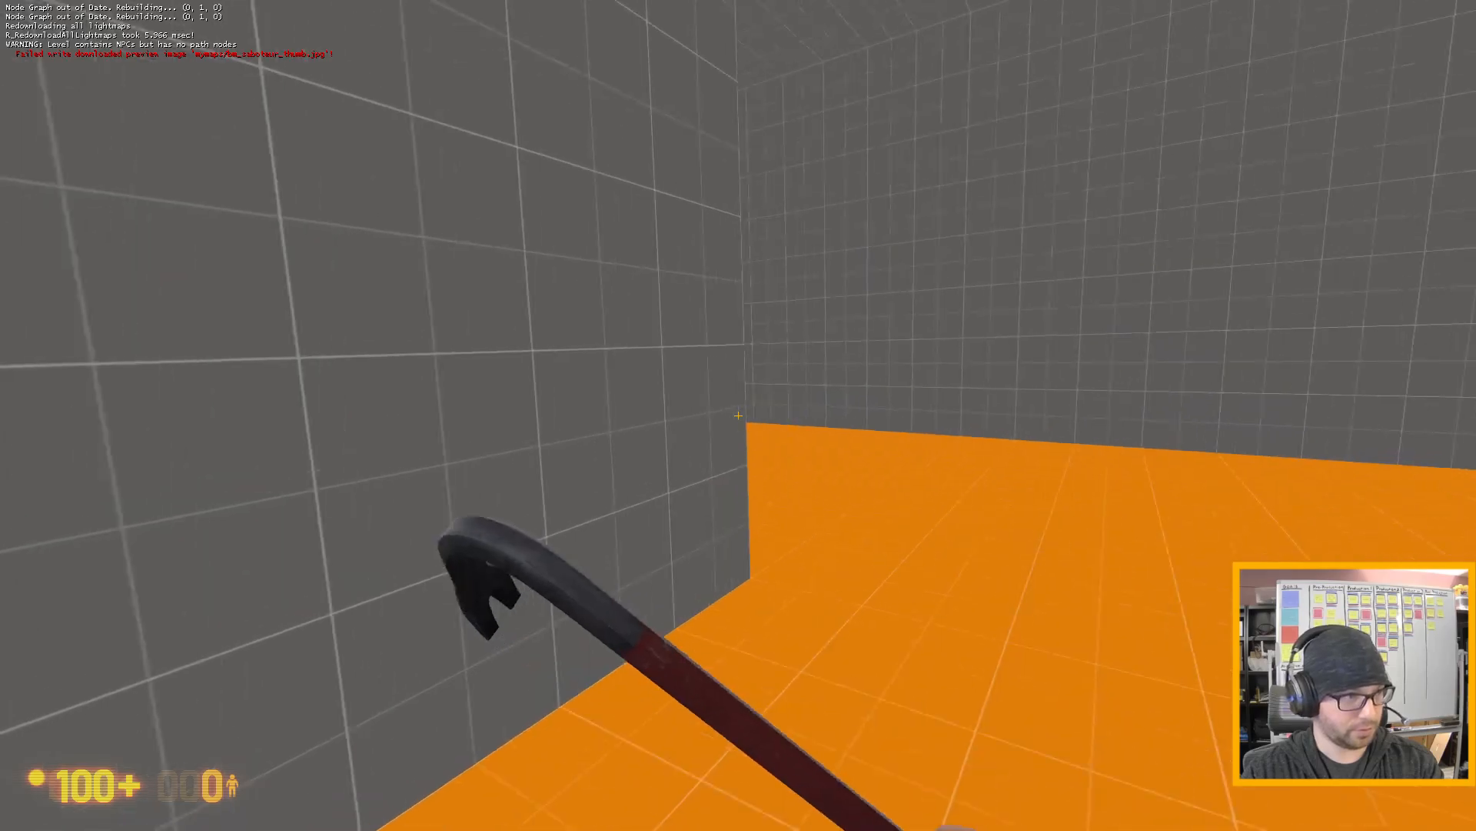
key("w")
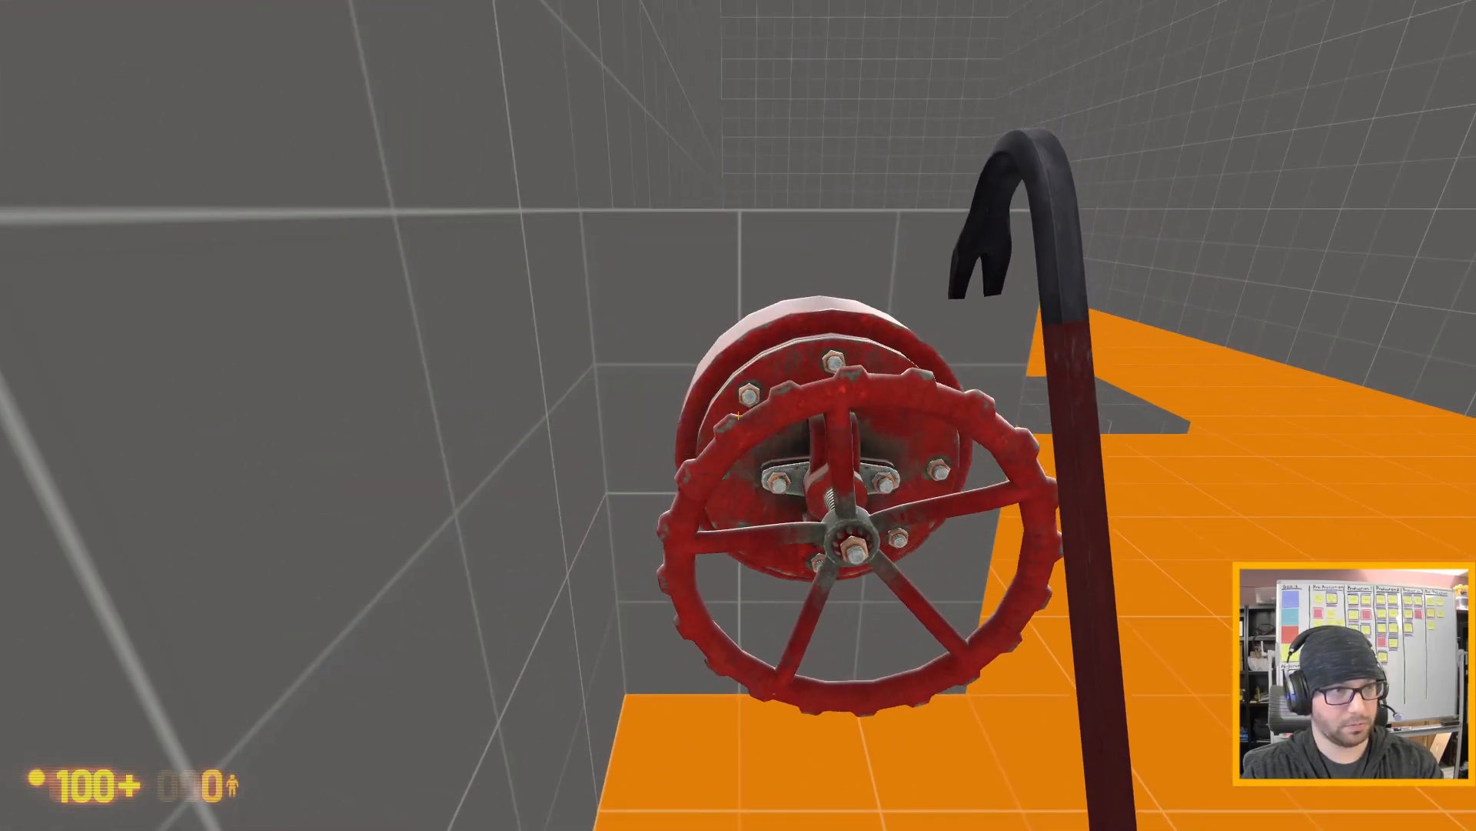
key("s")
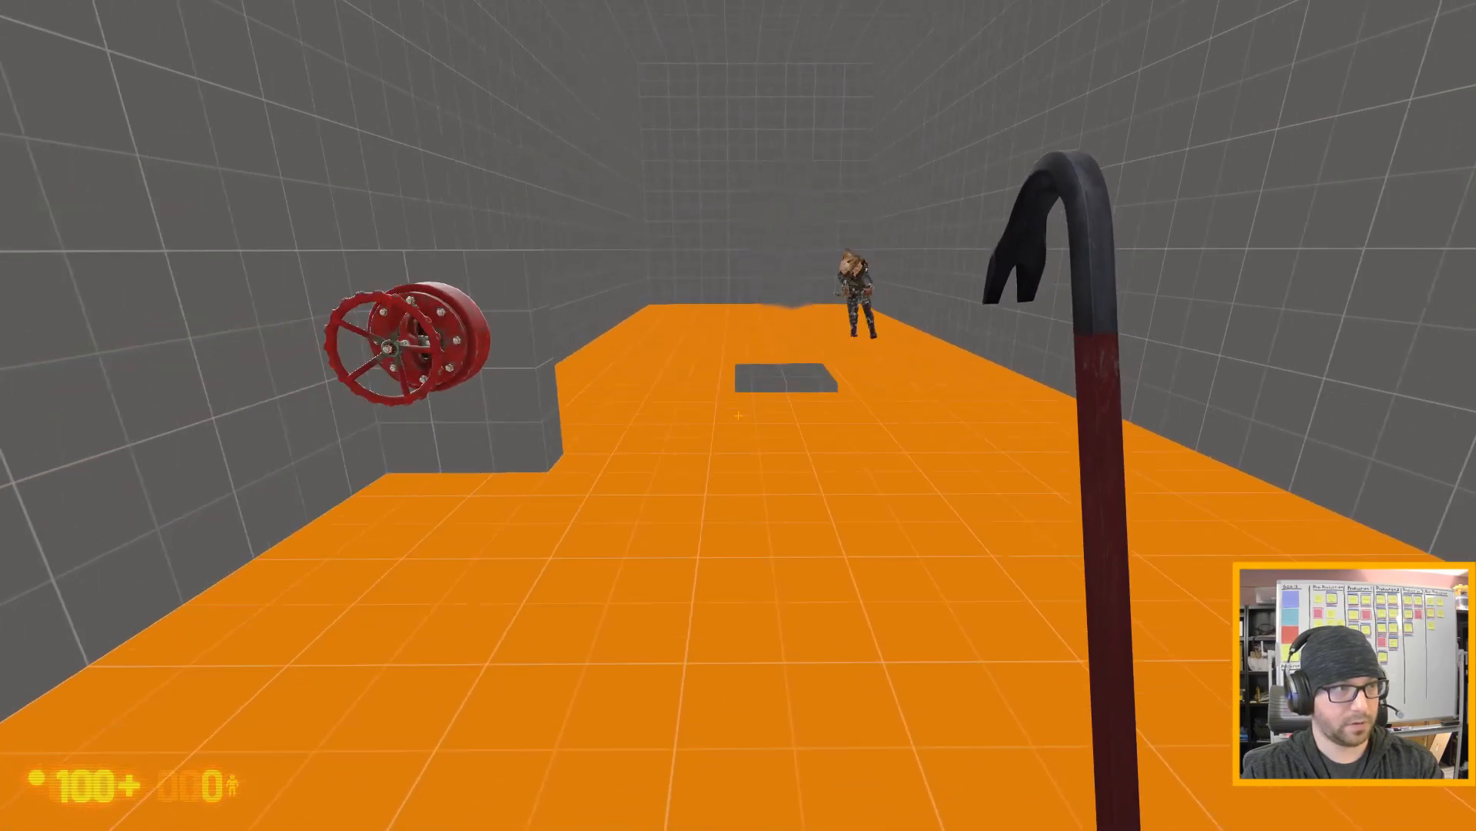
- Ignite the gas leak with a burning flare, back away so the zombie grunt crosses the fire, and drop the flare
key("e")
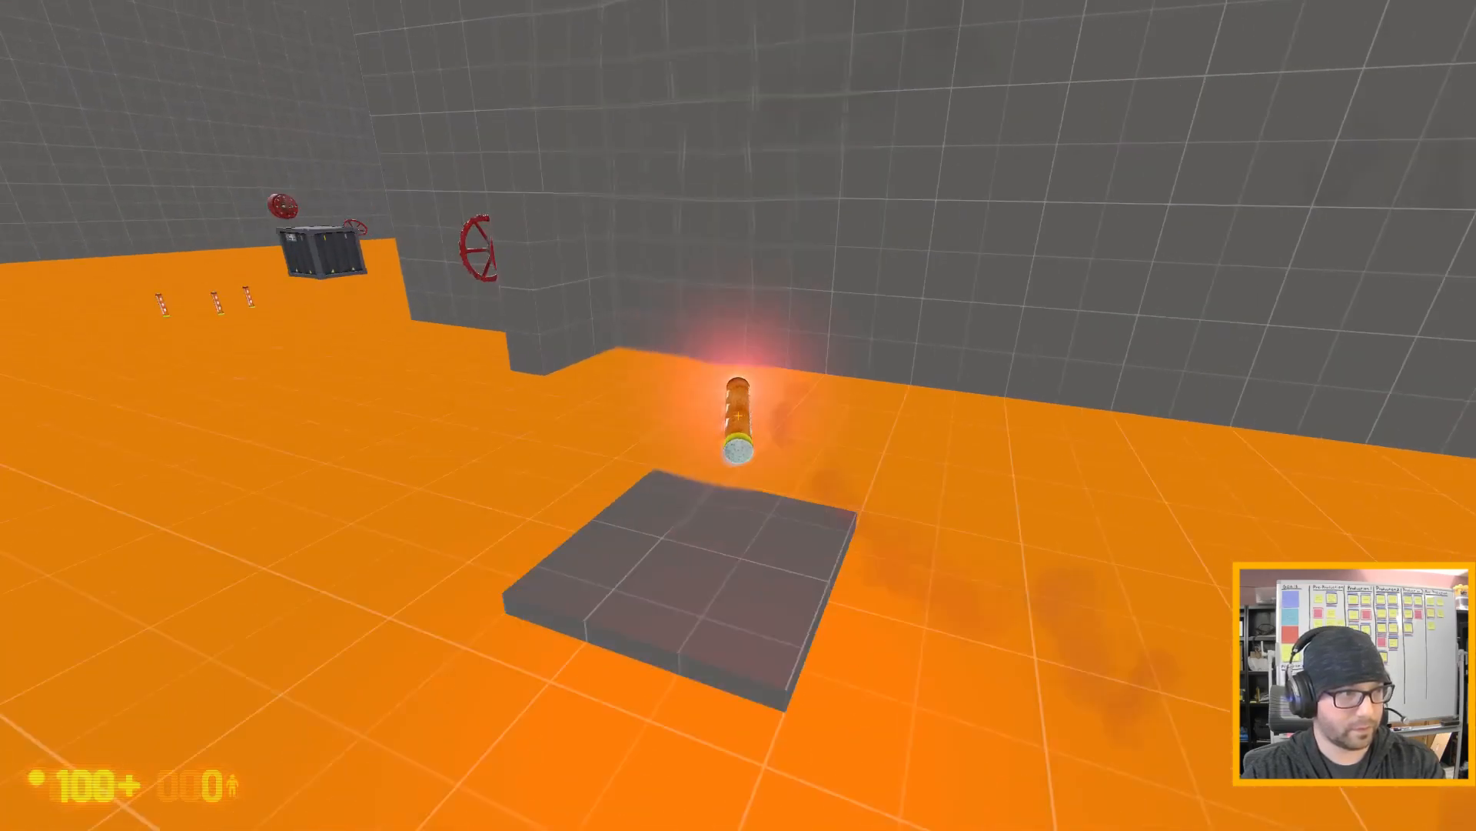
key("s")
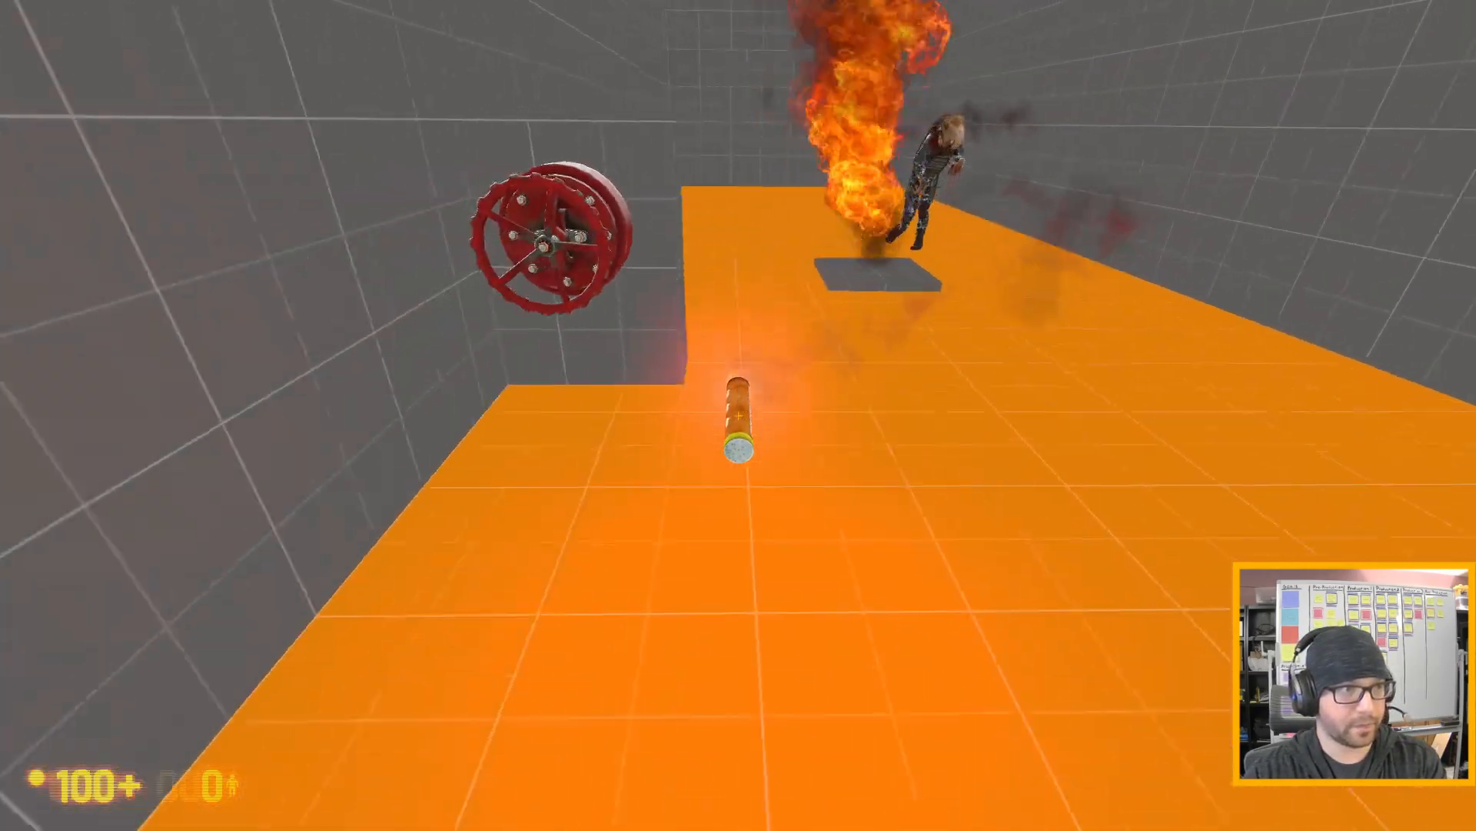
key("s")
key("s")
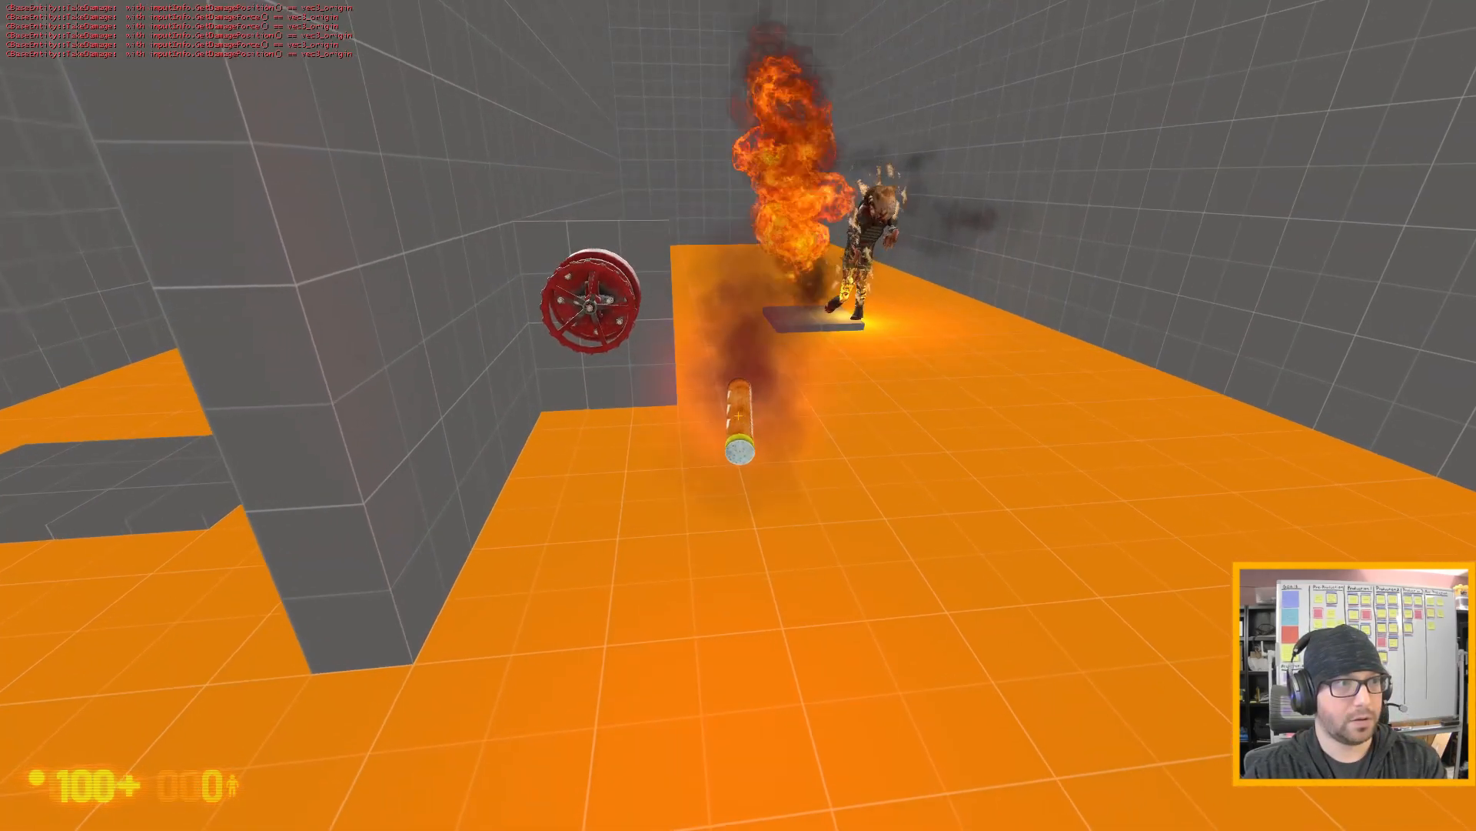
key("s")
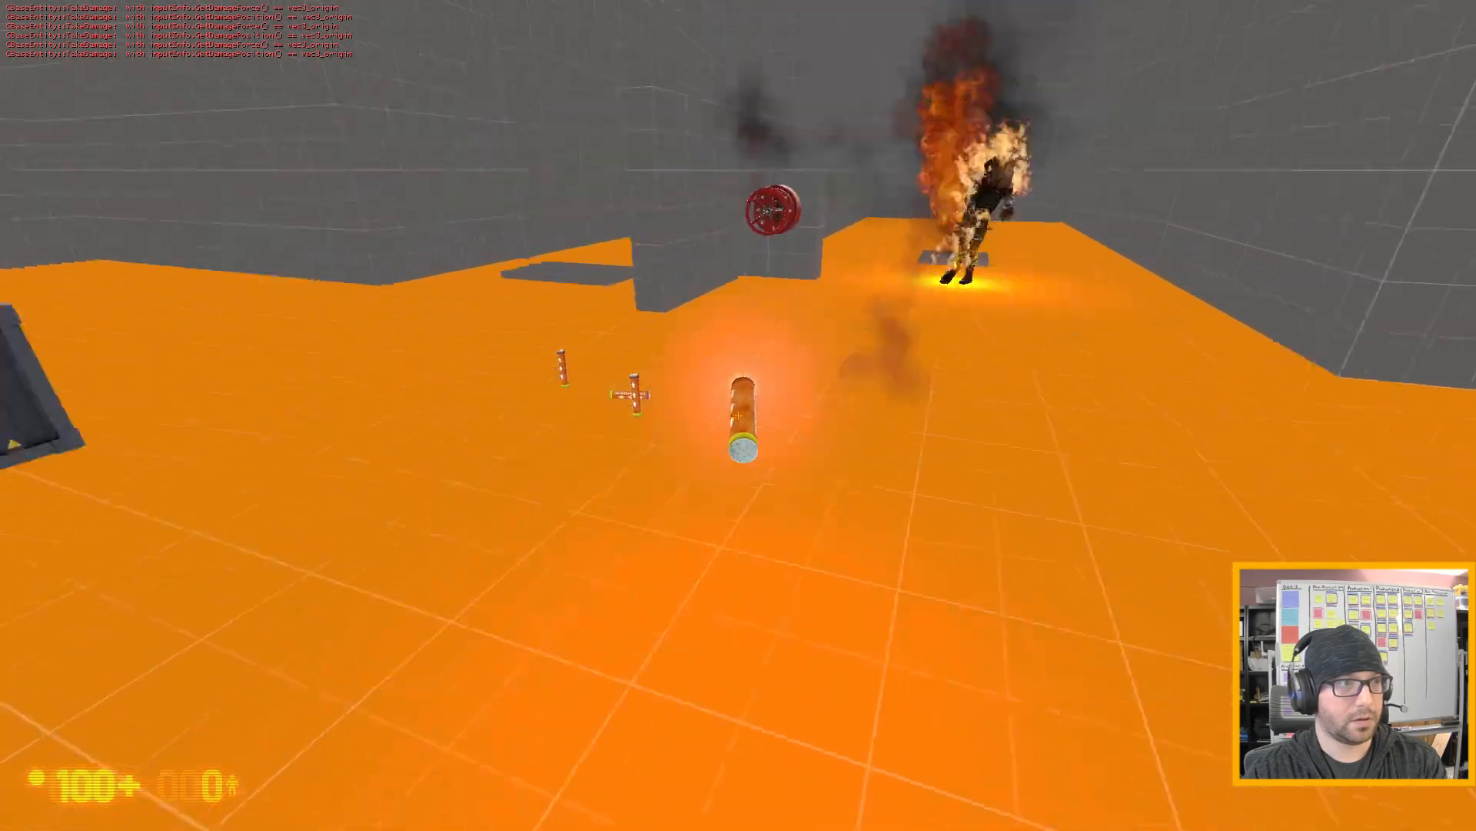
key("e")
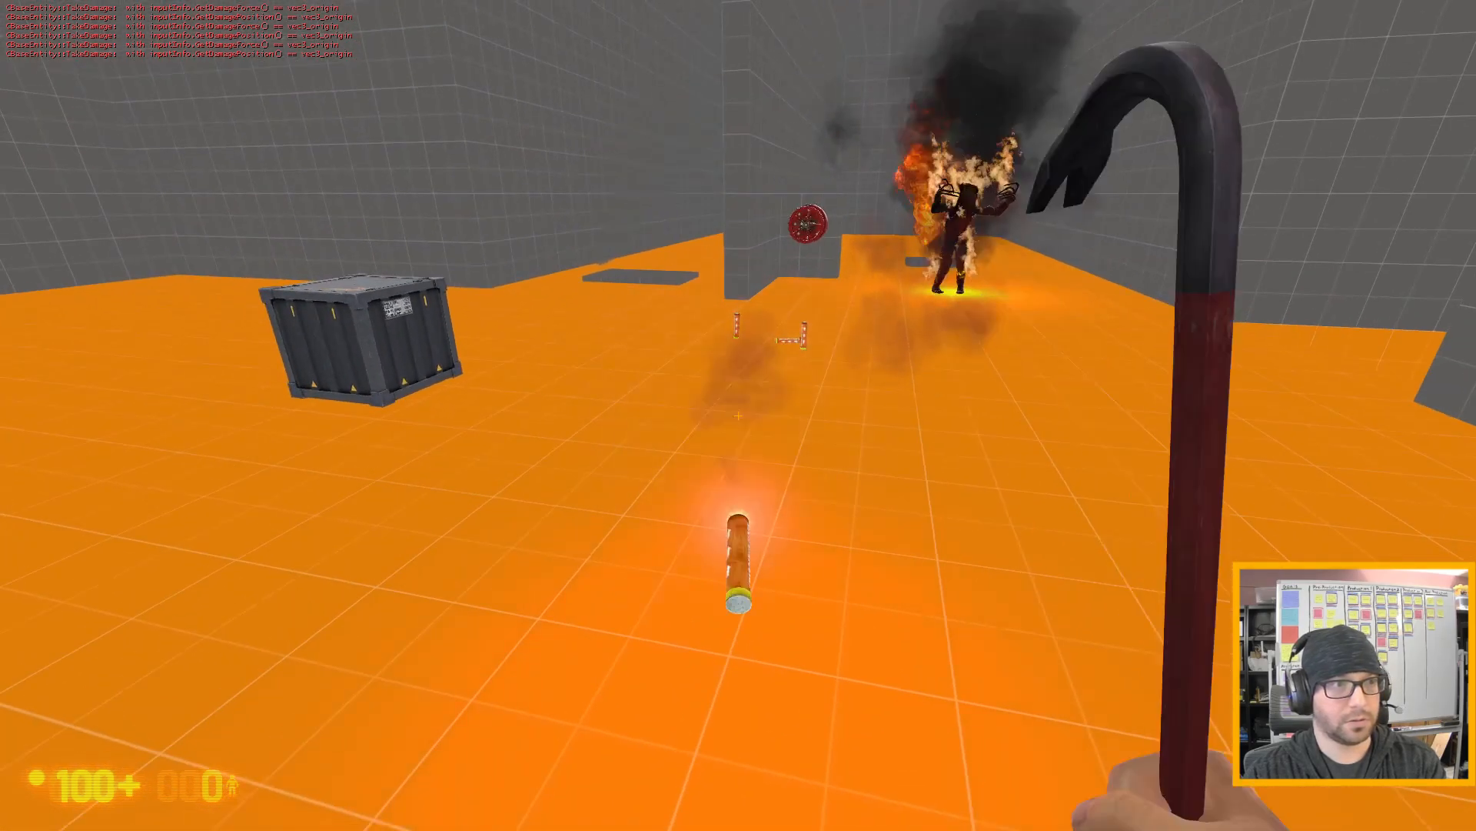
key("d")
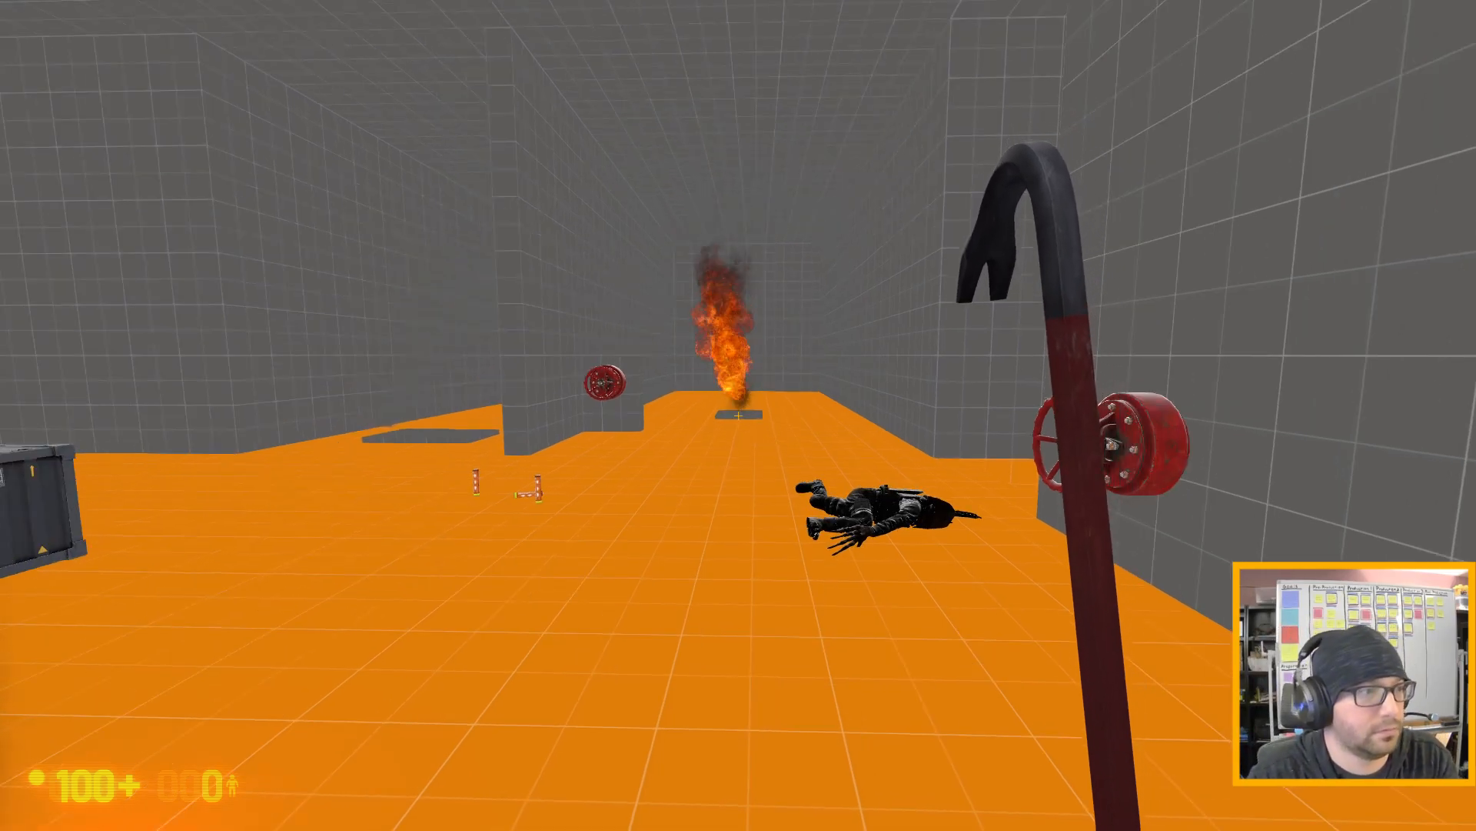
- Approach the burning gas leak and circle the slab to test how close the fire damages the player
key("w")
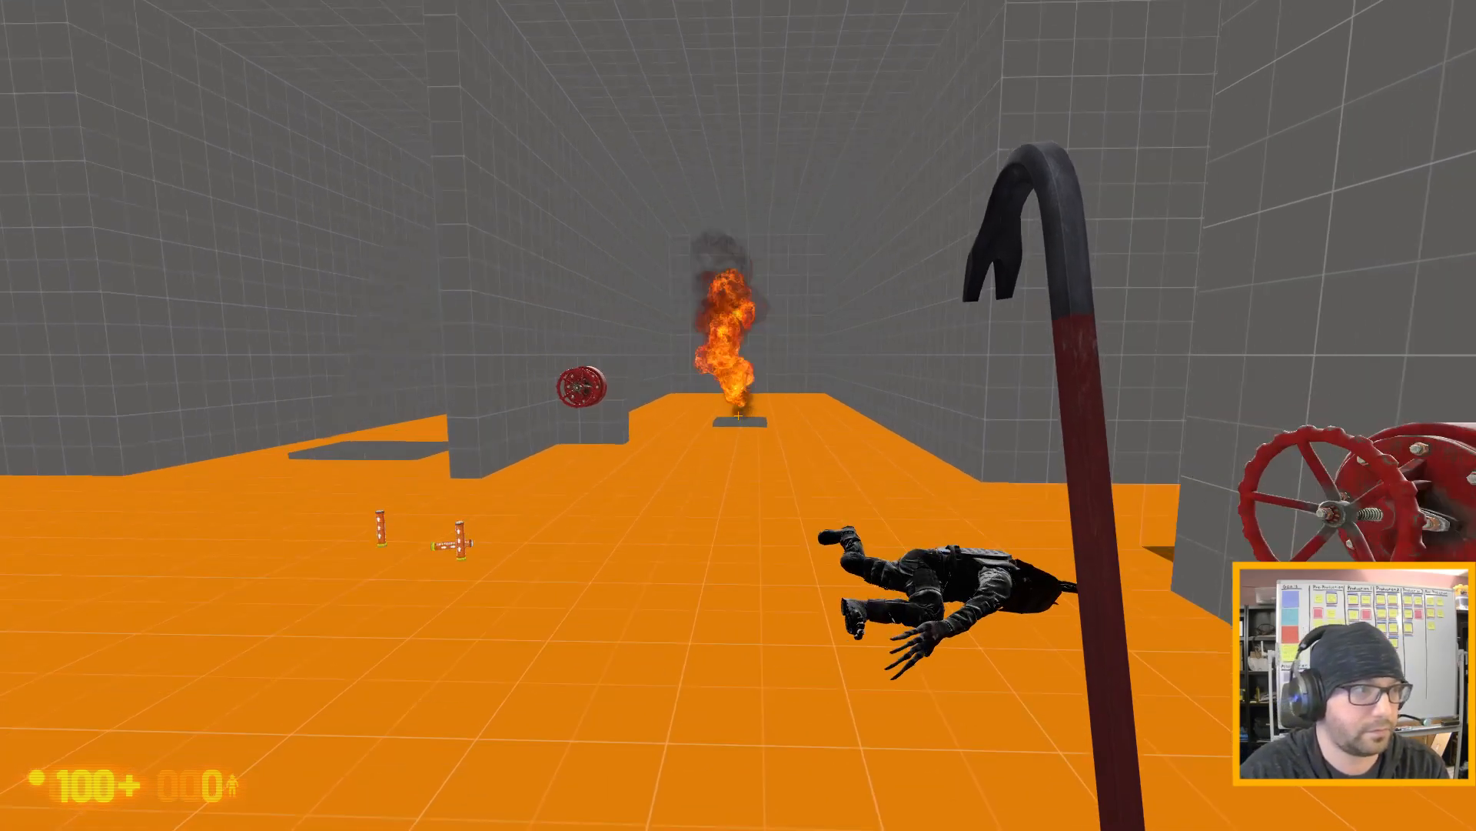
key("w")
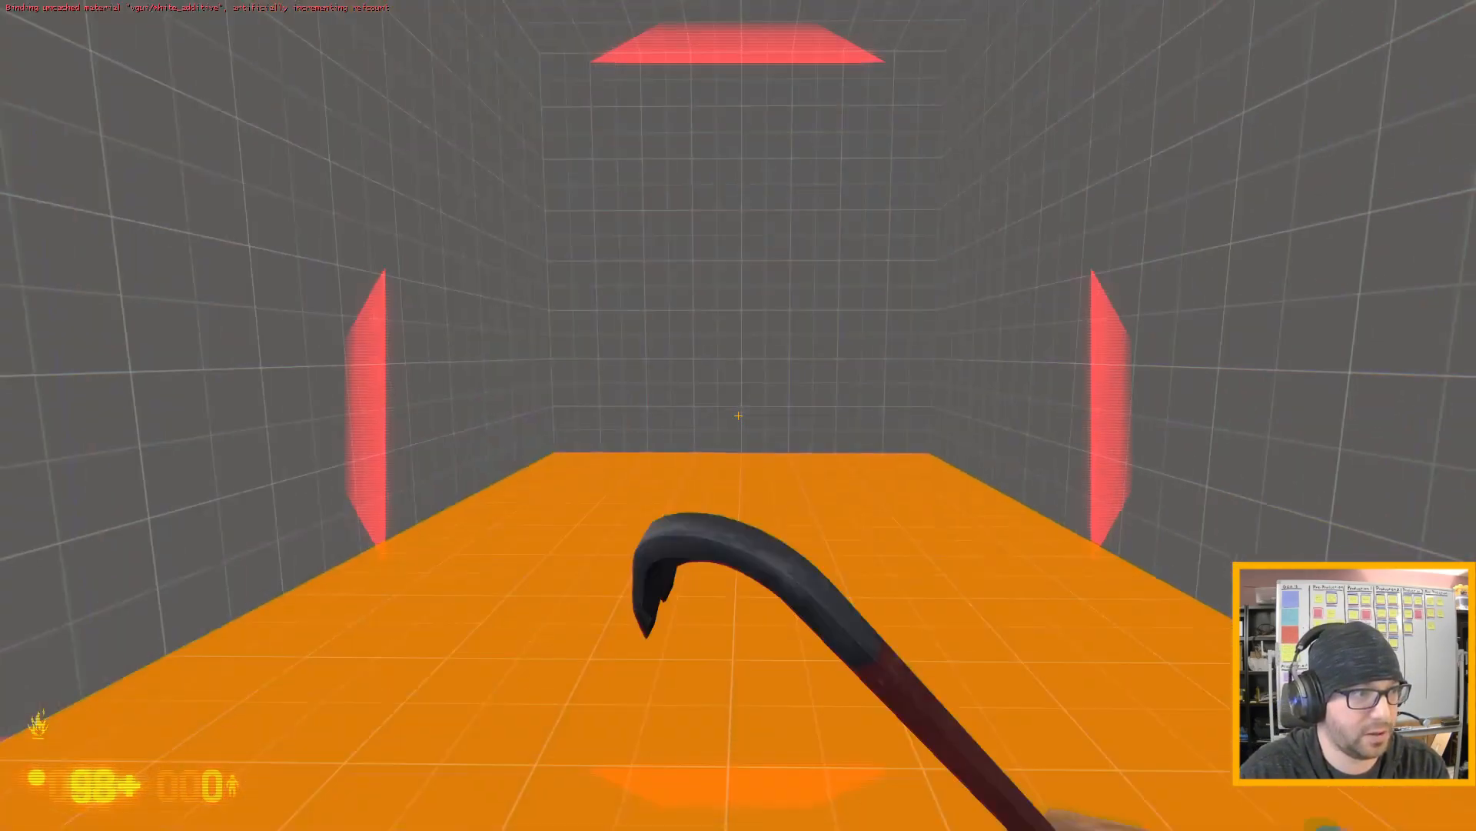
key("w")
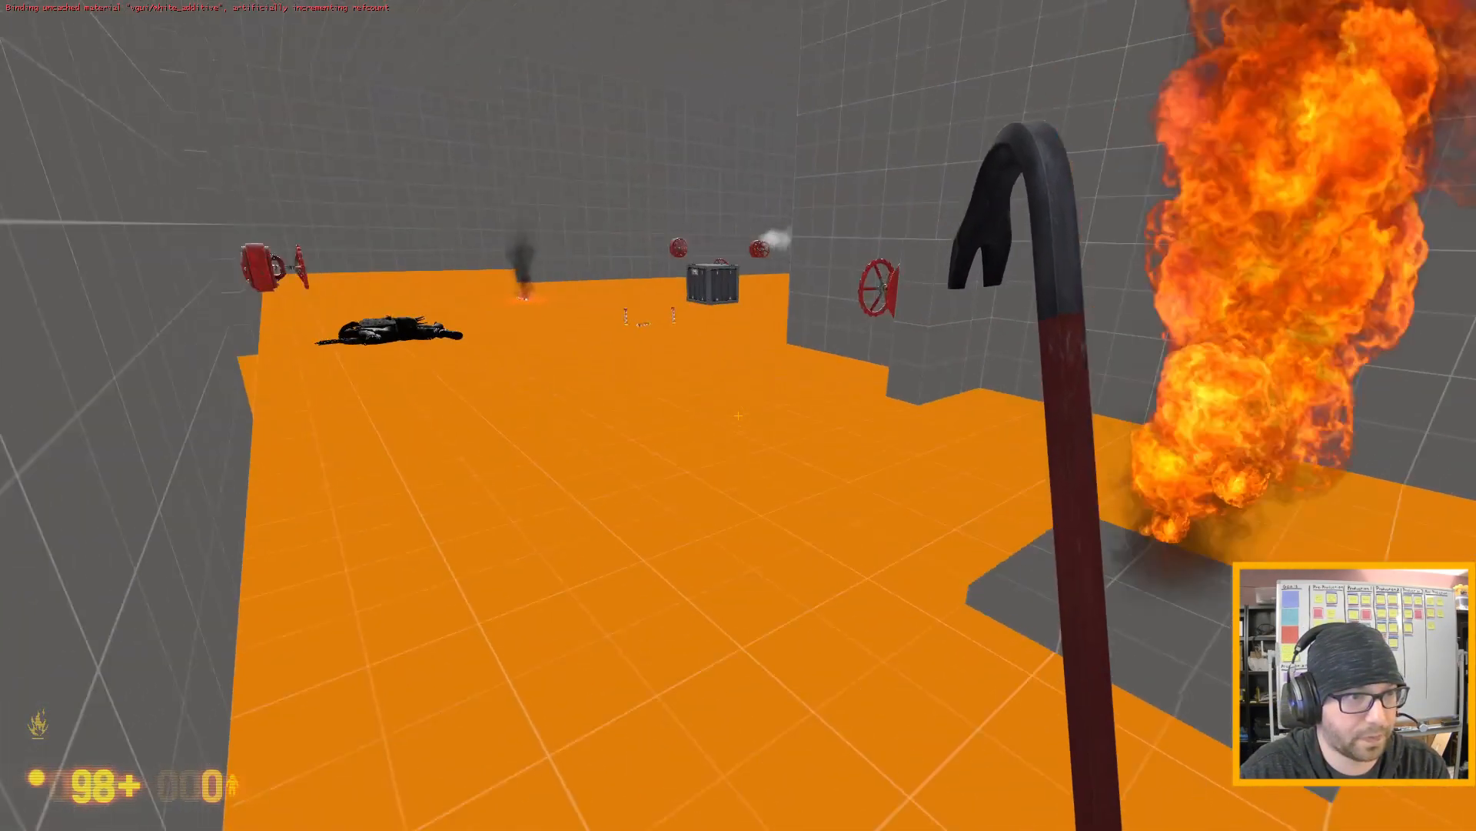
key("w")
key("d")
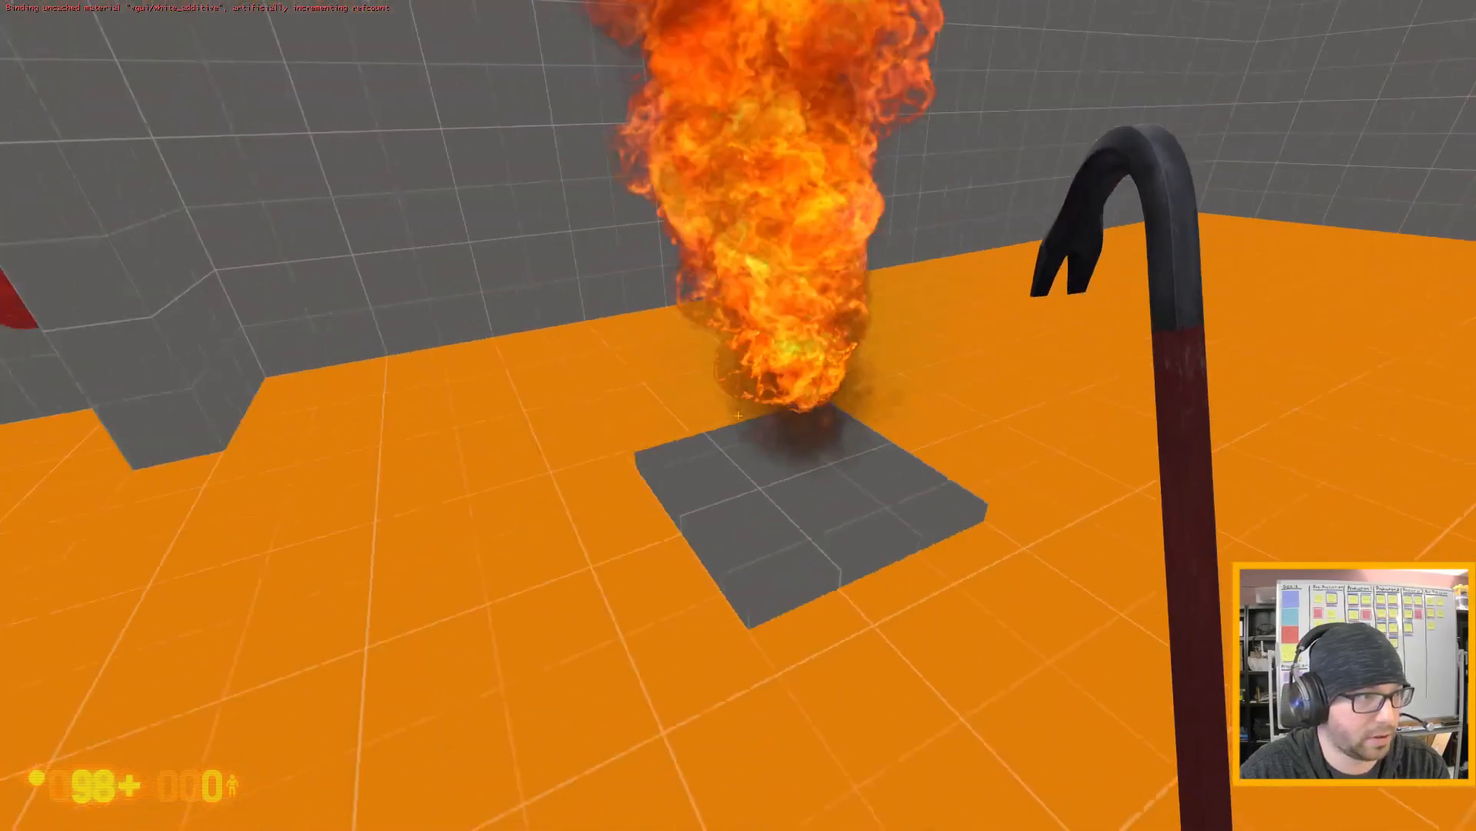
key("d")
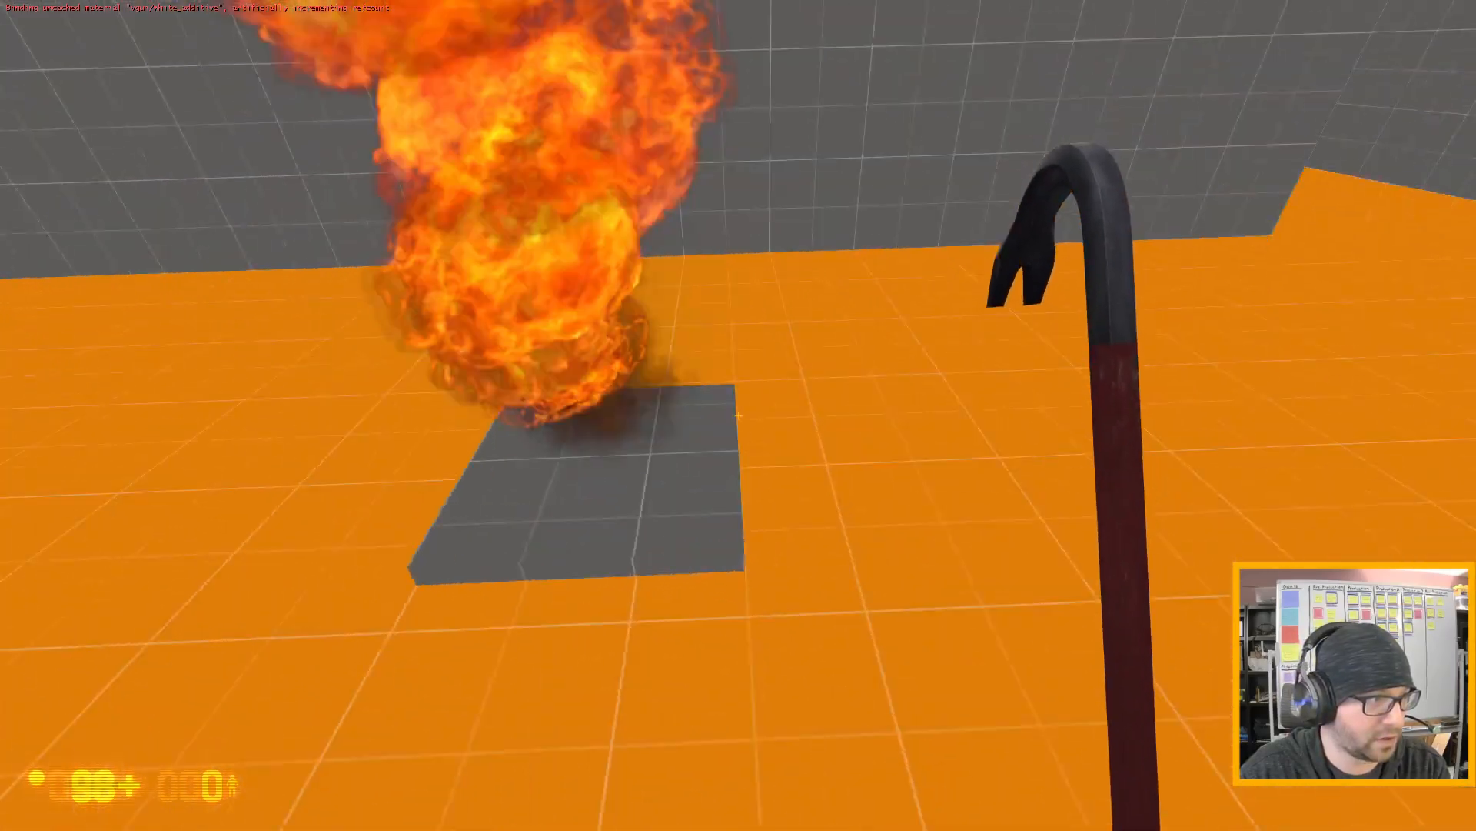
key("d")
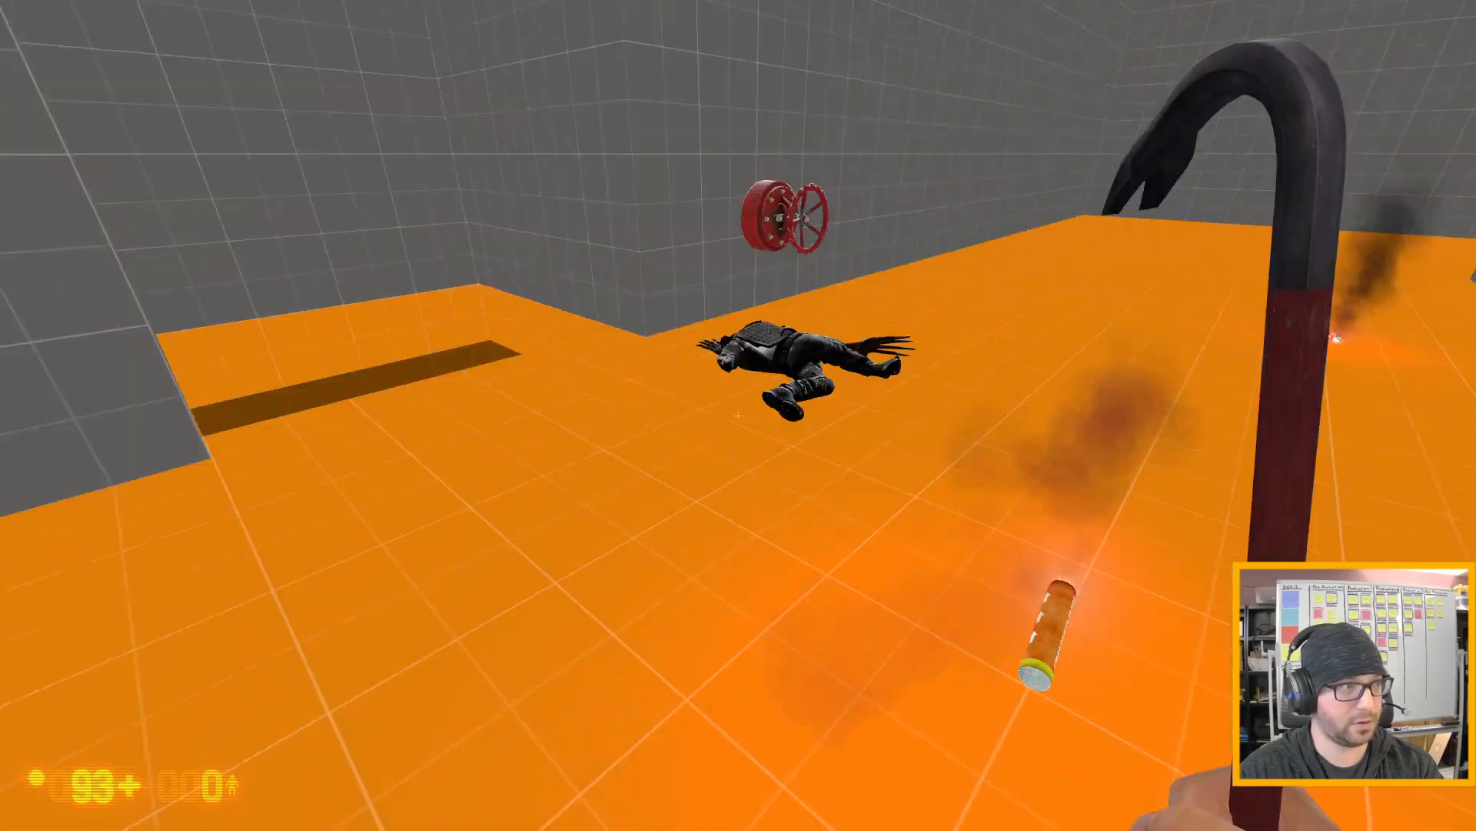
- Return to the gas valve and turn it off and on again to restart the unlit leak
key("w")
key("w")
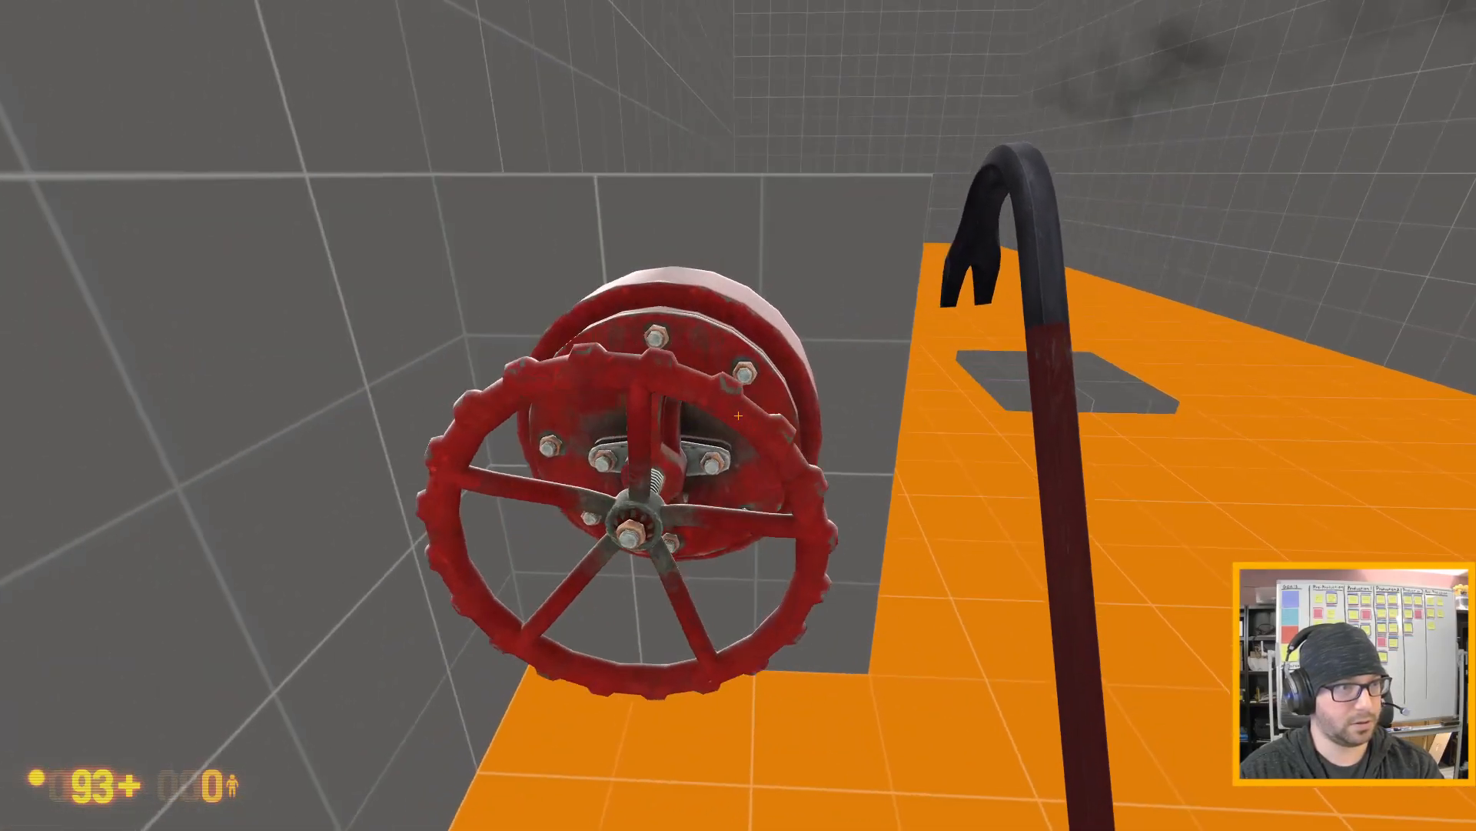
key("e")
key("s")
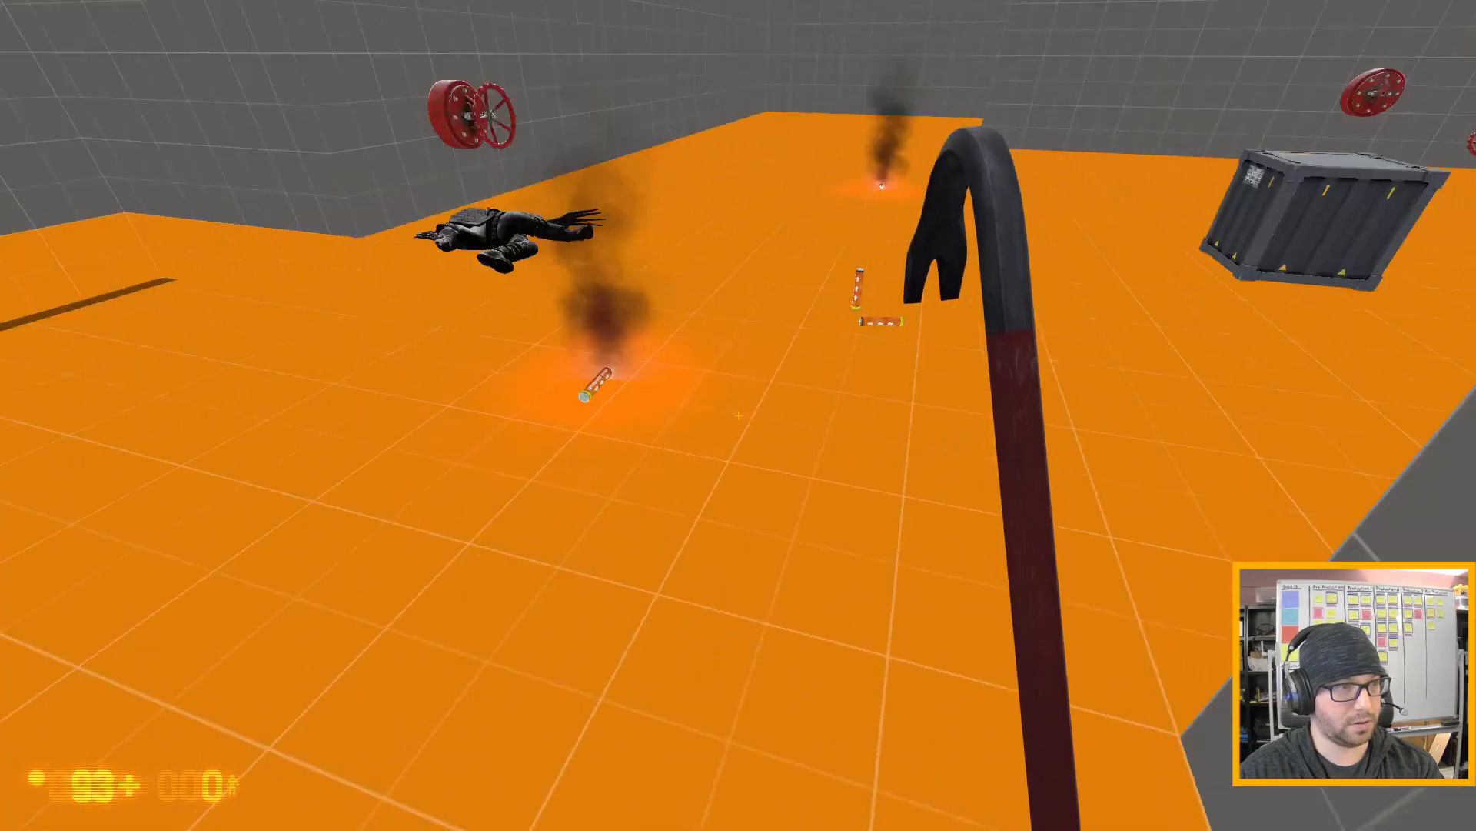
- Pick up the burning flare, reignite the gas leak with it, drop it and test the fire from around the slab
key("w")
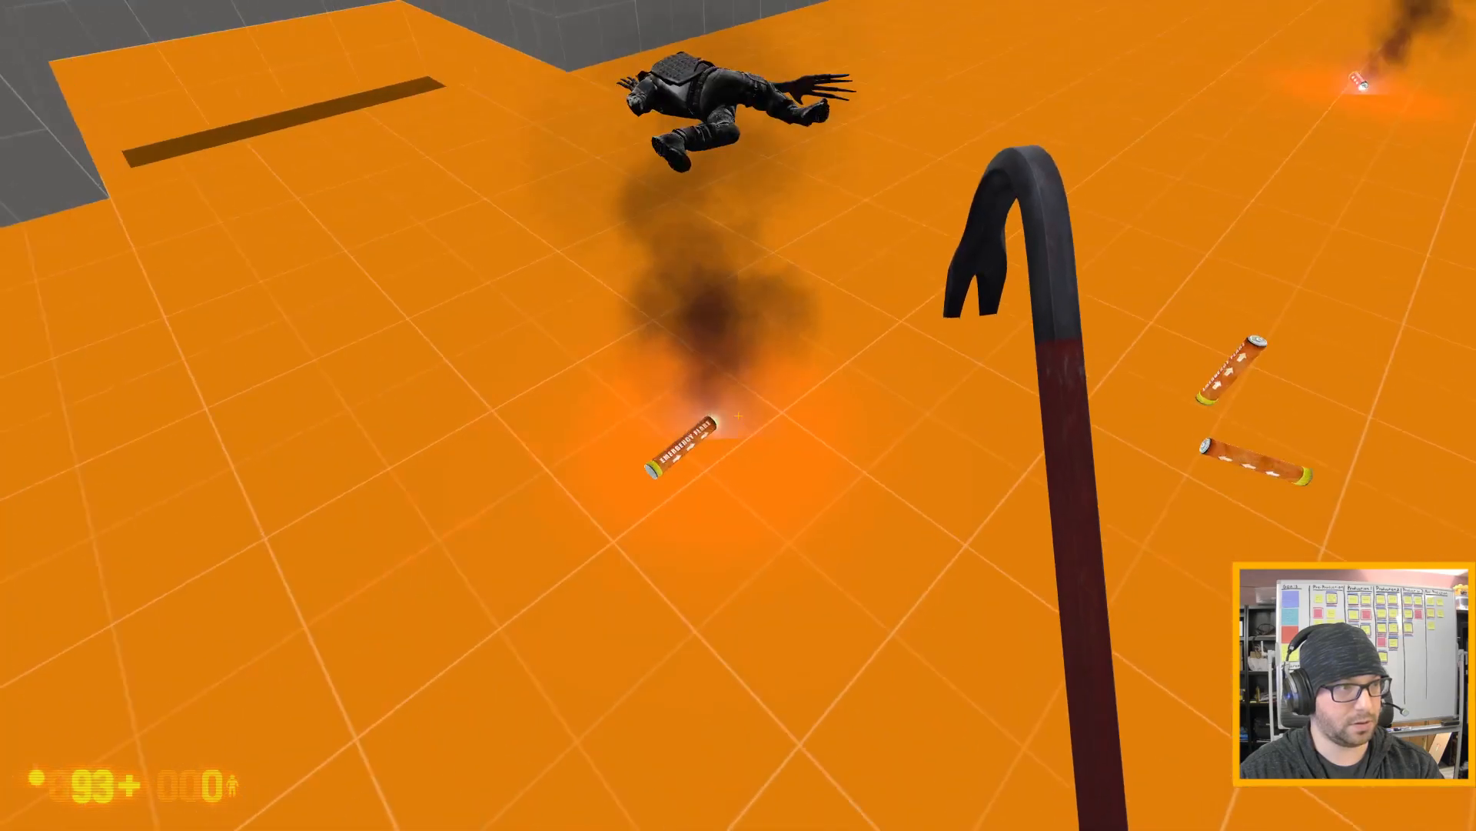
key("e")
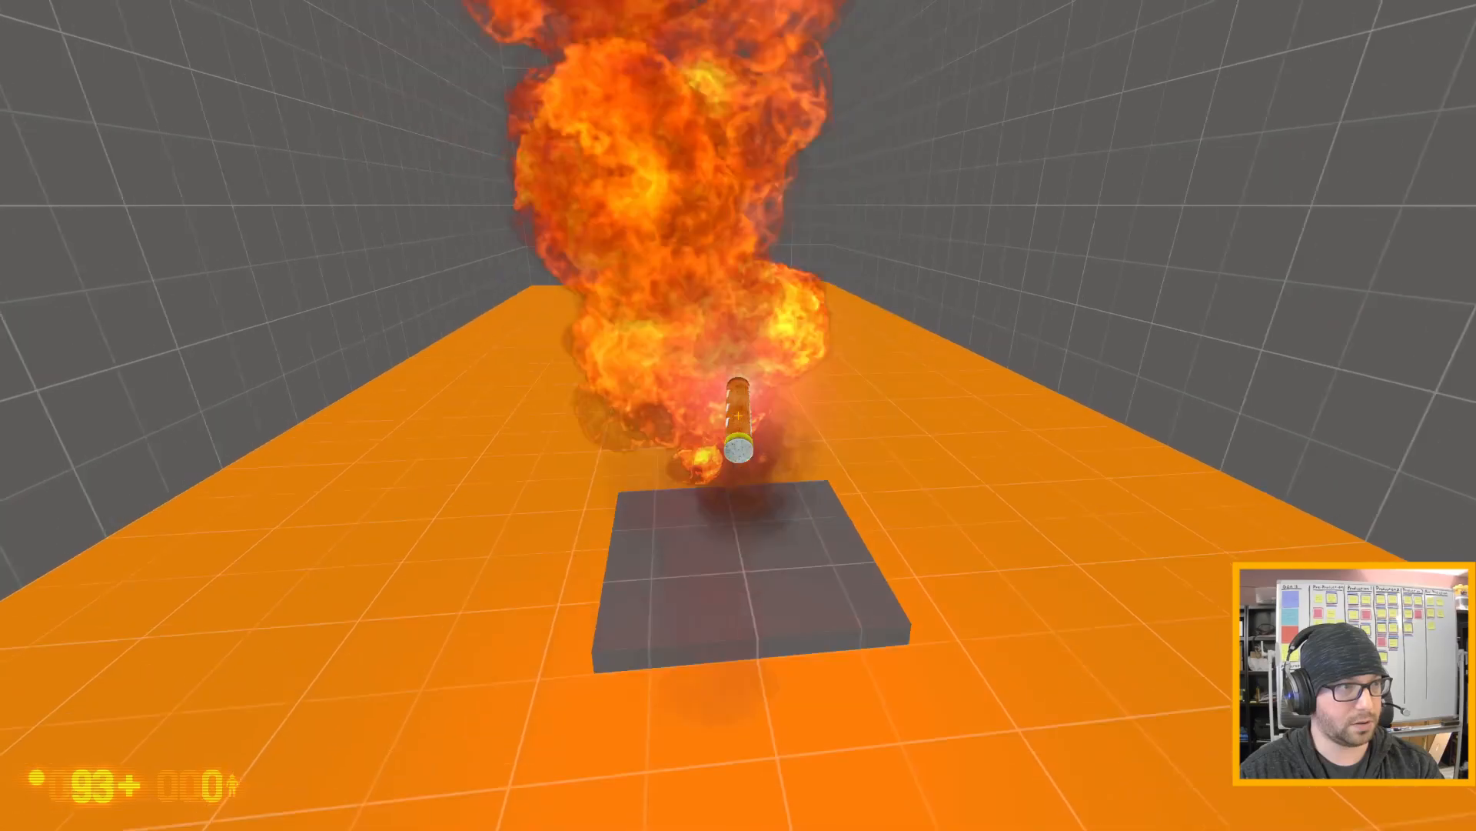
key("s")
key("d")
key("e")
key("w")
key("s")
key("a")
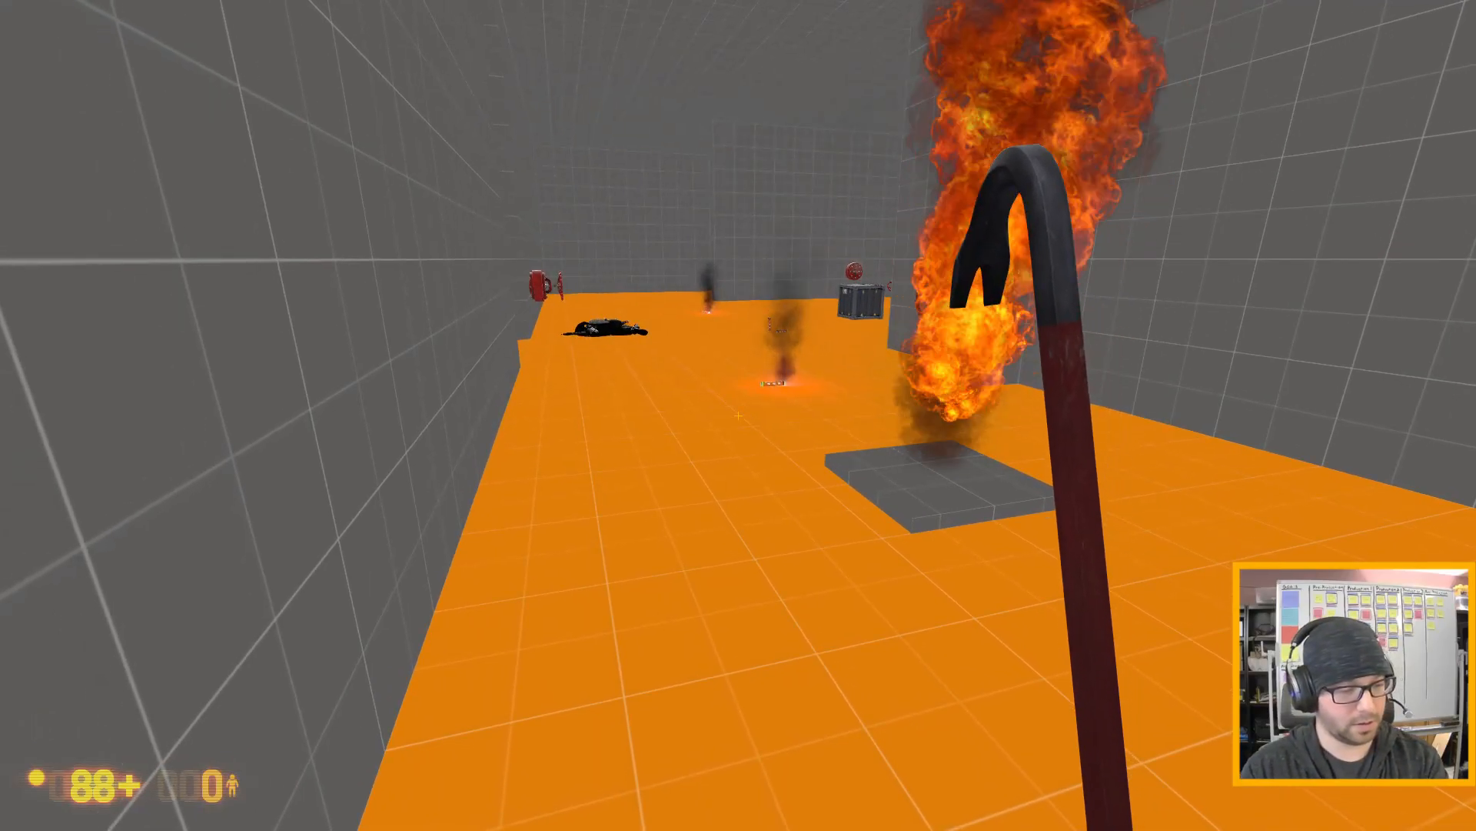
- Quit the game with the quit console command and accept continuing at the failed-command prompt in Hammer
key("grave")
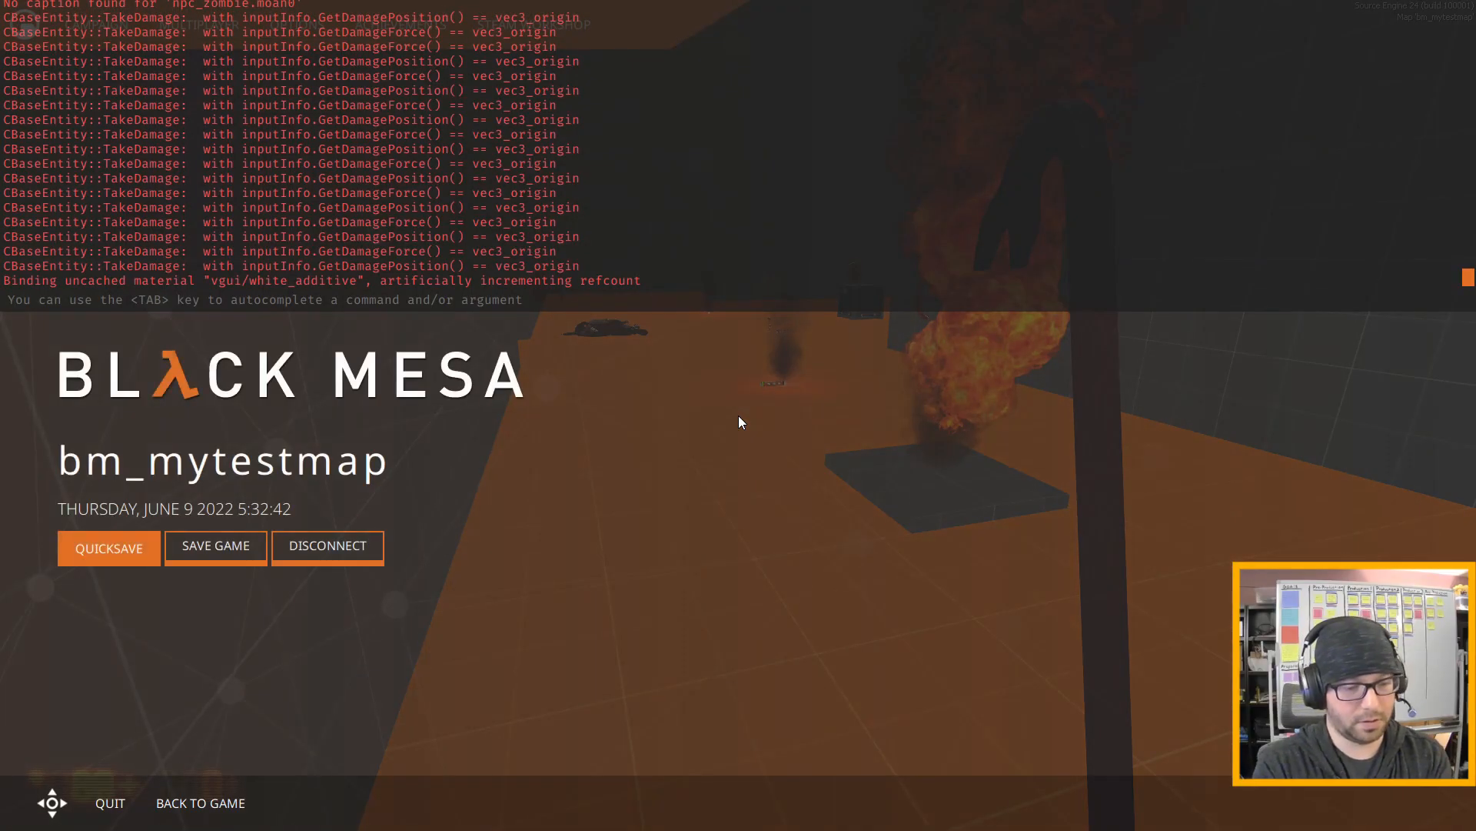
type("qu")
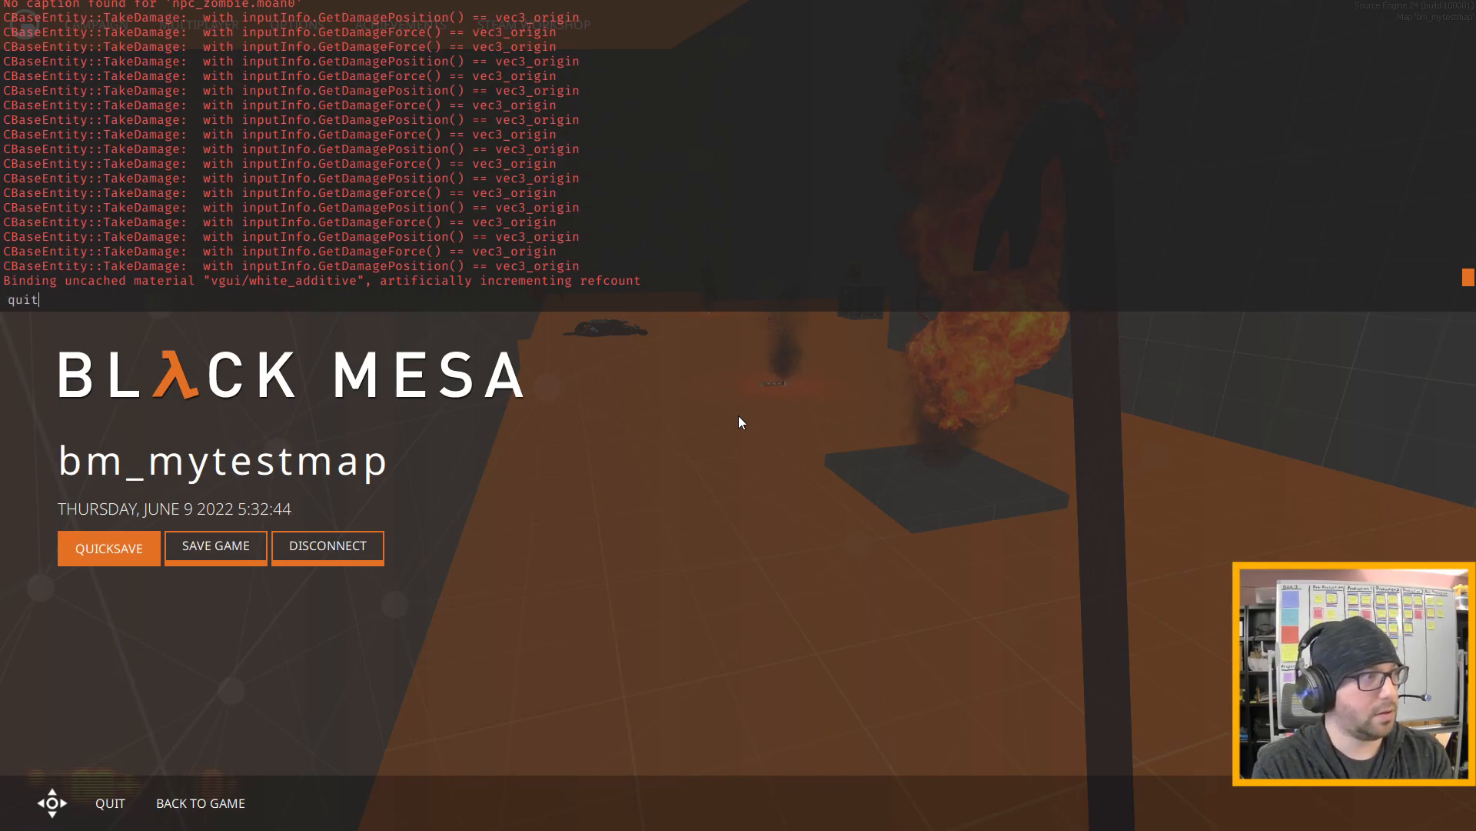
type("it")
key("Return")
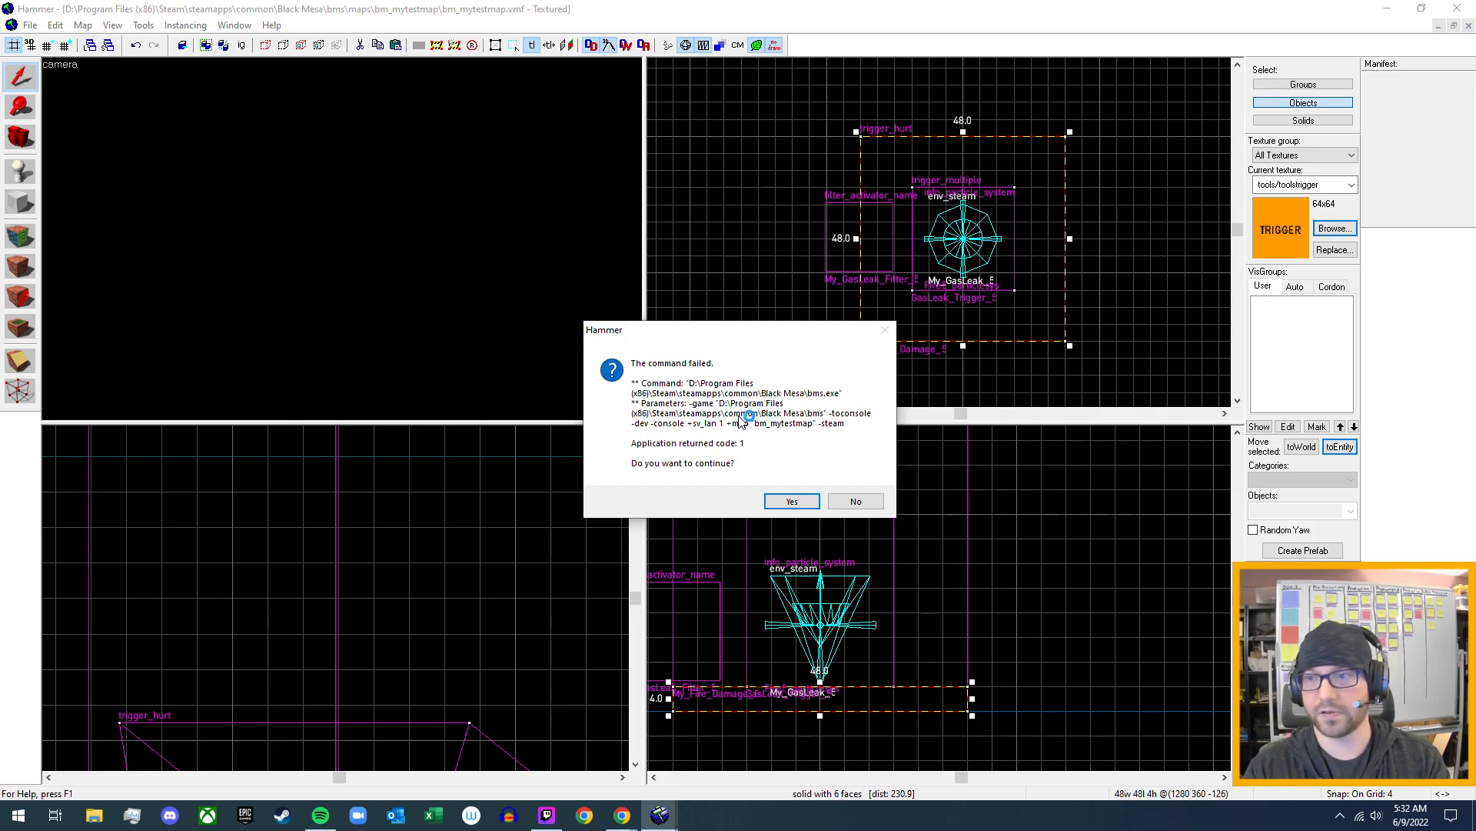
left_click(792, 502)
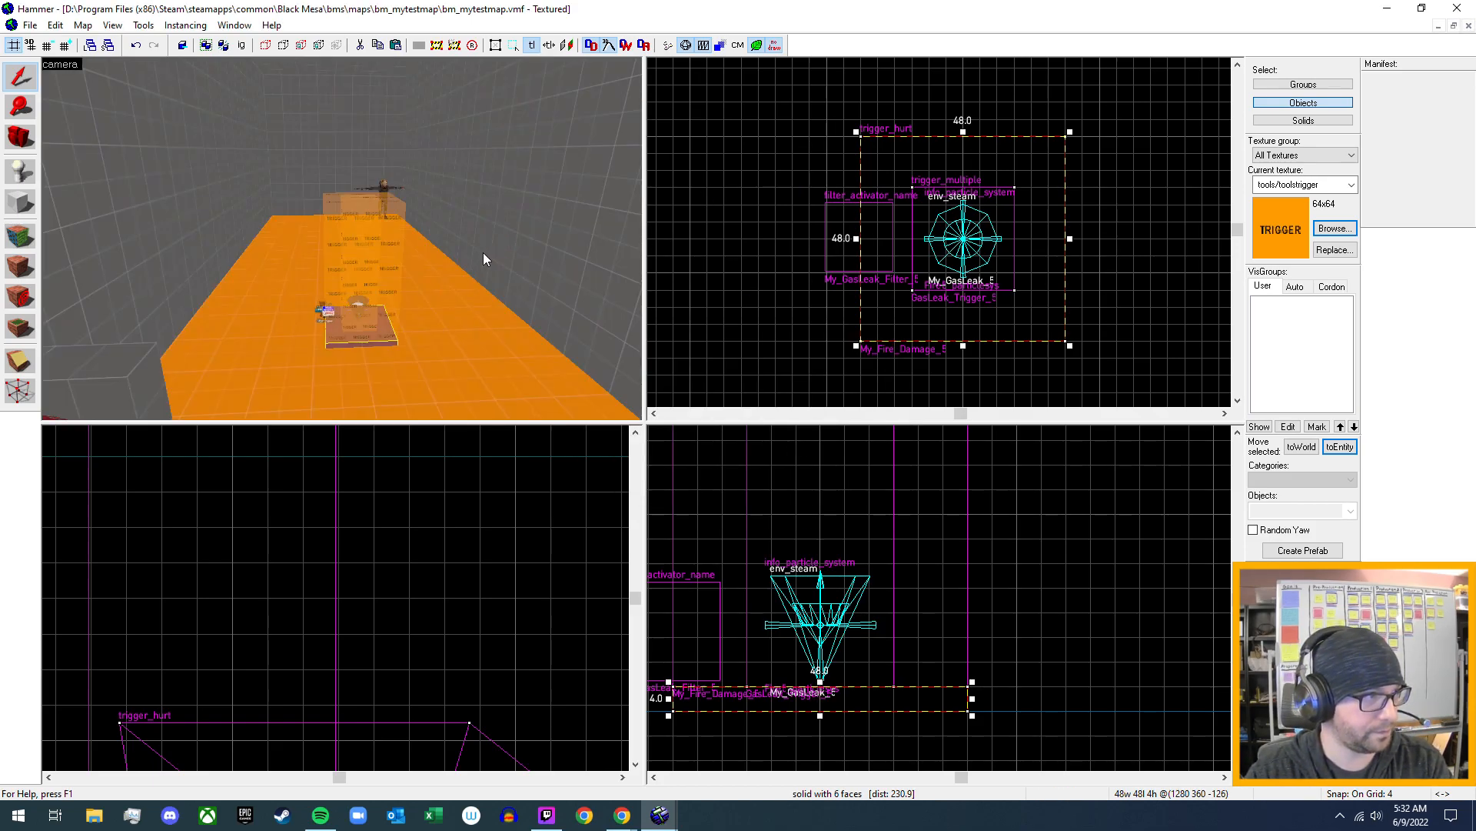
key("z")
key("d")
key("s")
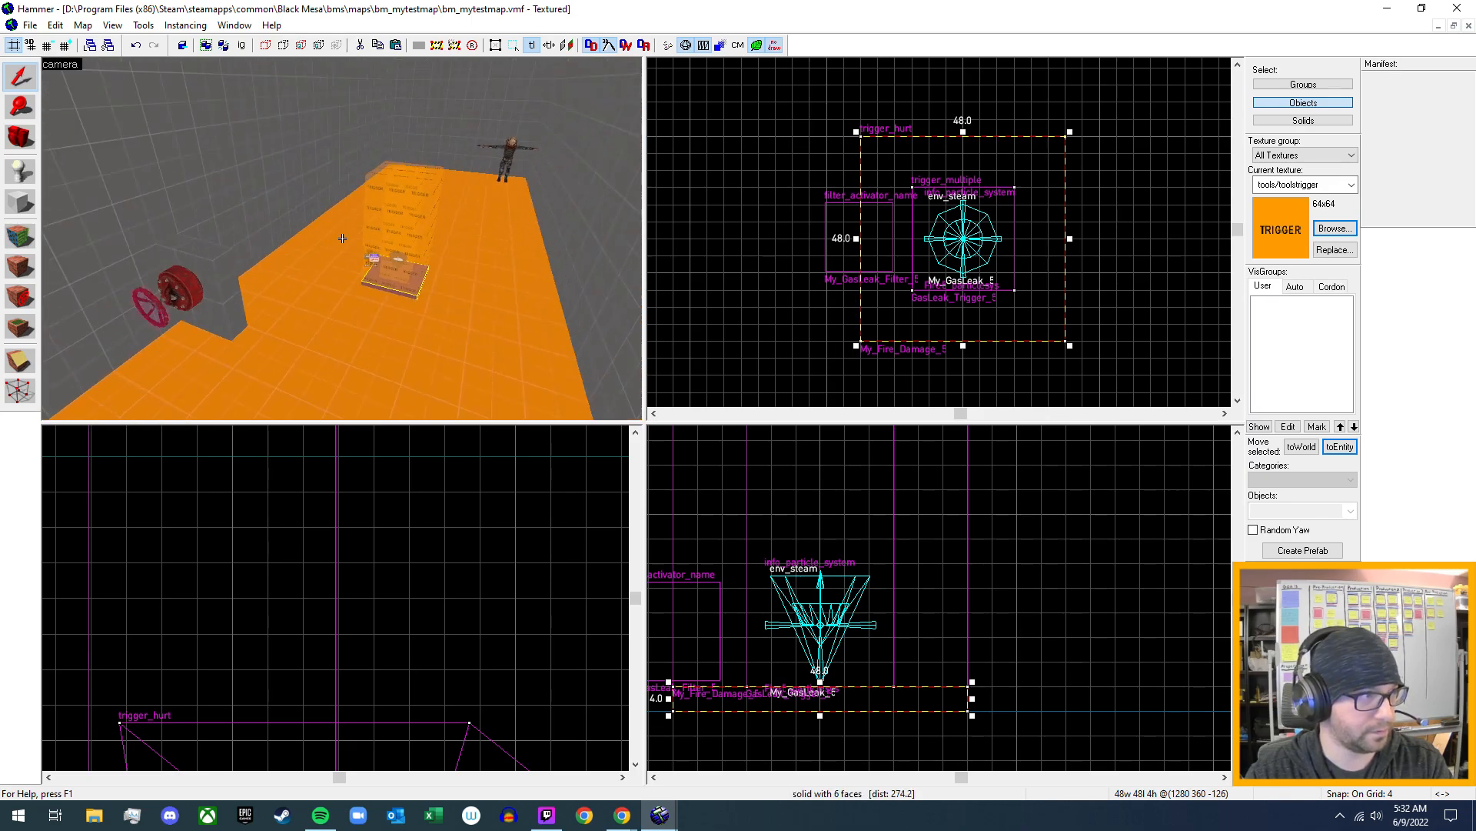
- Examine the gas valve, its leak trigger setup and the surrounding corridors of the test map in the 3D view
key("d")
key("s")
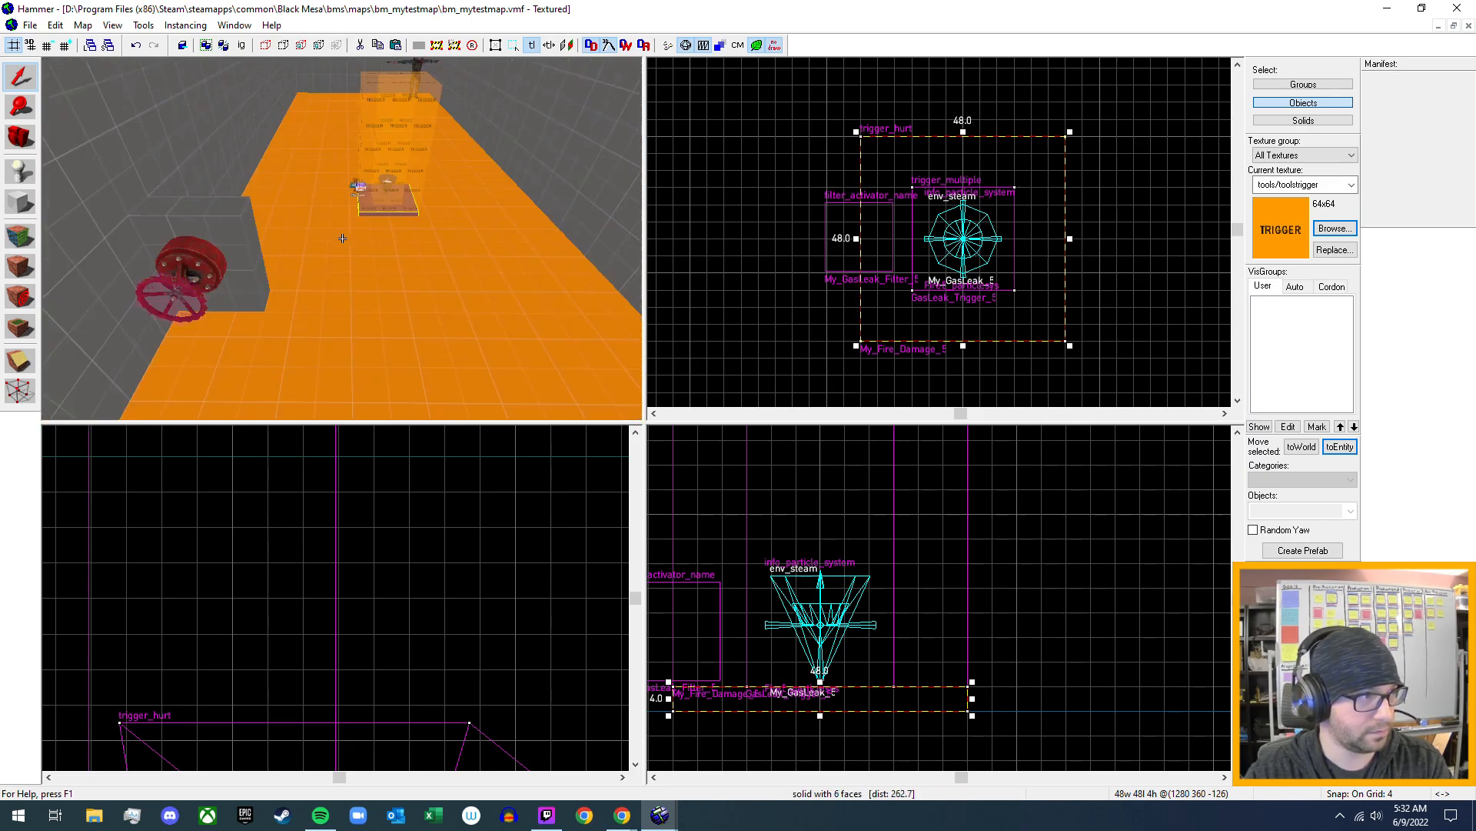
key("s")
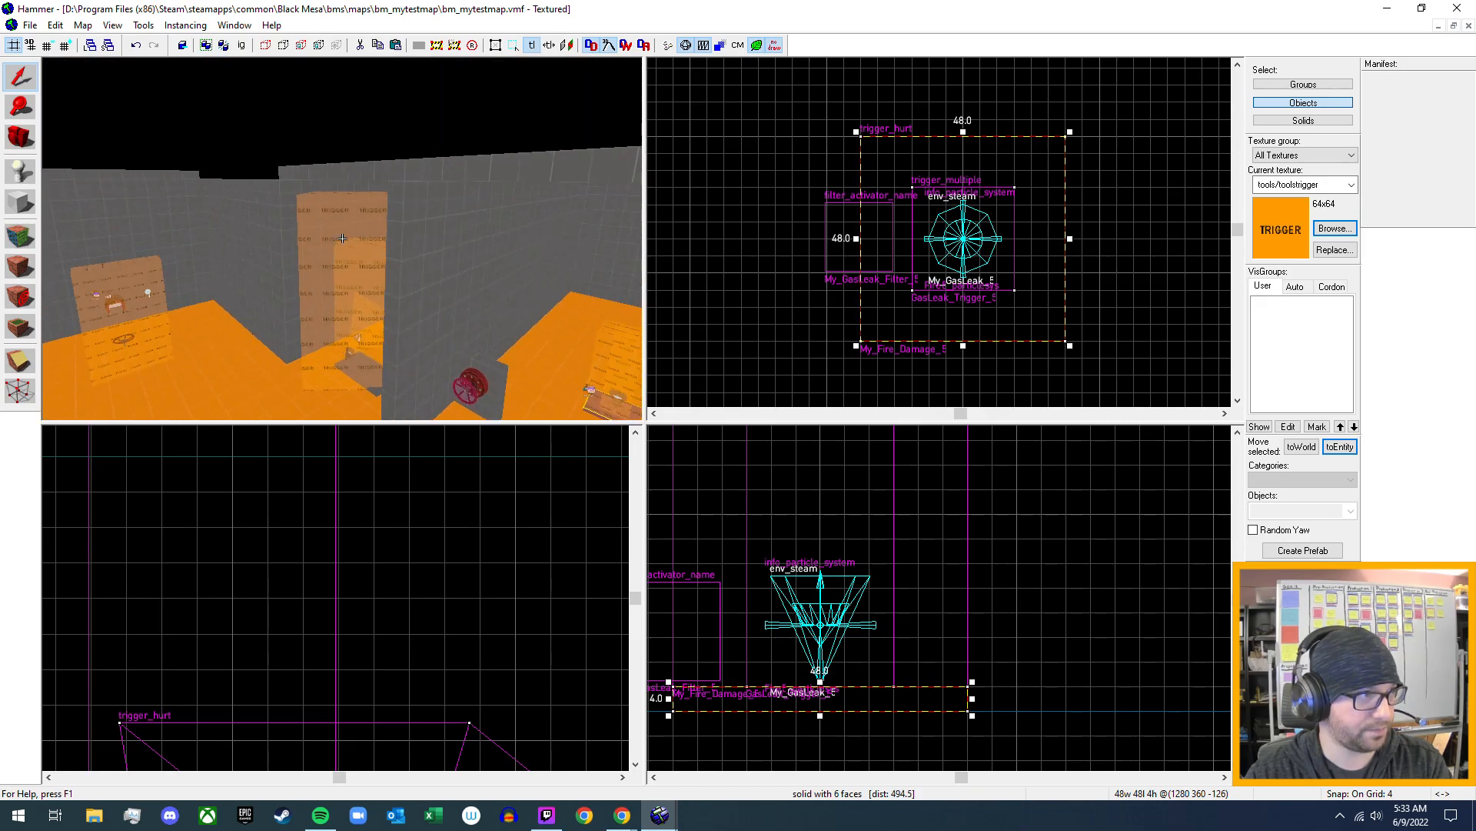
key("w")
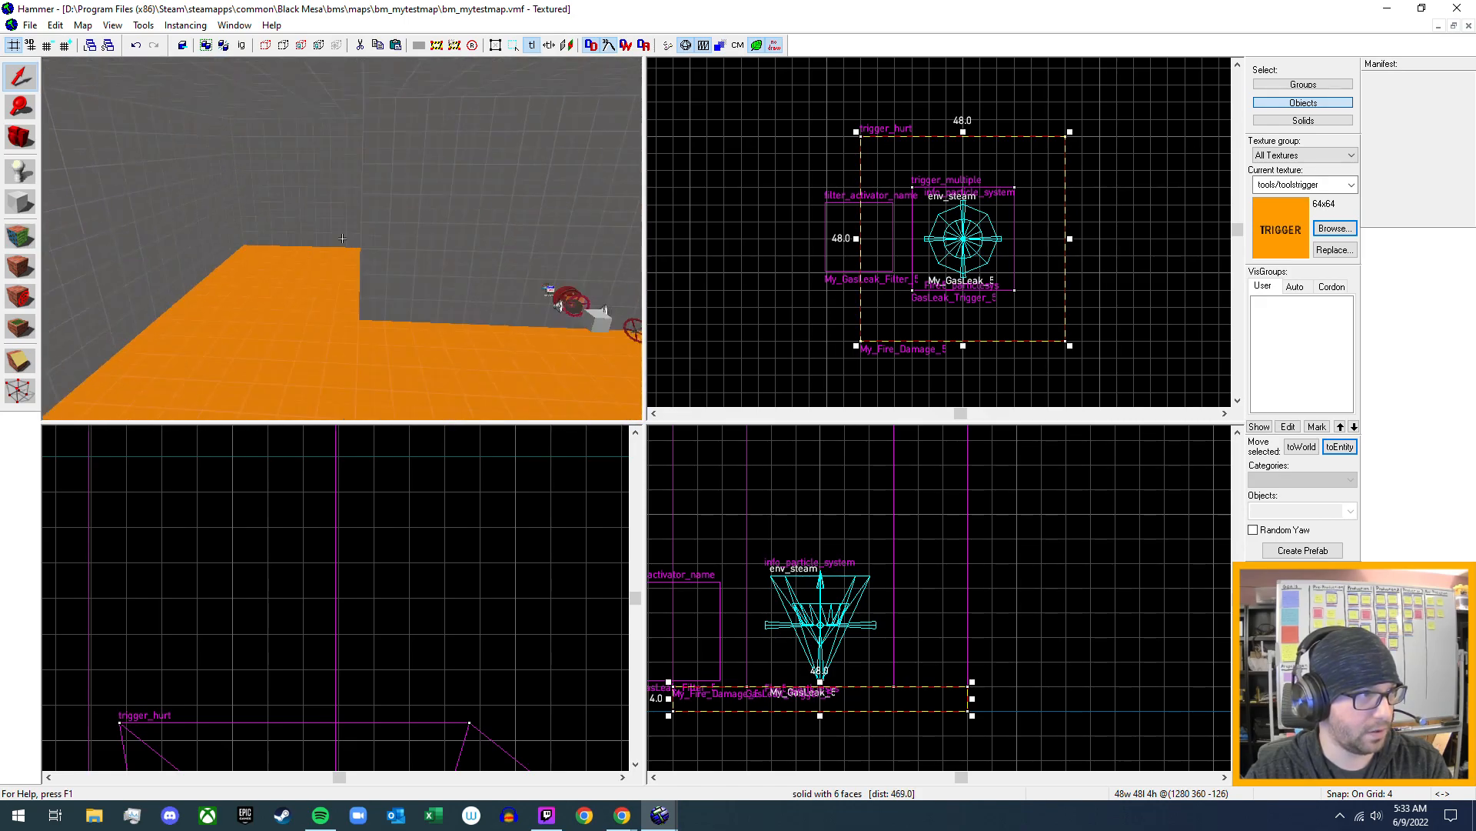
key("w")
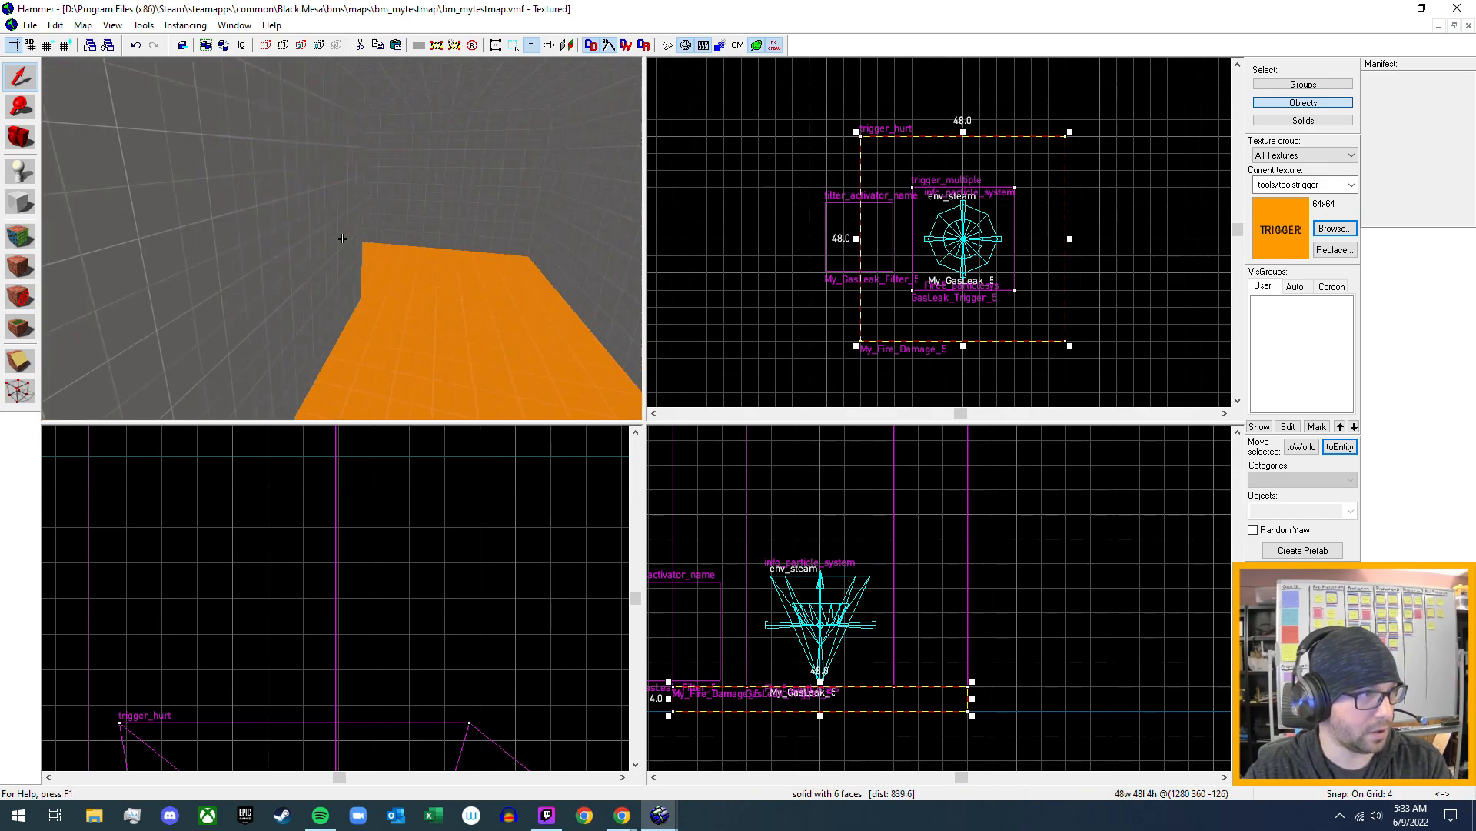
key("w")
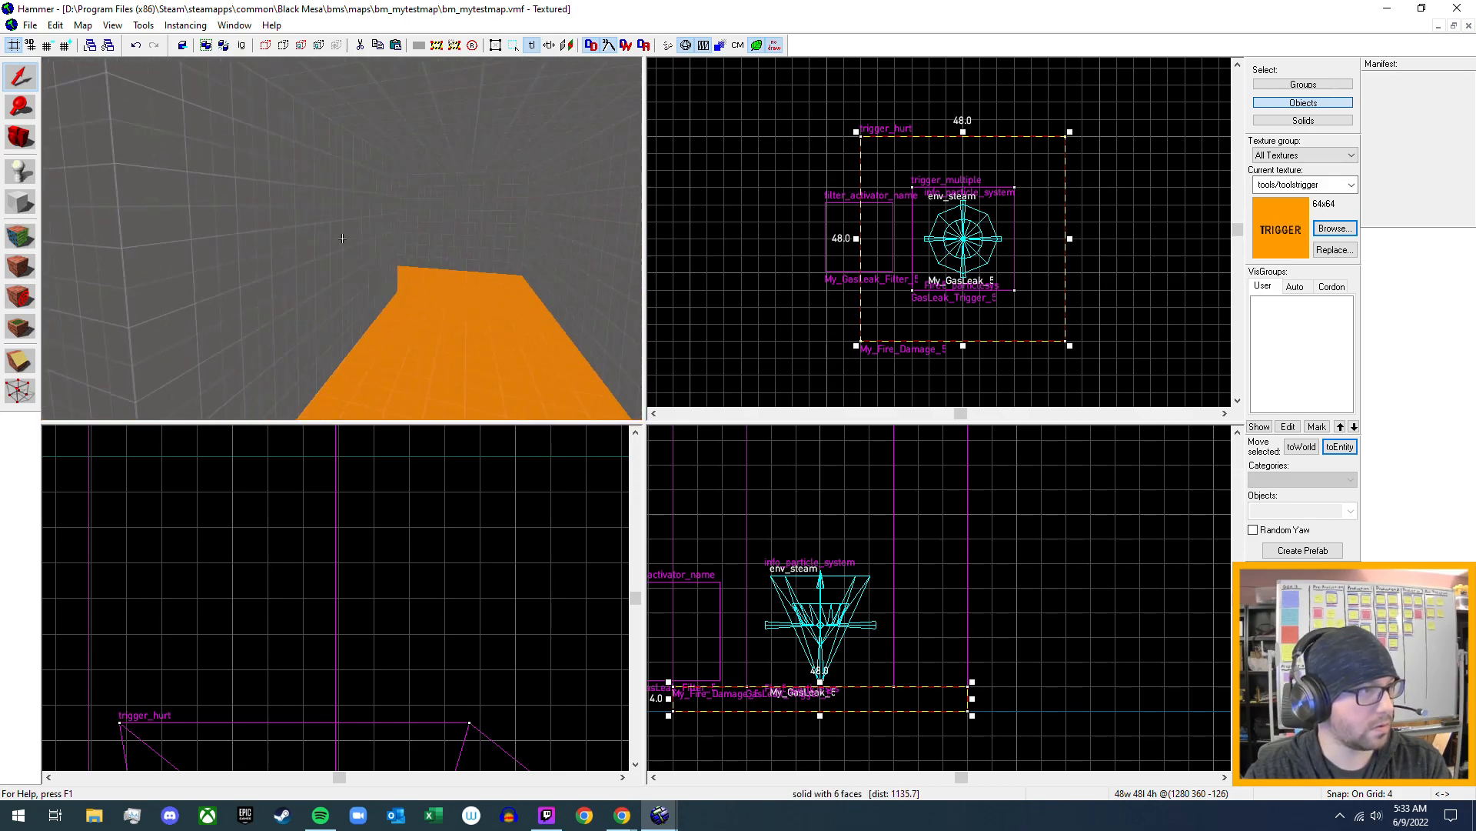
key("w")
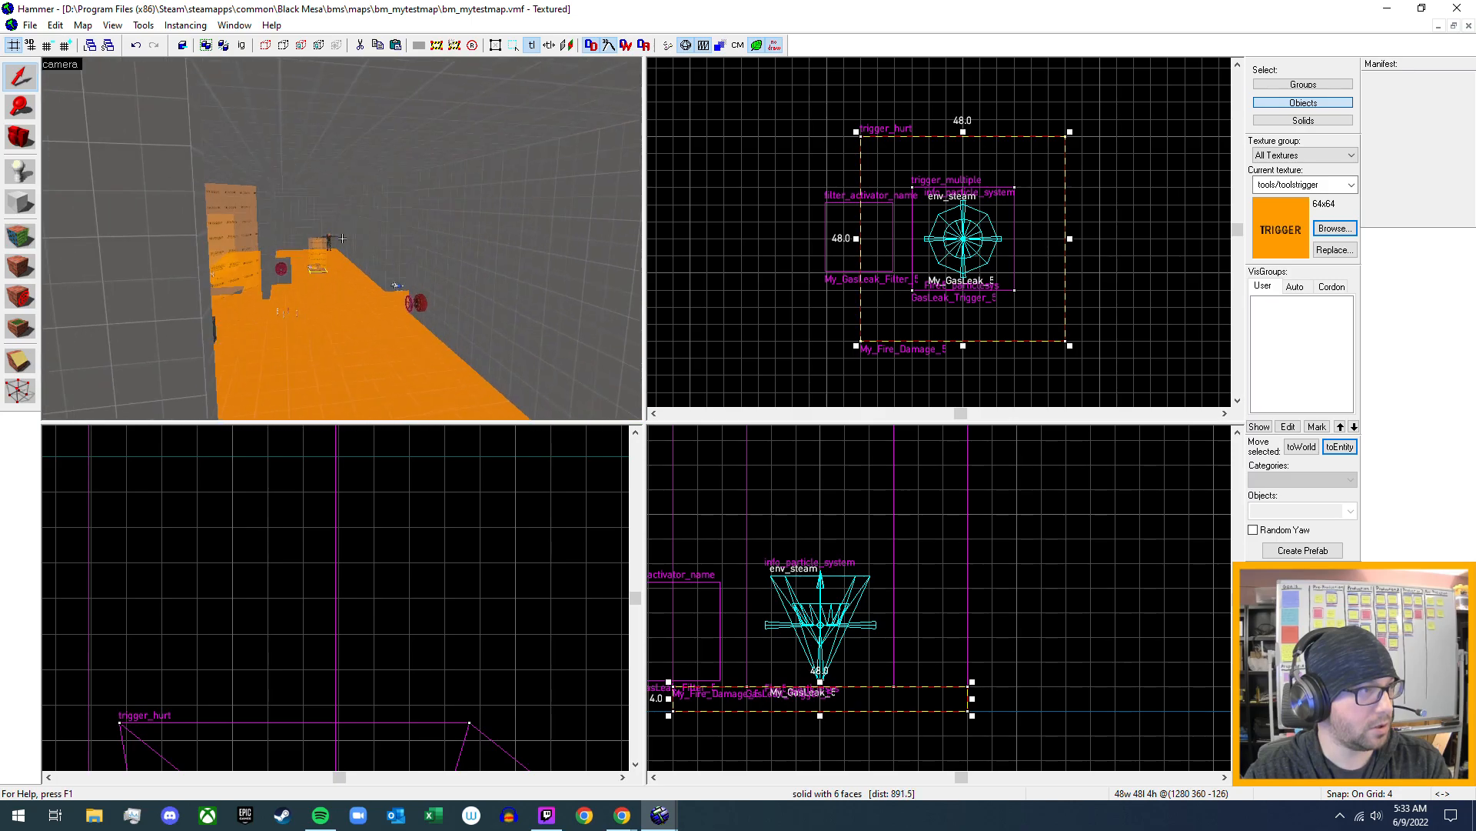
key("w")
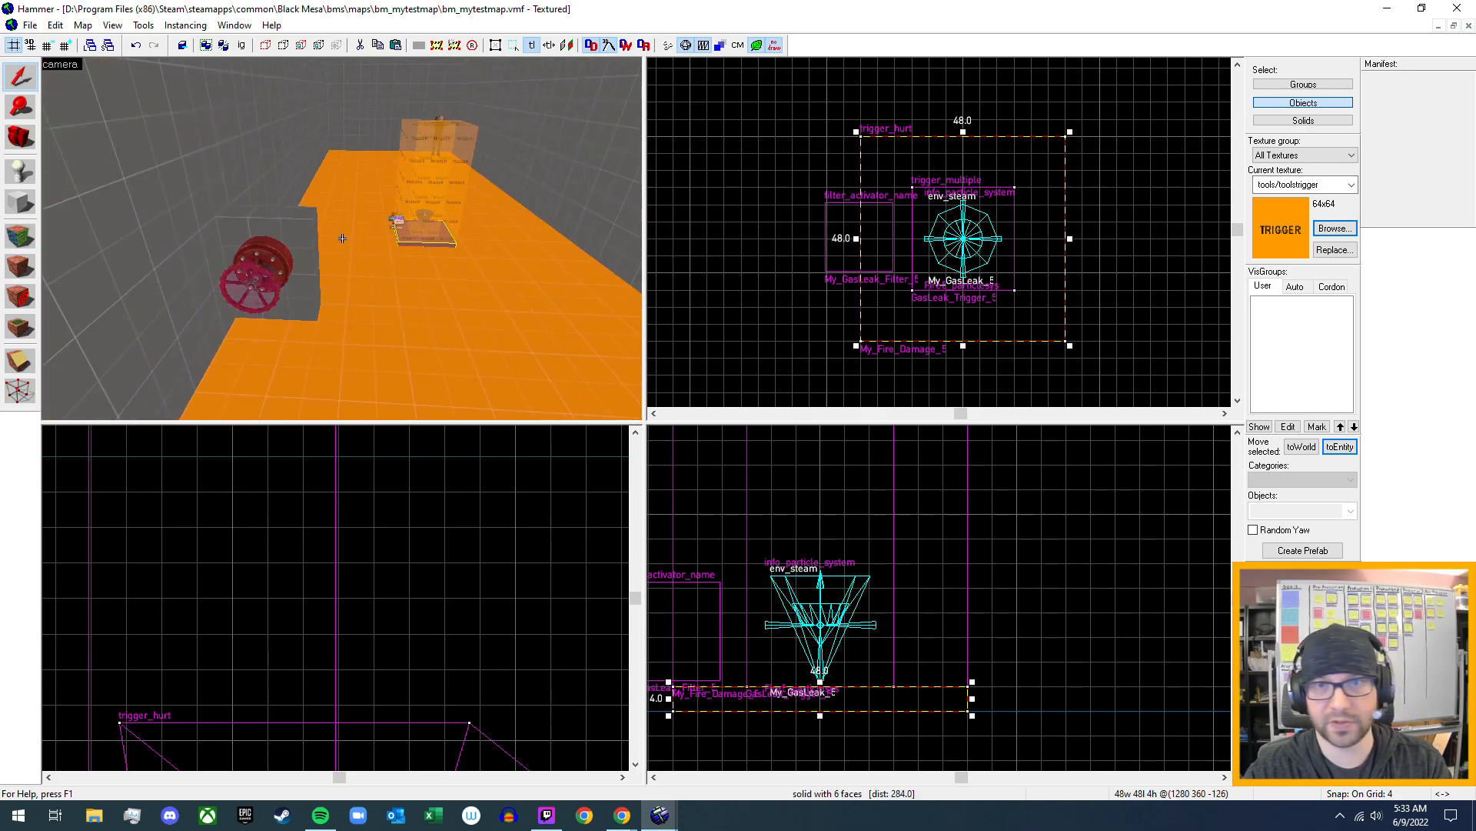
key("w")
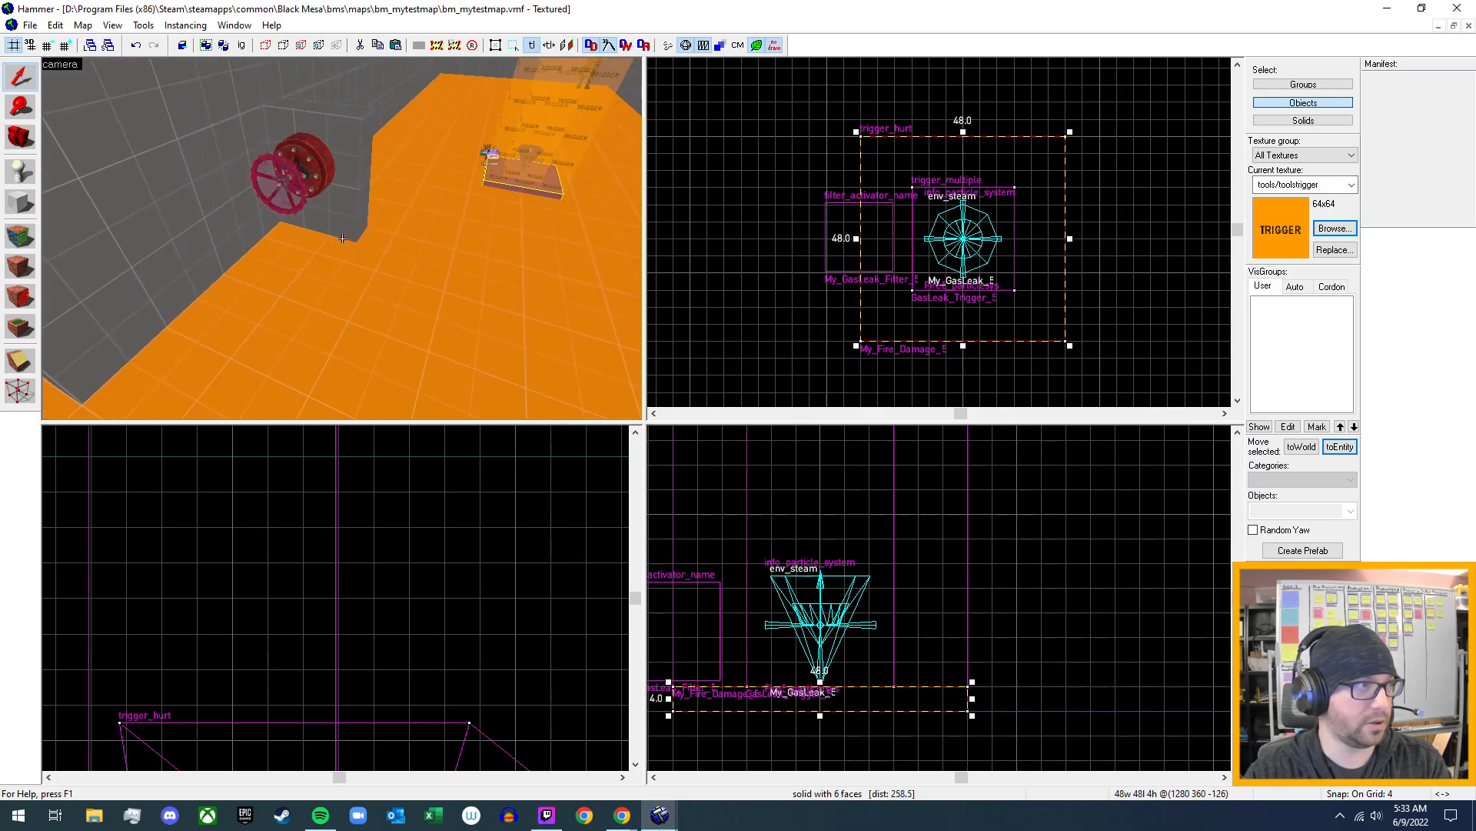
key("w")
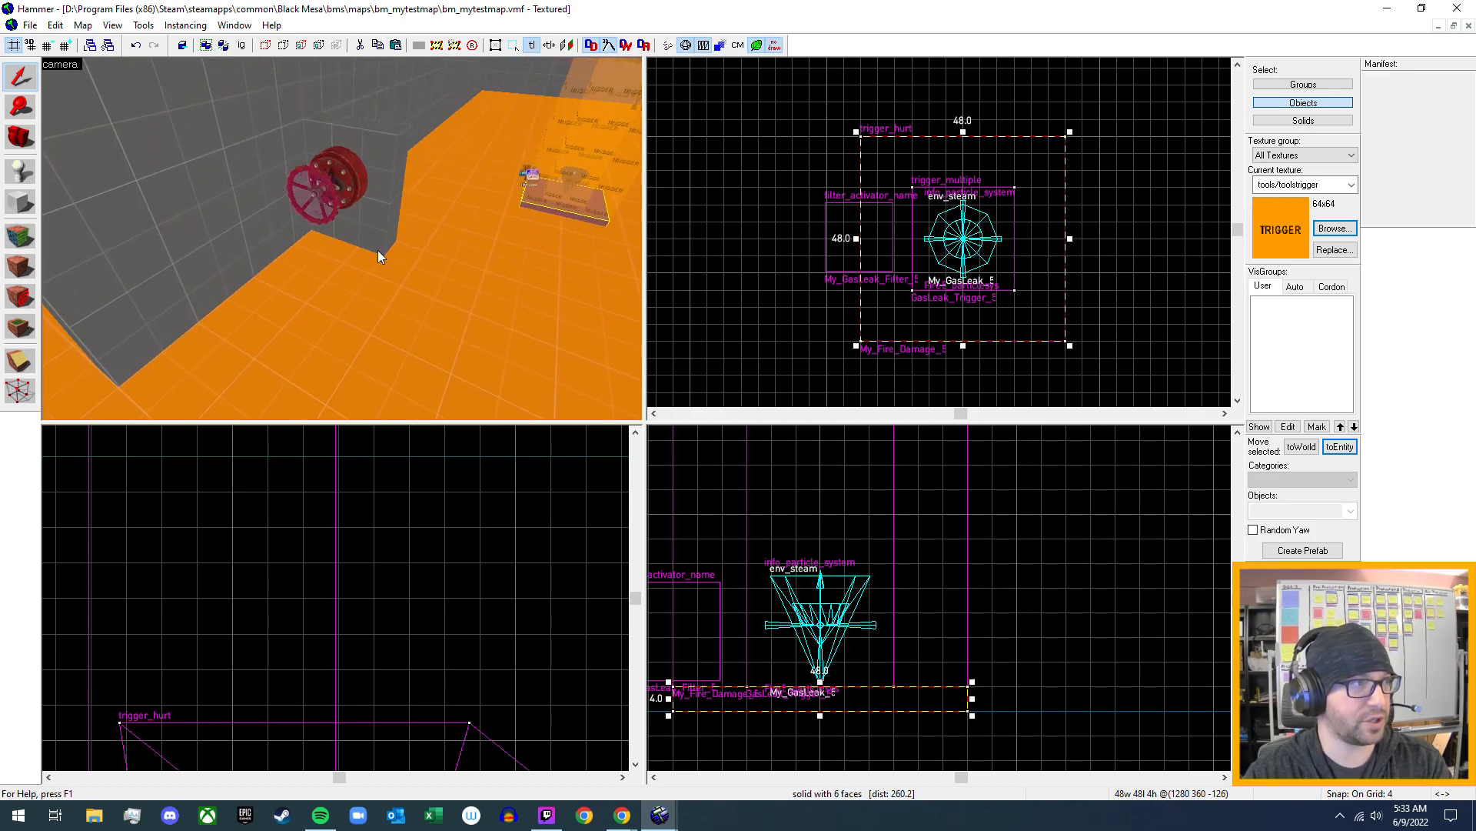
- Inspect the main room's crate, flares, loose valve wheels, pipe valves and tall trigger volumes in the 3D view
key("w")
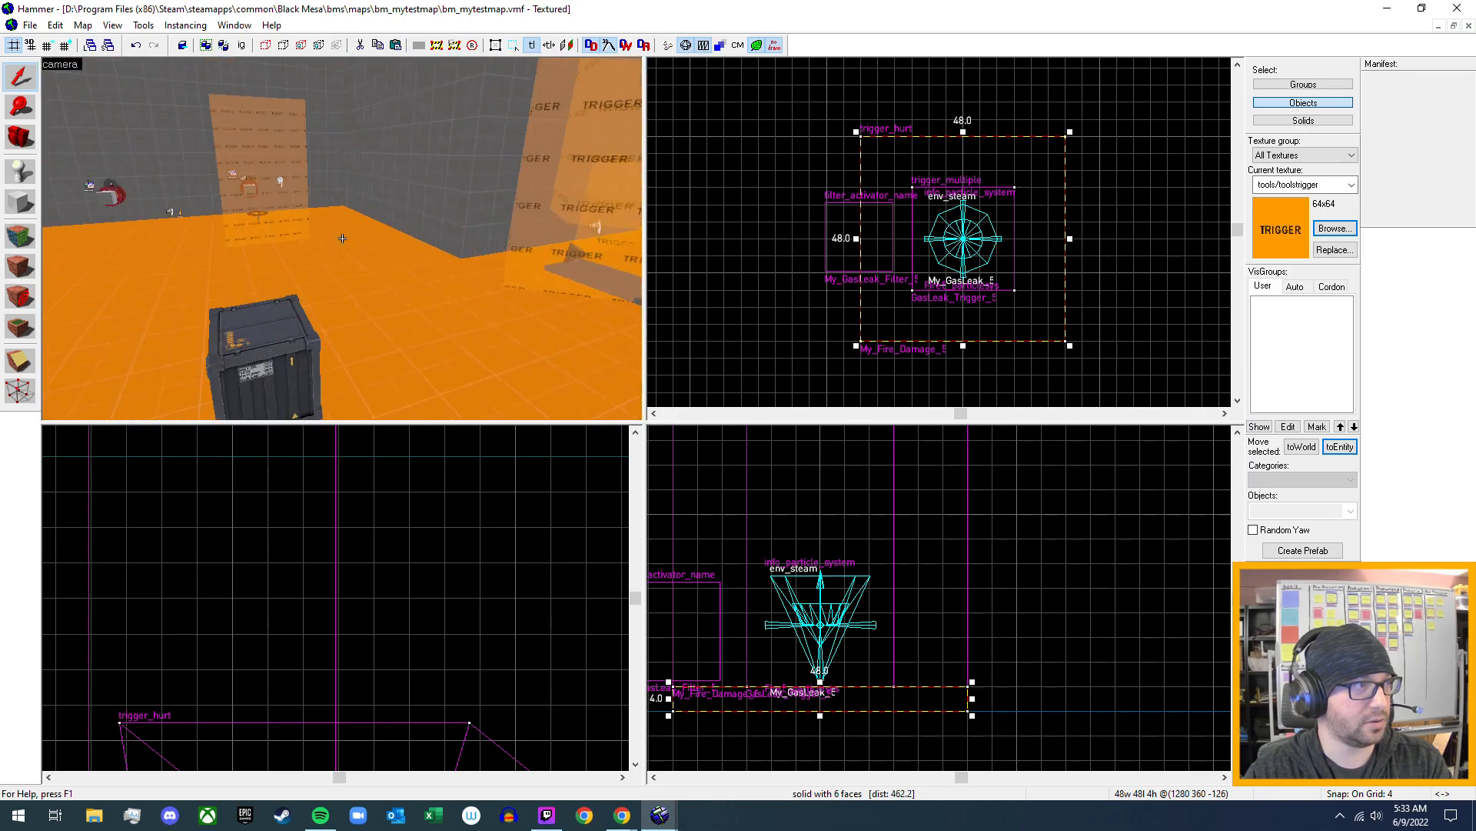
key("w")
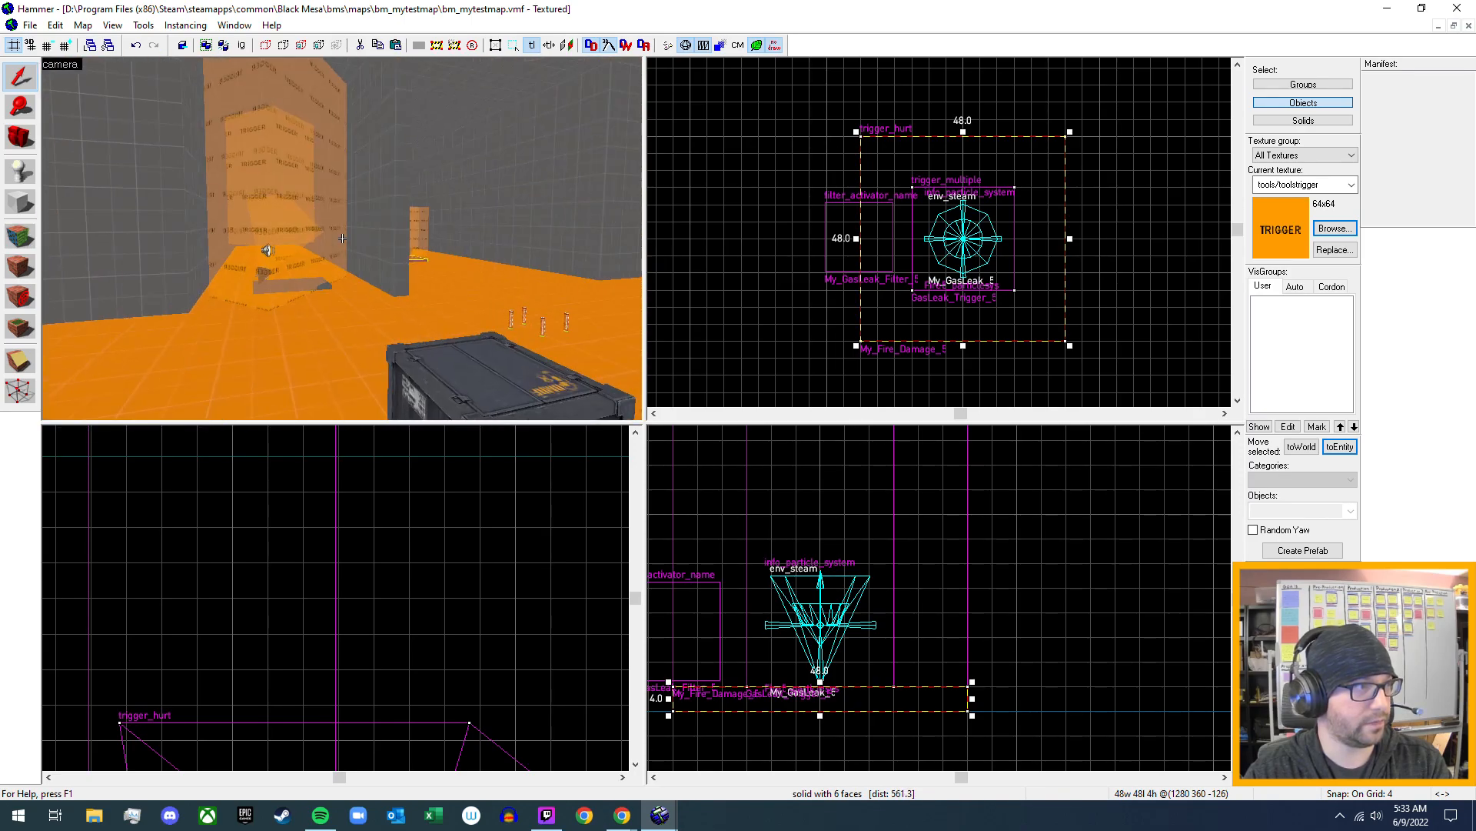
key("w")
key("s")
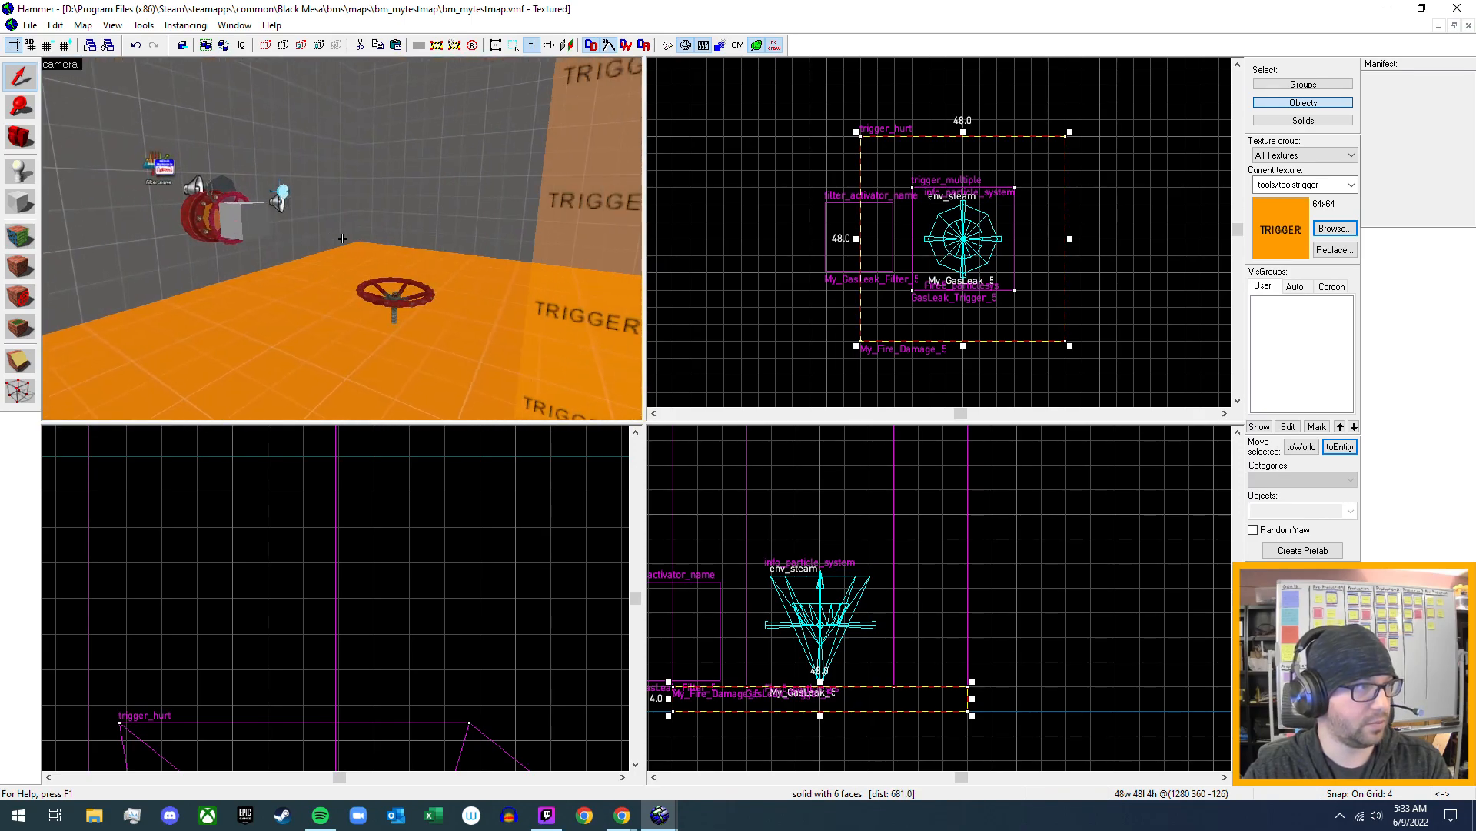
key("s")
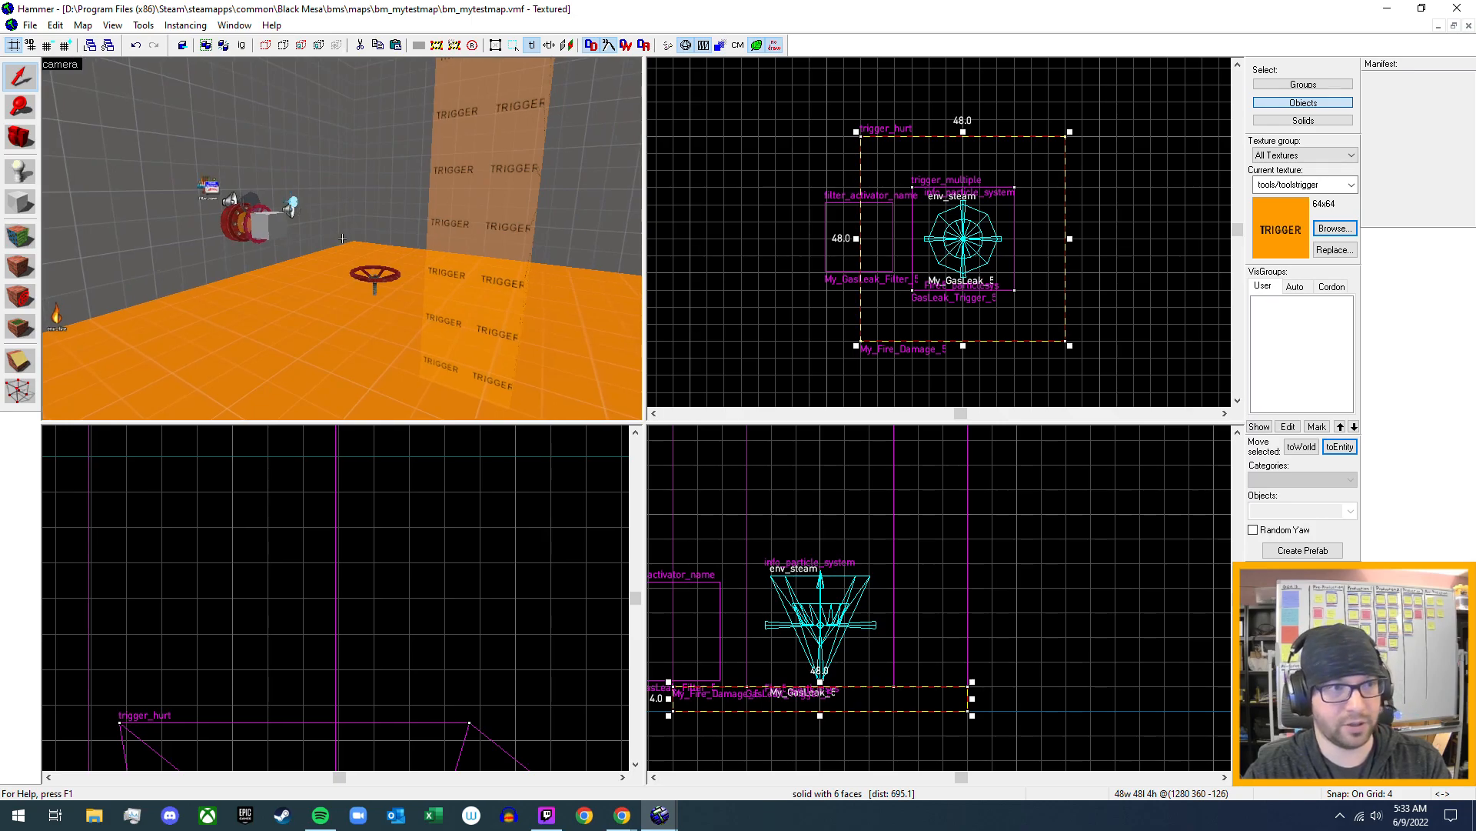
key("d")
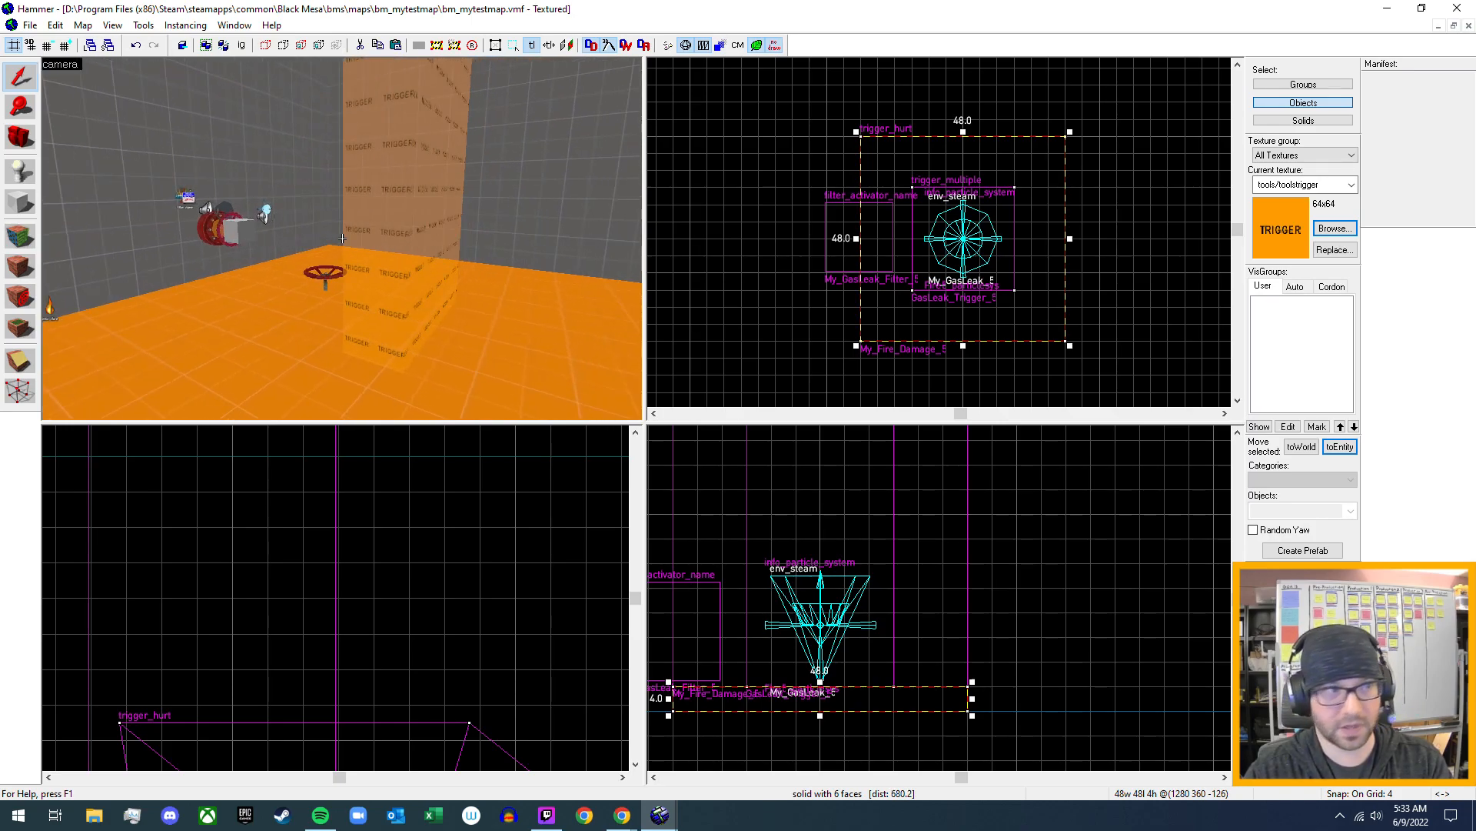
key("w")
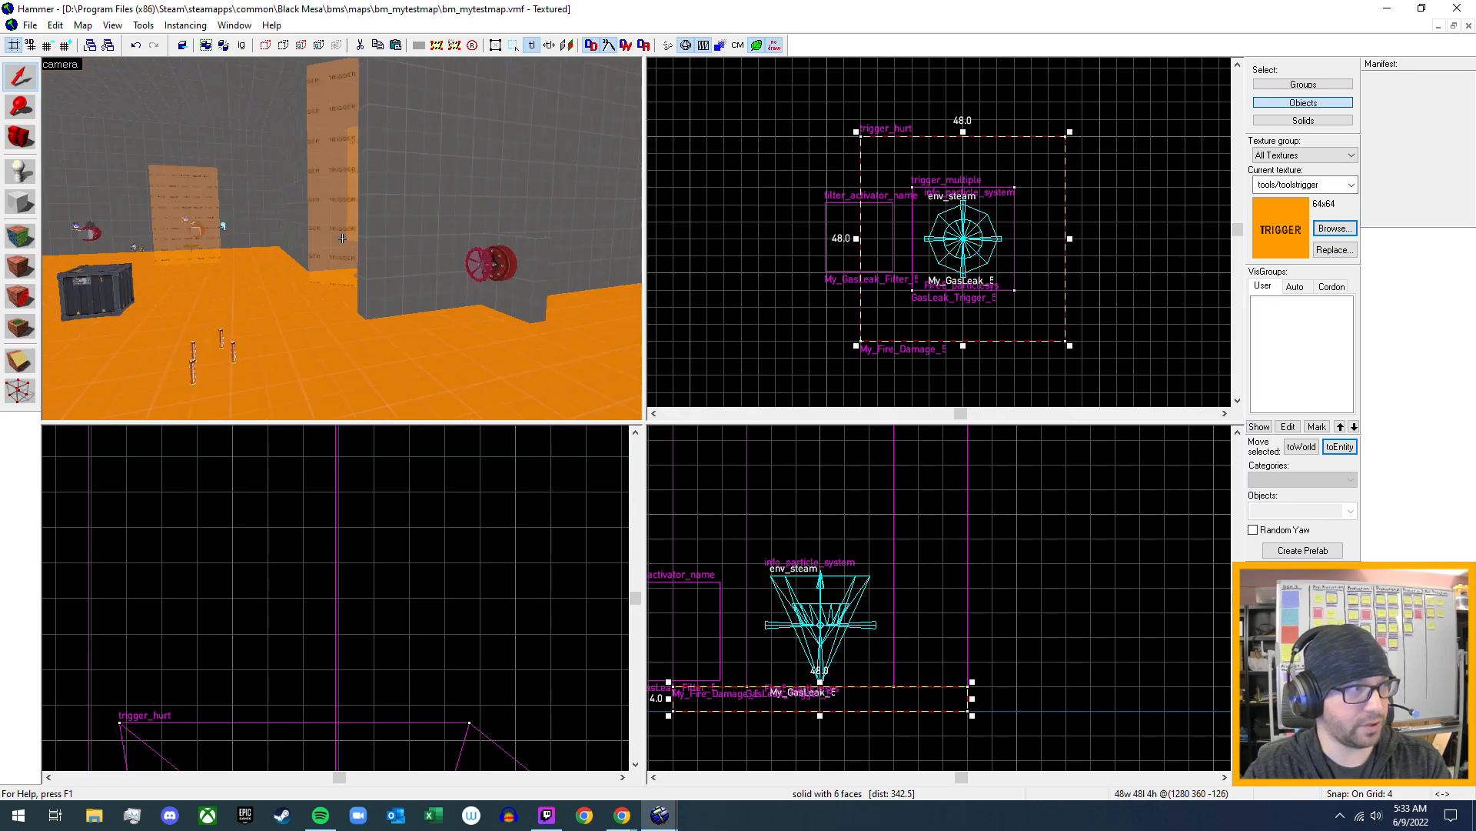
key("w")
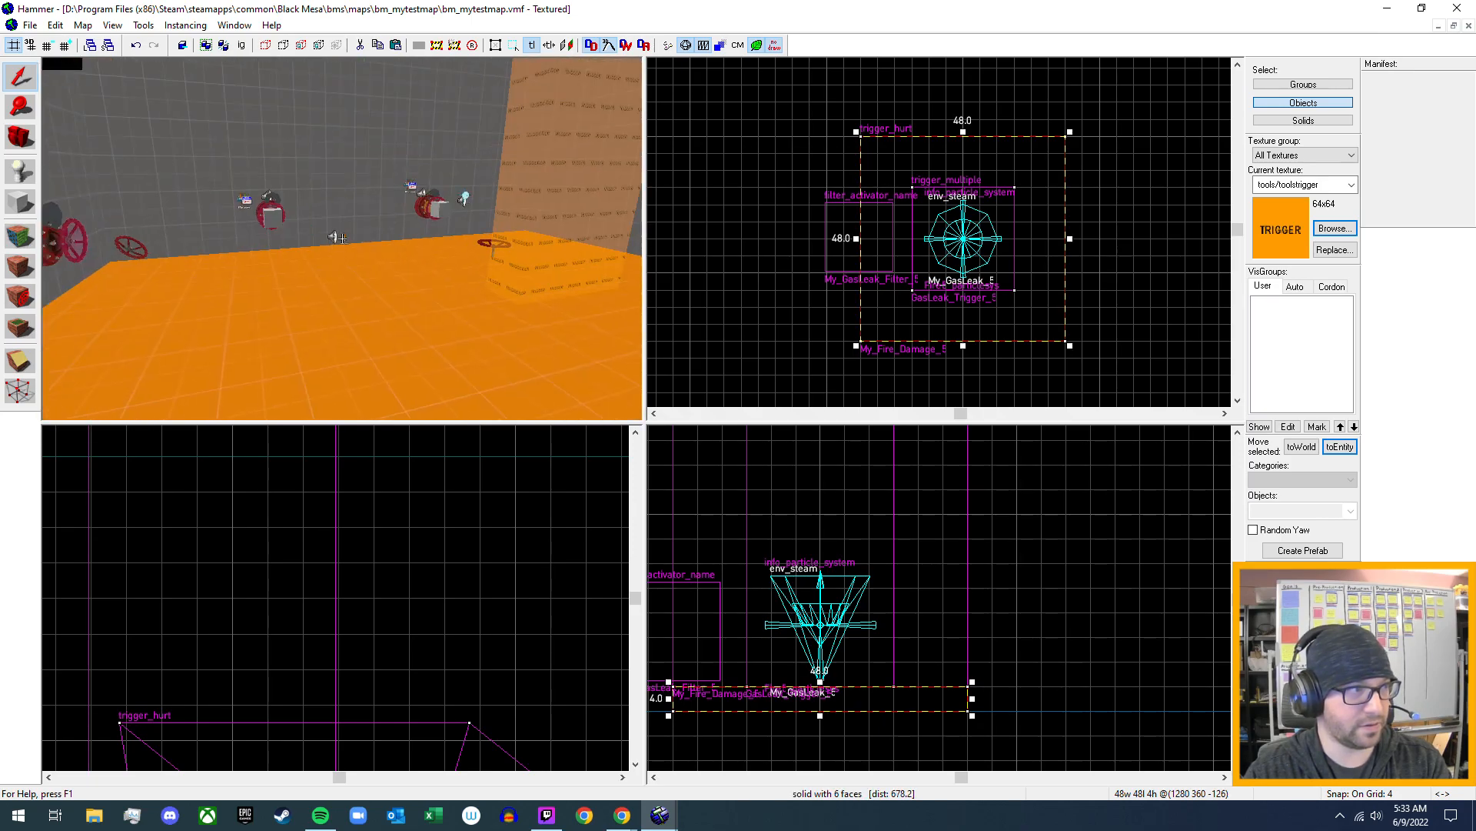
key("w")
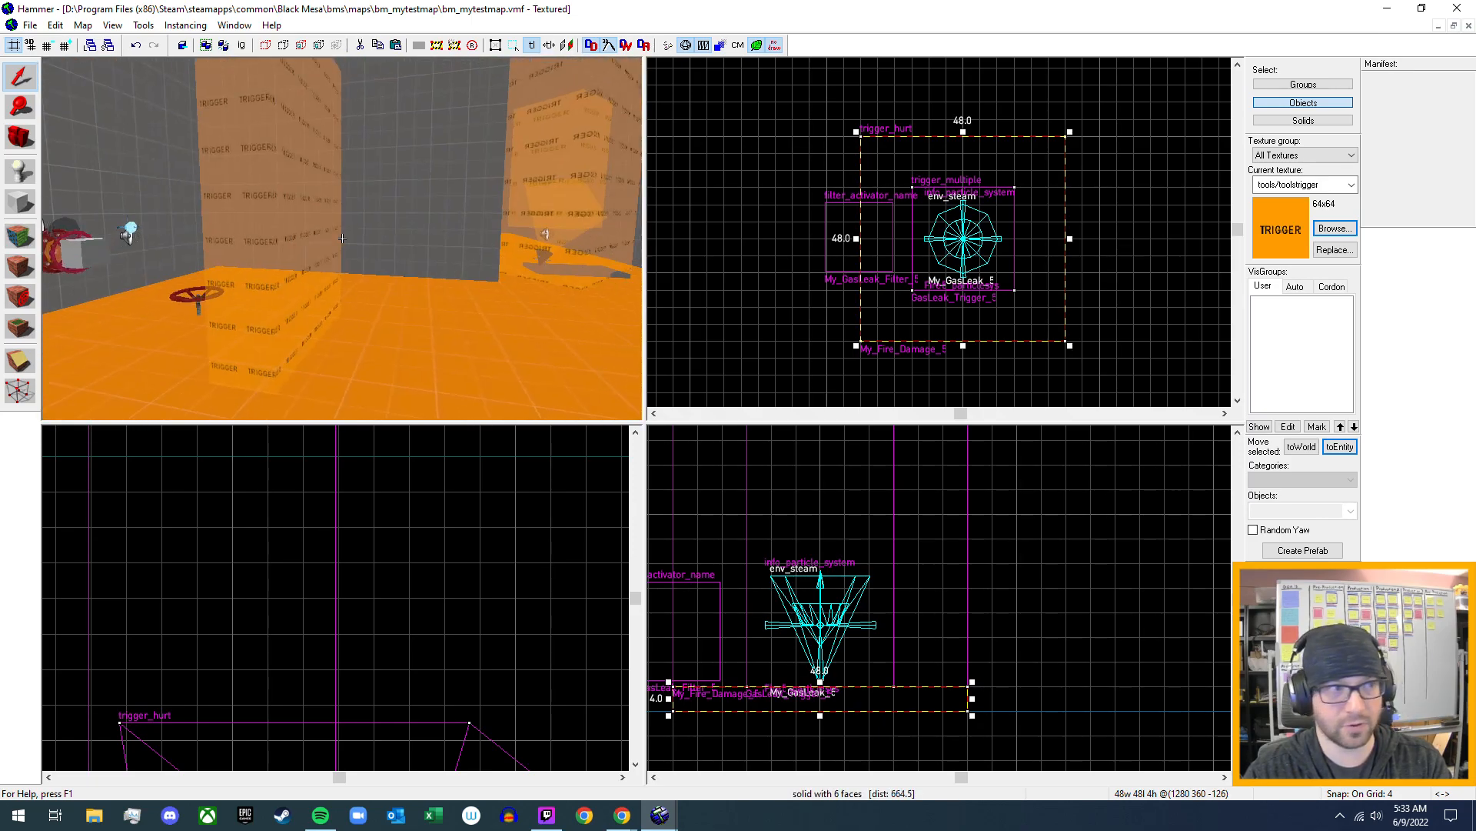
- Examine the gas leak area again, viewing the wall valve, the fire triggers and the zombie behind them
key("w")
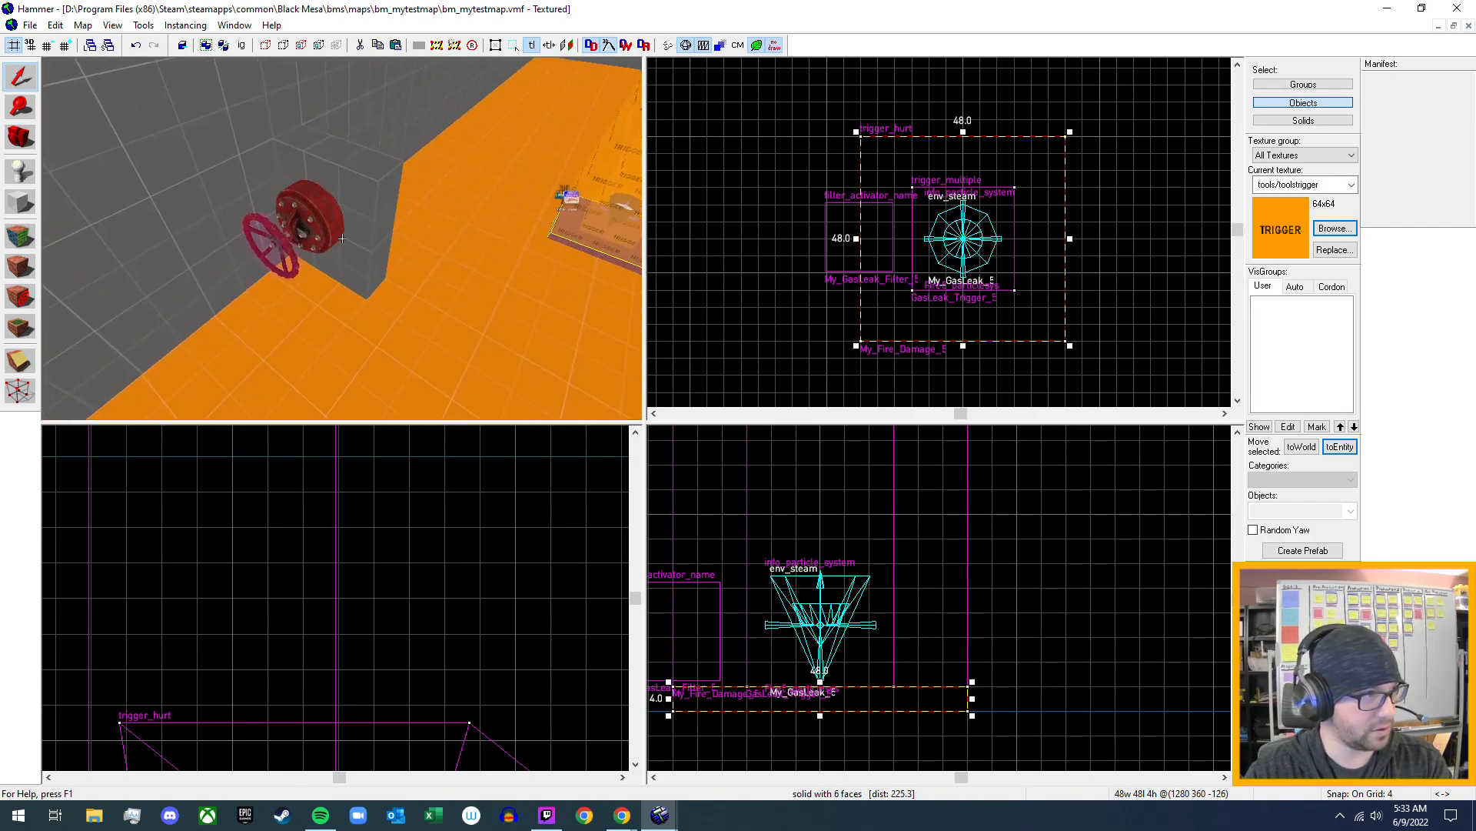
key("a")
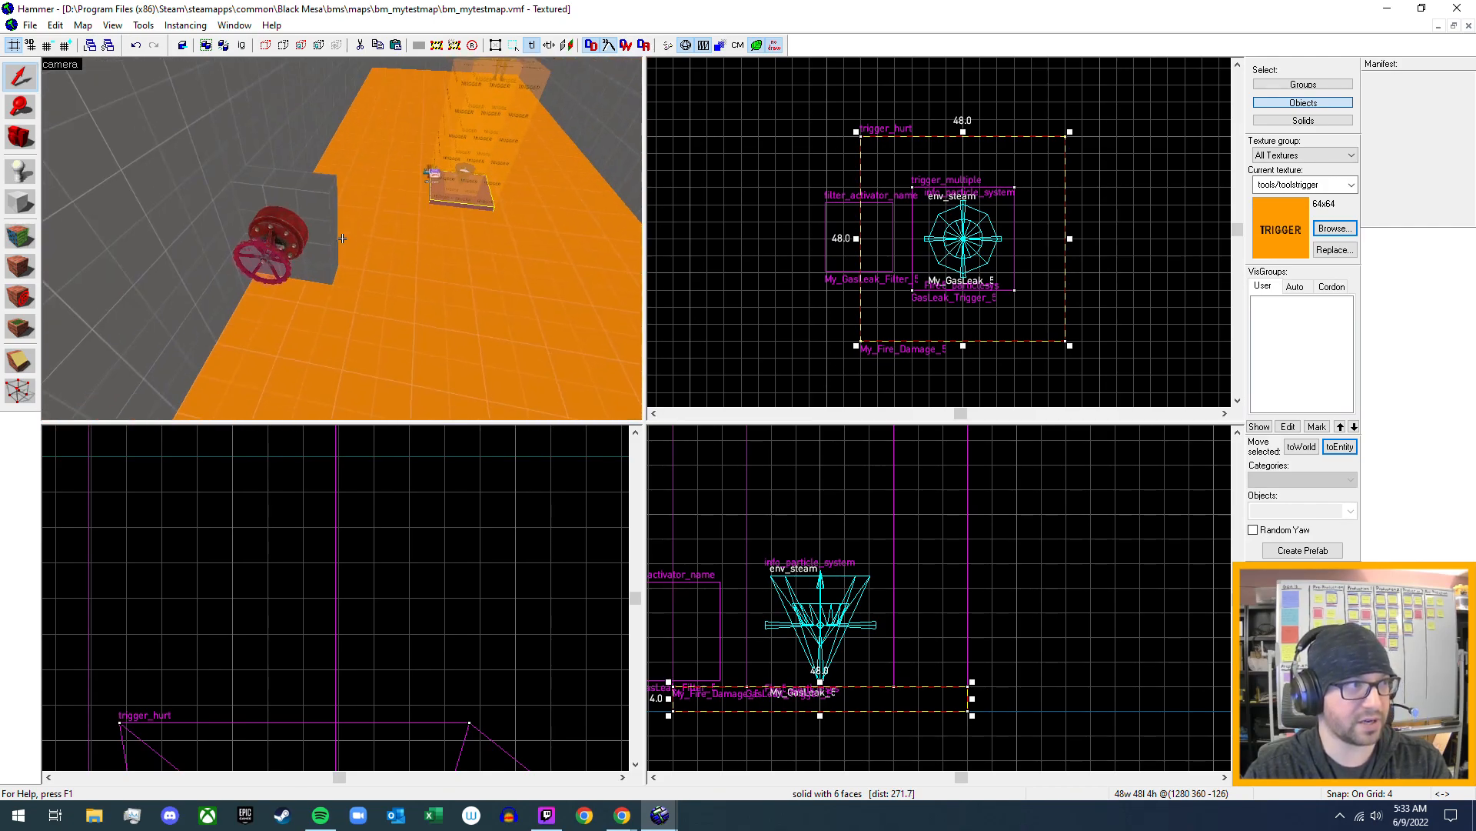
key("w")
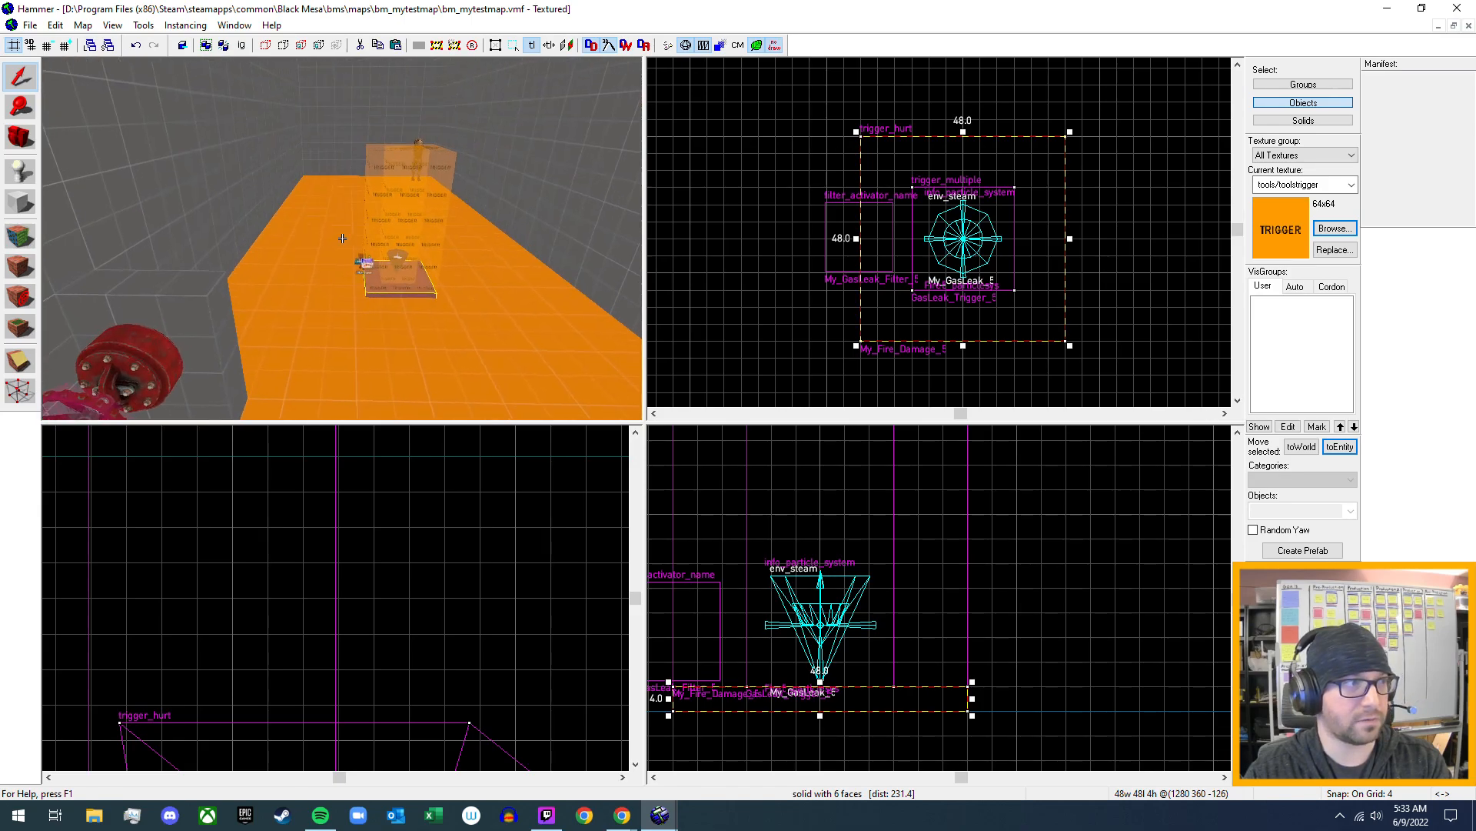
key("w")
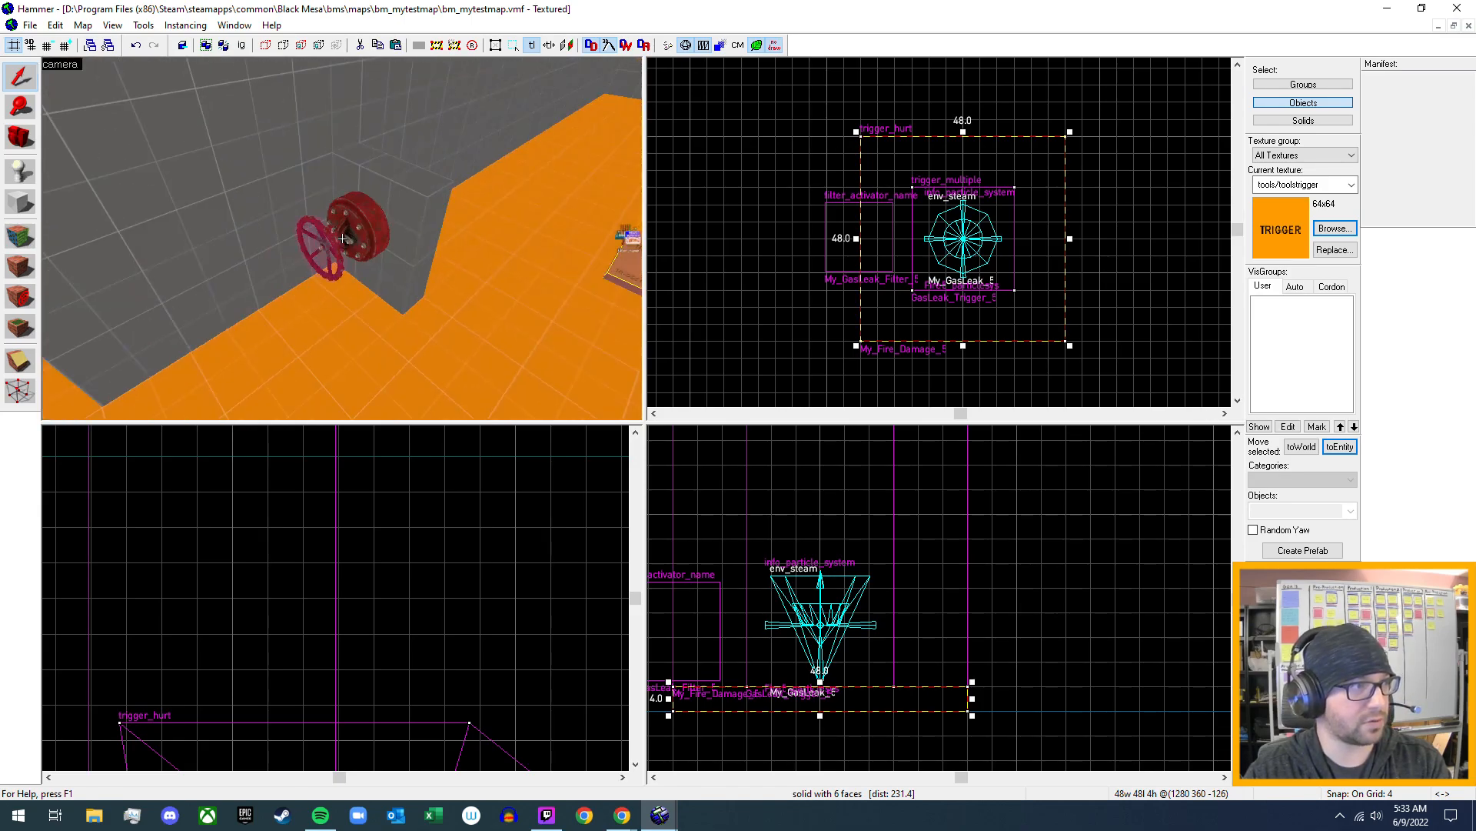
key("a")
key("w")
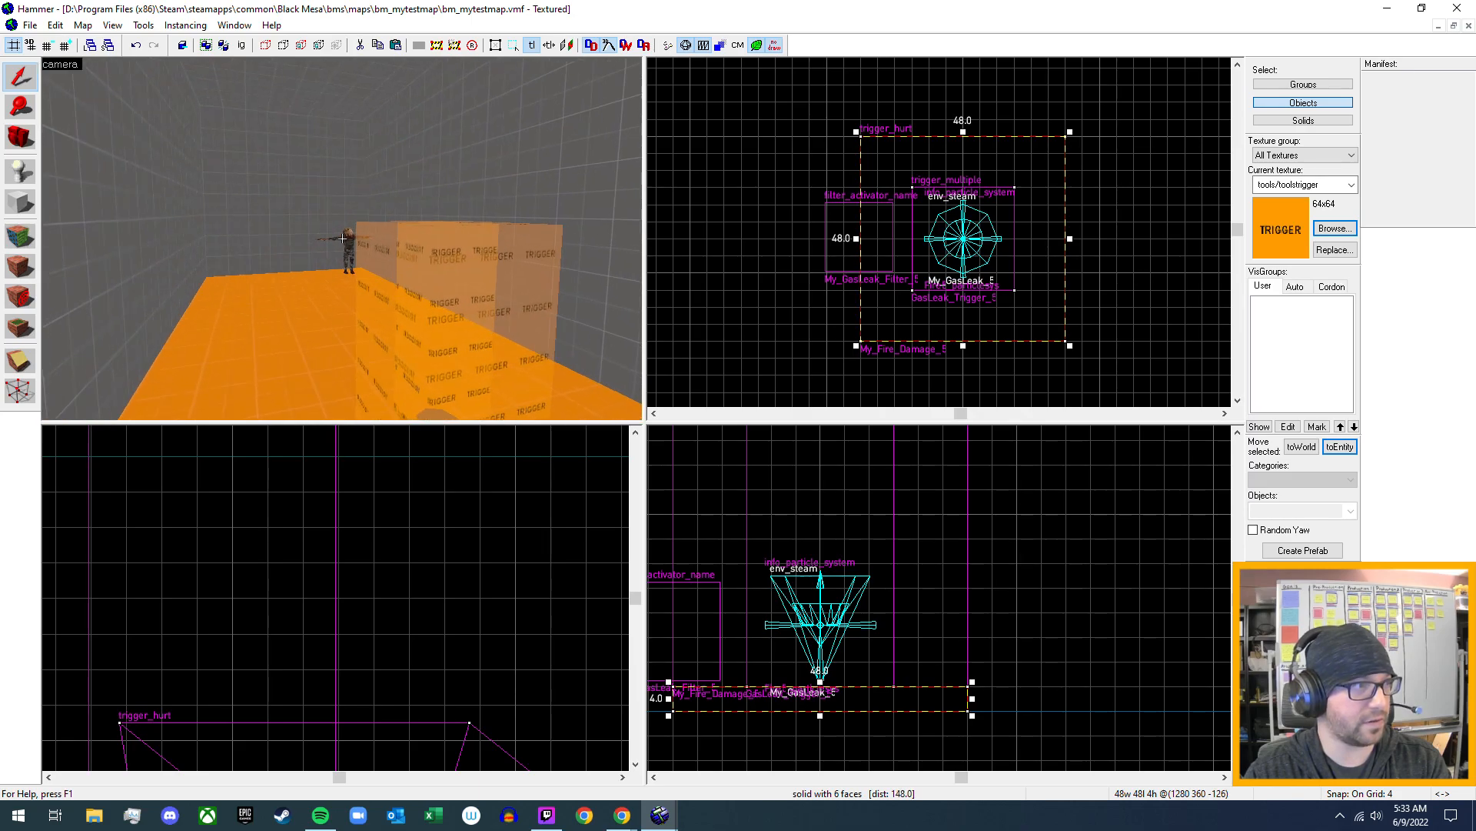
key("d")
key("d")
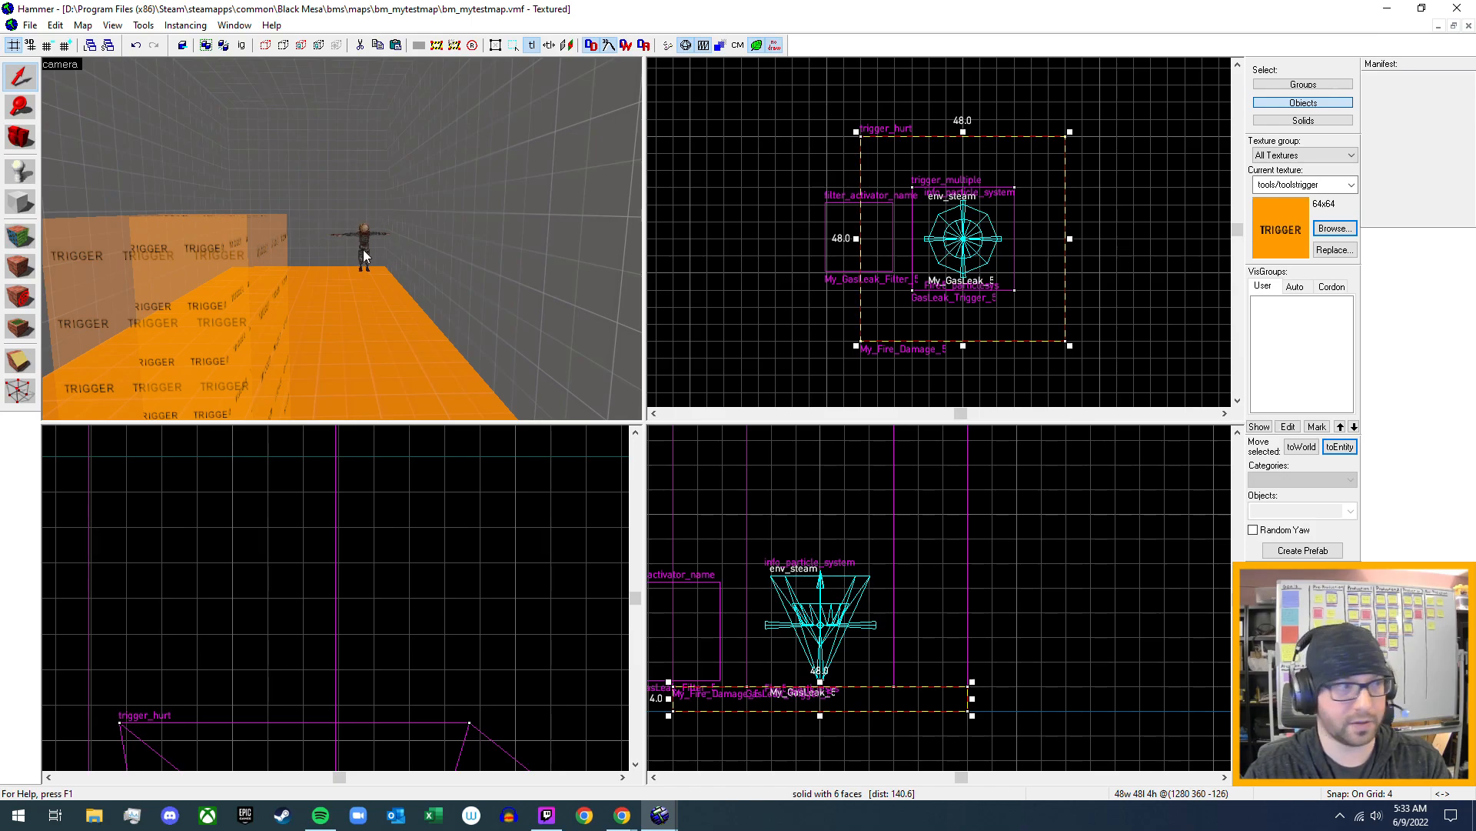
key("z")
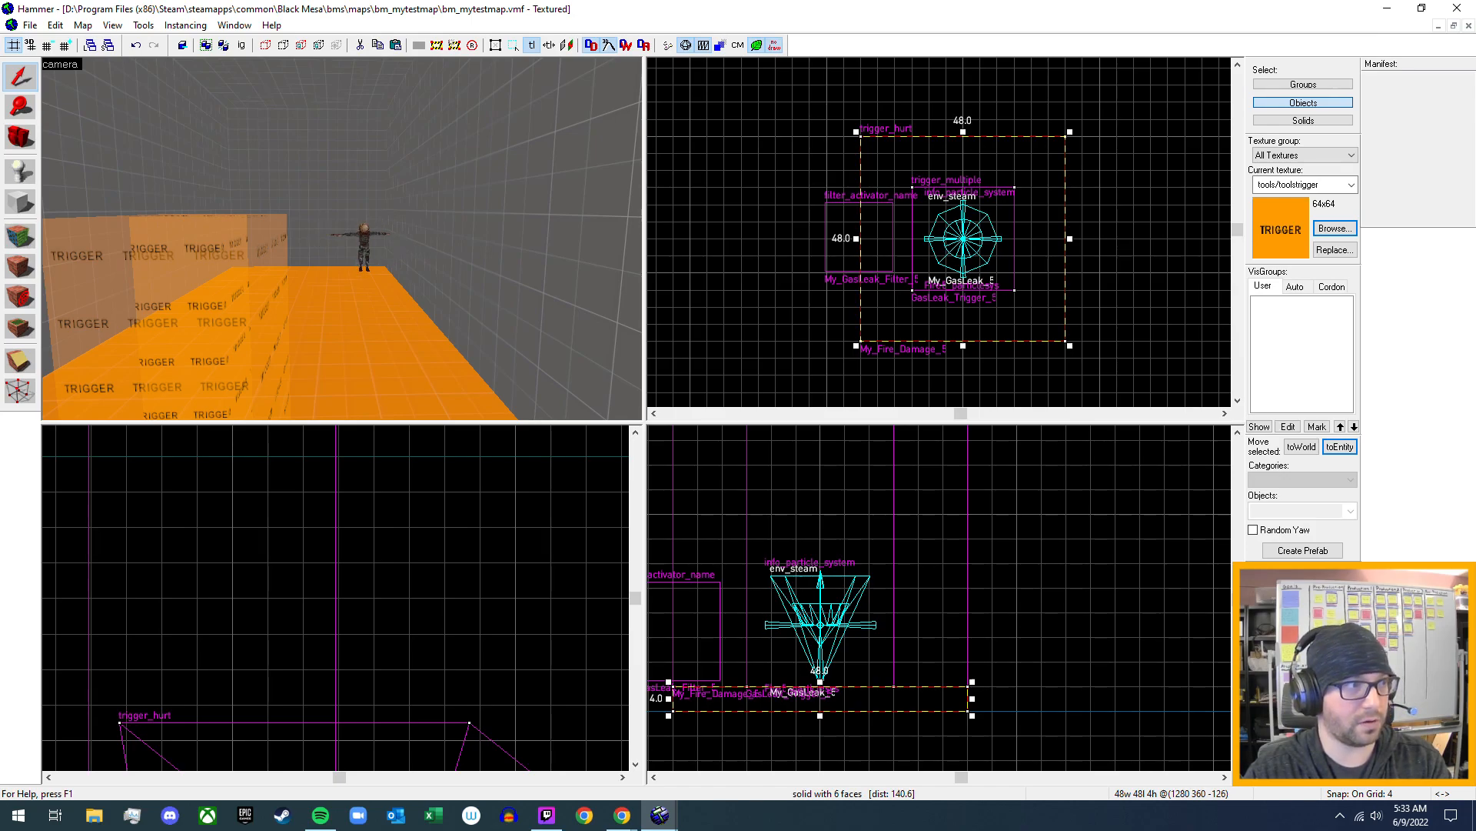
key("s")
key("a")
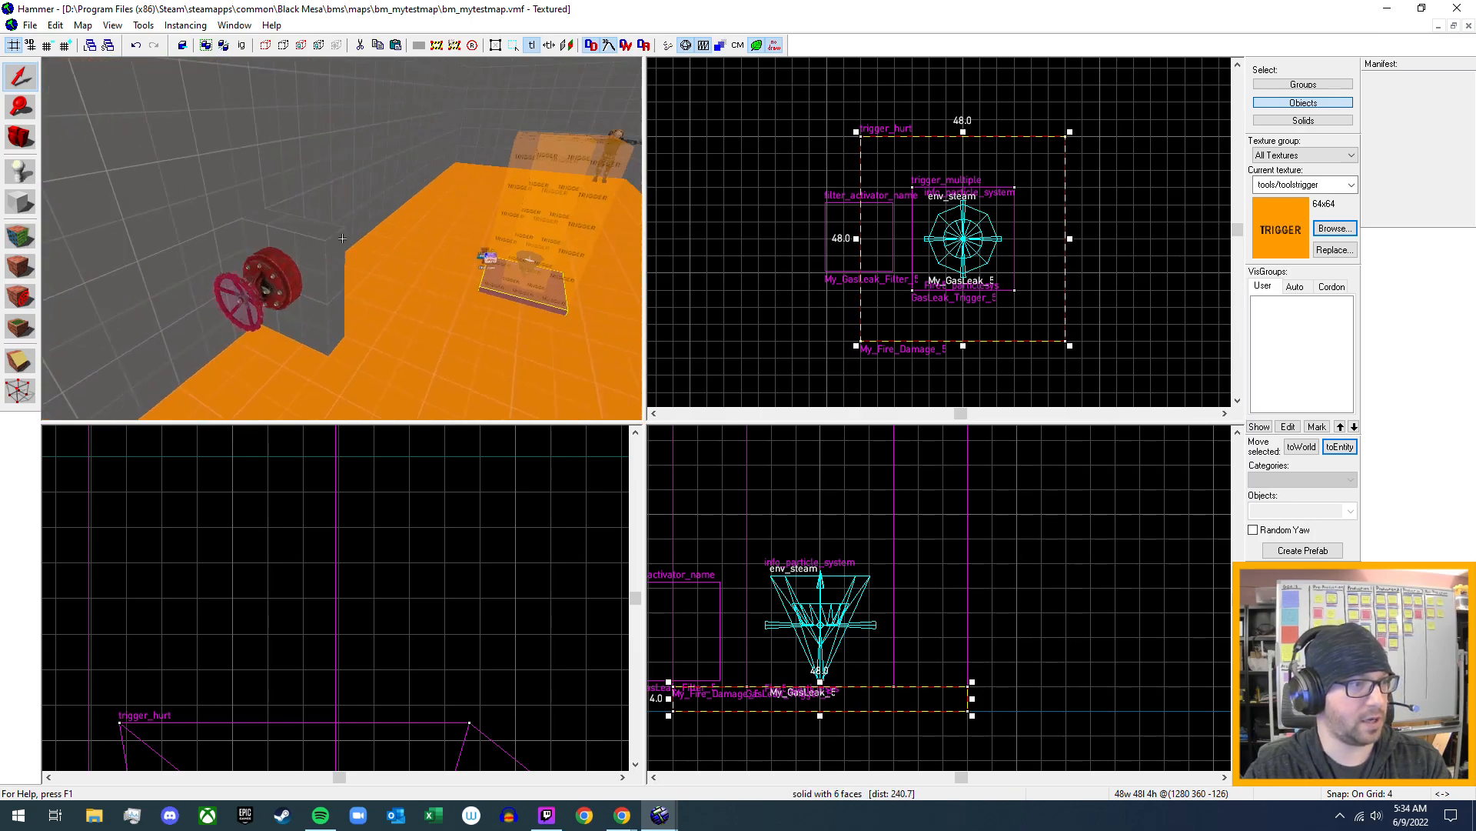
key("w")
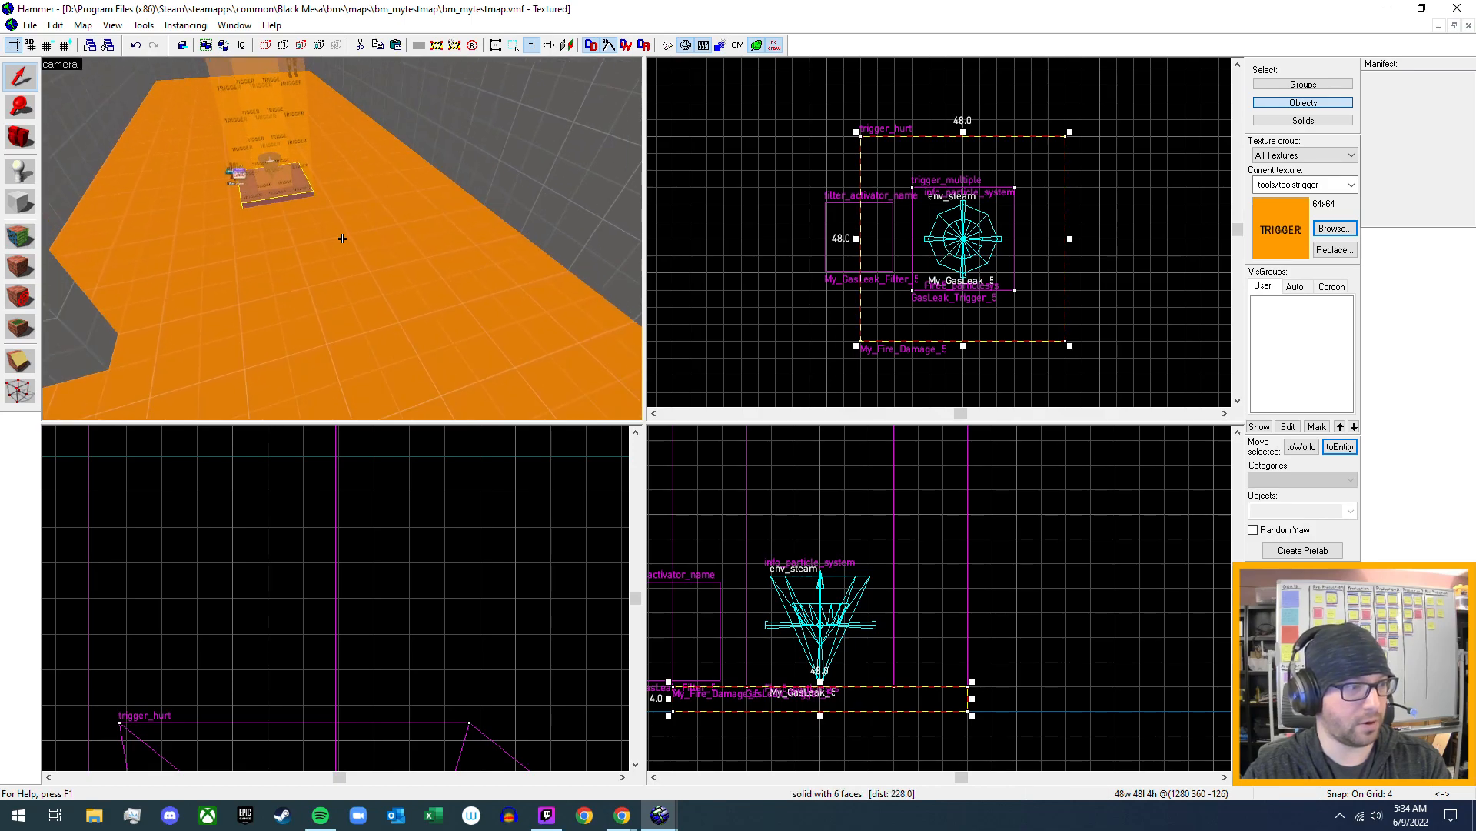
key("z")
scroll(345, 246, "down", 4)
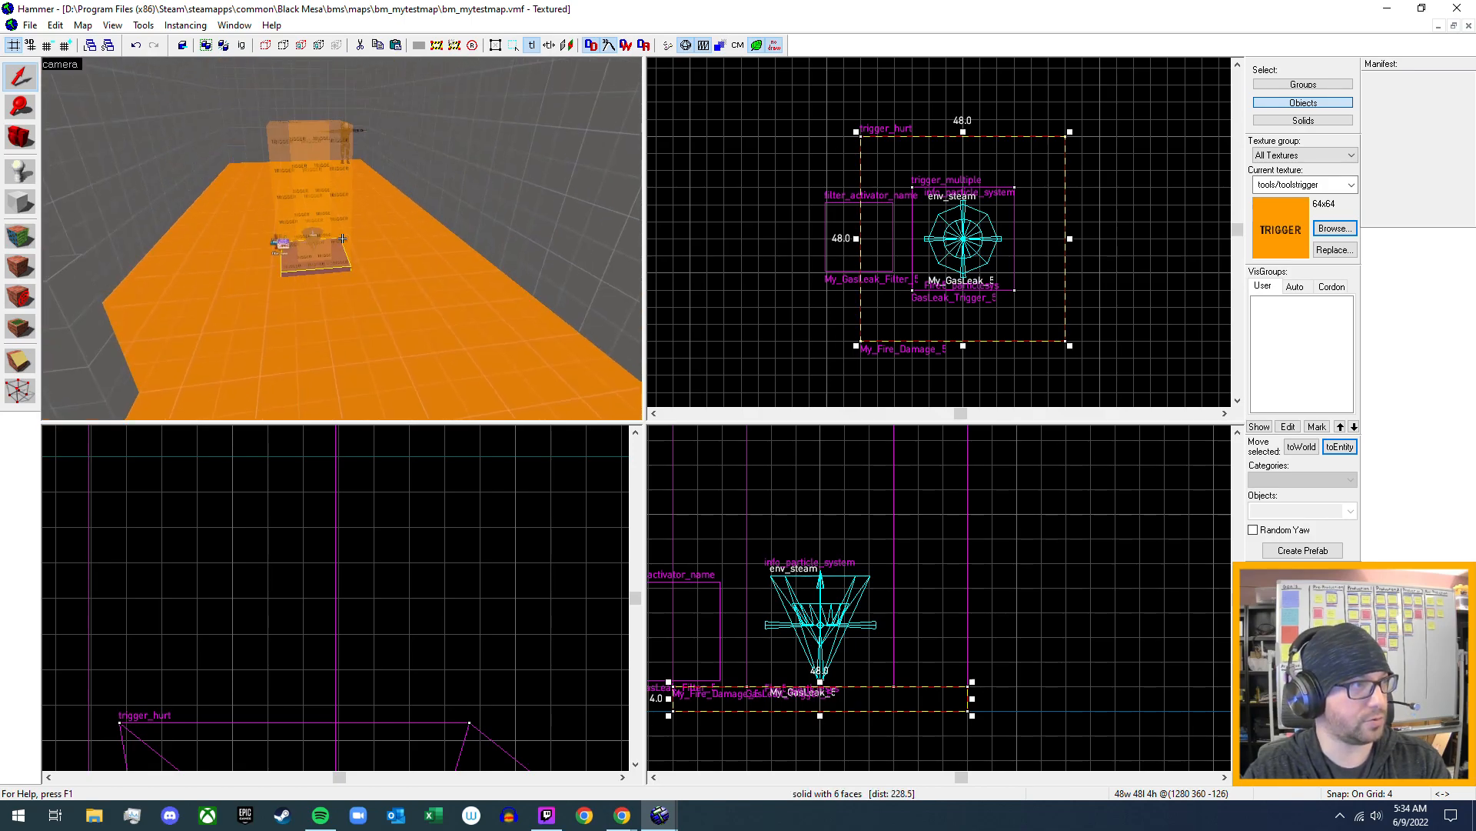
- Switch to File Explorer, open Backlog.docx from Desktop\My Projects\Mods\Black Mesa\Current Project in Word, and find the gas leak notes under Puzzle Elements
left_click(93, 817)
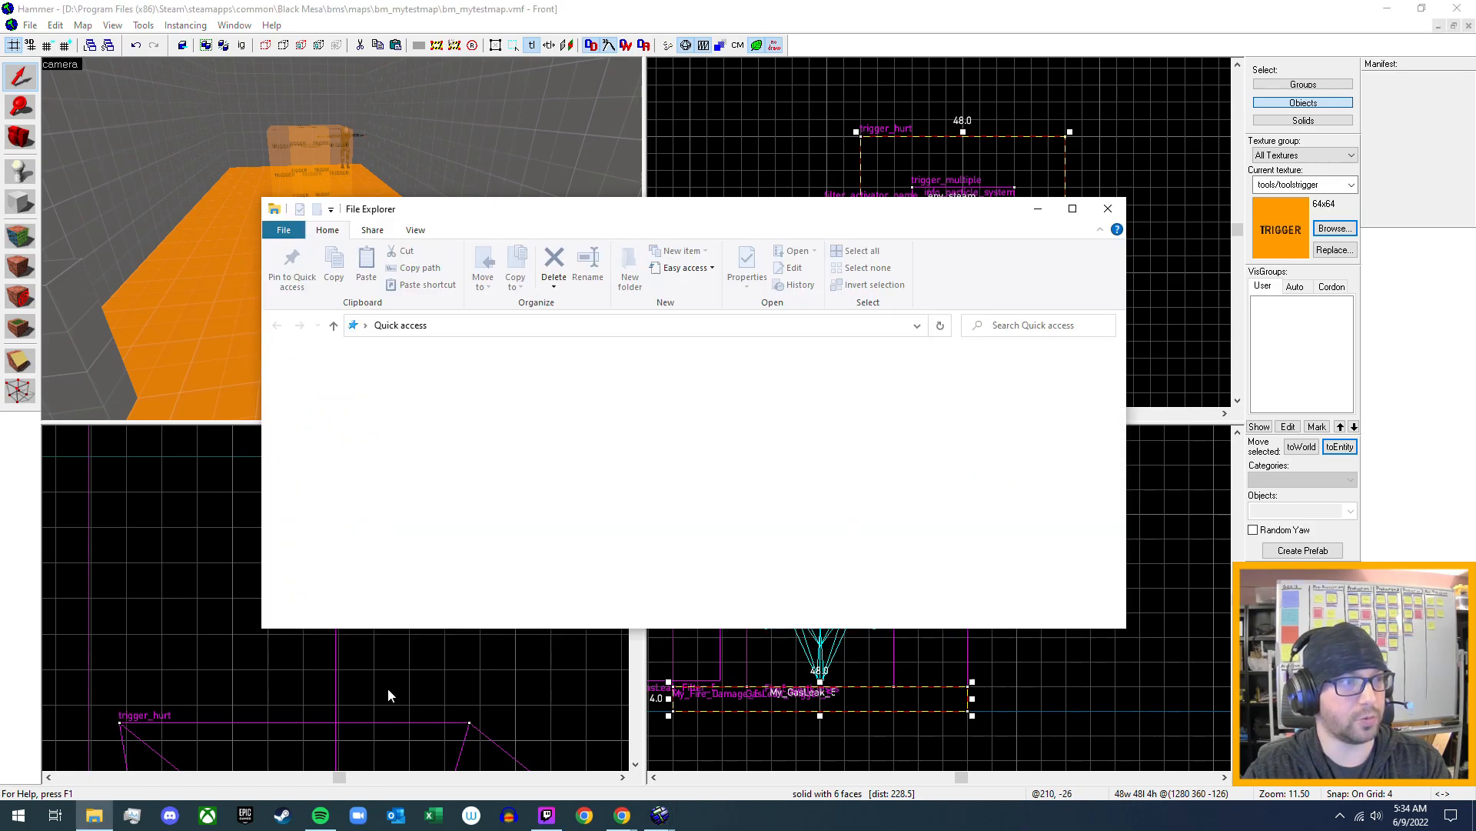
double_click(483, 400)
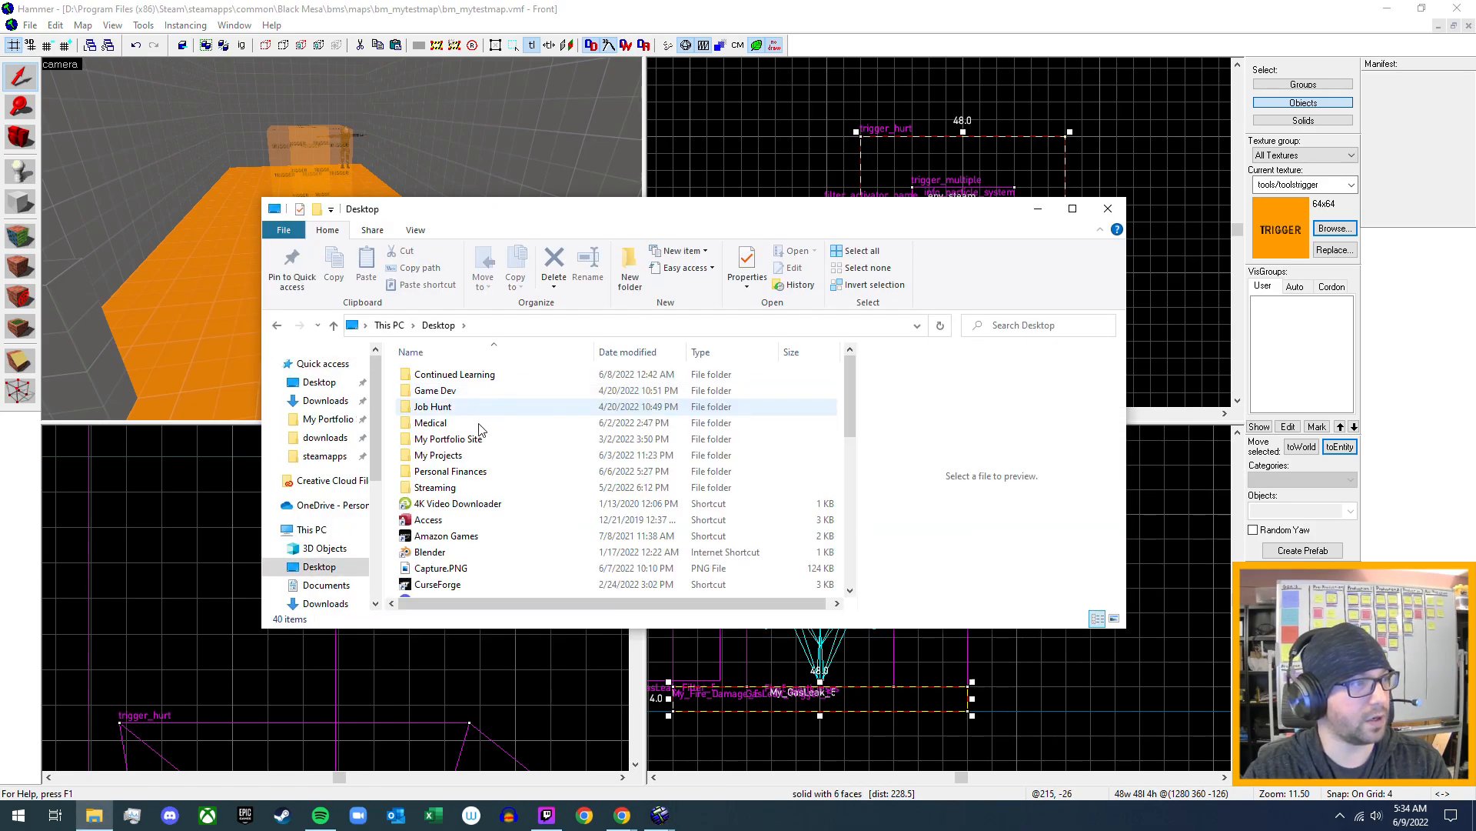
scroll(456, 500, "down", 3)
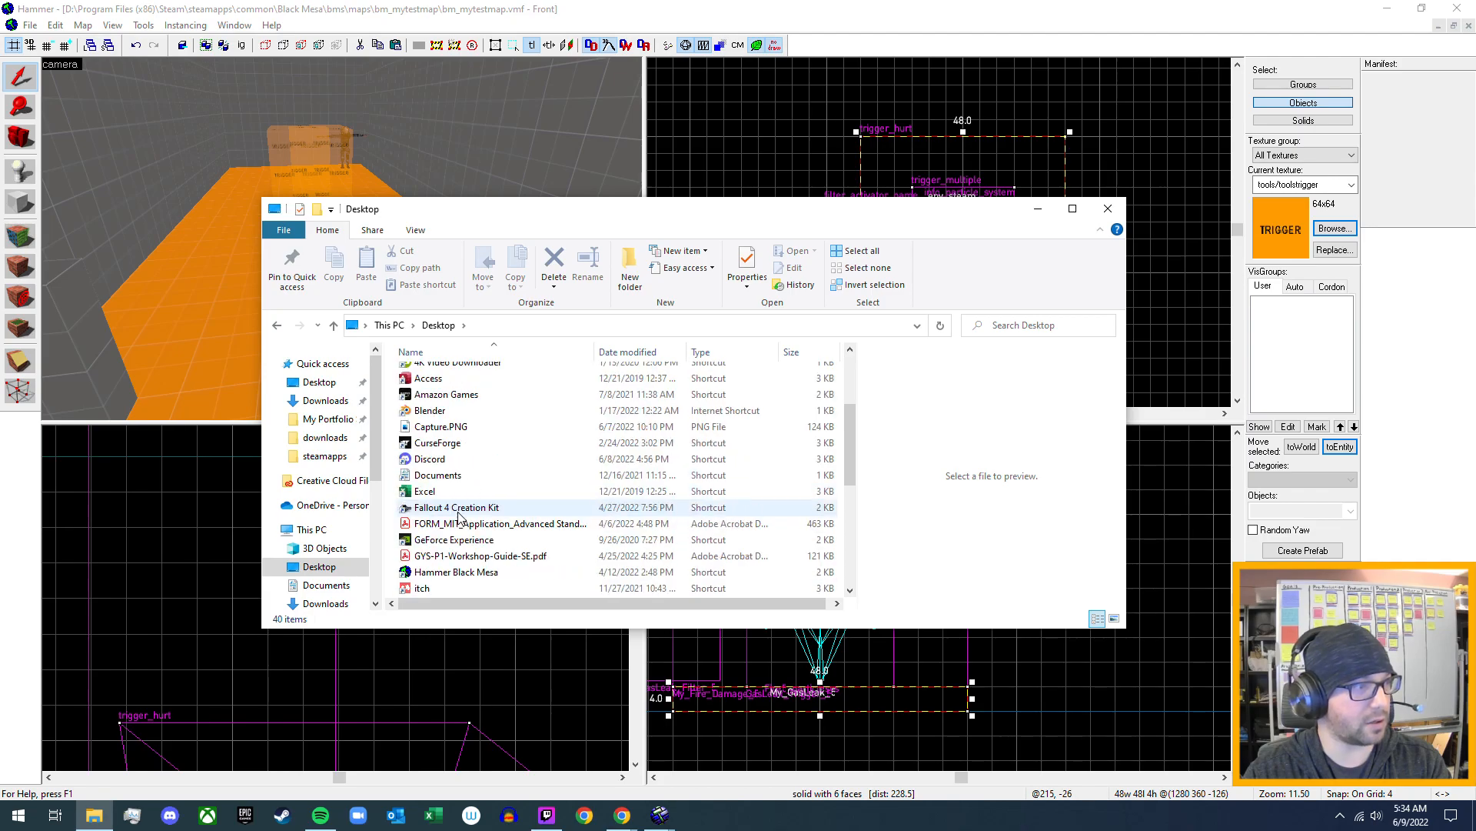
scroll(460, 526, "up", 3)
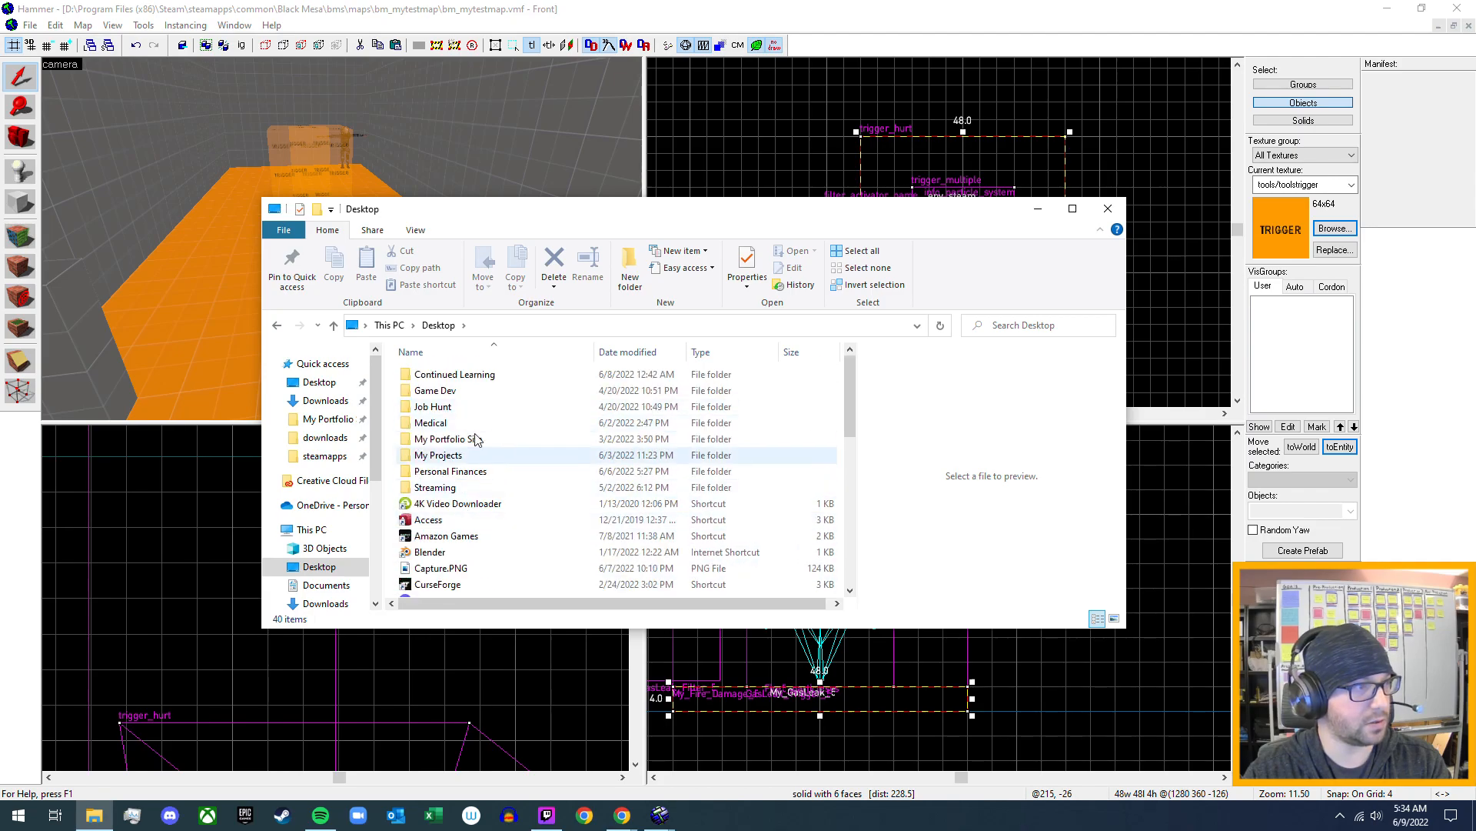
double_click(471, 457)
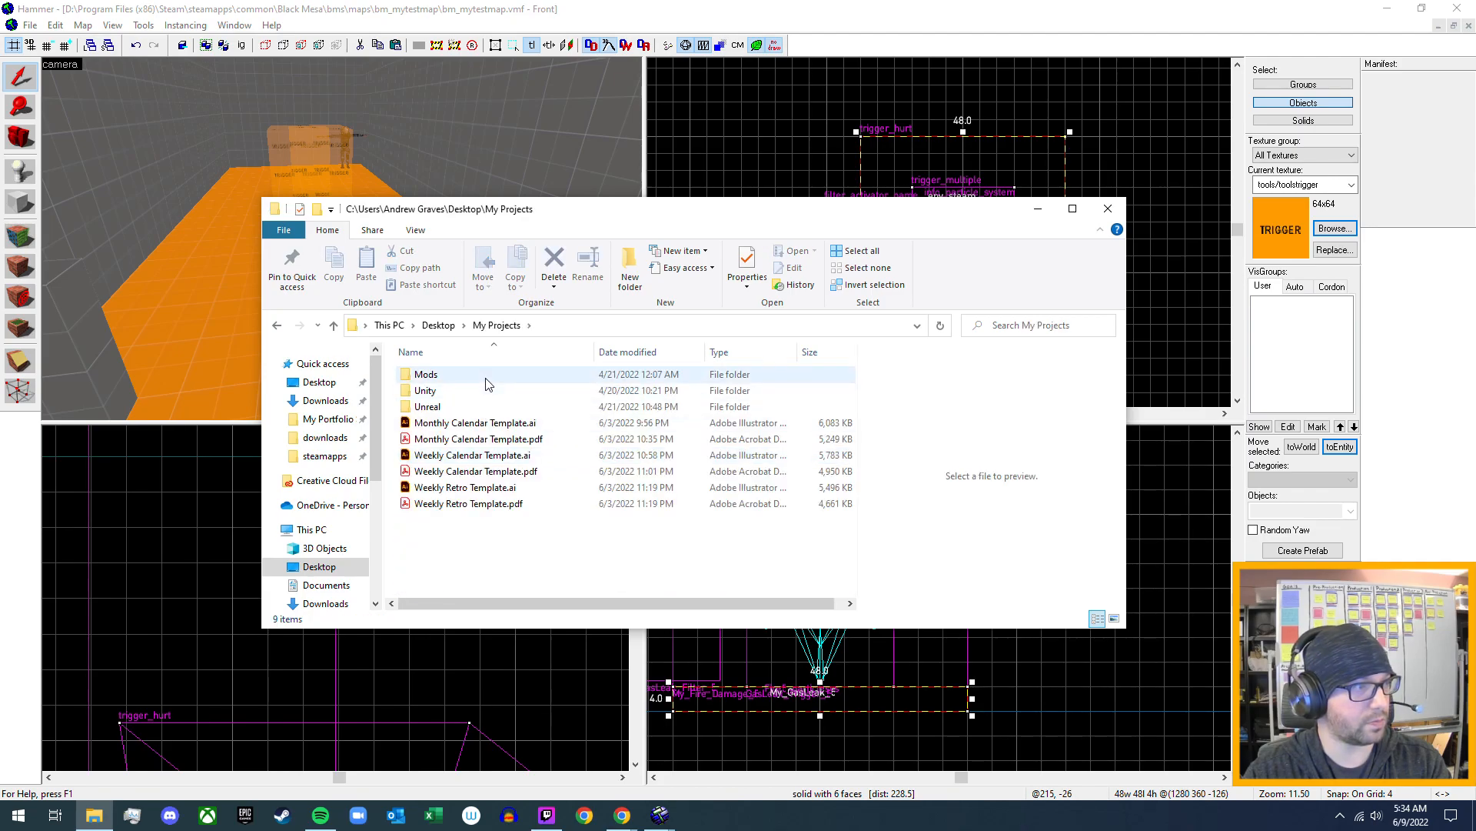
double_click(484, 377)
double_click(485, 380)
double_click(485, 379)
double_click(479, 410)
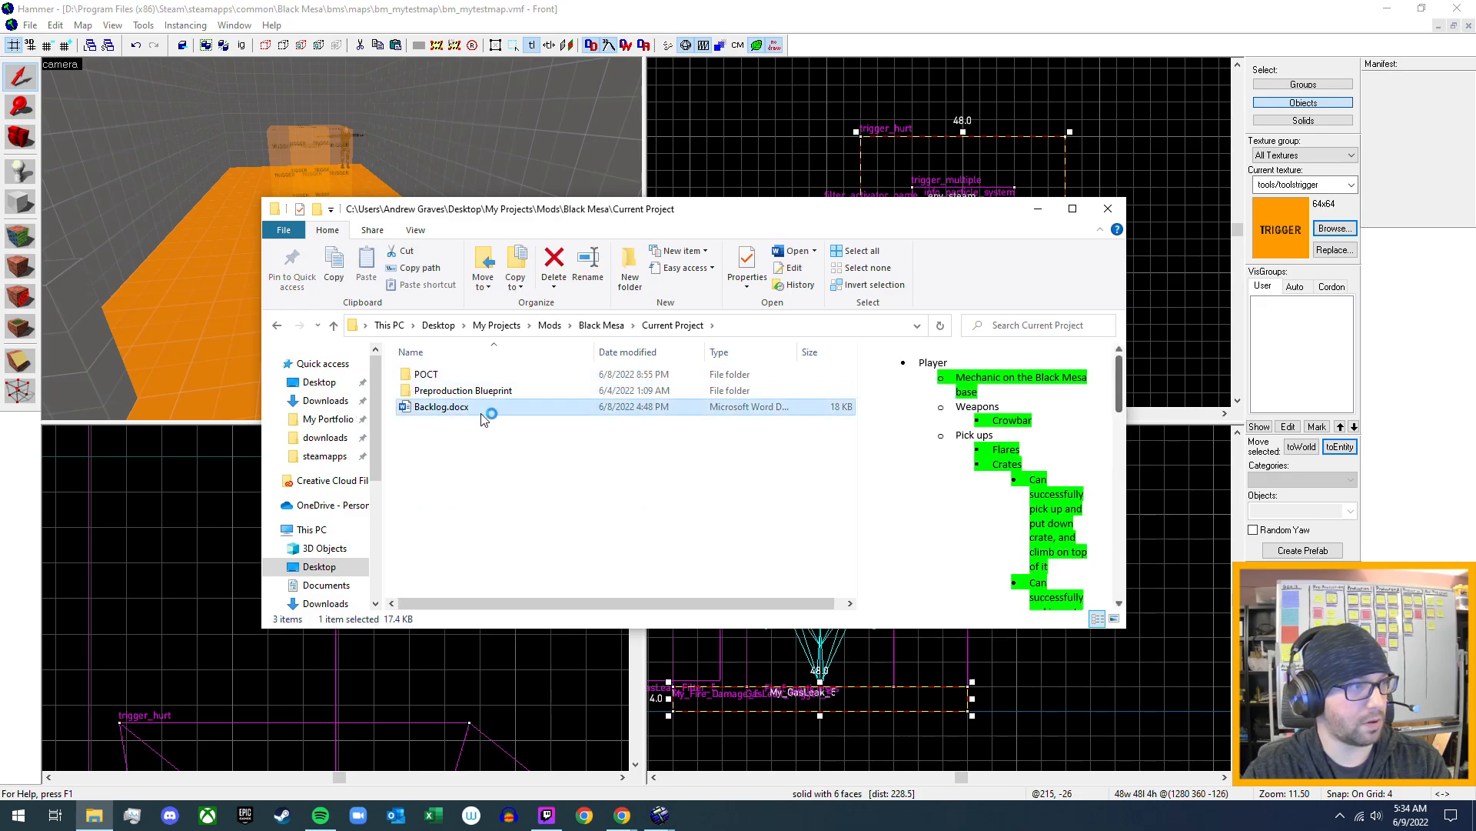
scroll(737, 475, "down", 11)
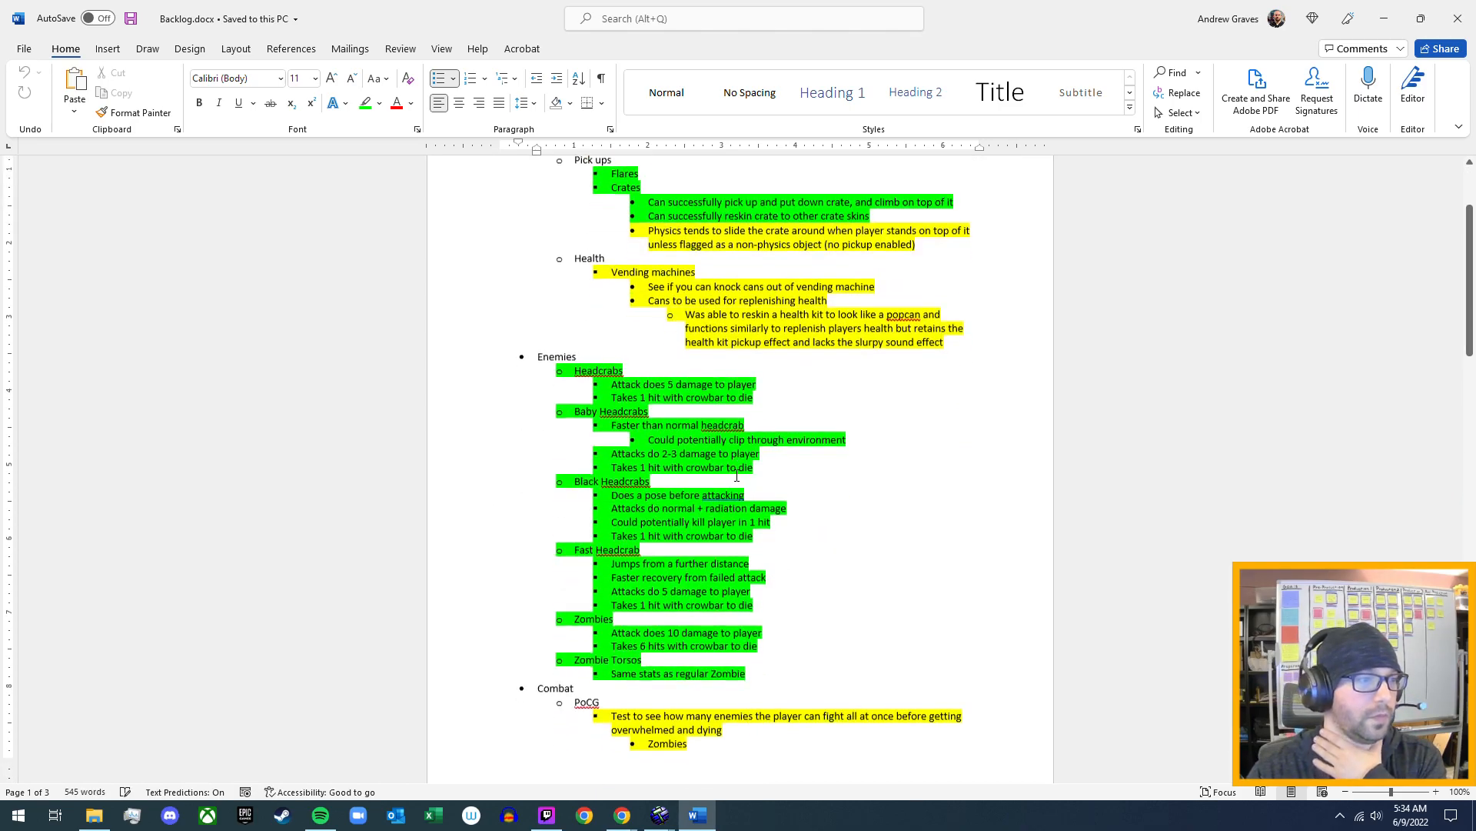
scroll(737, 475, "down", 9)
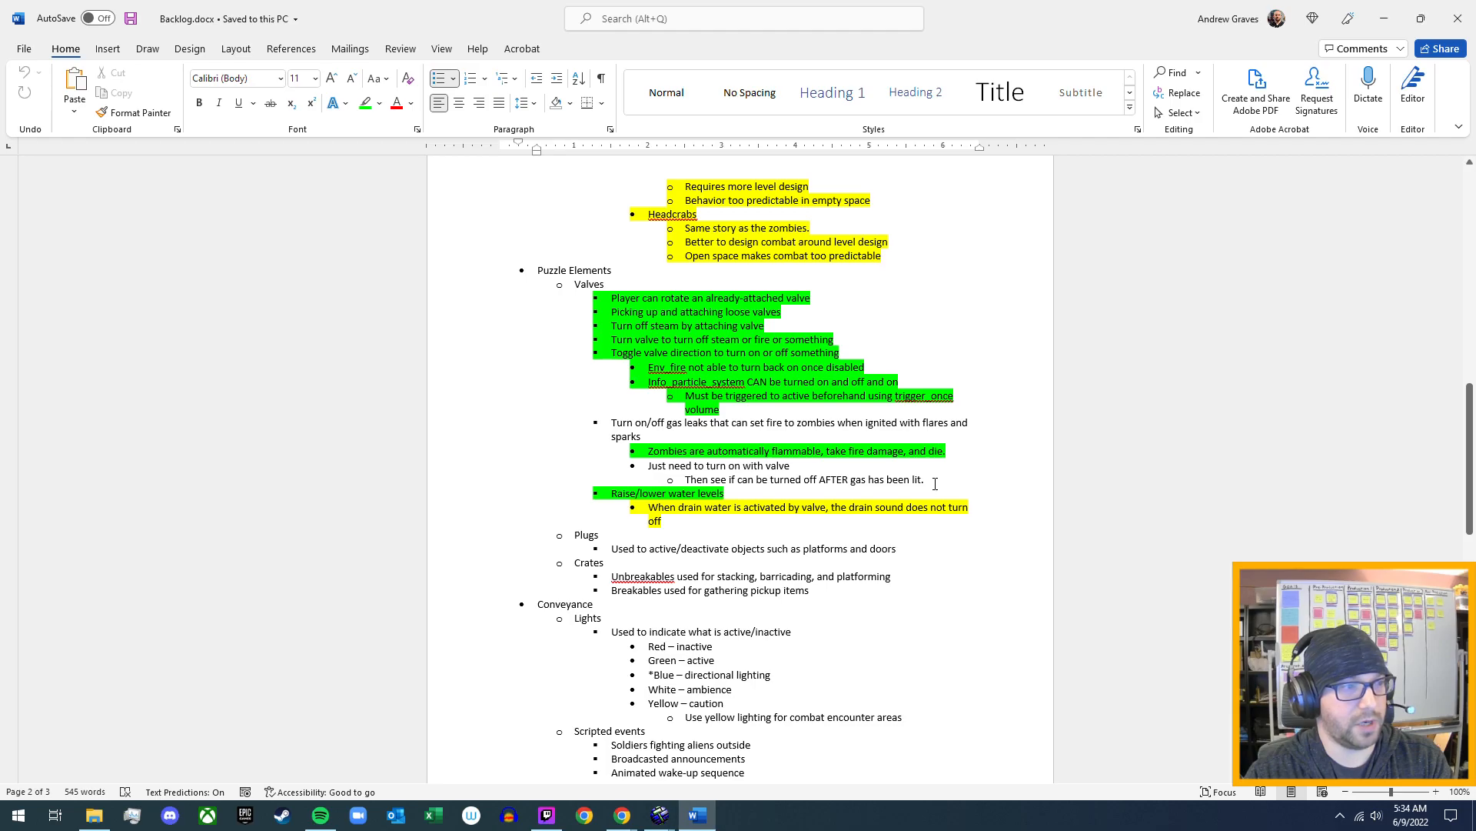
- Highlight the "Just need to turn on with valve" note and its sub-note about turning off lit gas in green
left_click_drag(928, 480, 646, 465)
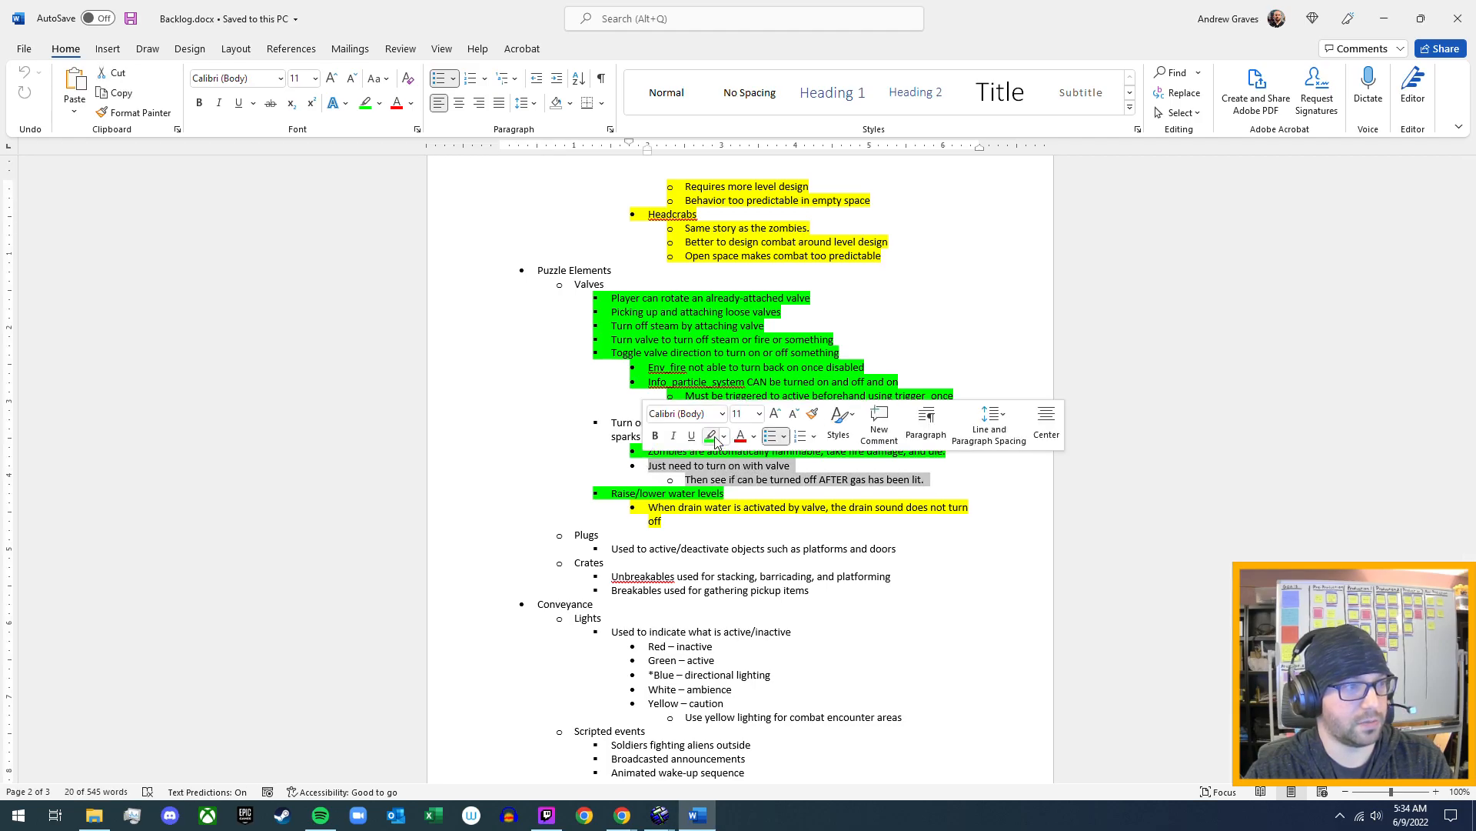
left_click(714, 441)
left_click(936, 480)
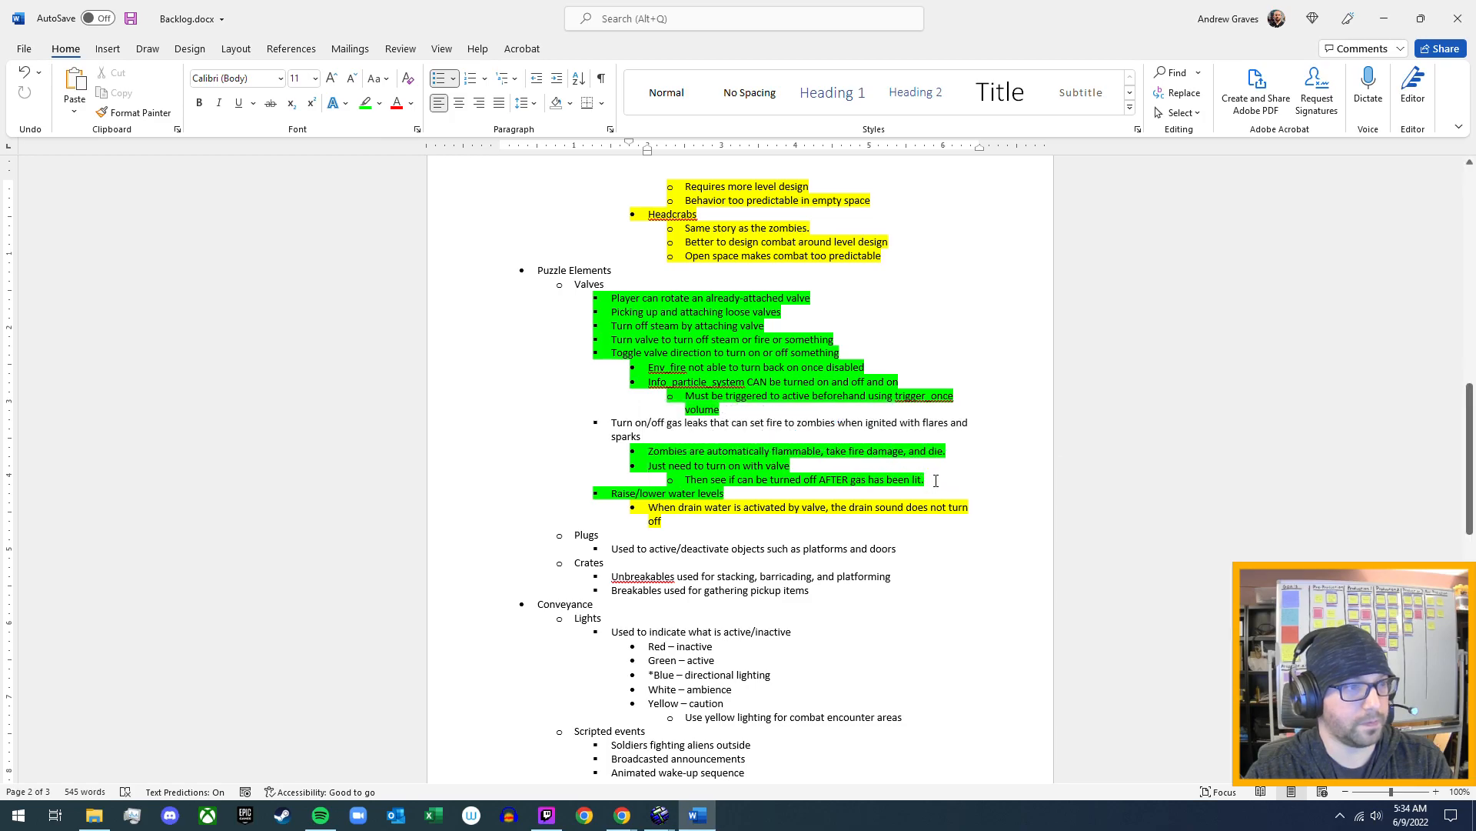
- Add the sub-bullet "Remember to flag trigger_hurt volume for NPCs to burn zombies" under the note on flammable zombies
left_click(960, 450)
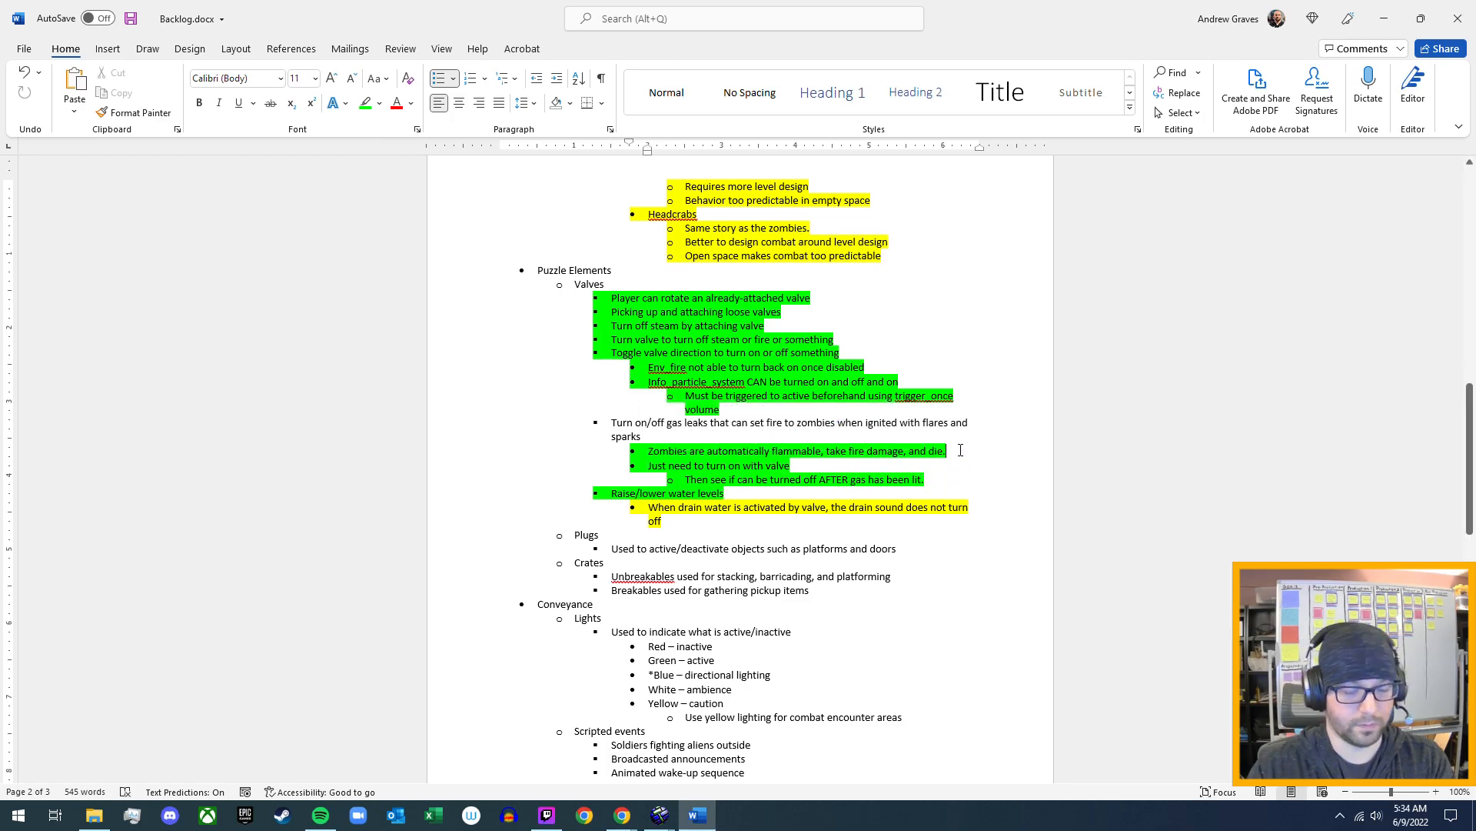
key("Return")
key("Tab")
type("Remember to ")
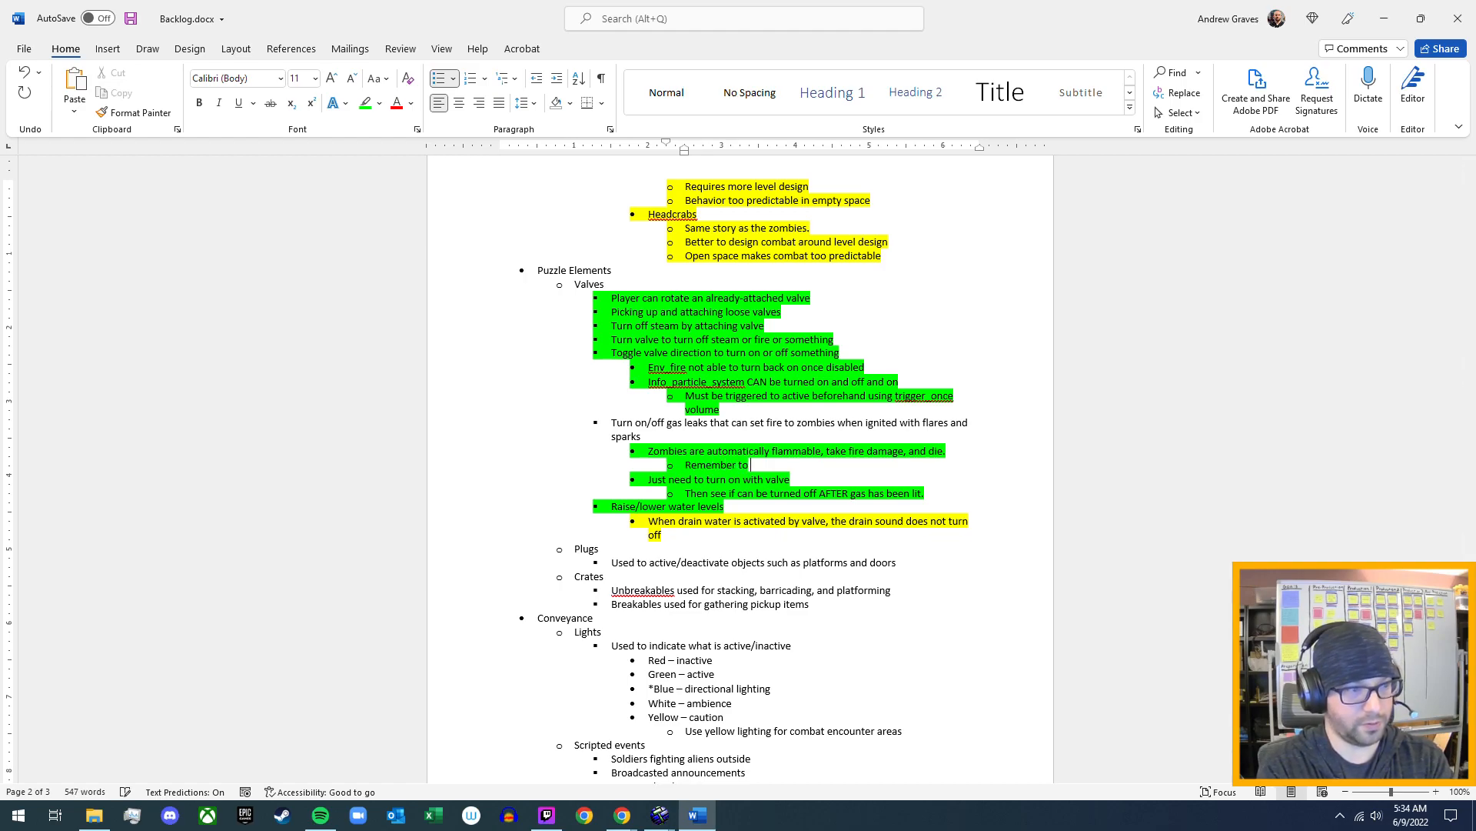
type("flag")
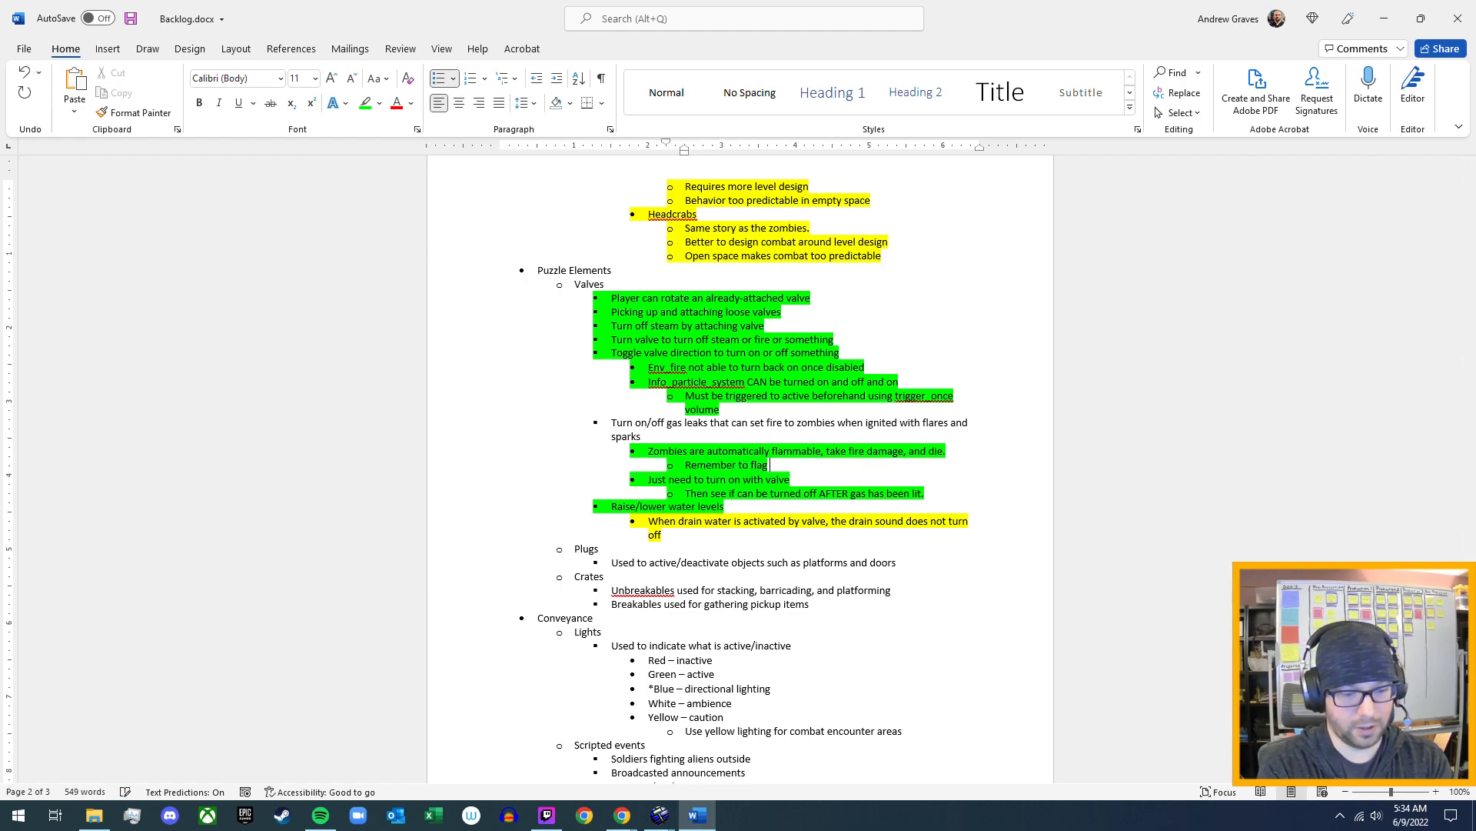
type(" tr")
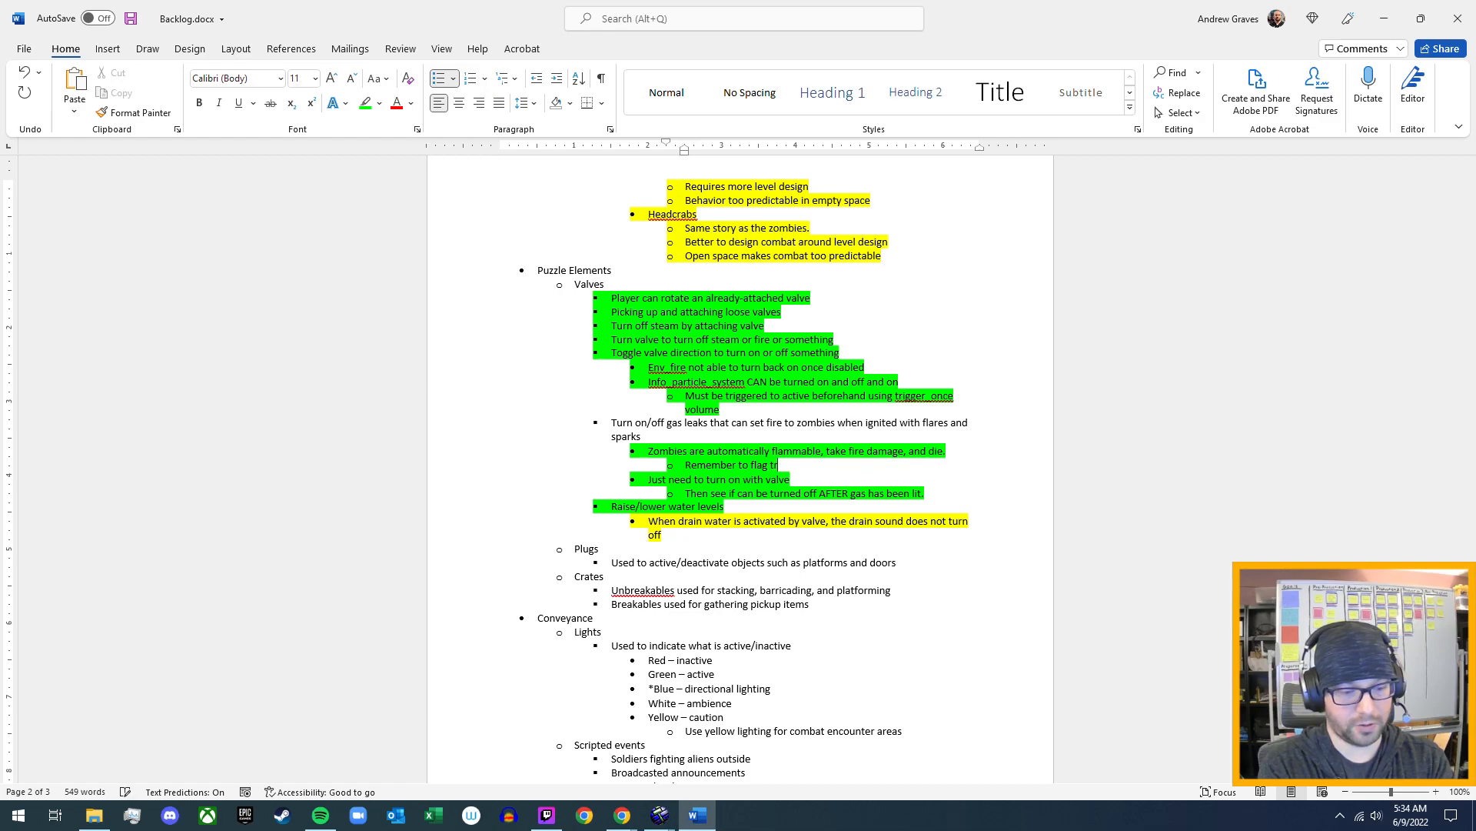
type("igger_hurt volume for NPCs")
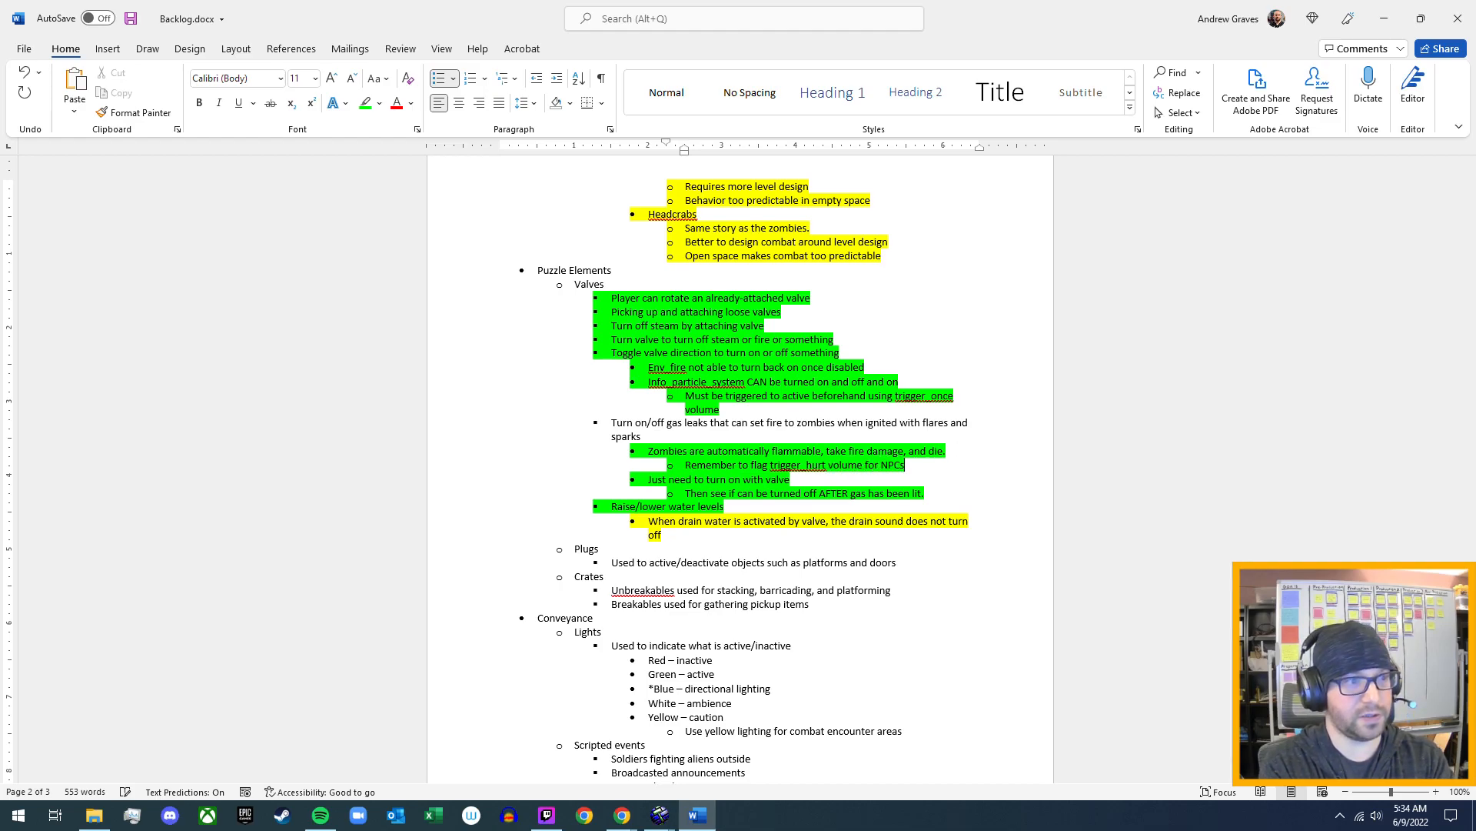
type(" to")
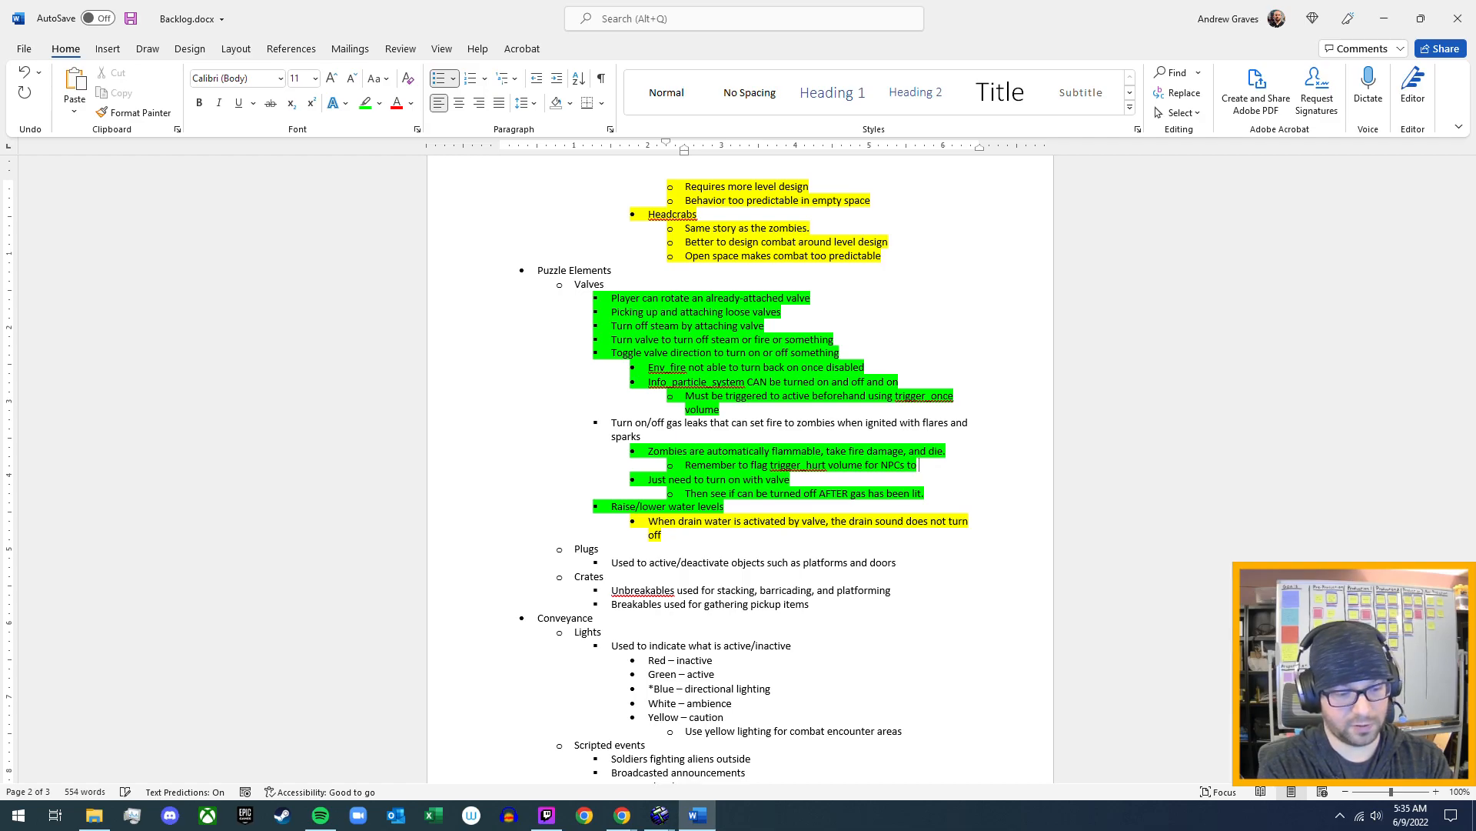
type(" burn")
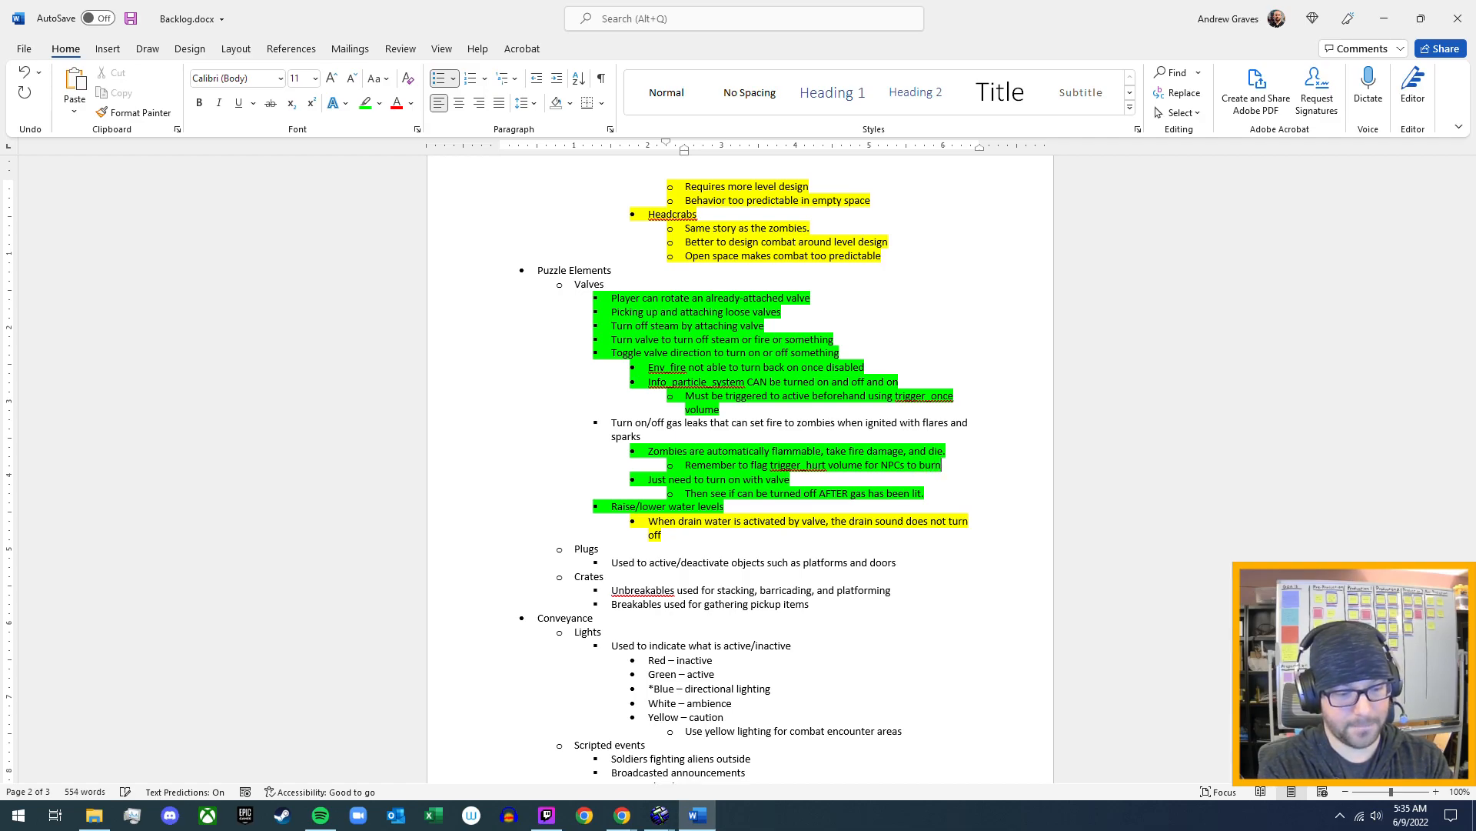
type(" zombies")
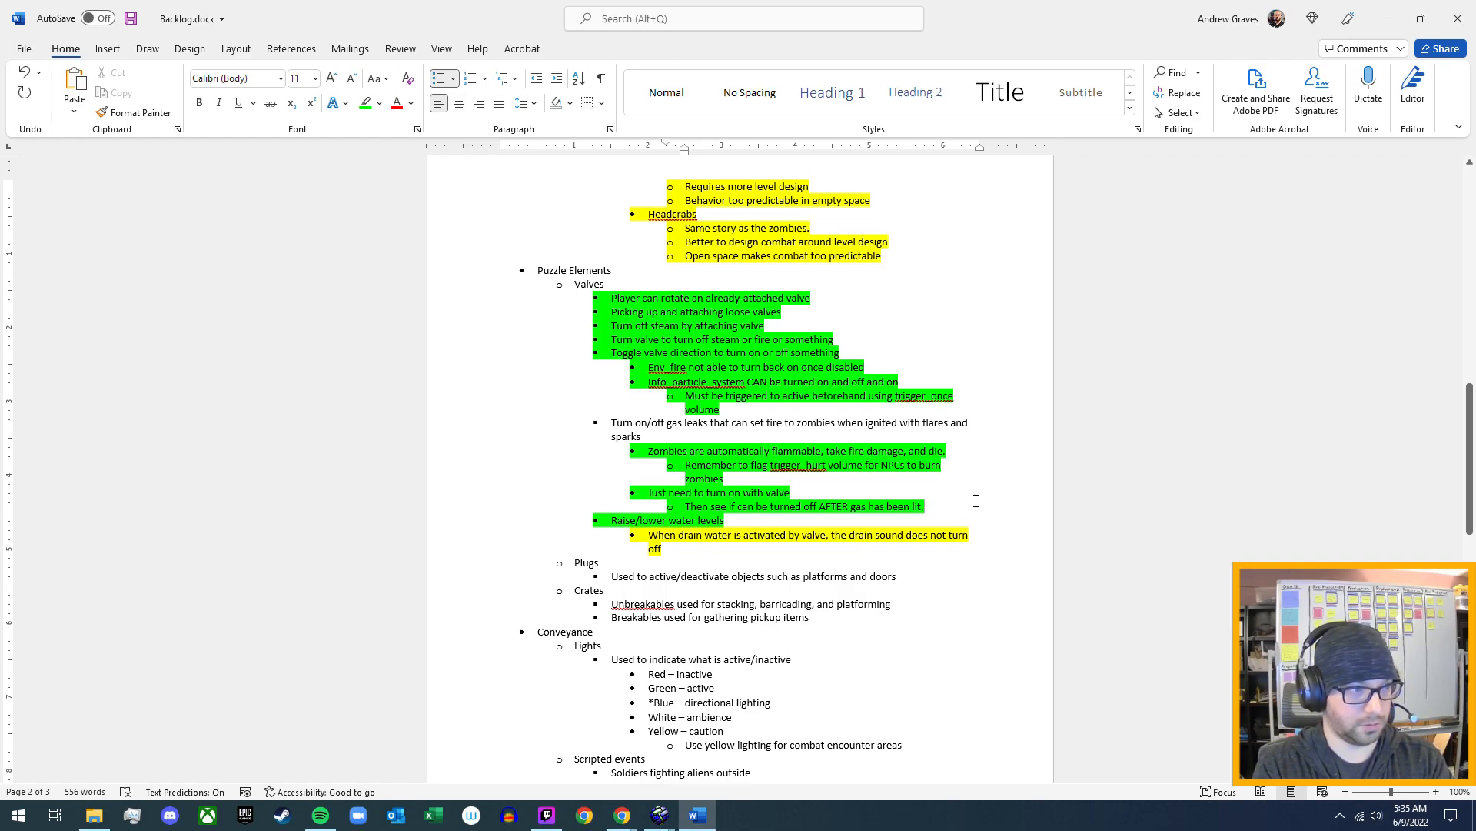
- Add "Use trigger_multiple to enable/disable multiple times" as a nested sub-bullet under the note on turning off the gas after it is lit
key("Return")
type("Use ")
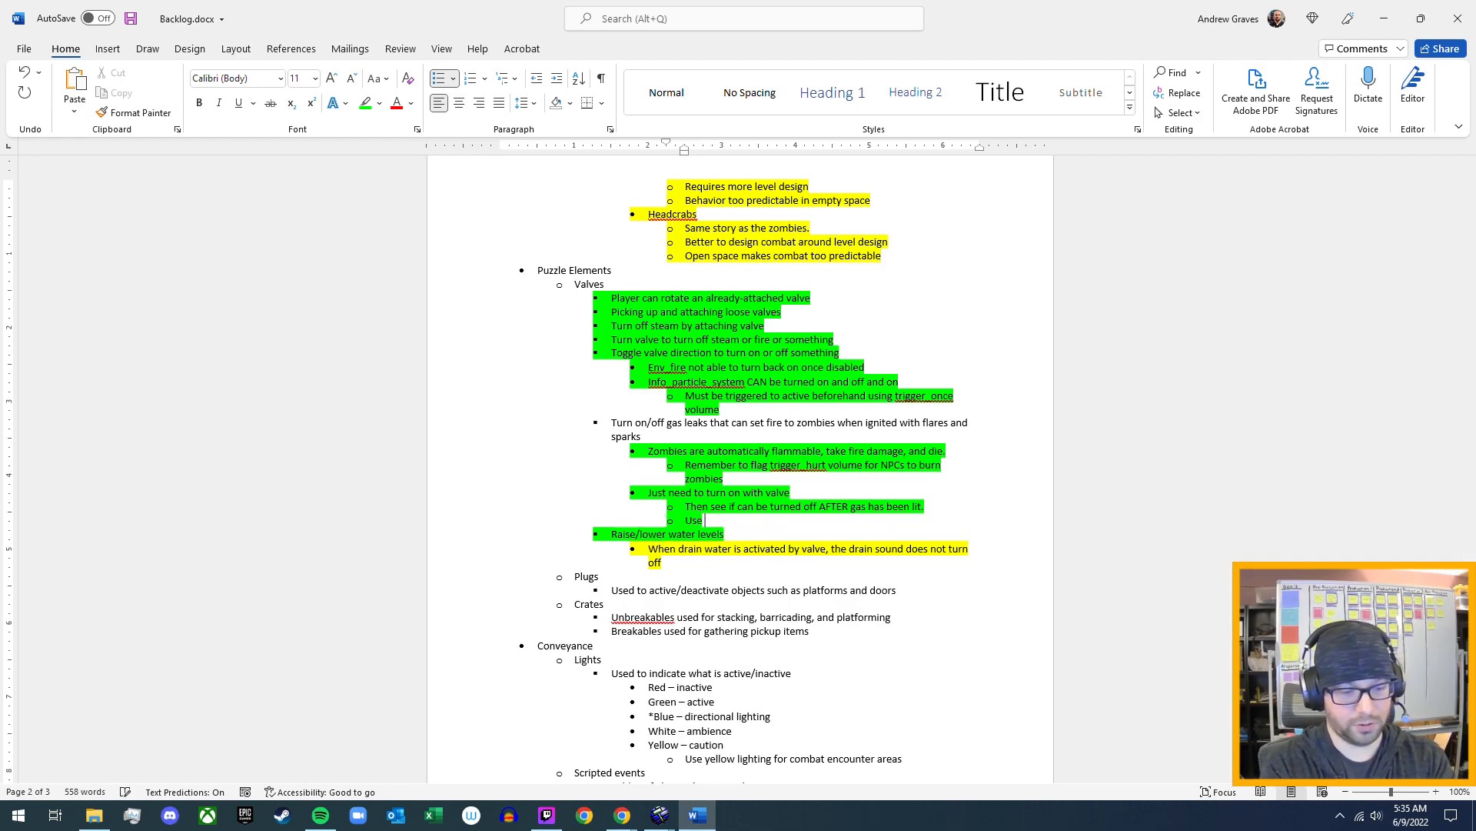
type("trigger")
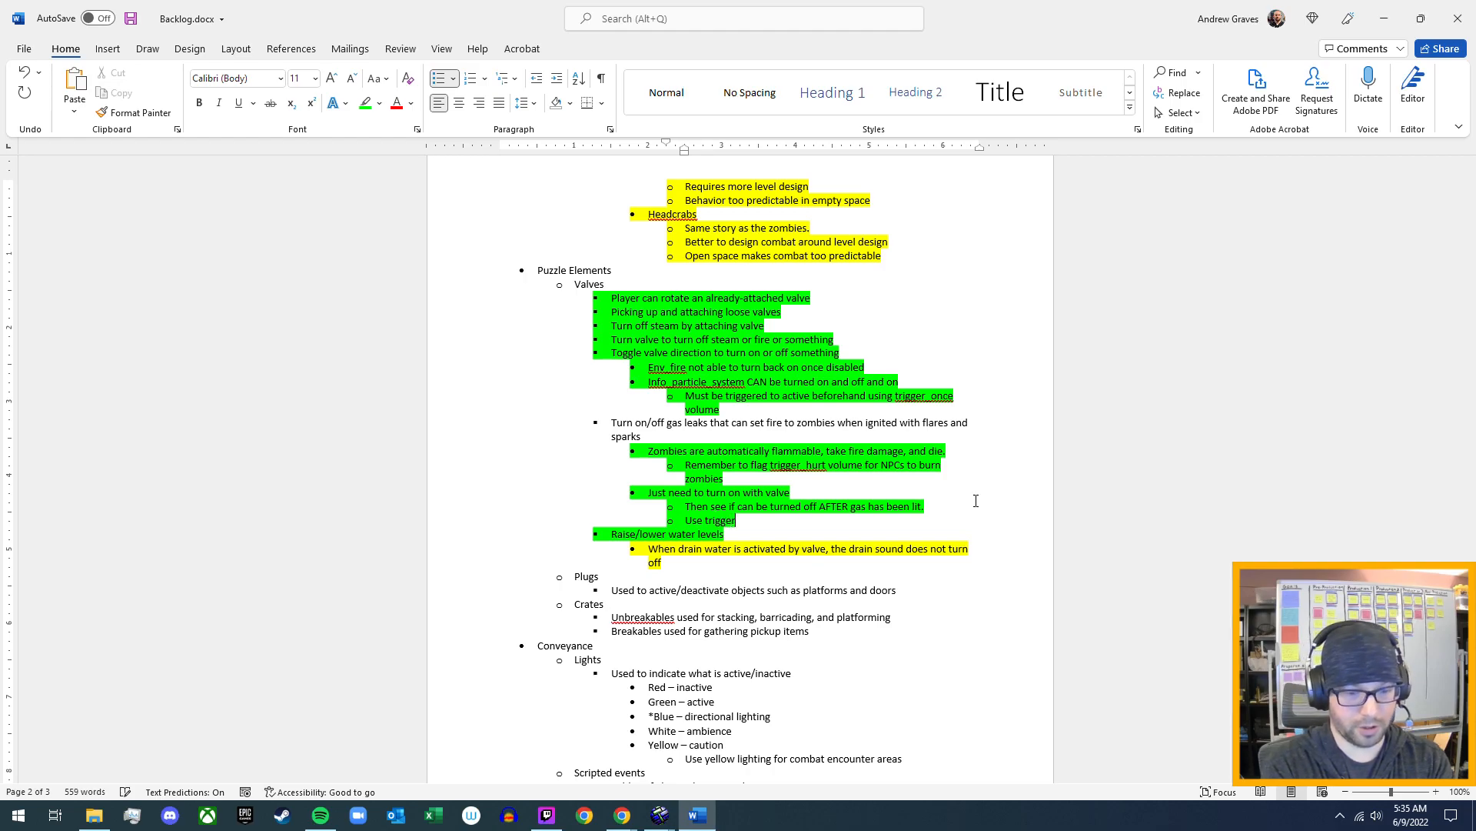
type("_multiple to ")
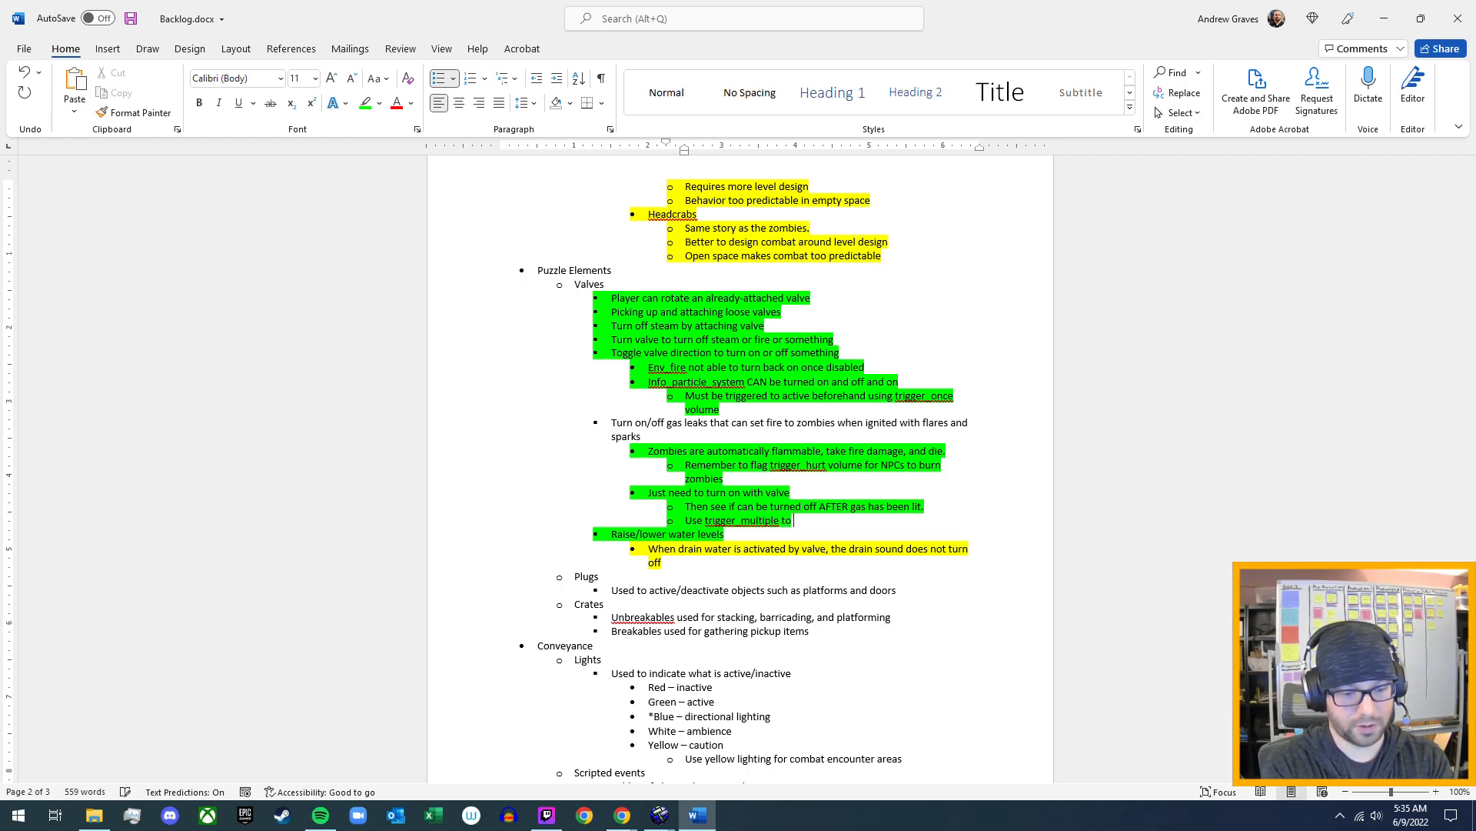
type("enable")
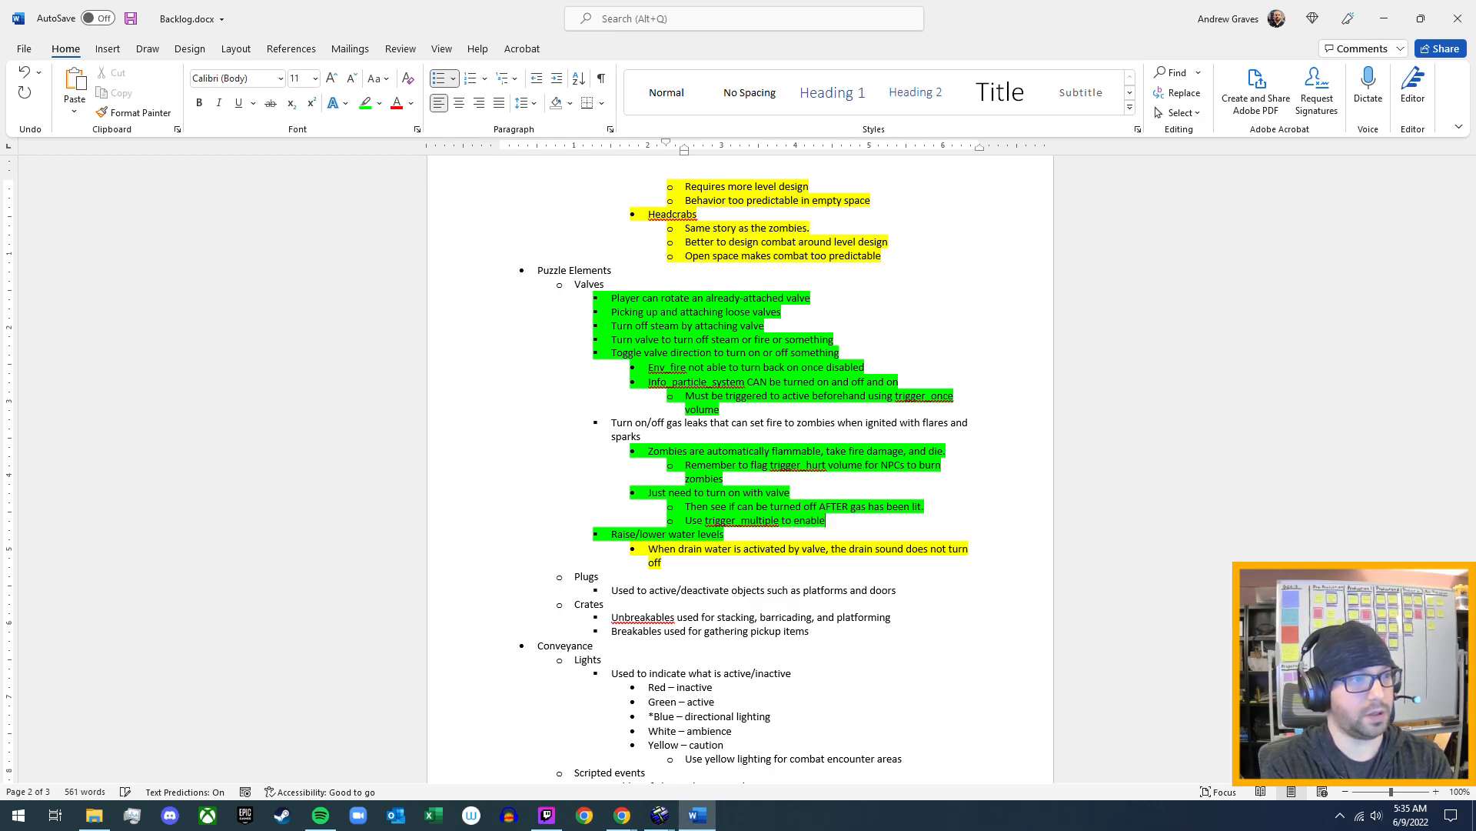
type("/disable")
type(" mult")
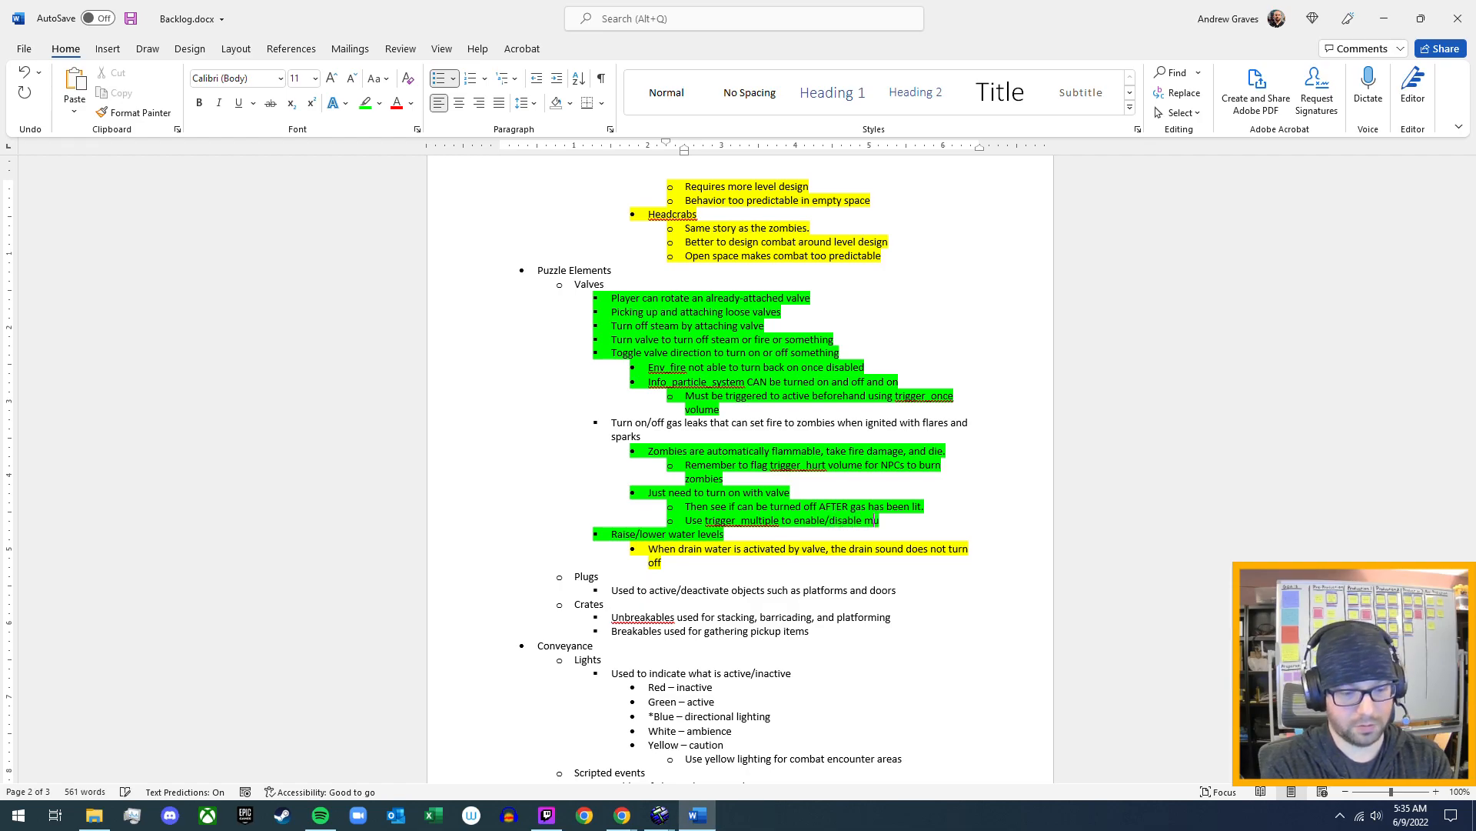
type("iple times")
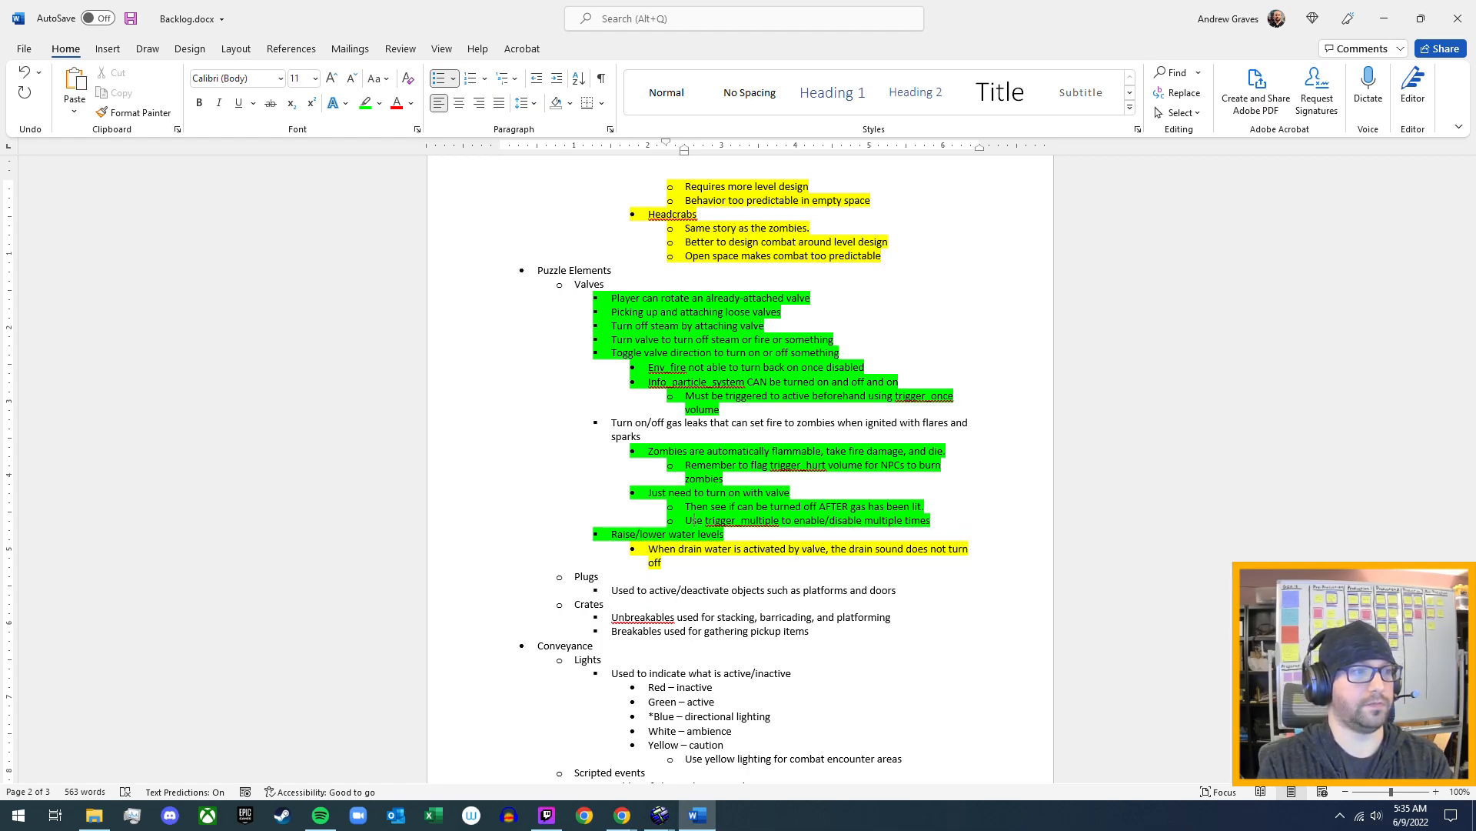
key("Tab")
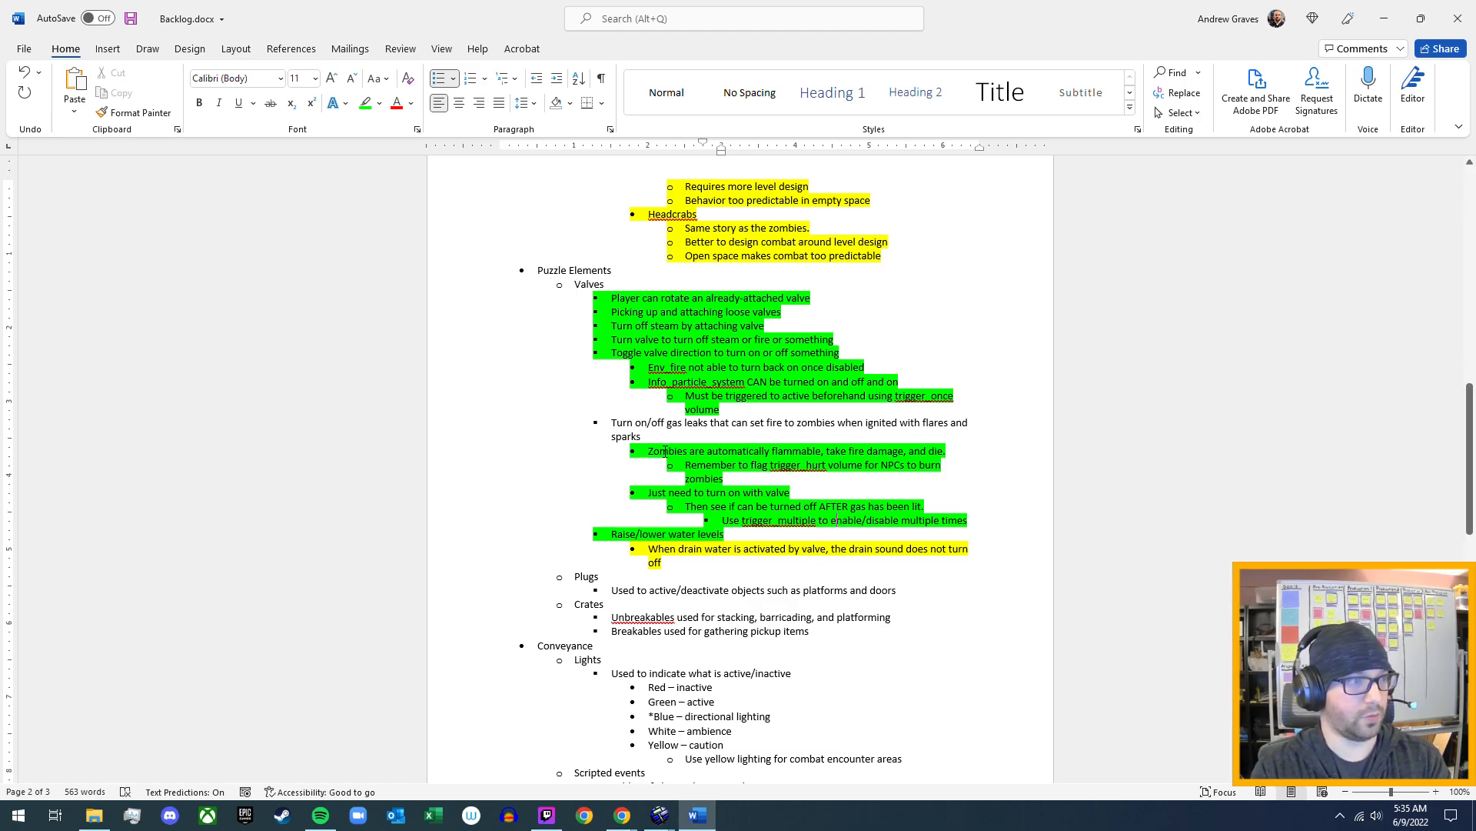
- Highlight the parent bullet "Turn on/off gas leaks that can set fire to zombies when ignited with flares and sparks" in green
left_click_drag(656, 439, 611, 422)
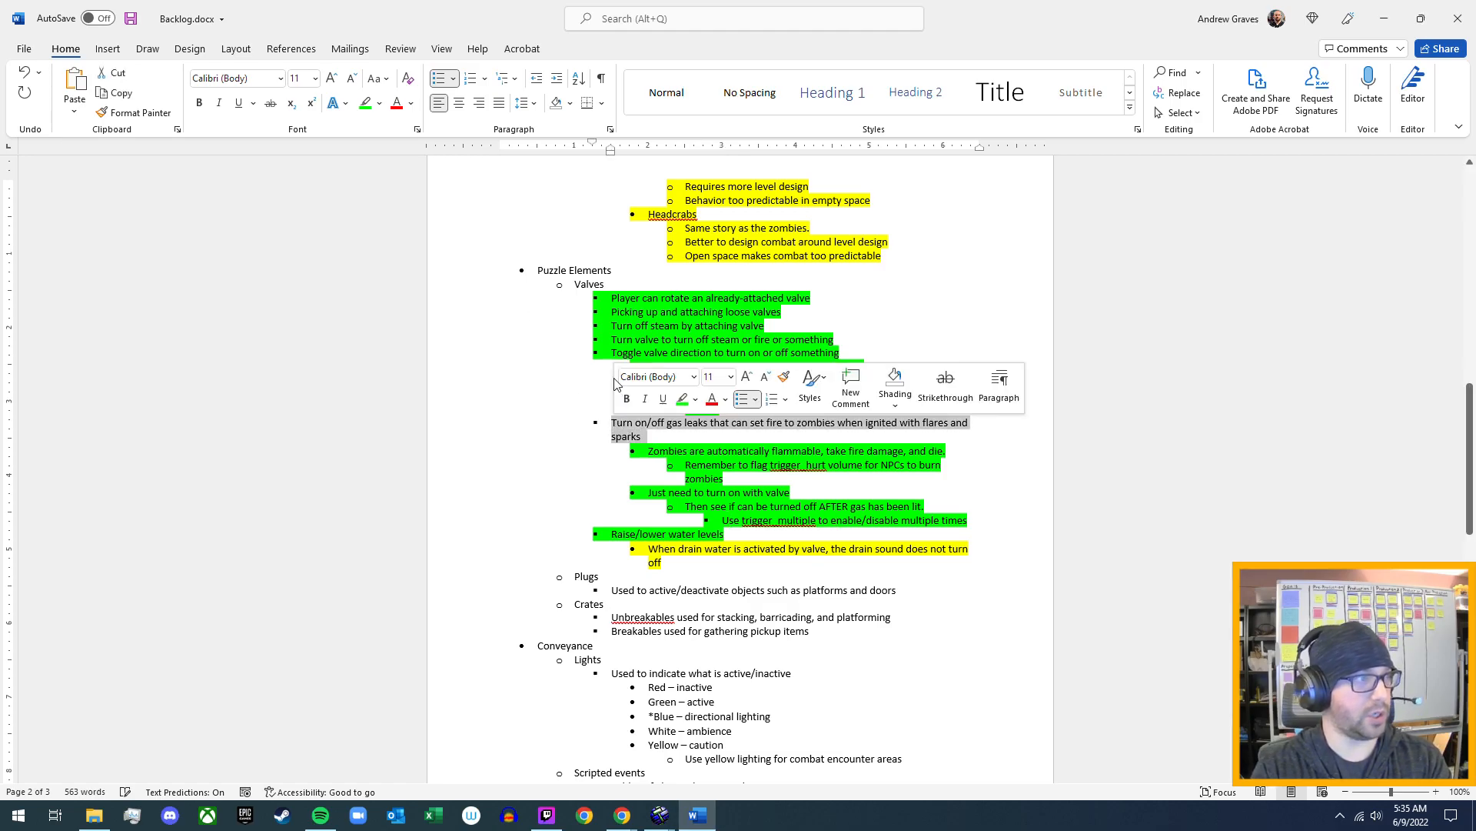
left_click(366, 108)
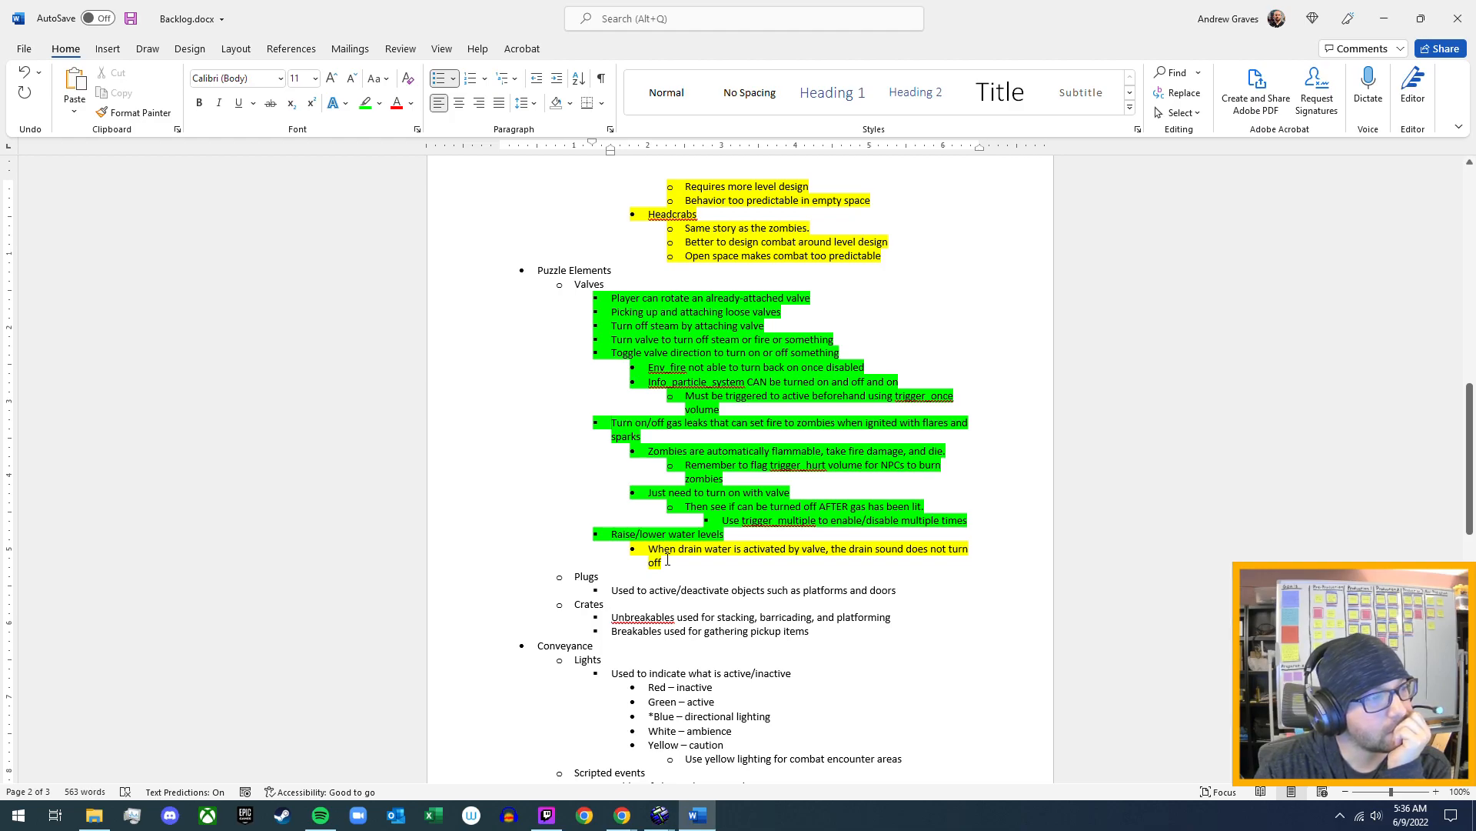
scroll(685, 554, "down", 2)
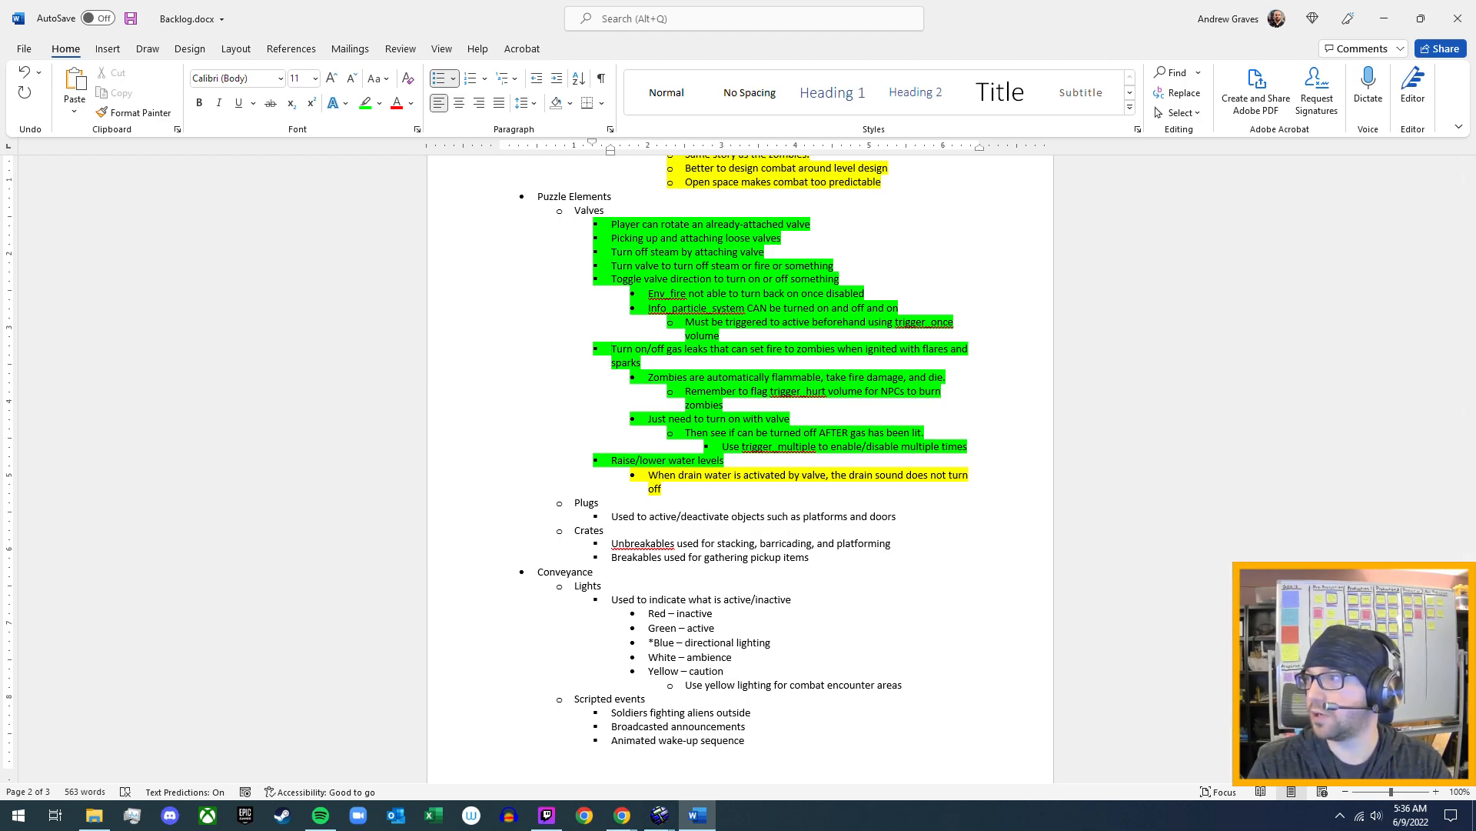
key("alt+Tab")
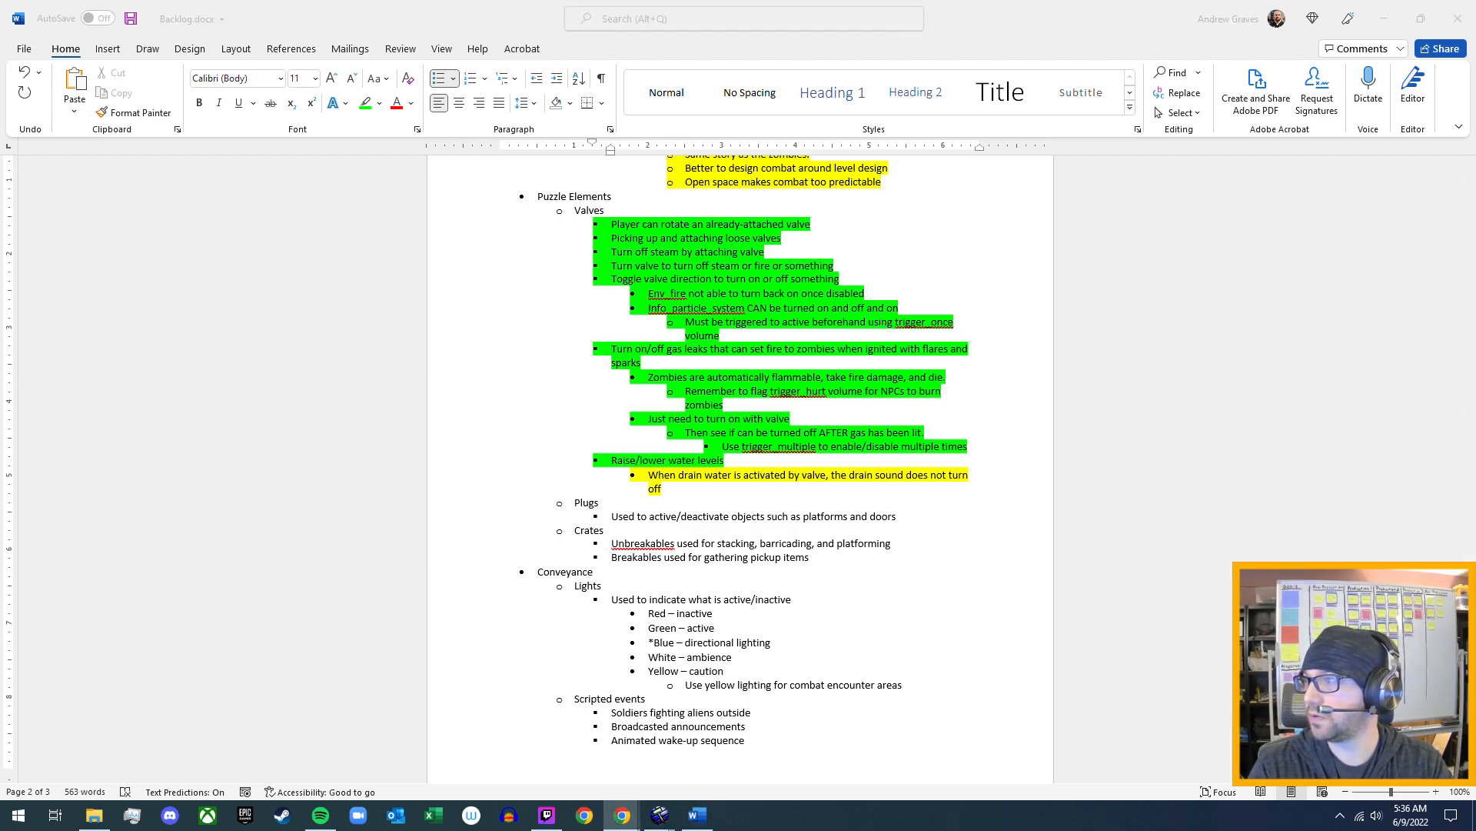